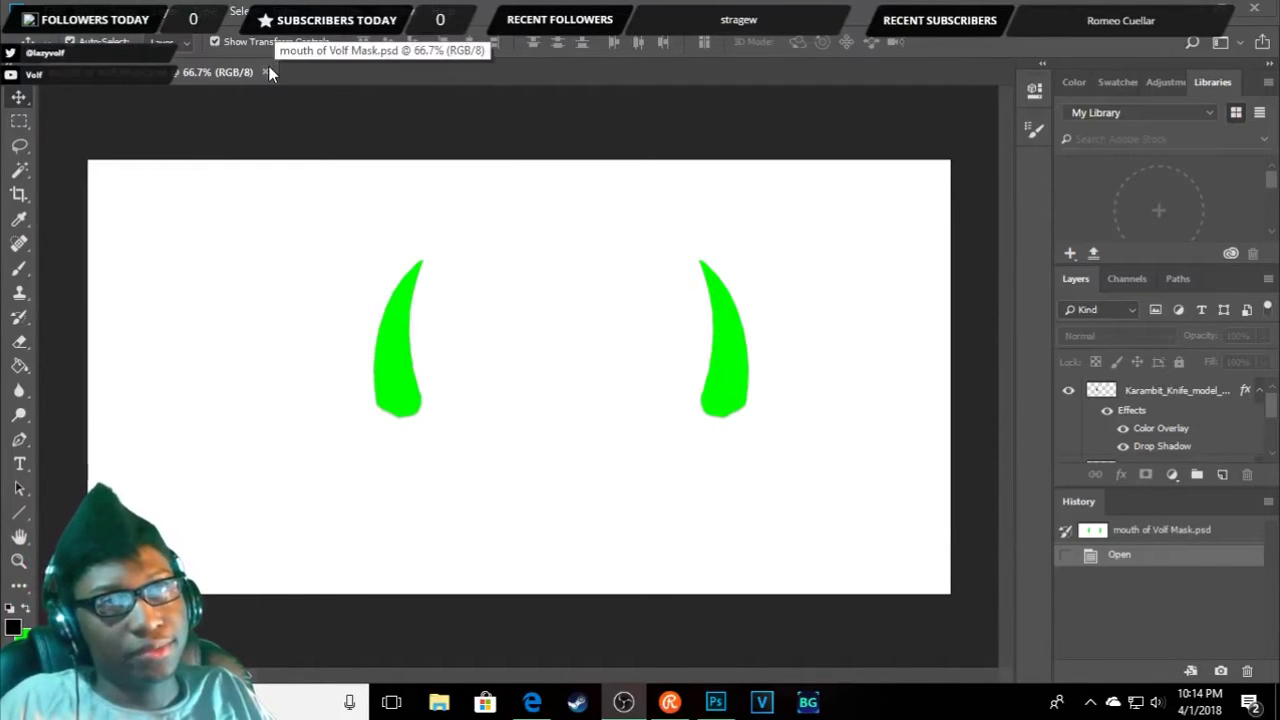
# - Create a white 1920×1080 px, 300 ppi document named Overlay and move its tab first
pyautogui.click(37, 12)
pyautogui.click(60, 31)
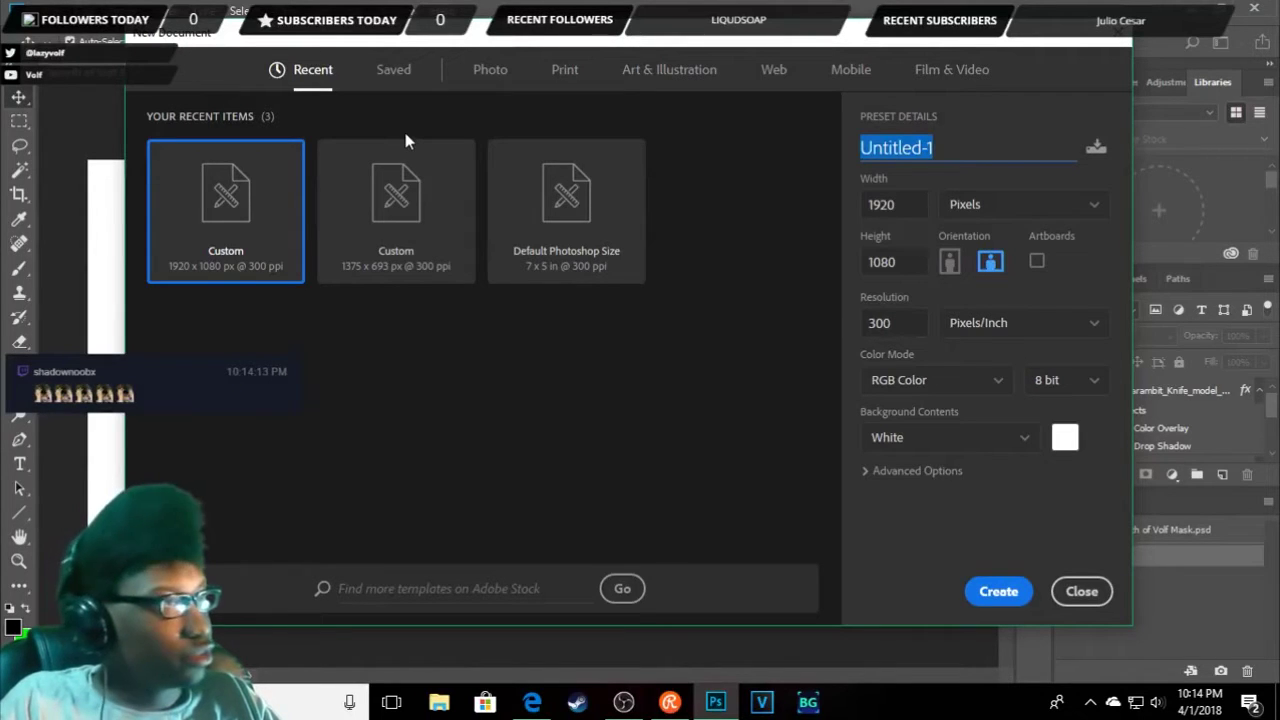
pyautogui.write('Overlay')
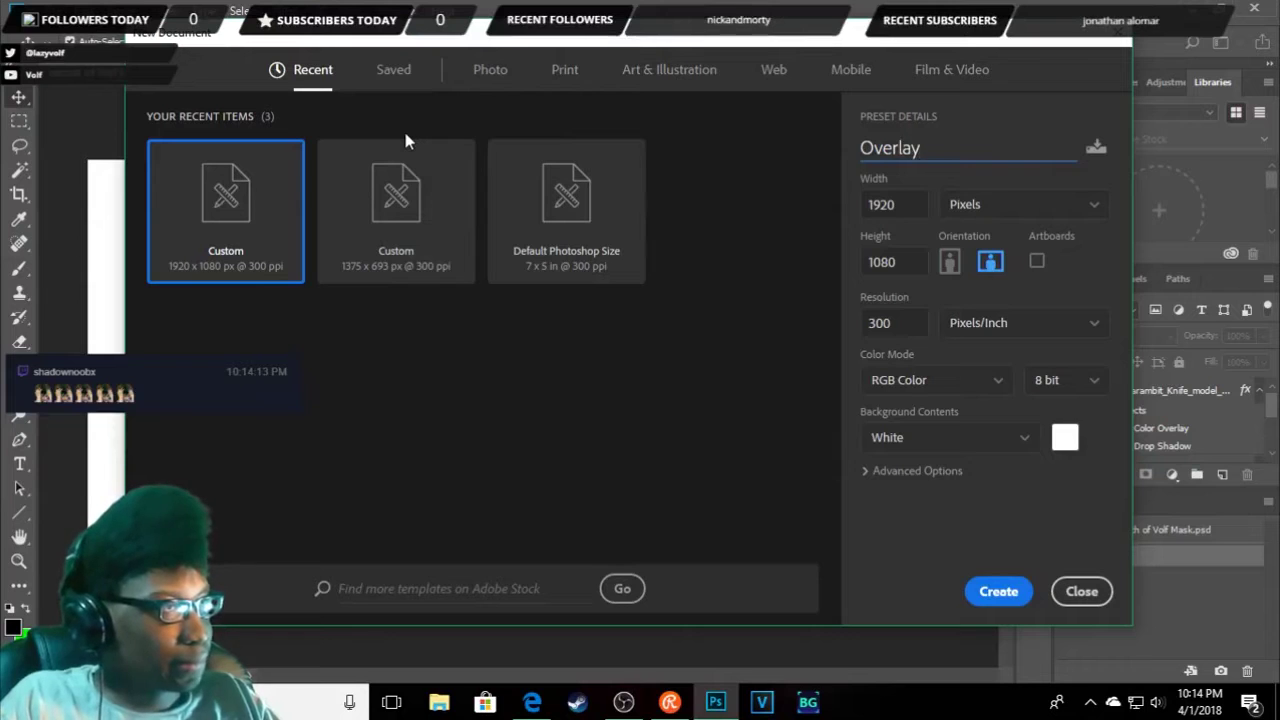
pyautogui.press('Return')
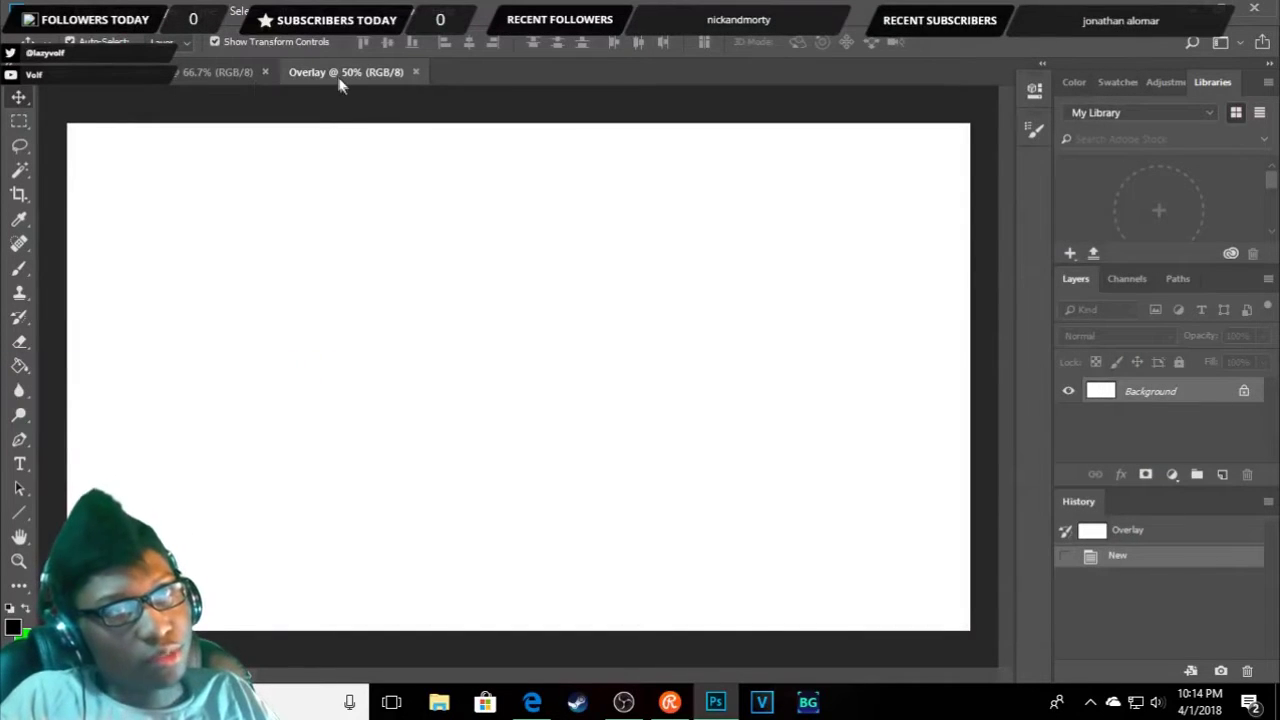
pyautogui.moveTo(332, 72); pyautogui.dragTo(120, 72)
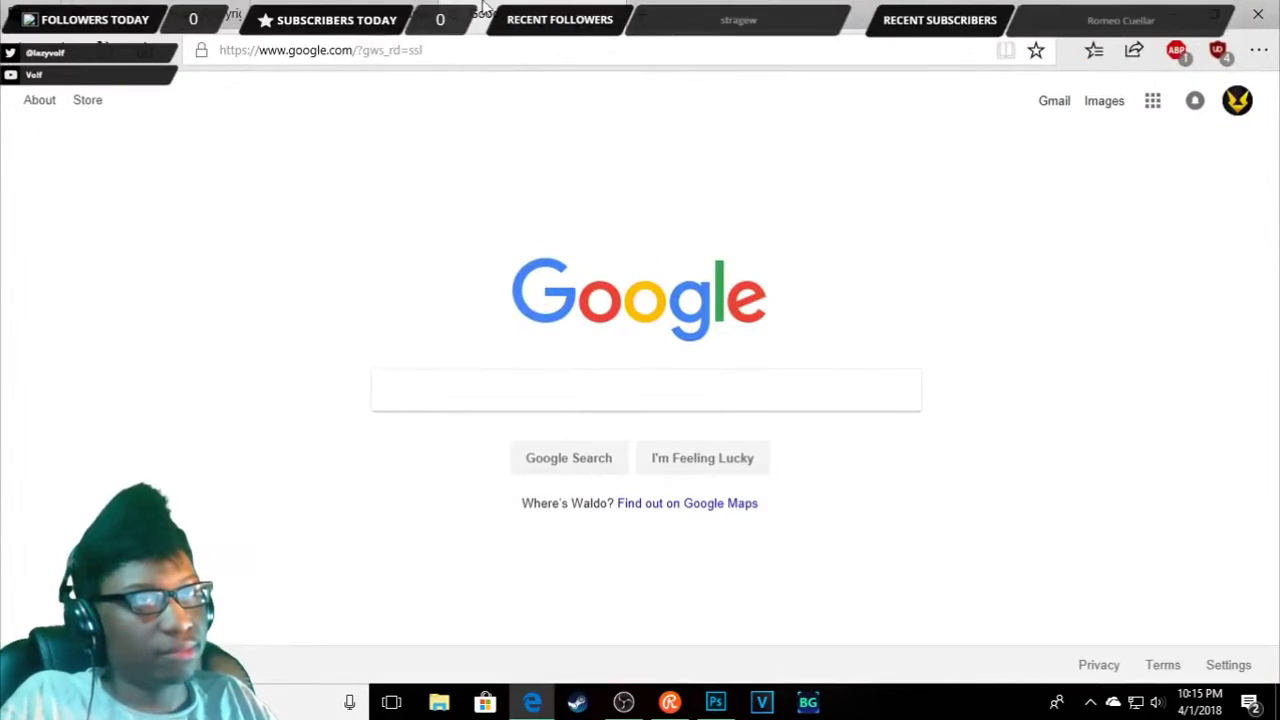
# - Return to Photoshop and select the Paint Bucket tool
pyautogui.click(715, 702)
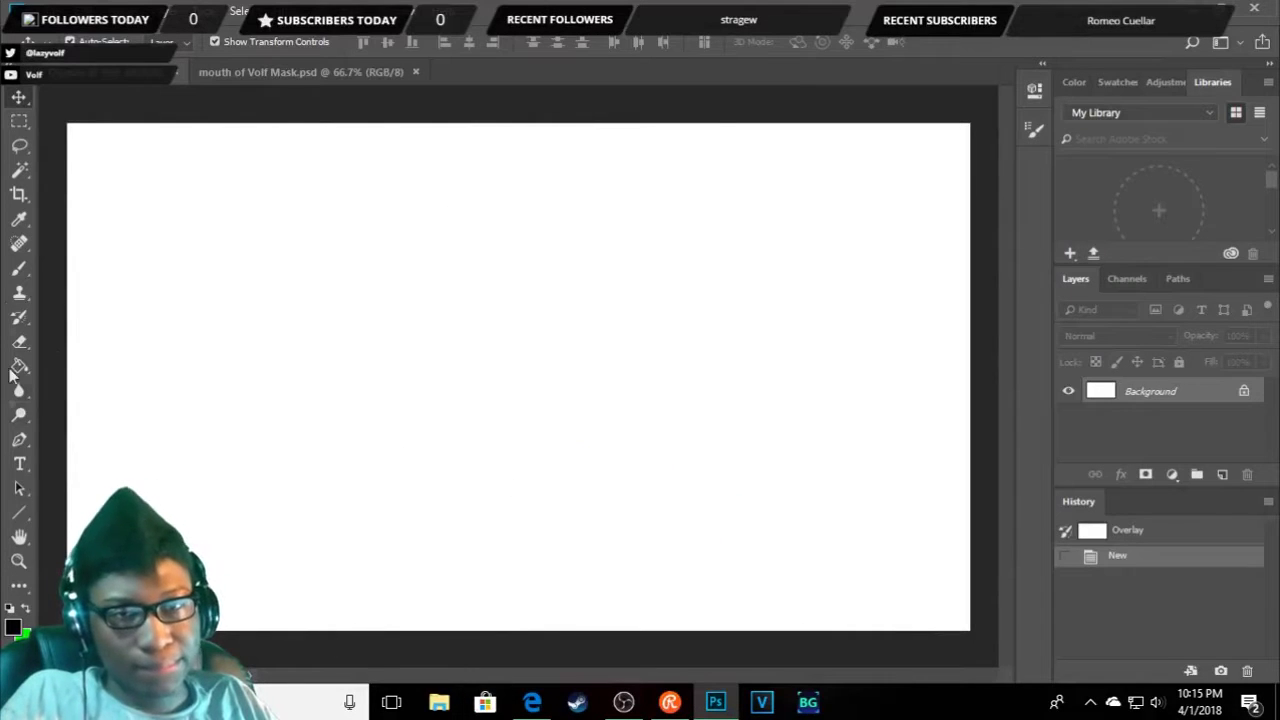
pyautogui.click(20, 367)
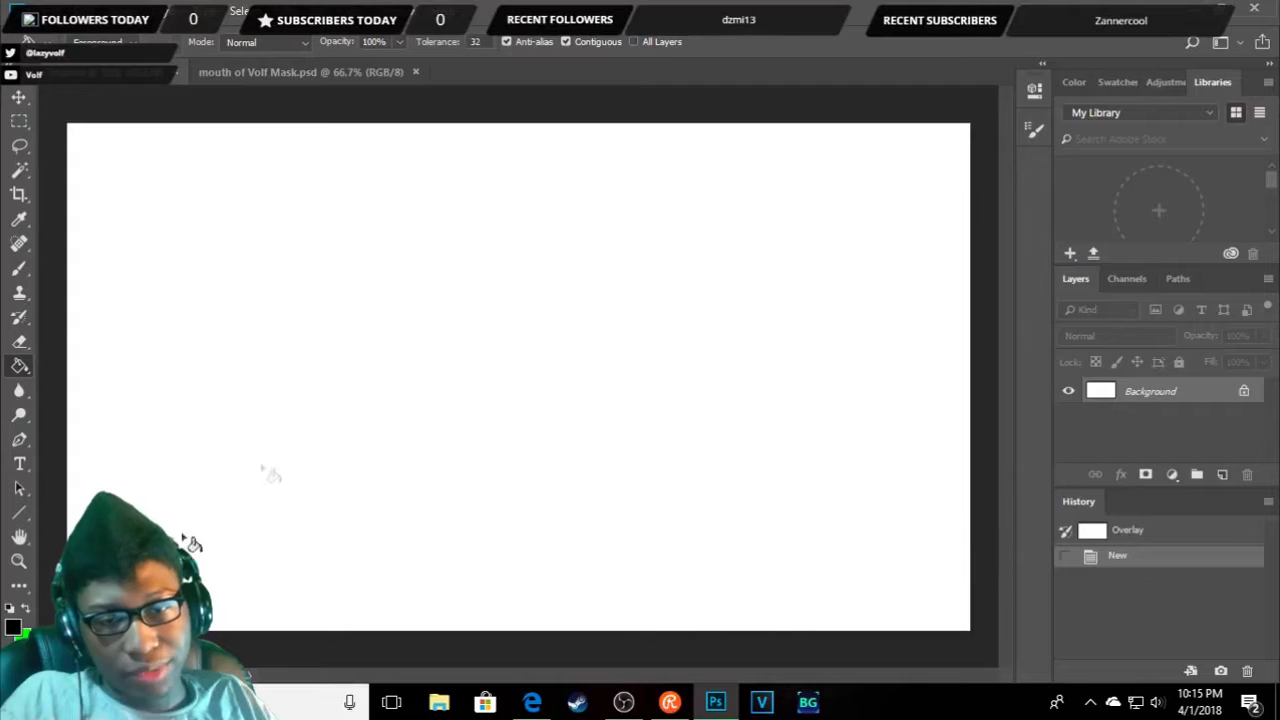
# - Fill the canvas black and draw a first rectangular marquee selection
pyautogui.click(205, 576)
pyautogui.click(24, 99)
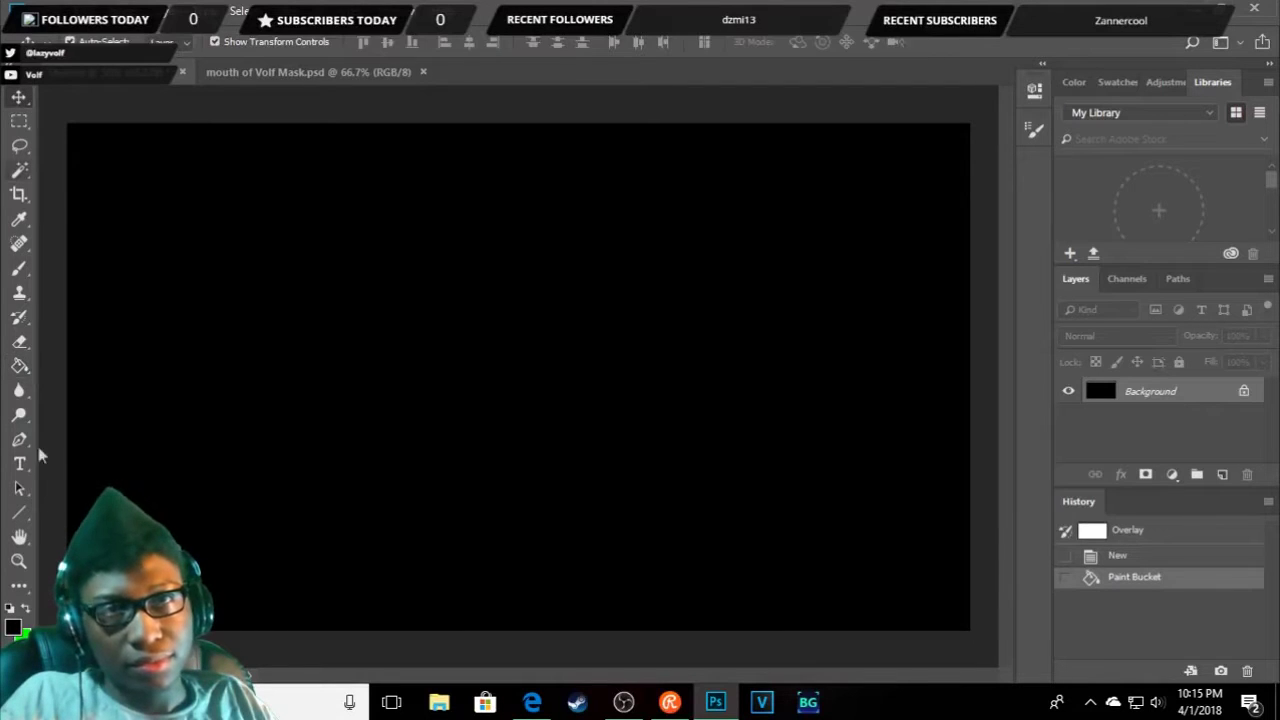
pyautogui.click(24, 120)
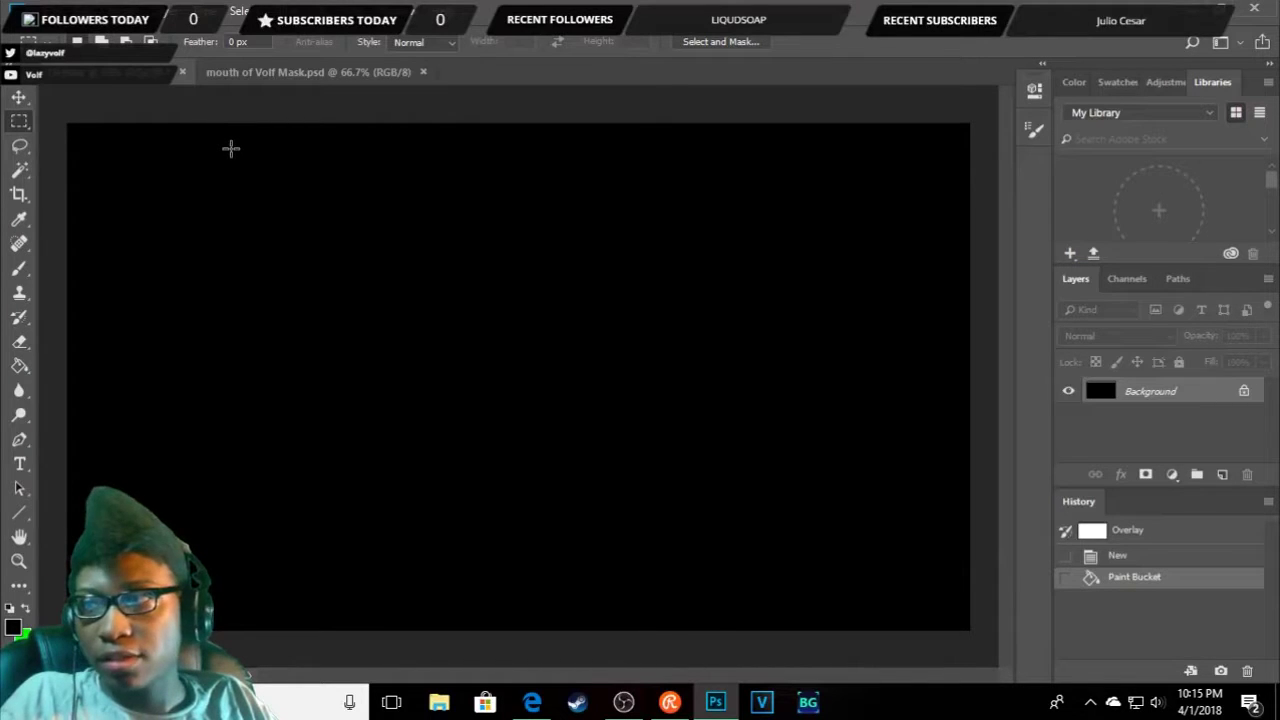
pyautogui.moveTo(230, 148)
pyautogui.mouseDown()
pyautogui.moveTo(451, 303)
pyautogui.moveTo(803, 515)
pyautogui.moveTo(926, 580)
pyautogui.moveTo(951, 577)
pyautogui.moveTo(958, 602)
pyautogui.mouseUp()
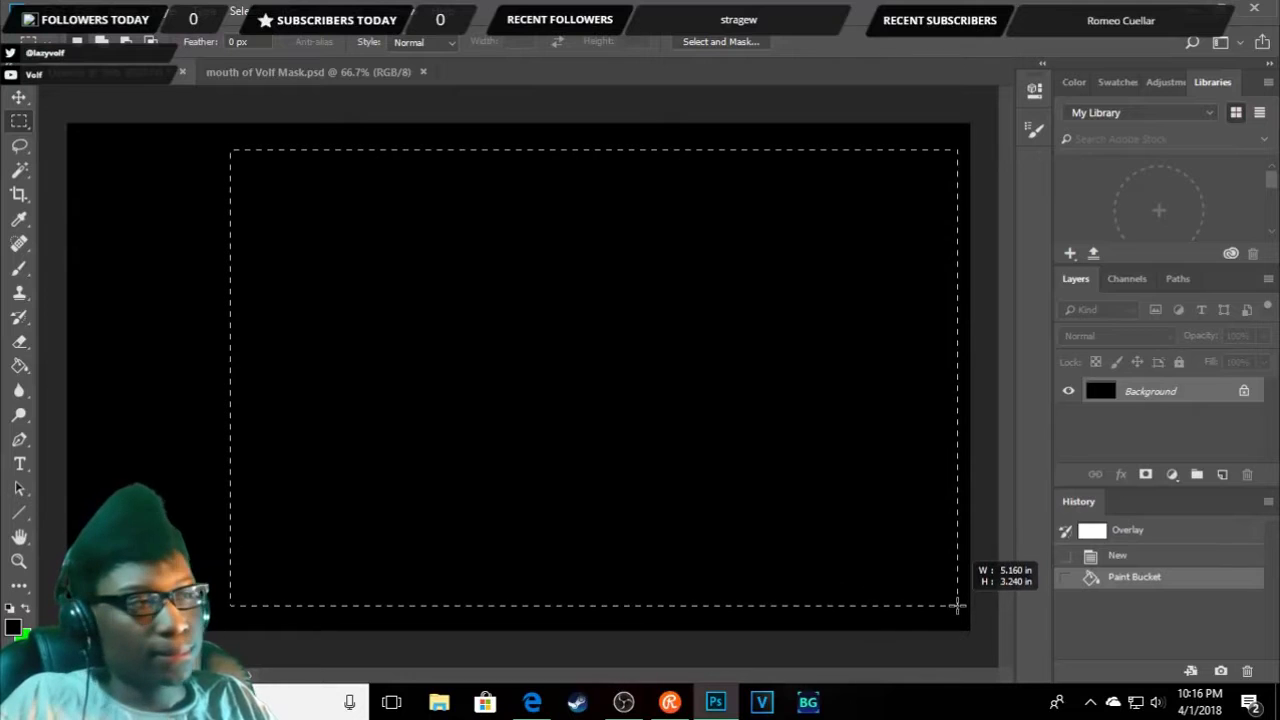
pyautogui.moveTo(958, 602); pyautogui.dragTo(946, 577)
# - Discard that selection and draw a new rectangle slightly inset from the canvas edges
pyautogui.rightClick(946, 577)
pyautogui.click(1012, 247)
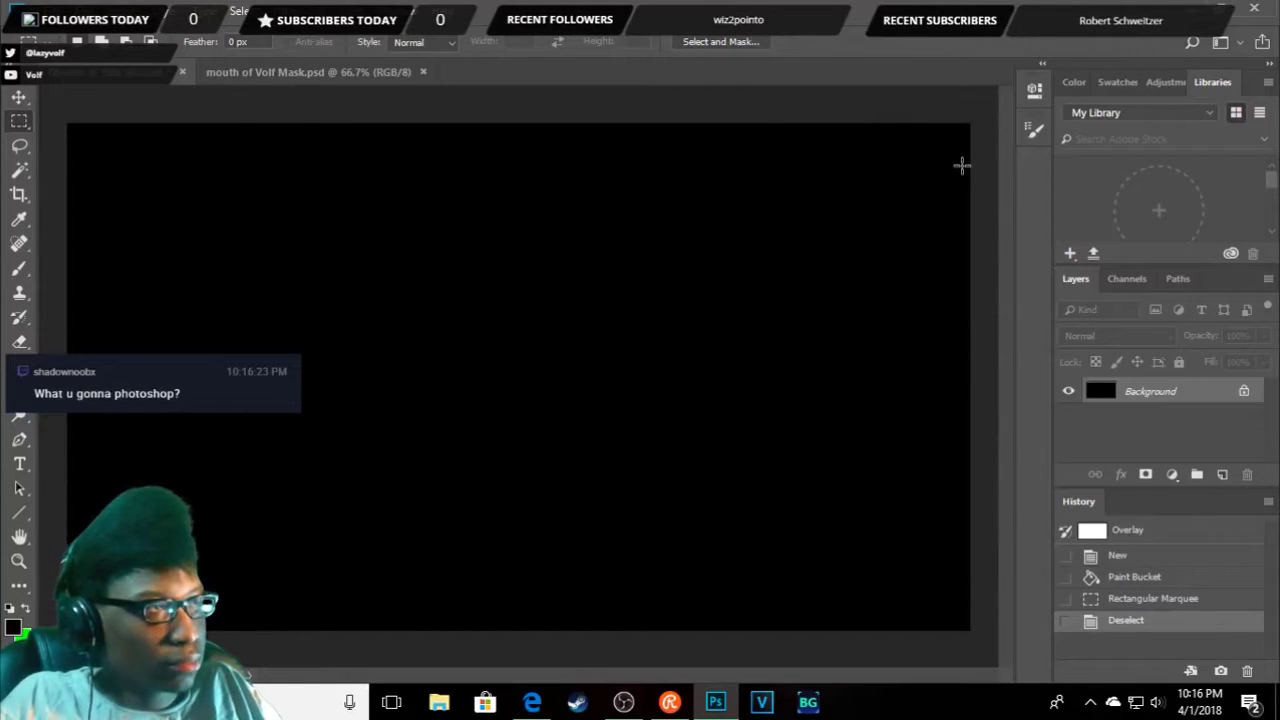
pyautogui.moveTo(955, 157); pyautogui.dragTo(297, 452)
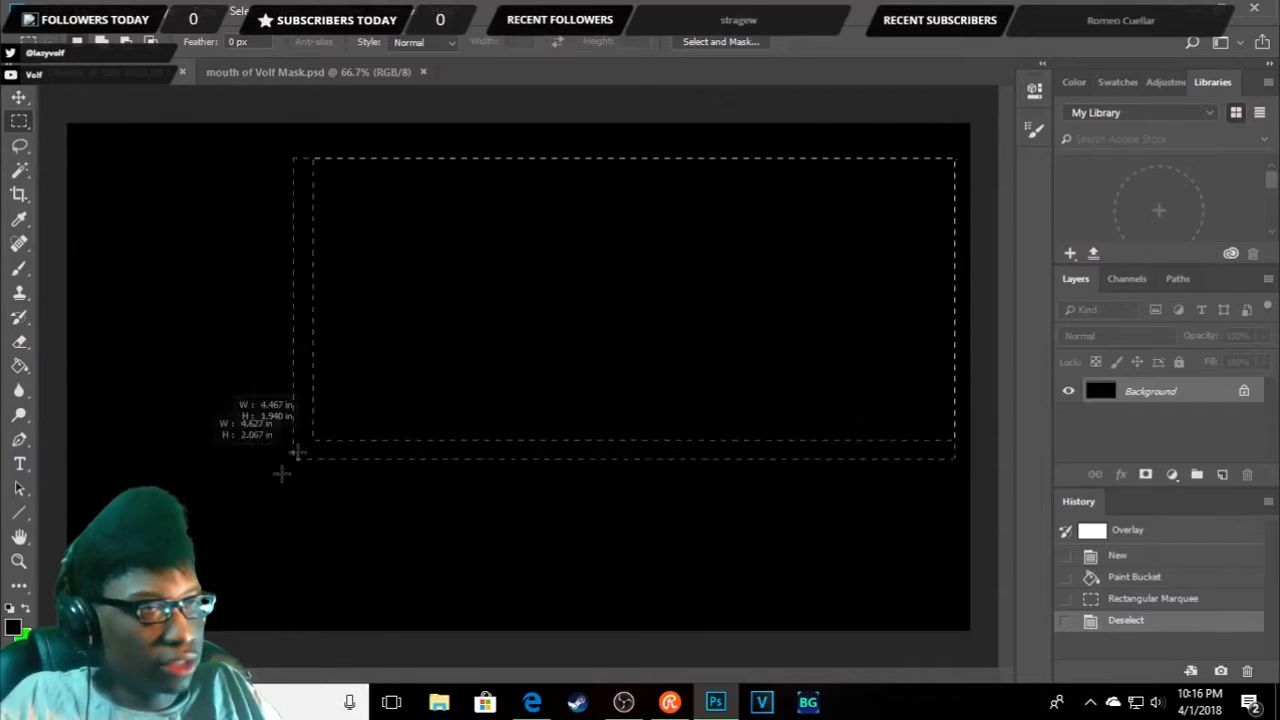
pyautogui.moveTo(297, 452)
pyautogui.mouseDown()
pyautogui.moveTo(215, 590)
pyautogui.moveTo(206, 584)
pyautogui.mouseUp()
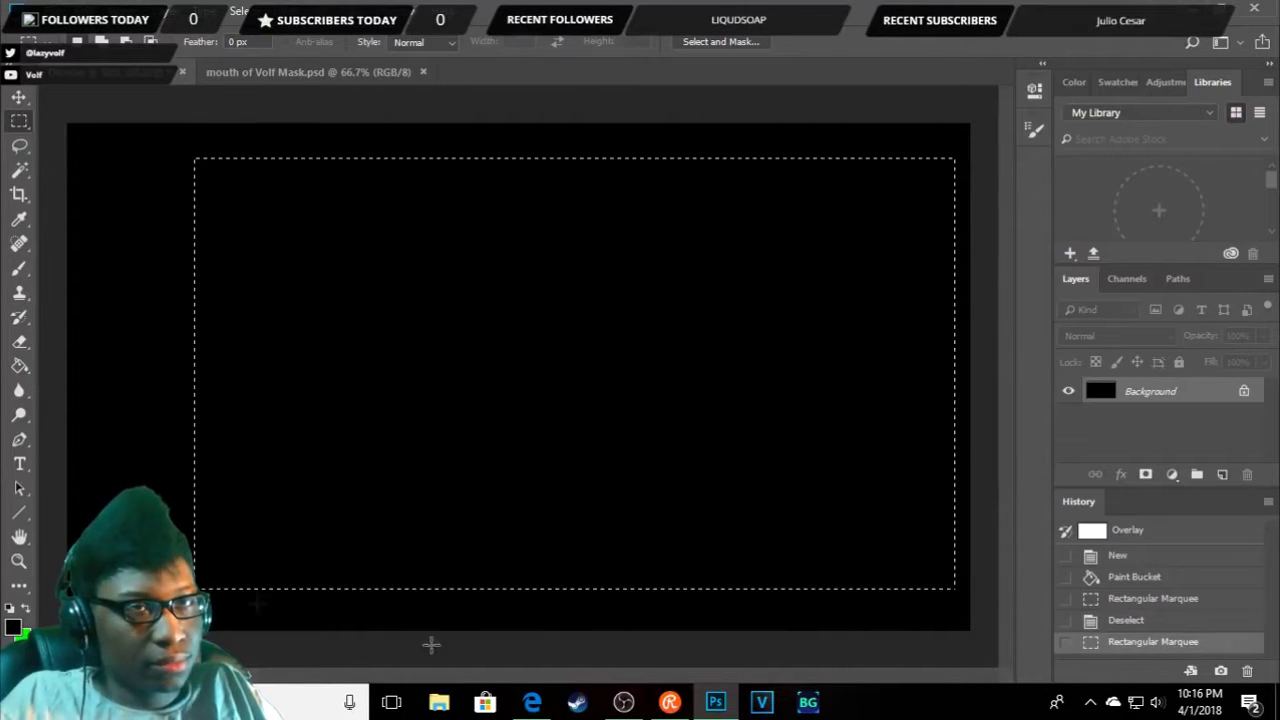
pyautogui.hotkey('shift', 'F5')
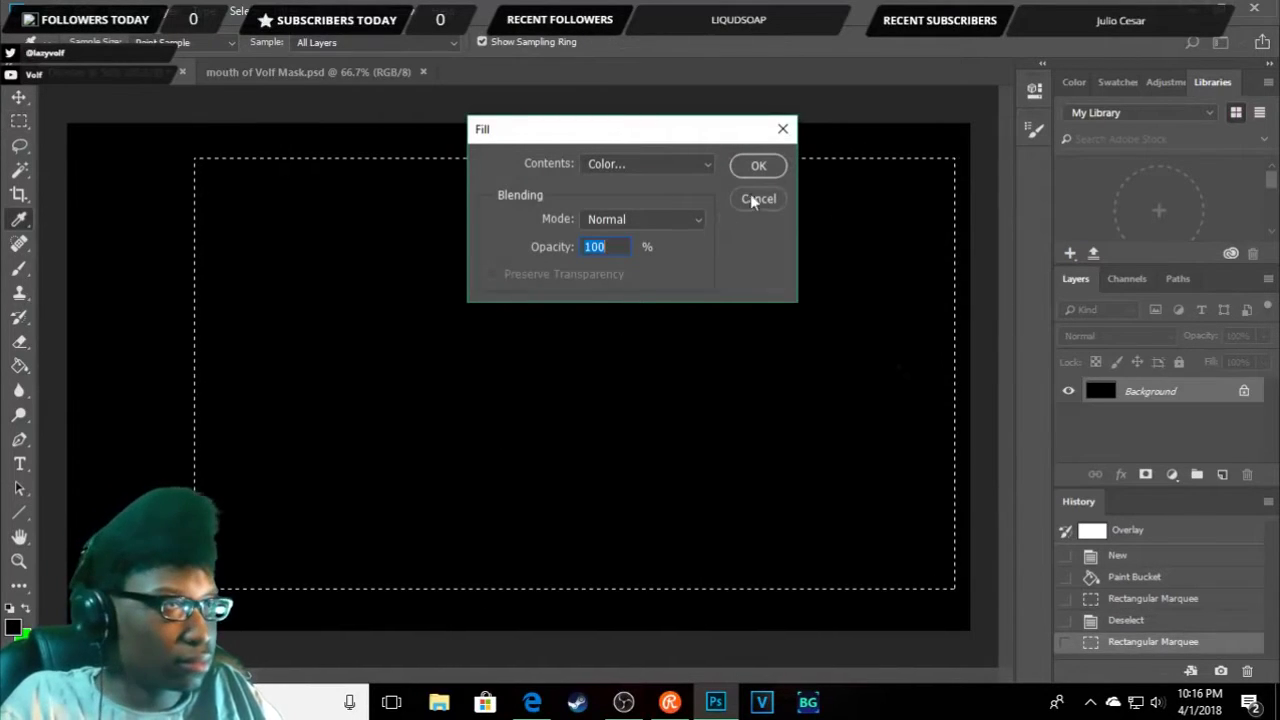
# - Cancel the Fill, duplicate the Background layer and delete the selected rectangle from the copy
pyautogui.click(758, 198)
pyautogui.rightClick(1137, 390)
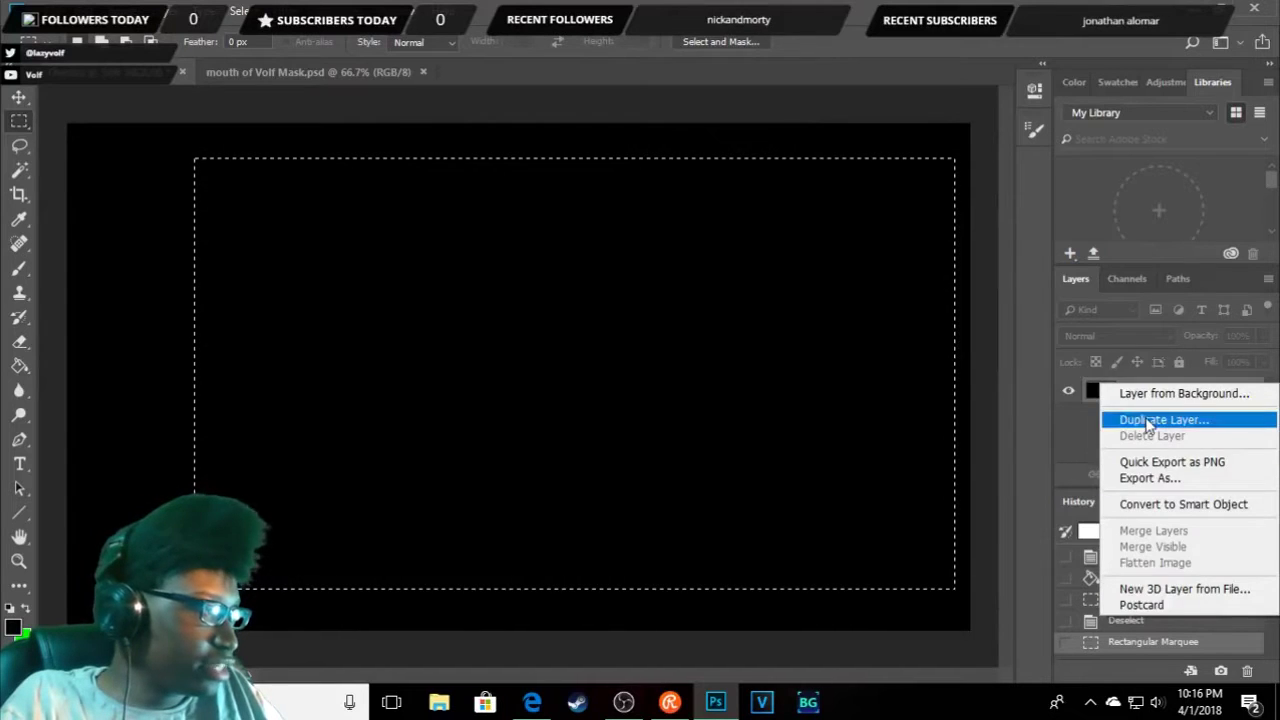
pyautogui.click(1164, 420)
pyautogui.click(796, 180)
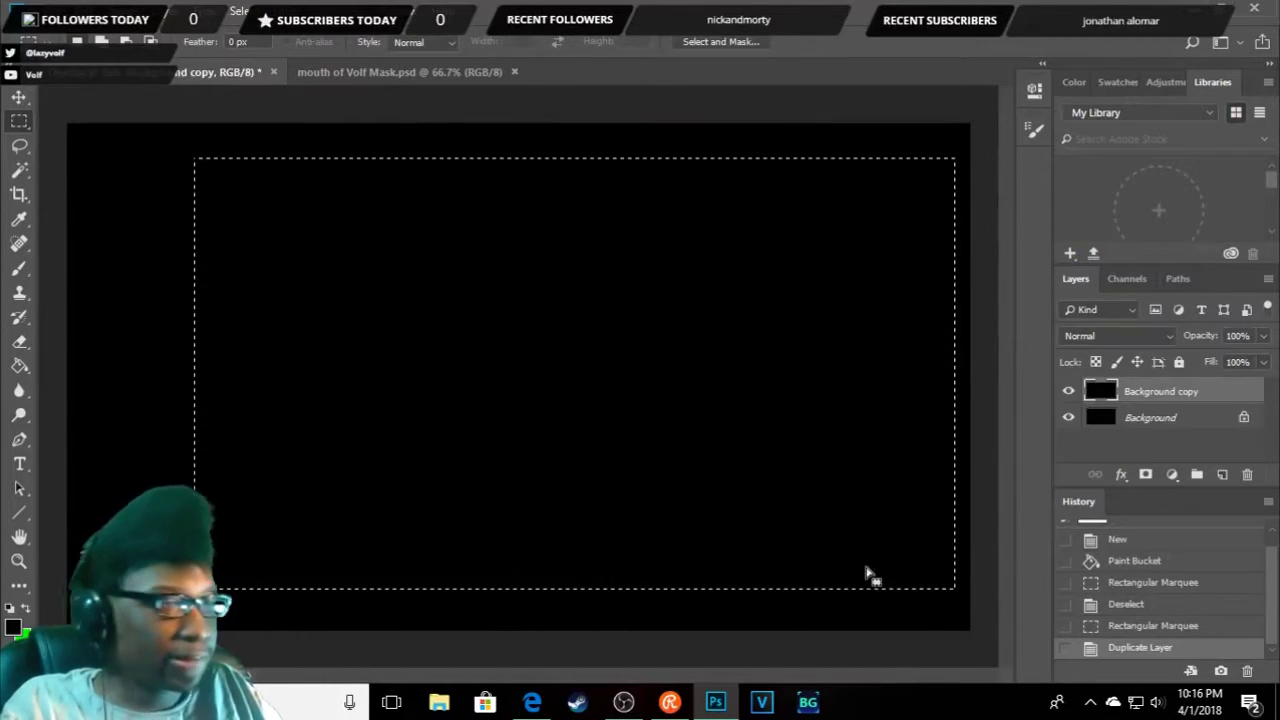
pyautogui.press('Delete')
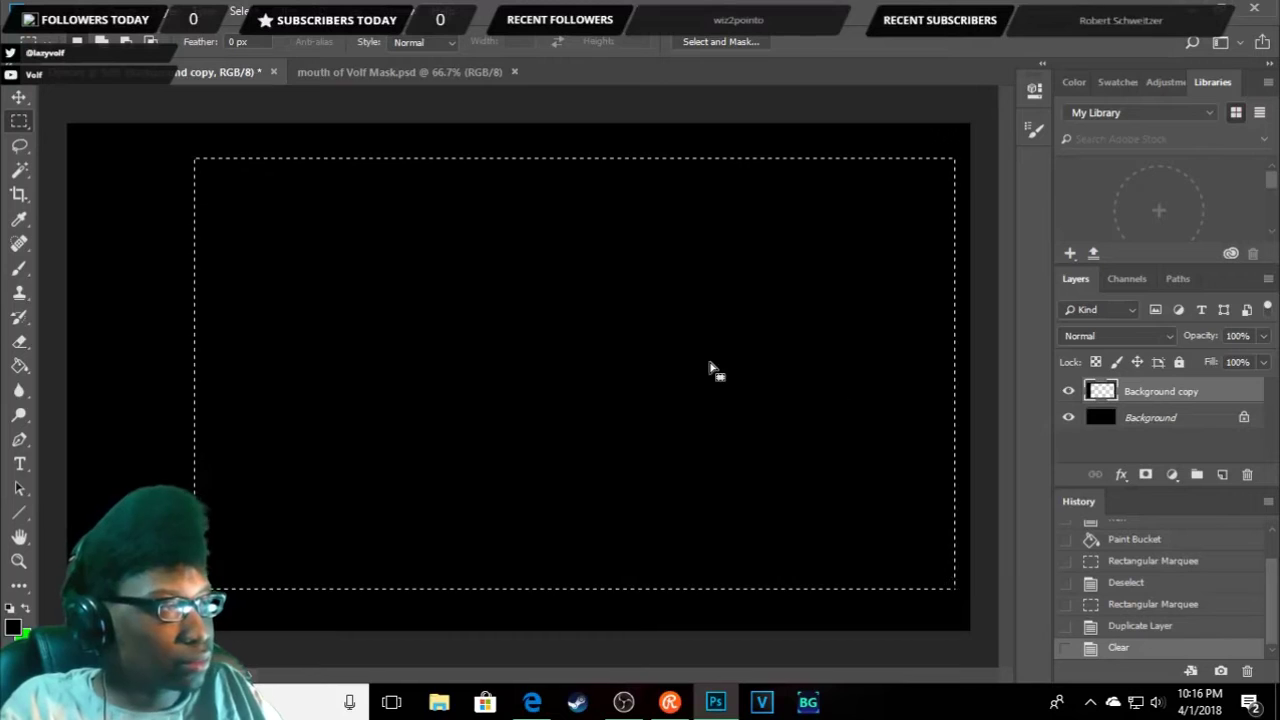
# - Hide the original Background layer and deselect the rectangle
pyautogui.click(1110, 418)
pyautogui.click(1068, 417)
pyautogui.rightClick(667, 50)
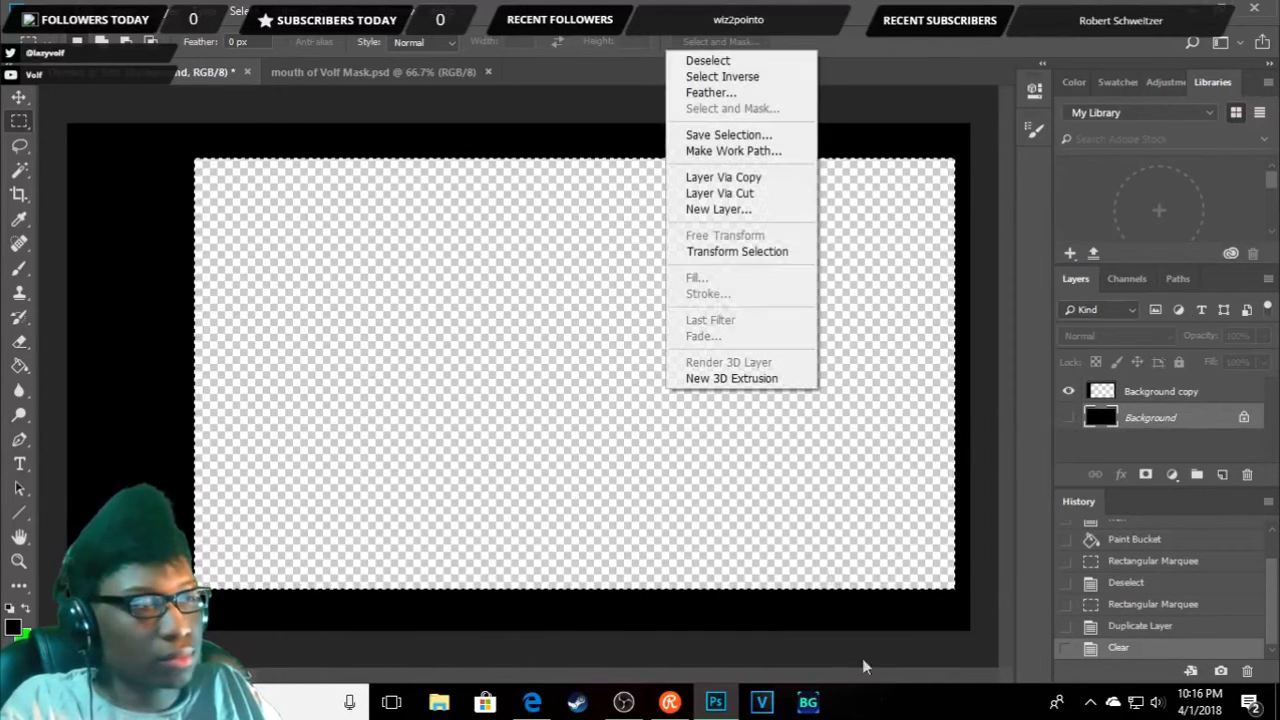
pyautogui.click(708, 60)
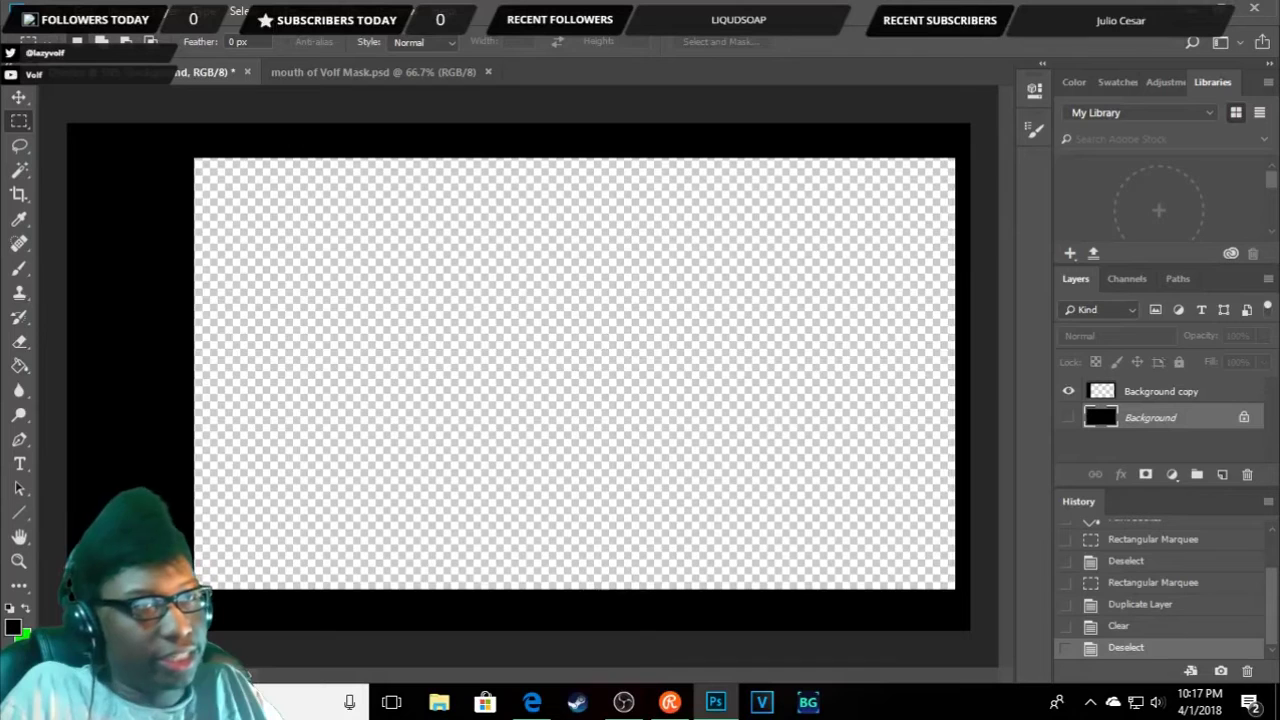
pyautogui.click(328, 76)
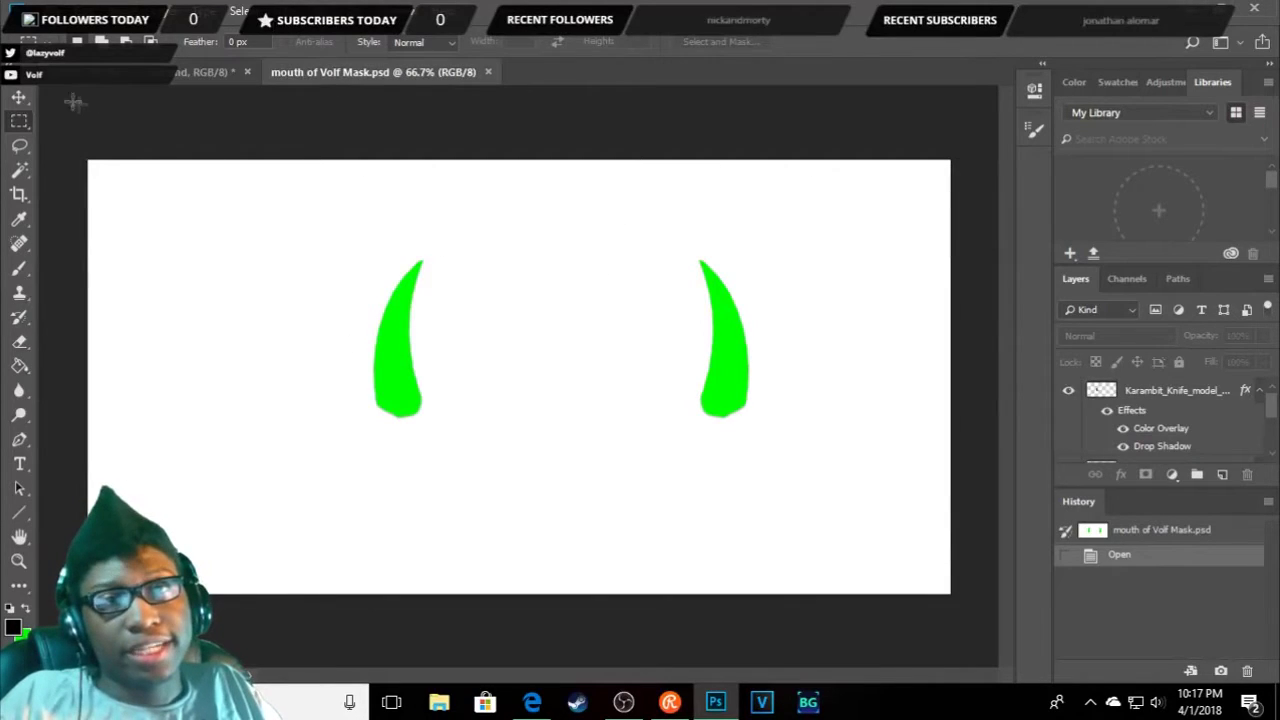
# - Select both green horn layers in the Volf mask and move them down and left
pyautogui.press('v')
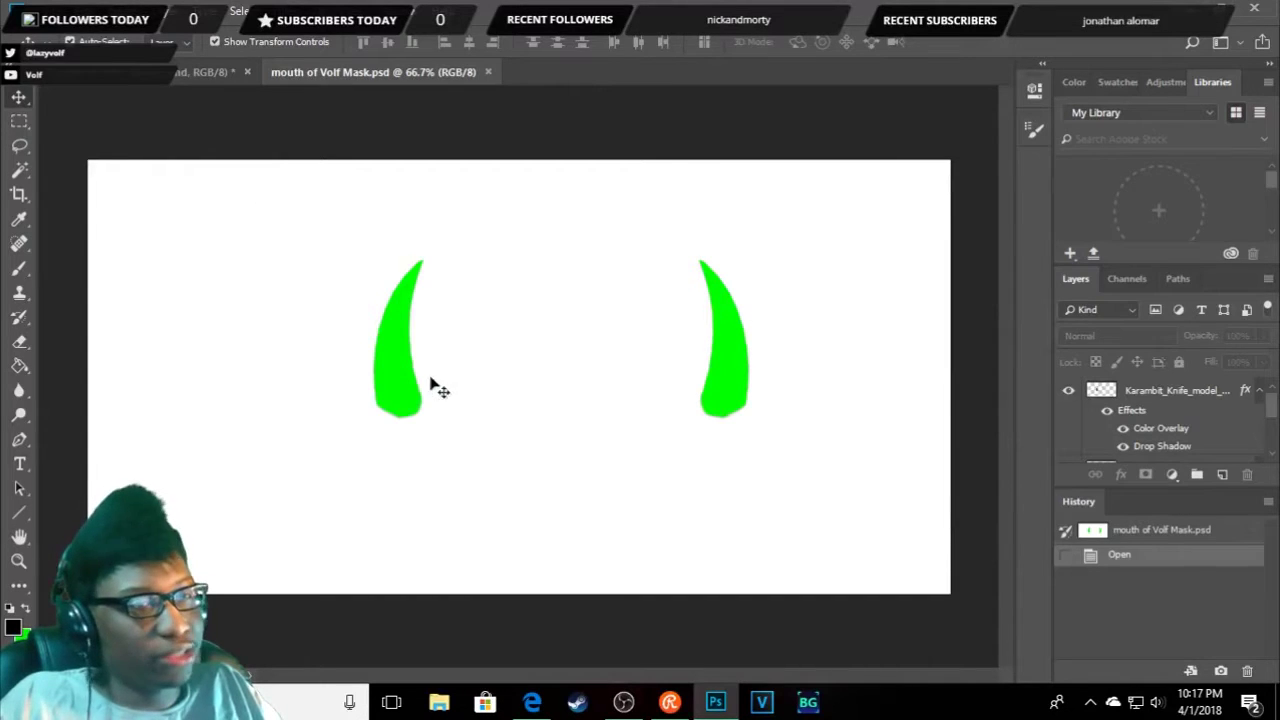
pyautogui.moveTo(440, 390); pyautogui.dragTo(413, 452)
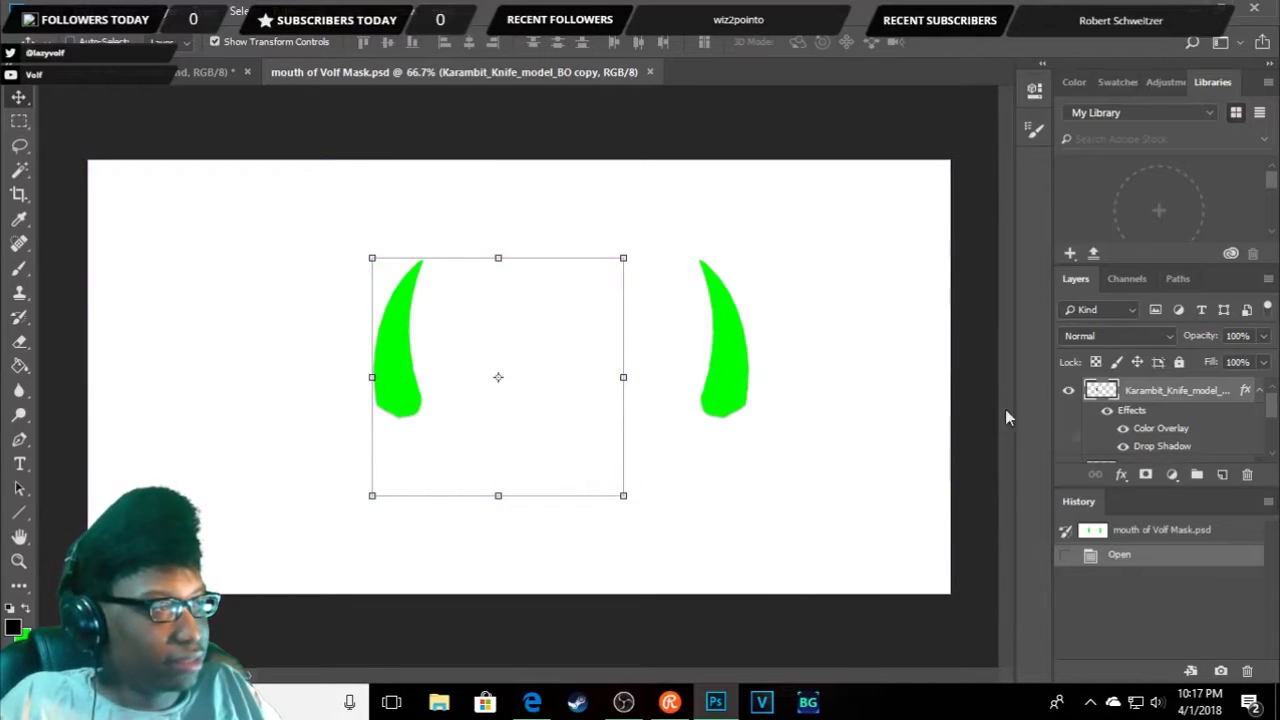
pyautogui.moveTo(194, 217); pyautogui.dragTo(706, 457)
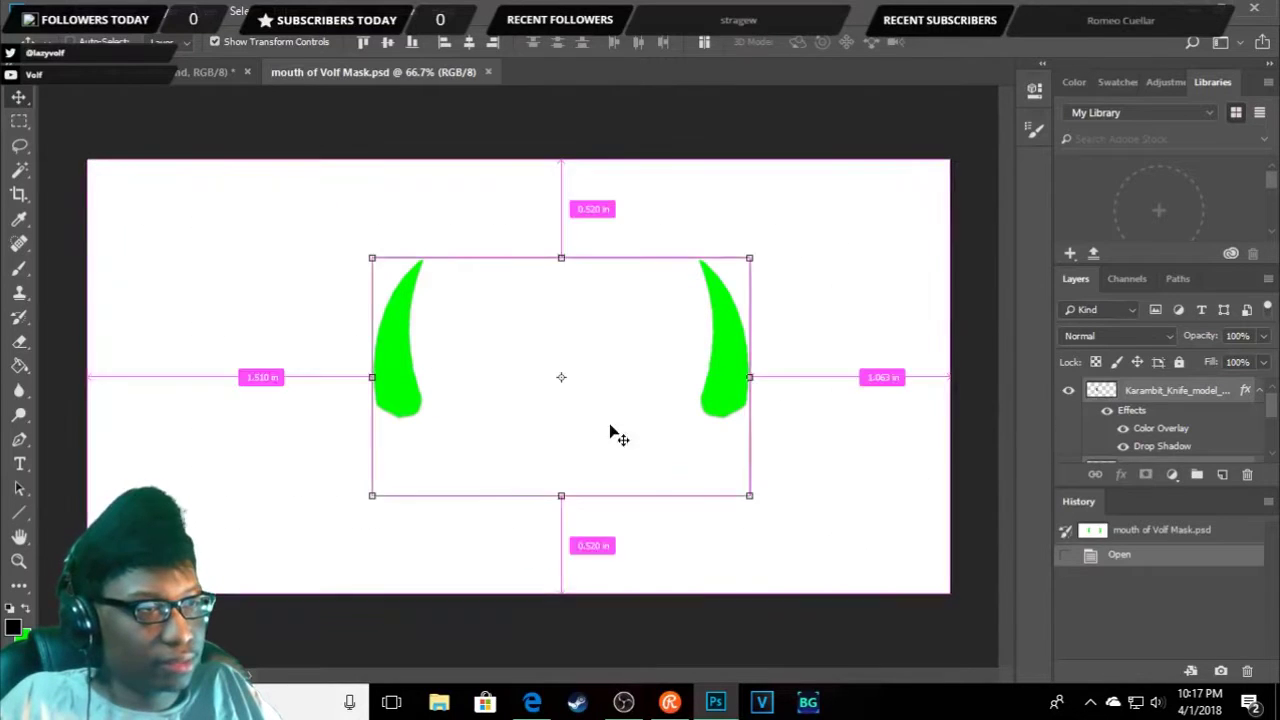
pyautogui.moveTo(400, 365); pyautogui.dragTo(359, 462)
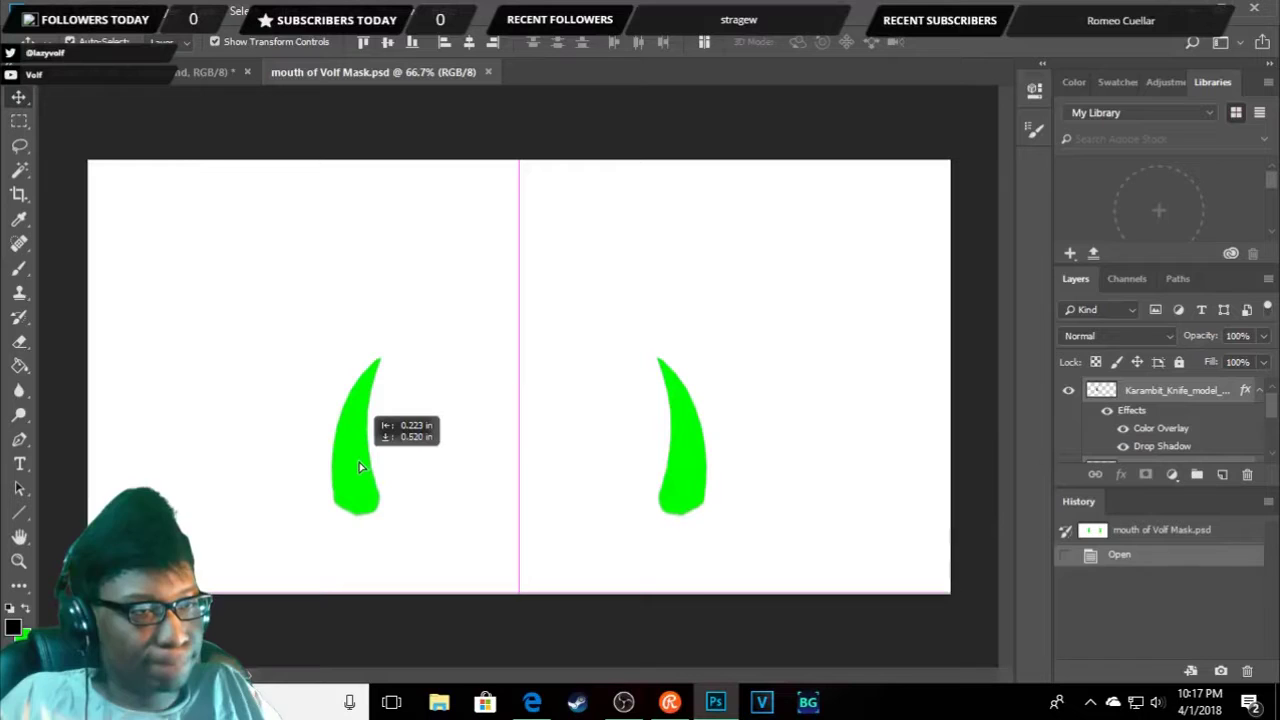
pyautogui.click(185, 71)
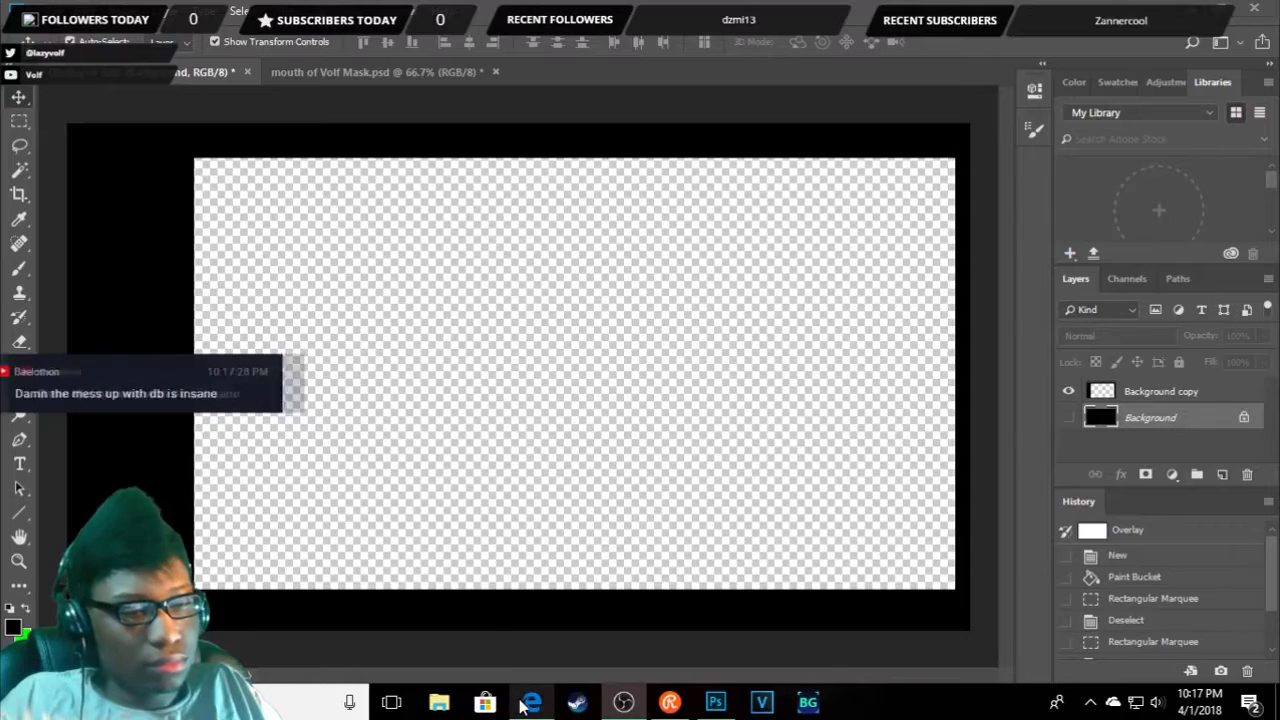
pyautogui.moveTo(531, 703)
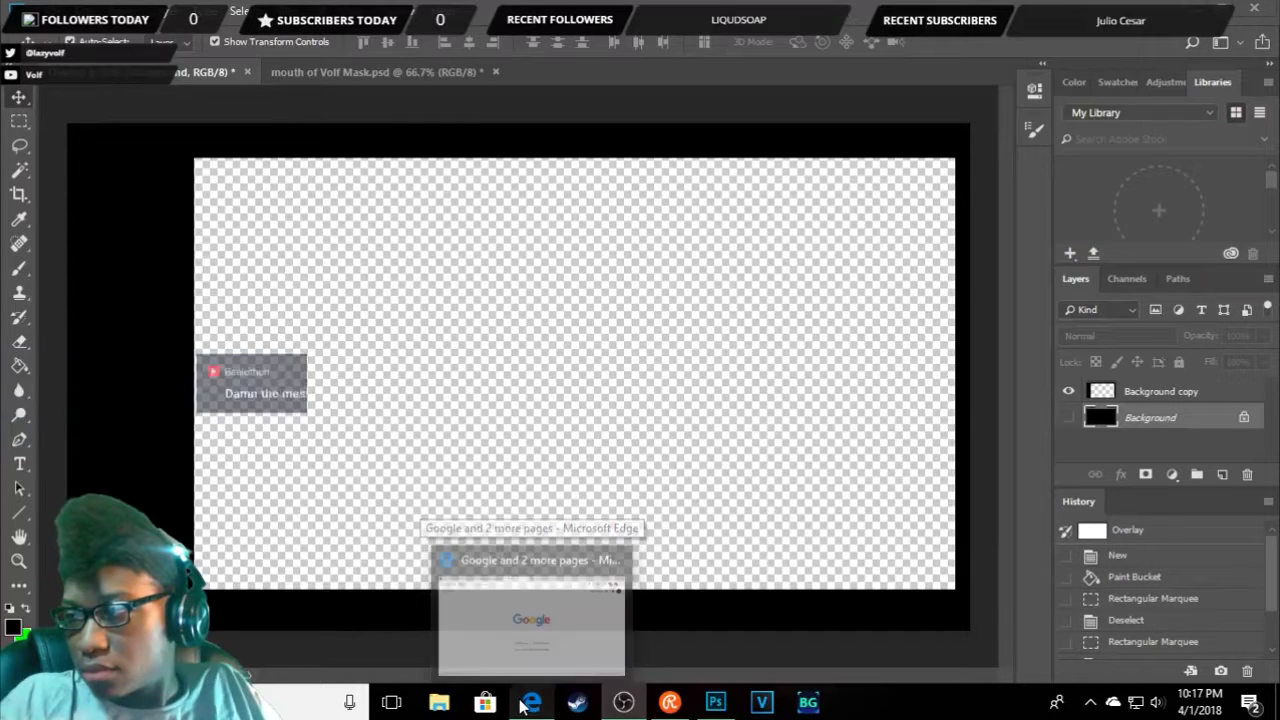
# - Search Google in the browser for 'Skull photo brushes'
pyautogui.click(522, 704)
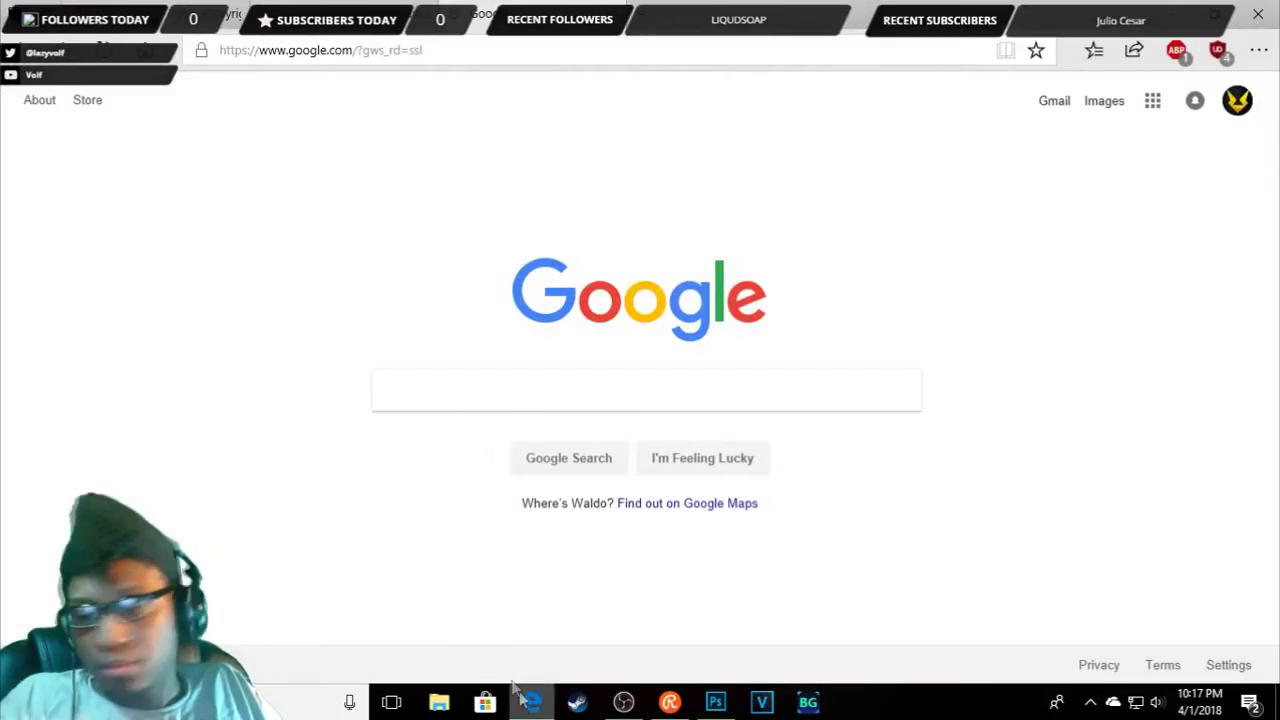
pyautogui.click(643, 388)
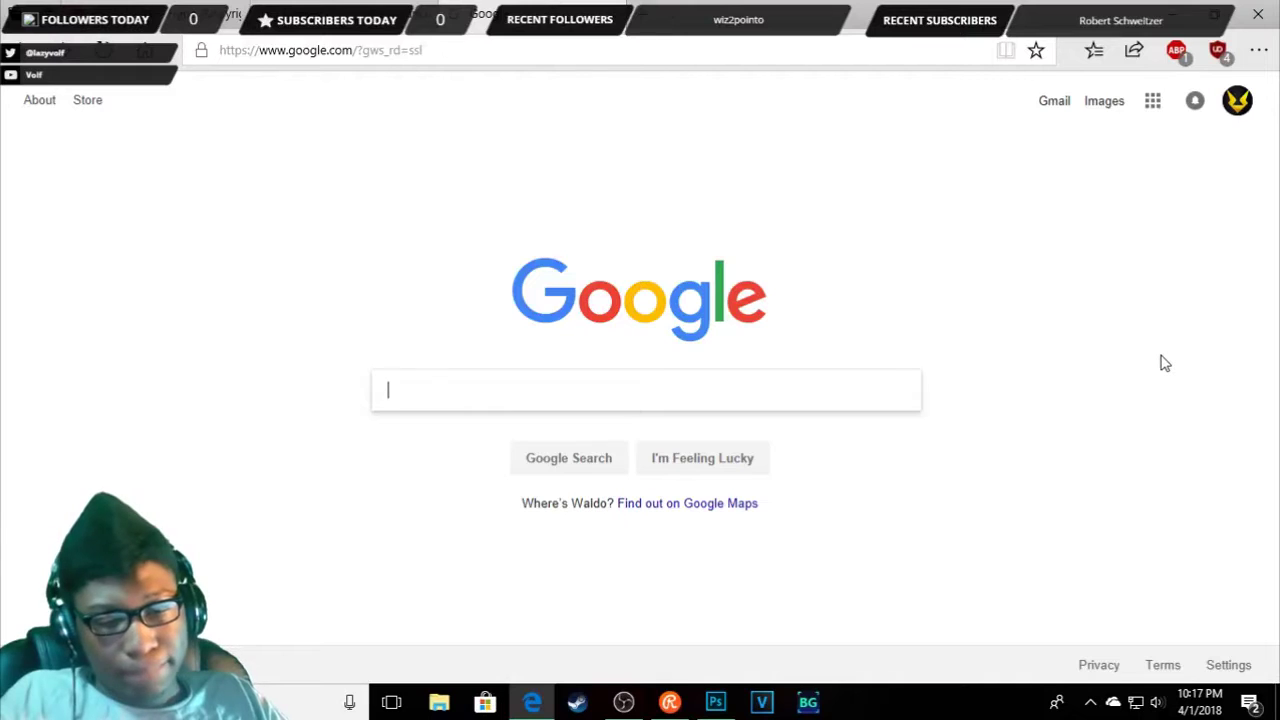
pyautogui.write('Skull')
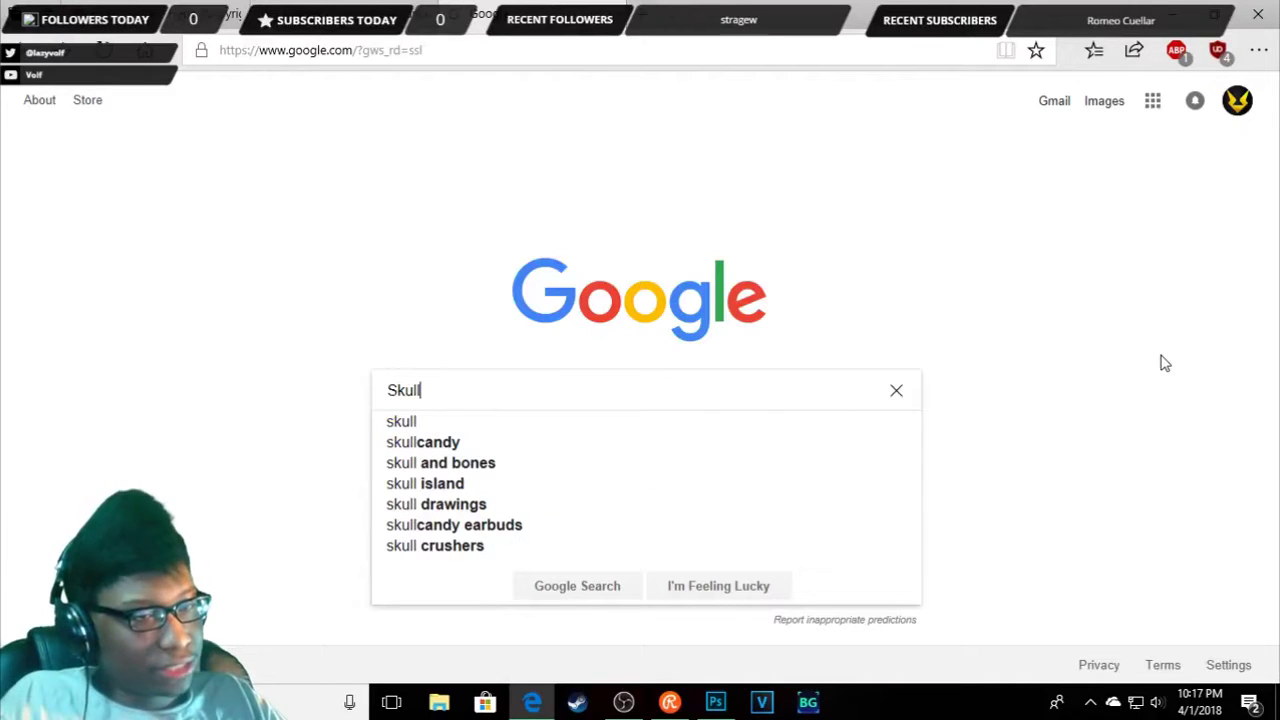
pyautogui.write(' p')
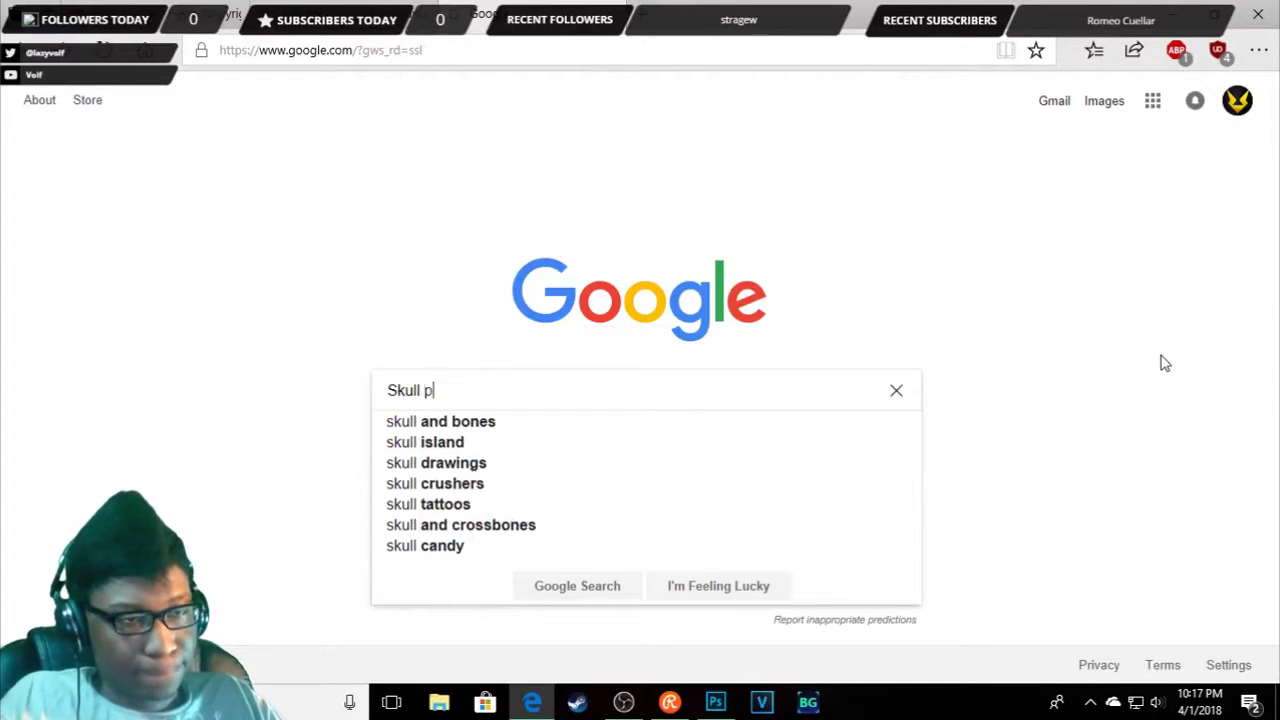
pyautogui.write('hoto ')
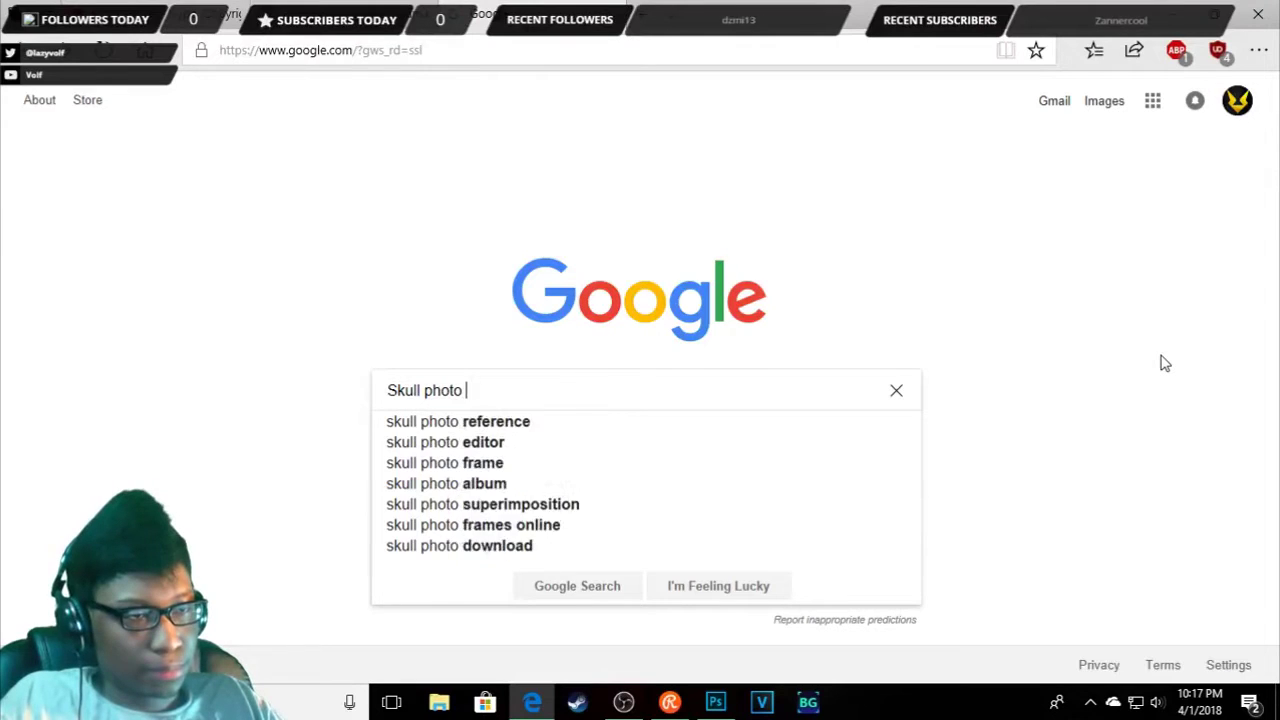
pyautogui.write('sk')
pyautogui.press('BackSpace')
pyautogui.press('BackSpace')
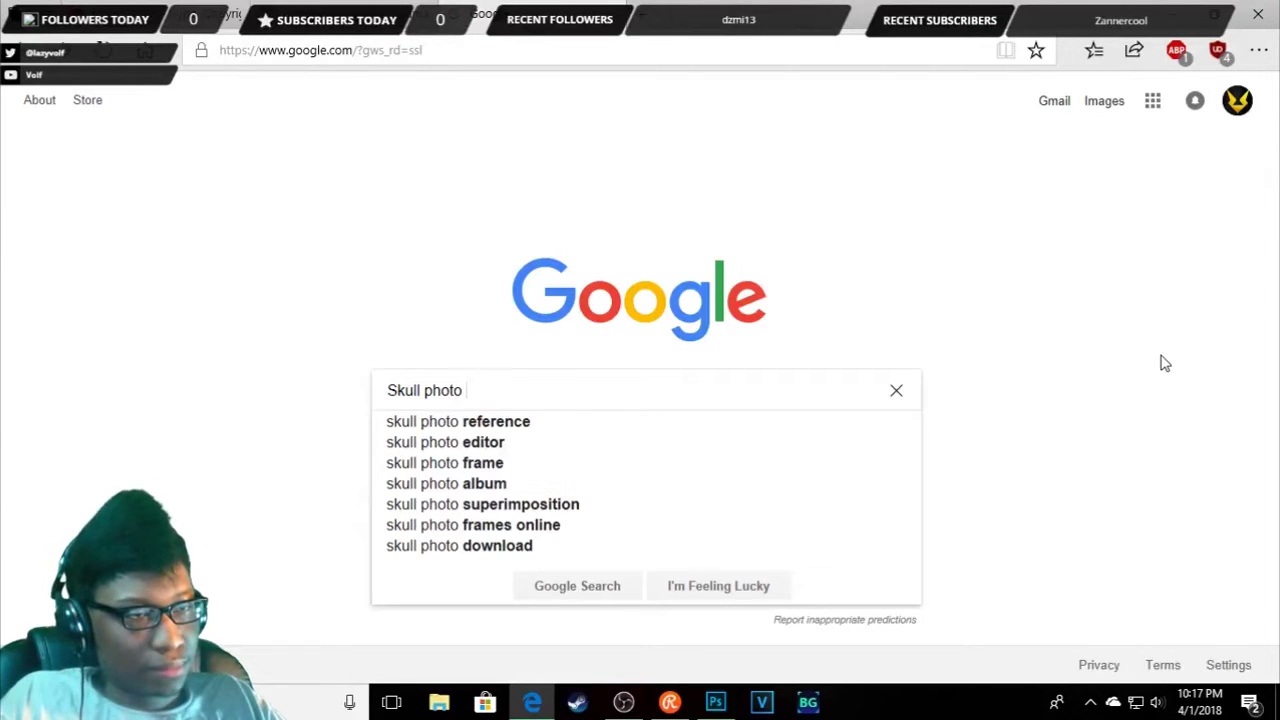
pyautogui.write('p')
pyautogui.write('r')
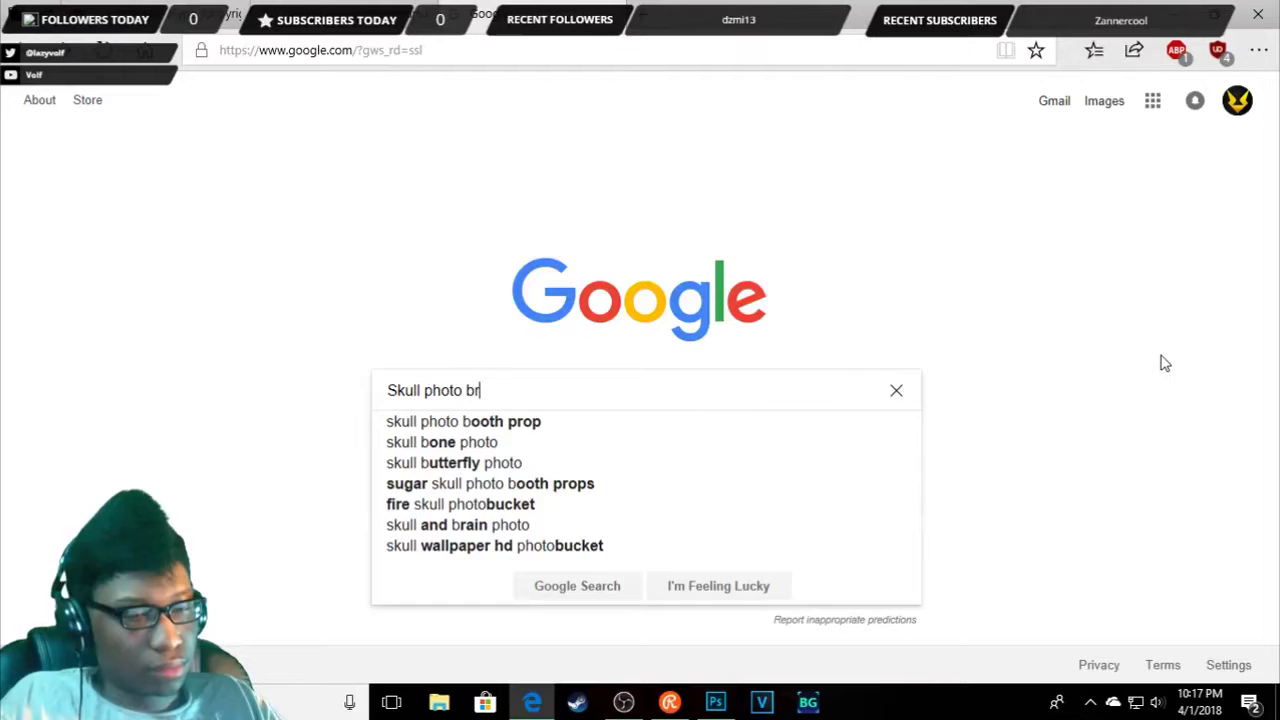
pyautogui.write('ushes')
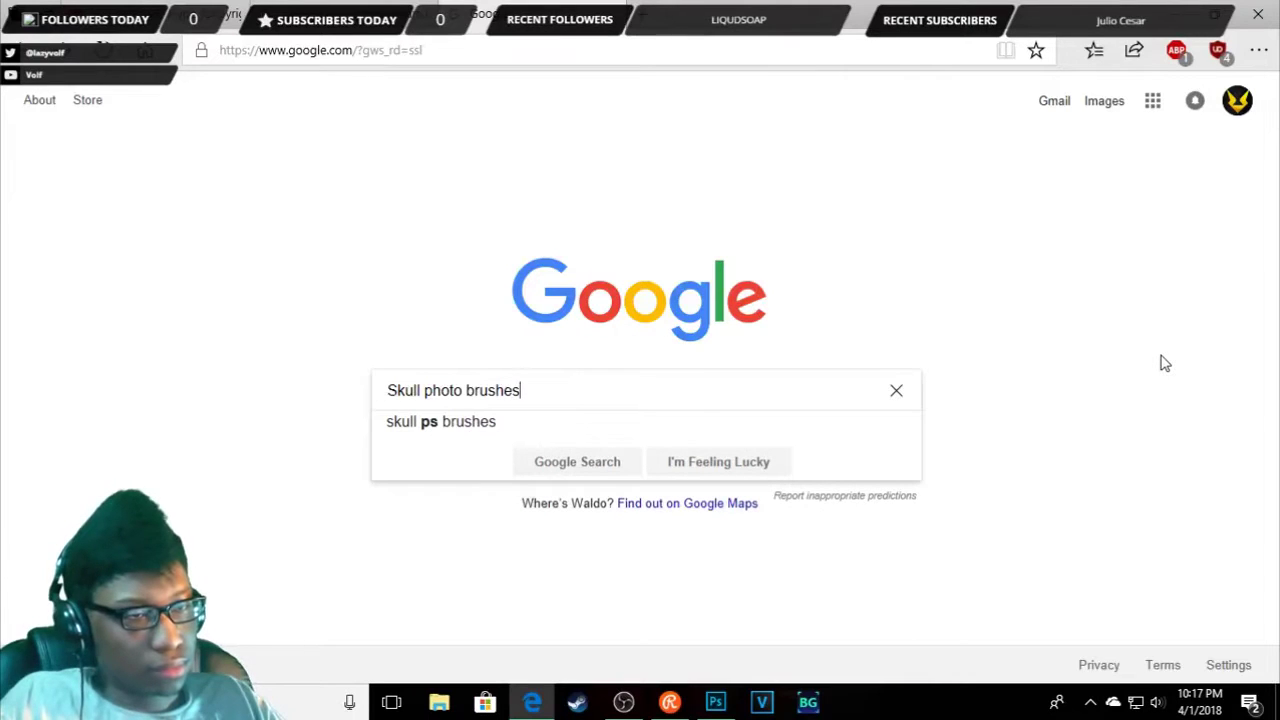
pyautogui.press('Return')
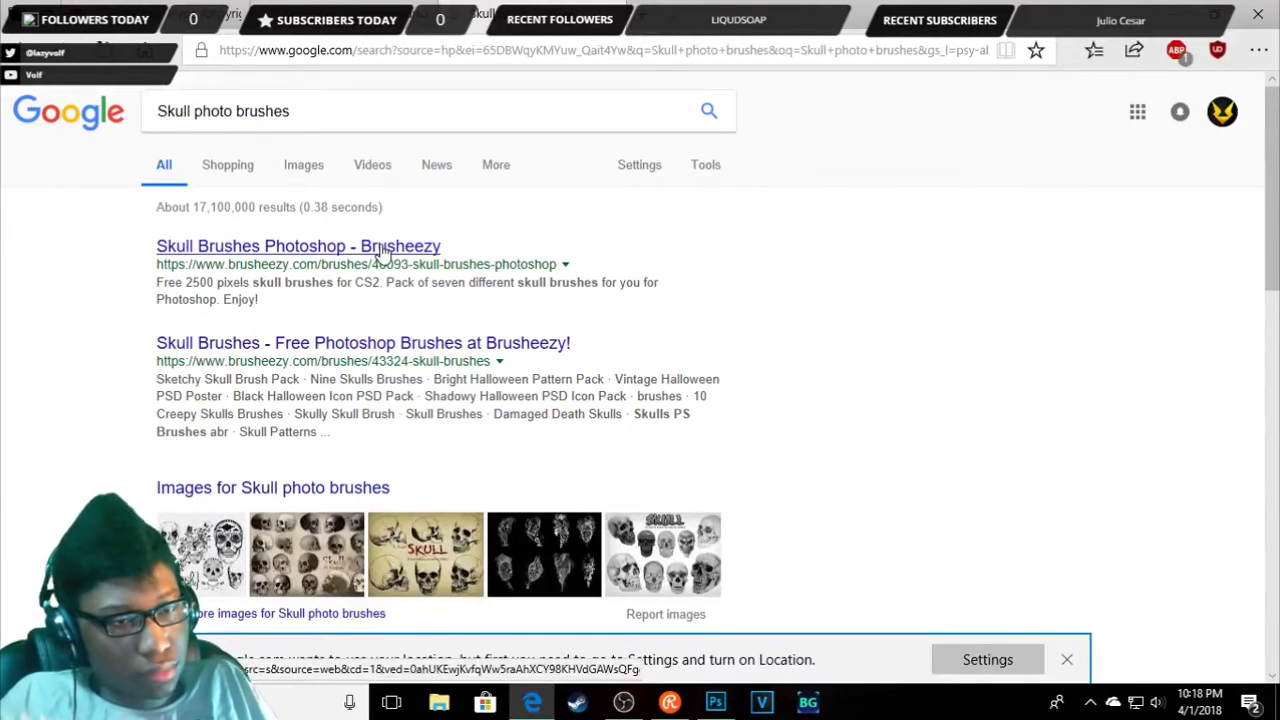
pyautogui.click(410, 250)
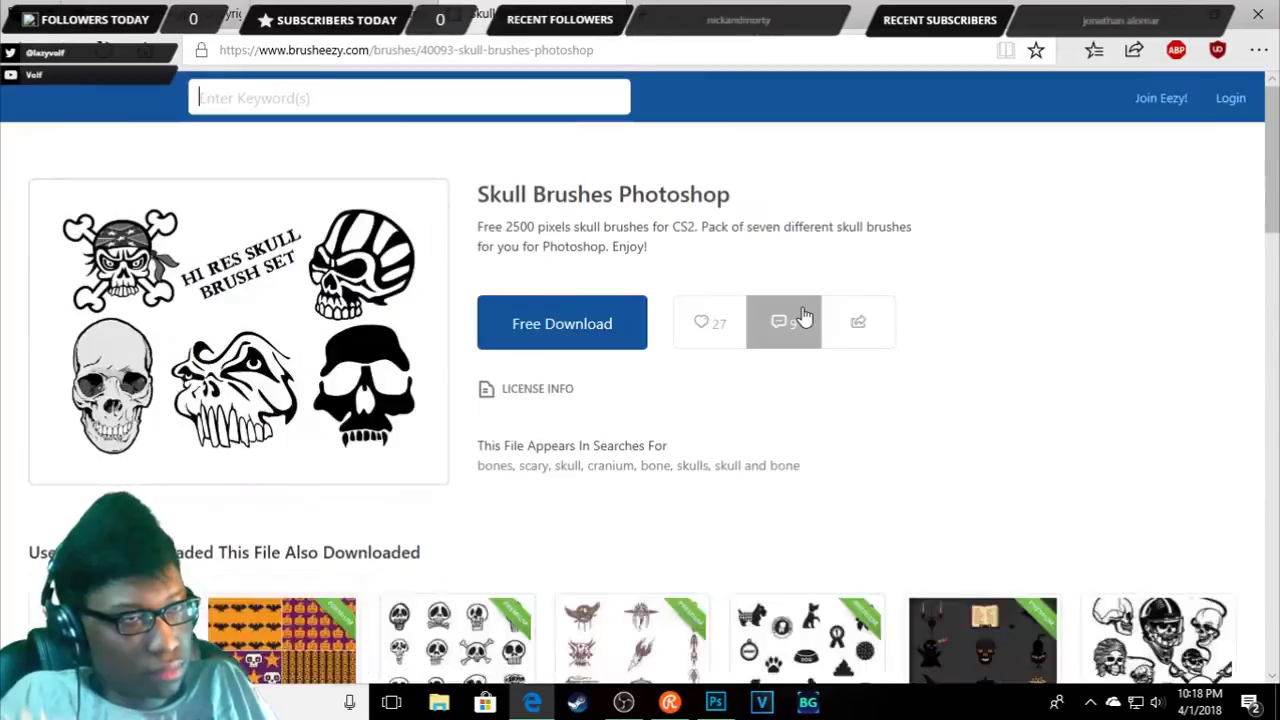
pyautogui.scroll(-1, 805, 317)
pyautogui.scroll(-1, 805, 317)
pyautogui.scroll(-1, 805, 317)
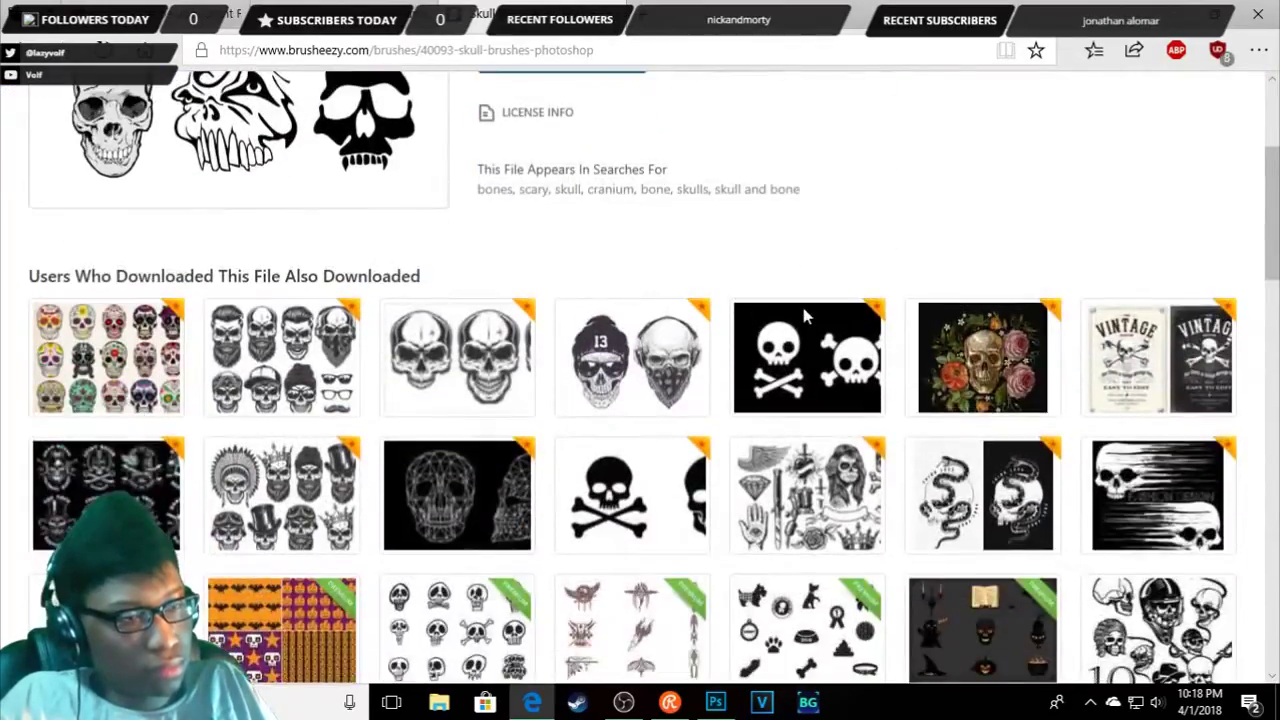
pyautogui.scroll(-2, 805, 317)
pyautogui.scroll(-2, 805, 317)
pyautogui.scroll(-3, 805, 317)
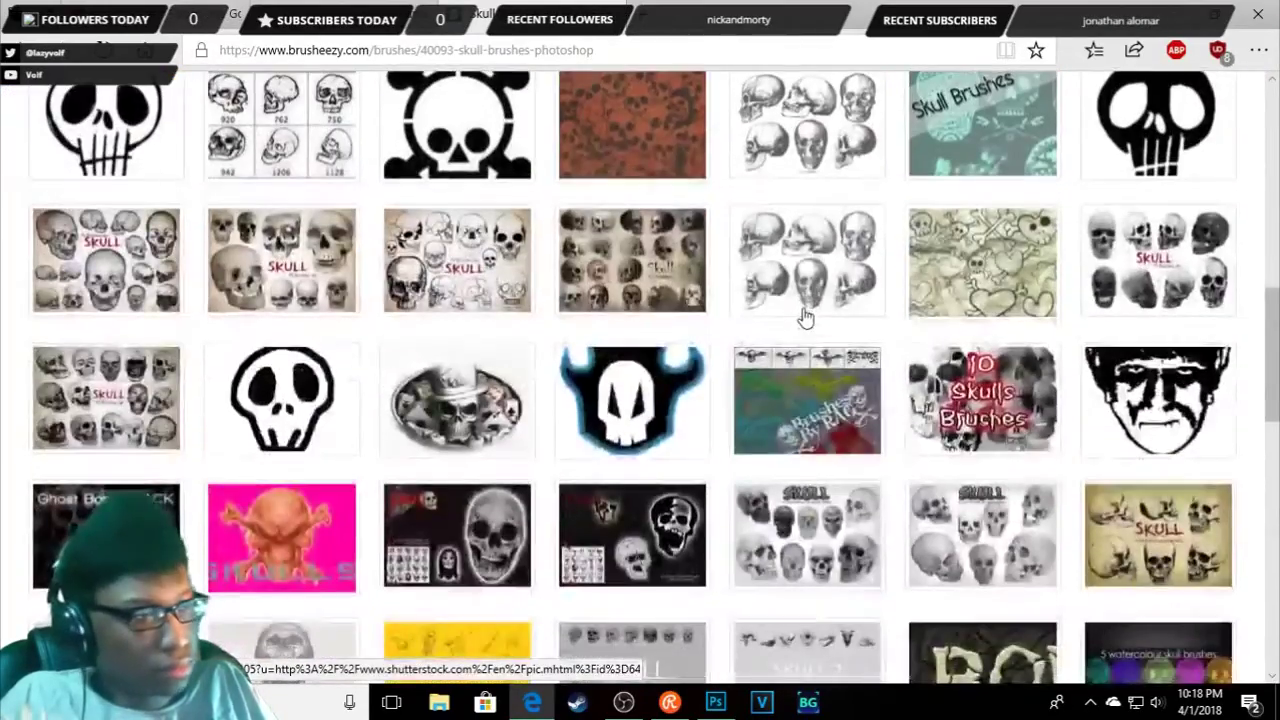
pyautogui.scroll(-2, 805, 317)
pyautogui.scroll(-1, 805, 317)
pyautogui.scroll(-2, 805, 317)
pyautogui.scroll(-2, 808, 316)
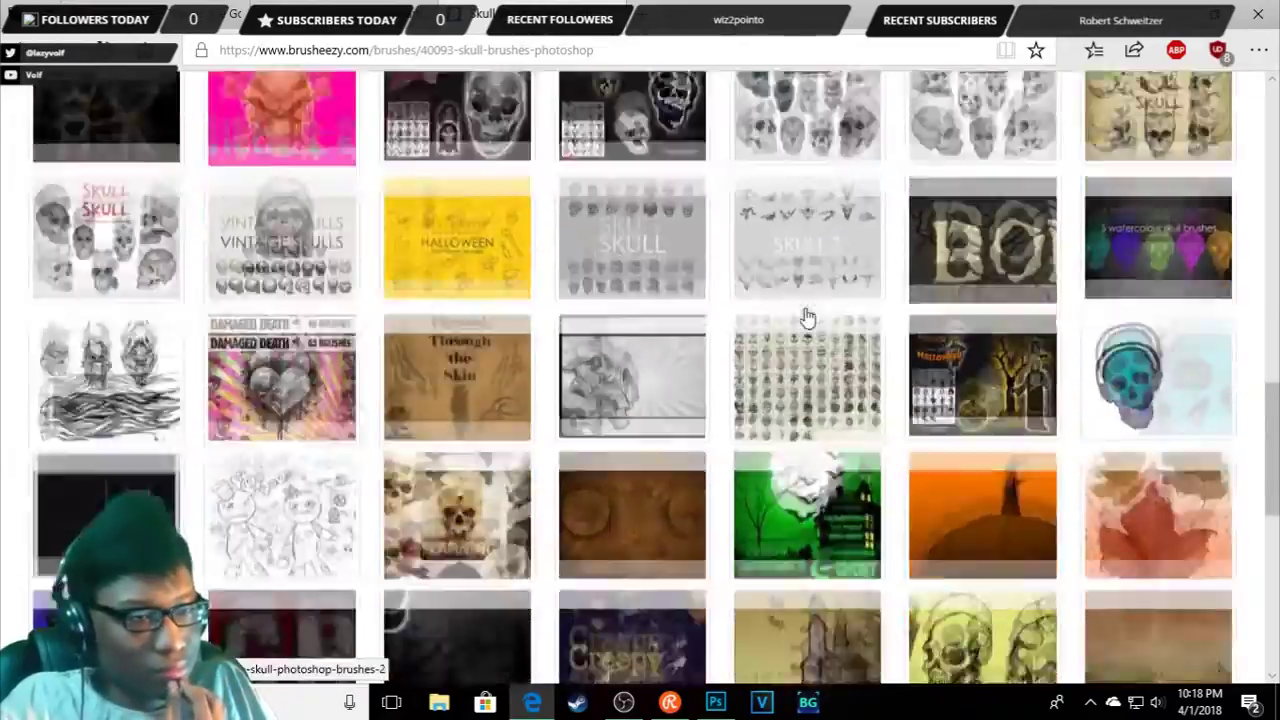
pyautogui.scroll(-2, 808, 316)
pyautogui.scroll(-2, 808, 316)
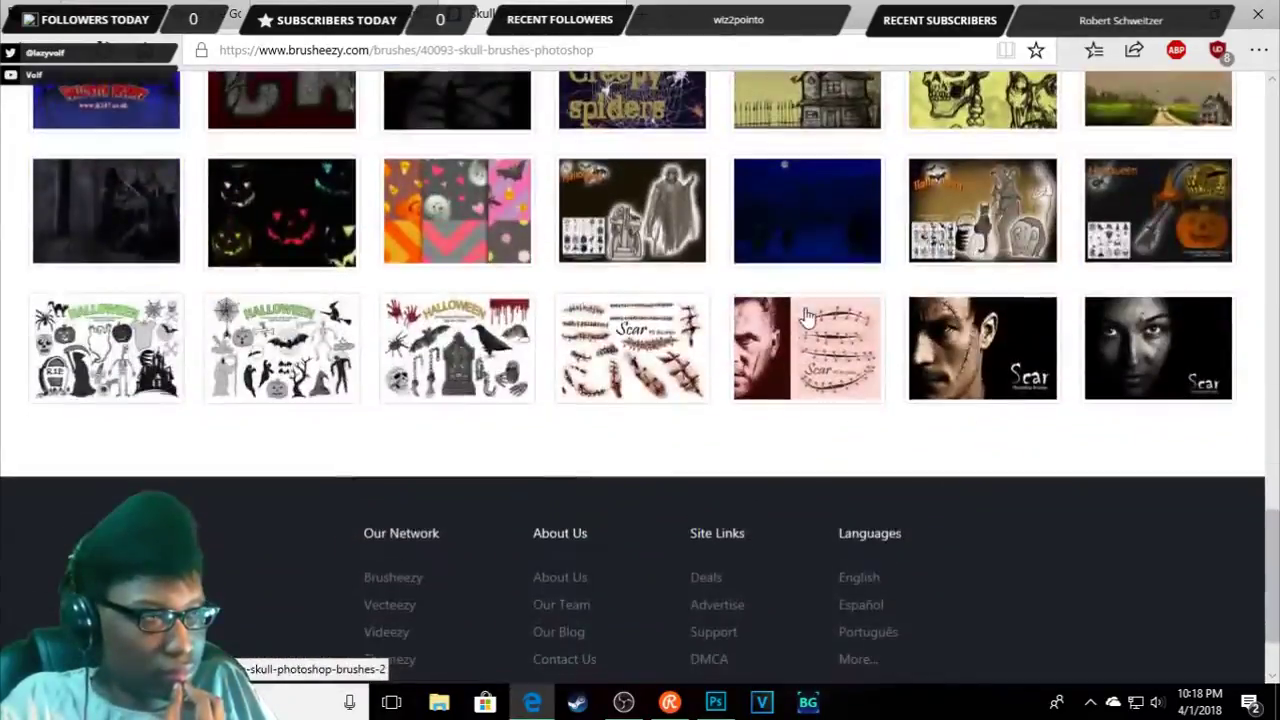
pyautogui.scroll(5, 808, 316)
pyautogui.scroll(5, 808, 316)
pyautogui.scroll(5, 808, 316)
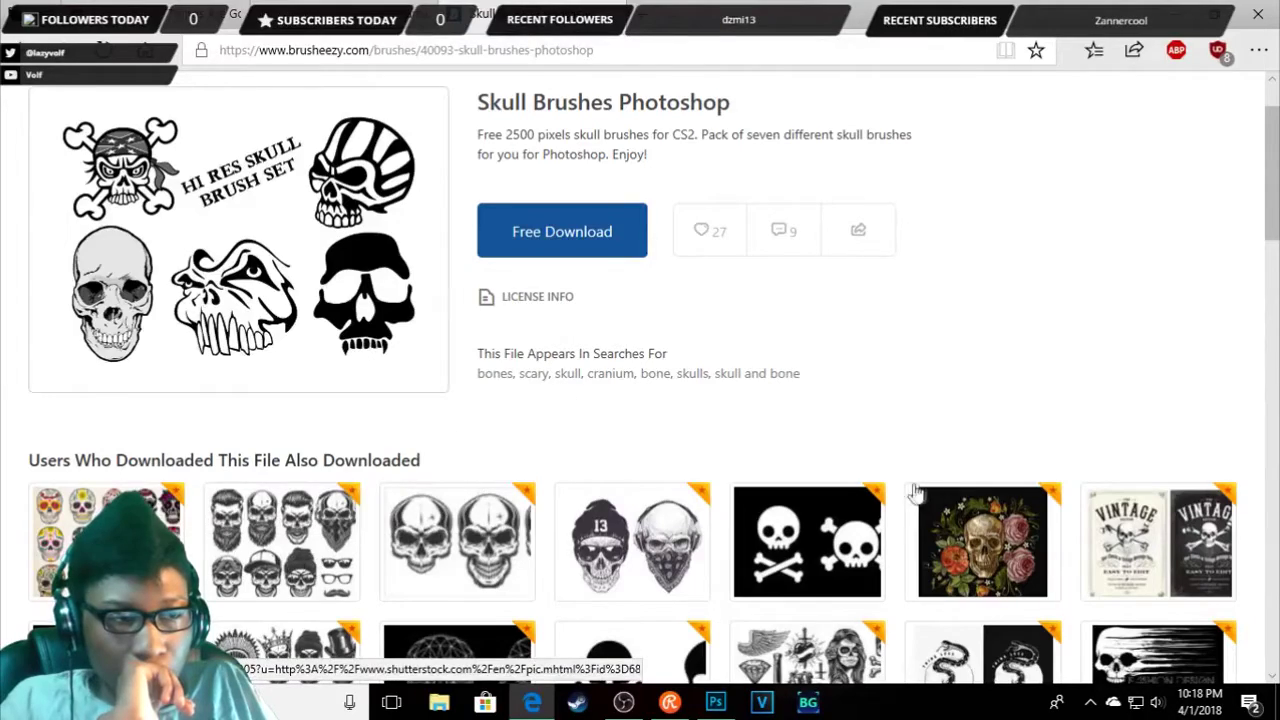
pyautogui.scroll(-2, 900, 490)
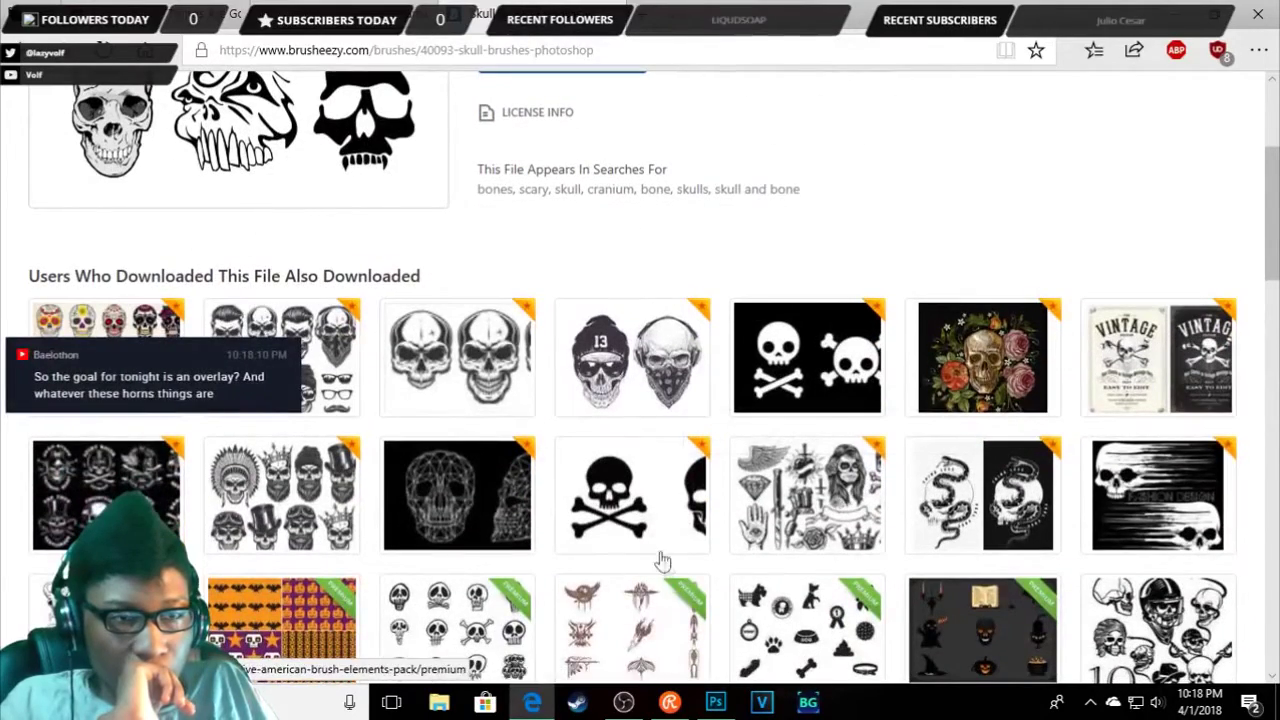
pyautogui.hotkey('ctrl', 't')
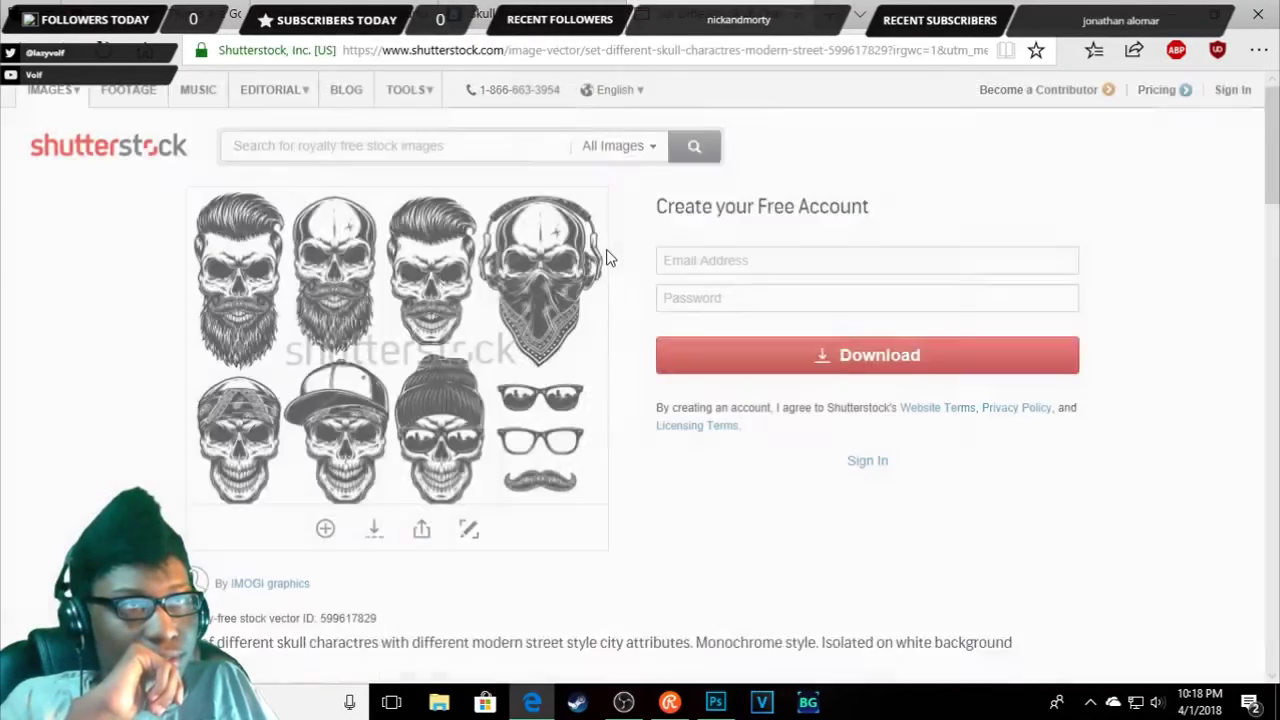
pyautogui.scroll(-2, 690, 420)
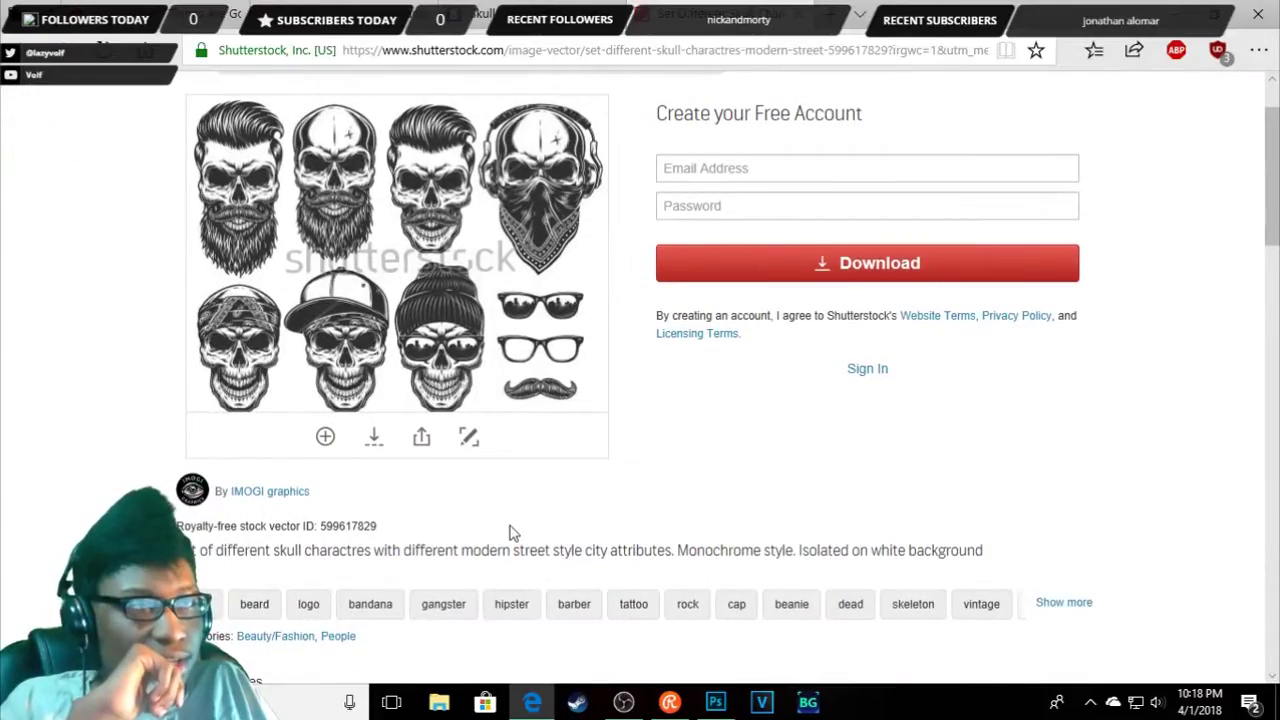
pyautogui.scroll(-1, 509, 532)
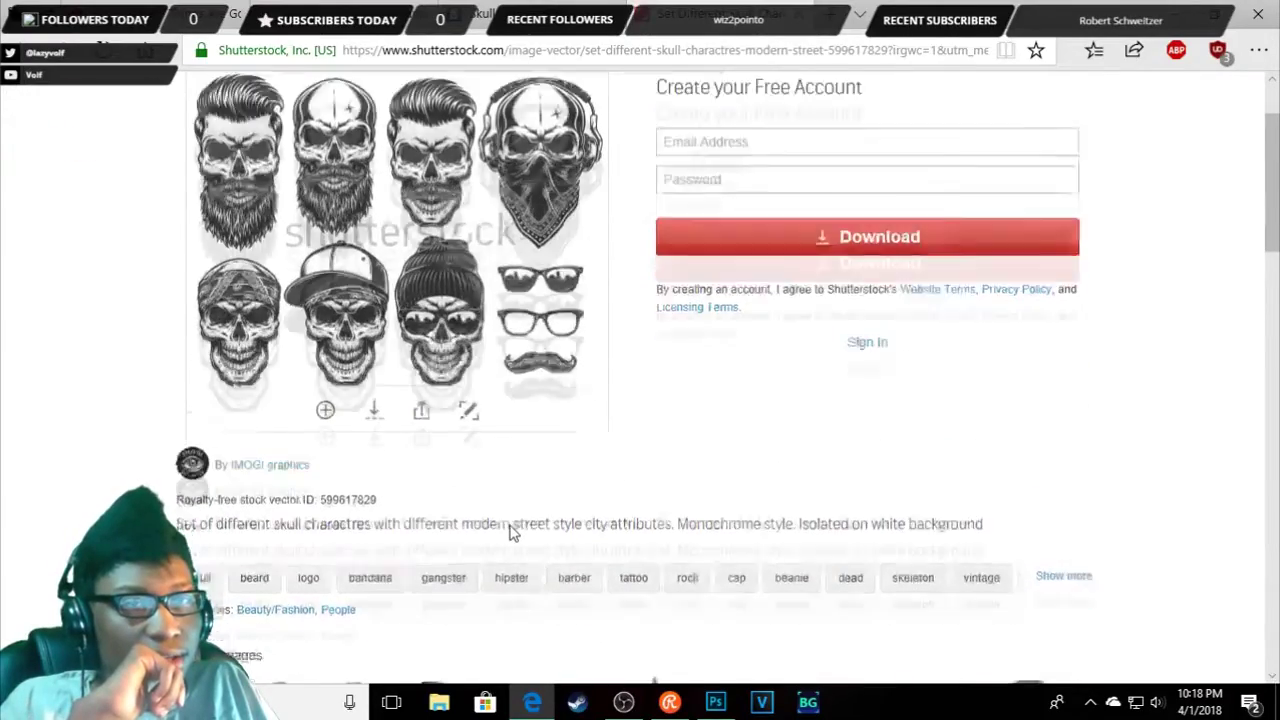
pyautogui.scroll(-2, 509, 532)
pyautogui.scroll(-2, 509, 532)
pyautogui.scroll(-2, 509, 532)
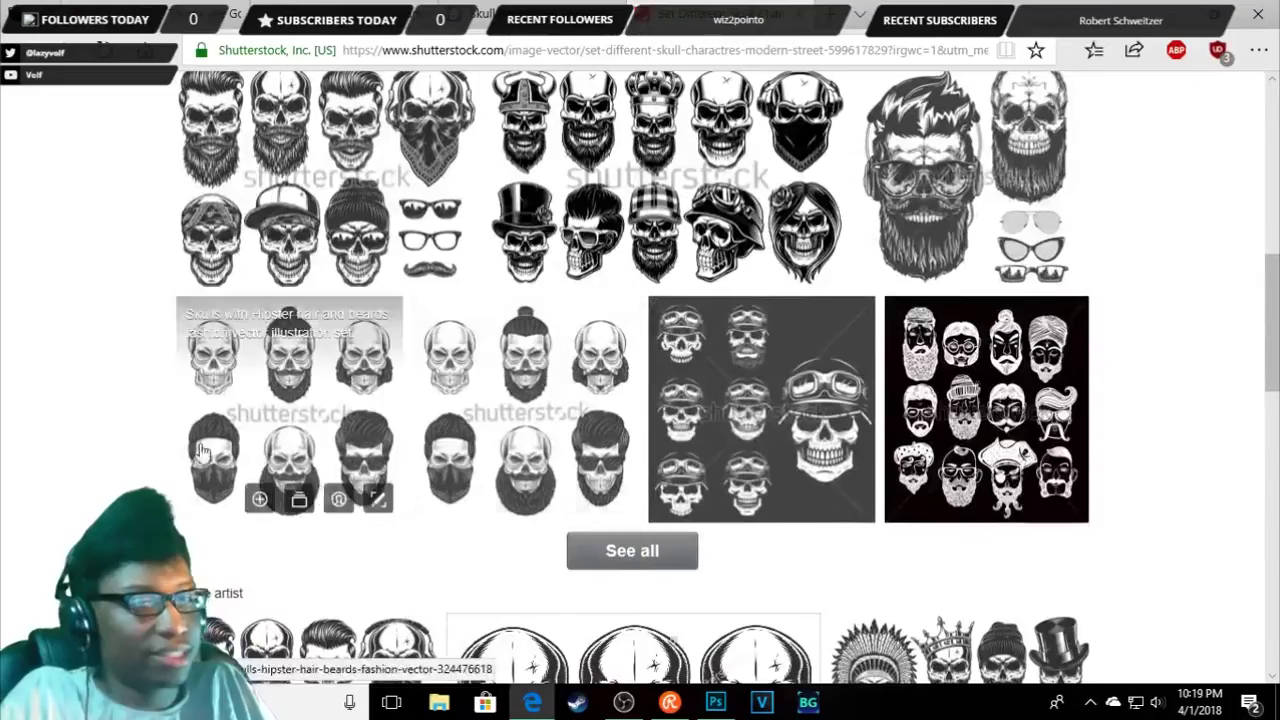
pyautogui.scroll(2, 113, 420)
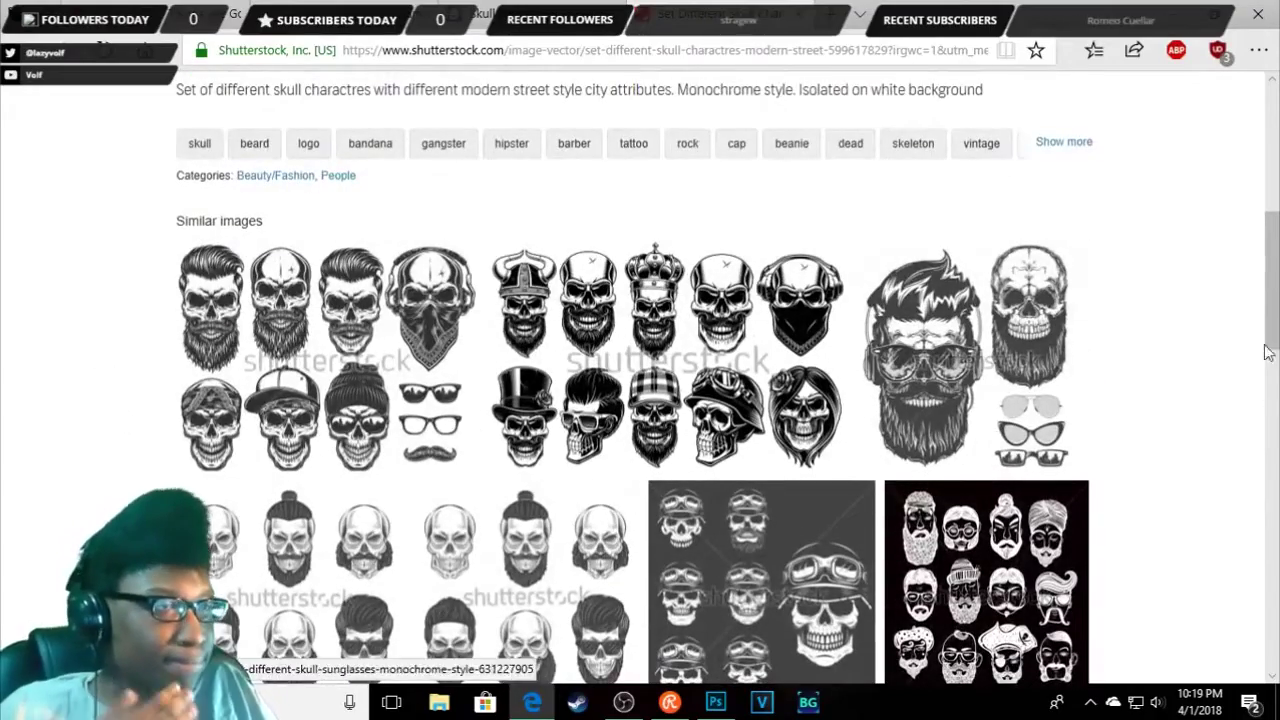
pyautogui.scroll(-3, 1110, 390)
pyautogui.scroll(-1, 1110, 393)
pyautogui.scroll(-1, 1110, 393)
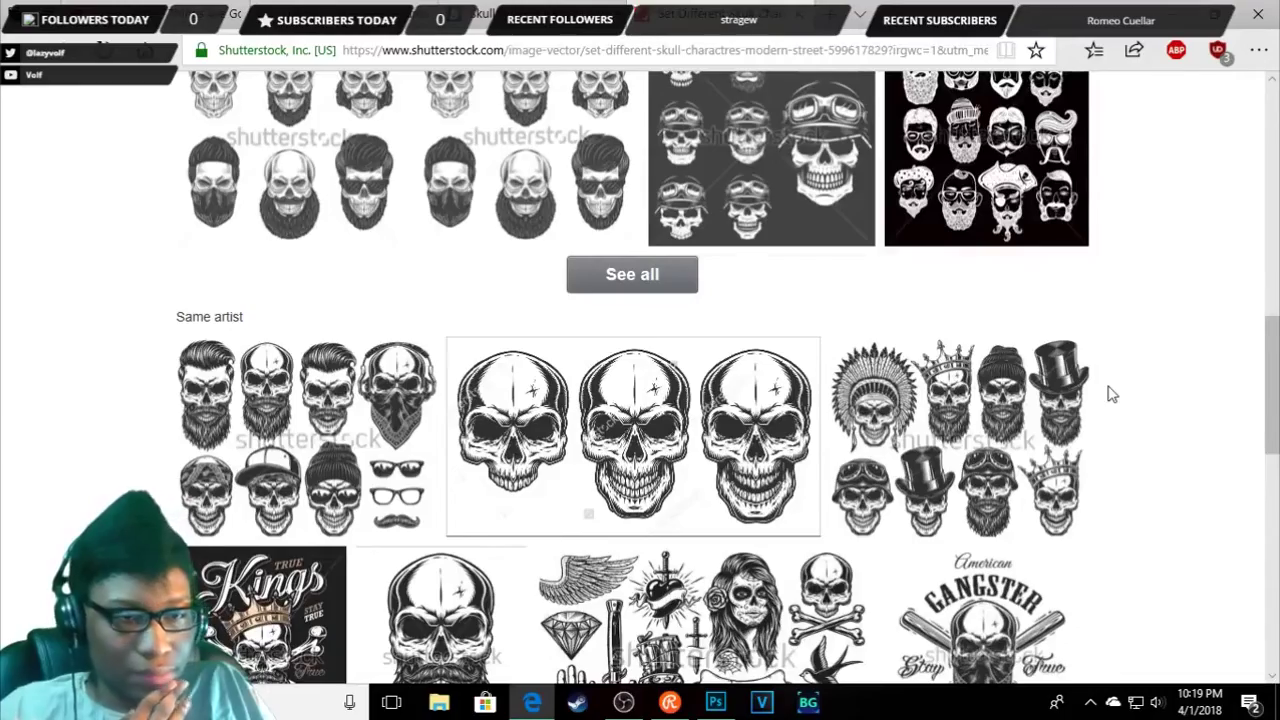
pyautogui.scroll(-2, 1110, 392)
pyautogui.scroll(-2, 1150, 405)
pyautogui.scroll(2, 1205, 421)
pyautogui.scroll(4, 1212, 425)
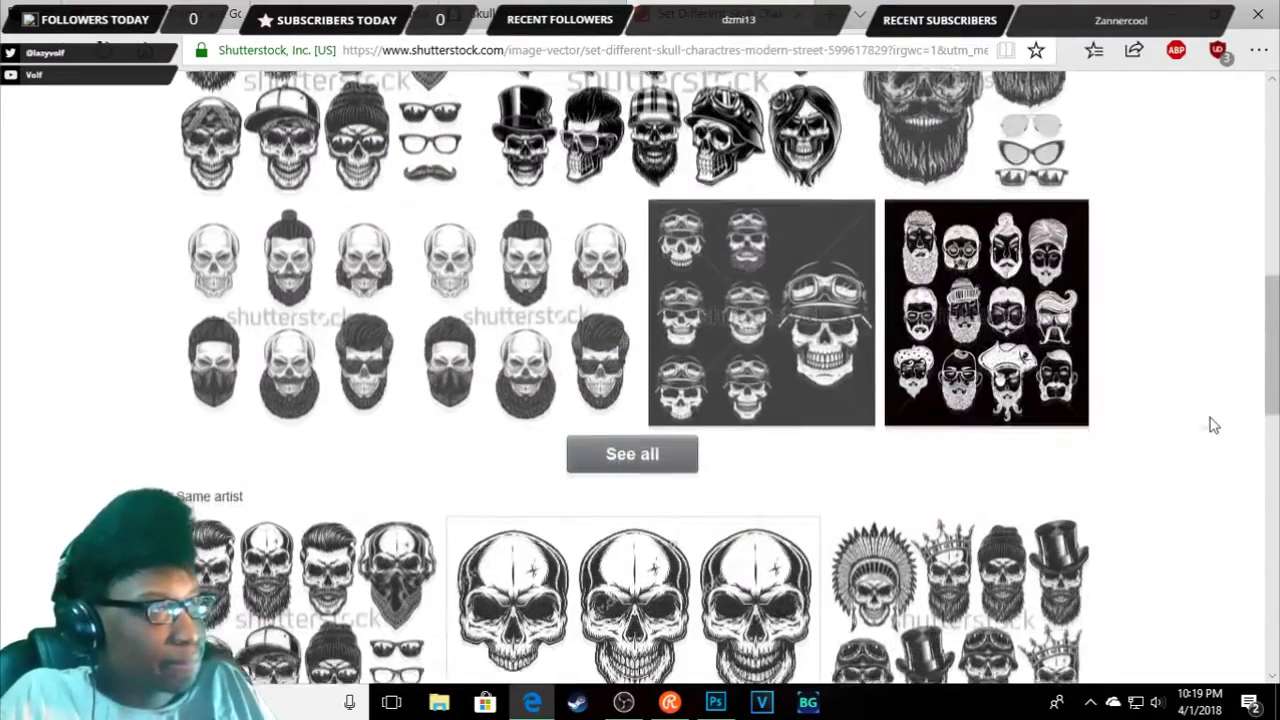
pyautogui.click(998, 357)
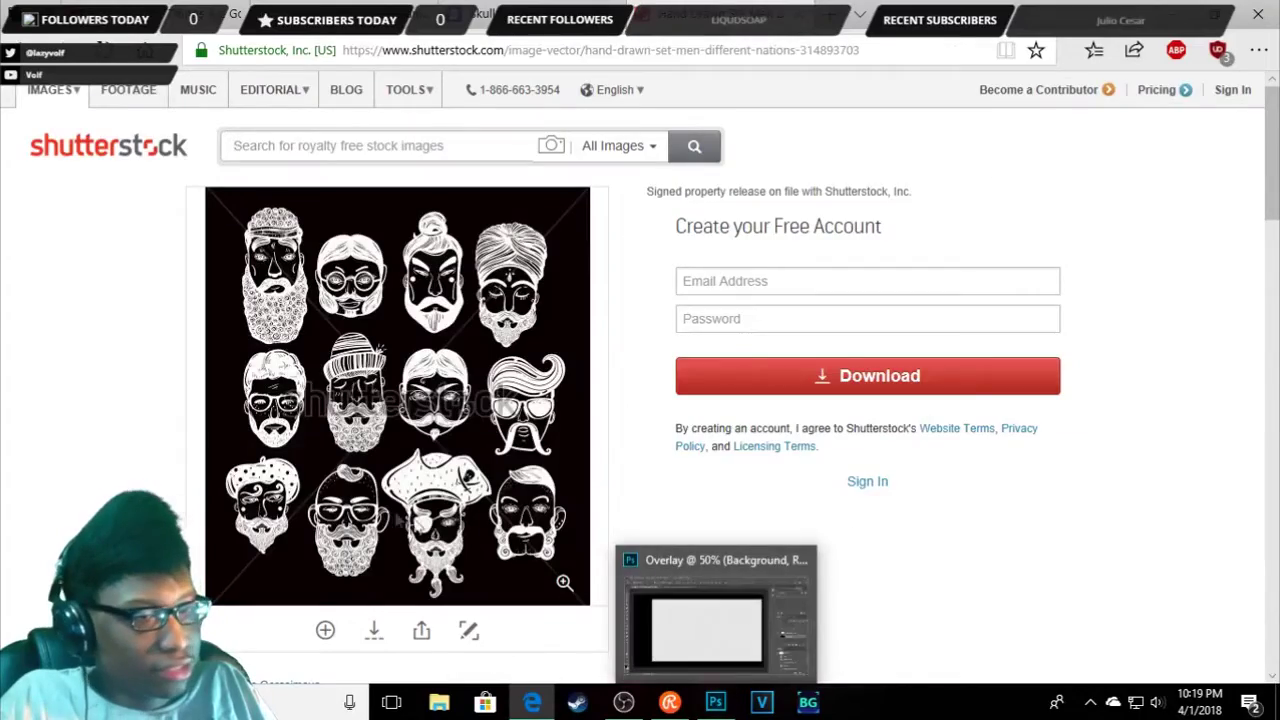
pyautogui.scroll(-3, 610, 505)
pyautogui.scroll(1, 636, 500)
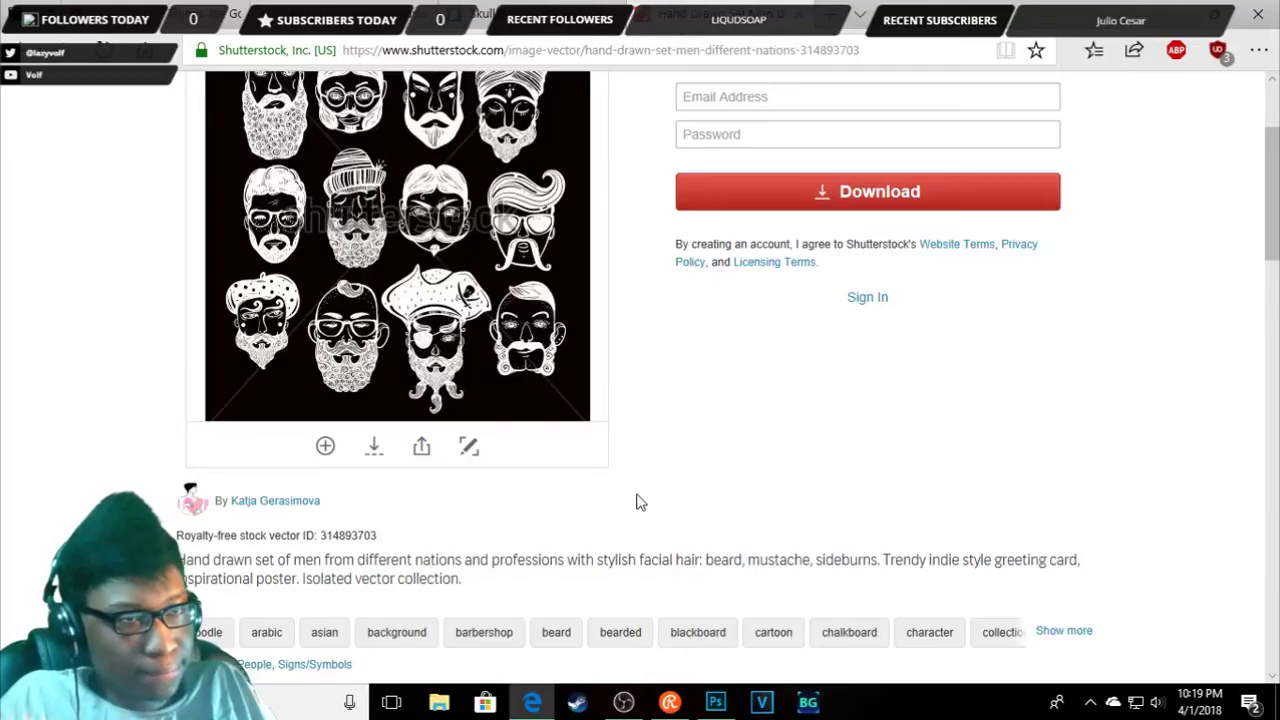
pyautogui.scroll(-6, 640, 502)
pyautogui.scroll(10, 770, 303)
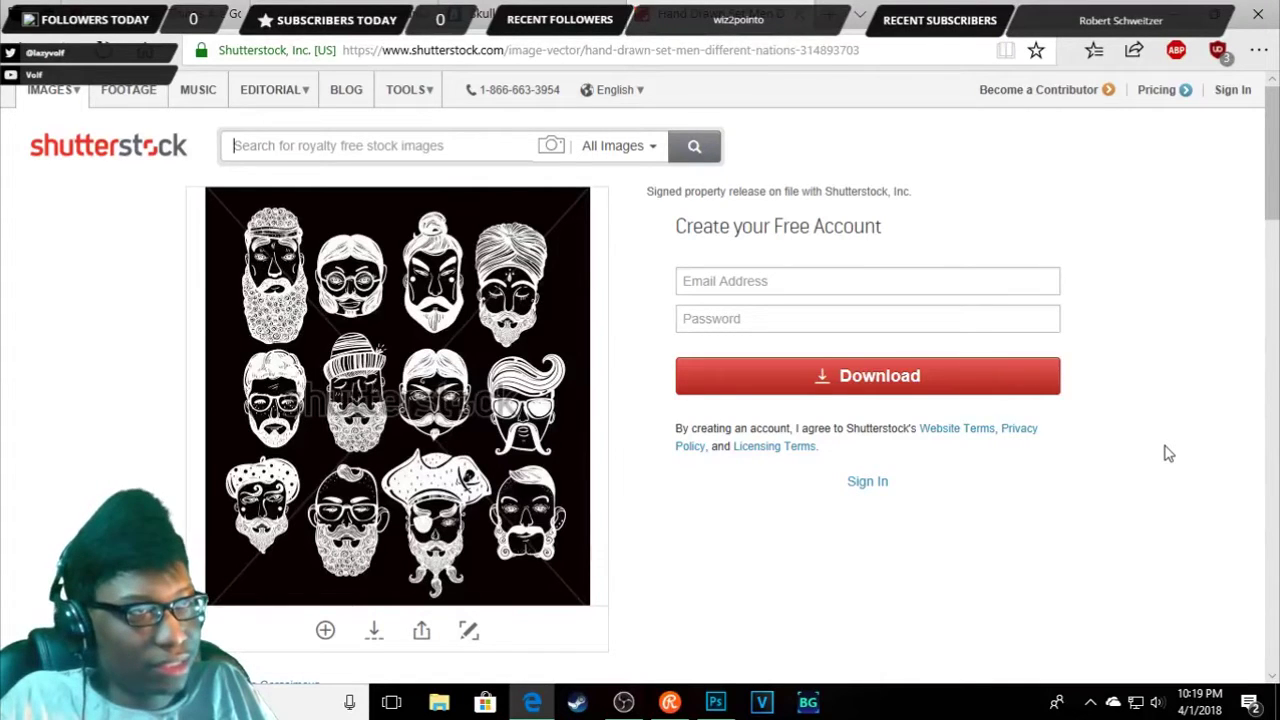
pyautogui.scroll(-1, 1165, 407)
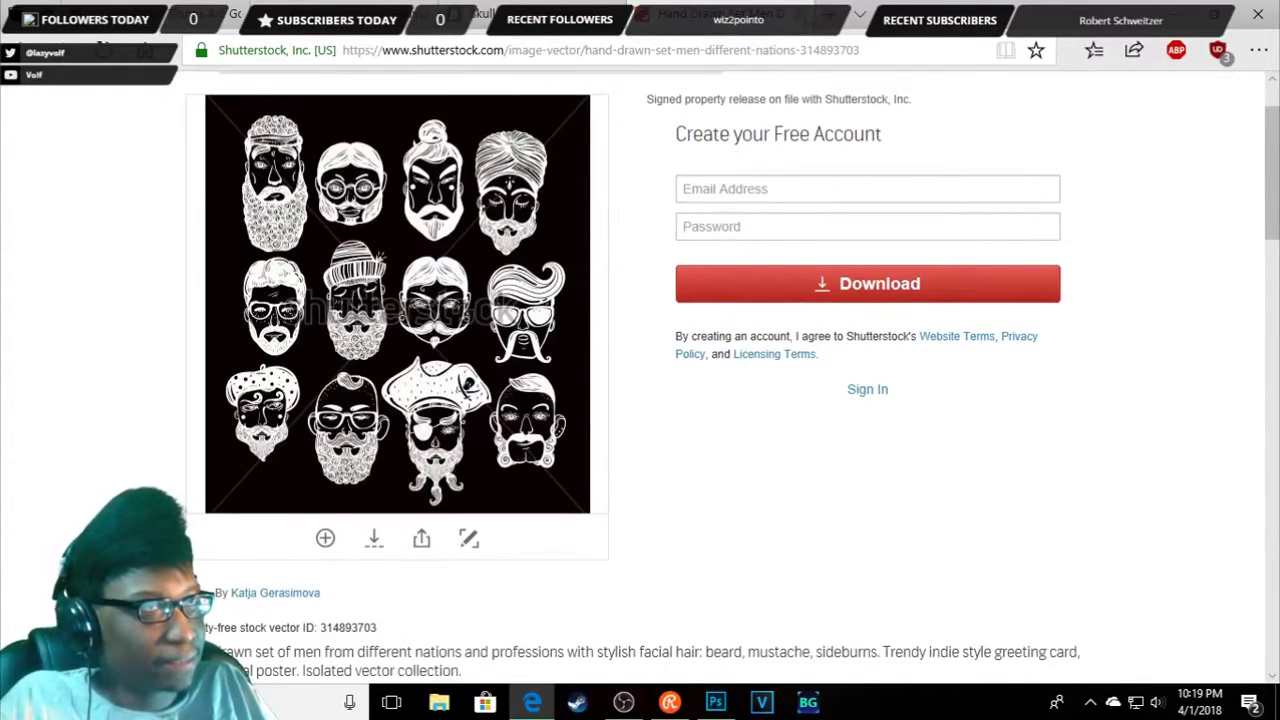
pyautogui.click(478, 8)
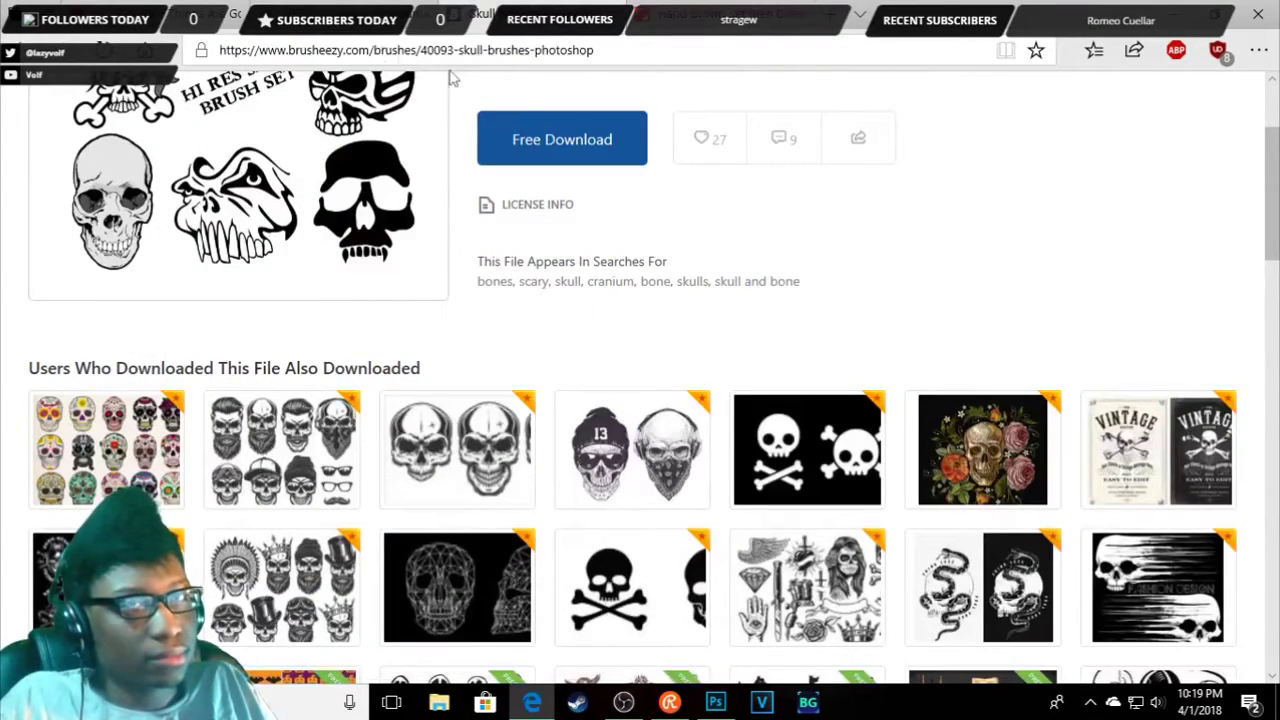
pyautogui.scroll(-2, 600, 420)
pyautogui.scroll(-1, 698, 495)
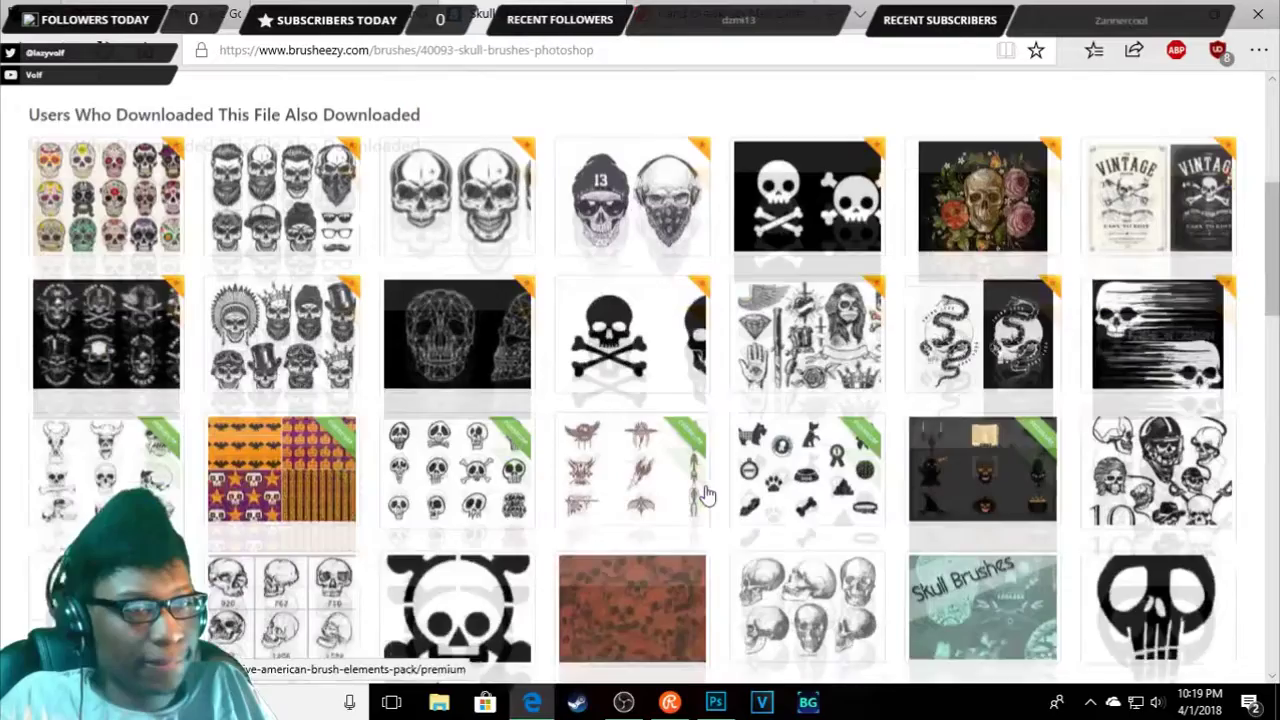
pyautogui.scroll(-2, 686, 480)
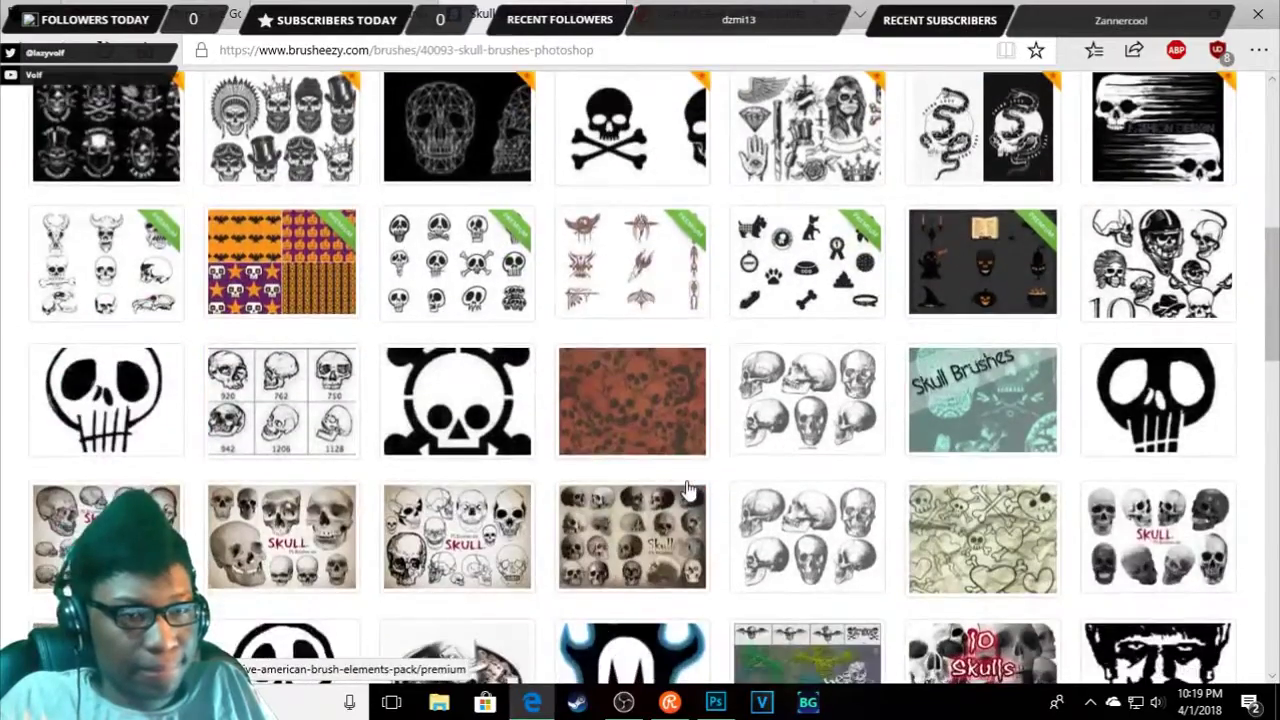
pyautogui.scroll(-2, 700, 470)
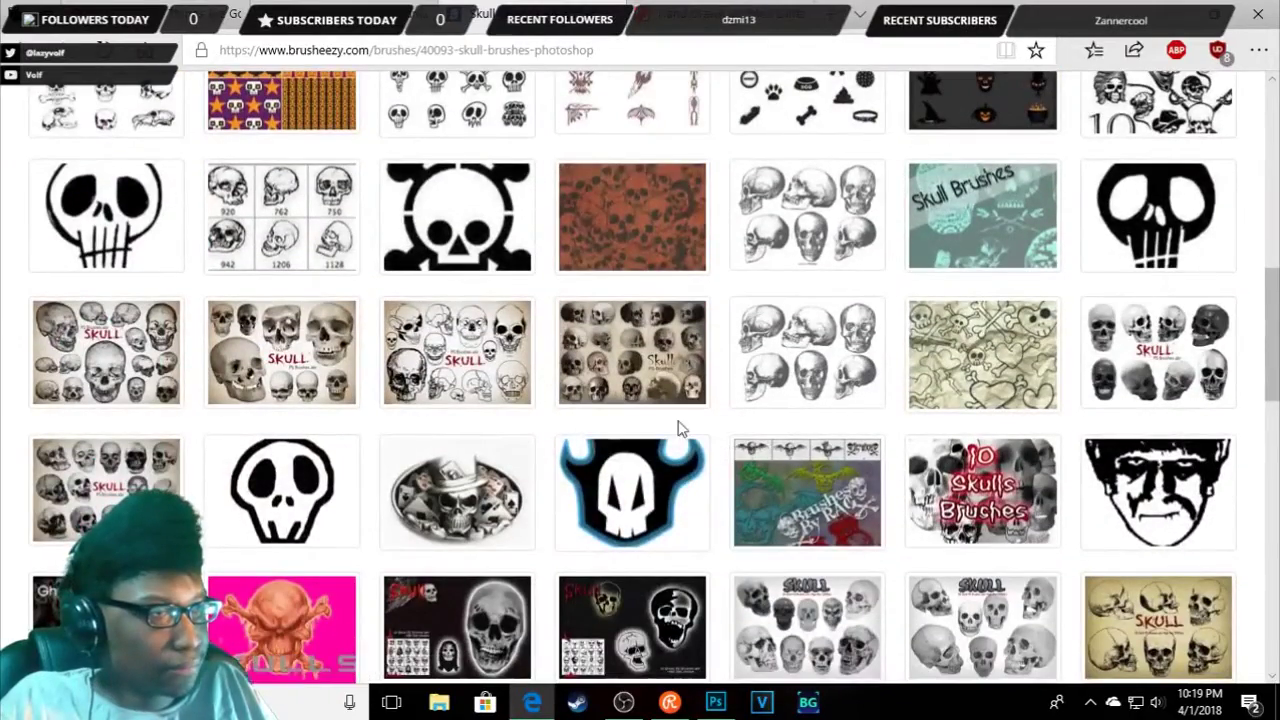
pyautogui.scroll(3, 580, 343)
pyautogui.scroll(5, 580, 343)
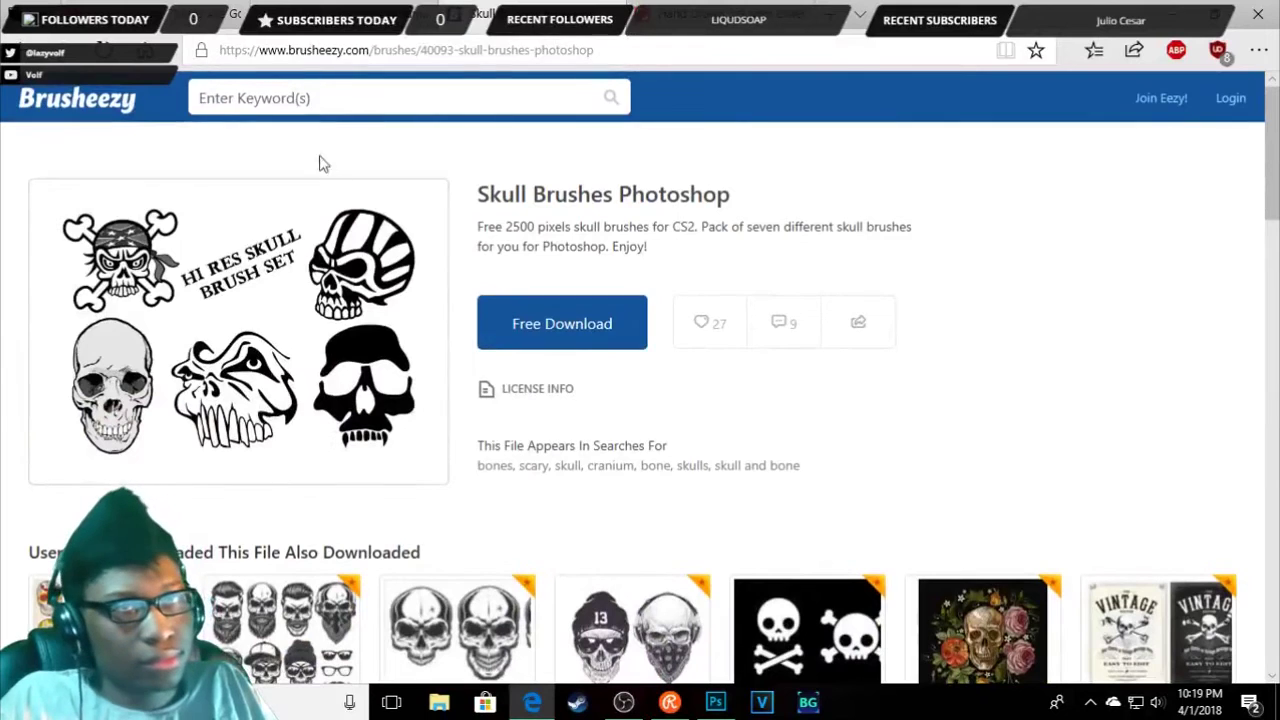
pyautogui.hotkey('alt', 'Left')
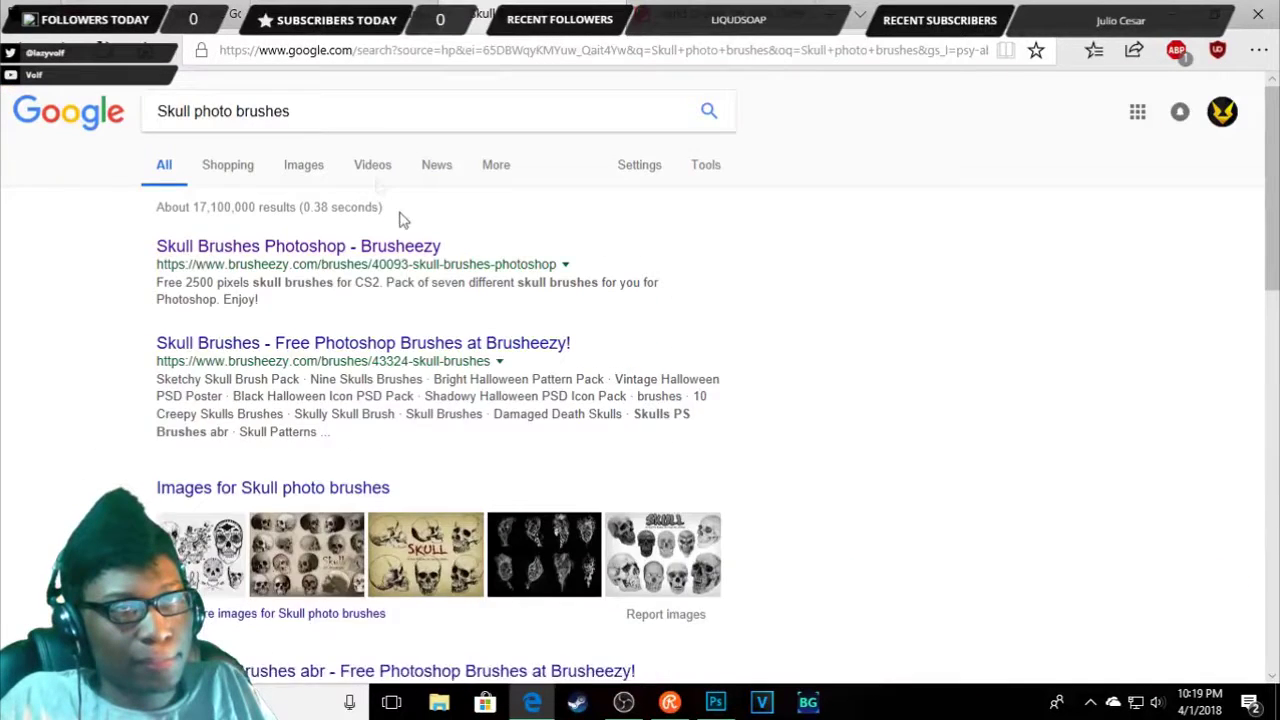
# - Change the query to 'pirate photo brushes' and open the Brusheezy result
pyautogui.doubleClick(174, 111)
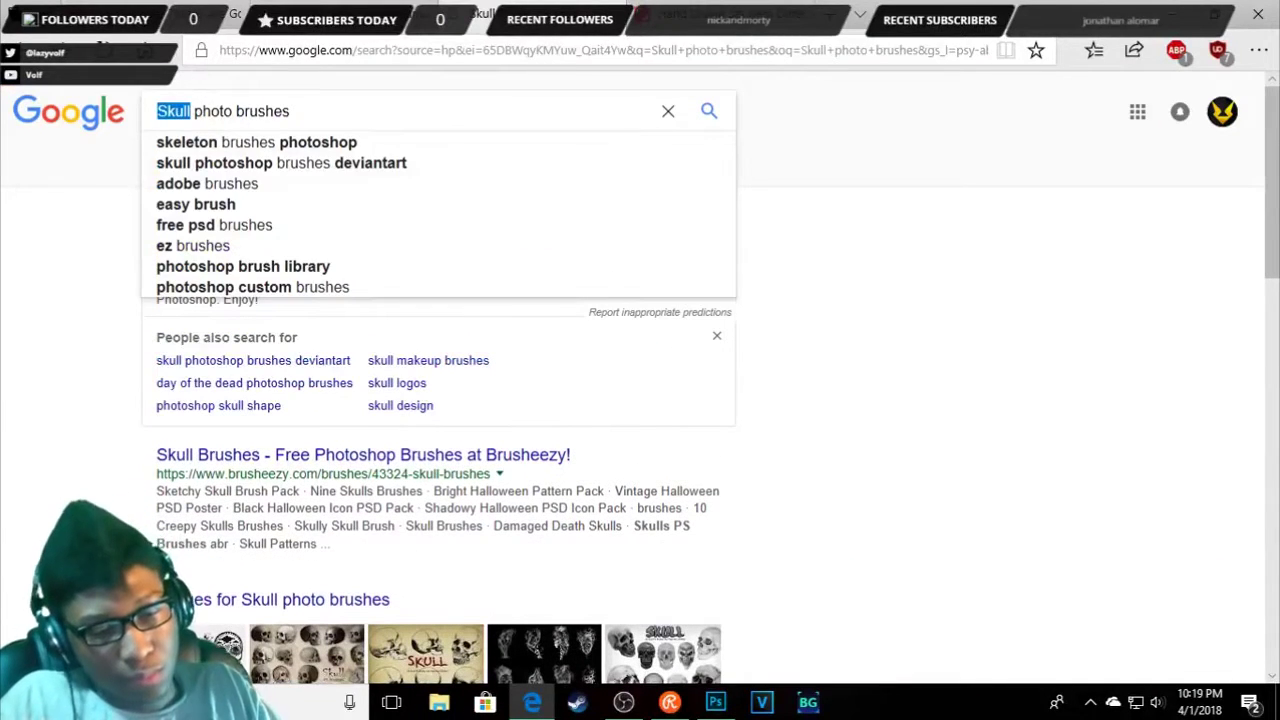
pyautogui.write('pirate')
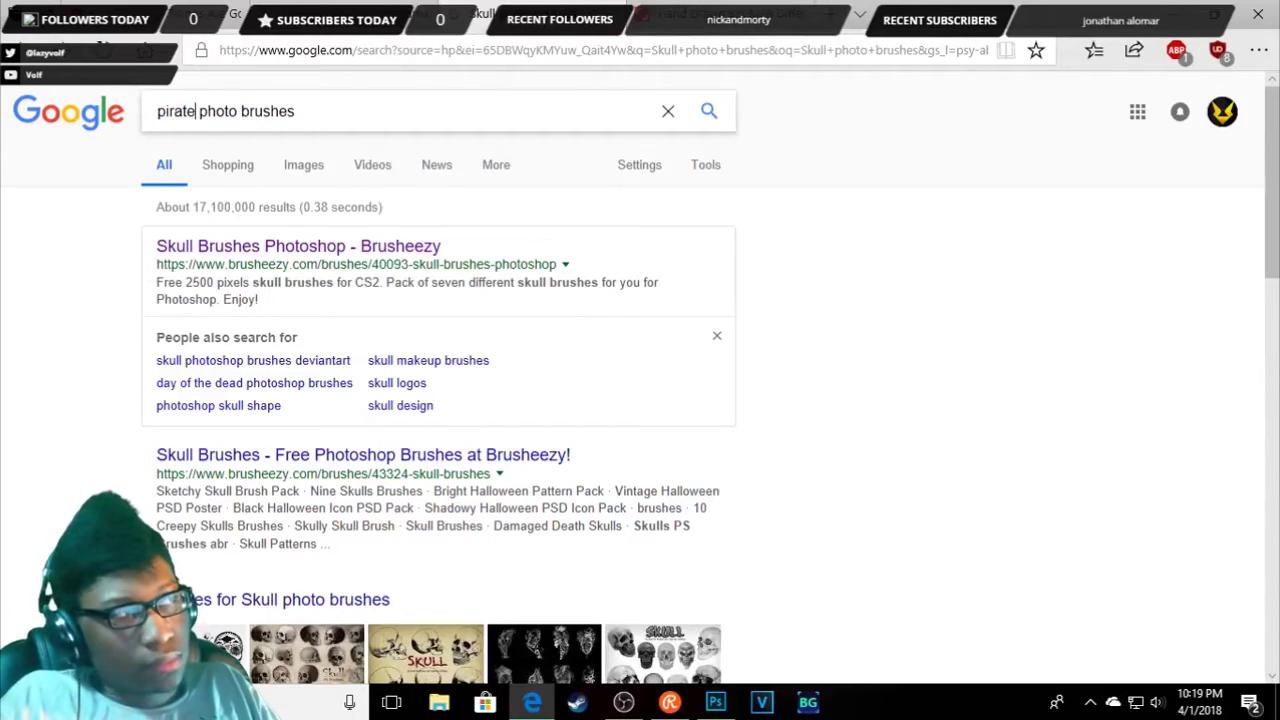
pyautogui.press('Return')
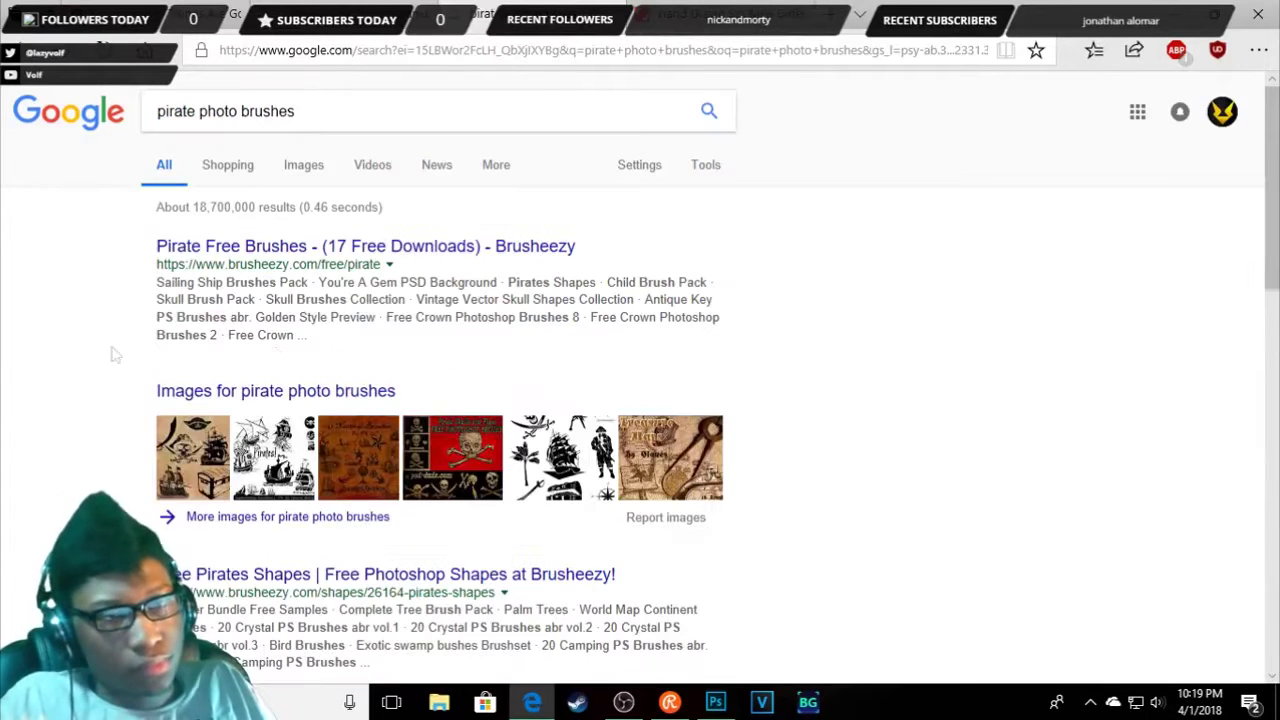
pyautogui.click(285, 255)
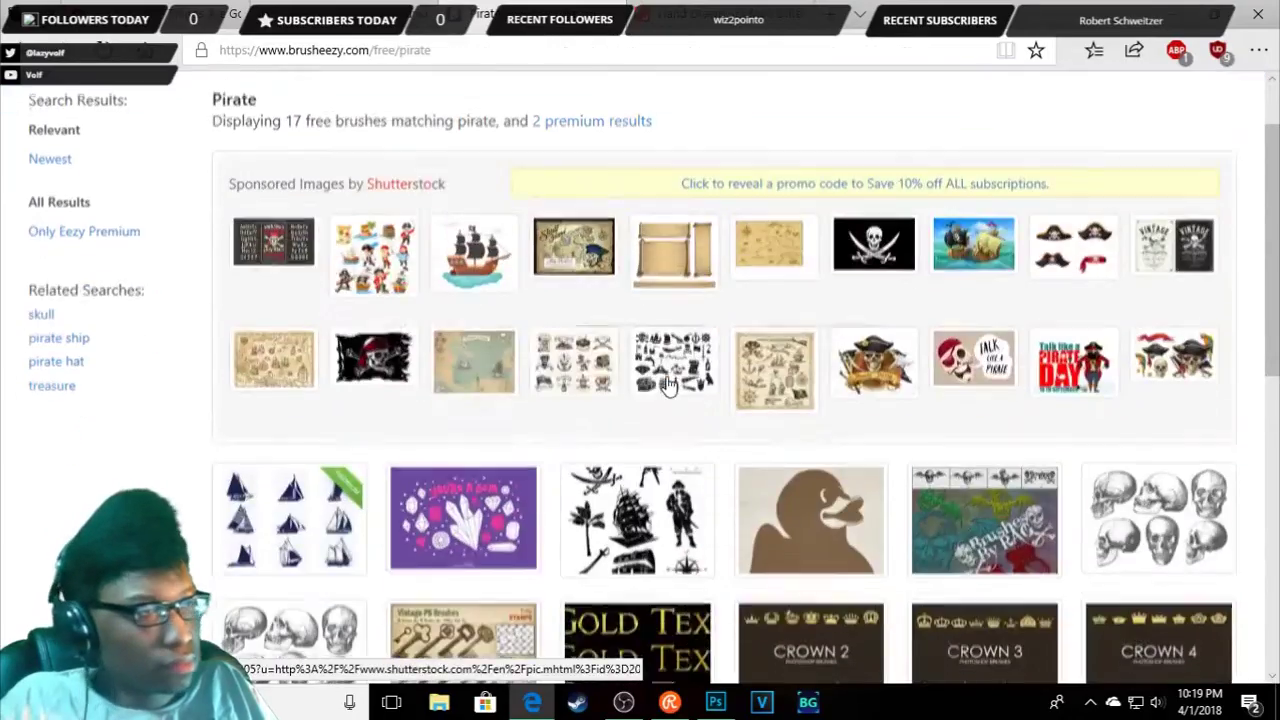
# - Browse the free pirate brush thumbnails on Brusheezy and open the Pirates Shapes pack
pyautogui.scroll(-2, 668, 385)
pyautogui.scroll(-2, 668, 385)
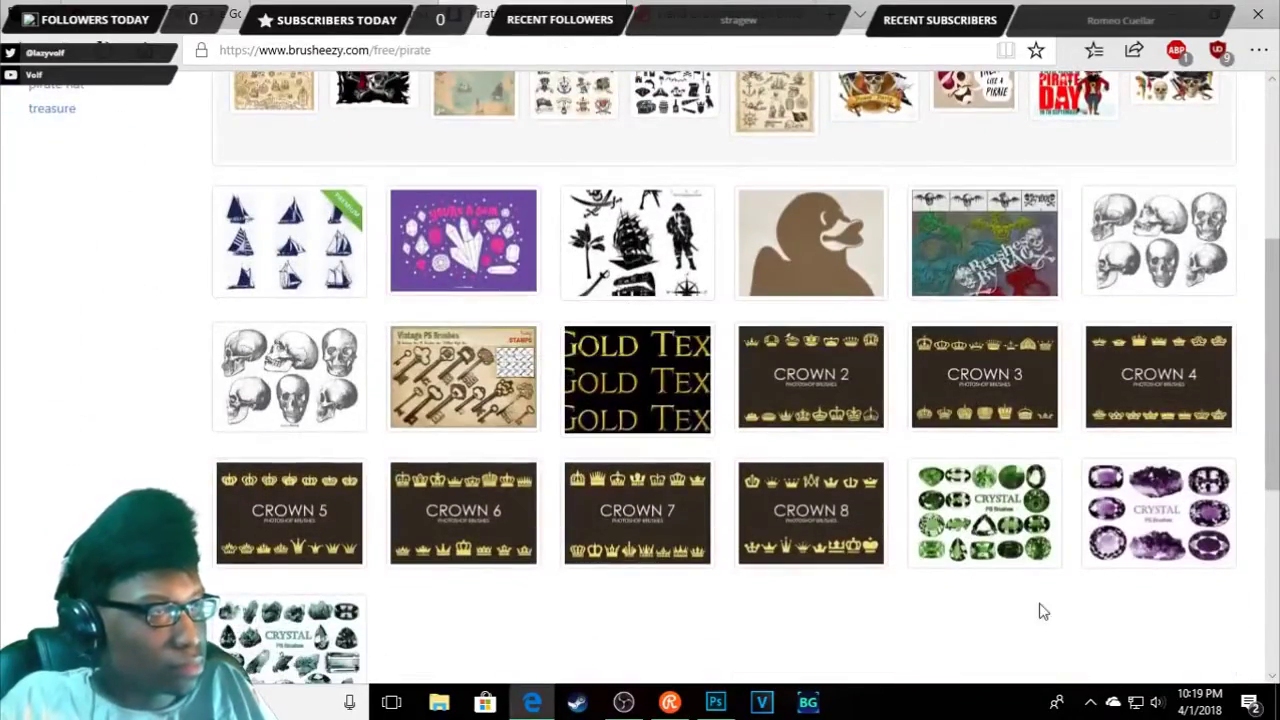
pyautogui.scroll(-2, 1040, 630)
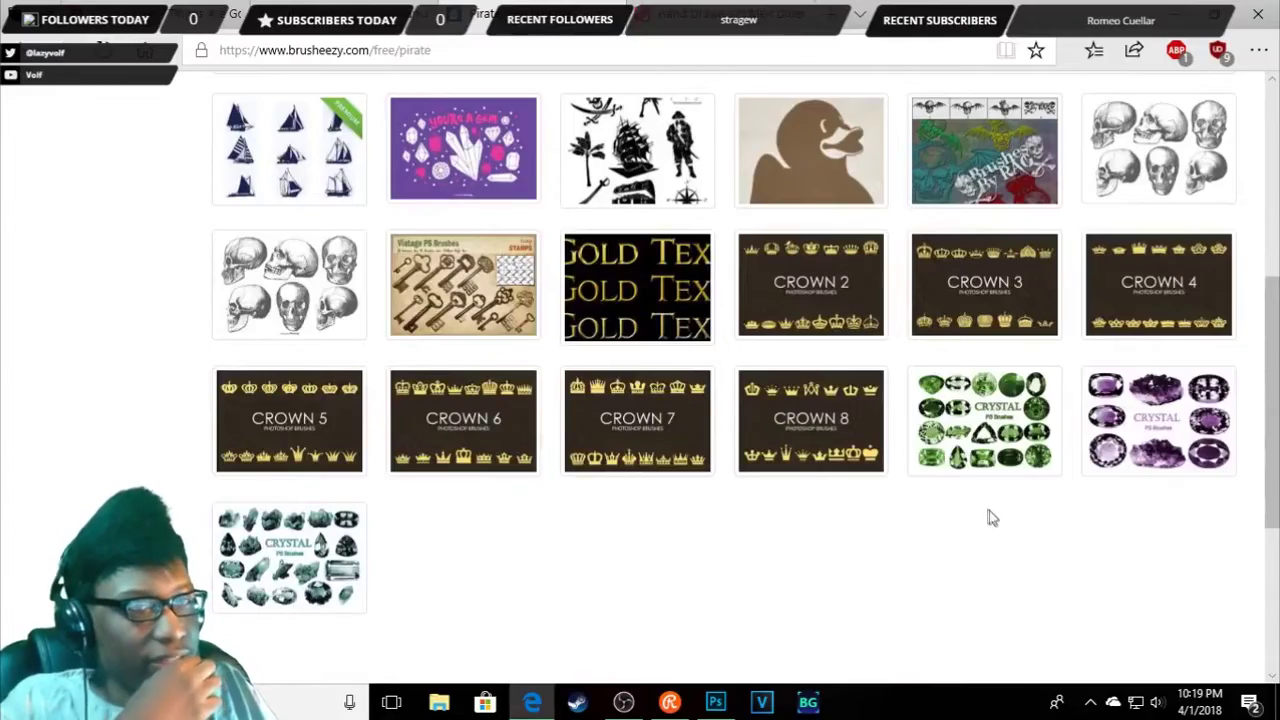
pyautogui.scroll(3, 989, 517)
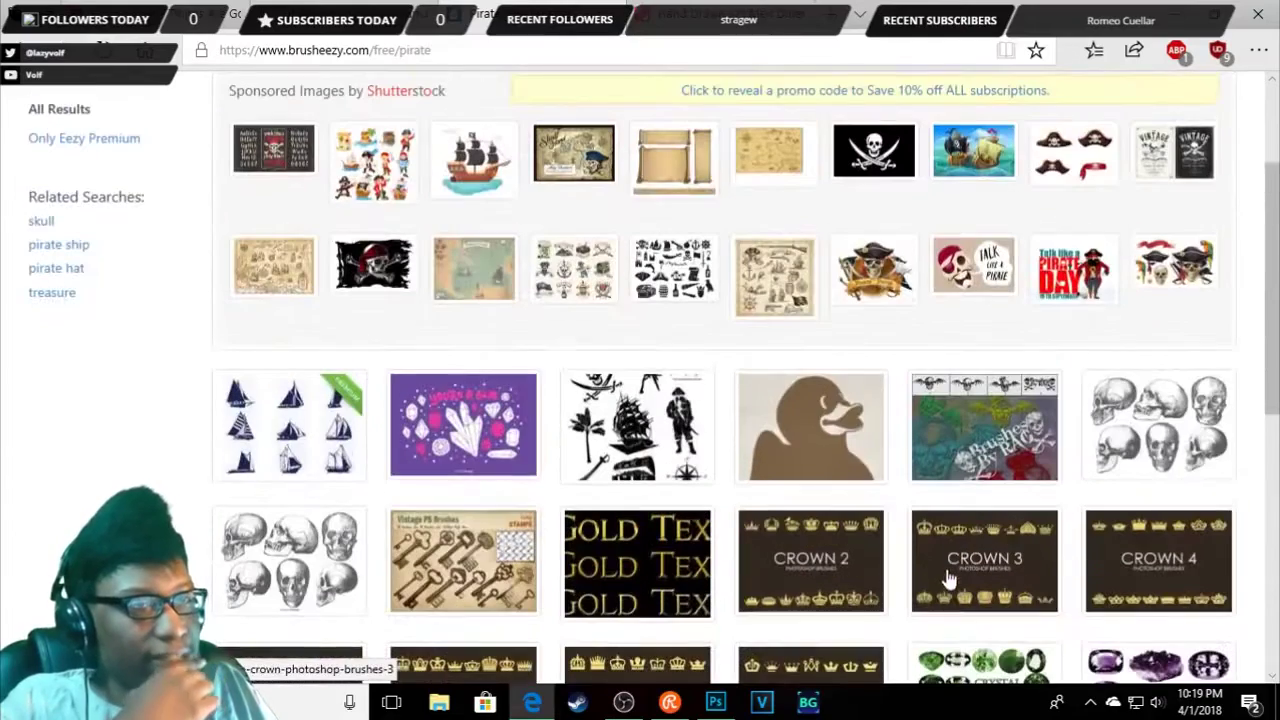
pyautogui.click(697, 422)
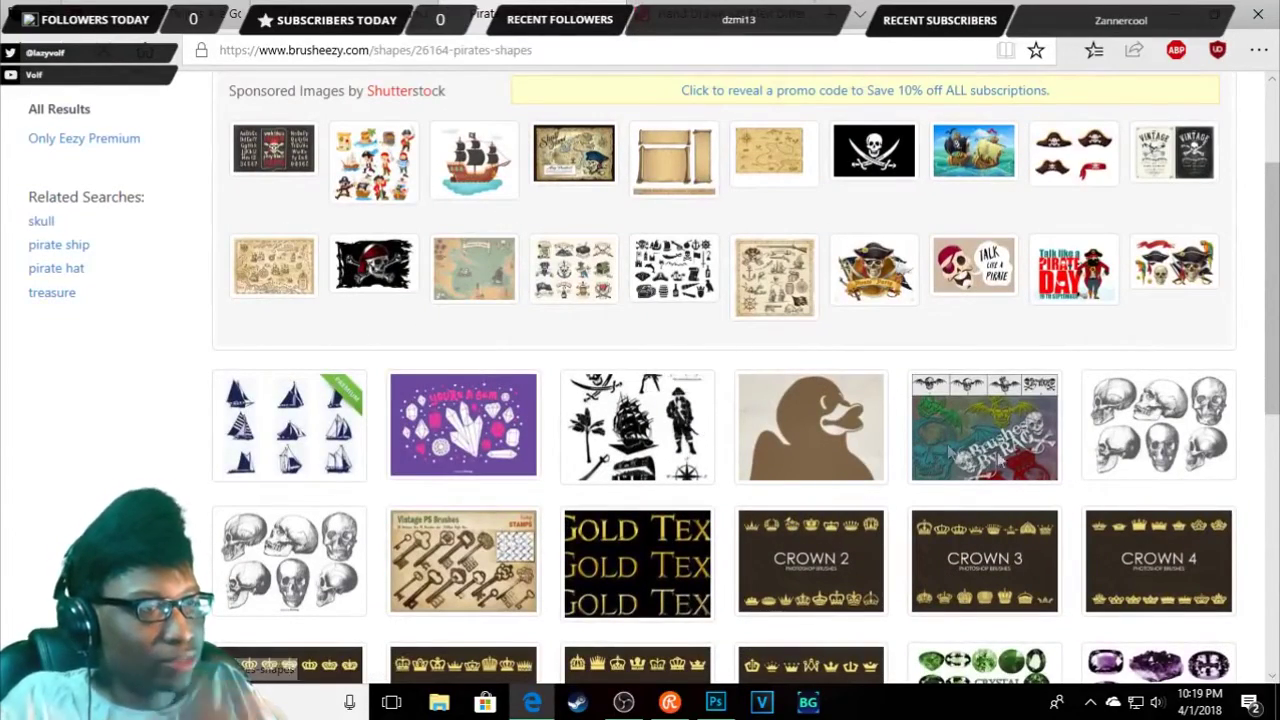
# - Scroll through the Pirates Shapes brush pack page
pyautogui.scroll(-1, 998, 457)
pyautogui.scroll(-1, 998, 457)
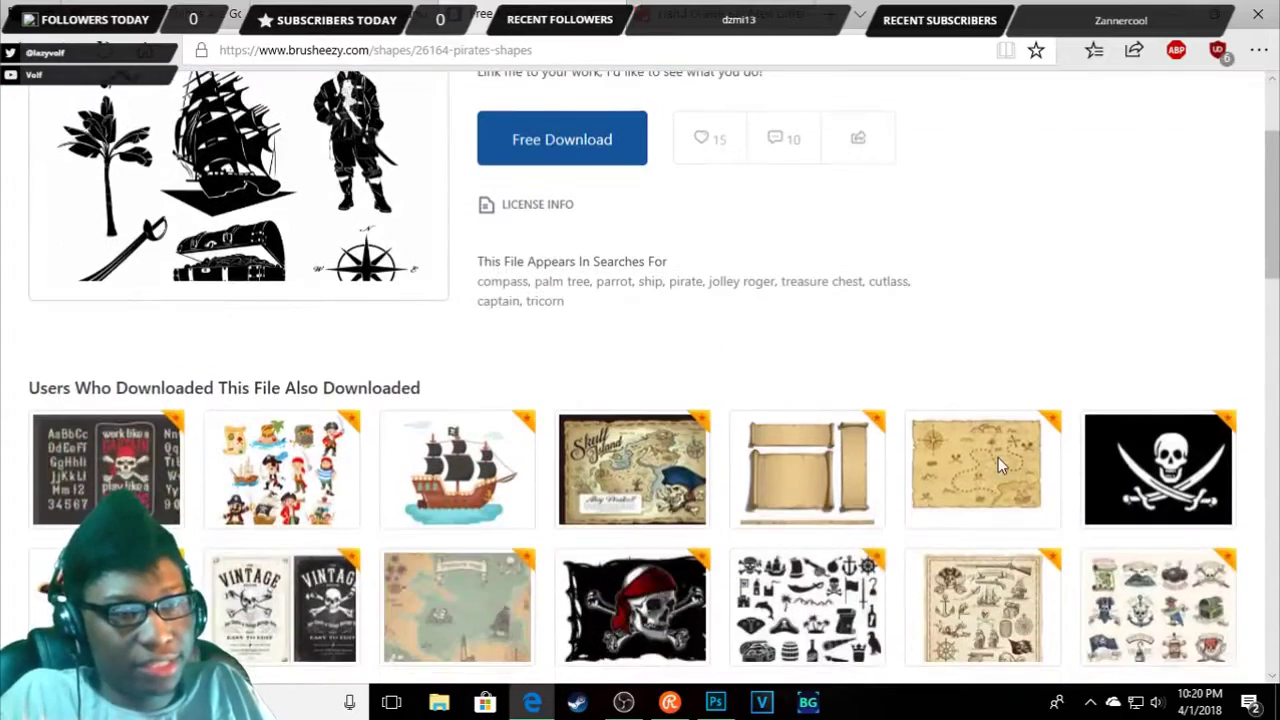
pyautogui.scroll(2, 276, 305)
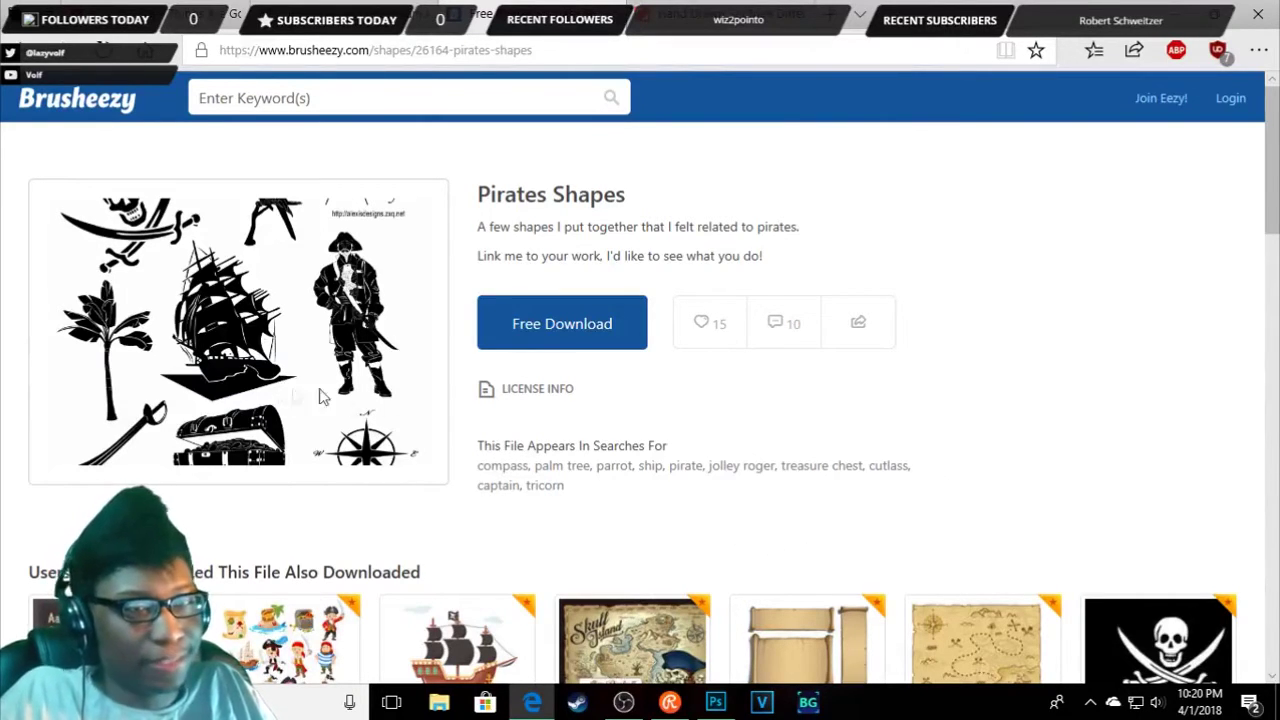
pyautogui.scroll(-5, 697, 437)
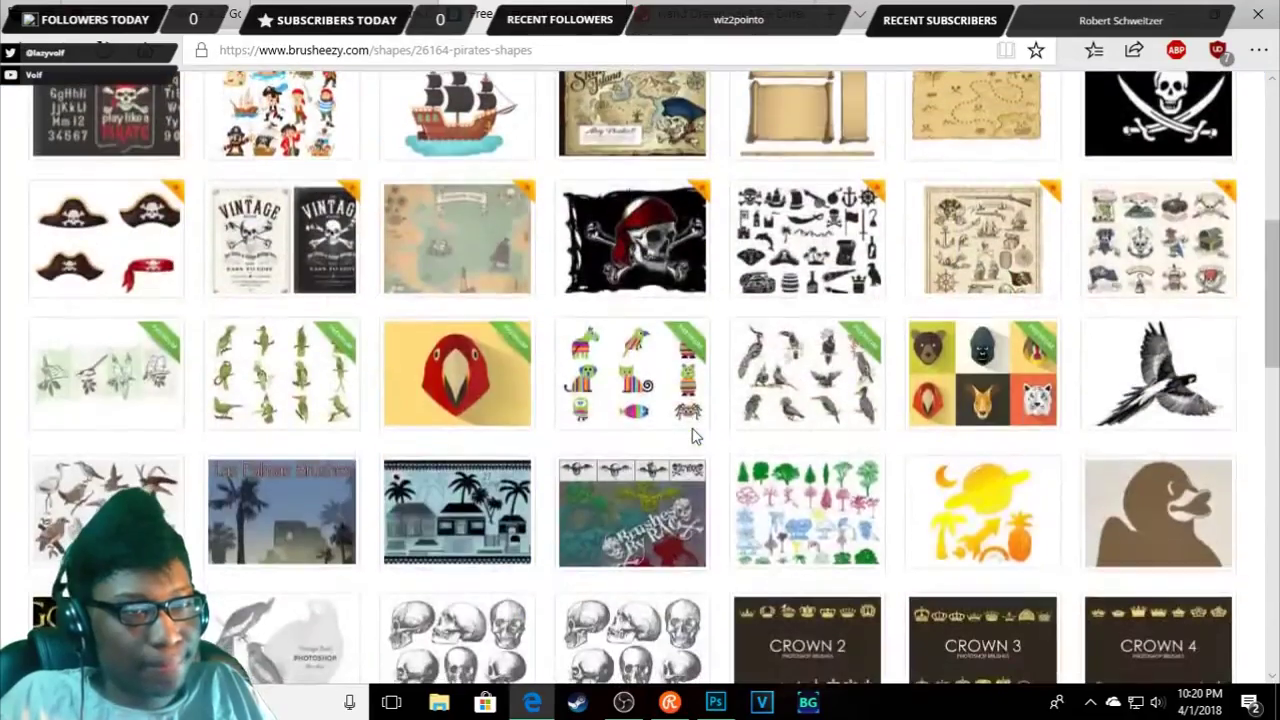
pyautogui.scroll(2, 697, 437)
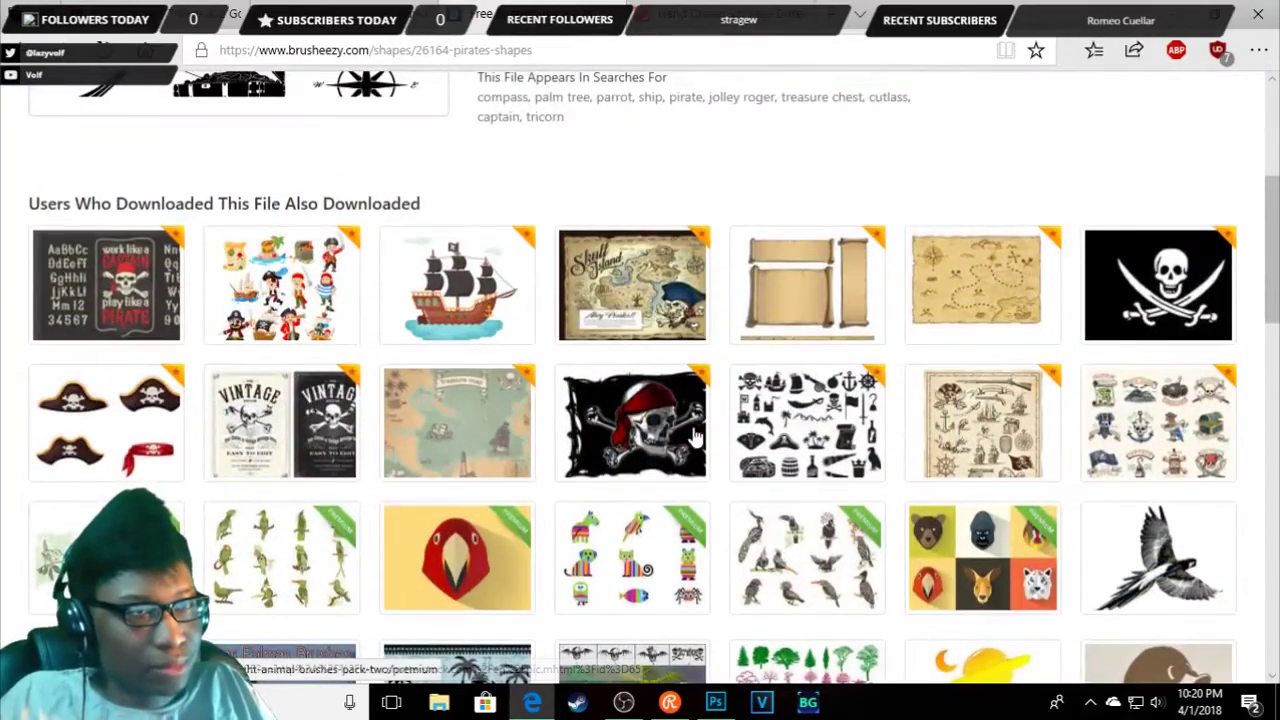
pyautogui.scroll(3, 397, 235)
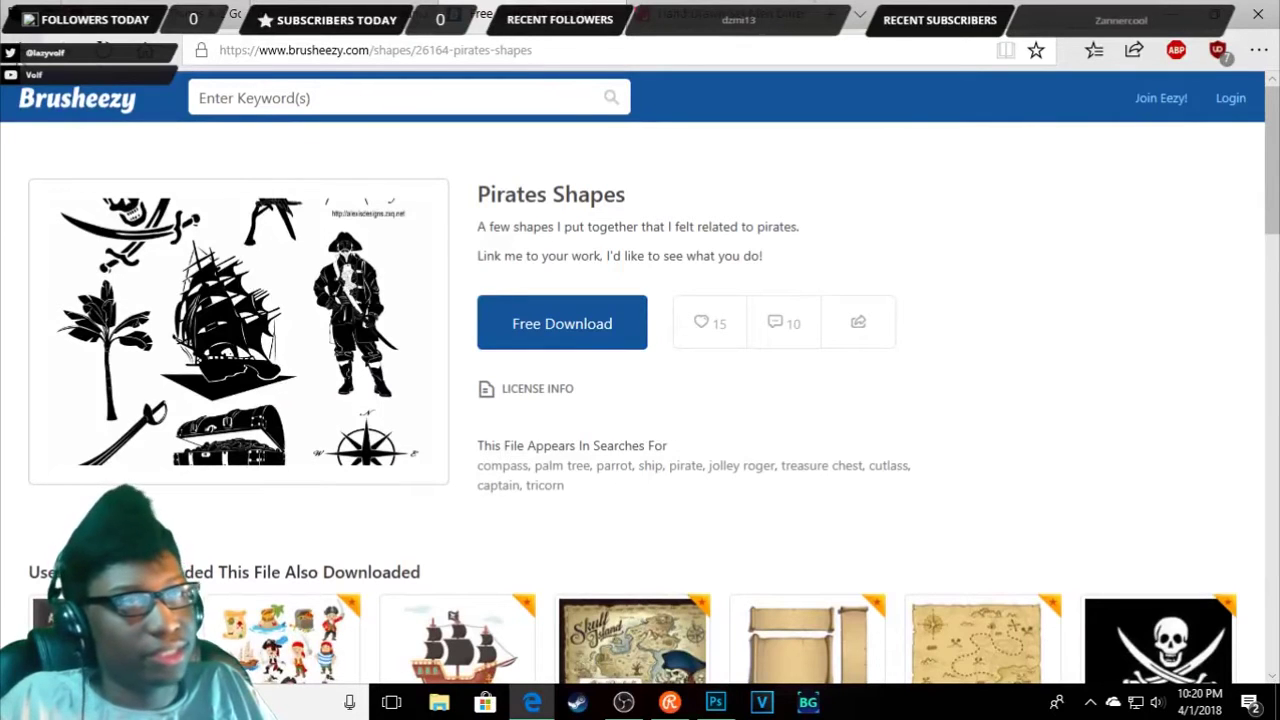
# - Return to the 'pirate photo brushes' Google results and select 'pirate' in the query
pyautogui.rightClick(20, 50)
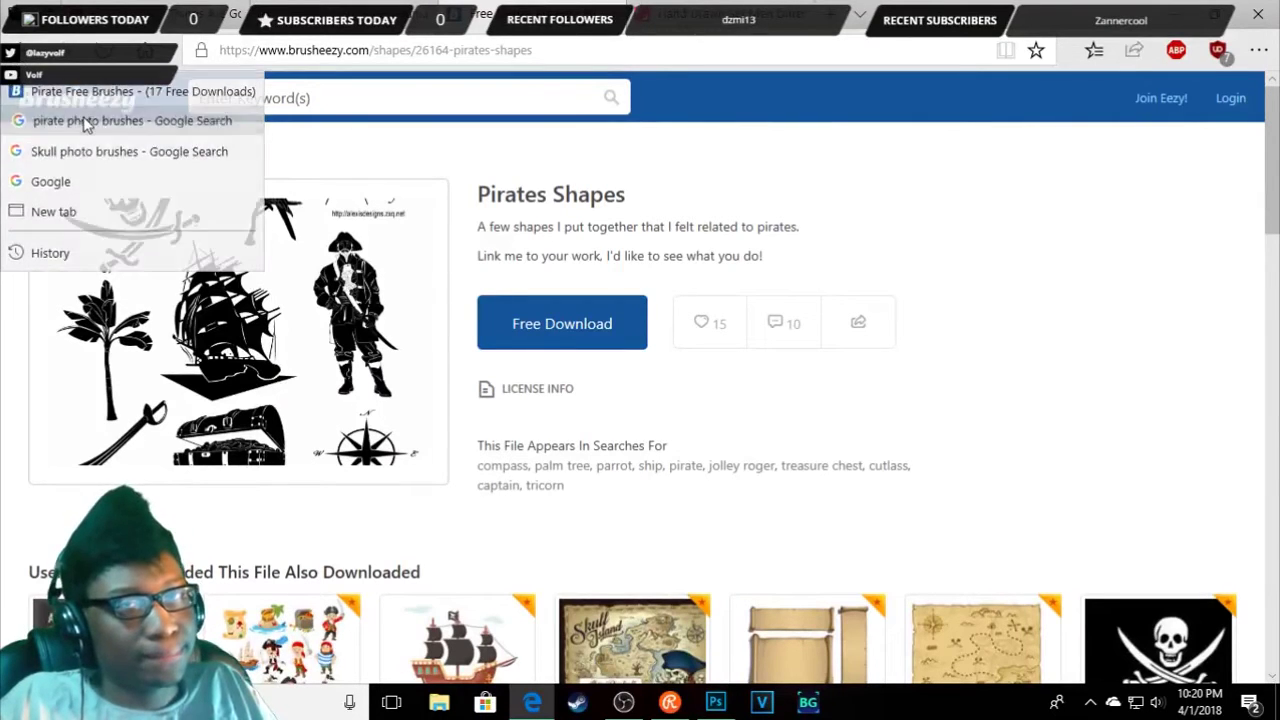
pyautogui.click(91, 120)
pyautogui.click(196, 112)
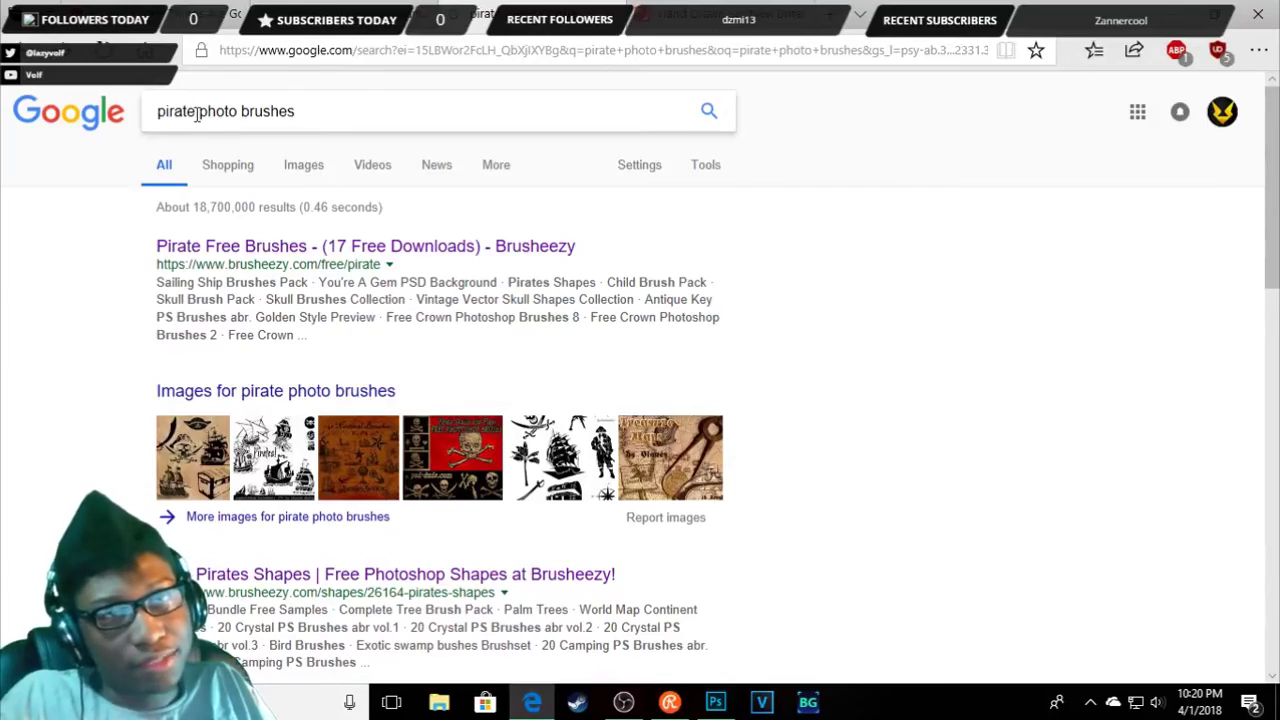
pyautogui.doubleClick(196, 112)
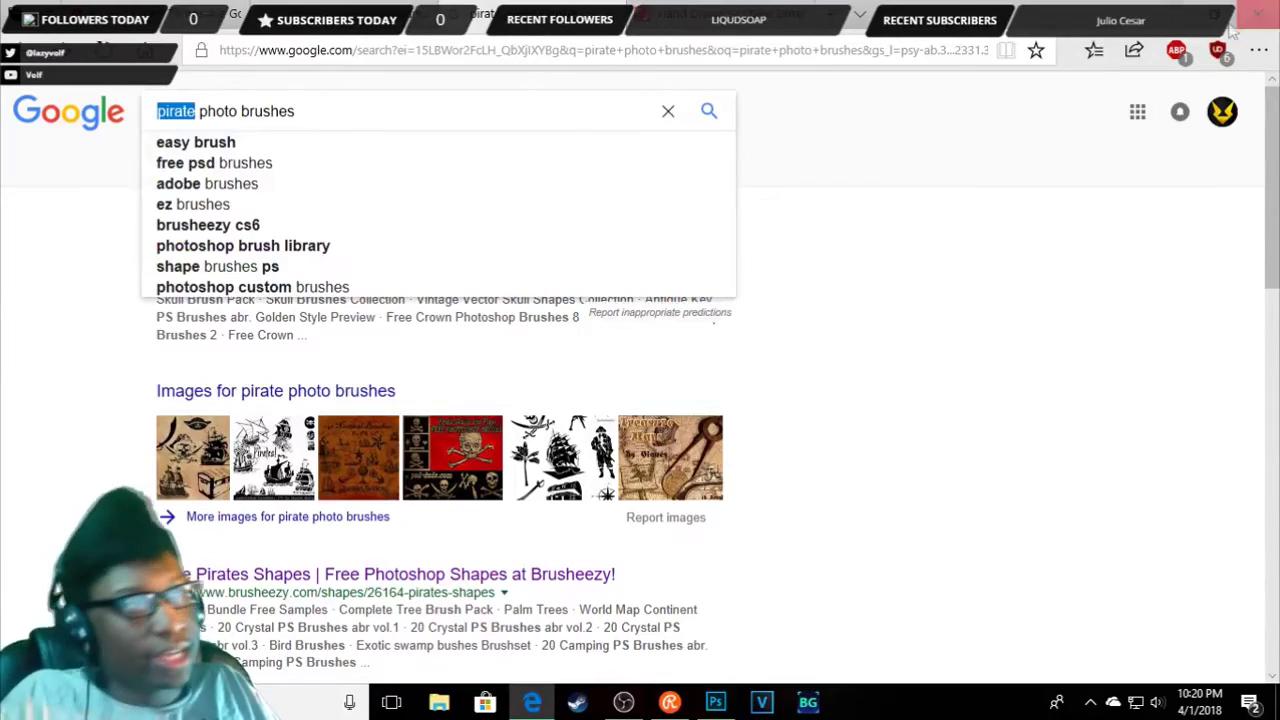
pyautogui.click(1166, 12)
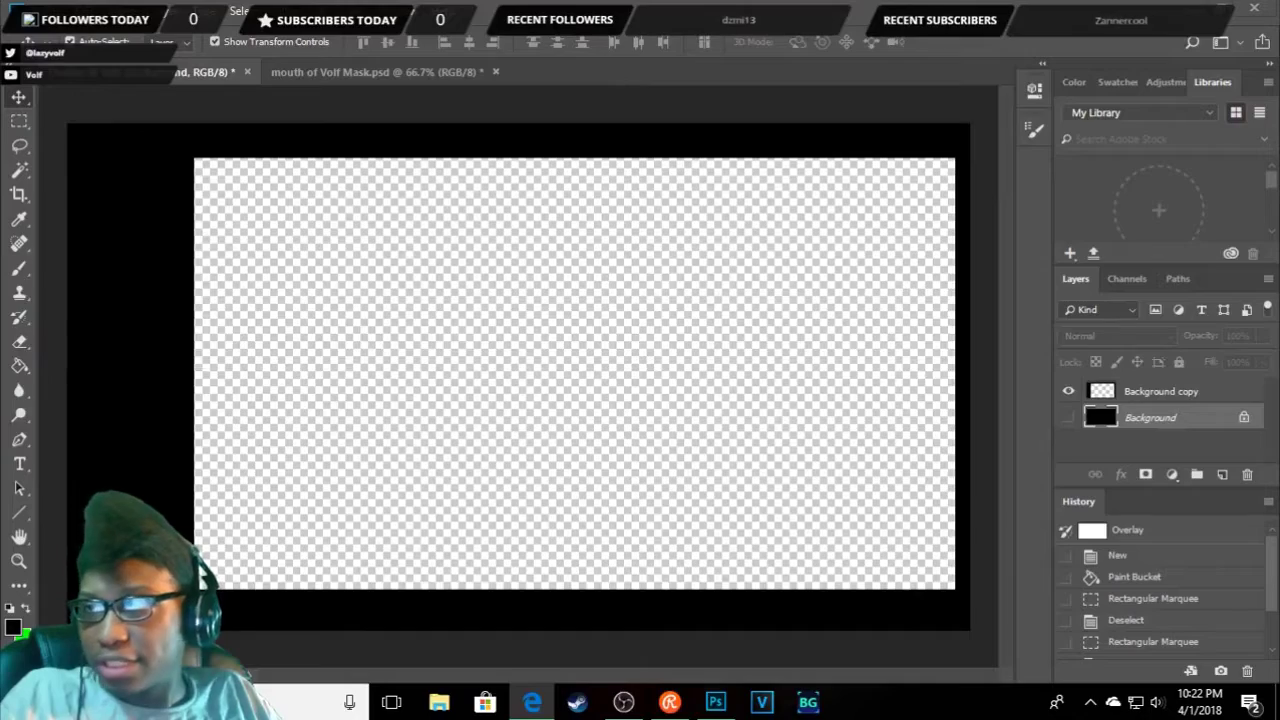
# - Switch back to the web browser
pyautogui.hotkey('alt', 'Tab')
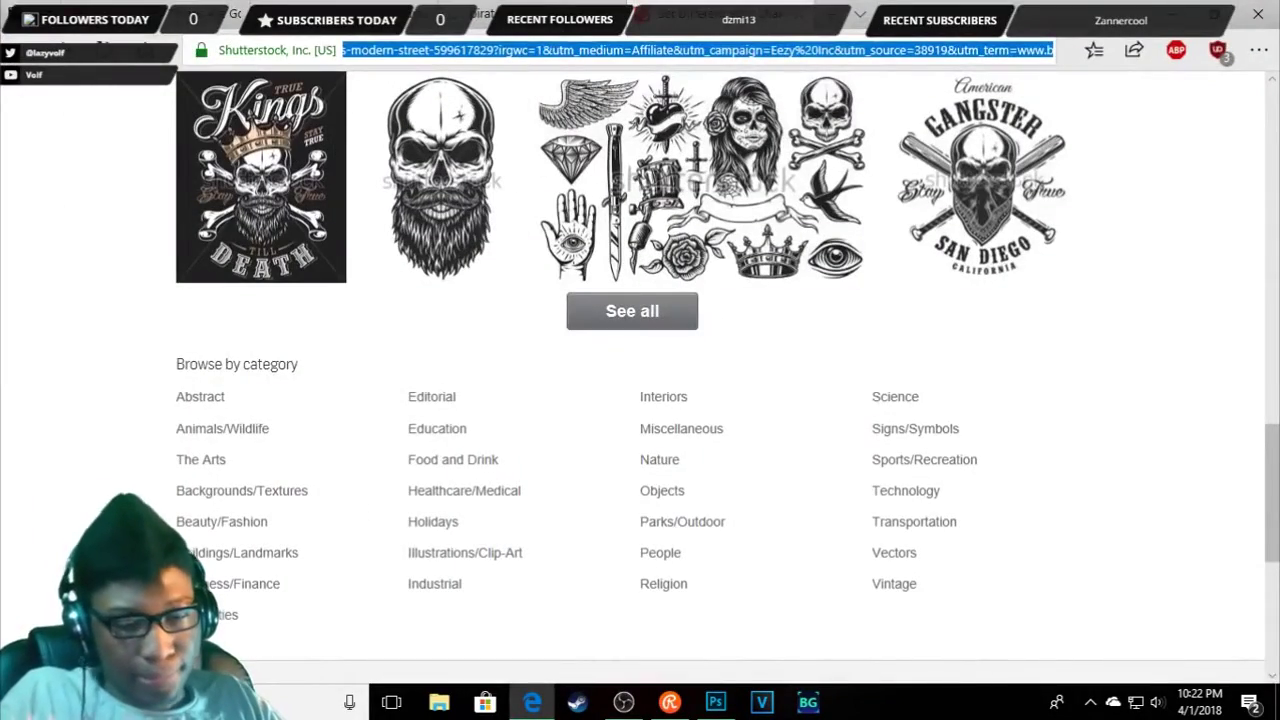
# - Search 'photoshop brushes' and open Creative Bloq's 55 best free Photoshop brushes article
pyautogui.write('ph')
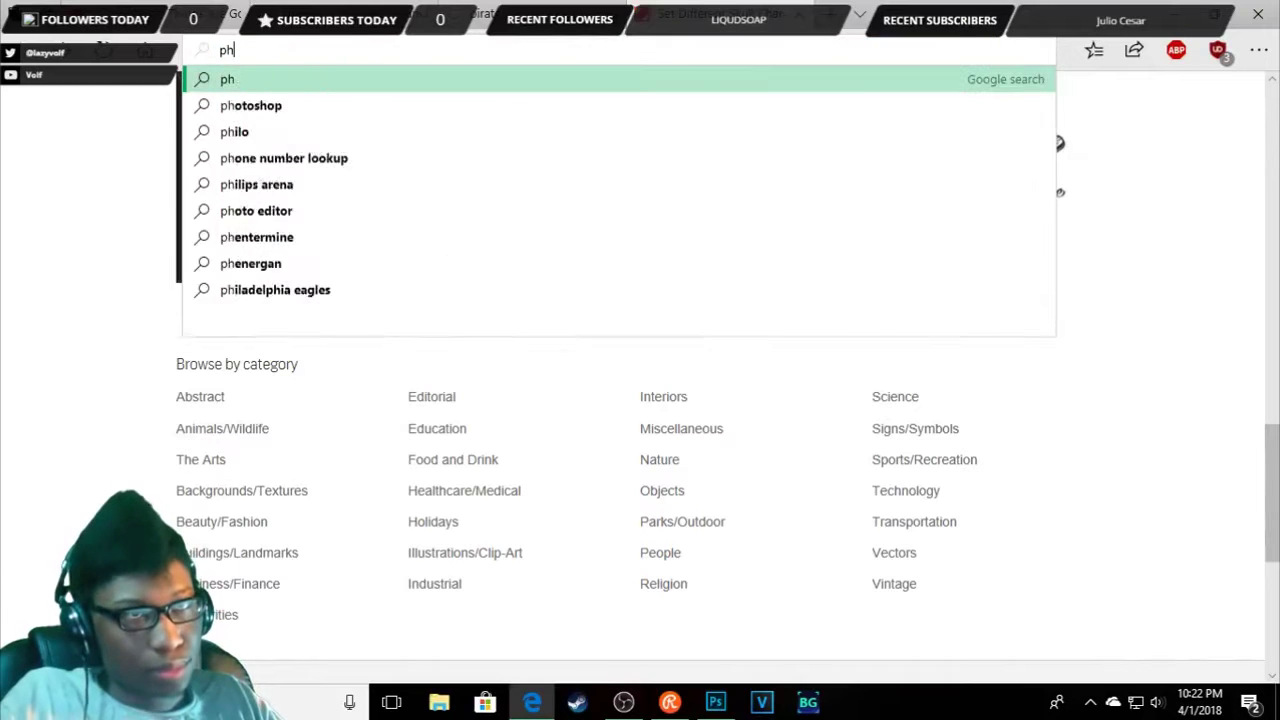
pyautogui.write('otosho')
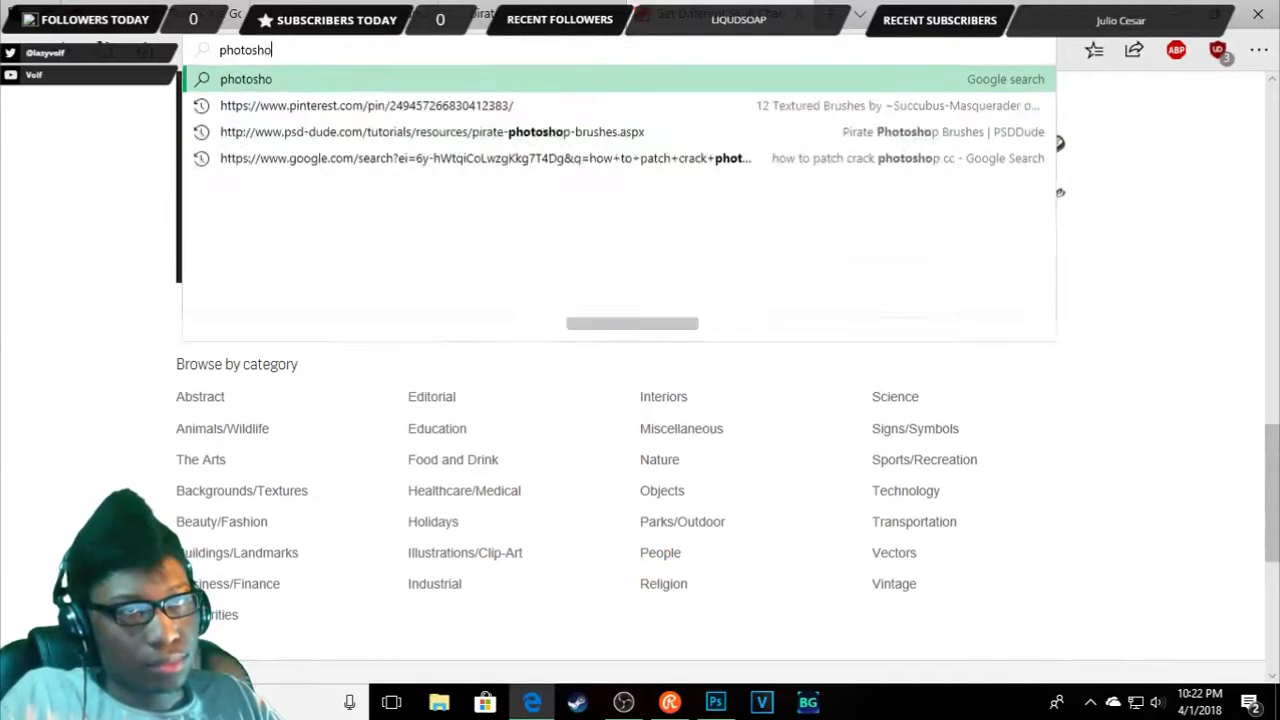
pyautogui.write('p ')
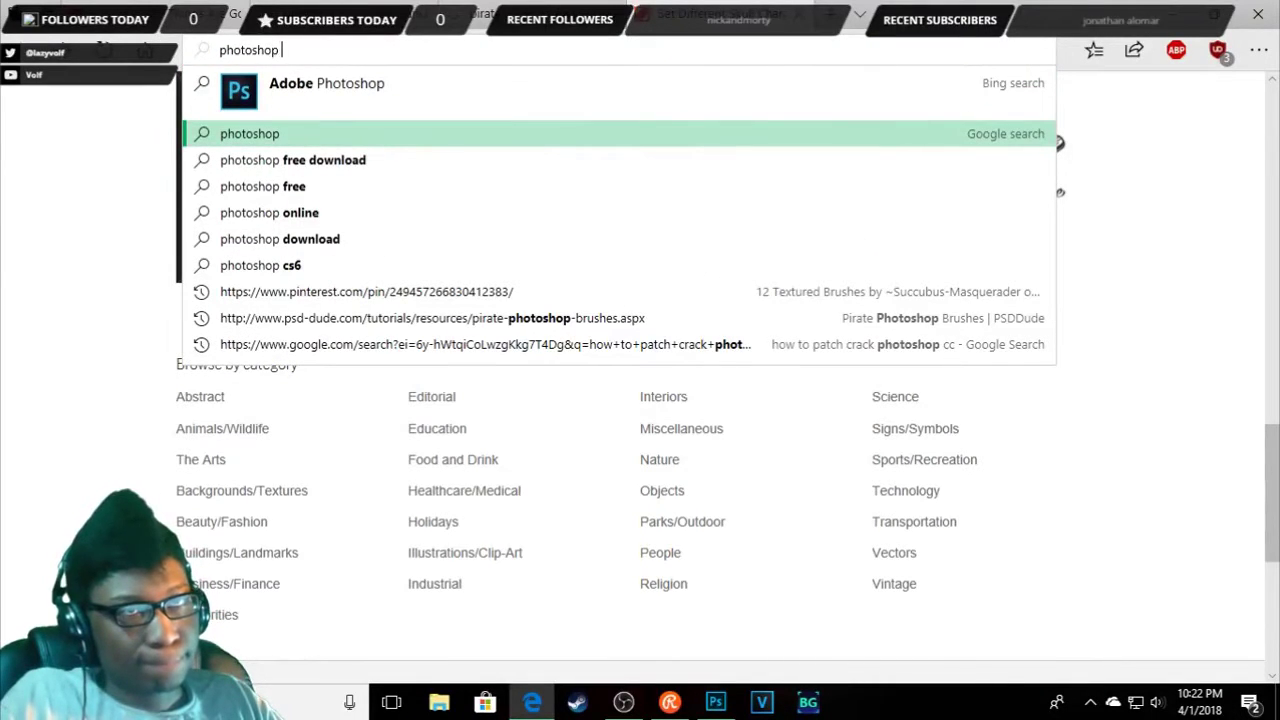
pyautogui.write('brushes')
pyautogui.press('Return')
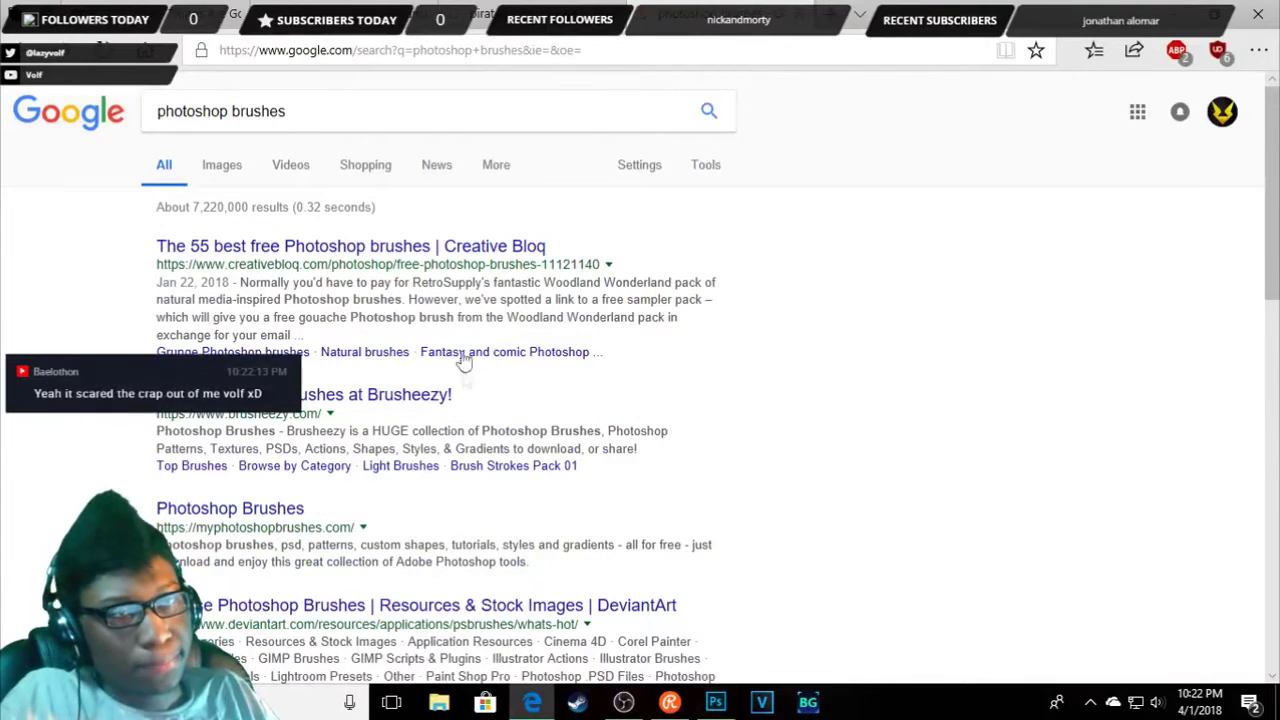
pyautogui.click(422, 247)
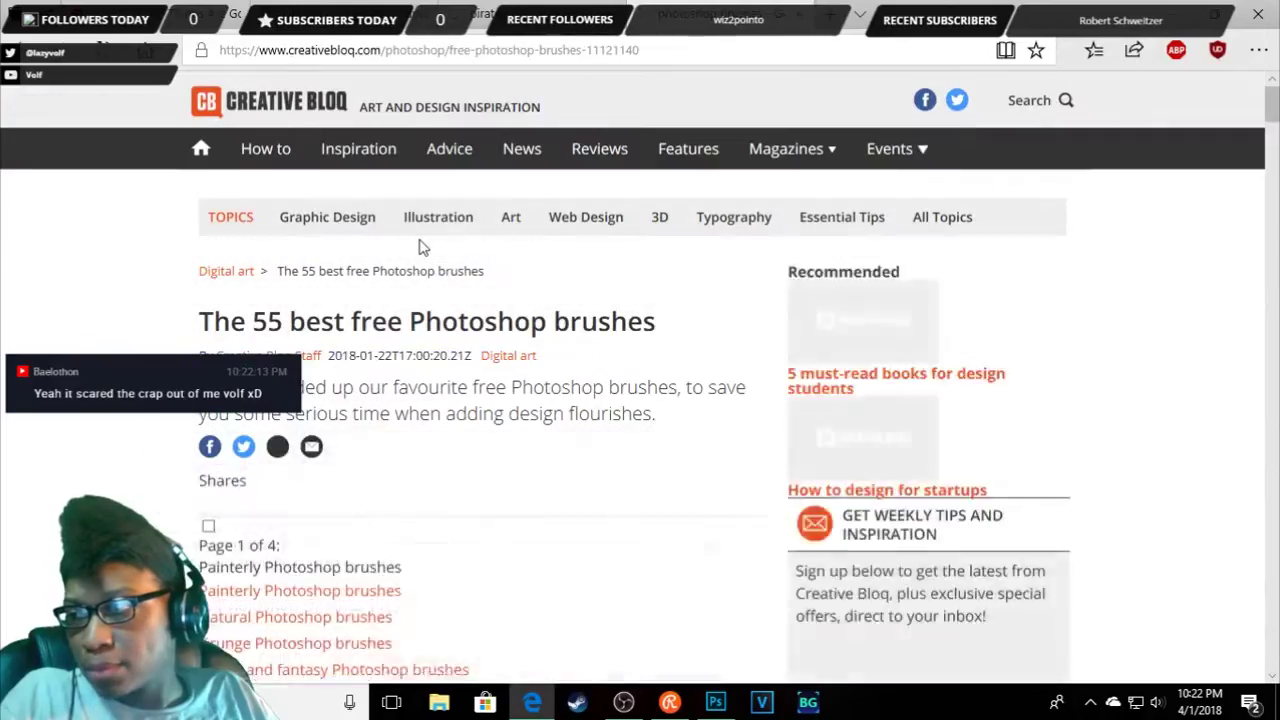
# - Scroll through page 1 of Creative Bloq's free Photoshop brushes article
pyautogui.scroll(-3, 588, 503)
pyautogui.scroll(-5, 588, 503)
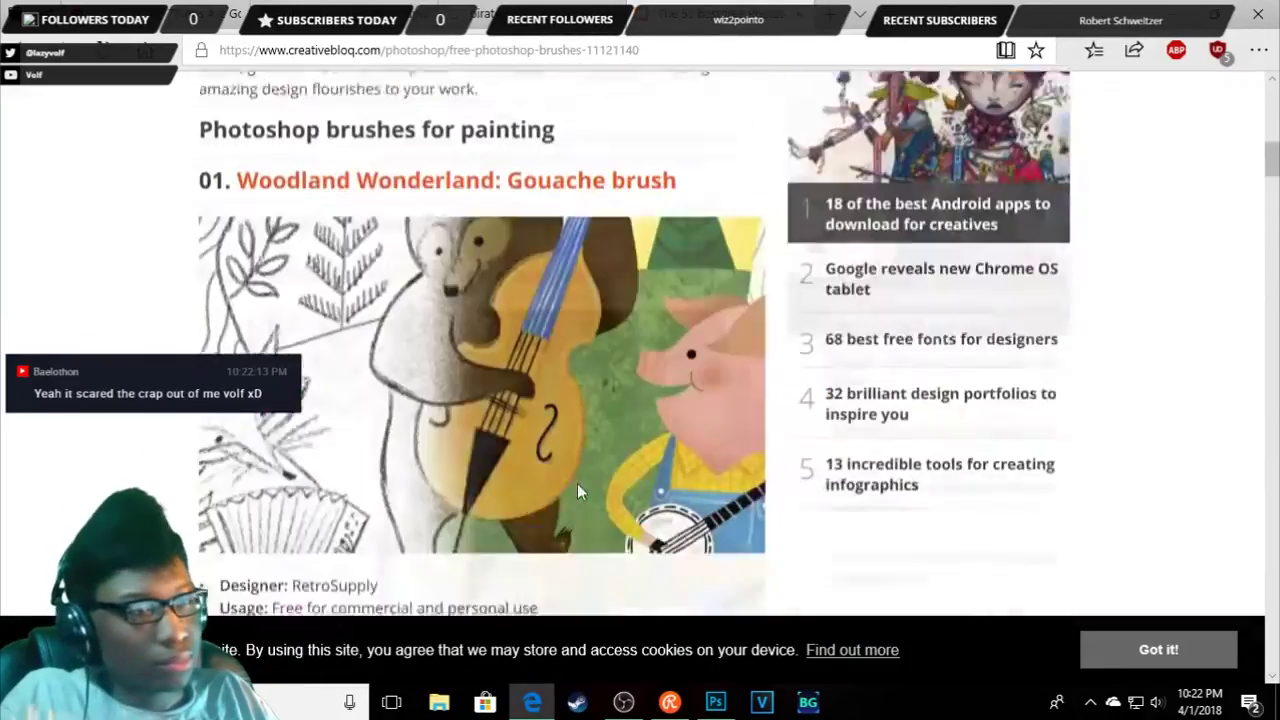
pyautogui.scroll(-6, 580, 493)
pyautogui.scroll(-5, 580, 493)
pyautogui.scroll(-5, 575, 497)
pyautogui.scroll(5, 561, 505)
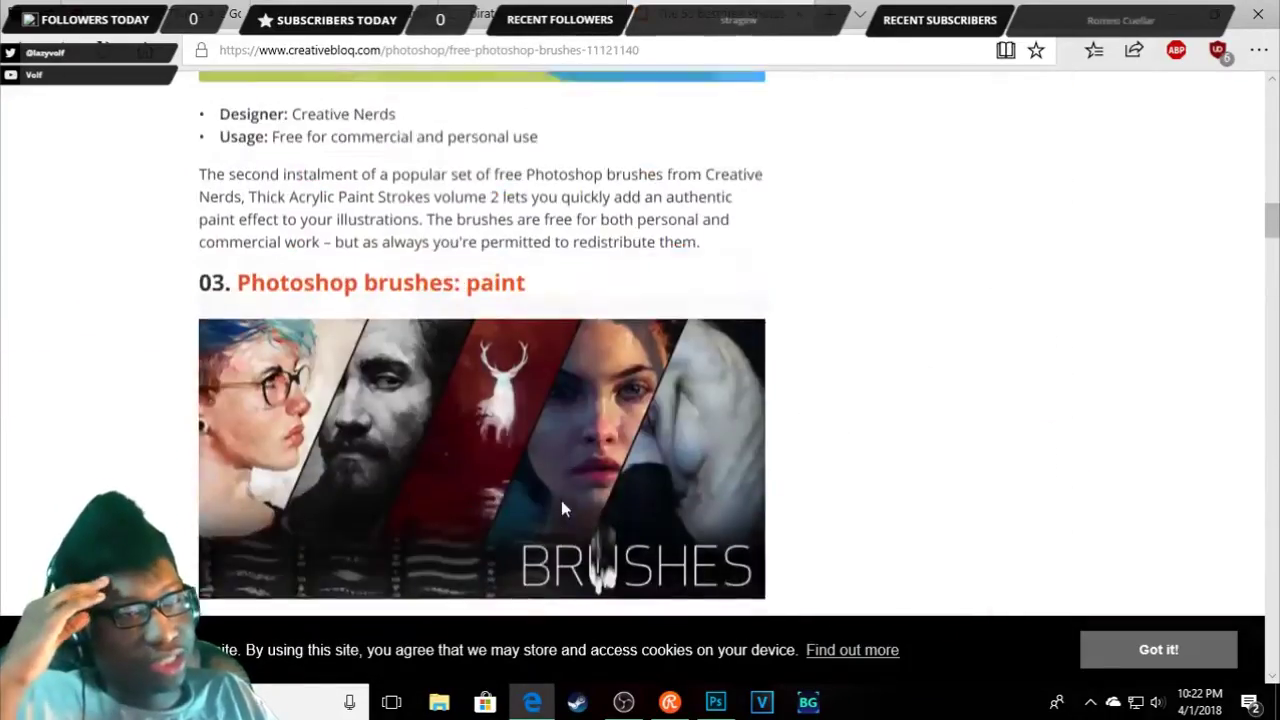
pyautogui.scroll(-3, 837, 428)
pyautogui.scroll(-5, 829, 434)
pyautogui.scroll(-5, 781, 453)
pyautogui.scroll(-5, 781, 453)
pyautogui.scroll(-5, 781, 453)
pyautogui.scroll(-5, 781, 453)
pyautogui.scroll(-5, 781, 453)
pyautogui.scroll(-5, 769, 457)
pyautogui.scroll(-5, 754, 431)
pyautogui.scroll(-5, 754, 431)
pyautogui.scroll(-2, 754, 405)
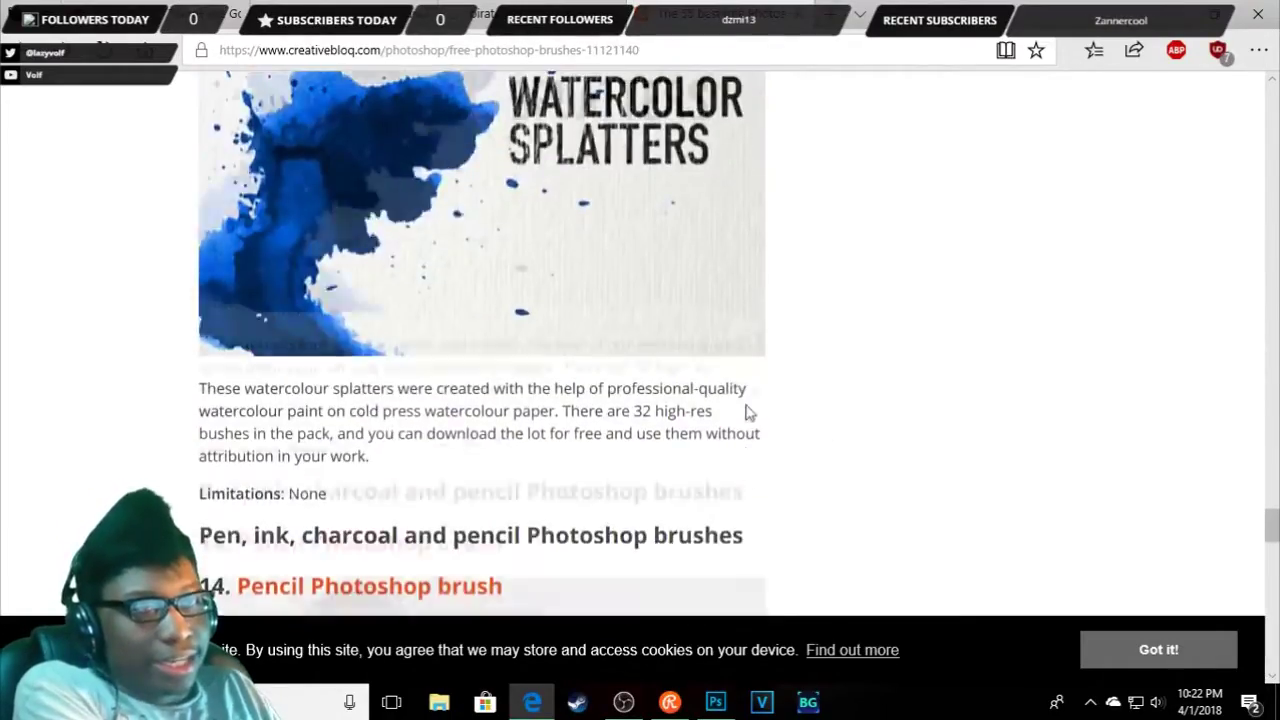
pyautogui.scroll(-5, 746, 420)
pyautogui.scroll(-5, 746, 420)
pyautogui.scroll(-5, 744, 375)
pyautogui.scroll(-5, 745, 384)
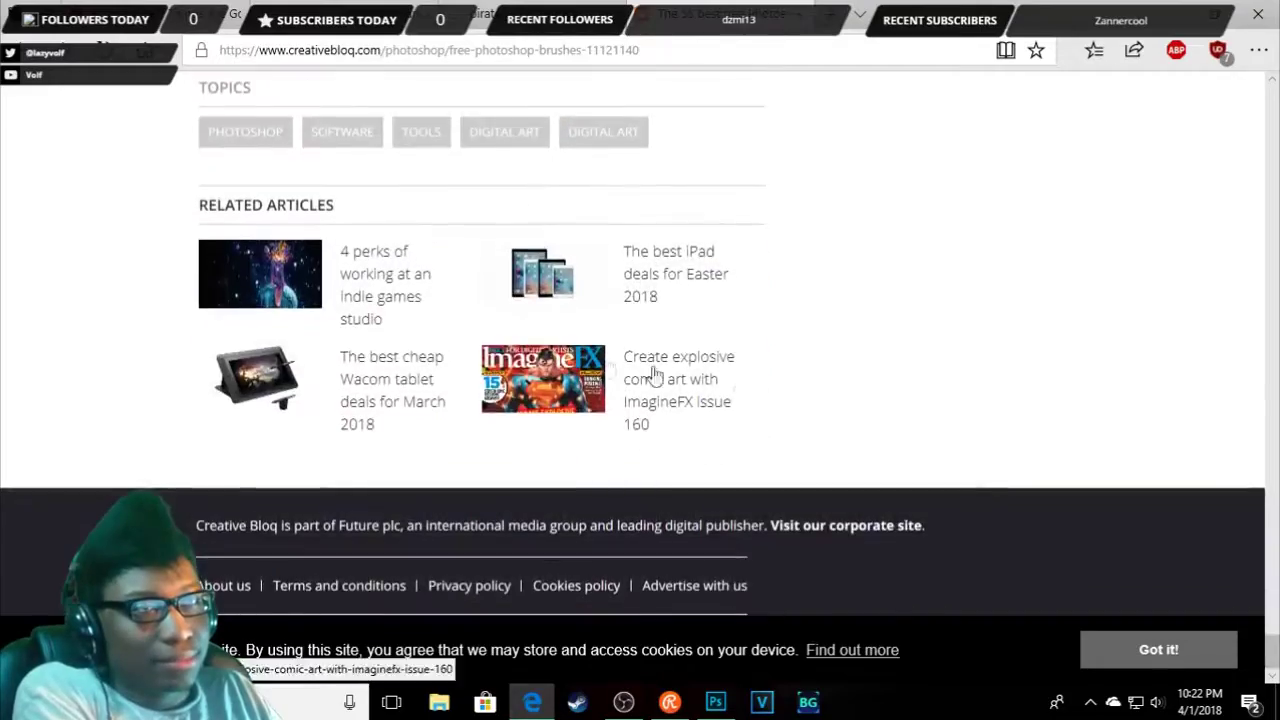
pyautogui.scroll(5, 711, 330)
# - Move to page 2 of the brushes article and scroll through it
pyautogui.click(718, 475)
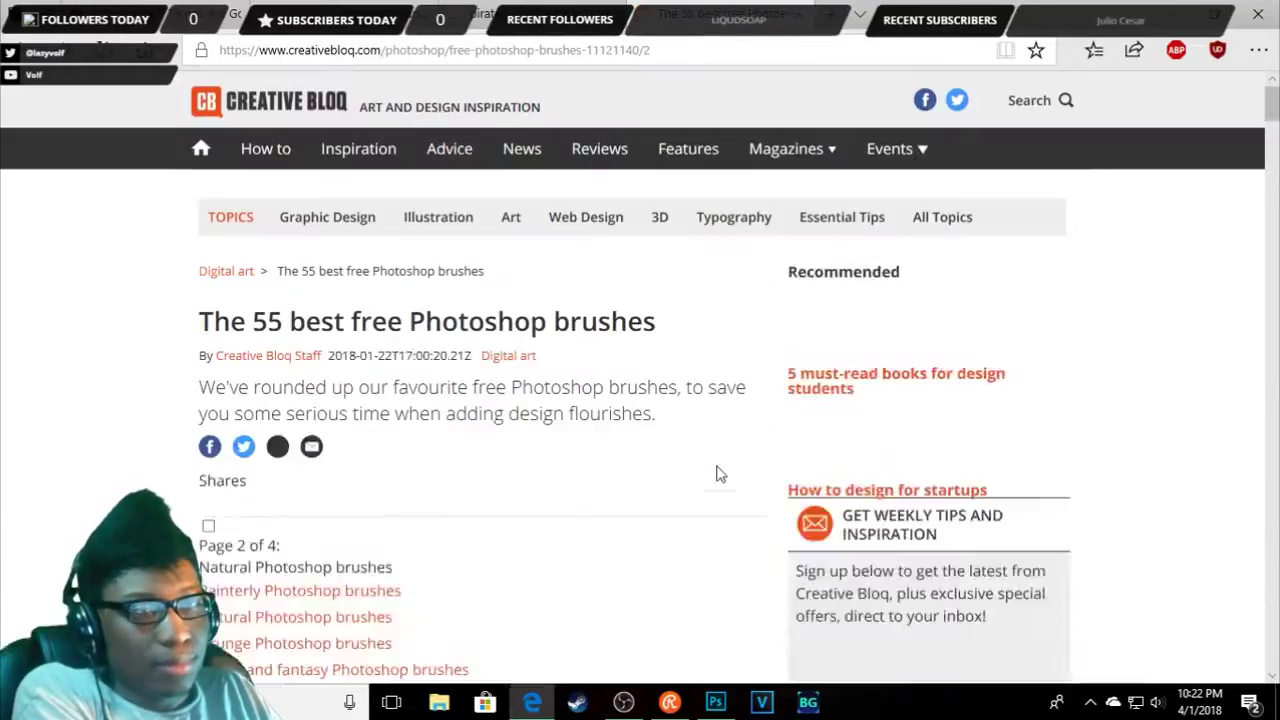
pyautogui.scroll(-10, 714, 471)
pyautogui.scroll(-5, 711, 465)
pyautogui.scroll(-5, 710, 466)
pyautogui.scroll(-5, 709, 464)
pyautogui.scroll(-5, 709, 464)
pyautogui.scroll(-5, 711, 472)
pyautogui.scroll(-5, 710, 472)
pyautogui.scroll(-5, 707, 474)
pyautogui.scroll(-5, 703, 474)
pyautogui.scroll(-5, 699, 480)
pyautogui.scroll(-5, 696, 485)
pyautogui.scroll(-5, 696, 485)
pyautogui.scroll(-5, 696, 487)
pyautogui.scroll(-5, 696, 488)
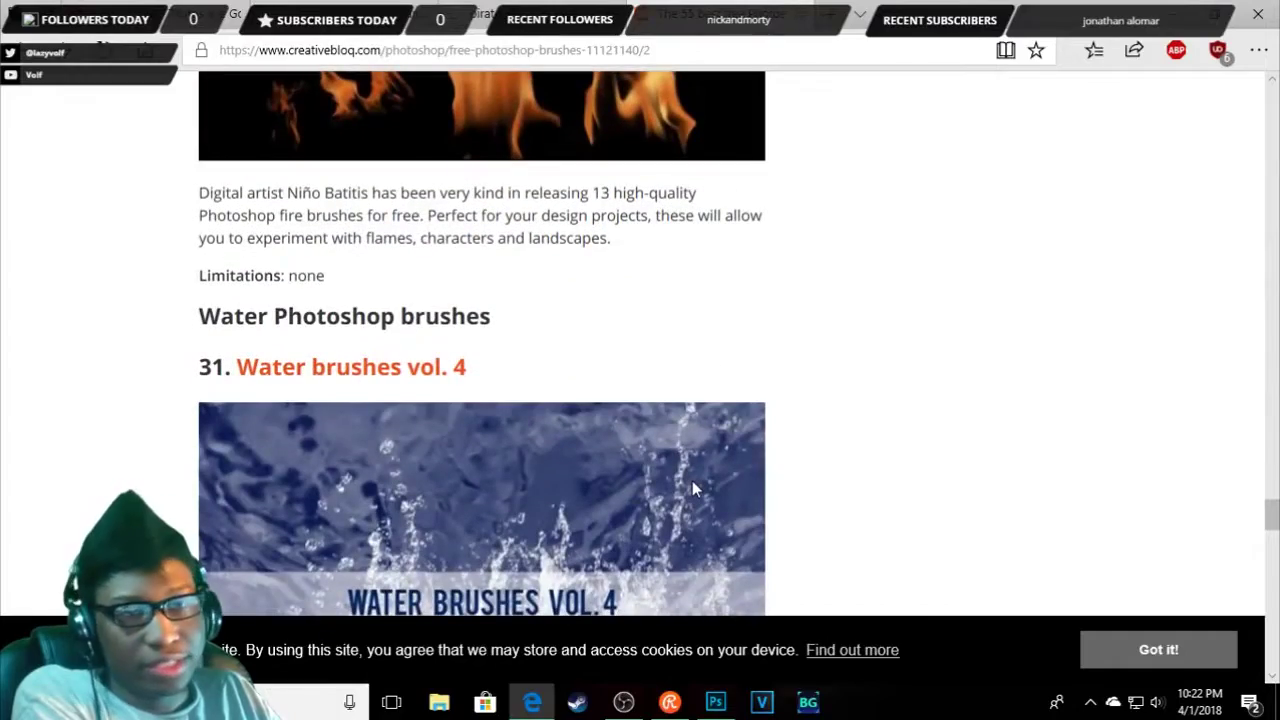
pyautogui.scroll(-5, 692, 488)
pyautogui.scroll(-5, 680, 489)
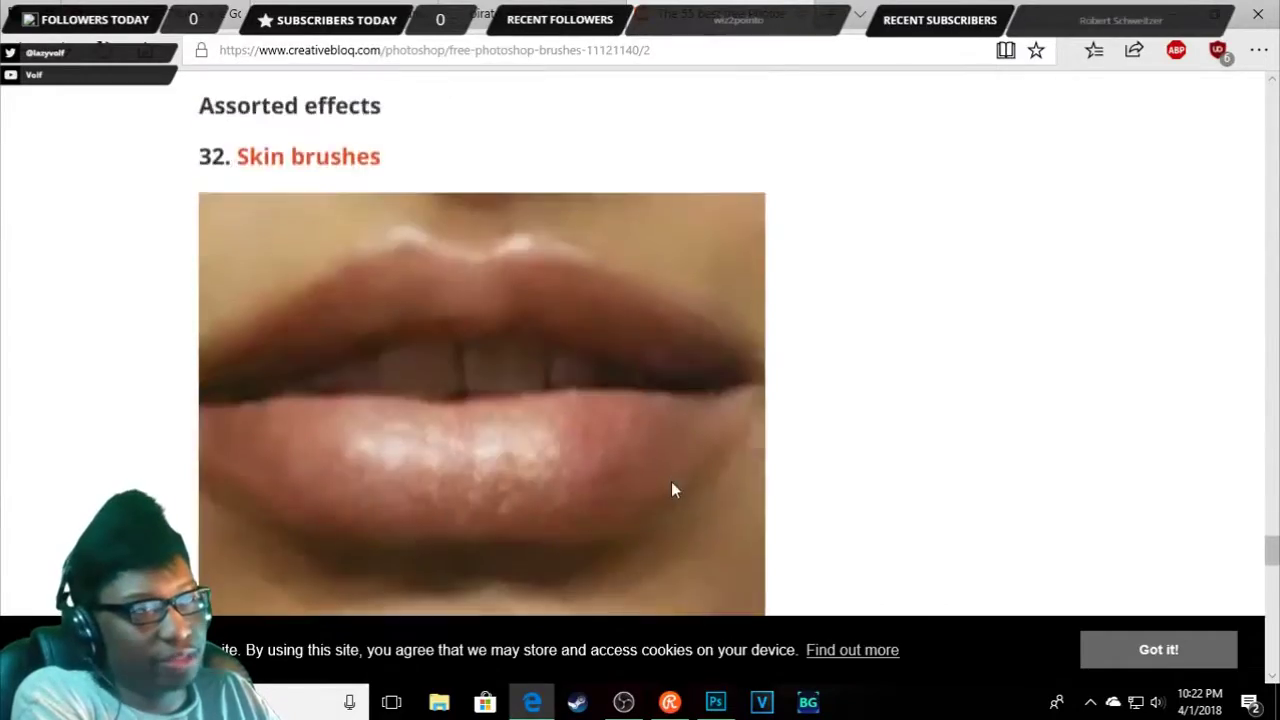
pyautogui.scroll(-5, 672, 483)
pyautogui.scroll(-5, 671, 483)
pyautogui.scroll(-5, 670, 482)
pyautogui.scroll(-5, 669, 481)
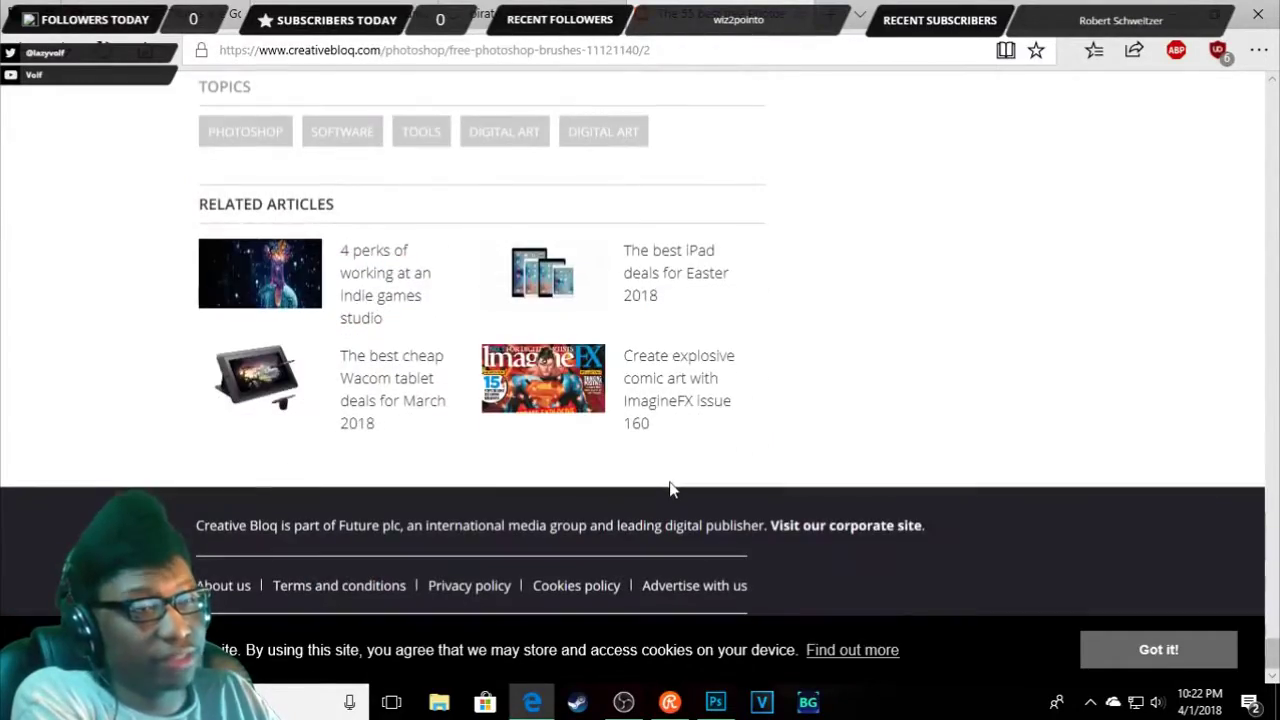
pyautogui.scroll(2, 665, 480)
pyautogui.scroll(1, 783, 369)
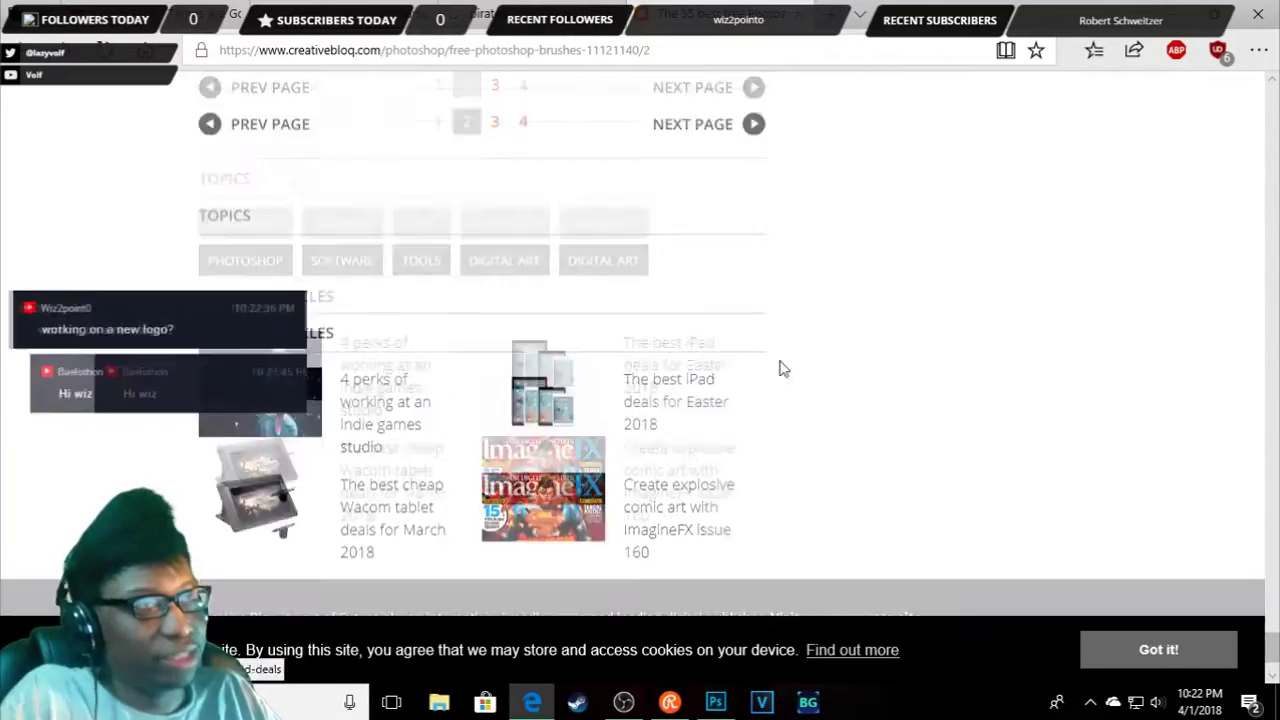
pyautogui.scroll(3, 783, 369)
pyautogui.scroll(-2, 766, 569)
# - Move to page 3 of the brushes article and scroll through it
pyautogui.click(750, 366)
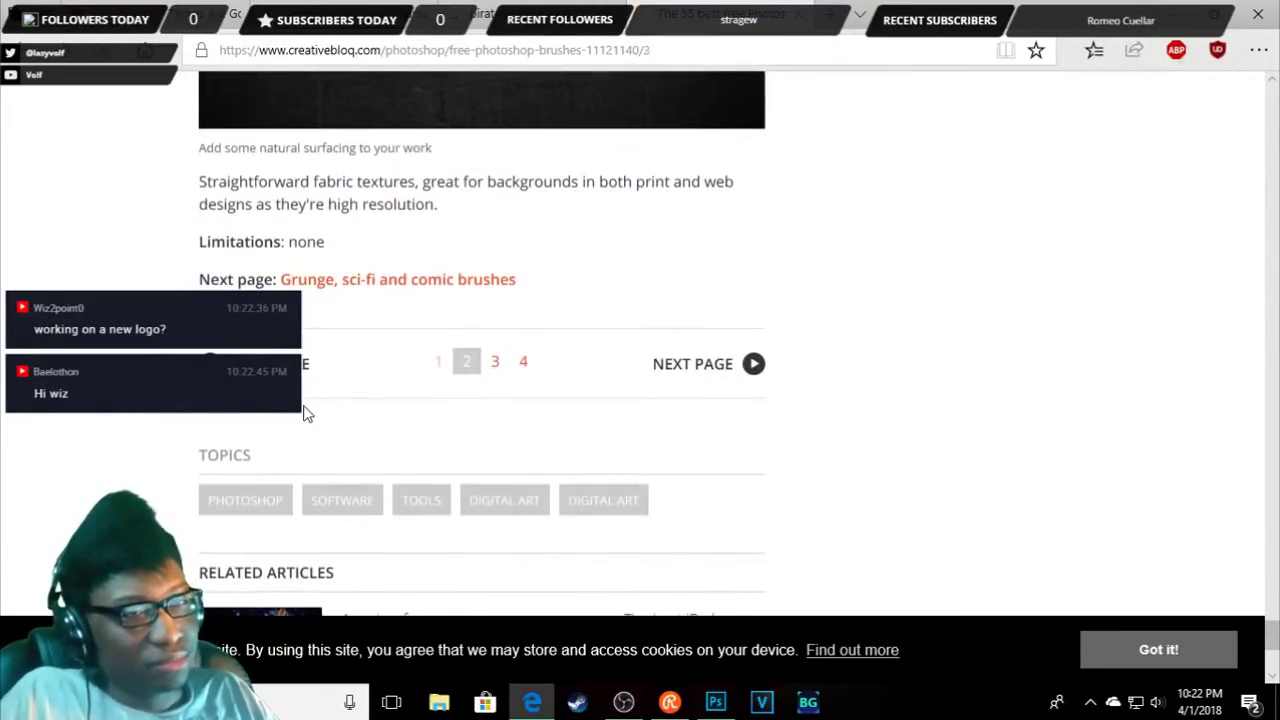
pyautogui.scroll(-4, 389, 420)
pyautogui.scroll(-3, 389, 420)
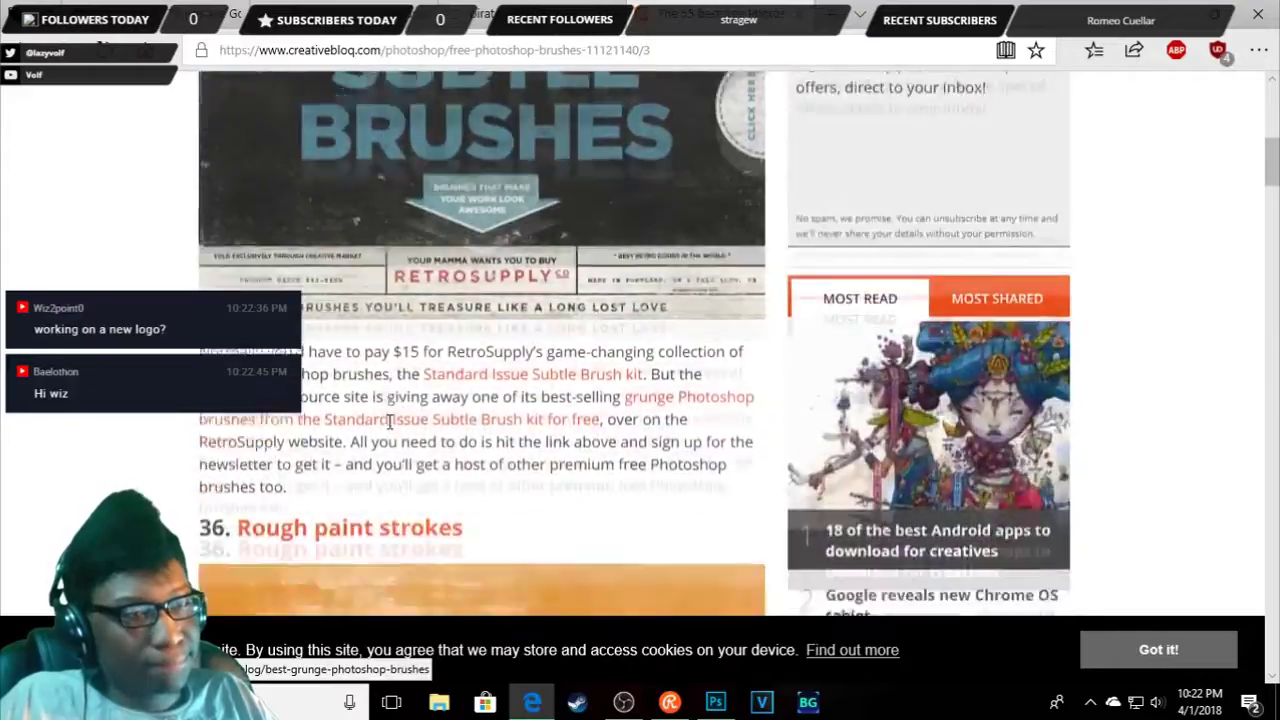
pyautogui.scroll(-4, 389, 420)
pyautogui.scroll(-5, 388, 421)
pyautogui.scroll(-5, 386, 416)
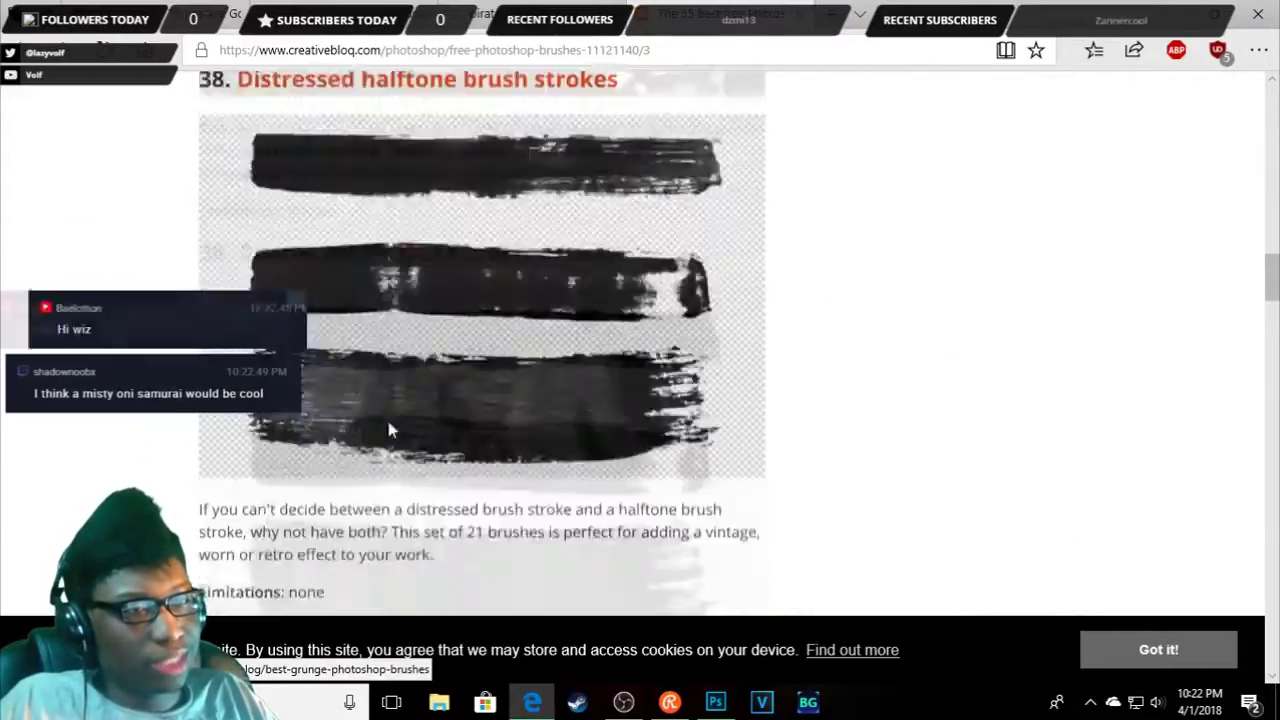
pyautogui.scroll(-5, 389, 429)
pyautogui.scroll(-4, 389, 429)
pyautogui.scroll(-1, 800, 449)
pyautogui.scroll(-4, 800, 449)
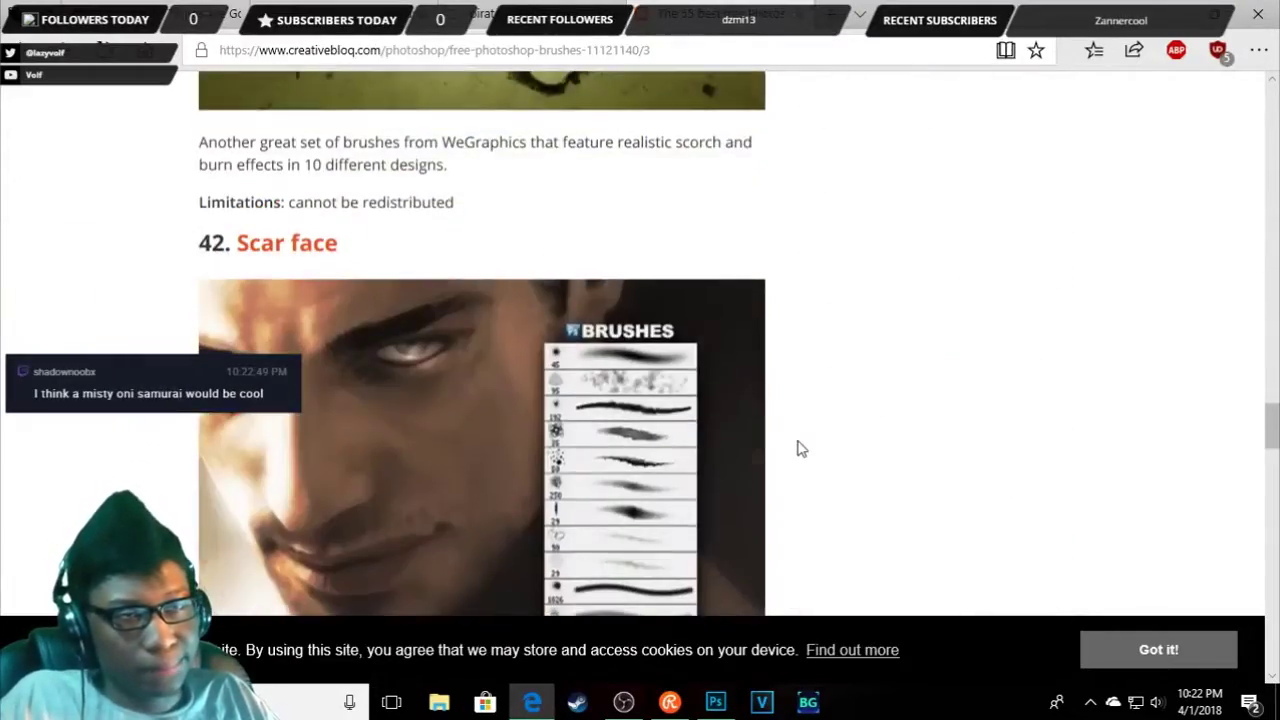
pyautogui.scroll(-5, 849, 443)
pyautogui.scroll(-4, 849, 443)
pyautogui.scroll(-2, 853, 445)
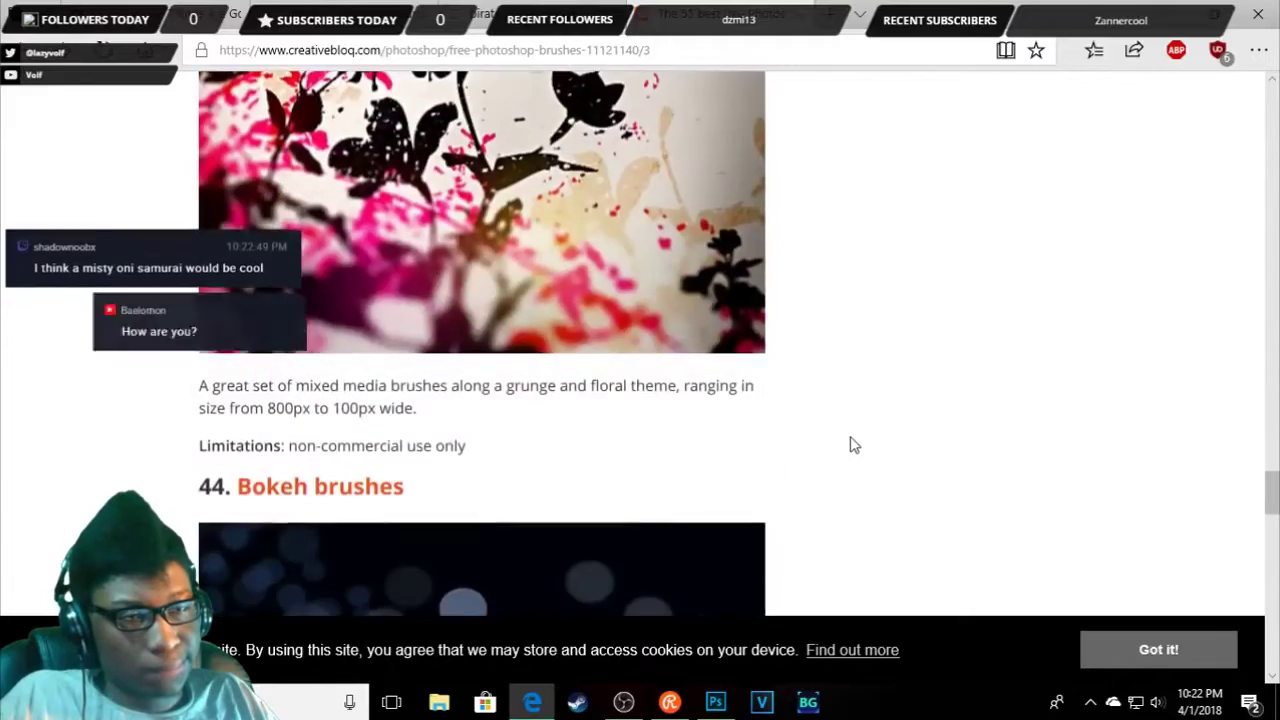
pyautogui.scroll(-4, 850, 445)
pyautogui.scroll(-4, 850, 443)
pyautogui.scroll(-5, 850, 443)
pyautogui.scroll(-5, 852, 448)
pyautogui.scroll(4, 850, 455)
pyautogui.scroll(4, 123, 469)
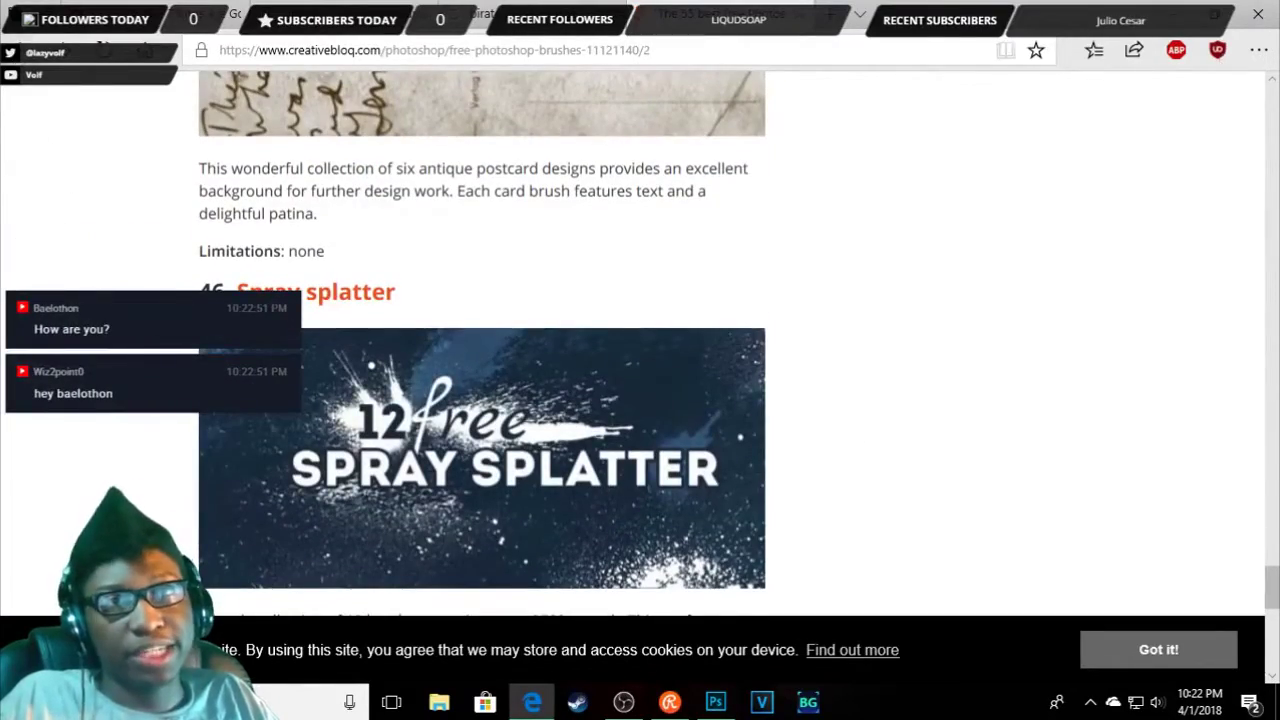
# - Return to page 1, open the Digital Art topic, then go back to Google
pyautogui.click(17, 50)
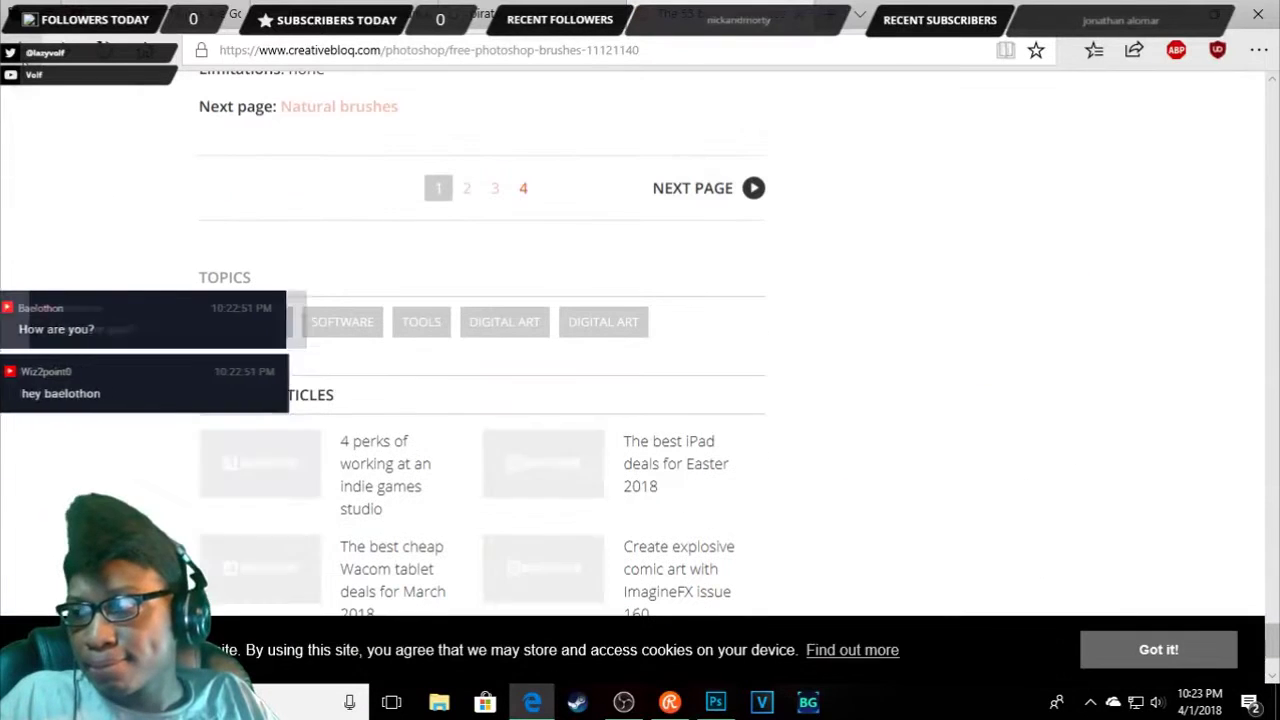
pyautogui.scroll(1, 160, 251)
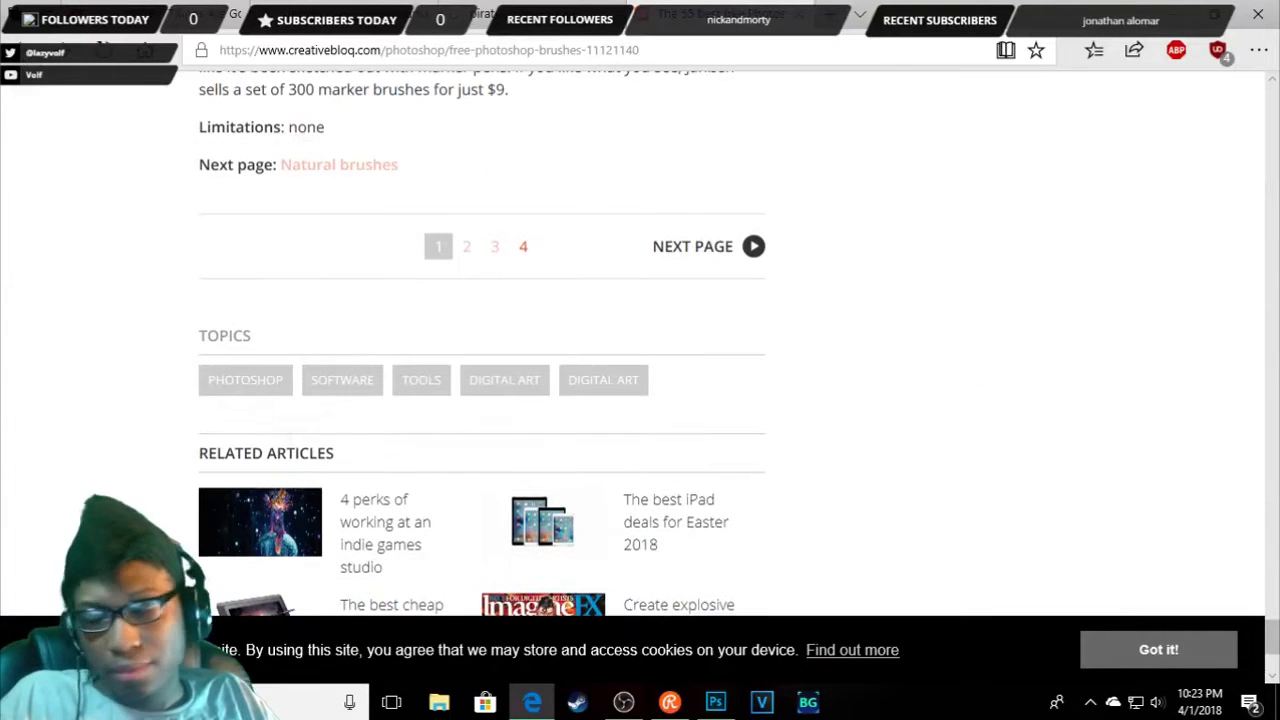
pyautogui.click(507, 389)
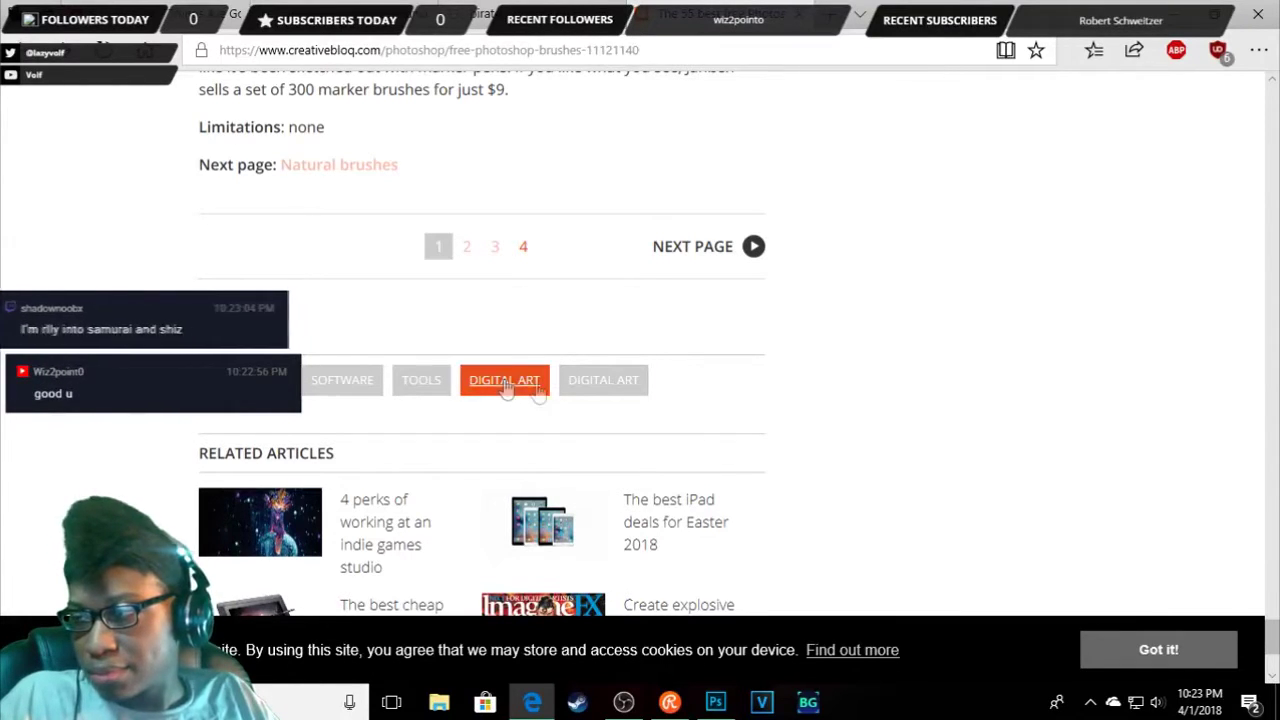
pyautogui.hotkey('alt', 'Left')
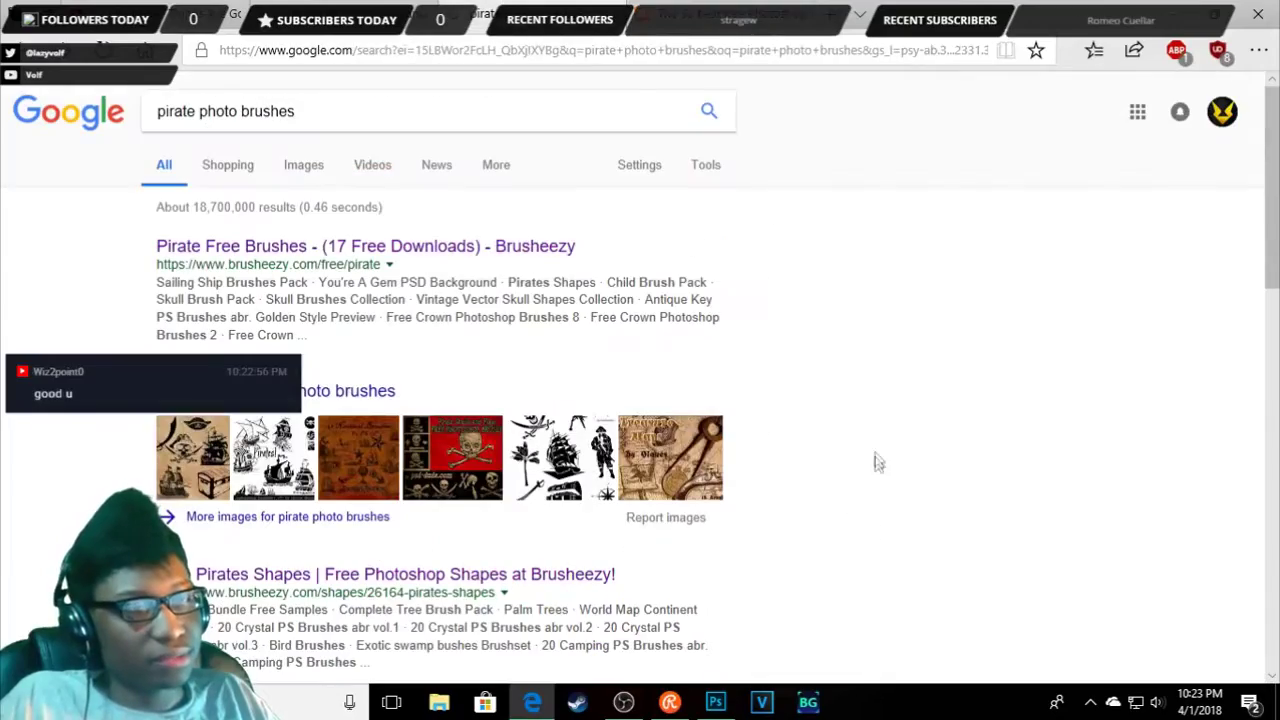
# - Switch back to the Creative Bloq tab and return to the 'photoshop brushes' results
pyautogui.scroll(-2, 629, 370)
pyautogui.scroll(-2, 640, 375)
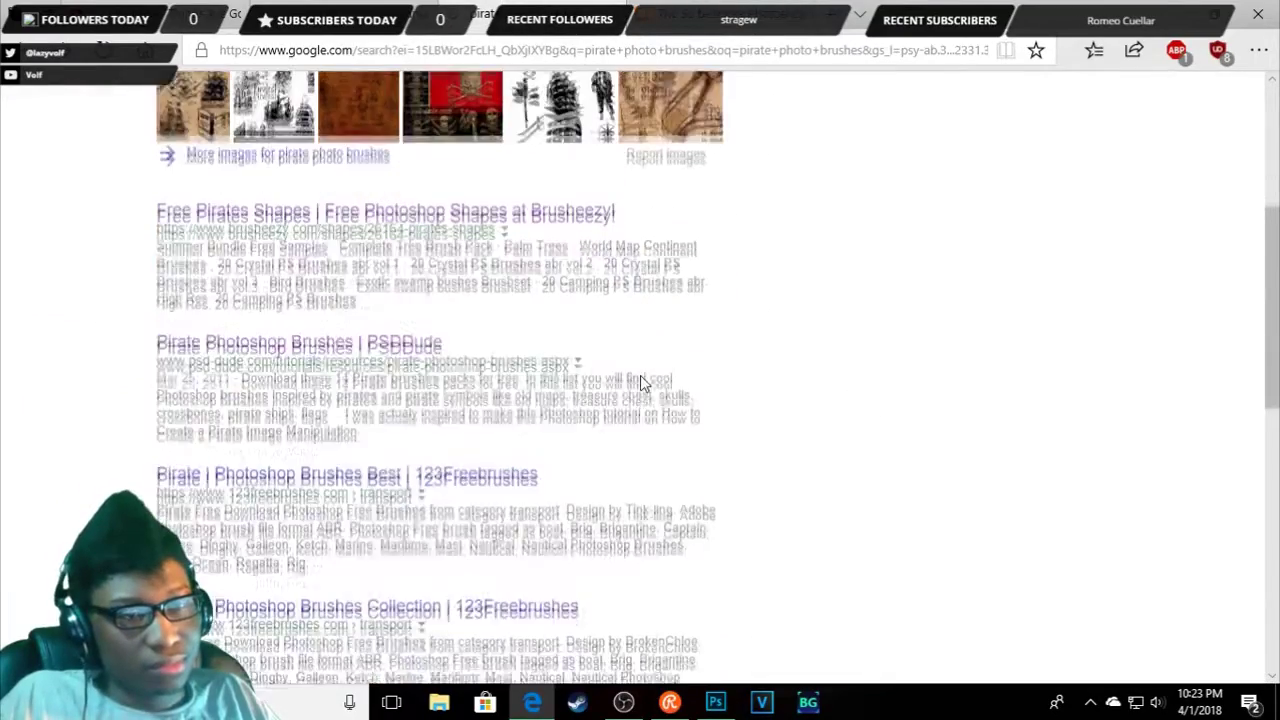
pyautogui.click(748, 8)
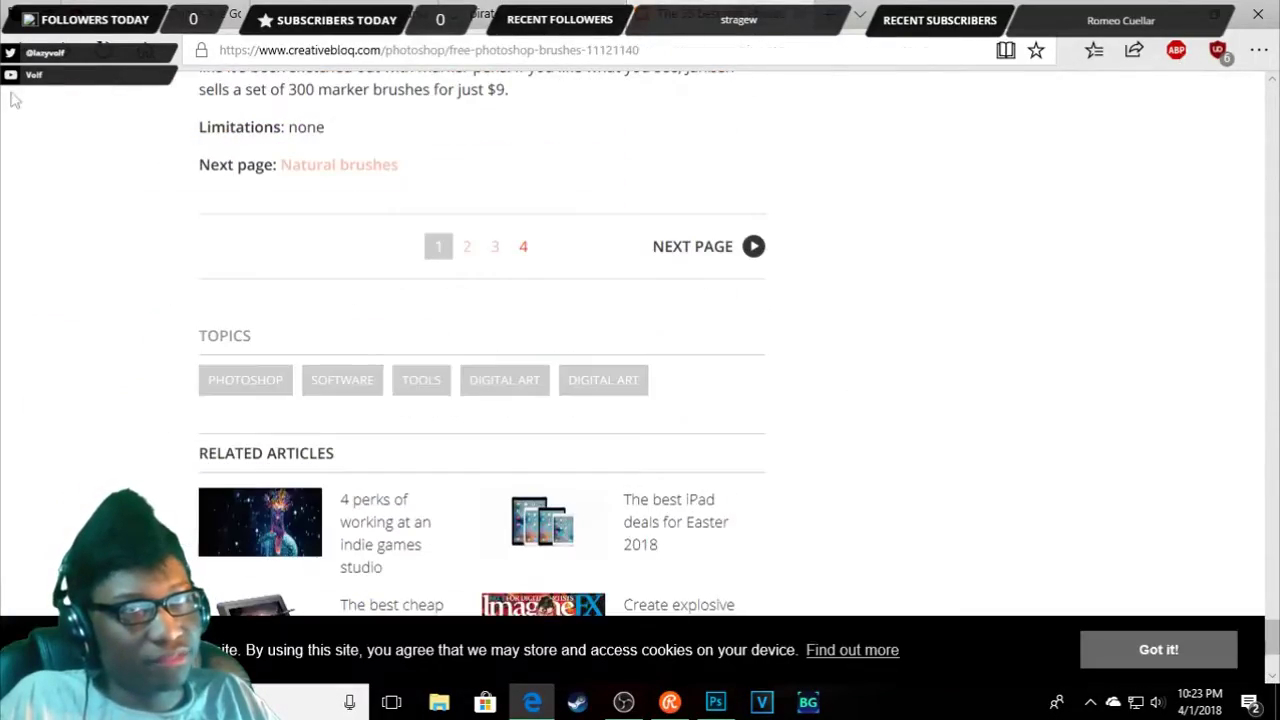
pyautogui.hotkey('alt', 'Left')
# - Open Brusheezy in a new tab and go to myPhotoshopBrushes.com
pyautogui.scroll(-2, 400, 330)
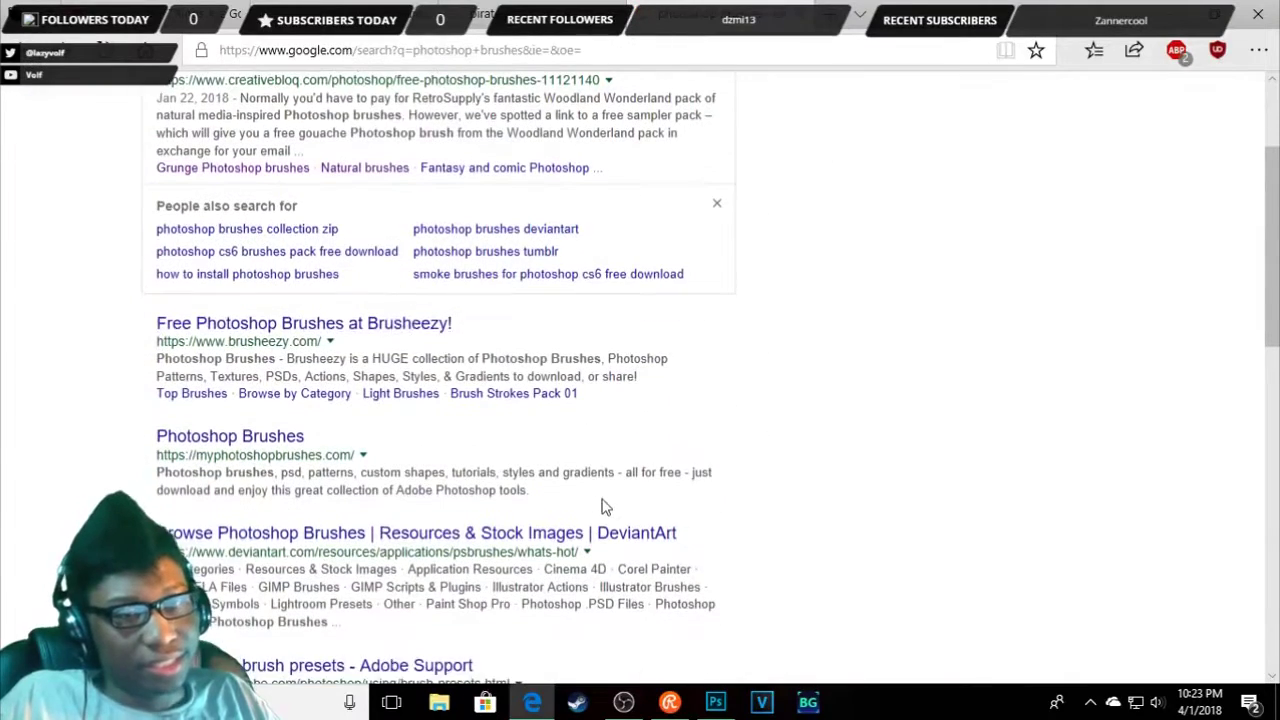
pyautogui.middleClick(400, 324)
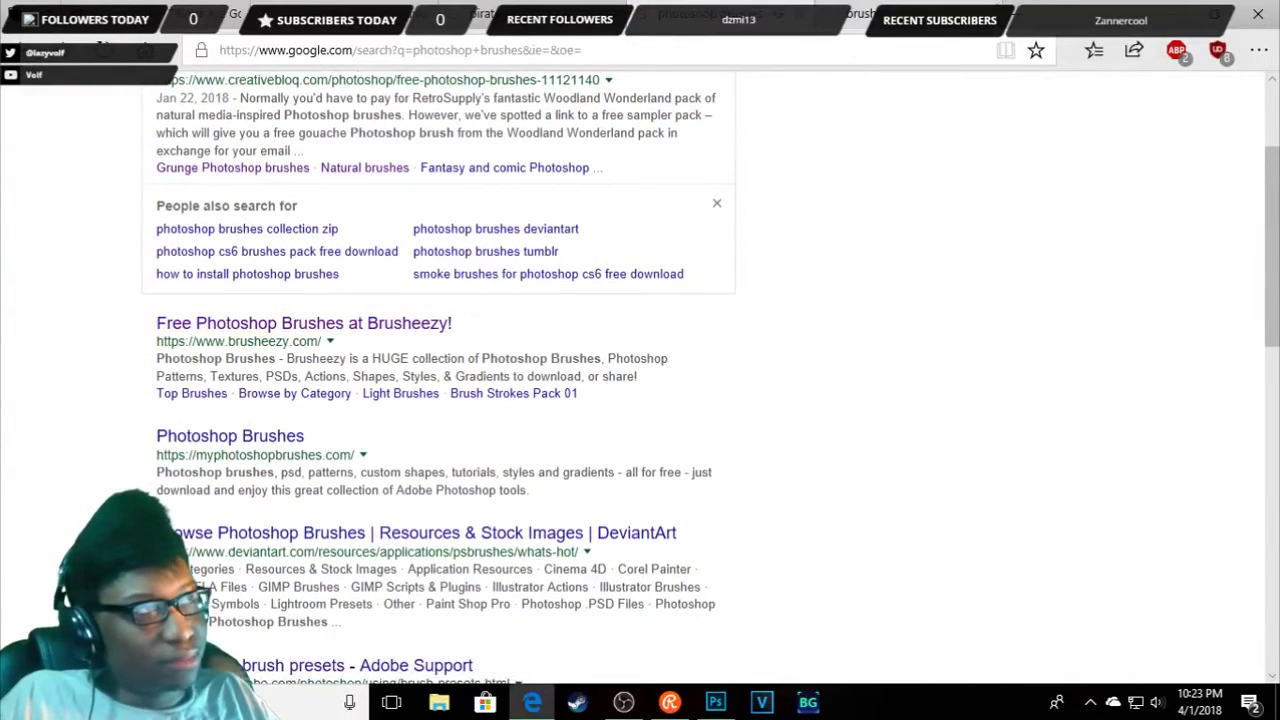
pyautogui.click(270, 440)
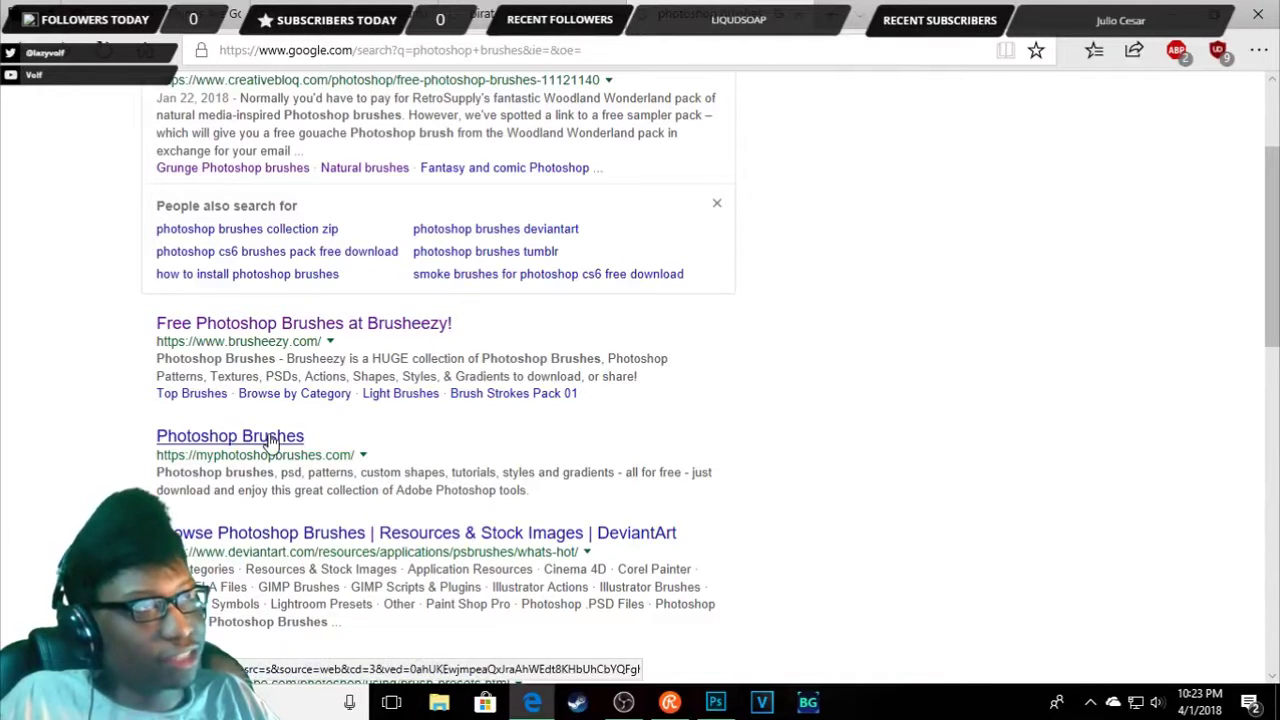
pyautogui.scroll(-10, 386, 443)
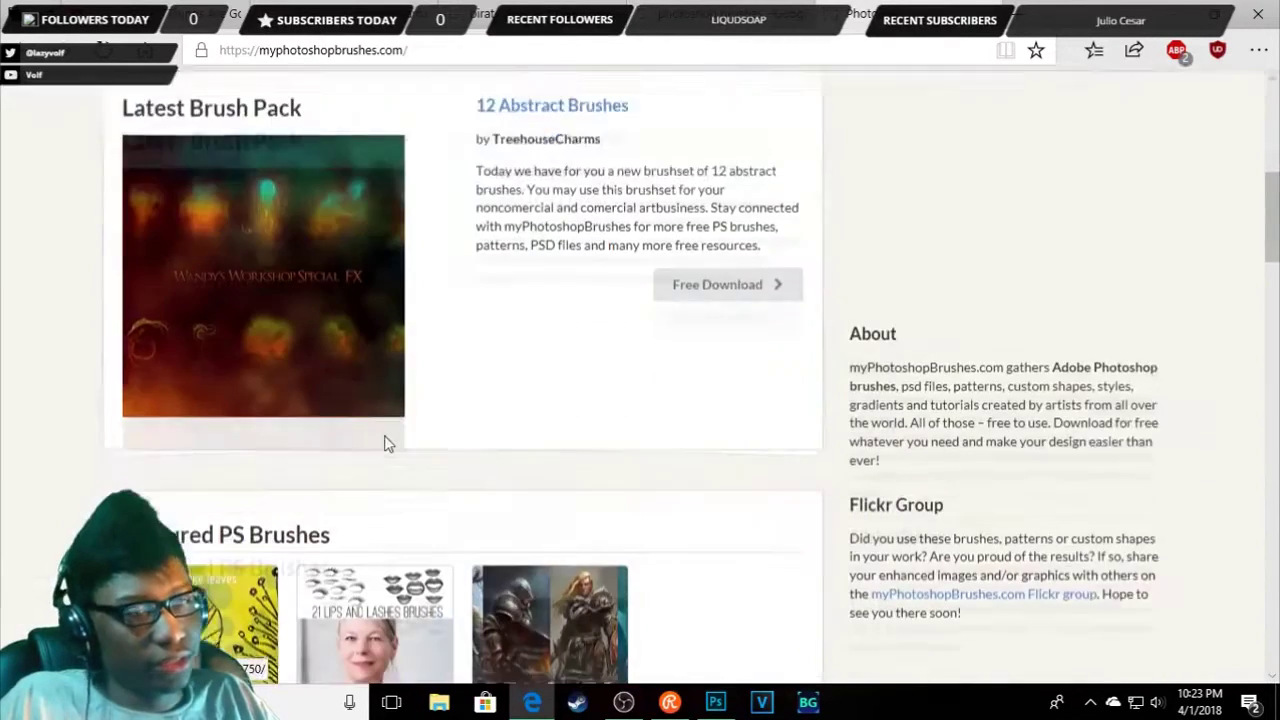
# - Open the Brushes by Conor Burke pack from the Featured PS Brushes
pyautogui.scroll(-5, 386, 443)
pyautogui.scroll(3, 588, 516)
pyautogui.scroll(-3, 823, 580)
pyautogui.scroll(2, 823, 580)
pyautogui.scroll(1, 669, 503)
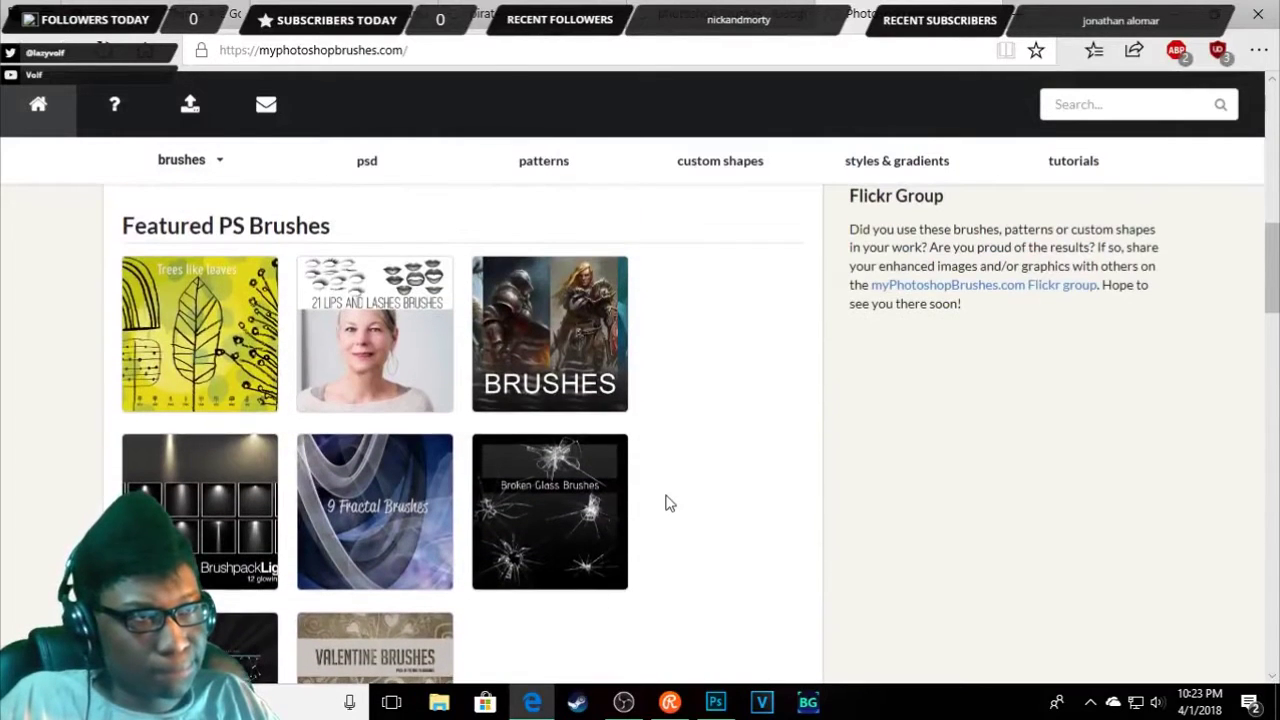
pyautogui.click(610, 400)
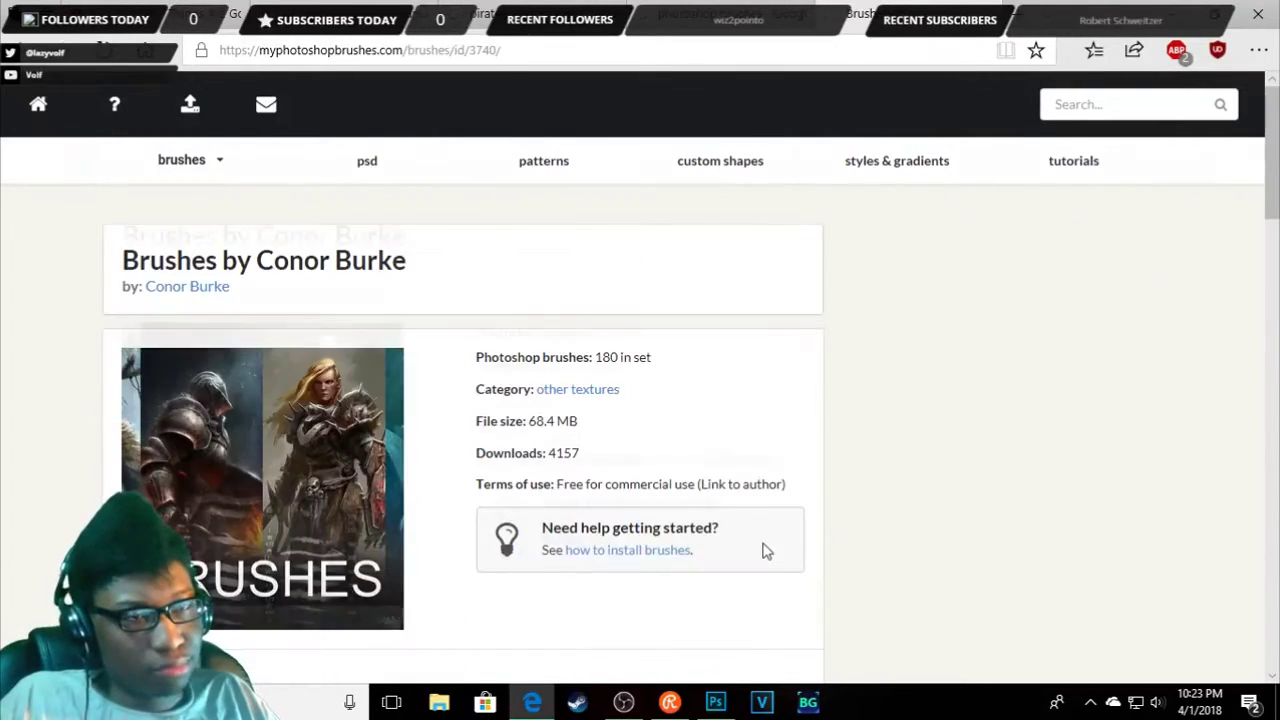
pyautogui.scroll(-4, 766, 549)
pyautogui.scroll(3, 766, 549)
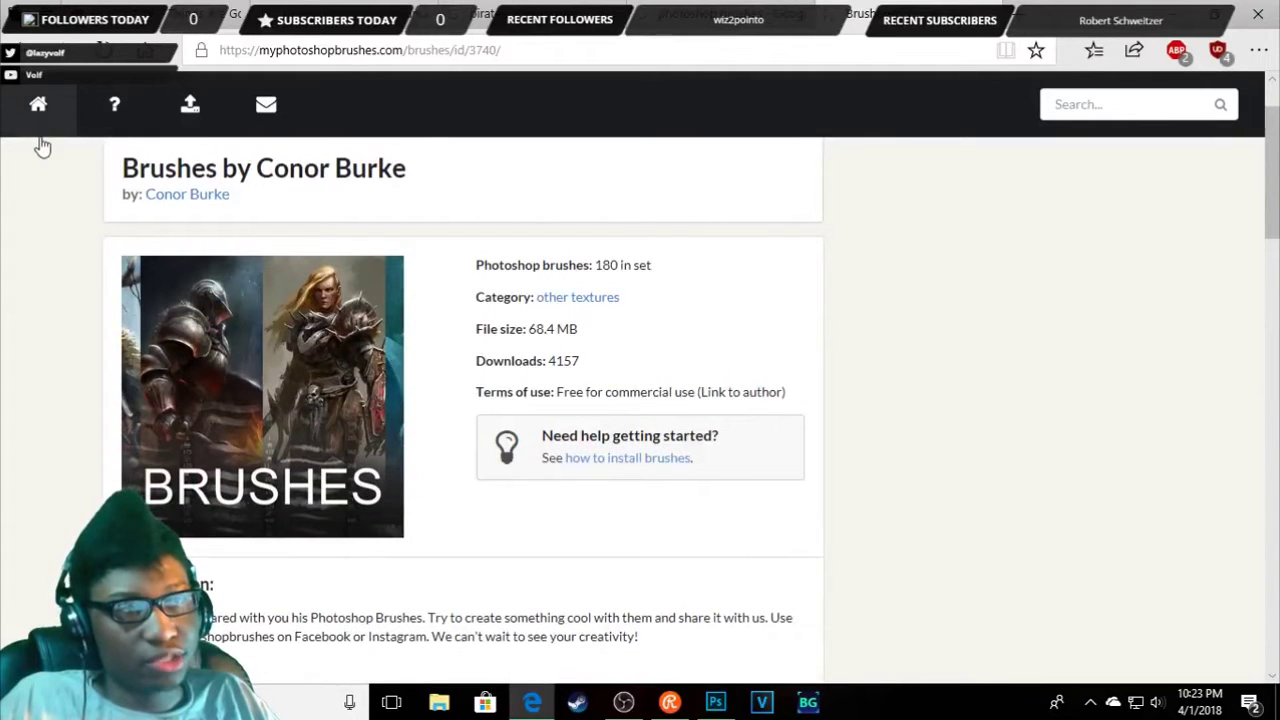
# - View the 180-brush pack's full-size preview, review its details, then open the Patterns listing
pyautogui.click(380, 400)
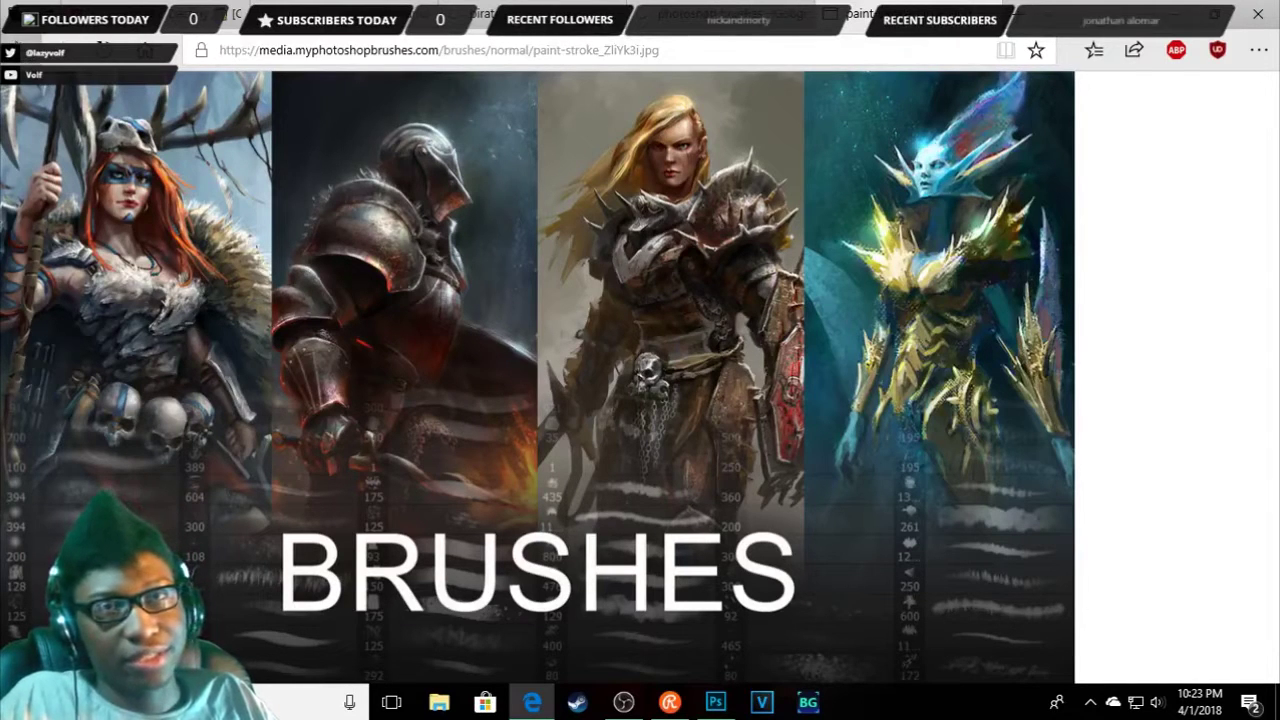
pyautogui.hotkey('alt', 'Left')
pyautogui.scroll(-5, 608, 493)
pyautogui.scroll(-5, 610, 500)
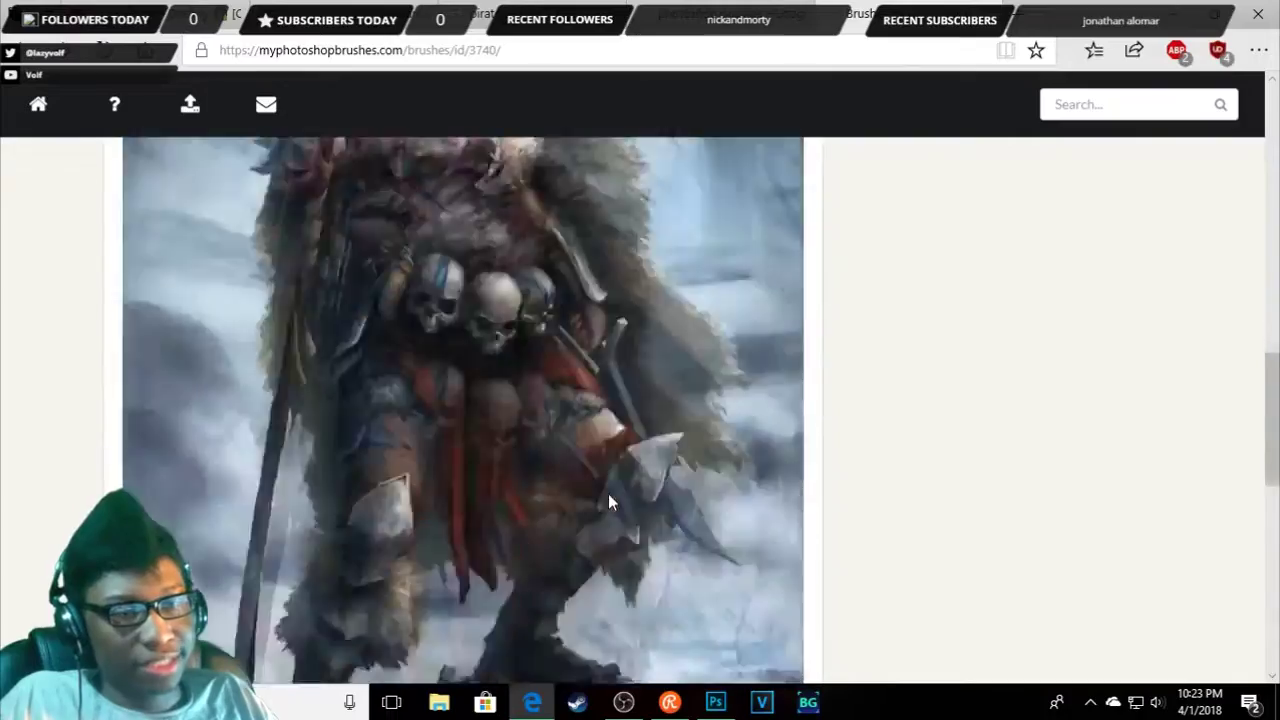
pyautogui.scroll(-10, 610, 500)
pyautogui.scroll(5, 608, 503)
pyautogui.scroll(6, 608, 500)
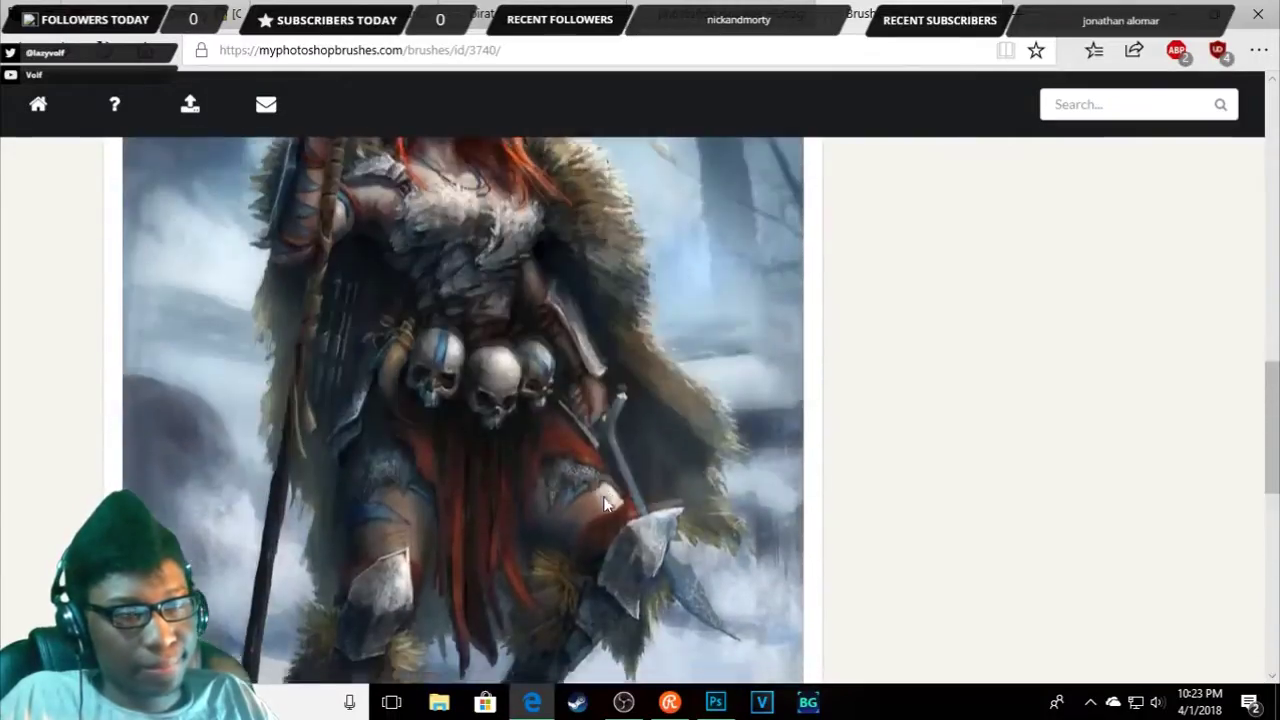
pyautogui.scroll(-8, 603, 496)
pyautogui.scroll(2, 603, 505)
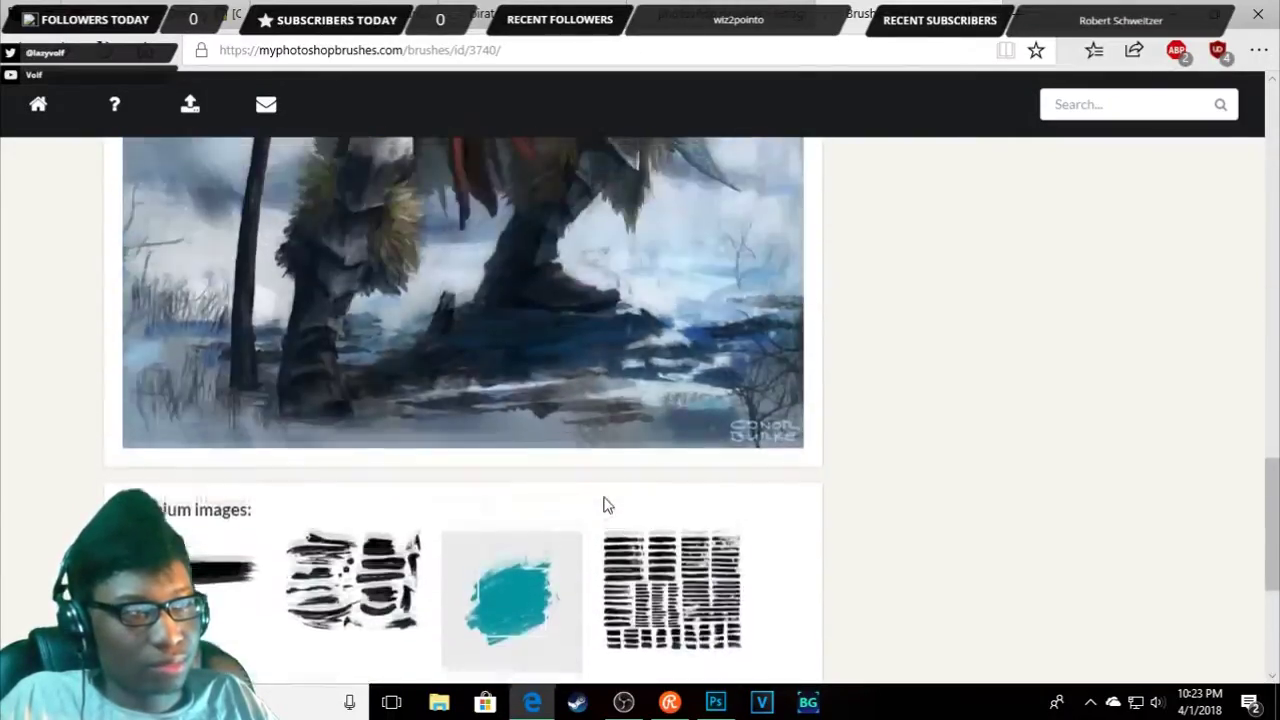
pyautogui.scroll(5, 603, 505)
pyautogui.scroll(8, 603, 505)
pyautogui.scroll(4, 603, 505)
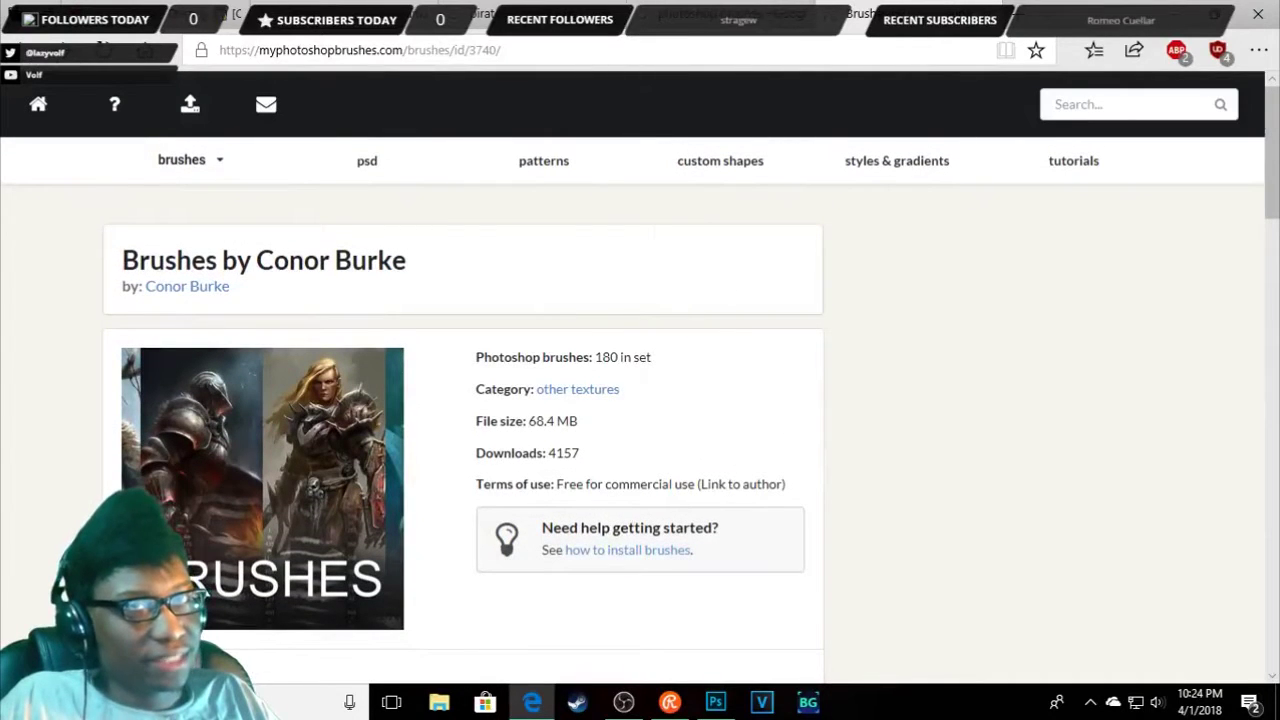
pyautogui.click(585, 174)
# - Scroll the Patterns listing, then switch to the Custom Shapes section
pyautogui.scroll(-2, 874, 466)
pyautogui.scroll(-2, 874, 466)
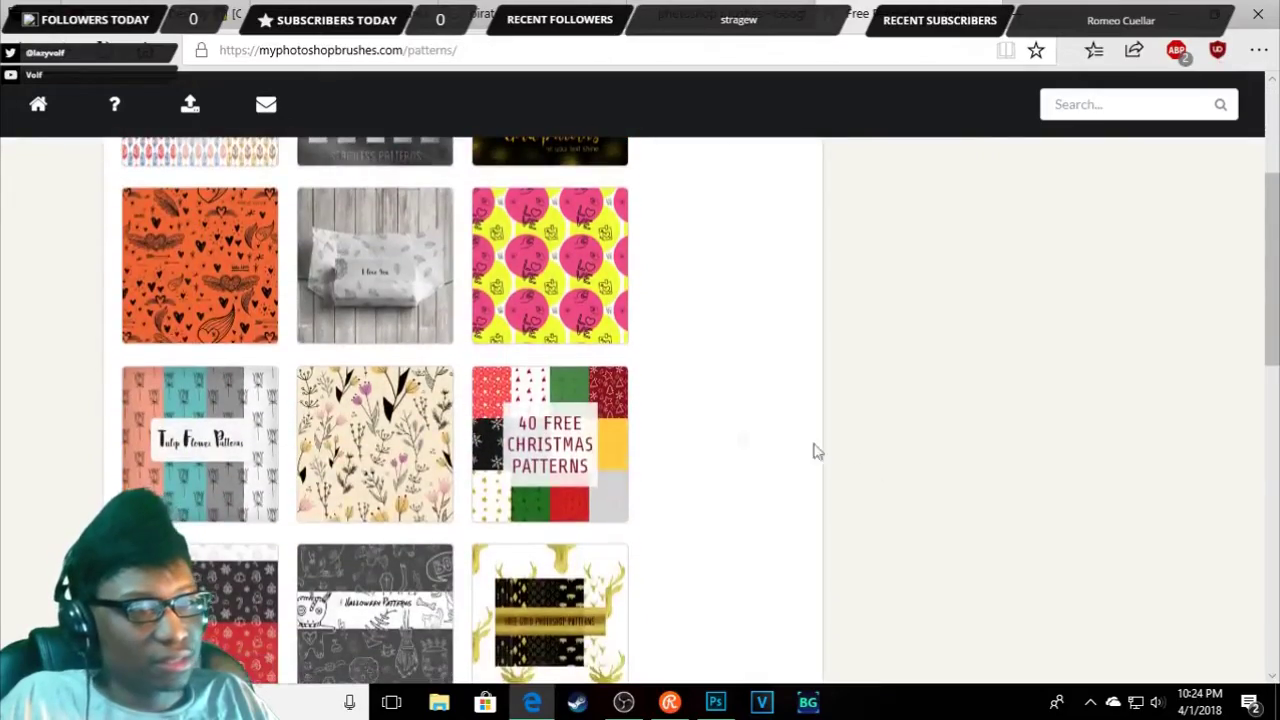
pyautogui.scroll(-2, 703, 434)
pyautogui.scroll(-3, 703, 434)
pyautogui.scroll(-3, 703, 434)
pyautogui.scroll(5, 703, 434)
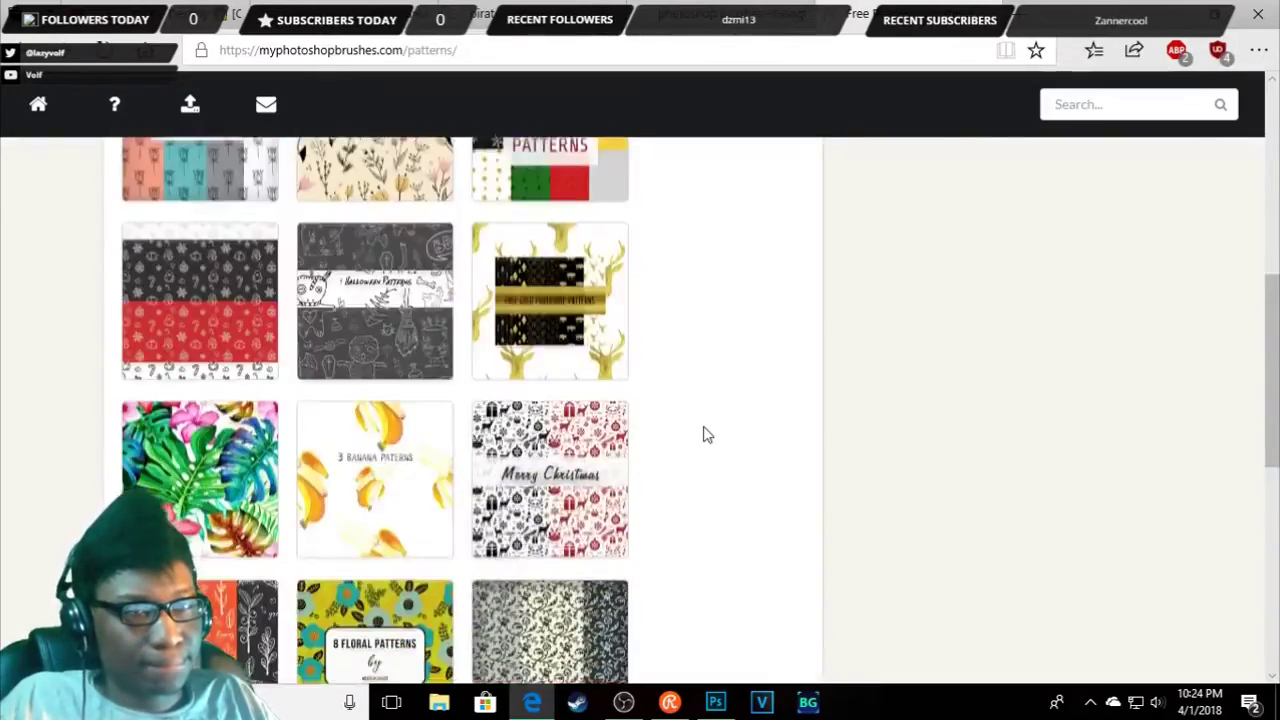
pyautogui.scroll(5, 703, 434)
pyautogui.click(715, 162)
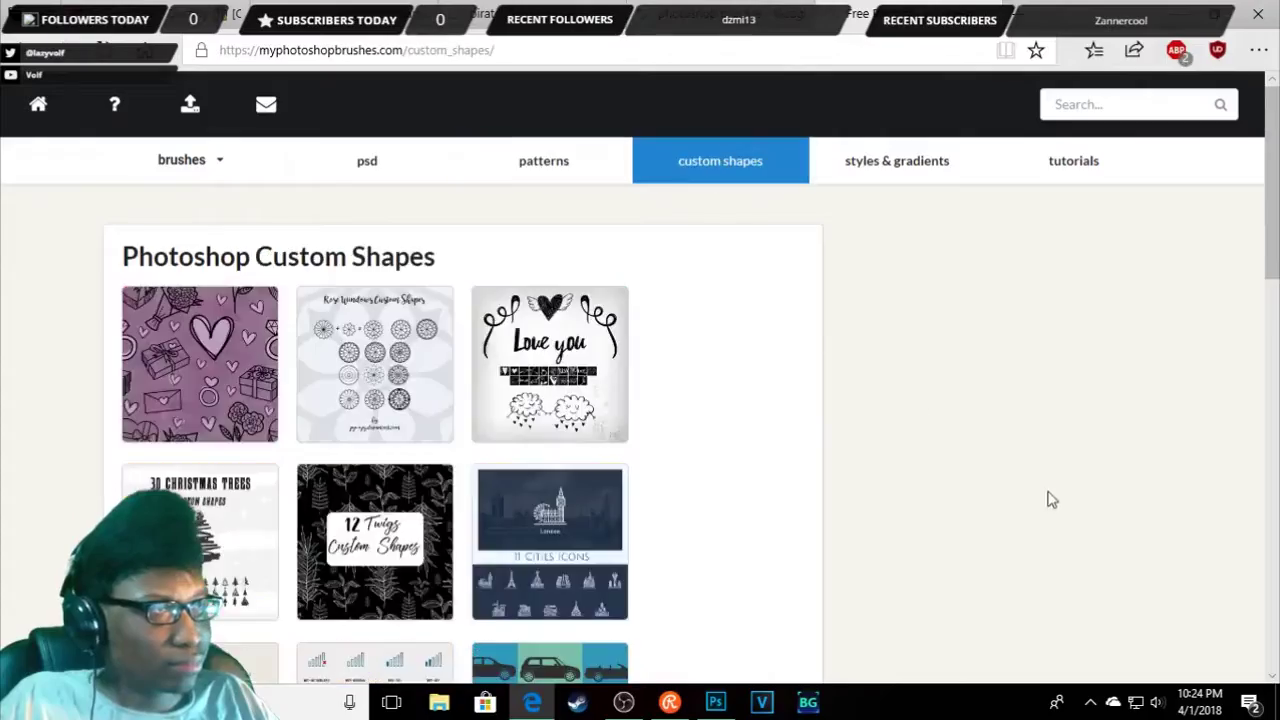
# - Browse the custom shape packs and load more of them
pyautogui.scroll(-3, 1003, 475)
pyautogui.scroll(2, 834, 429)
pyautogui.scroll(-3, 777, 414)
pyautogui.scroll(-5, 777, 414)
pyautogui.scroll(4, 779, 413)
pyautogui.scroll(-3, 779, 413)
pyautogui.scroll(-2, 774, 409)
pyautogui.scroll(-2, 774, 409)
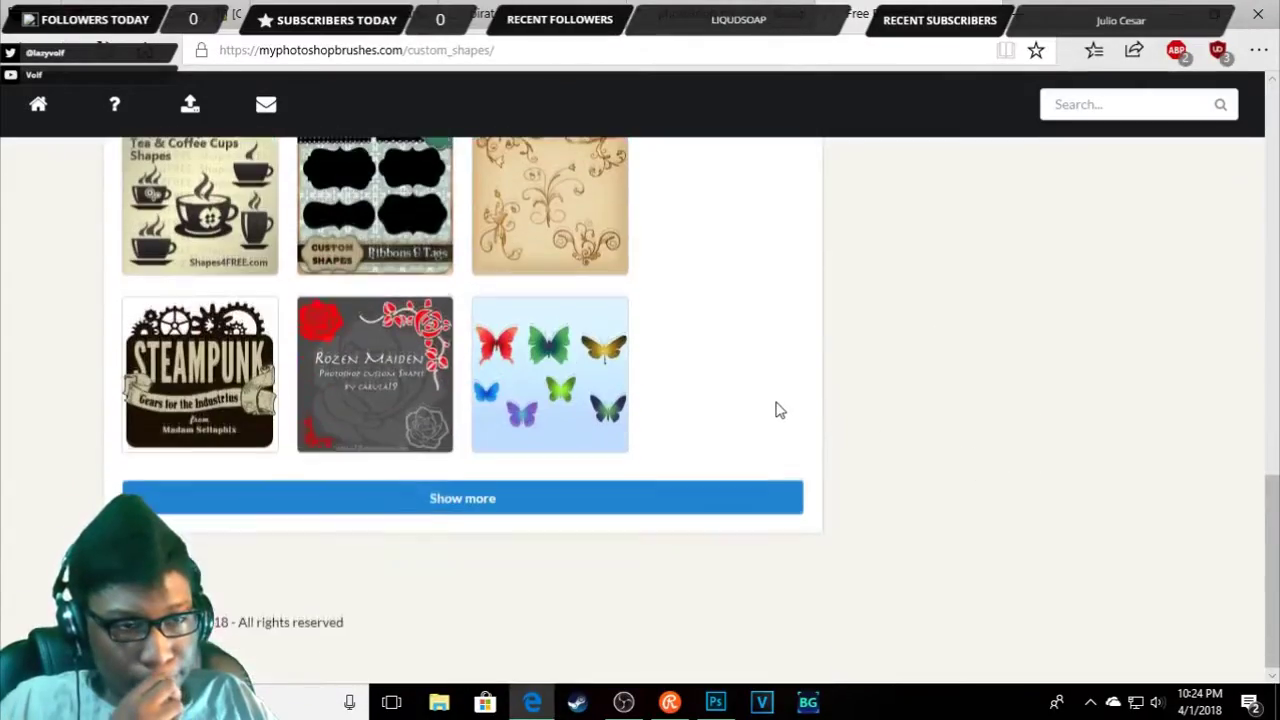
pyautogui.click(680, 492)
# - Open the 7 Ladies Custom Shapes pack page
pyautogui.scroll(-5, 738, 455)
pyautogui.scroll(-2, 738, 458)
pyautogui.scroll(-2, 738, 458)
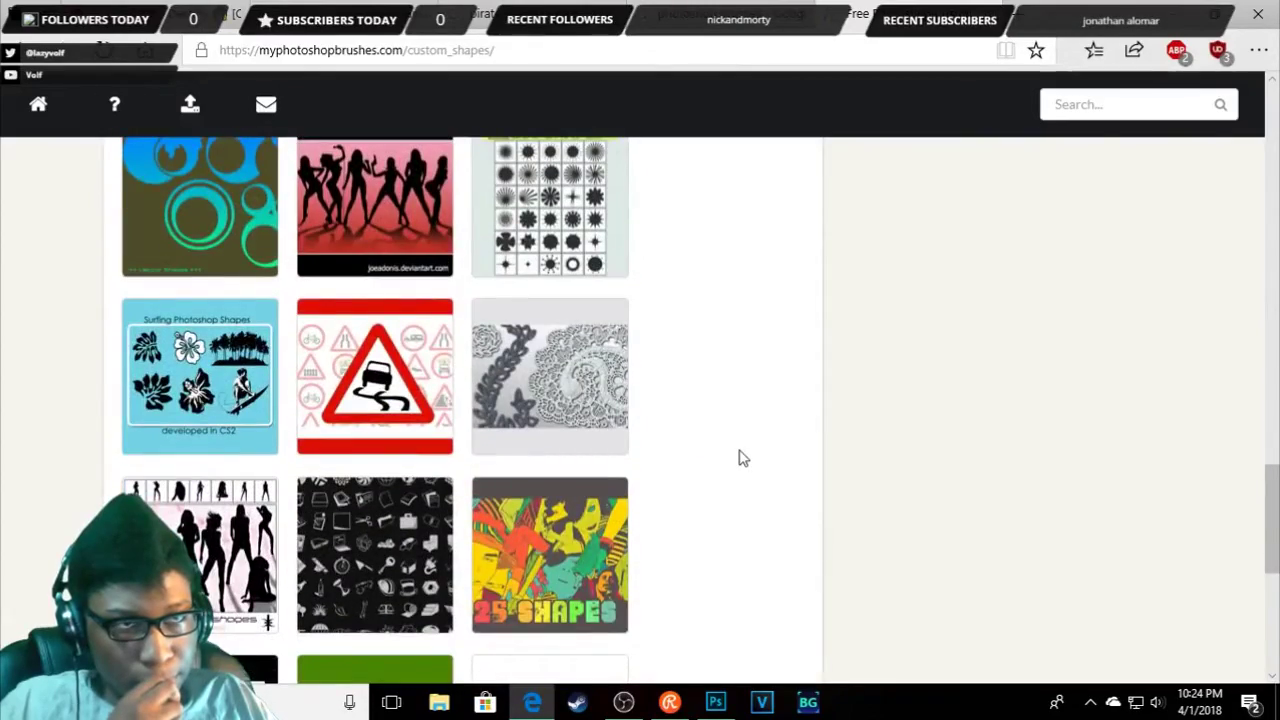
pyautogui.scroll(1, 741, 457)
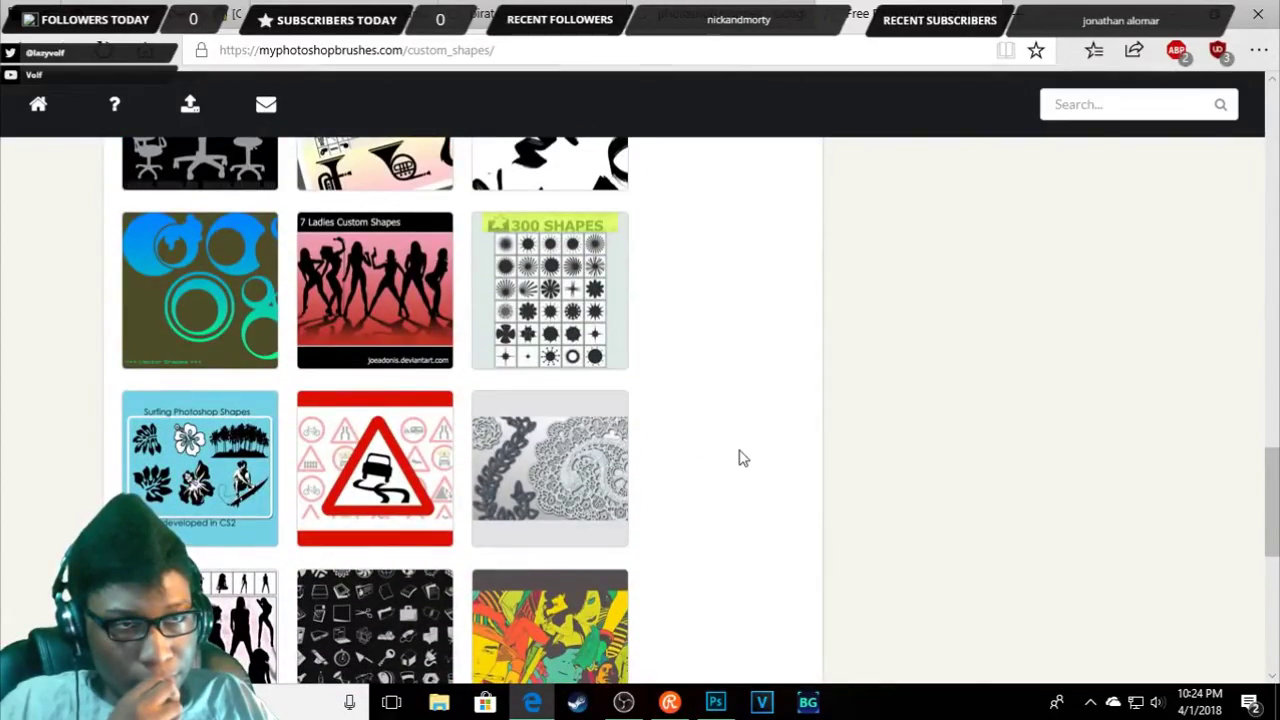
pyautogui.click(390, 295)
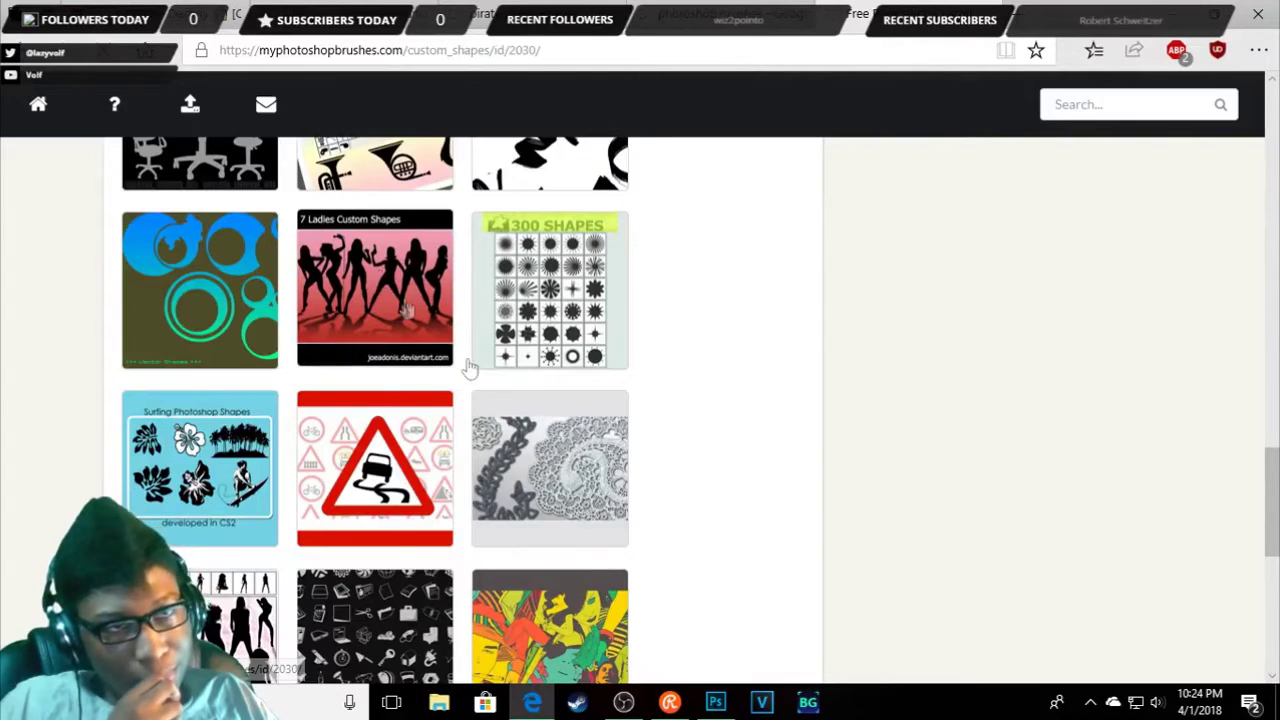
# - Start downloading _More_Ladies_by_joeadonis.csh.zip from the pack's description
pyautogui.scroll(-2, 800, 445)
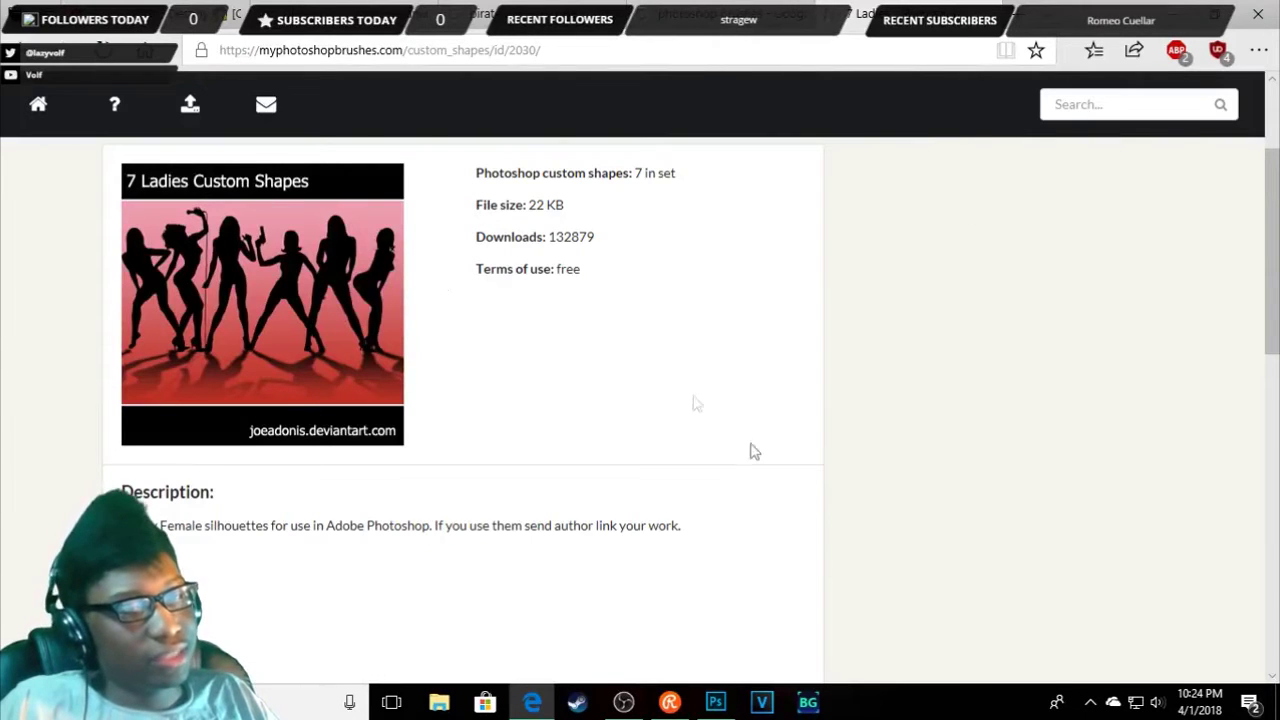
pyautogui.scroll(-2, 1017, 383)
pyautogui.scroll(-1, 1000, 386)
pyautogui.scroll(-1, 981, 389)
pyautogui.scroll(-1, 981, 392)
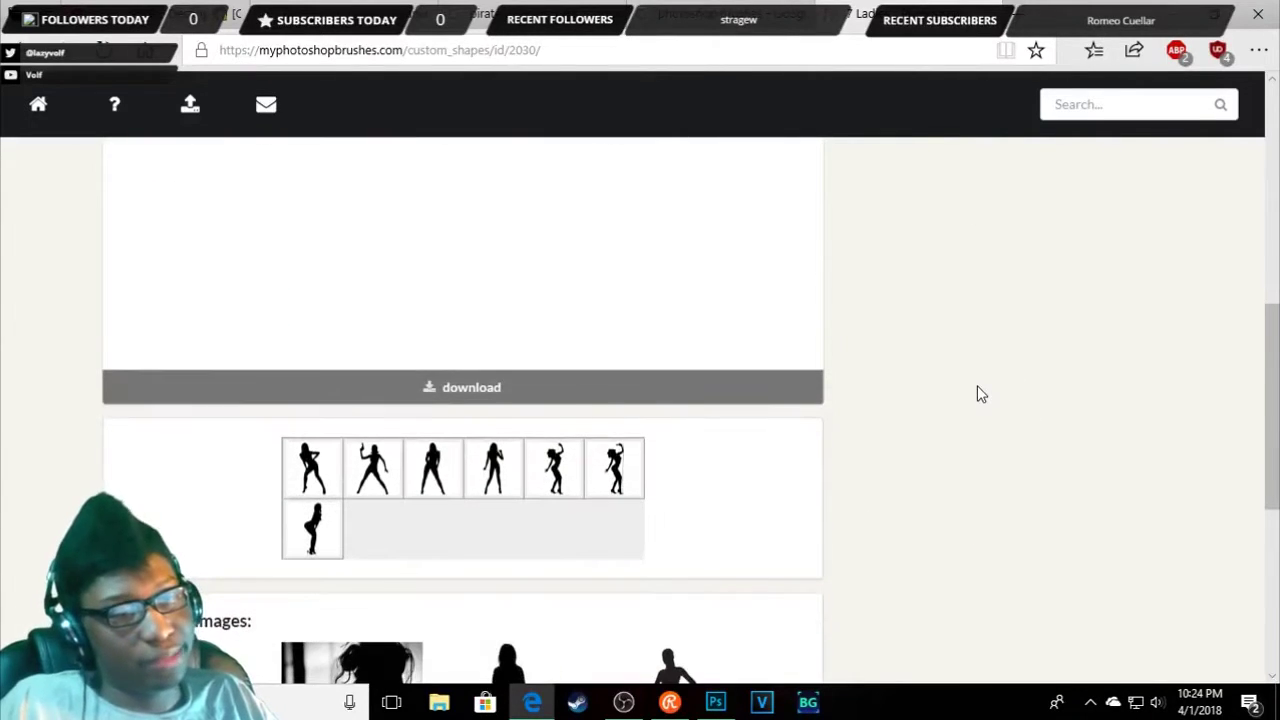
pyautogui.scroll(-2, 980, 396)
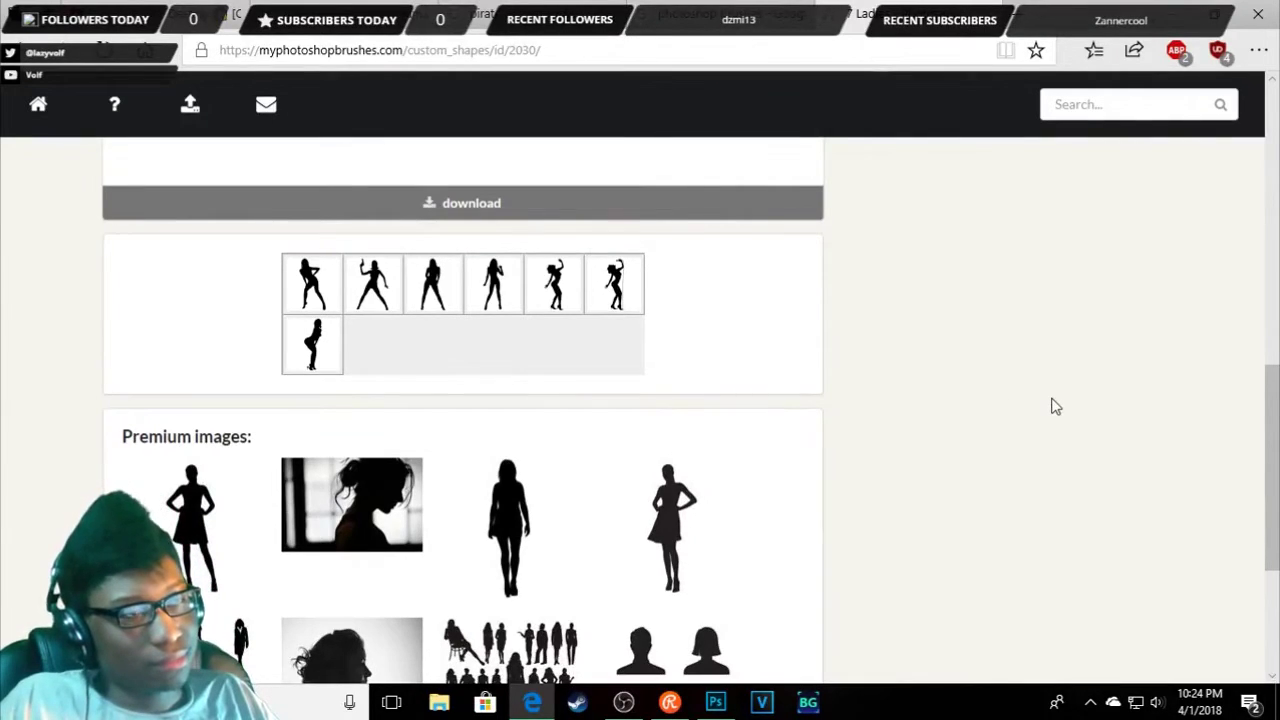
pyautogui.scroll(4, 1055, 406)
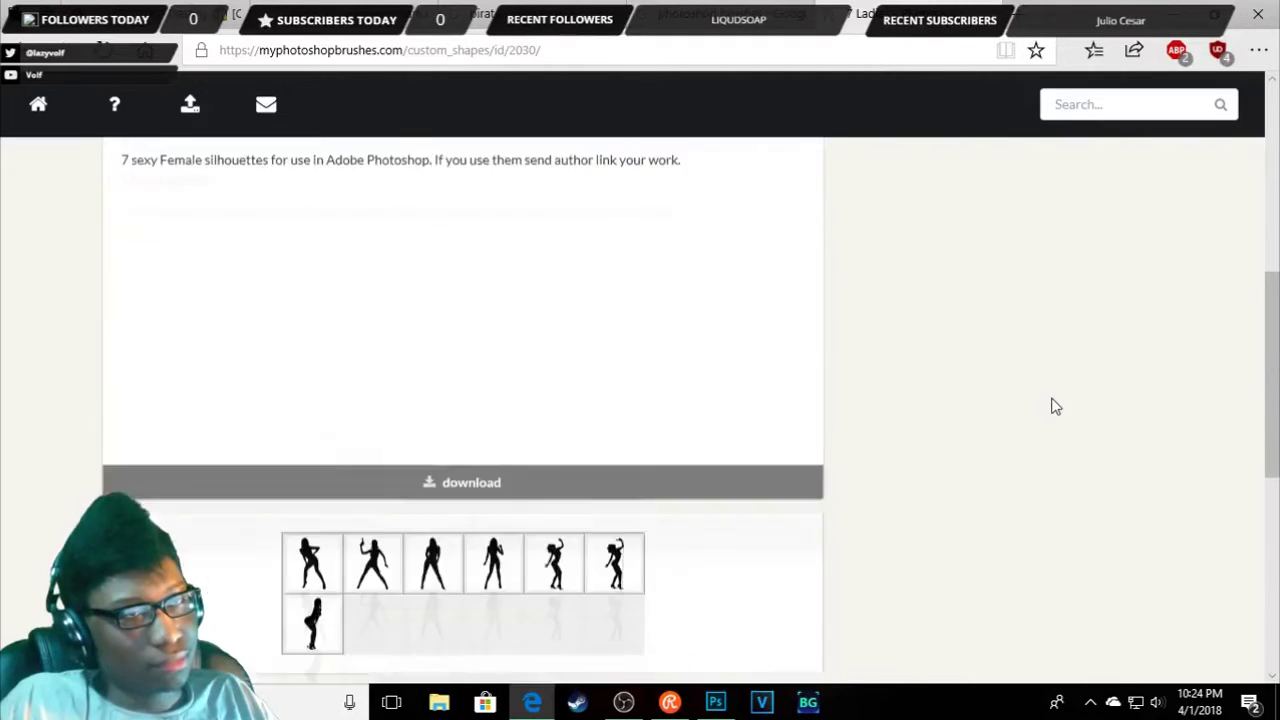
pyautogui.click(450, 571)
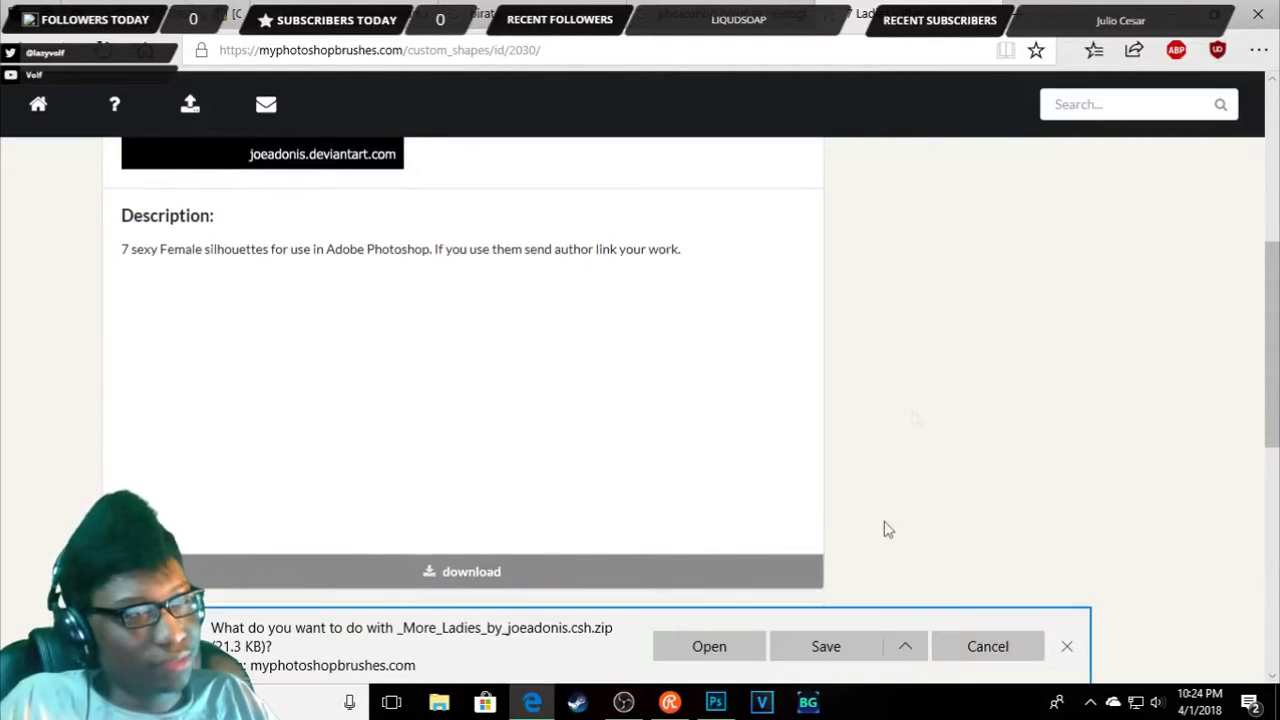
# - Save _More_Ladies_by_joeadonis.csh.zip, then open Google's DeviantArt brushes result in a new tab
pyautogui.click(824, 652)
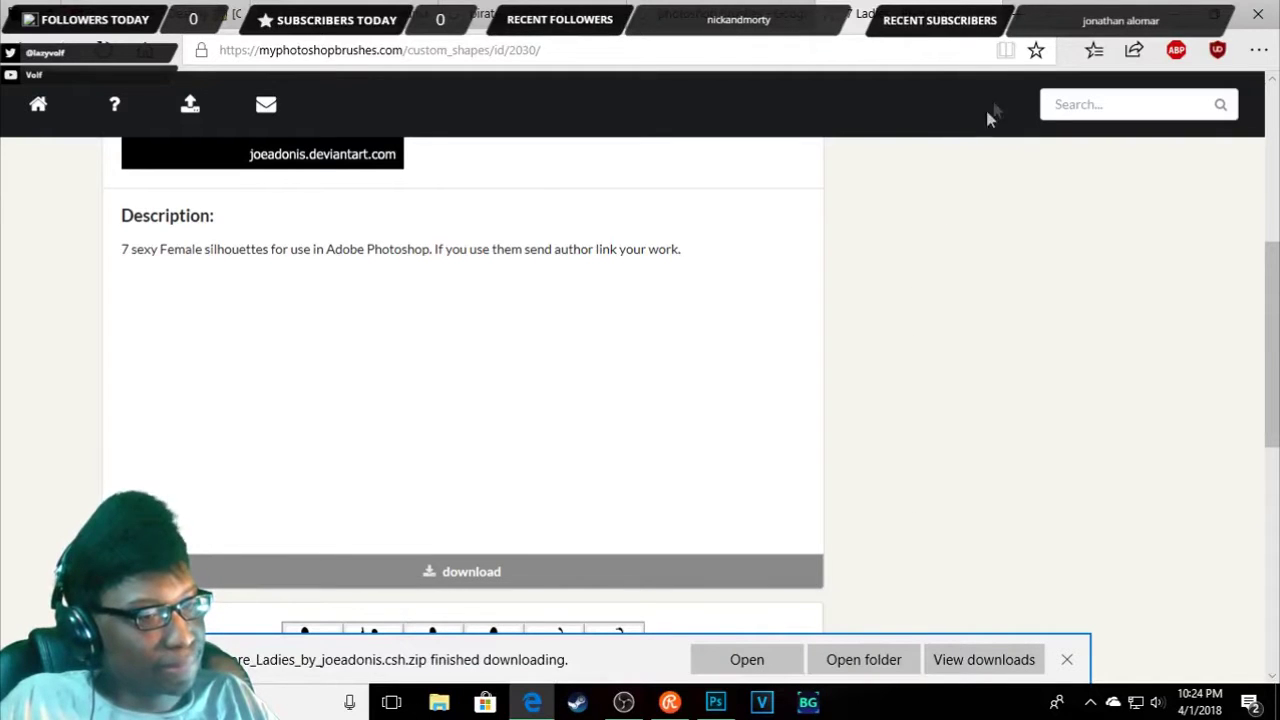
pyautogui.hotkey('alt', 'Left')
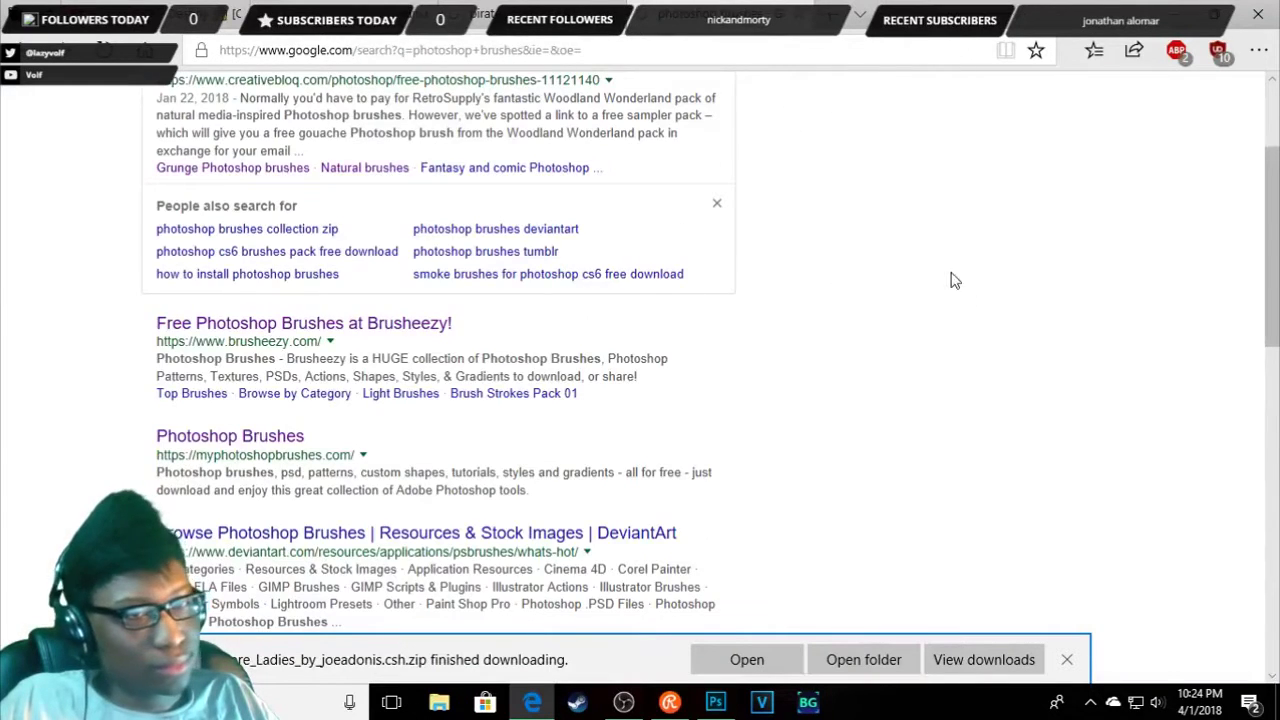
pyautogui.scroll(-3, 951, 280)
pyautogui.scroll(2, 829, 337)
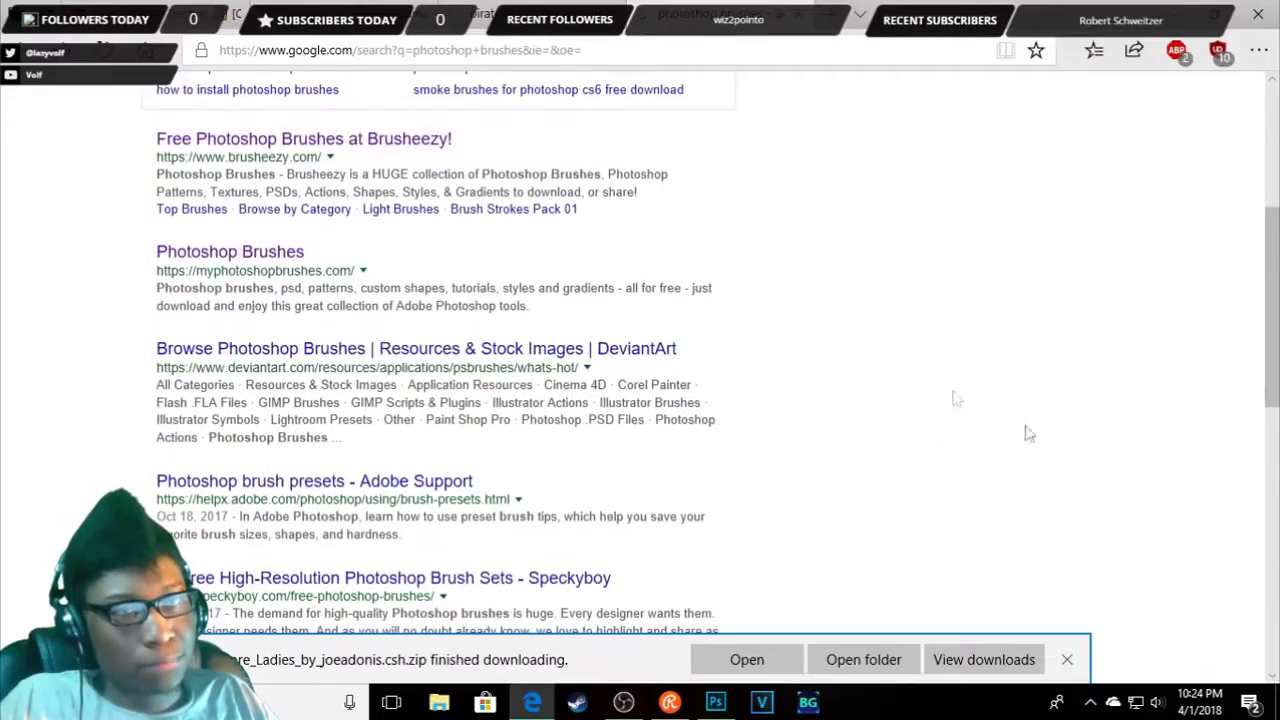
pyautogui.scroll(1, 871, 466)
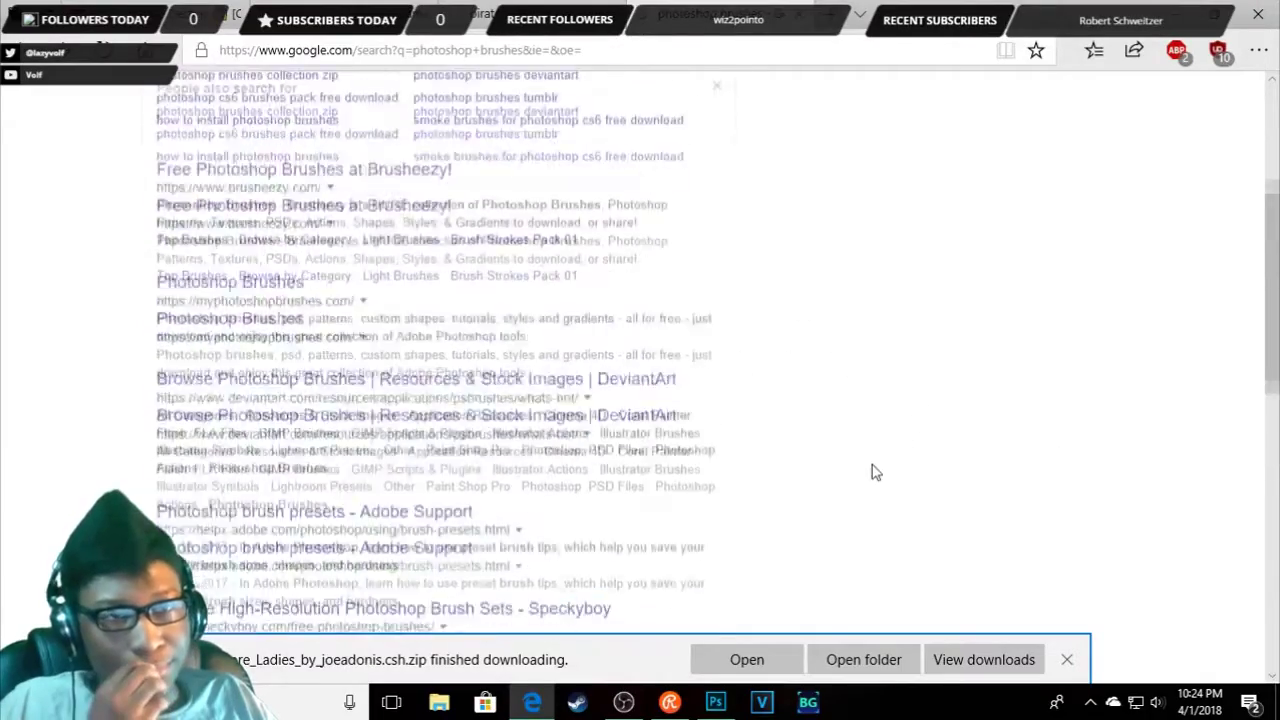
pyautogui.scroll(-2, 563, 452)
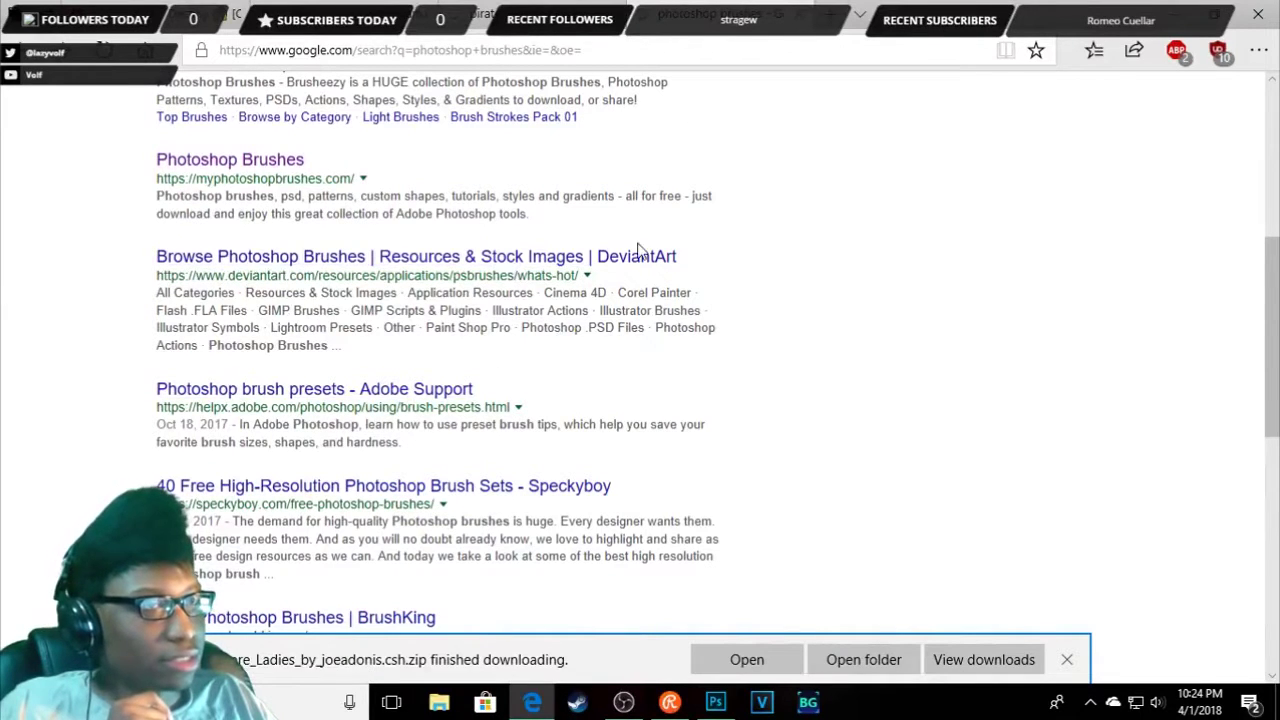
pyautogui.hotkey('ctrl', 't')
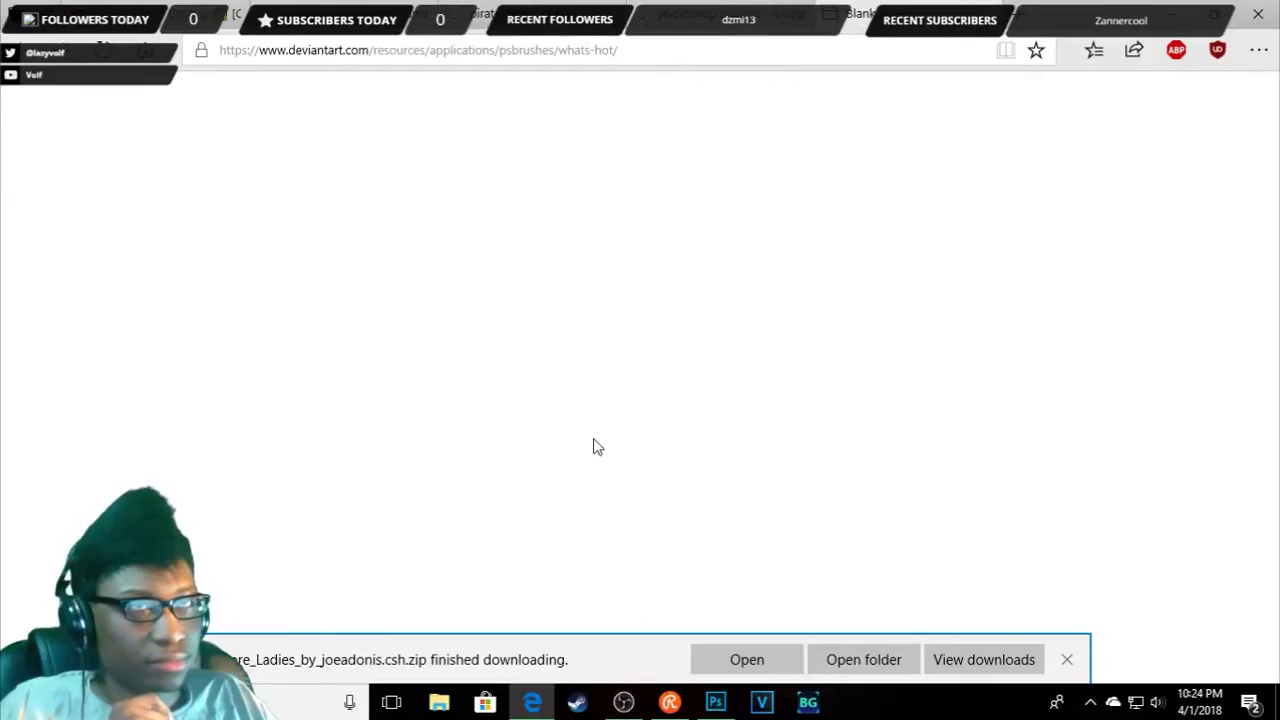
# - Open the TC Magic Spells Moon brush page in a new tab and look it over
pyautogui.scroll(-2, 594, 447)
pyautogui.scroll(-1, 594, 447)
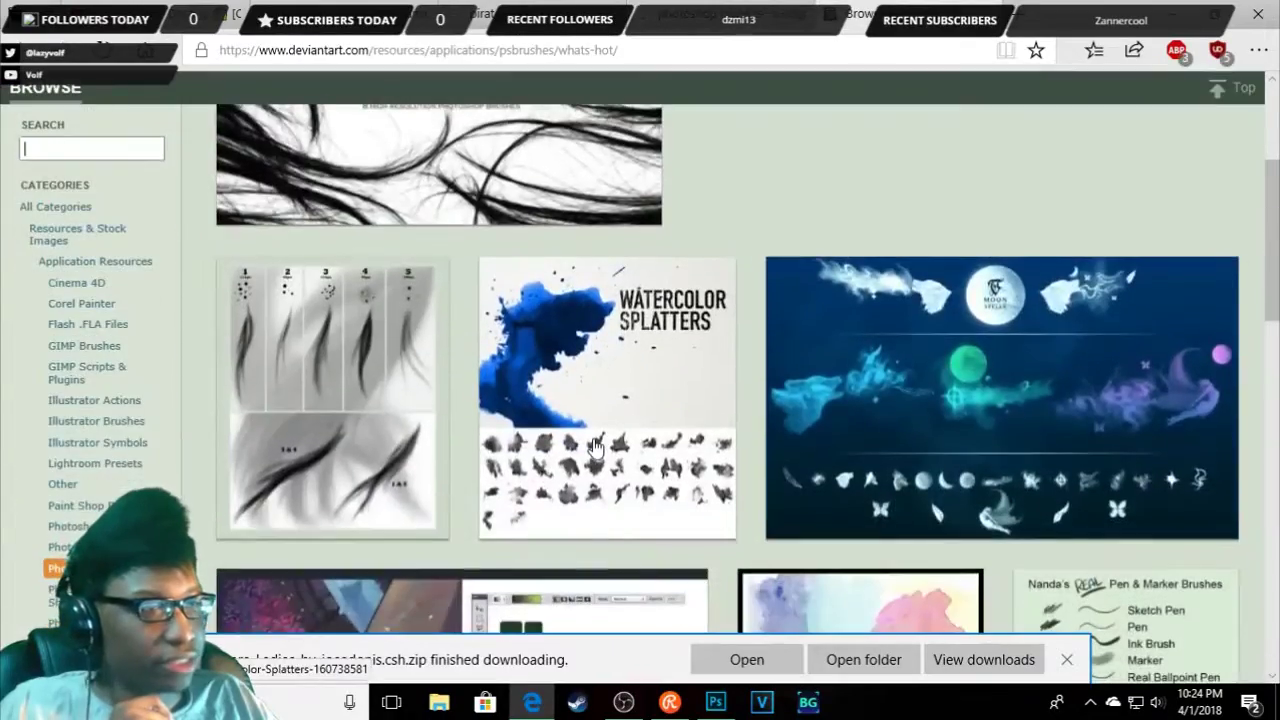
pyautogui.scroll(-2, 594, 447)
pyautogui.scroll(2, 1065, 487)
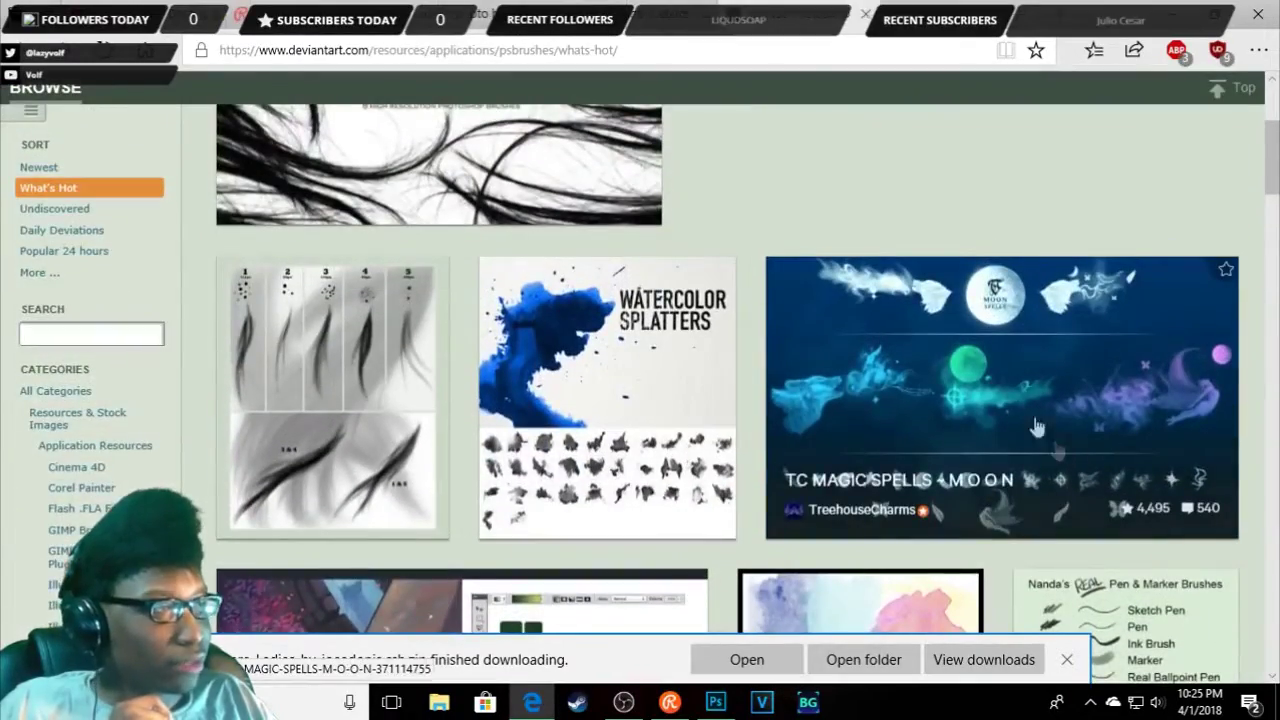
pyautogui.hotkey('ctrl', 't')
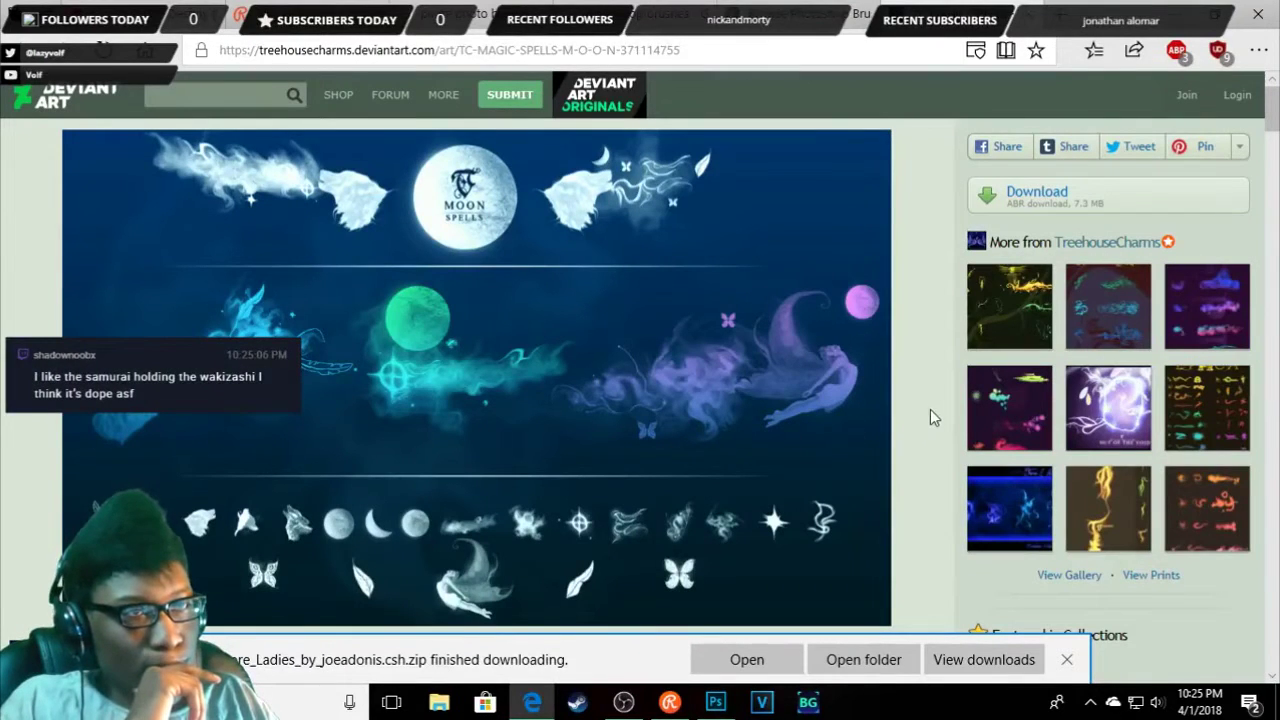
pyautogui.scroll(-1, 930, 409)
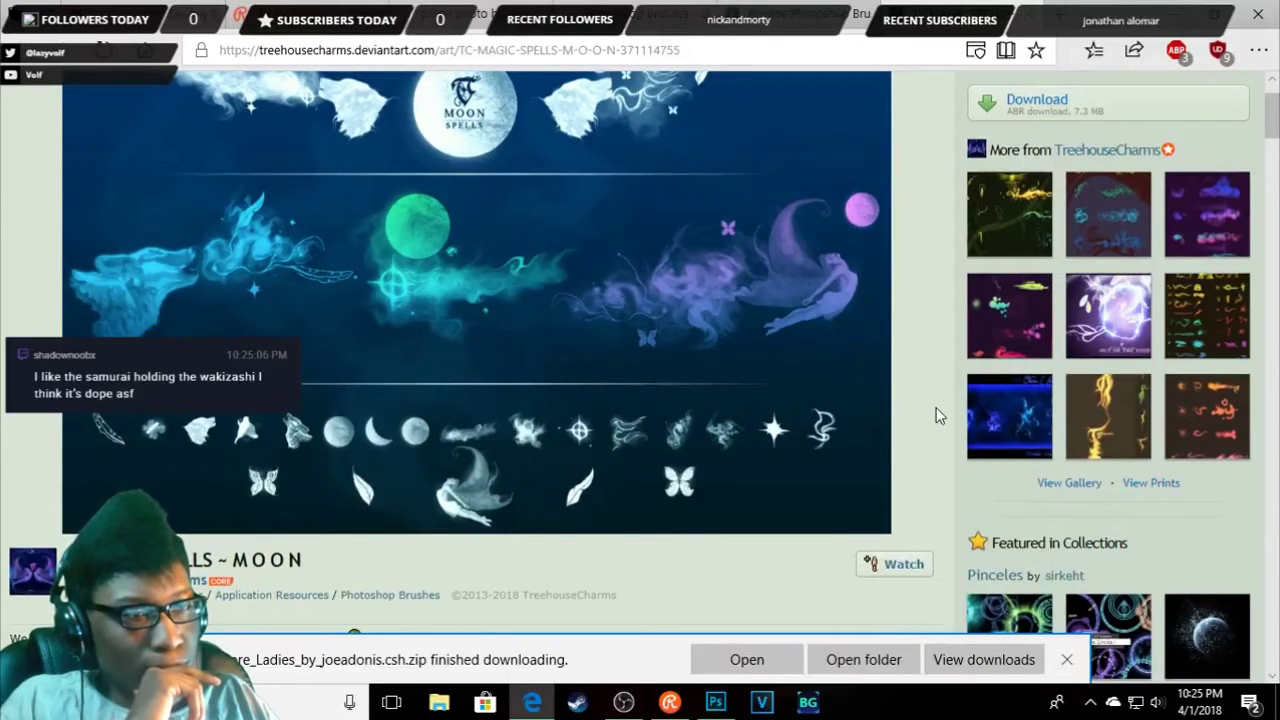
pyautogui.scroll(1, 936, 415)
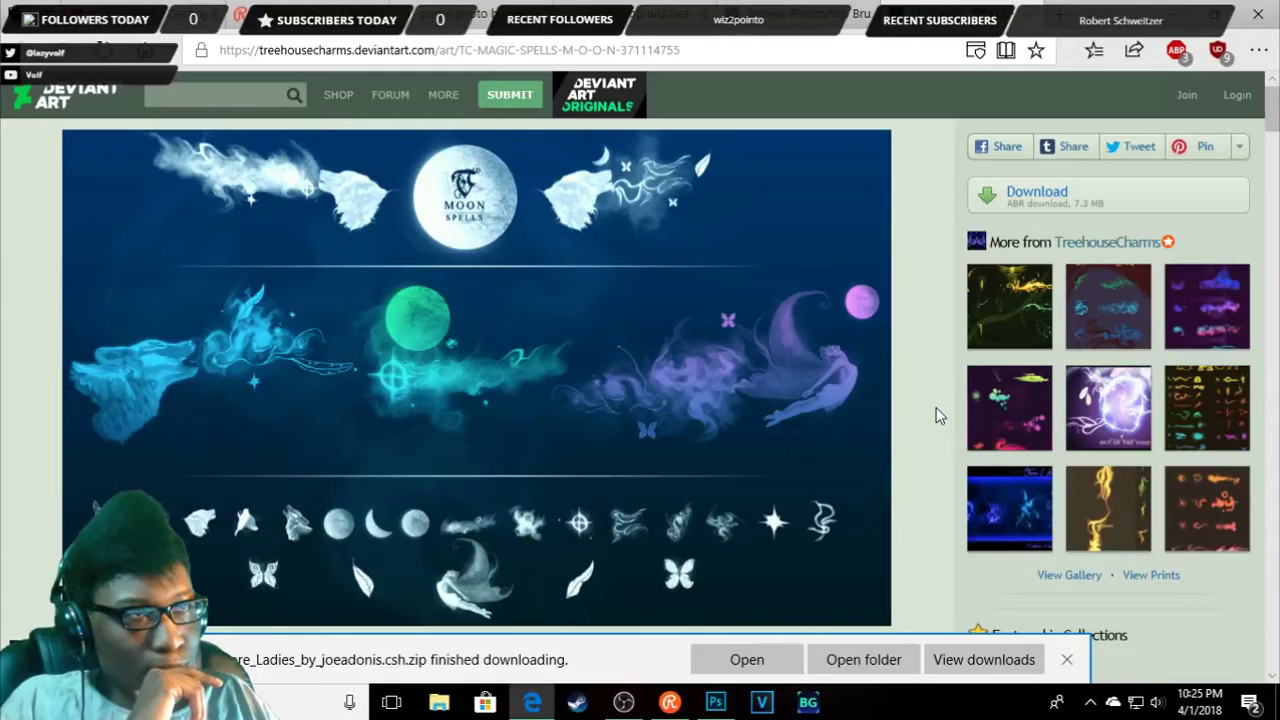
pyautogui.scroll(-2, 936, 407)
pyautogui.scroll(2, 933, 380)
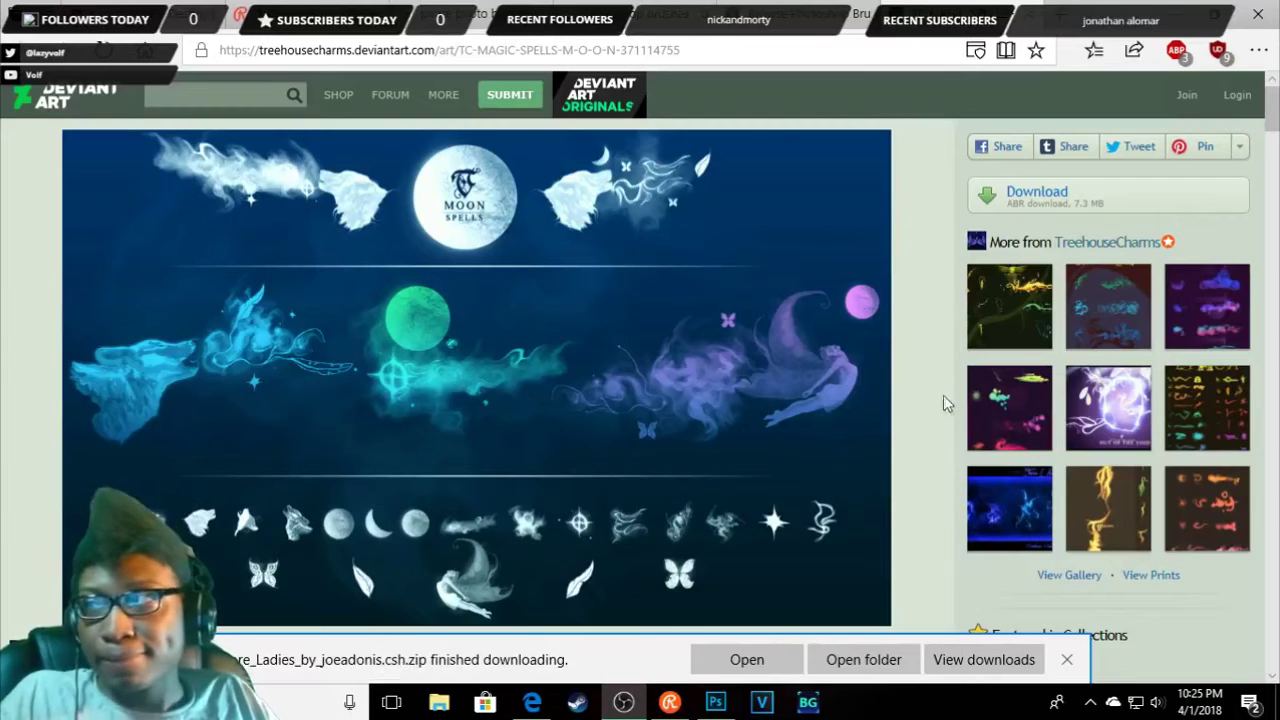
# - Save the 7.3 MB Moon Spells ABR file, clear the download bars, and minimise Edge
pyautogui.click(1067, 659)
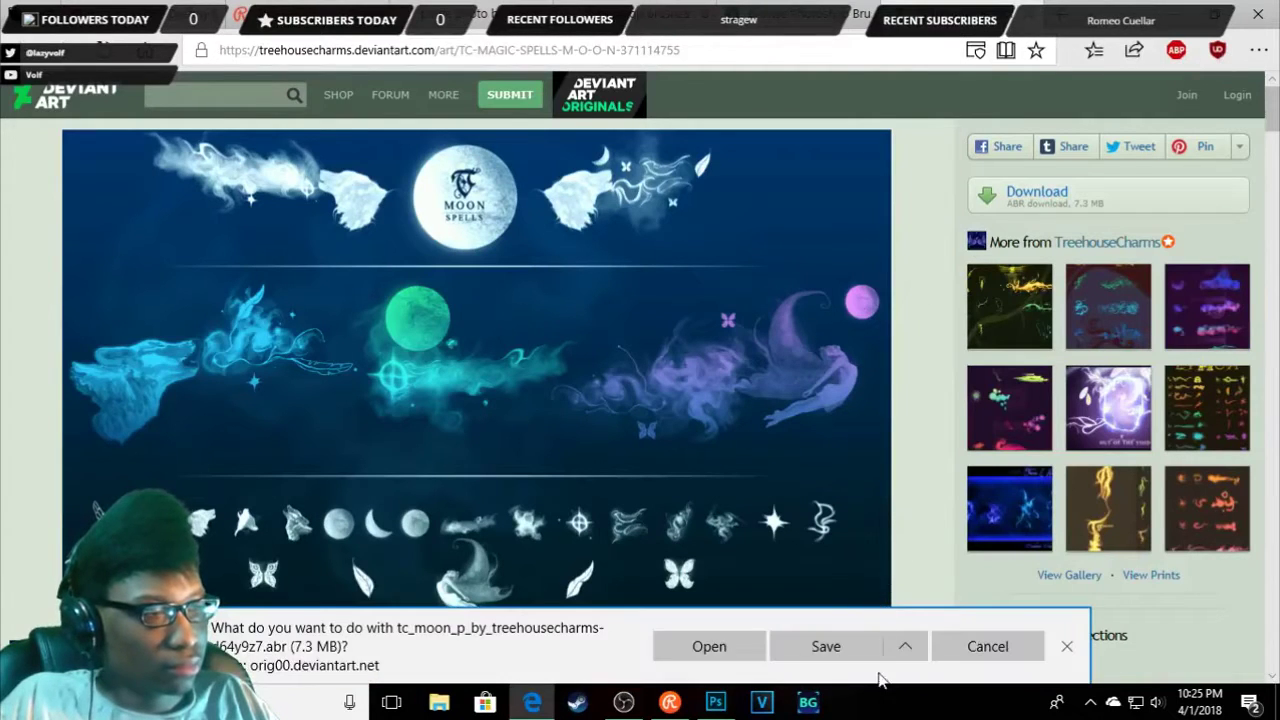
pyautogui.click(857, 650)
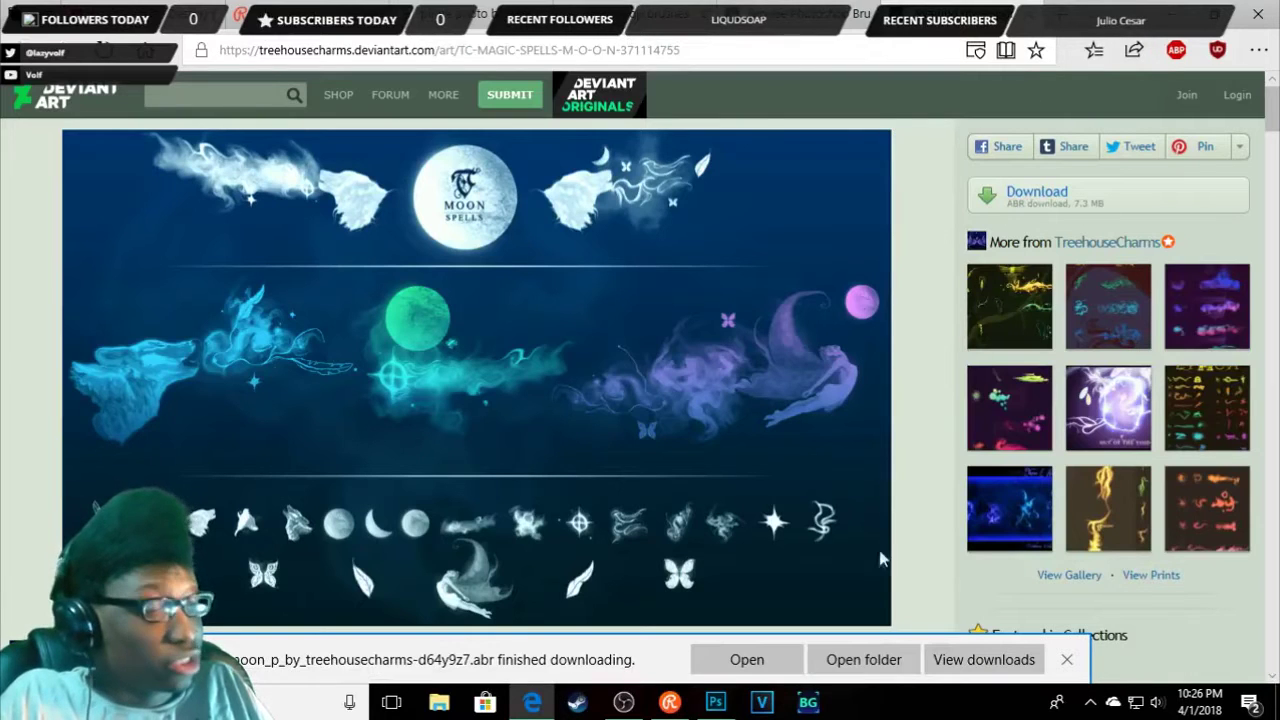
pyautogui.click(1066, 660)
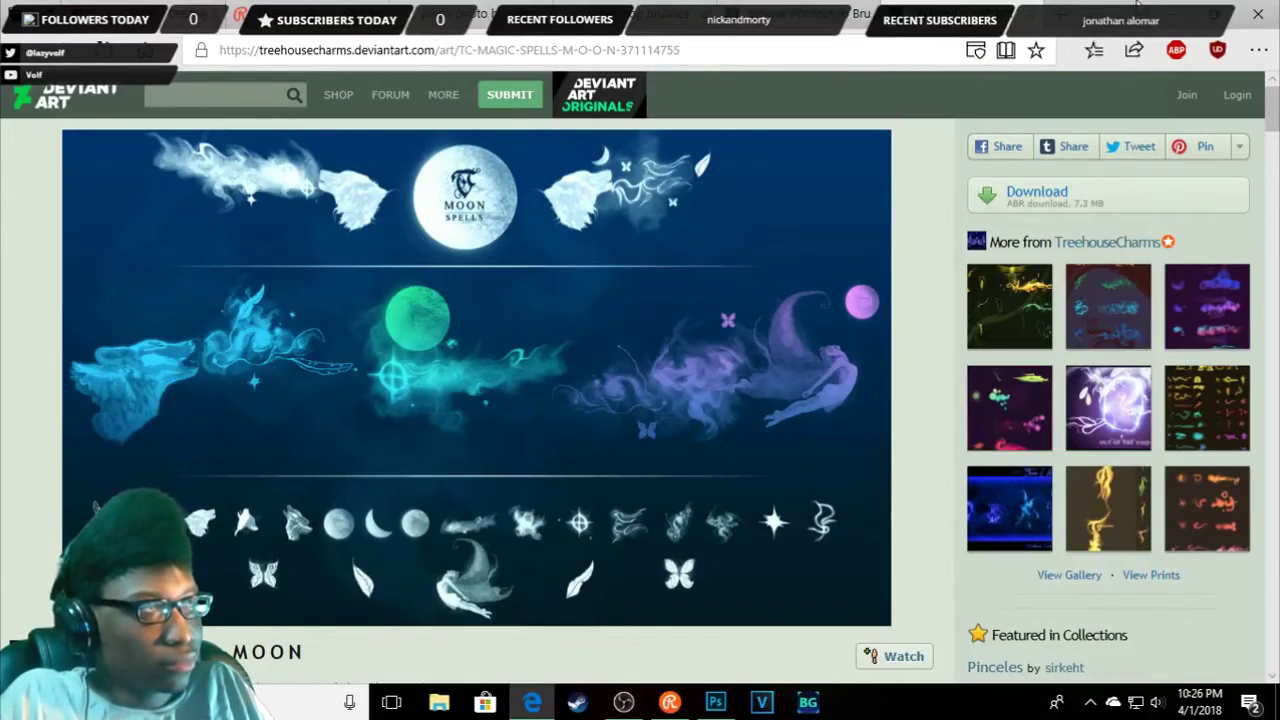
pyautogui.click(1160, 12)
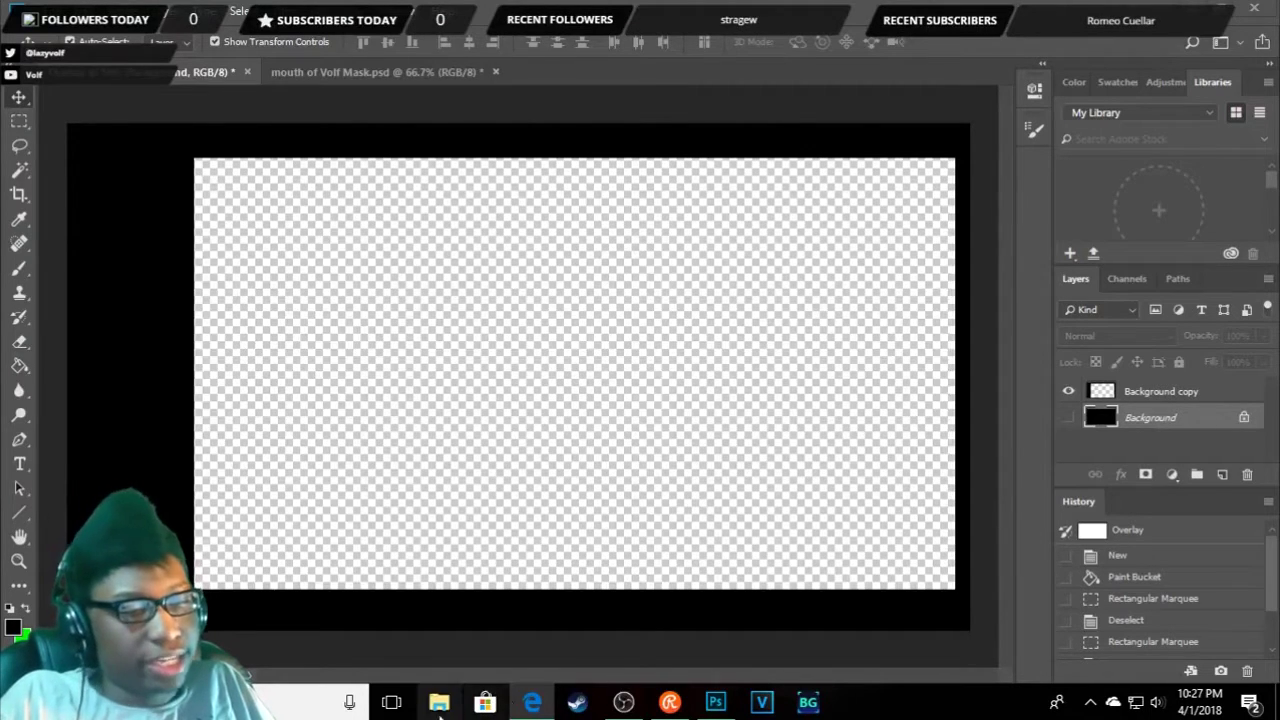
pyautogui.click(440, 702)
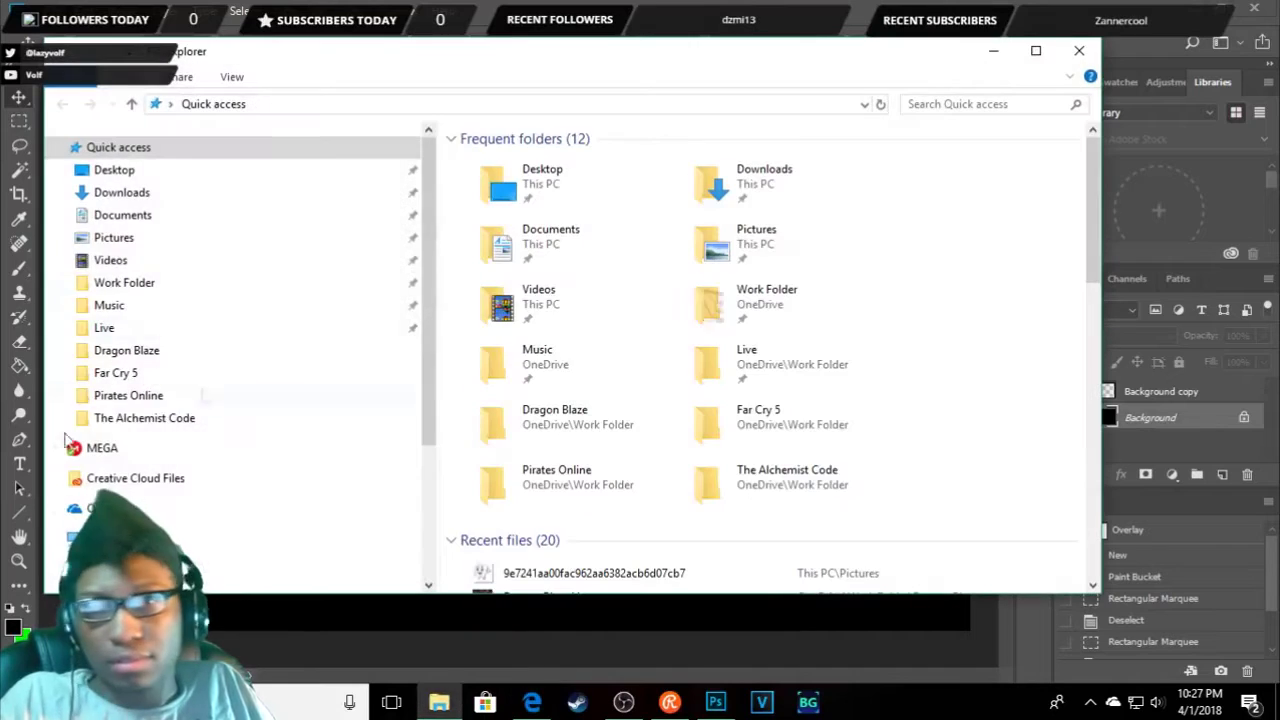
pyautogui.click(300, 151)
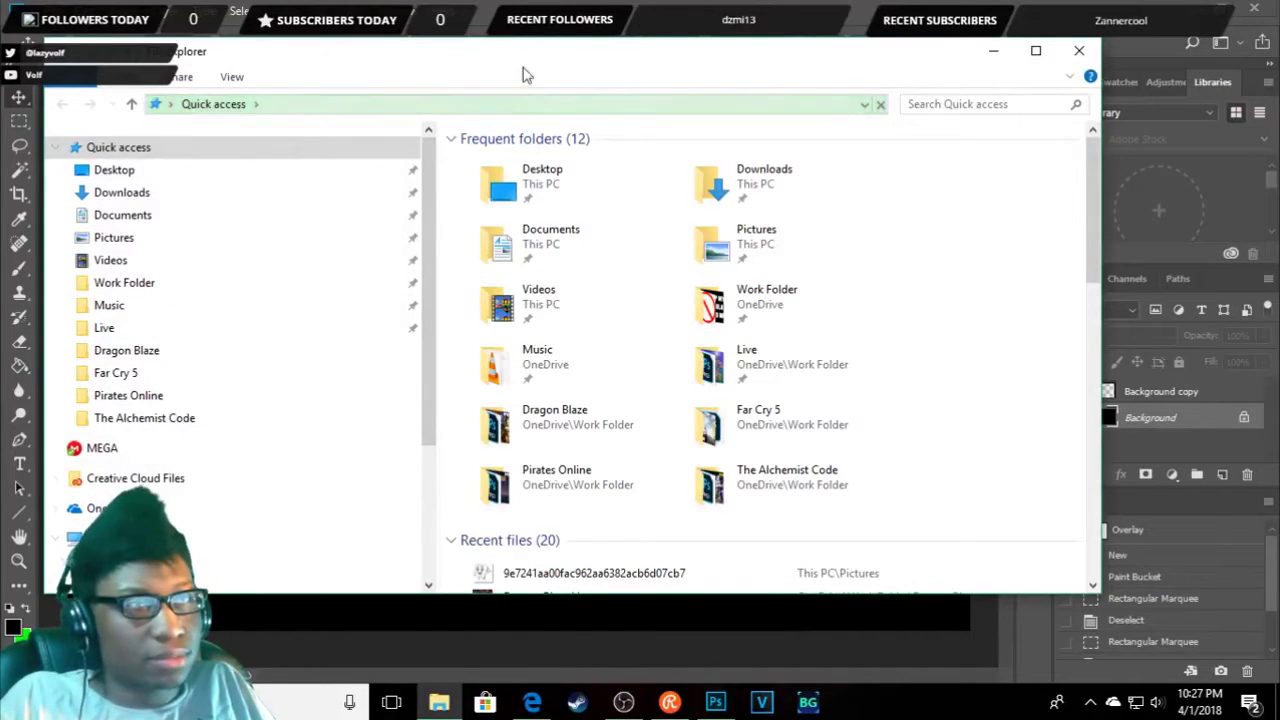
pyautogui.hotkey('alt', 'Tab')
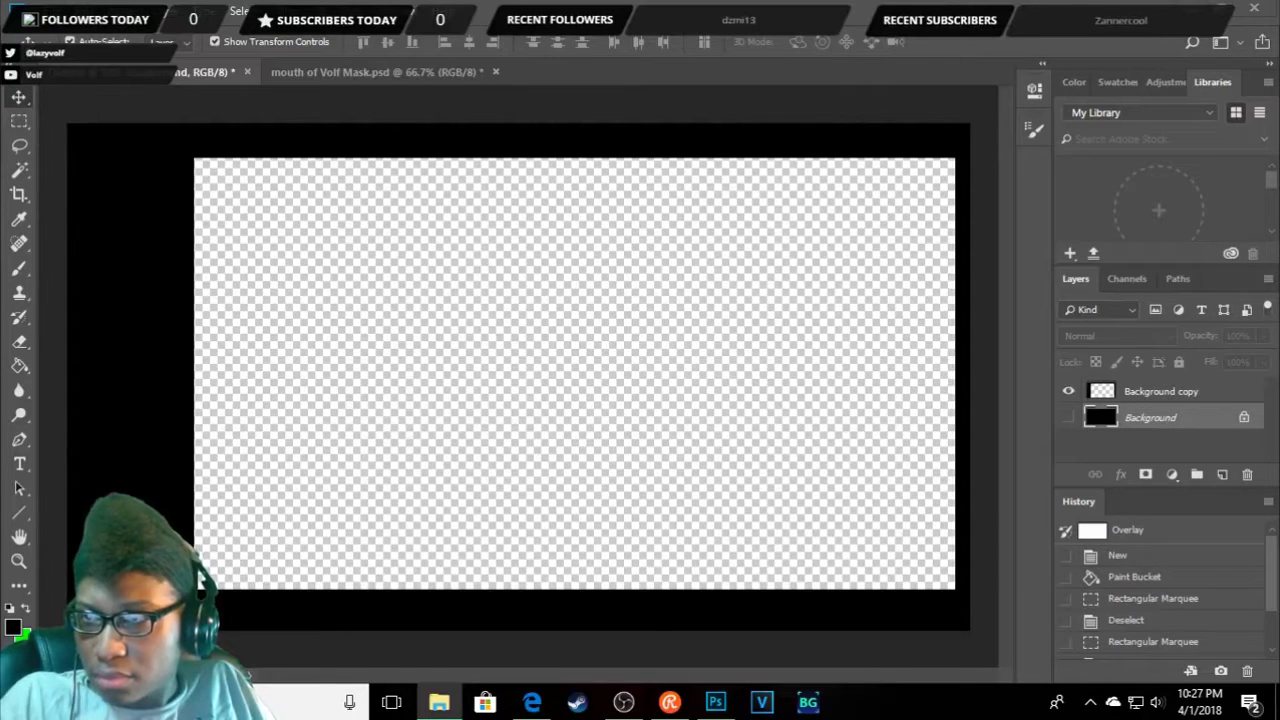
pyautogui.hotkey('alt', 'e')
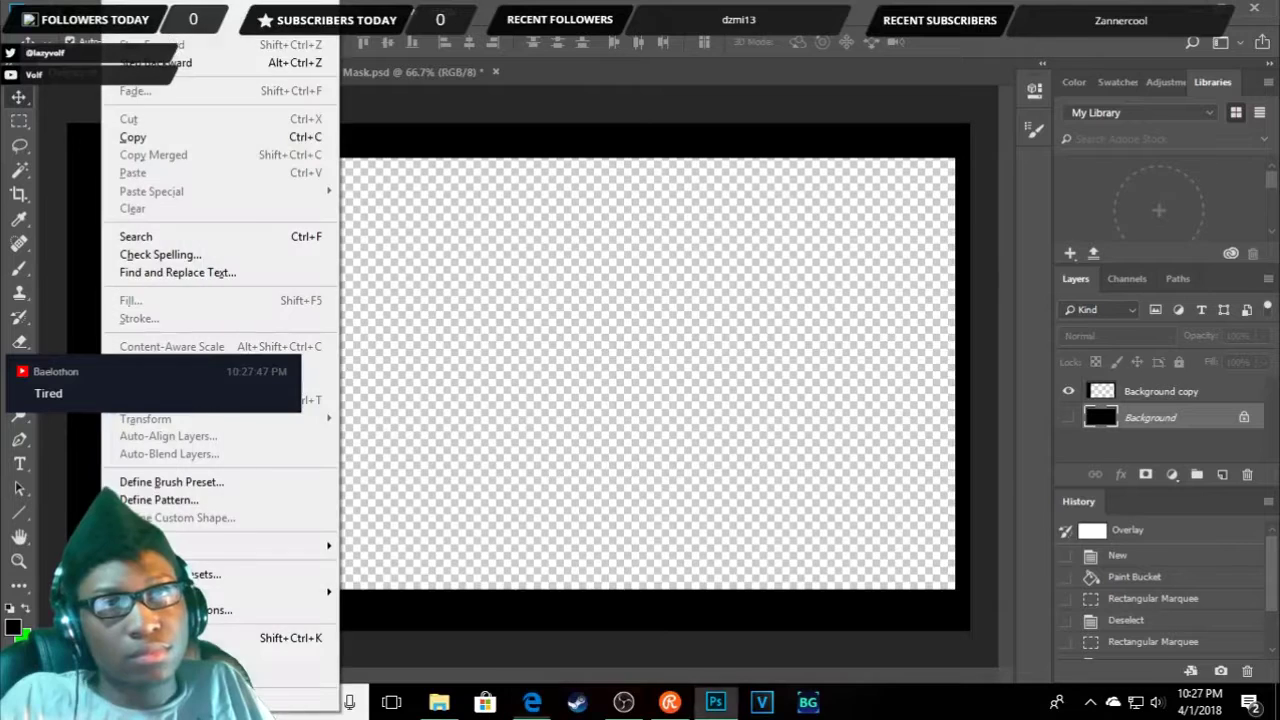
pyautogui.press('Escape')
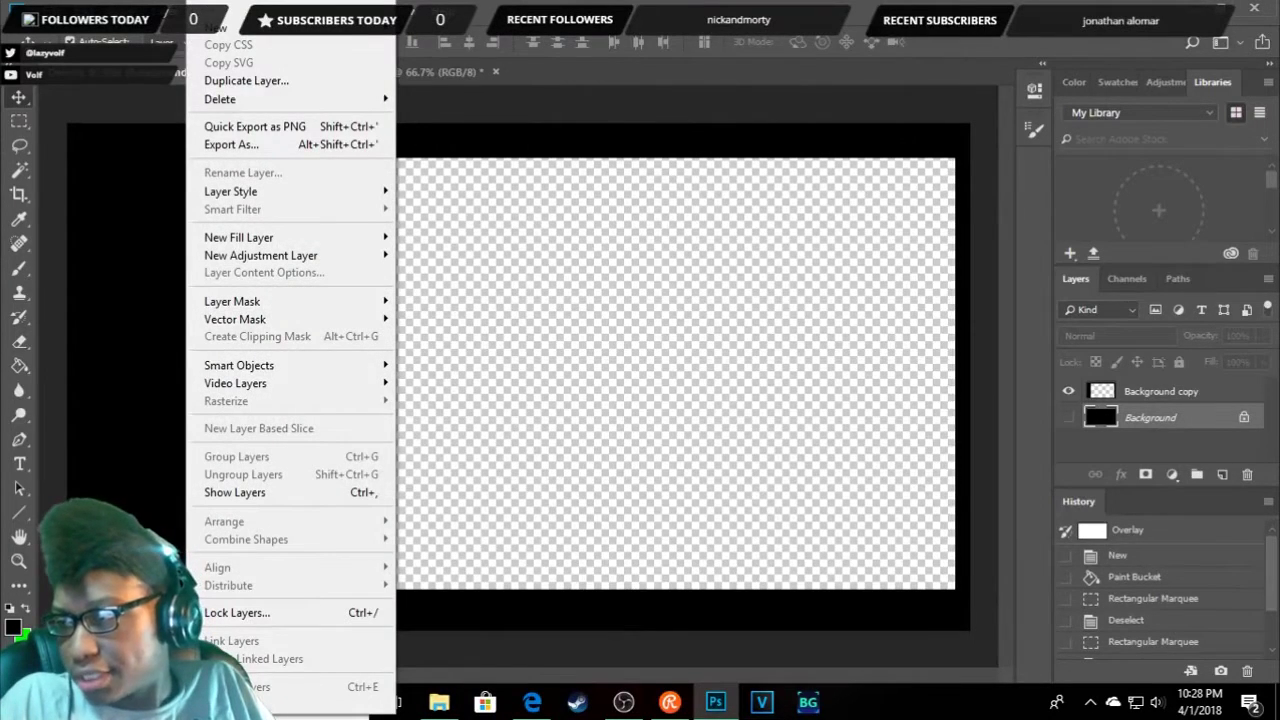
pyautogui.moveTo(230, 545)
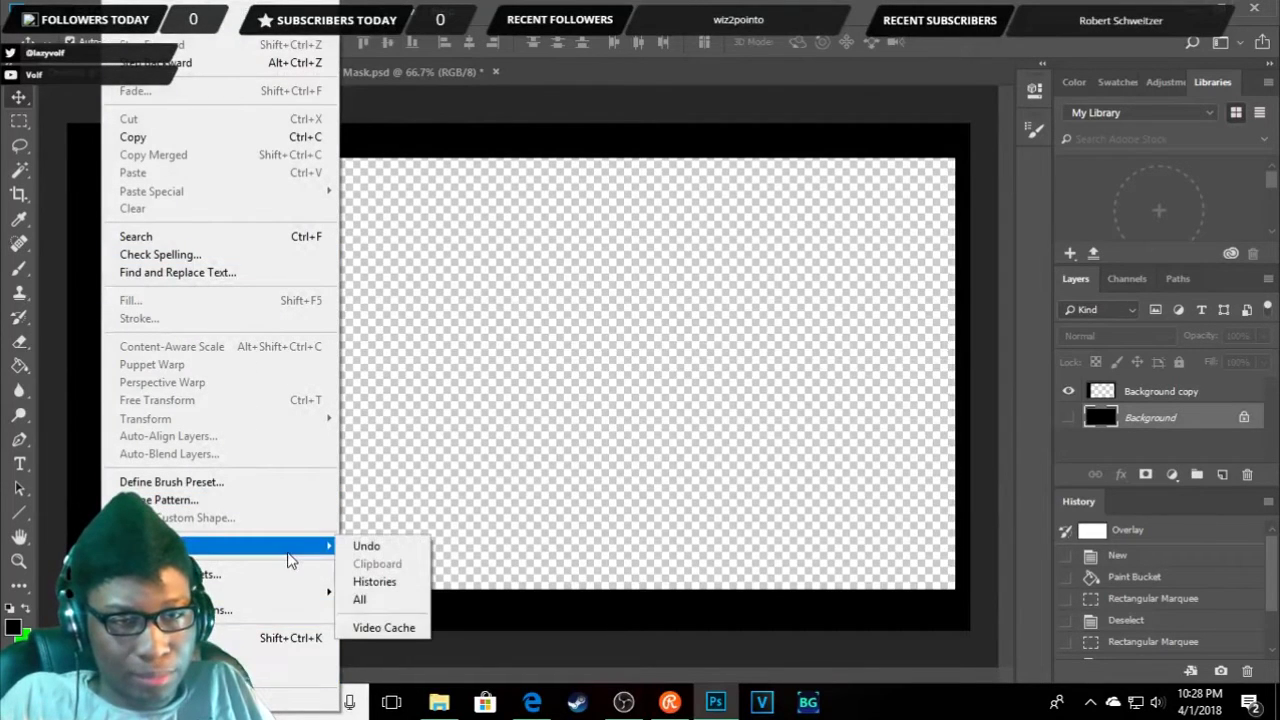
pyautogui.click(268, 484)
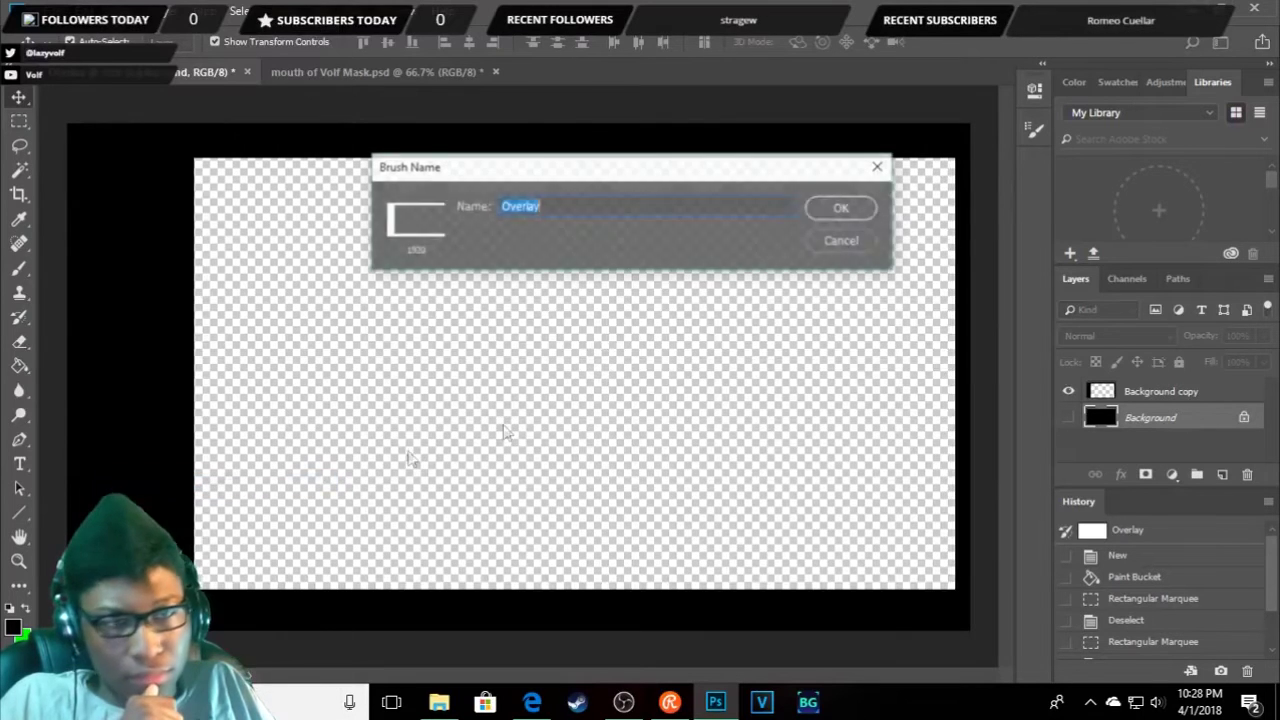
pyautogui.click(828, 242)
pyautogui.click(112, 10)
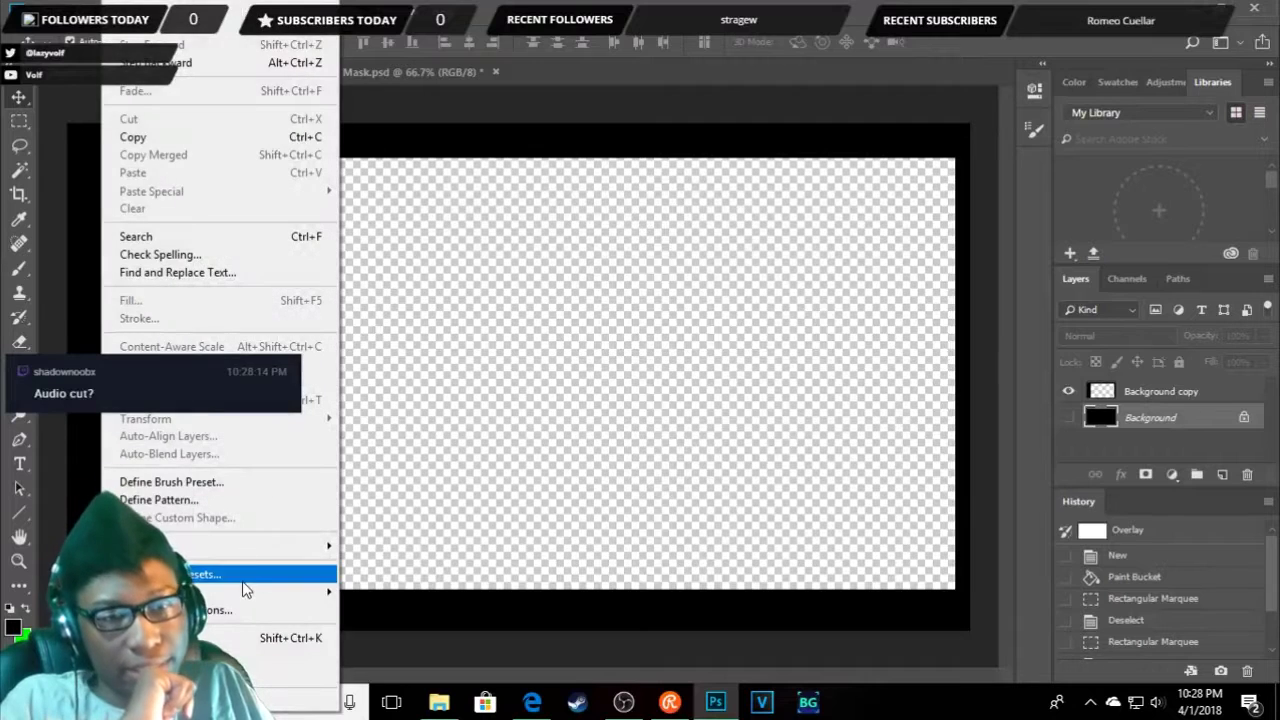
pyautogui.moveTo(225, 591)
pyautogui.click(395, 592)
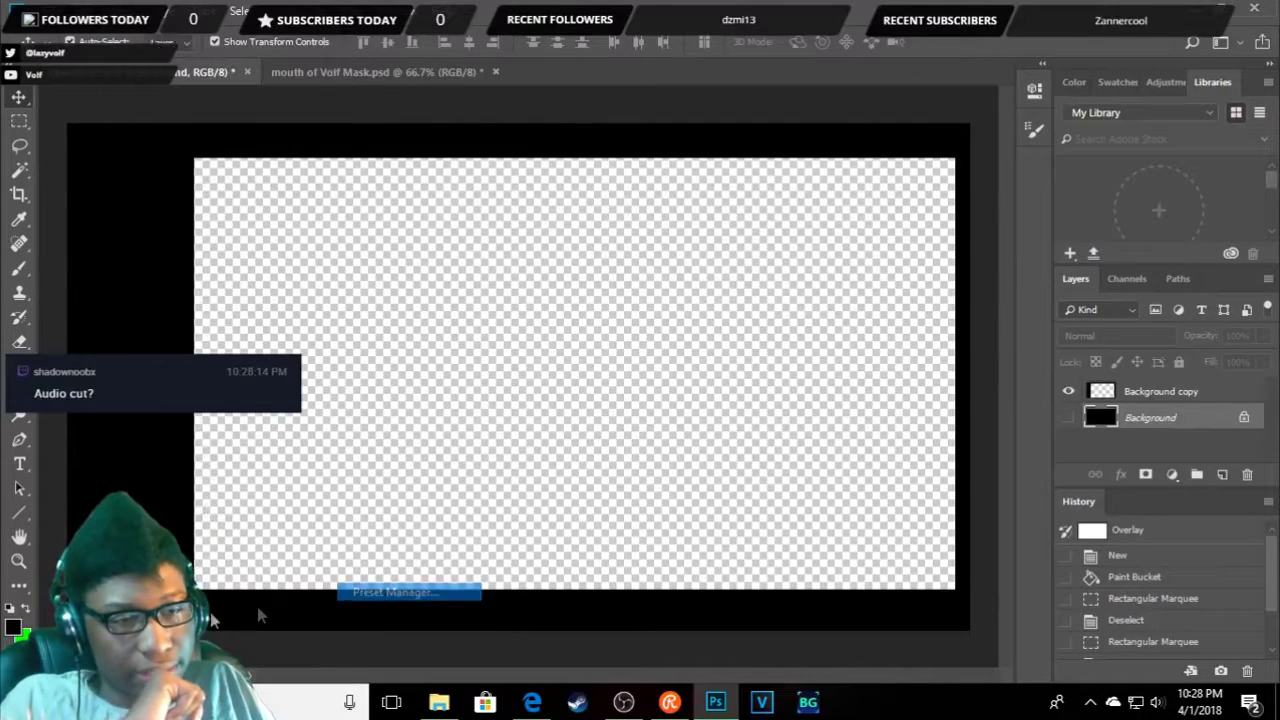
pyautogui.click(916, 158)
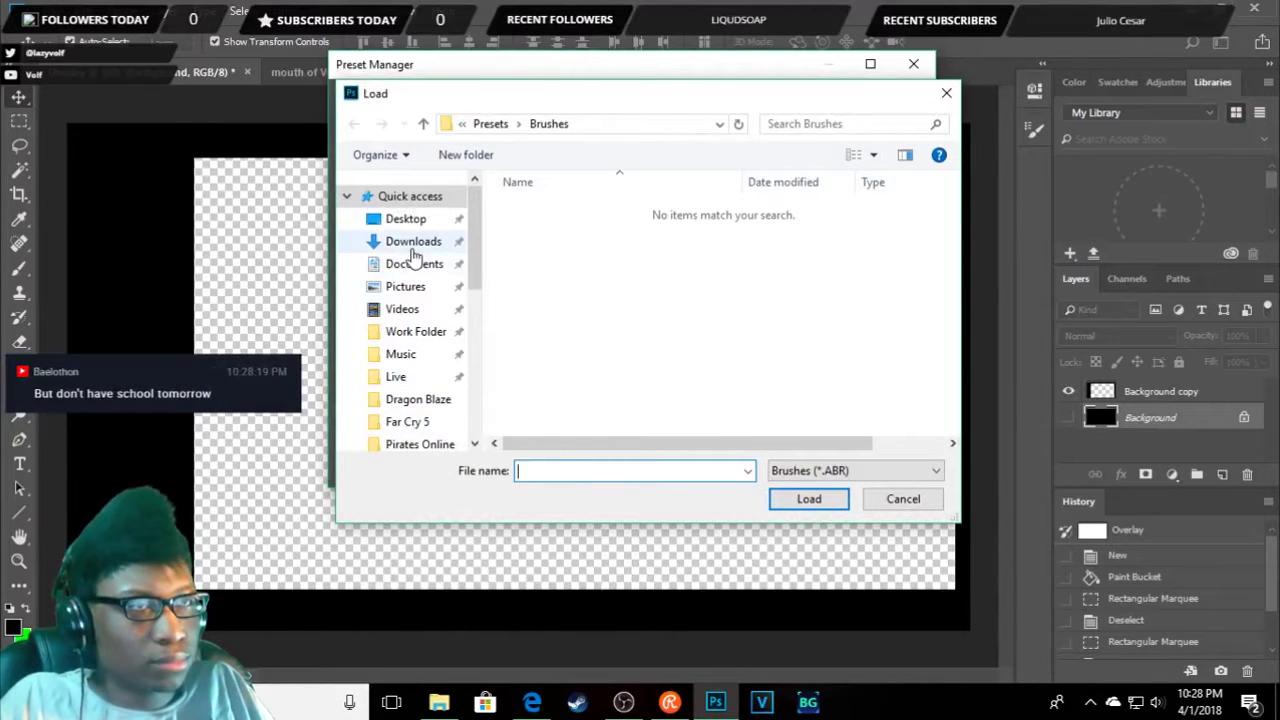
pyautogui.press('Escape')
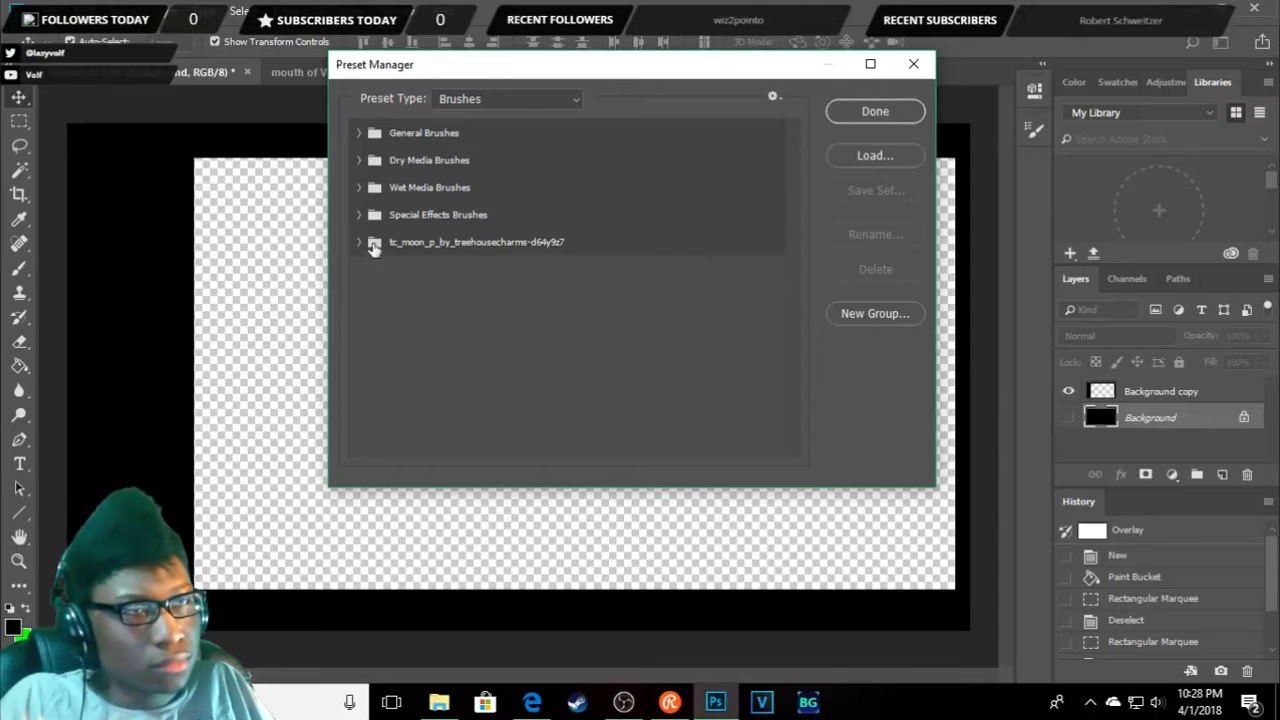
pyautogui.click(362, 243)
pyautogui.click(362, 243)
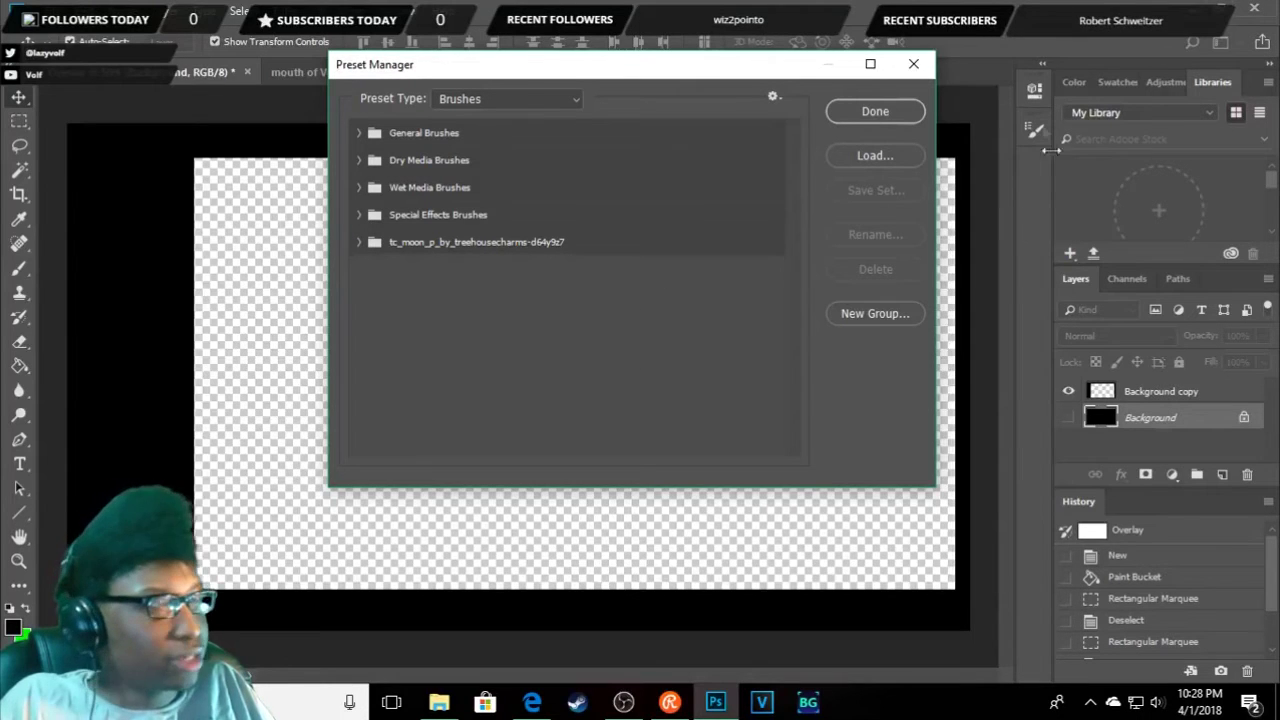
pyautogui.click(891, 110)
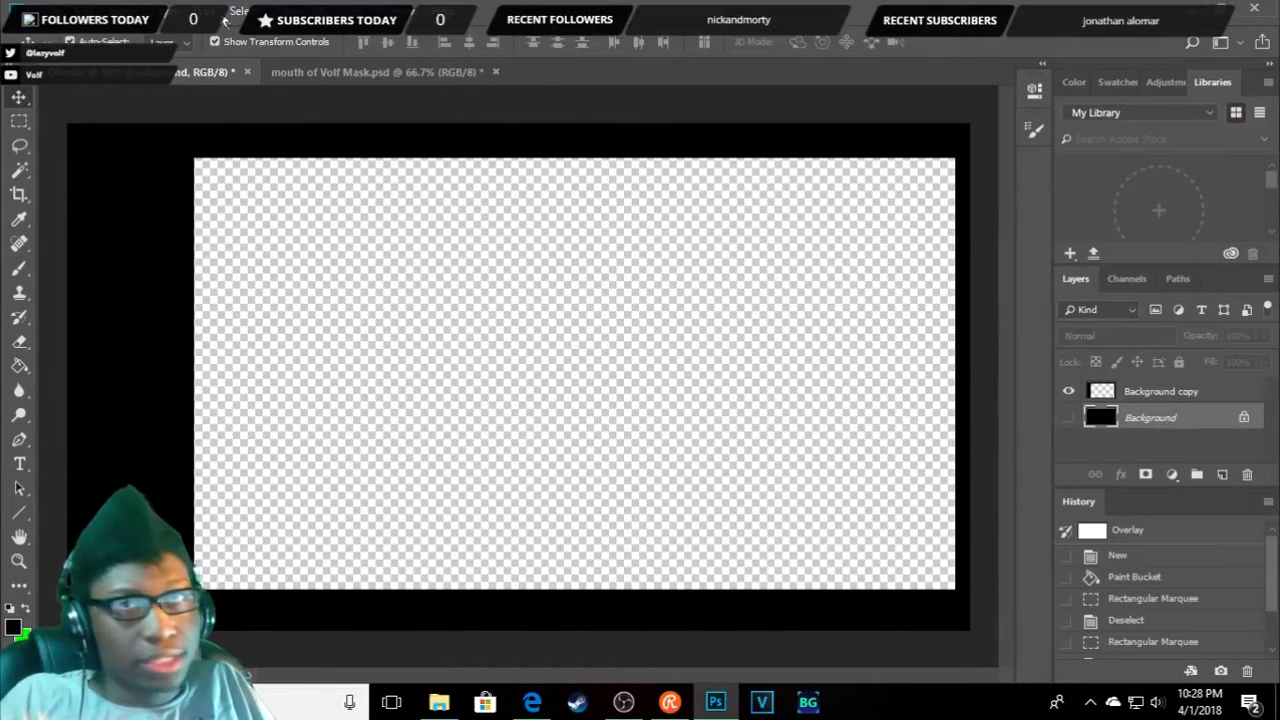
pyautogui.click(40, 10)
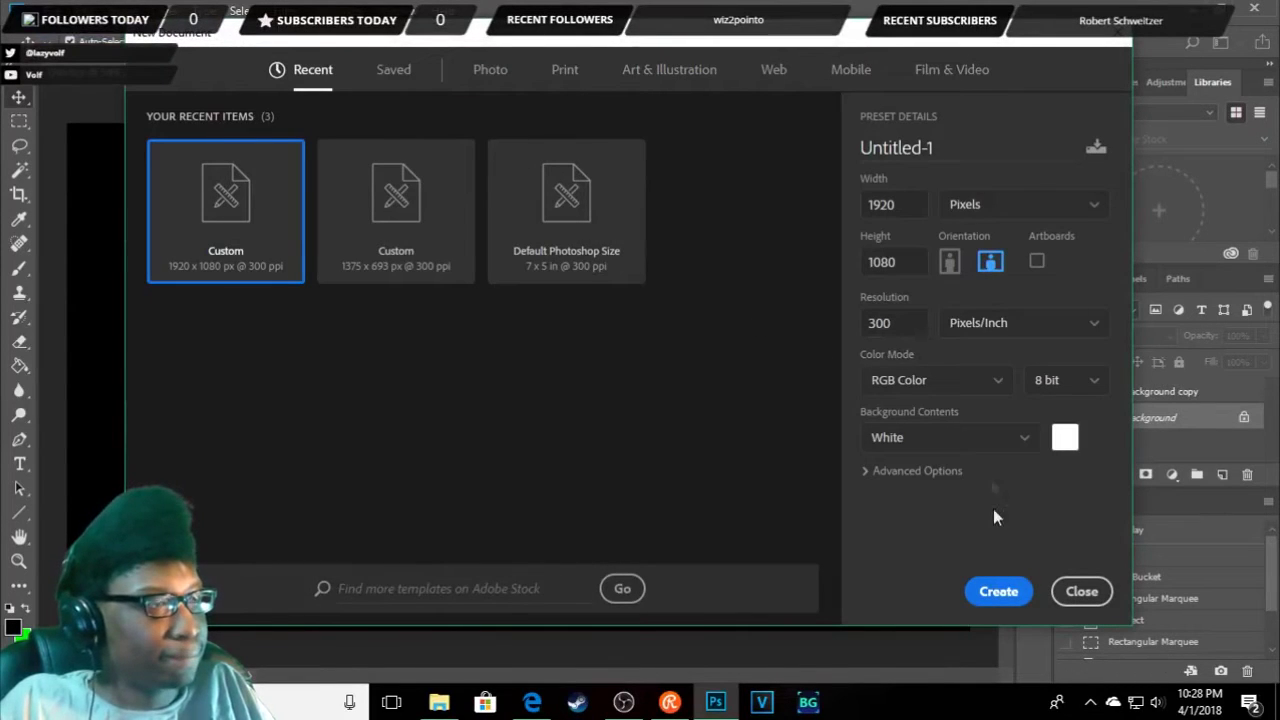
# - Name the new 1920×1080 document 'Test' and create it
pyautogui.write('Te')
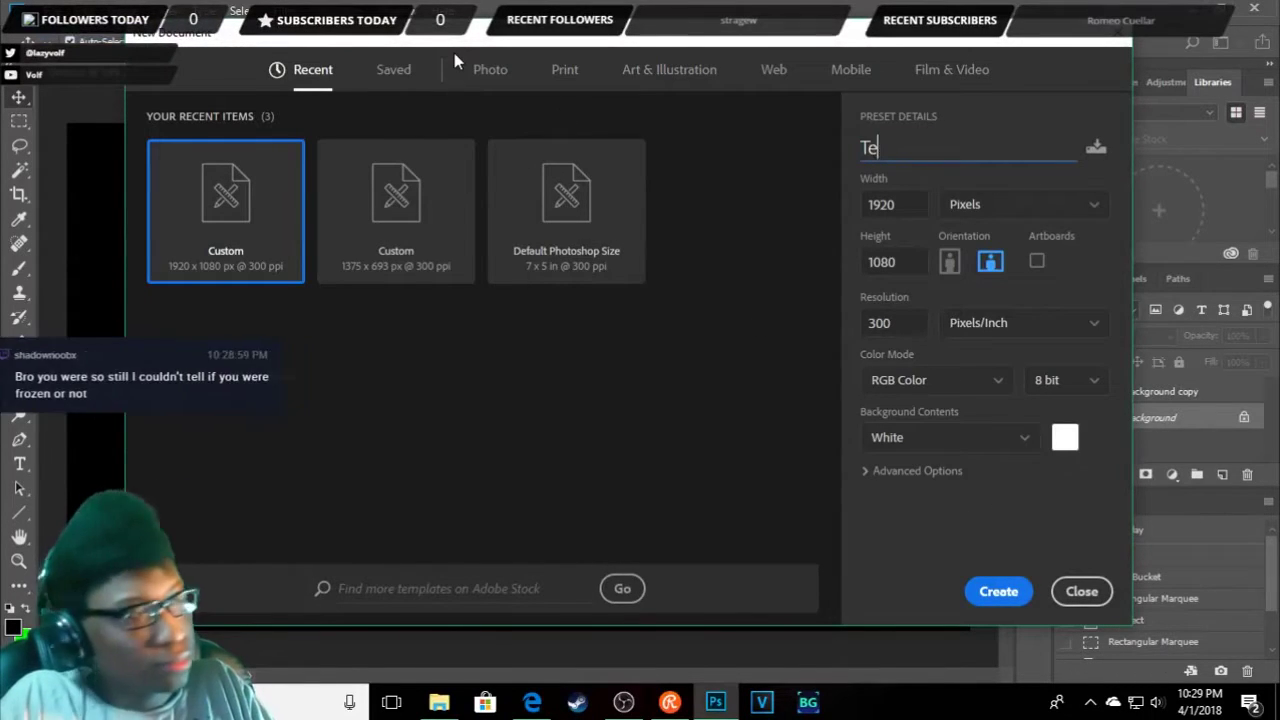
pyautogui.write('st')
pyautogui.press('Return')
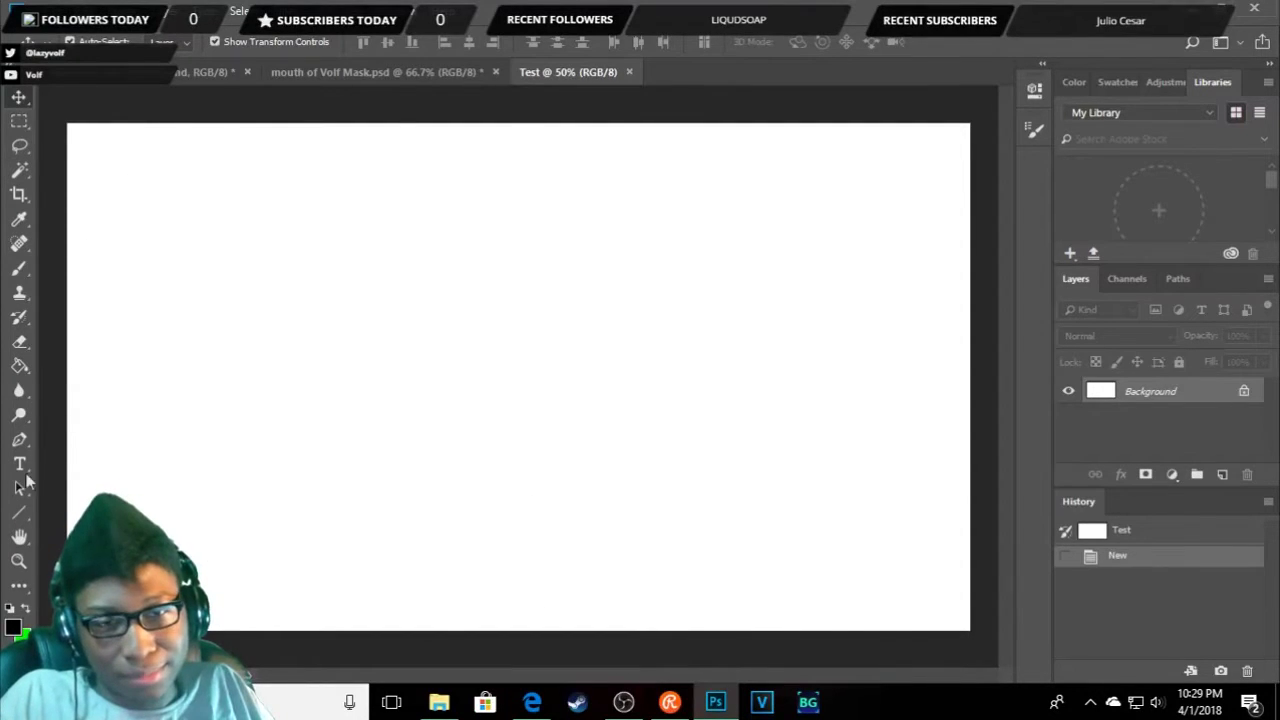
# - Fill the blank Test canvas with black and switch to the Brush tool
pyautogui.click(19, 368)
pyautogui.click(551, 354)
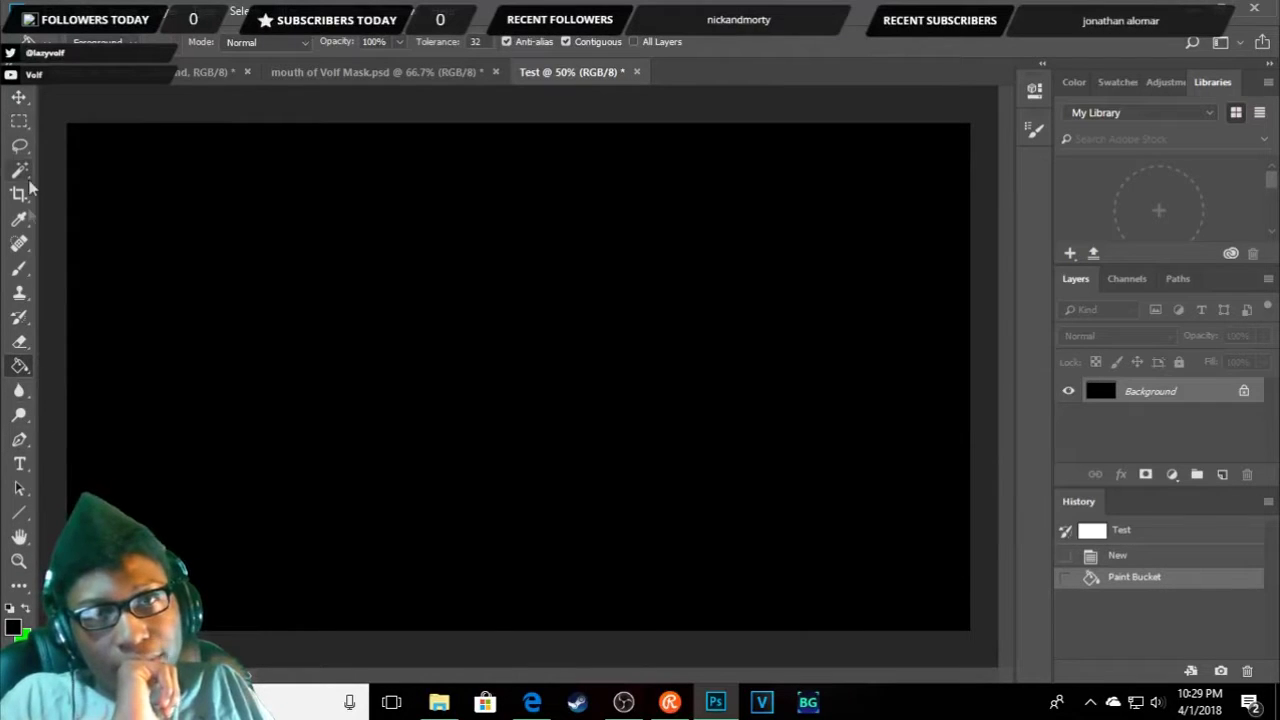
pyautogui.click(28, 274)
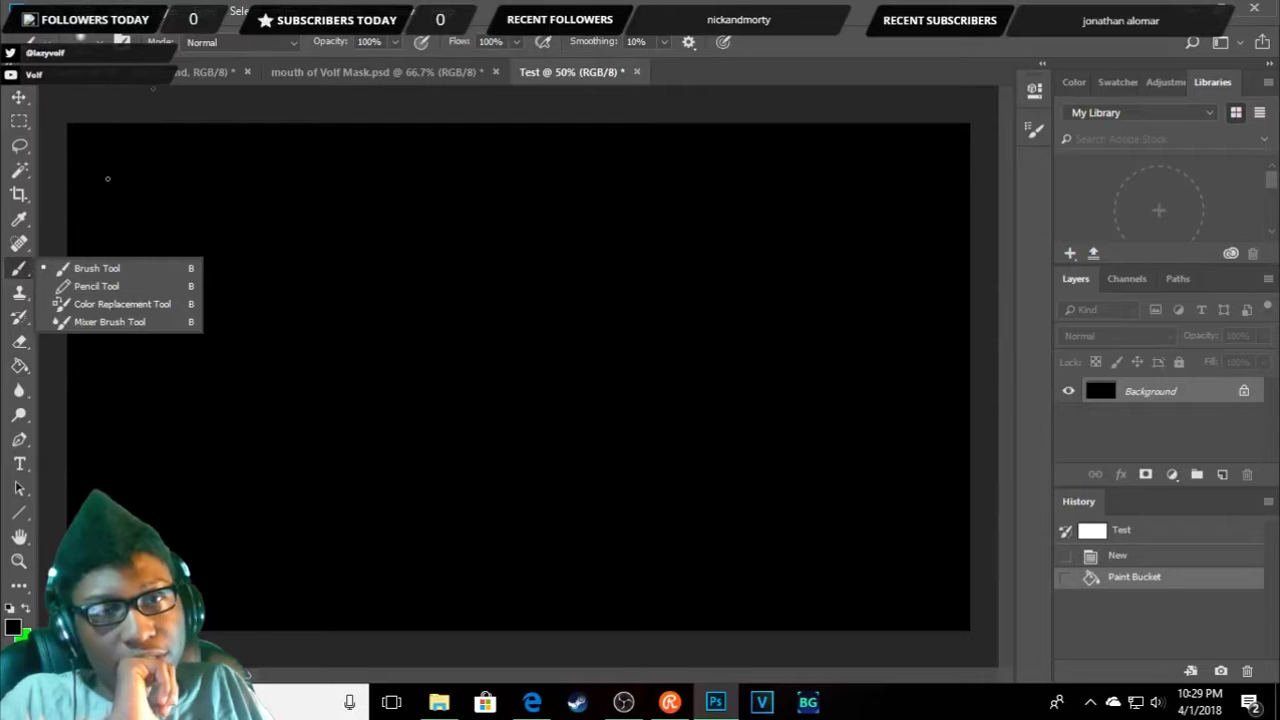
pyautogui.click(226, 44)
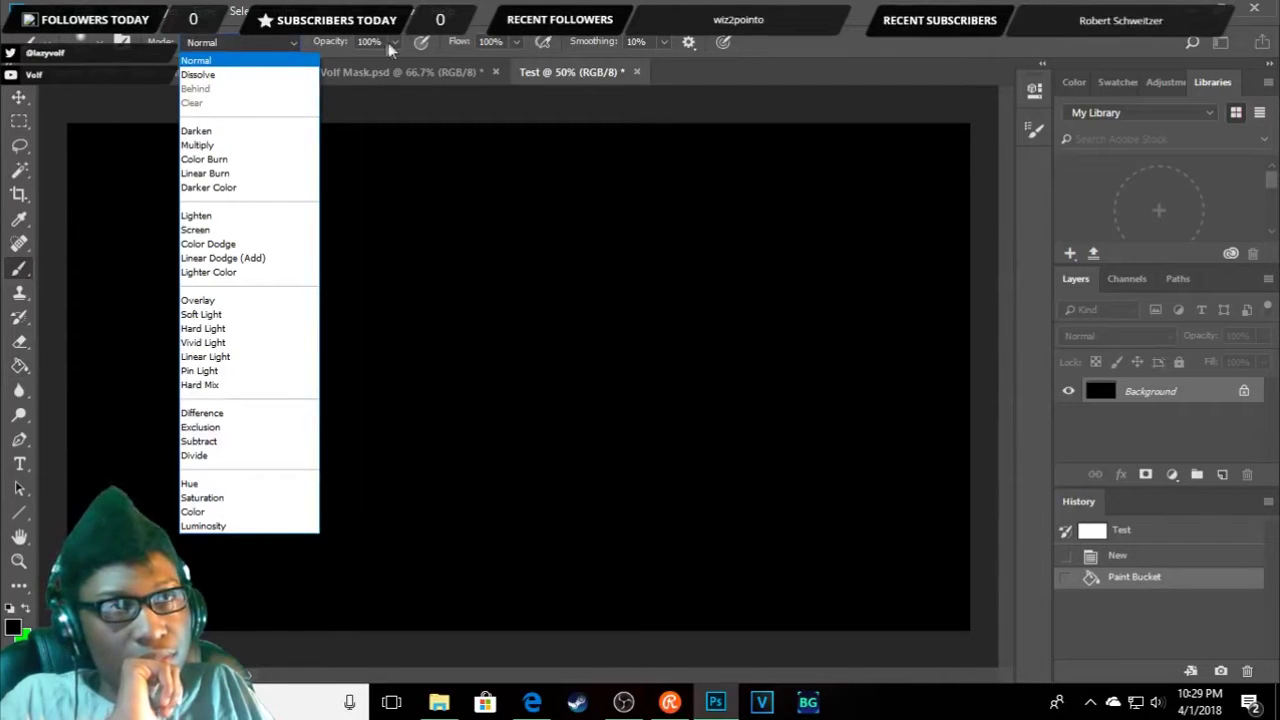
# - Browse the moon brush presets in the picker and look through the Edit menu
pyautogui.click(60, 42)
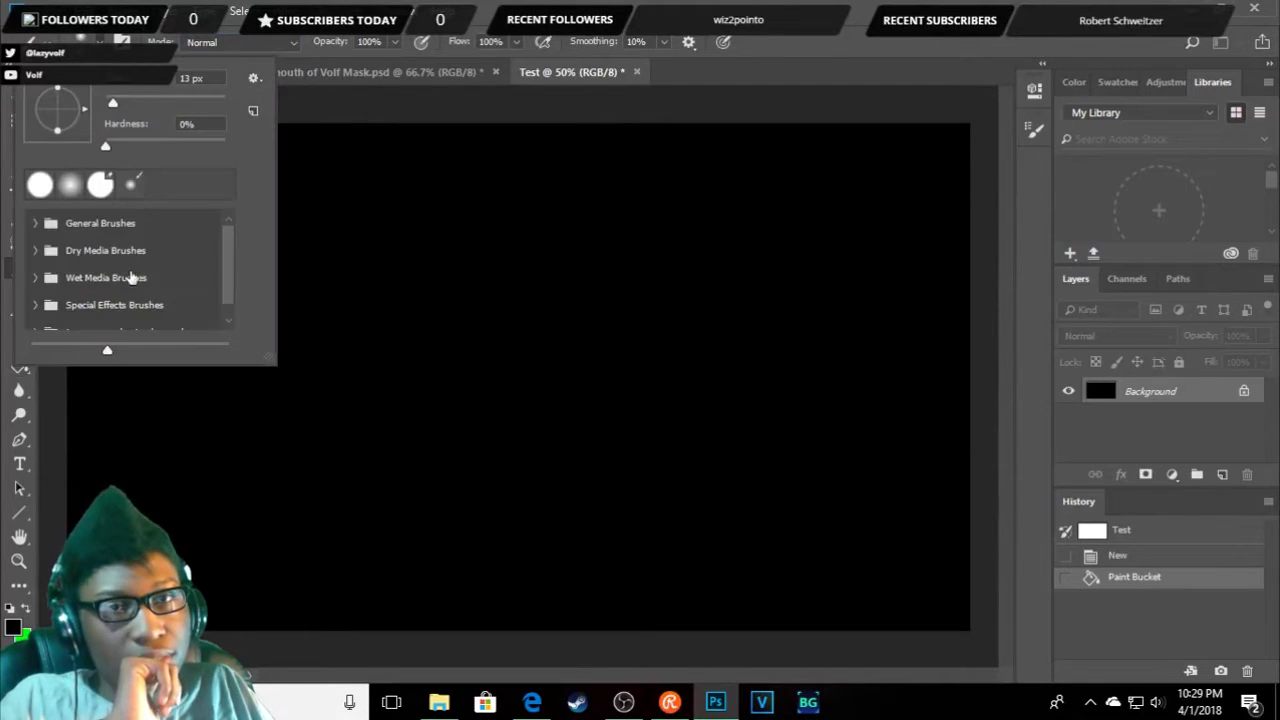
pyautogui.scroll(-1, 140, 330)
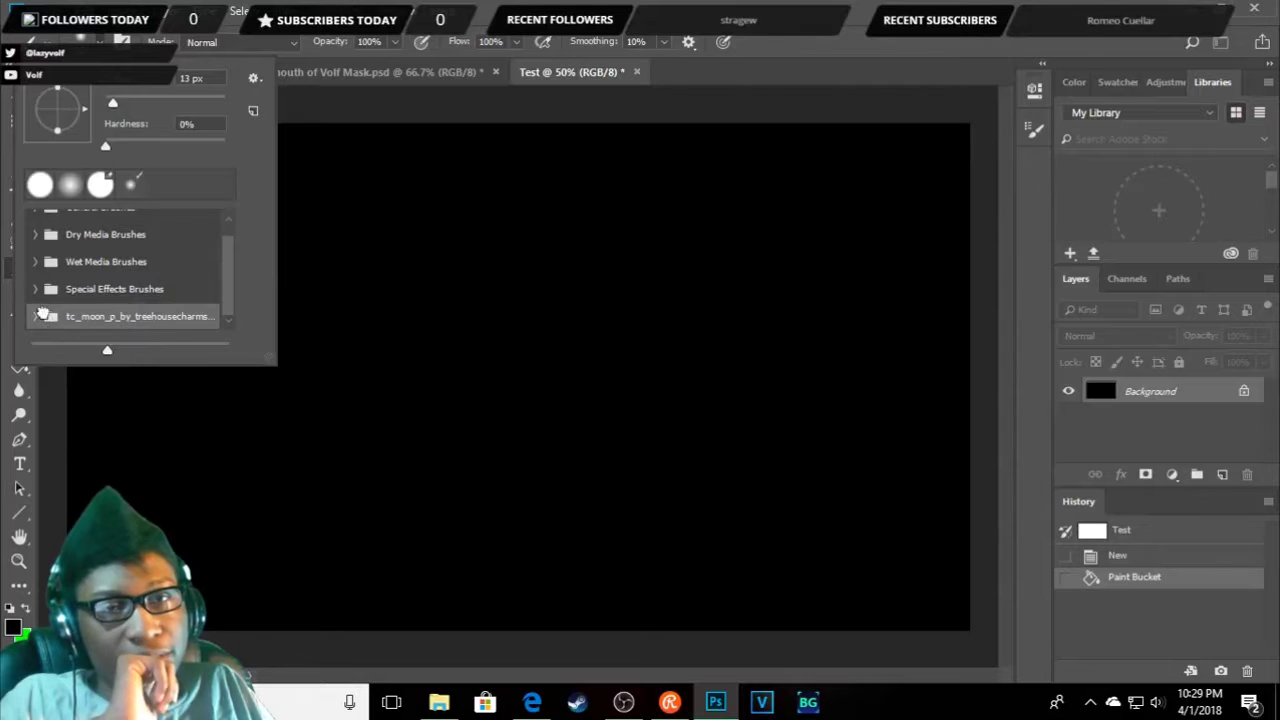
pyautogui.scroll(-3, 165, 285)
pyautogui.scroll(-2, 160, 278)
pyautogui.scroll(-2, 152, 272)
pyautogui.scroll(-2, 153, 272)
pyautogui.scroll(-2, 152, 272)
pyautogui.scroll(-2, 152, 272)
pyautogui.scroll(-2, 152, 272)
pyautogui.scroll(-2, 152, 272)
pyautogui.scroll(-3, 152, 272)
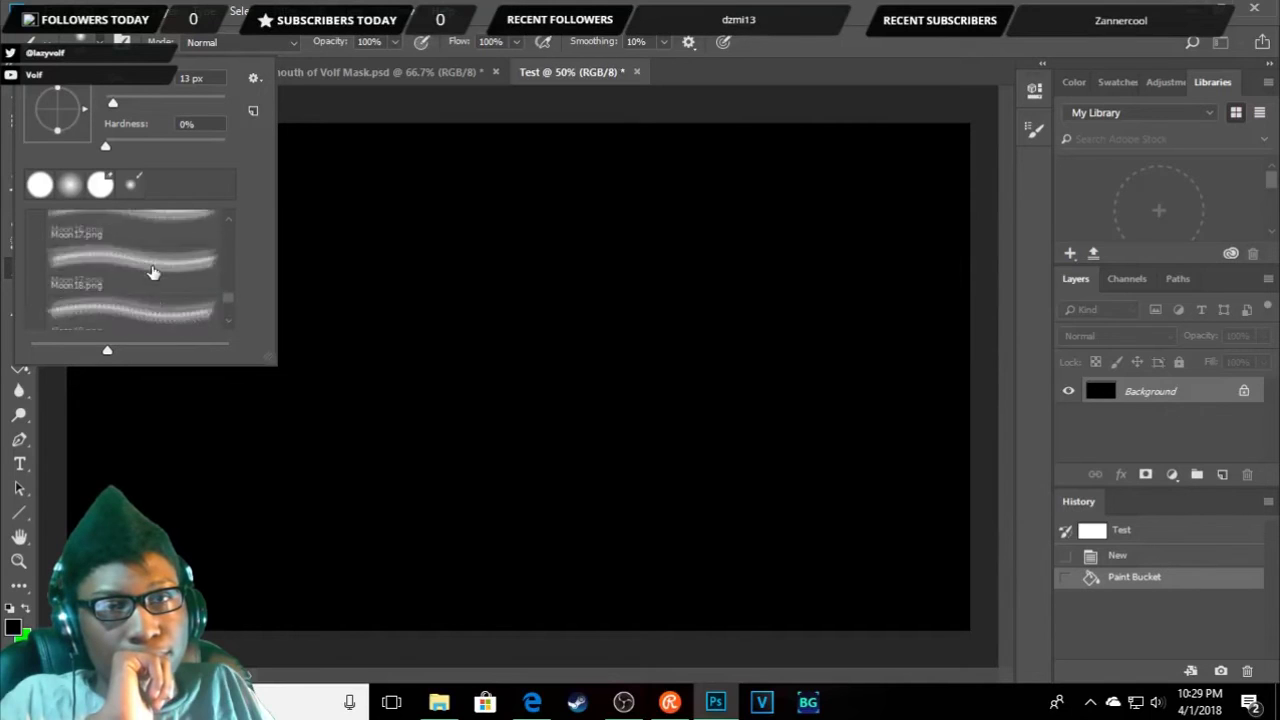
pyautogui.scroll(-3, 152, 272)
pyautogui.scroll(-1, 152, 272)
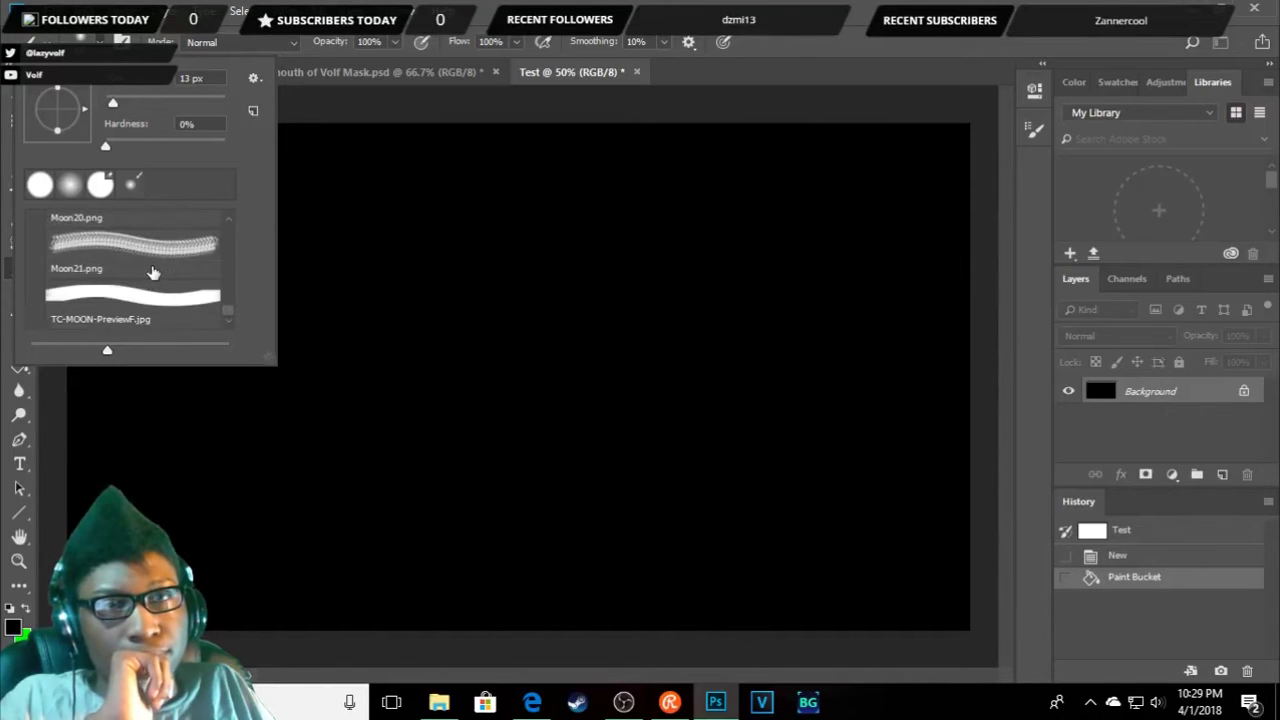
pyautogui.scroll(1, 172, 286)
pyautogui.scroll(1, 168, 288)
pyautogui.scroll(2, 162, 292)
pyautogui.scroll(1, 158, 295)
pyautogui.scroll(2, 158, 295)
pyautogui.scroll(2, 150, 290)
pyautogui.scroll(3, 135, 275)
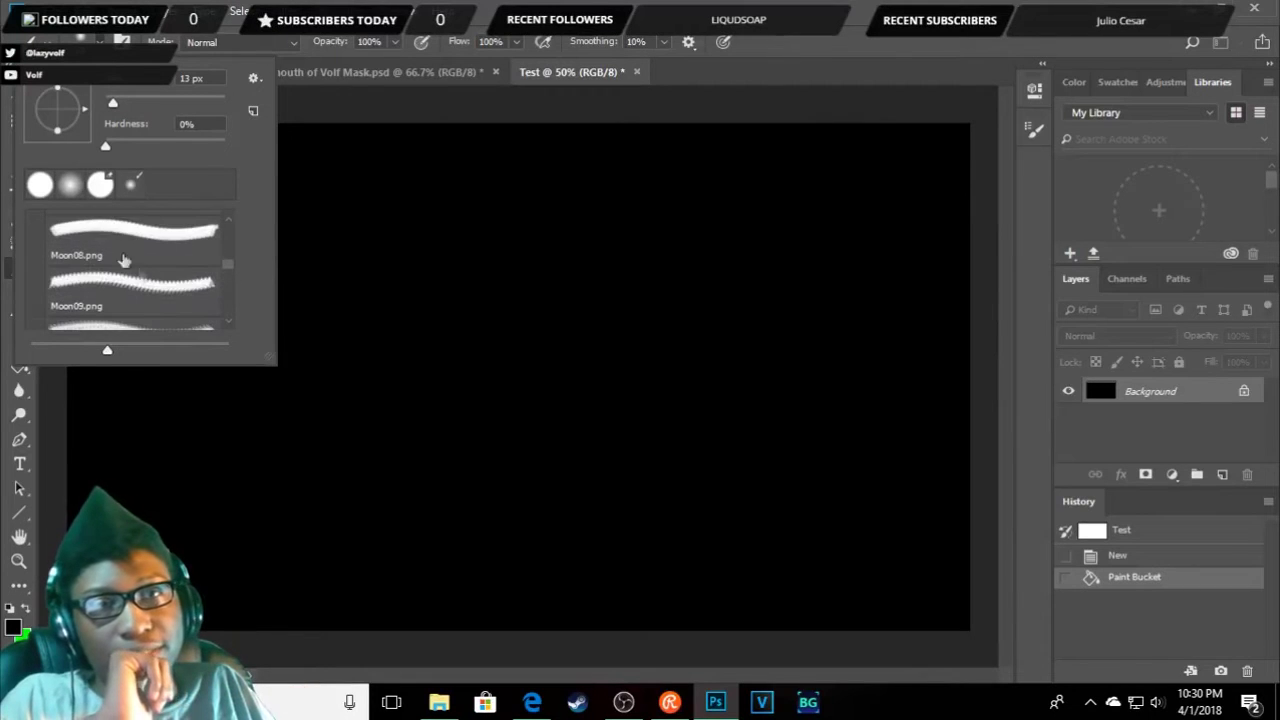
pyautogui.press('Return')
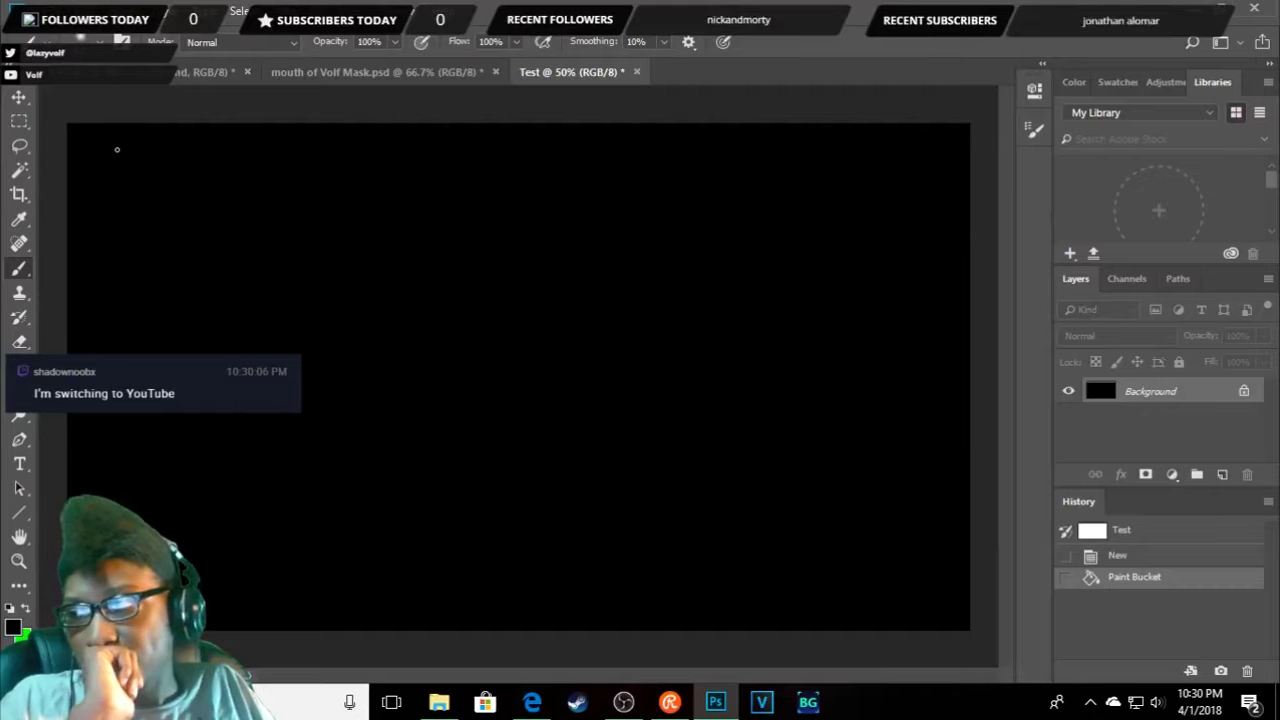
pyautogui.click(190, 12)
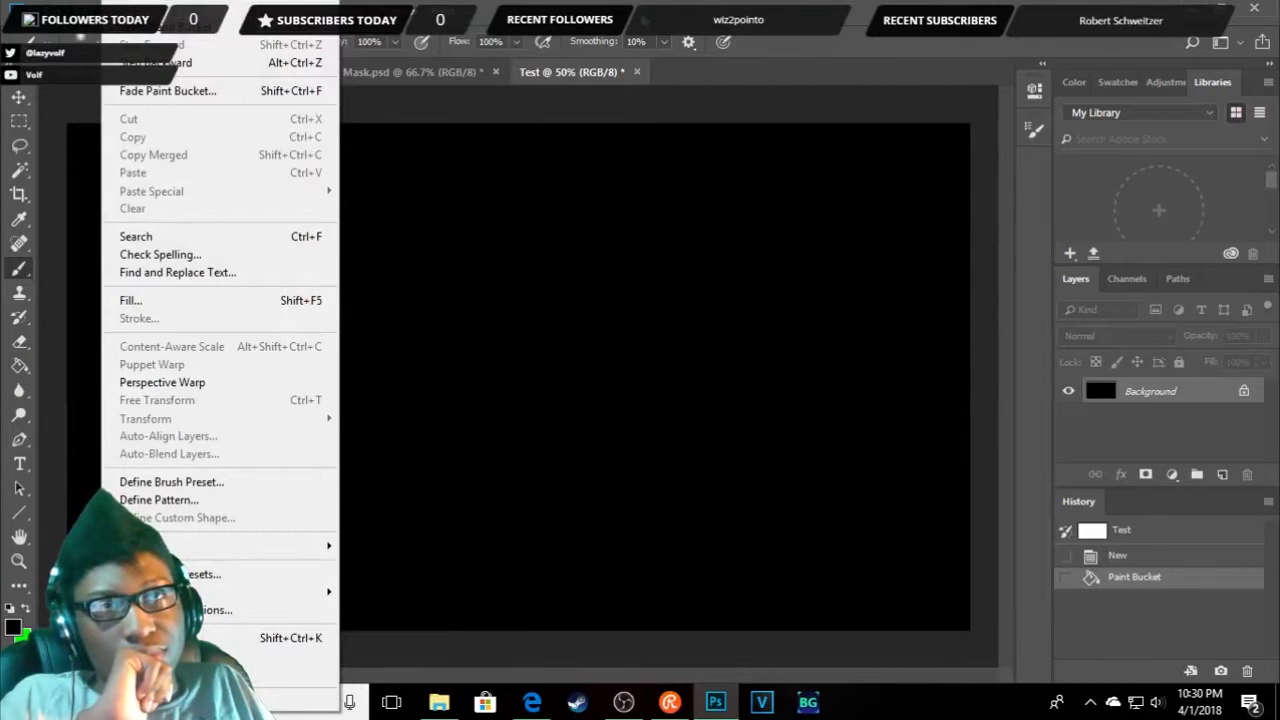
pyautogui.click(650, 39)
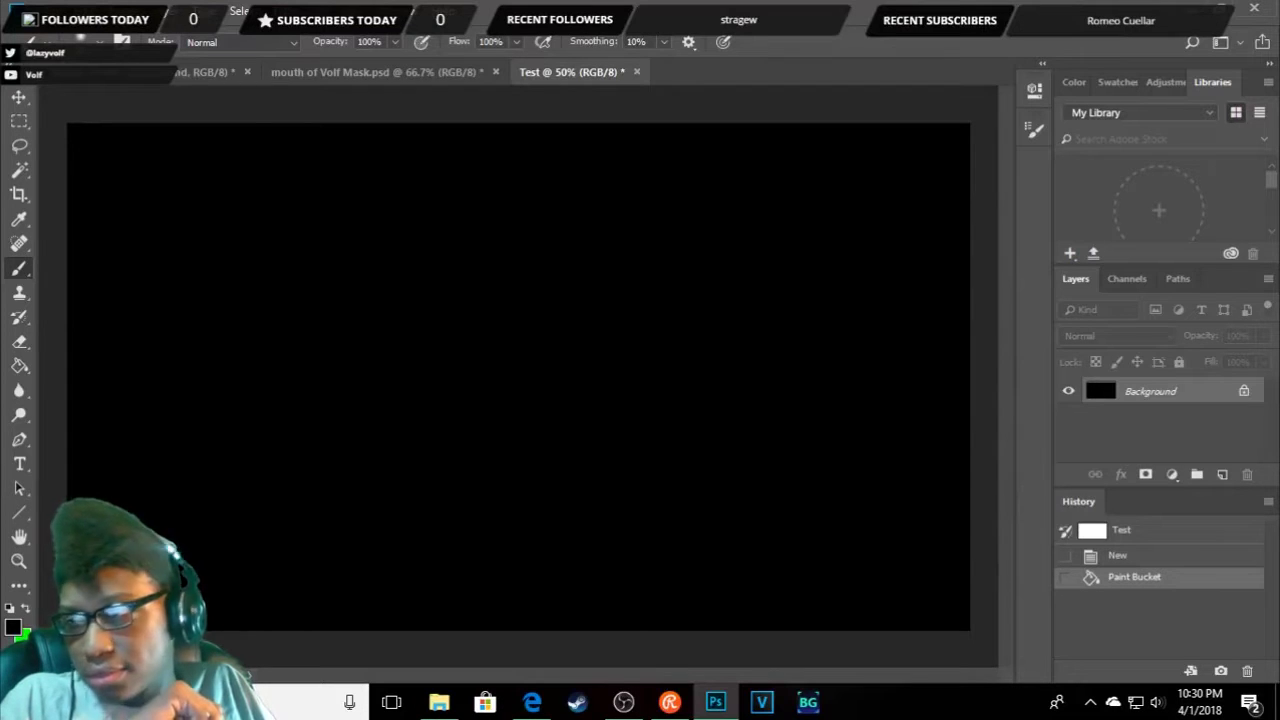
# - Select the Moon06 brush after trying Moon09, Moon10 and Moon08, and make green the foreground colour
pyautogui.click(83, 41)
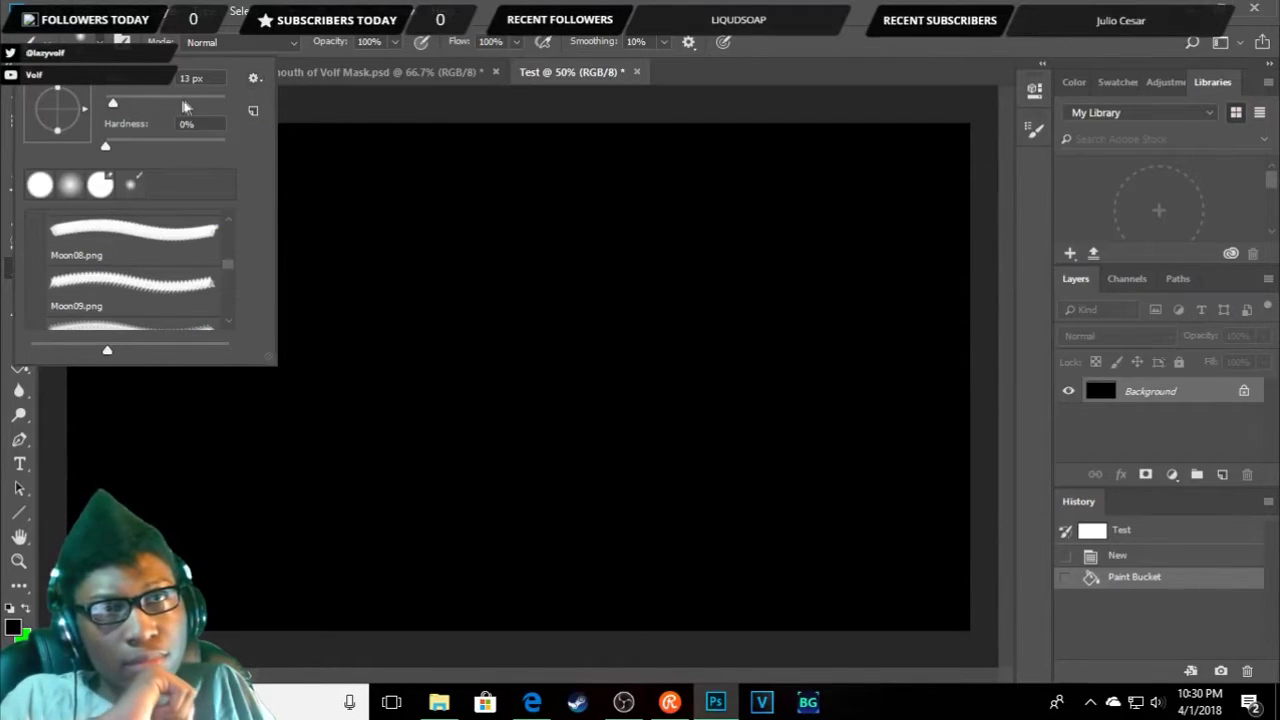
pyautogui.scroll(-2, 140, 271)
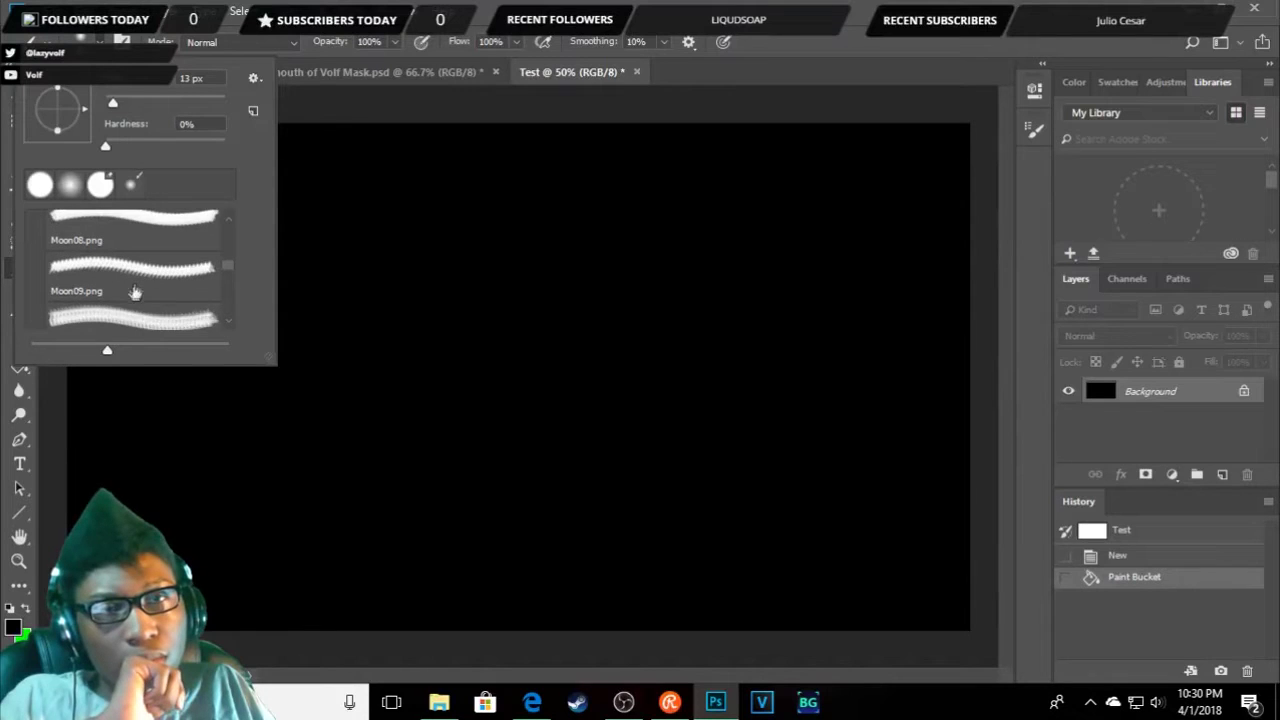
pyautogui.scroll(-1, 126, 290)
pyautogui.click(155, 272)
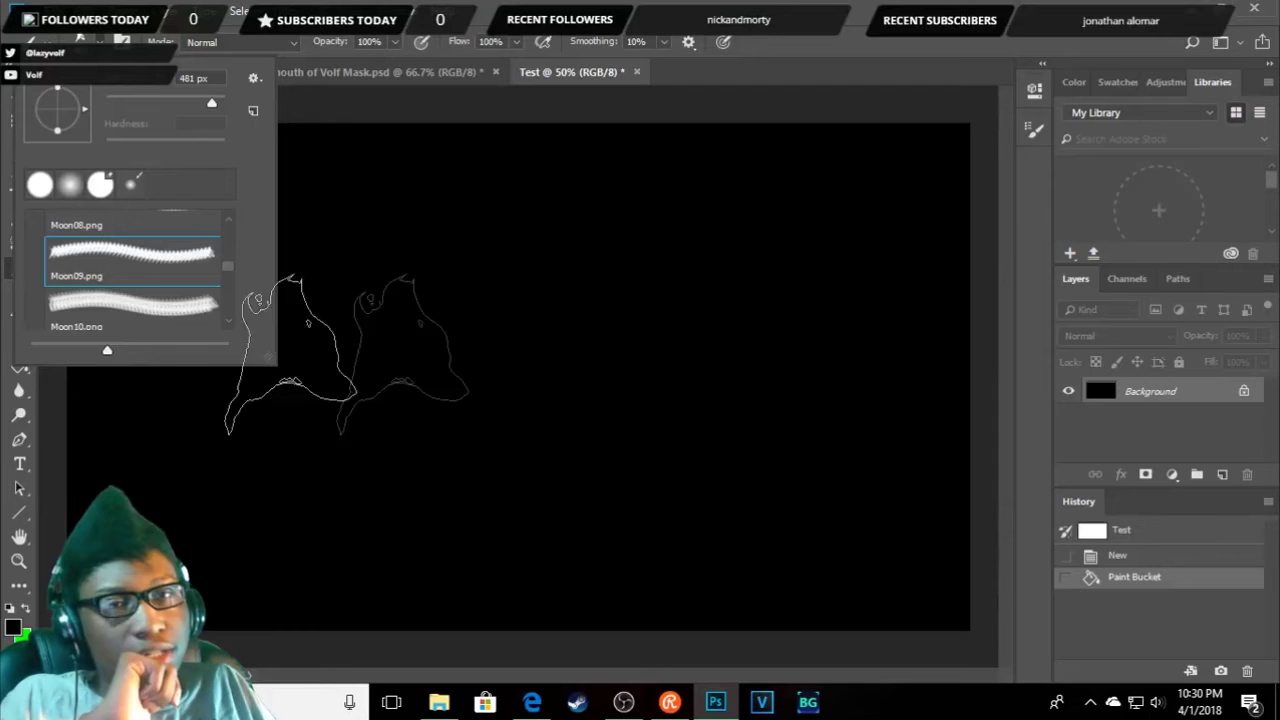
pyautogui.click(115, 300)
pyautogui.scroll(3, 118, 277)
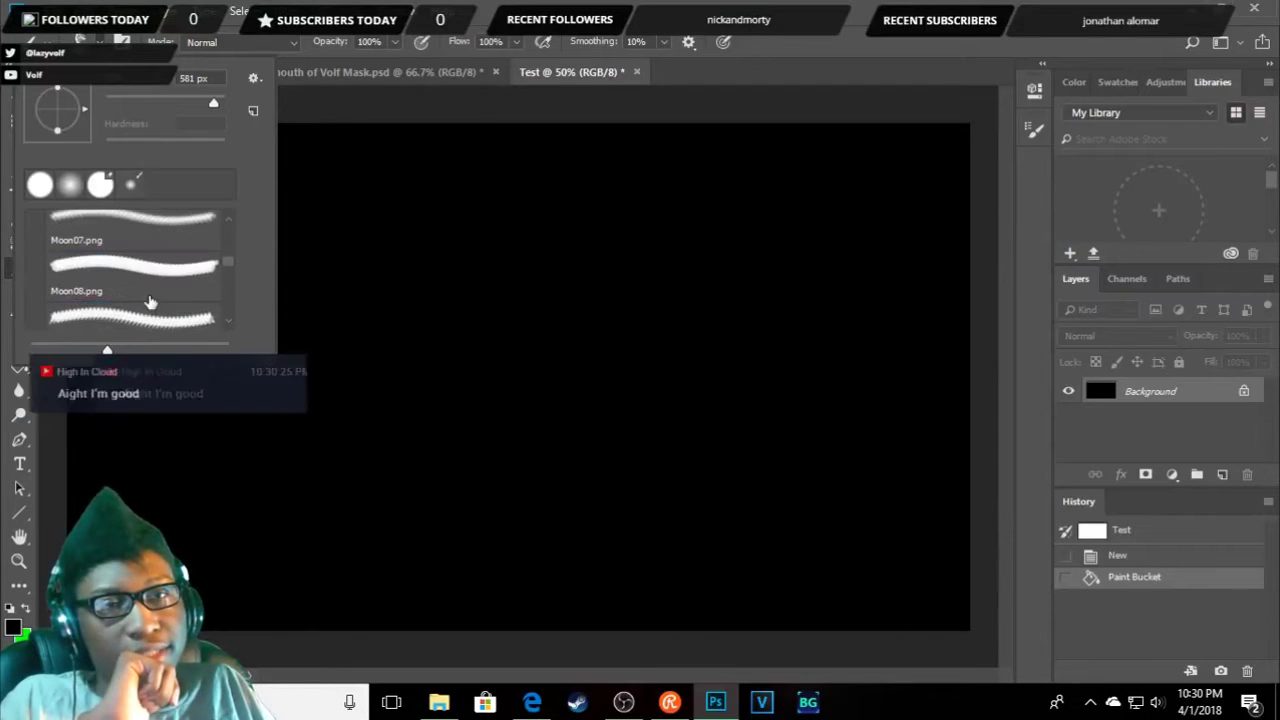
pyautogui.click(108, 282)
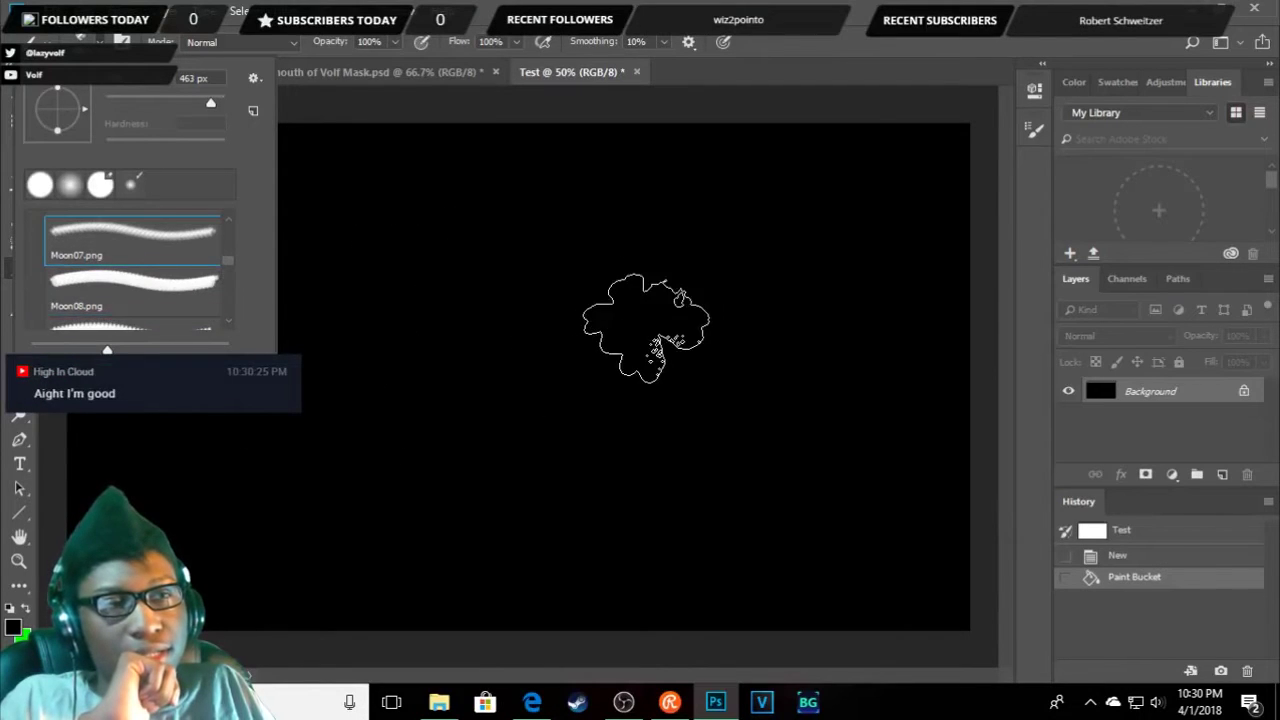
pyautogui.scroll(1, 130, 270)
pyautogui.click(145, 245)
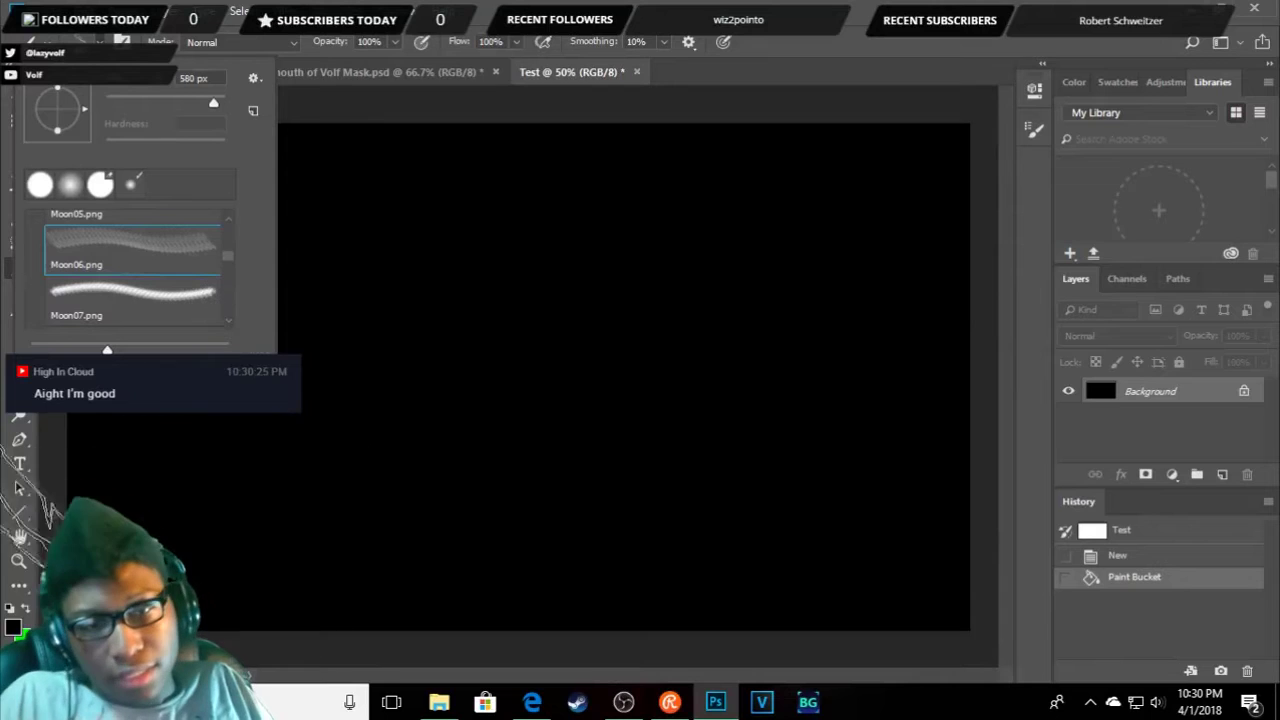
pyautogui.click(25, 606)
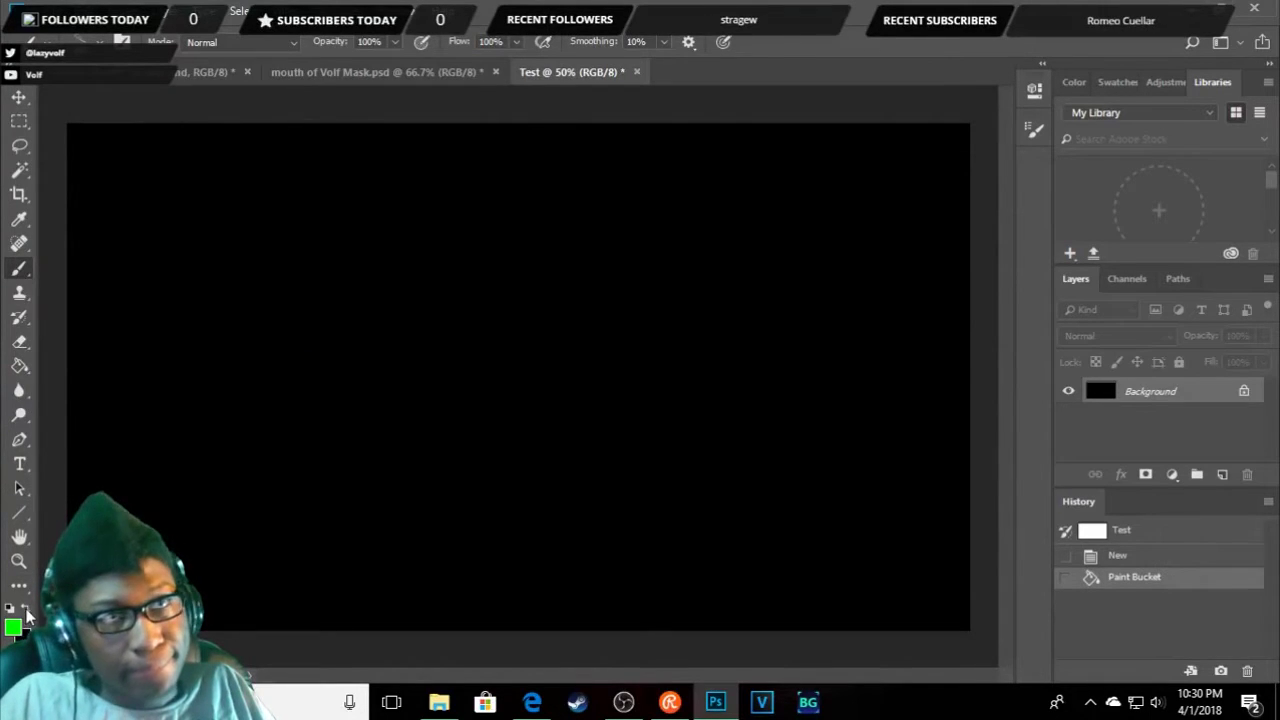
# - Shift the painting colour from green to teal and test a feather stamp, then undo it
pyautogui.click(14, 628)
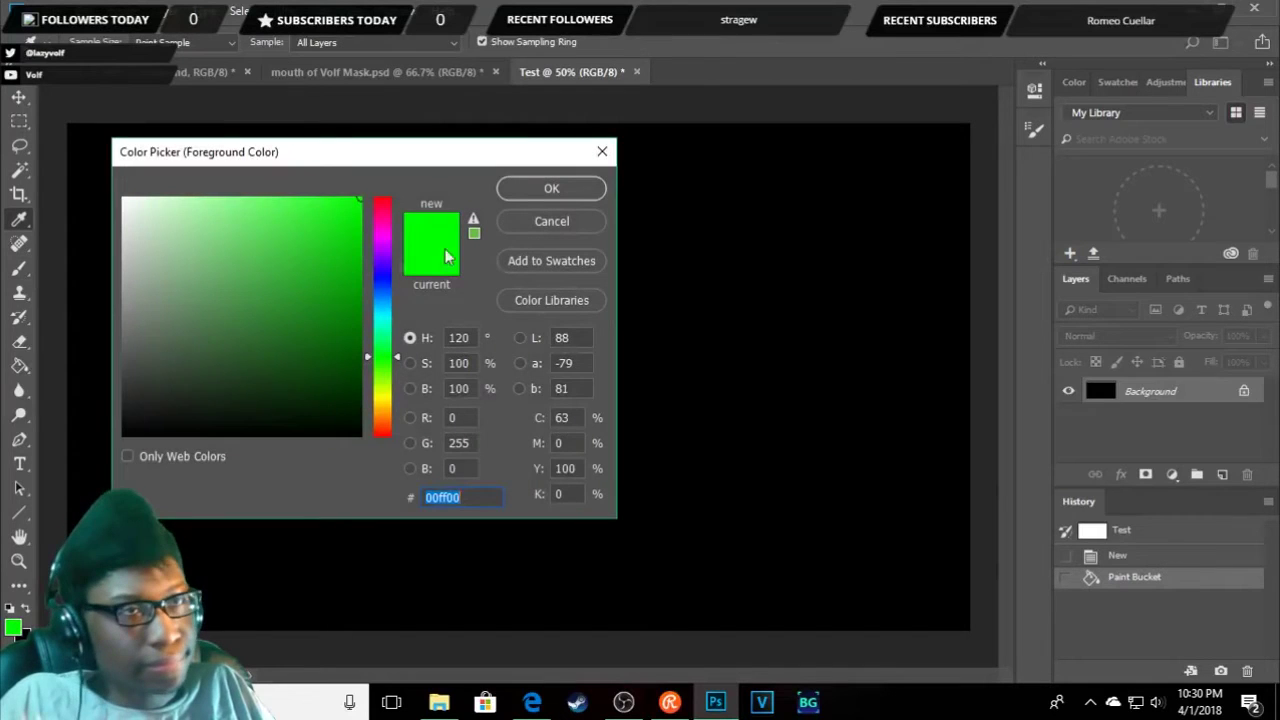
pyautogui.moveTo(368, 348); pyautogui.dragTo(366, 336)
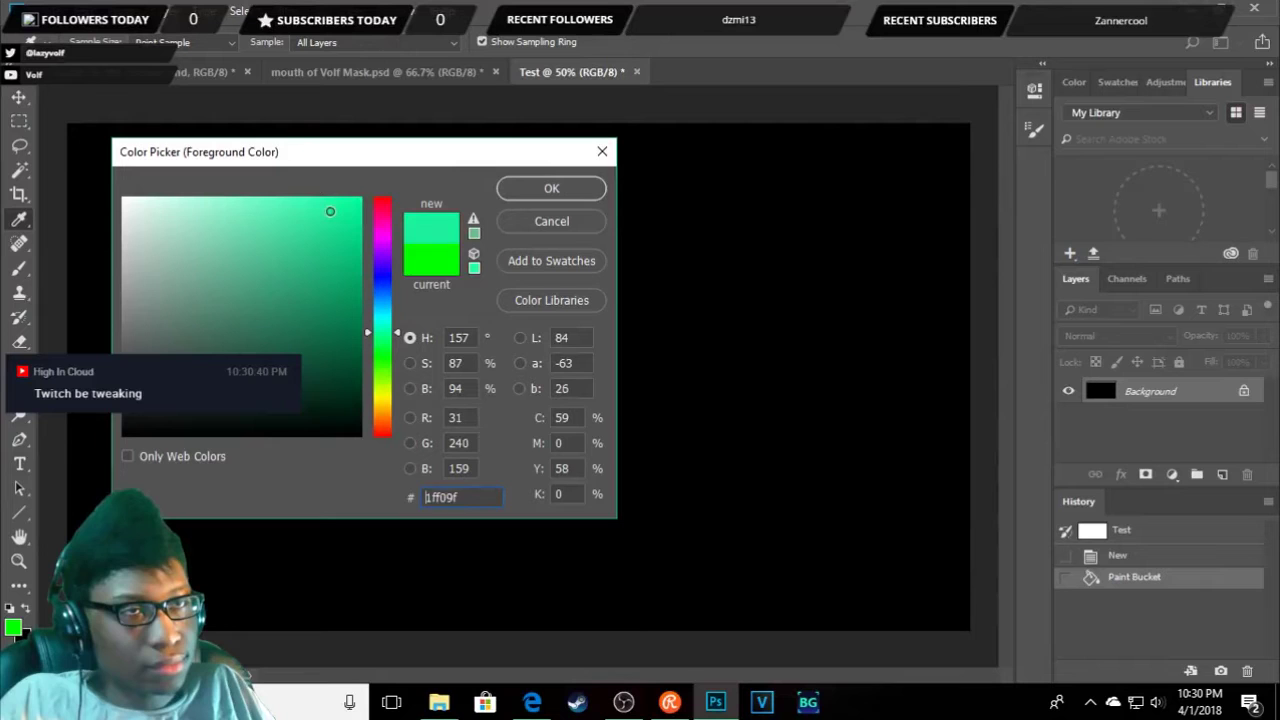
pyautogui.click(551, 188)
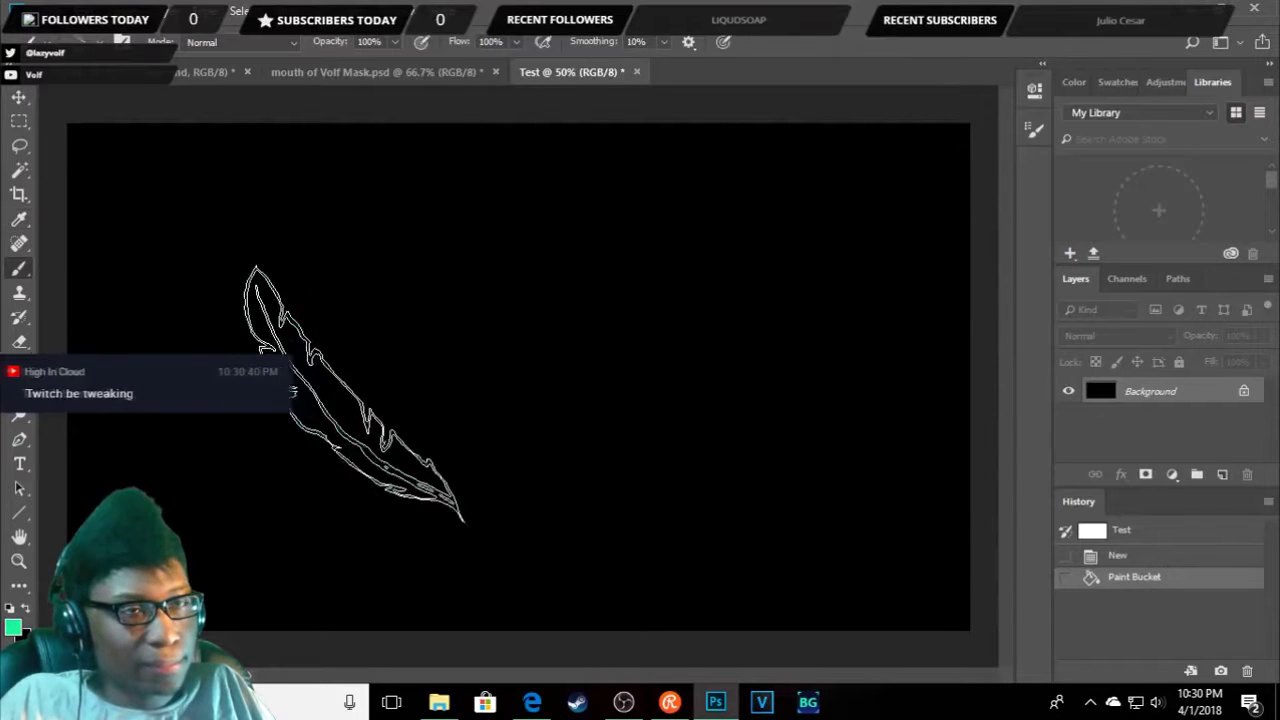
pyautogui.moveTo(1028, 528); pyautogui.dragTo(420, 270)
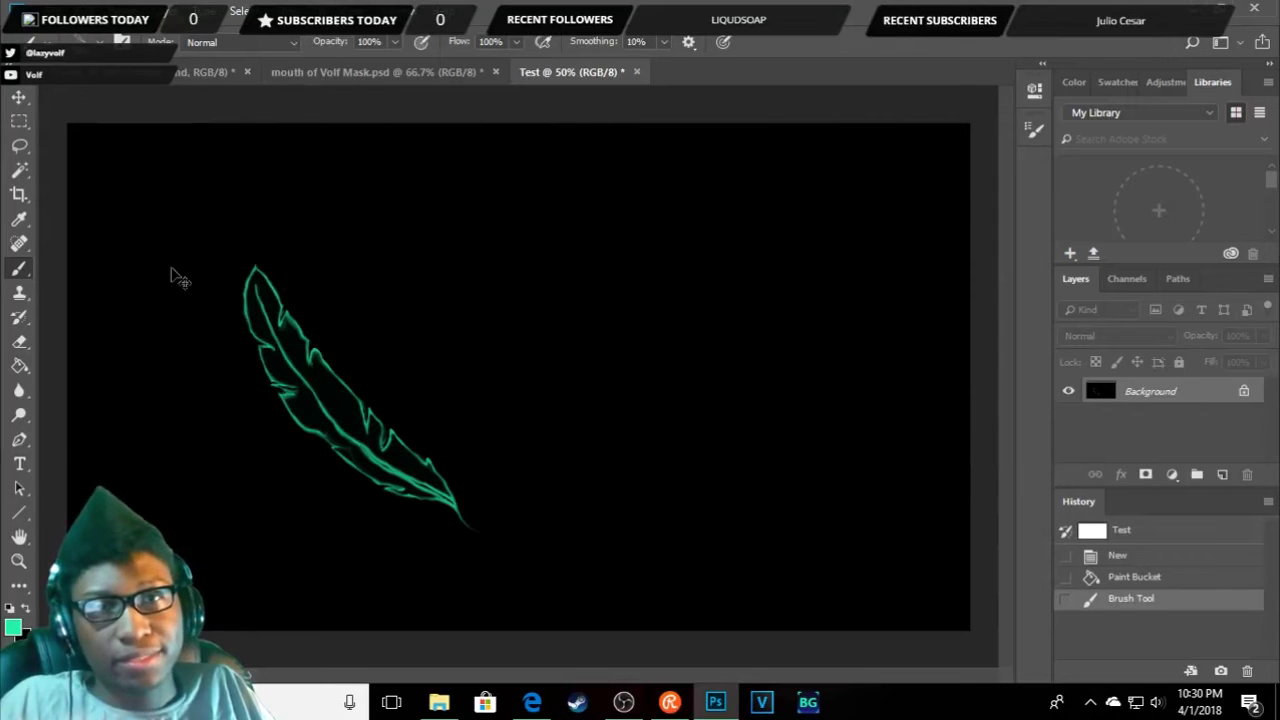
pyautogui.hotkey('ctrl', 'z')
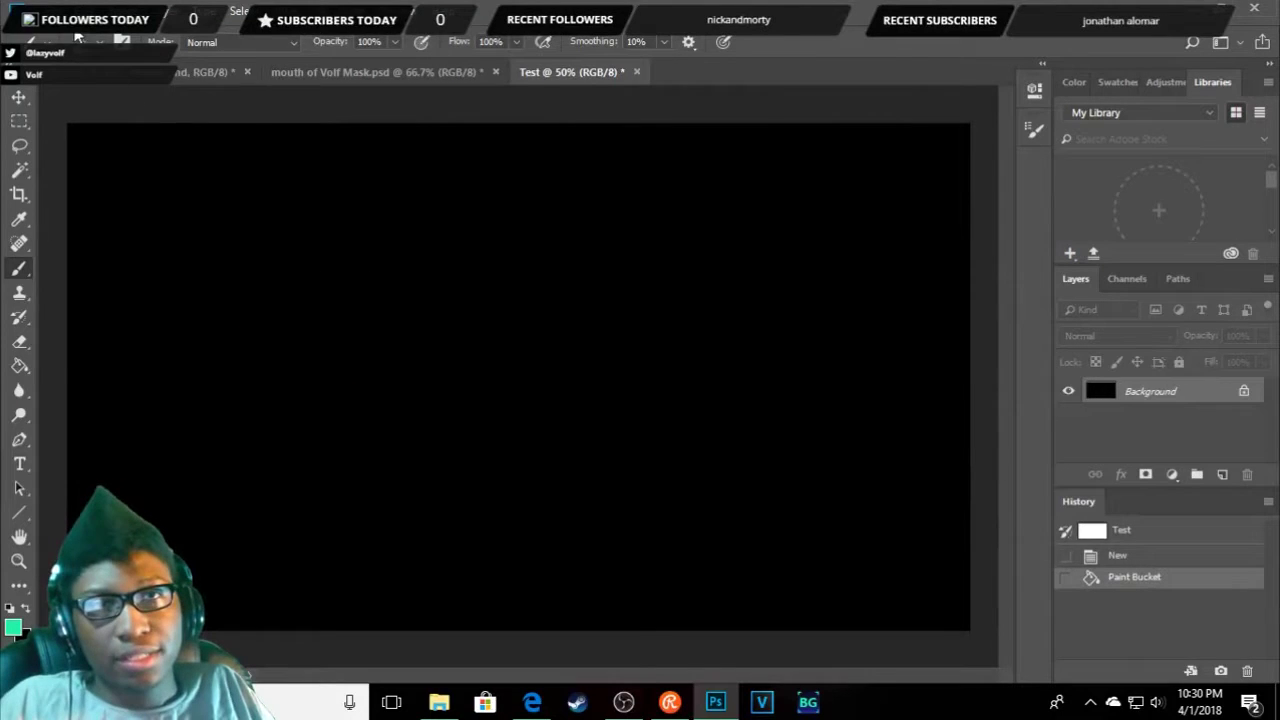
# - Stamp a teal Moon01 butterfly in the top-left corner, discarding the other butterfly stamps
pyautogui.click(110, 42)
pyautogui.scroll(5, 136, 281)
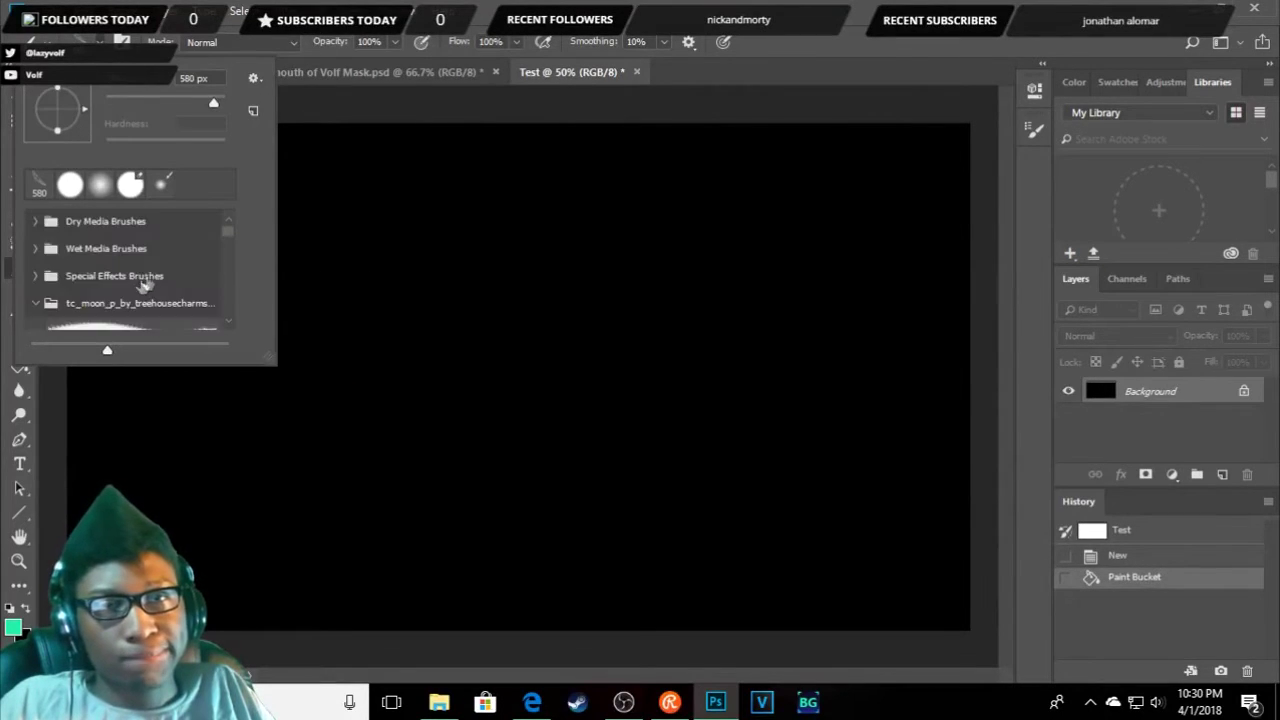
pyautogui.click(133, 272)
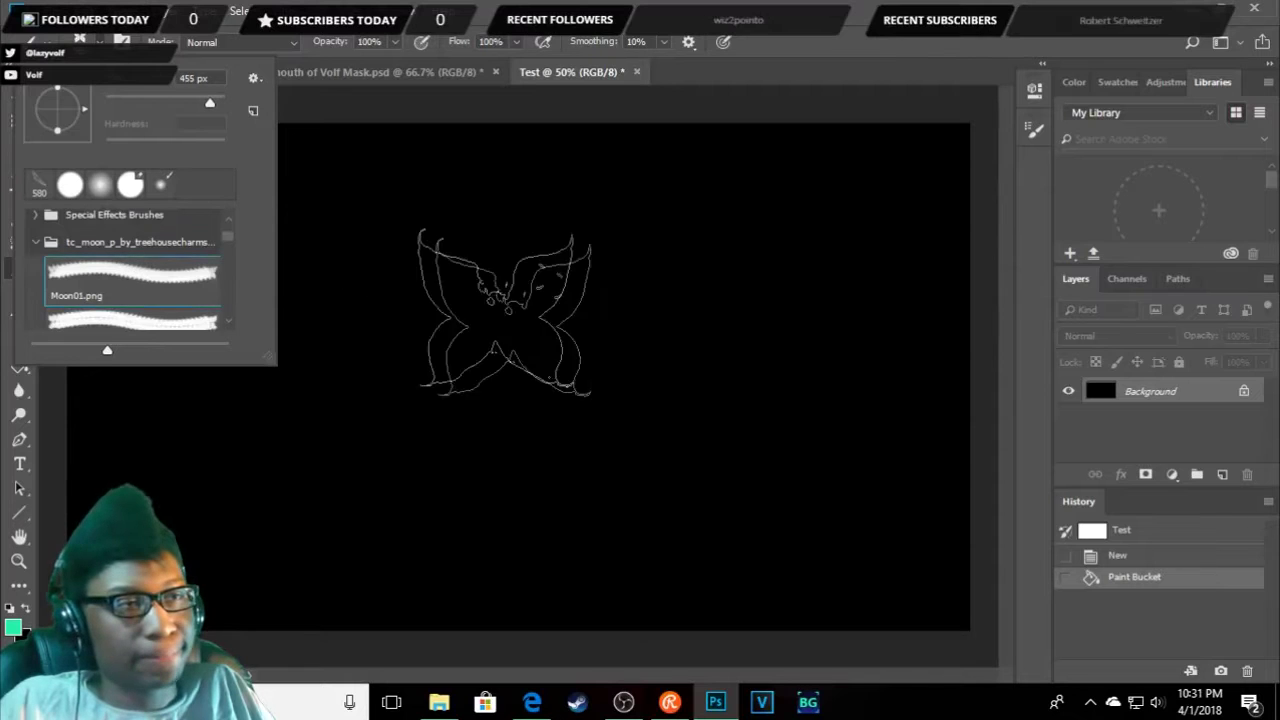
pyautogui.click(393, 222)
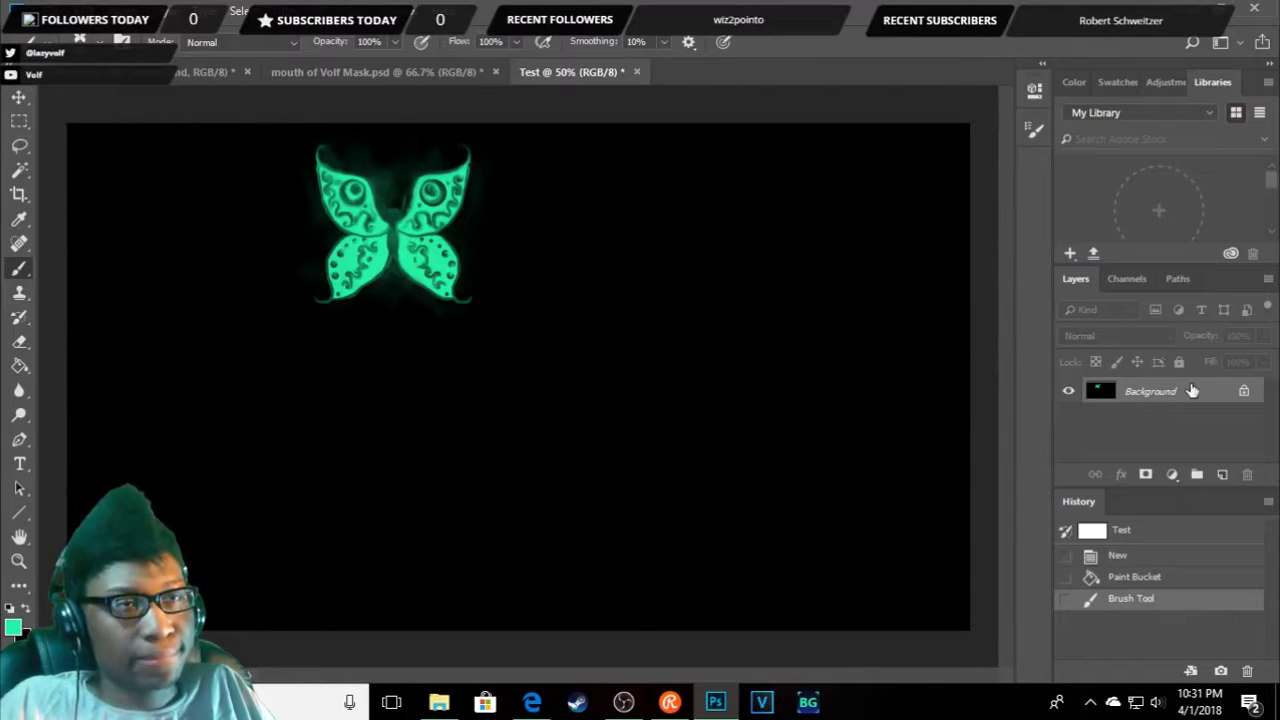
pyautogui.hotkey('ctrl', 'z')
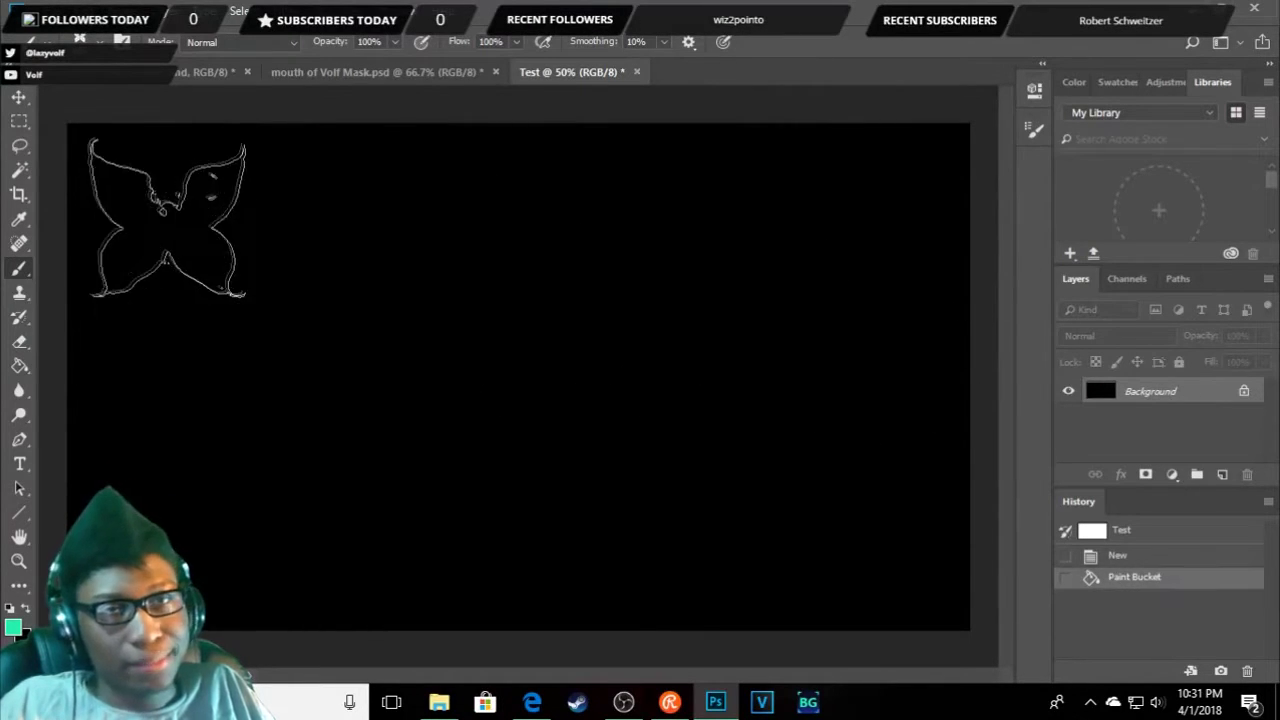
pyautogui.click(170, 218)
pyautogui.rightClick(132, 218)
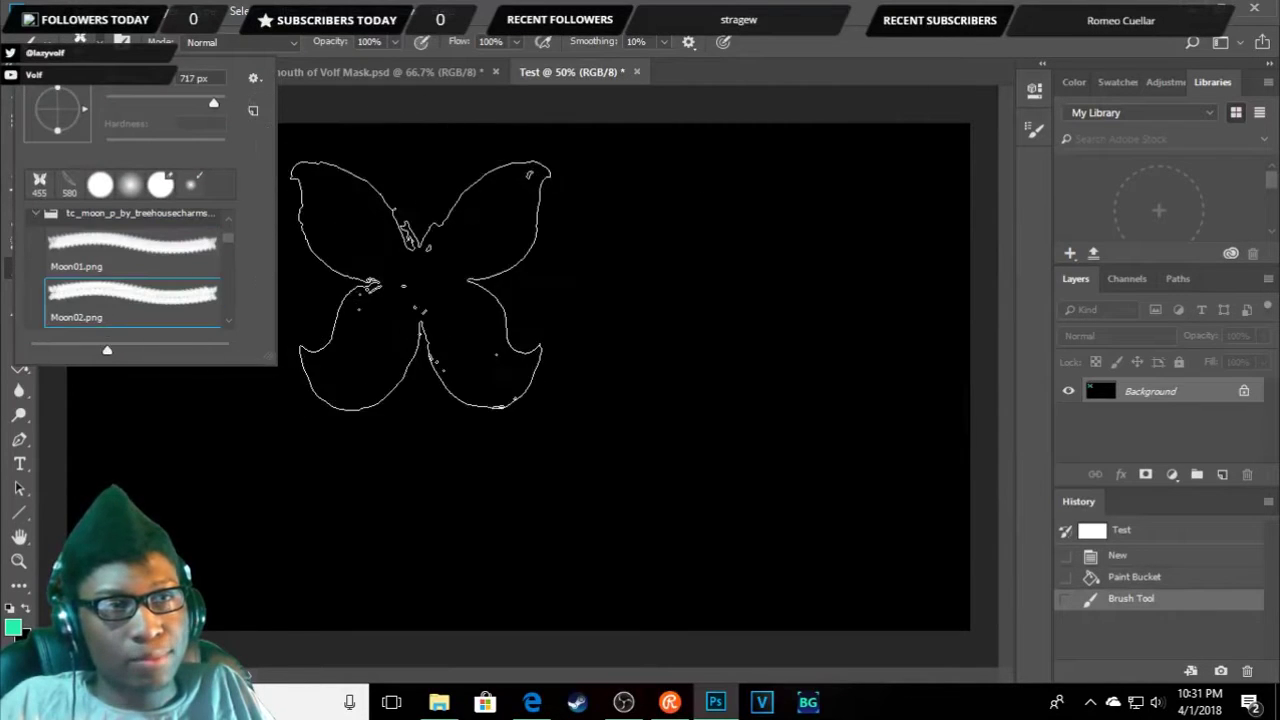
pyautogui.click(410, 255)
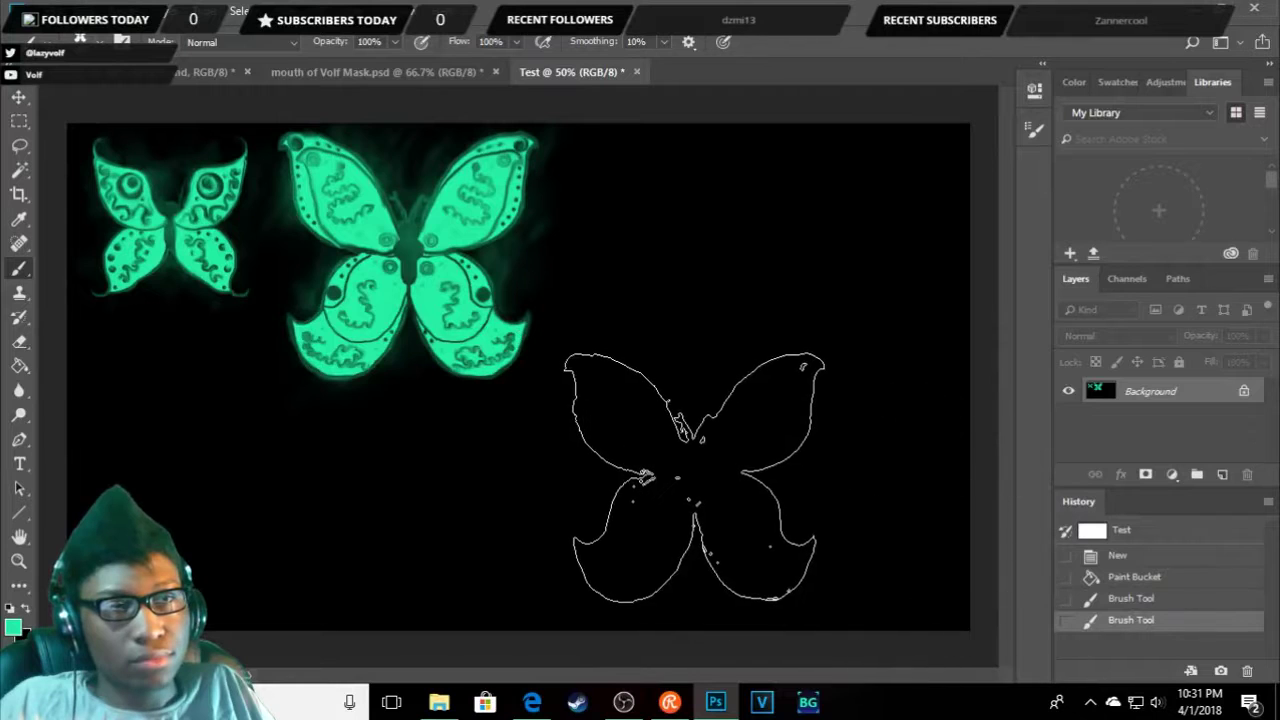
pyautogui.hotkey('ctrl', 'z')
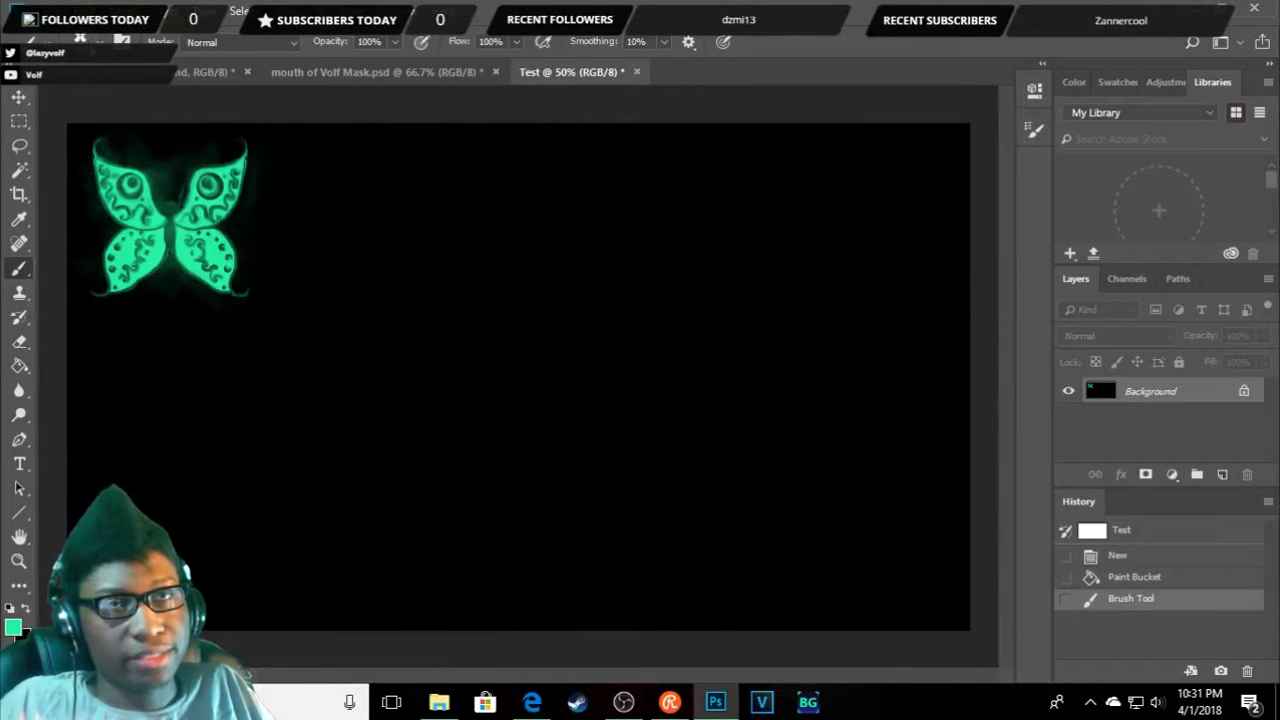
# - Try and undo the Moon03 fairy, then stamp a teal leaf and paint two leaf rows
pyautogui.click(104, 42)
pyautogui.click(60, 318)
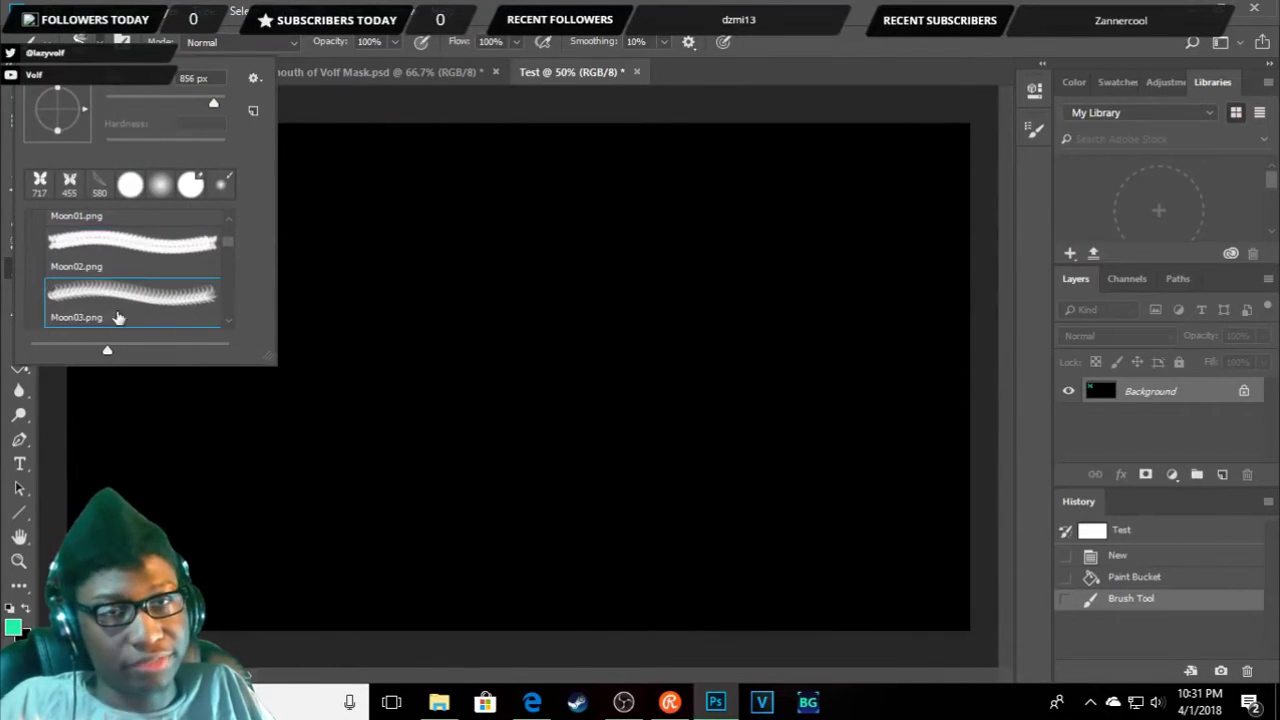
pyautogui.click(476, 318)
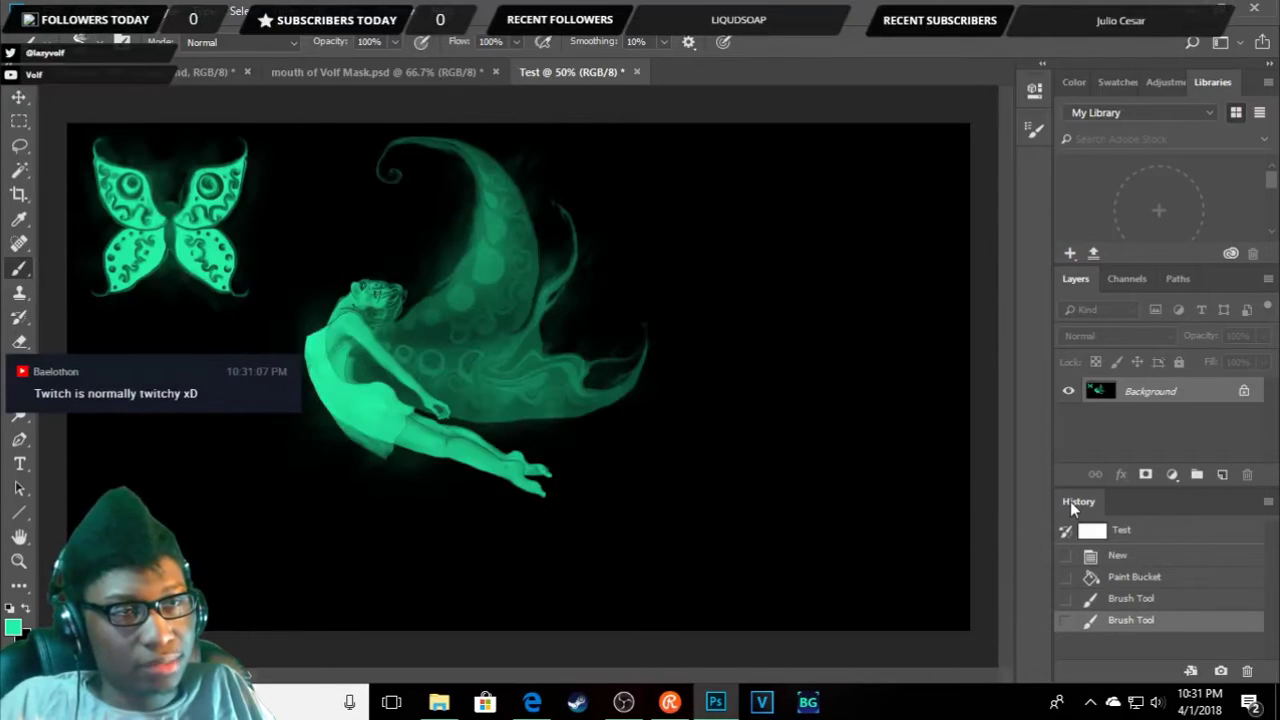
pyautogui.hotkey('ctrl', 'z')
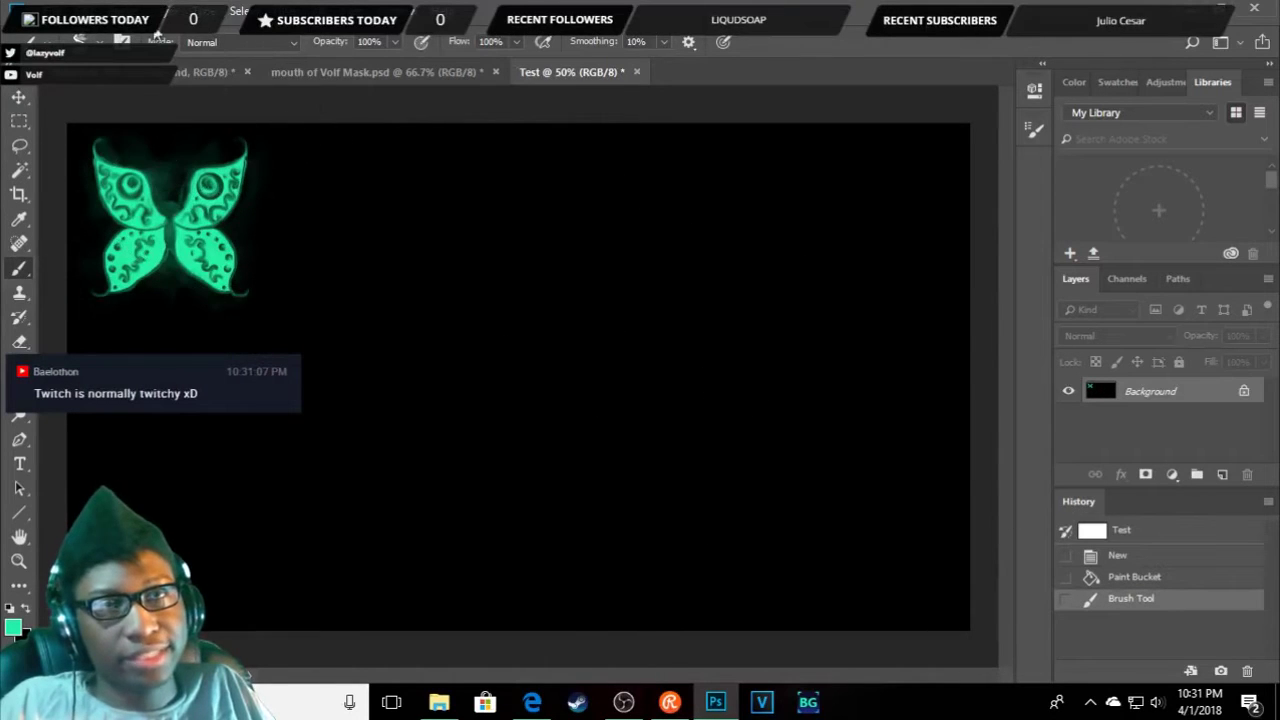
pyautogui.rightClick(170, 215)
pyautogui.scroll(-2, 173, 313)
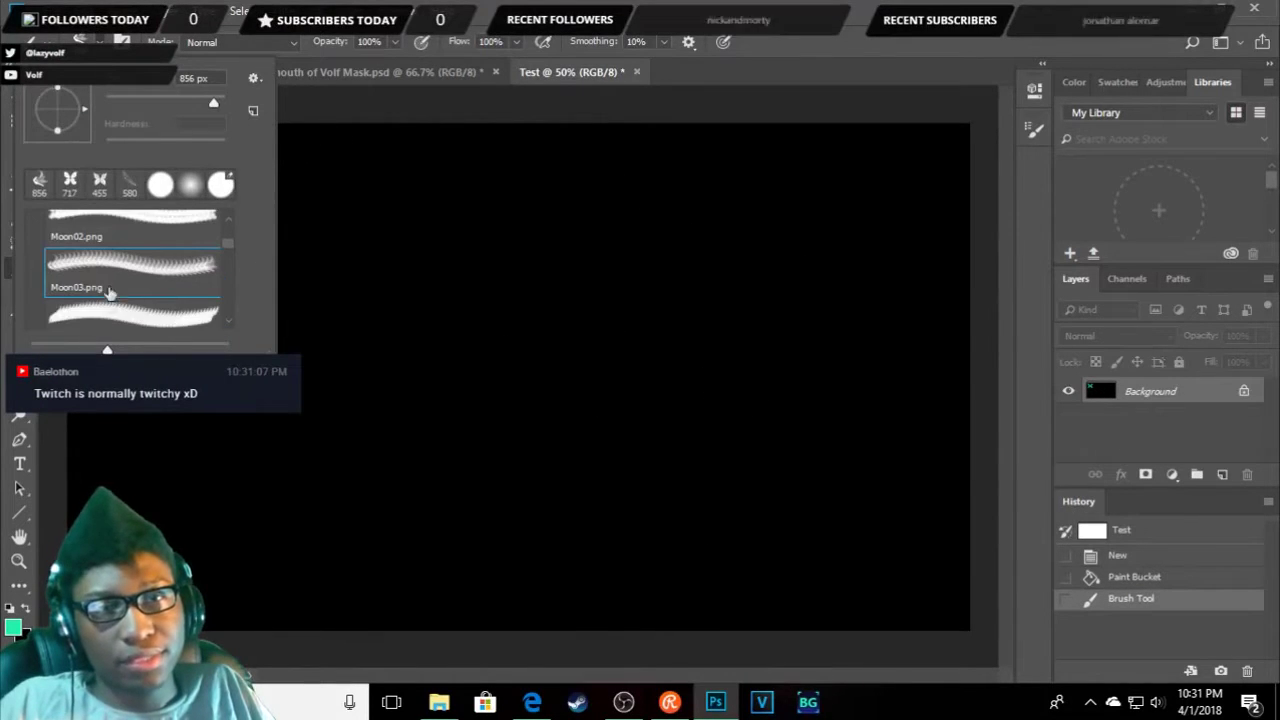
pyautogui.click(448, 232)
pyautogui.click(485, 336)
pyautogui.moveTo(532, 351)
pyautogui.mouseDown()
pyautogui.moveTo(714, 428)
pyautogui.moveTo(797, 386)
pyautogui.moveTo(789, 413)
pyautogui.mouseUp()
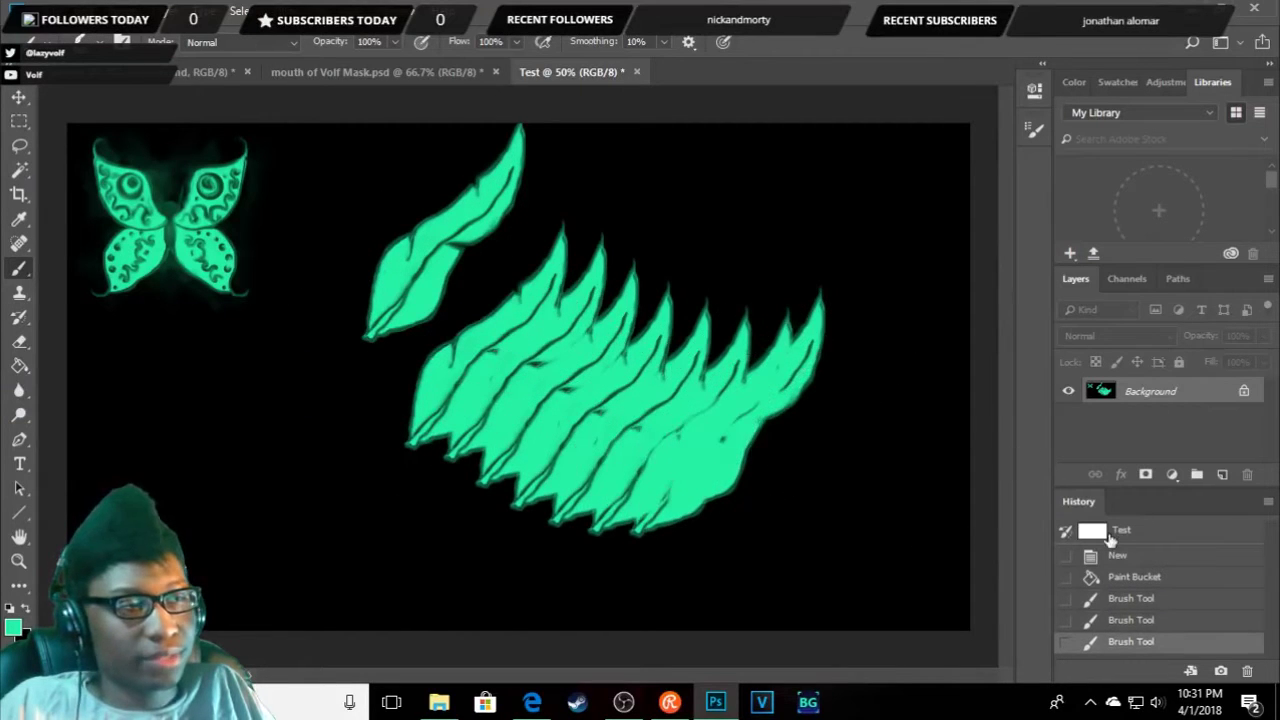
pyautogui.moveTo(150, 420)
pyautogui.mouseDown()
pyautogui.moveTo(285, 450)
pyautogui.moveTo(385, 495)
pyautogui.mouseUp()
# - Delete the later Brush Tool states in History, keeping only the single leaf
pyautogui.click(1131, 625)
pyautogui.click(1131, 647)
pyautogui.click(1140, 641)
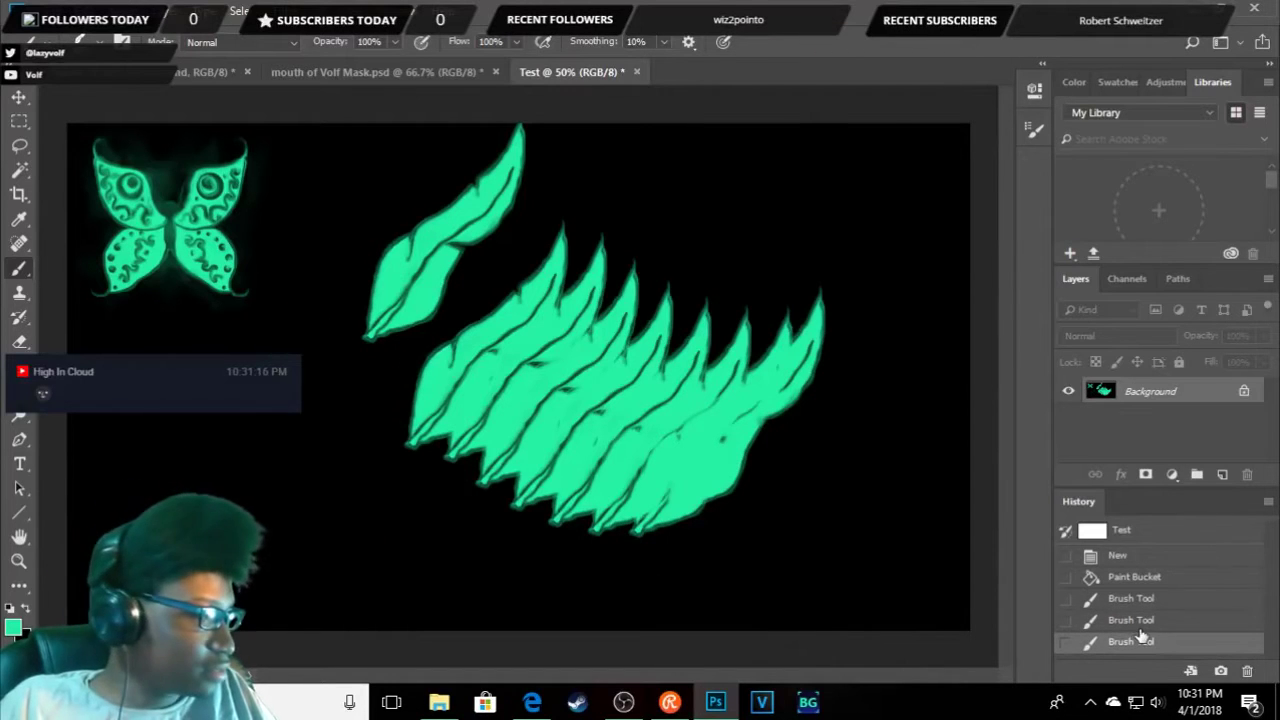
pyautogui.click(1177, 595)
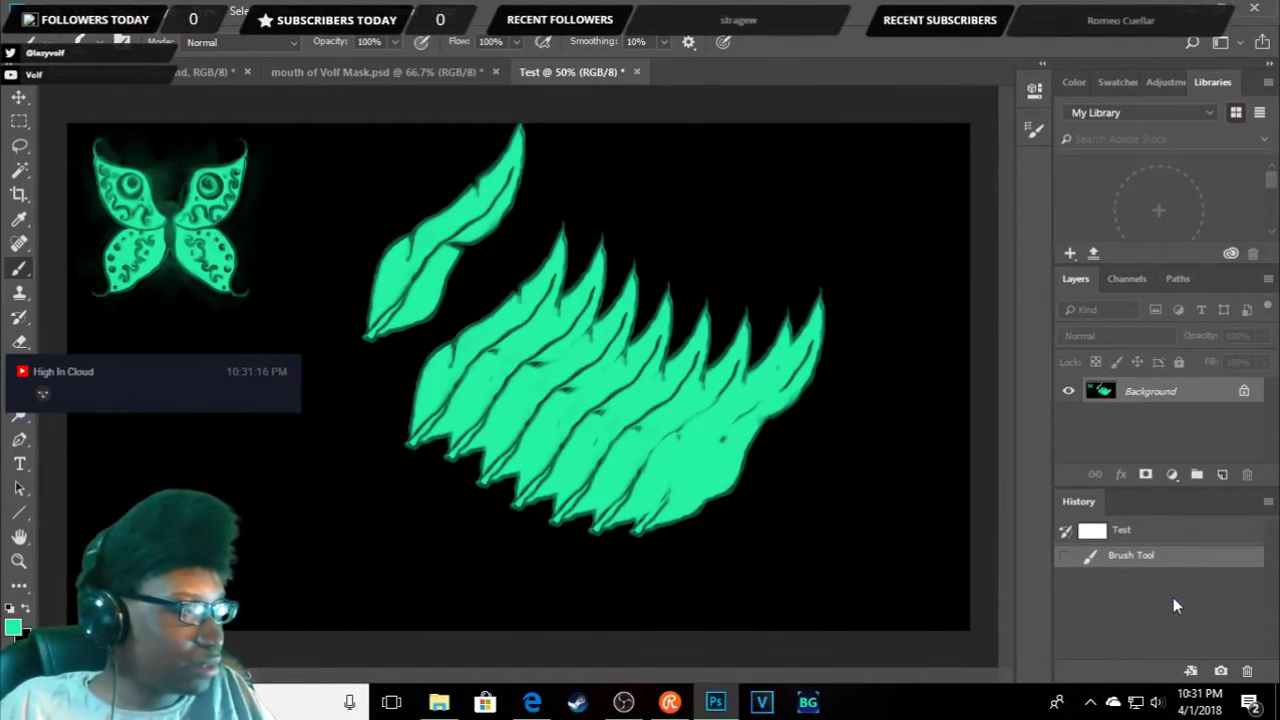
pyautogui.hotkey('ctrl', 'z')
pyautogui.rightClick(1150, 620)
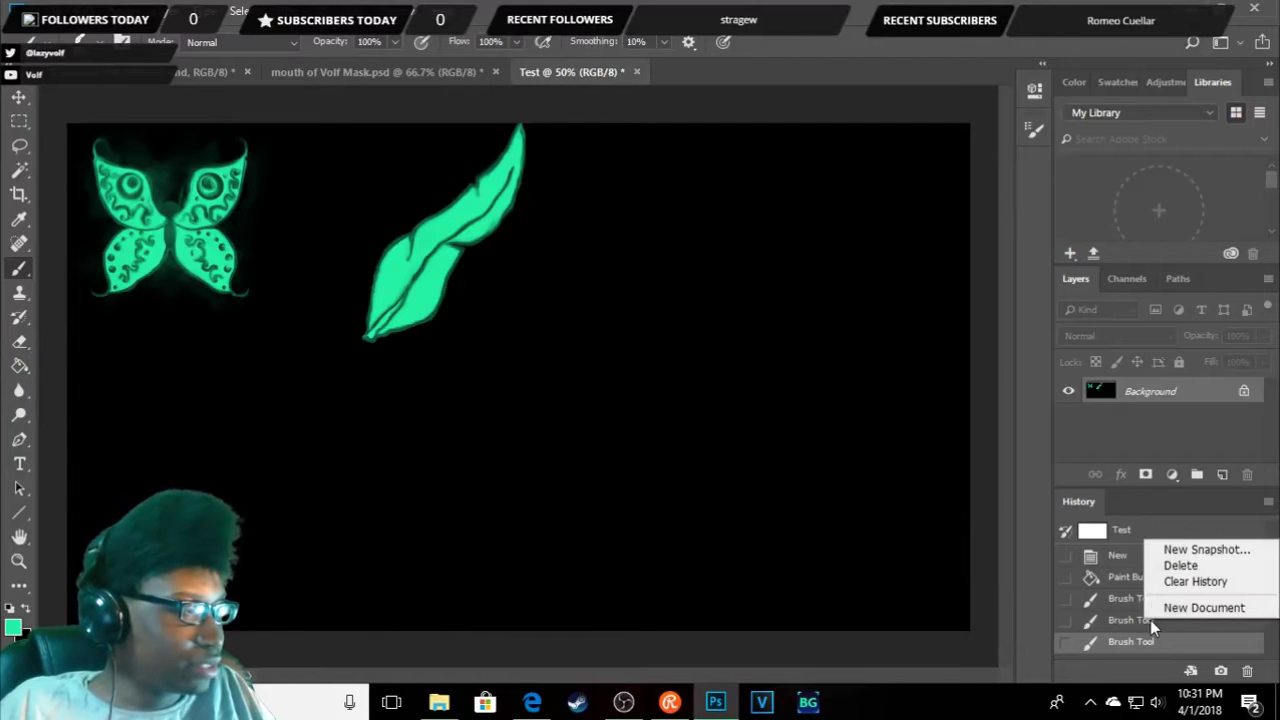
pyautogui.click(1180, 565)
pyautogui.click(548, 271)
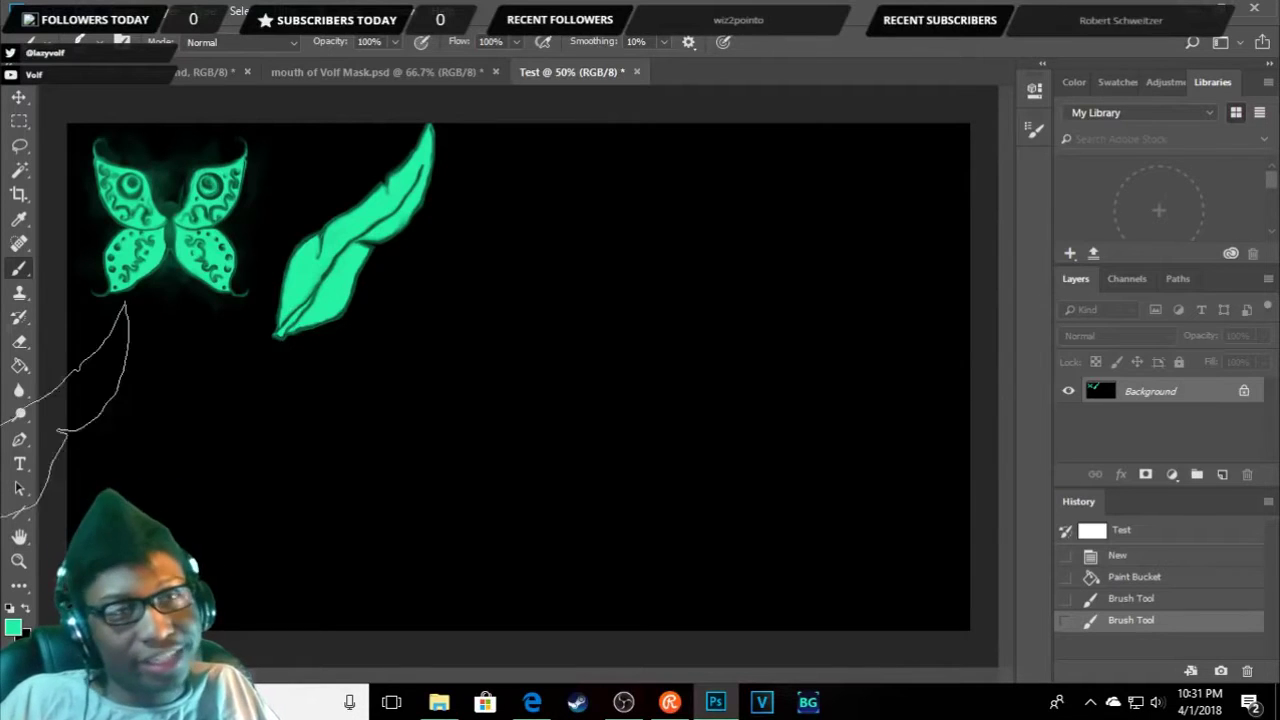
# - Stamp a second teal leaf beside the first and a feather to its right
pyautogui.click(100, 40)
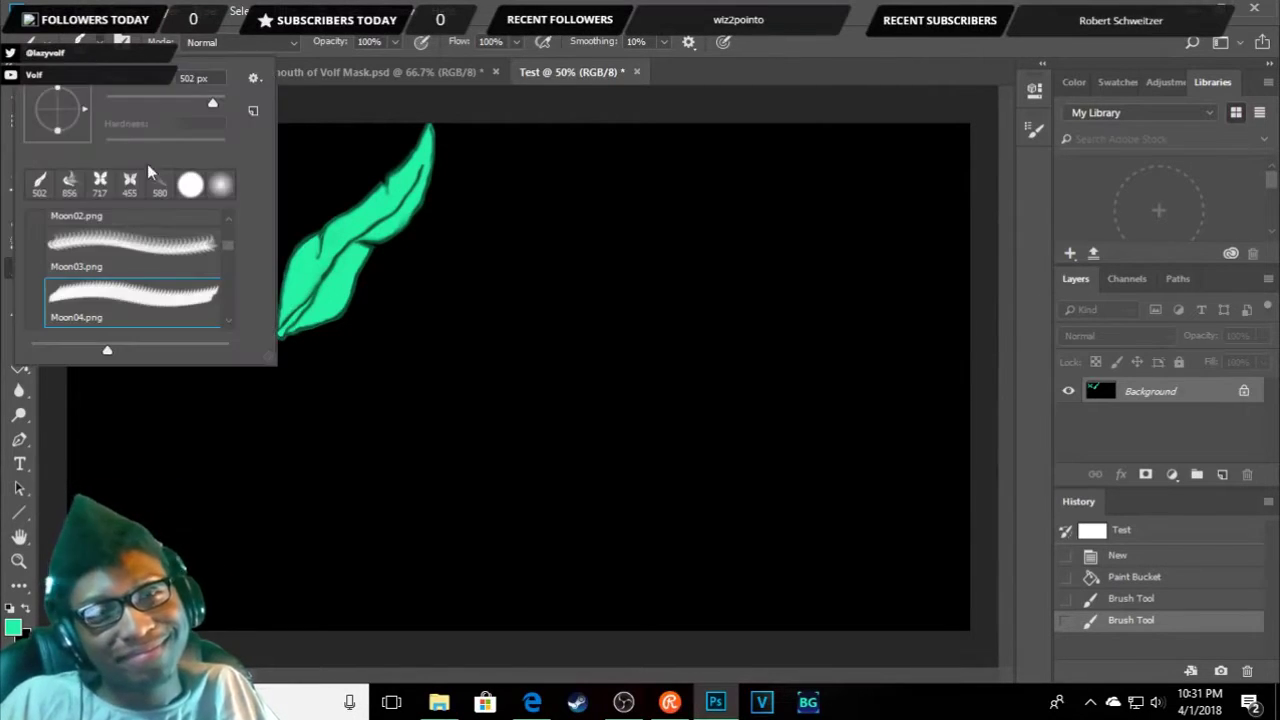
pyautogui.scroll(-2, 100, 315)
pyautogui.click(130, 295)
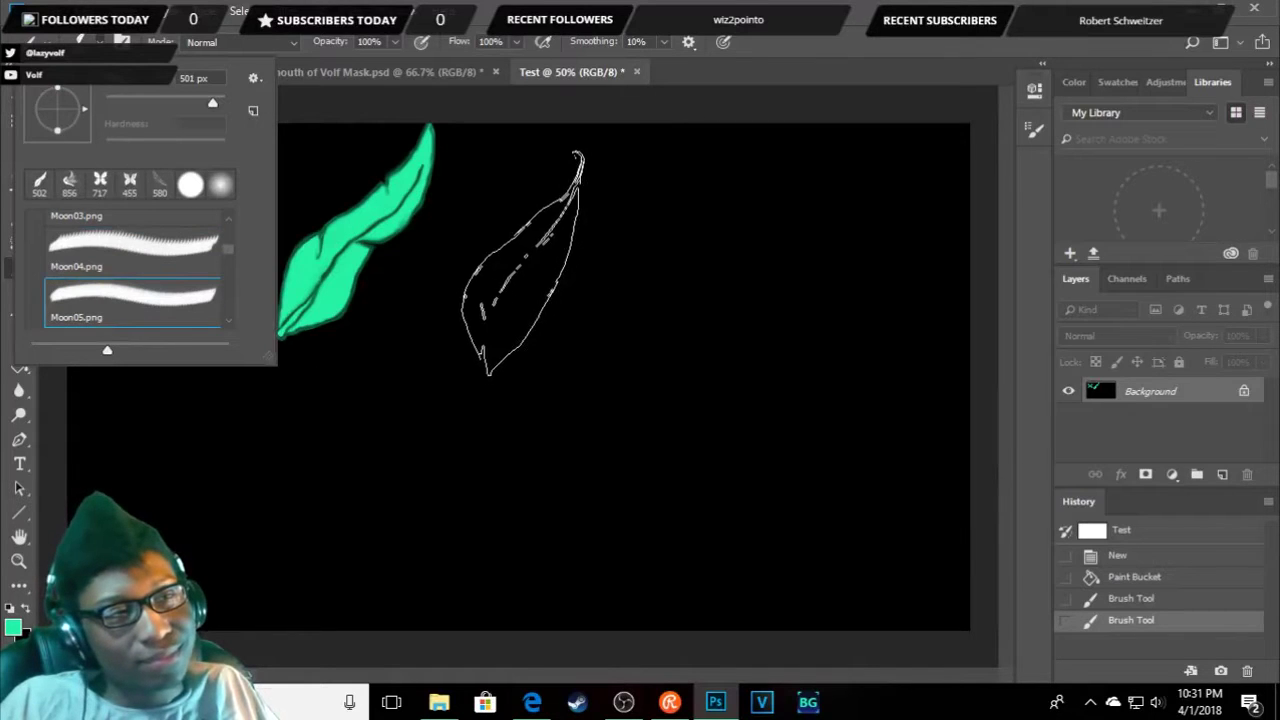
pyautogui.click(510, 255)
pyautogui.click(100, 40)
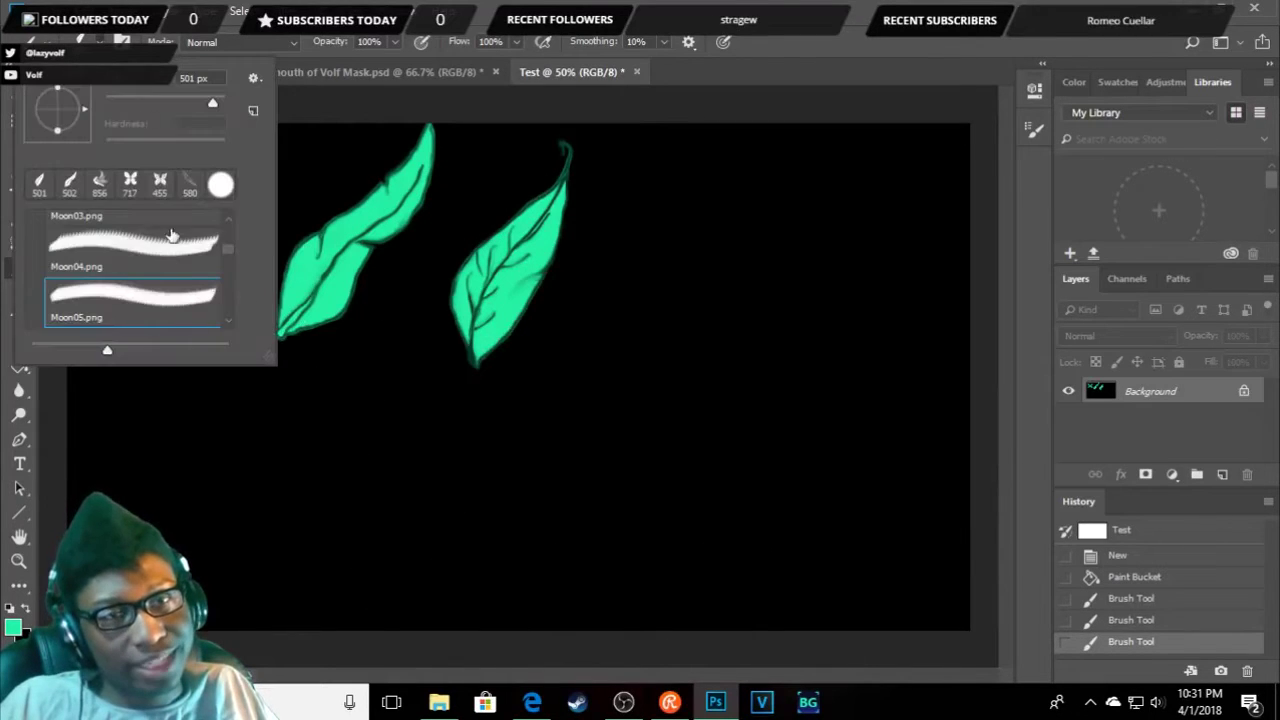
pyautogui.click(190, 185)
pyautogui.click(710, 262)
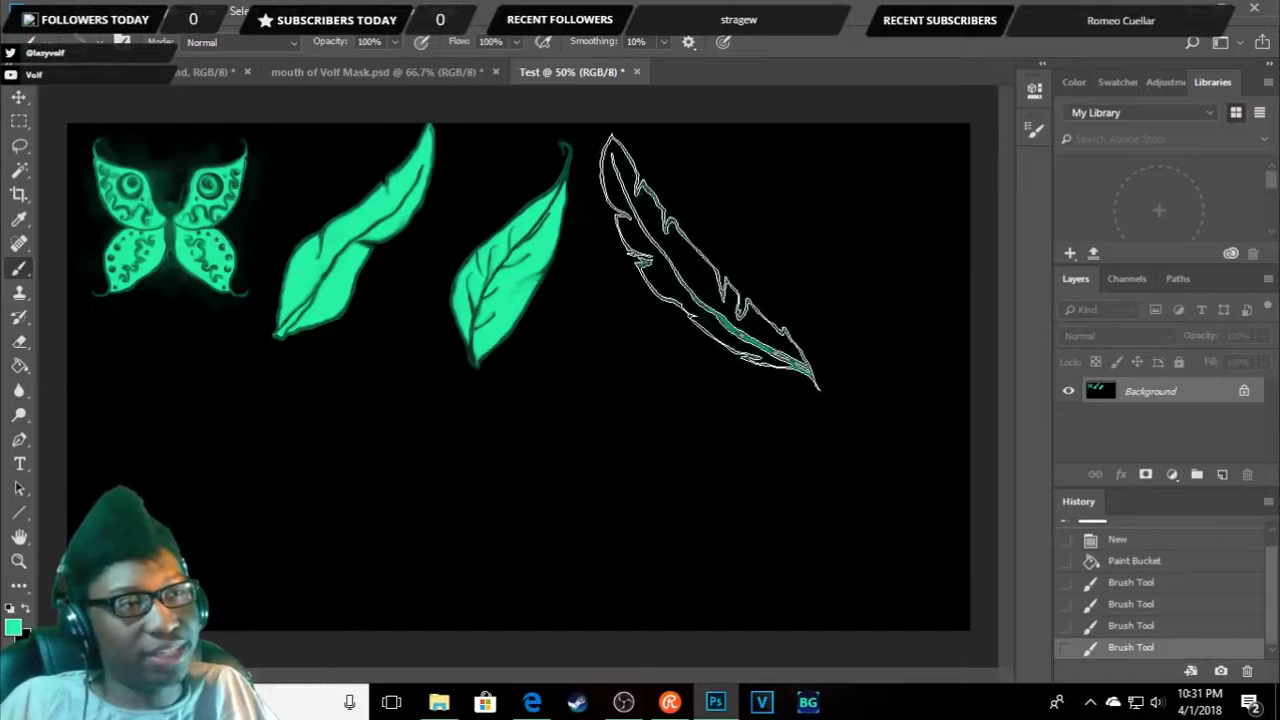
# - Try the Moon07 glowing clover below the leaves and undo it
pyautogui.click(100, 40)
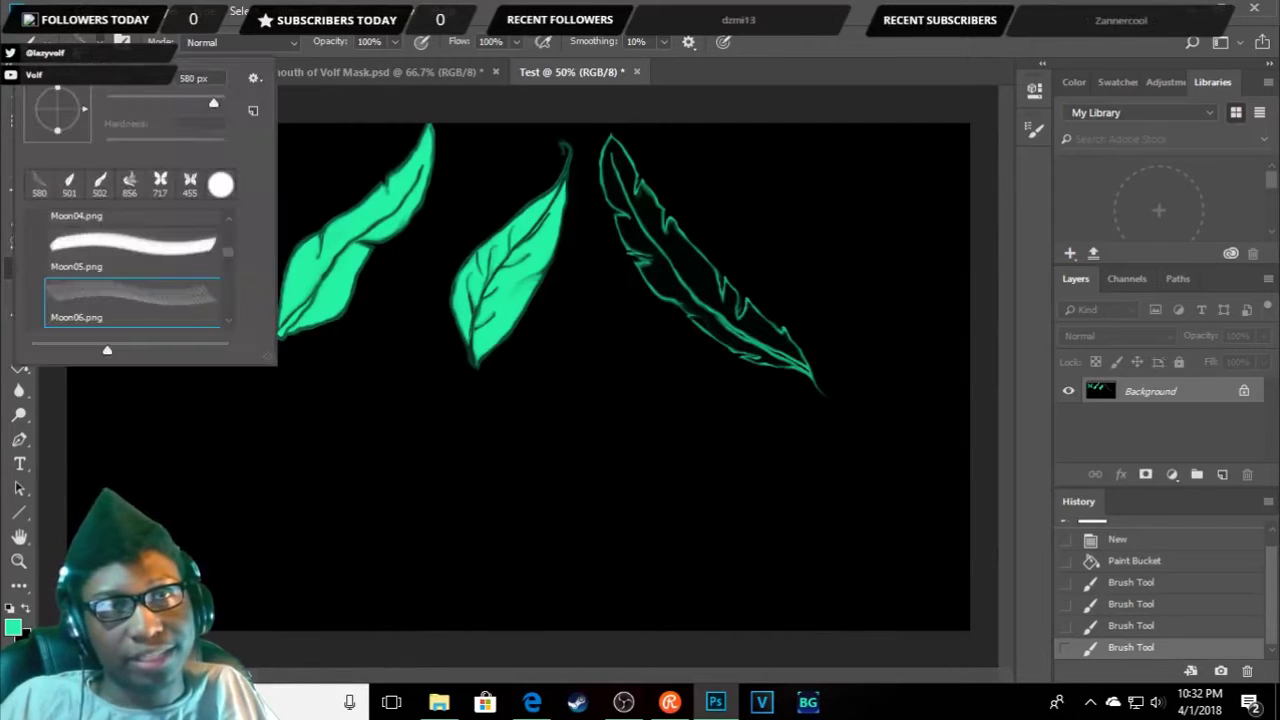
pyautogui.scroll(-1, 107, 313)
pyautogui.click(105, 297)
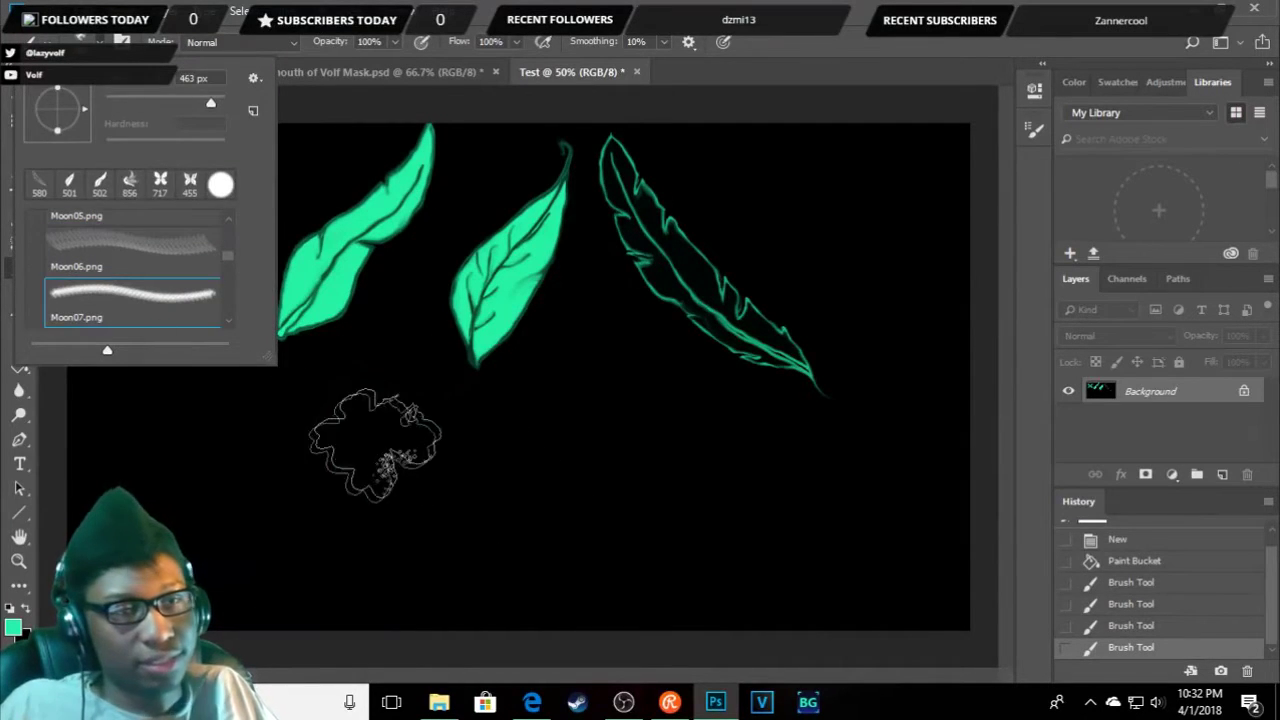
pyautogui.click(370, 440)
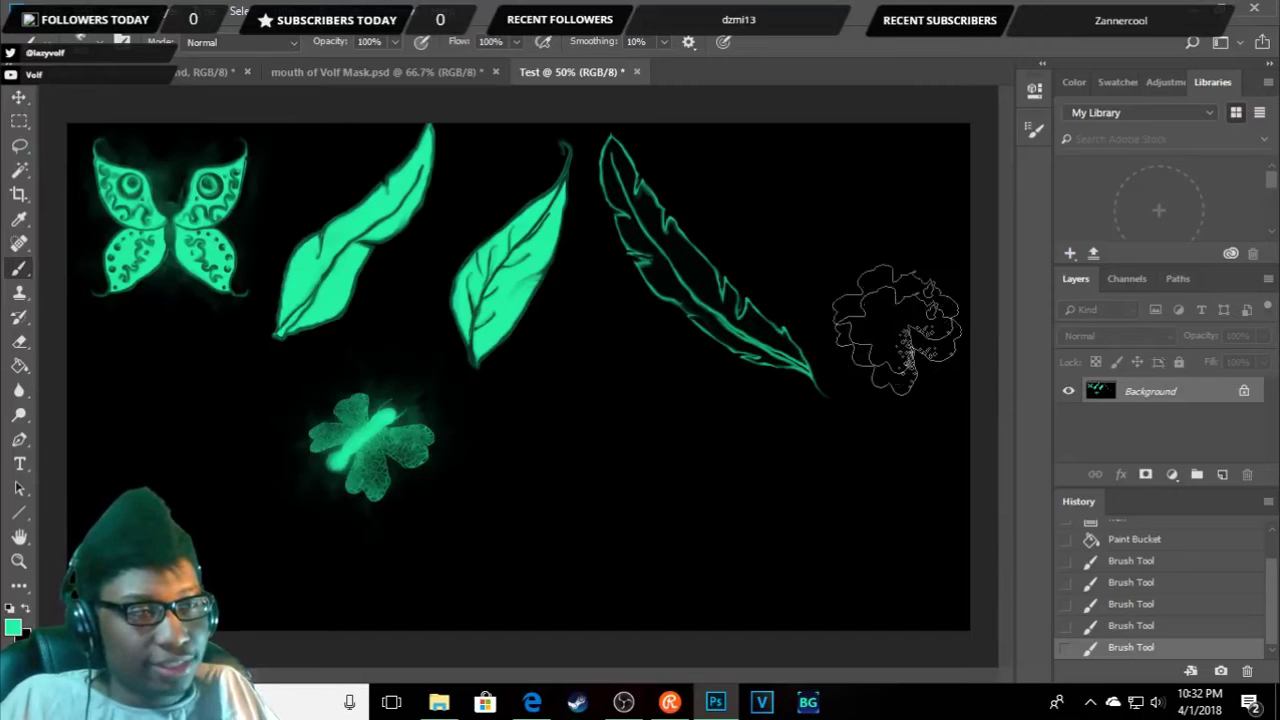
pyautogui.hotkey('ctrl', 'z')
# - Test Moon08 wolf head stamps at lower left, undoing each attempt
pyautogui.click(87, 40)
pyautogui.scroll(-1, 150, 265)
pyautogui.scroll(-1, 150, 265)
pyautogui.click(185, 262)
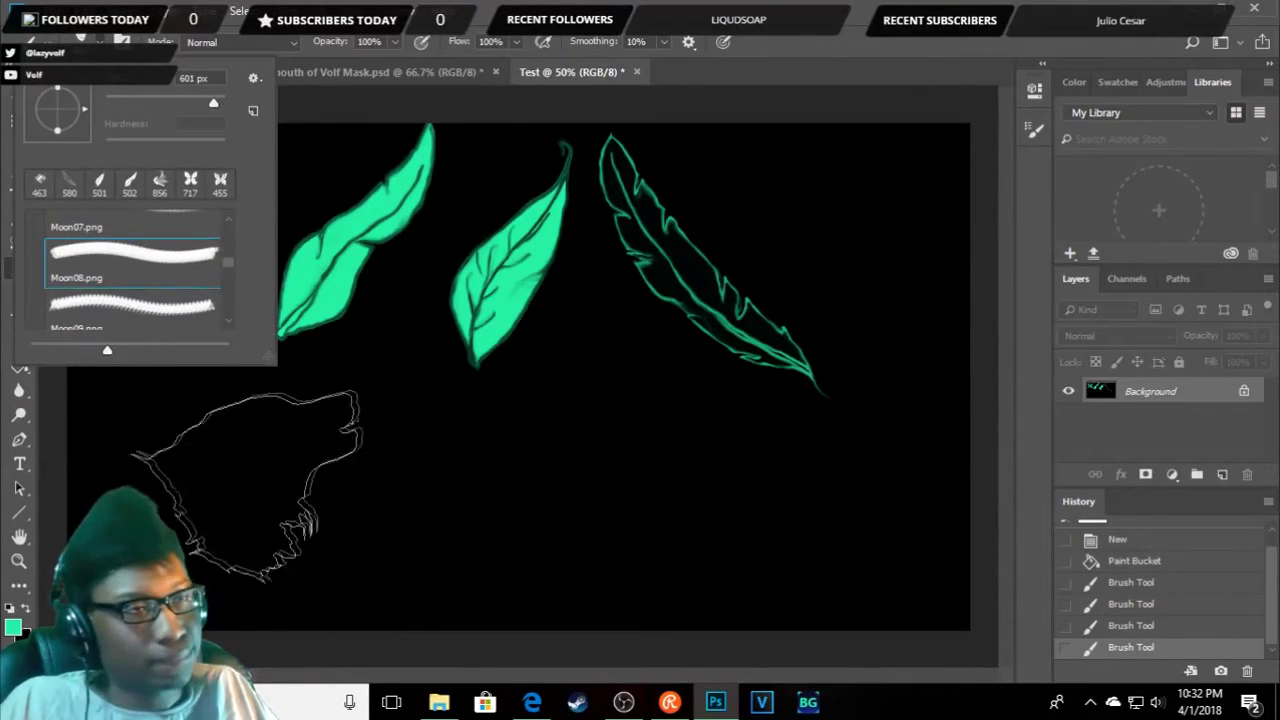
pyautogui.click(165, 518)
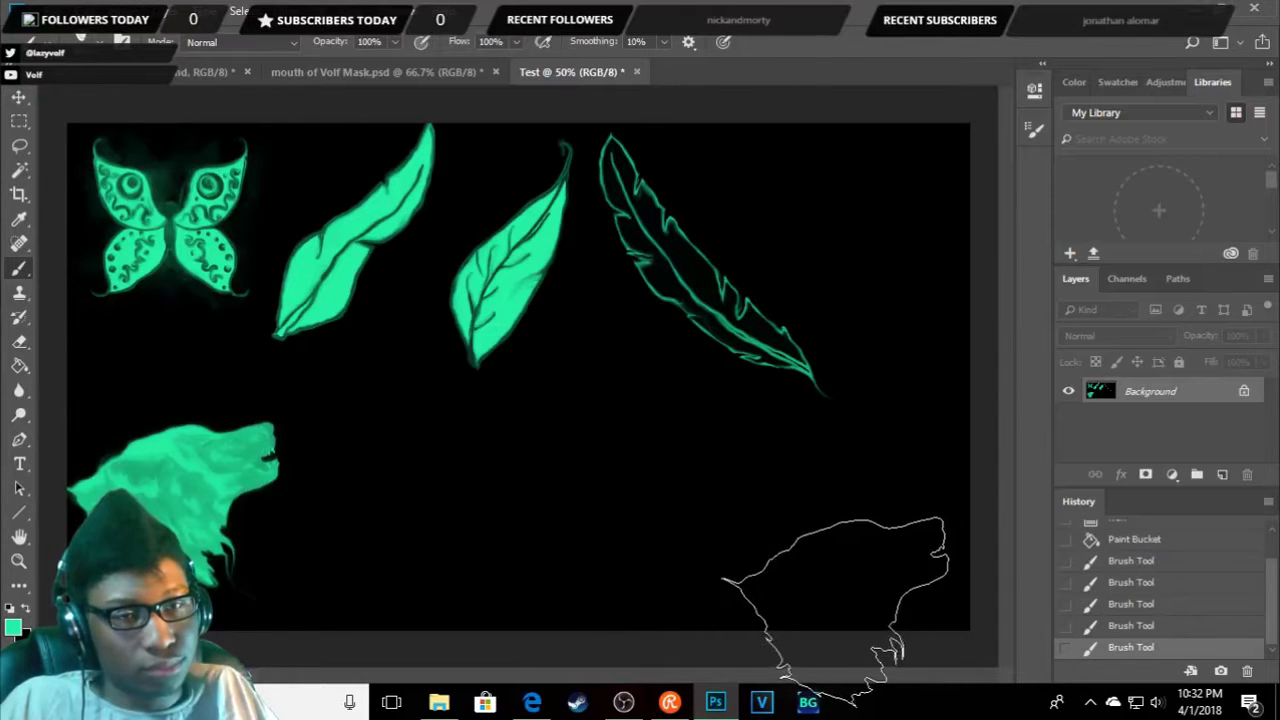
pyautogui.hotkey('ctrl', 'z')
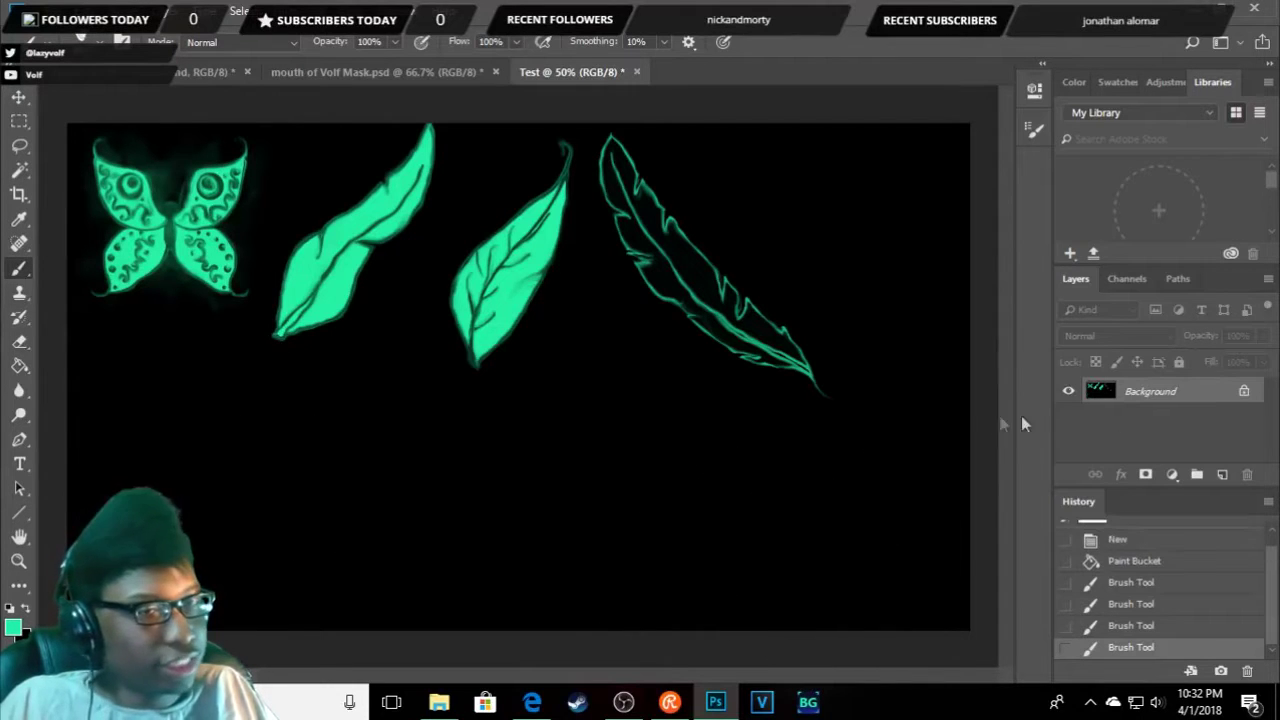
pyautogui.click(187, 512)
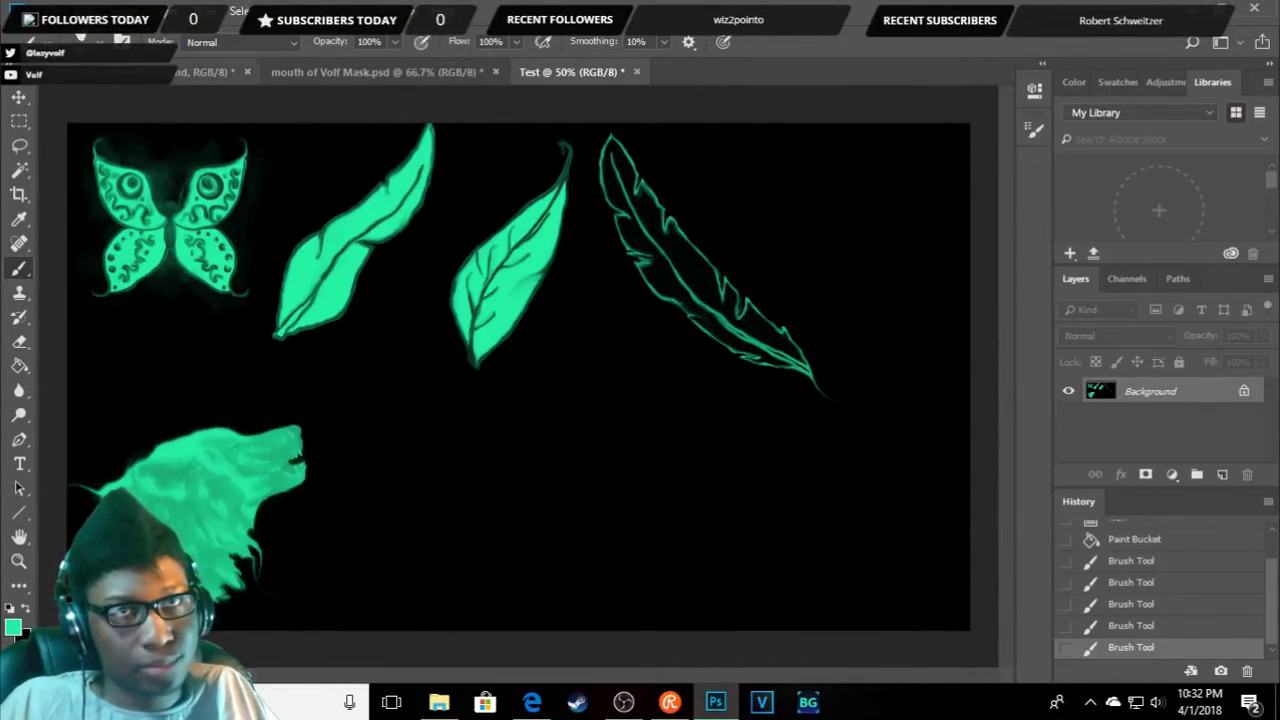
pyautogui.hotkey('ctrl', 'z')
# - Paint the howling wolf head at lower left with the Moon09 brush
pyautogui.click(100, 40)
pyautogui.click(145, 312)
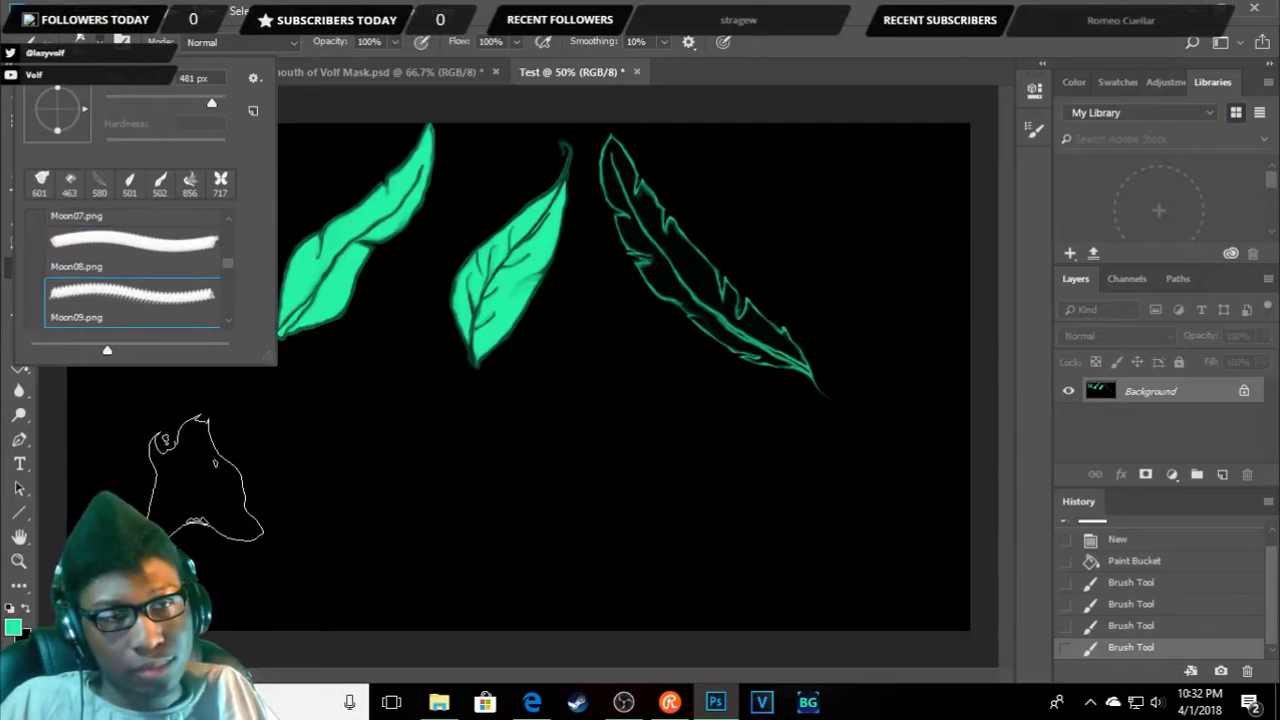
pyautogui.click(205, 478)
pyautogui.hotkey('ctrl', 'z')
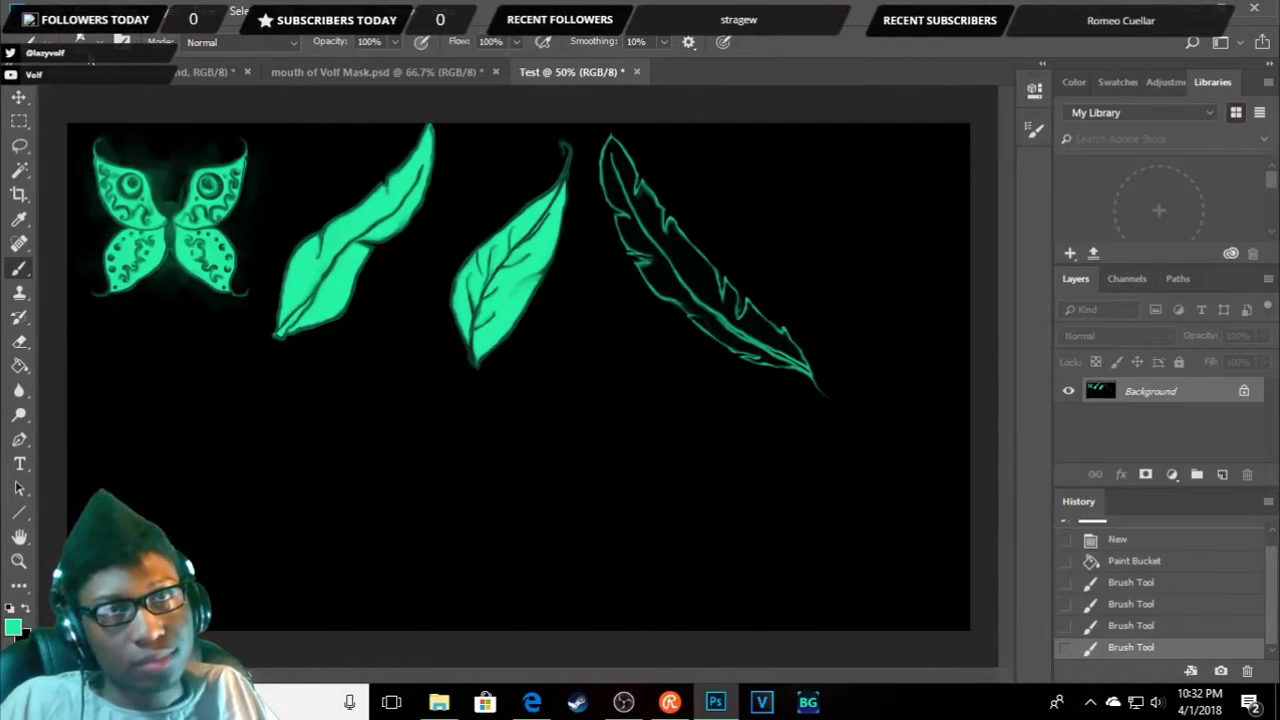
pyautogui.click(100, 40)
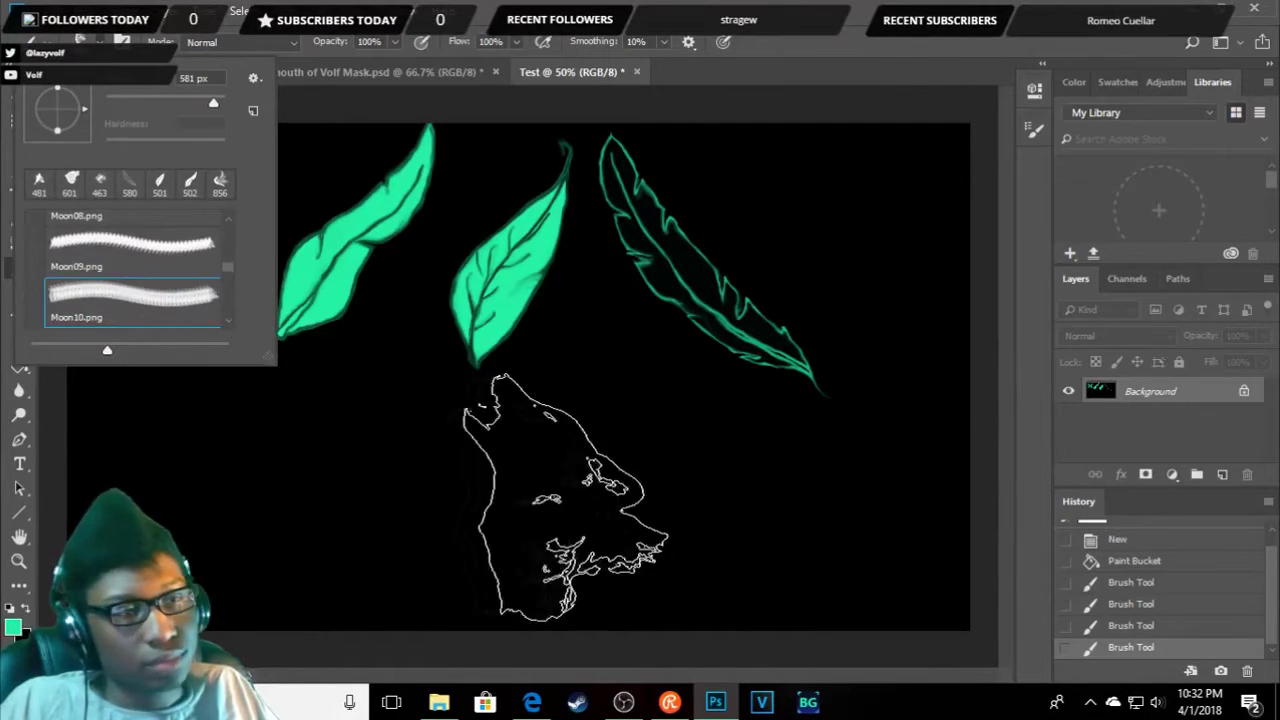
pyautogui.click(267, 488)
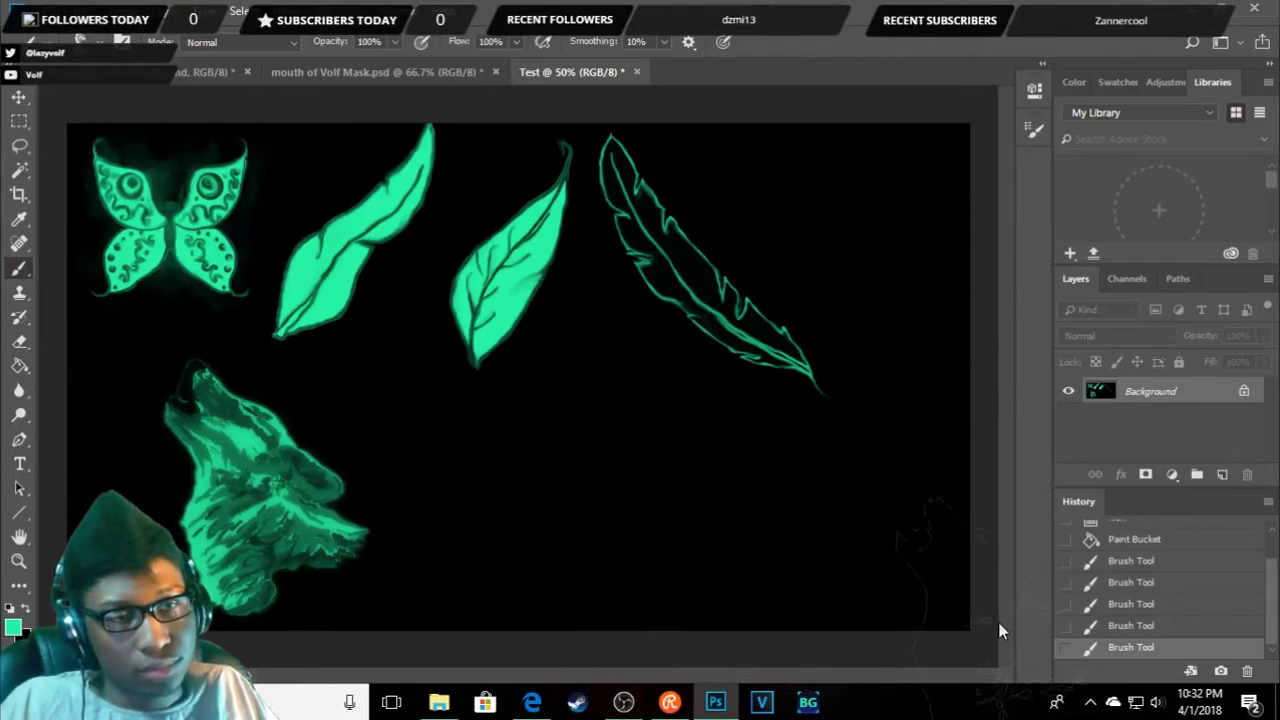
pyautogui.click(87, 43)
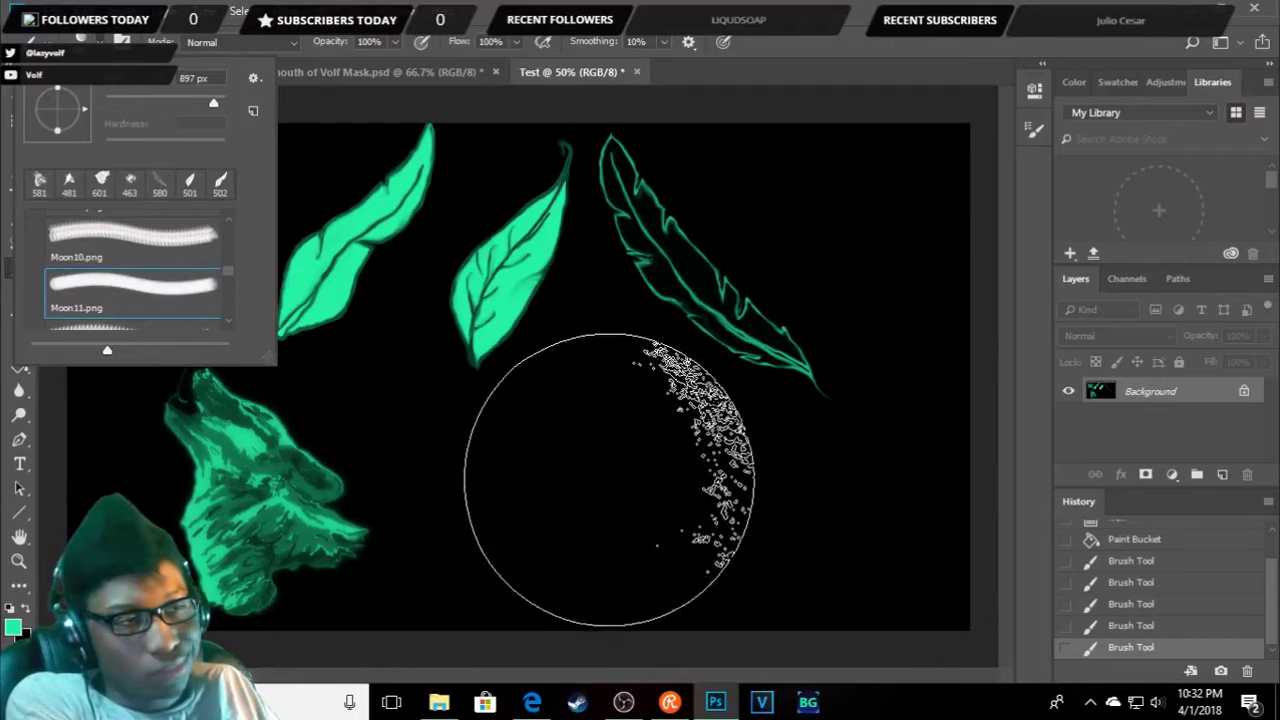
# - Stamp a large glowing moon at the canvas centre, discarding a trial crescent moon
pyautogui.click(606, 476)
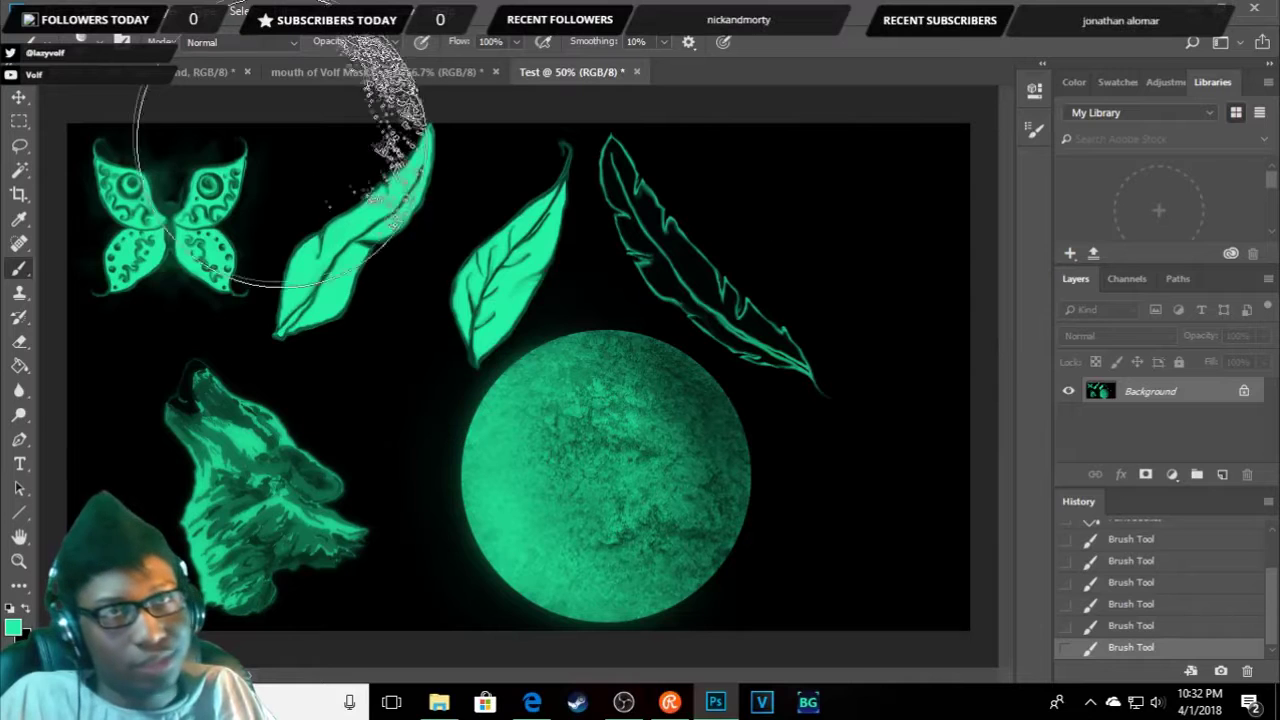
pyautogui.click(87, 43)
pyautogui.click(150, 304)
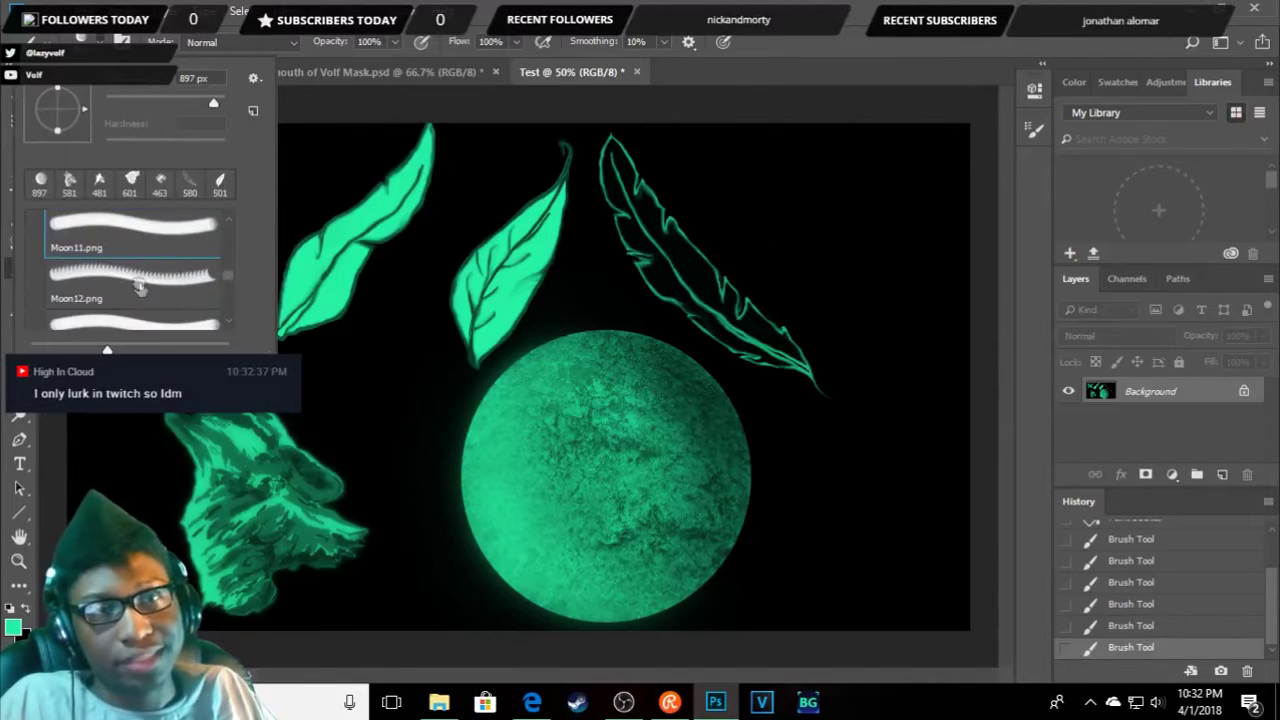
pyautogui.click(893, 254)
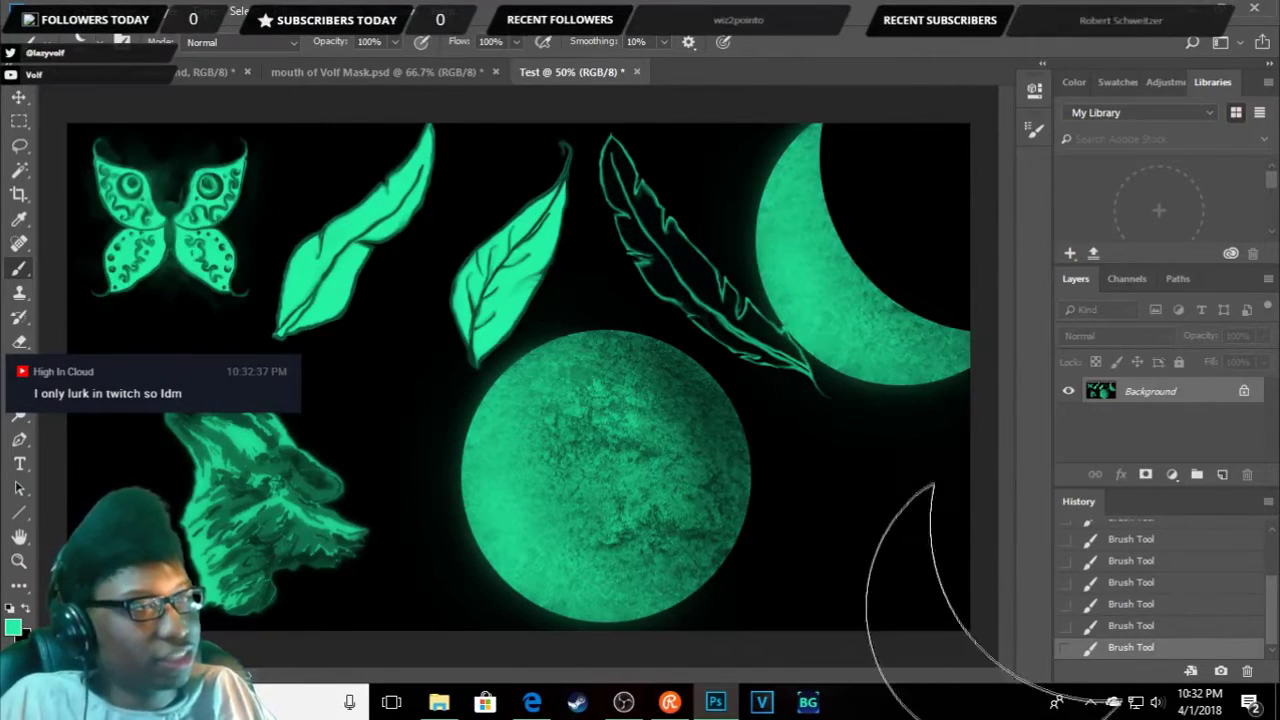
pyautogui.hotkey('ctrl', 'z')
pyautogui.click(90, 72)
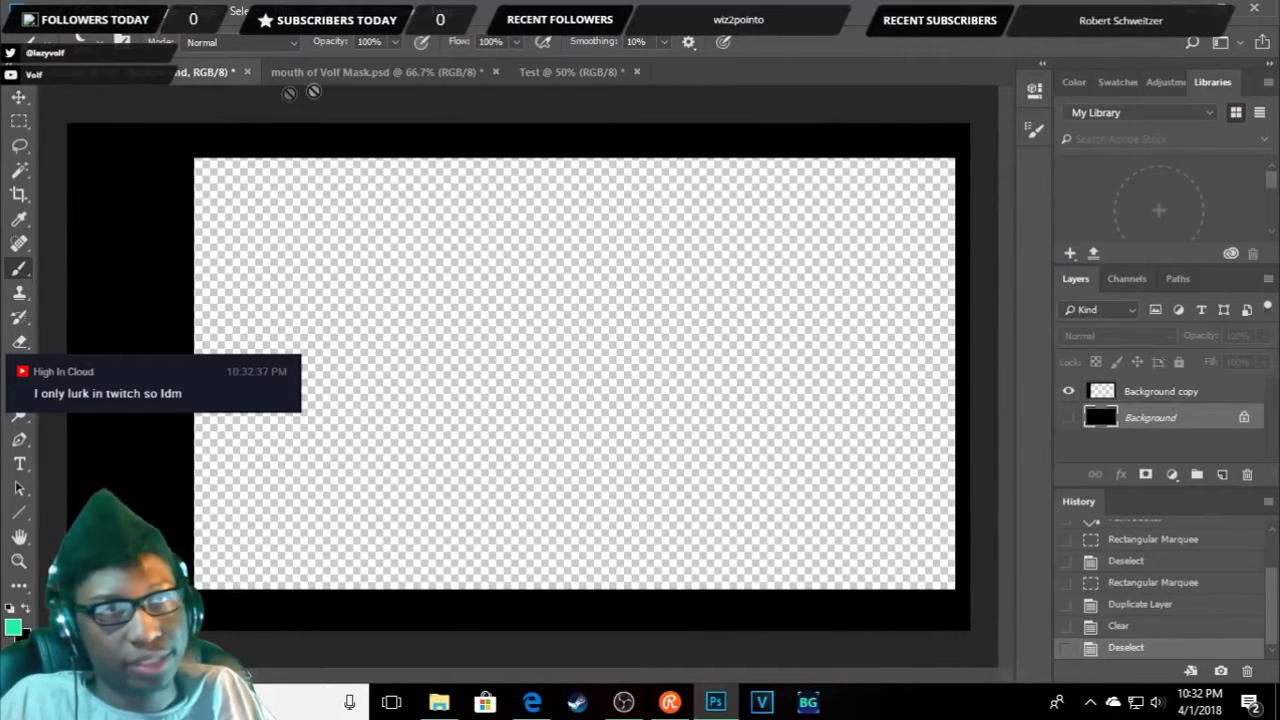
pyautogui.click(582, 74)
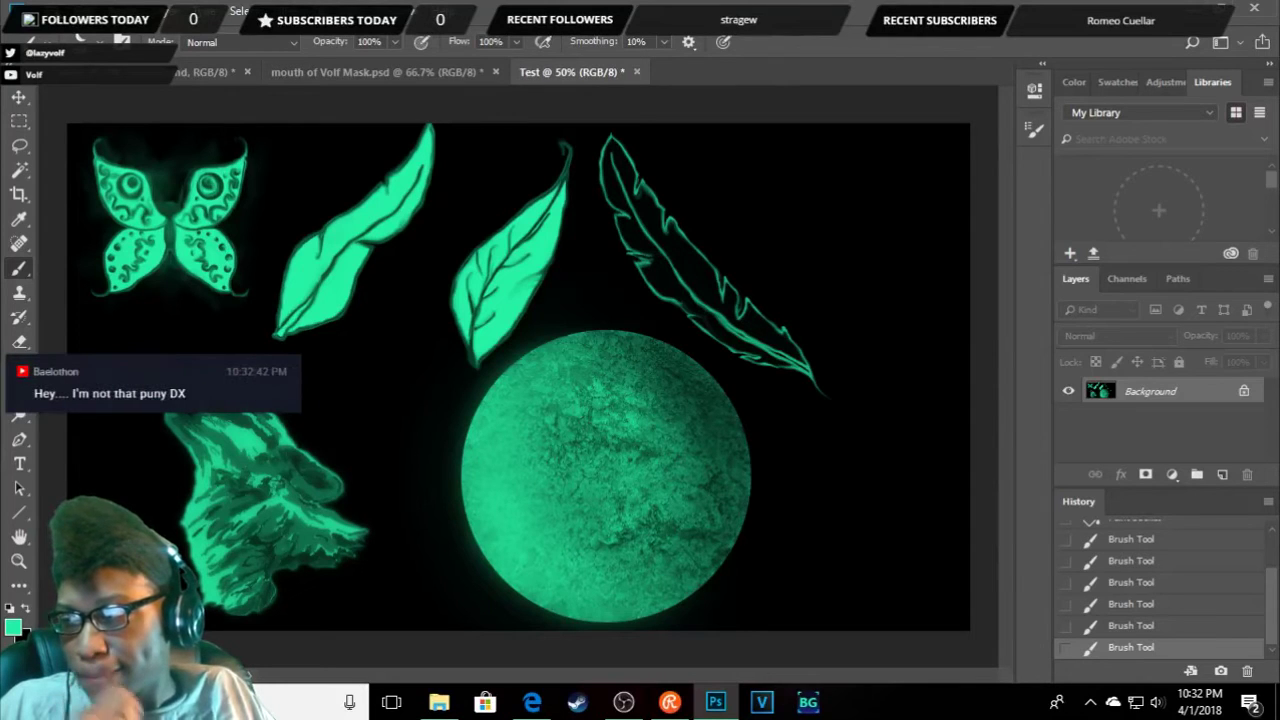
# - Choose the Moon13 brush at 958 px and test a second moon to the right, then undo it
pyautogui.click(14, 10)
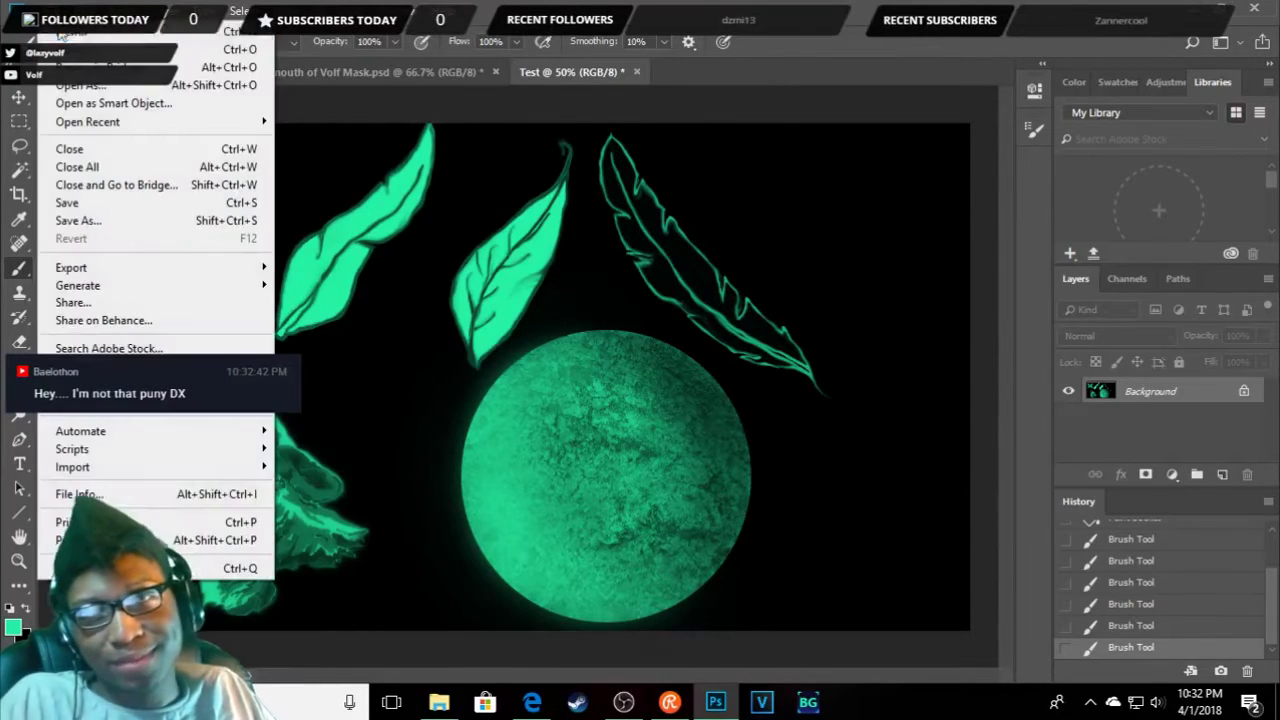
pyautogui.click(30, 42)
pyautogui.click(75, 42)
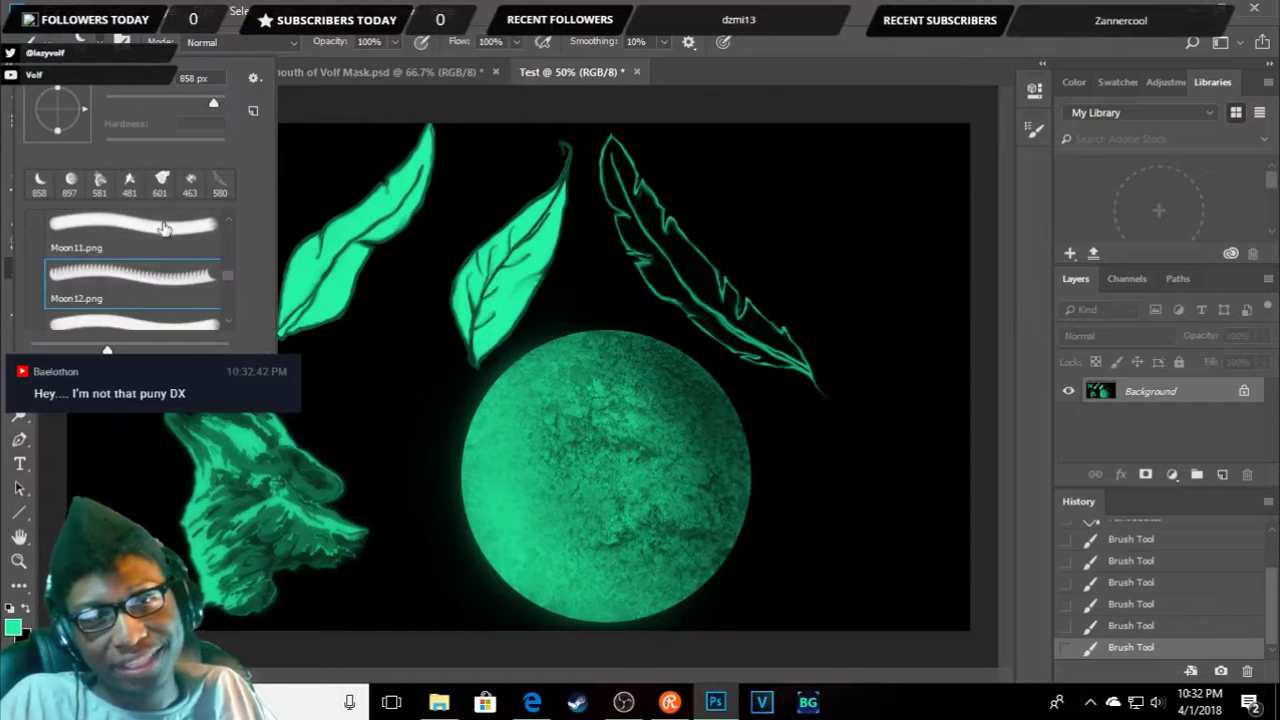
pyautogui.click(150, 321)
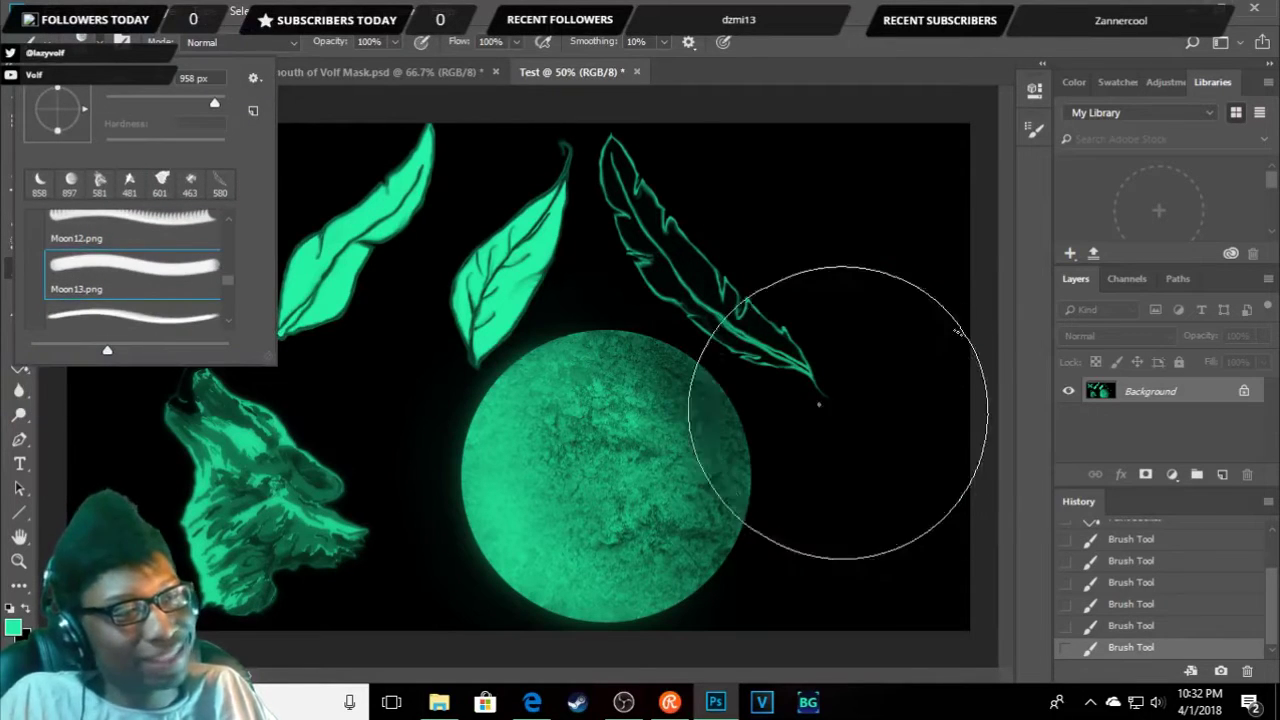
pyautogui.click(838, 412)
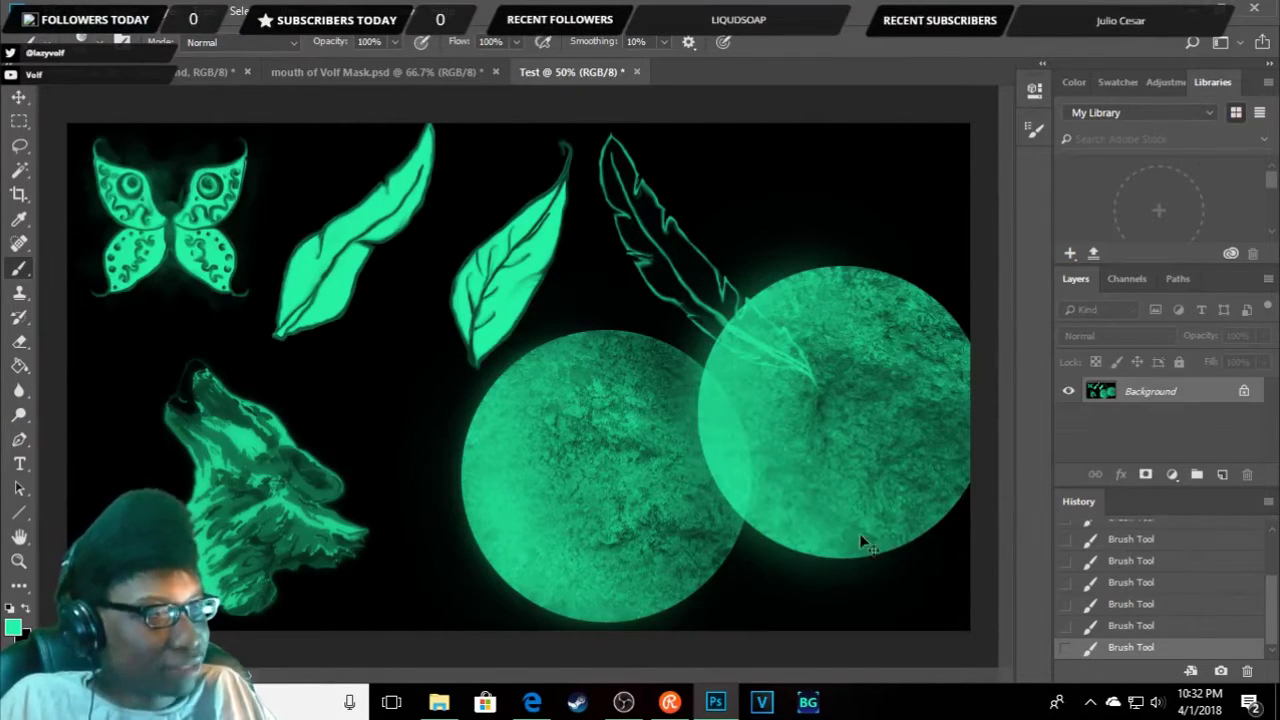
pyautogui.hotkey('ctrl', 'z')
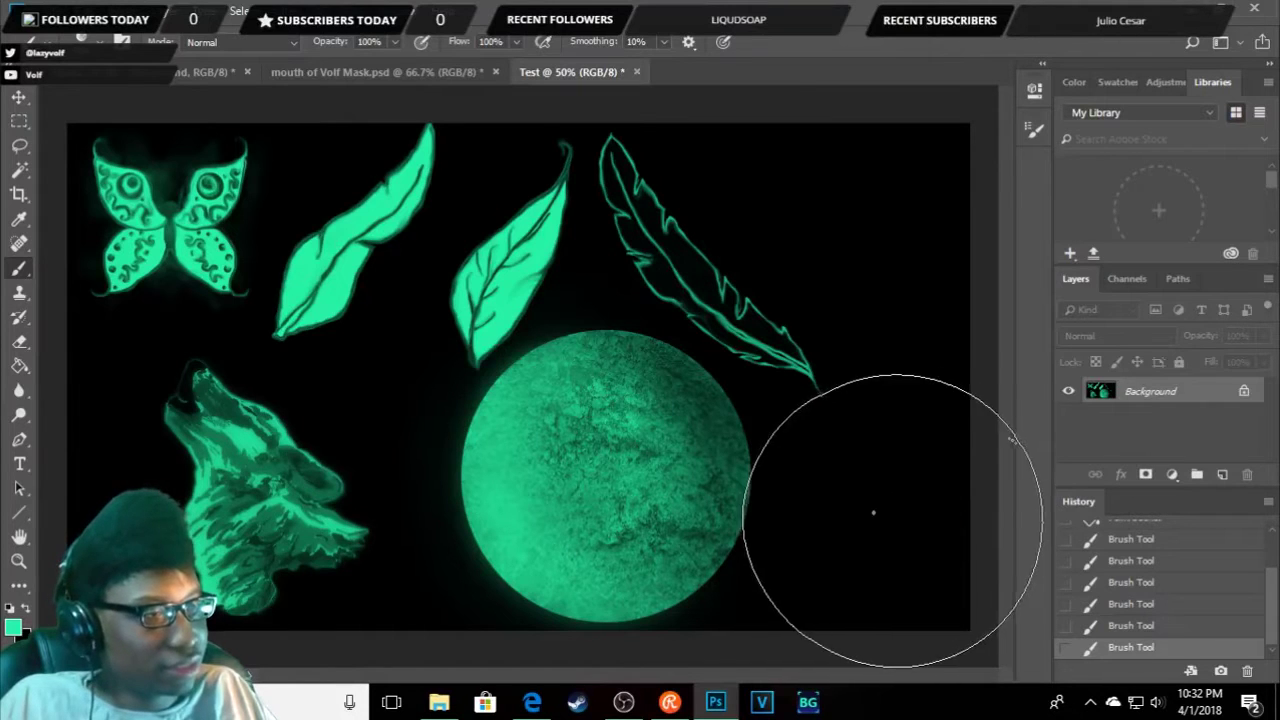
# - Stamp another textured moon, then delete that step from History to keep a single moon
pyautogui.click(75, 42)
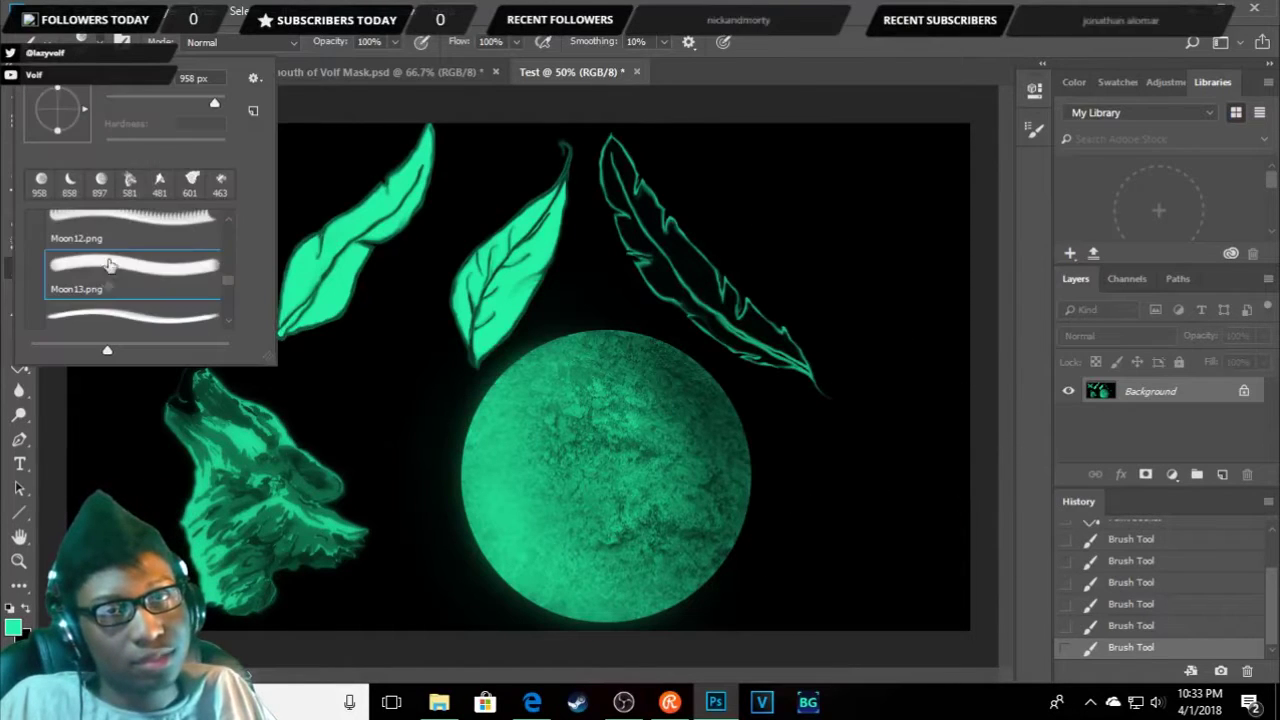
pyautogui.scroll(1, 118, 290)
pyautogui.scroll(-1, 131, 241)
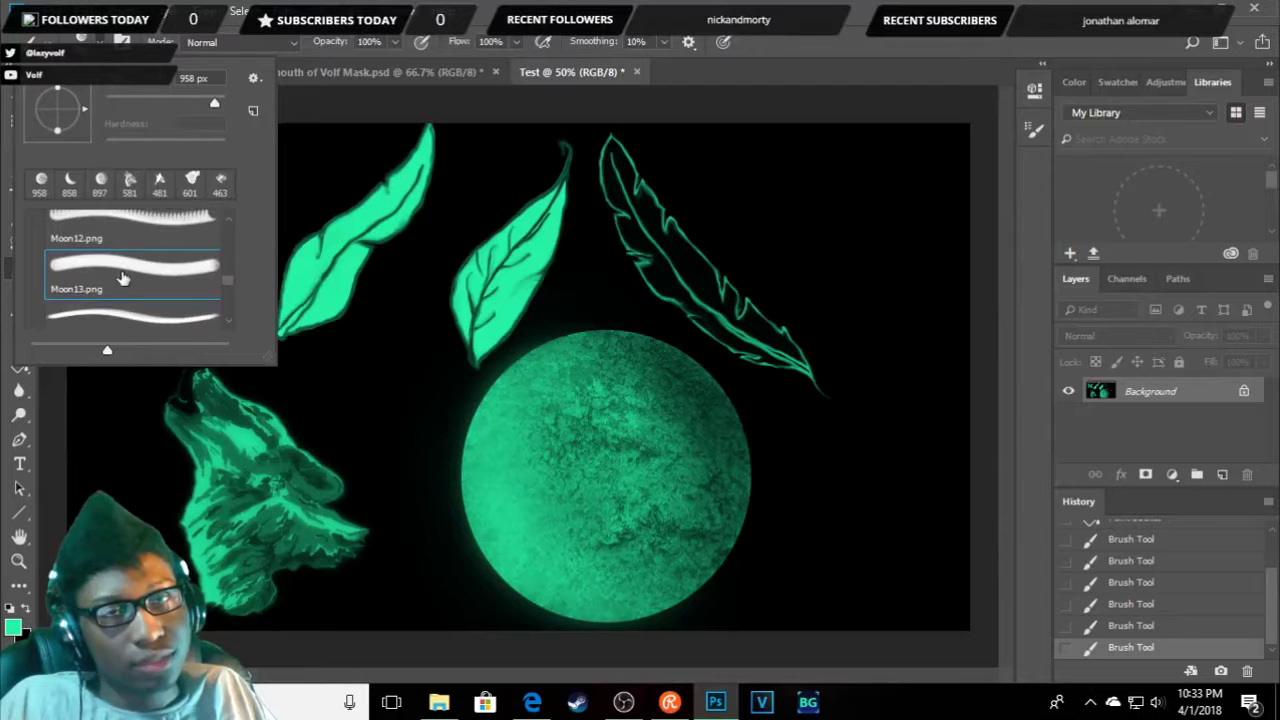
pyautogui.scroll(2, 123, 295)
pyautogui.scroll(-1, 147, 288)
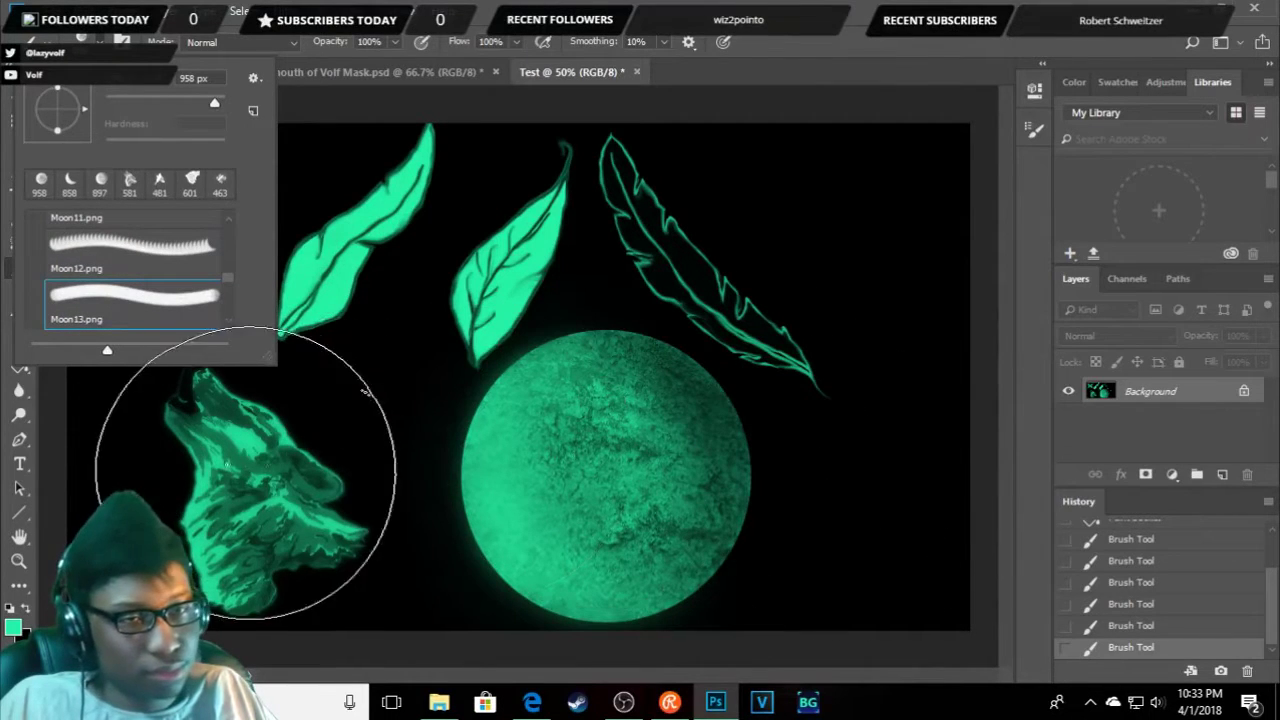
pyautogui.click(845, 480)
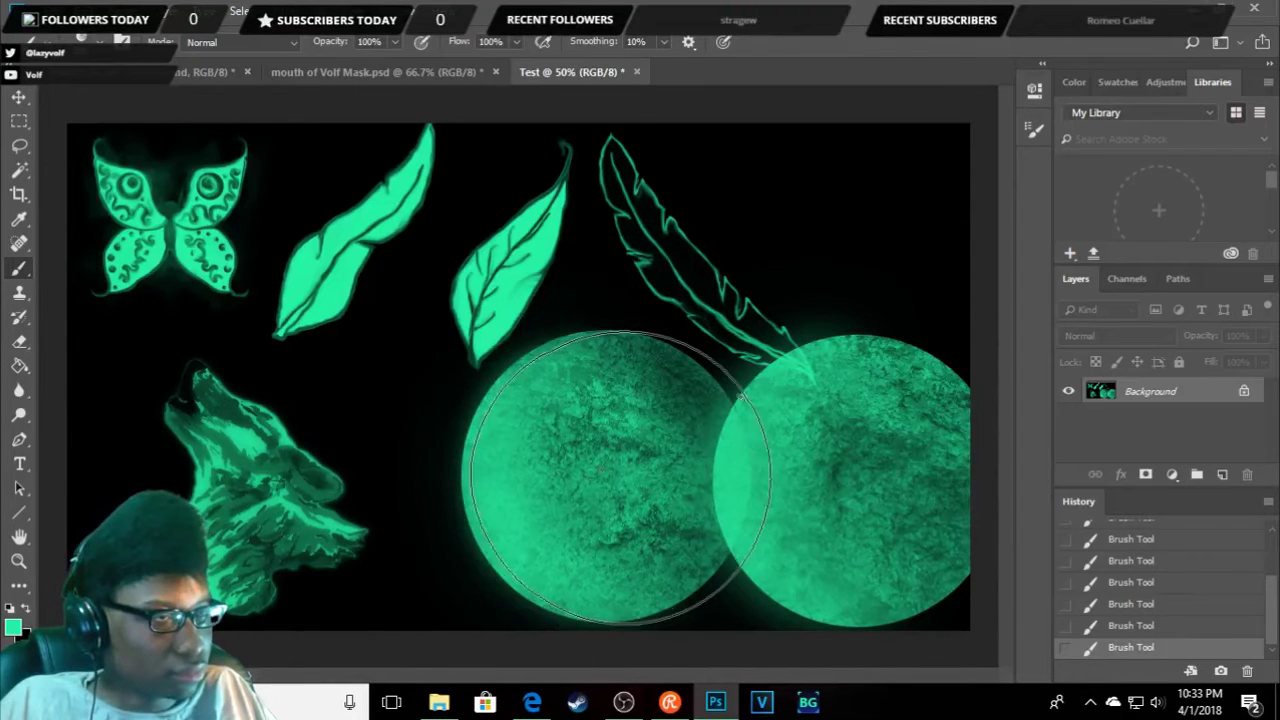
pyautogui.click(608, 475)
pyautogui.click(600, 475)
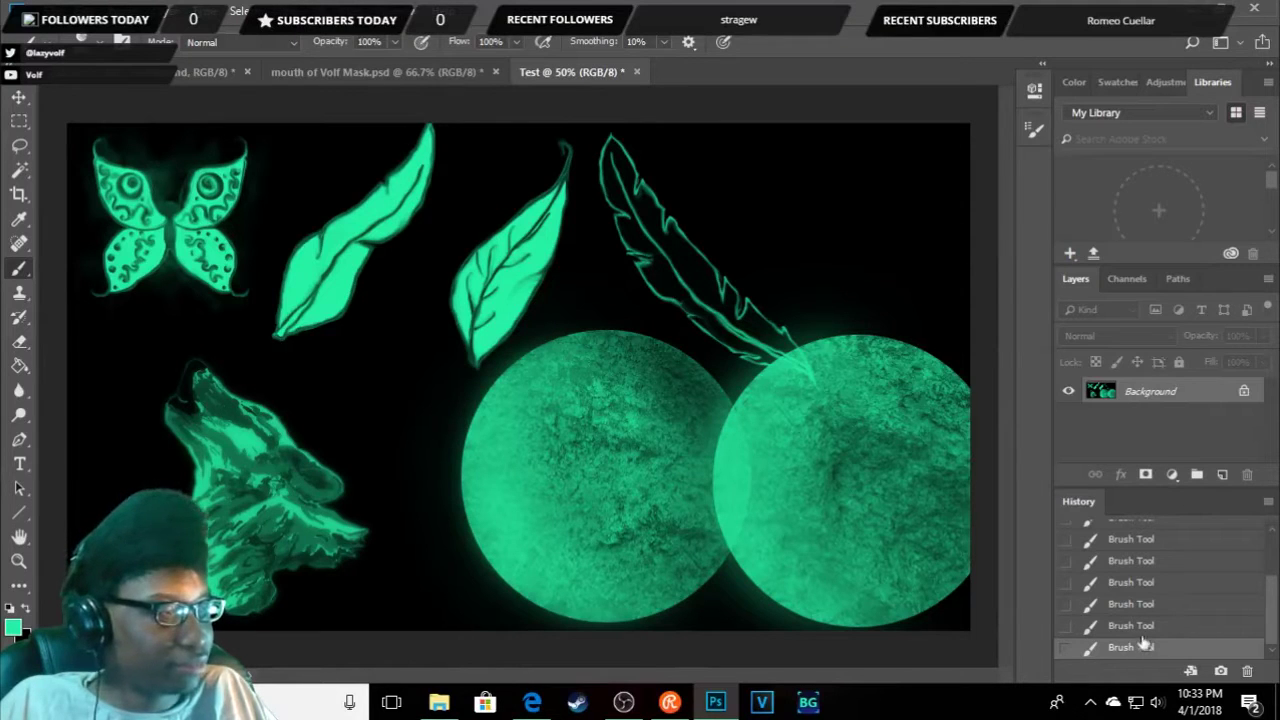
pyautogui.rightClick(1145, 648)
pyautogui.click(1098, 588)
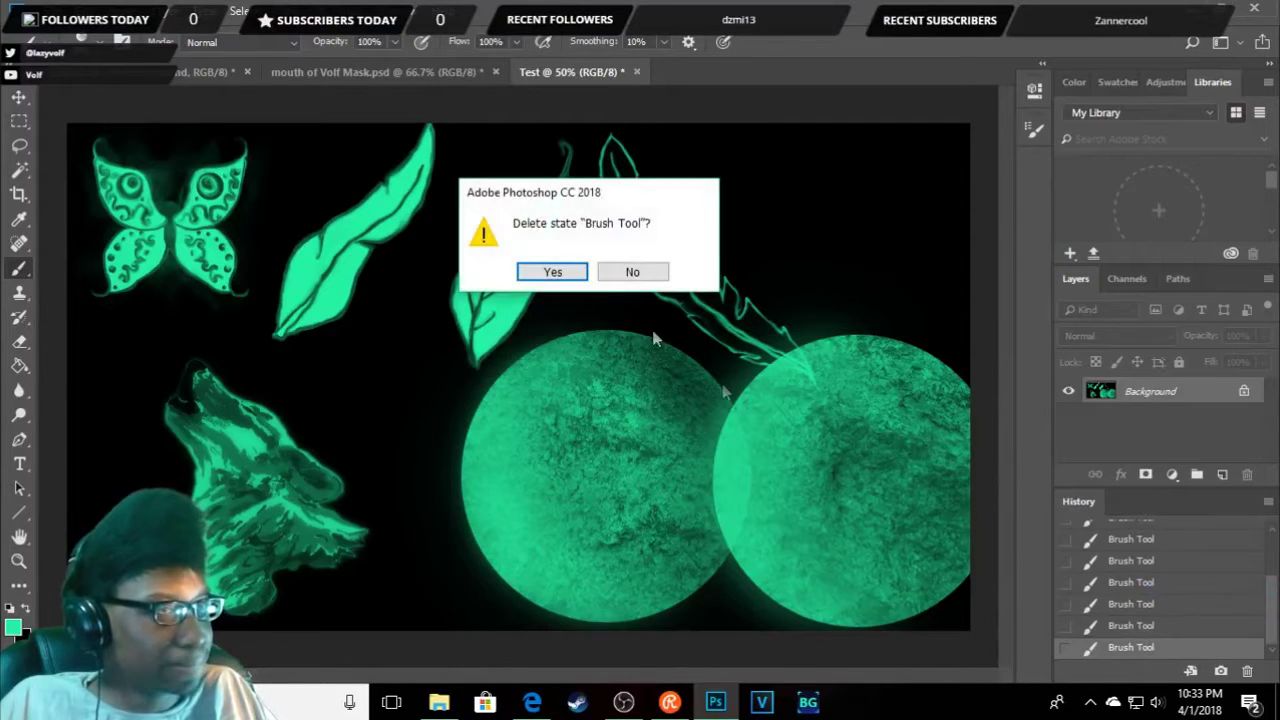
pyautogui.click(571, 275)
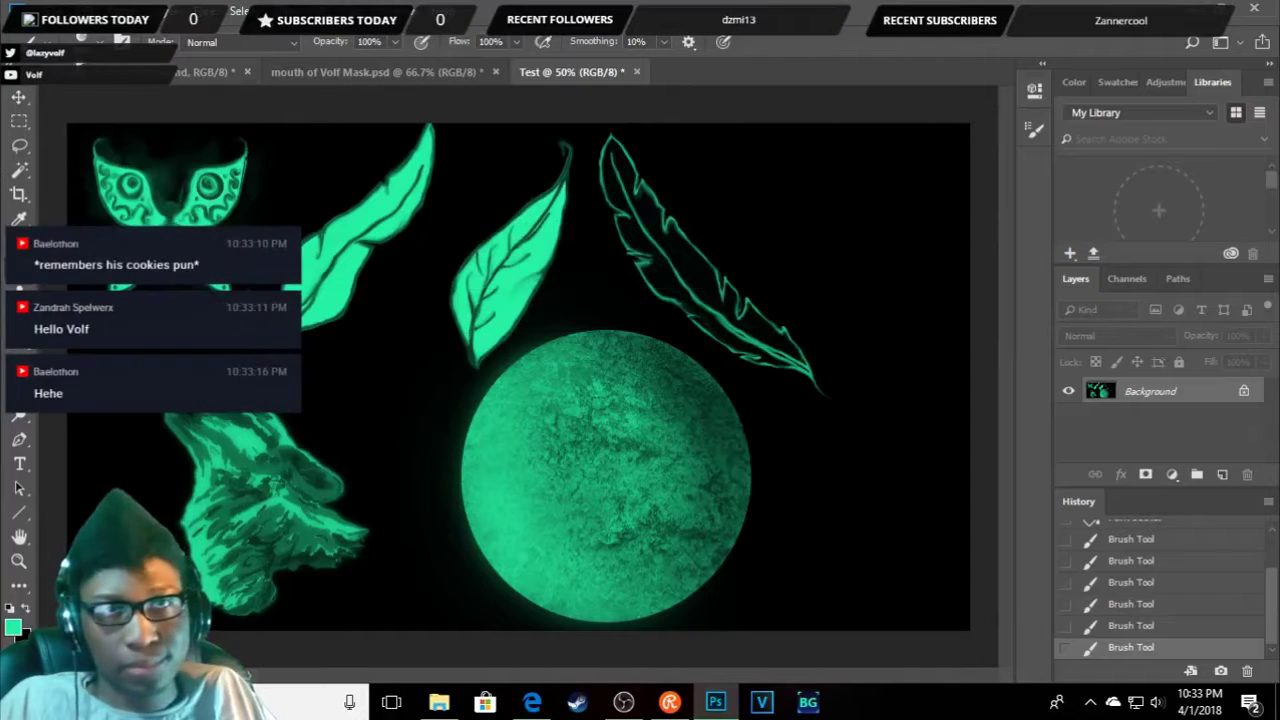
# - Switch to the Moon12 brush and lay a large teal smoke swirl across the canvas
pyautogui.click(86, 57)
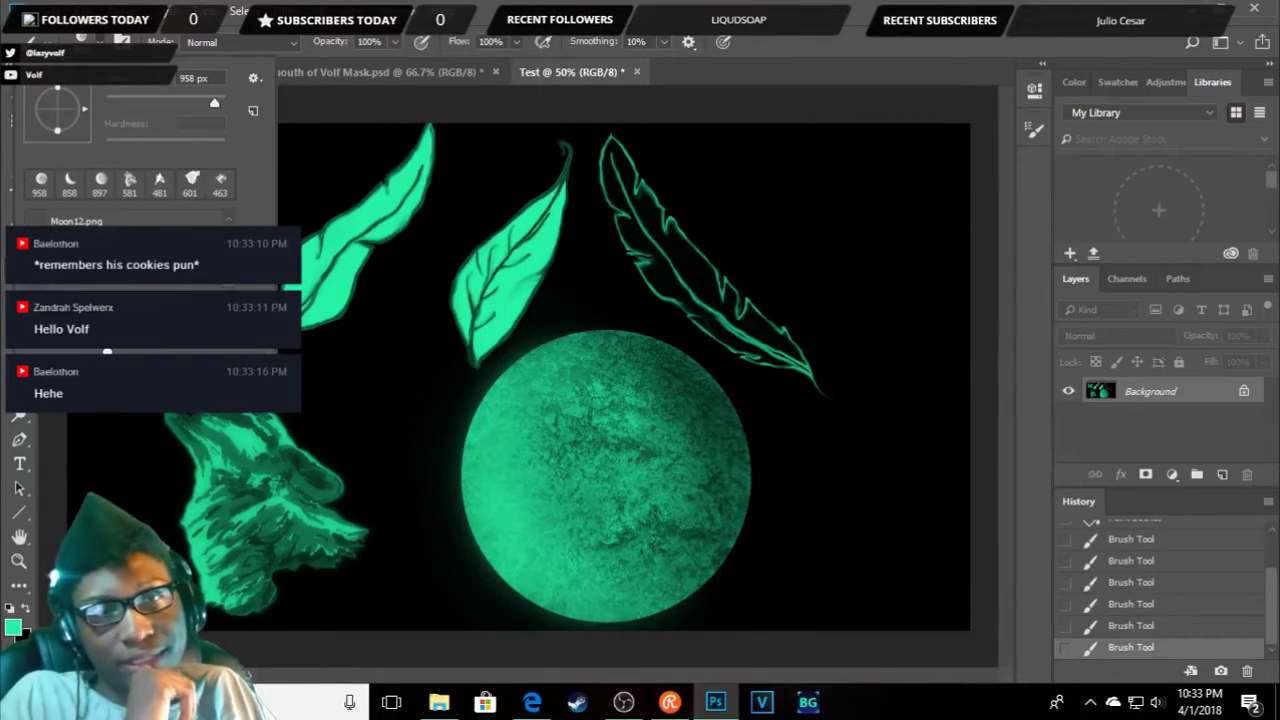
pyautogui.press('.')
pyautogui.click(619, 445)
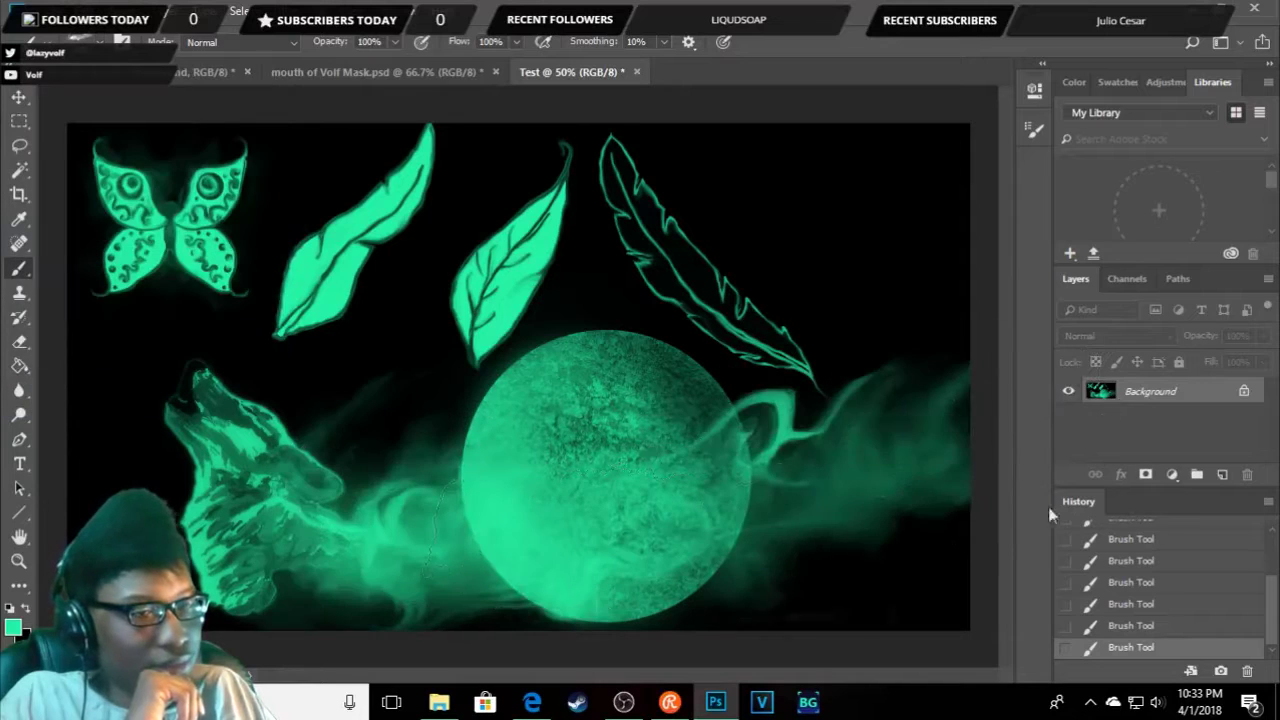
# - Undo the smoke swirl and delete the first Brush Tool history state onward
pyautogui.hotkey('ctrl', 'z')
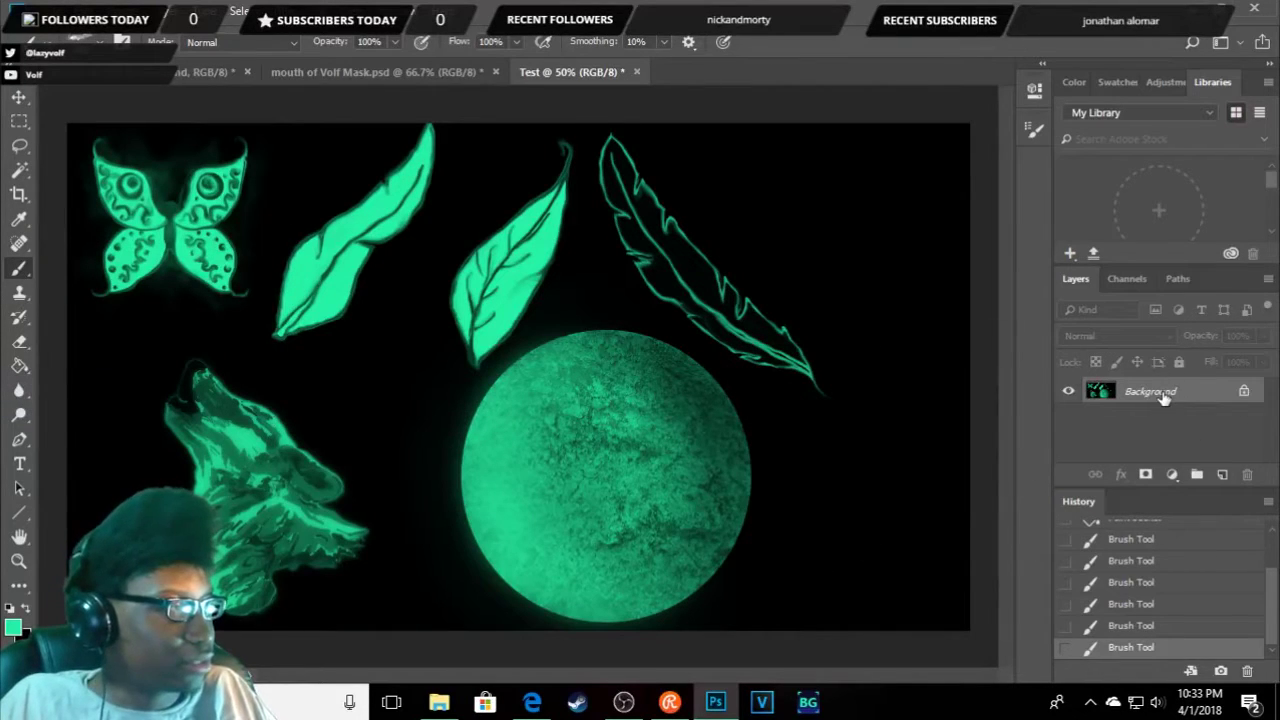
pyautogui.scroll(5, 1140, 590)
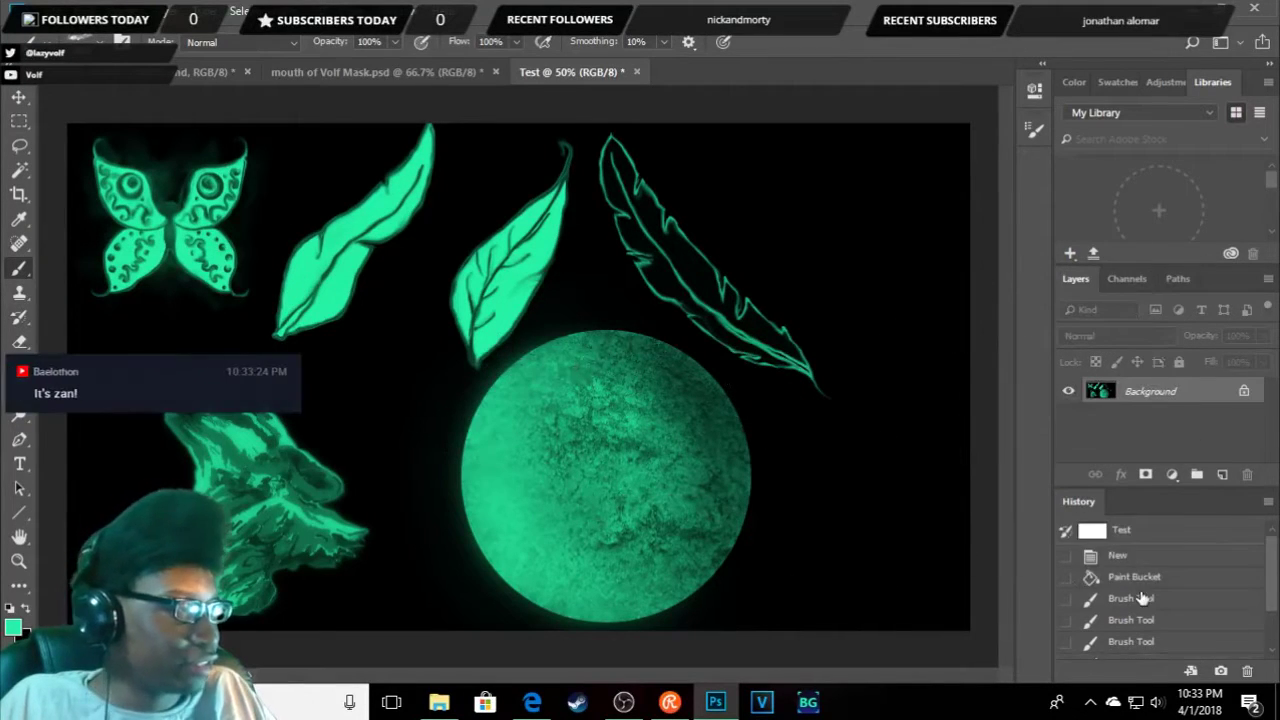
pyautogui.click(1145, 601)
pyautogui.rightClick(1143, 601)
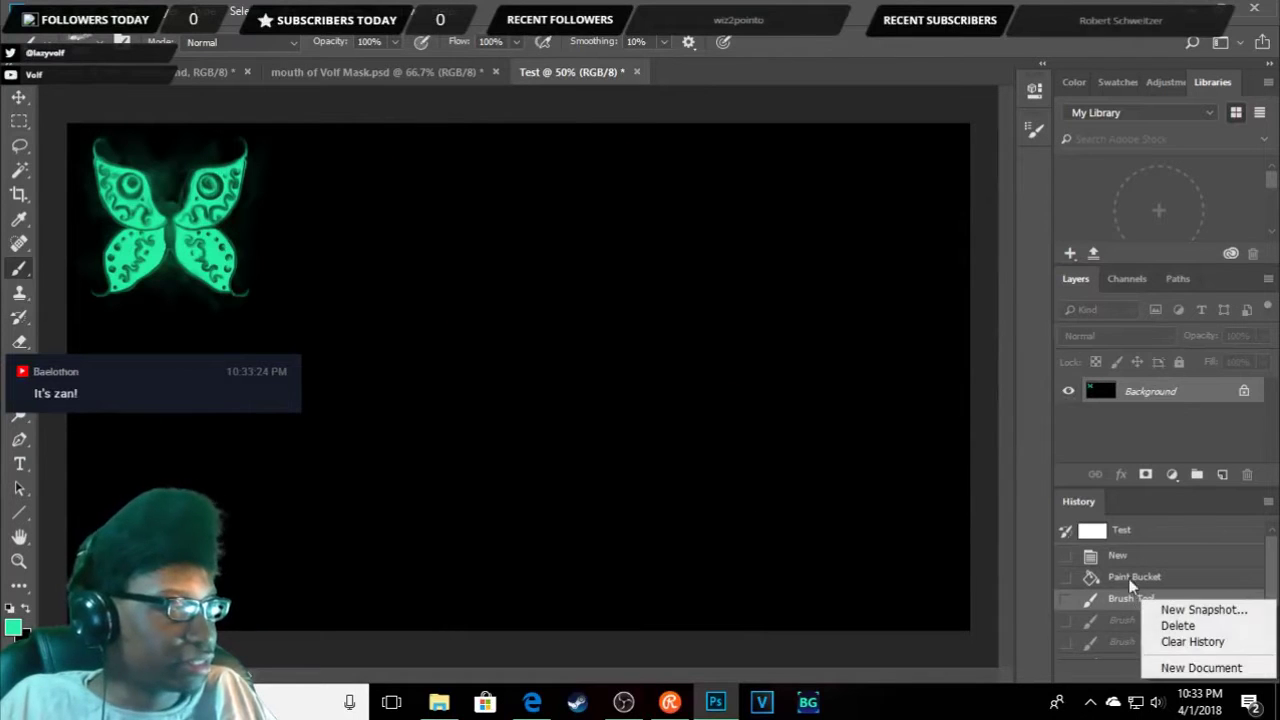
pyautogui.click(1155, 626)
pyautogui.click(560, 273)
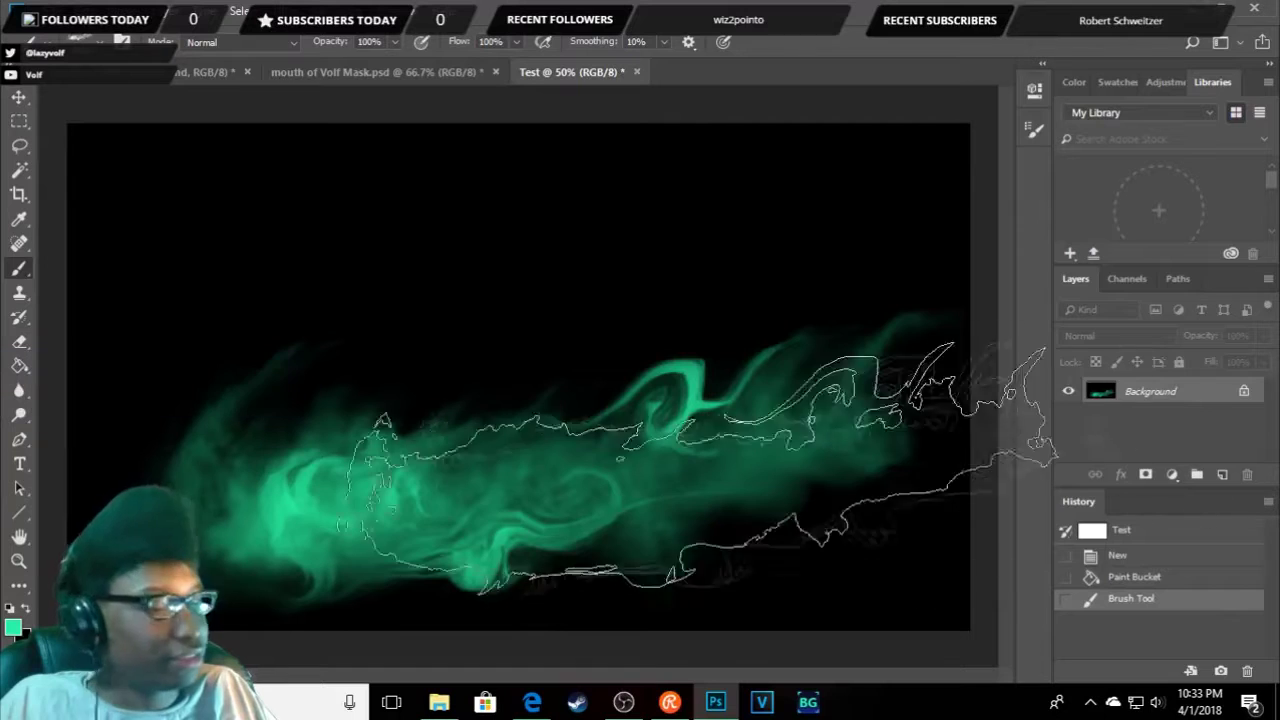
# - Undo the remaining smoke stroke, returning the canvas to the plain black Paint Bucket fill
pyautogui.hotkey('ctrl', 'z')
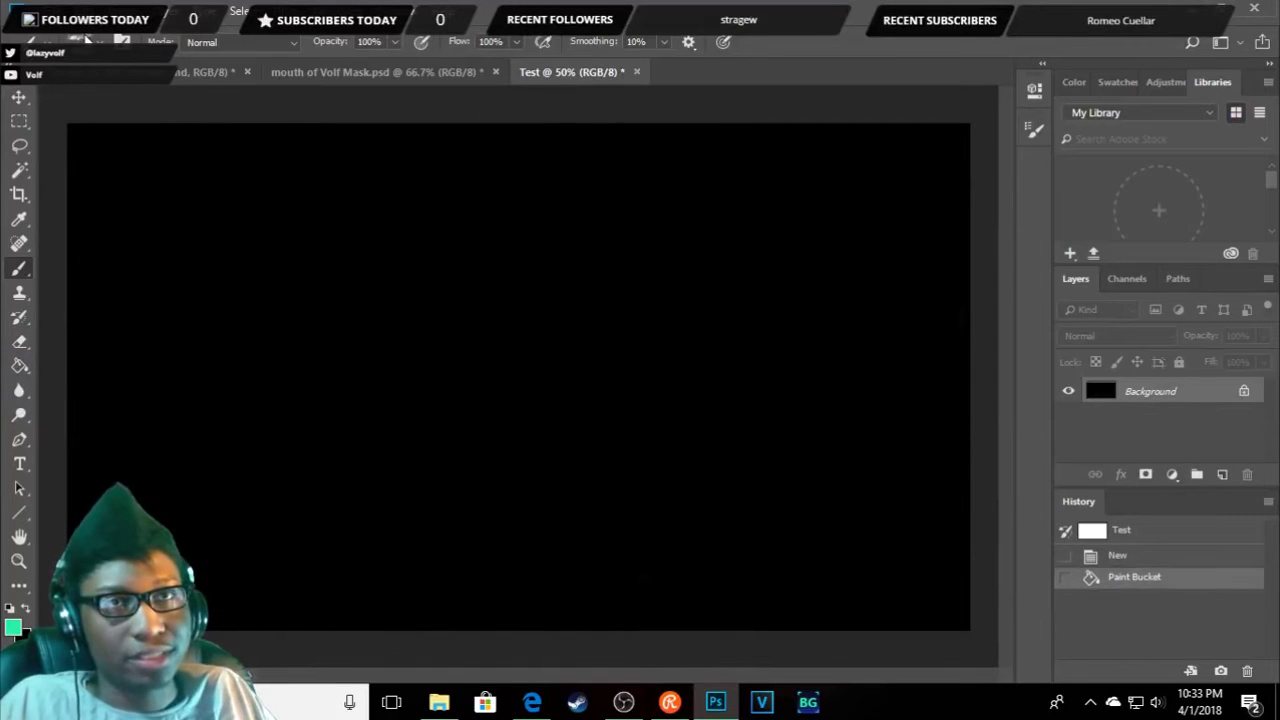
pyautogui.click(87, 40)
pyautogui.scroll(-2, 173, 301)
# - Stamp the teal compass star at the canvas's lower left after undone smoke and centre trials
pyautogui.click(487, 395)
pyautogui.hotkey('ctrl', 'z')
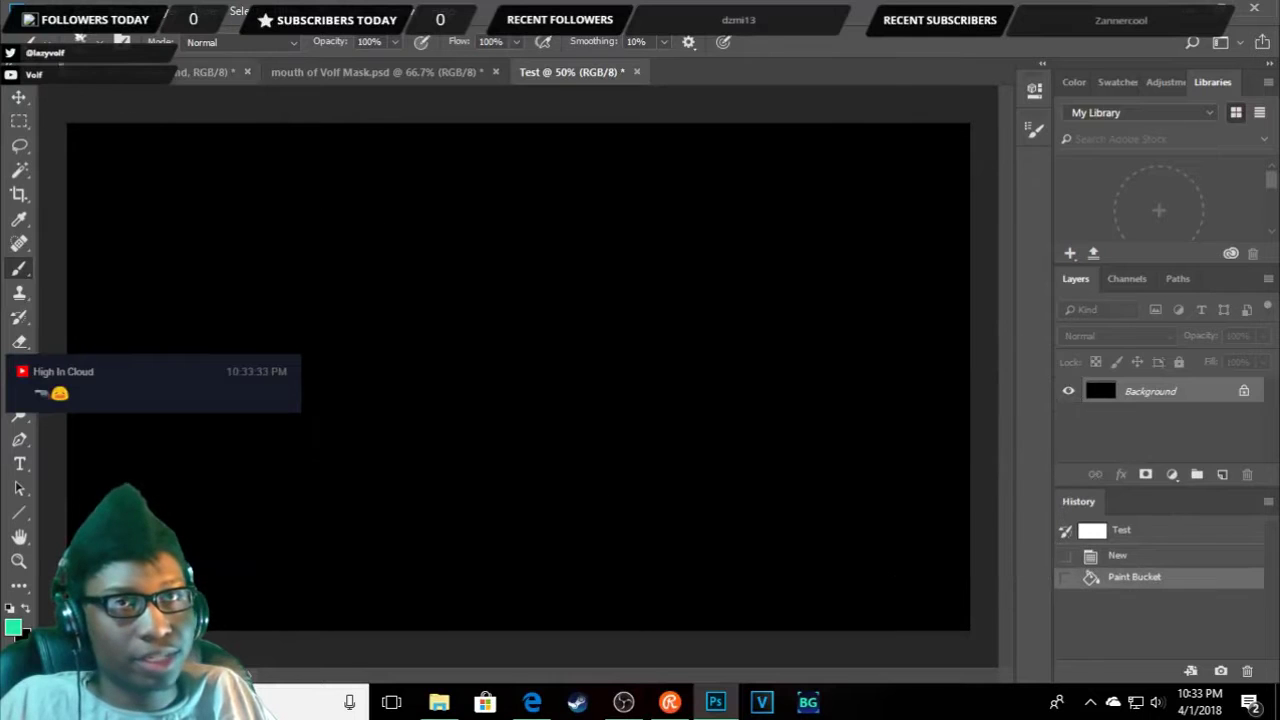
pyautogui.click(87, 40)
pyautogui.click(150, 320)
pyautogui.click(585, 280)
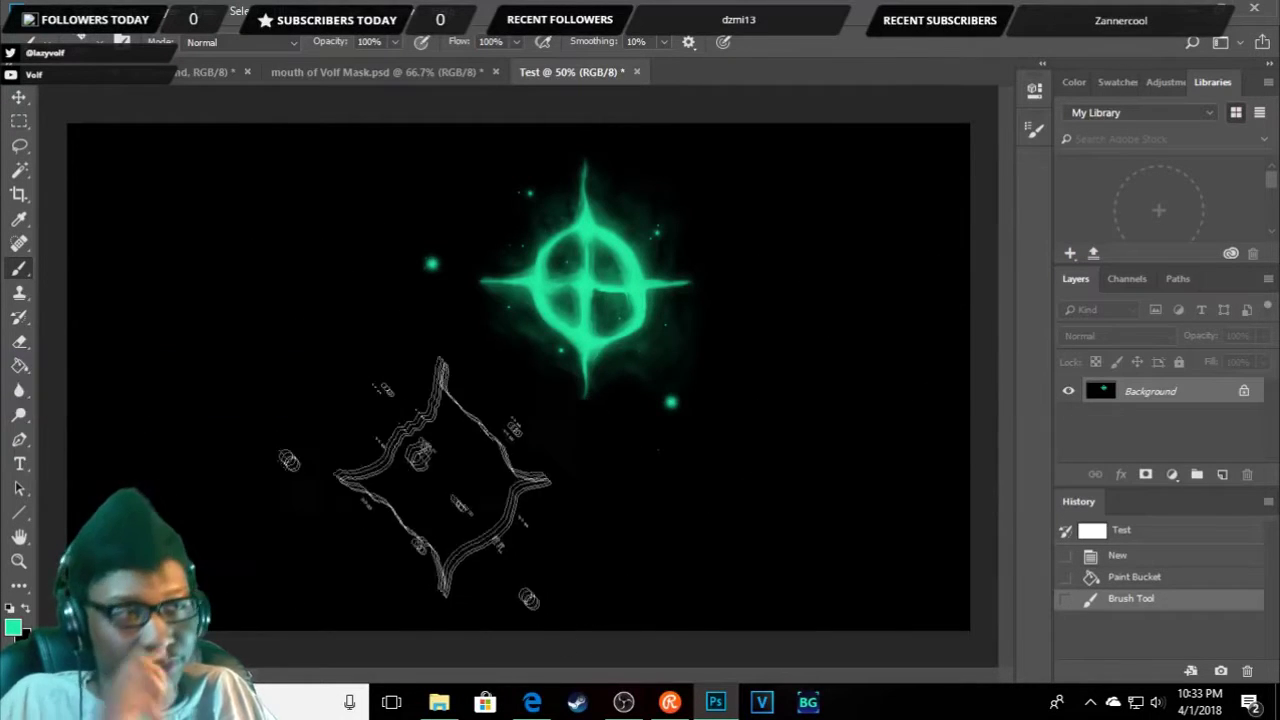
pyautogui.hotkey('ctrl', 'z')
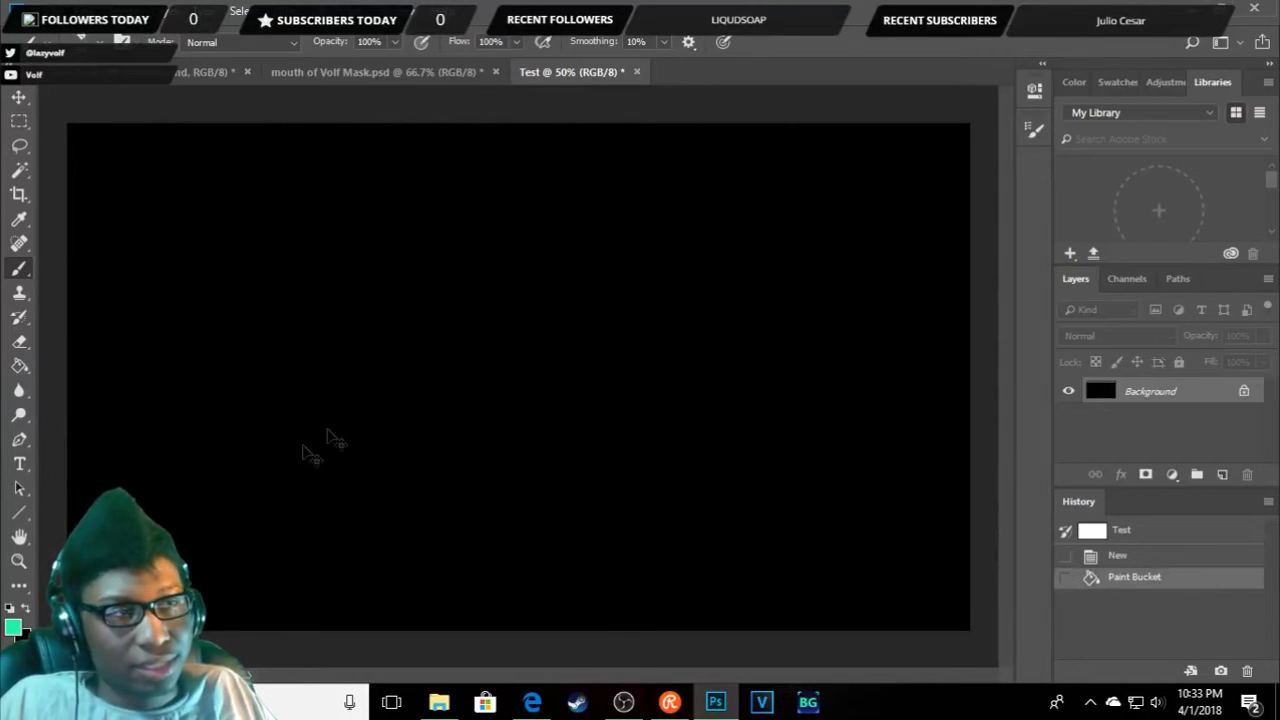
pyautogui.click(218, 478)
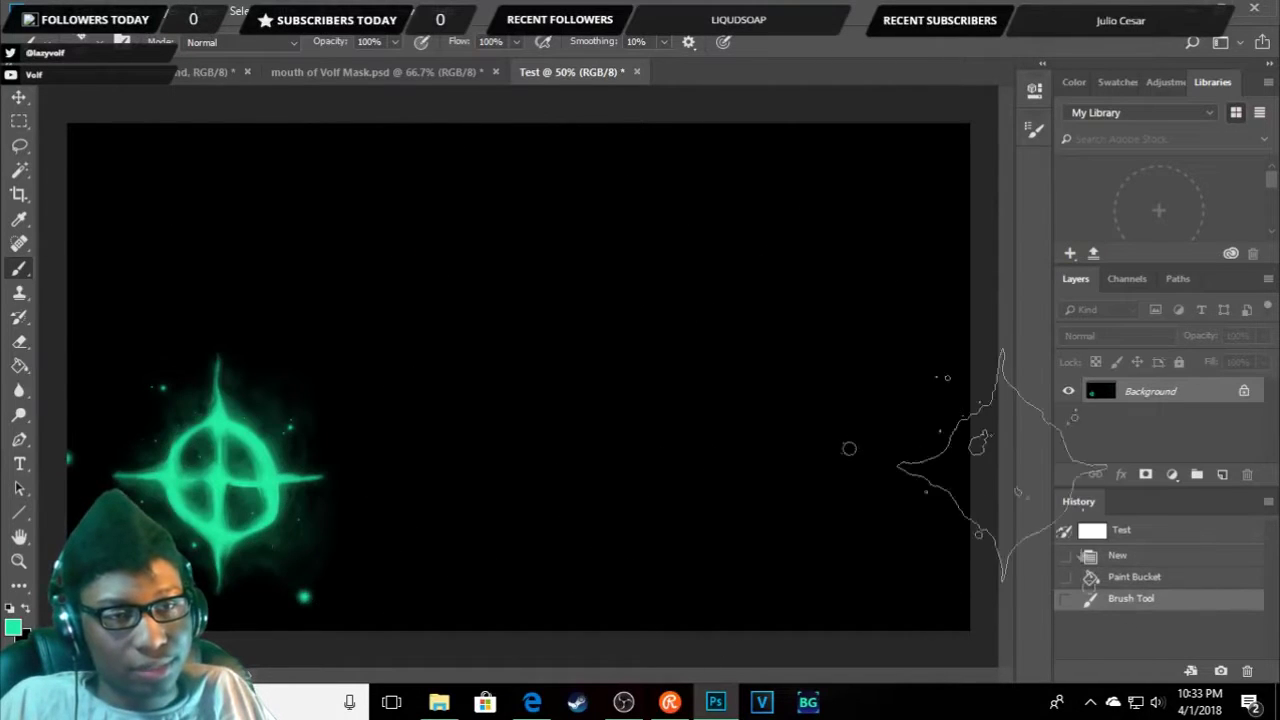
# - Trial a large Moon17 wisp stroke mid-canvas, then undo it
pyautogui.click(60, 42)
pyautogui.scroll(-2, 165, 276)
pyautogui.scroll(-2, 165, 276)
pyautogui.scroll(-2, 165, 276)
pyautogui.click(165, 276)
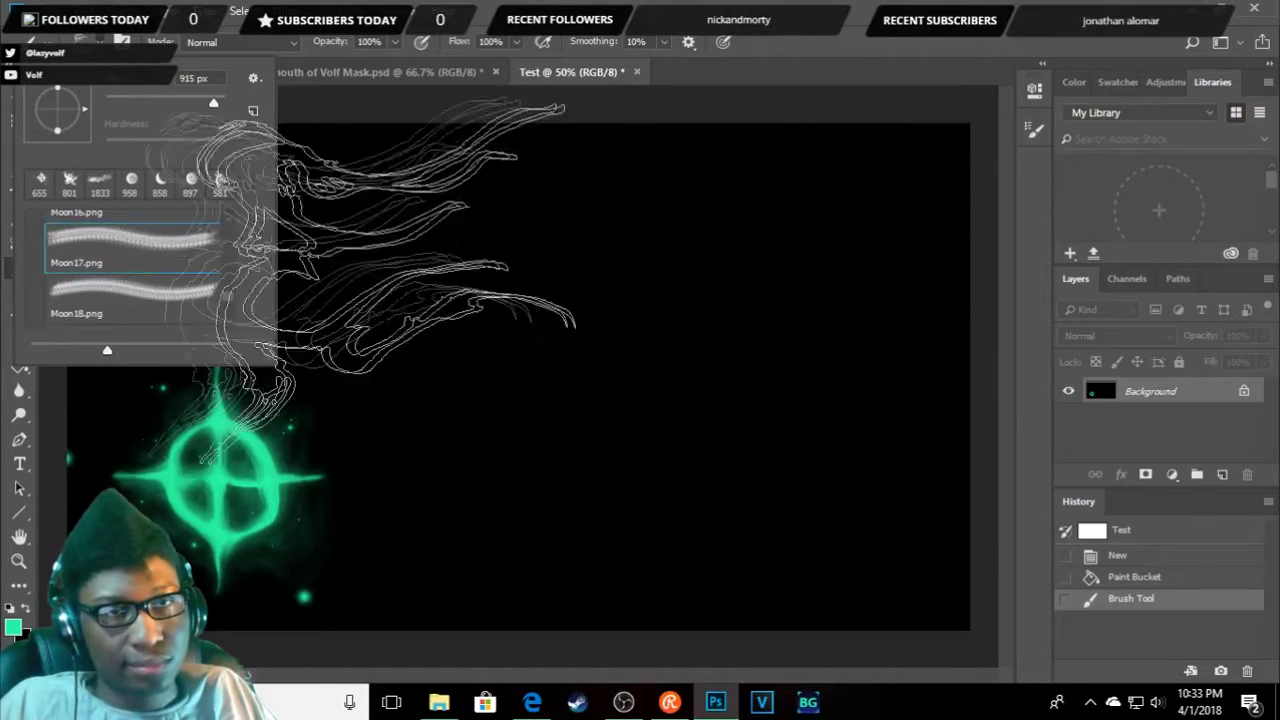
pyautogui.click(710, 335)
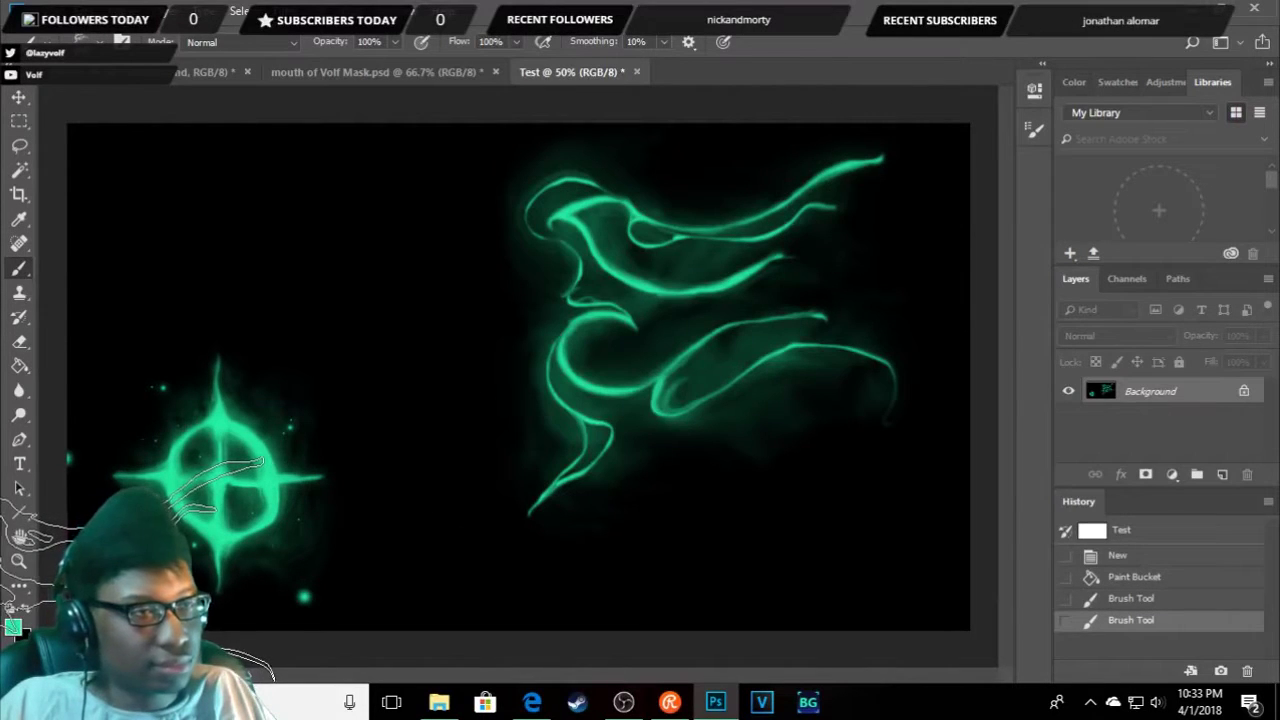
pyautogui.hotkey('ctrl', 'z')
# - Test another Moon brush and a smoke swirl at mid-canvas, undoing both
pyautogui.click(83, 37)
pyautogui.click(146, 289)
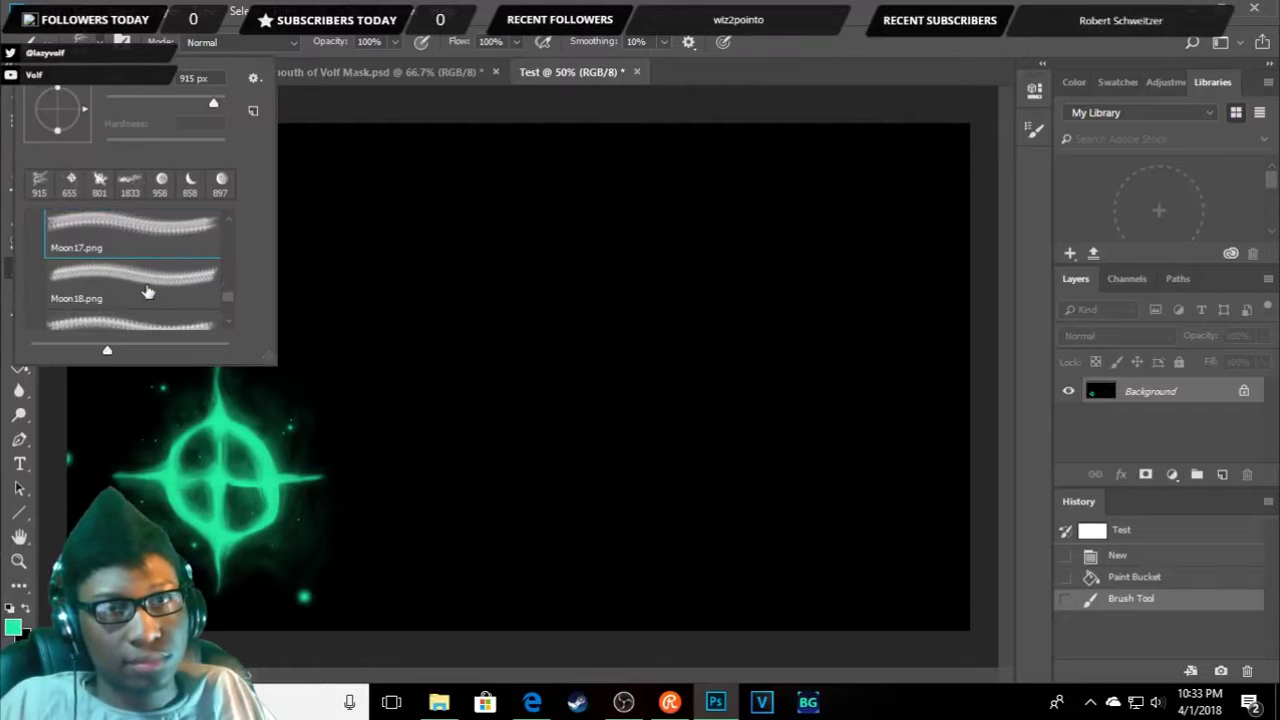
pyautogui.click(600, 275)
pyautogui.hotkey('ctrl', 'z')
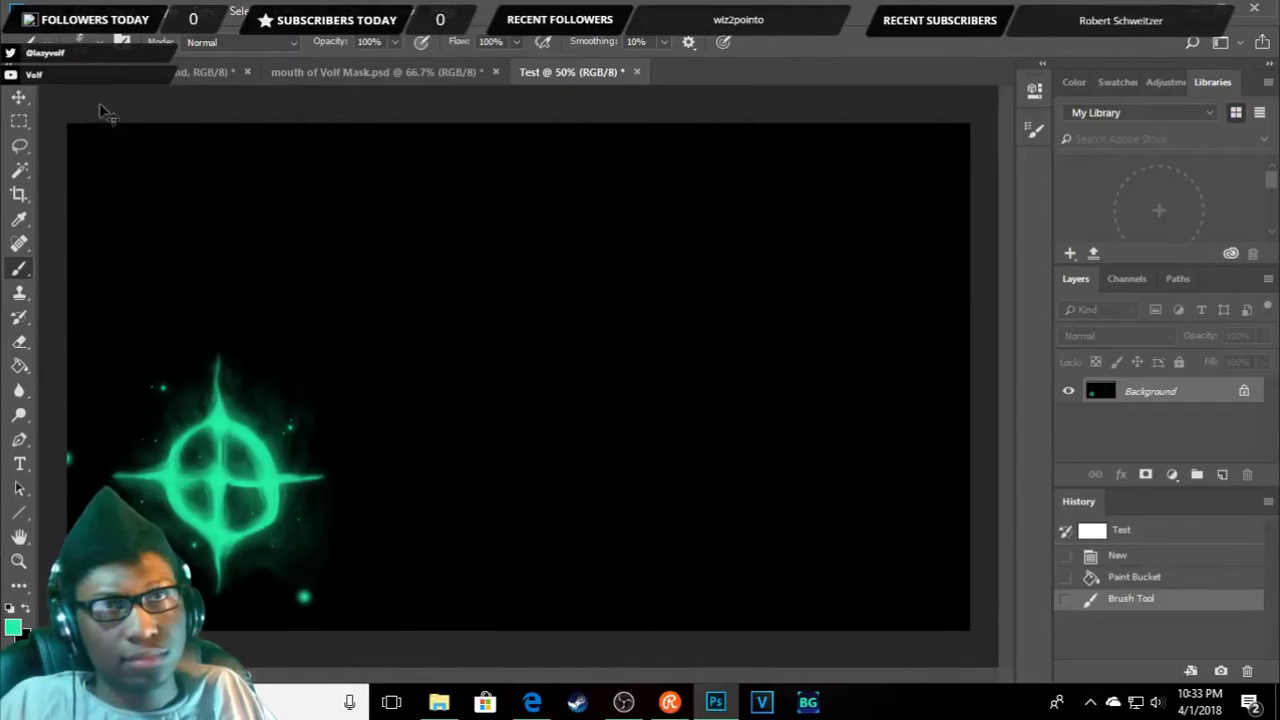
pyautogui.click(83, 37)
pyautogui.scroll(-1, 170, 301)
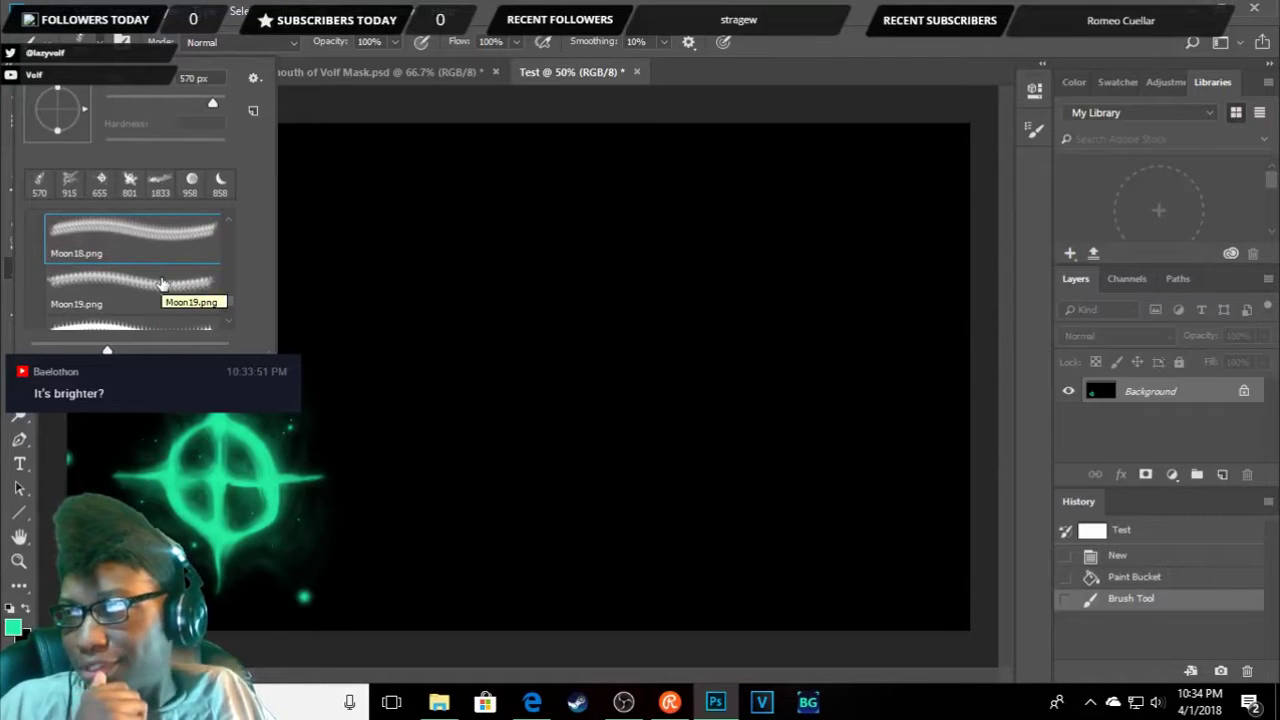
pyautogui.click(665, 245)
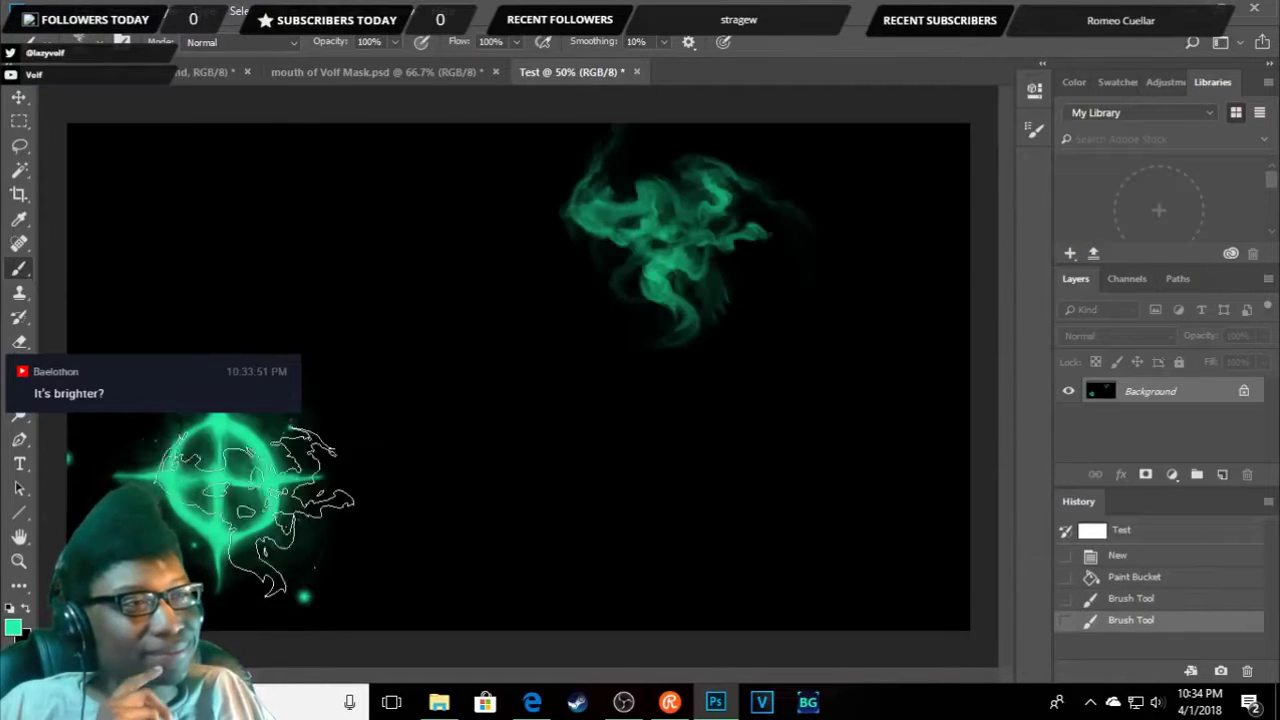
pyautogui.hotkey('ctrl', 'z')
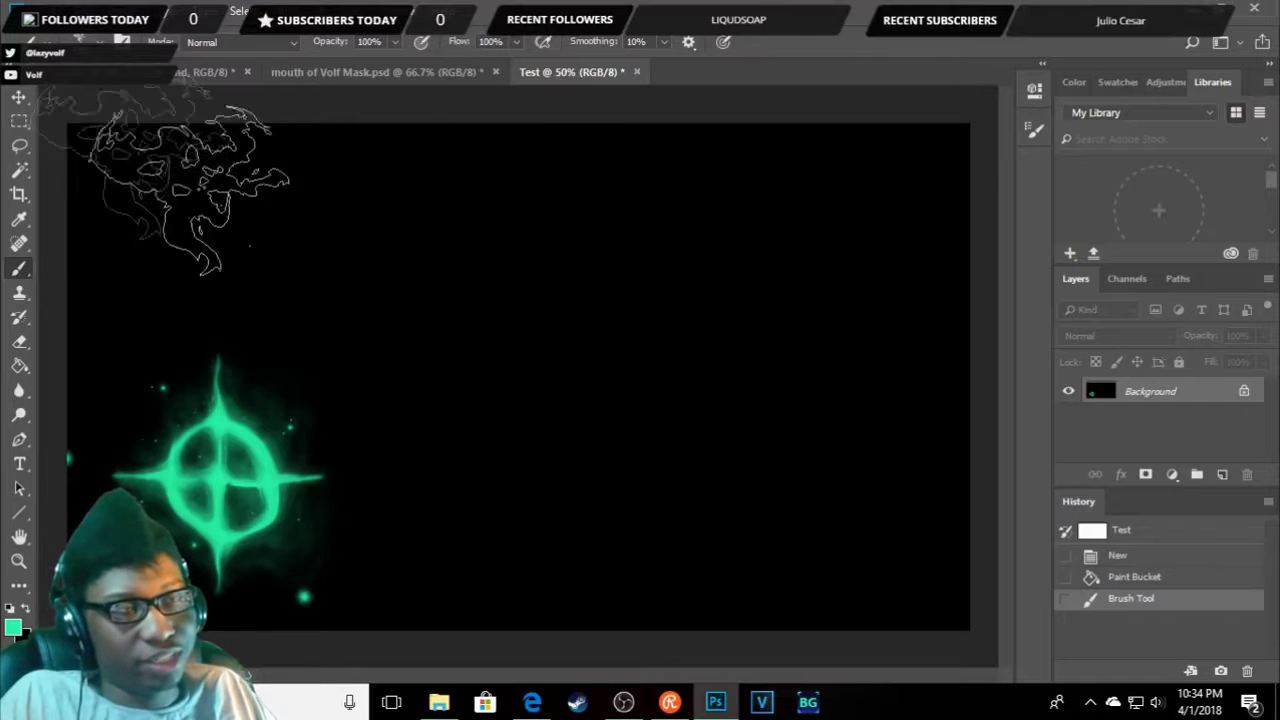
# - Stamp three smoke swirls at the centre, then delete those smoke states from History
pyautogui.click(563, 295)
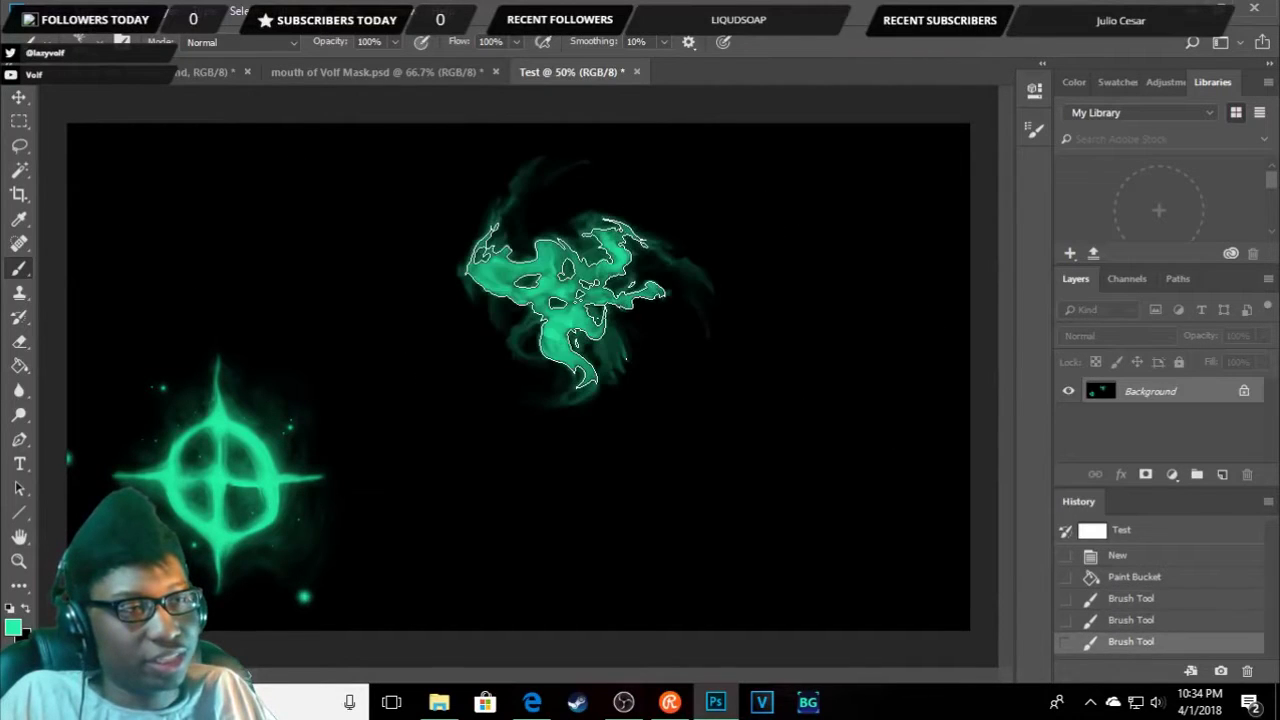
pyautogui.click(565, 300)
pyautogui.click(575, 295)
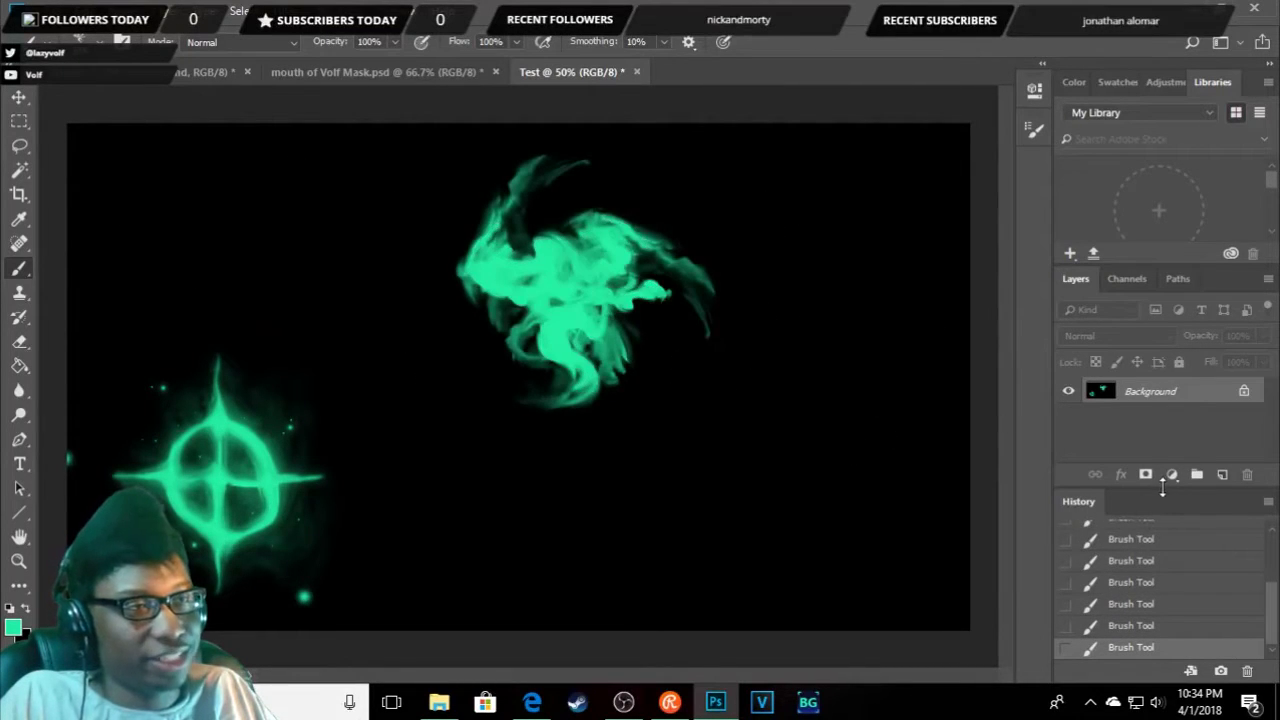
pyautogui.click(1131, 539)
pyautogui.rightClick(1145, 553)
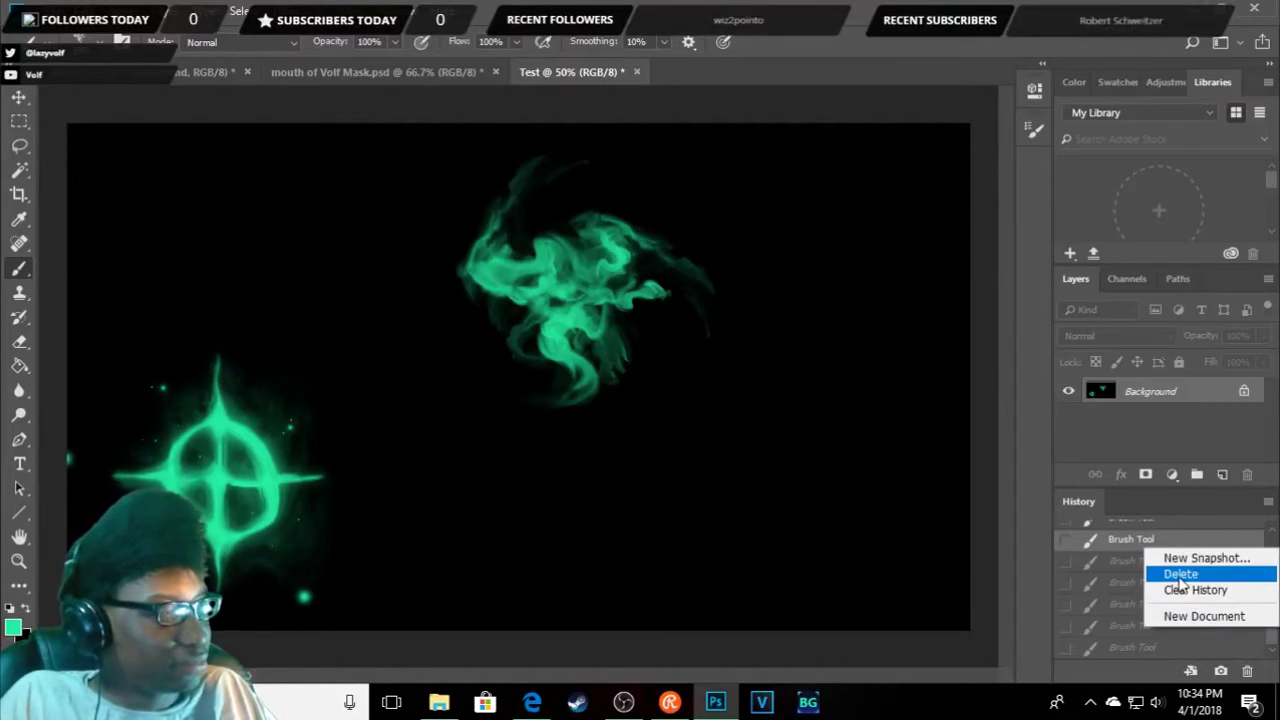
pyautogui.click(1100, 572)
pyautogui.click(553, 271)
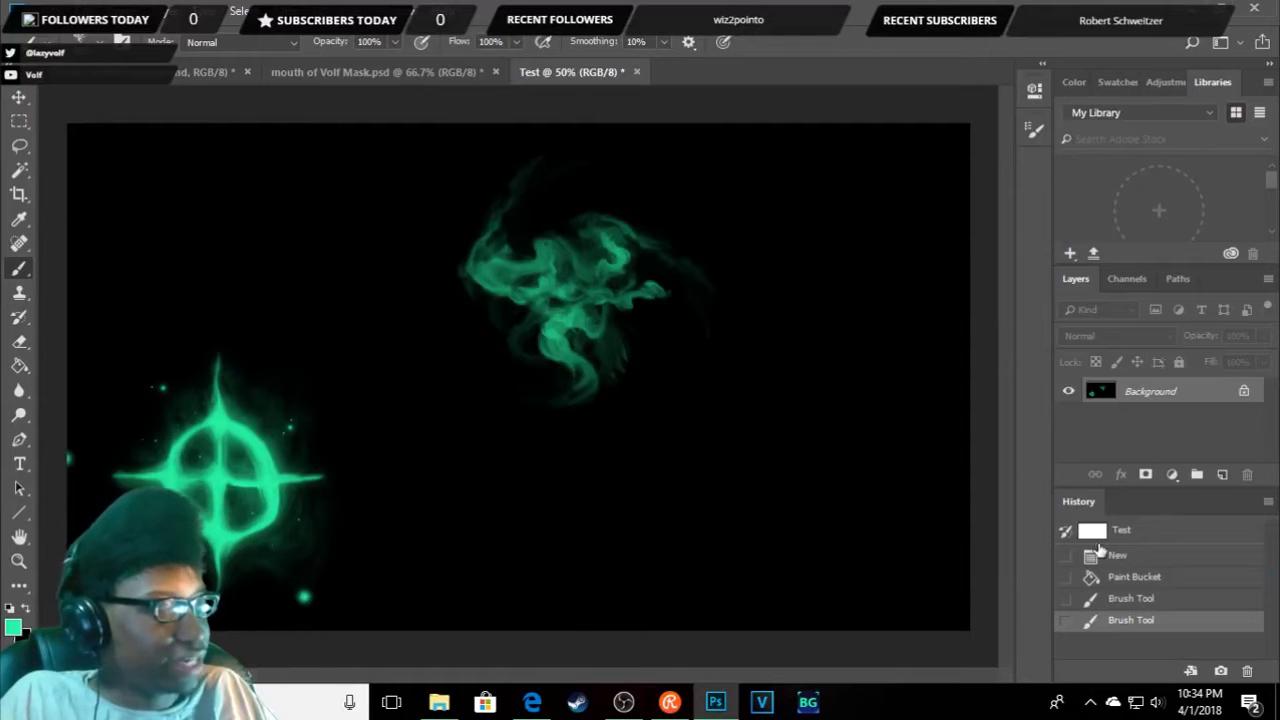
pyautogui.rightClick(1140, 622)
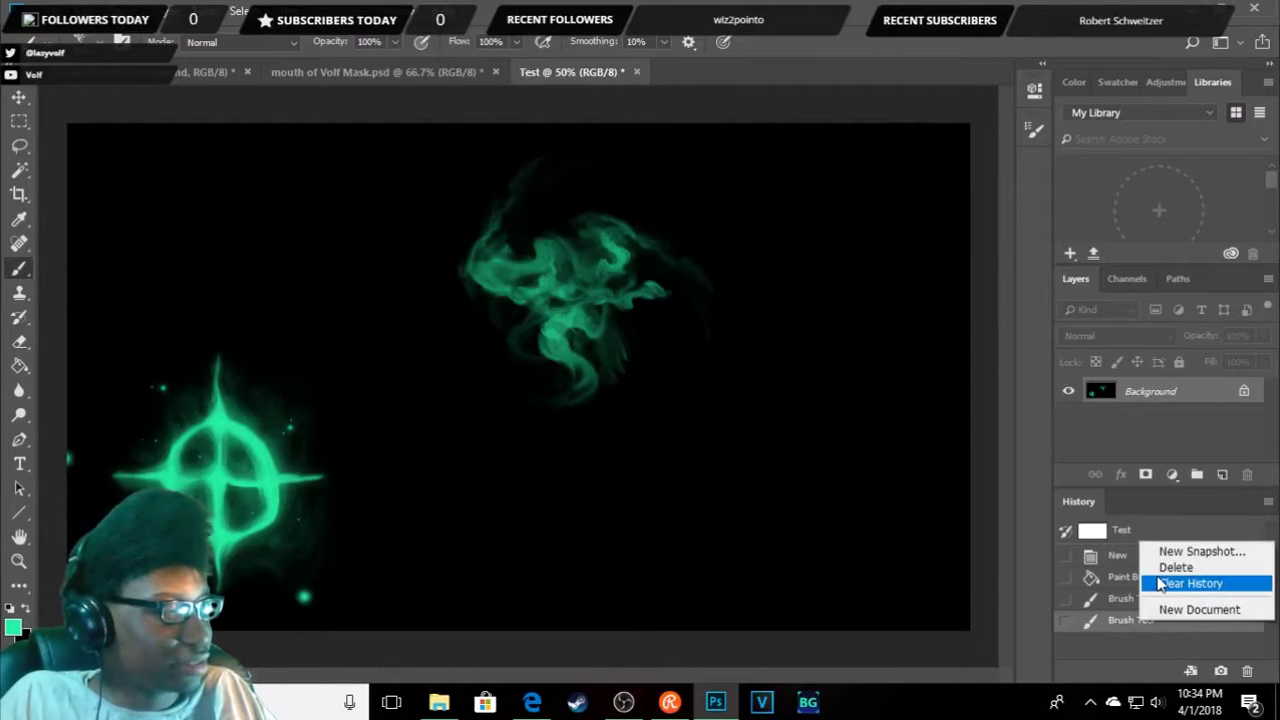
pyautogui.click(1175, 567)
pyautogui.click(553, 273)
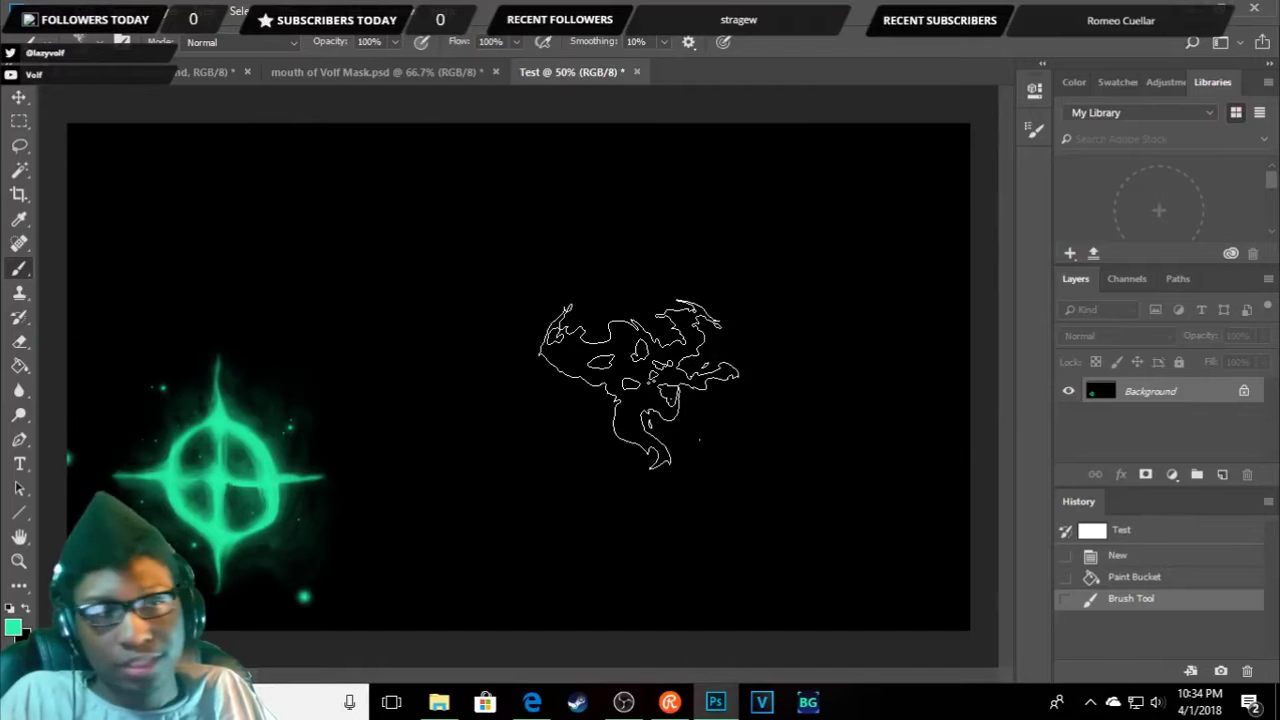
# - Build up smoke at the canvas centre again, then delete those History states, leaving only the star
pyautogui.click(640, 368)
pyautogui.click(640, 368)
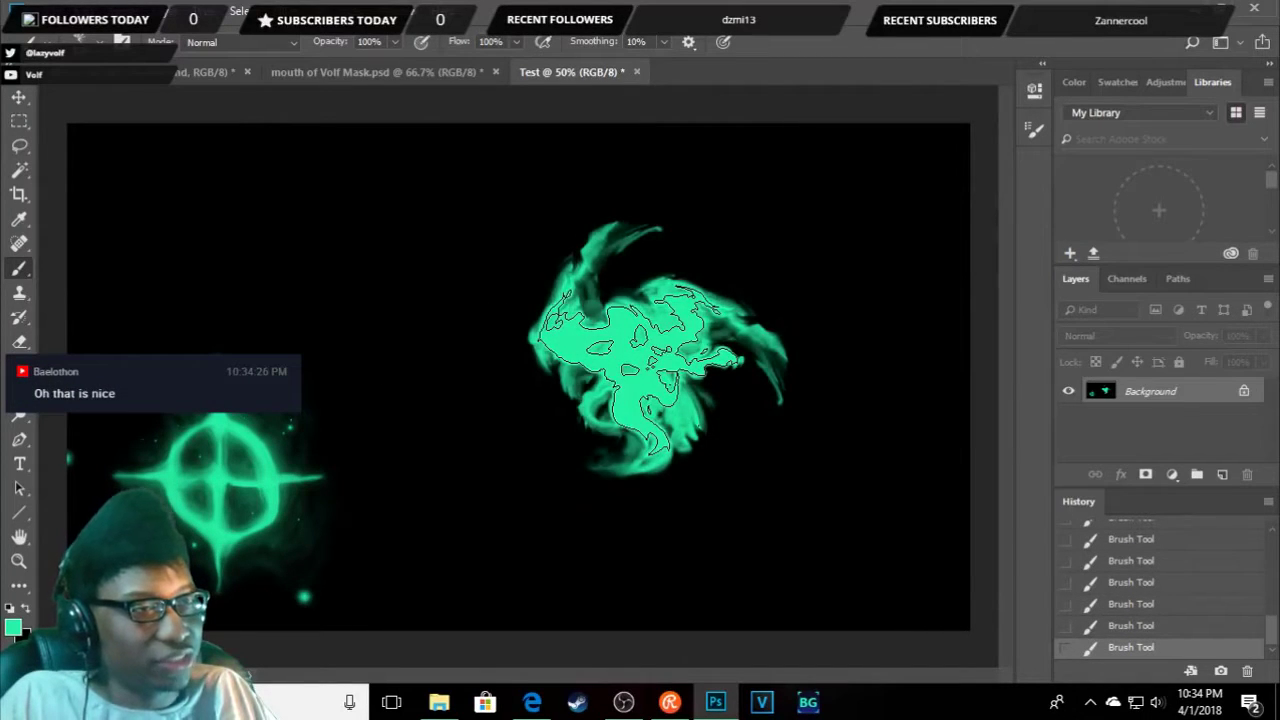
pyautogui.click(640, 368)
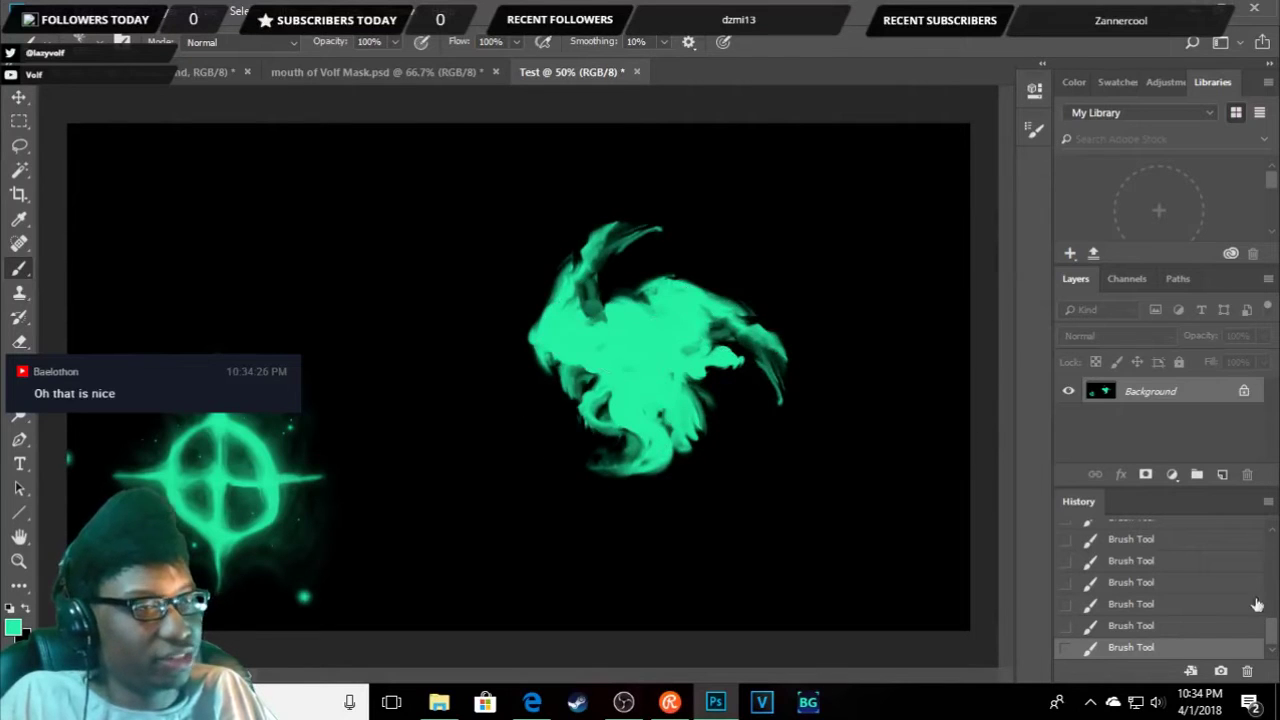
pyautogui.scroll(2, 1148, 620)
pyautogui.scroll(2, 1148, 628)
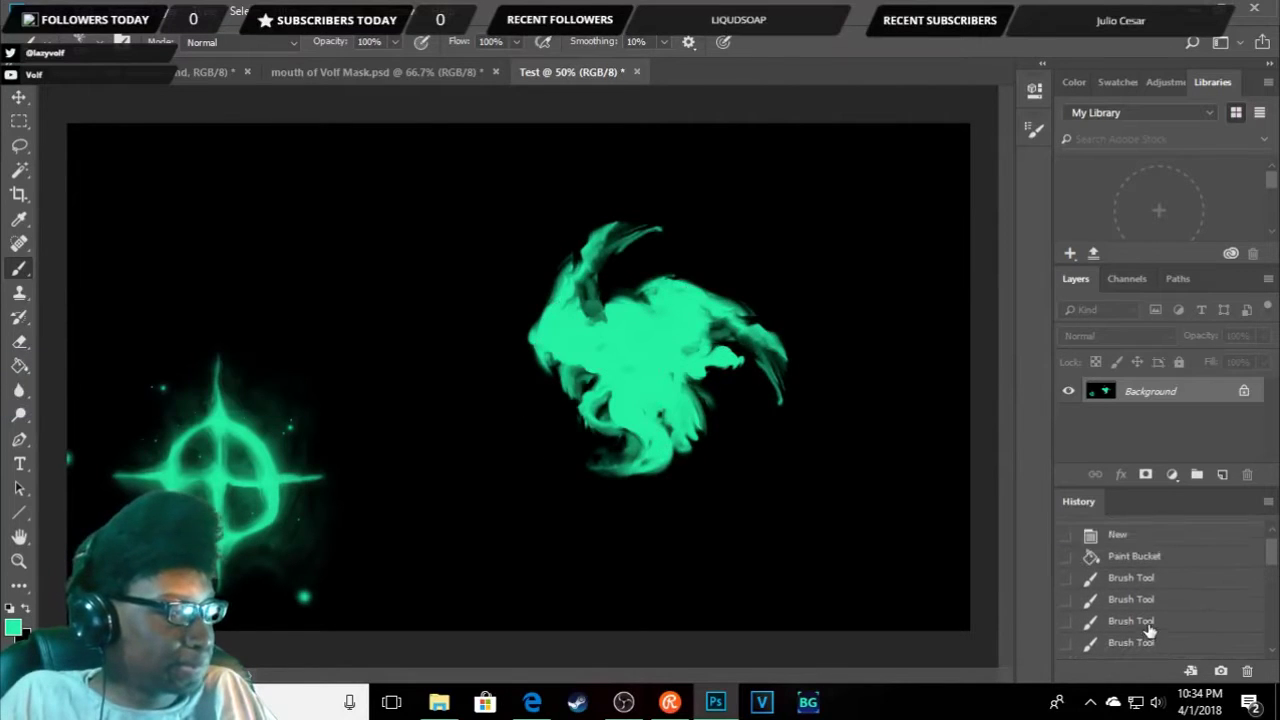
pyautogui.click(1160, 599)
pyautogui.click(1147, 622)
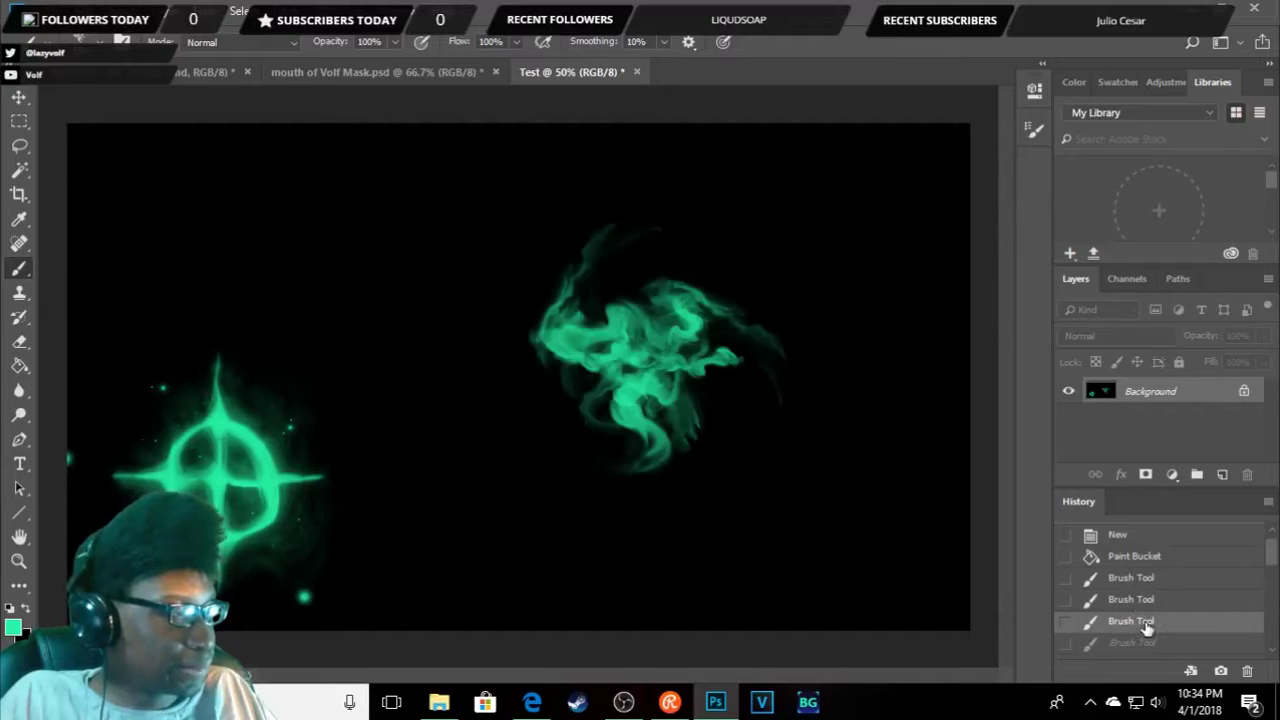
pyautogui.rightClick(1143, 608)
pyautogui.click(1170, 626)
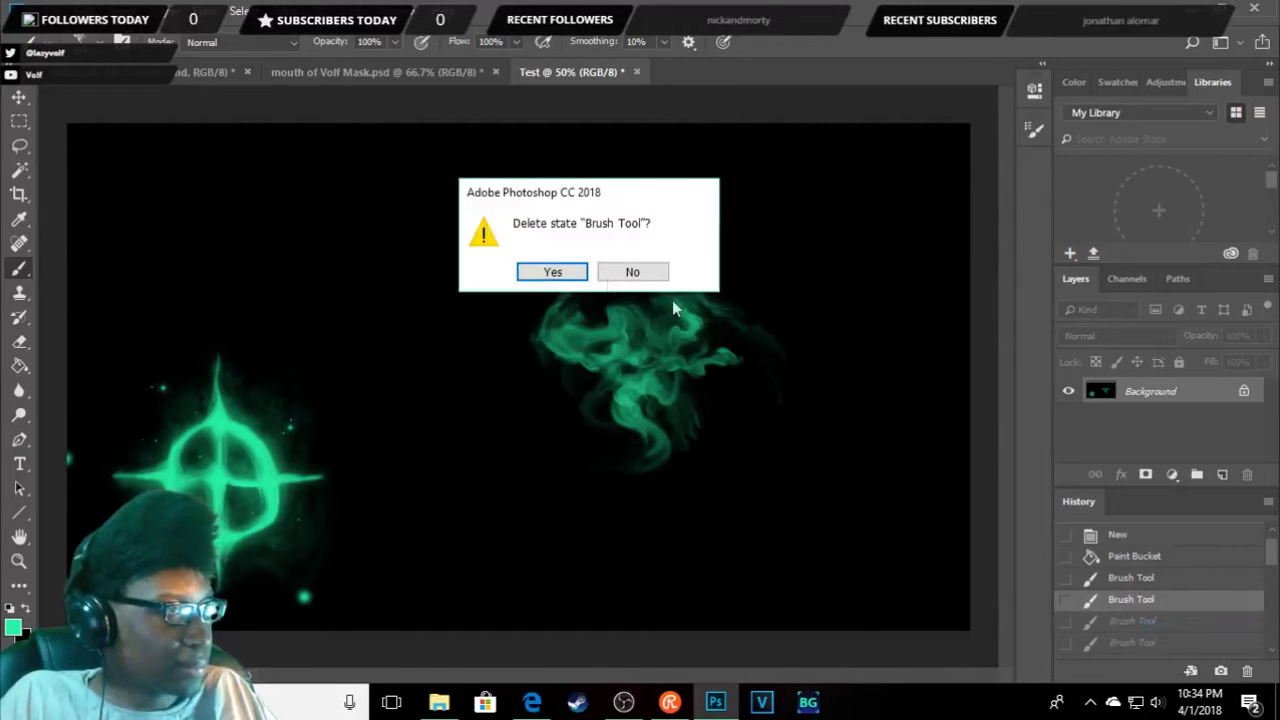
pyautogui.click(552, 273)
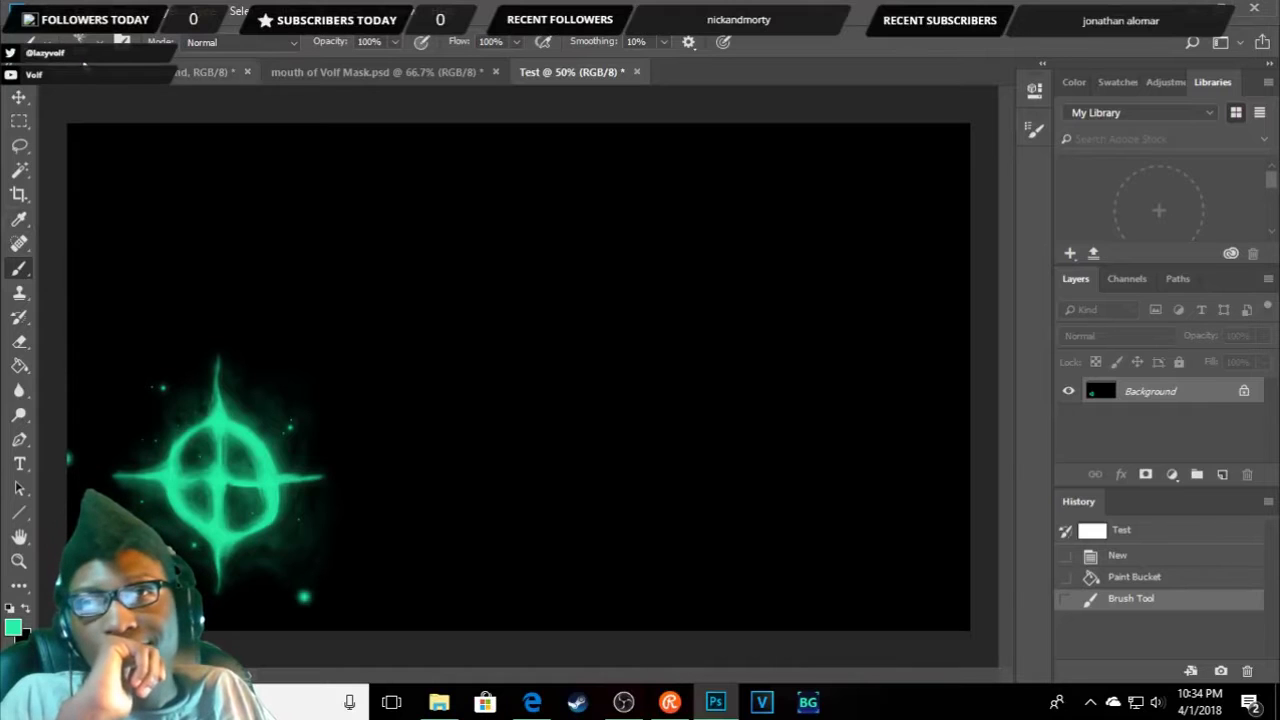
# - Test the four-pointed star tip with a mid-canvas stamp, then undo it
pyautogui.click(100, 40)
pyautogui.scroll(-2, 130, 270)
pyautogui.scroll(-2, 130, 270)
pyautogui.click(129, 280)
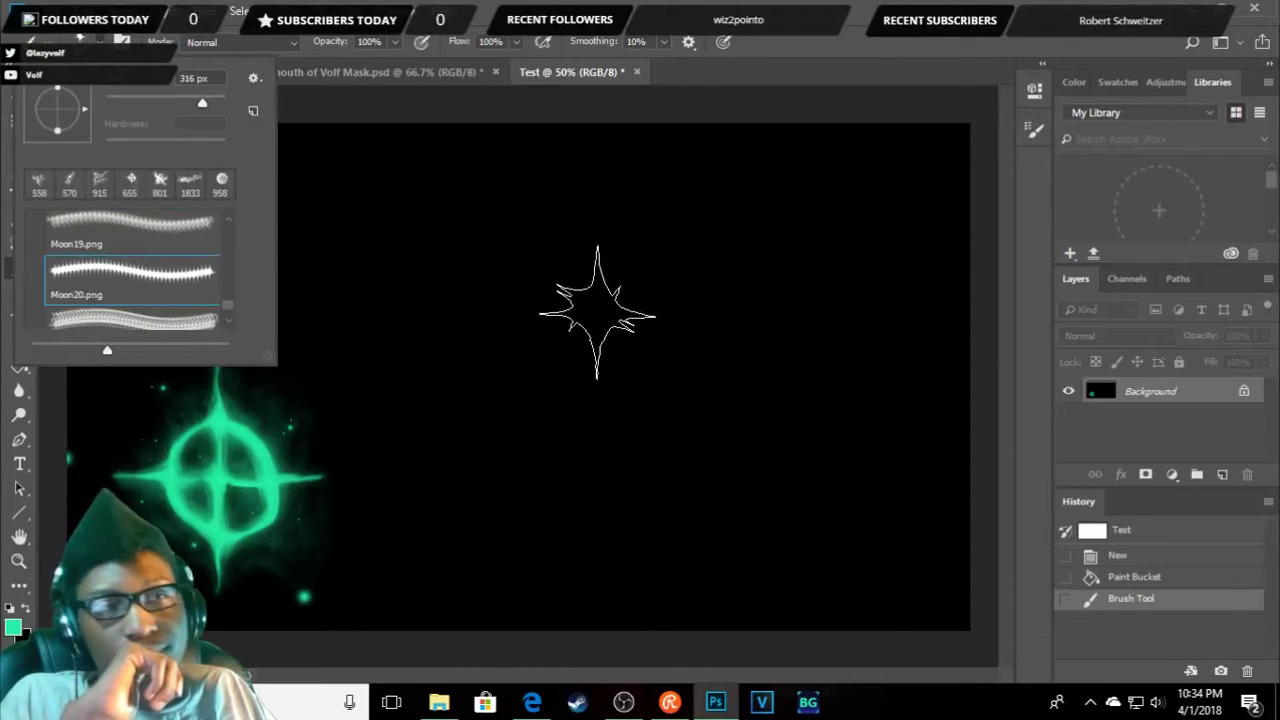
pyautogui.click(593, 298)
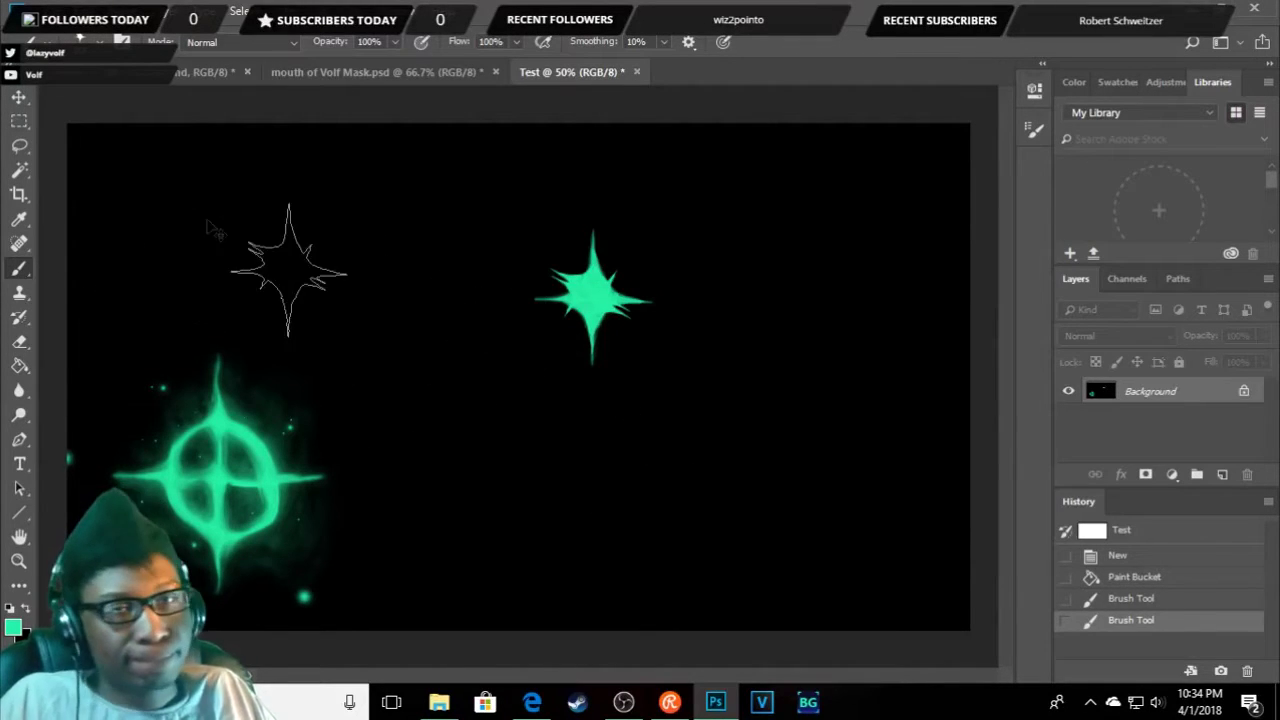
pyautogui.hotkey('ctrl', 'z')
# - Test a teal Moon21 stroke, then undo it
pyautogui.click(85, 42)
pyautogui.scroll(-1, 150, 280)
pyautogui.click(135, 292)
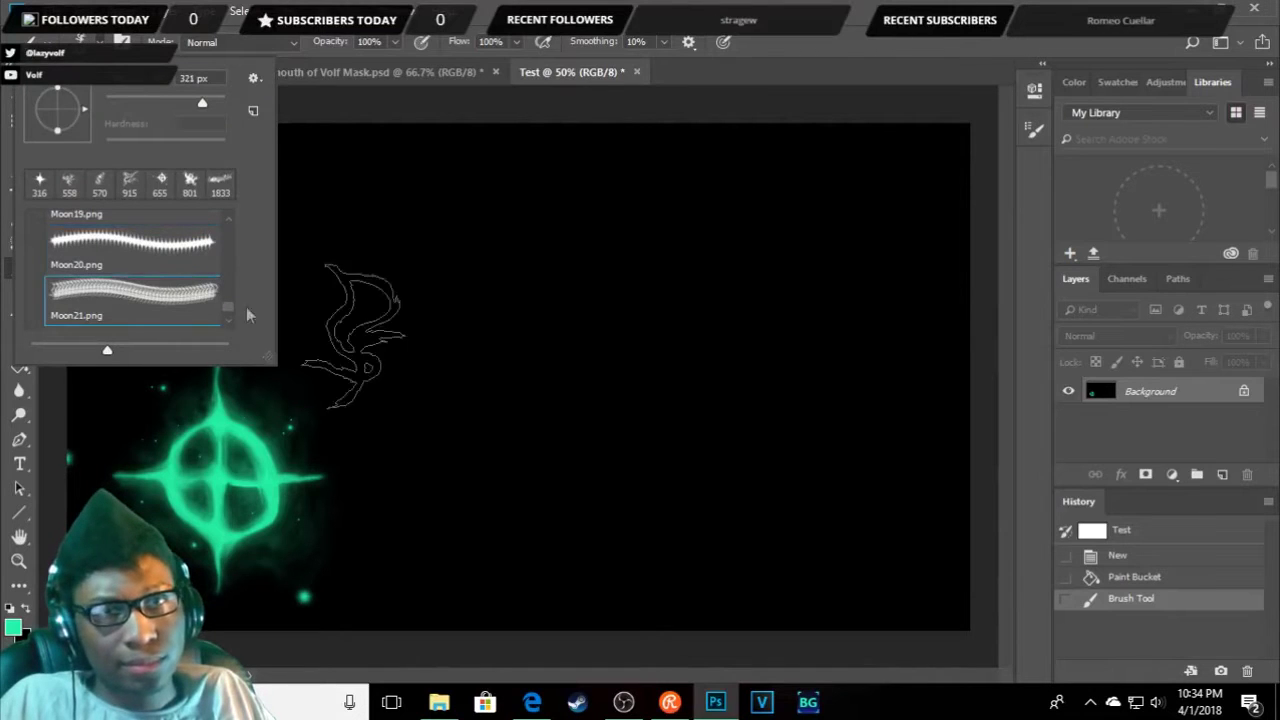
pyautogui.click(597, 350)
pyautogui.hotkey('ctrl', 'z')
# - Stamp the TC-MOON-PreviewF.jpg moon preview across the canvas, then undo it
pyautogui.click(85, 42)
pyautogui.scroll(-1, 113, 232)
pyautogui.click(125, 300)
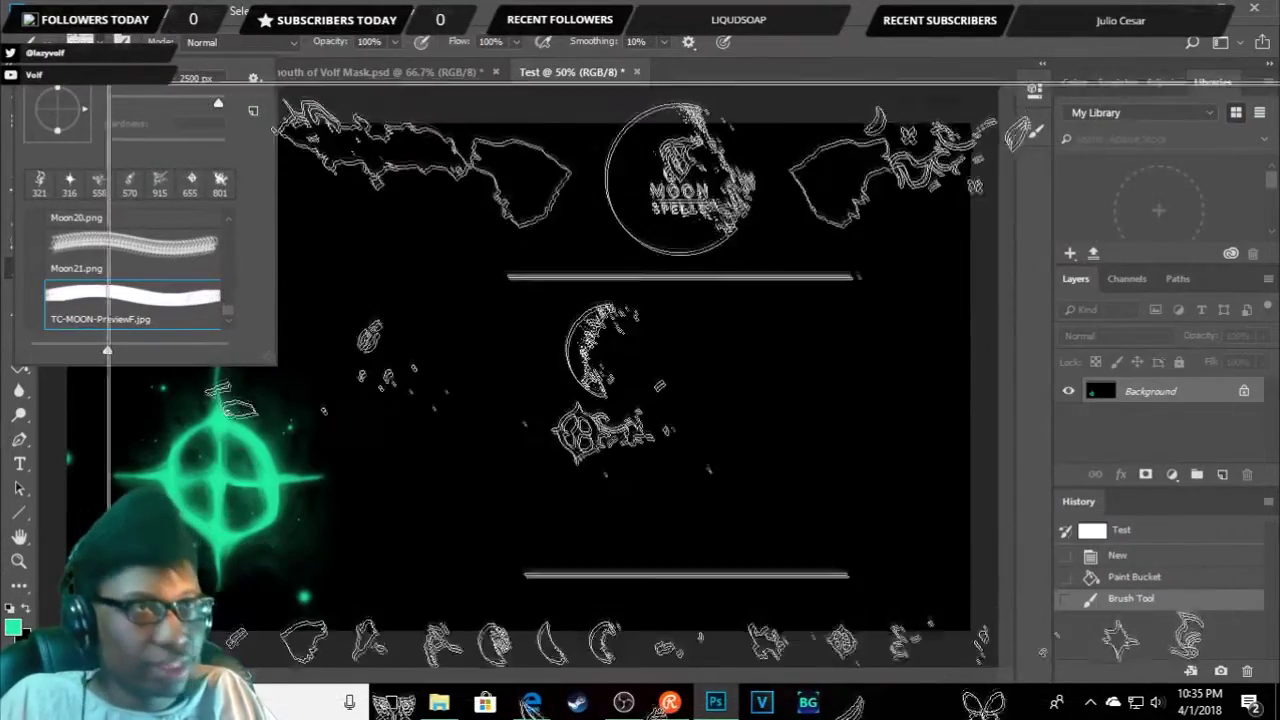
pyautogui.click(562, 410)
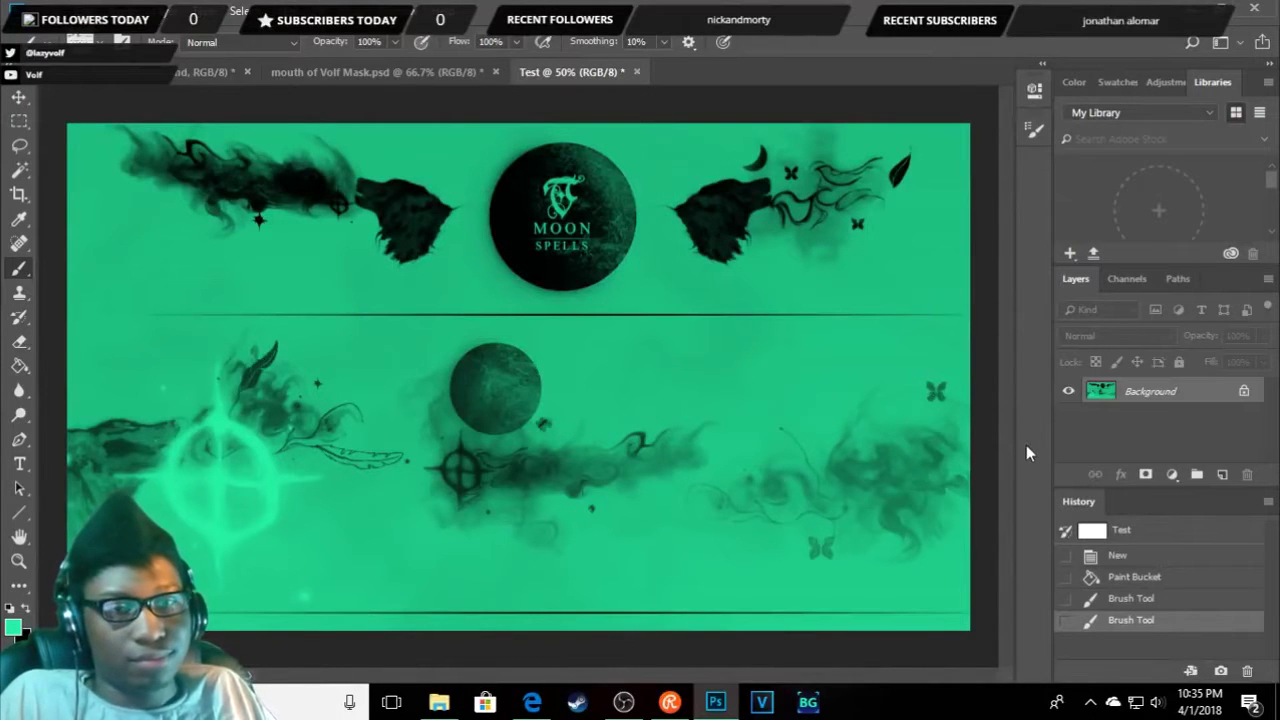
pyautogui.hotkey('ctrl', 'z')
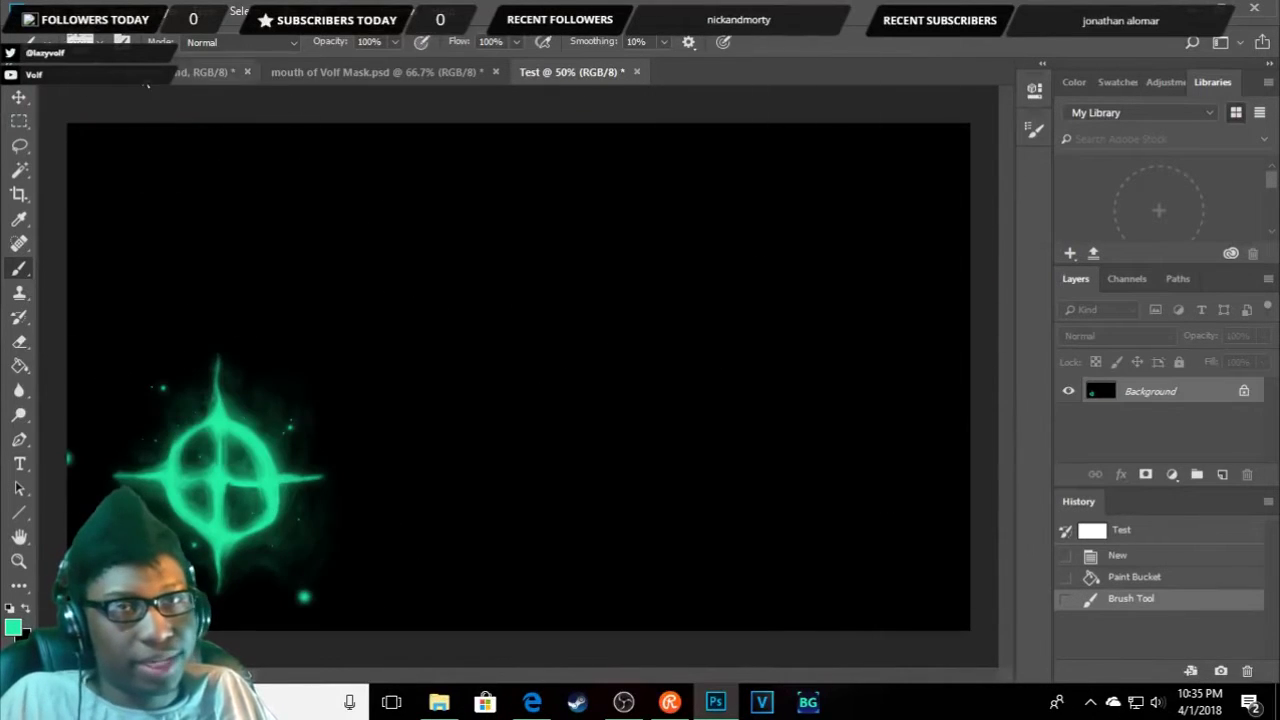
# - Cycle through Moon13, 321 px, 570 px and 915 px Moon17 tips, painting and undoing wisps
pyautogui.click(100, 42)
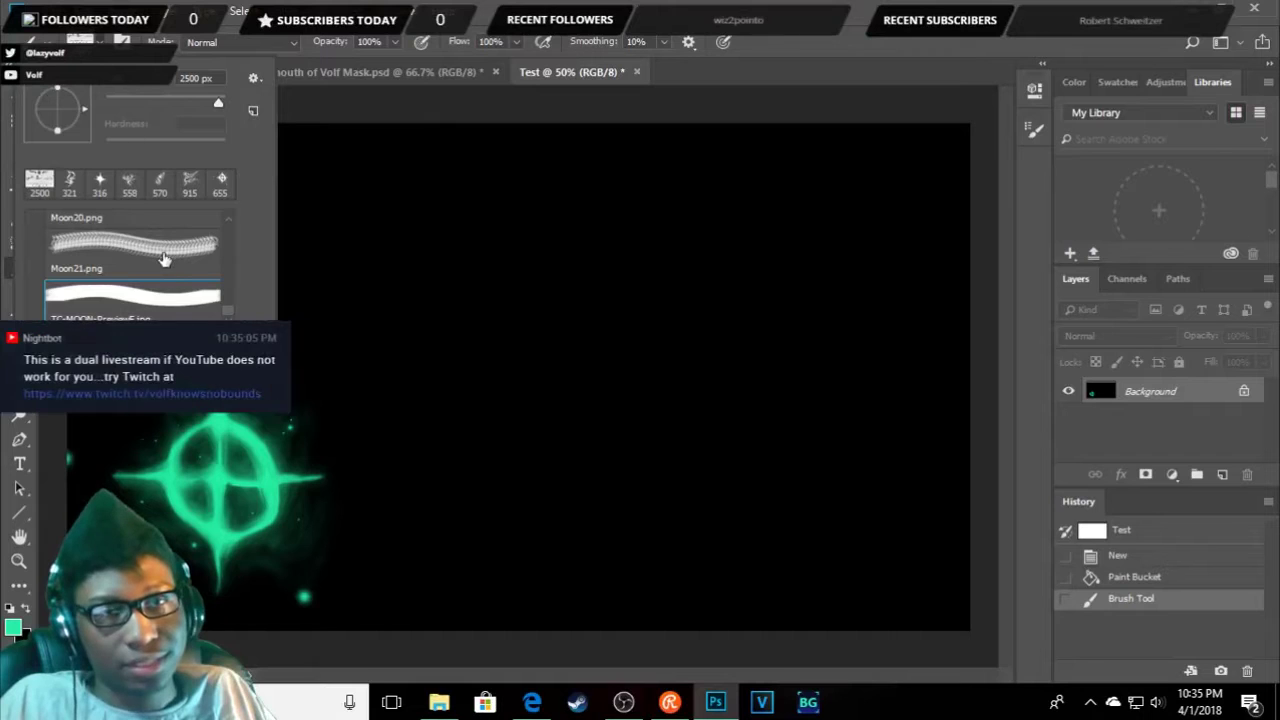
pyautogui.scroll(2, 210, 305)
pyautogui.scroll(2, 215, 308)
pyautogui.scroll(2, 217, 310)
pyautogui.scroll(2, 217, 311)
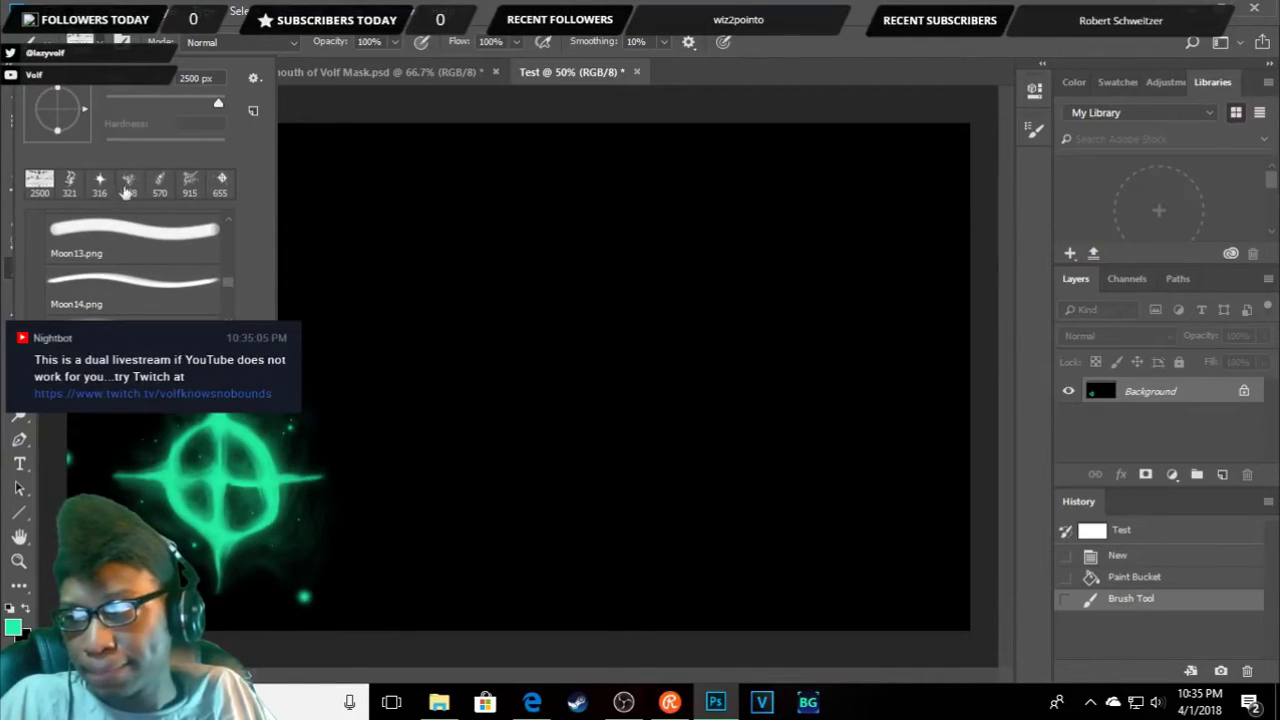
pyautogui.click(133, 240)
pyautogui.click(70, 182)
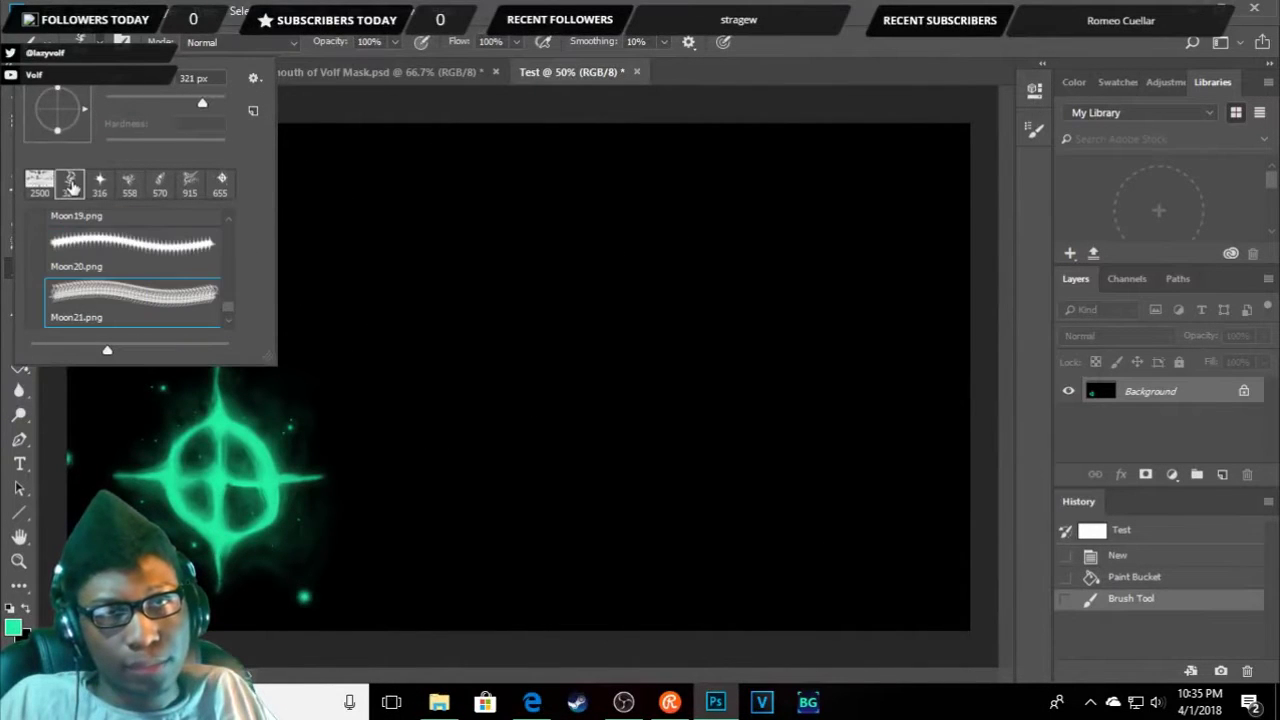
pyautogui.click(162, 188)
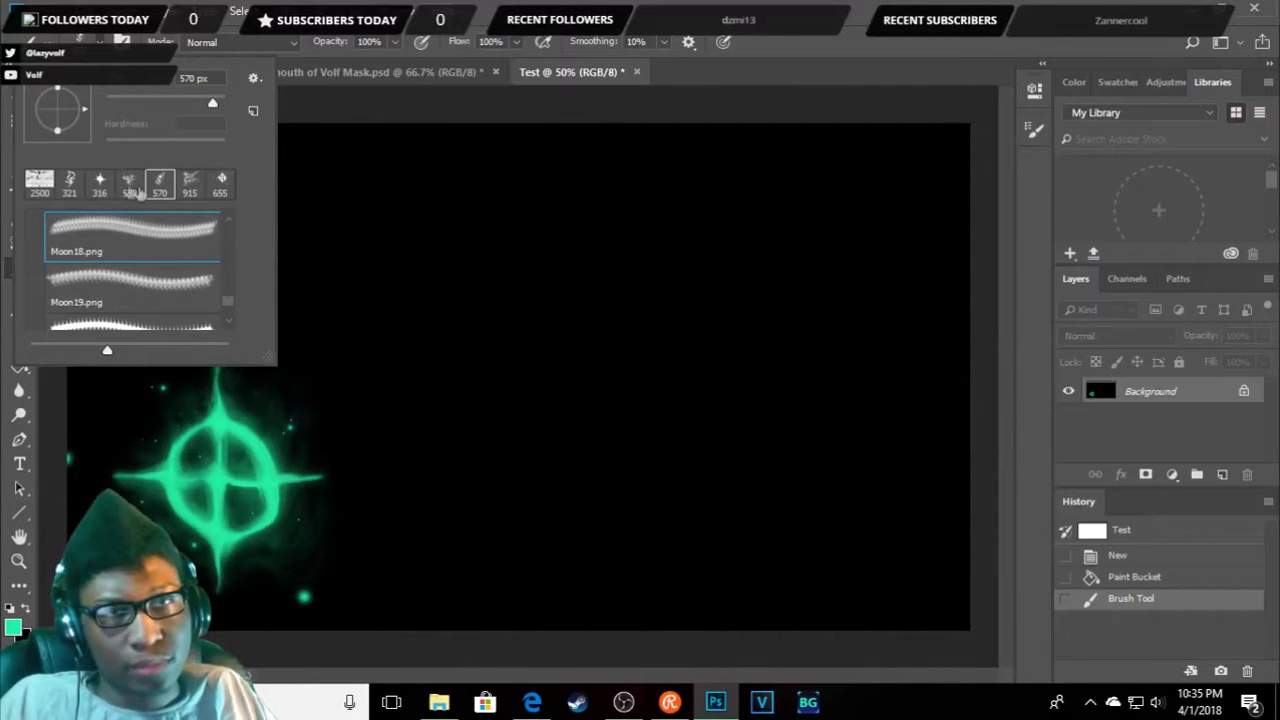
pyautogui.click(189, 184)
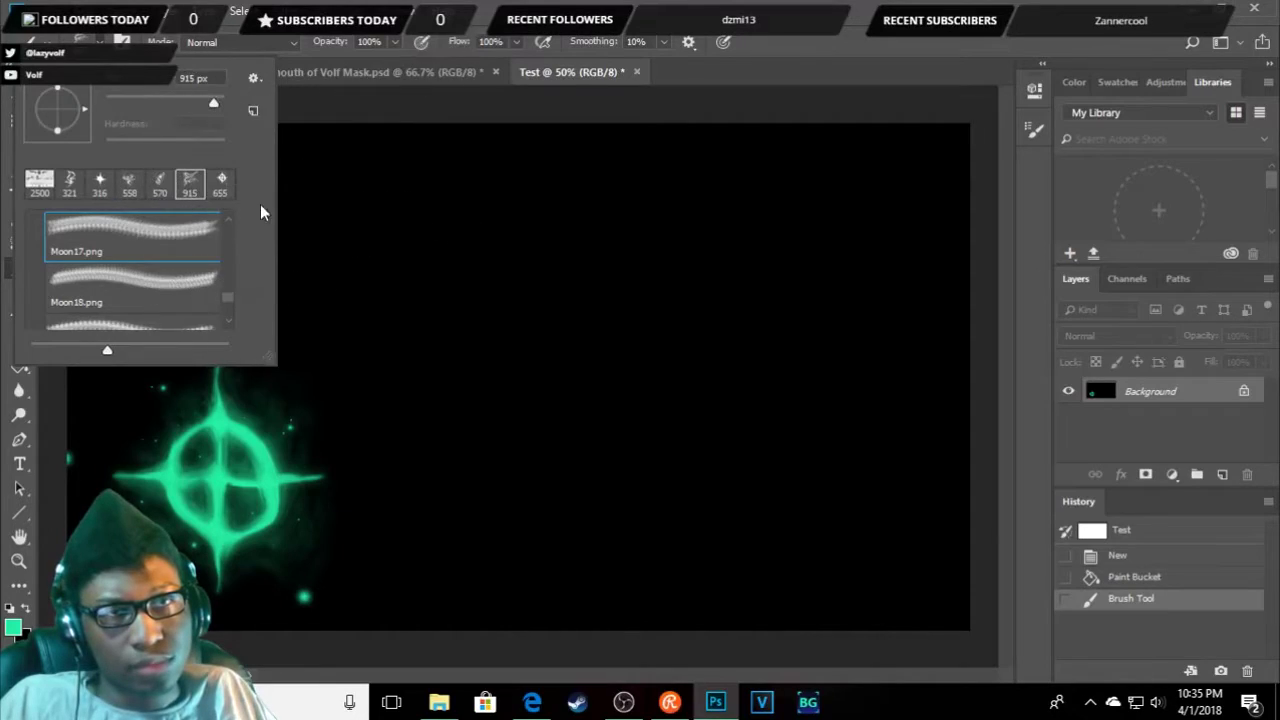
pyautogui.click(457, 470)
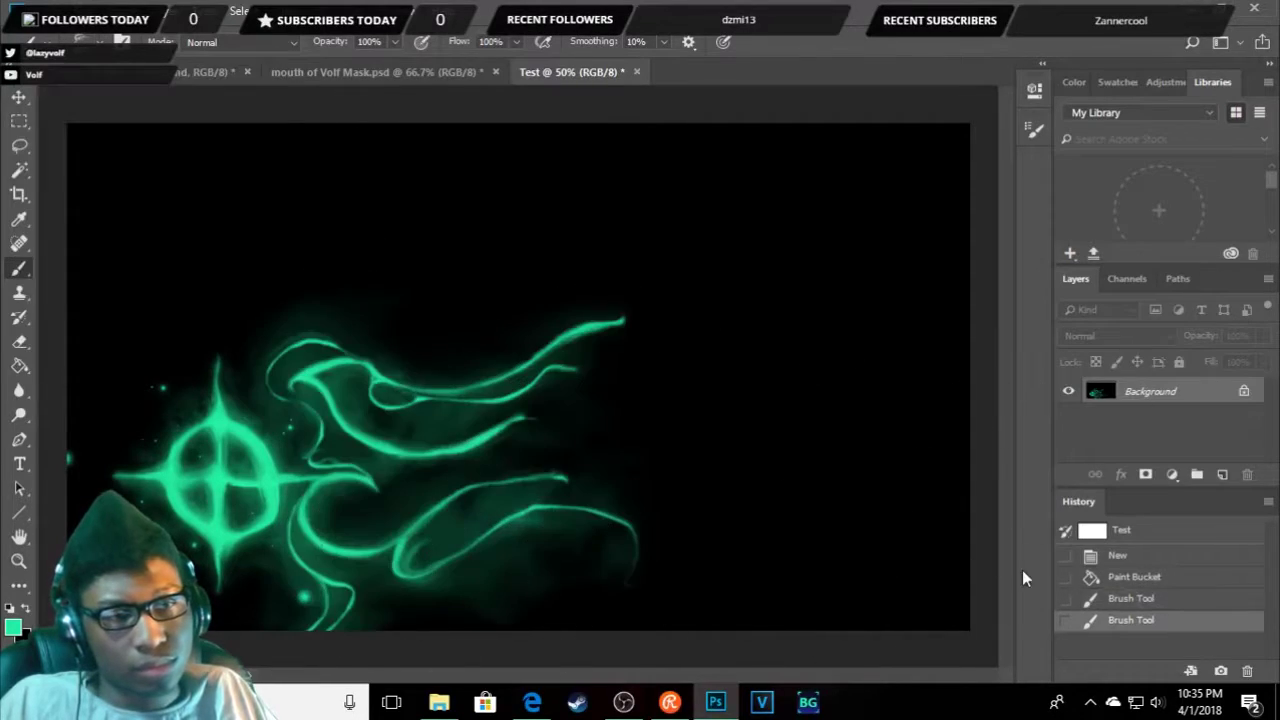
pyautogui.hotkey('ctrl', 'z')
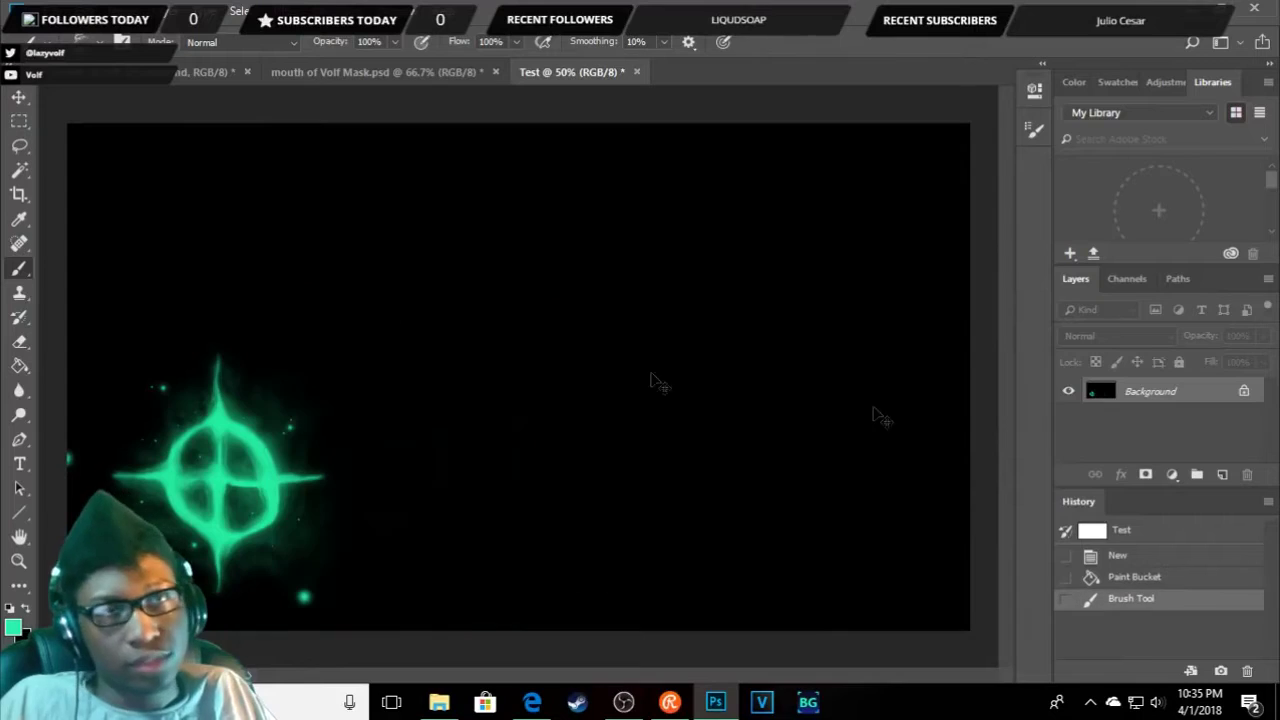
# - Delete the compass-star Brush Tool state from History, leaving only New and Paint Bucket
pyautogui.rightClick(1140, 598)
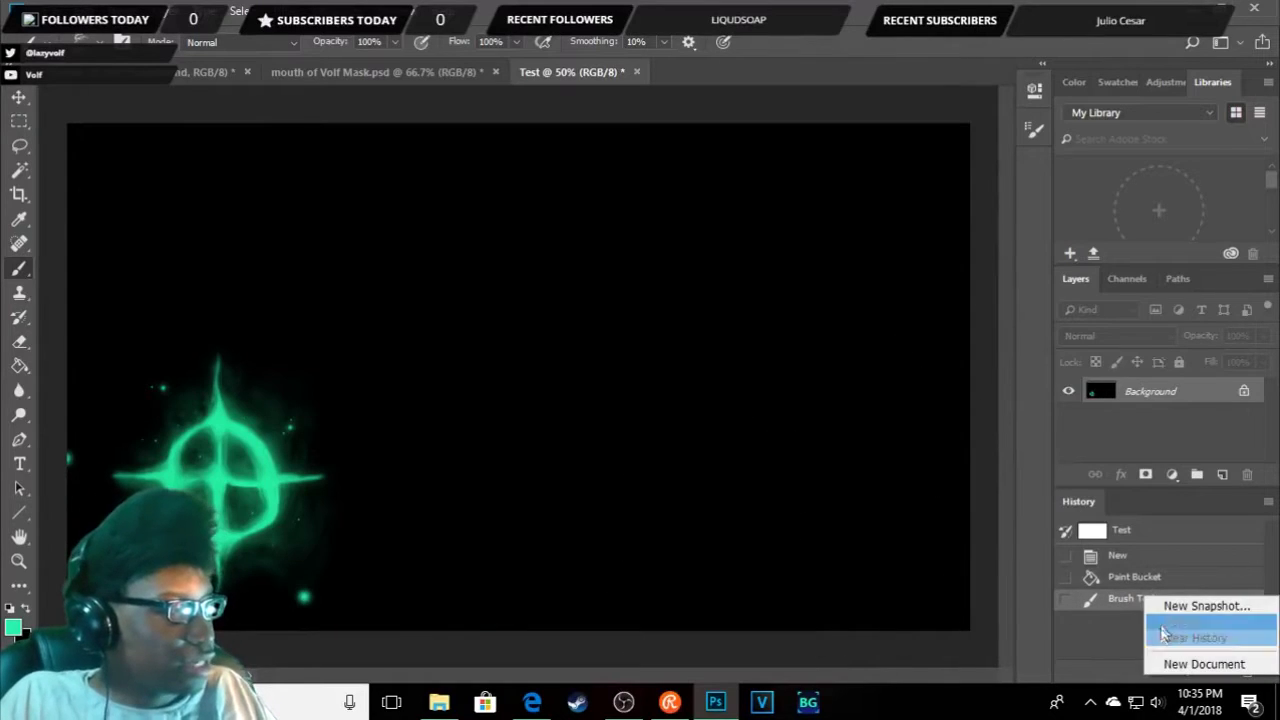
pyautogui.click(1180, 621)
pyautogui.click(560, 271)
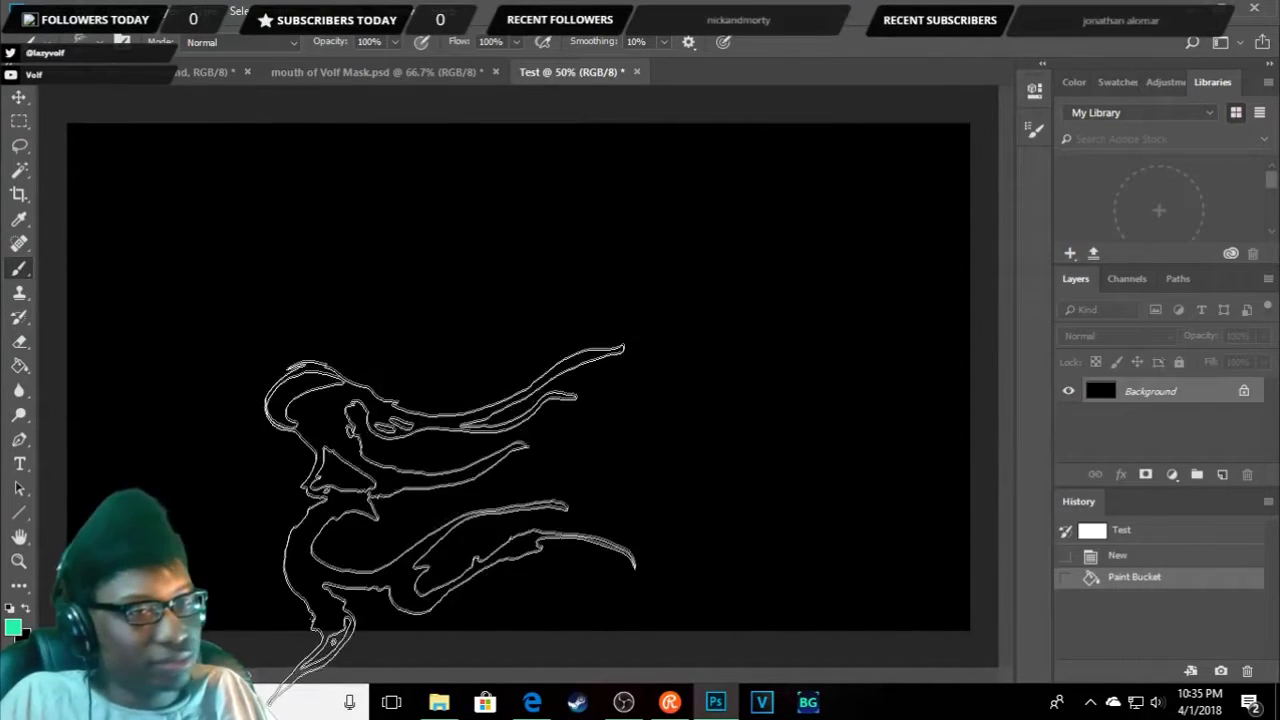
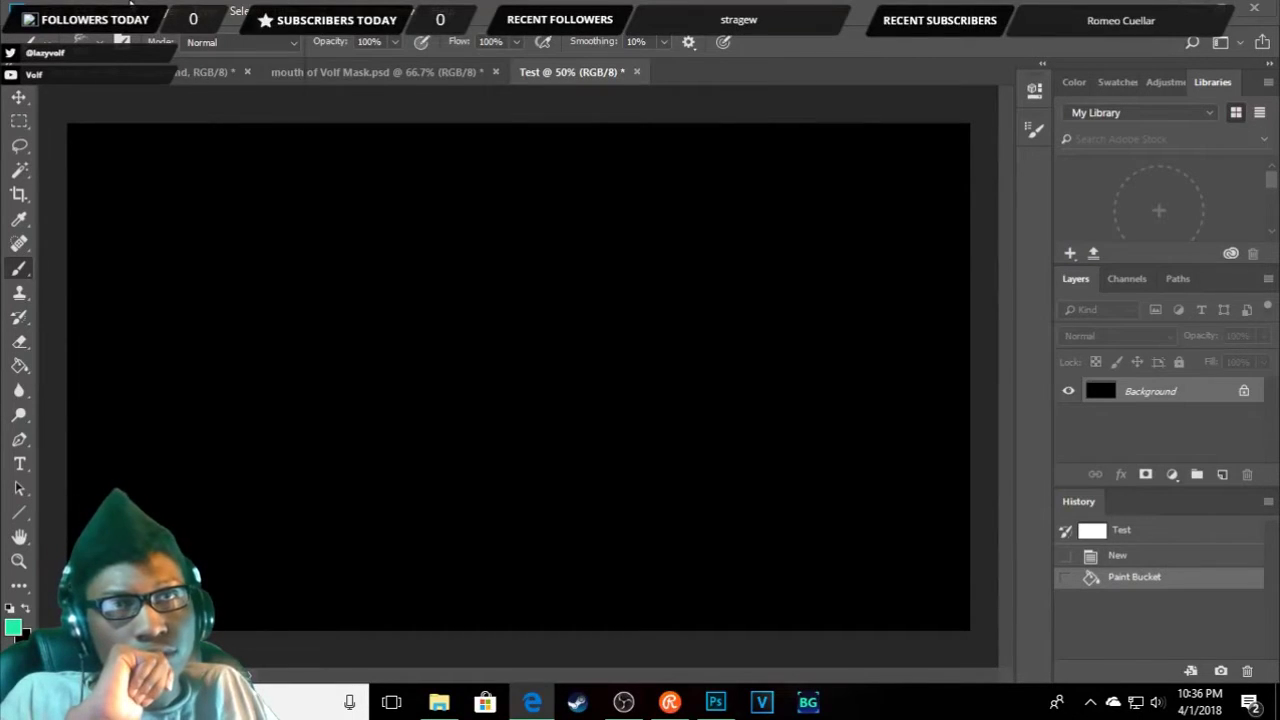
# - Glance at the Edit menu, then switch to the Custom Shape Tool
pyautogui.click(115, 10)
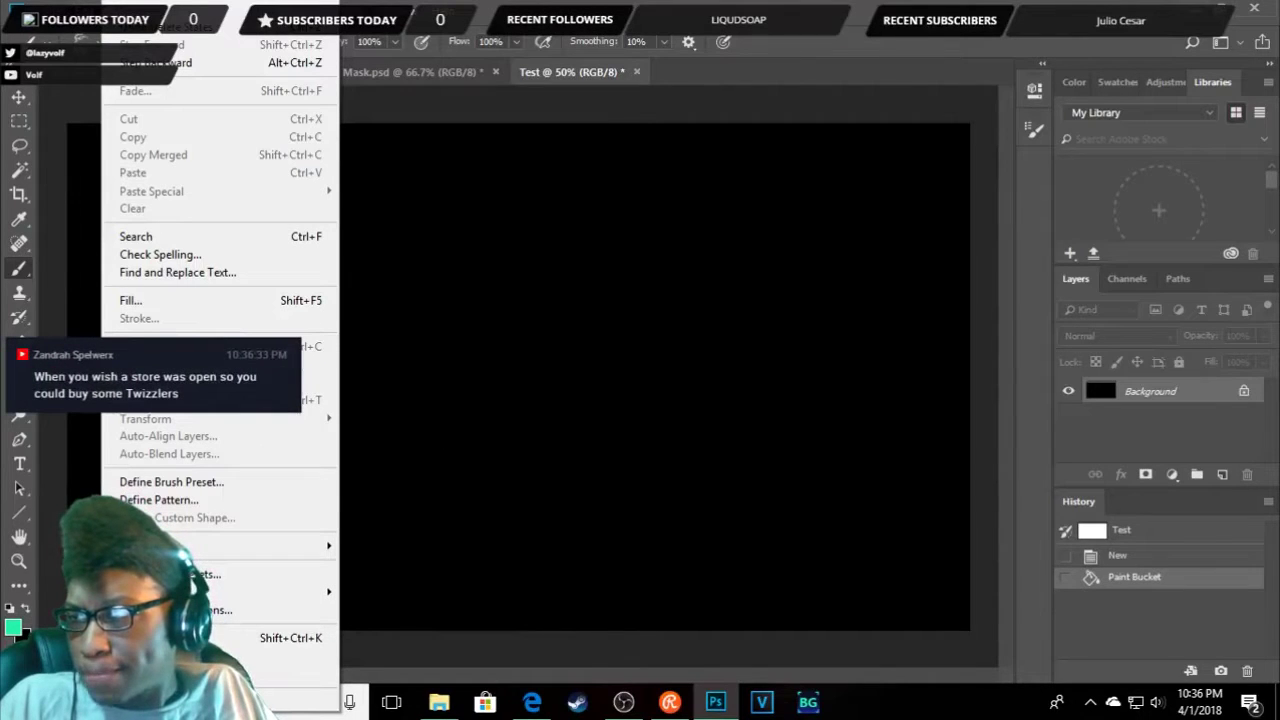
pyautogui.press('Escape')
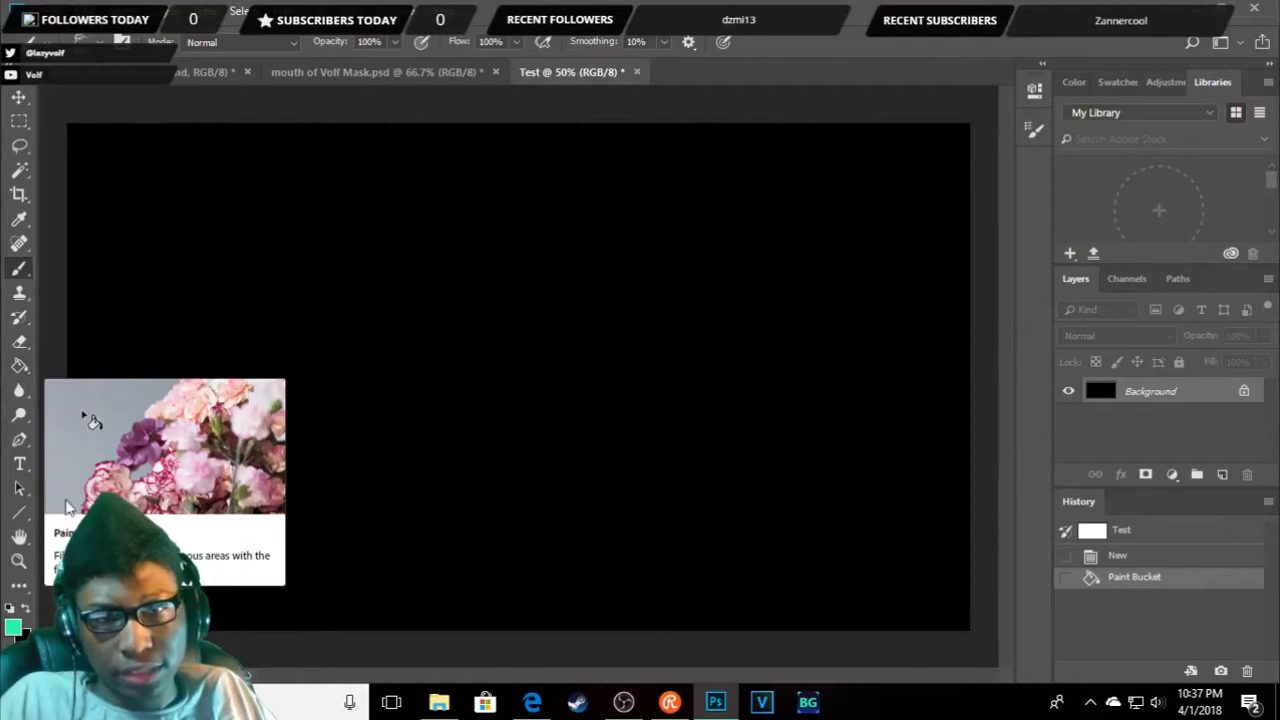
pyautogui.click(22, 513)
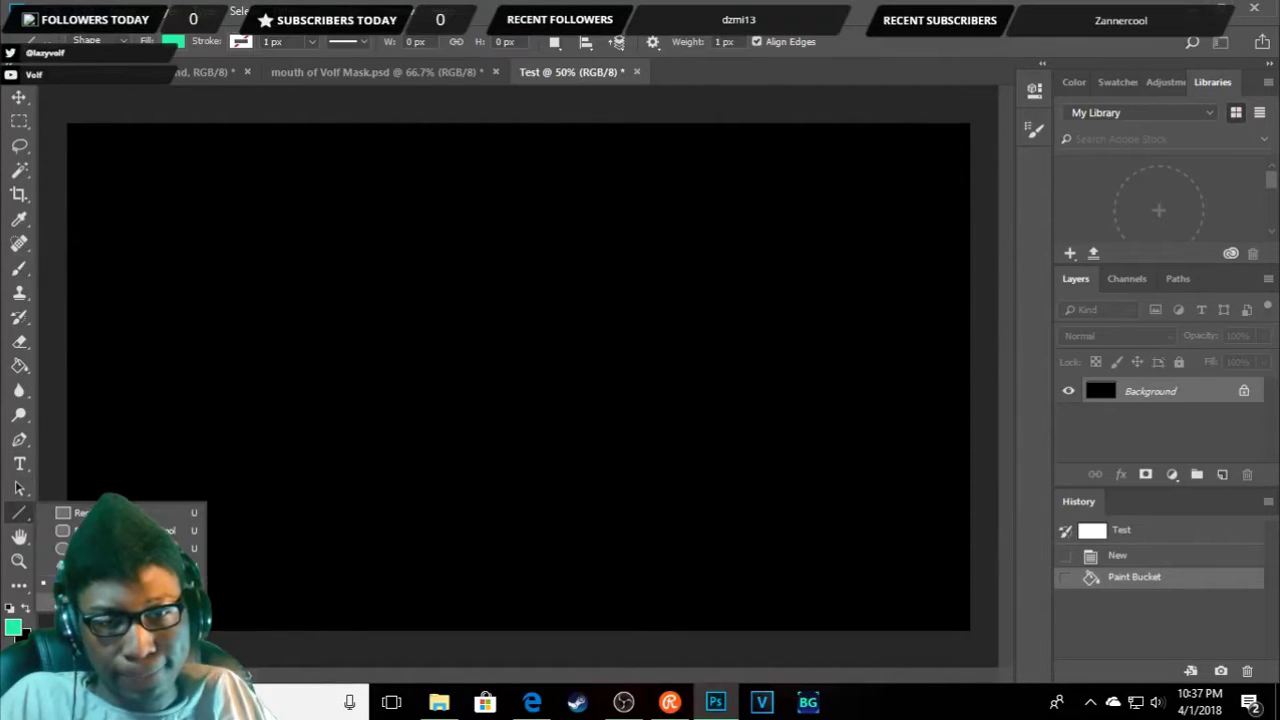
pyautogui.click(110, 601)
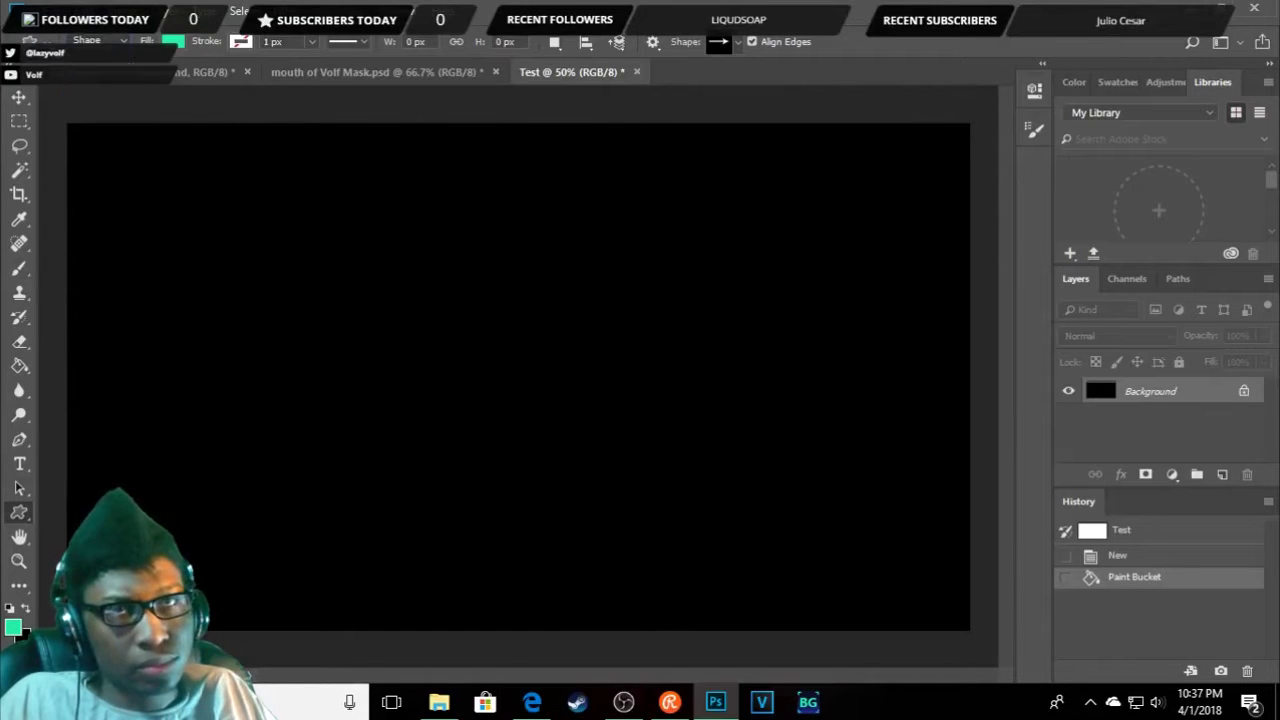
# - Start loading a tool presets file from the tool presets picker, then cancel
pyautogui.click(30, 41)
pyautogui.click(241, 80)
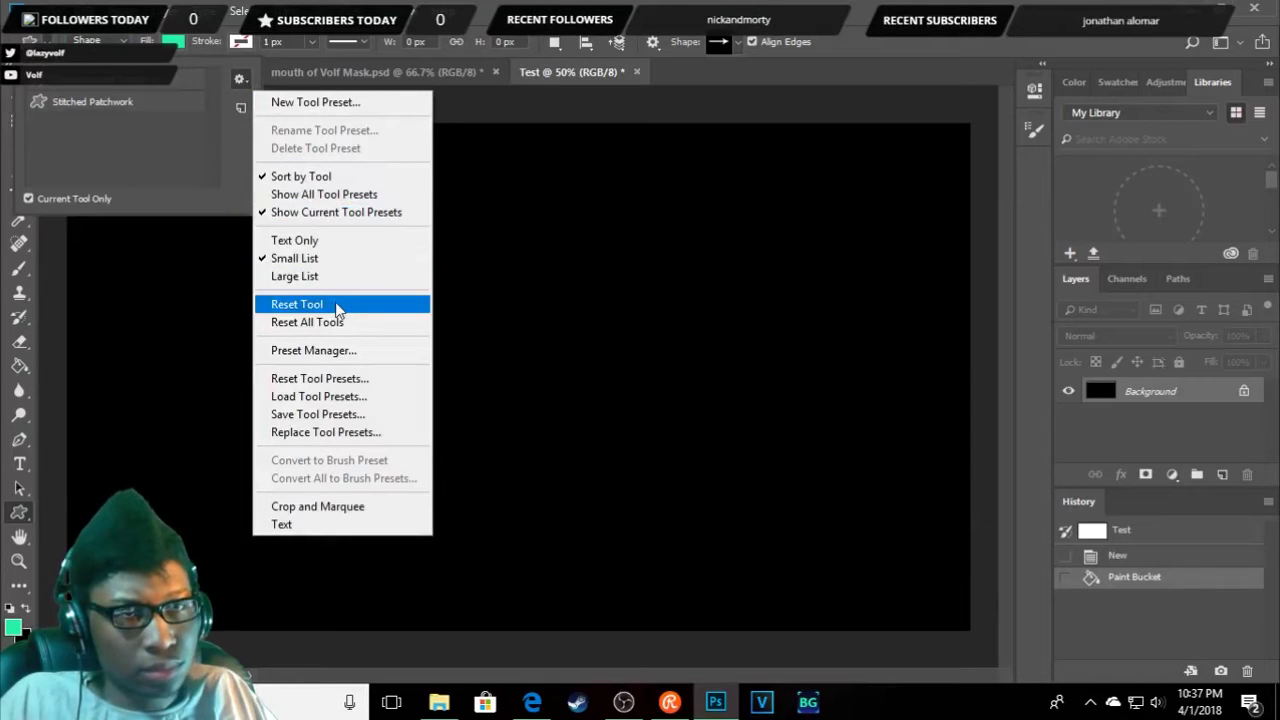
pyautogui.click(352, 398)
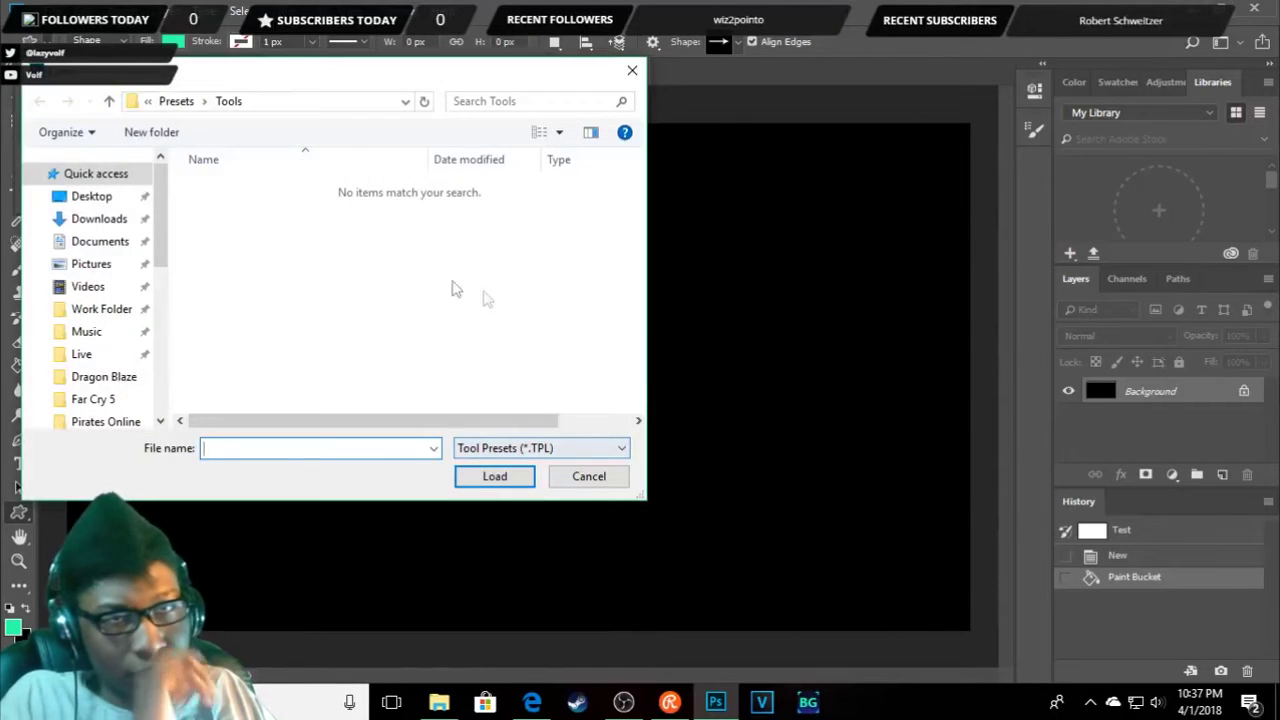
pyautogui.press('Escape')
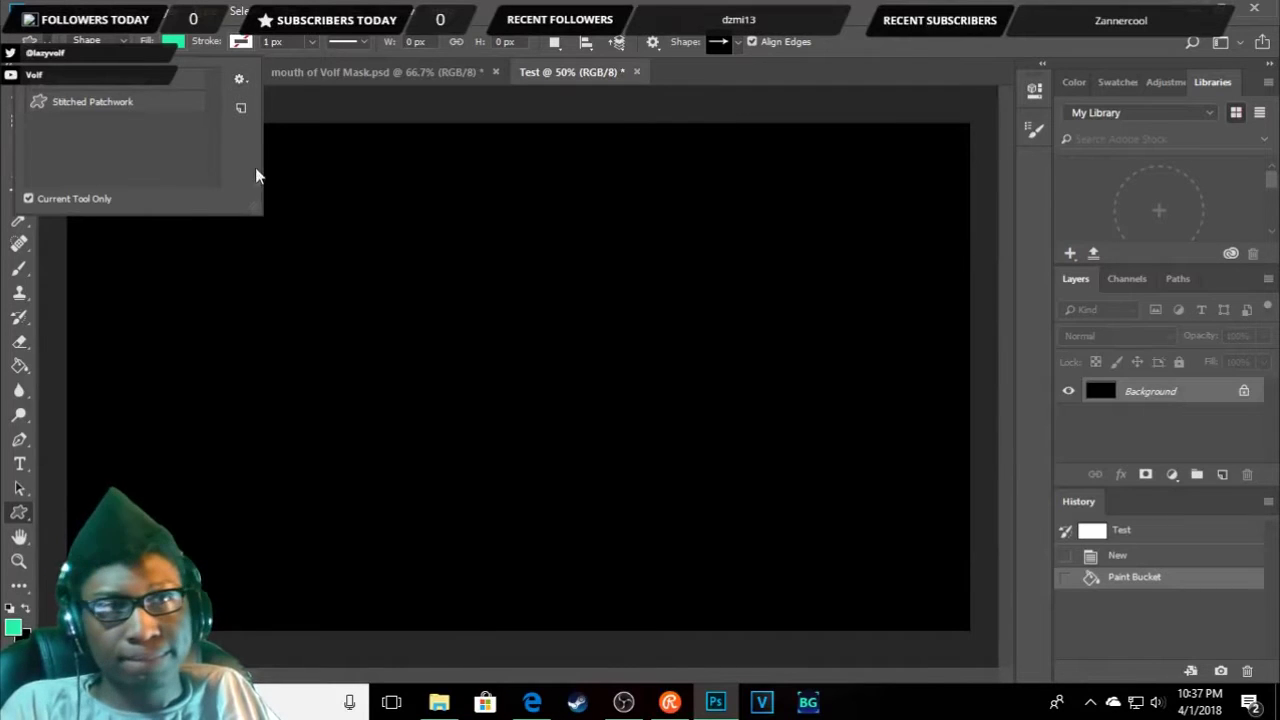
# - Visit the Preset Manager, cancel loading a presets file, and close it
pyautogui.click(241, 78)
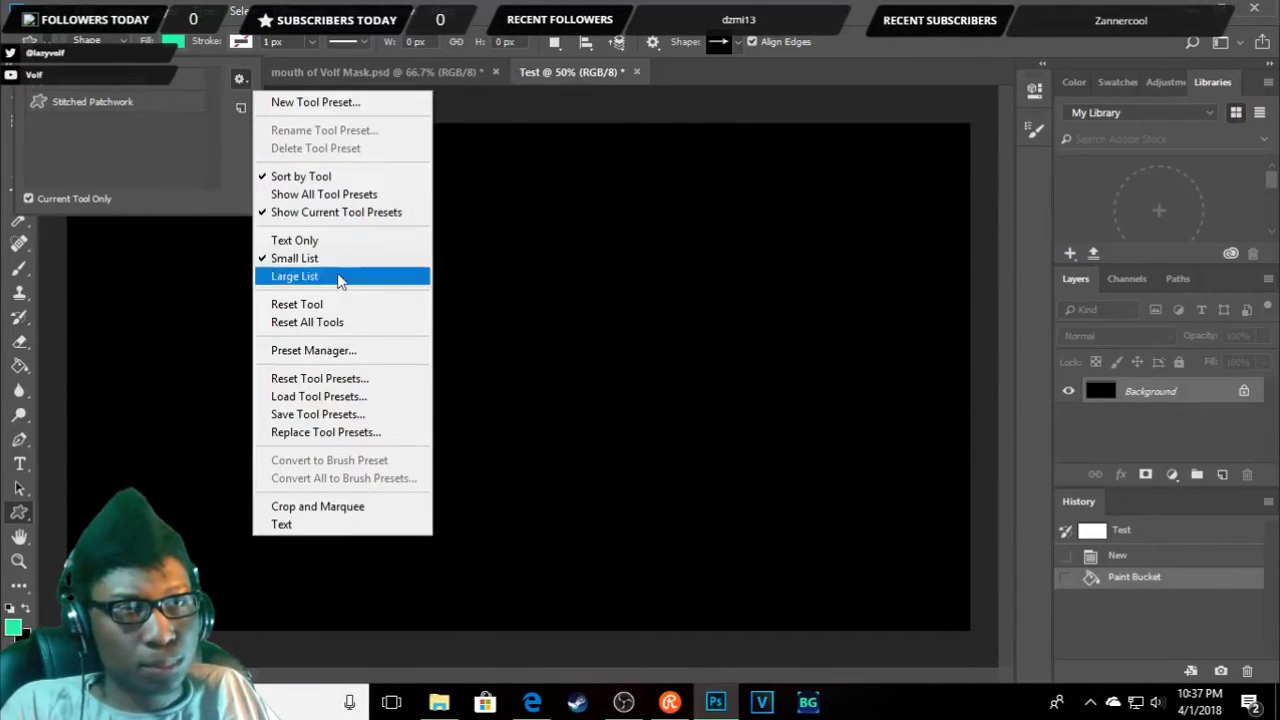
pyautogui.click(310, 351)
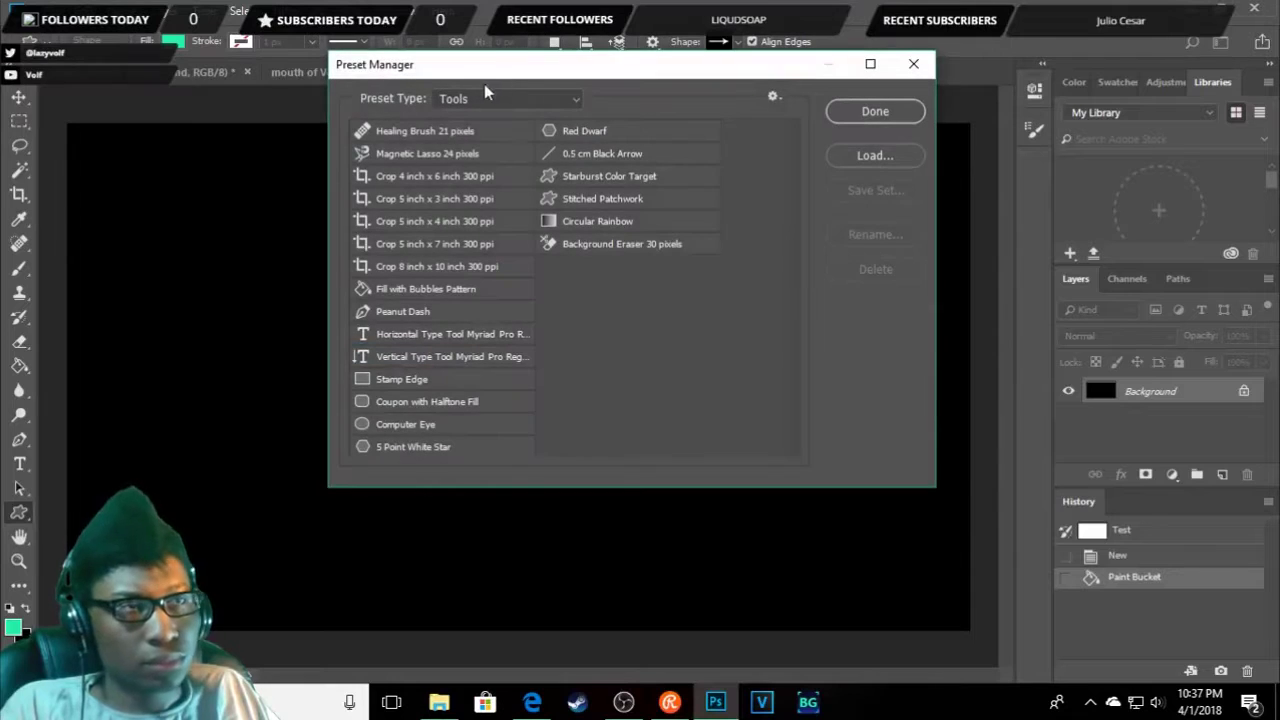
pyautogui.moveTo(515, 68); pyautogui.dragTo(397, 137)
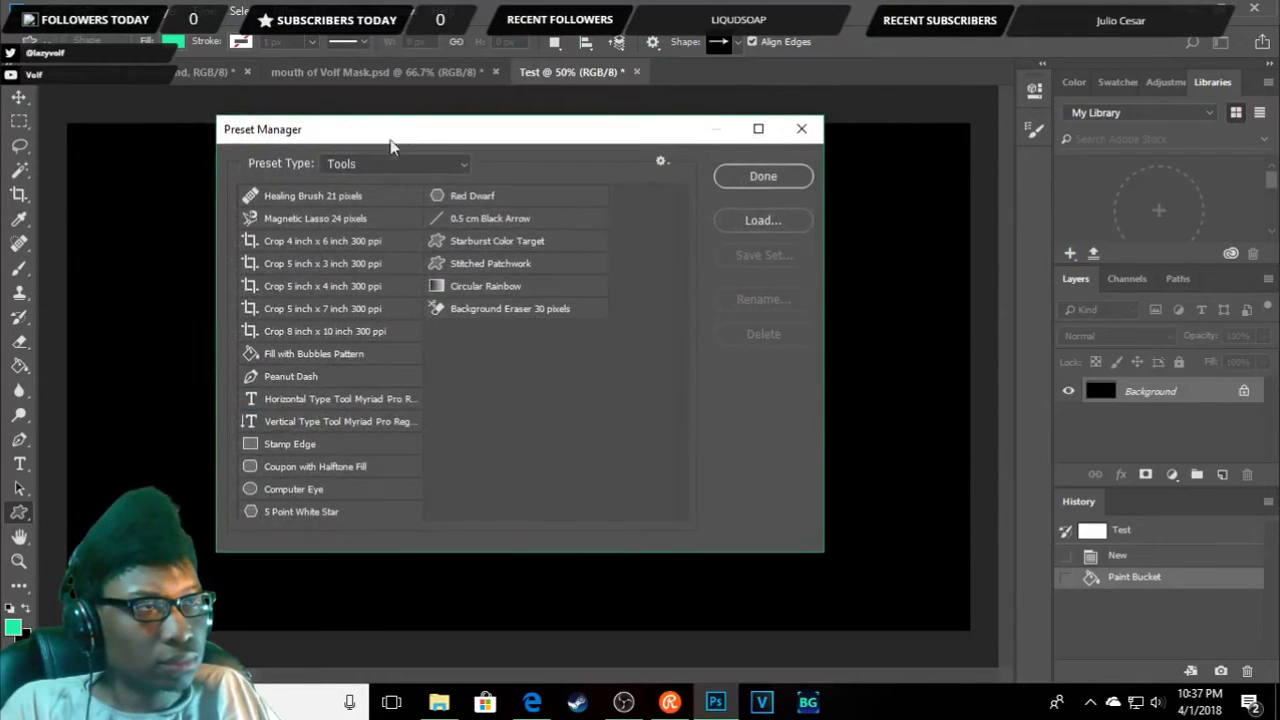
pyautogui.click(763, 220)
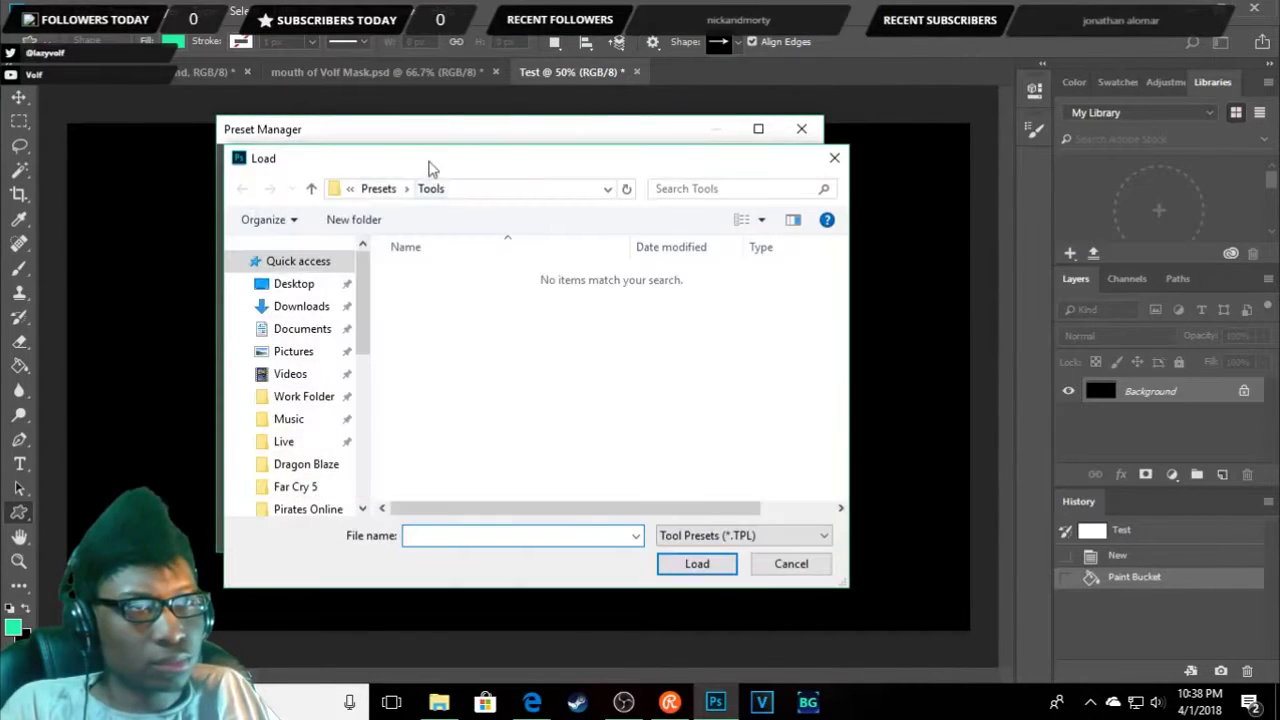
pyautogui.press('Escape')
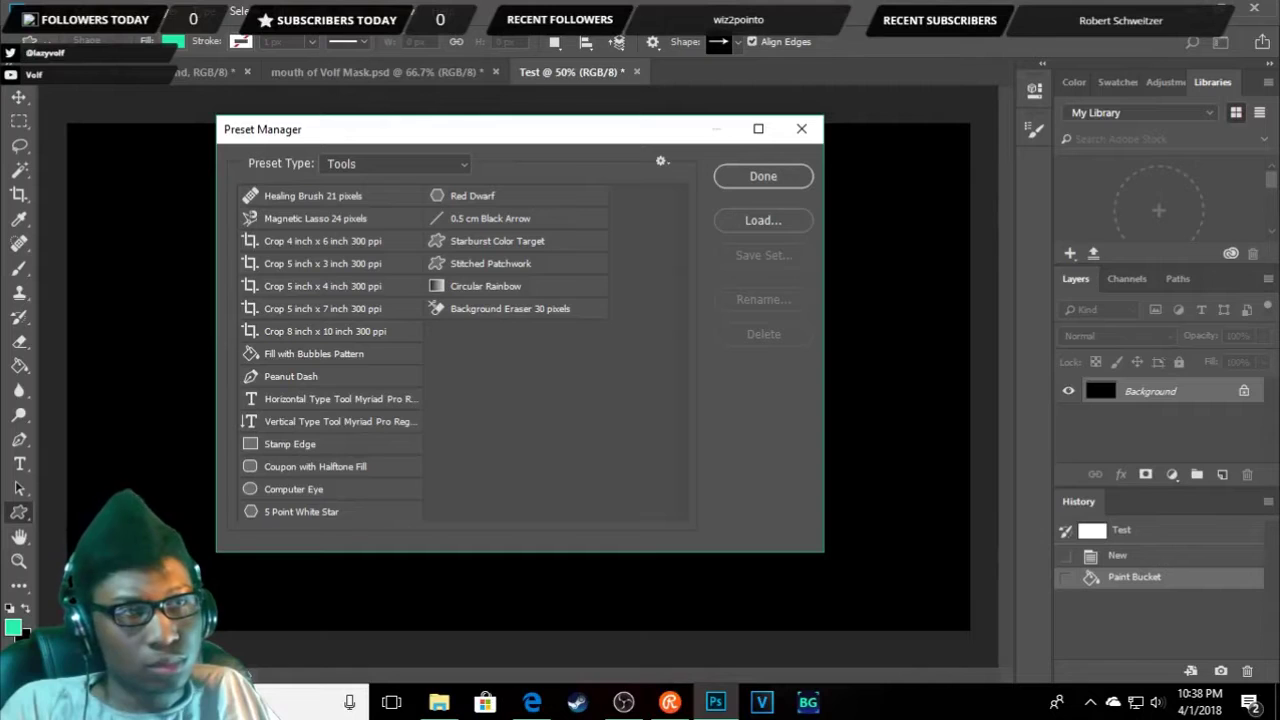
pyautogui.click(802, 129)
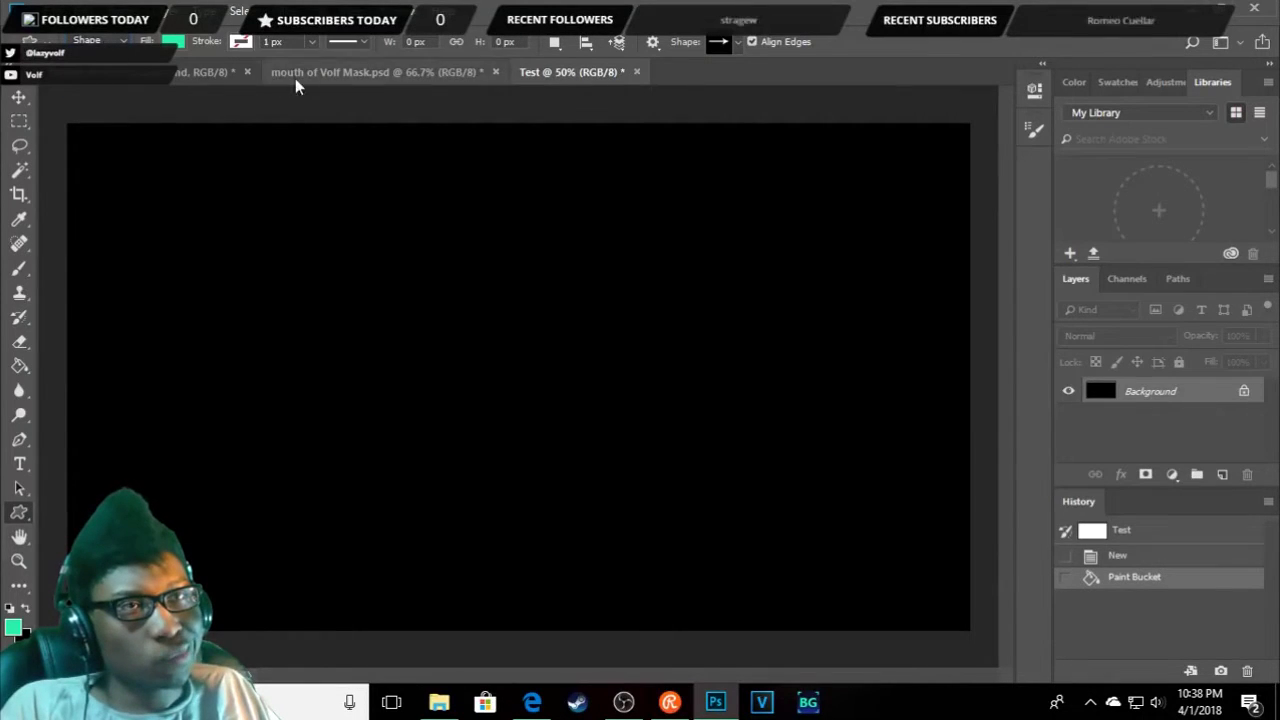
# - Pick the standing female figure from the Shape picker, skipping Load Shapes
pyautogui.click(725, 41)
pyautogui.click(826, 78)
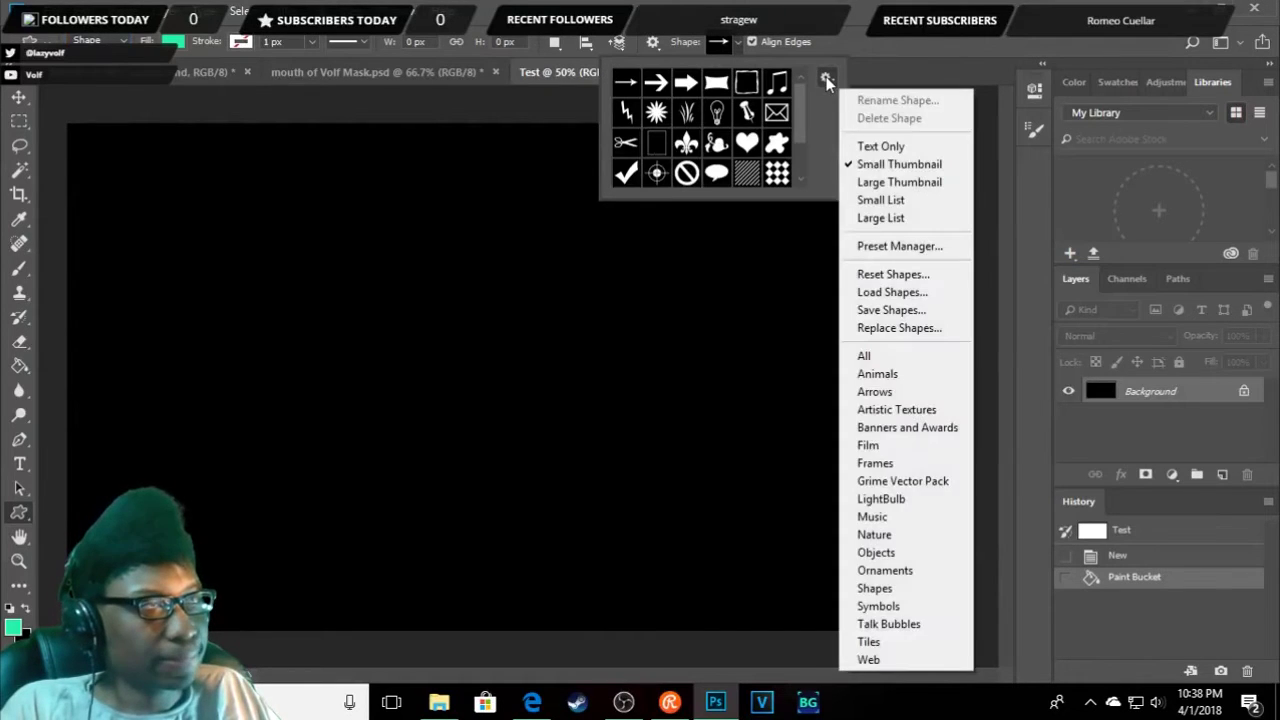
pyautogui.click(890, 292)
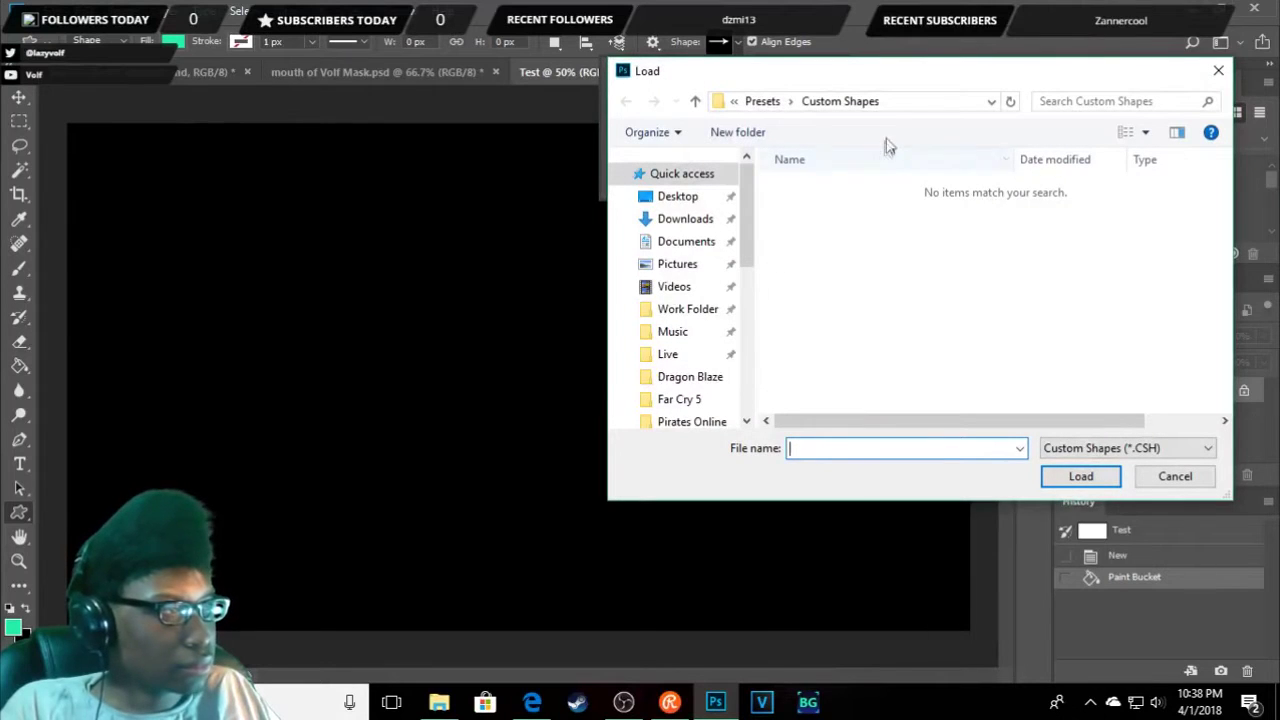
pyautogui.moveTo(925, 103); pyautogui.dragTo(531, 160)
pyautogui.press('Escape')
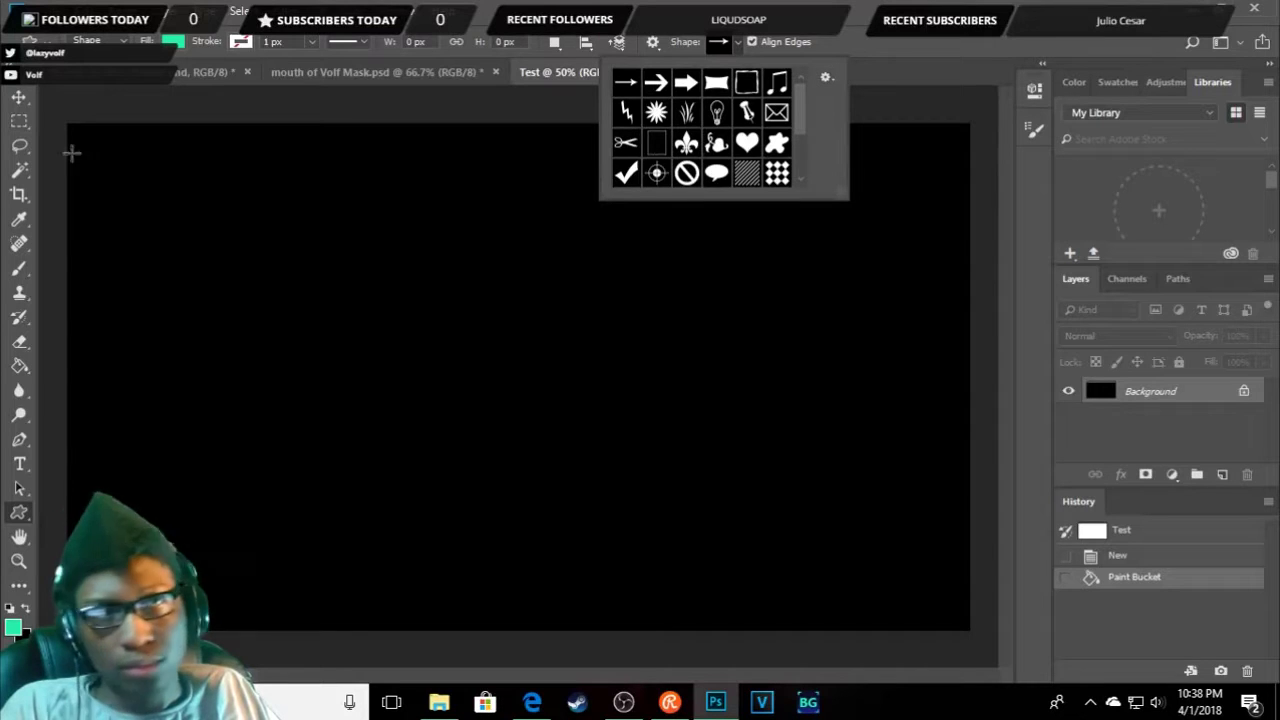
pyautogui.scroll(-3, 722, 143)
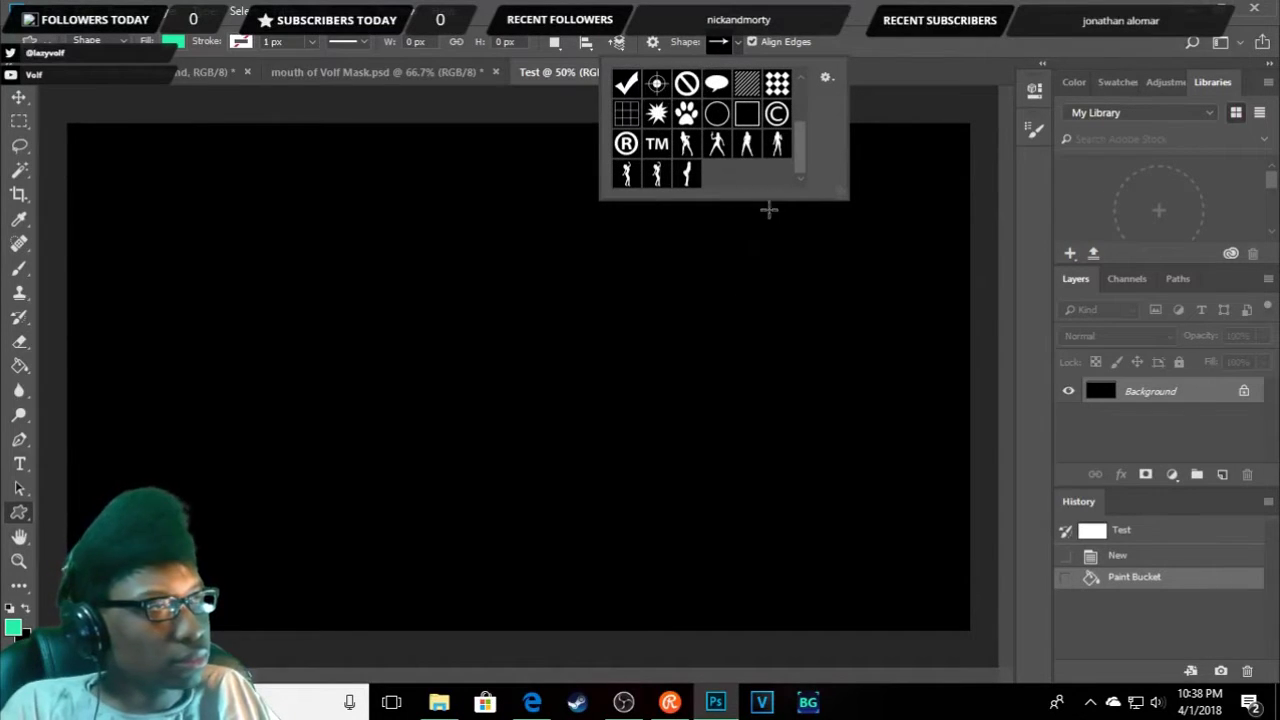
pyautogui.click(747, 143)
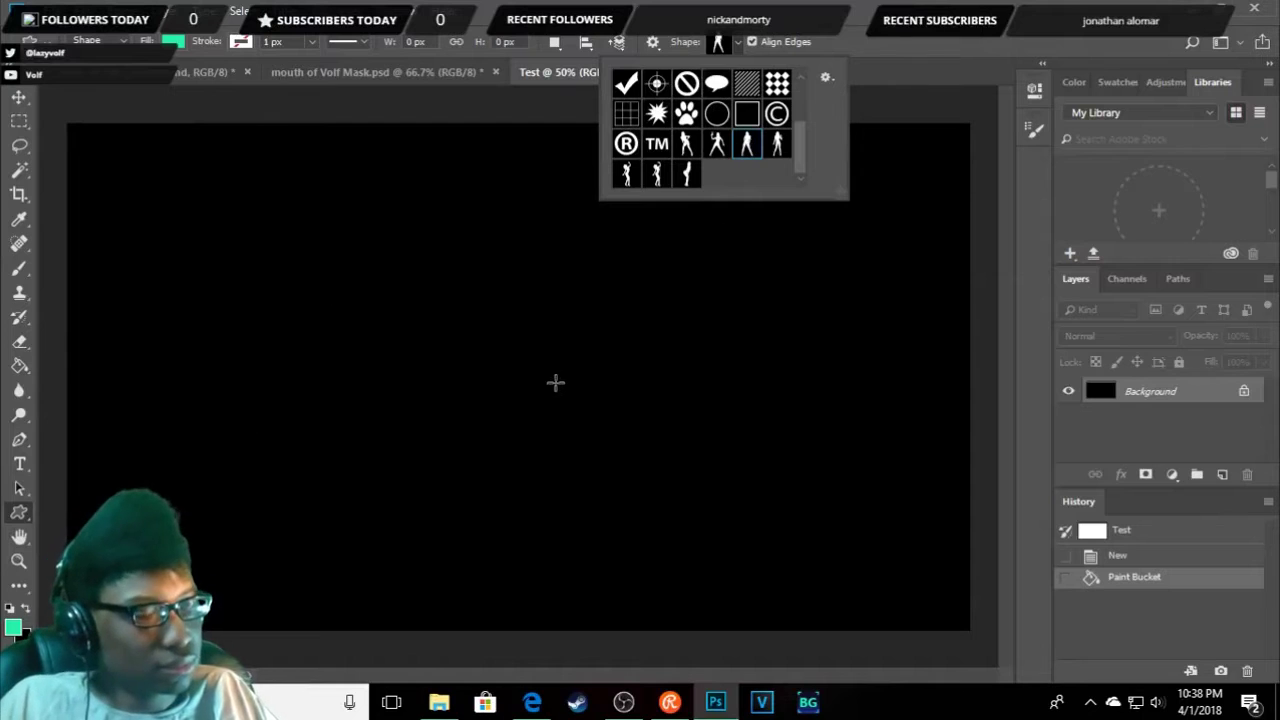
pyautogui.click(806, 6)
# - Draw the female figure silhouette spanning the canvas height, redoing the first attempt
pyautogui.moveTo(351, 176); pyautogui.dragTo(609, 557)
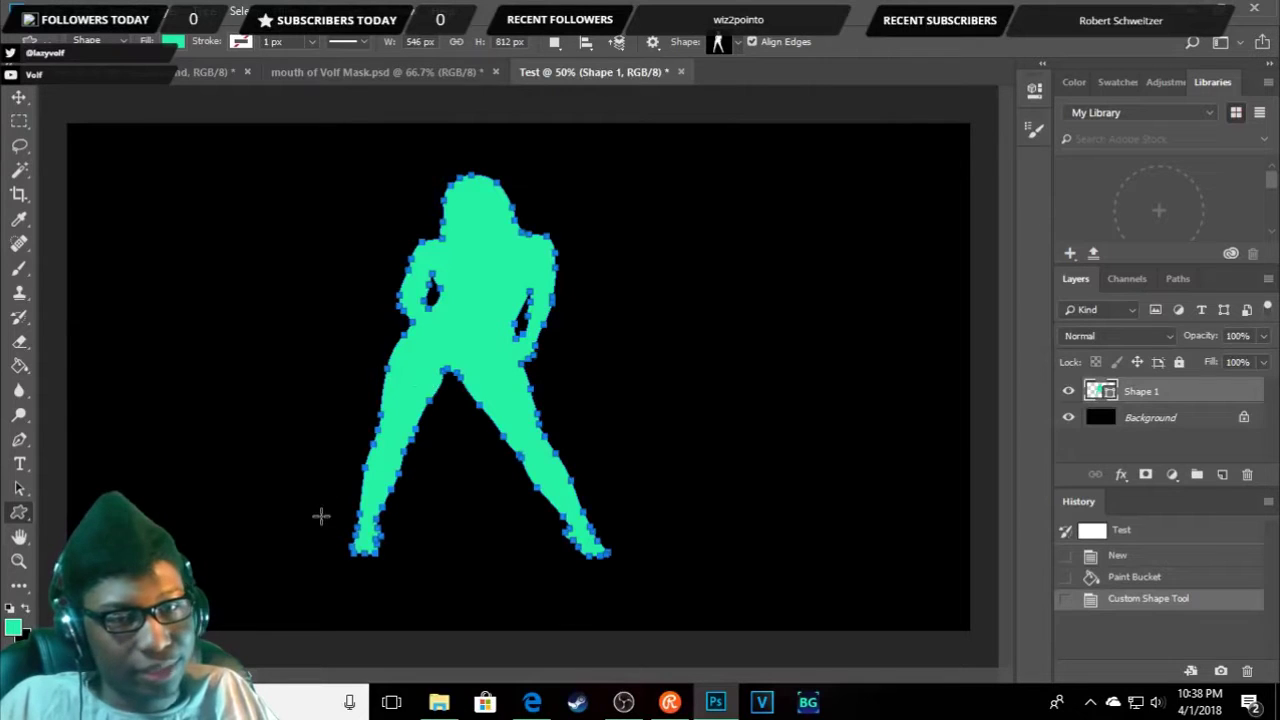
pyautogui.rightClick(406, 440)
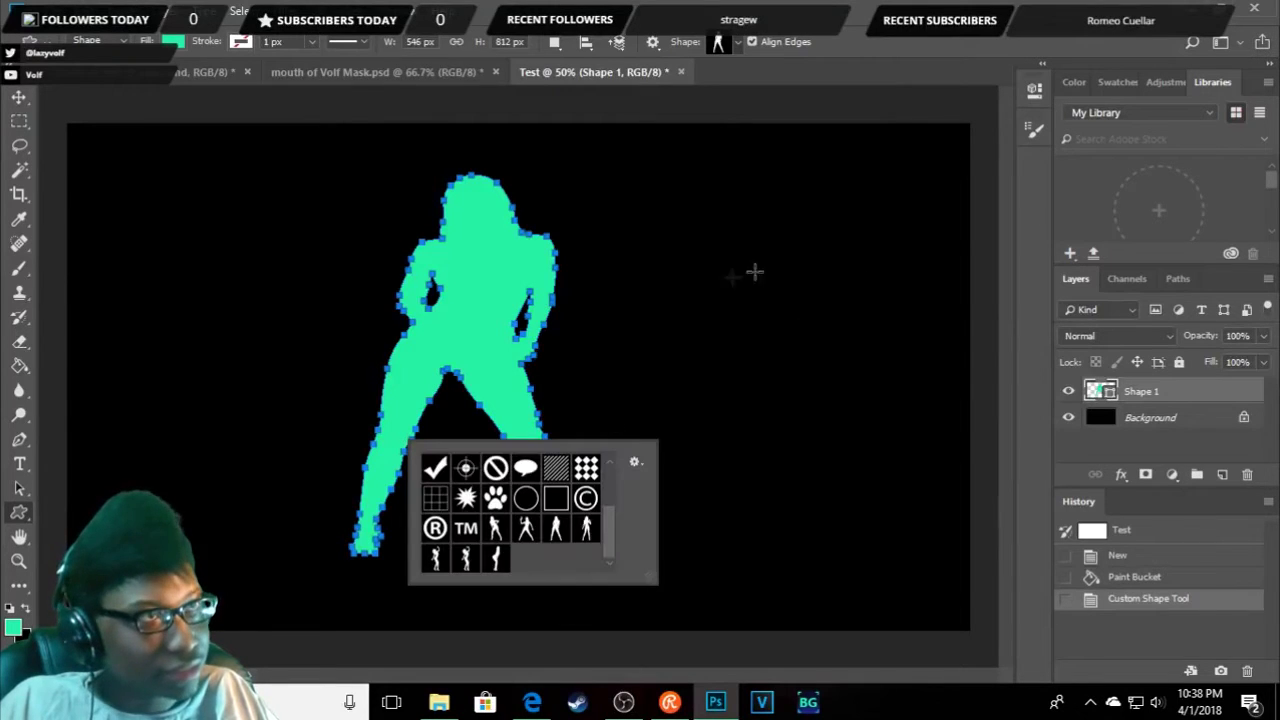
pyautogui.press('Escape')
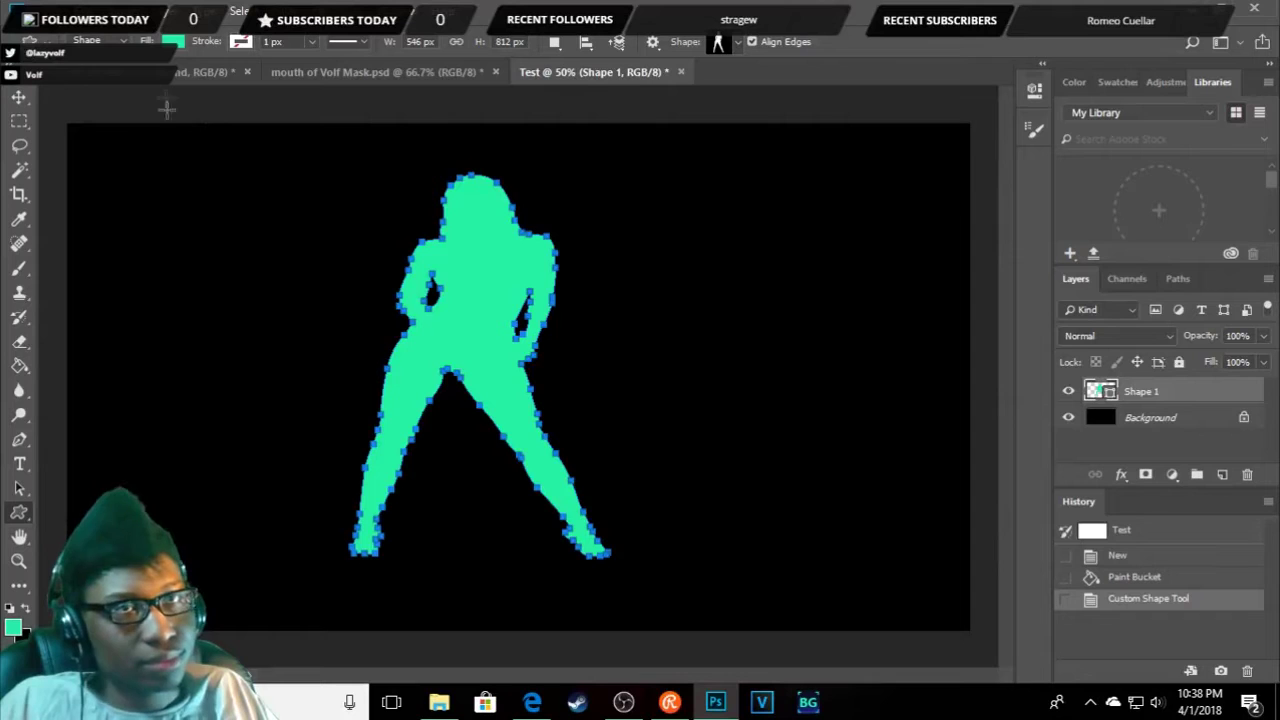
pyautogui.hotkey('ctrl', 'z')
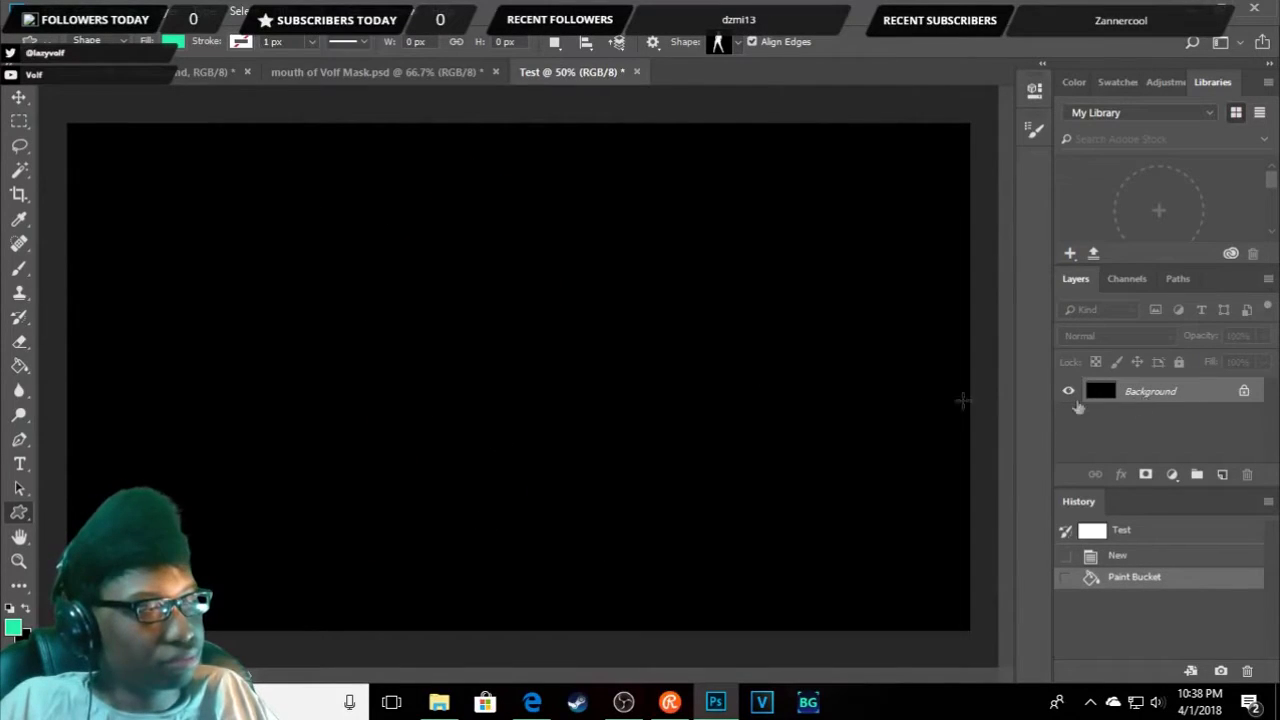
pyautogui.moveTo(335, 189); pyautogui.dragTo(773, 610)
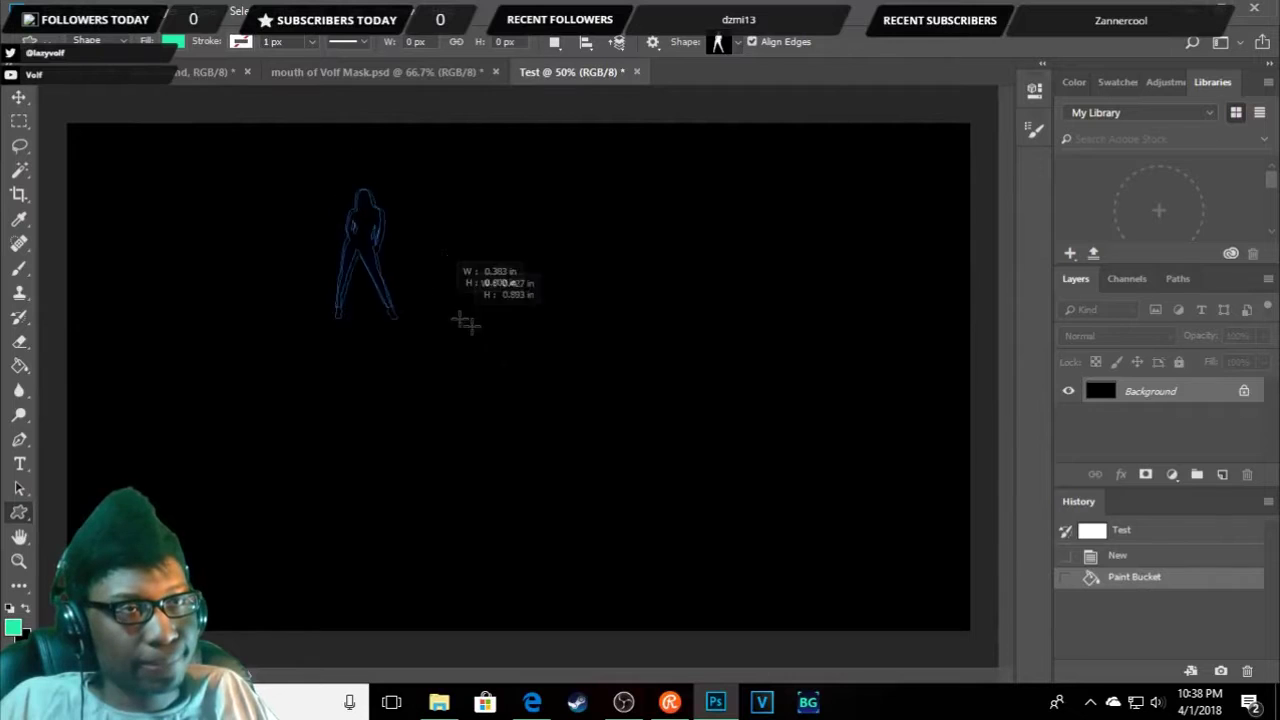
pyautogui.moveTo(773, 610); pyautogui.dragTo(787, 622)
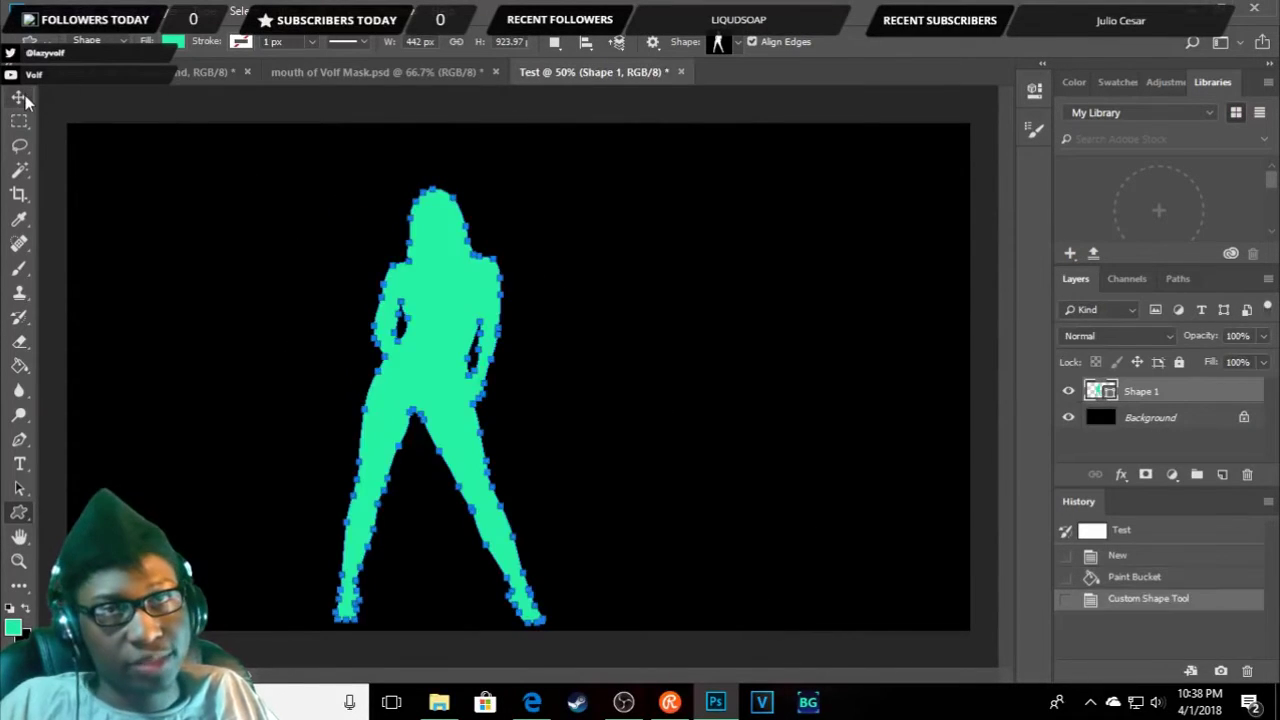
# - Centre the figure horizontally with the Move tool and make black the foreground colour
pyautogui.click(21, 97)
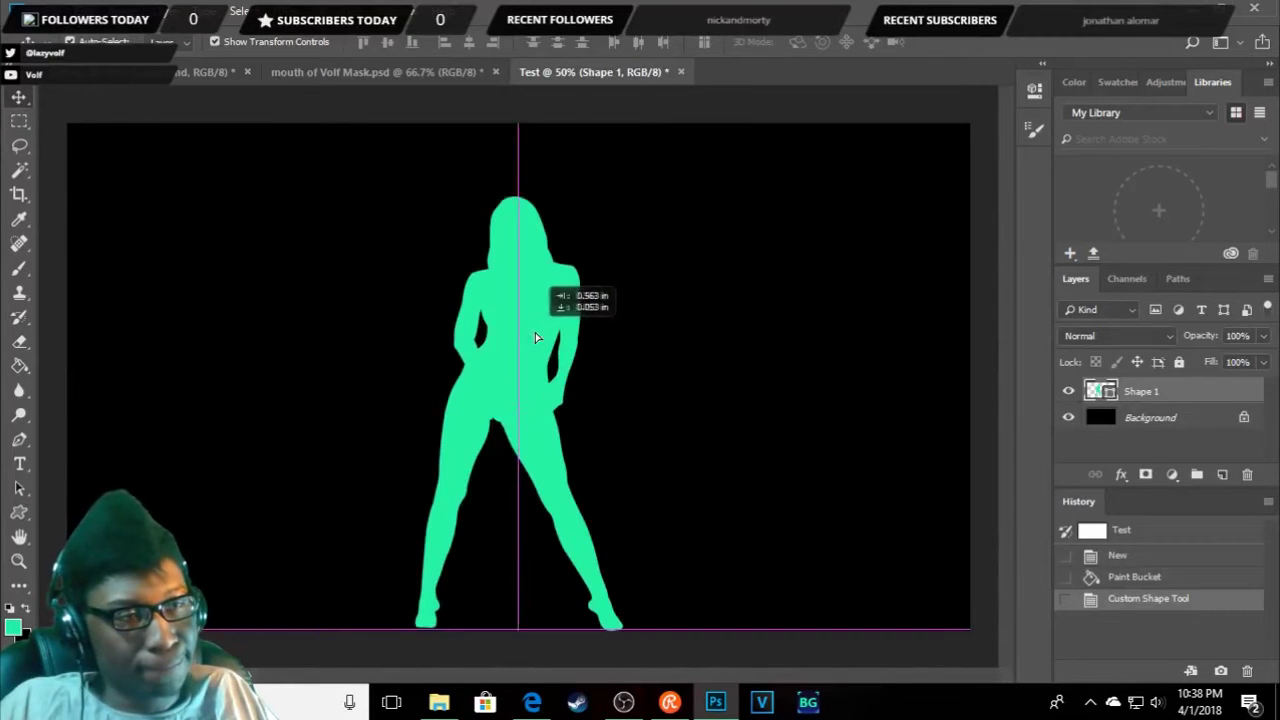
pyautogui.moveTo(452, 332); pyautogui.dragTo(531, 325)
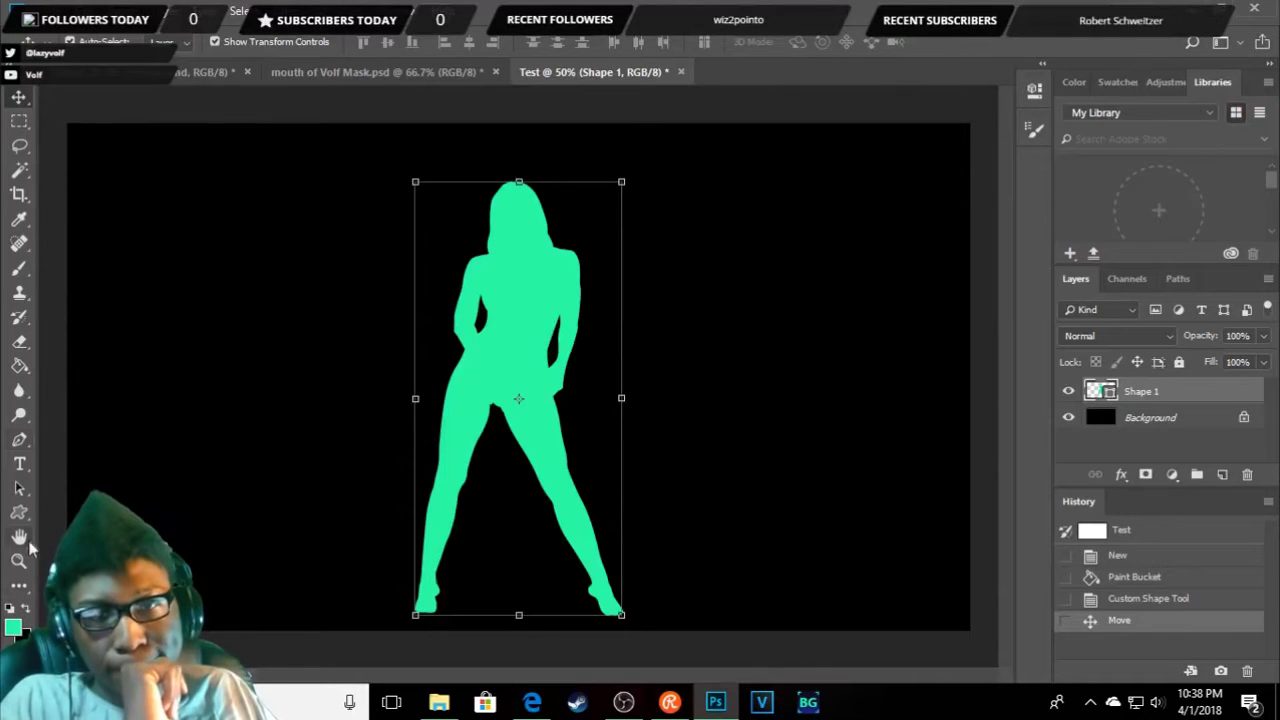
pyautogui.click(26, 609)
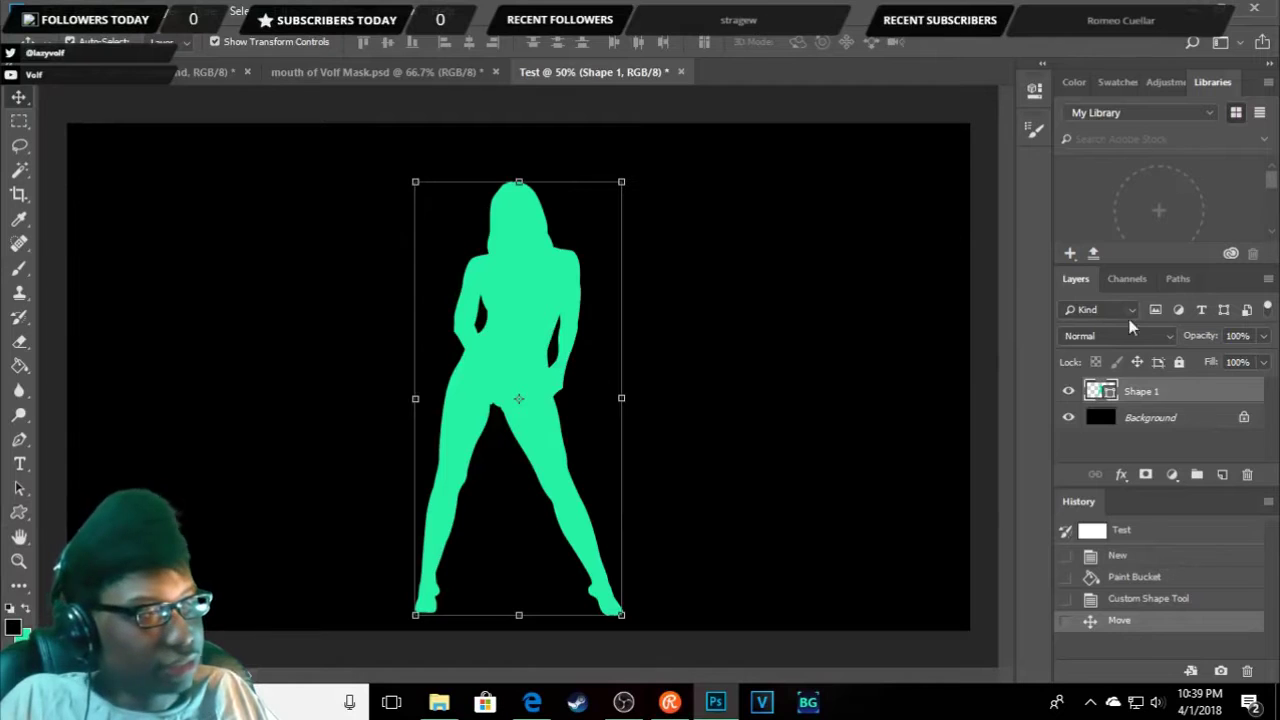
pyautogui.click(1068, 418)
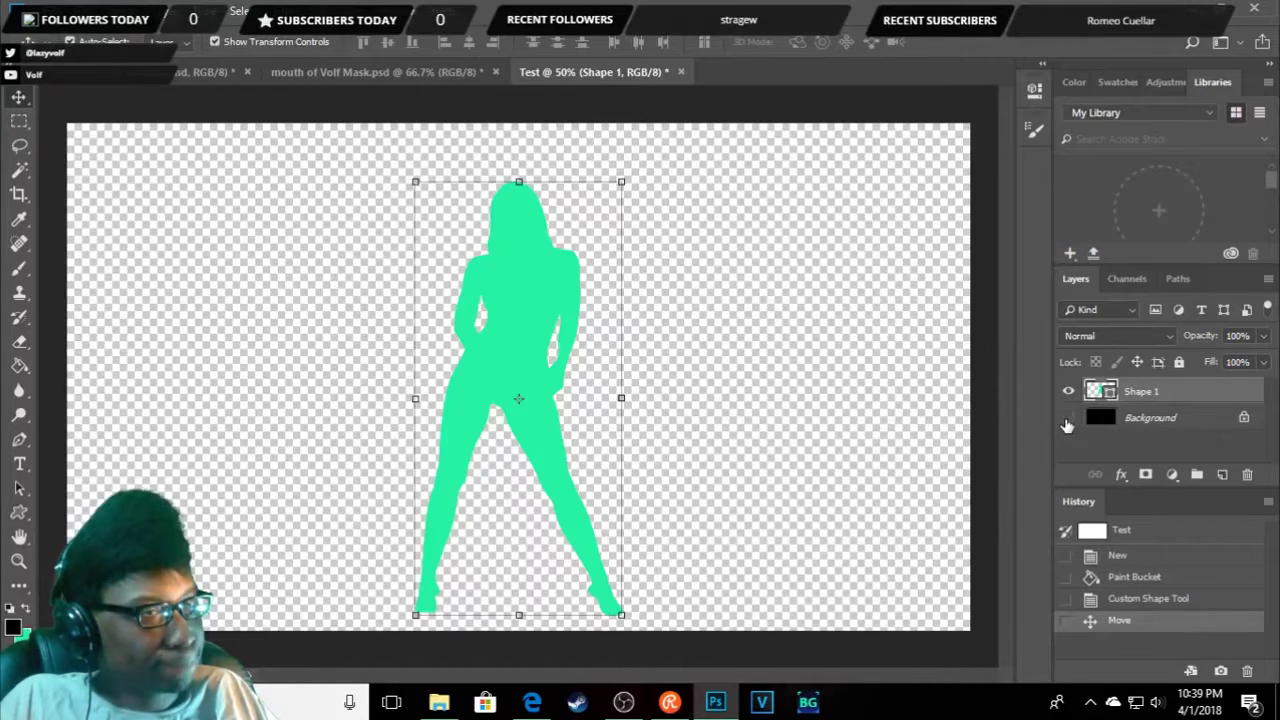
pyautogui.click(1068, 418)
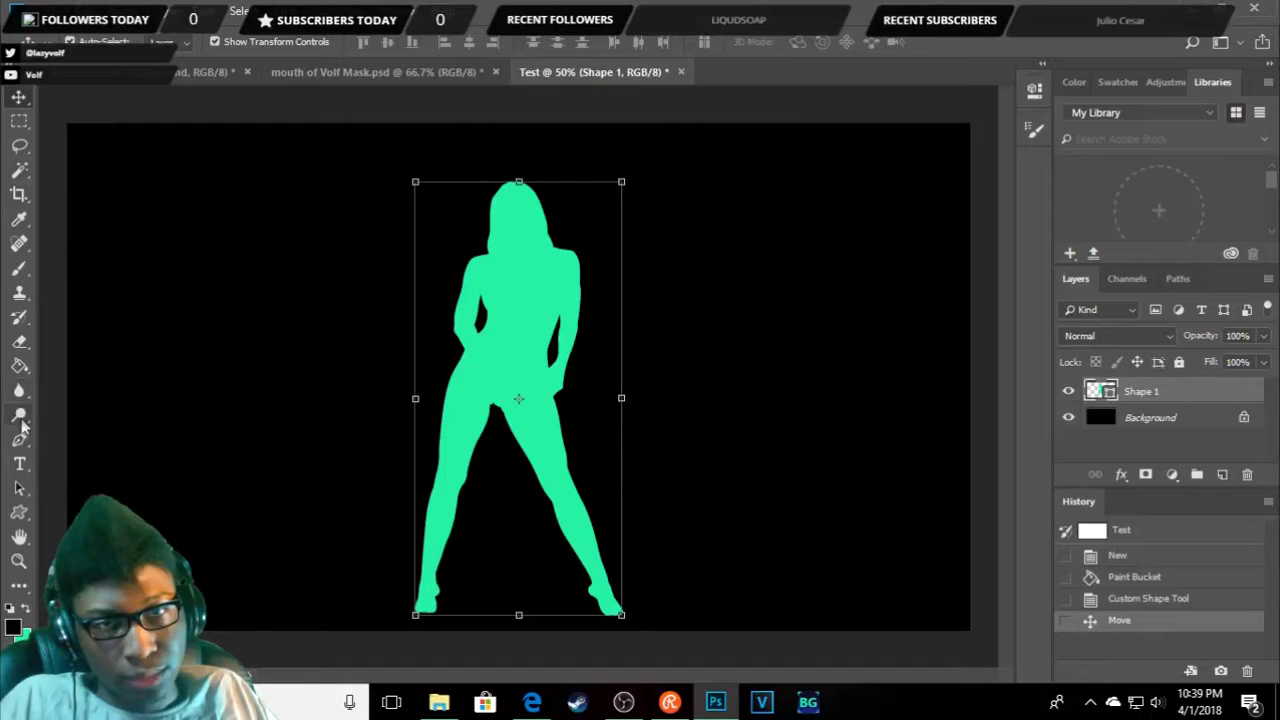
pyautogui.click(19, 365)
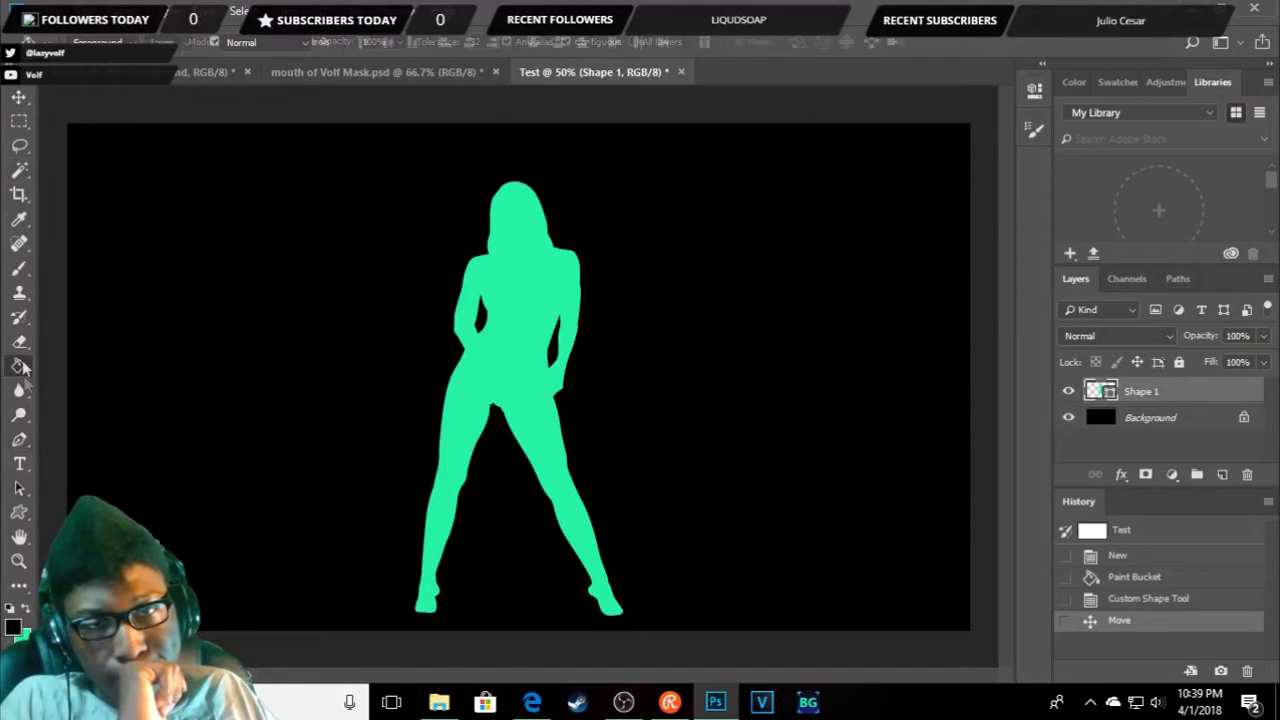
# - Set the foreground colour to ffffff and try filling the background white
pyautogui.click(29, 609)
pyautogui.click(13, 625)
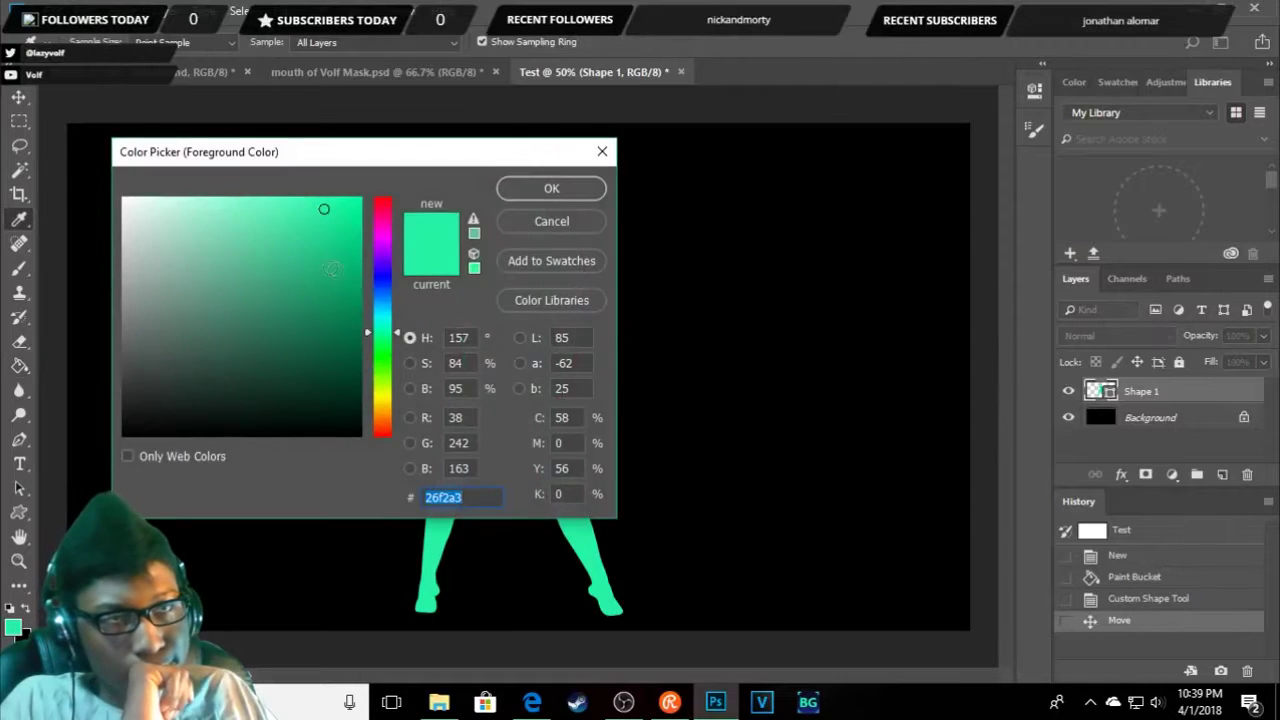
pyautogui.write('ffffff')
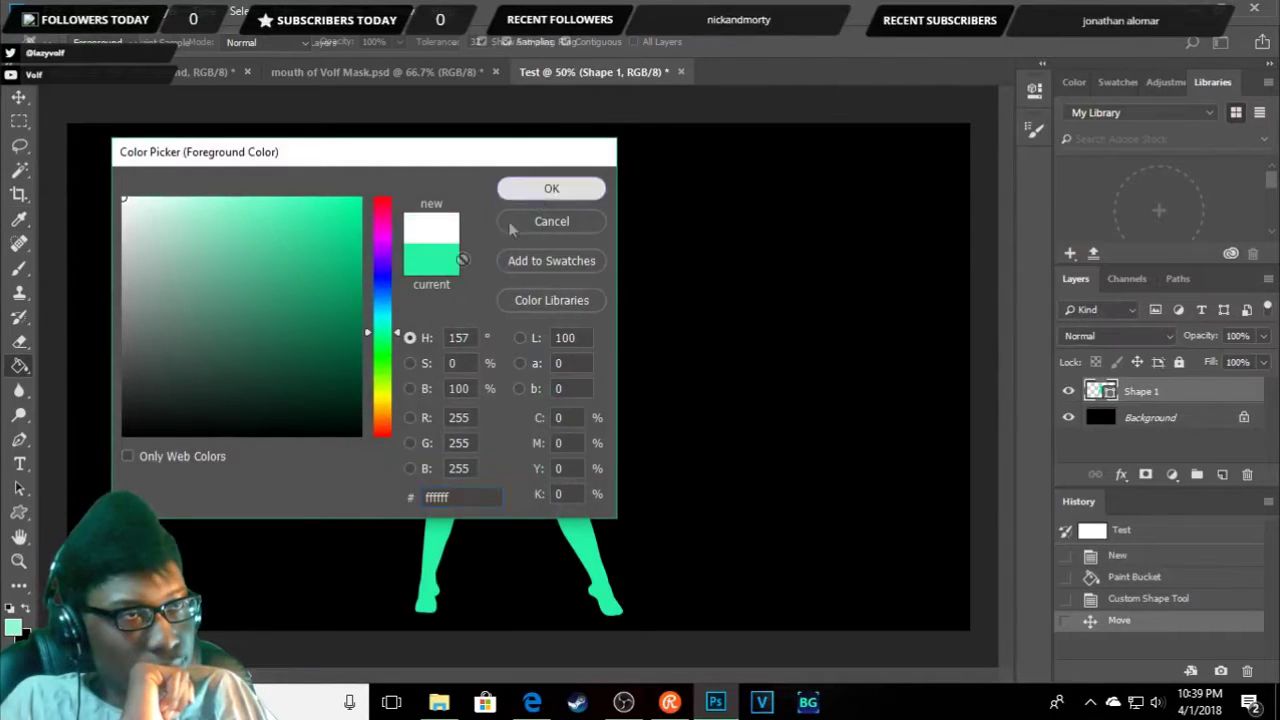
pyautogui.click(535, 192)
pyautogui.click(180, 425)
pyautogui.click(564, 272)
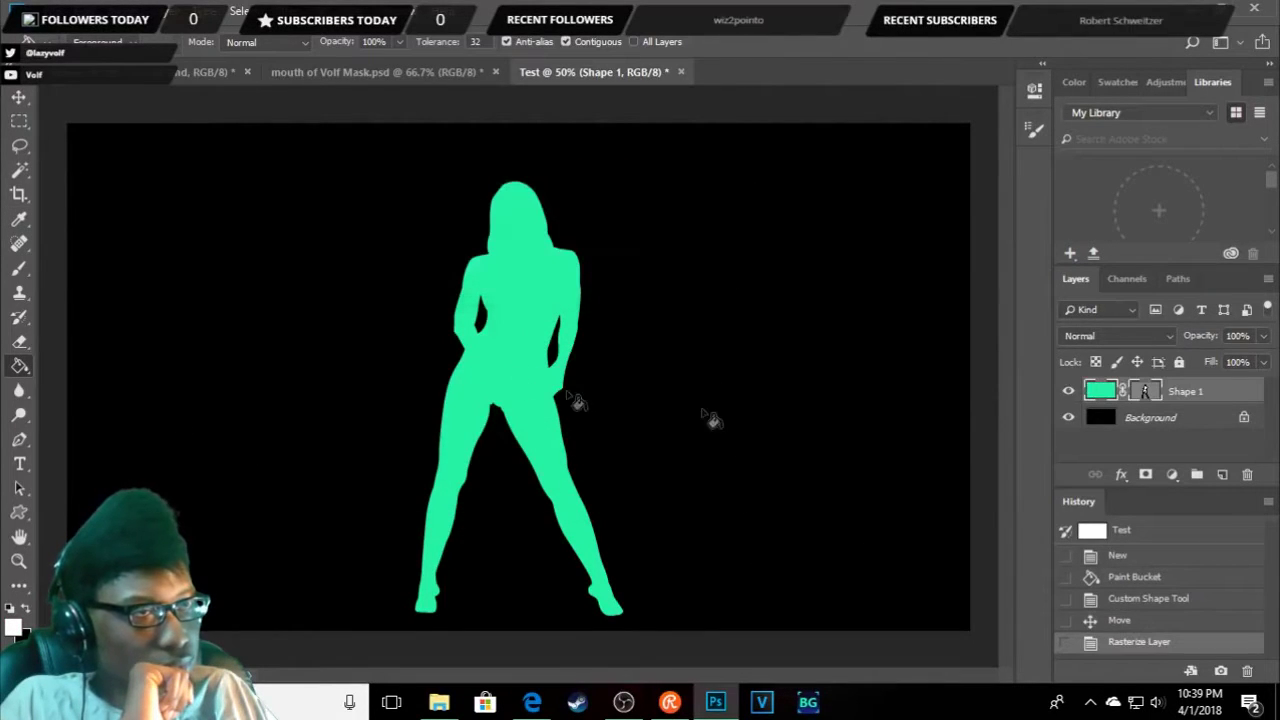
pyautogui.click(1168, 432)
pyautogui.click(246, 364)
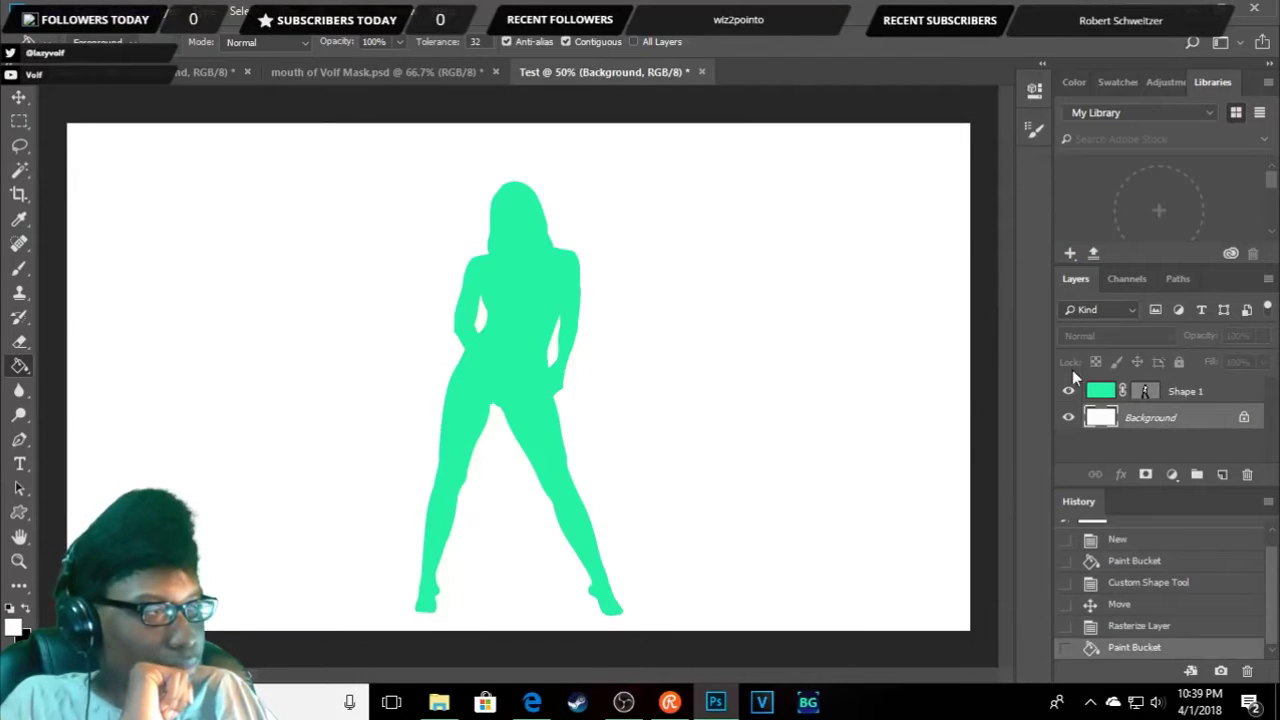
# - Delete the unwanted rasterize history step and fill the Background layer white
pyautogui.click(1125, 627)
pyautogui.rightClick(1125, 627)
pyautogui.click(1110, 571)
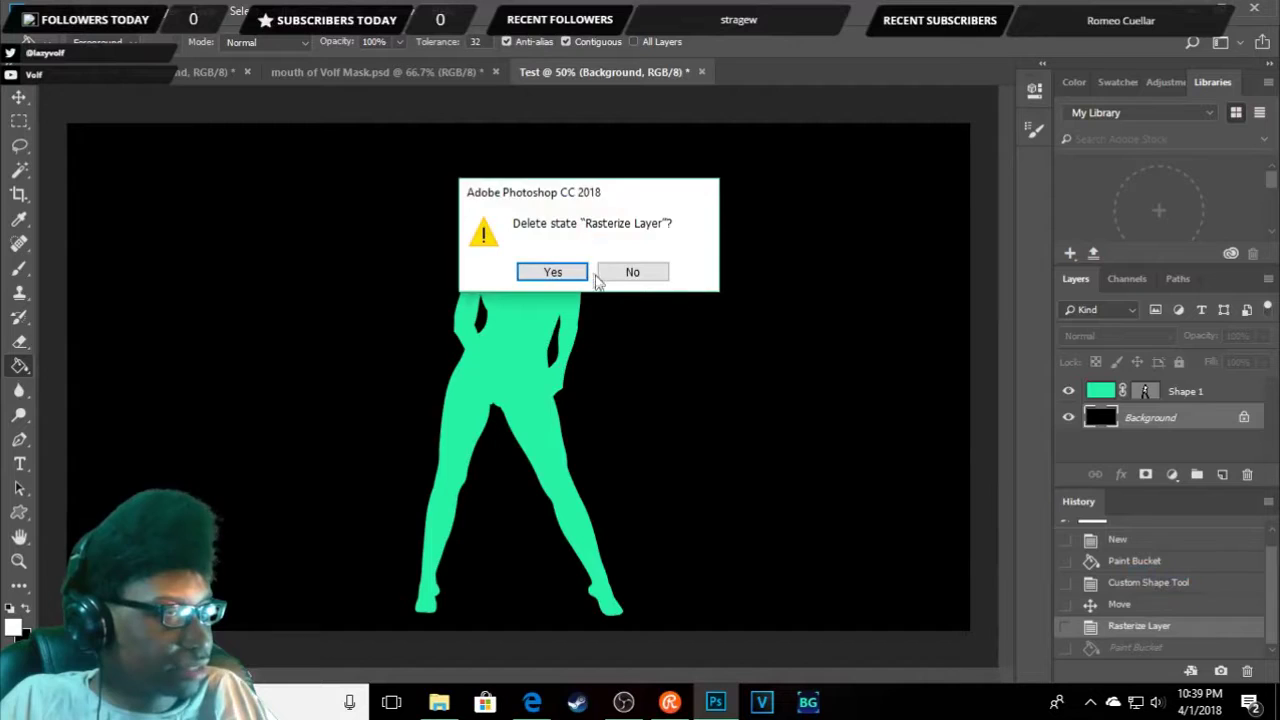
pyautogui.click(553, 271)
pyautogui.click(1152, 418)
pyautogui.click(829, 394)
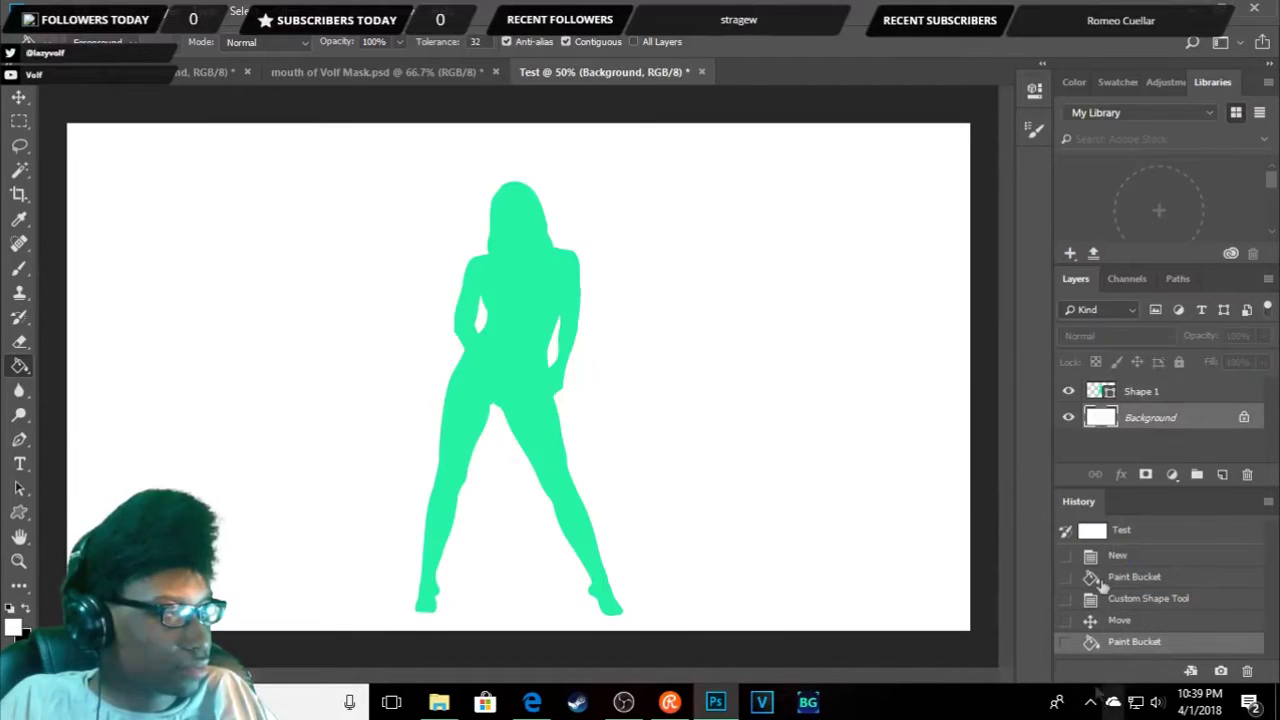
# - Rasterize Shape 1 and fill the silhouette black
pyautogui.click(1137, 393)
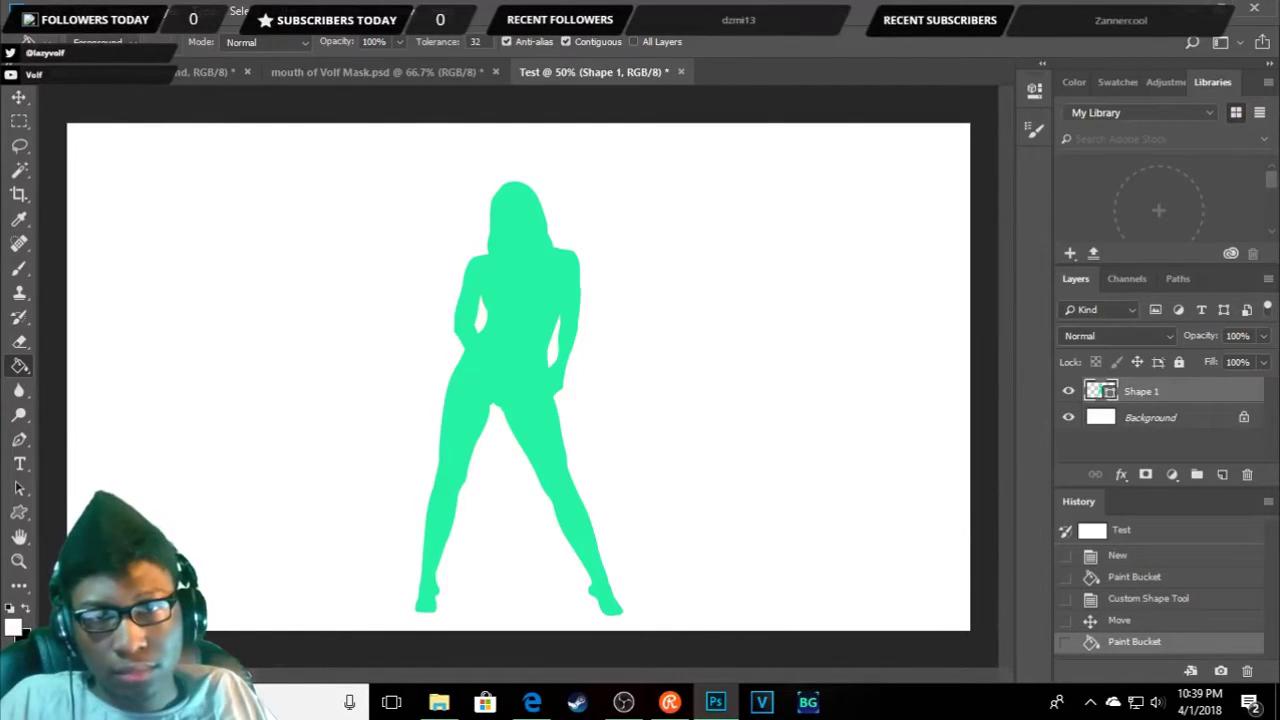
pyautogui.click(29, 610)
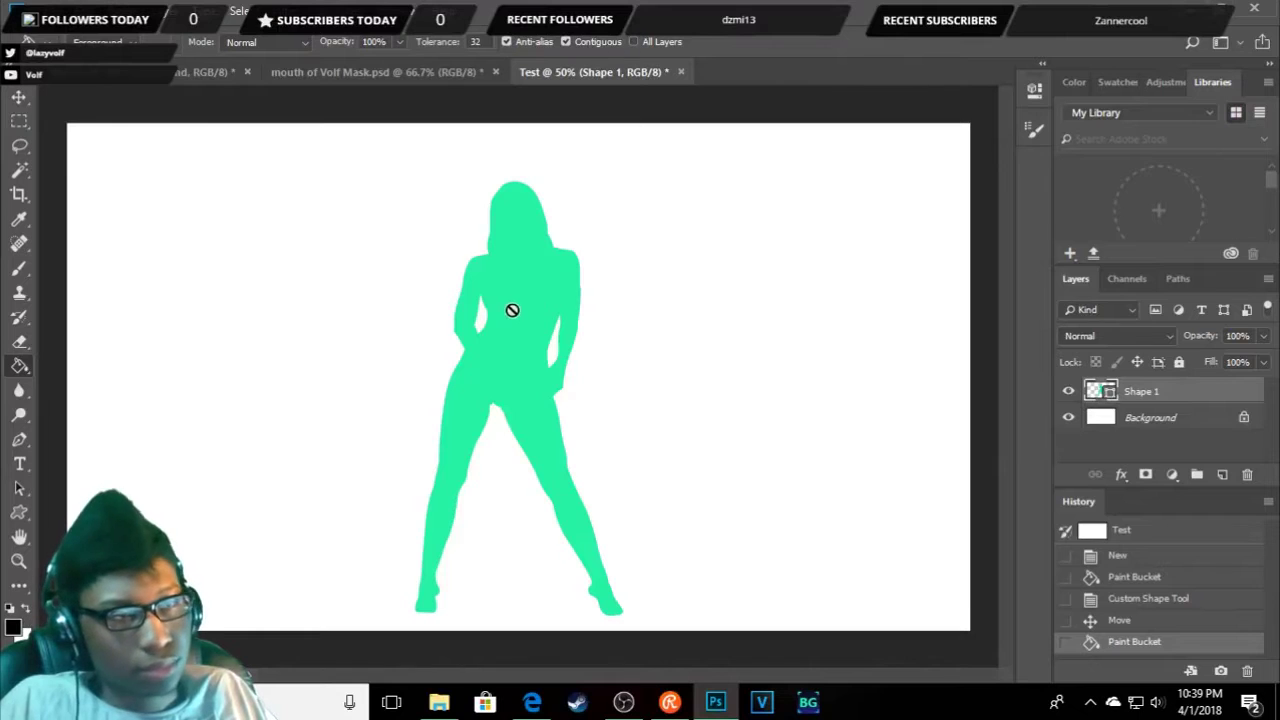
pyautogui.click(577, 284)
pyautogui.click(565, 272)
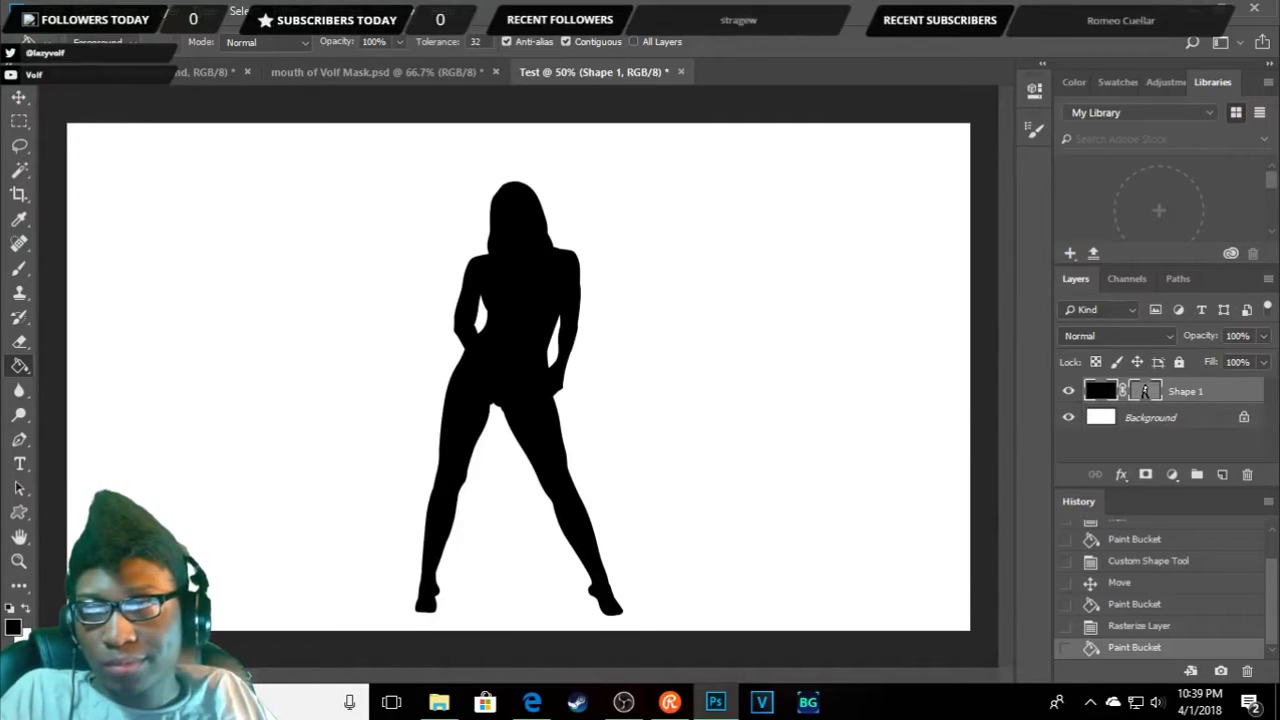
pyautogui.hotkey('alt', 'Tab')
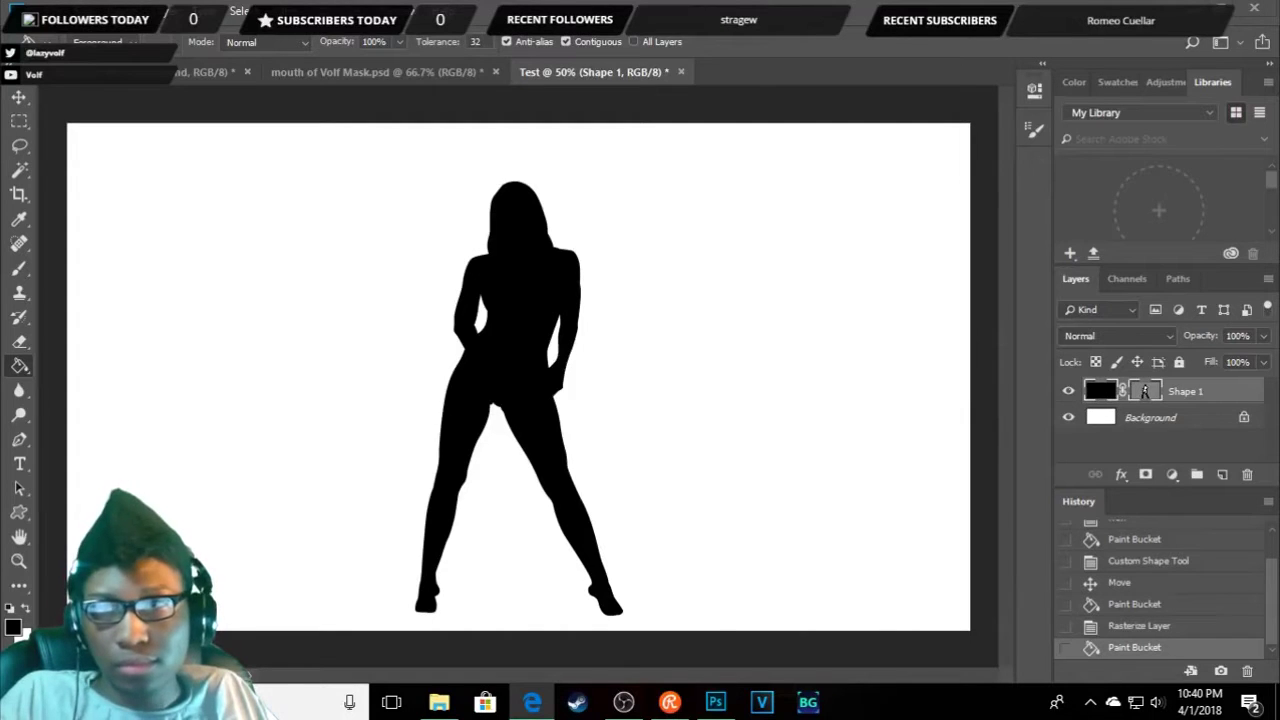
# - Switch to the mouth of Volf Mask document and select its green horns layer
pyautogui.click(447, 72)
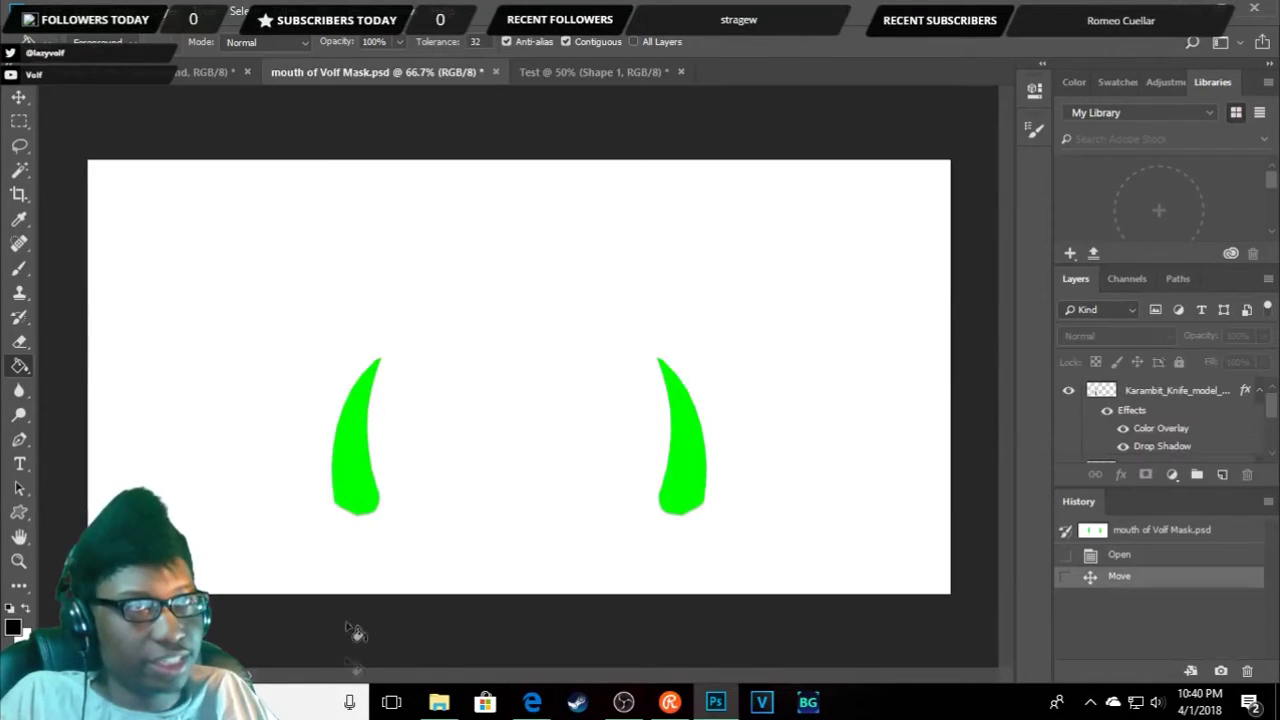
pyautogui.click(20, 98)
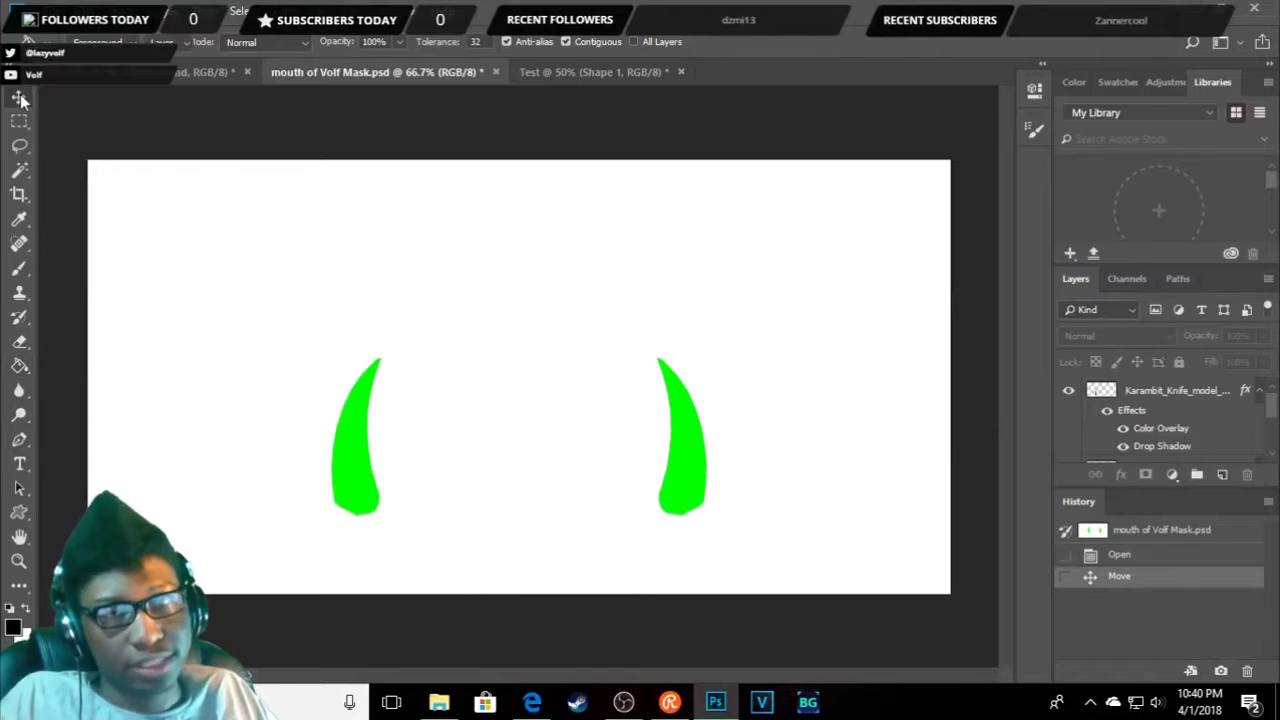
pyautogui.click(345, 463)
pyautogui.rightClick(437, 466)
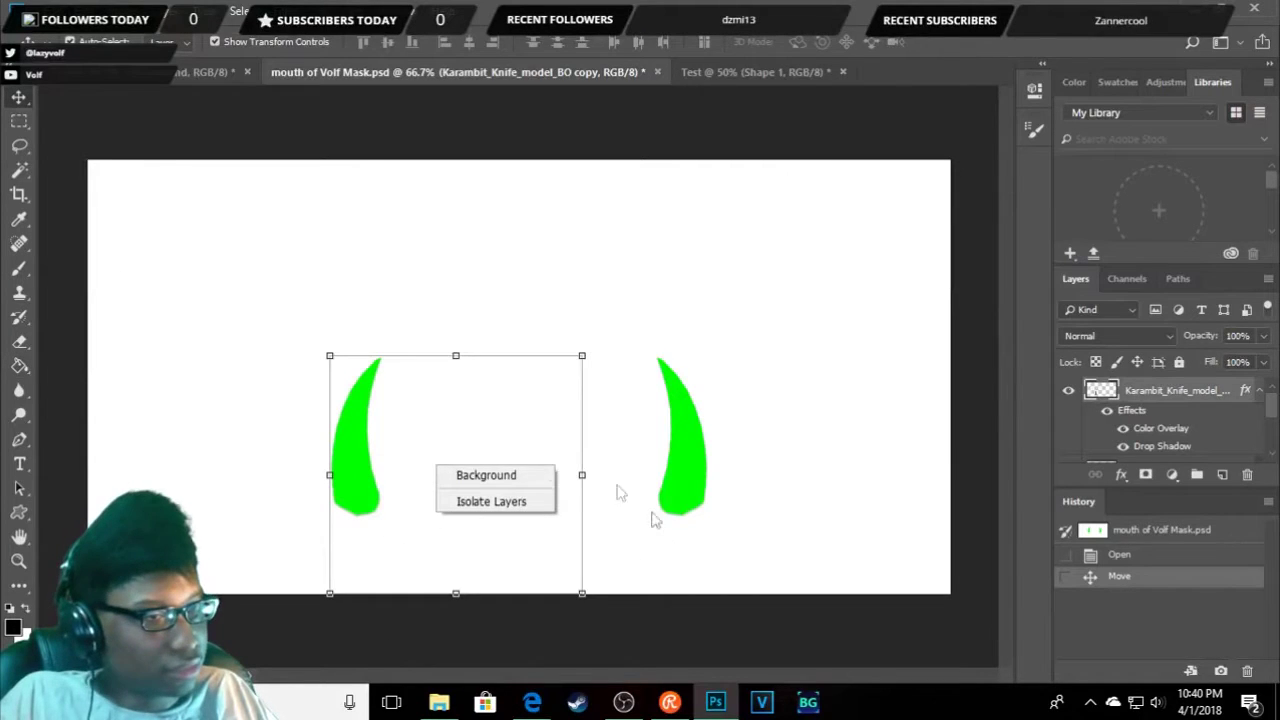
pyautogui.rightClick(1142, 396)
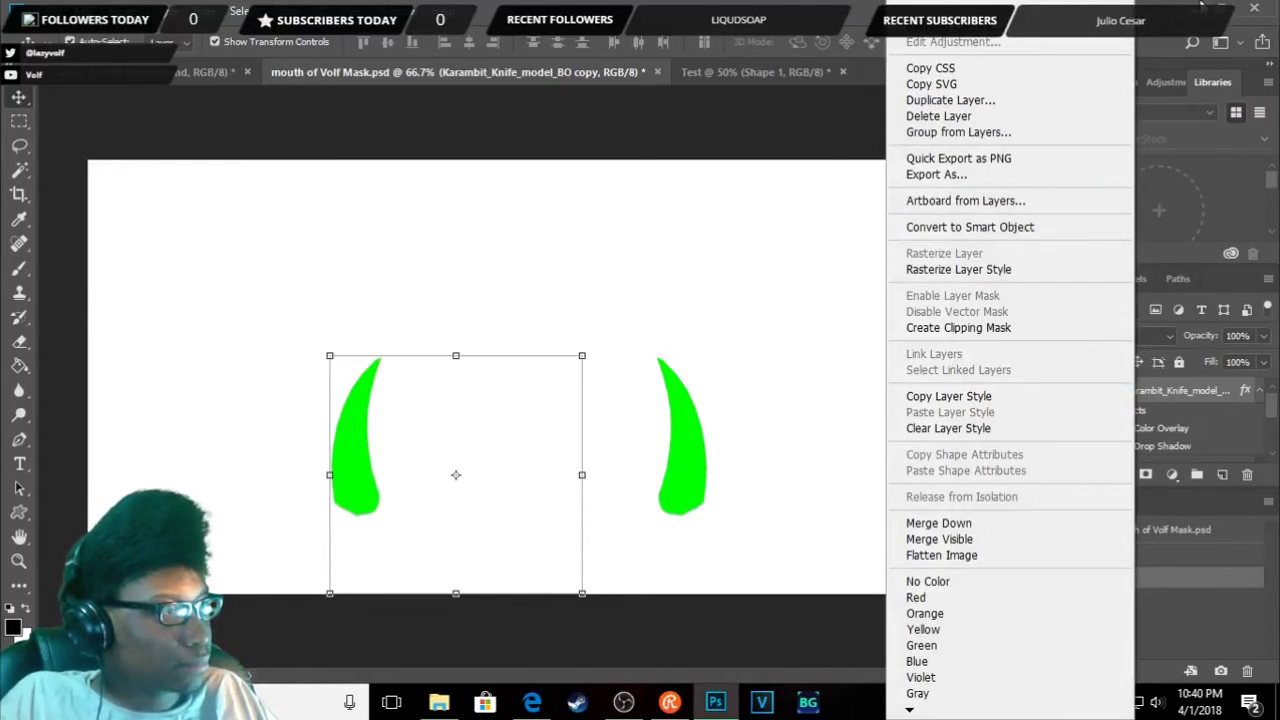
pyautogui.click(1157, 6)
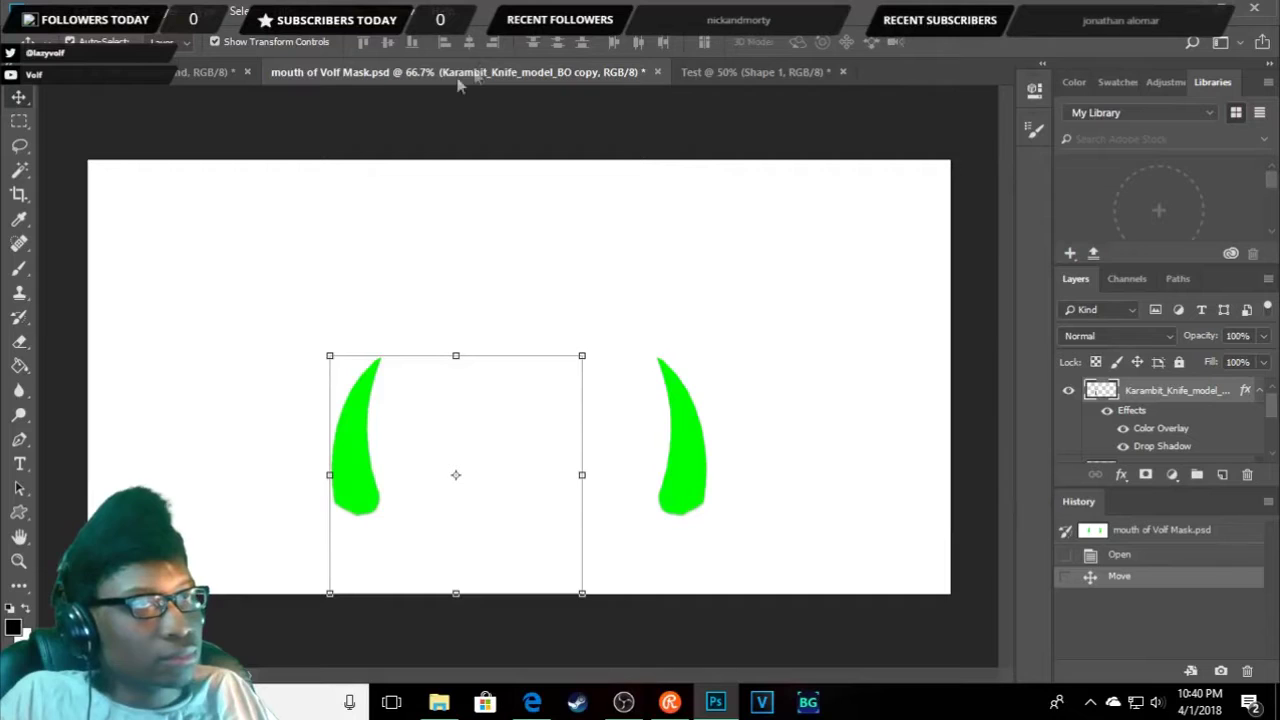
# - Drag the horns from the floated mouth of Volf Mask window into the Test document
pyautogui.moveTo(379, 77); pyautogui.dragTo(250, 206)
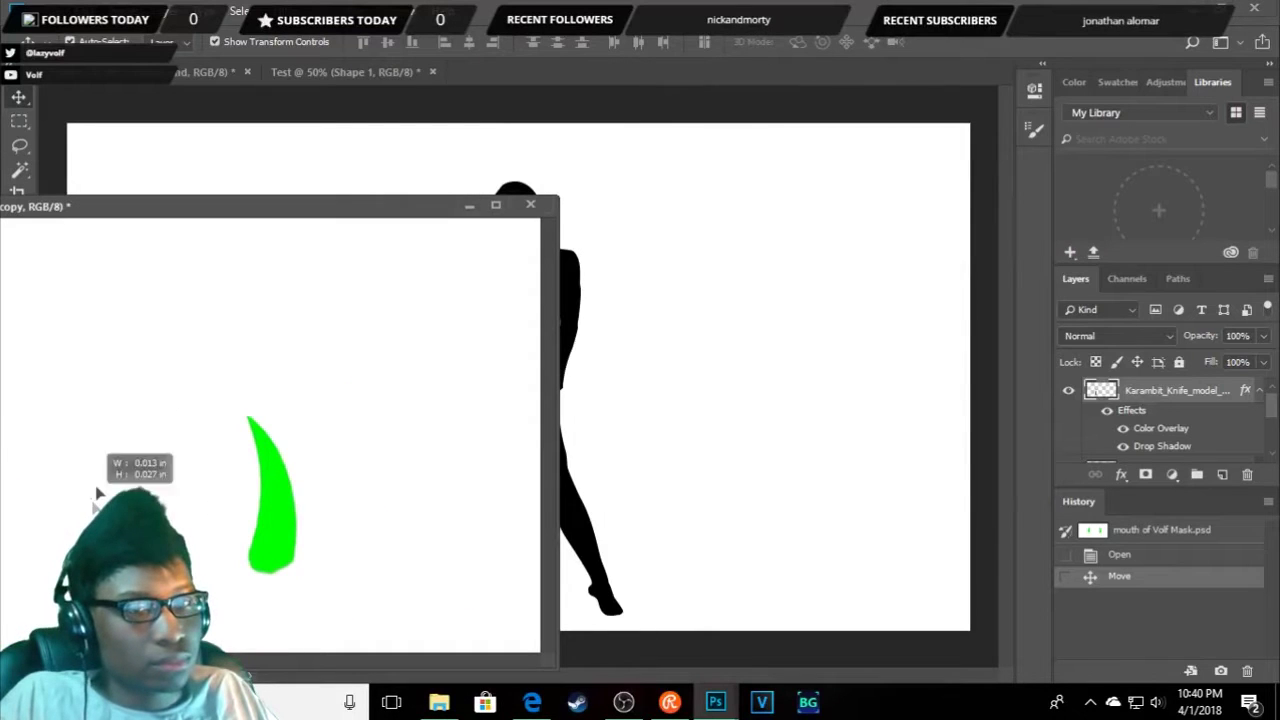
pyautogui.click(269, 538)
pyautogui.moveTo(269, 544); pyautogui.dragTo(677, 379)
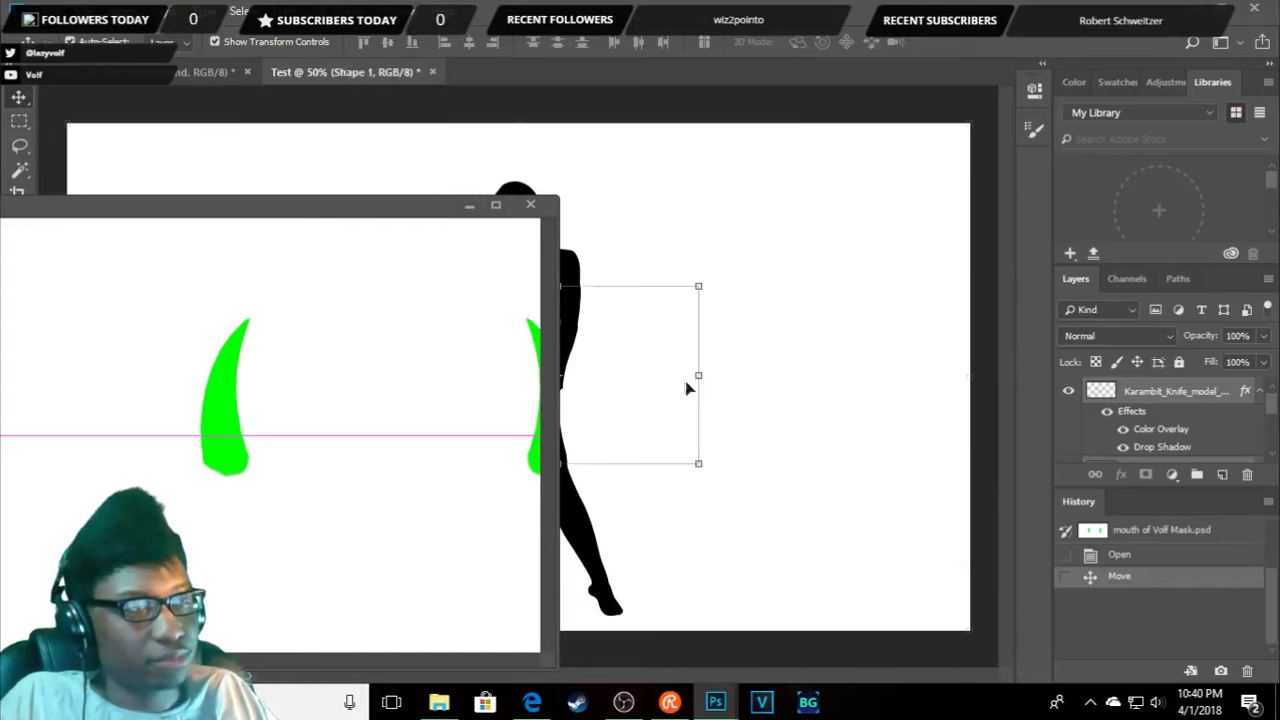
pyautogui.click(530, 204)
pyautogui.click(632, 271)
pyautogui.moveTo(620, 138); pyautogui.dragTo(566, 68)
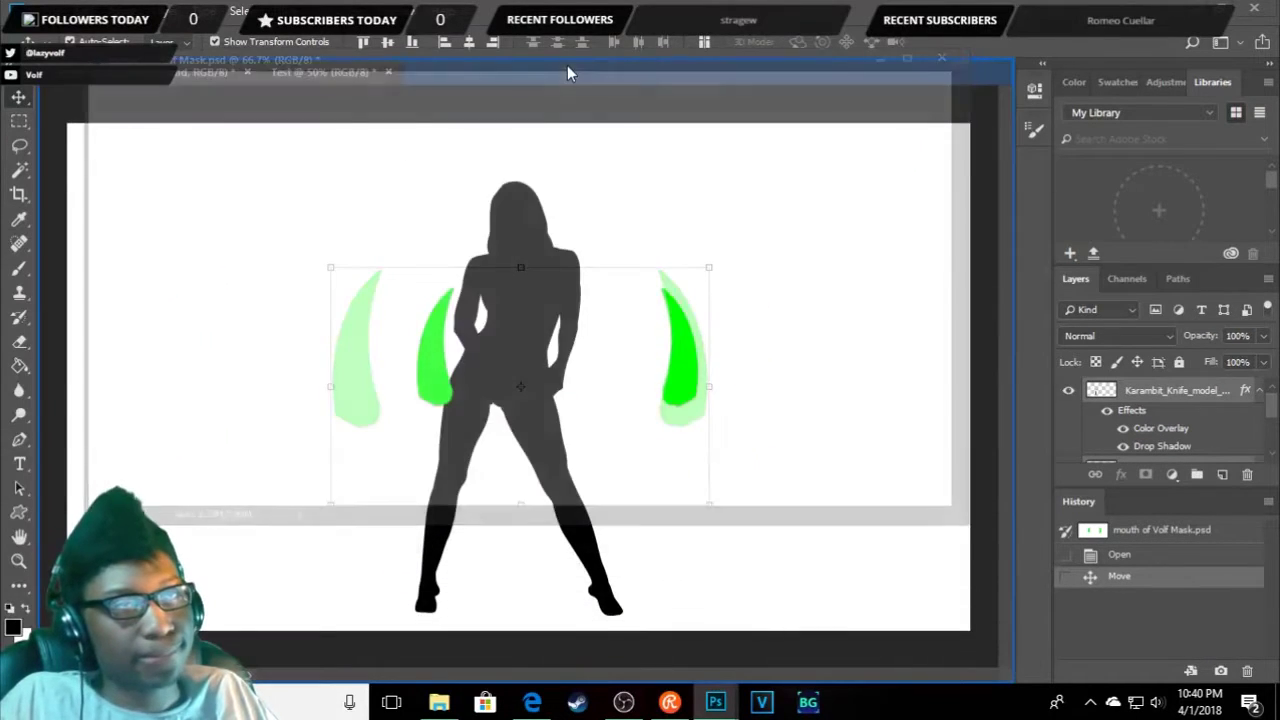
pyautogui.click(314, 72)
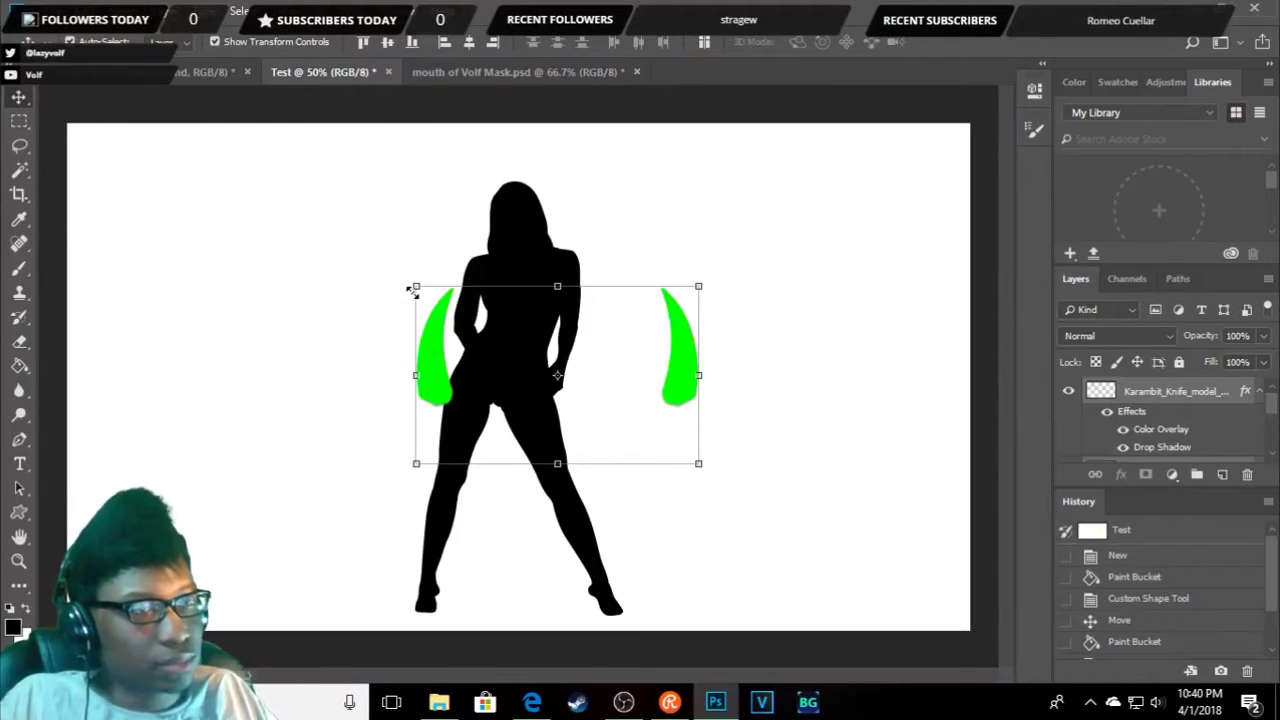
# - Scale the horns down beside the hip, then paint-bucket their layer, flooding the canvas green
pyautogui.moveTo(410, 290); pyautogui.dragTo(566, 382)
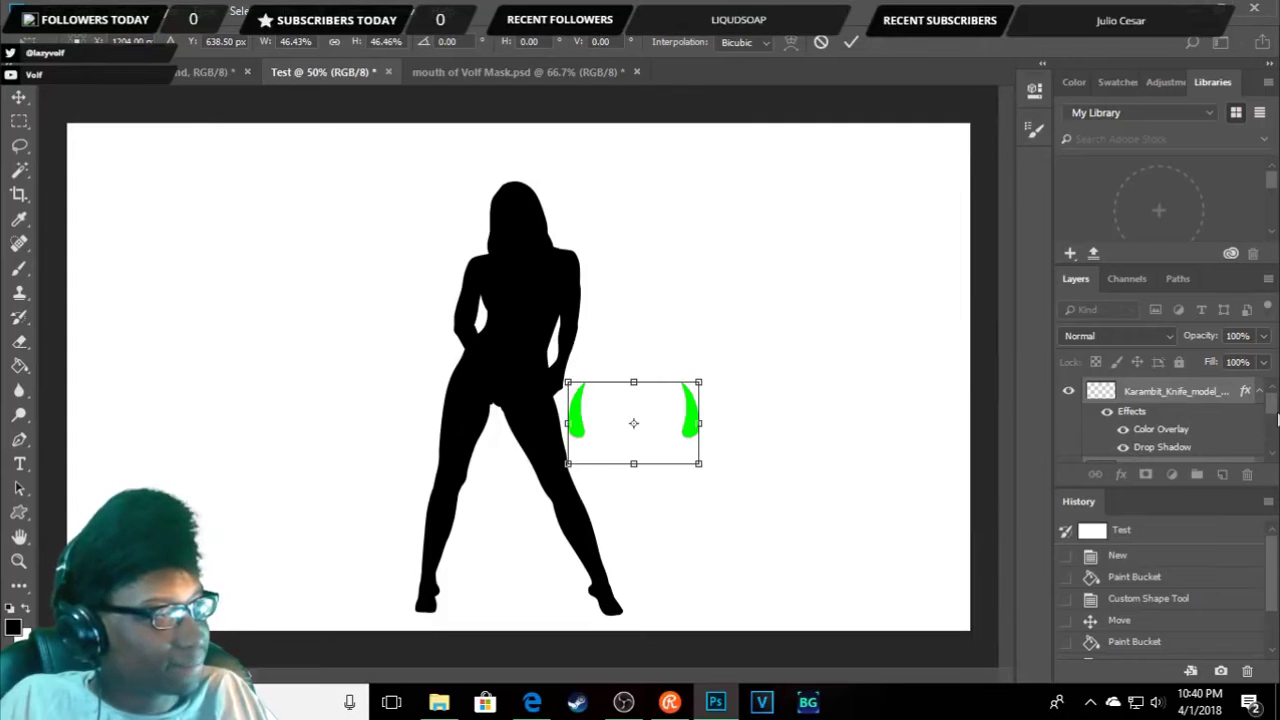
pyautogui.moveTo(1273, 407); pyautogui.dragTo(1274, 430)
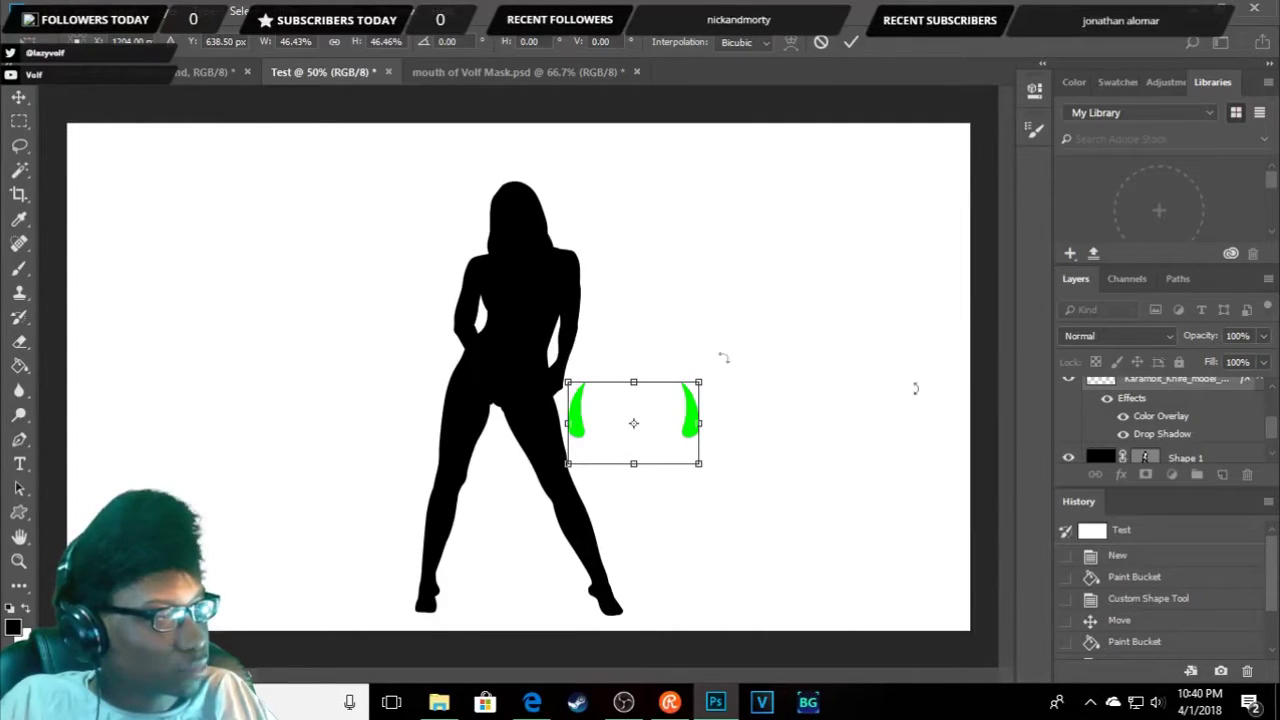
pyautogui.press('Return')
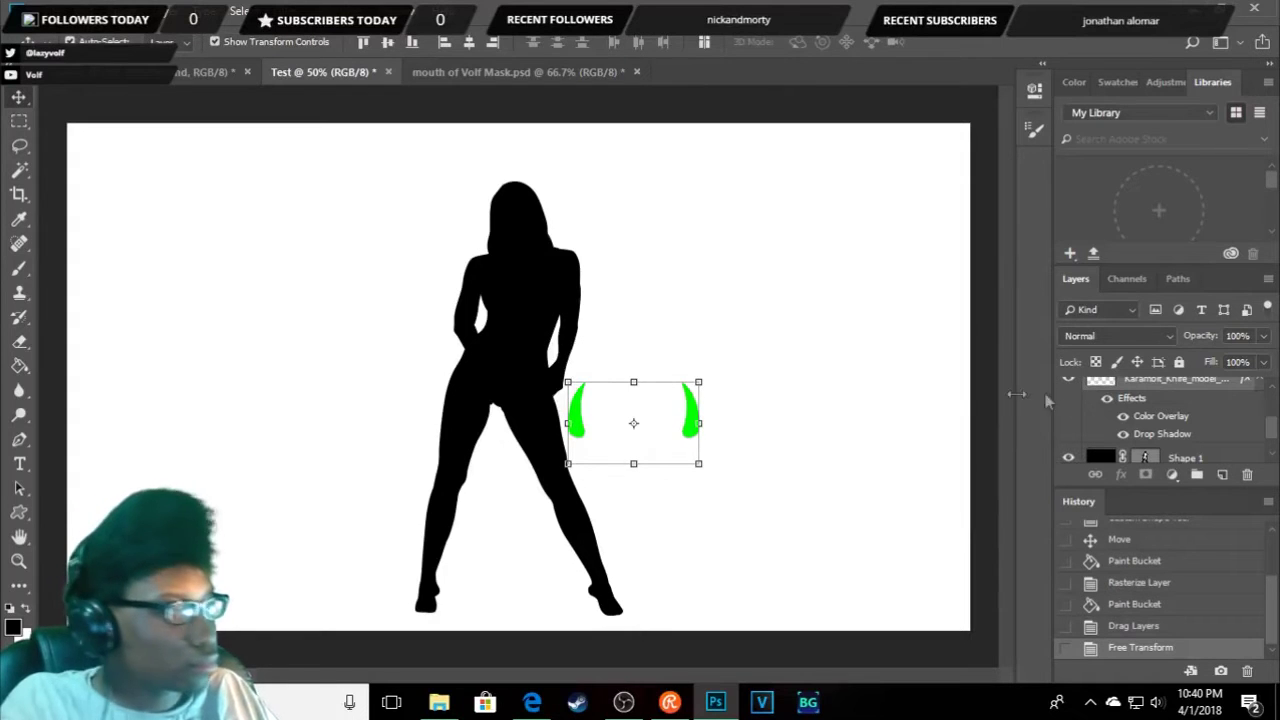
pyautogui.click(1103, 397)
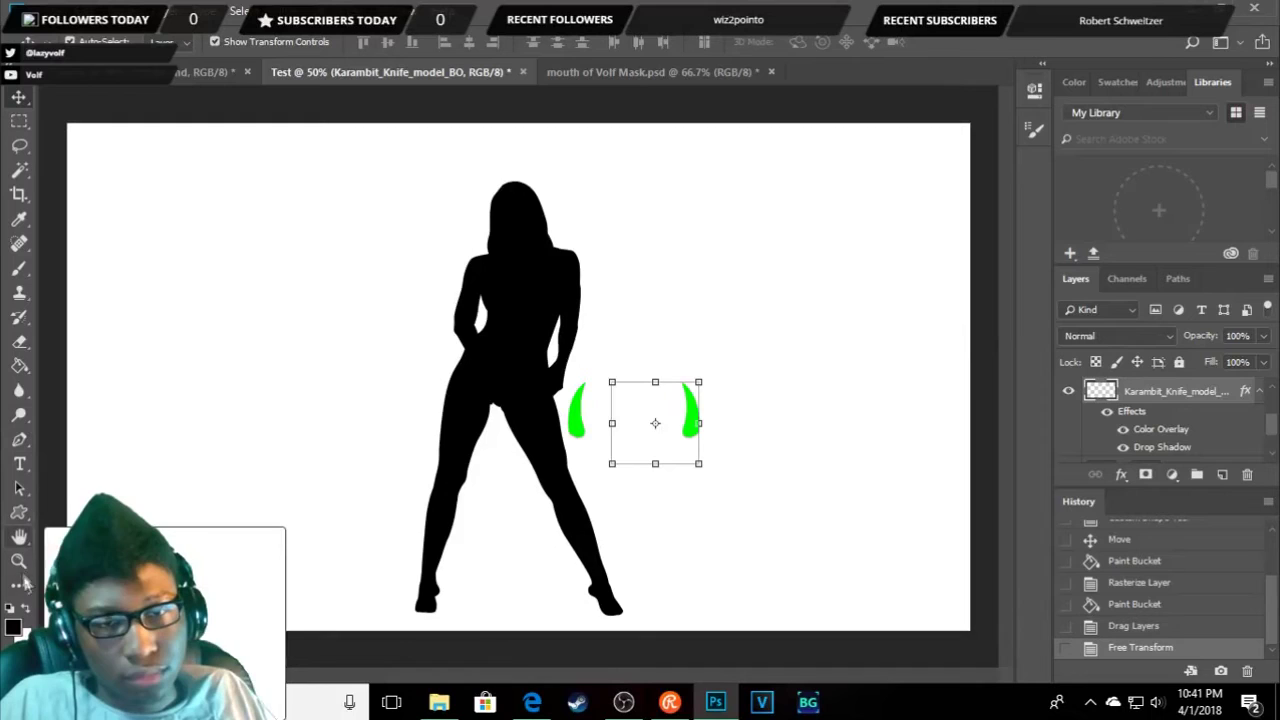
pyautogui.click(19, 366)
pyautogui.click(693, 431)
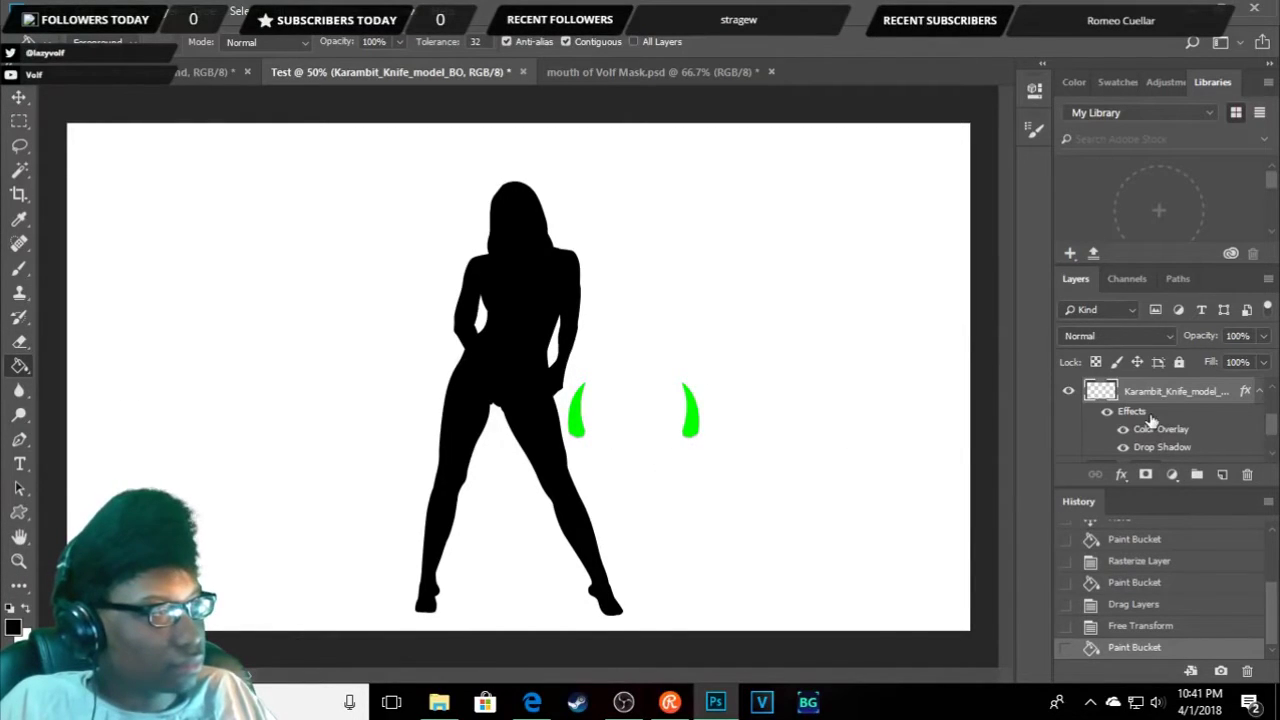
pyautogui.click(581, 424)
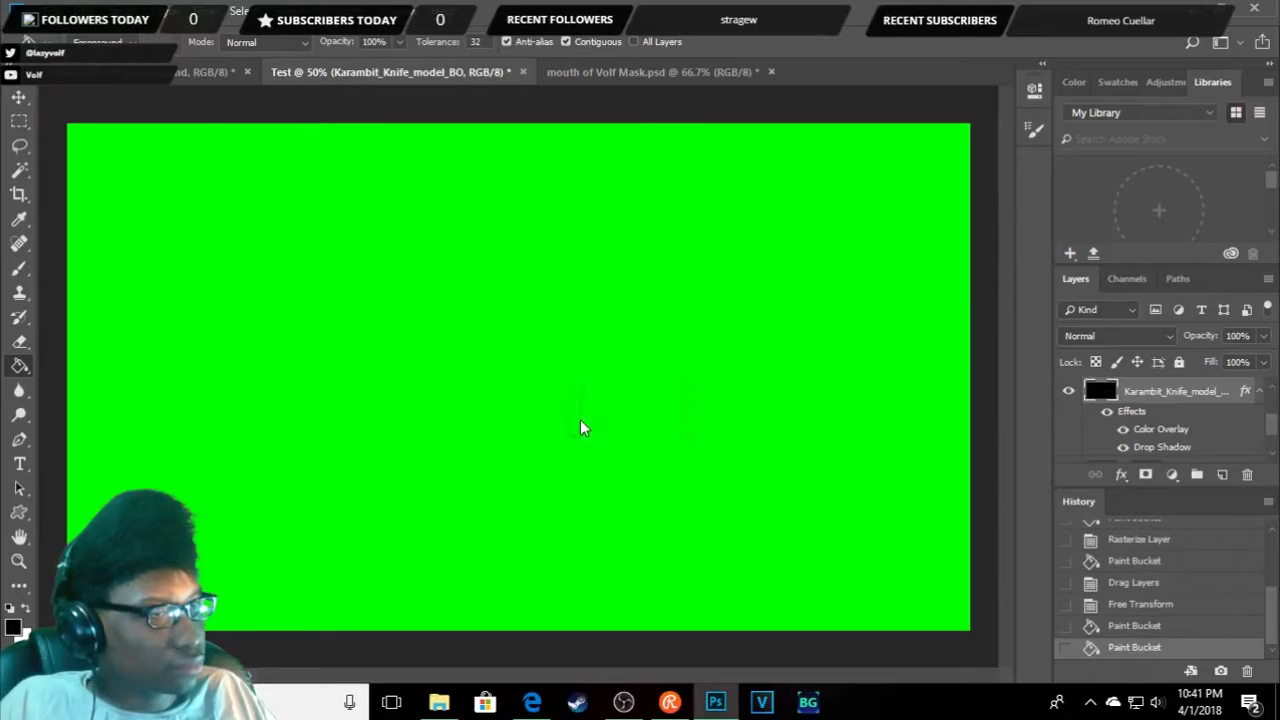
# - Undo the green flood, delete the right horn's layer, and refill the remaining horn
pyautogui.hotkey('ctrl', 'z')
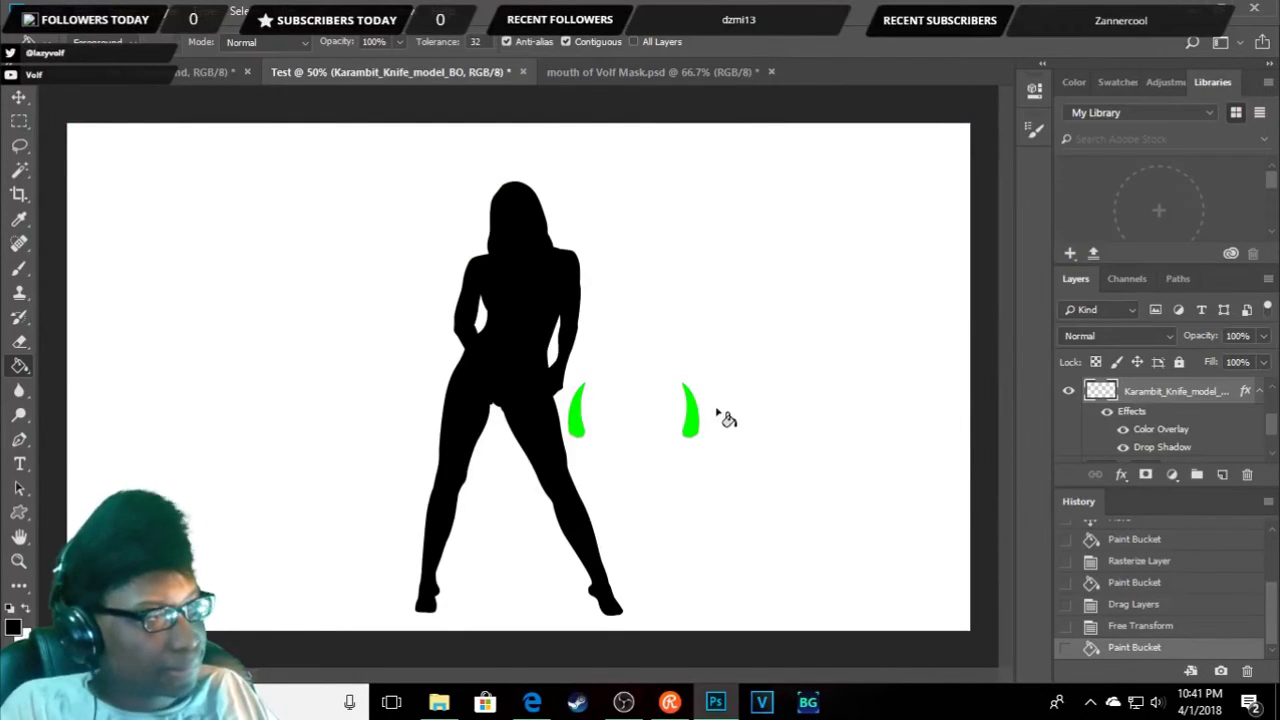
pyautogui.press('Delete')
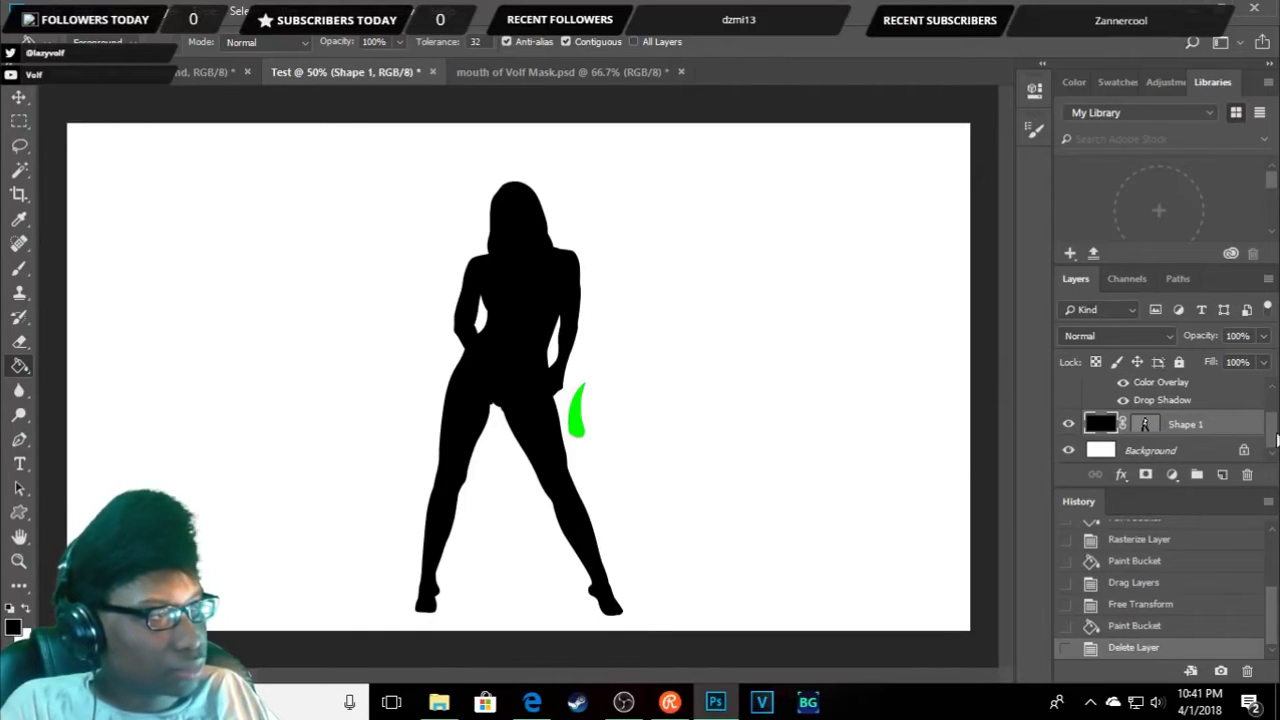
pyautogui.moveTo(1275, 436); pyautogui.dragTo(1273, 395)
pyautogui.click(1157, 400)
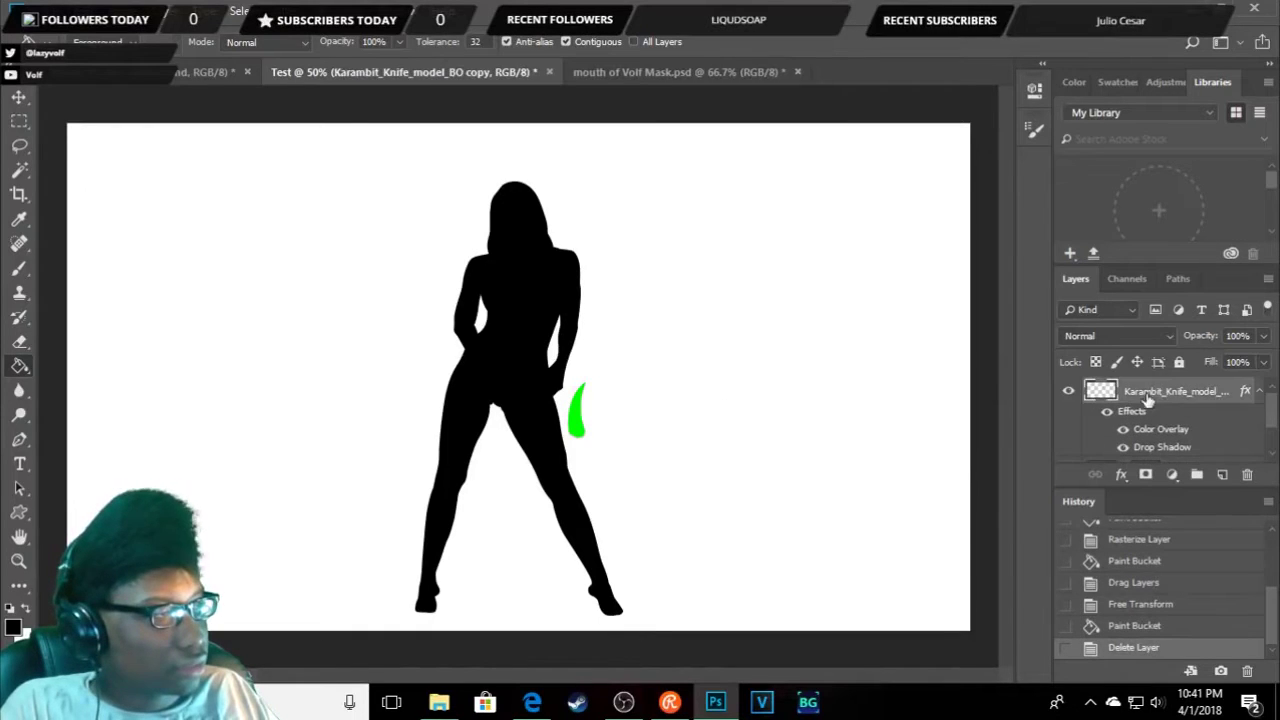
pyautogui.scroll(5, 588, 425)
pyautogui.scroll(3, 591, 425)
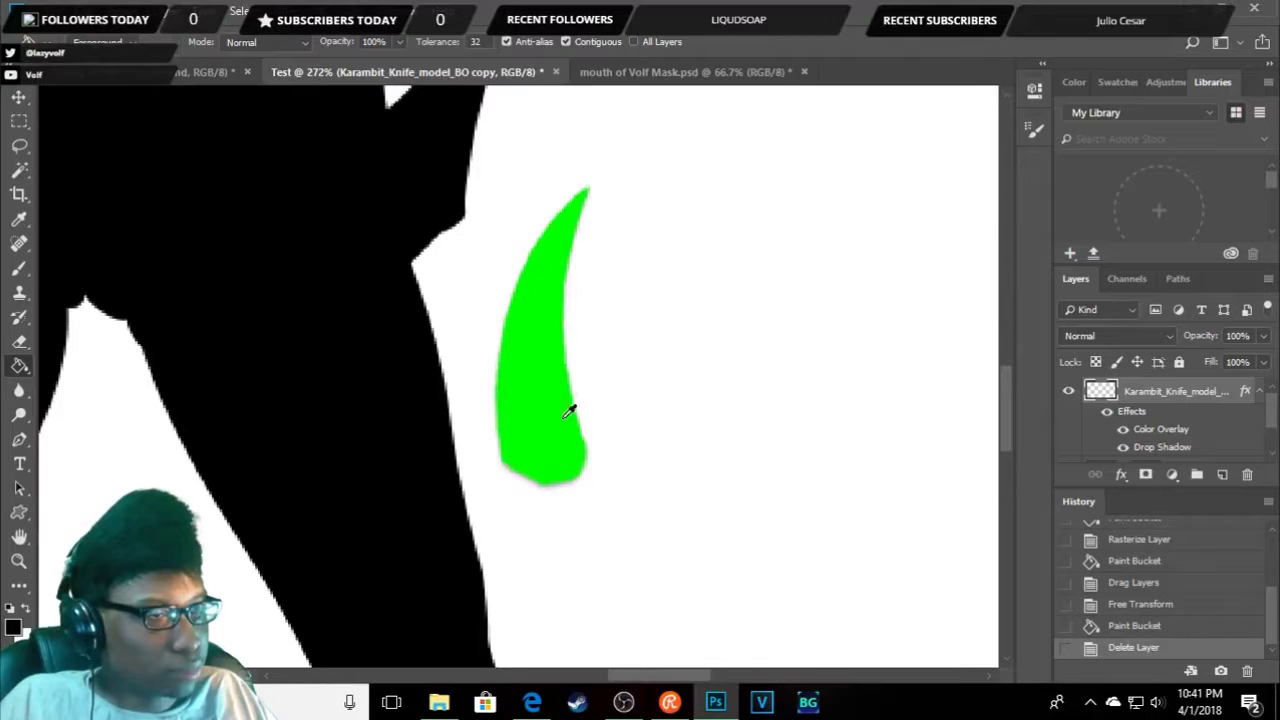
pyautogui.click(557, 382)
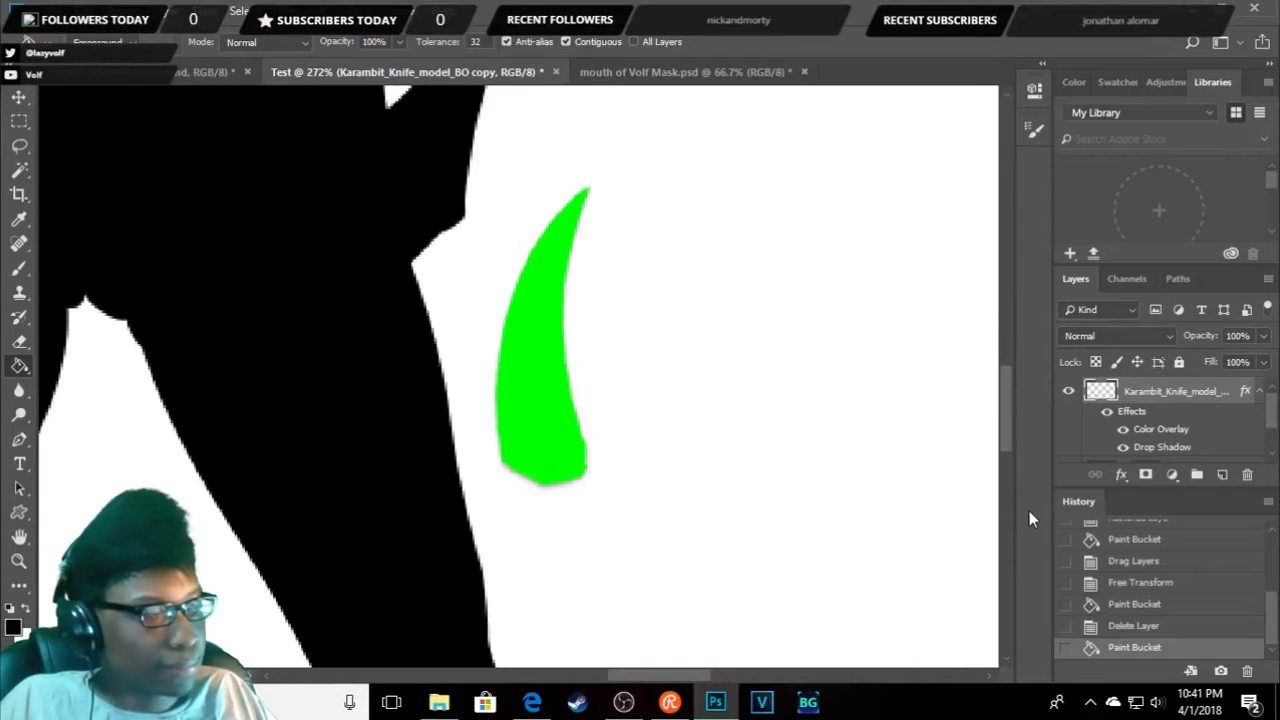
pyautogui.rightClick(1183, 398)
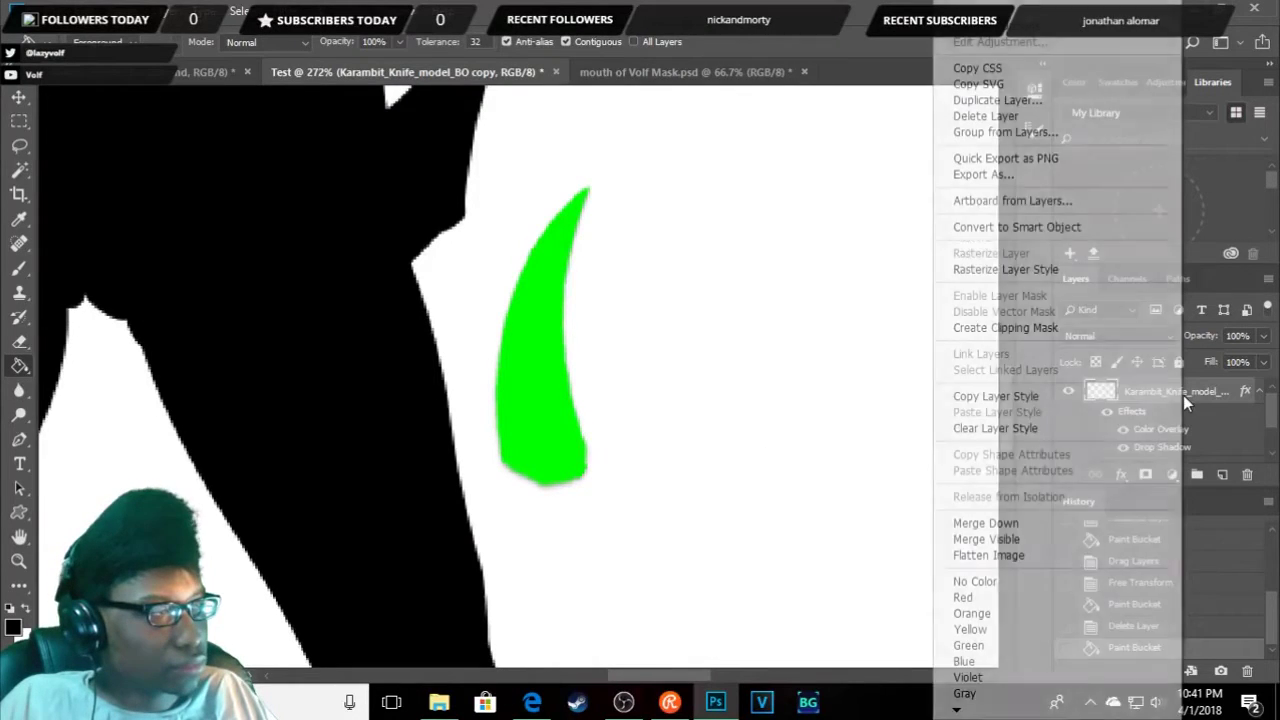
# - Set the horn's Color Overlay to 000000 and fit the image on screen
pyautogui.press('Escape')
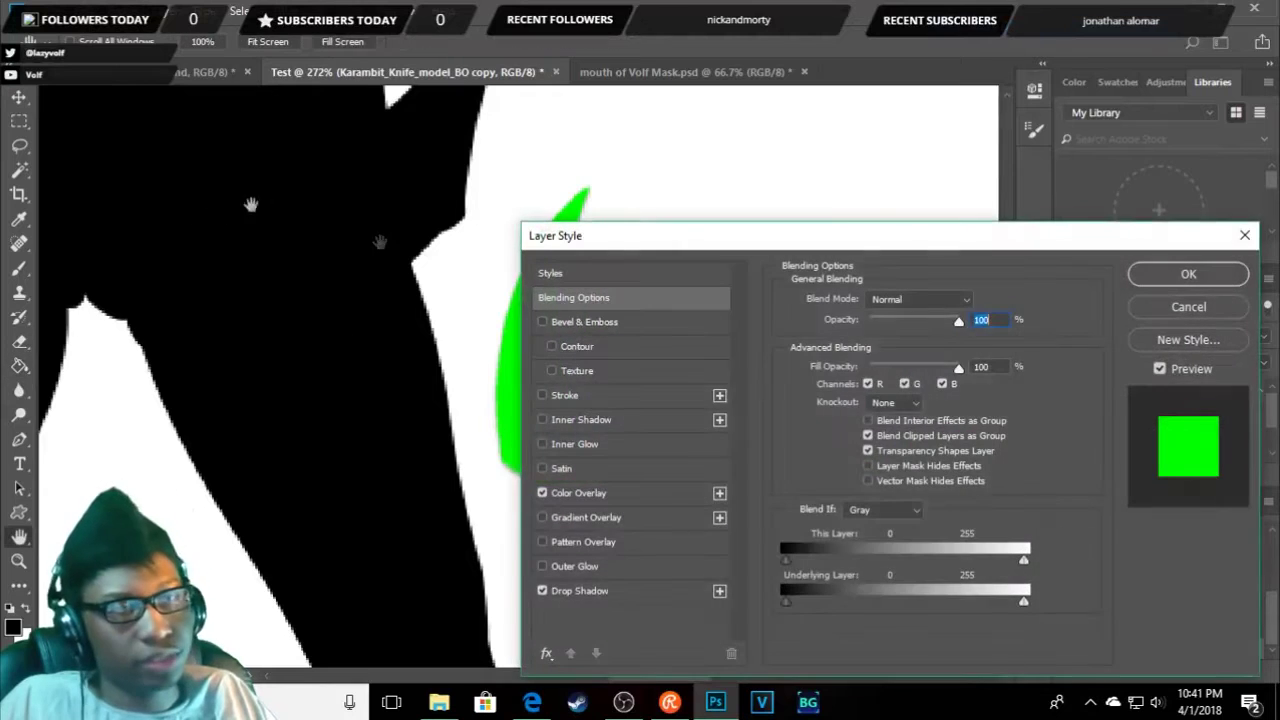
pyautogui.click(565, 493)
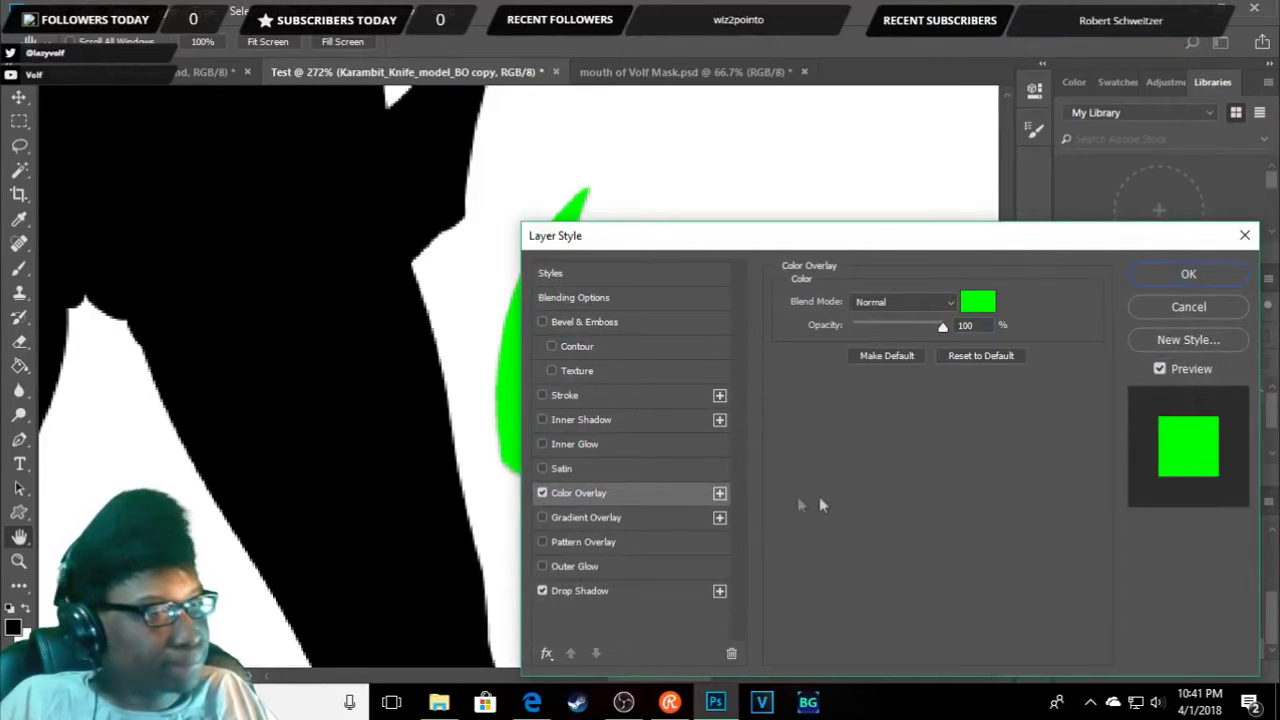
pyautogui.click(976, 300)
pyautogui.write('000000')
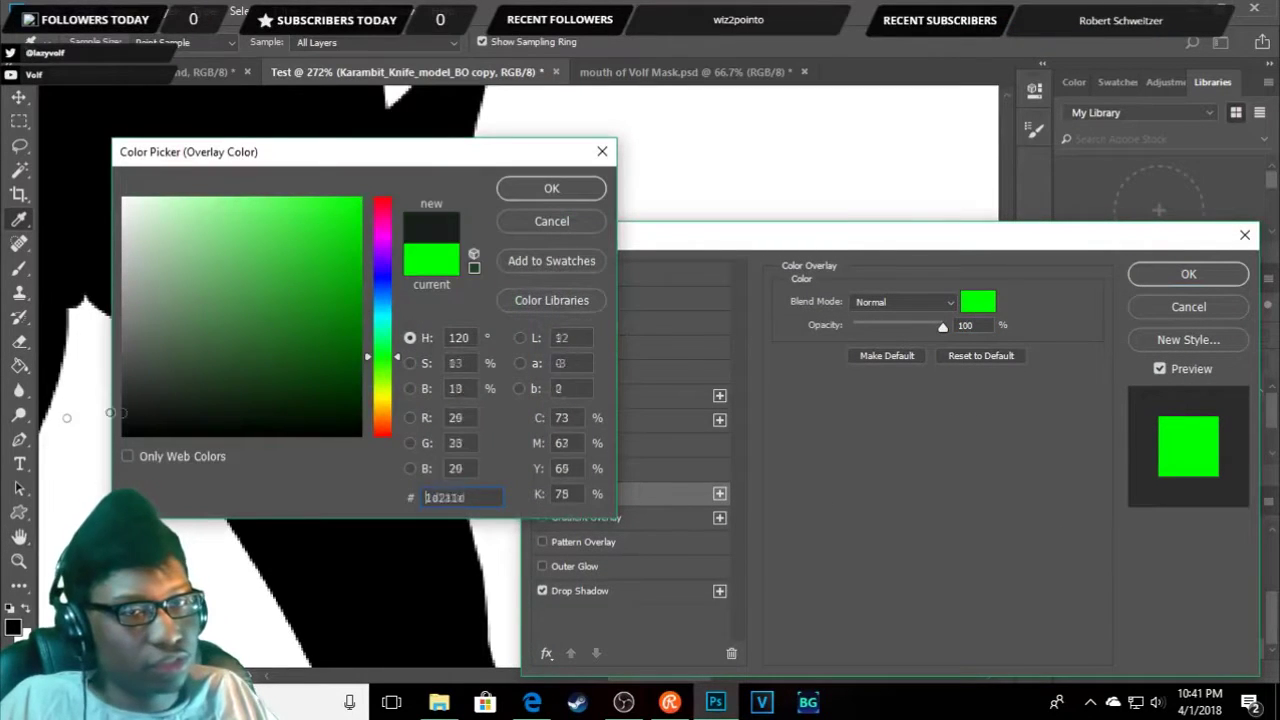
pyautogui.click(551, 188)
pyautogui.click(1188, 274)
pyautogui.hotkey('ctrl', '0')
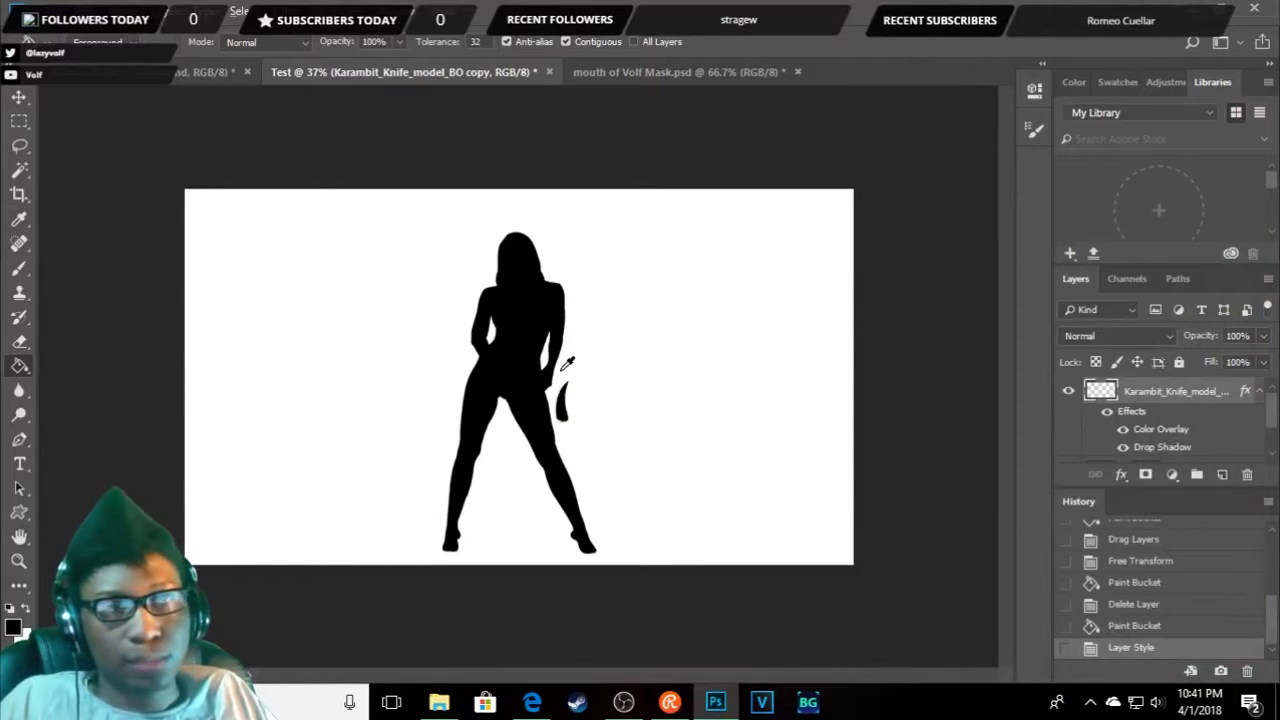
# - Place the black horn on the left of the head, rotated about -29°
pyautogui.scroll(2, 280, 329)
pyautogui.click(19, 97)
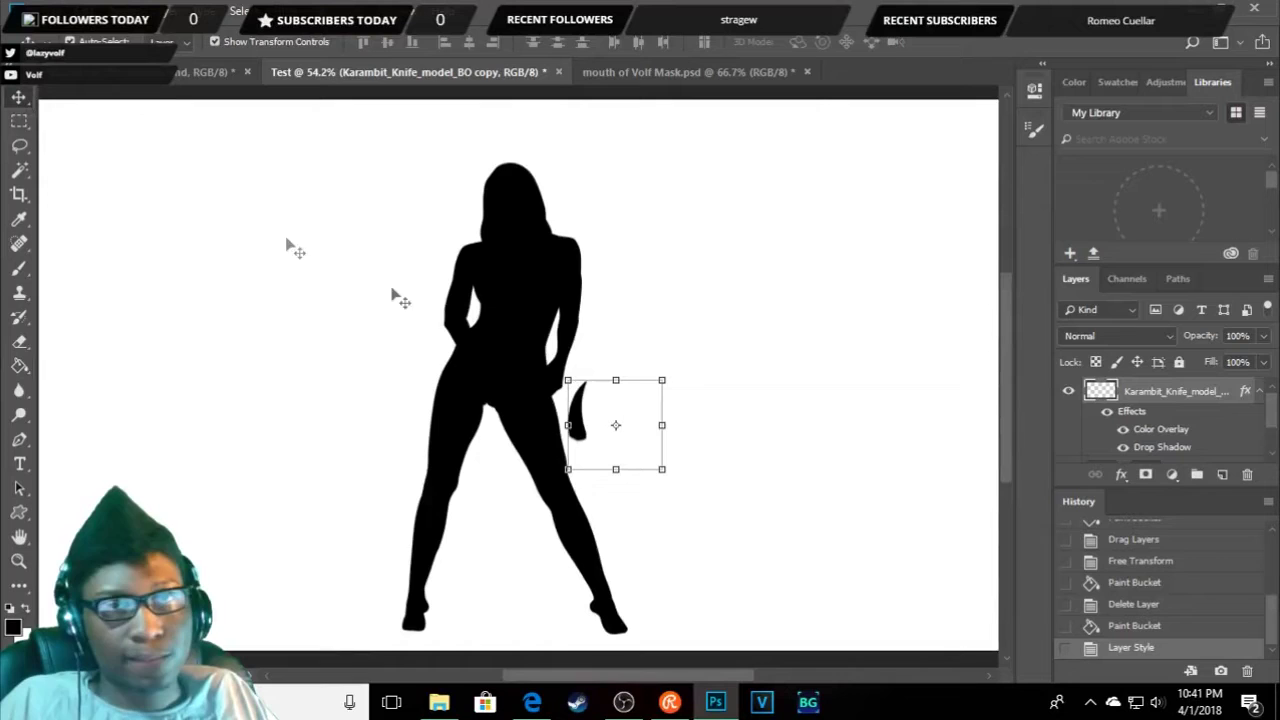
pyautogui.moveTo(588, 442)
pyautogui.mouseDown()
pyautogui.moveTo(515, 184)
pyautogui.moveTo(497, 188)
pyautogui.mouseUp()
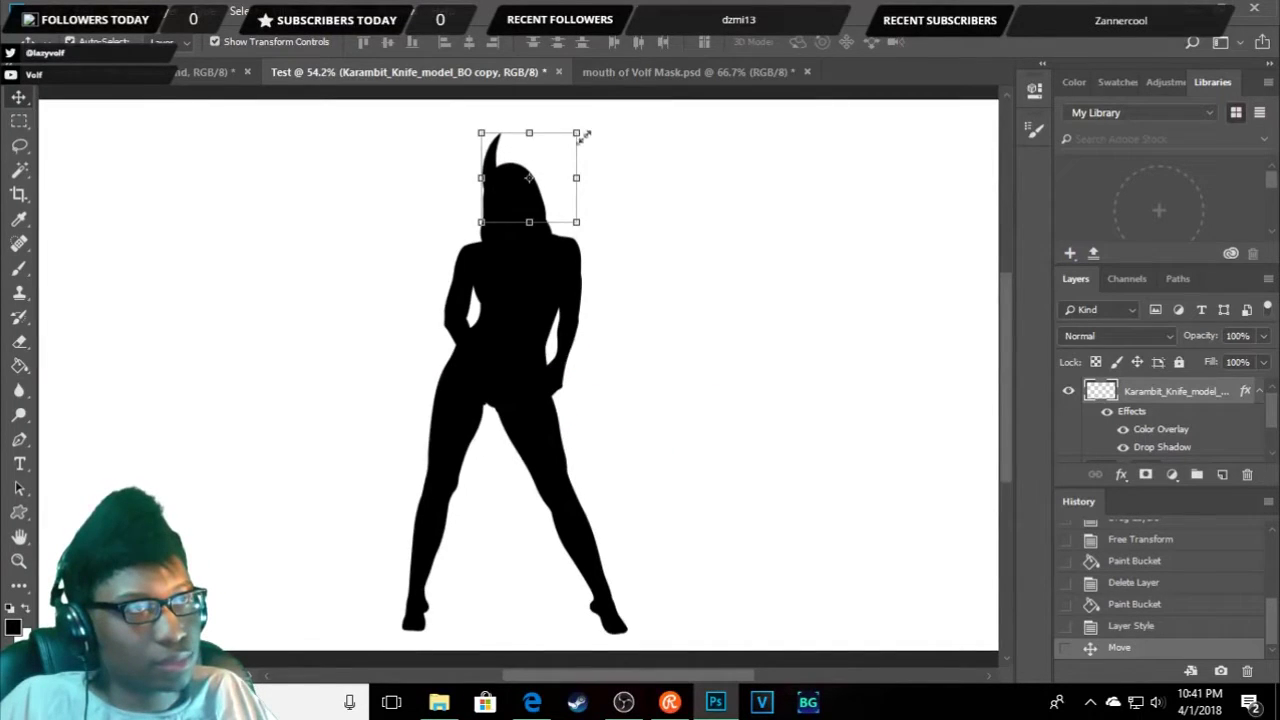
pyautogui.moveTo(590, 127); pyautogui.dragTo(559, 104)
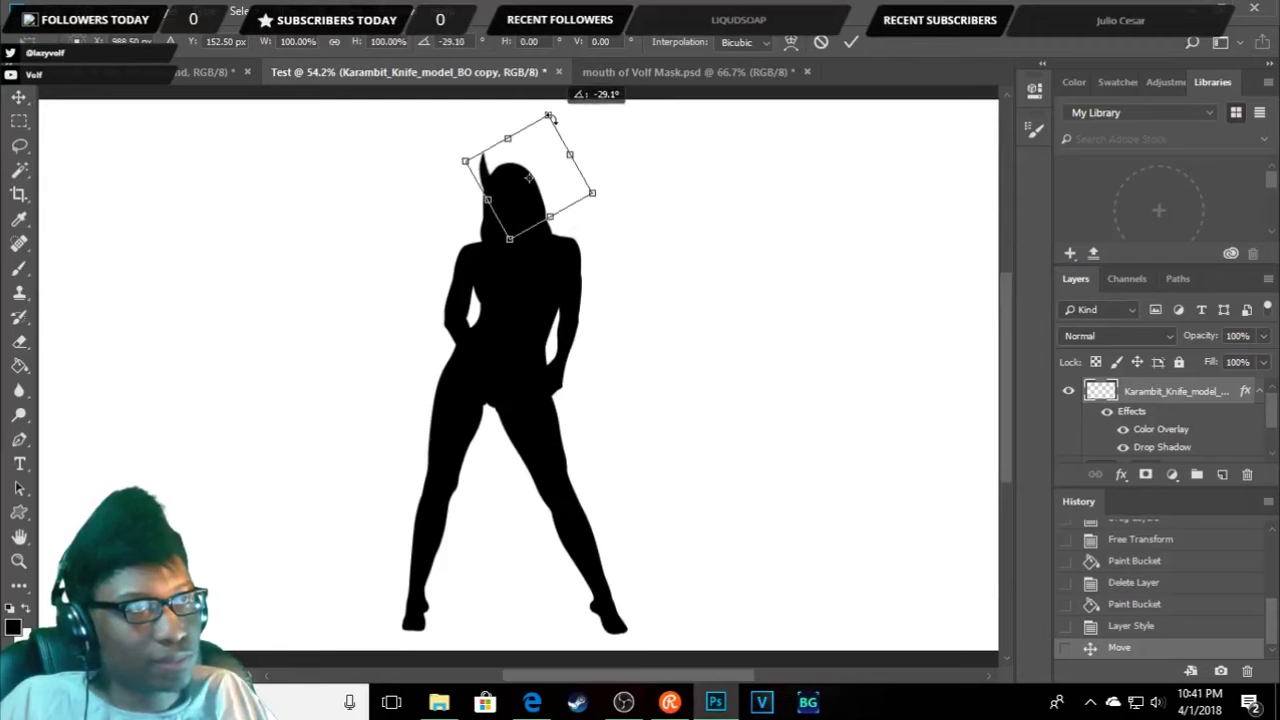
pyautogui.moveTo(505, 219); pyautogui.dragTo(517, 204)
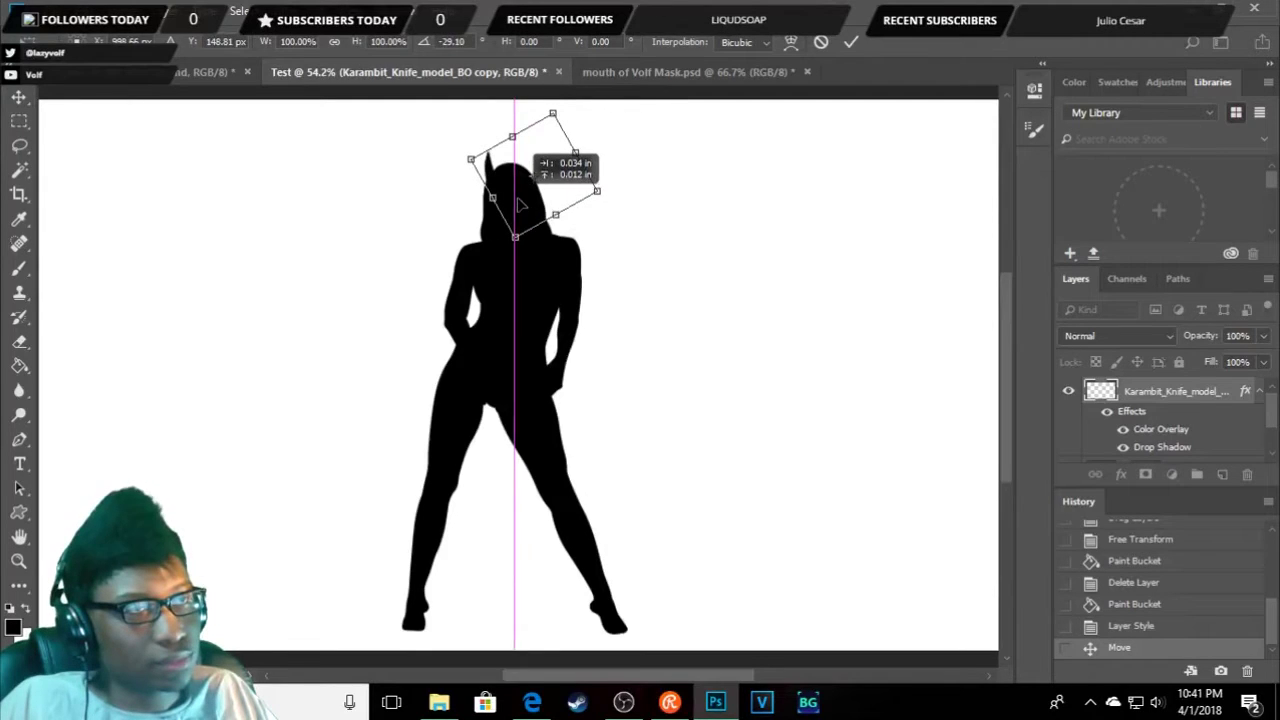
pyautogui.press('Return')
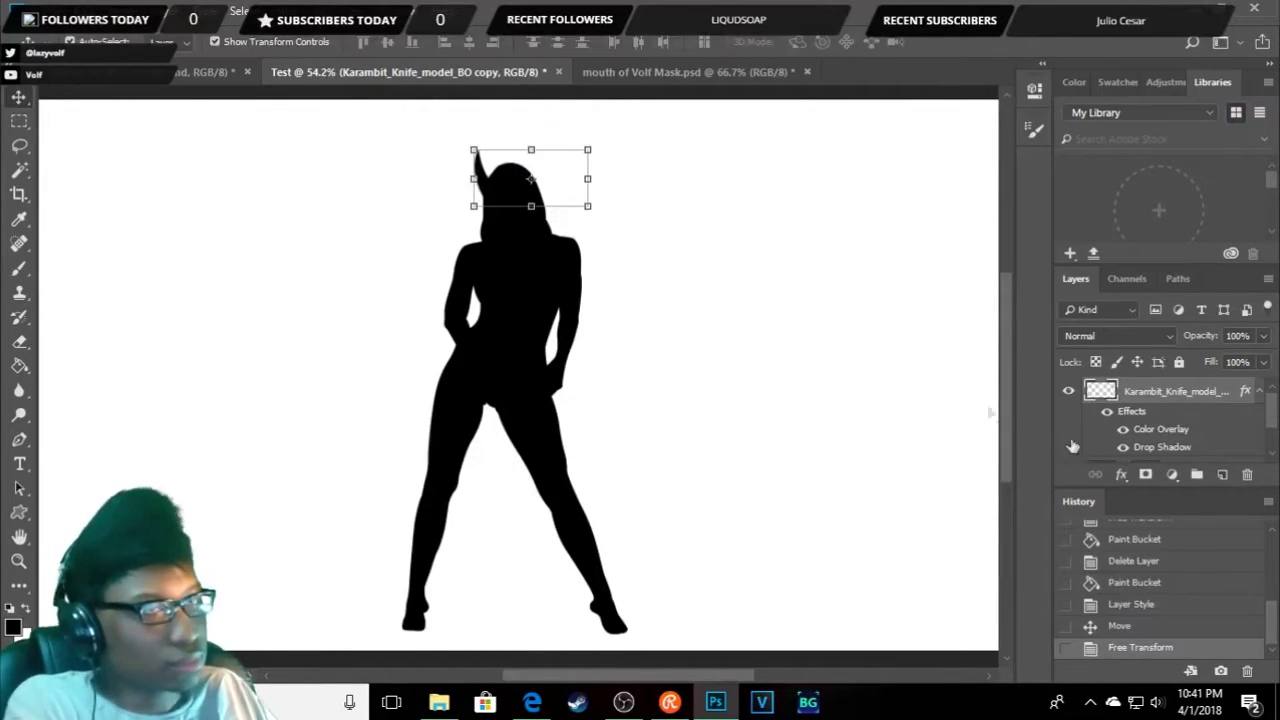
pyautogui.rightClick(1176, 391)
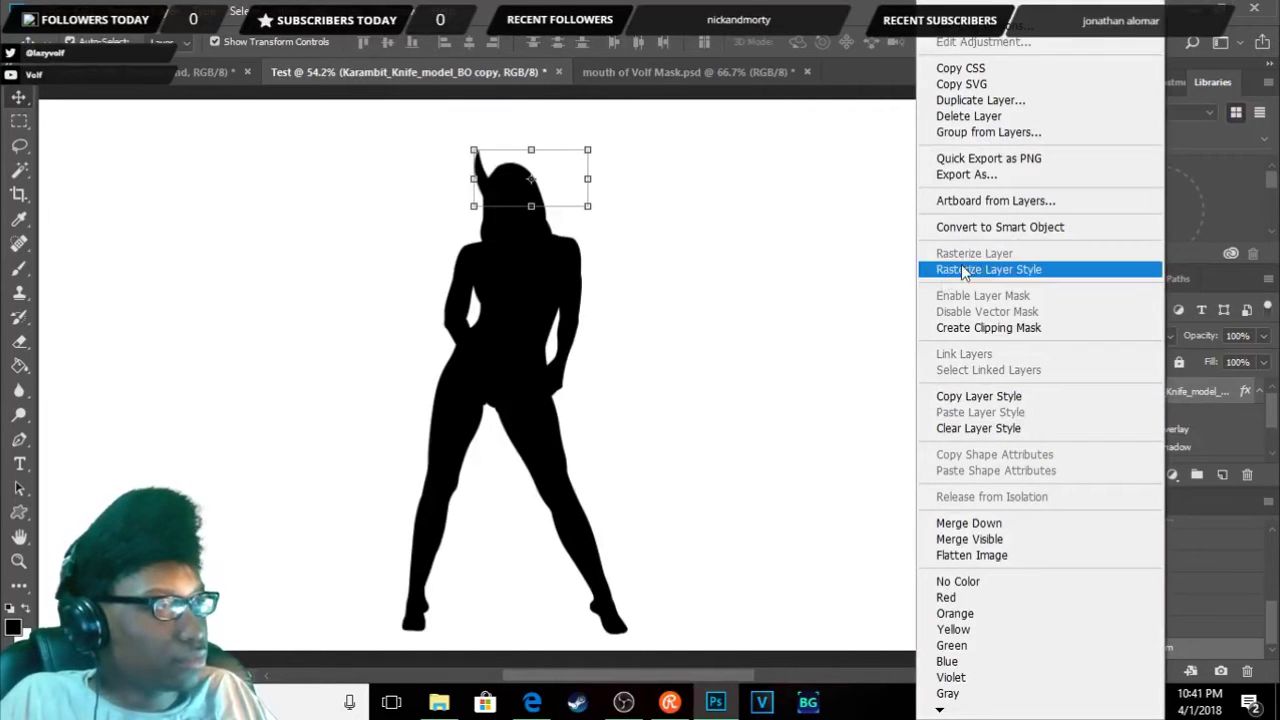
# - Duplicate the horn, flip the copy horizontally, and place it on the head's right side
pyautogui.click(978, 100)
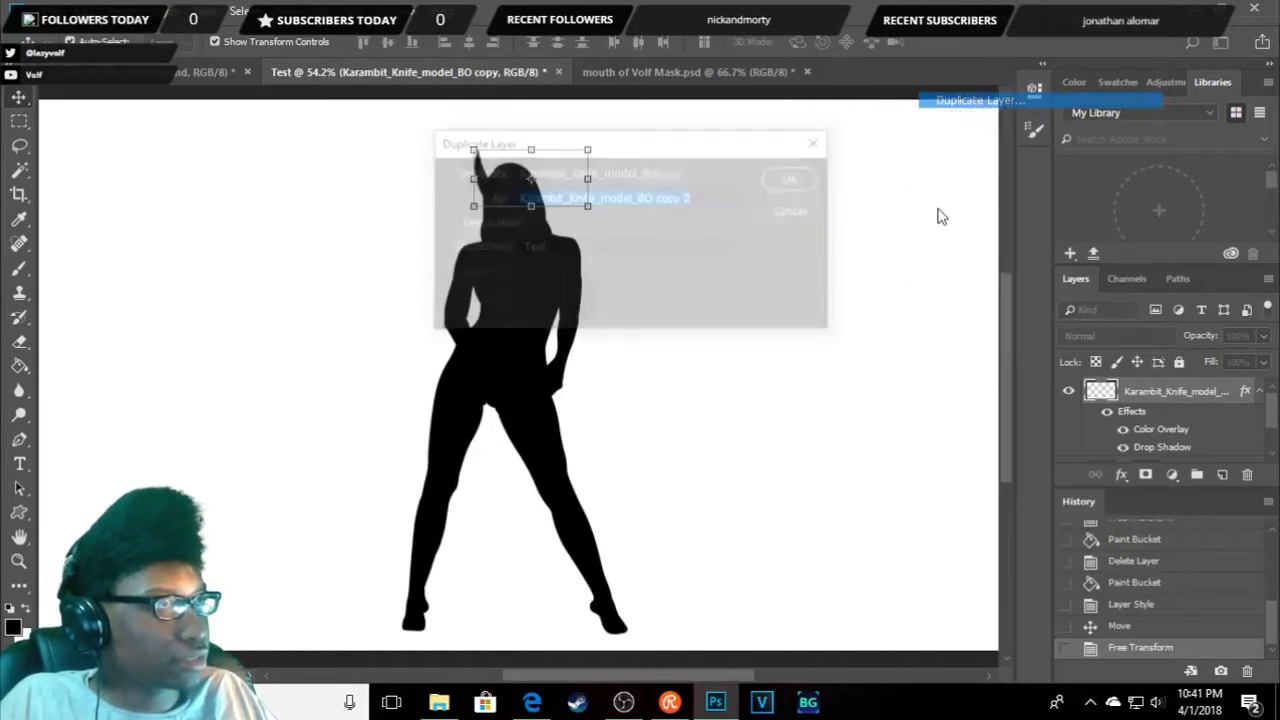
pyautogui.click(798, 182)
pyautogui.rightClick(497, 177)
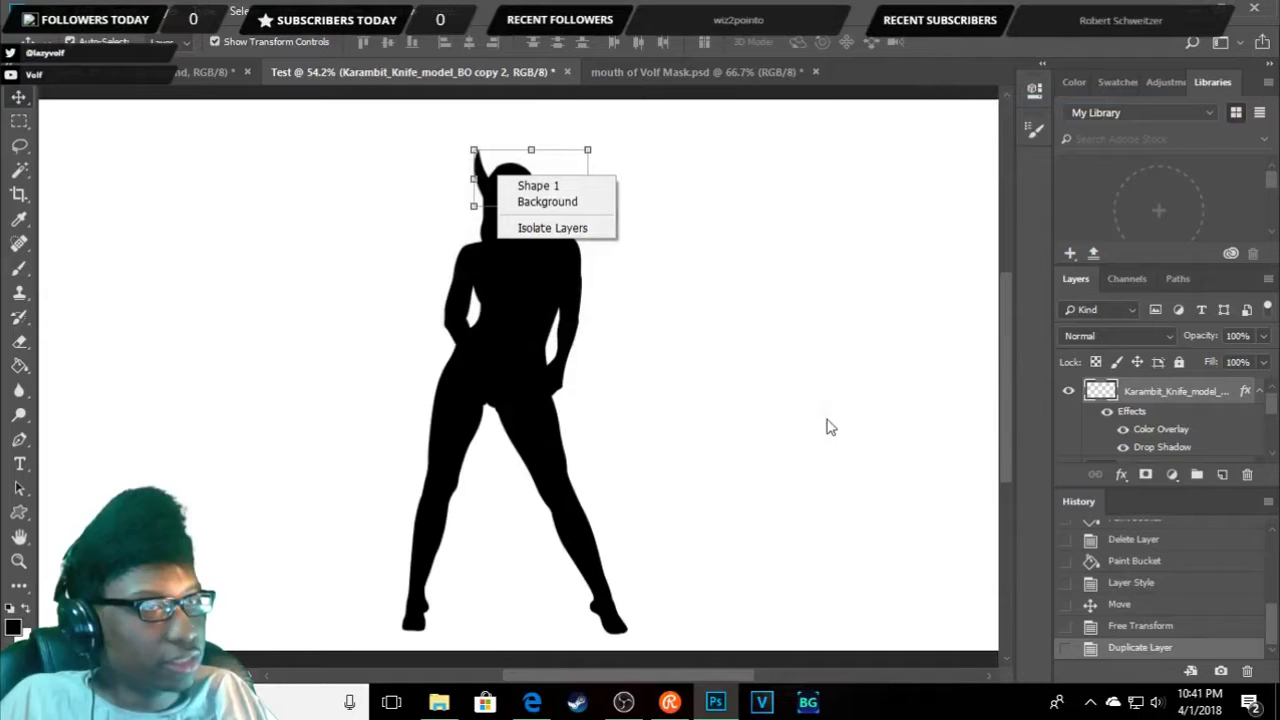
pyautogui.press('Escape')
pyautogui.hotkey('ctrl', 't')
pyautogui.rightClick(491, 187)
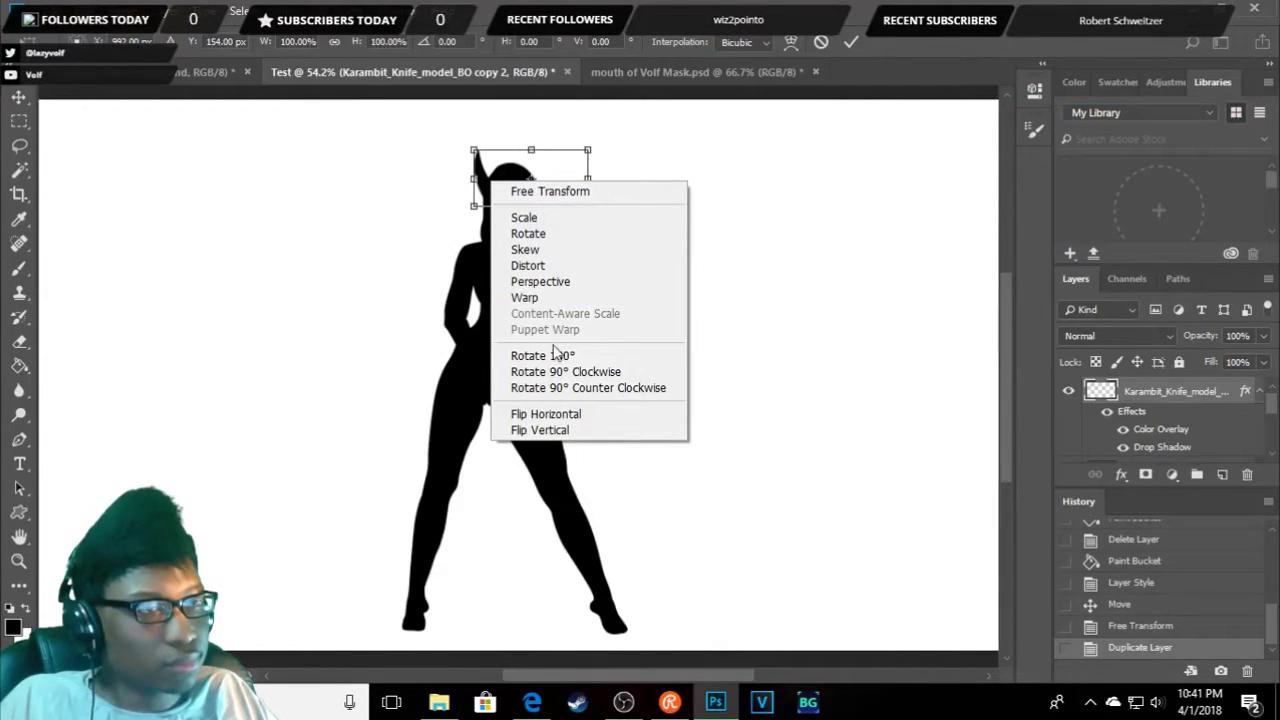
pyautogui.click(560, 413)
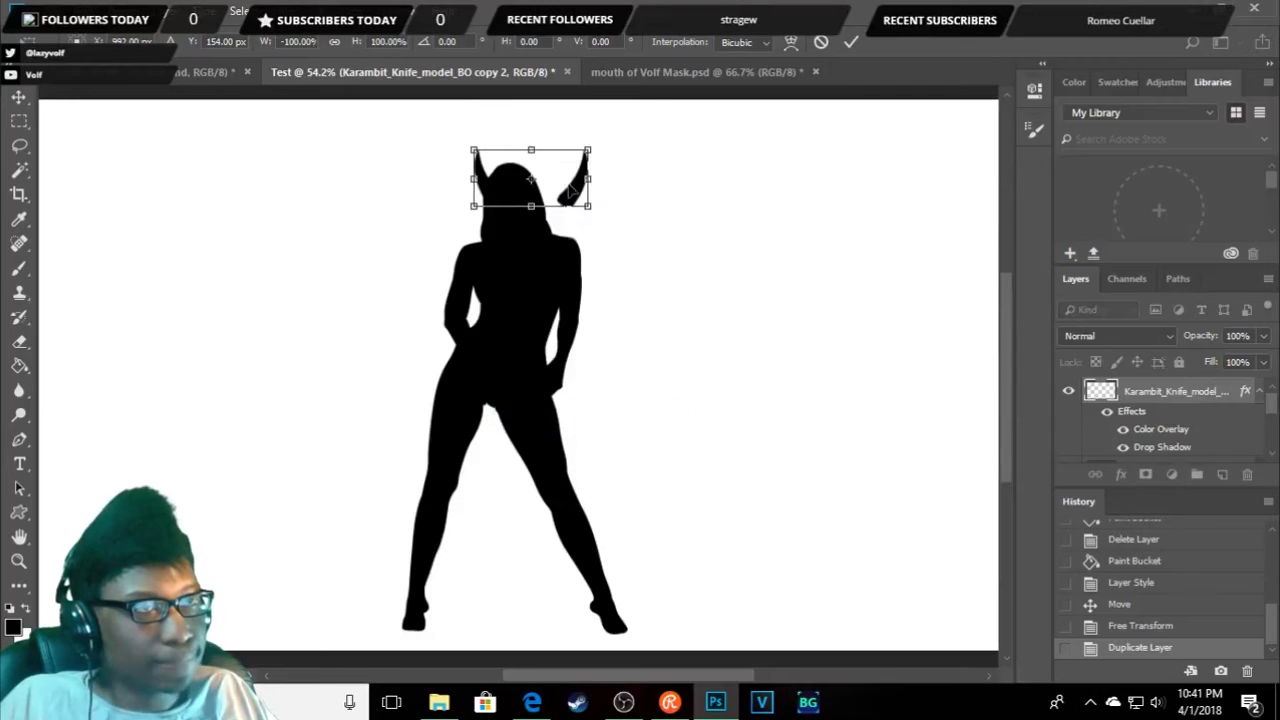
pyautogui.moveTo(577, 200); pyautogui.dragTo(537, 192)
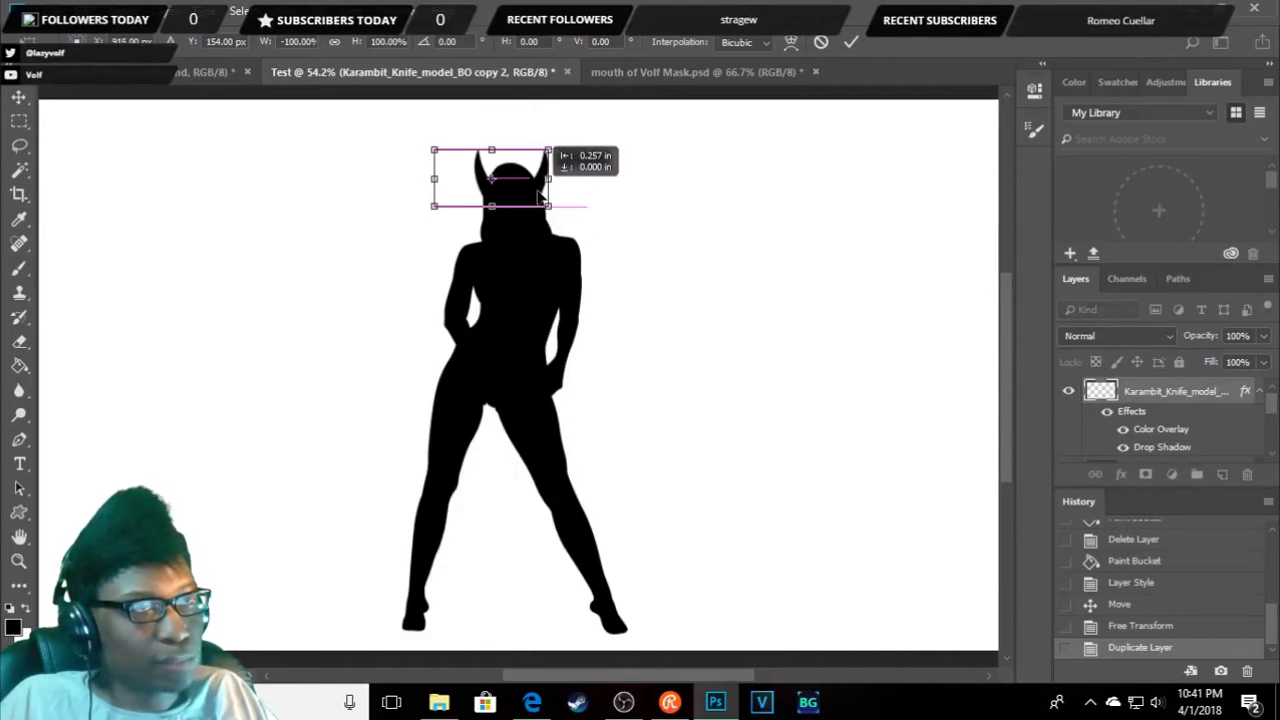
pyautogui.moveTo(537, 192); pyautogui.dragTo(539, 192)
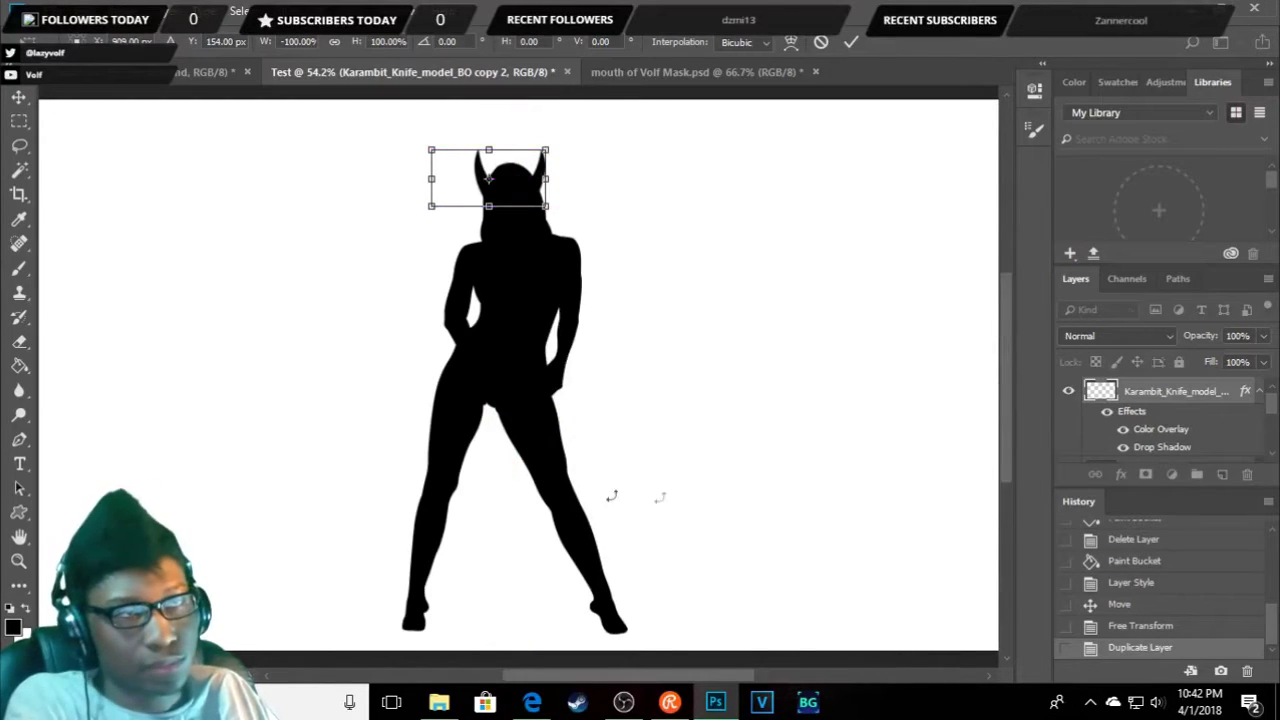
pyautogui.press('Return')
pyautogui.click(332, 243)
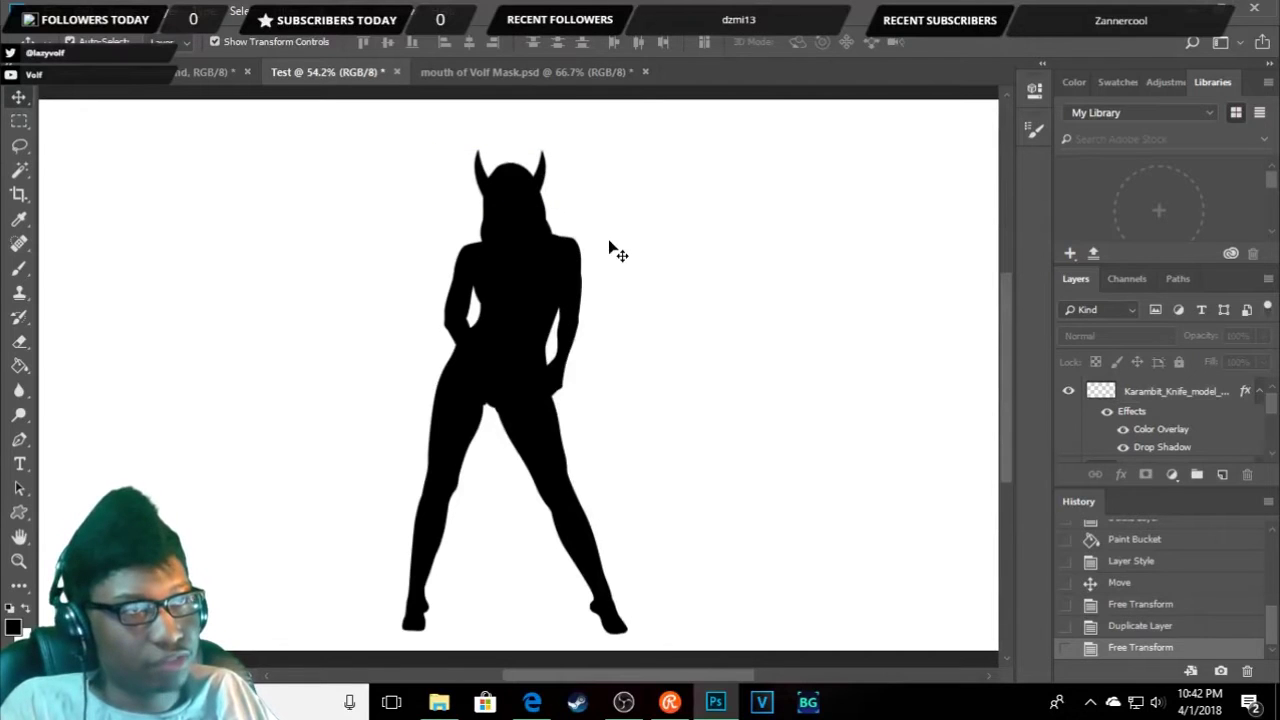
# - Nudge both horns with the arrow keys to line up the pair
pyautogui.click(552, 178)
pyautogui.press('Left')
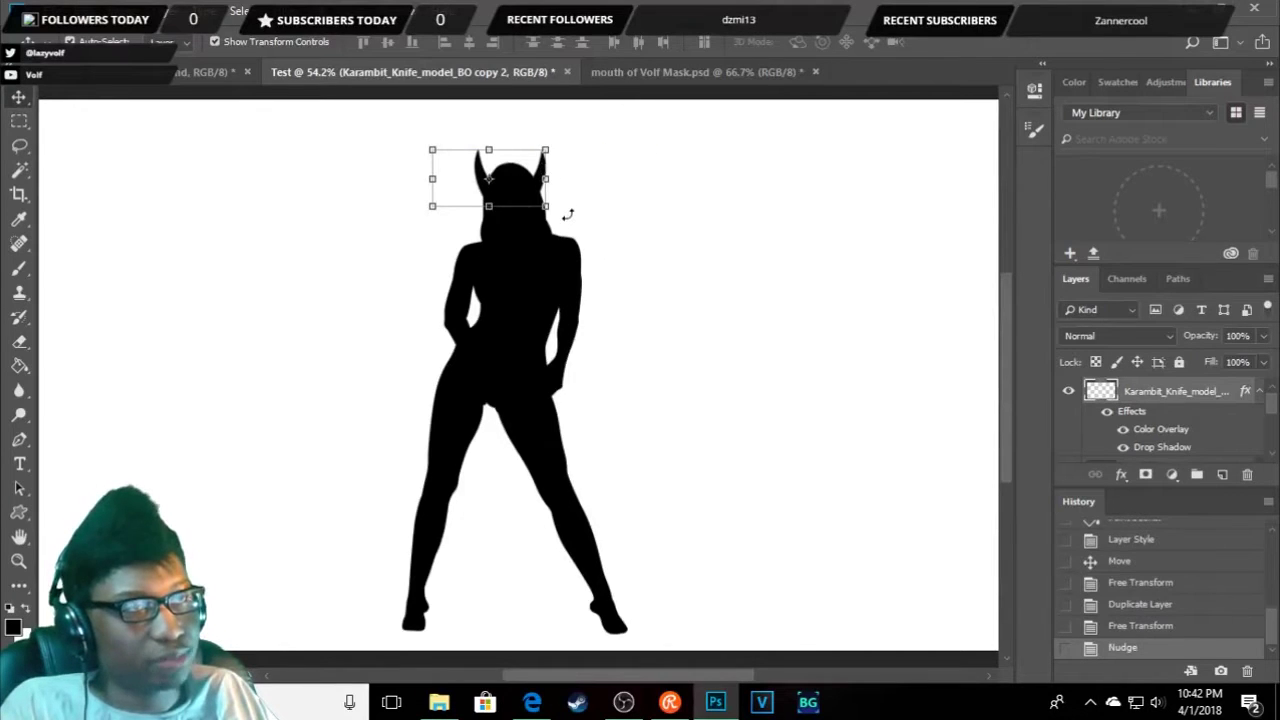
pyautogui.press('Left')
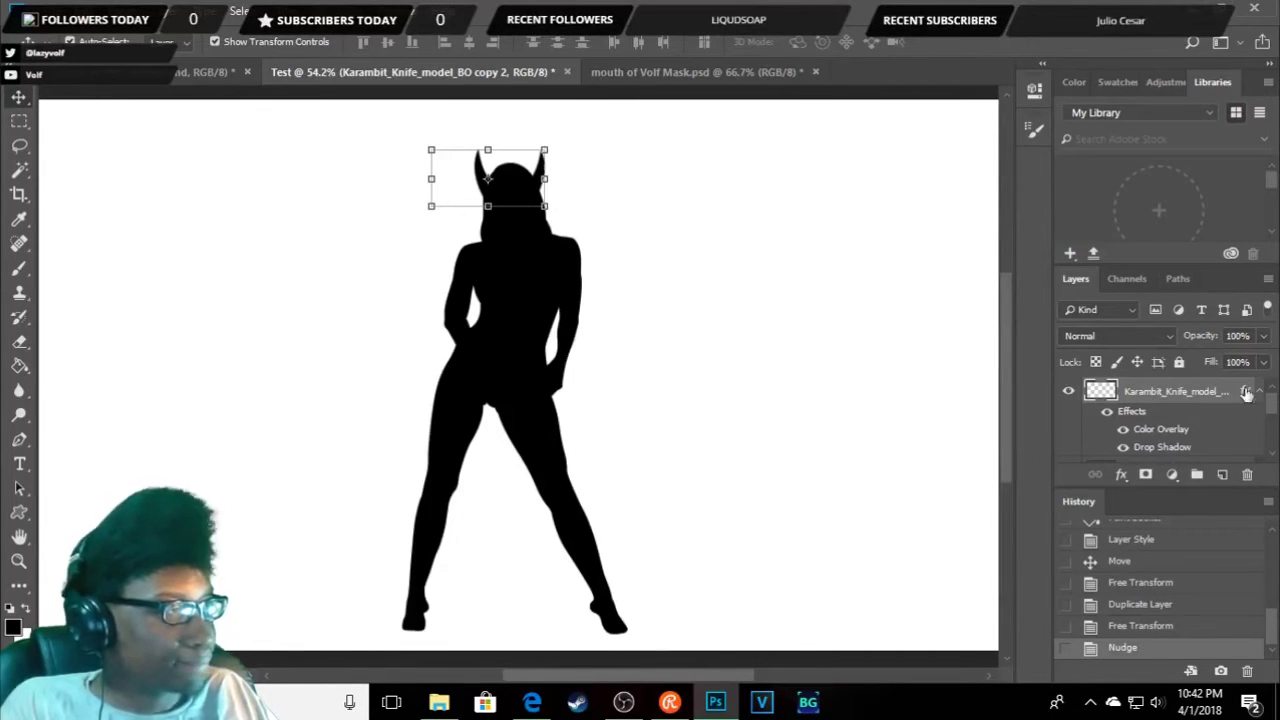
pyautogui.click(1163, 405)
pyautogui.press('Left')
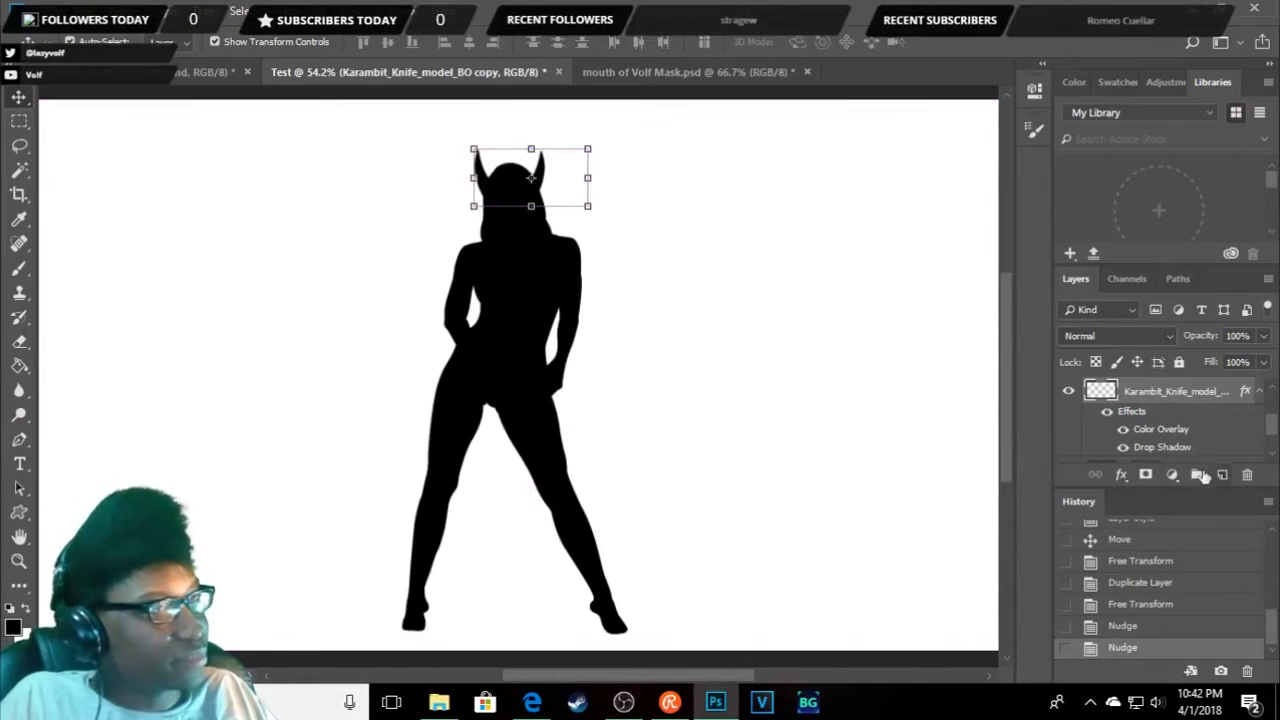
pyautogui.click(1166, 413)
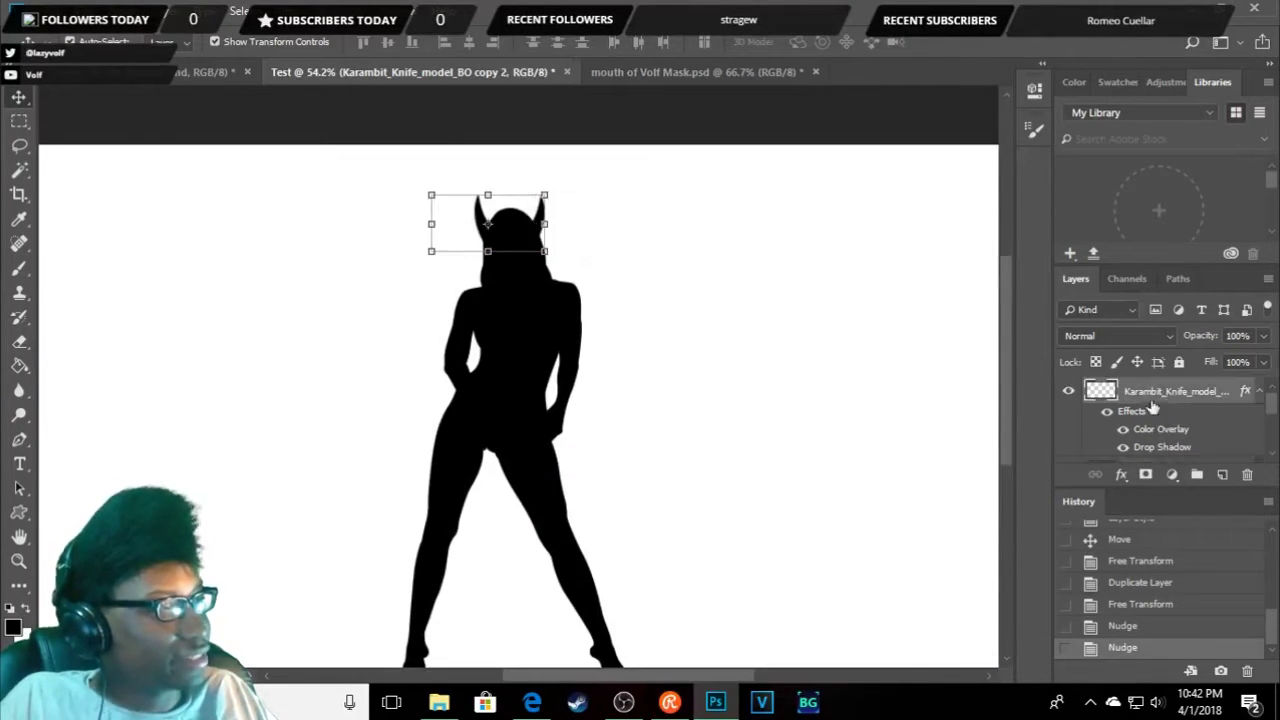
pyautogui.press('Up')
pyautogui.press('Down')
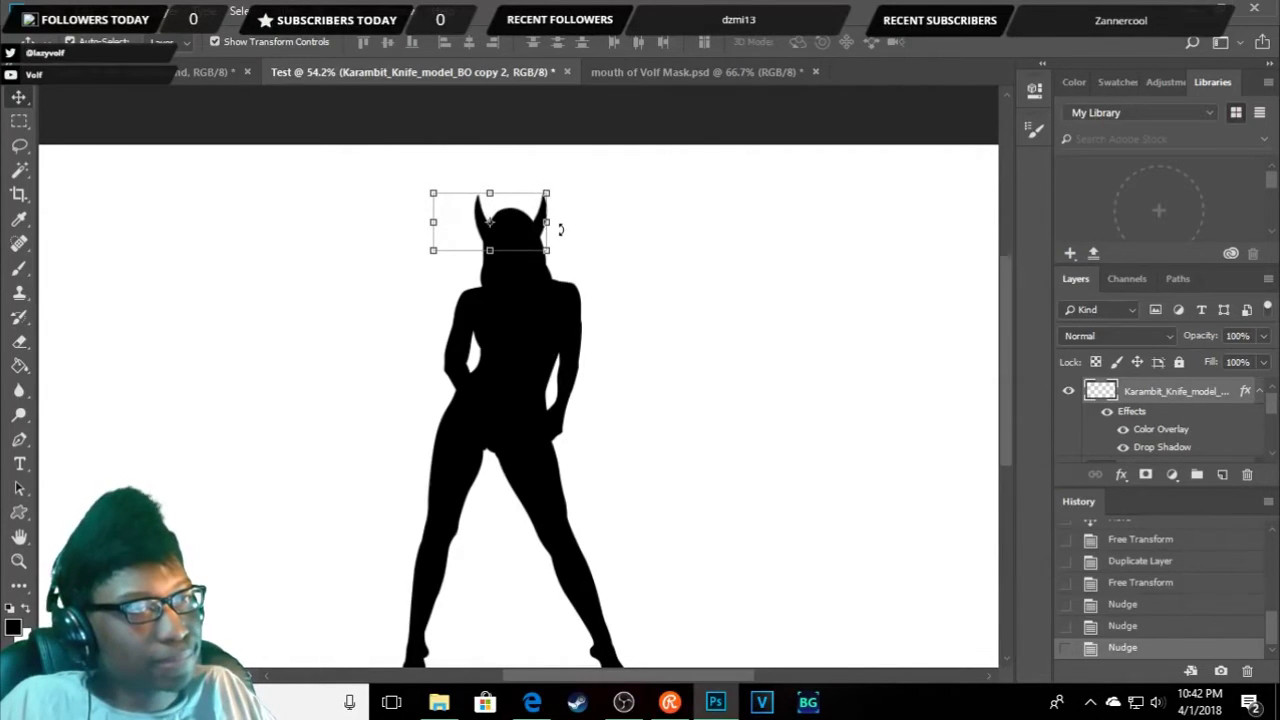
pyautogui.press('Up')
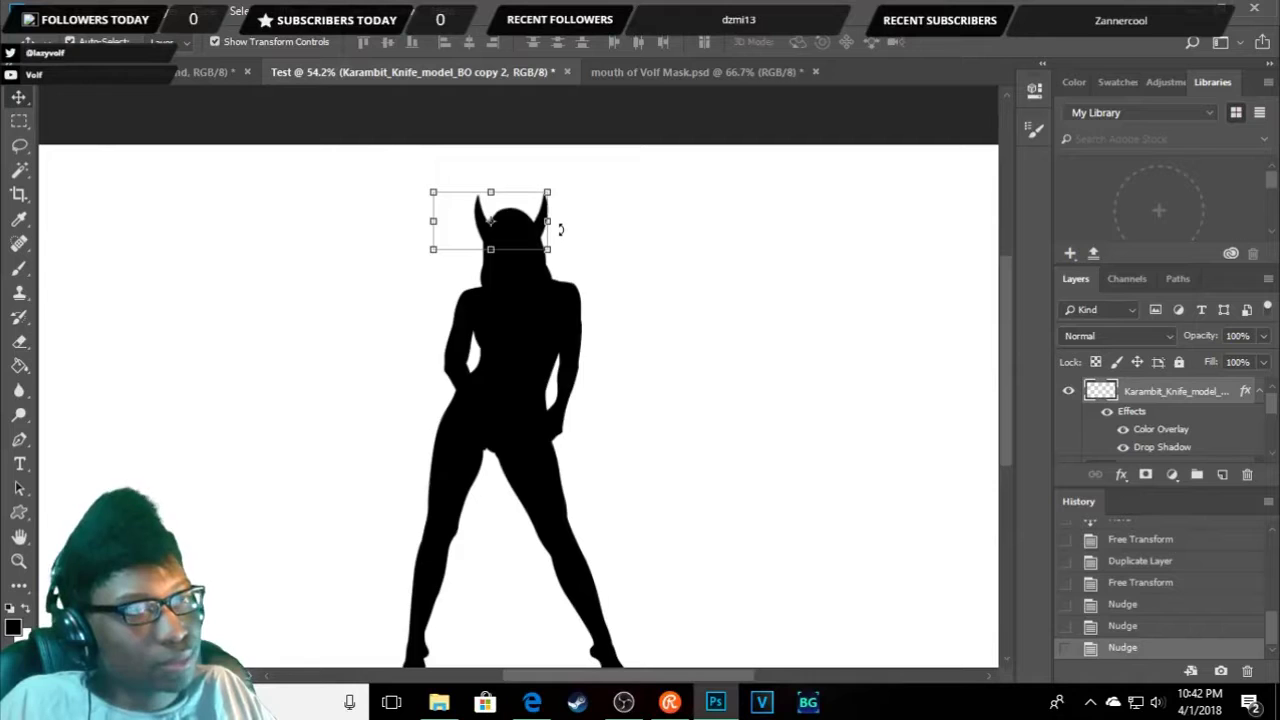
pyautogui.click(720, 248)
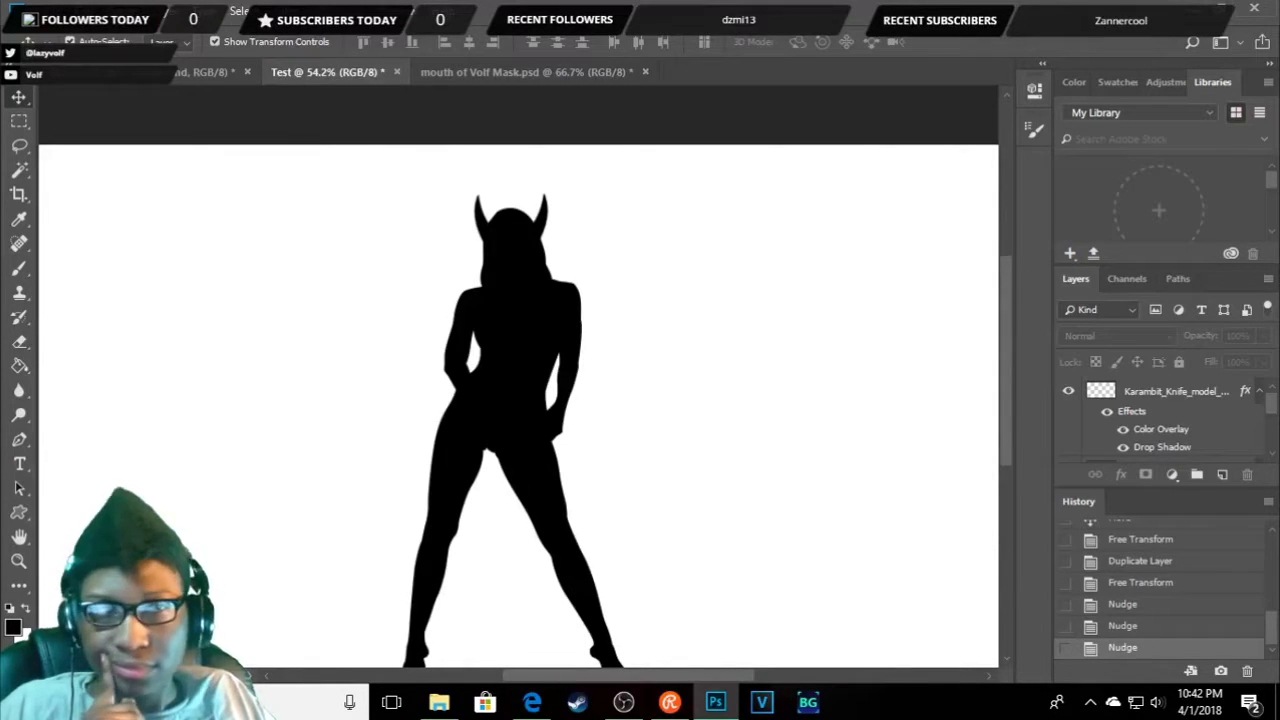
pyautogui.scroll(-1, 894, 360)
pyautogui.scroll(-1, 894, 360)
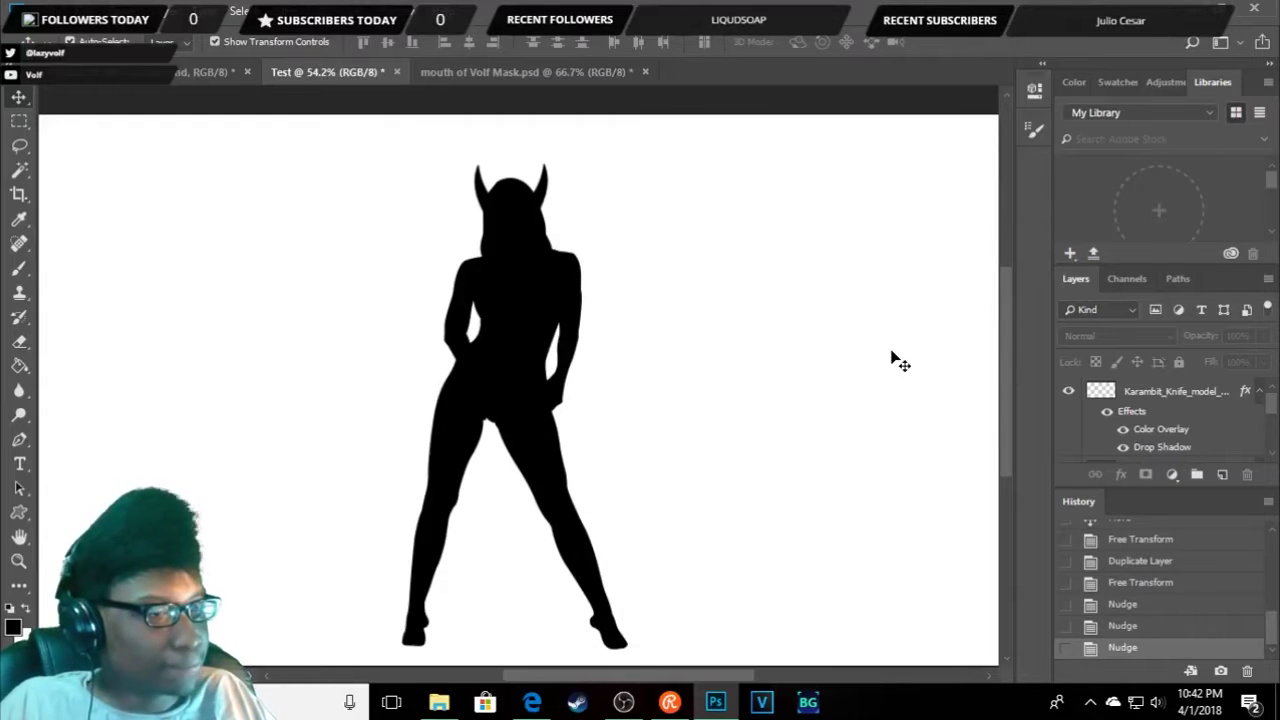
pyautogui.click(470, 205)
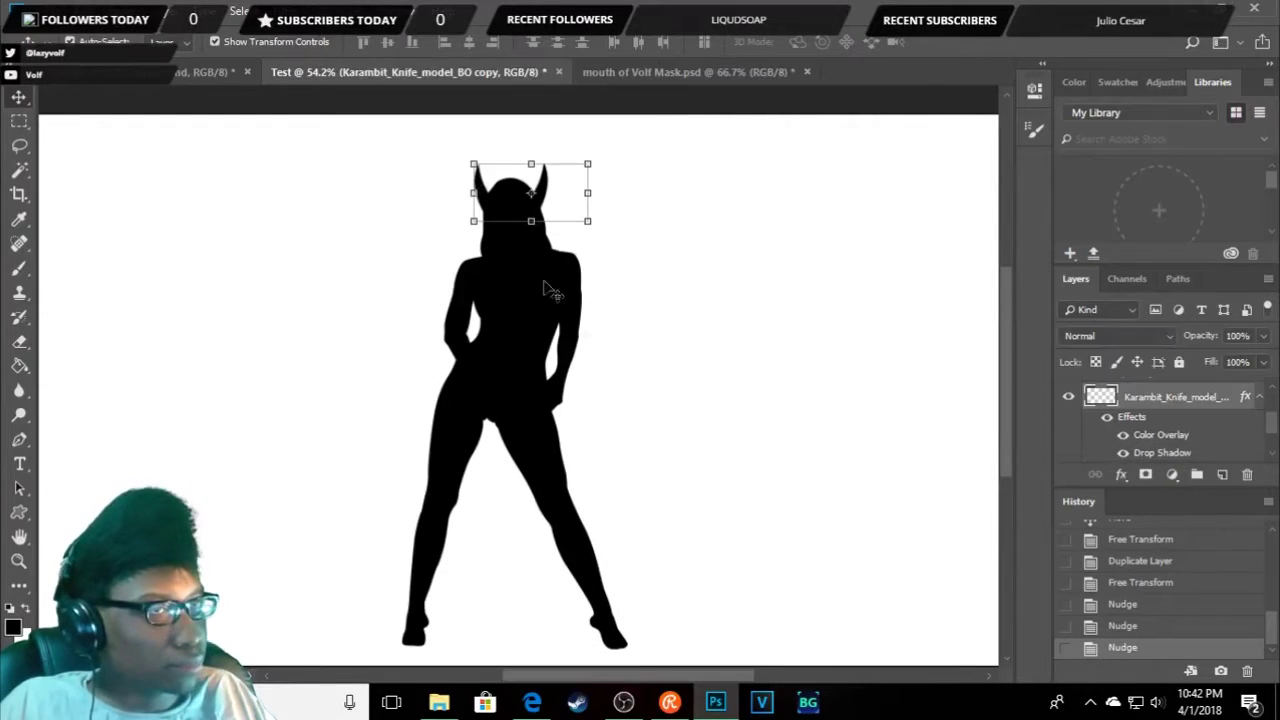
# - Rotate the horns about -4.2° with Free Transform, commit it, and deselect the horns layer
pyautogui.moveTo(605, 158); pyautogui.dragTo(603, 190)
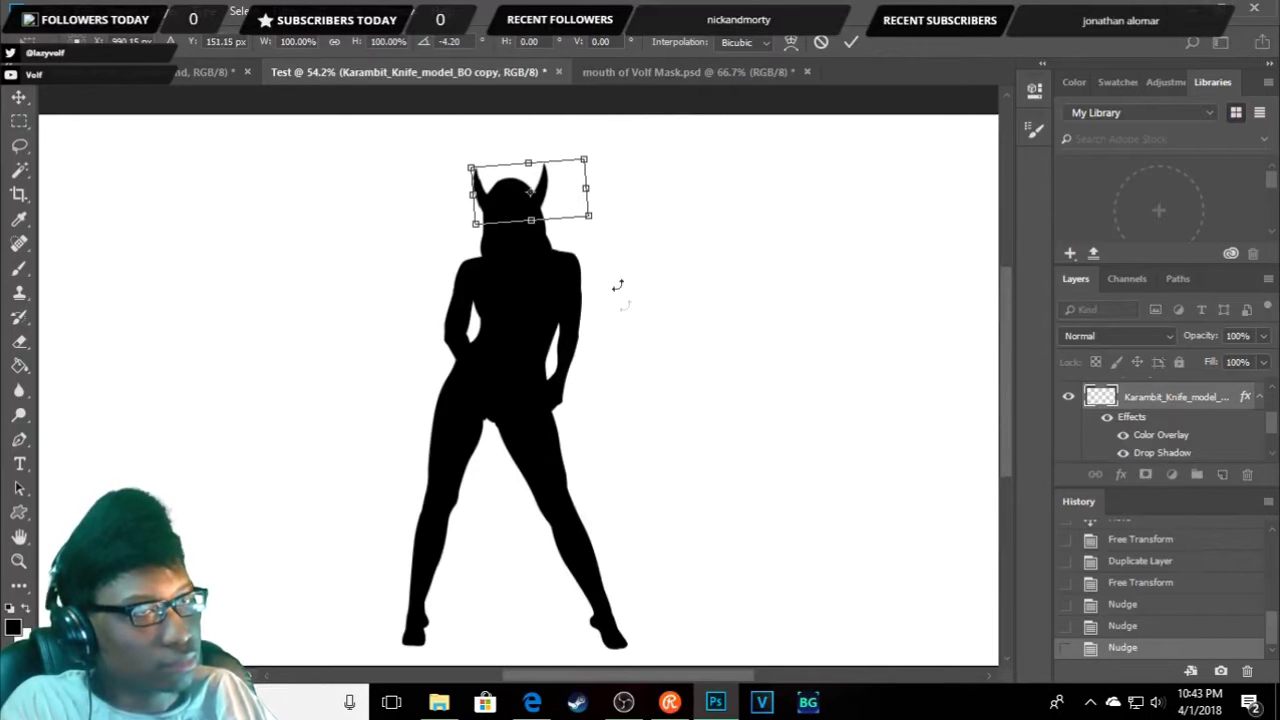
pyautogui.press('Return')
pyautogui.click(270, 365)
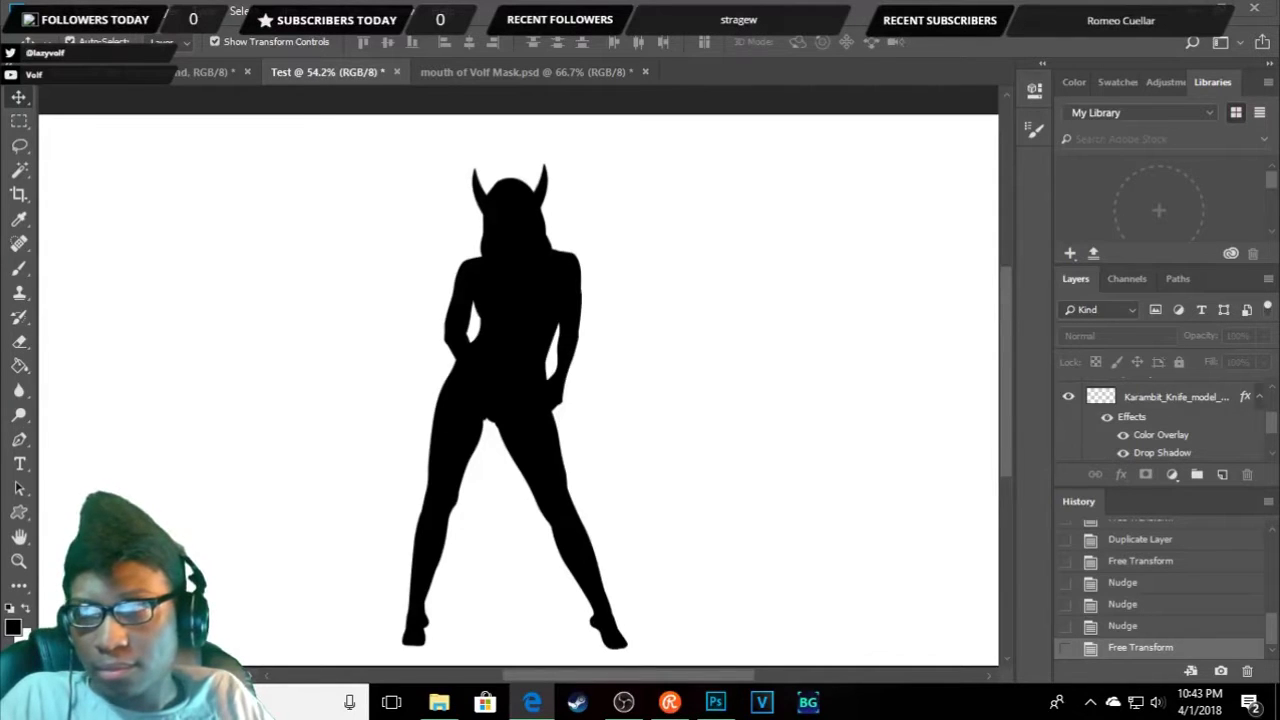
# - Back in Edge, add 'wings' to the Photoshop brushes Google search and run it
pyautogui.click(531, 702)
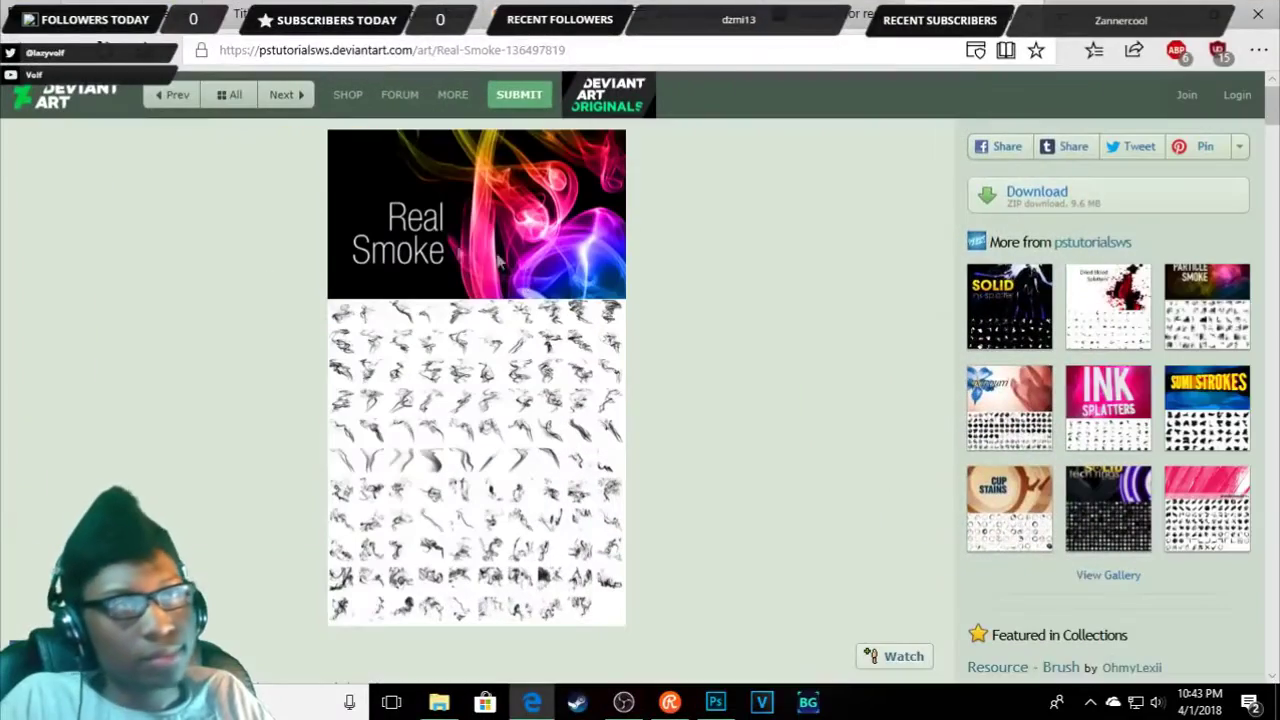
pyautogui.click(230, 94)
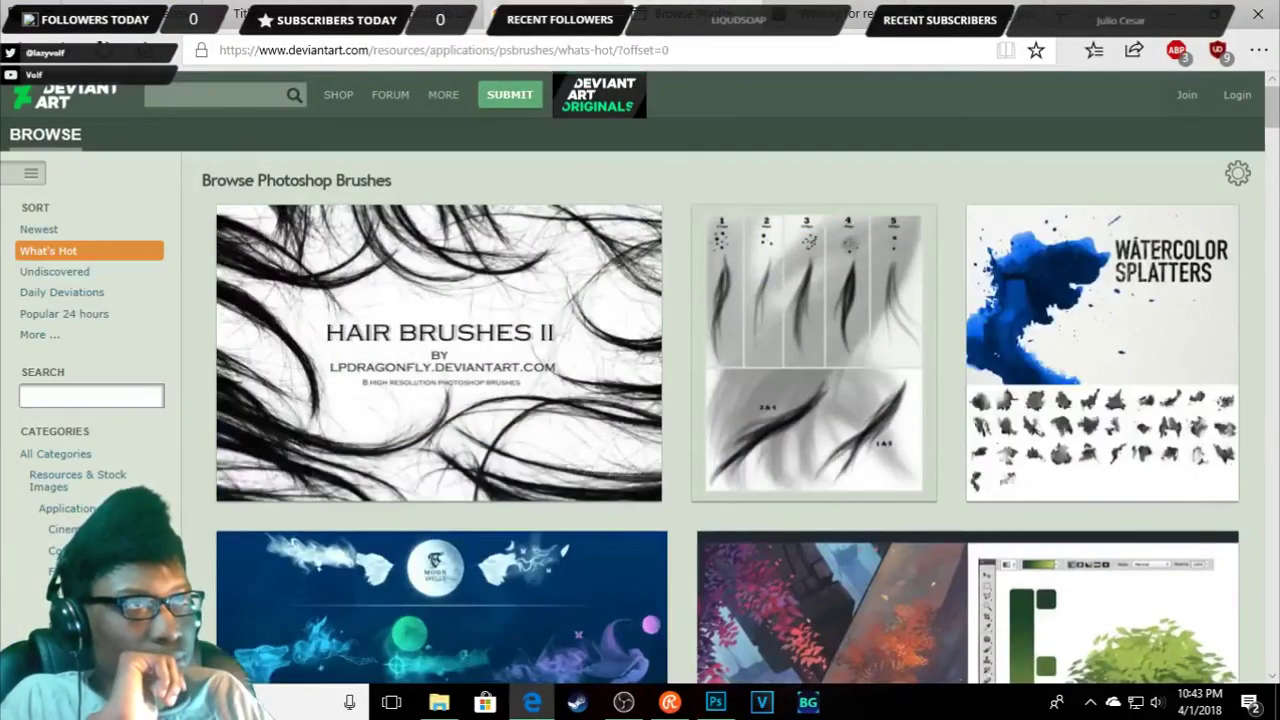
pyautogui.hotkey('alt', 'Left')
pyautogui.scroll(5, 354, 260)
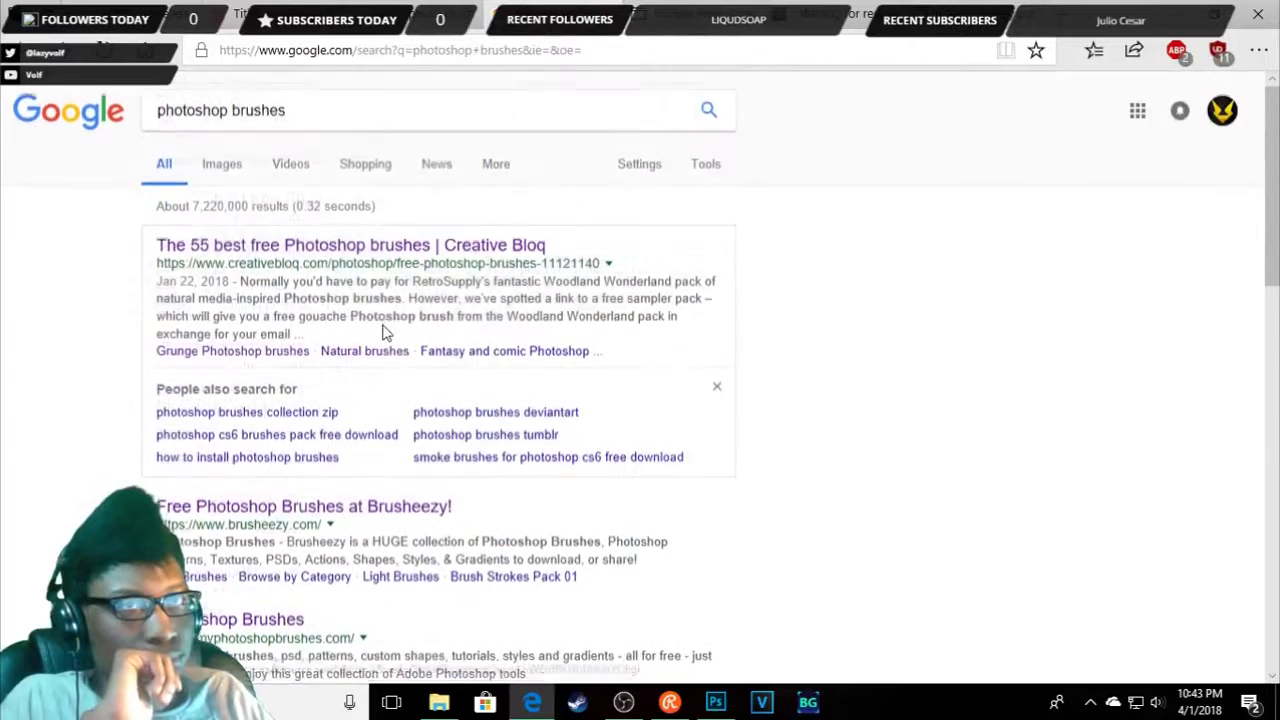
pyautogui.click(229, 111)
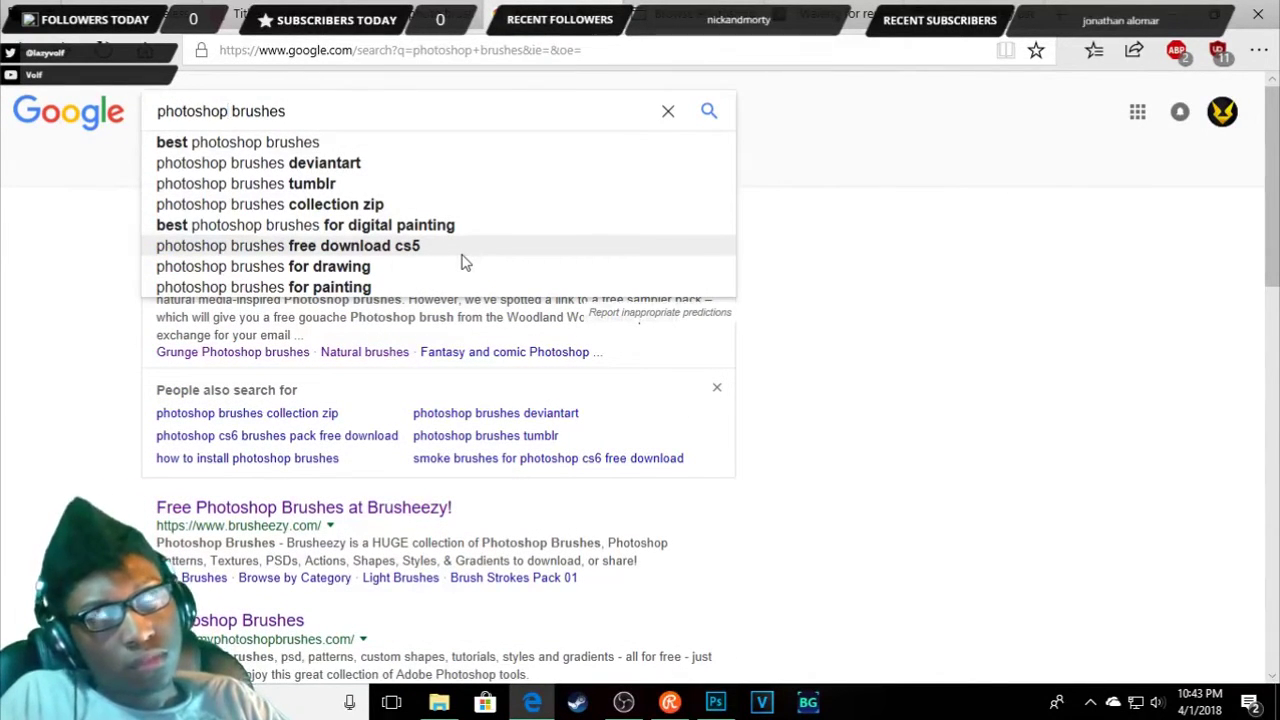
pyautogui.write('wings')
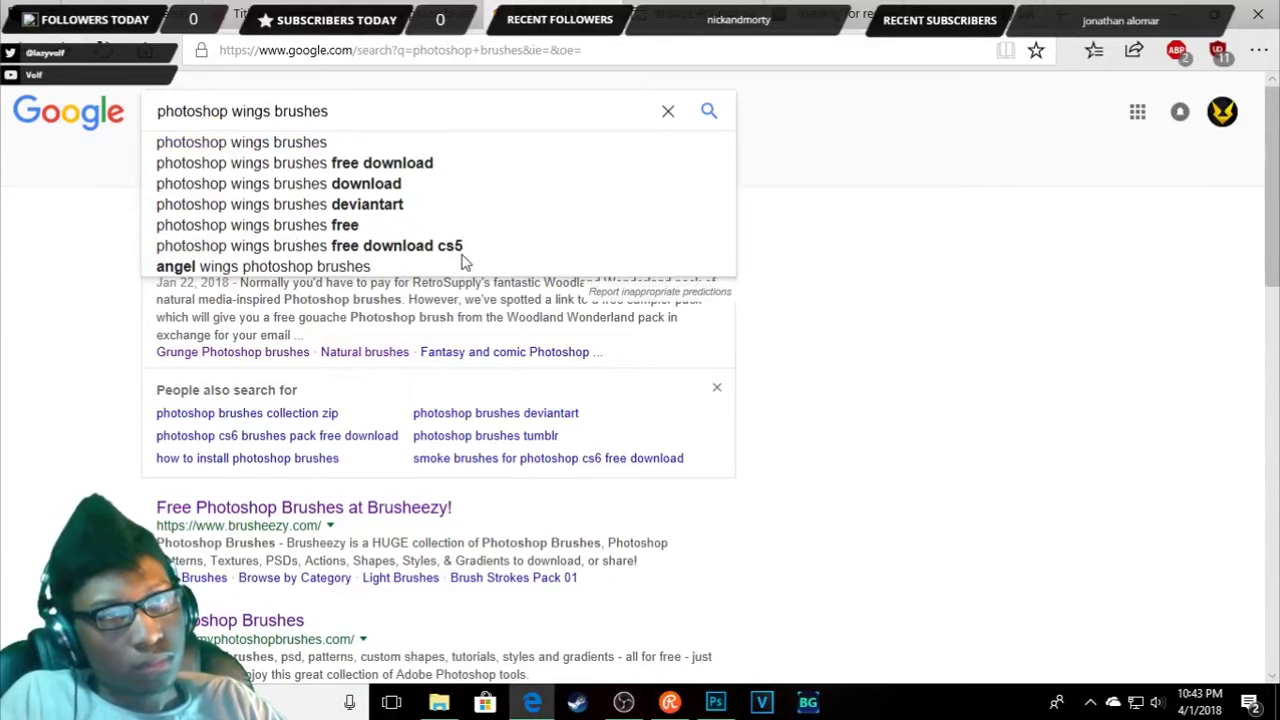
pyautogui.press('Return')
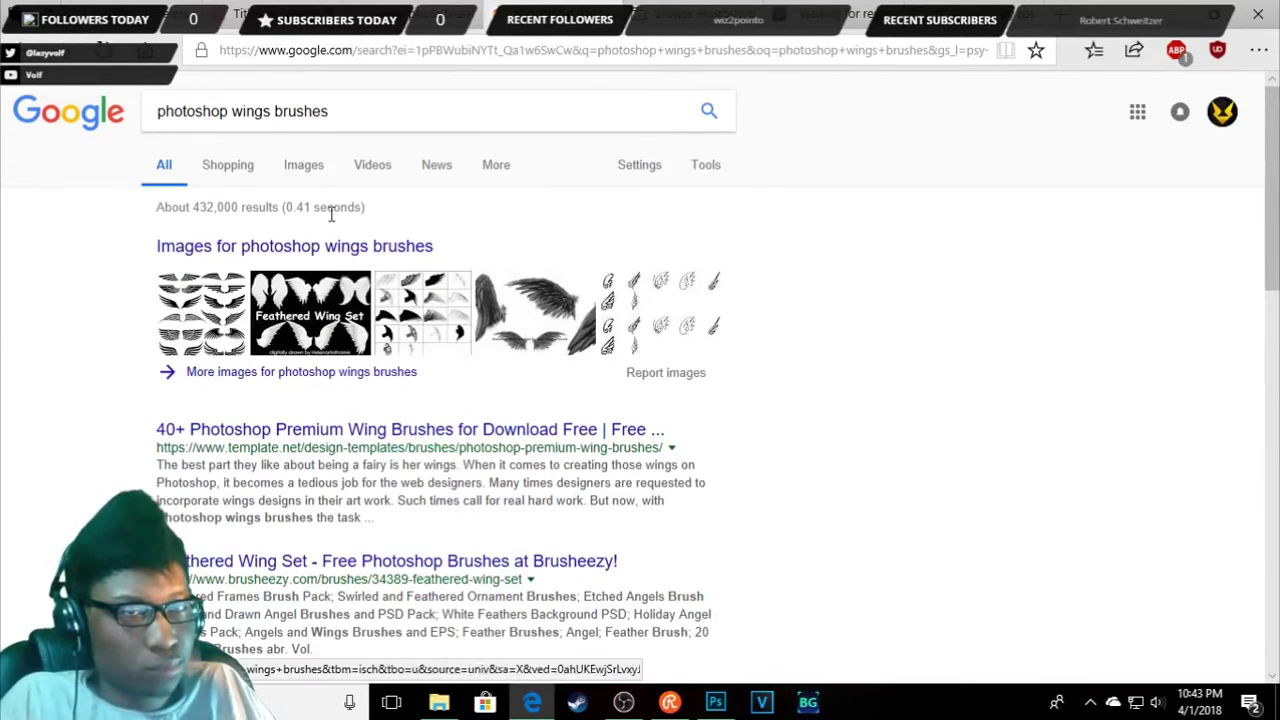
# - Scroll the results and open Falln-Stock's Feathered Angel Wings Brushes page on DeviantArt
pyautogui.scroll(-1, 368, 312)
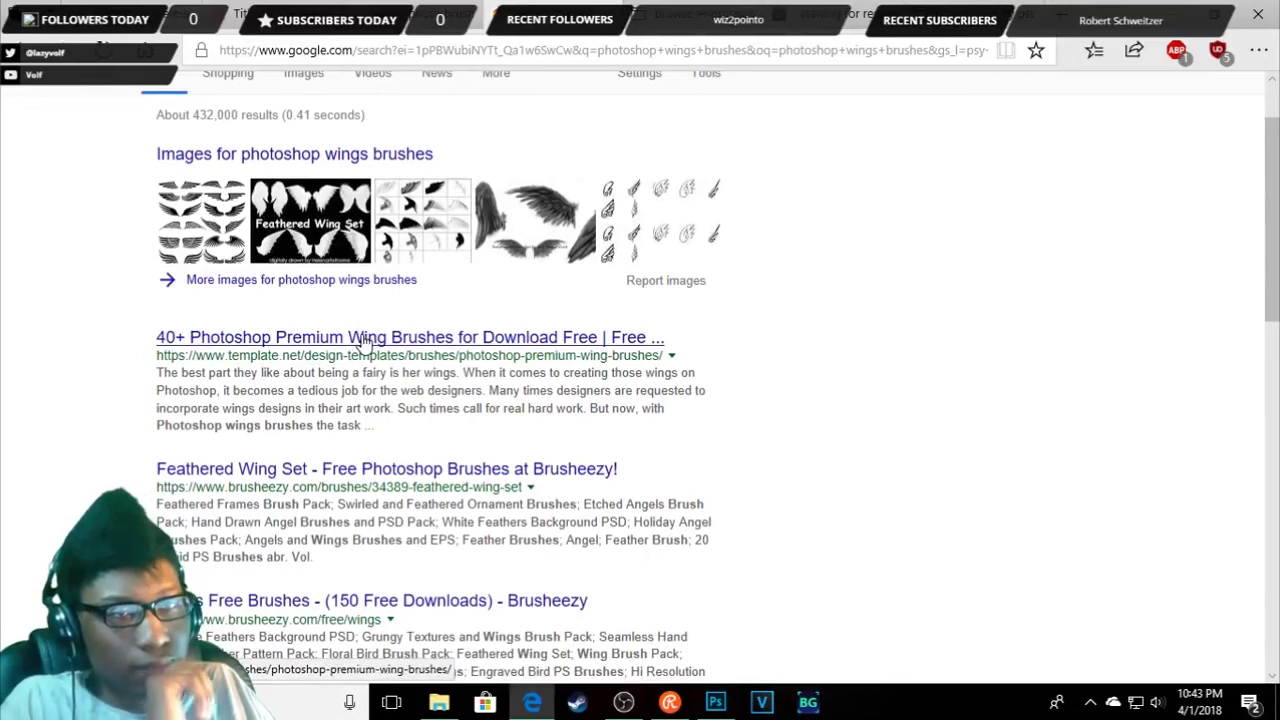
pyautogui.scroll(-1, 680, 423)
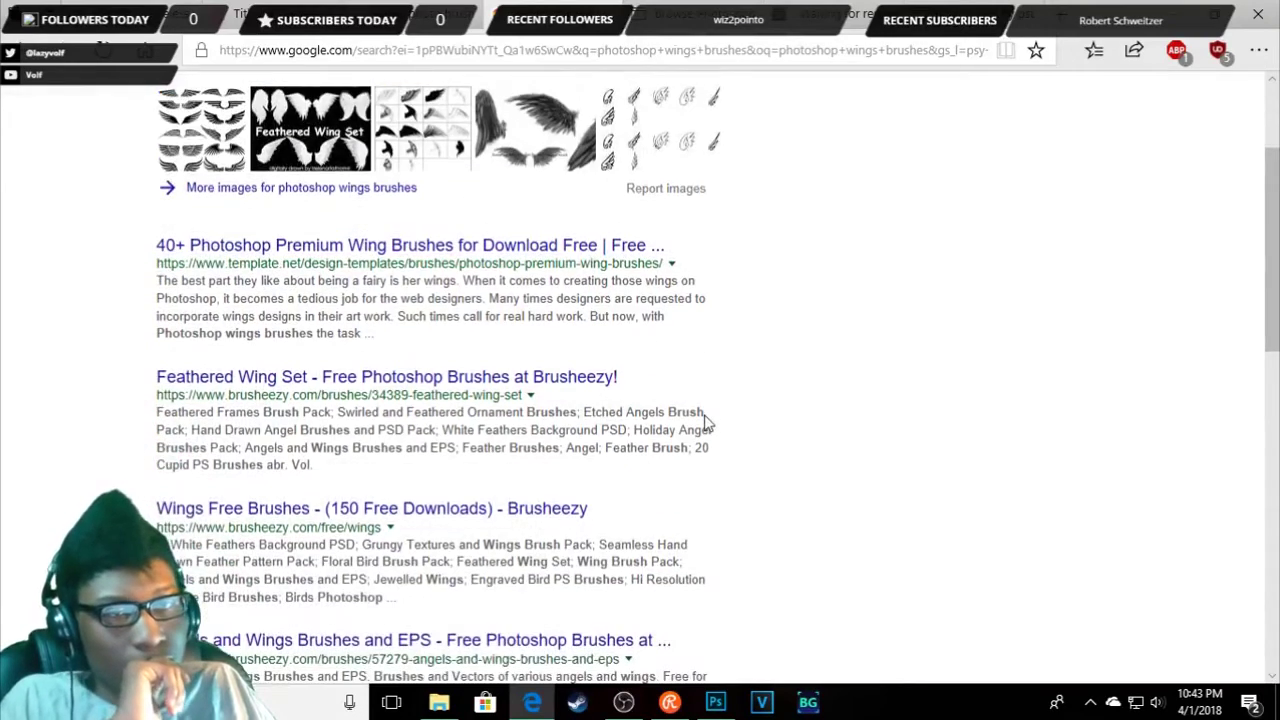
pyautogui.scroll(-1, 706, 423)
pyautogui.scroll(-2, 480, 310)
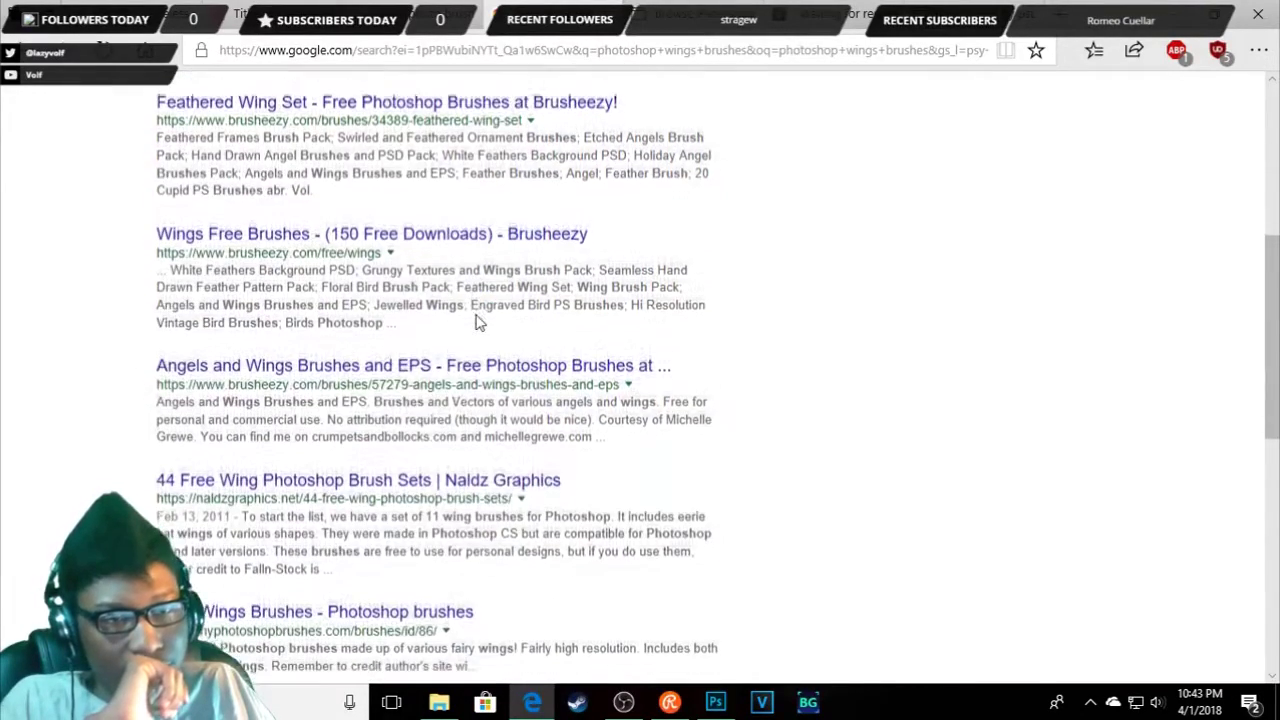
pyautogui.scroll(-3, 576, 408)
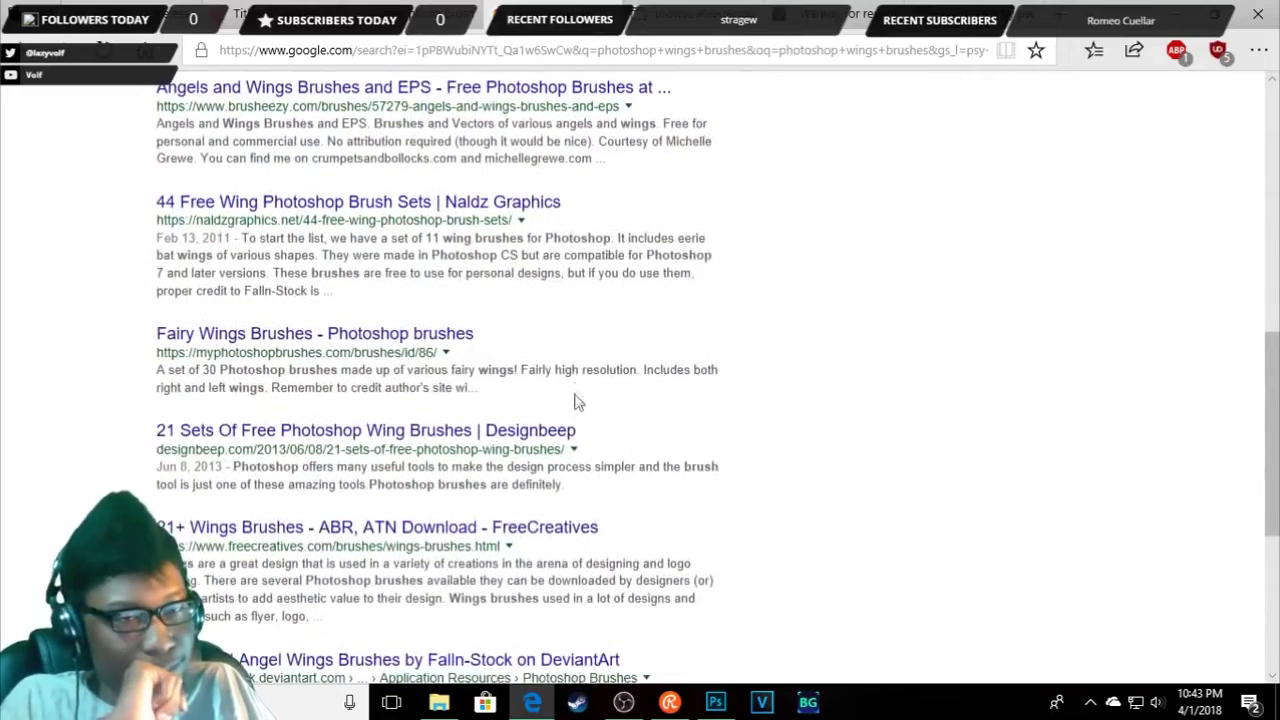
pyautogui.scroll(-1, 567, 358)
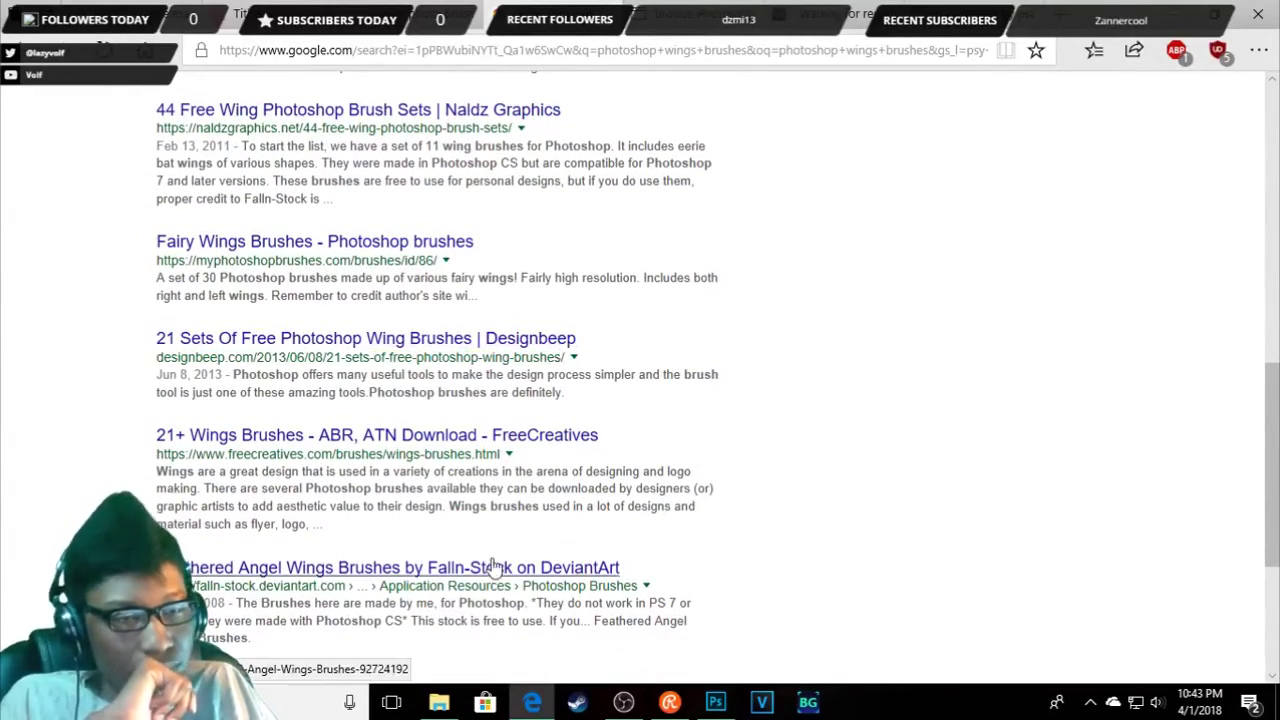
pyautogui.click(968, 4)
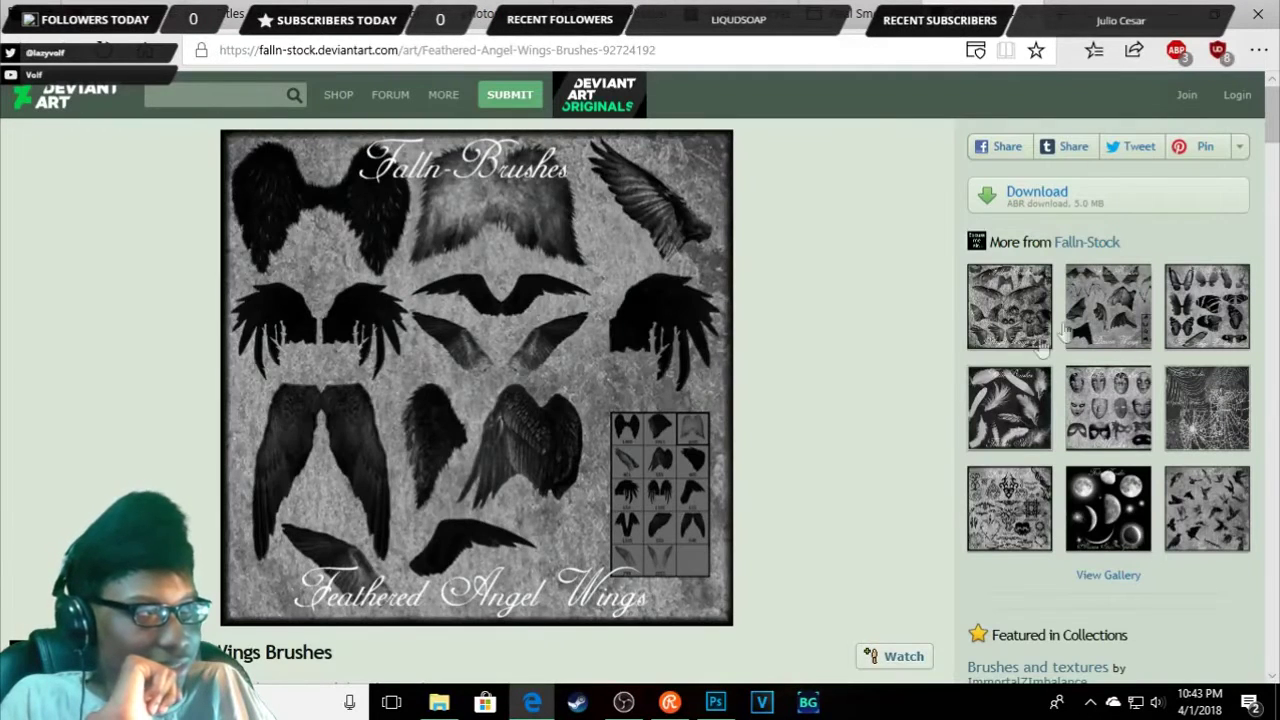
# - Open the artist's Bat Demon Wings Brushes page and look it over
pyautogui.click(1115, 306)
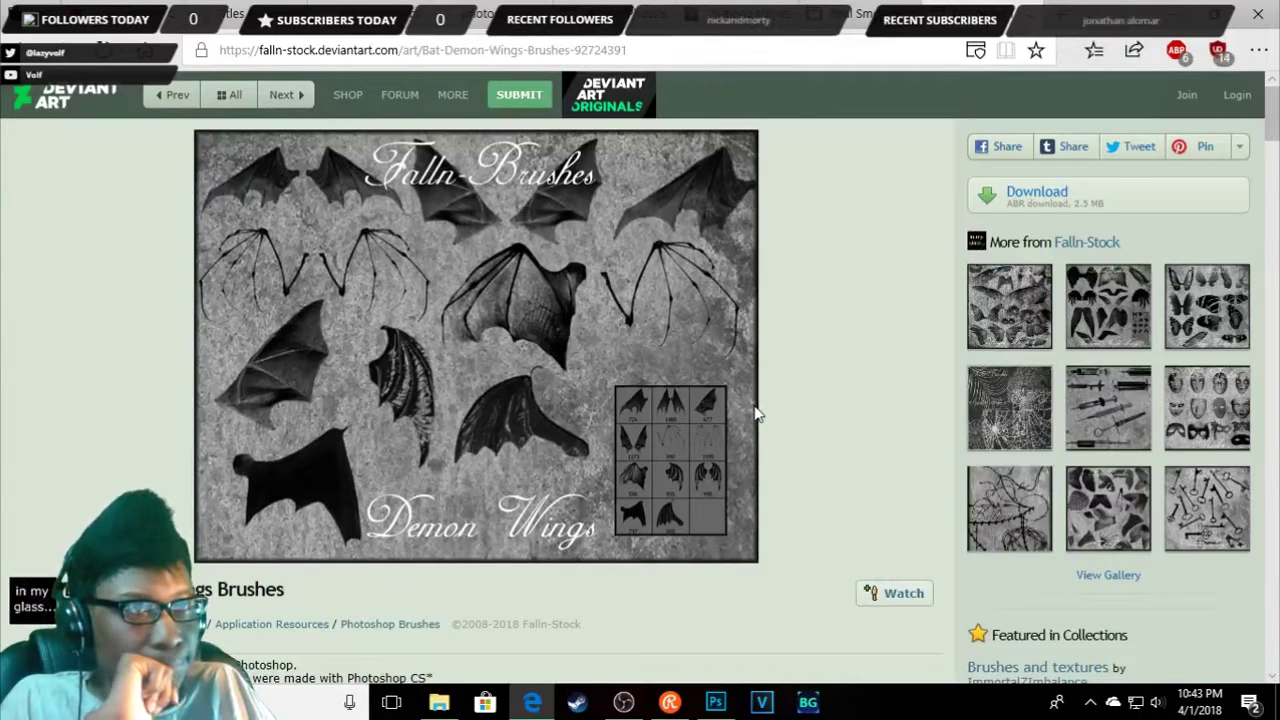
pyautogui.scroll(-1, 756, 414)
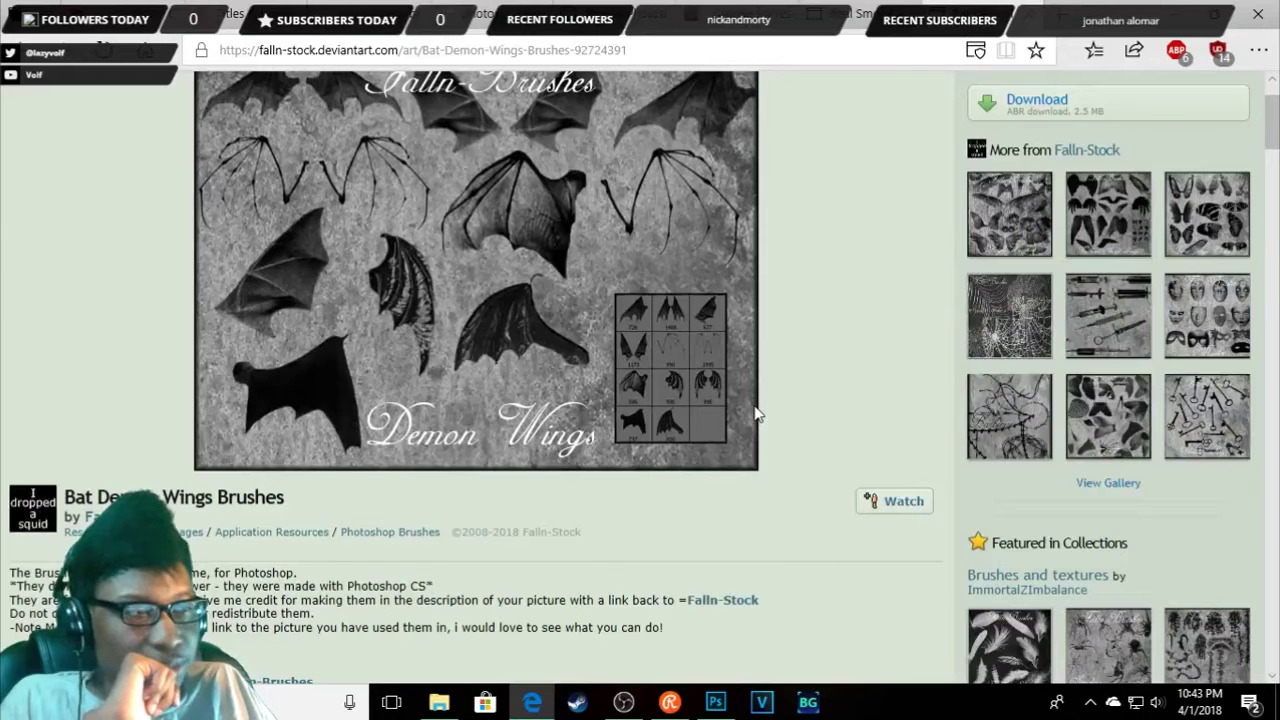
pyautogui.scroll(1, 790, 414)
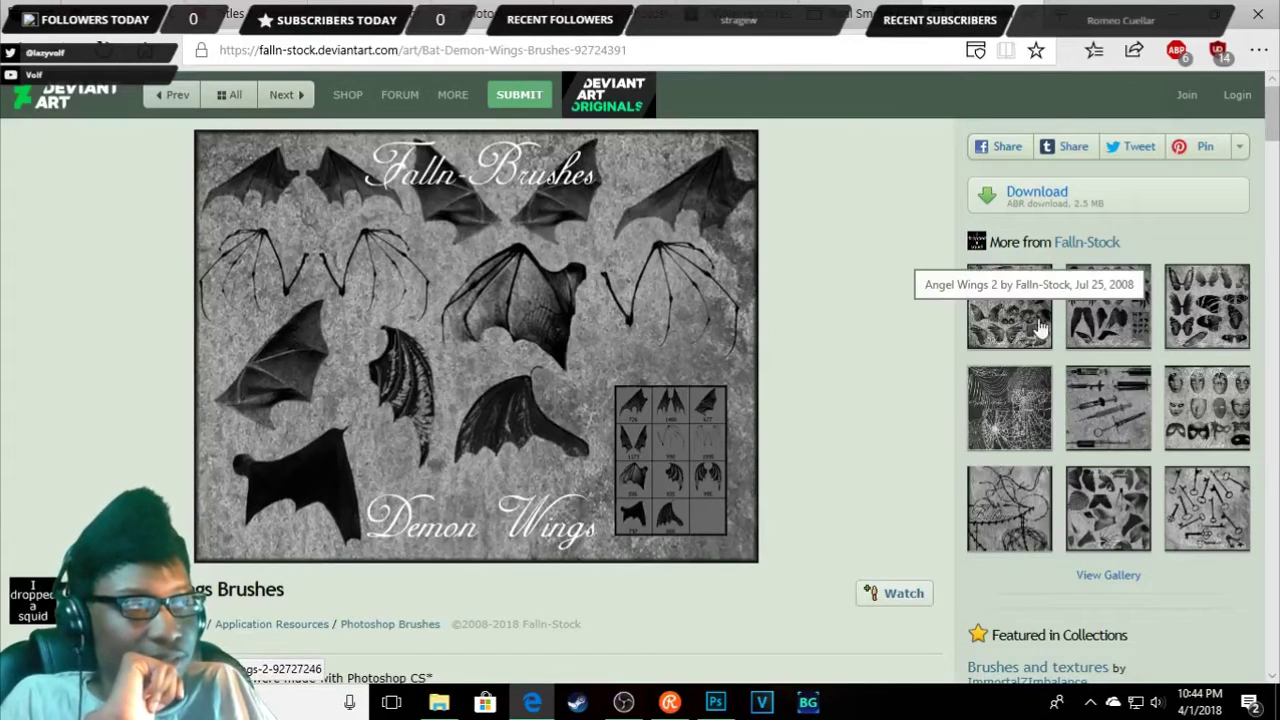
# - Compare the Feathered Angel Wings and Tribal Brushes pages, moving back and forth between the wing sets
pyautogui.click(1130, 296)
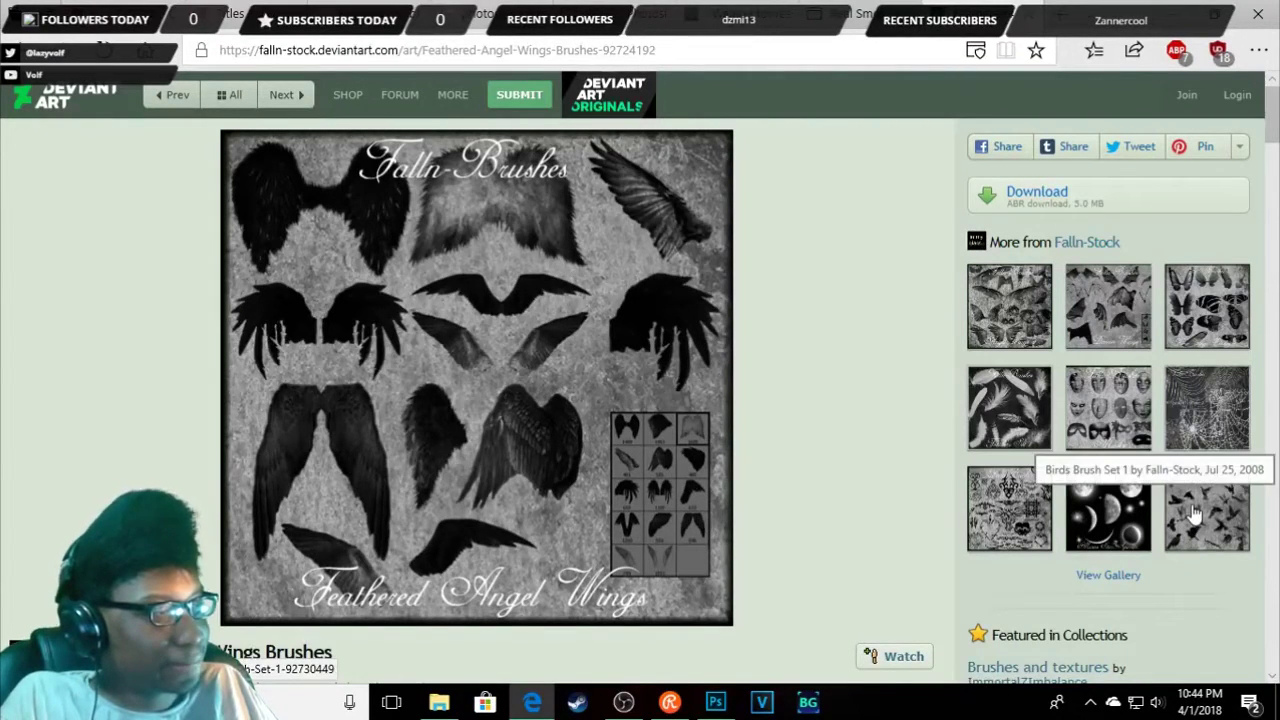
pyautogui.click(1030, 512)
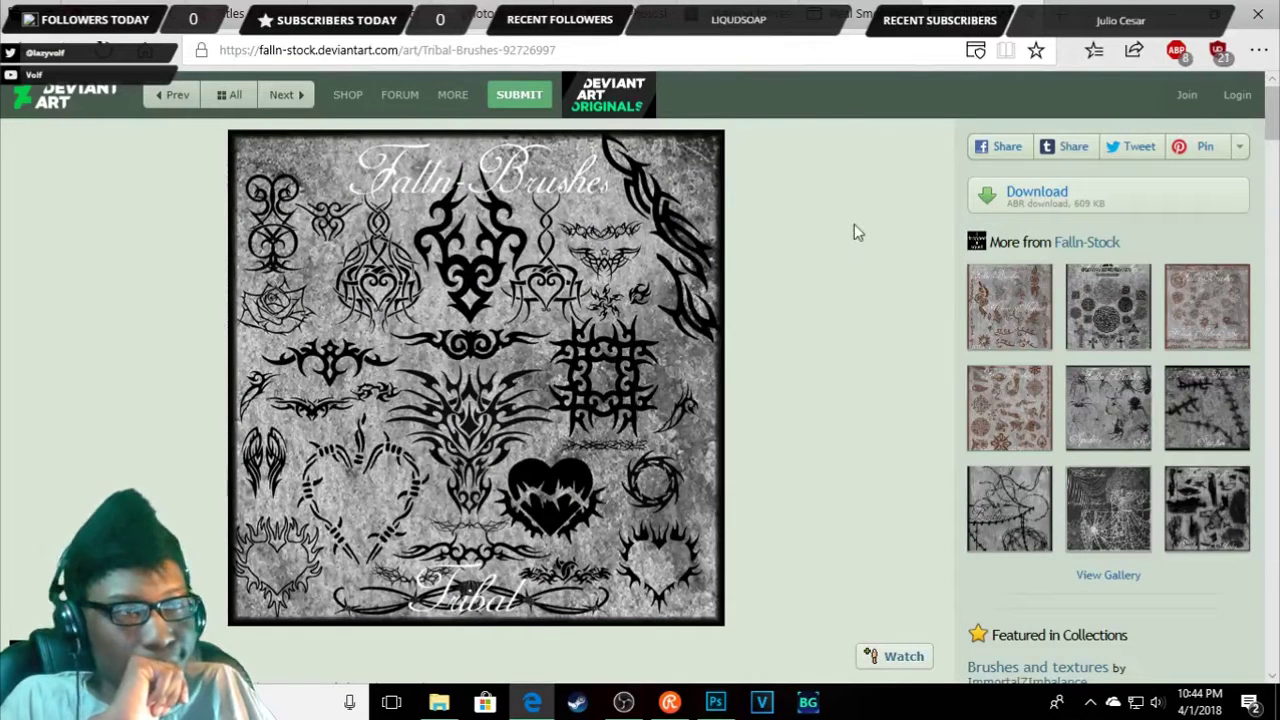
pyautogui.scroll(-2, 850, 228)
pyautogui.scroll(2, 847, 230)
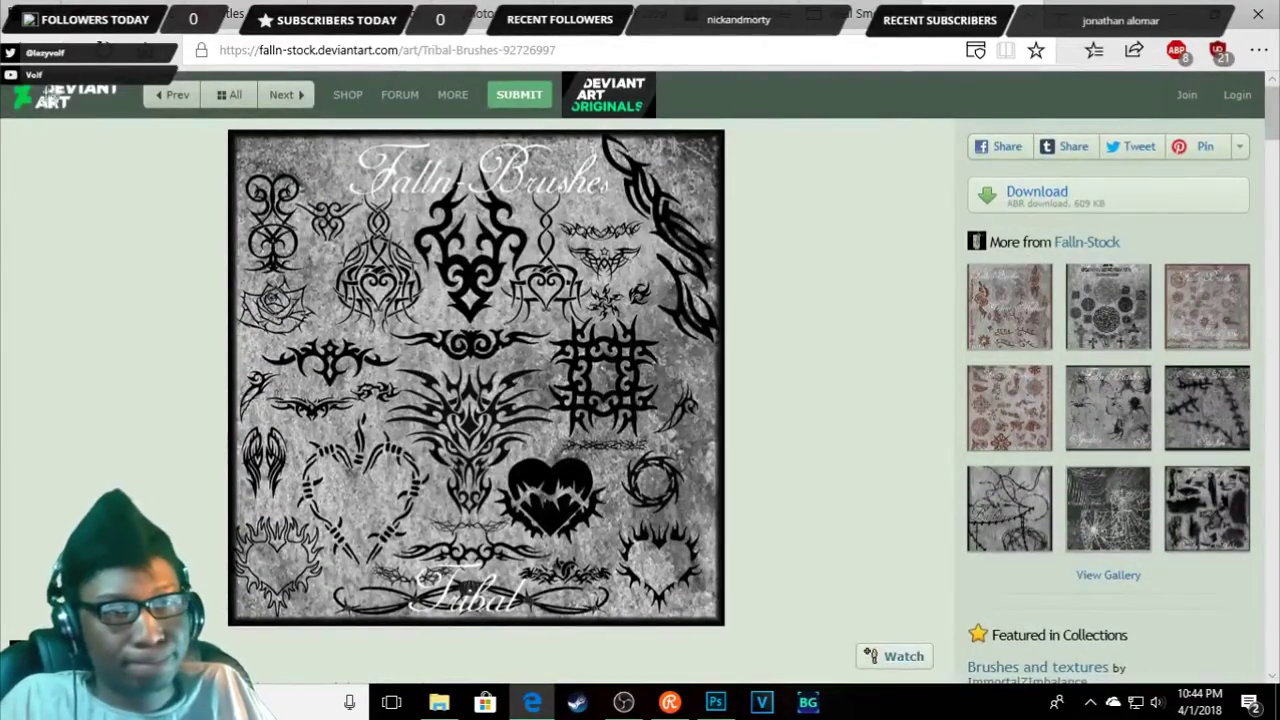
pyautogui.click(171, 94)
pyautogui.press('Left')
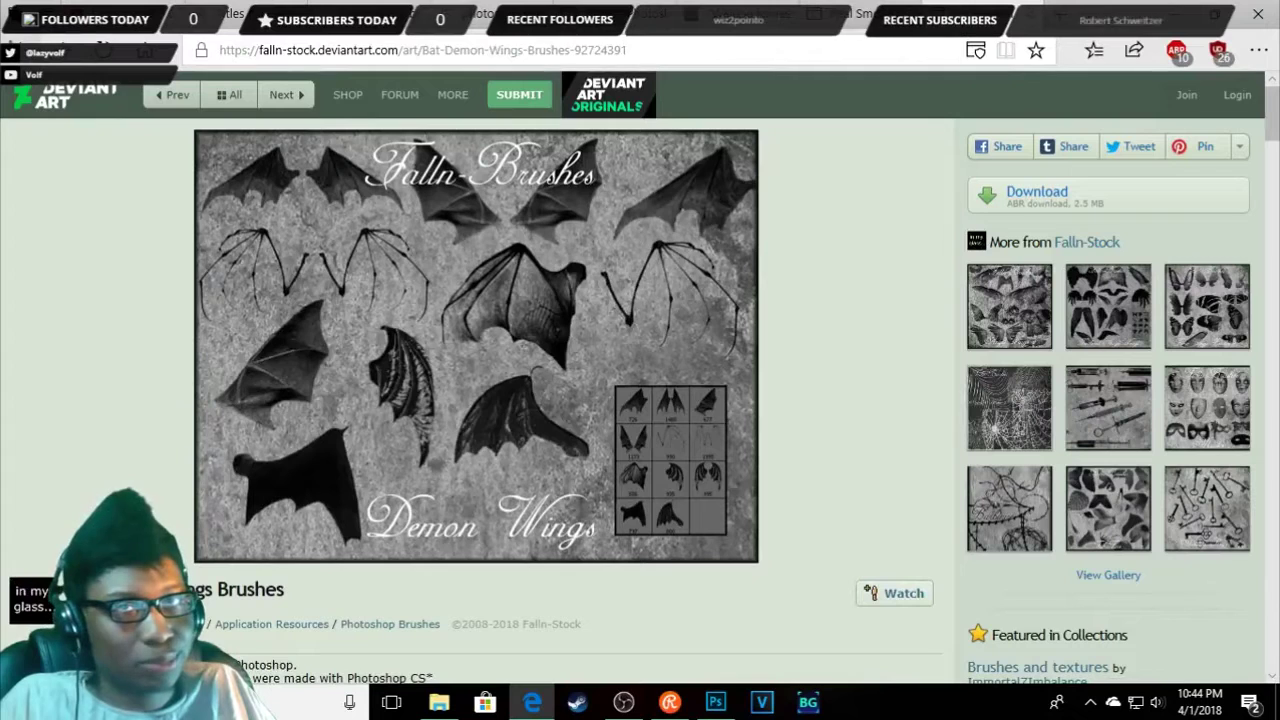
pyautogui.press('Right')
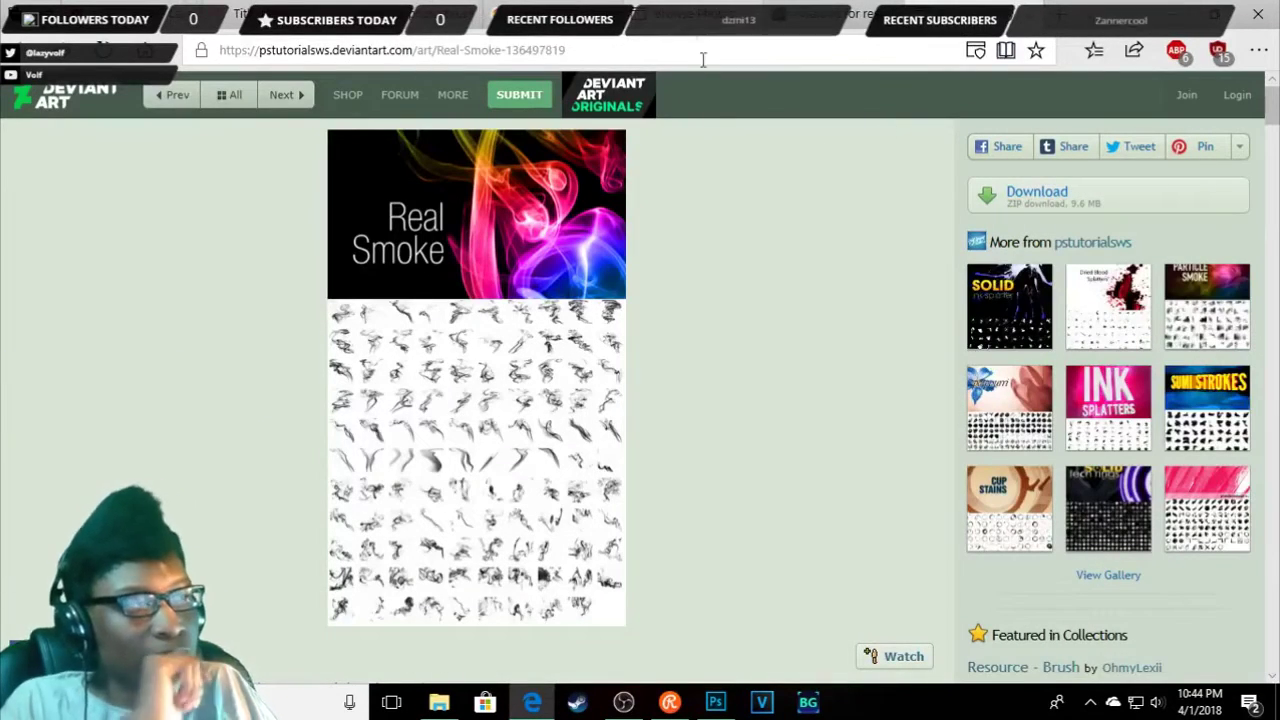
# - Open the Solid Ink Splatter and Solid Tech Rings brush pages and view the rings preview full size
pyautogui.scroll(-2, 931, 350)
pyautogui.scroll(2, 900, 340)
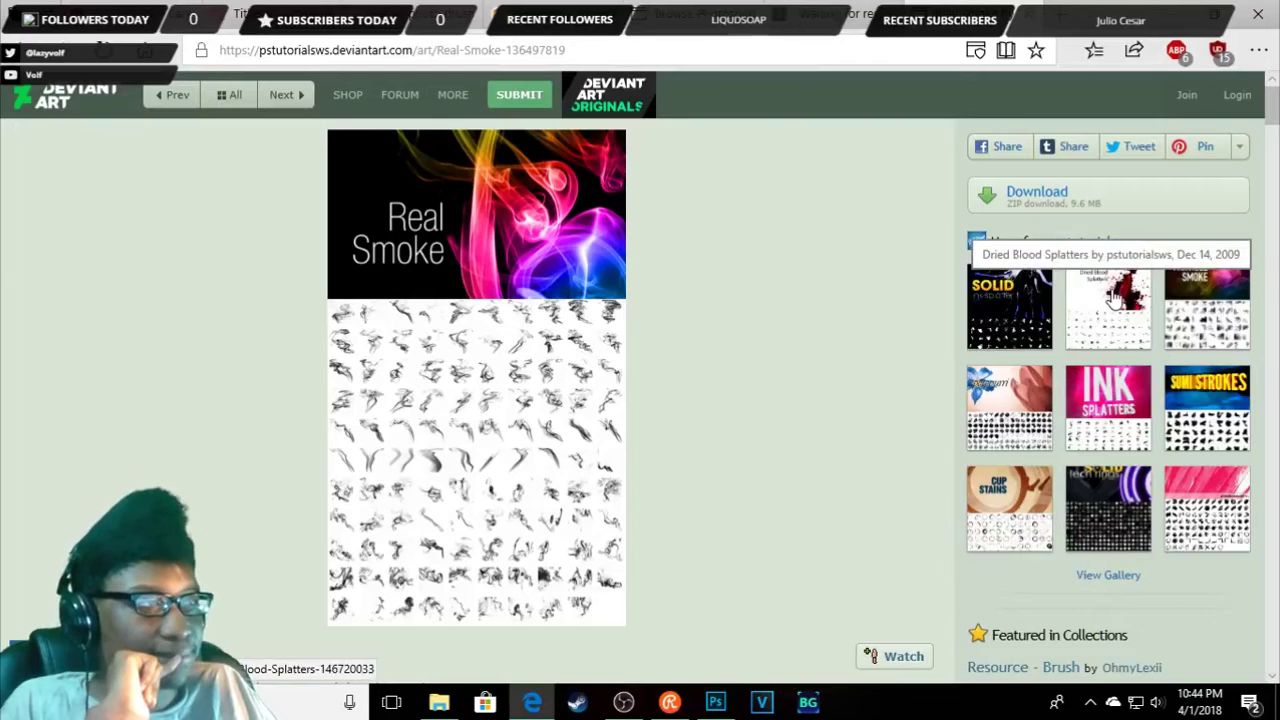
pyautogui.click(1013, 343)
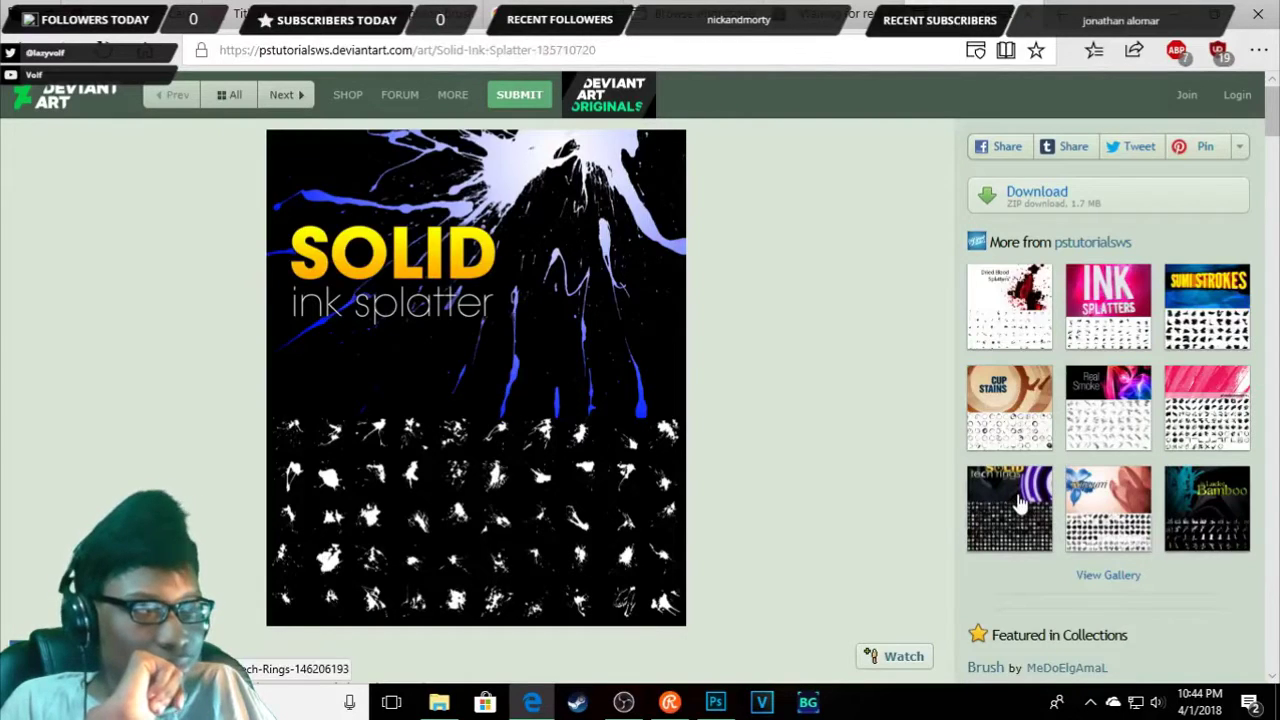
pyautogui.click(1050, 525)
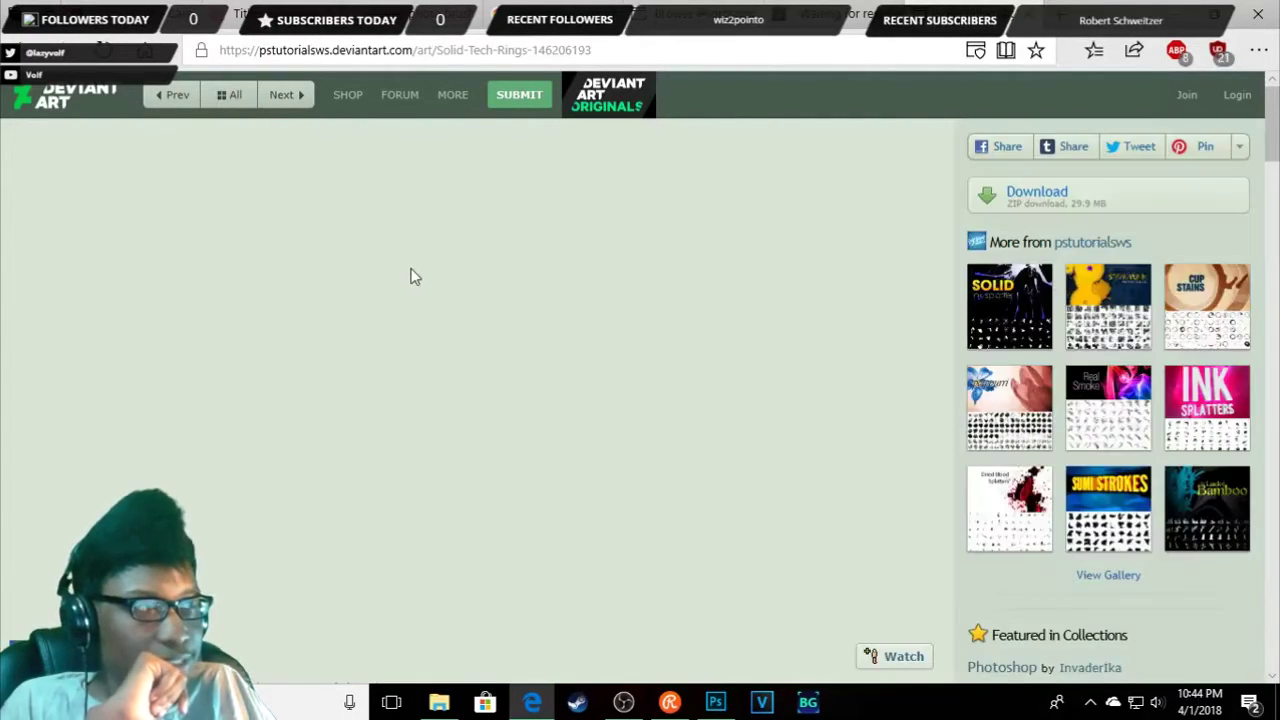
pyautogui.click(530, 342)
# - Scroll through the Tech Rings preview, then return to the Solid Ink Splatter page
pyautogui.scroll(-8, 765, 400)
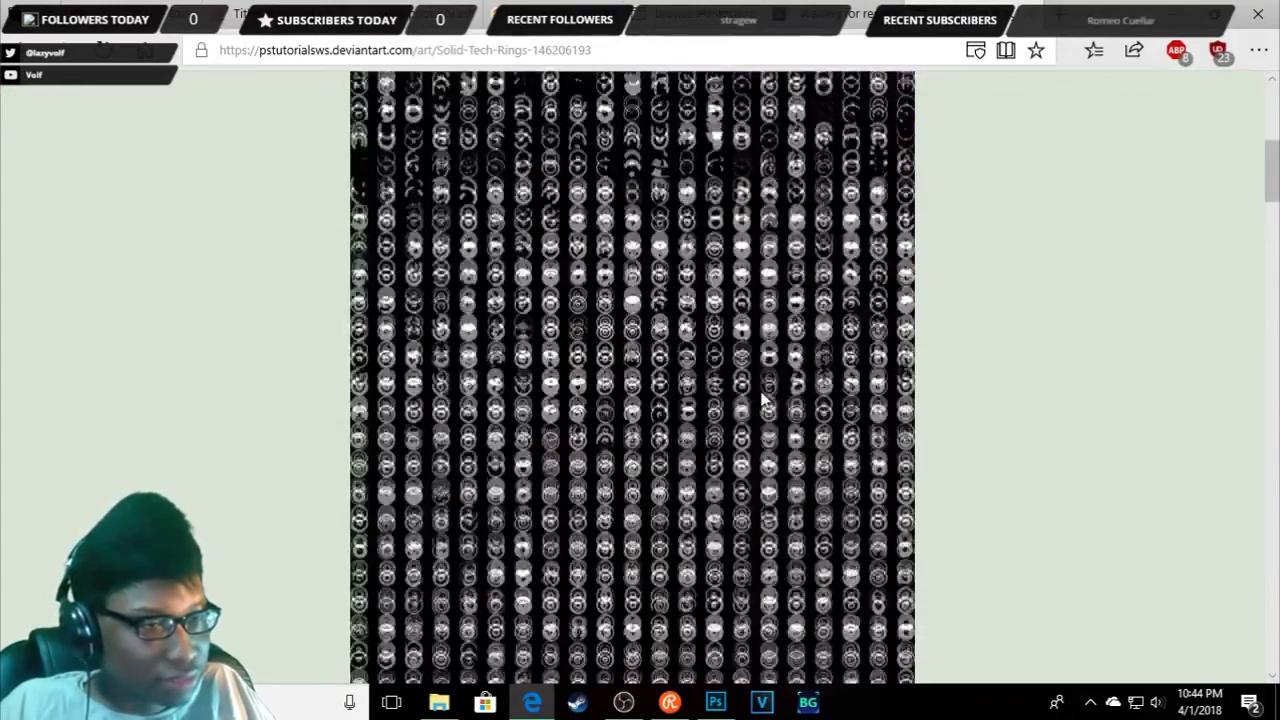
pyautogui.scroll(-2, 765, 400)
pyautogui.scroll(-2, 765, 400)
pyautogui.scroll(-2, 765, 400)
pyautogui.scroll(-2, 765, 400)
pyautogui.scroll(5, 765, 400)
pyautogui.scroll(5, 765, 400)
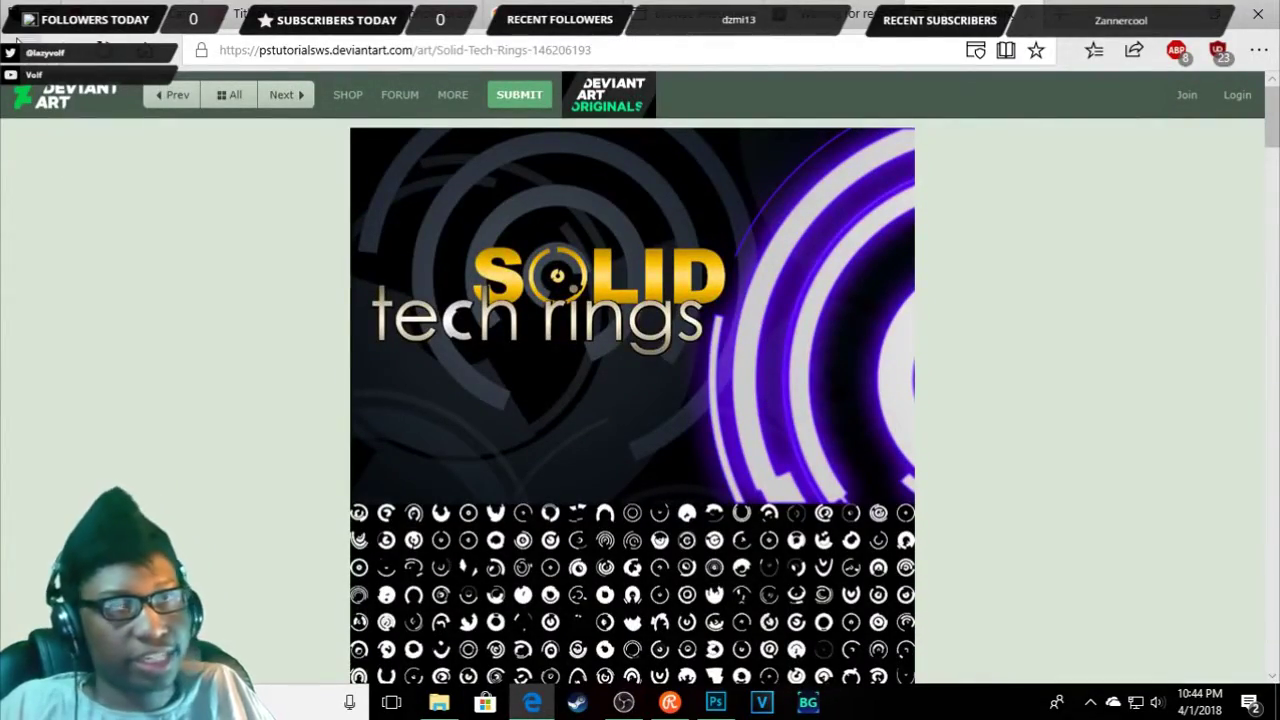
pyautogui.scroll(-3, 523, 285)
pyautogui.scroll(-3, 523, 285)
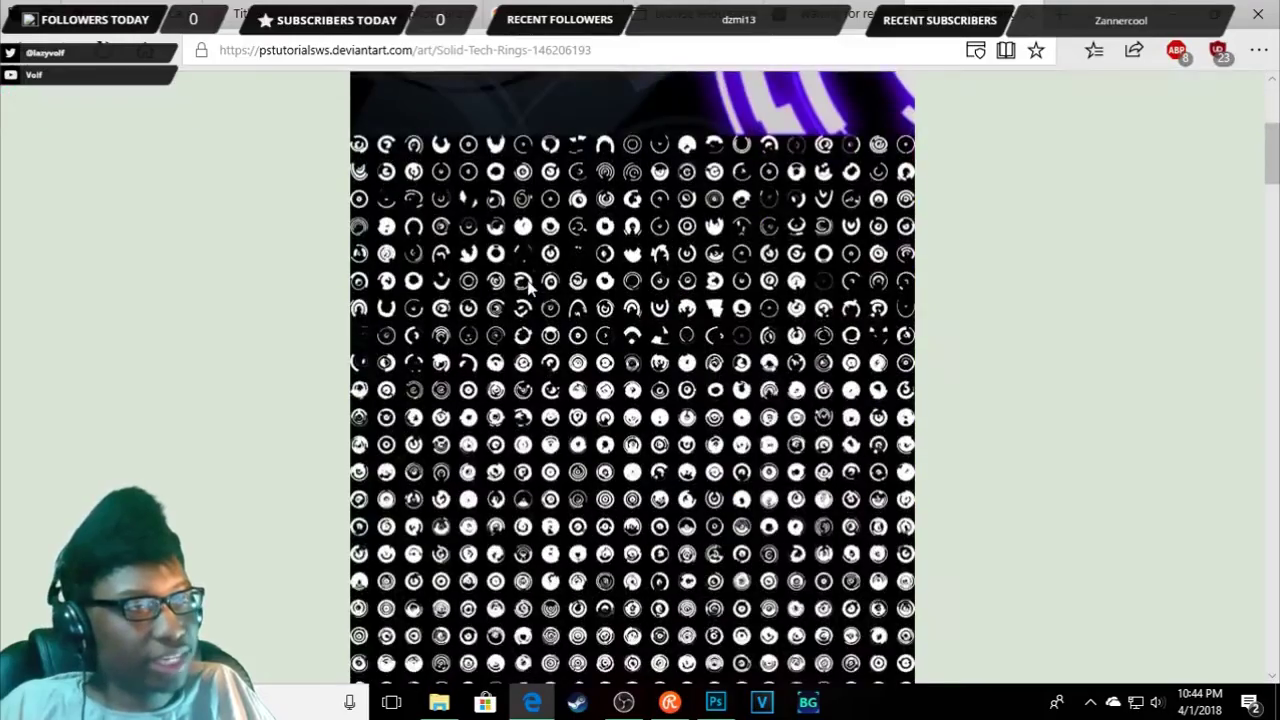
pyautogui.scroll(8, 606, 228)
pyautogui.press('Right')
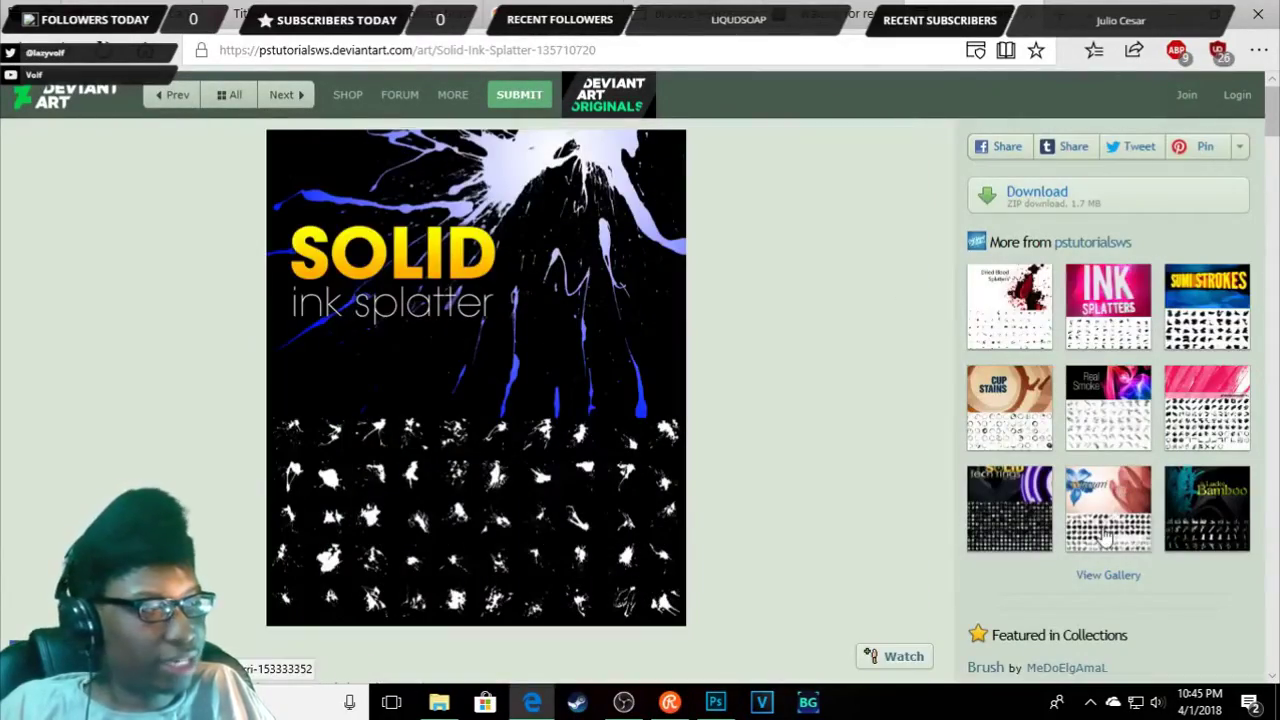
# - Open the Lucky Bamboo brush pack page, browse down the gallery, then return to Photoshop
pyautogui.click(1203, 505)
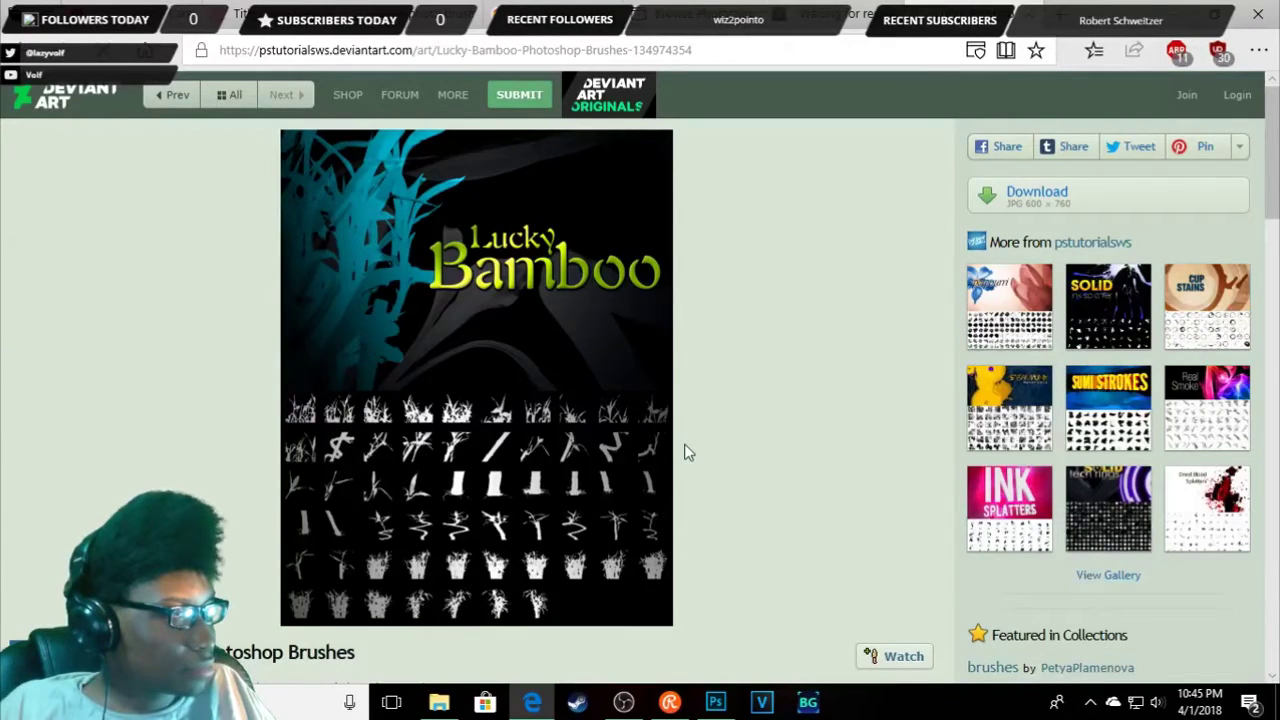
pyautogui.scroll(-4, 960, 200)
pyautogui.scroll(-3, 960, 200)
pyautogui.scroll(-3, 945, 320)
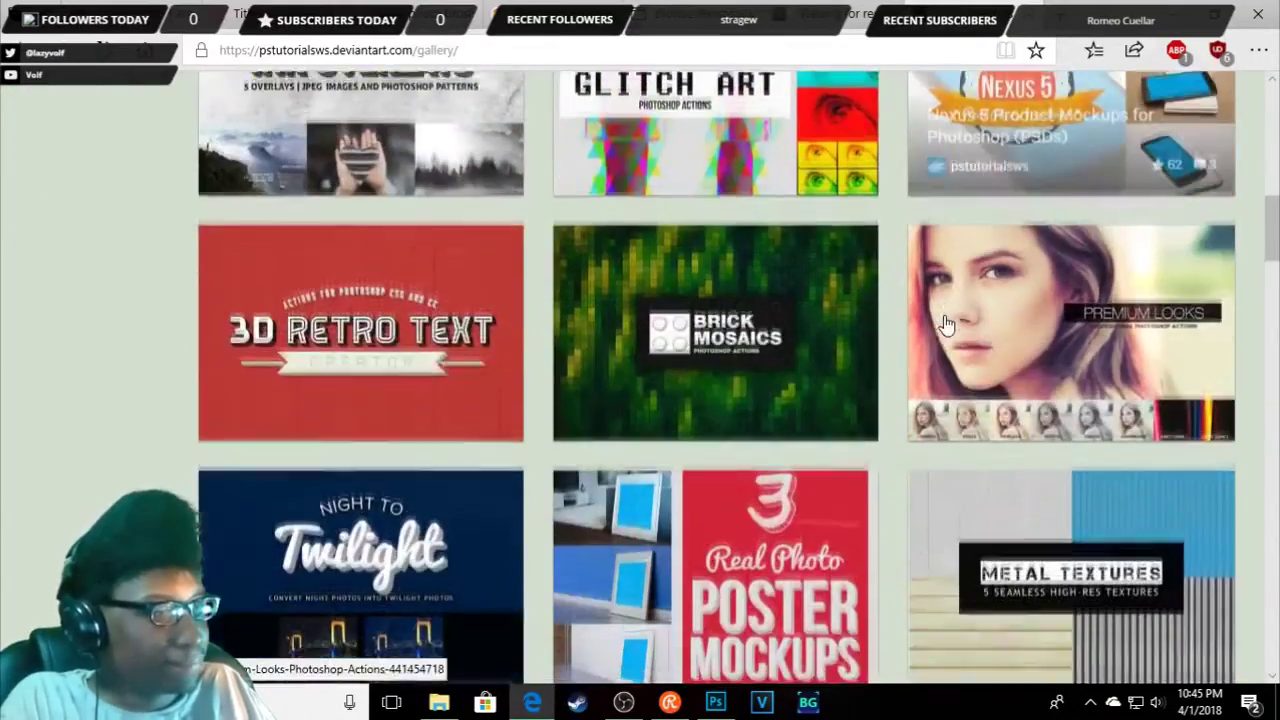
pyautogui.scroll(-3, 945, 325)
pyautogui.scroll(2, 945, 325)
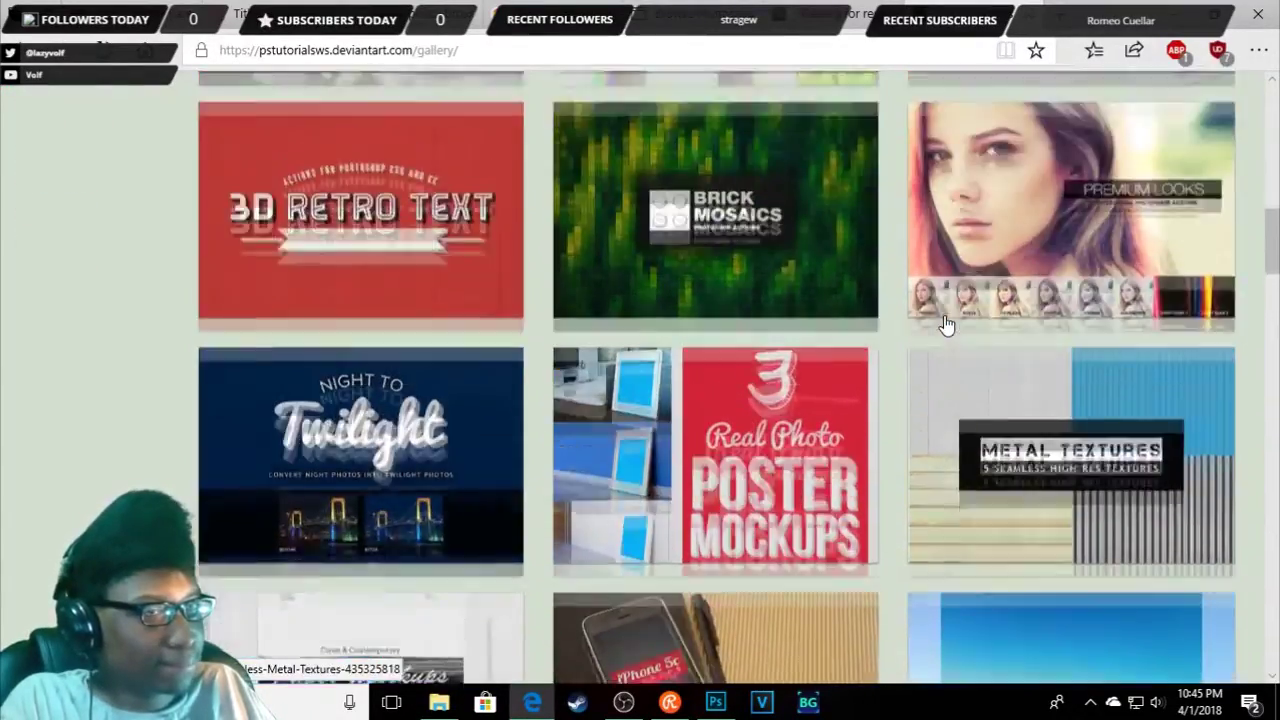
pyautogui.scroll(-1, 945, 322)
pyautogui.scroll(-3, 945, 320)
pyautogui.scroll(-3, 945, 318)
pyautogui.scroll(-2, 945, 315)
pyautogui.scroll(-3, 945, 314)
pyautogui.scroll(-1, 945, 314)
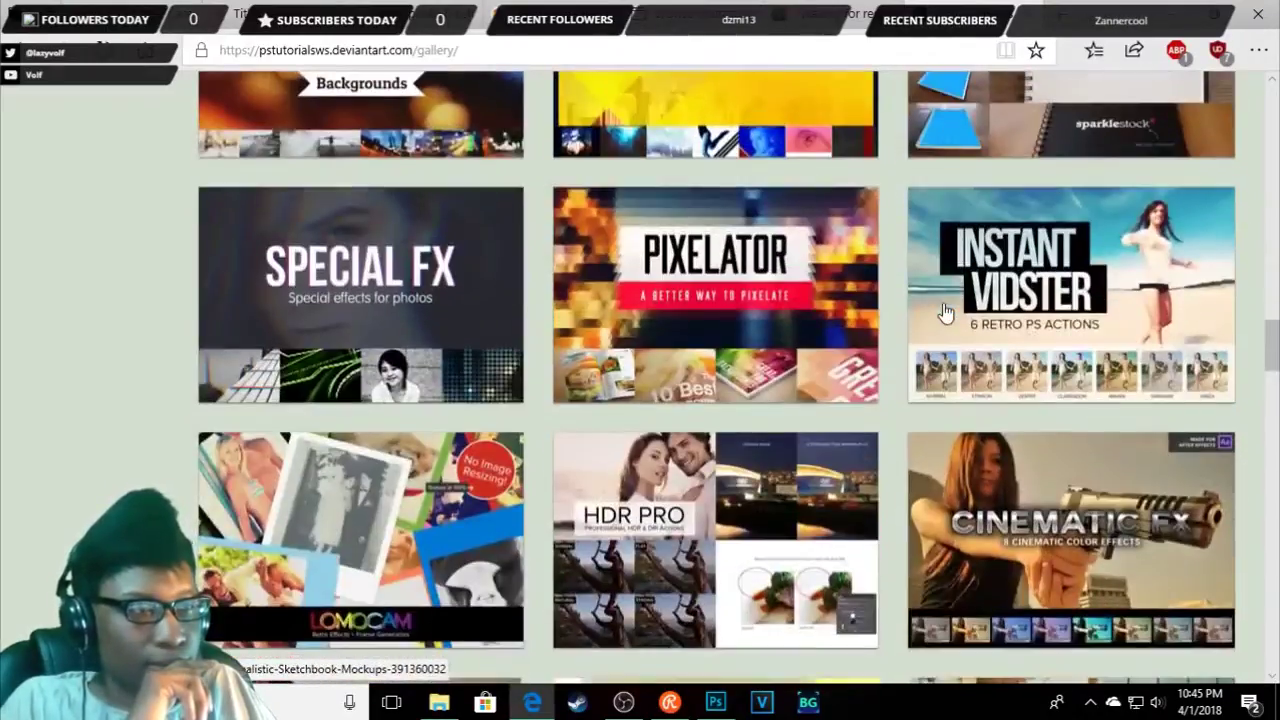
pyautogui.scroll(-3, 945, 314)
pyautogui.scroll(-2, 945, 313)
pyautogui.scroll(-2, 945, 313)
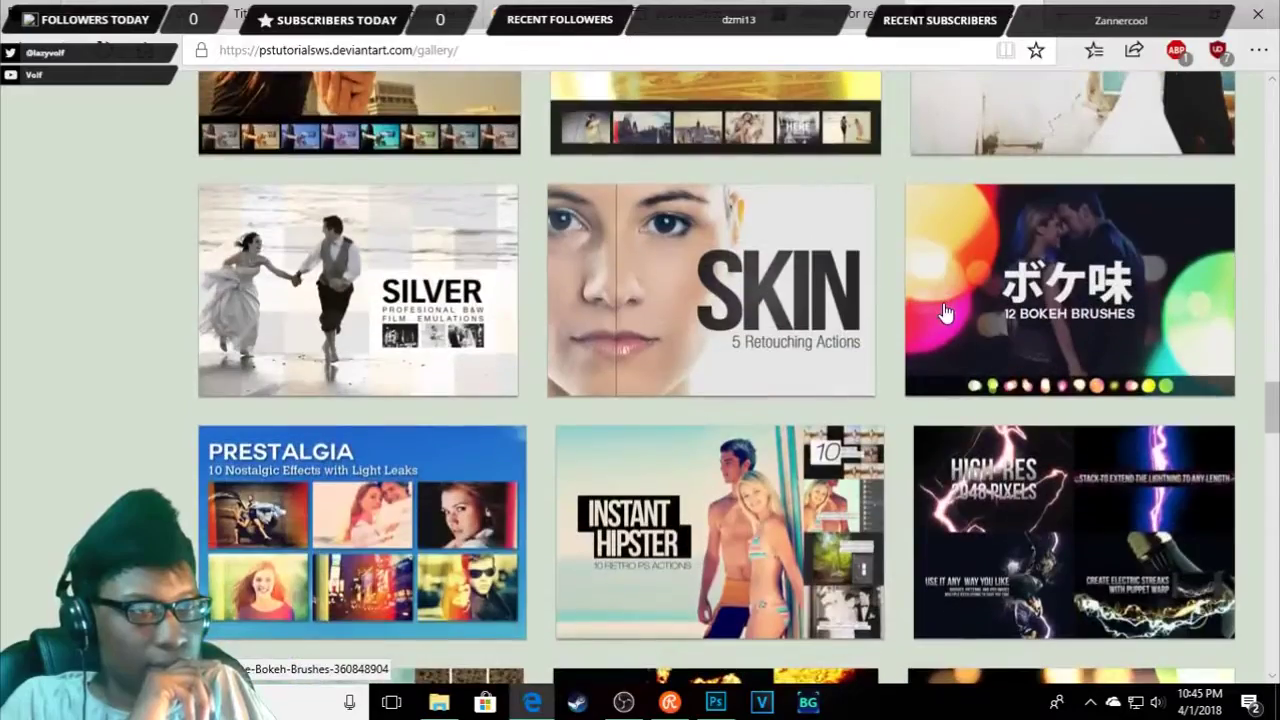
pyautogui.scroll(-2, 945, 313)
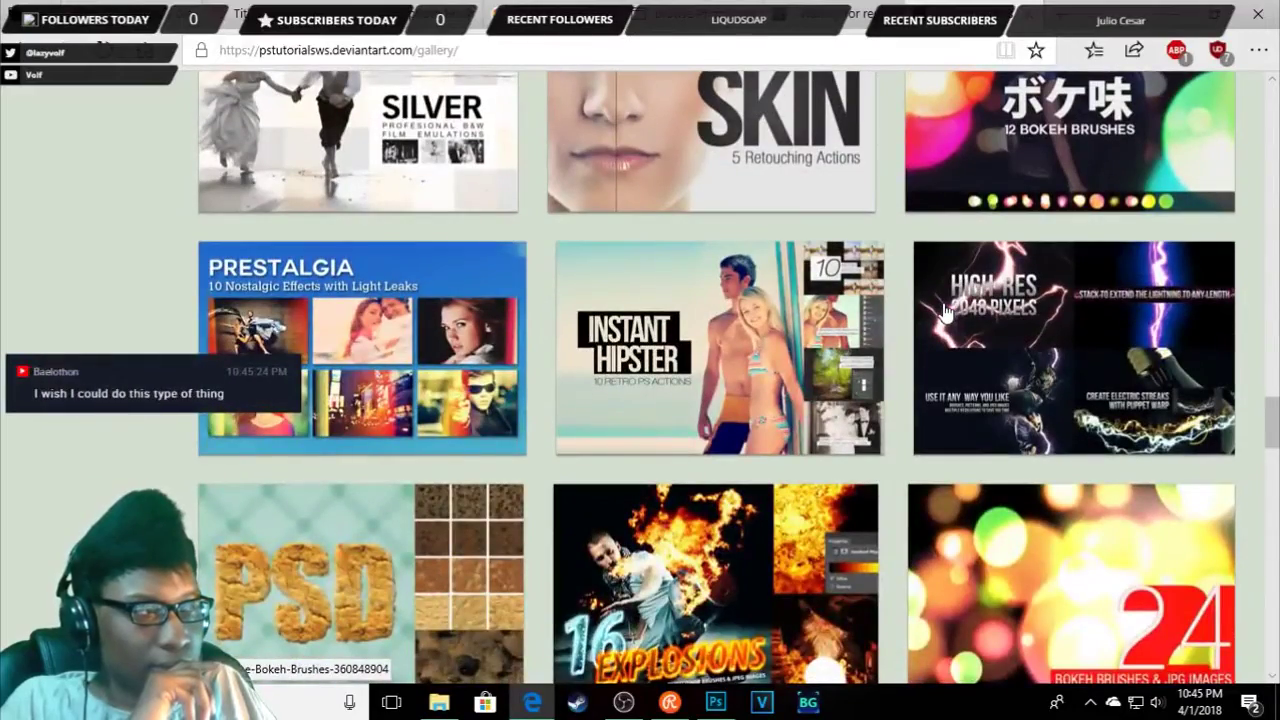
pyautogui.scroll(-1, 945, 313)
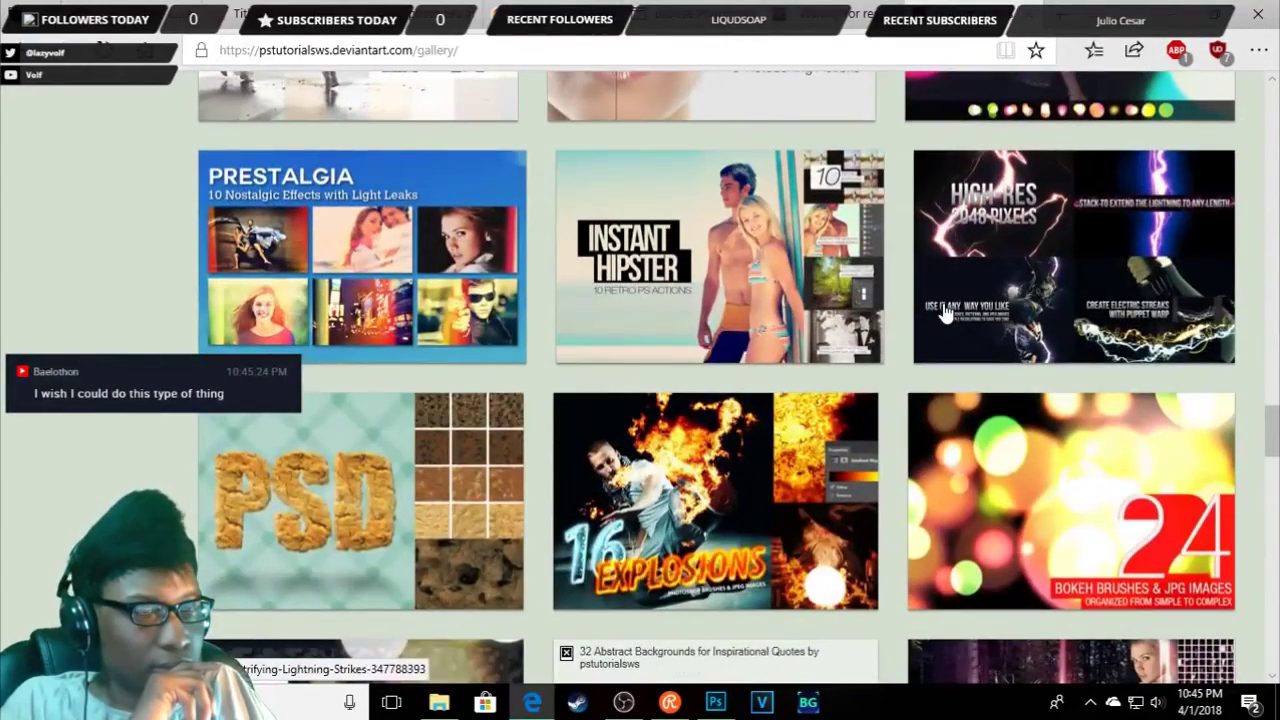
pyautogui.scroll(-3, 945, 313)
pyautogui.scroll(-4, 913, 272)
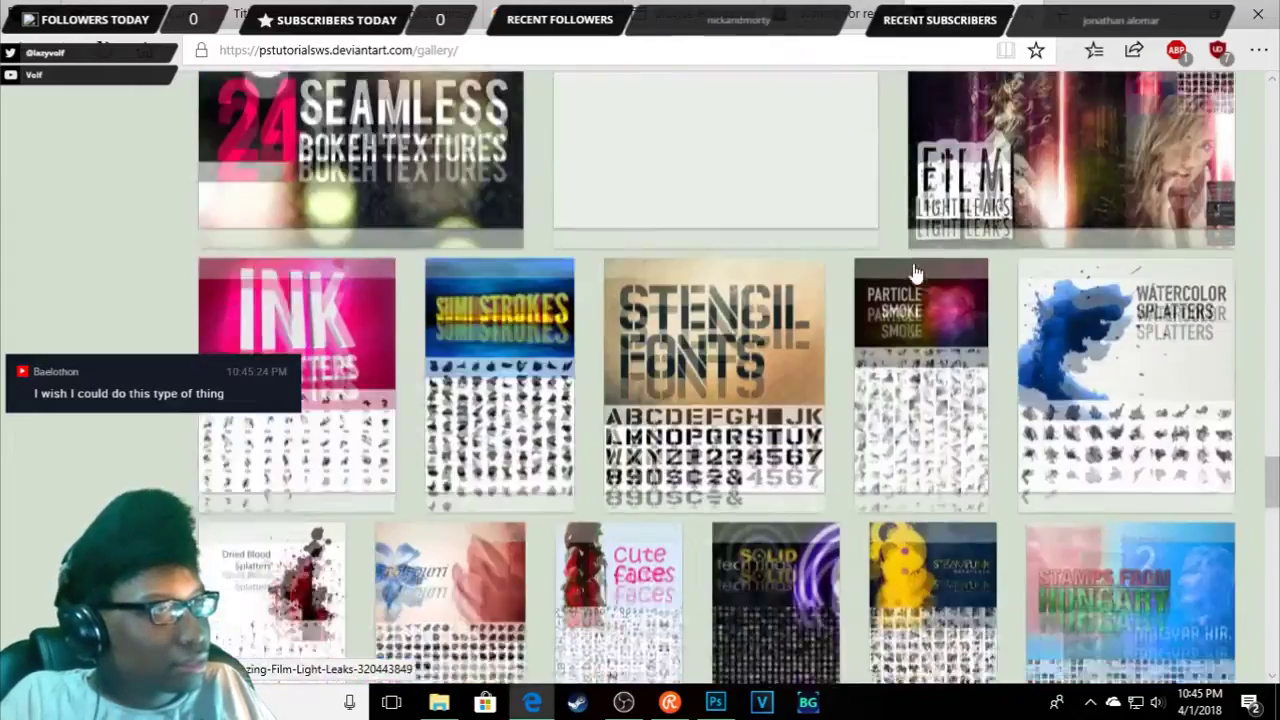
pyautogui.scroll(-2, 913, 272)
pyautogui.scroll(-2, 917, 311)
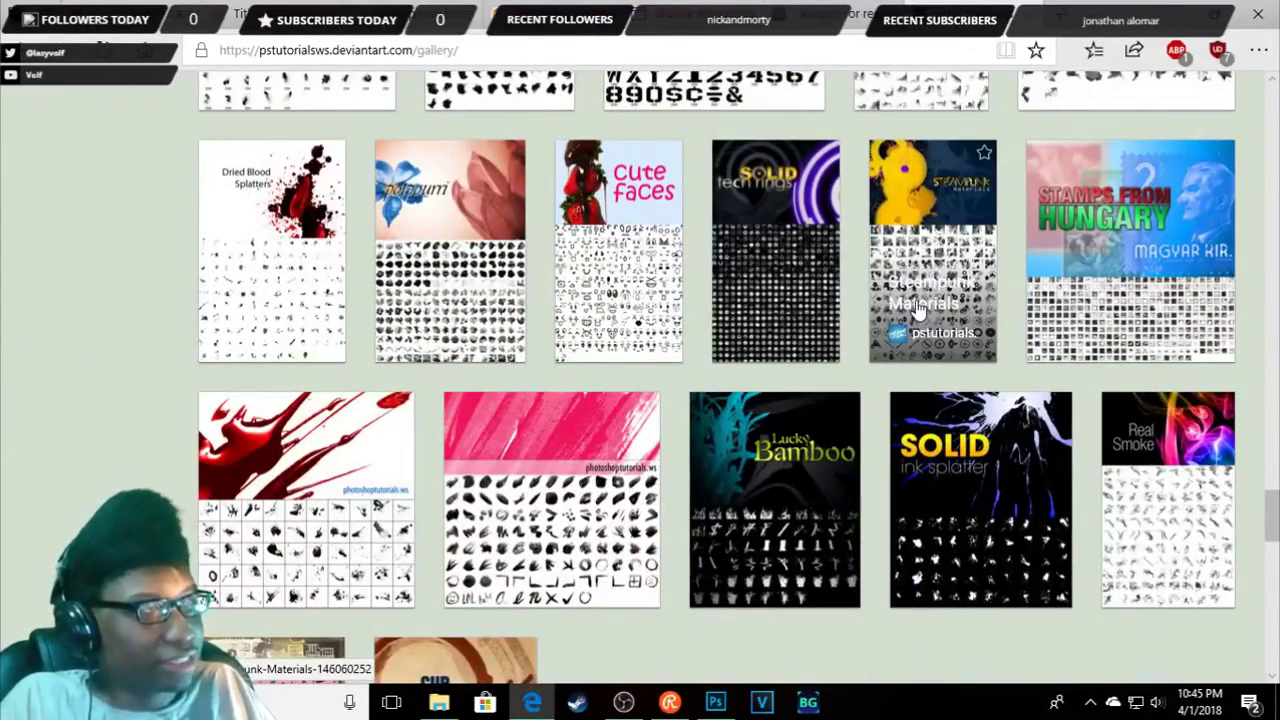
pyautogui.hotkey('alt', 'Tab')
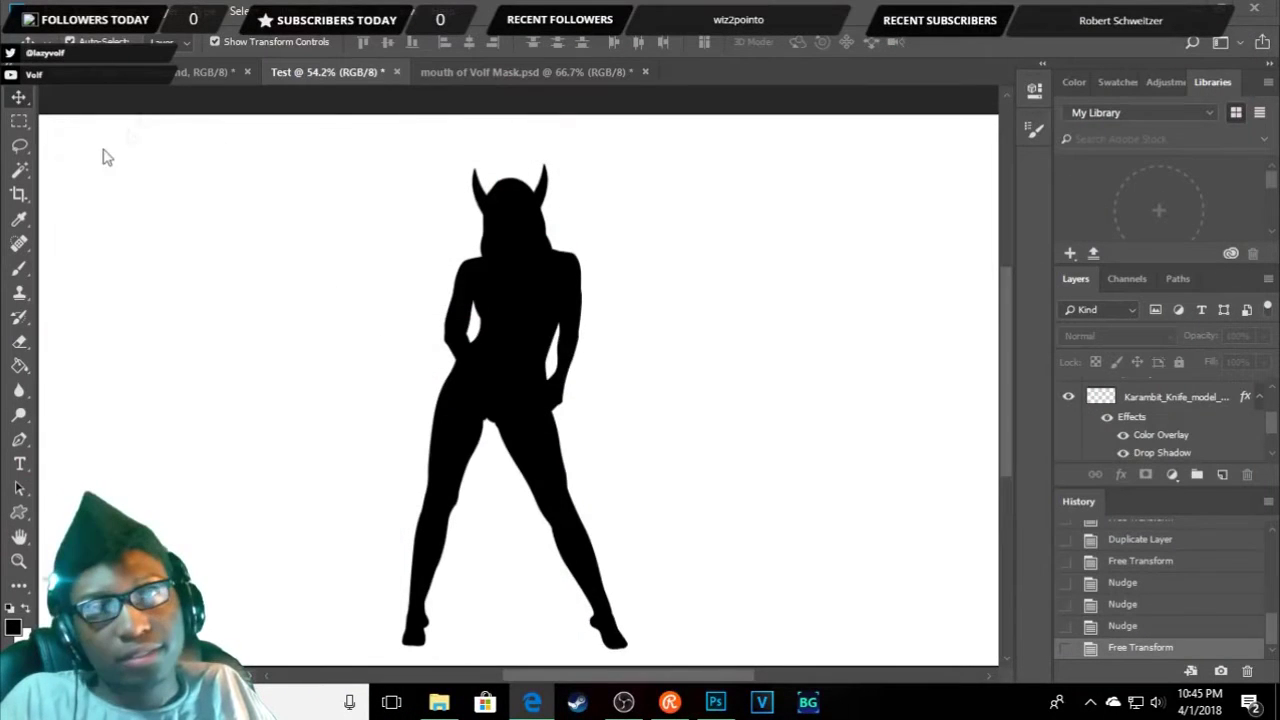
# - Select the Brush tool and target the Shape 1 silhouette layer
pyautogui.click(19, 276)
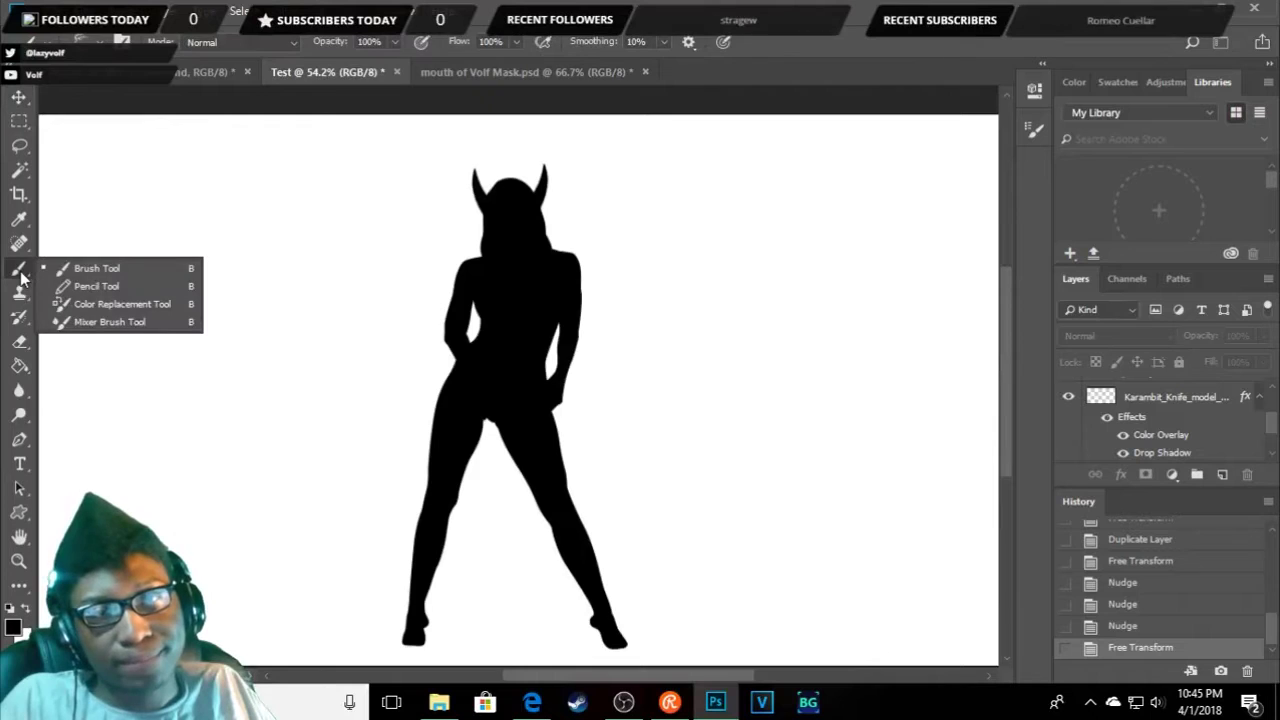
pyautogui.click(113, 271)
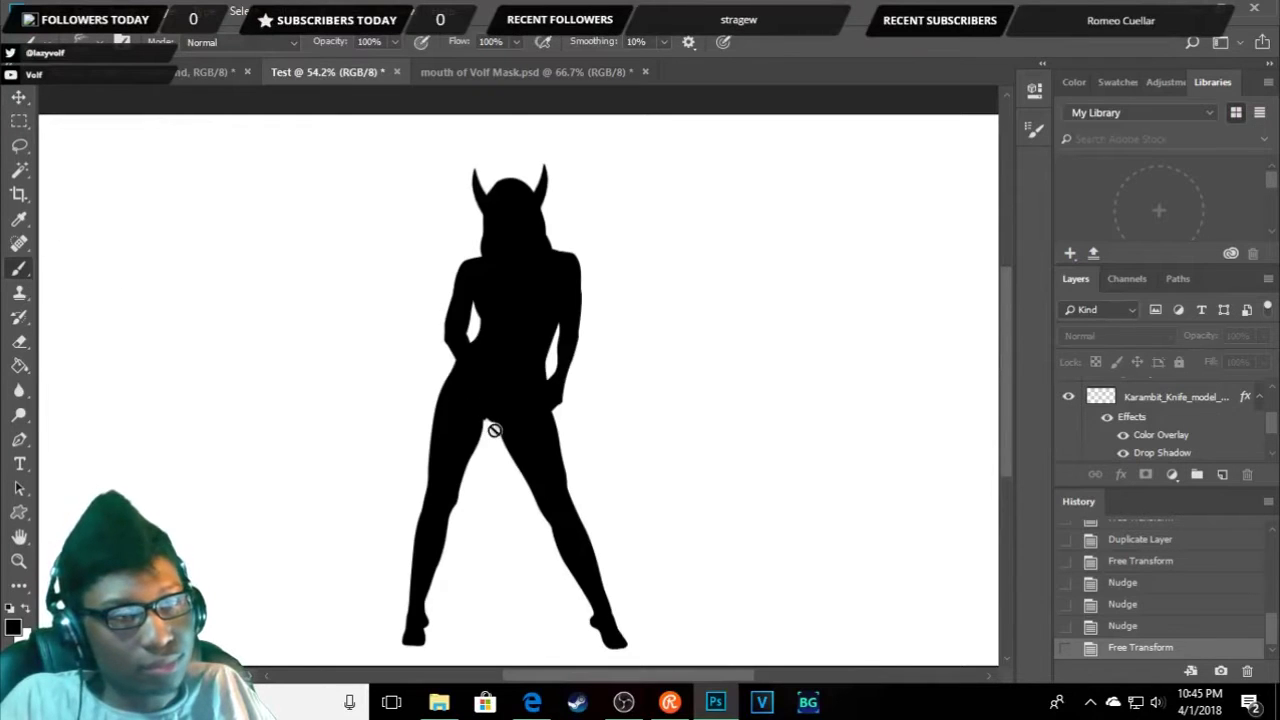
pyautogui.scroll(-2, 1256, 430)
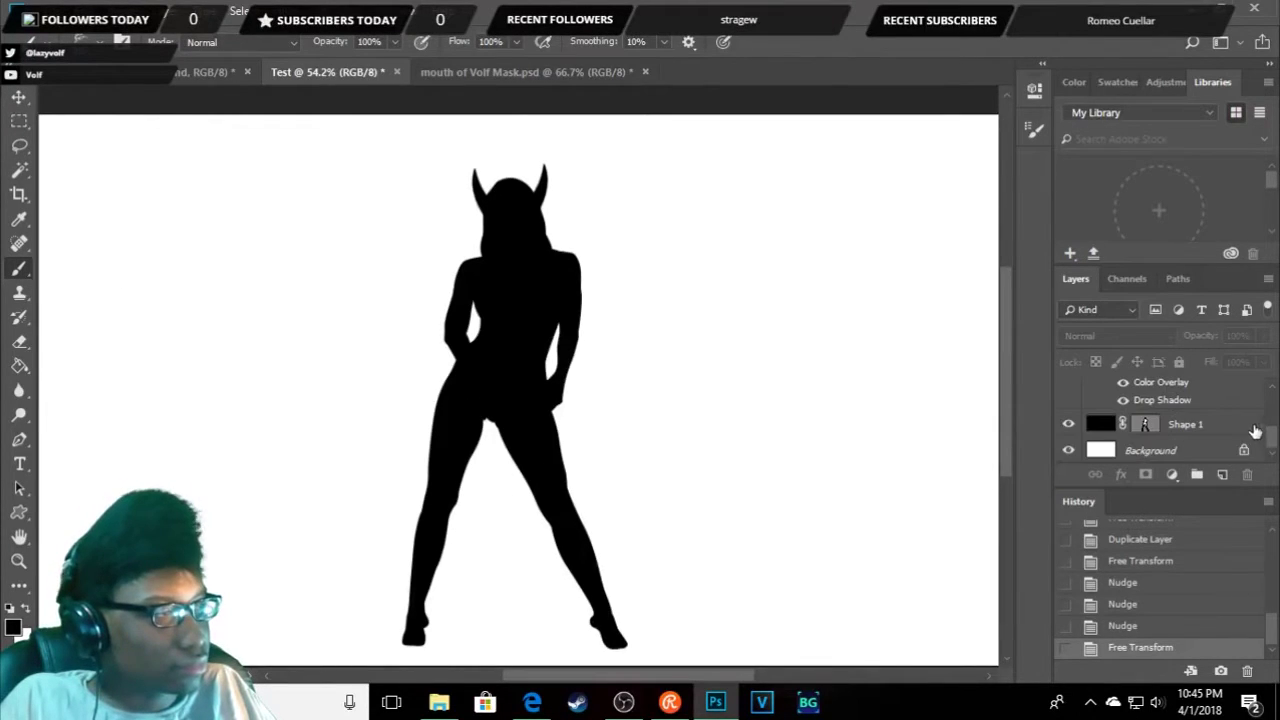
pyautogui.click(1205, 433)
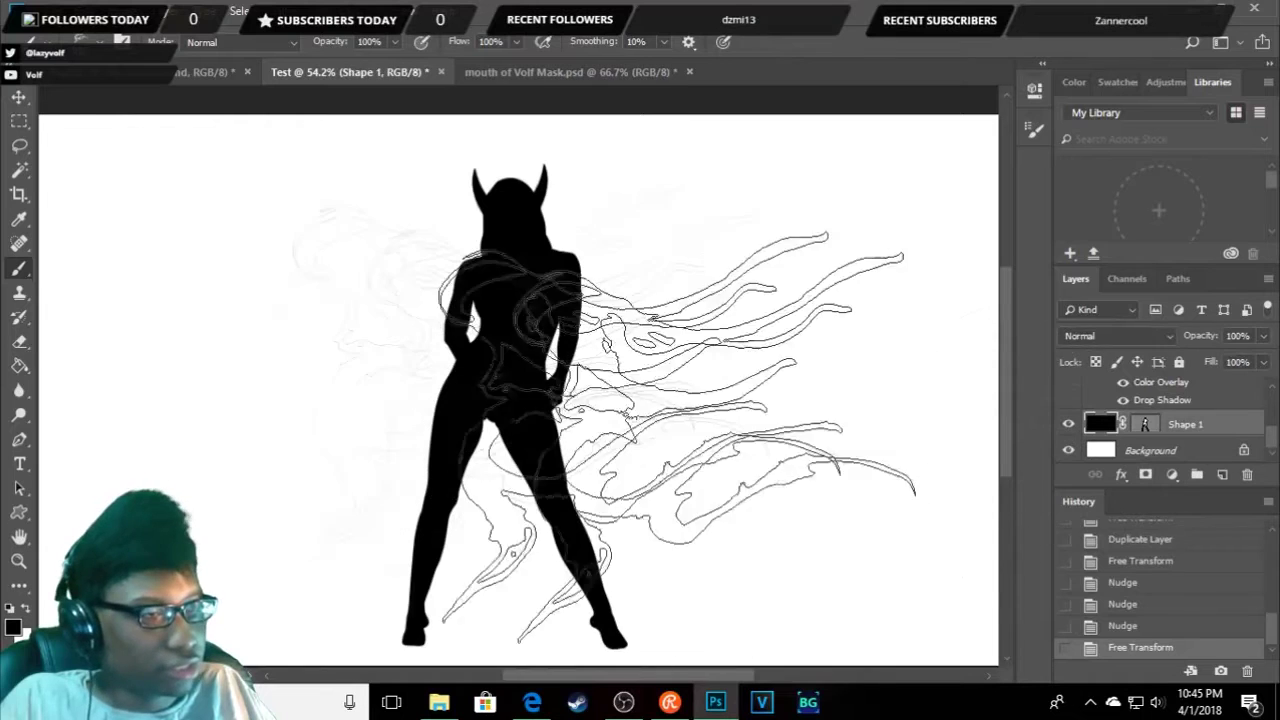
# - Choose the Hard Round brush from the General Brushes folder in the brush presets
pyautogui.click(83, 43)
pyautogui.scroll(2, 133, 204)
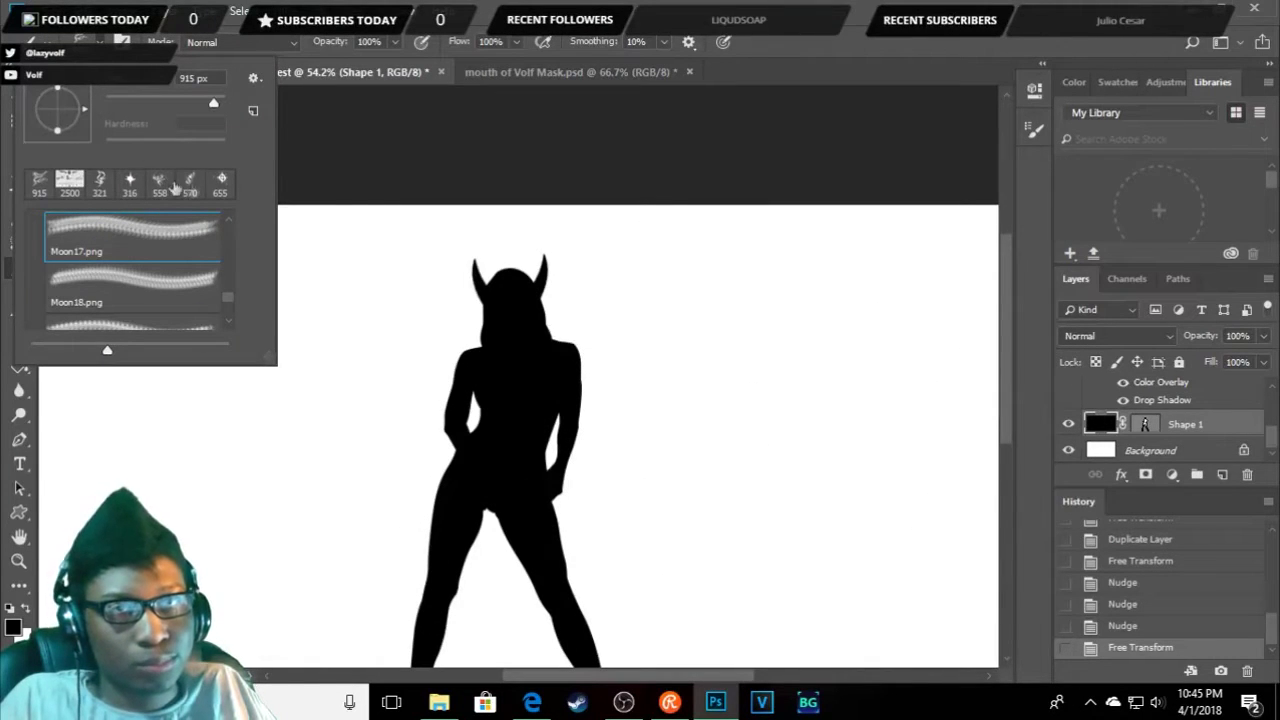
pyautogui.scroll(3, 226, 232)
pyautogui.scroll(5, 224, 229)
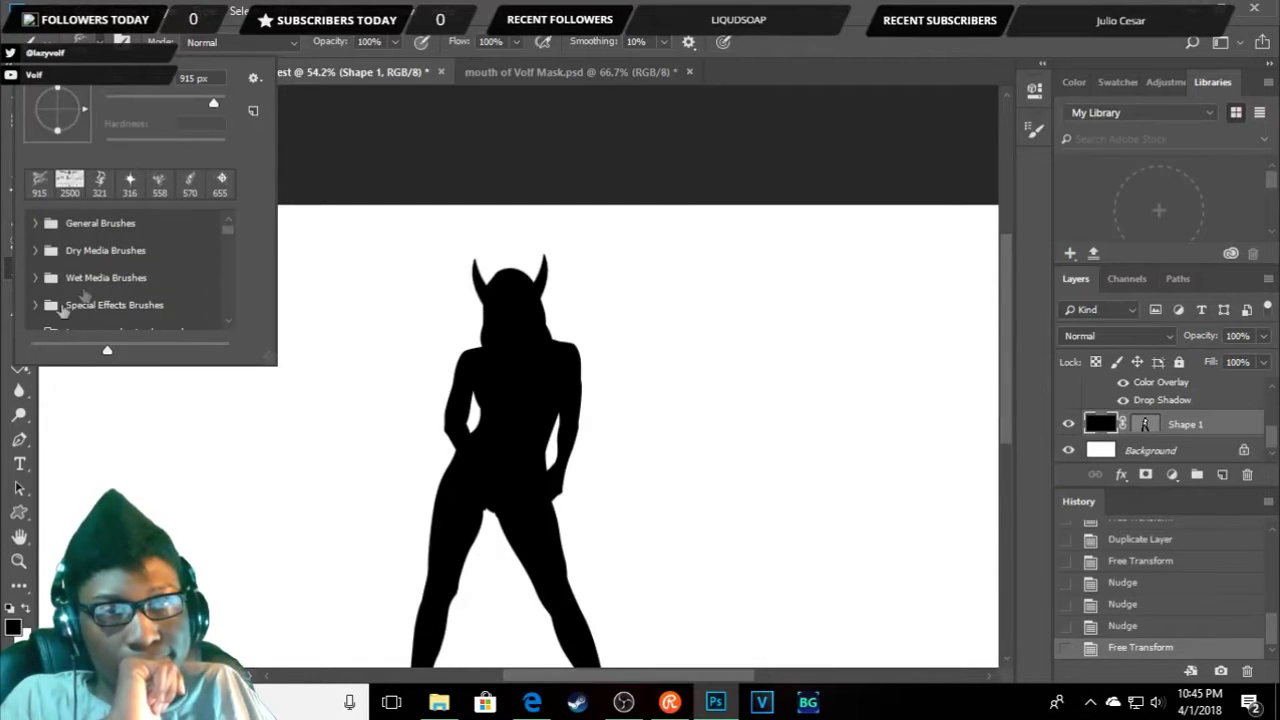
pyautogui.scroll(-3, 62, 310)
pyautogui.click(35, 258)
pyautogui.scroll(1, 52, 268)
pyautogui.click(60, 220)
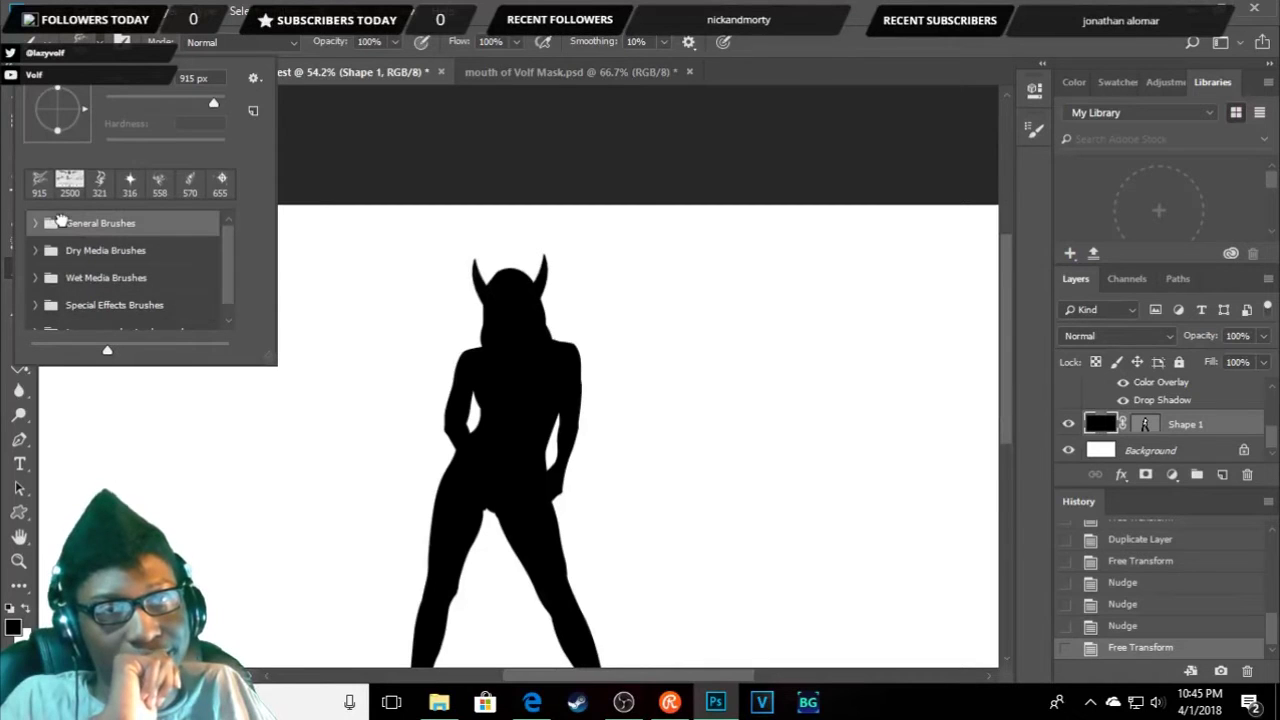
pyautogui.click(36, 223)
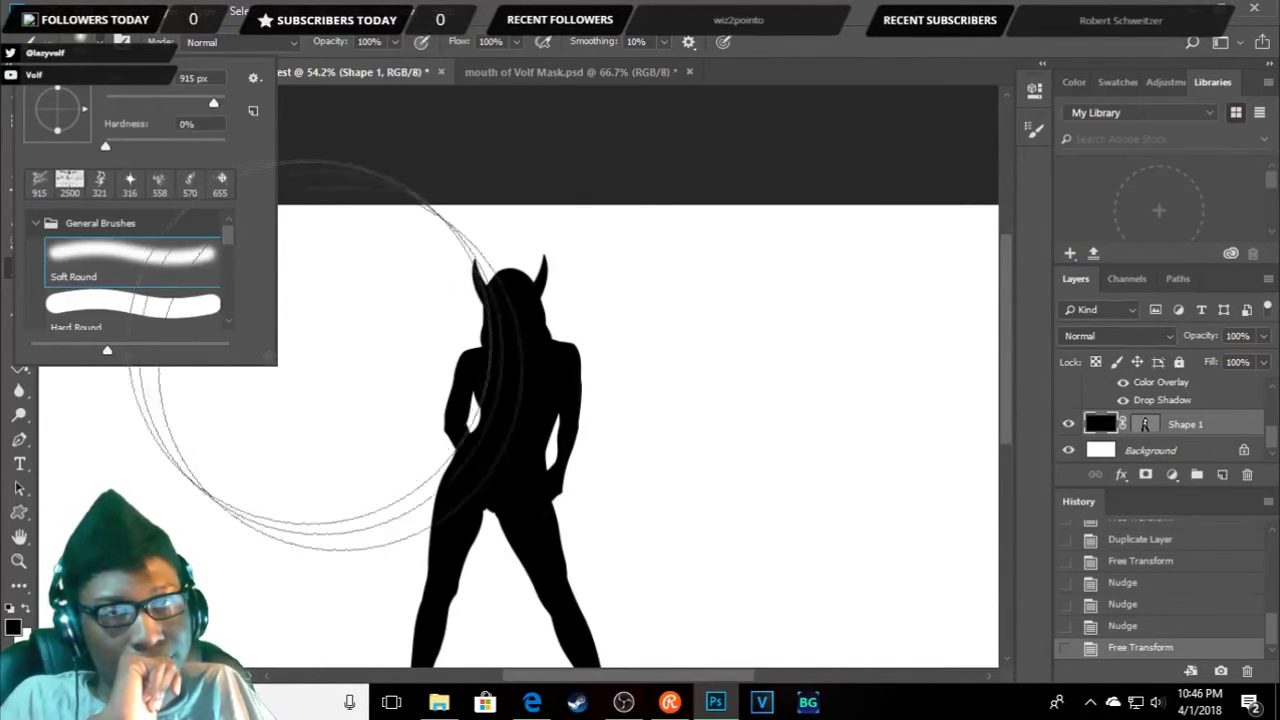
pyautogui.click(133, 305)
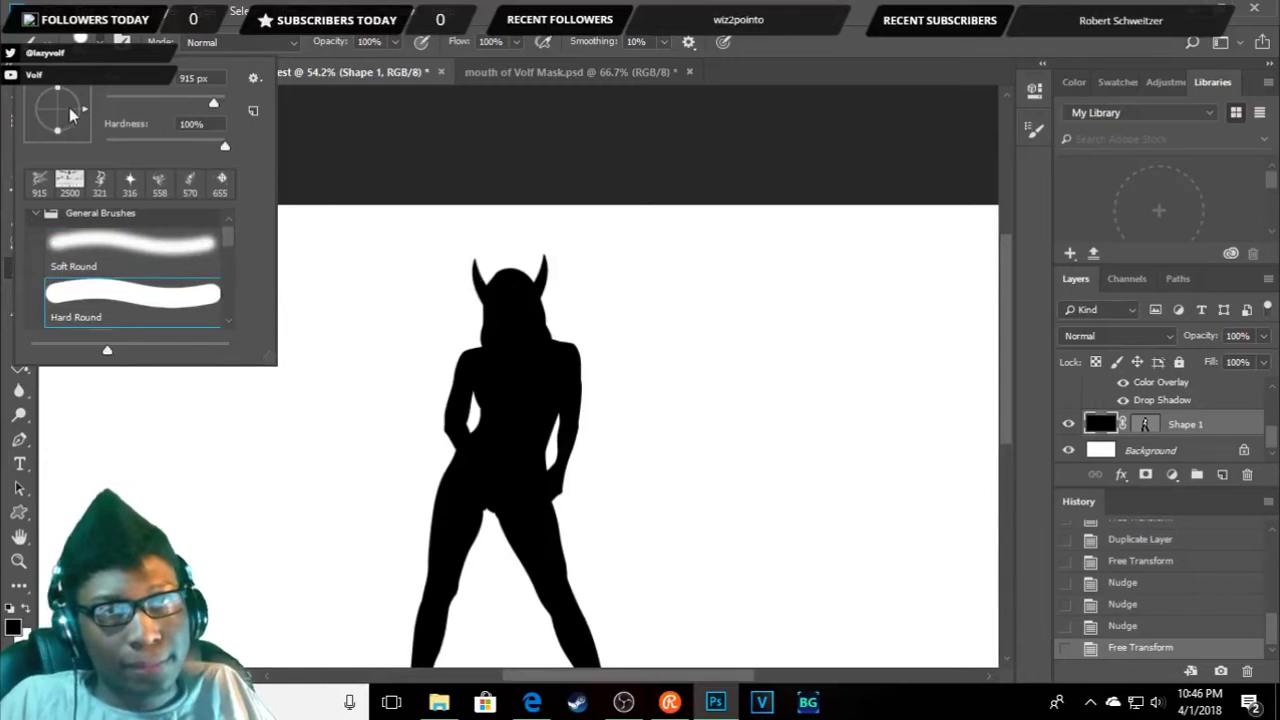
# - Shrink the brush to about 40 px and paint the white gap between the legs black
pyautogui.moveTo(218, 108); pyautogui.dragTo(211, 110)
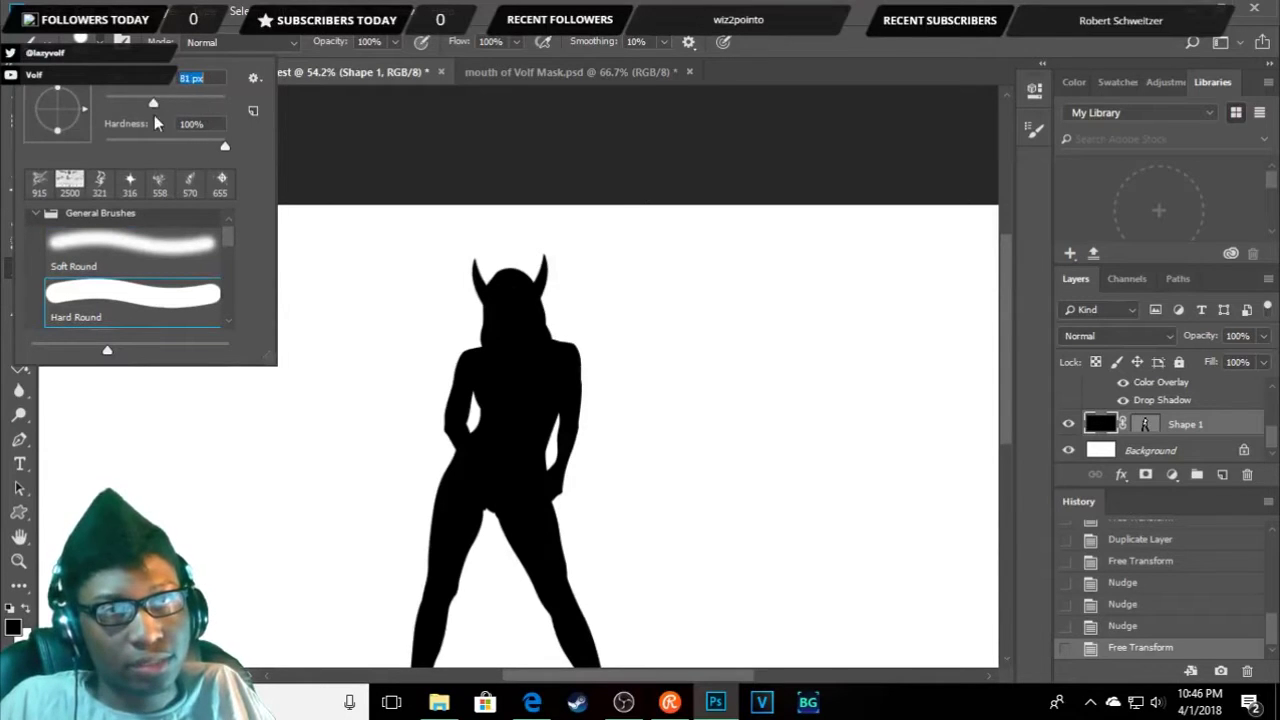
pyautogui.moveTo(140, 104); pyautogui.dragTo(128, 102)
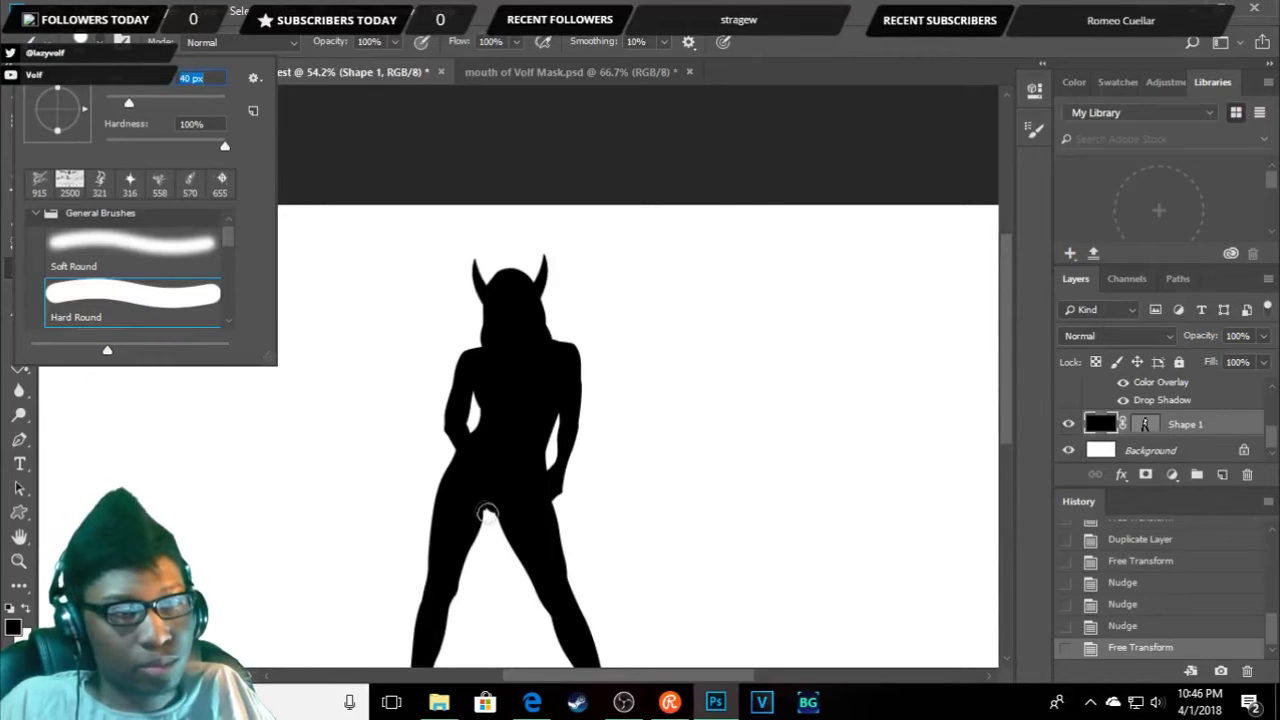
pyautogui.click(487, 513)
pyautogui.click(495, 540)
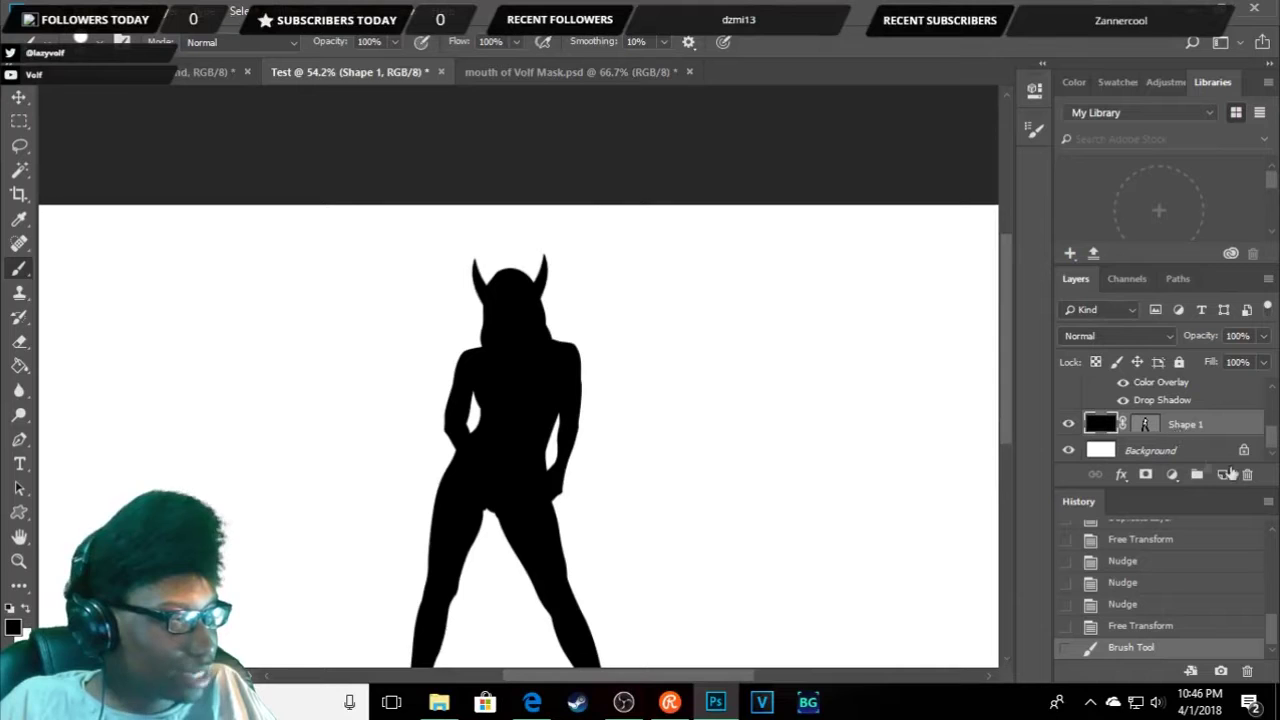
# - Paint a black stroke between the legs on the Background layer, then undo it
pyautogui.click(1160, 451)
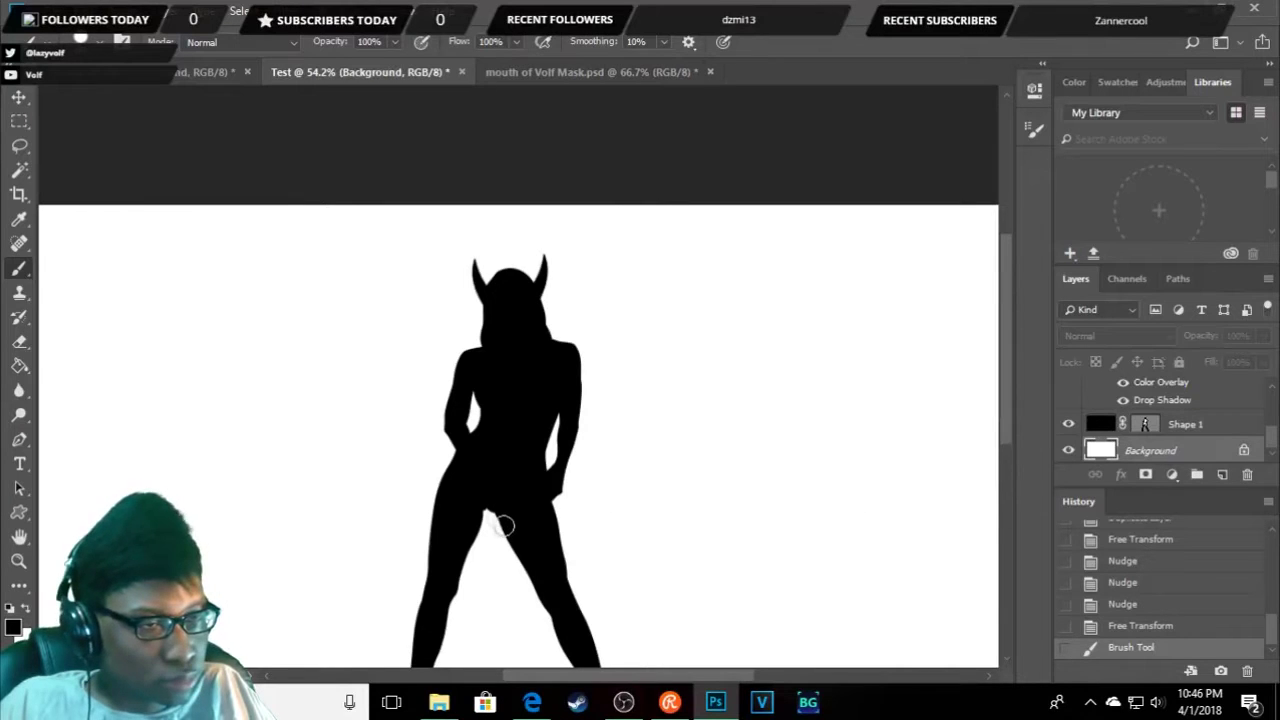
pyautogui.moveTo(485, 510); pyautogui.dragTo(509, 605)
pyautogui.hotkey('ctrl', 'z')
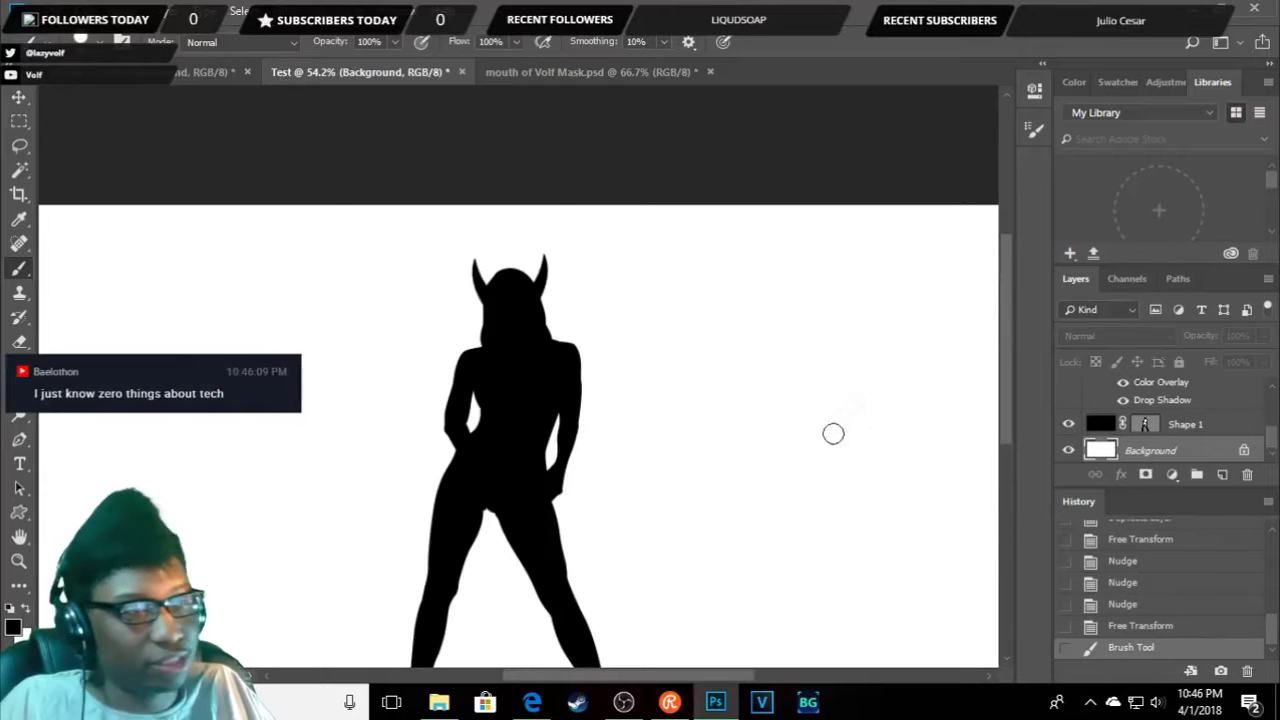
pyautogui.scroll(-2, 745, 400)
pyautogui.scroll(1, 729, 414)
pyautogui.scroll(1, 714, 423)
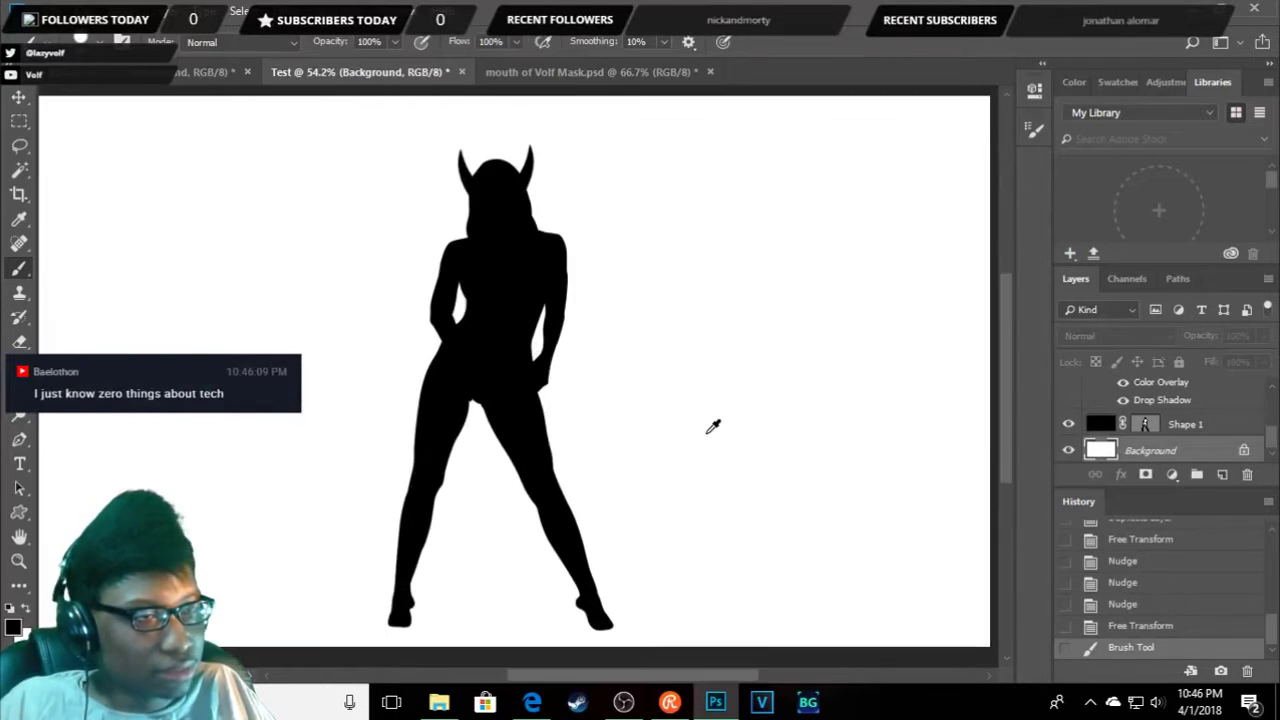
# - Reopen and dismiss the brush presets, then drag the red kisspng devil-tail image into the document
pyautogui.click(85, 42)
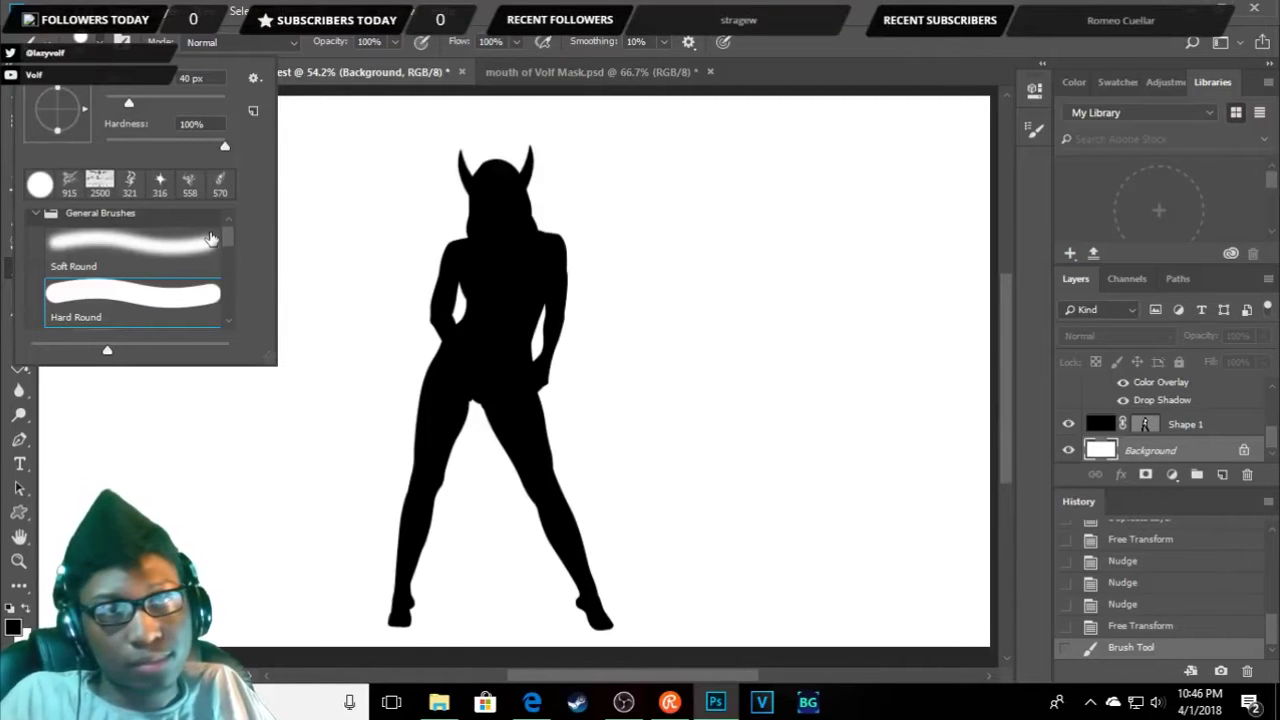
pyautogui.scroll(4, 720, 525)
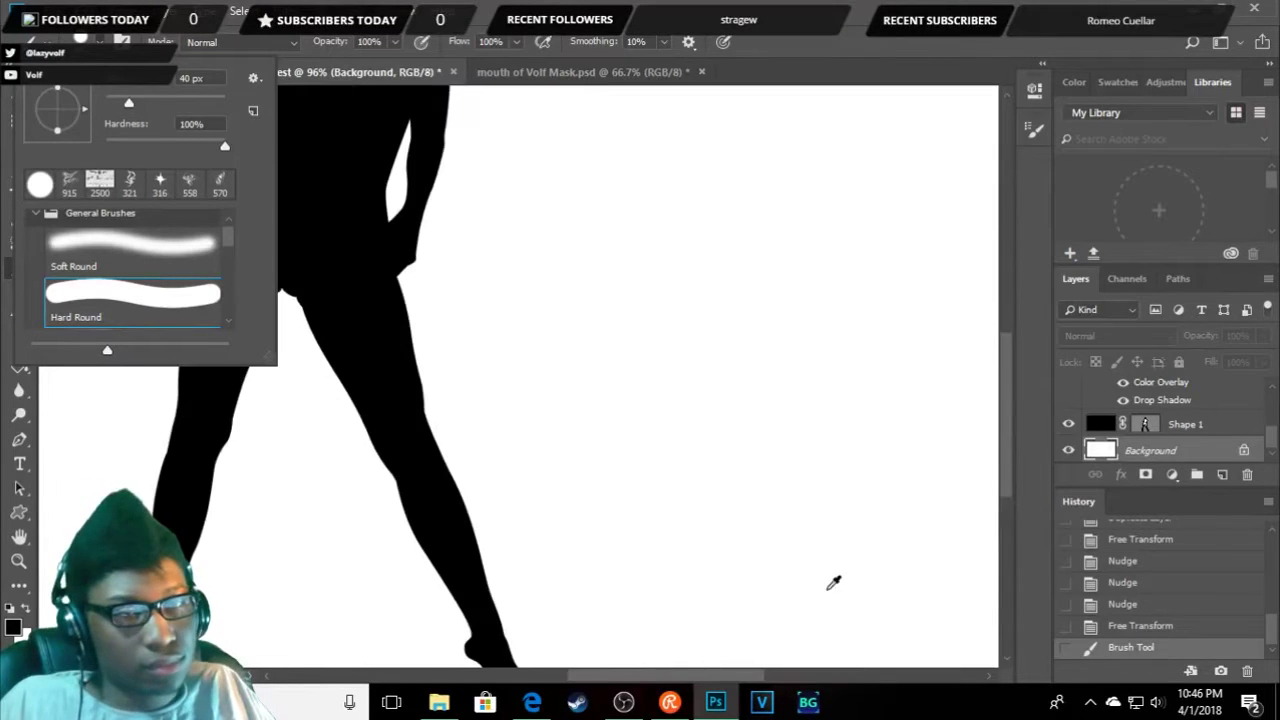
pyautogui.scroll(-4, 857, 424)
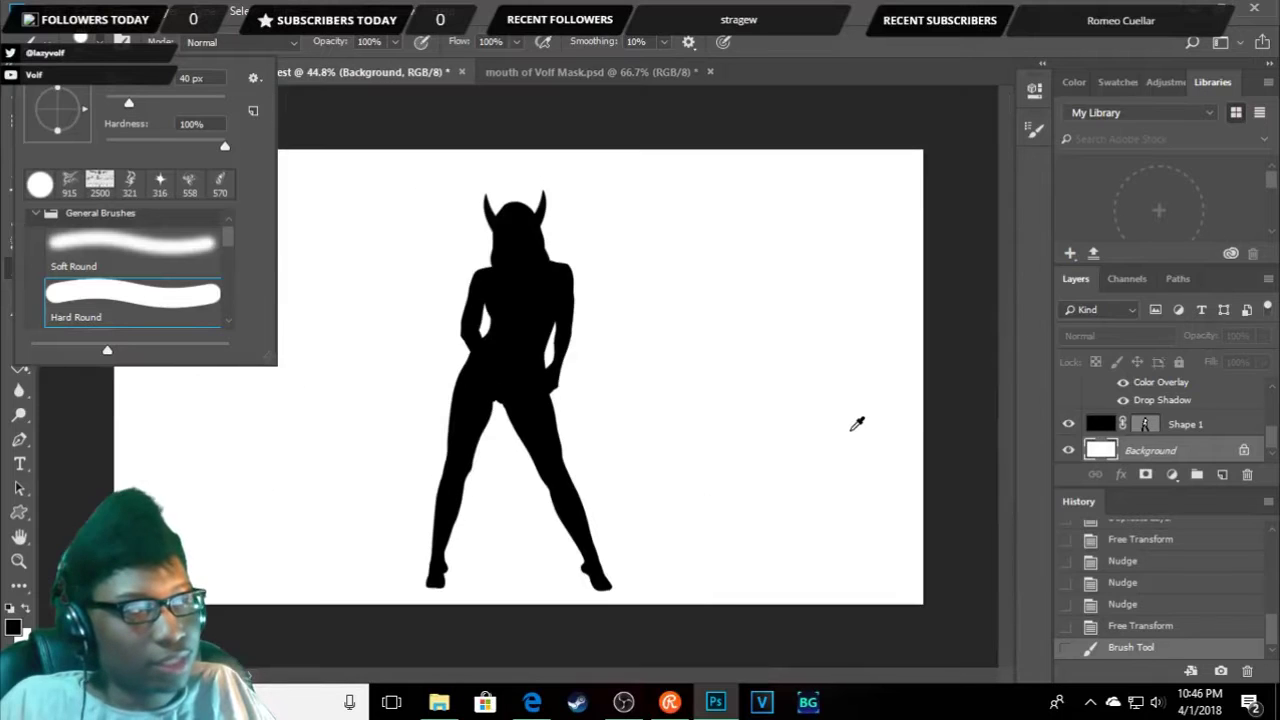
pyautogui.scroll(2, 857, 424)
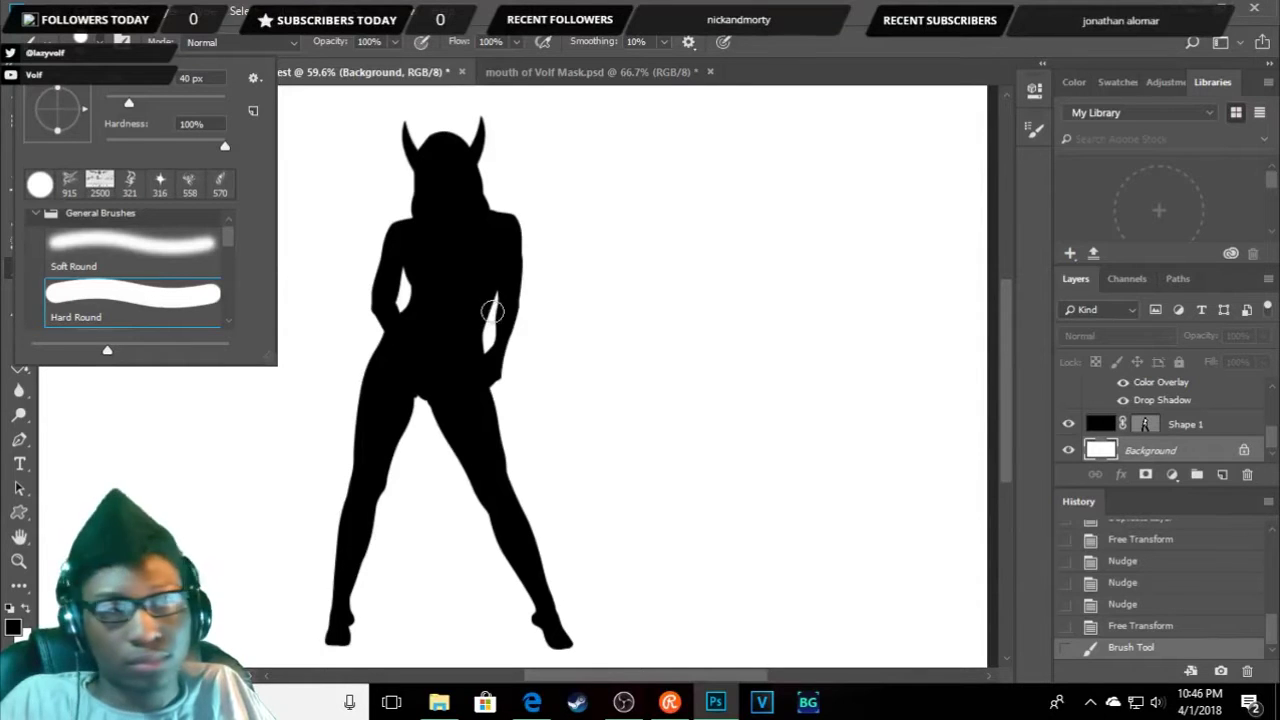
pyautogui.press('Escape')
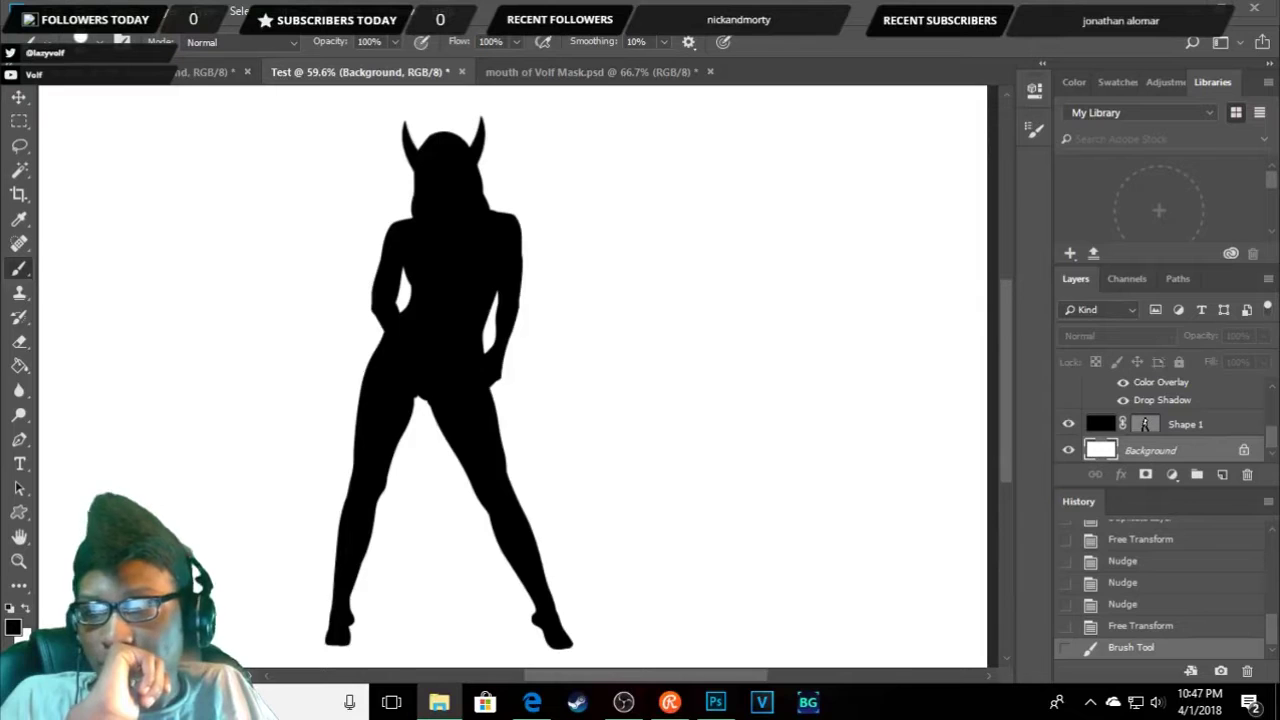
pyautogui.moveTo(371, 423); pyautogui.dragTo(348, 233)
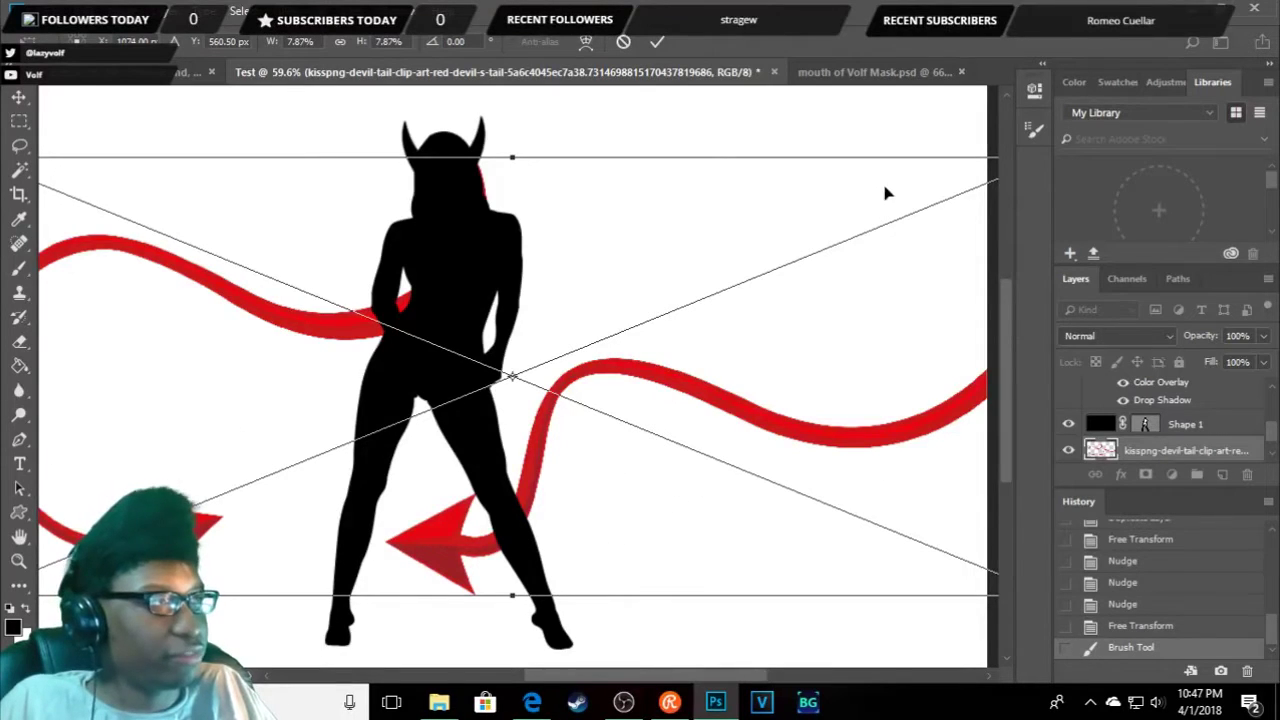
# - Scale down the devil-tail image, tilt it about -18.8°, move it beside the figure, and commit
pyautogui.scroll(-3, 783, 268)
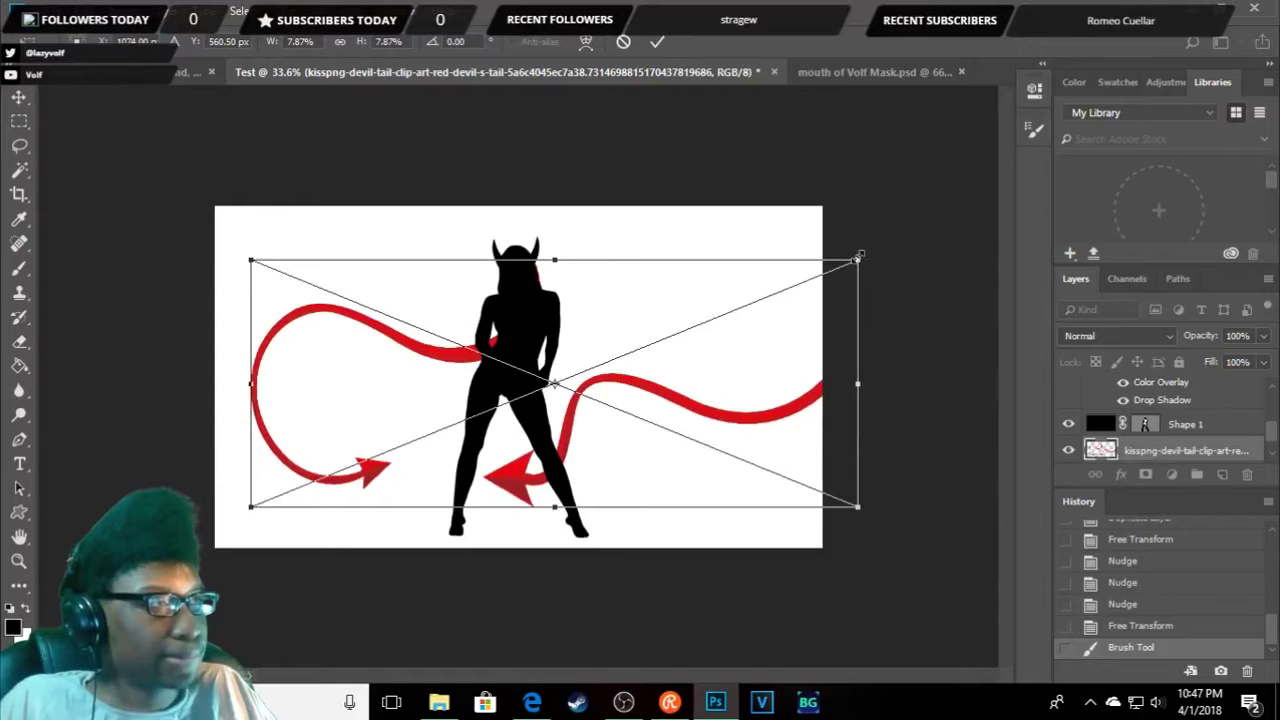
pyautogui.moveTo(857, 257); pyautogui.dragTo(600, 366)
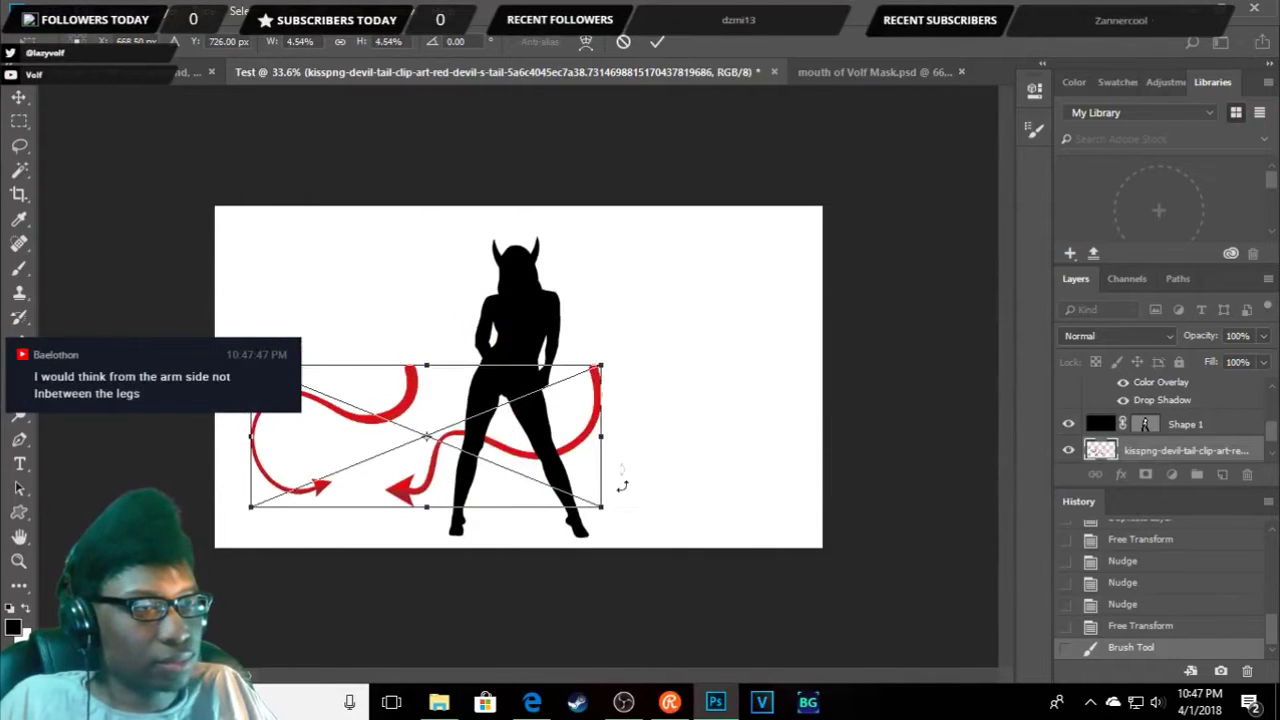
pyautogui.moveTo(614, 521)
pyautogui.mouseDown()
pyautogui.moveTo(609, 441)
pyautogui.moveTo(571, 408)
pyautogui.mouseUp()
pyautogui.moveTo(535, 376); pyautogui.dragTo(563, 397)
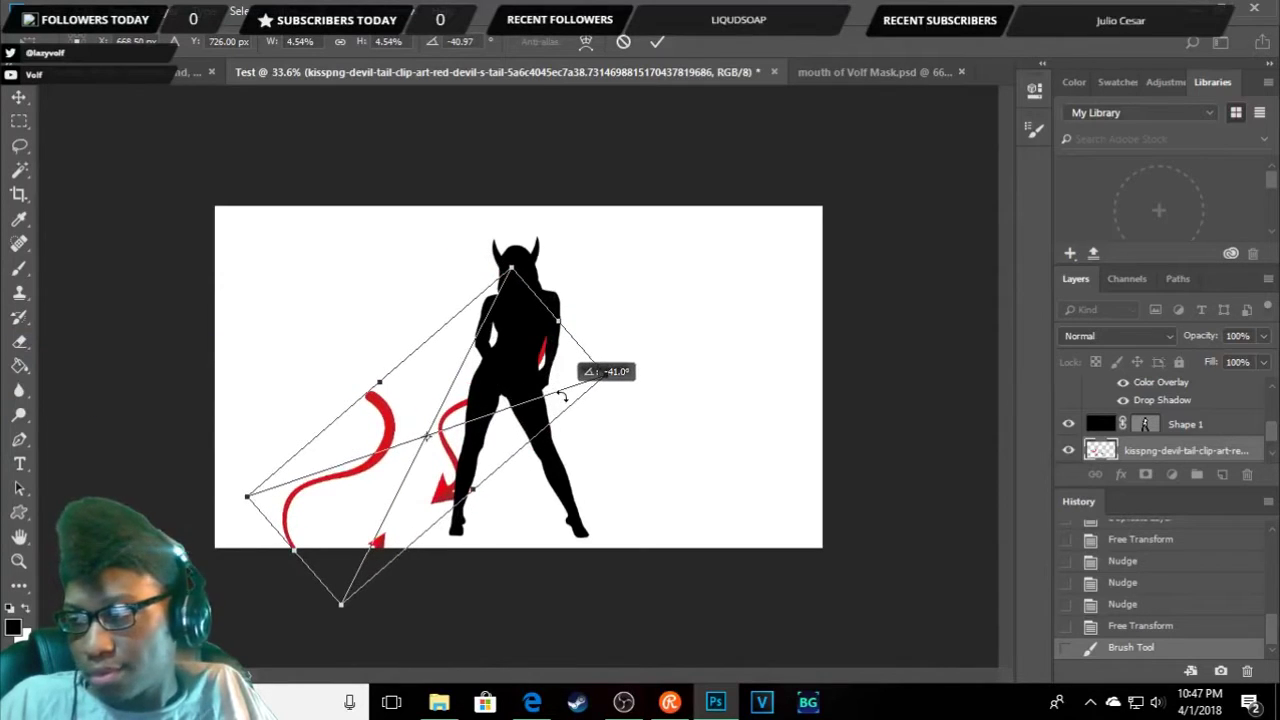
pyautogui.moveTo(563, 397); pyautogui.dragTo(592, 459)
pyautogui.moveTo(512, 478); pyautogui.dragTo(499, 393)
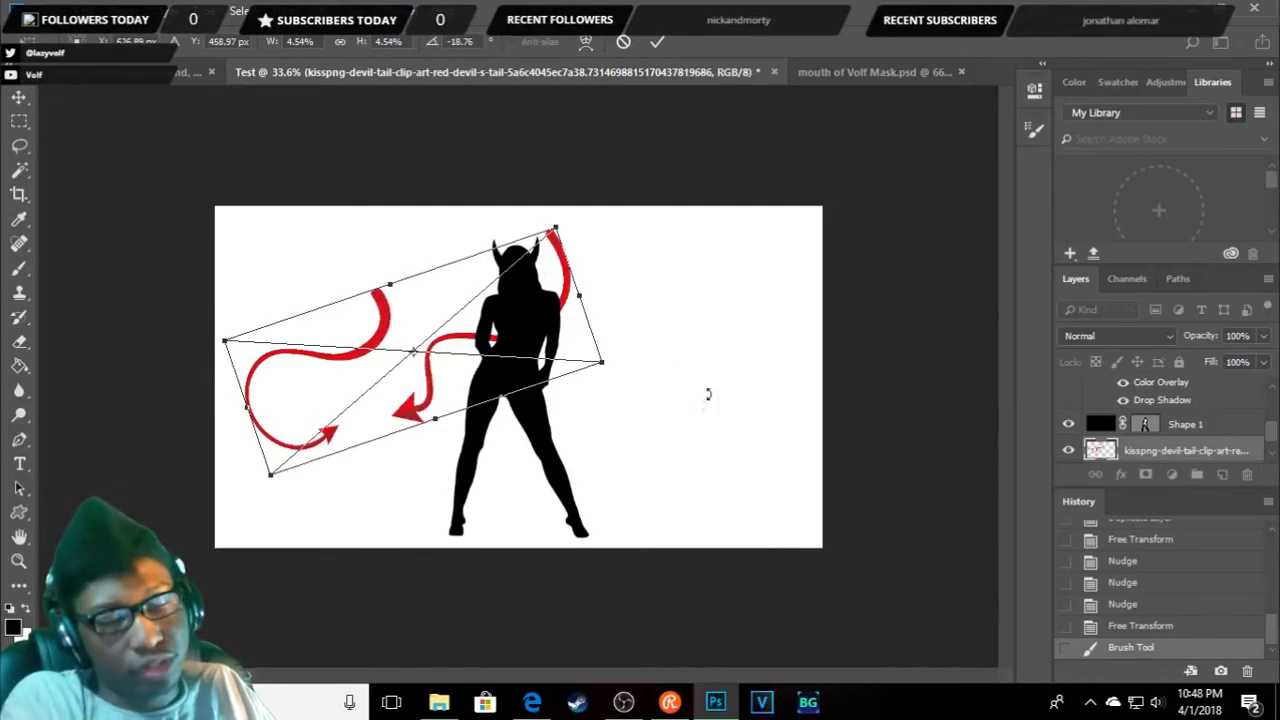
pyautogui.press('Return')
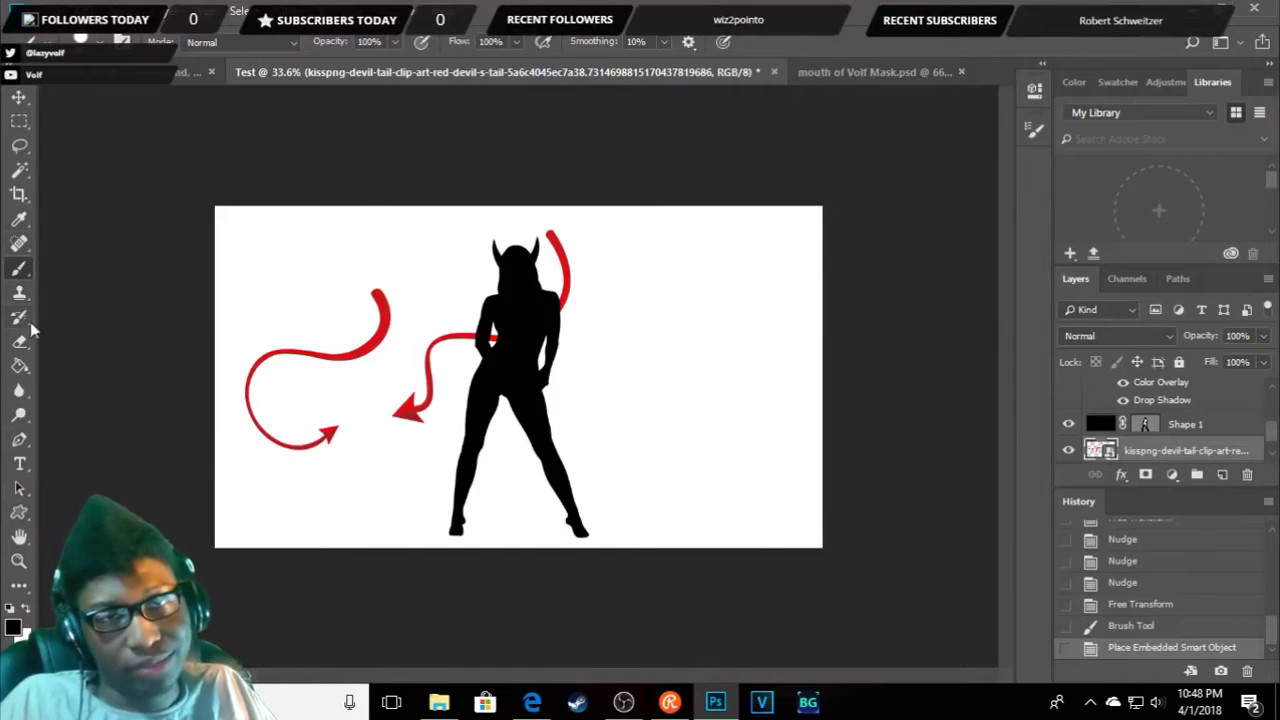
# - Rasterize the tail layer and erase the extra tail curling up beside her head
pyautogui.click(20, 343)
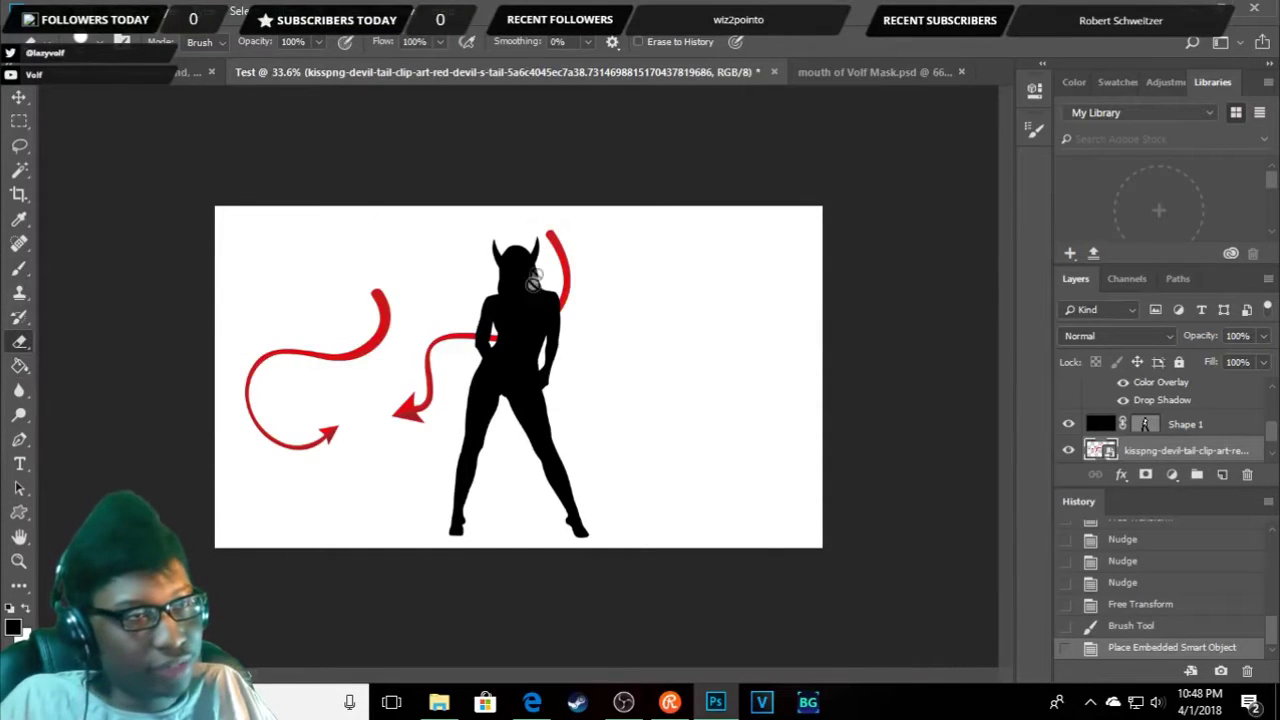
pyautogui.click(560, 232)
pyautogui.click(614, 286)
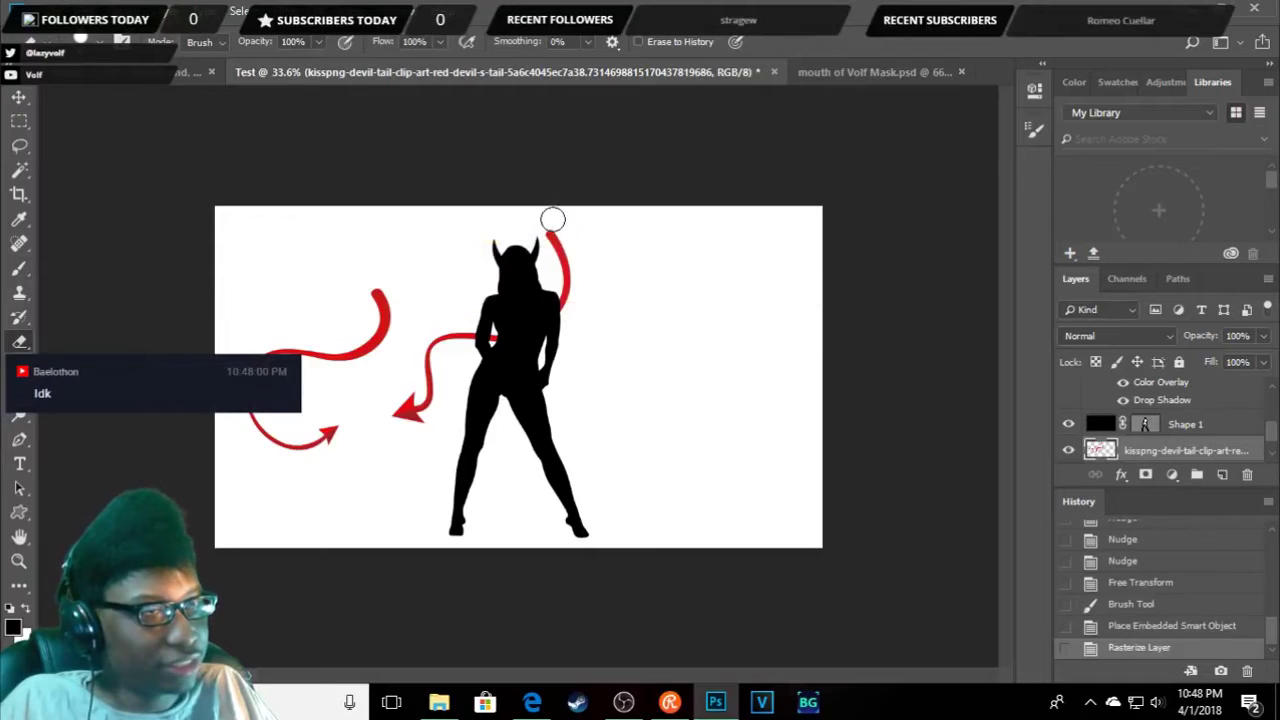
pyautogui.moveTo(555, 231)
pyautogui.mouseDown()
pyautogui.moveTo(560, 305)
pyautogui.moveTo(426, 345)
pyautogui.moveTo(422, 390)
pyautogui.moveTo(403, 415)
pyautogui.moveTo(423, 409)
pyautogui.mouseUp()
pyautogui.click(22, 100)
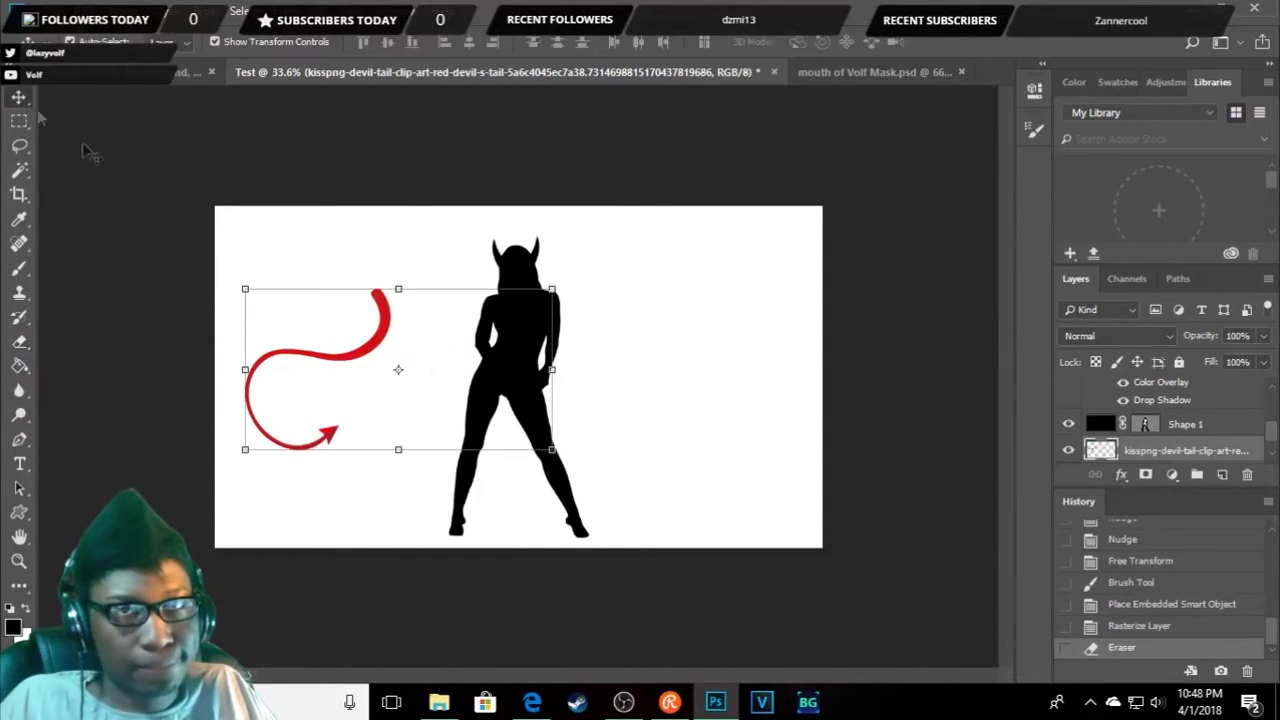
# - Scale the remaining tail to about 63% and erase the stray red mark
pyautogui.moveTo(552, 289); pyautogui.dragTo(440, 343)
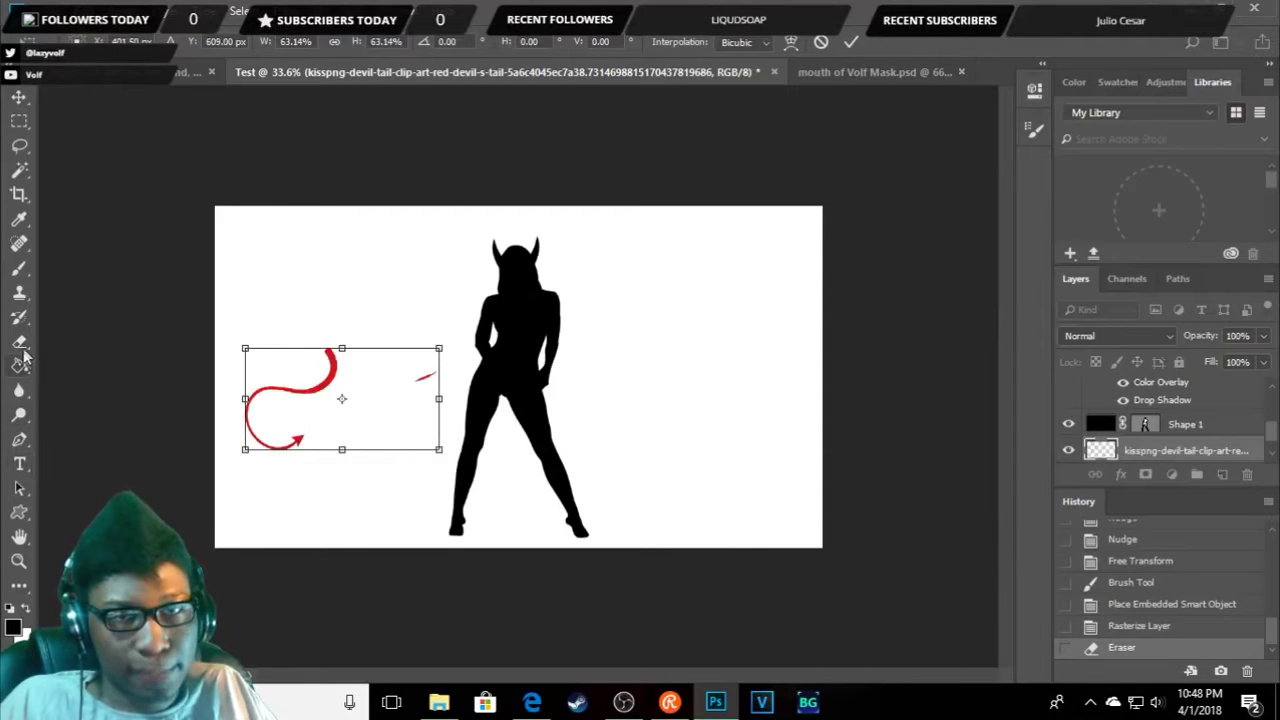
pyautogui.click(20, 342)
pyautogui.click(563, 272)
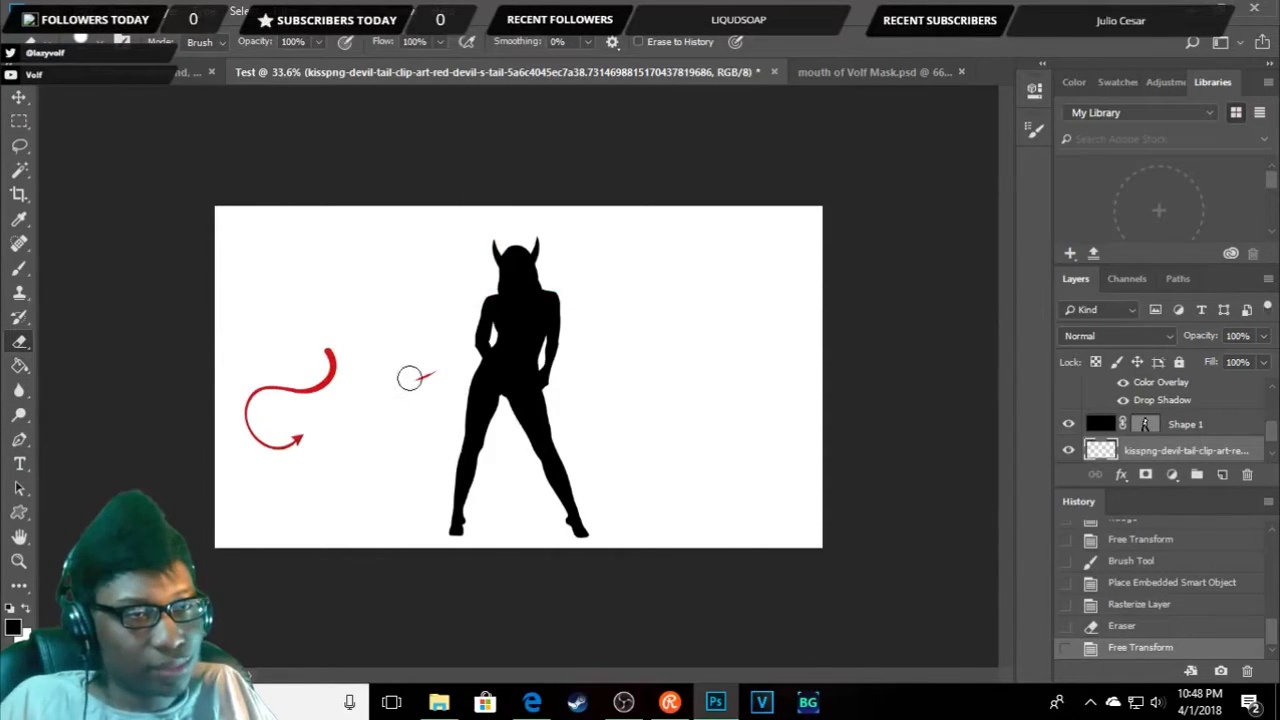
pyautogui.moveTo(410, 378); pyautogui.dragTo(437, 366)
# - Rotate the tail about -30°, move it onto the figure's legs, and commit
pyautogui.press('v')
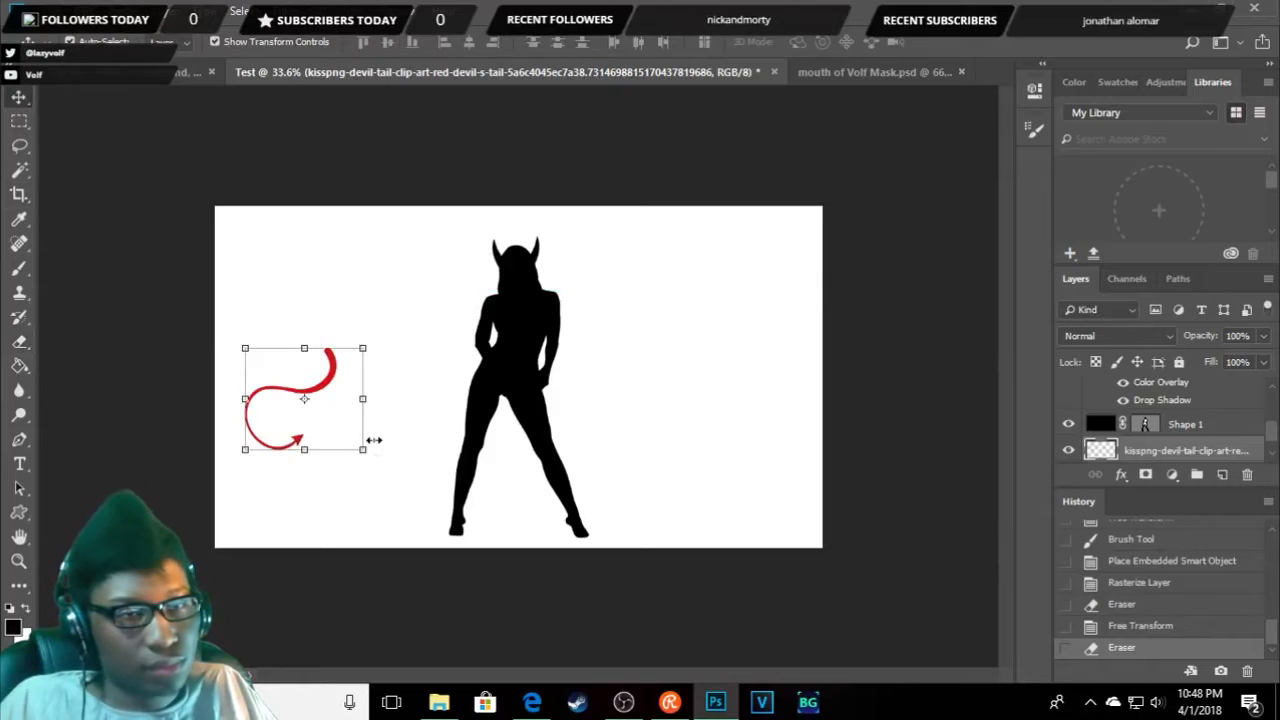
pyautogui.moveTo(372, 452); pyautogui.dragTo(390, 418)
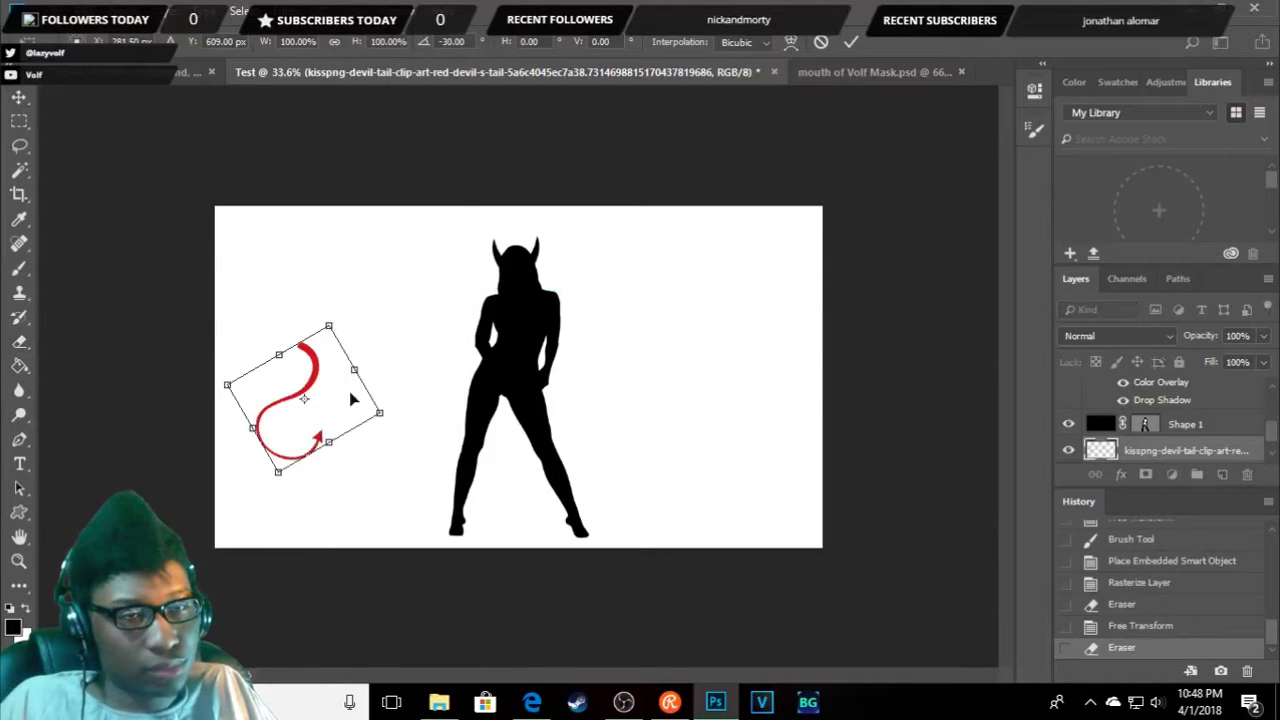
pyautogui.moveTo(307, 369)
pyautogui.mouseDown()
pyautogui.moveTo(529, 371)
pyautogui.moveTo(513, 363)
pyautogui.mouseUp()
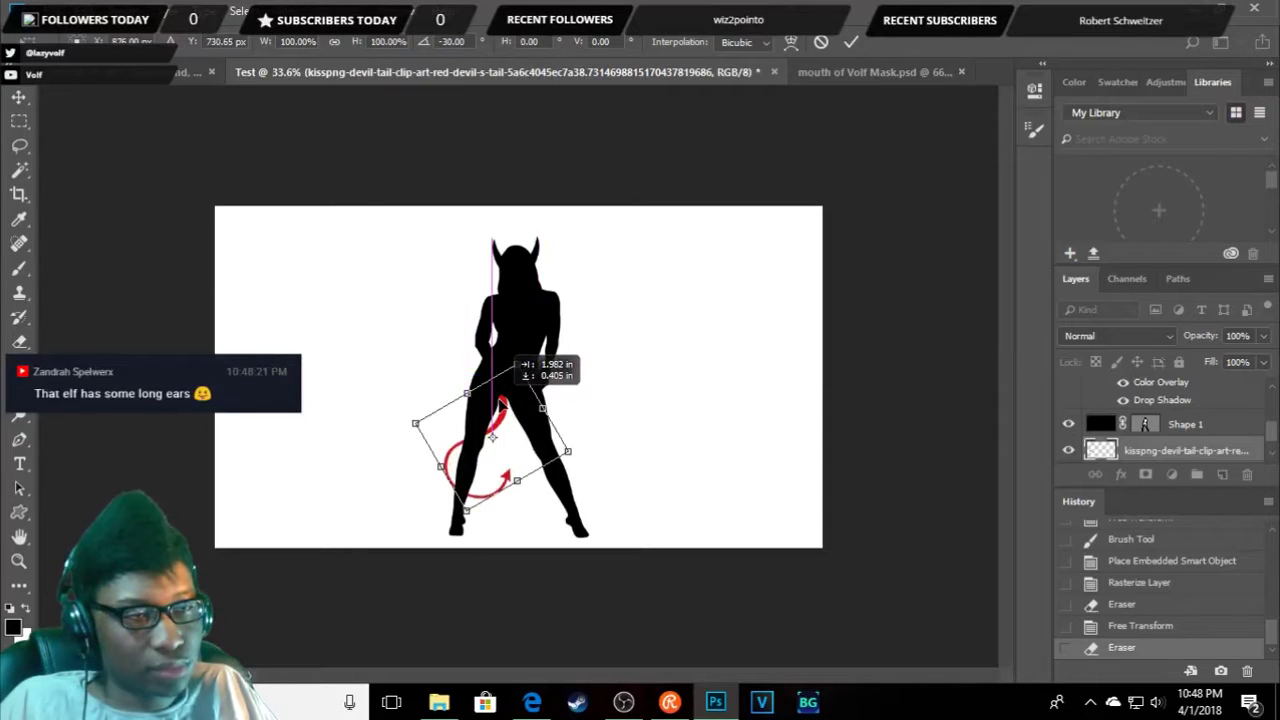
pyautogui.press('Return')
pyautogui.rightClick(1138, 457)
pyautogui.click(945, 18)
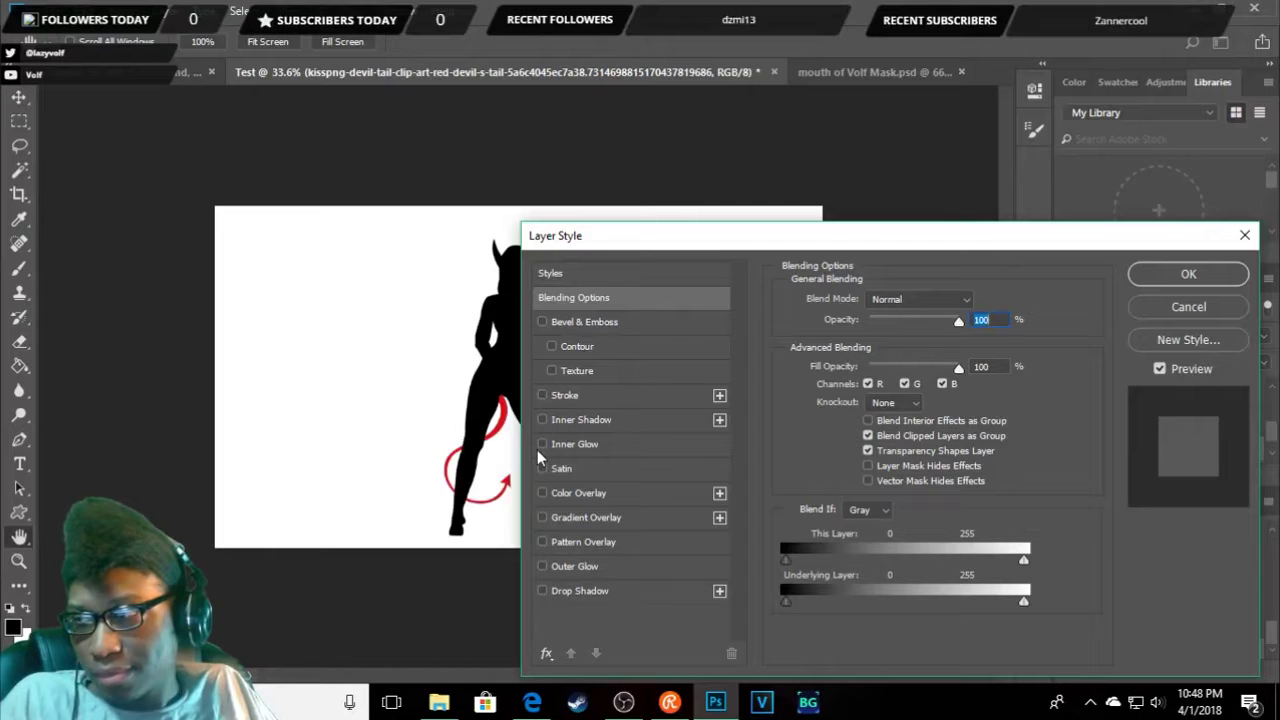
# - Apply a black Color Overlay to the devil tail and nudge it slightly right
pyautogui.click(576, 493)
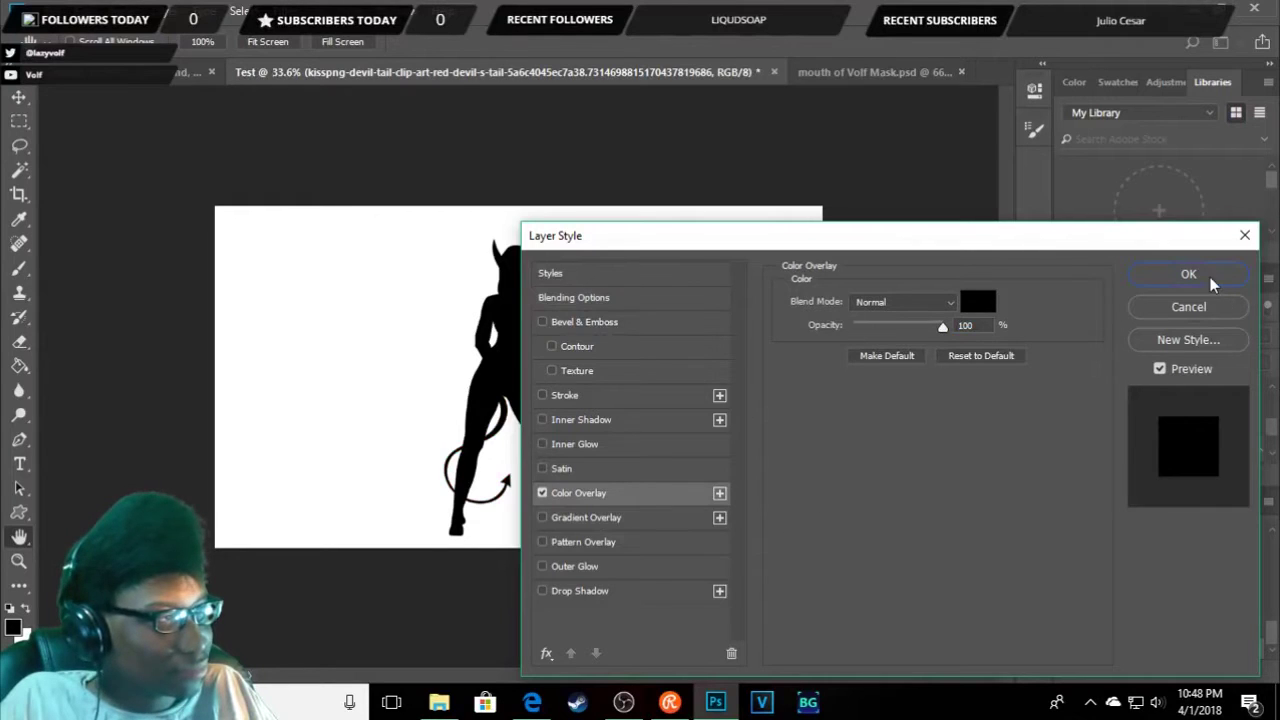
pyautogui.click(1208, 280)
pyautogui.hotkey('shift', 'Right')
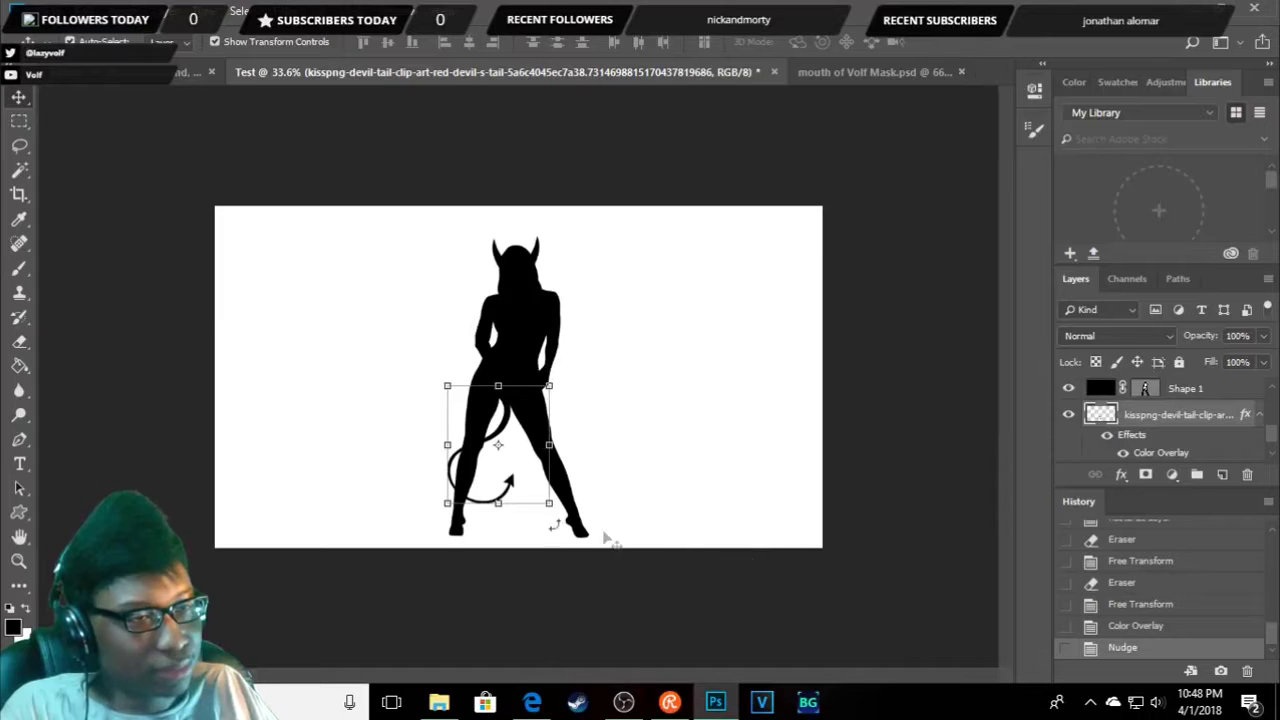
# - Enlarge the tail to about 122.8%, nudge its curl beside her feet, commit, and deselect it
pyautogui.moveTo(447, 503); pyautogui.dragTo(421, 527)
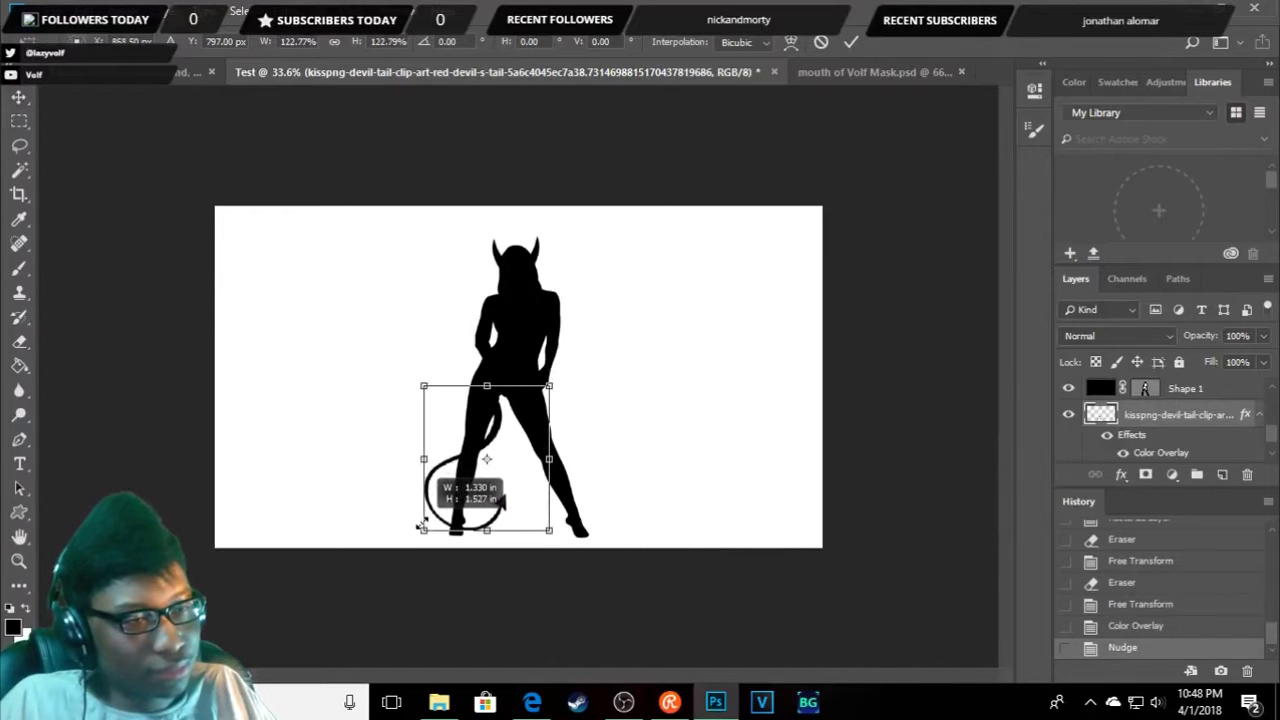
pyautogui.hotkey('shift', 'Right')
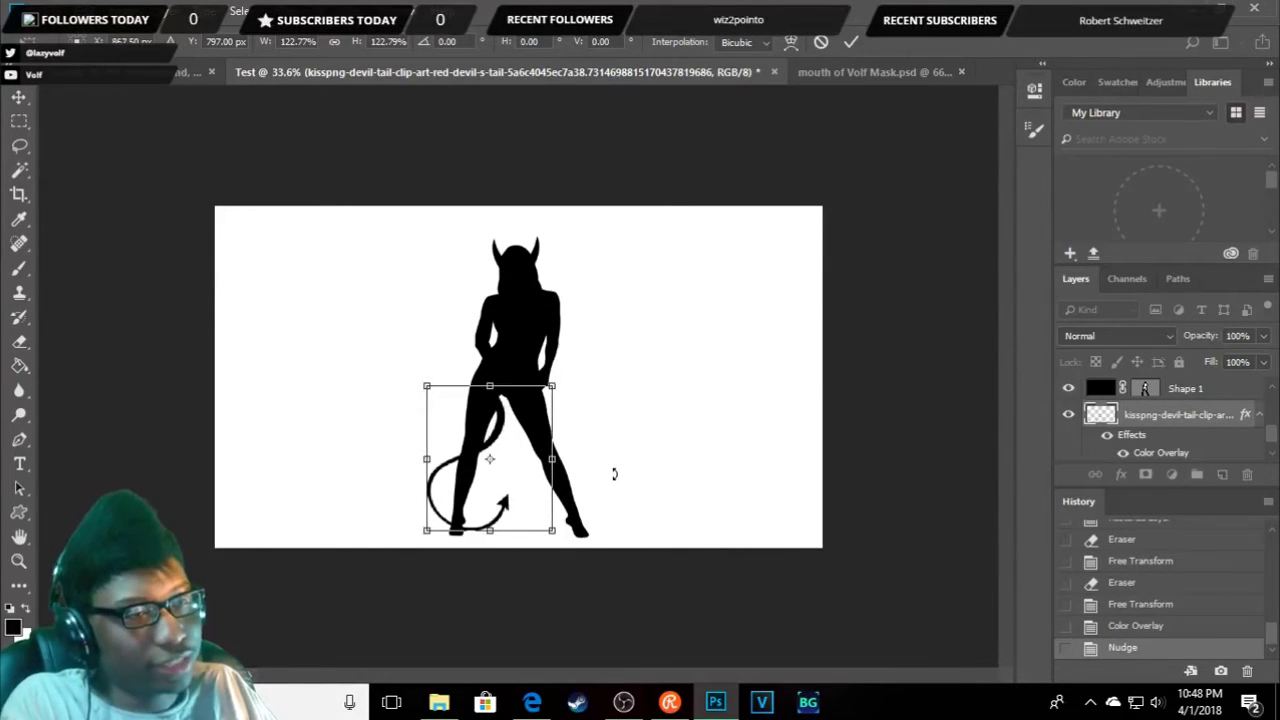
pyautogui.hotkey('shift', 'Right')
pyautogui.hotkey('shift', 'Right')
pyautogui.hotkey('shift', 'Right')
pyautogui.hotkey('shift', 'Right')
pyautogui.hotkey('shift', 'Right')
pyautogui.hotkey('shift', 'Right')
pyautogui.press('Left')
pyautogui.press('Left')
pyautogui.press('Left')
pyautogui.press('Left')
pyautogui.press('Left')
pyautogui.press('Left')
pyautogui.press('Up')
pyautogui.press('Up')
pyautogui.press('Up')
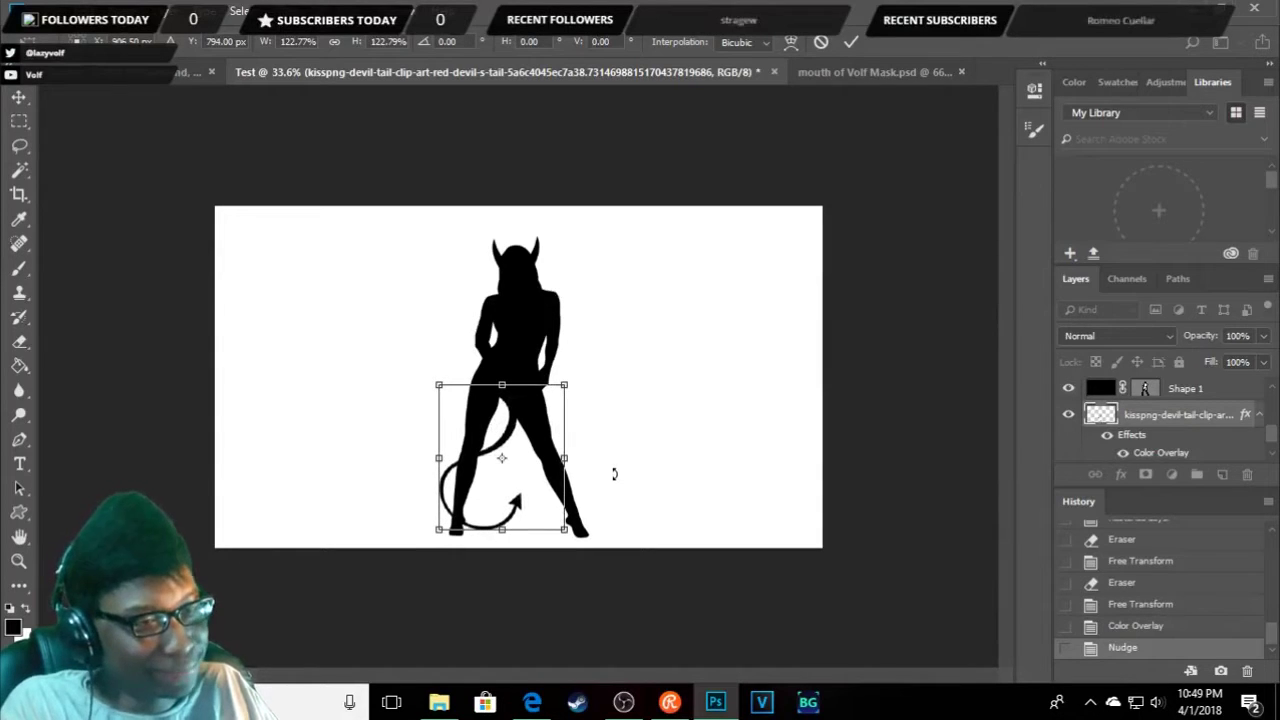
pyautogui.press('Left')
pyautogui.press('Left')
pyautogui.press('Left')
pyautogui.press('Down')
pyautogui.press('Down')
pyautogui.press('Down')
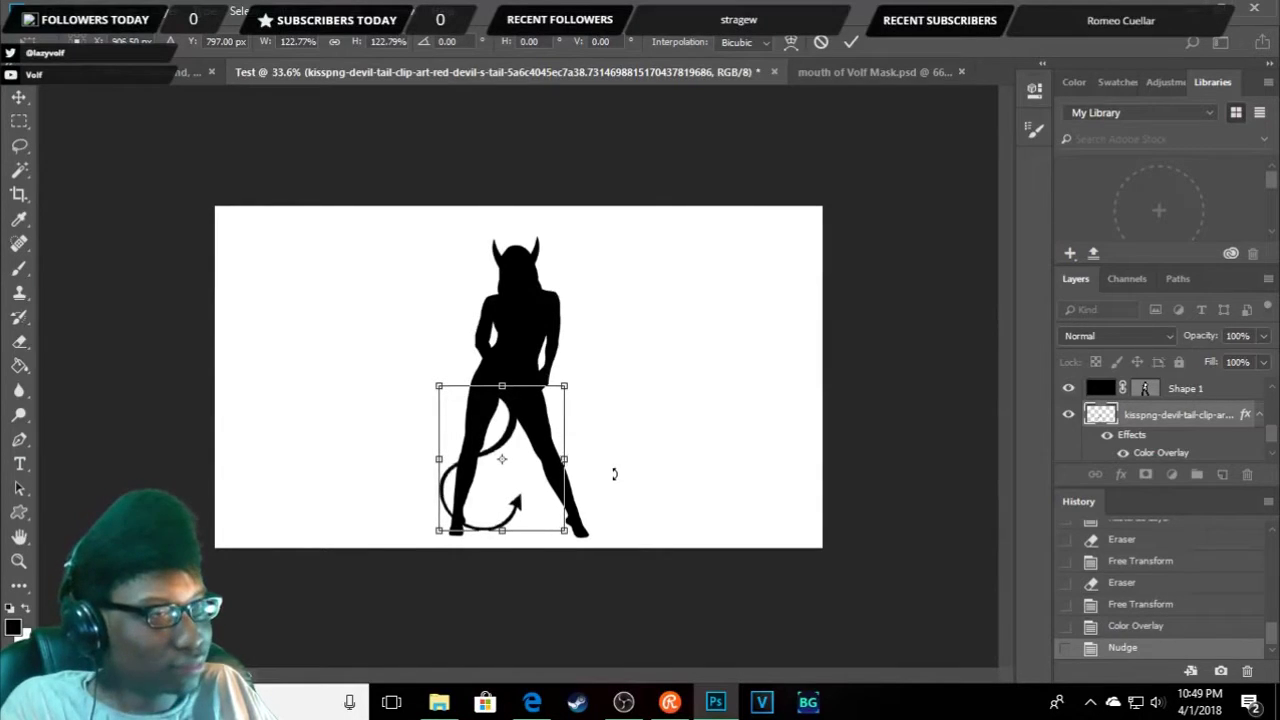
pyautogui.press('Return')
pyautogui.click(70, 474)
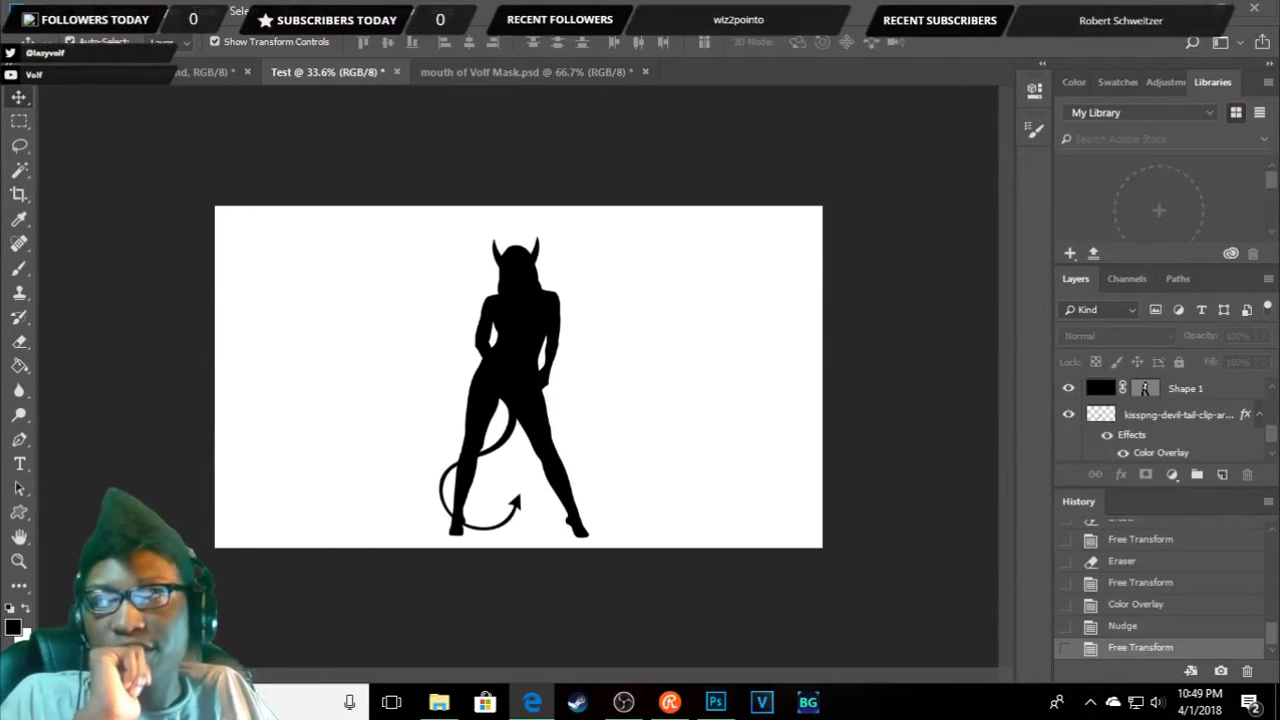
pyautogui.hotkey('alt', 'Tab')
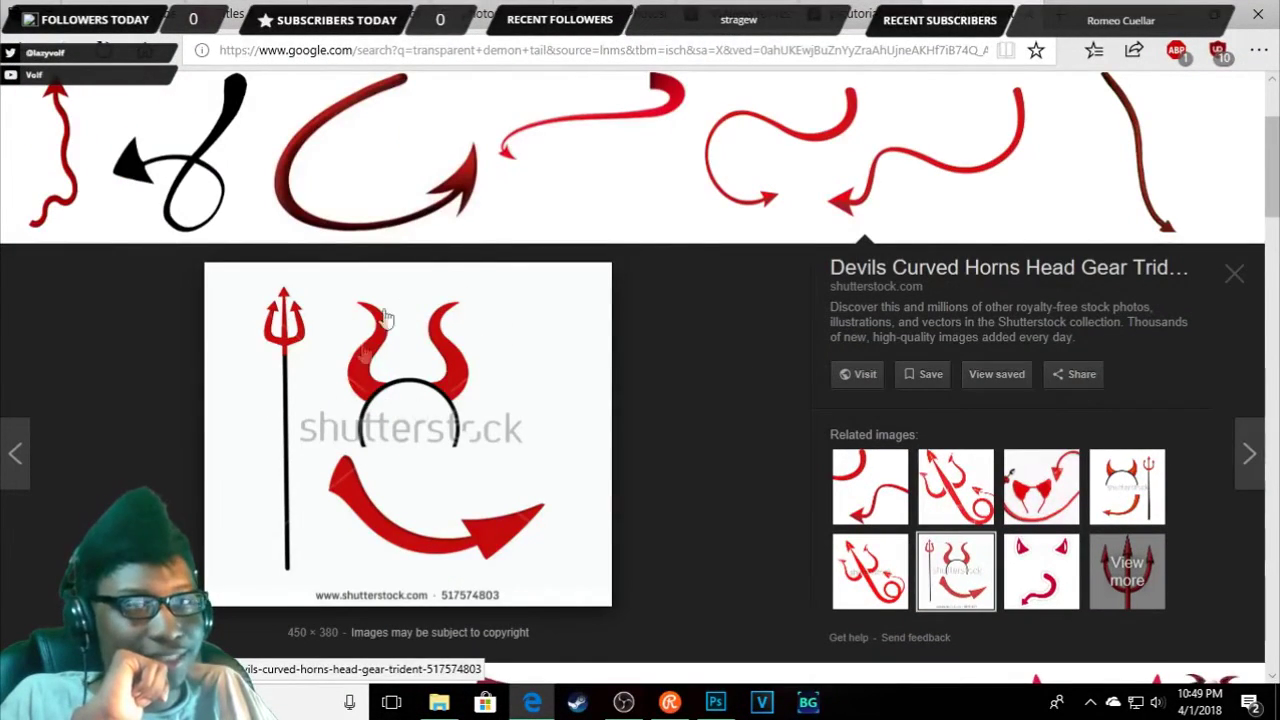
# - Scroll through the devil tail image results, then return to the Photoshop silhouette document
pyautogui.scroll(1, 826, 447)
pyautogui.scroll(-3, 826, 447)
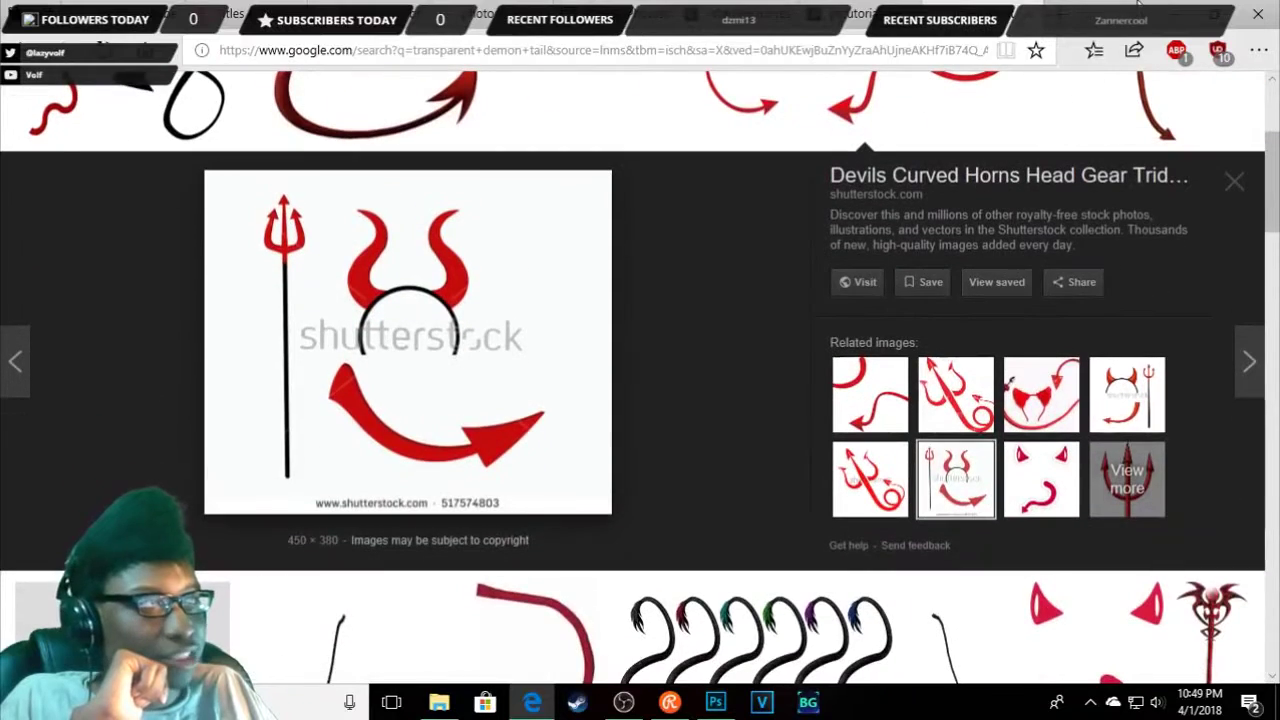
pyautogui.hotkey('alt', 'Tab')
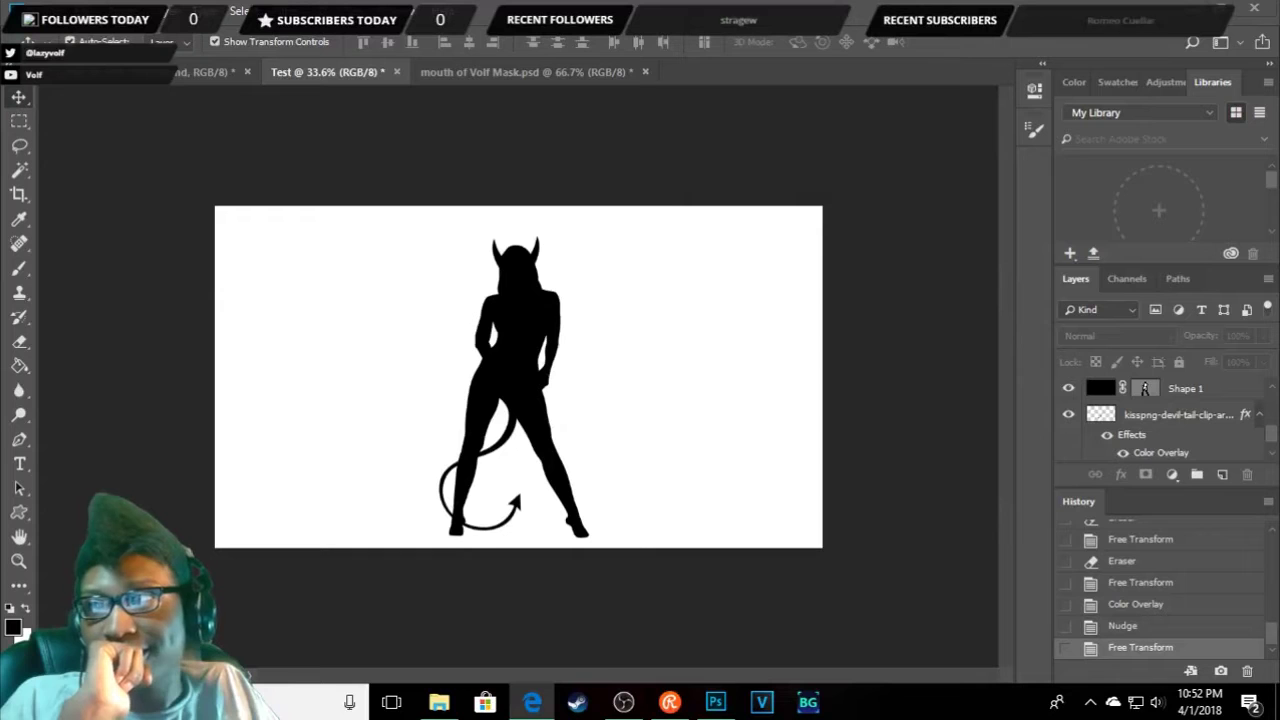
pyautogui.hotkey('alt', 'Tab')
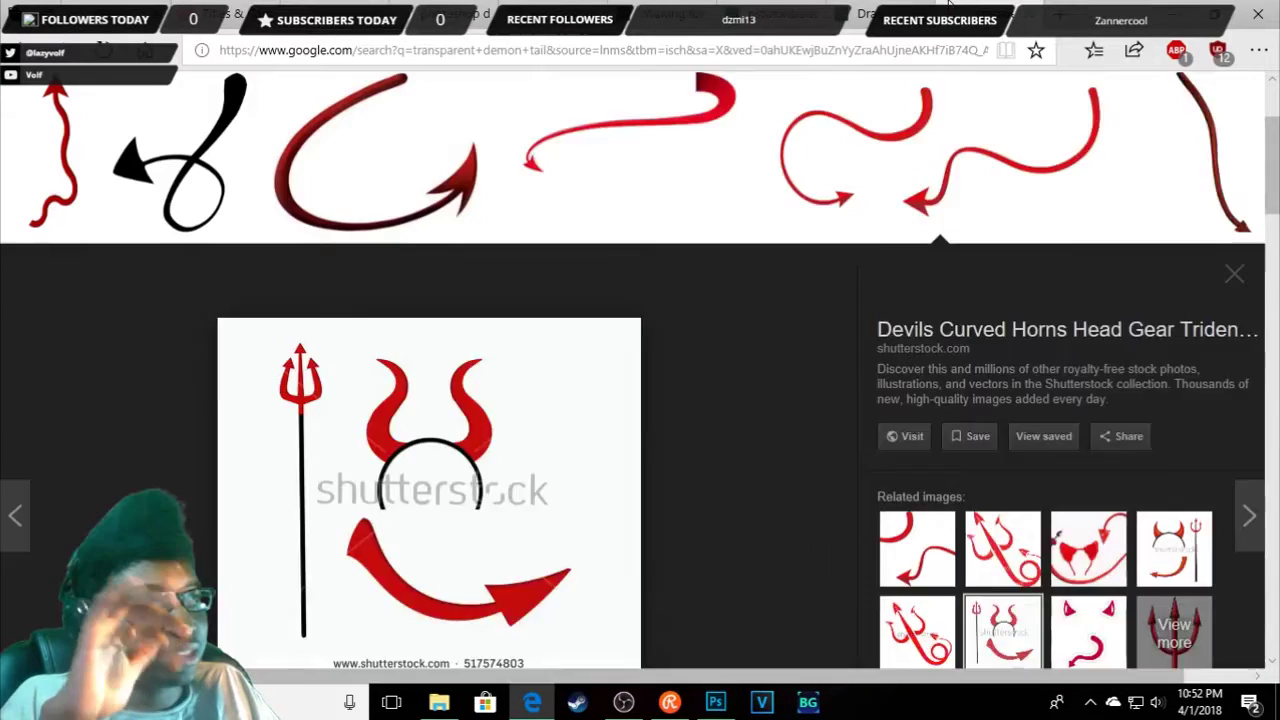
# - Change the Google Images search from devil tail to transparent demon wings
pyautogui.hotkey('ctrl', 'Tab')
pyautogui.scroll(2, 740, 414)
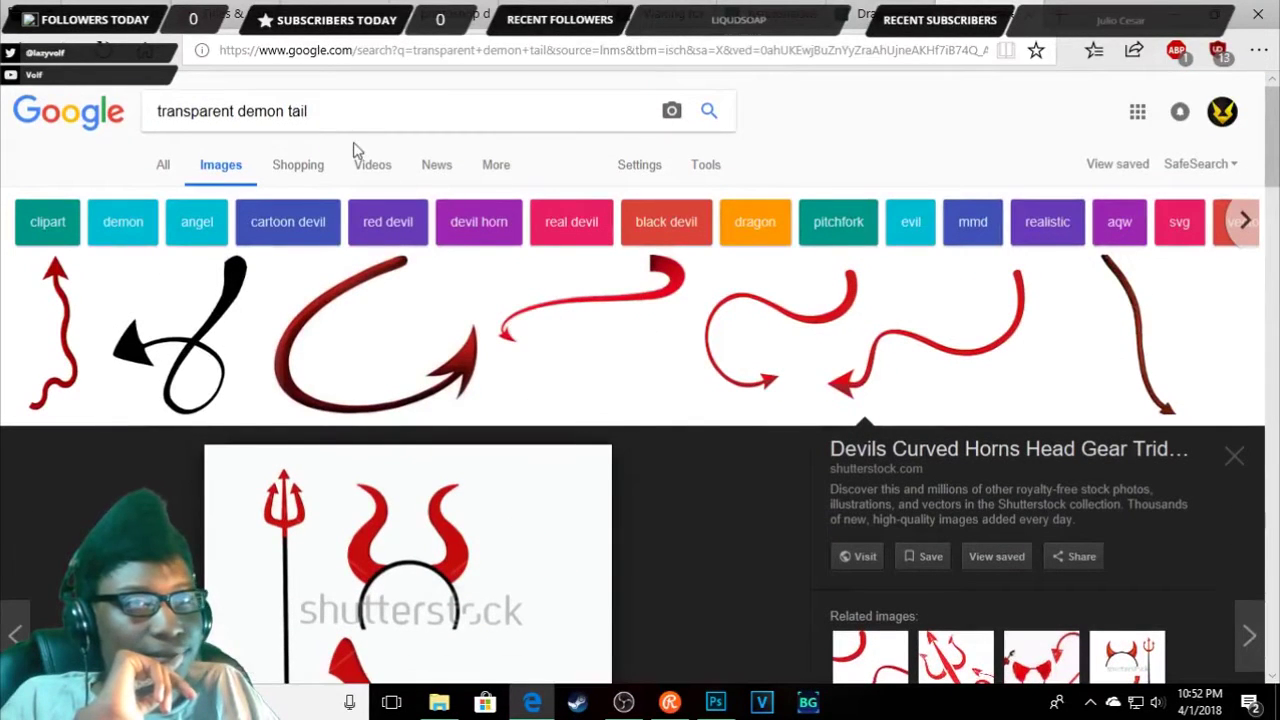
pyautogui.moveTo(310, 111); pyautogui.dragTo(298, 113)
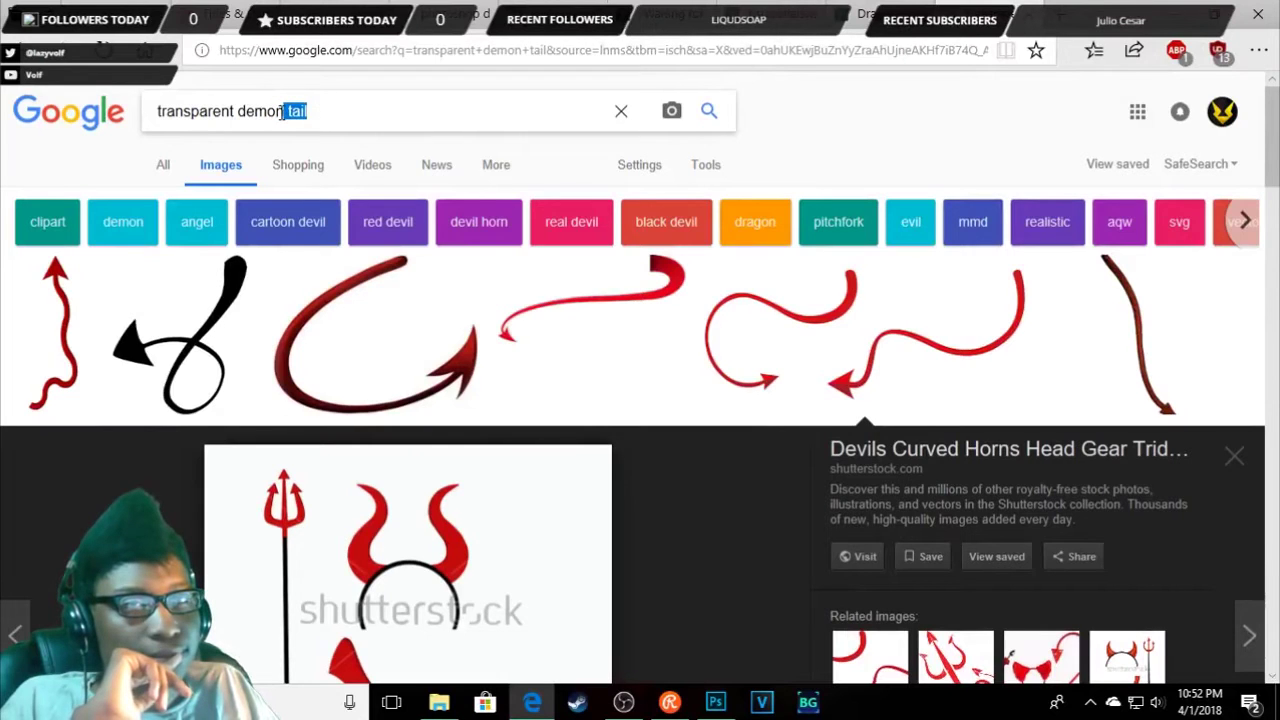
pyautogui.write('wing')
pyautogui.click(388, 140)
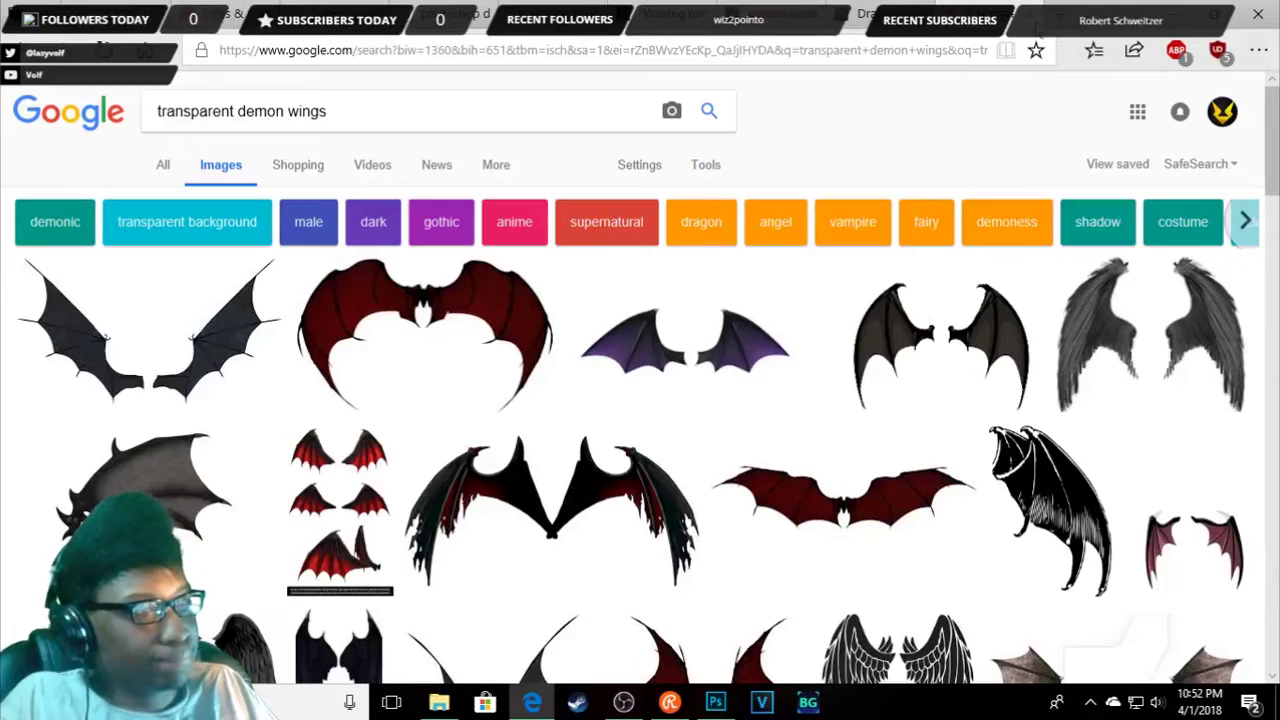
# - Save the purple demon wings picture into the Saved Pictures folder
pyautogui.click(685, 345)
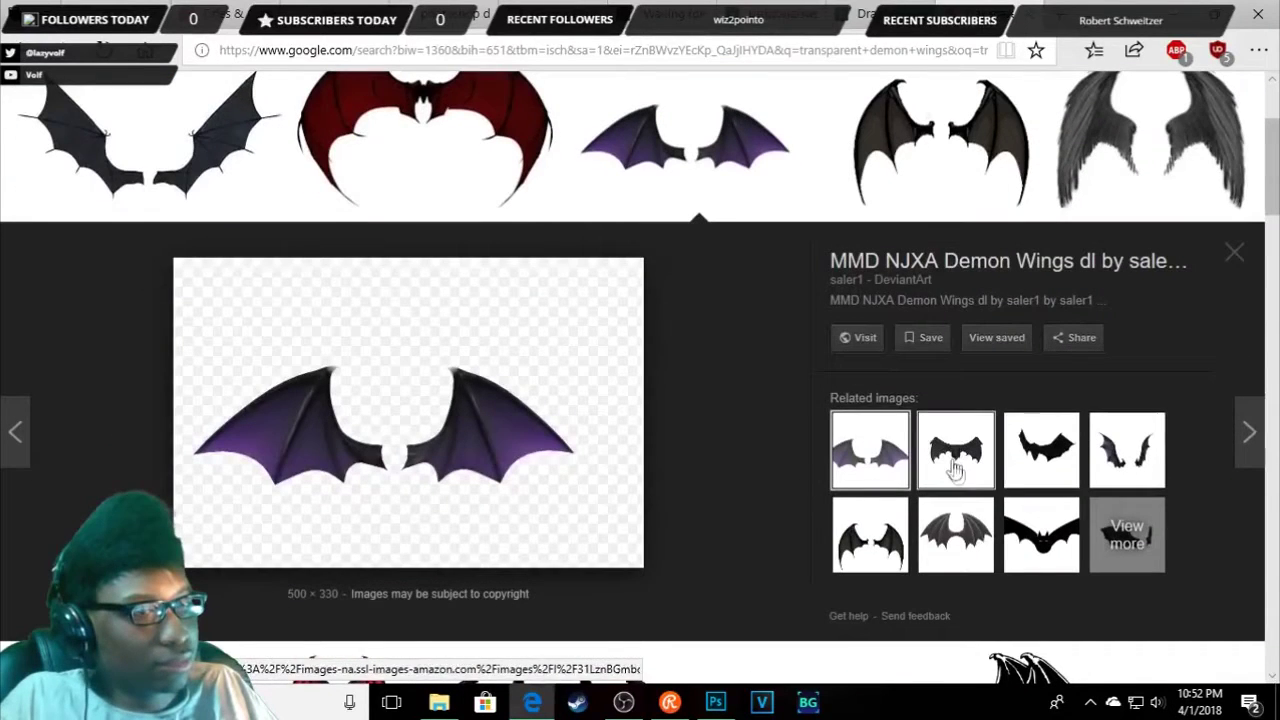
pyautogui.rightClick(486, 416)
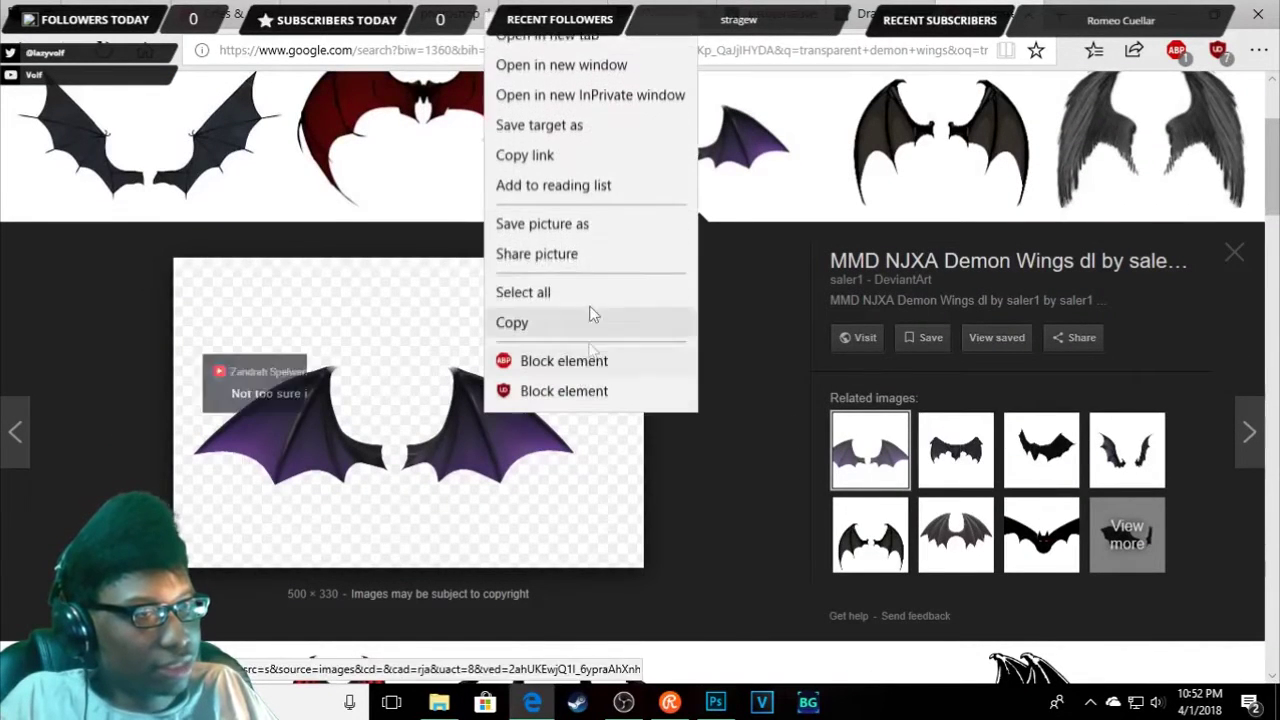
pyautogui.click(568, 224)
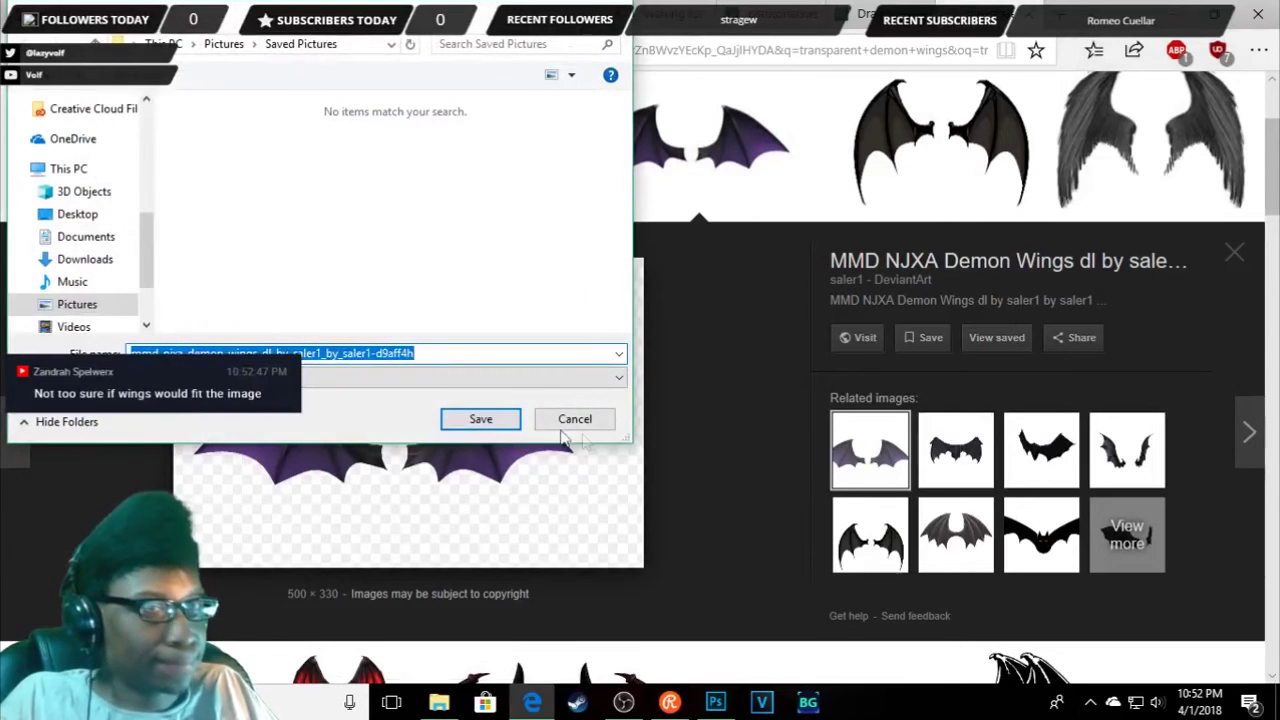
pyautogui.click(484, 420)
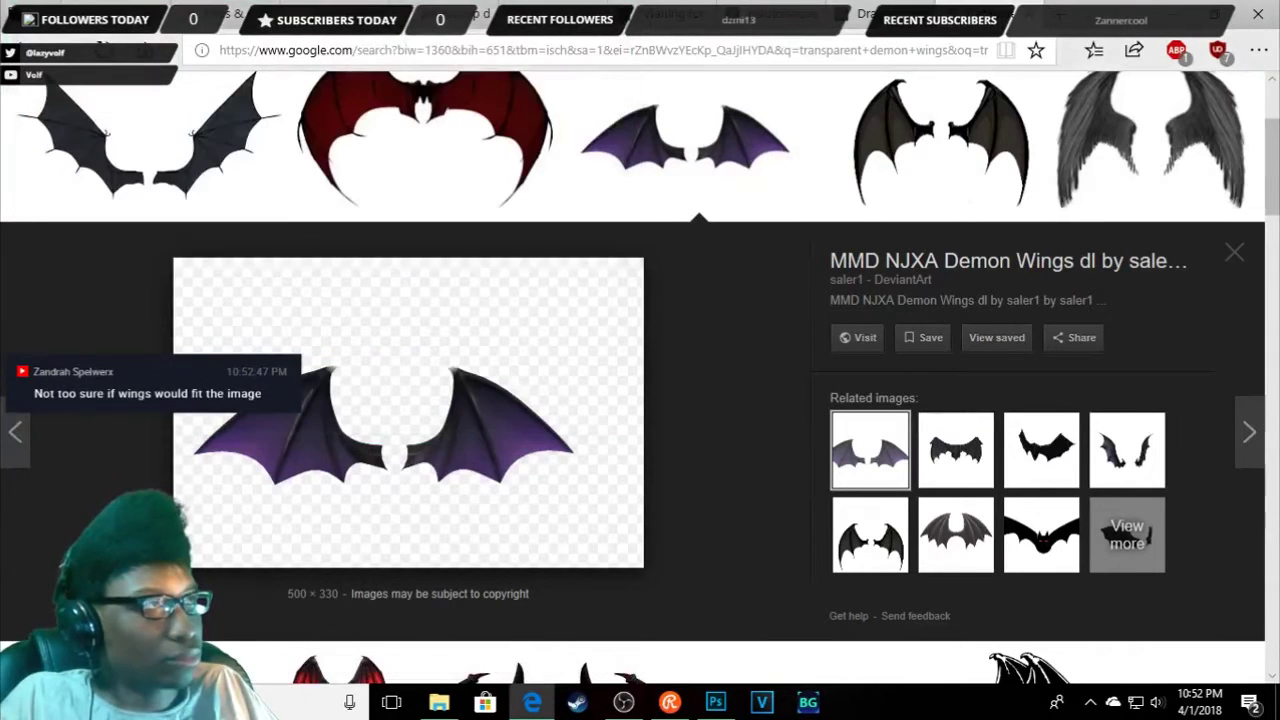
pyautogui.hotkey('ctrl', 'Tab')
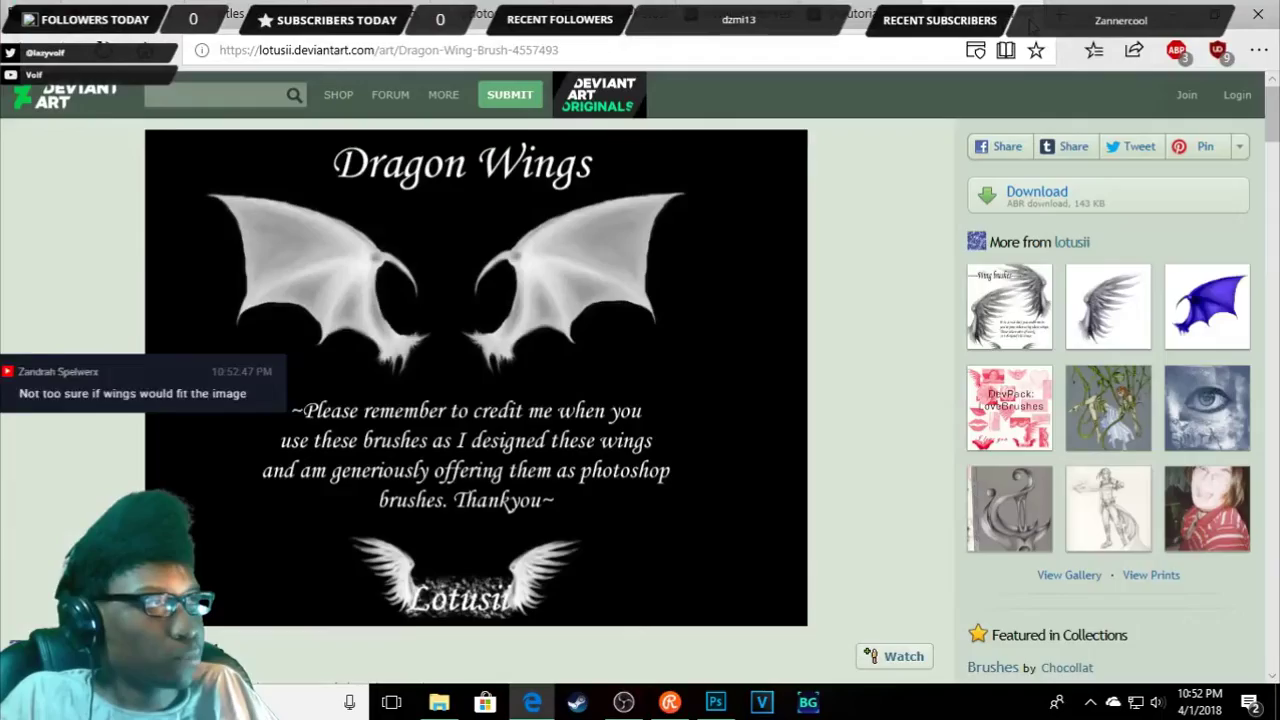
# - Look over the MOON brushes page, then return to the dragon wings brushes search
pyautogui.hotkey('ctrl', 'Tab')
pyautogui.hotkey('ctrl', 'Tab')
pyautogui.hotkey('ctrl', 'Tab')
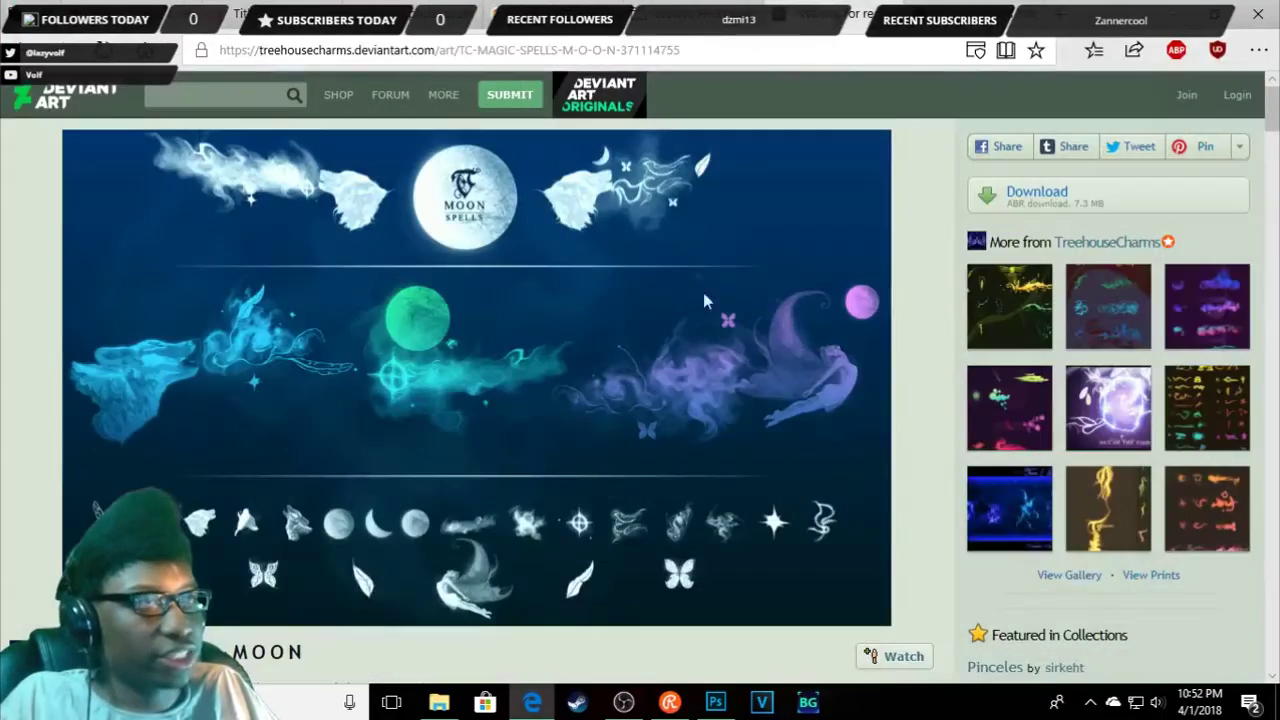
pyautogui.hotkey('ctrl', 'Tab')
pyautogui.scroll(-2, 757, 335)
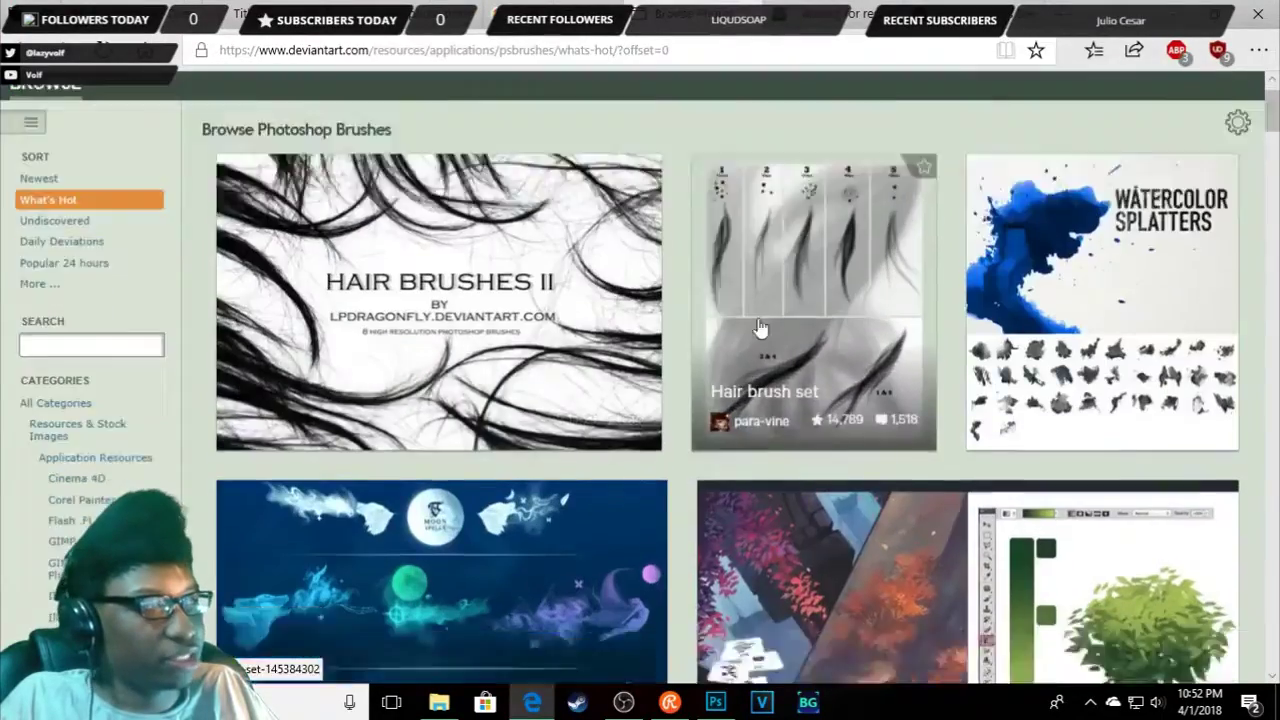
pyautogui.scroll(-5, 757, 335)
pyautogui.scroll(10, 757, 335)
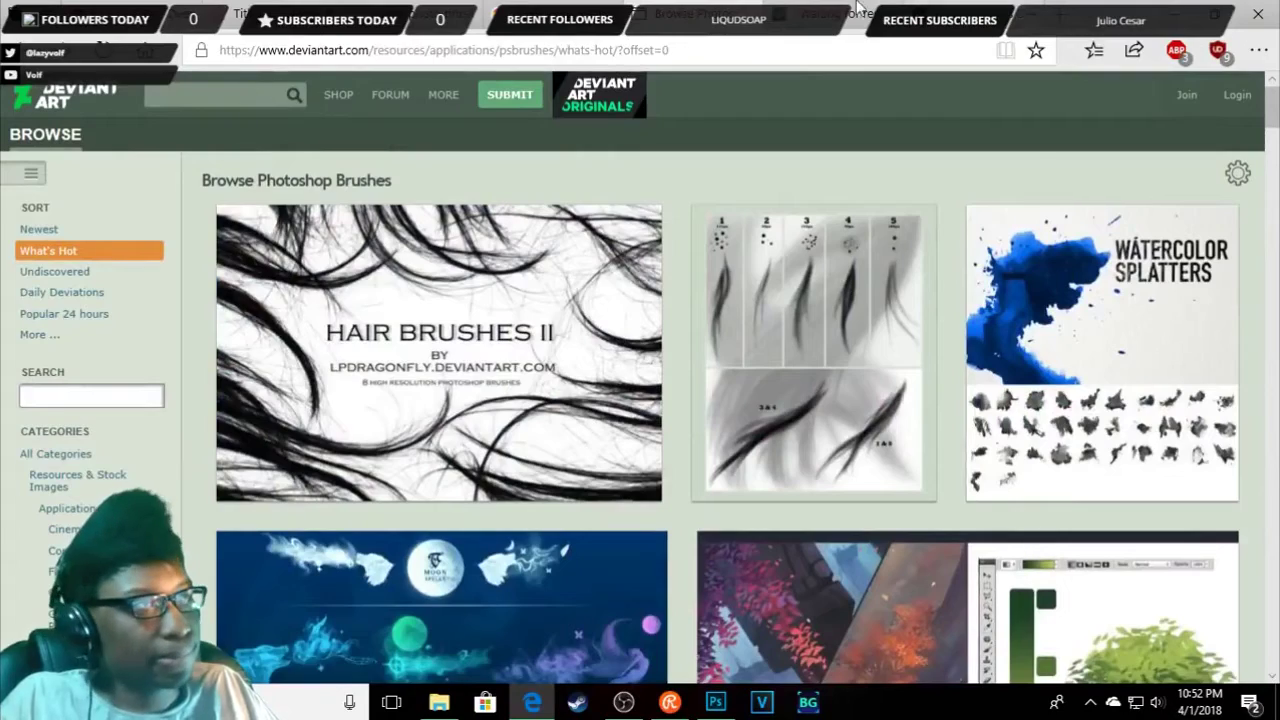
pyautogui.click(555, 8)
pyautogui.scroll(5, 243, 190)
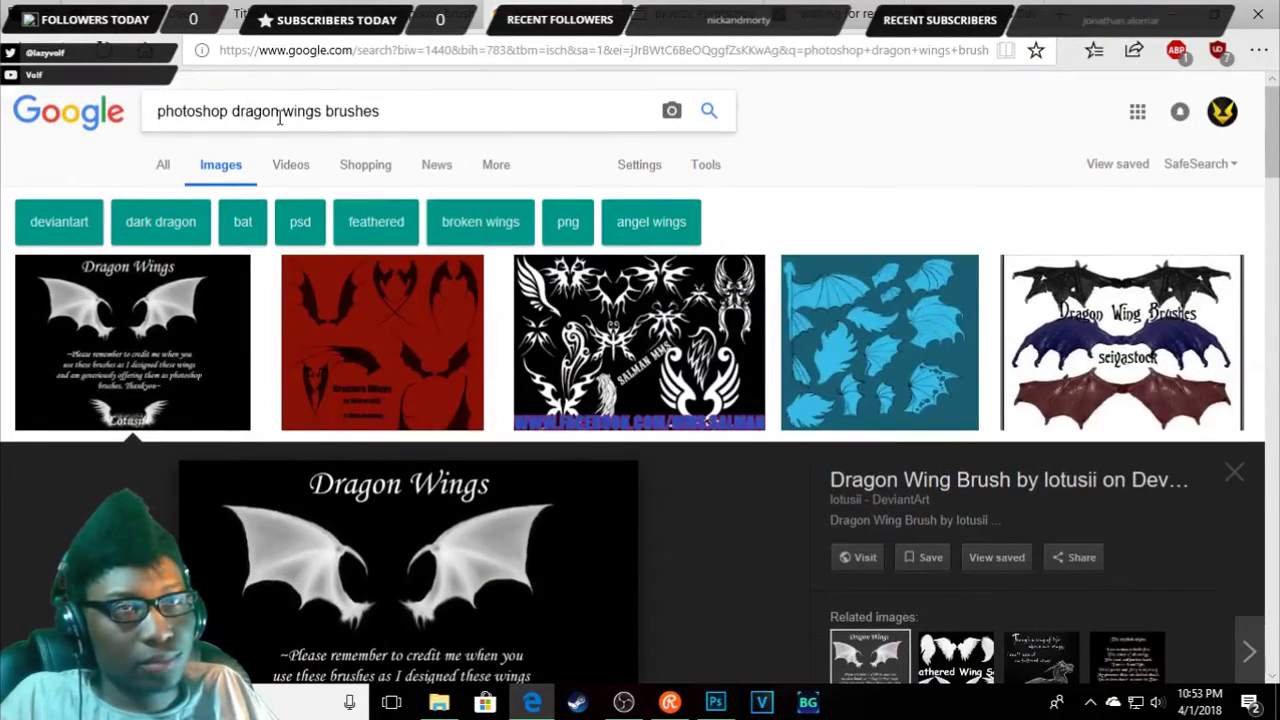
# - Search for 'photoshop wings brushes' without 'dragon' and scroll through the web results
pyautogui.moveTo(279, 113); pyautogui.dragTo(233, 115)
pyautogui.press('BackSpace')
pyautogui.press('Return')
pyautogui.click(164, 165)
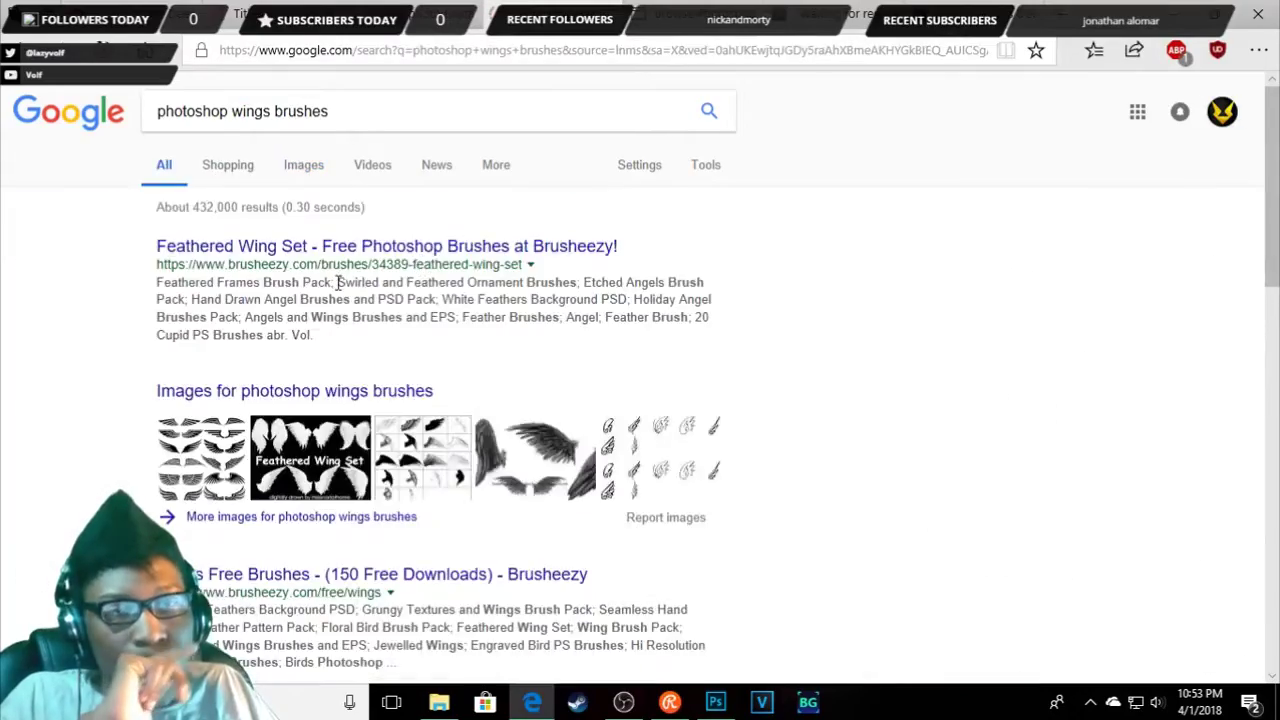
pyautogui.scroll(-2, 345, 340)
pyautogui.scroll(-3, 386, 426)
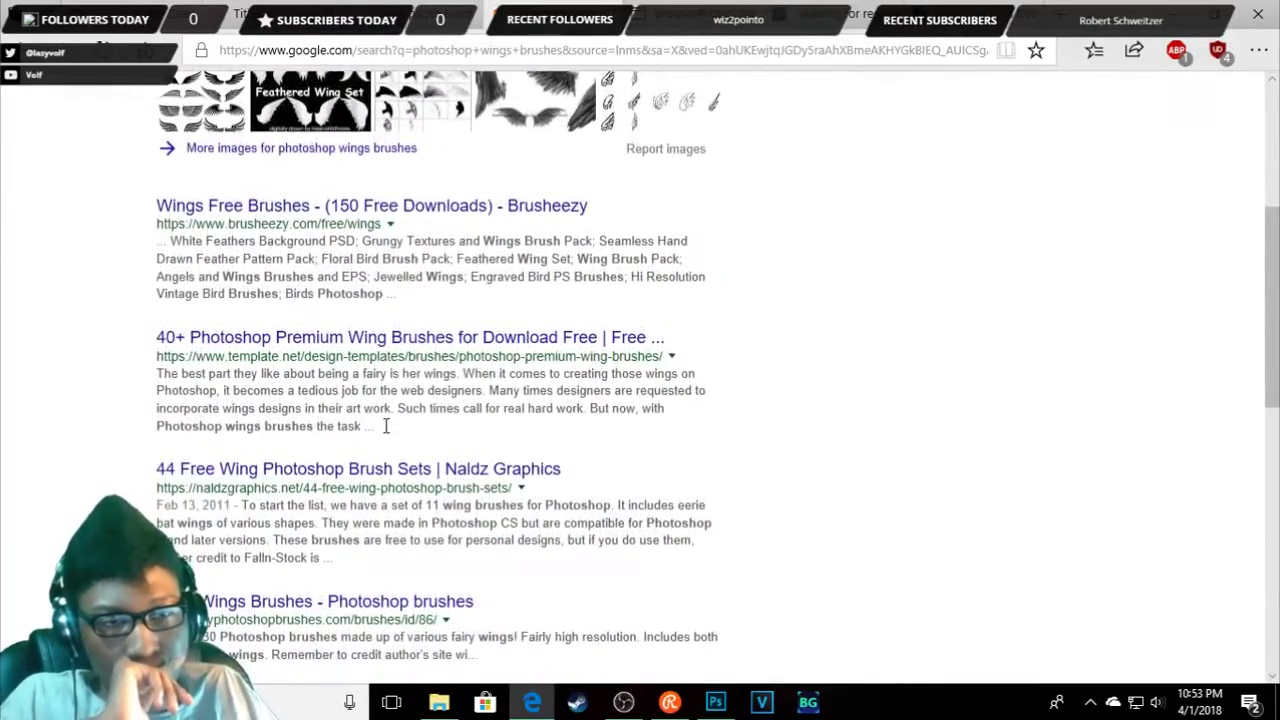
pyautogui.scroll(-2, 386, 426)
pyautogui.scroll(-2, 386, 430)
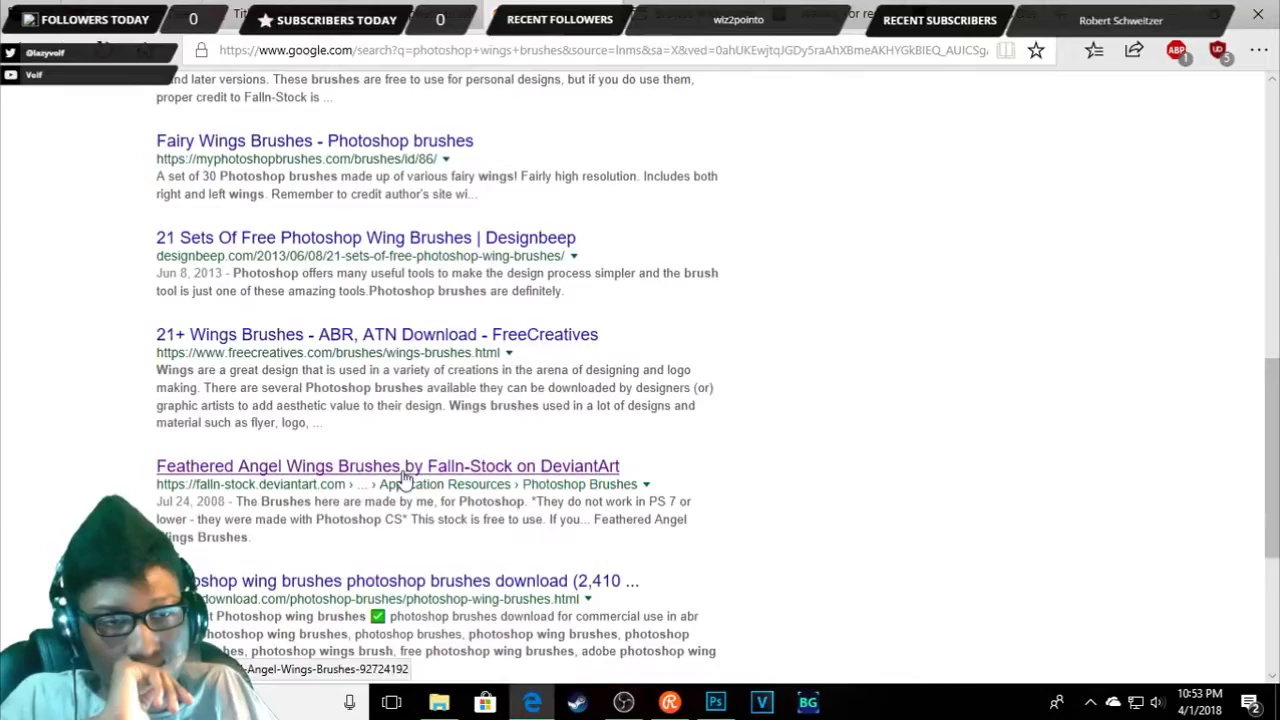
pyautogui.scroll(-1, 405, 472)
pyautogui.scroll(-2, 400, 468)
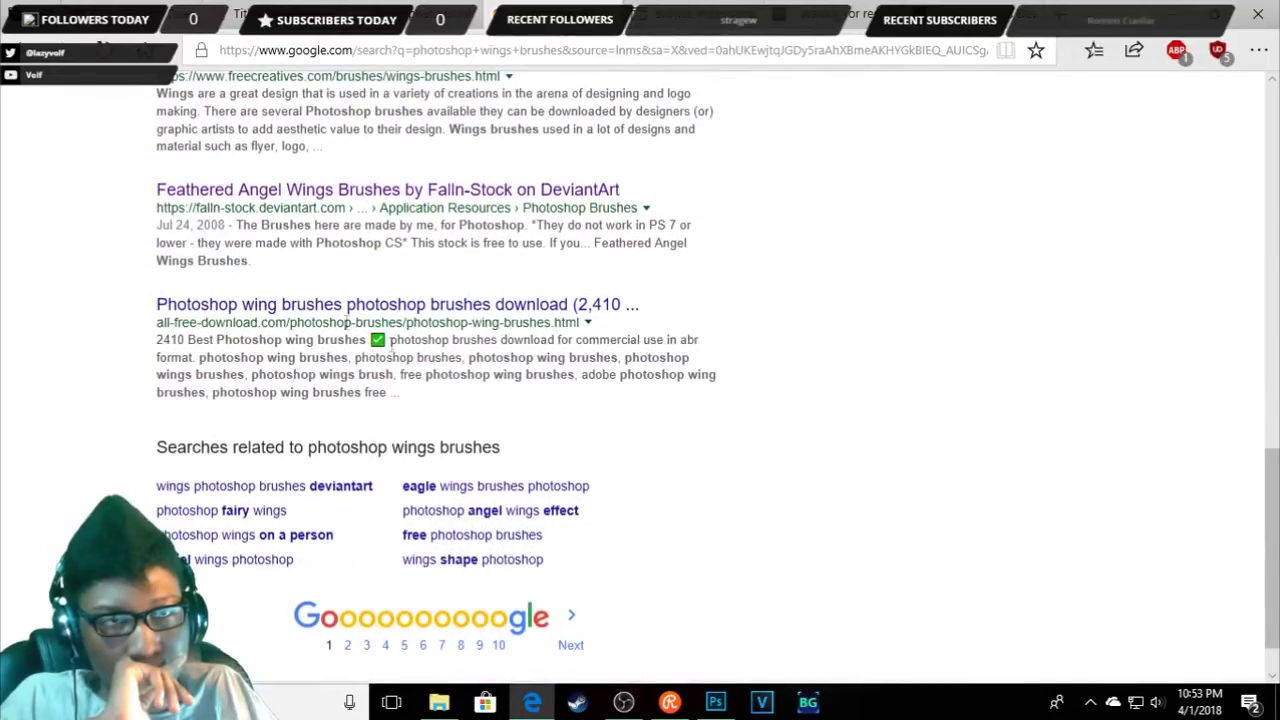
pyautogui.scroll(1, 310, 279)
pyautogui.scroll(1, 540, 320)
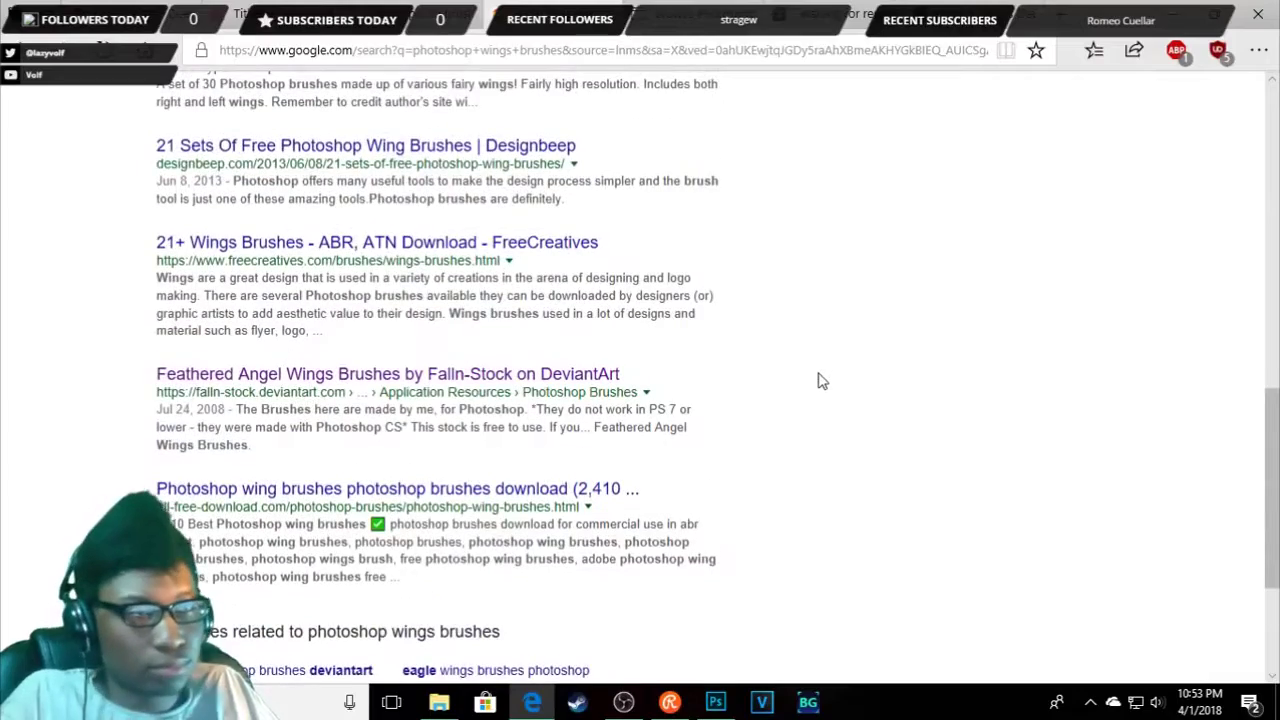
pyautogui.scroll(10, 815, 372)
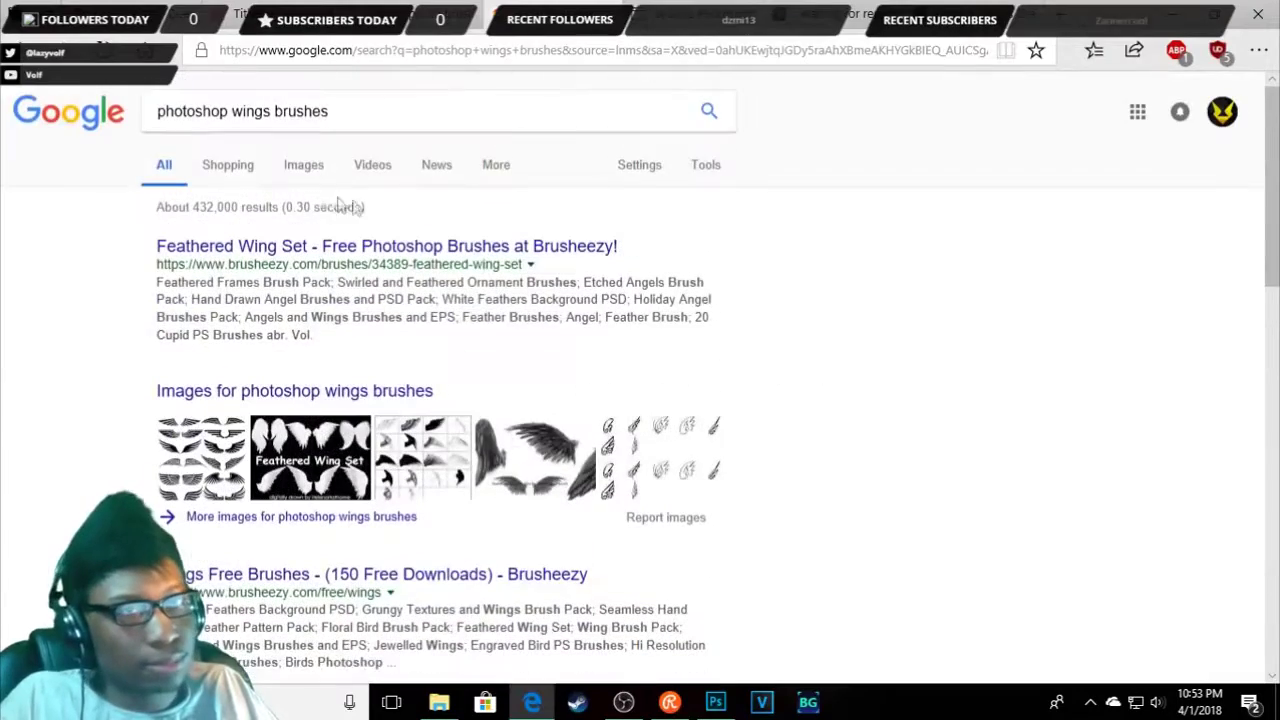
# - Refine the search to 'photoshop wings brushes deviantart' and review the results
pyautogui.click(360, 110)
pyautogui.press('Down')
pyautogui.press('Down')
pyautogui.press('Down')
pyautogui.press('Return')
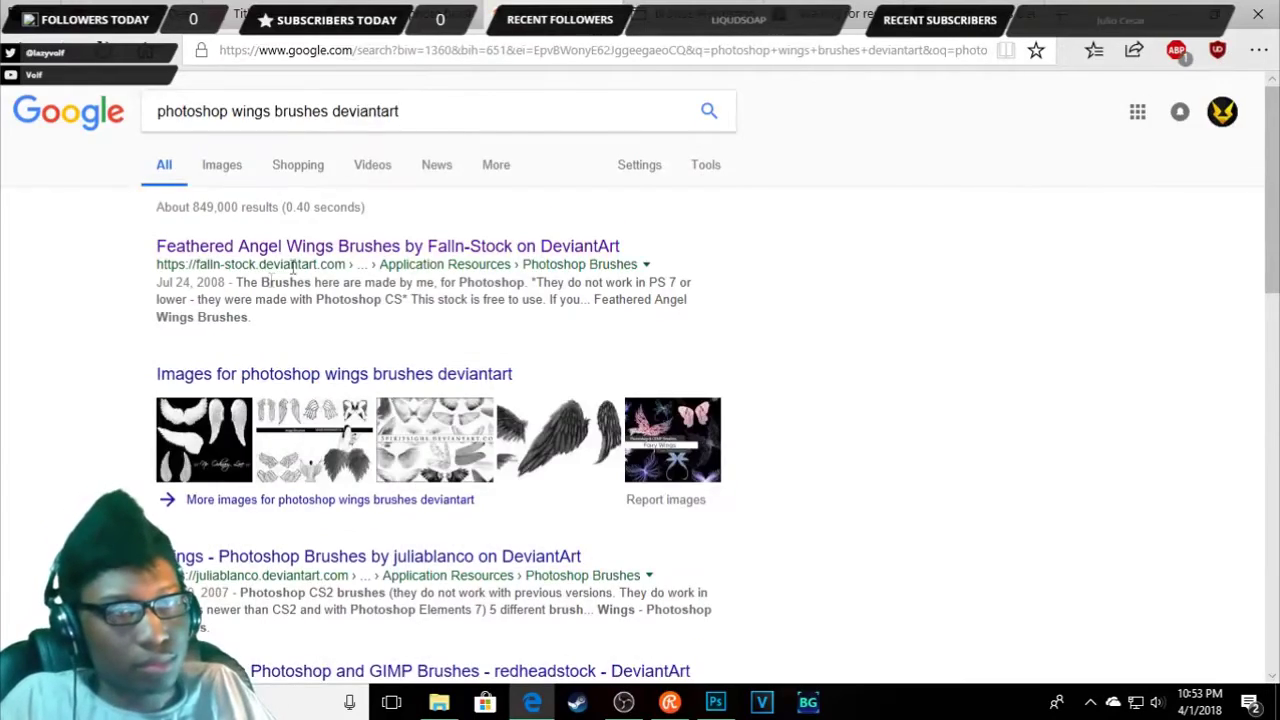
pyautogui.scroll(-2, 292, 266)
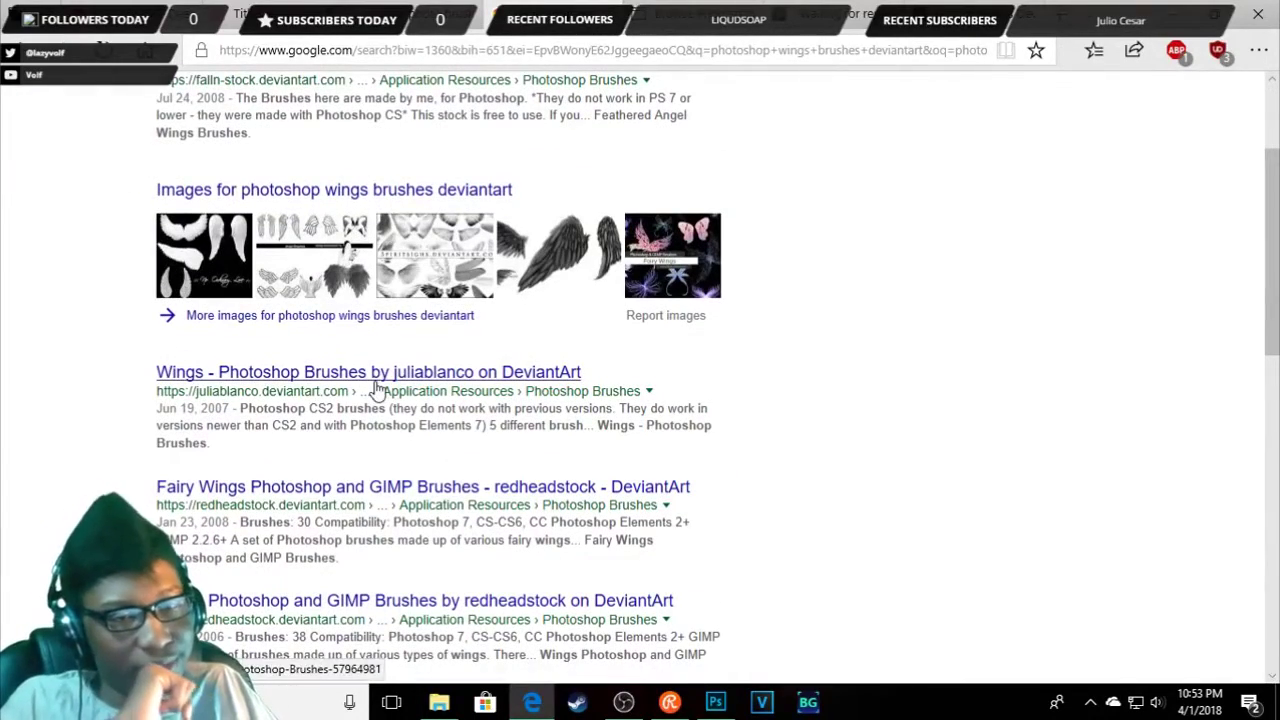
pyautogui.scroll(2, 377, 390)
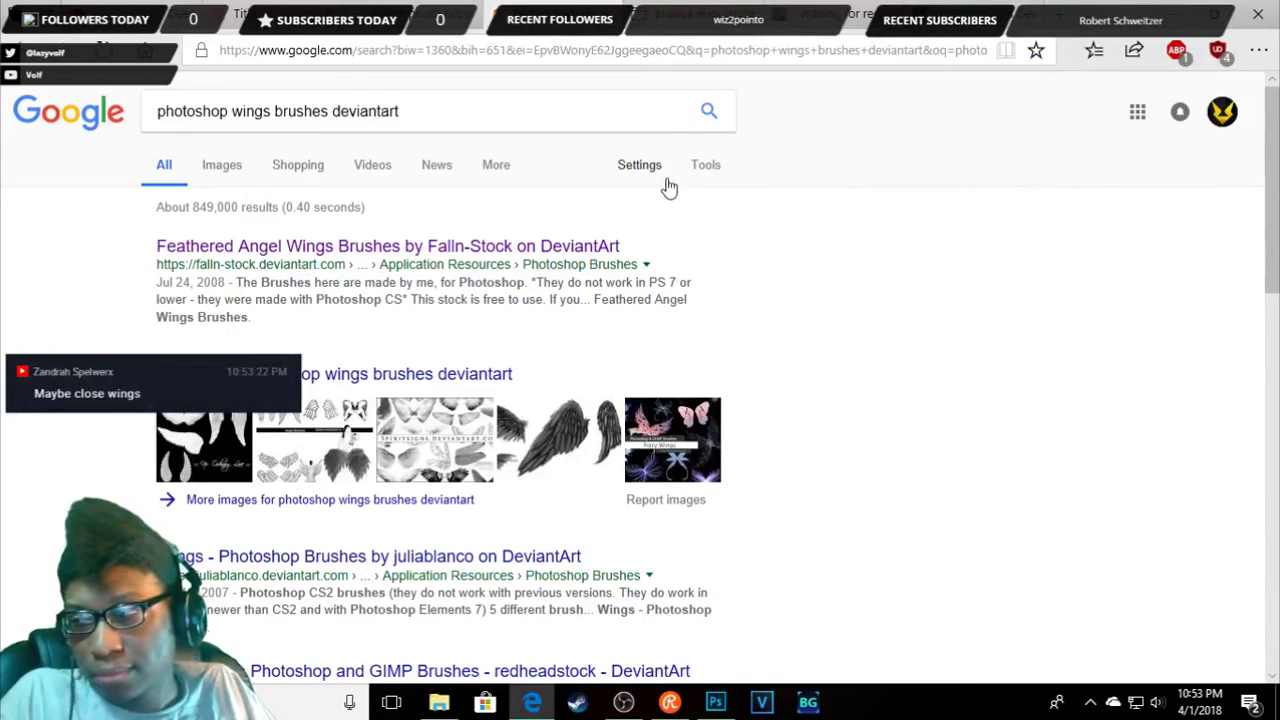
pyautogui.scroll(-2, 800, 297)
pyautogui.scroll(2, 648, 297)
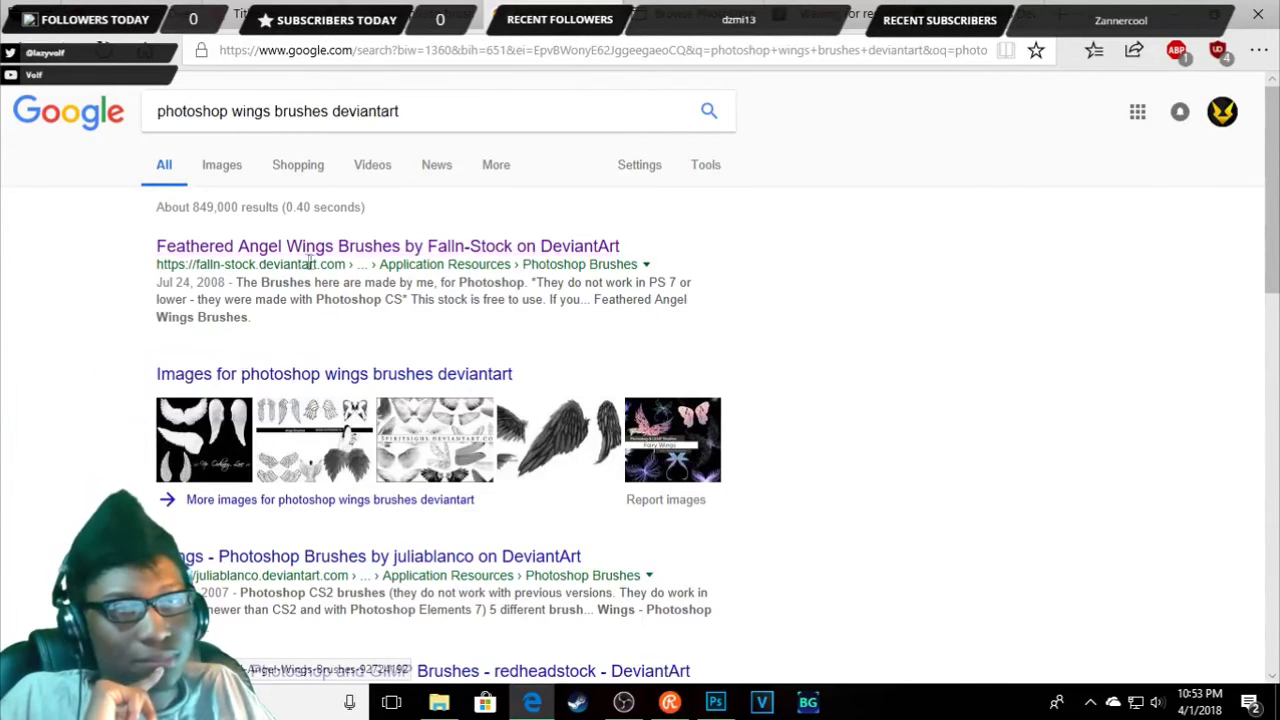
pyautogui.scroll(-2, 855, 295)
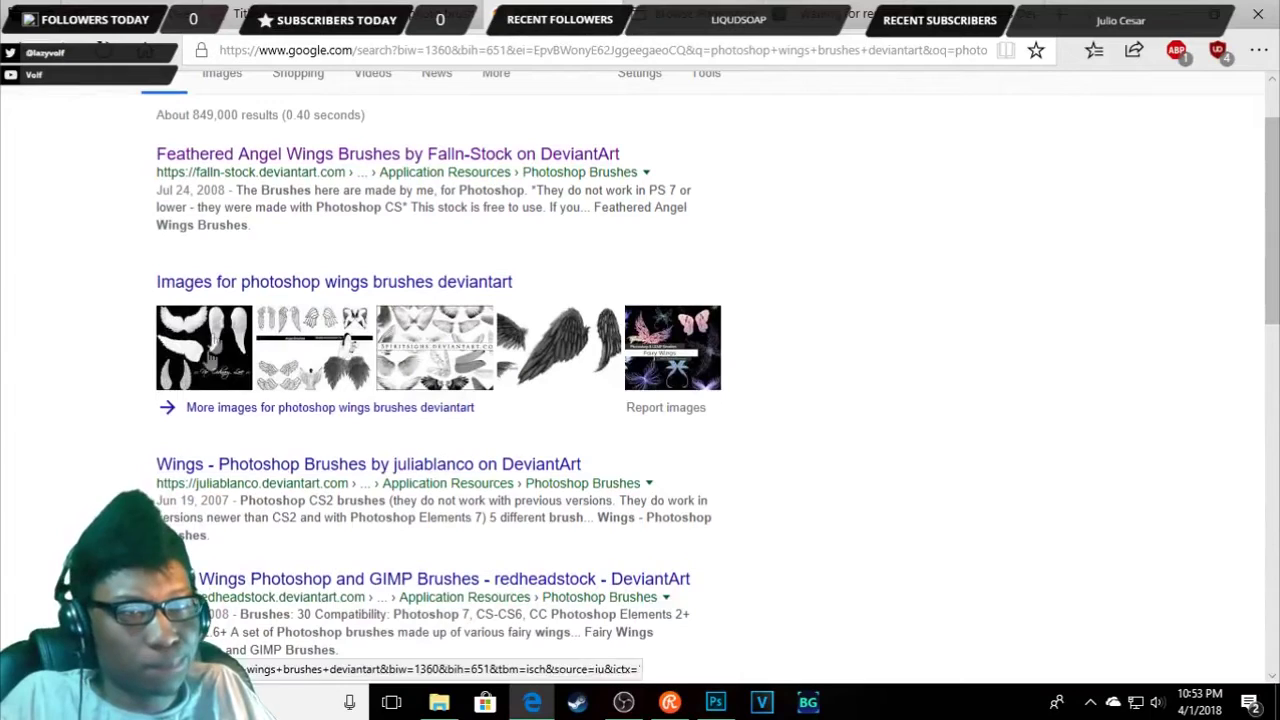
pyautogui.scroll(2, 628, 248)
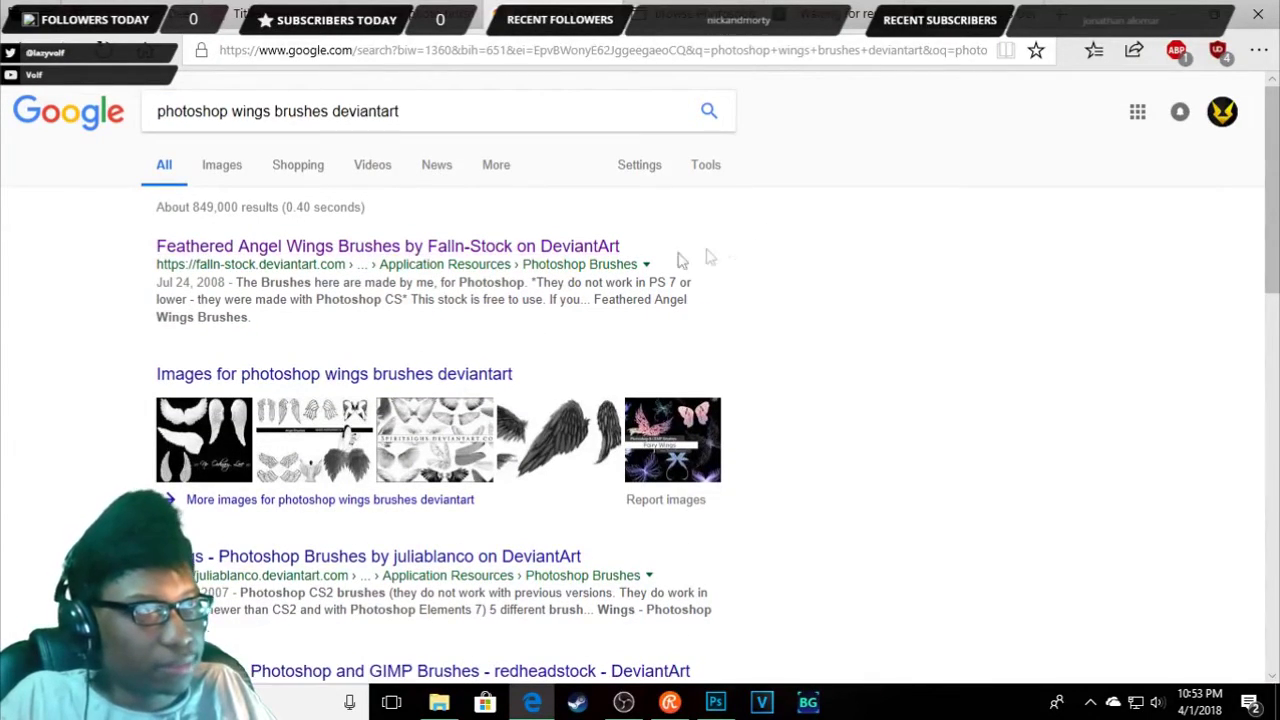
pyautogui.scroll(-3, 509, 371)
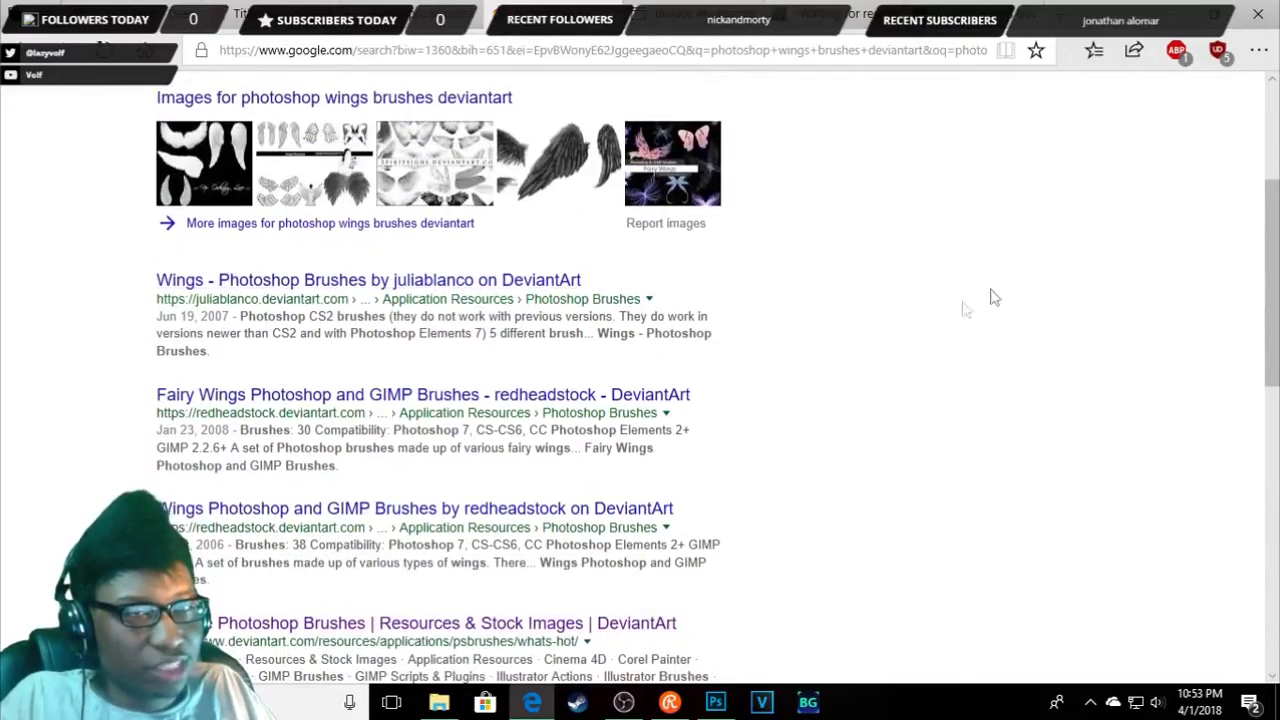
pyautogui.scroll(-1, 600, 253)
pyautogui.scroll(-1, 594, 251)
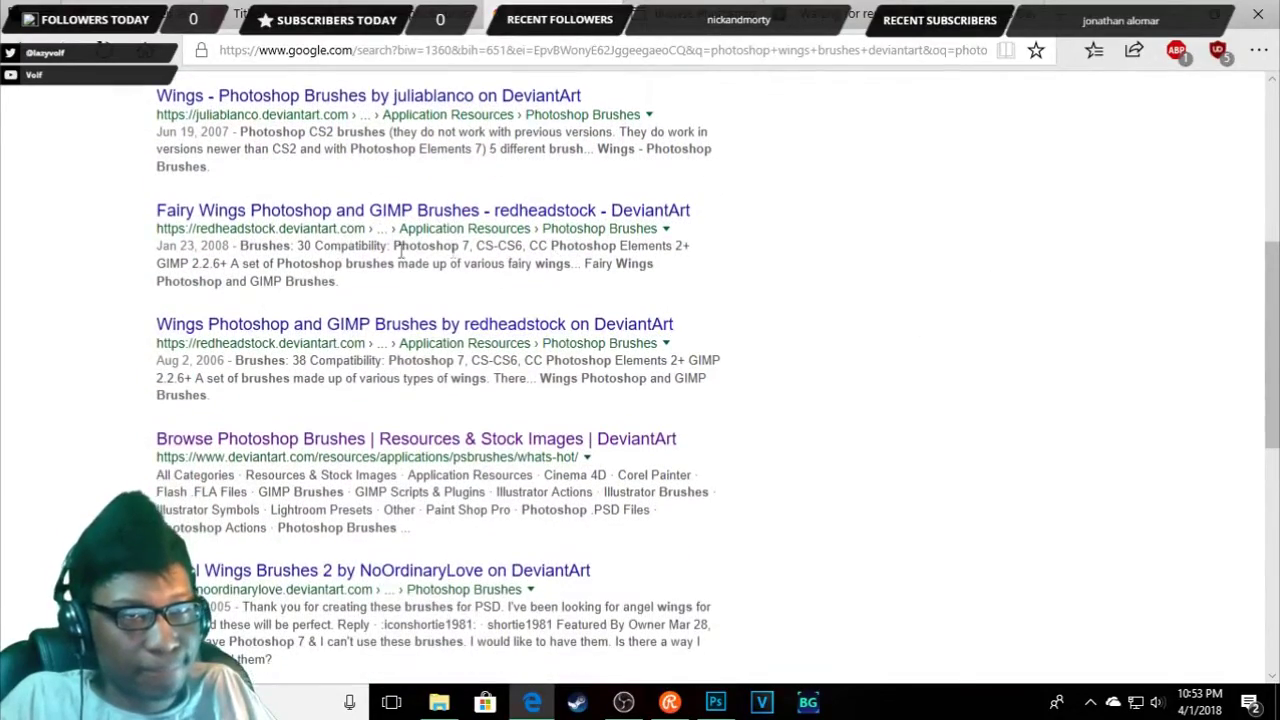
pyautogui.scroll(-2, 523, 300)
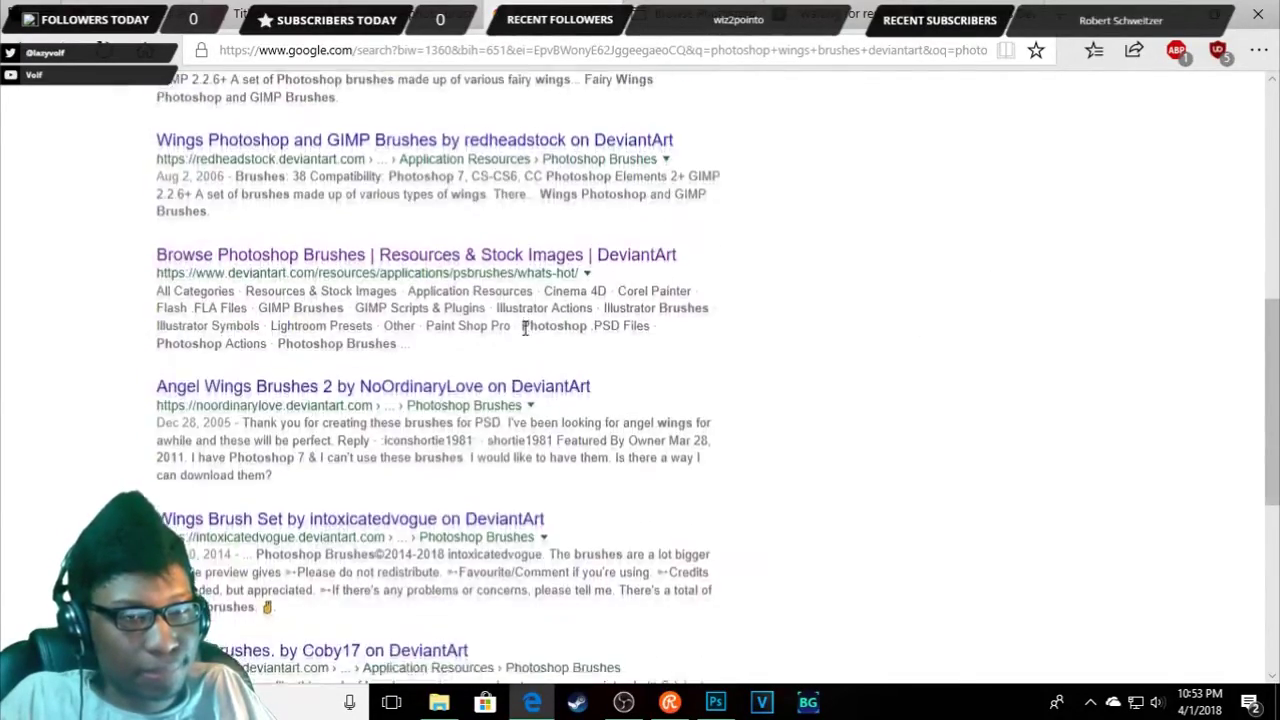
pyautogui.scroll(6, 400, 300)
# - Search 'photoshop bat wings brushes deviantart' and open the Bat Demon Wings Brushes result
pyautogui.click(232, 110)
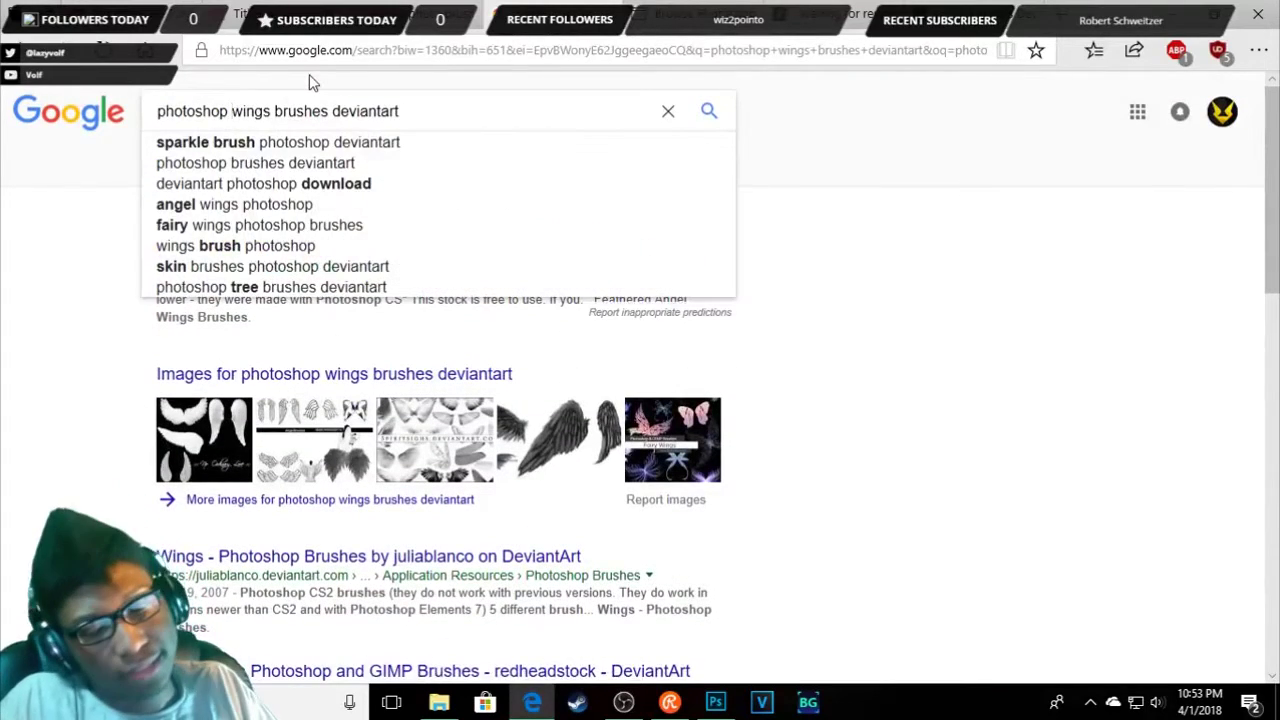
pyautogui.write('bat')
pyautogui.press('Return')
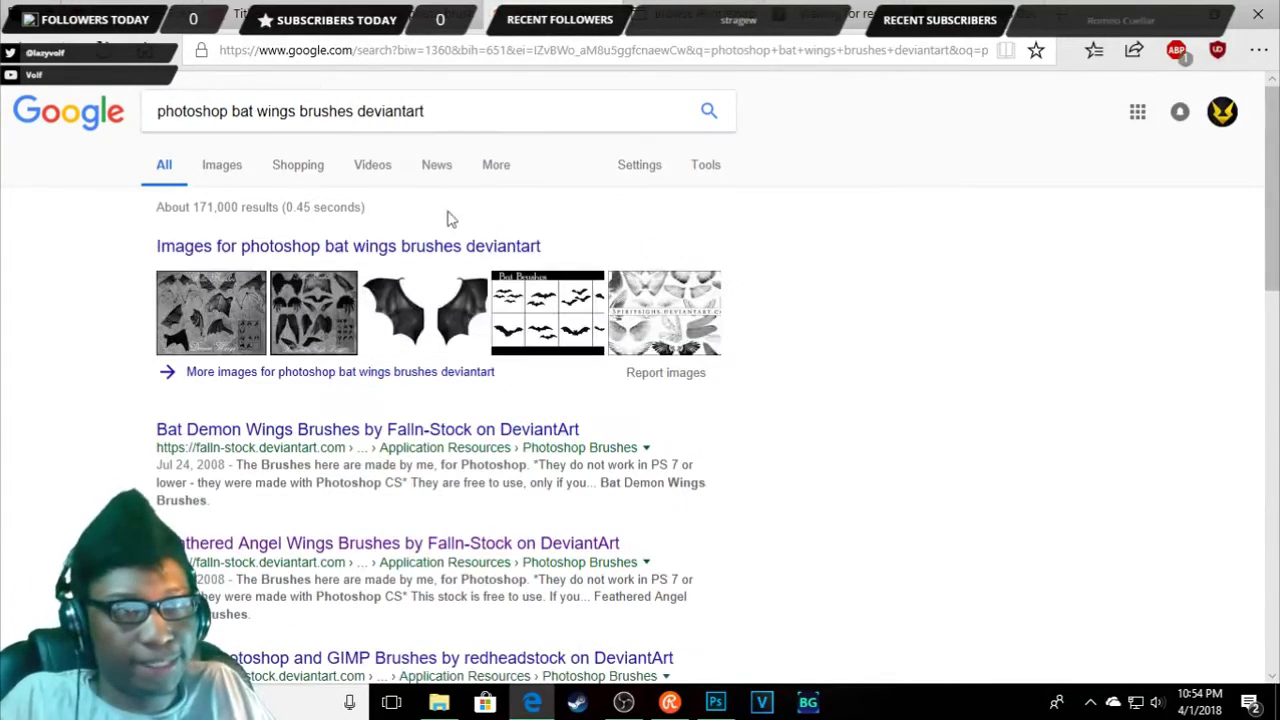
pyautogui.scroll(-1, 490, 424)
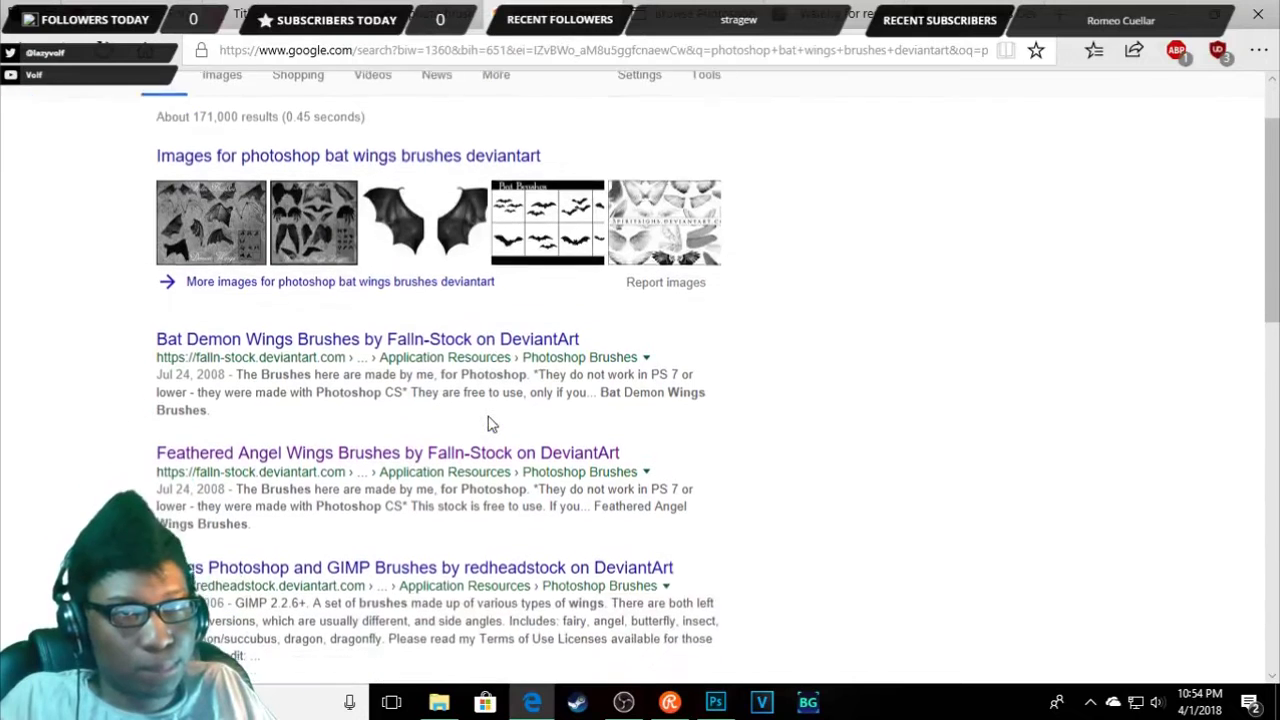
pyautogui.scroll(-1, 490, 424)
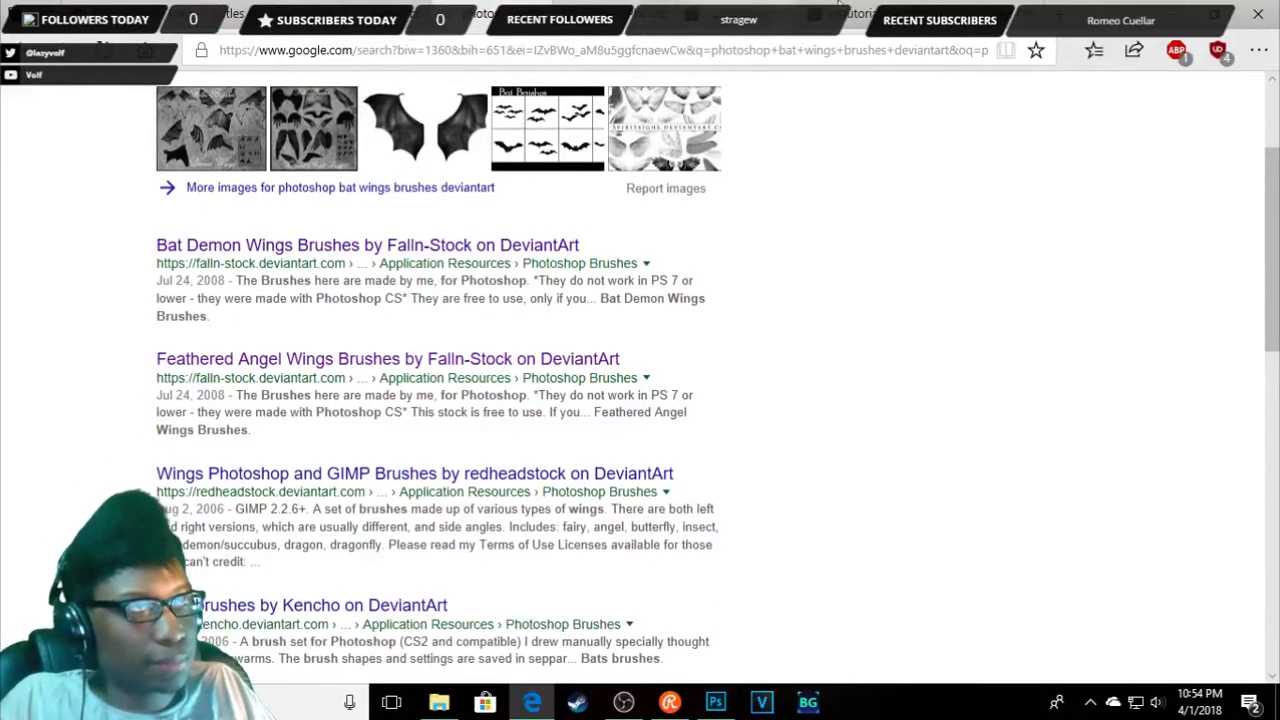
pyautogui.click(450, 245)
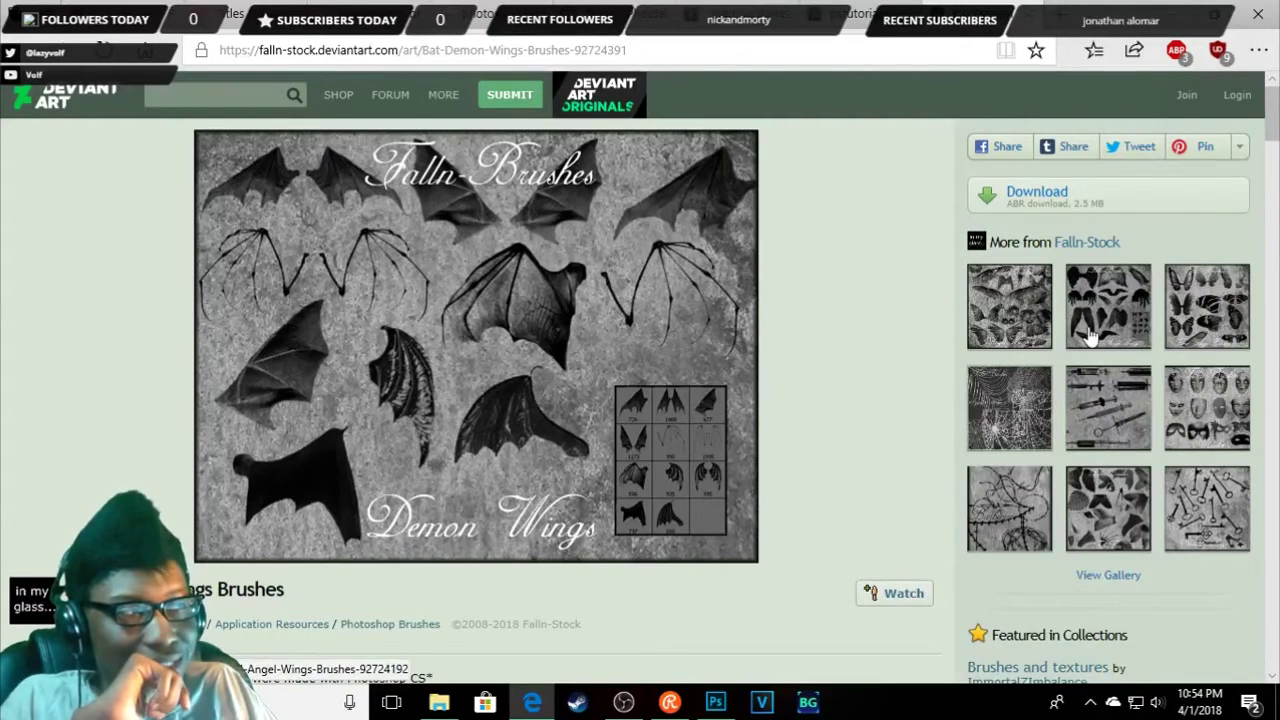
# - Glance at another Falln-Stock brush set, then return to the Bat Demon Wings Brushes page
pyautogui.click(1103, 515)
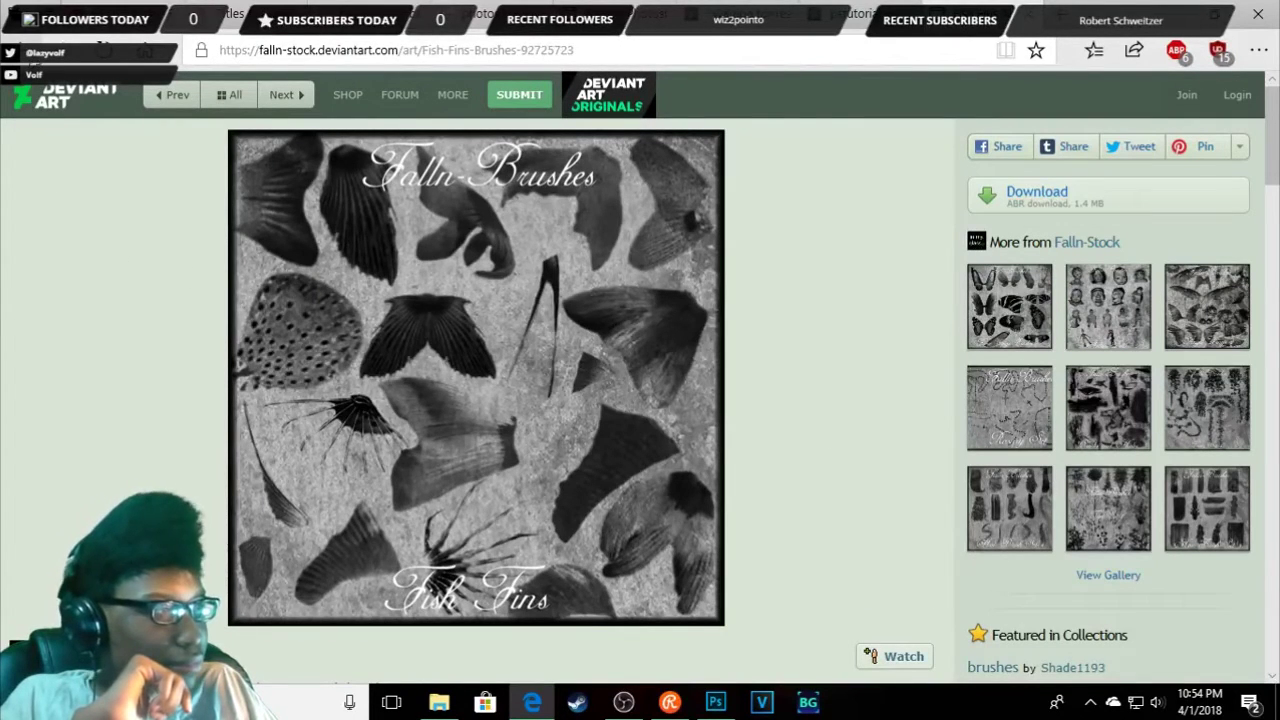
pyautogui.hotkey('alt', 'Left')
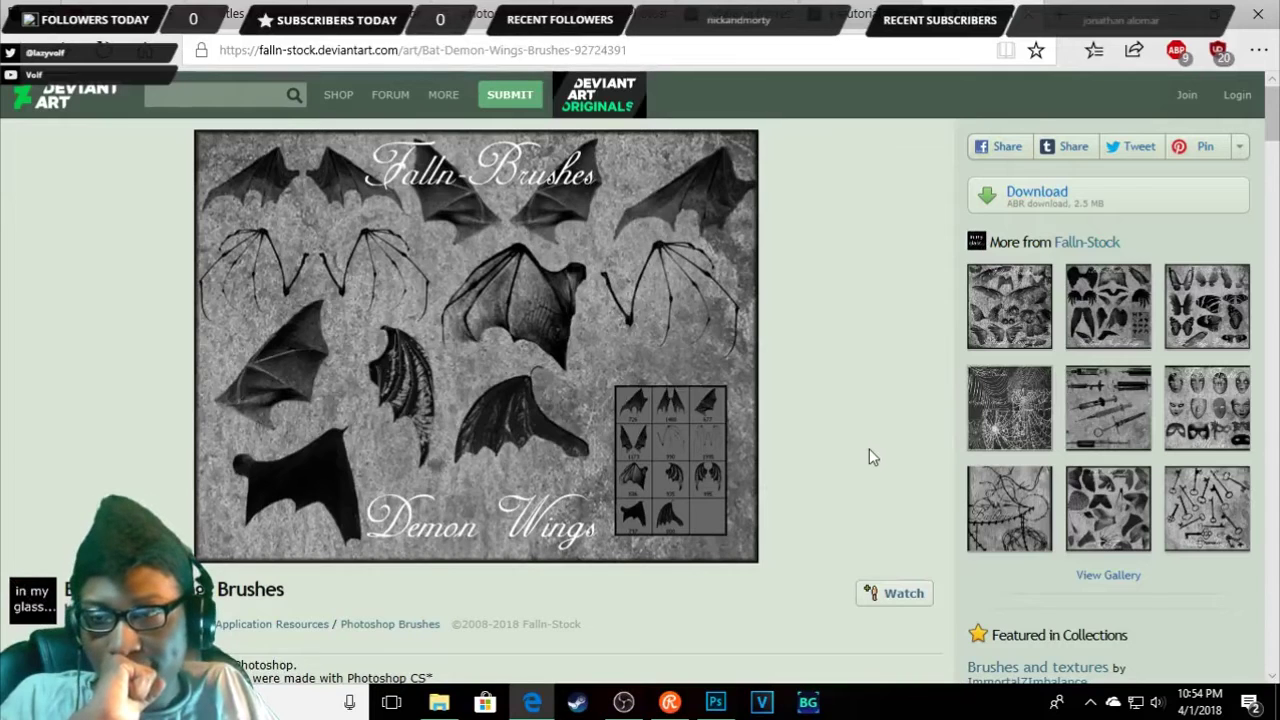
pyautogui.click(715, 702)
pyautogui.click(438, 704)
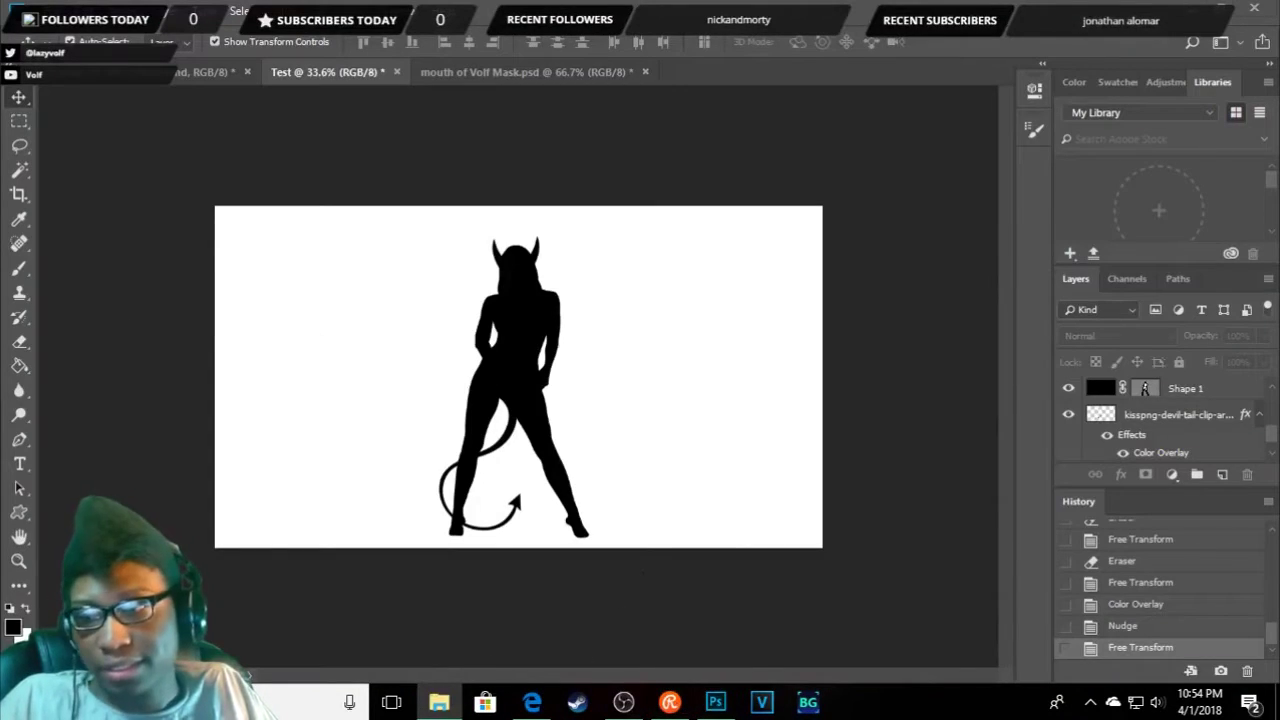
pyautogui.moveTo(0, 514); pyautogui.dragTo(391, 514)
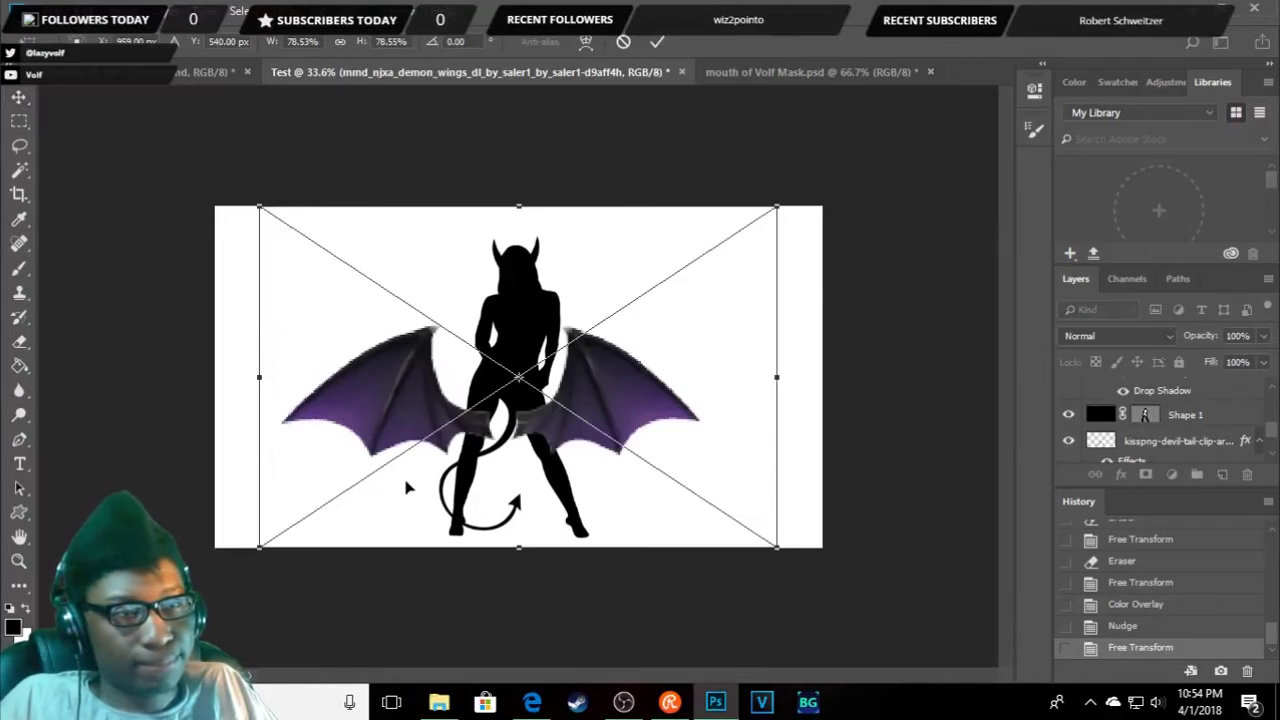
pyautogui.moveTo(578, 418); pyautogui.dragTo(596, 362)
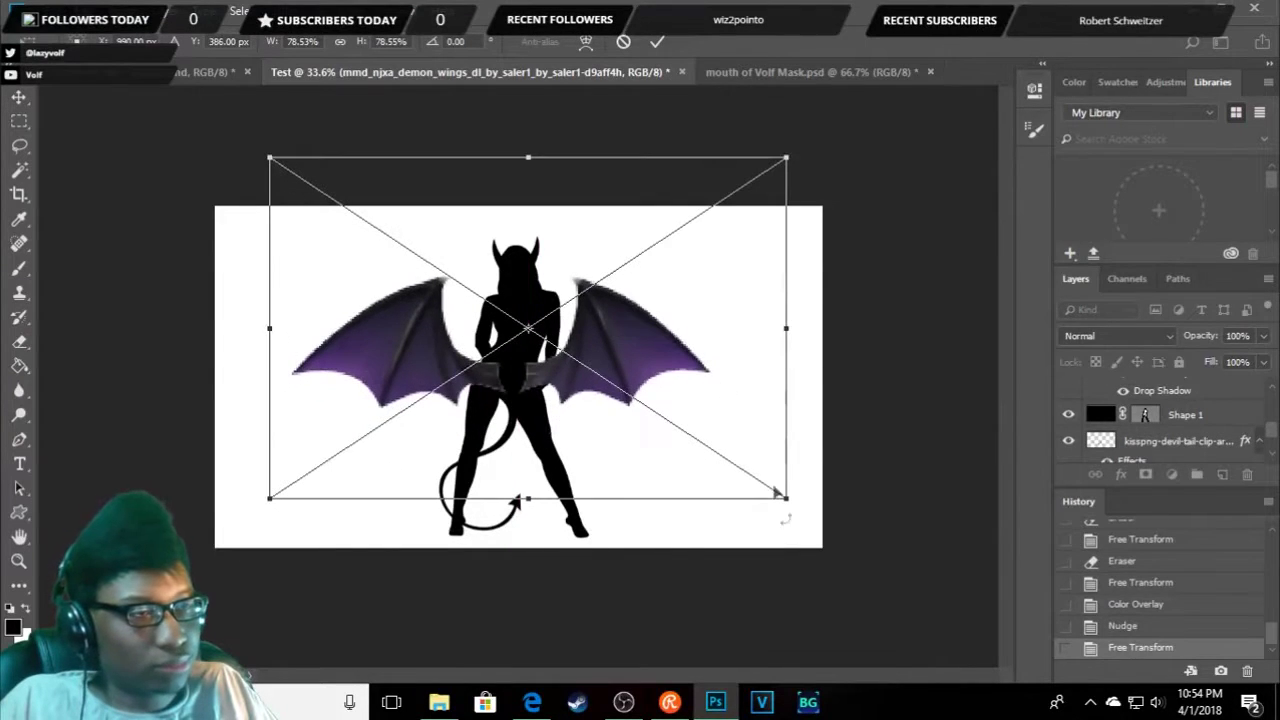
pyautogui.moveTo(790, 495); pyautogui.dragTo(549, 342)
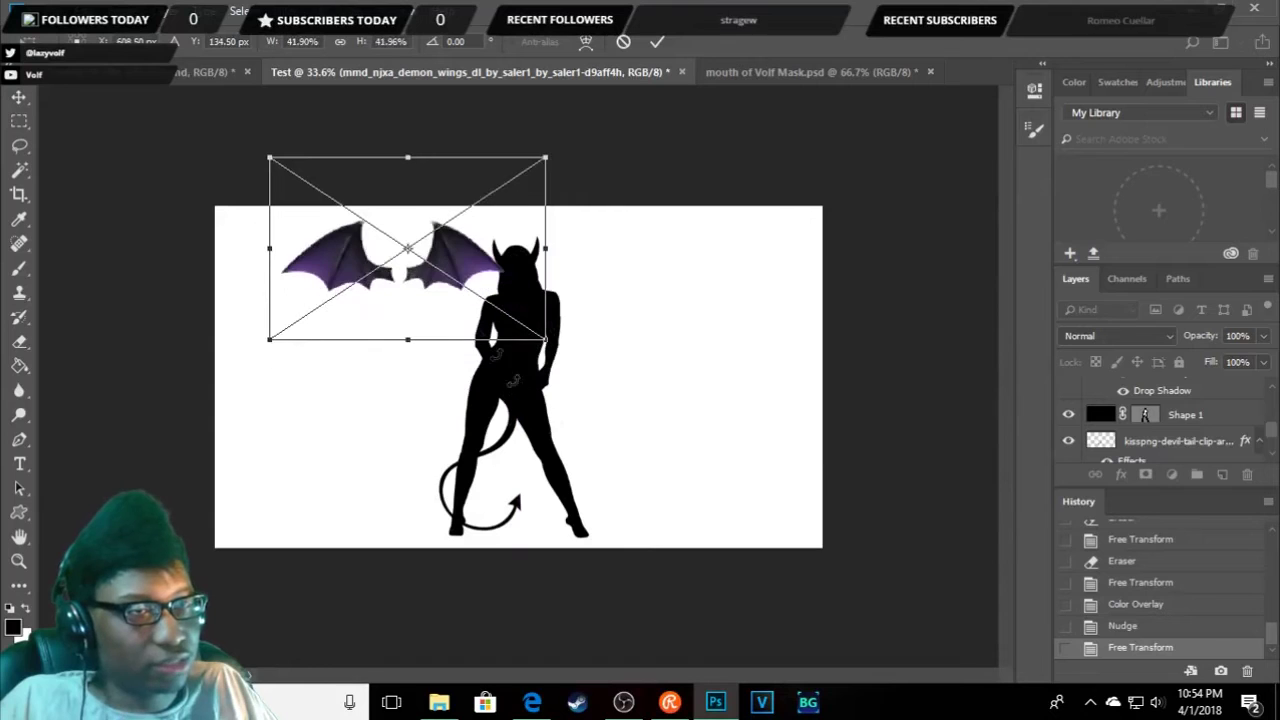
pyautogui.moveTo(463, 292); pyautogui.dragTo(572, 390)
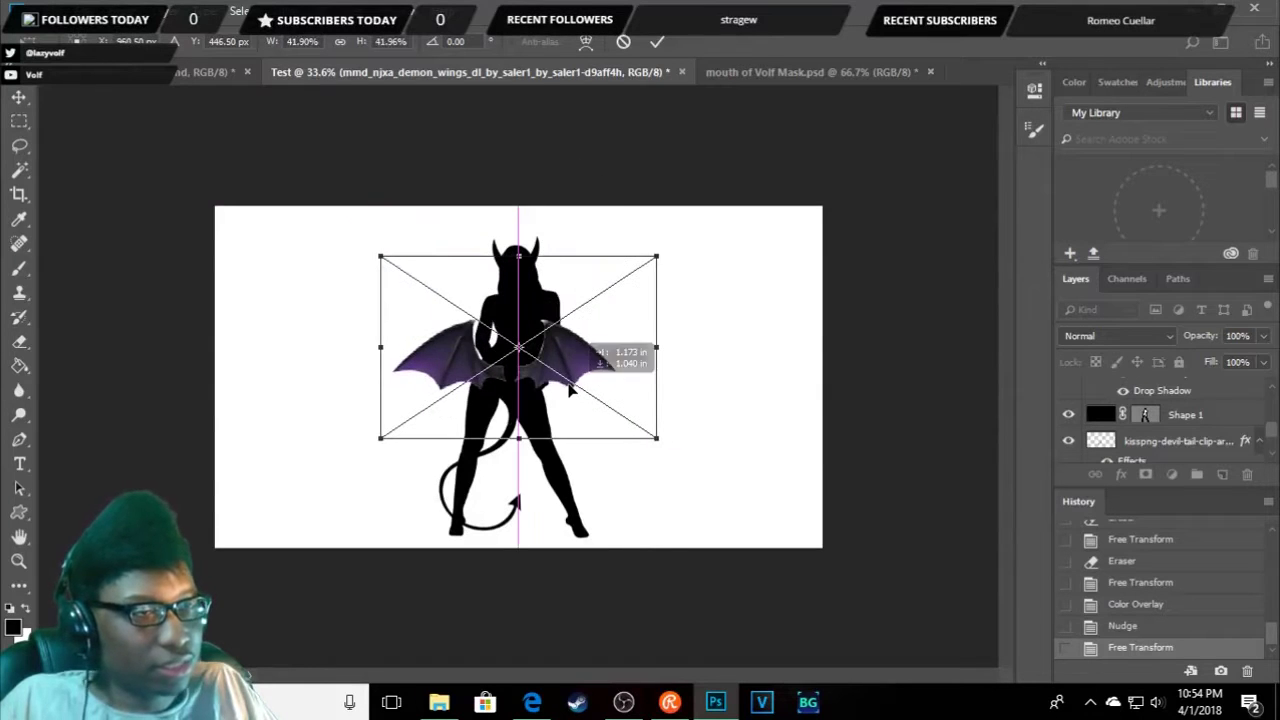
pyautogui.press('Return')
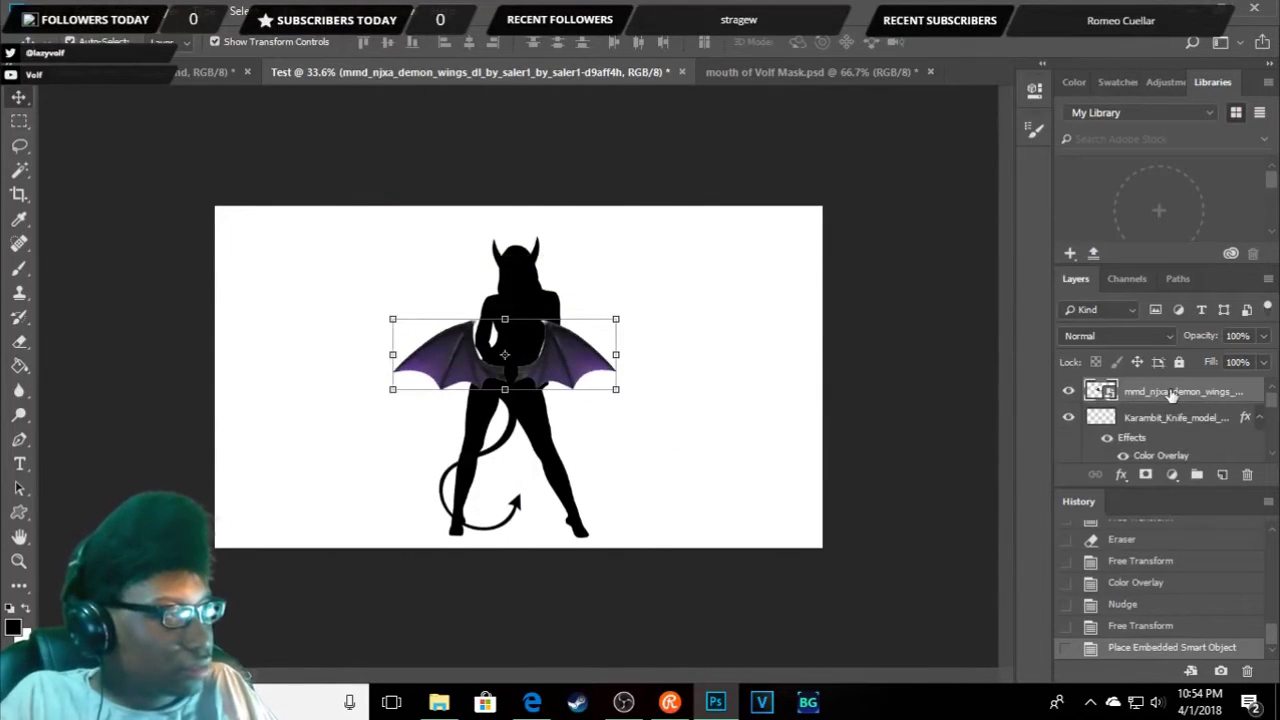
pyautogui.rightClick(1168, 391)
pyautogui.click(985, 36)
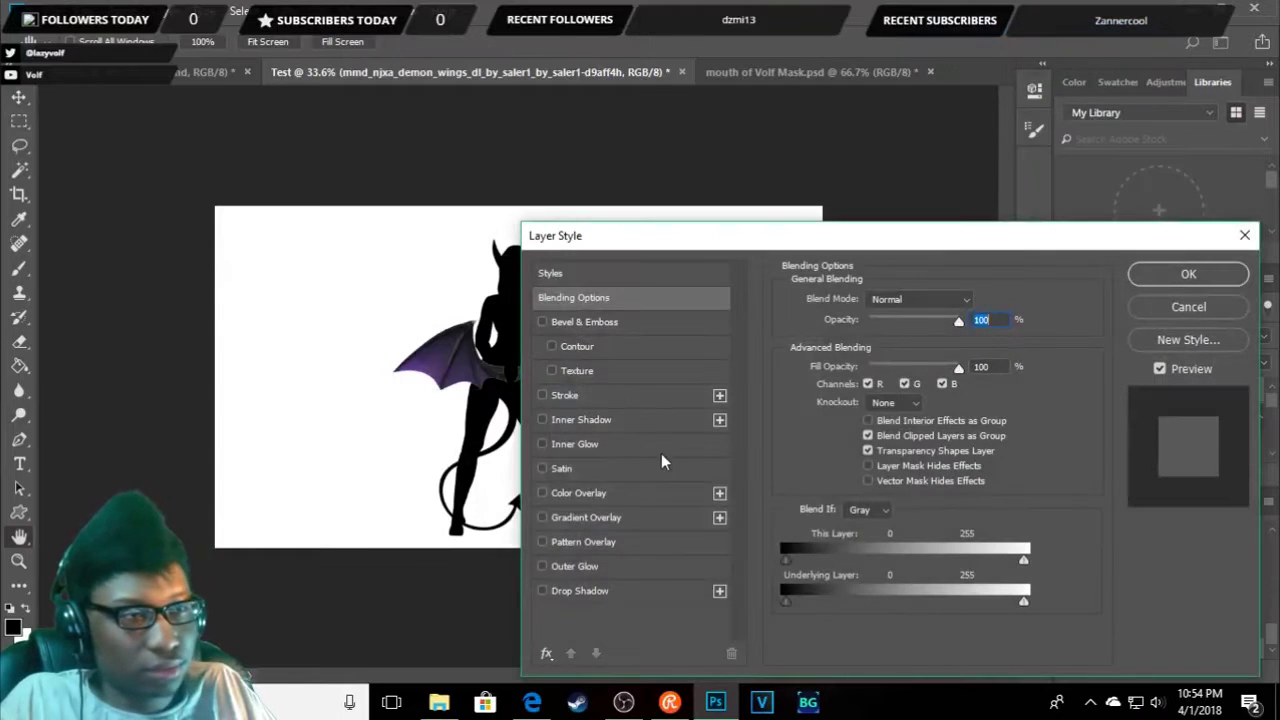
pyautogui.click(542, 493)
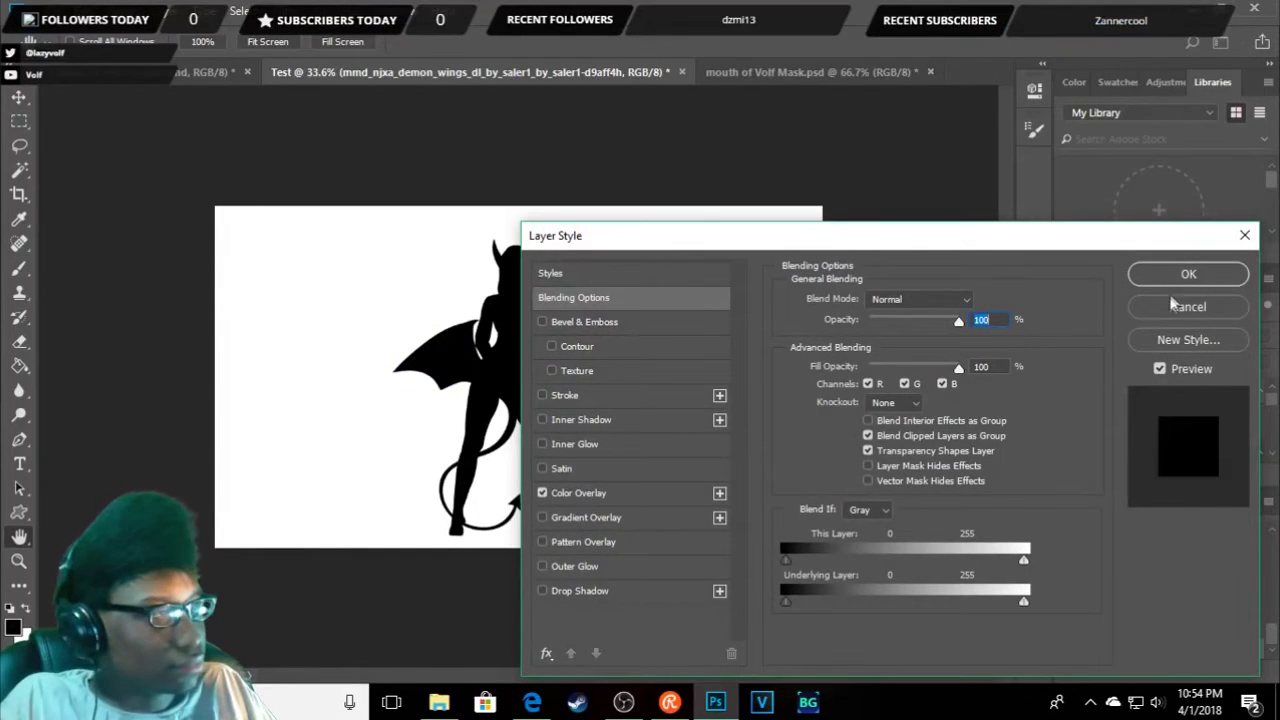
pyautogui.click(1187, 275)
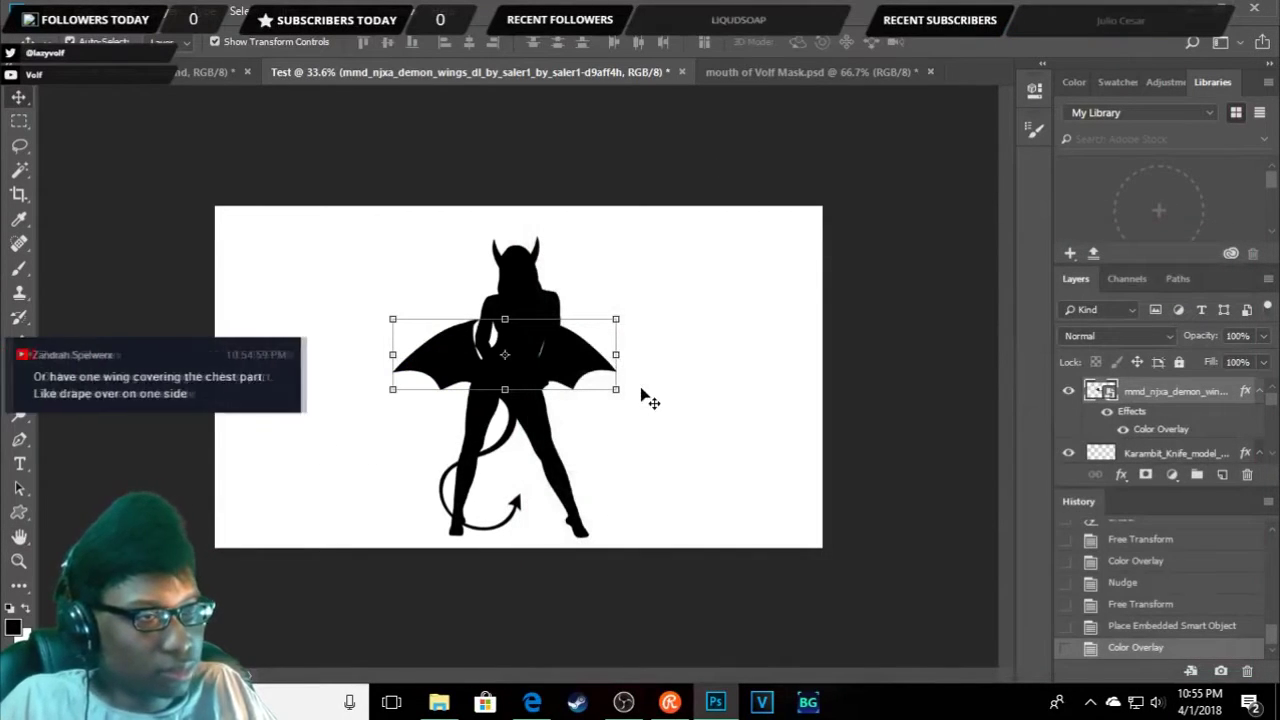
pyautogui.moveTo(616, 389); pyautogui.dragTo(656, 437)
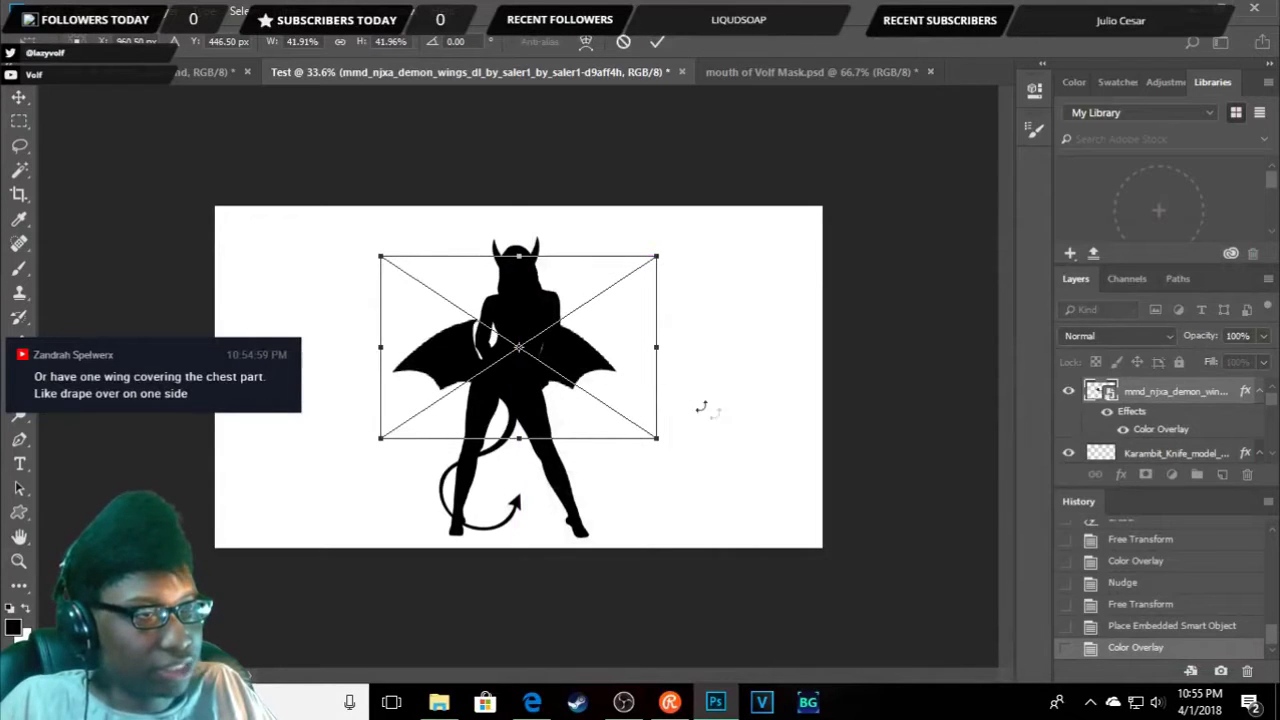
pyautogui.moveTo(661, 345); pyautogui.dragTo(730, 357)
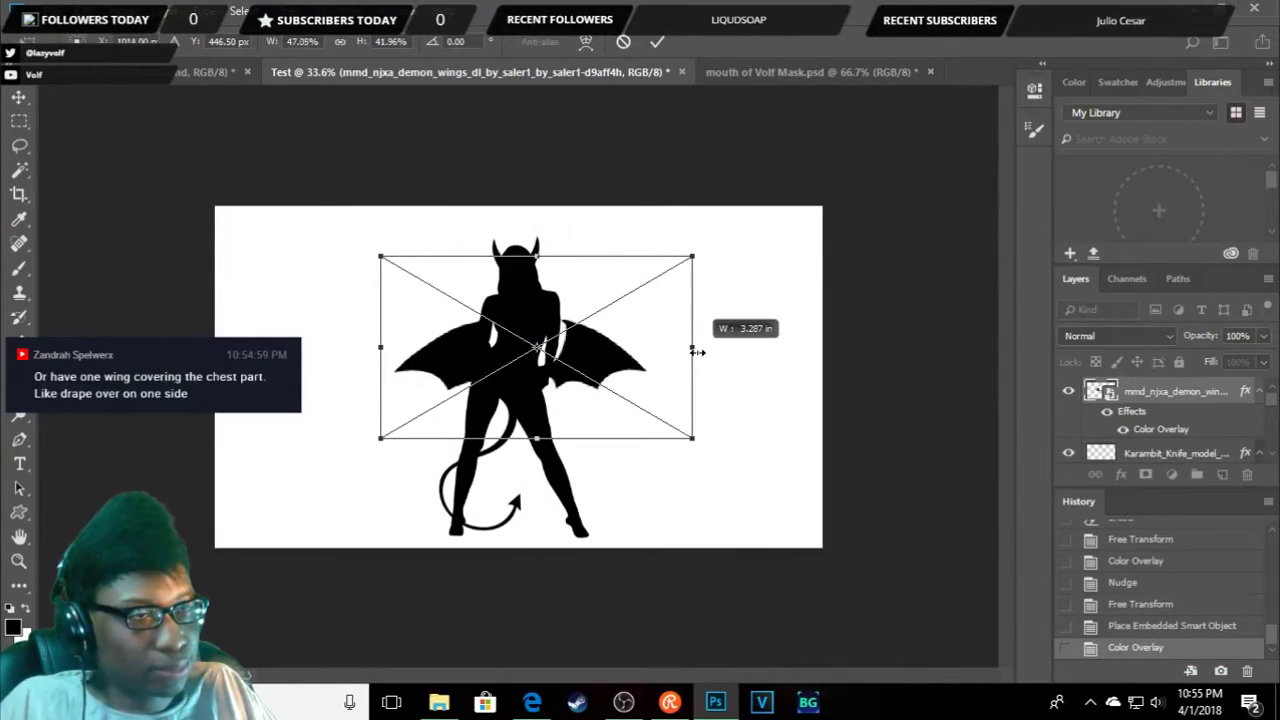
pyautogui.moveTo(660, 368); pyautogui.dragTo(636, 384)
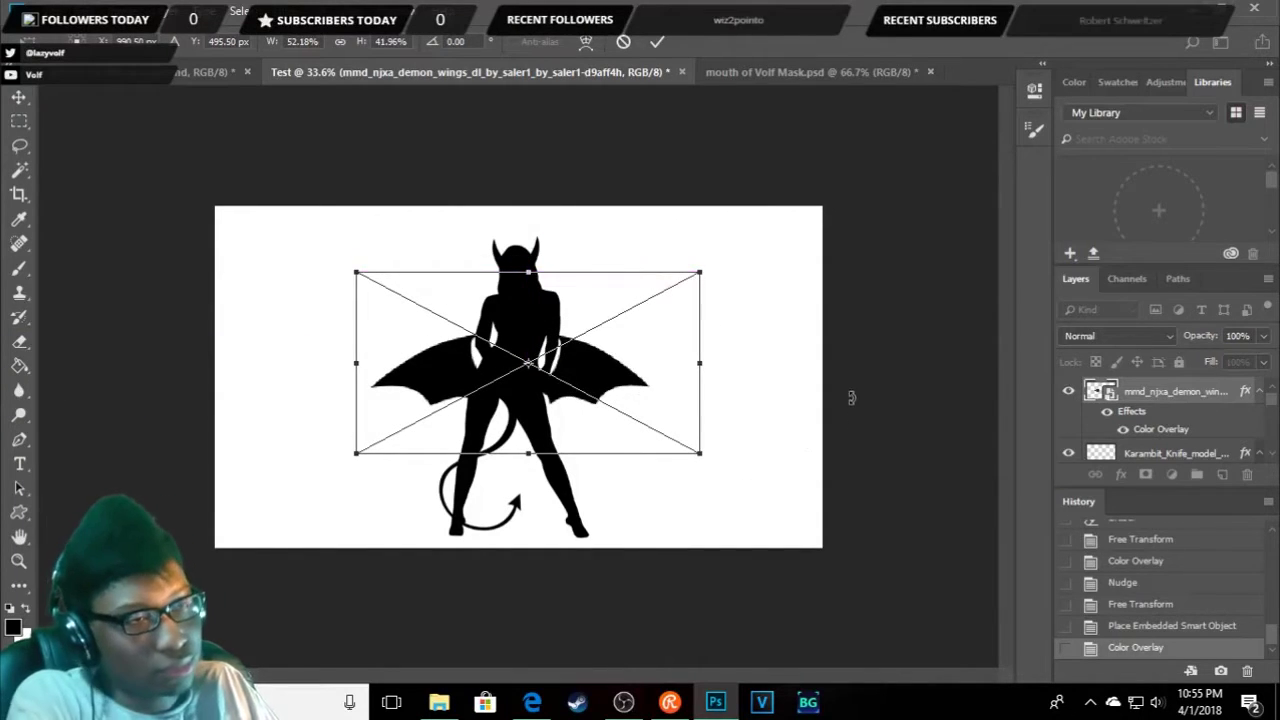
pyautogui.press('Return')
pyautogui.press('Up')
pyautogui.press('Left')
pyautogui.press('Left')
pyautogui.press('Left')
pyautogui.press('Left')
pyautogui.press('Up')
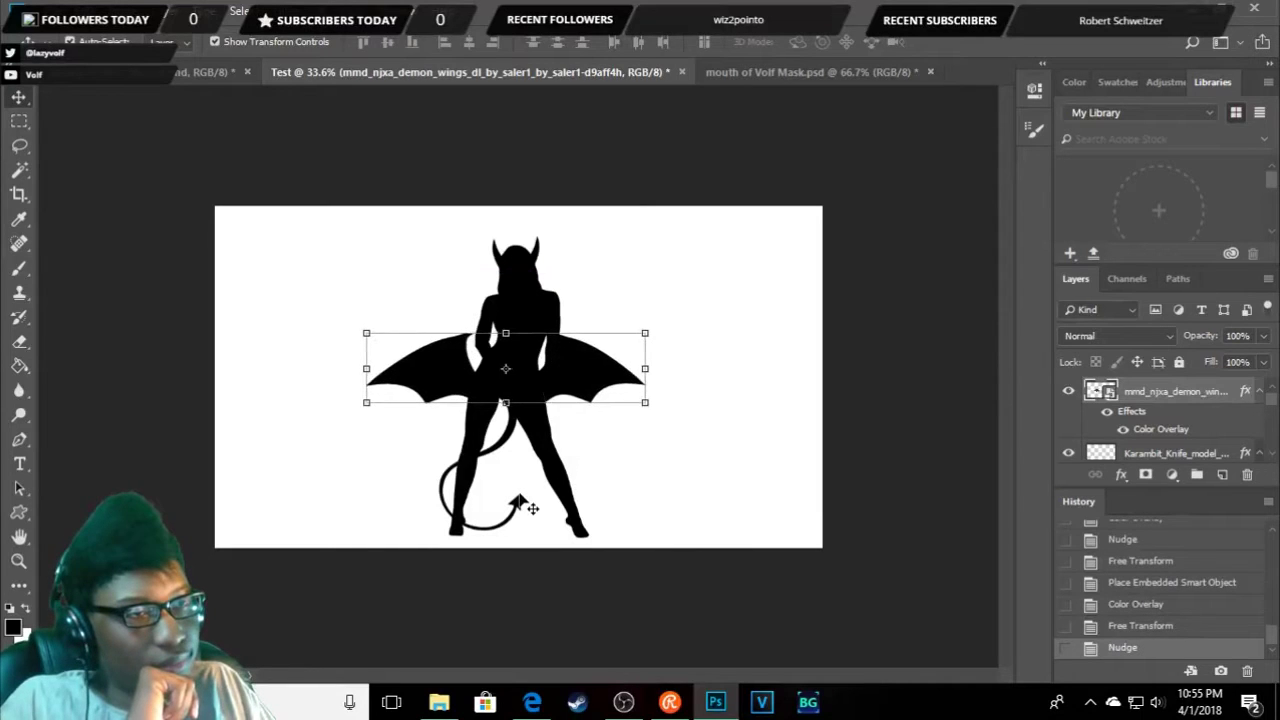
pyautogui.press('Right')
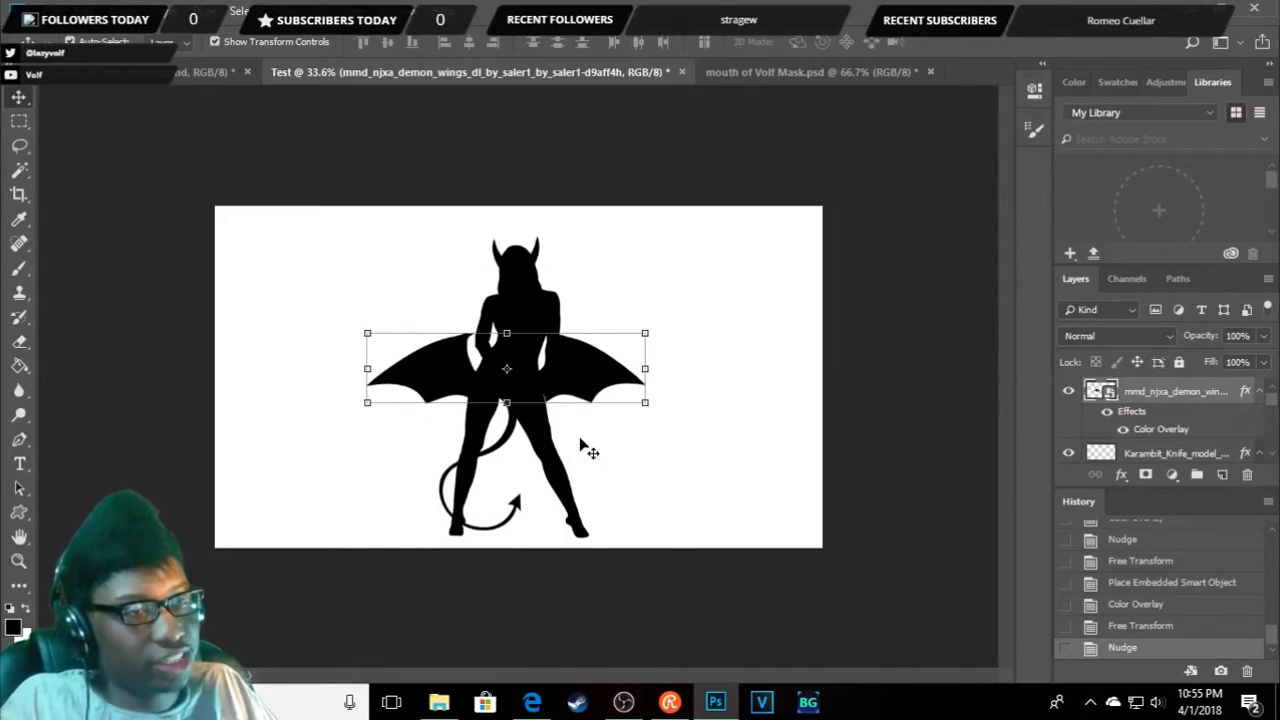
pyautogui.press('Delete')
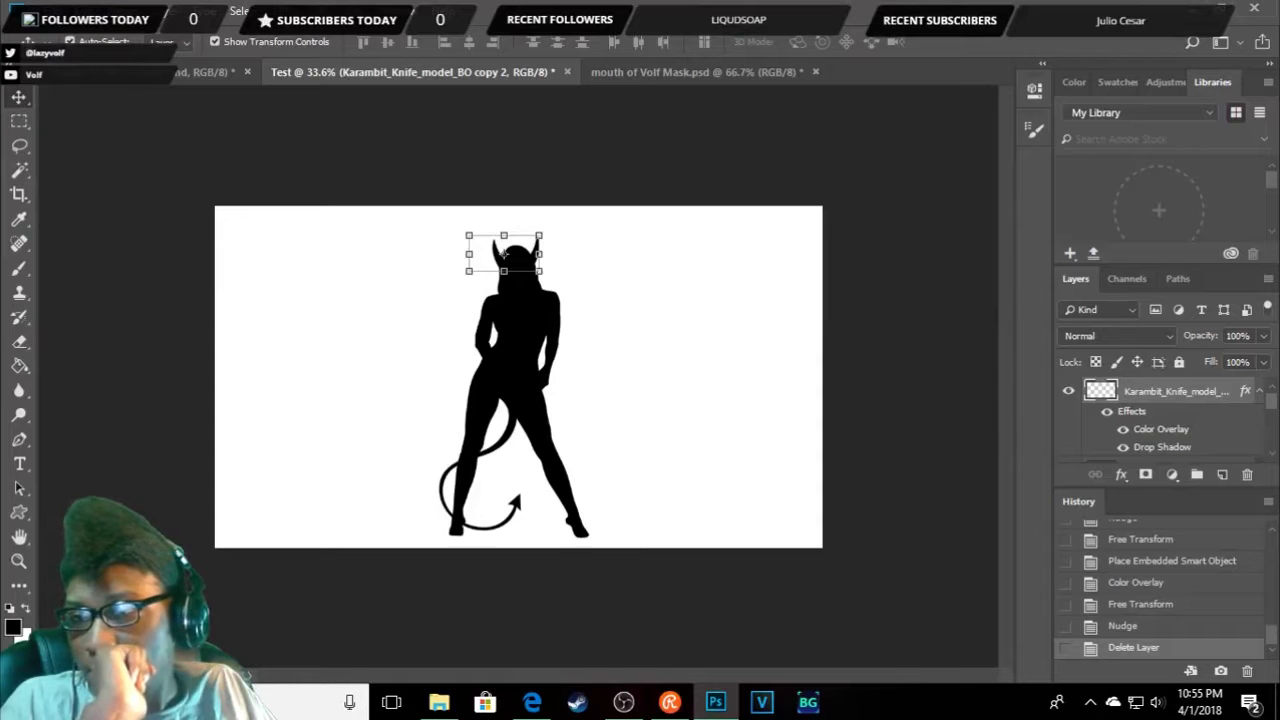
# - Deselect all layers in Photoshop and bring Edge's Bat Demon Wings Brushes page to front
pyautogui.click(968, 210)
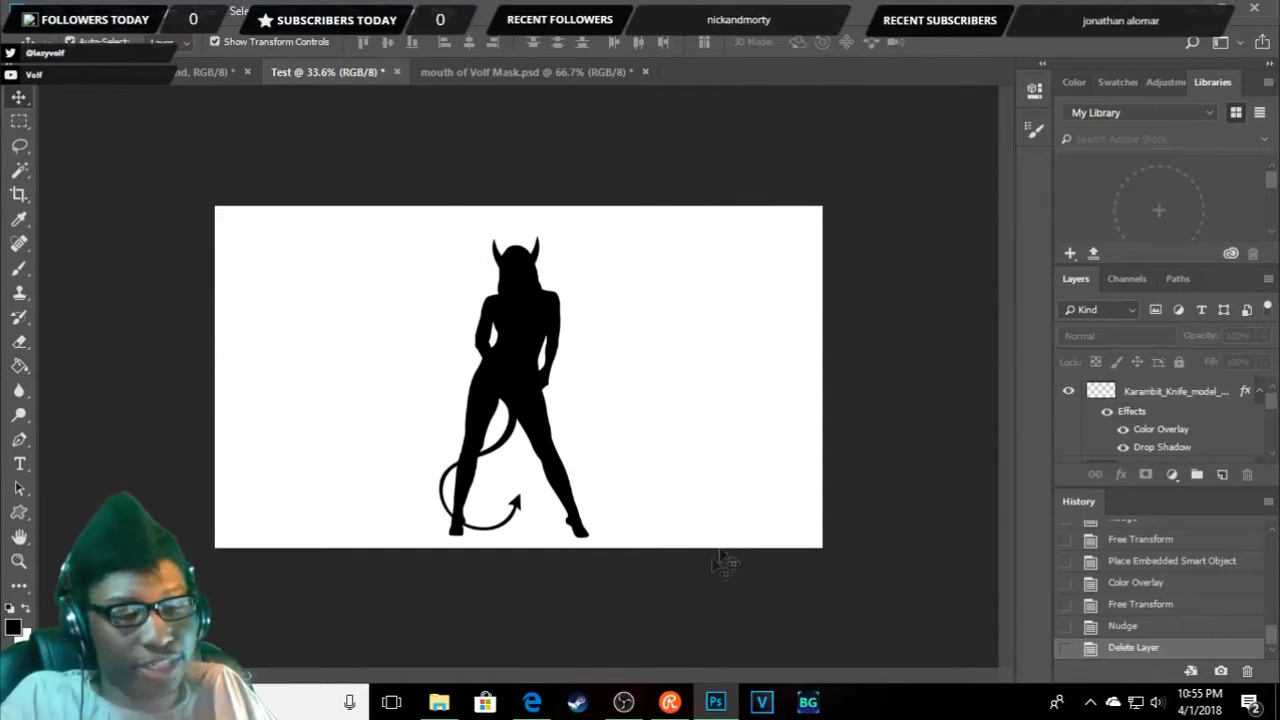
pyautogui.click(532, 702)
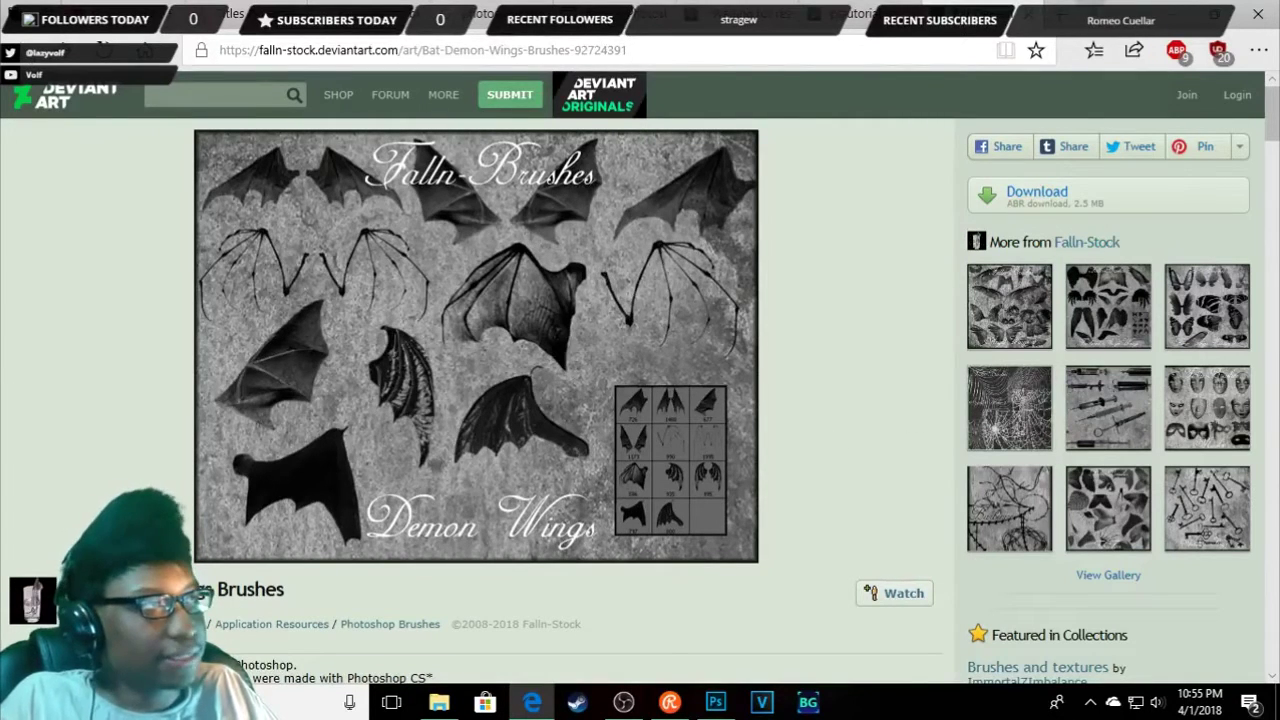
# - Search DeviantArt for 'wing brush'
pyautogui.click(220, 94)
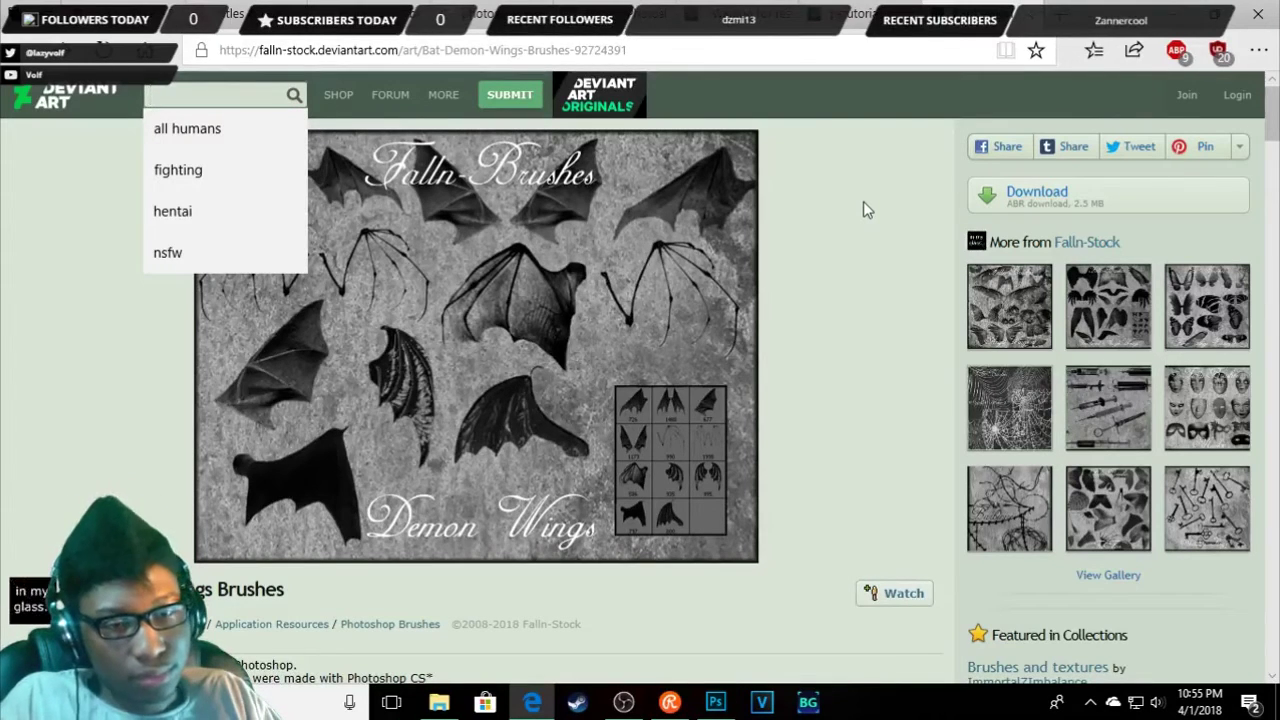
pyautogui.write('wing')
pyautogui.press('BackSpace')
pyautogui.write('bursh')
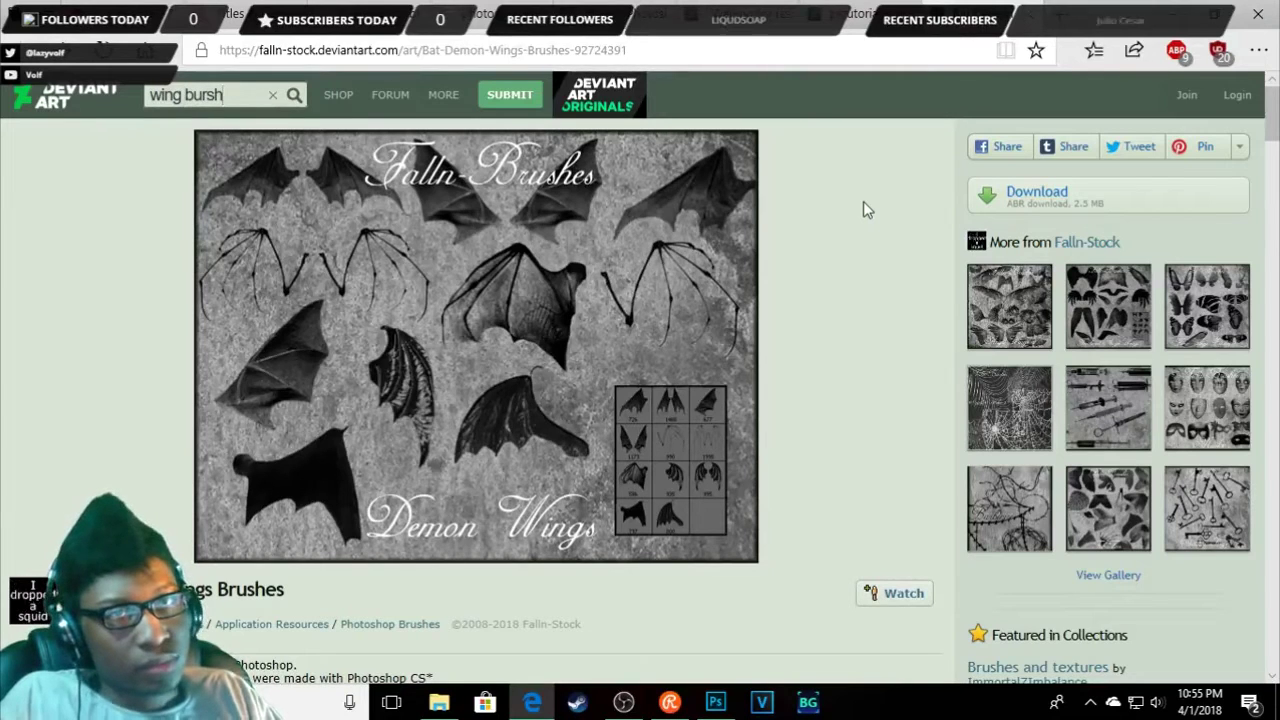
pyautogui.press('BackSpace')
pyautogui.press('BackSpace')
pyautogui.press('BackSpace')
pyautogui.press('BackSpace')
pyautogui.write('r')
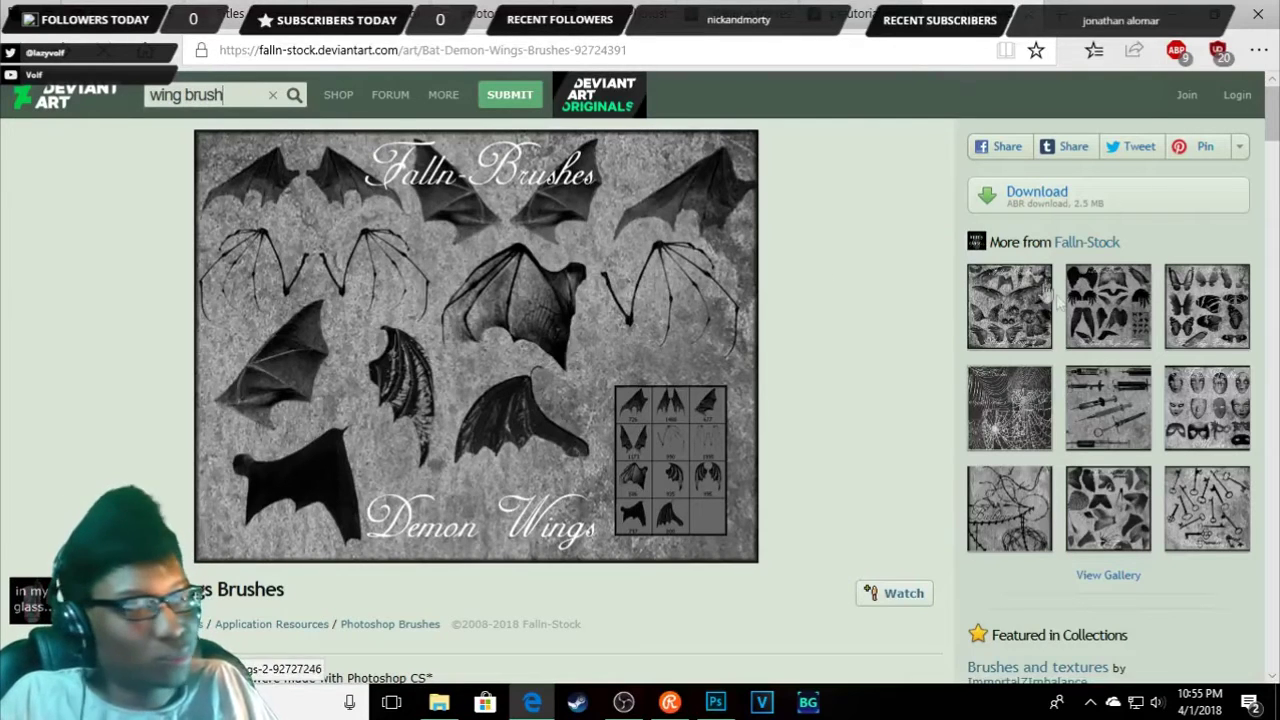
pyautogui.hotkey('alt', 'Left')
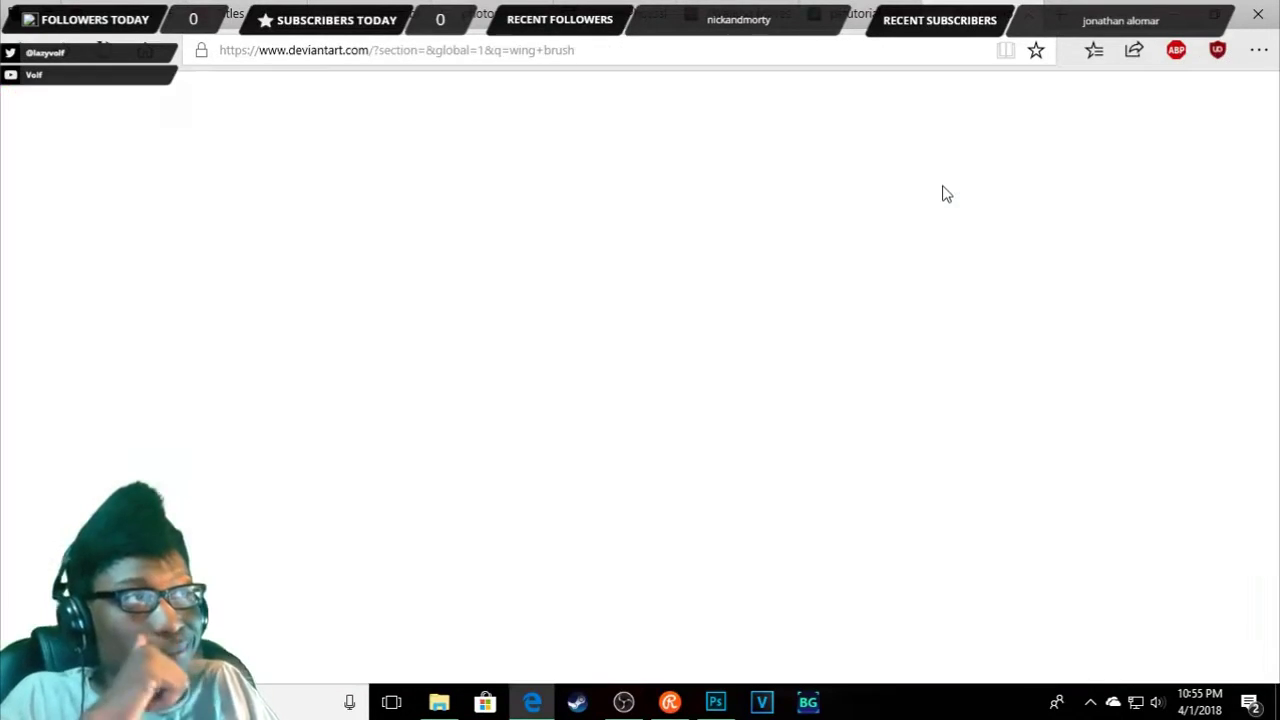
# - Scroll through the wing brush results, past sets like Dark Angel Wings Brush
pyautogui.scroll(-1, 1043, 352)
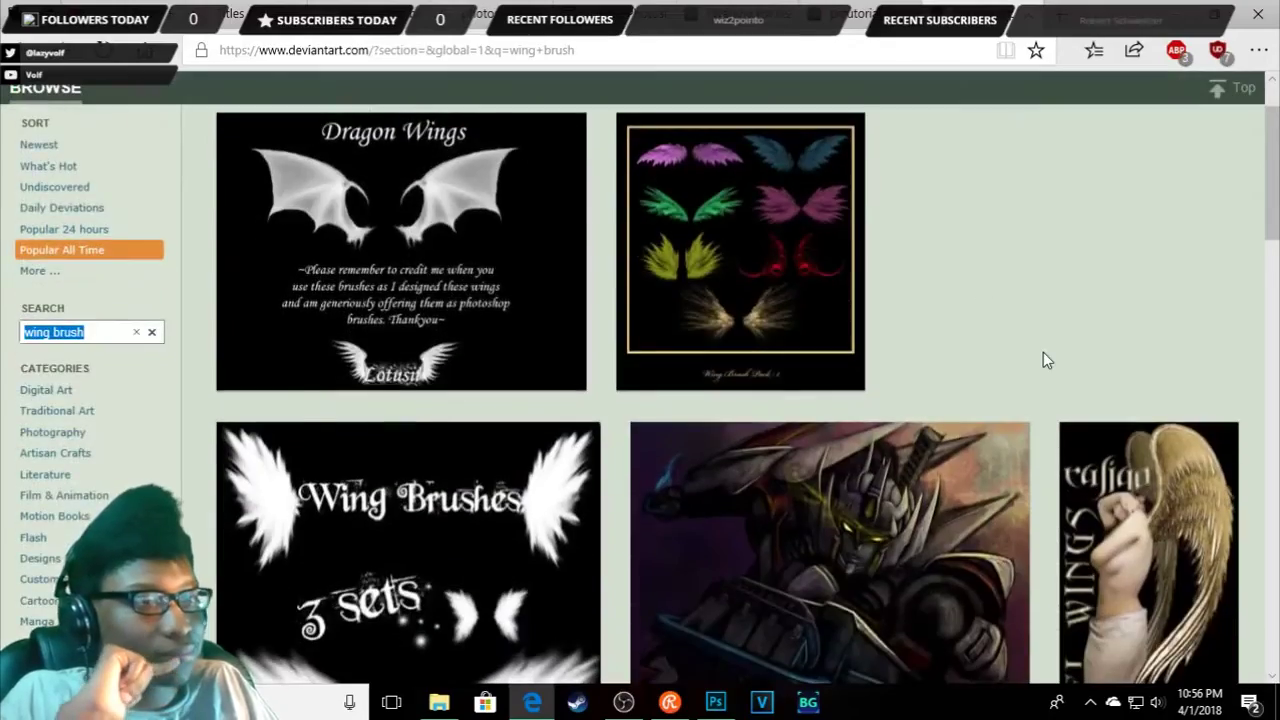
pyautogui.scroll(-3, 1043, 352)
pyautogui.scroll(-1, 1043, 352)
pyautogui.scroll(-1, 1043, 352)
pyautogui.scroll(-2, 1043, 352)
pyautogui.scroll(-1, 1043, 352)
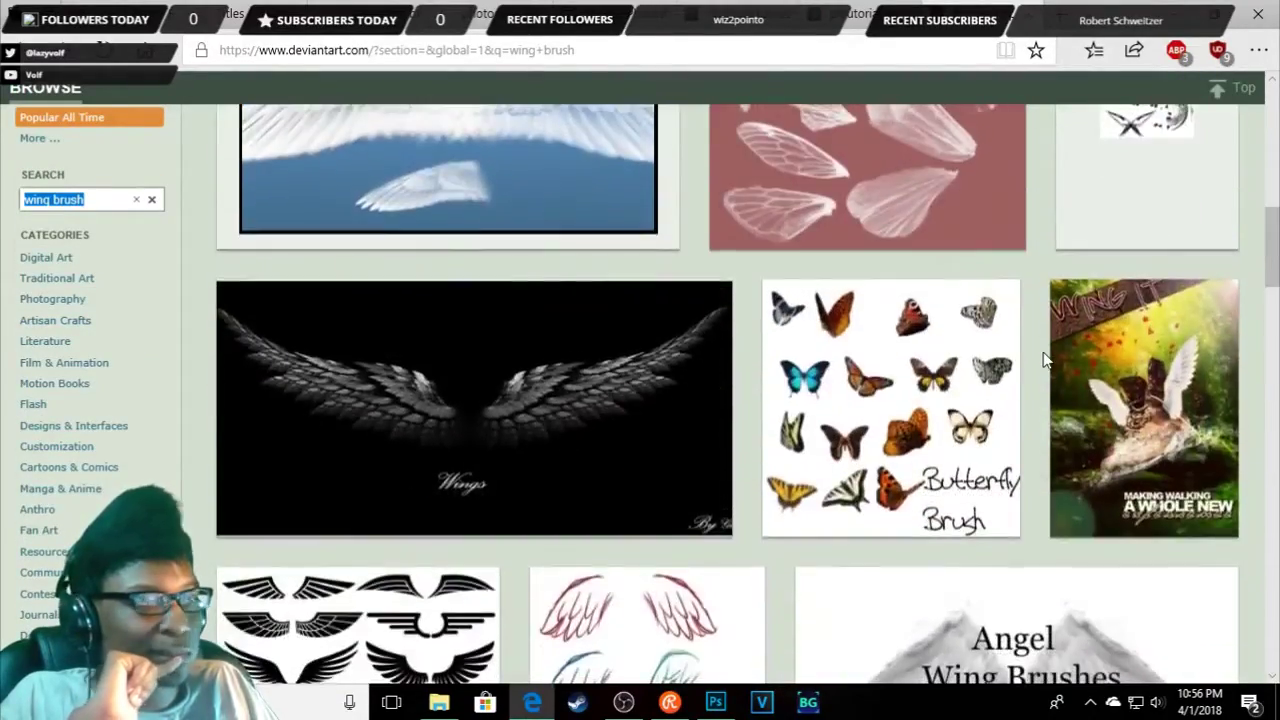
pyautogui.scroll(-2, 1043, 352)
pyautogui.scroll(-2, 1043, 352)
pyautogui.scroll(-2, 1043, 360)
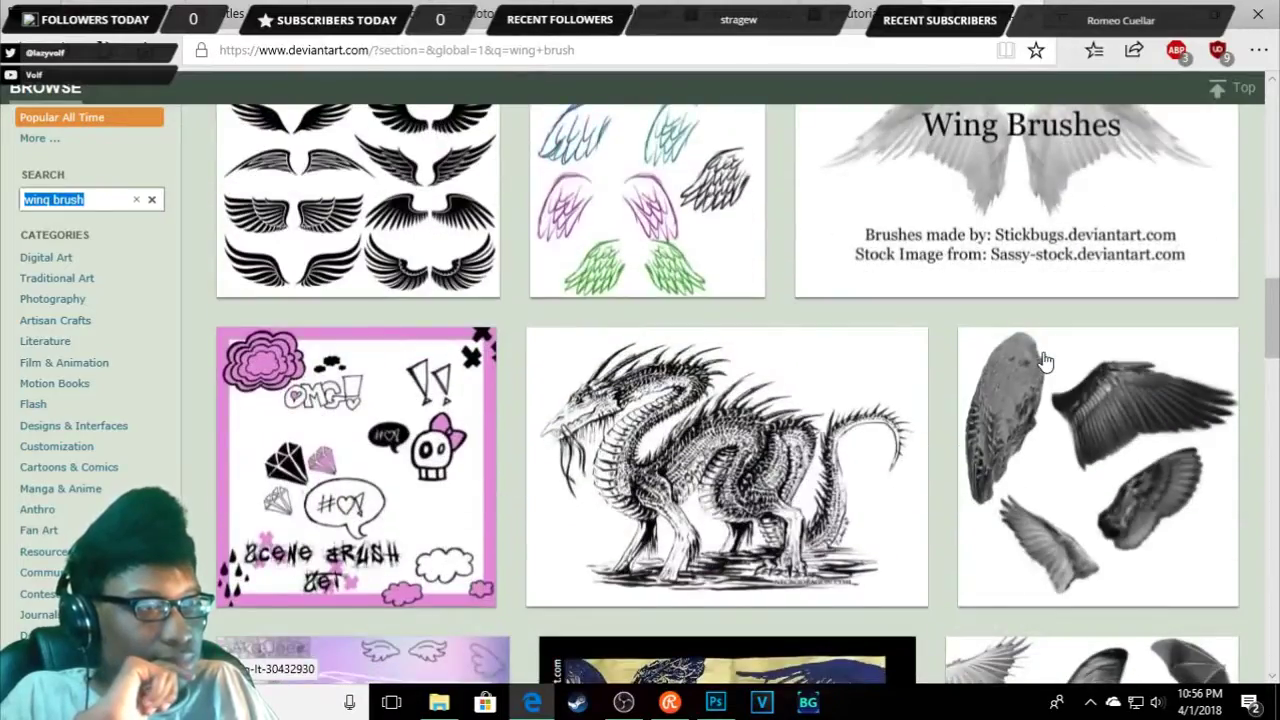
pyautogui.scroll(-2, 1043, 360)
pyautogui.scroll(-2, 1043, 360)
pyautogui.scroll(-4, 1043, 360)
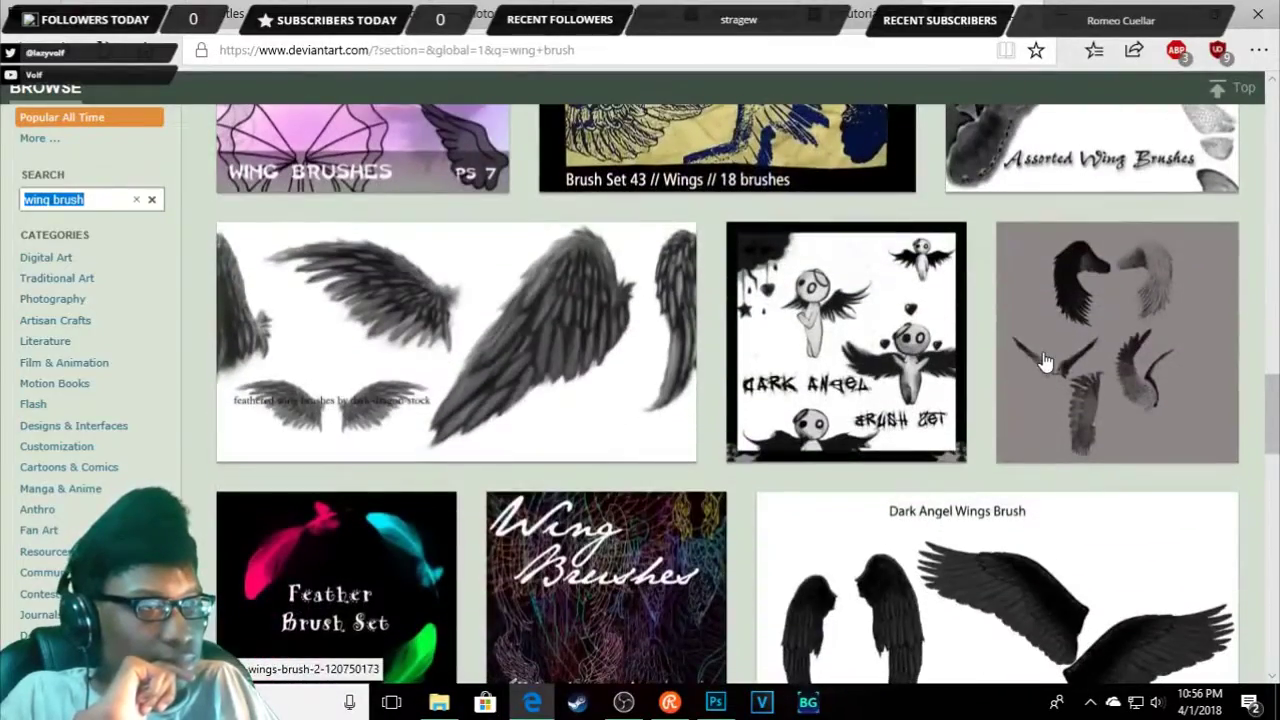
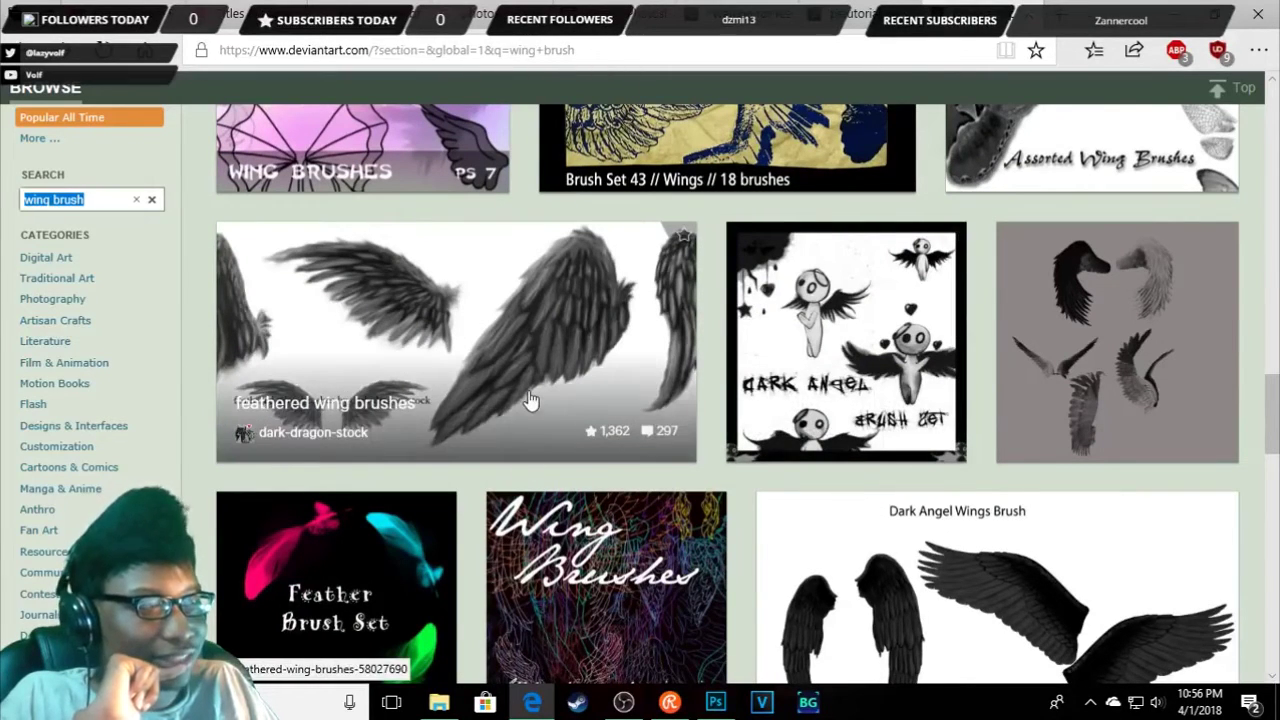
# - Scroll down through the DeviantArt 'wing brush' search results
pyautogui.scroll(-5, 1127, 365)
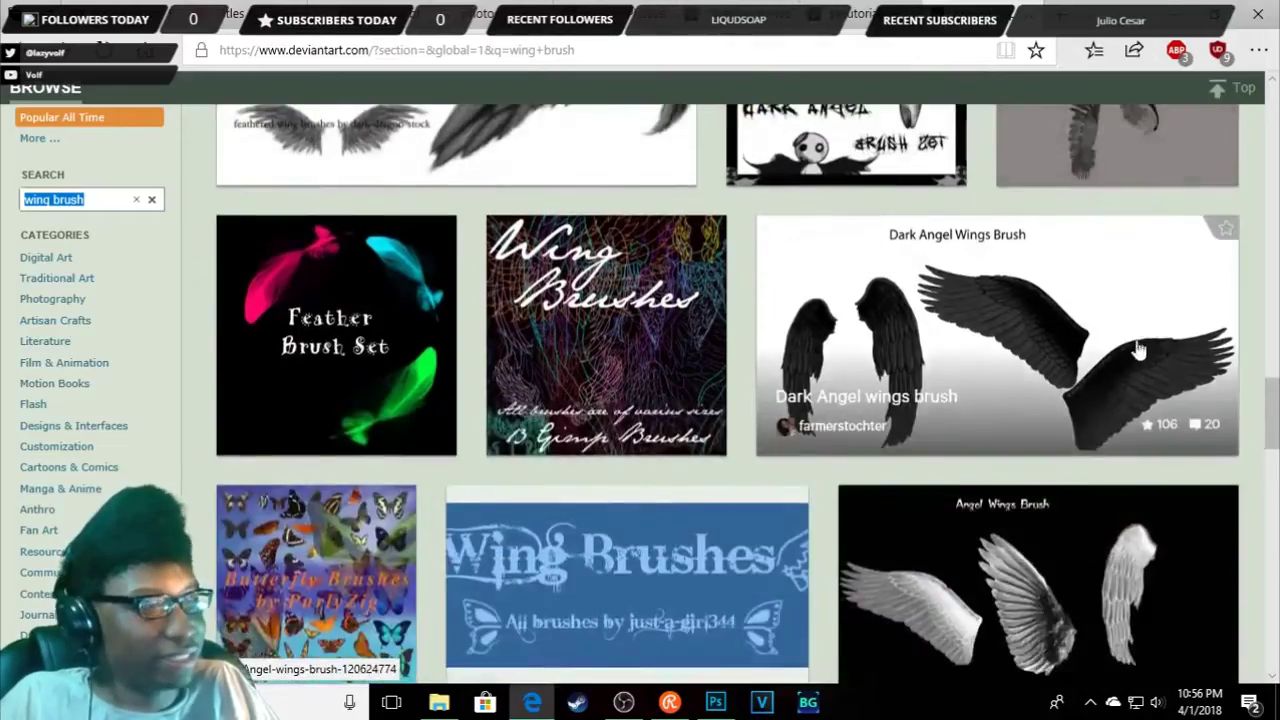
pyautogui.scroll(-3, 1127, 365)
pyautogui.scroll(-1, 1128, 366)
pyautogui.scroll(-2, 1130, 366)
pyautogui.scroll(-1, 1133, 368)
pyautogui.scroll(-2, 1133, 368)
pyautogui.scroll(-2, 1133, 368)
pyautogui.scroll(1, 1133, 368)
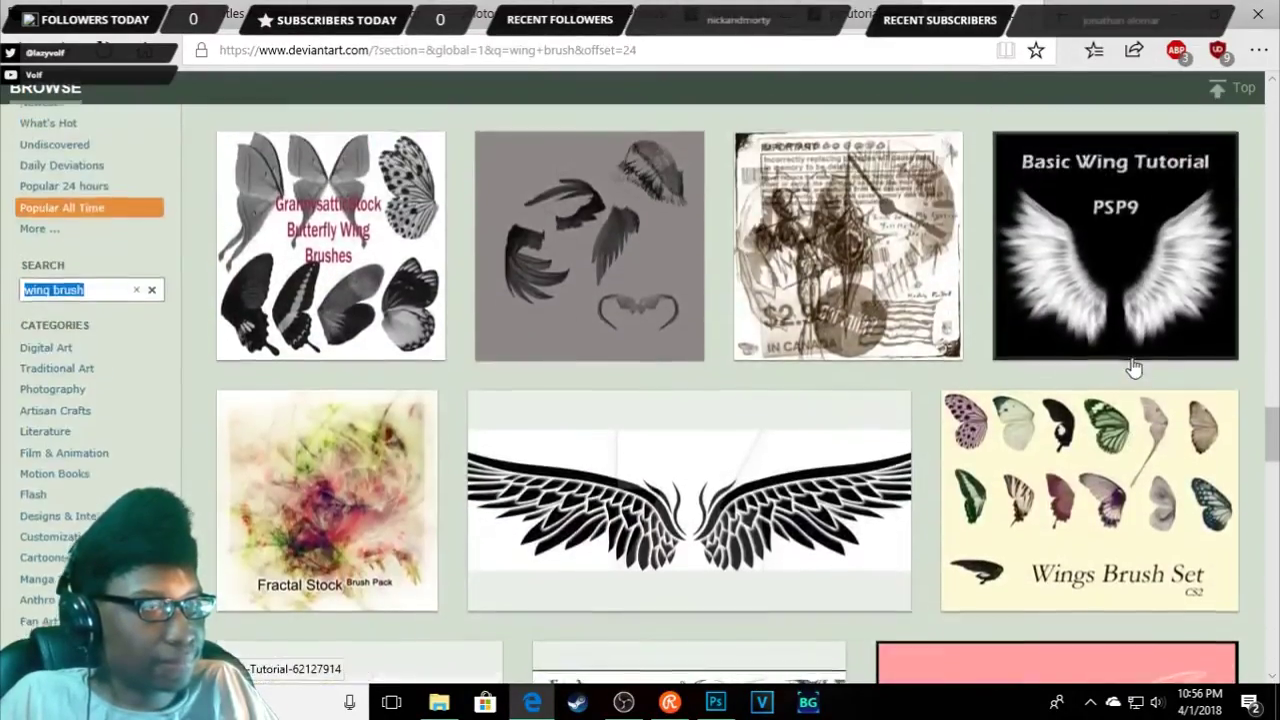
pyautogui.scroll(-3, 1133, 368)
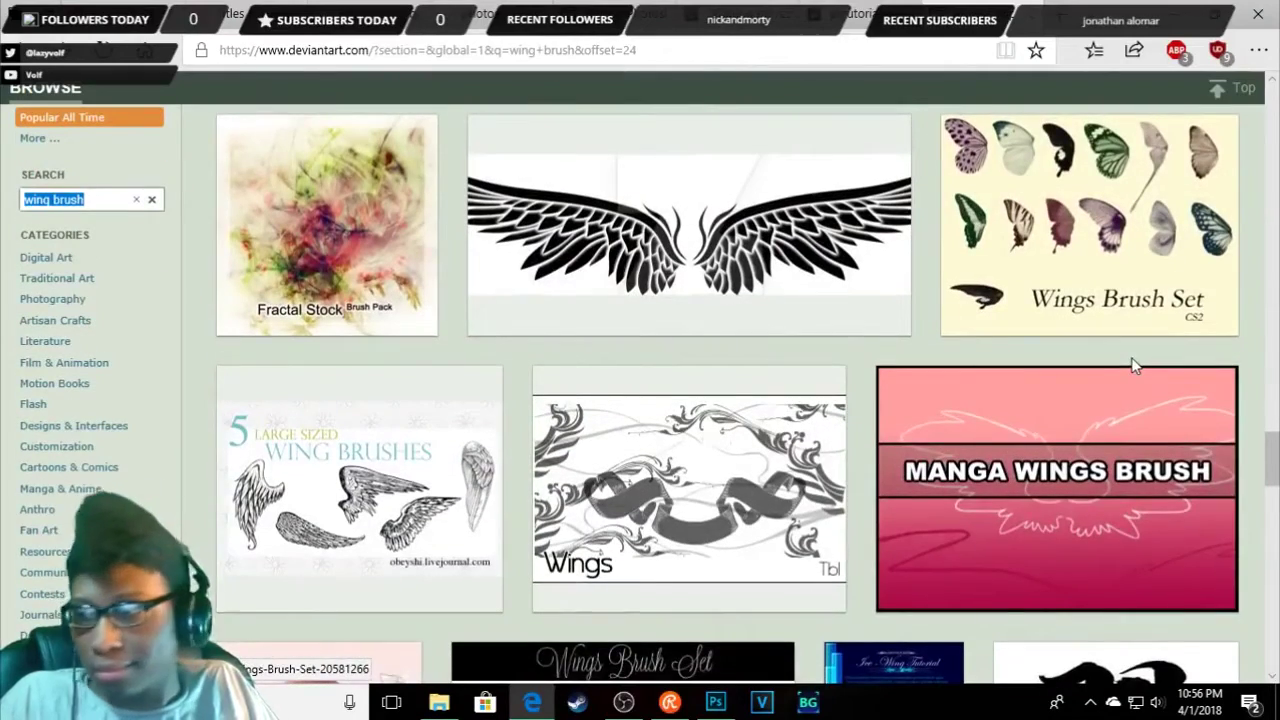
pyautogui.scroll(-1, 1133, 366)
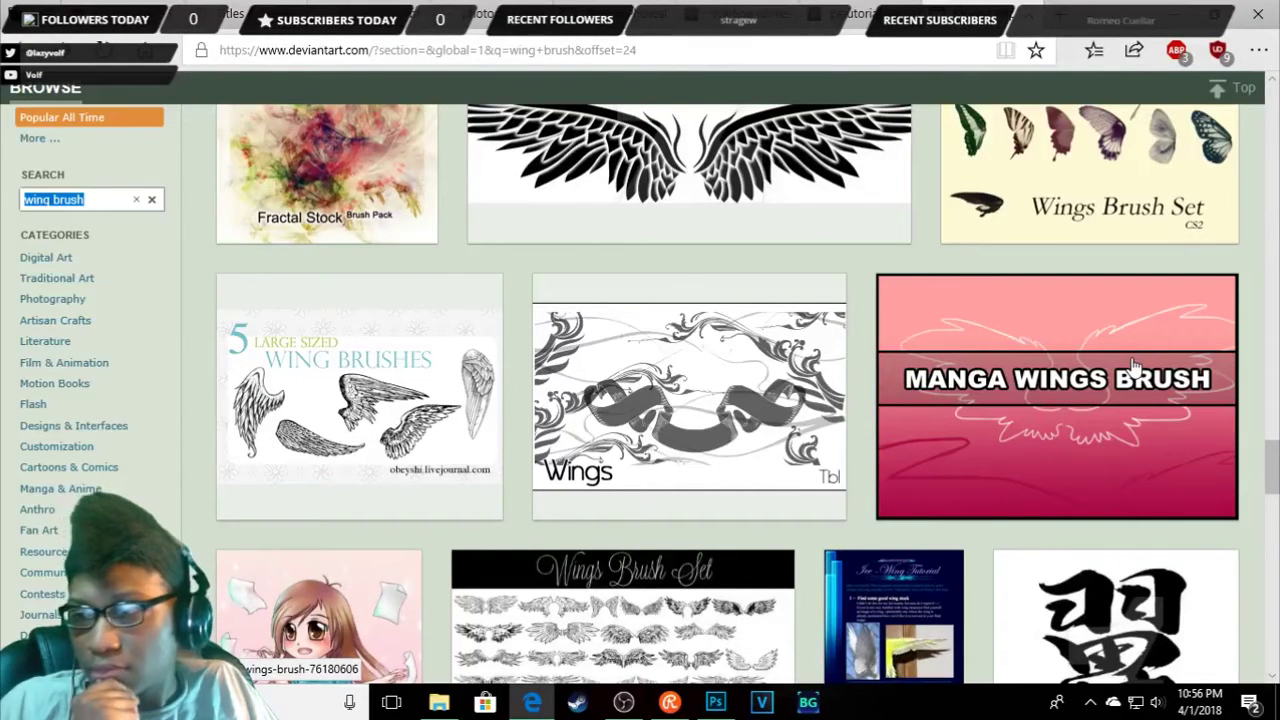
pyautogui.scroll(-1, 1133, 366)
pyautogui.scroll(-2, 1133, 366)
pyautogui.scroll(-1, 1133, 366)
pyautogui.scroll(-3, 1133, 368)
pyautogui.scroll(-4, 1133, 368)
pyautogui.scroll(2, 1133, 368)
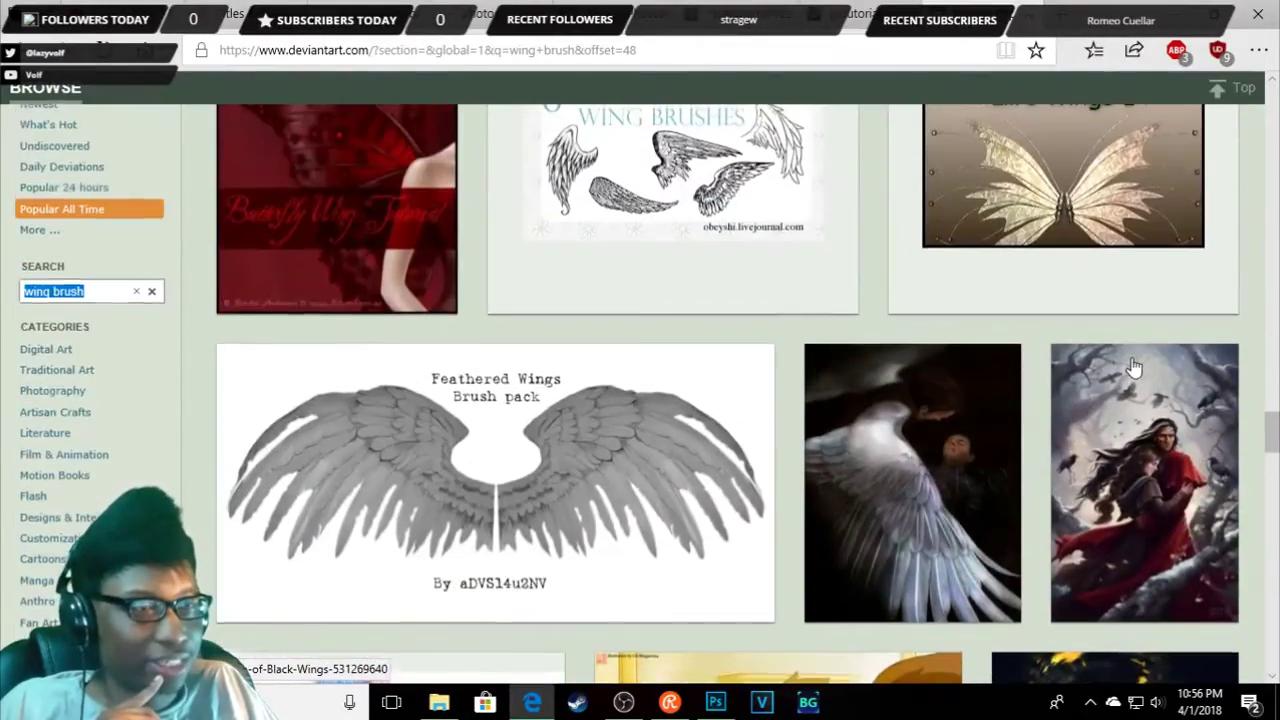
pyautogui.scroll(-1, 1133, 368)
pyautogui.scroll(-2, 1133, 368)
pyautogui.scroll(-3, 1133, 368)
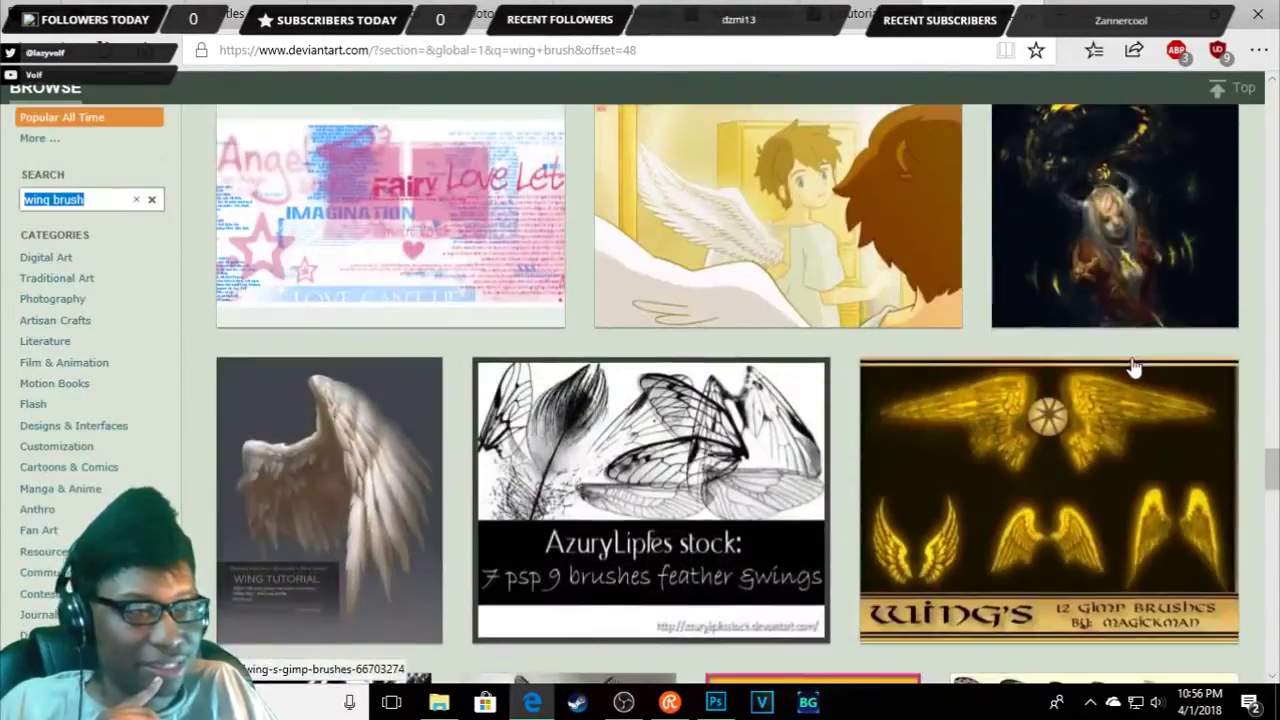
pyautogui.scroll(5, 1133, 368)
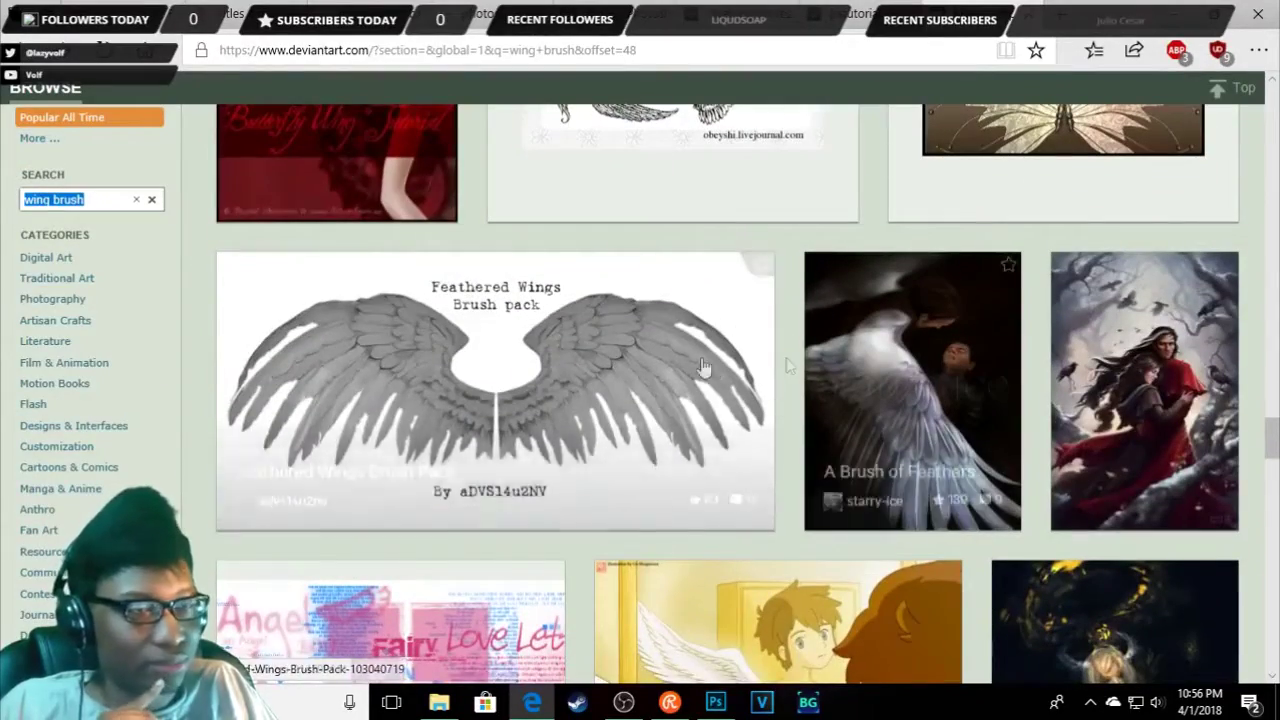
pyautogui.scroll(-2, 1050, 377)
pyautogui.scroll(-2, 1050, 377)
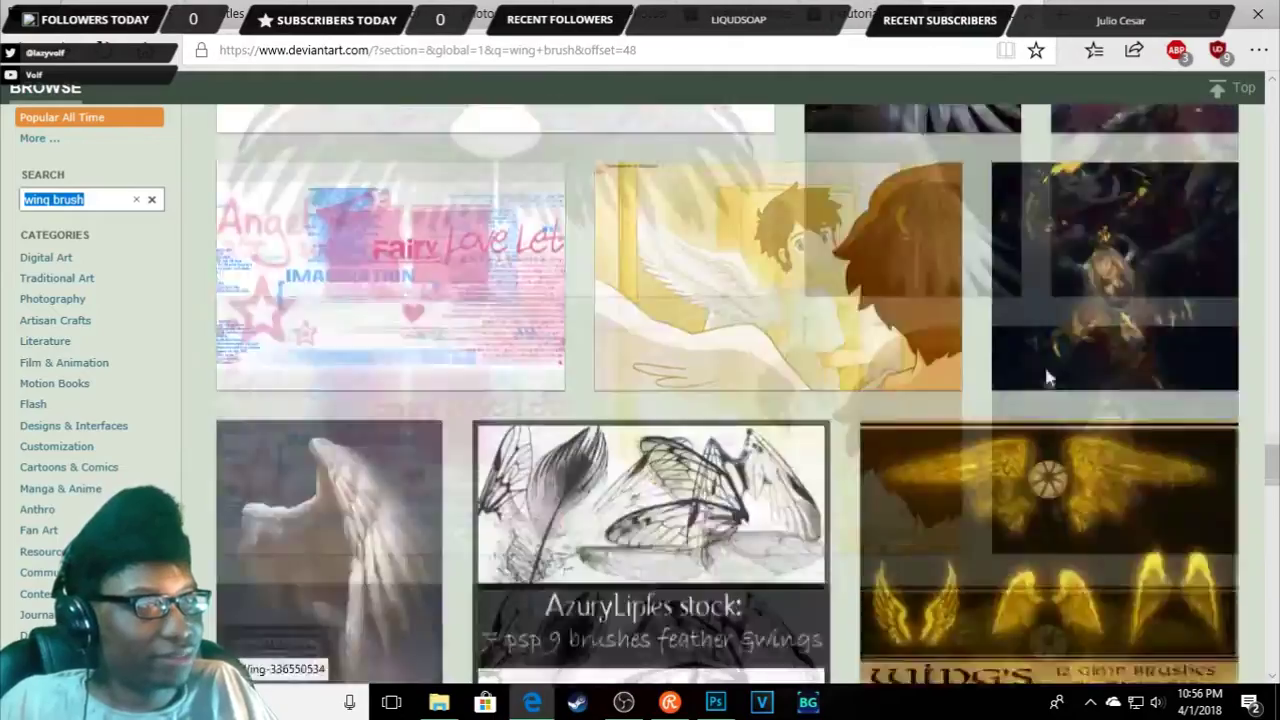
pyautogui.scroll(-3, 1050, 377)
pyautogui.scroll(-3, 1045, 378)
pyautogui.scroll(-3, 1043, 378)
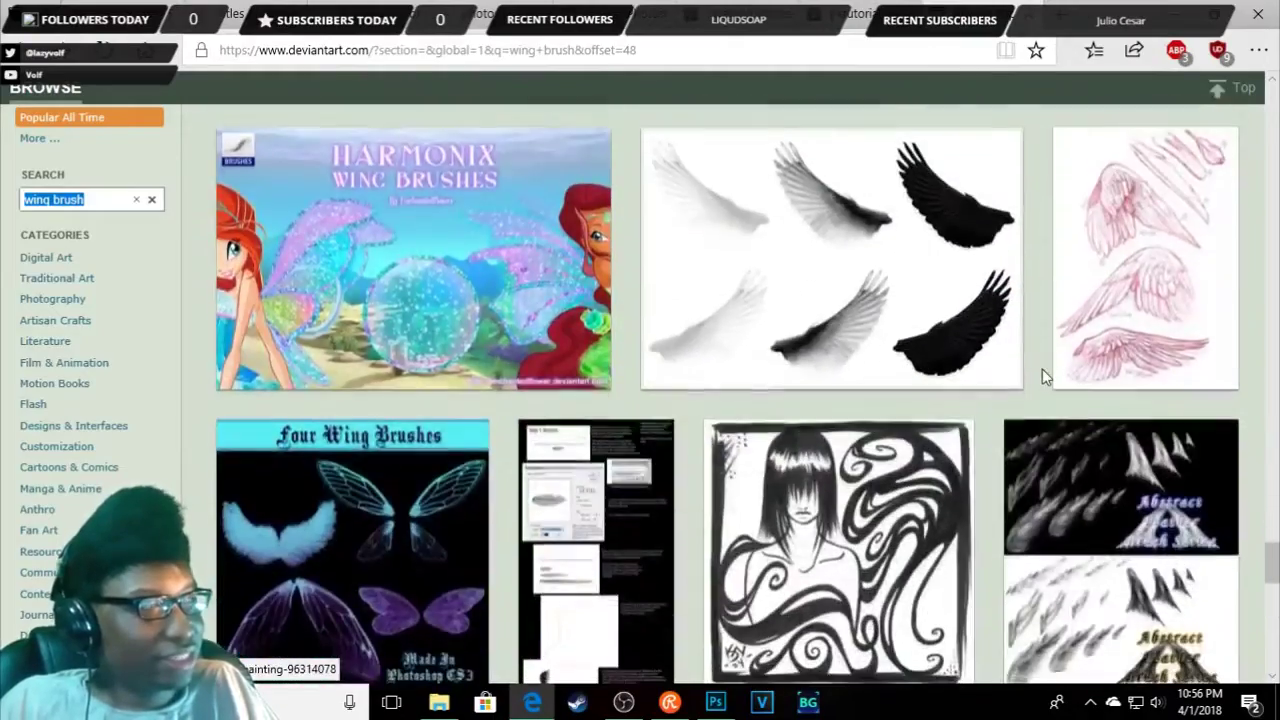
pyautogui.scroll(-4, 1043, 378)
pyautogui.scroll(-3, 1043, 378)
pyautogui.scroll(-3, 1043, 378)
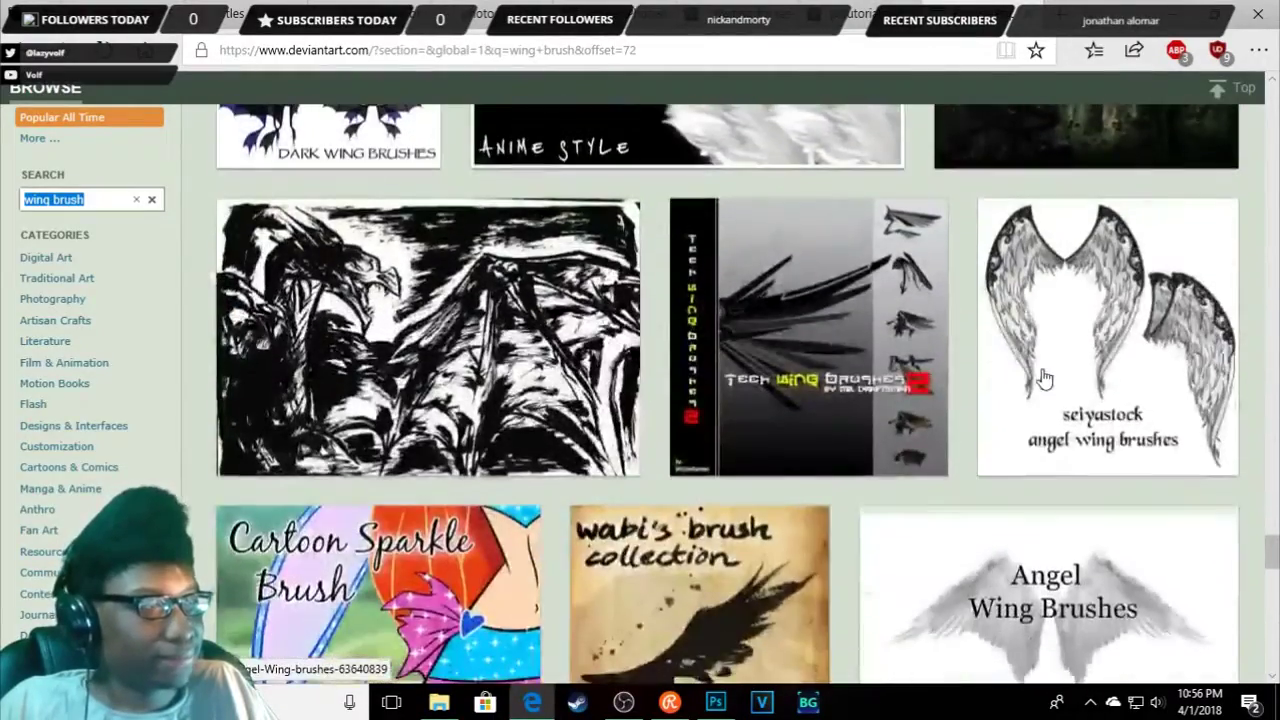
pyautogui.scroll(-2, 1043, 378)
pyautogui.scroll(-2, 1043, 378)
pyautogui.scroll(-3, 1043, 378)
pyautogui.scroll(-1, 1043, 378)
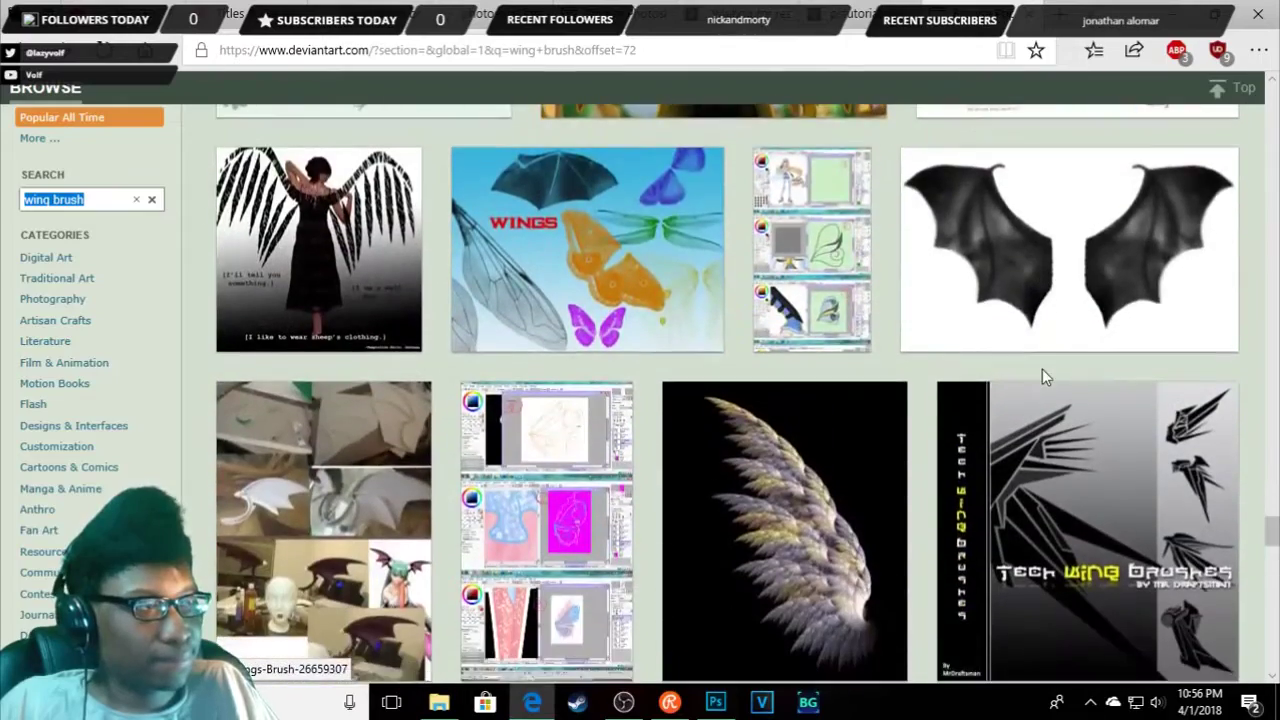
pyautogui.scroll(-2, 1043, 378)
pyautogui.scroll(2, 1043, 378)
pyautogui.scroll(1, 1043, 378)
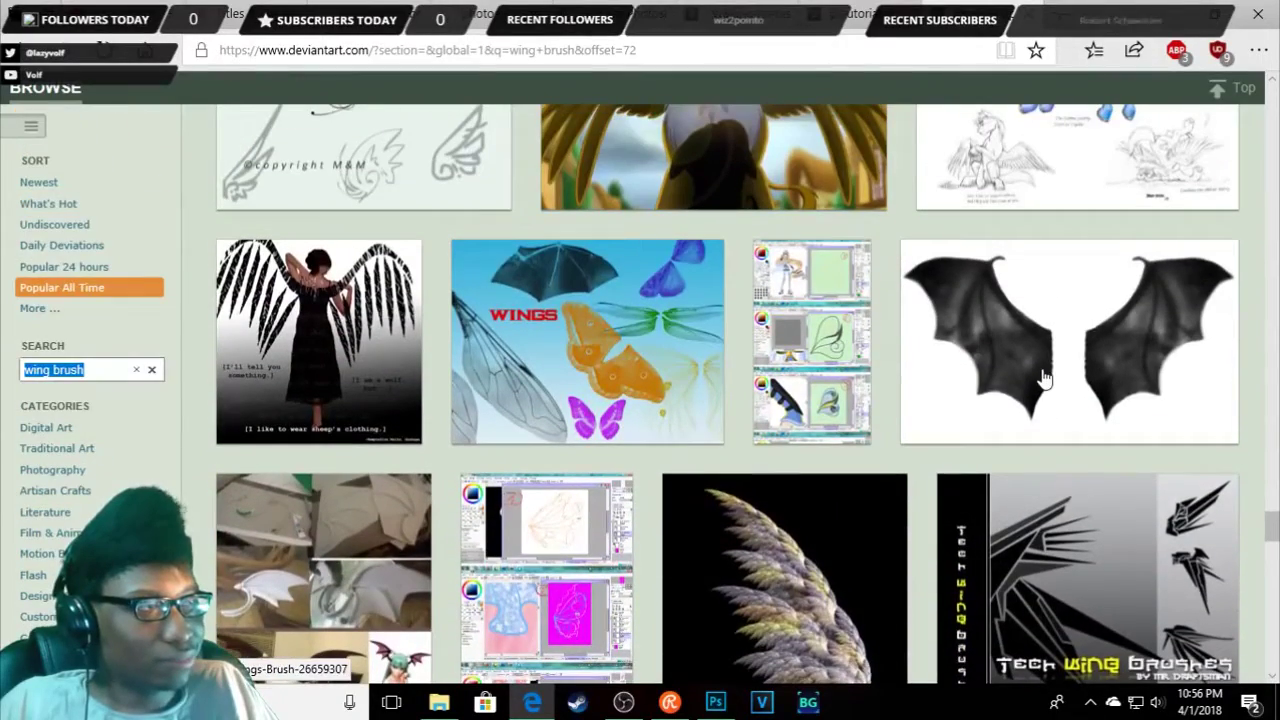
pyautogui.scroll(-3, 912, 460)
pyautogui.scroll(-2, 910, 437)
pyautogui.scroll(-3, 910, 437)
pyautogui.scroll(-3, 908, 437)
pyautogui.scroll(-2, 905, 437)
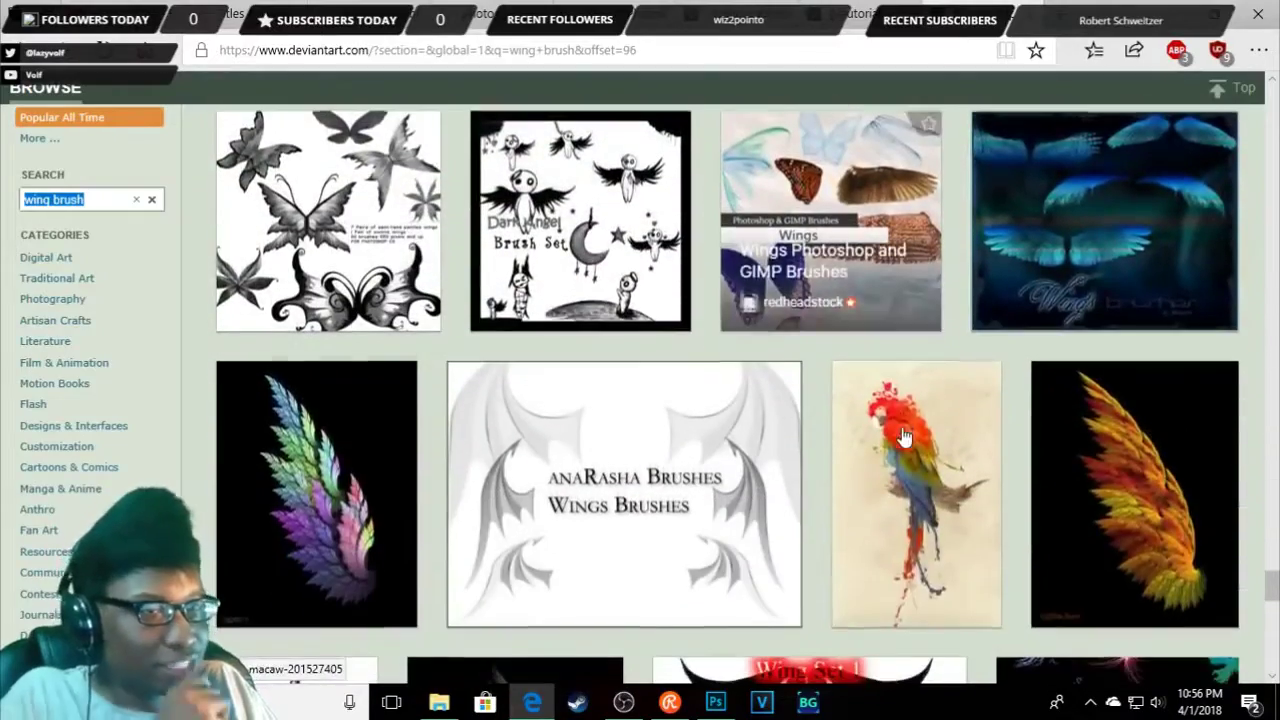
pyautogui.scroll(-1, 903, 437)
pyautogui.scroll(-1, 903, 435)
pyautogui.scroll(-1, 901, 425)
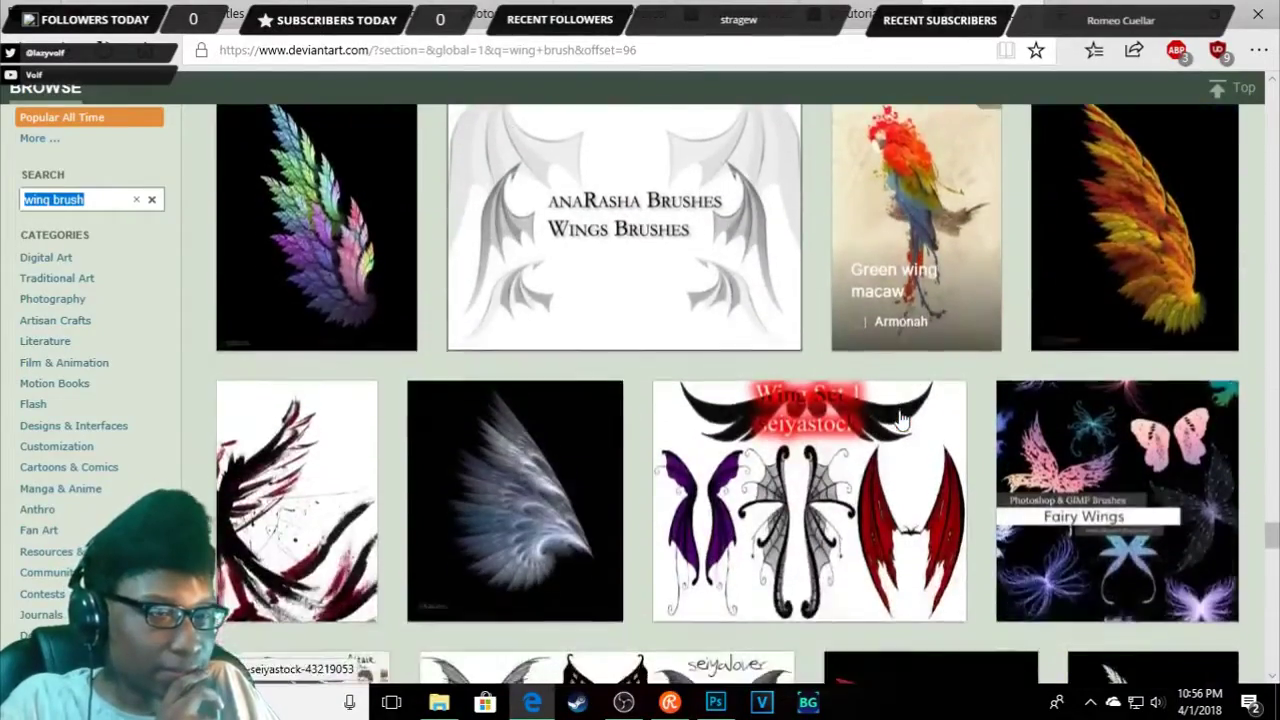
pyautogui.scroll(1, 900, 418)
pyautogui.scroll(-2, 900, 420)
pyautogui.scroll(-2, 900, 420)
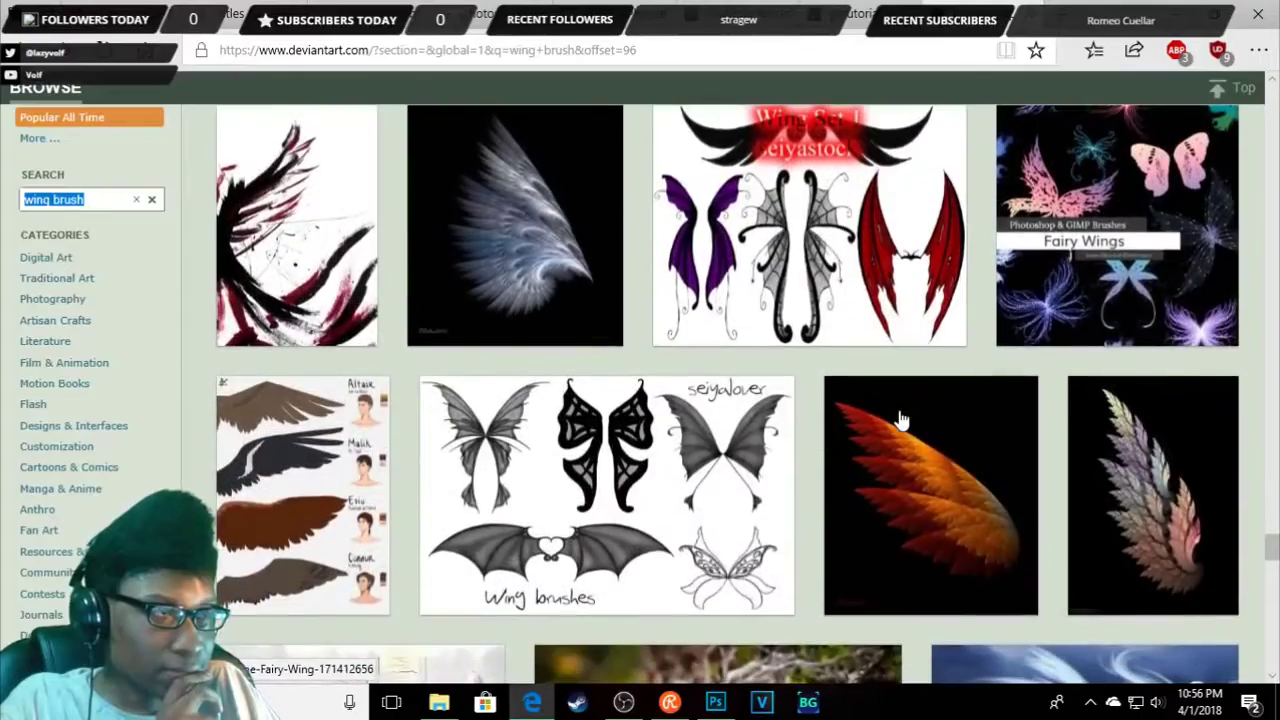
pyautogui.scroll(-1, 900, 420)
pyautogui.scroll(-3, 900, 420)
pyautogui.scroll(-2, 900, 420)
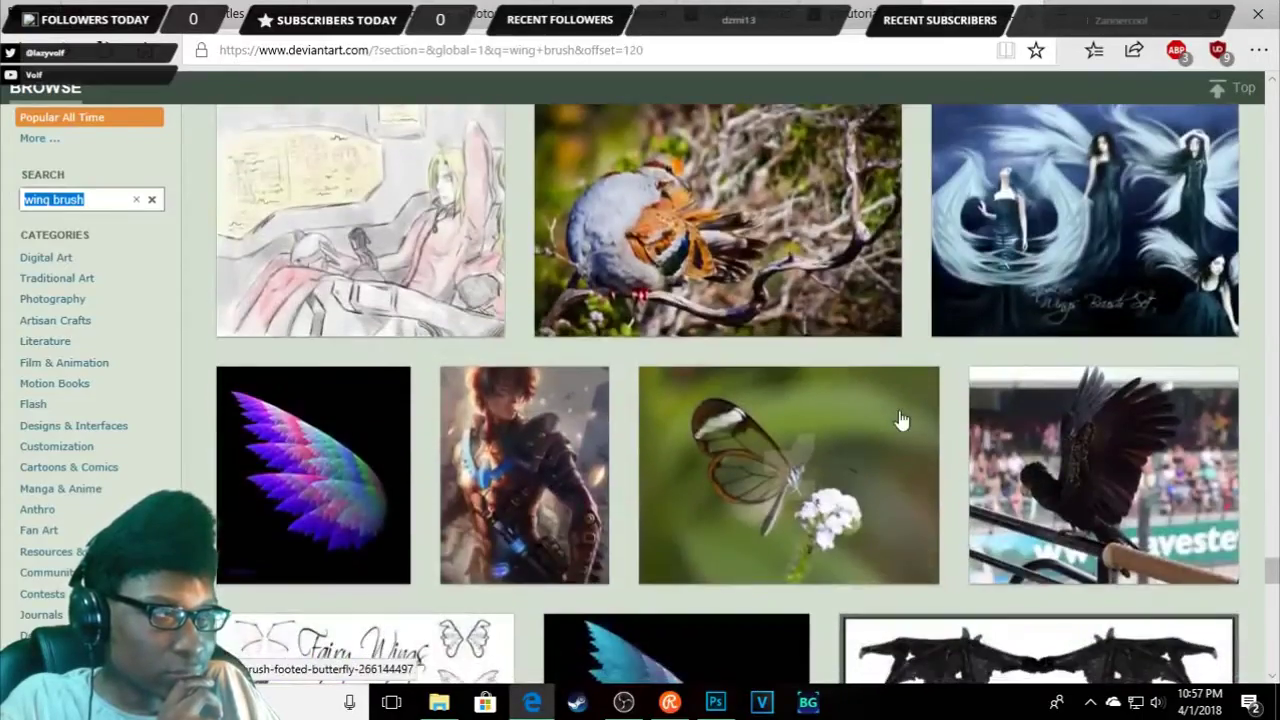
pyautogui.scroll(-2, 900, 420)
pyautogui.scroll(-2, 900, 420)
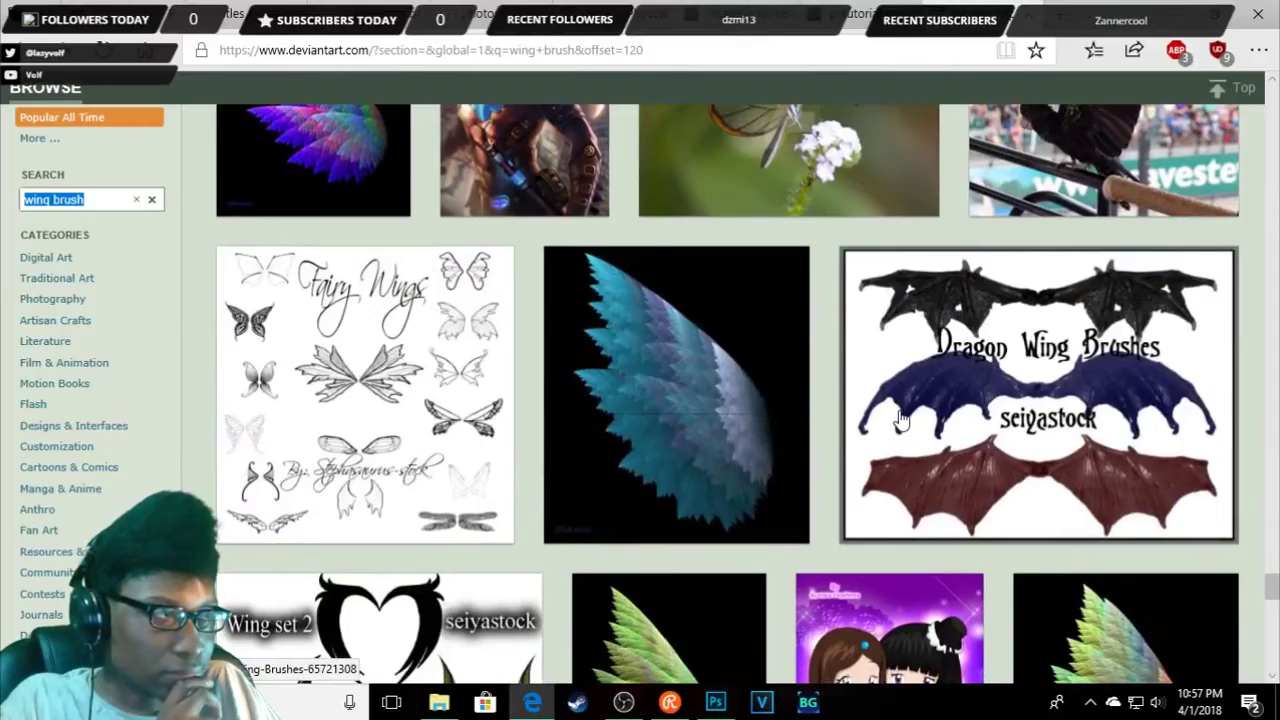
pyautogui.scroll(-3, 900, 420)
pyautogui.scroll(-2, 700, 450)
pyautogui.scroll(-2, 752, 444)
pyautogui.scroll(-2, 758, 445)
pyautogui.scroll(-2, 758, 448)
pyautogui.scroll(-1, 758, 450)
pyautogui.scroll(-2, 758, 450)
pyautogui.scroll(-3, 758, 450)
pyautogui.scroll(-1, 758, 450)
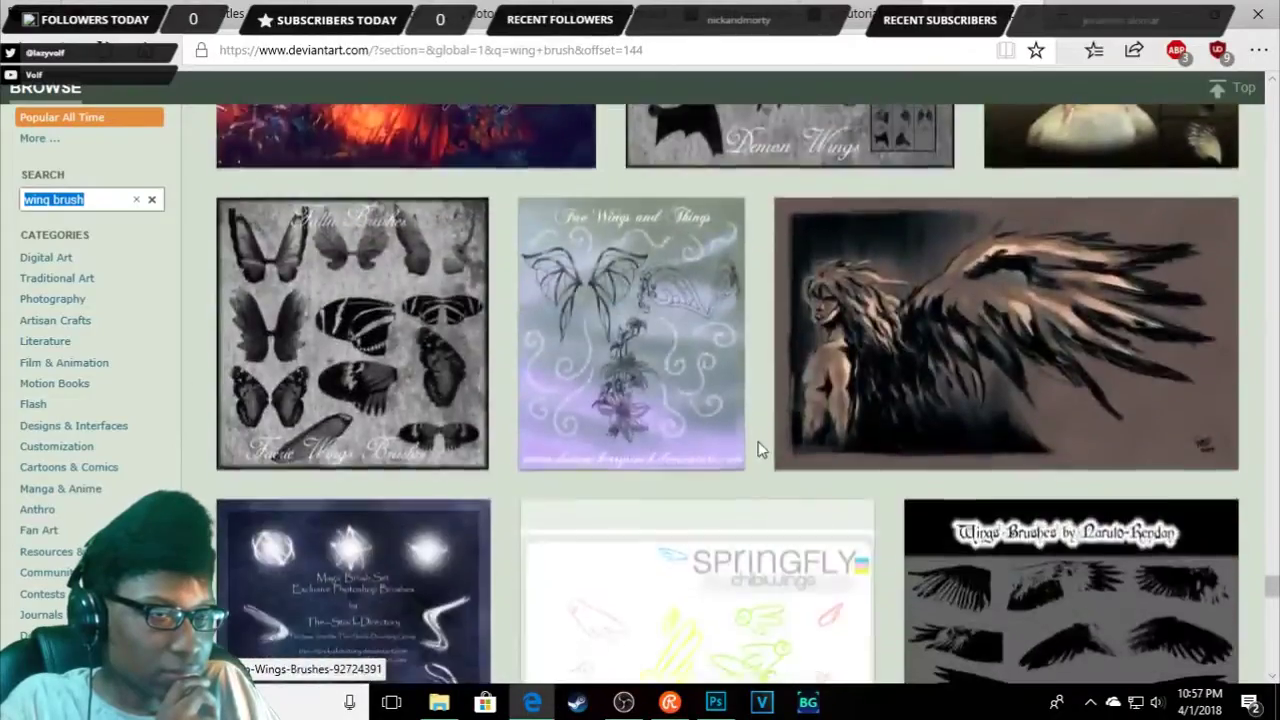
pyautogui.scroll(-3, 758, 450)
pyautogui.scroll(-3, 758, 450)
pyautogui.scroll(-1, 733, 470)
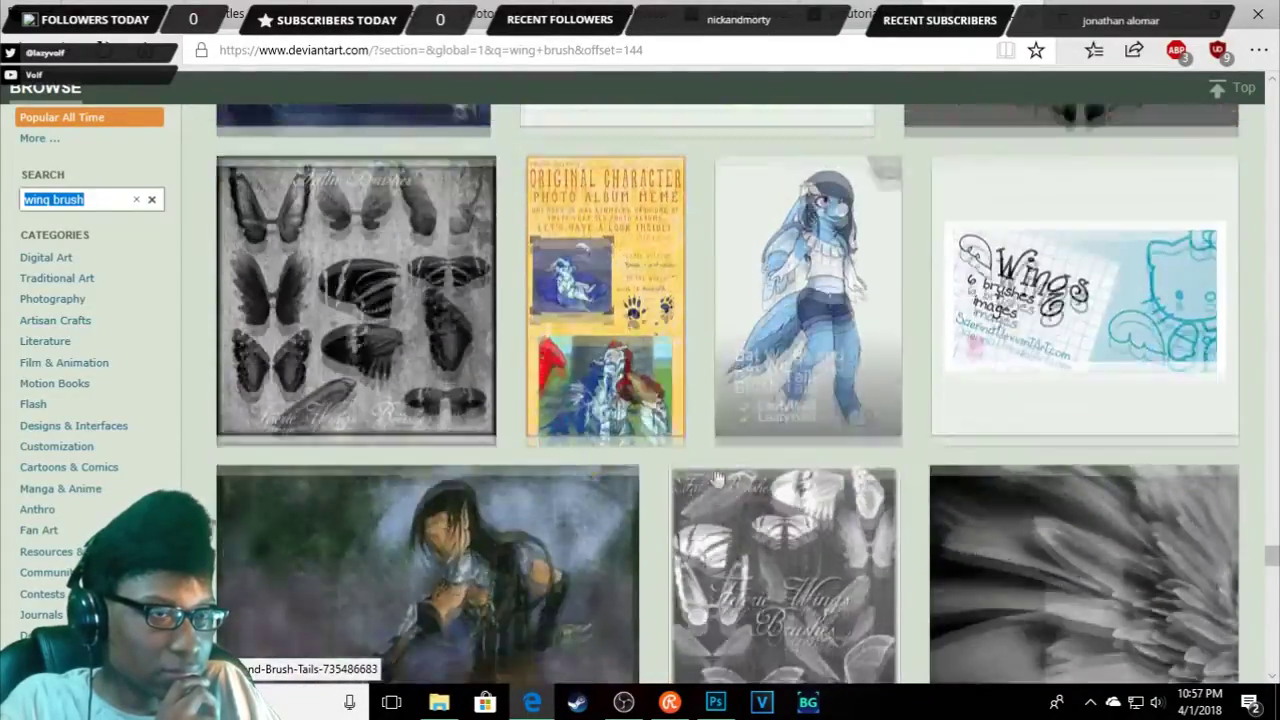
pyautogui.scroll(-1, 730, 468)
pyautogui.scroll(-2, 720, 467)
pyautogui.scroll(-2, 700, 455)
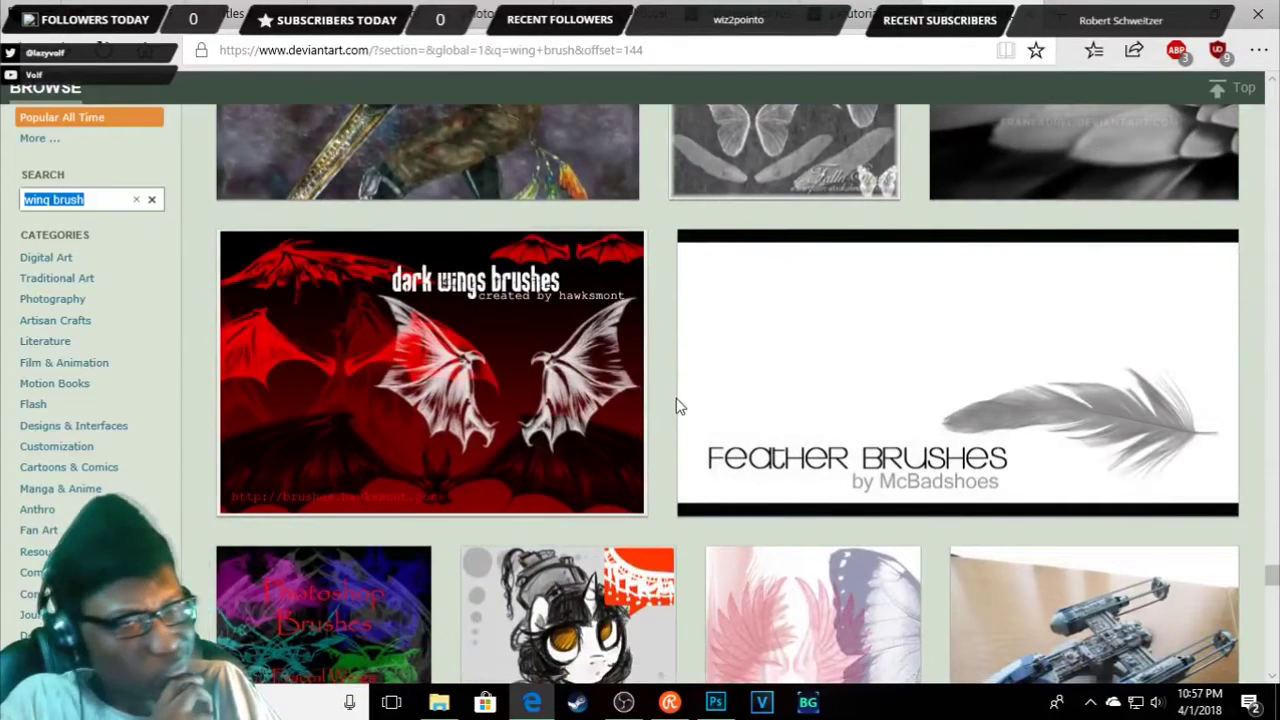
# - Look over the Dark Wings Brushes page, then go back to the results
pyautogui.click(563, 388)
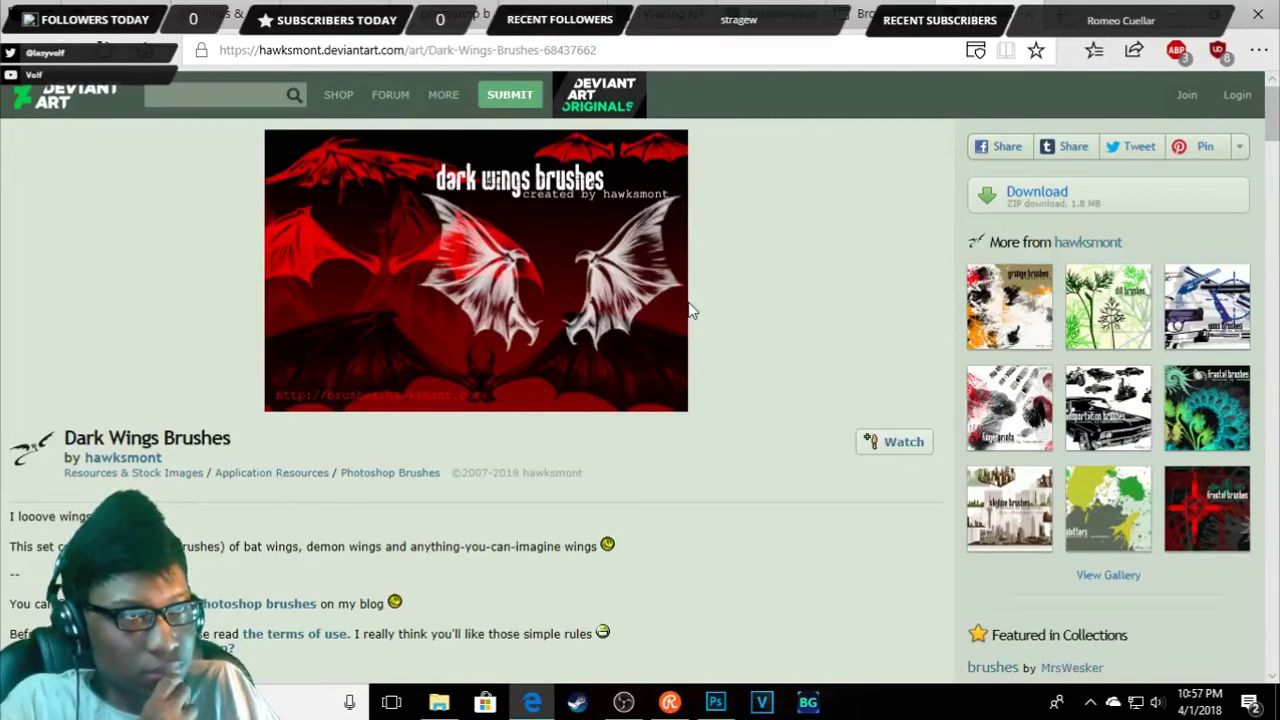
pyautogui.scroll(-3, 688, 311)
pyautogui.scroll(3, 688, 311)
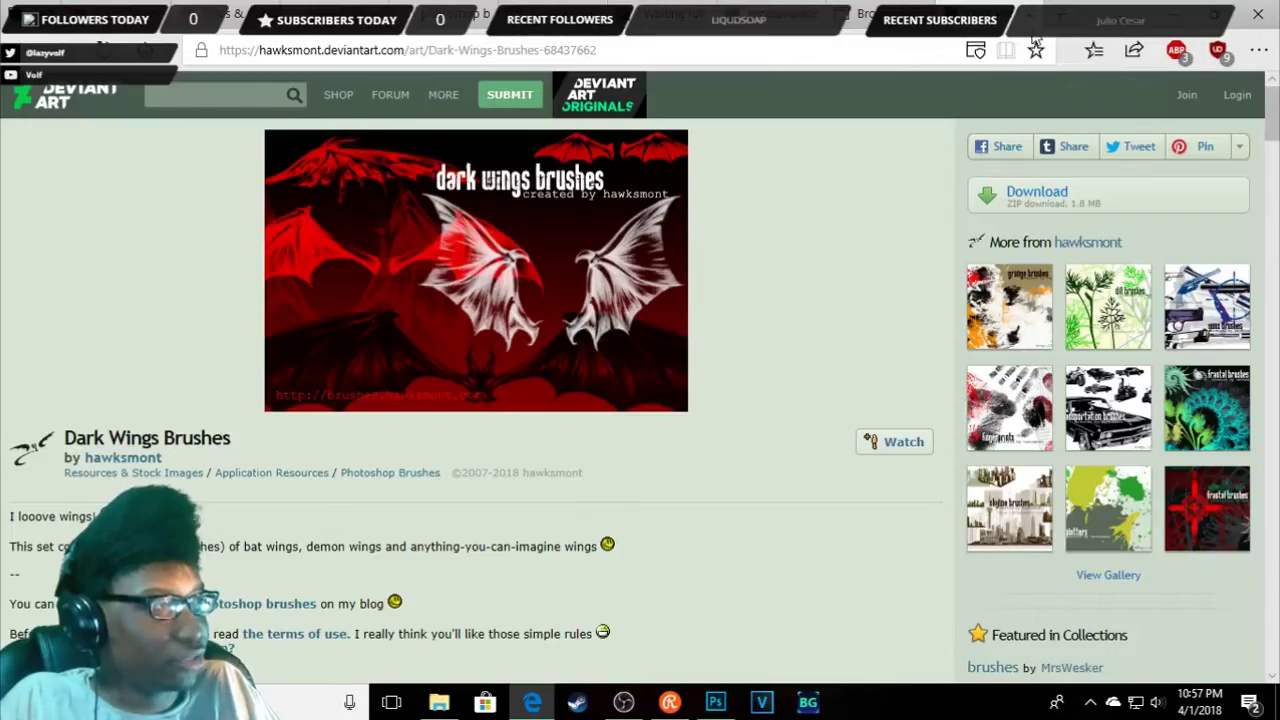
pyautogui.hotkey('alt', 'Left')
pyautogui.scroll(-3, 731, 362)
# - Scroll further down the wing brush results and open the Belladona-Fairy Demonic Wings set
pyautogui.scroll(-1, 731, 362)
pyautogui.scroll(-4, 731, 362)
pyautogui.scroll(-3, 731, 362)
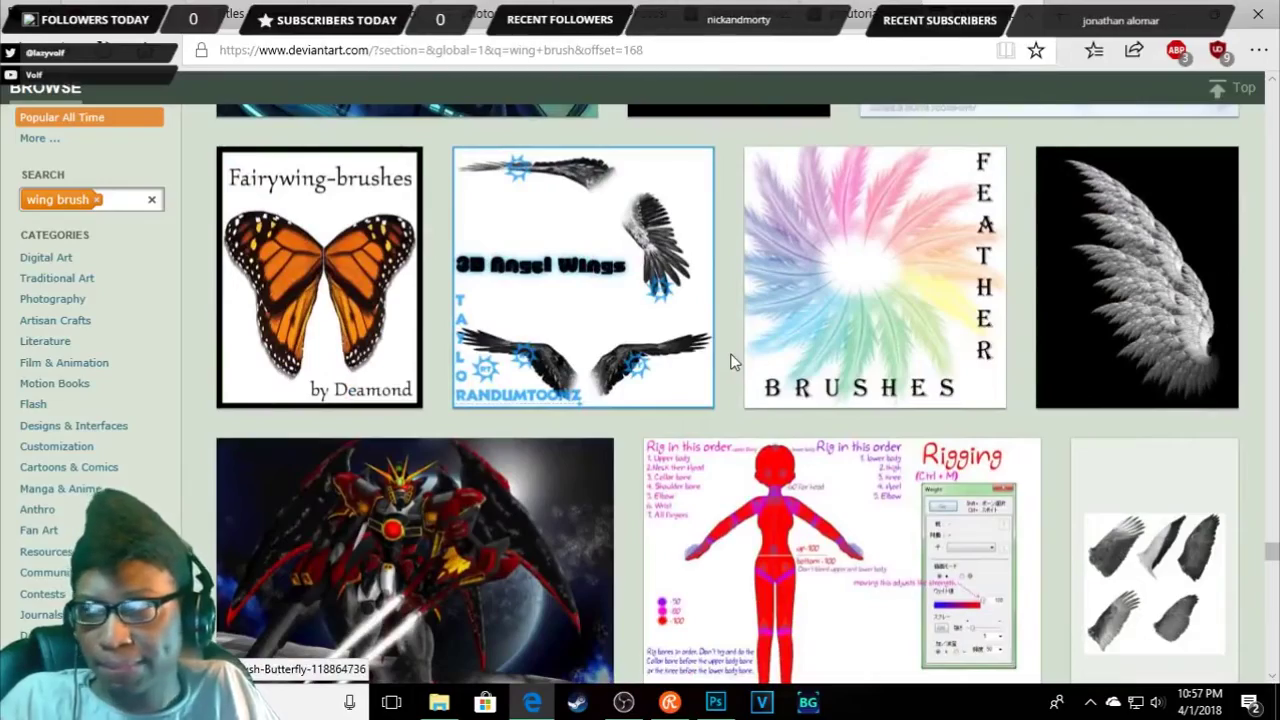
pyautogui.scroll(-2, 731, 362)
pyautogui.scroll(-2, 731, 362)
pyautogui.scroll(-3, 731, 362)
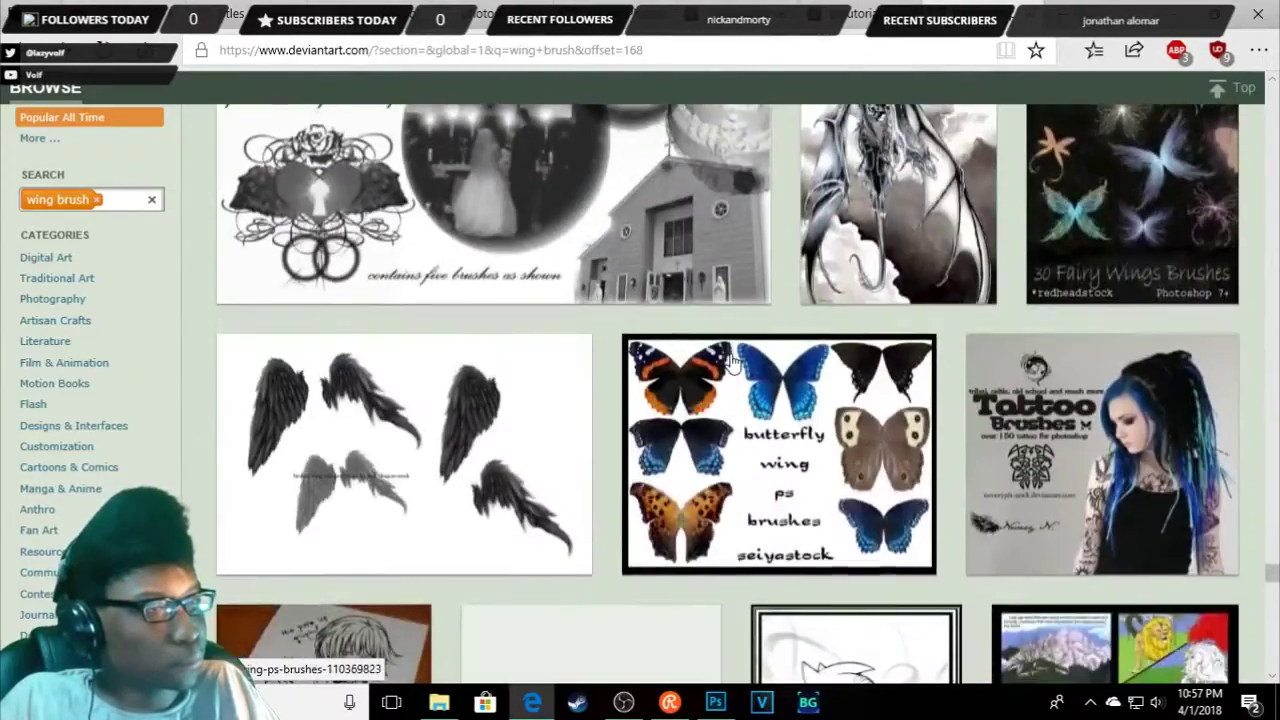
pyautogui.scroll(-2, 731, 362)
pyautogui.scroll(-1, 610, 347)
pyautogui.scroll(-3, 750, 385)
pyautogui.scroll(-4, 750, 385)
pyautogui.scroll(-1, 750, 385)
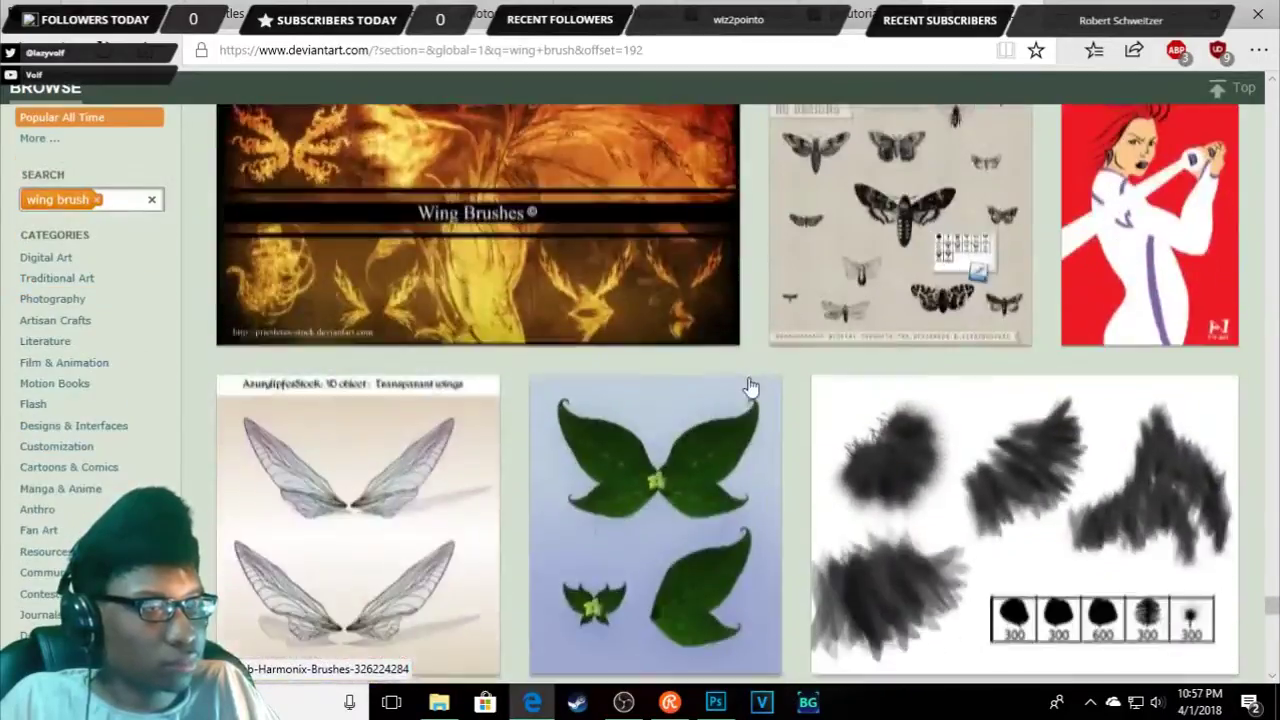
pyautogui.scroll(-2, 750, 385)
pyautogui.scroll(-2, 750, 385)
pyautogui.scroll(-3, 750, 385)
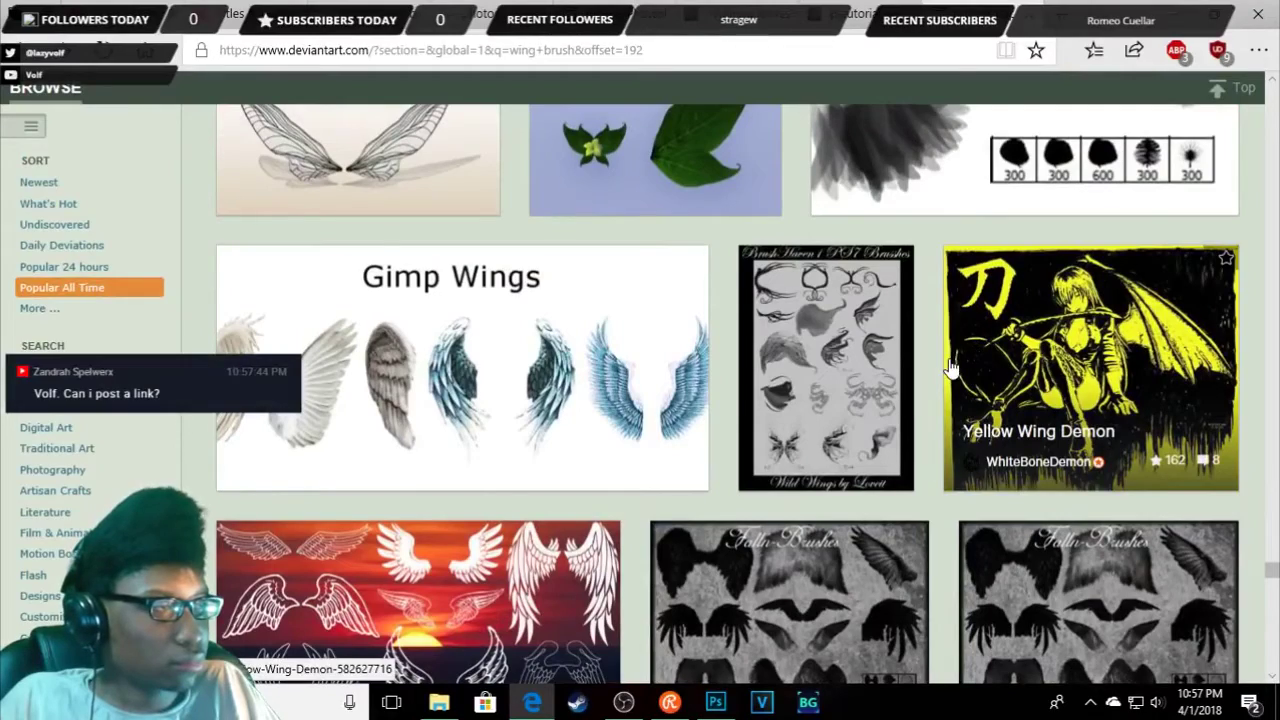
pyautogui.scroll(-3, 945, 450)
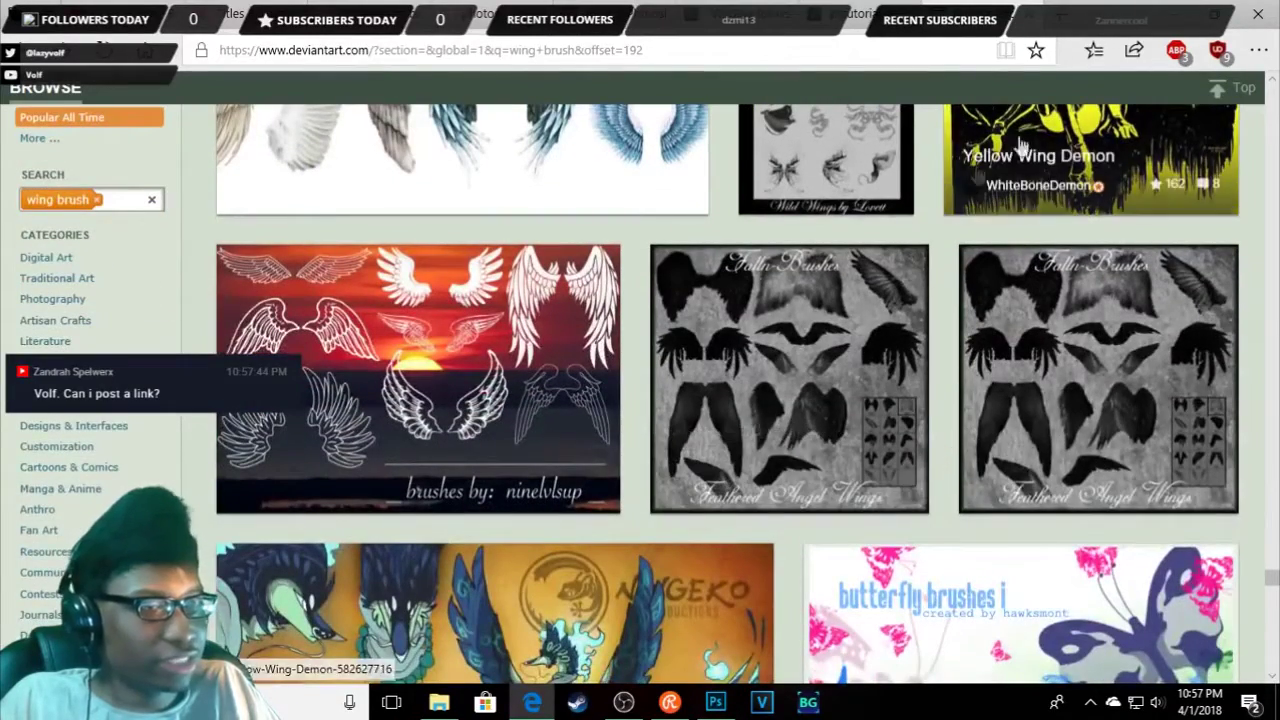
pyautogui.scroll(-1, 797, 449)
pyautogui.scroll(-1, 797, 449)
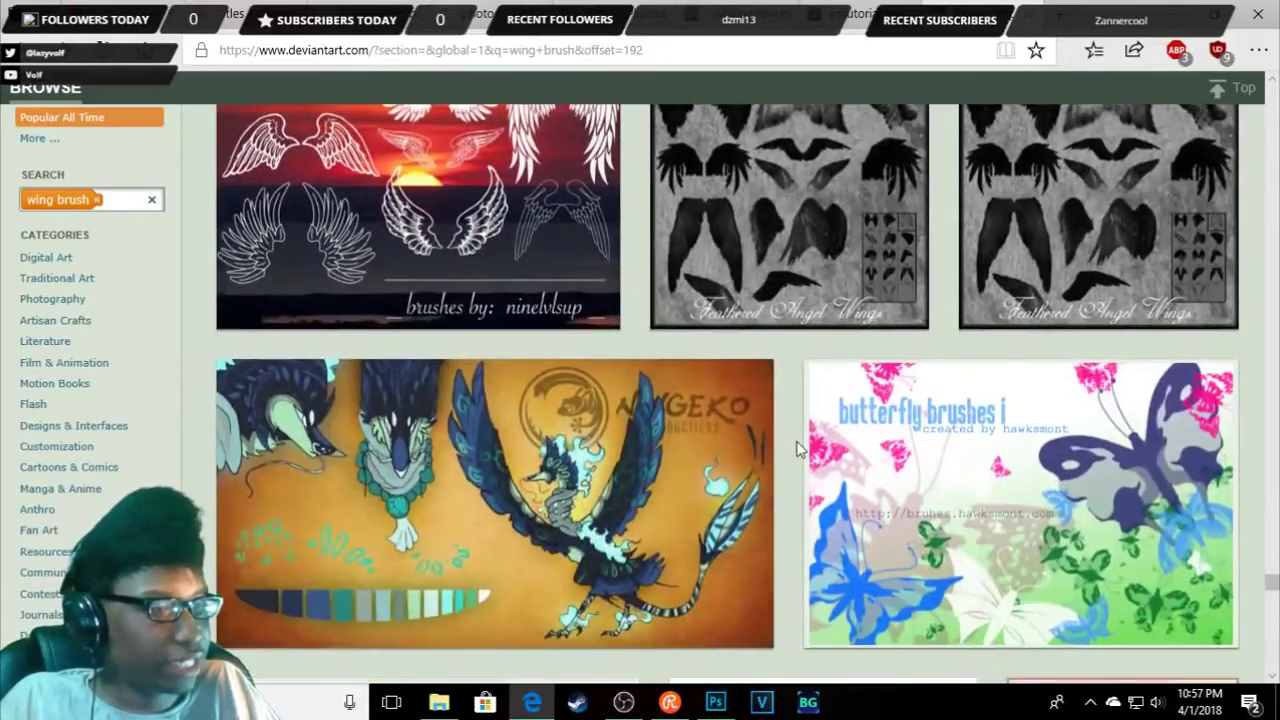
pyautogui.scroll(-4, 797, 449)
pyautogui.scroll(-2, 708, 493)
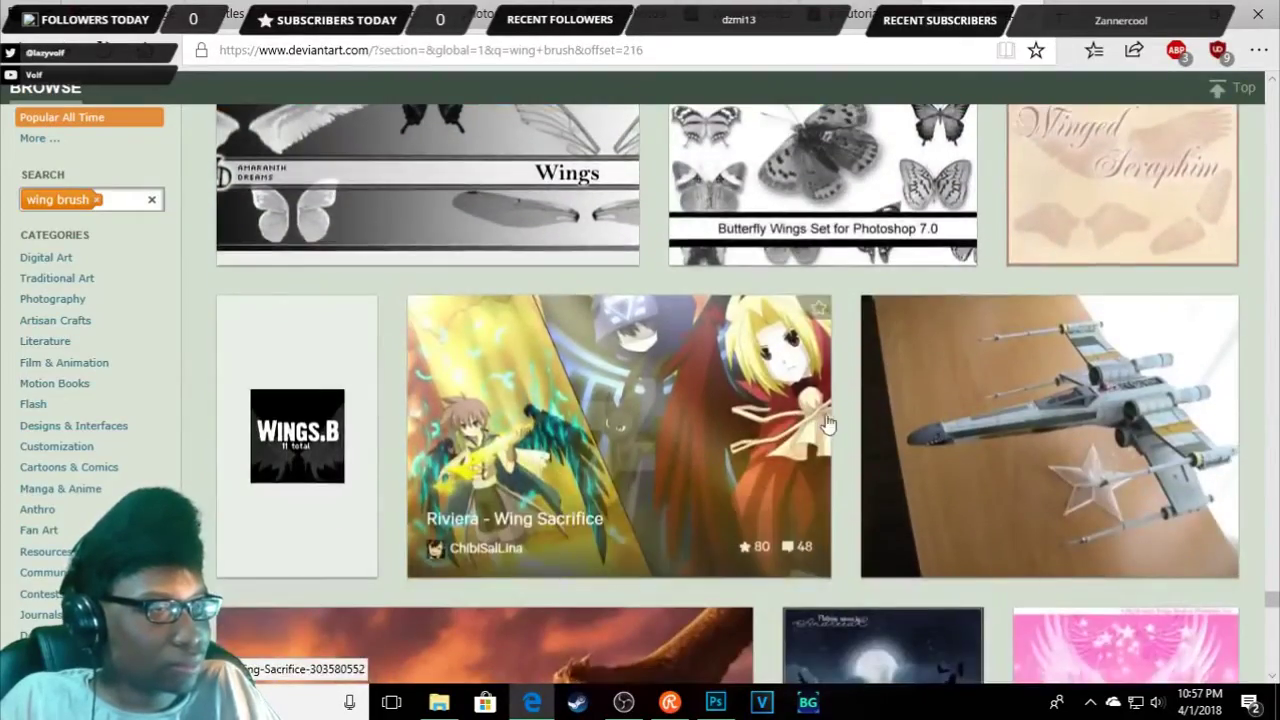
pyautogui.scroll(-2, 838, 445)
pyautogui.scroll(-2, 757, 423)
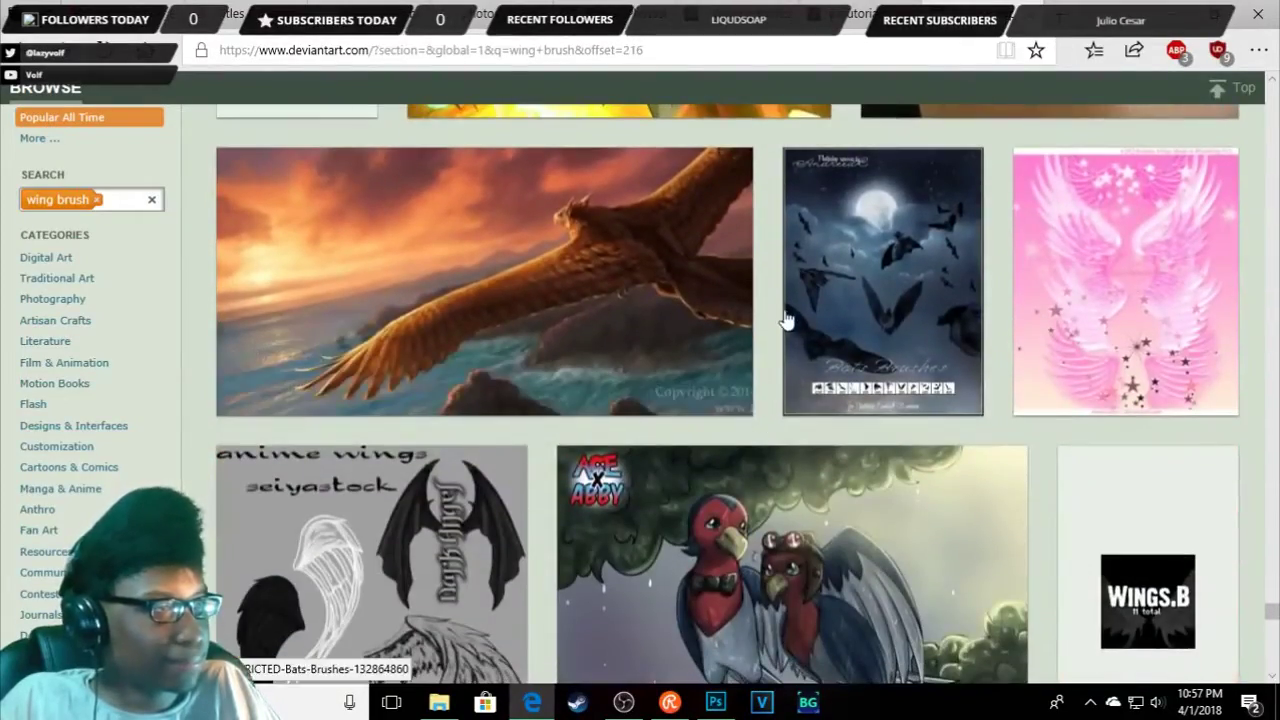
pyautogui.scroll(-1, 788, 300)
pyautogui.scroll(-2, 1060, 400)
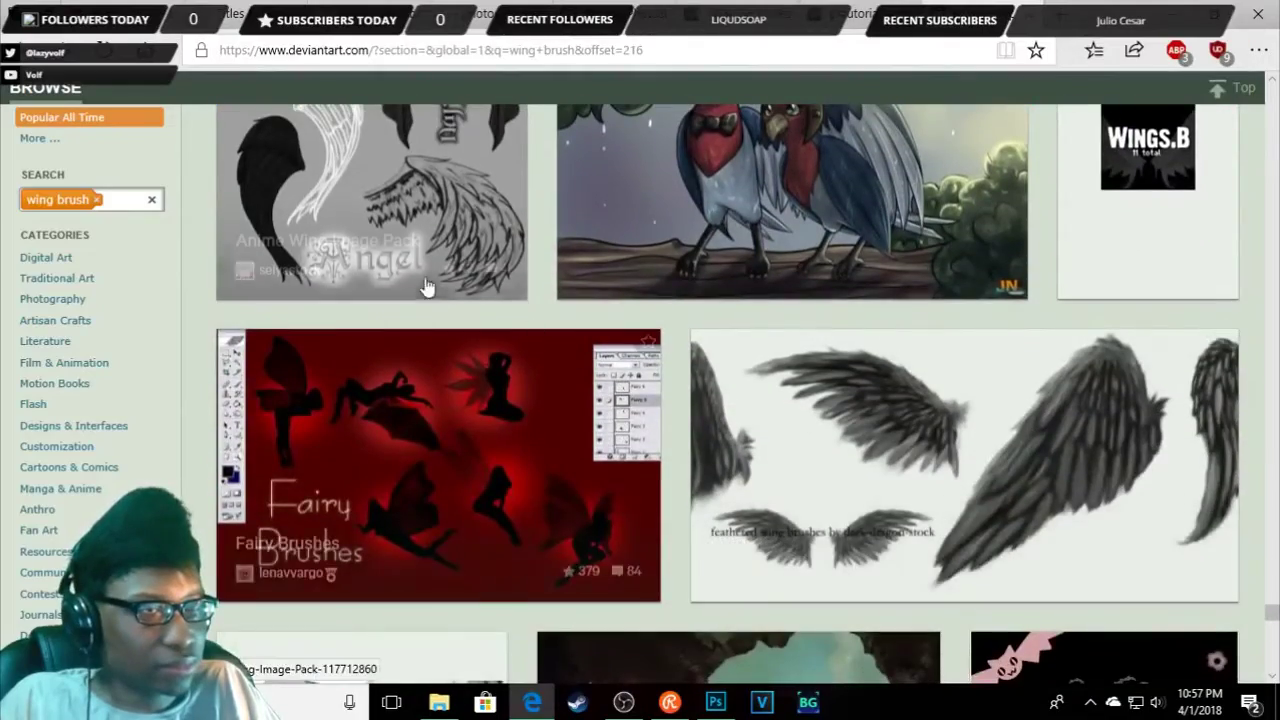
pyautogui.scroll(1, 561, 370)
pyautogui.scroll(-2, 561, 370)
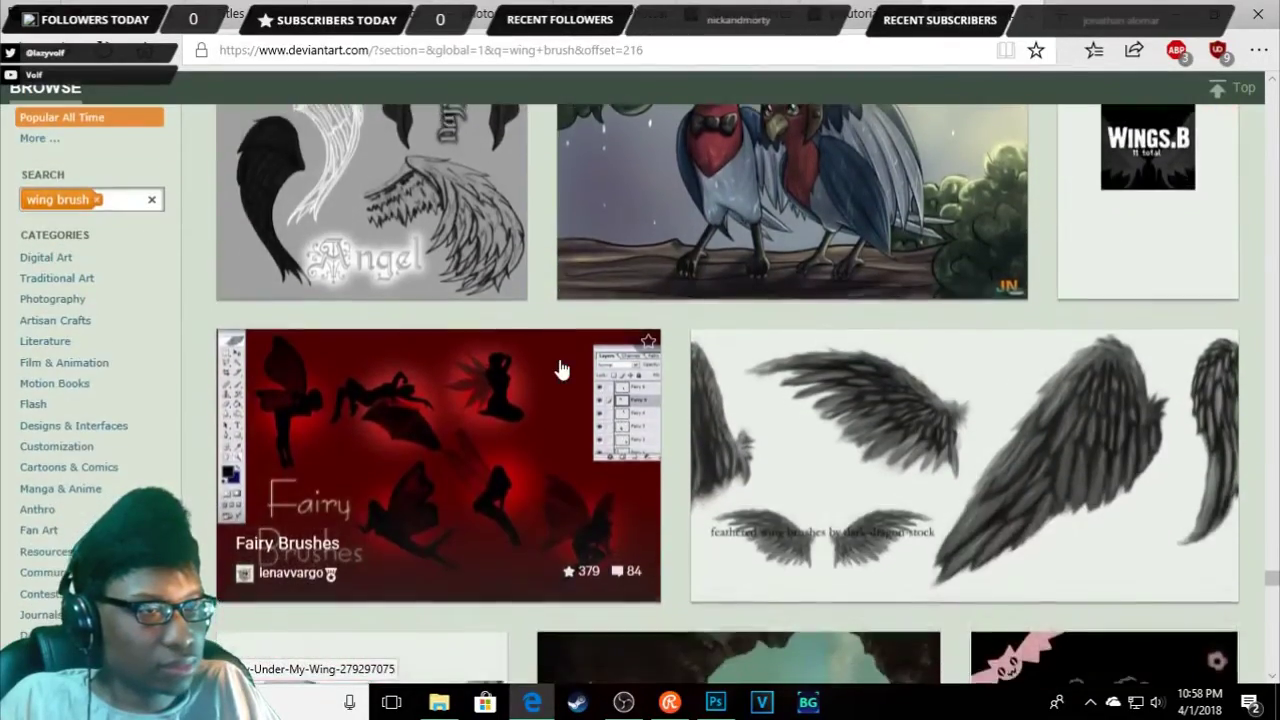
pyautogui.scroll(-2, 502, 507)
pyautogui.scroll(-1, 507, 467)
pyautogui.scroll(-1, 512, 425)
pyautogui.scroll(-1, 512, 425)
pyautogui.scroll(-2, 512, 425)
pyautogui.scroll(-2, 543, 443)
pyautogui.scroll(-2, 543, 443)
pyautogui.scroll(-1, 568, 397)
pyautogui.scroll(2, 568, 397)
pyautogui.scroll(-2, 568, 397)
pyautogui.scroll(-2, 650, 410)
pyautogui.scroll(-1, 737, 420)
pyautogui.scroll(-2, 750, 420)
pyautogui.scroll(-2, 780, 420)
pyautogui.scroll(-1, 800, 420)
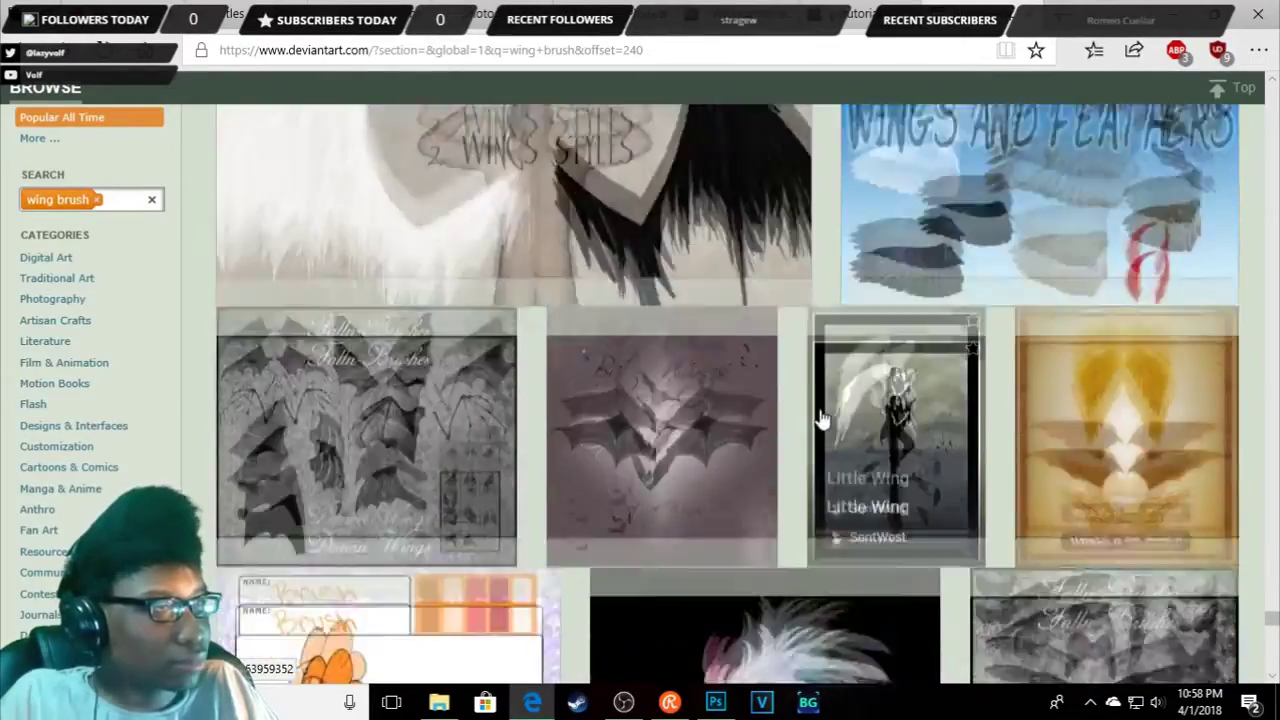
pyautogui.scroll(-1, 820, 420)
pyautogui.scroll(1, 815, 420)
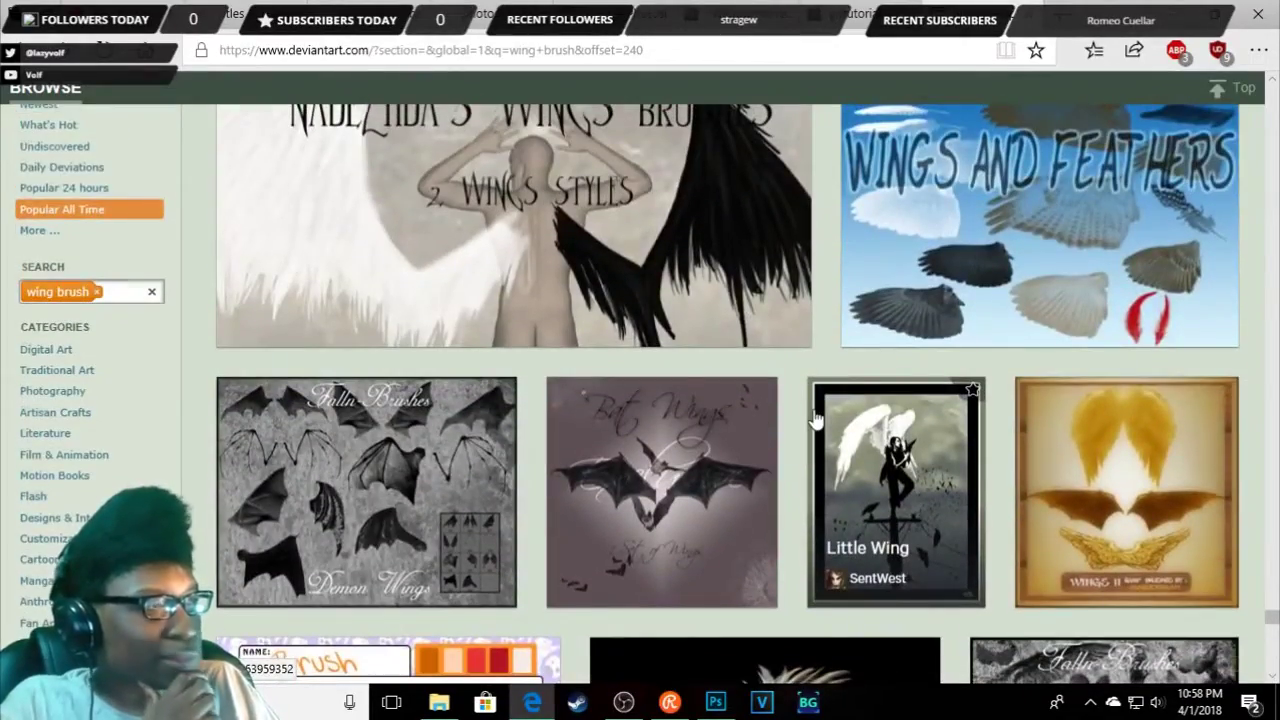
pyautogui.scroll(-1, 815, 420)
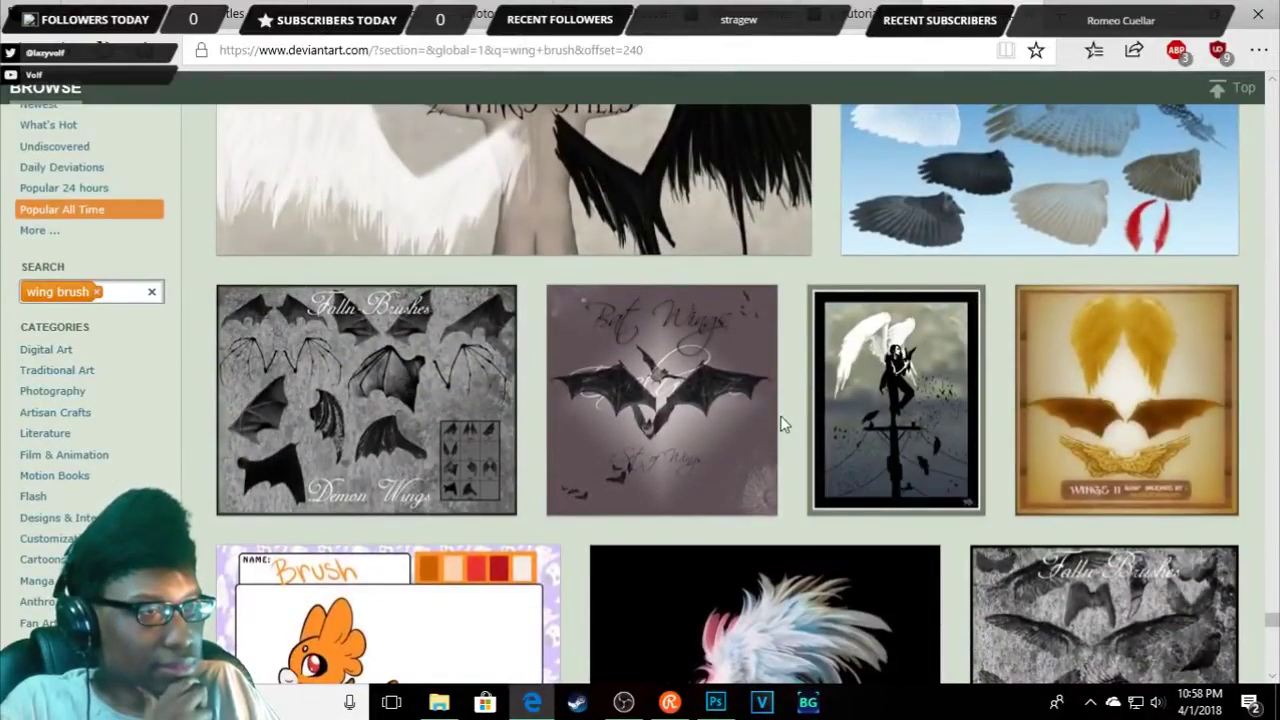
pyautogui.scroll(-4, 783, 424)
pyautogui.scroll(-2, 783, 424)
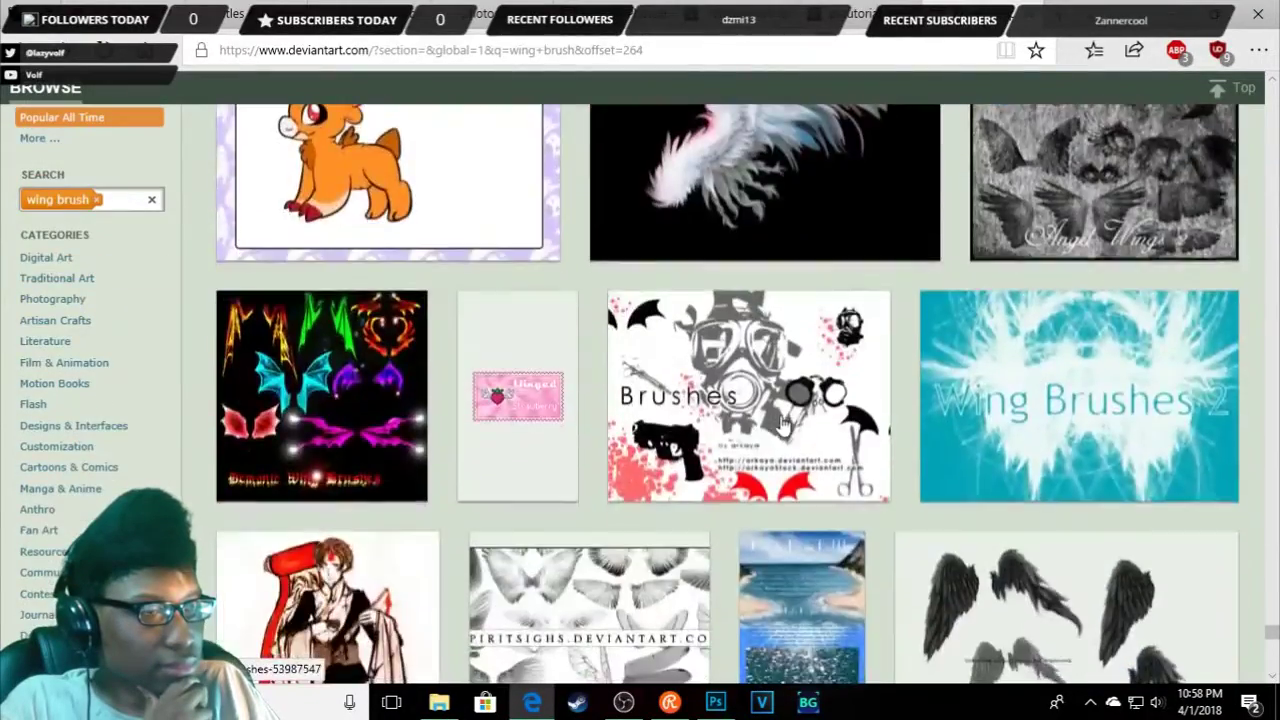
pyautogui.scroll(-2, 783, 425)
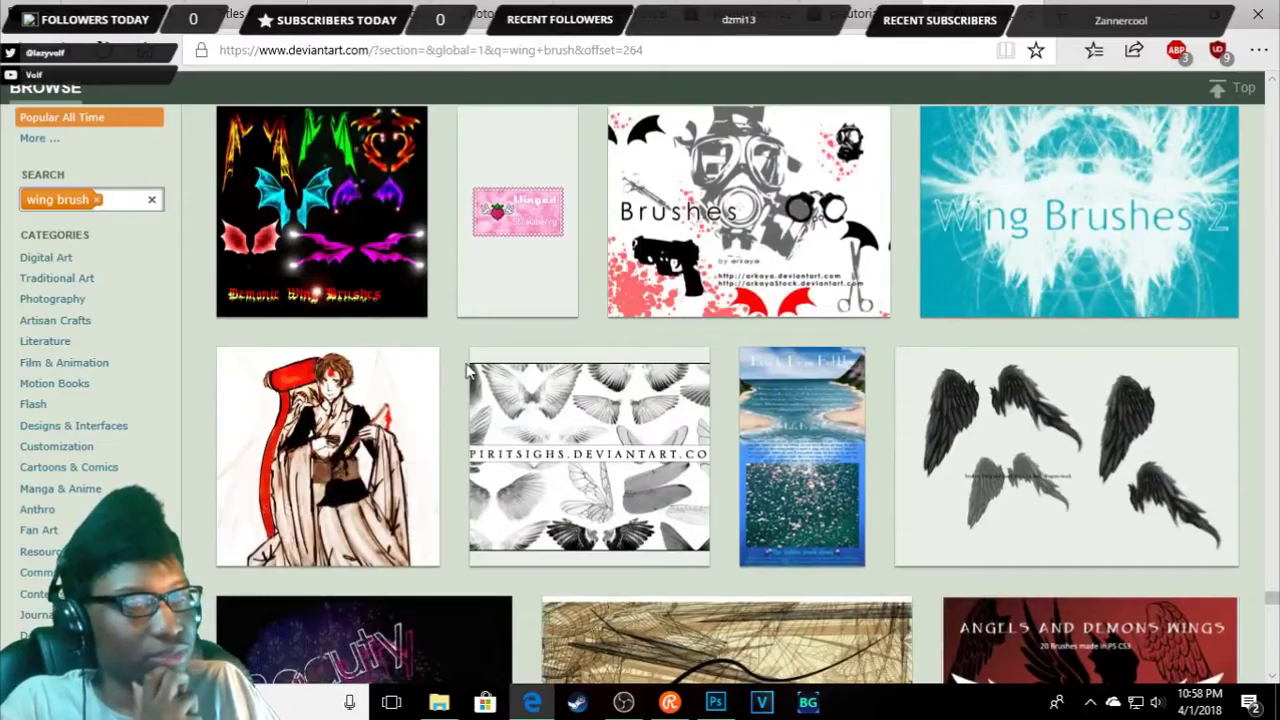
pyautogui.scroll(1, 470, 372)
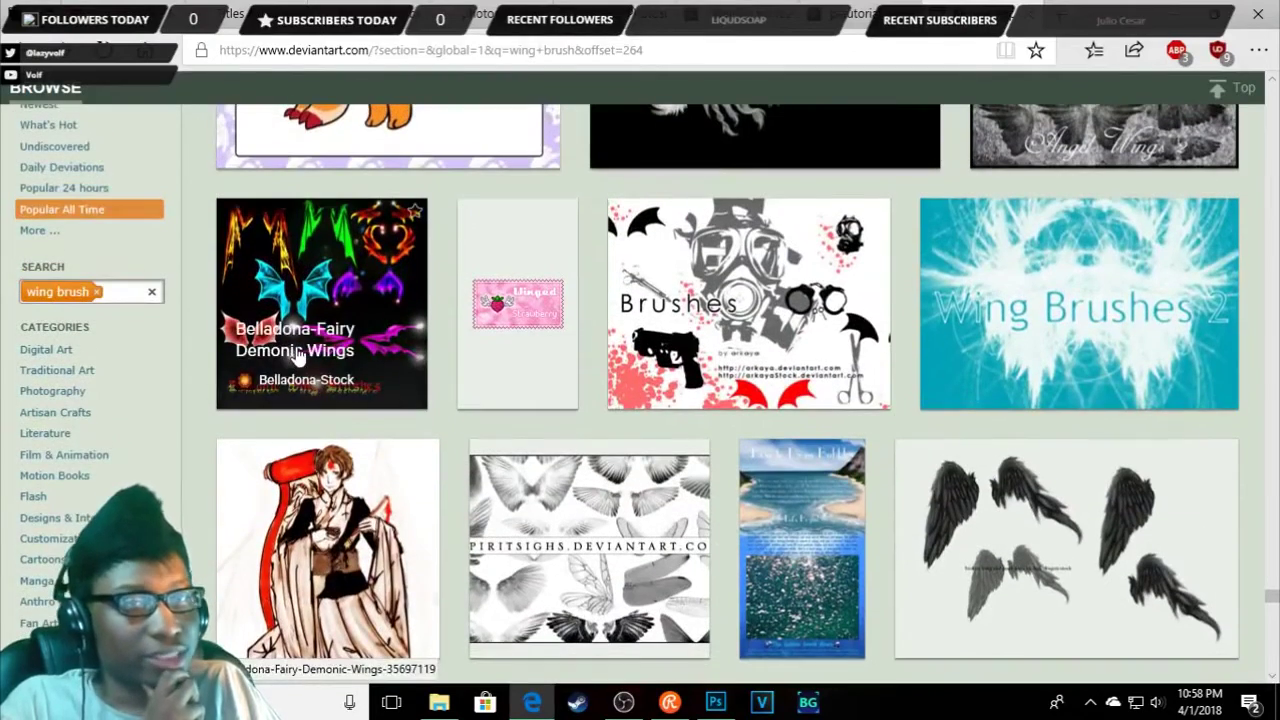
pyautogui.click(972, 5)
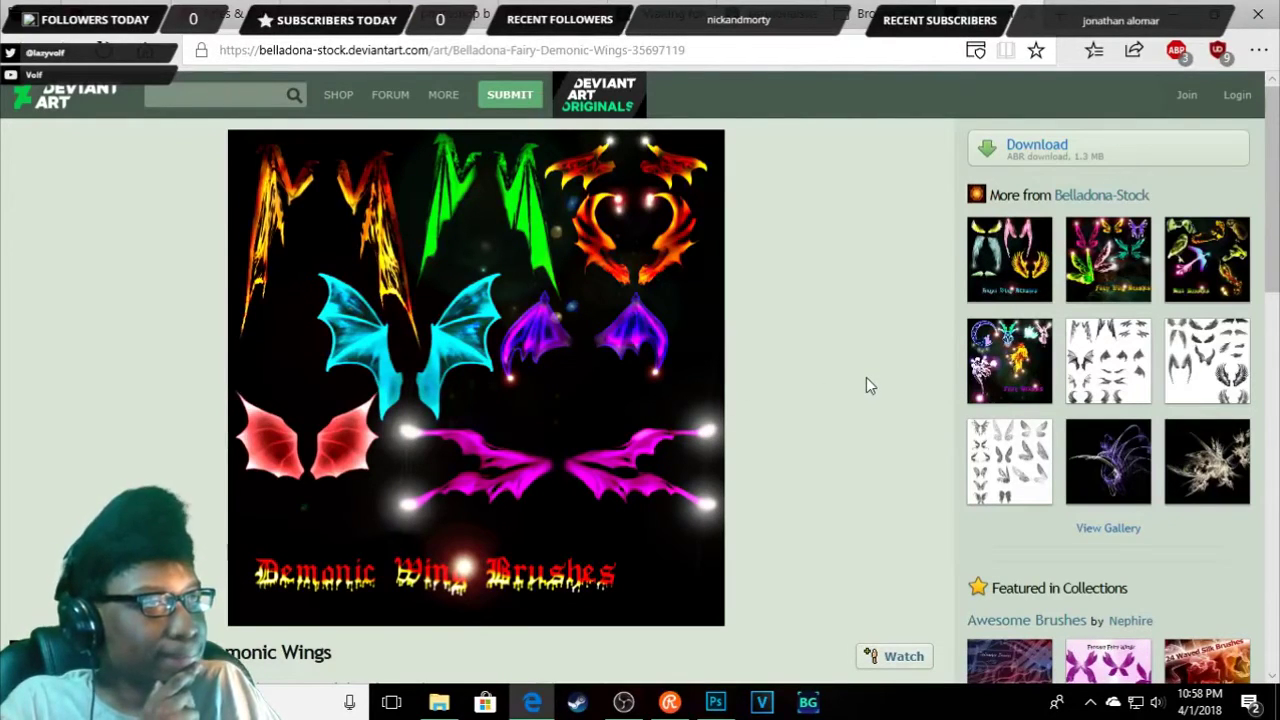
# - Download and save demonic_wing_brushes.abr (1.3 MB) from the Demonic Wings page
pyautogui.click(1108, 265)
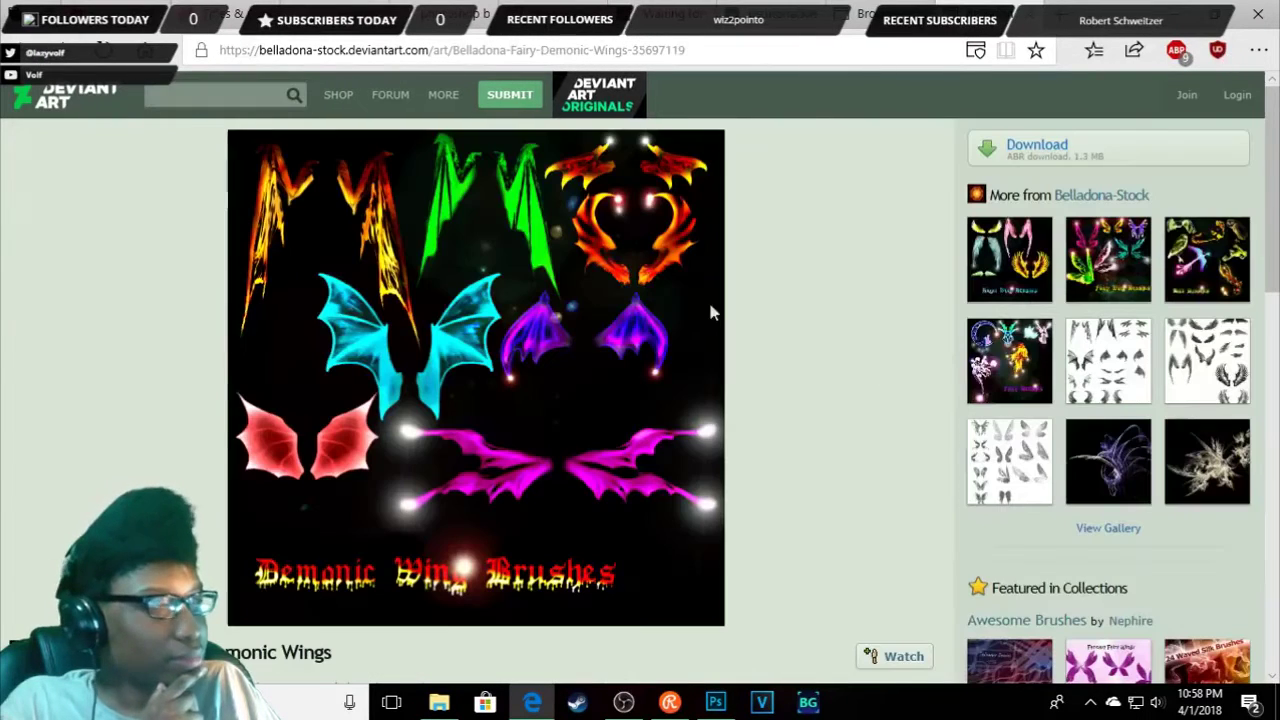
pyautogui.scroll(-2, 1040, 395)
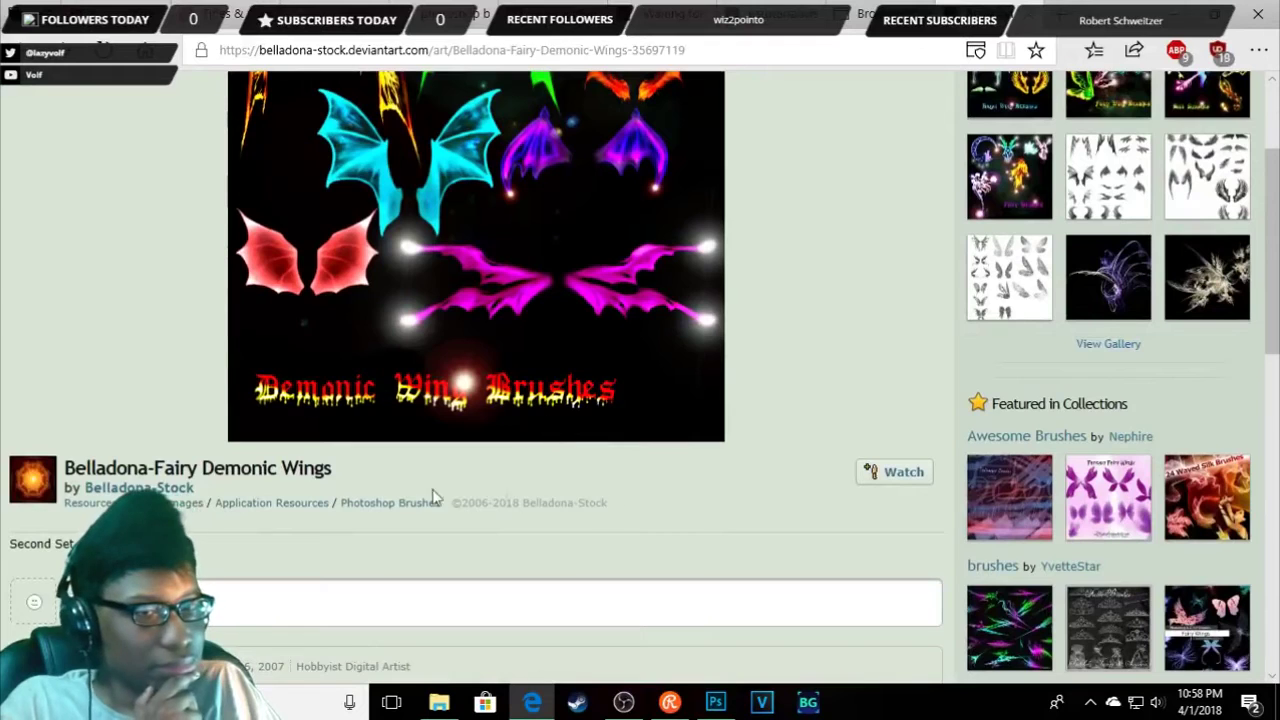
pyautogui.scroll(2, 847, 477)
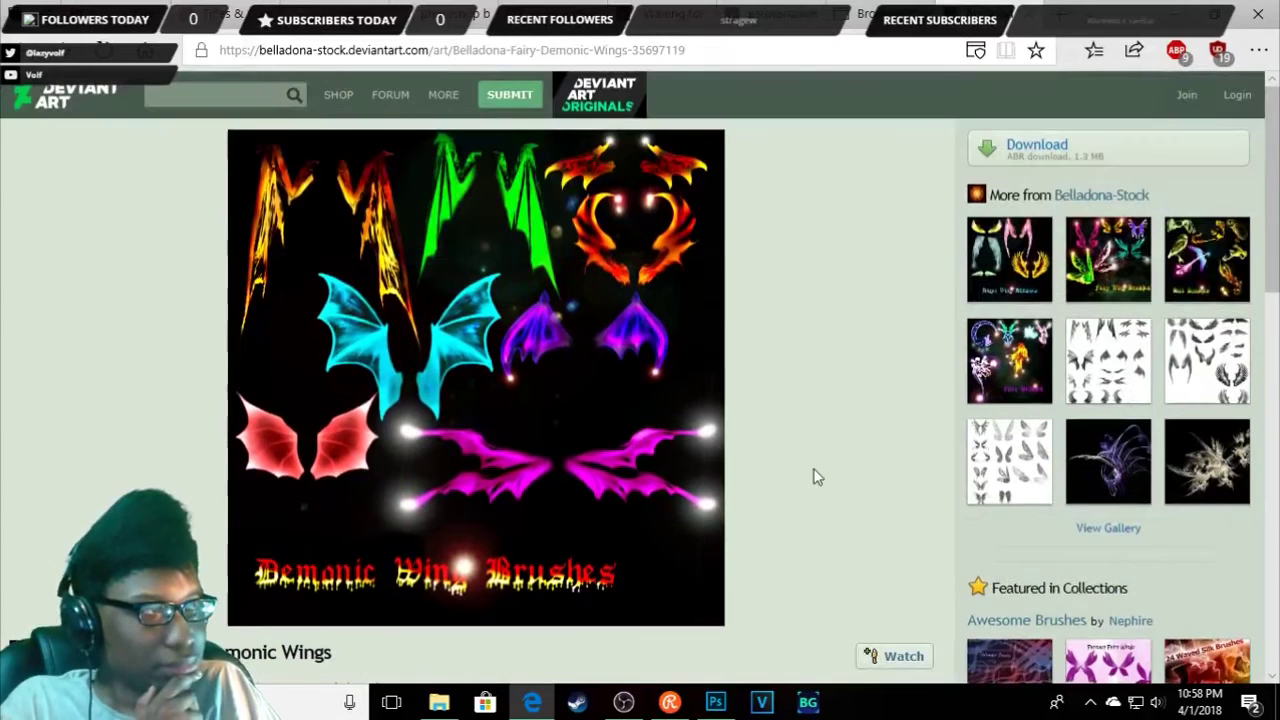
pyautogui.click(1020, 155)
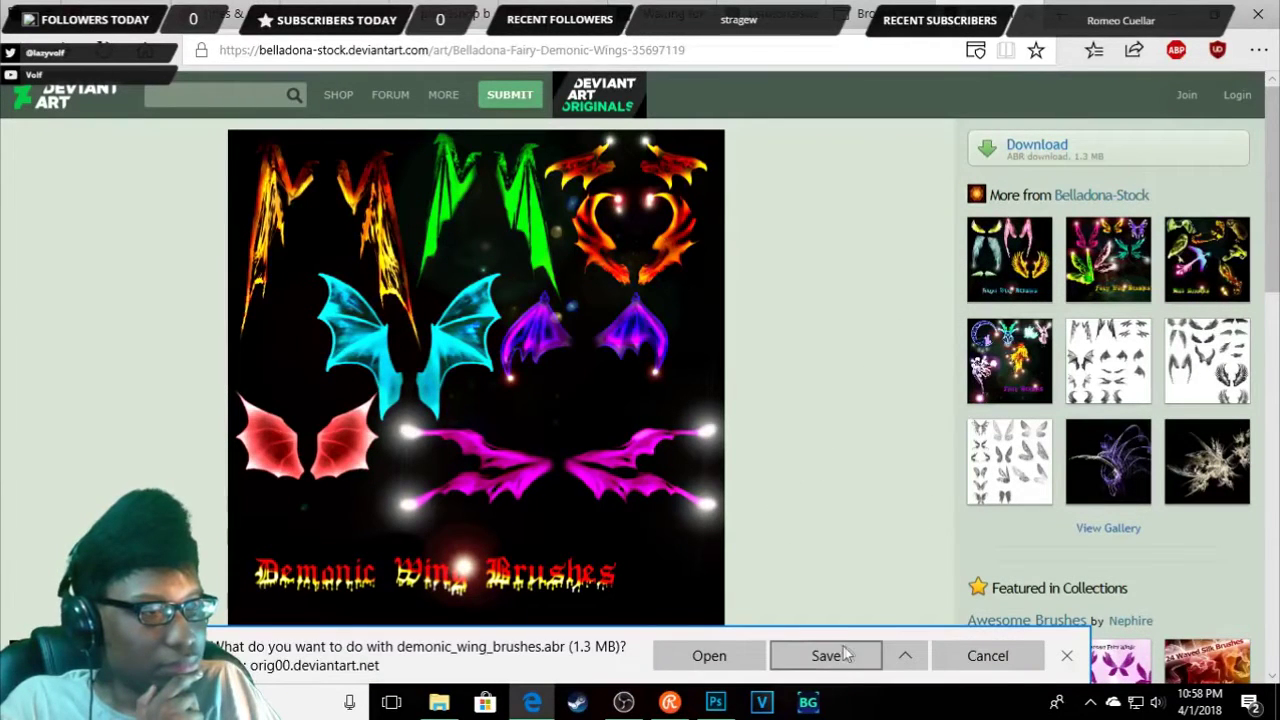
pyautogui.click(834, 654)
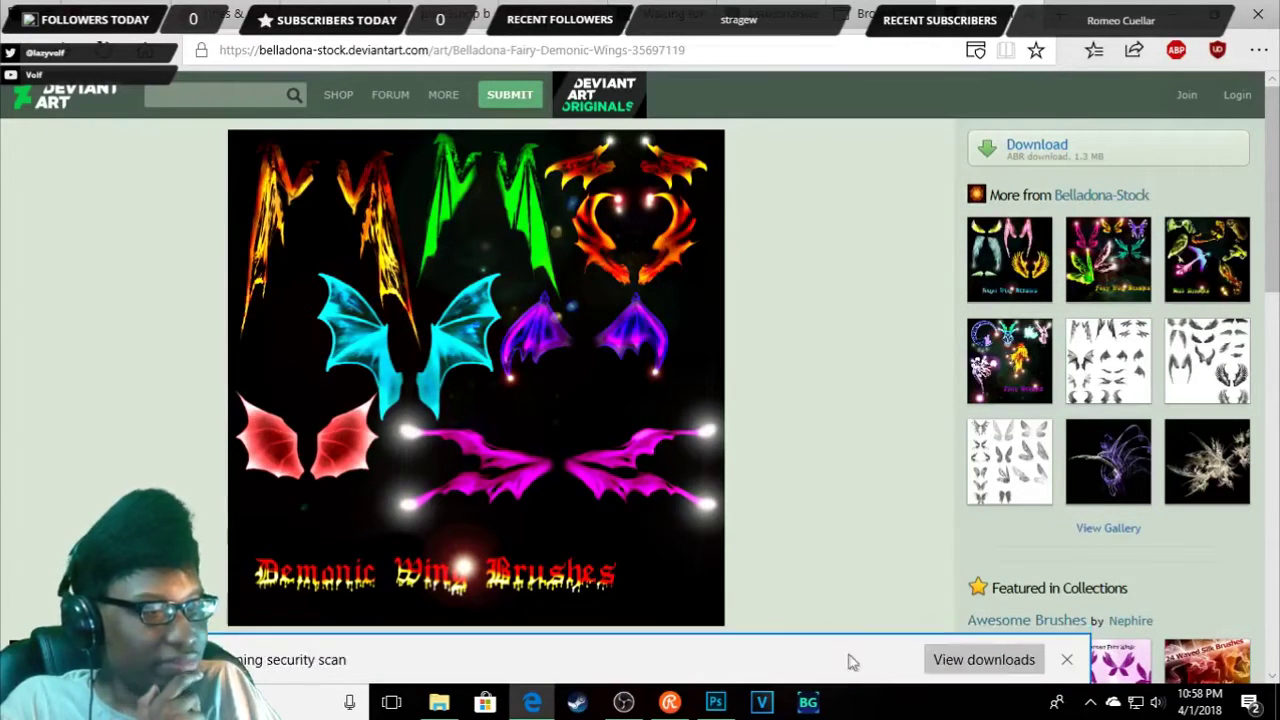
pyautogui.click(1064, 657)
# - Return to the Photoshop Test document with the devil silhouette
pyautogui.scroll(-3, 751, 462)
pyautogui.scroll(3, 757, 500)
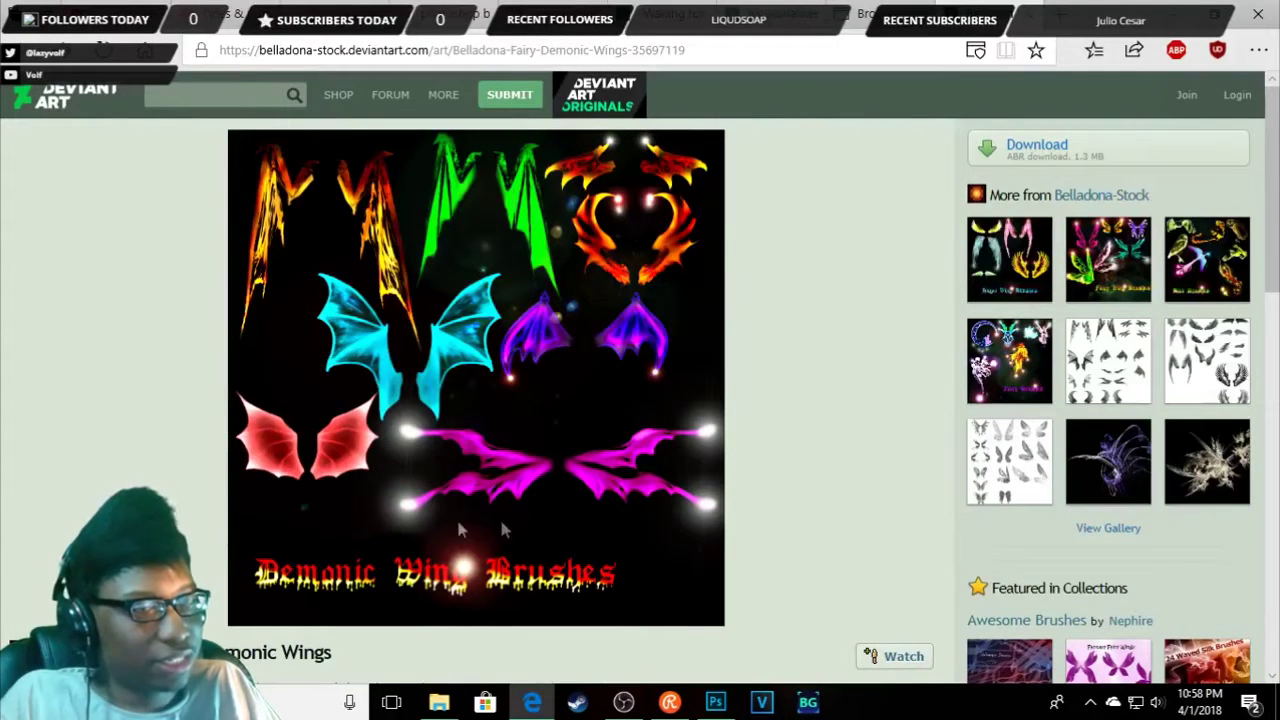
pyautogui.click(713, 702)
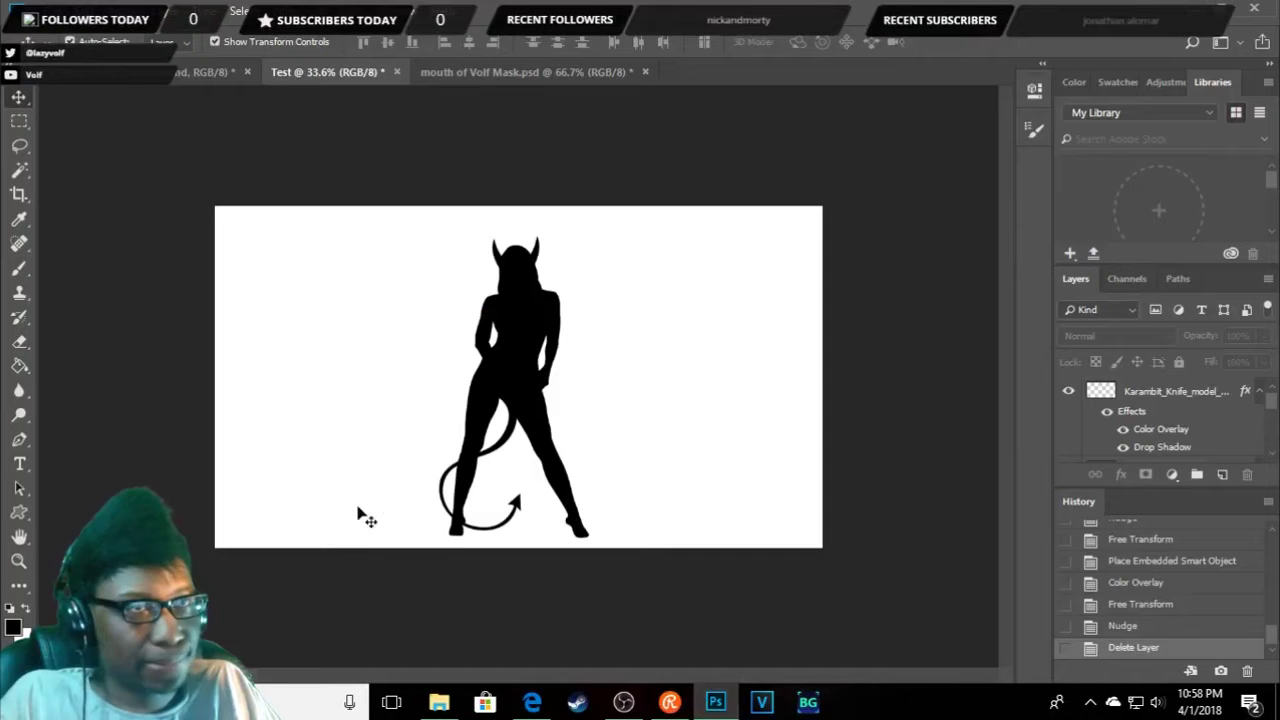
# - Load demonic_wing_brushes.abr in the Preset Manager and preview its wing brush tips
pyautogui.click(118, 10)
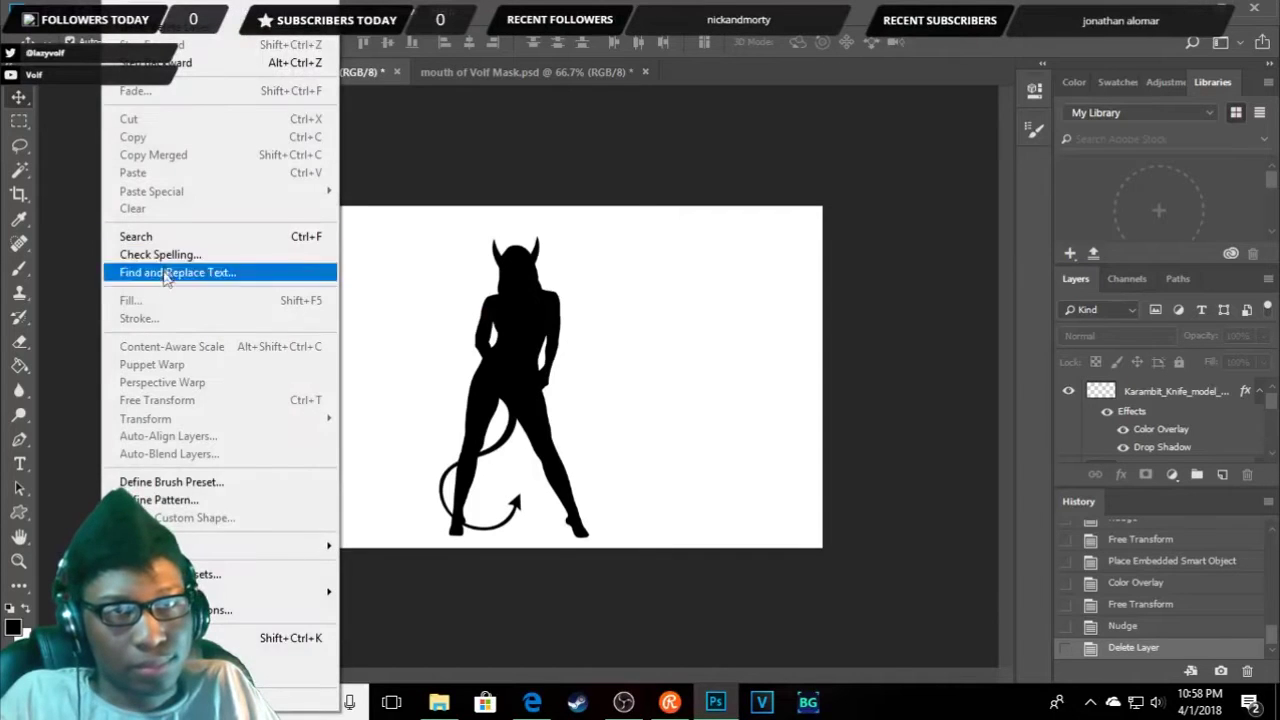
pyautogui.moveTo(220, 556)
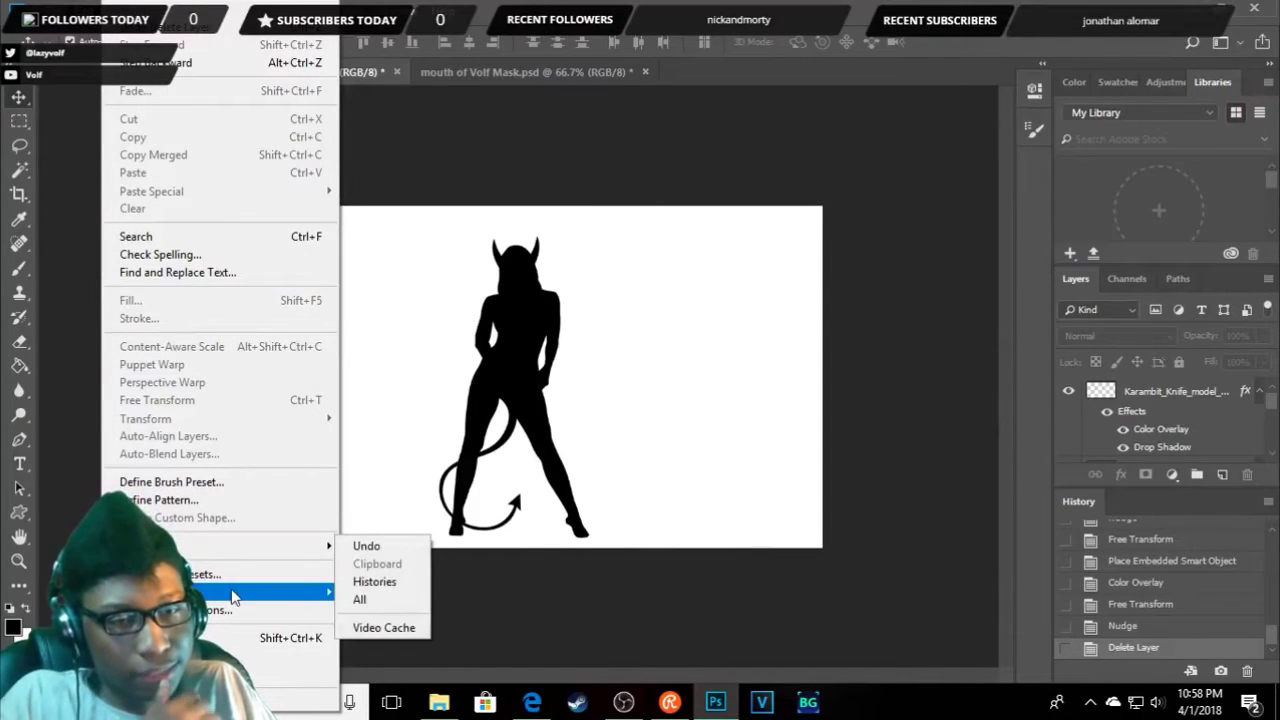
pyautogui.click(396, 593)
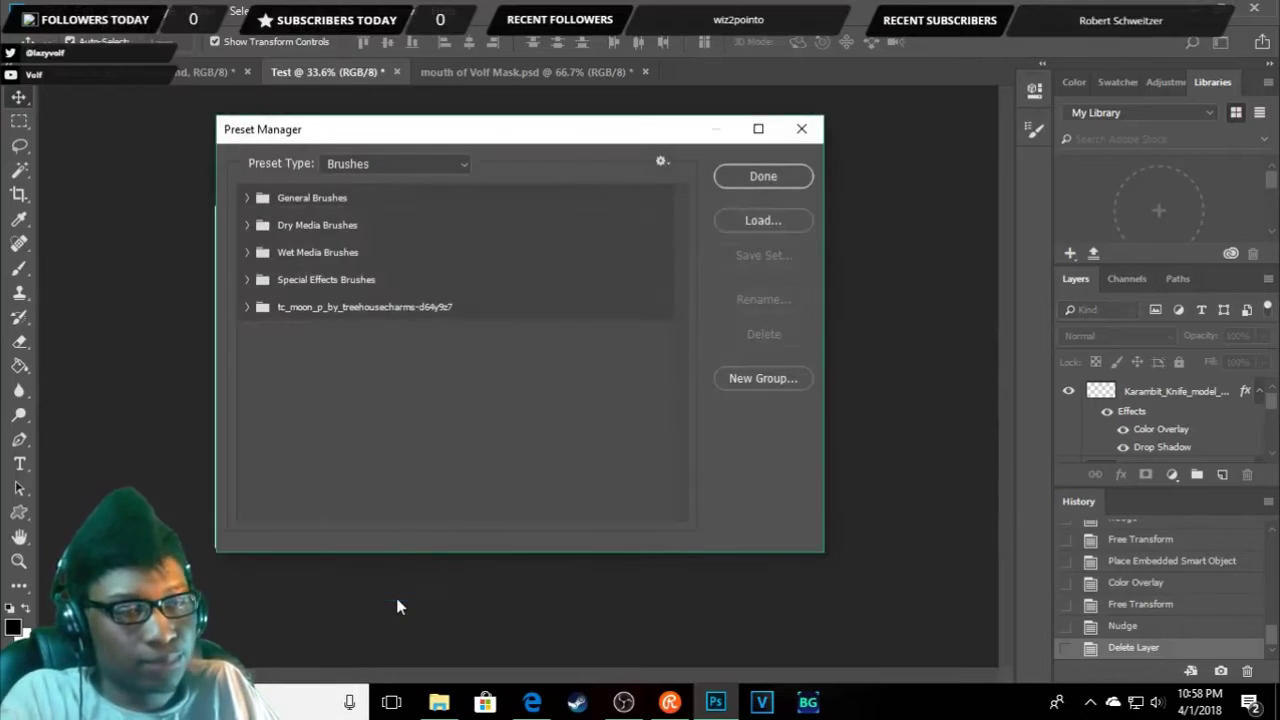
pyautogui.click(756, 223)
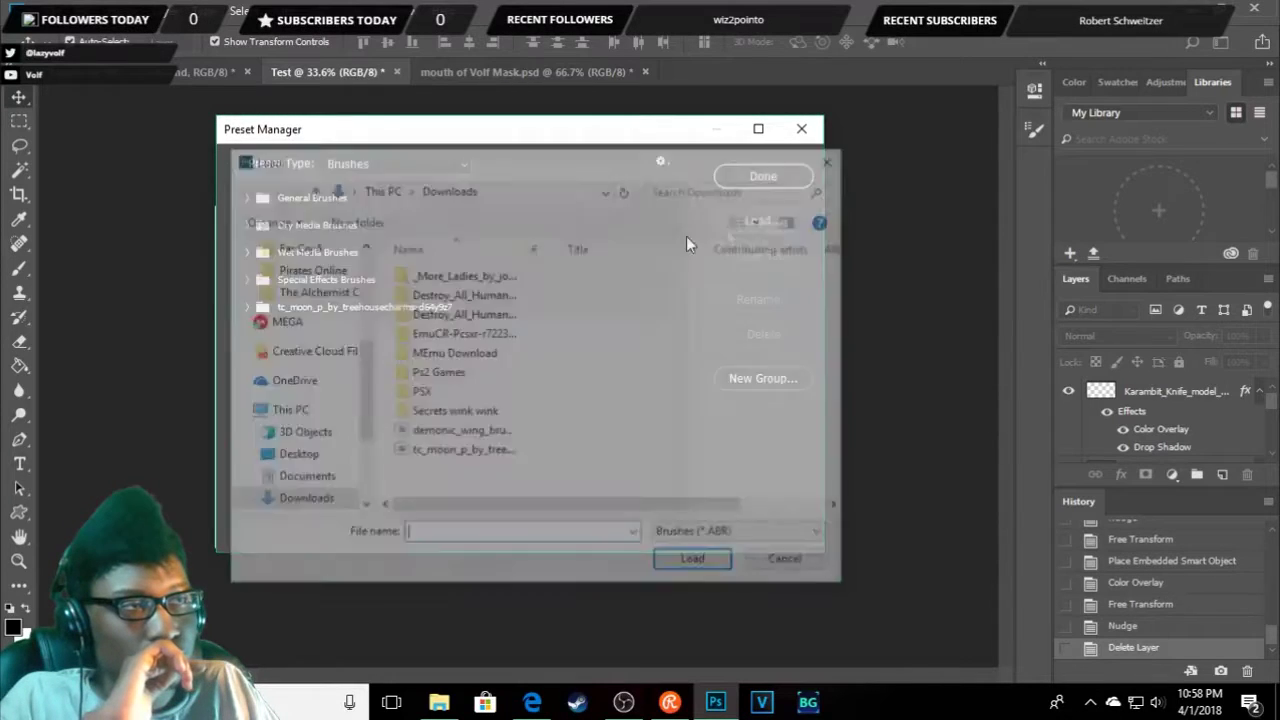
pyautogui.doubleClick(471, 449)
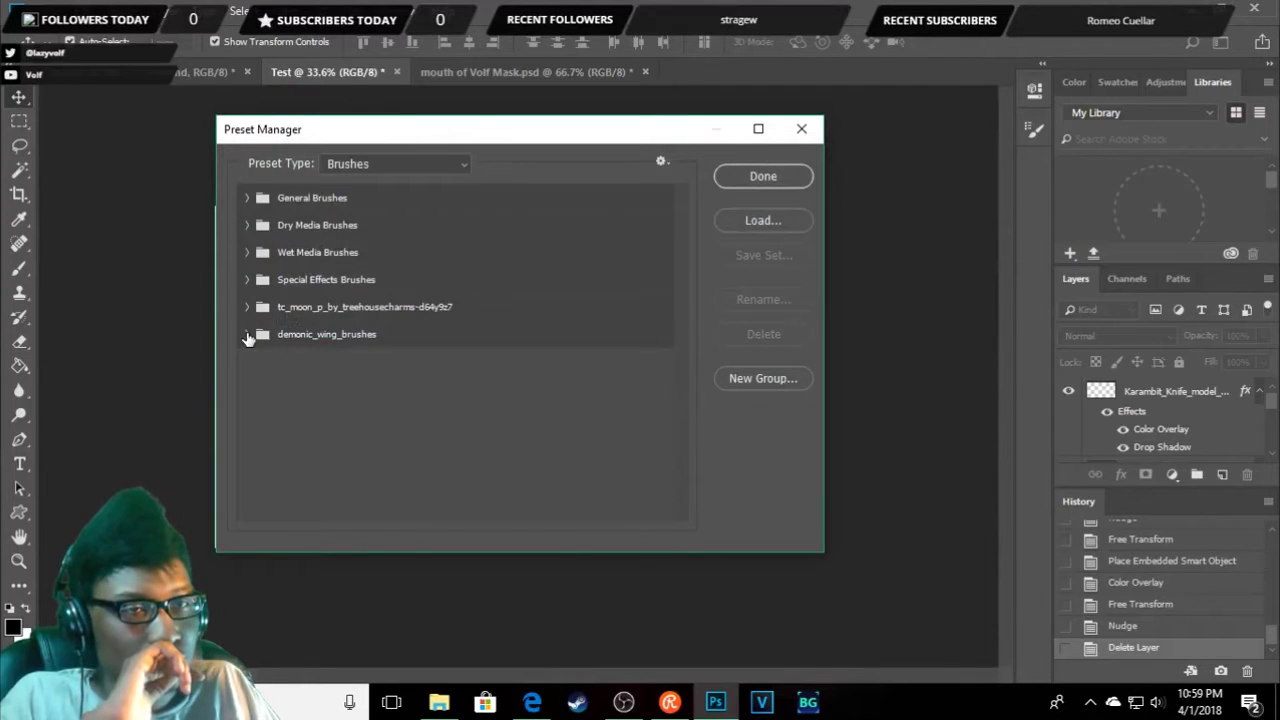
pyautogui.click(246, 334)
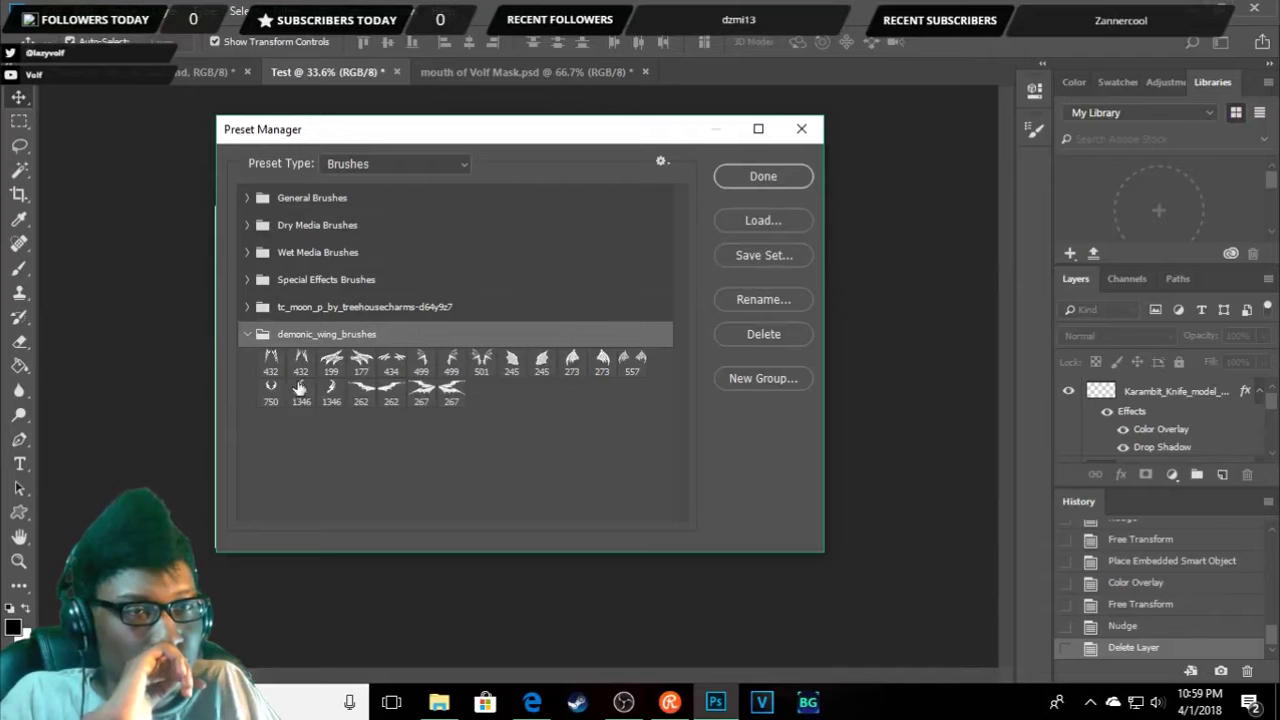
pyautogui.click(801, 178)
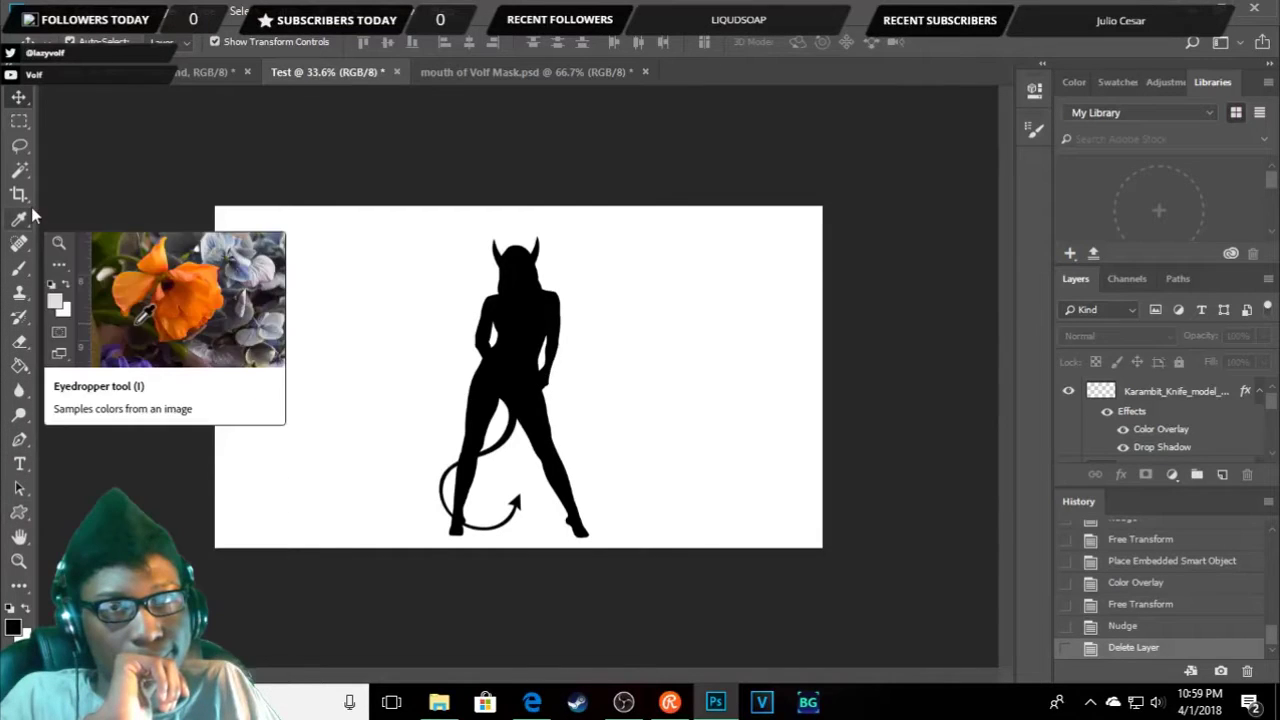
pyautogui.click(19, 318)
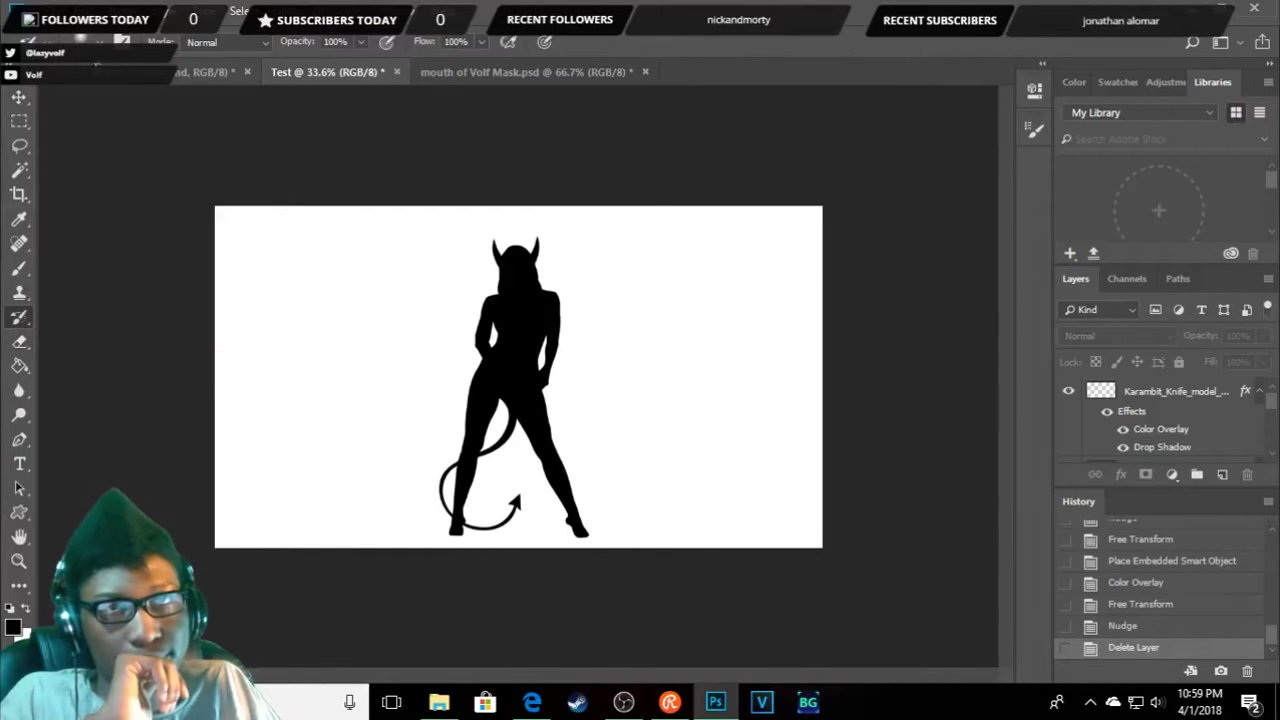
pyautogui.click(85, 42)
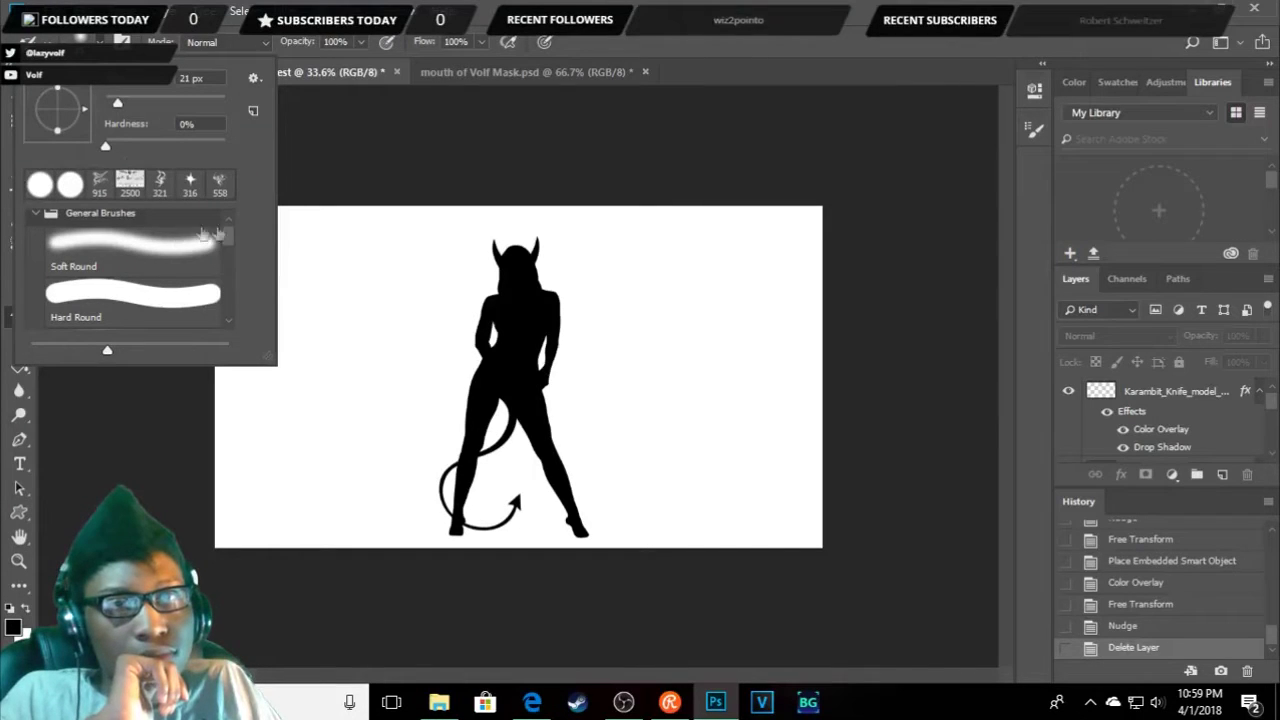
pyautogui.click(35, 214)
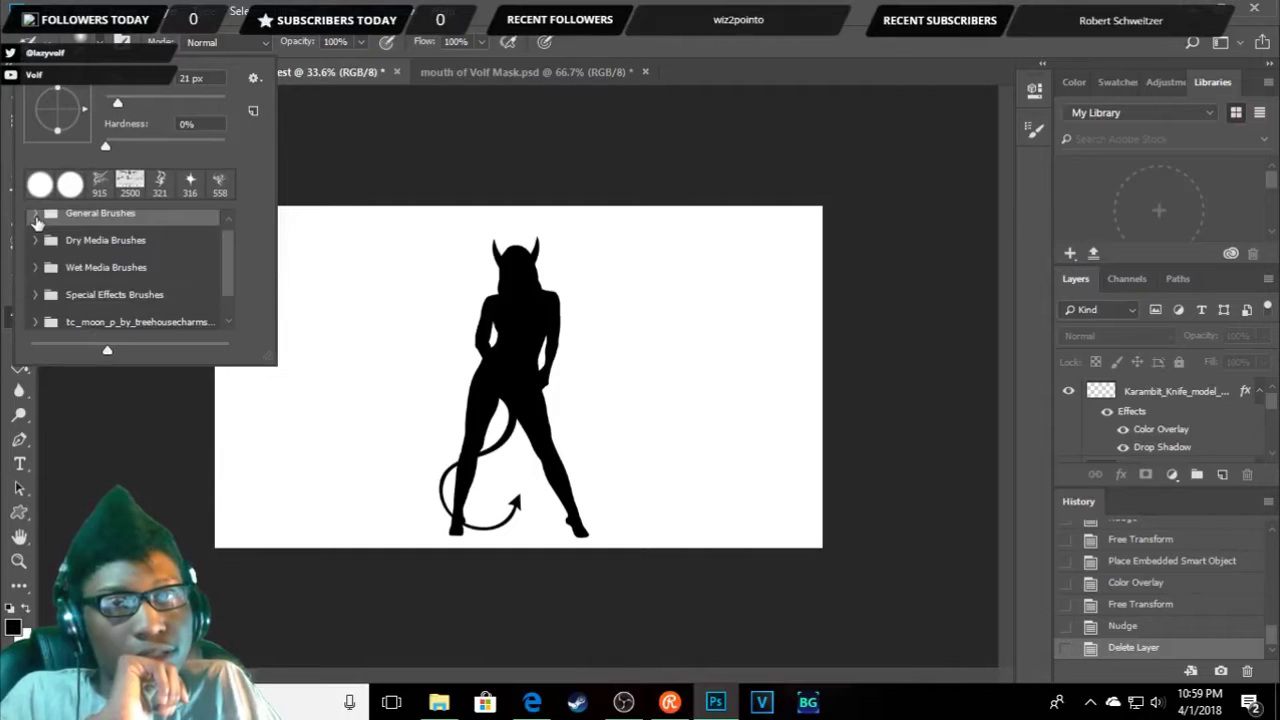
pyautogui.scroll(-1, 97, 318)
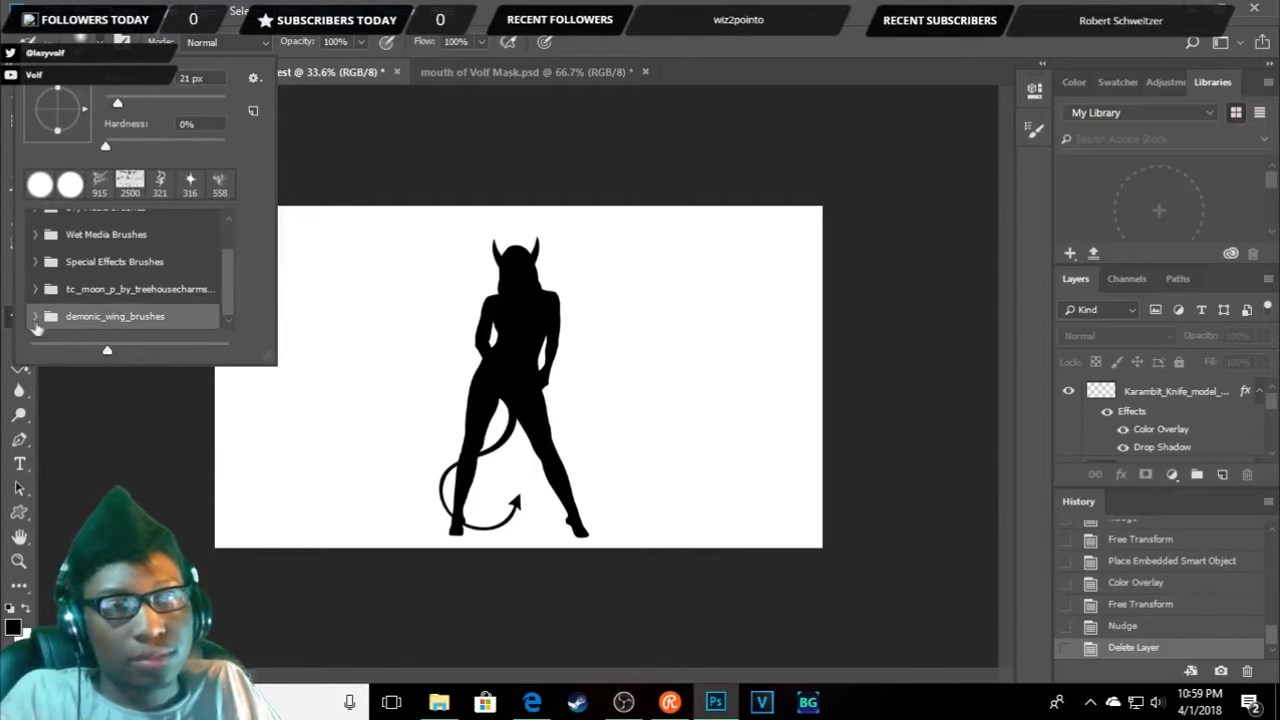
pyautogui.click(34, 317)
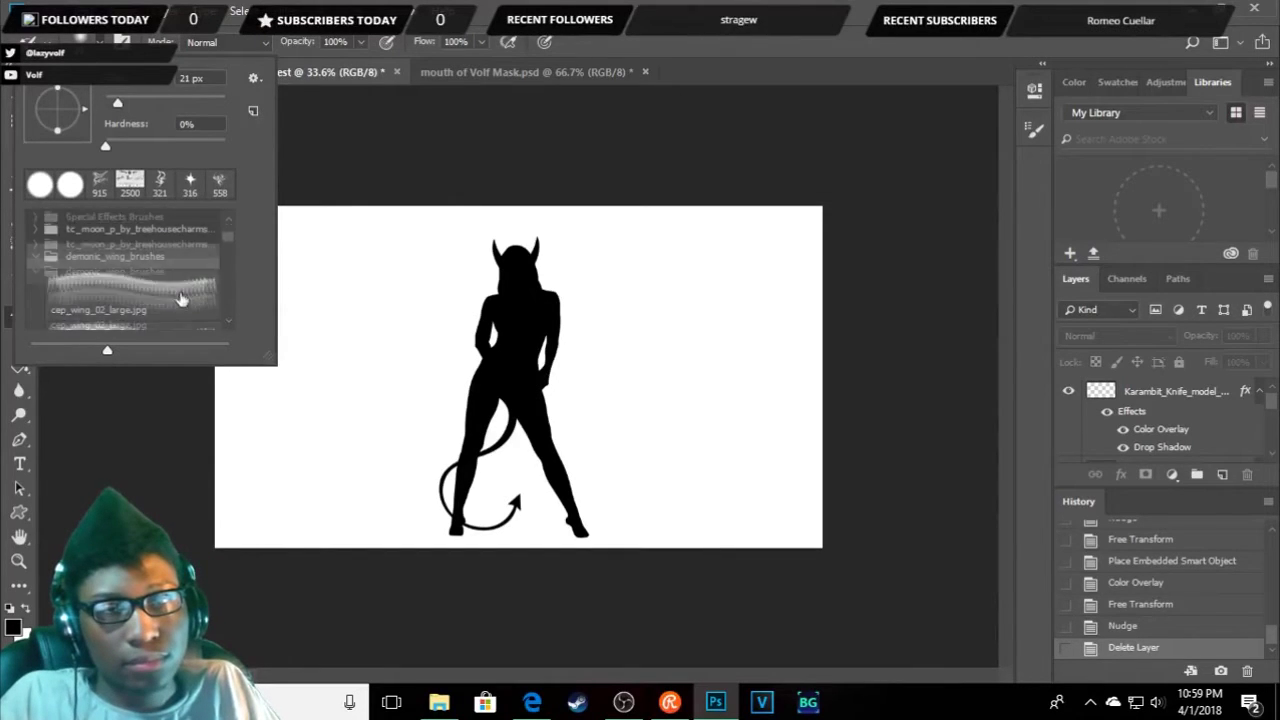
pyautogui.click(155, 257)
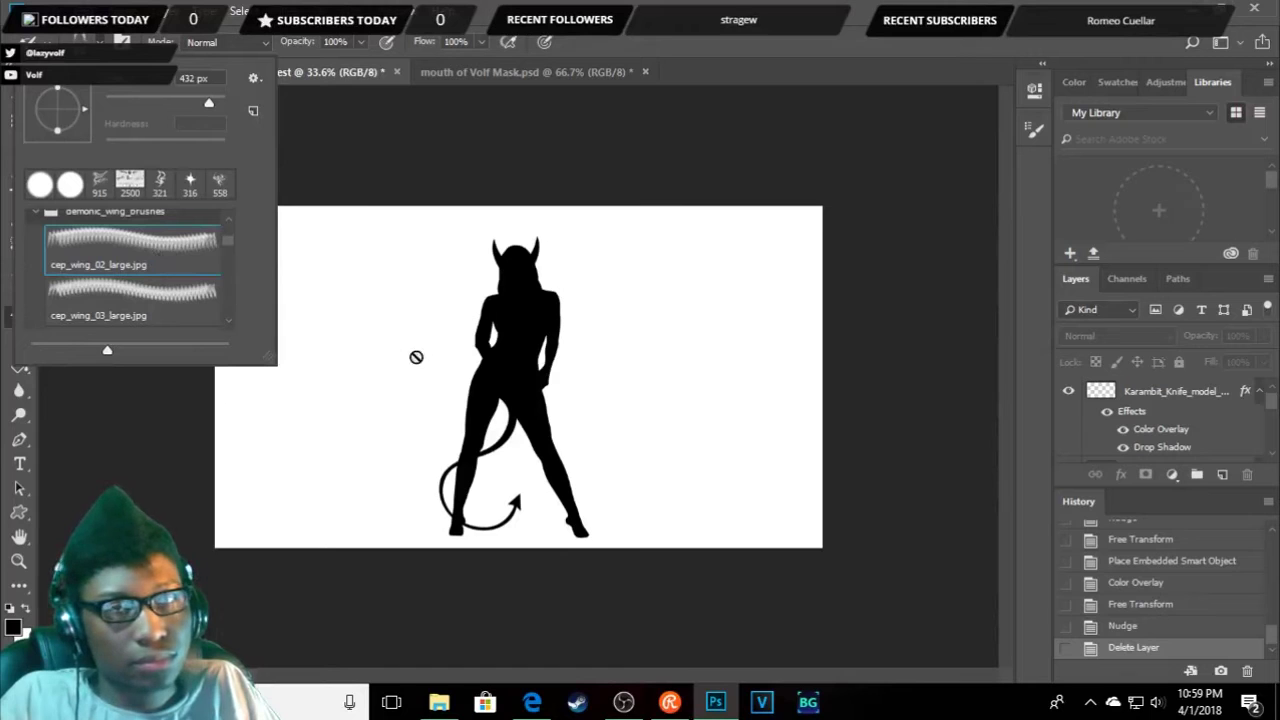
pyautogui.click(416, 357)
pyautogui.click(609, 273)
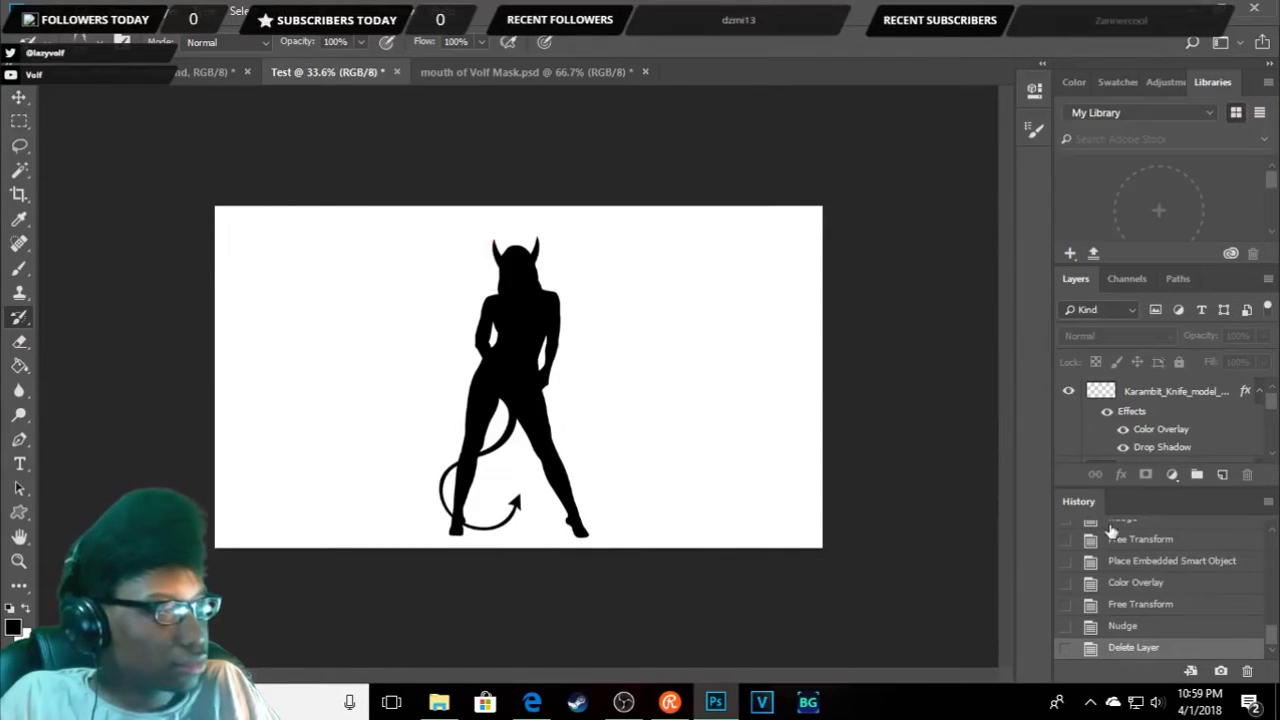
pyautogui.scroll(-2, 1160, 420)
pyautogui.click(1145, 450)
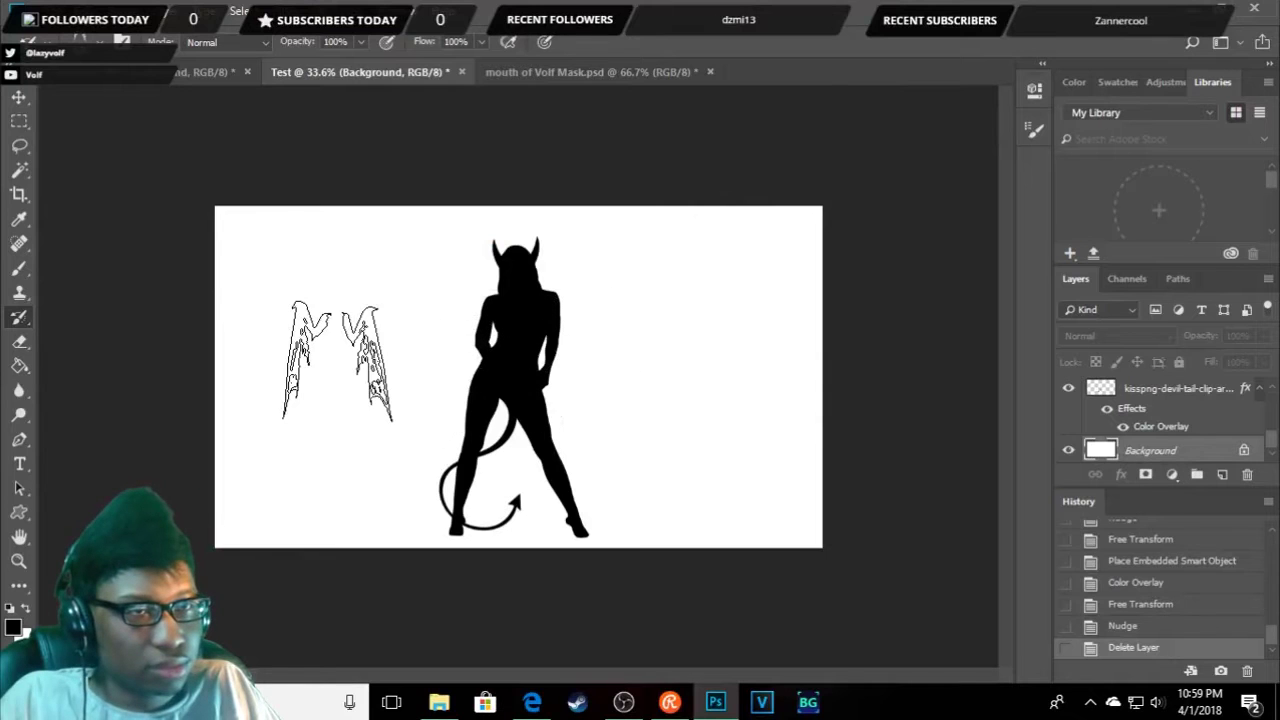
pyautogui.click(465, 328)
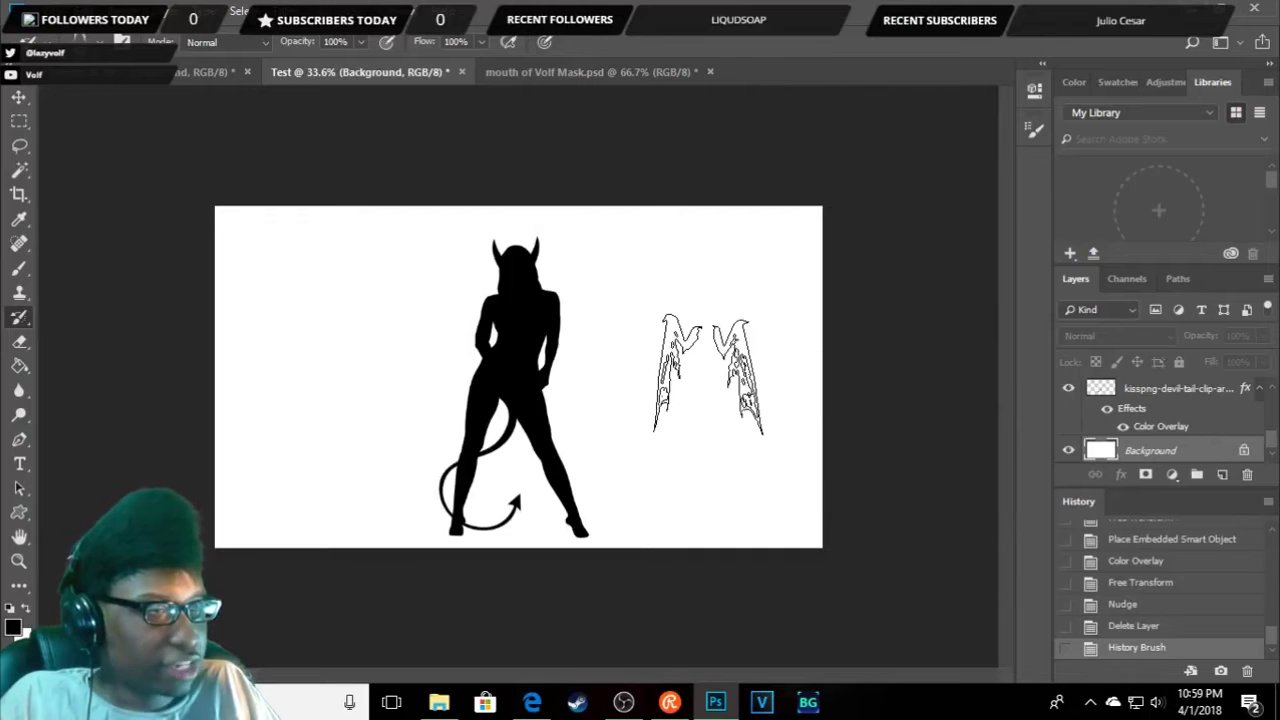
pyautogui.click(708, 375)
pyautogui.scroll(2, 1130, 432)
pyautogui.scroll(3, 1125, 435)
pyautogui.click(1145, 391)
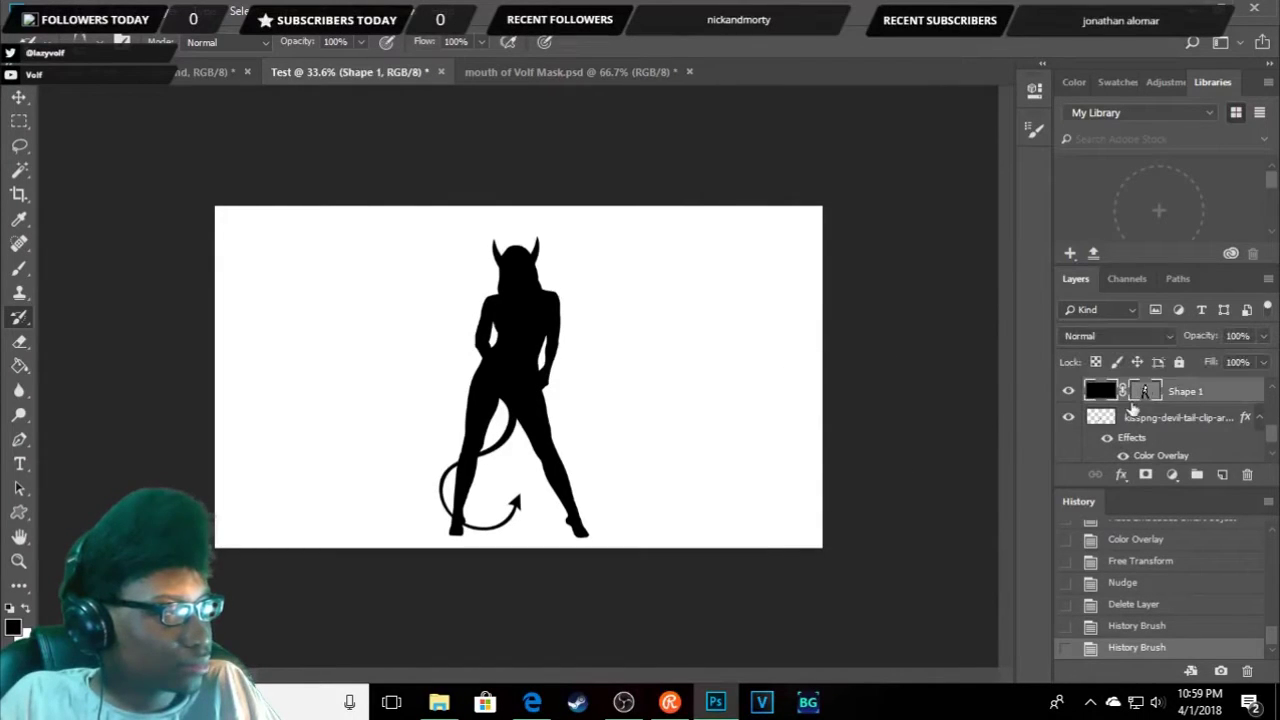
pyautogui.click(670, 378)
pyautogui.scroll(-1, 1150, 425)
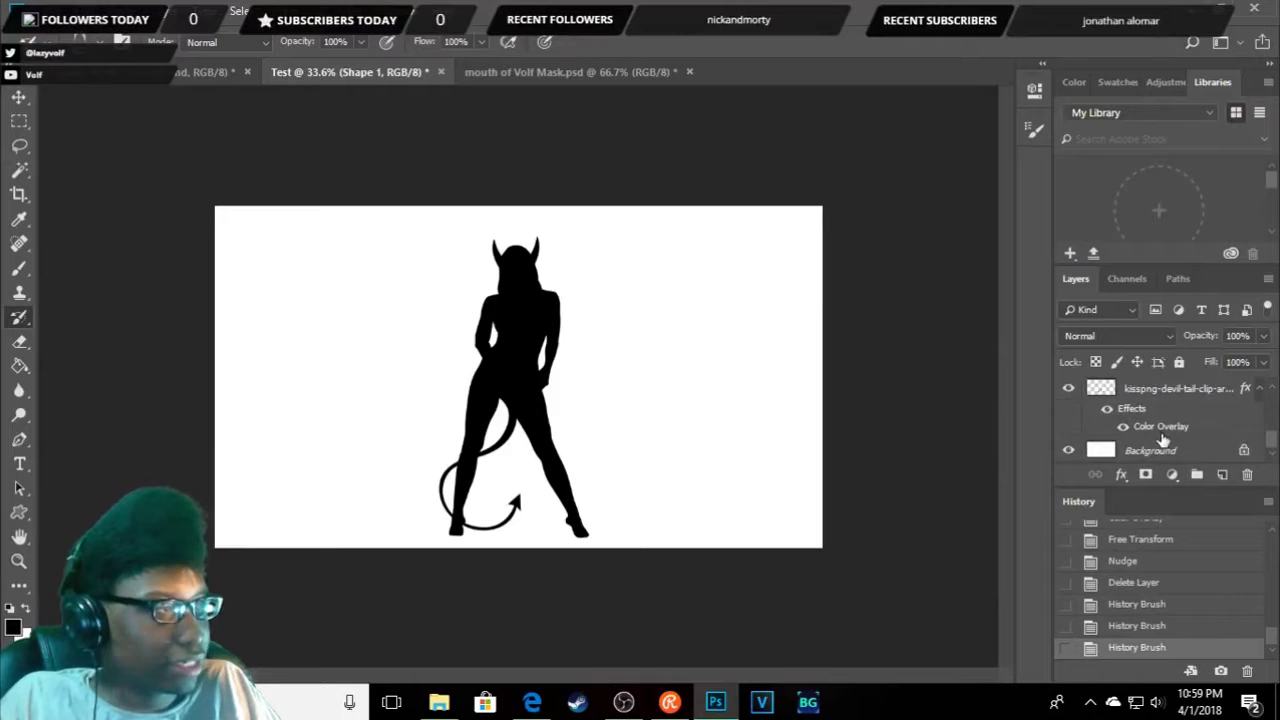
pyautogui.click(1187, 392)
pyautogui.click(672, 356)
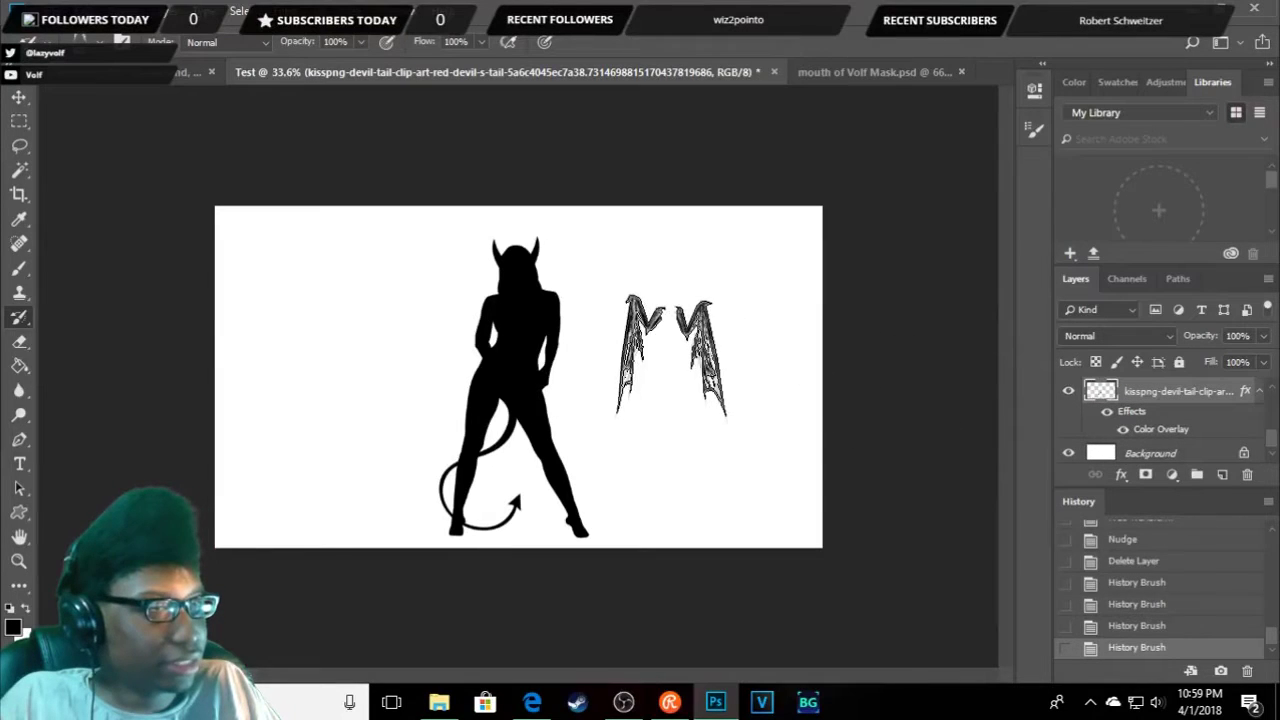
pyautogui.scroll(3, 833, 510)
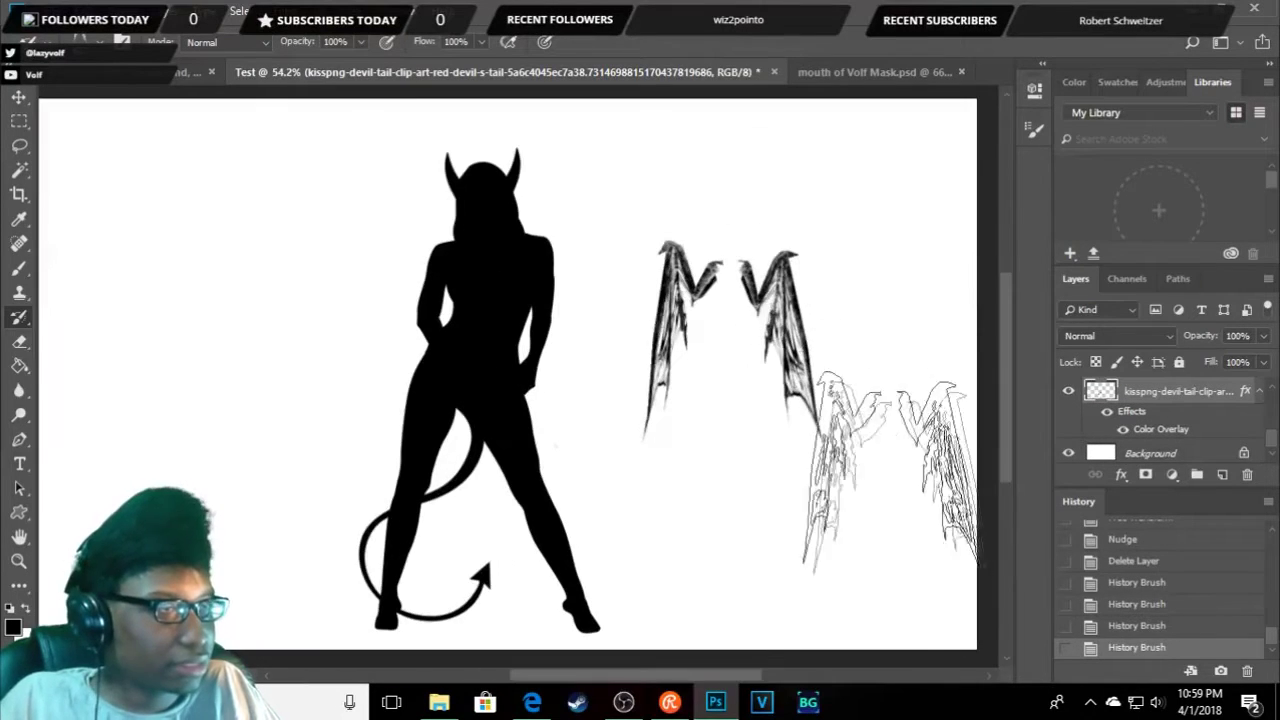
pyautogui.press('ctrl')
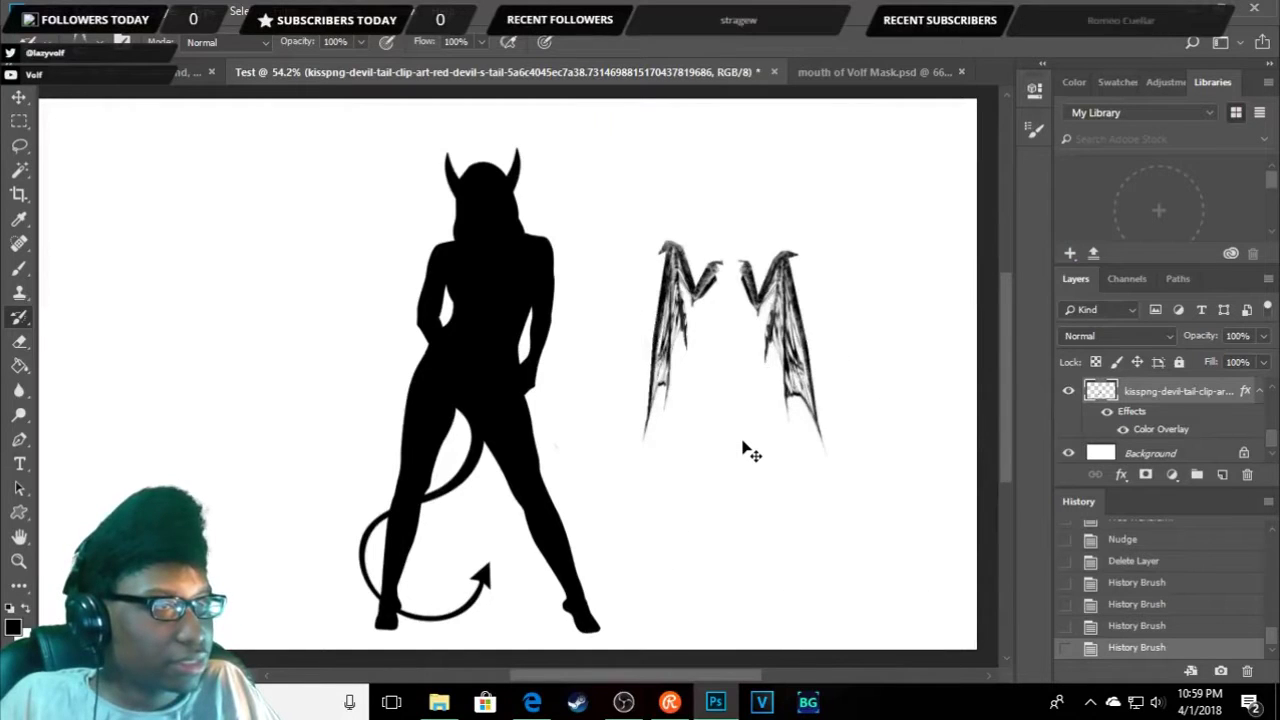
pyautogui.hotkey('ctrl', 'z')
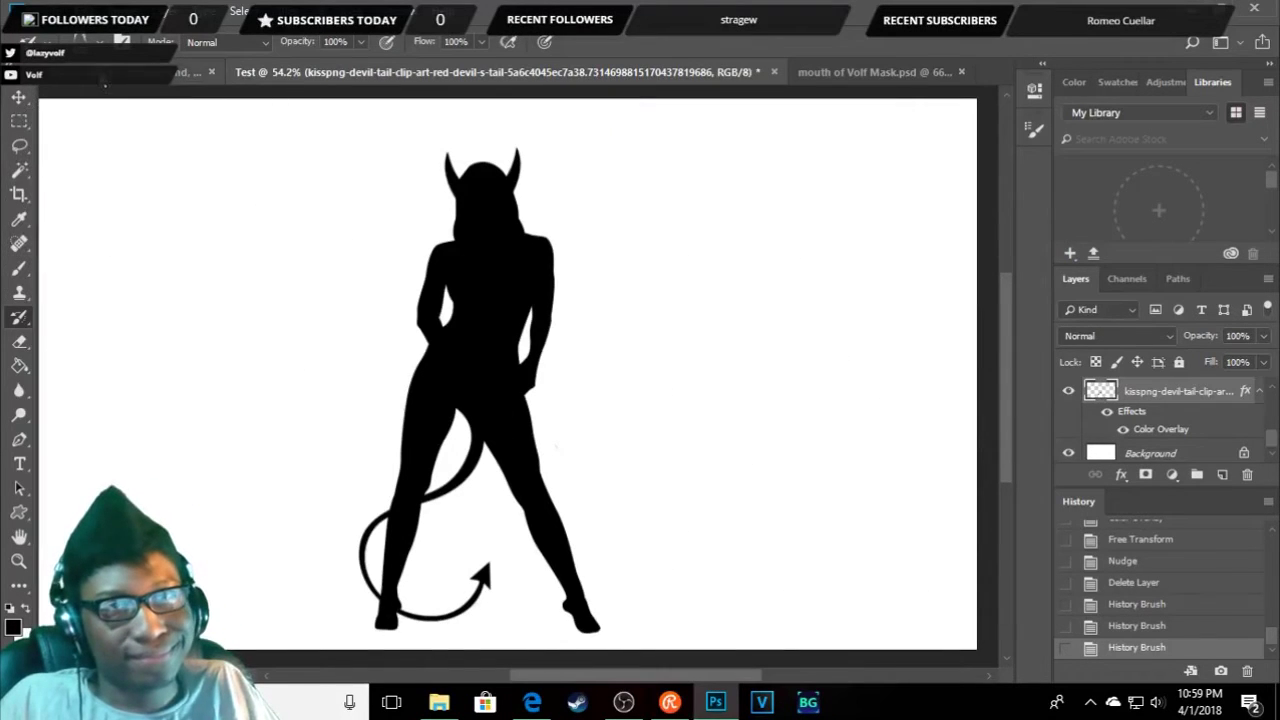
pyautogui.click(120, 42)
pyautogui.click(128, 303)
pyautogui.click(763, 336)
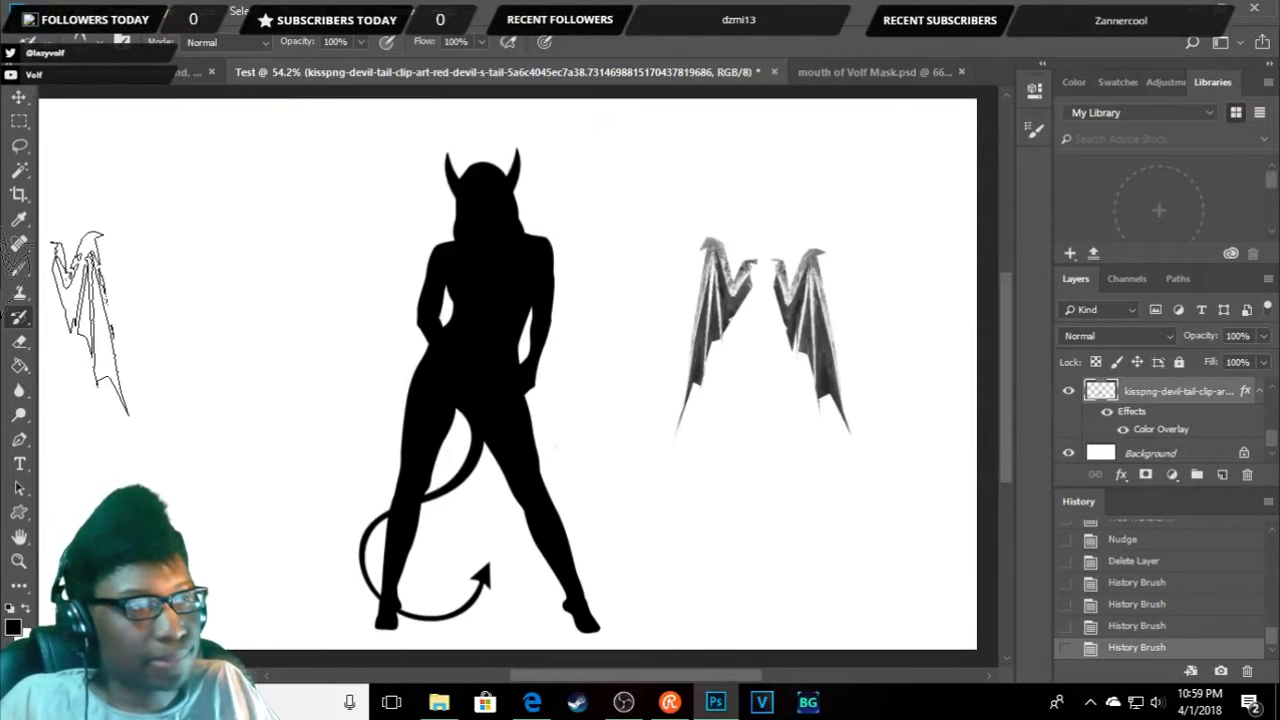
pyautogui.hotkey('ctrl', 'z')
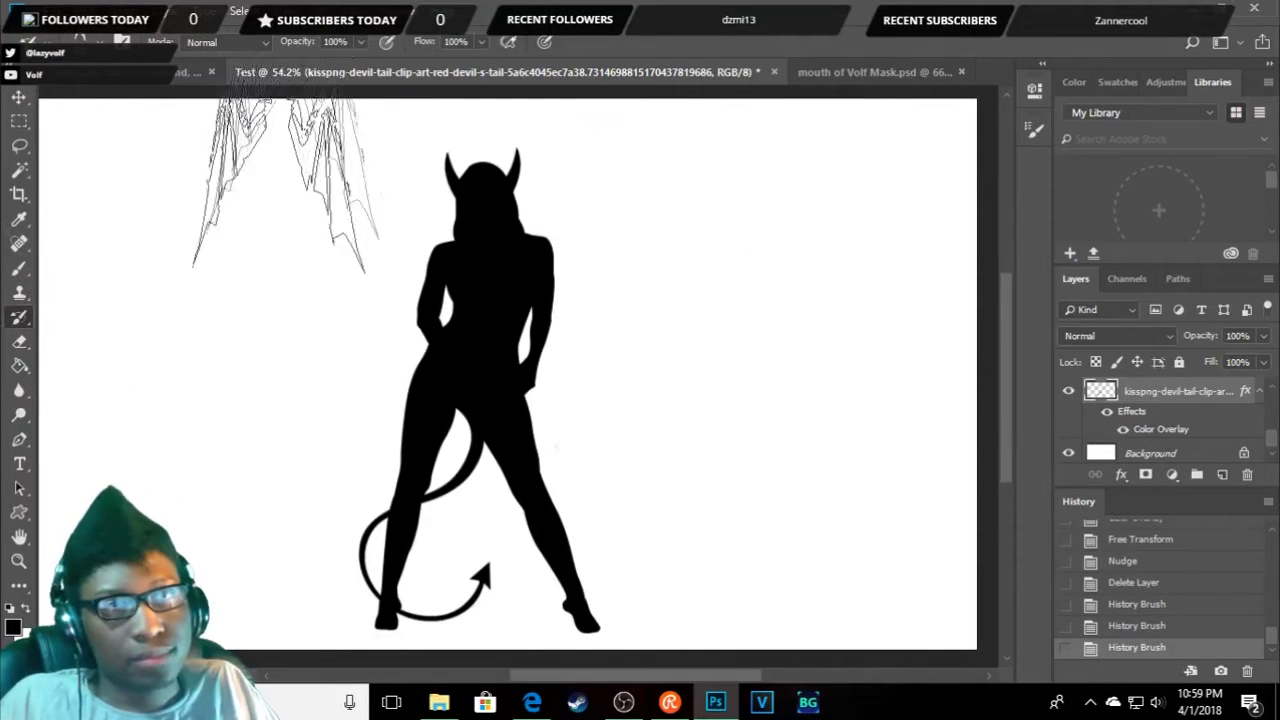
# - Create an empty Layer 1 and drag it above the devil silhouette to the top of the layer stack
pyautogui.rightClick(1137, 391)
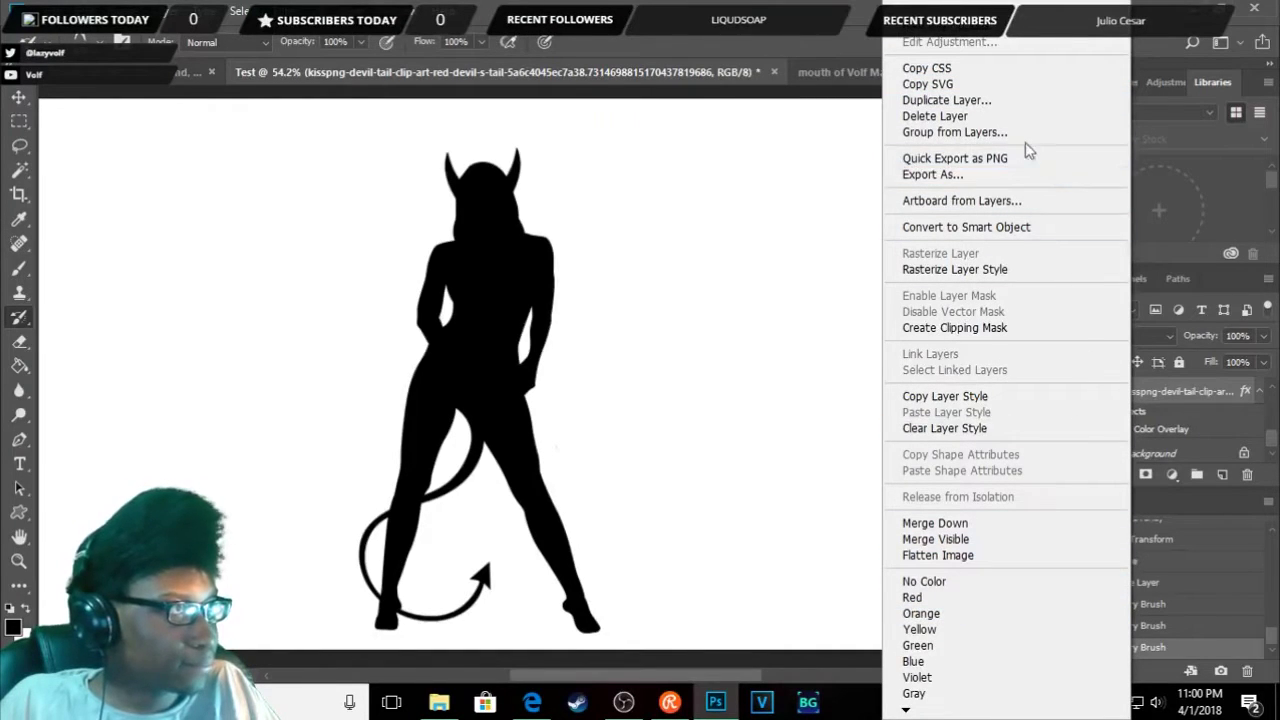
pyautogui.click(1208, 199)
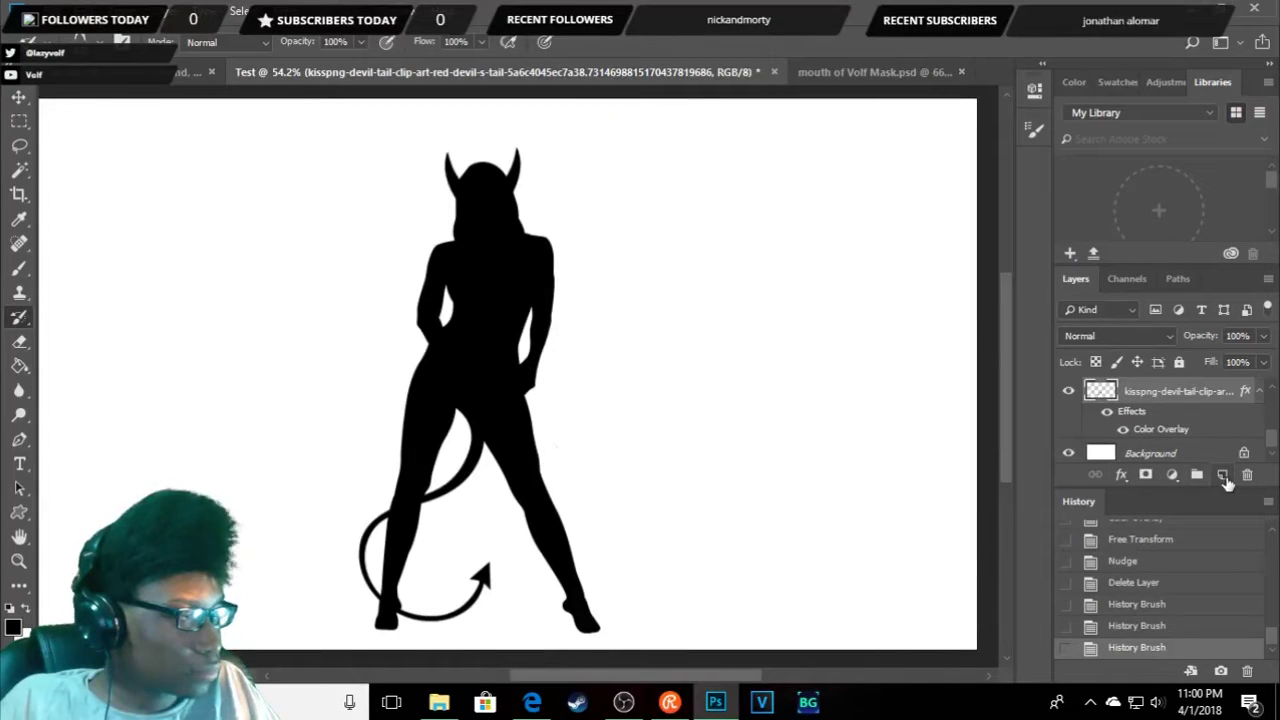
pyautogui.click(1222, 474)
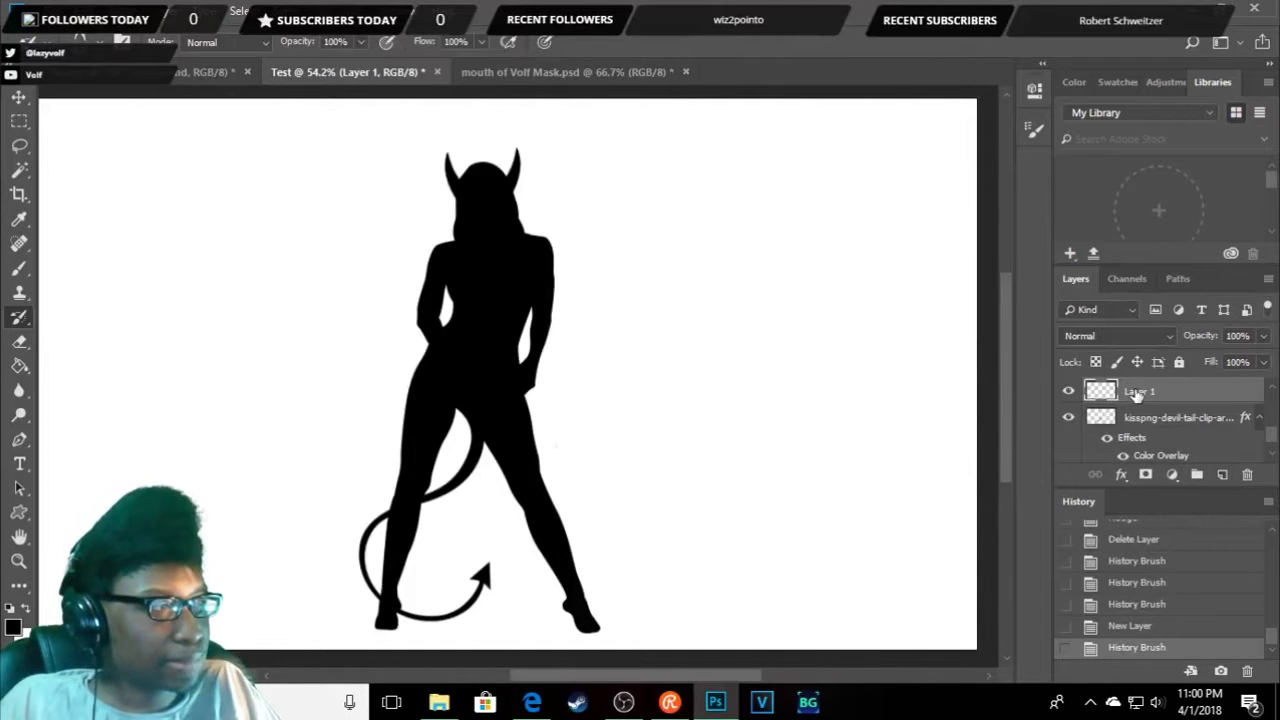
pyautogui.moveTo(1136, 396)
pyautogui.mouseDown()
pyautogui.moveTo(1125, 343)
pyautogui.moveTo(1125, 383)
pyautogui.mouseUp()
pyautogui.moveTo(590, 340); pyautogui.dragTo(620, 510)
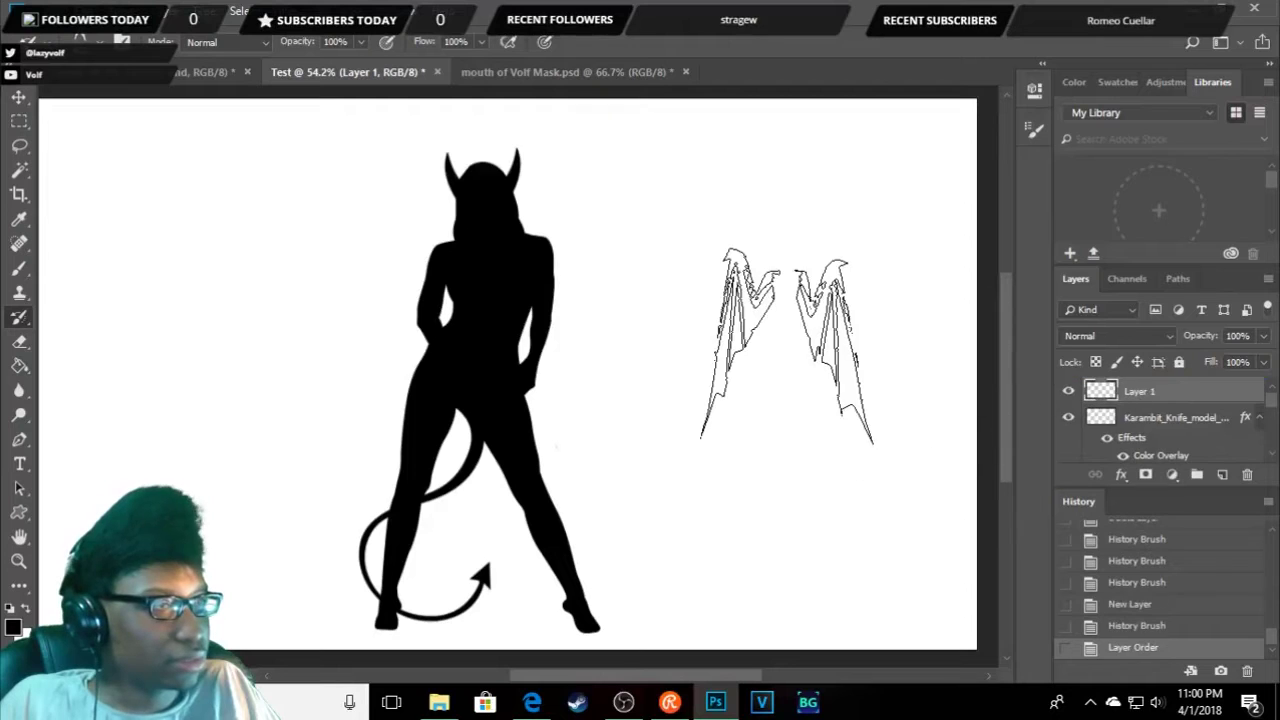
pyautogui.moveTo(550, 420)
pyautogui.mouseDown()
pyautogui.moveTo(685, 417)
pyautogui.moveTo(640, 355)
pyautogui.mouseUp()
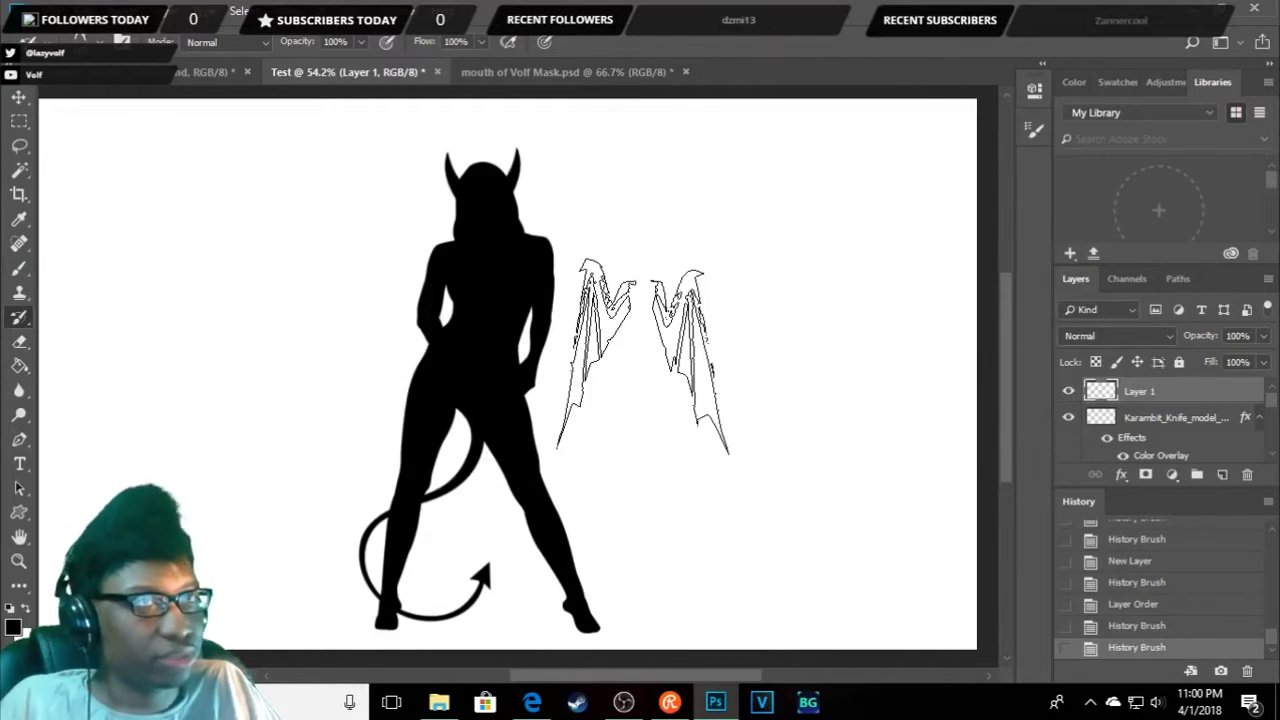
pyautogui.moveTo(645, 355)
pyautogui.mouseDown()
pyautogui.moveTo(515, 330)
pyautogui.moveTo(805, 370)
pyautogui.moveTo(80, 300)
pyautogui.moveTo(16, 320)
pyautogui.mouseUp()
pyautogui.rightClick(19, 317)
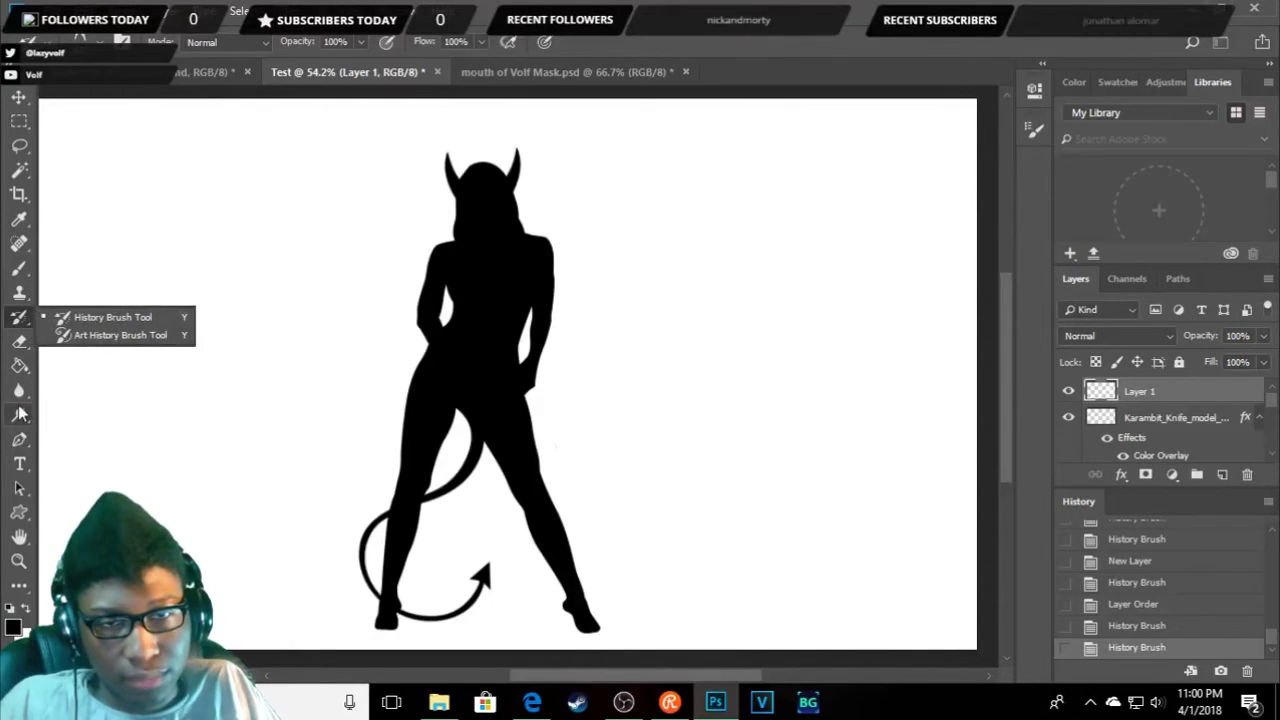
# - Cycle through the toolbar tools until the Brush Tool is selected
pyautogui.click(19, 396)
pyautogui.click(19, 414)
pyautogui.click(19, 366)
pyautogui.click(19, 341)
pyautogui.click(17, 317)
pyautogui.click(19, 292)
pyautogui.click(19, 268)
pyautogui.click(96, 269)
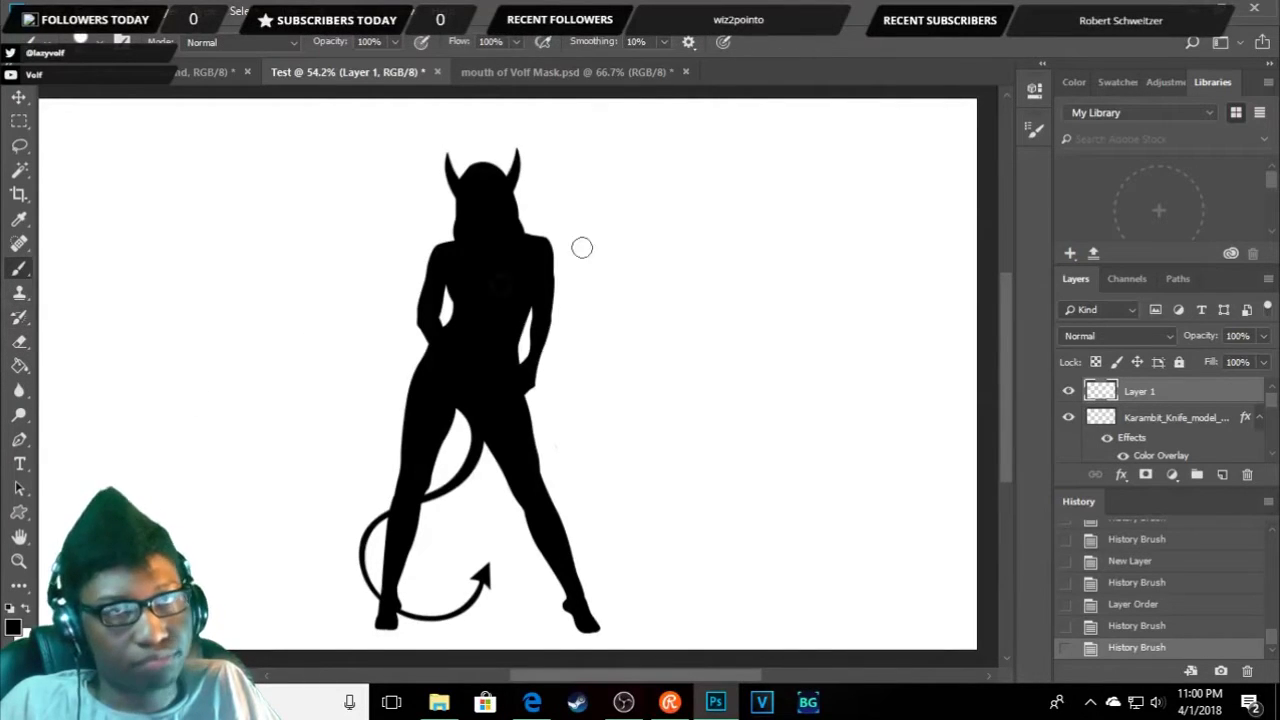
# - Try a wing brush preset with a stamp on the canvas, then undo the grey wings
pyautogui.click(86, 42)
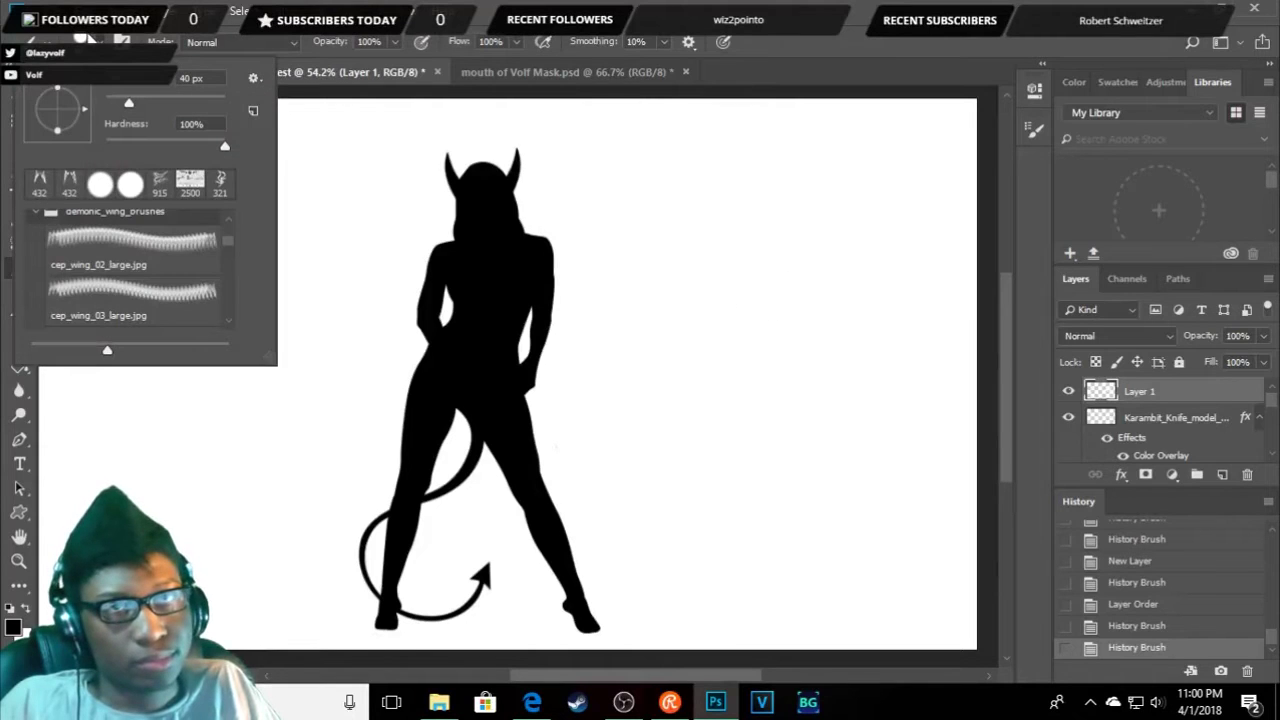
pyautogui.scroll(-2, 150, 262)
pyautogui.scroll(-2, 150, 262)
pyautogui.click(130, 250)
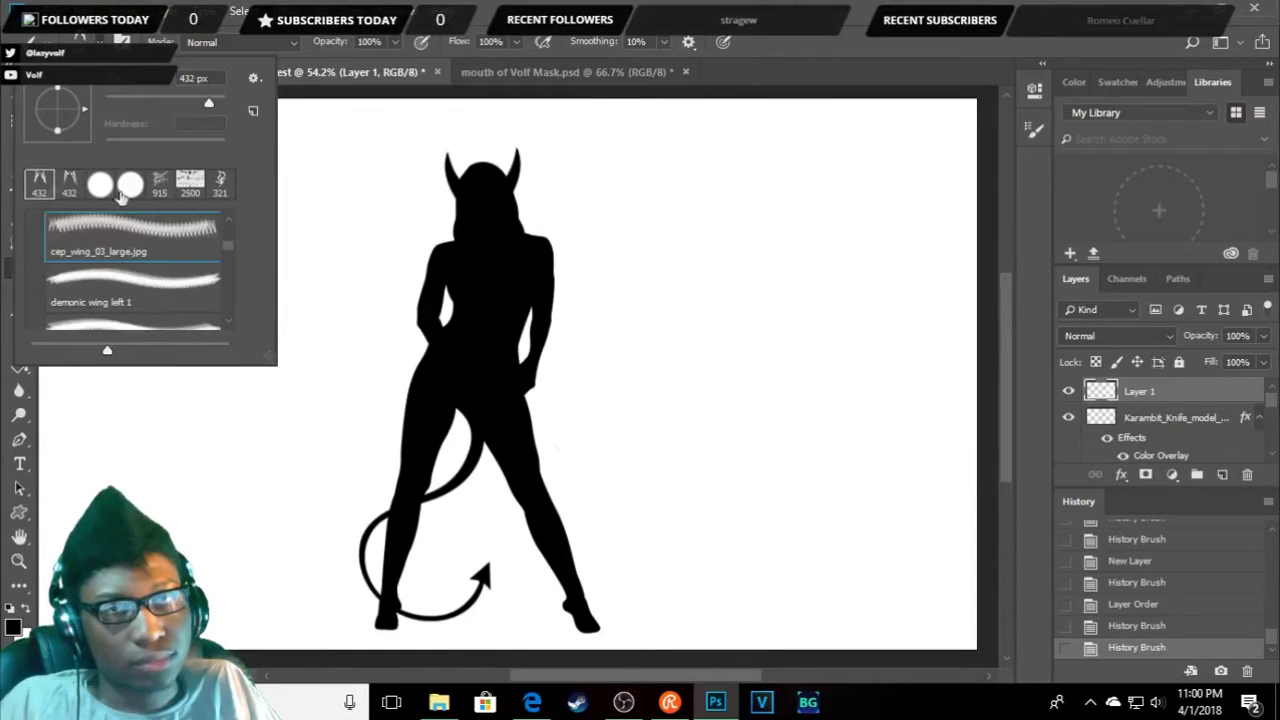
pyautogui.click(788, 265)
pyautogui.hotkey('ctrl', 'z')
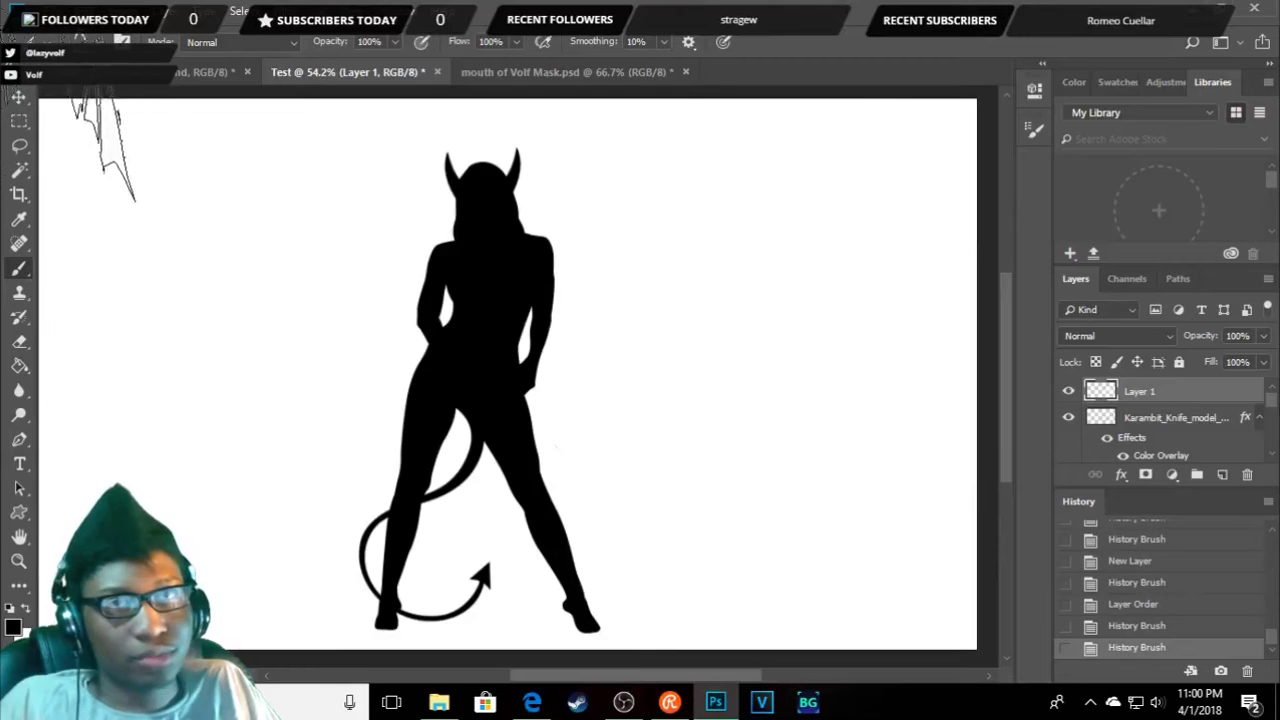
# - Browse the brush presets and pick the 'demonic wing right 1.jpg' tip at 177 px
pyautogui.click(86, 42)
pyautogui.scroll(-1, 113, 261)
pyautogui.scroll(-1, 113, 261)
pyautogui.scroll(-2, 113, 261)
pyautogui.scroll(1, 113, 261)
pyautogui.scroll(1, 113, 261)
pyautogui.scroll(3, 150, 280)
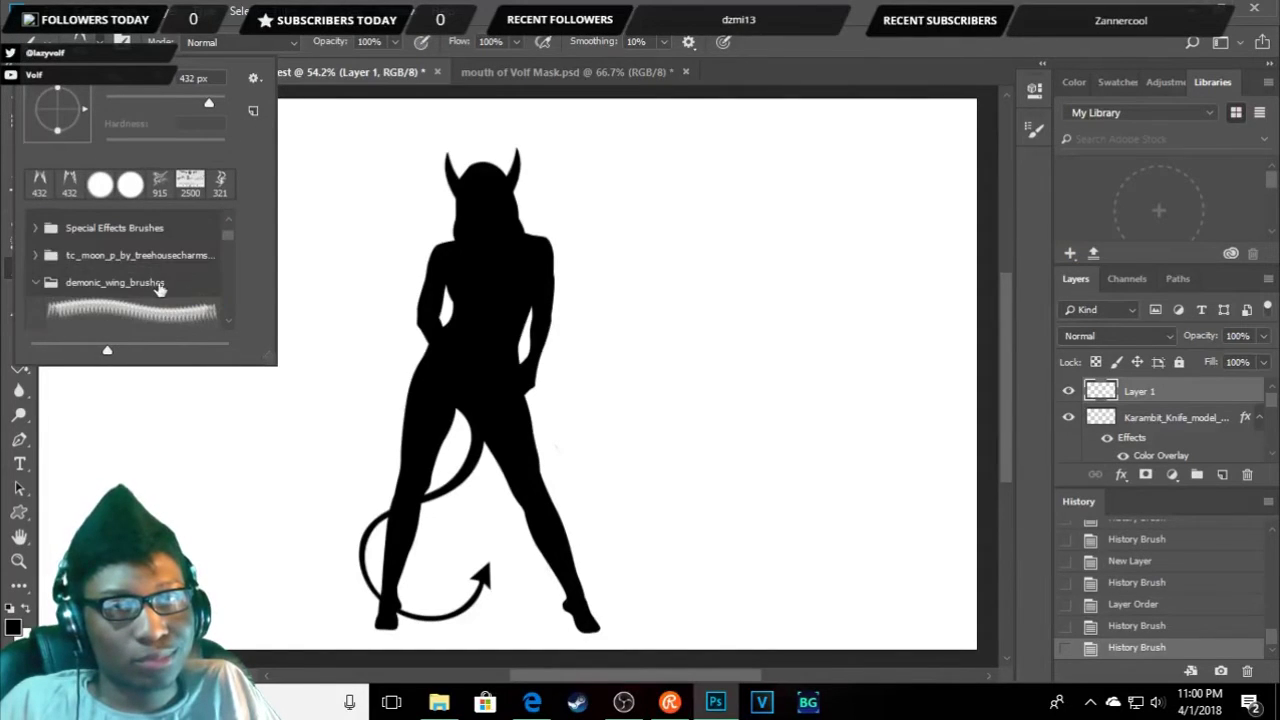
pyautogui.scroll(-1, 237, 275)
pyautogui.scroll(-2, 150, 270)
pyautogui.scroll(-1, 150, 270)
pyautogui.click(135, 287)
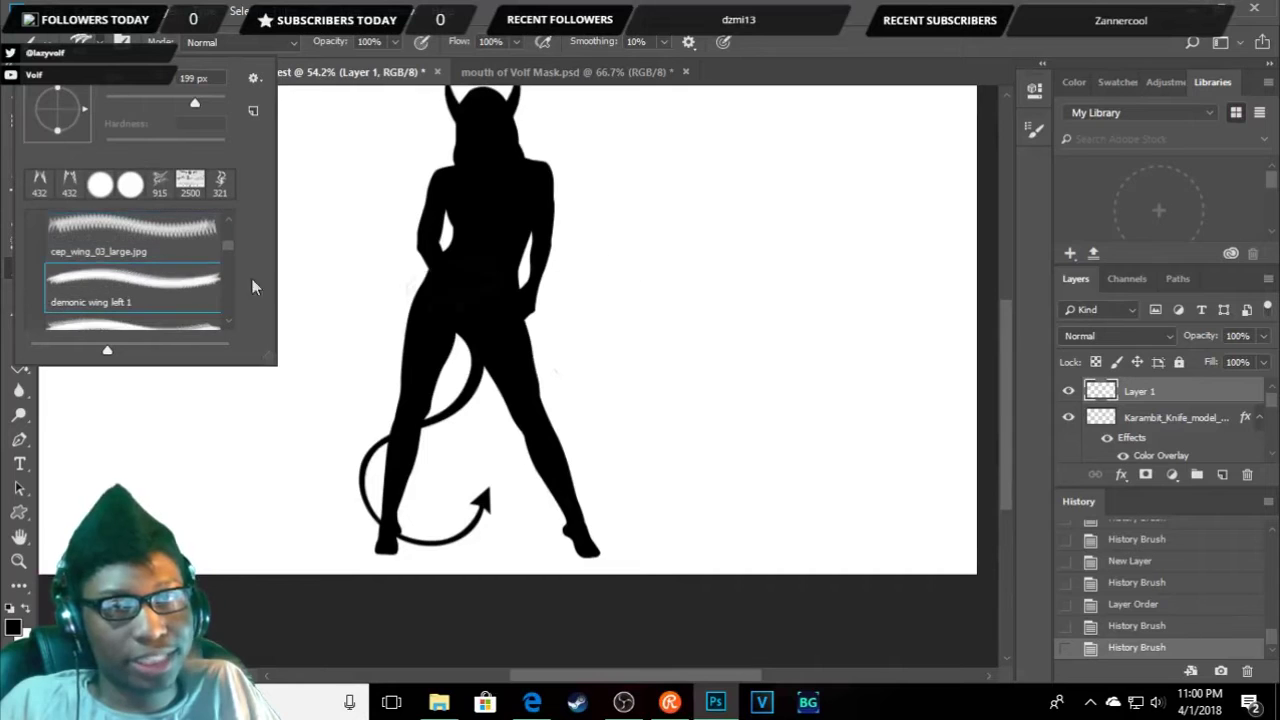
pyautogui.scroll(-1, 140, 270)
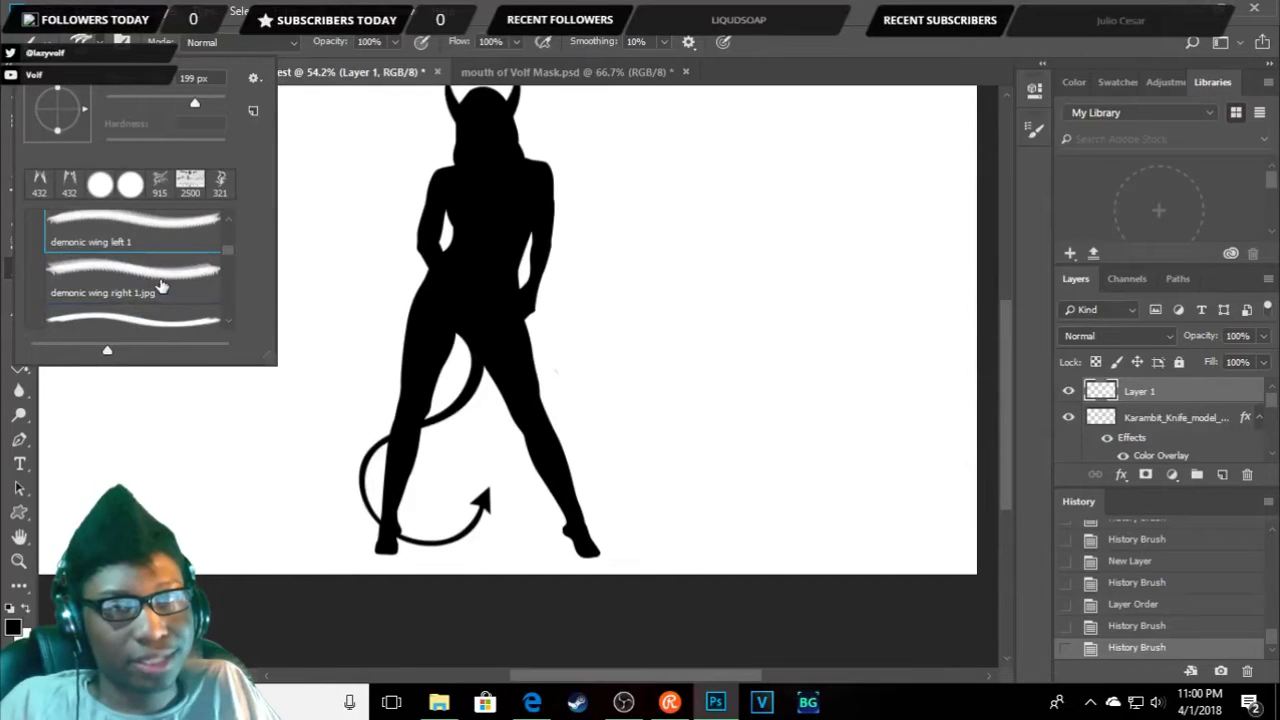
pyautogui.click(135, 280)
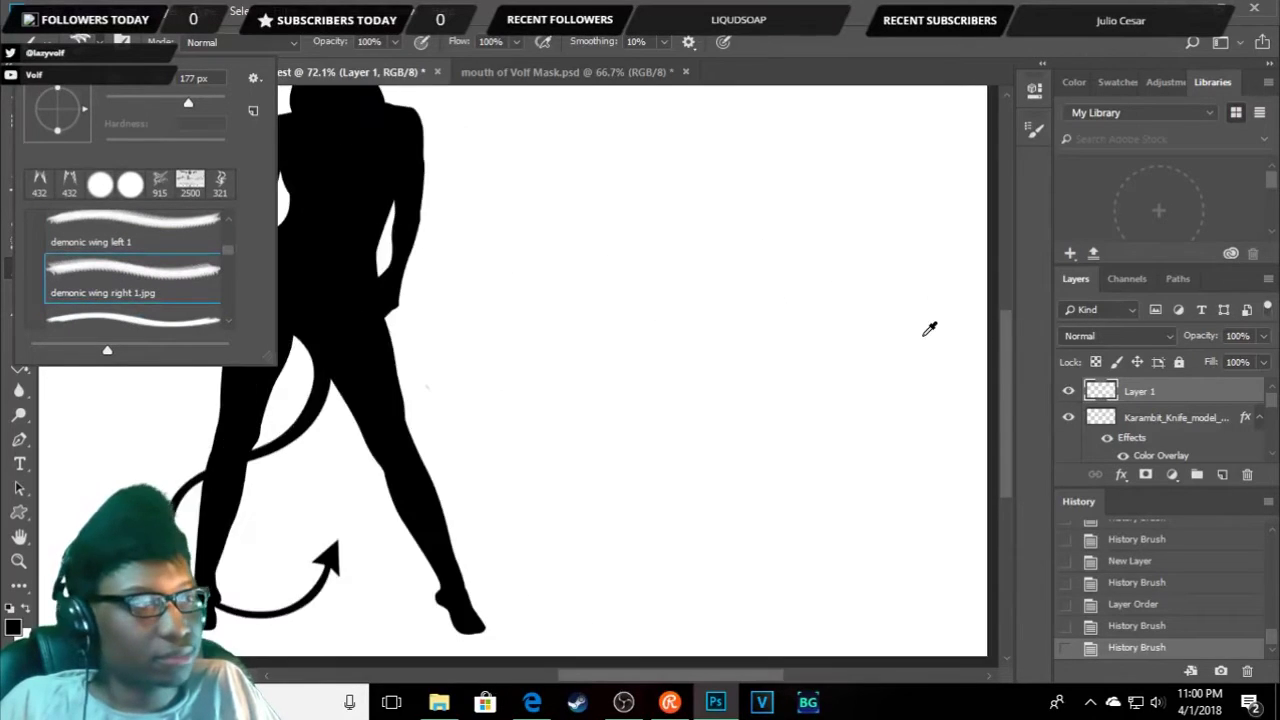
# - Stamp a test wing on the canvas and undo it
pyautogui.moveTo(1003, 364); pyautogui.dragTo(997, 349)
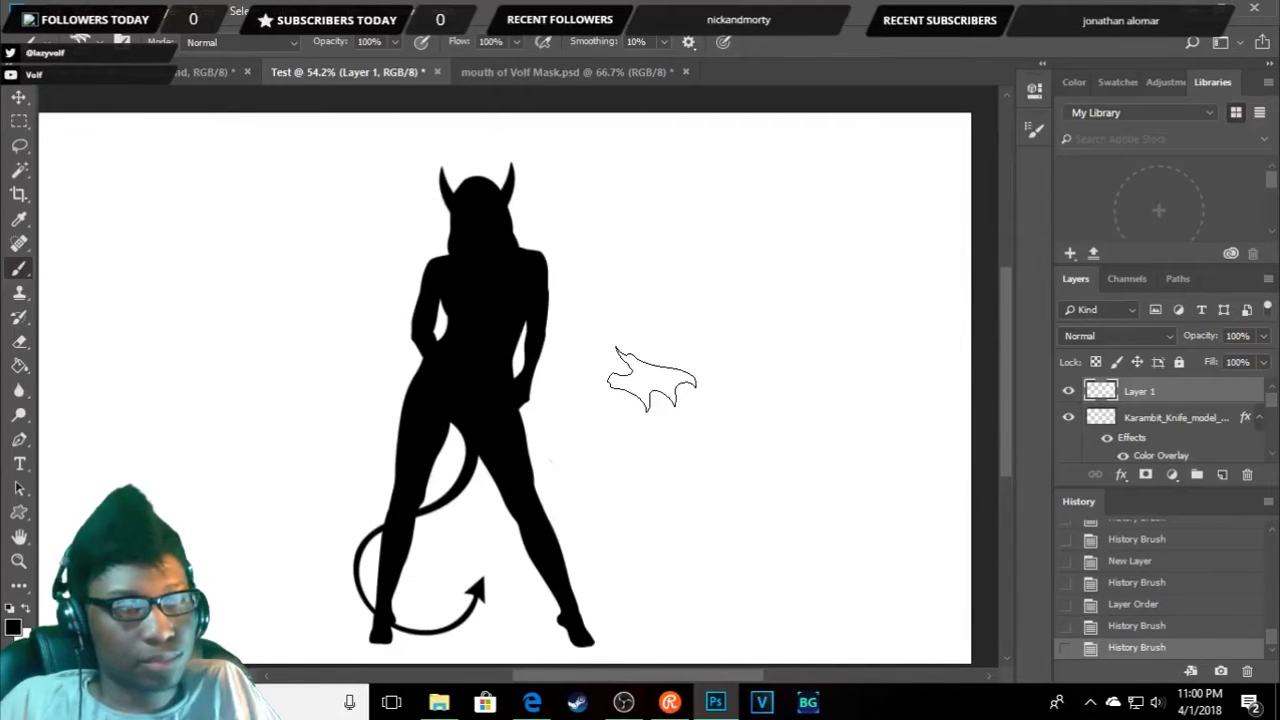
pyautogui.click(651, 378)
pyautogui.hotkey('ctrl', 'z')
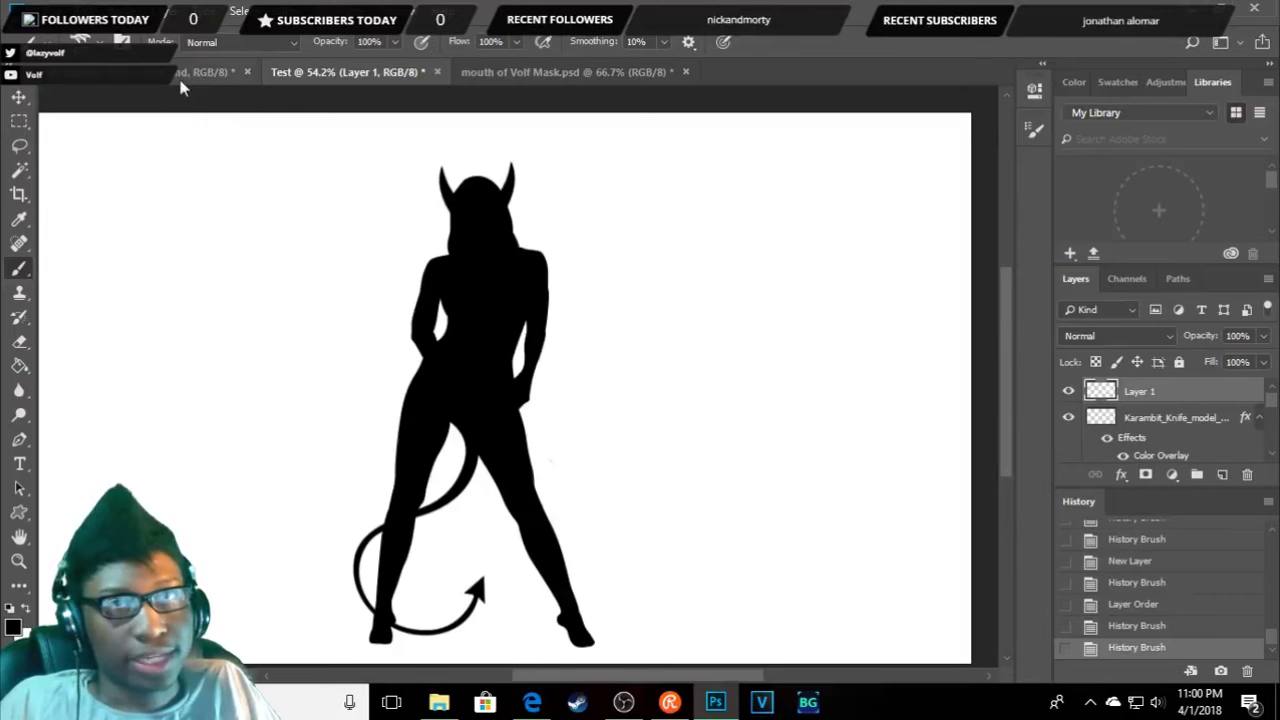
pyautogui.rightClick(22, 269)
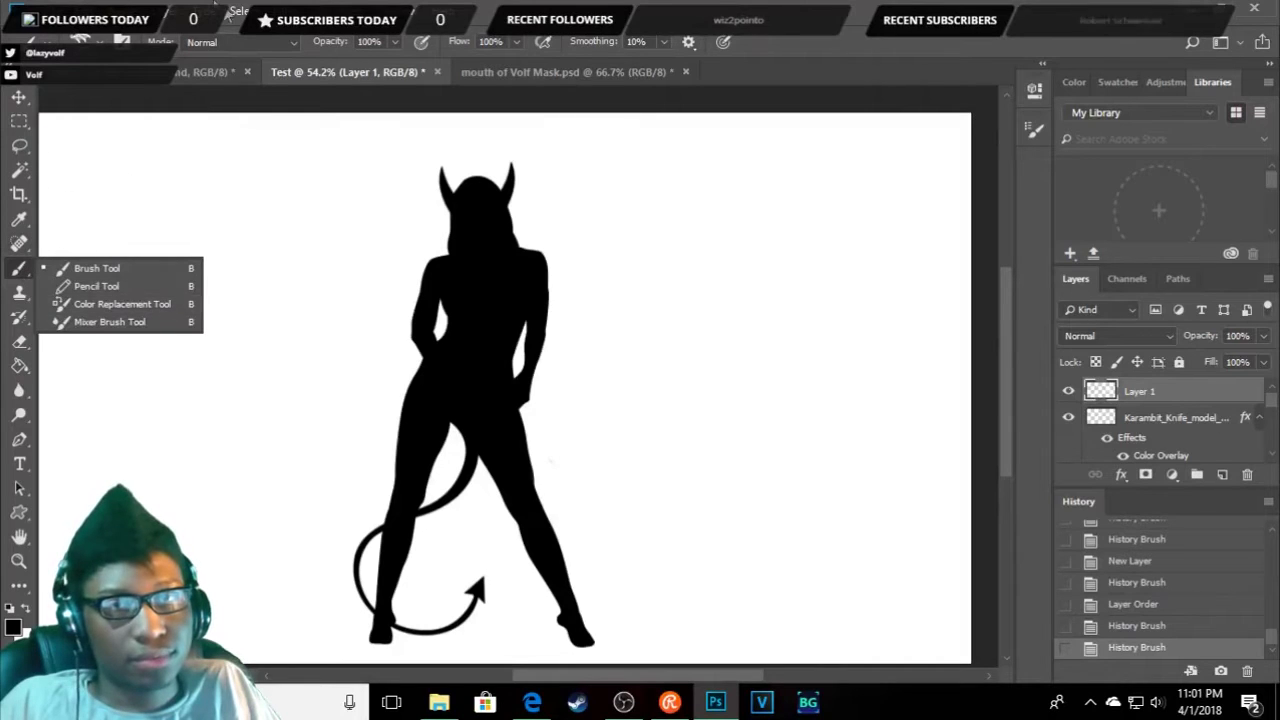
# - Test the demonic wings set 2 brush with a stamp, then undo it
pyautogui.click(93, 42)
pyautogui.scroll(-1, 140, 278)
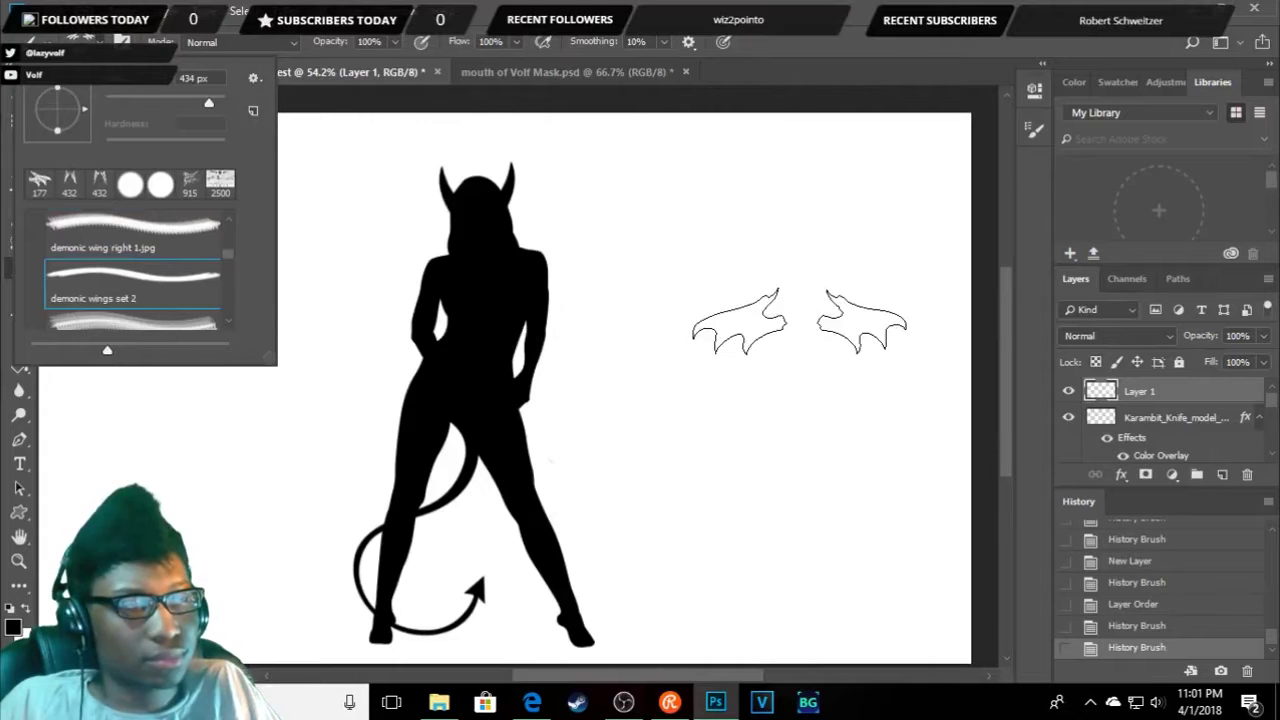
pyautogui.click(798, 321)
pyautogui.hotkey('ctrl', 'z')
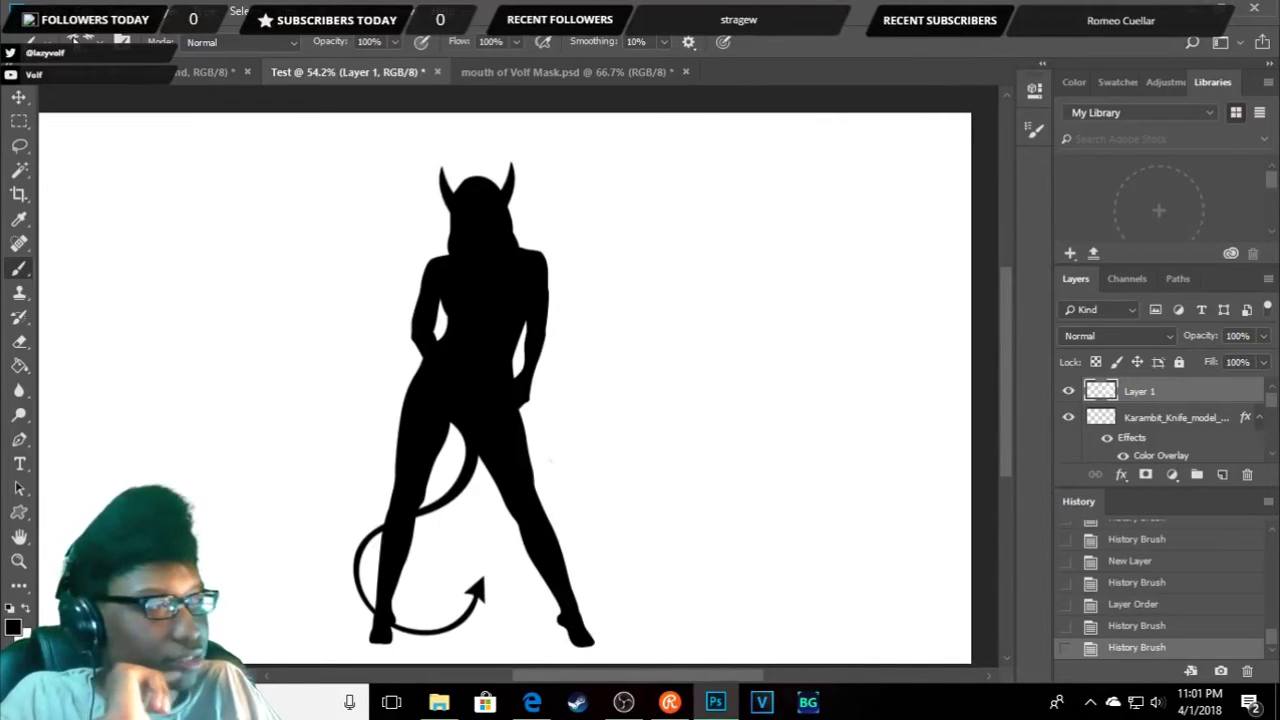
# - Choose the demonic wing left 2 brush, test-stamp shaded wings, and undo them
pyautogui.click(80, 42)
pyautogui.scroll(-1, 113, 285)
pyautogui.click(113, 285)
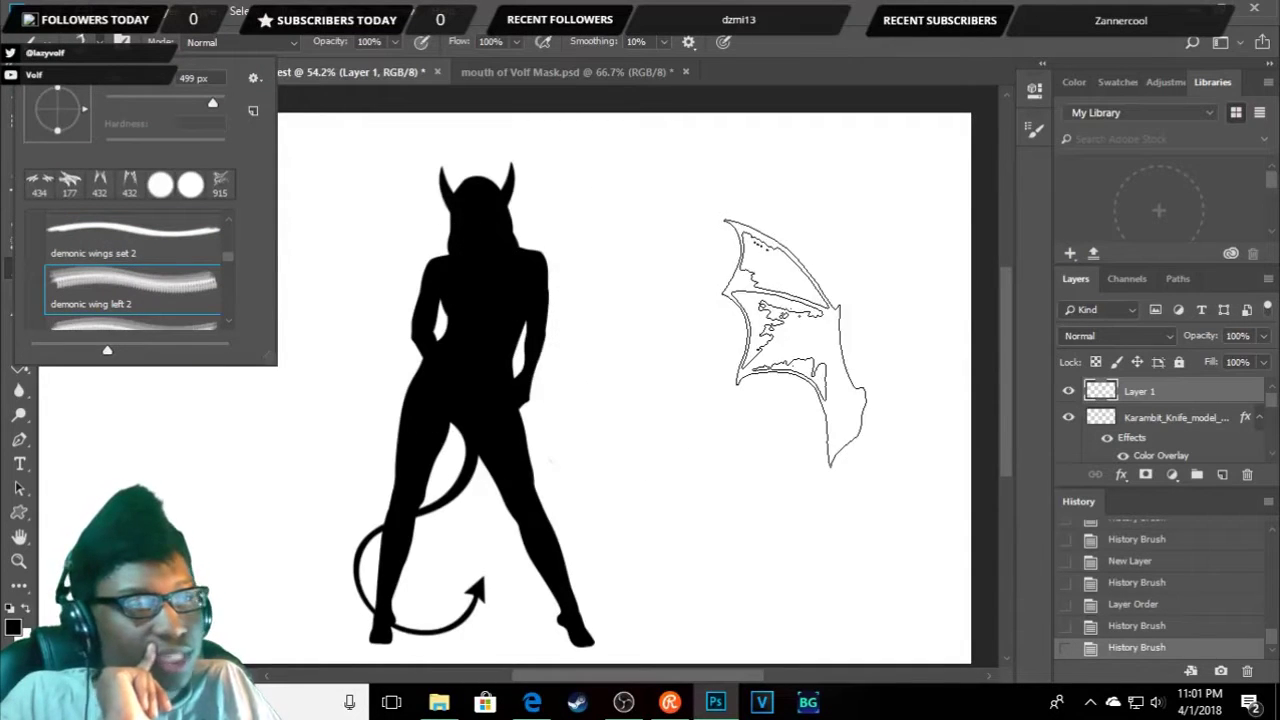
pyautogui.click(794, 343)
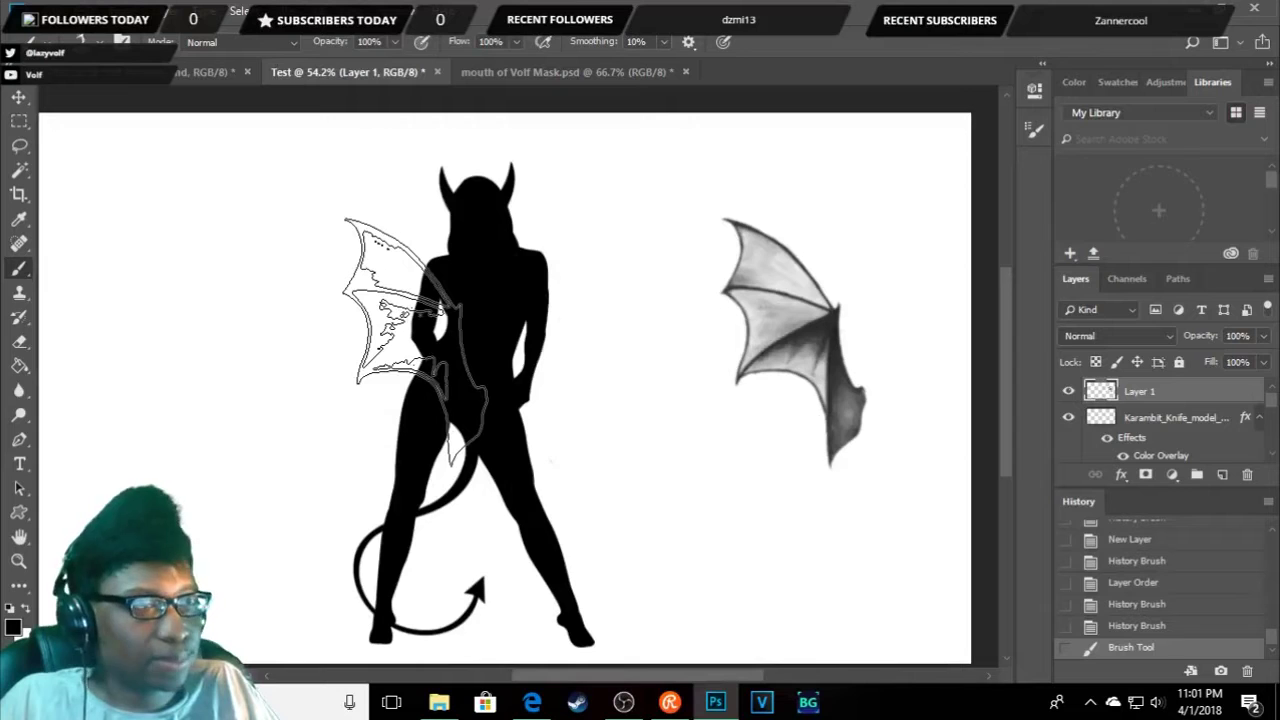
pyautogui.moveTo(400, 300); pyautogui.dragTo(355, 244)
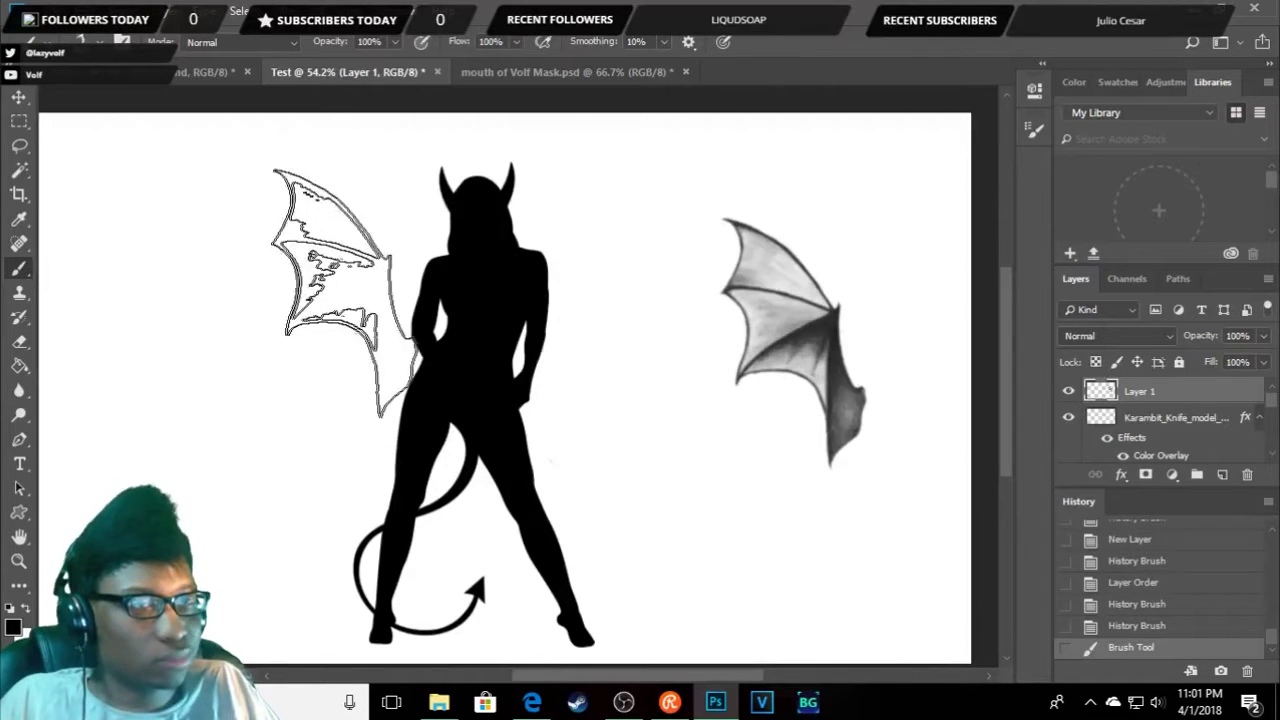
pyautogui.click(360, 287)
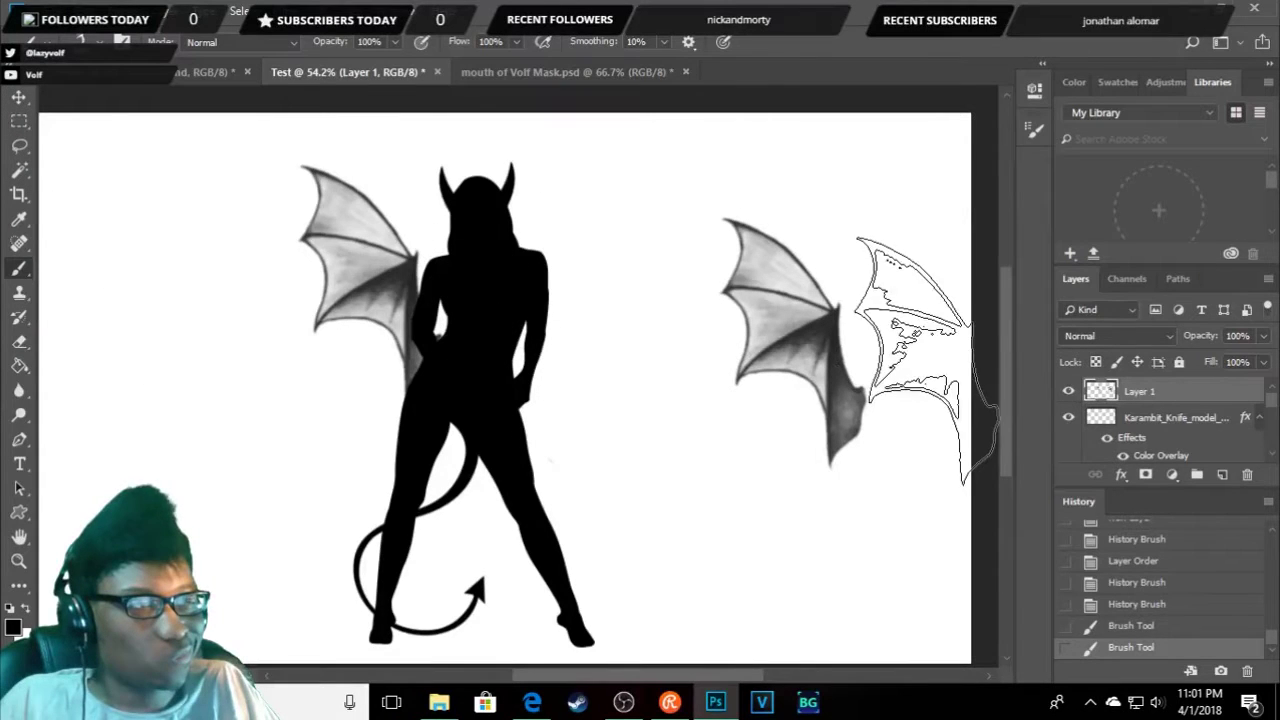
pyautogui.hotkey('ctrl', 'z')
# - Delete the last Brush Tool history state and stamp one grey wing beside the silhouette's shoulder
pyautogui.rightClick(1190, 640)
pyautogui.click(1180, 590)
pyautogui.click(553, 271)
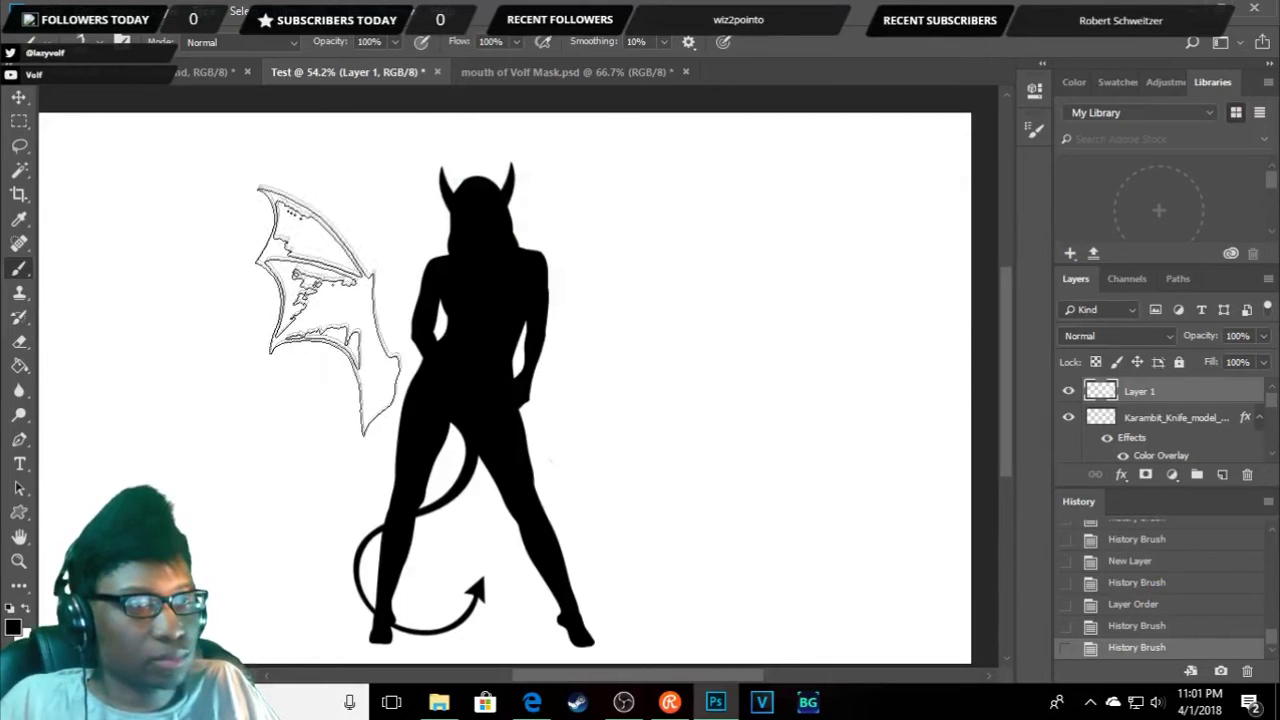
pyautogui.click(372, 305)
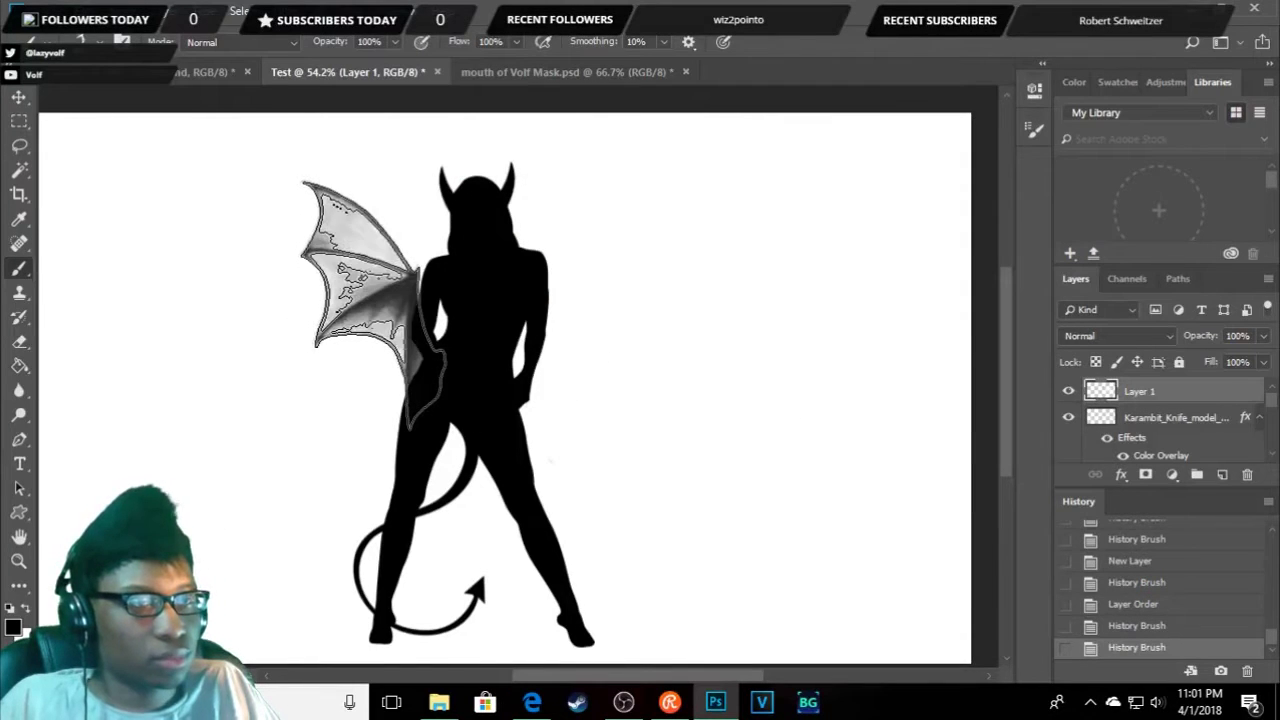
pyautogui.click(19, 97)
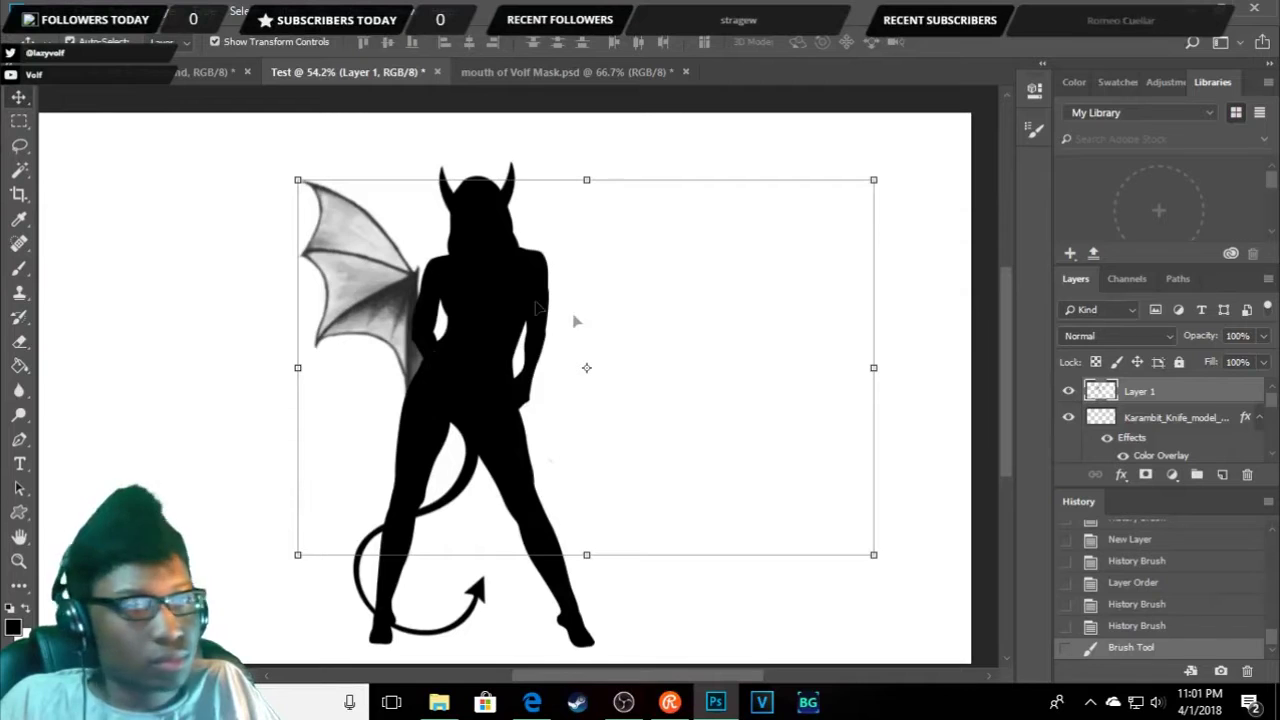
# - Try rotating and shifting the wing, then cancel so it returns upright
pyautogui.moveTo(894, 569); pyautogui.dragTo(903, 443)
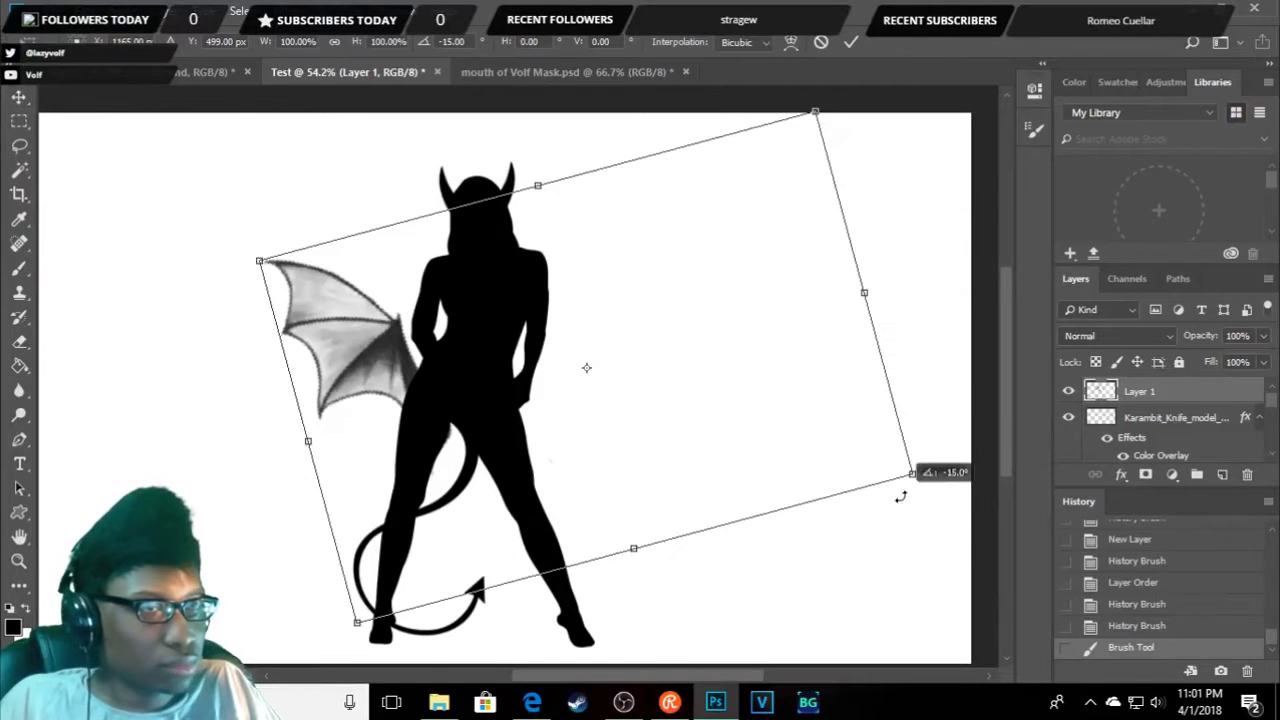
pyautogui.moveTo(653, 450); pyautogui.dragTo(650, 405)
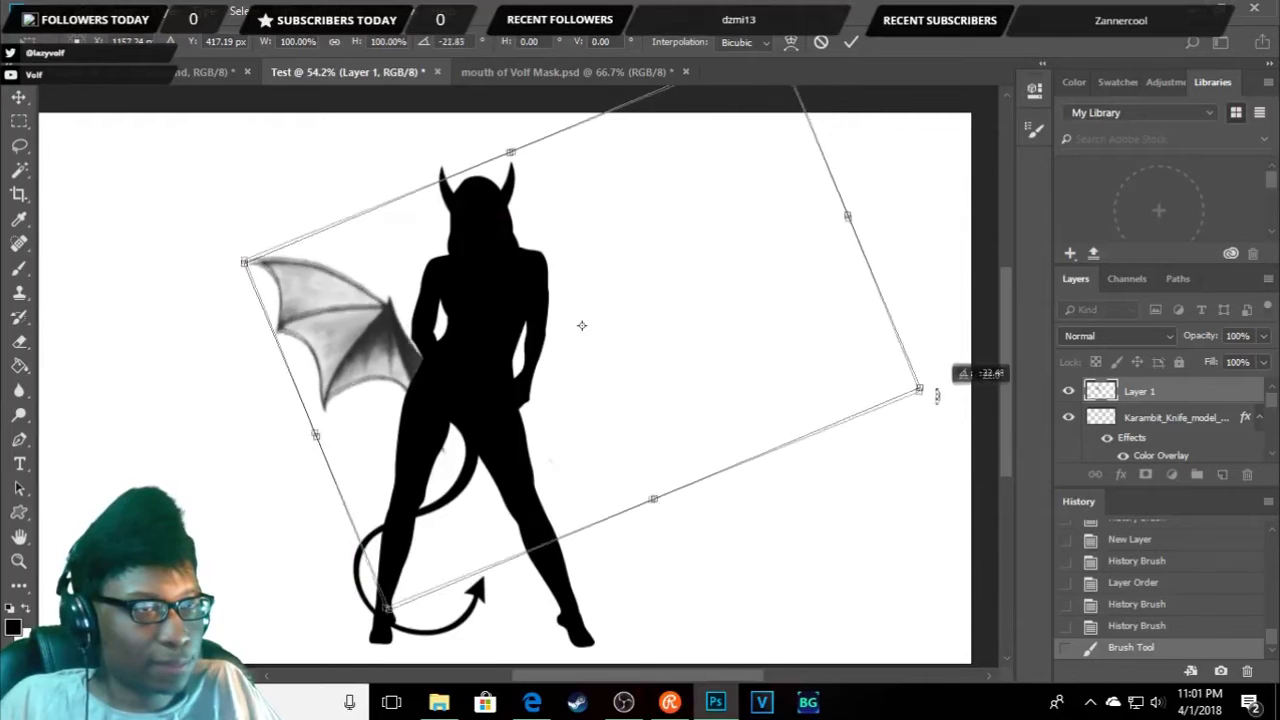
pyautogui.moveTo(937, 449); pyautogui.dragTo(935, 270)
pyautogui.moveTo(680, 371)
pyautogui.mouseDown()
pyautogui.moveTo(636, 317)
pyautogui.moveTo(660, 334)
pyautogui.mouseUp()
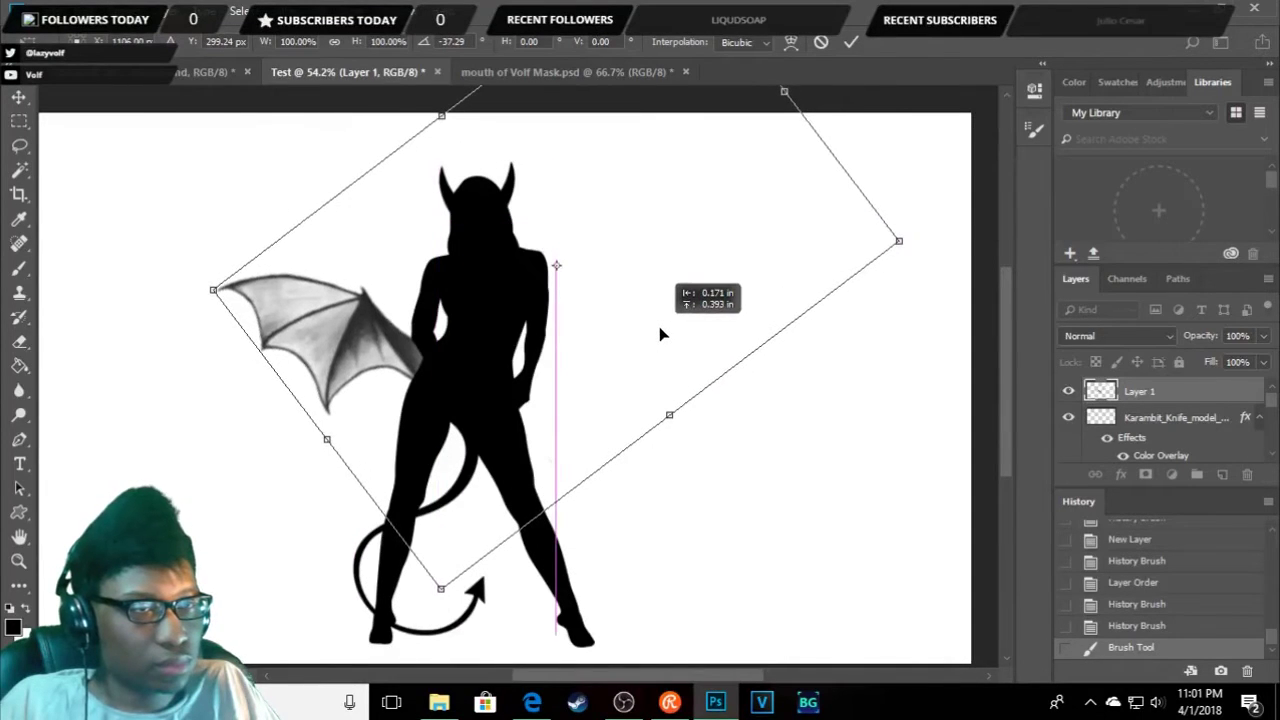
pyautogui.press('Escape')
pyautogui.press('Return')
# - Select the wing layer and flip it horizontally with Free Transform
pyautogui.rightClick(448, 355)
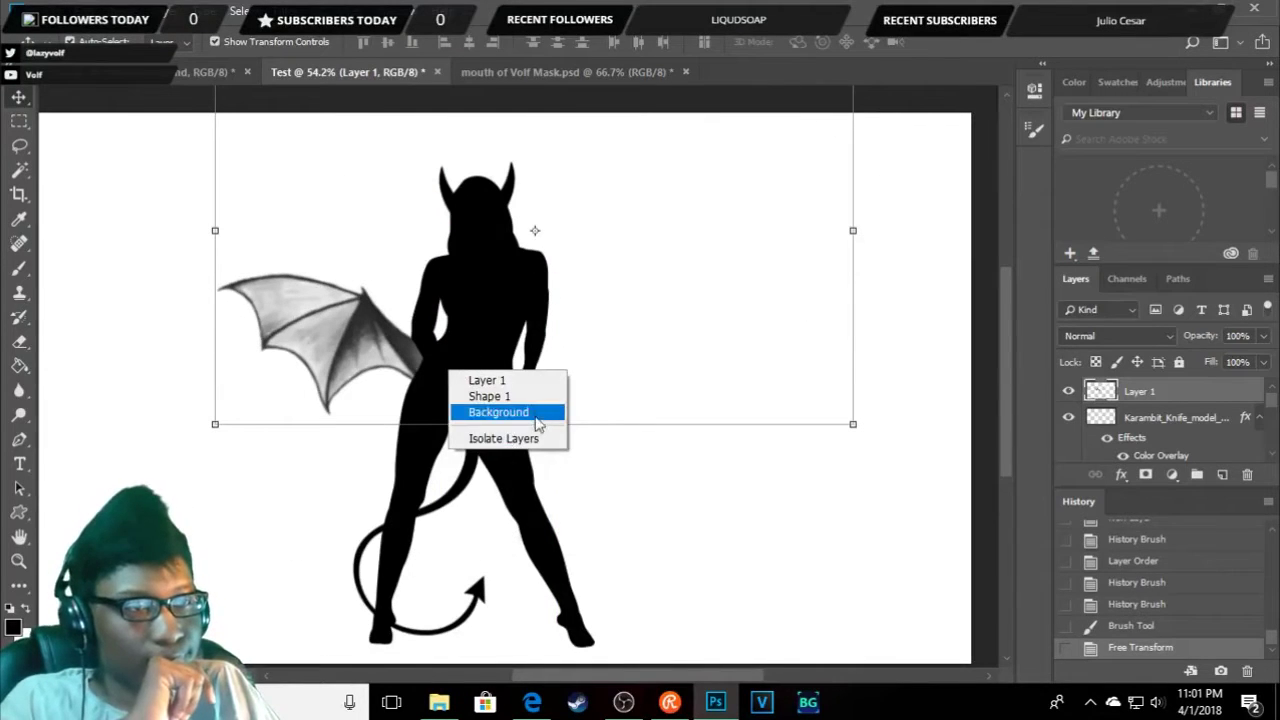
pyautogui.rightClick(457, 302)
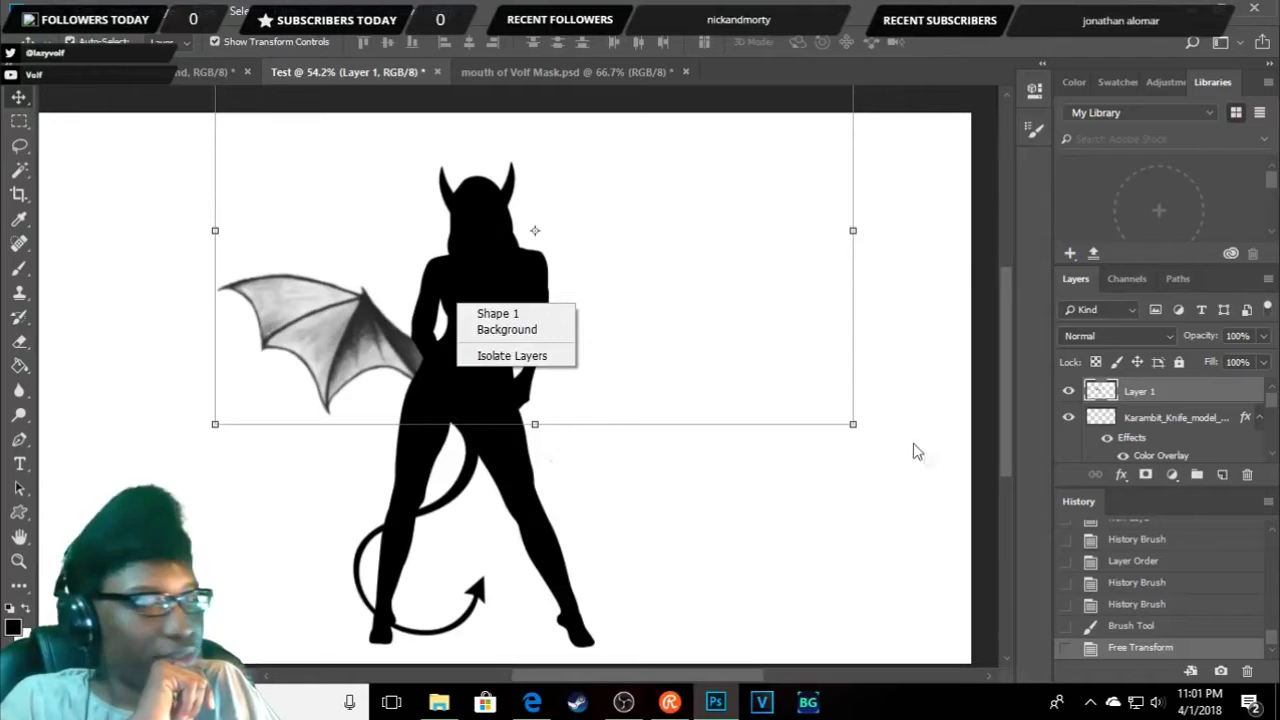
pyautogui.click(770, 424)
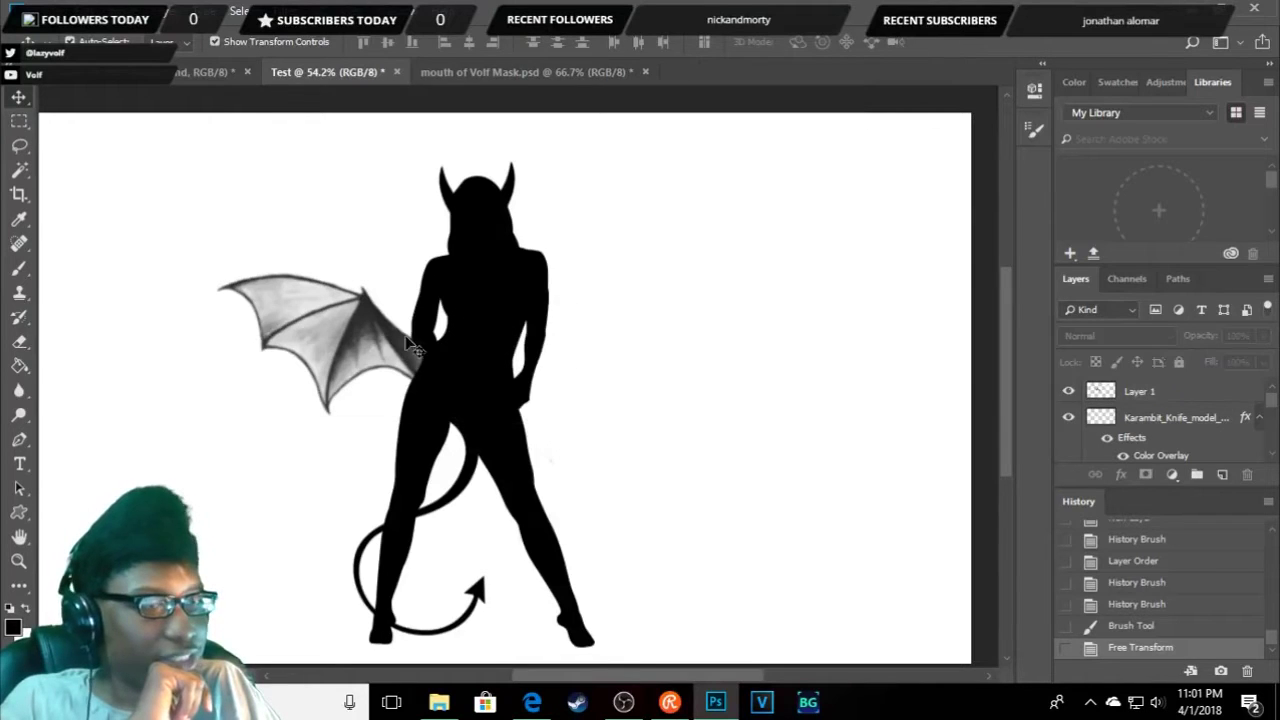
pyautogui.click(349, 350)
pyautogui.hotkey('ctrl', 't')
pyautogui.rightClick(317, 353)
pyautogui.click(392, 590)
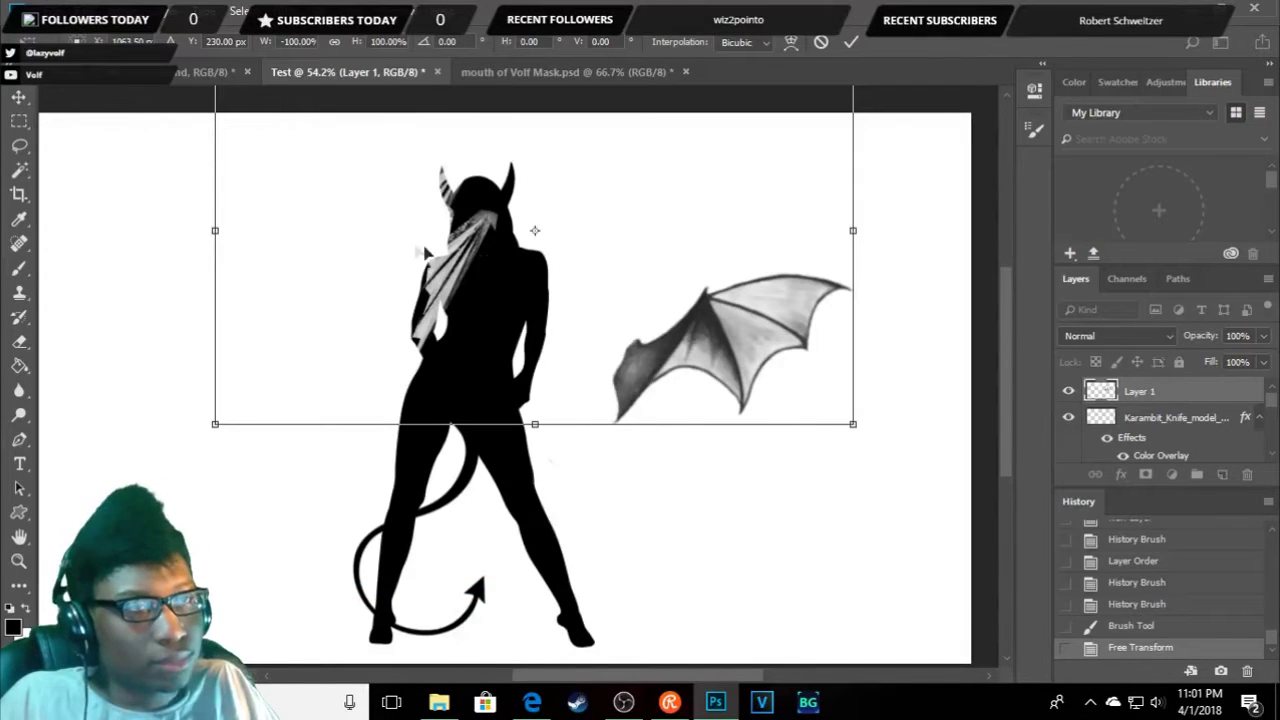
# - Move the flipped wing onto the silhouette's right shoulder and commit the placement
pyautogui.moveTo(575, 316)
pyautogui.mouseDown()
pyautogui.moveTo(752, 510)
pyautogui.moveTo(650, 502)
pyautogui.moveTo(735, 530)
pyautogui.mouseUp()
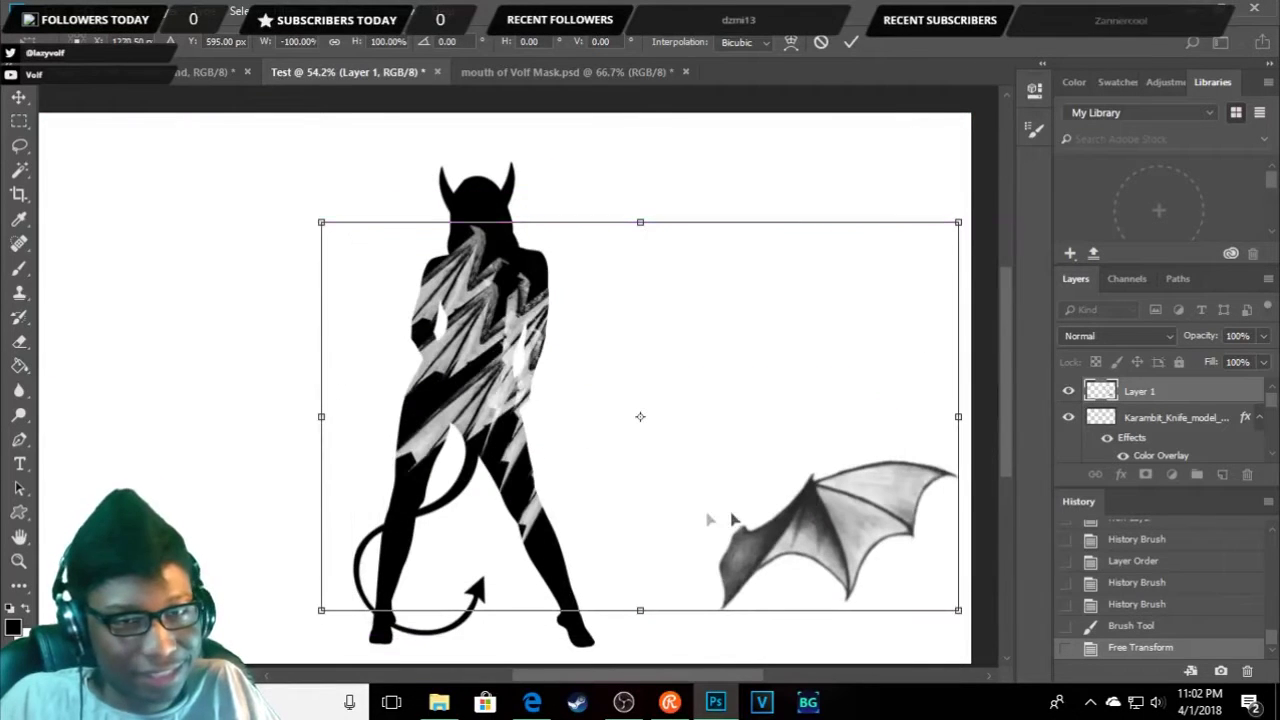
pyautogui.moveTo(733, 514)
pyautogui.mouseDown()
pyautogui.moveTo(563, 370)
pyautogui.moveTo(571, 387)
pyautogui.mouseUp()
pyautogui.hotkey('ctrl', 'z')
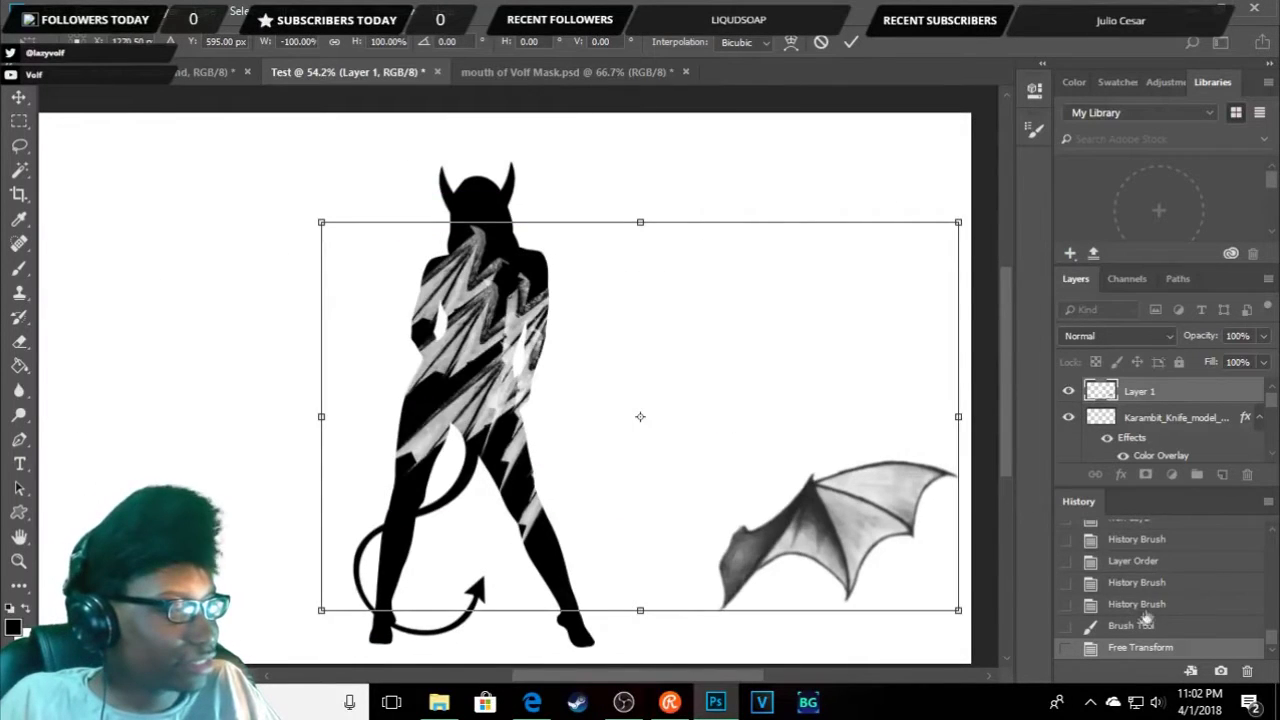
pyautogui.hotkey('ctrl', 'z')
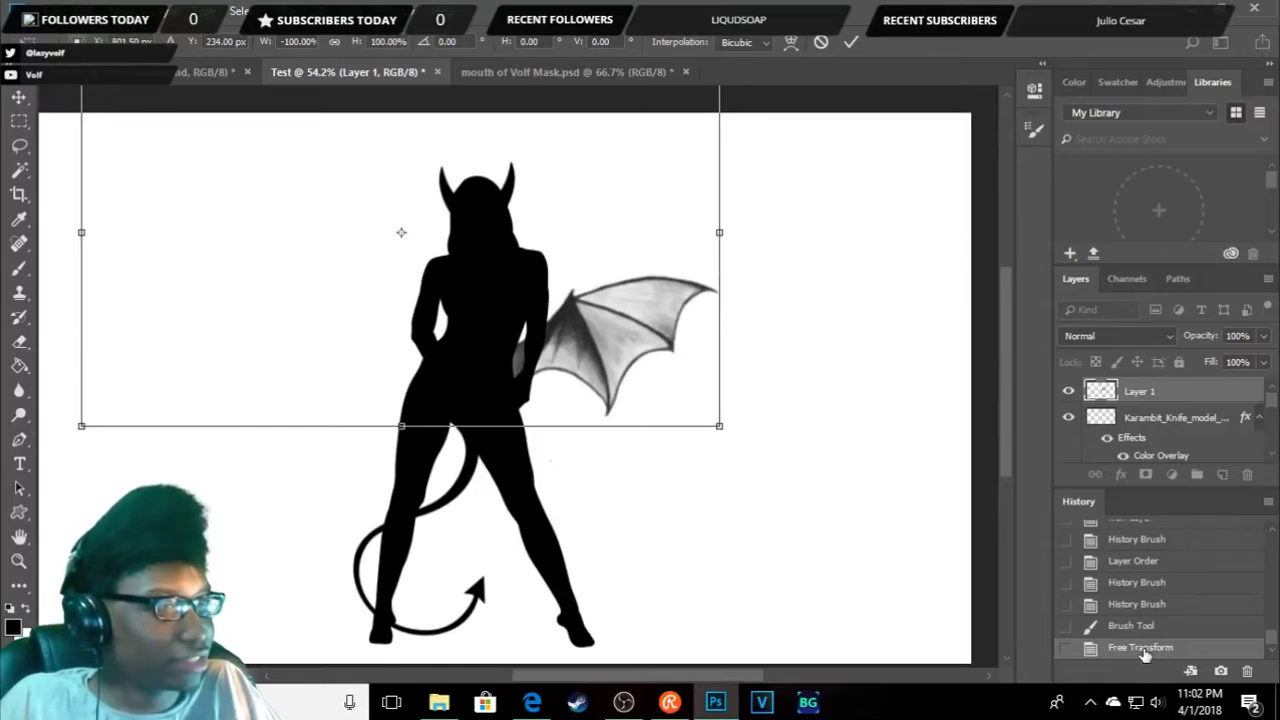
pyautogui.press('Return')
pyautogui.rightClick(1129, 385)
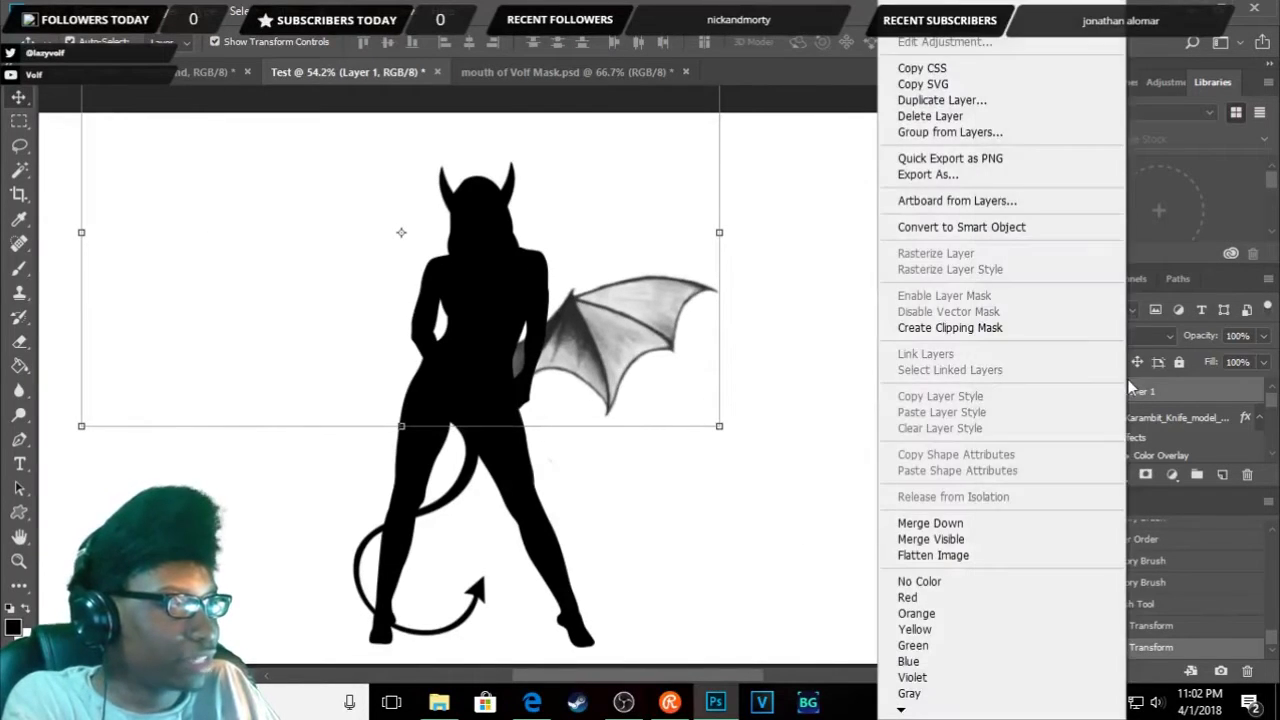
# - Duplicate Layer 1 as 'Layer 1 copy' and flip the copy horizontally
pyautogui.click(950, 100)
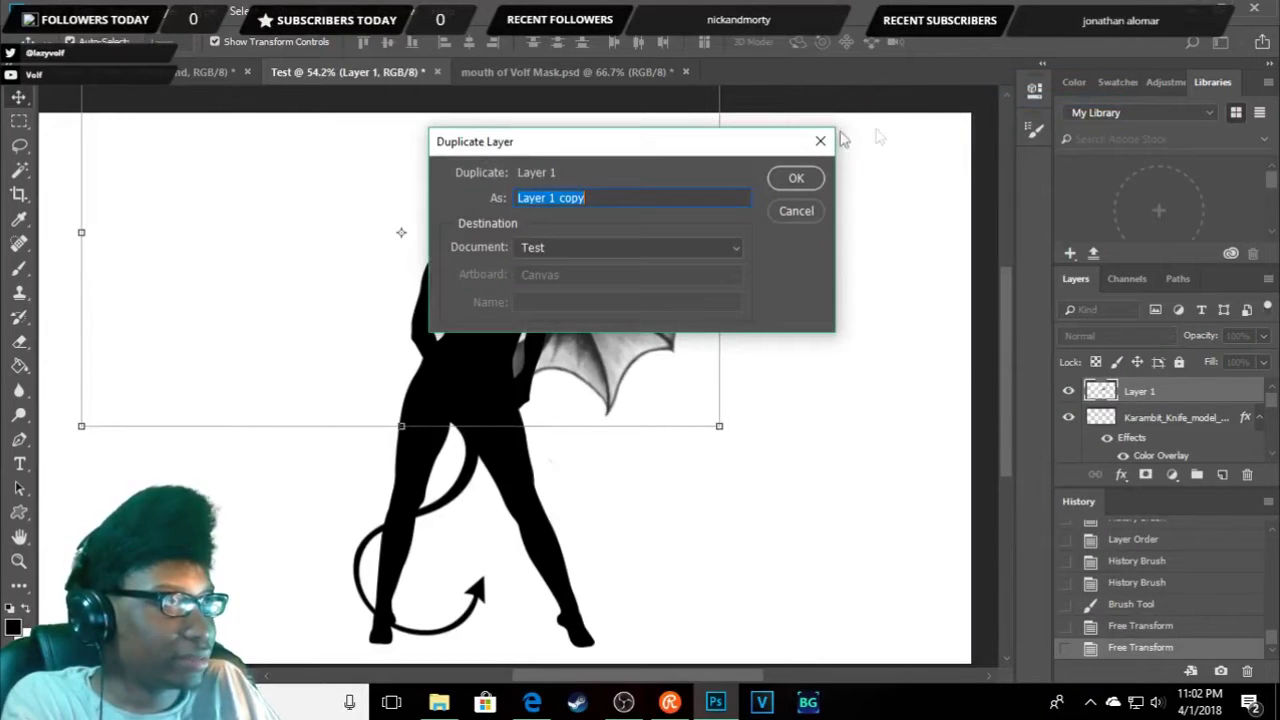
pyautogui.click(783, 182)
pyautogui.hotkey('ctrl', 't')
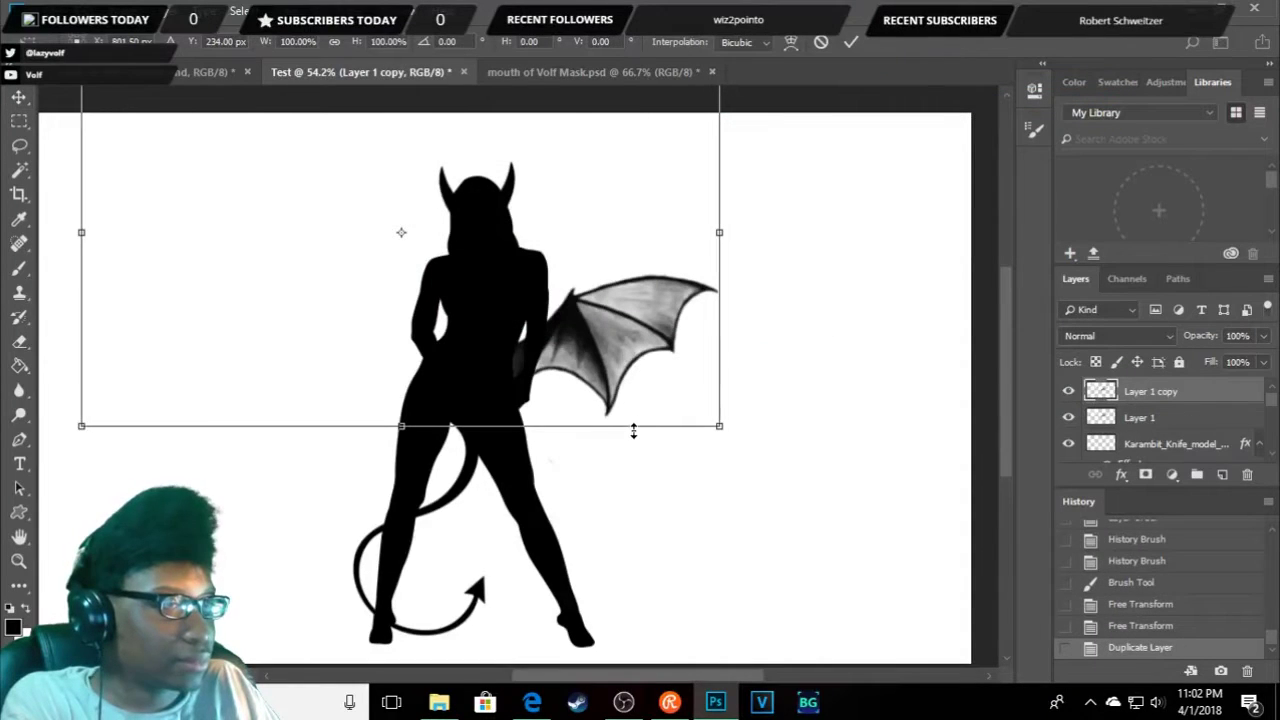
pyautogui.rightClick(631, 366)
pyautogui.click(714, 591)
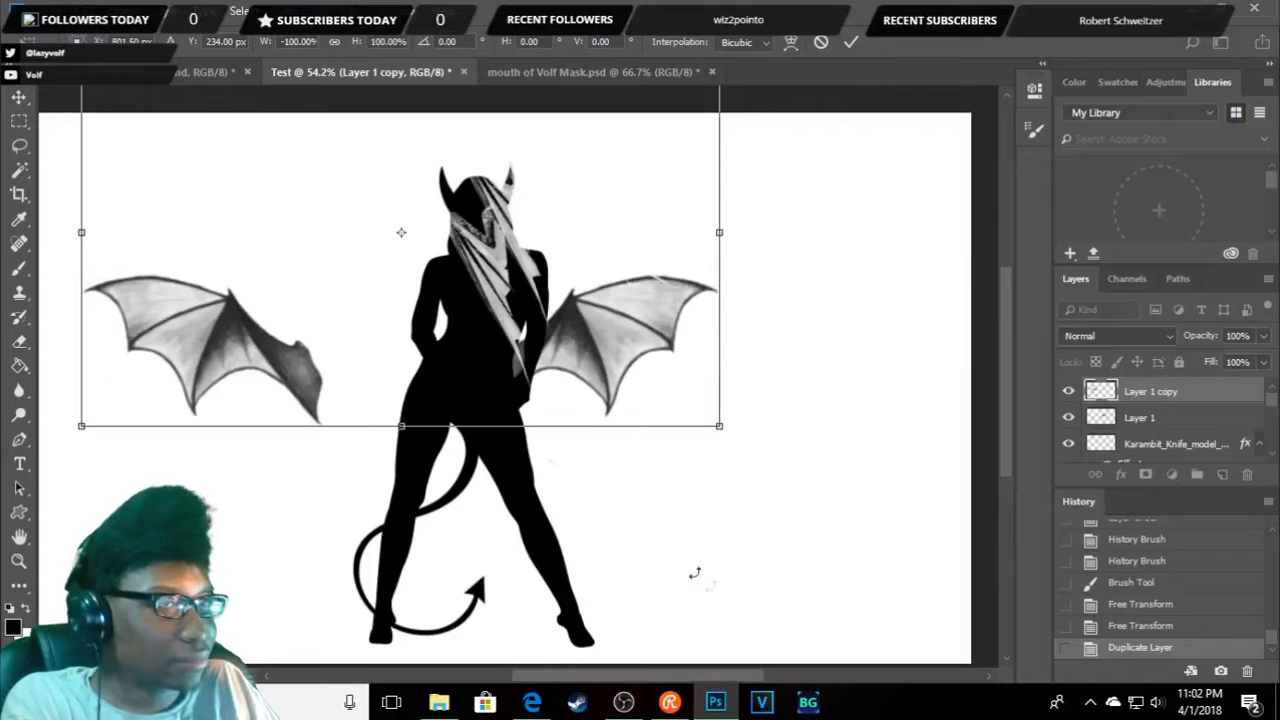
# - Move the mirrored wing to the left shoulder and apply the transformation
pyautogui.moveTo(300, 395); pyautogui.dragTo(440, 393)
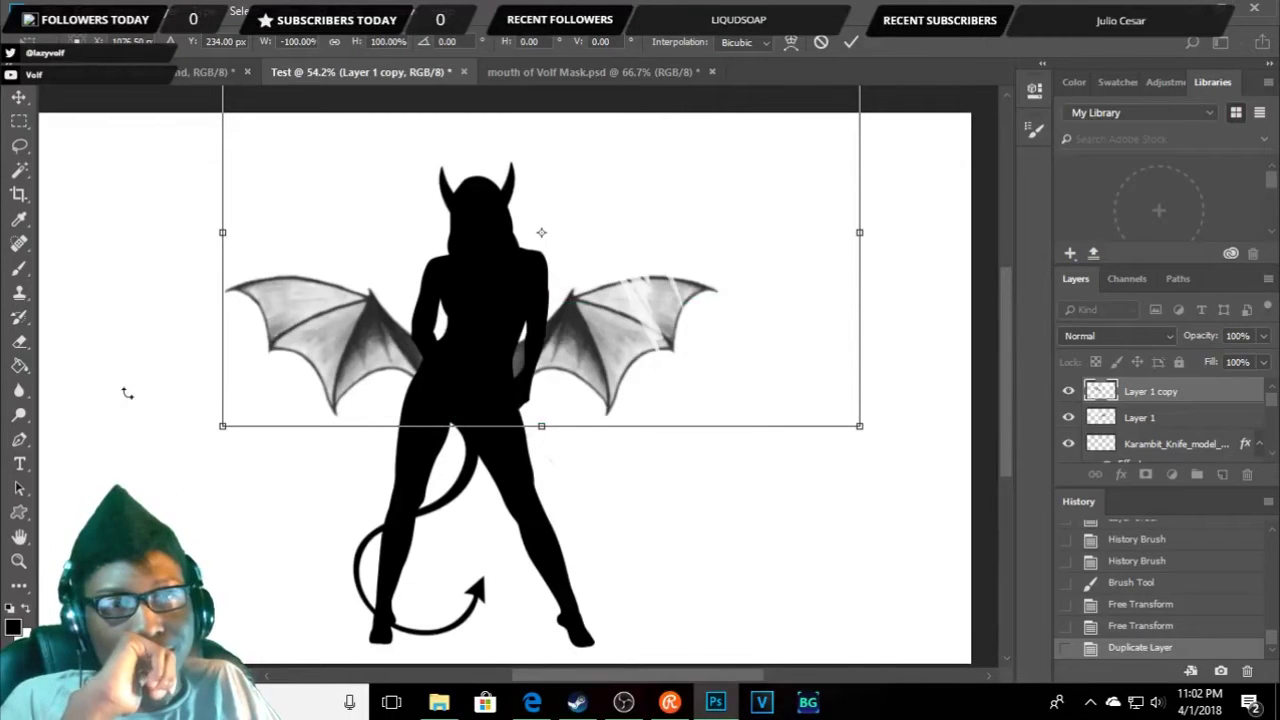
pyautogui.click(19, 343)
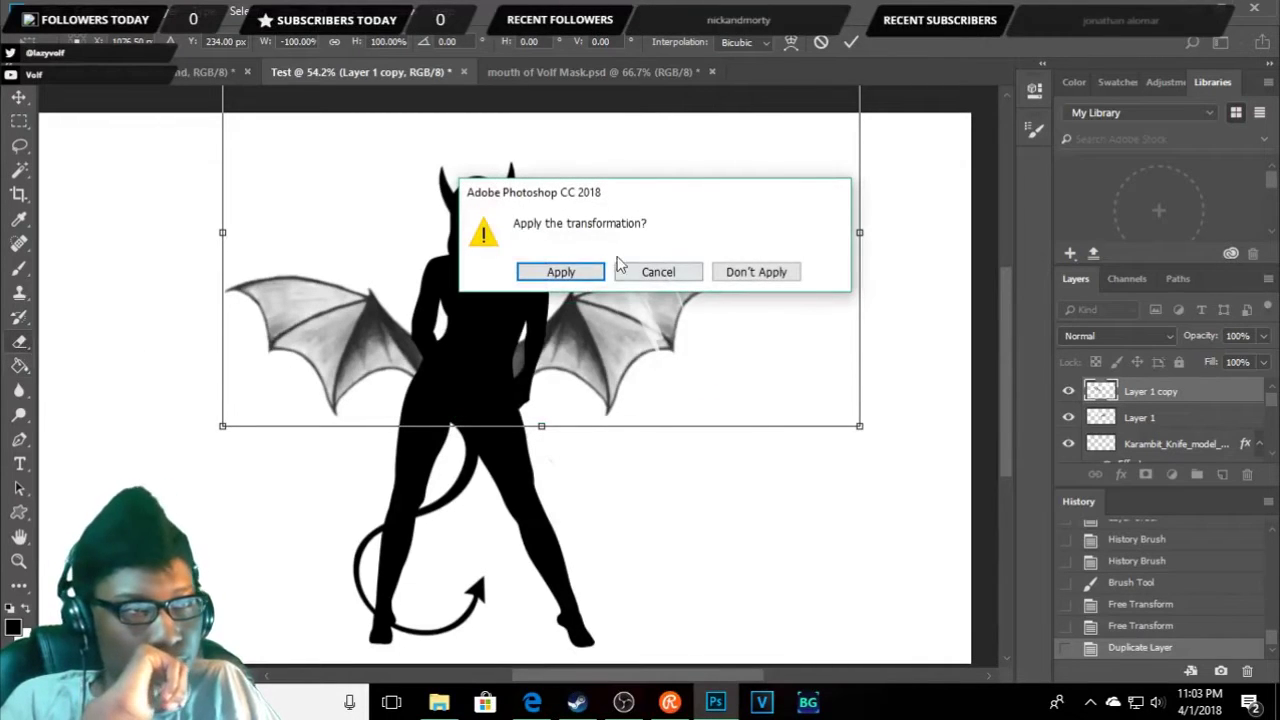
pyautogui.click(560, 271)
pyautogui.click(1147, 417)
# - On Layer 1 copy, undo the white erase streaks and lightly erase the right wing tip
pyautogui.click(1148, 395)
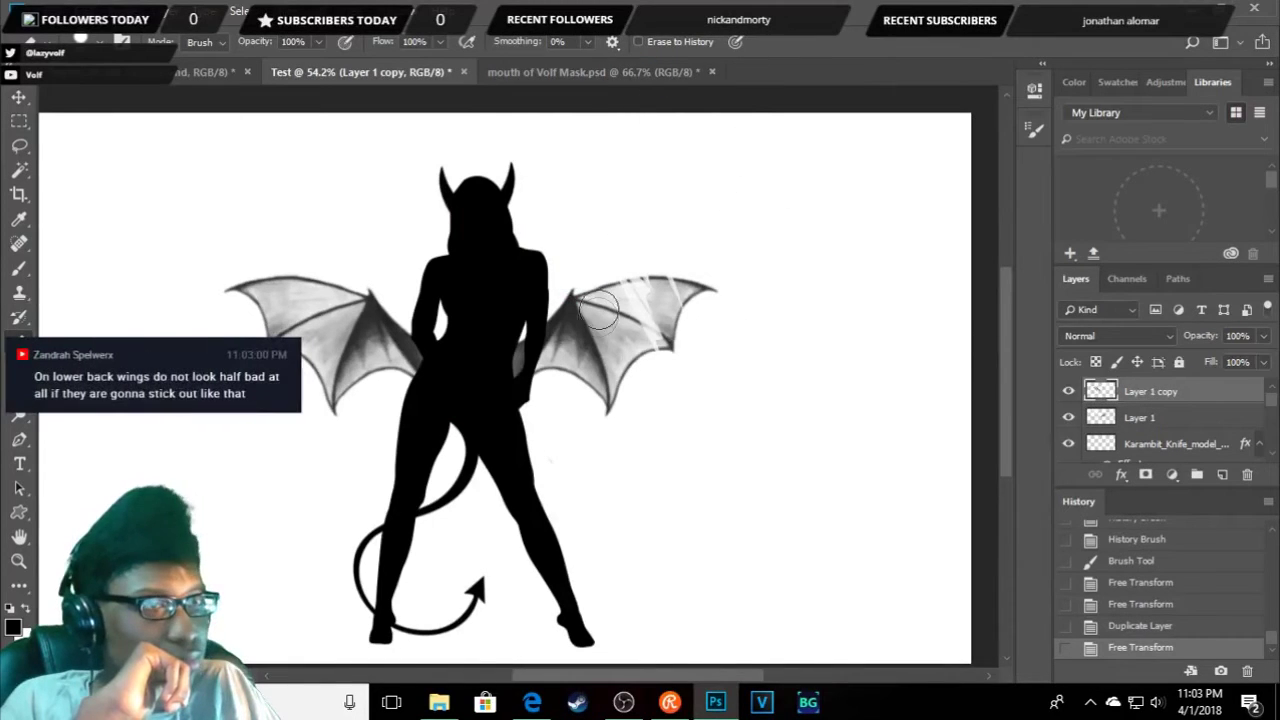
pyautogui.hotkey('ctrl', 'z')
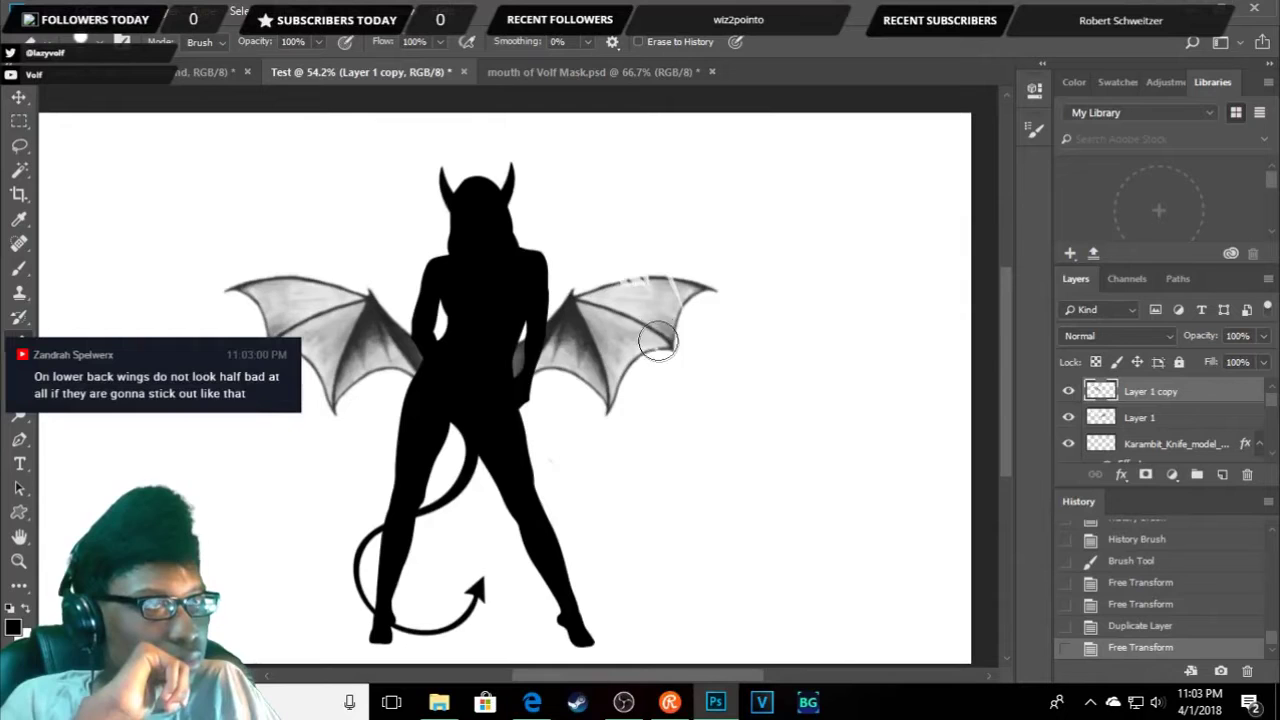
pyautogui.click(714, 314)
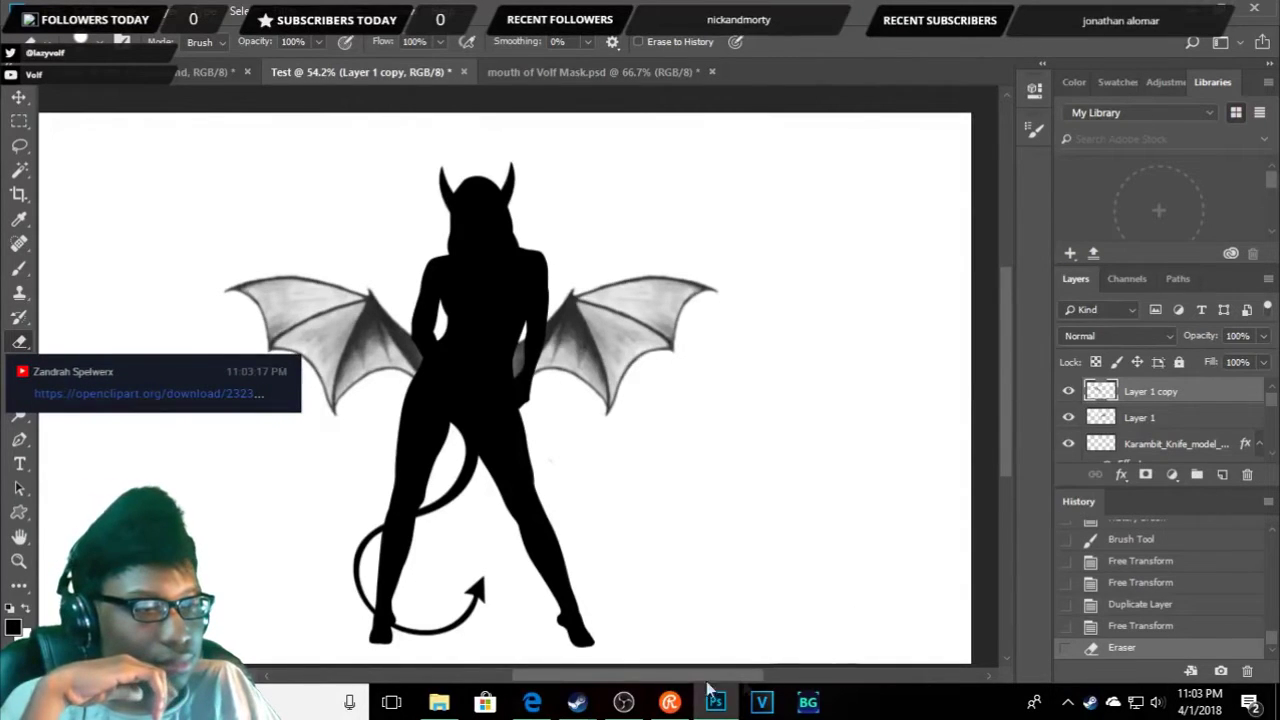
pyautogui.moveTo(577, 702)
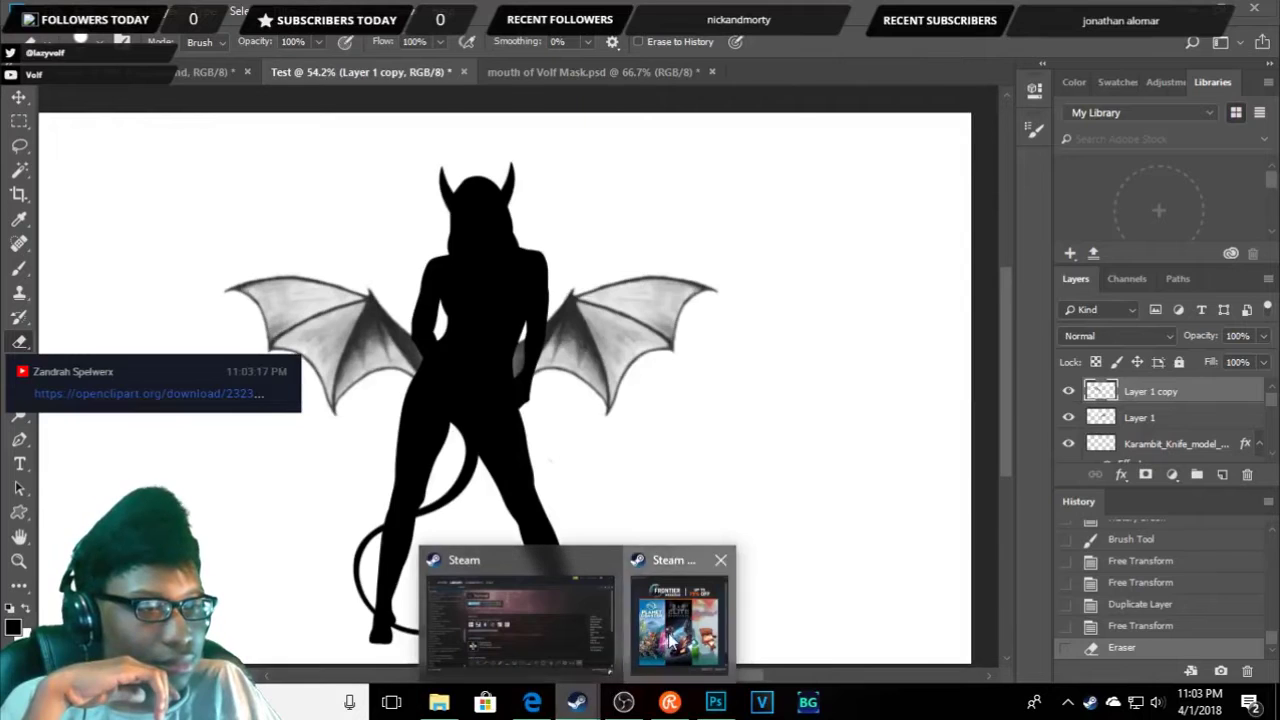
pyautogui.click(670, 640)
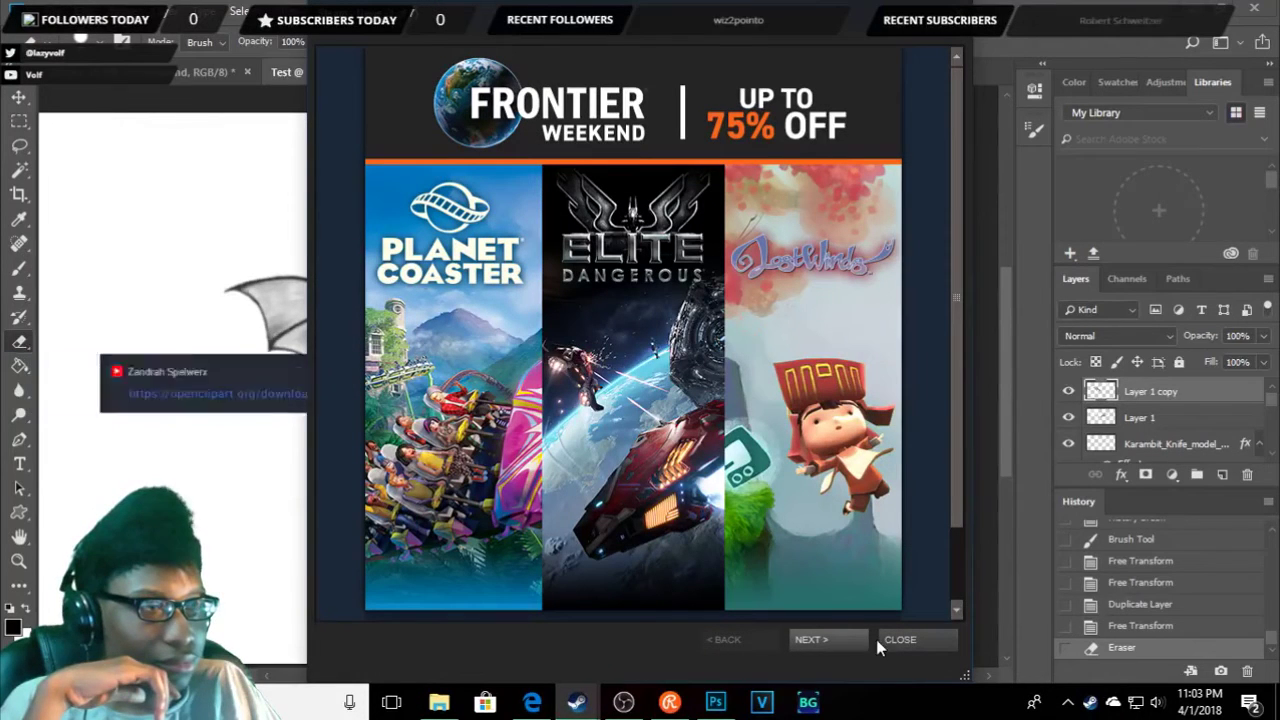
pyautogui.click(849, 637)
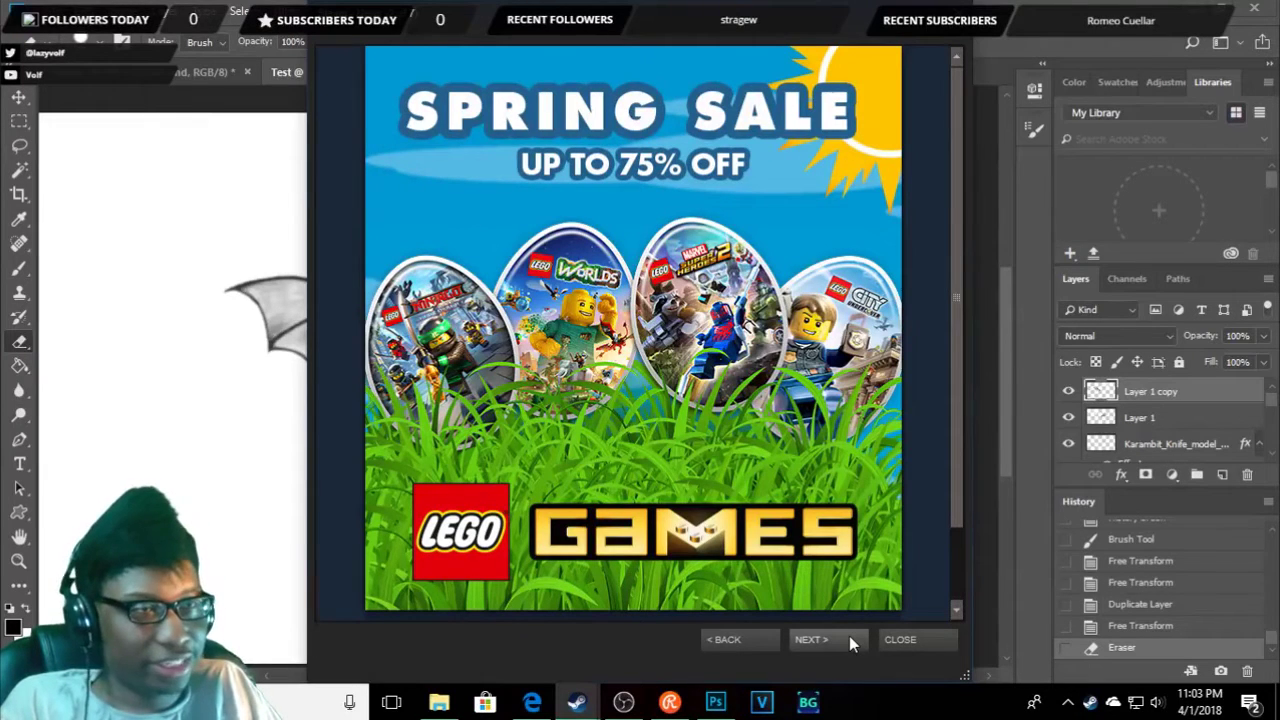
pyautogui.click(849, 637)
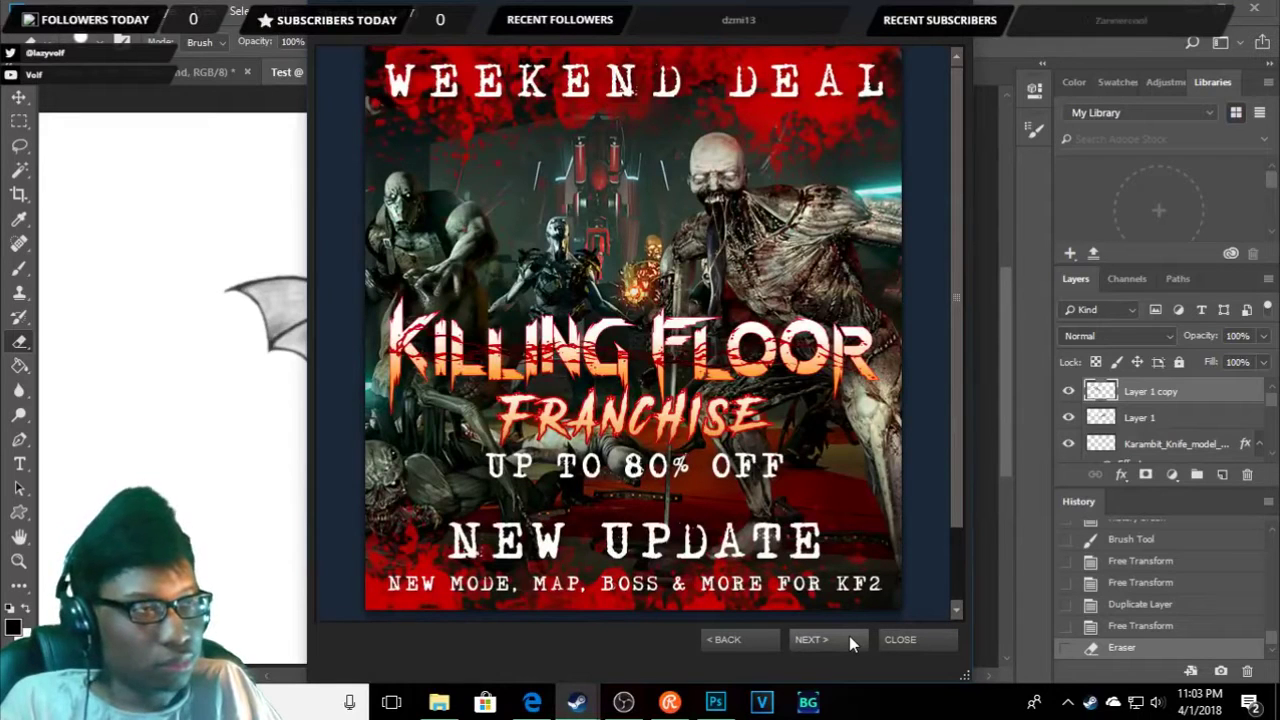
pyautogui.click(849, 636)
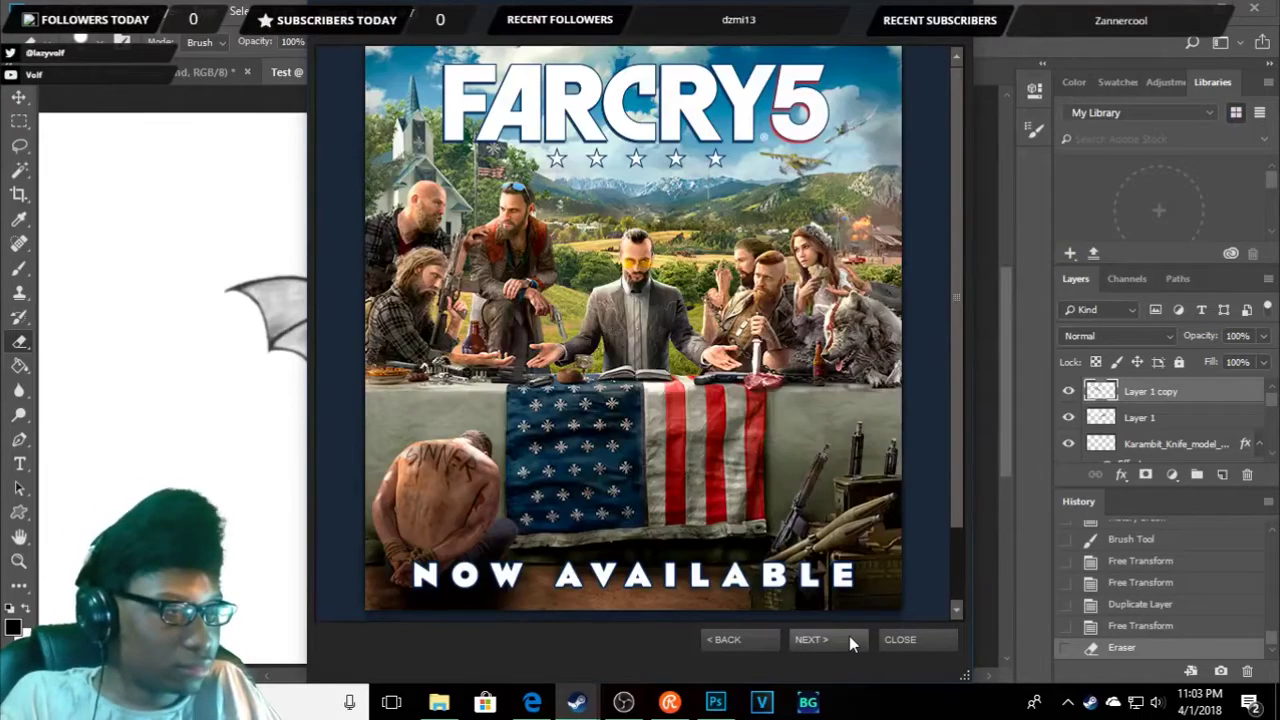
pyautogui.click(849, 636)
pyautogui.click(850, 638)
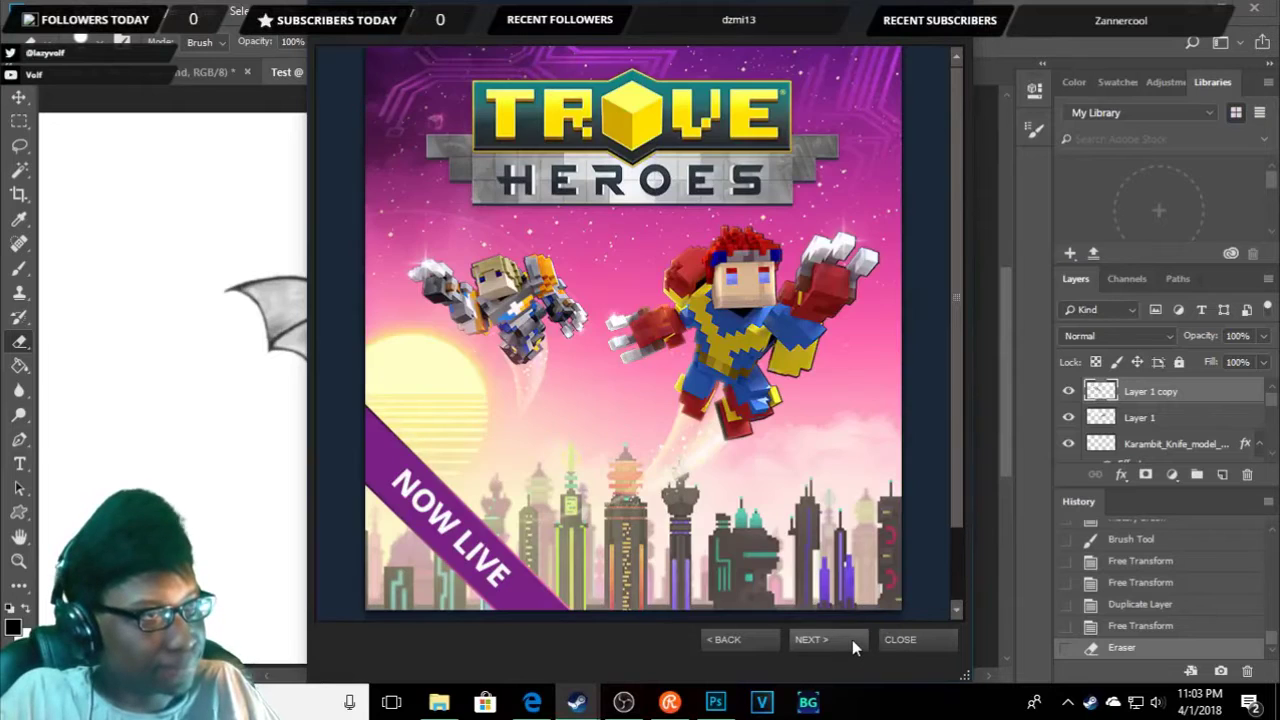
pyautogui.click(840, 648)
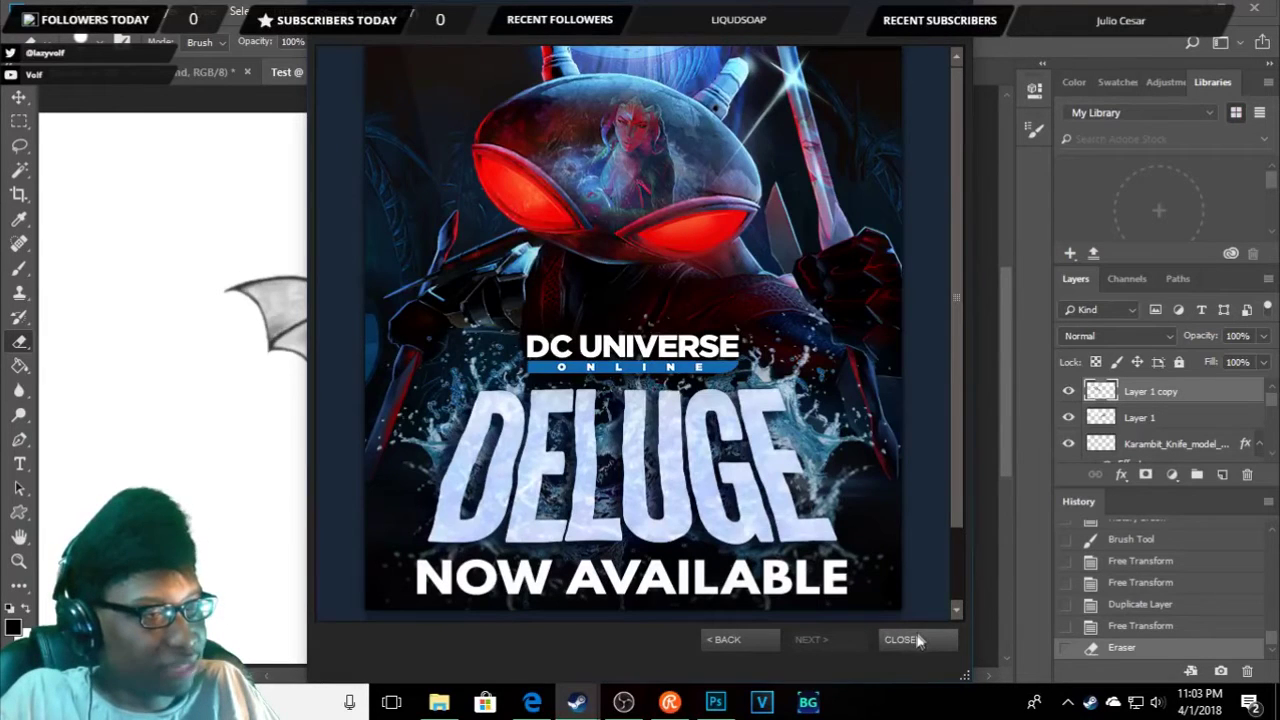
pyautogui.click(912, 640)
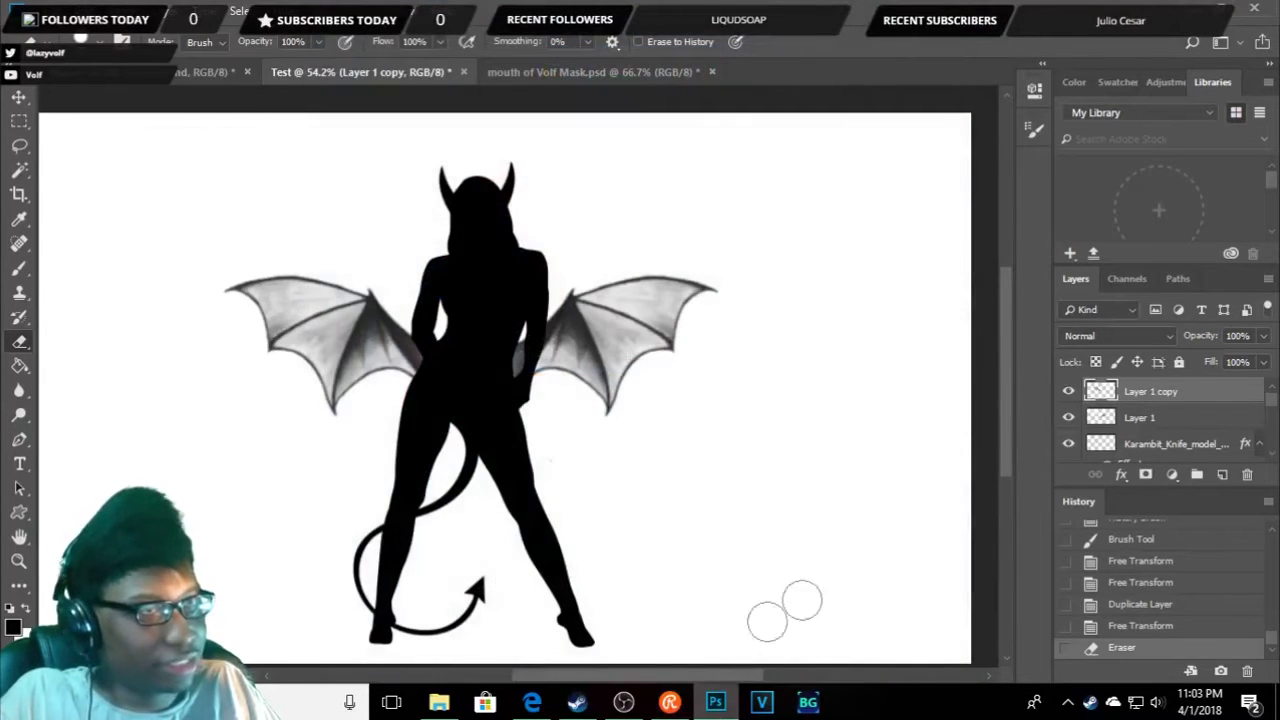
pyautogui.click(588, 700)
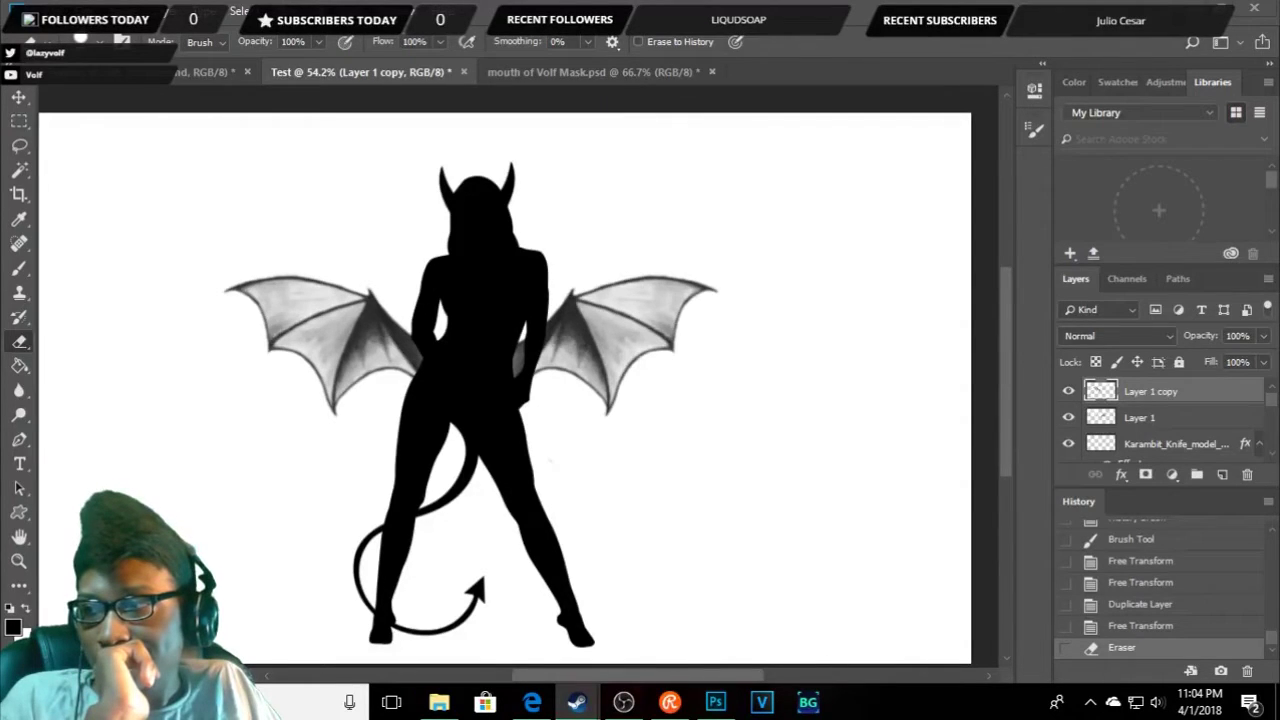
# - Switch from Photoshop to the browser tab showing openclipart's angelwings.svg
pyautogui.hotkey('alt', 'Tab')
pyautogui.hotkey('ctrl', 'Tab')
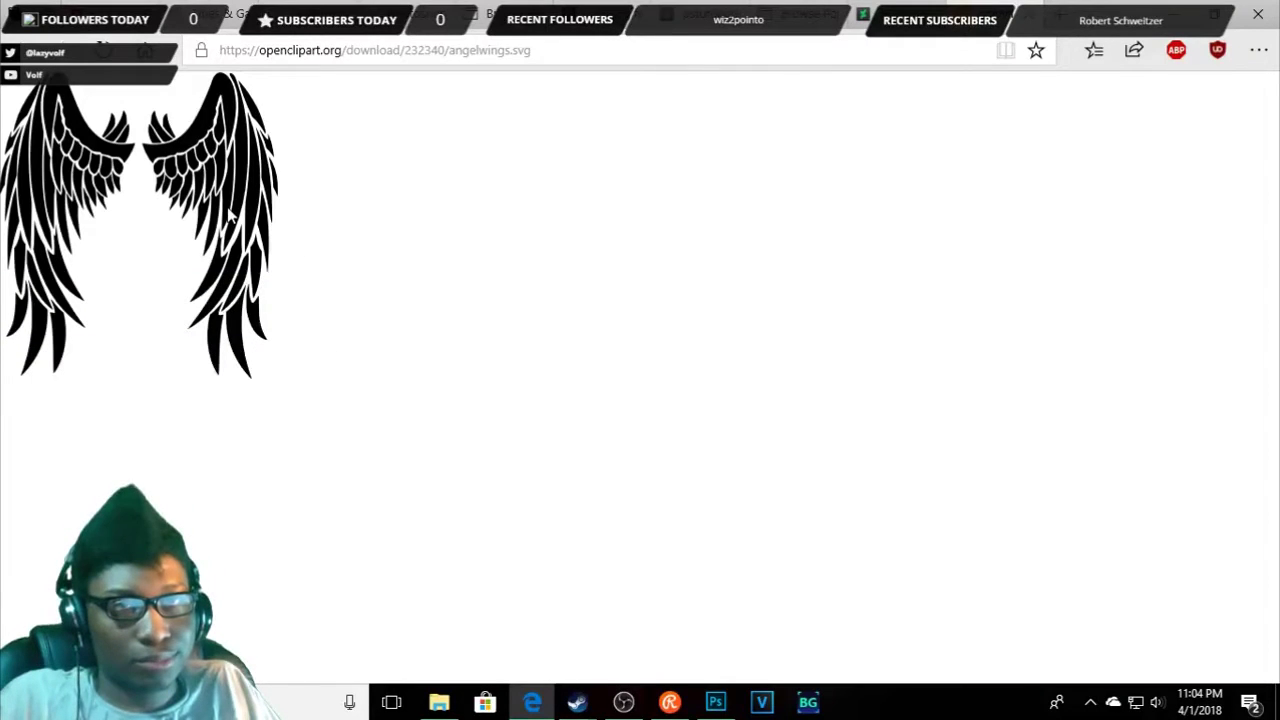
# - Save the black wings image as angelwings SVG, then go back to DeviantArt's Demonic Wings page
pyautogui.rightClick(229, 214)
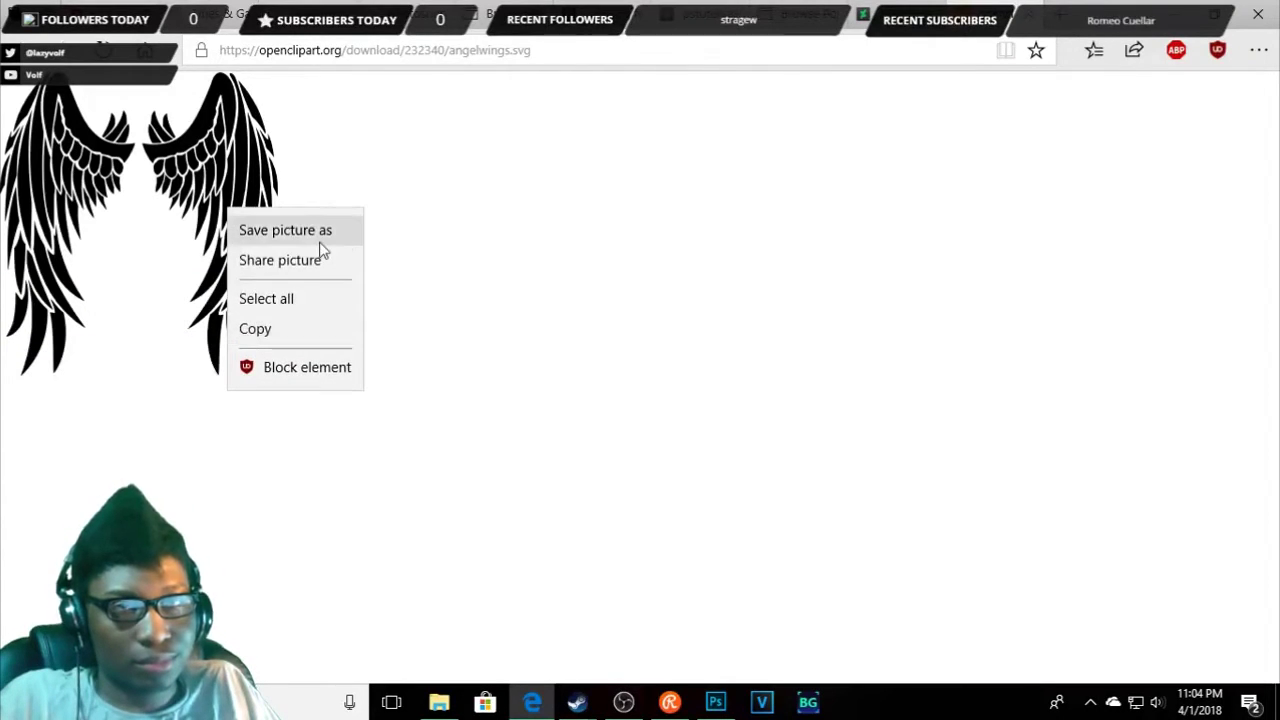
pyautogui.click(318, 236)
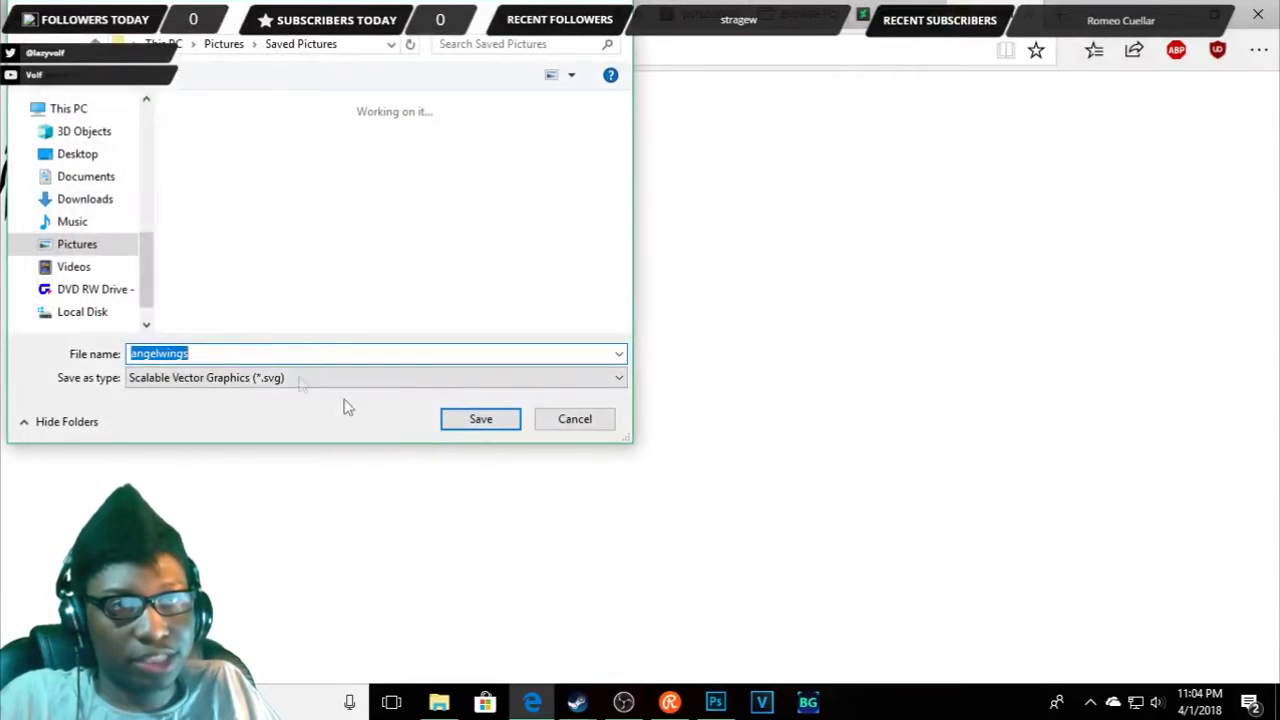
pyautogui.click(481, 419)
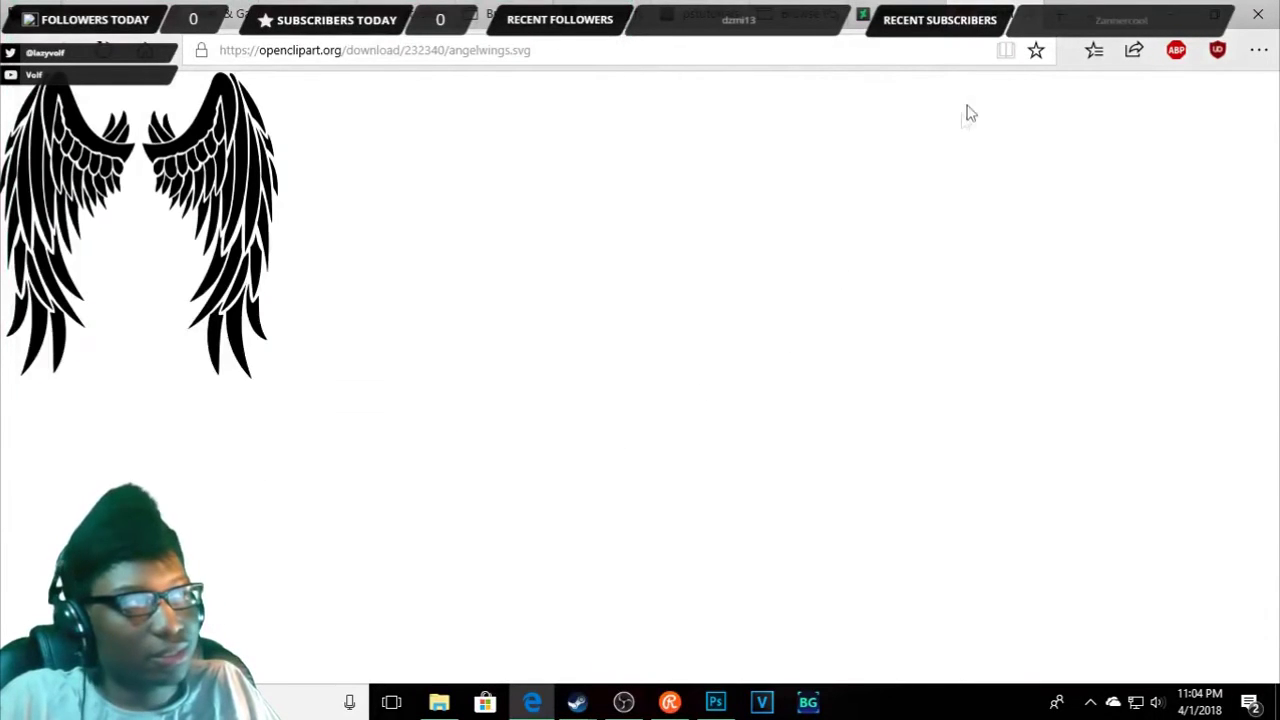
pyautogui.hotkey('alt', 'Left')
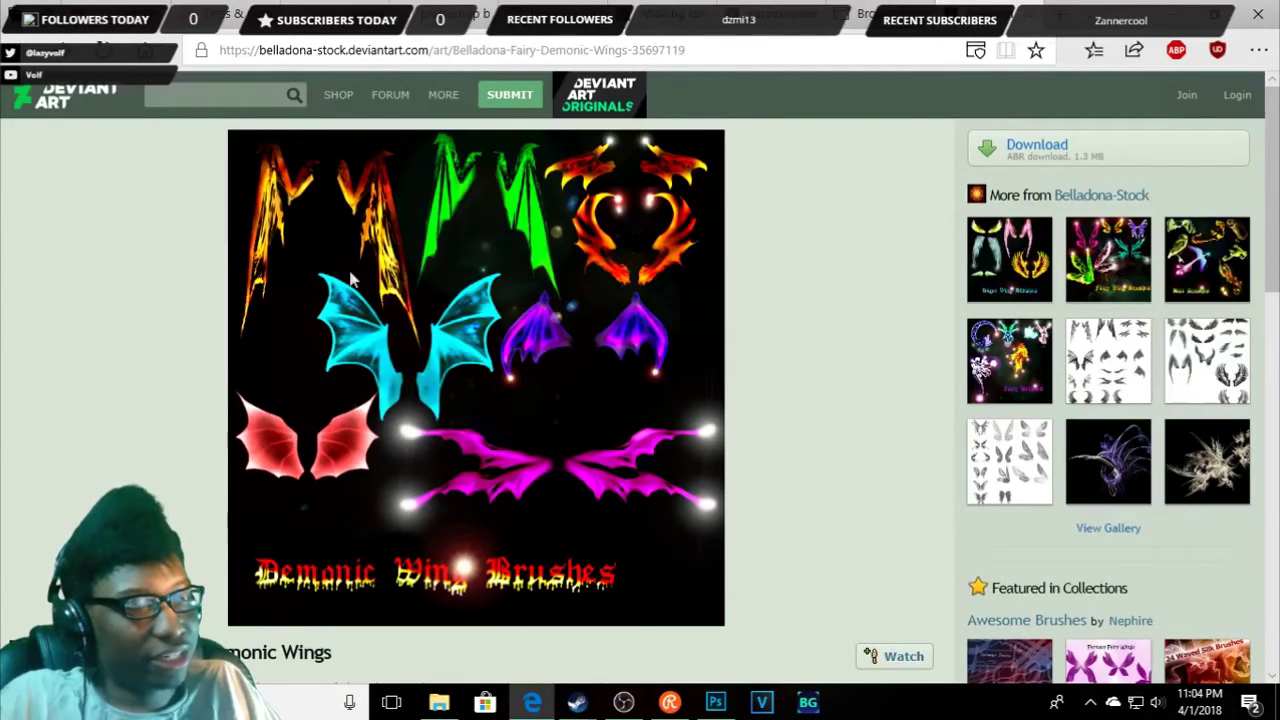
pyautogui.click(1135, 385)
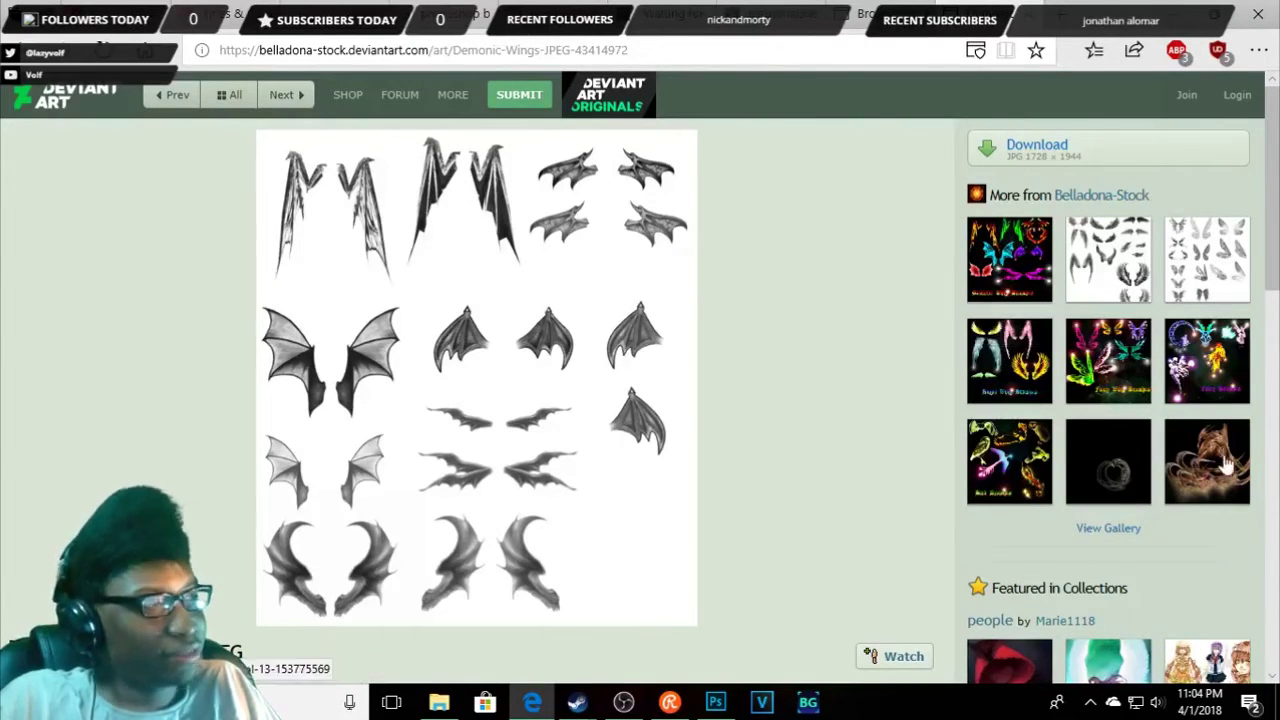
pyautogui.hotkey('alt', 'Left')
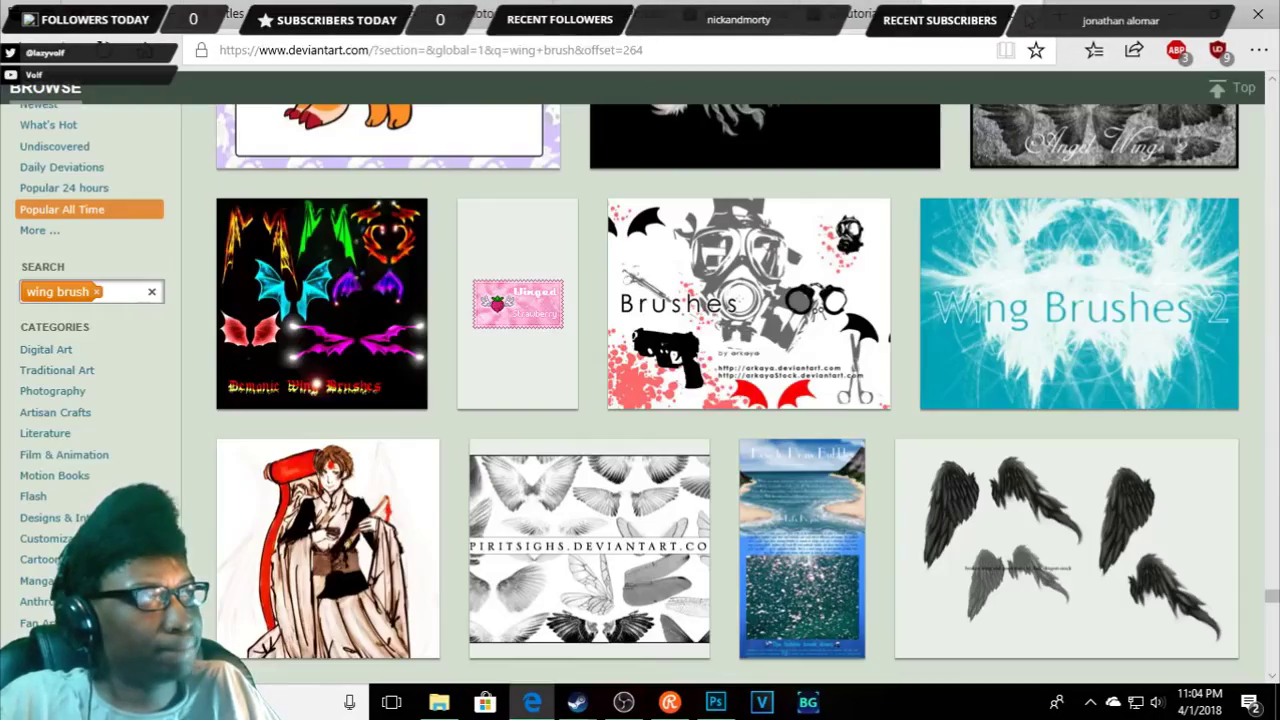
pyautogui.scroll(-3, 695, 310)
pyautogui.scroll(-4, 695, 310)
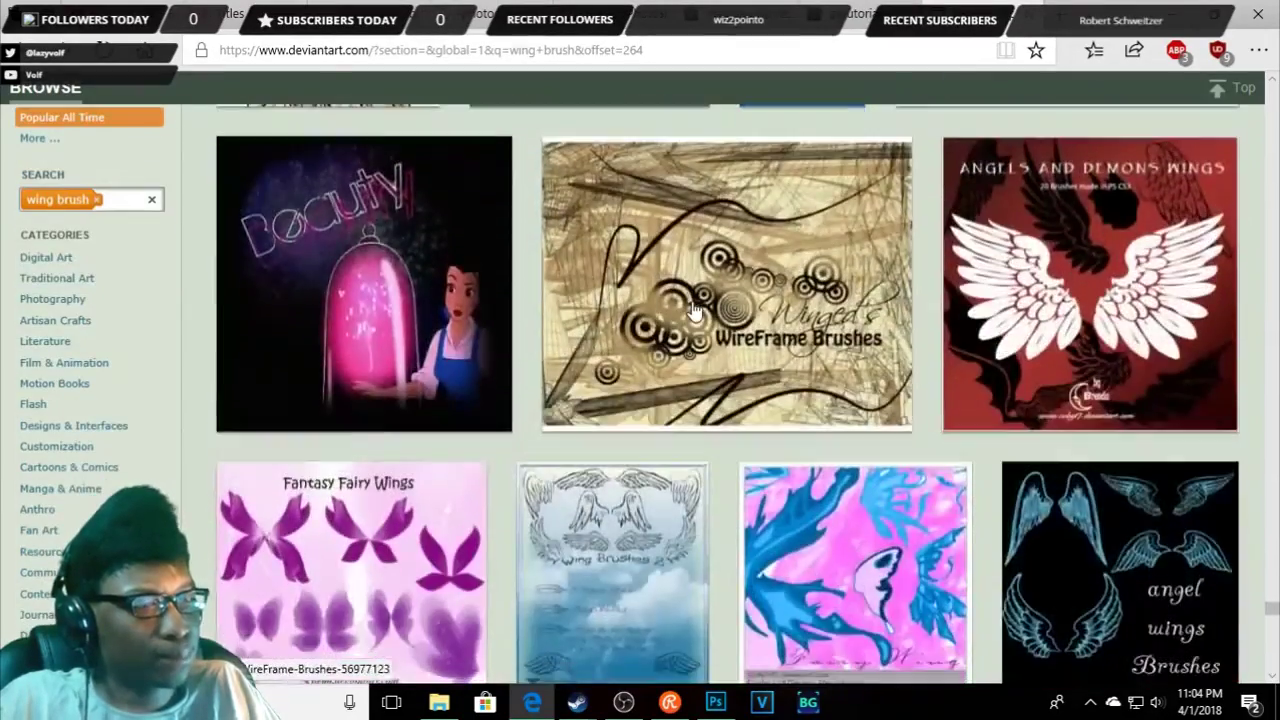
pyautogui.scroll(2, 695, 310)
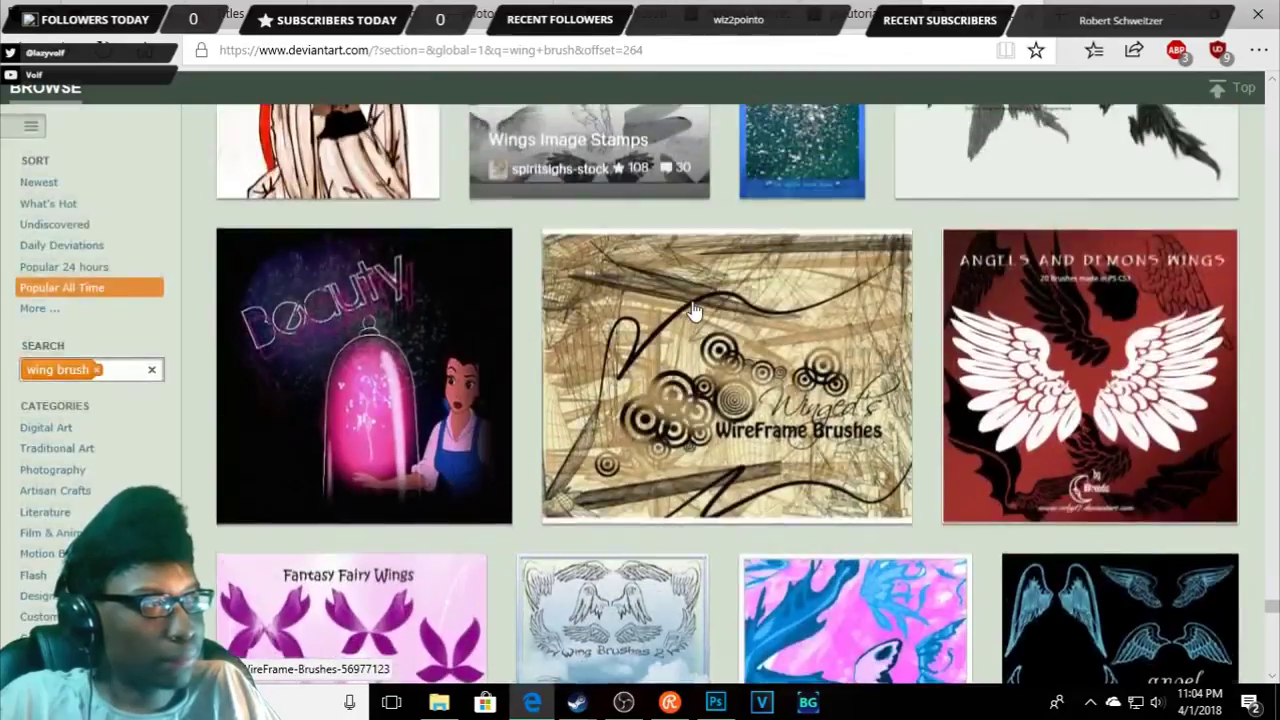
pyautogui.scroll(-4, 695, 310)
pyautogui.scroll(-3, 695, 310)
pyautogui.scroll(-2, 695, 310)
pyautogui.scroll(-2, 695, 310)
pyautogui.scroll(-1, 695, 310)
pyautogui.scroll(-4, 695, 310)
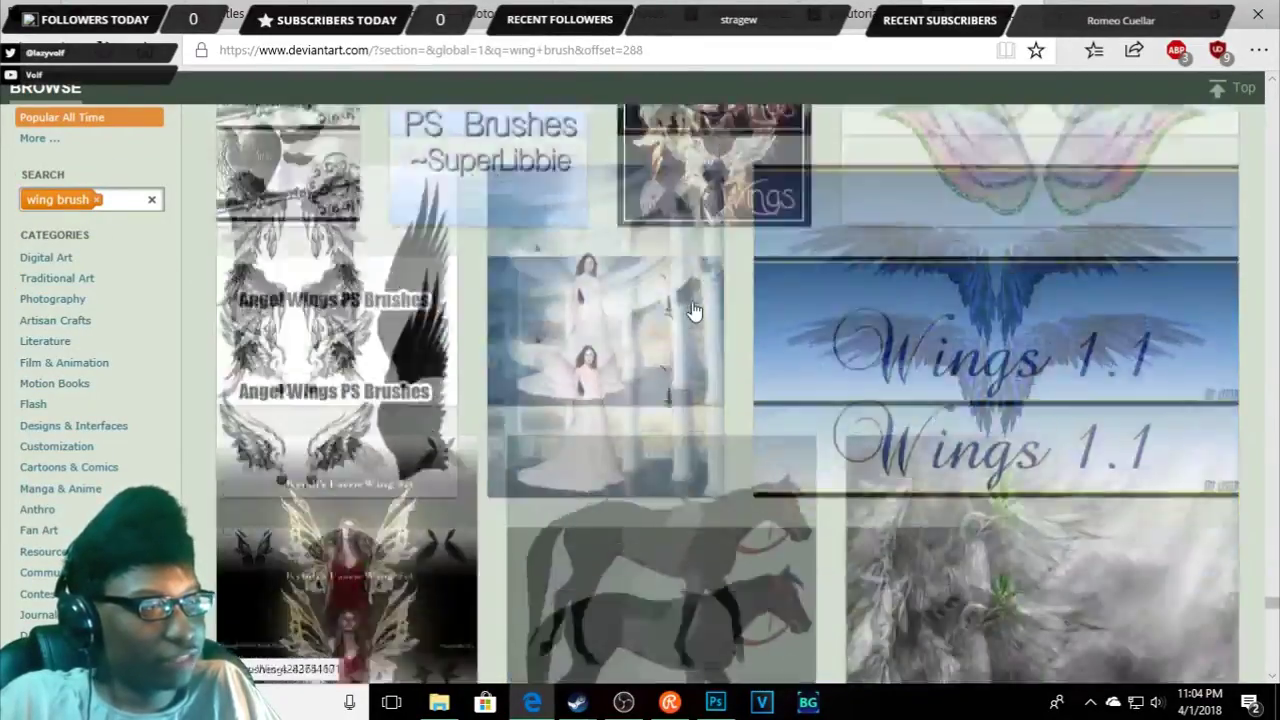
pyautogui.scroll(-1, 695, 312)
pyautogui.scroll(-3, 695, 312)
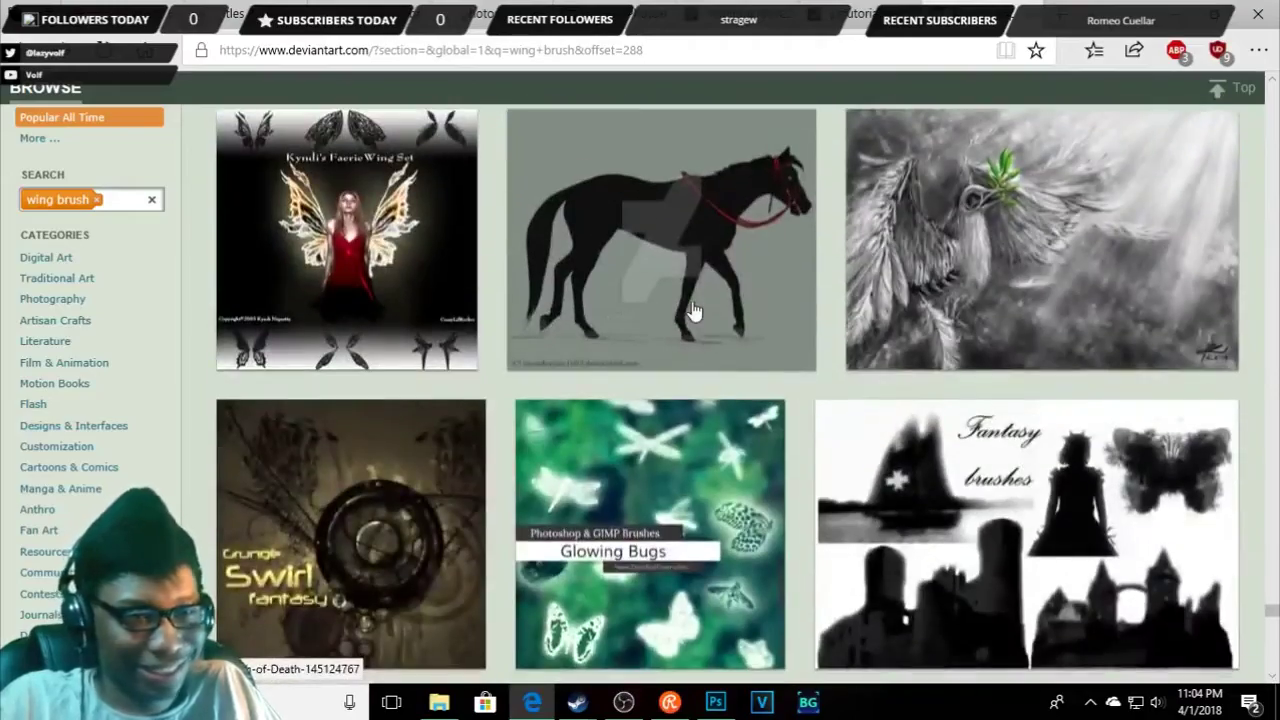
pyautogui.scroll(-2, 695, 312)
pyautogui.scroll(-4, 695, 312)
pyautogui.scroll(2, 692, 306)
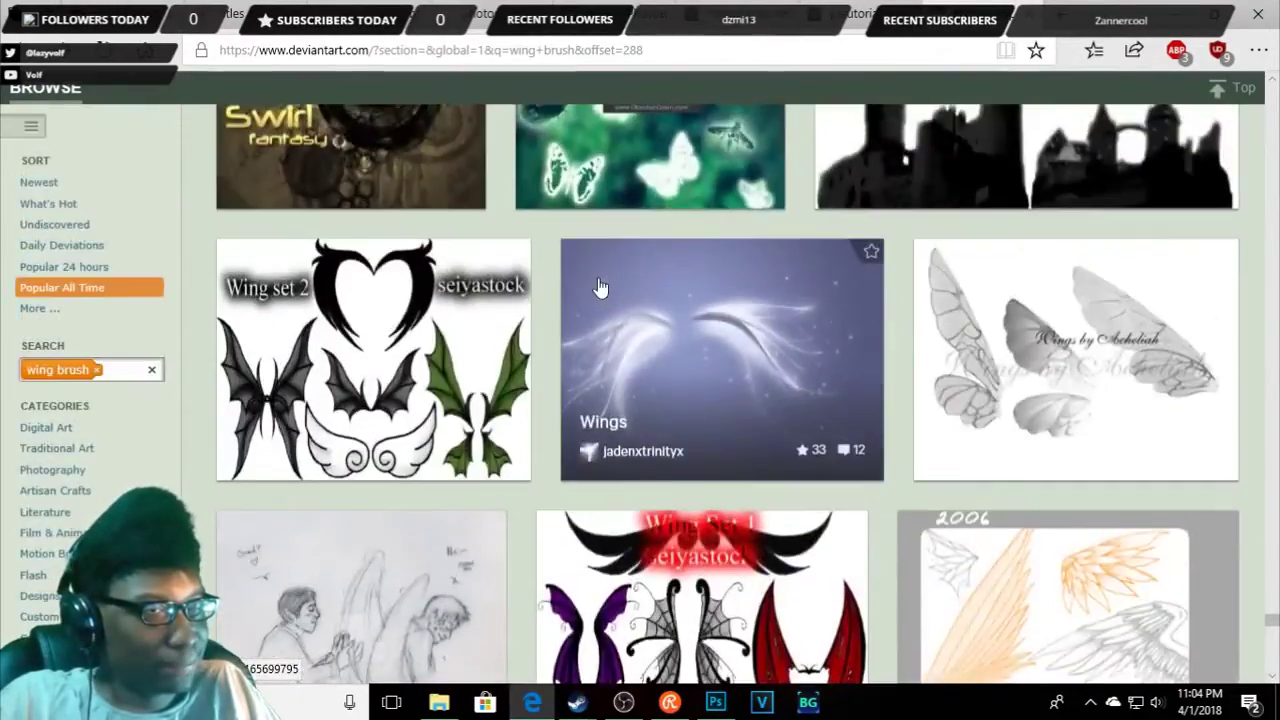
pyautogui.scroll(-4, 692, 306)
pyautogui.scroll(-4, 600, 287)
pyautogui.scroll(-5, 600, 287)
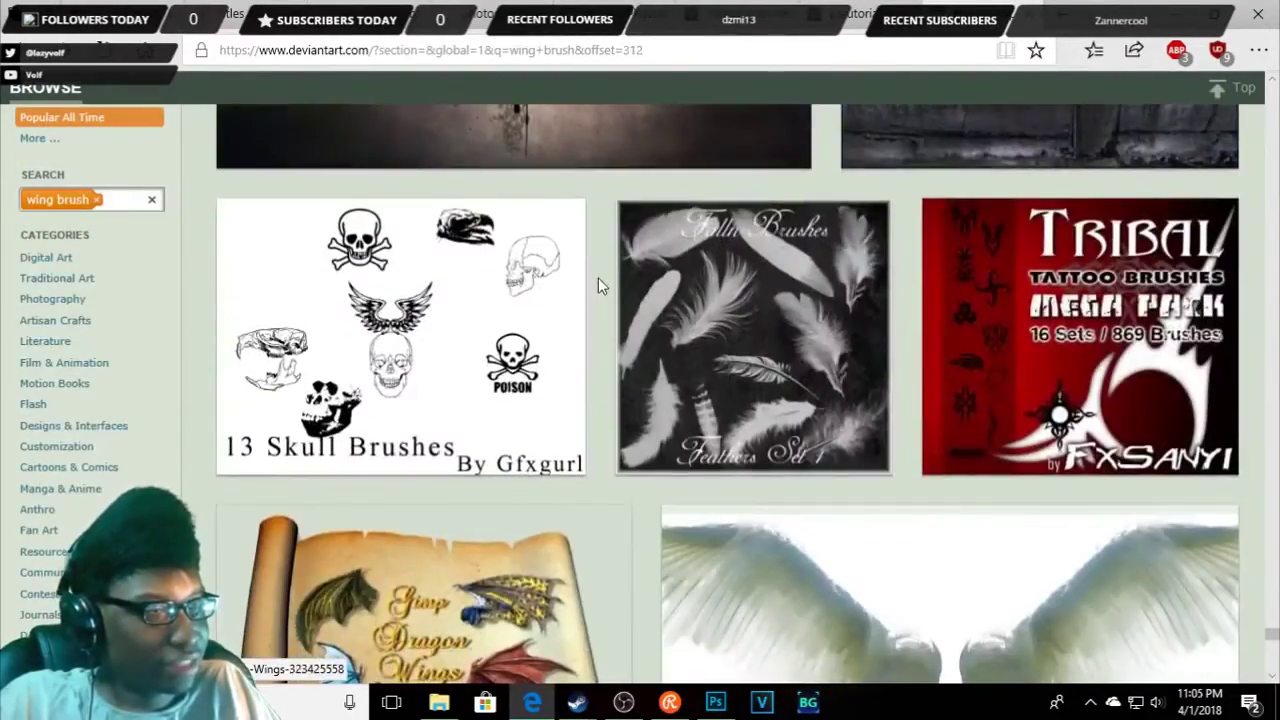
pyautogui.scroll(-1, 600, 285)
pyautogui.scroll(-3, 598, 287)
pyautogui.scroll(2, 624, 282)
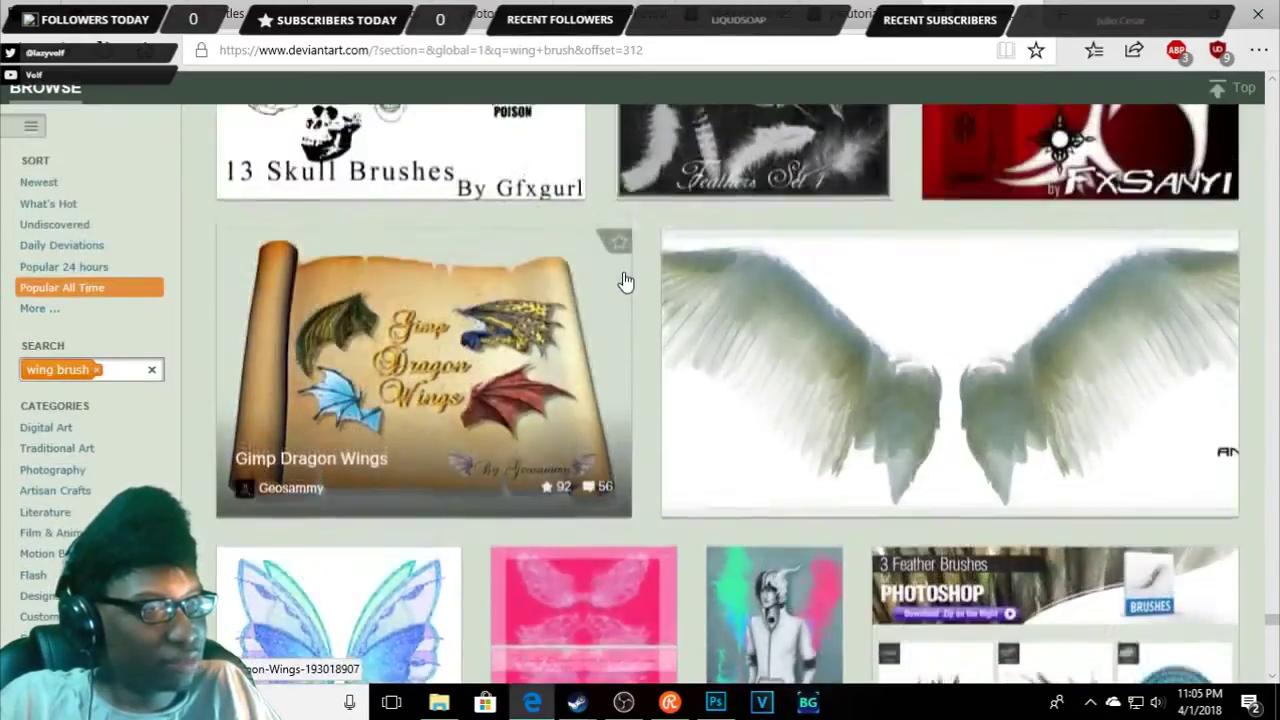
pyautogui.scroll(6, 624, 282)
pyautogui.scroll(-10, 624, 282)
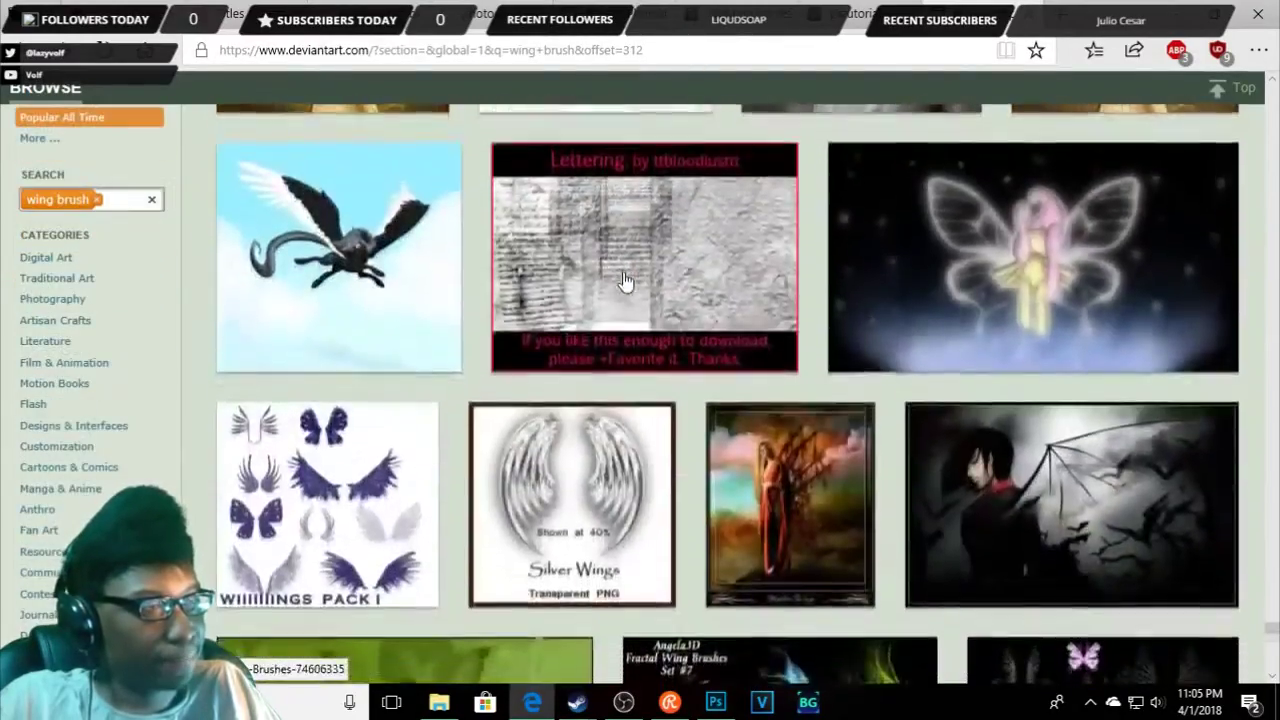
pyautogui.scroll(4, 624, 282)
pyautogui.scroll(2, 624, 282)
pyautogui.scroll(-1, 690, 270)
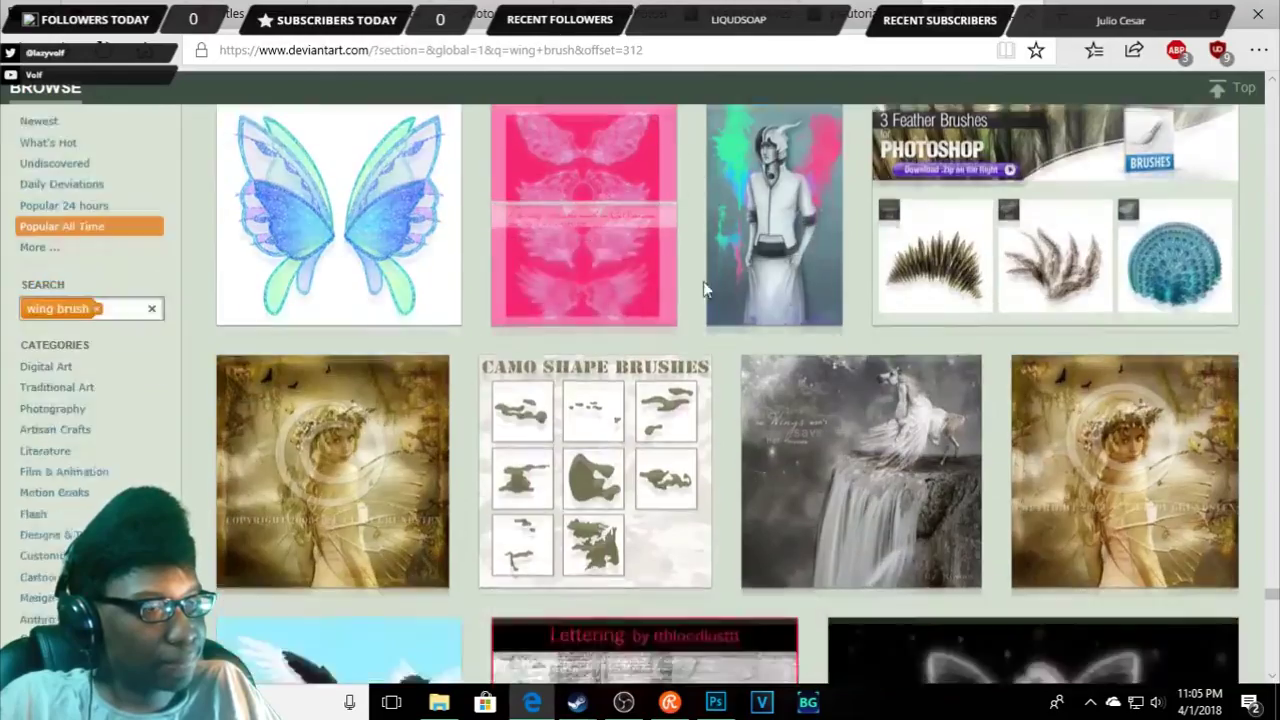
pyautogui.scroll(-3, 703, 288)
pyautogui.scroll(-4, 708, 296)
pyautogui.scroll(-2, 698, 345)
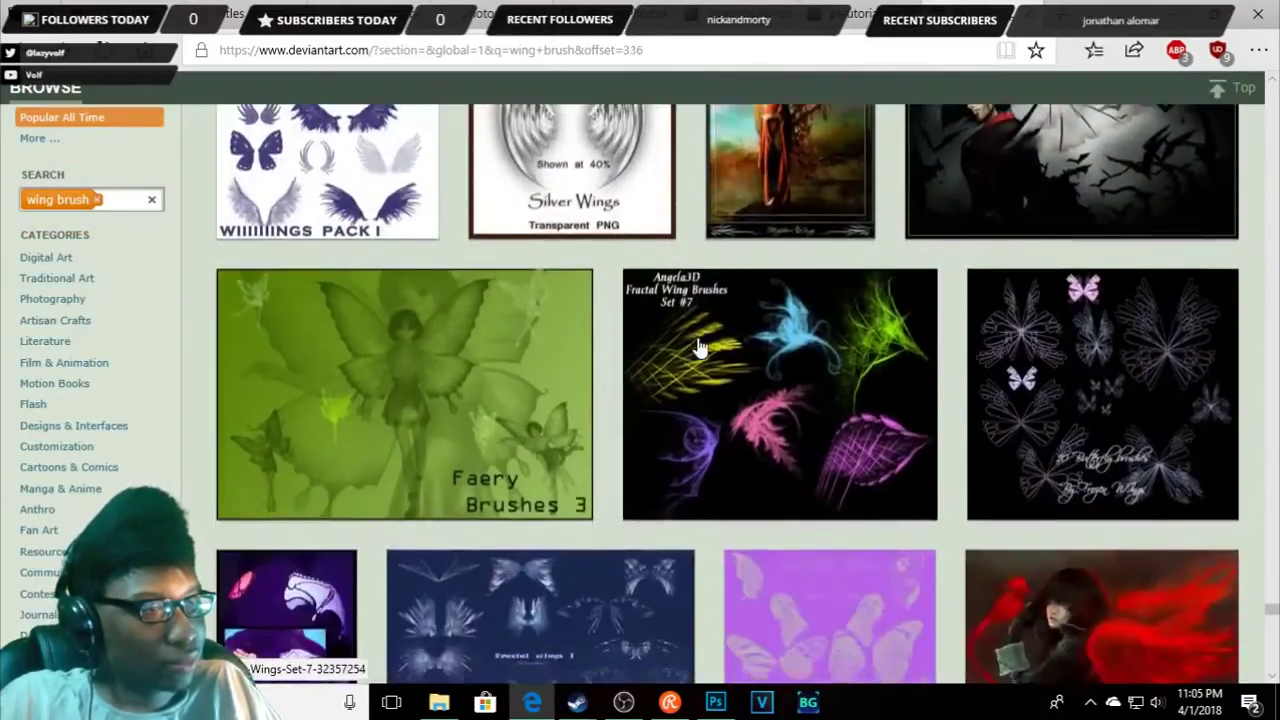
pyautogui.scroll(-2, 700, 343)
pyautogui.scroll(-3, 701, 341)
pyautogui.scroll(-2, 703, 338)
pyautogui.scroll(-2, 702, 335)
pyautogui.scroll(5, 701, 328)
pyautogui.scroll(-5, 700, 320)
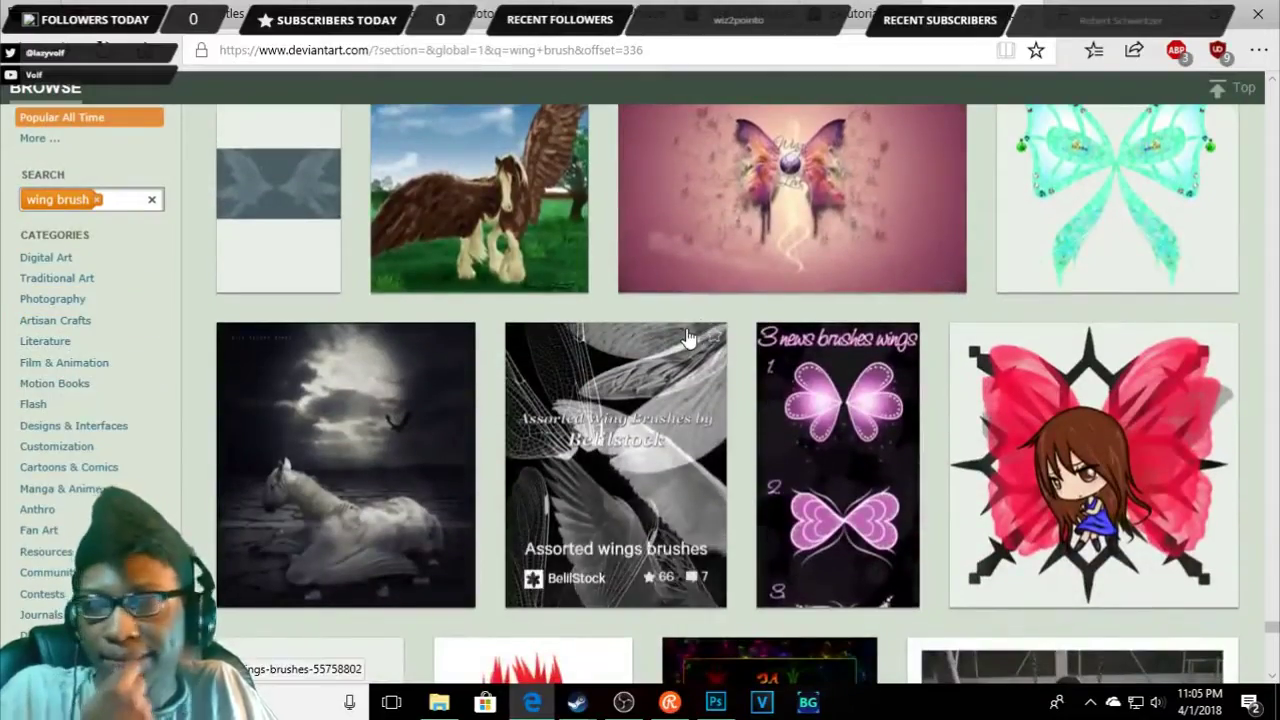
pyautogui.scroll(-5, 698, 340)
pyautogui.scroll(-4, 680, 370)
pyautogui.scroll(-3, 657, 348)
pyautogui.scroll(-5, 655, 344)
pyautogui.scroll(-4, 655, 344)
pyautogui.scroll(-2, 655, 344)
pyautogui.scroll(-1, 655, 344)
pyautogui.scroll(-4, 655, 344)
pyautogui.scroll(-1, 655, 342)
pyautogui.scroll(2, 655, 340)
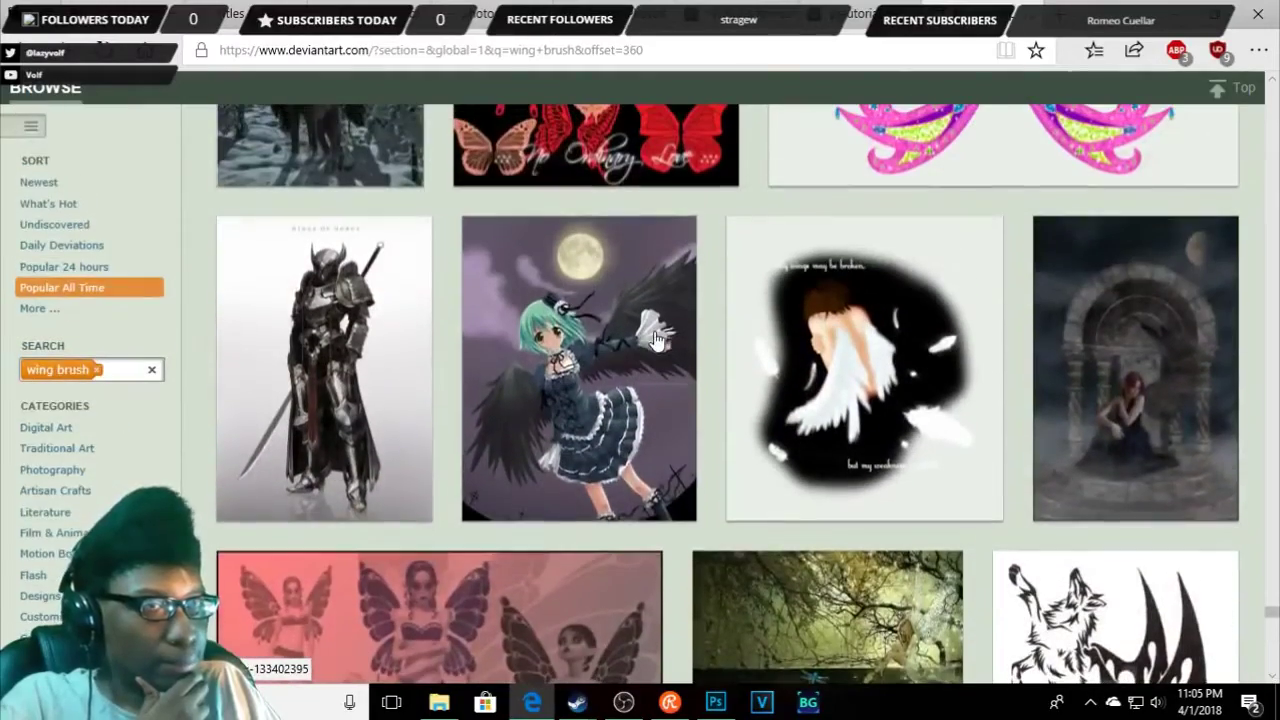
pyautogui.scroll(-4, 678, 386)
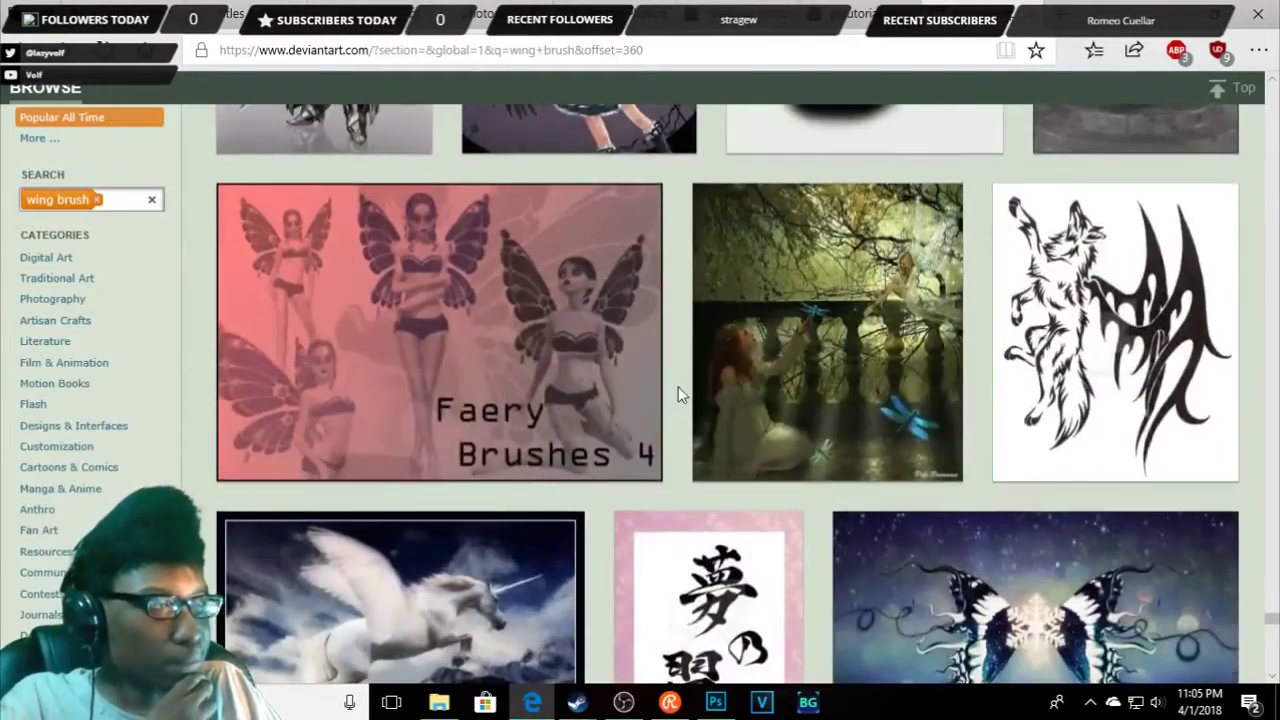
pyautogui.scroll(-3, 678, 386)
pyautogui.scroll(-3, 679, 398)
pyautogui.scroll(-5, 679, 396)
pyautogui.scroll(7, 680, 396)
pyautogui.scroll(2, 714, 436)
pyautogui.scroll(-3, 714, 436)
pyautogui.scroll(-3, 714, 436)
pyautogui.scroll(-2, 714, 436)
pyautogui.scroll(-4, 714, 434)
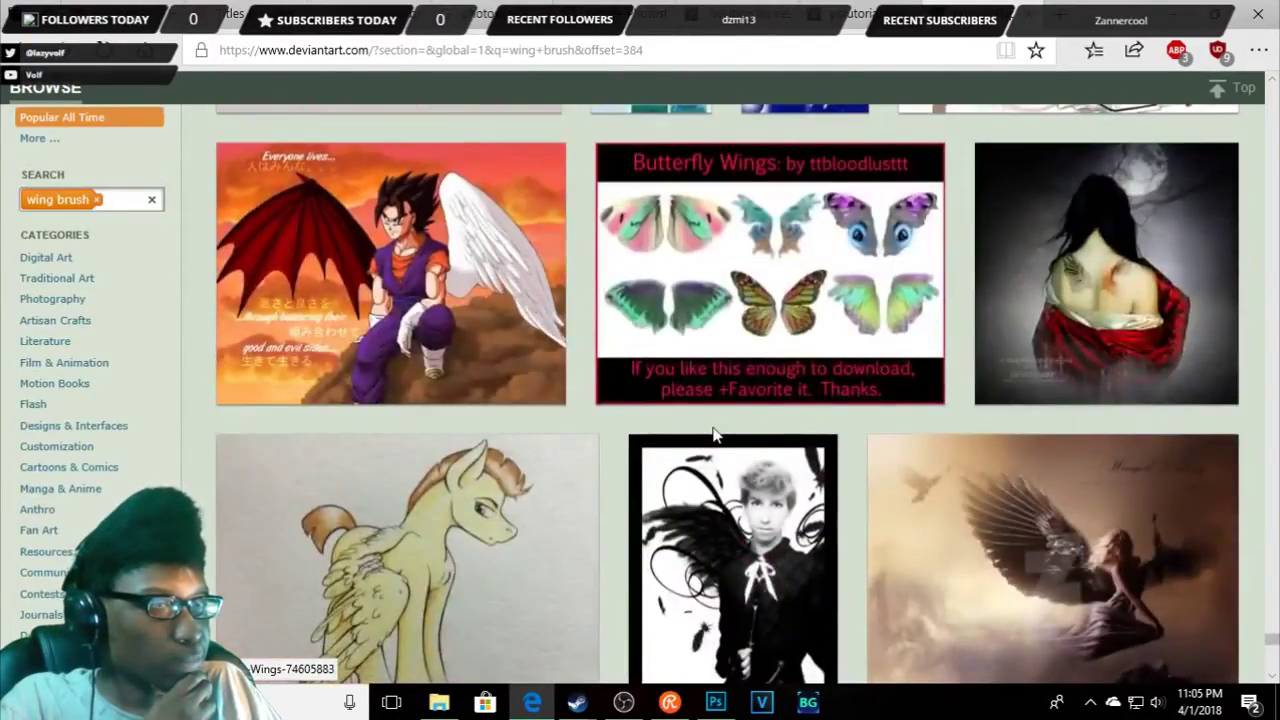
pyautogui.scroll(-3, 714, 436)
pyautogui.scroll(-2, 714, 436)
pyautogui.scroll(-3, 714, 436)
pyautogui.scroll(-2, 714, 436)
pyautogui.scroll(-2, 714, 436)
pyautogui.scroll(-3, 714, 436)
pyautogui.scroll(-4, 714, 436)
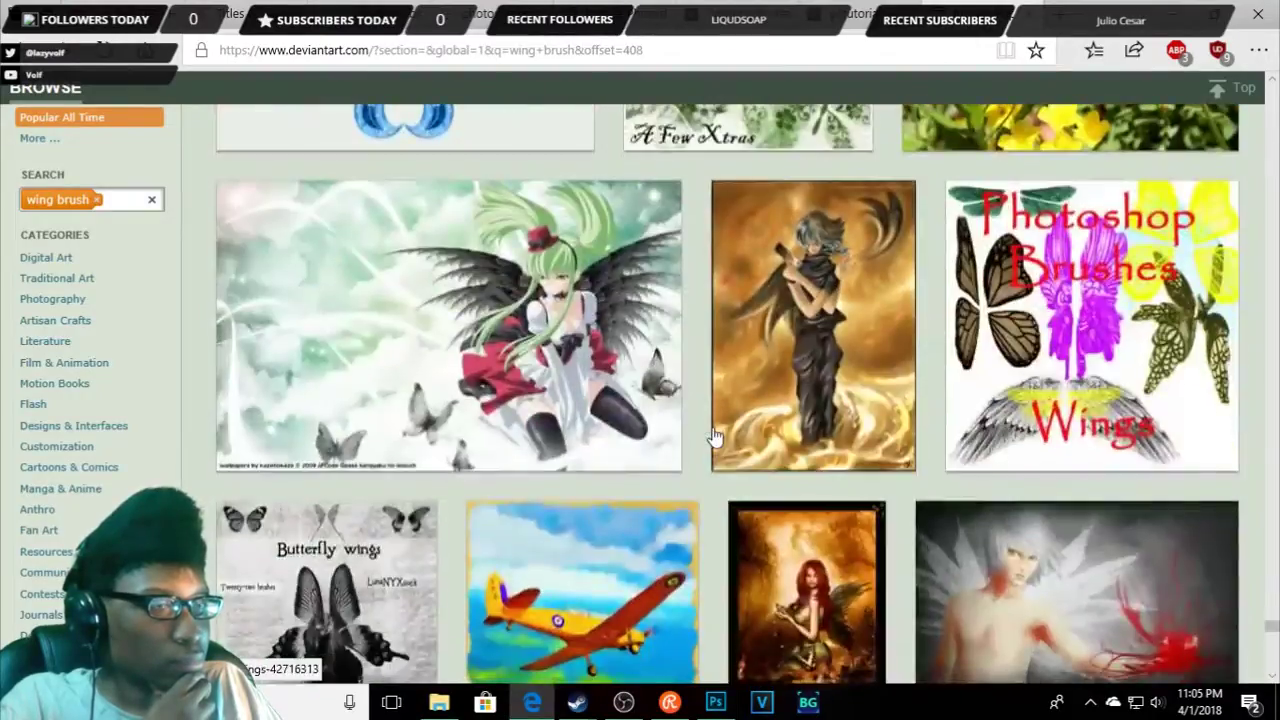
pyautogui.scroll(-1, 714, 436)
pyautogui.scroll(3, 714, 436)
pyautogui.scroll(-1, 714, 436)
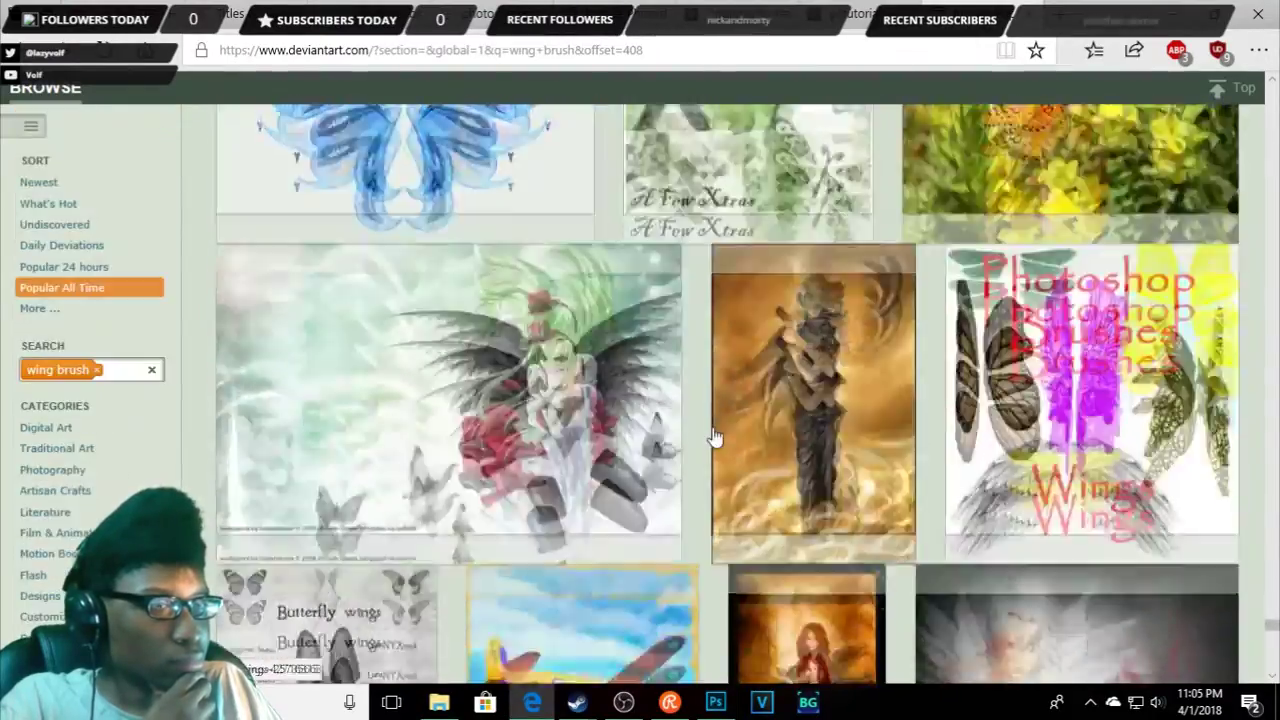
pyautogui.scroll(-1, 714, 436)
pyautogui.scroll(-2, 714, 436)
pyautogui.scroll(-3, 714, 436)
pyautogui.scroll(-3, 714, 436)
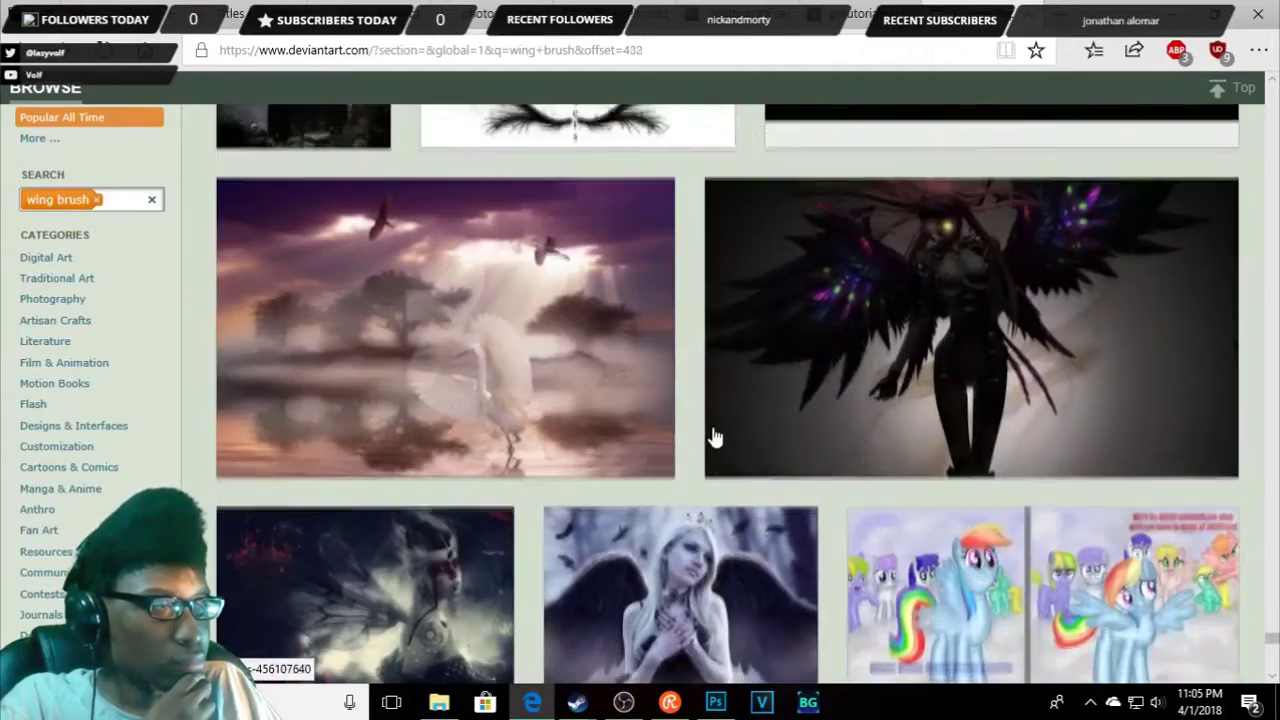
pyautogui.scroll(-1, 714, 436)
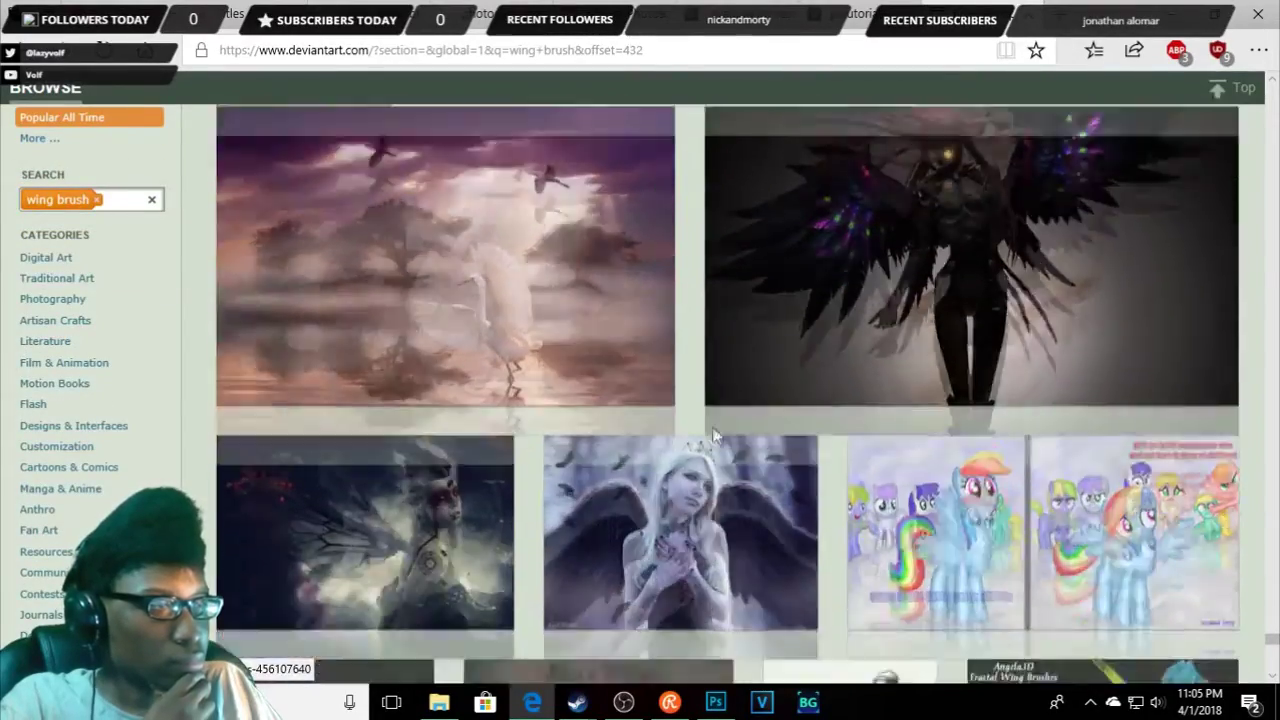
pyautogui.scroll(-2, 714, 436)
pyautogui.scroll(-2, 718, 440)
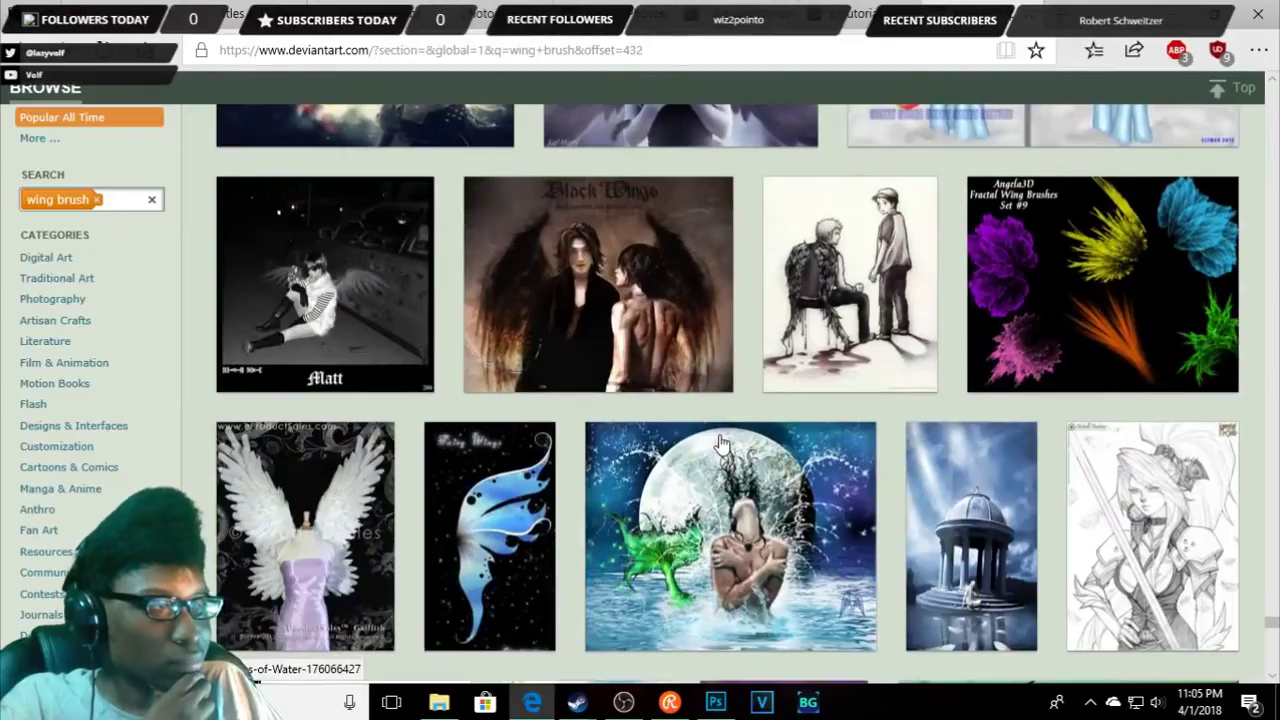
pyautogui.scroll(-1, 720, 442)
pyautogui.scroll(-1, 720, 442)
pyautogui.scroll(-1, 720, 444)
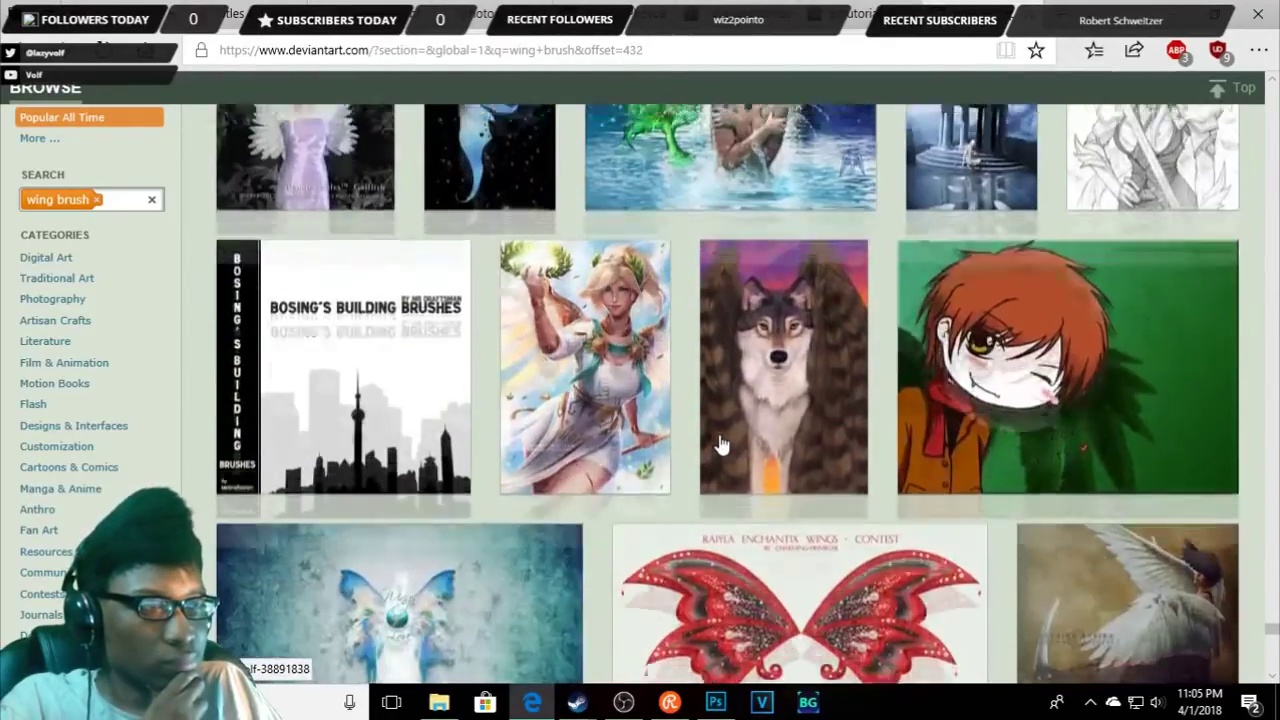
pyautogui.scroll(-1, 720, 444)
pyautogui.scroll(-3, 720, 444)
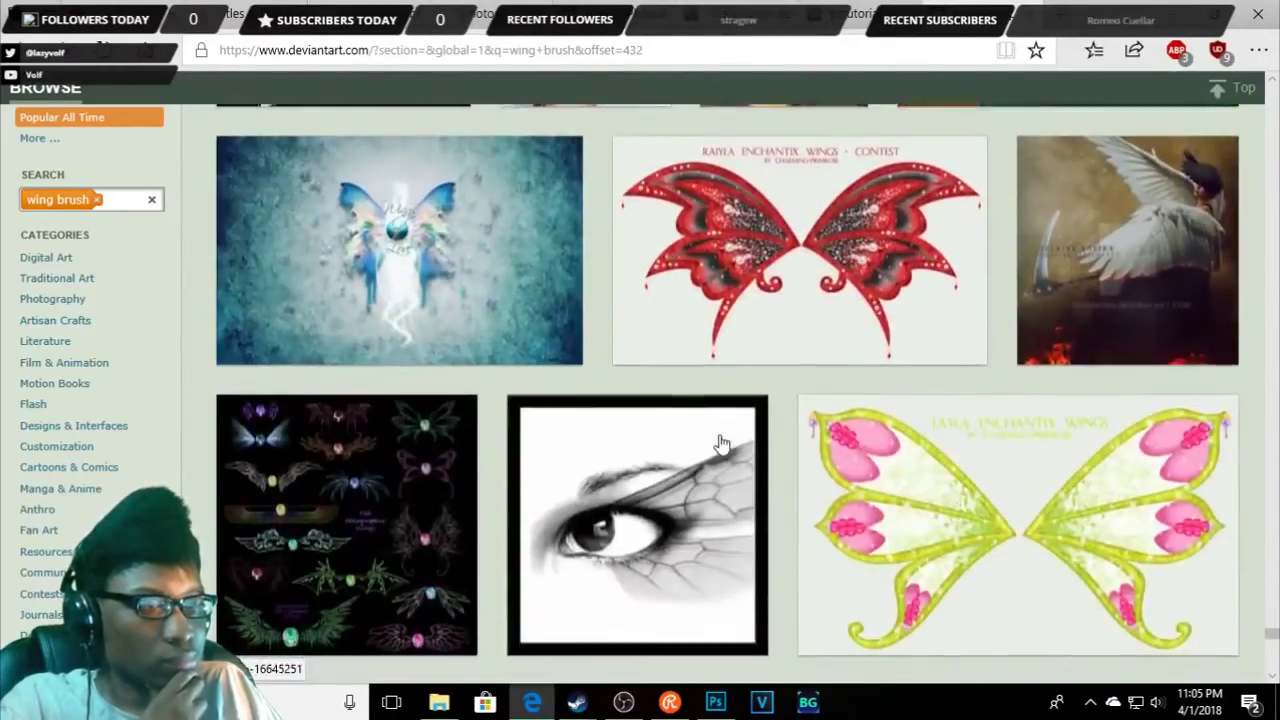
pyautogui.scroll(-3, 720, 444)
pyautogui.scroll(-2, 720, 444)
pyautogui.scroll(-2, 720, 444)
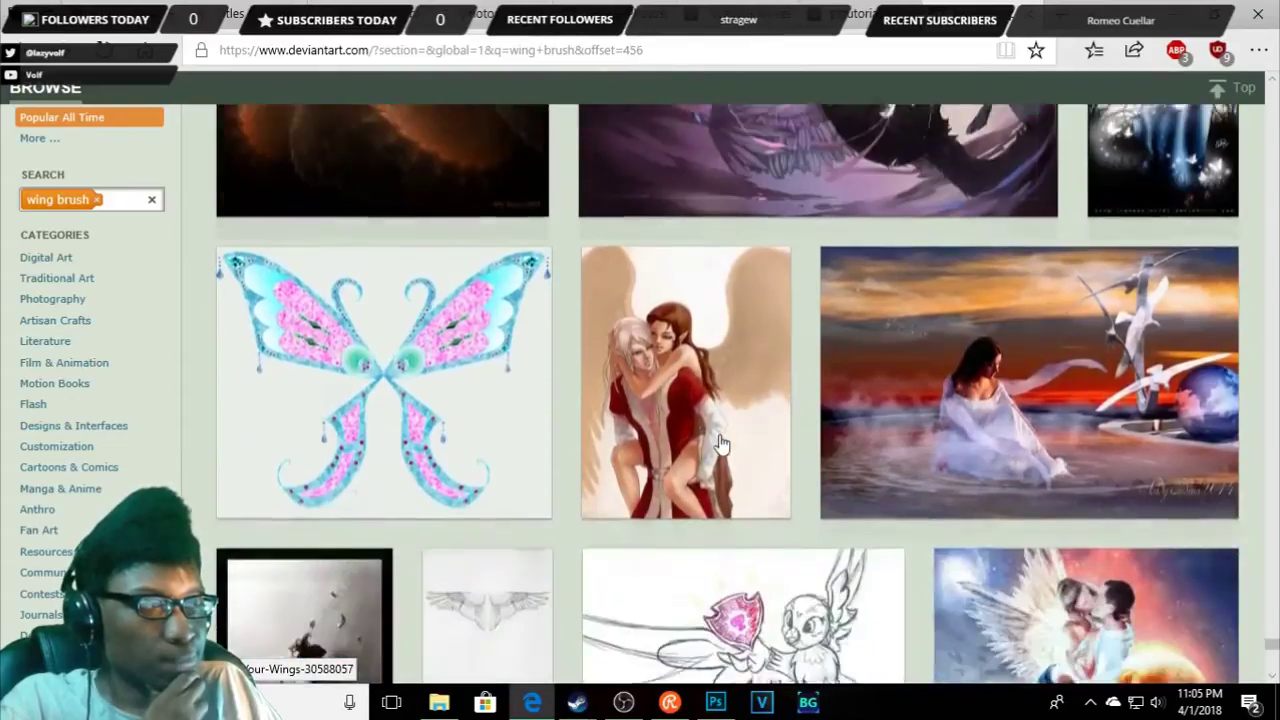
pyautogui.scroll(-2, 720, 444)
pyautogui.scroll(-4, 720, 444)
pyautogui.scroll(-3, 722, 444)
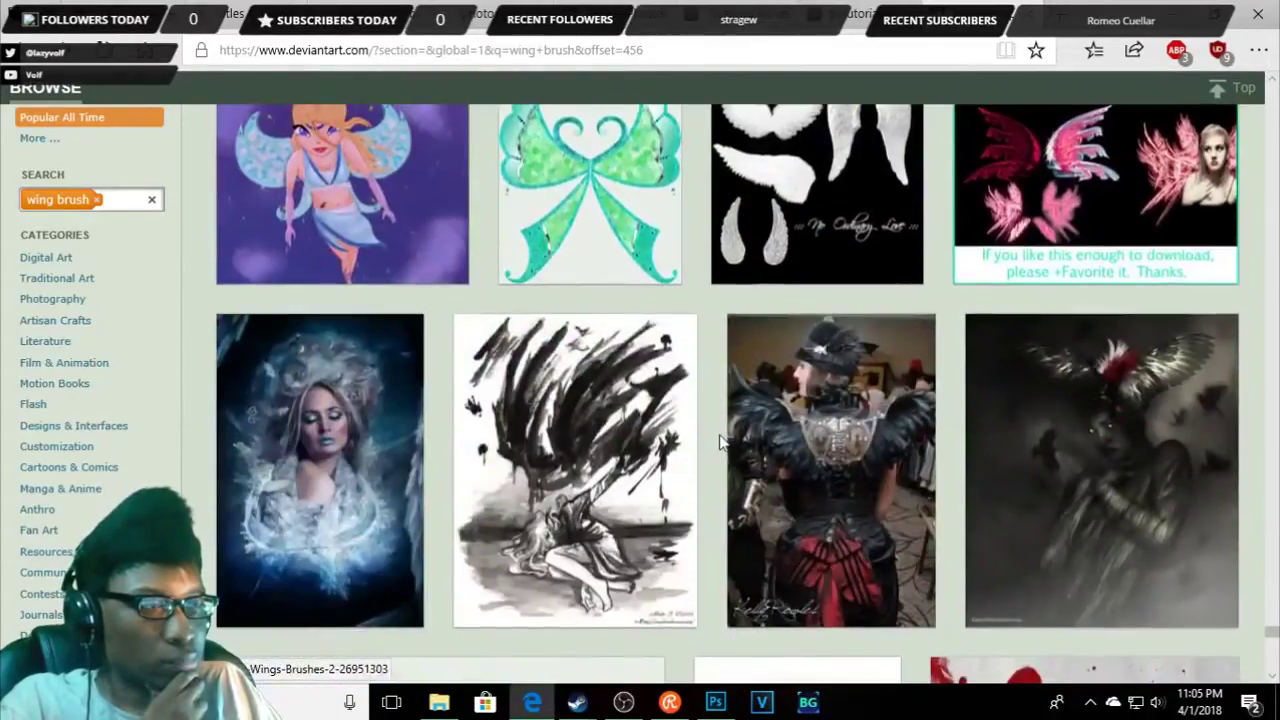
pyautogui.scroll(-3, 722, 444)
pyautogui.scroll(-3, 722, 444)
pyautogui.scroll(-2, 722, 444)
pyautogui.scroll(-5, 722, 444)
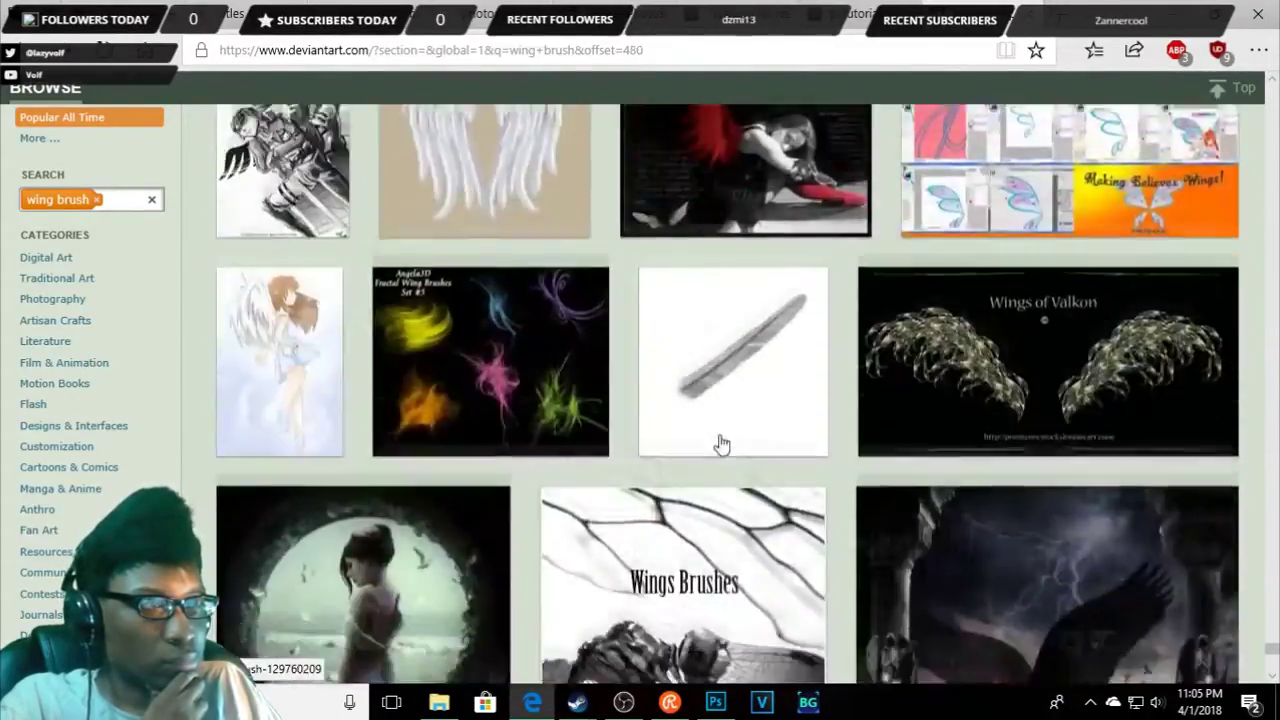
pyautogui.scroll(-3, 722, 443)
pyautogui.scroll(-2, 722, 443)
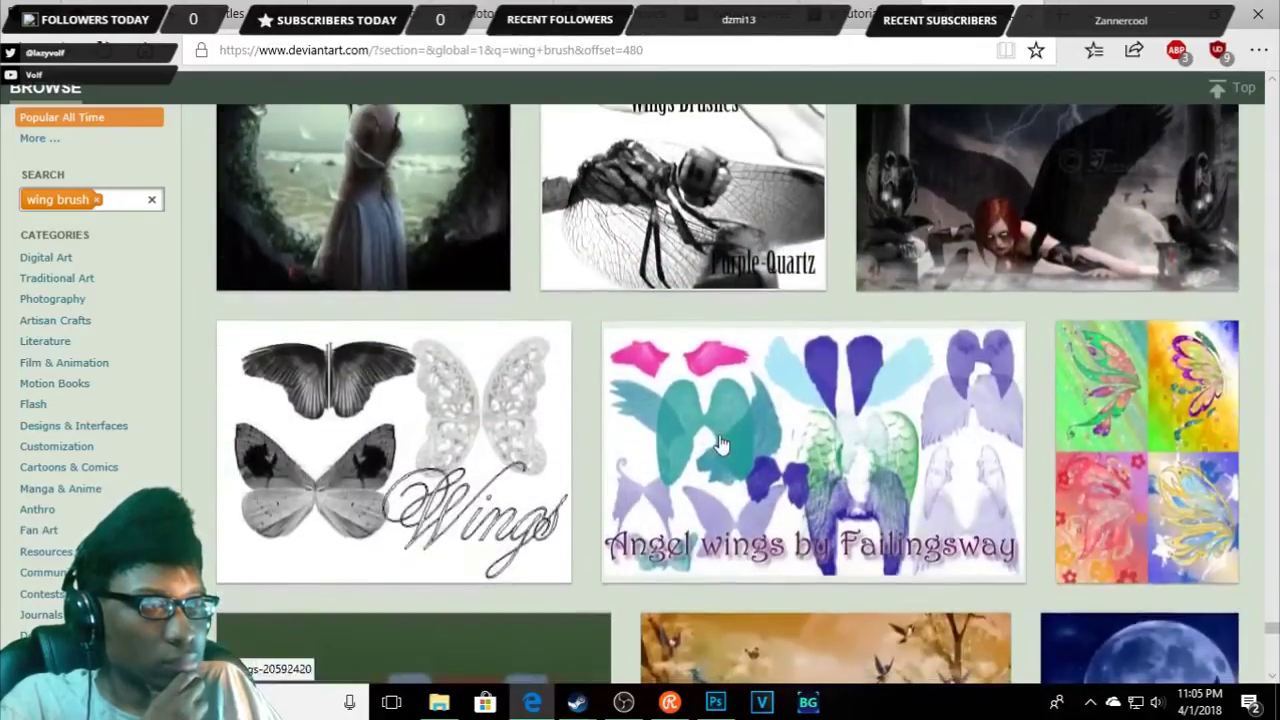
pyautogui.scroll(-3, 722, 443)
pyautogui.scroll(-2, 722, 444)
pyautogui.scroll(-3, 722, 444)
pyautogui.scroll(-4, 722, 444)
pyautogui.scroll(-4, 722, 444)
pyautogui.scroll(2, 722, 444)
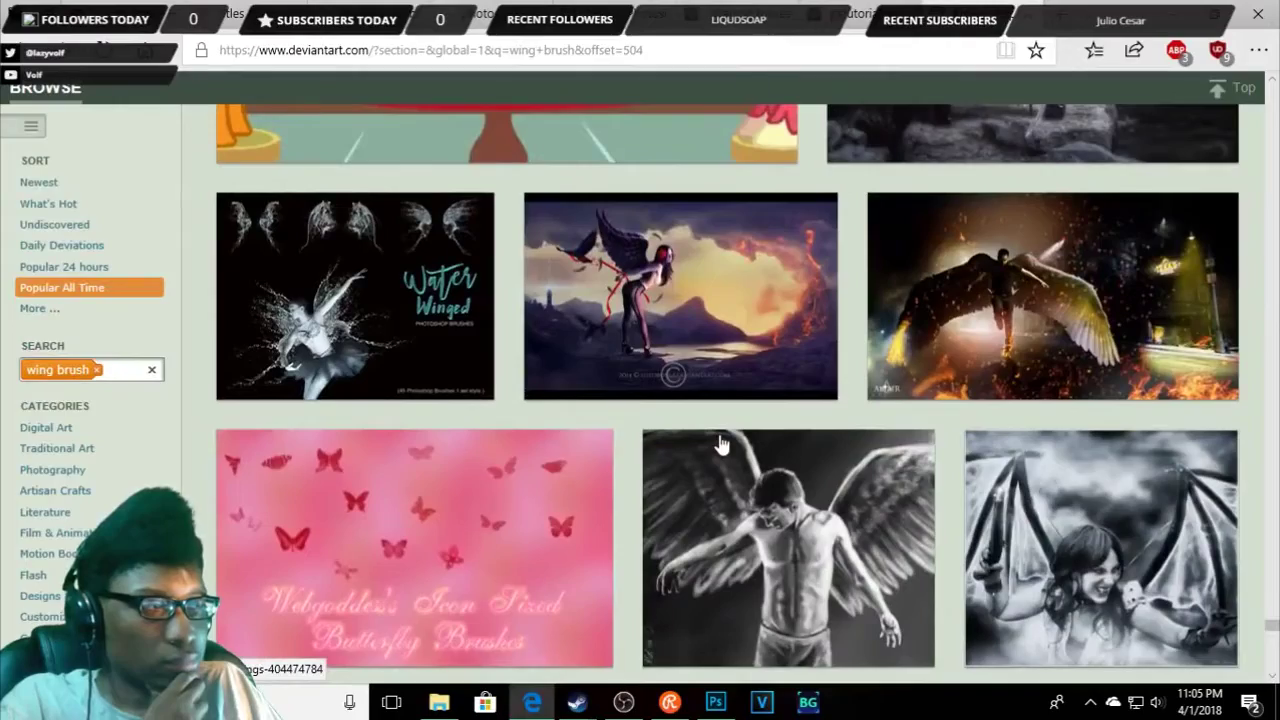
pyautogui.scroll(-2, 722, 443)
pyautogui.scroll(-3, 722, 443)
pyautogui.scroll(-2, 722, 443)
pyautogui.scroll(-2, 722, 444)
pyautogui.scroll(-4, 722, 444)
pyautogui.scroll(-3, 720, 443)
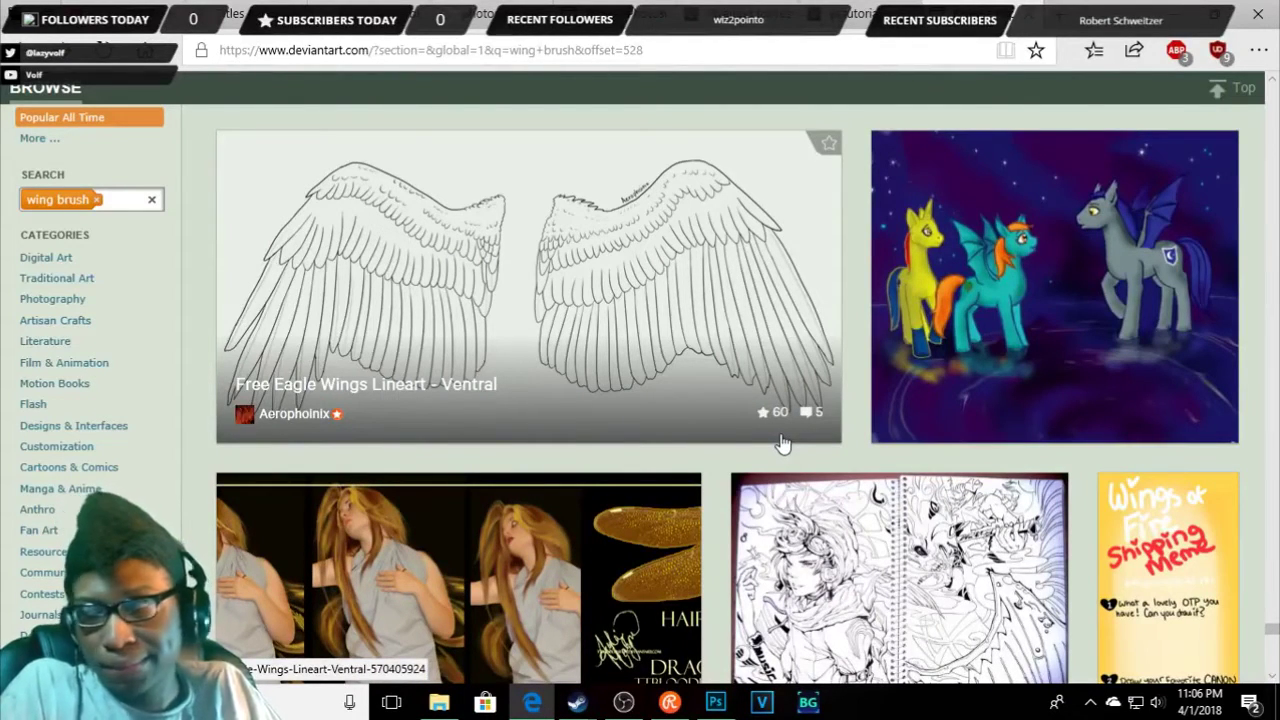
pyautogui.scroll(-2, 916, 510)
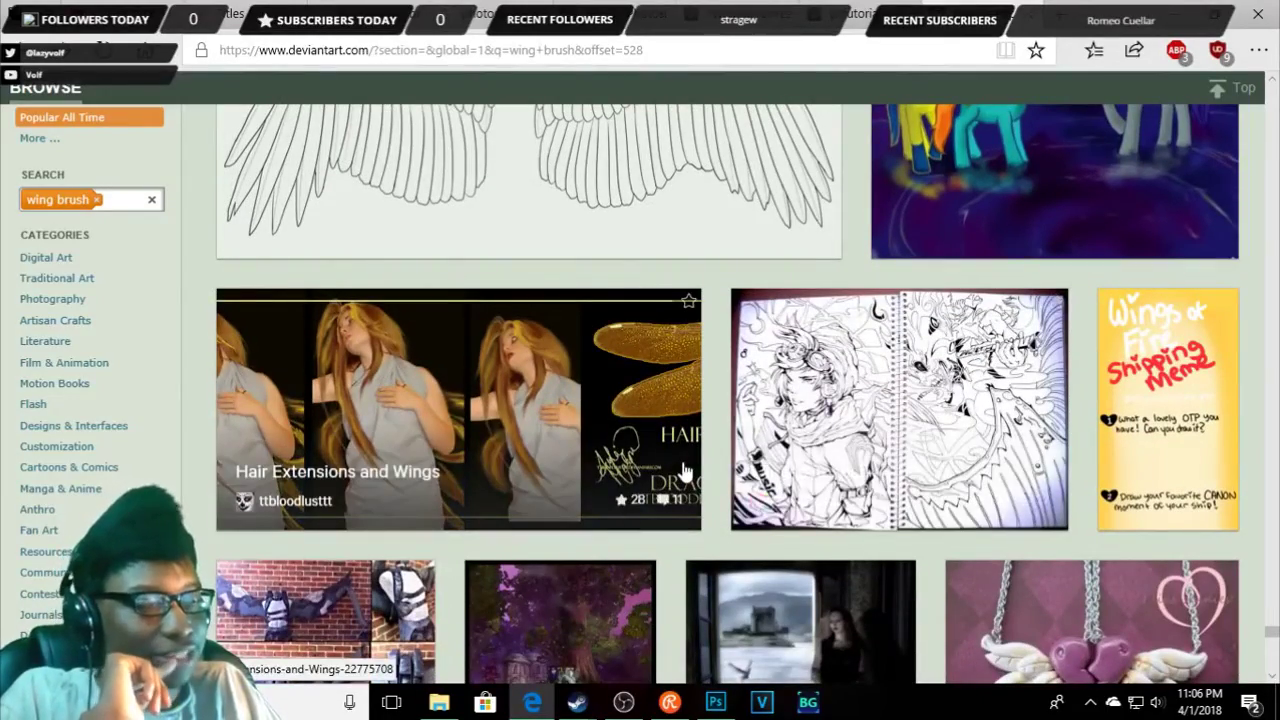
pyautogui.scroll(-5, 686, 470)
pyautogui.scroll(-4, 686, 470)
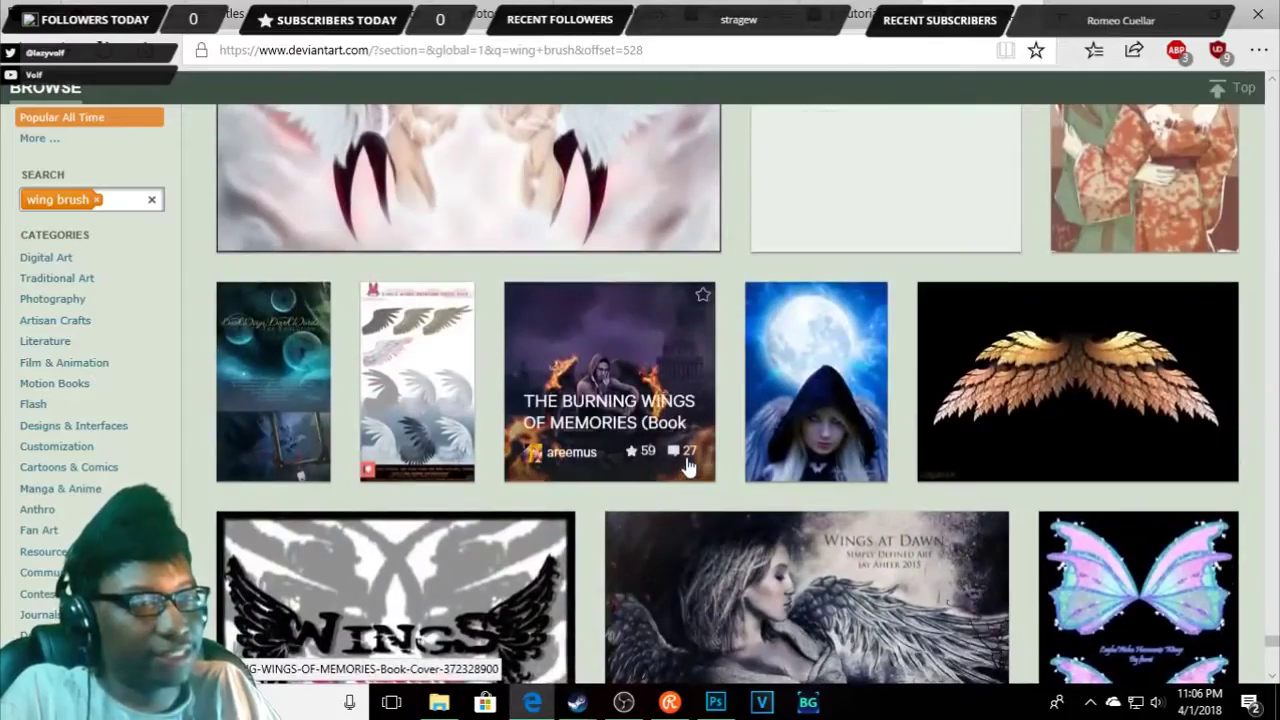
pyautogui.scroll(-5, 686, 466)
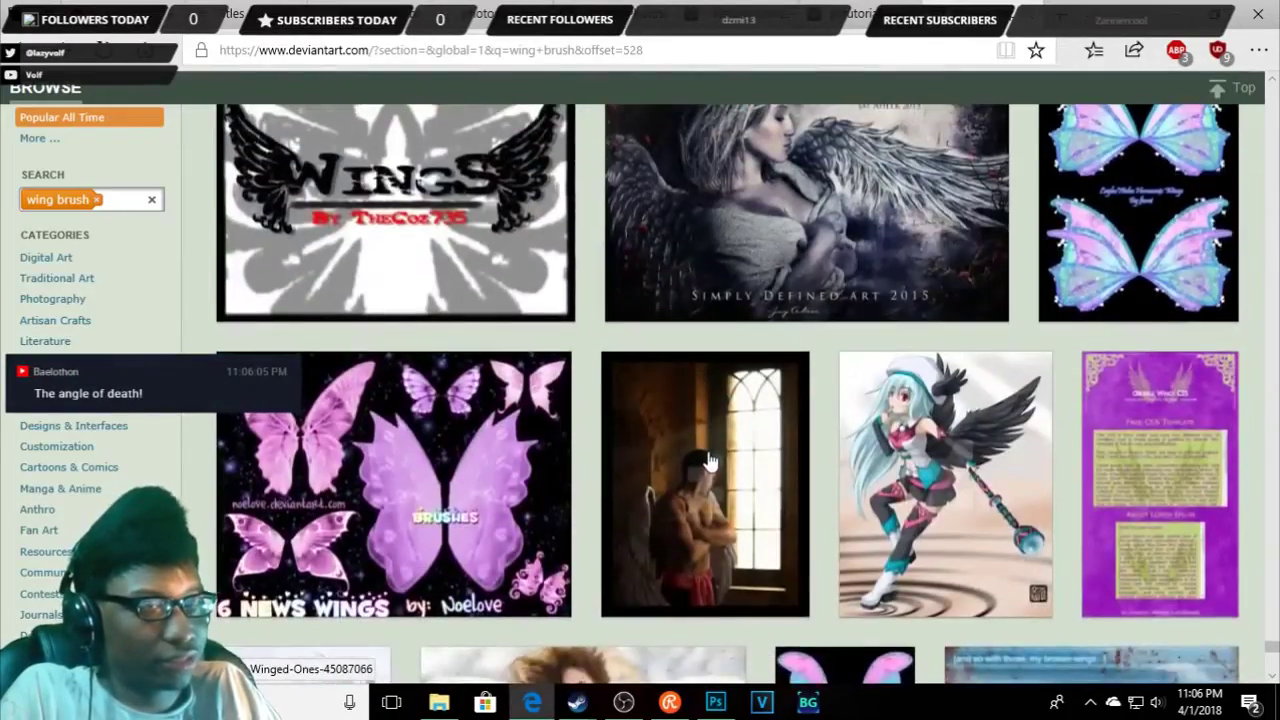
pyautogui.scroll(-1, 700, 466)
pyautogui.scroll(-4, 708, 466)
pyautogui.scroll(-1, 708, 466)
pyautogui.scroll(-2, 708, 466)
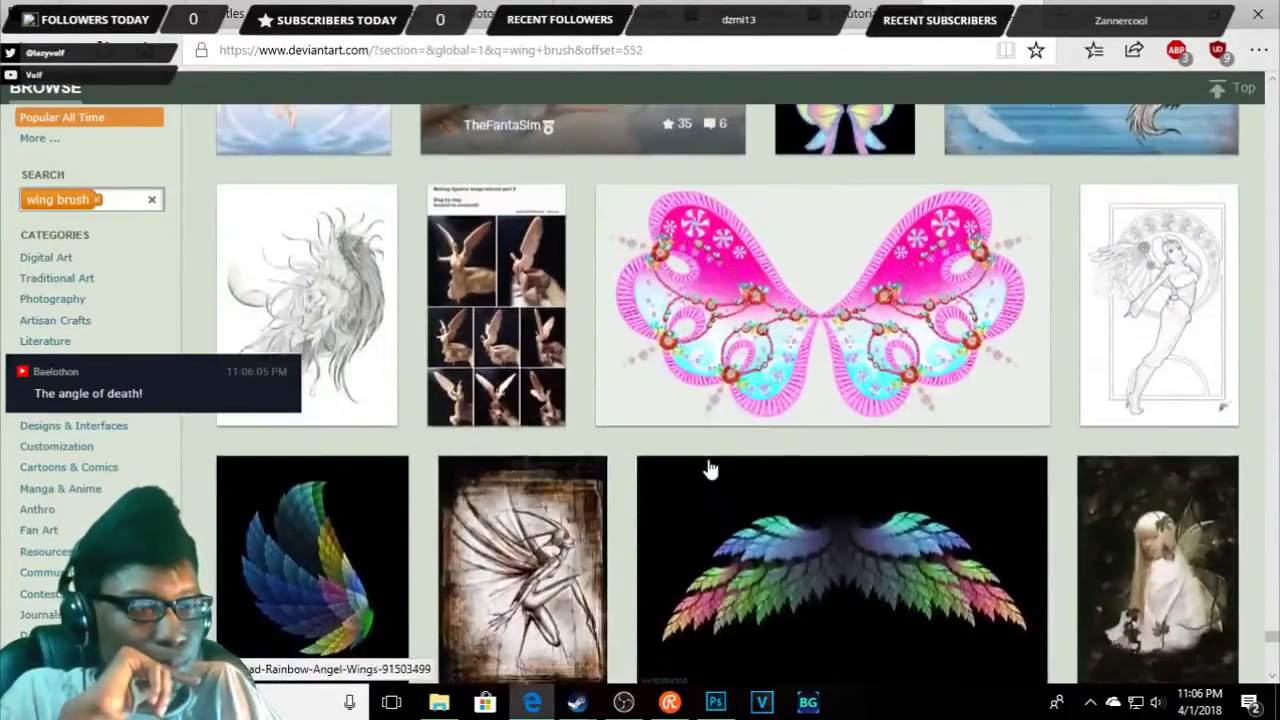
pyautogui.scroll(-2, 708, 466)
pyautogui.scroll(-3, 708, 466)
pyautogui.scroll(-2, 708, 466)
pyautogui.scroll(-3, 708, 466)
pyautogui.scroll(-2, 708, 466)
pyautogui.scroll(-3, 708, 466)
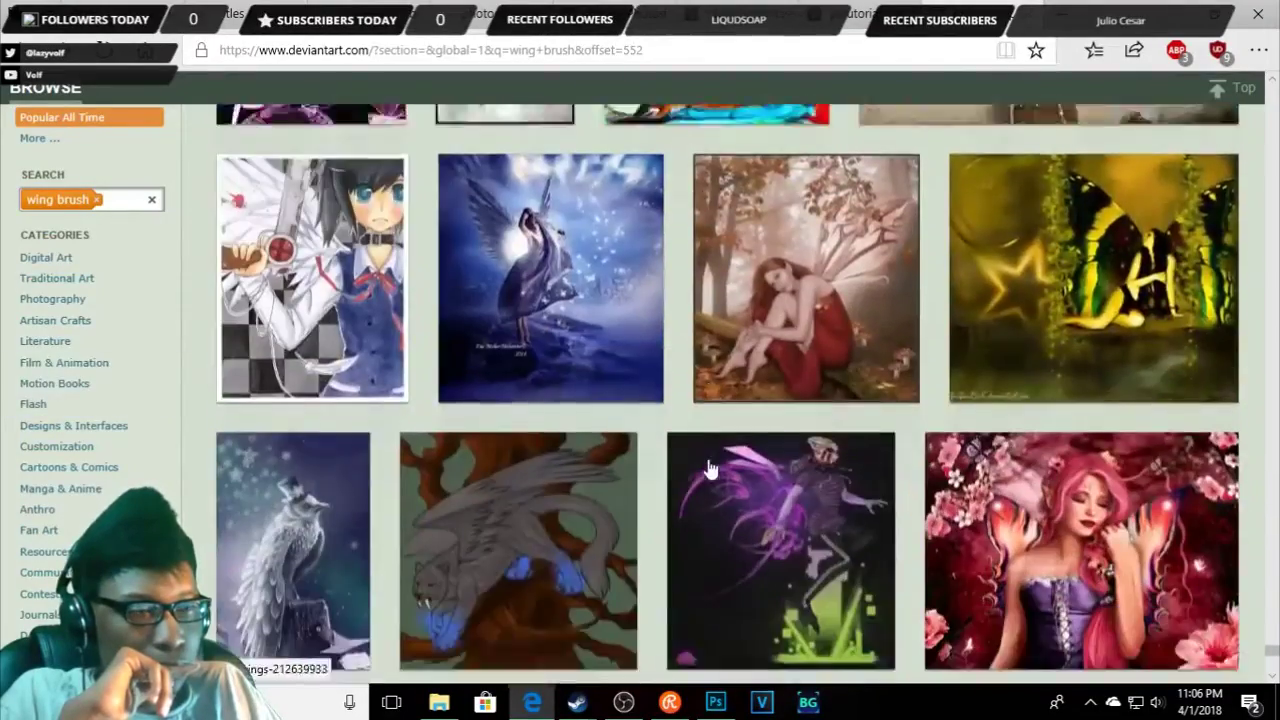
pyautogui.scroll(-1, 708, 466)
pyautogui.scroll(-1, 708, 466)
pyautogui.scroll(-2, 710, 470)
pyautogui.scroll(-3, 710, 468)
pyautogui.scroll(-1, 710, 468)
pyautogui.scroll(-2, 710, 468)
pyautogui.scroll(-1, 710, 468)
pyautogui.scroll(-3, 710, 468)
pyautogui.scroll(-1, 710, 468)
pyautogui.scroll(-2, 710, 468)
pyautogui.scroll(-1, 710, 468)
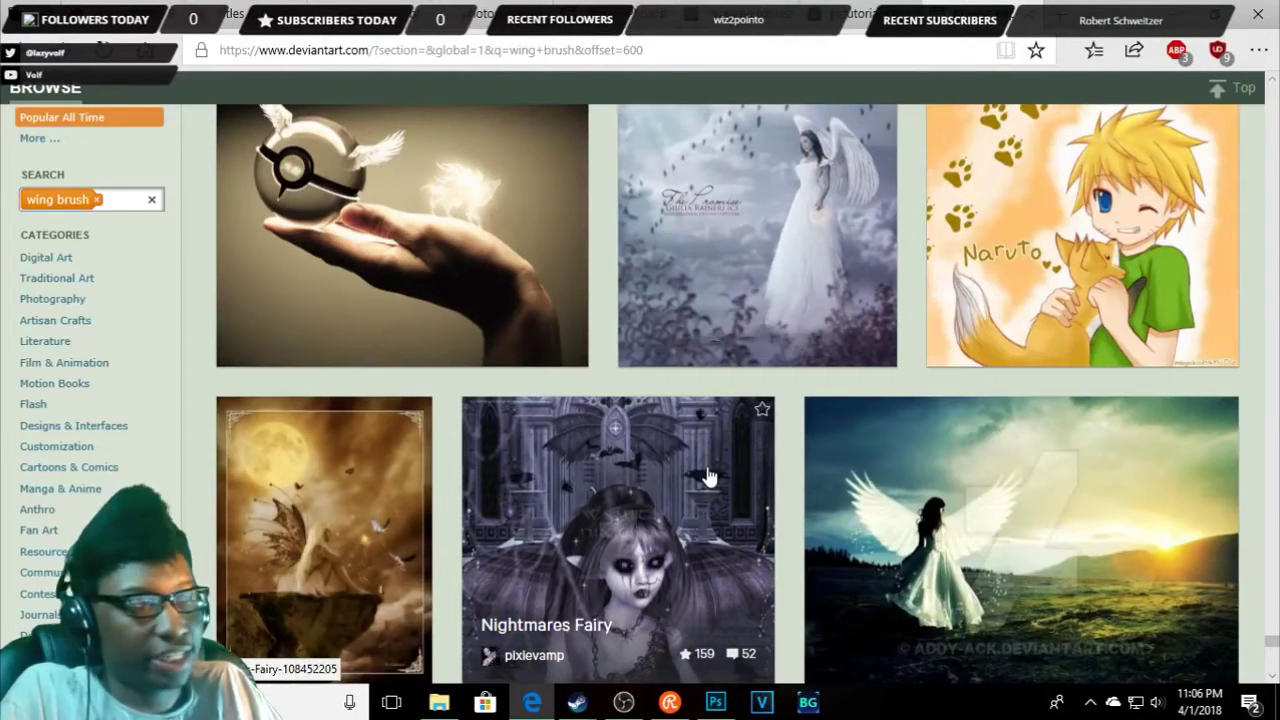
pyautogui.scroll(-1, 707, 477)
pyautogui.scroll(-3, 707, 477)
pyautogui.scroll(-3, 707, 477)
pyautogui.scroll(-3, 707, 477)
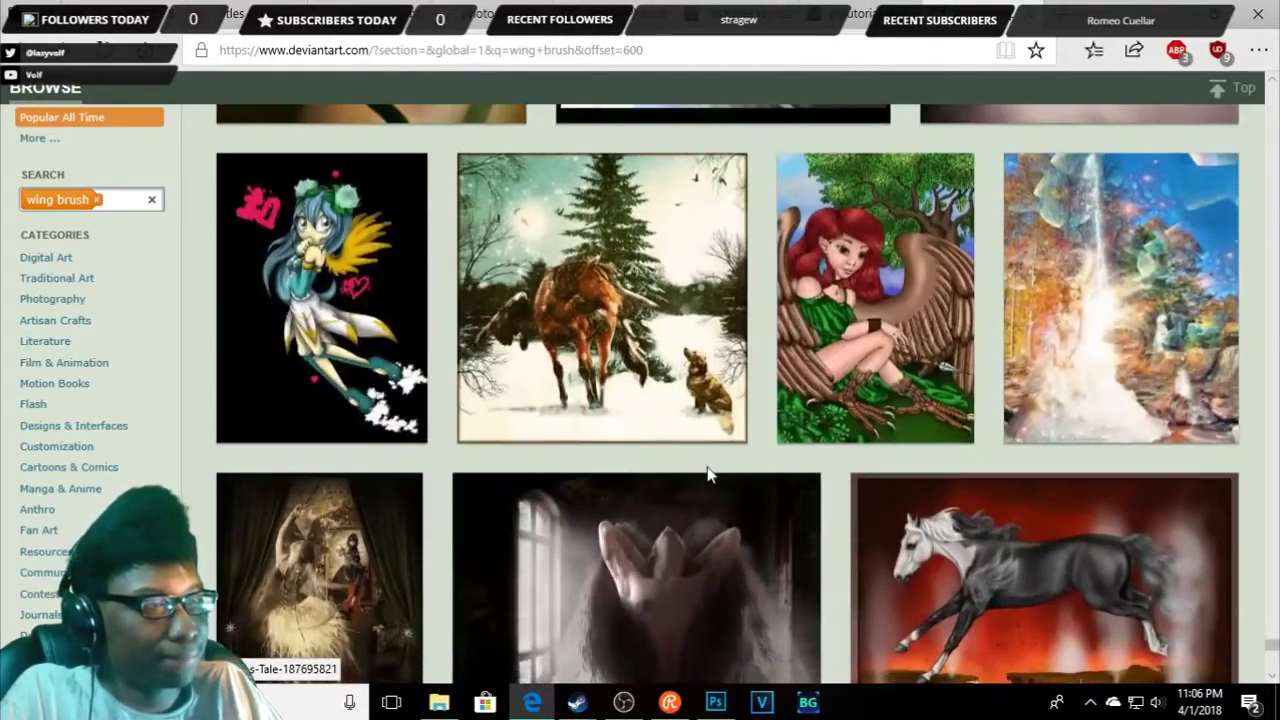
pyautogui.scroll(-2, 989, 529)
pyautogui.scroll(-3, 989, 529)
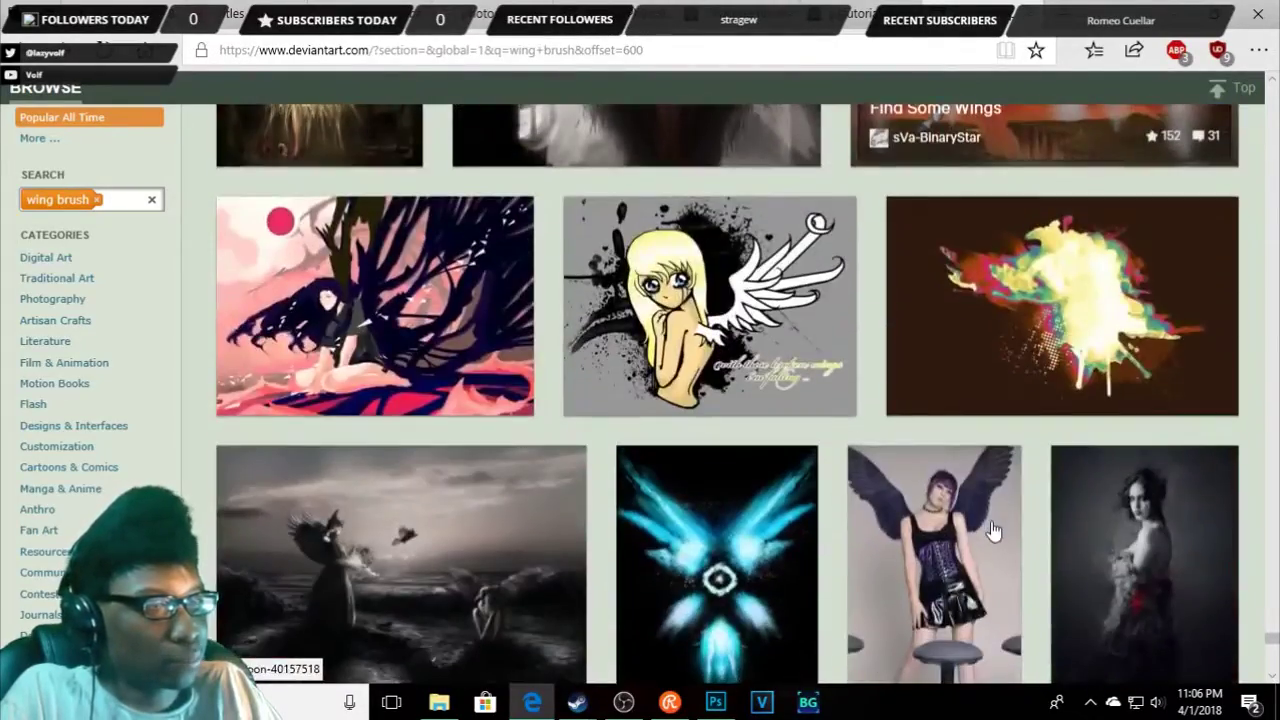
pyautogui.scroll(-2, 993, 531)
pyautogui.scroll(-2, 993, 531)
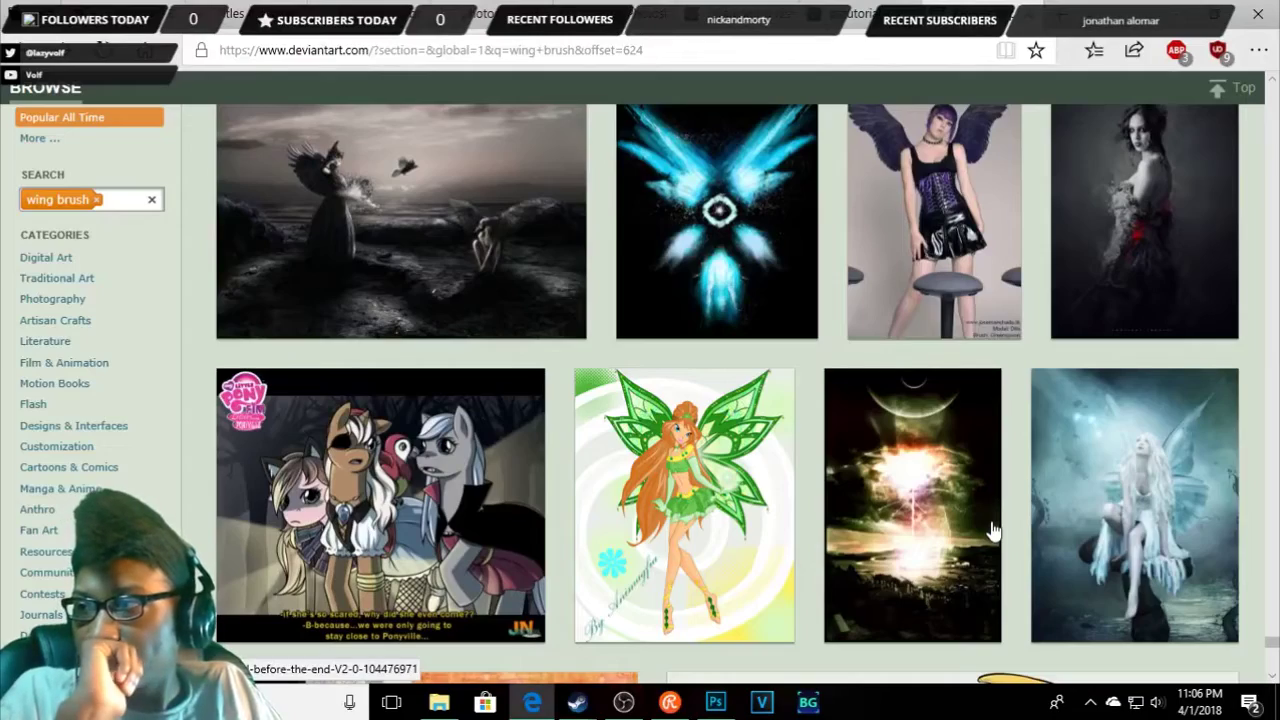
pyautogui.scroll(-3, 657, 487)
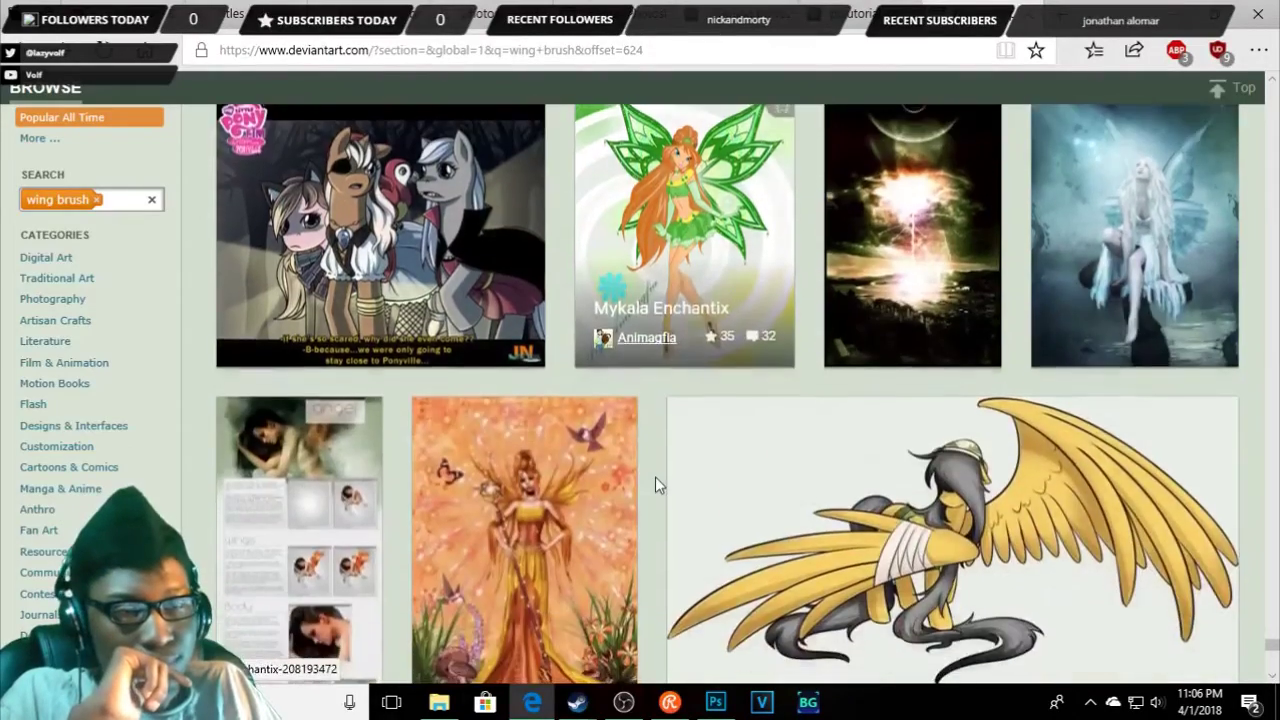
pyautogui.scroll(-3, 657, 487)
pyautogui.scroll(-3, 657, 487)
pyautogui.scroll(-3, 657, 487)
pyautogui.scroll(-3, 657, 487)
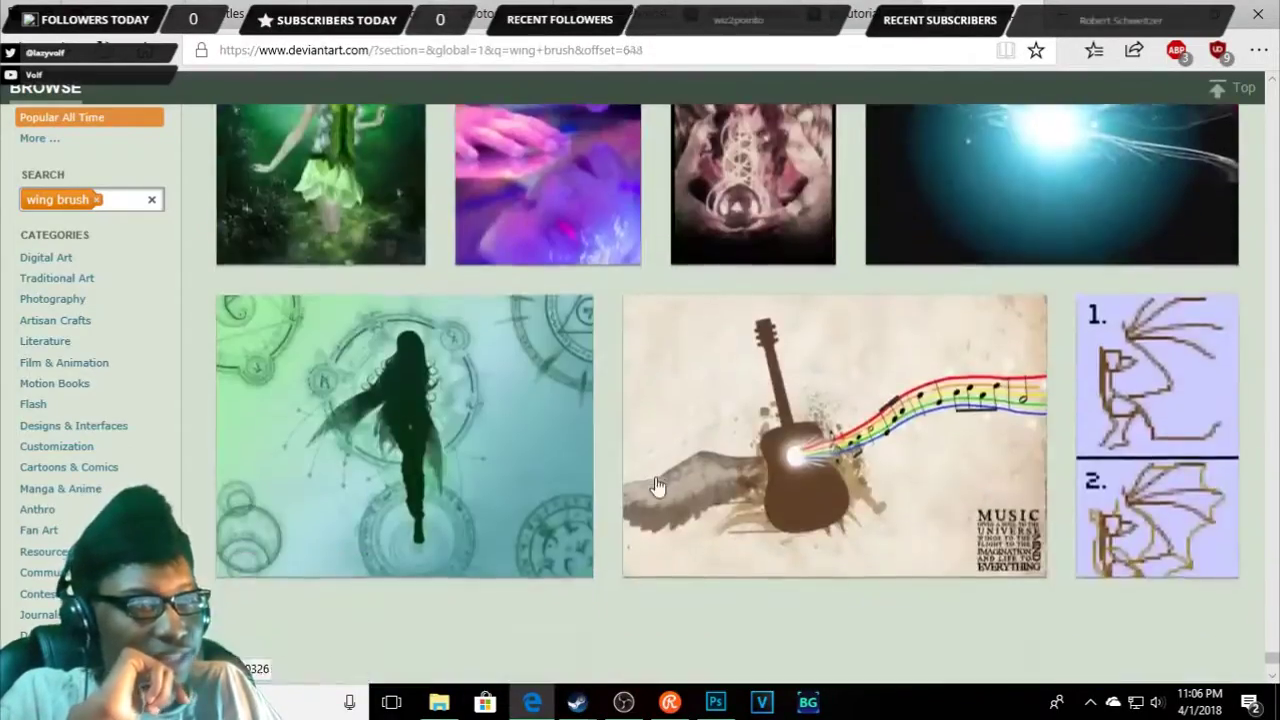
pyautogui.scroll(-3, 657, 487)
pyautogui.scroll(-3, 657, 487)
pyautogui.scroll(-3, 657, 487)
pyautogui.scroll(1, 655, 477)
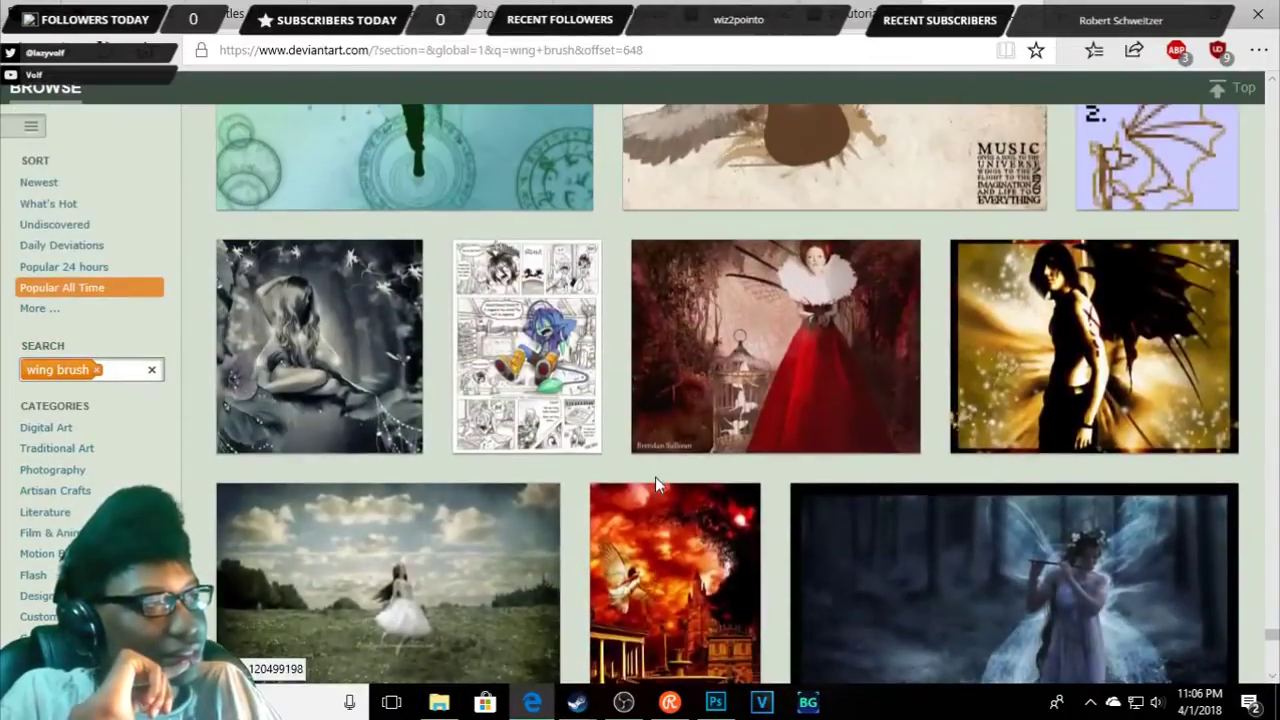
pyautogui.scroll(1, 655, 477)
pyautogui.scroll(-1, 645, 490)
pyautogui.scroll(-3, 638, 497)
pyautogui.scroll(-3, 638, 497)
pyautogui.scroll(-3, 638, 497)
pyautogui.scroll(-3, 638, 497)
pyautogui.scroll(-3, 638, 497)
pyautogui.scroll(-3, 950, 520)
pyautogui.scroll(-3, 1028, 530)
pyautogui.scroll(-3, 1028, 530)
pyautogui.scroll(-3, 1028, 535)
pyautogui.scroll(-3, 1028, 535)
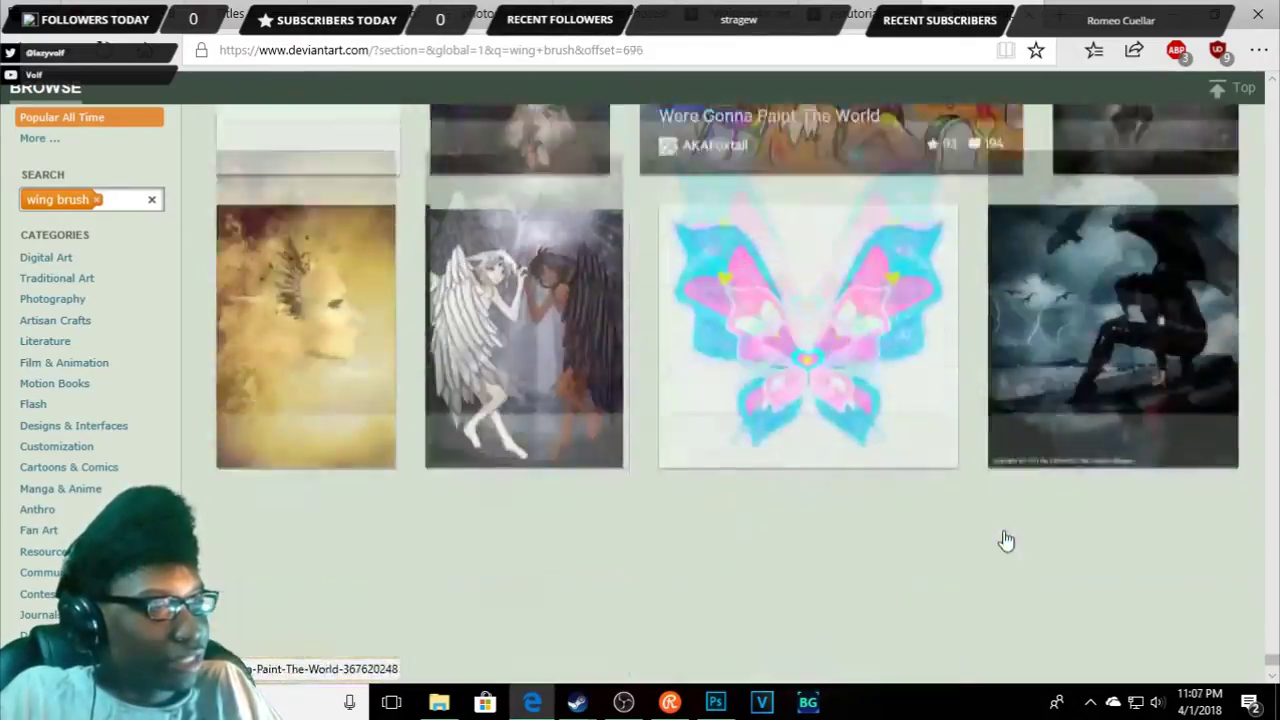
pyautogui.scroll(-3, 1003, 537)
pyautogui.scroll(-3, 1003, 537)
pyautogui.scroll(-3, 1005, 541)
pyautogui.scroll(-3, 1005, 541)
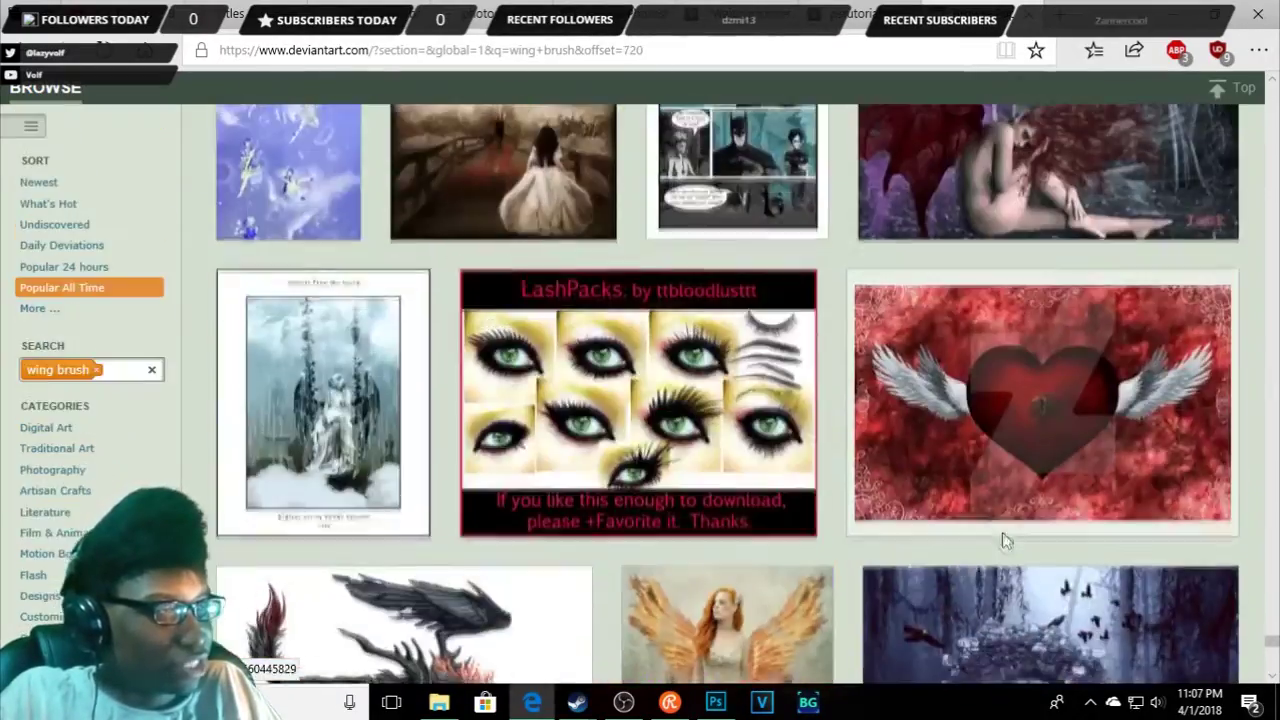
pyautogui.scroll(-3, 1005, 541)
pyautogui.scroll(-3, 1005, 541)
pyautogui.scroll(-3, 1005, 541)
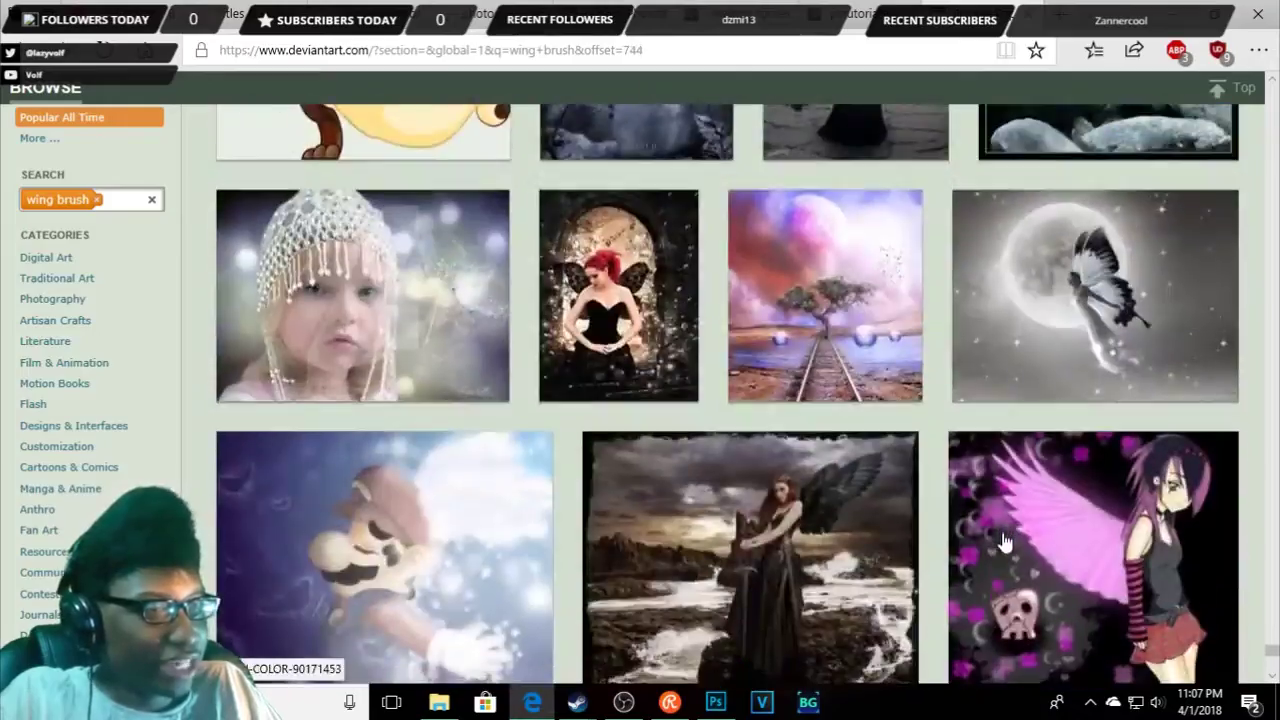
pyautogui.scroll(-3, 1005, 541)
pyautogui.scroll(-3, 1005, 541)
pyautogui.scroll(-2, 1005, 541)
pyautogui.scroll(-3, 1005, 541)
pyautogui.scroll(-3, 800, 470)
pyautogui.scroll(-3, 626, 409)
pyautogui.scroll(-3, 628, 412)
pyautogui.scroll(-3, 625, 411)
pyautogui.scroll(-3, 625, 411)
pyautogui.scroll(-3, 622, 410)
pyautogui.scroll(-3, 622, 410)
pyautogui.scroll(-3, 700, 418)
pyautogui.scroll(-3, 743, 423)
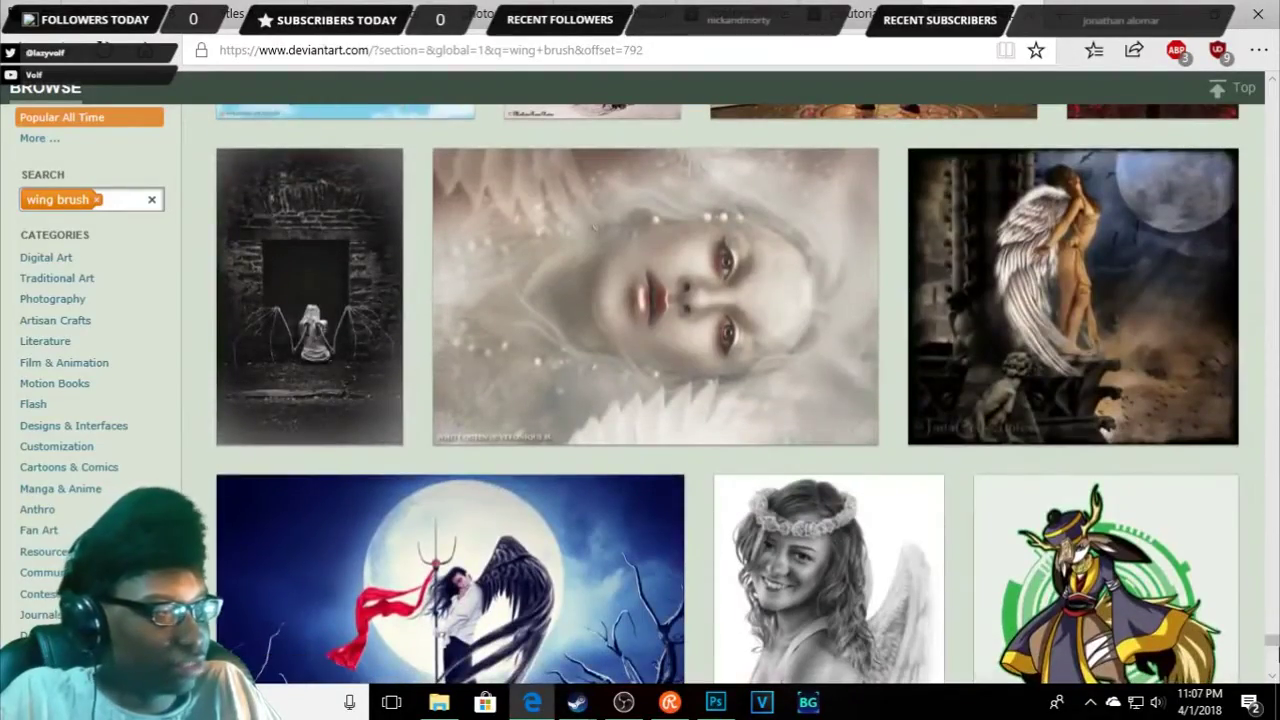
pyautogui.moveTo(1272, 643); pyautogui.dragTo(1272, 325)
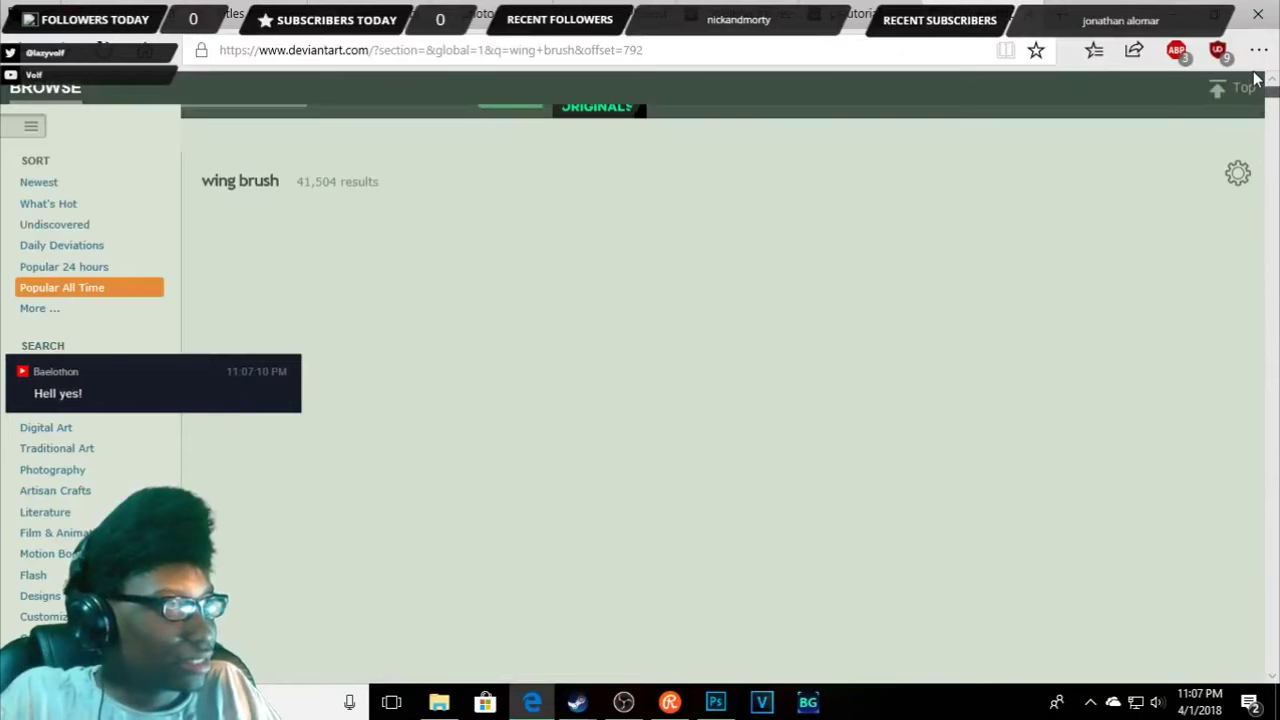
# - Run the DeviantArt search for bat wings again
pyautogui.scroll(1, 530, 168)
pyautogui.write('bat wing')
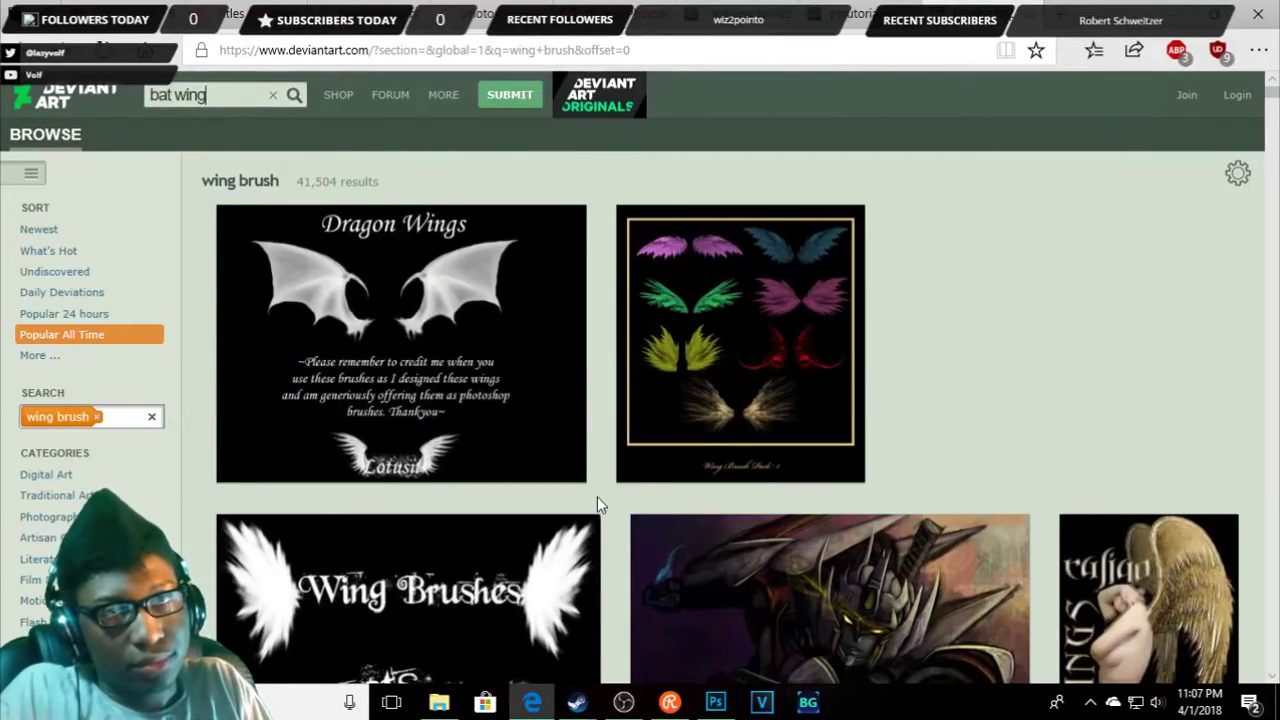
pyautogui.write('s')
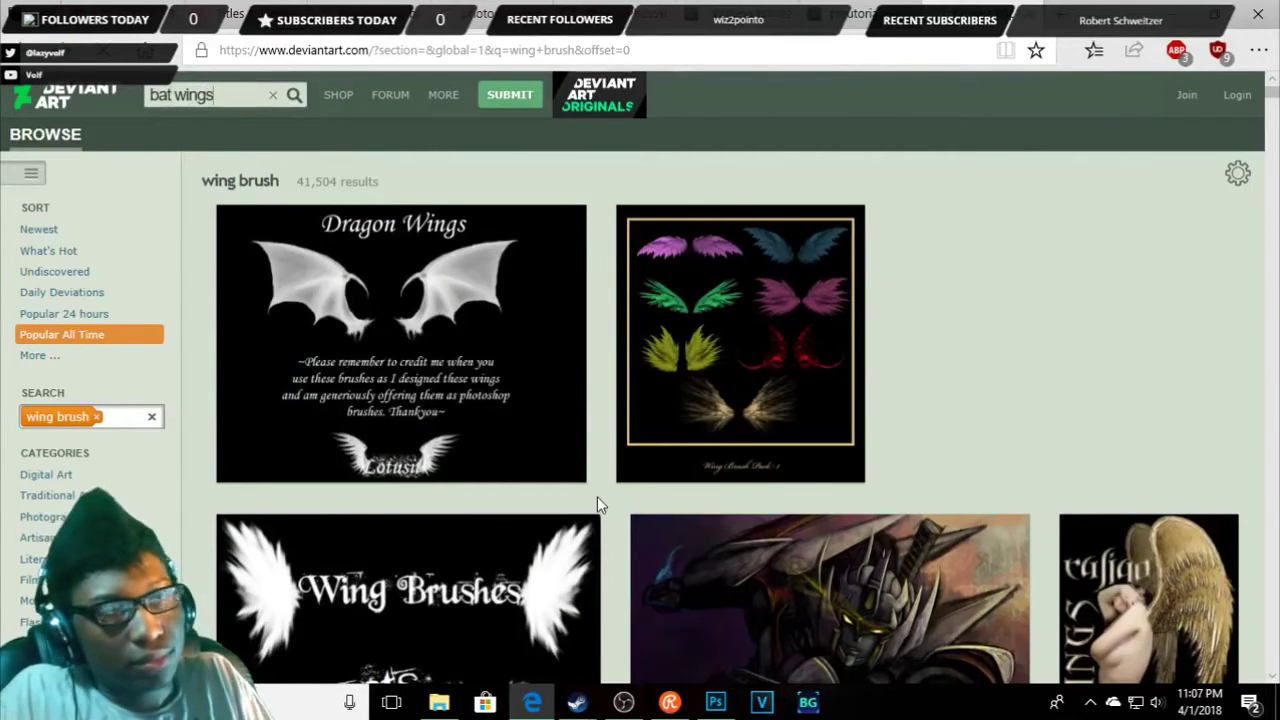
pyautogui.press('Return')
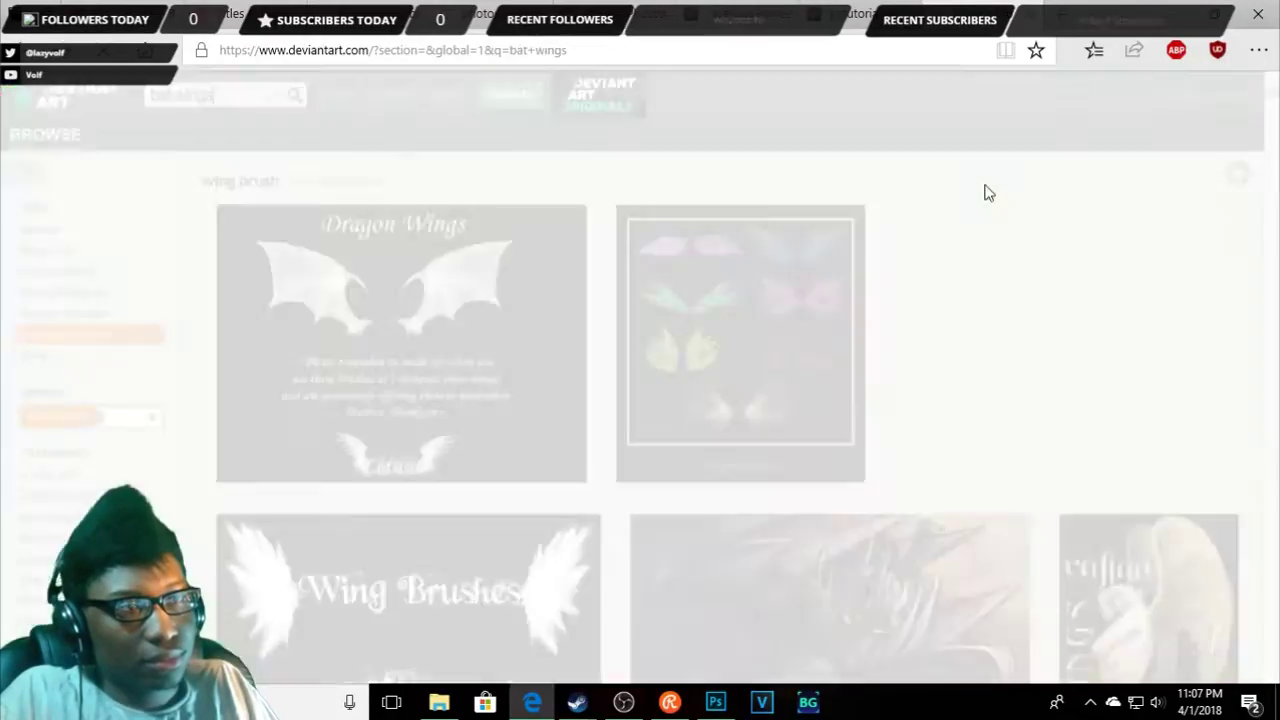
# - Browse down through further pages of bat wing thumbnails in the results
pyautogui.scroll(-3, 685, 350)
pyautogui.scroll(-4, 687, 349)
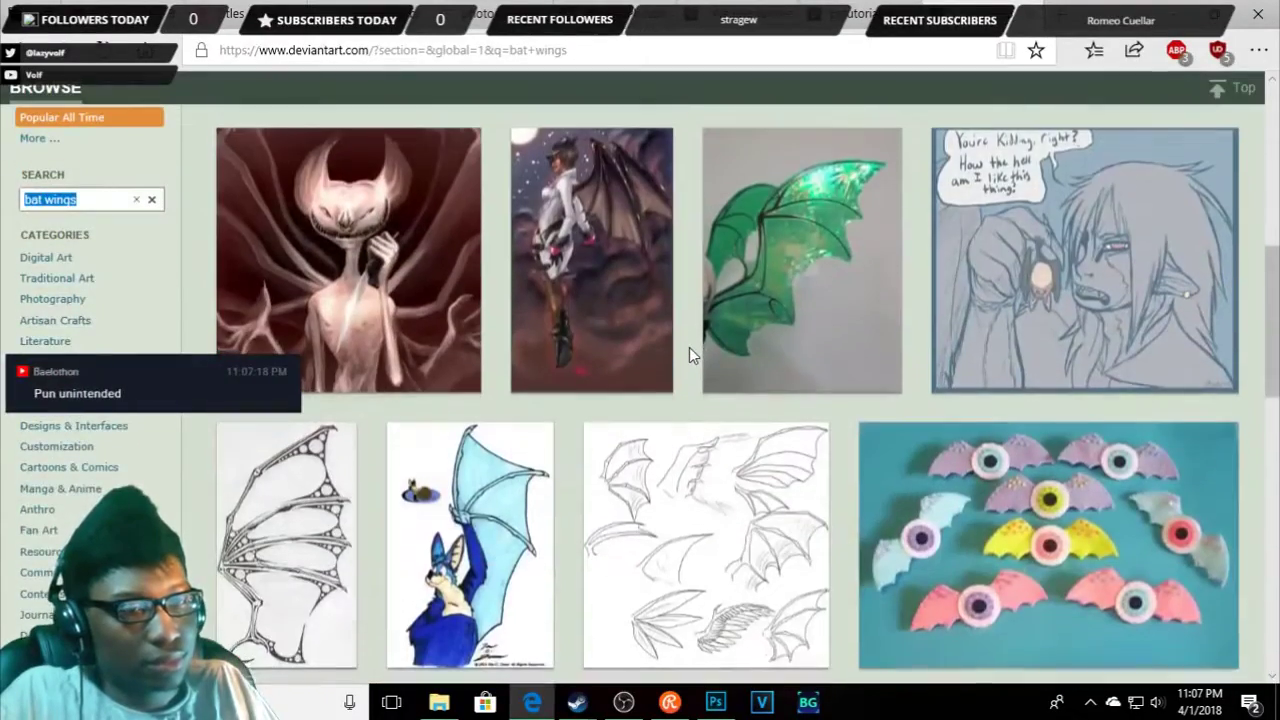
pyautogui.scroll(-3, 652, 337)
pyautogui.scroll(-3, 652, 337)
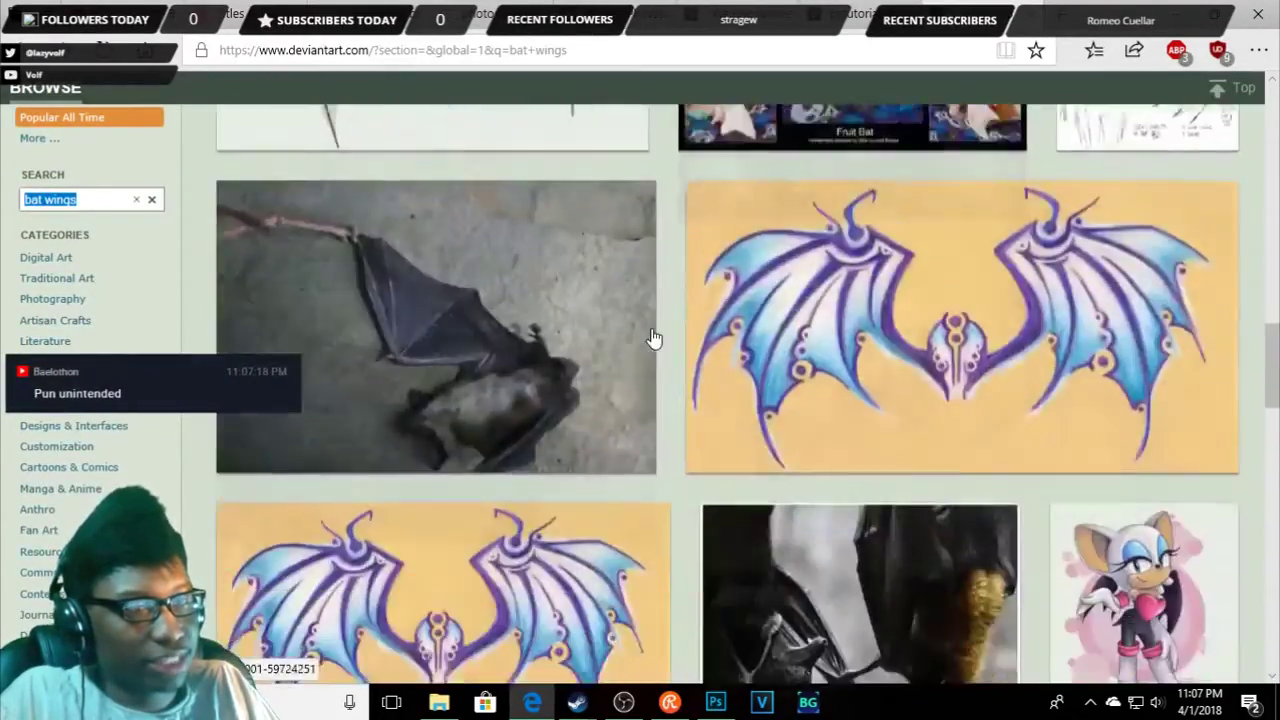
pyautogui.scroll(2, 760, 300)
pyautogui.scroll(2, 832, 300)
pyautogui.scroll(-3, 832, 300)
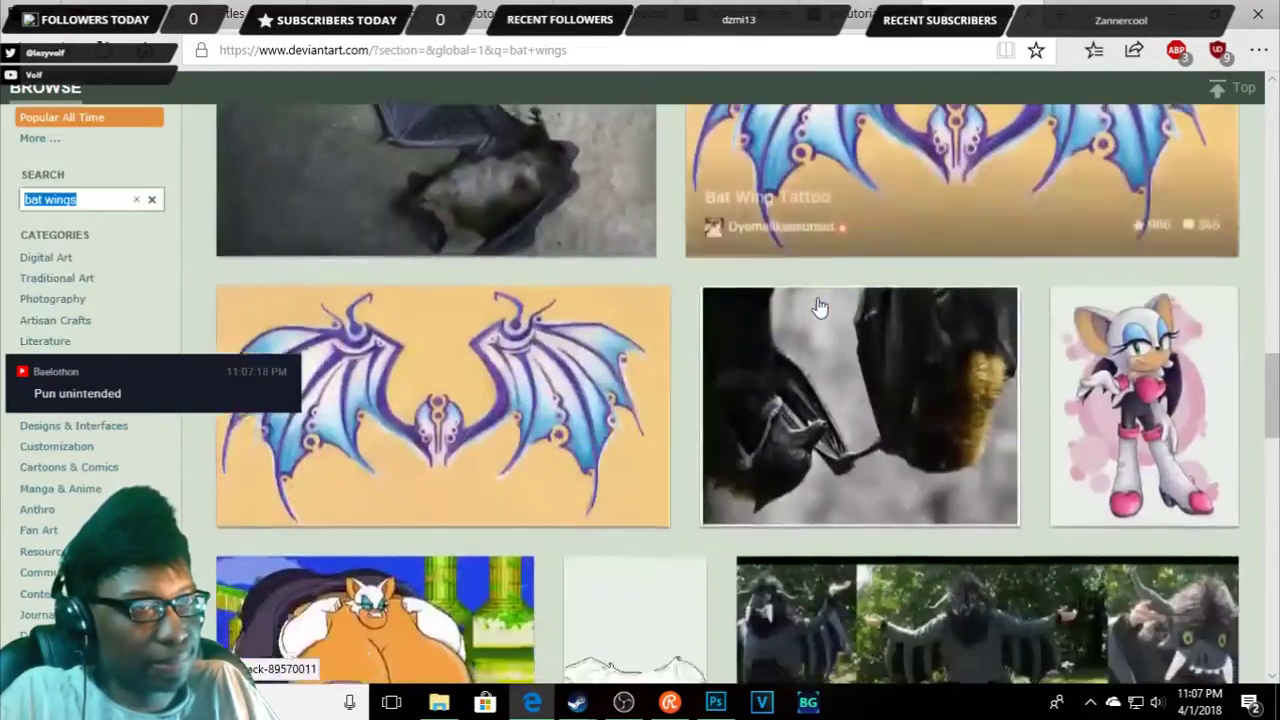
pyautogui.scroll(-3, 820, 306)
pyautogui.scroll(-3, 818, 306)
pyautogui.scroll(-2, 818, 306)
pyautogui.scroll(-2, 818, 306)
pyautogui.scroll(-4, 818, 306)
pyautogui.scroll(-1, 818, 306)
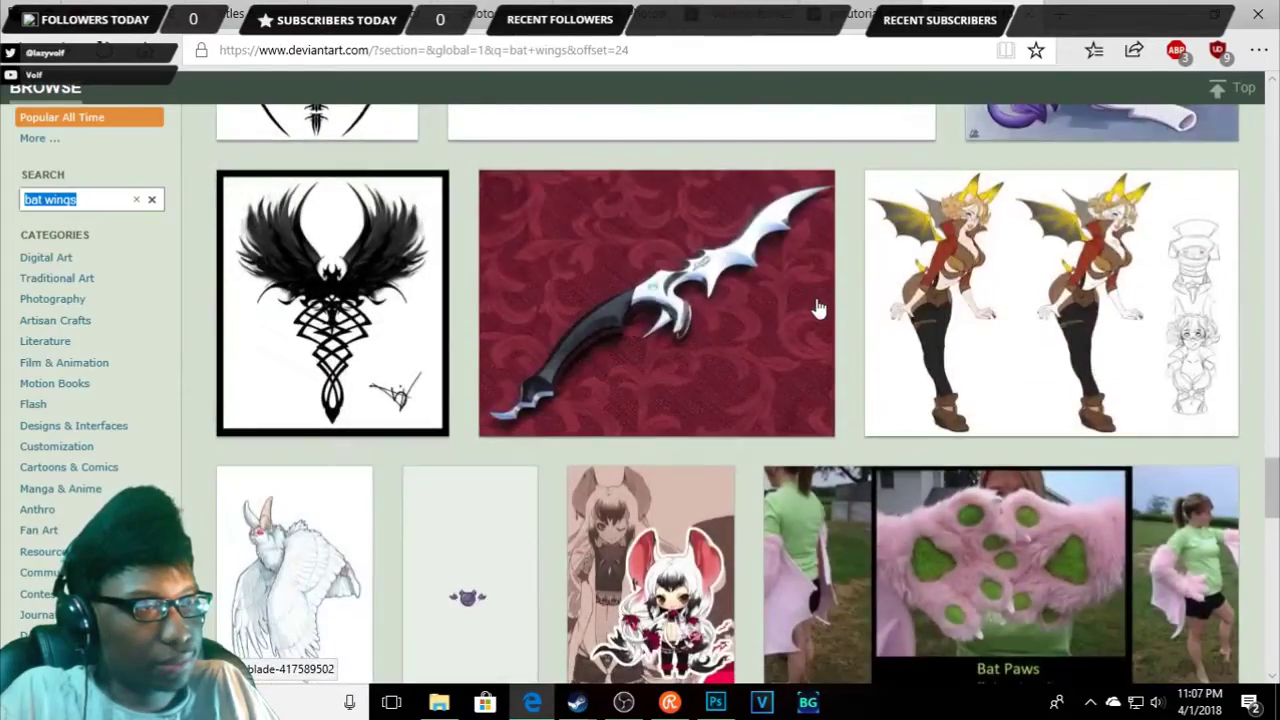
pyautogui.scroll(-3, 818, 308)
pyautogui.scroll(-3, 818, 306)
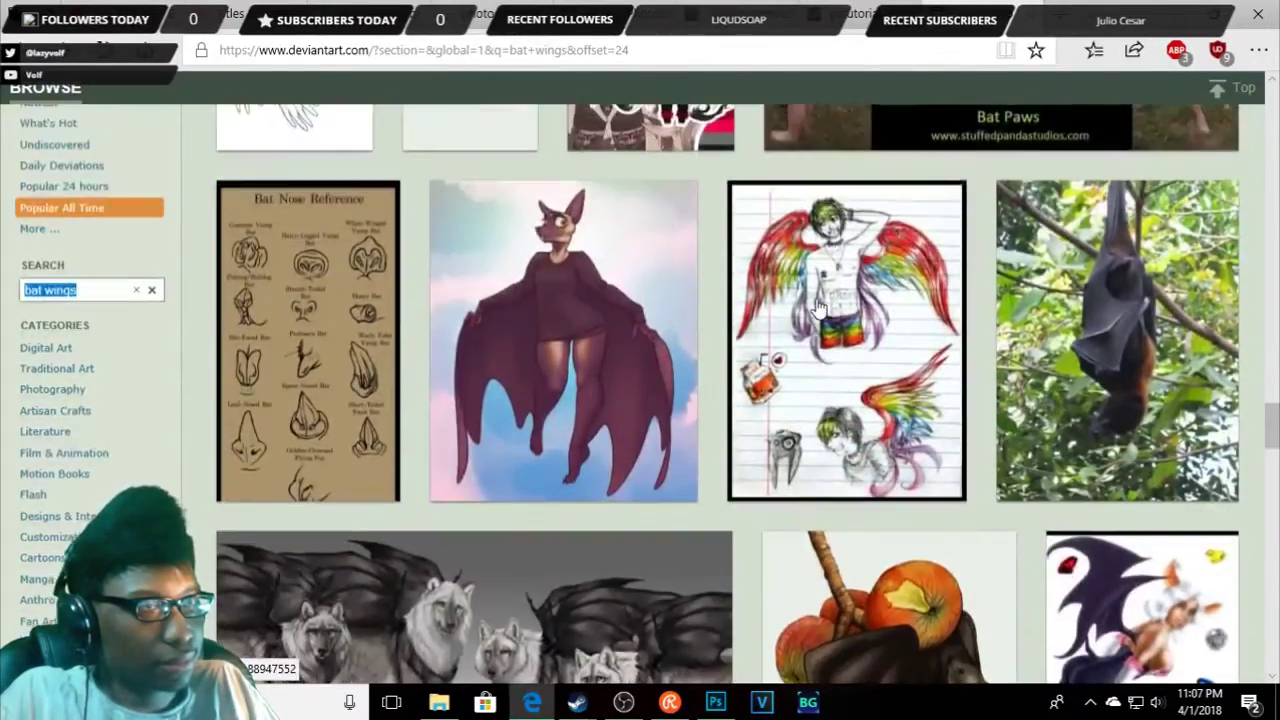
pyautogui.scroll(-5, 818, 306)
pyautogui.scroll(-3, 816, 298)
pyautogui.scroll(-4, 816, 300)
pyautogui.scroll(-3, 818, 306)
pyautogui.scroll(-3, 816, 308)
pyautogui.scroll(-3, 816, 308)
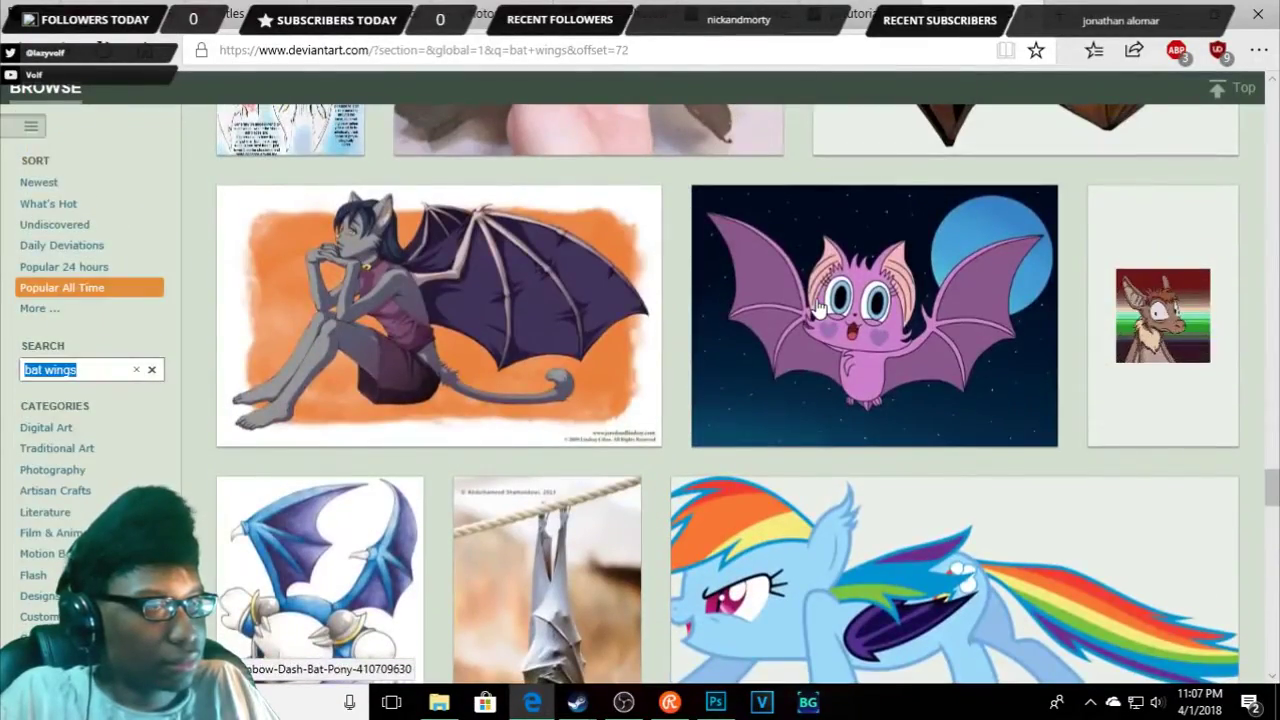
pyautogui.scroll(-3, 818, 308)
pyautogui.scroll(-3, 822, 312)
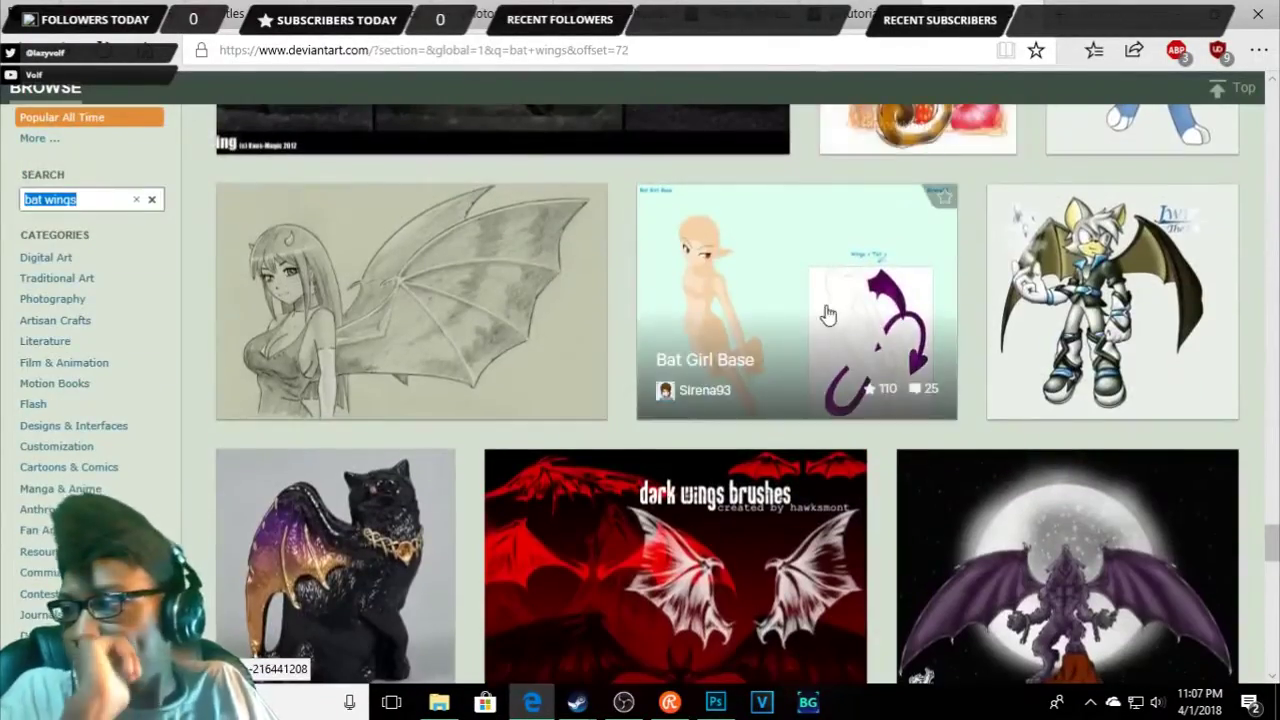
pyautogui.scroll(-3, 827, 298)
pyautogui.scroll(-3, 827, 300)
pyautogui.scroll(-3, 826, 302)
pyautogui.scroll(-2, 826, 304)
pyautogui.scroll(2, 826, 304)
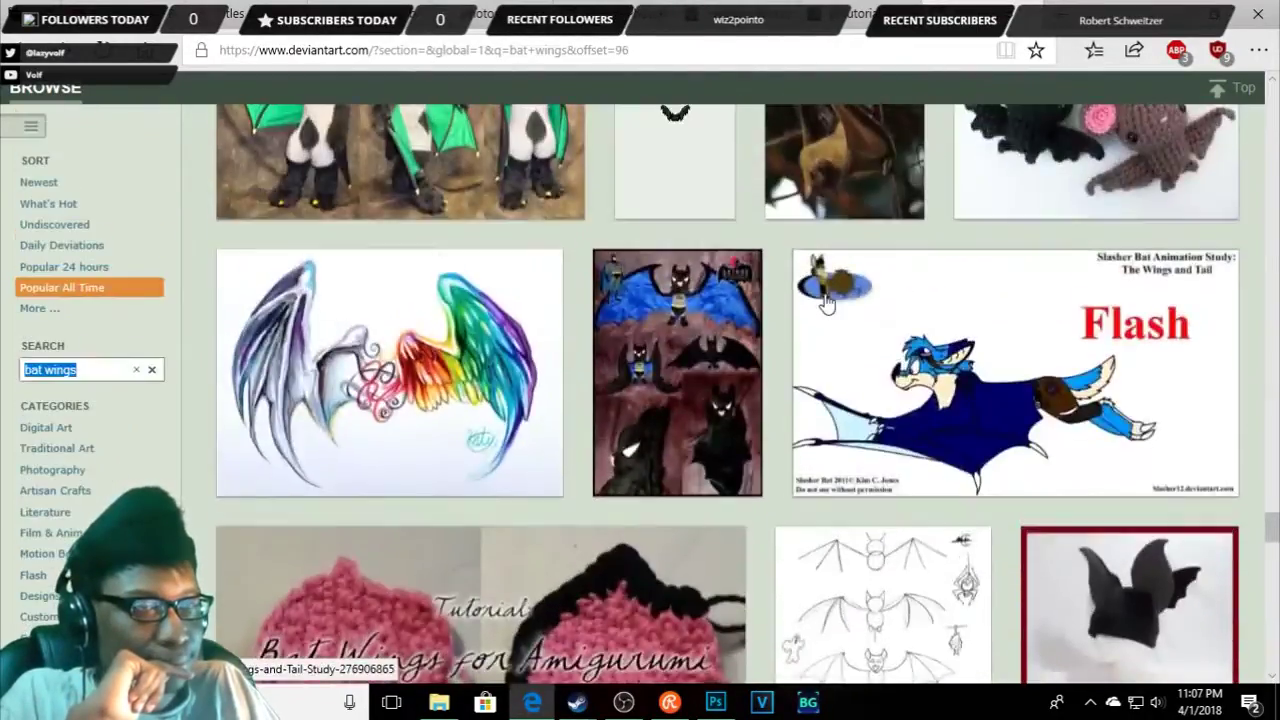
pyautogui.scroll(2, 826, 304)
pyautogui.scroll(-4, 826, 304)
pyautogui.scroll(-4, 826, 304)
pyautogui.scroll(-3, 826, 304)
pyautogui.scroll(-2, 826, 304)
pyautogui.scroll(-4, 826, 303)
pyautogui.scroll(2, 826, 302)
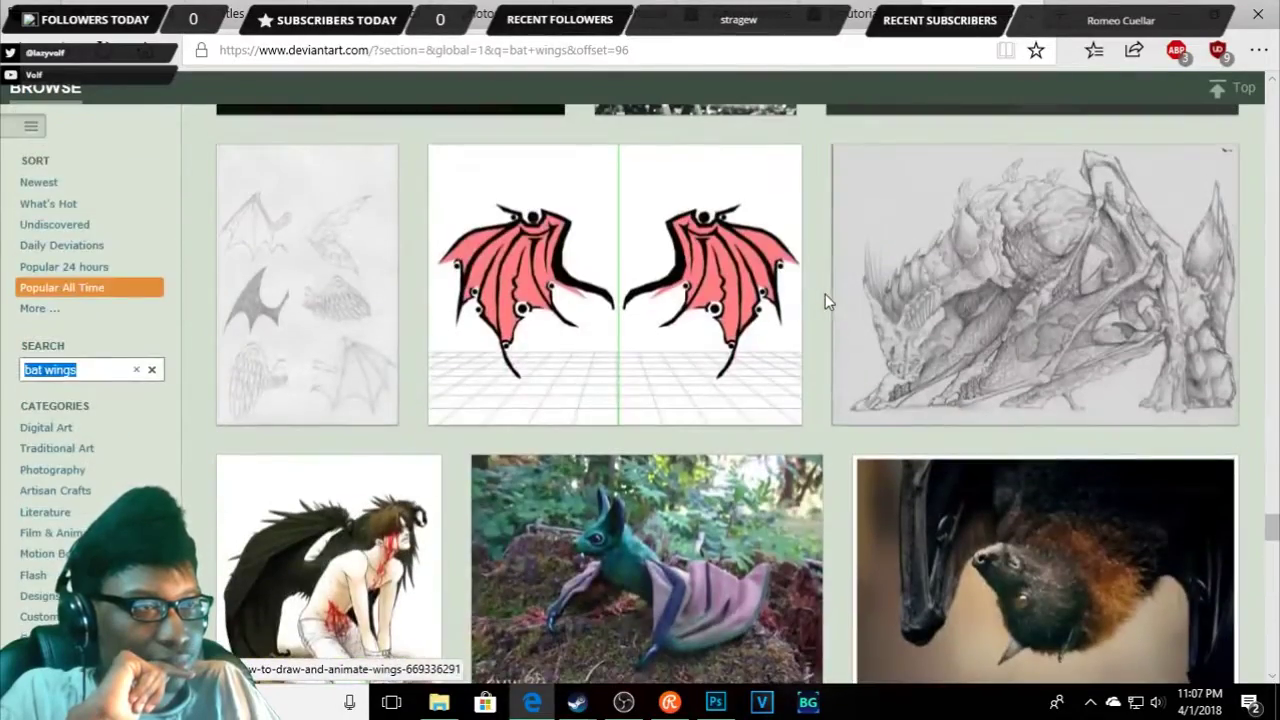
pyautogui.scroll(-1, 826, 302)
pyautogui.scroll(2, 821, 311)
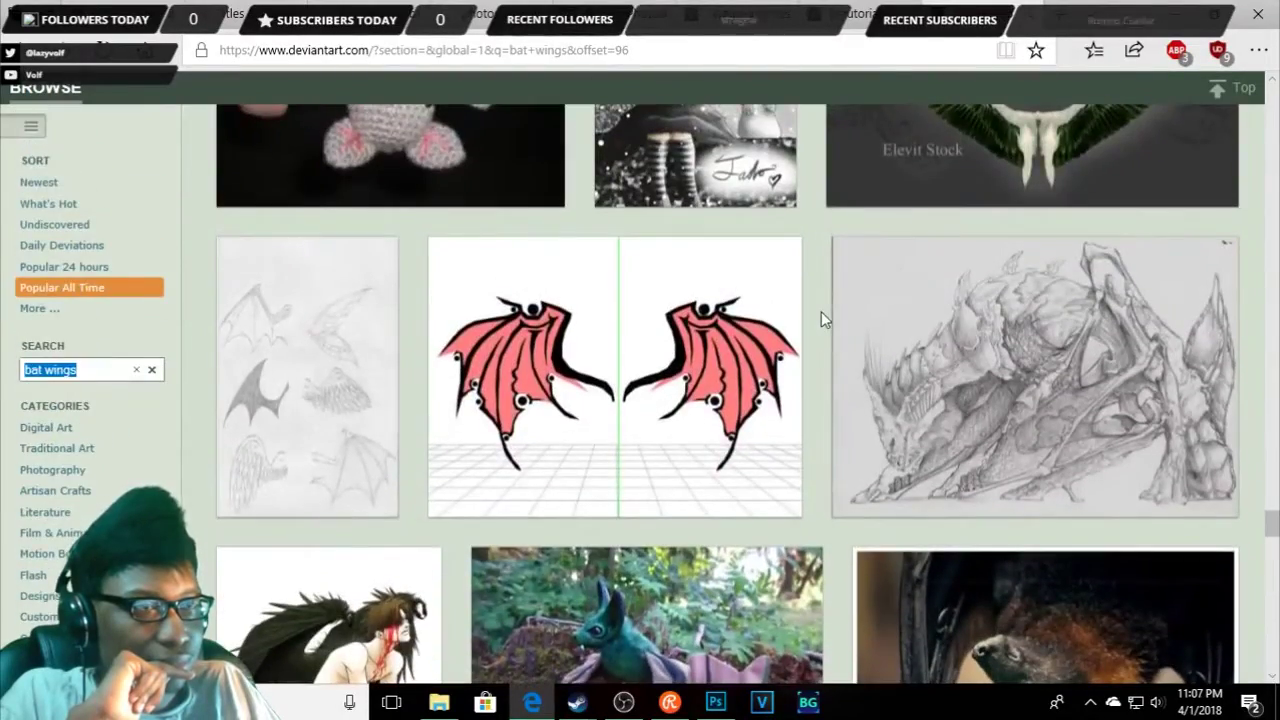
pyautogui.scroll(-3, 821, 311)
pyautogui.scroll(-3, 821, 311)
pyautogui.scroll(-1, 821, 311)
pyautogui.scroll(-4, 823, 321)
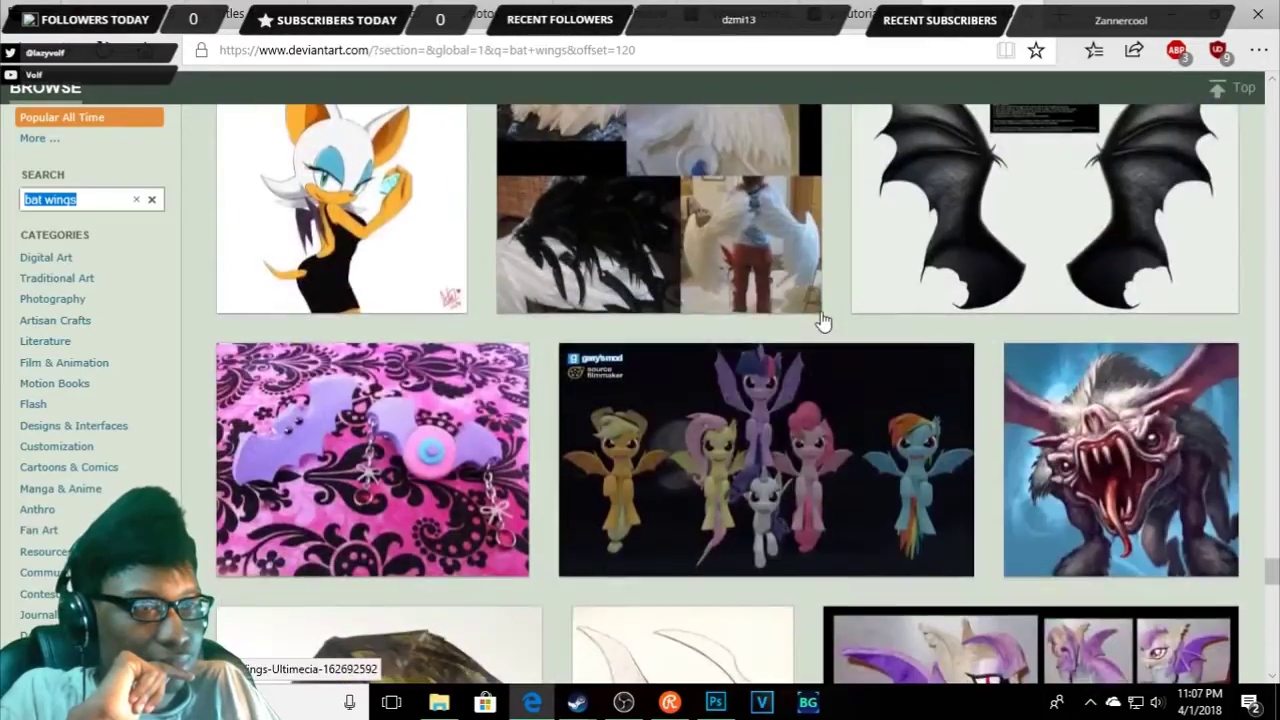
pyautogui.scroll(-5, 822, 320)
pyautogui.scroll(-4, 822, 320)
pyautogui.scroll(-4, 822, 320)
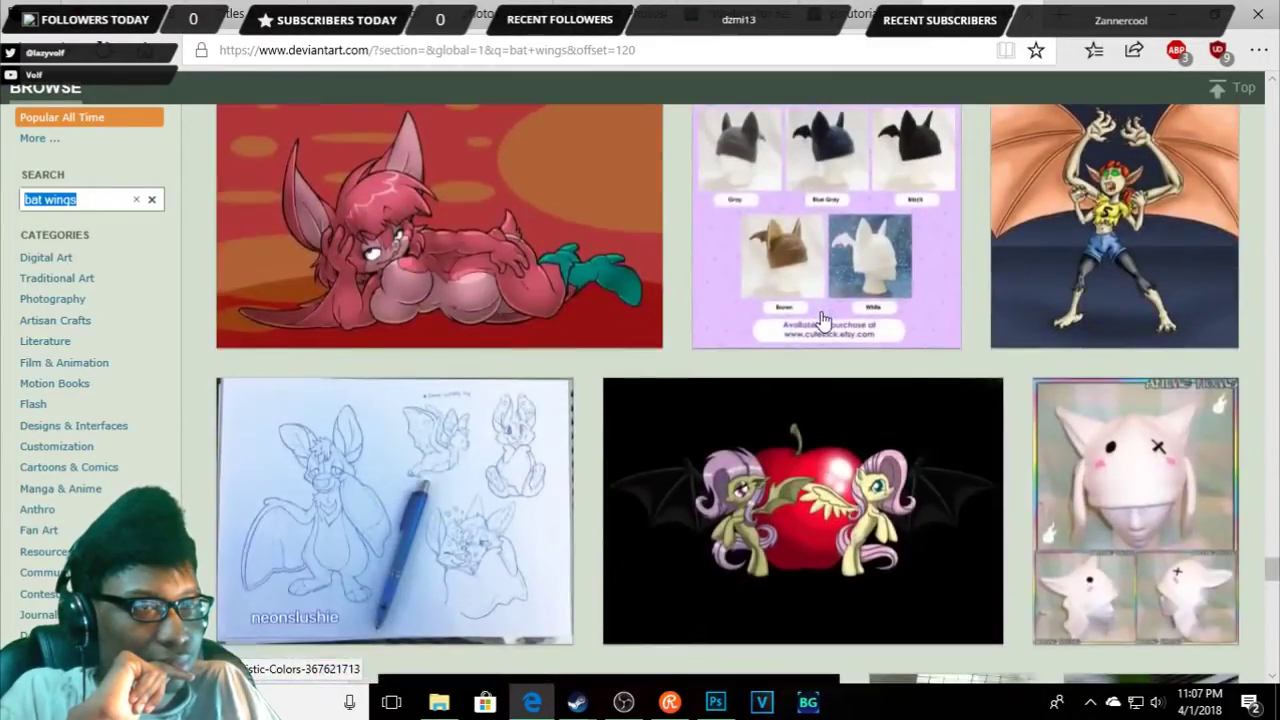
pyautogui.scroll(-4, 822, 320)
pyautogui.scroll(-4, 822, 320)
pyautogui.scroll(-4, 821, 318)
pyautogui.scroll(-3, 821, 311)
pyautogui.scroll(-3, 821, 315)
pyautogui.scroll(-4, 823, 320)
pyautogui.scroll(-3, 823, 320)
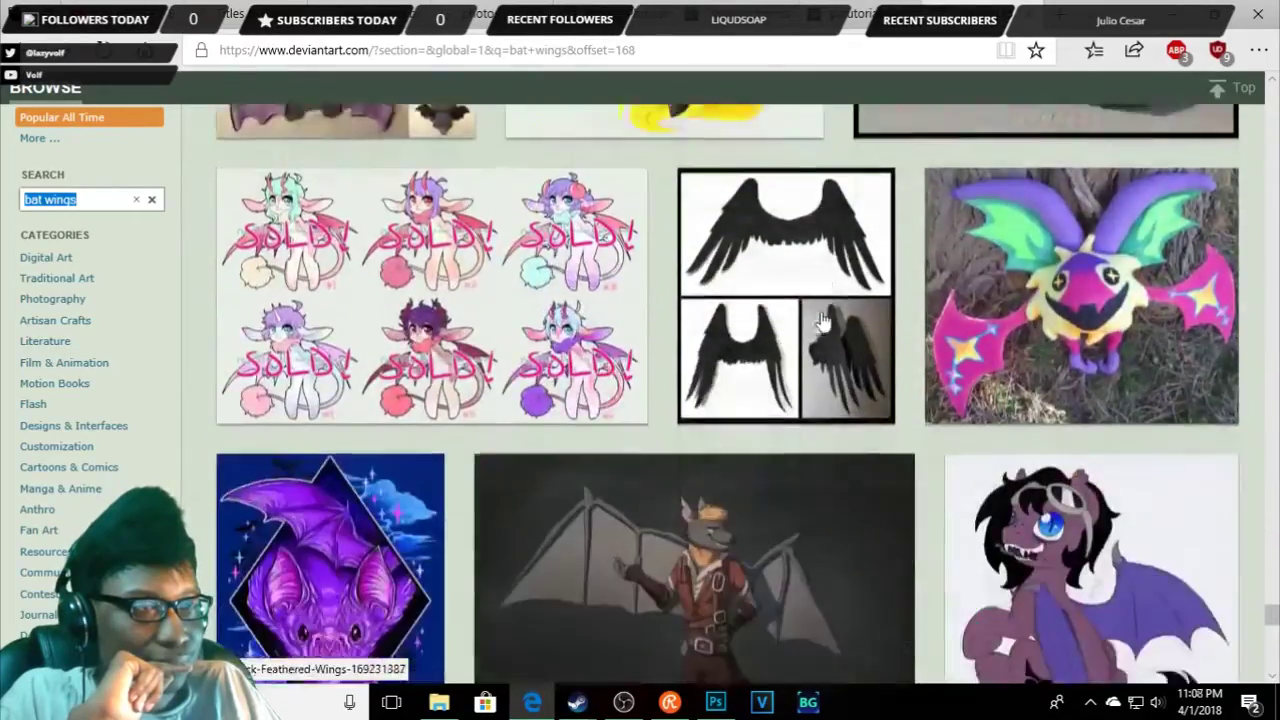
pyautogui.scroll(-3, 823, 320)
pyautogui.scroll(-3, 823, 320)
pyautogui.scroll(-3, 822, 320)
pyautogui.scroll(-3, 821, 318)
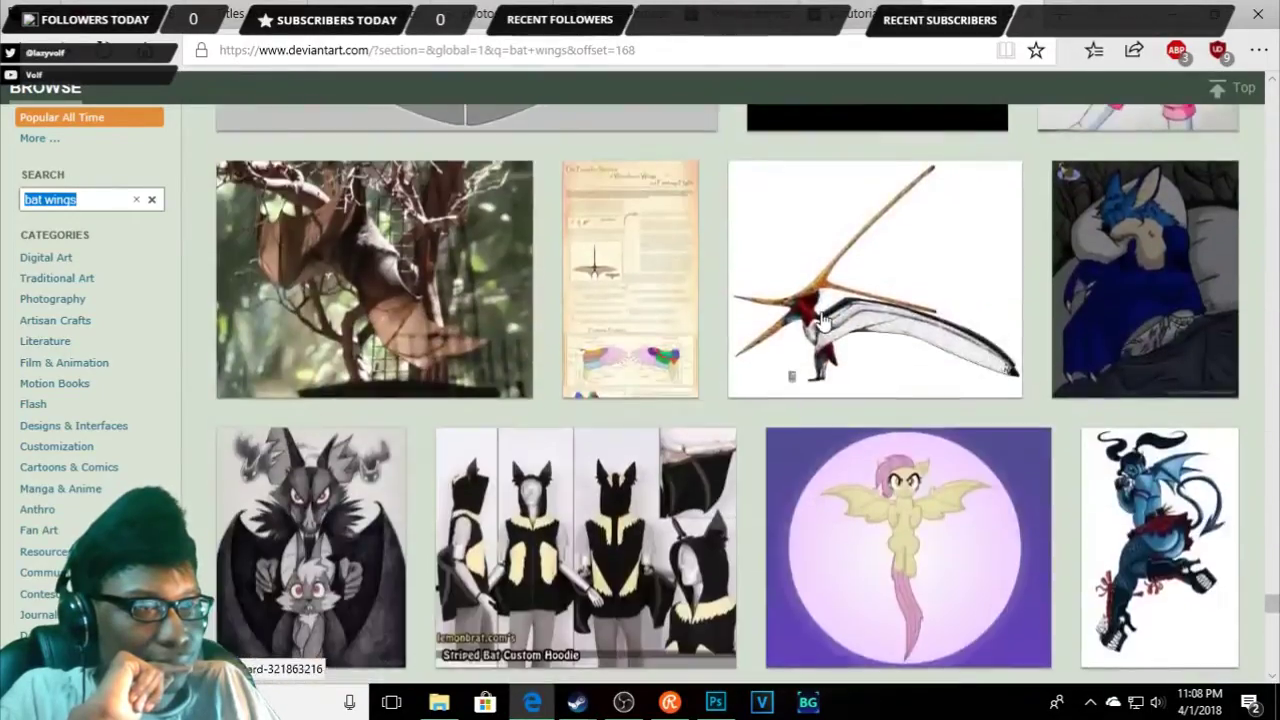
pyautogui.scroll(-2, 821, 318)
pyautogui.scroll(-3, 821, 318)
pyautogui.scroll(-2, 821, 318)
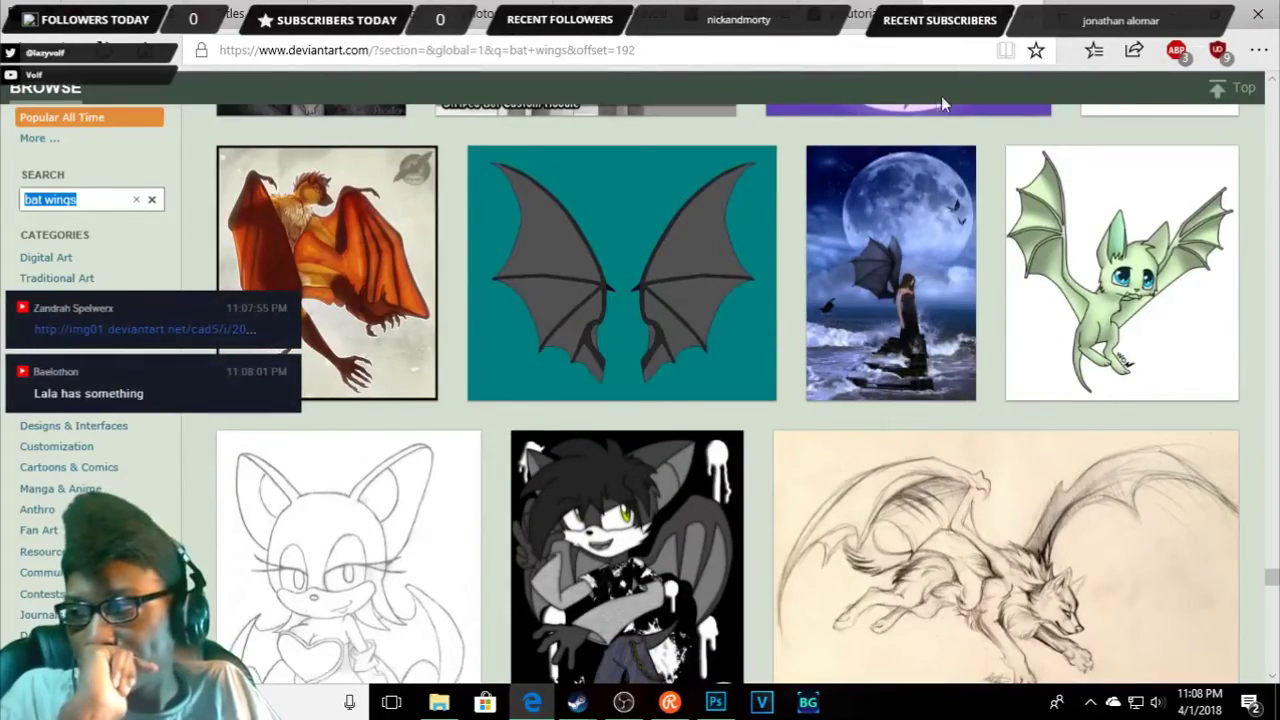
pyautogui.scroll(-3, 795, 330)
pyautogui.scroll(-3, 793, 333)
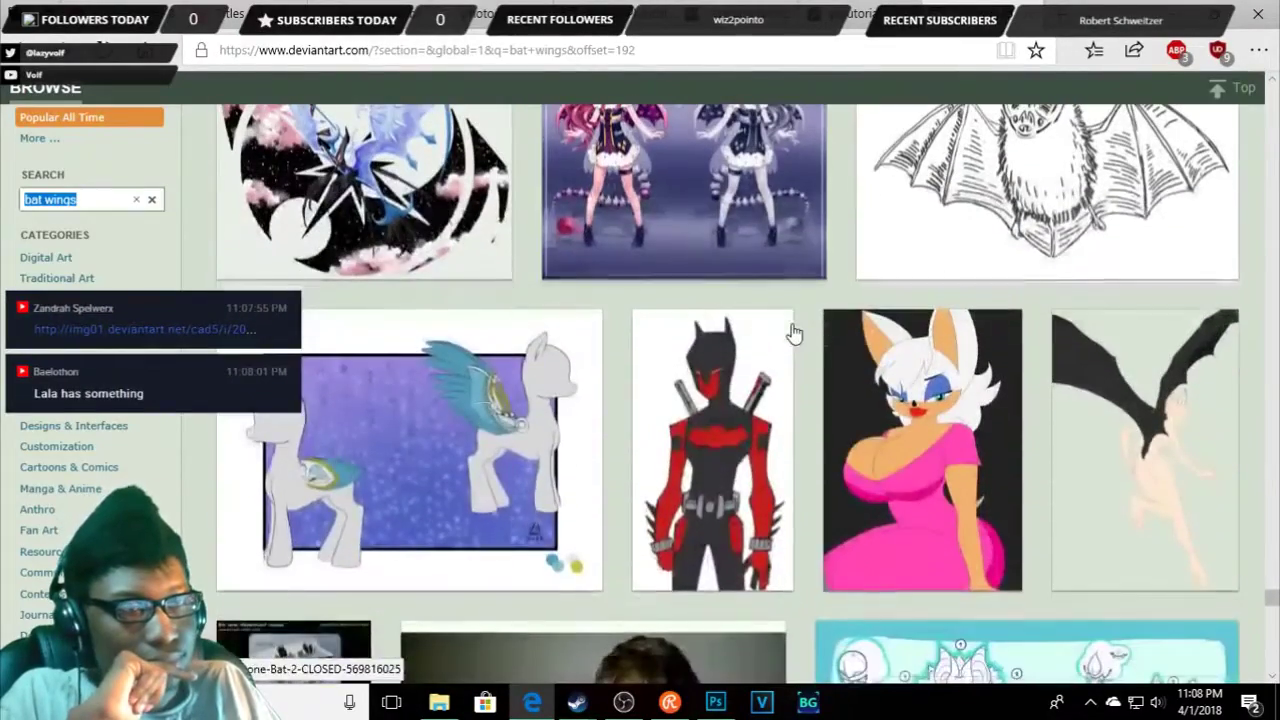
pyautogui.scroll(2, 797, 357)
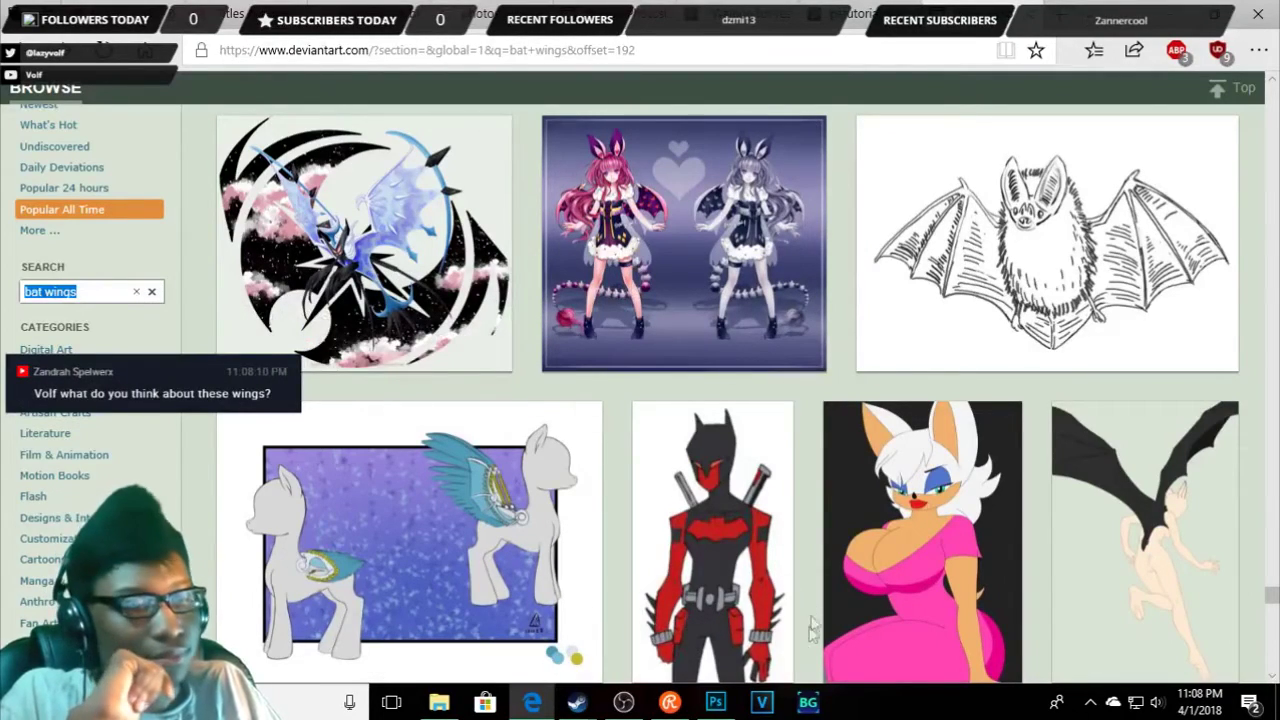
pyautogui.scroll(-5, 952, 428)
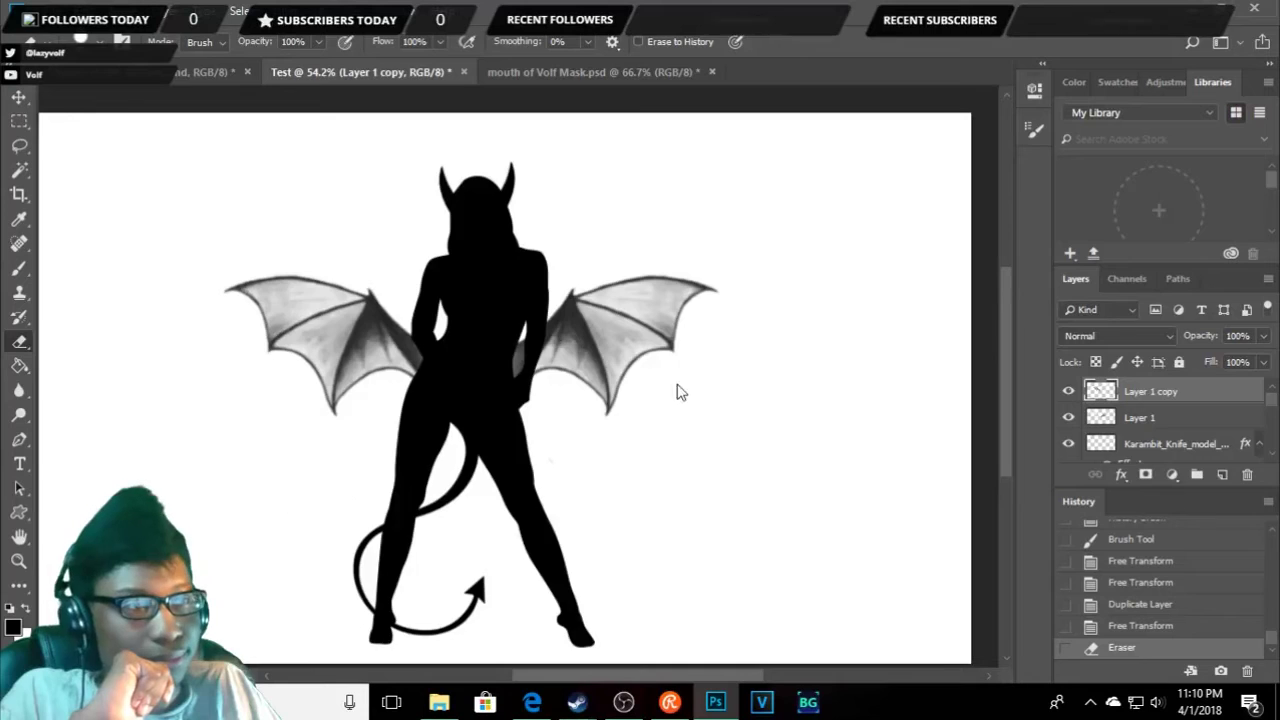
# - Cancel placing the wings in Test and create a new blank document instead
pyautogui.moveTo(262, 552); pyautogui.dragTo(706, 387)
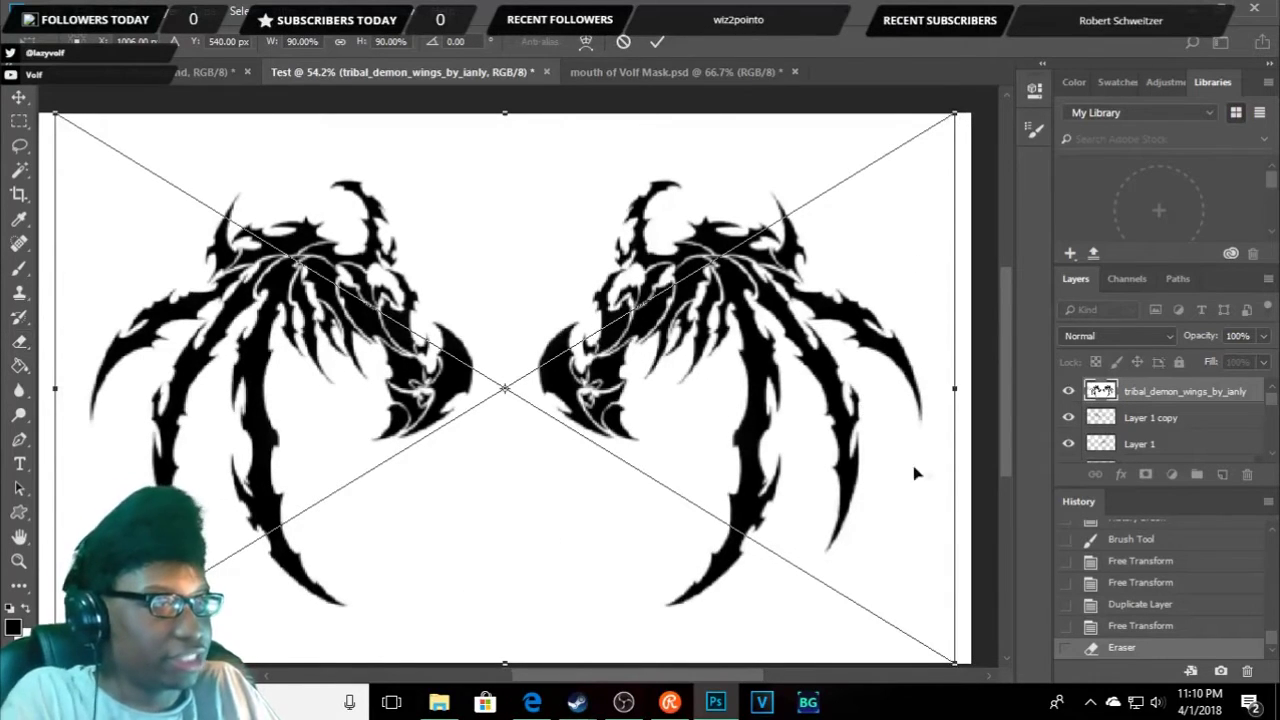
pyautogui.press('Escape')
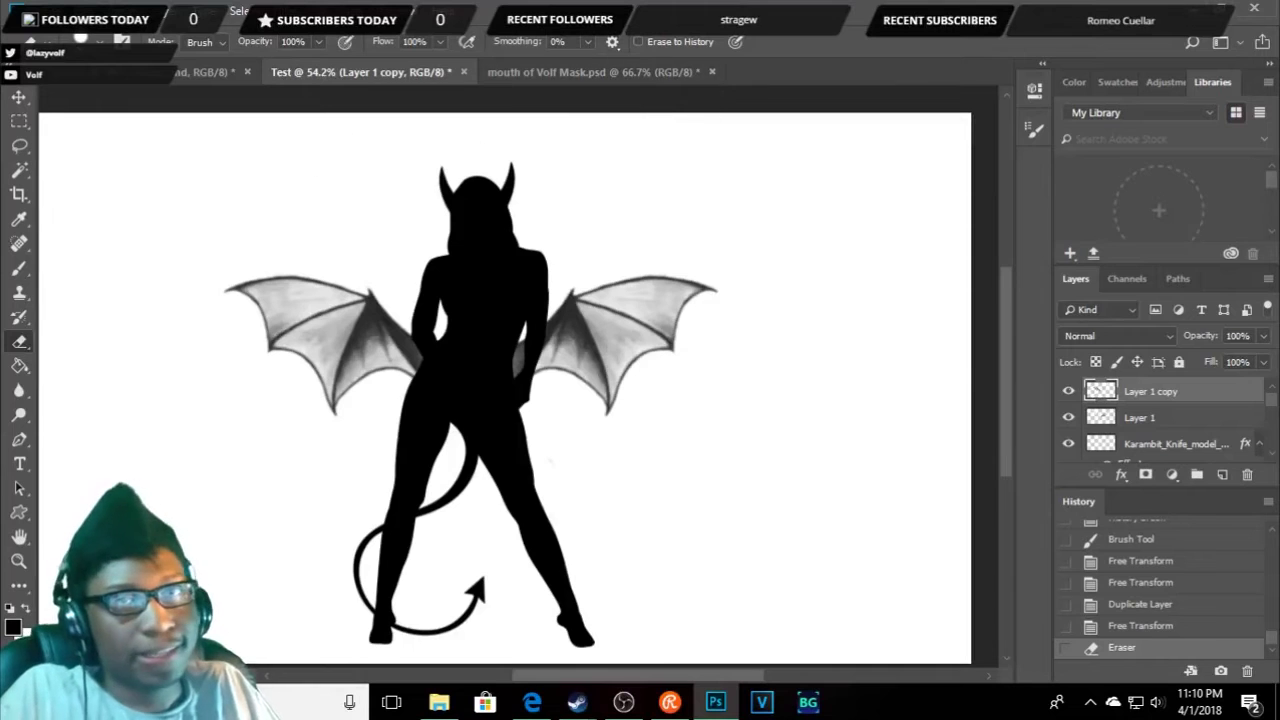
pyautogui.click(42, 10)
pyautogui.click(60, 46)
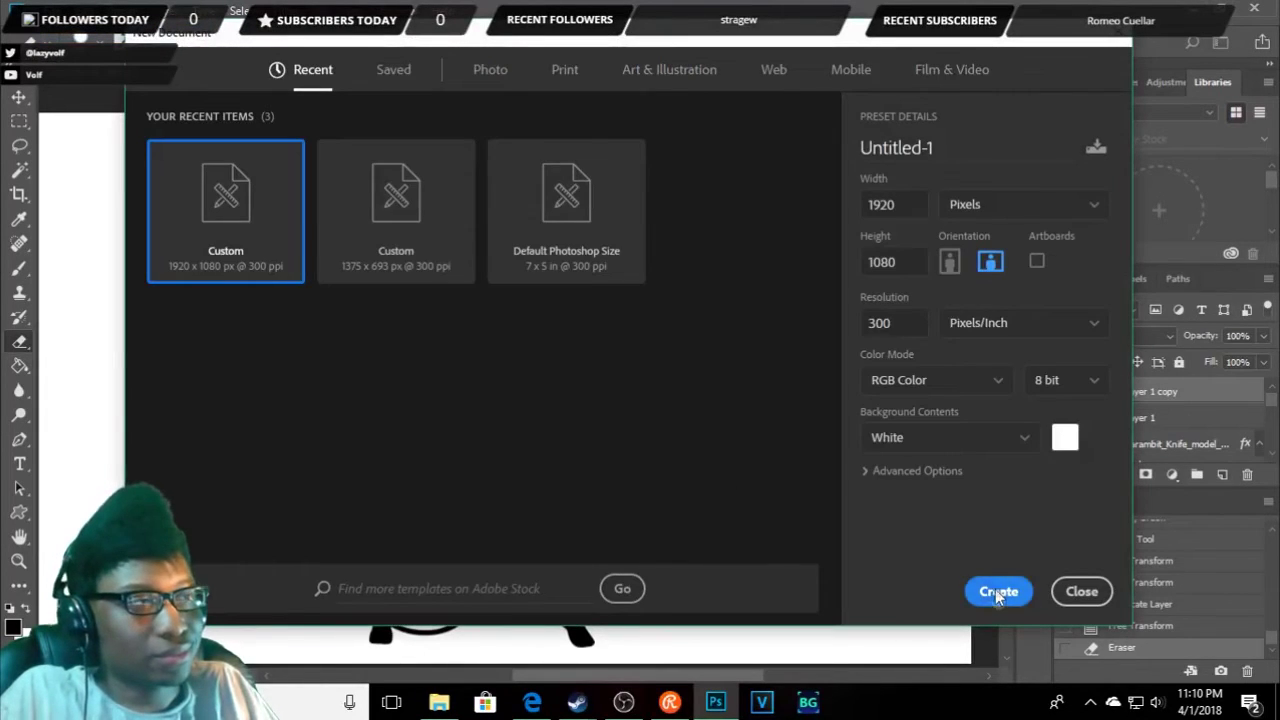
pyautogui.click(988, 590)
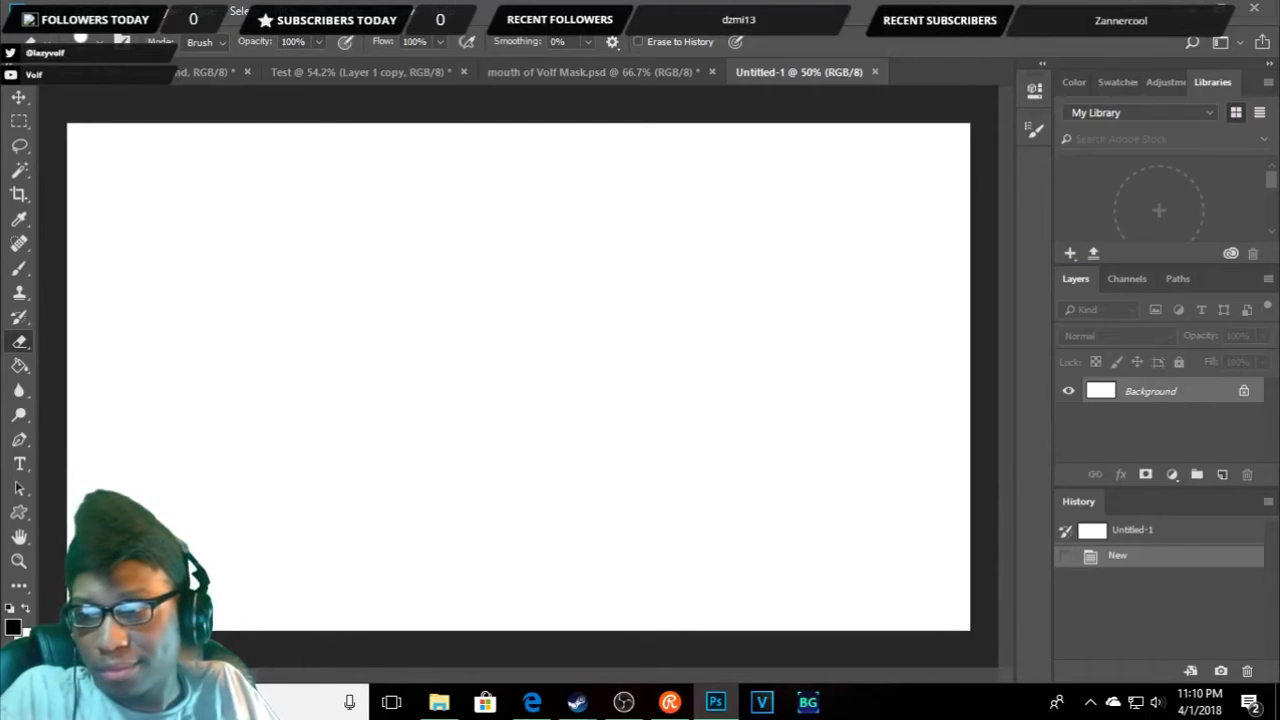
# - Place tribal_demon_wings_by_ianly on the new canvas and Magic Wand-select its white background
pyautogui.moveTo(333, 410); pyautogui.dragTo(333, 410)
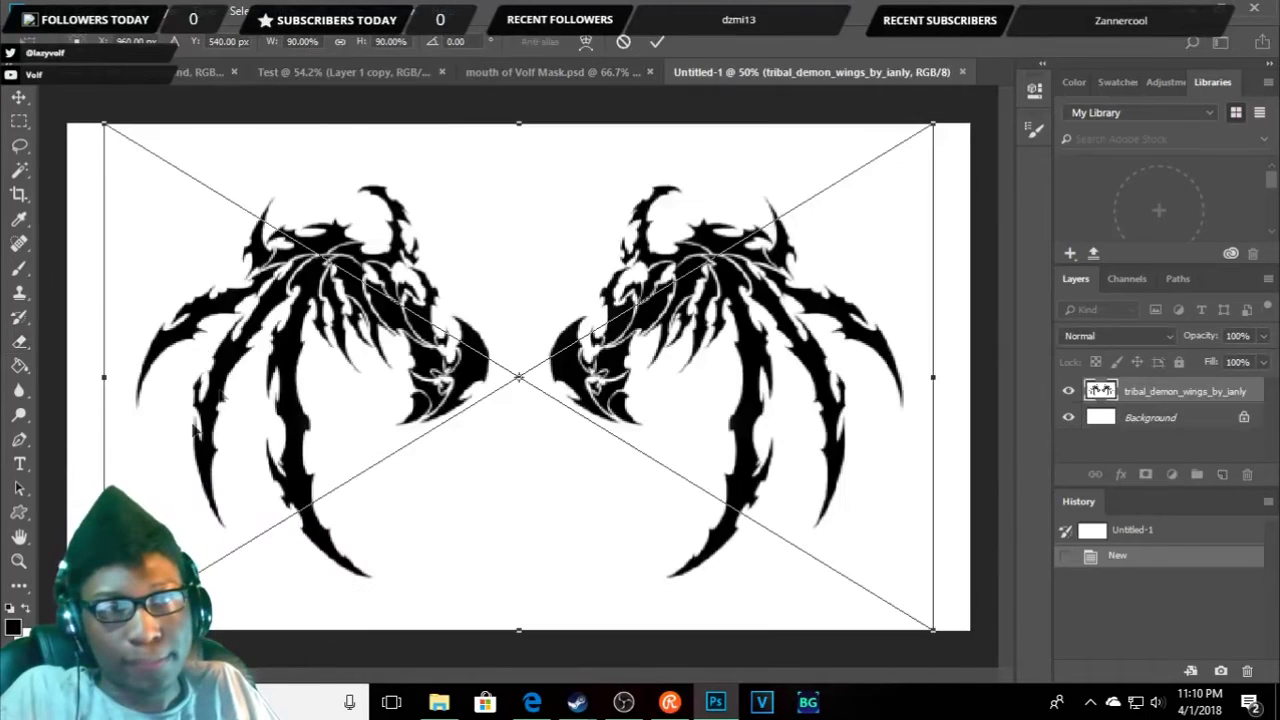
pyautogui.click(20, 171)
pyautogui.press('Return')
pyautogui.click(560, 502)
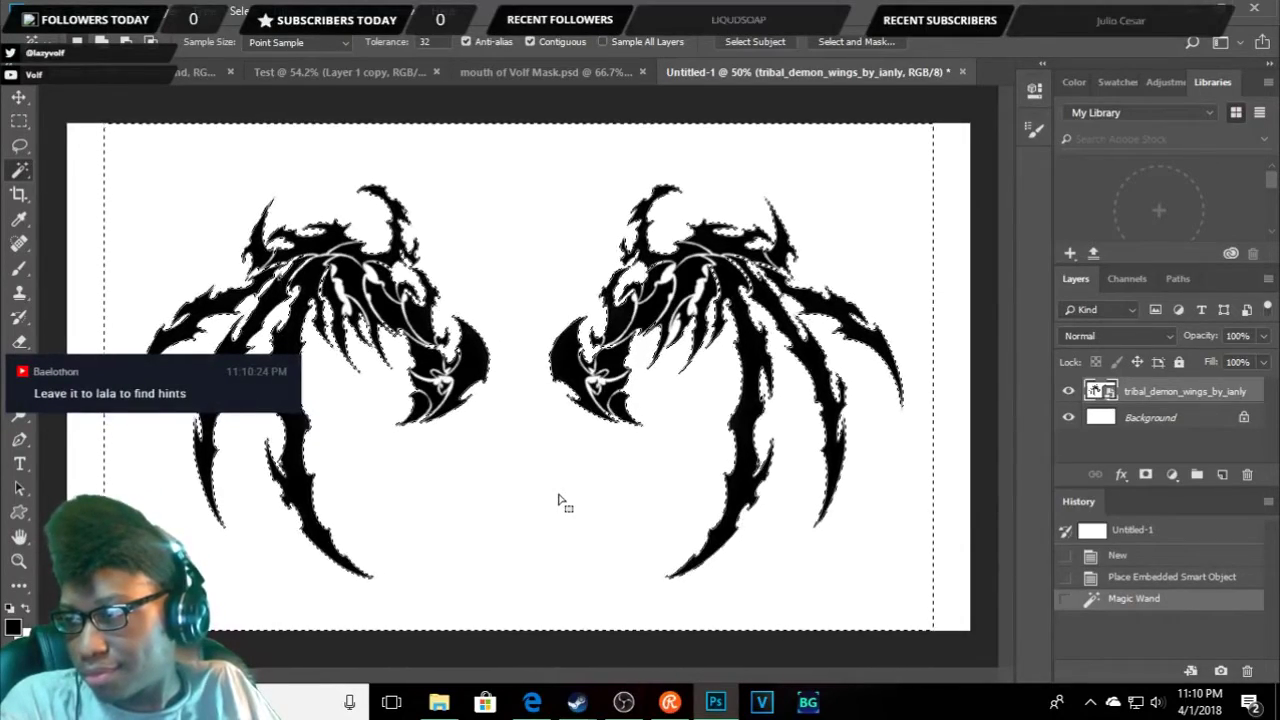
pyautogui.press('Delete')
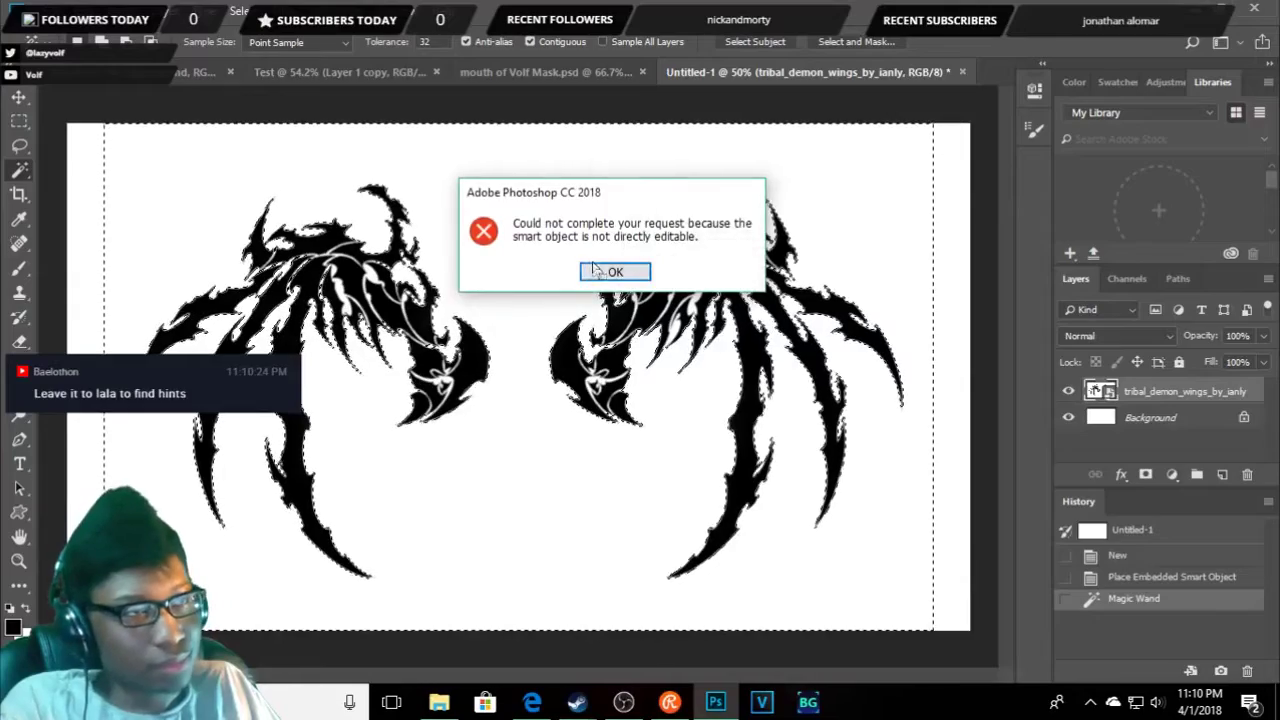
pyautogui.click(594, 270)
# - Hide the Background, rasterize the wings layer, delete the white, and deselect
pyautogui.click(1068, 418)
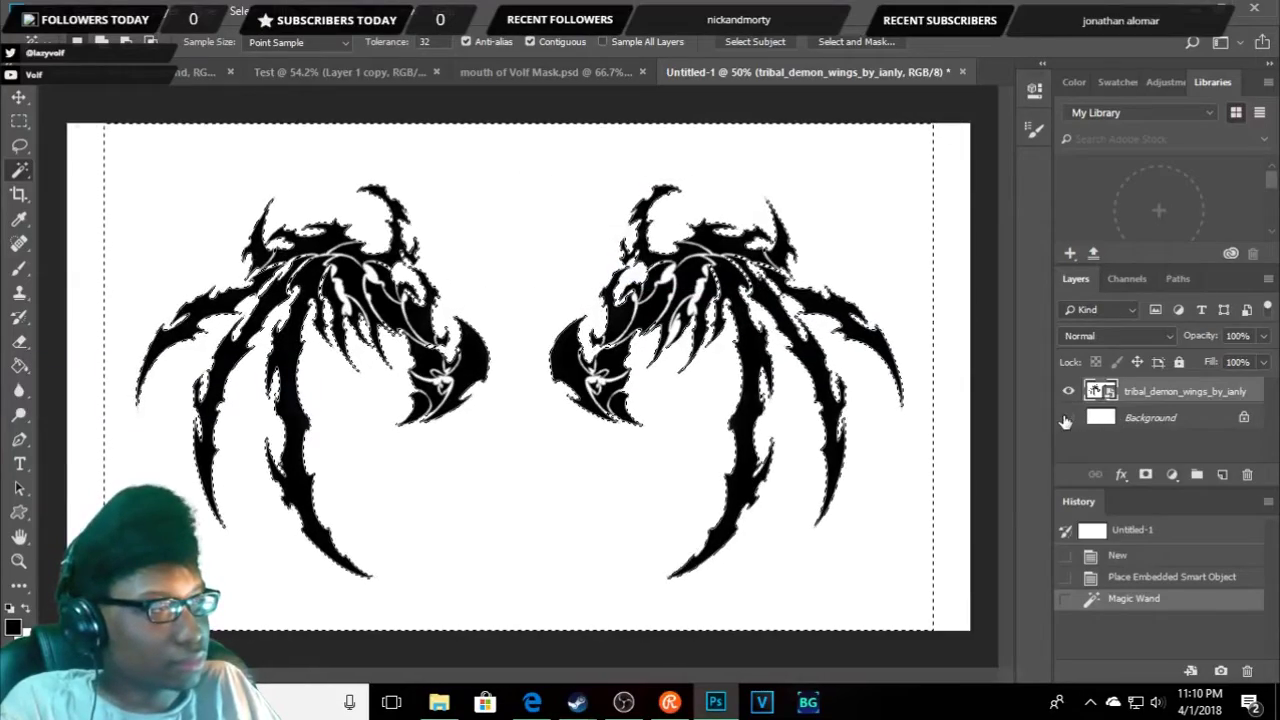
pyautogui.rightClick(1135, 393)
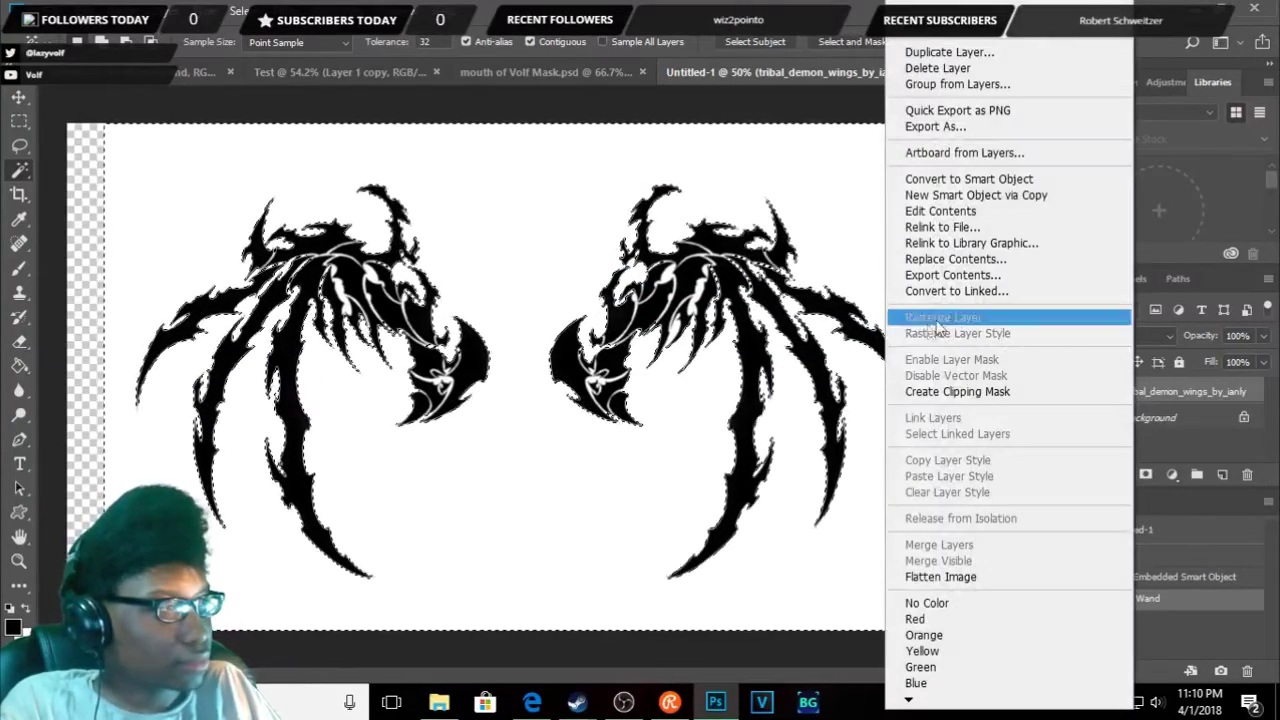
pyautogui.click(915, 317)
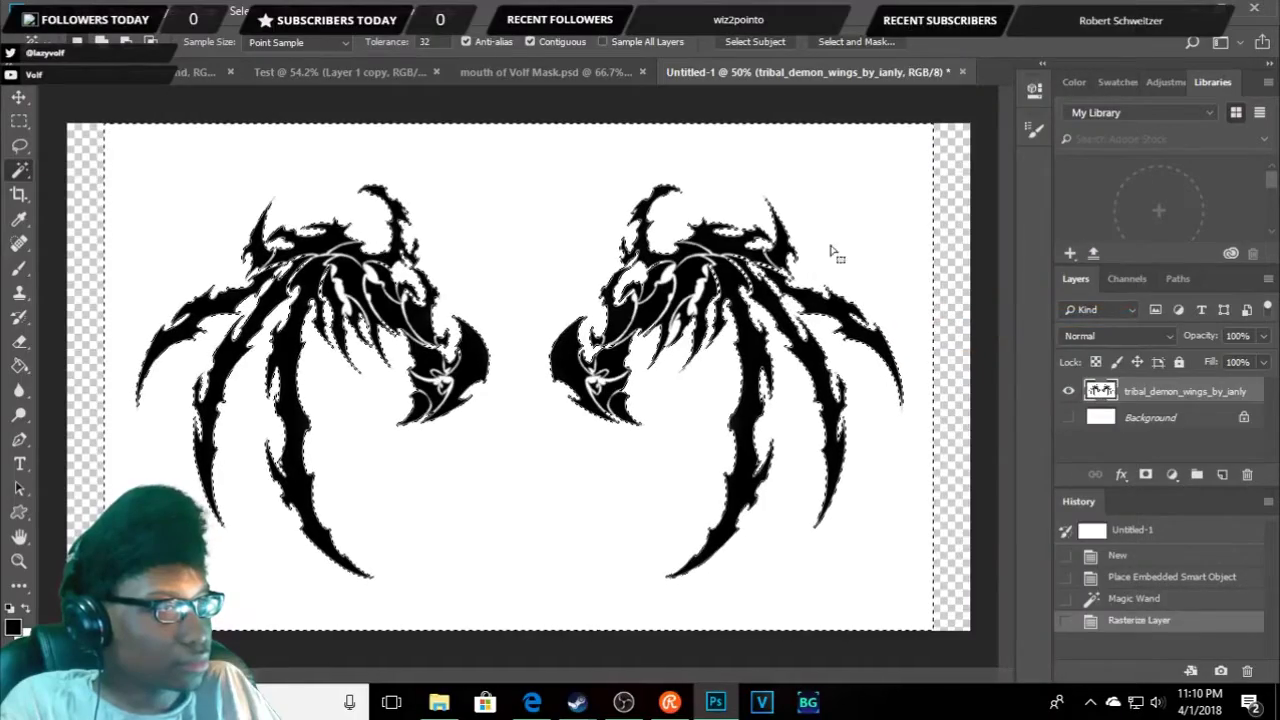
pyautogui.press('Delete')
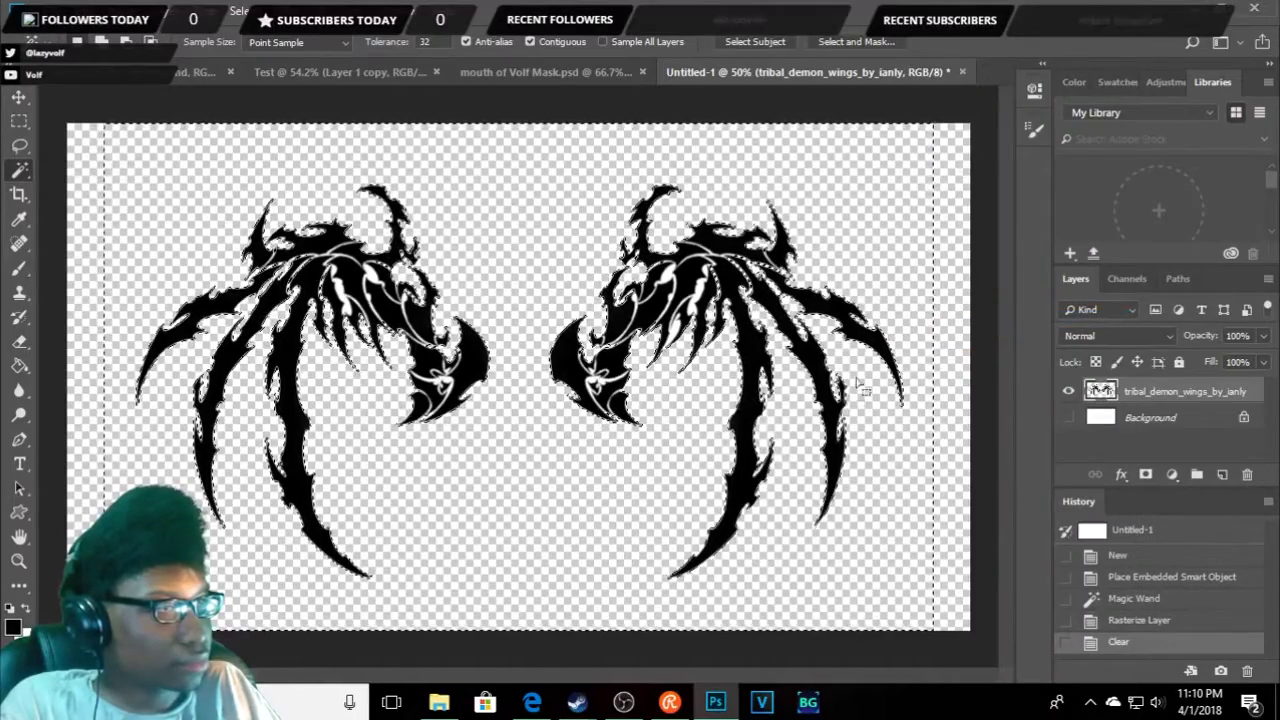
pyautogui.rightClick(868, 250)
pyautogui.click(918, 500)
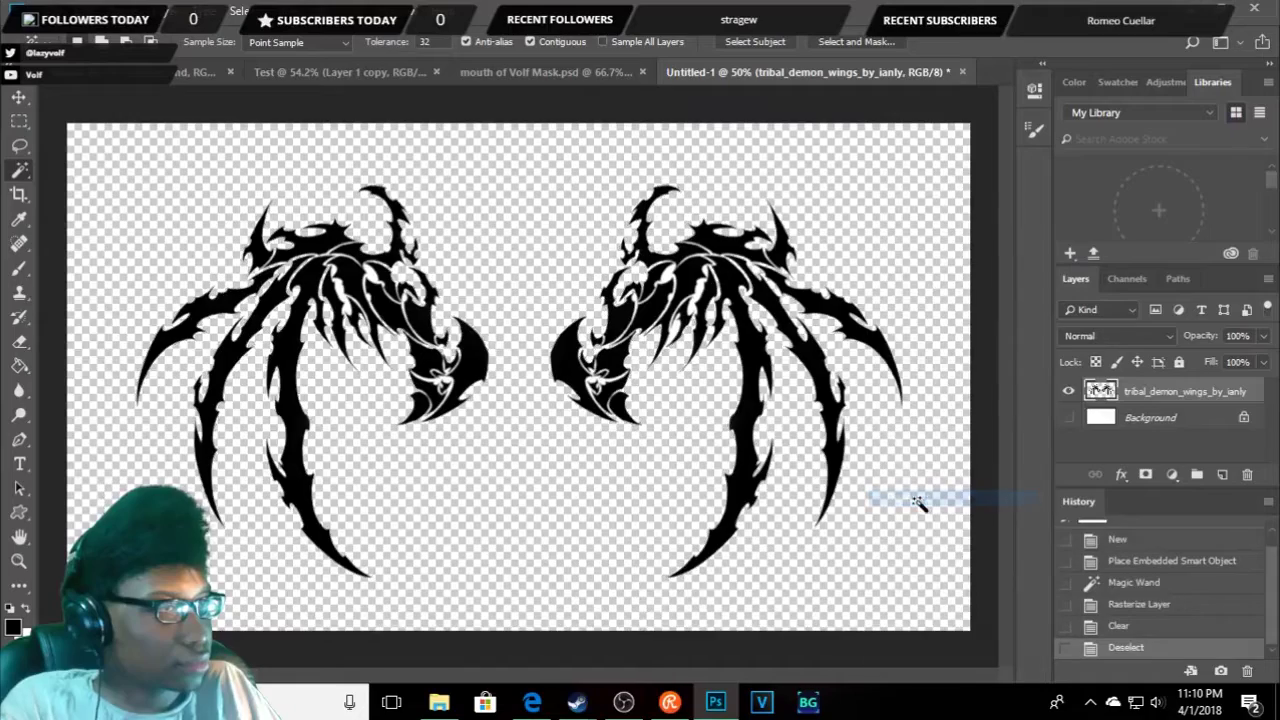
# - Clear the first white stripes inside the right wing with the Magic Wand and Delete
pyautogui.scroll(2, 598, 412)
pyautogui.scroll(2, 598, 412)
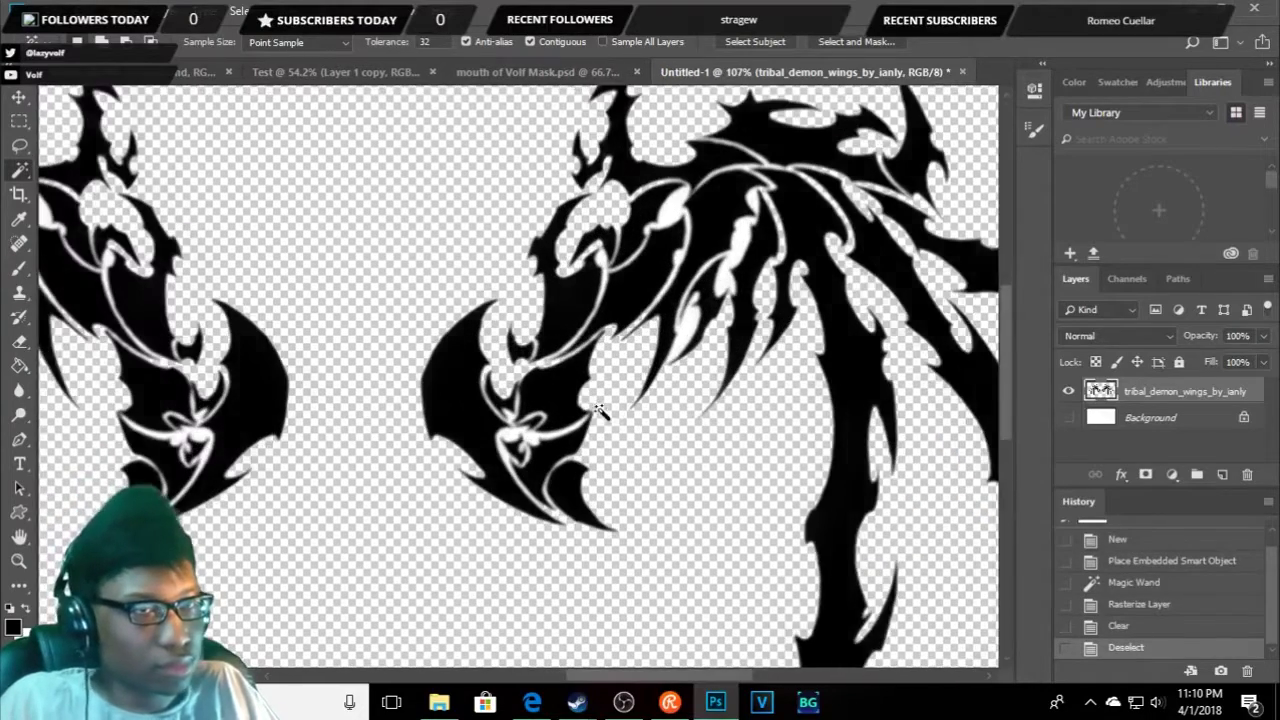
pyautogui.scroll(1, 598, 412)
pyautogui.click(705, 300)
pyautogui.press('Delete')
pyautogui.click(740, 263)
pyautogui.press('Delete')
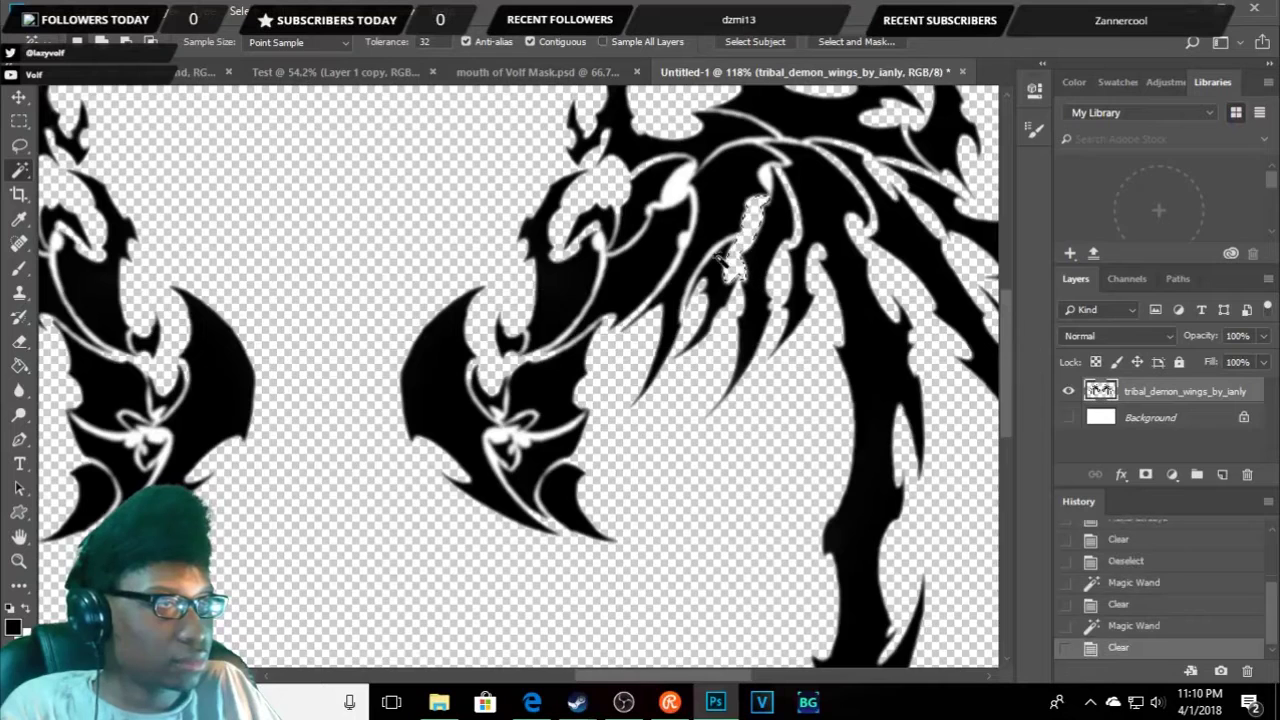
pyautogui.click(712, 250)
pyautogui.press('Delete')
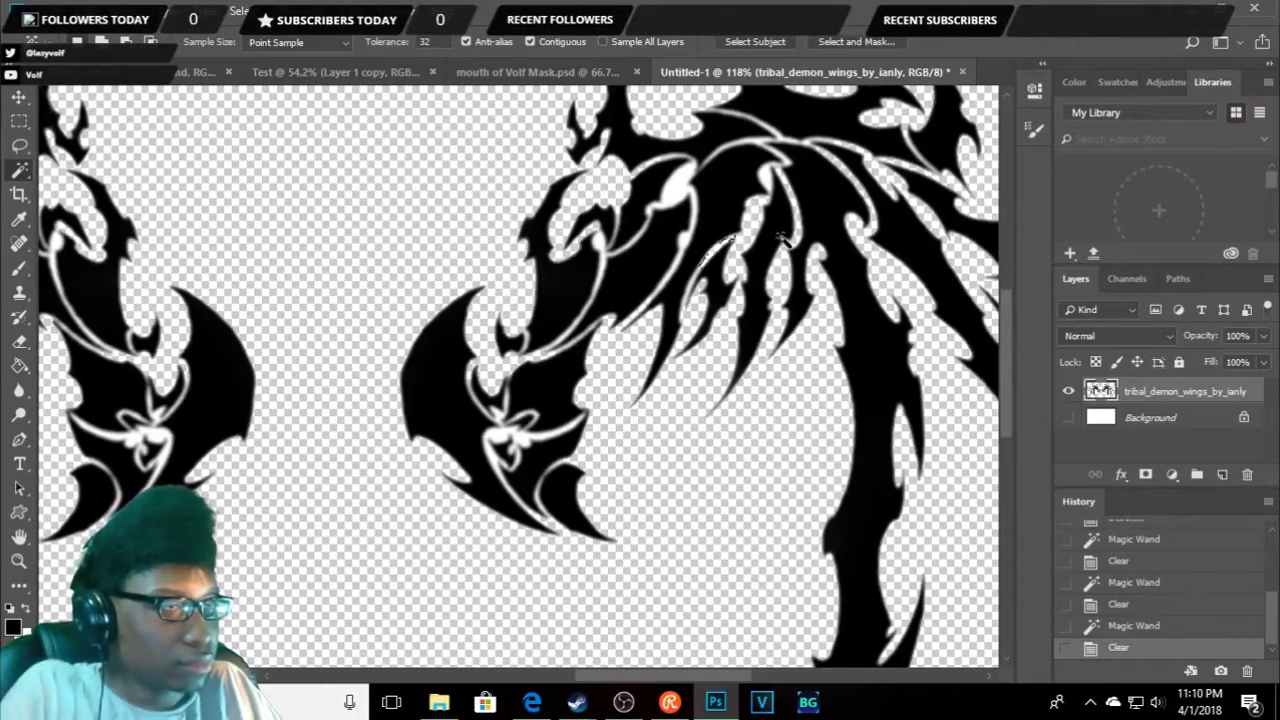
pyautogui.scroll(8, 697, 375)
pyautogui.press('Delete')
# - Clear the next white stripes further left along the wing to transparency
pyautogui.click(638, 225)
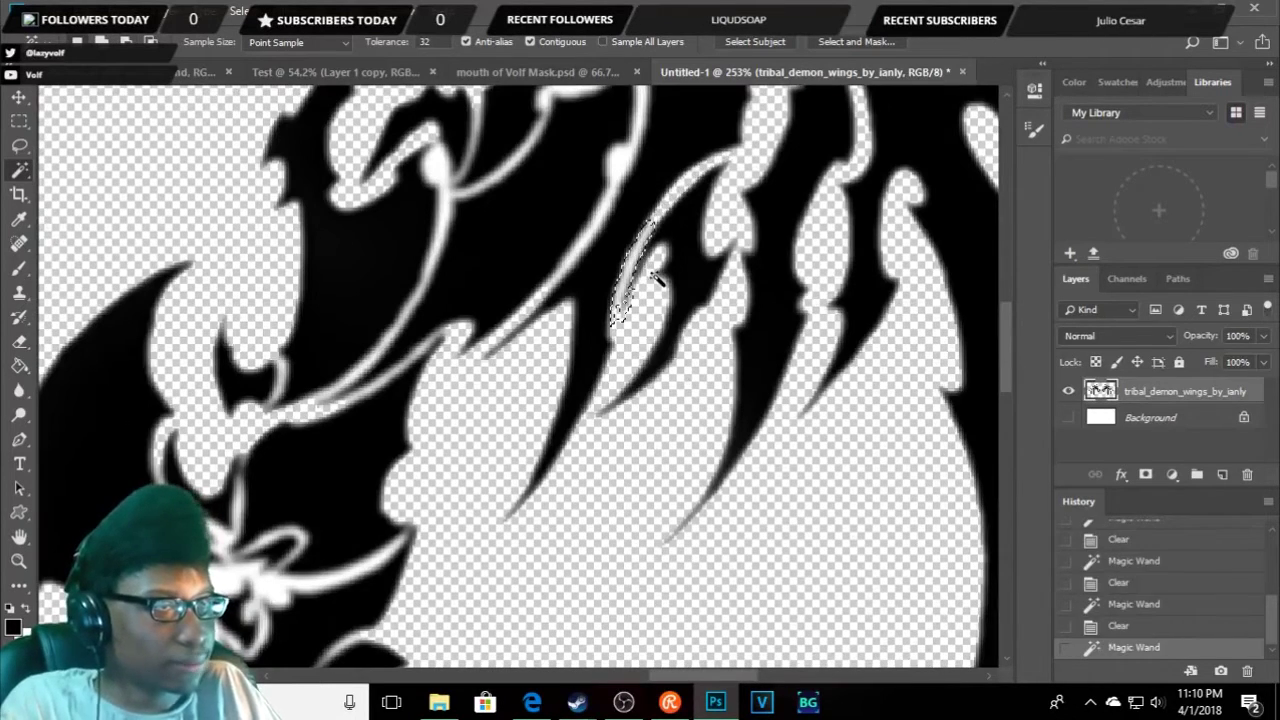
pyautogui.scroll(-2, 638, 240)
pyautogui.scroll(-2, 635, 250)
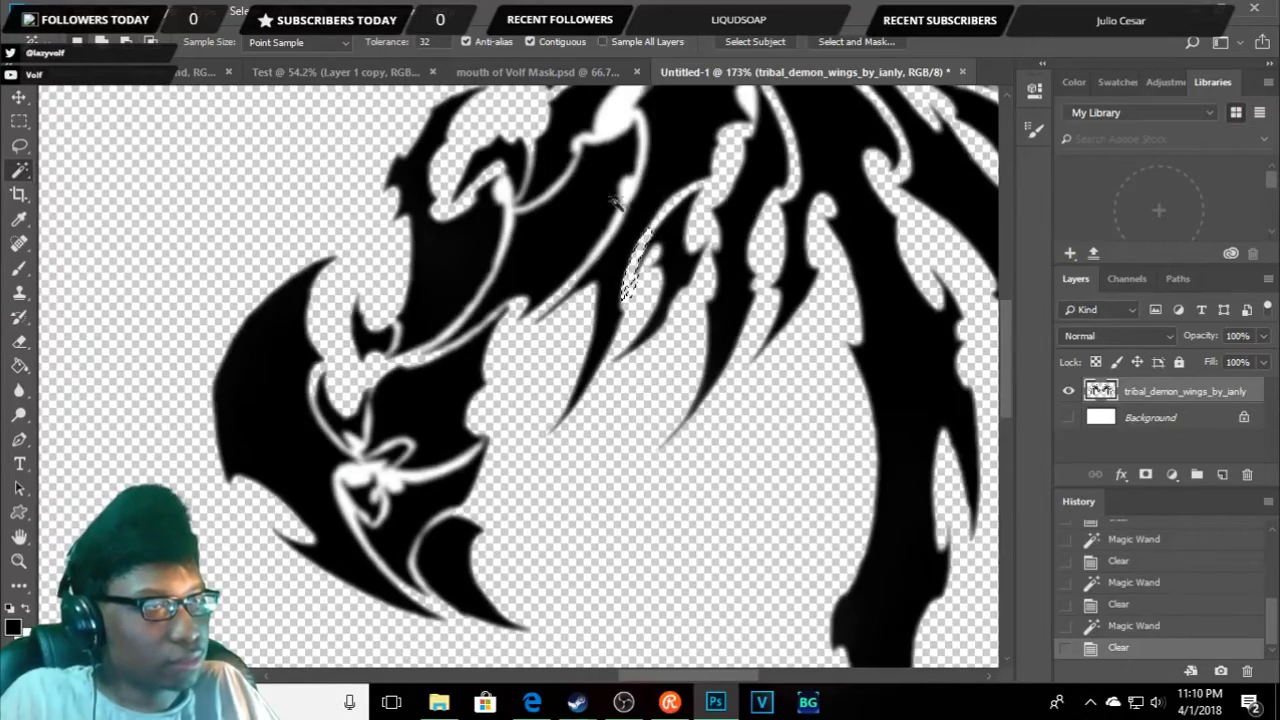
pyautogui.press('Delete')
pyautogui.click(600, 255)
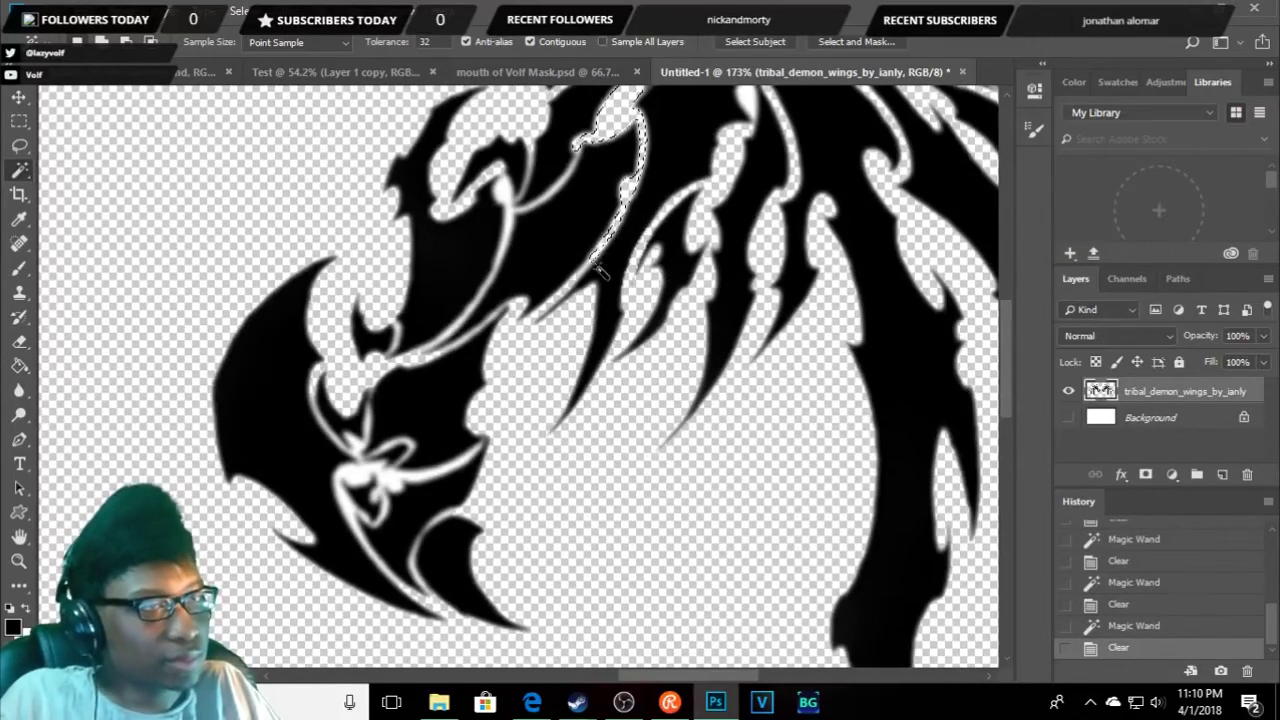
pyautogui.scroll(3, 598, 280)
pyautogui.scroll(3, 580, 340)
pyautogui.scroll(2, 586, 275)
pyautogui.click(593, 296)
pyautogui.press('Delete')
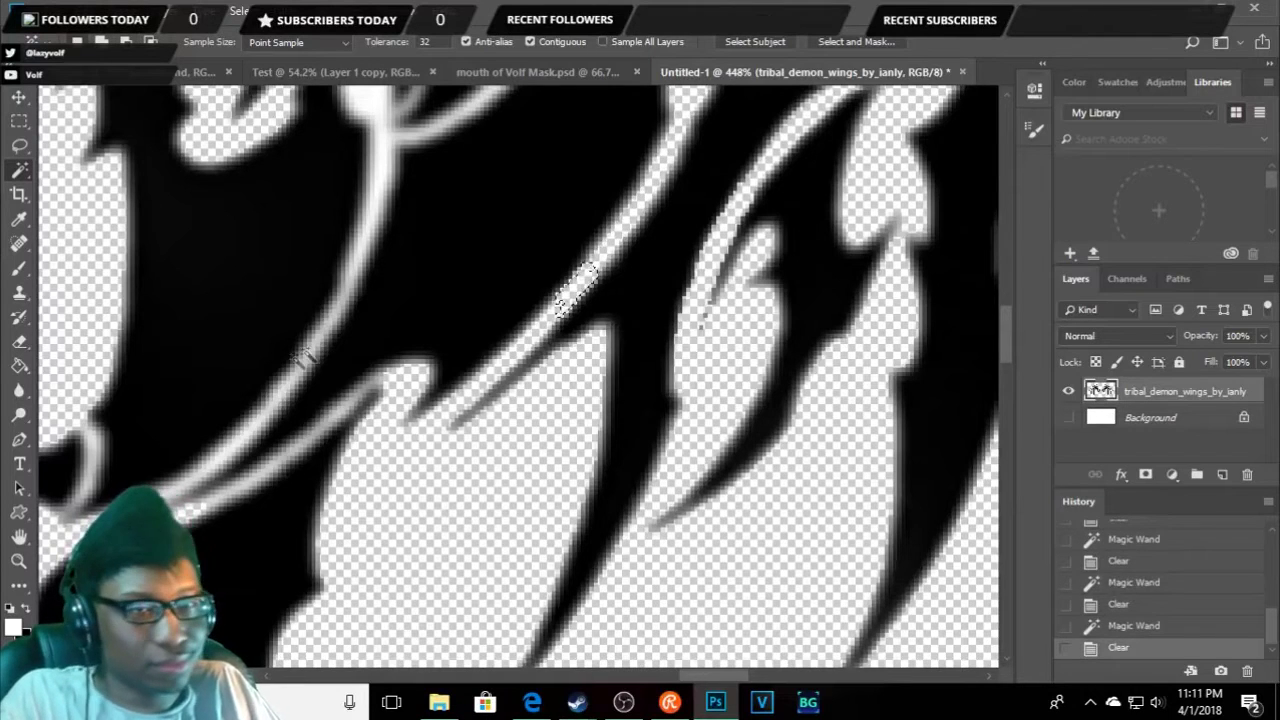
# - Delete the diagonal white stripe, a small gap and a thin sliver on the left wing
pyautogui.click(262, 421)
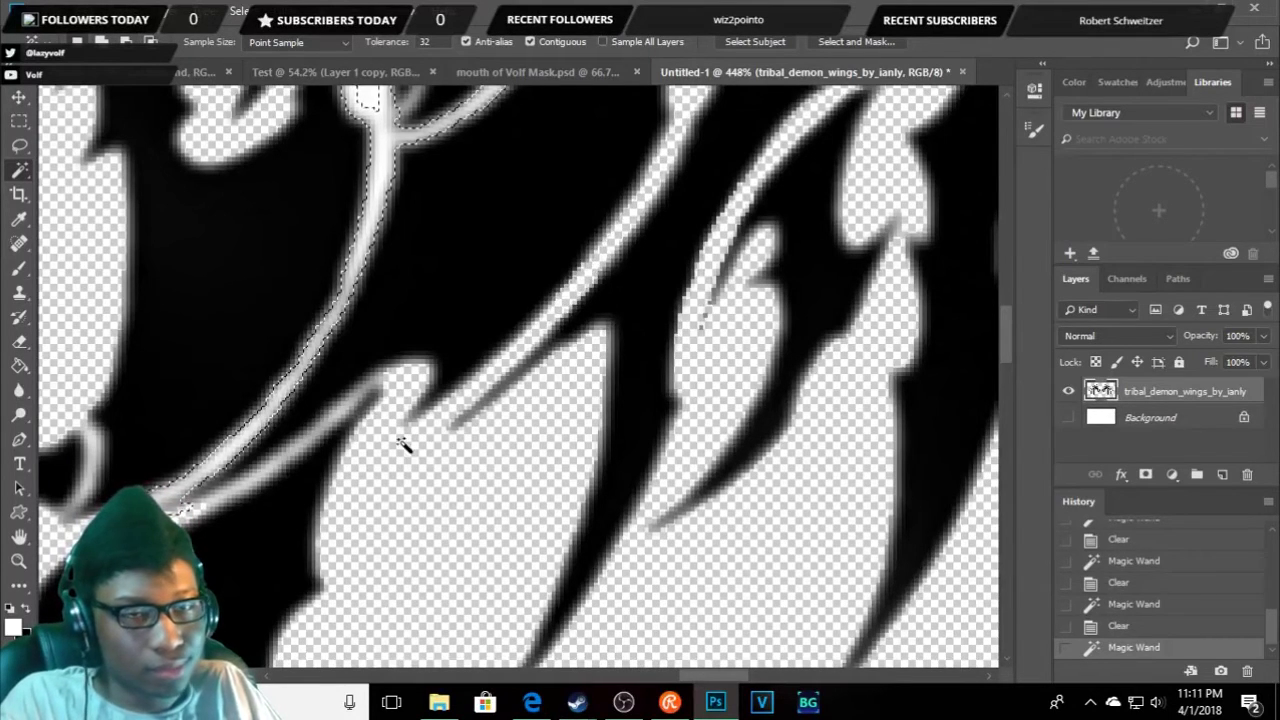
pyautogui.click(295, 455)
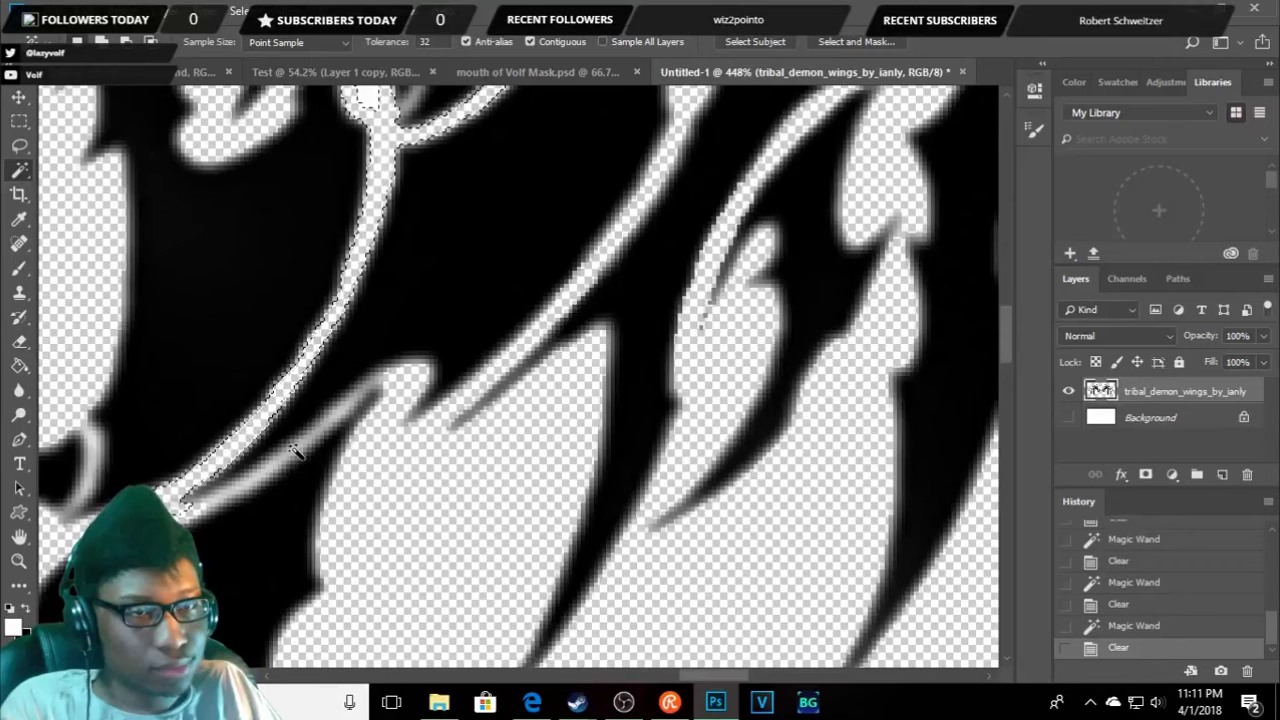
pyautogui.press('Delete')
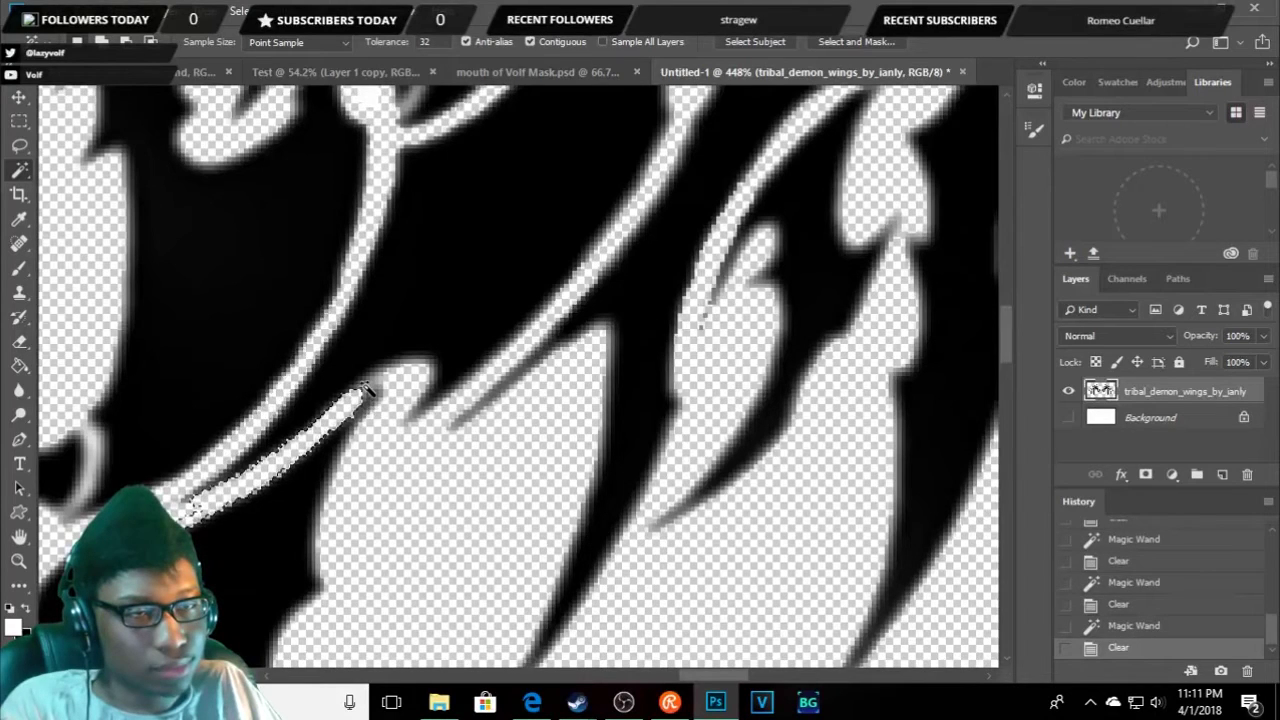
pyautogui.click(370, 385)
pyautogui.press('Delete')
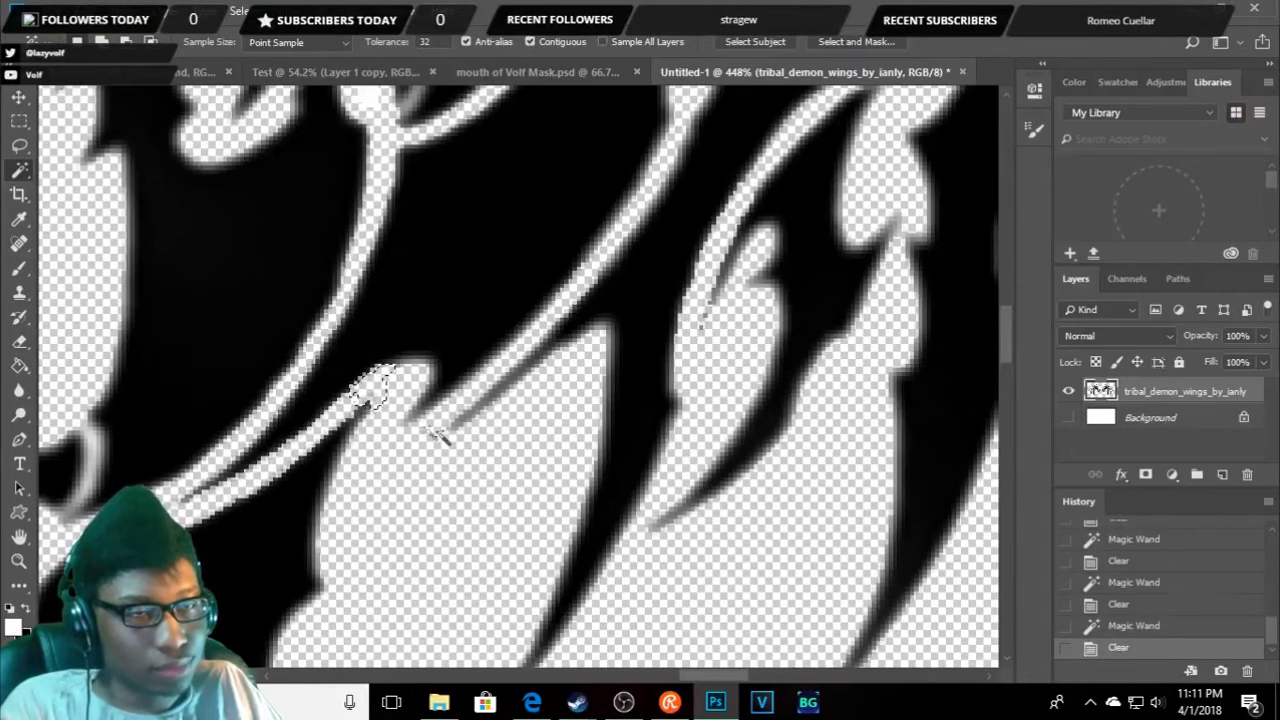
pyautogui.scroll(-3, 483, 356)
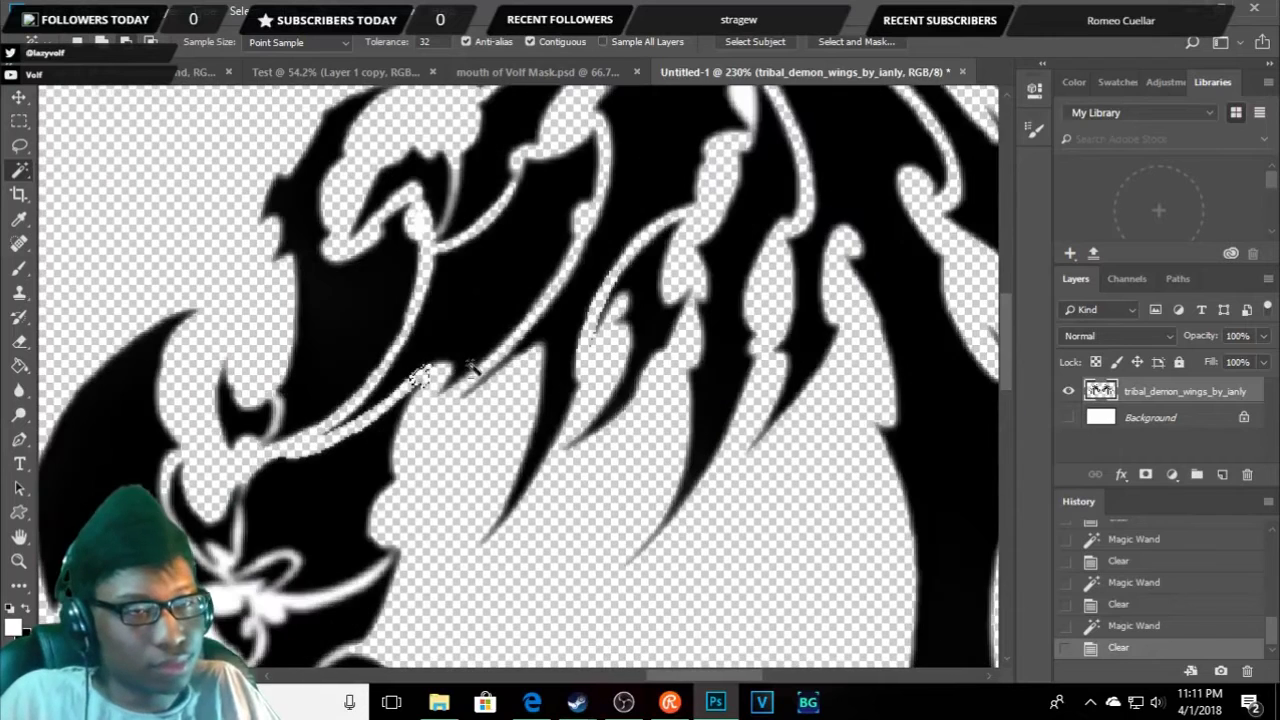
pyautogui.click(278, 420)
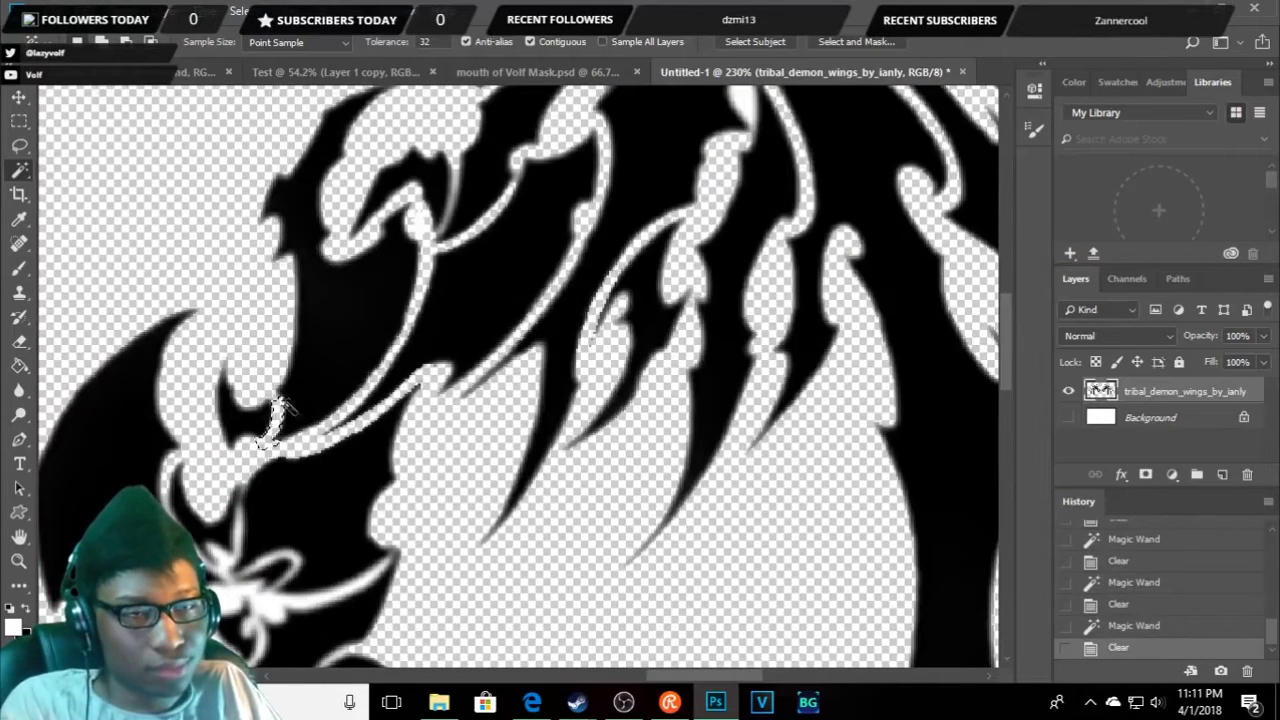
pyautogui.press('Delete')
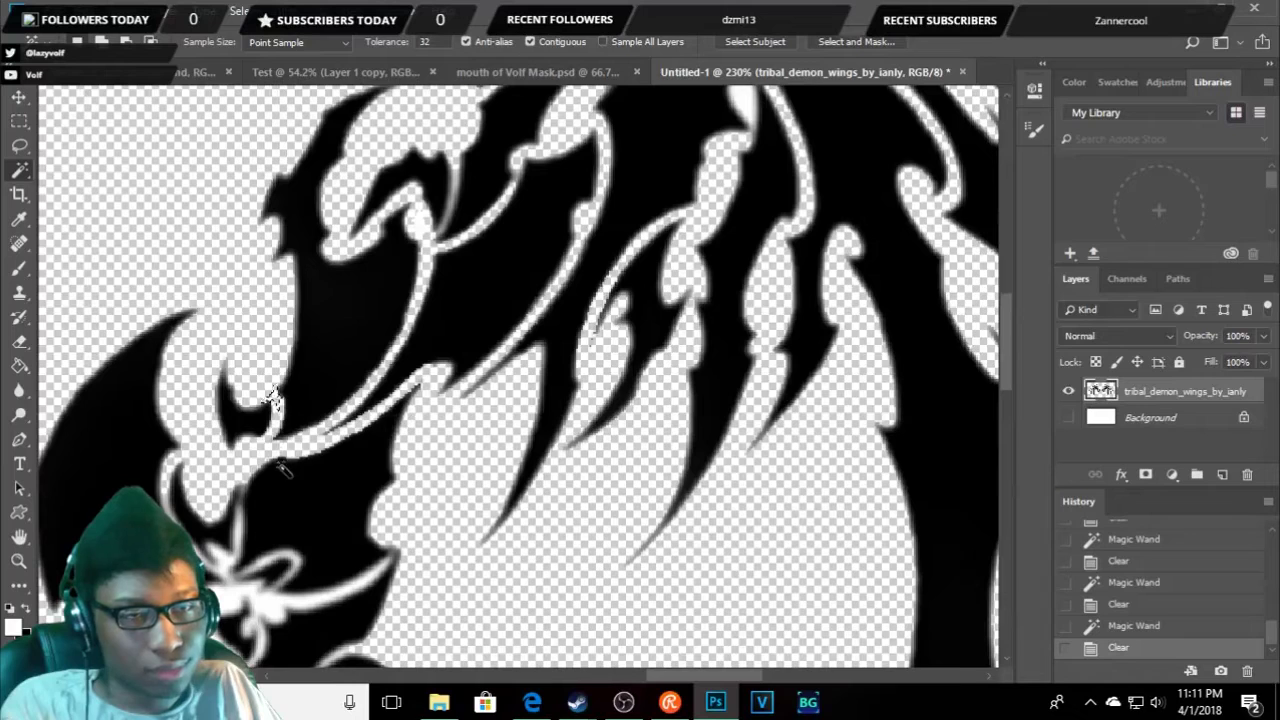
pyautogui.press('Delete')
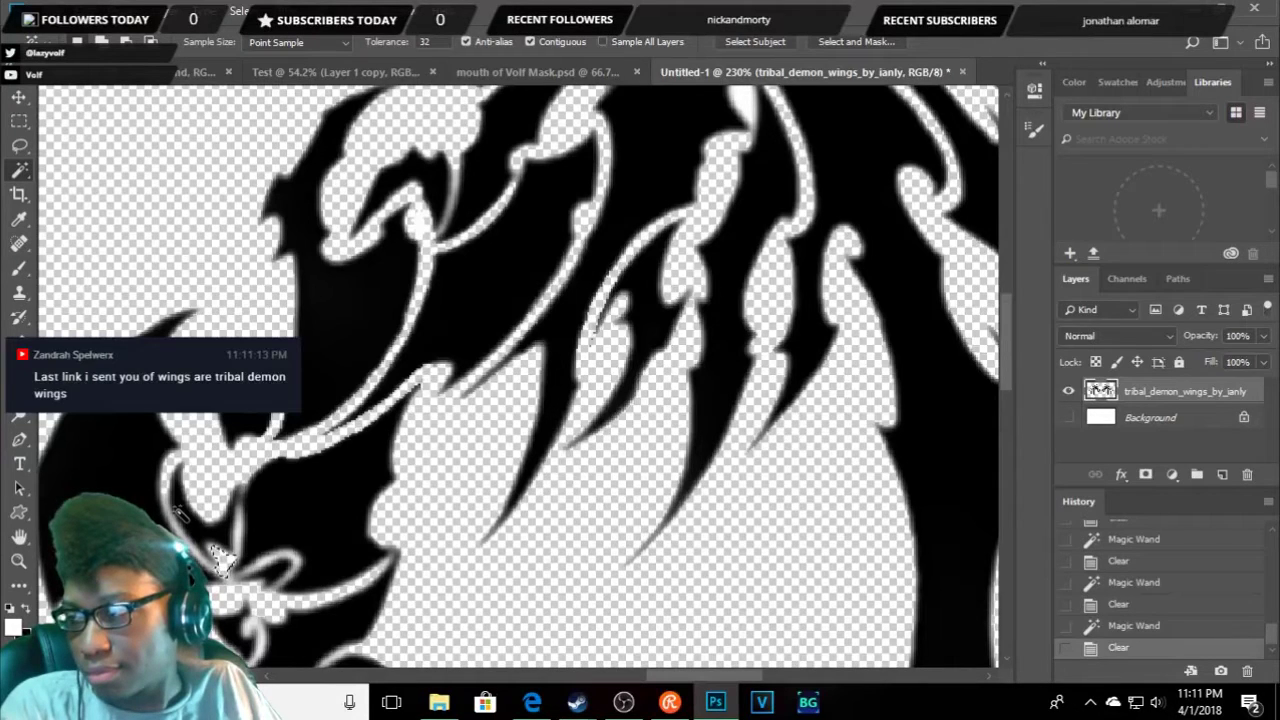
# - Clear the small white gaps and leftover patches near the wing's lower left edge
pyautogui.click(236, 532)
pyautogui.press('Delete')
pyautogui.click(288, 565)
pyautogui.press('Delete')
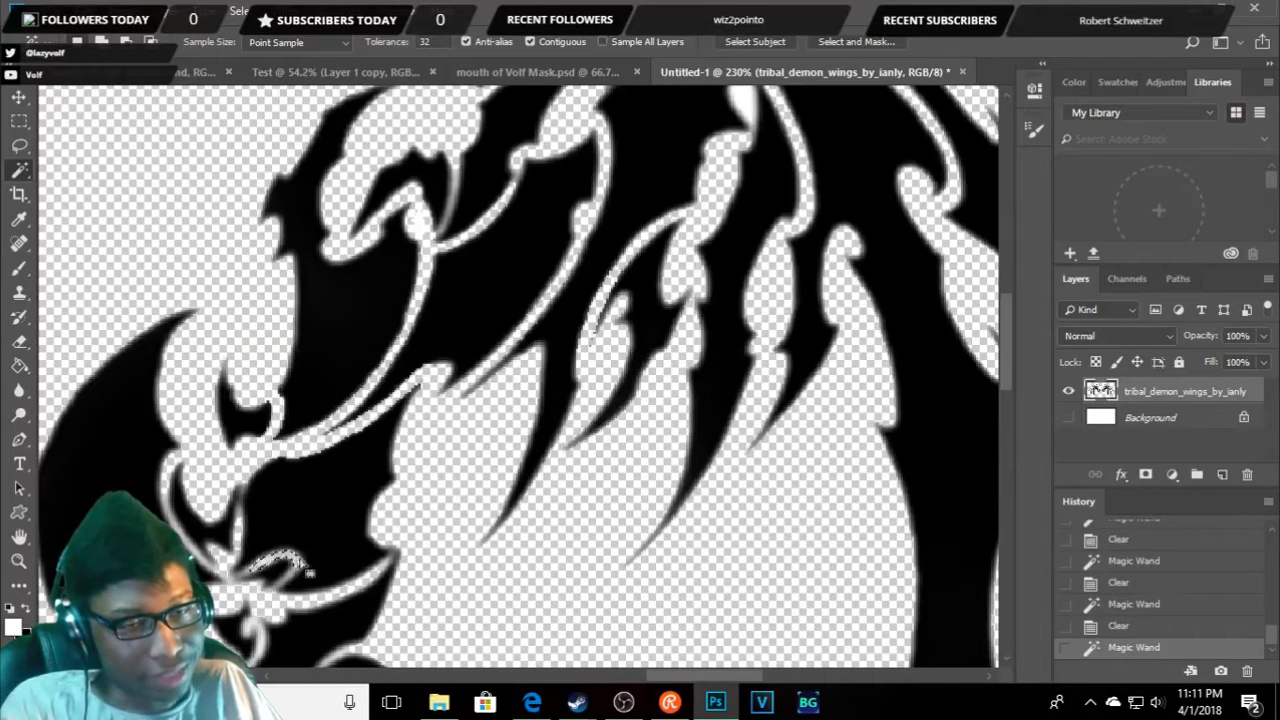
pyautogui.click(250, 576)
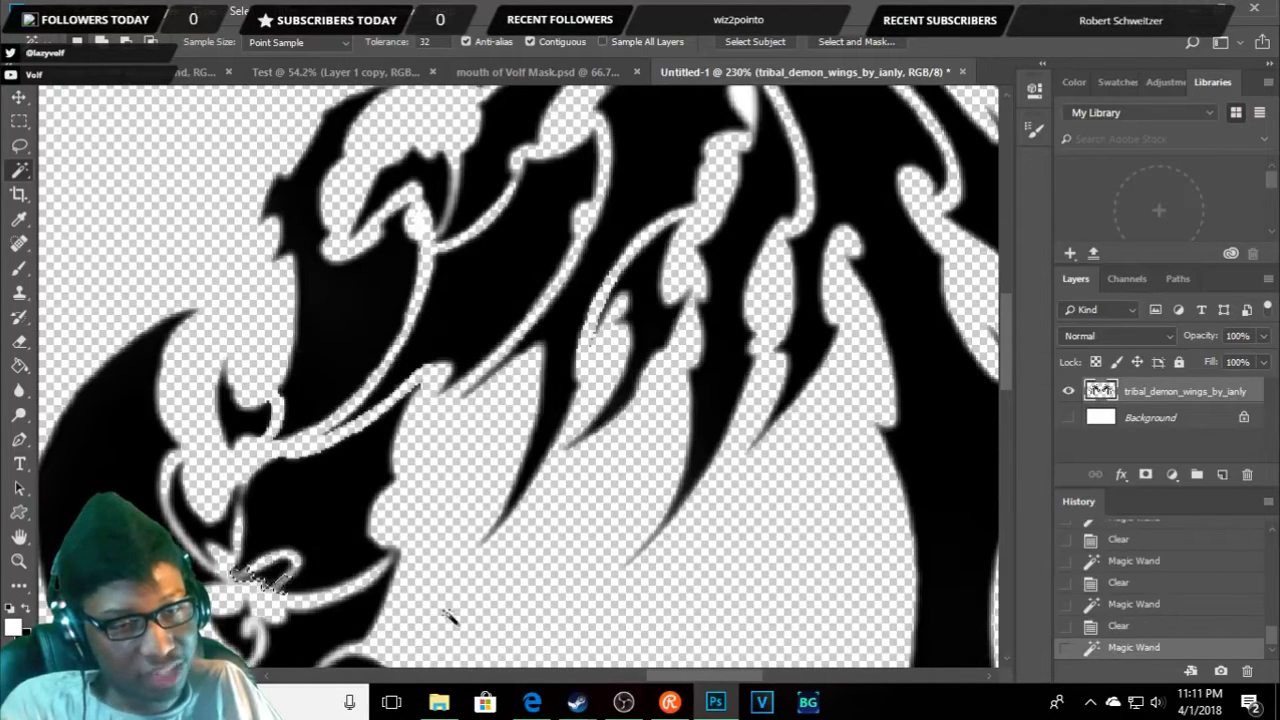
pyautogui.press('Delete')
pyautogui.click(296, 574)
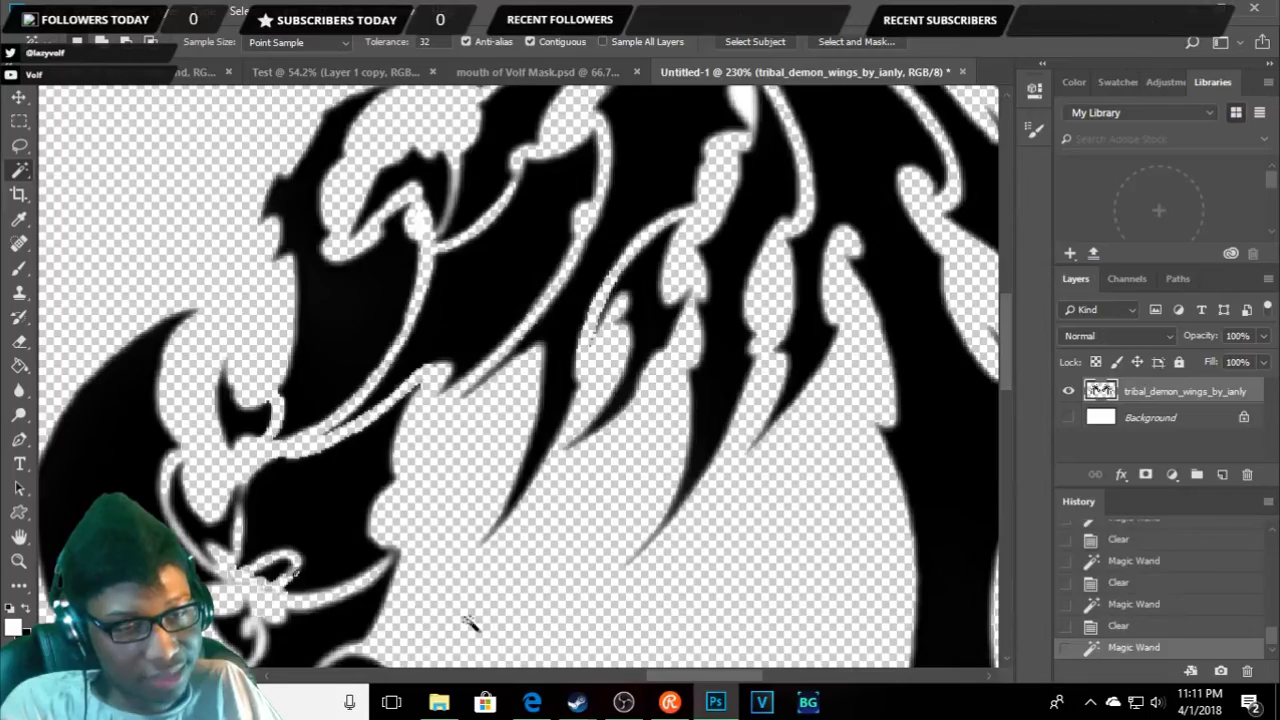
pyautogui.scroll(6, 245, 590)
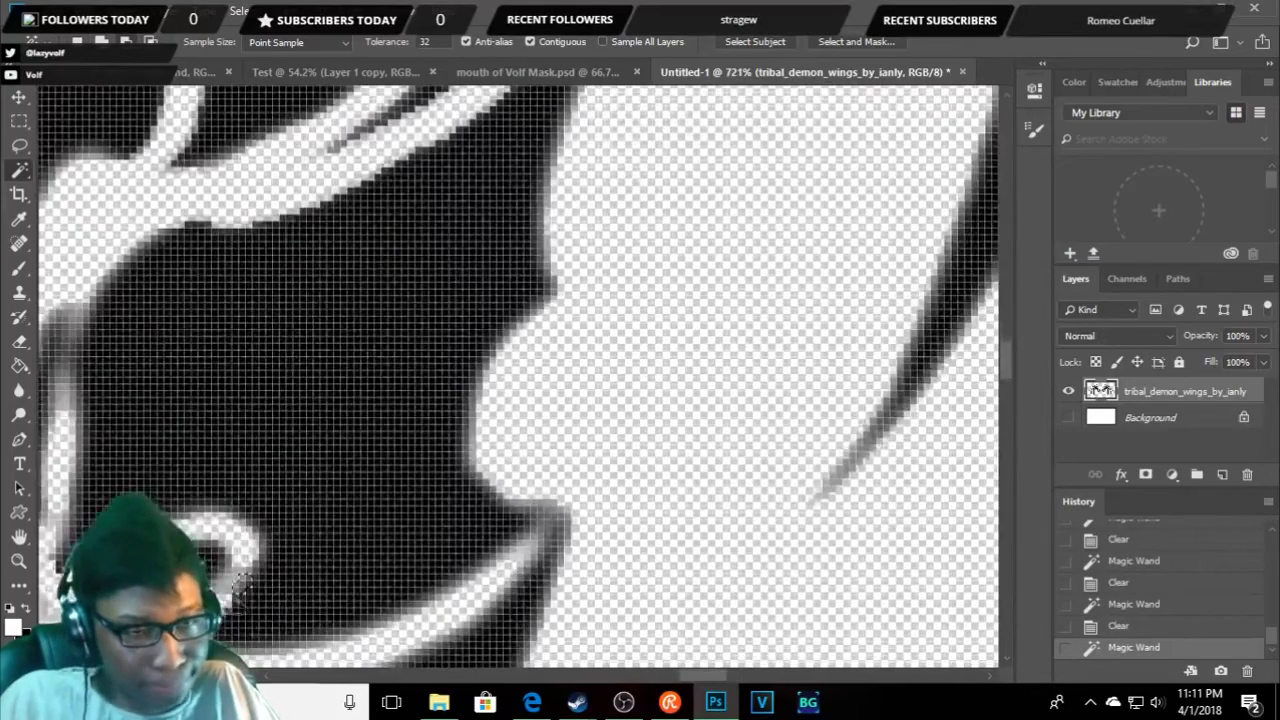
pyautogui.click(238, 582)
pyautogui.press('Delete')
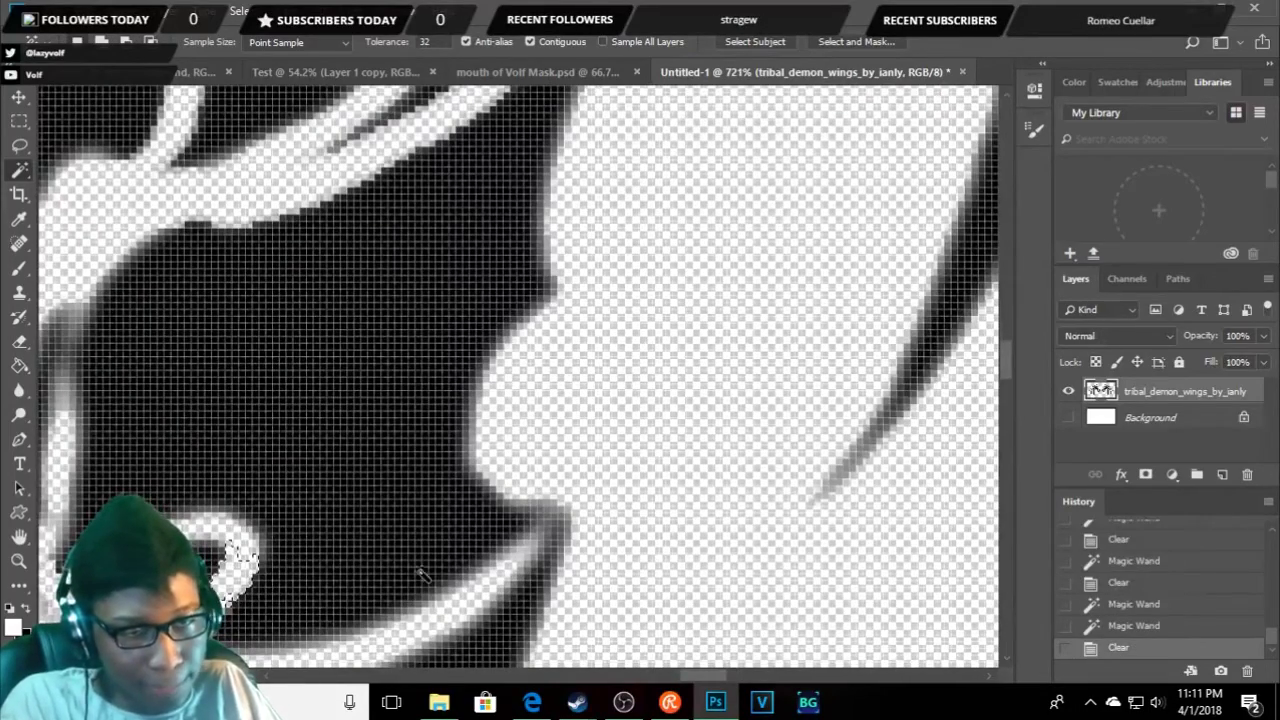
pyautogui.click(524, 554)
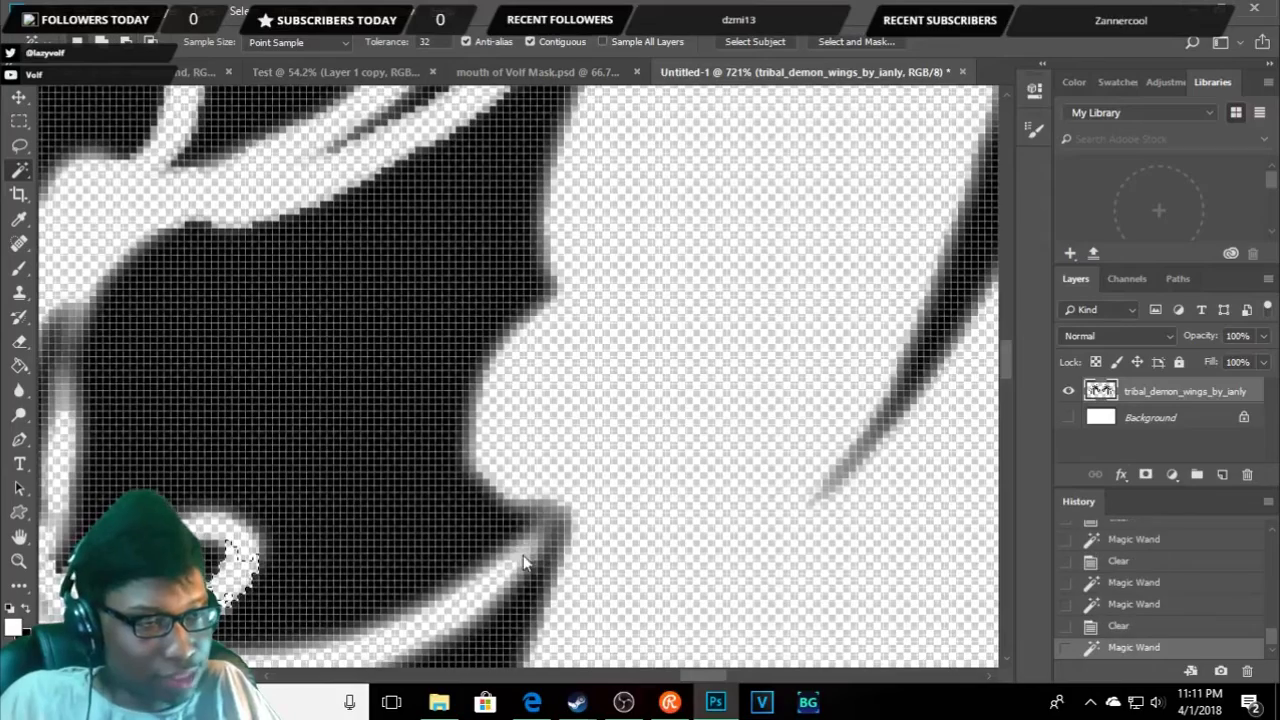
pyautogui.press('Delete')
# - Clear the white stroke and leftover white pixels inside the wing knot
pyautogui.scroll(-5, 608, 530)
pyautogui.scroll(-2, 598, 534)
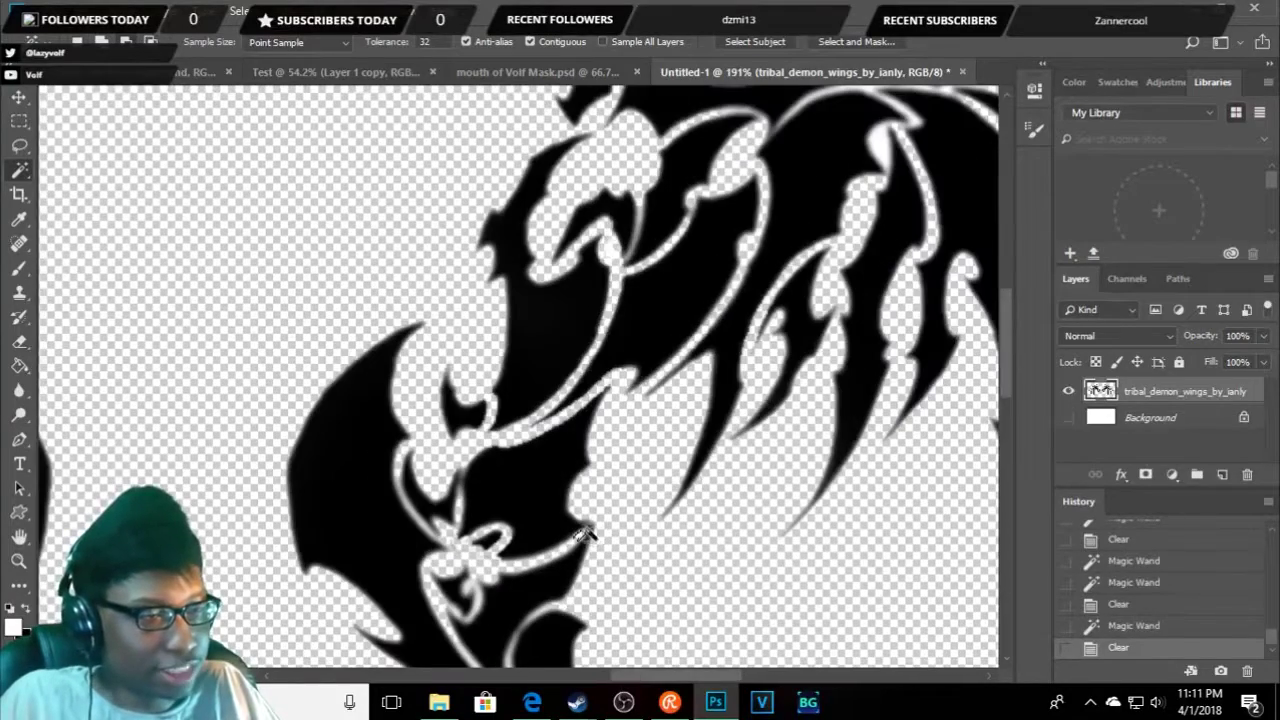
pyautogui.click(410, 508)
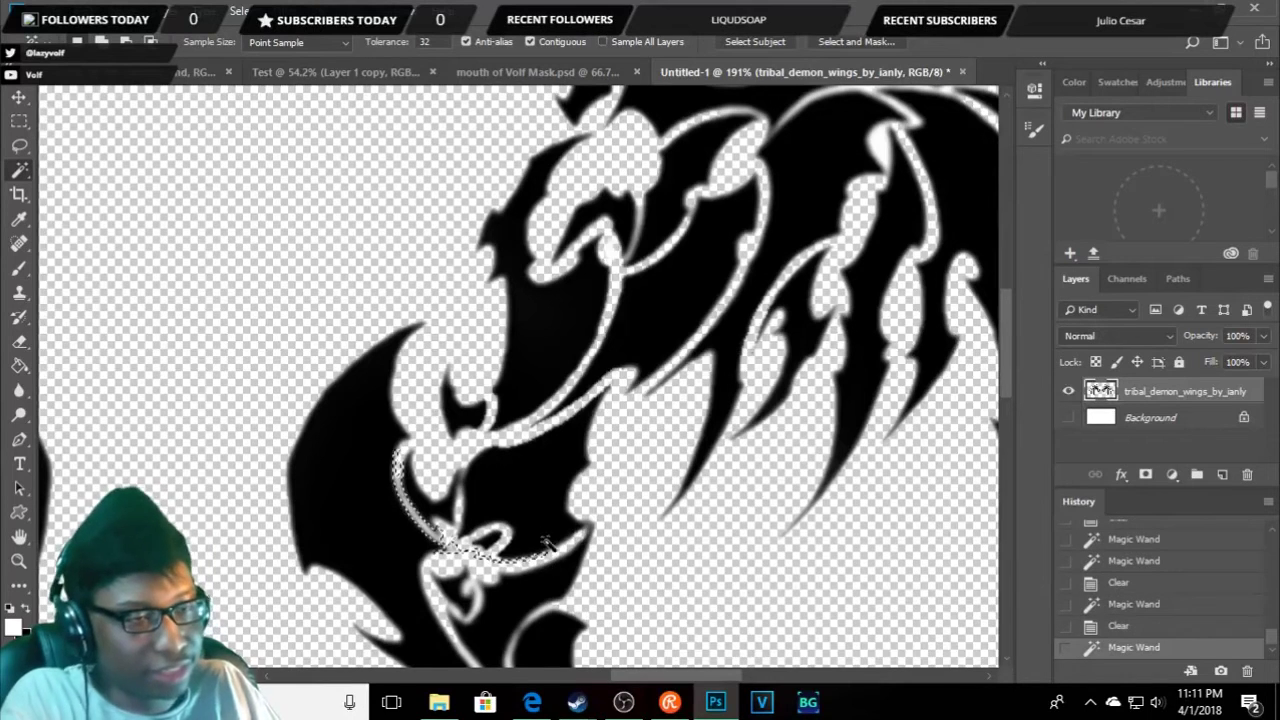
pyautogui.press('Delete')
pyautogui.click(497, 494)
pyautogui.click(488, 531)
pyautogui.scroll(2, 450, 525)
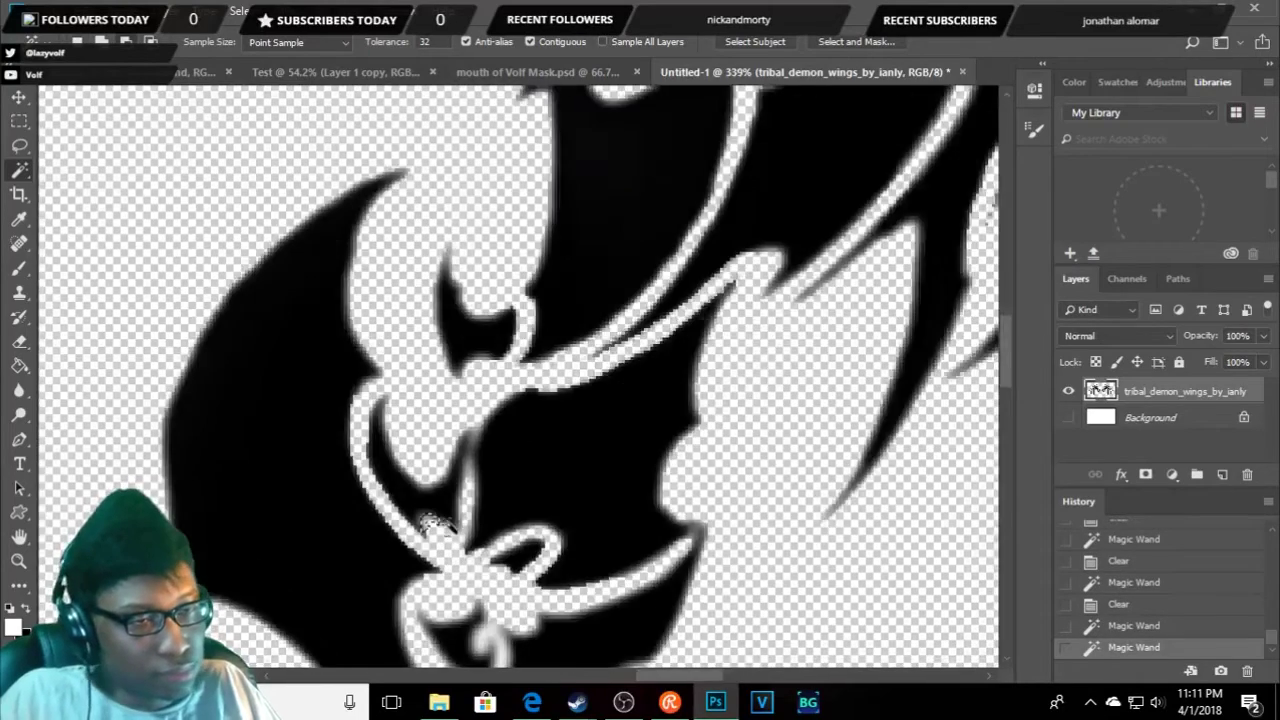
pyautogui.scroll(3, 450, 525)
pyautogui.press('Delete')
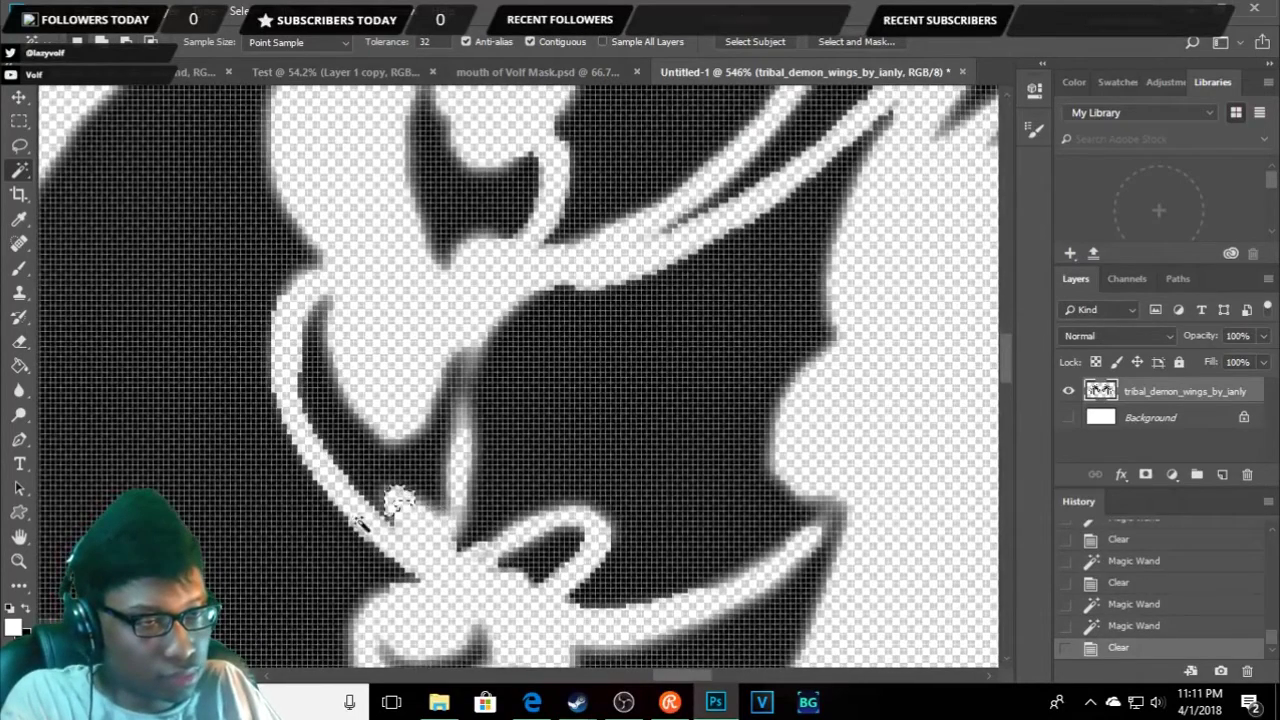
pyautogui.click(392, 508)
pyautogui.press('Delete')
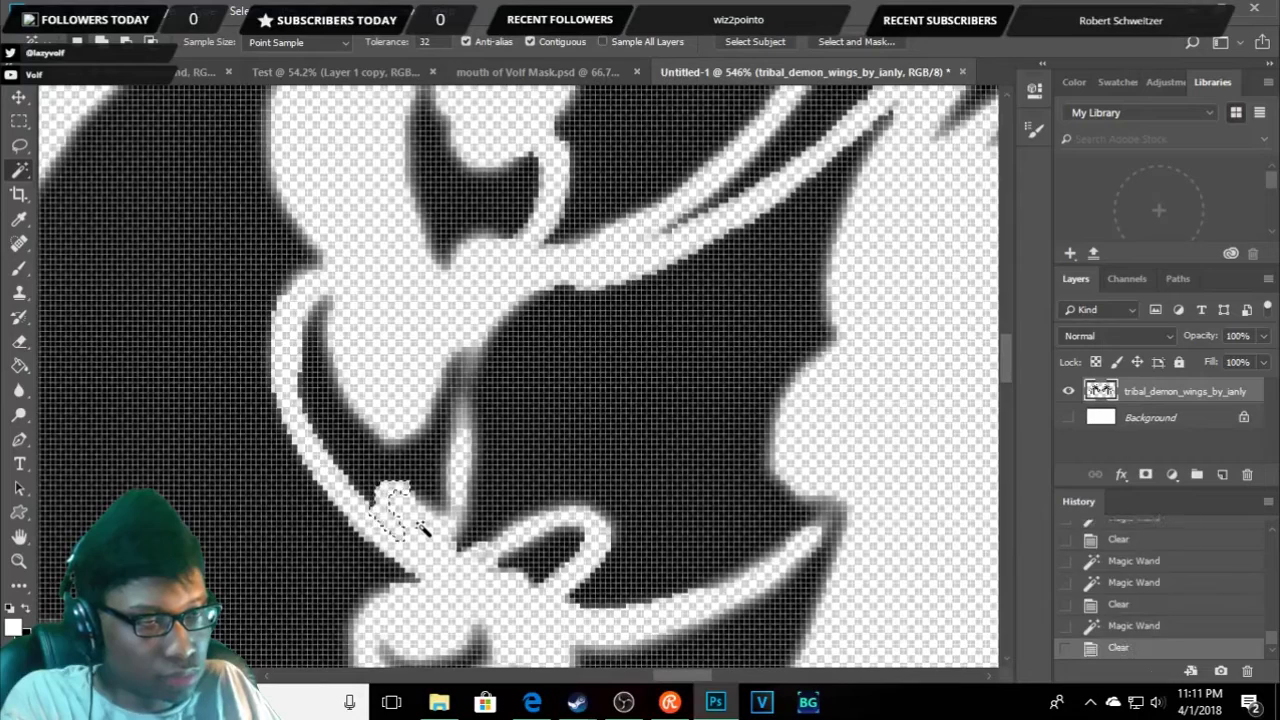
# - Deselect, undo that, and delete the last Clear state from History
pyautogui.scroll(-3, 478, 480)
pyautogui.scroll(-2, 475, 468)
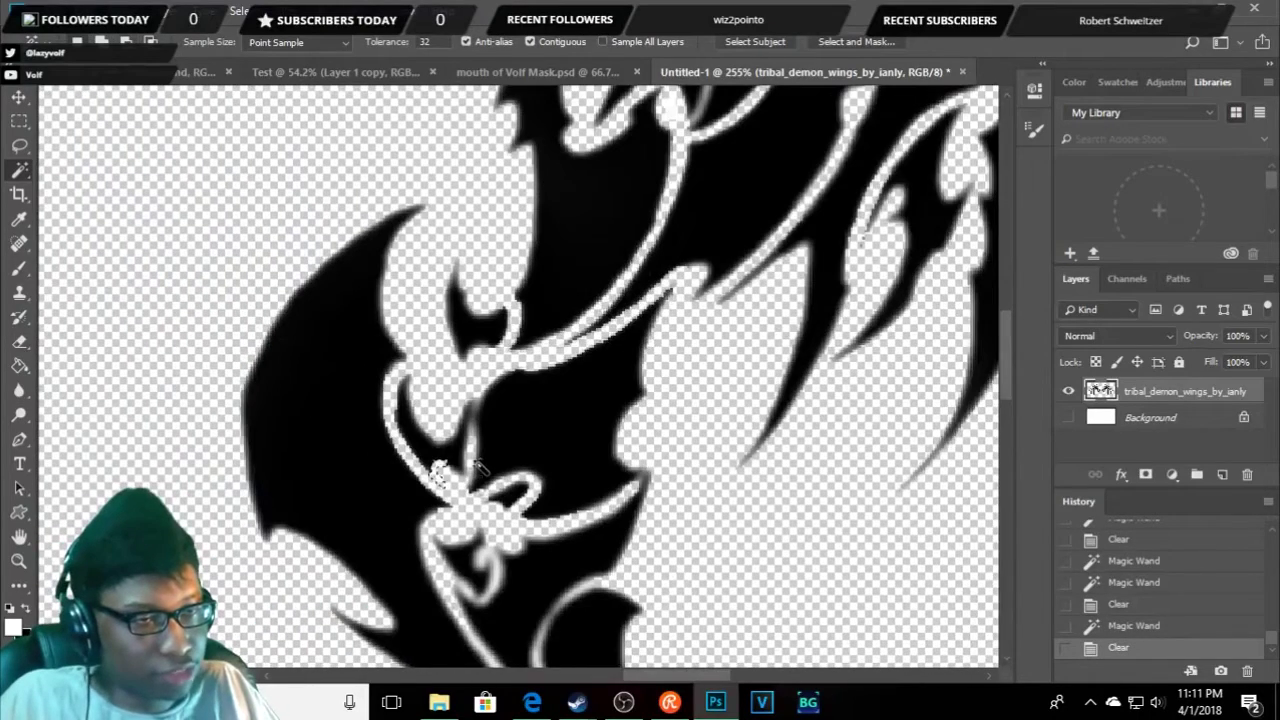
pyautogui.rightClick(443, 480)
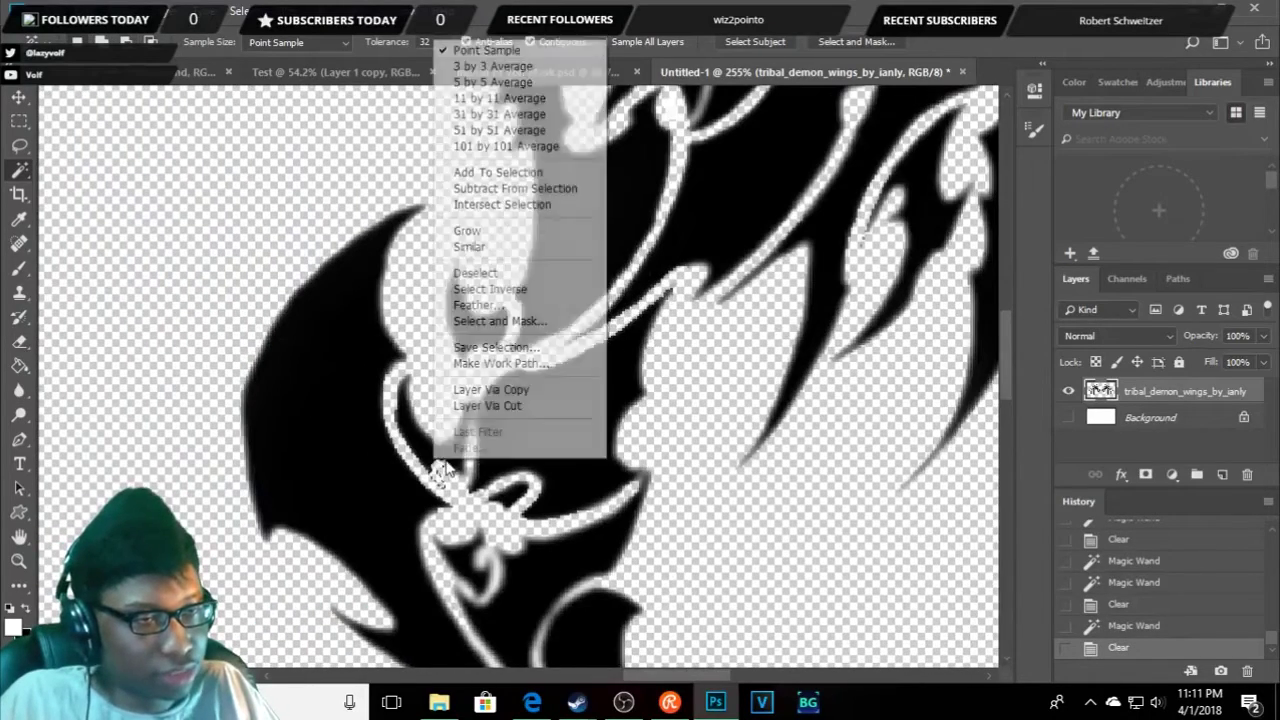
pyautogui.click(490, 275)
pyautogui.hotkey('ctrl', 'z')
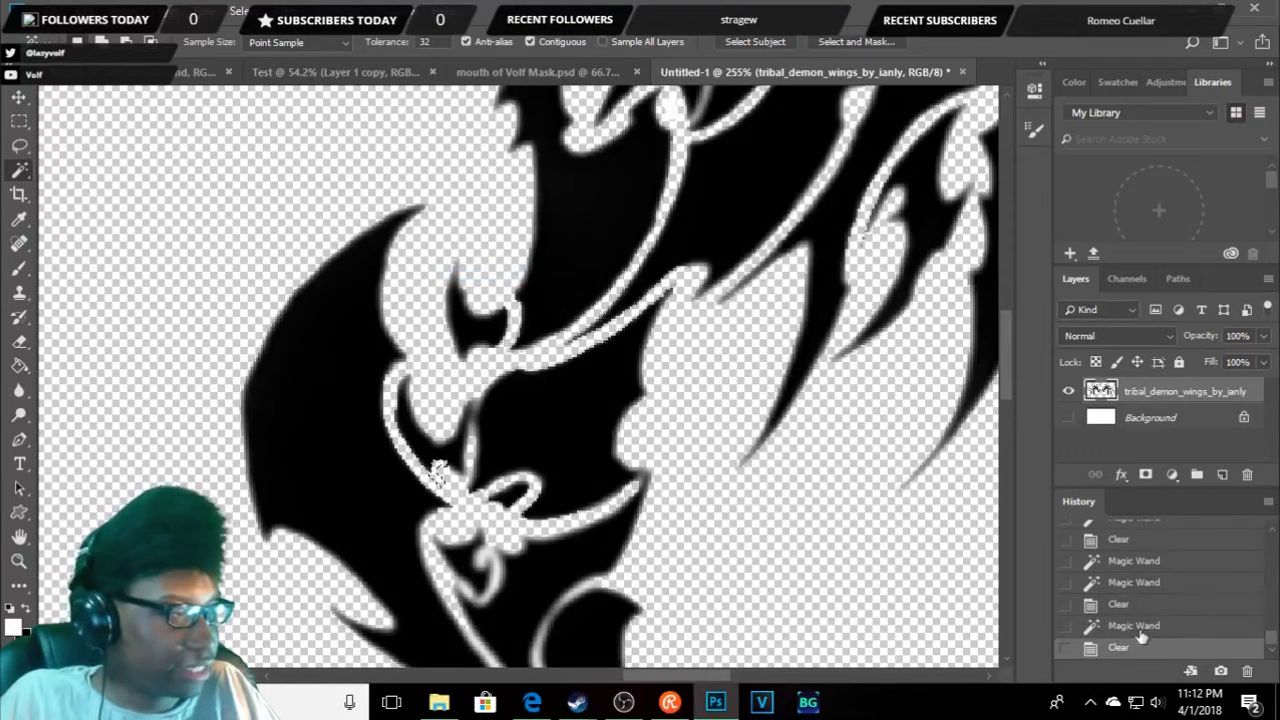
pyautogui.rightClick(1122, 650)
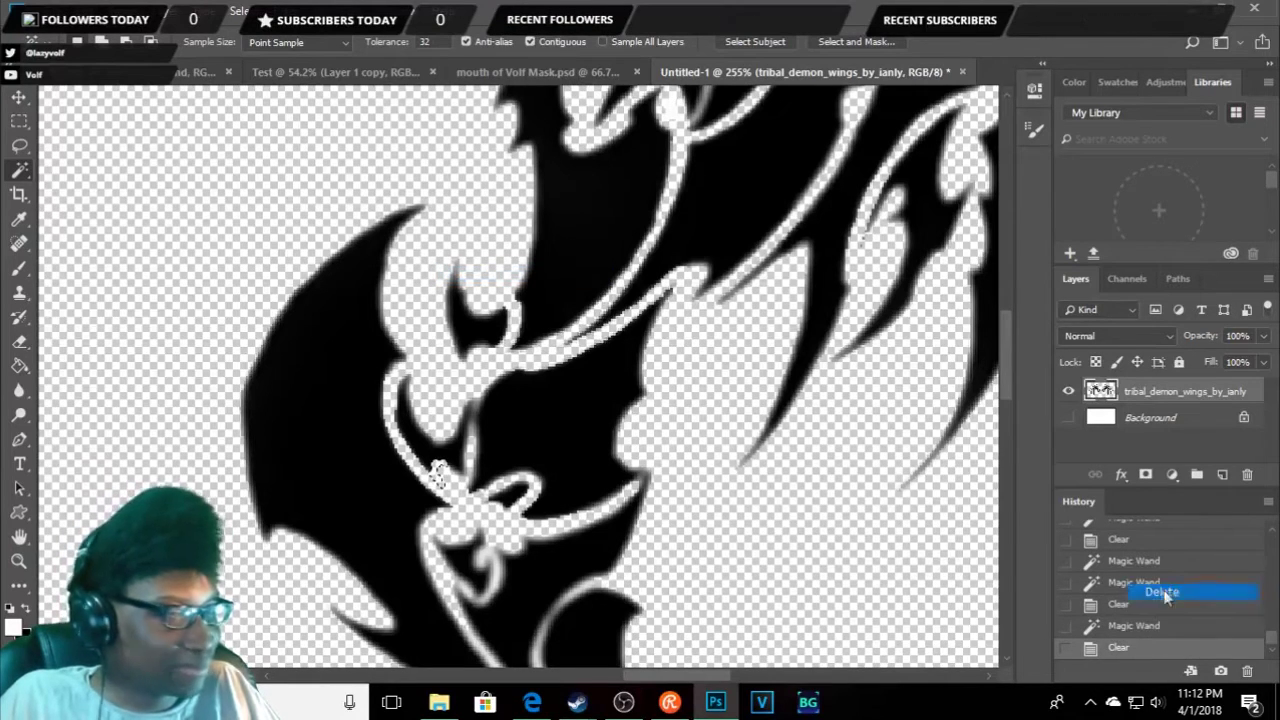
pyautogui.click(1152, 590)
pyautogui.click(552, 273)
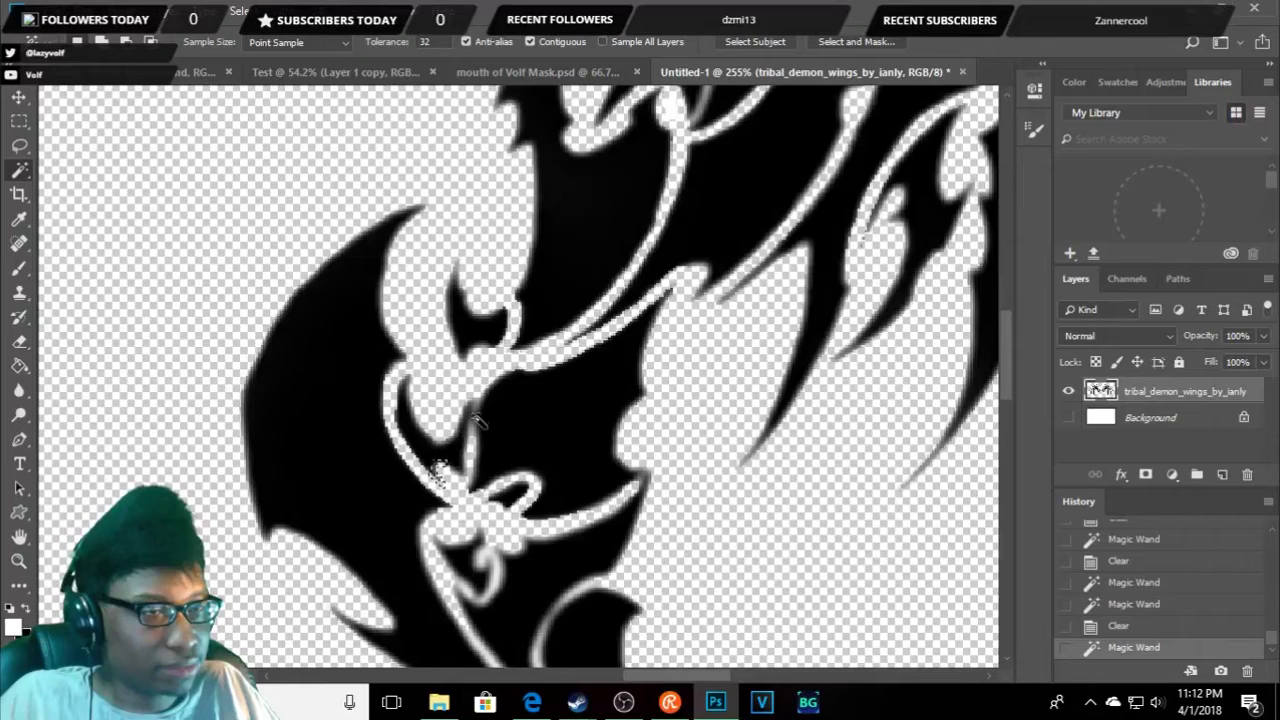
# - Remove an earlier Clear state from History, then clear the thin white stripe beside the knot
pyautogui.click(473, 425)
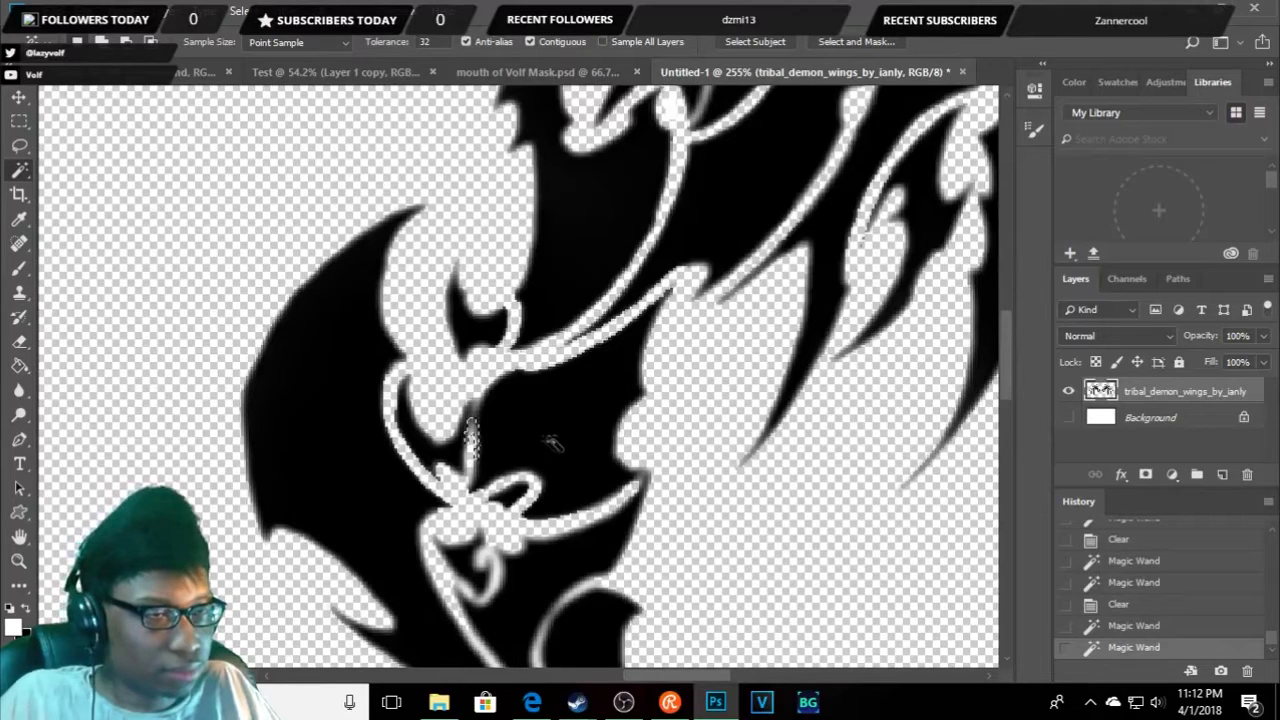
pyautogui.click(1137, 604)
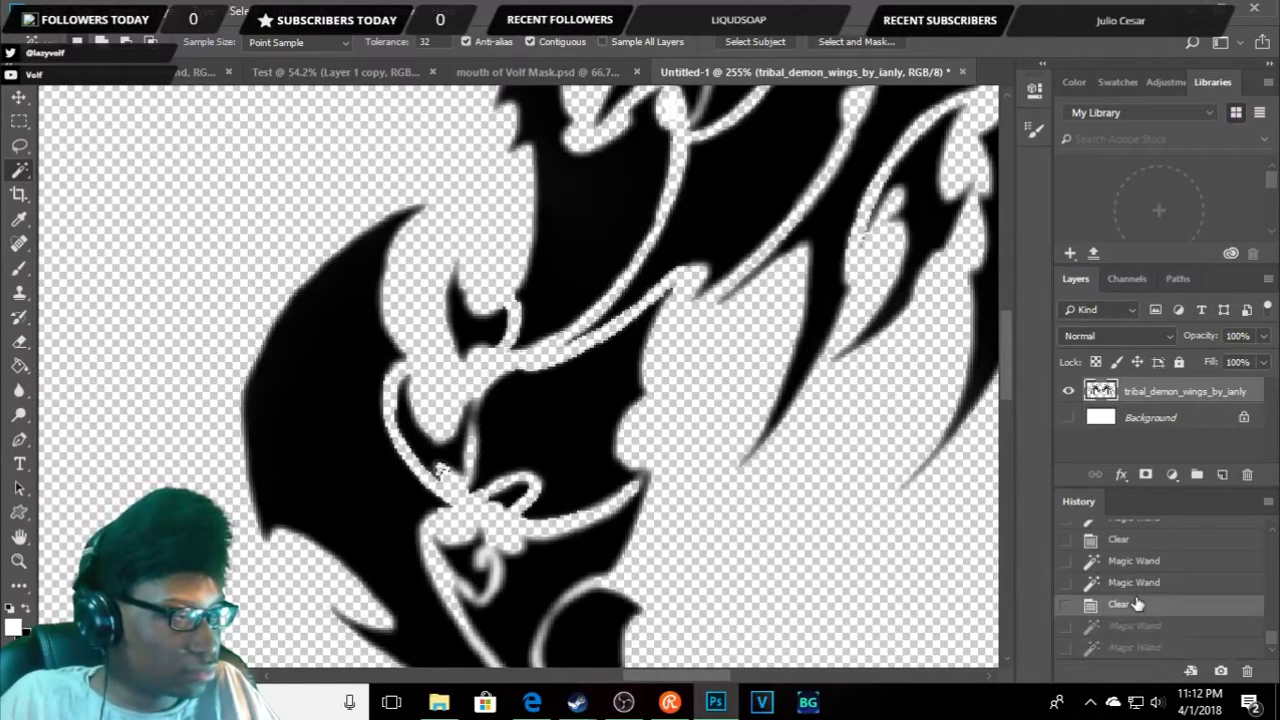
pyautogui.rightClick(1137, 604)
pyautogui.click(1162, 623)
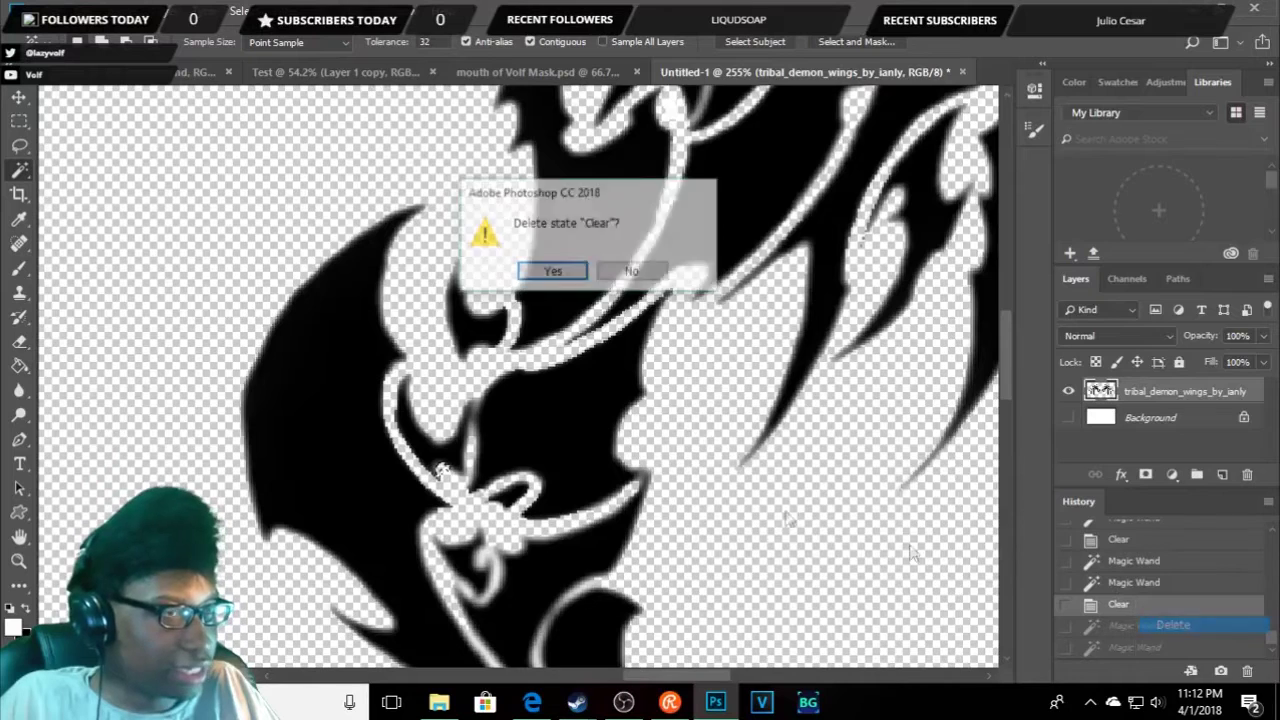
pyautogui.click(548, 272)
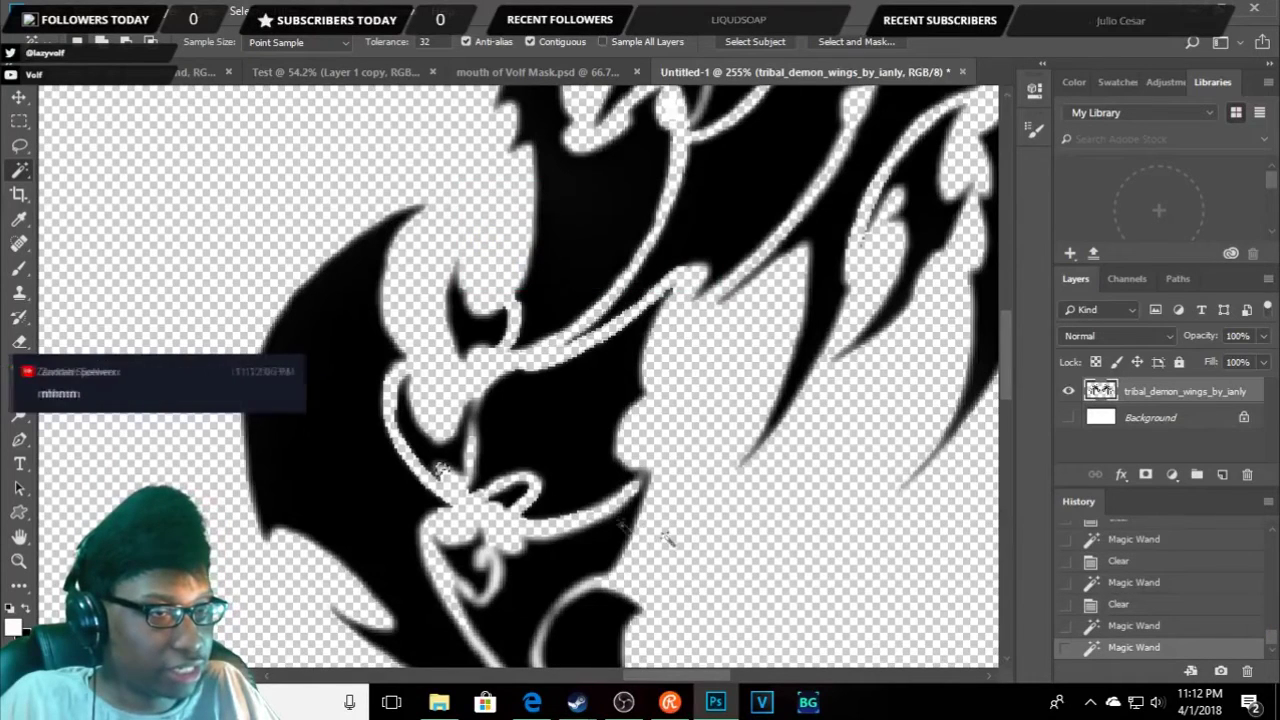
pyautogui.click(474, 422)
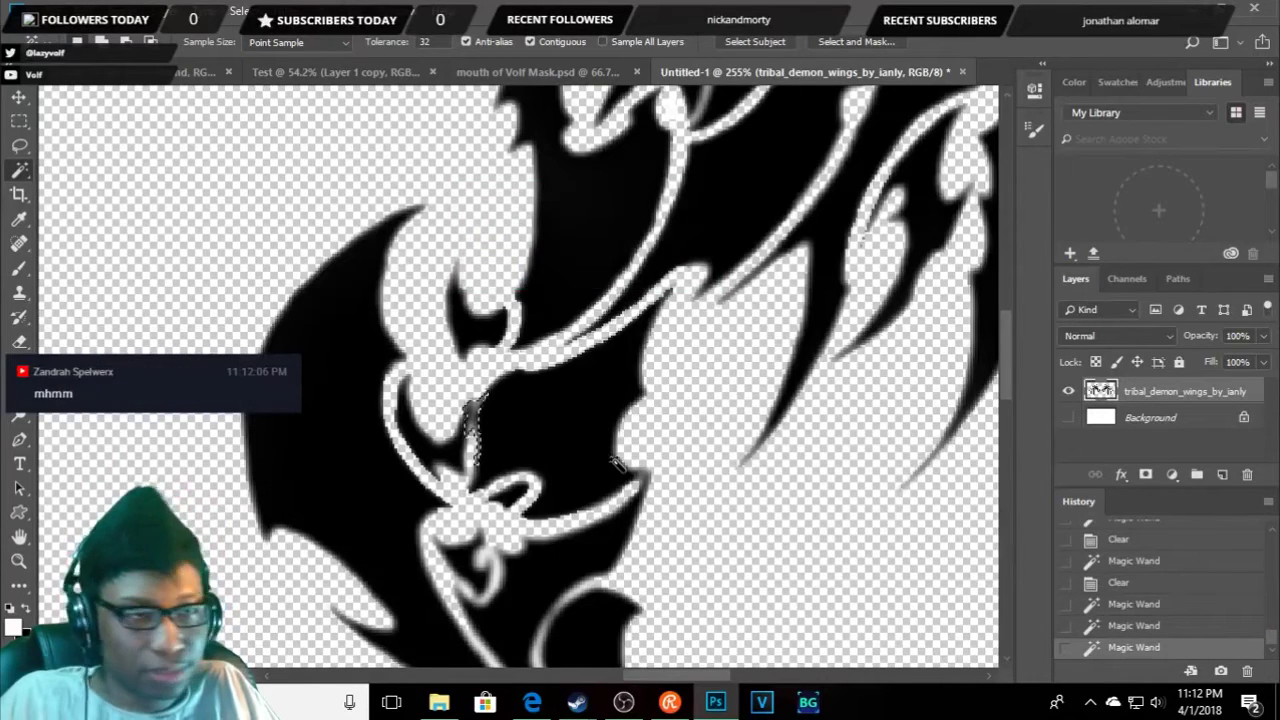
pyautogui.press('Delete')
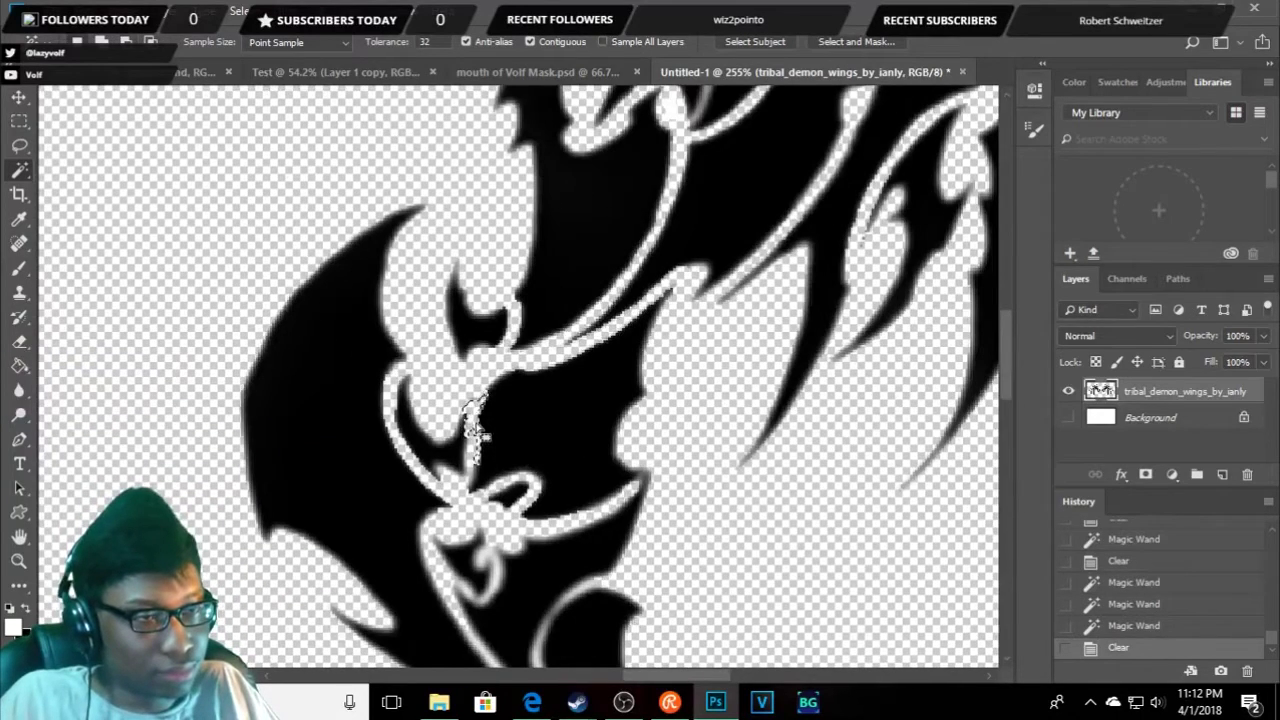
# - Deselect and clear two small white gaps near the knot and the wing base
pyautogui.rightClick(478, 432)
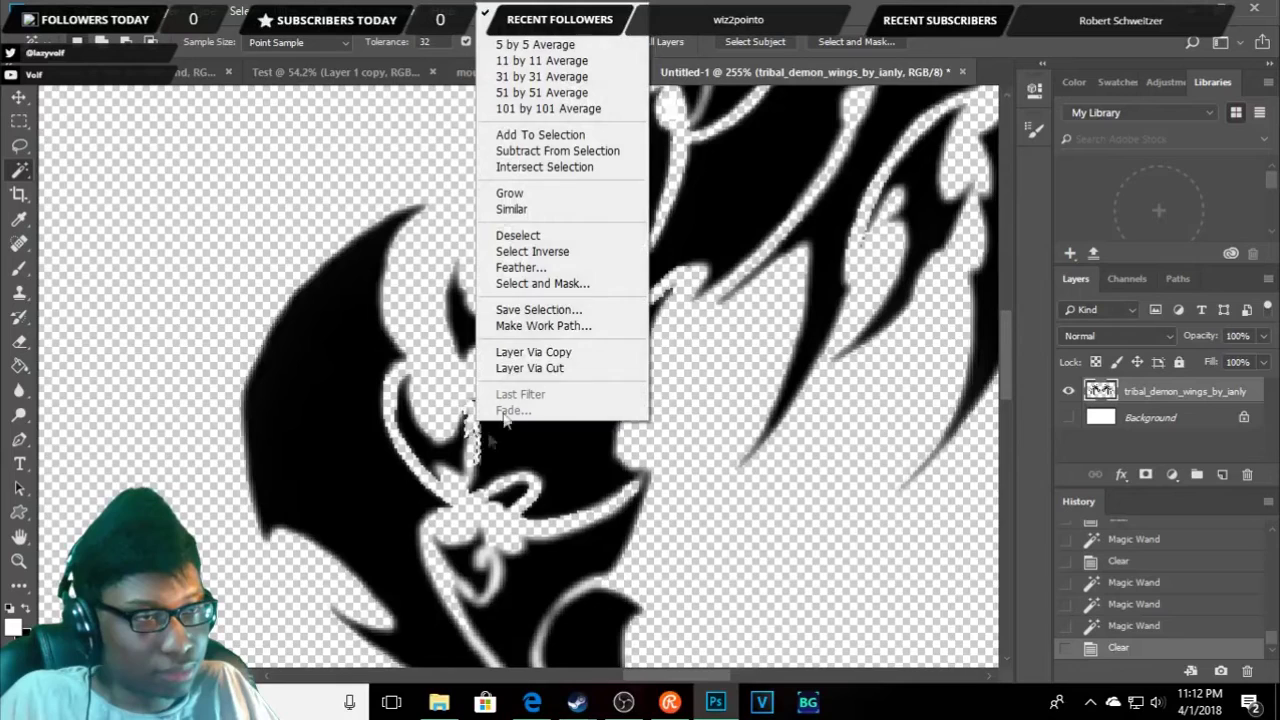
pyautogui.click(515, 235)
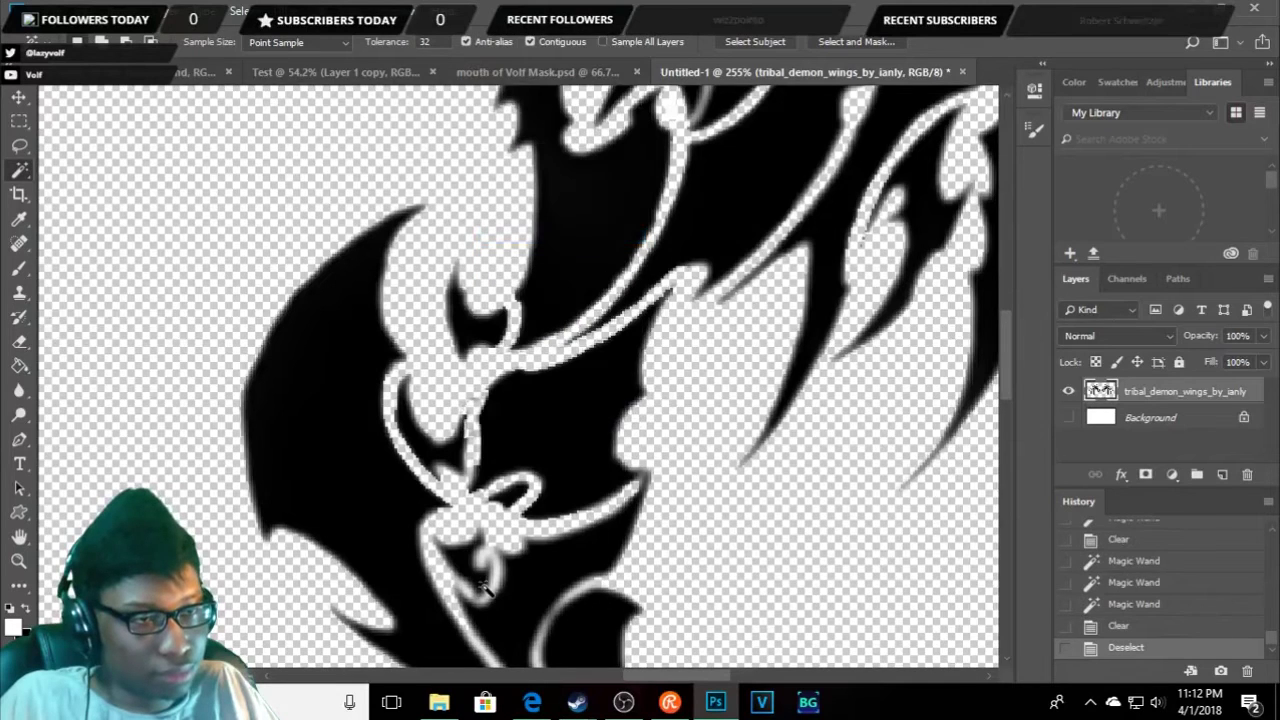
pyautogui.click(492, 553)
pyautogui.press('Delete')
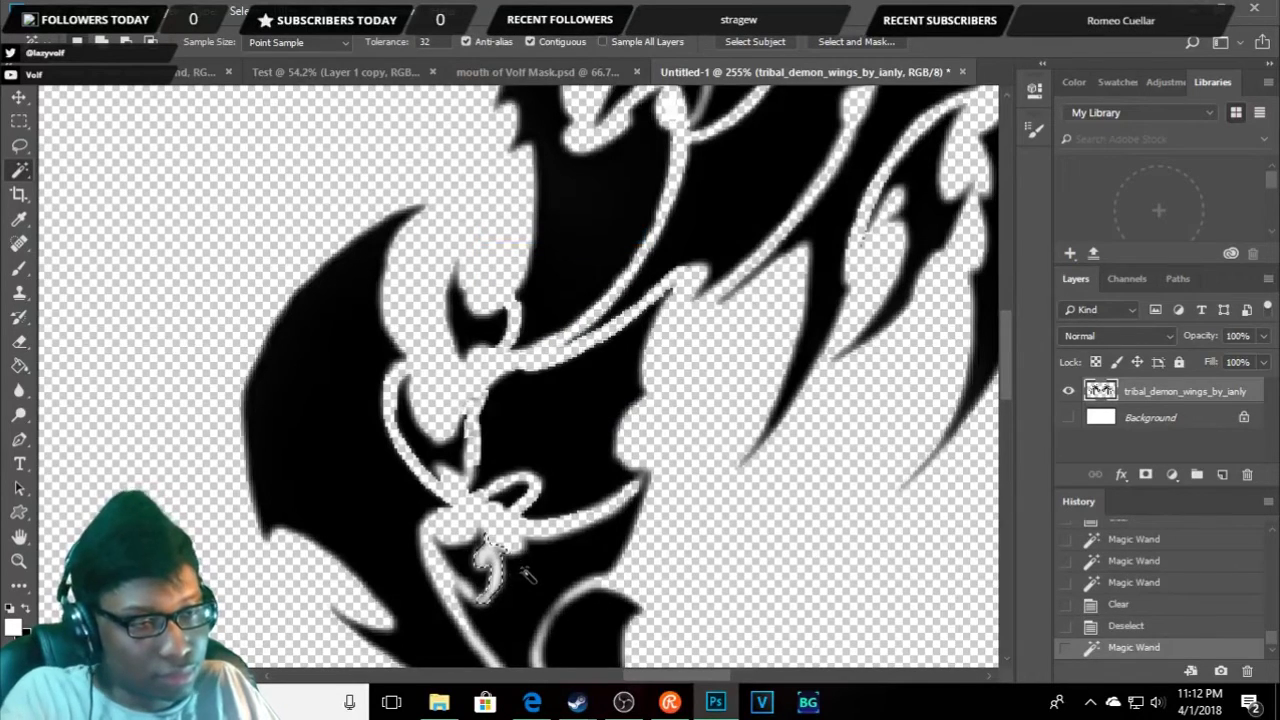
pyautogui.click(466, 588)
pyautogui.press('Delete')
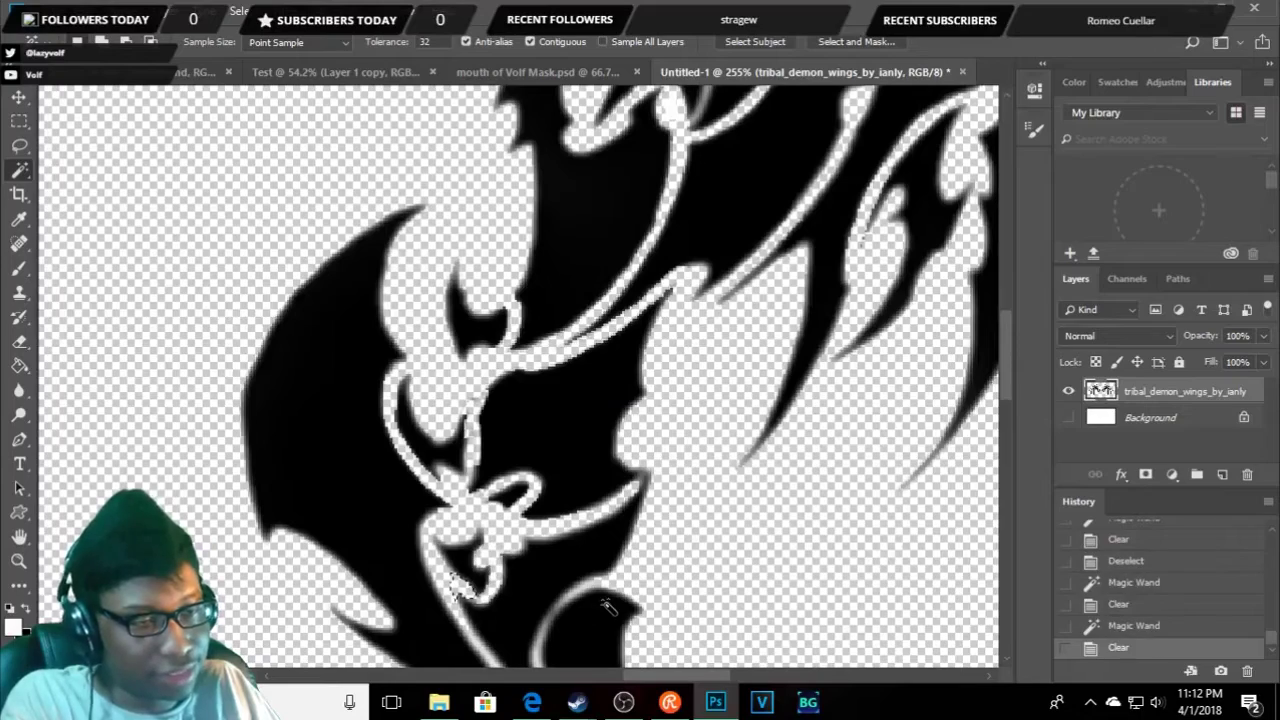
# - Clear the white strip inside the lower wing, undoing an over-reaching clear above it
pyautogui.scroll(-3, 606, 368)
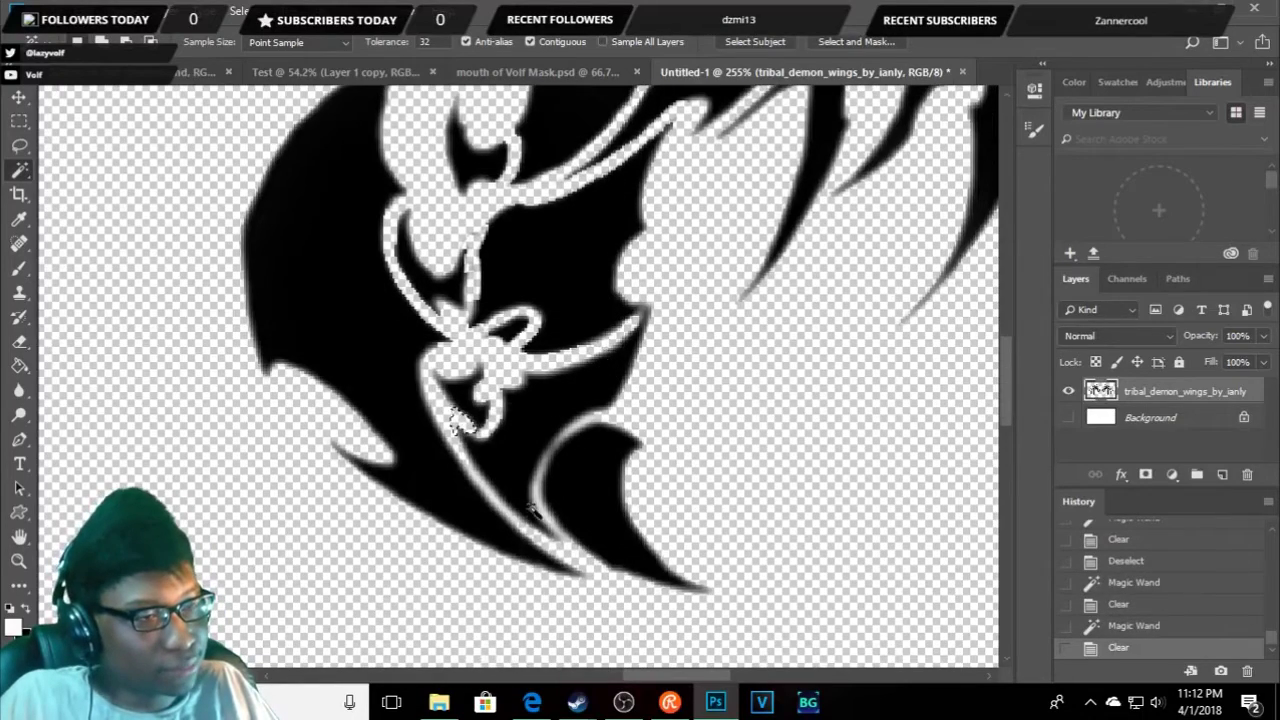
pyautogui.scroll(2, 540, 508)
pyautogui.scroll(2, 540, 505)
pyautogui.click(537, 491)
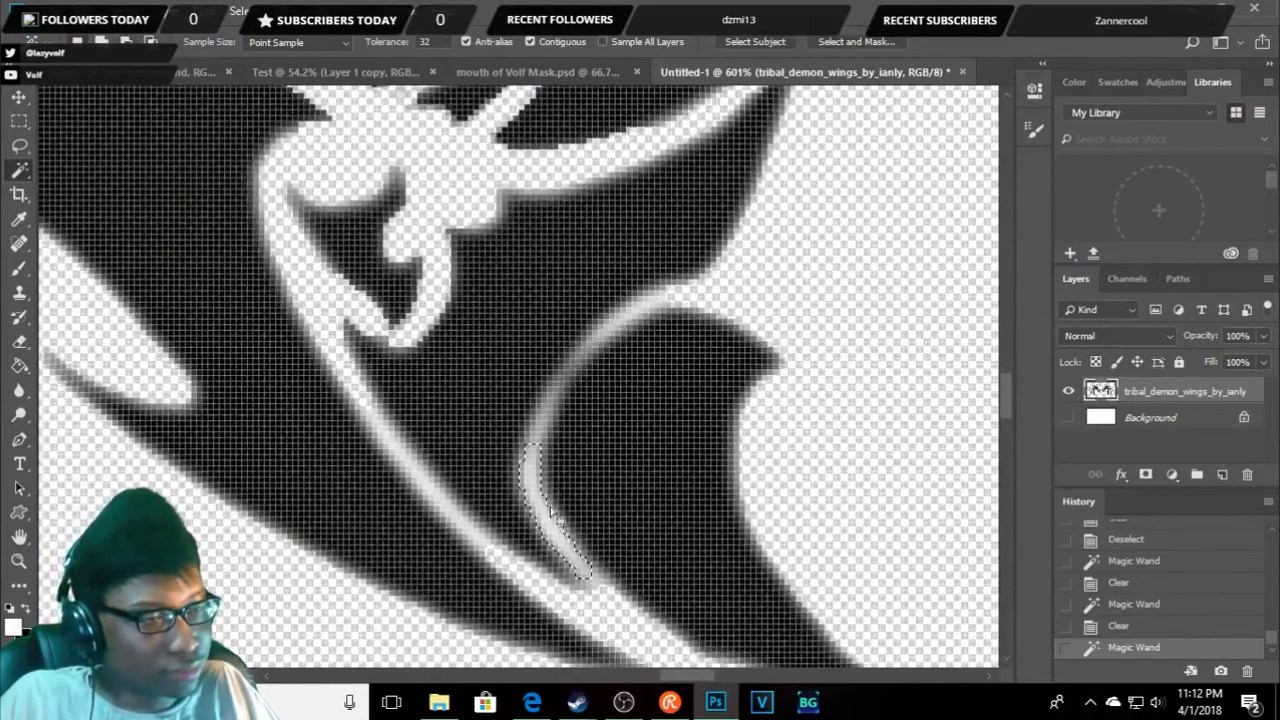
pyautogui.press('Delete')
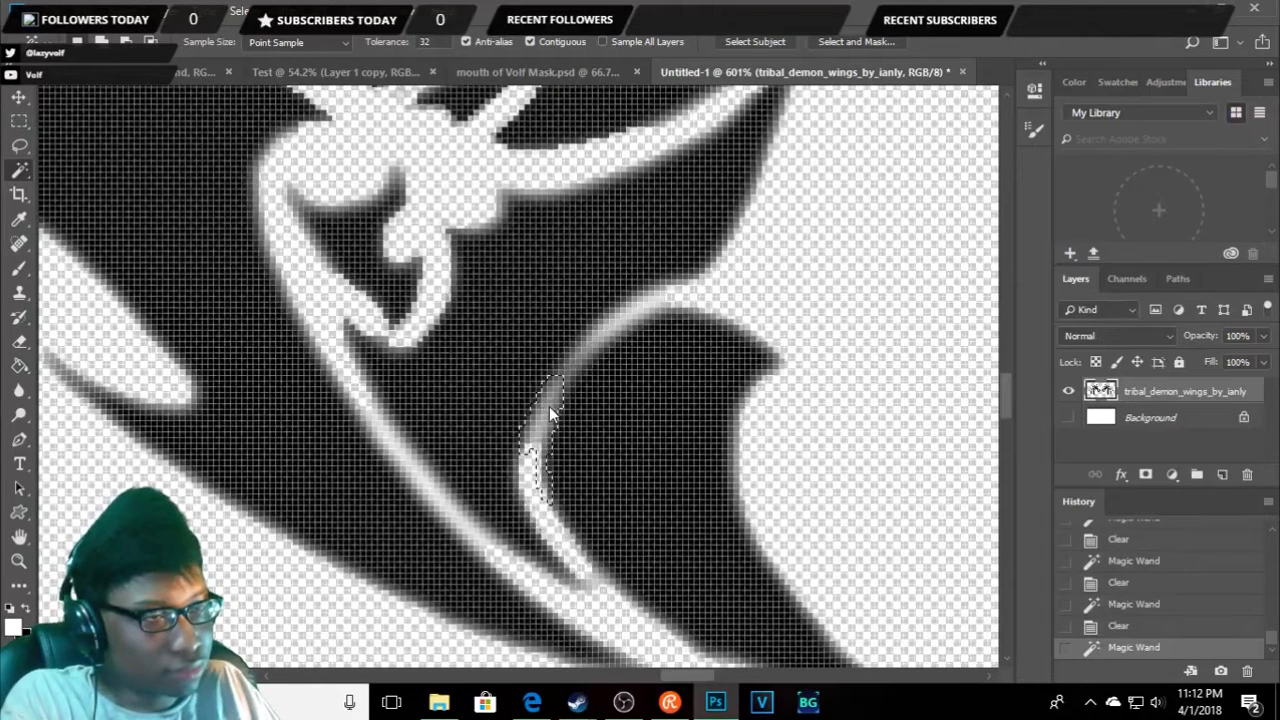
pyautogui.click(556, 412)
pyautogui.click(572, 359)
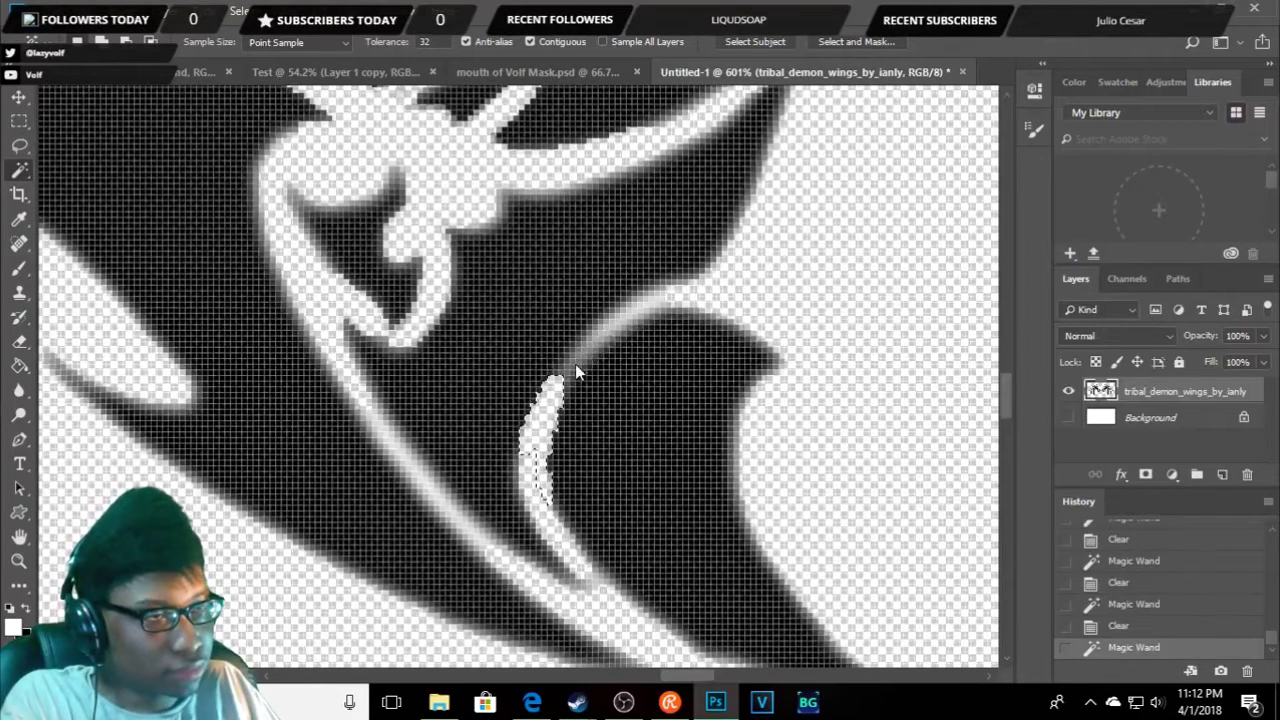
pyautogui.press('Delete')
pyautogui.scroll(-3, 680, 400)
pyautogui.hotkey('ctrl', 'z')
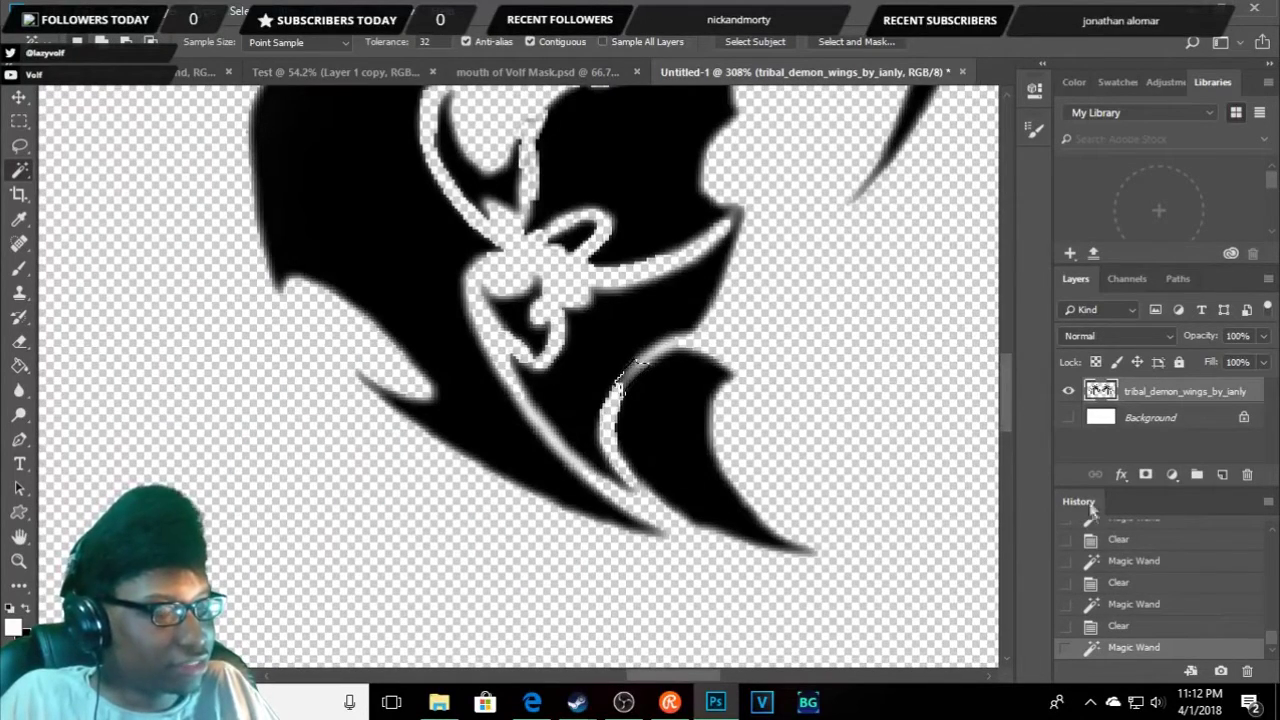
# - Clear a white gap along the wing edge, then delete a Magic Wand history state
pyautogui.click(563, 450)
pyautogui.press('Delete')
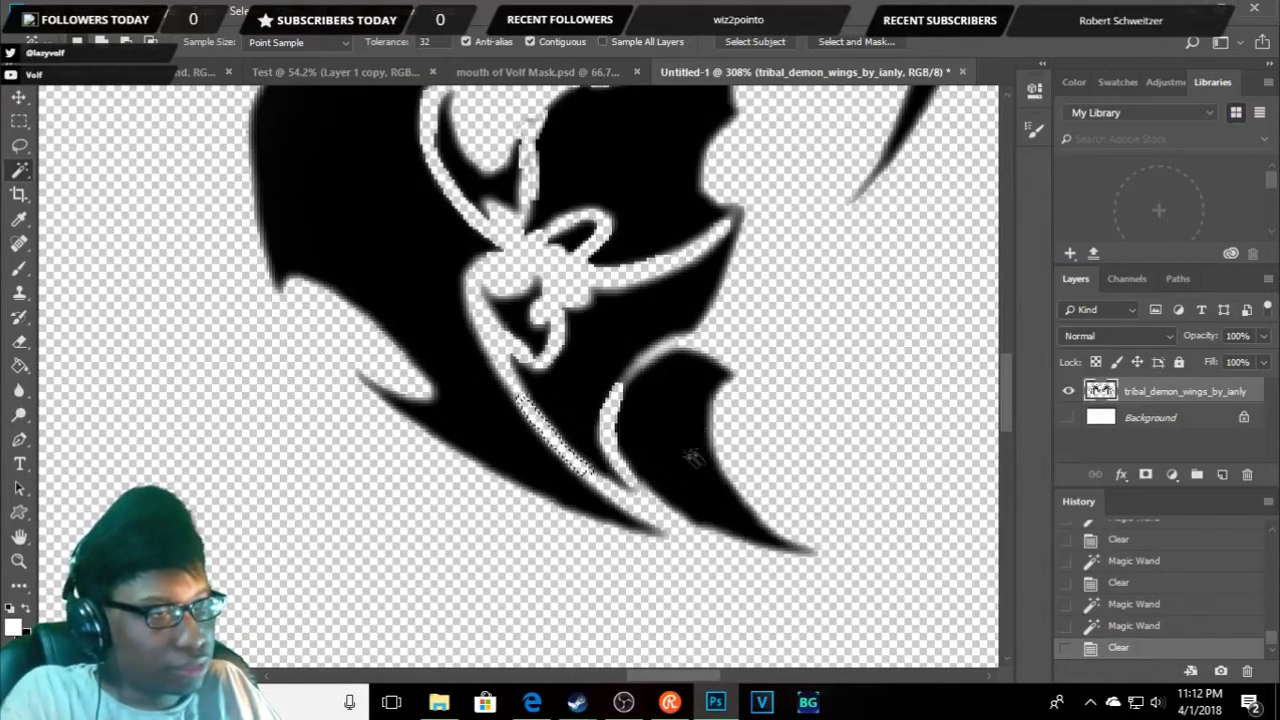
pyautogui.rightClick(565, 432)
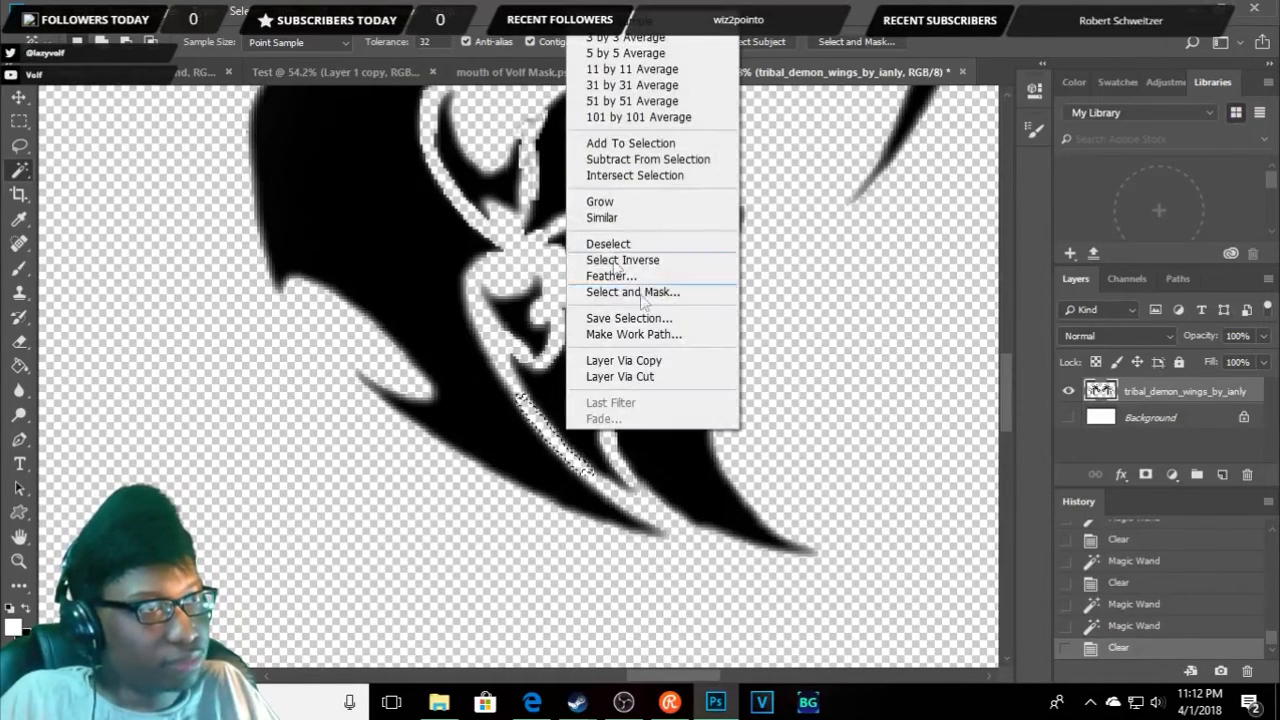
pyautogui.press('Escape')
pyautogui.click(1180, 604)
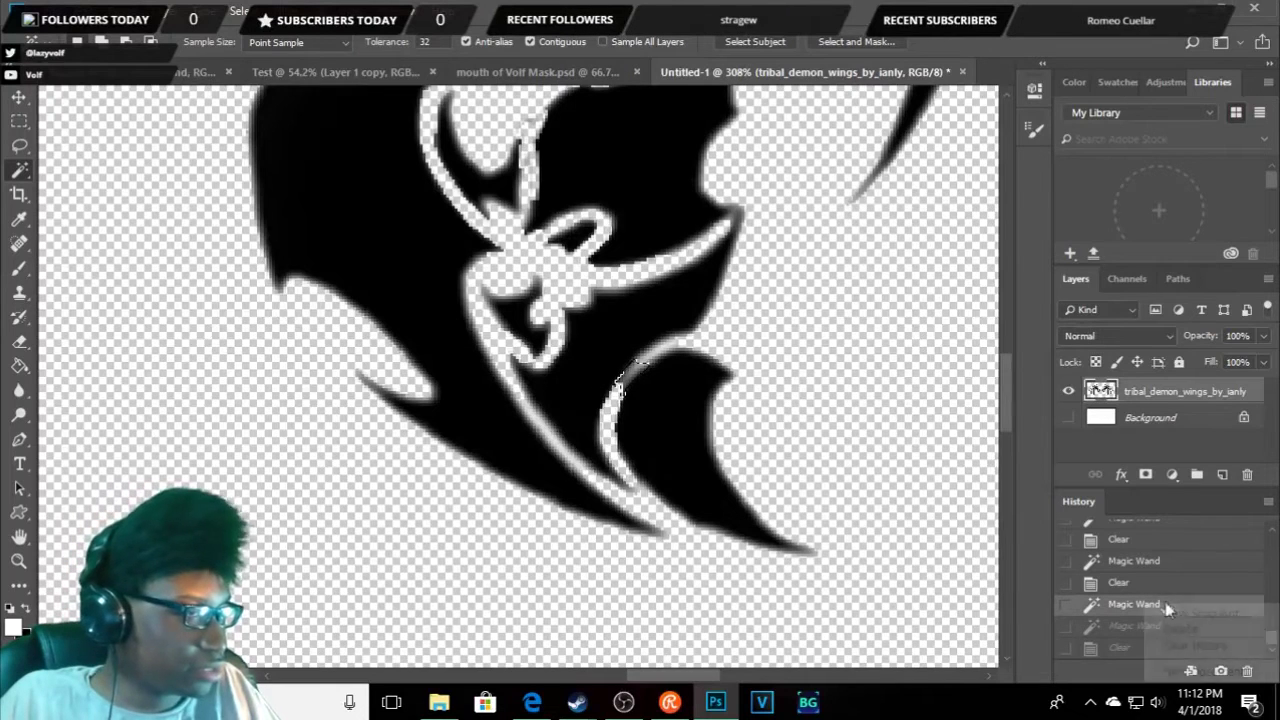
pyautogui.rightClick(1158, 606)
pyautogui.click(1180, 630)
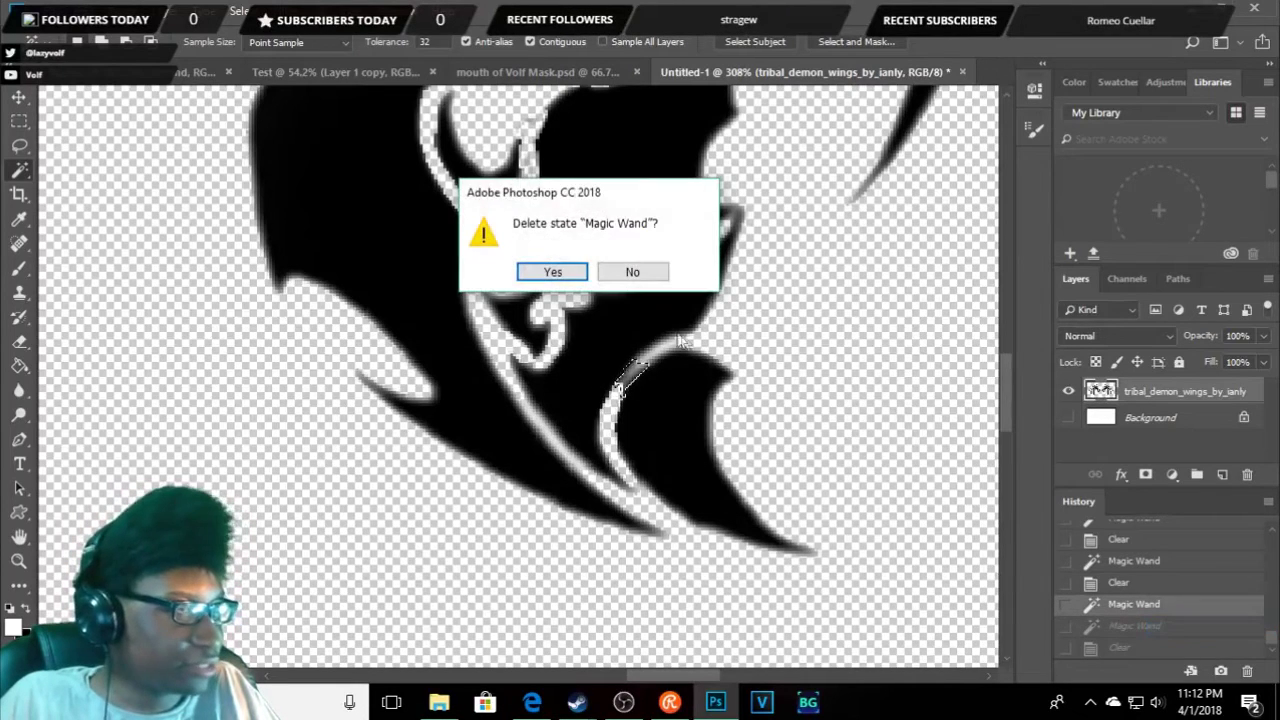
pyautogui.click(551, 271)
# - Delete the Clear history state, clear the grey strip along the wing edge, and deselect
pyautogui.rightClick(1134, 566)
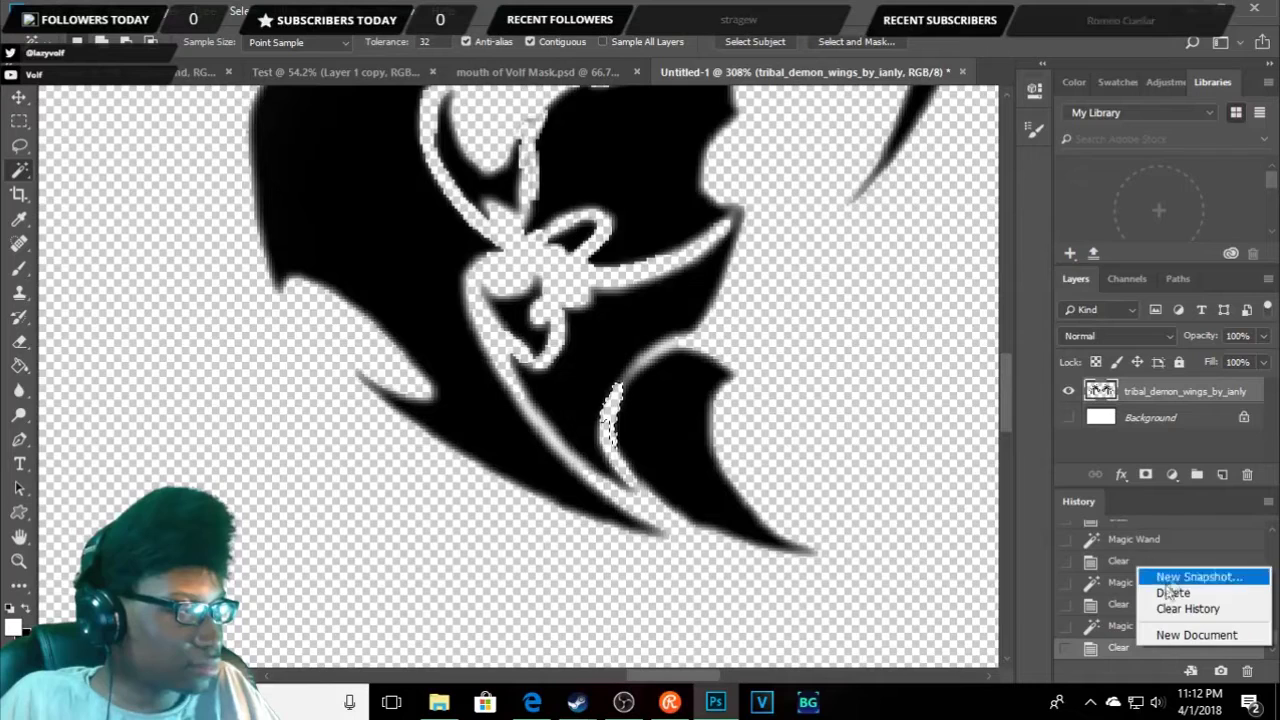
pyautogui.click(1165, 591)
pyautogui.click(558, 272)
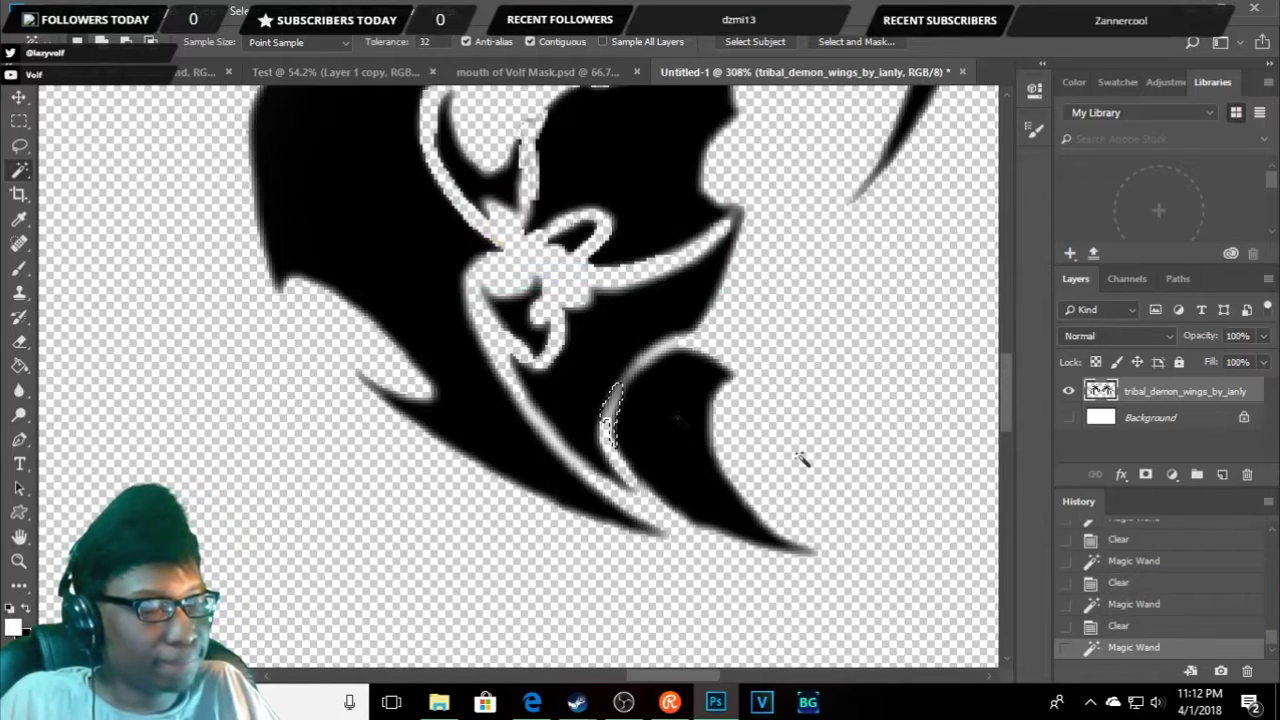
pyautogui.click(557, 444)
pyautogui.press('Delete')
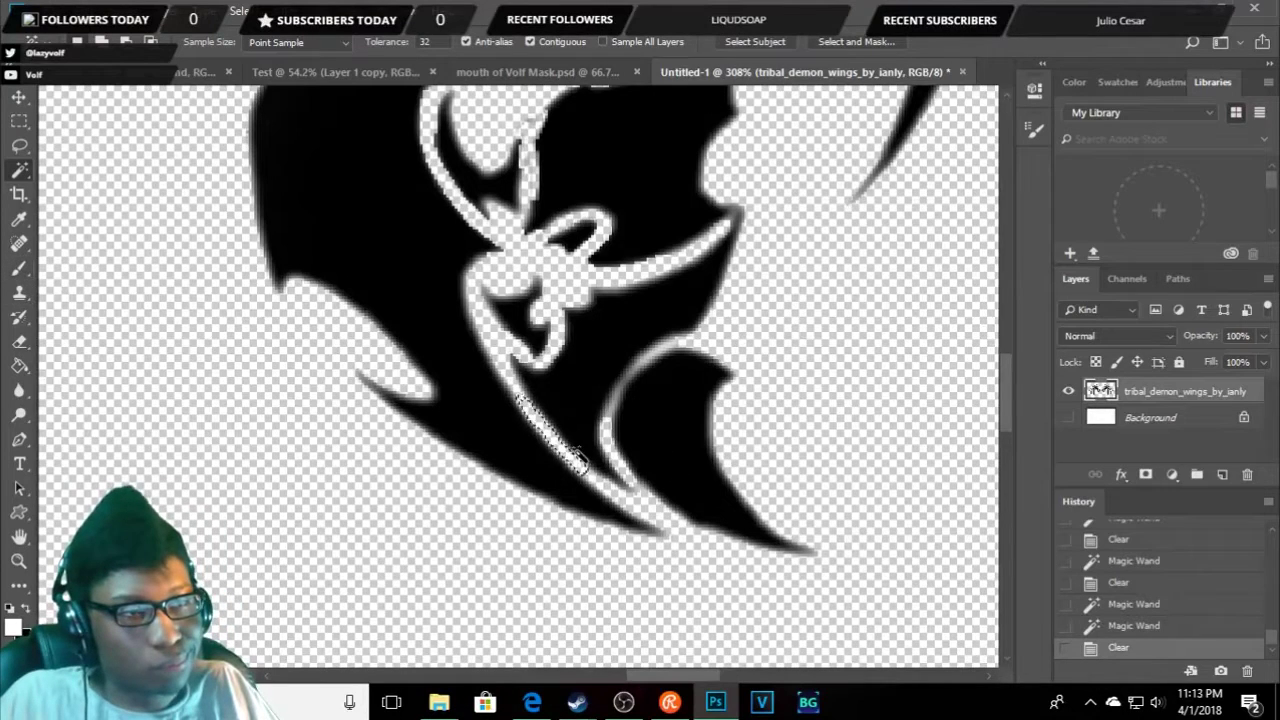
pyautogui.rightClick(578, 452)
pyautogui.click(640, 266)
# - Switch to the Eraser with a 4 px Hard Round brush from General Brushes
pyautogui.press('e')
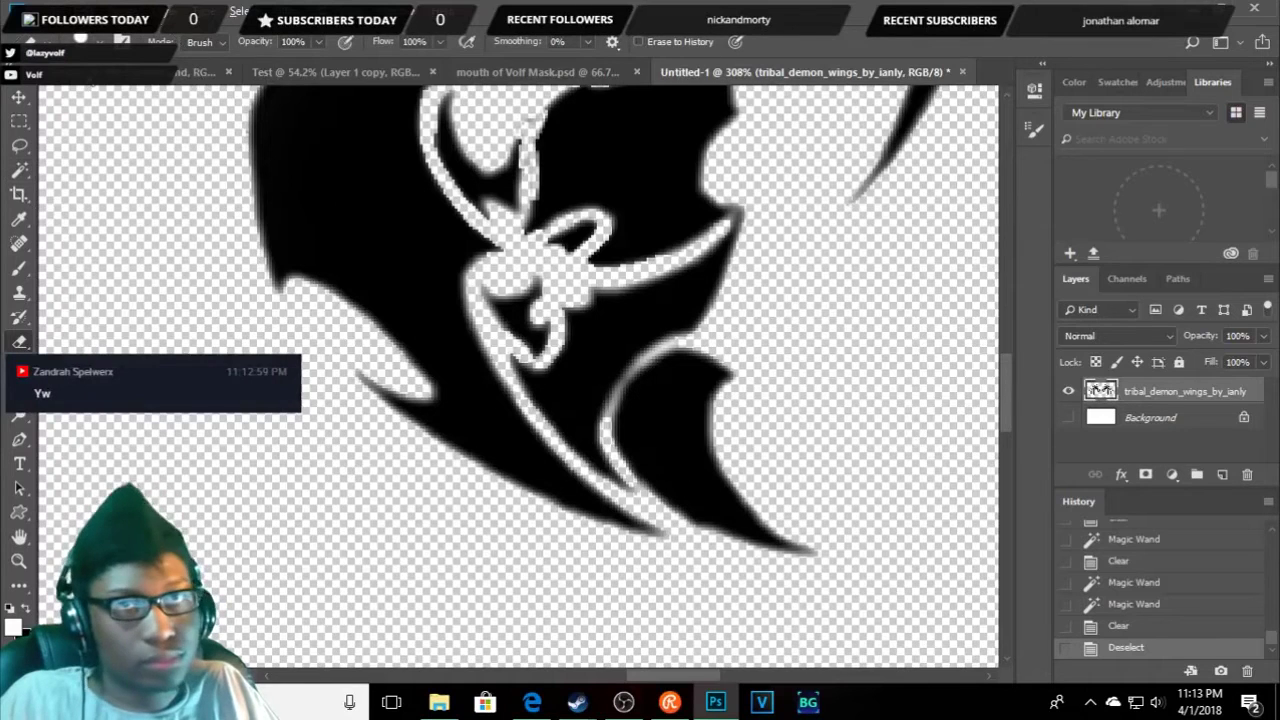
pyautogui.rightClick(92, 105)
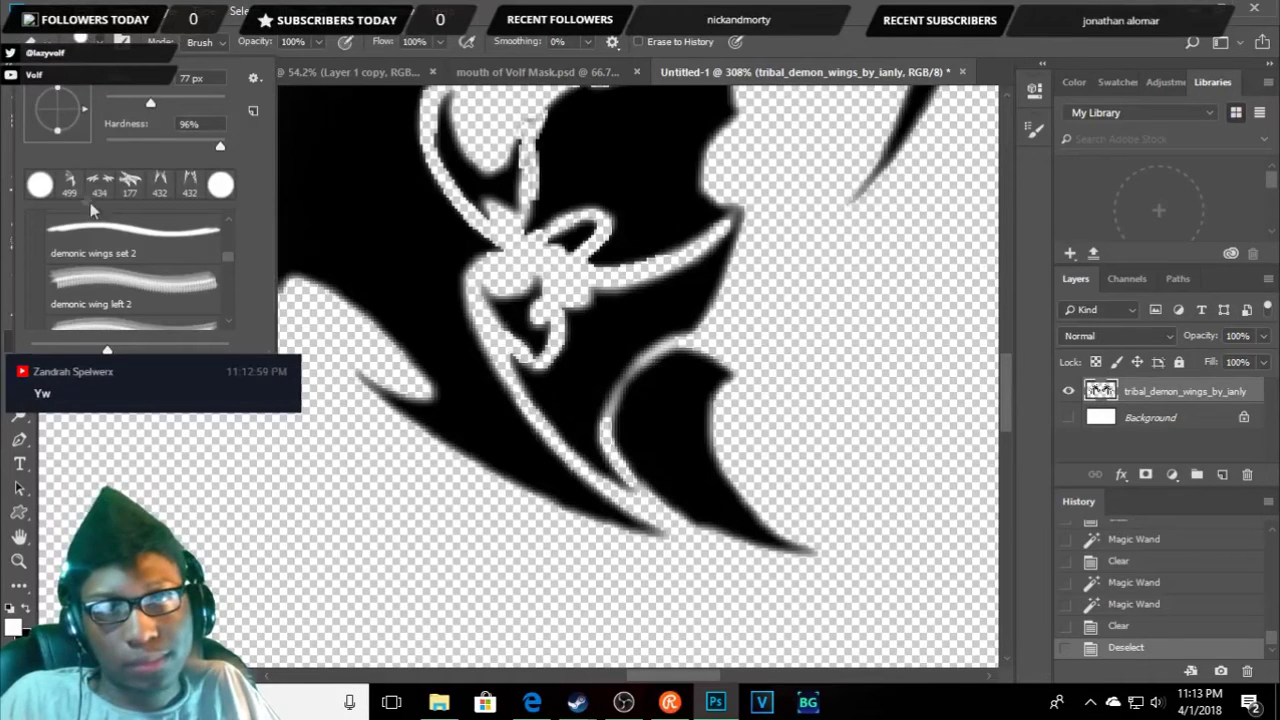
pyautogui.scroll(5, 236, 265)
pyautogui.scroll(5, 224, 265)
pyautogui.scroll(5, 224, 240)
pyautogui.click(36, 223)
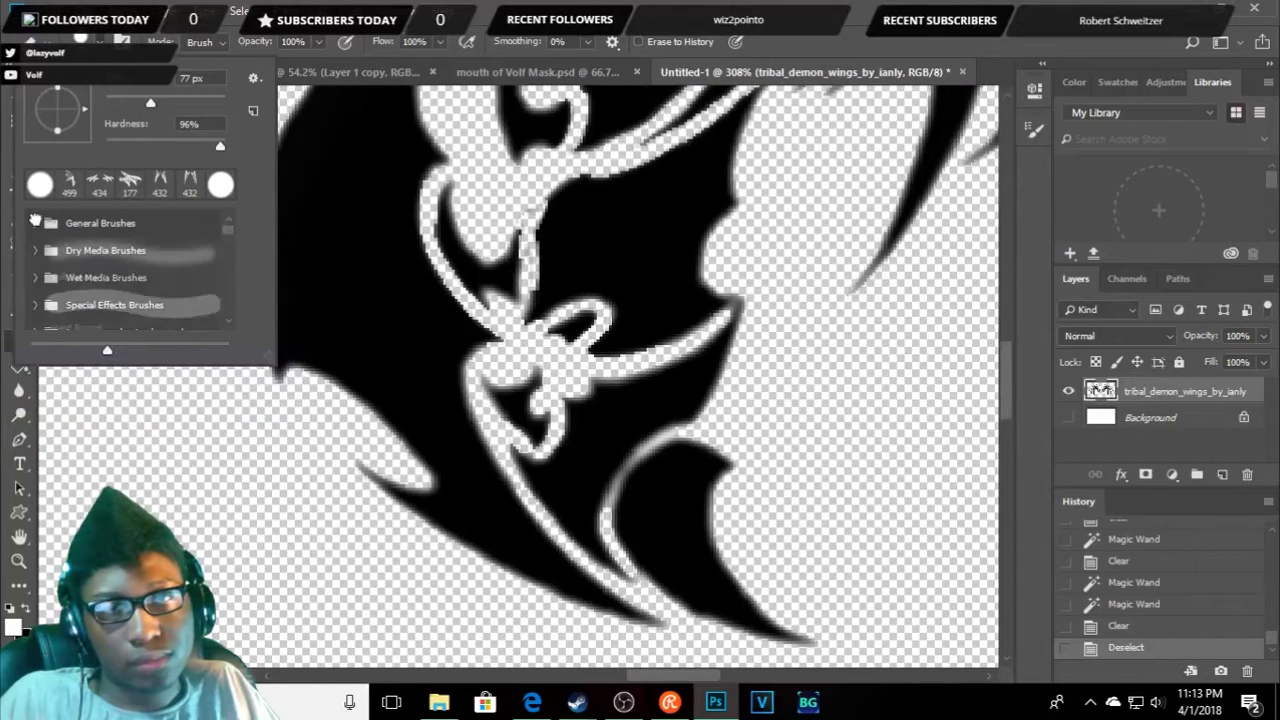
pyautogui.click(101, 301)
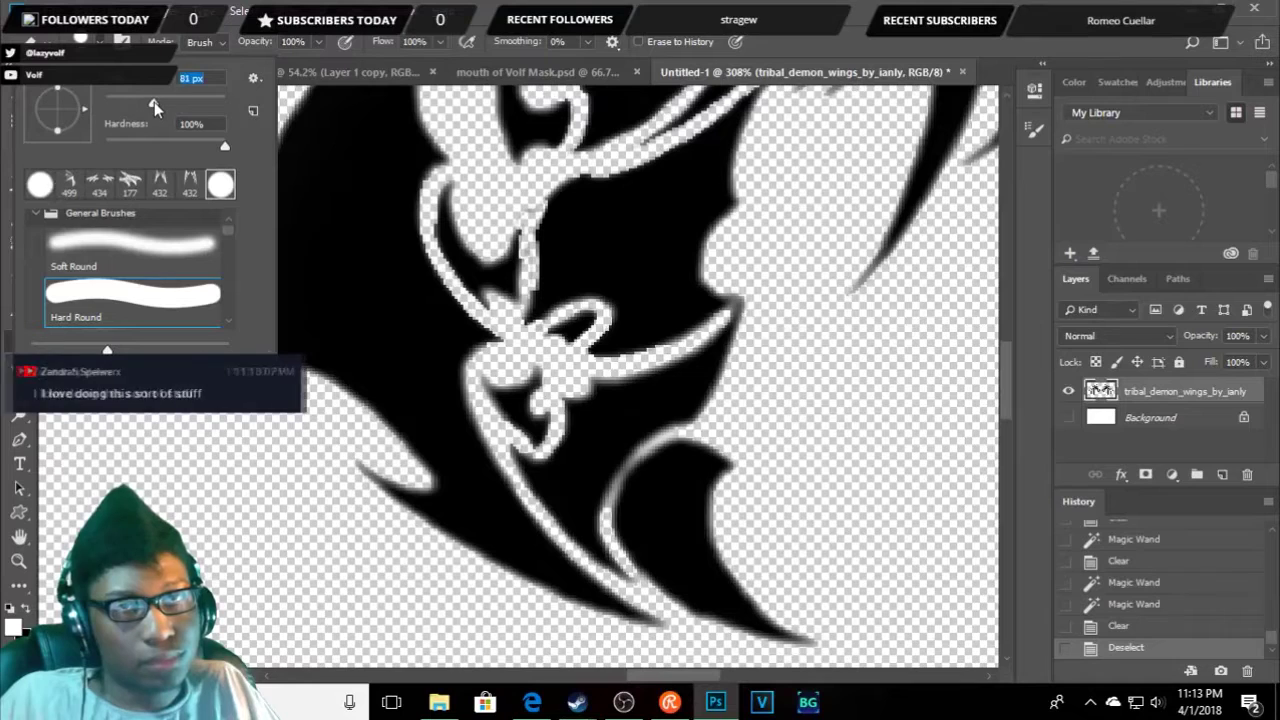
pyautogui.moveTo(152, 102); pyautogui.dragTo(141, 111)
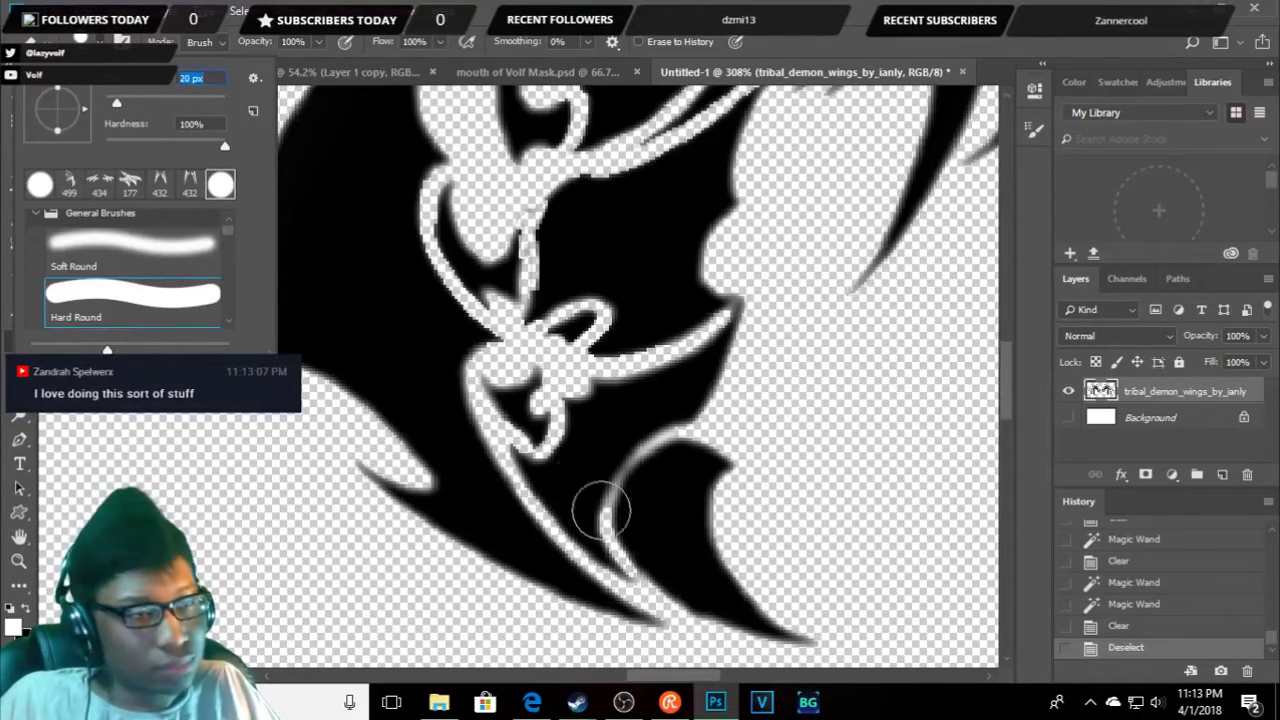
pyautogui.moveTo(112, 106); pyautogui.dragTo(107, 104)
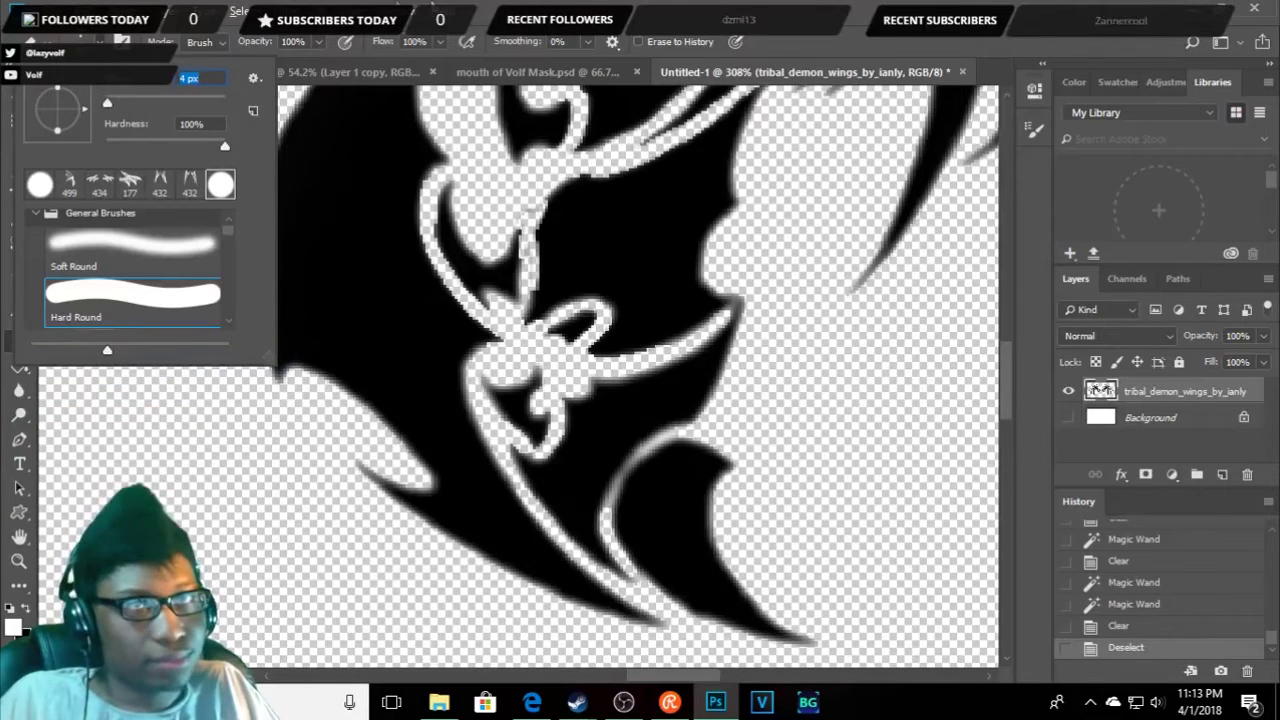
pyautogui.press('Return')
# - Erase the dark pixels along the curved gap with one stroke
pyautogui.scroll(1, 583, 484)
pyautogui.scroll(2, 580, 520)
pyautogui.scroll(2, 580, 514)
pyautogui.scroll(2, 612, 500)
pyautogui.moveTo(637, 500); pyautogui.dragTo(675, 415)
# - Redo the eraser pass over the stray dark pixels along the curved gap, then zoom out
pyautogui.hotkey('ctrl', 'z')
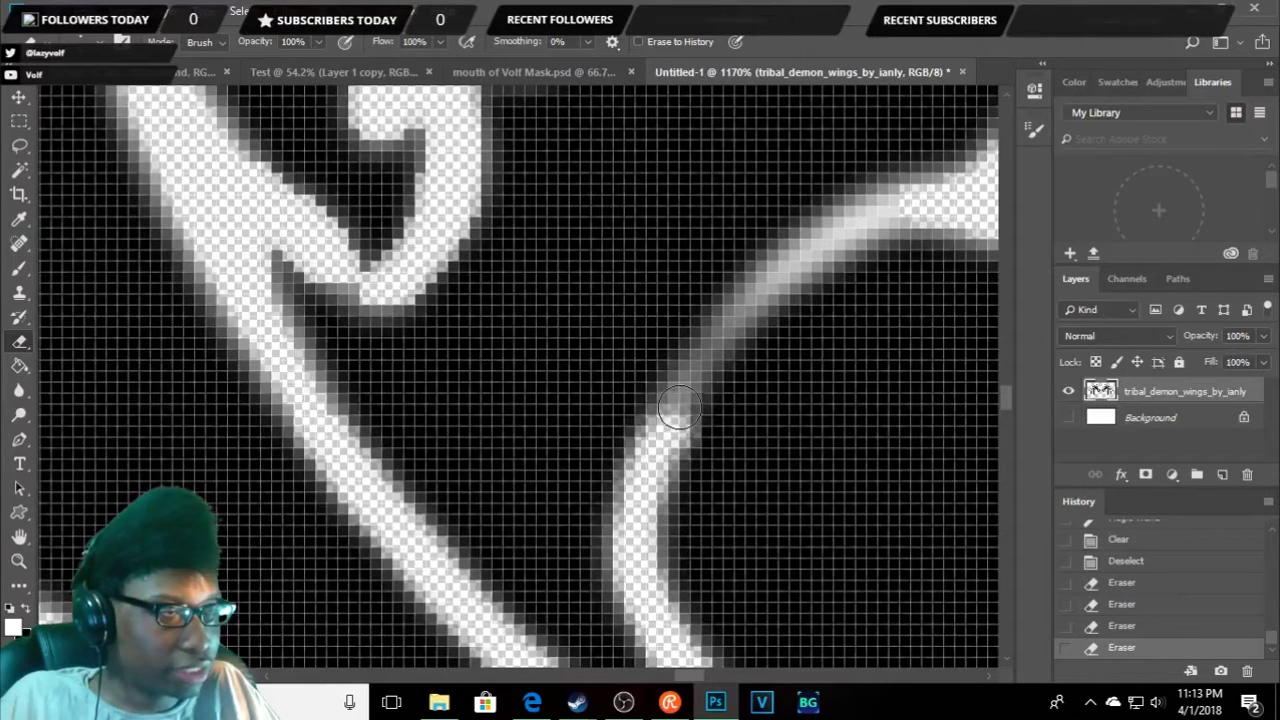
pyautogui.click(675, 403)
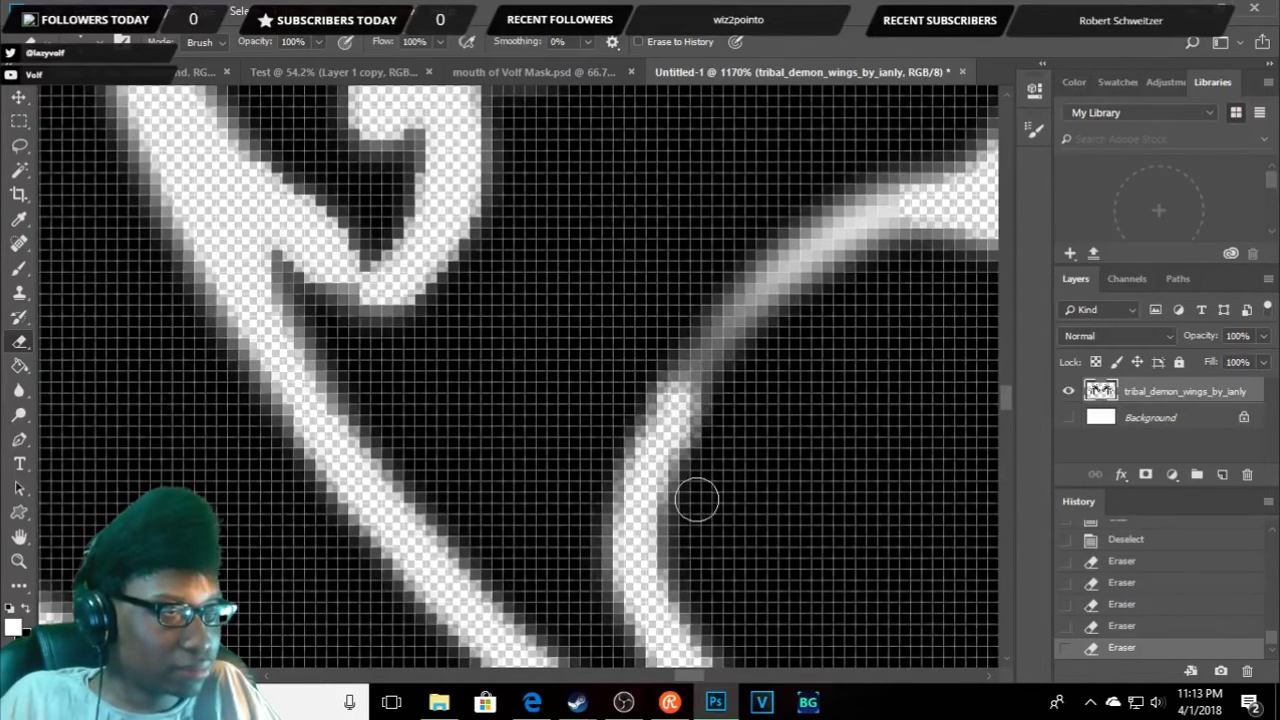
pyautogui.scroll(-3, 697, 490)
pyautogui.scroll(-2, 700, 435)
pyautogui.scroll(2, 700, 435)
pyautogui.scroll(3, 697, 448)
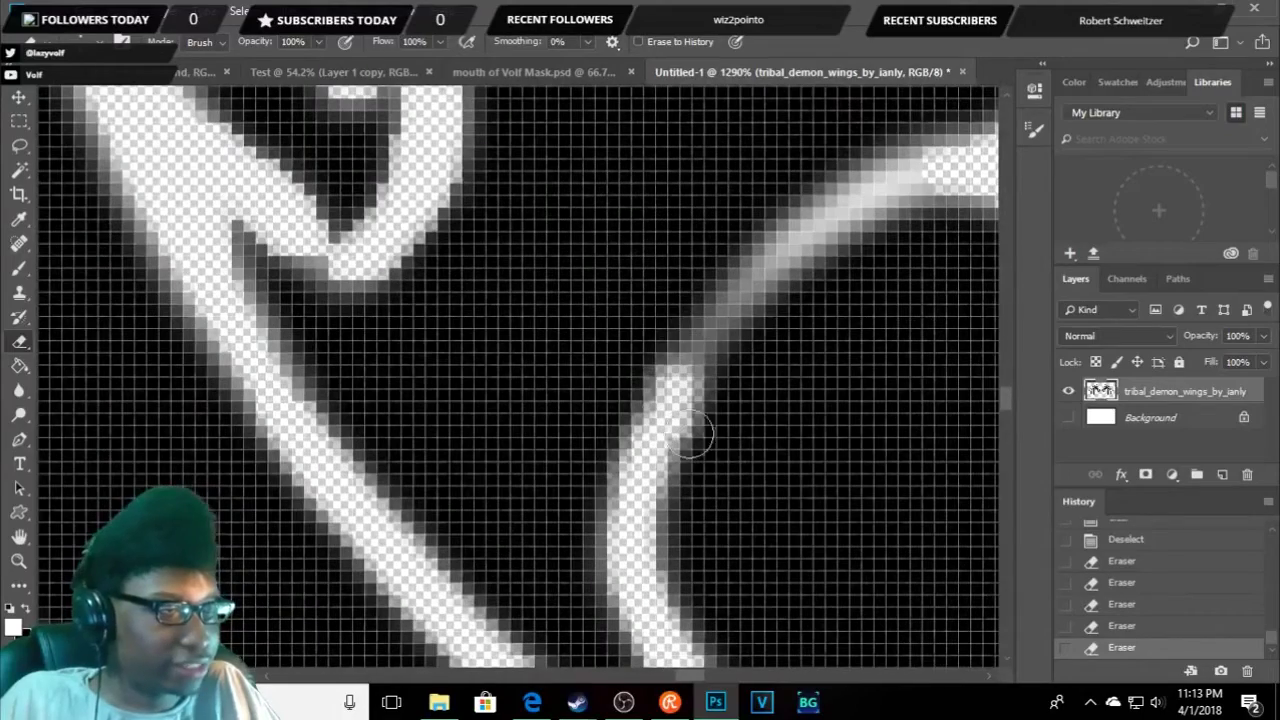
pyautogui.moveTo(699, 355)
pyautogui.mouseDown()
pyautogui.moveTo(794, 234)
pyautogui.moveTo(907, 168)
pyautogui.mouseUp()
pyautogui.scroll(-3, 780, 220)
pyautogui.scroll(-3, 657, 269)
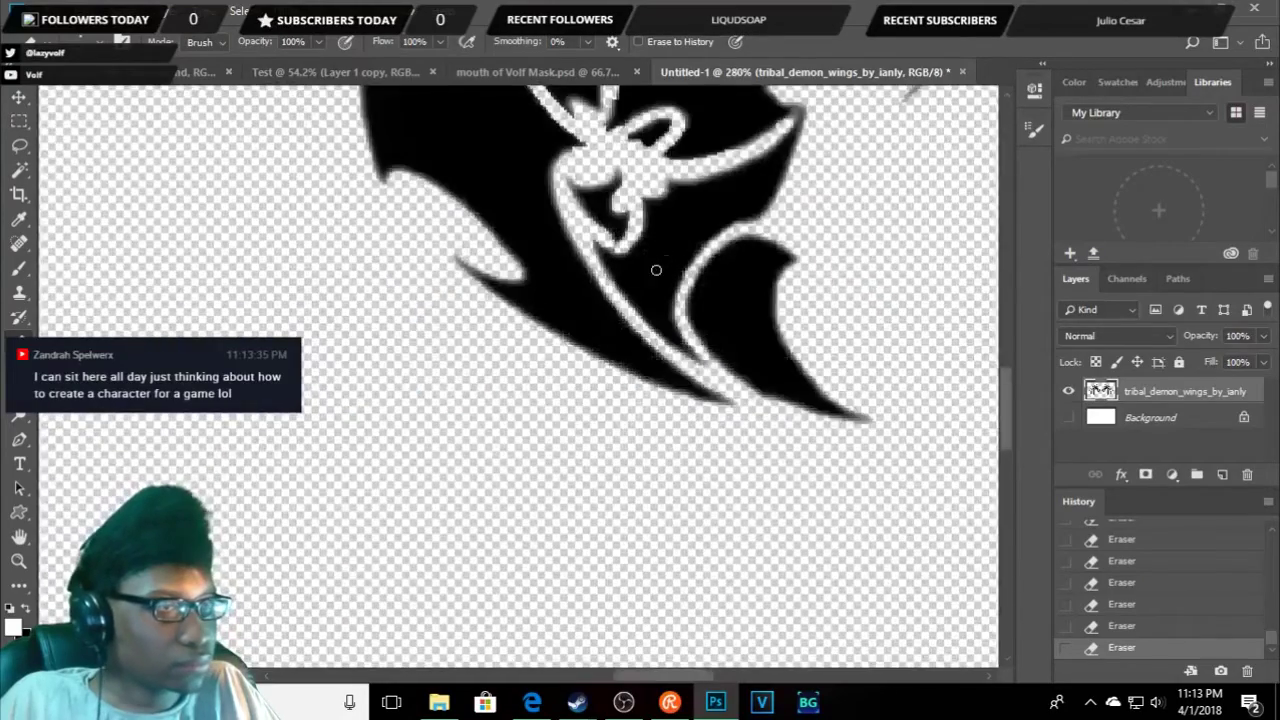
pyautogui.scroll(-1, 650, 275)
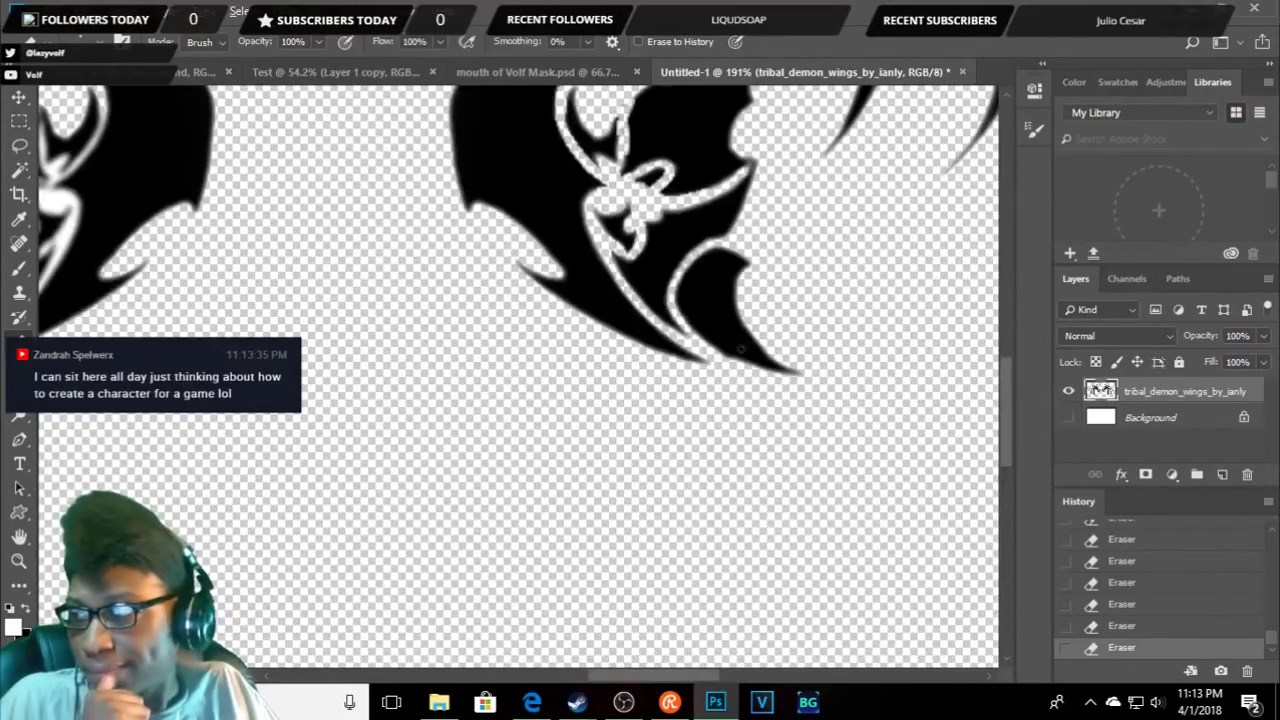
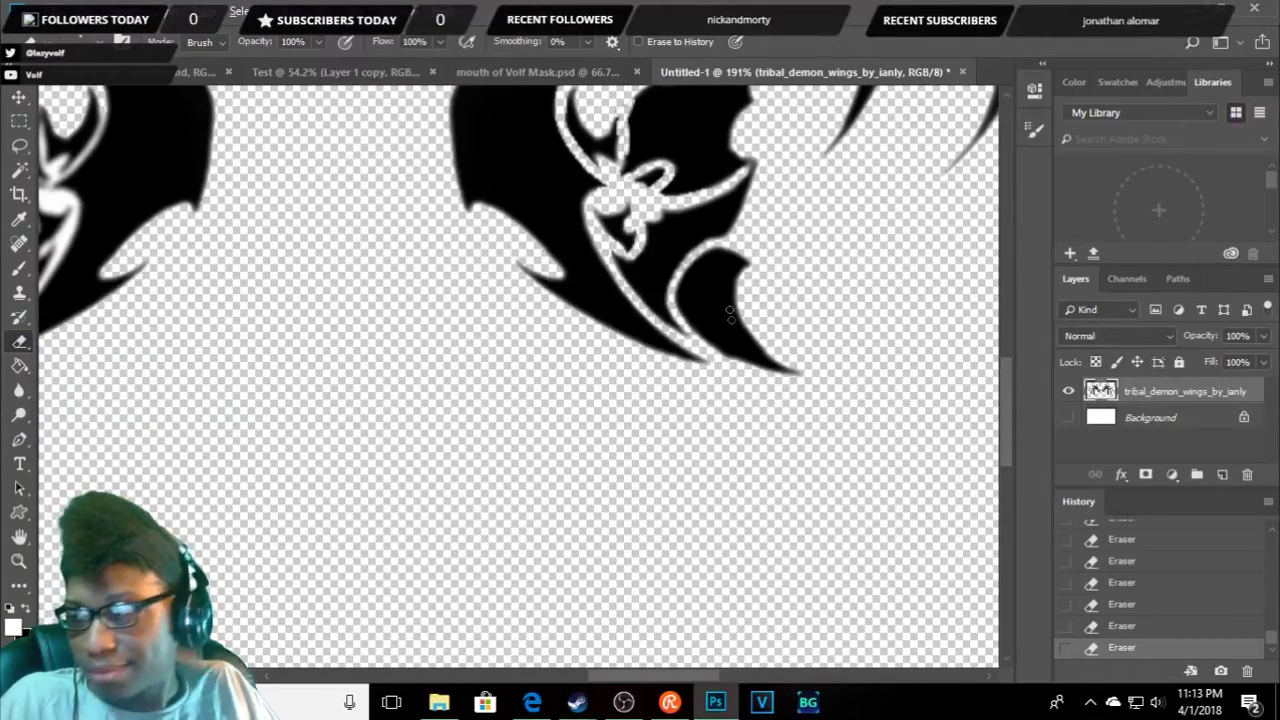
# - Use the Magic Wand to delete the first white patch inside the wing
pyautogui.scroll(-2, 725, 327)
pyautogui.scroll(-1, 714, 325)
pyautogui.scroll(-1, 714, 326)
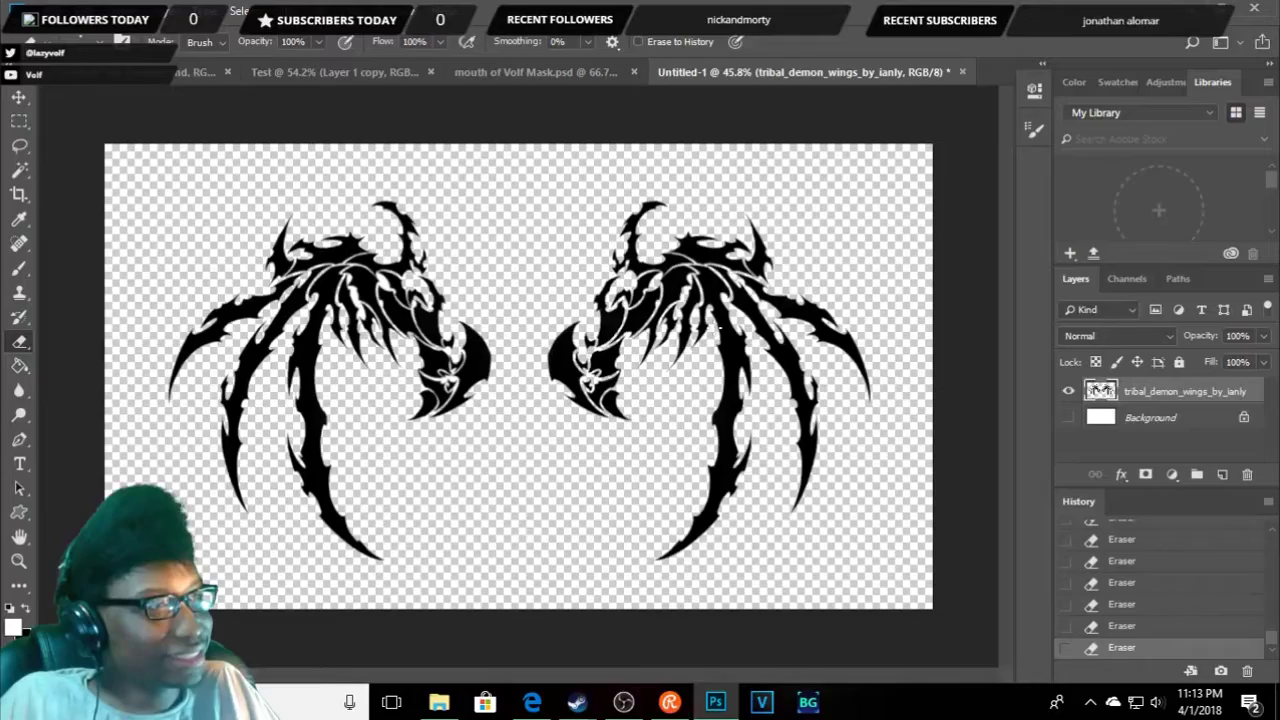
pyautogui.scroll(1, 703, 324)
pyautogui.scroll(1, 703, 324)
pyautogui.scroll(1, 704, 325)
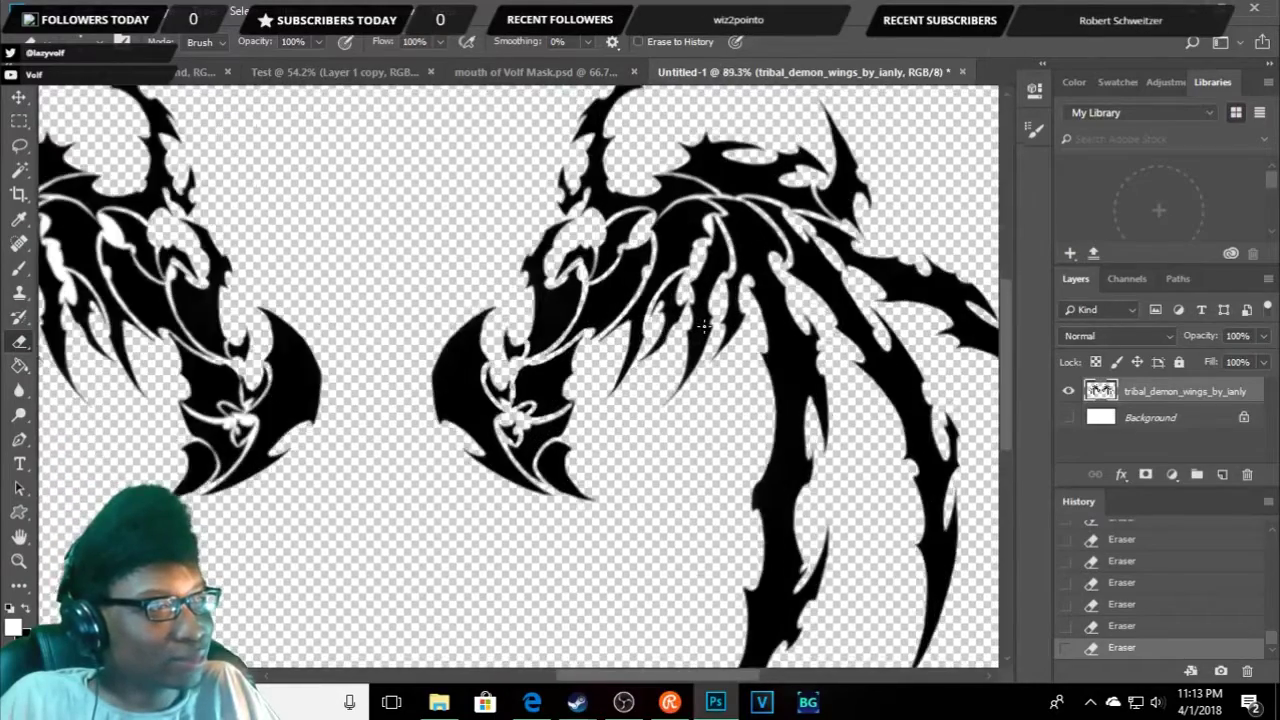
pyautogui.scroll(1, 704, 325)
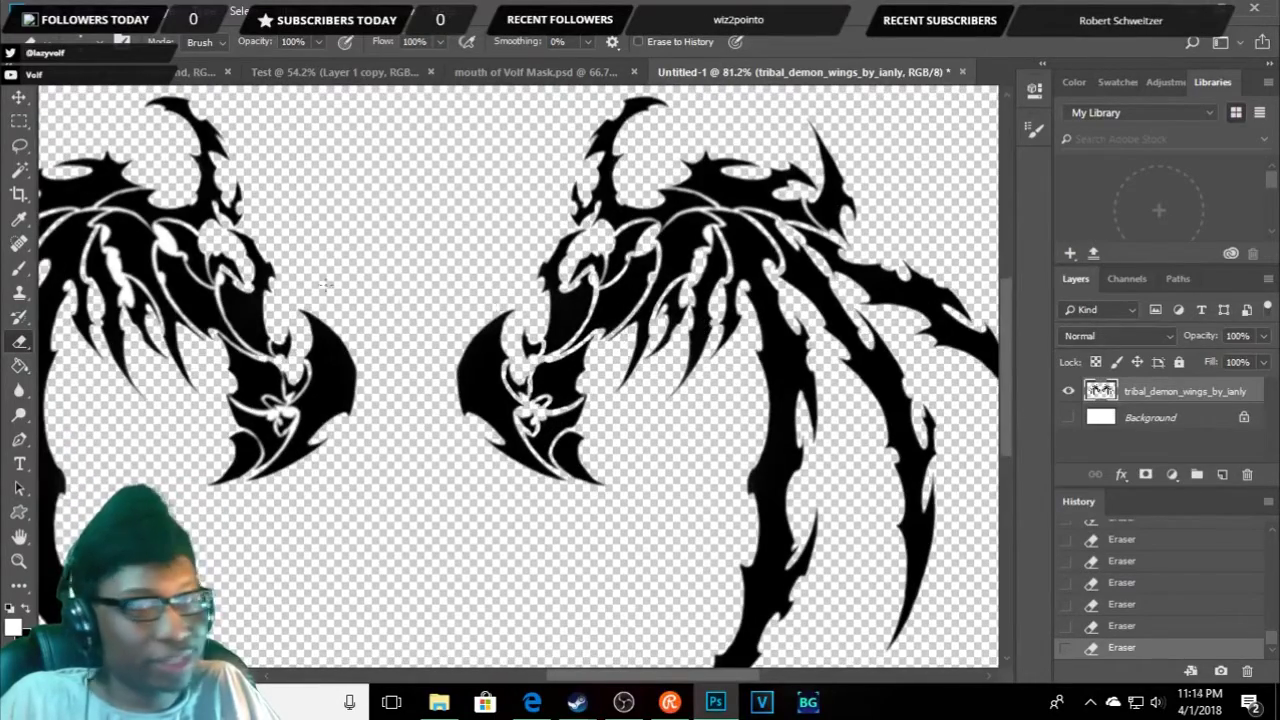
pyautogui.click(22, 170)
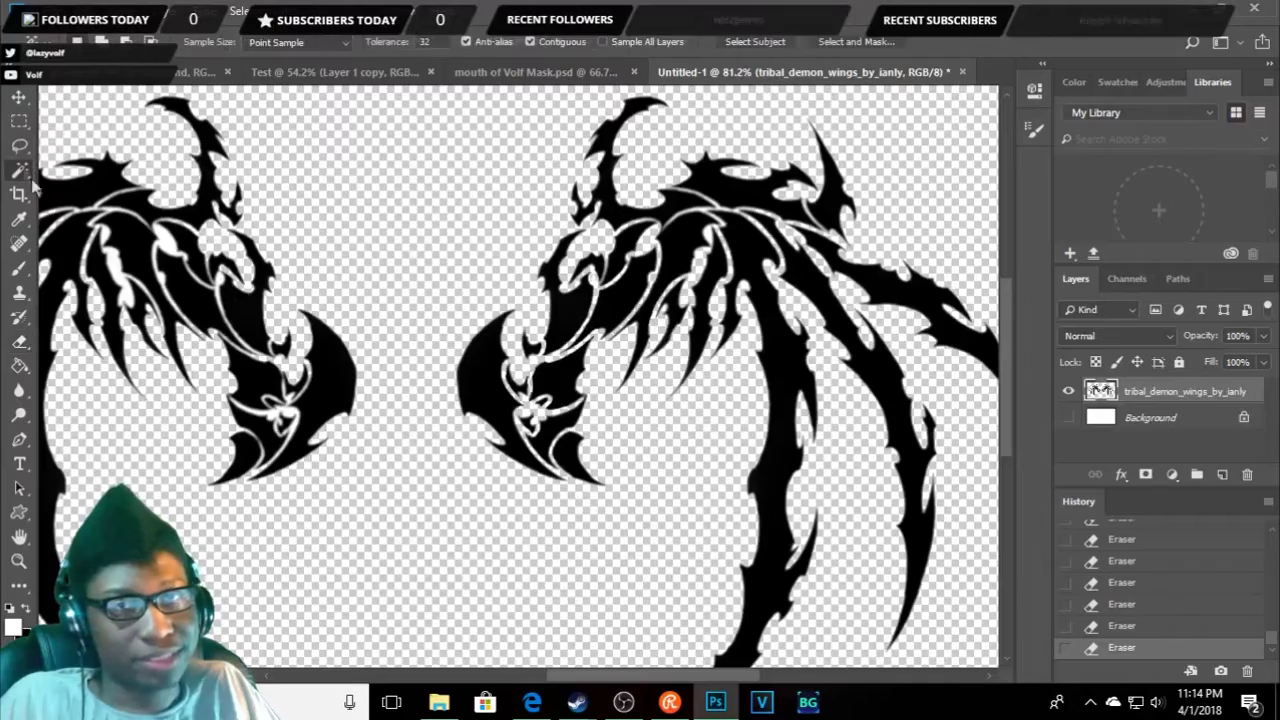
pyautogui.scroll(2, 720, 445)
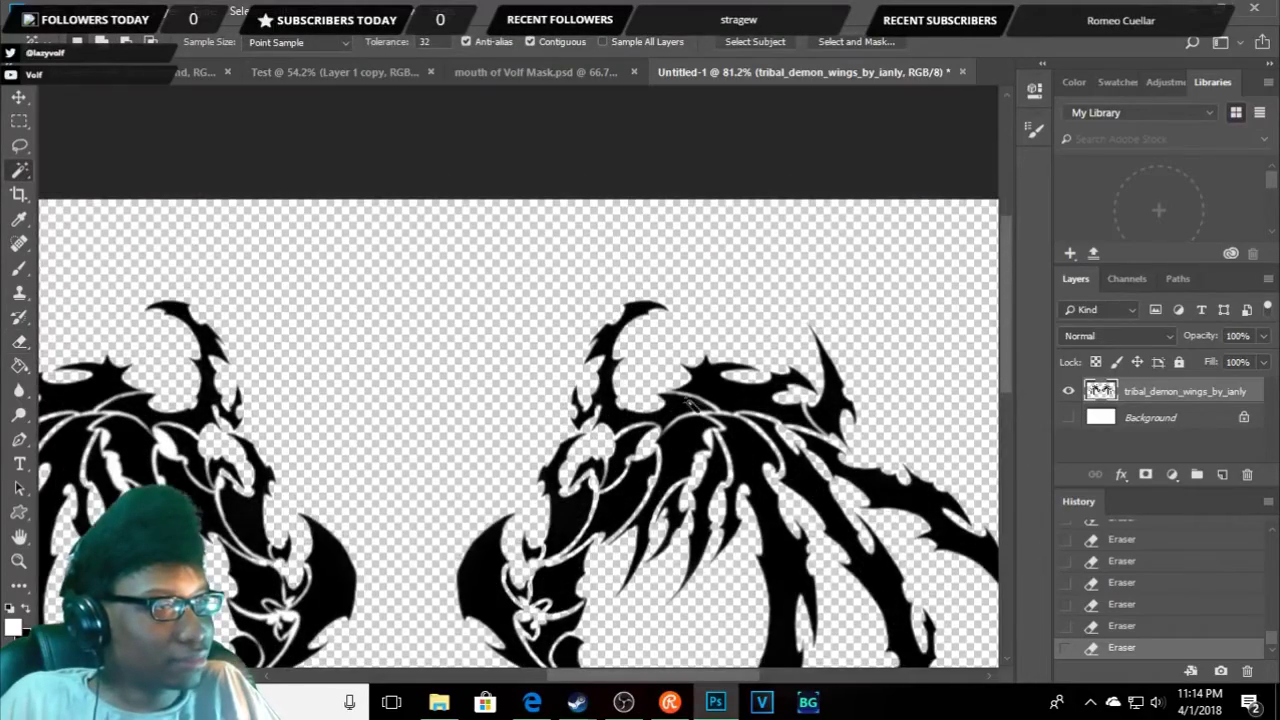
pyautogui.scroll(2, 720, 445)
pyautogui.scroll(3, 720, 445)
pyautogui.scroll(2, 720, 444)
pyautogui.scroll(2, 710, 440)
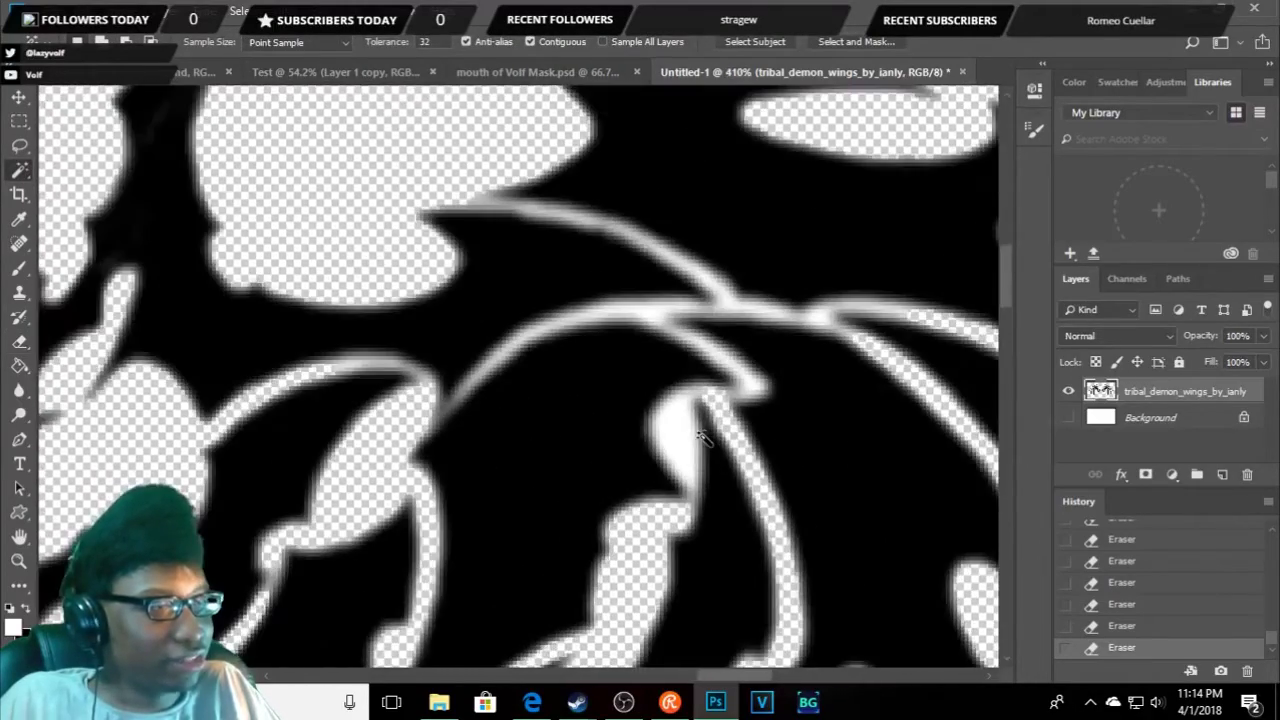
pyautogui.press('Delete')
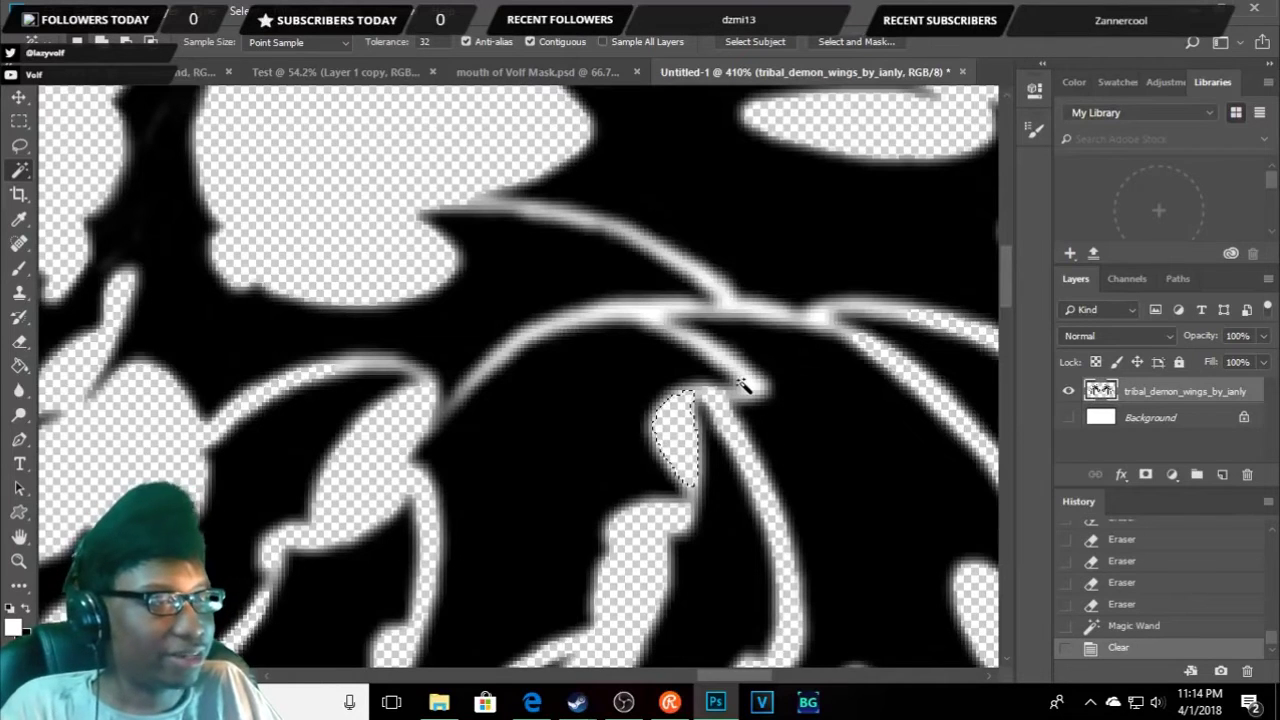
# - Delete the remaining strips of the white curve, then deselect
pyautogui.click(748, 378)
pyautogui.press('Delete')
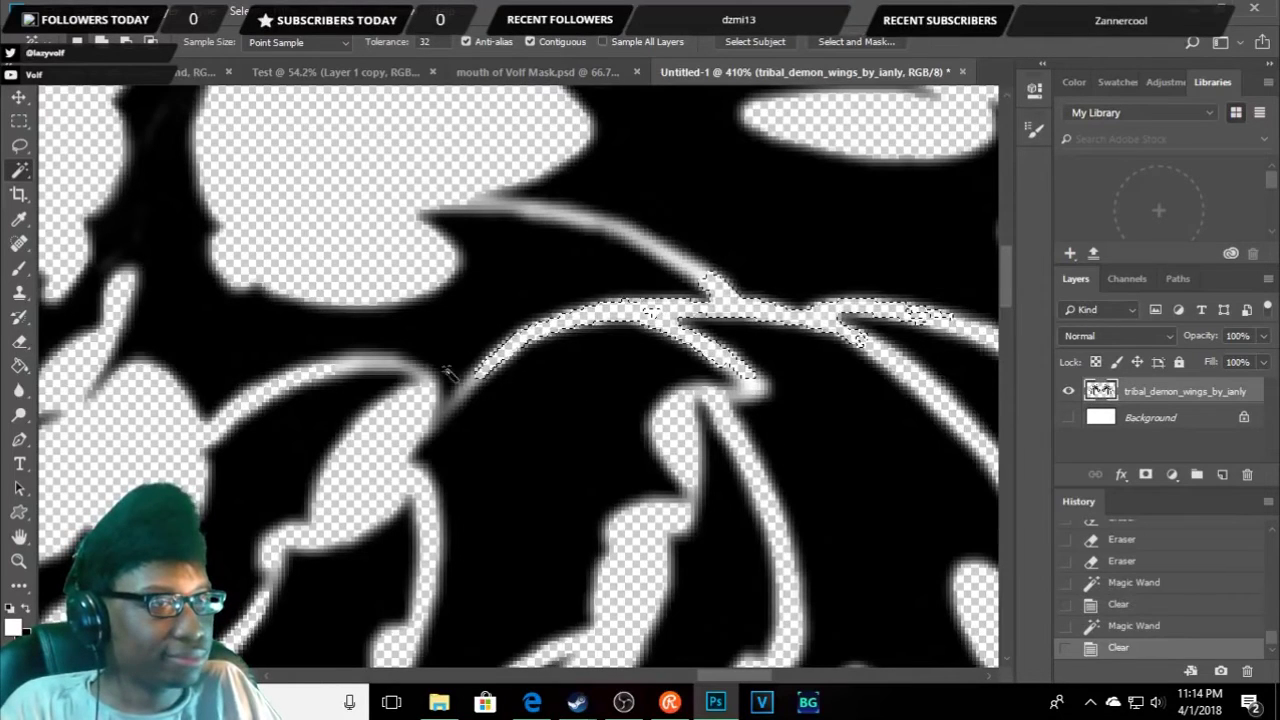
pyautogui.click(455, 395)
pyautogui.press('Delete')
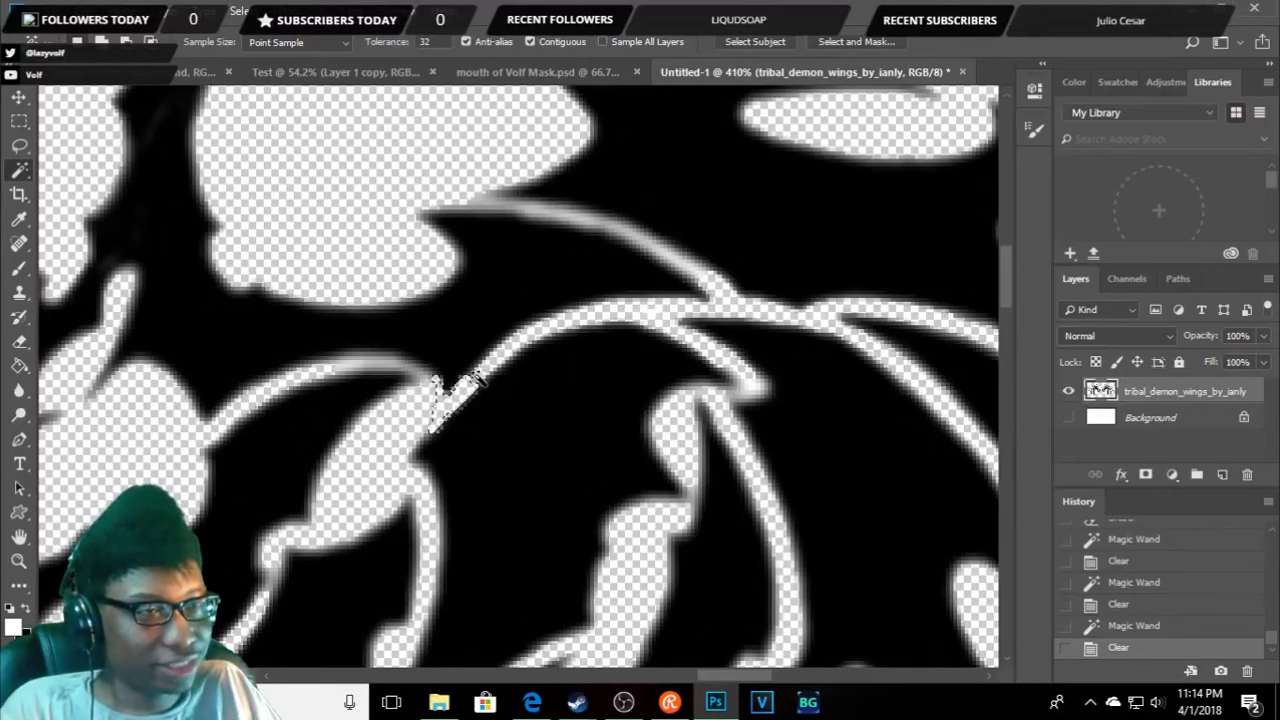
pyautogui.click(477, 375)
pyautogui.click(478, 378)
pyautogui.press('Delete')
pyautogui.click(375, 363)
pyautogui.press('Delete')
pyautogui.click(412, 369)
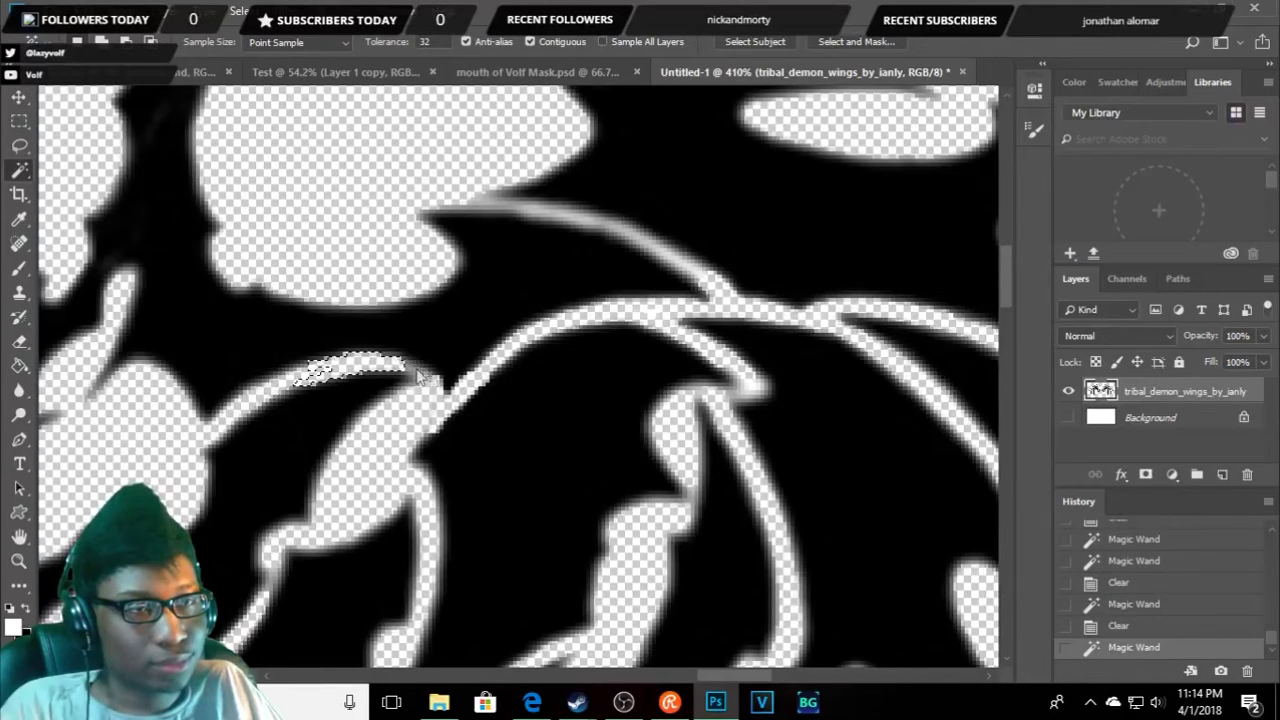
pyautogui.press('Delete')
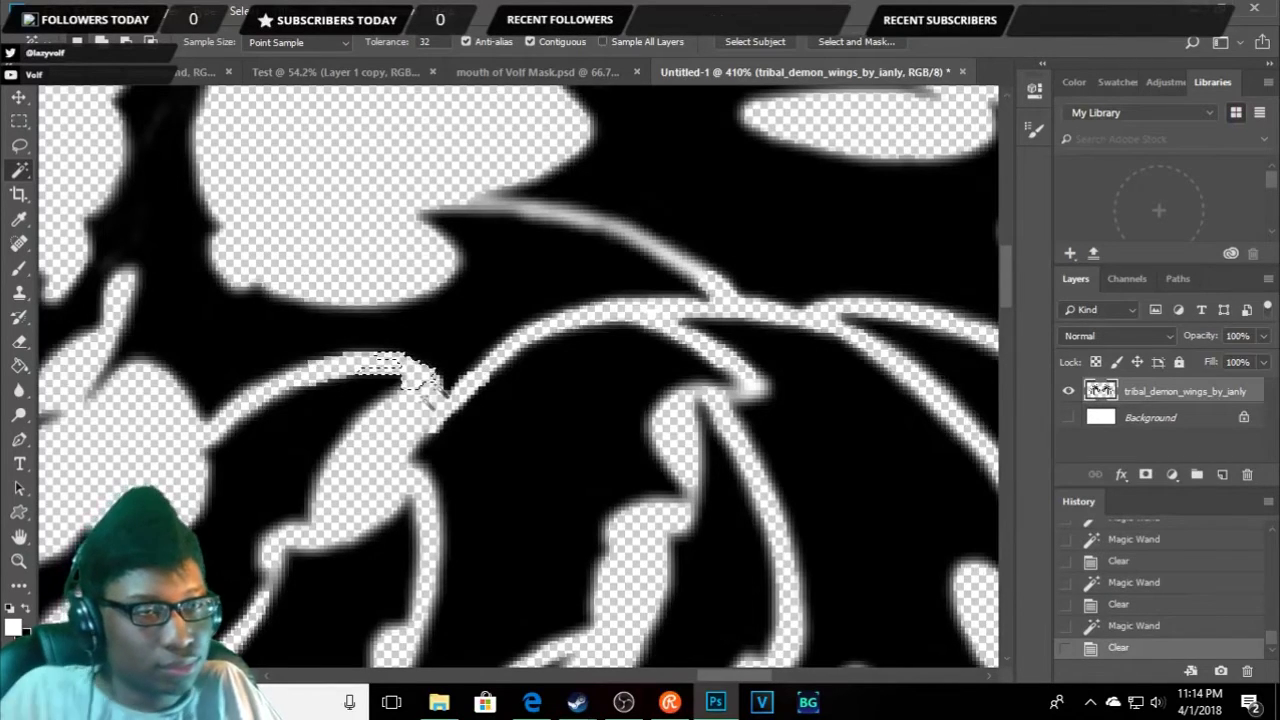
pyautogui.rightClick(422, 372)
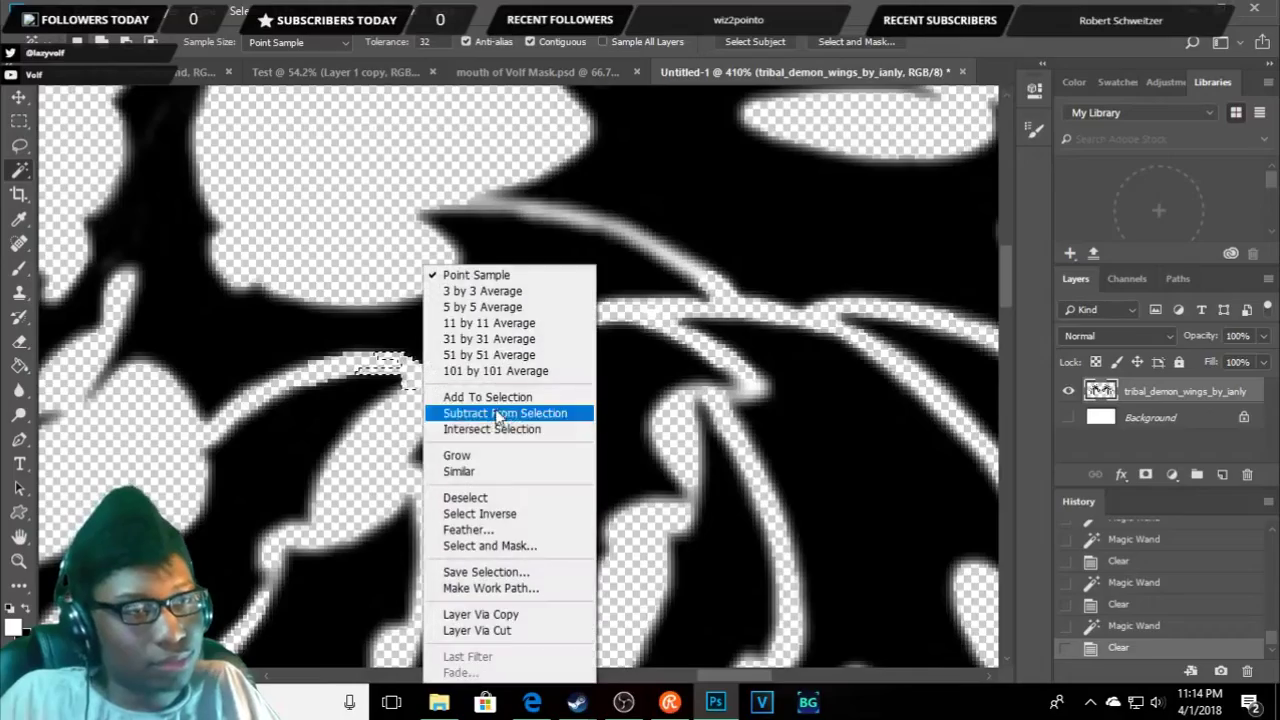
pyautogui.click(488, 497)
# - Delete the grey strokes below the dark spikes and on the lower right, then deselect
pyautogui.scroll(-5, 358, 337)
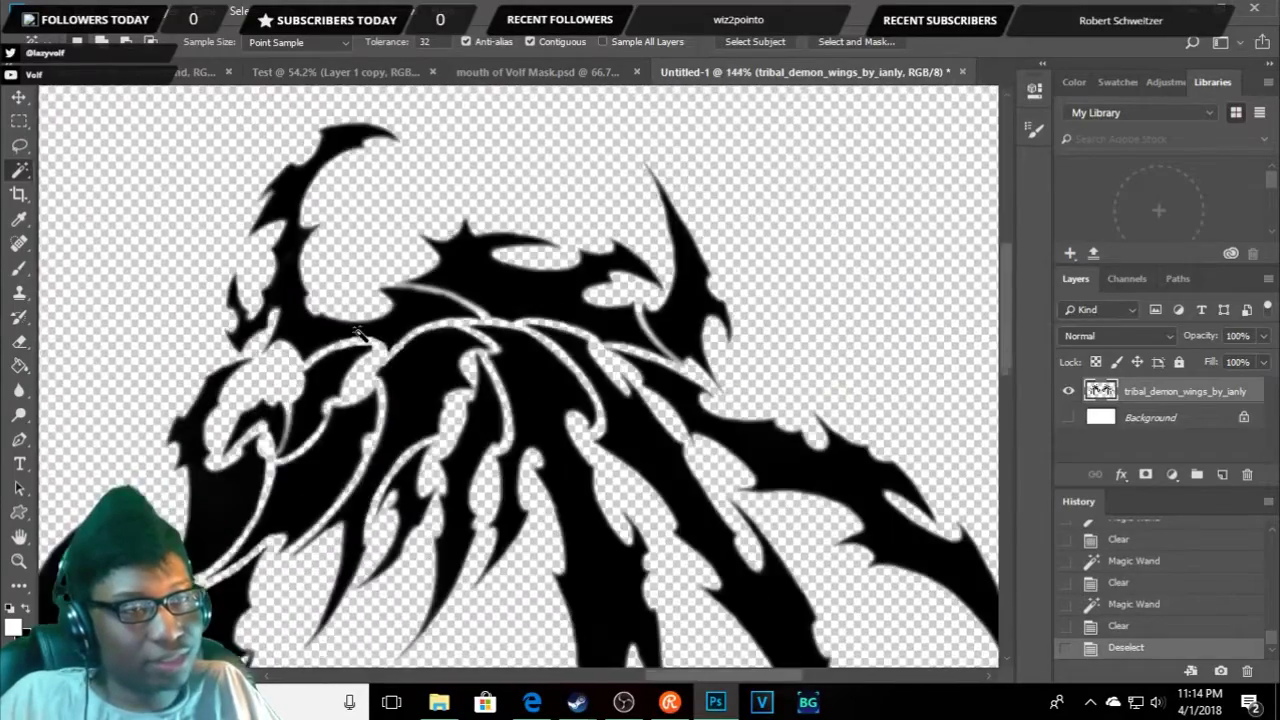
pyautogui.scroll(-2, 358, 335)
pyautogui.scroll(3, 403, 312)
pyautogui.scroll(3, 403, 312)
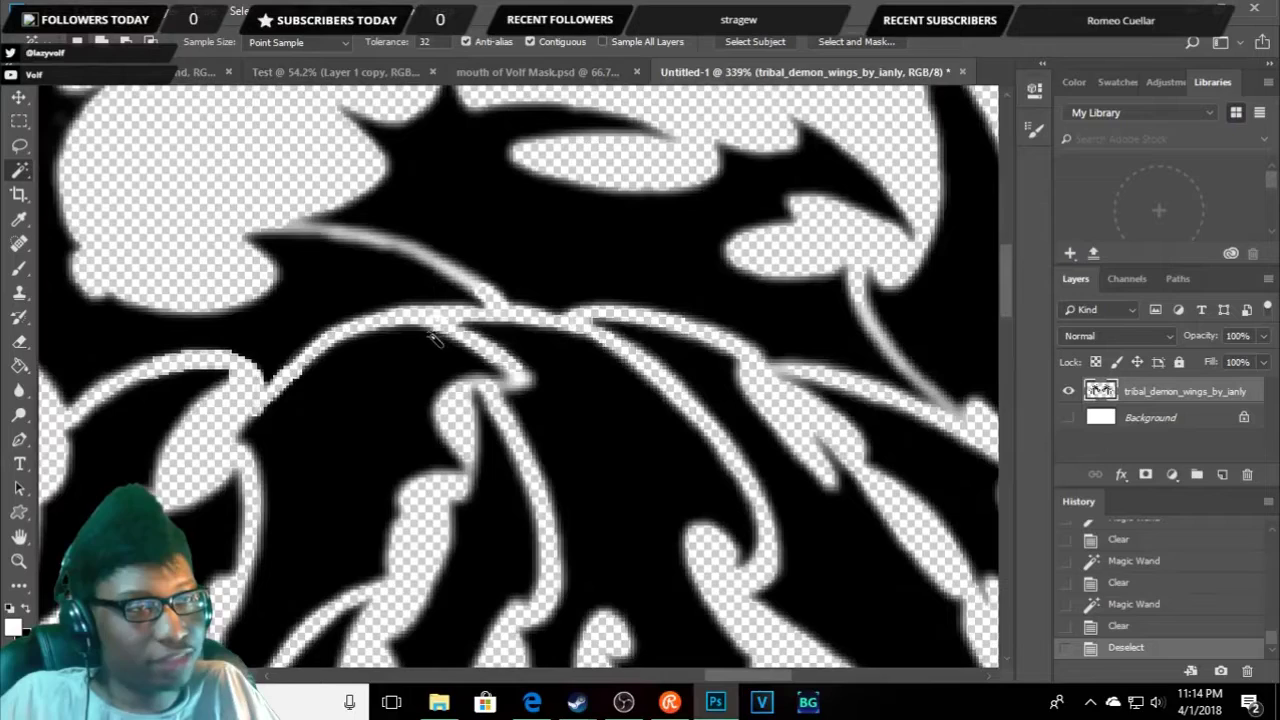
pyautogui.moveTo(1003, 305); pyautogui.dragTo(1002, 281)
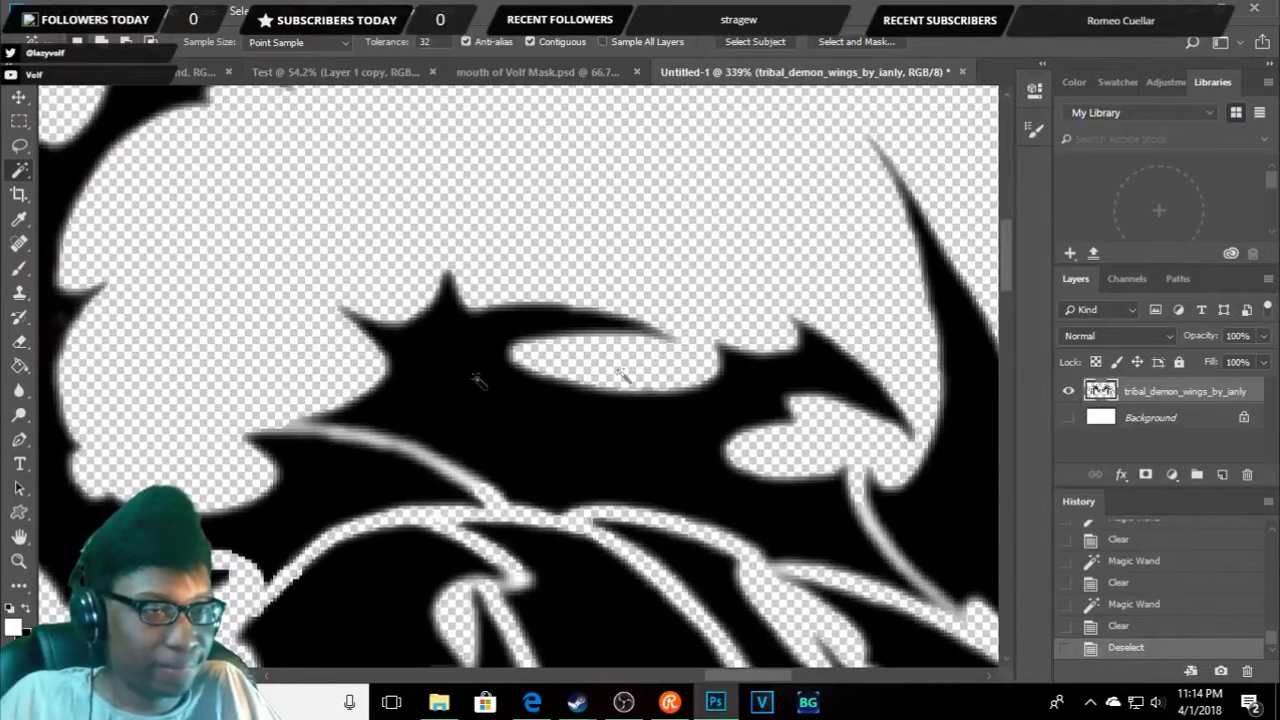
pyautogui.click(372, 443)
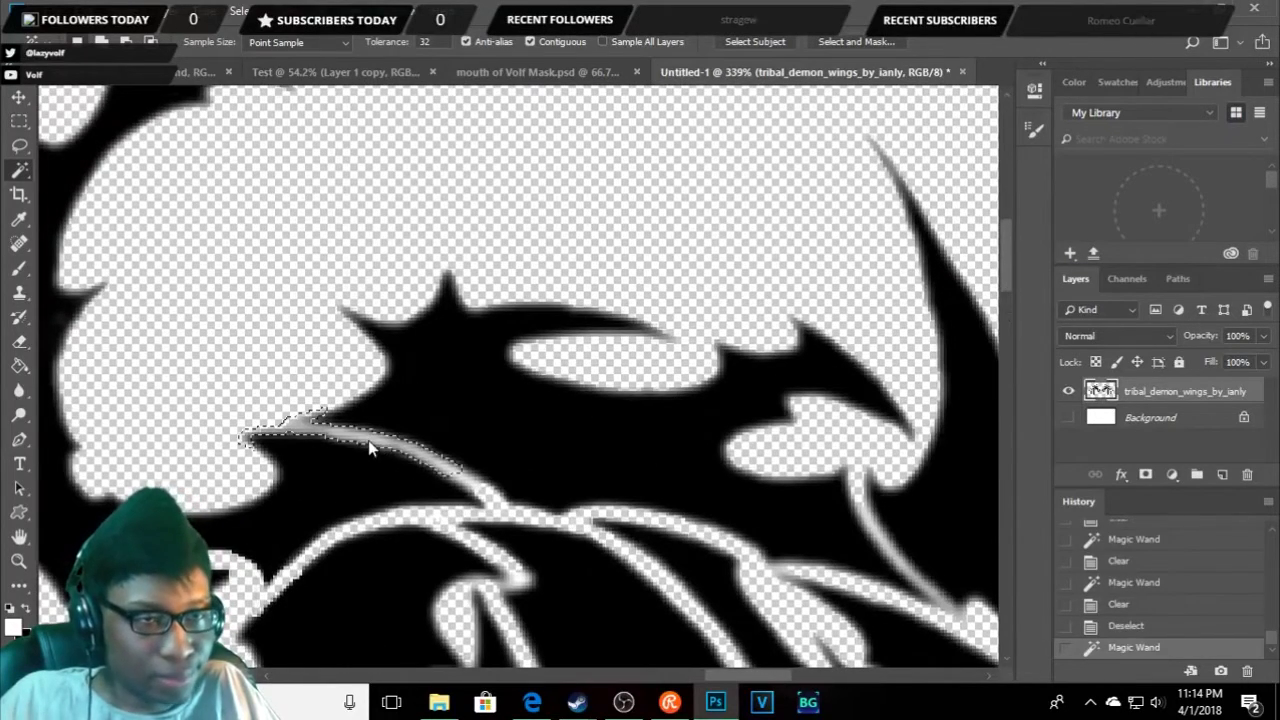
pyautogui.press('Delete')
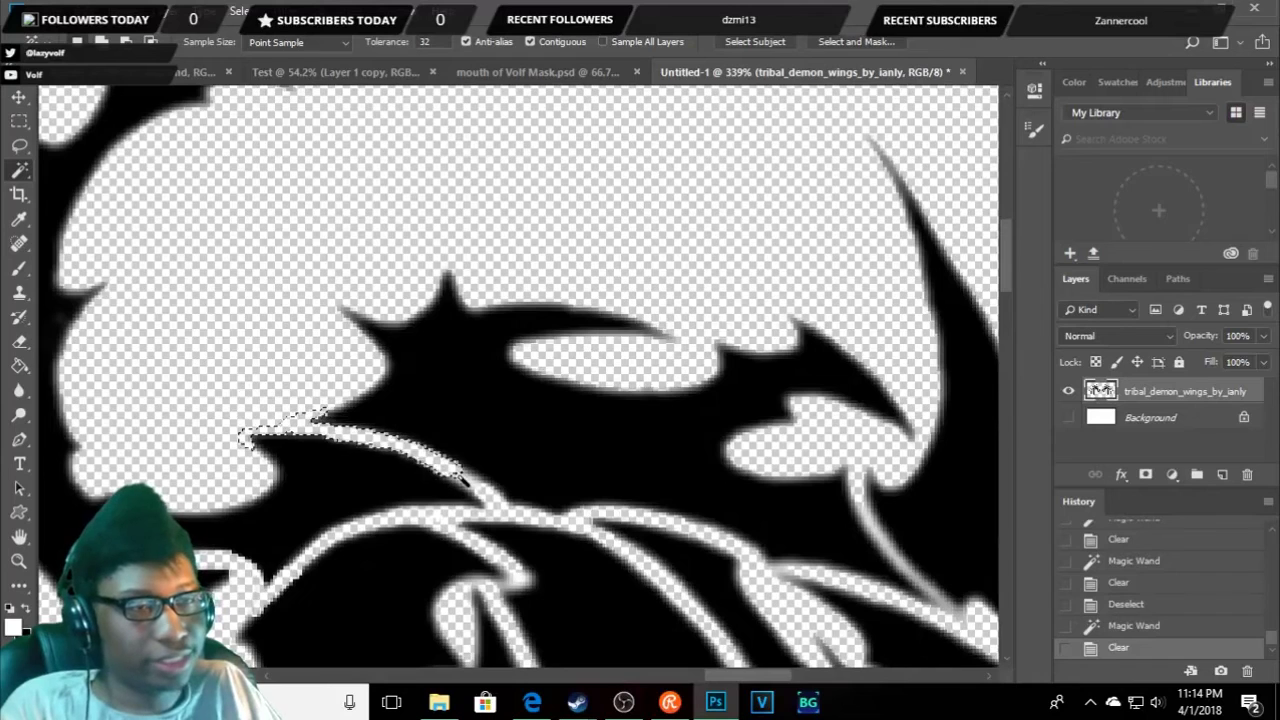
pyautogui.click(465, 482)
pyautogui.press('Delete')
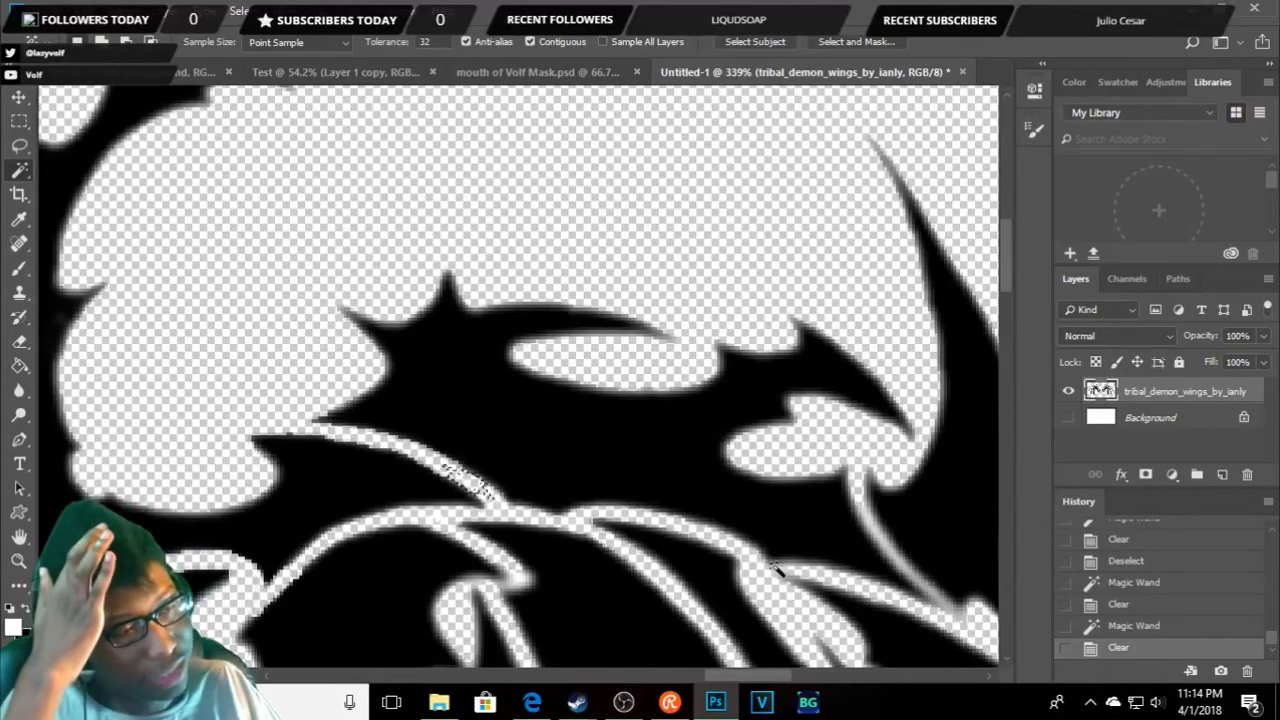
pyautogui.click(875, 528)
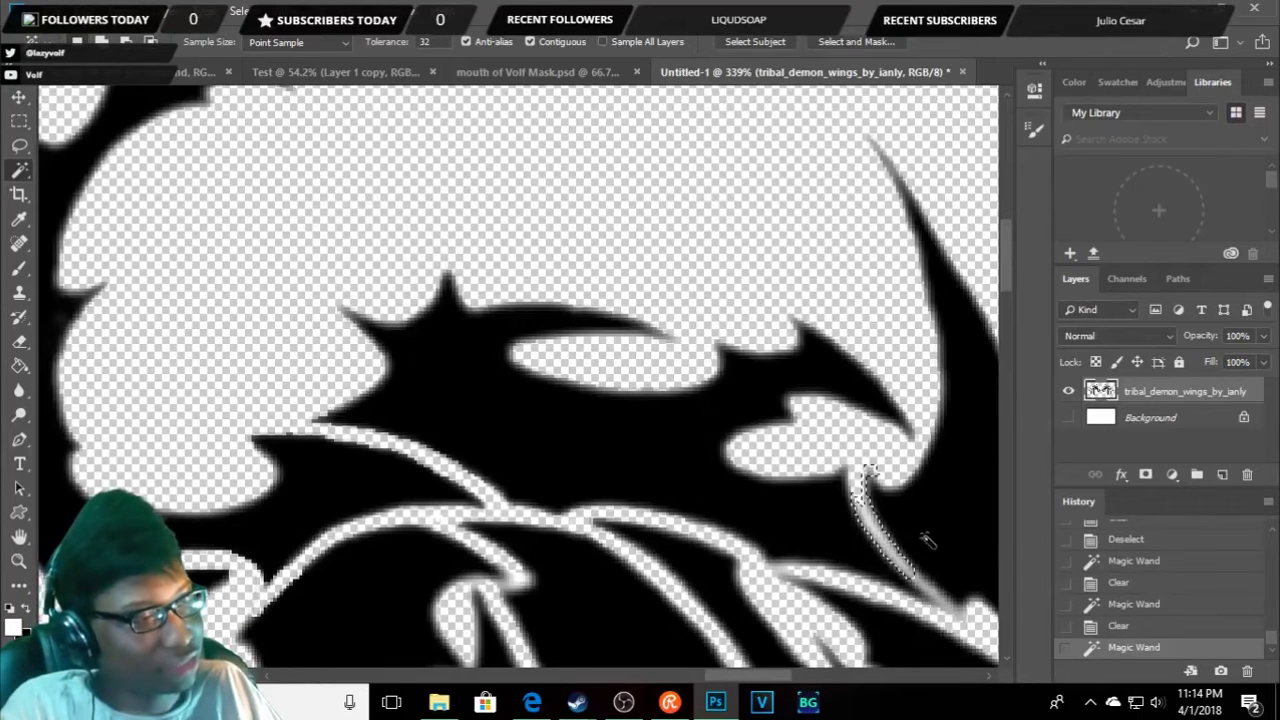
pyautogui.press('Delete')
pyautogui.click(932, 592)
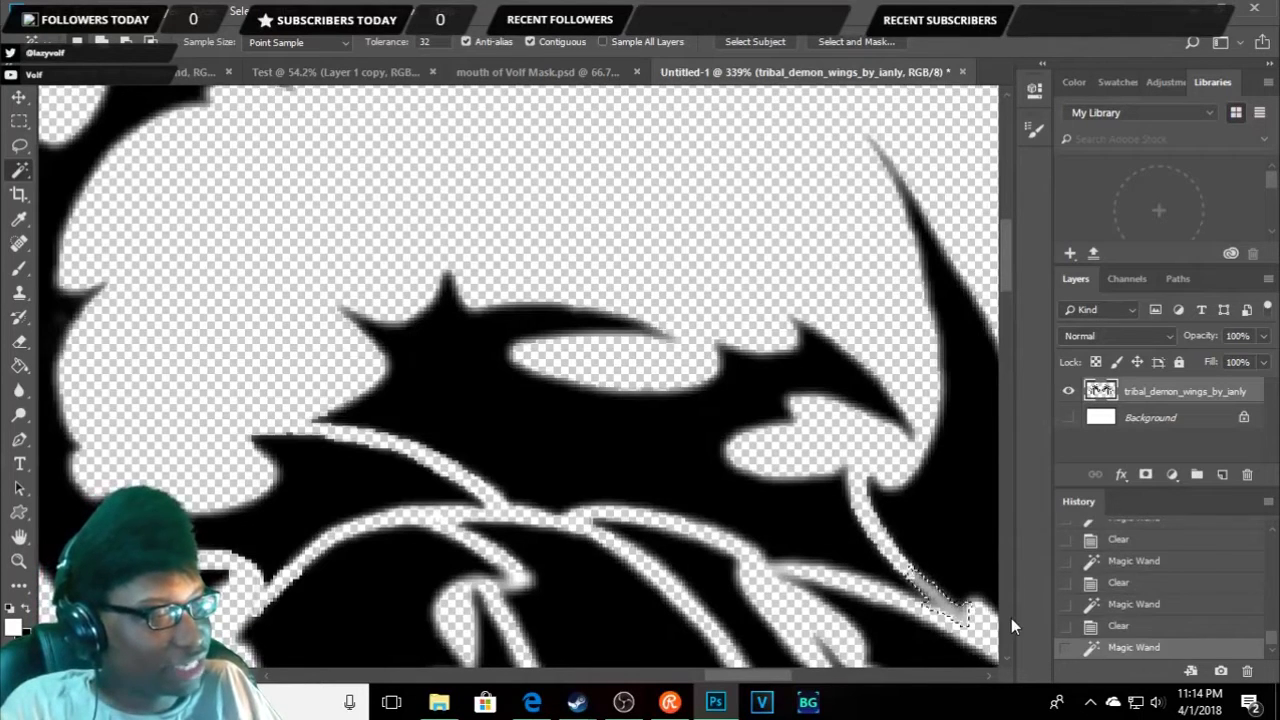
pyautogui.press('Delete')
pyautogui.scroll(-3, 903, 467)
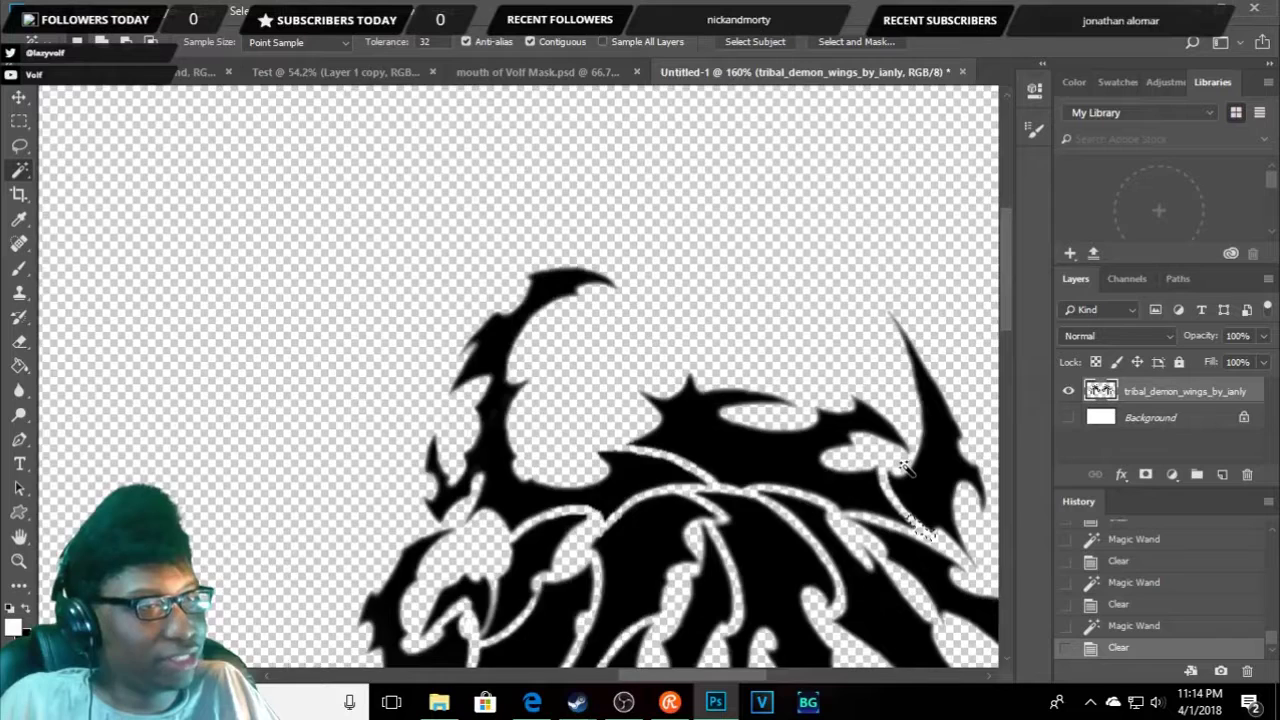
pyautogui.scroll(-2, 903, 467)
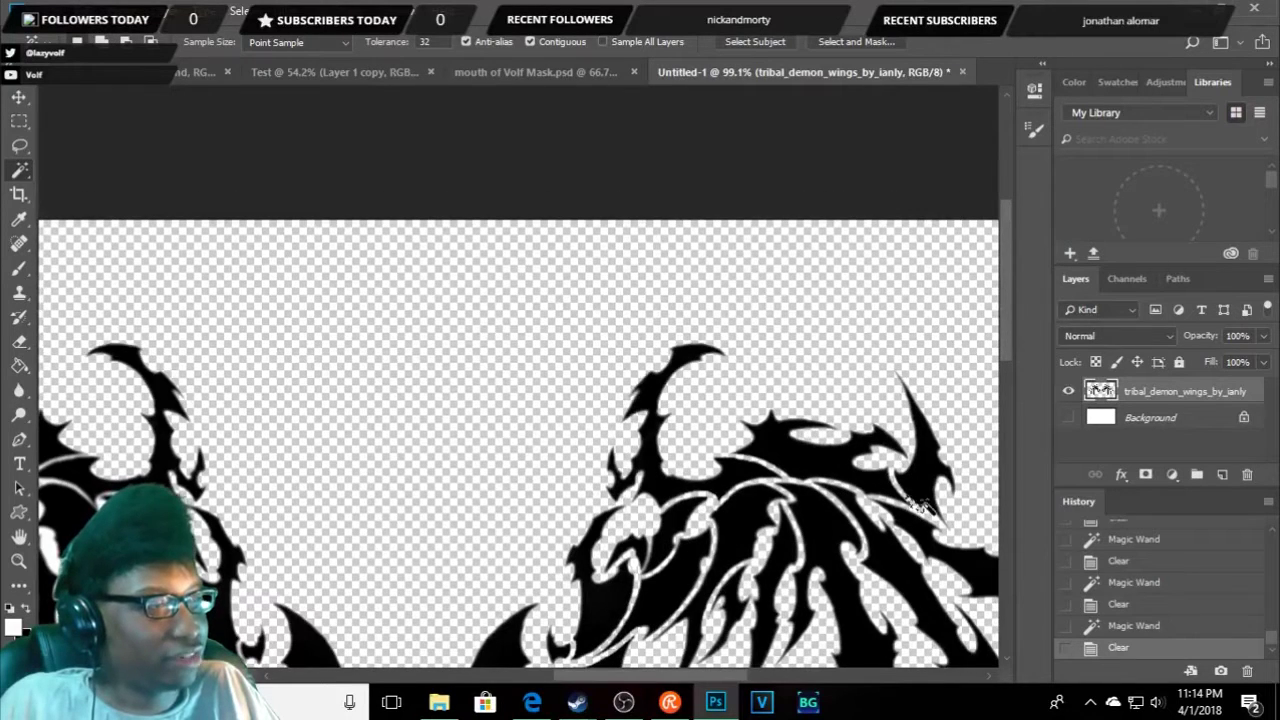
pyautogui.rightClick(921, 509)
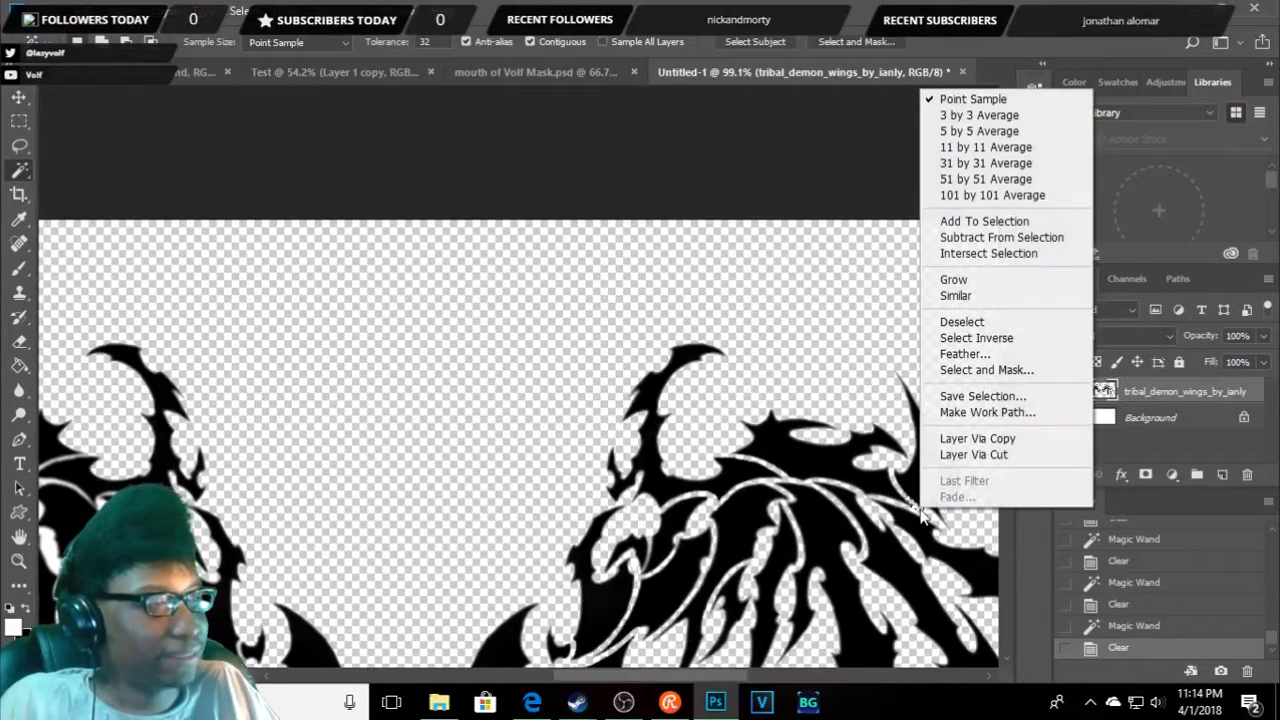
pyautogui.click(967, 322)
# - Clear the white interior region, thin white strokes and top-right white shape to transparency
pyautogui.scroll(-5, 1004, 330)
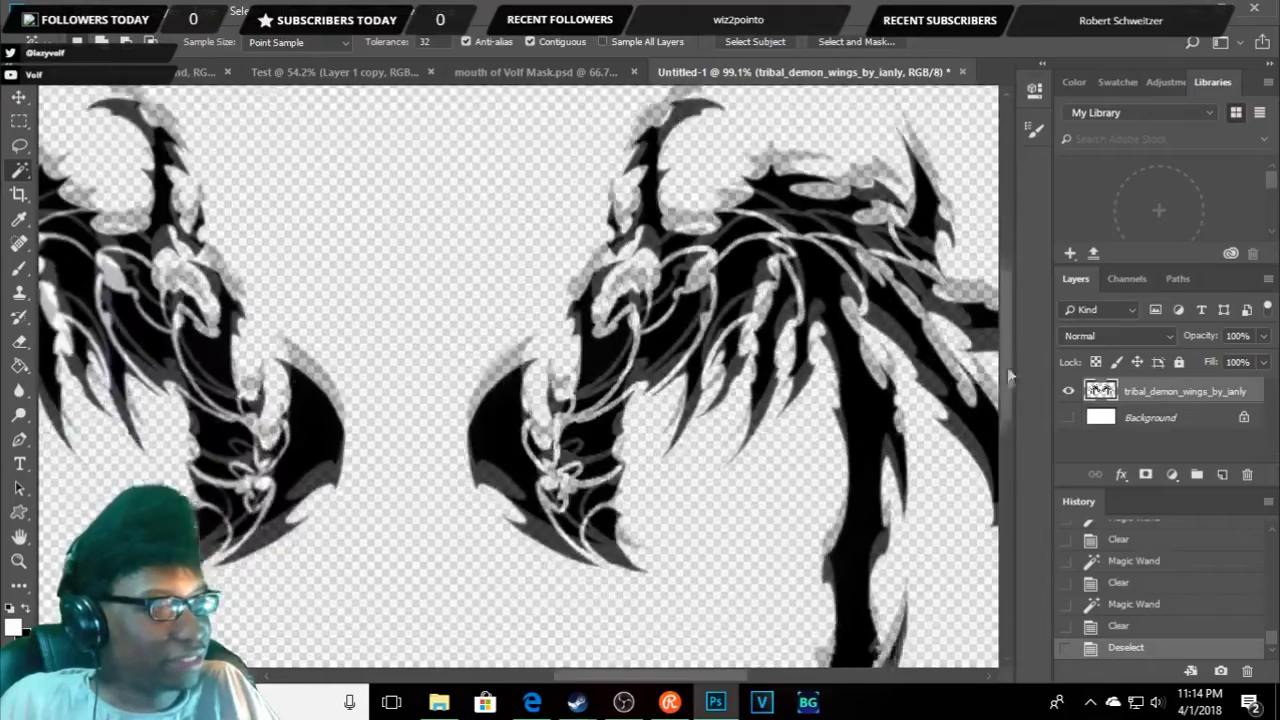
pyautogui.scroll(2, 1001, 375)
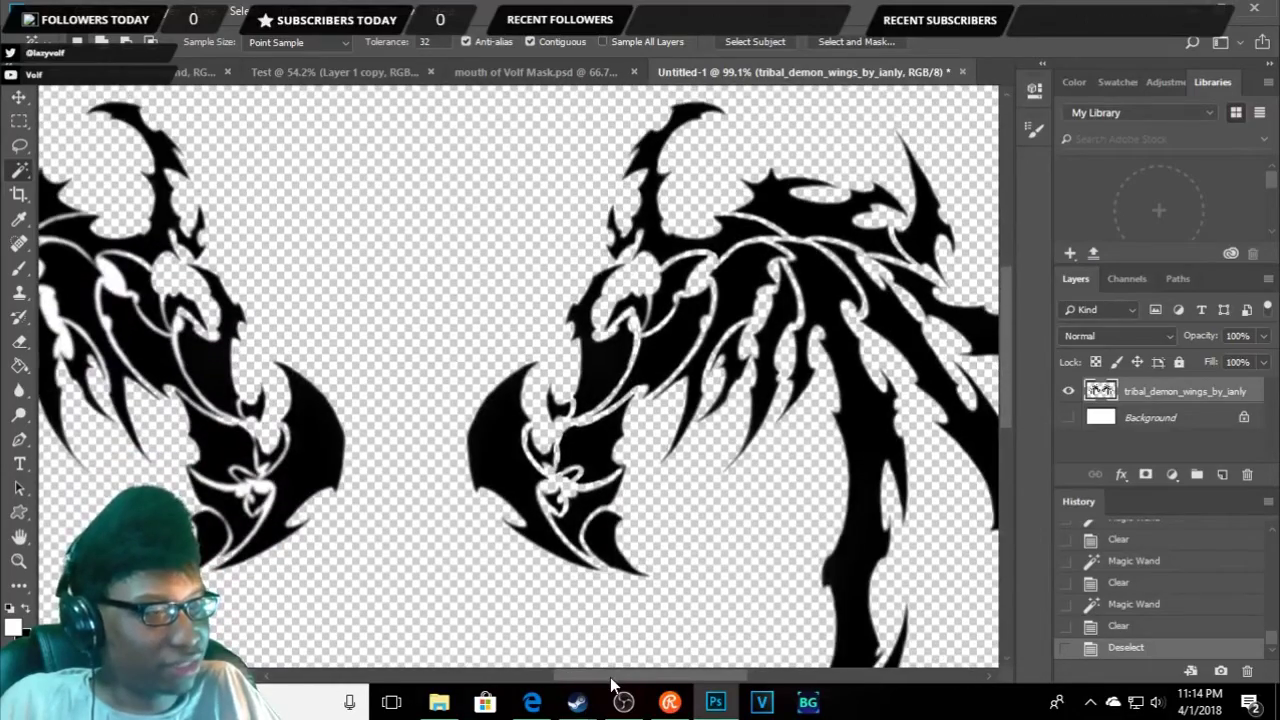
pyautogui.moveTo(610, 677); pyautogui.dragTo(529, 648)
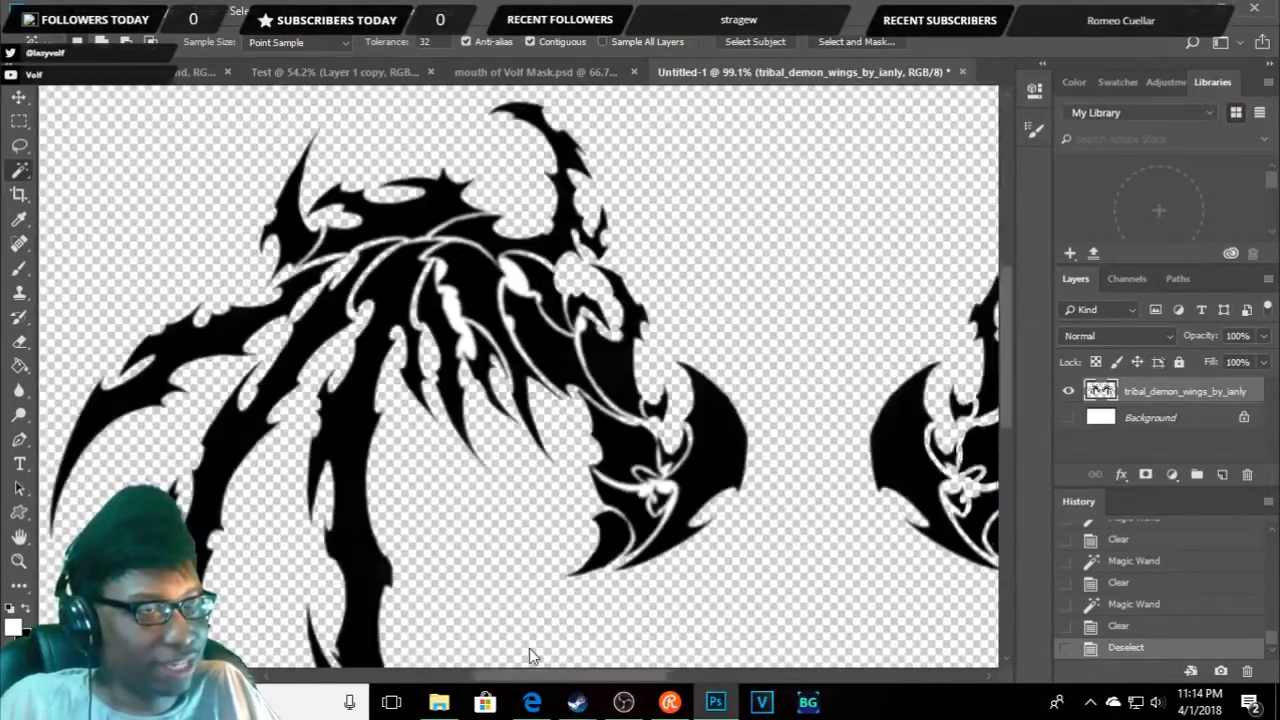
pyautogui.scroll(1, 652, 336)
pyautogui.scroll(1, 652, 336)
pyautogui.scroll(2, 652, 336)
pyautogui.click(656, 295)
pyautogui.press('Delete')
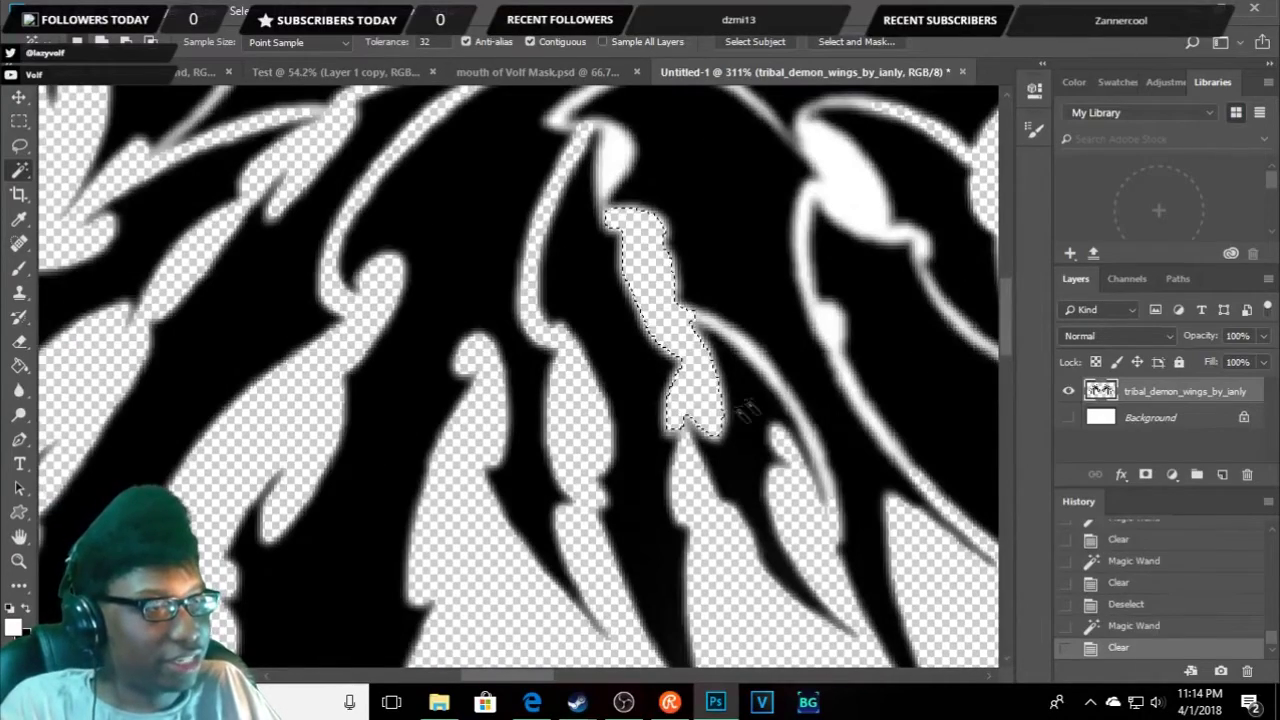
pyautogui.click(770, 372)
pyautogui.press('Delete')
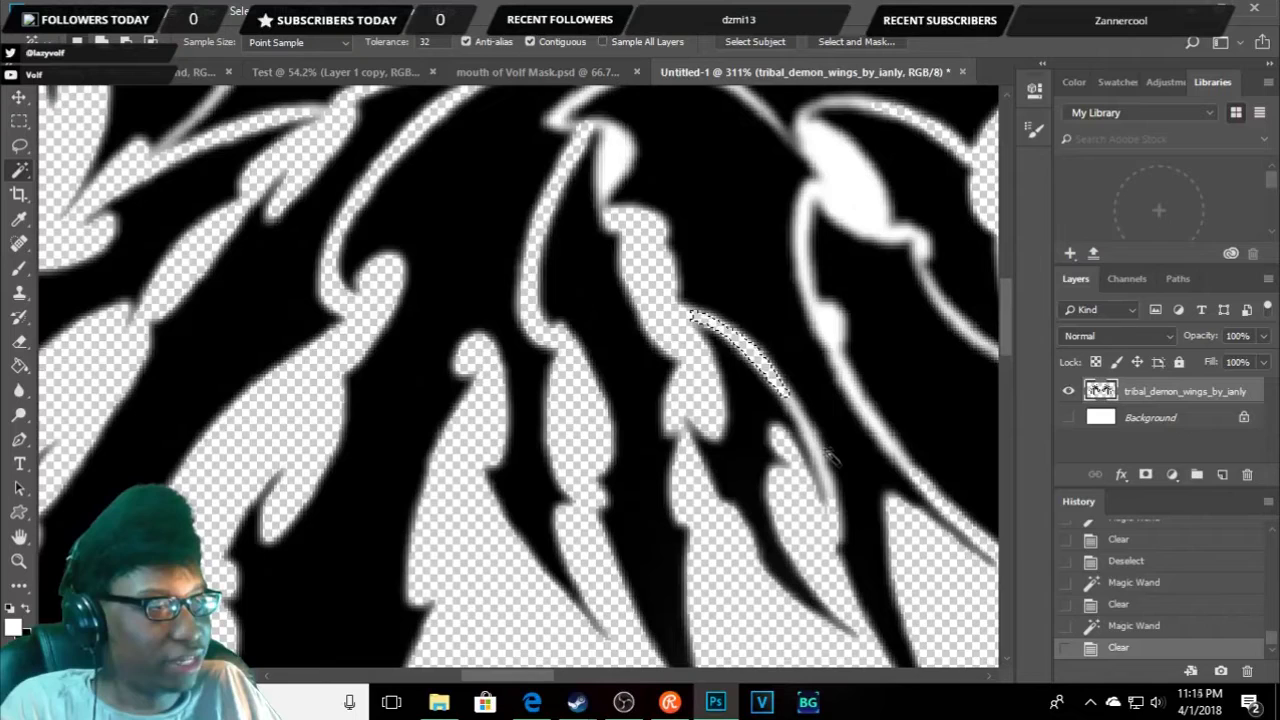
pyautogui.click(818, 455)
pyautogui.press('Delete')
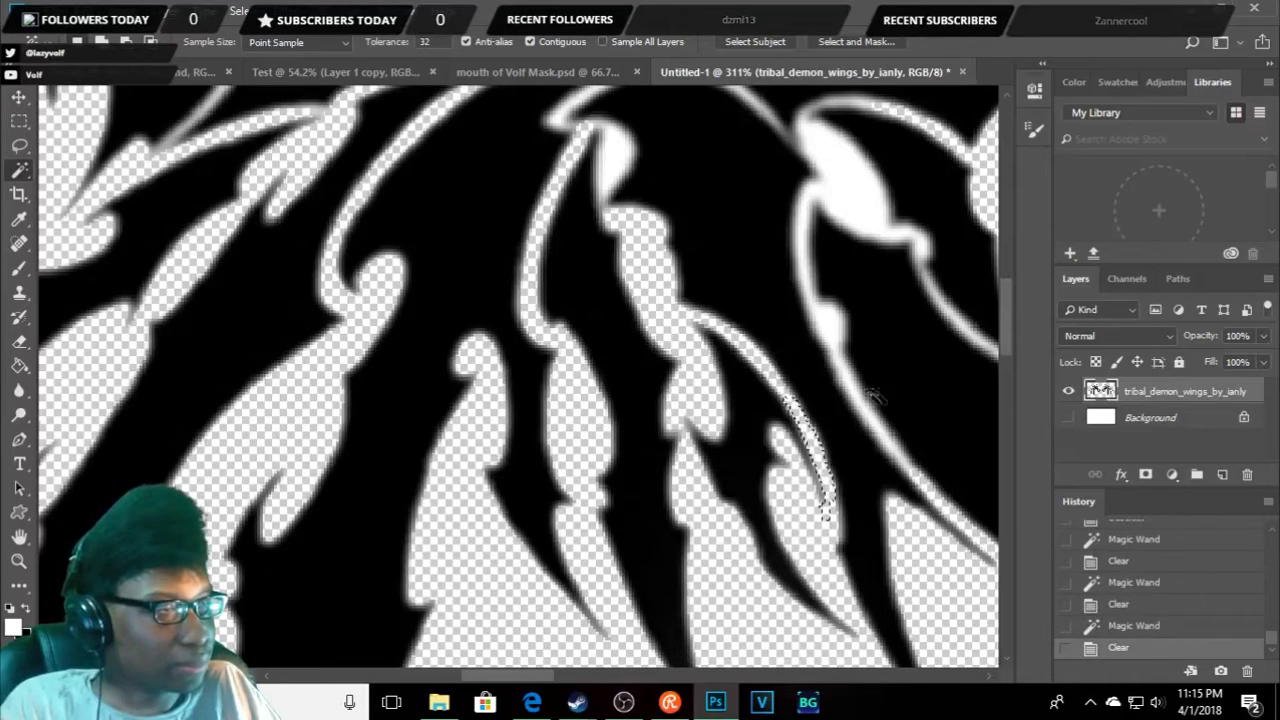
pyautogui.click(826, 324)
pyautogui.press('Delete')
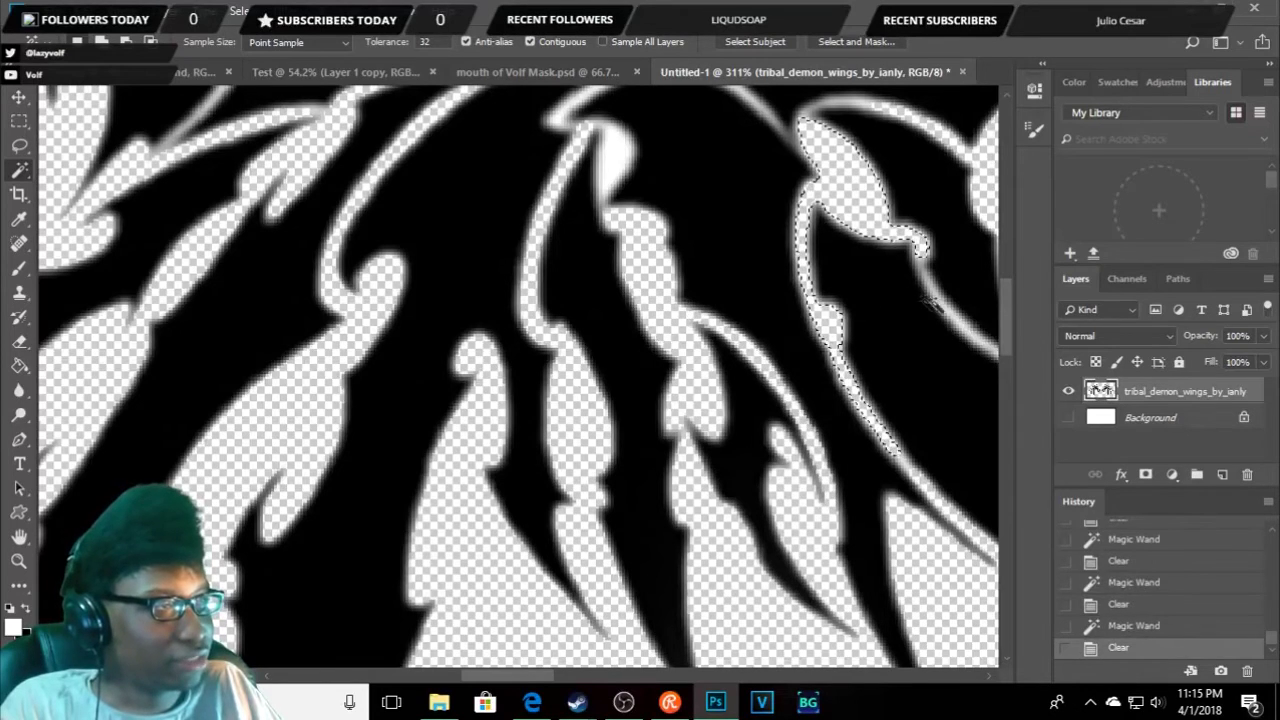
pyautogui.click(953, 316)
pyautogui.press('Delete')
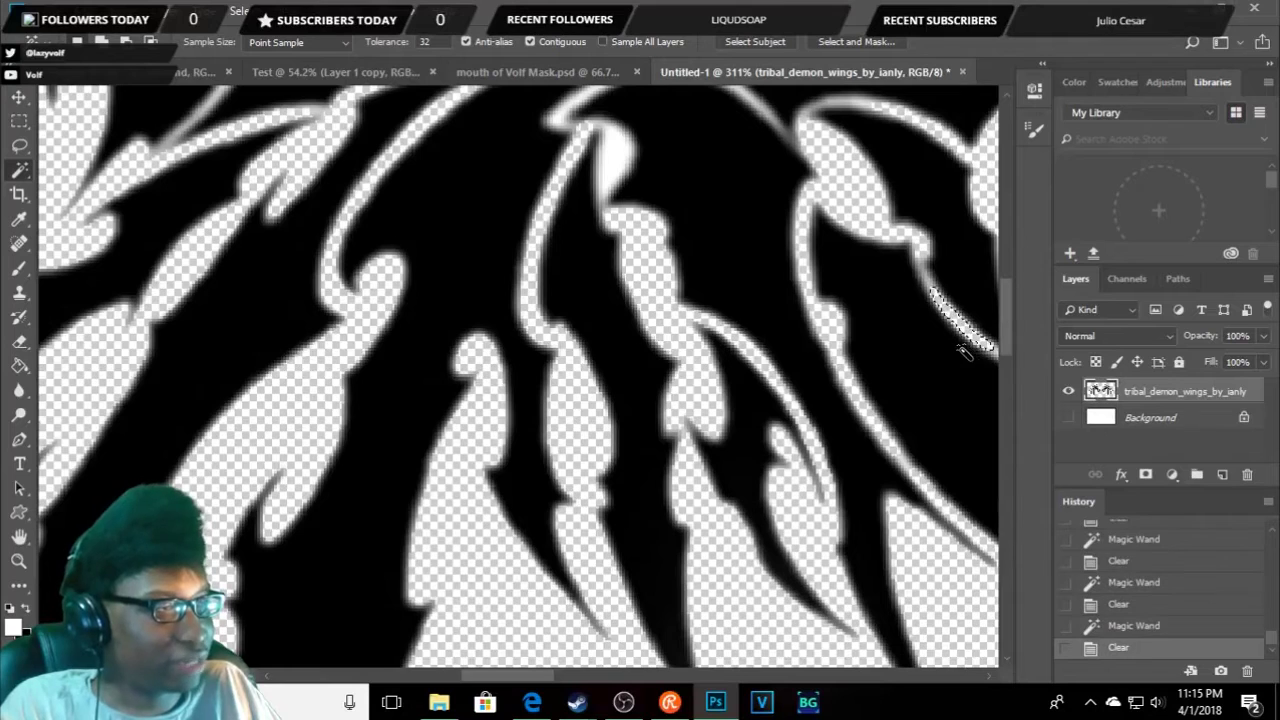
# - Clear the white stroke tip and select another white stroke segment
pyautogui.scroll(-1, 963, 352)
pyautogui.click(924, 244)
pyautogui.press('Delete')
pyautogui.scroll(-2, 942, 307)
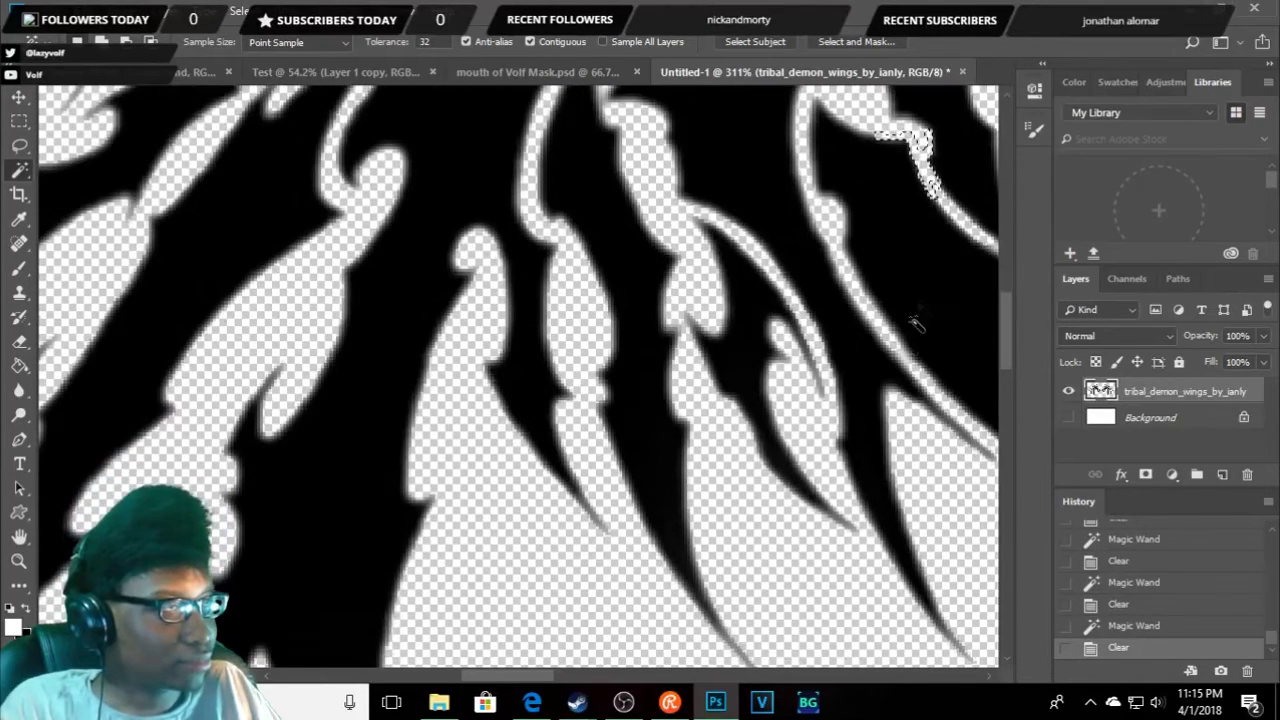
pyautogui.click(607, 253)
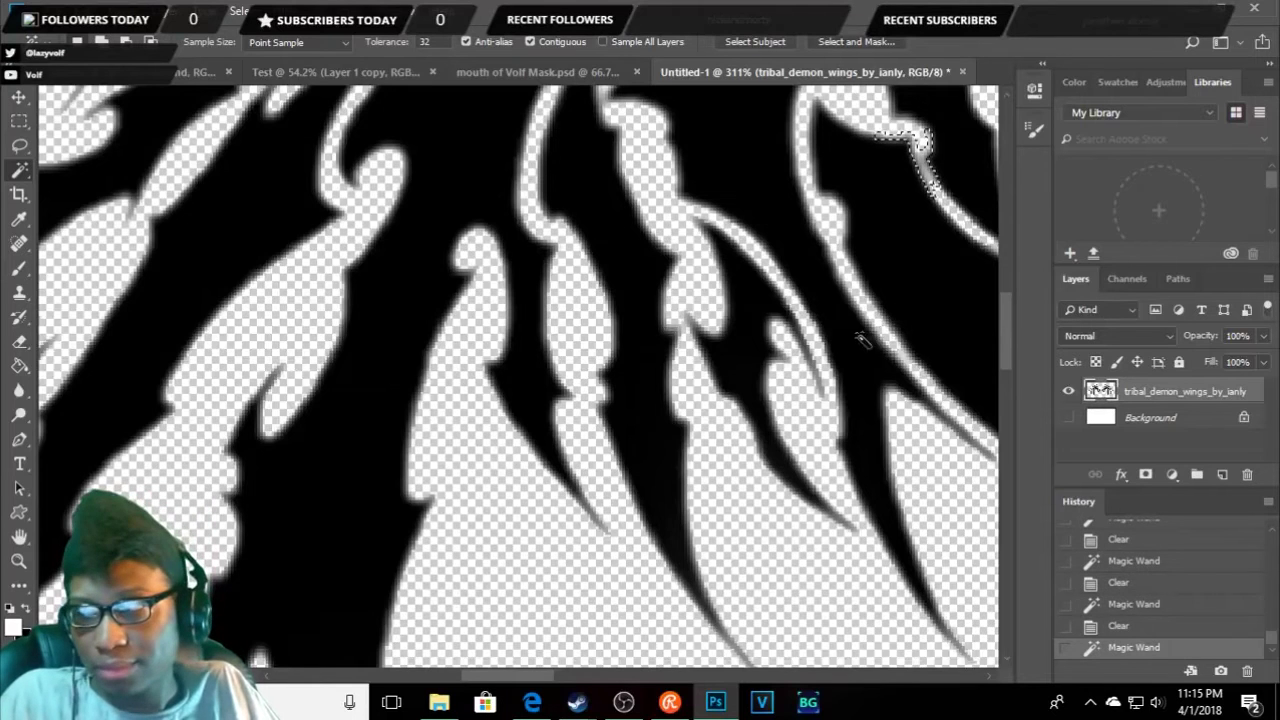
pyautogui.scroll(2, 607, 253)
pyautogui.scroll(2, 609, 270)
pyautogui.scroll(2, 611, 290)
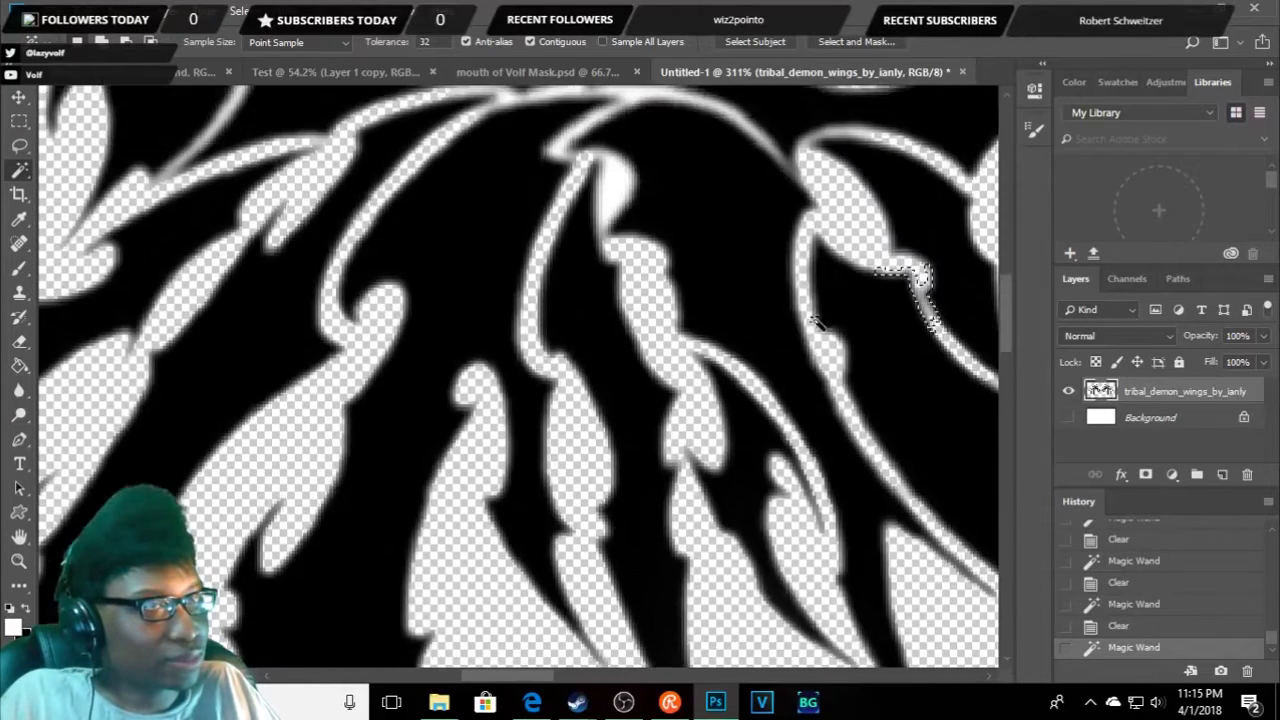
pyautogui.scroll(2, 614, 310)
pyautogui.scroll(2, 614, 318)
# - Clear the white strokes along the wing's curve, the small blob, arc stroke and top tip
pyautogui.click(520, 338)
pyautogui.press('Delete')
pyautogui.click(615, 410)
pyautogui.press('Delete')
pyautogui.click(564, 387)
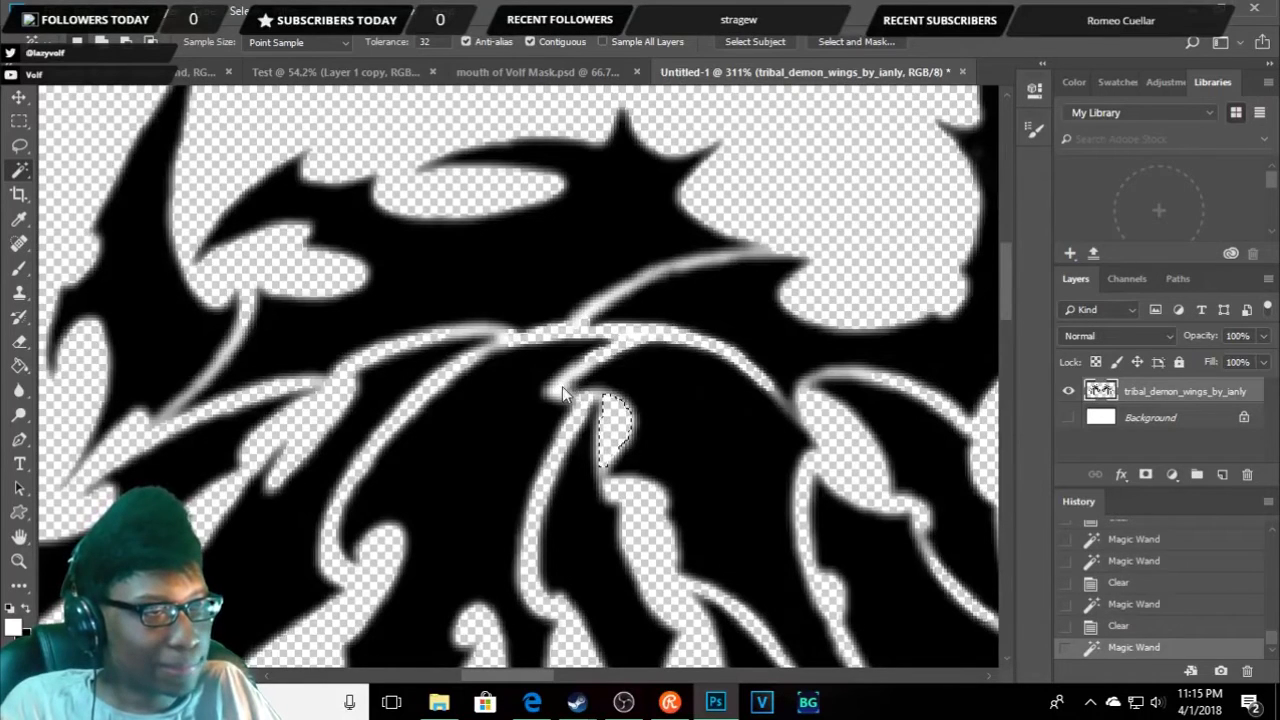
pyautogui.press('Delete')
pyautogui.click(597, 308)
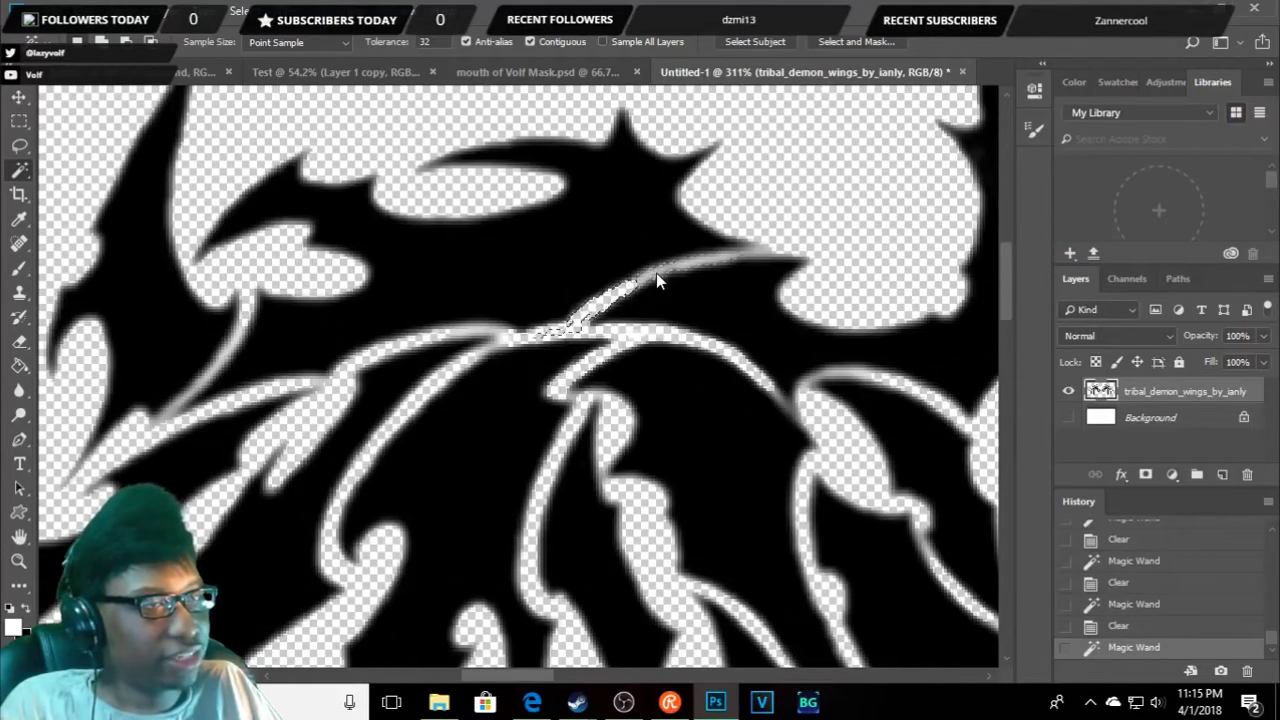
pyautogui.press('Delete')
pyautogui.click(765, 250)
pyautogui.press('Delete')
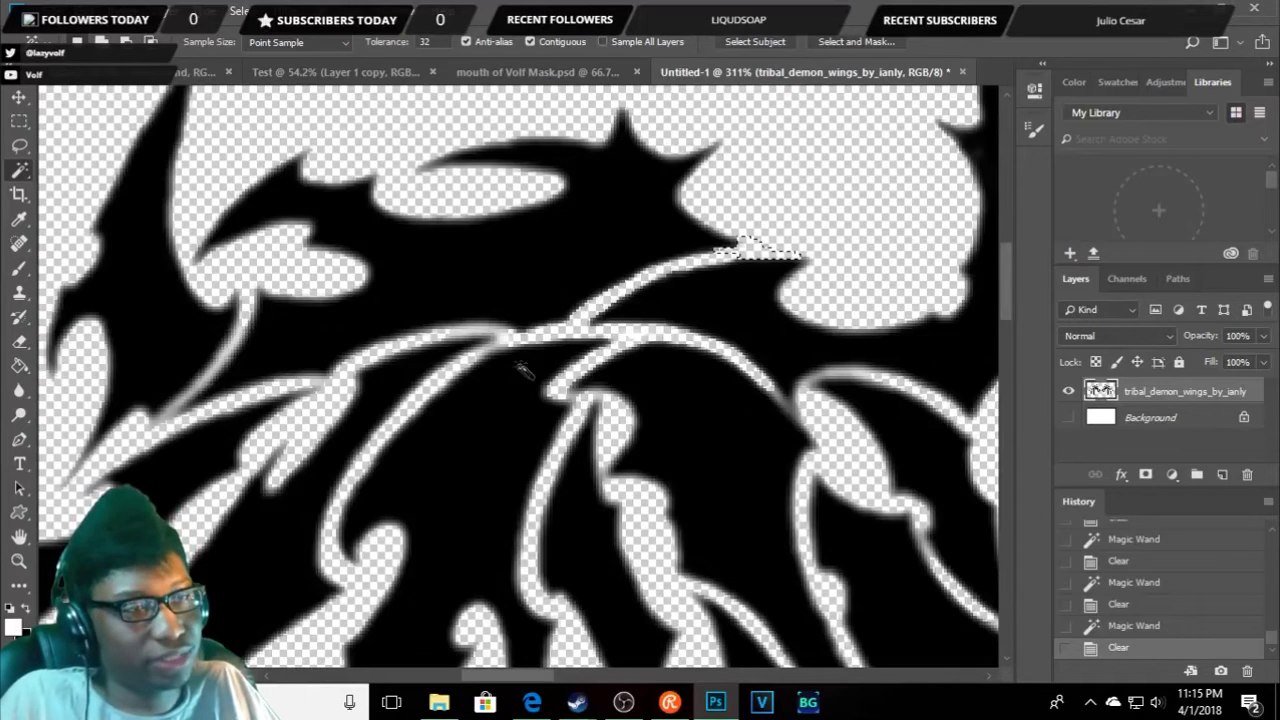
pyautogui.click(478, 331)
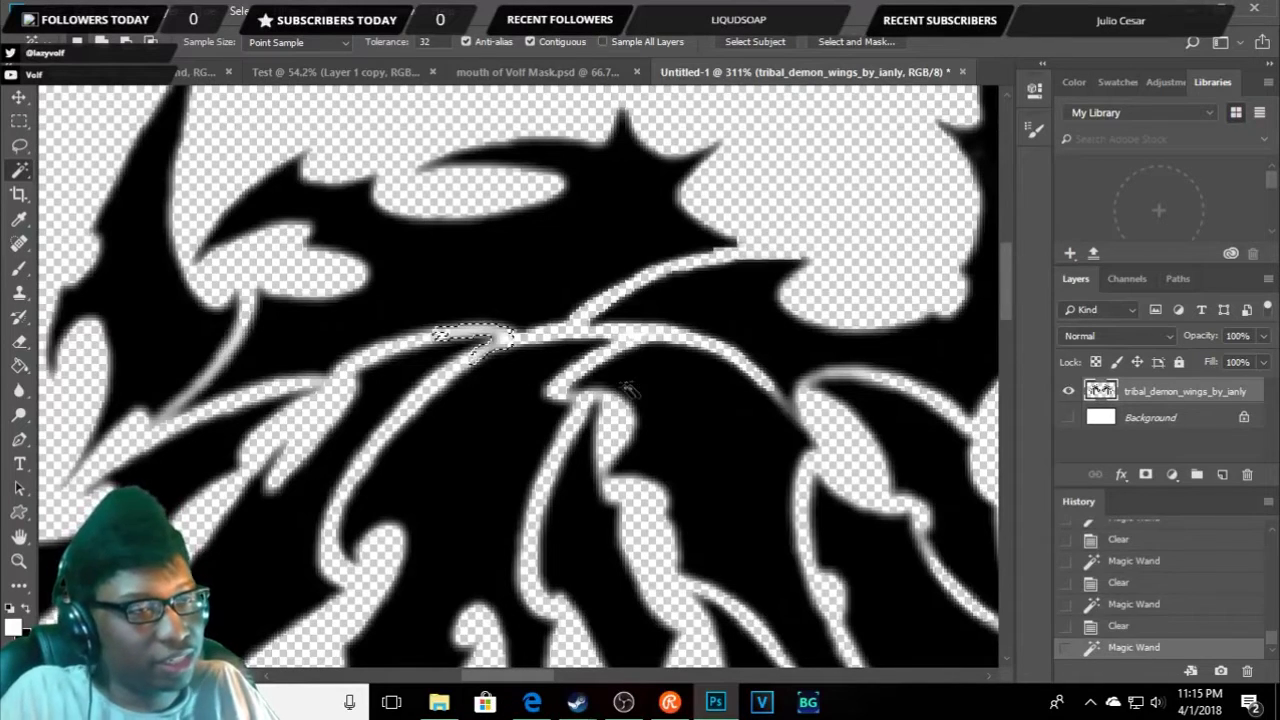
pyautogui.press('Delete')
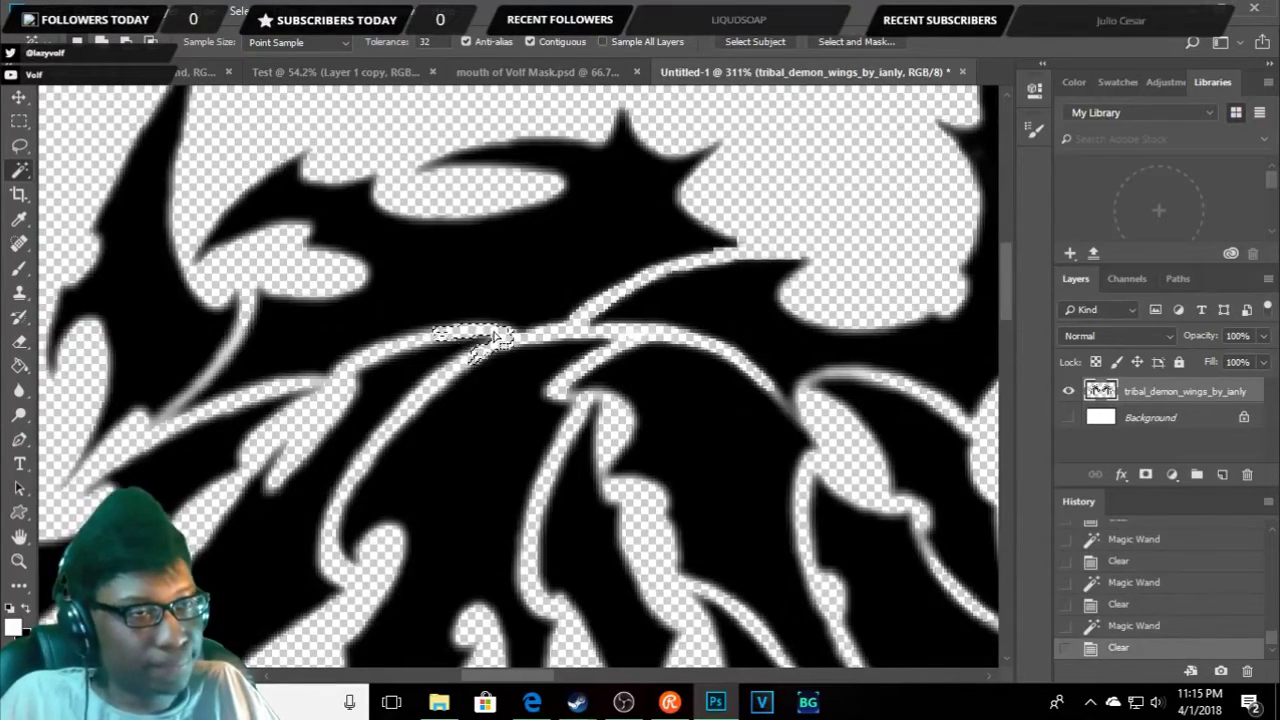
# - Deselect, clear the light grey stroke, and deselect again
pyautogui.rightClick(495, 345)
pyautogui.click(540, 497)
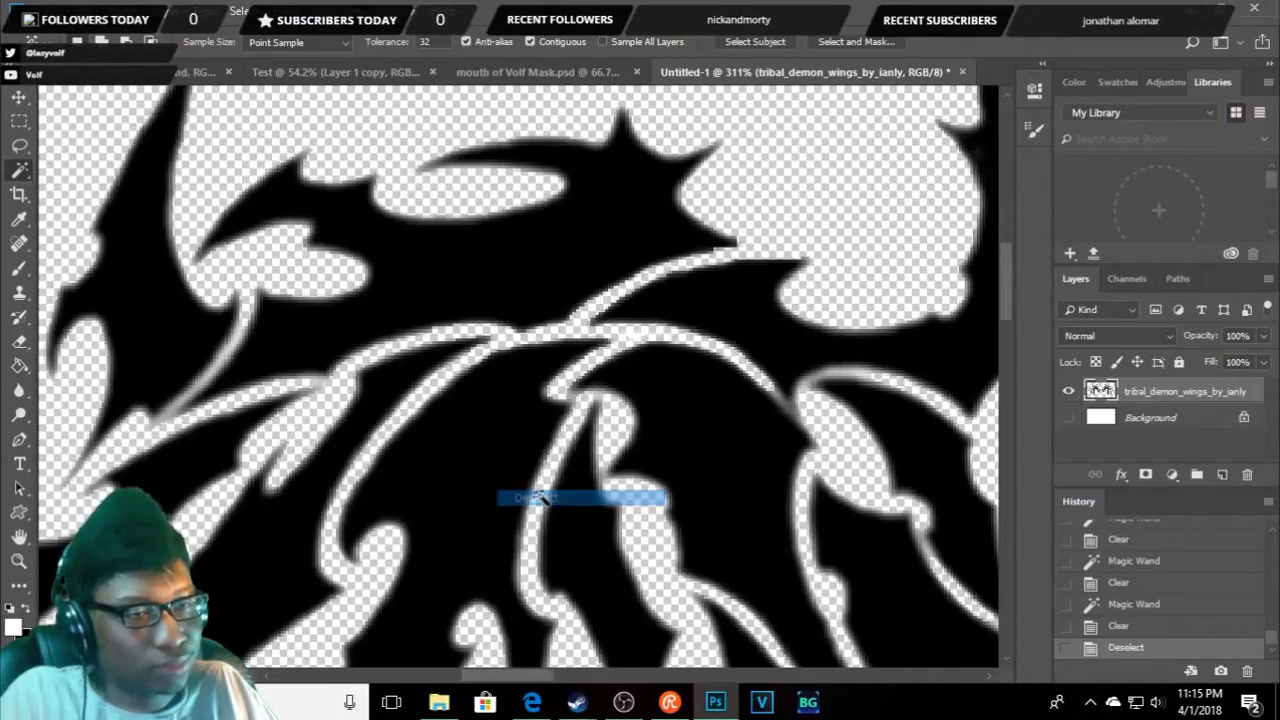
pyautogui.scroll(-1, 572, 405)
pyautogui.scroll(-2, 572, 405)
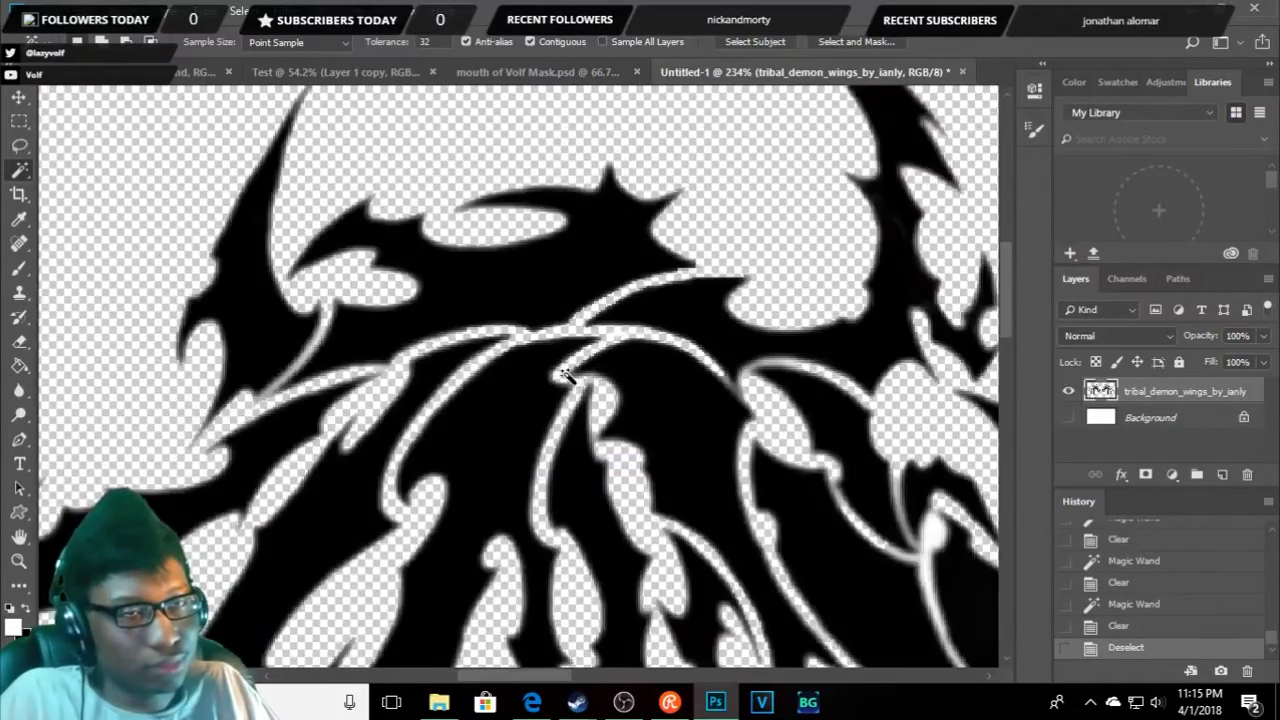
pyautogui.scroll(-2, 565, 395)
pyautogui.scroll(-2, 556, 378)
pyautogui.scroll(3, 553, 377)
pyautogui.scroll(3, 550, 362)
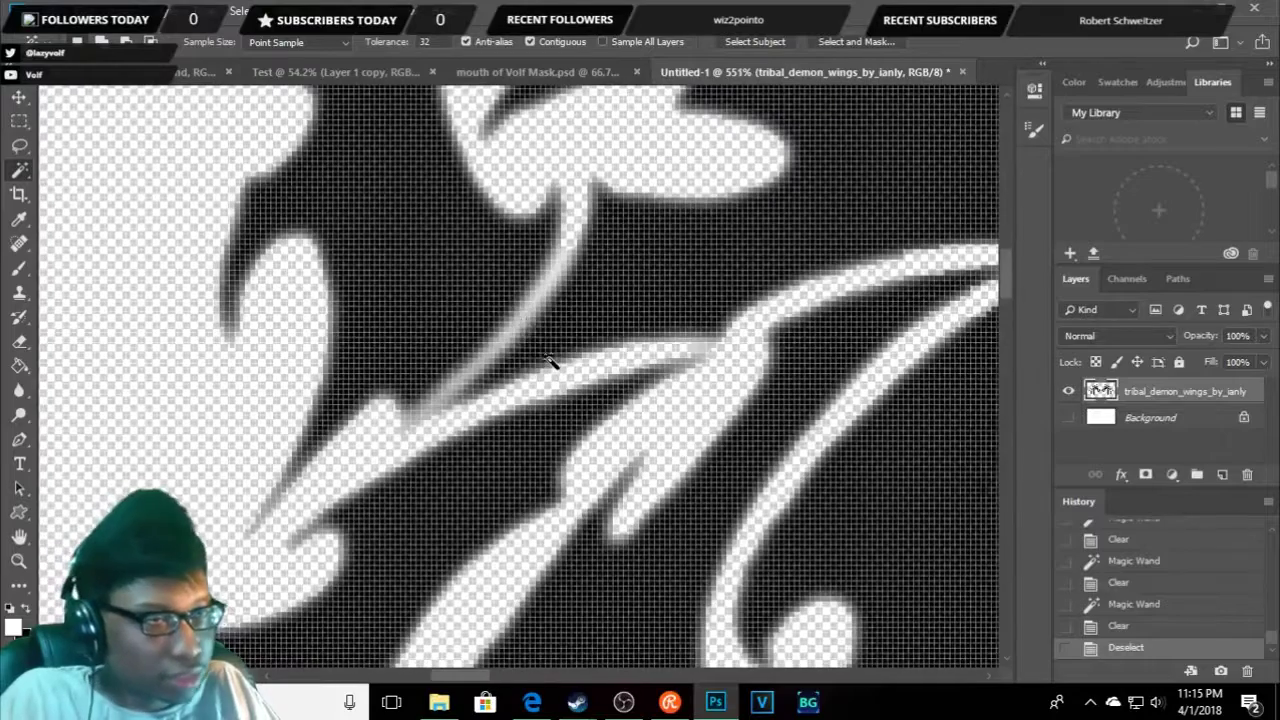
pyautogui.click(522, 315)
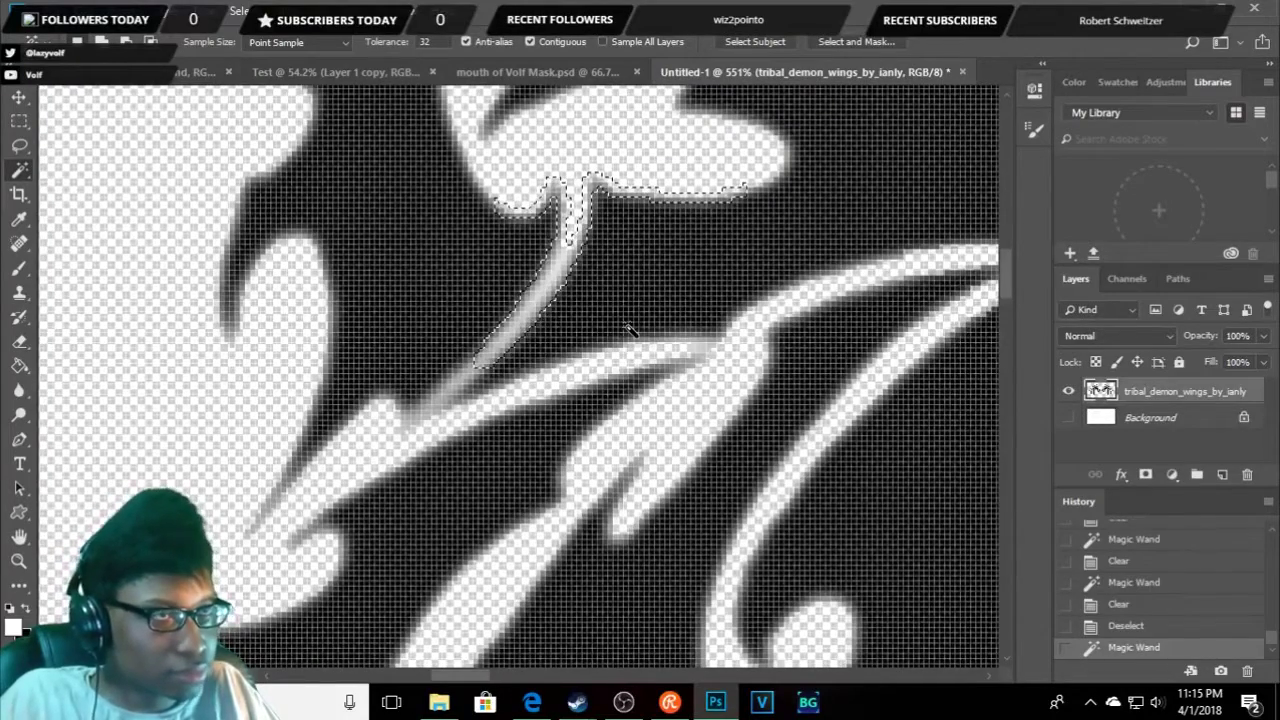
pyautogui.press('Delete')
pyautogui.hotkey('ctrl', 'd')
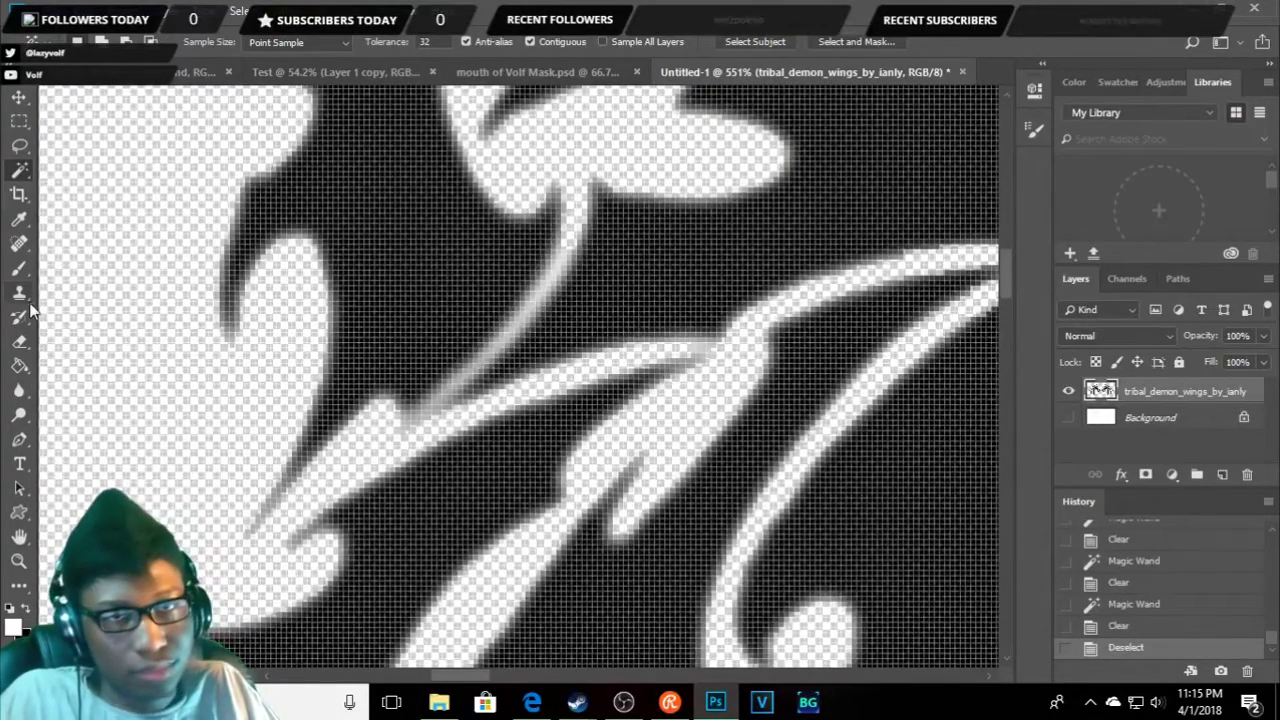
pyautogui.click(19, 268)
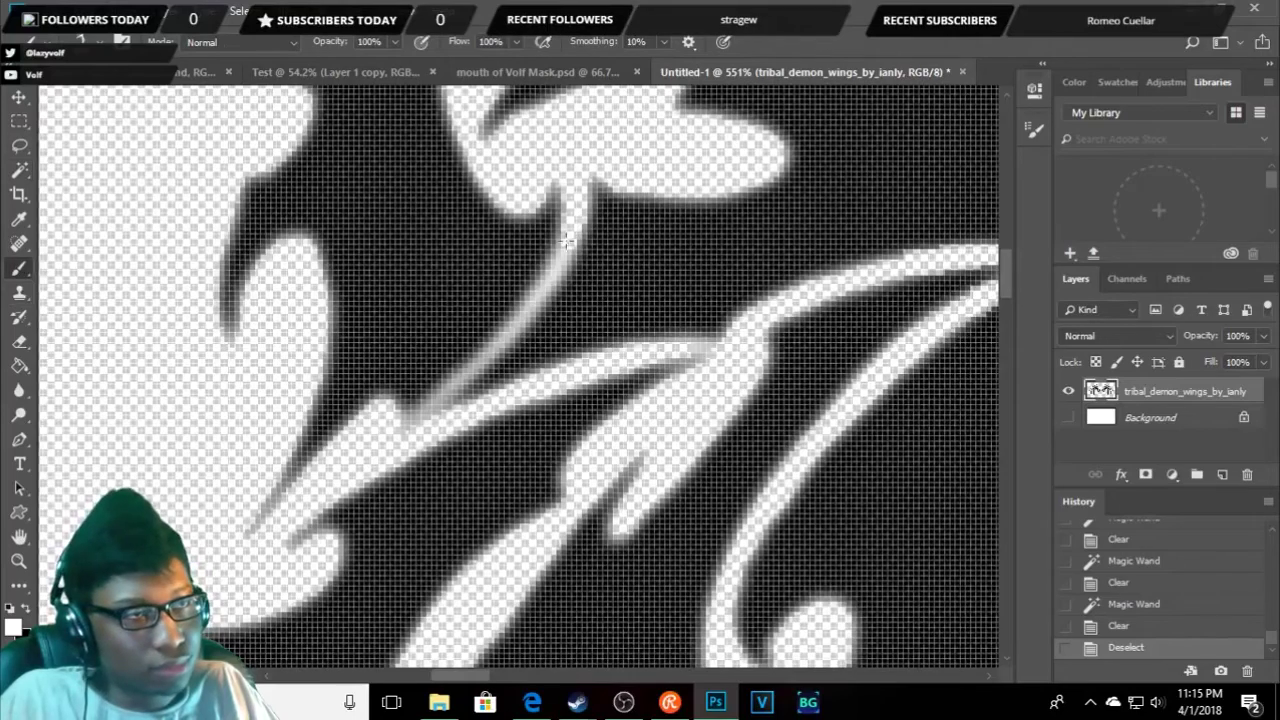
pyautogui.click(19, 341)
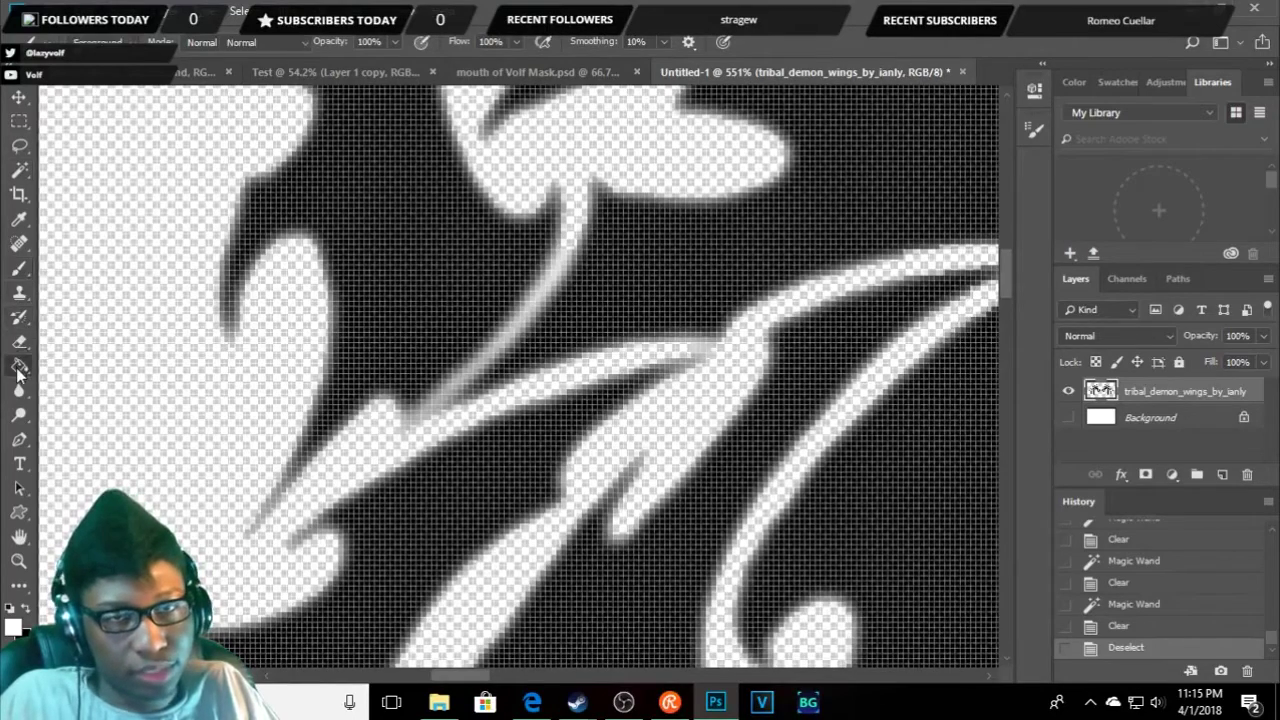
# - Erase the light fringe pixels along the upper part of the thin wing stroke
pyautogui.scroll(5, 562, 268)
pyautogui.scroll(1, 609, 233)
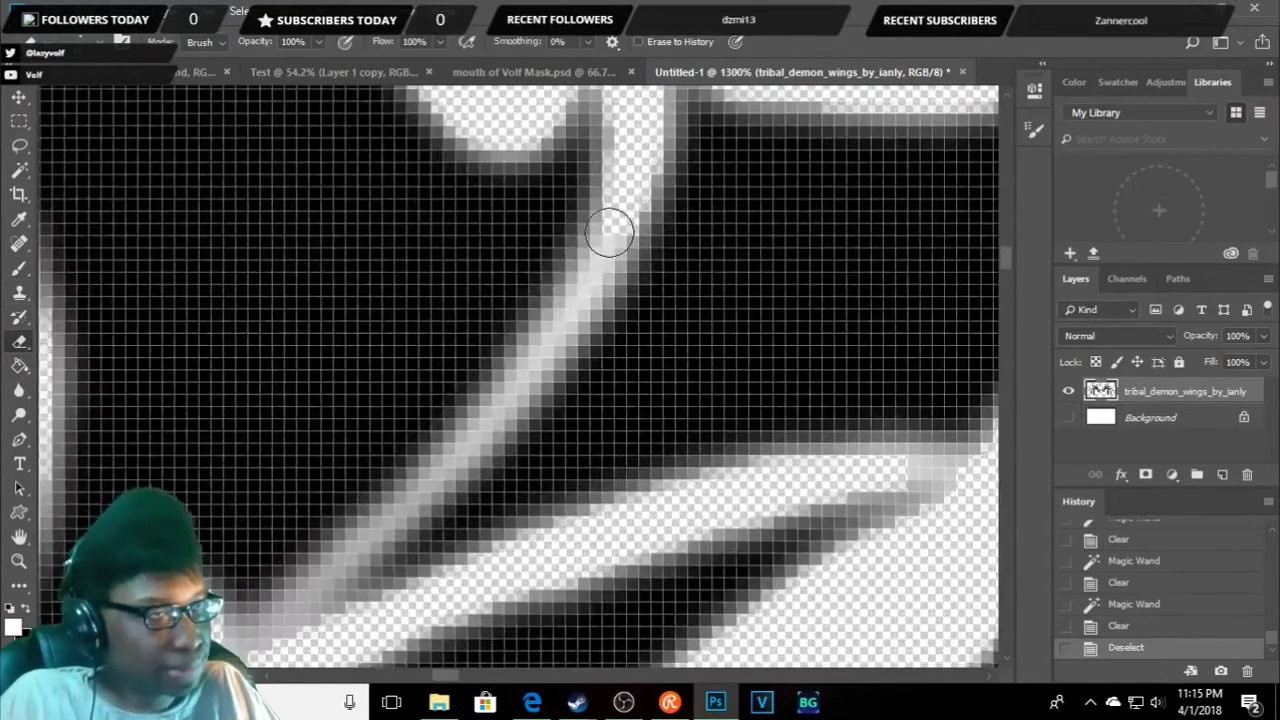
pyautogui.click(608, 253)
pyautogui.click(585, 295)
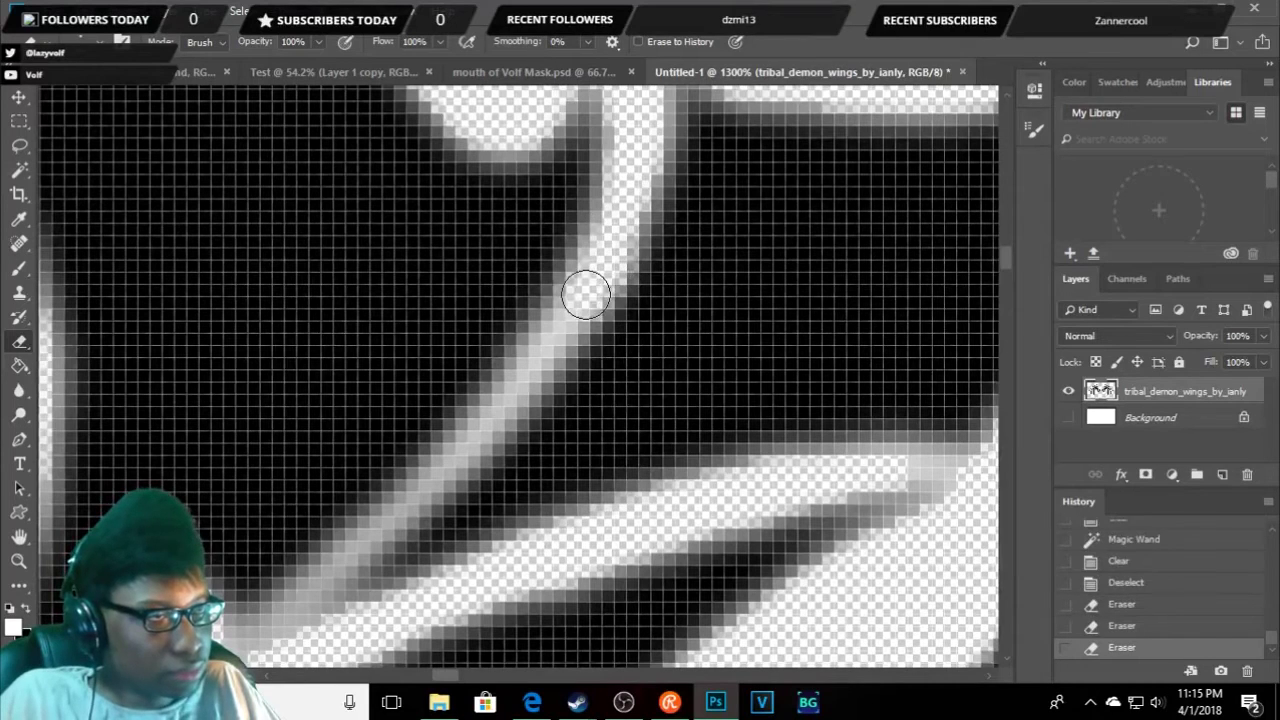
pyautogui.click(553, 335)
pyautogui.click(541, 370)
pyautogui.click(509, 391)
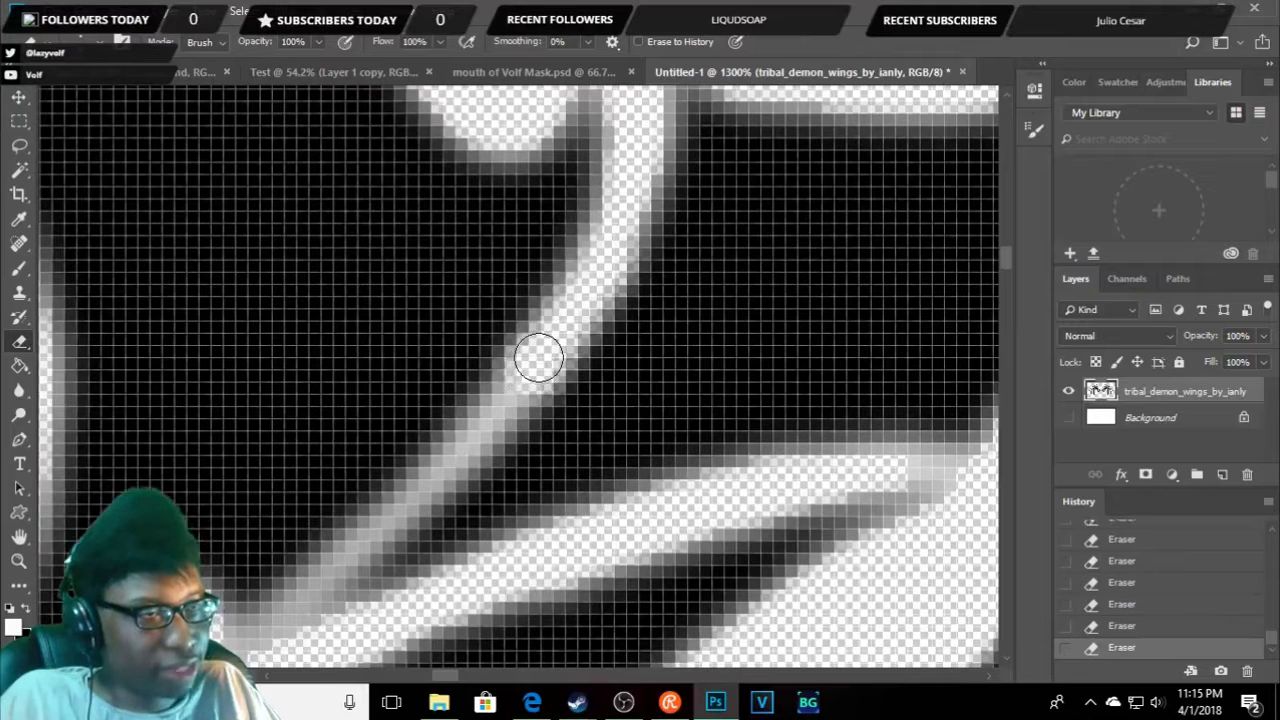
# - Erase grey pixels at the stroke's lower end and wing edge, then fit the canvas
pyautogui.moveTo(466, 453)
pyautogui.mouseDown()
pyautogui.moveTo(388, 522)
pyautogui.moveTo(412, 497)
pyautogui.mouseUp()
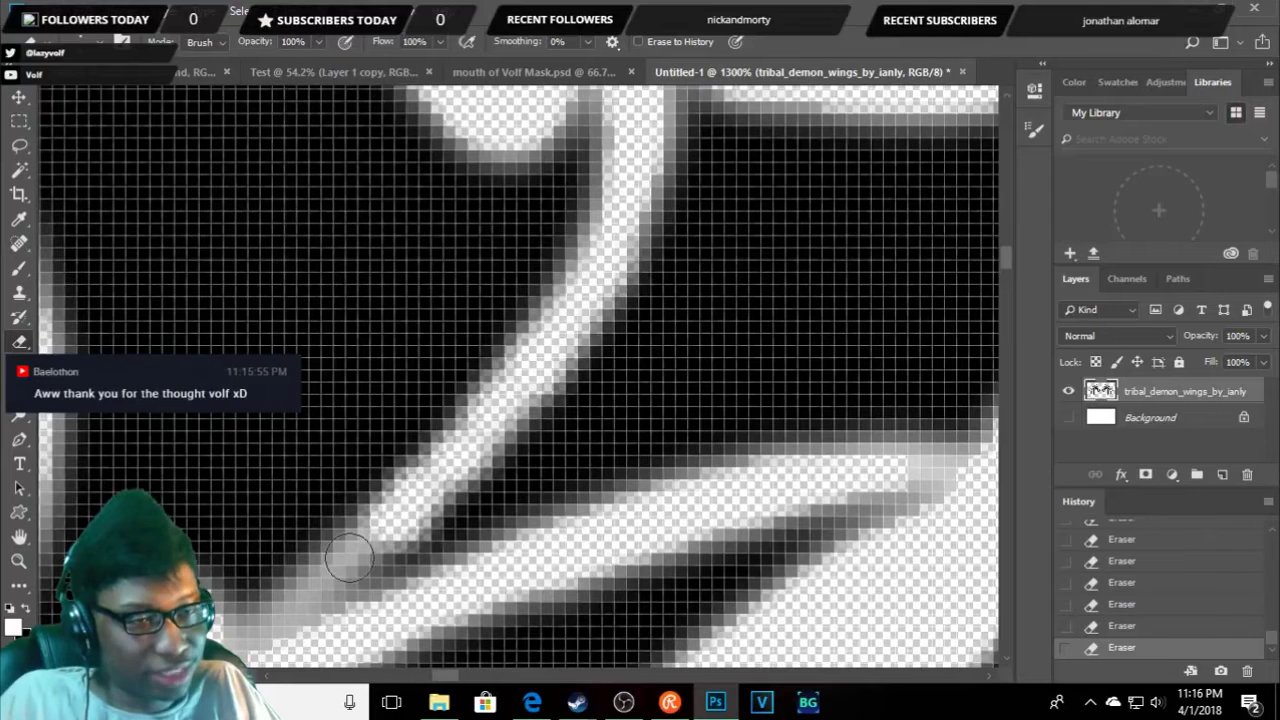
pyautogui.moveTo(375, 543); pyautogui.dragTo(350, 548)
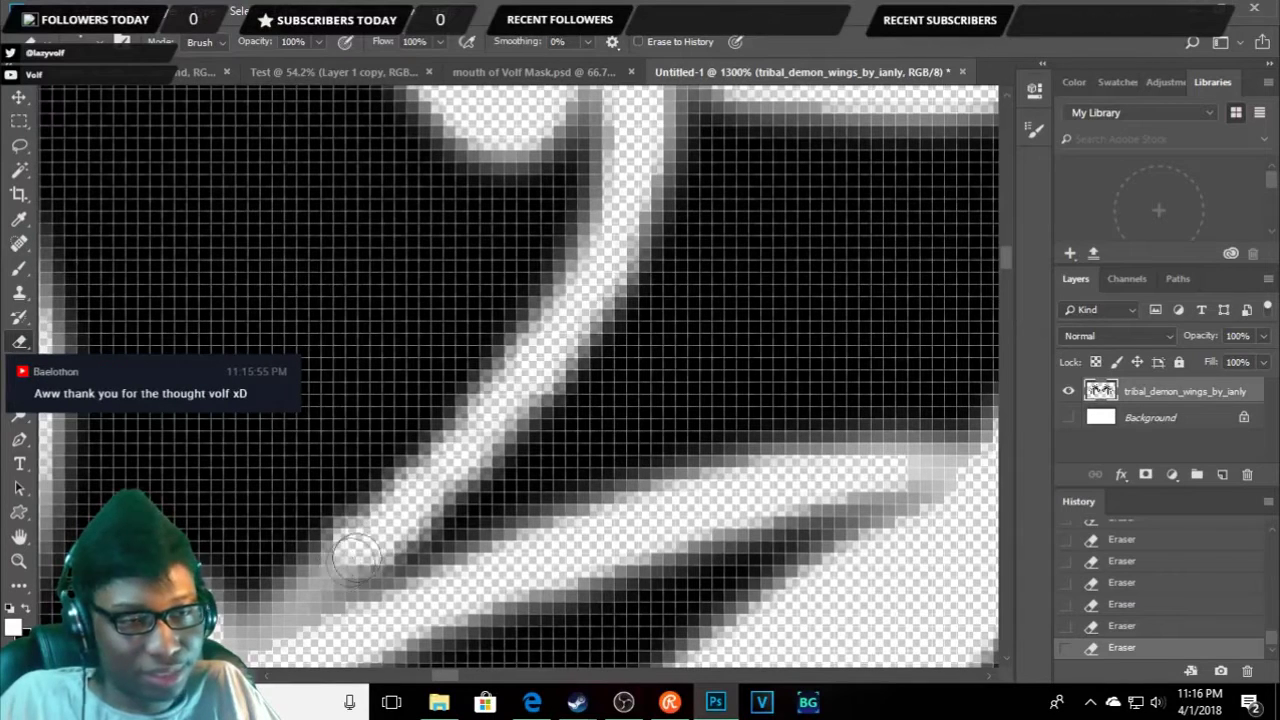
pyautogui.scroll(-2, 428, 580)
pyautogui.click(320, 545)
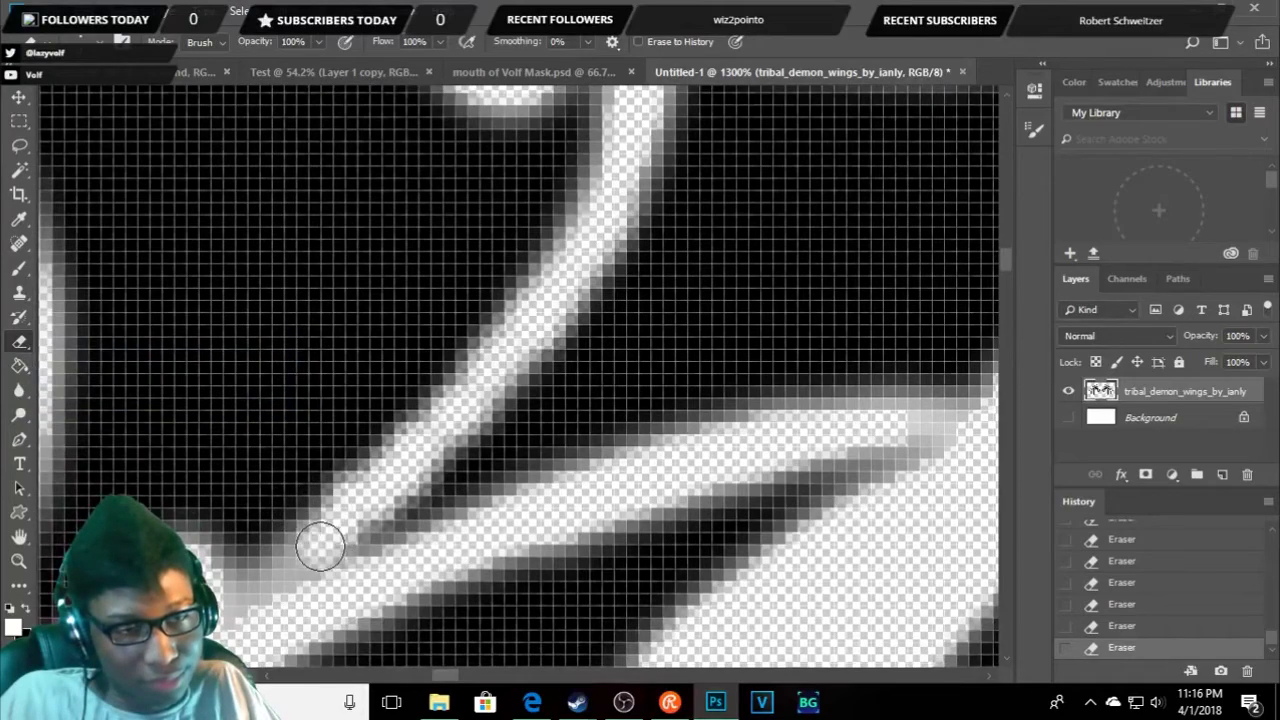
pyautogui.moveTo(295, 570); pyautogui.dragTo(263, 615)
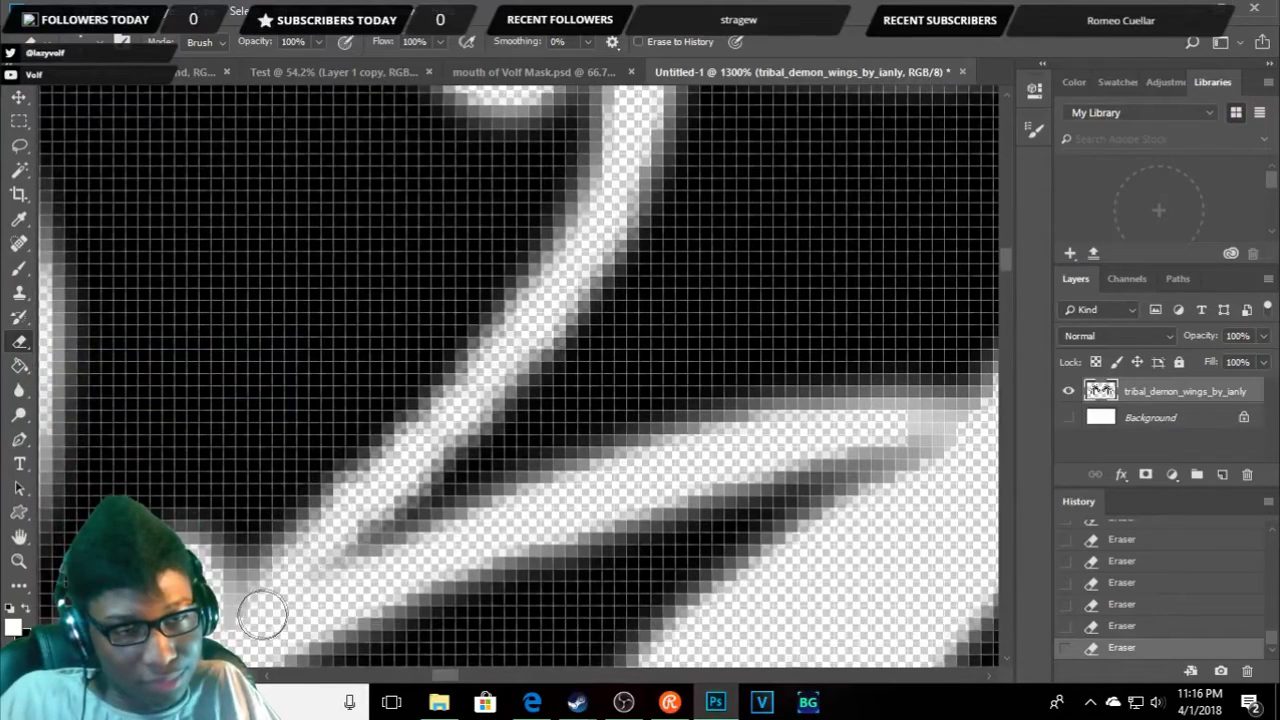
pyautogui.scroll(-4, 249, 625)
pyautogui.scroll(-4, 427, 513)
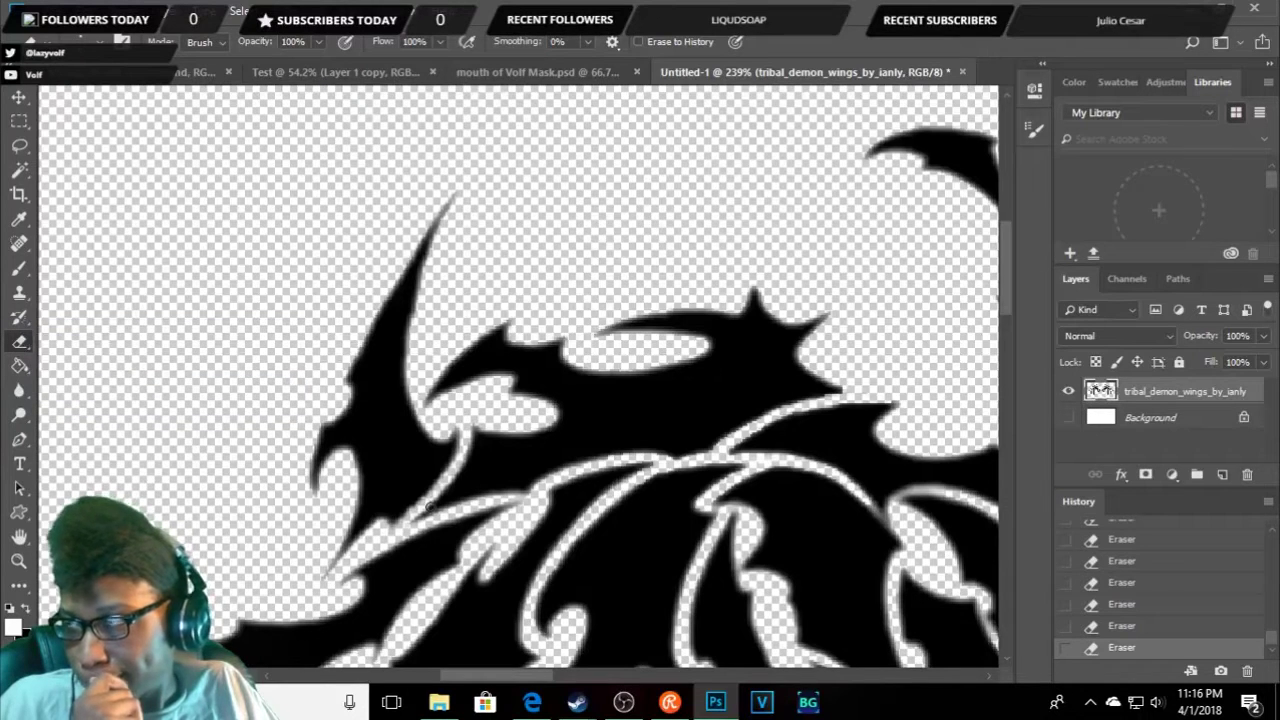
pyautogui.hotkey('ctrl', '0')
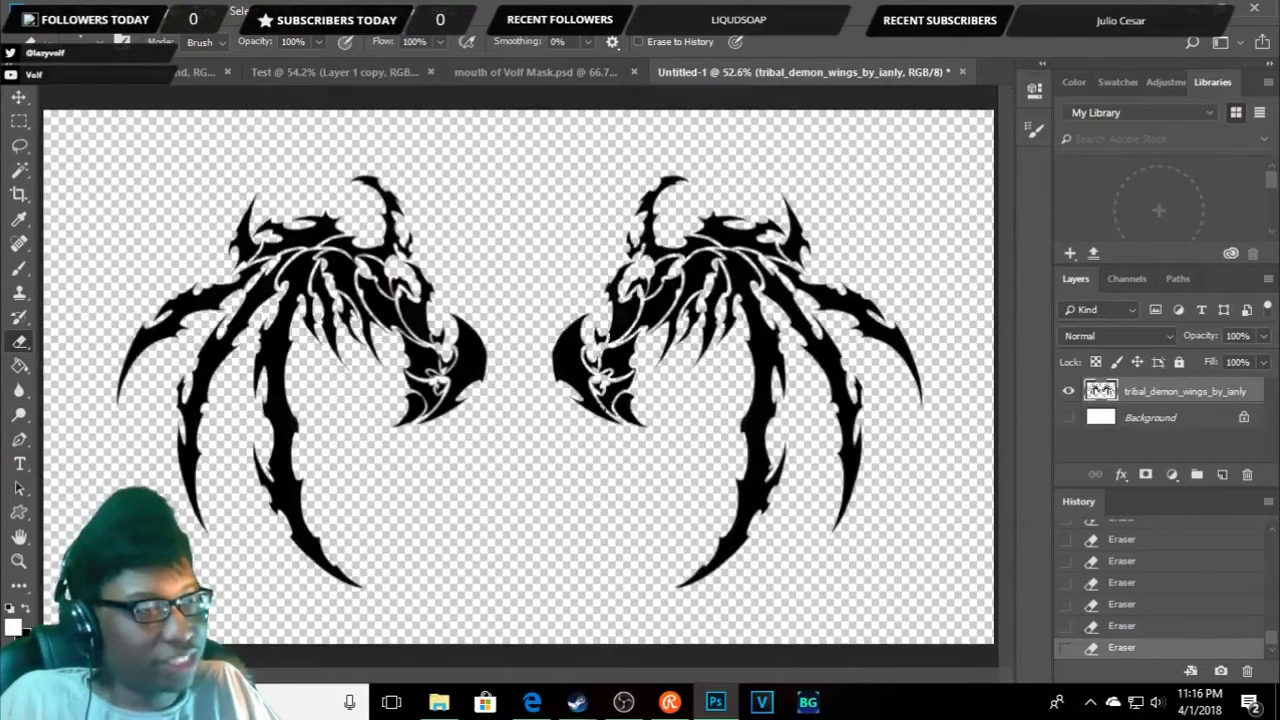
# - Erase the grey gap in the thin diagonal line and along the white curve's top edge
pyautogui.scroll(2, 652, 407)
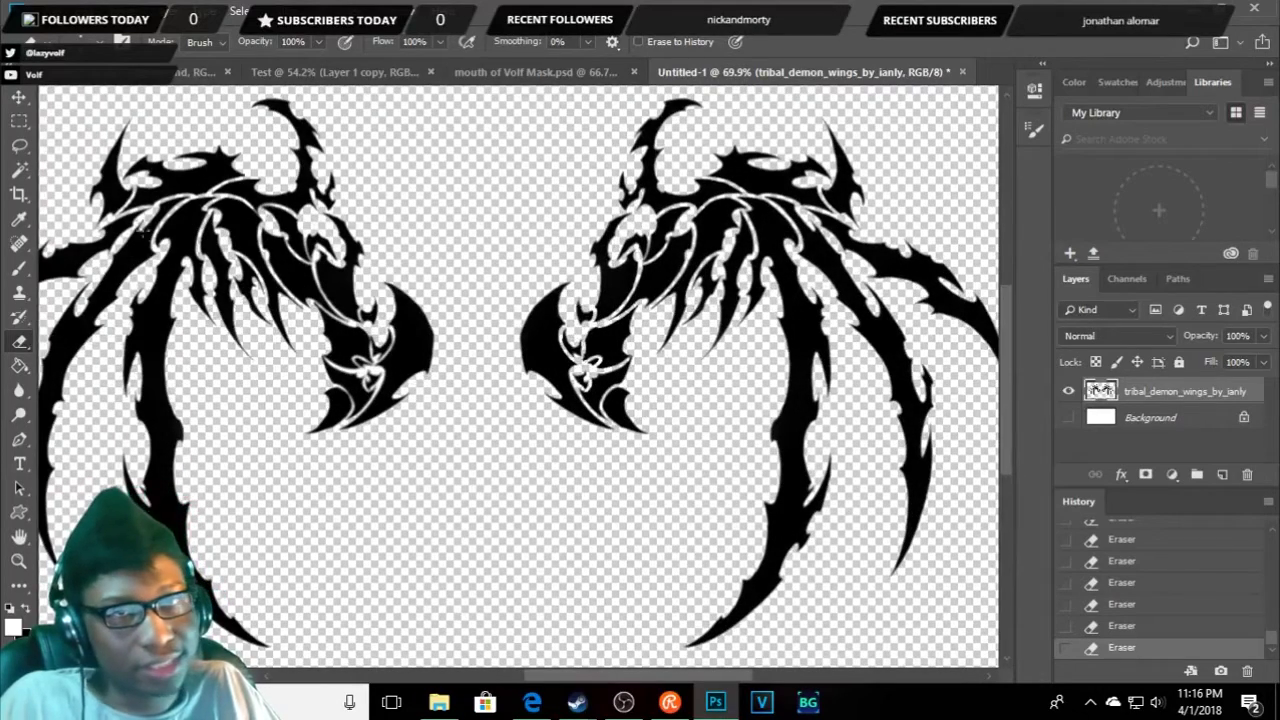
pyautogui.scroll(2, 166, 272)
pyautogui.scroll(1, 166, 272)
pyautogui.scroll(1, 166, 272)
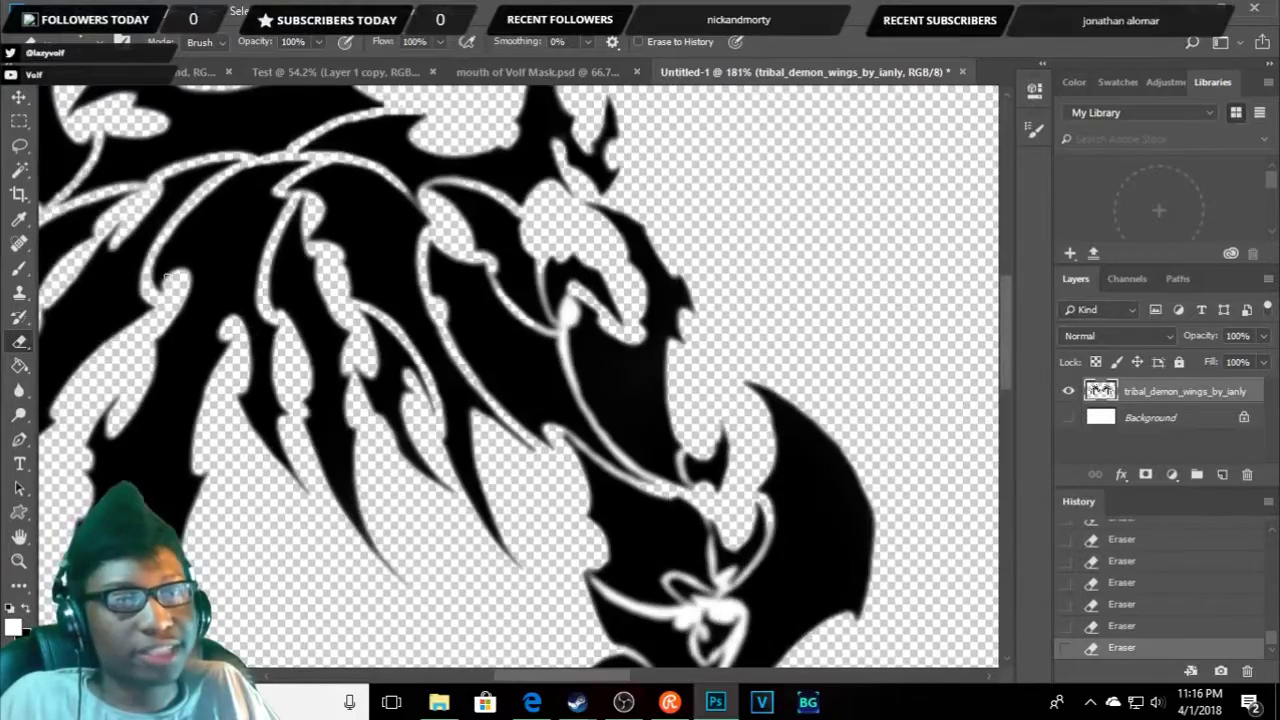
pyautogui.scroll(1, 166, 272)
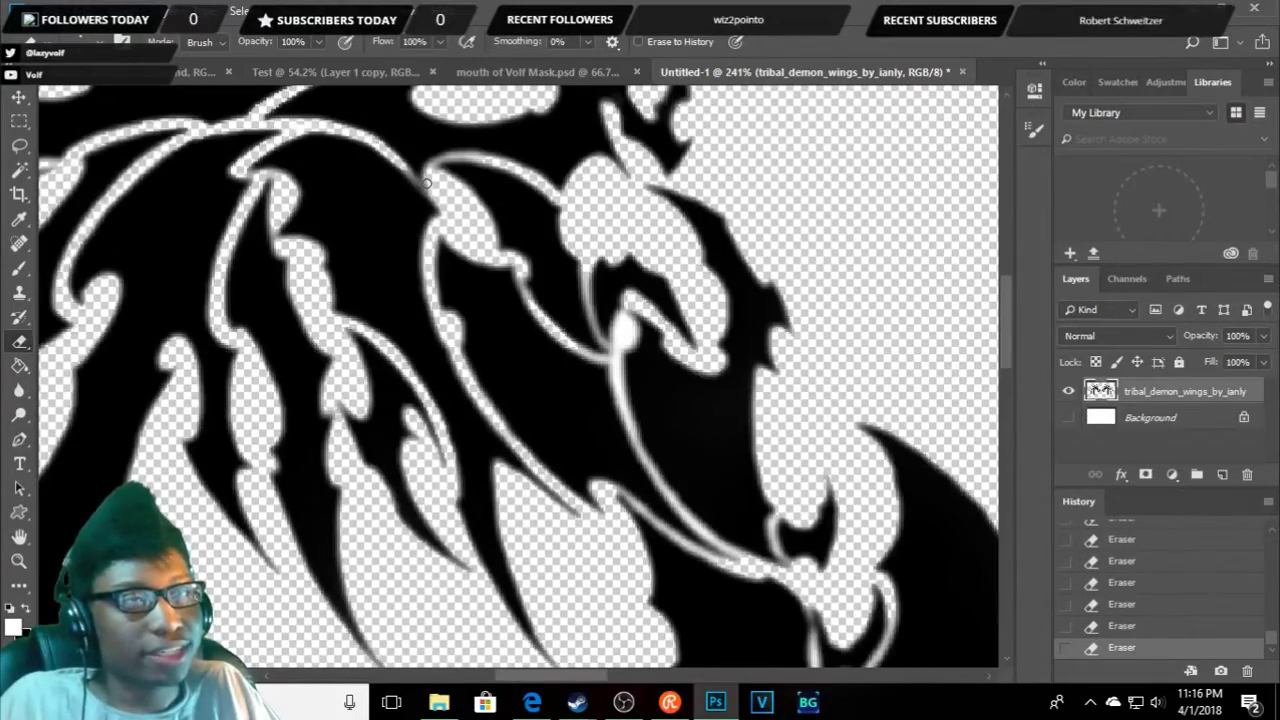
pyautogui.scroll(1, 426, 183)
pyautogui.scroll(2, 428, 190)
pyautogui.scroll(1, 429, 200)
pyautogui.scroll(1, 430, 207)
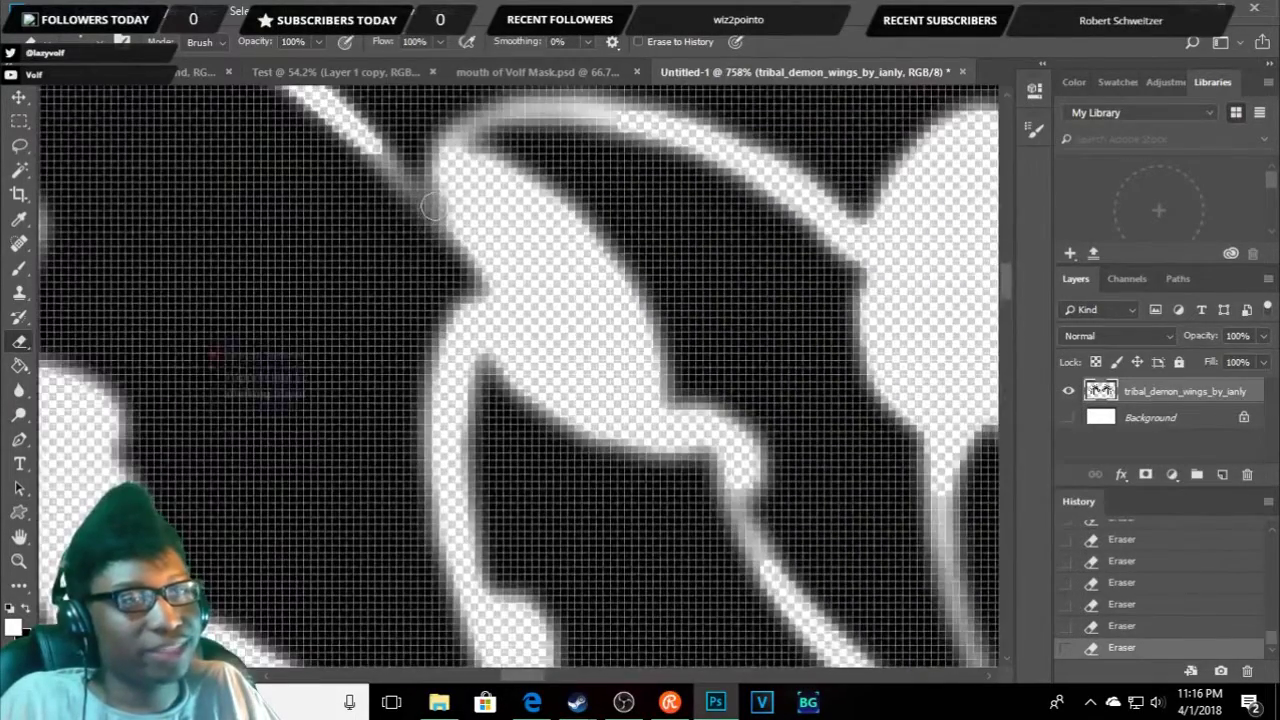
pyautogui.moveTo(412, 182); pyautogui.dragTo(390, 163)
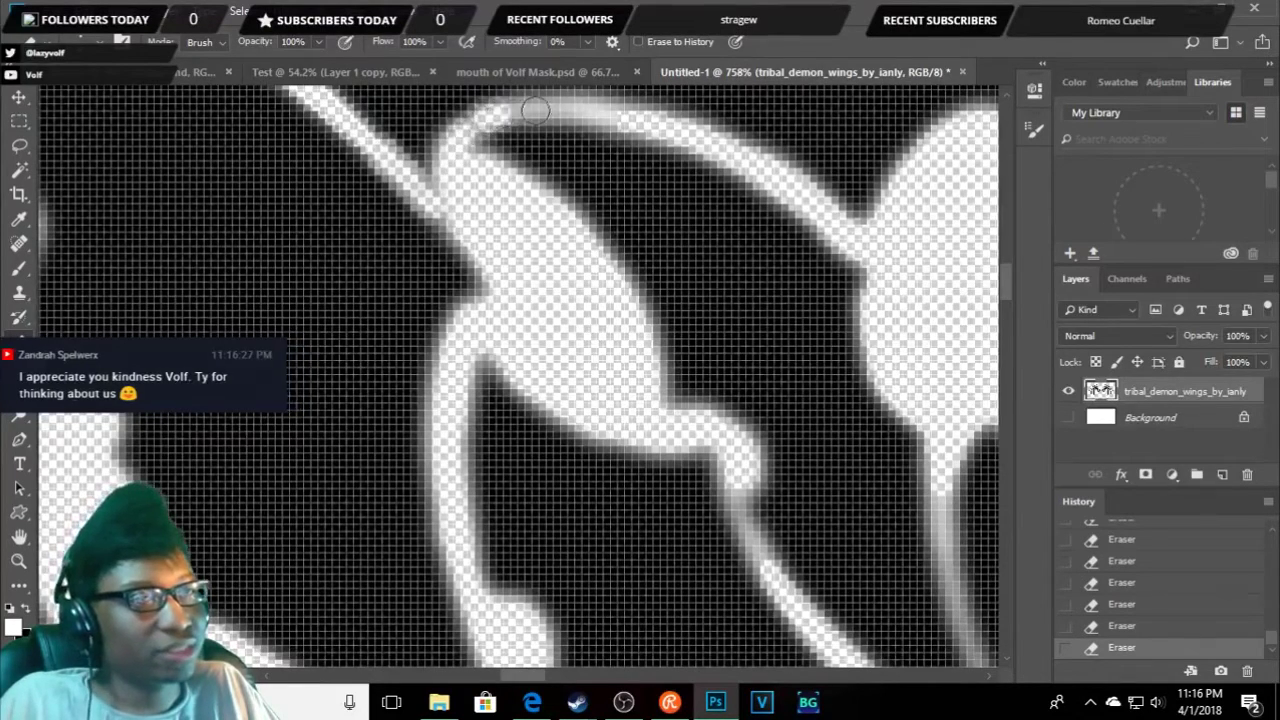
pyautogui.moveTo(545, 110)
pyautogui.mouseDown()
pyautogui.moveTo(495, 113)
pyautogui.moveTo(580, 118)
pyautogui.mouseUp()
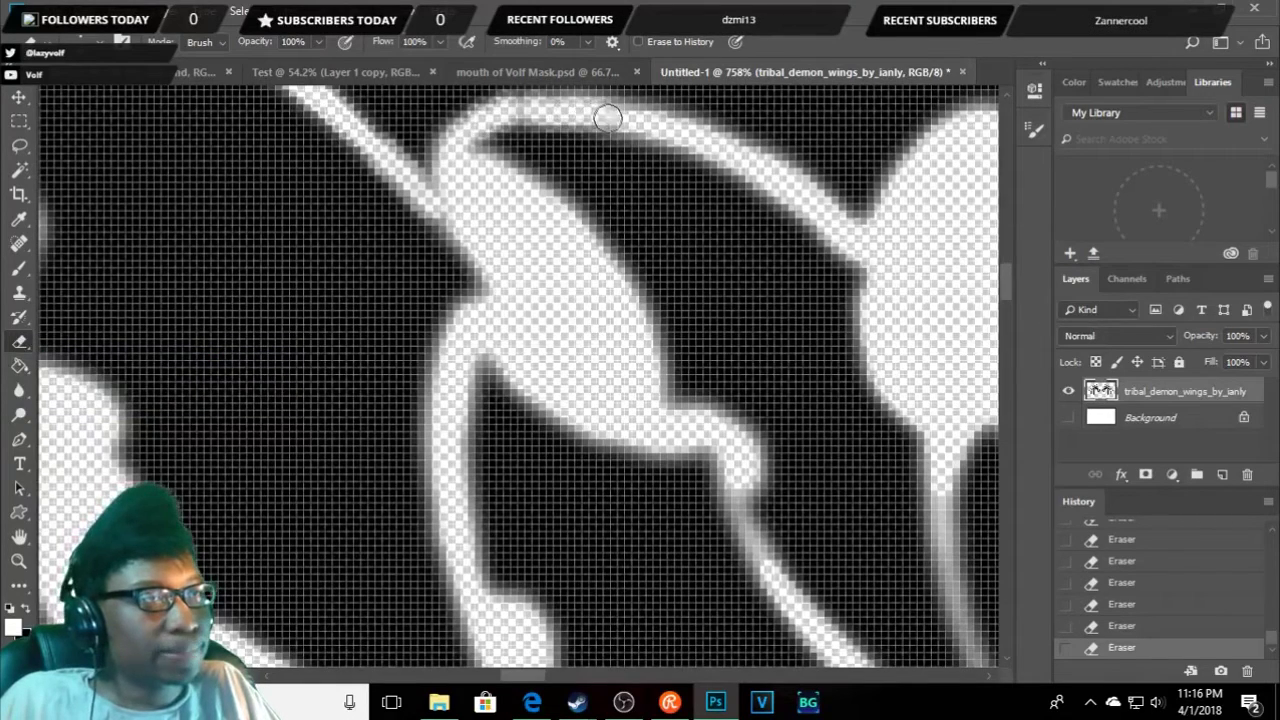
# - Restore part of the wing from an earlier history state and check the result
pyautogui.scroll(-3, 616, 118)
pyautogui.scroll(-3, 543, 214)
pyautogui.scroll(-2, 477, 241)
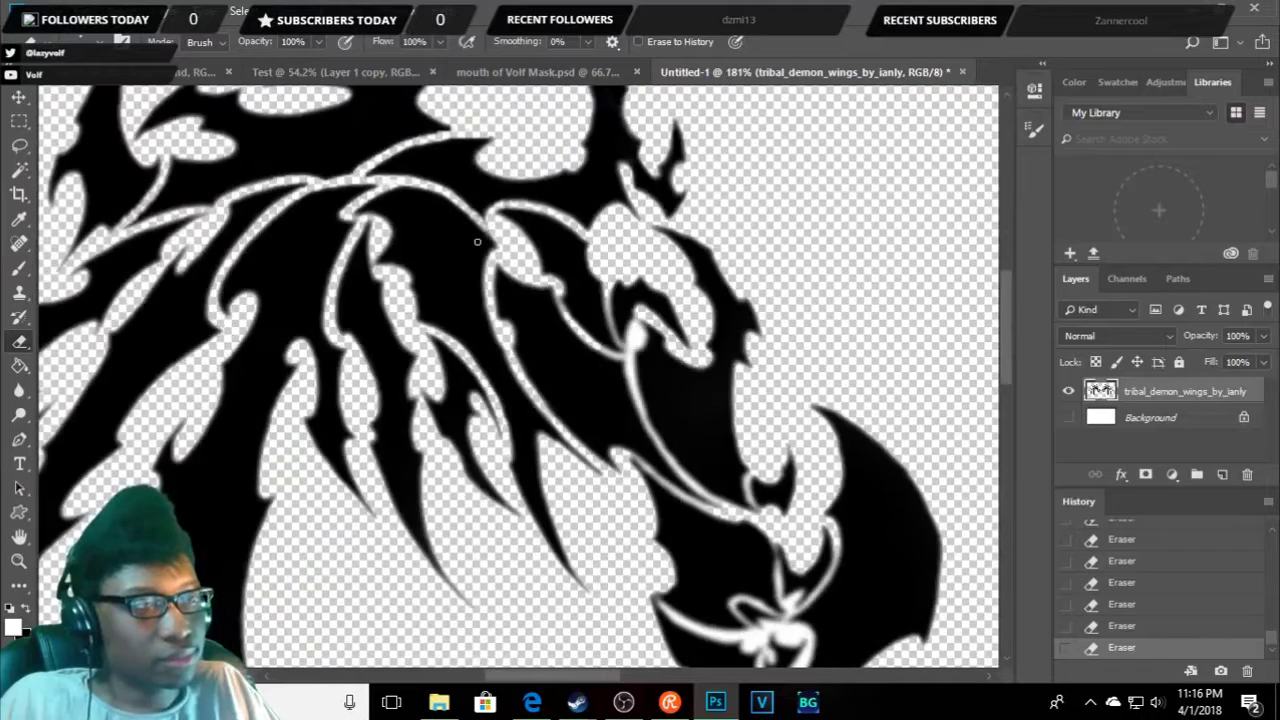
pyautogui.scroll(3, 340, 244)
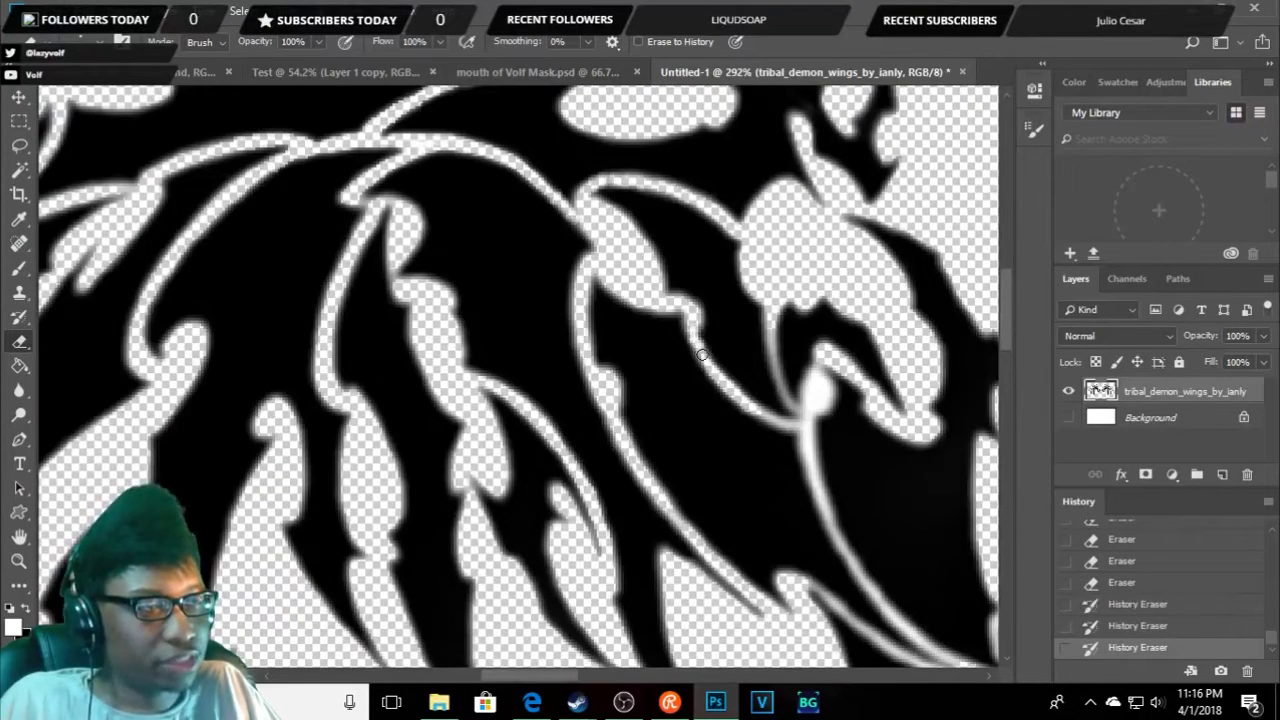
pyautogui.click(699, 346)
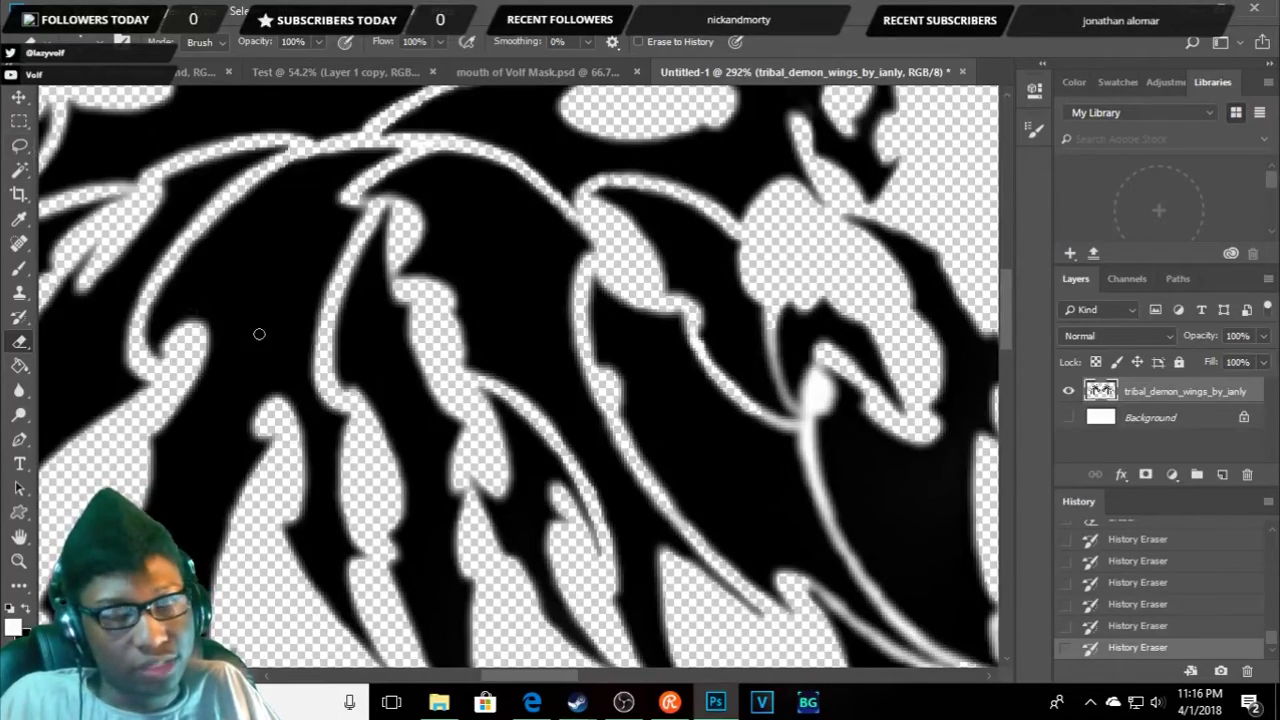
pyautogui.scroll(-2, 535, 386)
pyautogui.scroll(-3, 535, 386)
pyautogui.scroll(-1, 535, 386)
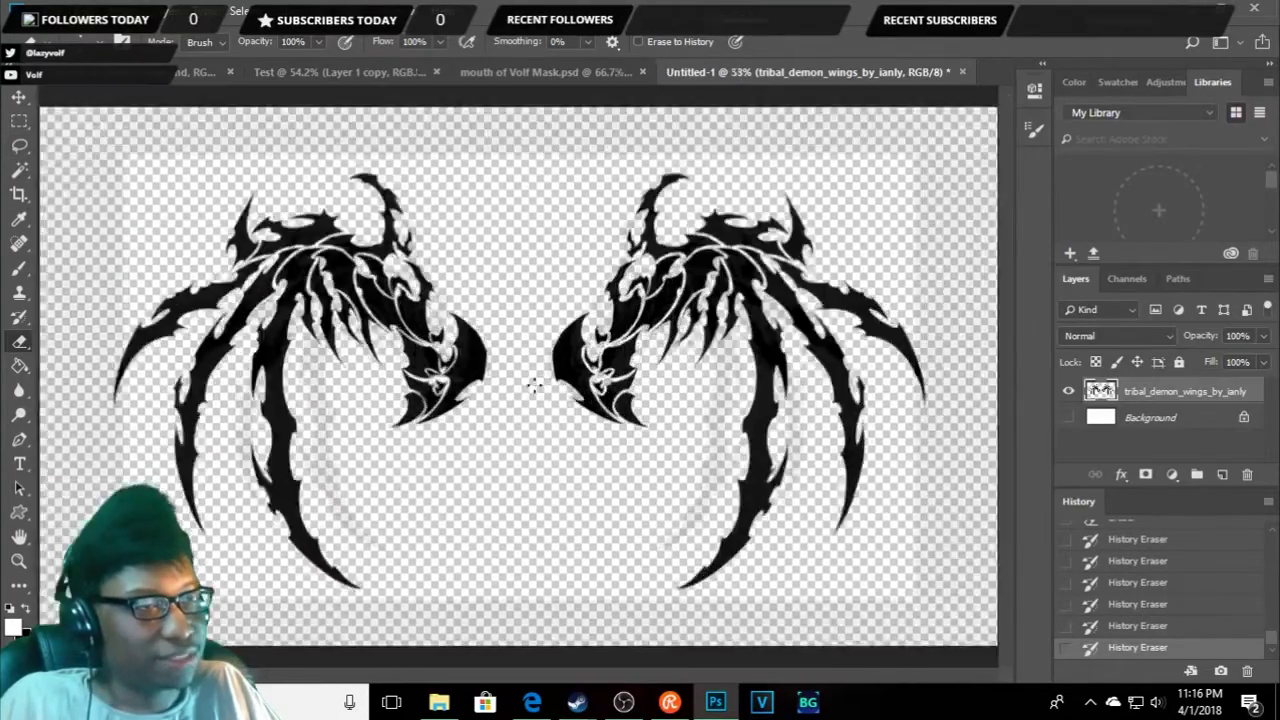
pyautogui.scroll(2, 535, 386)
pyautogui.scroll(1, 500, 380)
pyautogui.scroll(1, 450, 370)
pyautogui.scroll(1, 300, 330)
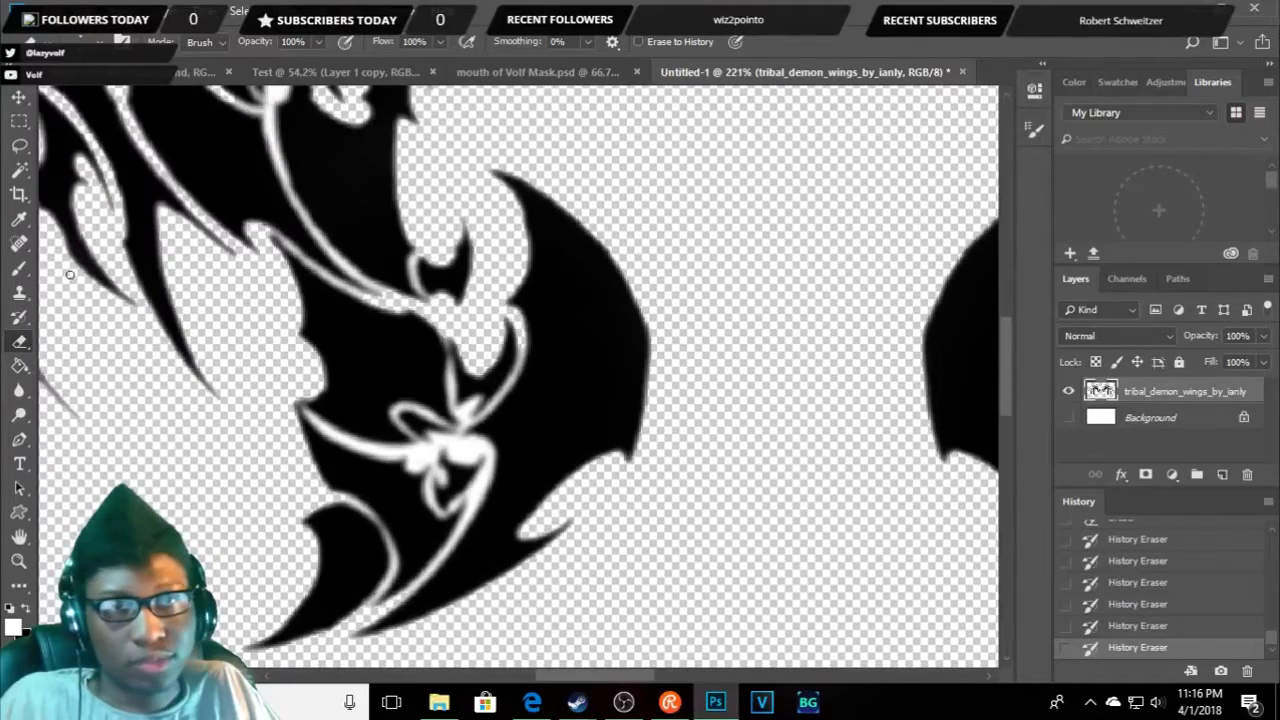
pyautogui.click(20, 170)
pyautogui.scroll(1, 440, 420)
# - Clear three white strokes in the left wing's lower tip to transparency with the Magic Wand
pyautogui.scroll(1, 460, 425)
pyautogui.click(475, 432)
pyautogui.press('Delete')
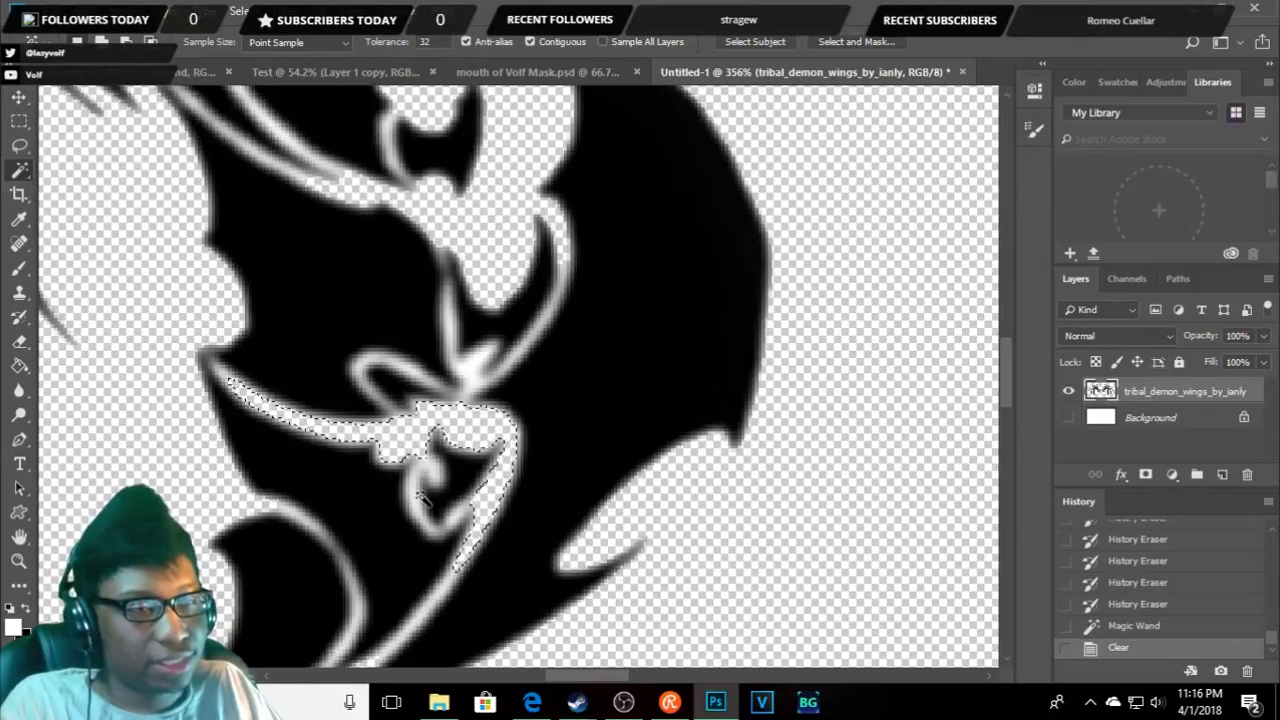
pyautogui.click(360, 598)
pyautogui.press('Delete')
pyautogui.click(445, 600)
pyautogui.press('Delete')
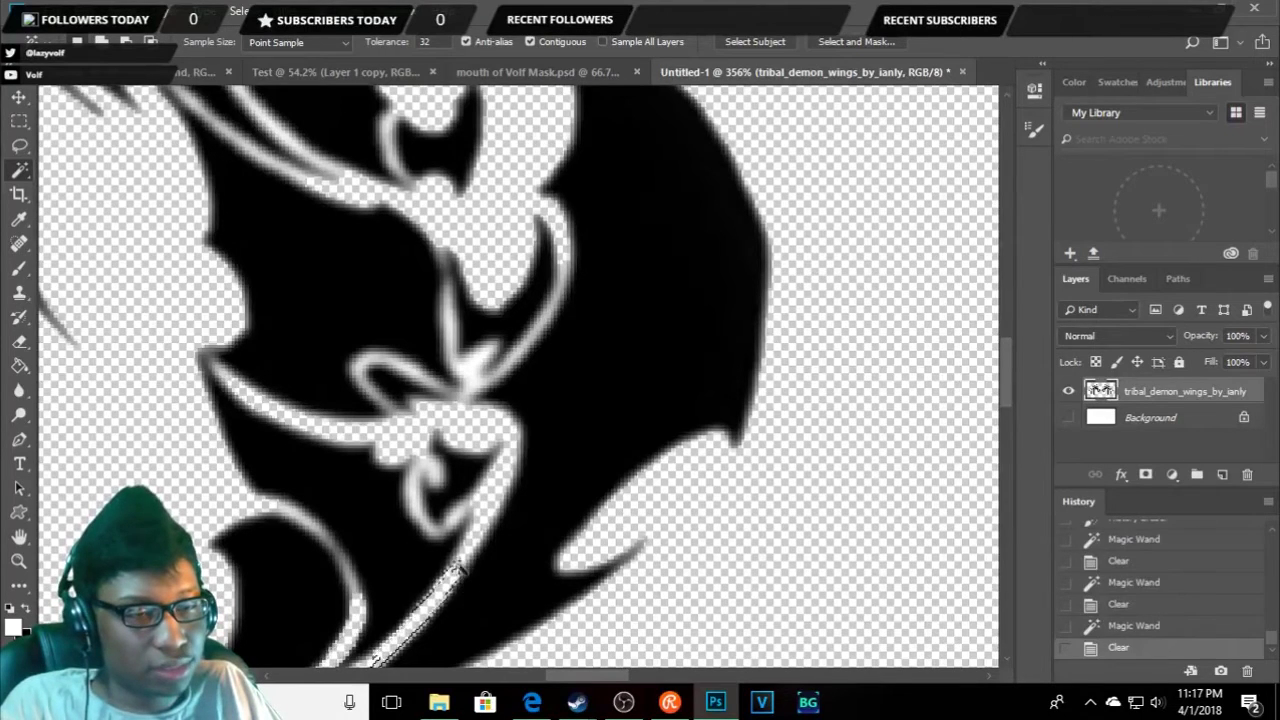
# - Clear a small leftover white patch and the white stroke along the lower curve
pyautogui.scroll(-3, 467, 371)
pyautogui.click(348, 466)
pyautogui.press('Delete')
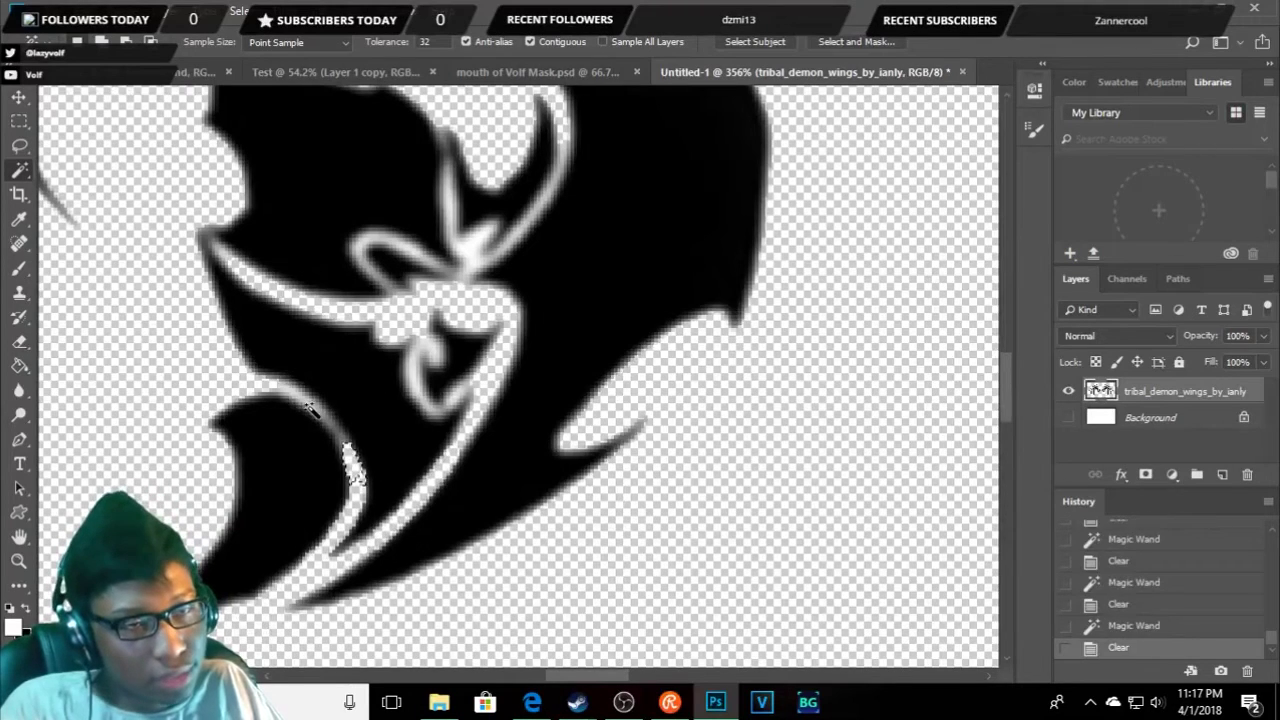
pyautogui.click(307, 405)
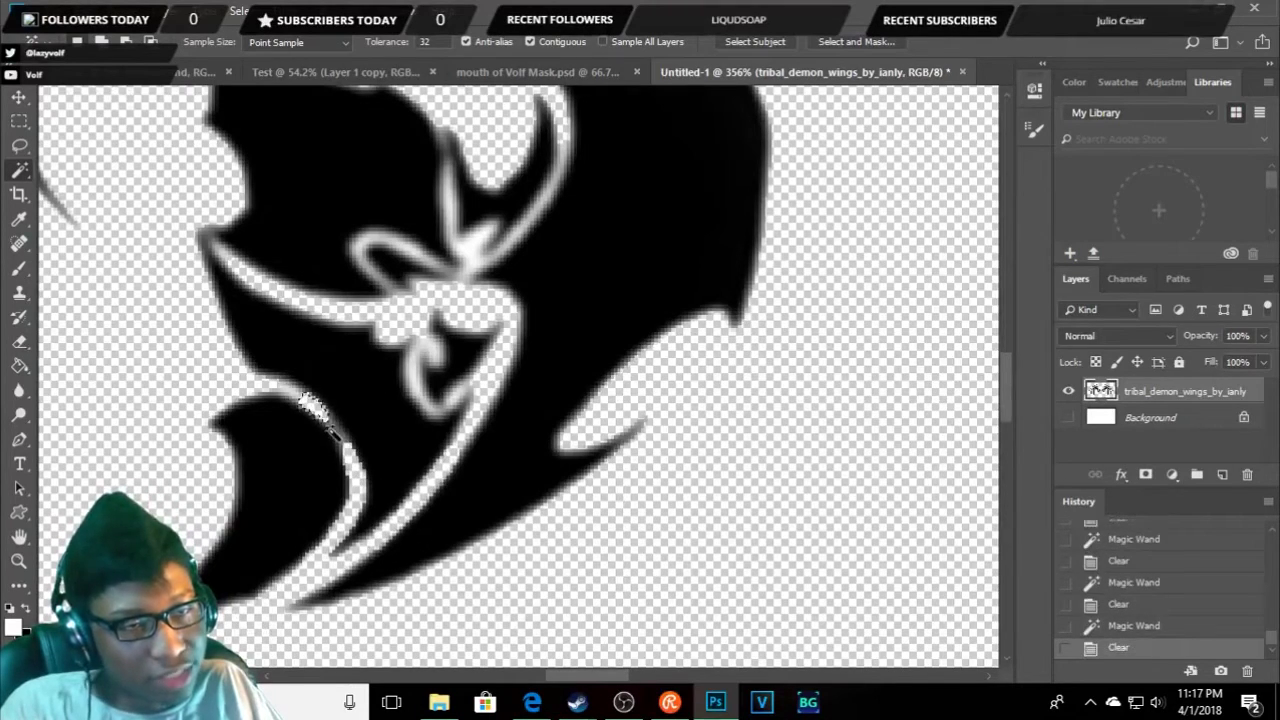
pyautogui.click(347, 450)
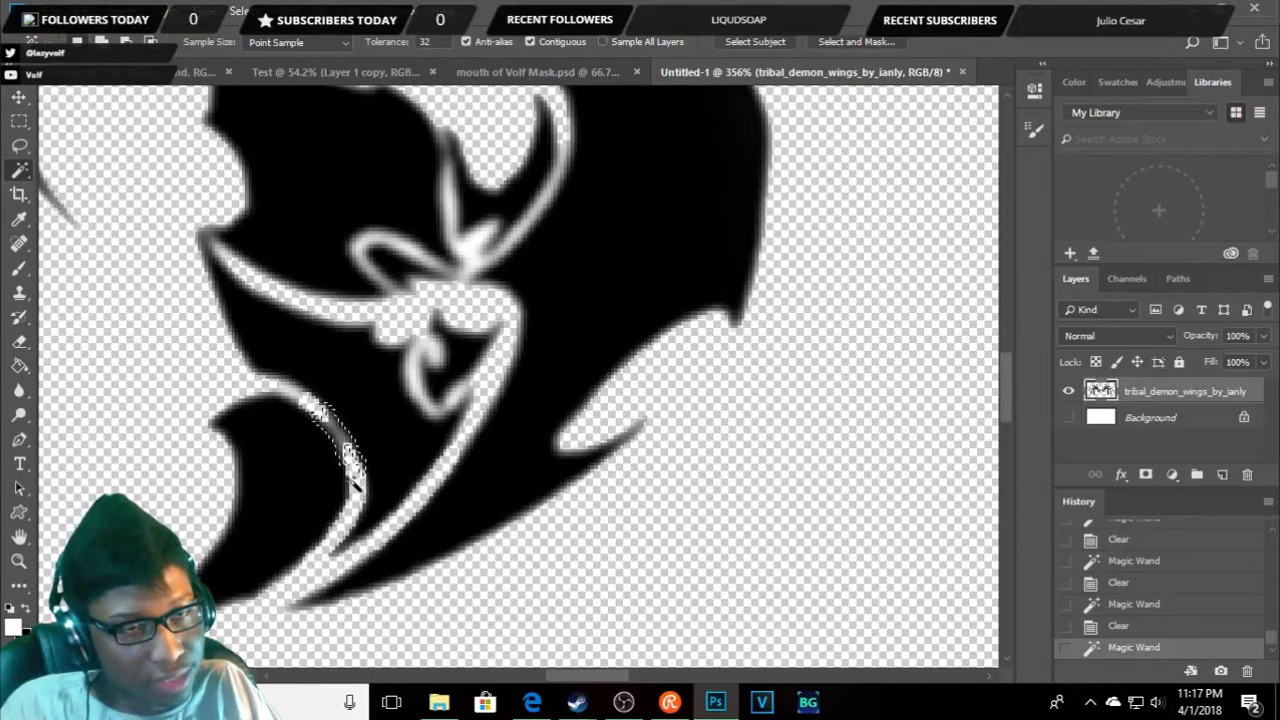
pyautogui.press('Delete')
# - Deselect the cleared strokes and check the wing tip
pyautogui.rightClick(340, 426)
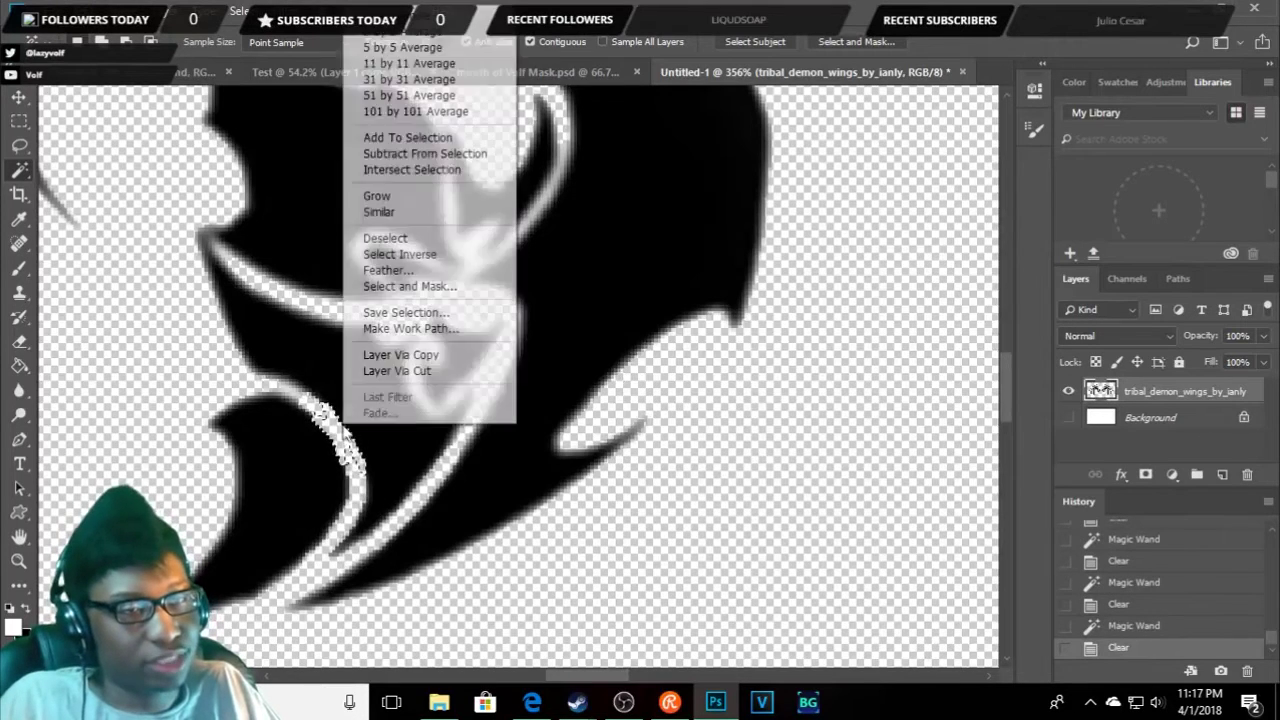
pyautogui.click(400, 238)
pyautogui.scroll(-3, 435, 374)
pyautogui.scroll(-3, 435, 374)
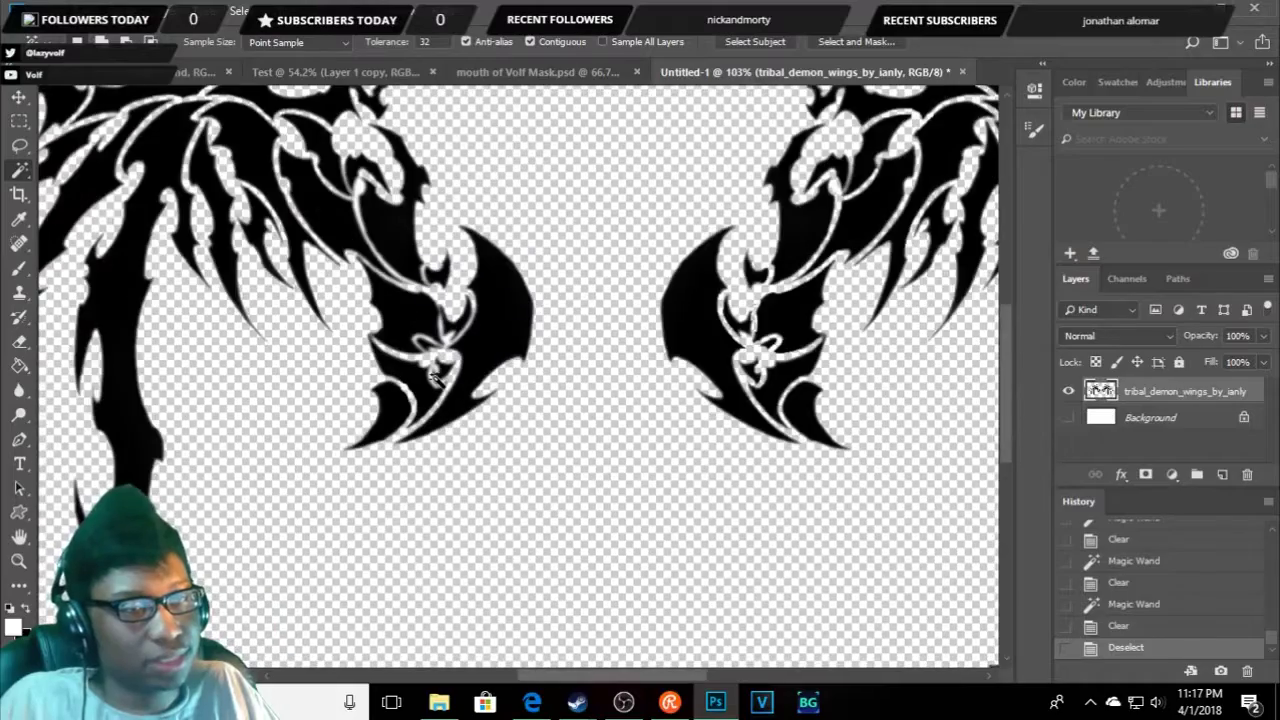
pyautogui.scroll(3, 435, 374)
pyautogui.scroll(2, 435, 374)
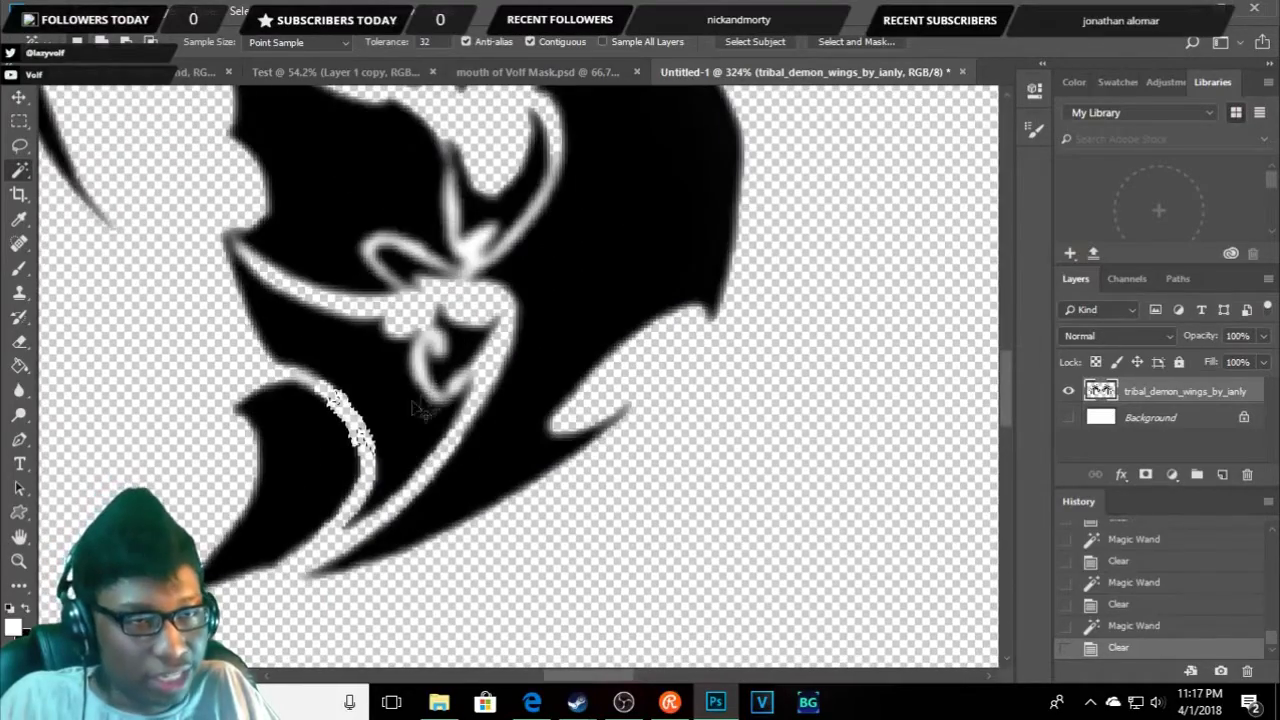
# - Remove the last clear step from the History panel
pyautogui.click(1118, 625)
pyautogui.rightClick(1130, 562)
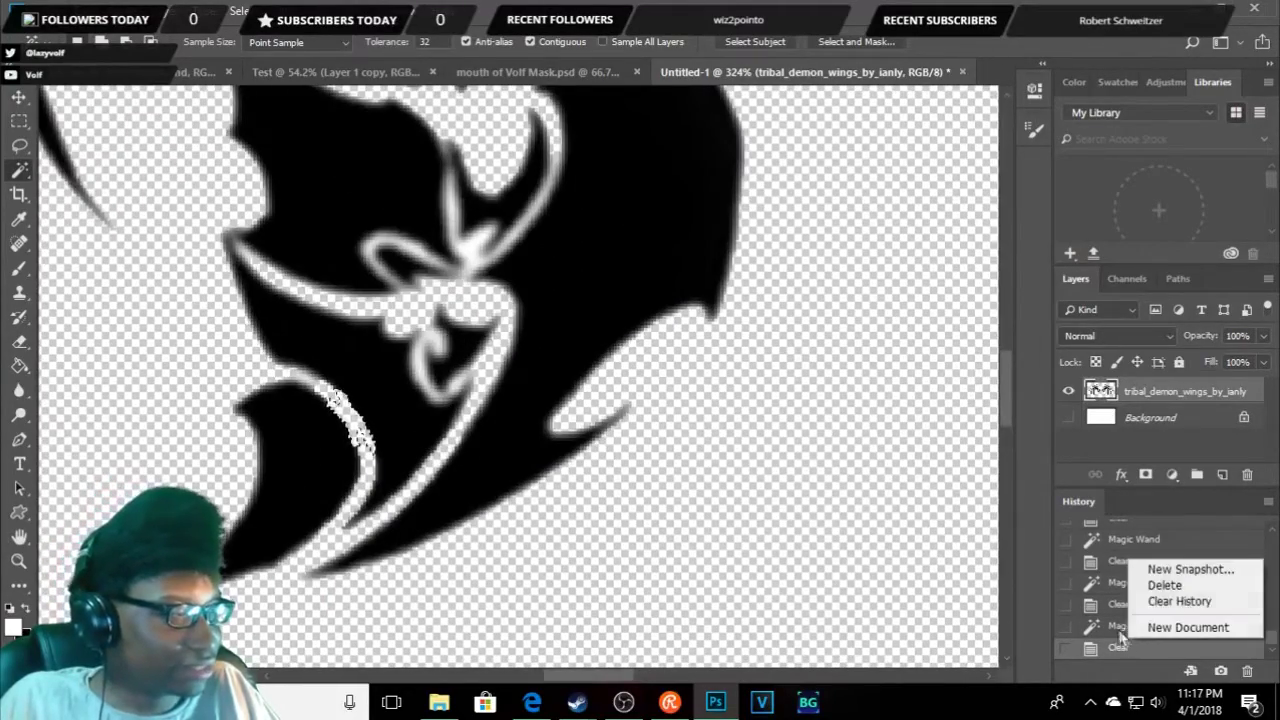
pyautogui.click(1160, 585)
pyautogui.click(548, 272)
# - Drop the remaining selection so nothing is selected
pyautogui.scroll(1, 378, 392)
pyautogui.scroll(4, 378, 392)
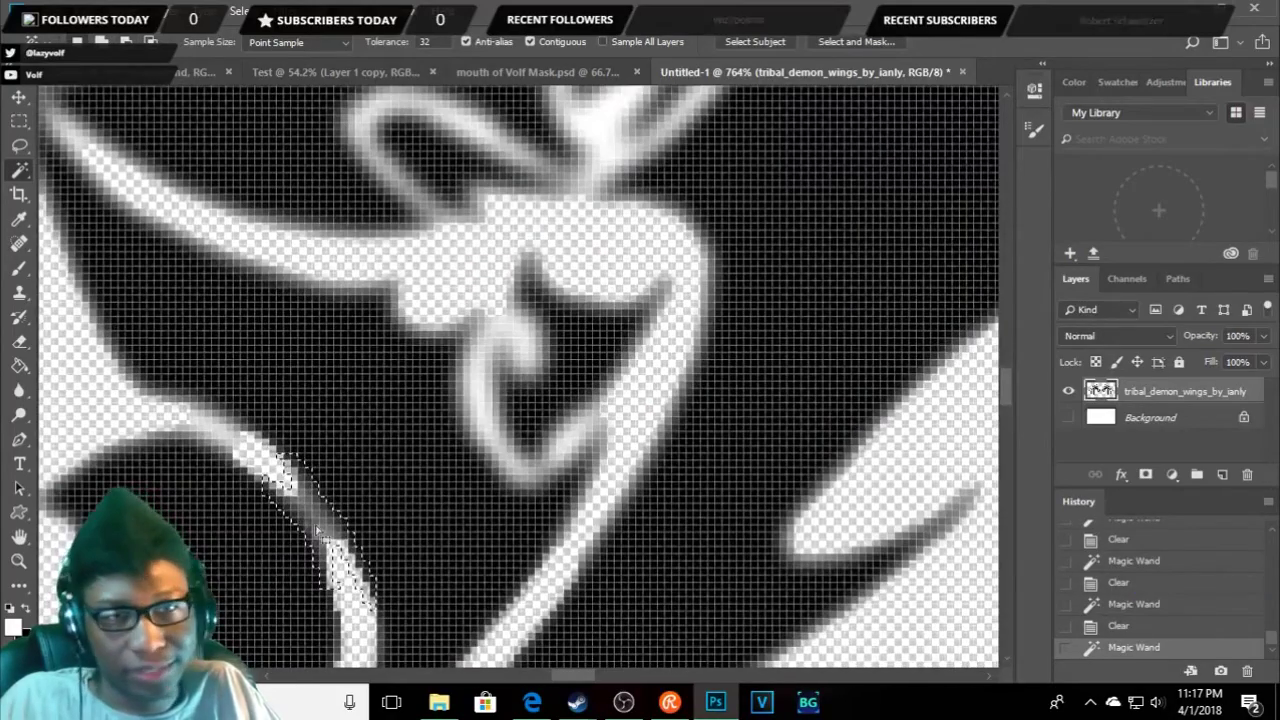
pyautogui.rightClick(343, 540)
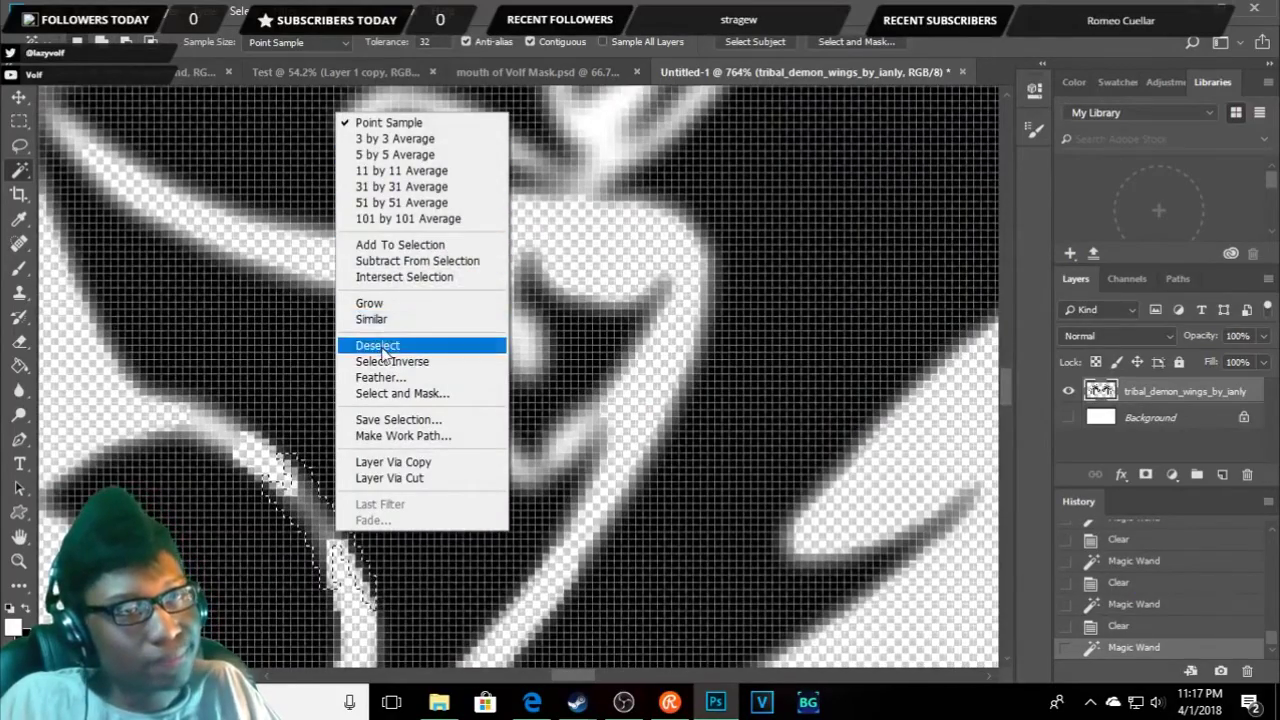
pyautogui.click(378, 345)
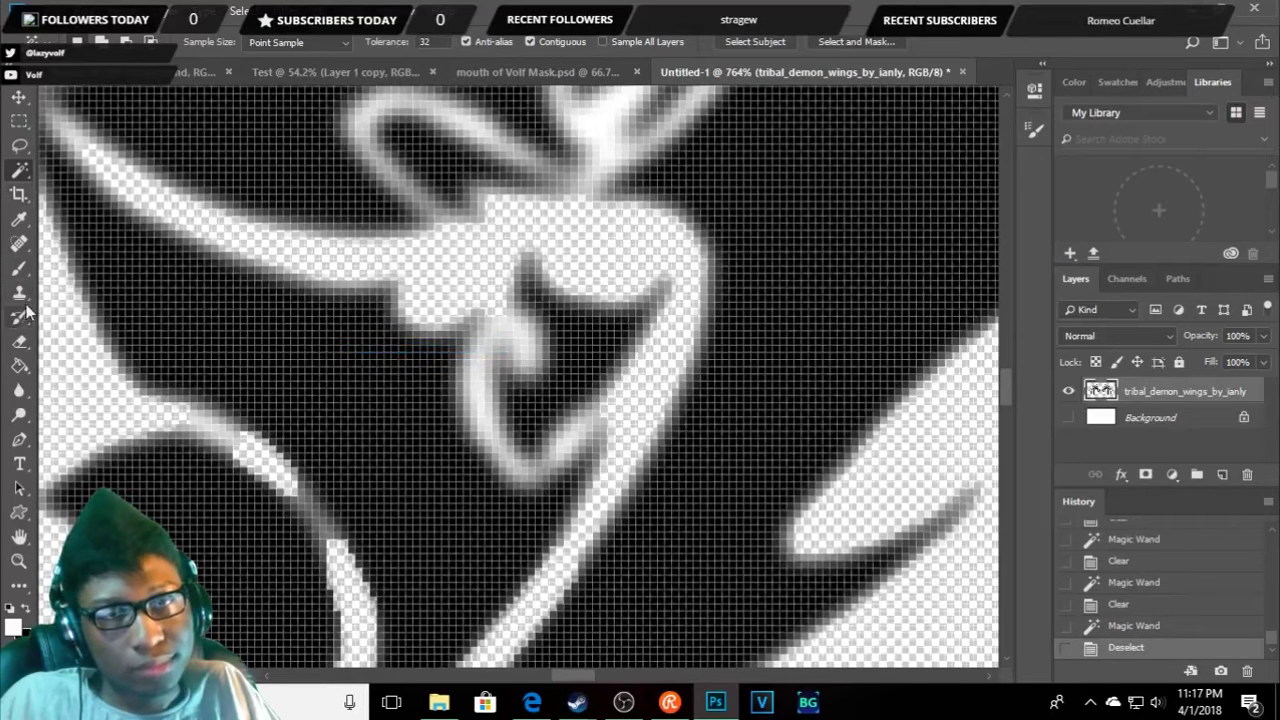
pyautogui.click(19, 341)
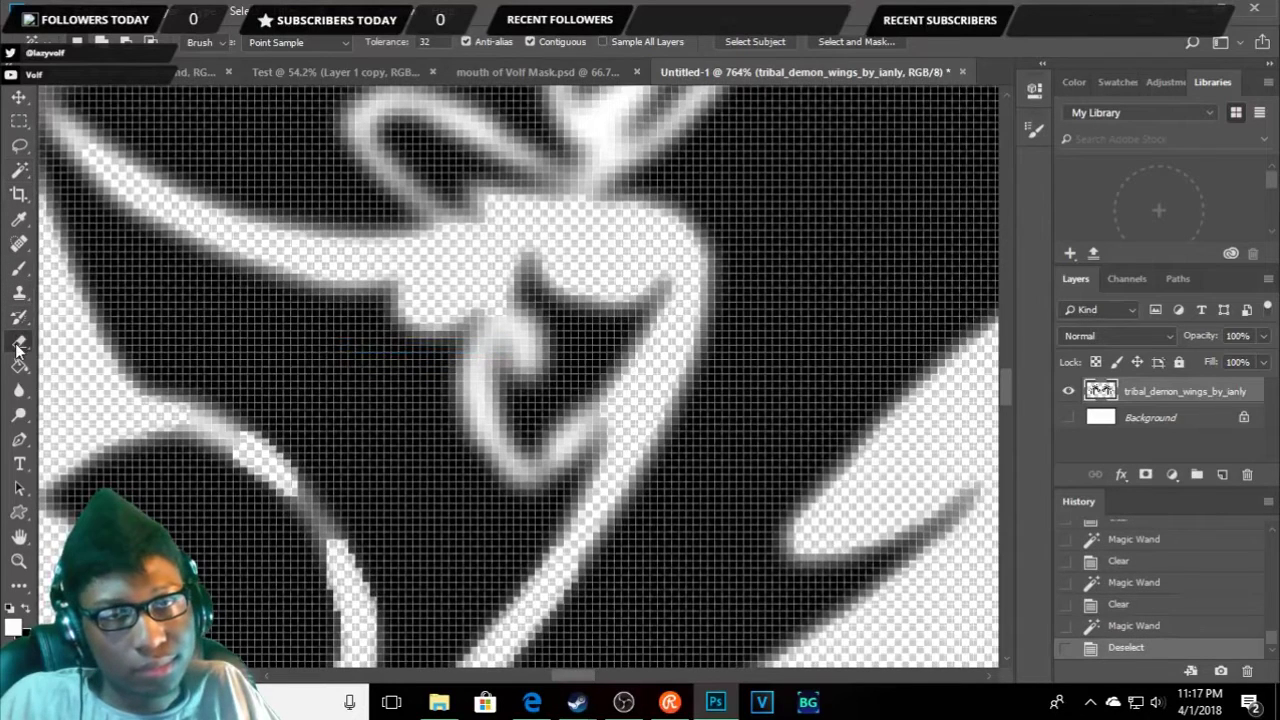
# - Erase the grey fringe along the black edge of the wing's lower knot
pyautogui.click(196, 421)
pyautogui.click(217, 433)
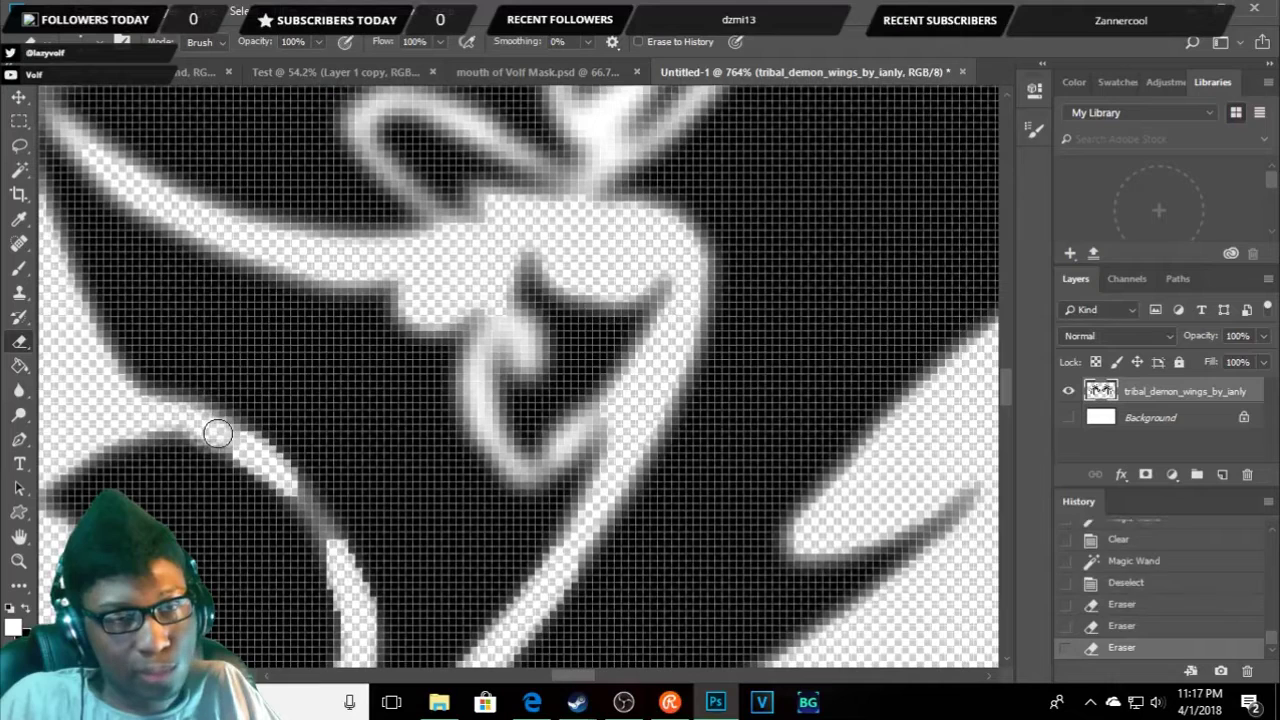
pyautogui.click(226, 433)
pyautogui.click(233, 437)
pyautogui.click(298, 492)
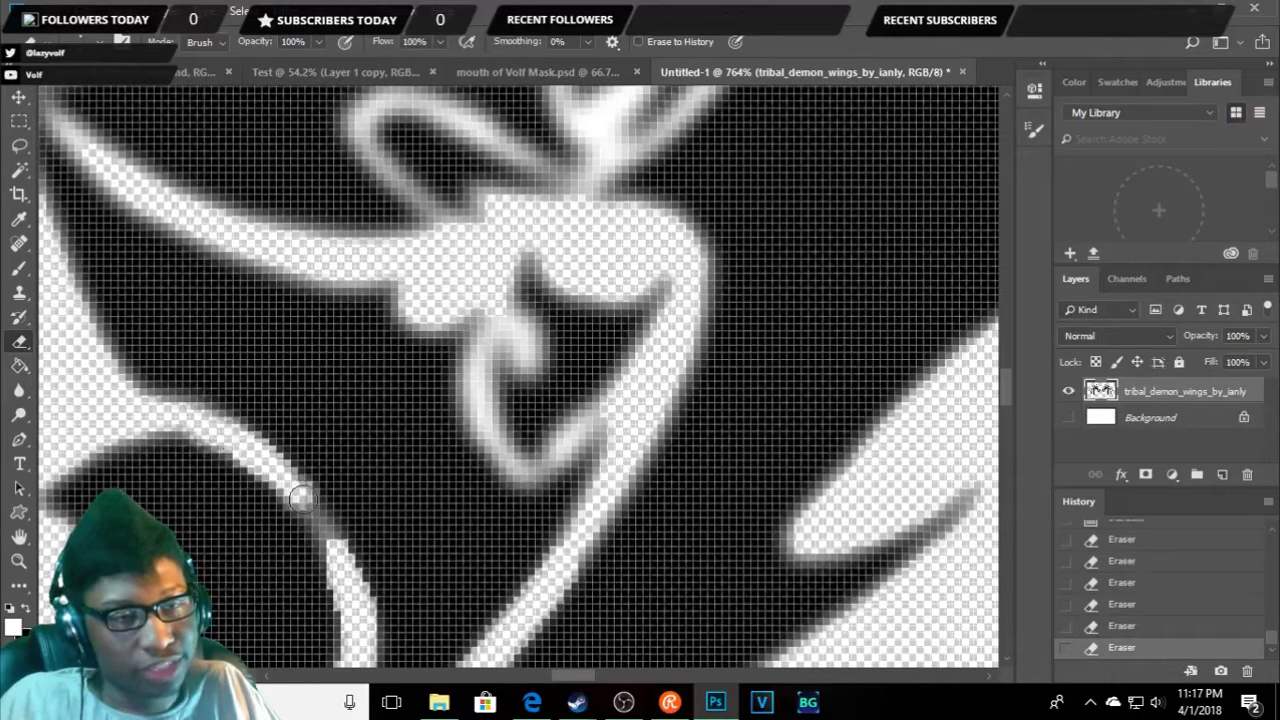
pyautogui.click(326, 529)
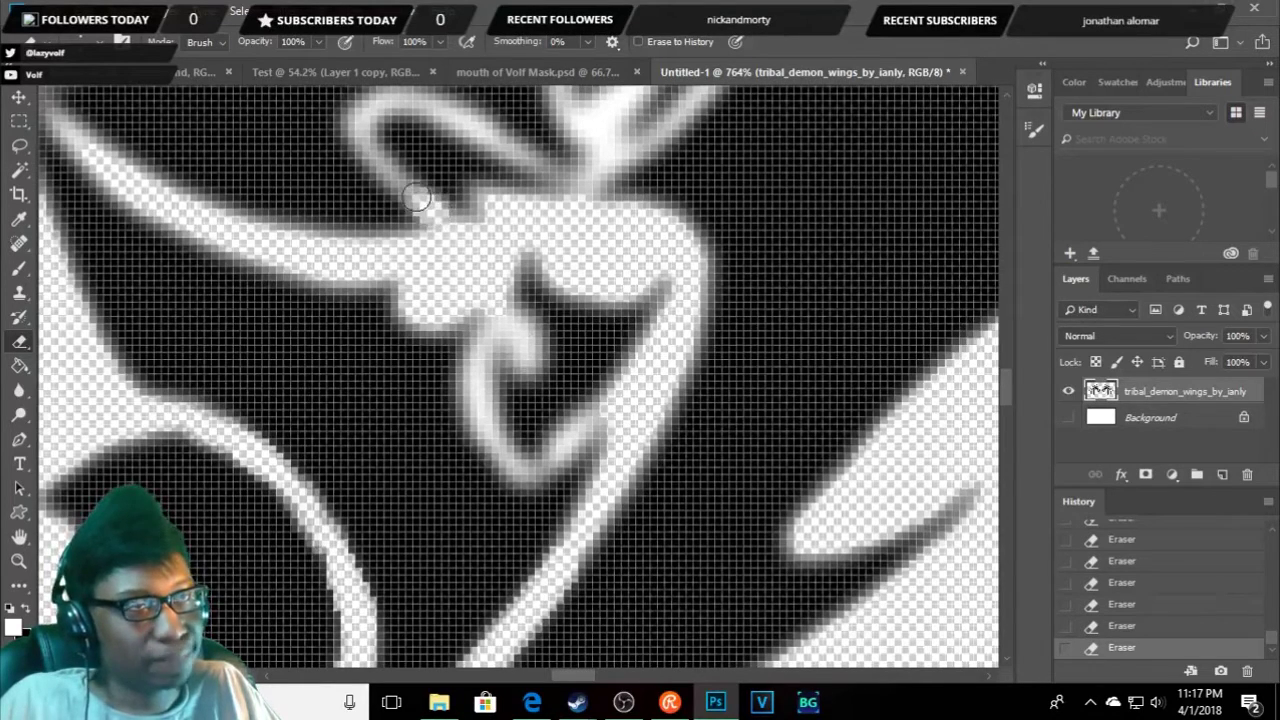
# - Erase grey pixels along the upper edge and beside the white spike
pyautogui.moveTo(389, 164); pyautogui.dragTo(370, 148)
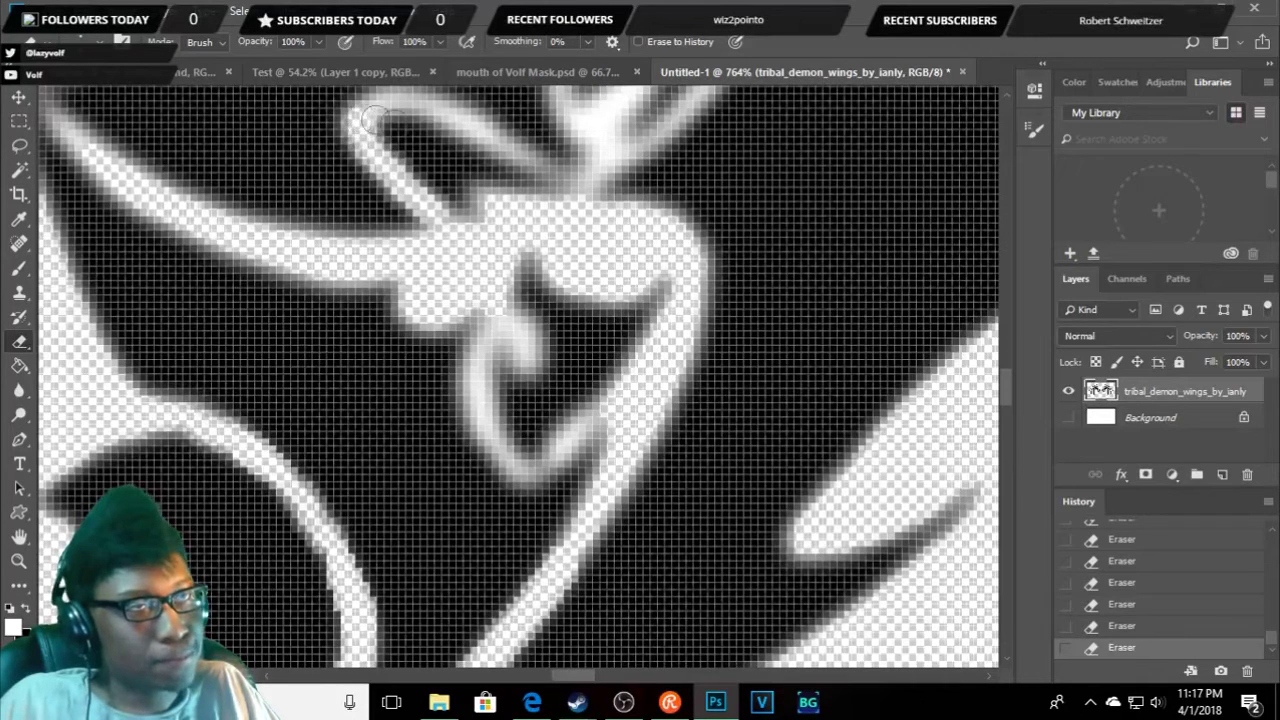
pyautogui.moveTo(361, 118)
pyautogui.mouseDown()
pyautogui.moveTo(368, 232)
pyautogui.moveTo(417, 233)
pyautogui.mouseUp()
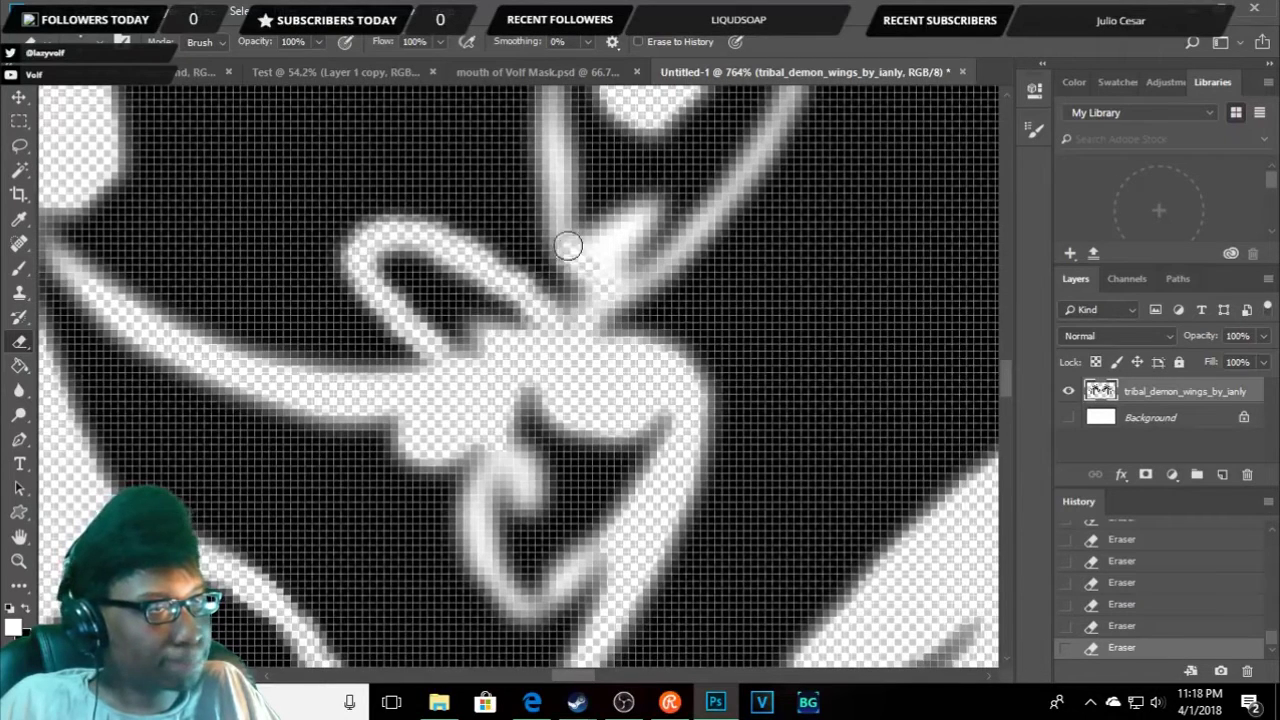
pyautogui.moveTo(603, 256); pyautogui.dragTo(633, 224)
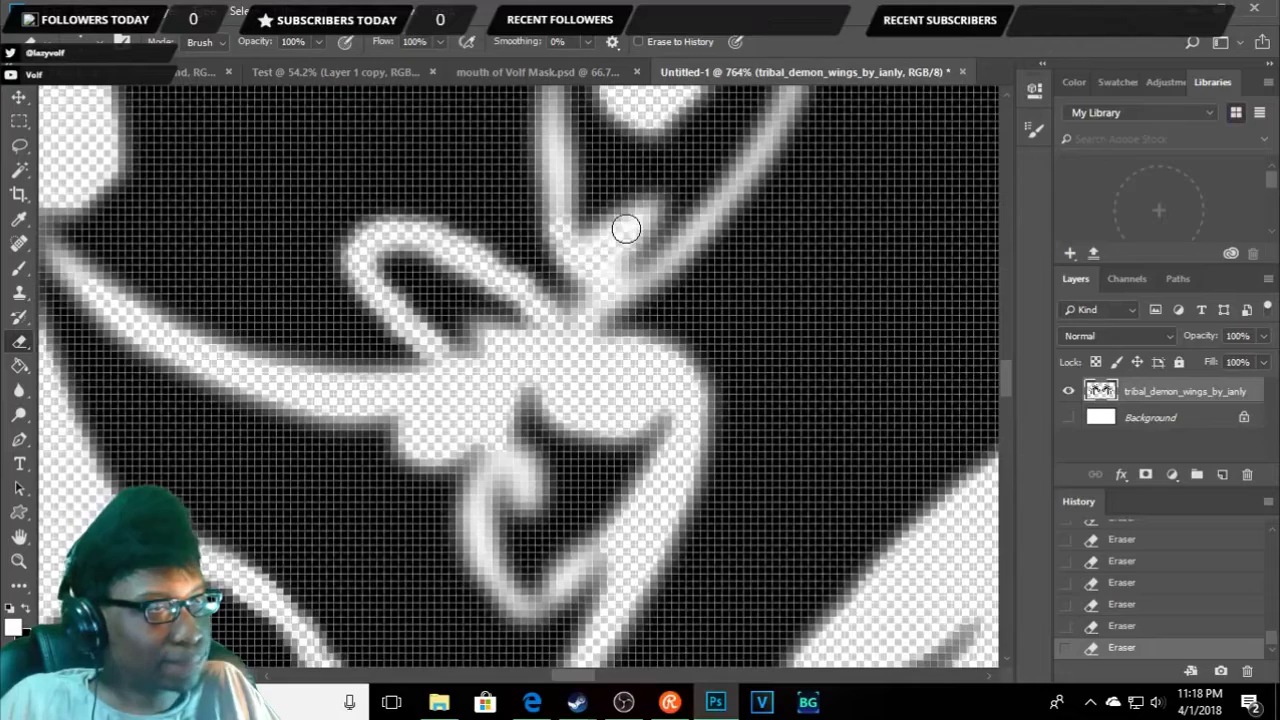
pyautogui.click(647, 216)
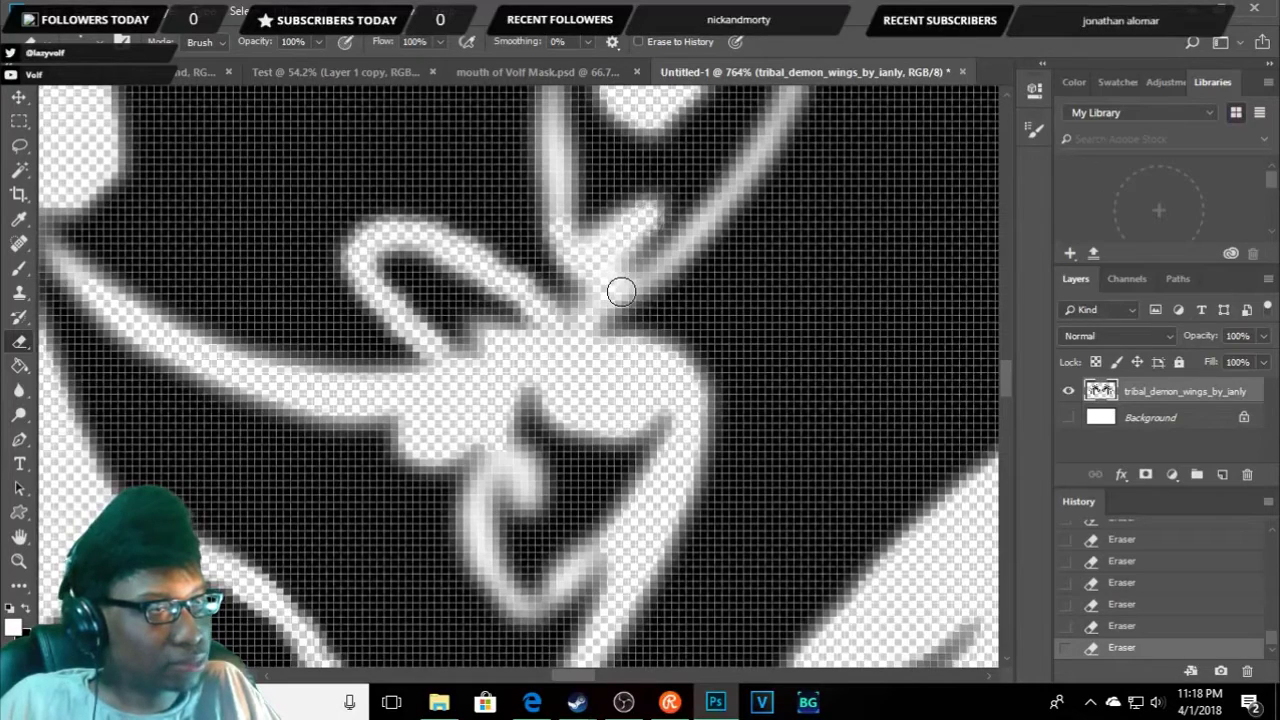
# - Erase the dark pixels along the inner wing line near the spike
pyautogui.scroll(-3, 621, 291)
pyautogui.scroll(-3, 600, 285)
pyautogui.scroll(-2, 577, 279)
pyautogui.scroll(2, 577, 279)
pyautogui.scroll(2, 590, 285)
pyautogui.scroll(3, 600, 290)
pyautogui.scroll(2, 600, 289)
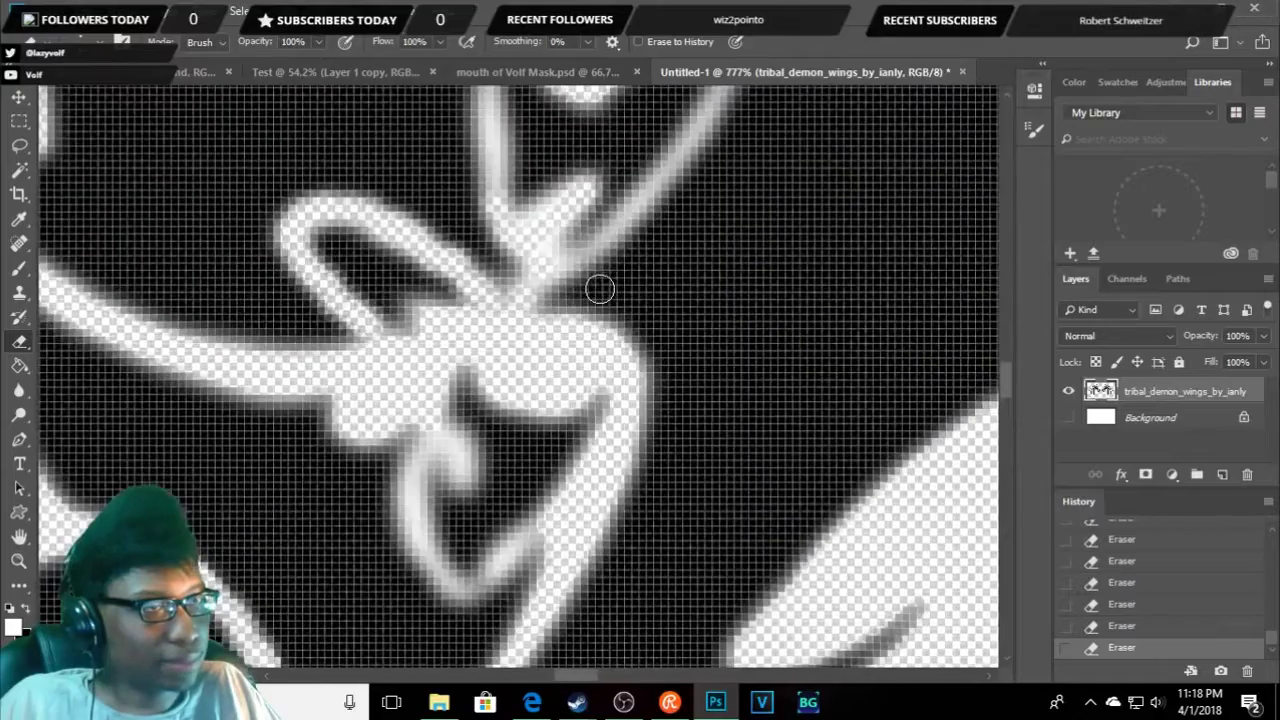
pyautogui.moveTo(600, 250); pyautogui.dragTo(668, 172)
# - Zoom in closer and erase the grey fringe along the stroke edge
pyautogui.scroll(2, 1008, 401)
pyautogui.scroll(2, 960, 385)
pyautogui.scroll(2, 925, 370)
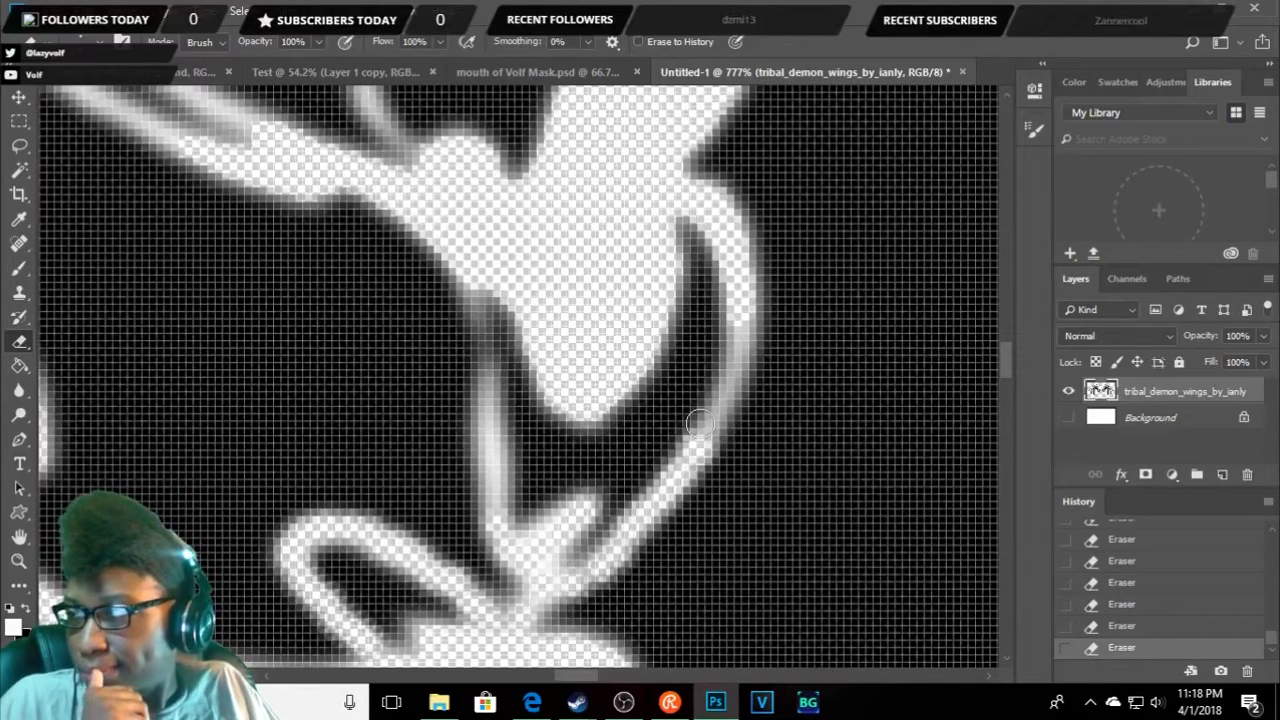
pyautogui.scroll(1, 700, 423)
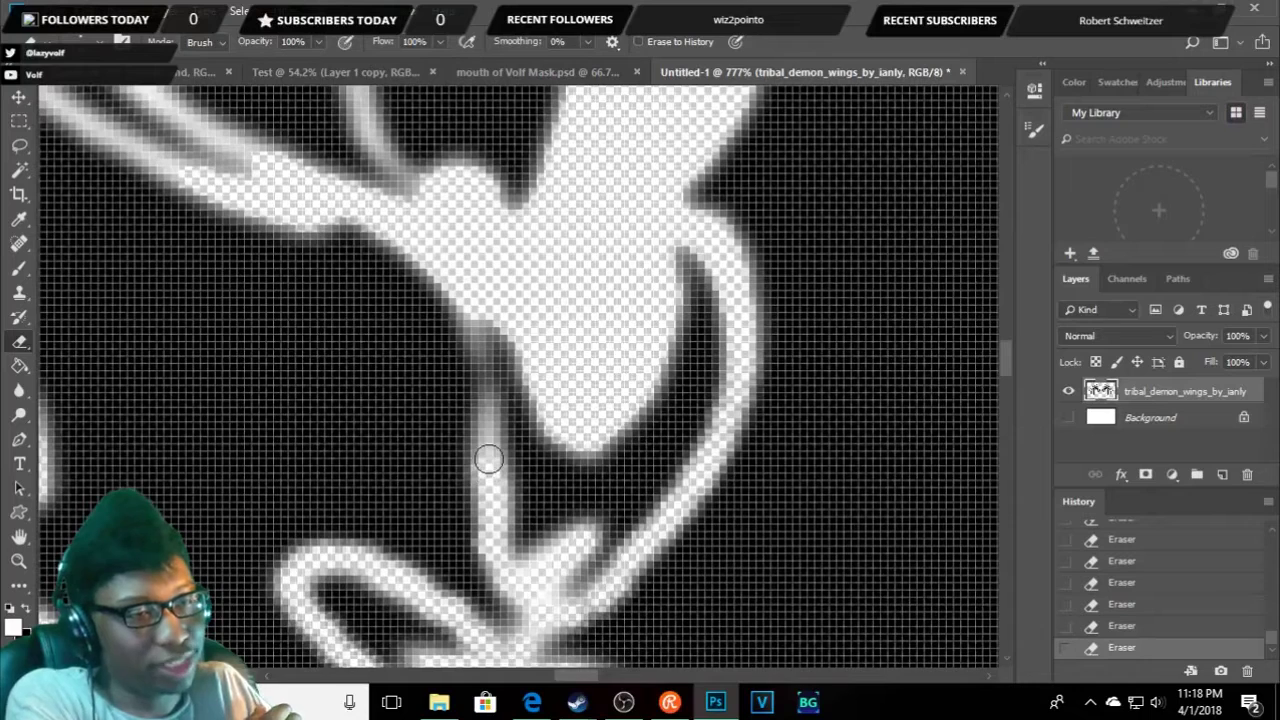
pyautogui.moveTo(486, 432); pyautogui.dragTo(477, 350)
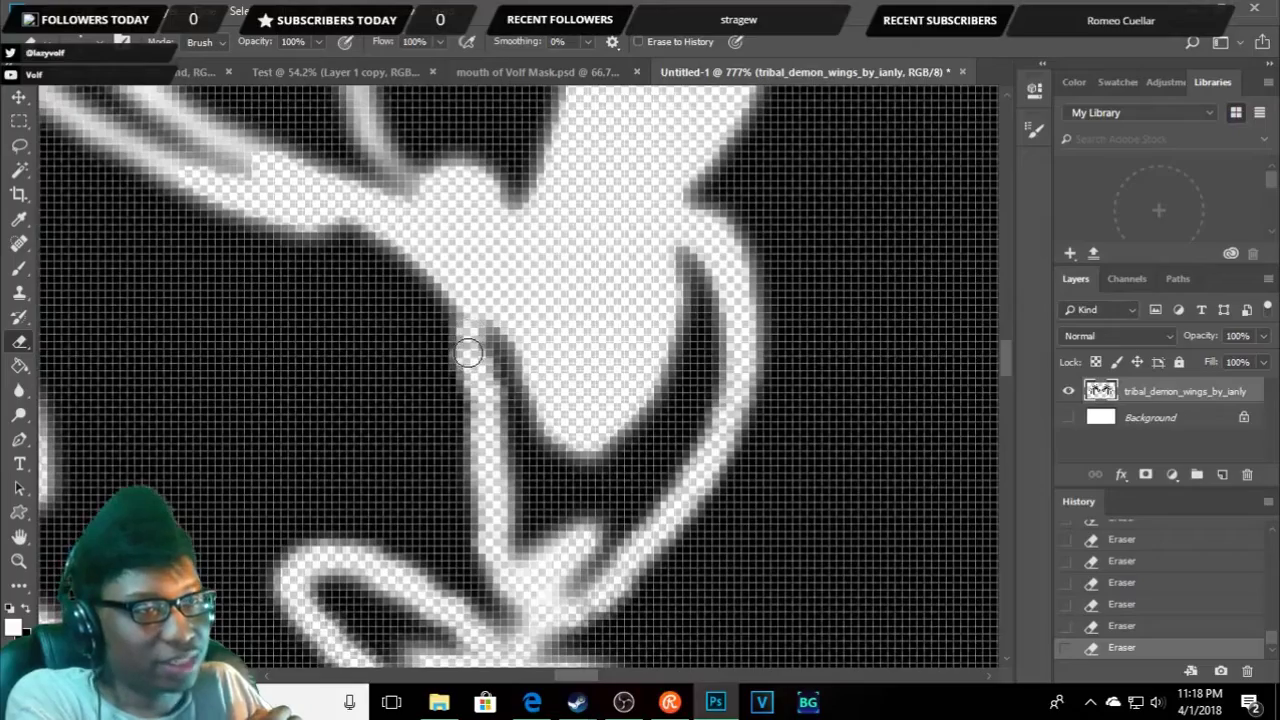
# - Zoom around to inspect the remaining interior strokes, then drag across a white interior stroke
pyautogui.scroll(-3, 549, 457)
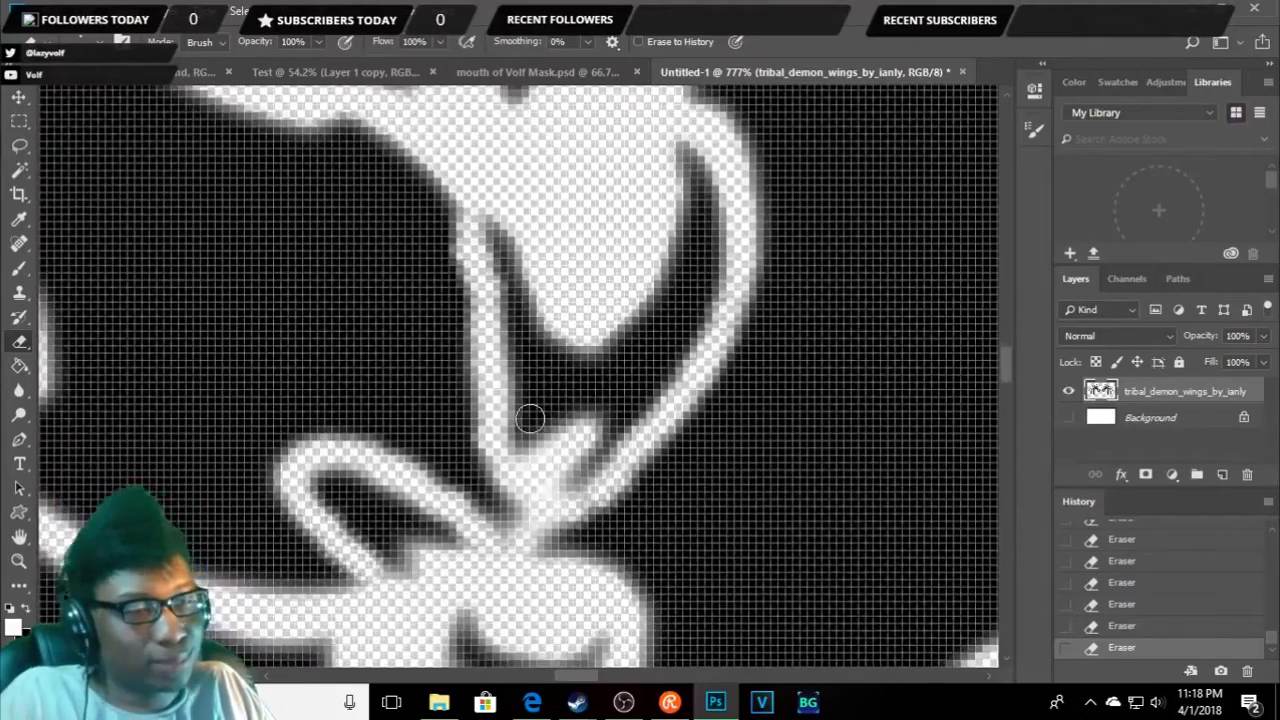
pyautogui.keyDown('alt'); pyautogui.scroll(-1, 529, 422); pyautogui.keyUp('alt')
pyautogui.keyDown('alt'); pyautogui.scroll(-3, 529, 422); pyautogui.keyUp('alt')
pyautogui.keyDown('alt'); pyautogui.scroll(-2, 529, 422); pyautogui.keyUp('alt')
pyautogui.keyDown('alt'); pyautogui.scroll(-1, 529, 422); pyautogui.keyUp('alt')
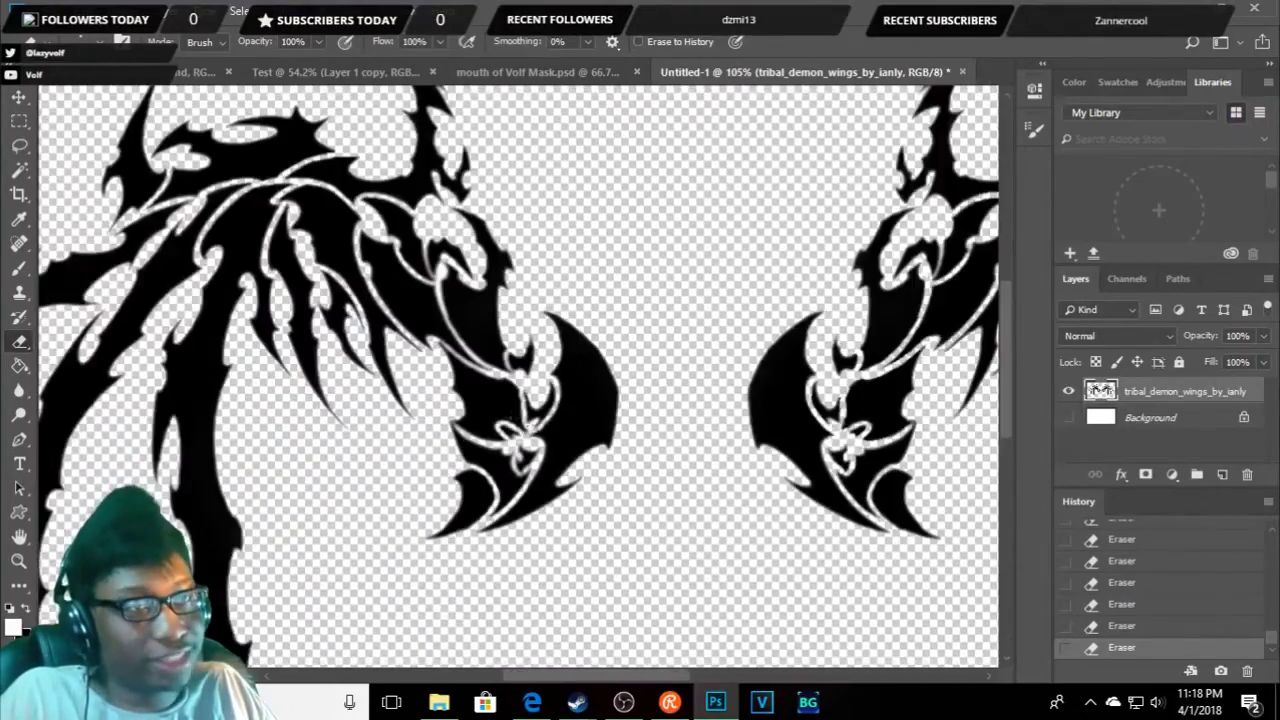
pyautogui.keyDown('alt'); pyautogui.scroll(2, 447, 367); pyautogui.keyUp('alt')
pyautogui.keyDown('alt'); pyautogui.scroll(2, 500, 378); pyautogui.keyUp('alt')
pyautogui.keyDown('alt'); pyautogui.scroll(1, 530, 385); pyautogui.keyUp('alt')
pyautogui.keyDown('alt'); pyautogui.scroll(1, 547, 388); pyautogui.keyUp('alt')
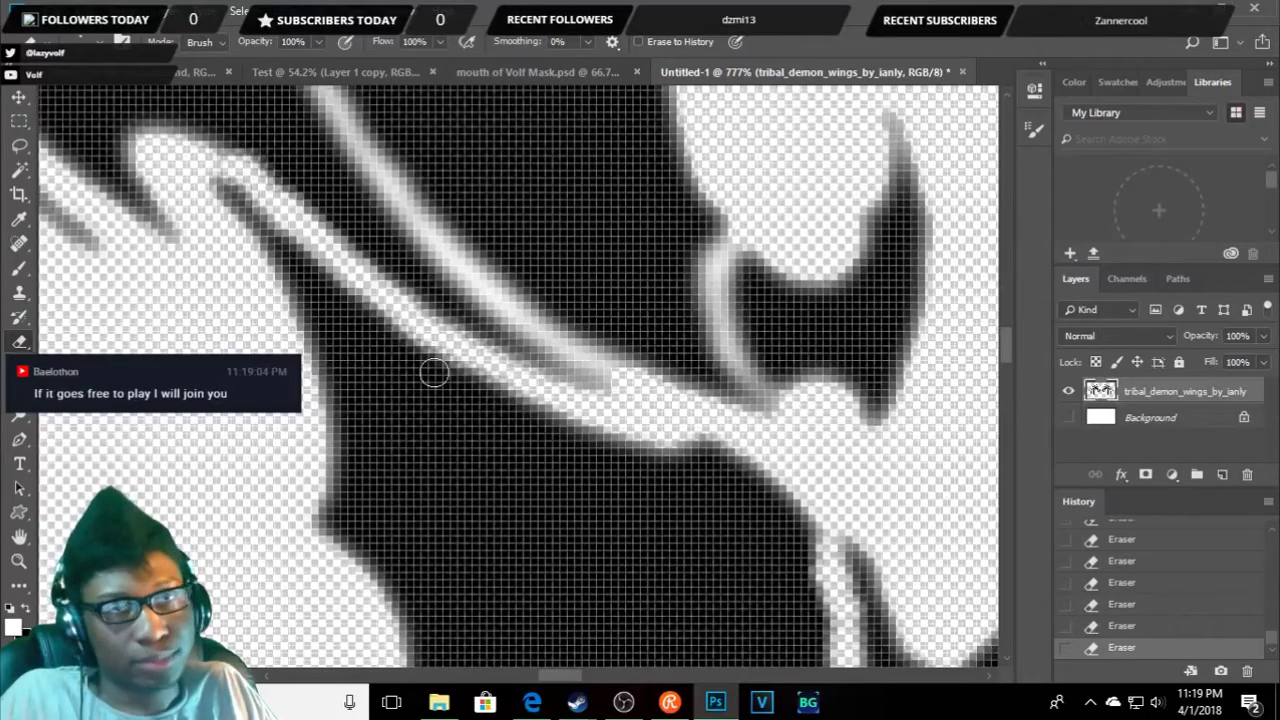
pyautogui.scroll(-2, 435, 372)
pyautogui.scroll(-2, 445, 368)
pyautogui.scroll(-2, 460, 362)
pyautogui.scroll(-2, 475, 356)
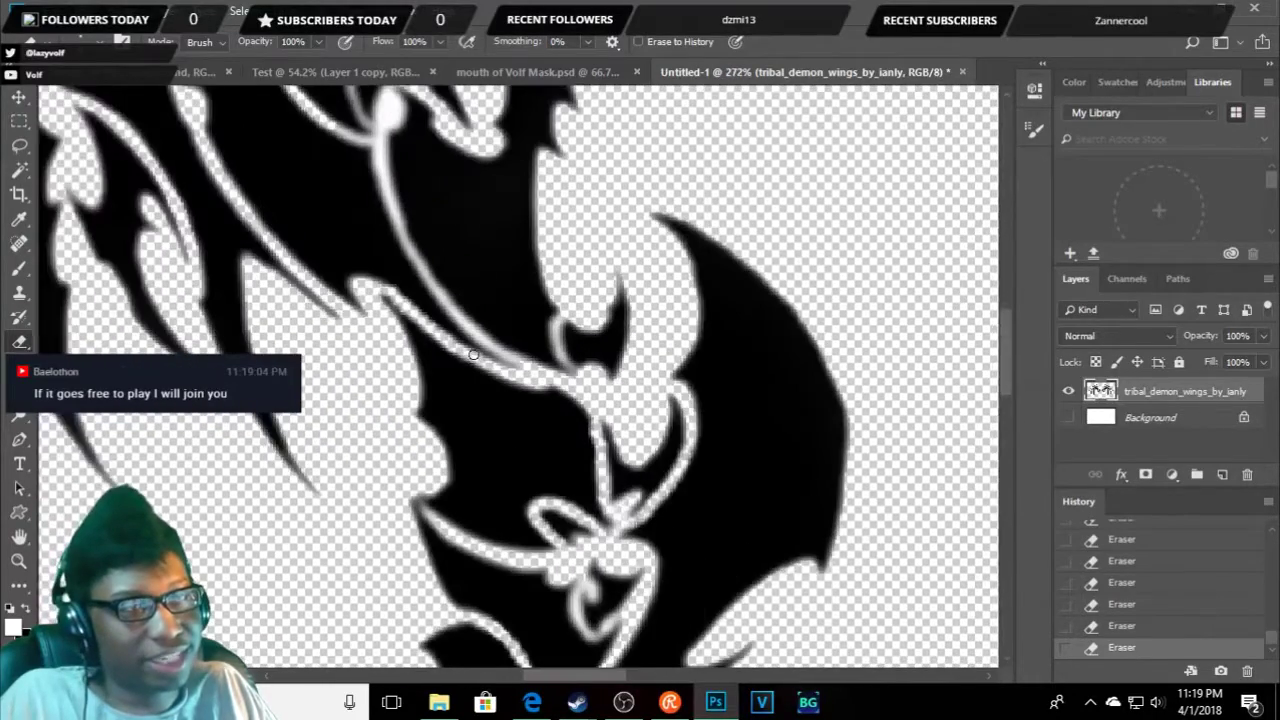
pyautogui.scroll(1, 475, 356)
pyautogui.moveTo(1008, 355)
pyautogui.mouseDown()
pyautogui.moveTo(971, 277)
pyautogui.moveTo(980, 334)
pyautogui.mouseUp()
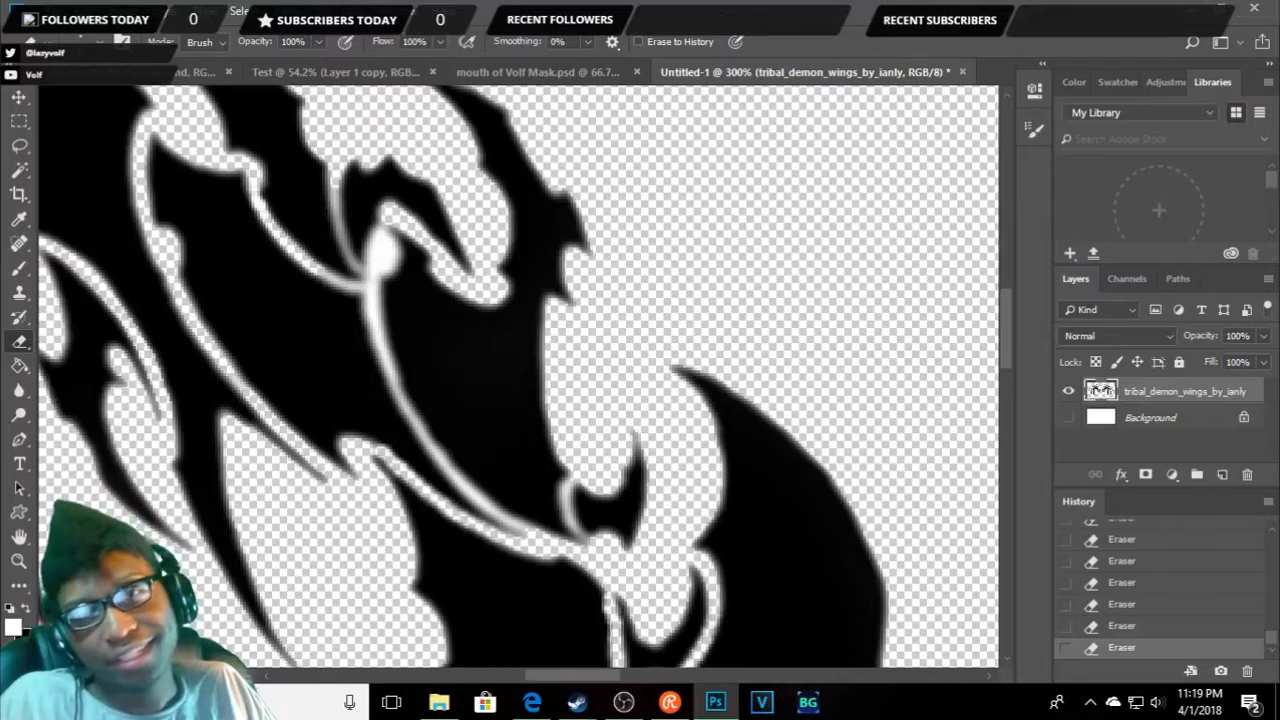
# - Delete the leftover white blob in the wing line with the Magic Wand, then deselect
pyautogui.press('w')
pyautogui.click(382, 246)
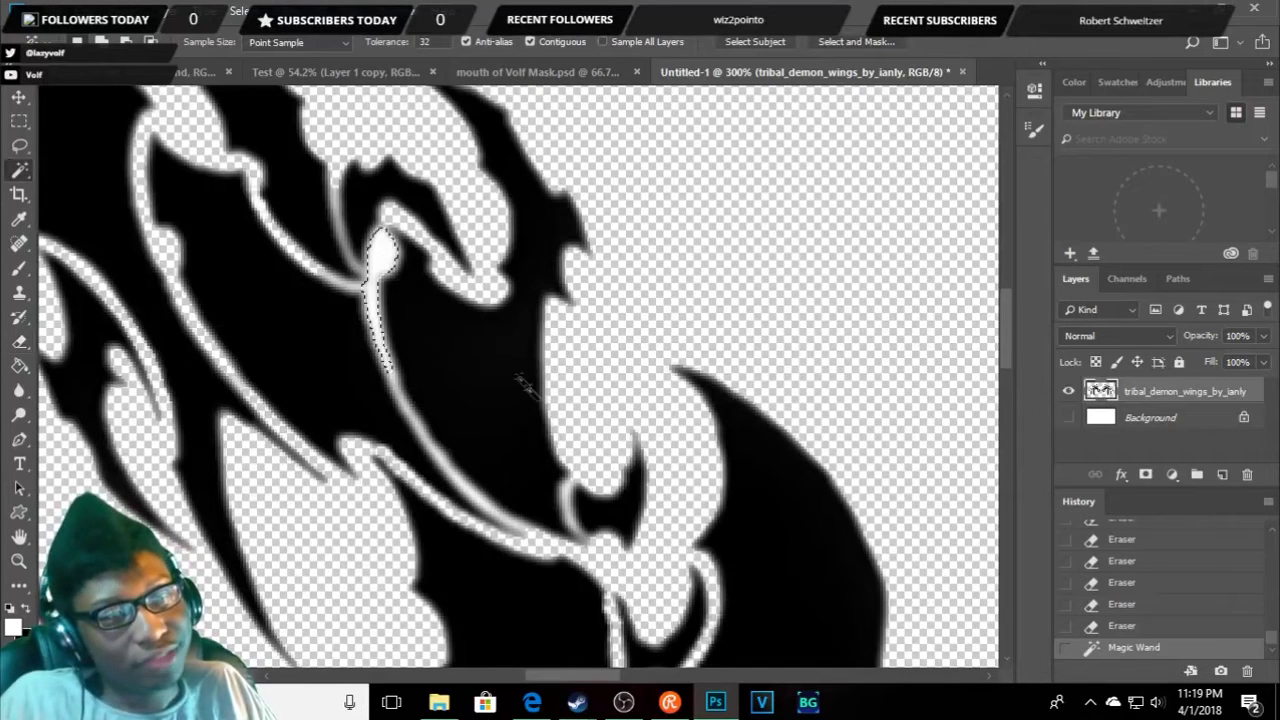
pyautogui.press('Delete')
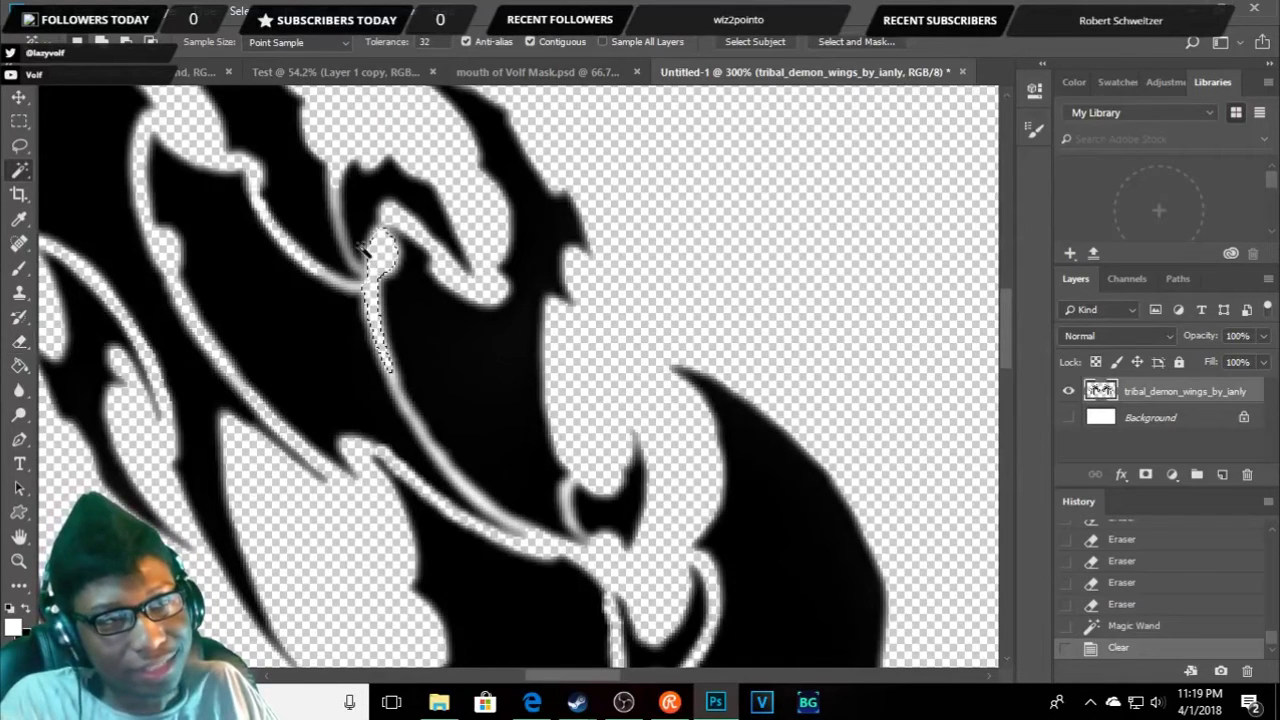
pyautogui.rightClick(379, 258)
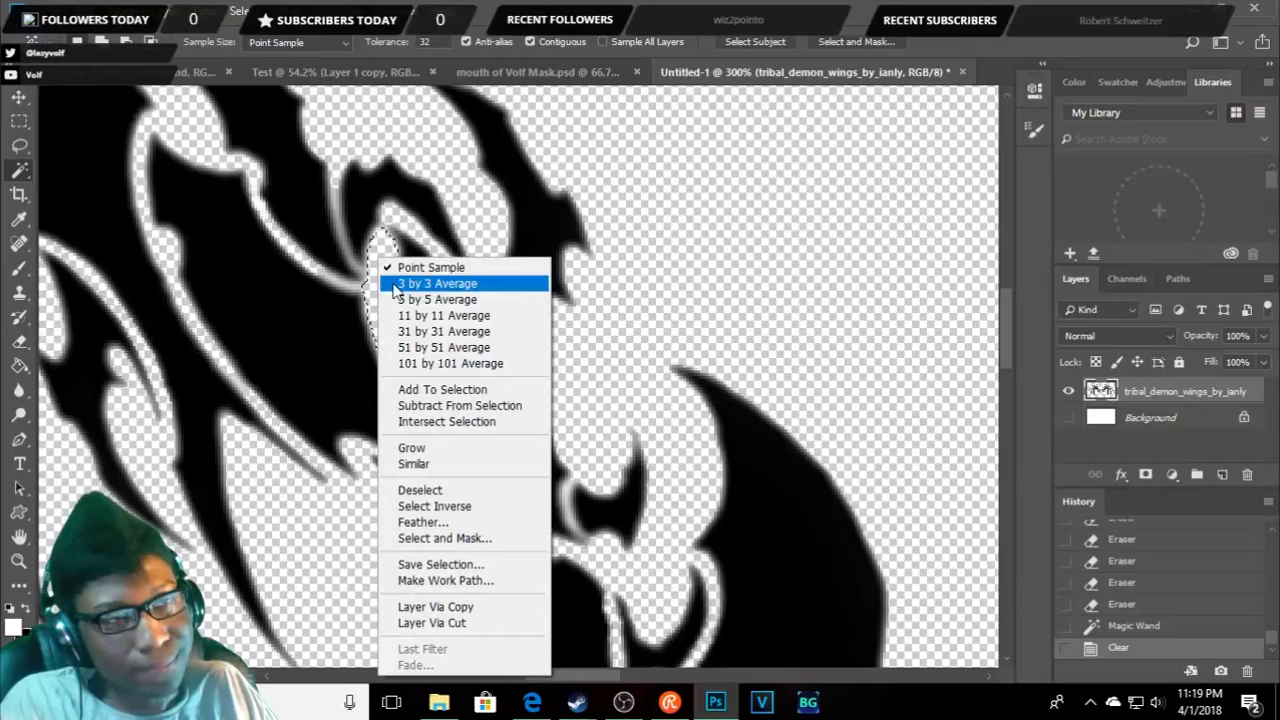
pyautogui.click(420, 490)
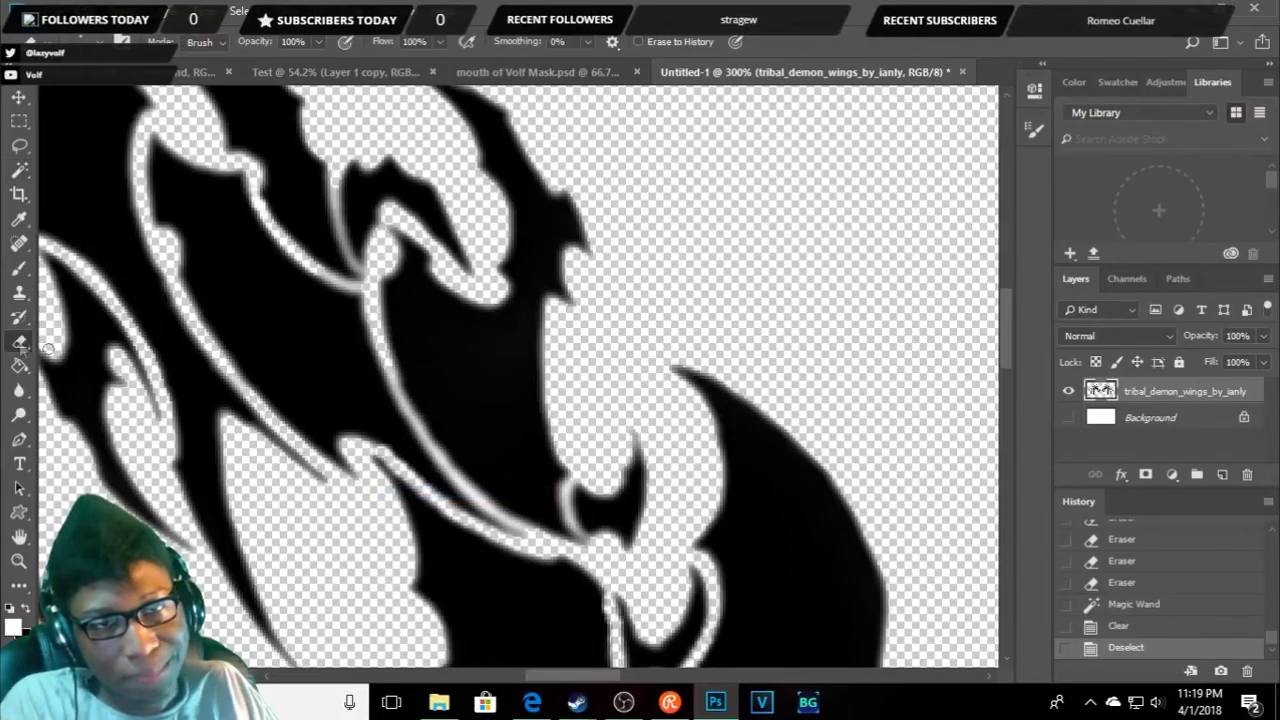
# - Erase the grey fringe, a stray spot, and the light streak along the inner line
pyautogui.press('e')
pyautogui.scroll(3, 349, 268)
pyautogui.scroll(2, 349, 268)
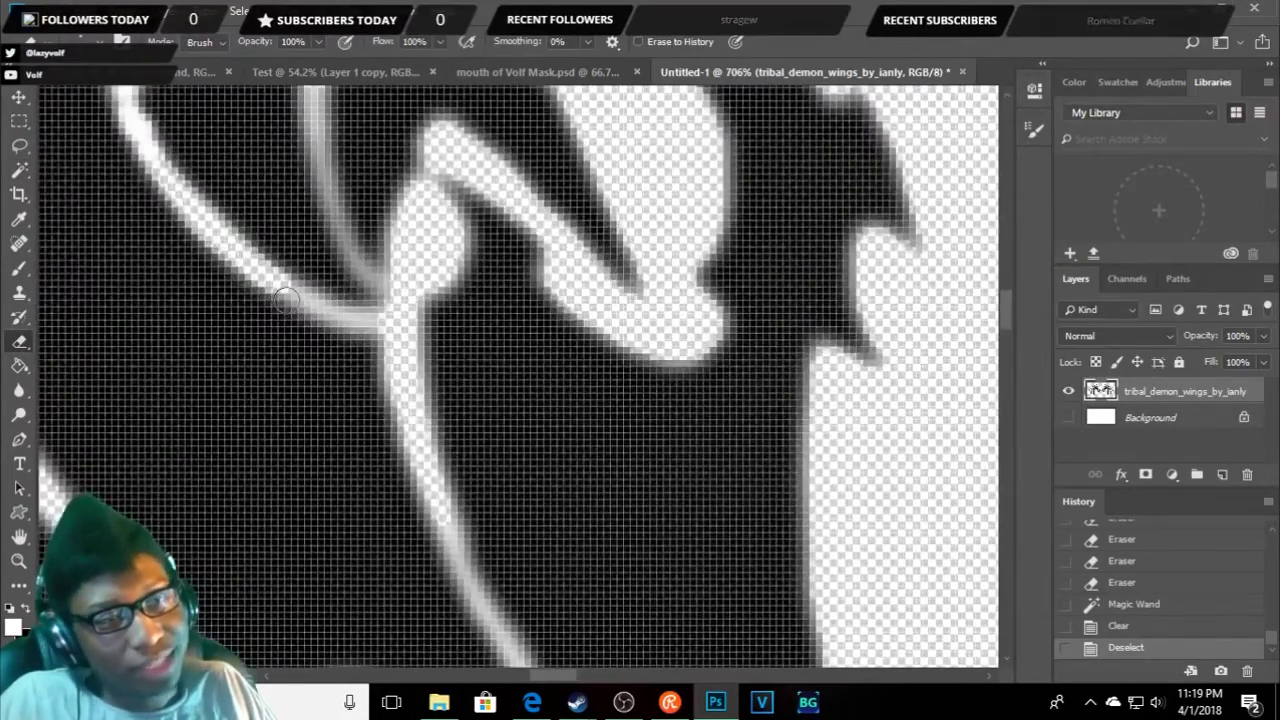
pyautogui.moveTo(285, 305)
pyautogui.mouseDown()
pyautogui.moveTo(307, 296)
pyautogui.moveTo(376, 319)
pyautogui.mouseUp()
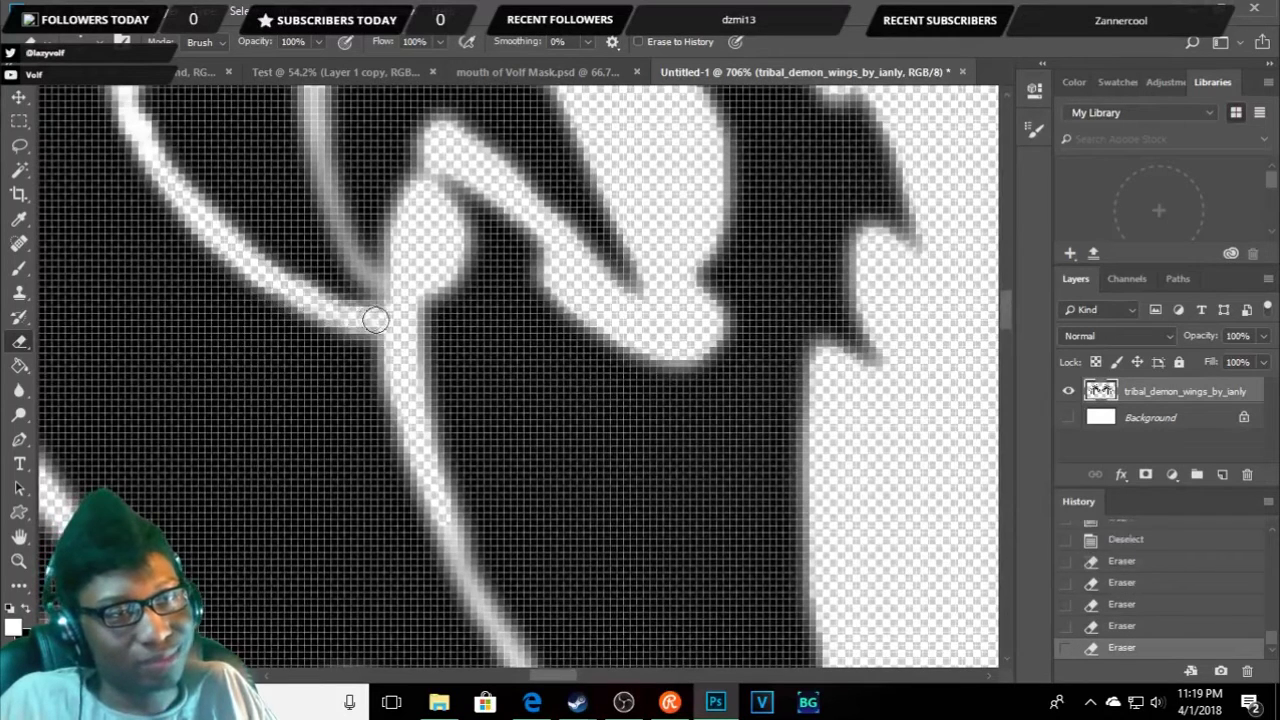
pyautogui.scroll(3, 389, 251)
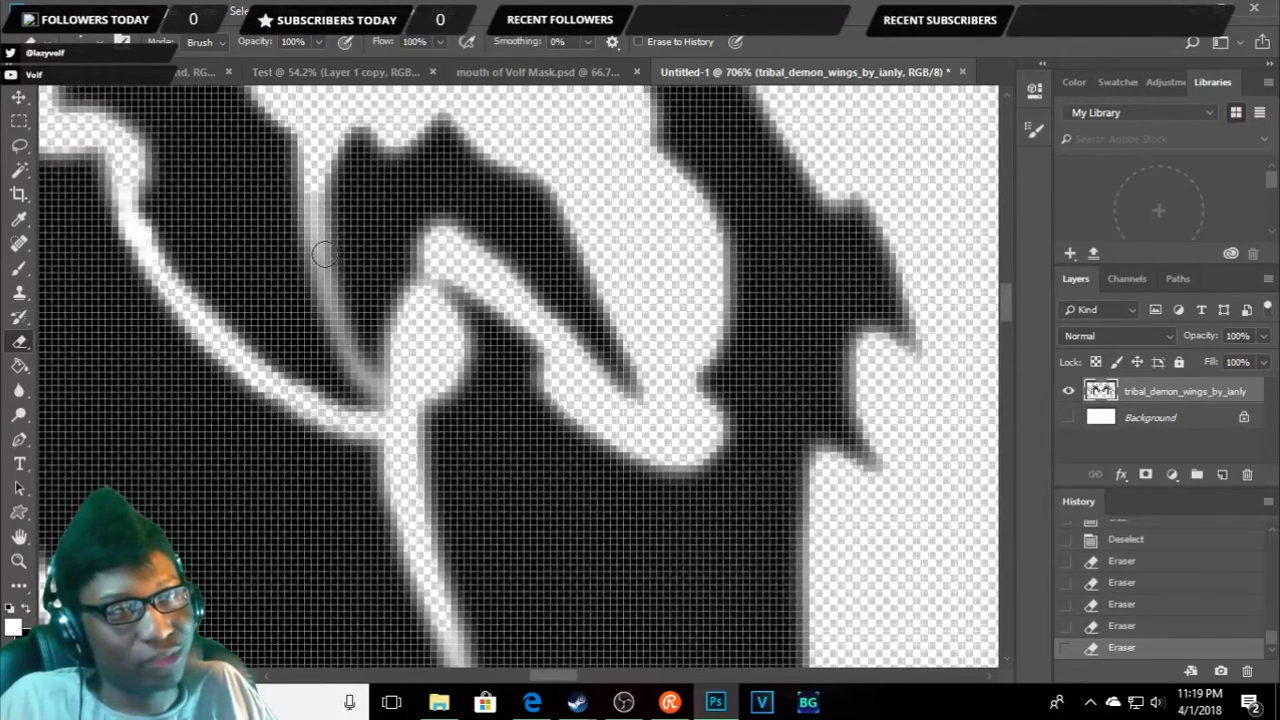
pyautogui.click(313, 196)
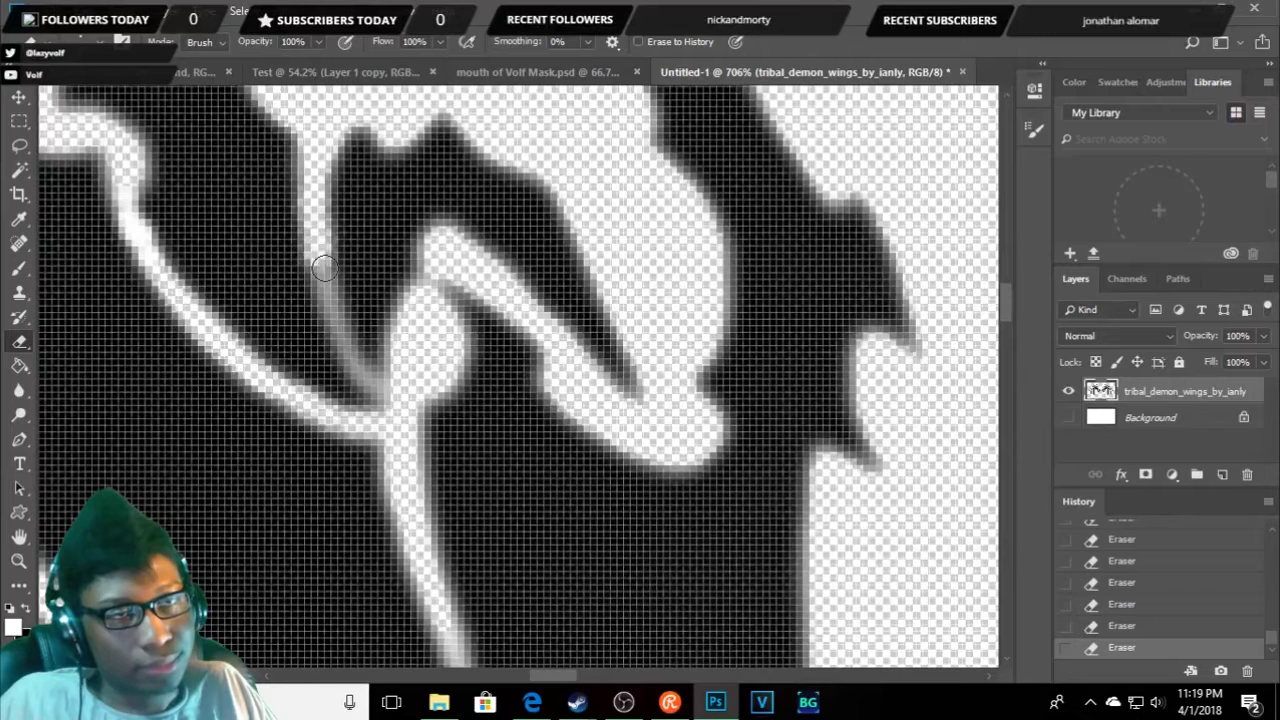
pyautogui.moveTo(326, 295)
pyautogui.mouseDown()
pyautogui.moveTo(341, 349)
pyautogui.moveTo(341, 338)
pyautogui.mouseUp()
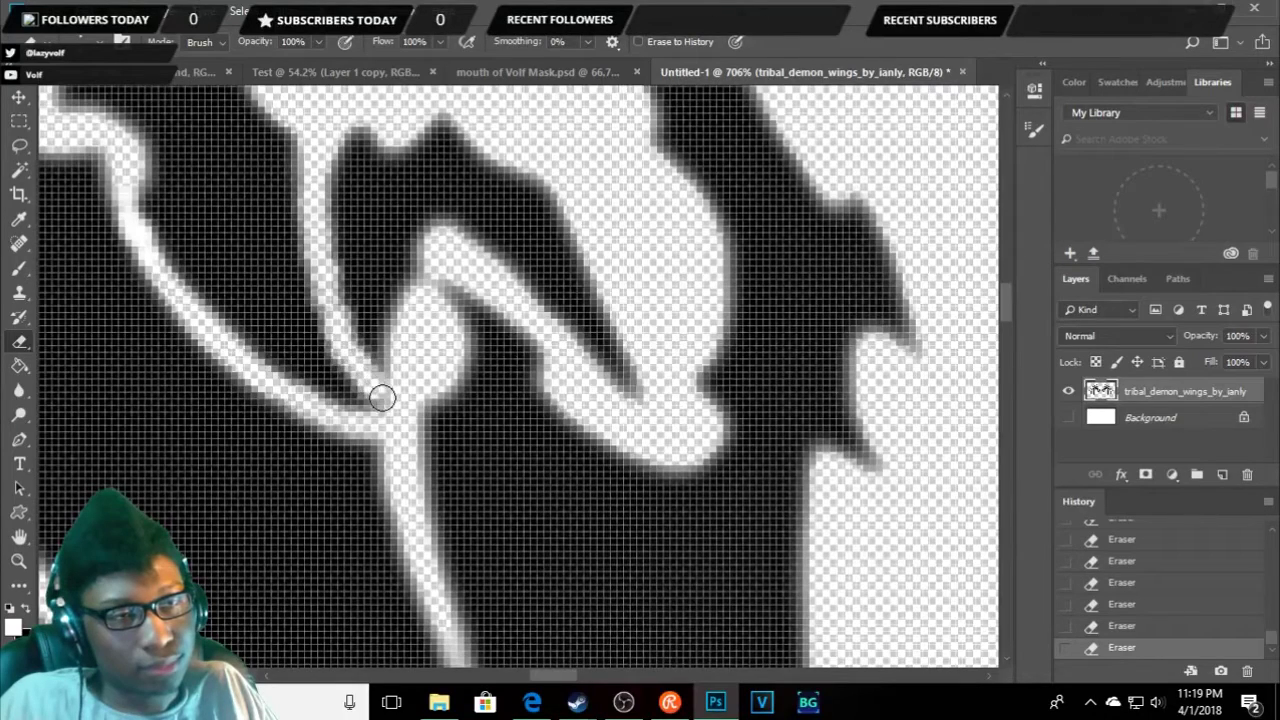
pyautogui.keyDown('alt'); pyautogui.scroll(-5, 466, 428); pyautogui.keyUp('alt')
pyautogui.scroll(-2, 455, 369)
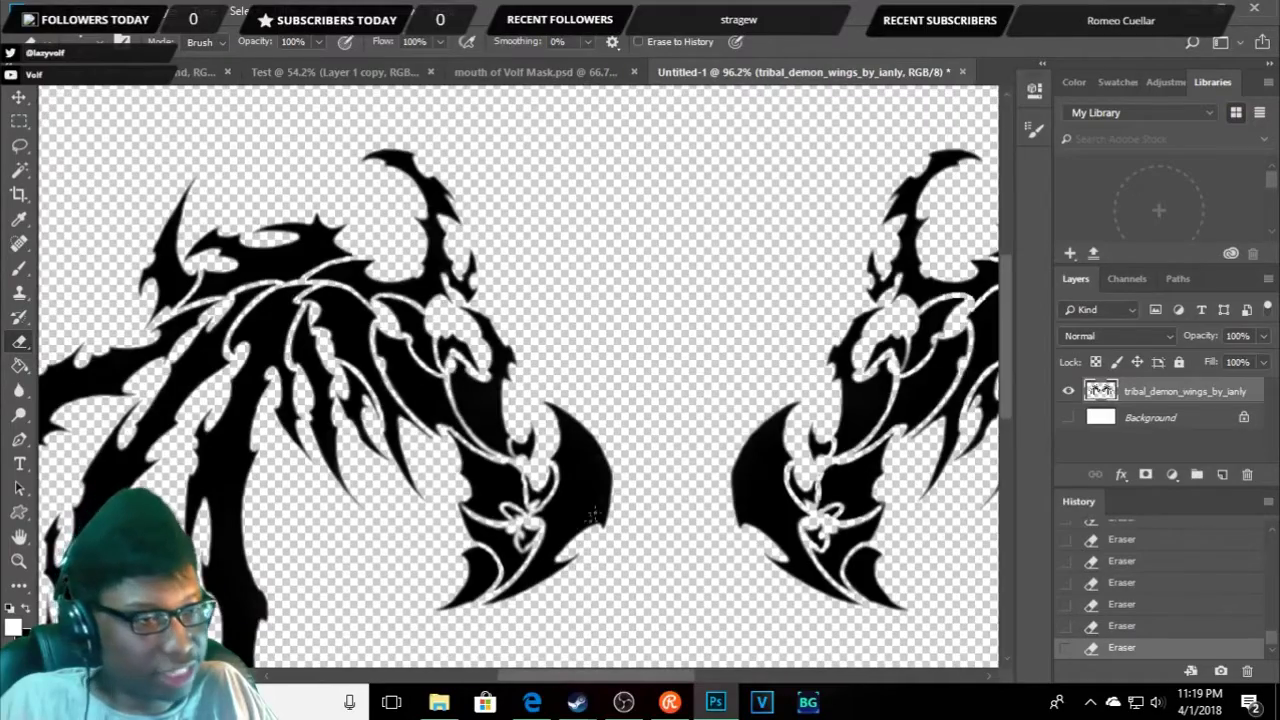
# - Zoom in and out to check the wings for residue, ending with both wings in view at 60.3%
pyautogui.scroll(4, 519, 525)
pyautogui.scroll(1, 519, 525)
pyautogui.scroll(1, 540, 525)
pyautogui.scroll(-1, 557, 520)
pyautogui.scroll(-1, 534, 576)
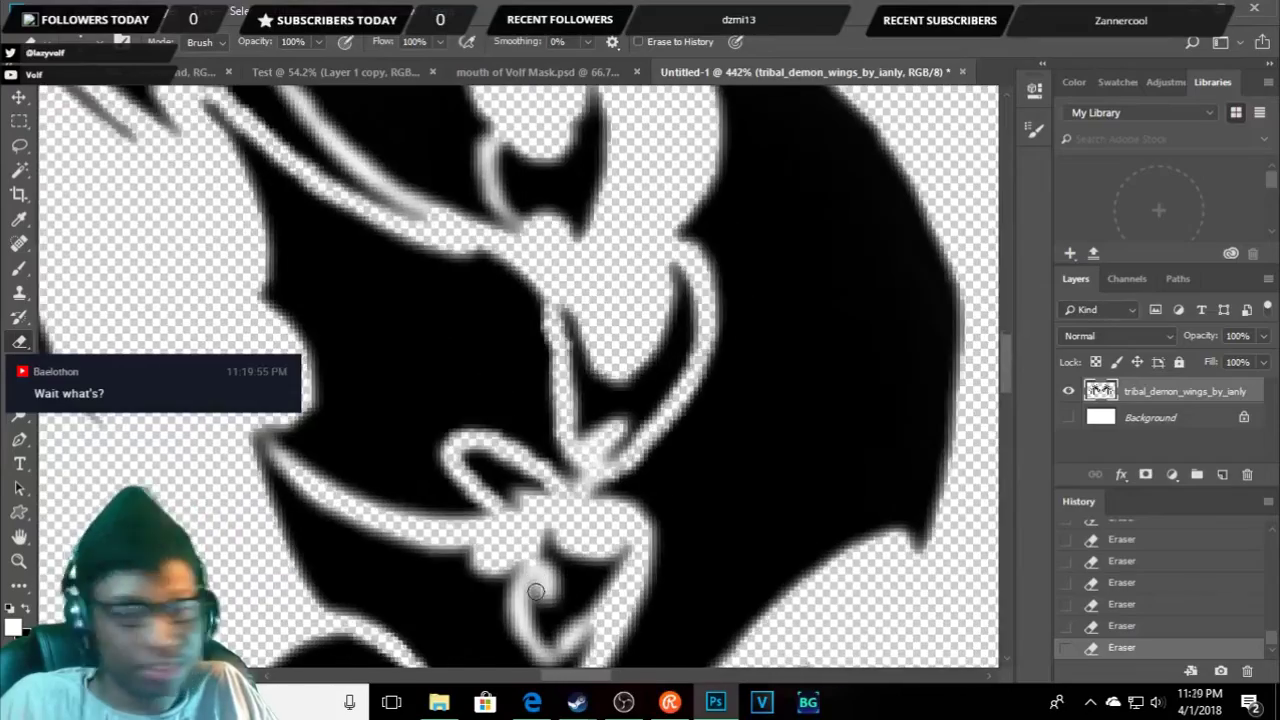
pyautogui.scroll(-1, 534, 578)
pyautogui.scroll(1, 535, 582)
pyautogui.scroll(1, 538, 582)
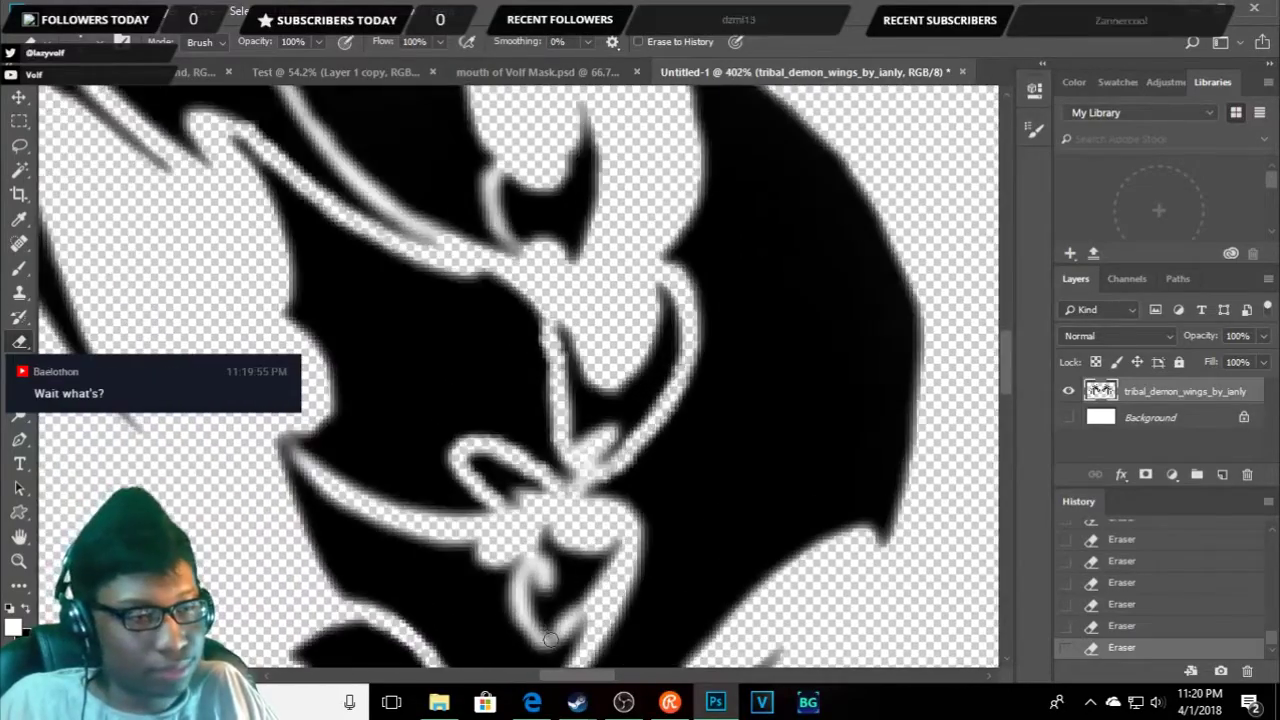
pyautogui.scroll(2, 540, 570)
pyautogui.scroll(1, 542, 555)
pyautogui.scroll(1, 543, 538)
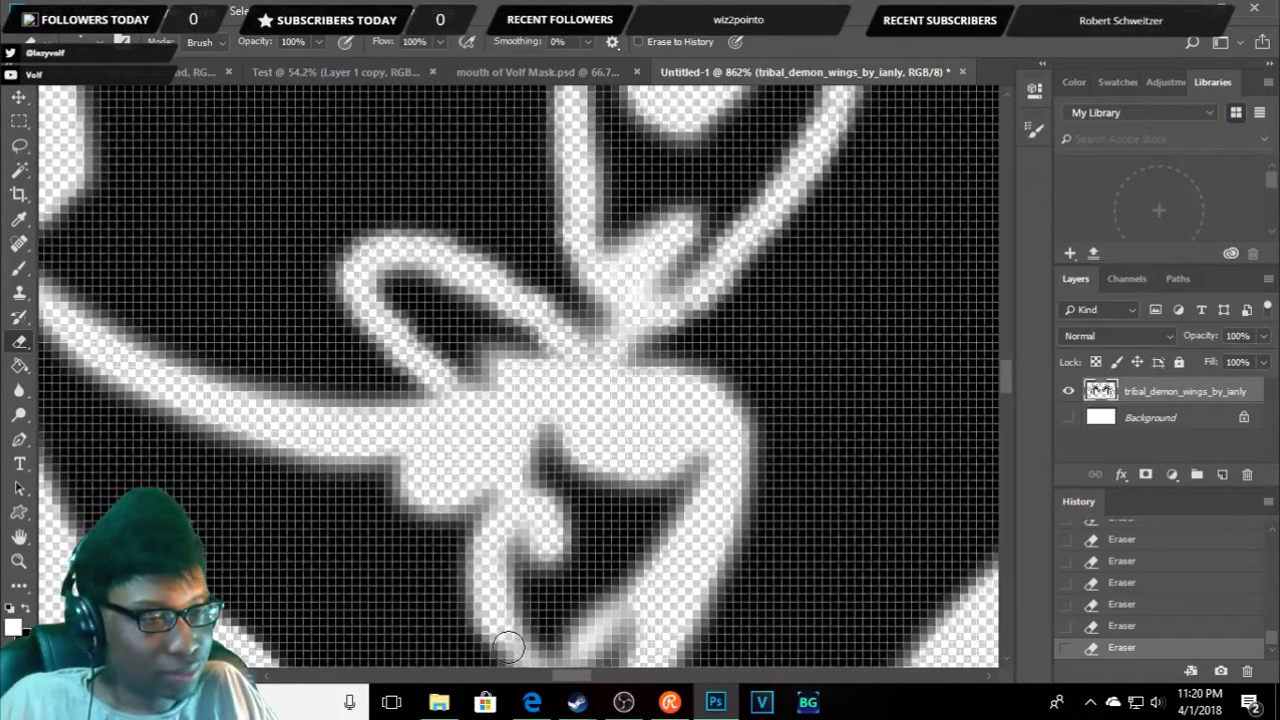
pyautogui.scroll(-5, 540, 520)
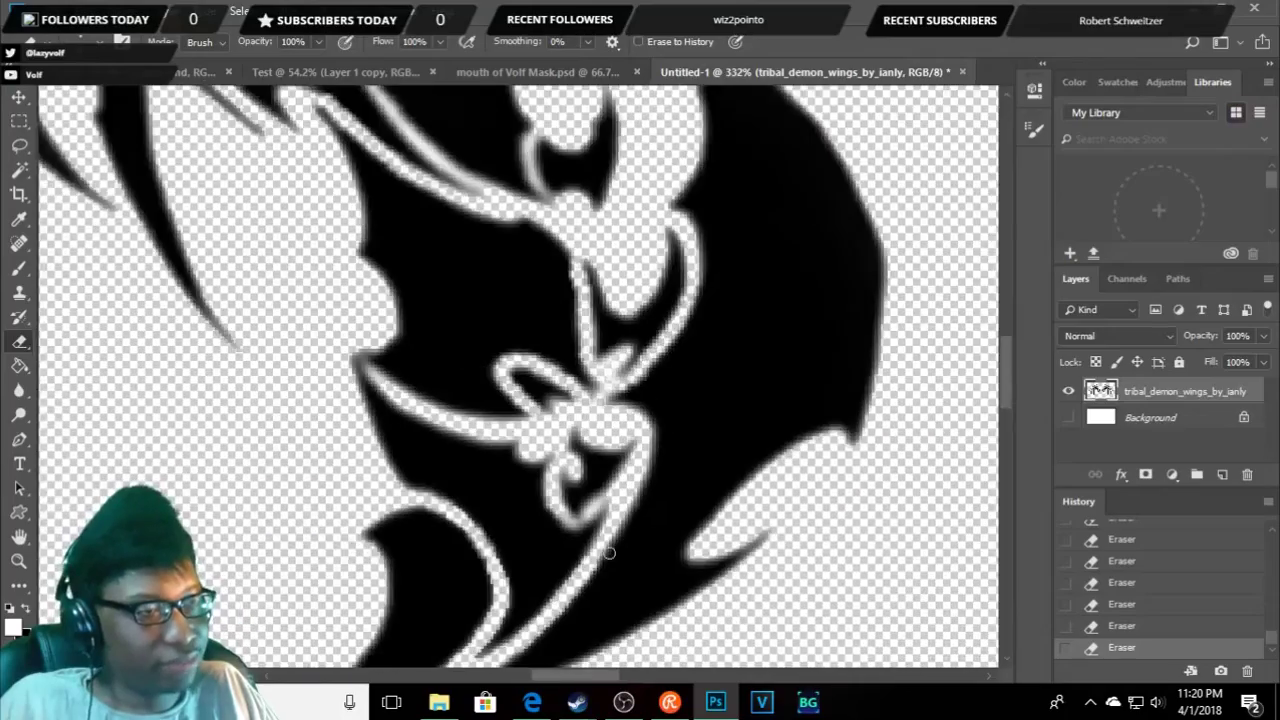
pyautogui.scroll(3, 605, 560)
pyautogui.scroll(2, 560, 530)
pyautogui.scroll(1, 530, 490)
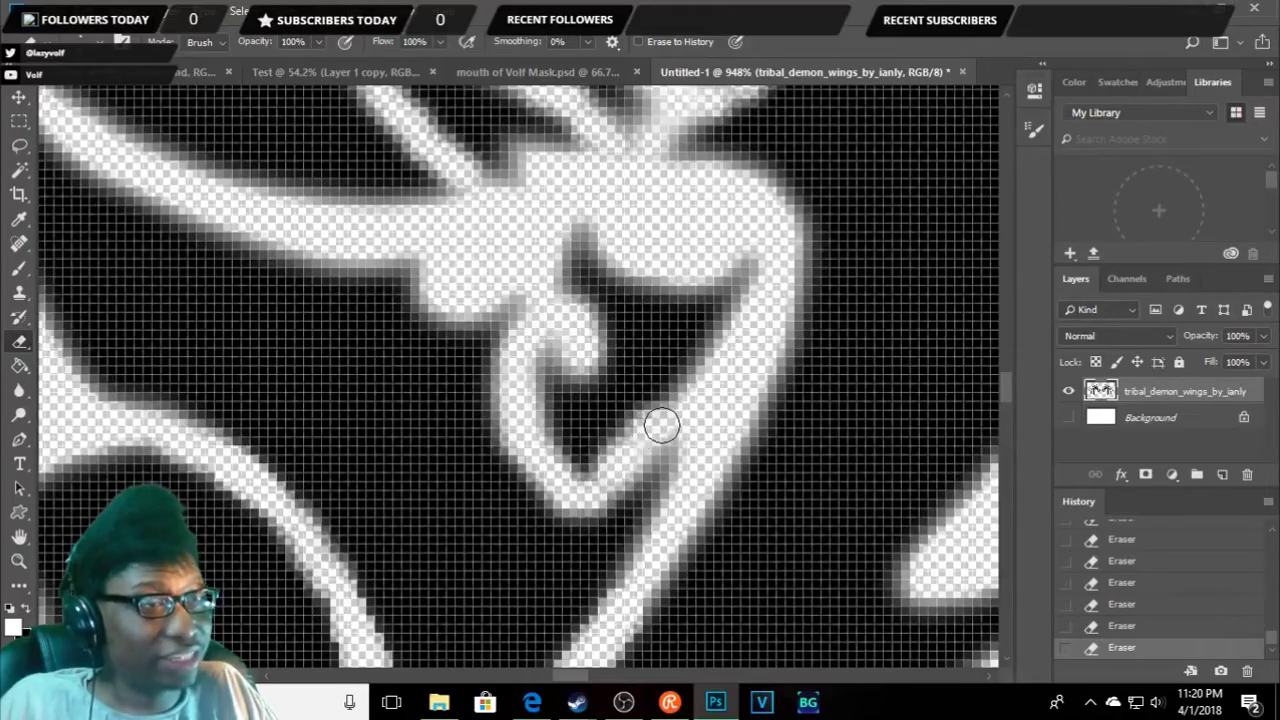
pyautogui.scroll(-2, 714, 413)
pyautogui.scroll(-3, 714, 413)
pyautogui.scroll(-2, 714, 413)
pyautogui.scroll(-2, 714, 413)
pyautogui.scroll(-1, 624, 432)
pyautogui.scroll(1, 640, 370)
pyautogui.scroll(2, 640, 370)
pyautogui.scroll(2, 635, 382)
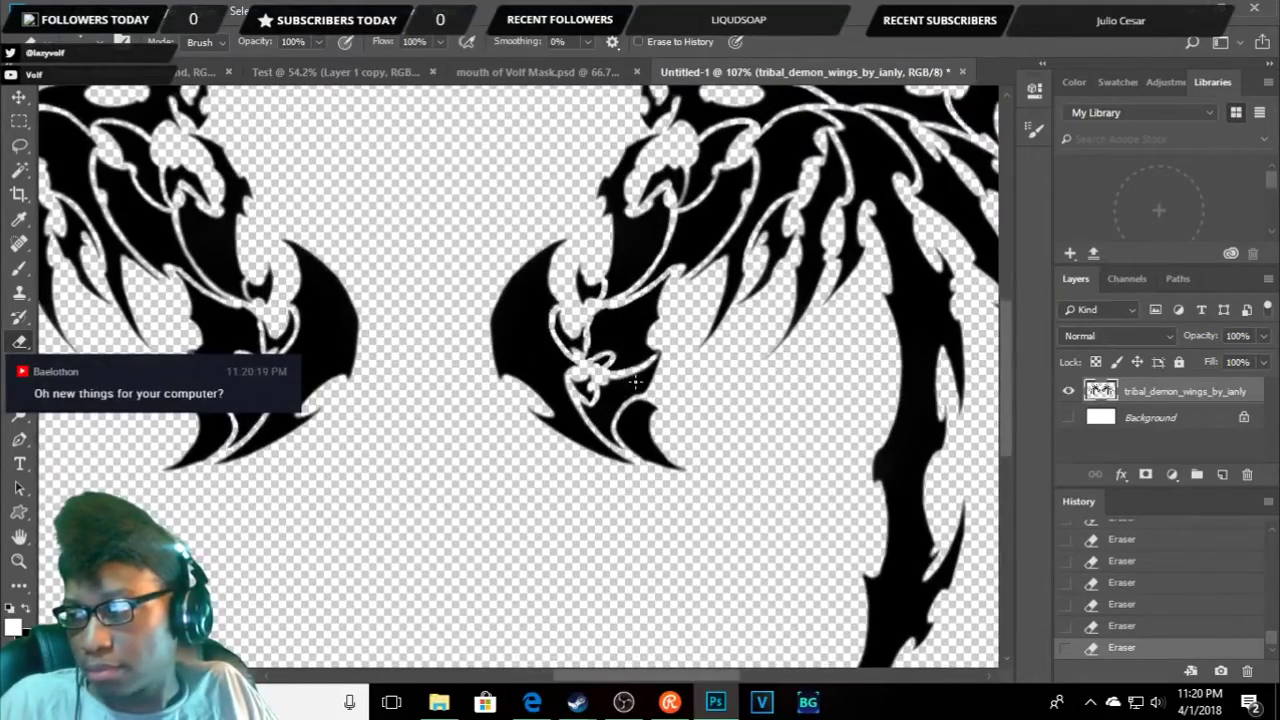
pyautogui.scroll(-2, 635, 382)
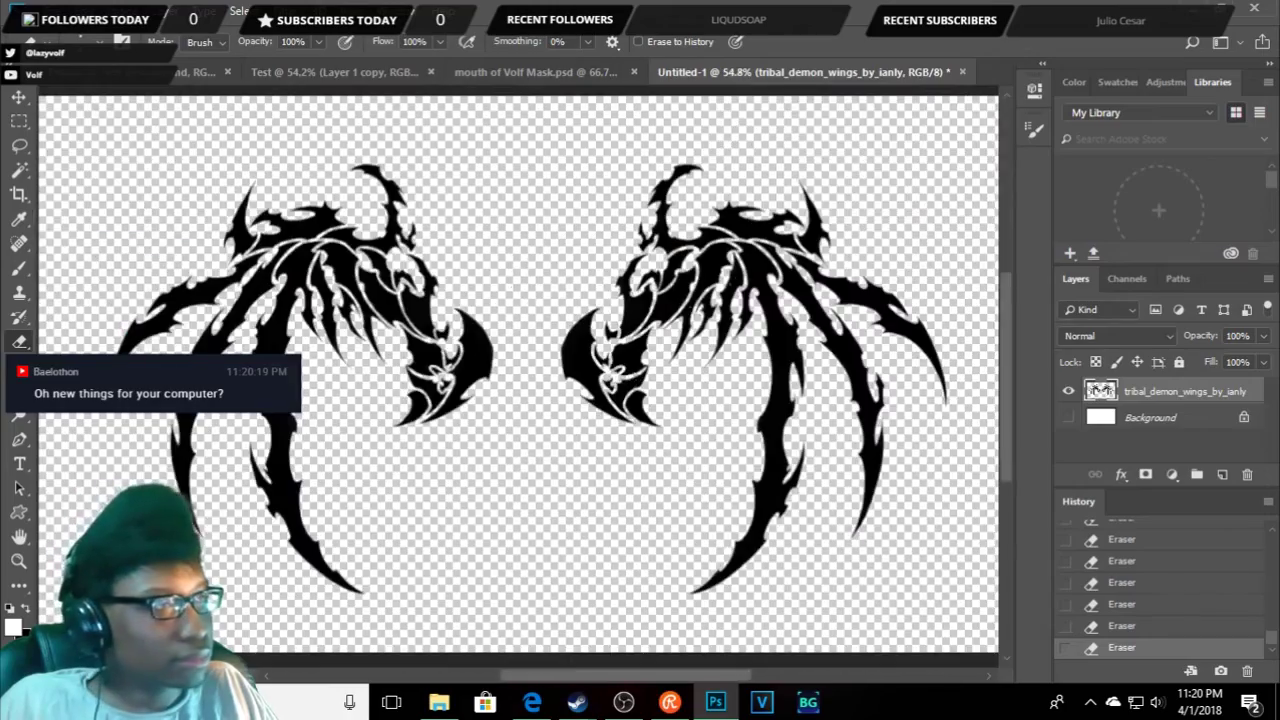
pyautogui.scroll(2, 787, 245)
pyautogui.scroll(1, 787, 245)
pyautogui.scroll(-1, 775, 252)
pyautogui.scroll(-1, 760, 262)
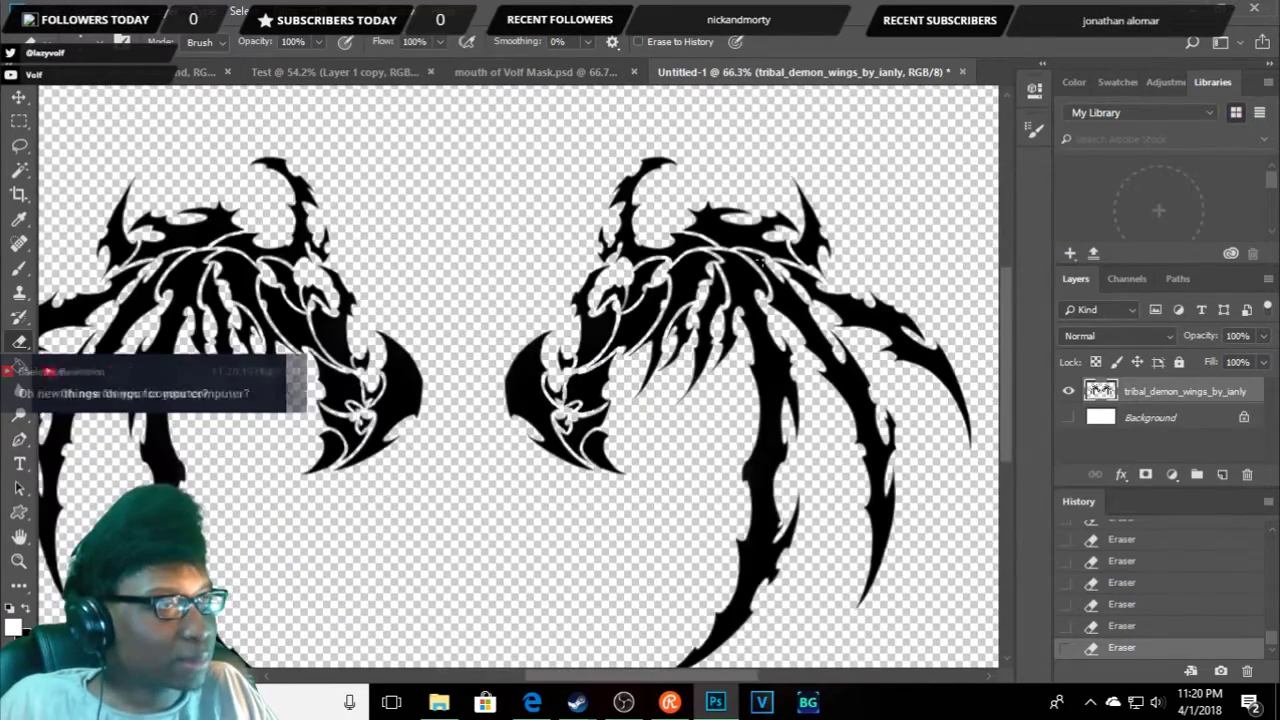
pyautogui.scroll(1, 760, 262)
pyautogui.scroll(1, 760, 262)
pyautogui.scroll(-1, 760, 262)
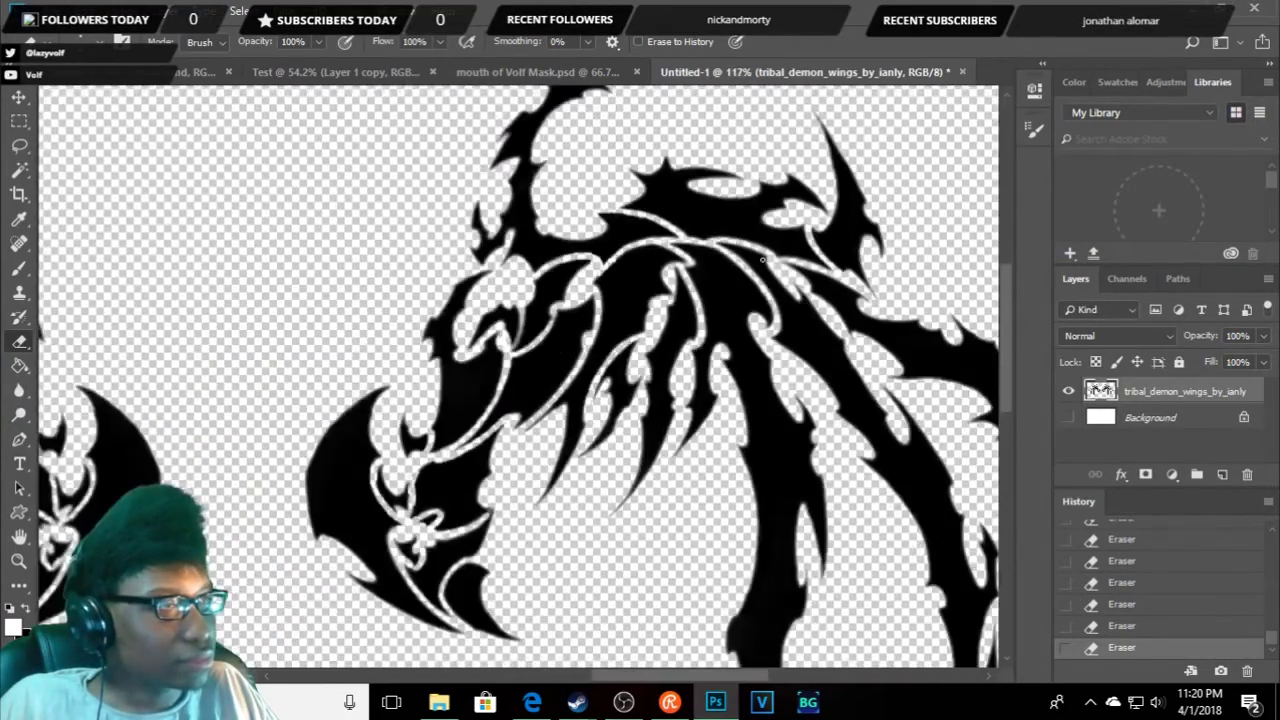
pyautogui.scroll(-2, 760, 262)
pyautogui.scroll(1, 818, 383)
pyautogui.scroll(1, 818, 383)
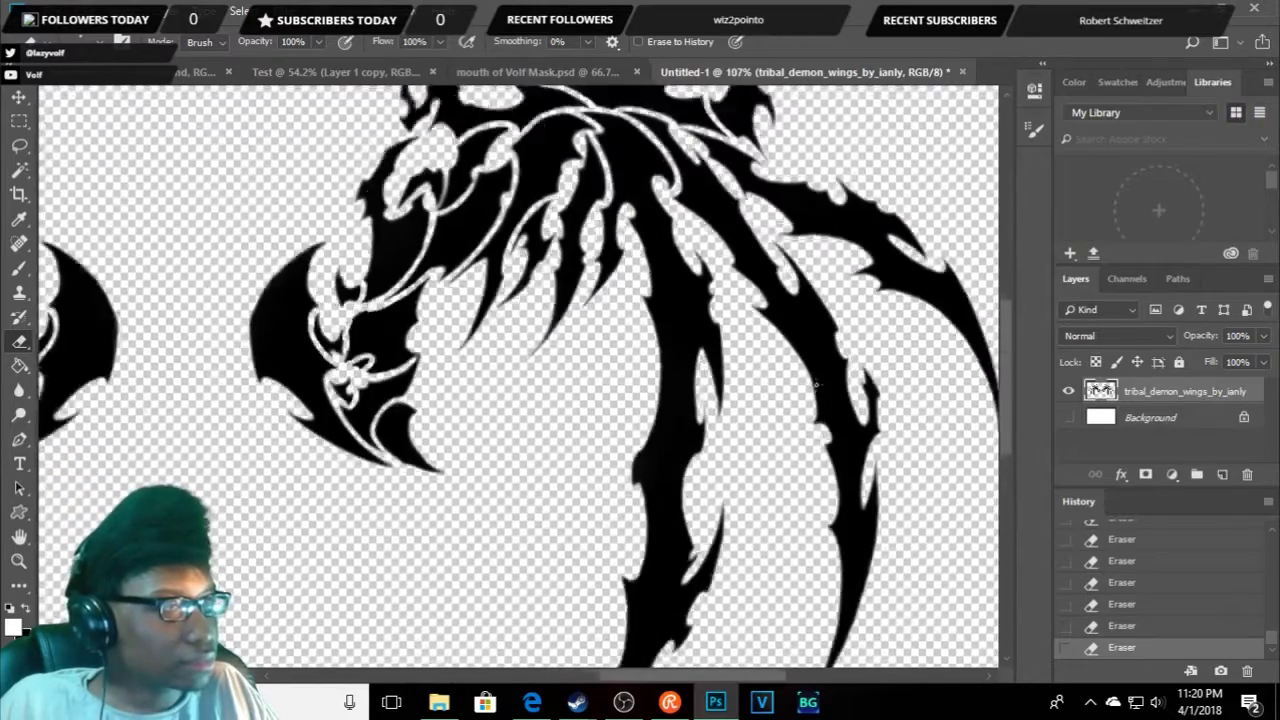
pyautogui.scroll(-2, 818, 383)
pyautogui.scroll(2, 462, 375)
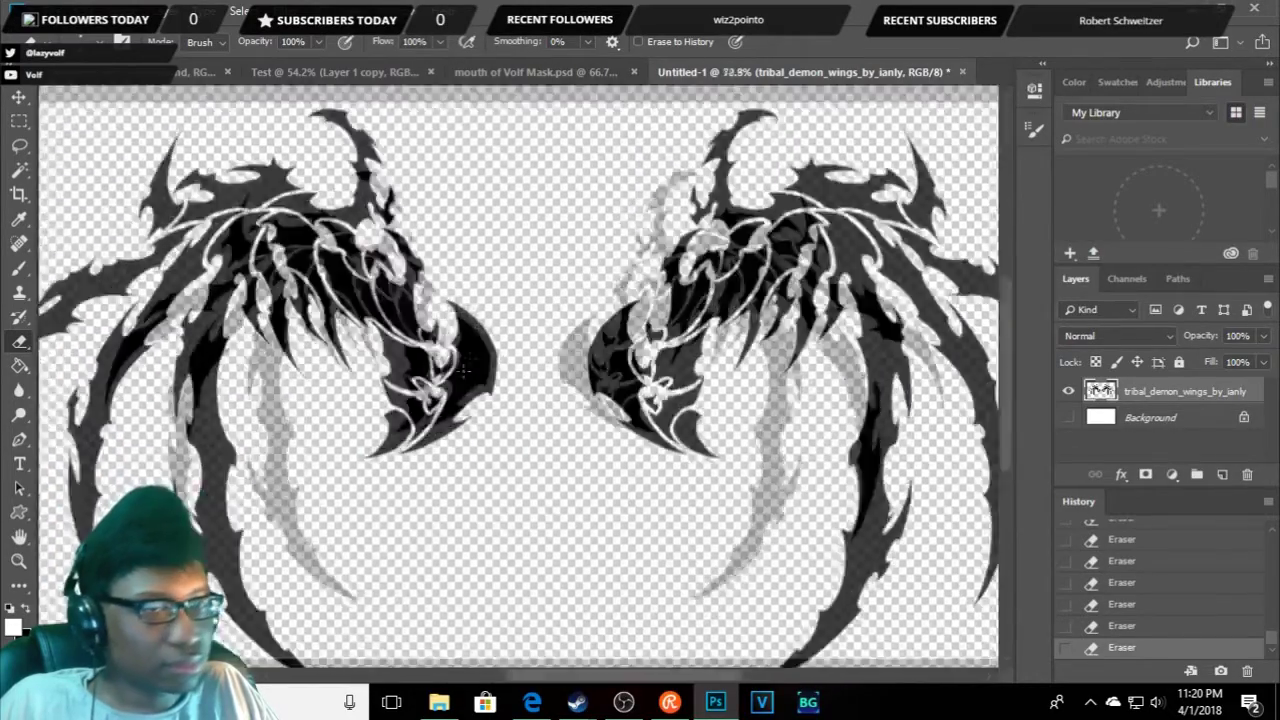
pyautogui.scroll(-1, 462, 375)
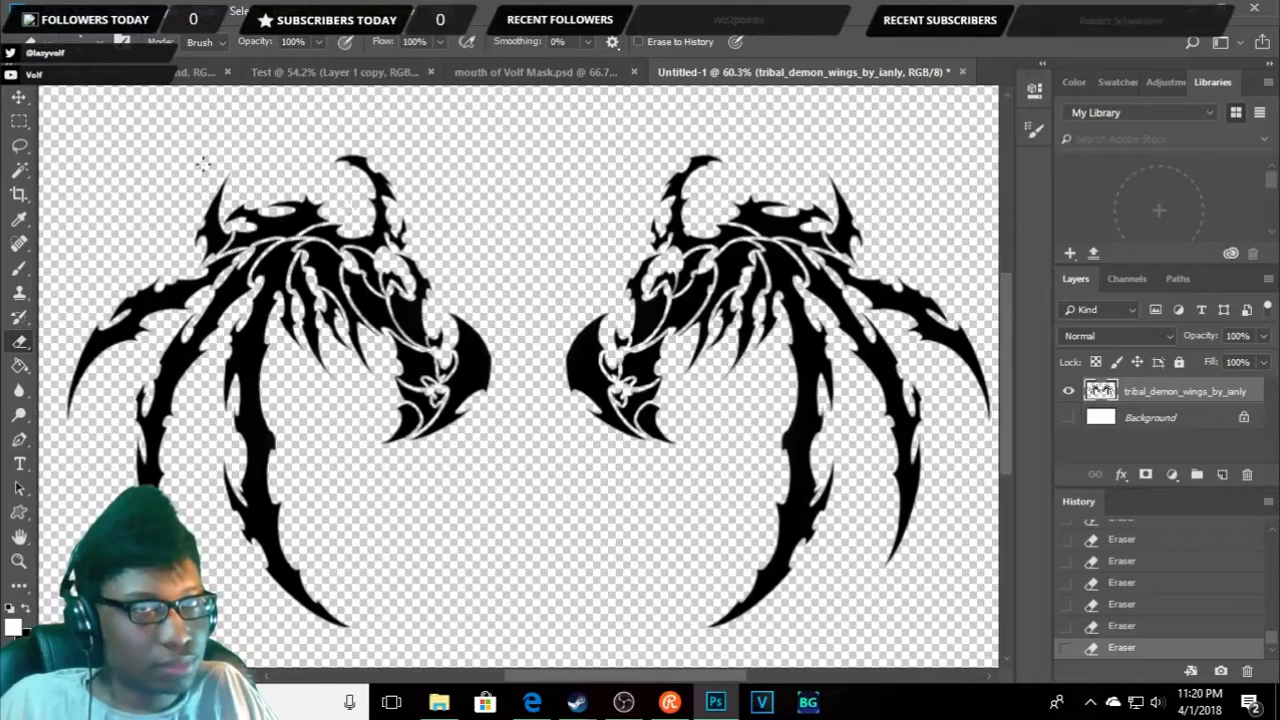
pyautogui.click(18, 97)
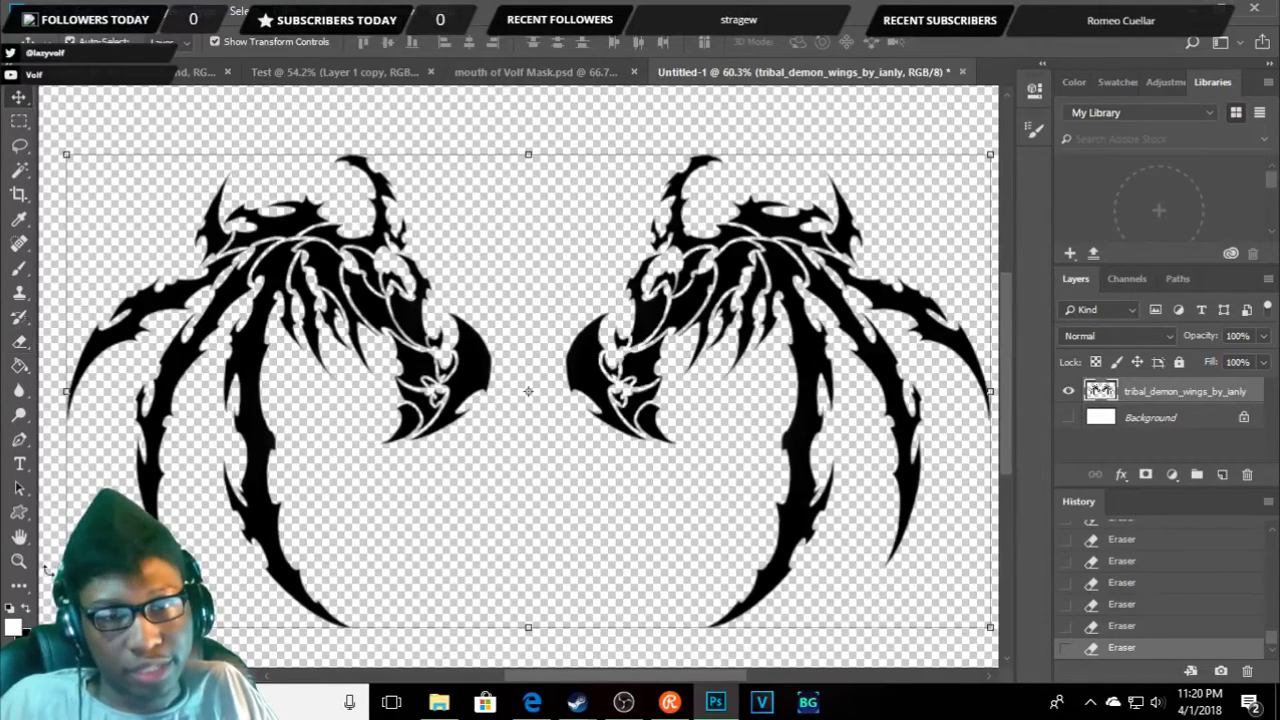
# - Set the foreground colour to bright green #00ff9c and Paint Bucket fill the canvas
pyautogui.click(27, 609)
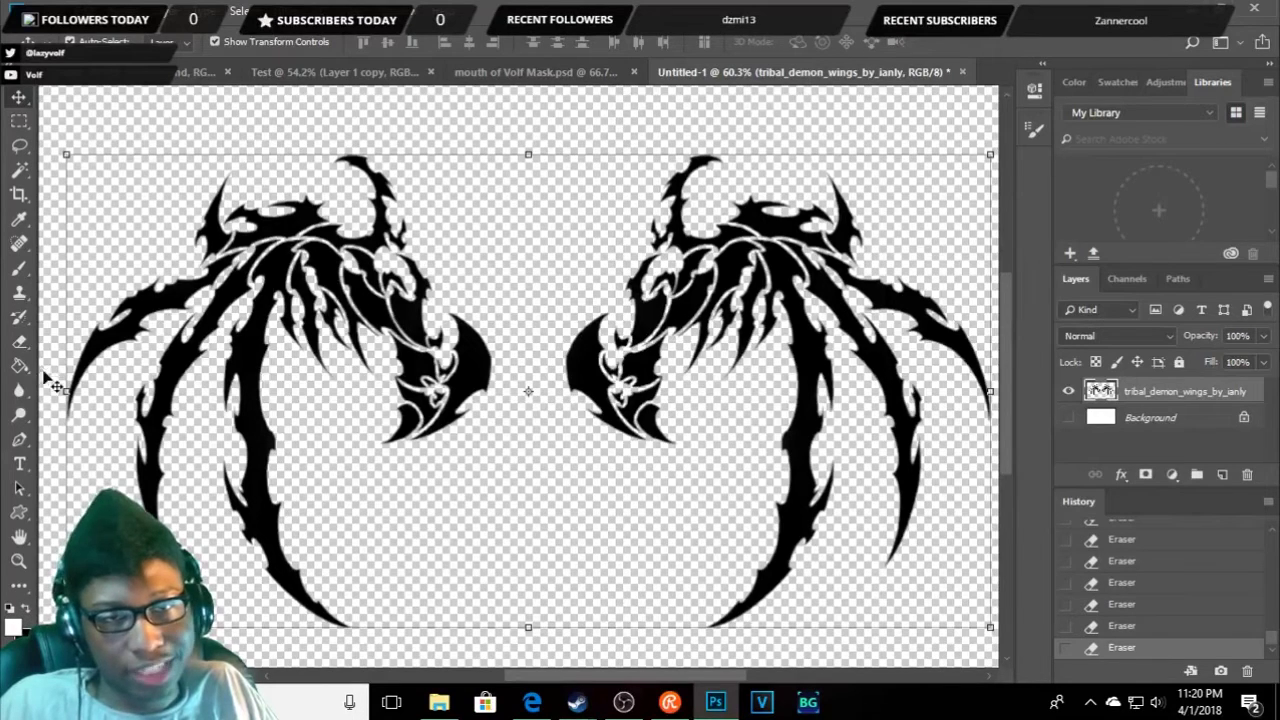
pyautogui.click(21, 368)
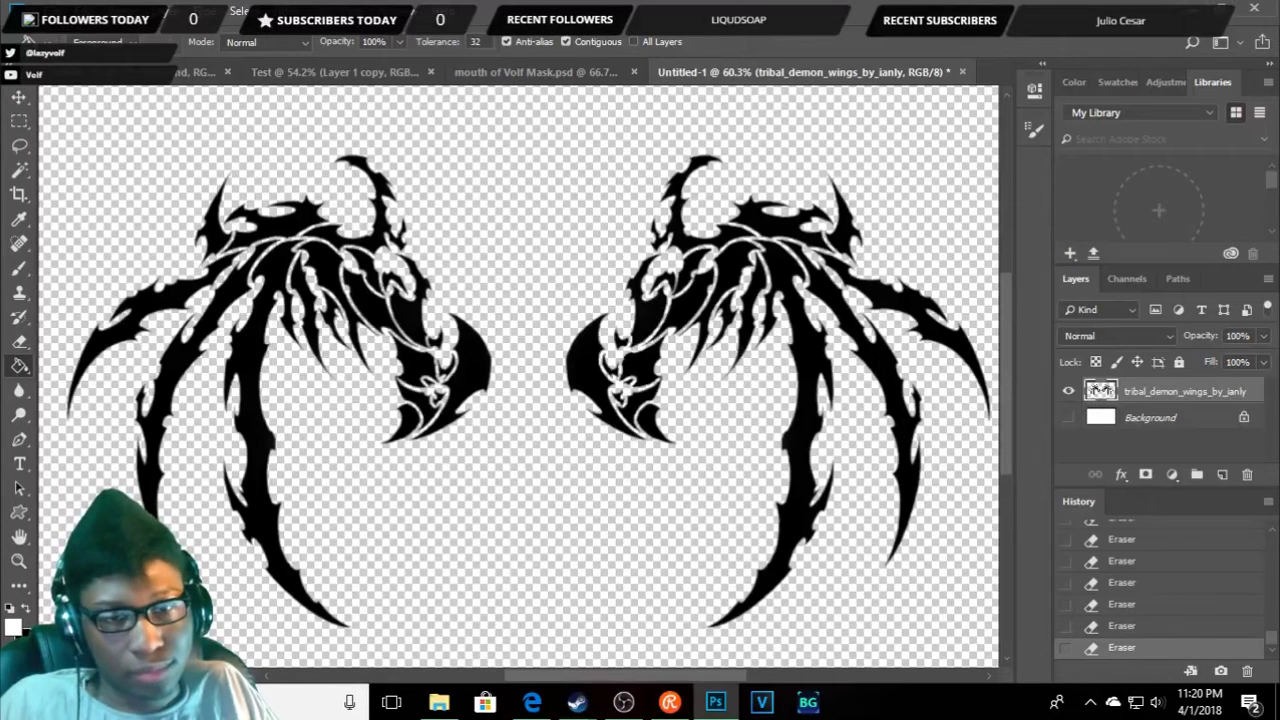
pyautogui.click(13, 626)
pyautogui.write('00ff9c')
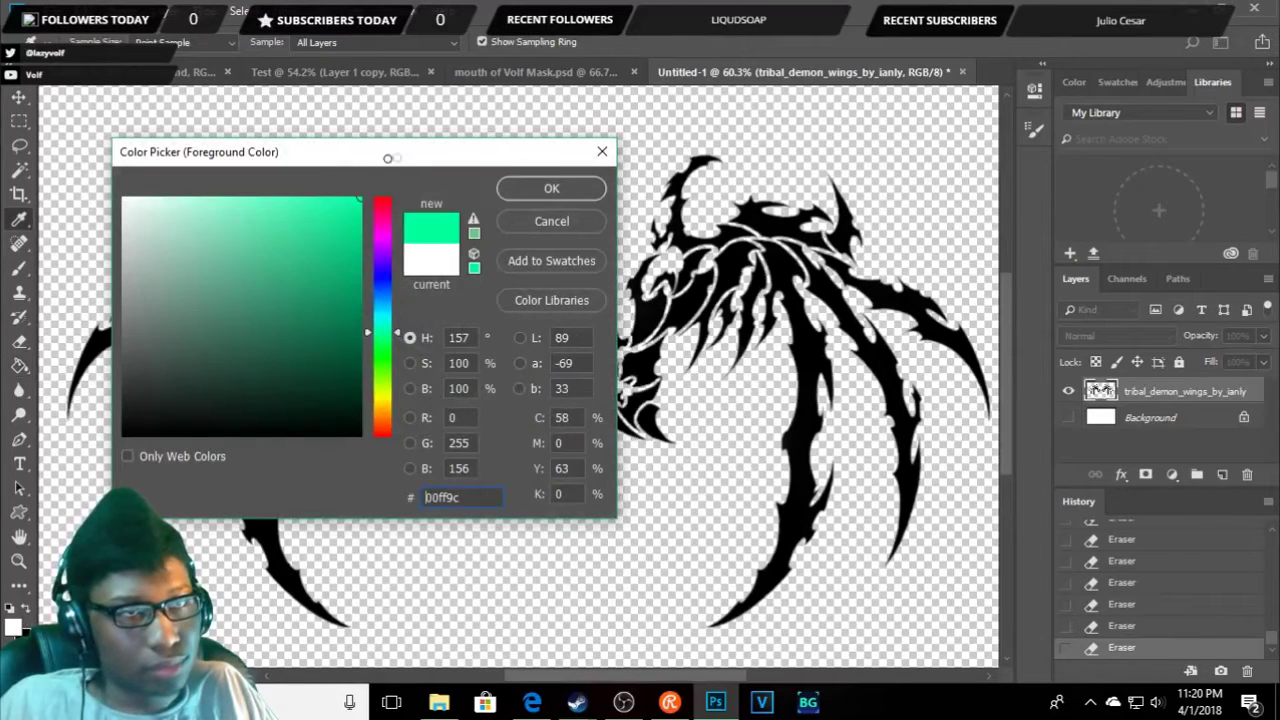
pyautogui.click(550, 188)
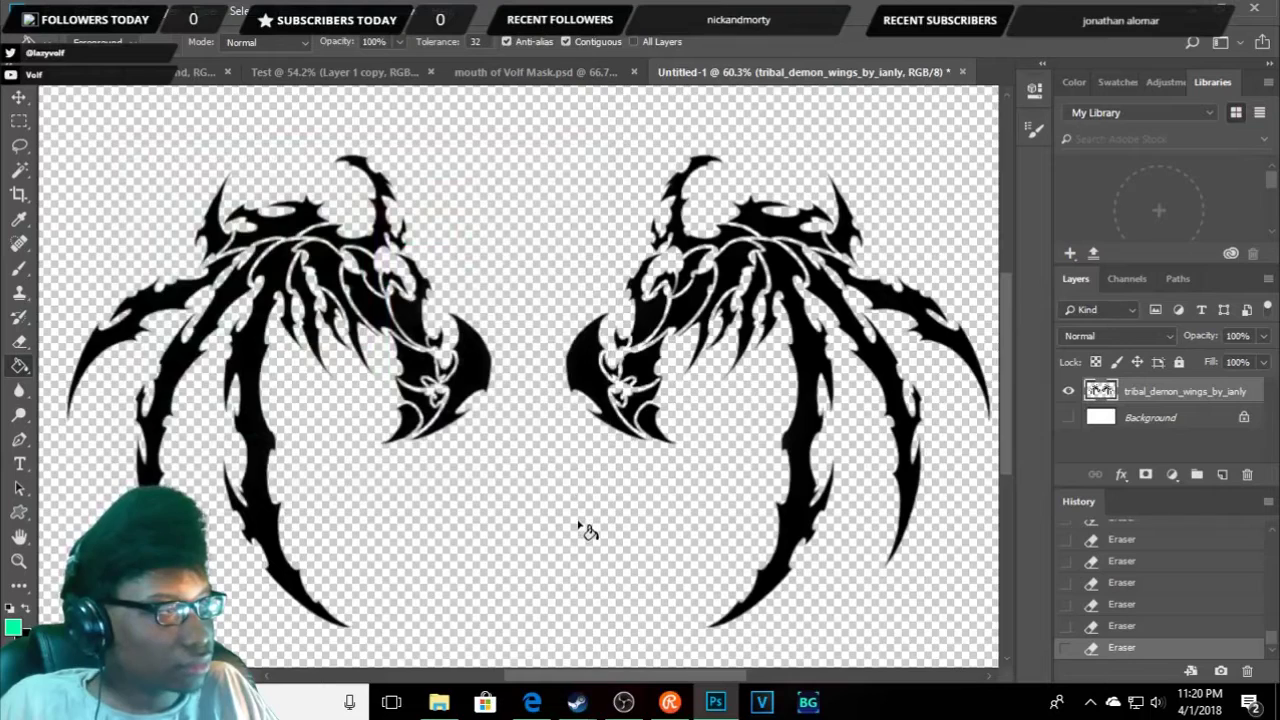
pyautogui.click(580, 525)
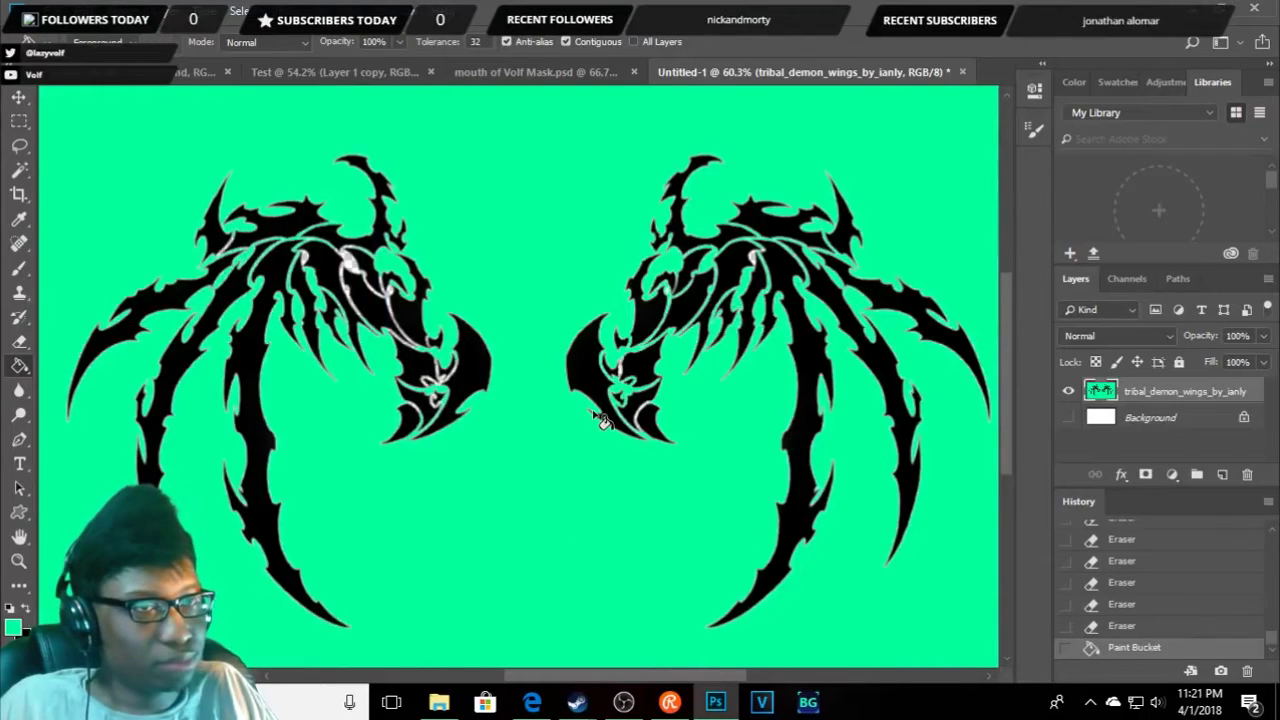
# - Undo the fill on the wings layer, then show the Background layer and fill it green
pyautogui.hotkey('ctrl', 'z')
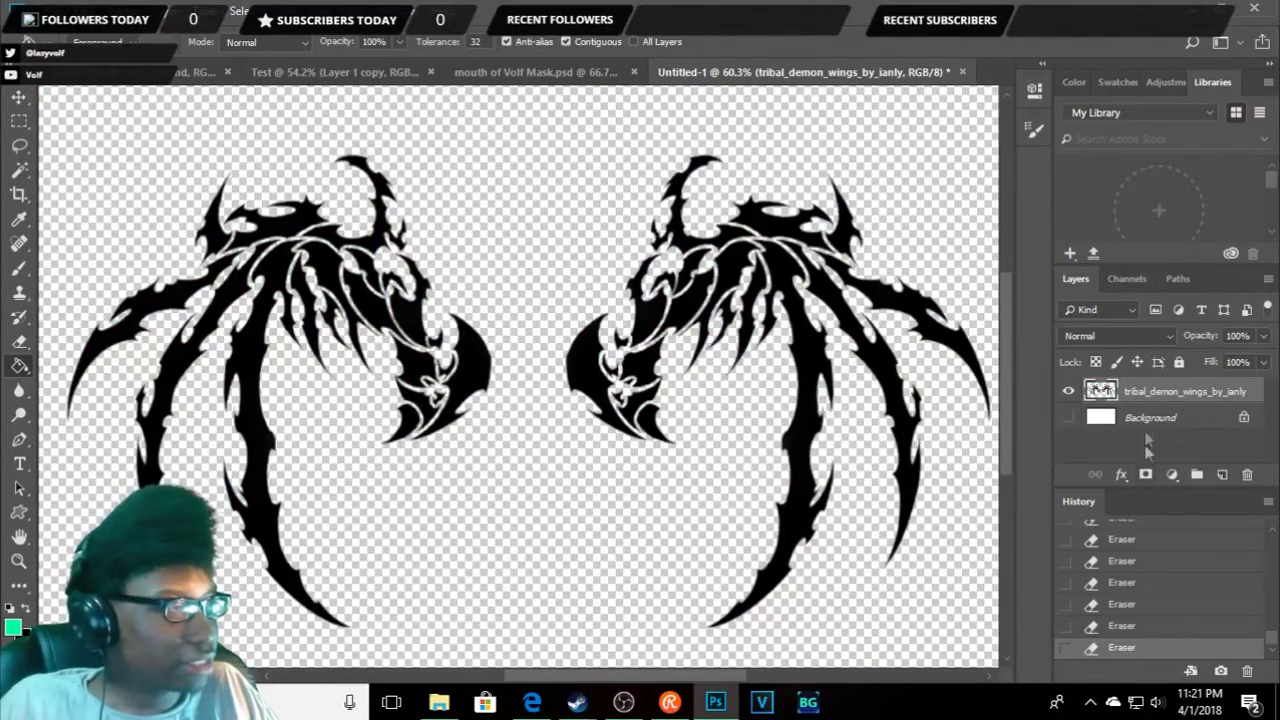
pyautogui.click(1137, 420)
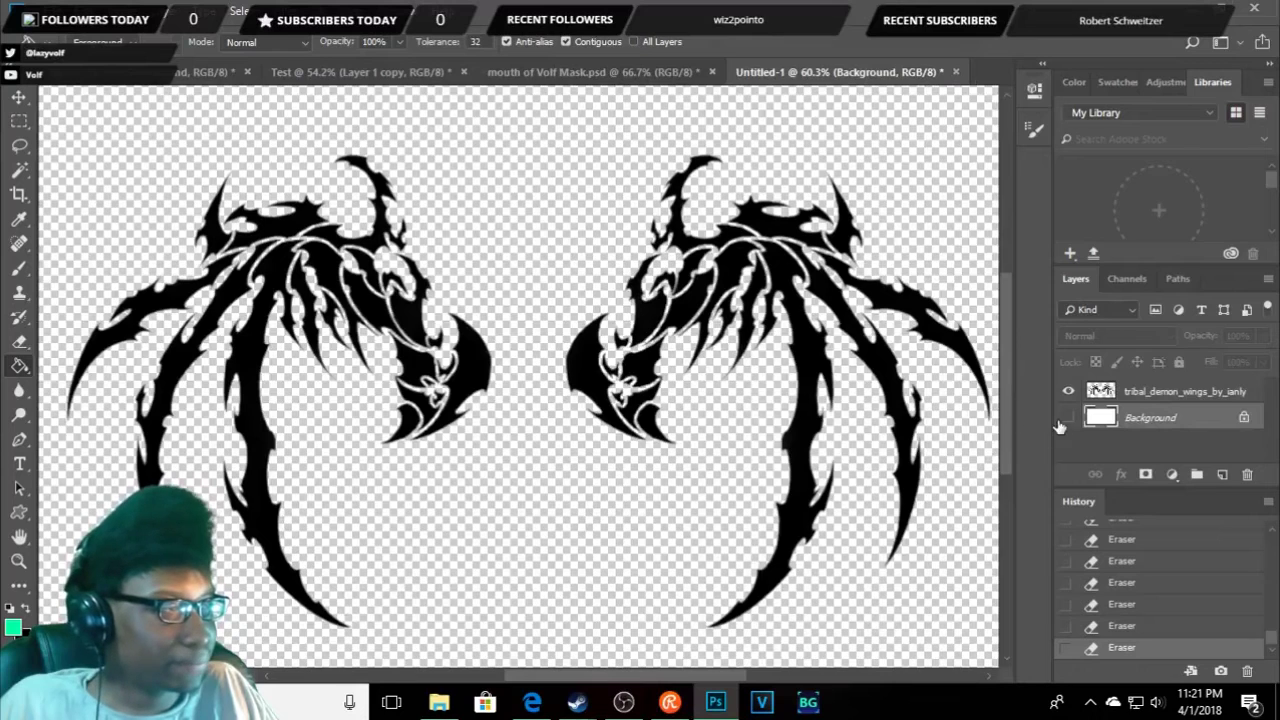
pyautogui.click(1067, 419)
pyautogui.click(541, 520)
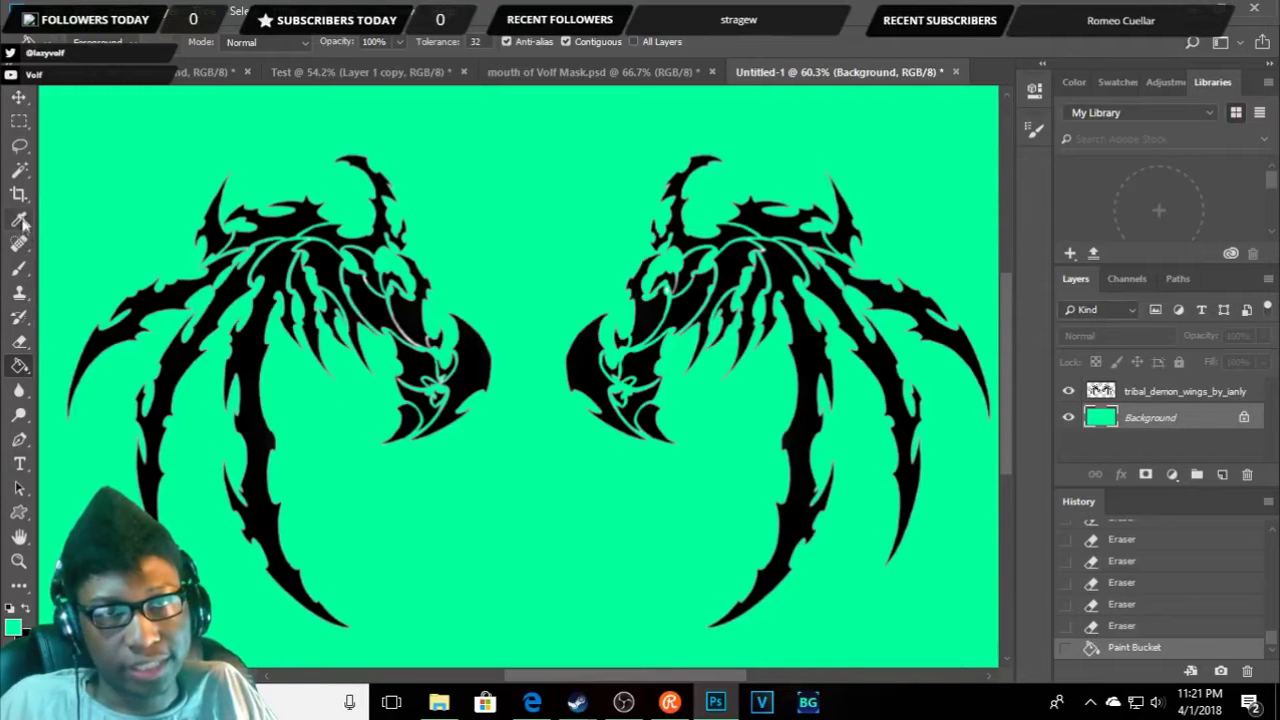
pyautogui.click(19, 341)
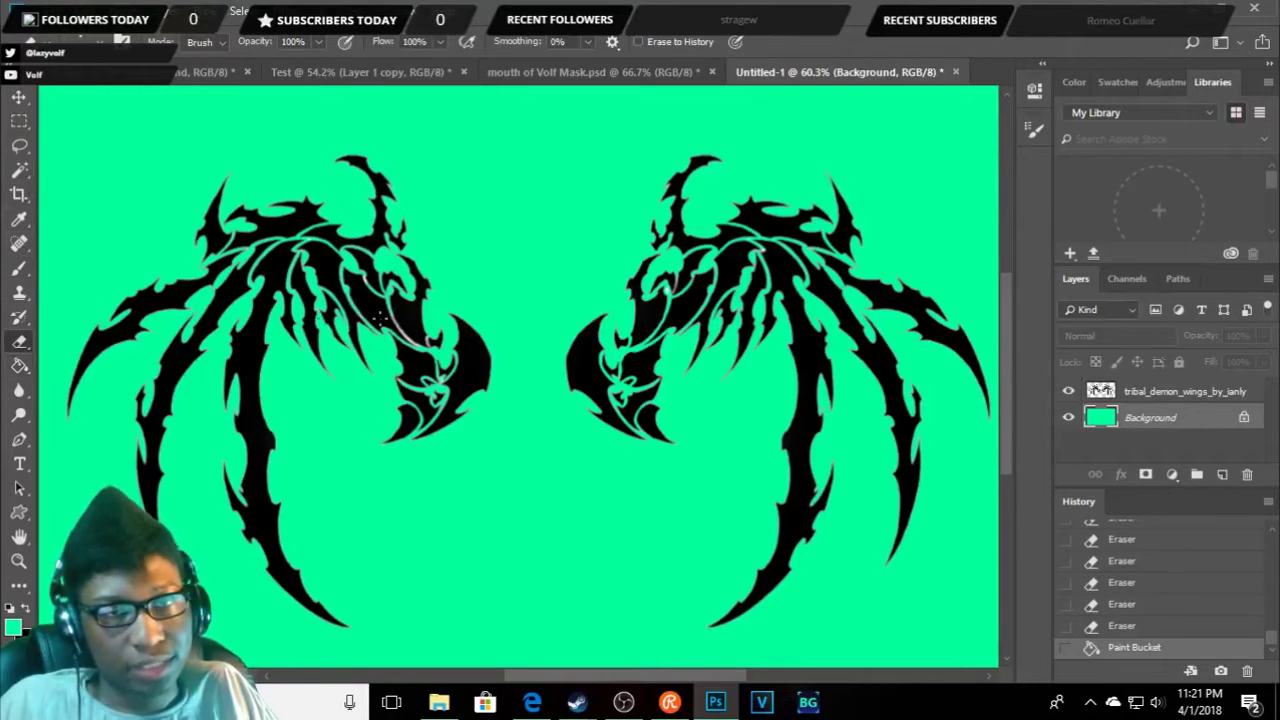
# - Erase the white fringe and specks along the wing's inner line on the tribal_demon_wings layer
pyautogui.scroll(2, 416, 346)
pyautogui.scroll(3, 416, 346)
pyautogui.click(371, 281)
pyautogui.hotkey('ctrl', 'z')
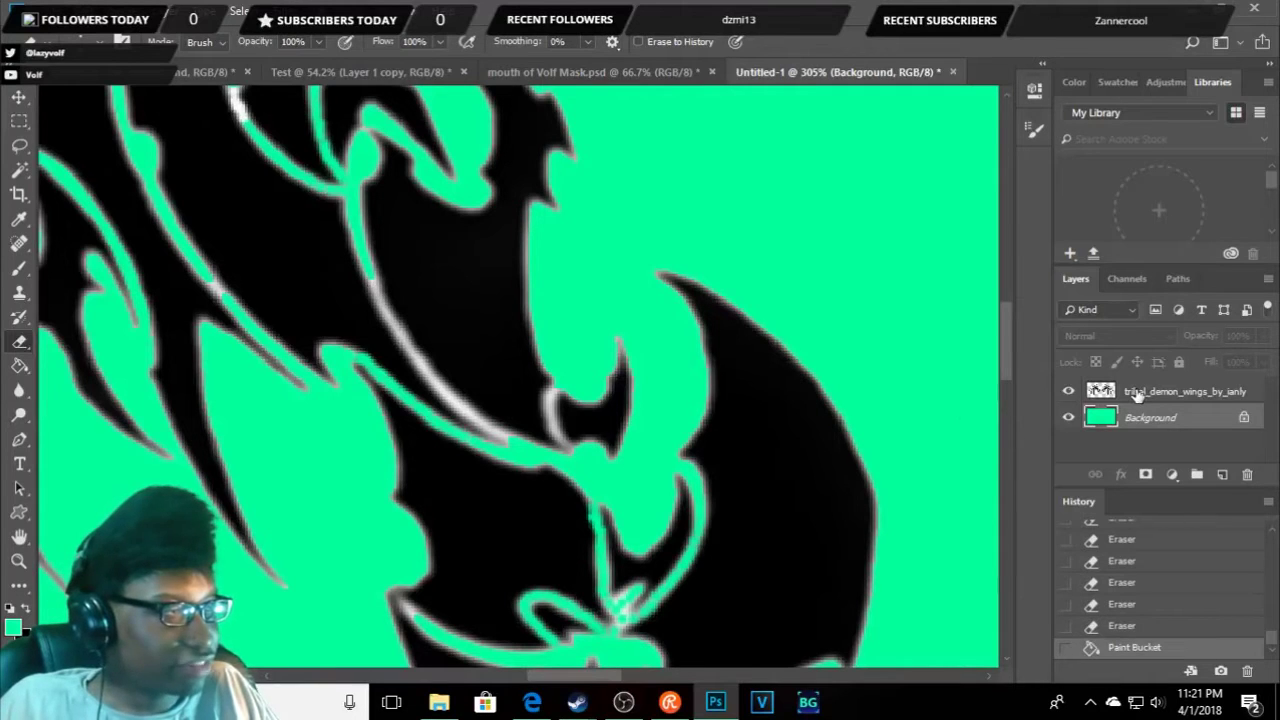
pyautogui.click(1160, 391)
pyautogui.click(372, 280)
pyautogui.click(376, 296)
pyautogui.click(378, 299)
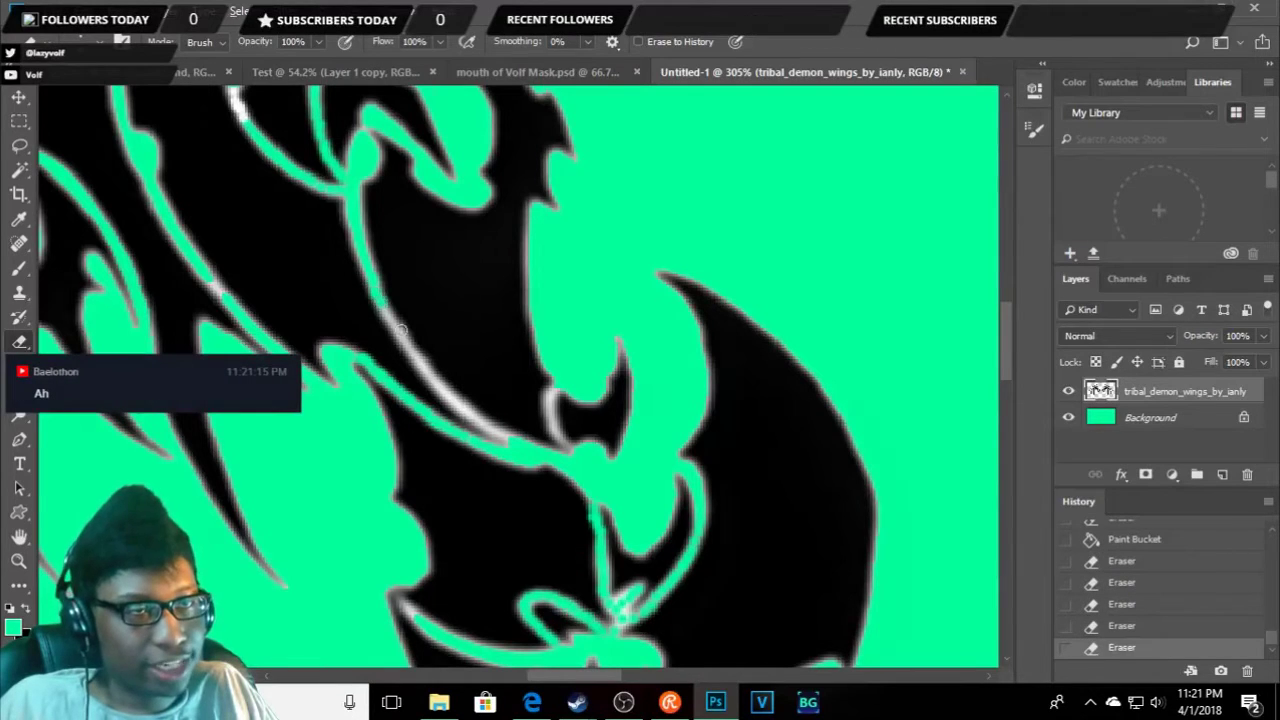
pyautogui.scroll(2, 401, 312)
pyautogui.scroll(1, 385, 292)
pyautogui.click(370, 272)
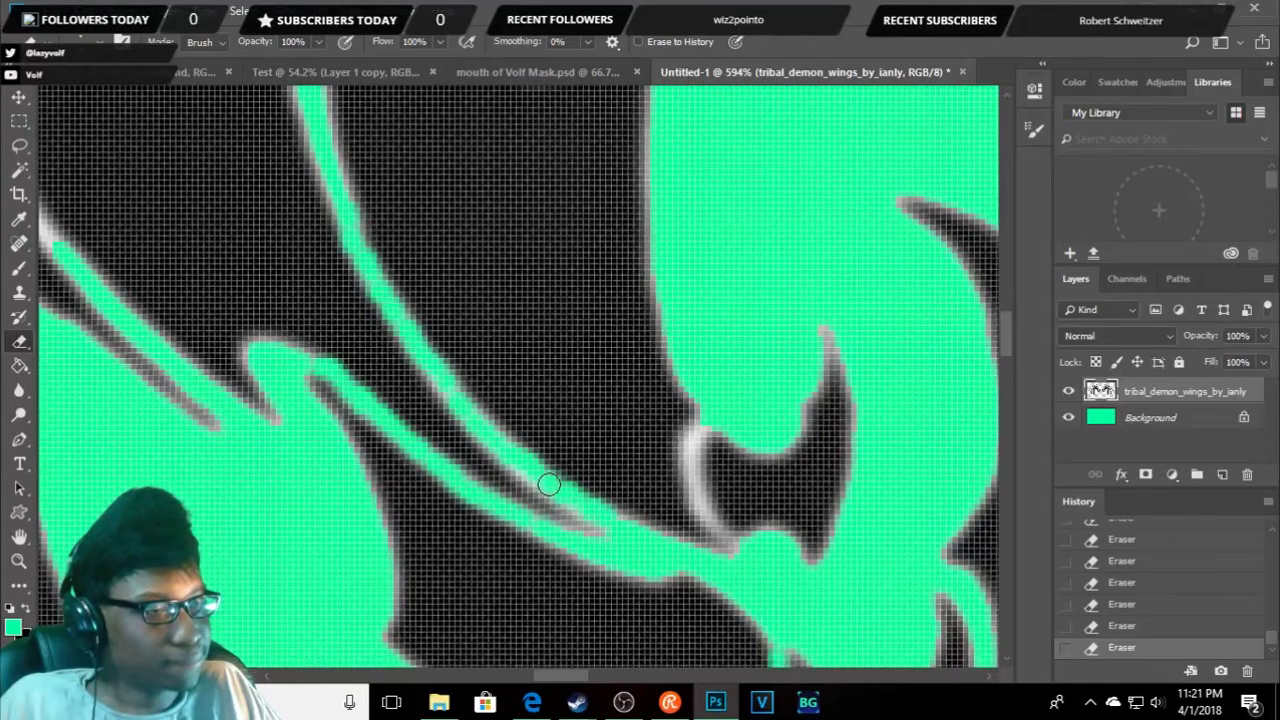
# - Erase the white mark crossing the green line in the wing
pyautogui.scroll(-1, 549, 484)
pyautogui.scroll(-1, 520, 400)
pyautogui.scroll(-1, 508, 371)
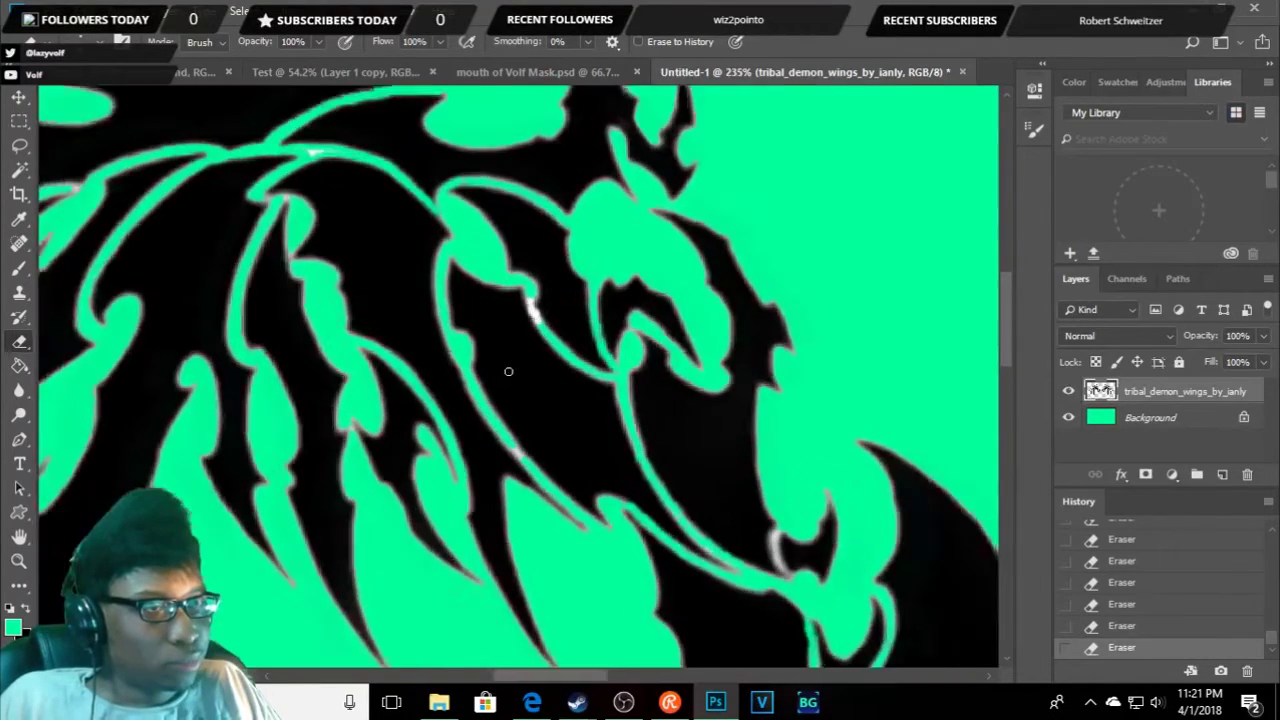
pyautogui.scroll(1, 529, 300)
pyautogui.scroll(2, 529, 310)
pyautogui.scroll(1, 535, 290)
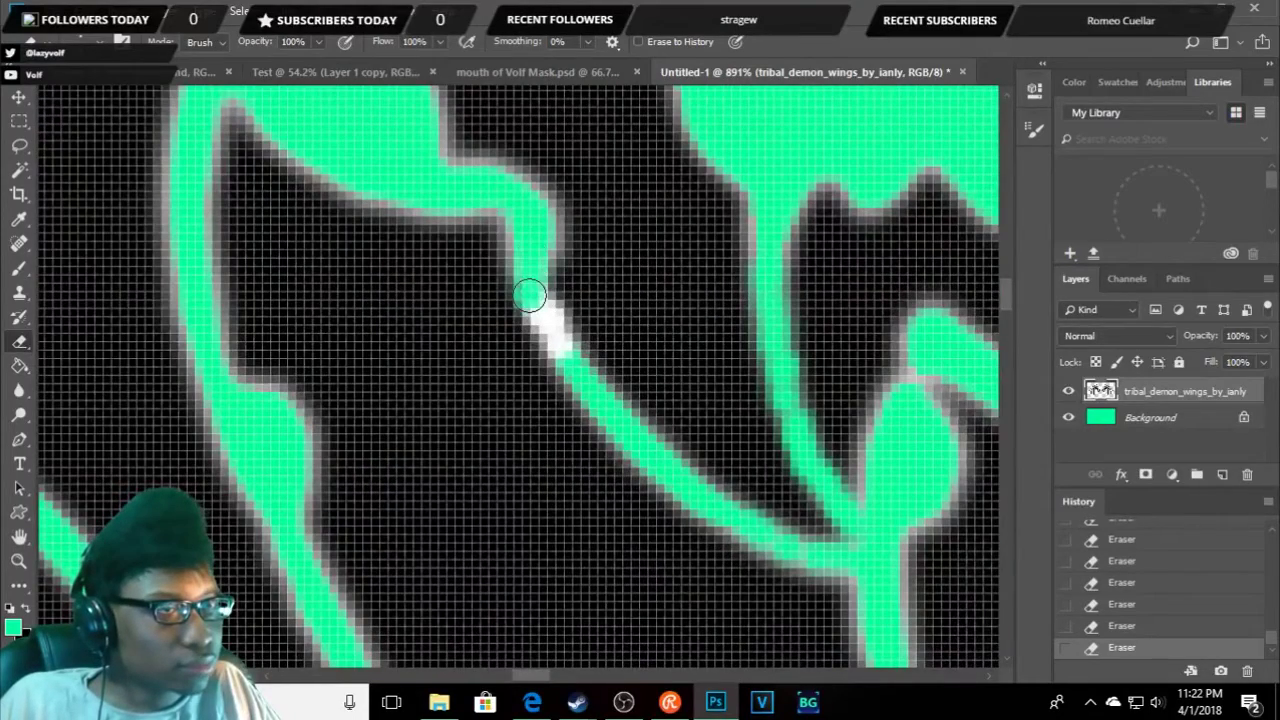
pyautogui.moveTo(543, 318); pyautogui.dragTo(560, 340)
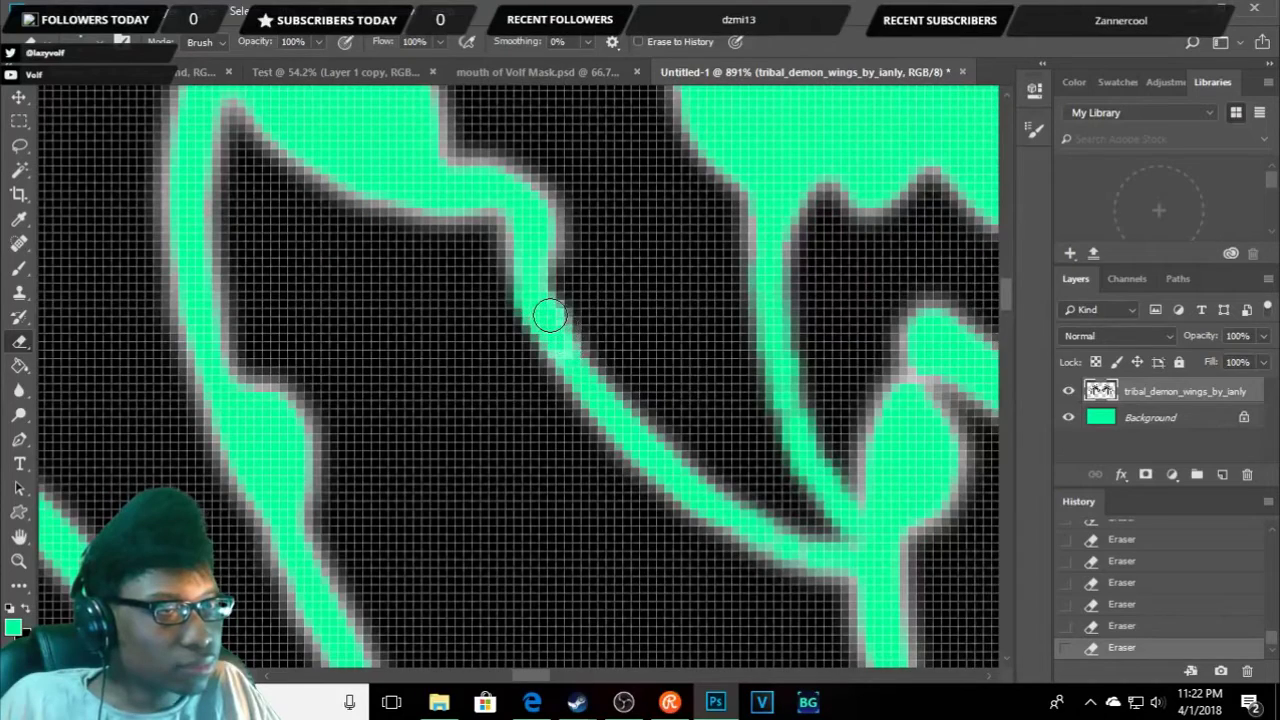
# - Zoom in and out to check both wings for any remaining specks
pyautogui.scroll(-3, 549, 336)
pyautogui.scroll(-3, 600, 380)
pyautogui.scroll(-2, 680, 450)
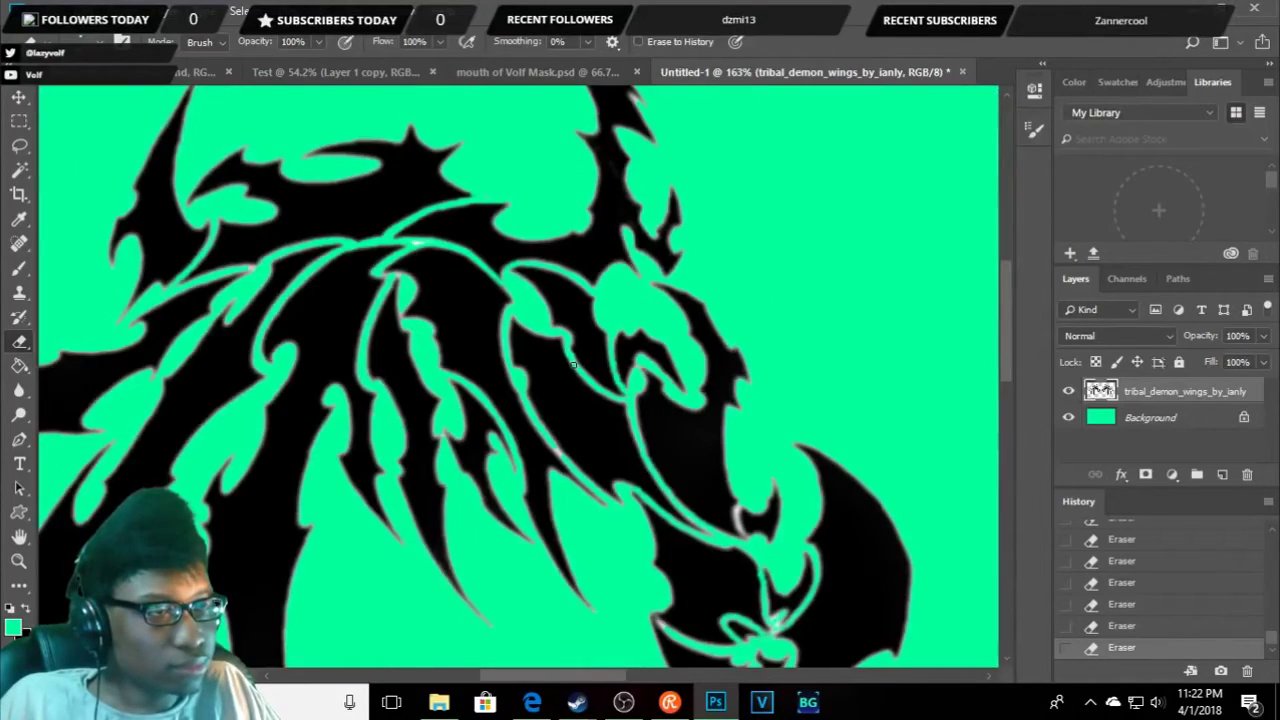
pyautogui.scroll(1, 707, 483)
pyautogui.scroll(2, 715, 486)
pyautogui.scroll(1, 725, 489)
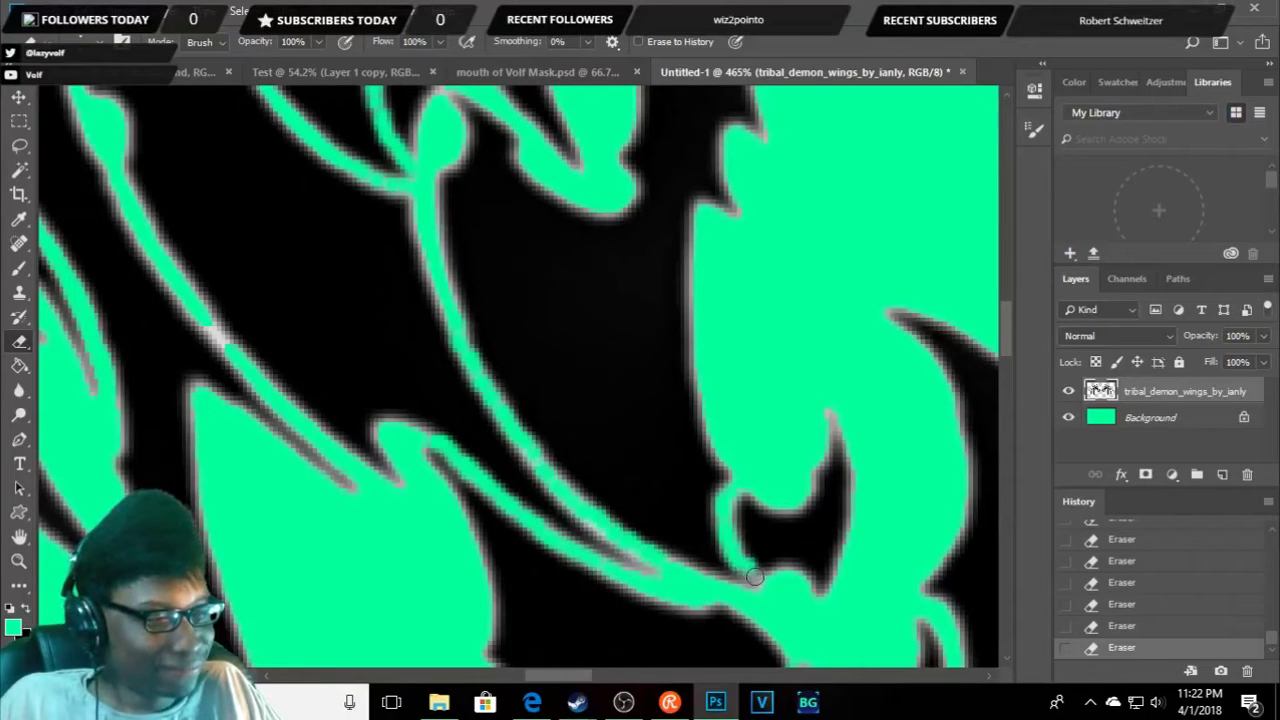
pyautogui.scroll(-5, 764, 593)
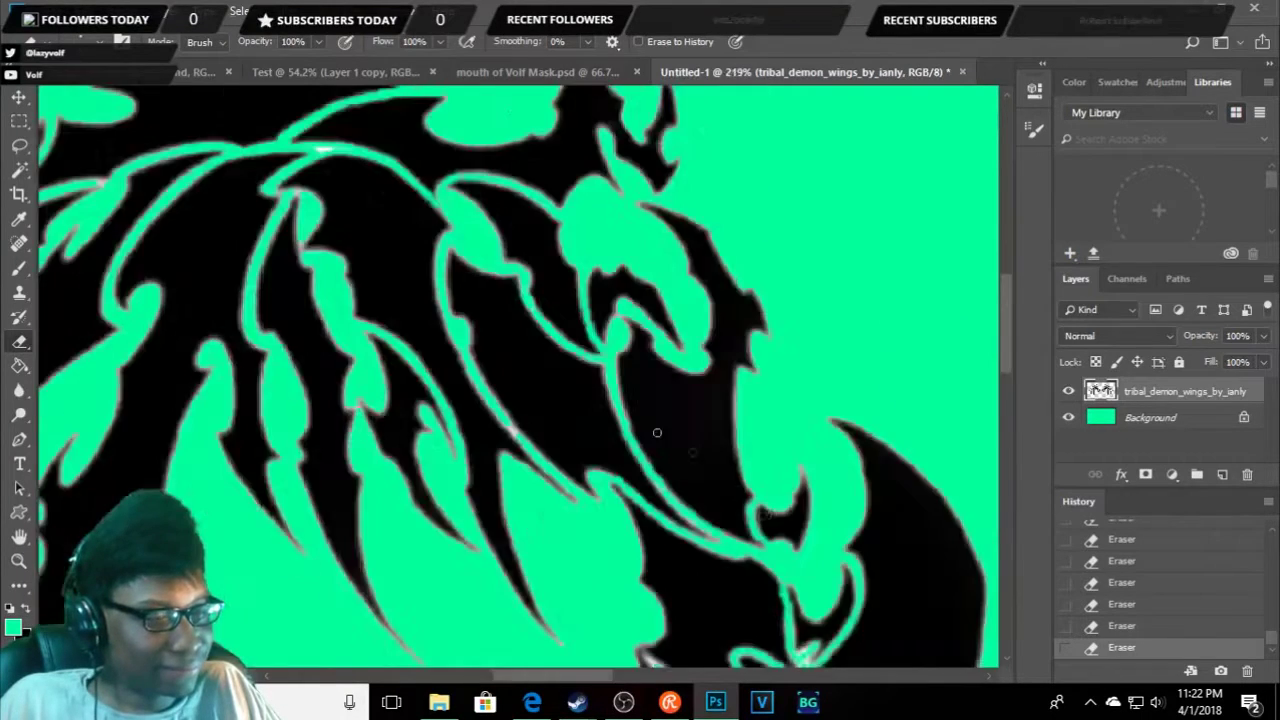
pyautogui.scroll(-3, 680, 520)
pyautogui.scroll(-1, 630, 480)
pyautogui.scroll(-1, 606, 456)
pyautogui.scroll(-1, 606, 452)
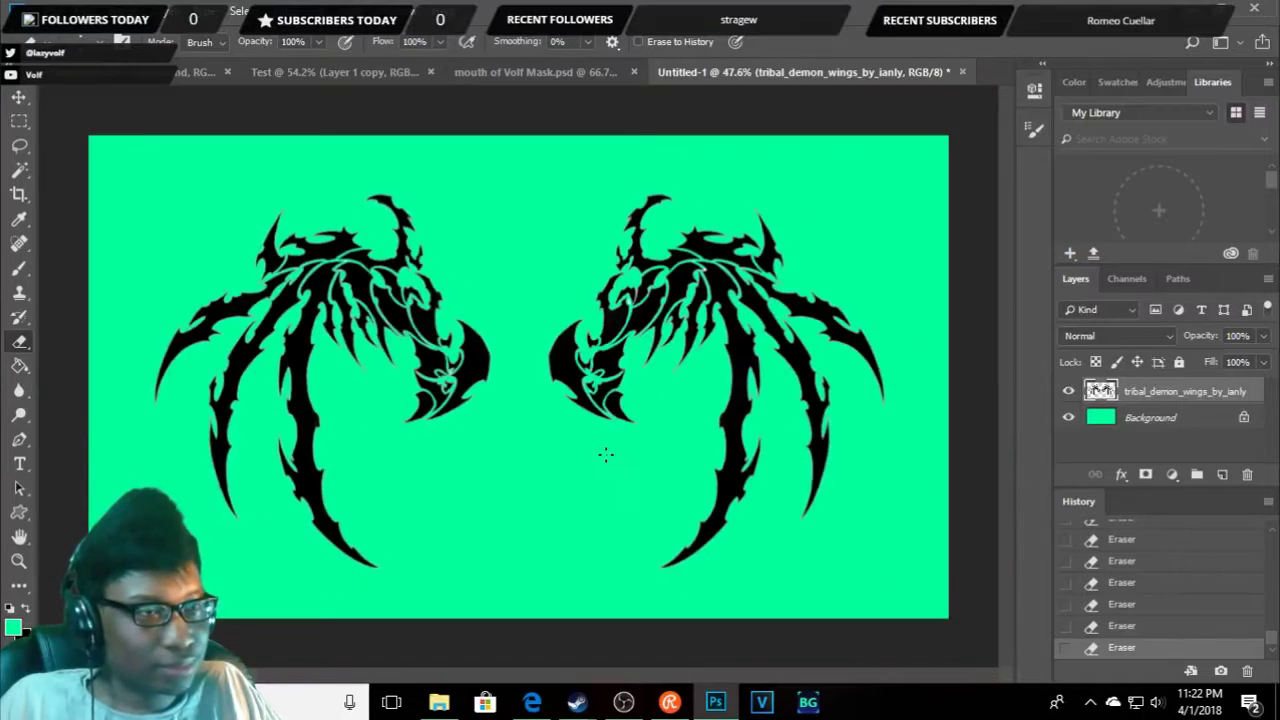
pyautogui.scroll(1, 798, 427)
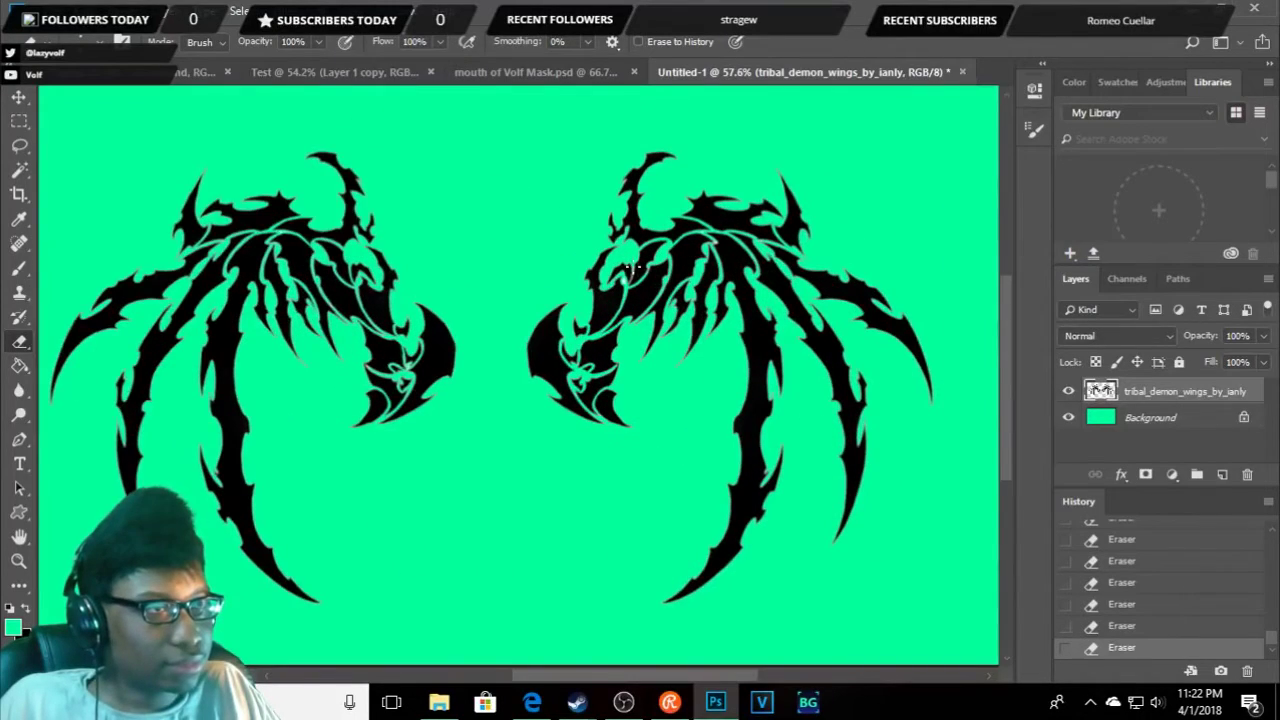
pyautogui.scroll(4, 631, 268)
pyautogui.scroll(3, 590, 290)
pyautogui.scroll(3, 582, 305)
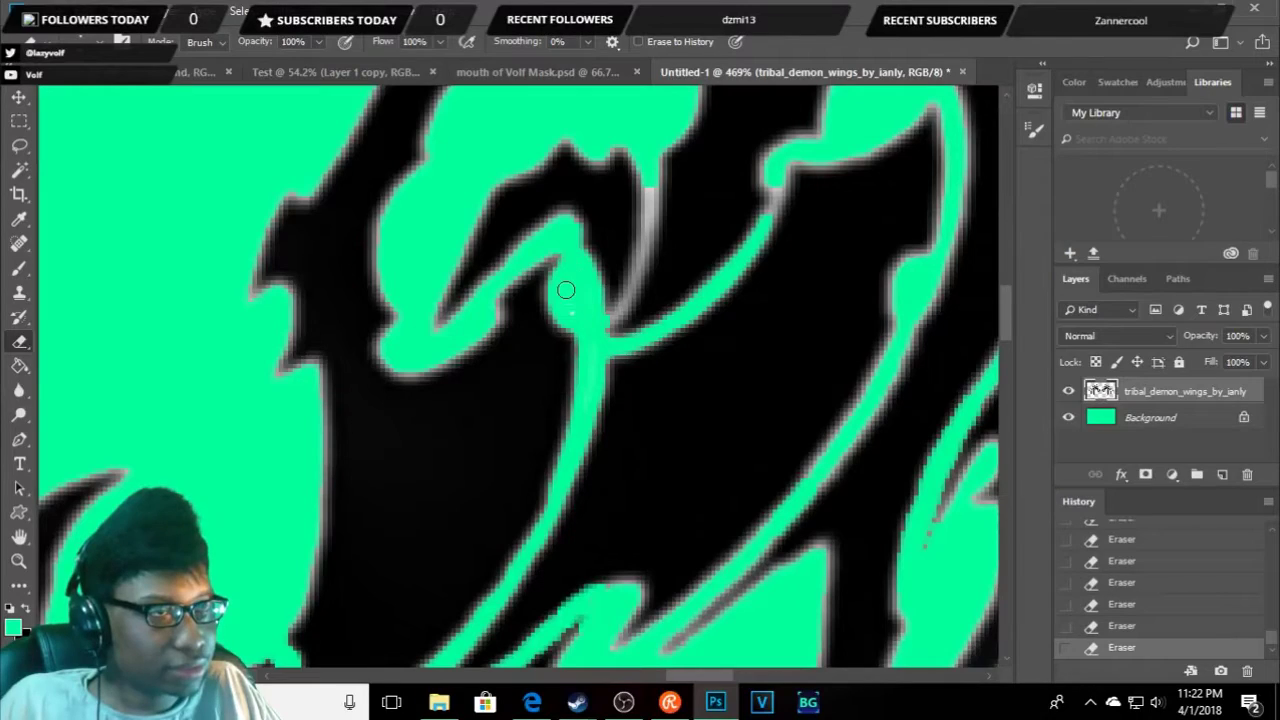
pyautogui.scroll(2, 685, 305)
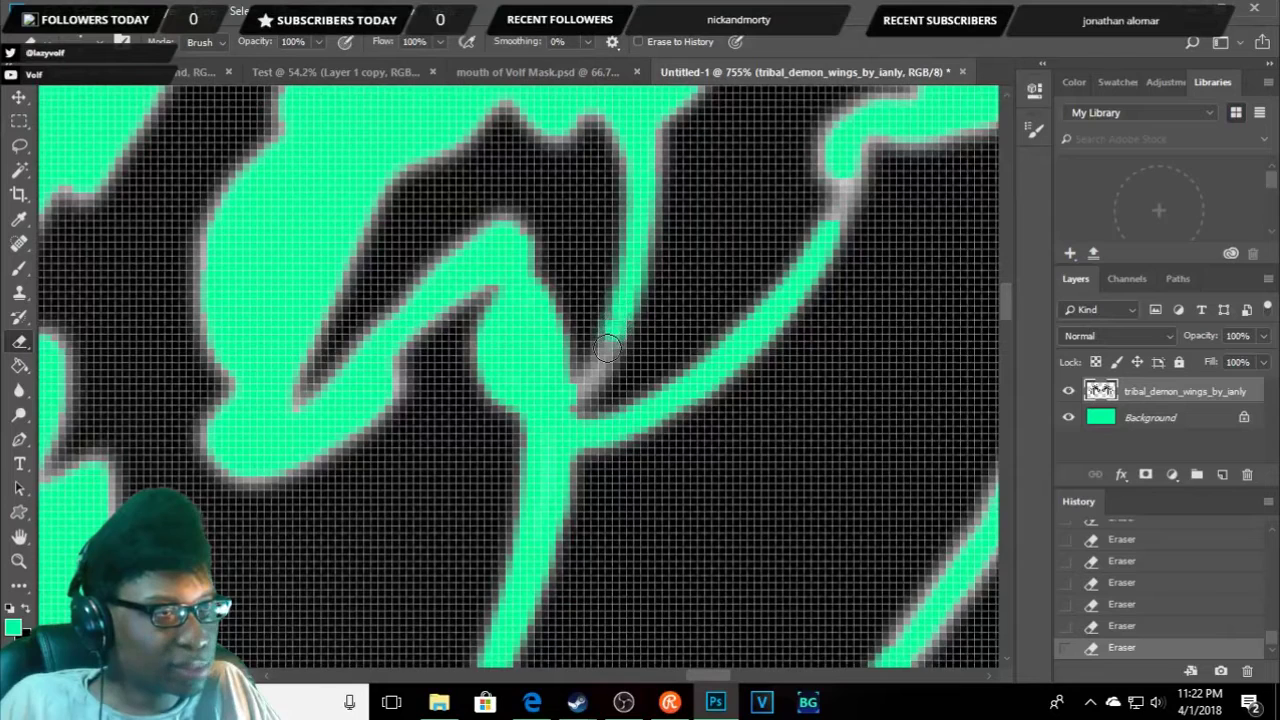
pyautogui.scroll(-5, 581, 383)
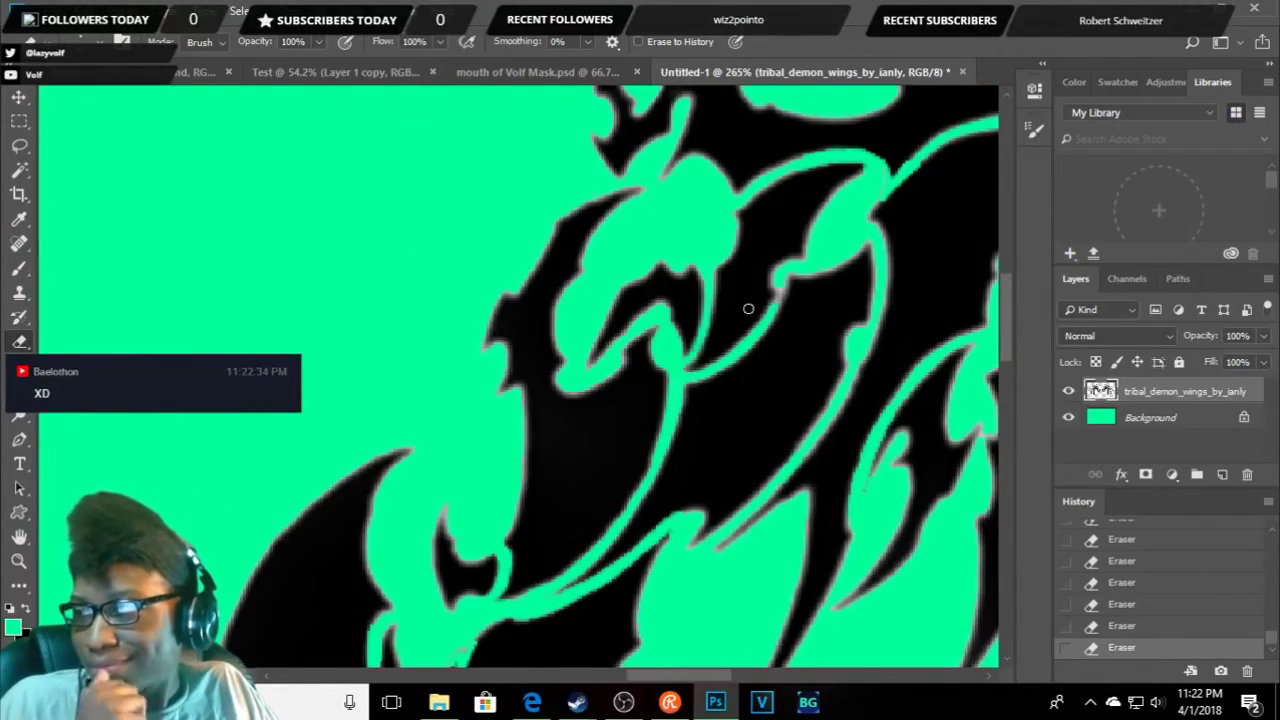
pyautogui.scroll(-1, 814, 286)
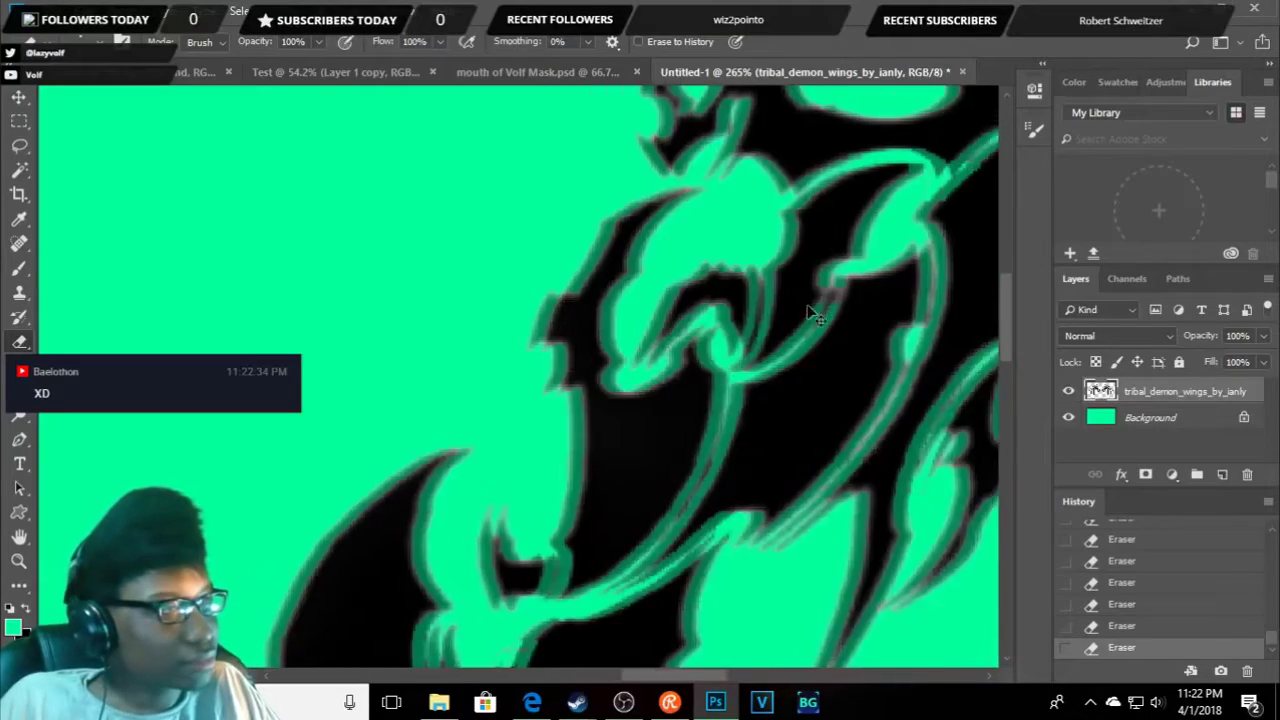
pyautogui.scroll(-1, 860, 346)
pyautogui.scroll(-1, 840, 337)
pyautogui.scroll(-1, 781, 327)
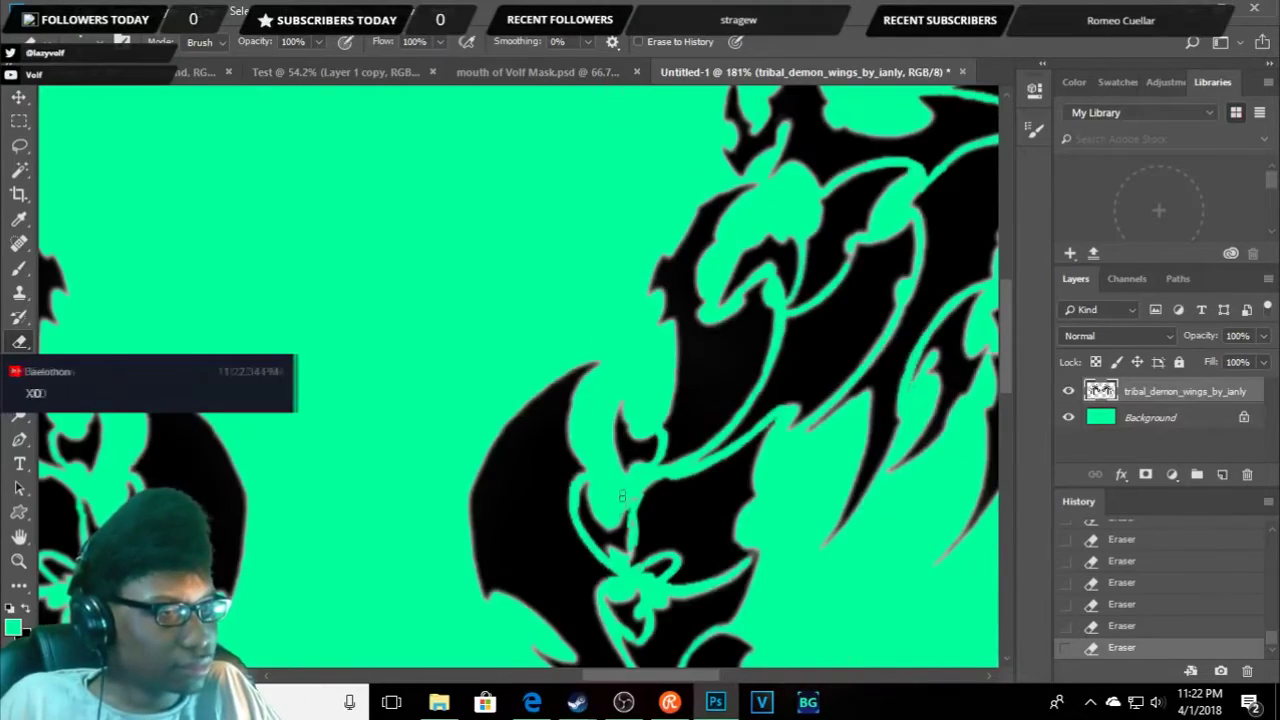
pyautogui.scroll(1, 640, 480)
pyautogui.scroll(2, 654, 514)
pyautogui.scroll(1, 624, 517)
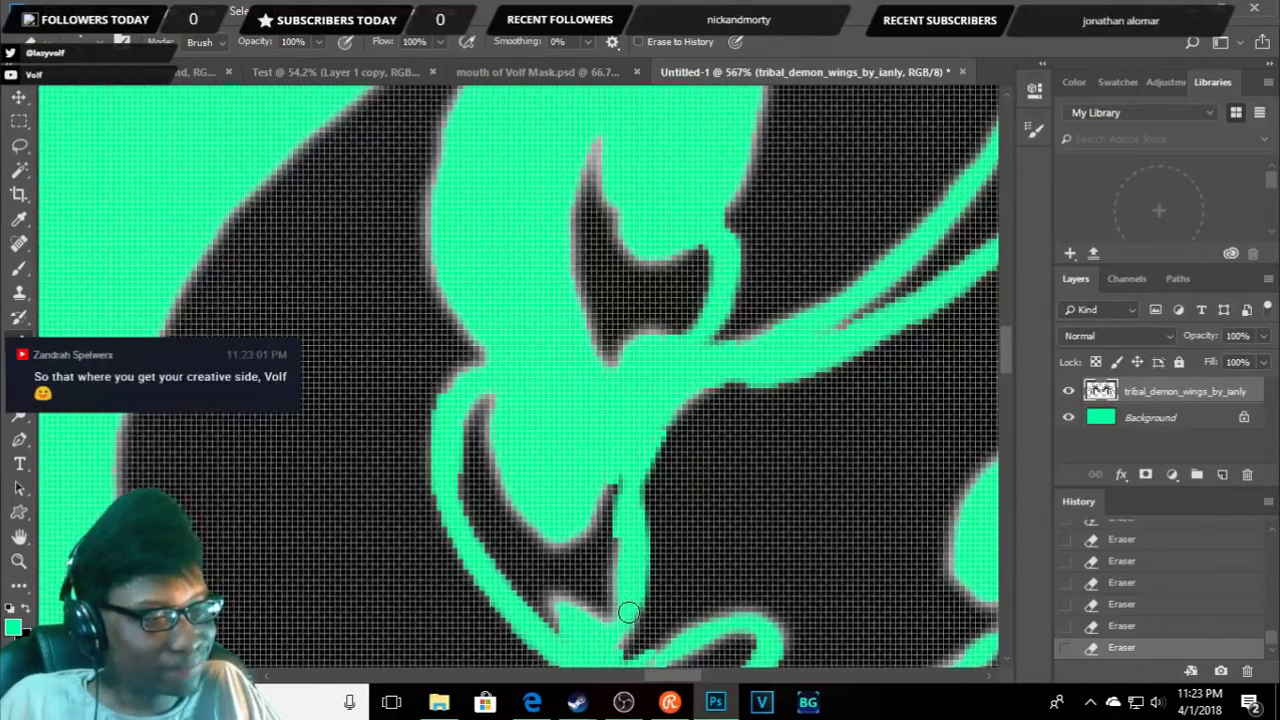
pyautogui.scroll(-3, 660, 455)
pyautogui.scroll(-2, 648, 460)
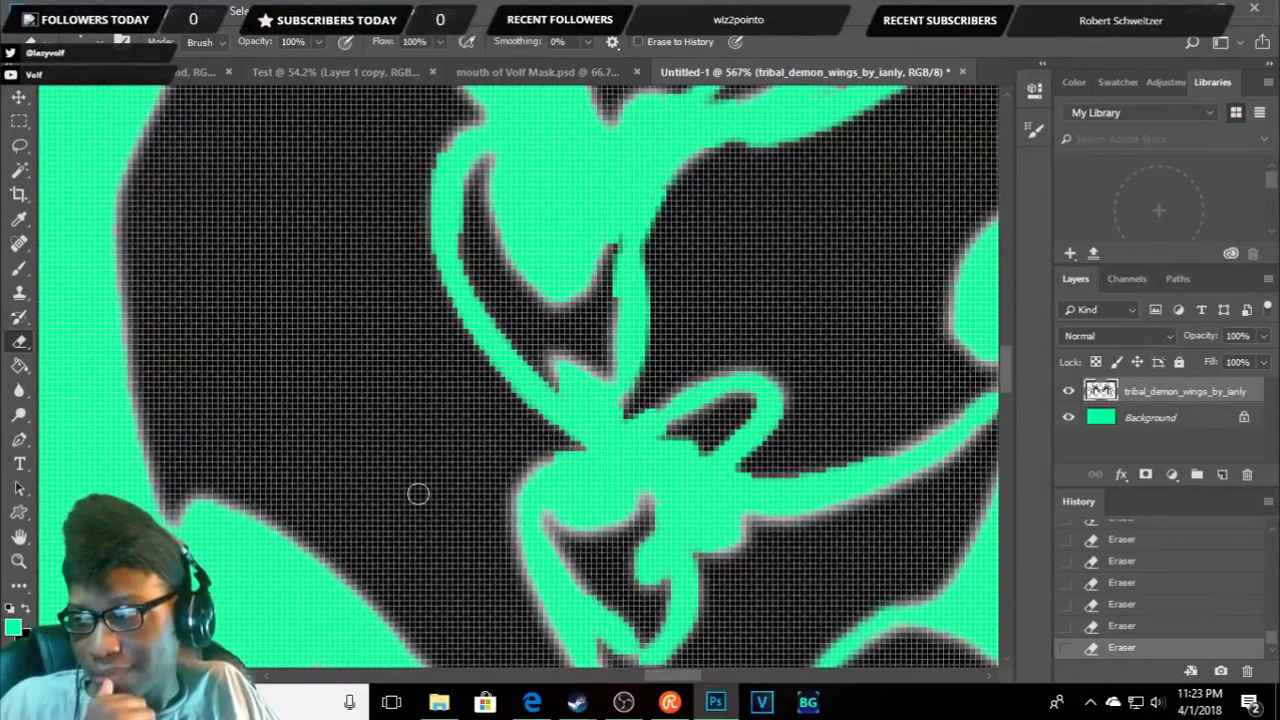
pyautogui.scroll(-5, 645, 380)
pyautogui.scroll(-4, 645, 385)
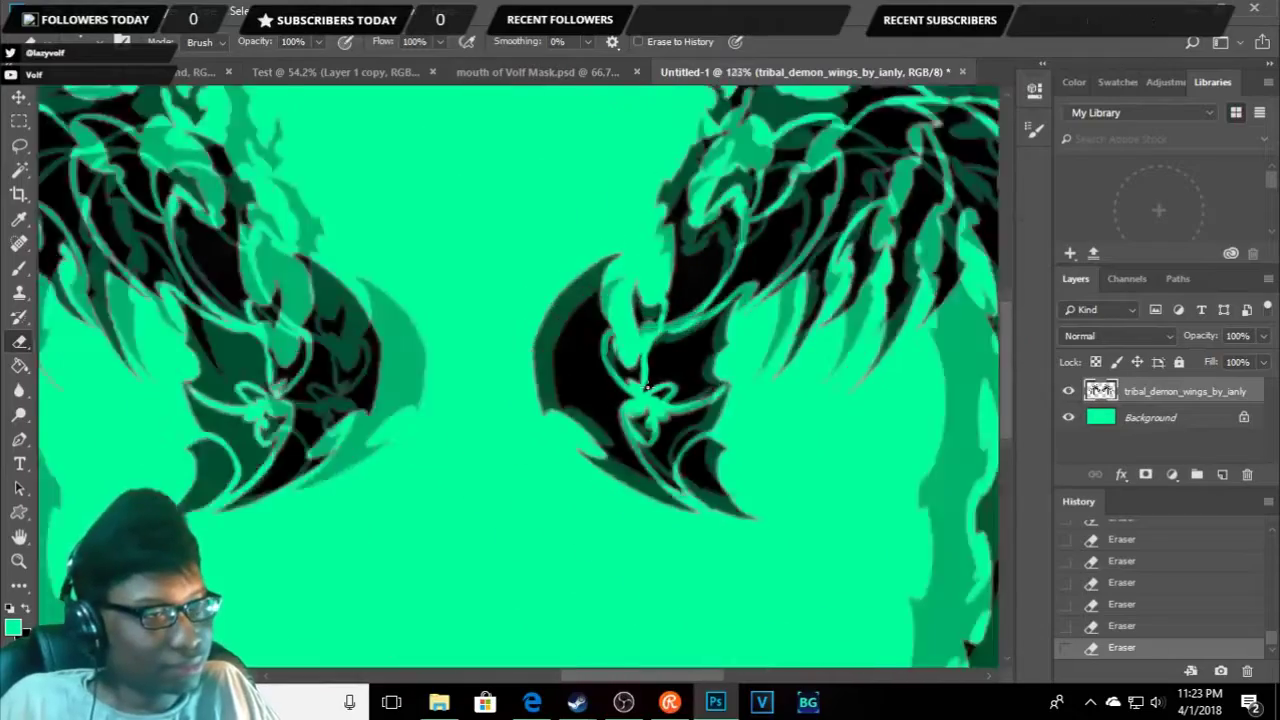
pyautogui.scroll(-4, 647, 388)
pyautogui.scroll(-1, 647, 388)
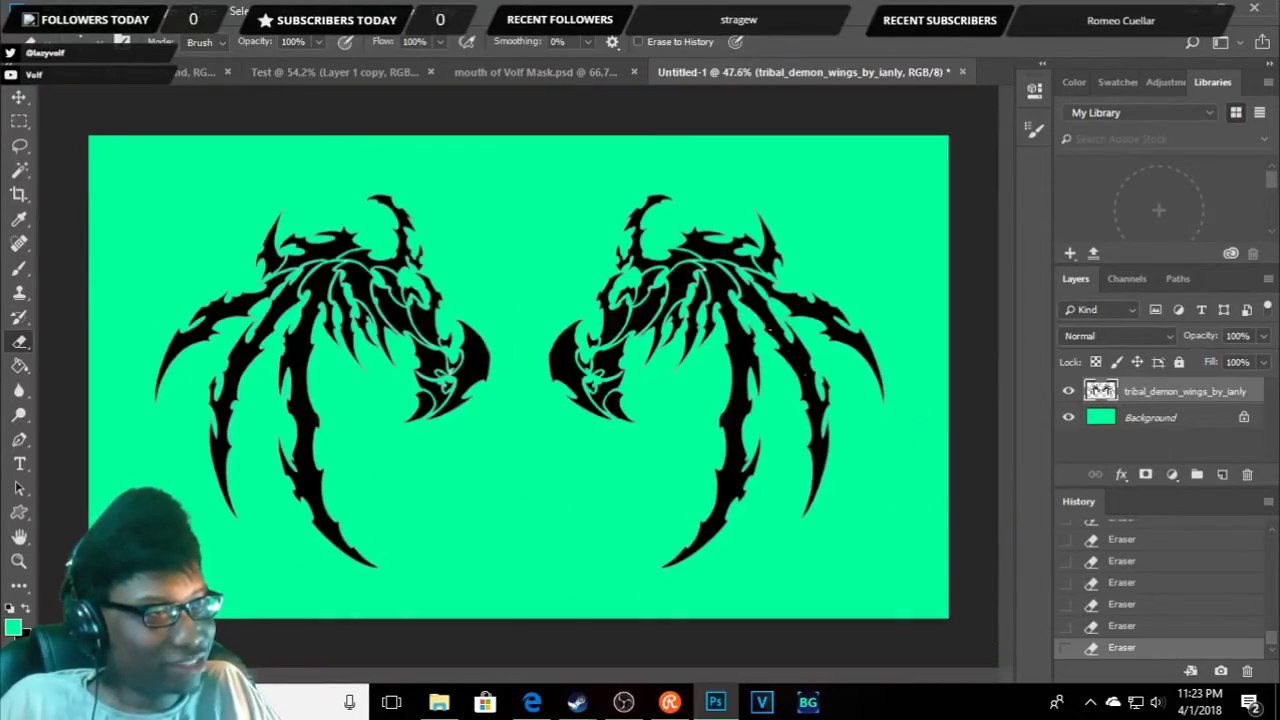
# - Erase the small white speck on the green stroke in the right wing
pyautogui.scroll(4, 726, 246)
pyautogui.scroll(4, 726, 246)
pyautogui.scroll(4, 726, 246)
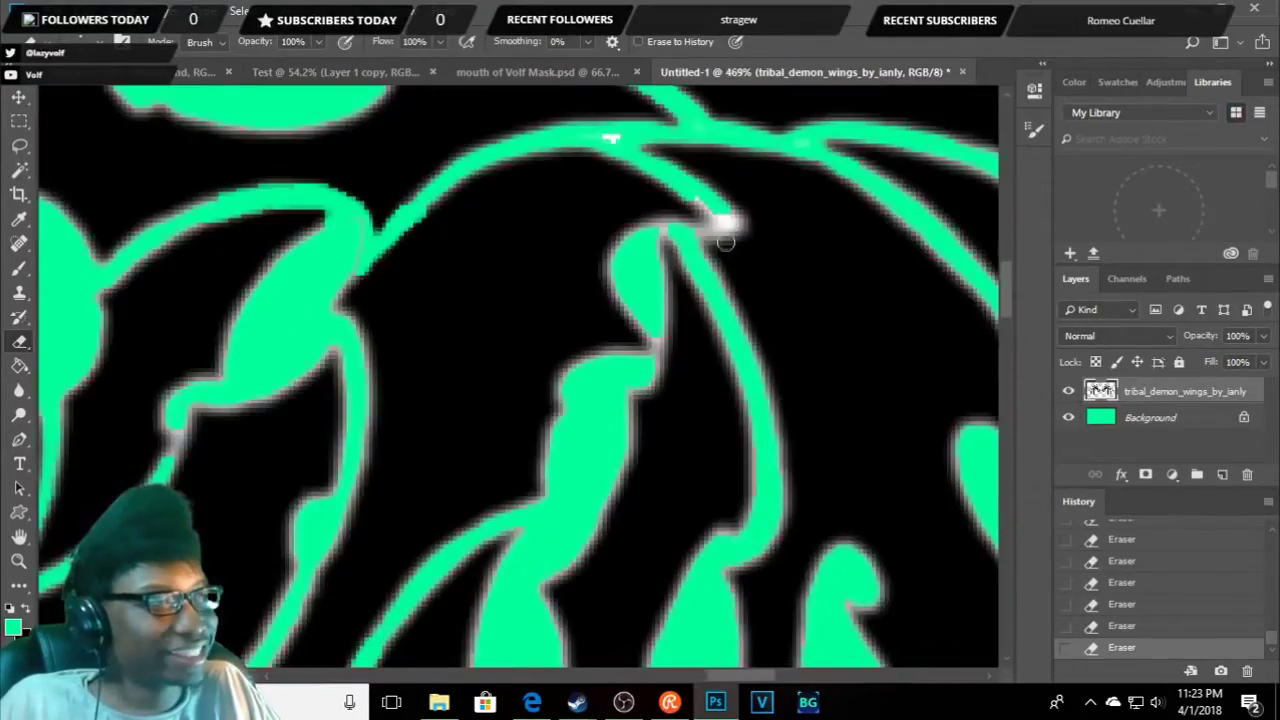
pyautogui.moveTo(626, 148); pyautogui.dragTo(603, 137)
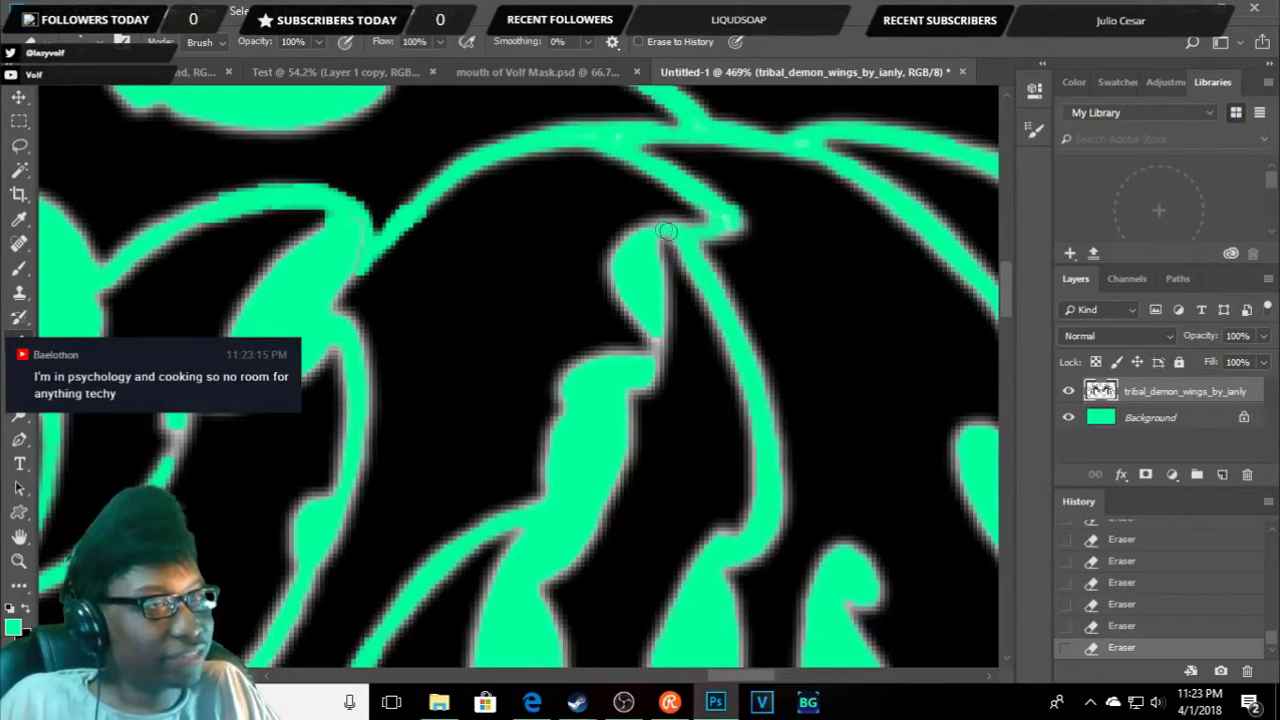
# - Zoom in and out to inspect both wings for remaining flaws
pyautogui.scroll(-3, 501, 347)
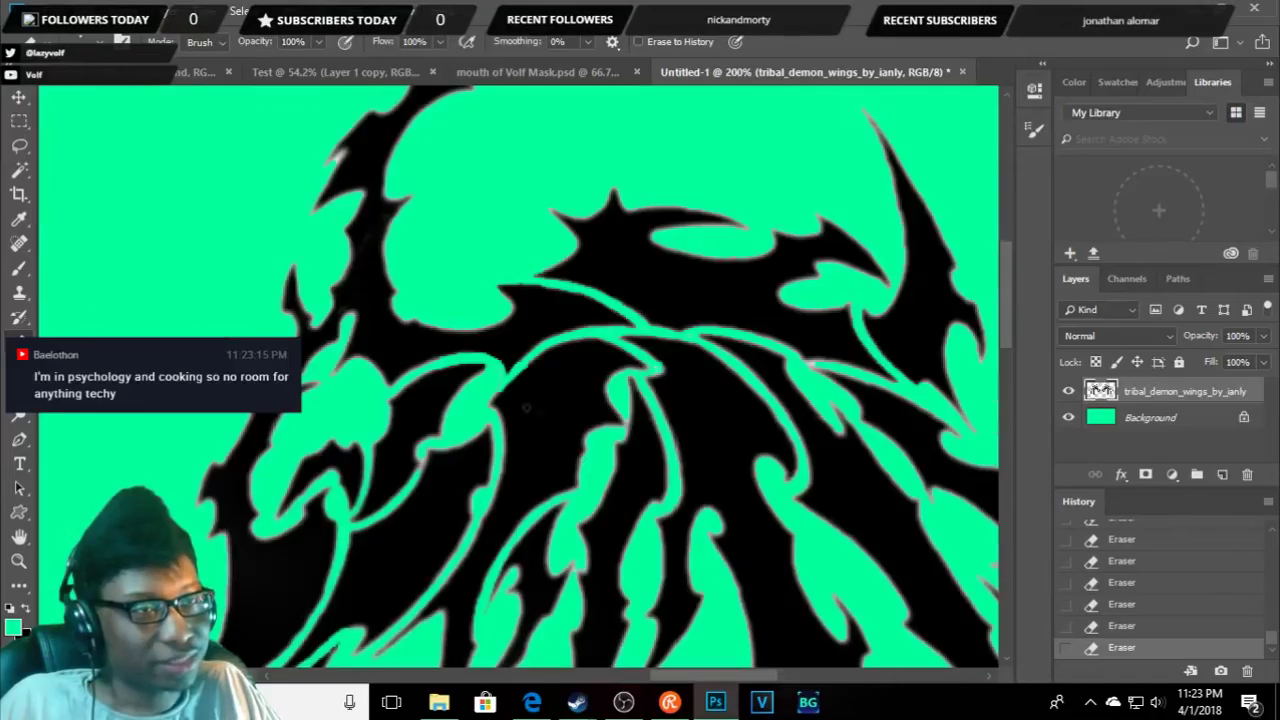
pyautogui.scroll(2, 501, 347)
pyautogui.scroll(2, 497, 354)
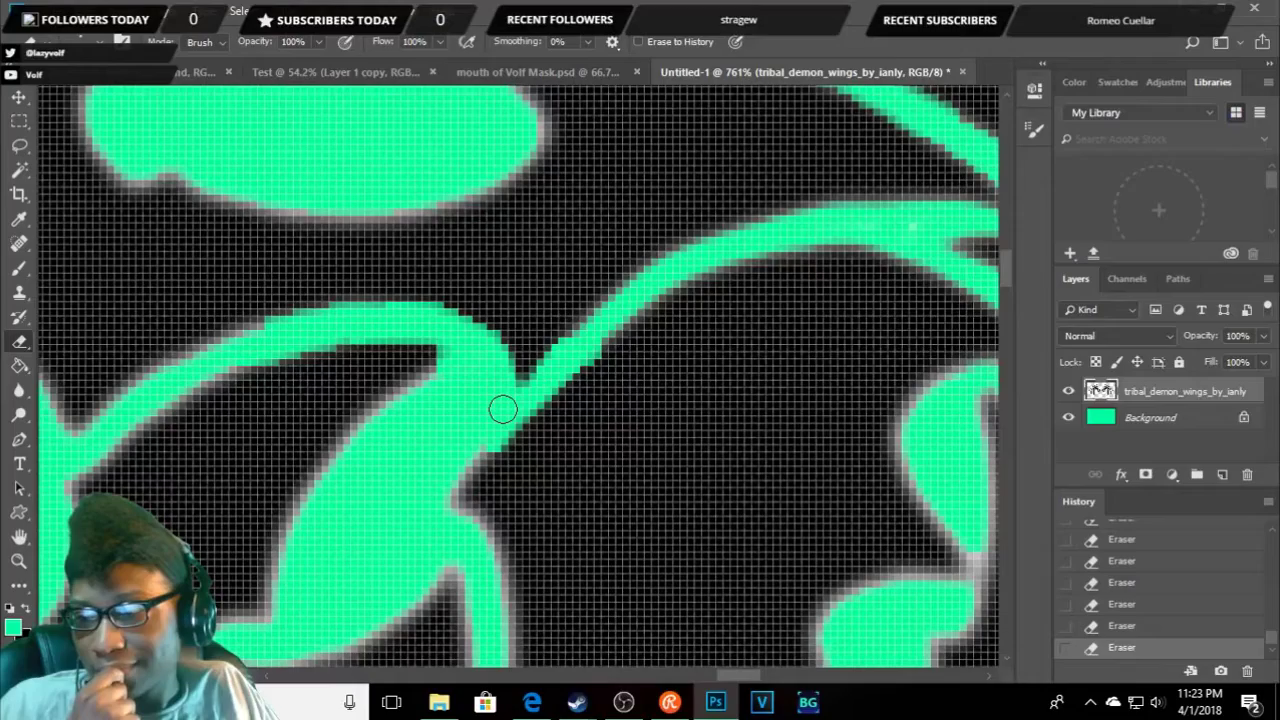
pyautogui.scroll(-3, 503, 409)
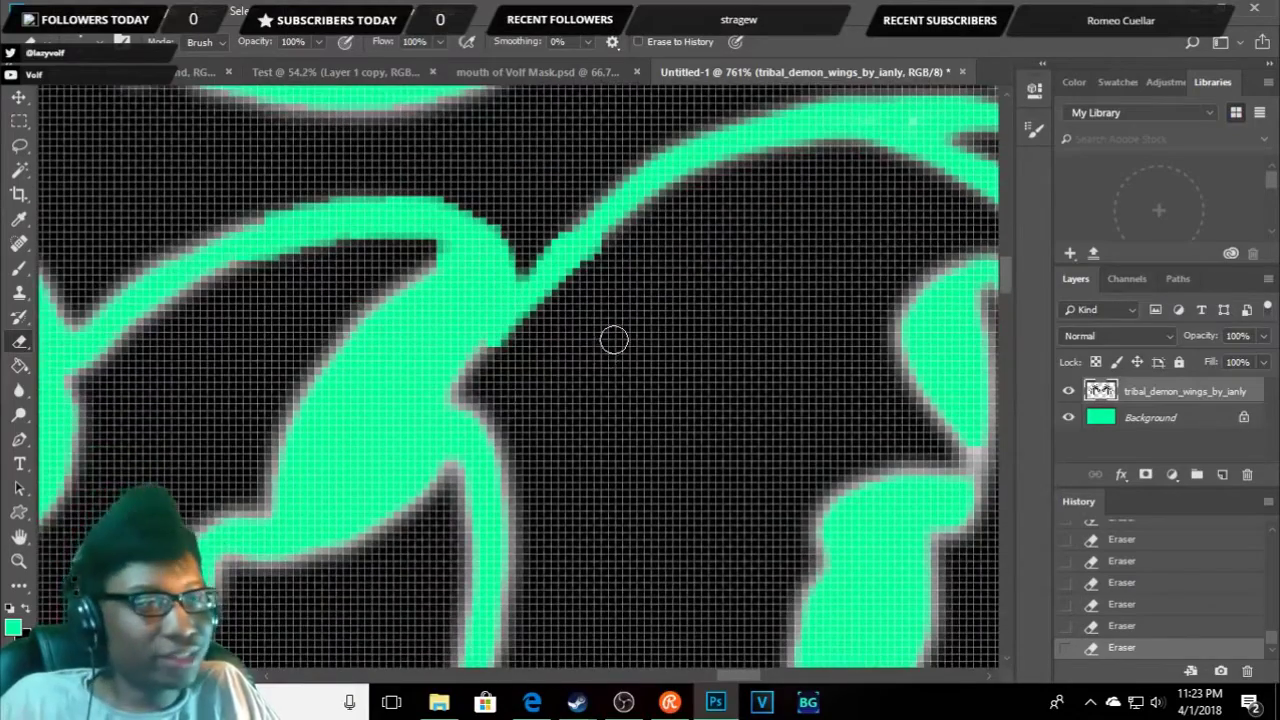
pyautogui.scroll(-3, 614, 337)
pyautogui.scroll(-2, 600, 343)
pyautogui.scroll(-3, 597, 345)
pyautogui.scroll(2, 597, 345)
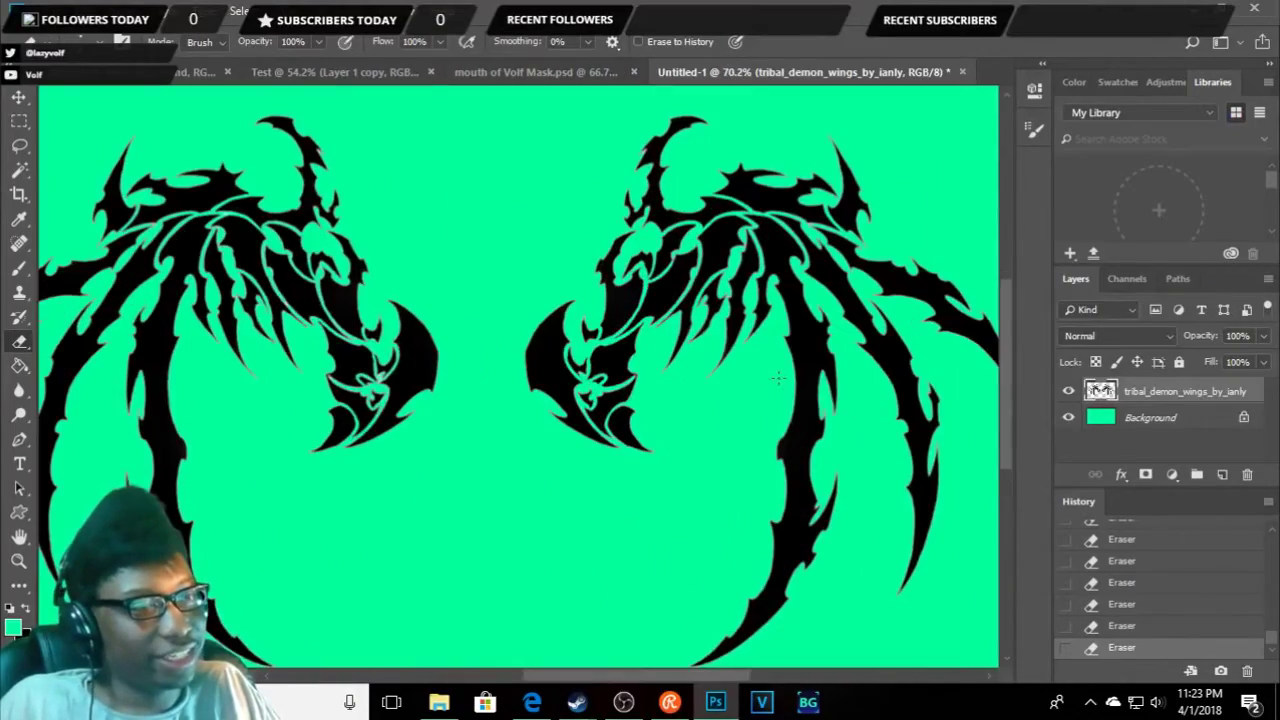
pyautogui.scroll(-1, 385, 345)
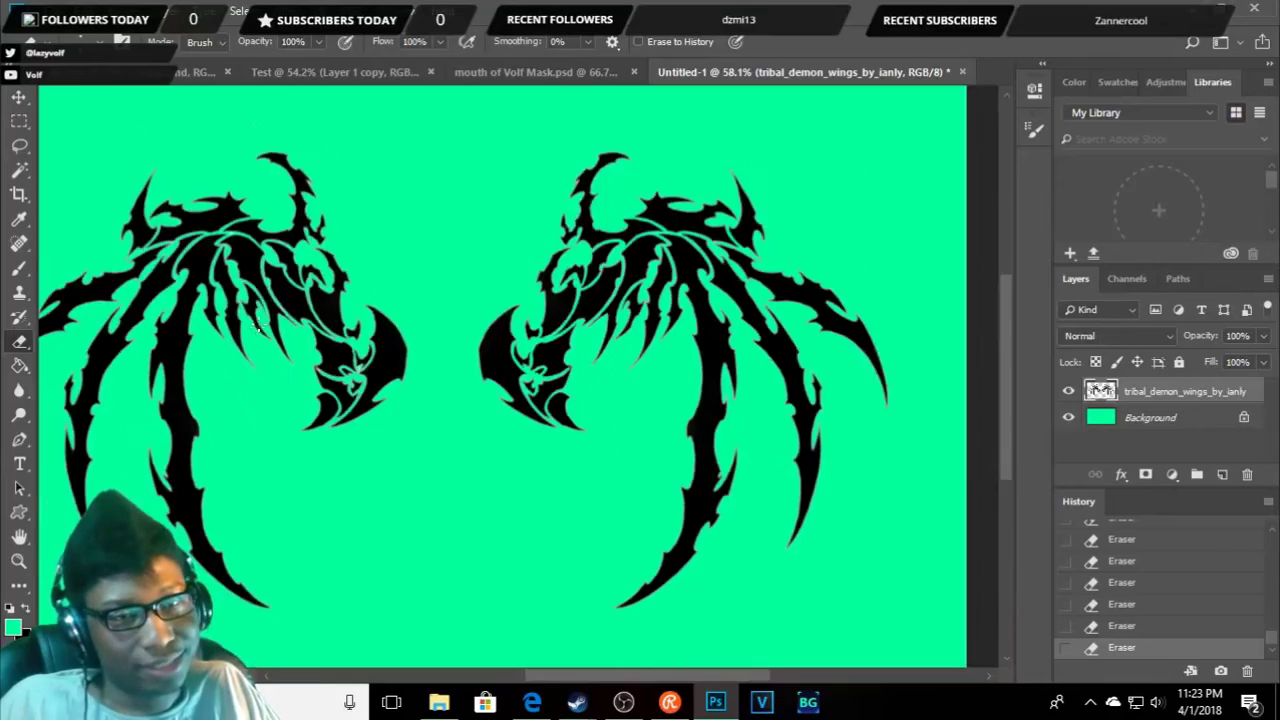
pyautogui.scroll(-2, 390, 335)
pyautogui.scroll(-1, 397, 326)
pyautogui.scroll(3, 479, 339)
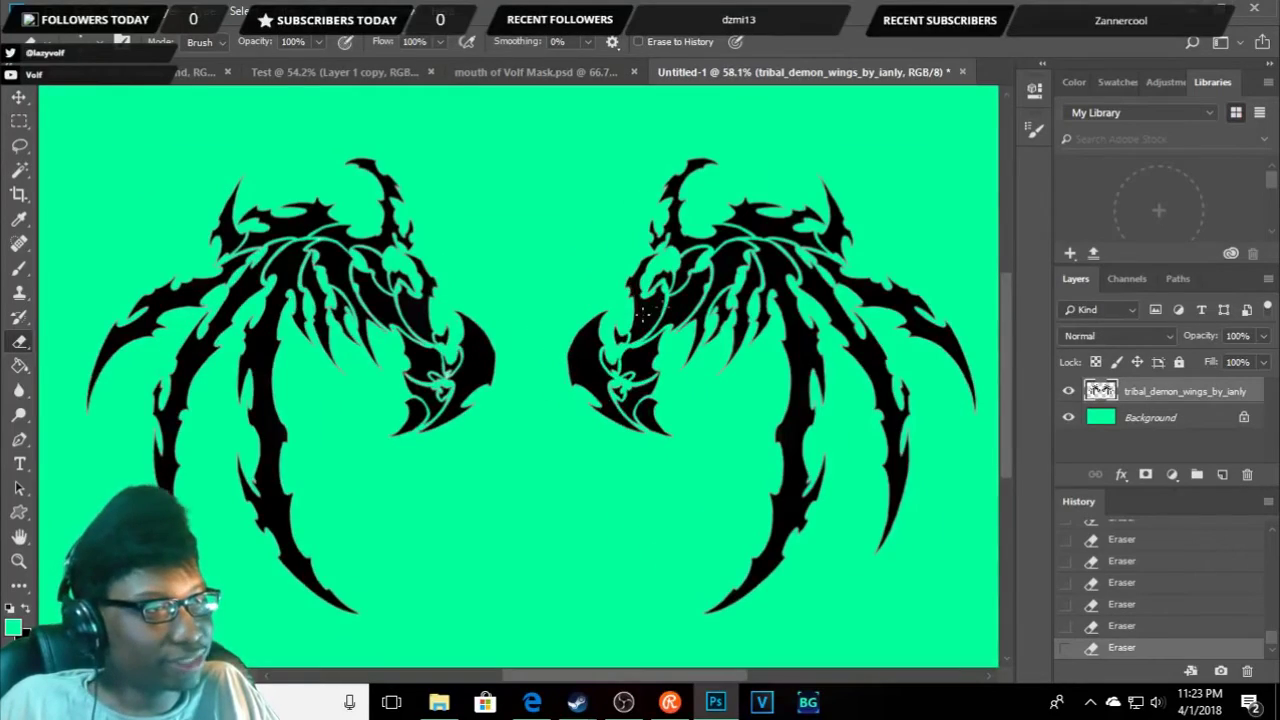
pyautogui.scroll(3, 731, 285)
pyautogui.scroll(2, 700, 270)
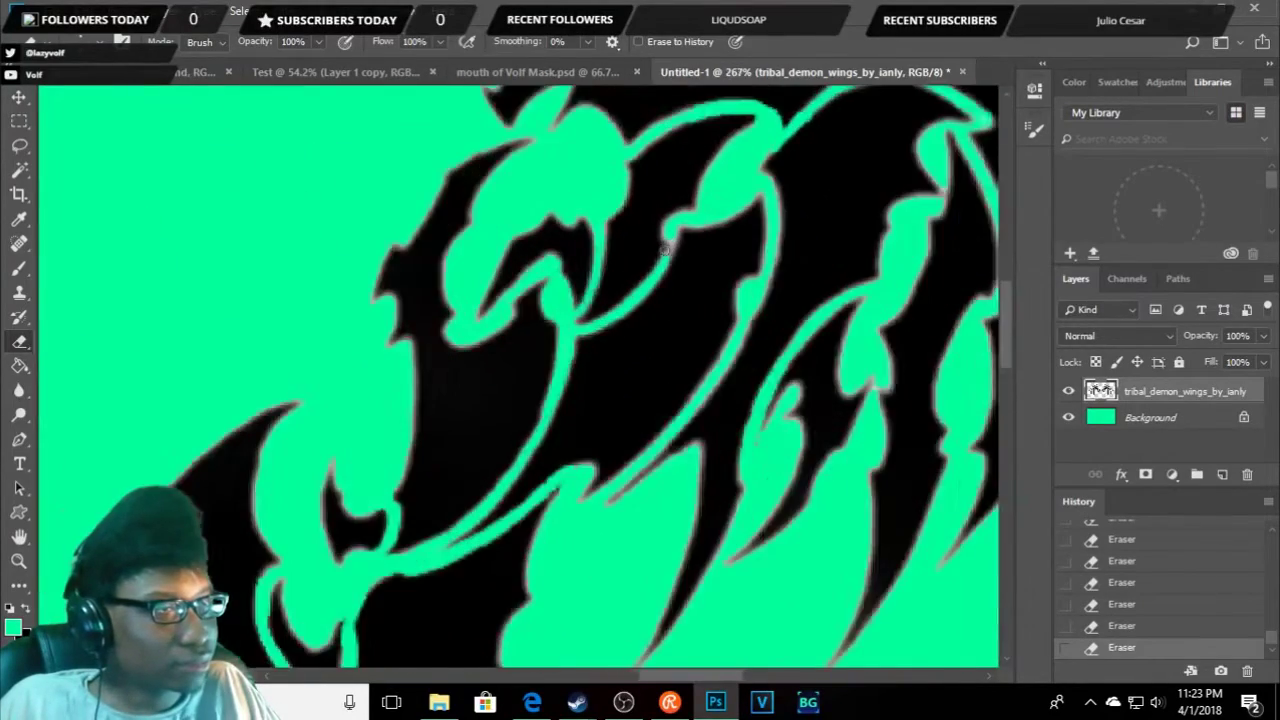
pyautogui.scroll(2, 665, 254)
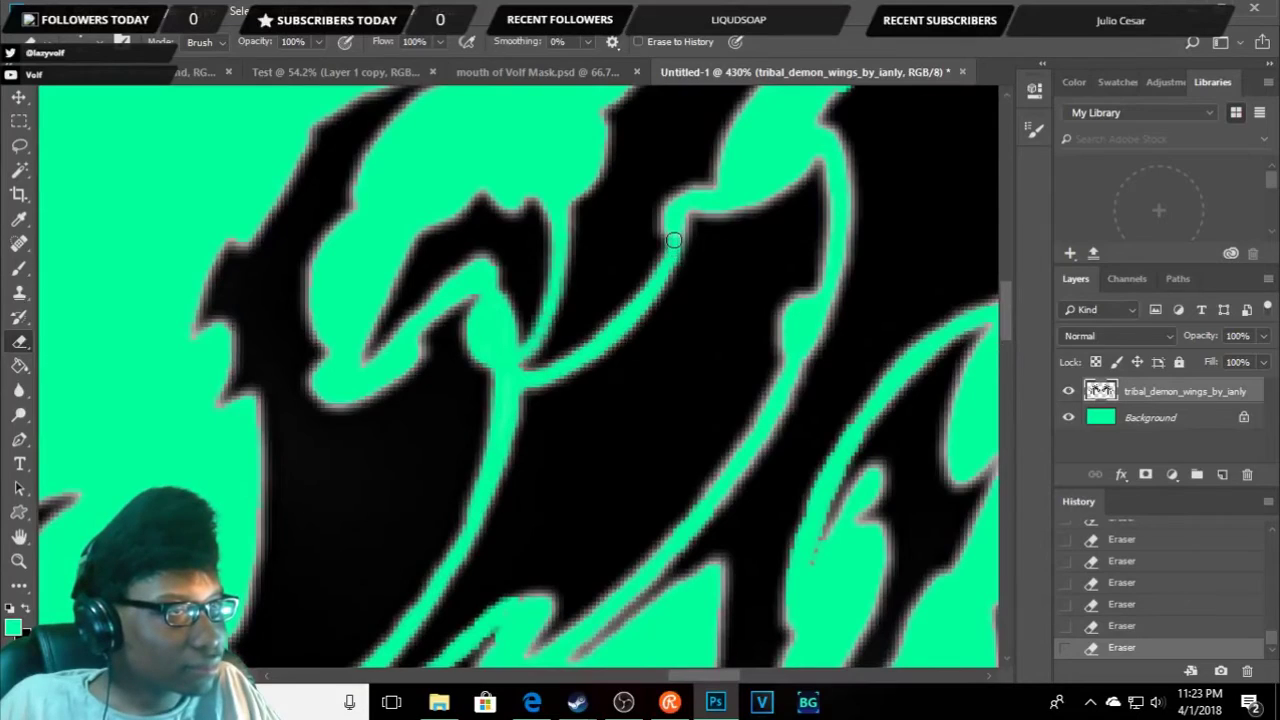
pyautogui.scroll(-2, 693, 303)
pyautogui.scroll(-2, 688, 308)
pyautogui.scroll(-3, 682, 314)
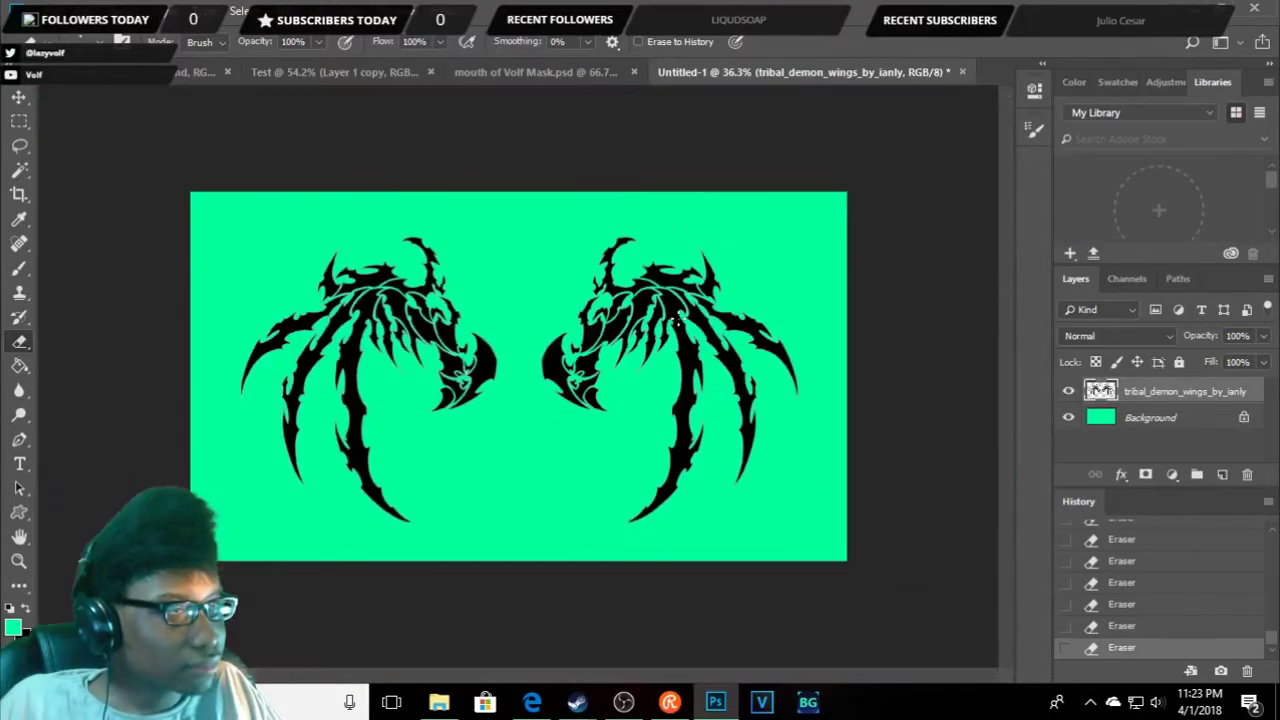
pyautogui.scroll(1, 678, 318)
pyautogui.scroll(2, 680, 316)
pyautogui.scroll(1, 680, 314)
pyautogui.scroll(1, 690, 295)
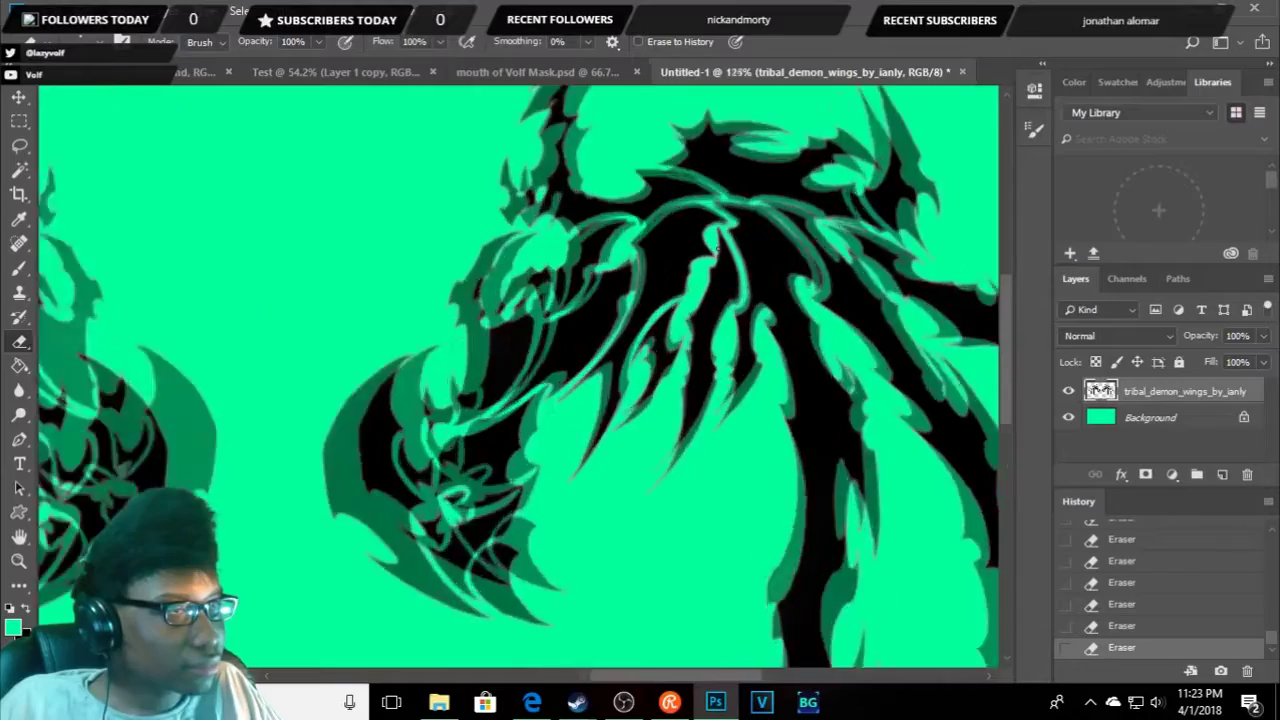
pyautogui.scroll(1, 703, 270)
pyautogui.scroll(2, 705, 267)
pyautogui.scroll(1, 717, 251)
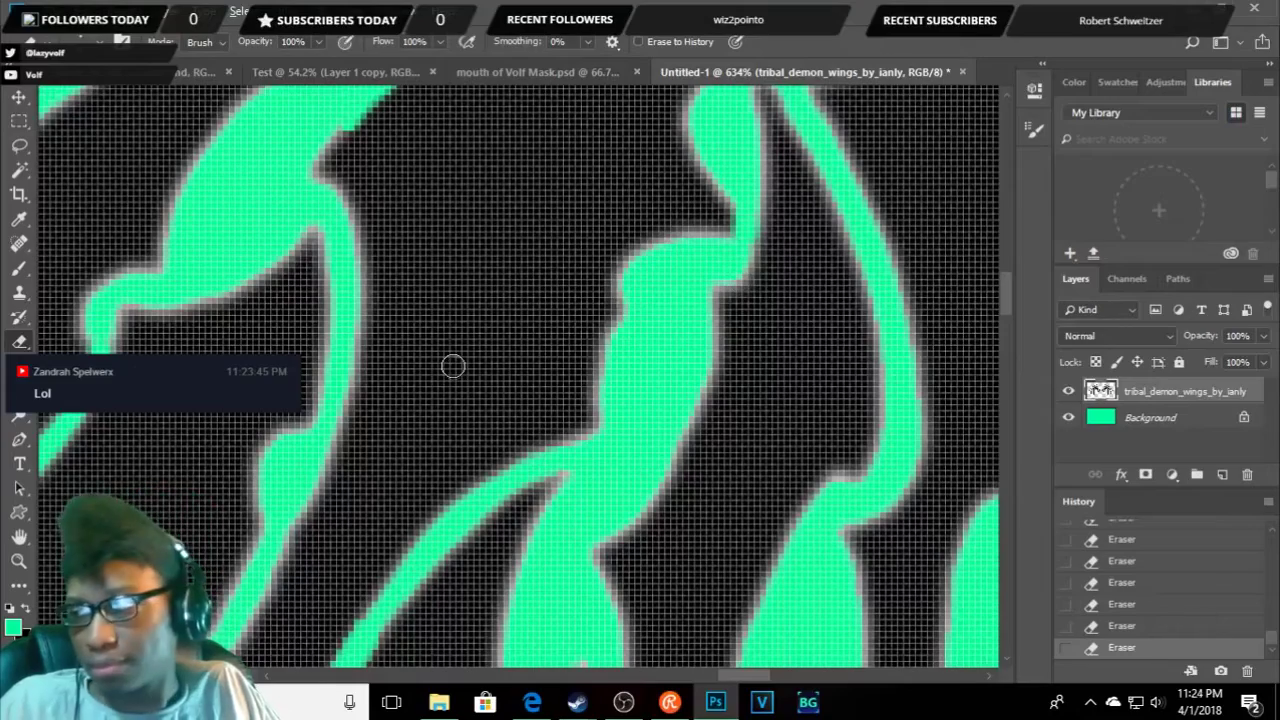
# - Restore the wing's lower knot edge from an earlier history state
pyautogui.scroll(-3, 472, 333)
pyautogui.scroll(-3, 471, 346)
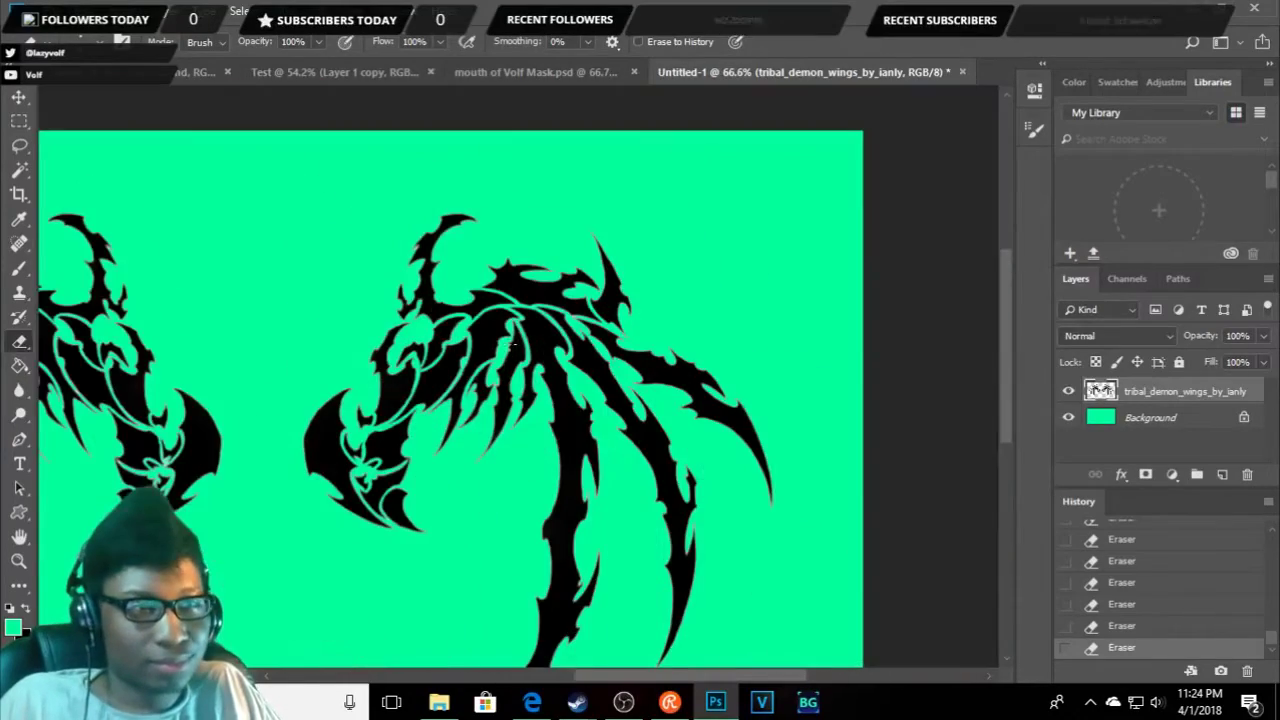
pyautogui.scroll(2, 562, 339)
pyautogui.scroll(2, 460, 228)
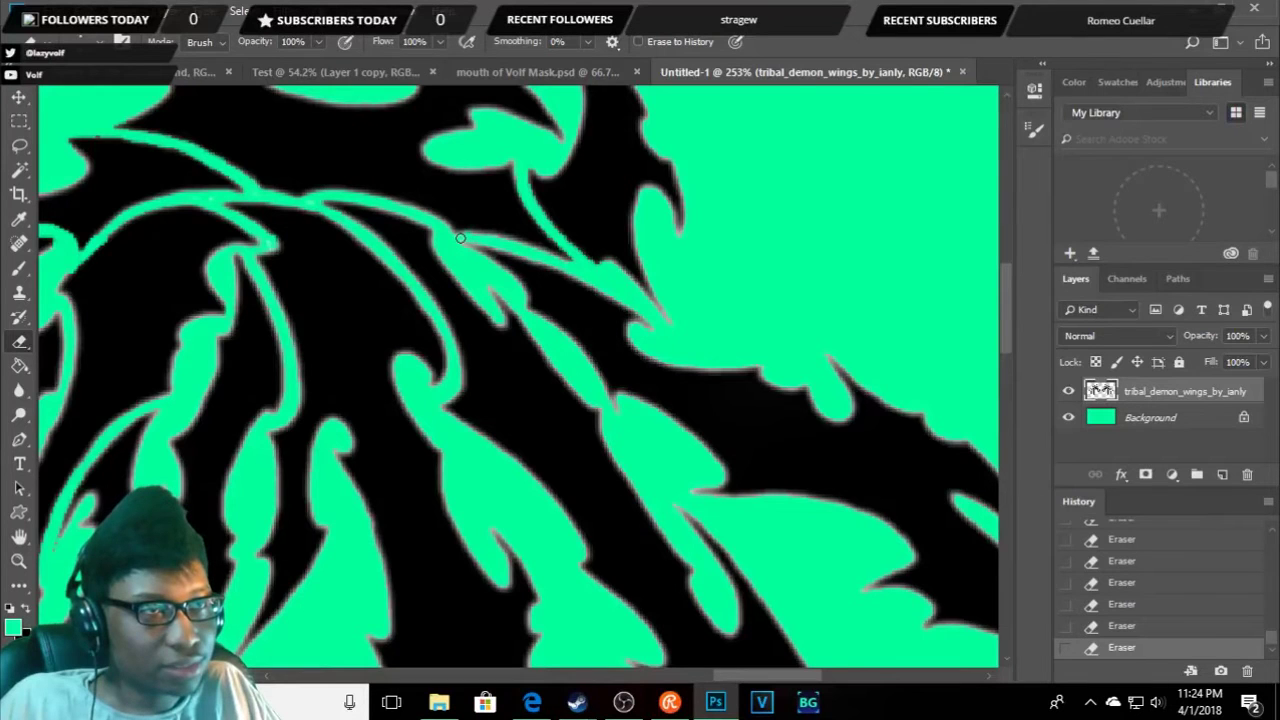
pyautogui.scroll(-3, 470, 260)
pyautogui.scroll(-1, 500, 300)
pyautogui.scroll(-1, 530, 330)
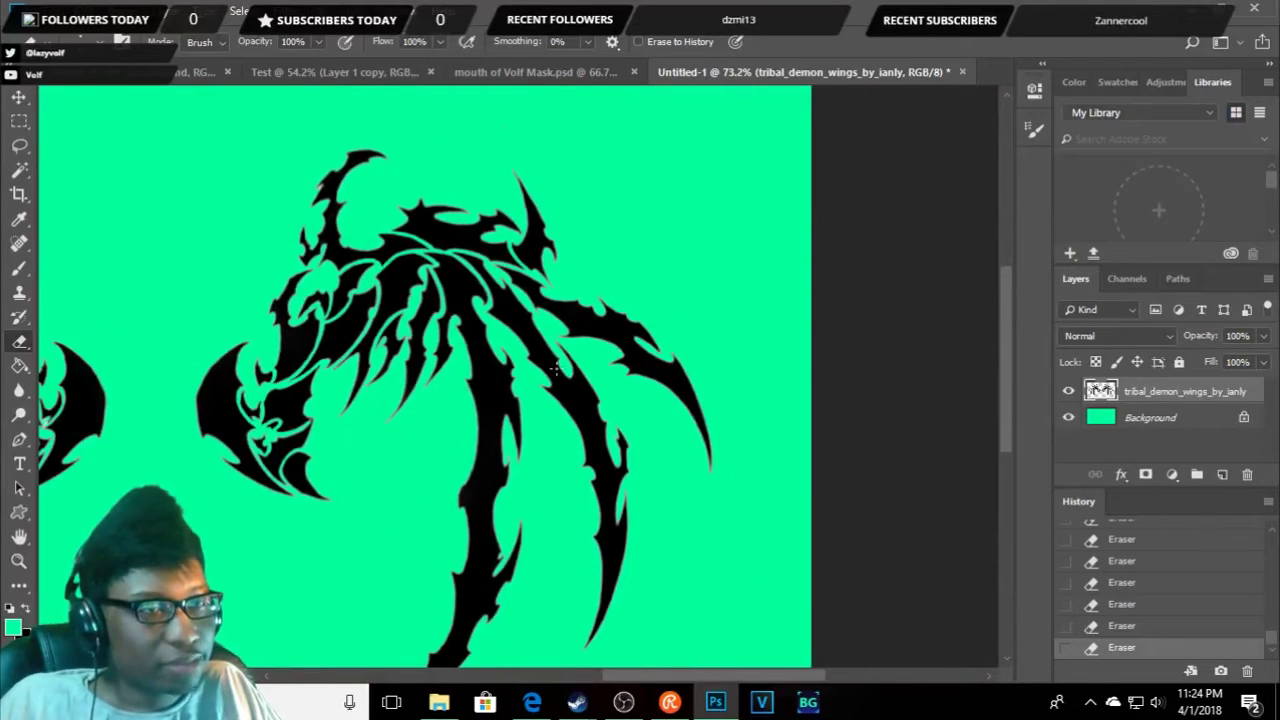
pyautogui.scroll(-2, 553, 366)
pyautogui.scroll(1, 553, 366)
pyautogui.scroll(1, 554, 366)
pyautogui.scroll(1, 554, 366)
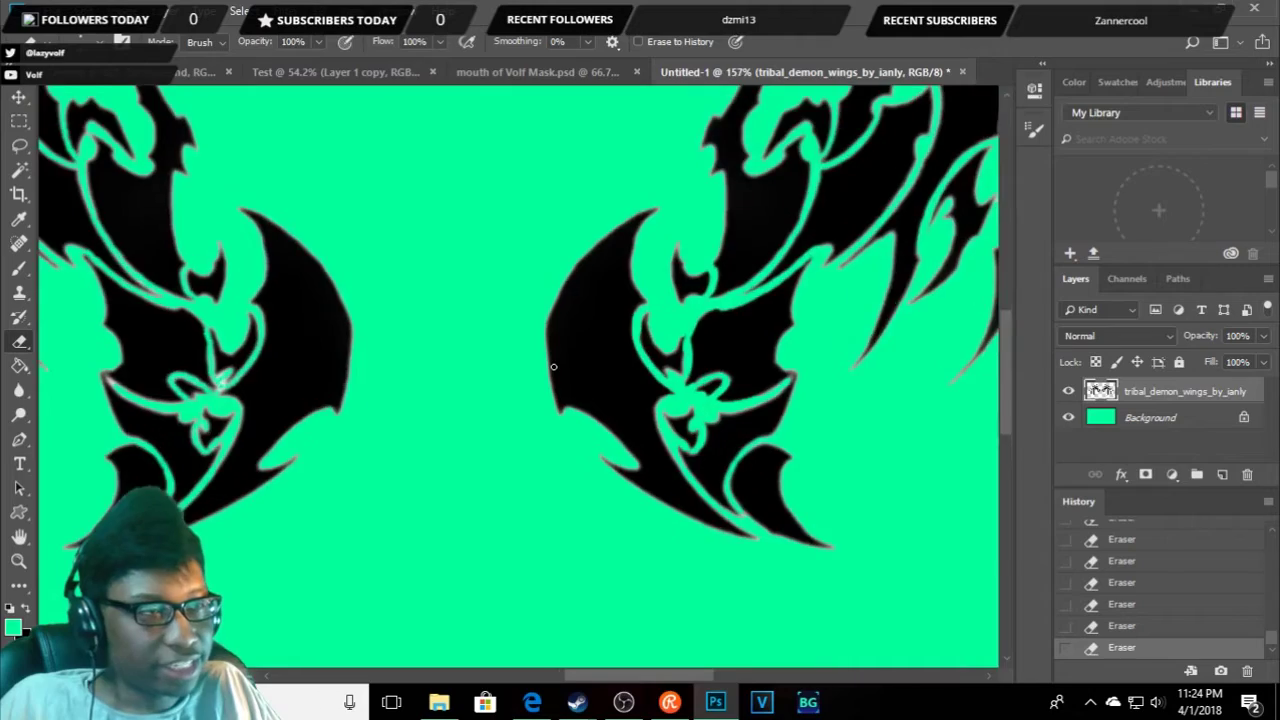
pyautogui.scroll(1, 555, 366)
pyautogui.scroll(-2, 555, 366)
pyautogui.scroll(2, 554, 366)
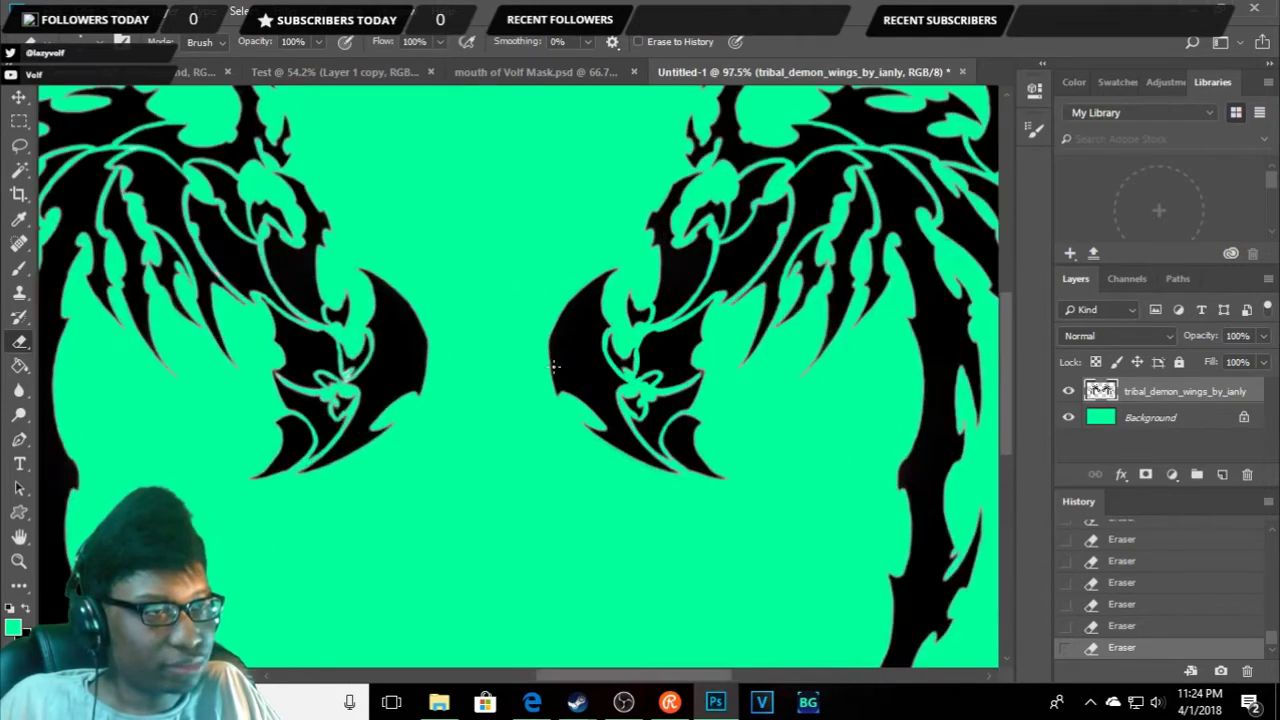
pyautogui.scroll(1, 553, 367)
pyautogui.scroll(-2, 553, 367)
pyautogui.scroll(2, 700, 372)
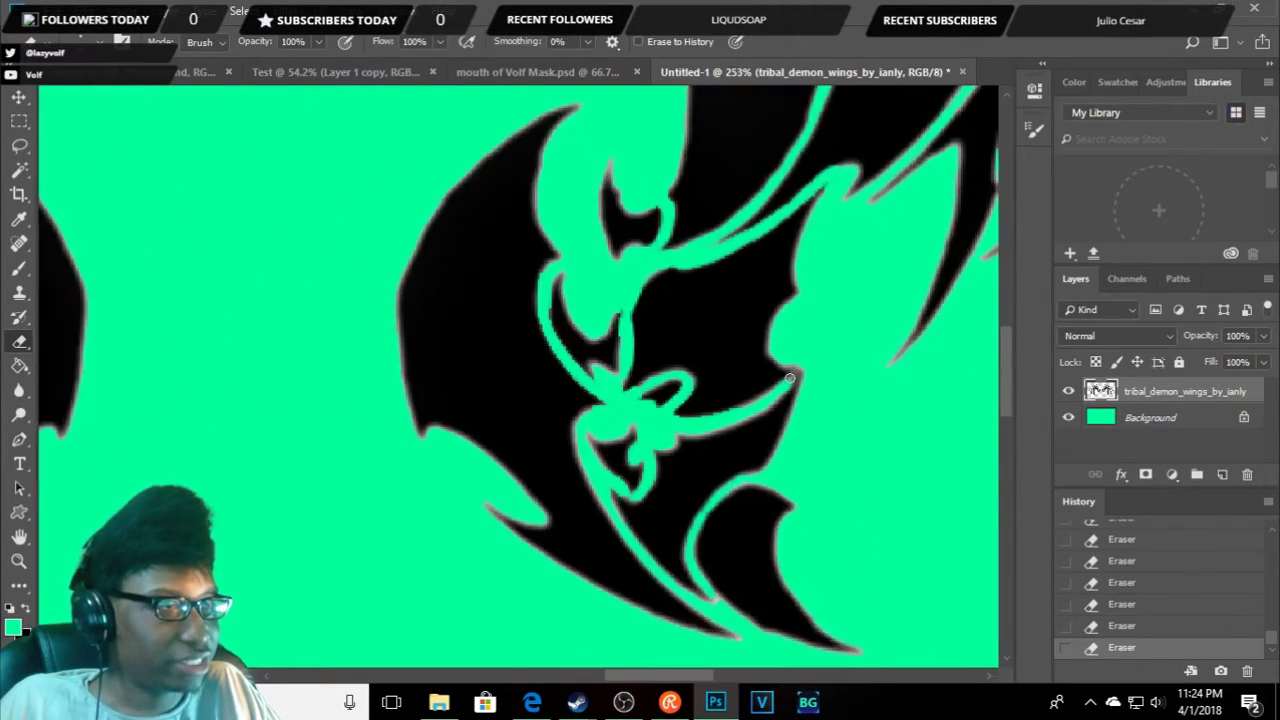
pyautogui.scroll(1, 789, 378)
pyautogui.moveTo(789, 378); pyautogui.dragTo(790, 371)
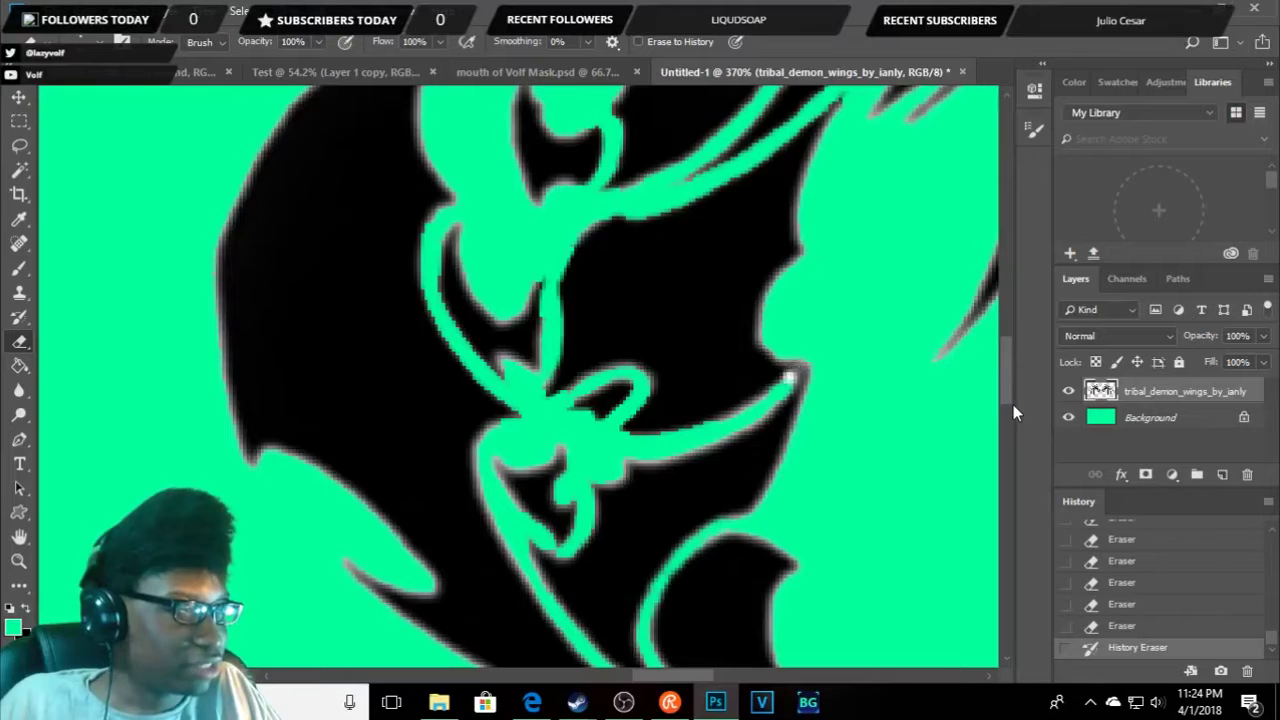
pyautogui.click(791, 370)
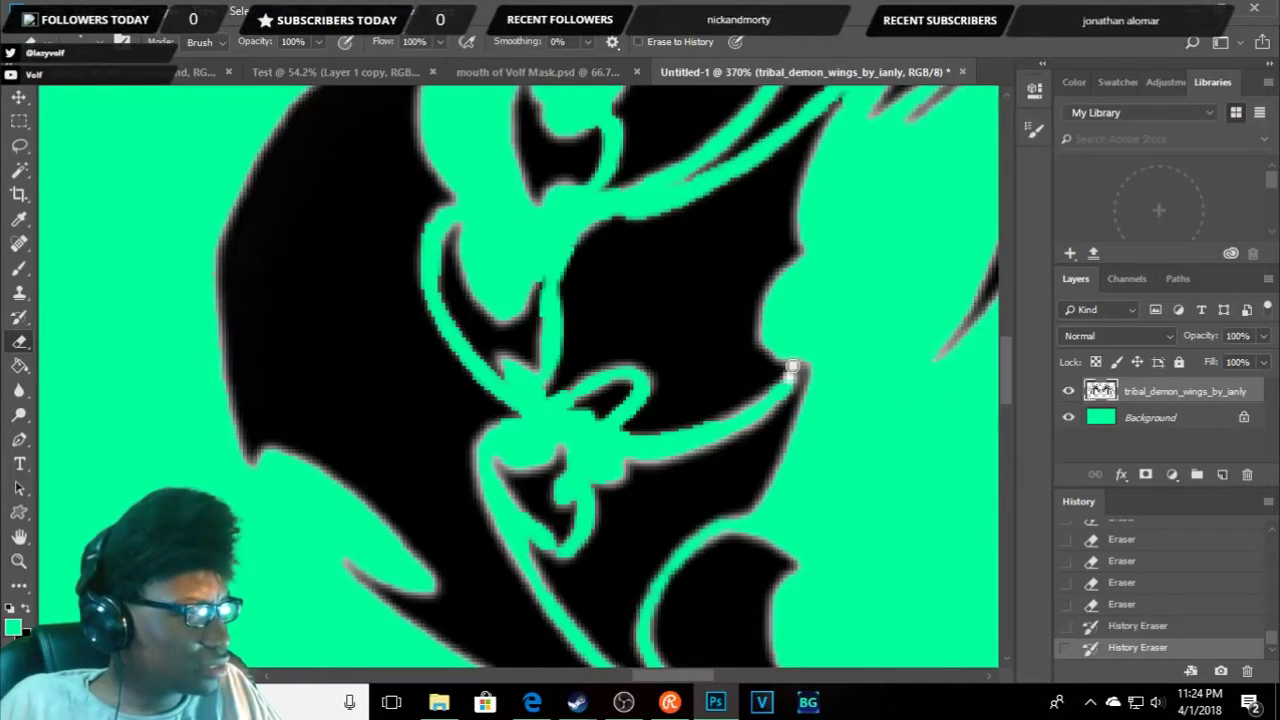
pyautogui.click(791, 370)
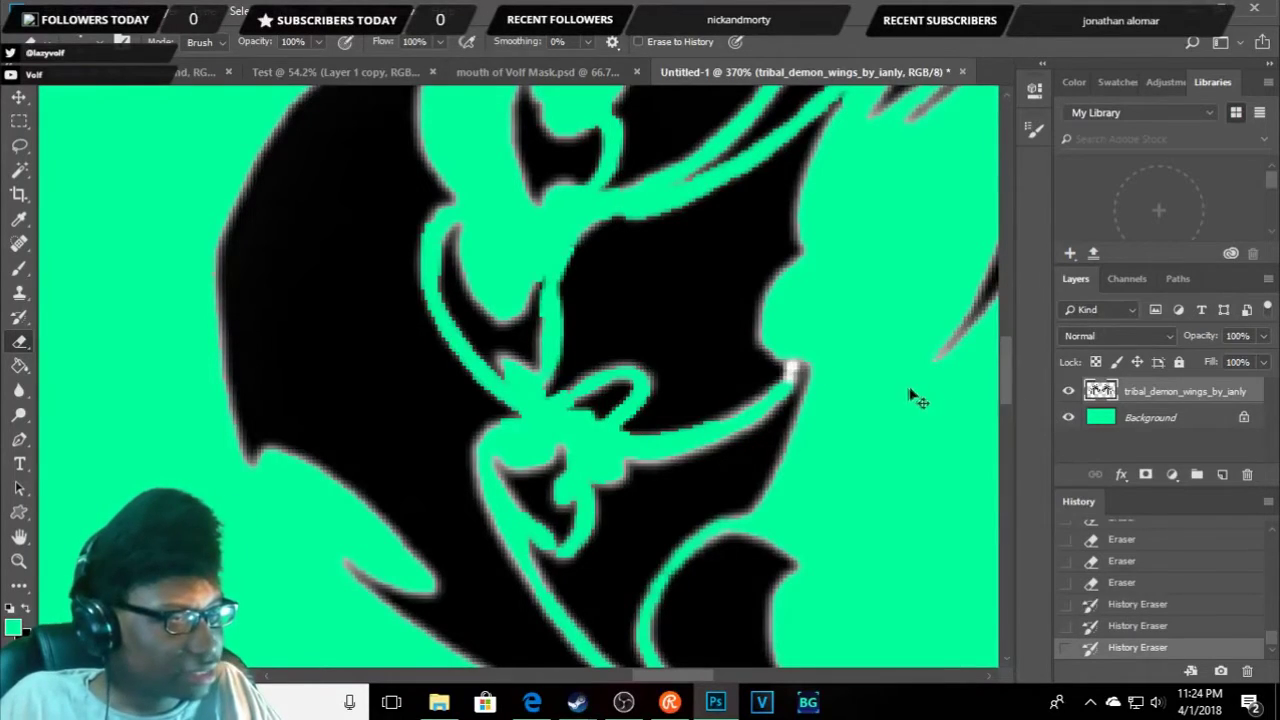
pyautogui.click(1140, 582)
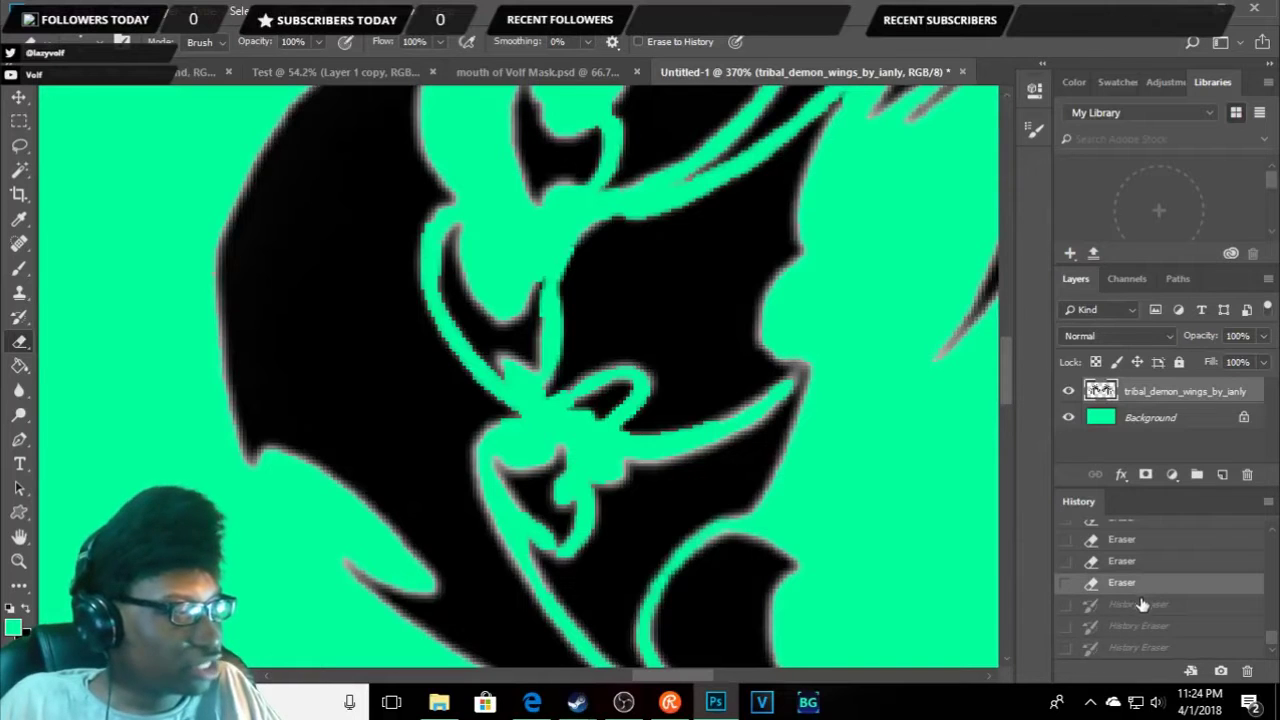
pyautogui.click(1141, 605)
pyautogui.rightClick(1141, 605)
pyautogui.click(1158, 627)
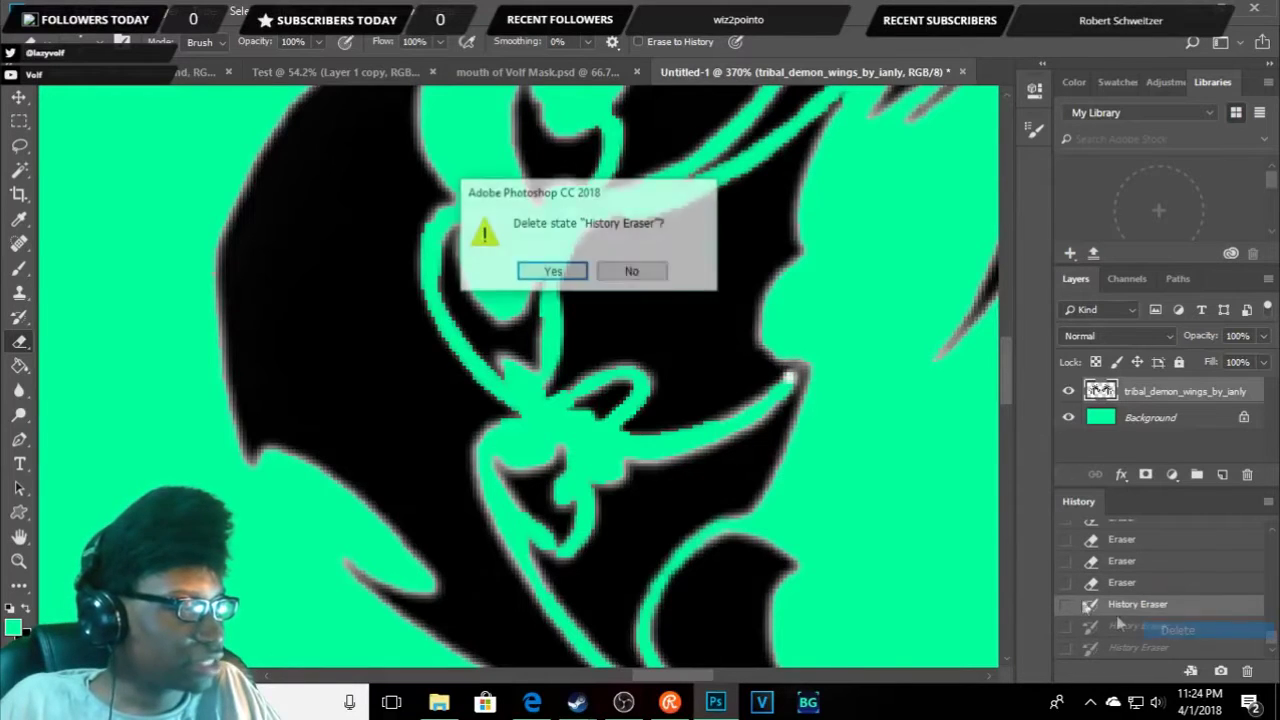
pyautogui.click(553, 272)
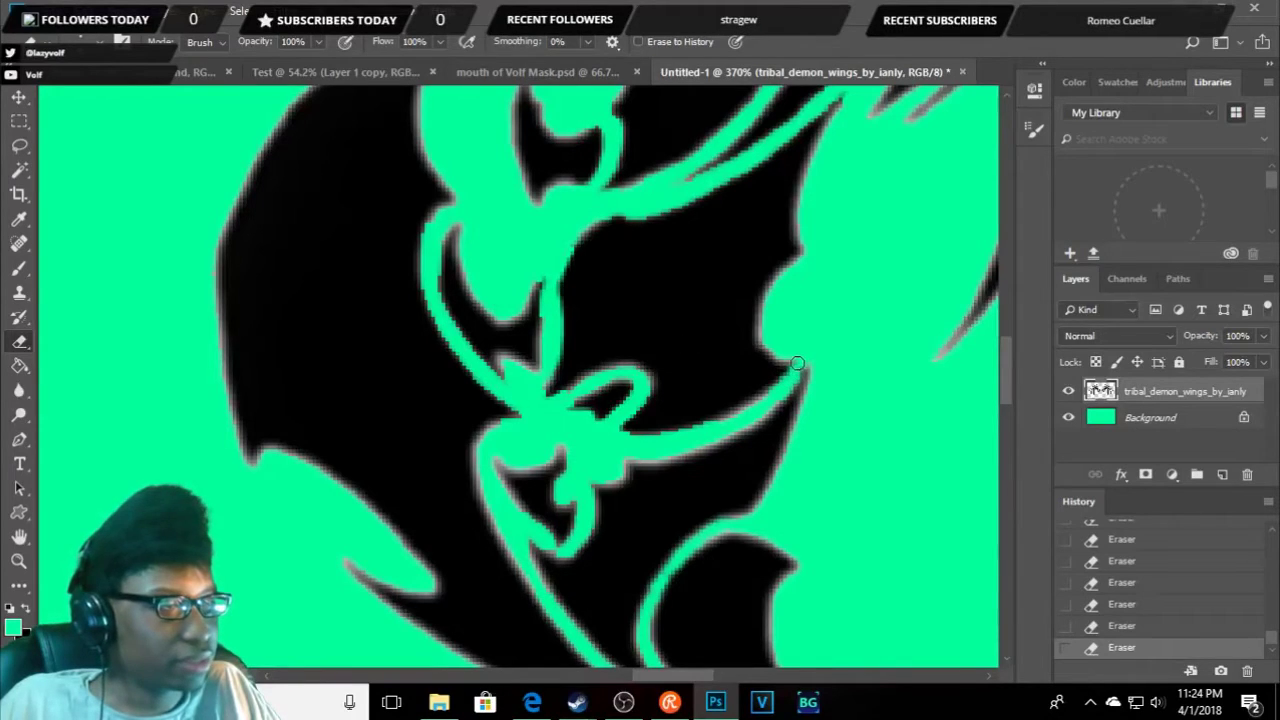
pyautogui.scroll(-5, 793, 350)
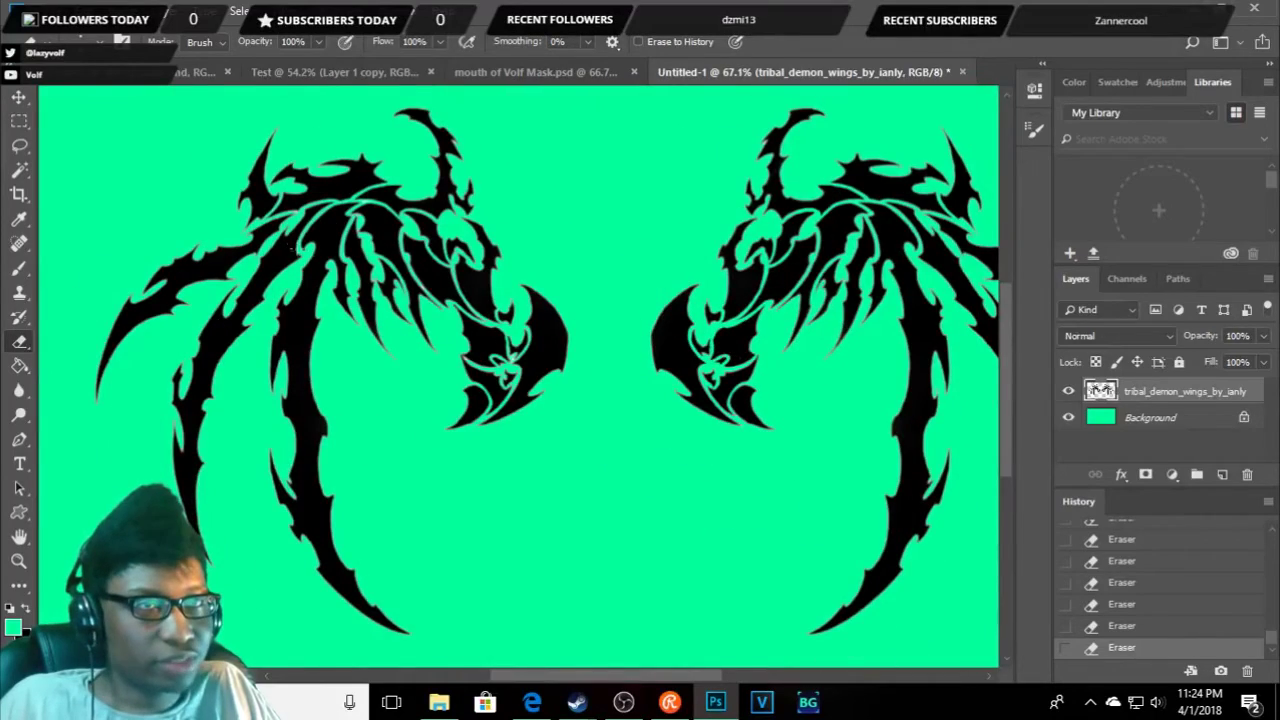
pyautogui.scroll(4, 297, 205)
pyautogui.scroll(4, 290, 209)
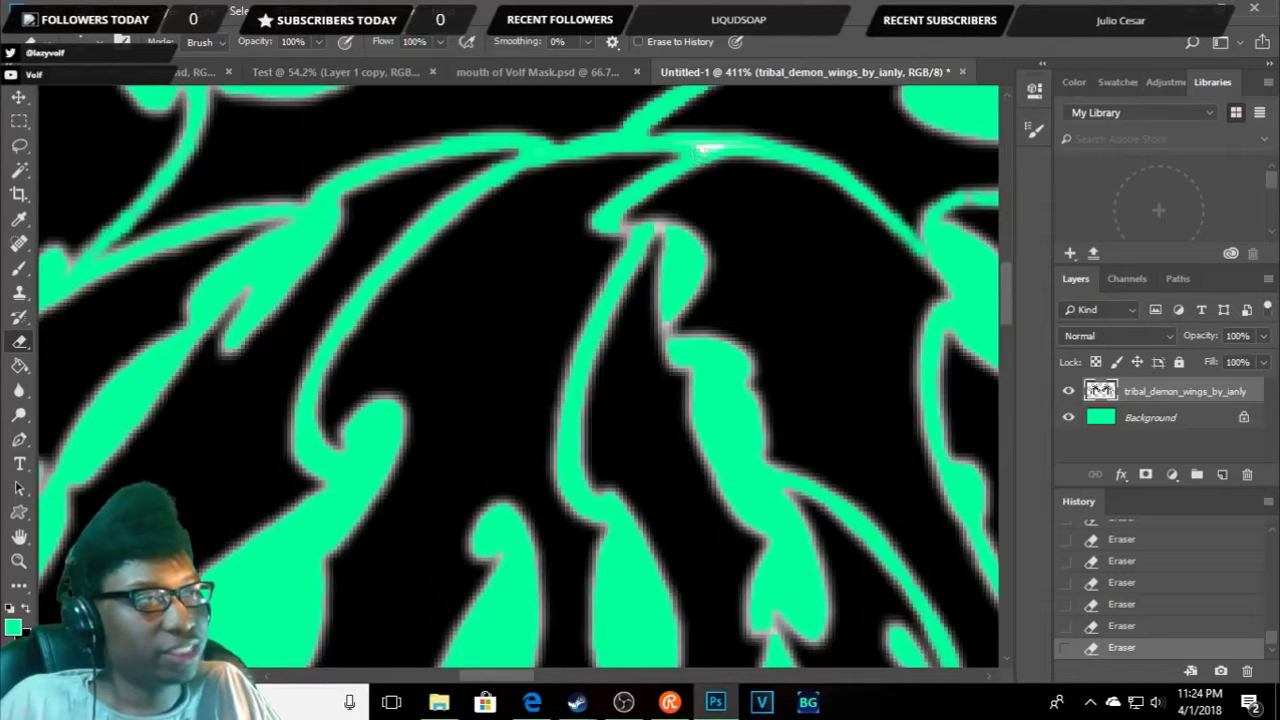
pyautogui.scroll(-1, 650, 220)
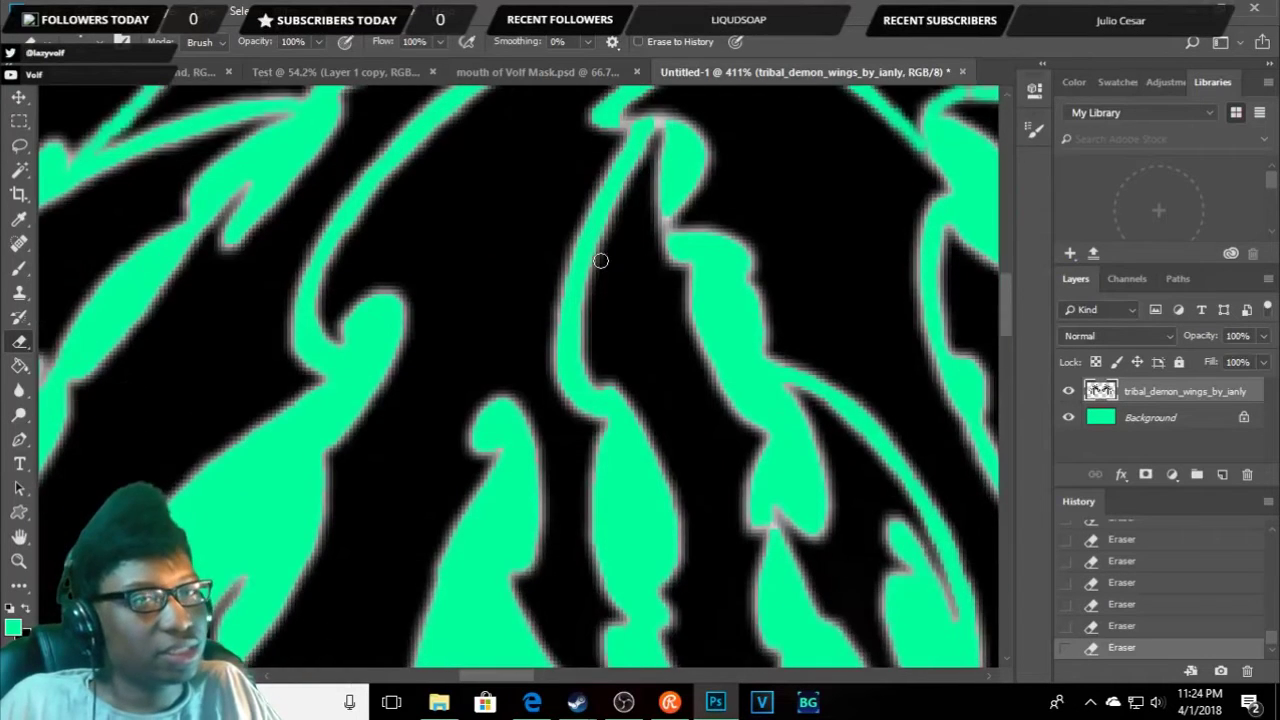
pyautogui.scroll(5, 600, 290)
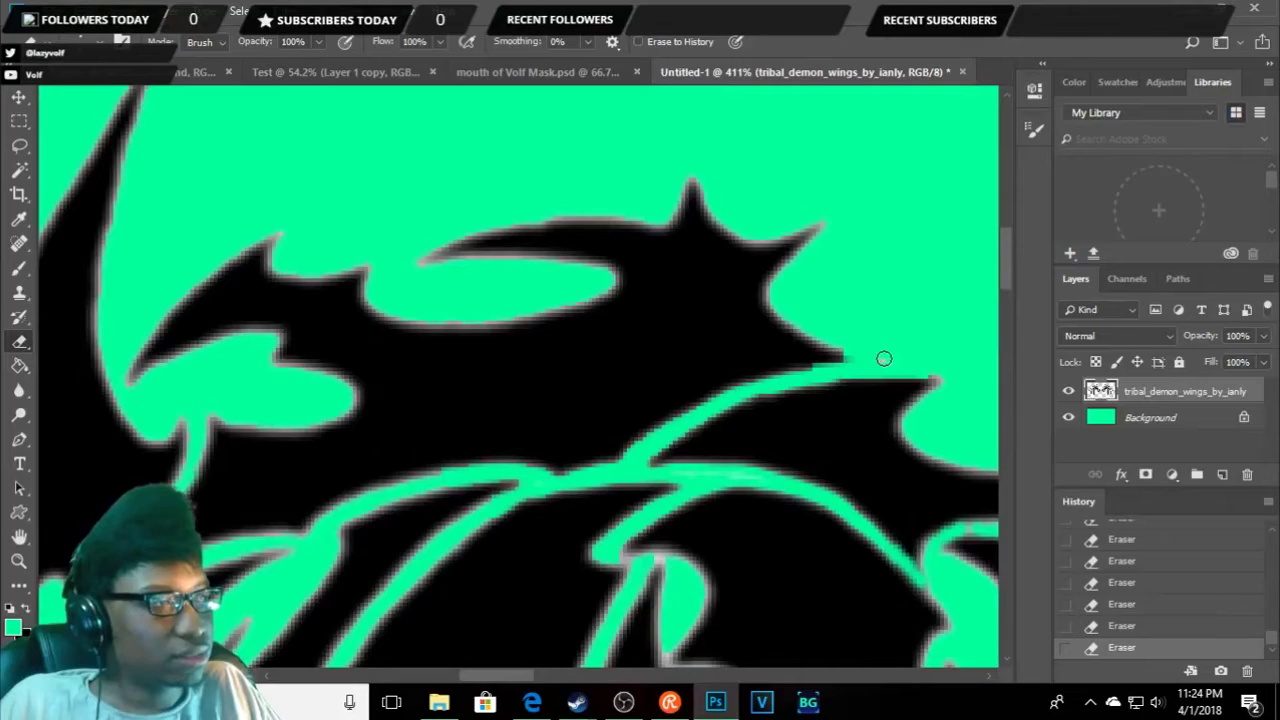
pyautogui.scroll(2, 207, 242)
pyautogui.scroll(-2, 207, 242)
pyautogui.scroll(-3, 280, 277)
pyautogui.scroll(1, 517, 257)
pyautogui.scroll(1, 517, 257)
pyautogui.scroll(1, 517, 257)
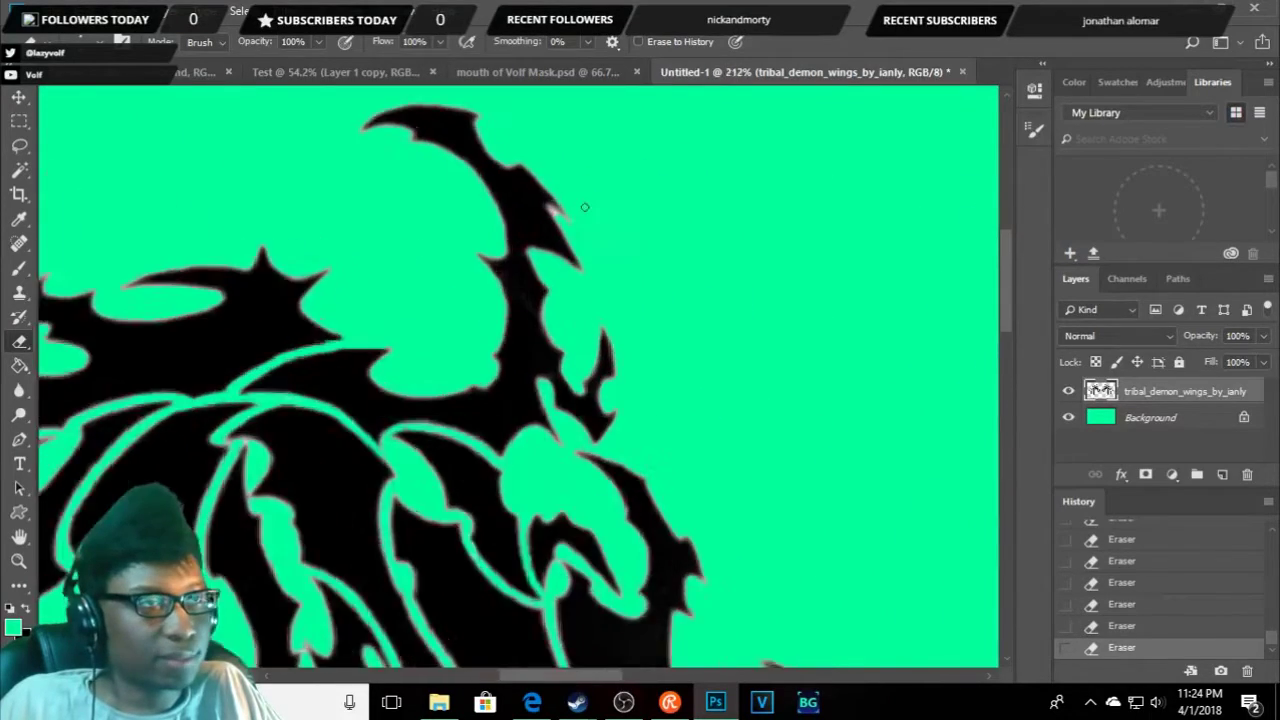
pyautogui.scroll(1, 530, 210)
pyautogui.scroll(2, 534, 185)
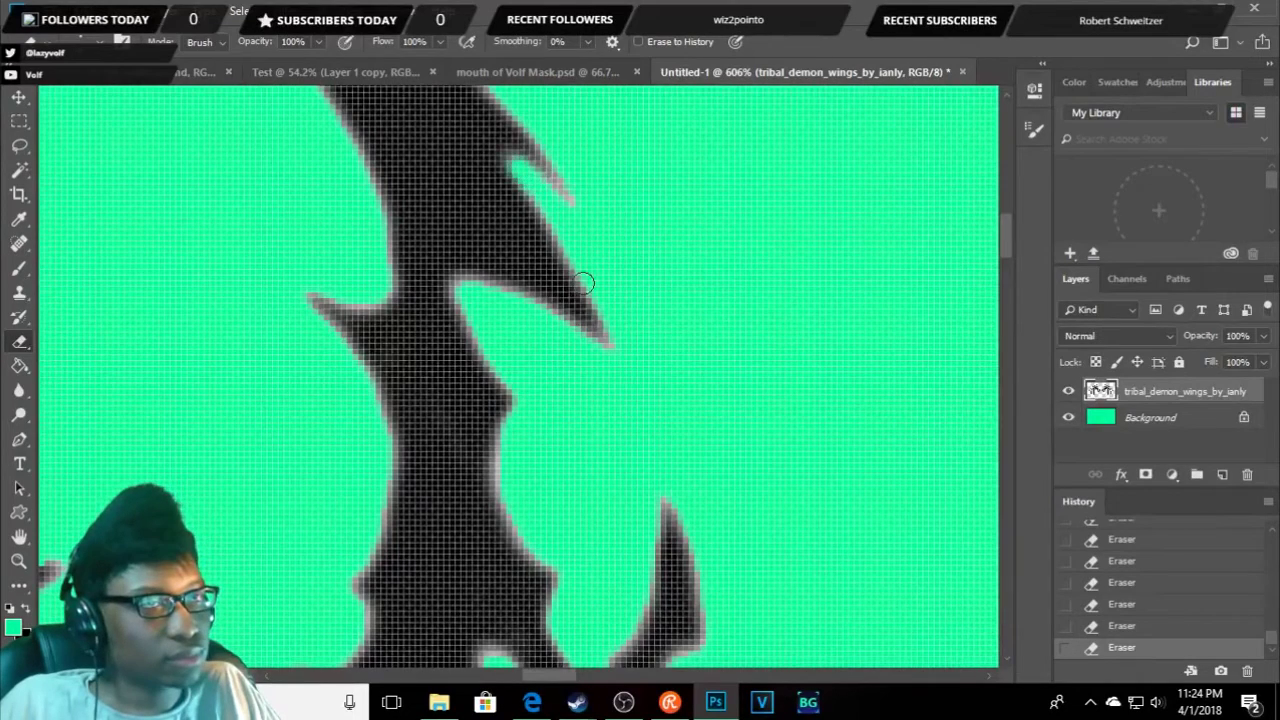
pyautogui.scroll(-3, 585, 283)
pyautogui.scroll(-1, 582, 287)
pyautogui.scroll(1, 578, 291)
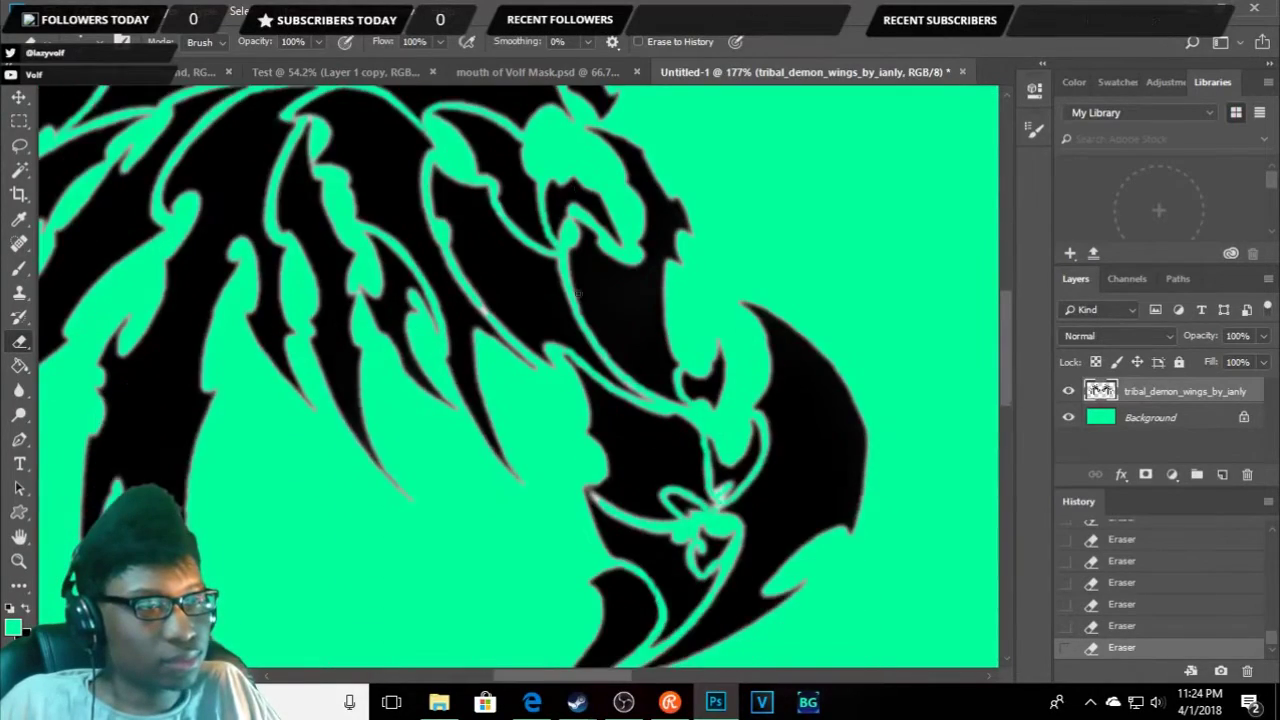
pyautogui.scroll(-2, 578, 293)
pyautogui.scroll(2, 617, 388)
pyautogui.scroll(2, 614, 398)
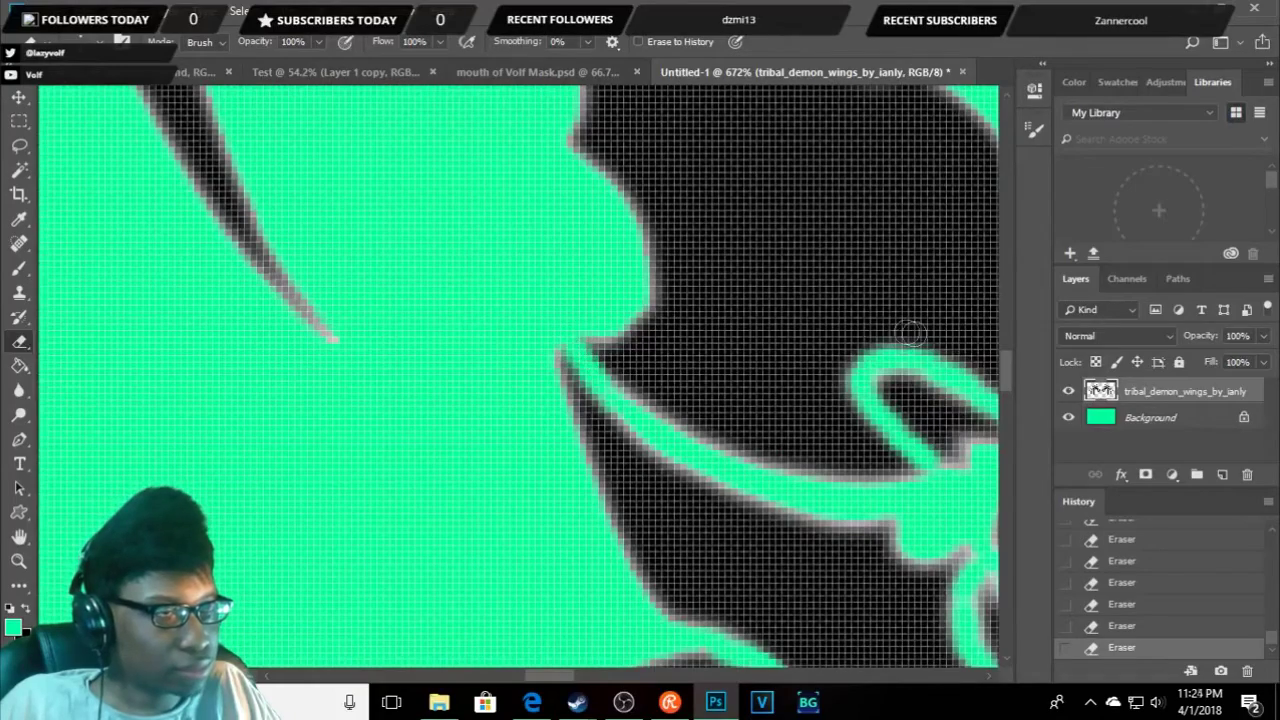
pyautogui.scroll(-2, 689, 358)
pyautogui.scroll(1, 870, 365)
pyautogui.scroll(1, 906, 421)
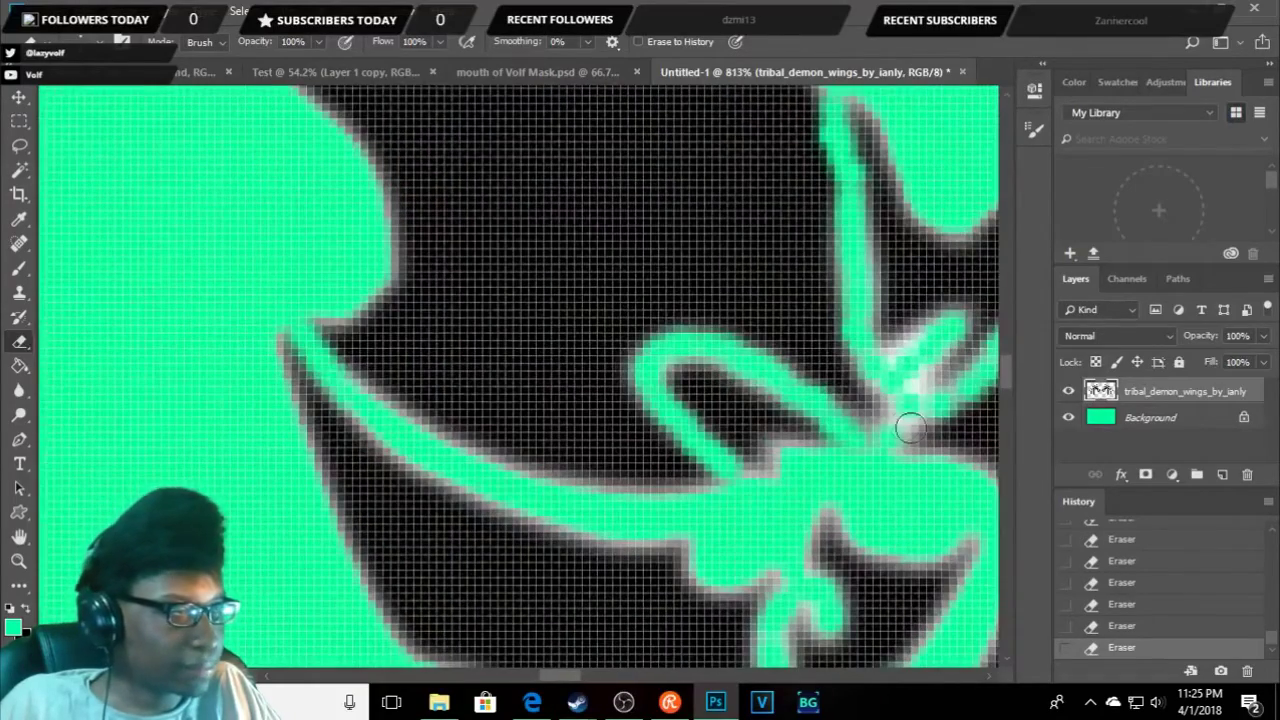
pyautogui.scroll(-1, 897, 429)
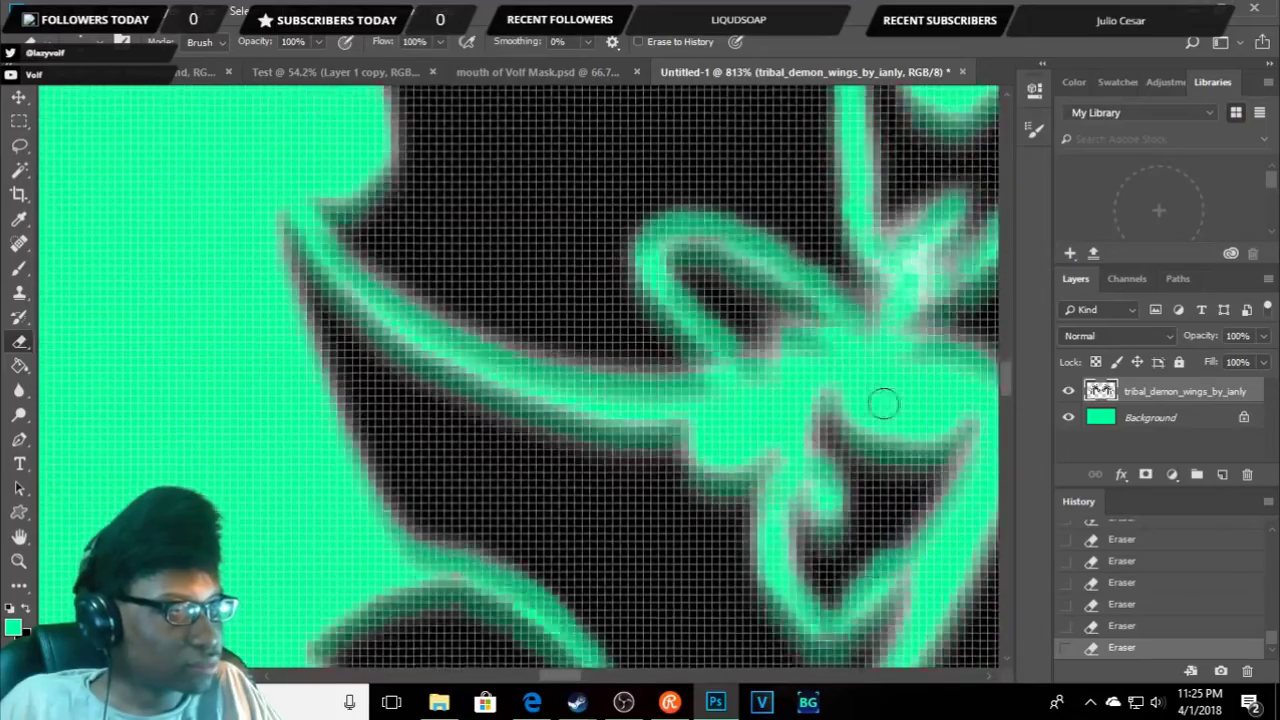
pyautogui.scroll(-1, 886, 400)
pyautogui.scroll(-1, 812, 395)
pyautogui.scroll(2, 855, 318)
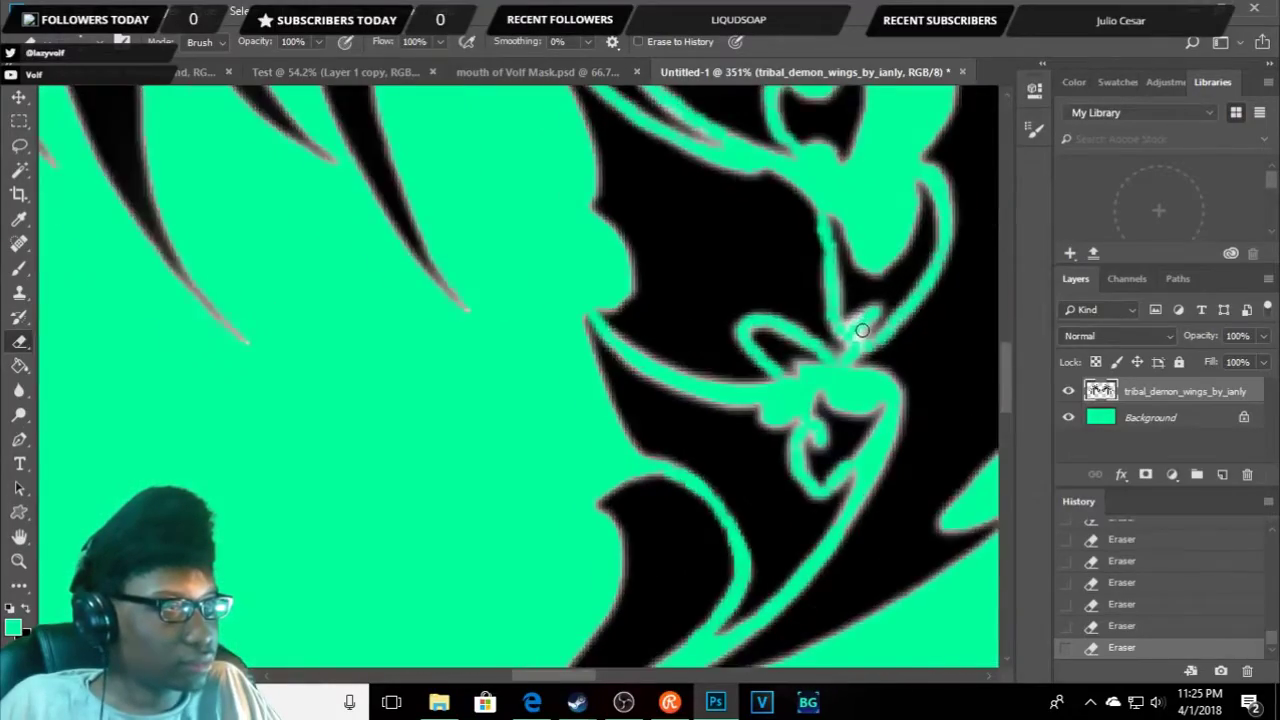
pyautogui.scroll(1, 848, 324)
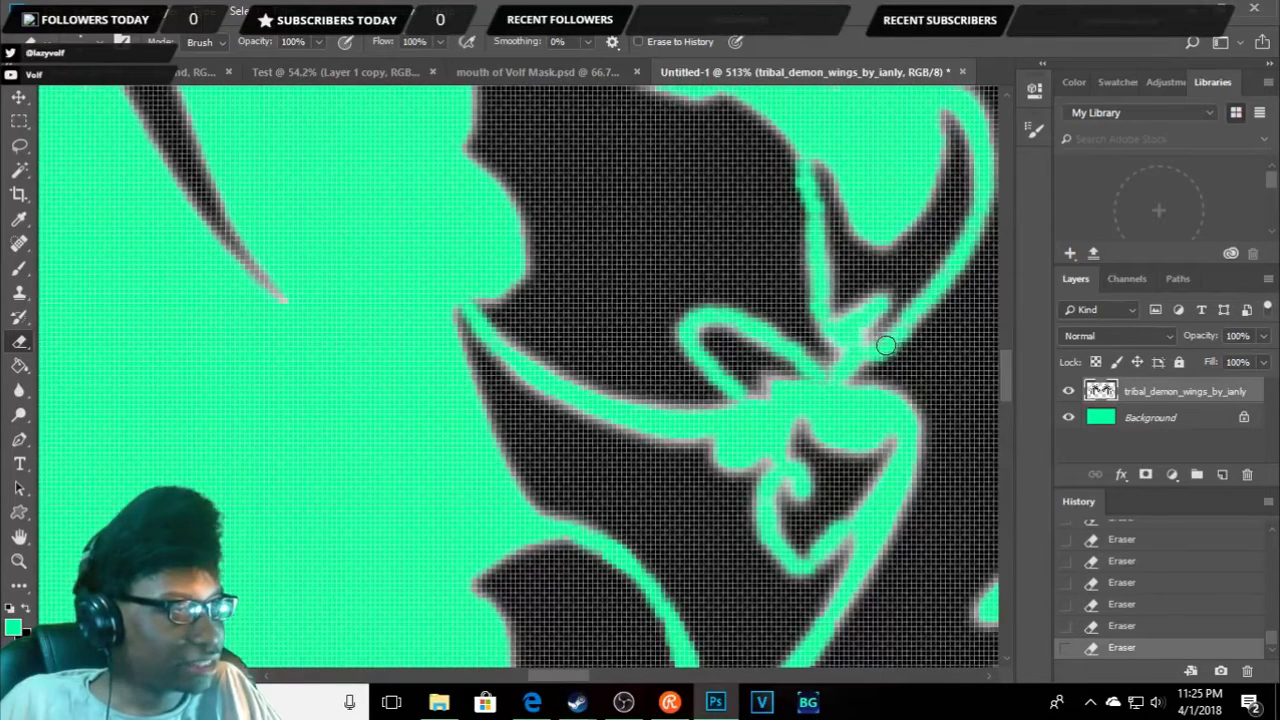
pyautogui.scroll(-5, 897, 333)
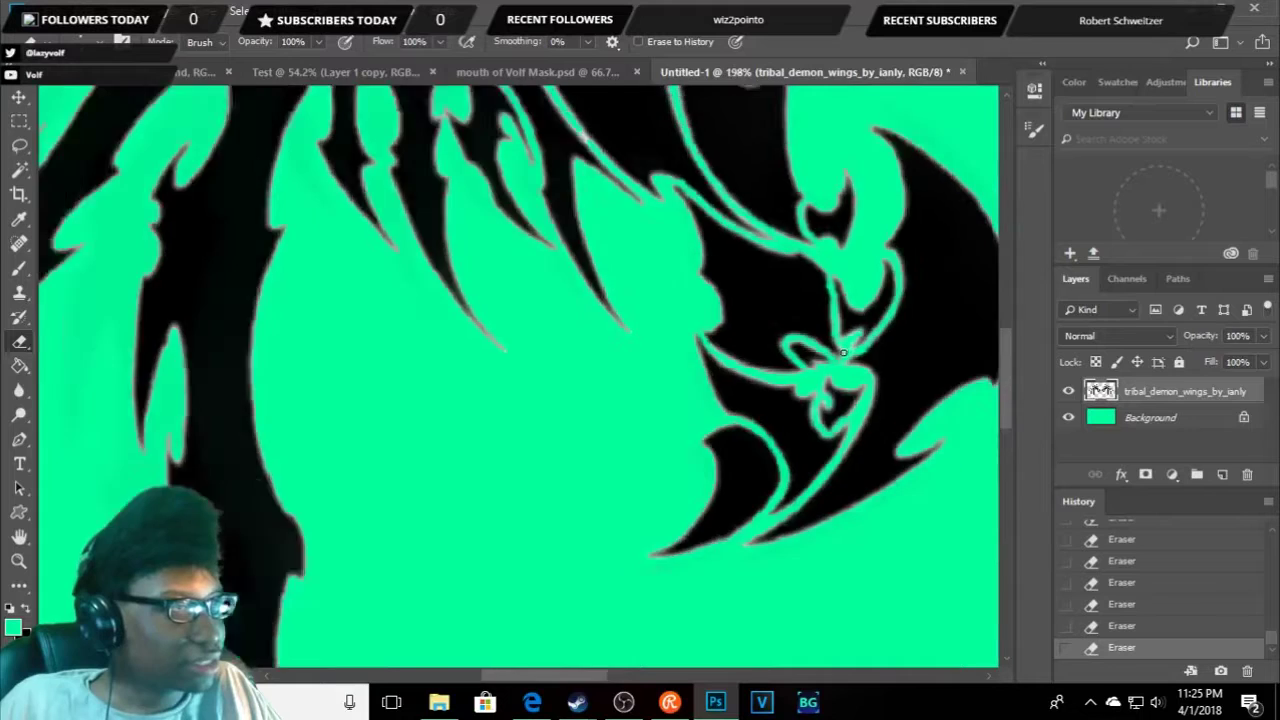
pyautogui.scroll(-3, 880, 340)
pyautogui.scroll(-1, 860, 347)
pyautogui.scroll(-1, 842, 353)
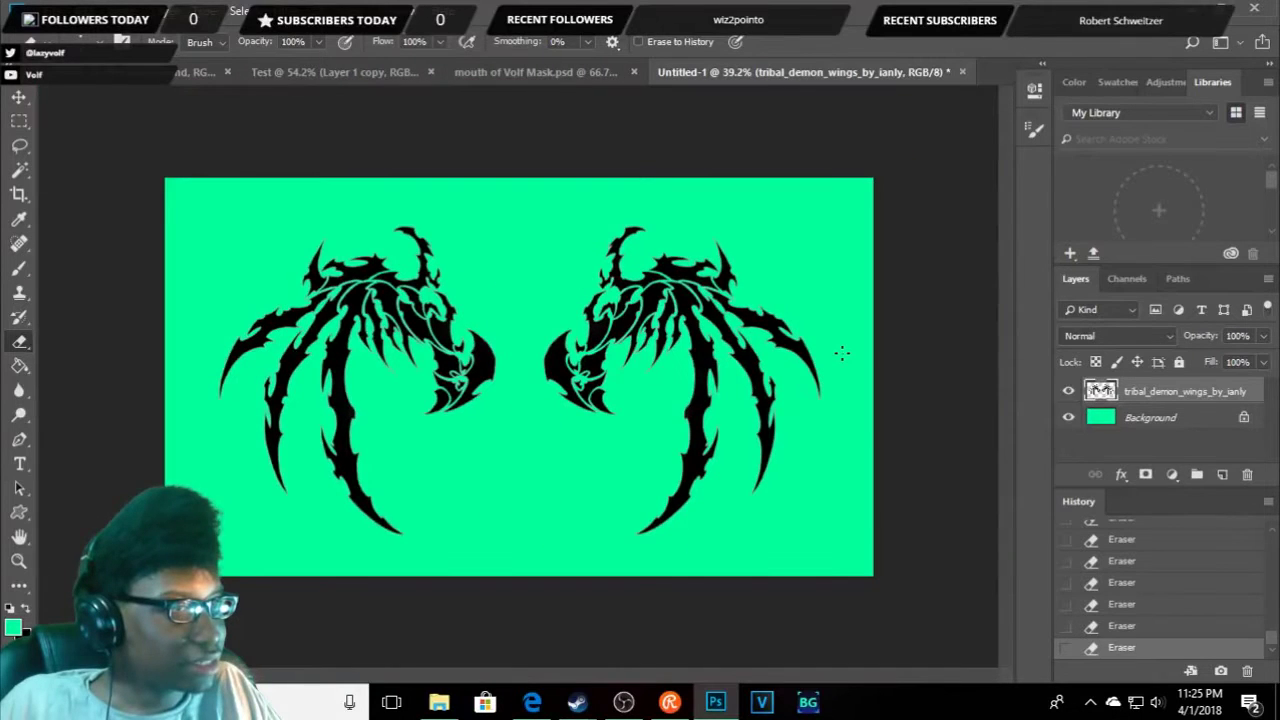
pyautogui.scroll(1, 842, 353)
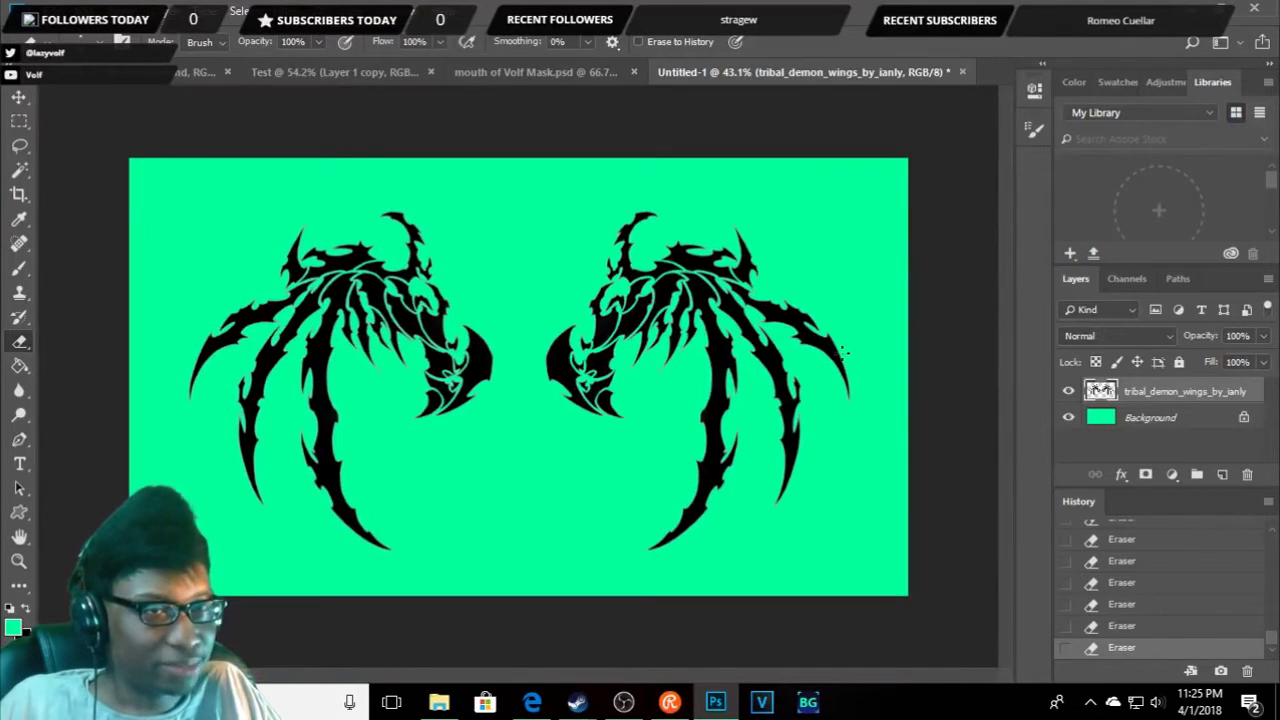
pyautogui.scroll(1, 842, 352)
pyautogui.scroll(1, 842, 352)
pyautogui.scroll(1, 842, 353)
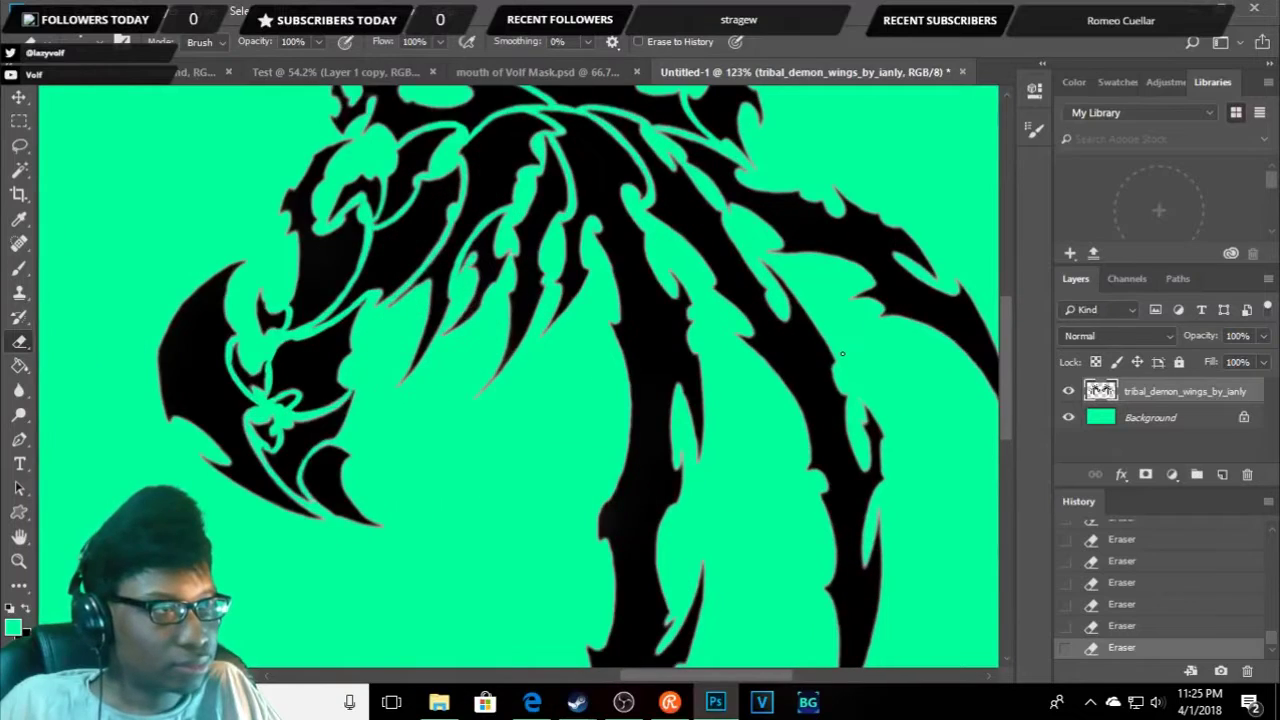
pyautogui.scroll(-1, 551, 229)
pyautogui.scroll(1, 543, 212)
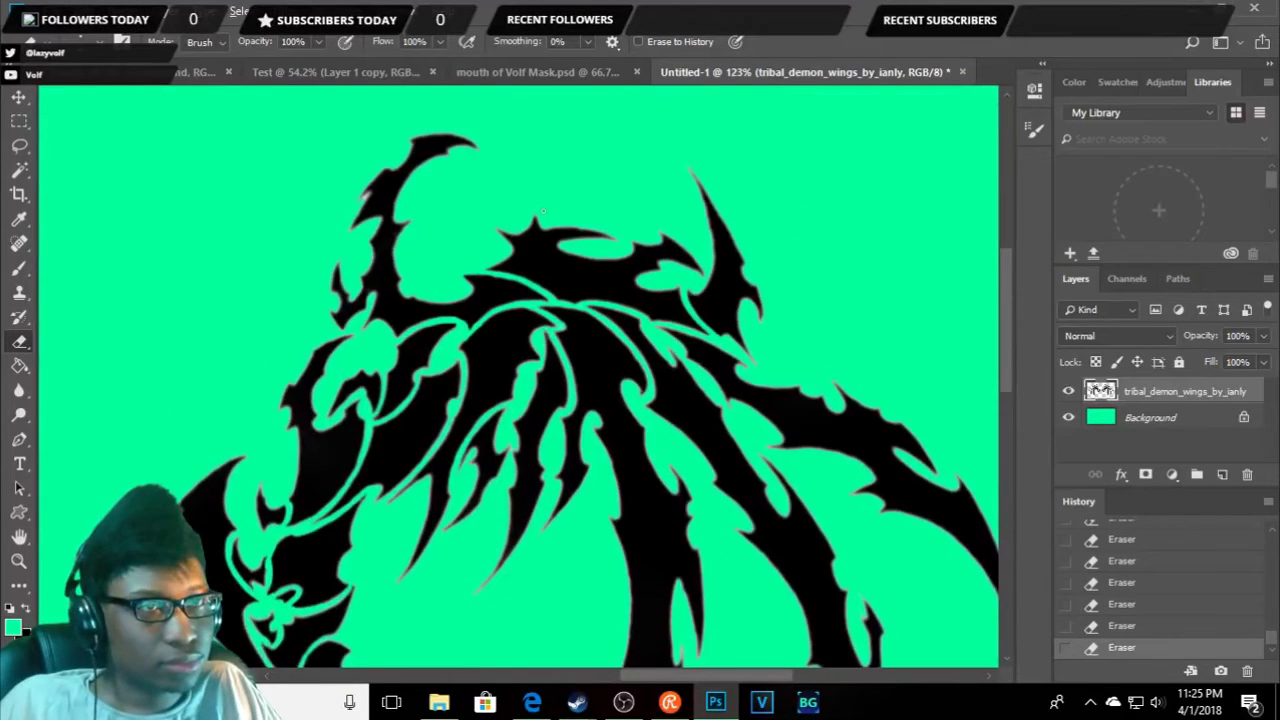
pyautogui.scroll(-3, 543, 212)
pyautogui.scroll(-3, 543, 212)
pyautogui.scroll(-2, 300, 280)
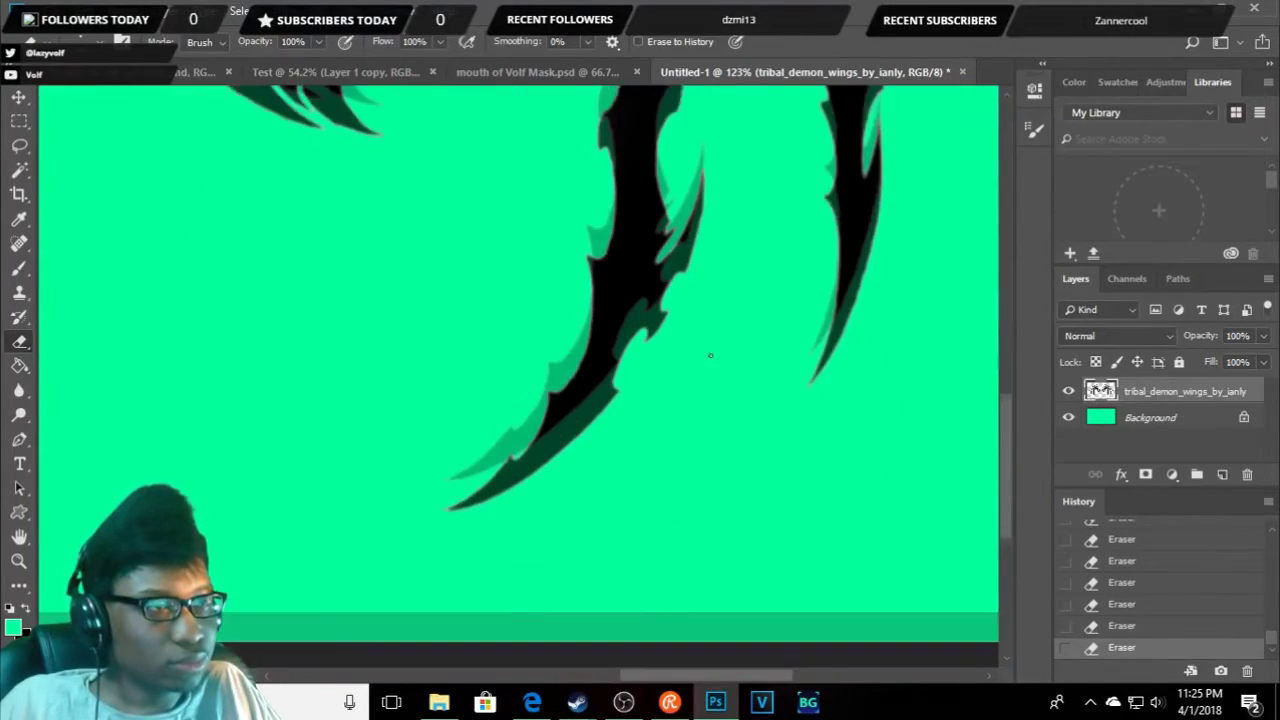
pyautogui.scroll(-1, 54, 300)
pyautogui.scroll(-2, 54, 300)
pyautogui.scroll(-2, 100, 298)
pyautogui.scroll(-2, 150, 297)
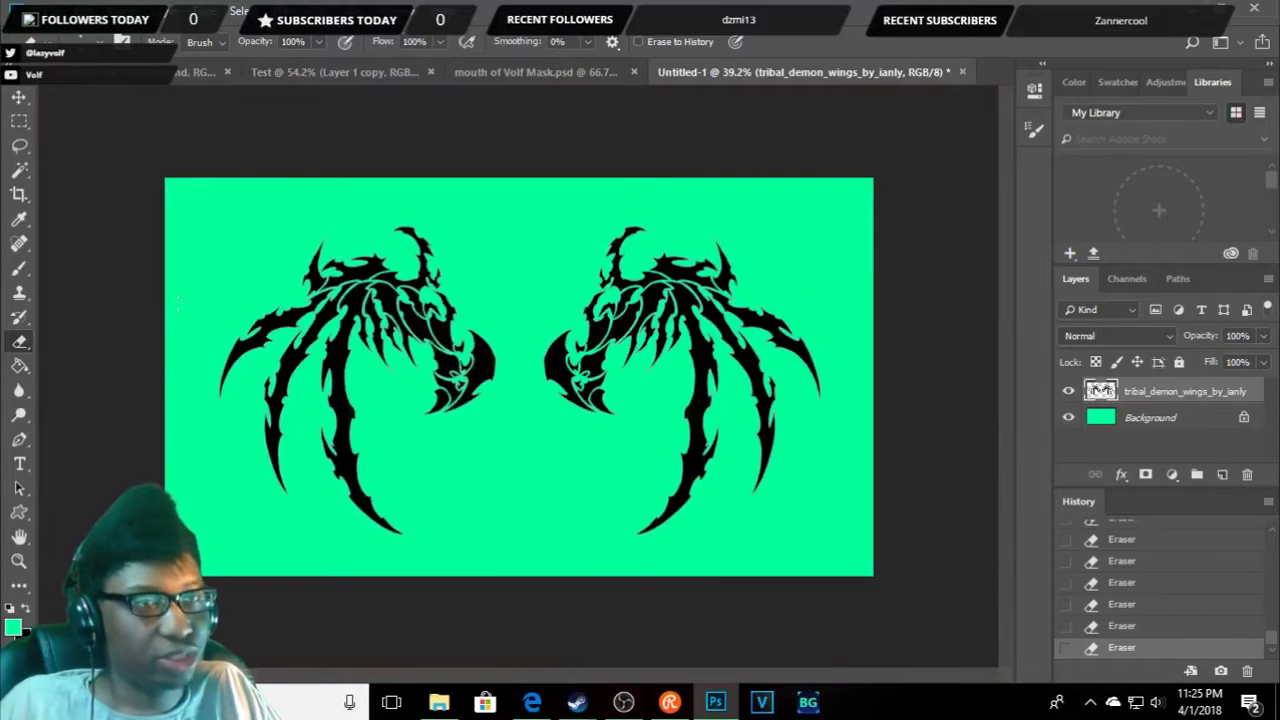
pyautogui.scroll(-2, 508, 352)
pyautogui.scroll(1, 508, 352)
pyautogui.scroll(2, 508, 352)
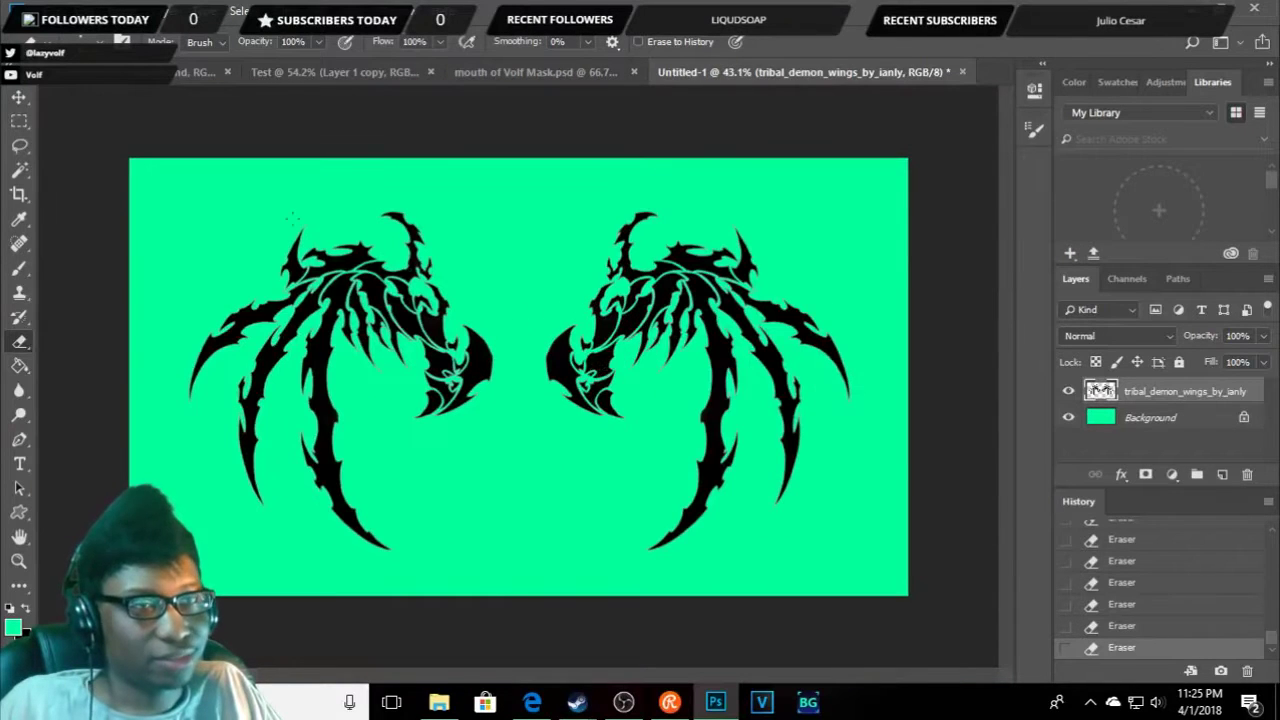
pyautogui.click(19, 97)
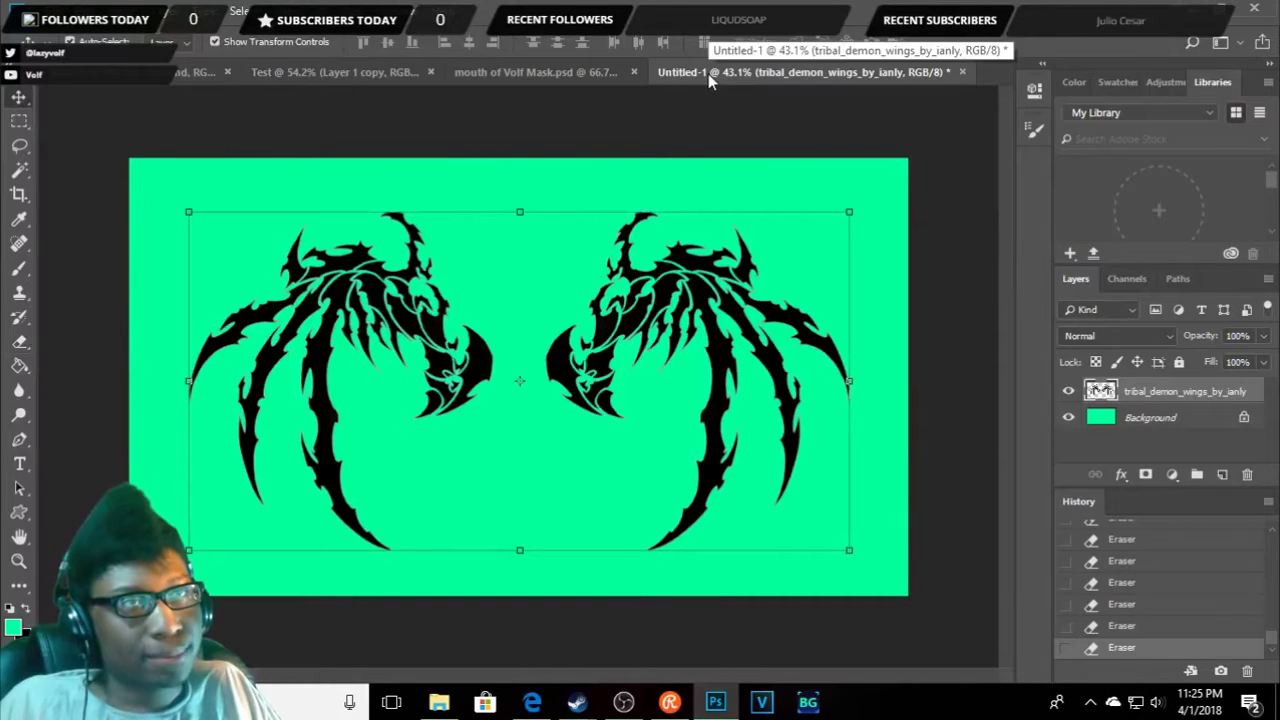
# - Float the wings document and delete the old left and right grey wing layers from Test
pyautogui.moveTo(708, 73); pyautogui.dragTo(828, 203)
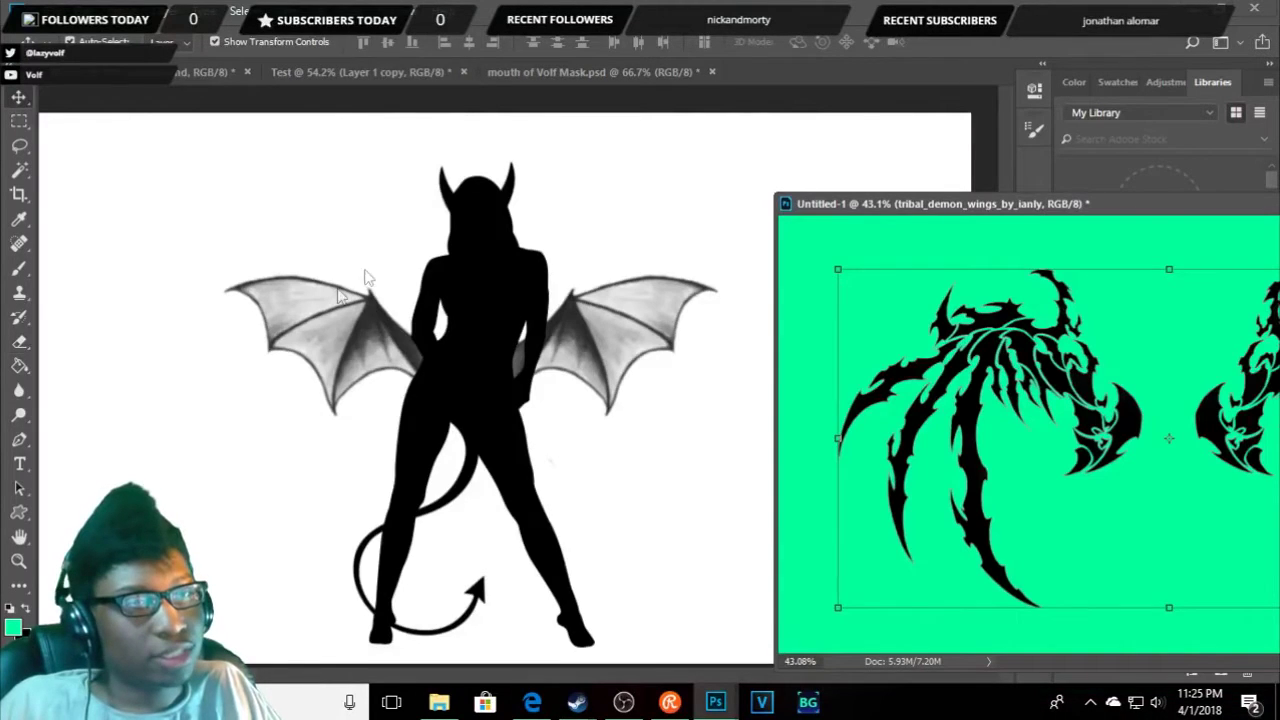
pyautogui.click(316, 326)
pyautogui.press('Delete')
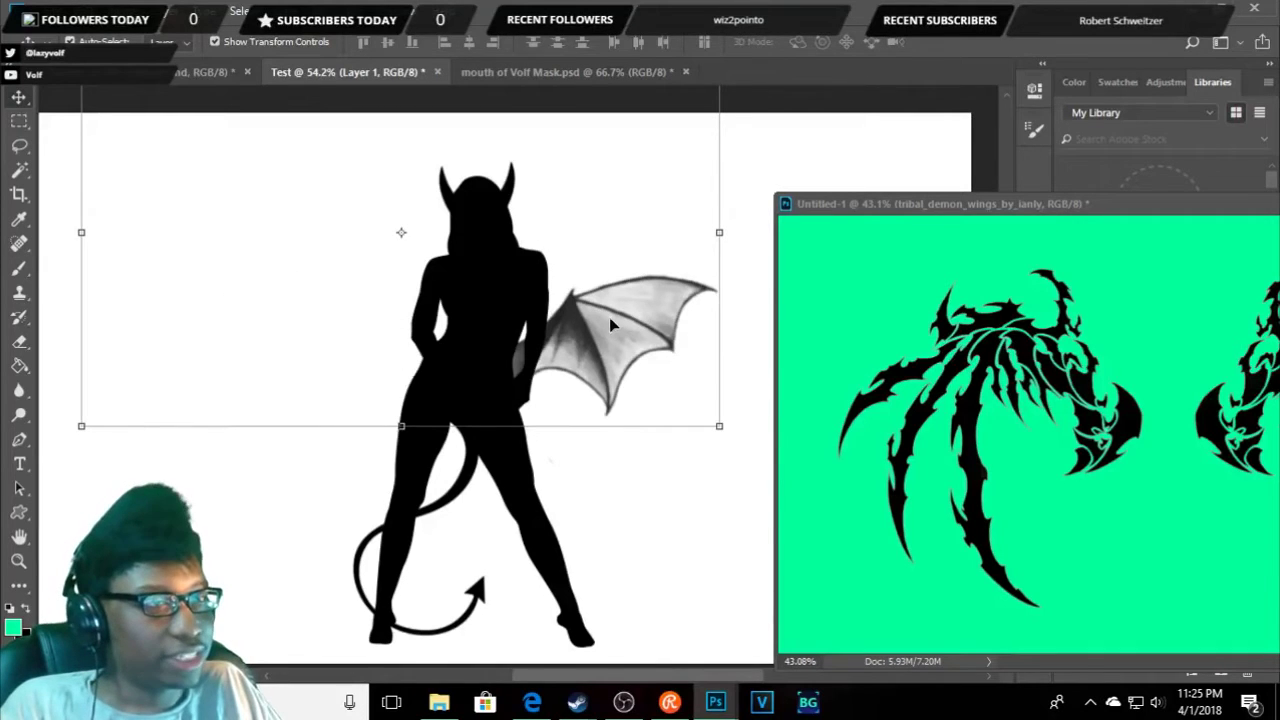
pyautogui.press('Delete')
# - Copy the tribal wings into the Test image, aligned behind the silhouette, and redock the wings document
pyautogui.moveTo(1044, 380); pyautogui.dragTo(383, 354)
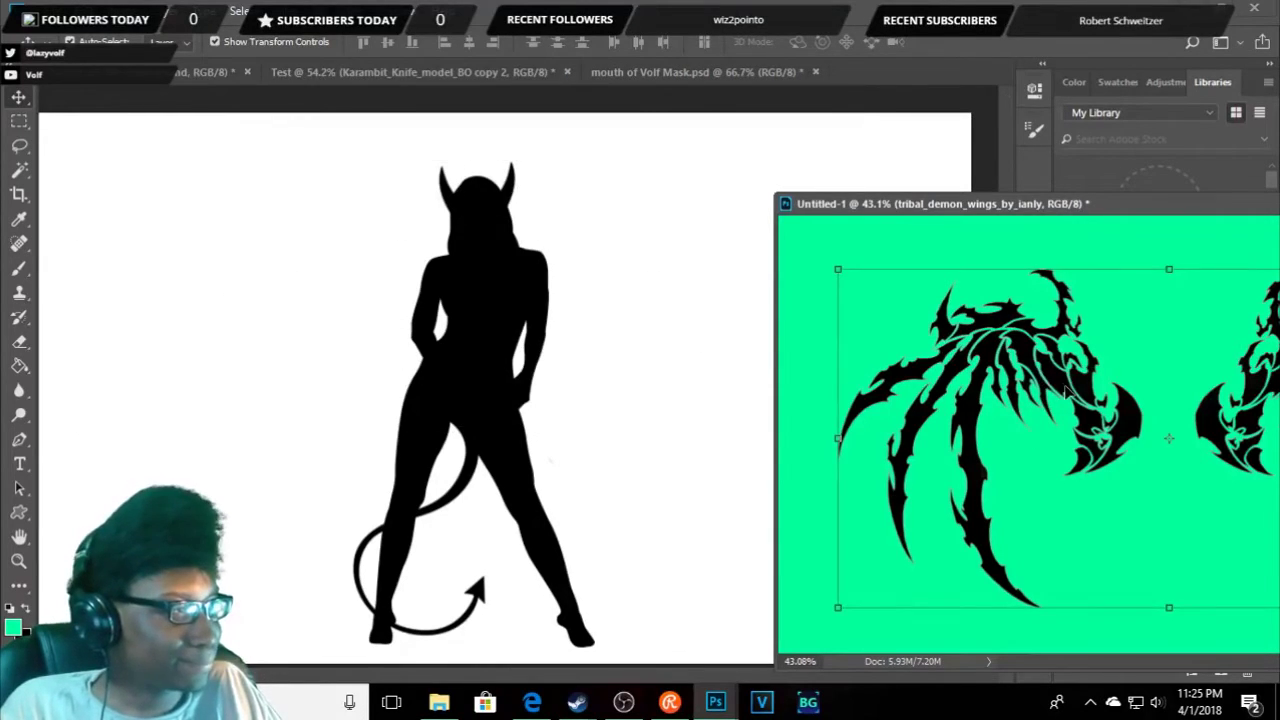
pyautogui.moveTo(575, 410); pyautogui.dragTo(565, 398)
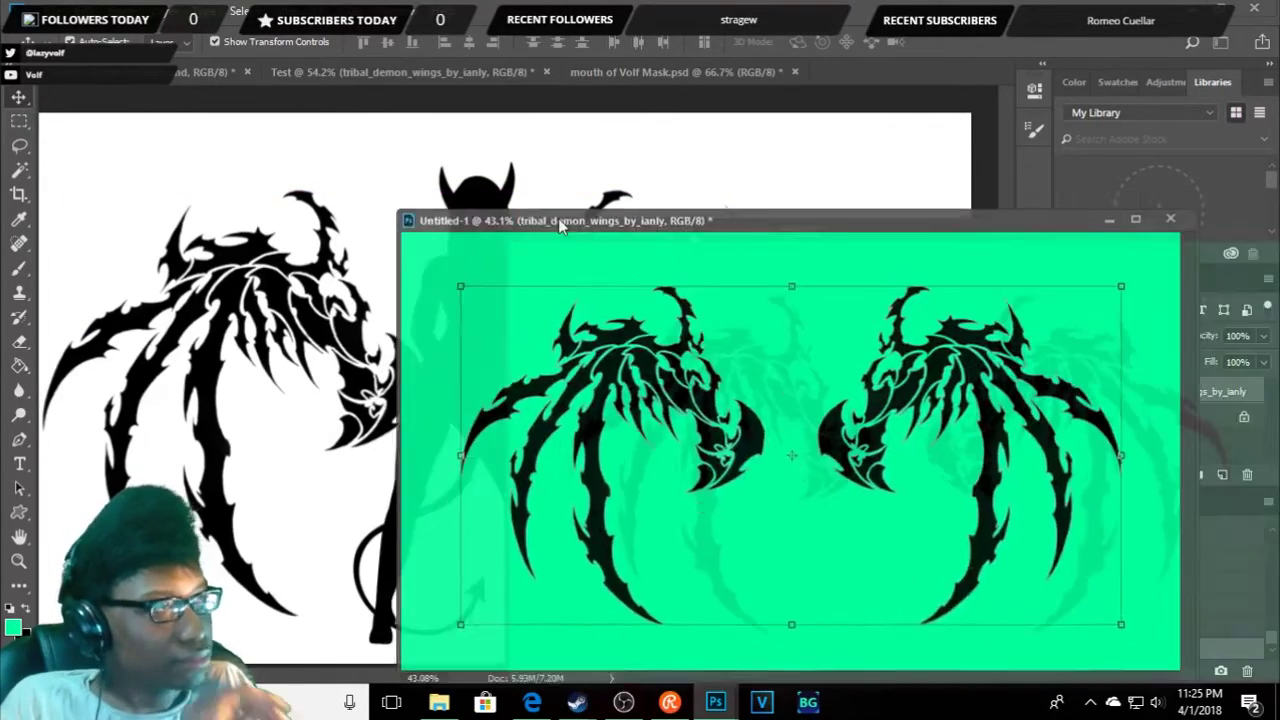
pyautogui.moveTo(558, 218); pyautogui.dragTo(842, 75)
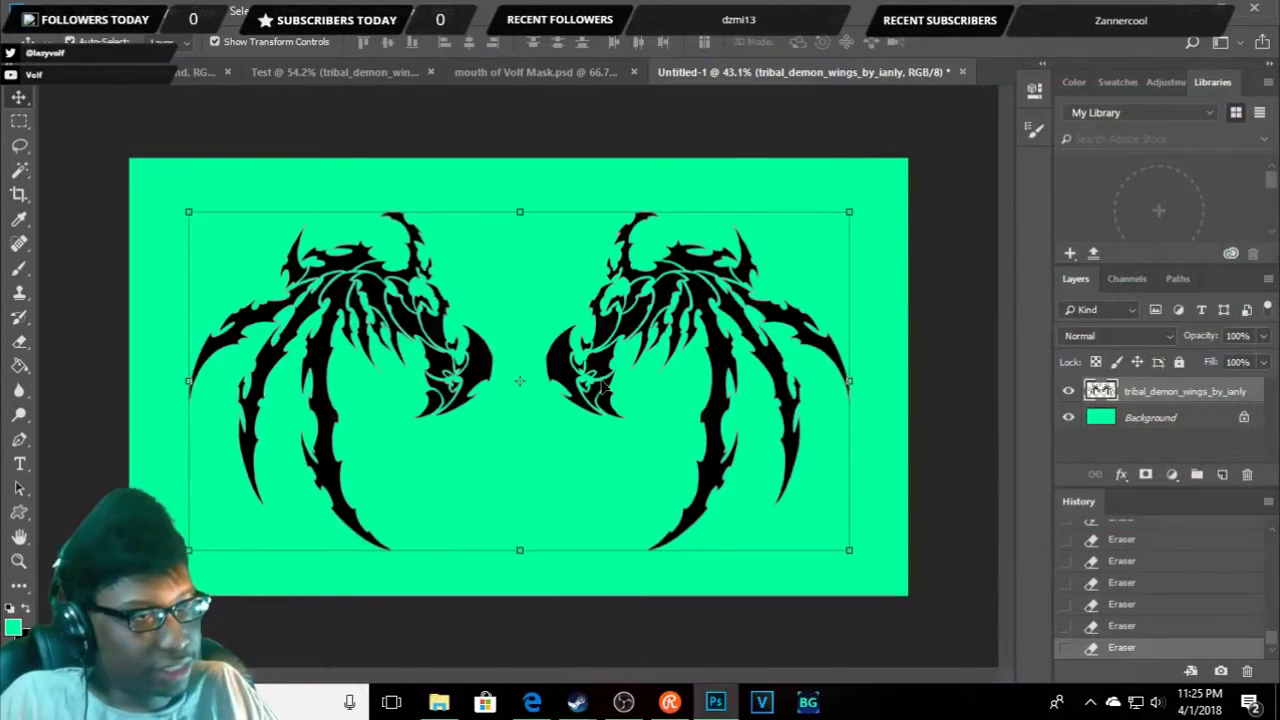
pyautogui.click(388, 74)
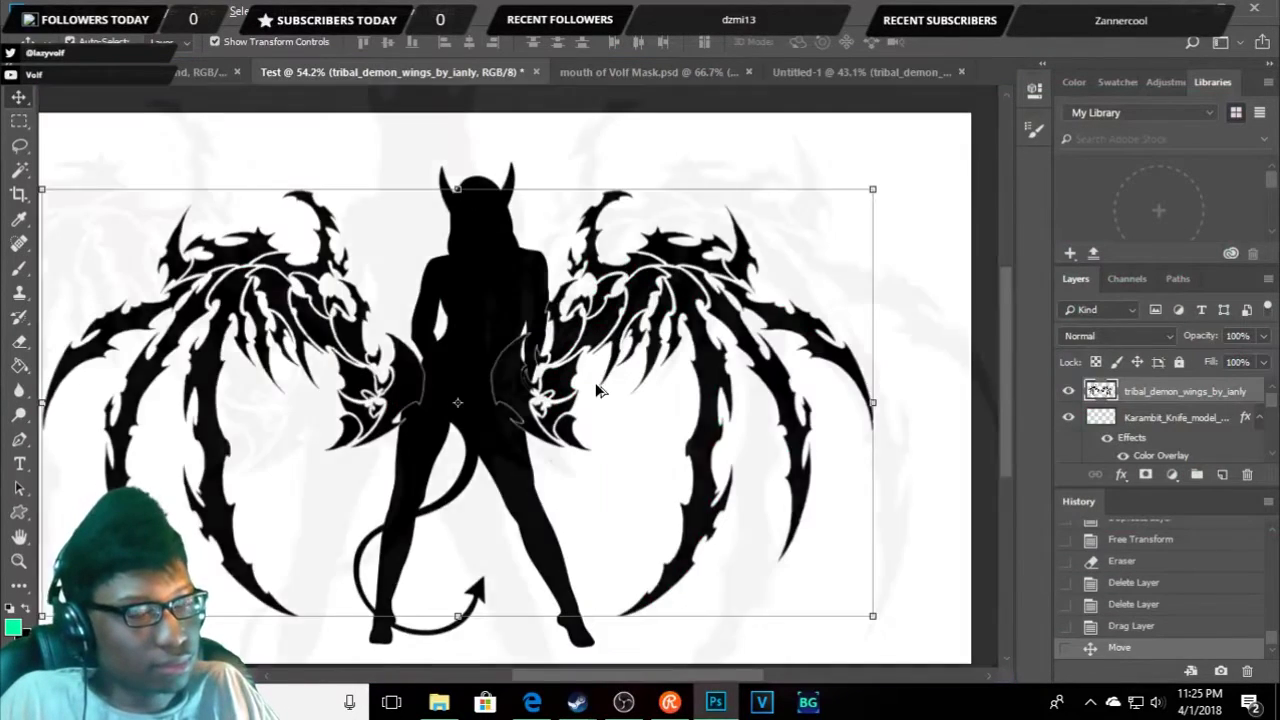
# - Move the wings layer below Shape 1 and scale it to about 94%
pyautogui.scroll(3, 598, 390)
pyautogui.moveTo(1160, 397)
pyautogui.mouseDown()
pyautogui.moveTo(1150, 452)
pyautogui.moveTo(1150, 405)
pyautogui.mouseUp()
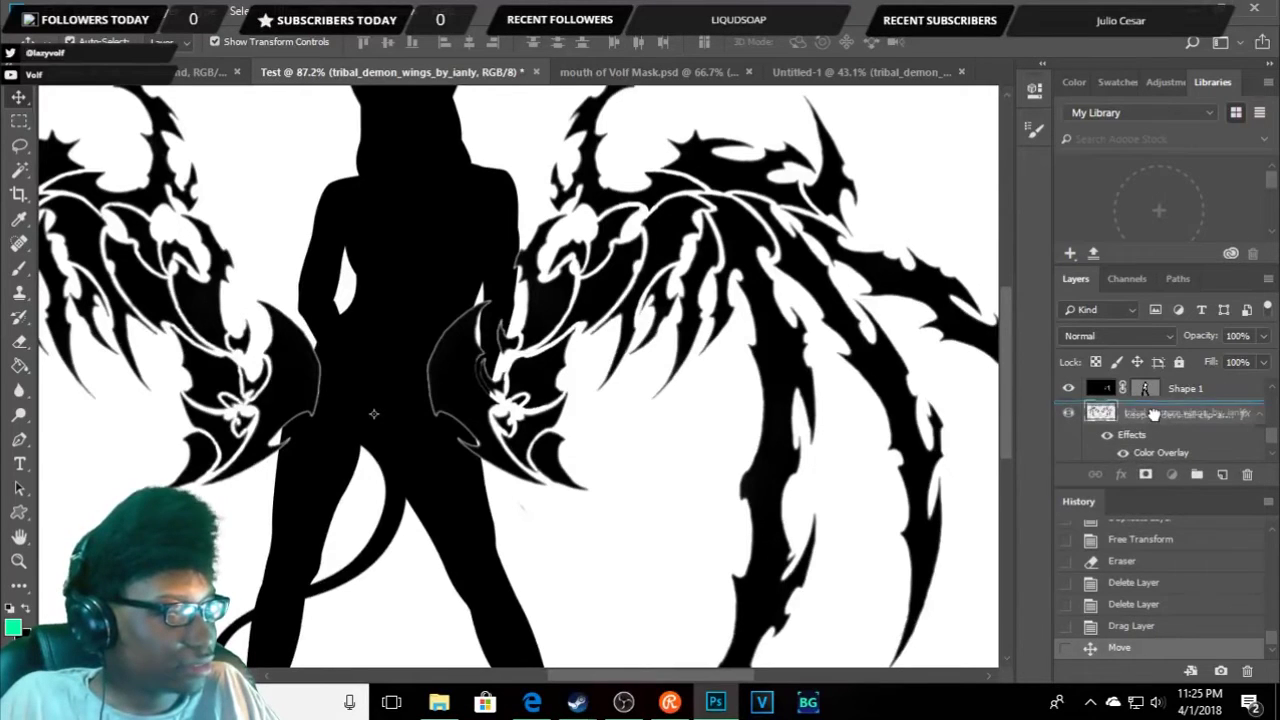
pyautogui.scroll(-3, 576, 384)
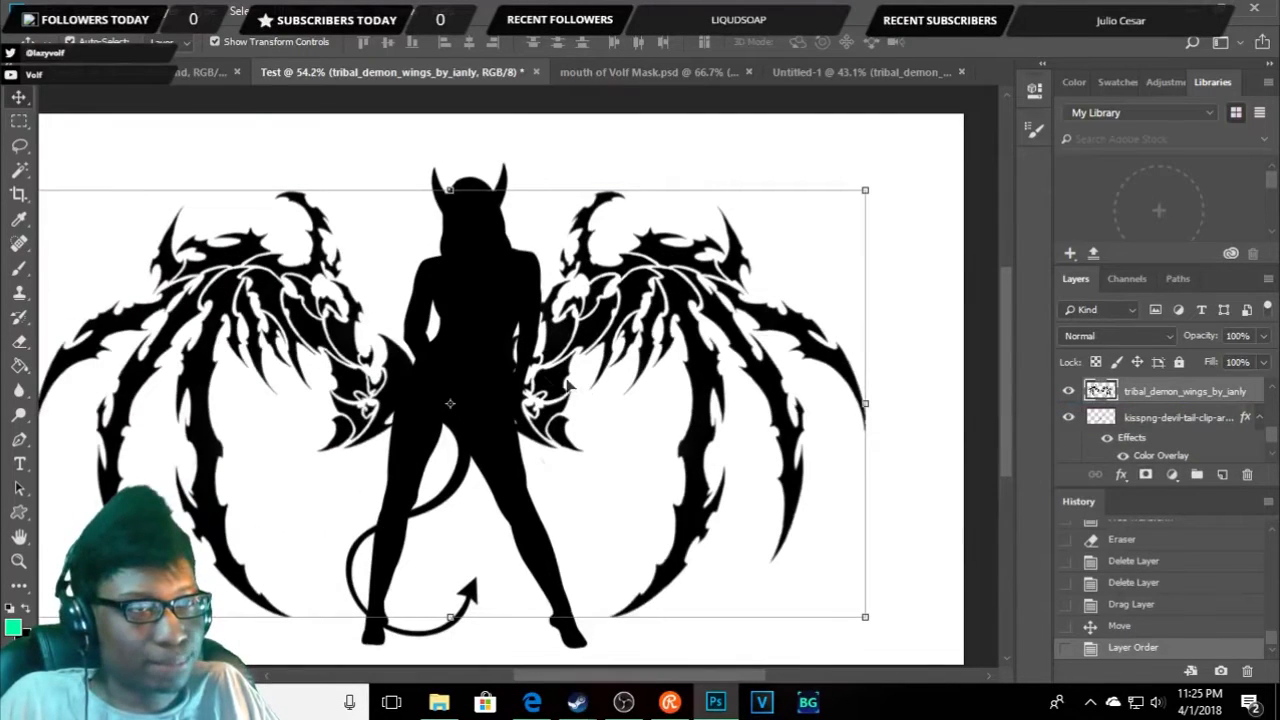
pyautogui.scroll(-3, 443, 360)
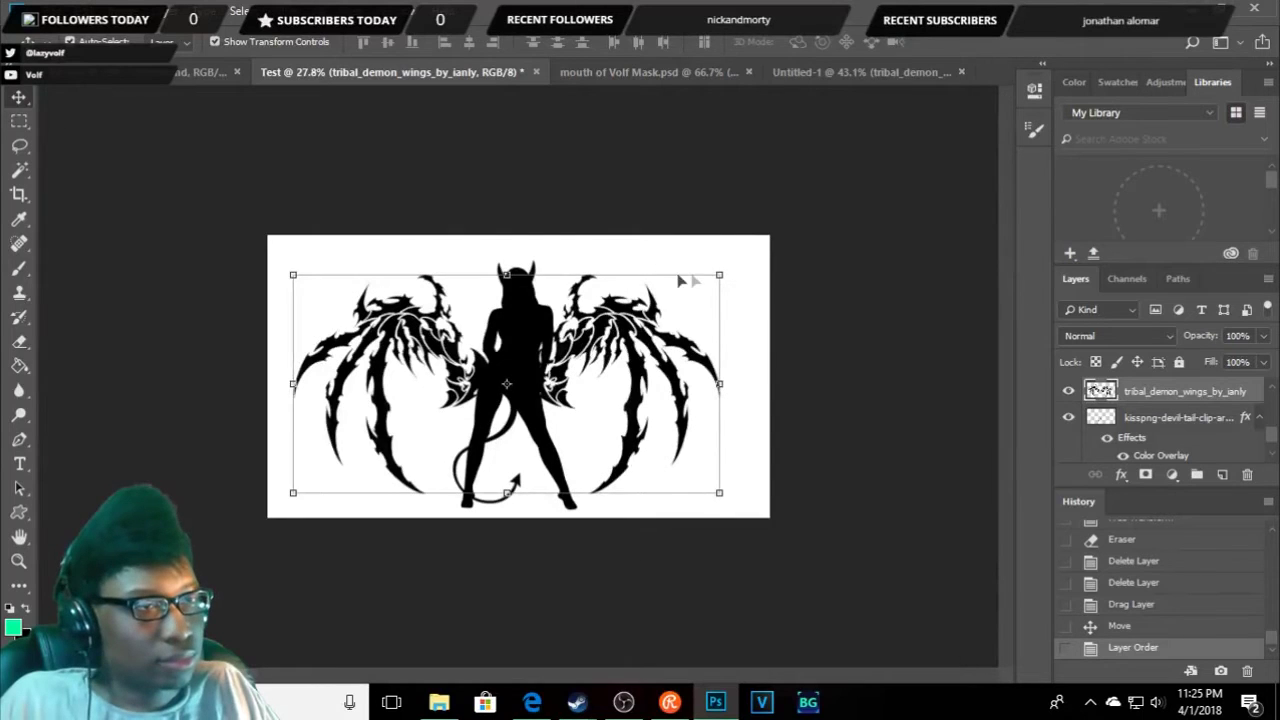
pyautogui.moveTo(719, 277); pyautogui.dragTo(693, 288)
pyautogui.moveTo(588, 384)
pyautogui.mouseDown()
pyautogui.moveTo(614, 370)
pyautogui.moveTo(602, 372)
pyautogui.mouseUp()
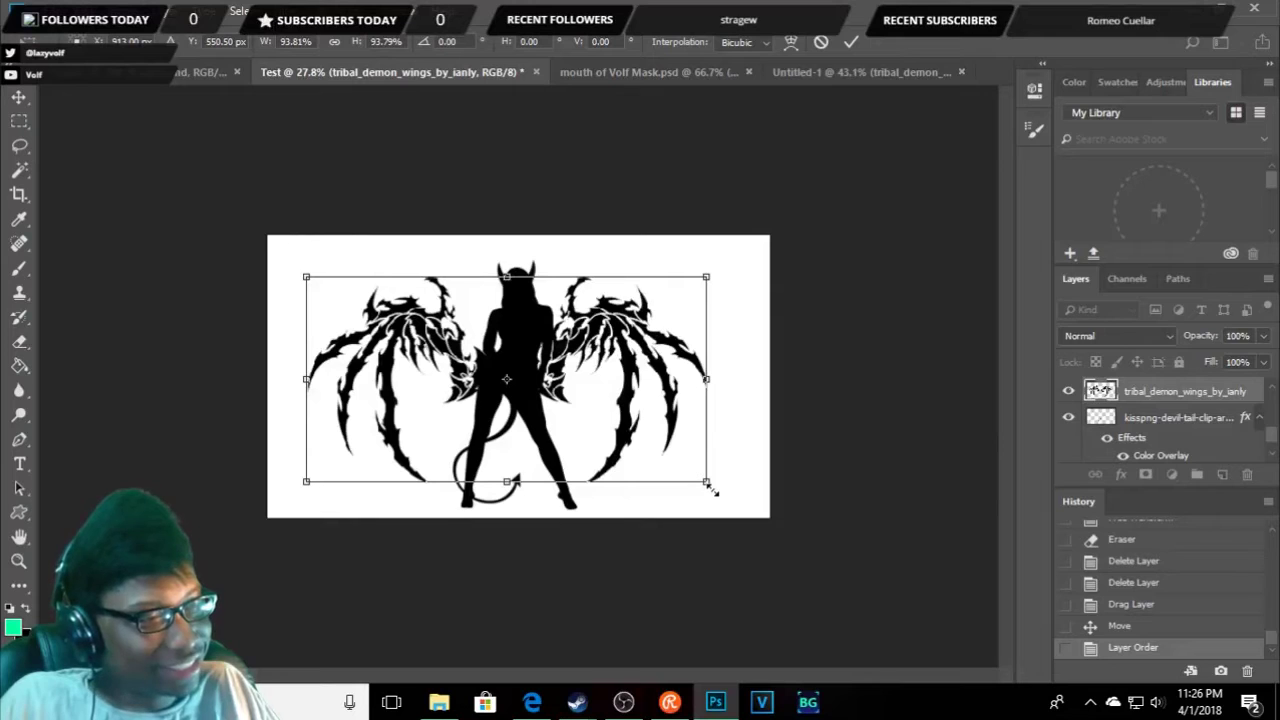
# - Rotate the wings about 3°, narrow them from the right, nudge right, and commit
pyautogui.moveTo(718, 487); pyautogui.dragTo(717, 503)
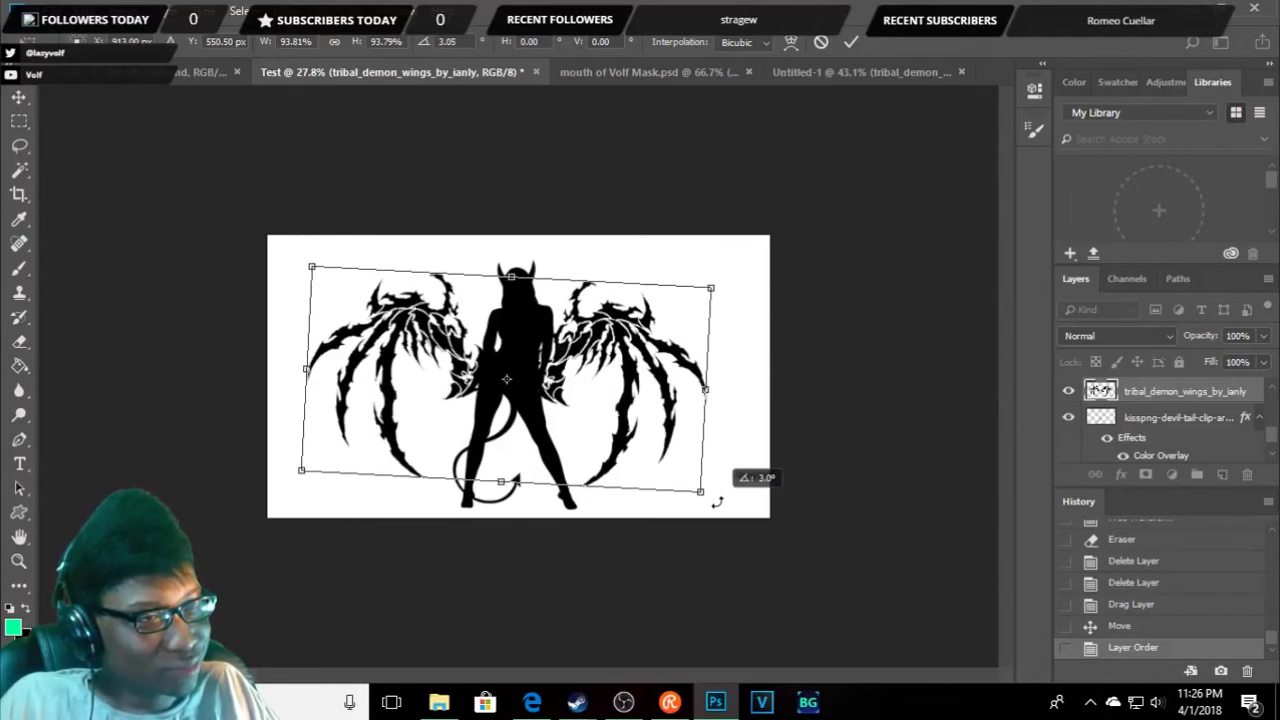
pyautogui.press('Right')
pyautogui.press('Right')
pyautogui.press('Right')
pyautogui.press('Right')
pyautogui.press('Right')
pyautogui.press('Right')
pyautogui.press('Right')
pyautogui.press('Right')
pyautogui.press('Right')
pyautogui.press('Right')
pyautogui.press('Right')
pyautogui.press('Right')
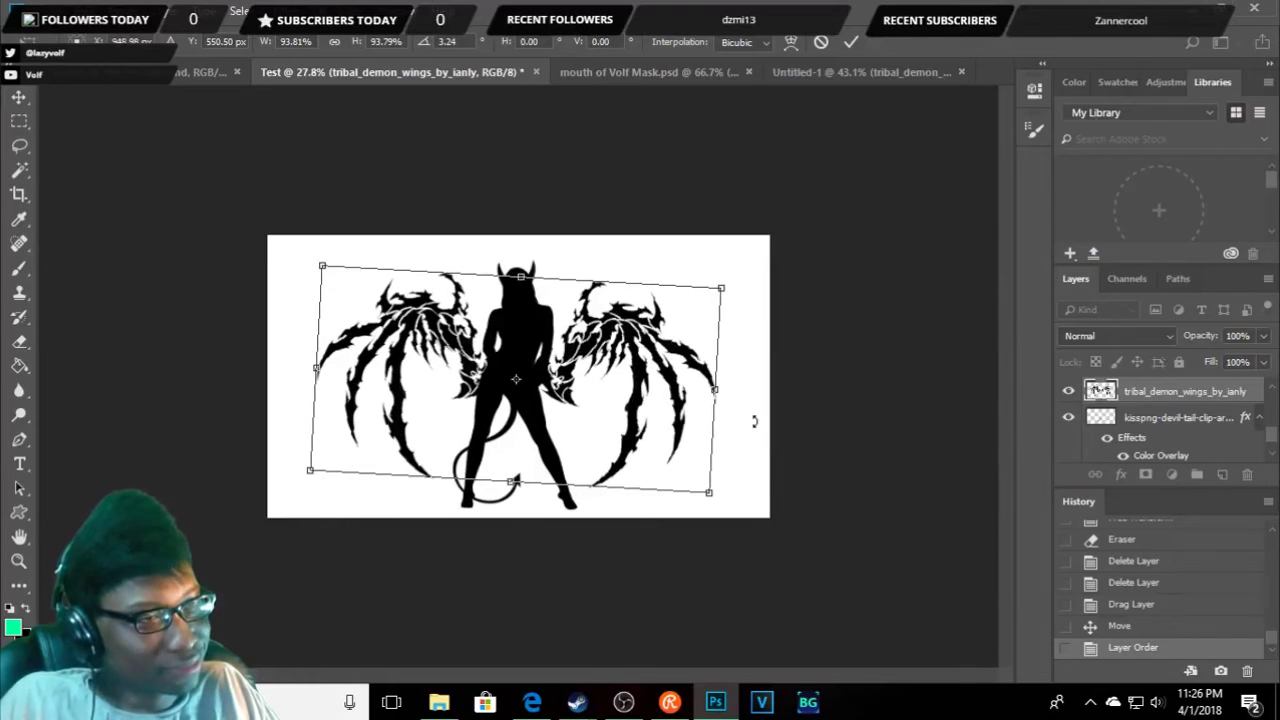
pyautogui.moveTo(711, 394); pyautogui.dragTo(707, 400)
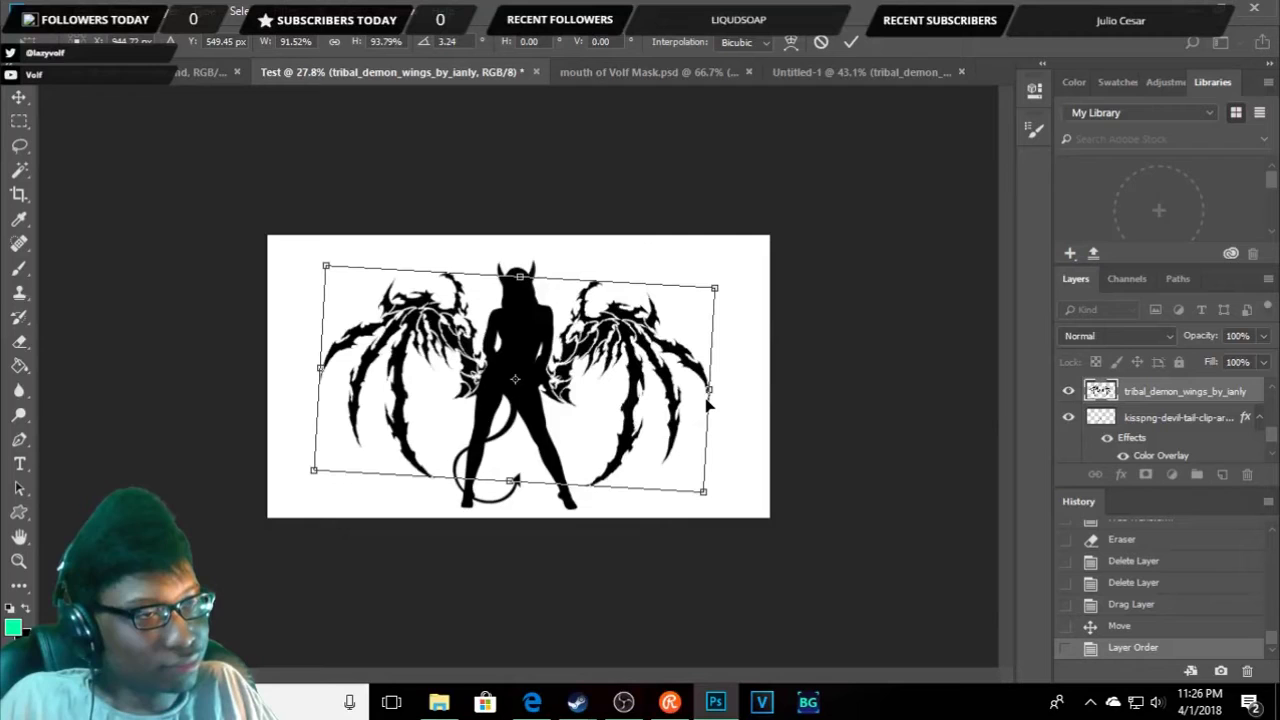
pyautogui.press('Right')
pyautogui.press('Right')
pyautogui.press('Right')
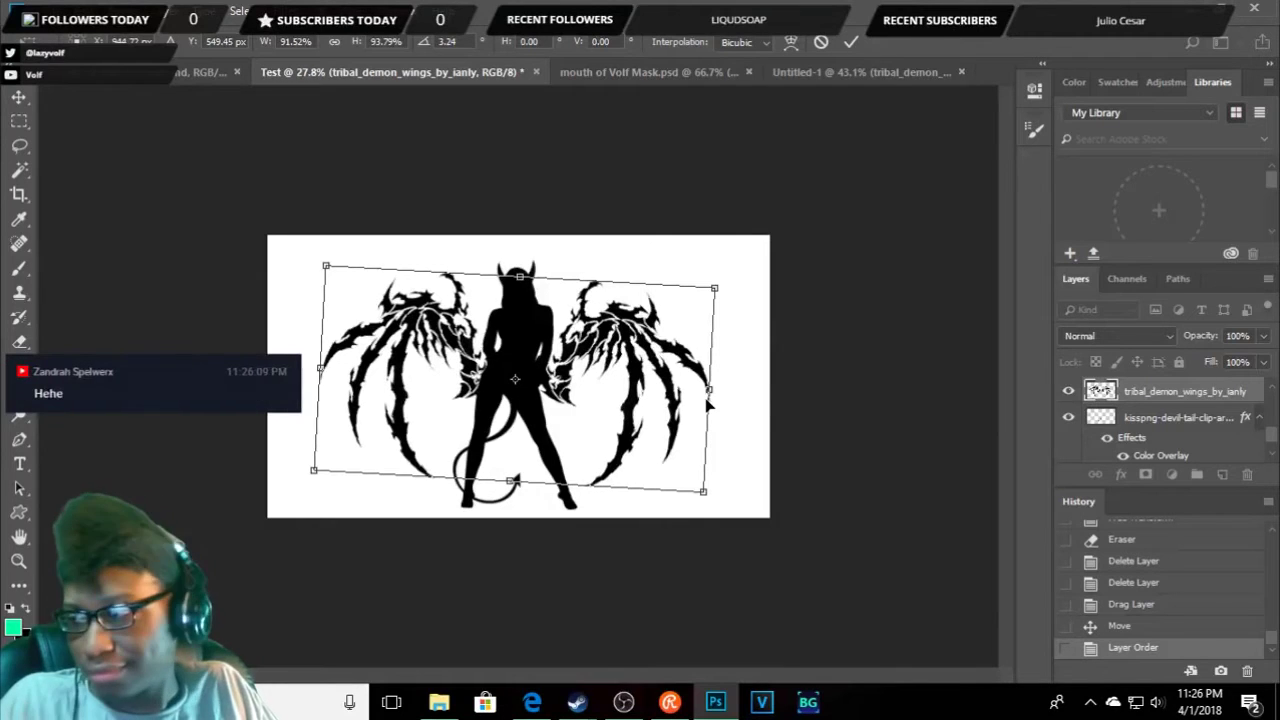
pyautogui.press('Return')
pyautogui.hotkey('ctrl', 't')
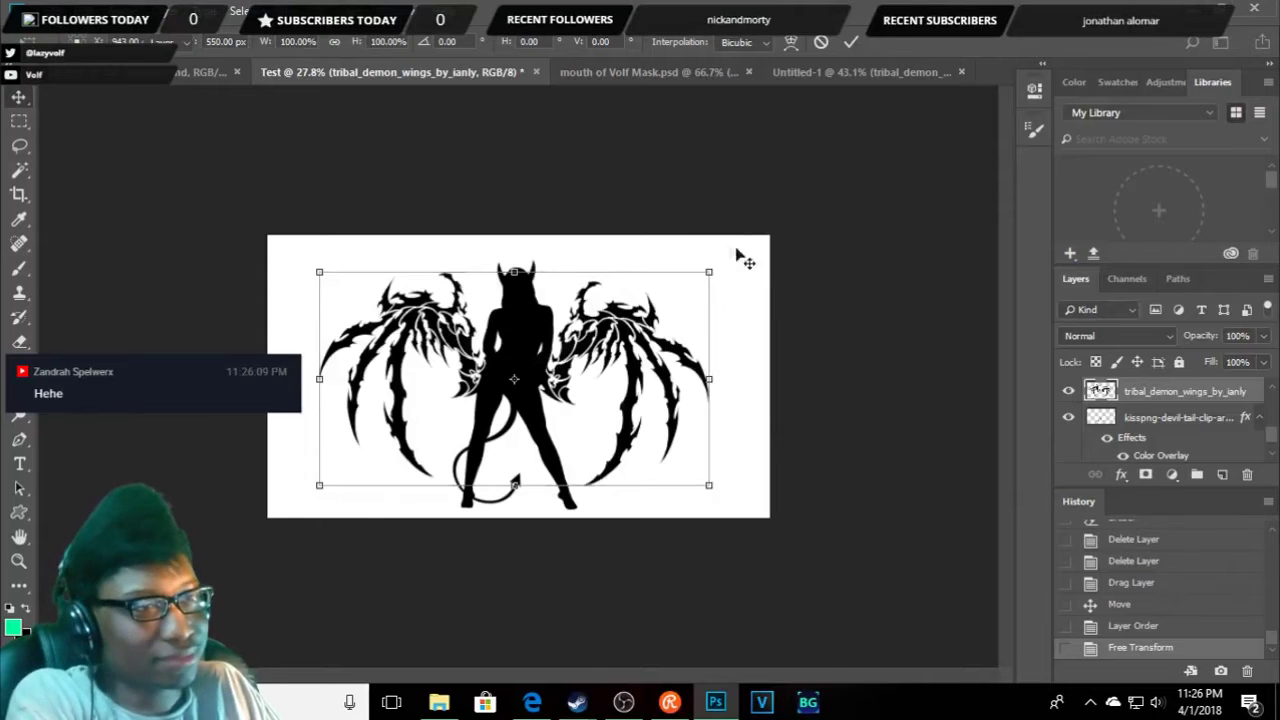
pyautogui.press('Return')
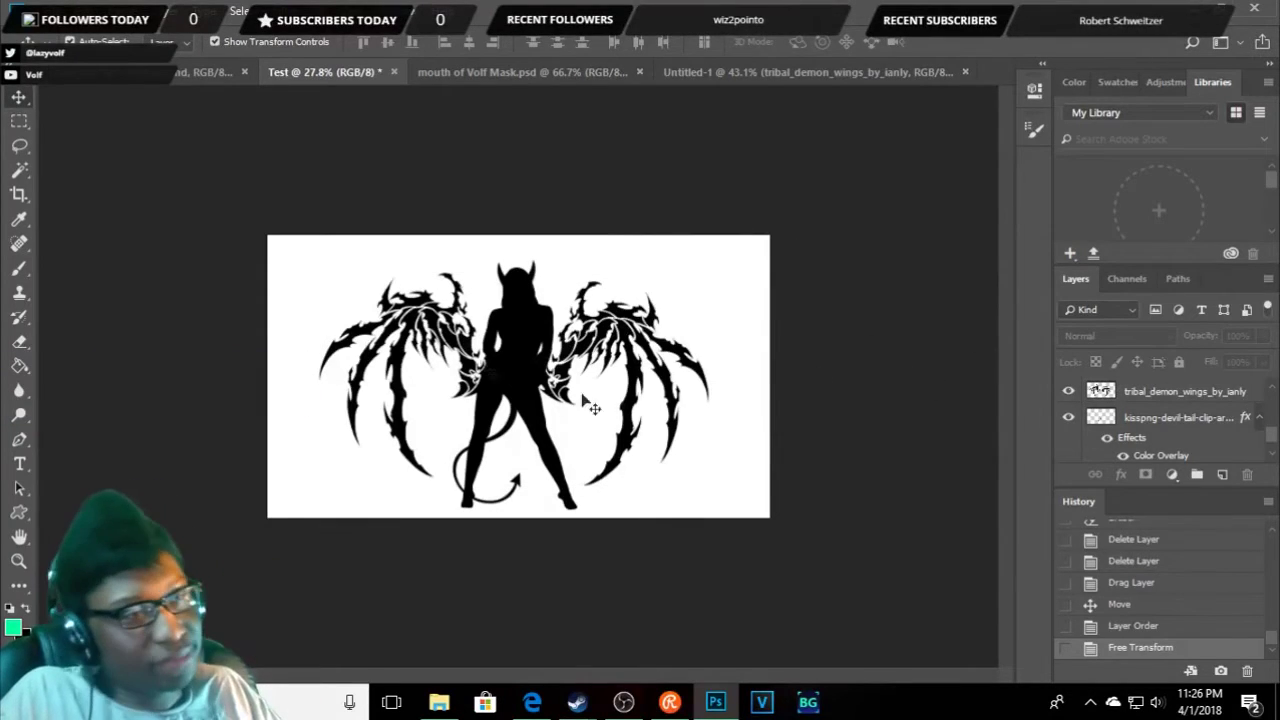
# - Narrow the wings from the left to about 97% width, shift them left, and commit
pyautogui.click(616, 318)
pyautogui.hotkey('shift', 'Left')
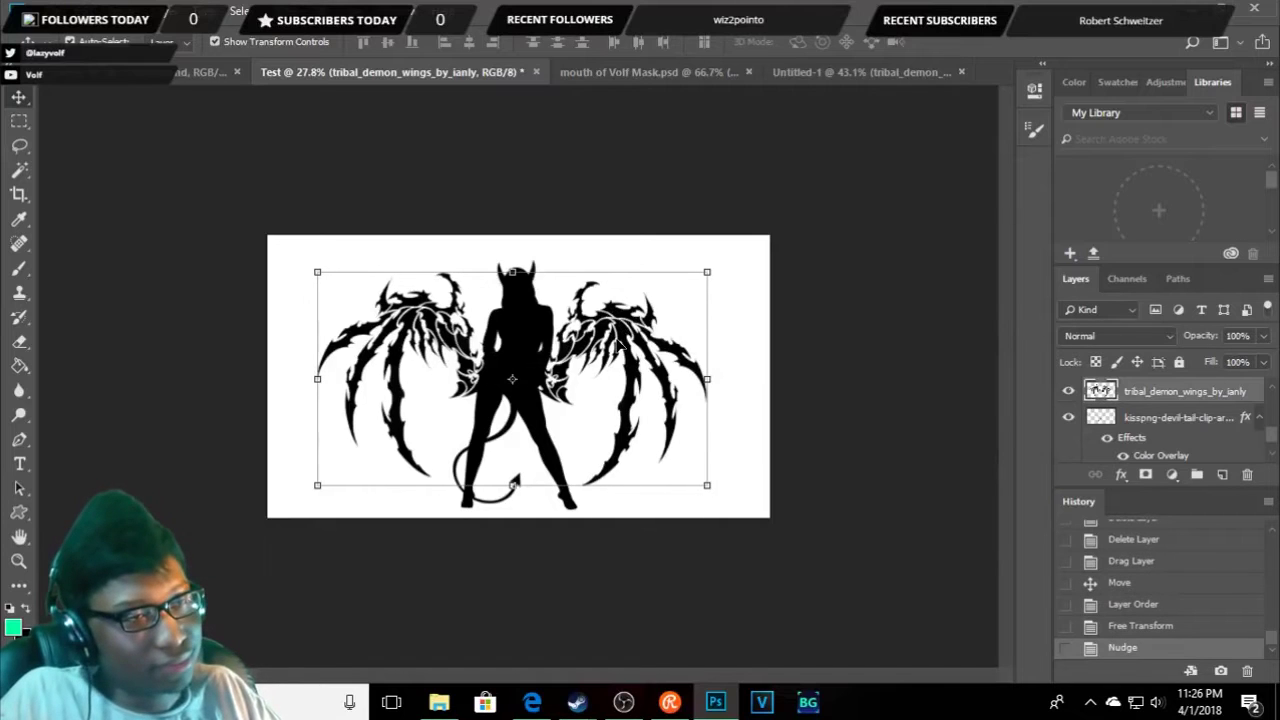
pyautogui.click(320, 380)
pyautogui.moveTo(325, 380)
pyautogui.mouseDown()
pyautogui.moveTo(339, 380)
pyautogui.moveTo(327, 380)
pyautogui.mouseUp()
pyautogui.press('Left')
pyautogui.press('Left')
pyautogui.press('Left')
pyautogui.press('Left')
pyautogui.press('Left')
pyautogui.press('Left')
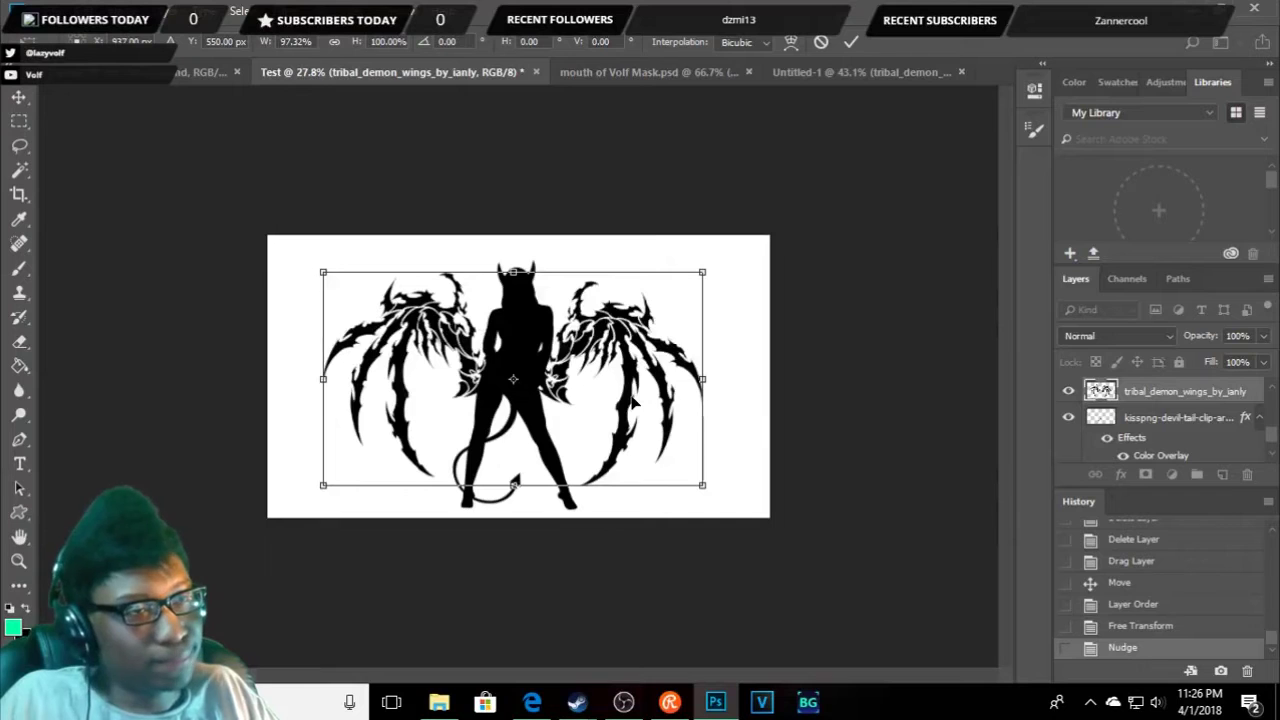
pyautogui.press('Return')
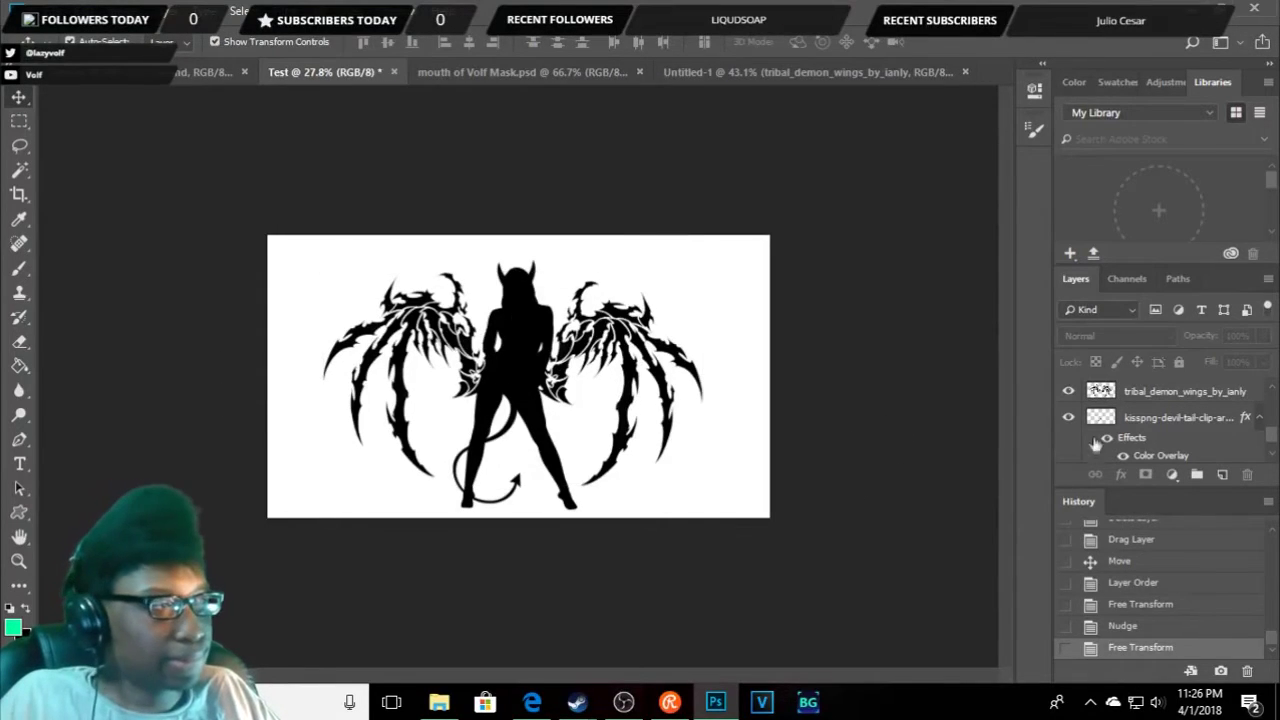
pyautogui.scroll(-1, 1227, 436)
# - Toggle the white Background layer on and off to compare, leaving it hidden to show transparency
pyautogui.click(1067, 451)
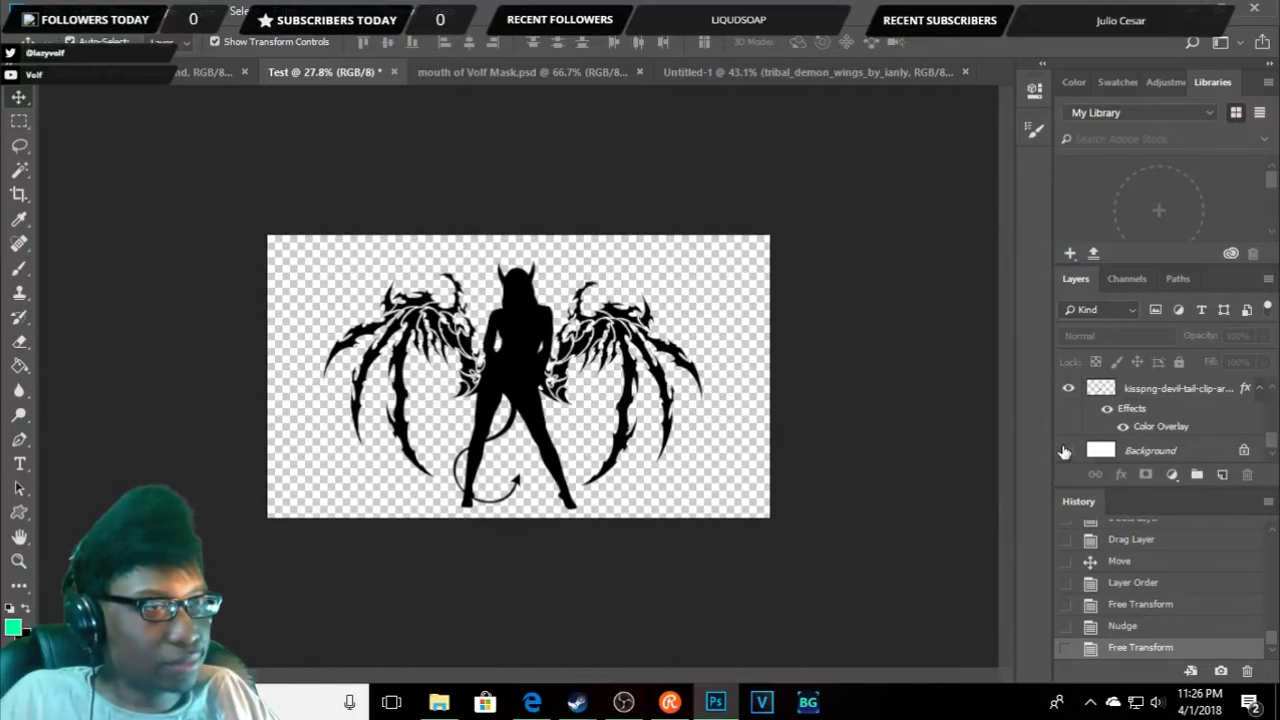
pyautogui.click(1065, 451)
pyautogui.click(1066, 451)
pyautogui.click(1066, 451)
pyautogui.click(1066, 451)
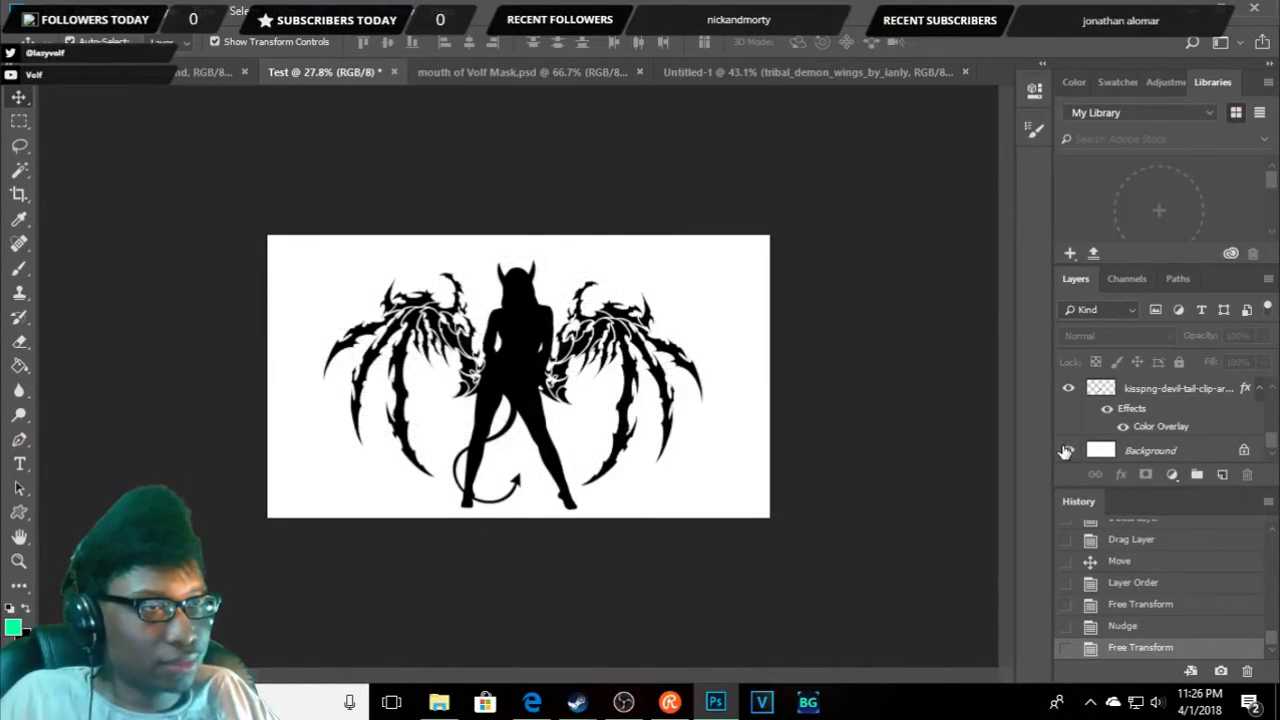
pyautogui.click(1066, 451)
pyautogui.click(1066, 451)
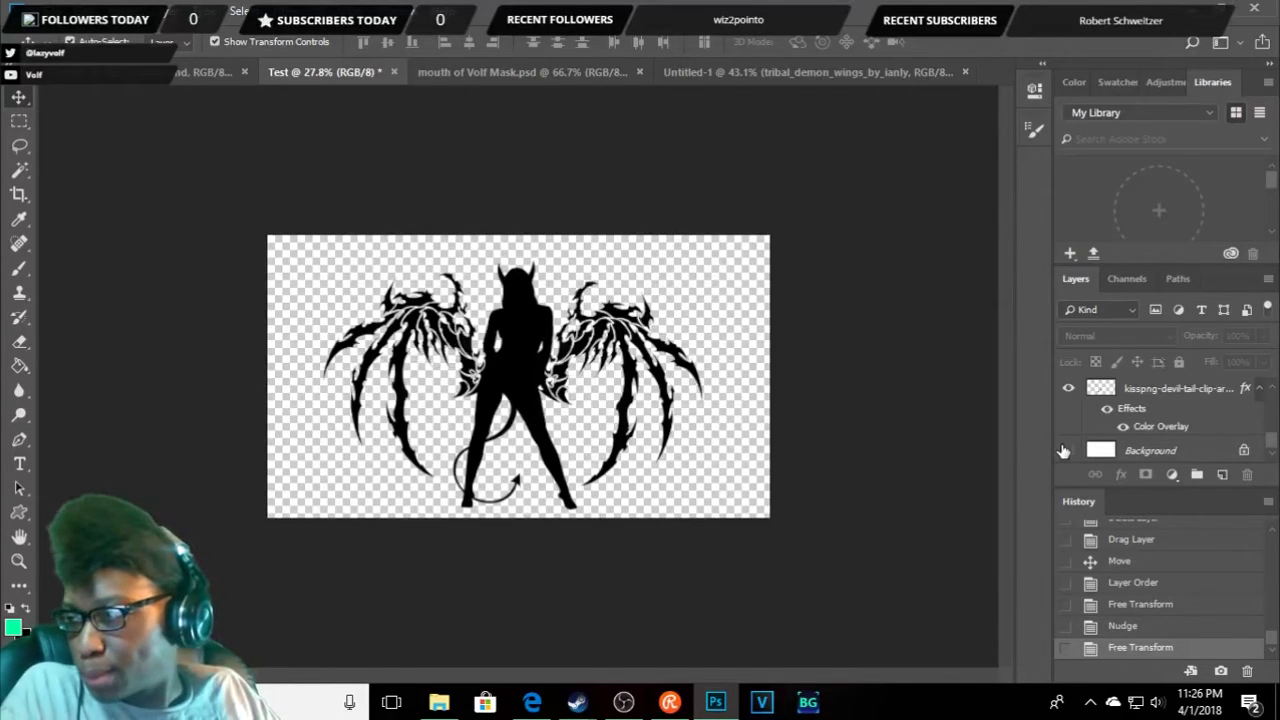
pyautogui.click(1066, 451)
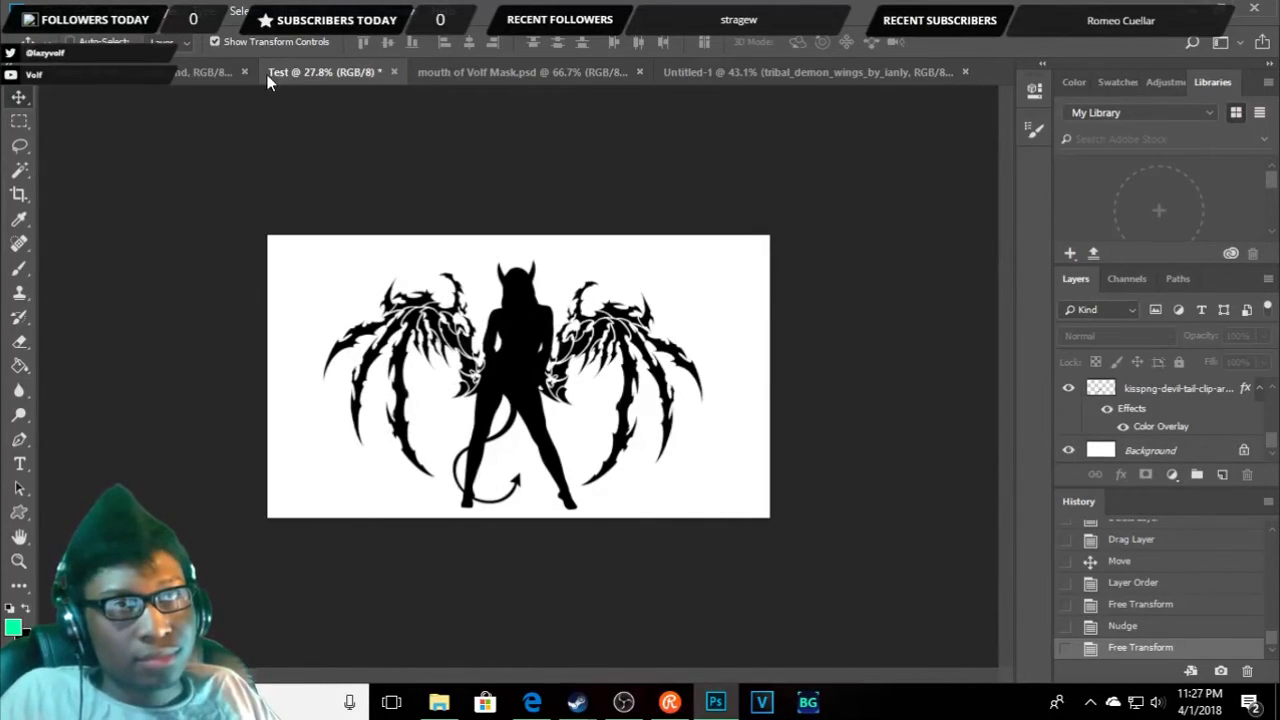
pyautogui.click(1068, 455)
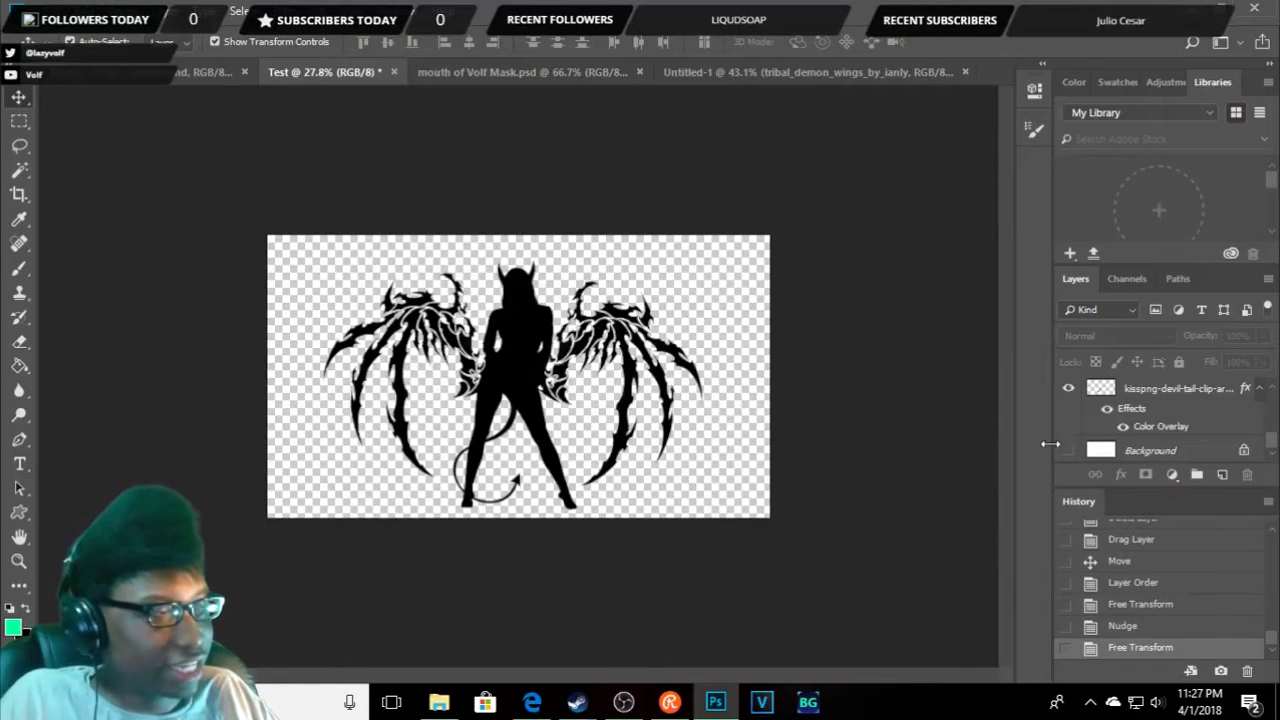
pyautogui.scroll(1, 643, 389)
pyautogui.scroll(2, 626, 420)
pyautogui.scroll(-2, 626, 420)
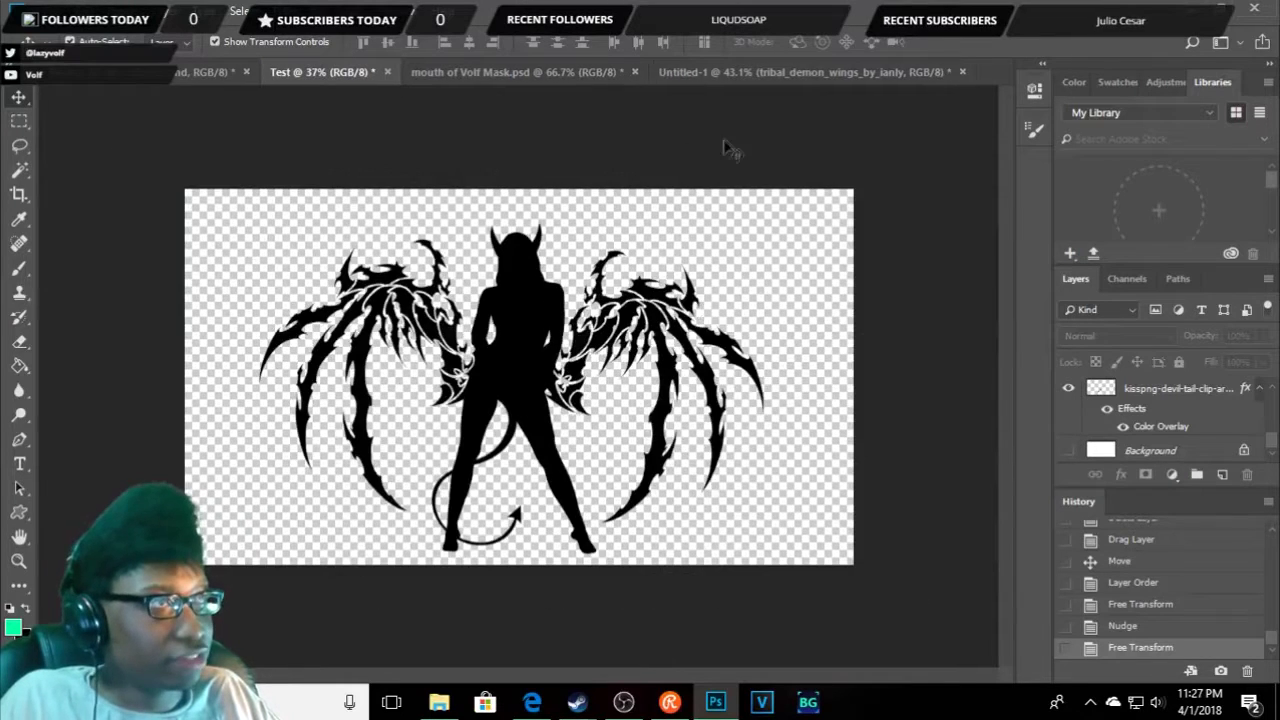
pyautogui.click(760, 72)
# - Zoom and pan around the cleaned wings in Untitled-1, then fit the whole document in view
pyautogui.scroll(2, 755, 345)
pyautogui.scroll(3, 755, 345)
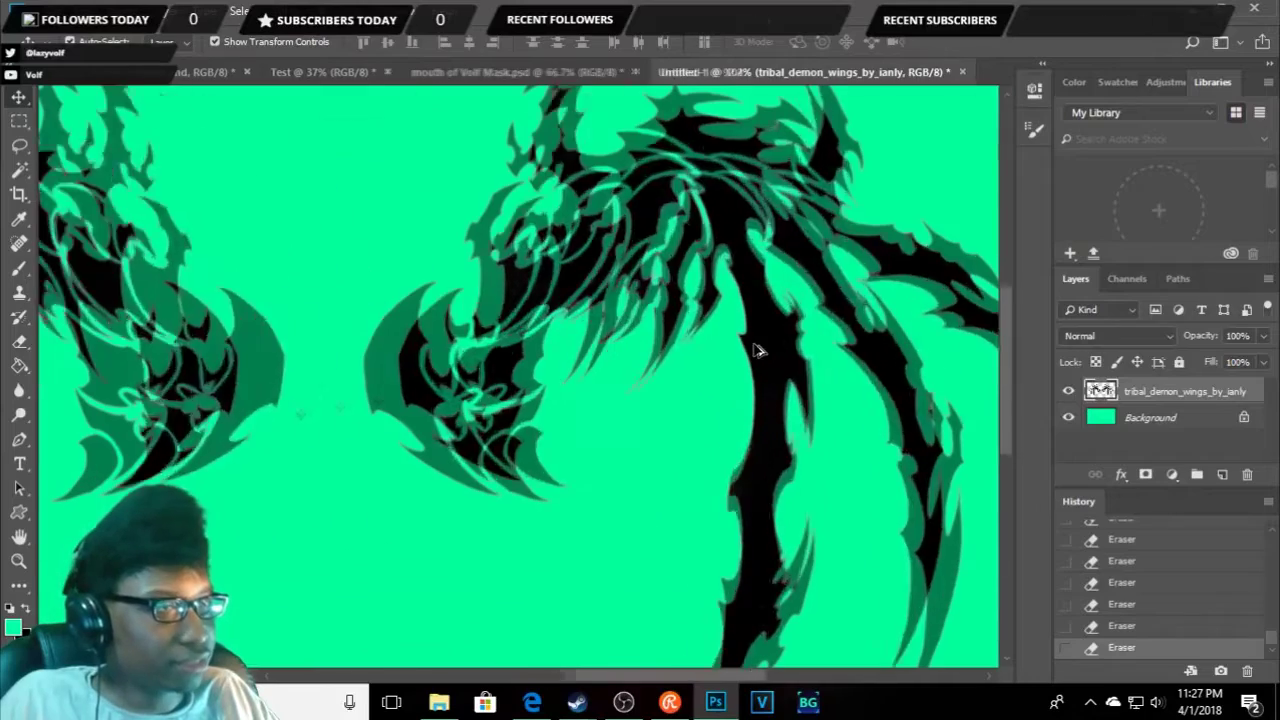
pyautogui.scroll(2, 757, 349)
pyautogui.scroll(1, 775, 300)
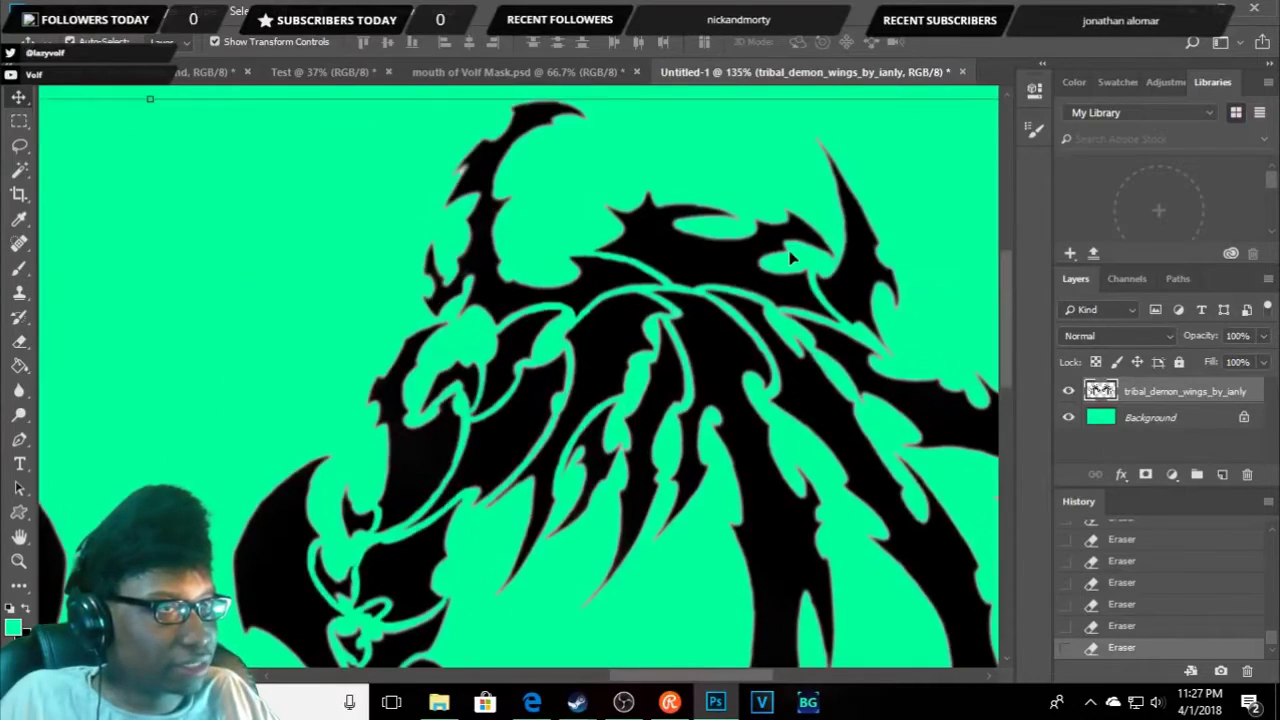
pyautogui.scroll(2, 790, 258)
pyautogui.scroll(2, 790, 258)
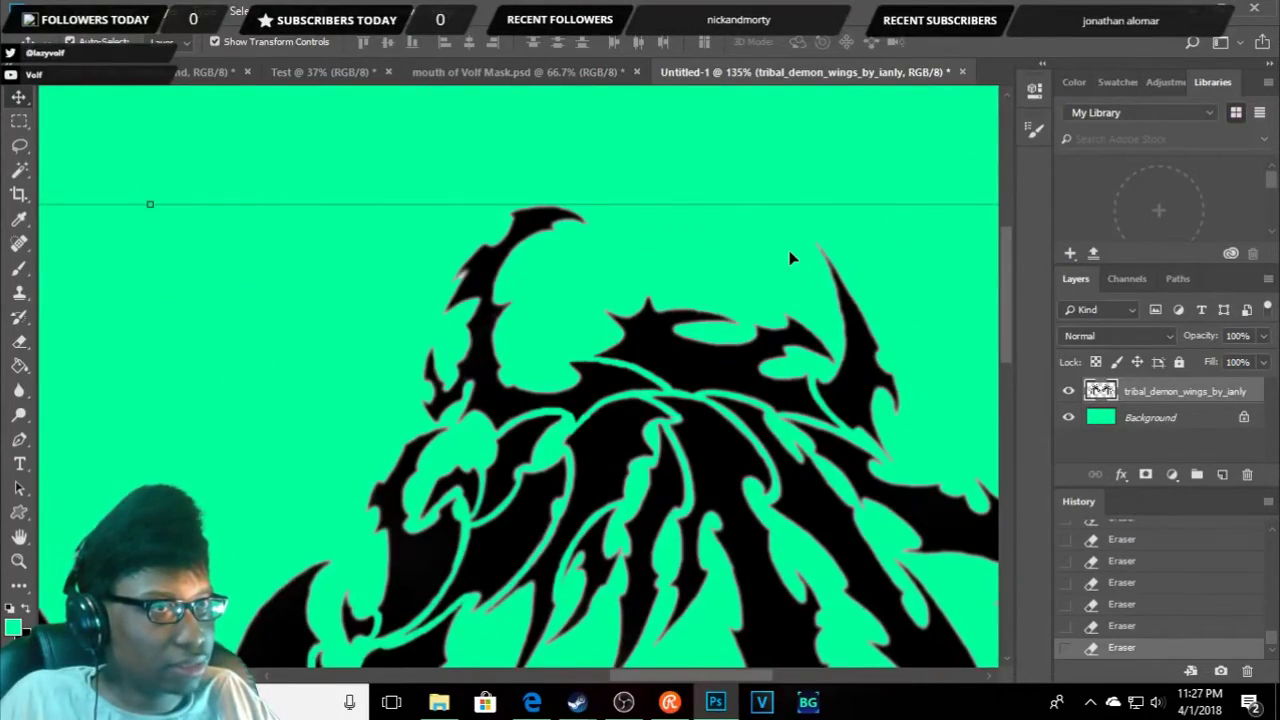
pyautogui.scroll(-3, 476, 289)
pyautogui.scroll(-3, 866, 374)
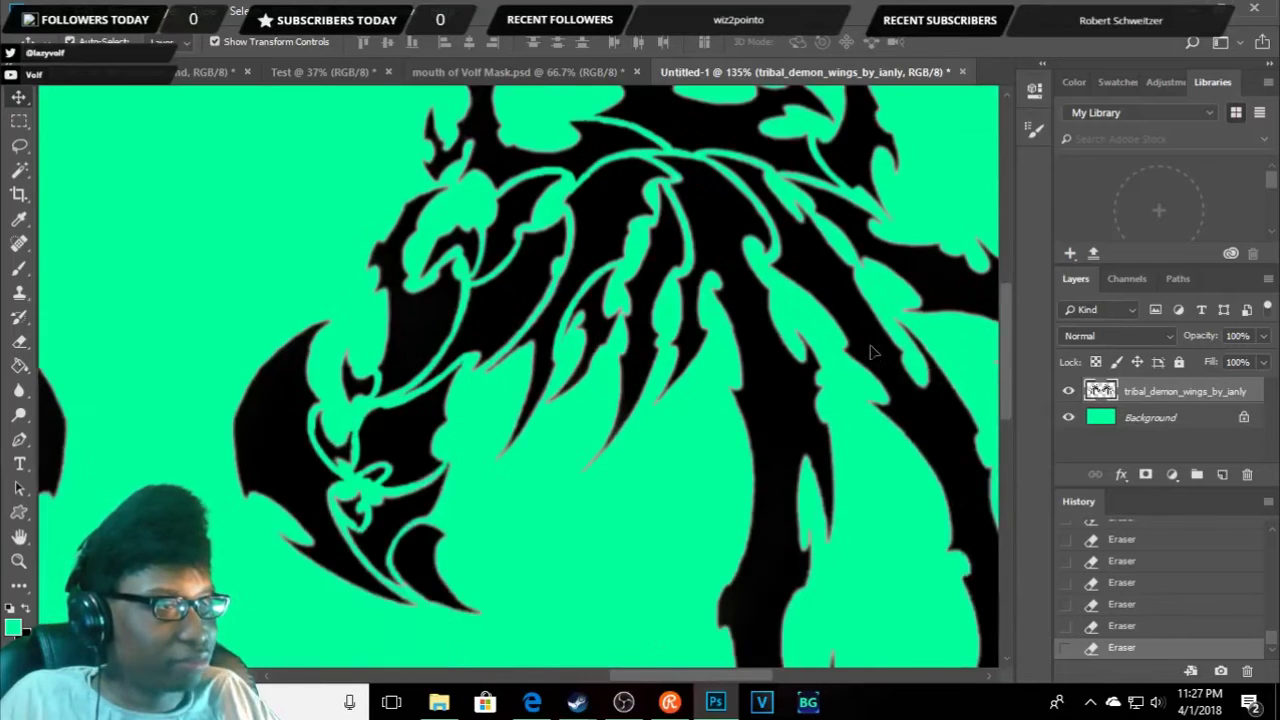
pyautogui.scroll(-2, 866, 374)
pyautogui.scroll(-2, 866, 374)
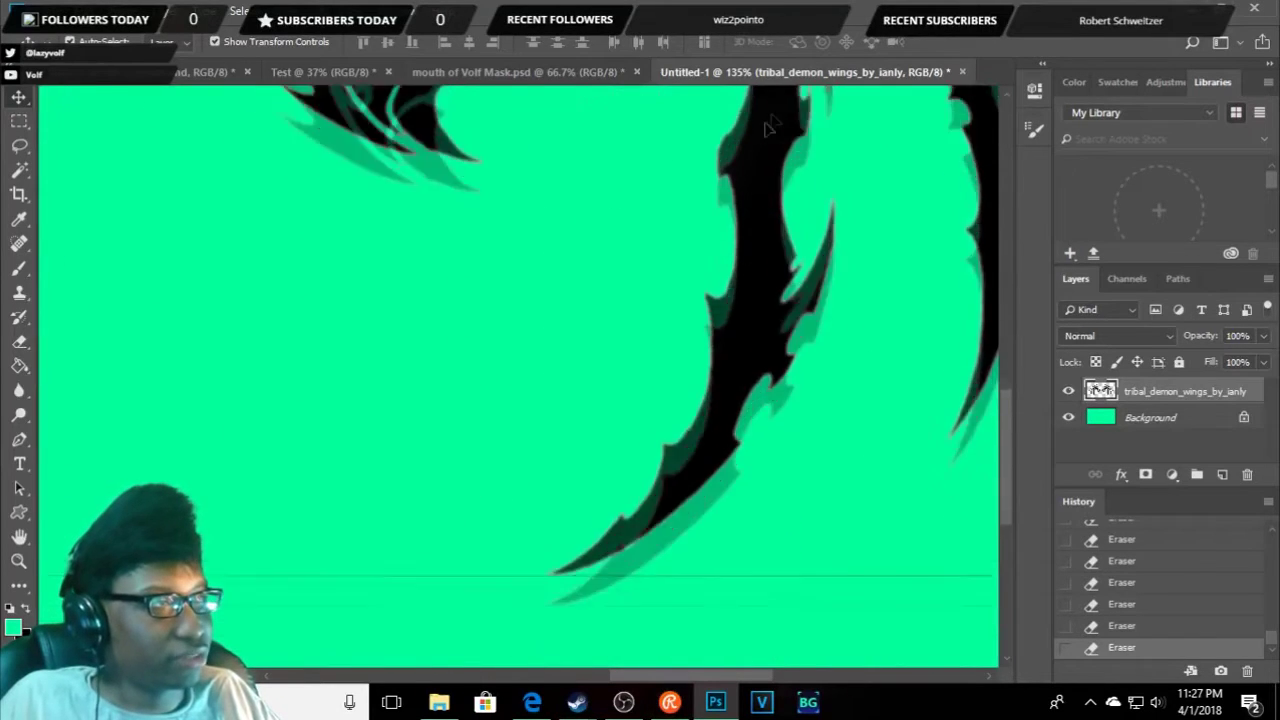
pyautogui.moveTo(750, 676)
pyautogui.mouseDown()
pyautogui.moveTo(828, 646)
pyautogui.moveTo(729, 652)
pyautogui.mouseUp()
pyautogui.hscroll(-3, 729, 646)
pyautogui.hscroll(-3, 529, 613)
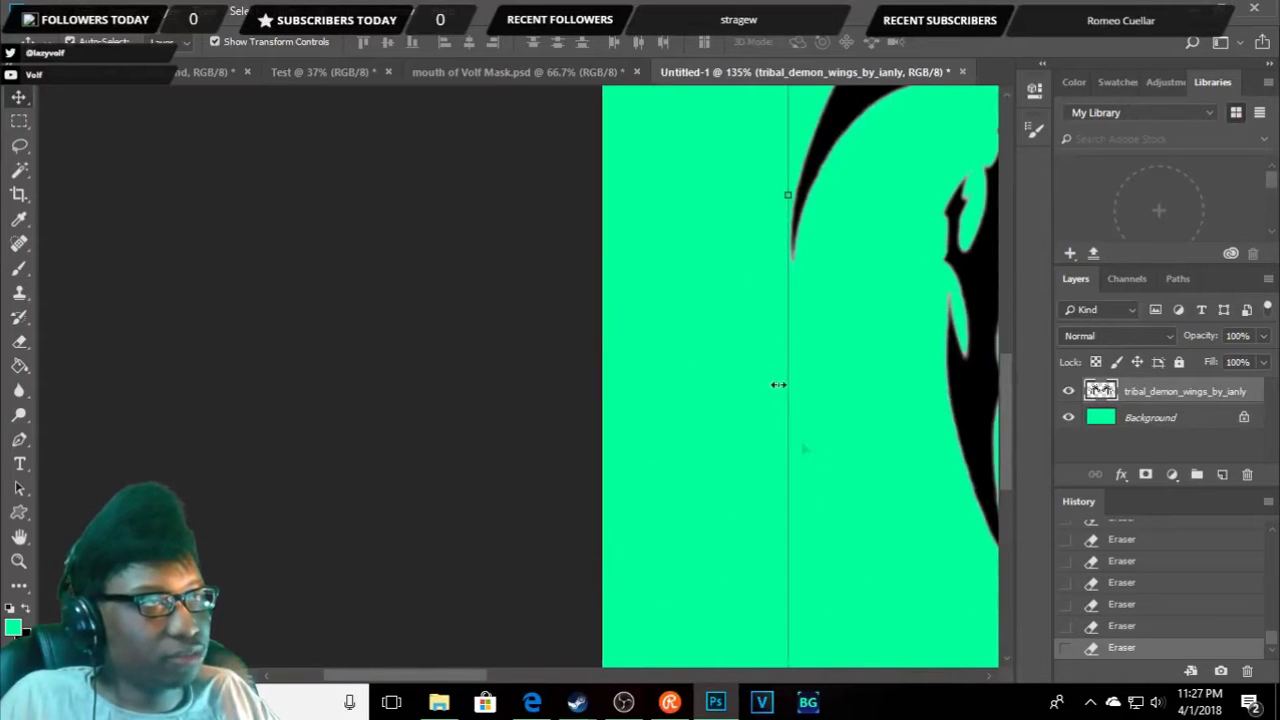
pyautogui.hotkey('ctrl', '0')
# - In the Test document, turn the white Background layer's visibility back on
pyautogui.click(500, 72)
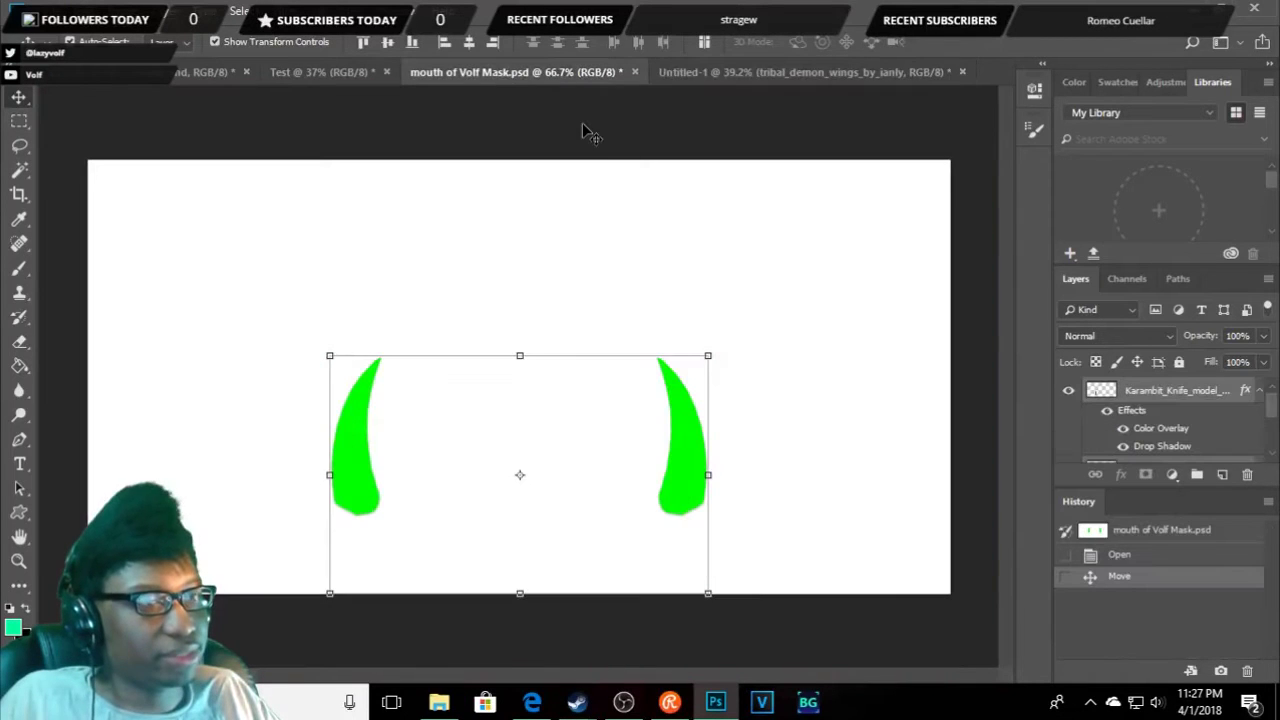
pyautogui.click(670, 72)
pyautogui.click(323, 72)
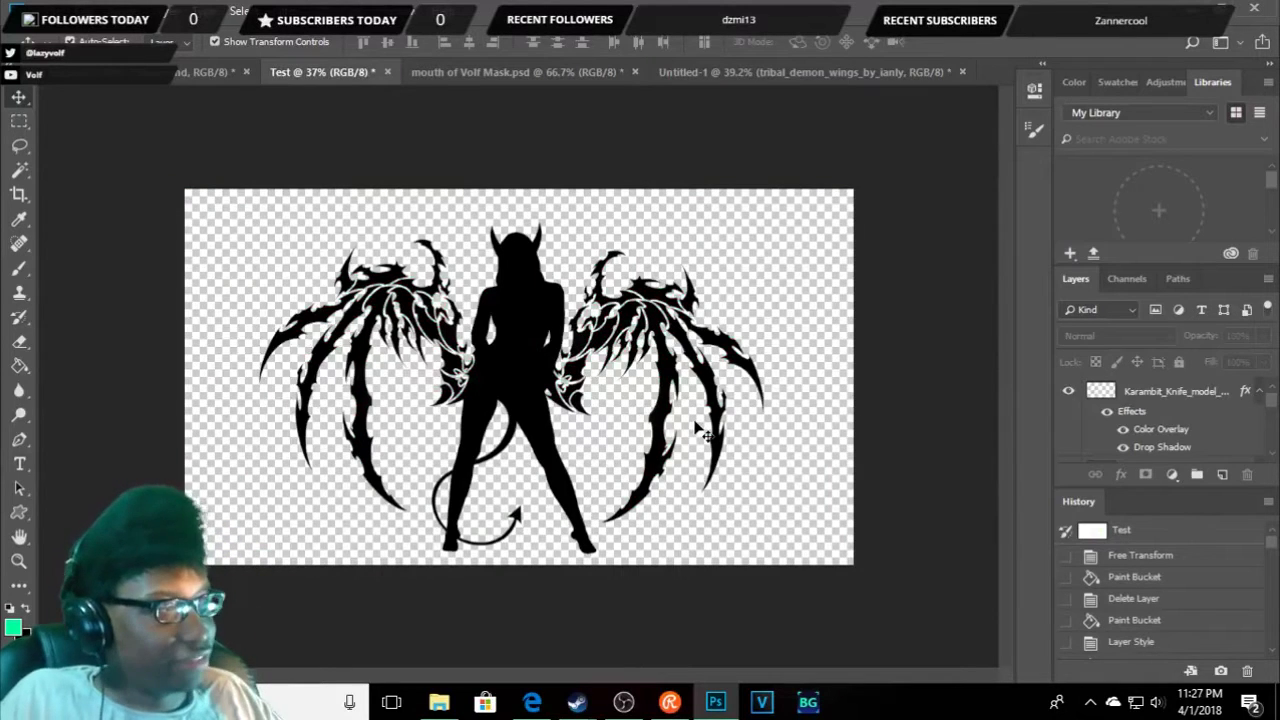
pyautogui.scroll(-3, 1160, 435)
pyautogui.click(1064, 450)
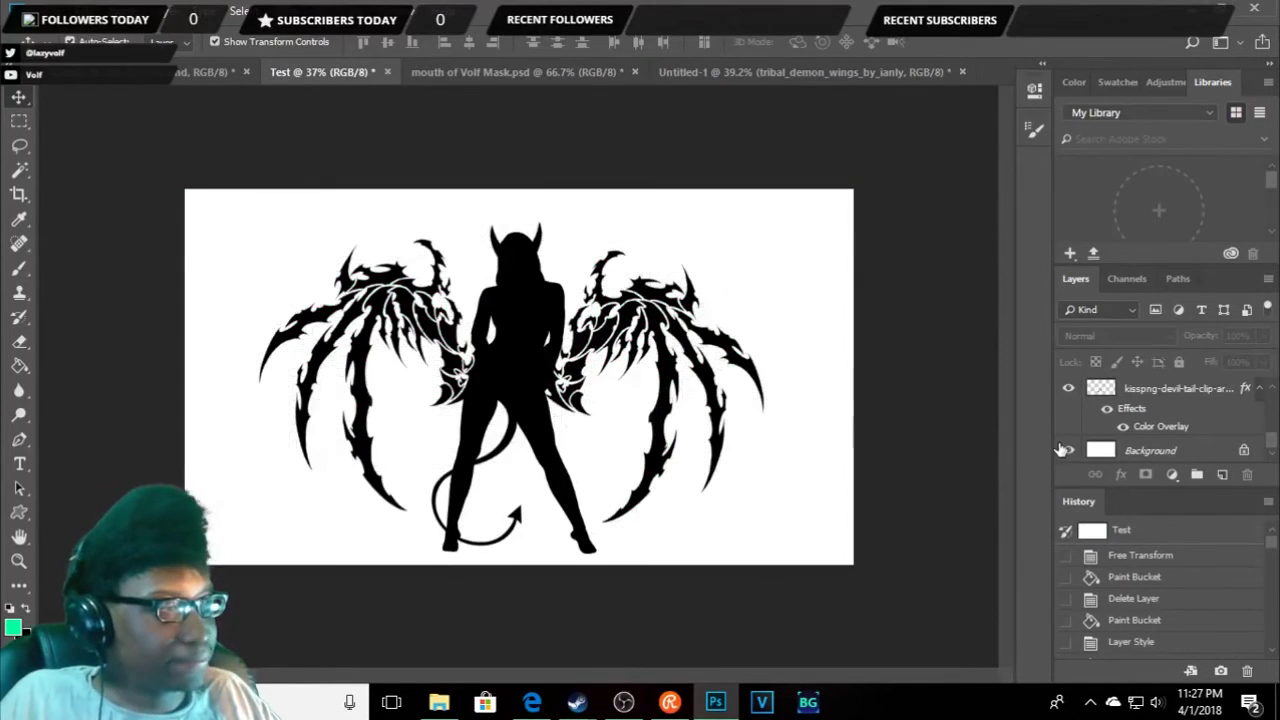
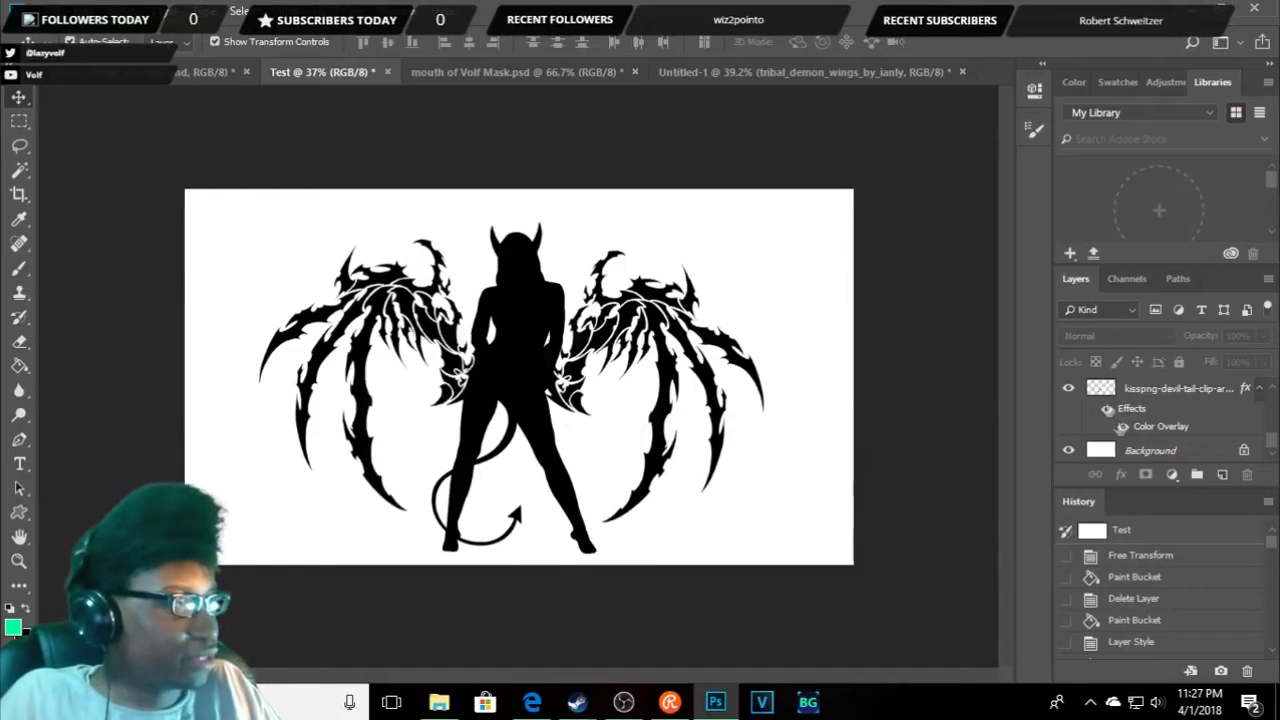
# - Fill the Background layer with black using the Paint Bucket tool
pyautogui.scroll(3, 1157, 411)
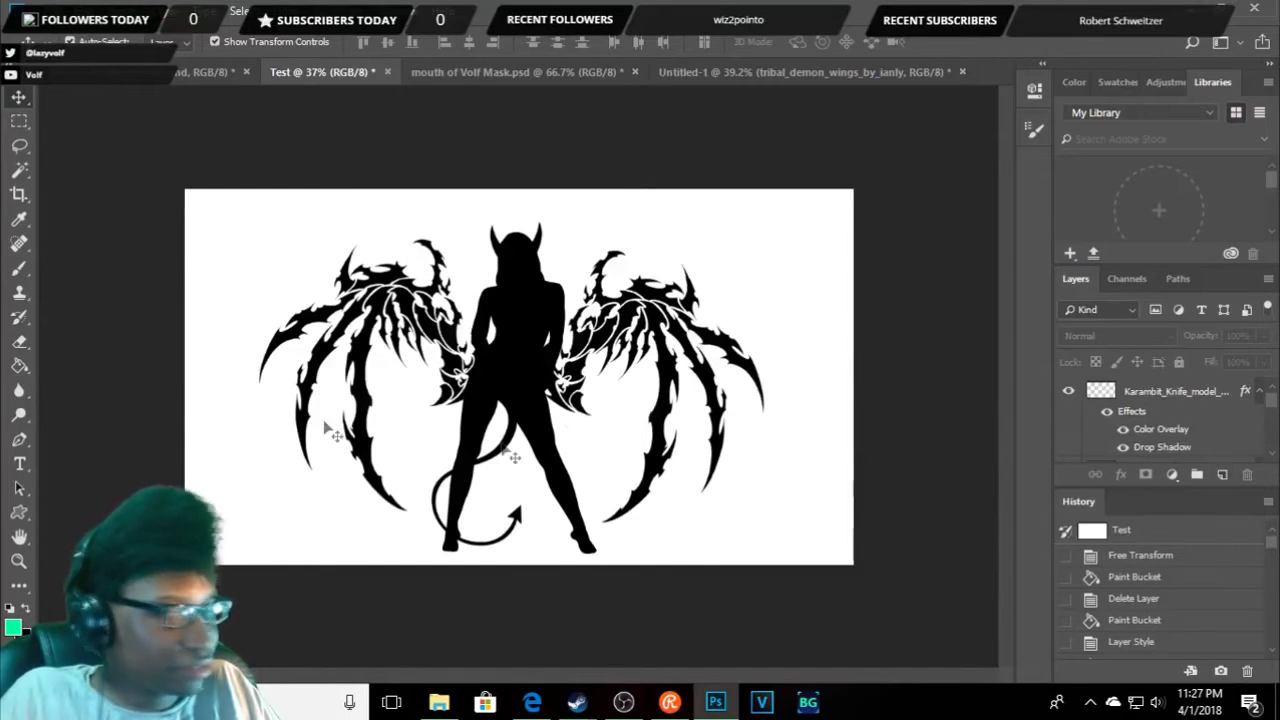
pyautogui.scroll(-3, 1140, 420)
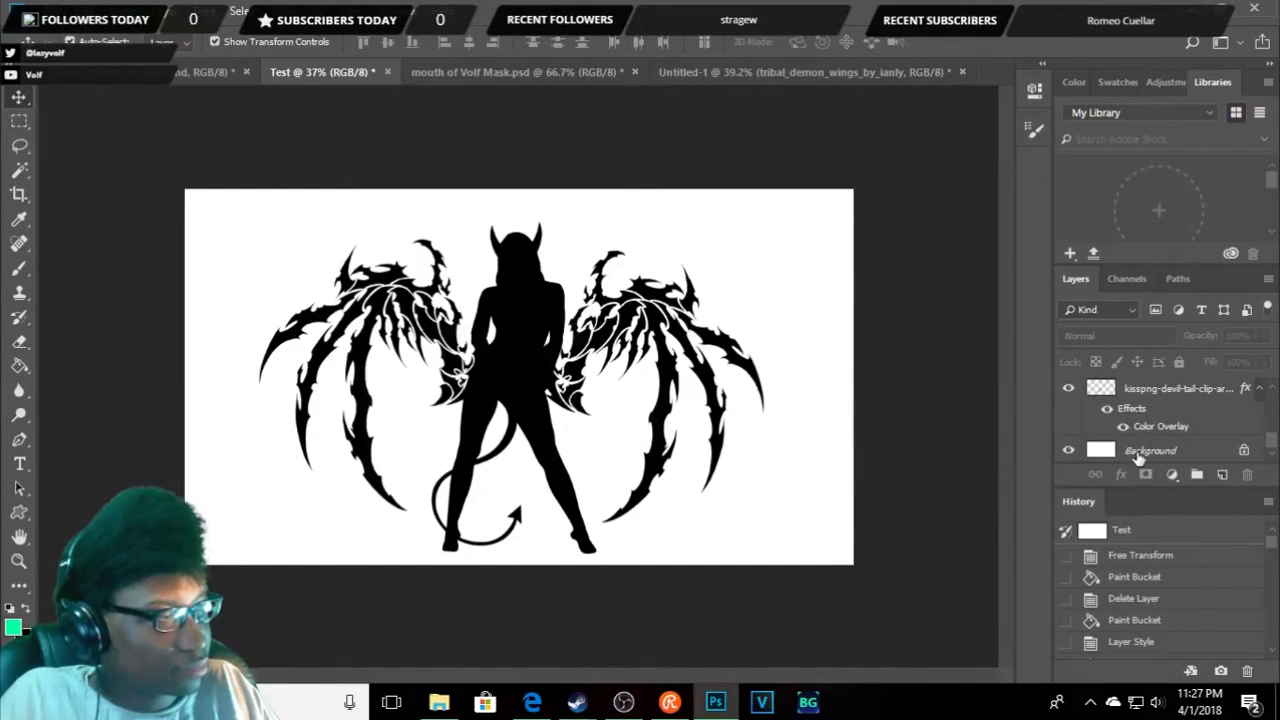
pyautogui.click(1148, 455)
pyautogui.click(19, 366)
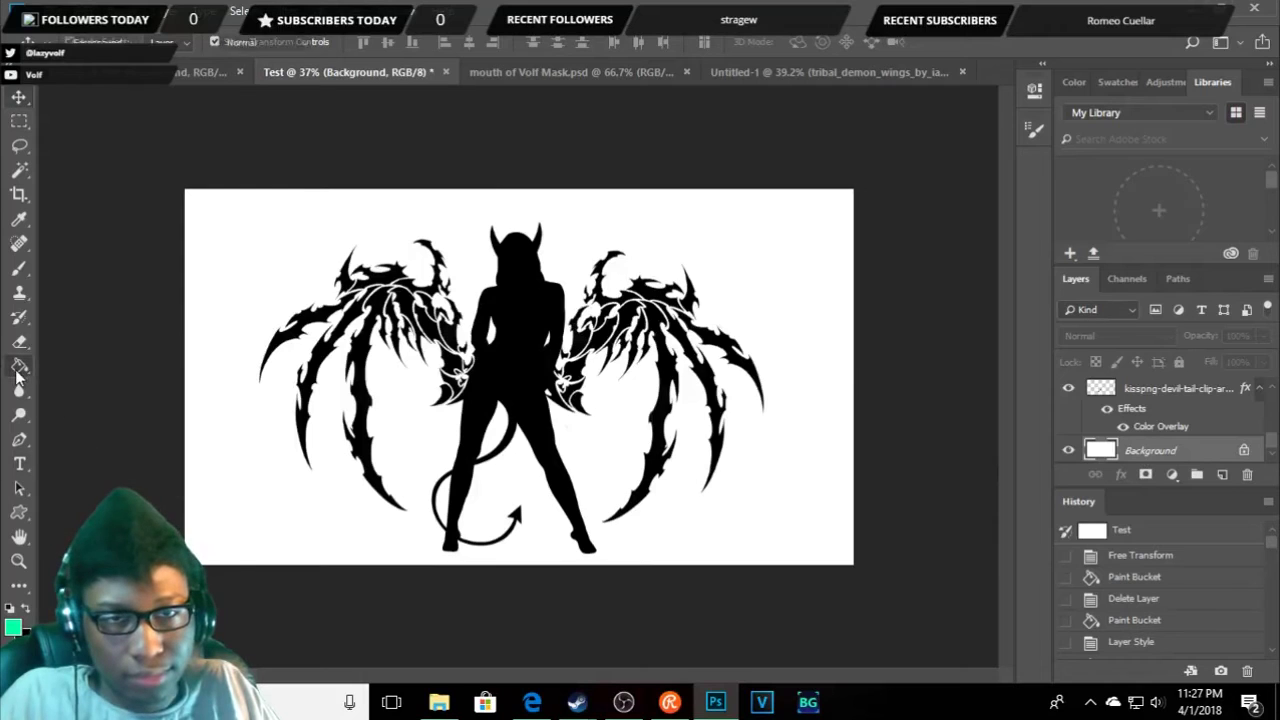
pyautogui.click(264, 410)
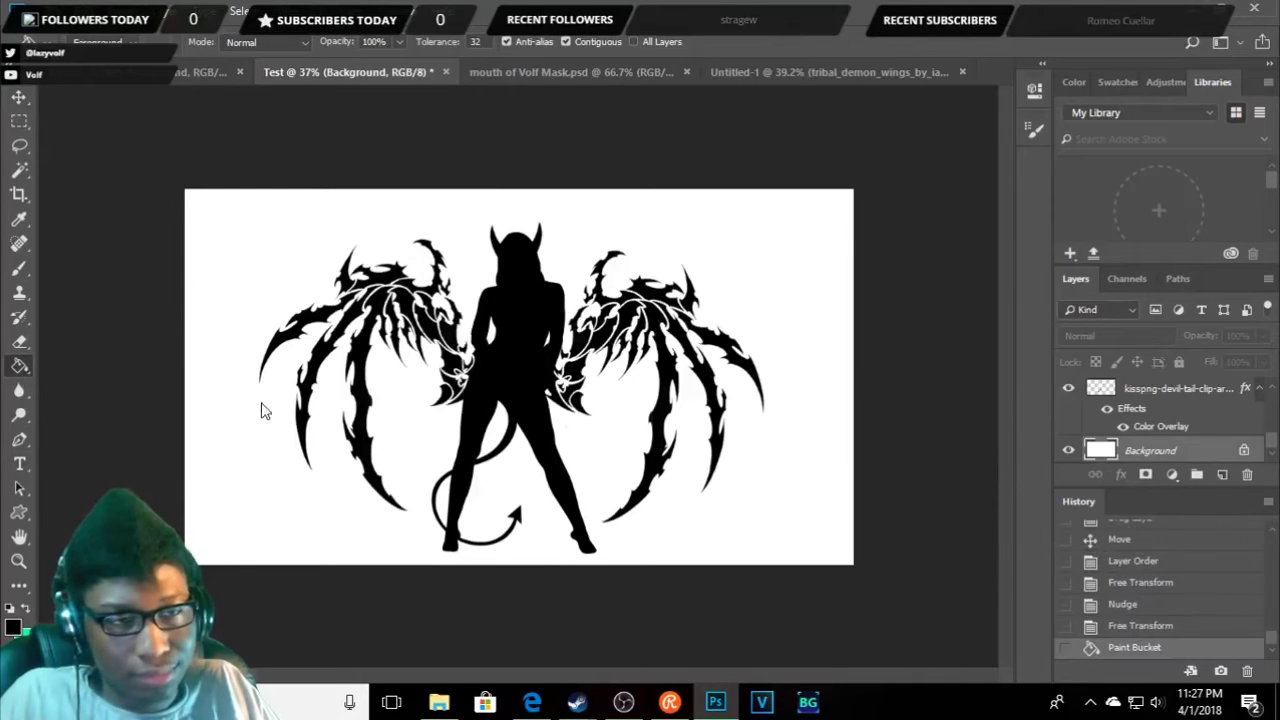
# - Toggle the Background layer's visibility to compare, leaving the black background shown
pyautogui.click(1067, 452)
pyautogui.click(1068, 451)
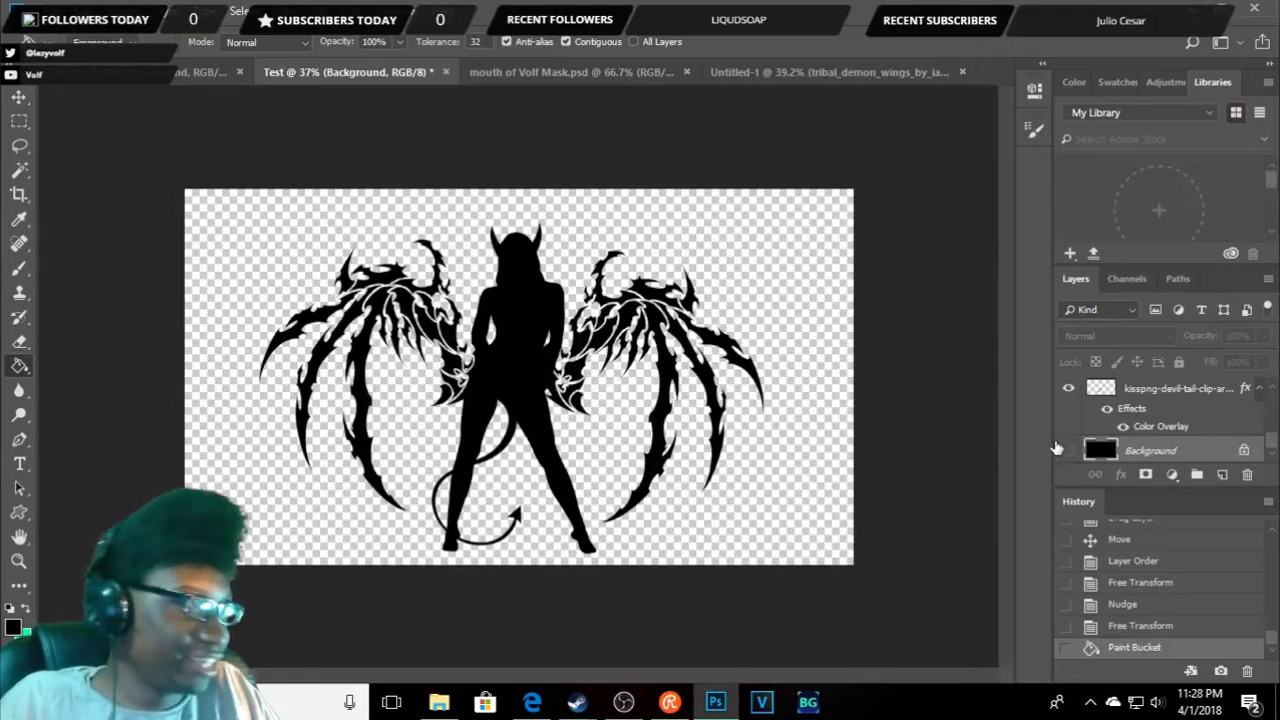
pyautogui.scroll(1, 1072, 452)
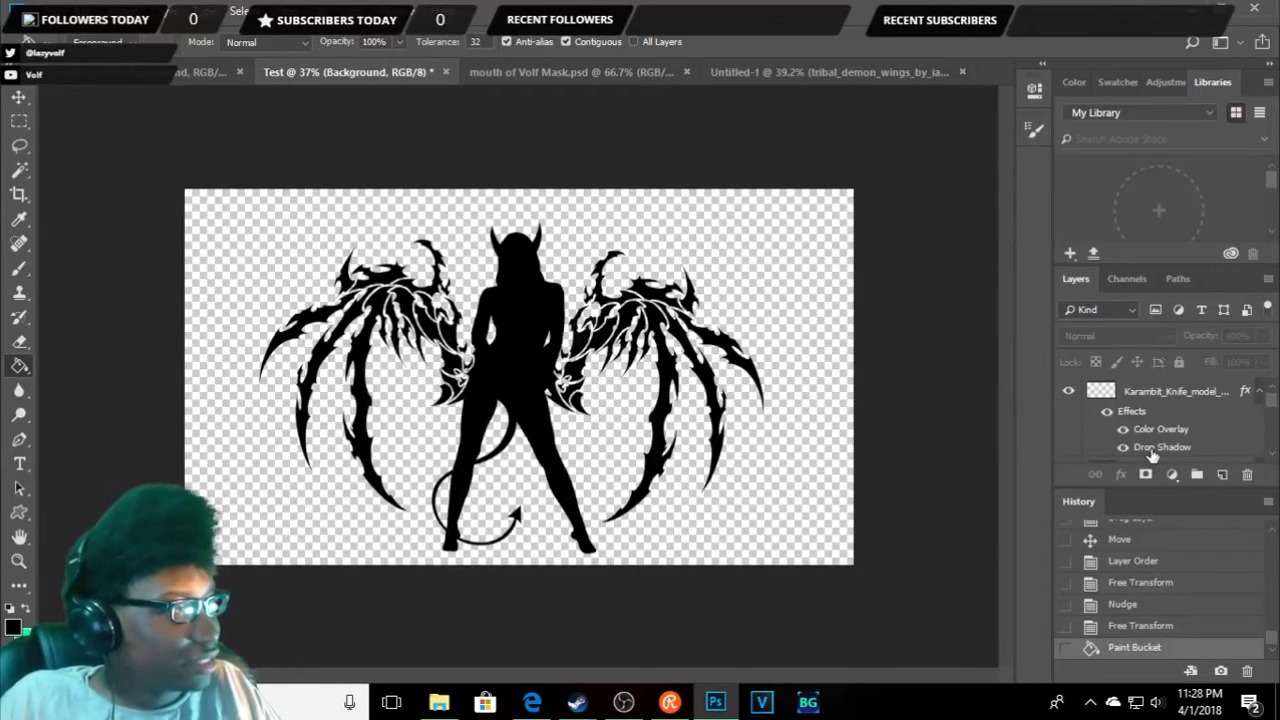
pyautogui.scroll(2, 1148, 460)
pyautogui.scroll(2, 1150, 410)
pyautogui.scroll(-3, 1170, 428)
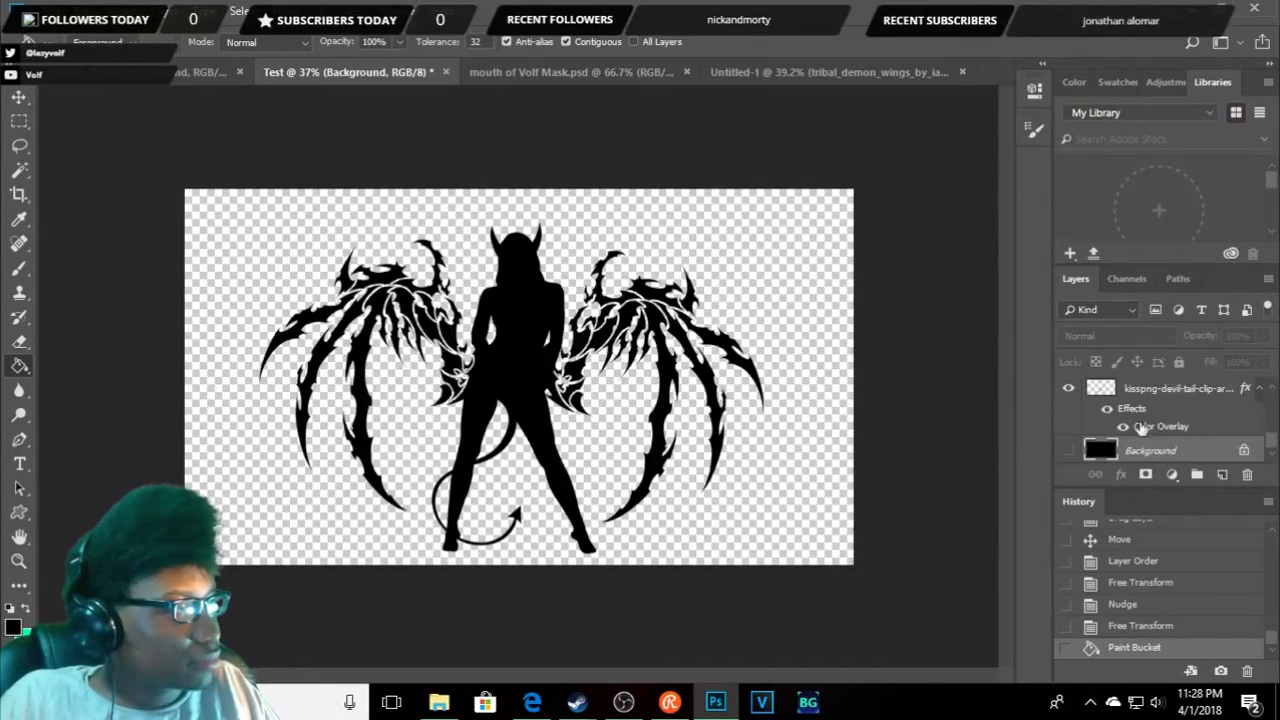
pyautogui.click(1068, 451)
pyautogui.scroll(3, 1175, 420)
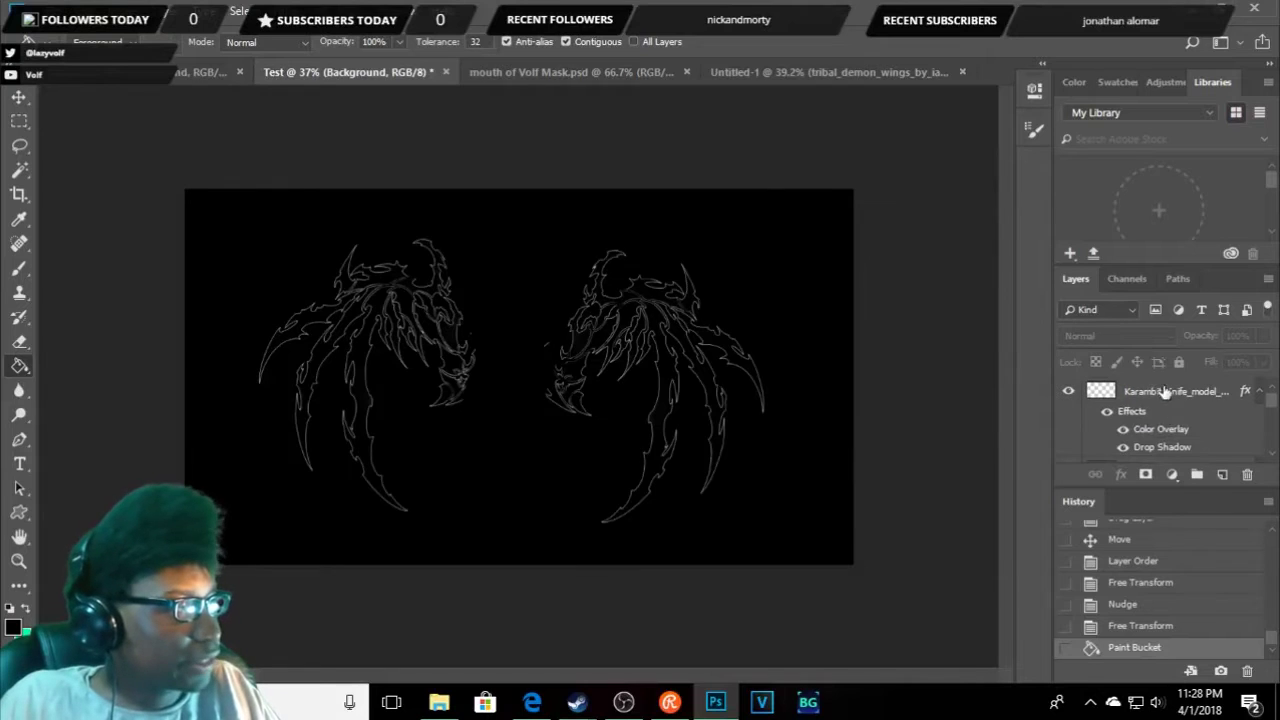
# - Open Blending Options for the Shape 1 layer to reach the Layer Style dialog
pyautogui.scroll(-2, 1170, 405)
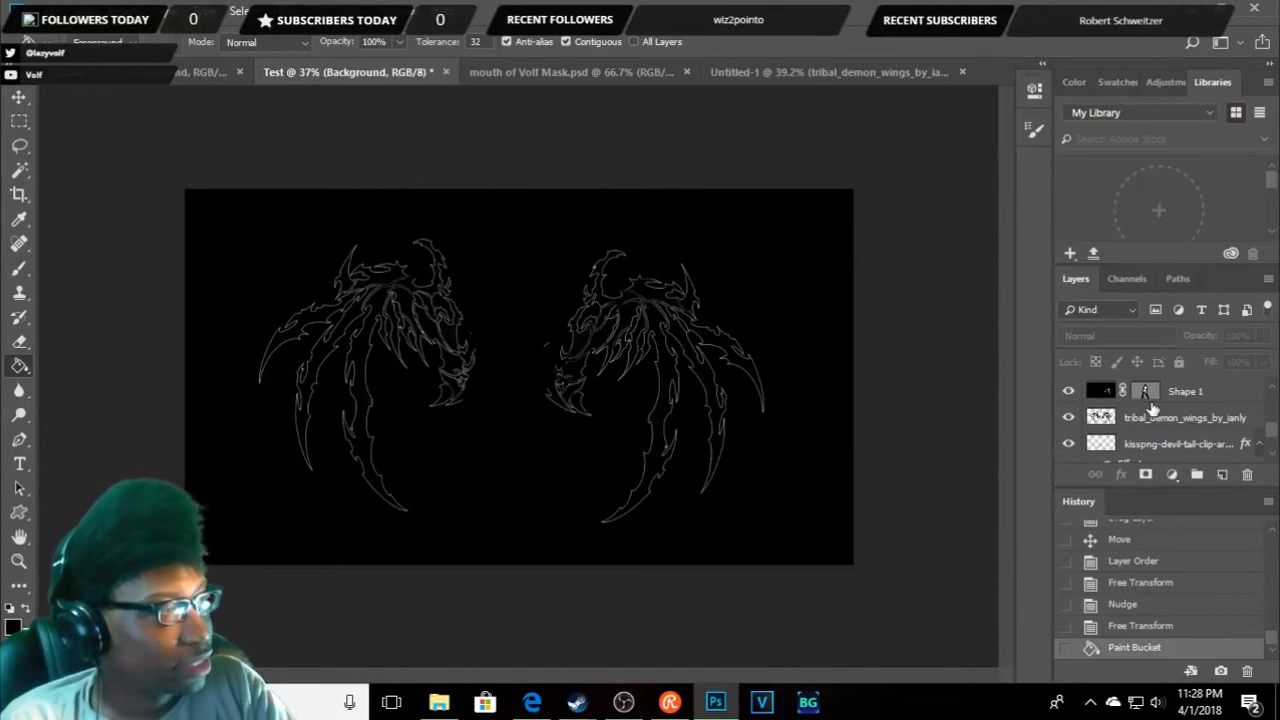
pyautogui.click(1180, 391)
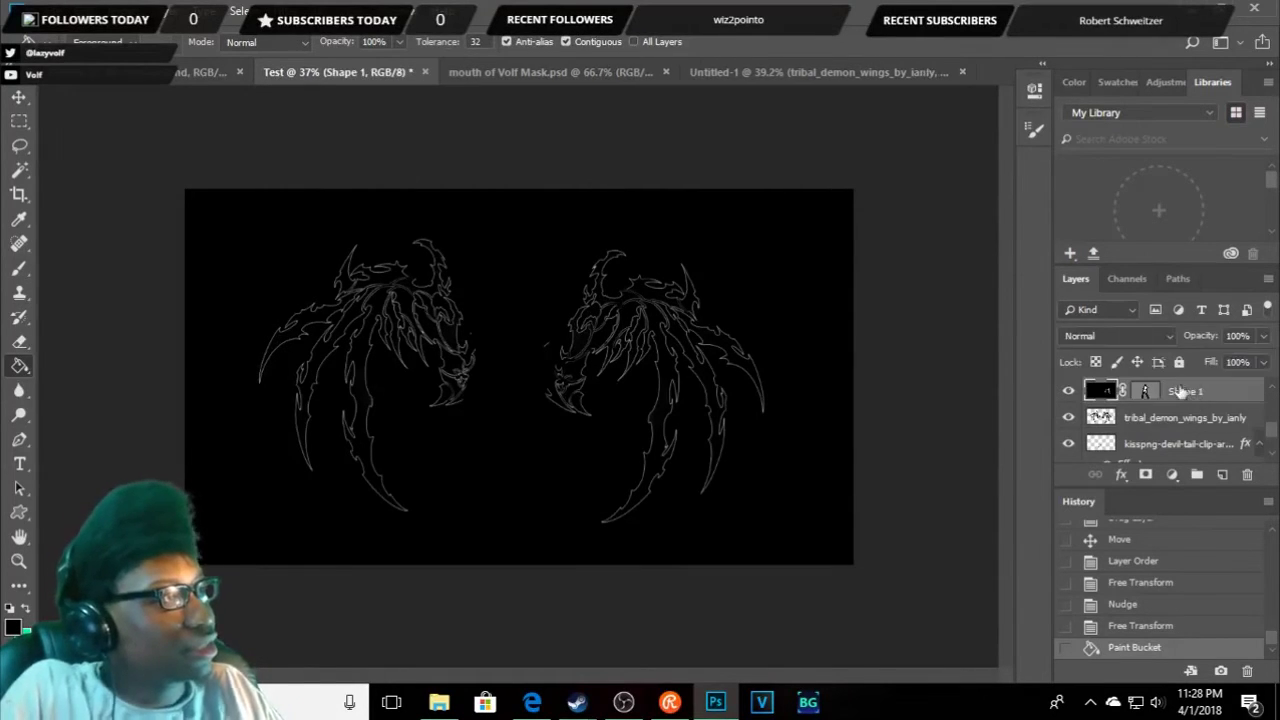
pyautogui.rightClick(1180, 391)
pyautogui.click(992, 27)
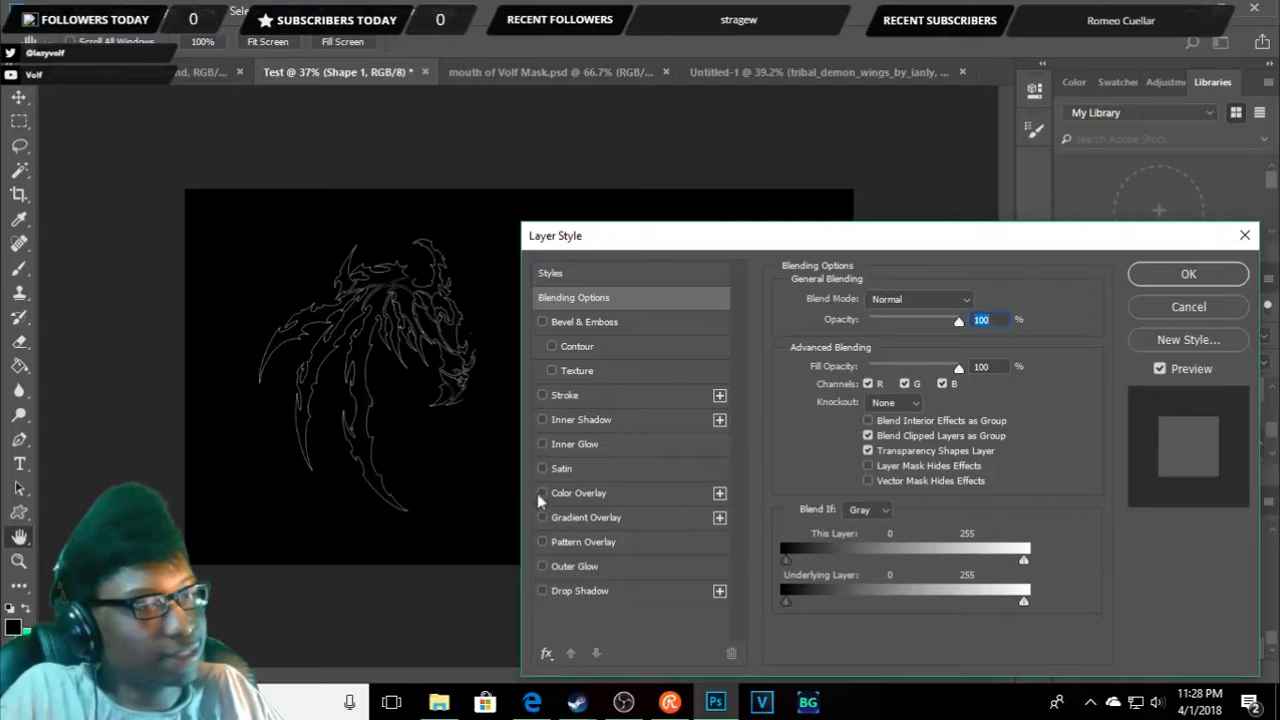
# - Add an Outer Glow to Shape 1 with 100% opacity, 6% noise, 22% range and 5 px size
pyautogui.click(548, 561)
pyautogui.moveTo(679, 244)
pyautogui.mouseDown()
pyautogui.moveTo(872, 301)
pyautogui.moveTo(897, 289)
pyautogui.mouseUp()
pyautogui.click(835, 611)
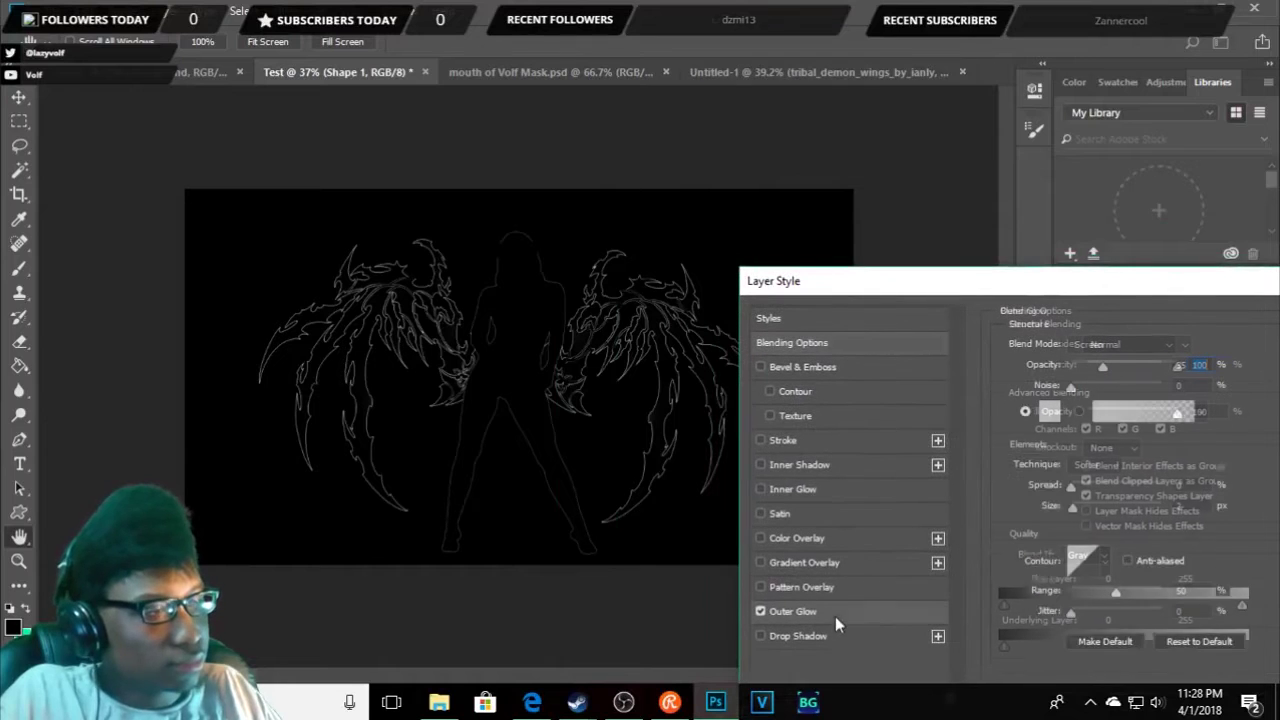
pyautogui.moveTo(1103, 367); pyautogui.dragTo(1201, 373)
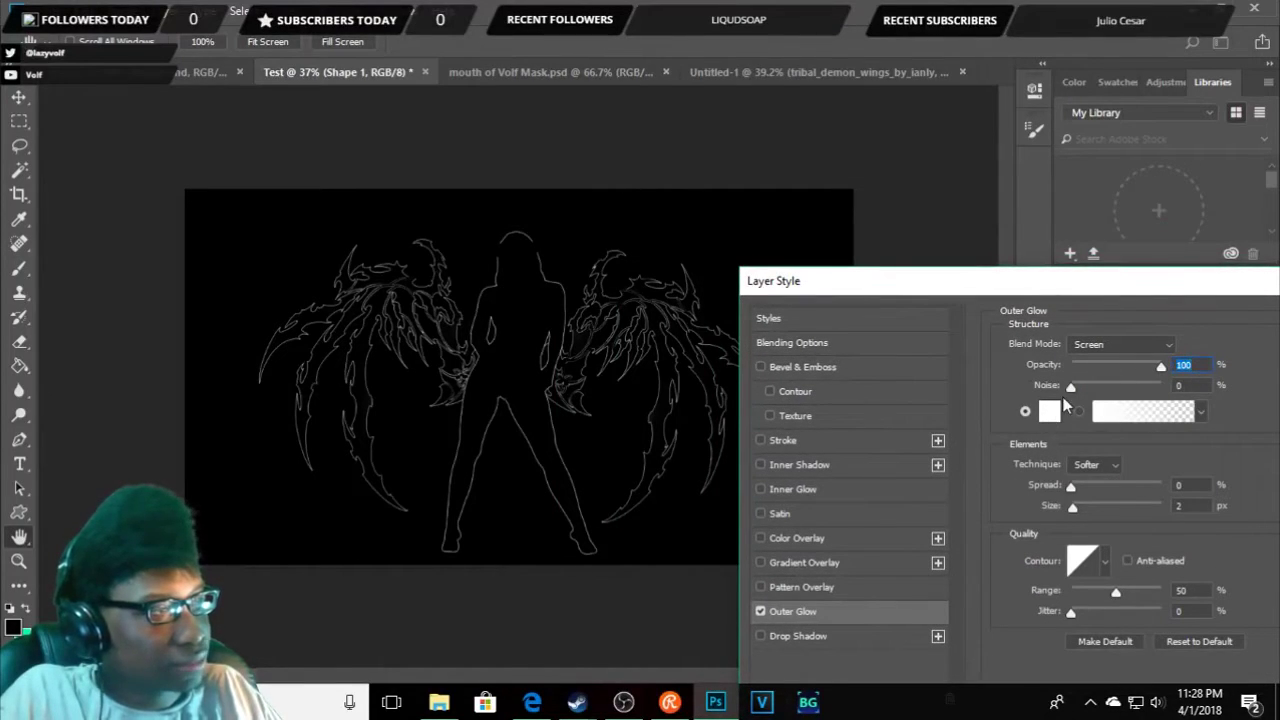
pyautogui.moveTo(1071, 387); pyautogui.dragTo(1082, 388)
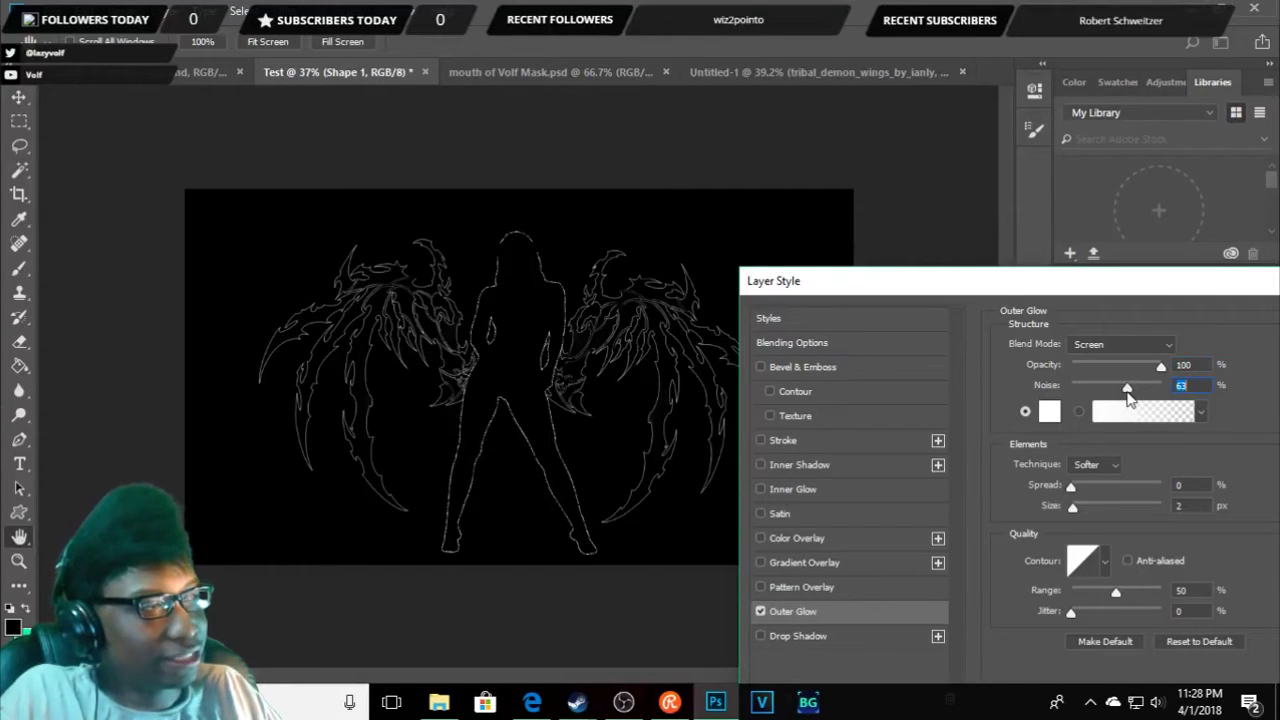
pyautogui.moveTo(1105, 396); pyautogui.dragTo(1077, 390)
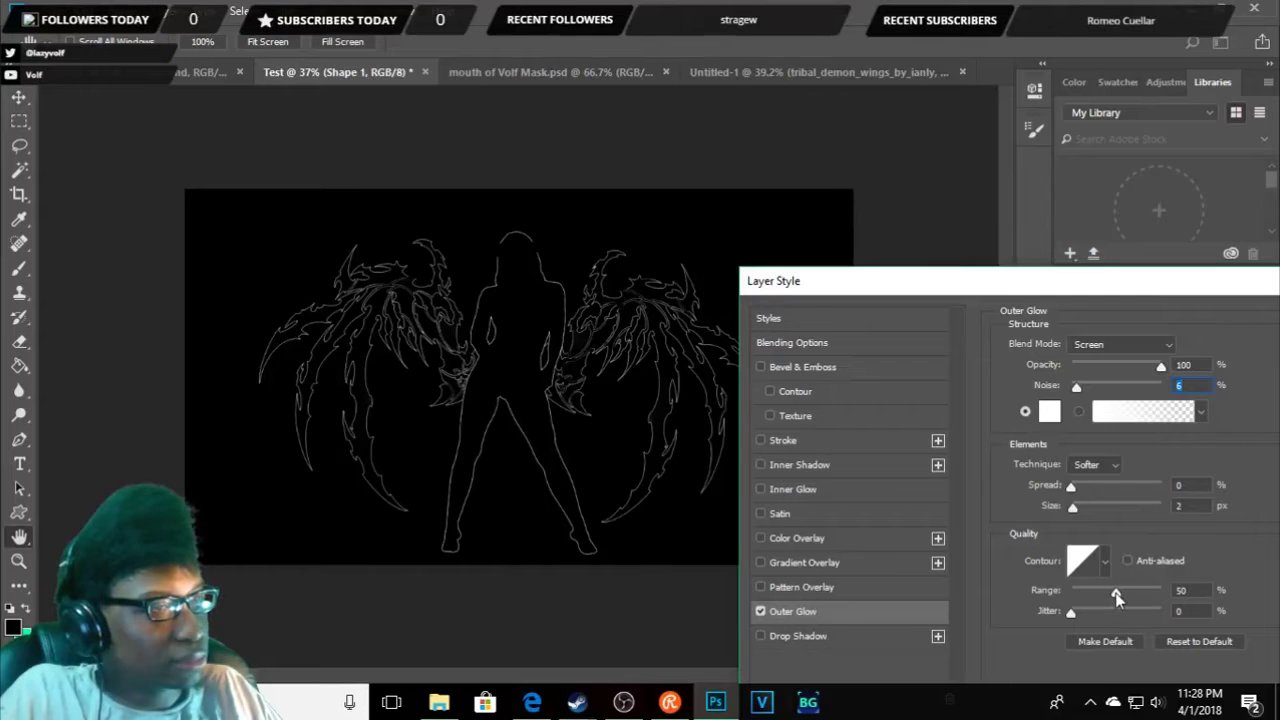
pyautogui.moveTo(1107, 595); pyautogui.dragTo(1090, 594)
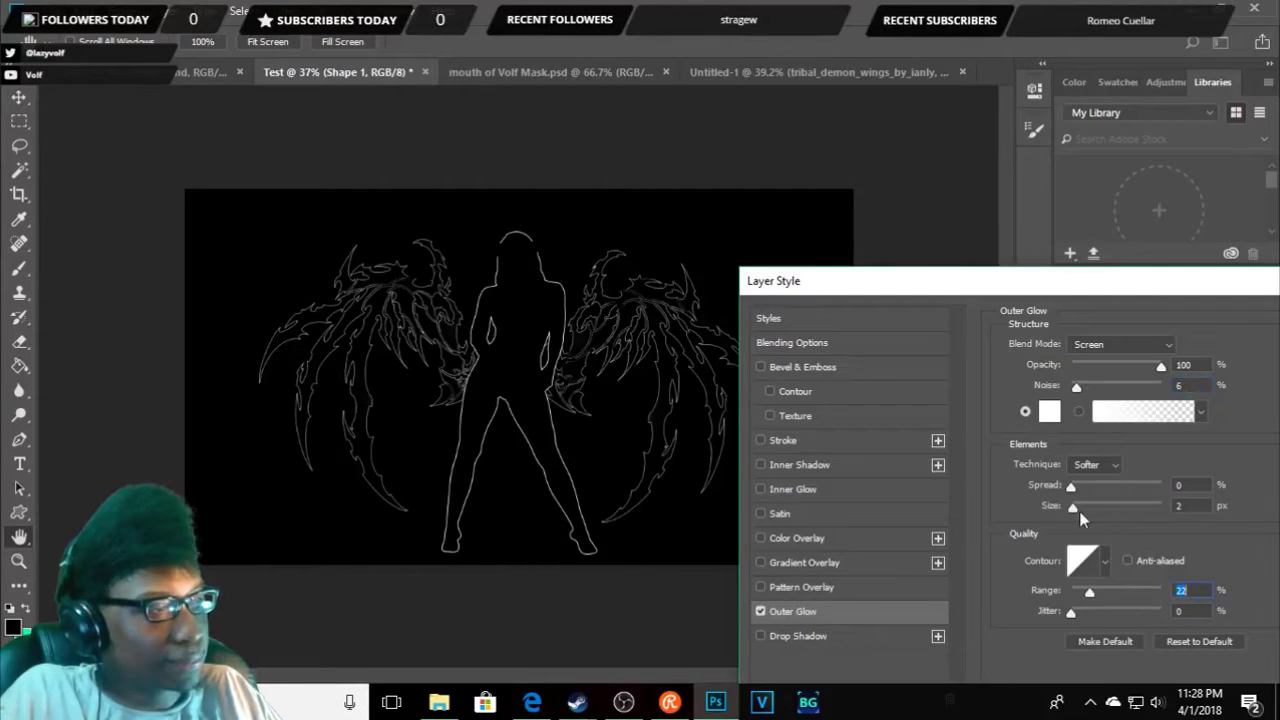
pyautogui.moveTo(1073, 505); pyautogui.dragTo(1077, 508)
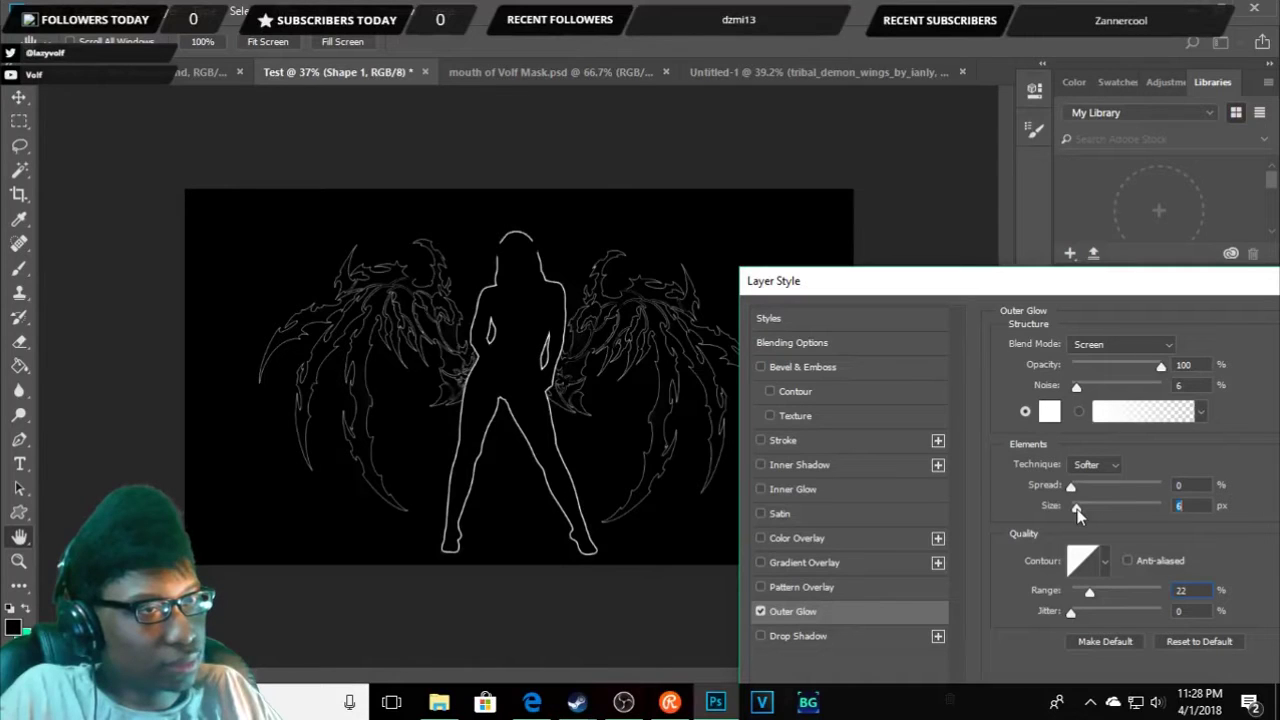
pyautogui.moveTo(1076, 510); pyautogui.dragTo(1076, 510)
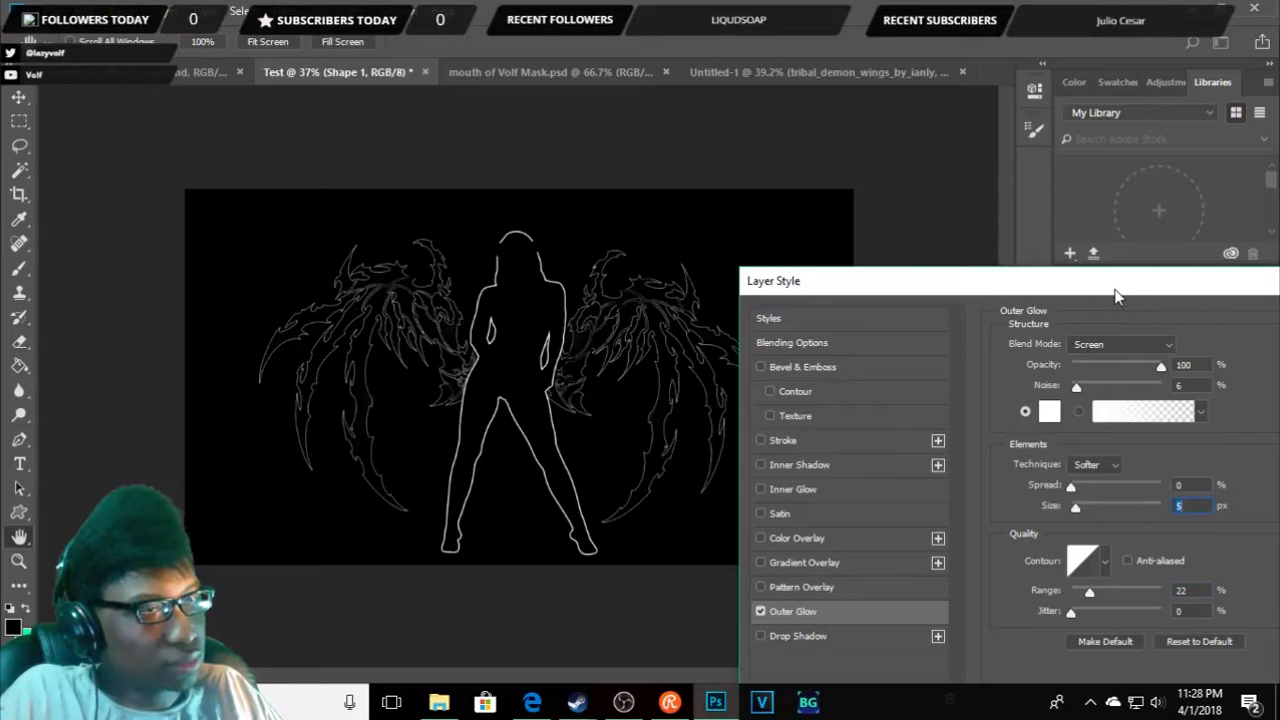
pyautogui.moveTo(1117, 295)
pyautogui.mouseDown()
pyautogui.moveTo(628, 434)
pyautogui.moveTo(562, 322)
pyautogui.mouseUp()
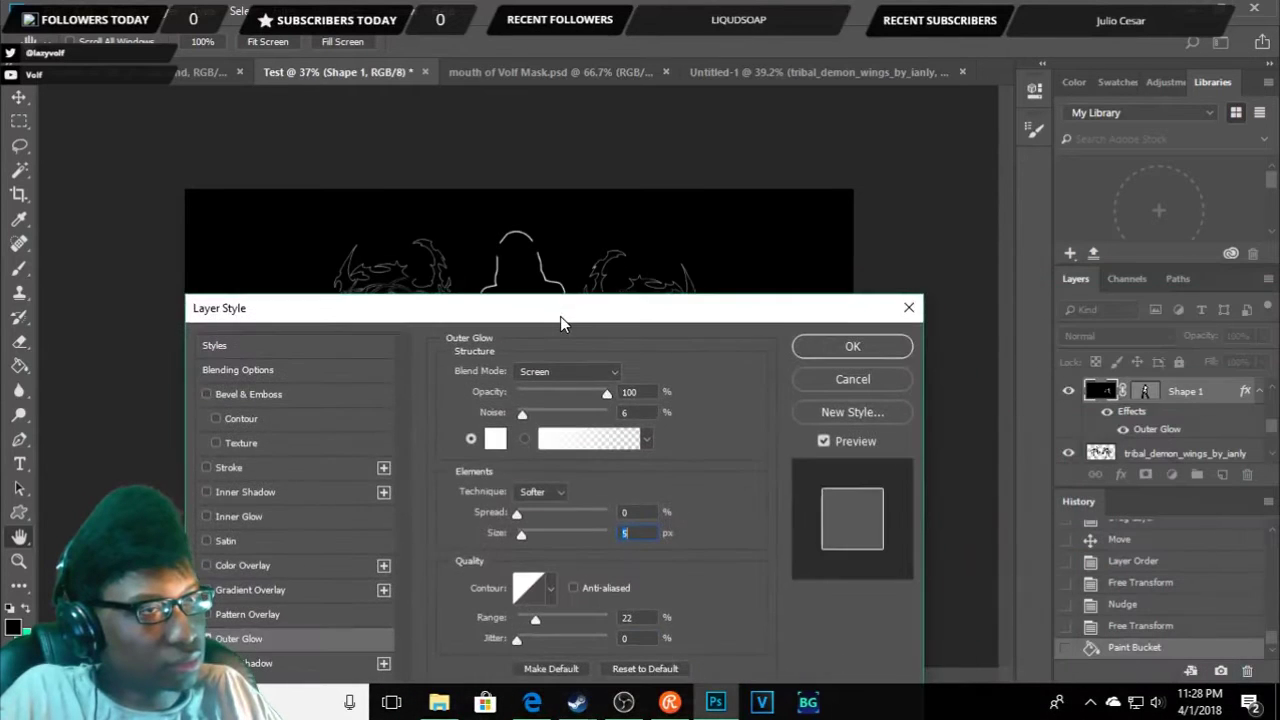
pyautogui.click(851, 346)
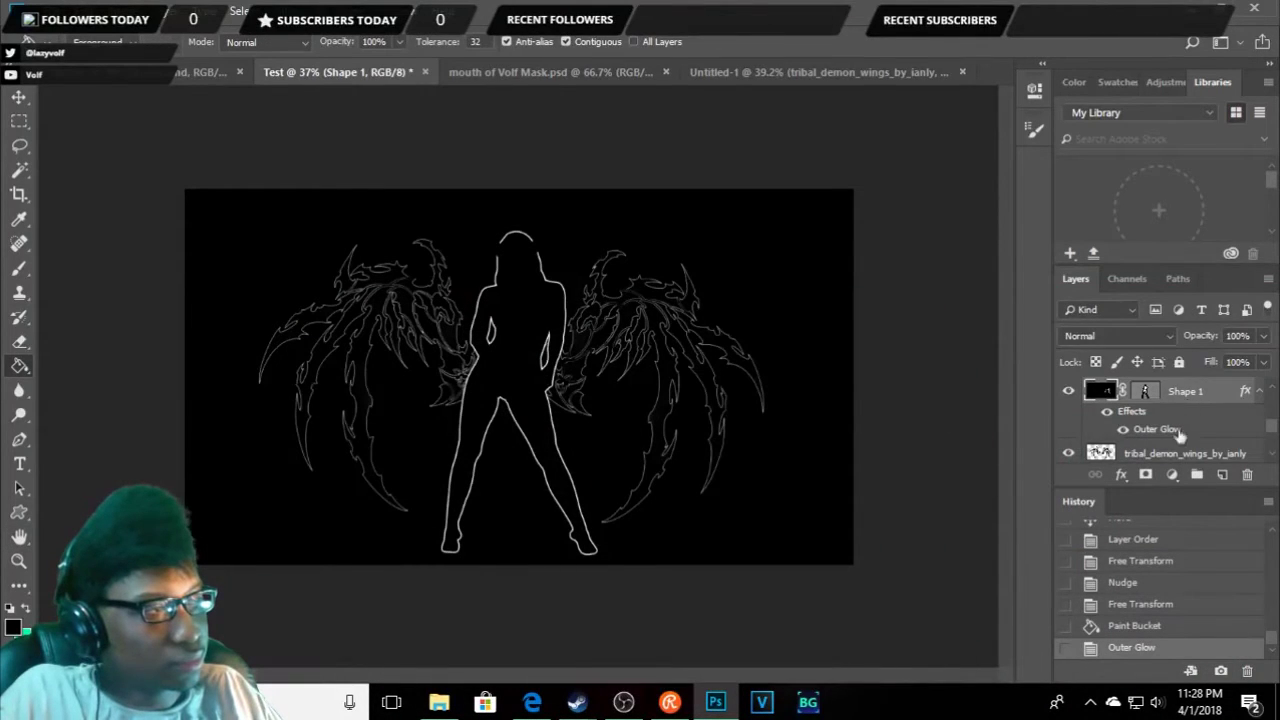
# - Copy the Outer Glow layer style from Shape 1
pyautogui.scroll(-2, 1178, 450)
pyautogui.scroll(-2, 1155, 425)
pyautogui.scroll(1, 1152, 414)
pyautogui.scroll(1, 1153, 414)
pyautogui.rightClick(1144, 392)
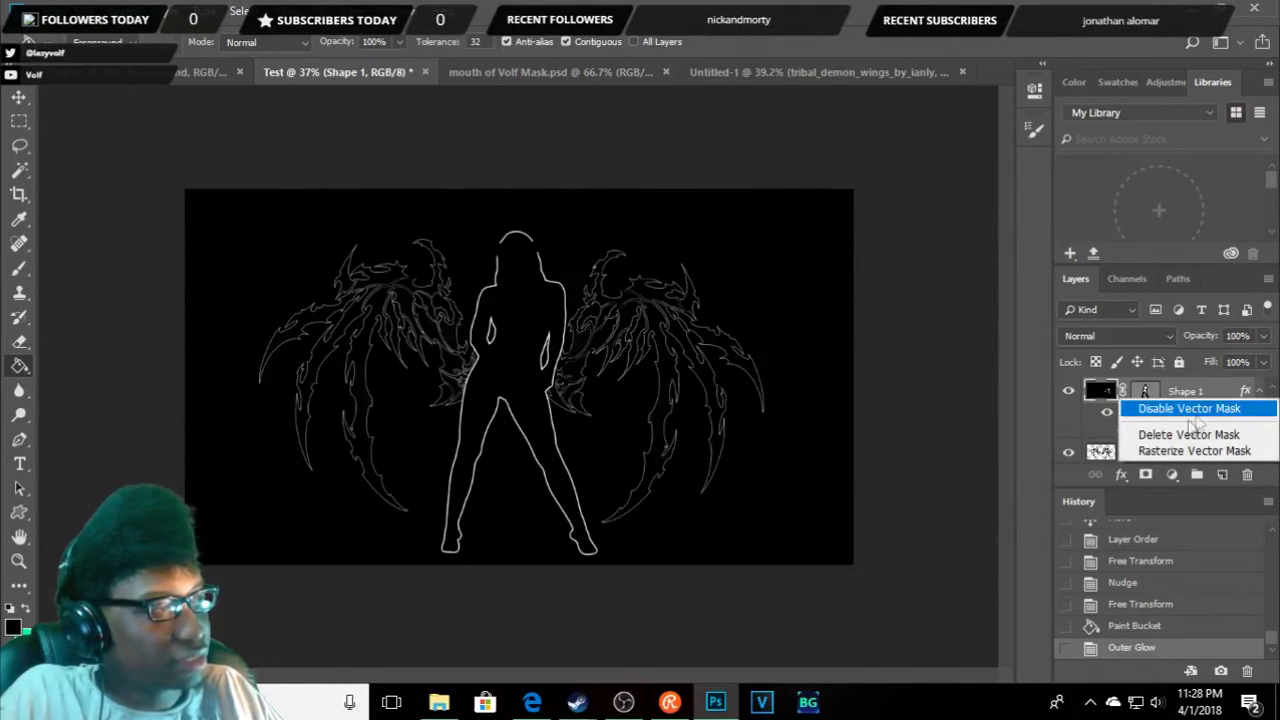
pyautogui.click(1146, 392)
pyautogui.rightClick(1131, 417)
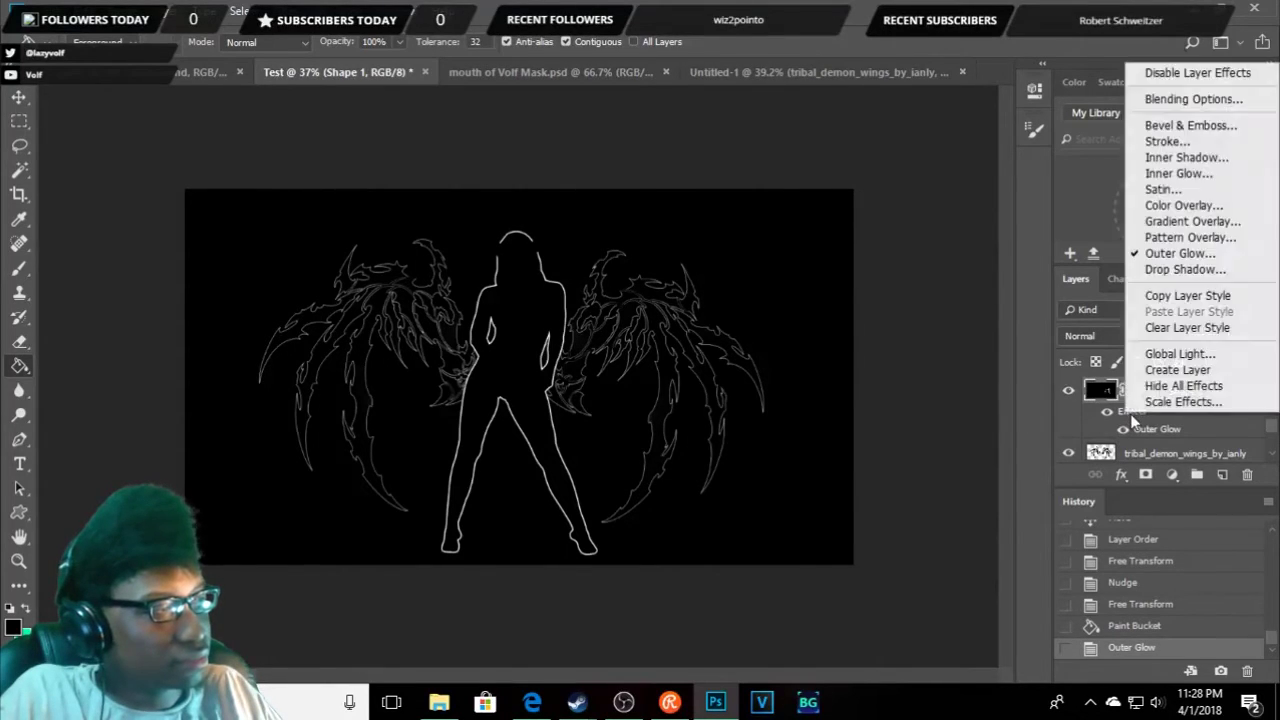
pyautogui.click(1181, 296)
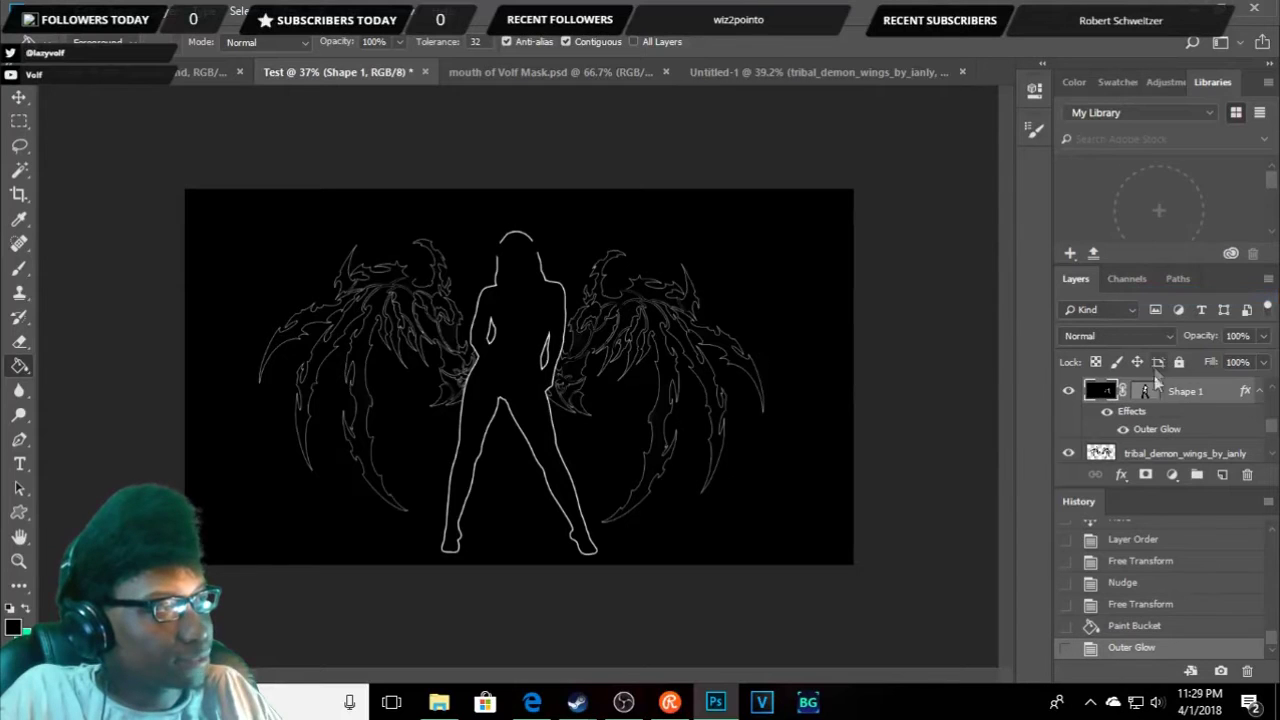
# - Paste the outer glow onto the Karambit_Knife_model layer and move it below Shape 1
pyautogui.scroll(2, 1168, 418)
pyautogui.click(1172, 395)
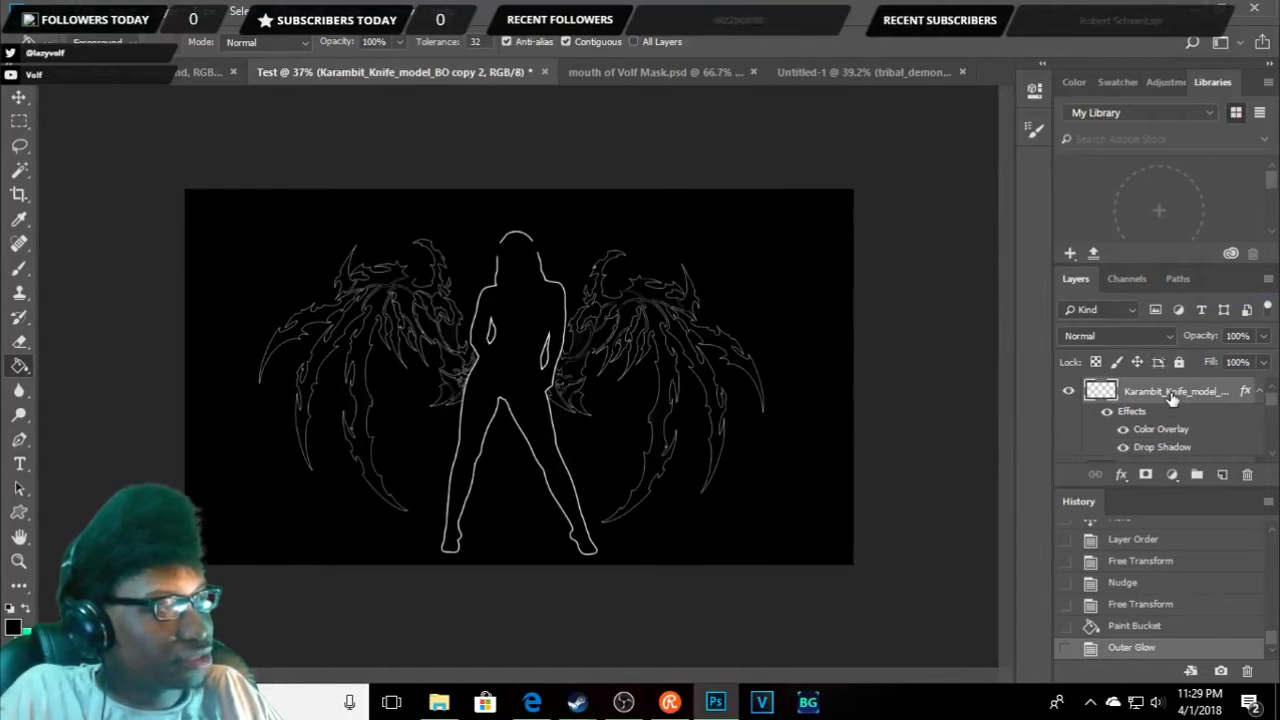
pyautogui.rightClick(1172, 395)
pyautogui.click(990, 412)
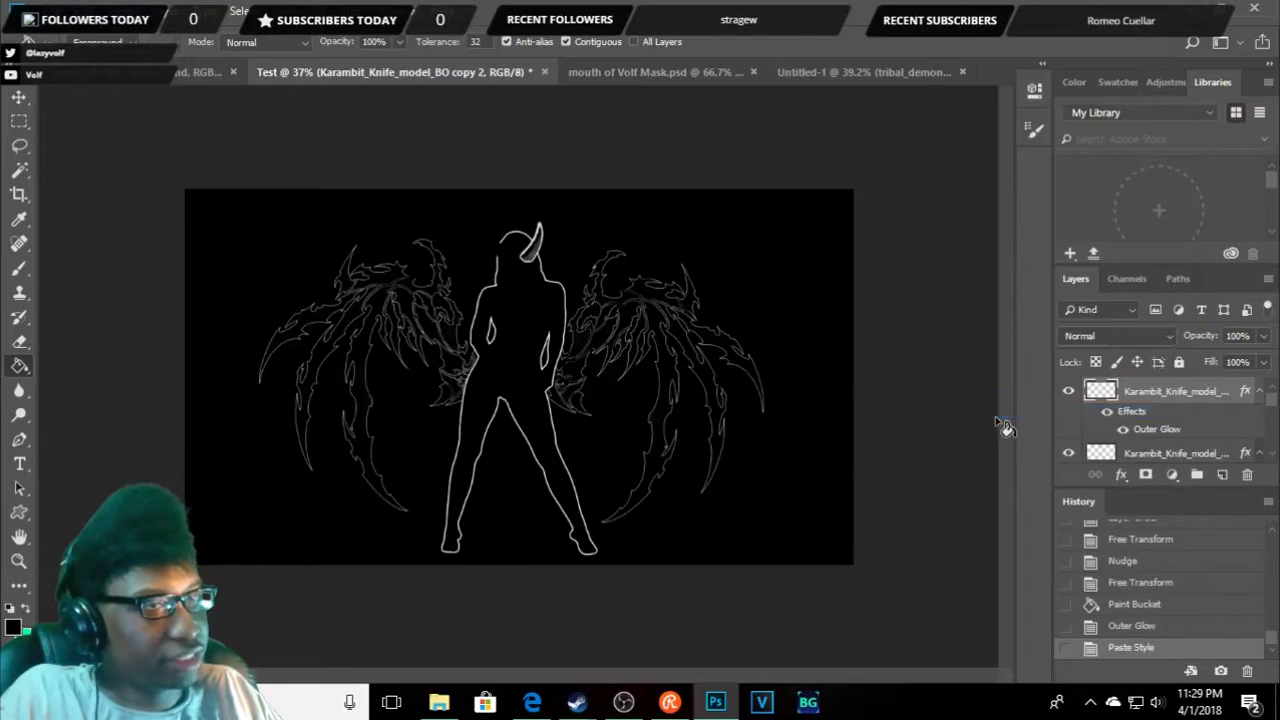
pyautogui.moveTo(1142, 396); pyautogui.dragTo(1138, 449)
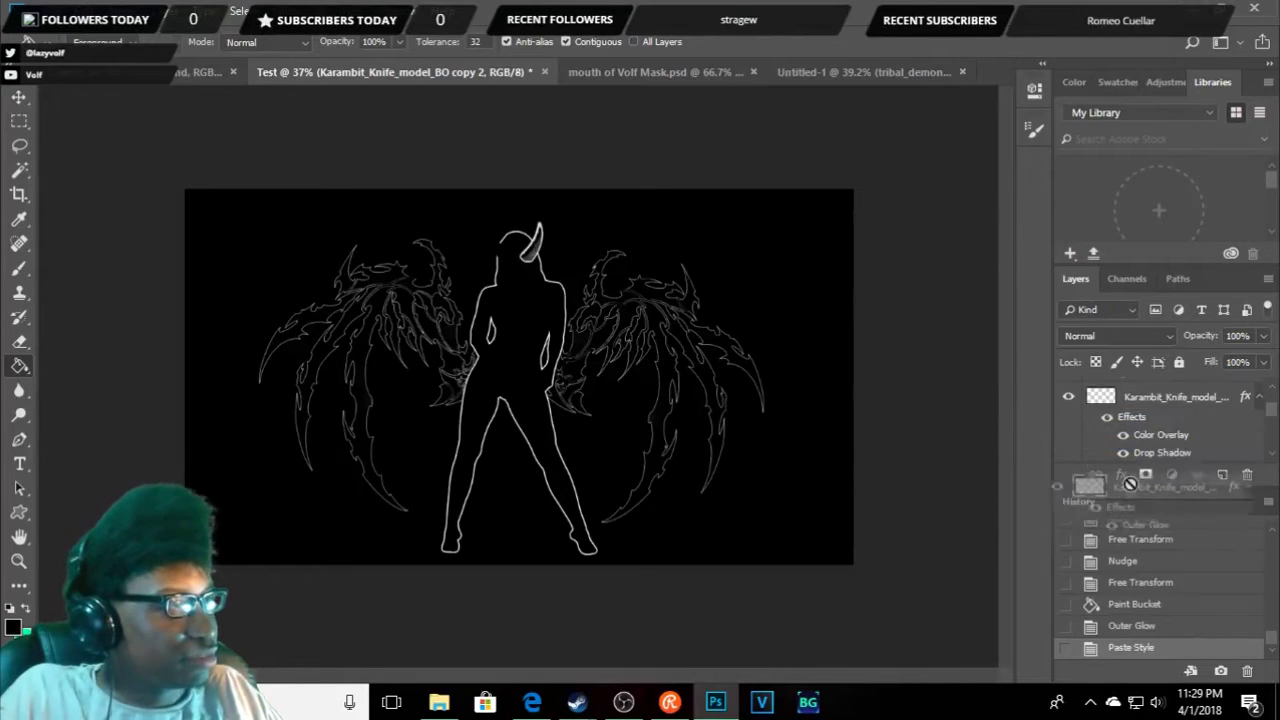
pyautogui.moveTo(1135, 403)
pyautogui.mouseDown()
pyautogui.moveTo(1144, 477)
pyautogui.moveTo(1135, 460)
pyautogui.mouseUp()
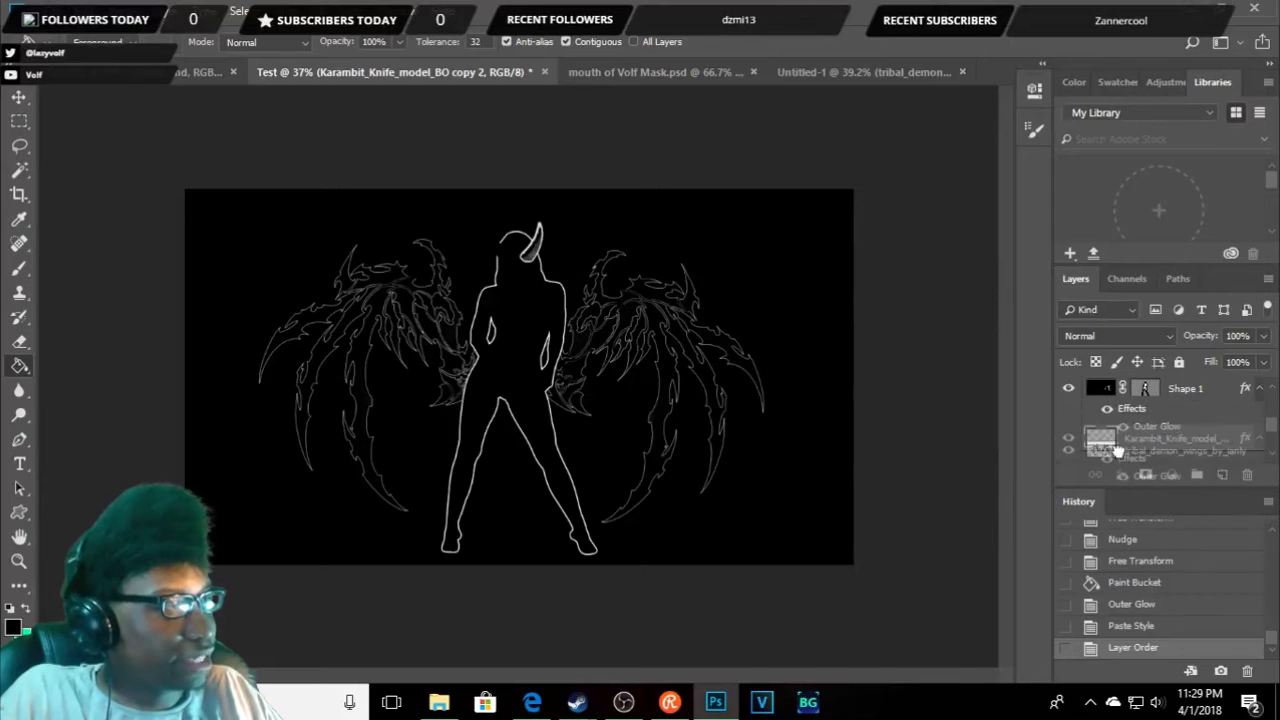
# - Restack the Karambit layer and paste the copied outer glow style onto it again
pyautogui.scroll(2, 1071, 472)
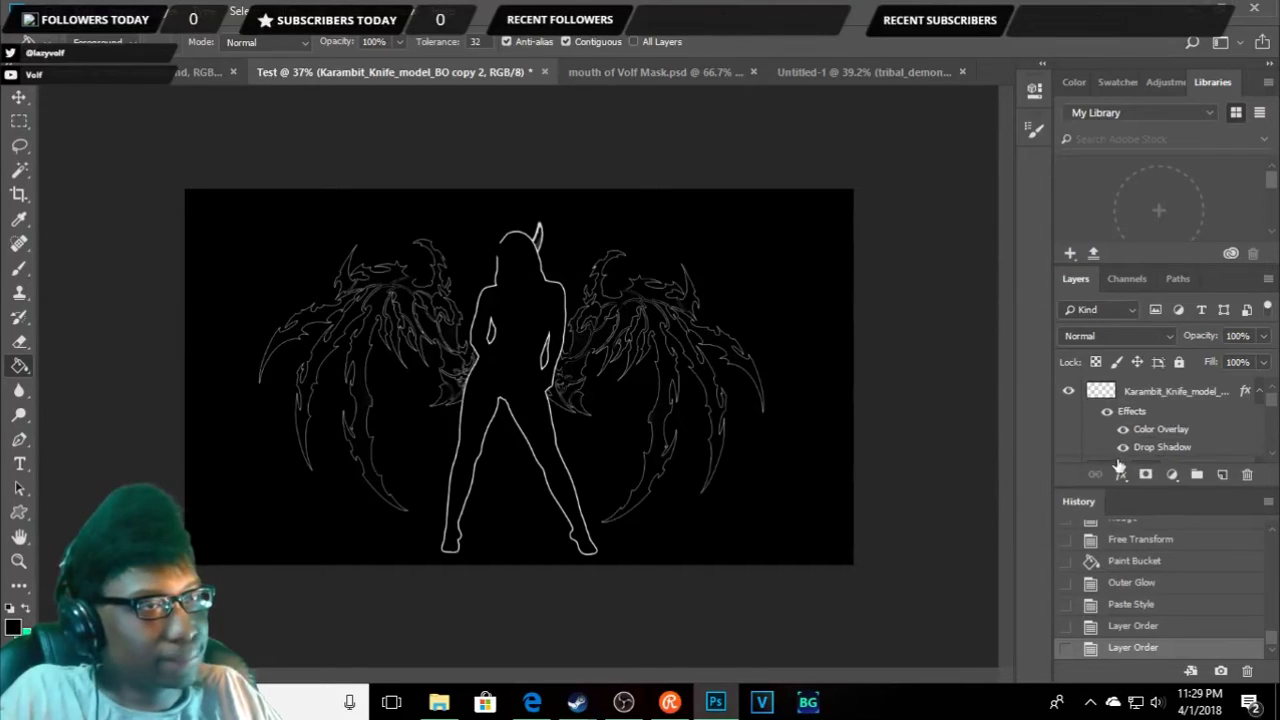
pyautogui.doubleClick(1150, 393)
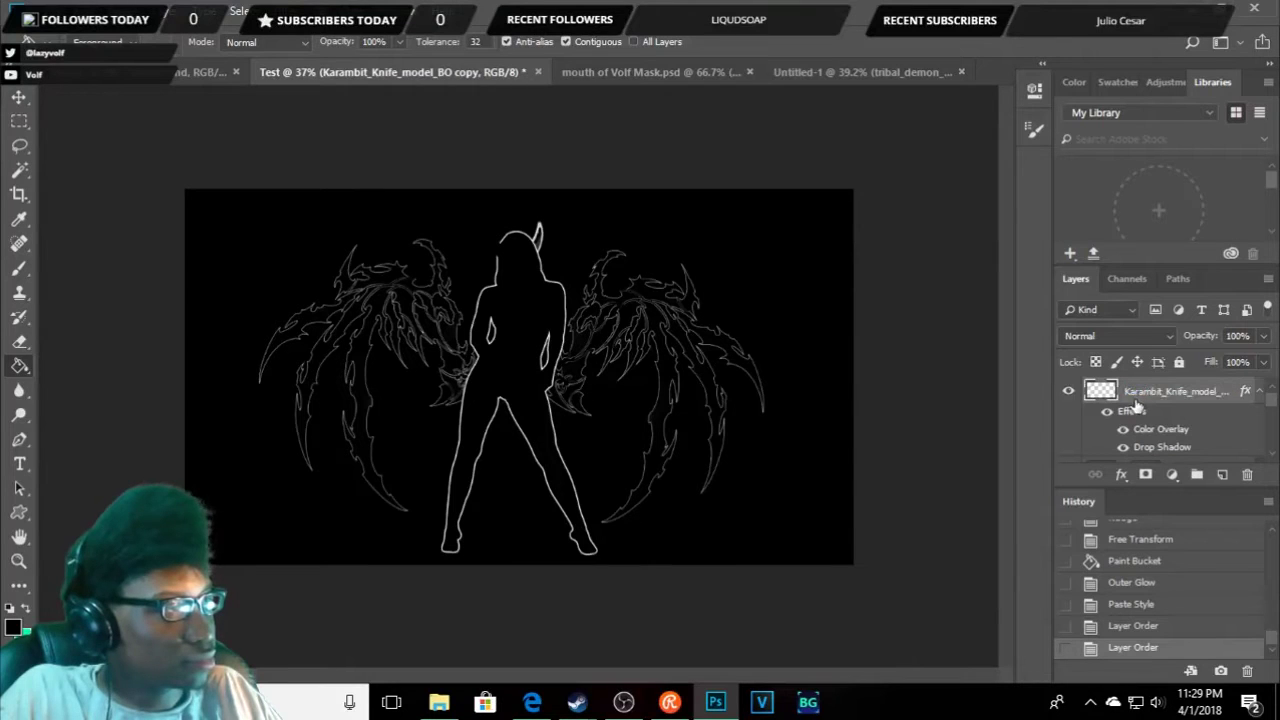
pyautogui.moveTo(1137, 397)
pyautogui.mouseDown()
pyautogui.moveTo(1140, 427)
pyautogui.moveTo(1165, 420)
pyautogui.mouseUp()
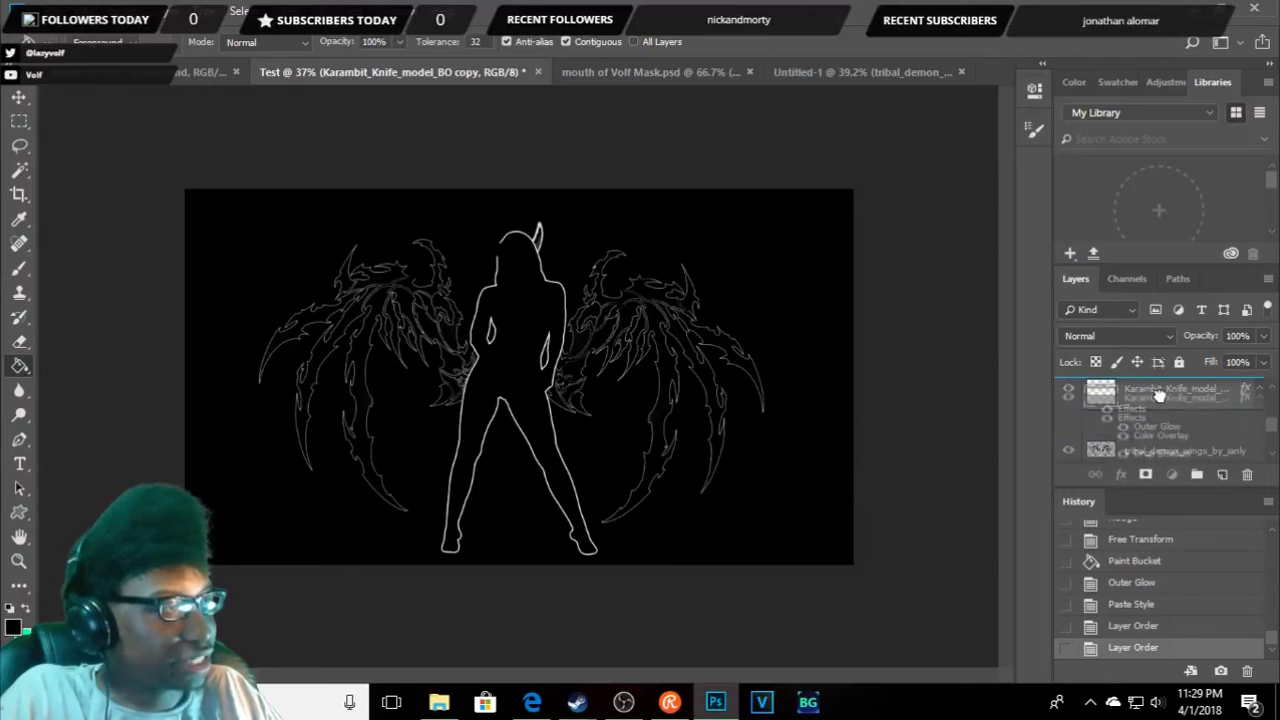
pyautogui.moveTo(1166, 428); pyautogui.dragTo(1166, 428)
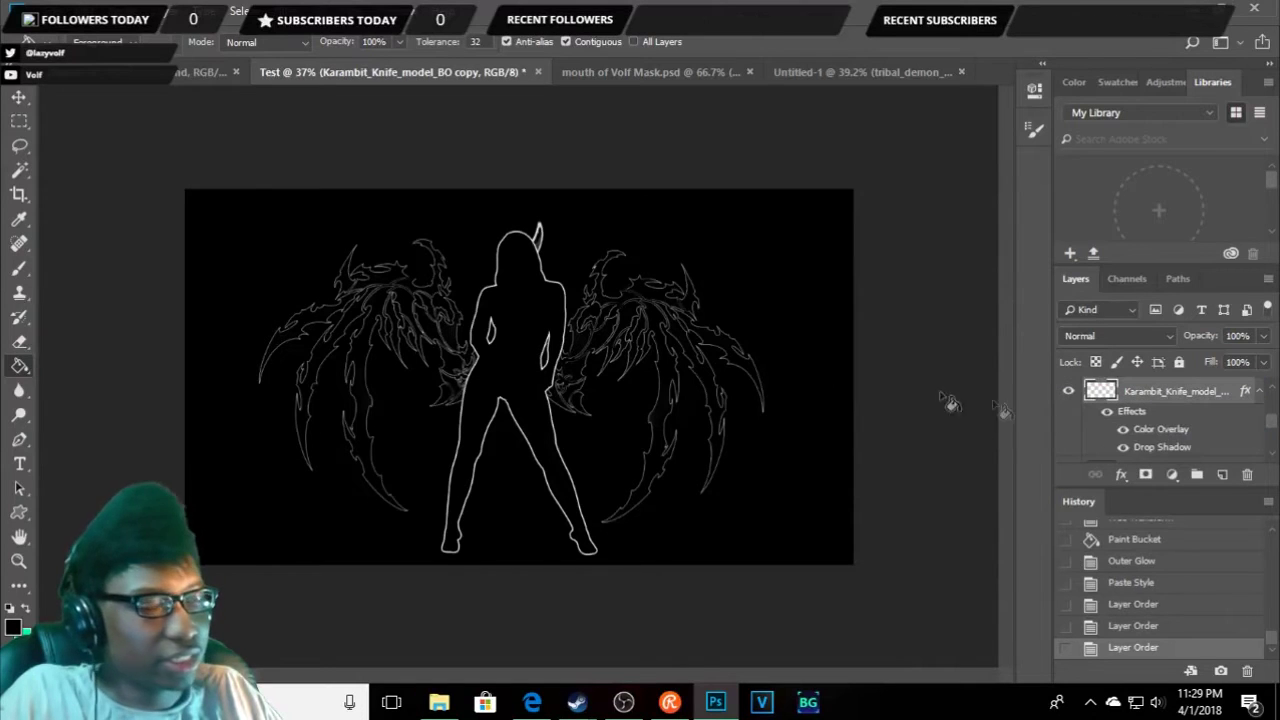
pyautogui.rightClick(1146, 394)
pyautogui.press('Escape')
pyautogui.moveTo(1190, 405); pyautogui.dragTo(1175, 440)
pyautogui.scroll(-1, 1175, 405)
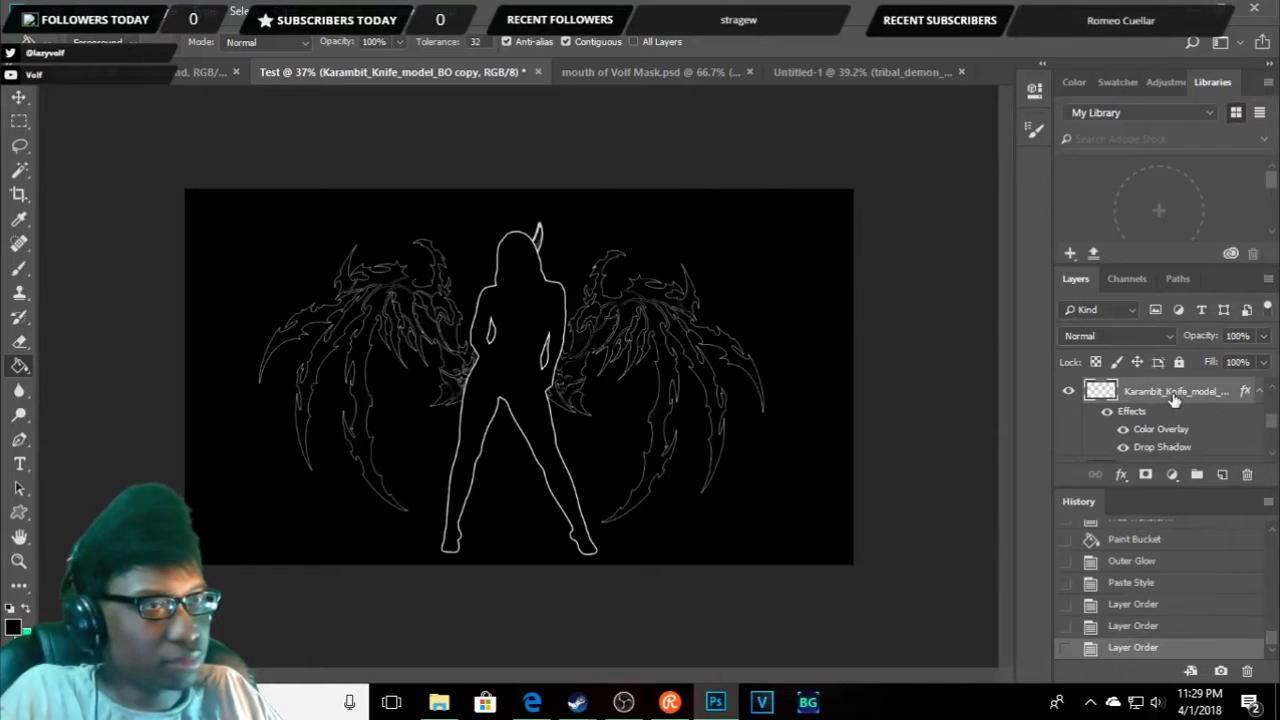
pyautogui.rightClick(1175, 400)
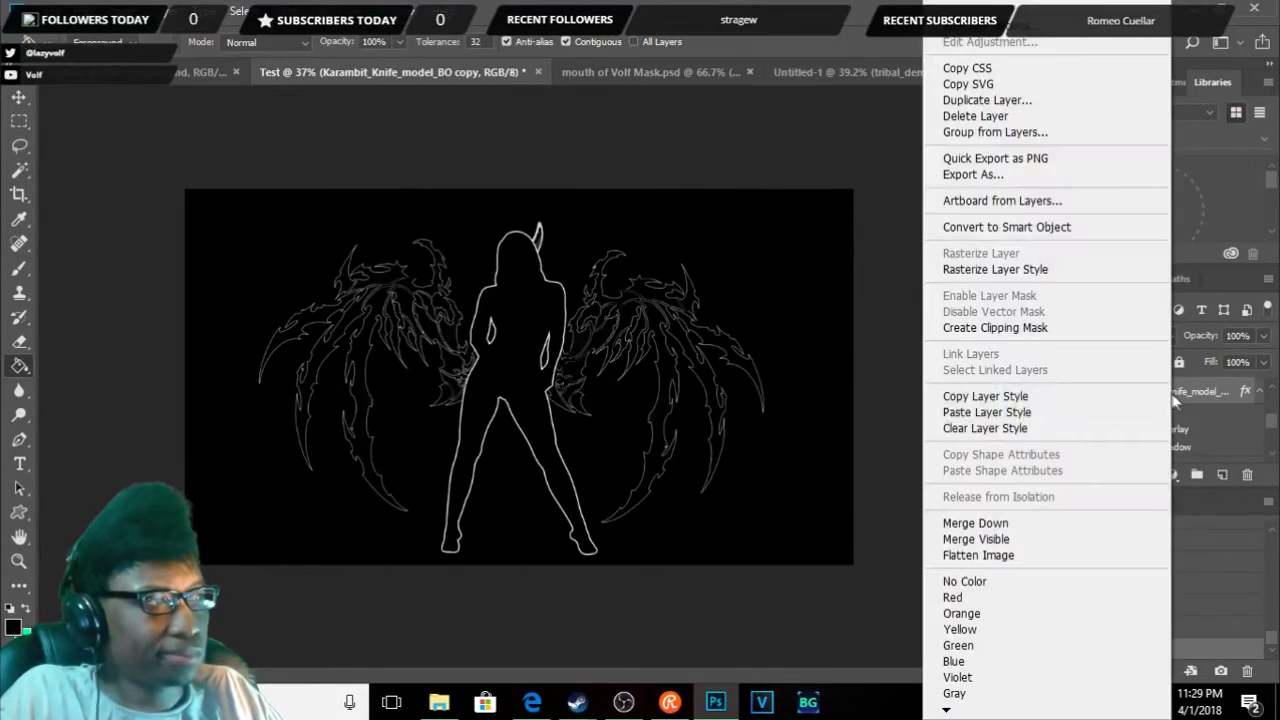
pyautogui.click(1001, 412)
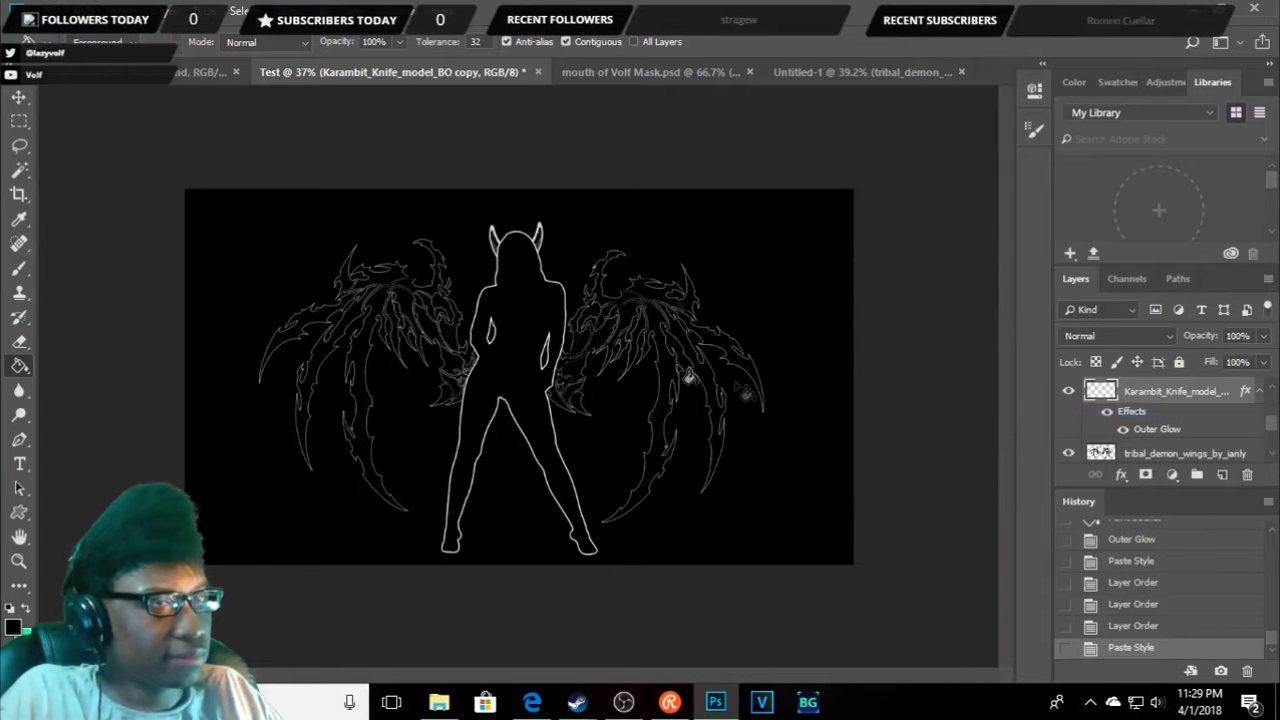
# - Zoom in to check the glow around the horns, then open the Karambit layer's Blending Options
pyautogui.scroll(5, 526, 327)
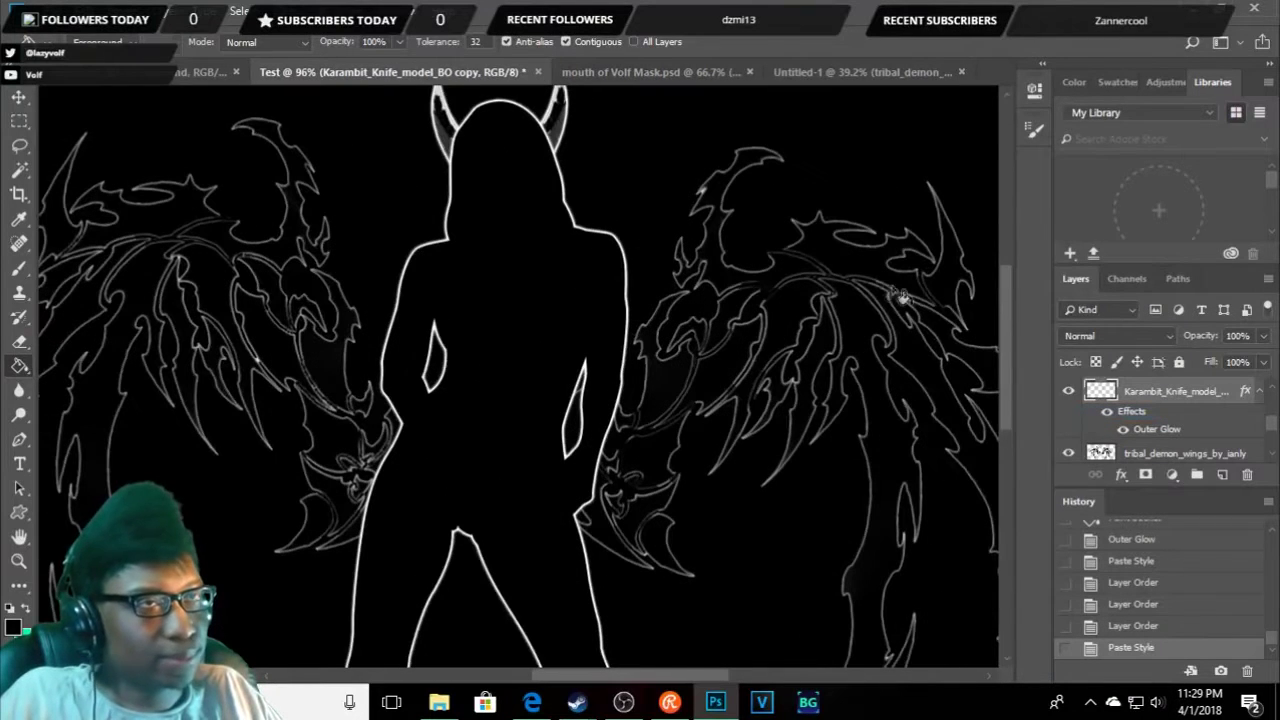
pyautogui.scroll(3, 1004, 317)
pyautogui.scroll(2, 706, 295)
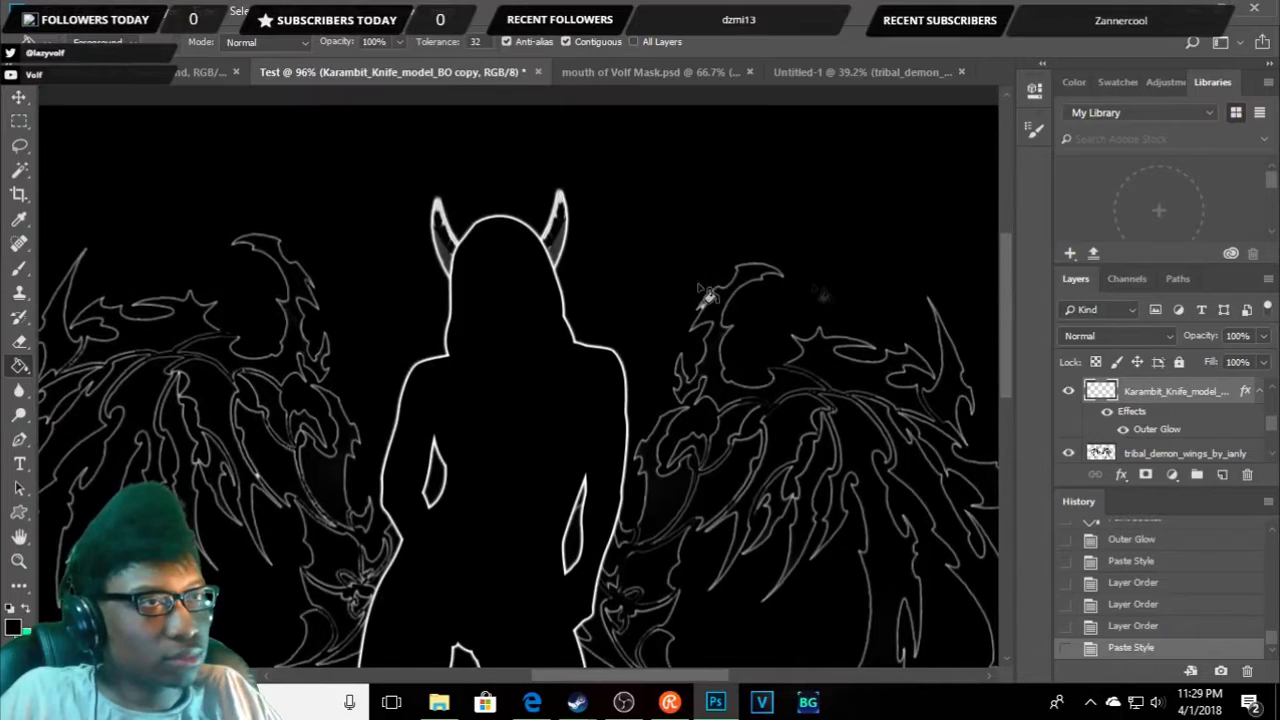
pyautogui.scroll(2, 490, 220)
pyautogui.scroll(2, 490, 220)
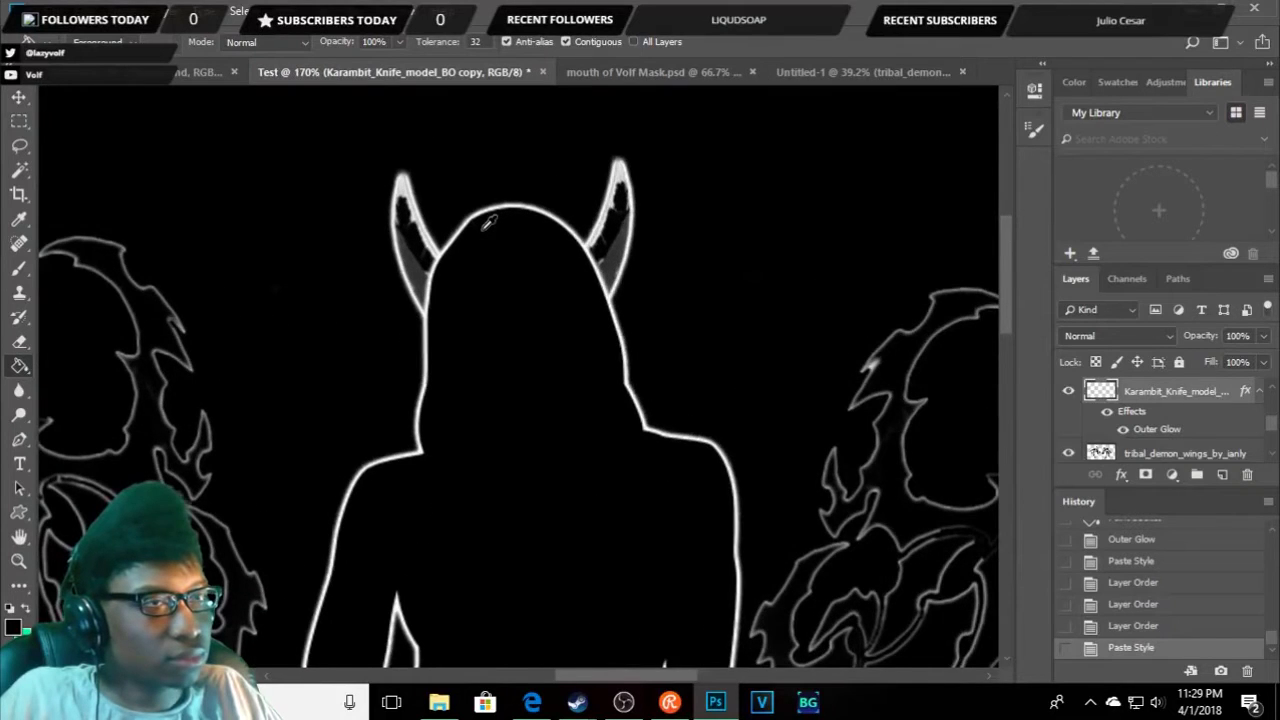
pyautogui.scroll(-1, 490, 222)
pyautogui.scroll(-1, 489, 222)
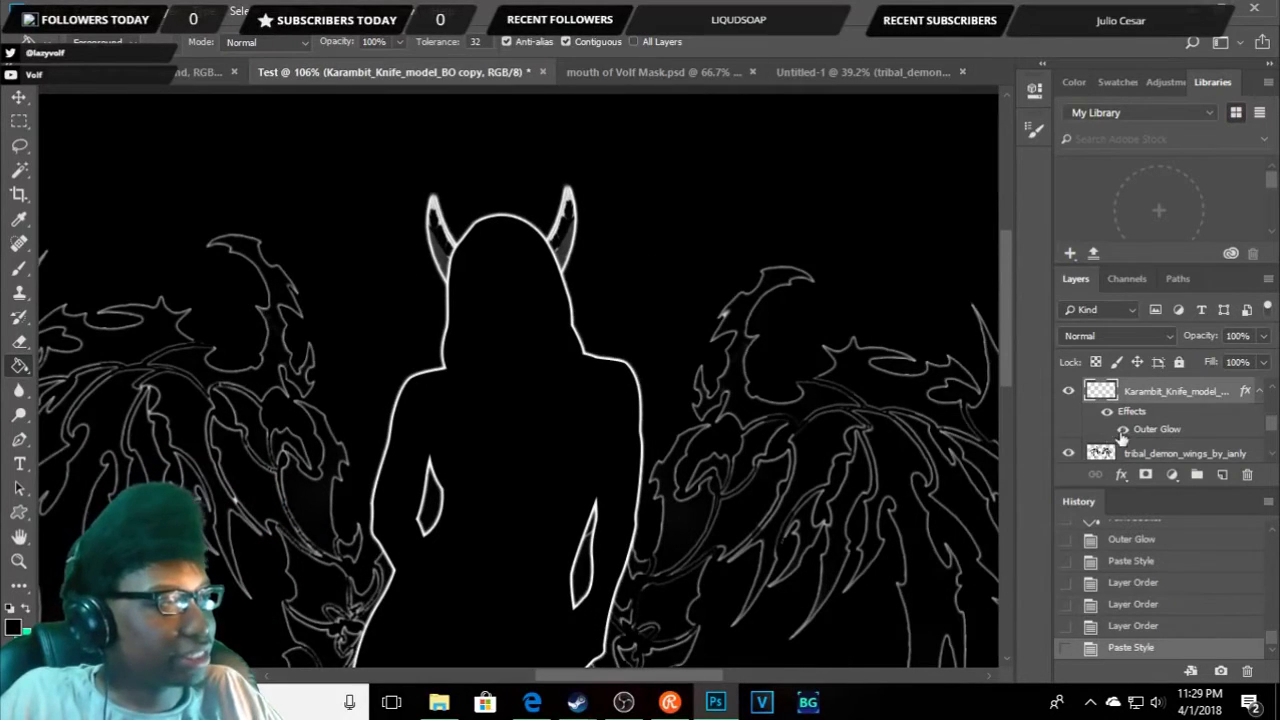
pyautogui.rightClick(1172, 400)
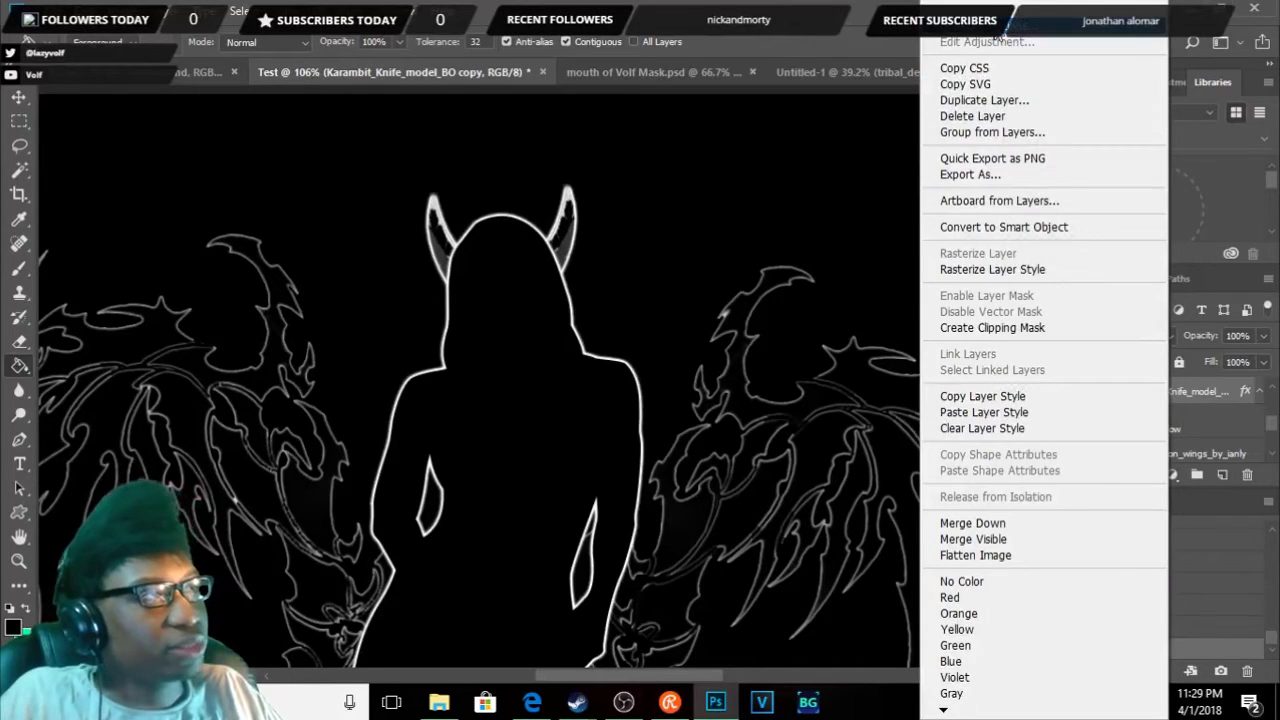
pyautogui.click(1000, 26)
# - Set the figure's Outer Glow to Precise technique at 5 px size and apply it
pyautogui.moveTo(695, 228); pyautogui.dragTo(925, 232)
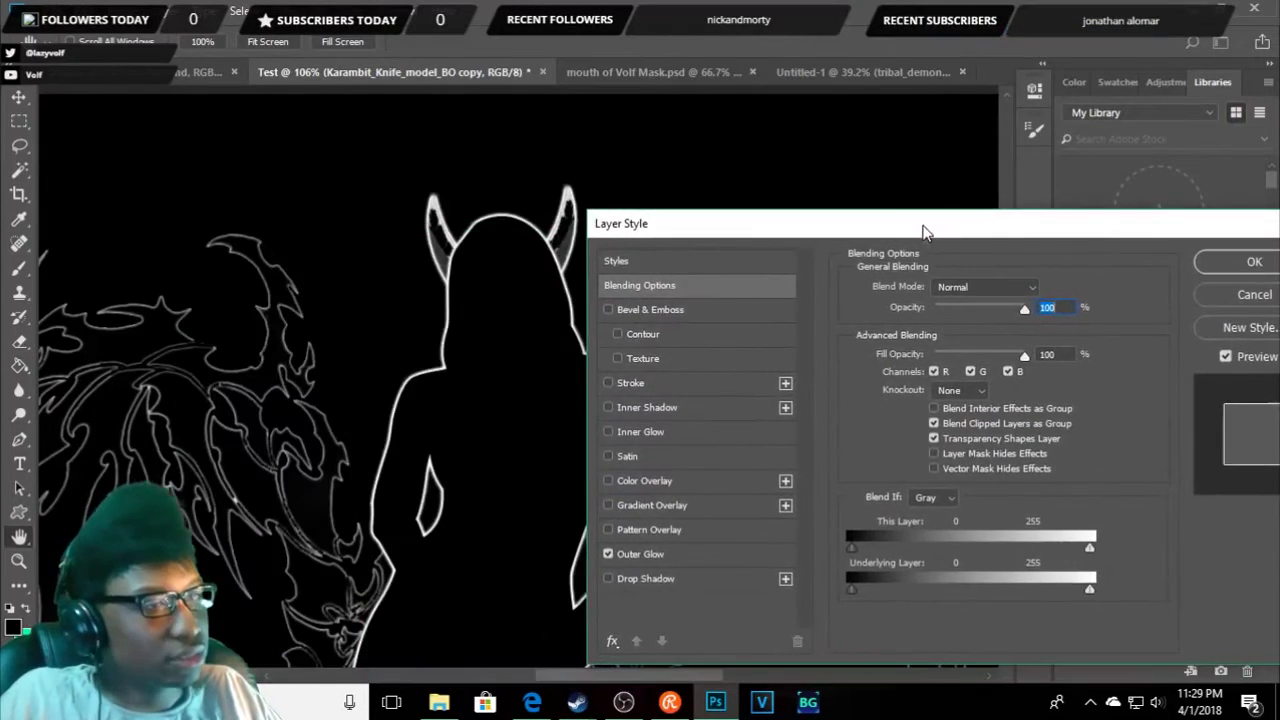
pyautogui.click(645, 554)
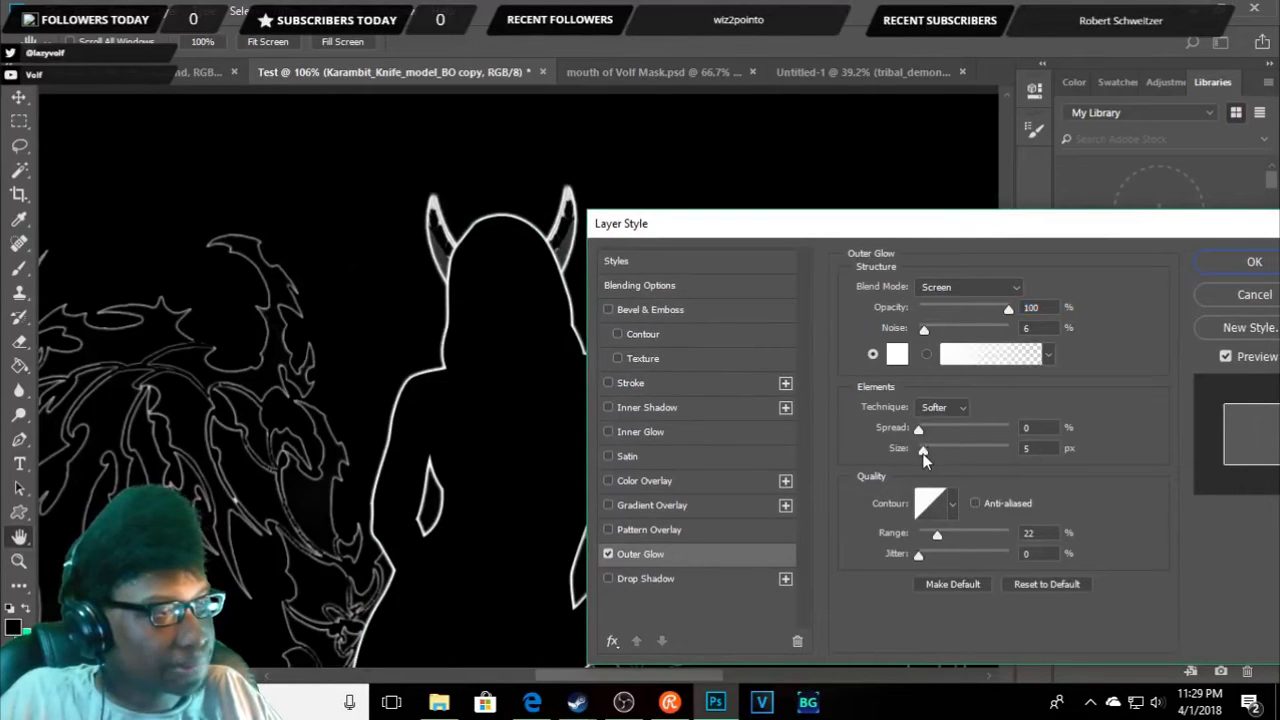
pyautogui.moveTo(922, 456); pyautogui.dragTo(913, 458)
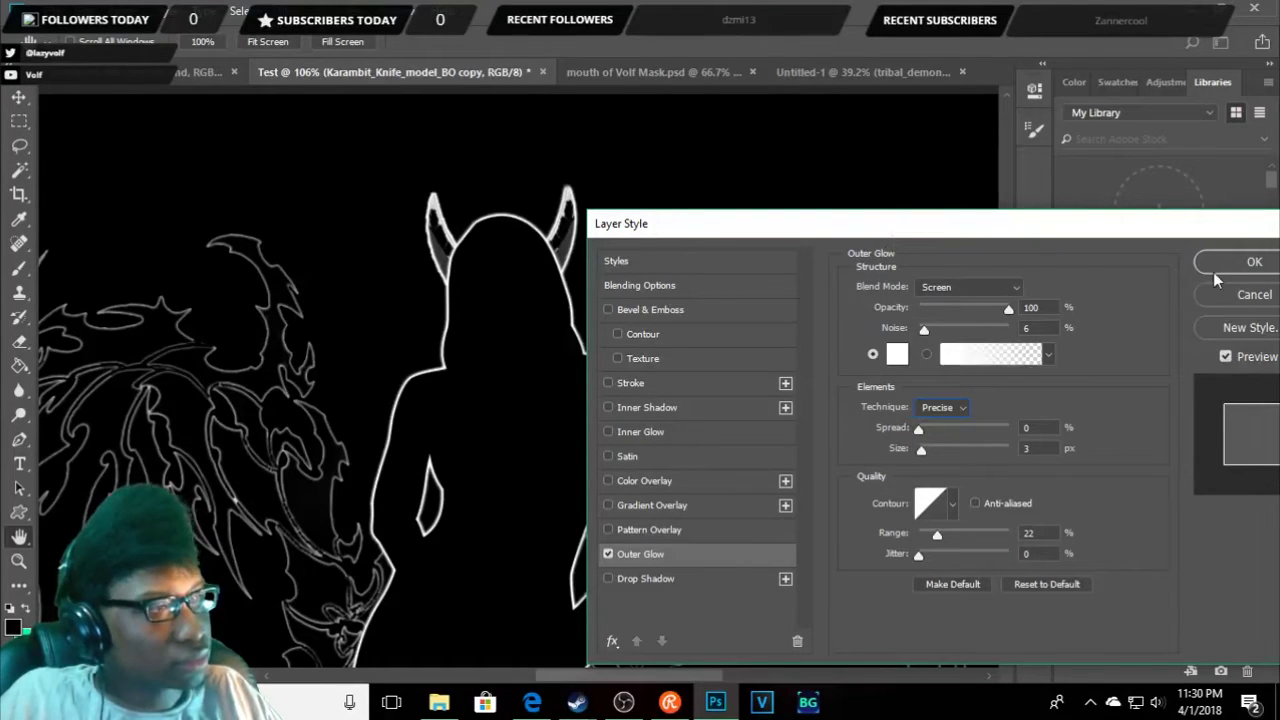
pyautogui.press('Tab')
pyautogui.press('Tab')
pyautogui.press('Up')
pyautogui.press('Up')
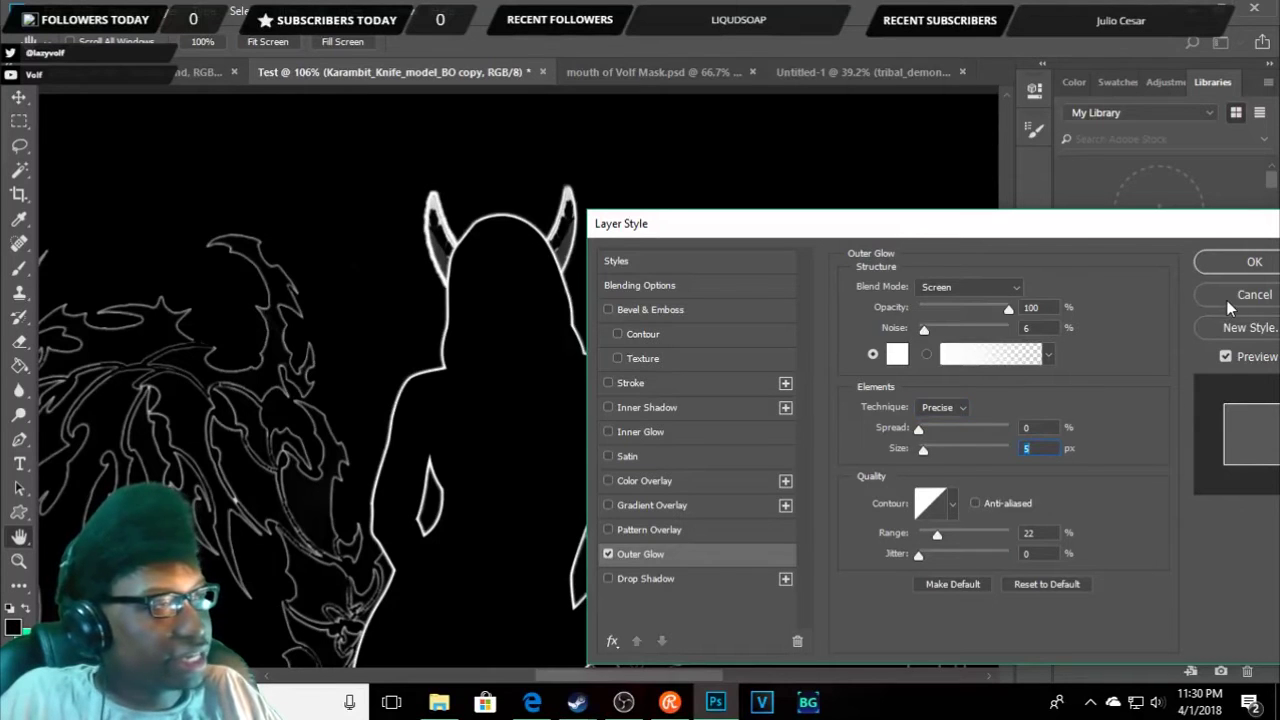
pyautogui.click(1228, 300)
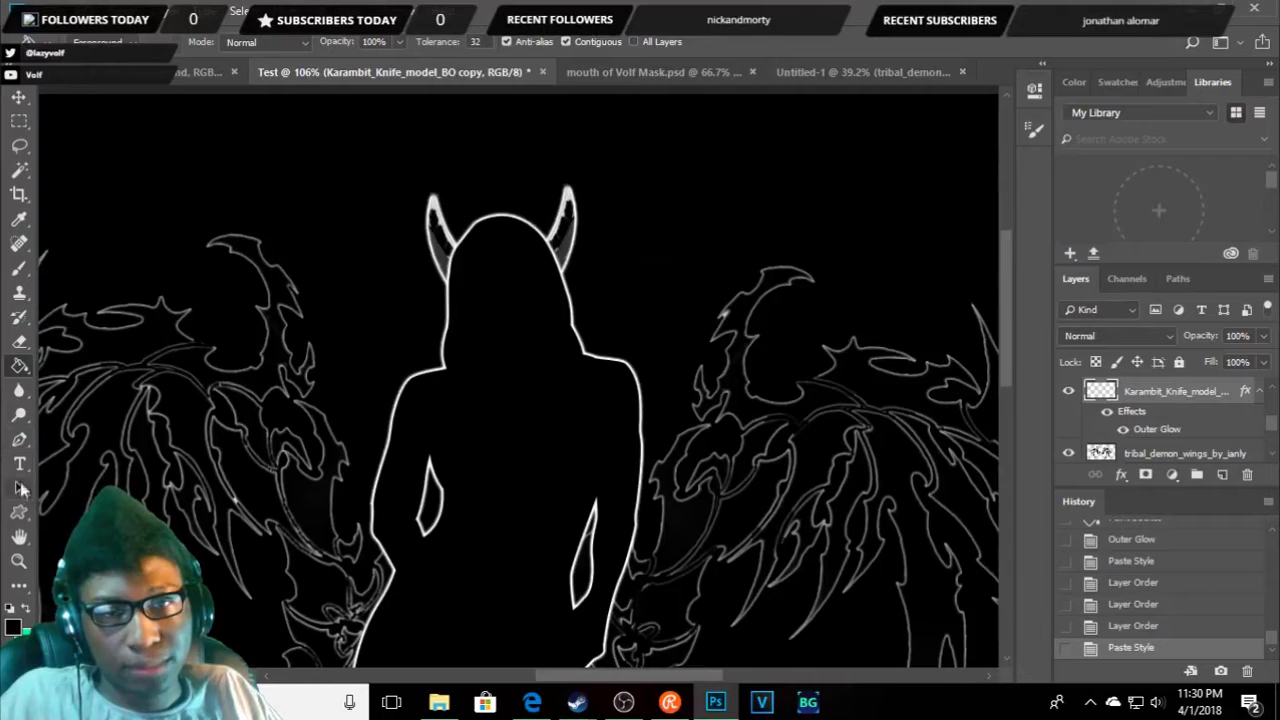
pyautogui.click(19, 268)
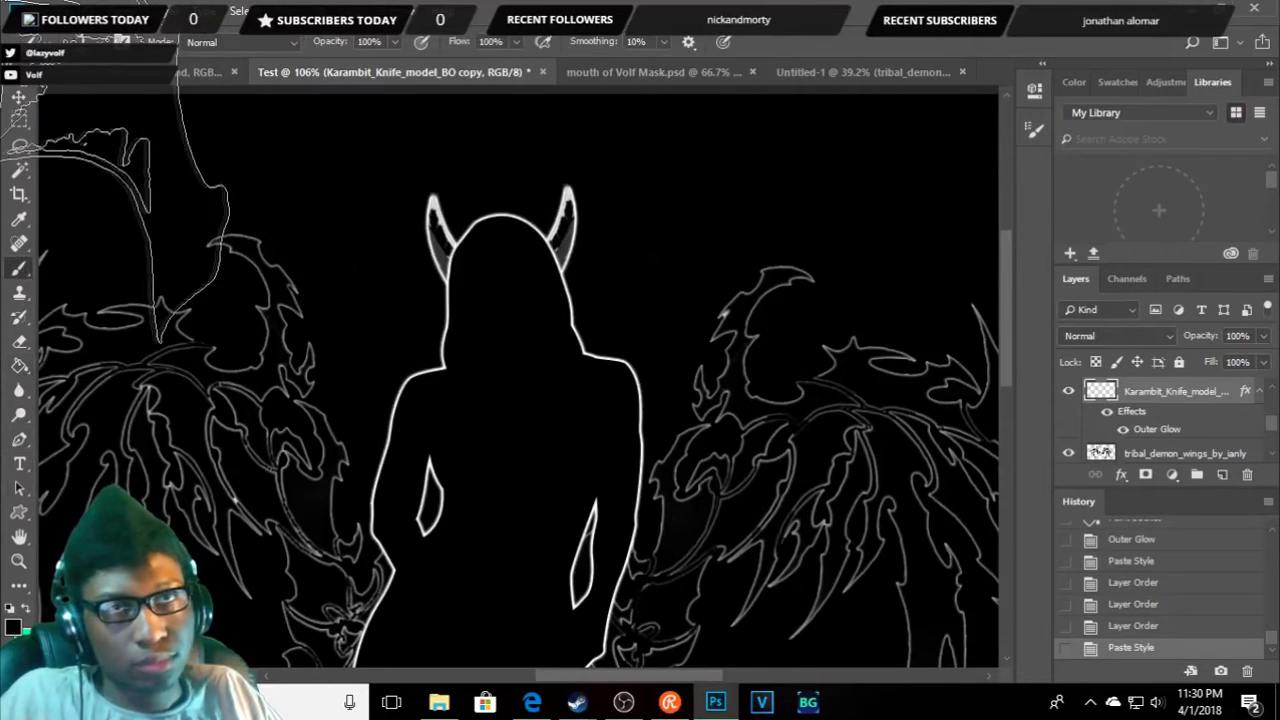
# - Shrink the brush to about 12 px and keep black as the foreground colour
pyautogui.click(90, 38)
pyautogui.scroll(3, 300, 280)
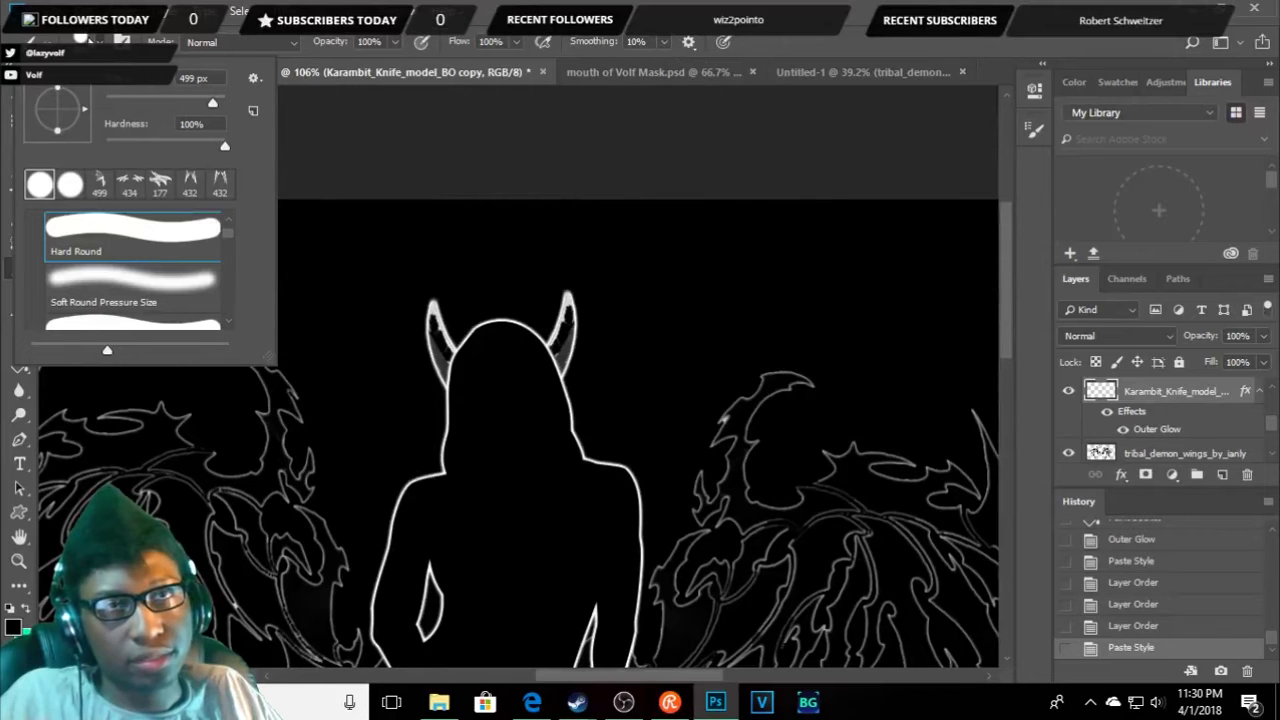
pyautogui.moveTo(207, 105); pyautogui.dragTo(116, 104)
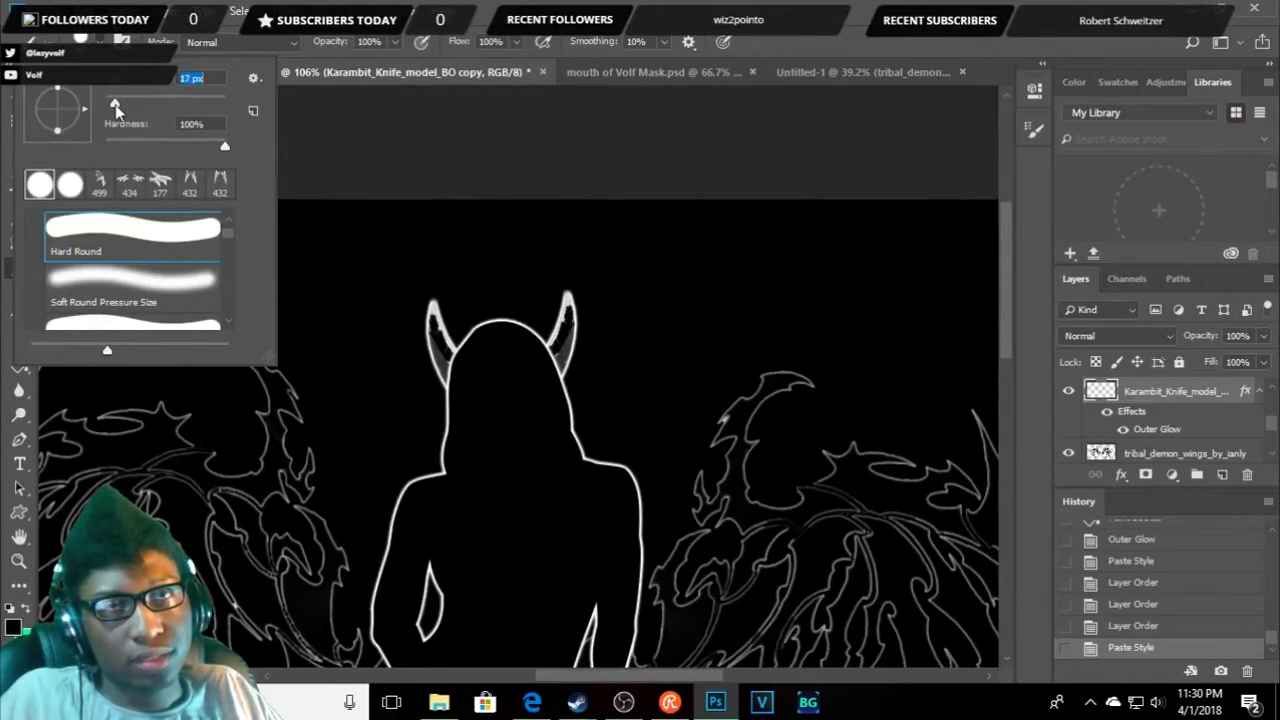
pyautogui.click(12, 626)
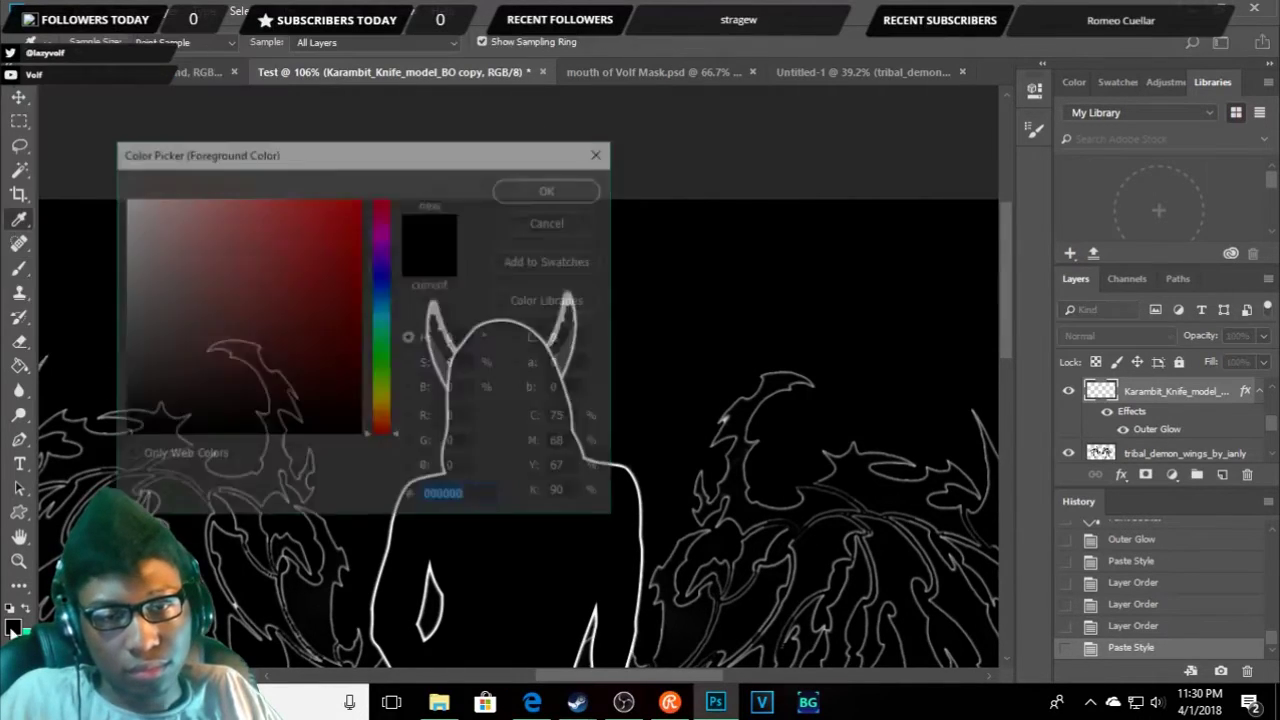
pyautogui.click(539, 196)
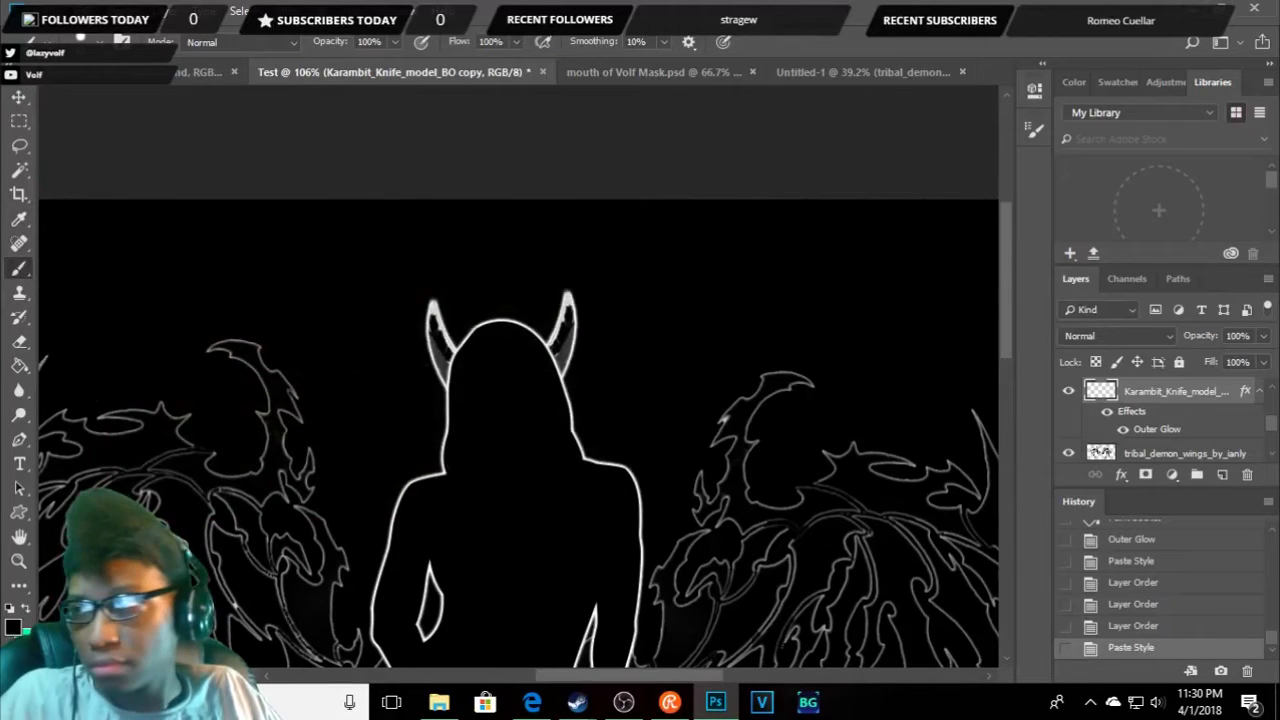
# - Paint black inside the left horn, then delete the last Brush Tool history state
pyautogui.scroll(5, 340, 390)
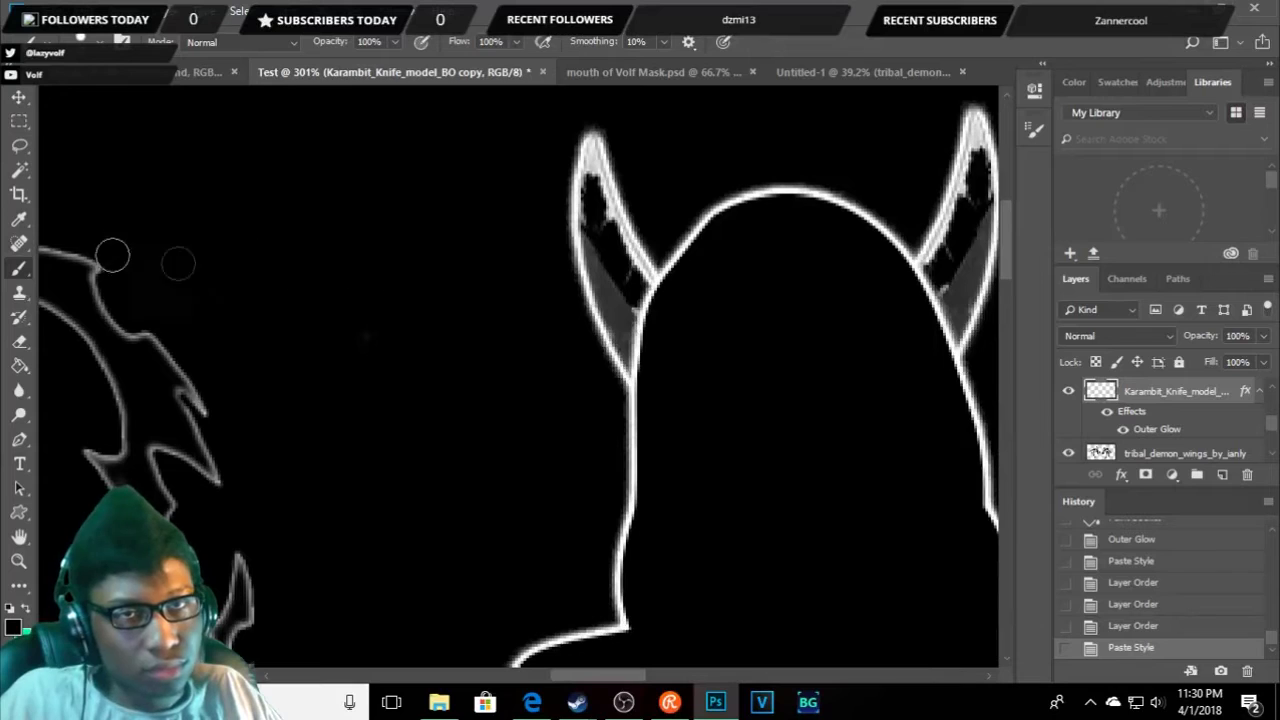
pyautogui.moveTo(627, 288)
pyautogui.mouseDown()
pyautogui.moveTo(618, 318)
pyautogui.moveTo(599, 252)
pyautogui.mouseUp()
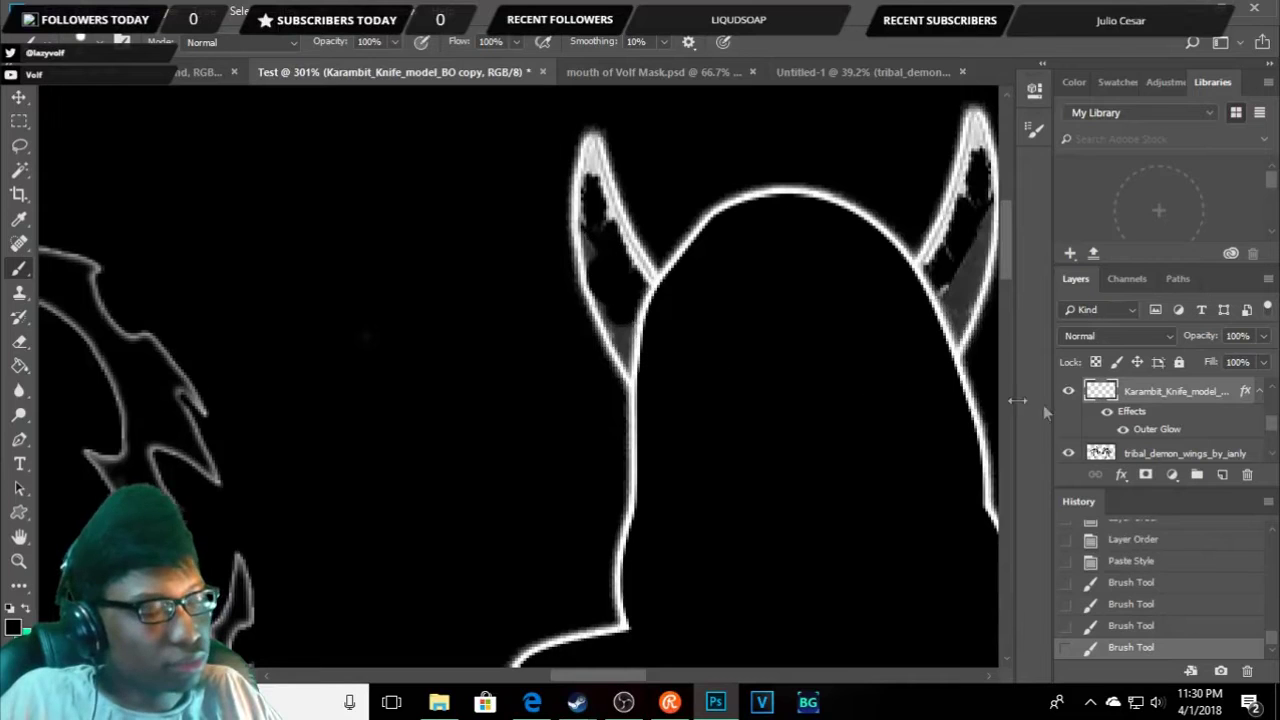
pyautogui.rightClick(1146, 647)
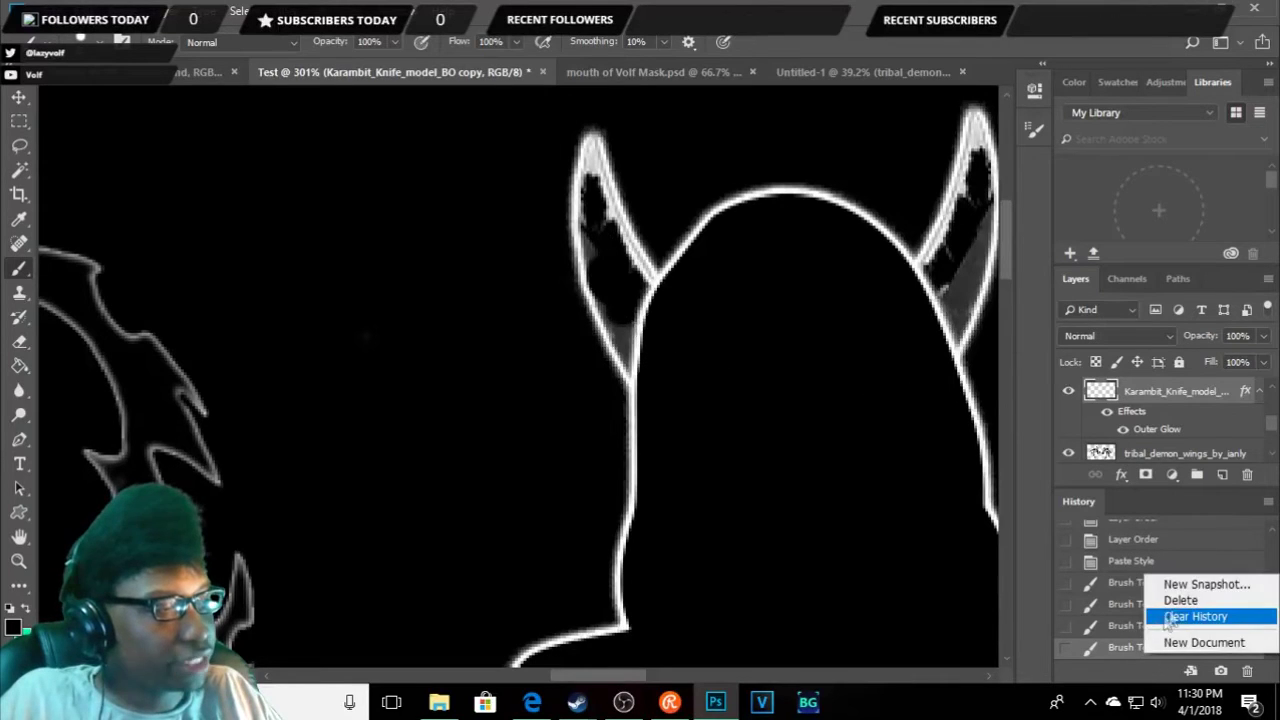
pyautogui.click(1170, 596)
pyautogui.click(580, 276)
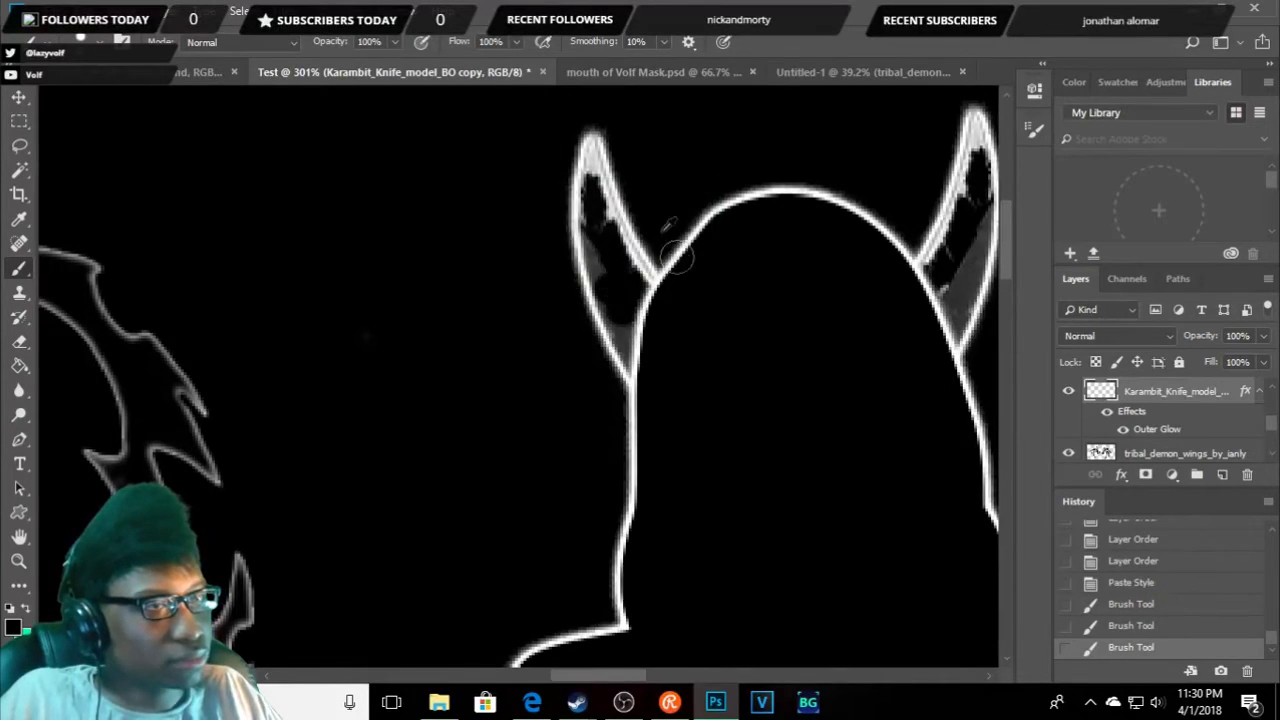
pyautogui.scroll(3, 605, 370)
pyautogui.scroll(2, 607, 371)
pyautogui.moveTo(605, 370); pyautogui.dragTo(588, 245)
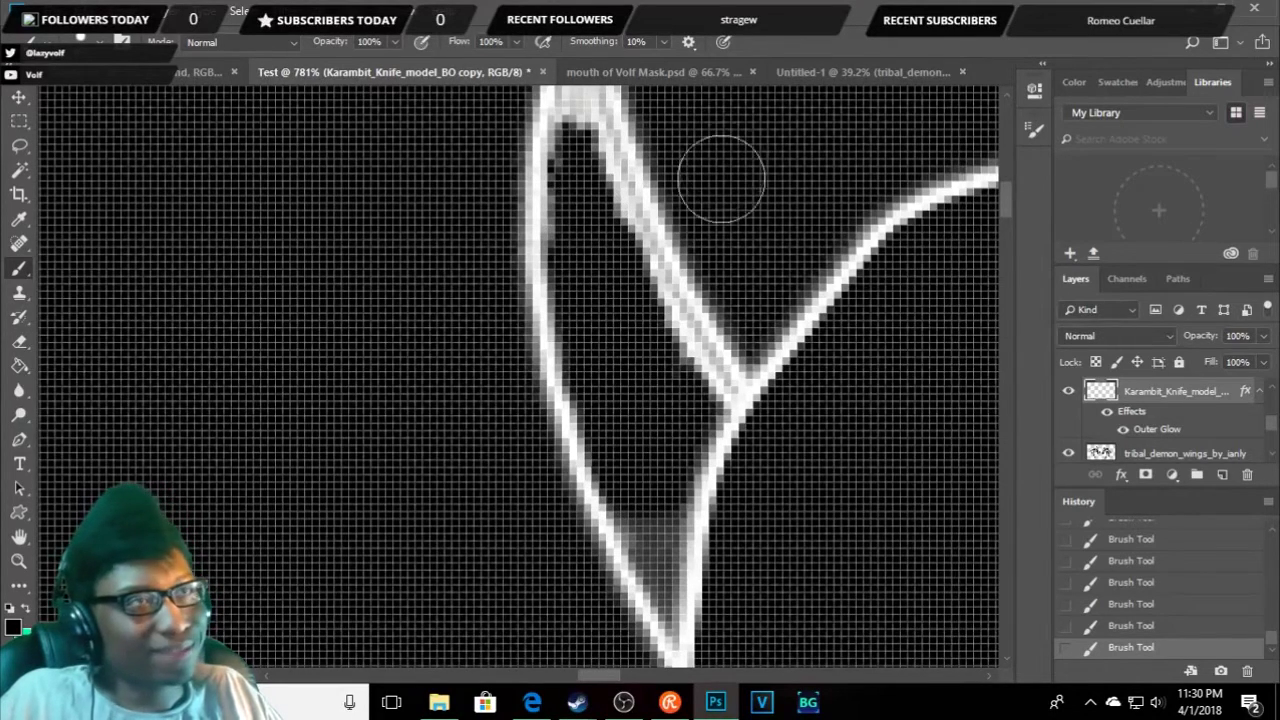
pyautogui.click(88, 45)
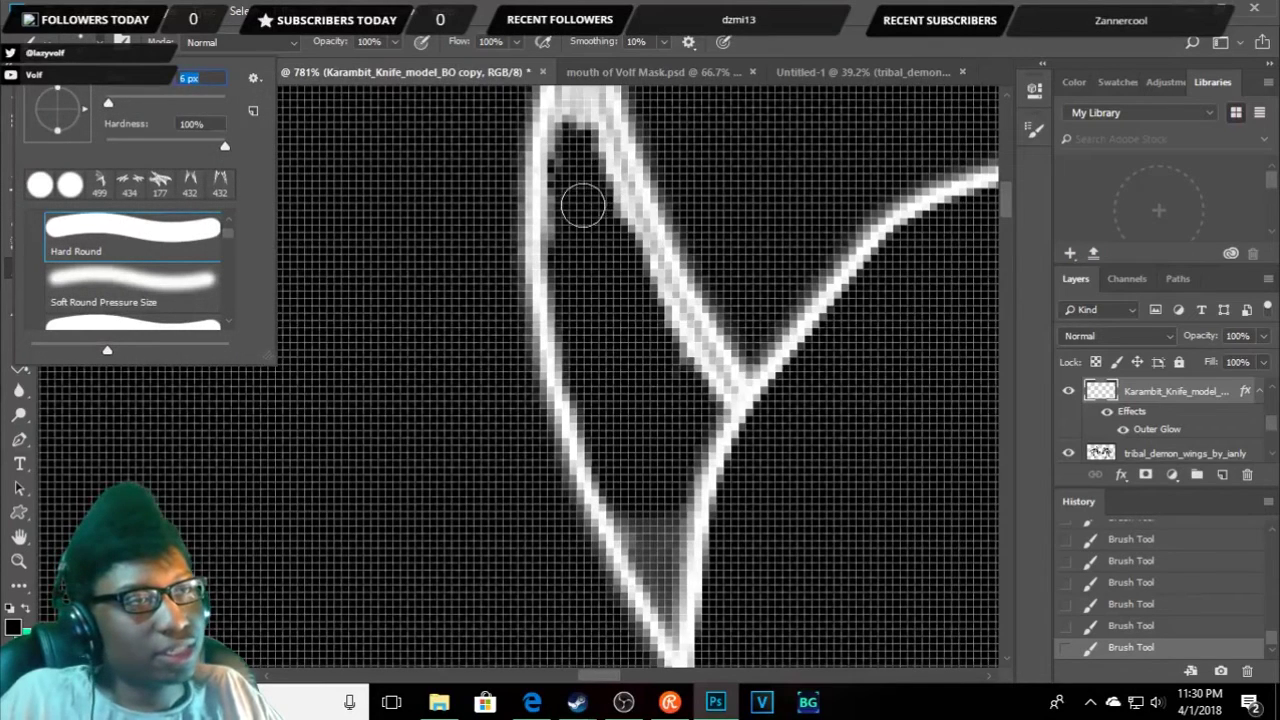
pyautogui.press('Return')
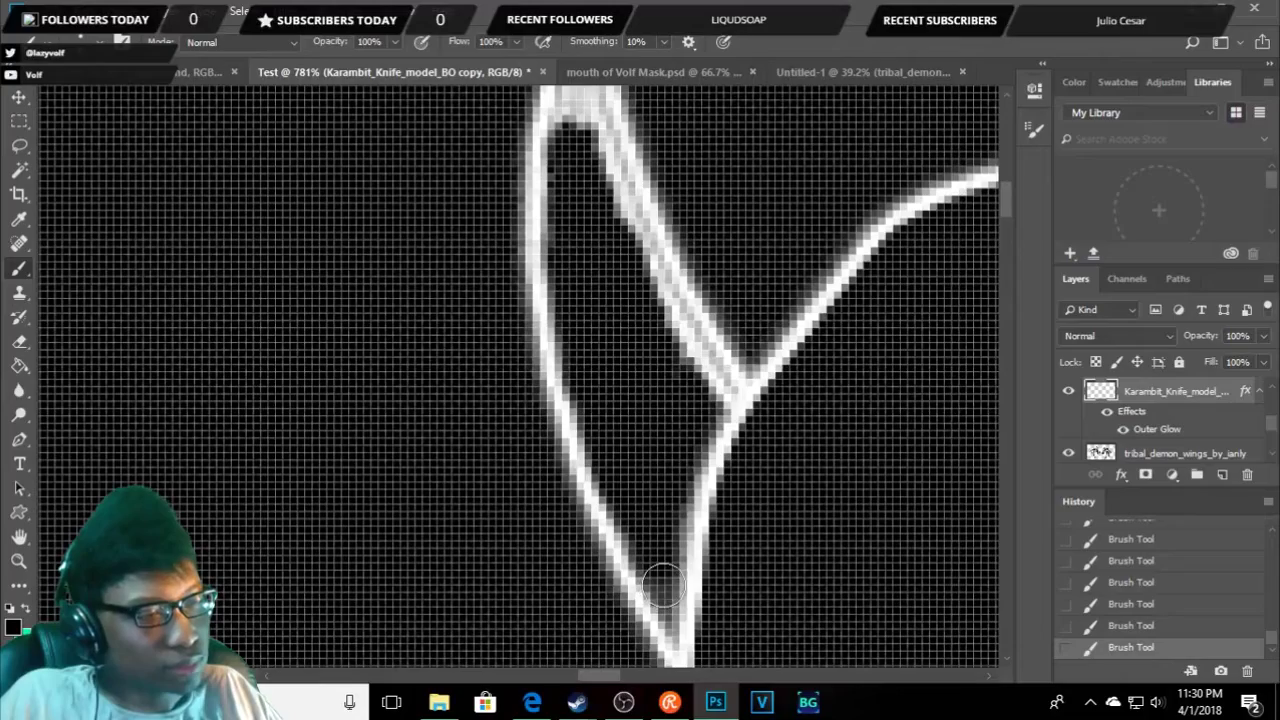
pyautogui.scroll(-5, 666, 429)
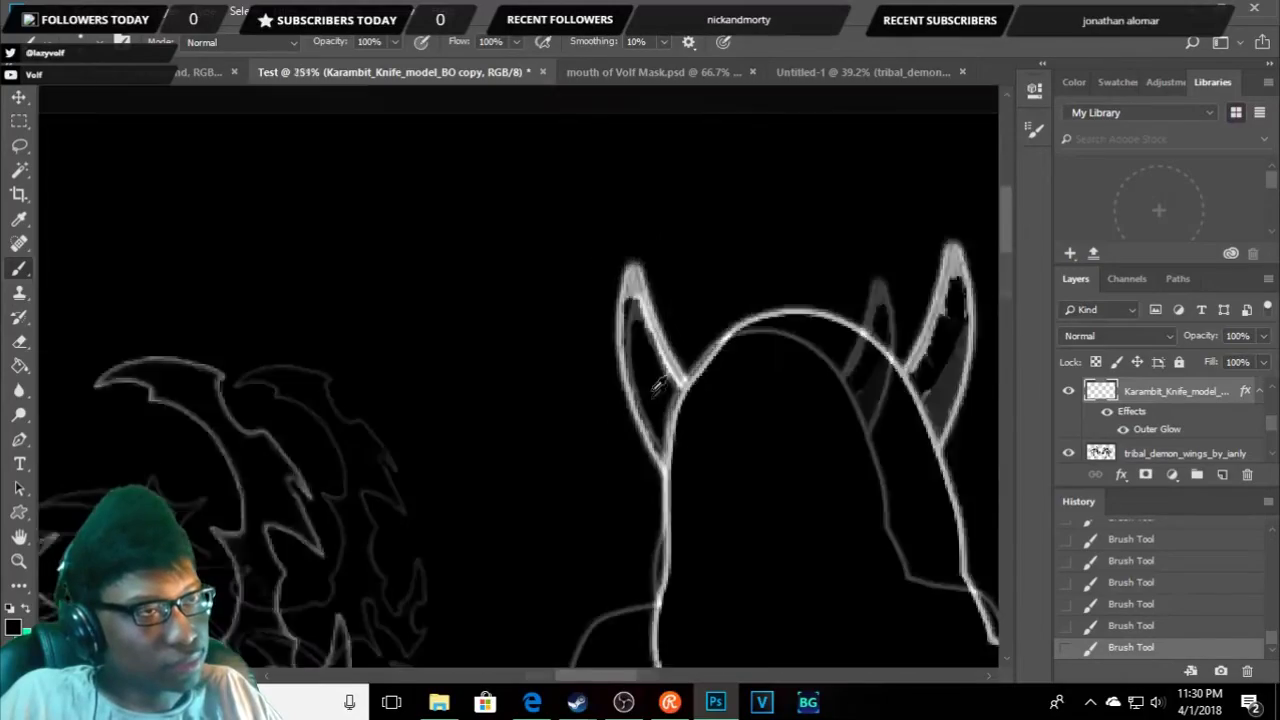
pyautogui.scroll(1, 654, 362)
pyautogui.scroll(2, 663, 366)
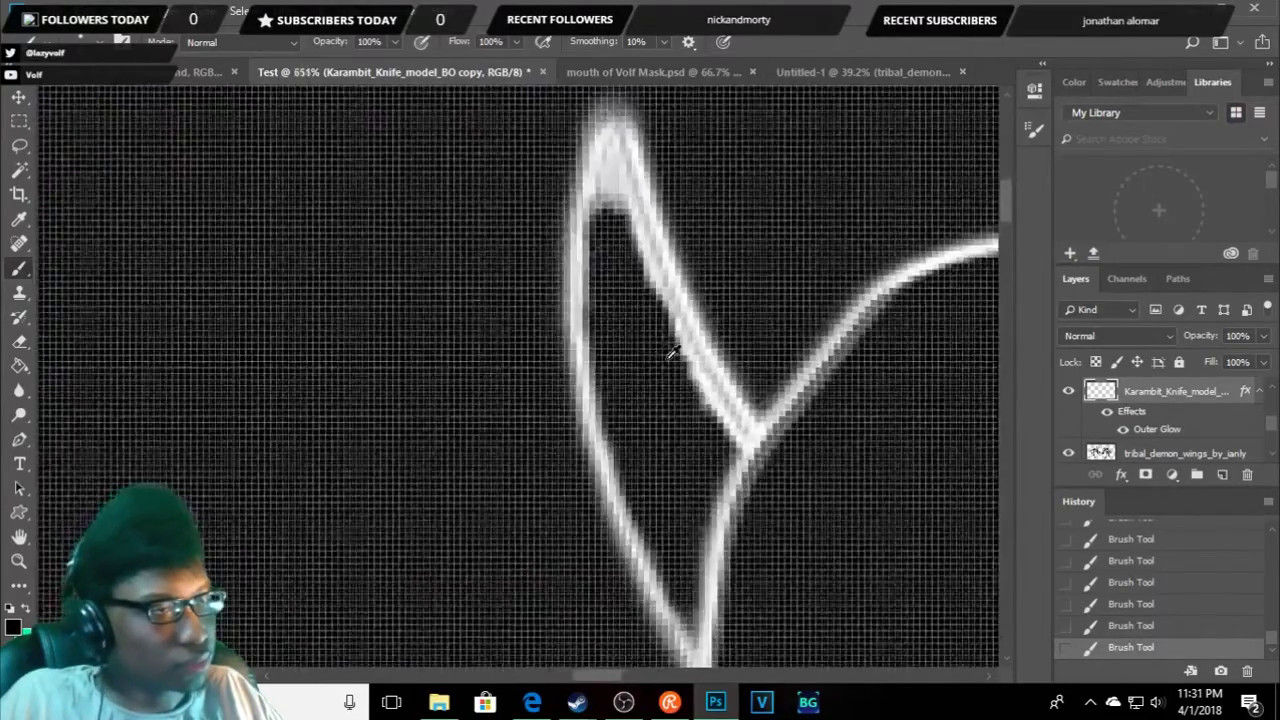
pyautogui.scroll(2, 700, 434)
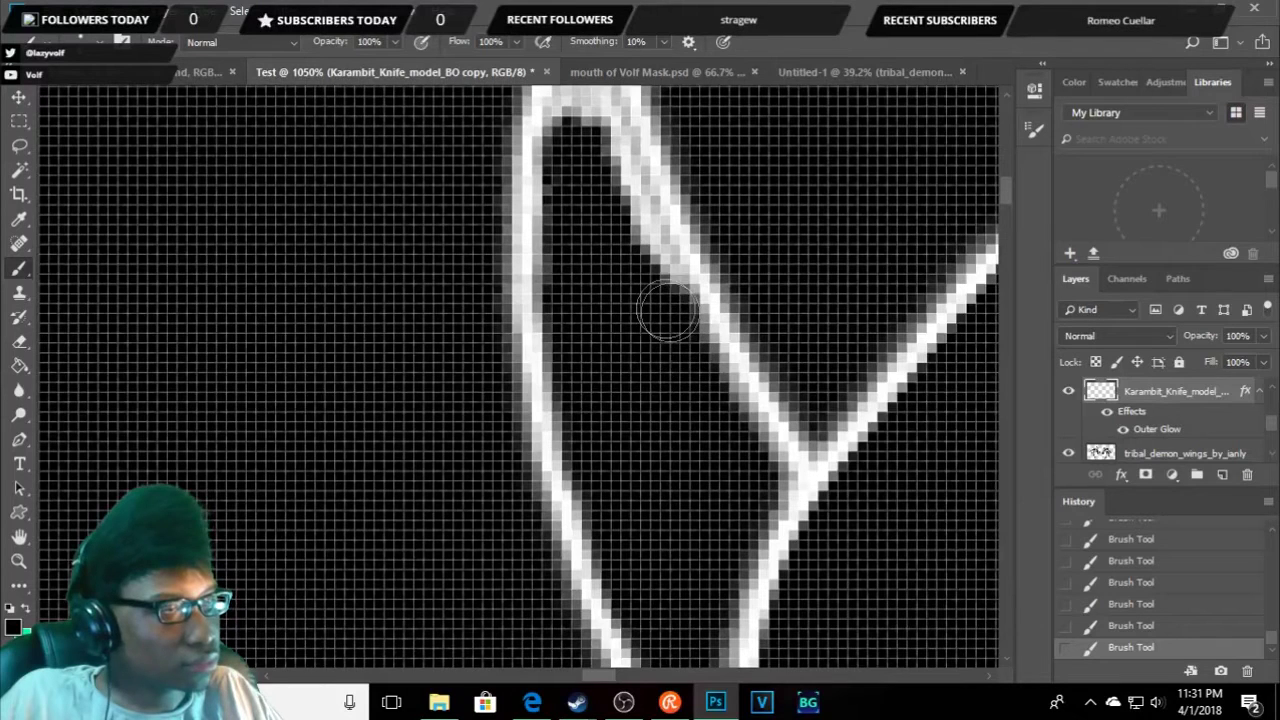
pyautogui.moveTo(629, 234); pyautogui.dragTo(607, 157)
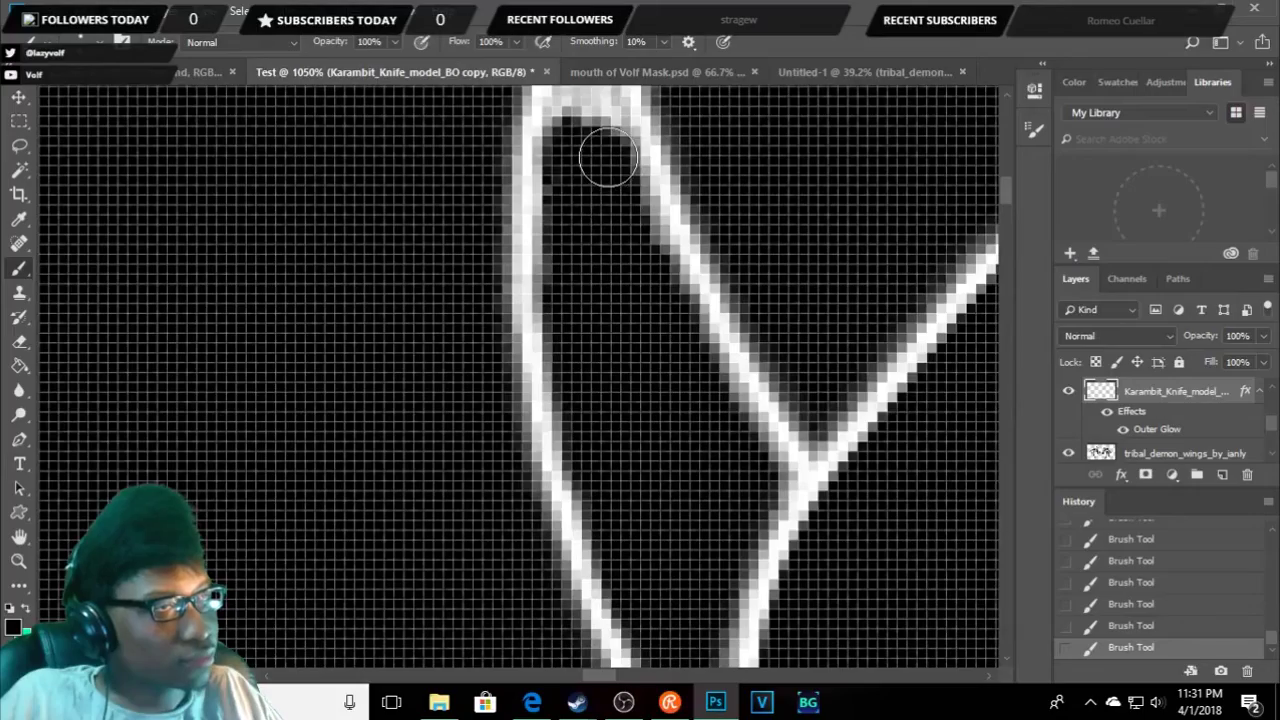
pyautogui.scroll(-4, 623, 200)
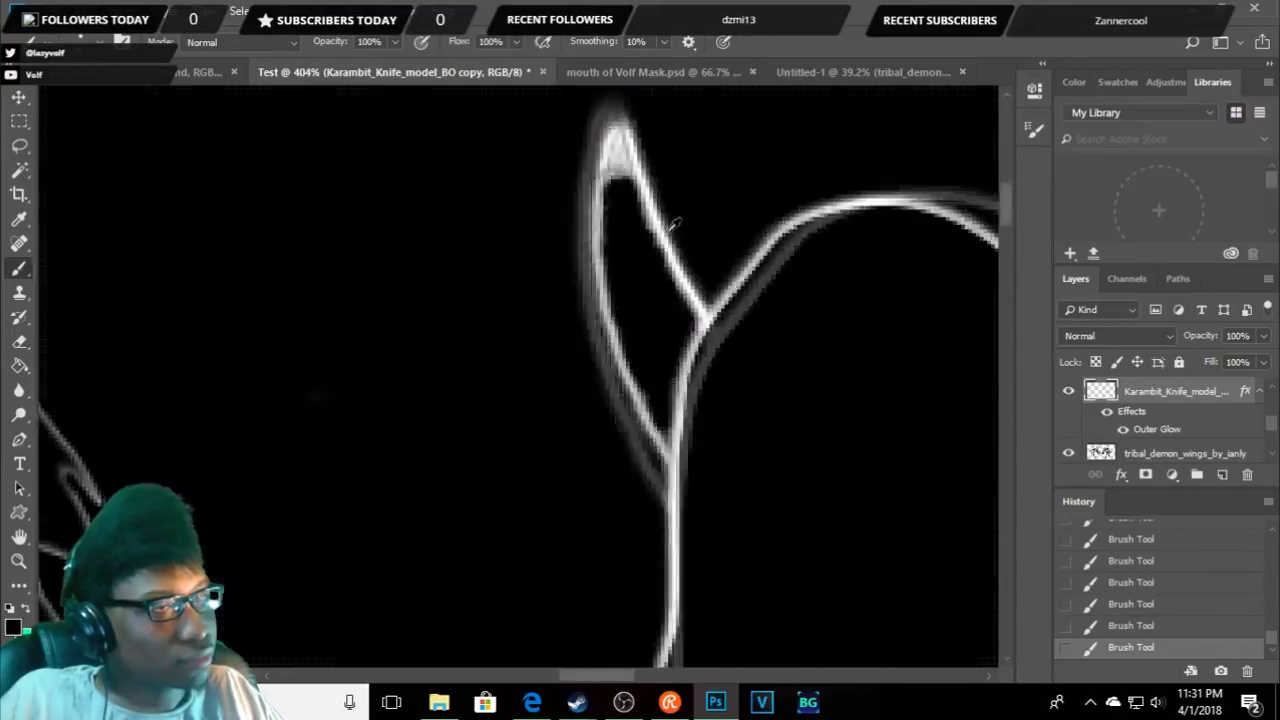
pyautogui.scroll(-2, 760, 248)
pyautogui.scroll(1, 719, 351)
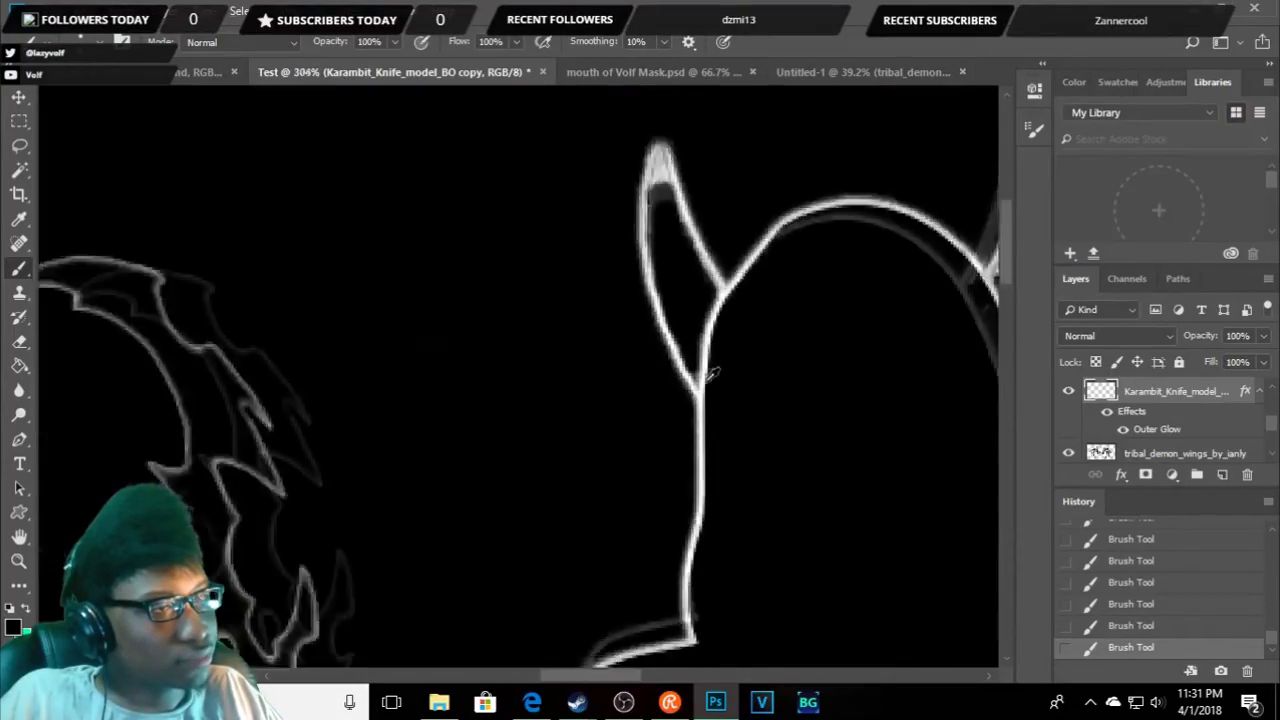
pyautogui.scroll(4, 700, 360)
pyautogui.click(125, 42)
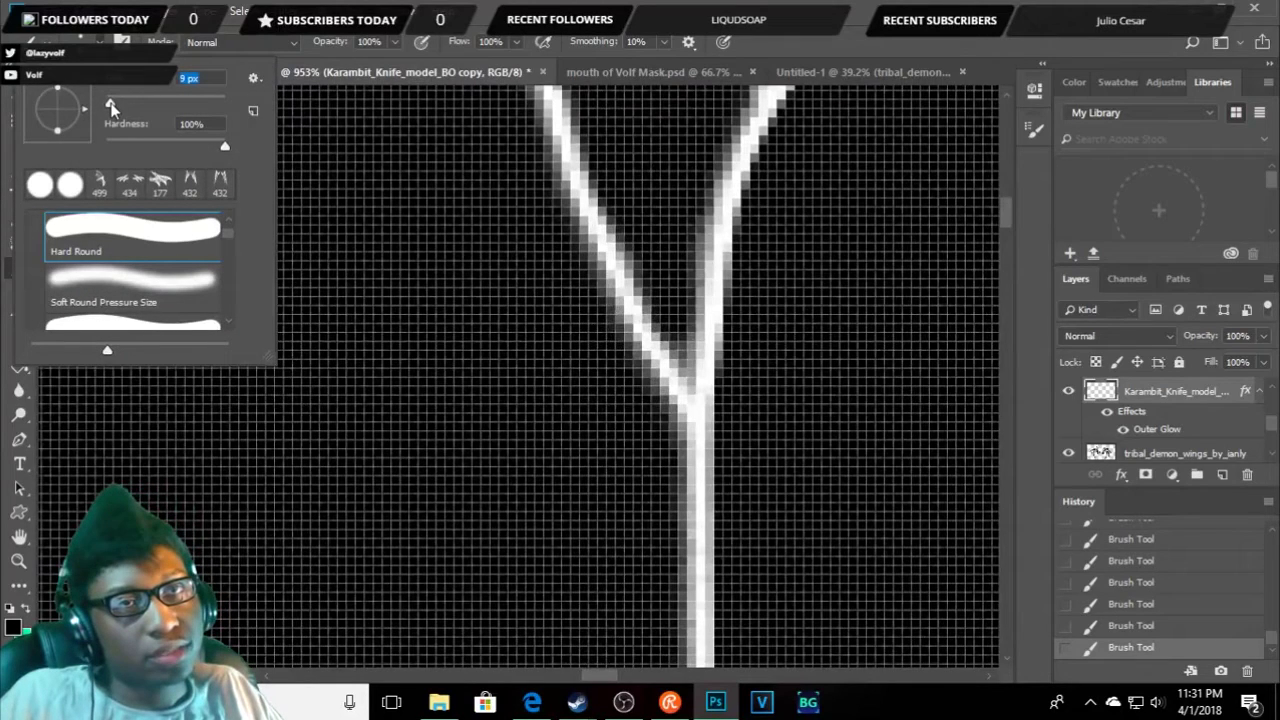
# - Shrink the brush to 1 px and inspect the grey horn tip
pyautogui.moveTo(108, 104); pyautogui.dragTo(105, 102)
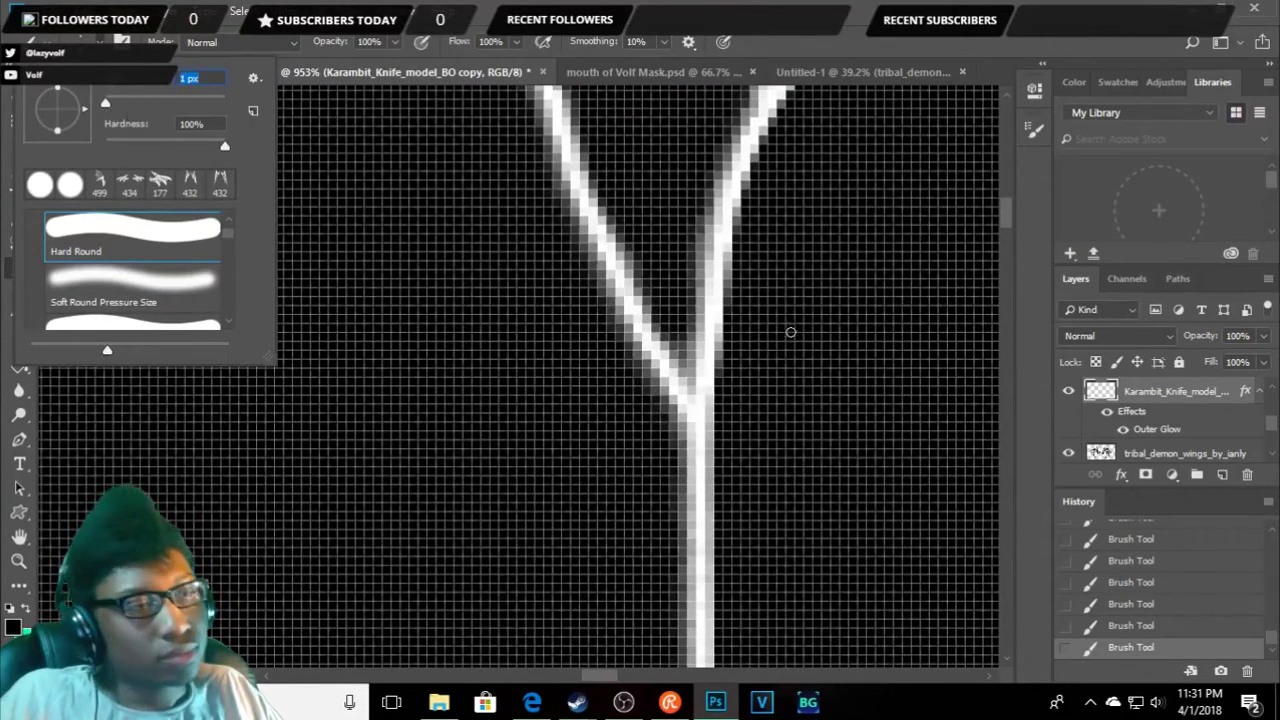
pyautogui.press('Return')
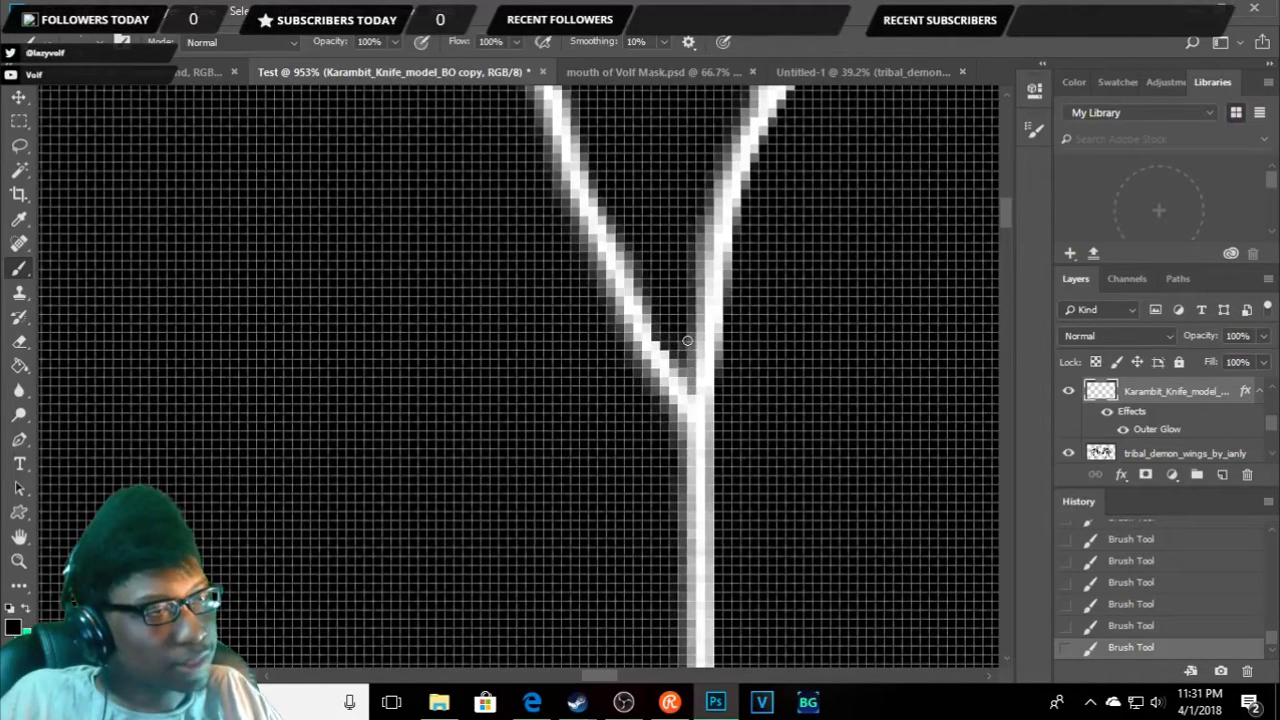
pyautogui.scroll(-2, 675, 358)
pyautogui.scroll(-3, 690, 330)
pyautogui.scroll(1, 680, 150)
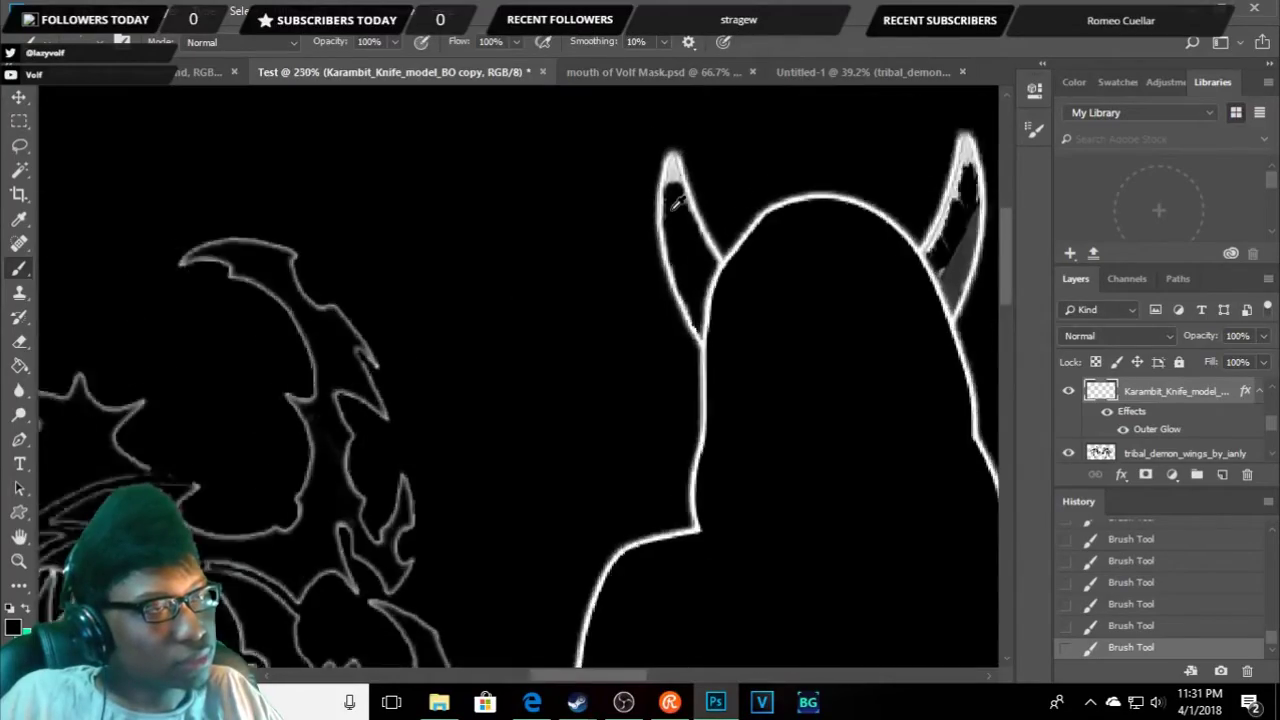
pyautogui.scroll(2, 677, 206)
pyautogui.scroll(2, 660, 220)
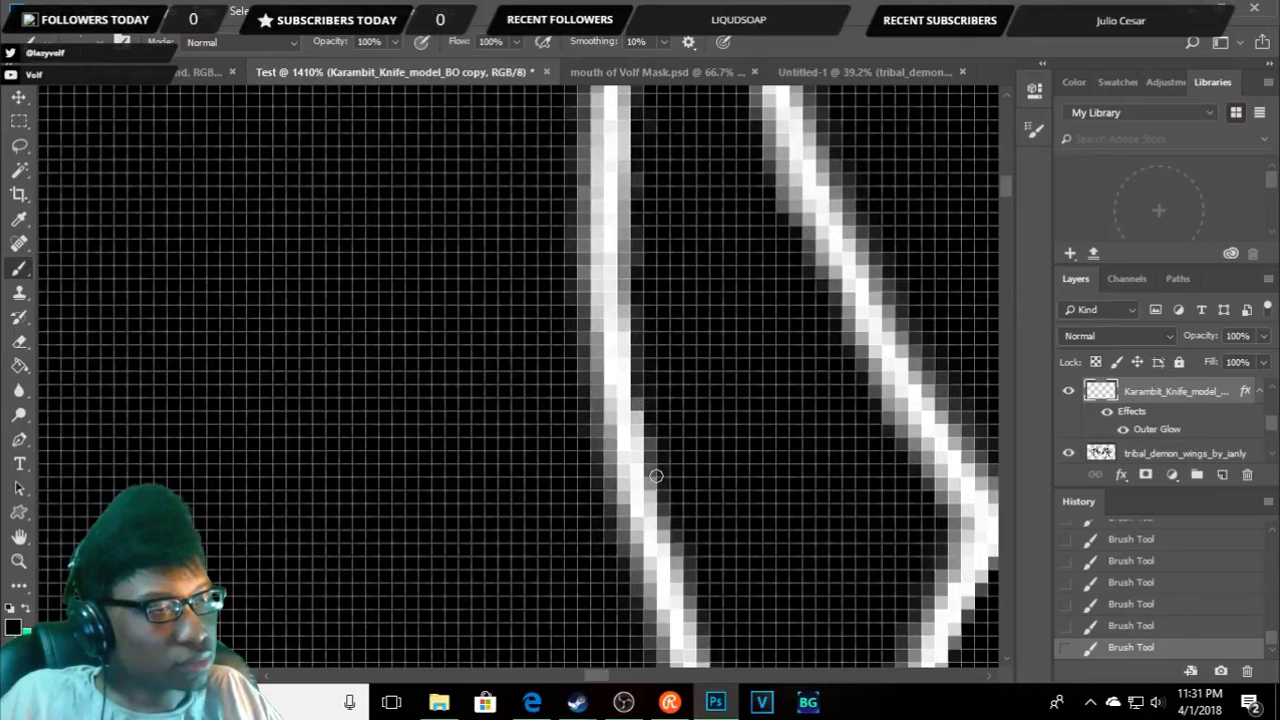
pyautogui.scroll(-2, 703, 385)
pyautogui.scroll(-1, 709, 363)
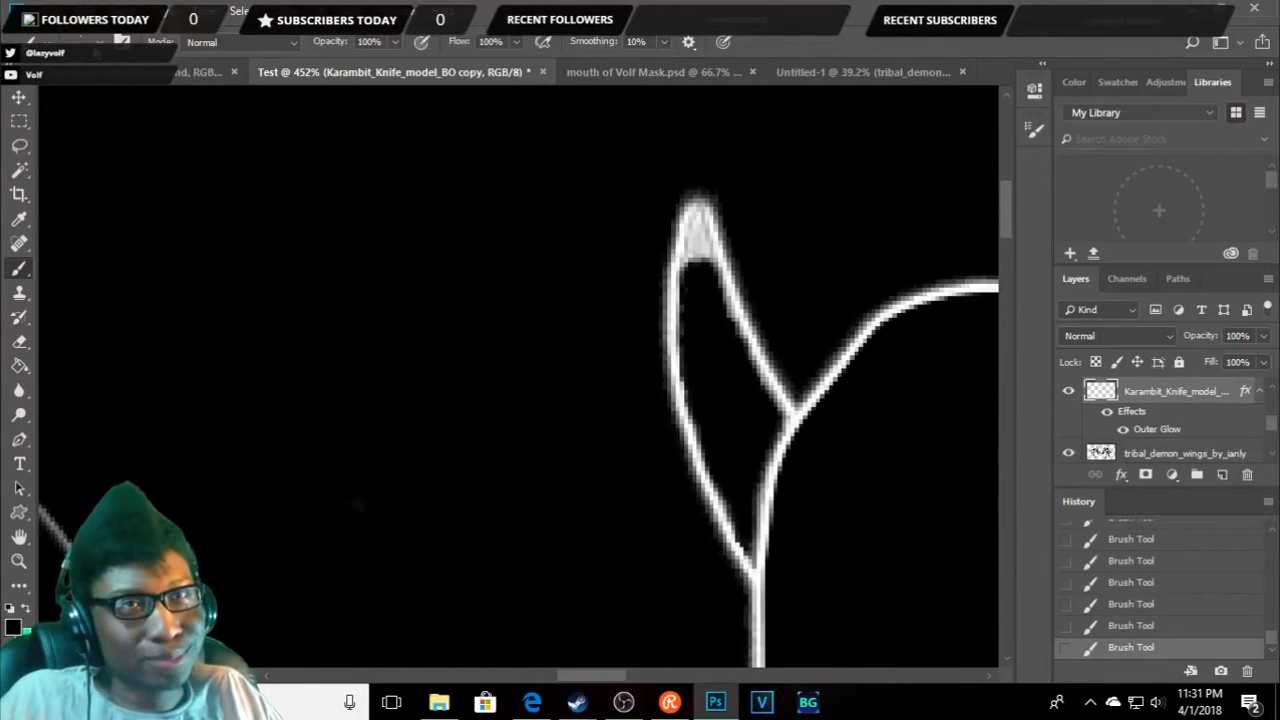
# - Set the Hard Round brush size to 3 px
pyautogui.click(121, 41)
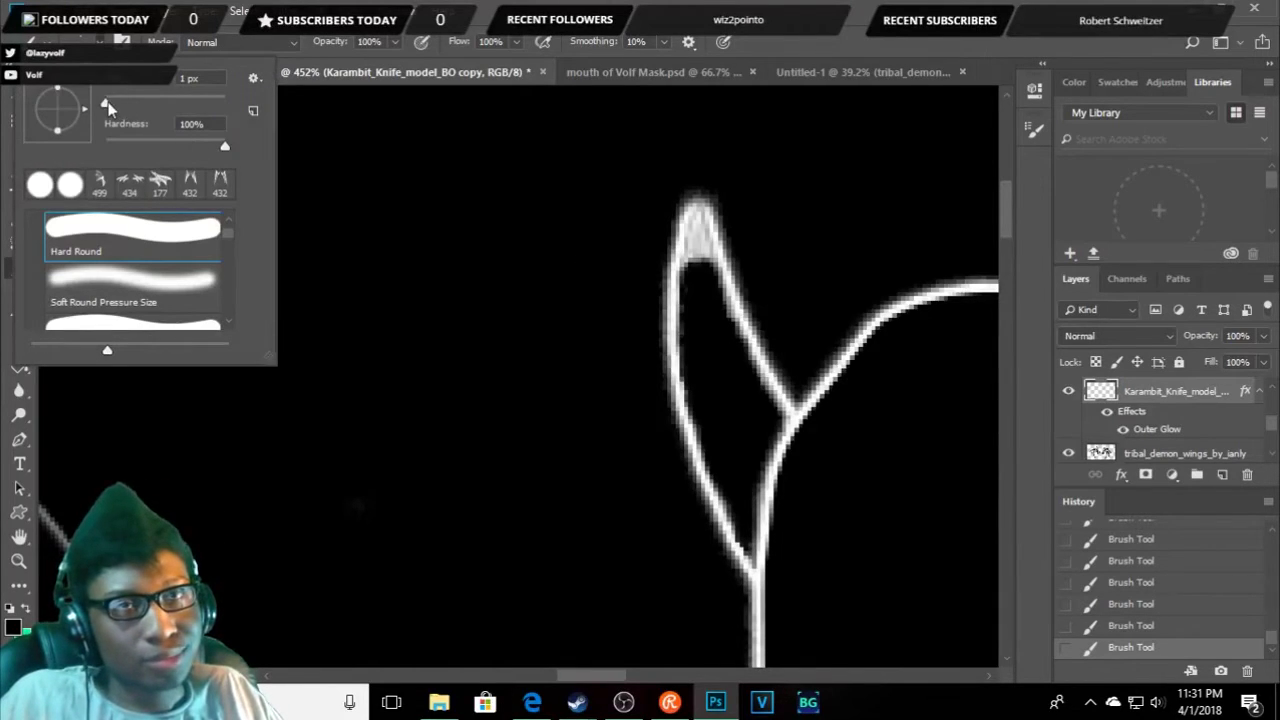
pyautogui.click(186, 79)
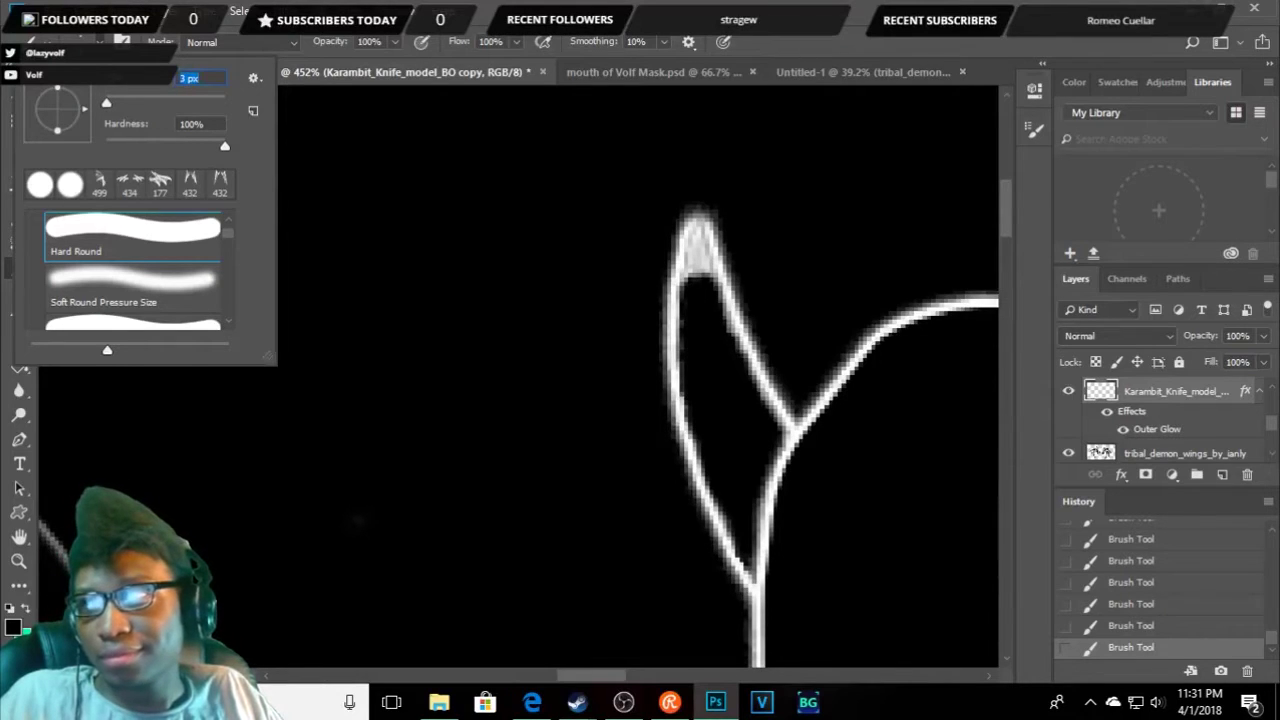
pyautogui.press('Return')
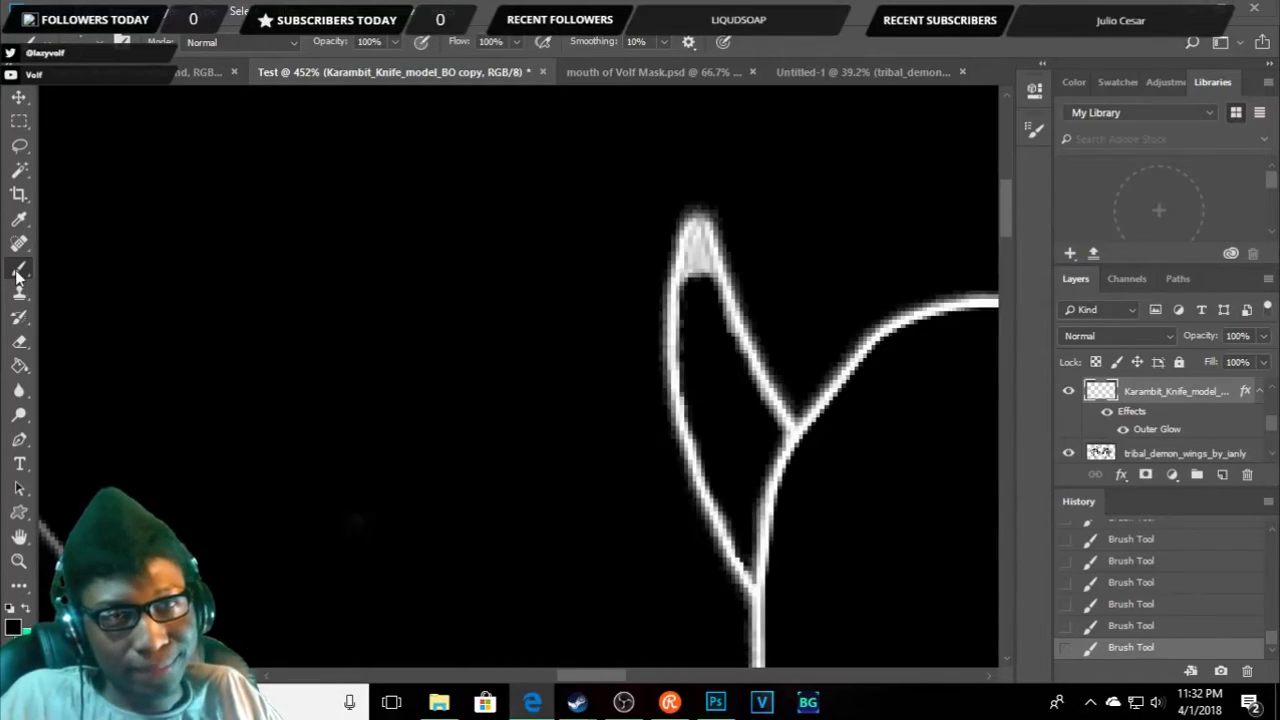
# - Paint black strokes over the light pixels inside the left horn's tip
pyautogui.scroll(2, 708, 280)
pyautogui.scroll(3, 708, 280)
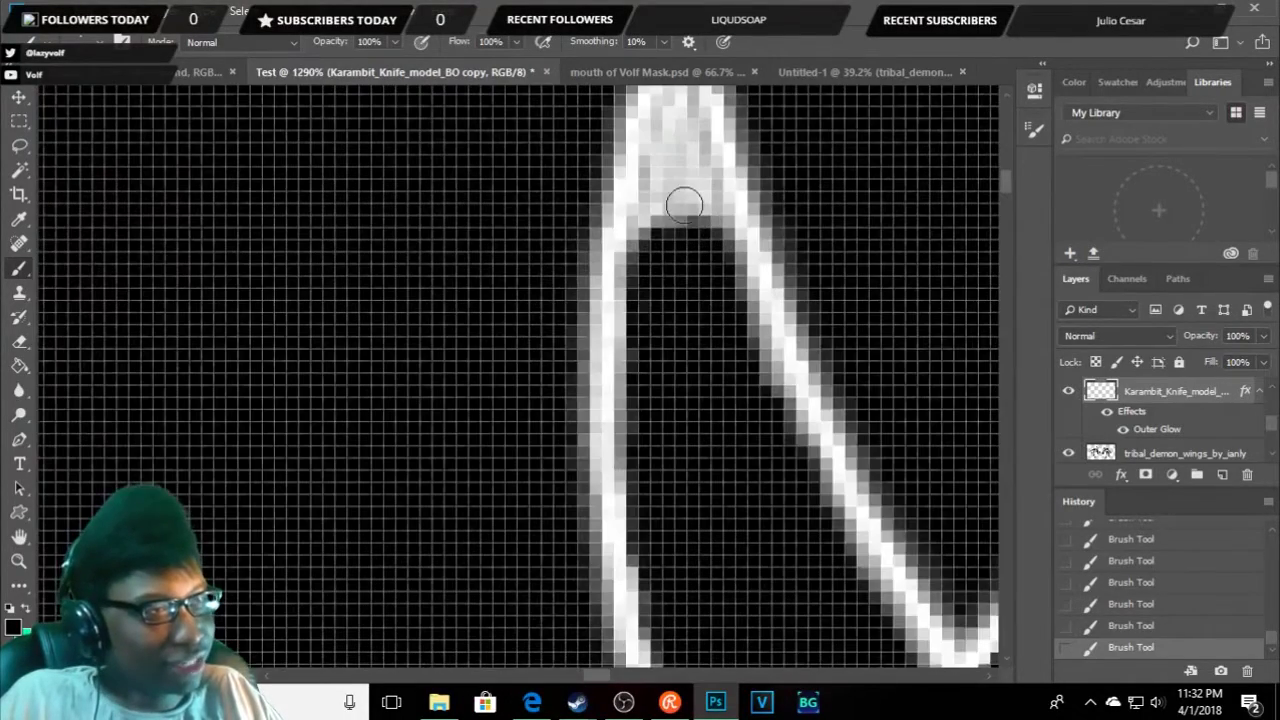
pyautogui.moveTo(693, 218); pyautogui.dragTo(690, 190)
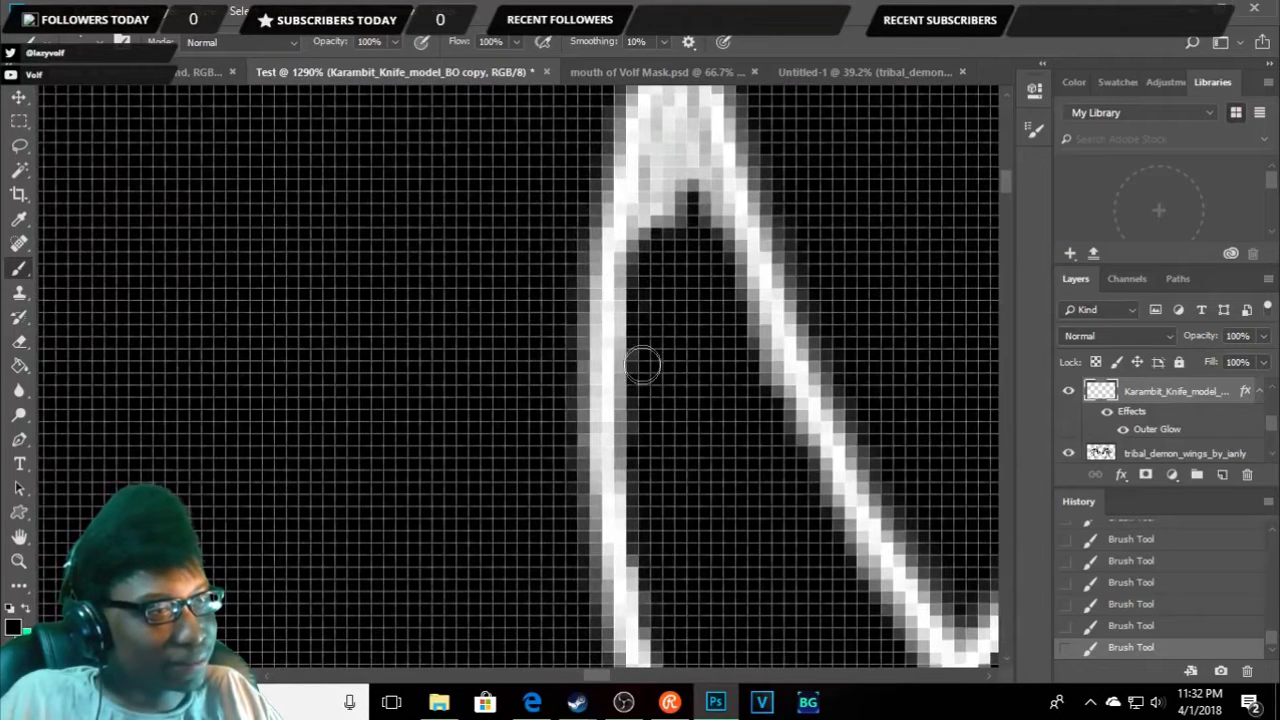
pyautogui.scroll(1, 674, 206)
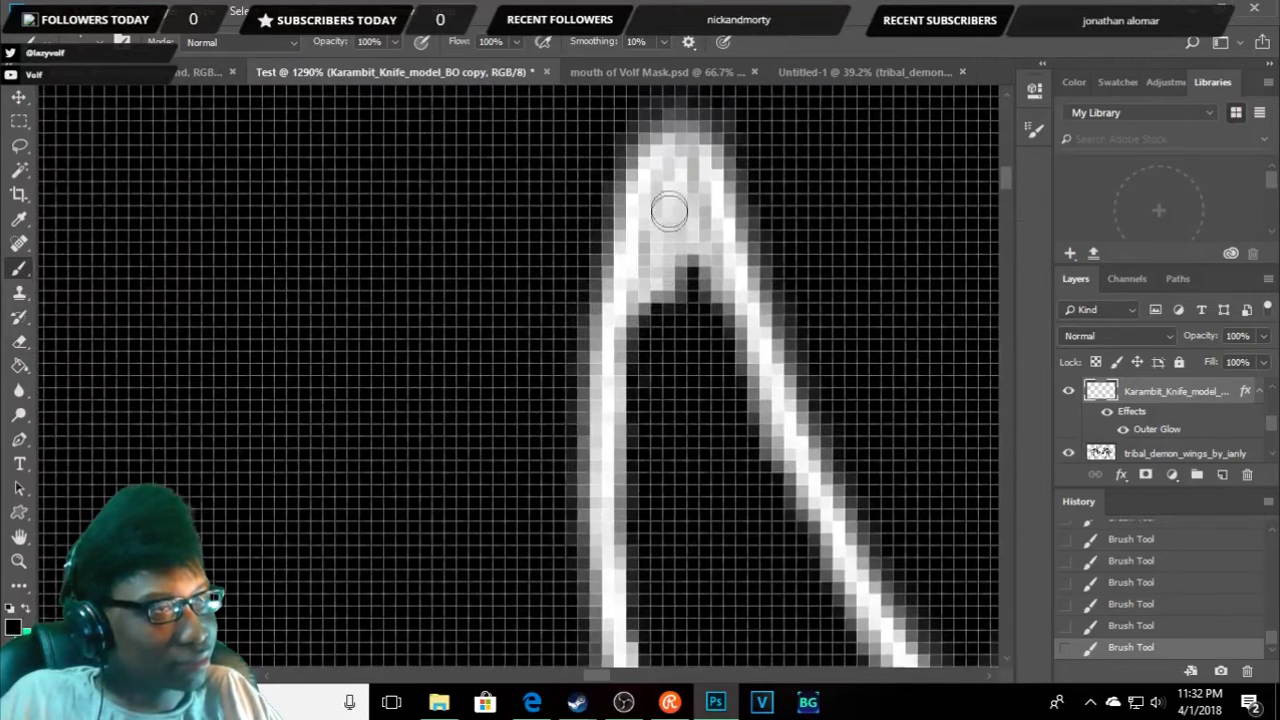
pyautogui.scroll(1, 672, 305)
pyautogui.moveTo(664, 367)
pyautogui.mouseDown()
pyautogui.moveTo(680, 238)
pyautogui.moveTo(718, 362)
pyautogui.mouseUp()
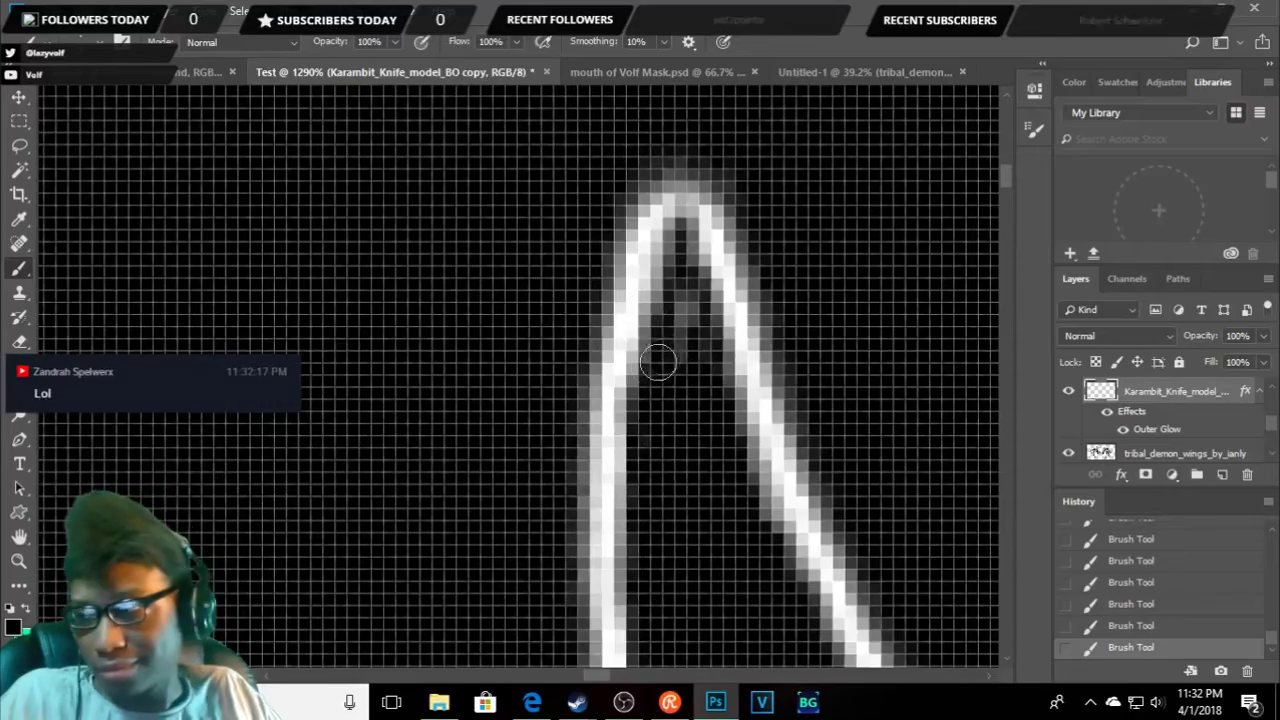
# - Zoom in and out around the horn tip to inspect the result
pyautogui.scroll(-5, 697, 377)
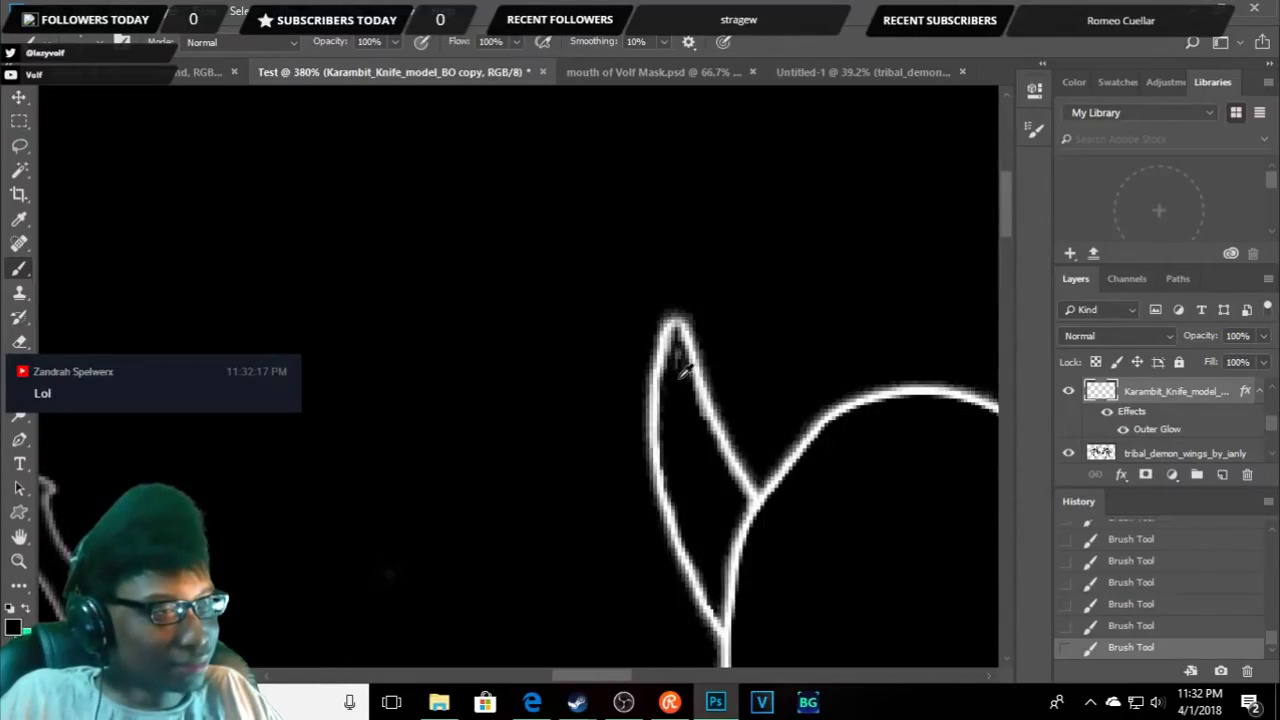
pyautogui.scroll(3, 684, 370)
pyautogui.scroll(2, 669, 283)
pyautogui.scroll(-2, 676, 300)
pyautogui.scroll(-3, 685, 400)
pyautogui.scroll(-2, 721, 452)
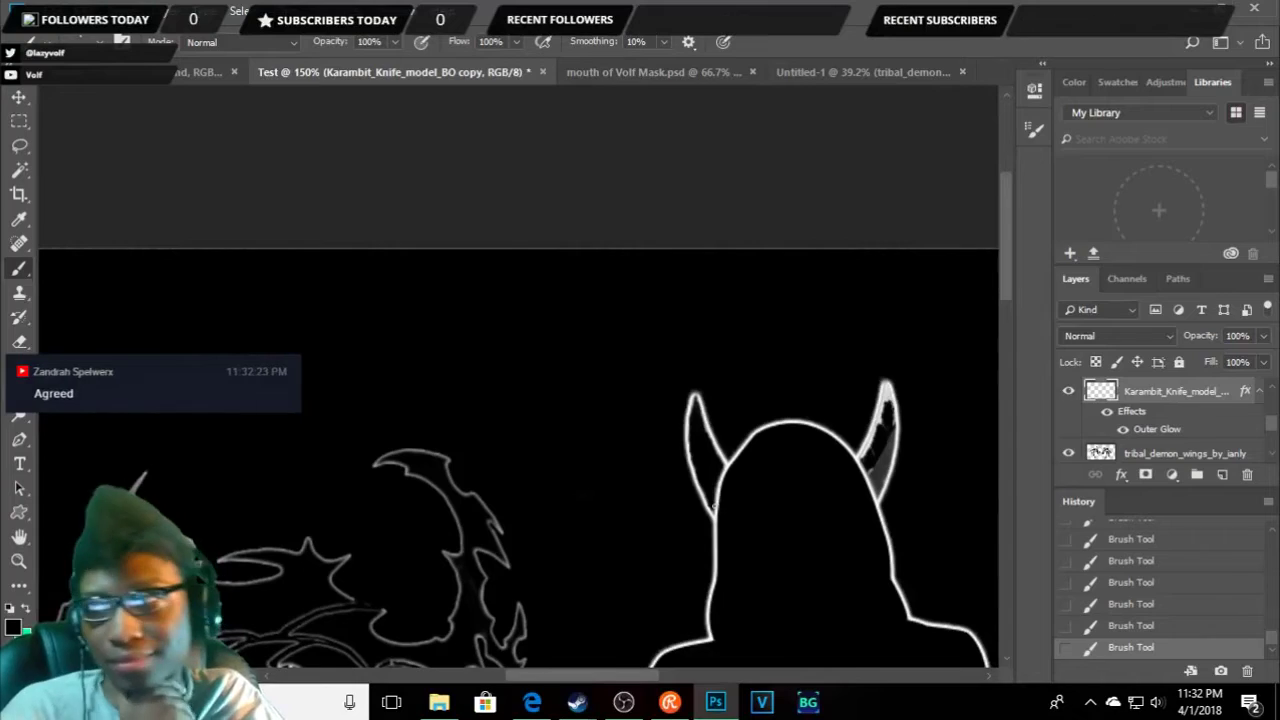
pyautogui.scroll(-2, 802, 481)
pyautogui.scroll(-2, 802, 481)
pyautogui.scroll(5, 722, 288)
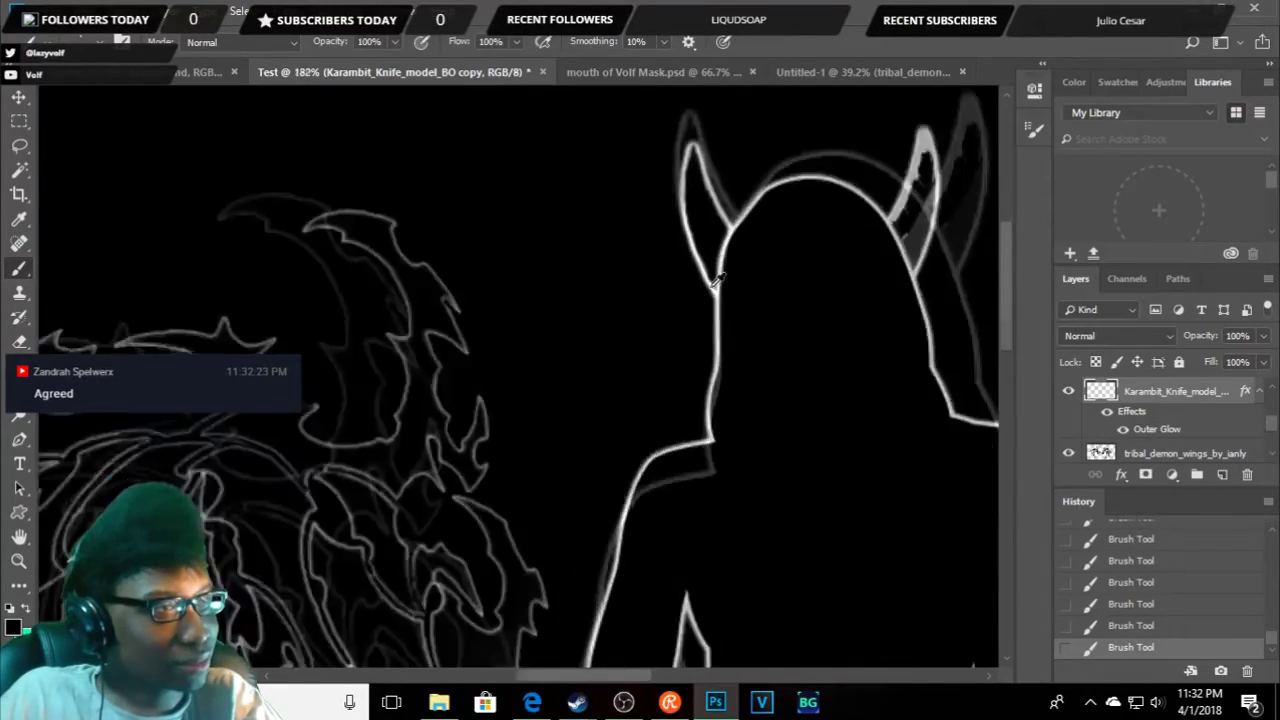
pyautogui.scroll(3, 725, 288)
pyautogui.scroll(2, 729, 266)
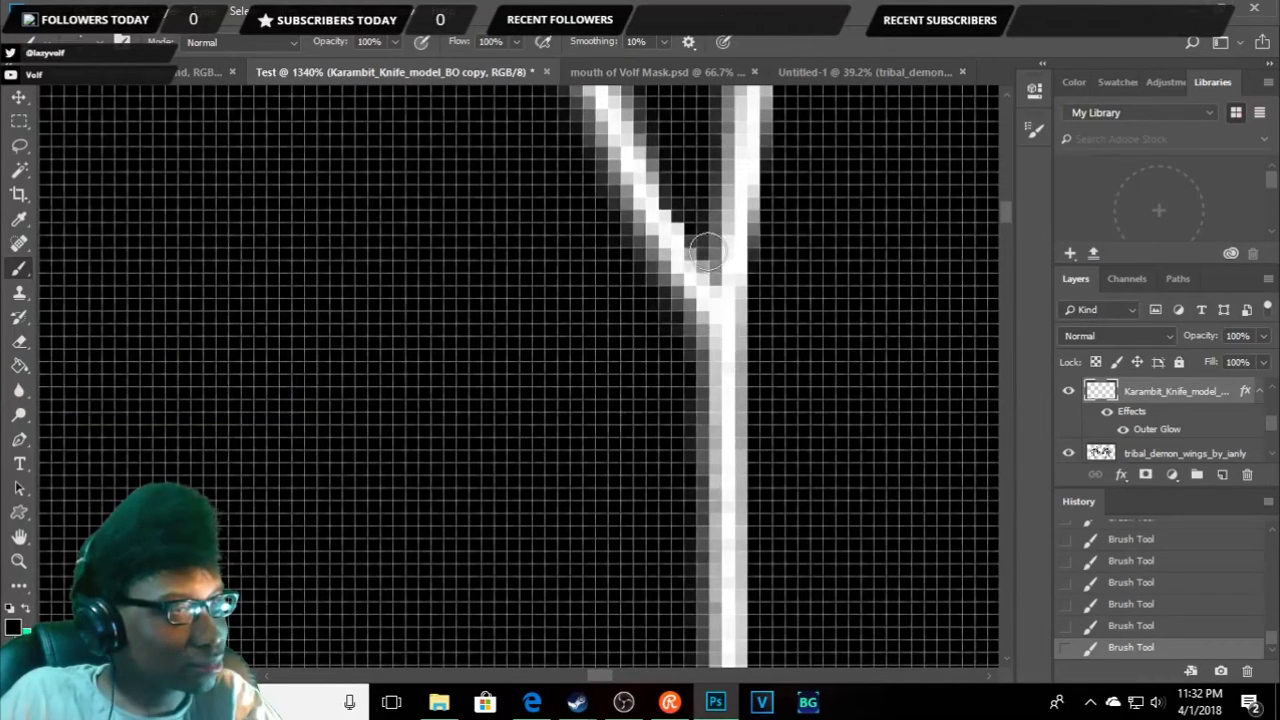
pyautogui.scroll(-5, 780, 215)
pyautogui.scroll(-3, 790, 290)
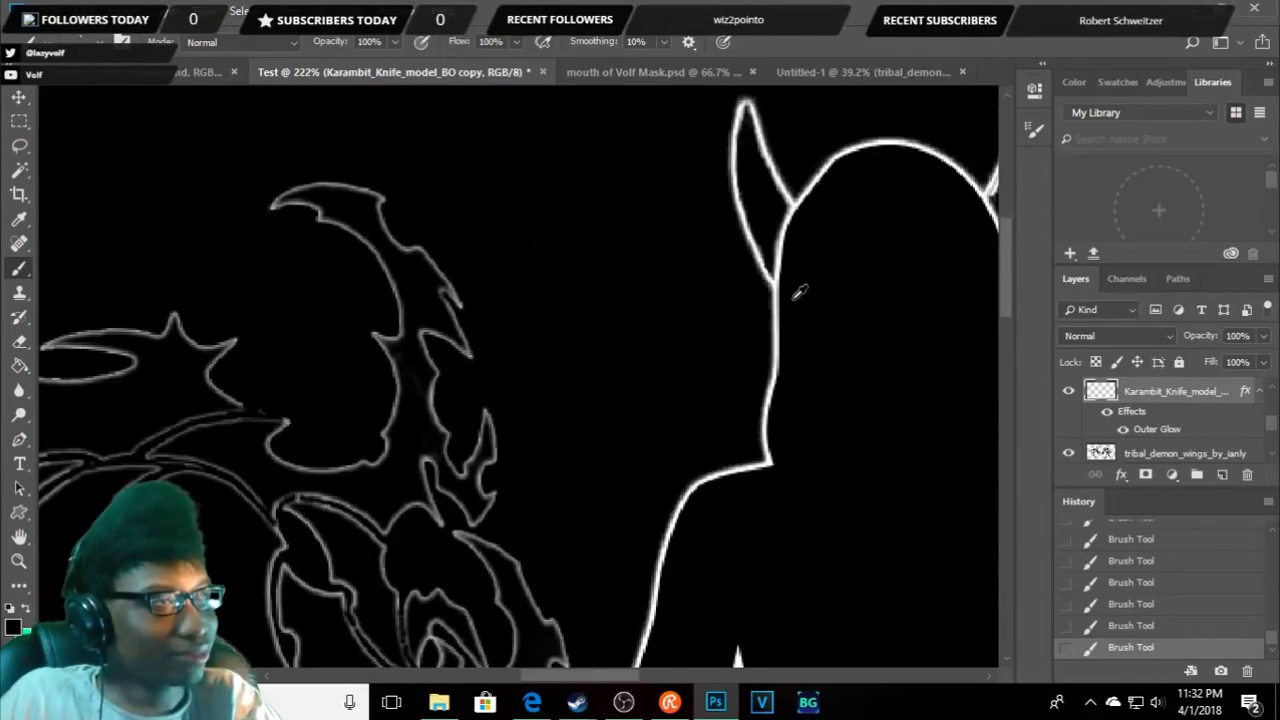
pyautogui.scroll(-2, 800, 300)
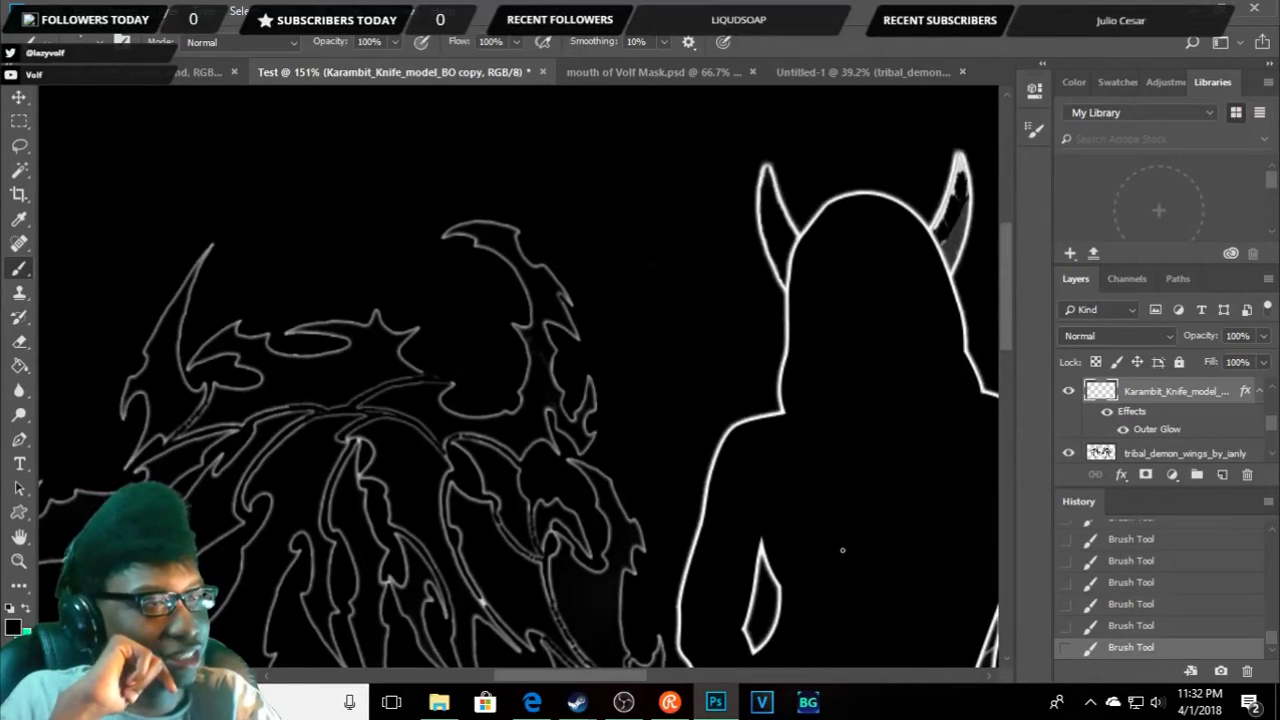
pyautogui.scroll(-1, 840, 549)
pyautogui.scroll(-1, 834, 548)
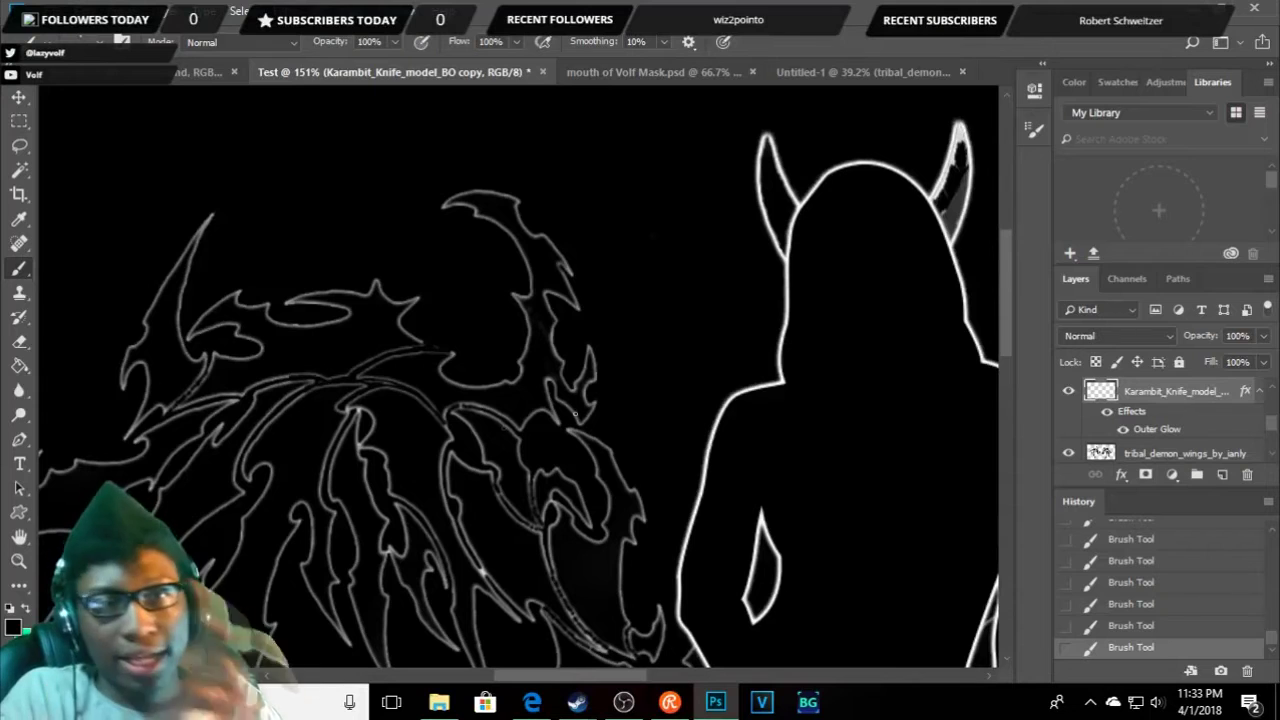
# - Draw a small trial custom shape beside the left horn
pyautogui.click(21, 512)
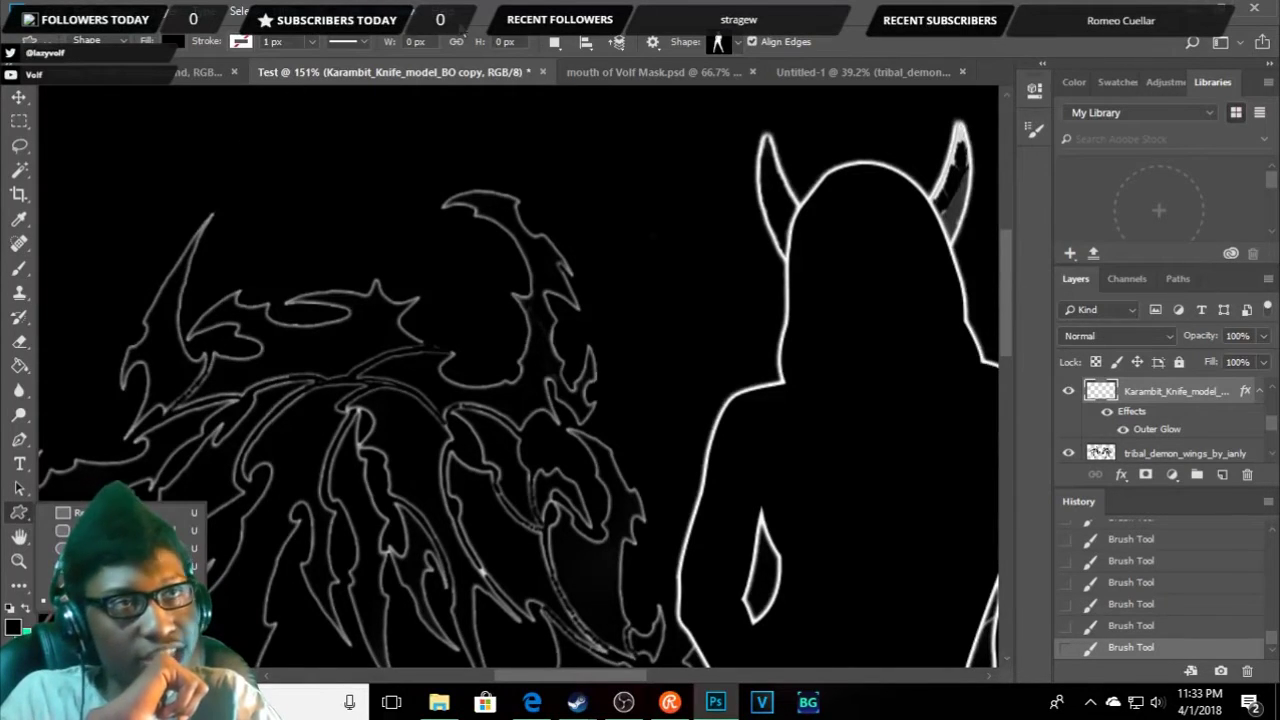
pyautogui.click(728, 42)
pyautogui.scroll(5, 700, 148)
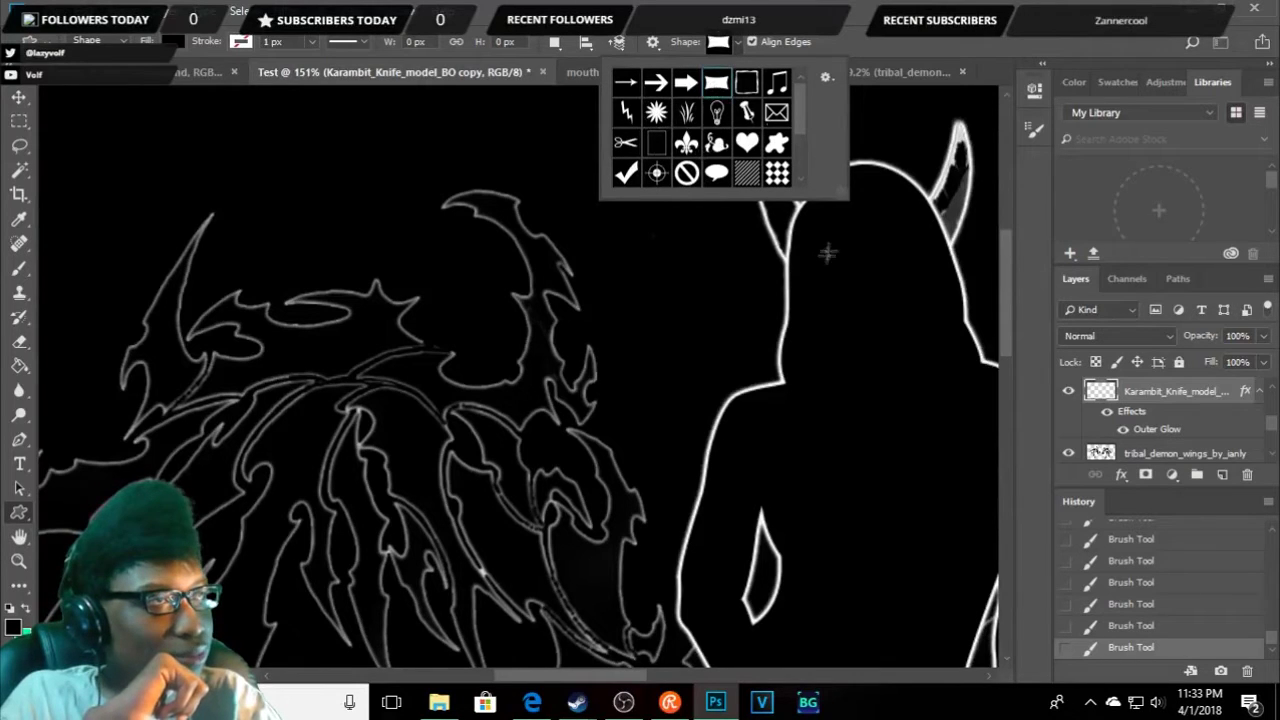
pyautogui.click(803, 225)
pyautogui.moveTo(782, 205); pyautogui.dragTo(821, 250)
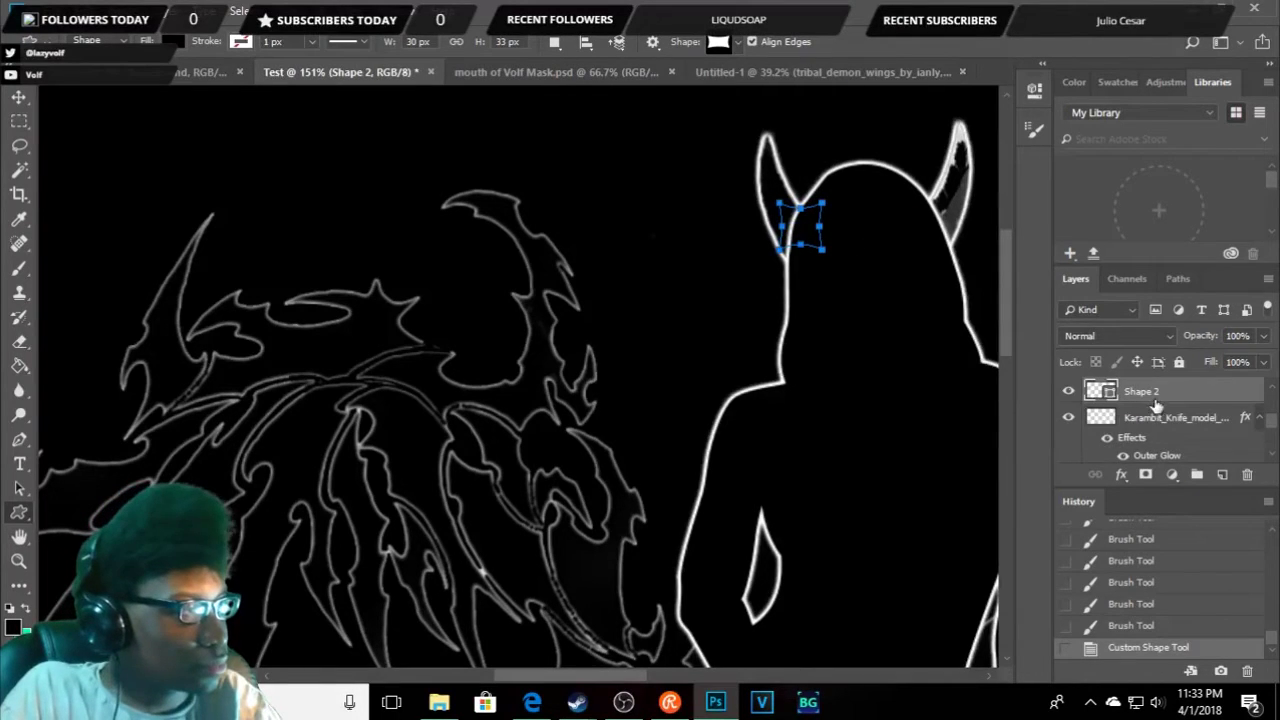
# - Delete the trial shape's layer and select the Rectangle Tool
pyautogui.scroll(-1, 1140, 413)
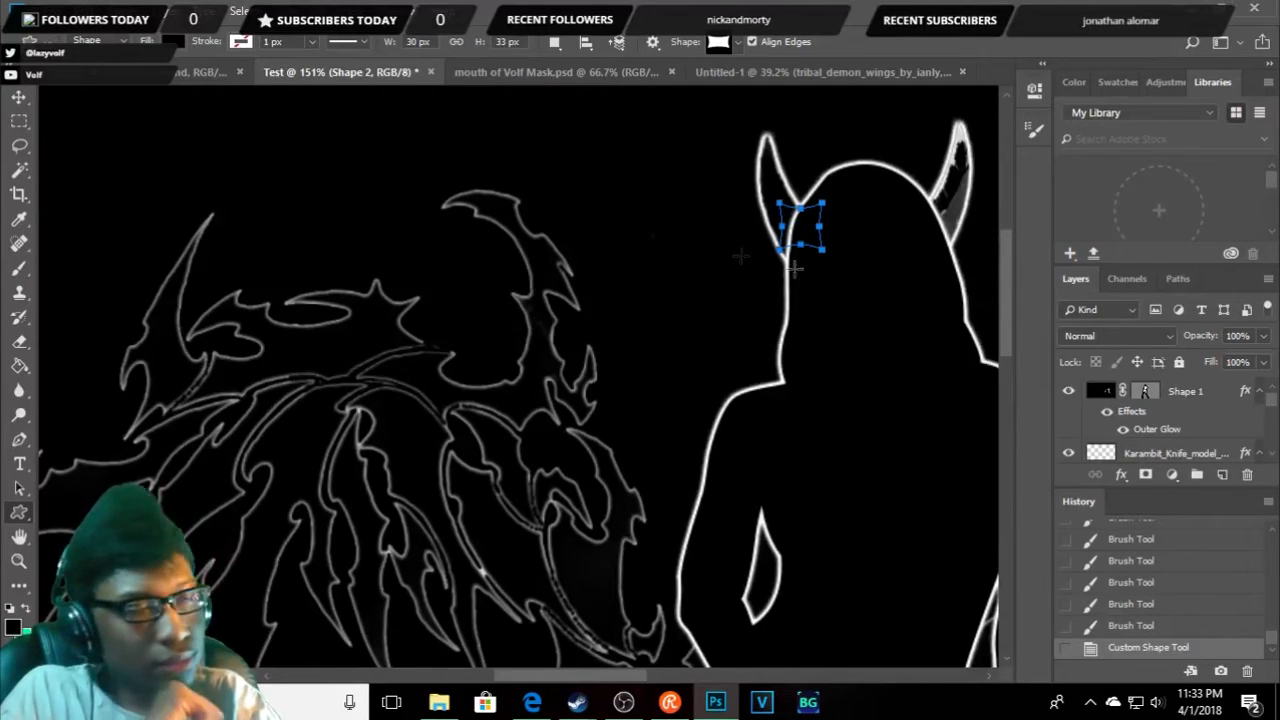
pyautogui.press('Delete')
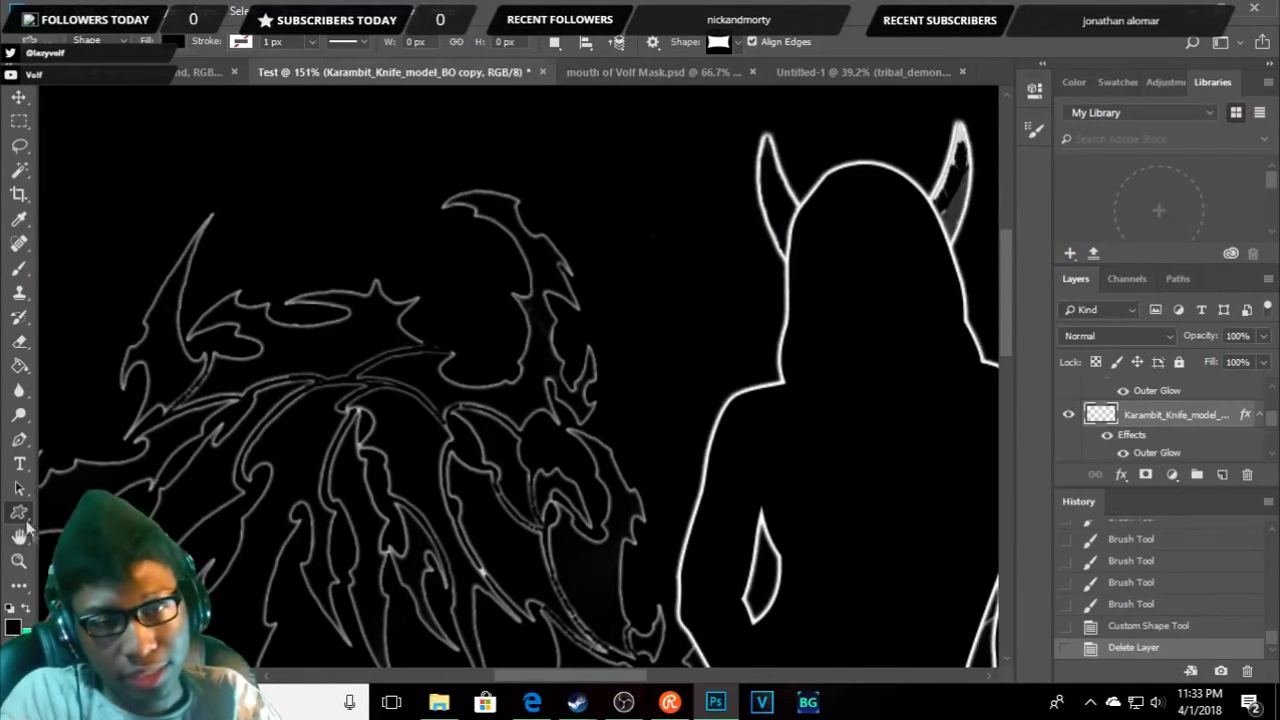
pyautogui.click(19, 512)
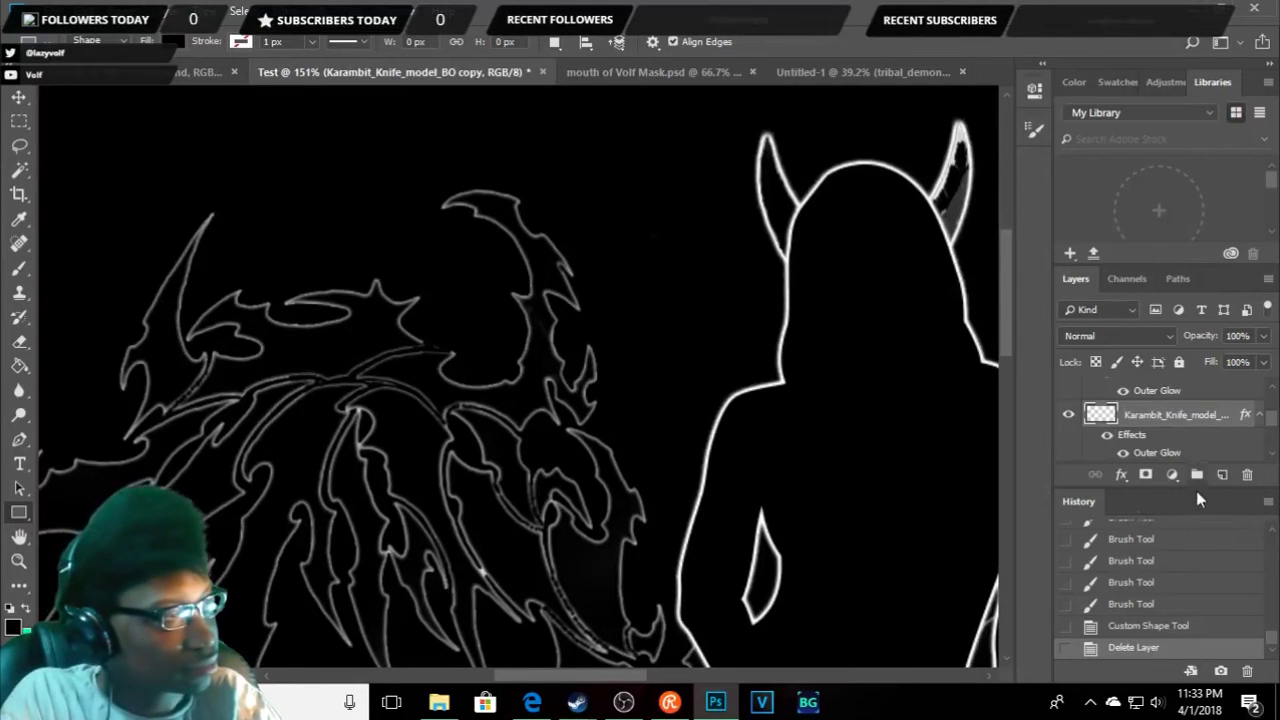
pyautogui.scroll(2, 1180, 427)
# - Draw a 27 × 28 px black Rectangle 1 over the base of the left horn
pyautogui.click(1176, 393)
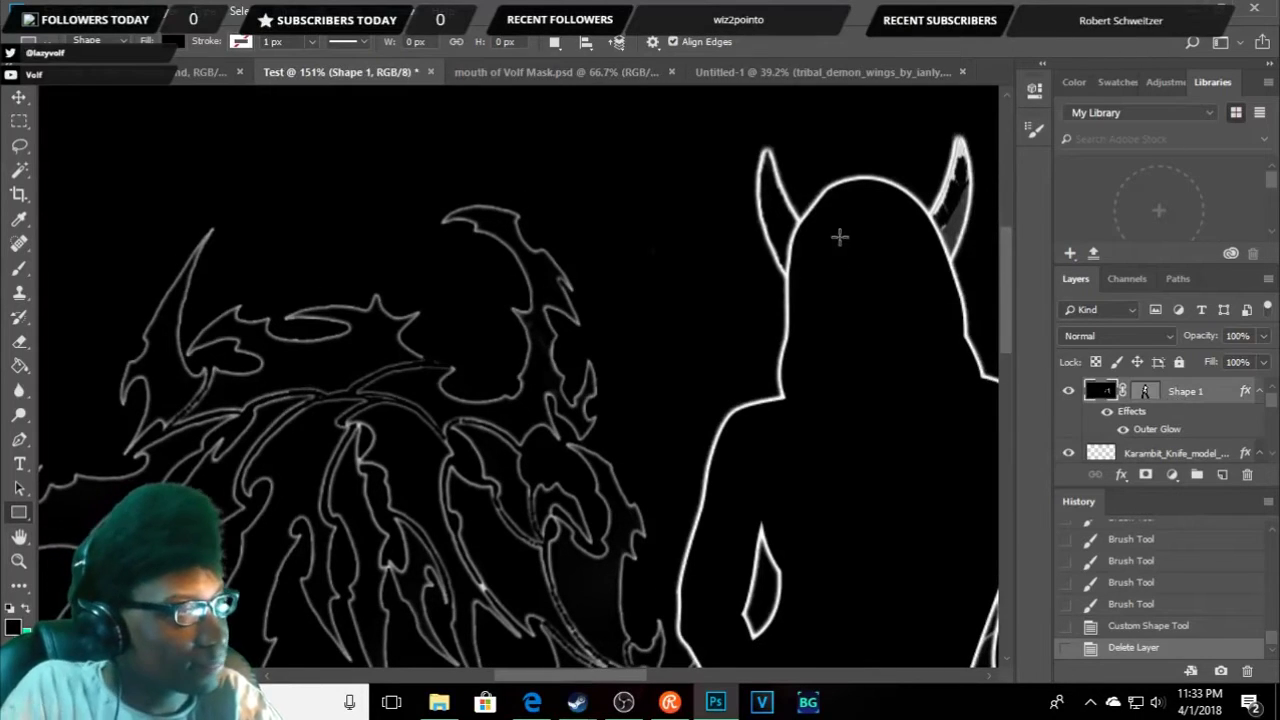
pyautogui.moveTo(785, 222); pyautogui.dragTo(826, 264)
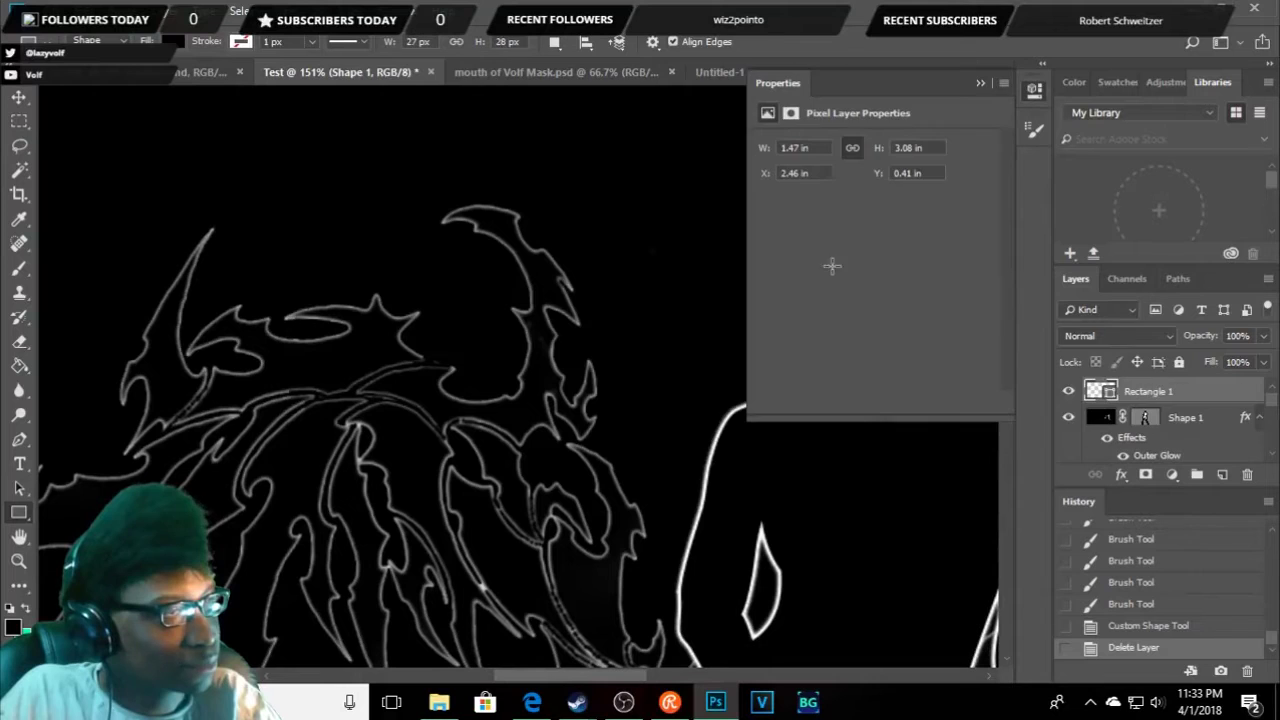
pyautogui.click(981, 82)
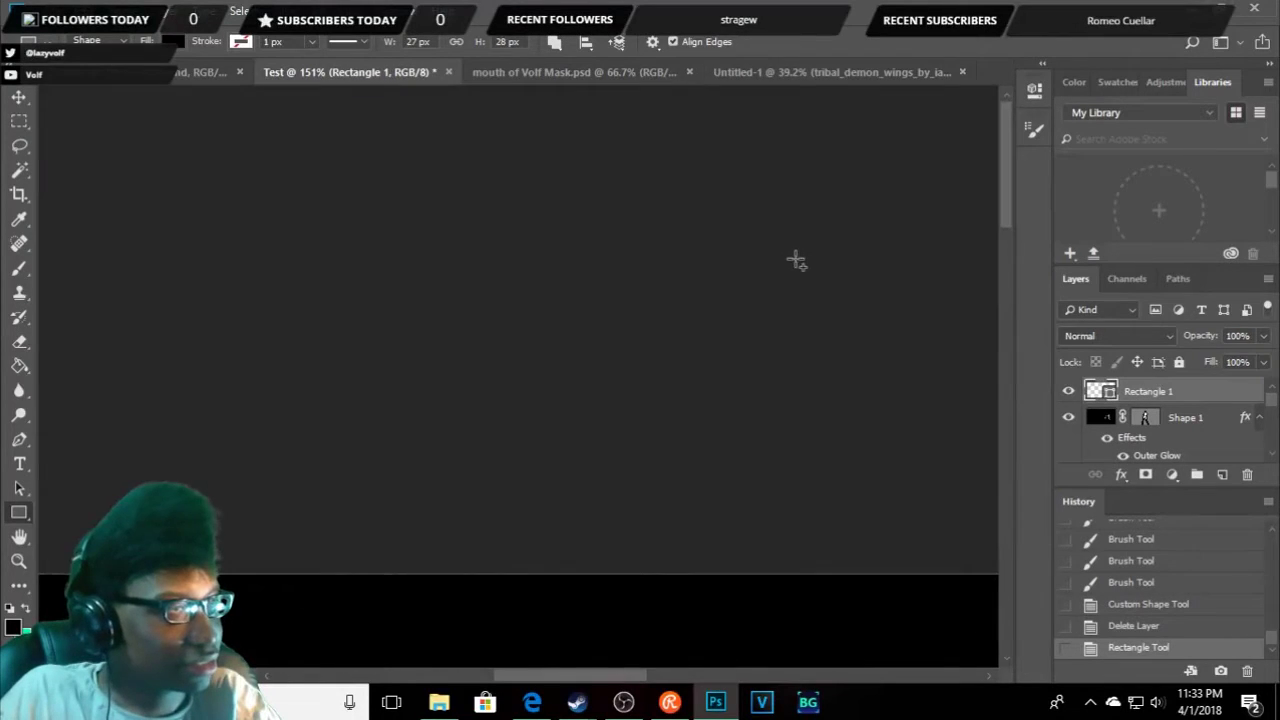
pyautogui.scroll(-5, 799, 265)
pyautogui.scroll(3, 903, 277)
pyautogui.scroll(3, 717, 340)
pyautogui.scroll(-3, 880, 440)
pyautogui.scroll(-5, 840, 350)
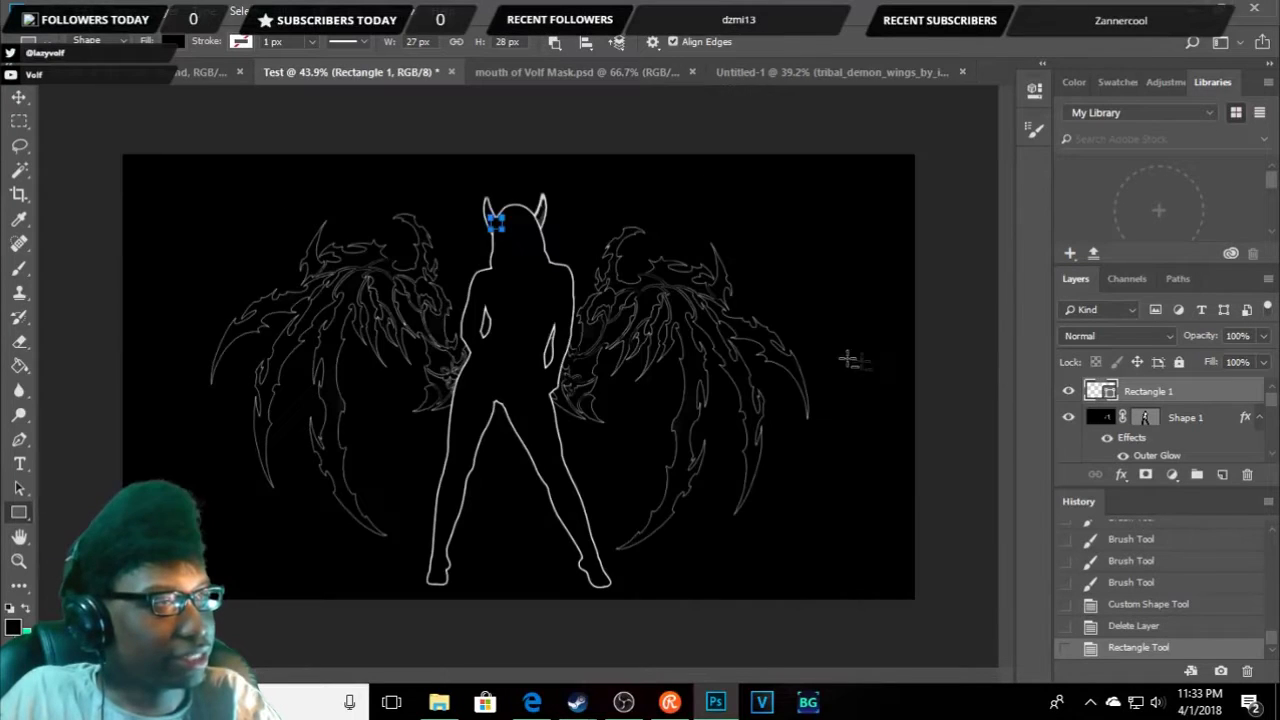
pyautogui.scroll(5, 500, 250)
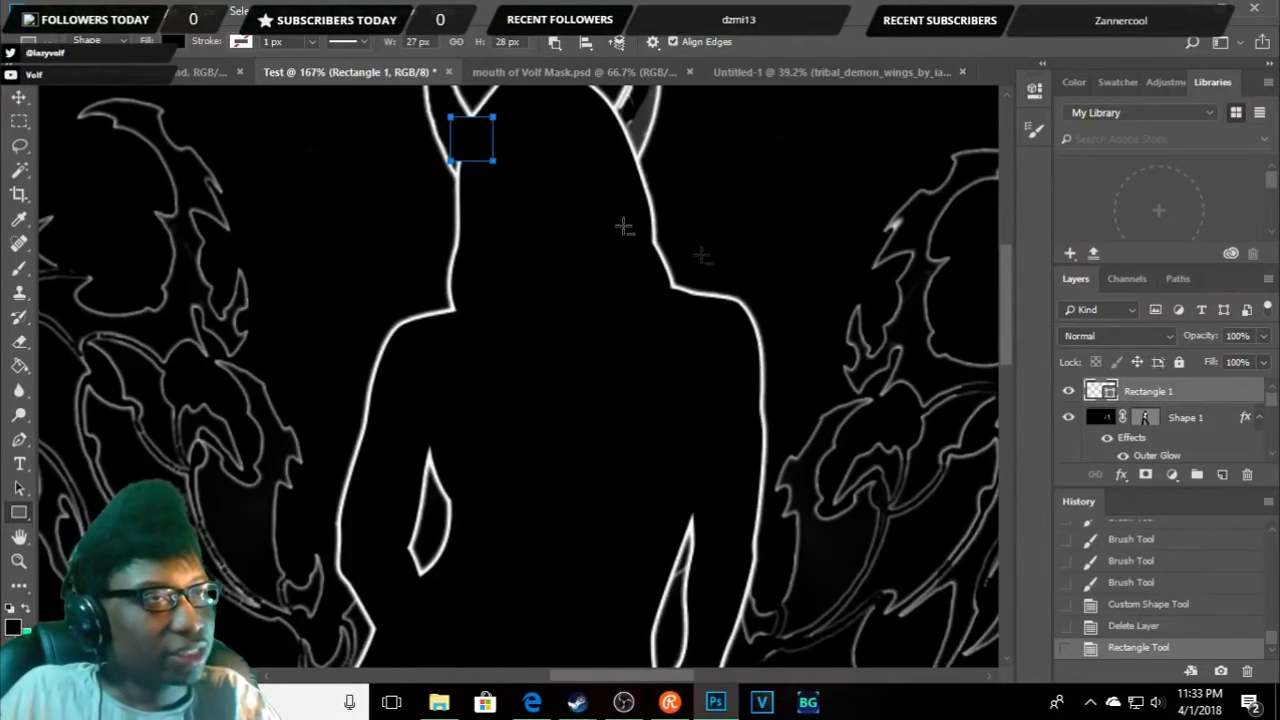
pyautogui.scroll(3, 1005, 300)
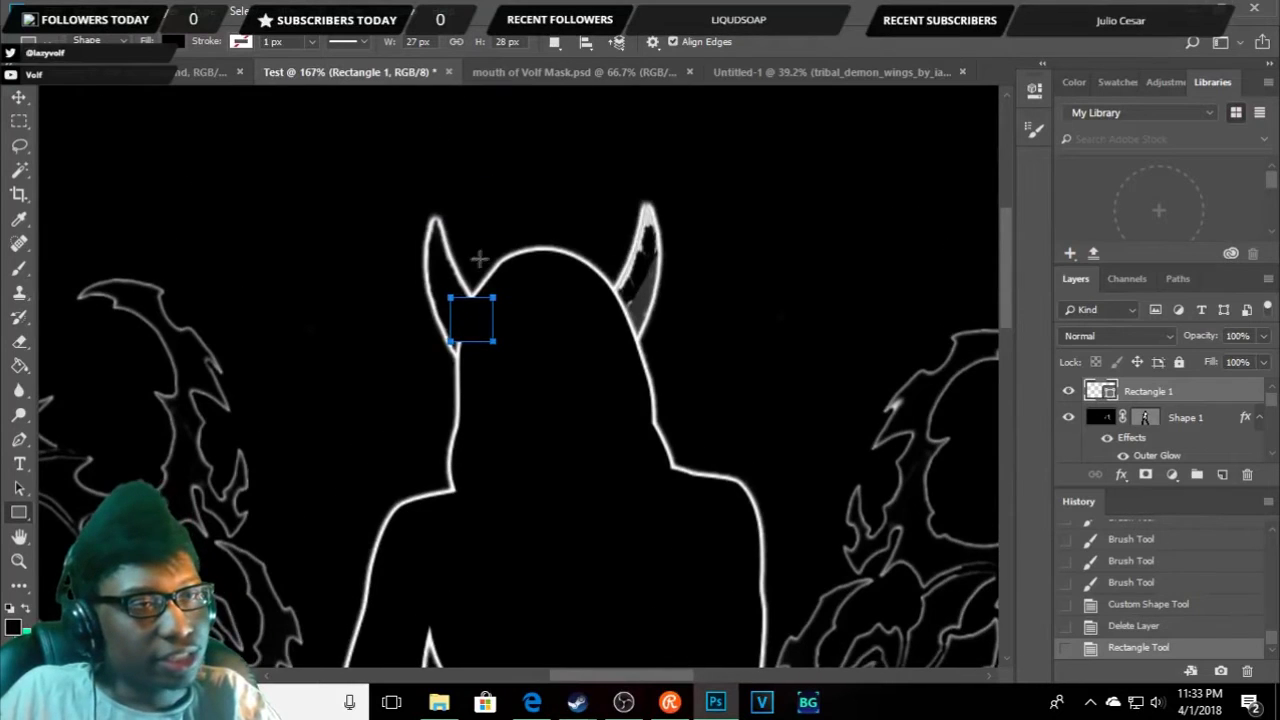
pyautogui.scroll(2, 487, 292)
pyautogui.scroll(1, 487, 292)
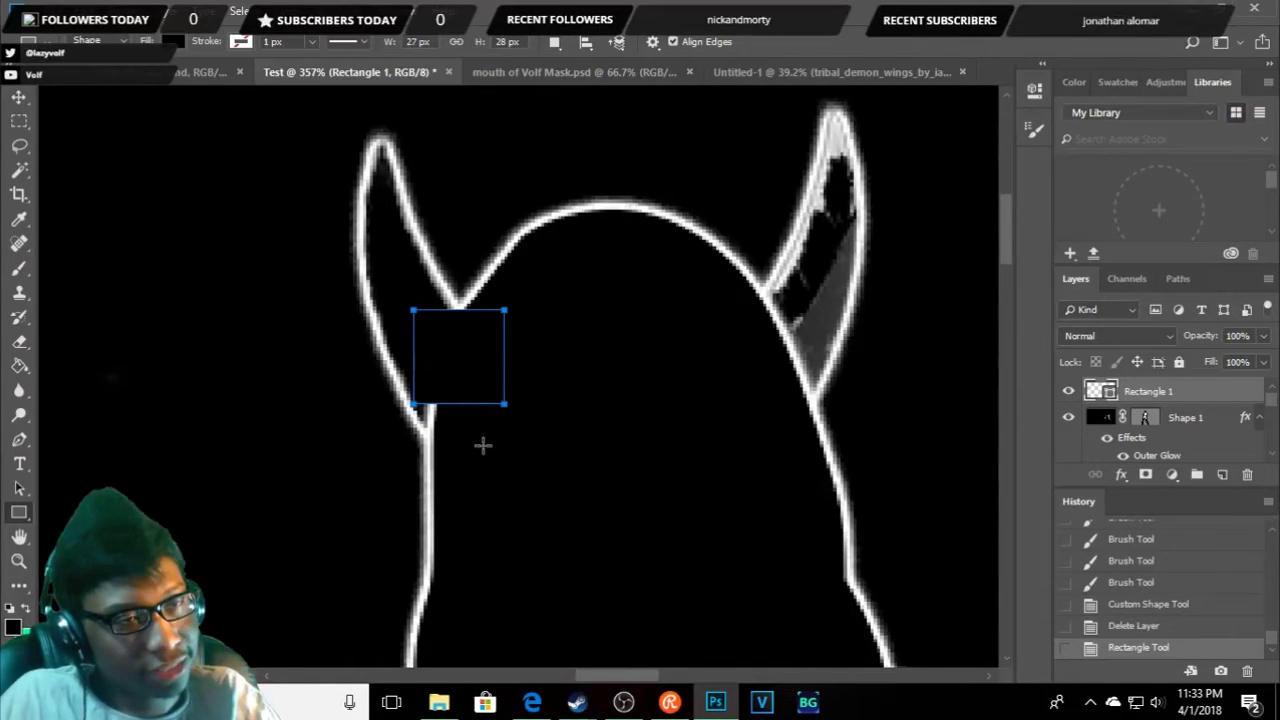
pyautogui.press('Return')
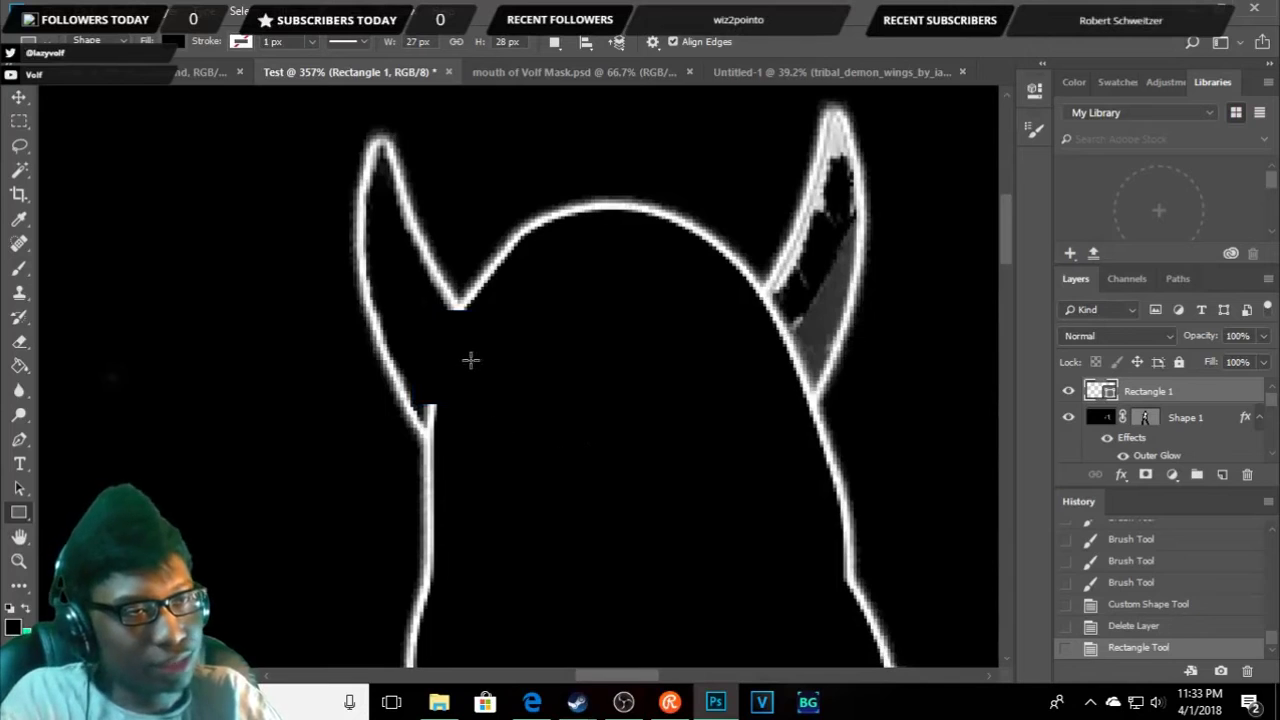
# - Nudge the rectangle and rotate it about 9 degrees clockwise over the horn base
pyautogui.press('v')
pyautogui.press('Up')
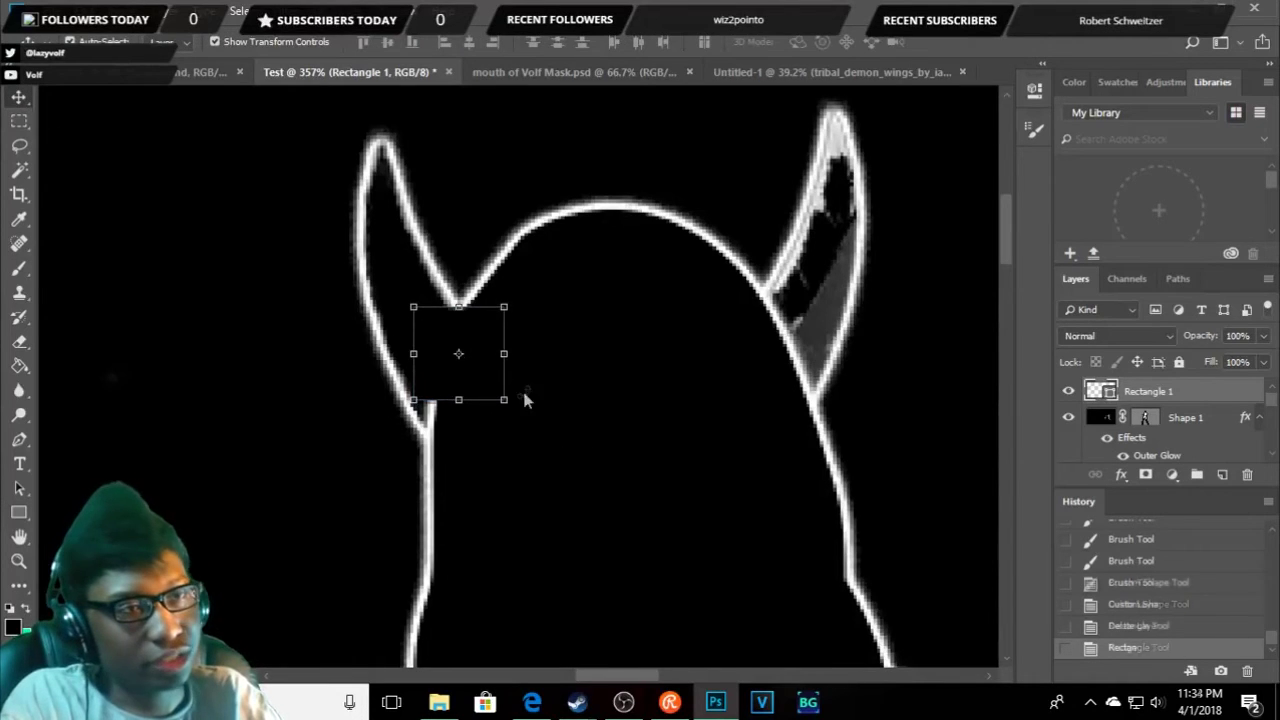
pyautogui.press('Down')
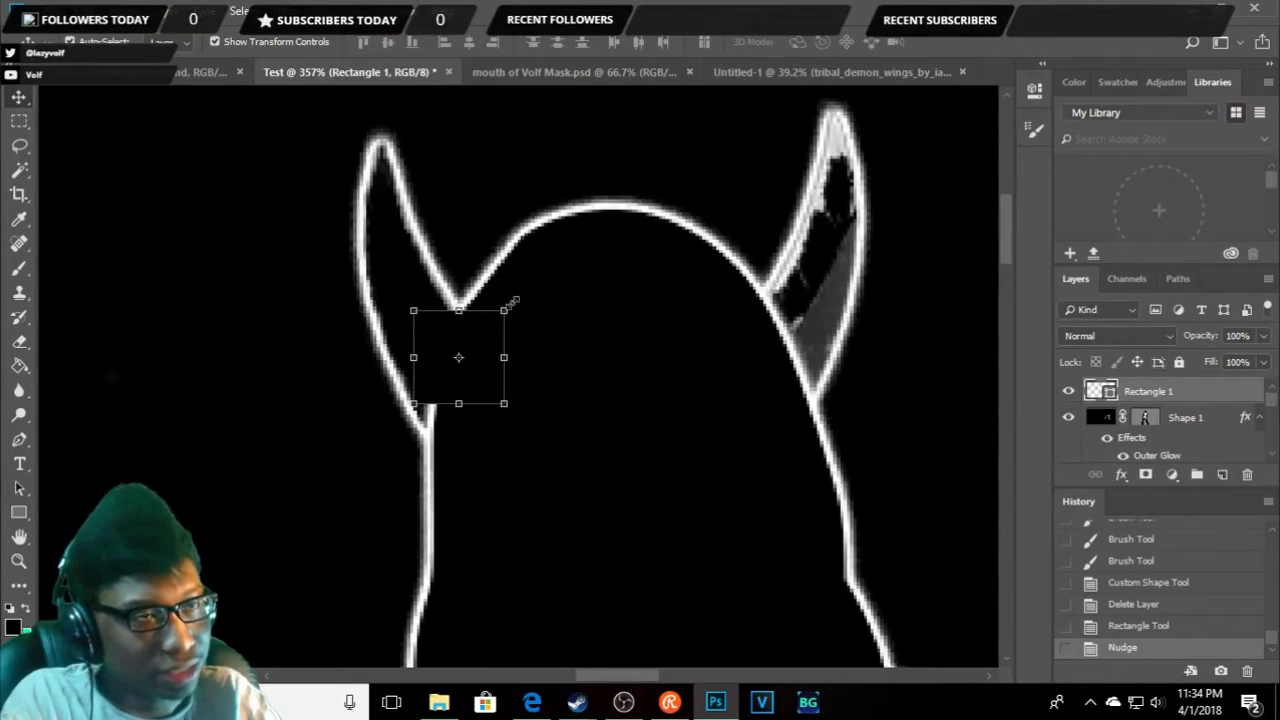
pyautogui.moveTo(519, 296); pyautogui.dragTo(525, 309)
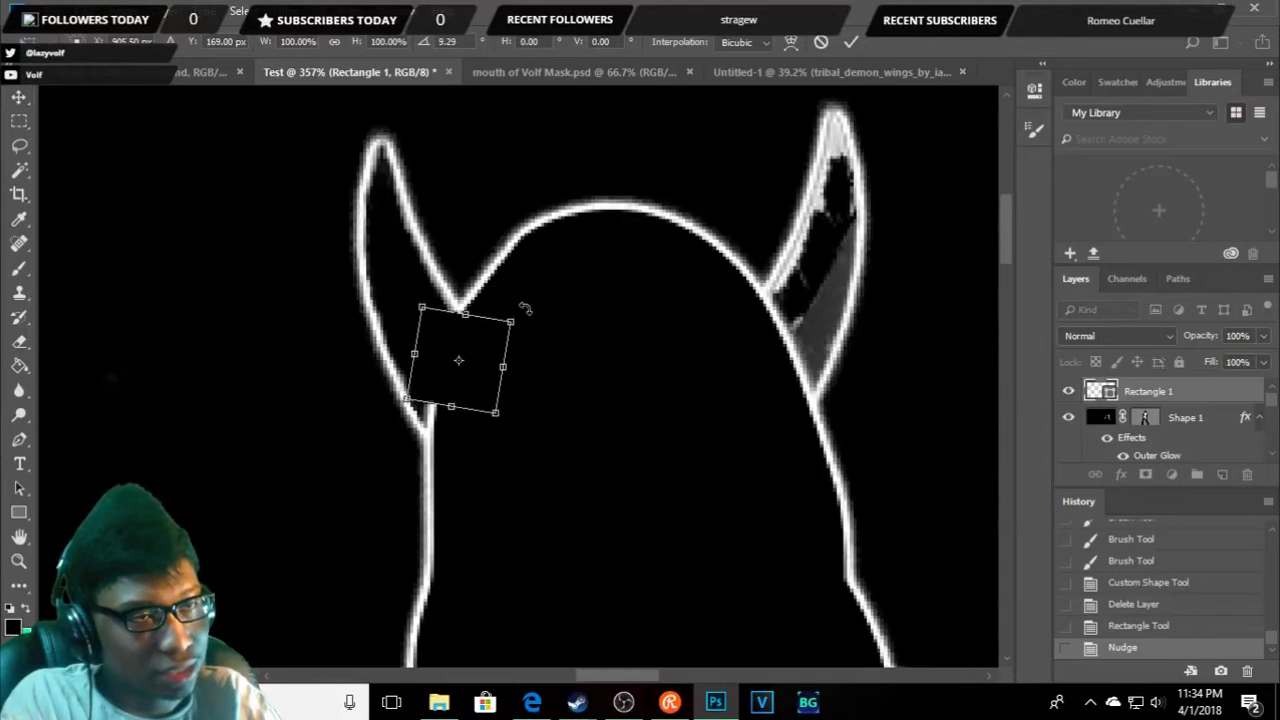
pyautogui.press('Right')
pyautogui.press('Right')
pyautogui.press('Right')
pyautogui.press('Right')
pyautogui.press('Up')
pyautogui.press('Return')
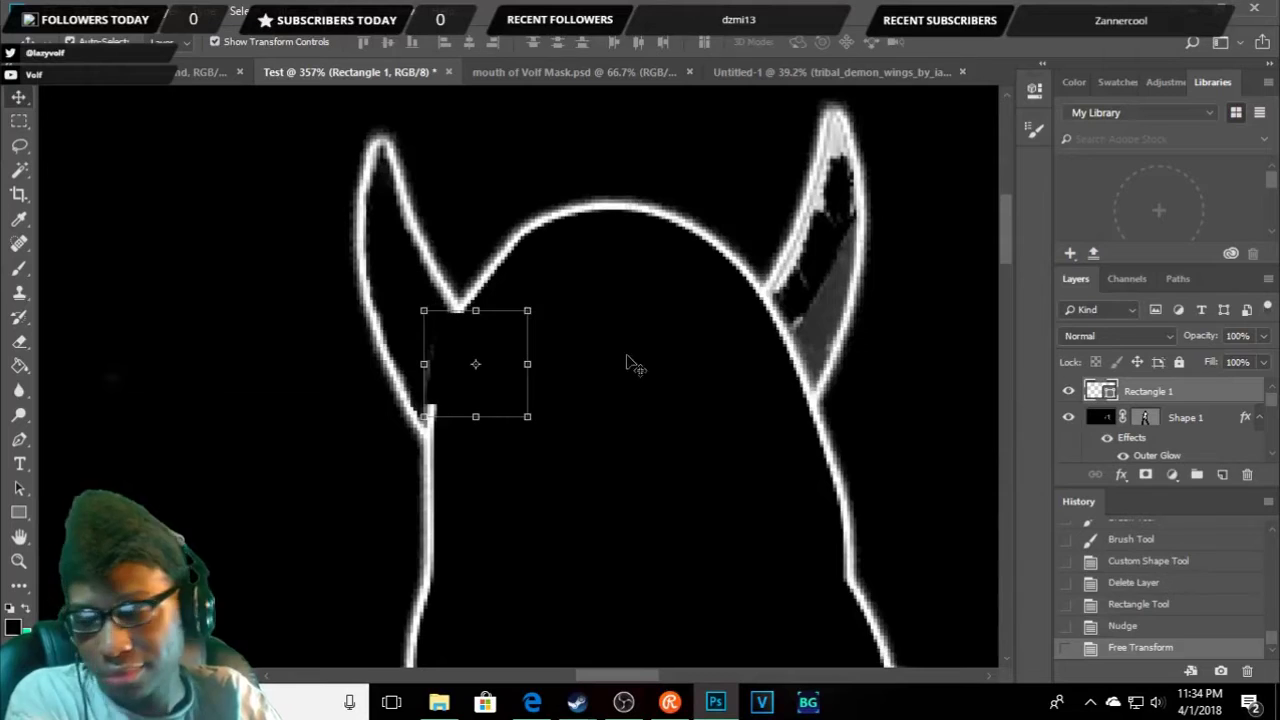
# - Nudge the rectangle one step left to hide the outline below the left horn
pyautogui.click(242, 388)
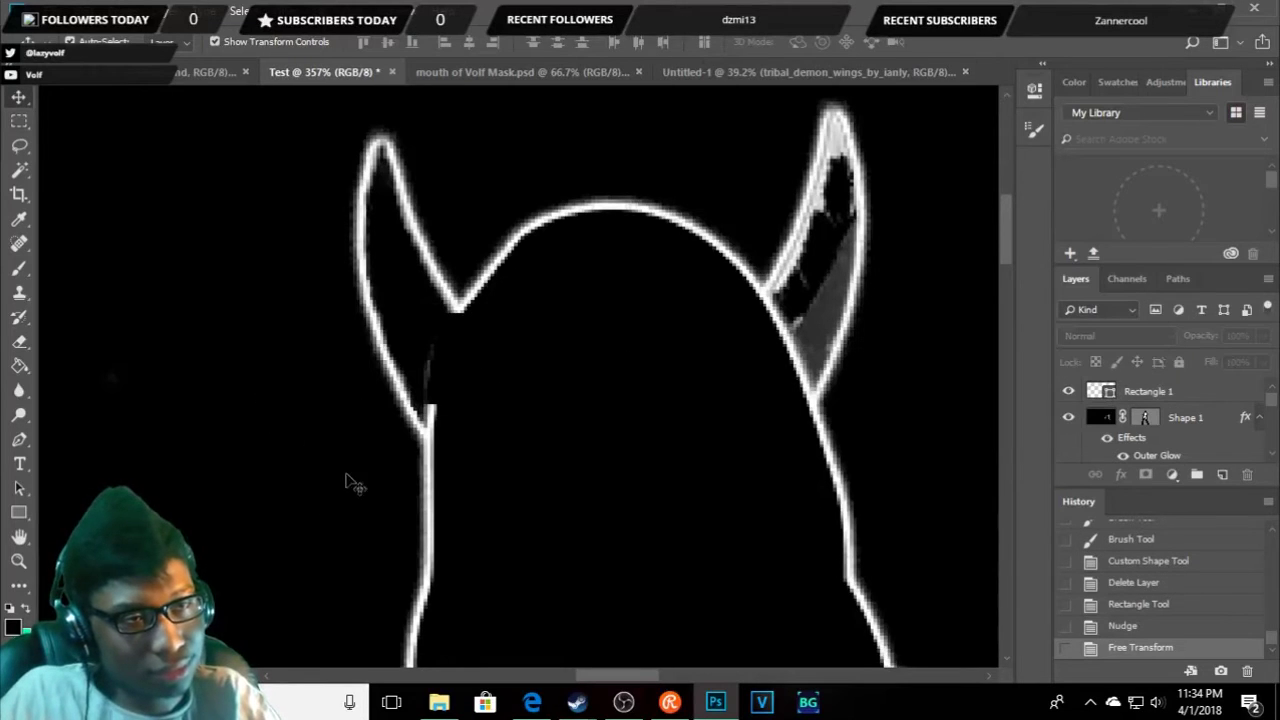
pyautogui.click(452, 381)
pyautogui.press('Left')
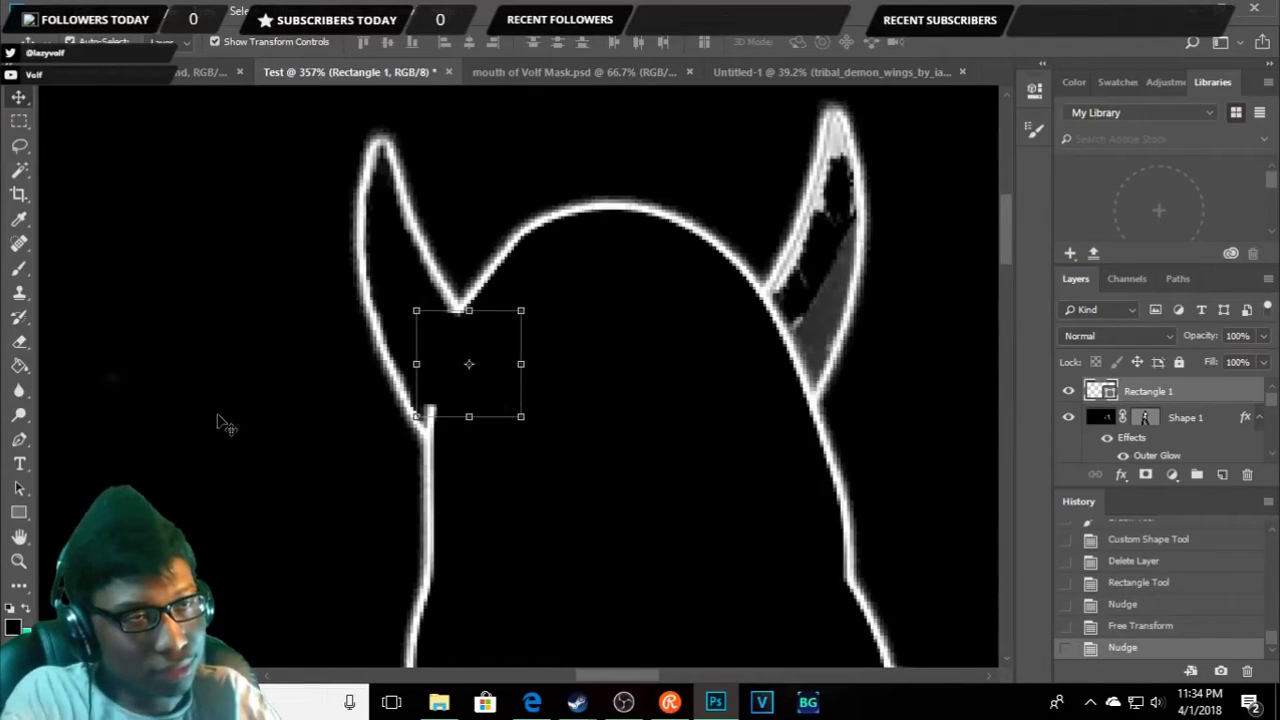
pyautogui.click(246, 420)
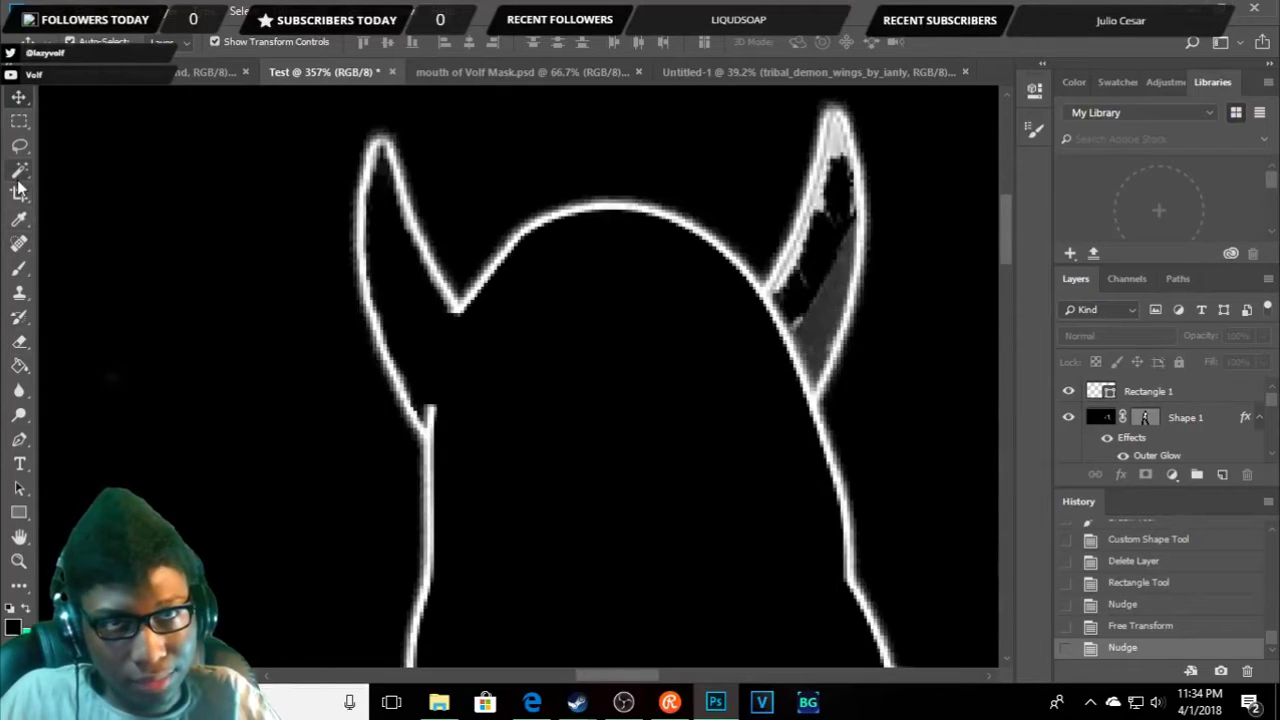
pyautogui.click(20, 510)
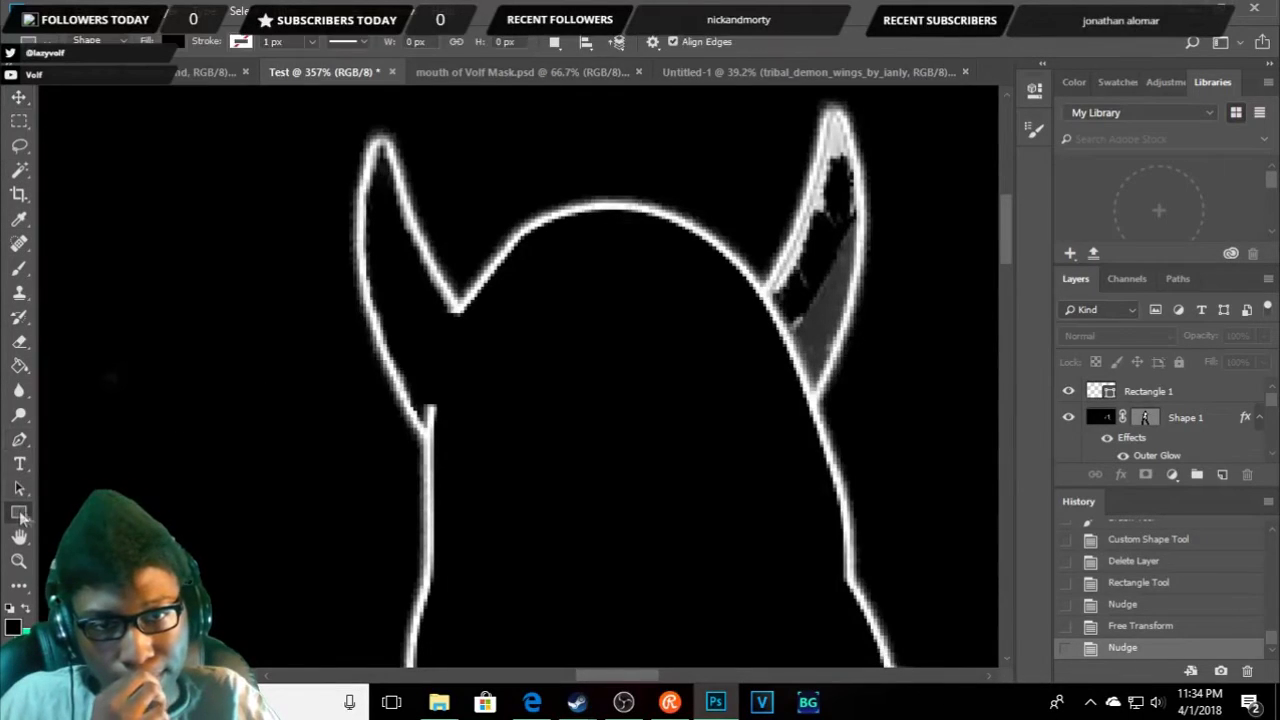
# - Draw a 27 × 19 px black Rectangle 2 below the first and nudge it into place
pyautogui.moveTo(505, 370); pyautogui.dragTo(425, 418)
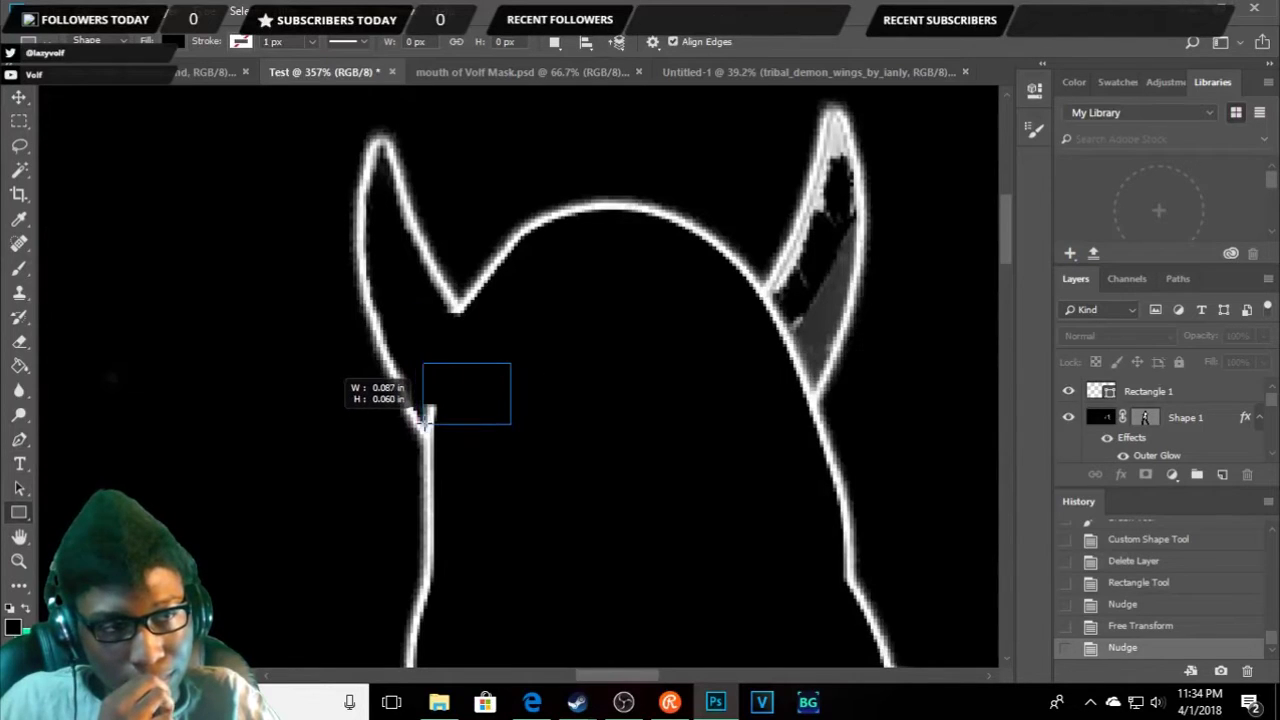
pyautogui.moveTo(425, 418); pyautogui.dragTo(421, 427)
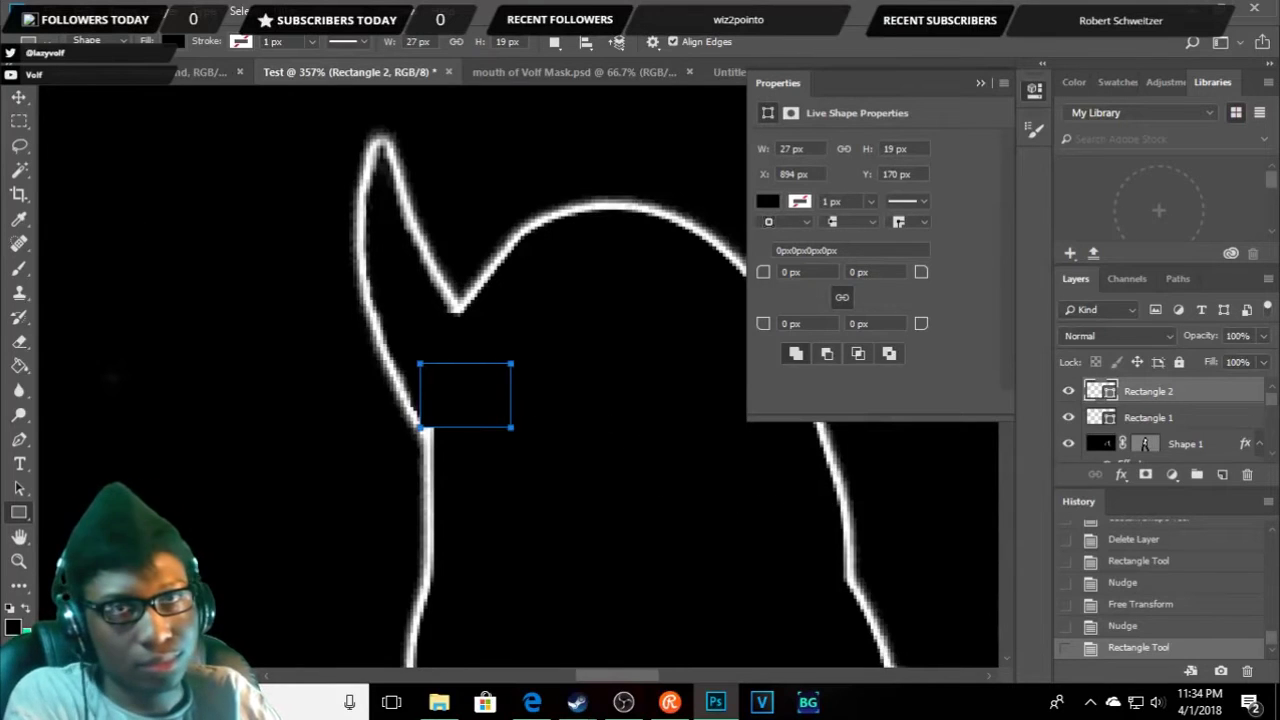
pyautogui.press('v')
pyautogui.press('Down')
pyautogui.press('Right')
pyautogui.press('Down')
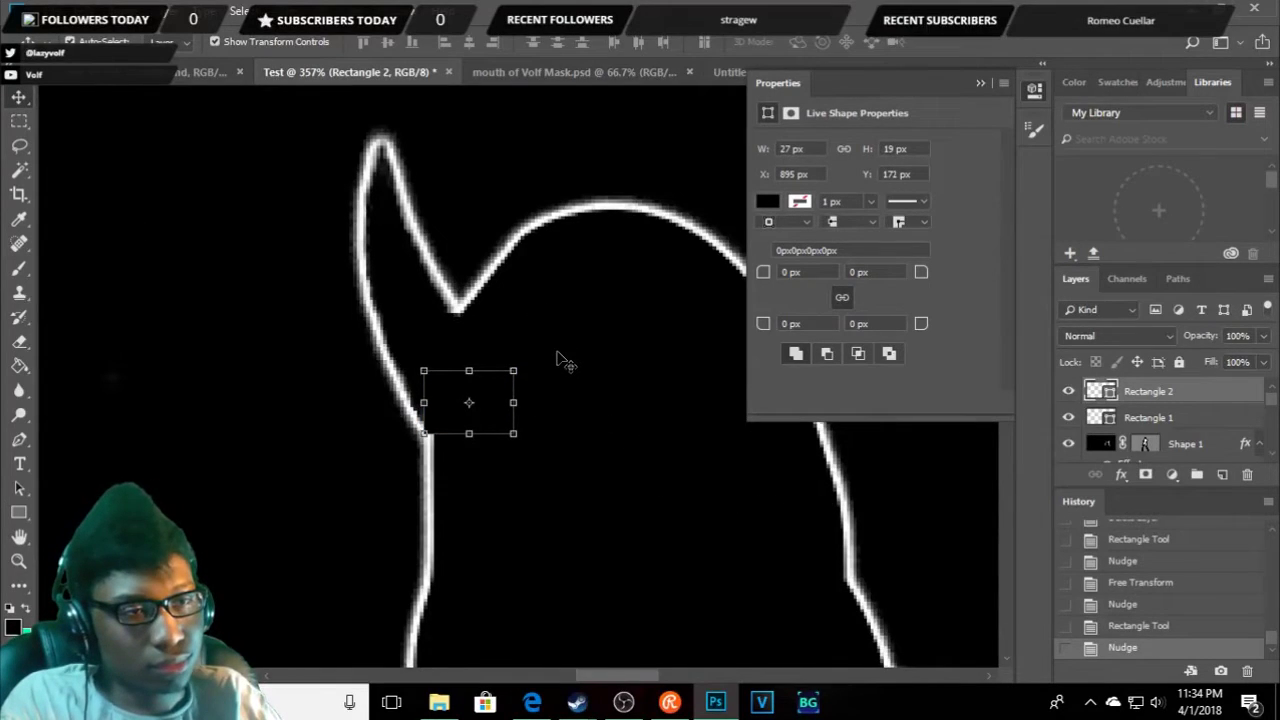
pyautogui.click(262, 410)
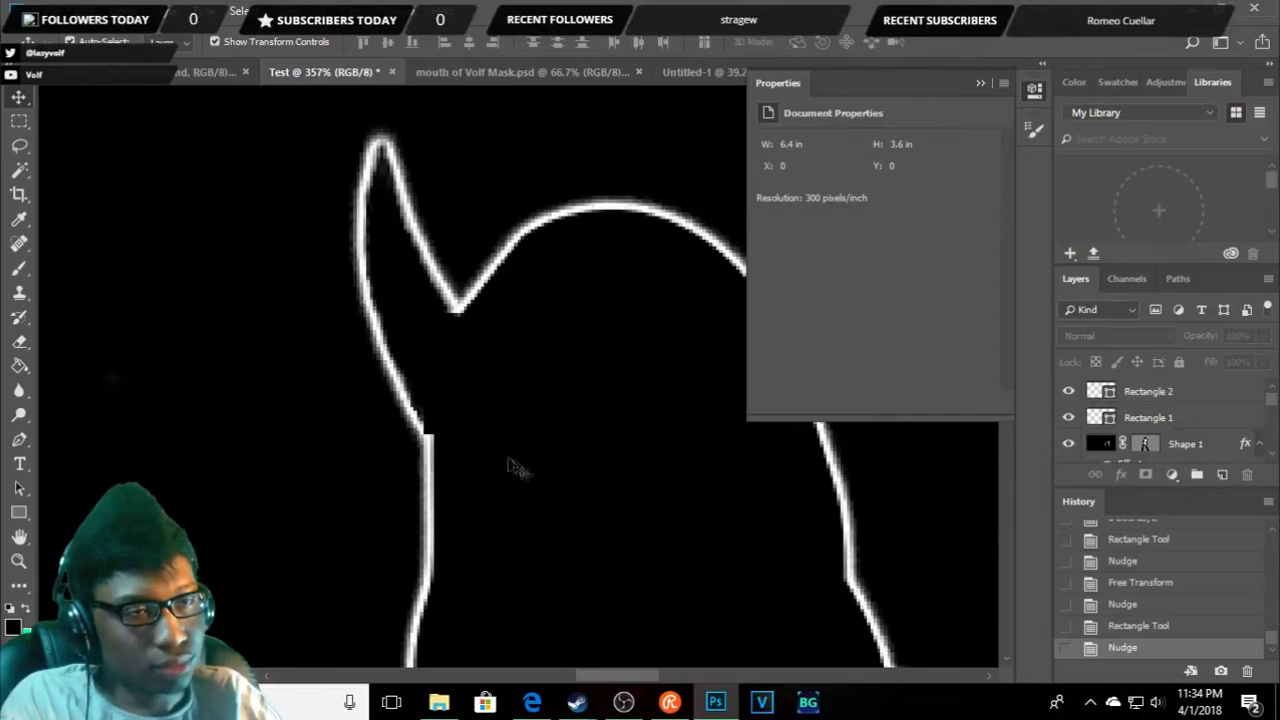
pyautogui.click(430, 400)
pyautogui.press('Up')
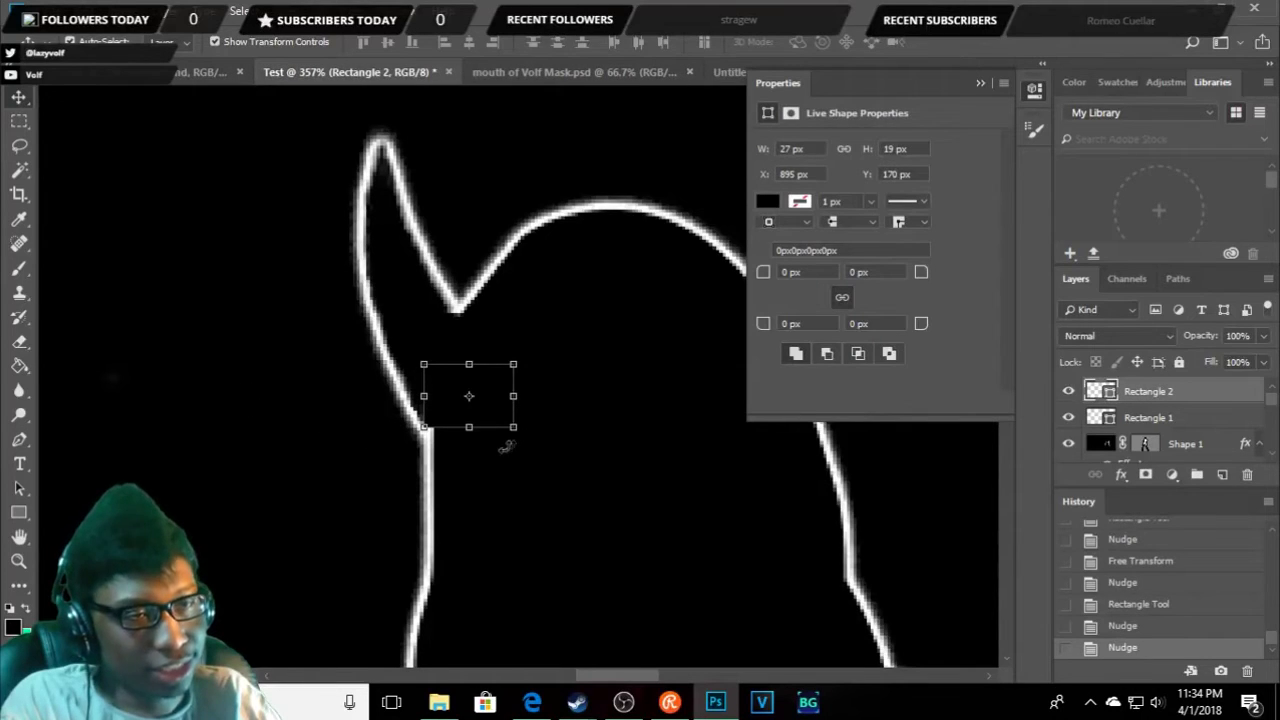
pyautogui.press('Right')
pyautogui.click(338, 429)
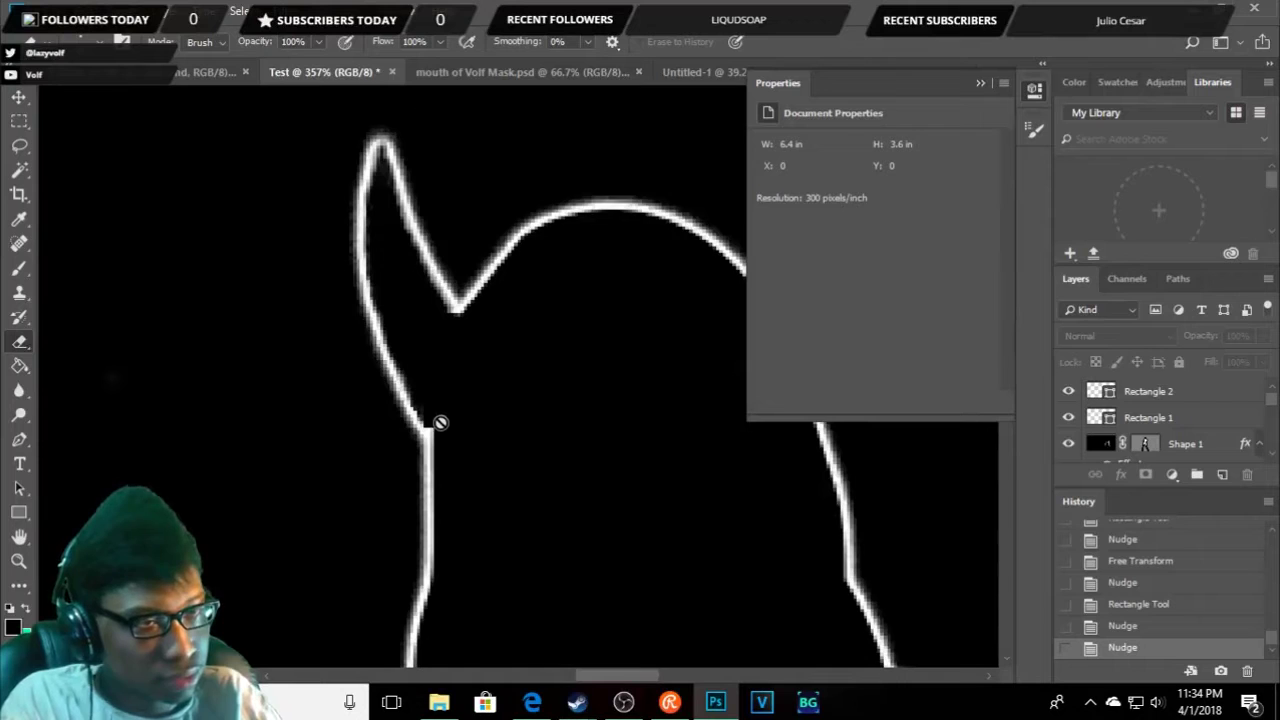
# - Rasterize Rectangle 1 and erase part of it near the left horn outline
pyautogui.click(425, 428)
pyautogui.click(610, 272)
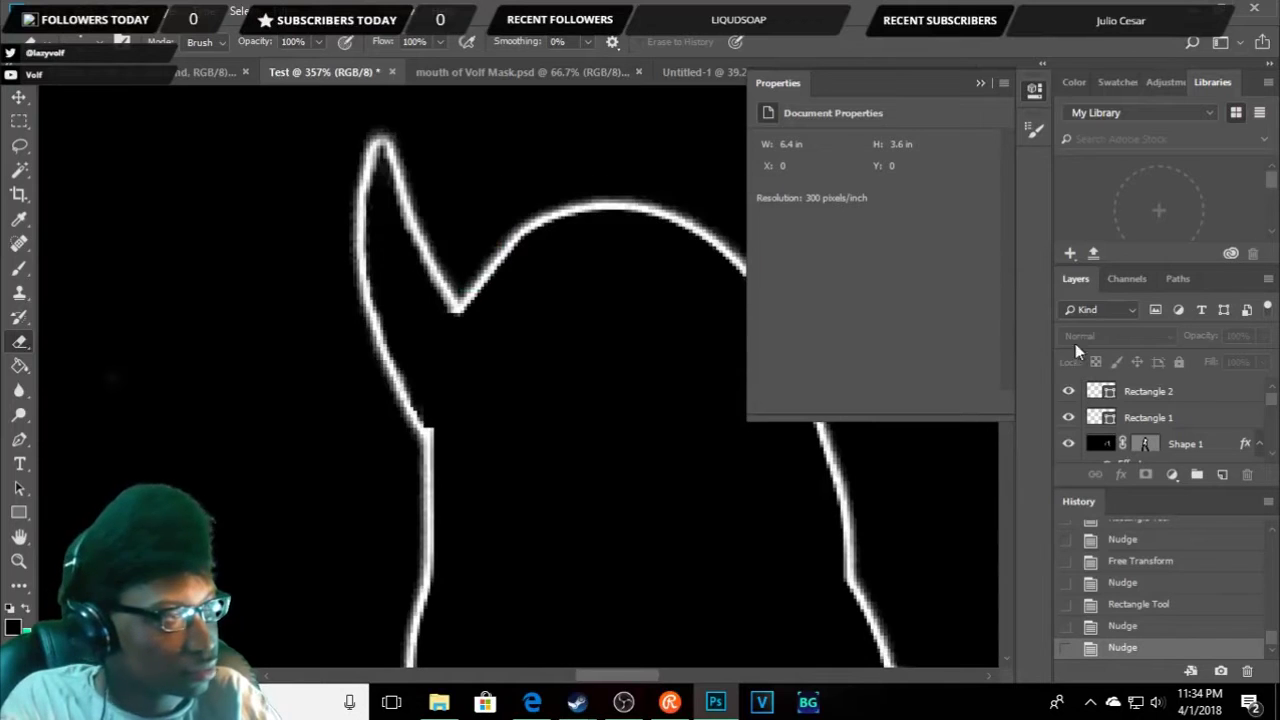
pyautogui.click(1130, 417)
pyautogui.click(425, 418)
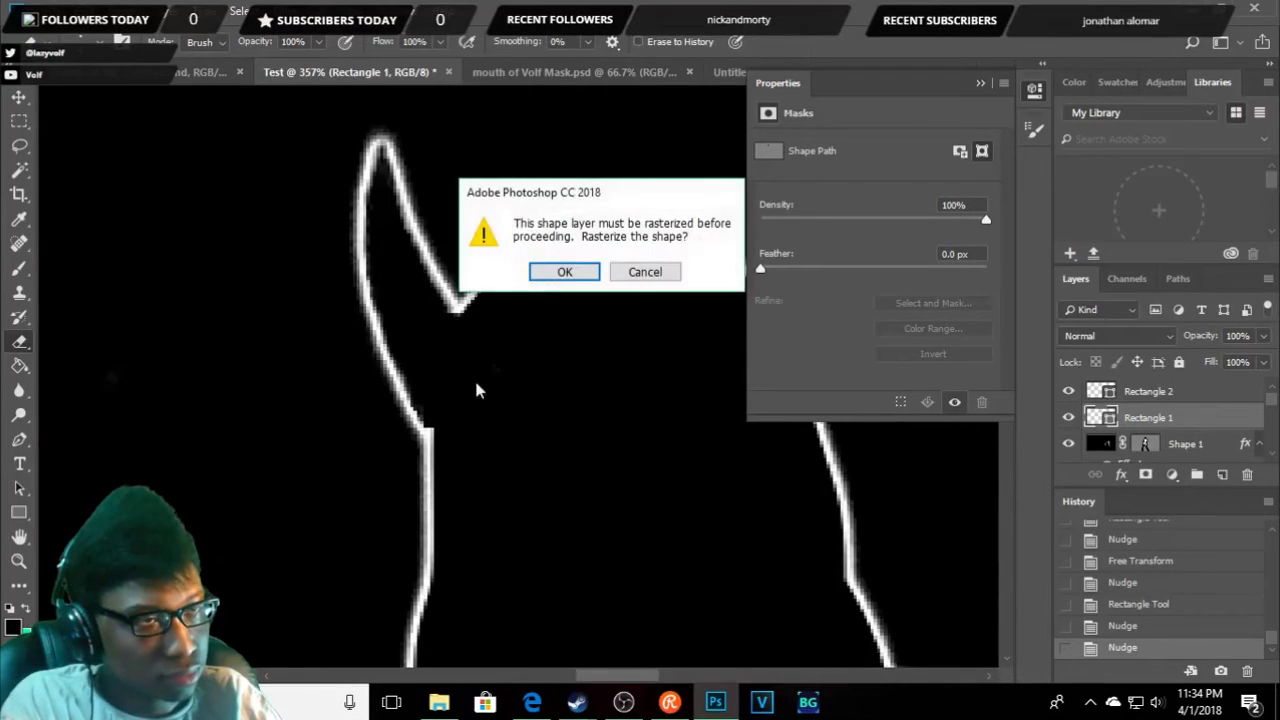
pyautogui.click(563, 271)
pyautogui.click(429, 423)
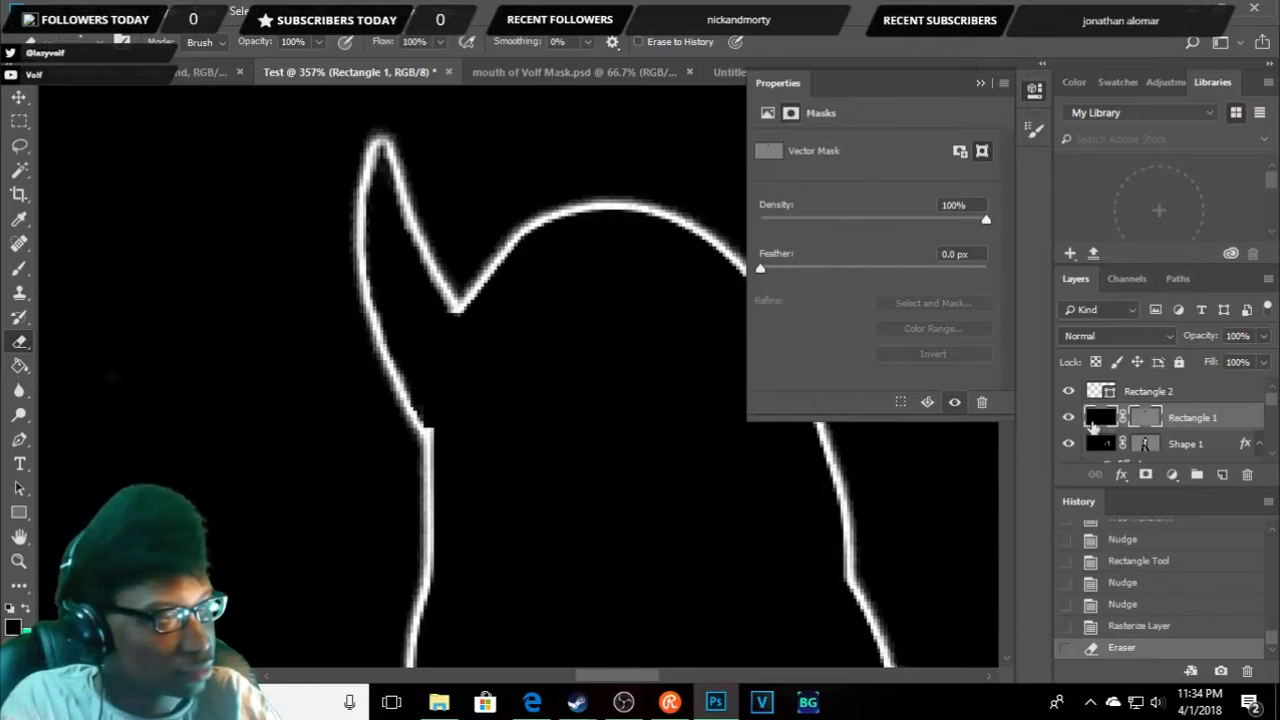
# - Rasterize Rectangle 2, erase its edge, and erase more of Rectangle 1
pyautogui.click(1168, 392)
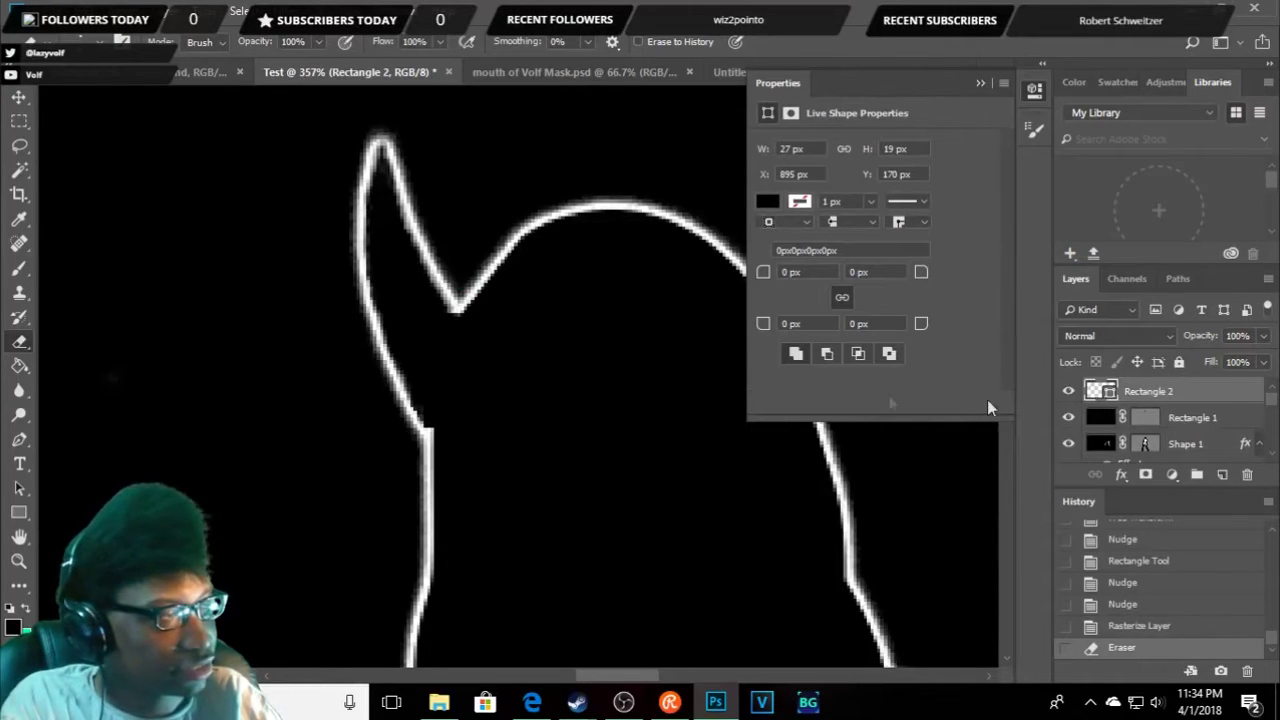
pyautogui.click(445, 412)
pyautogui.click(571, 275)
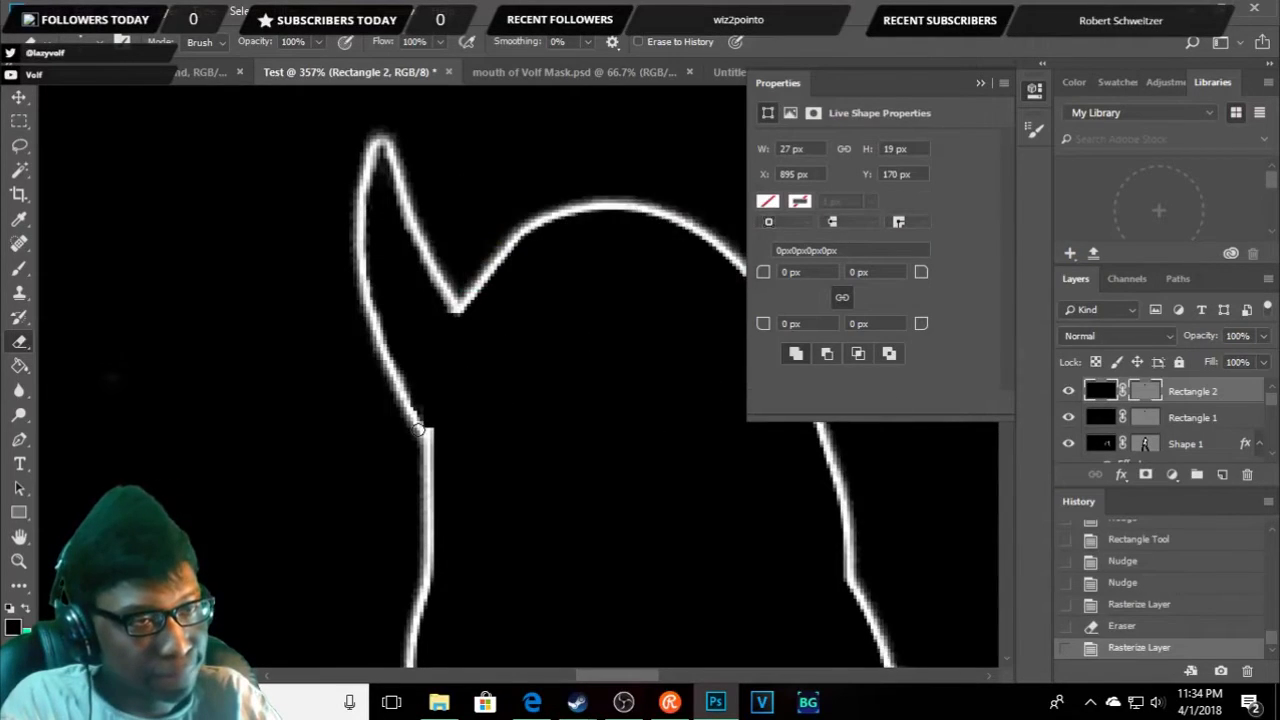
pyautogui.click(425, 428)
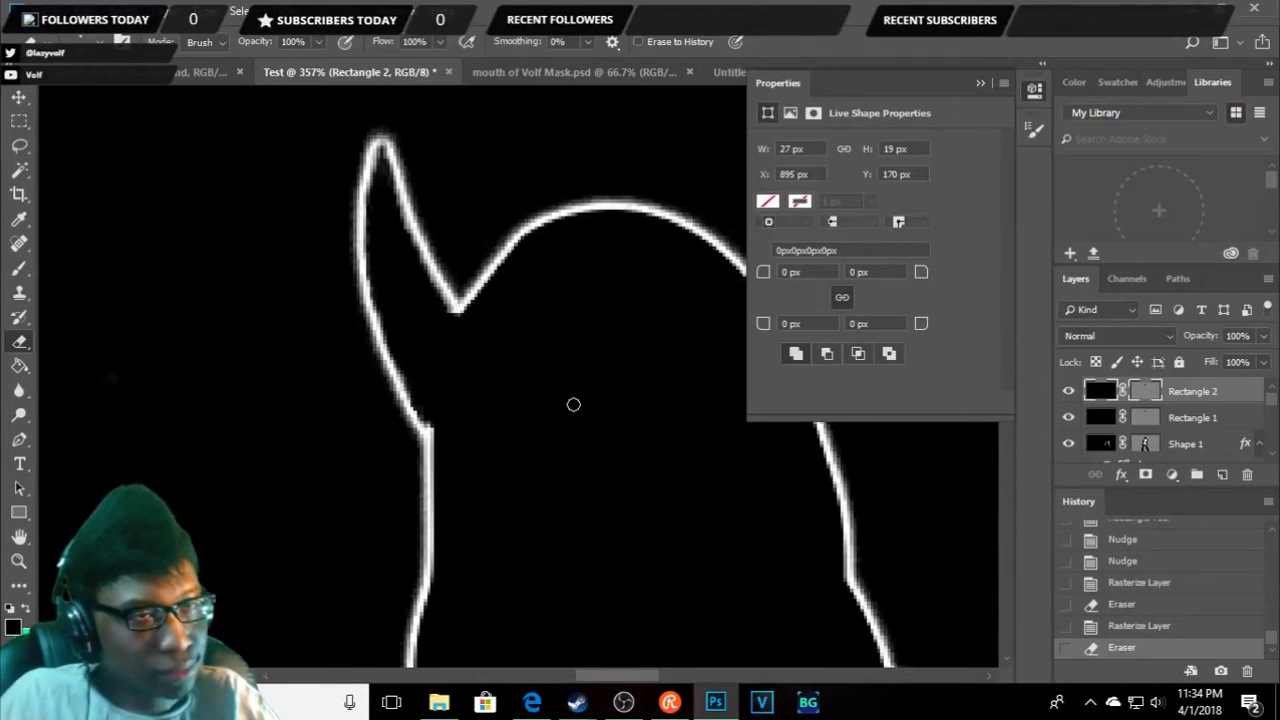
pyautogui.click(1170, 420)
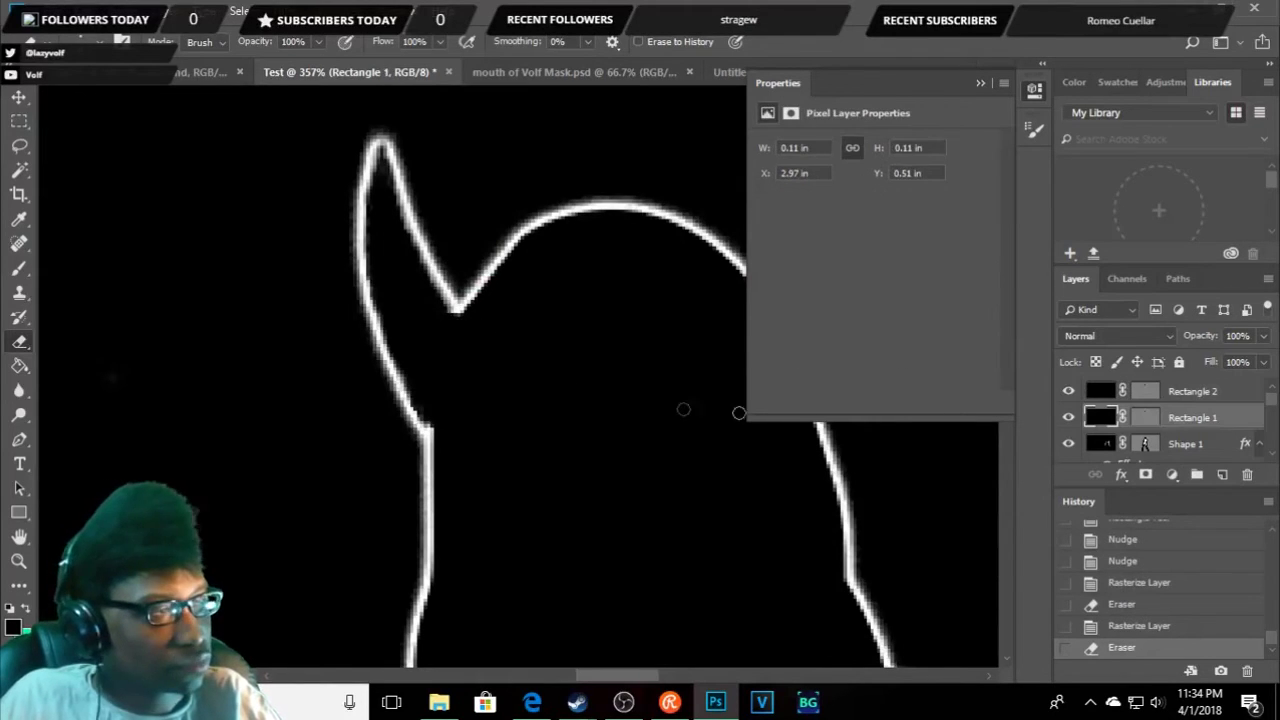
pyautogui.click(455, 313)
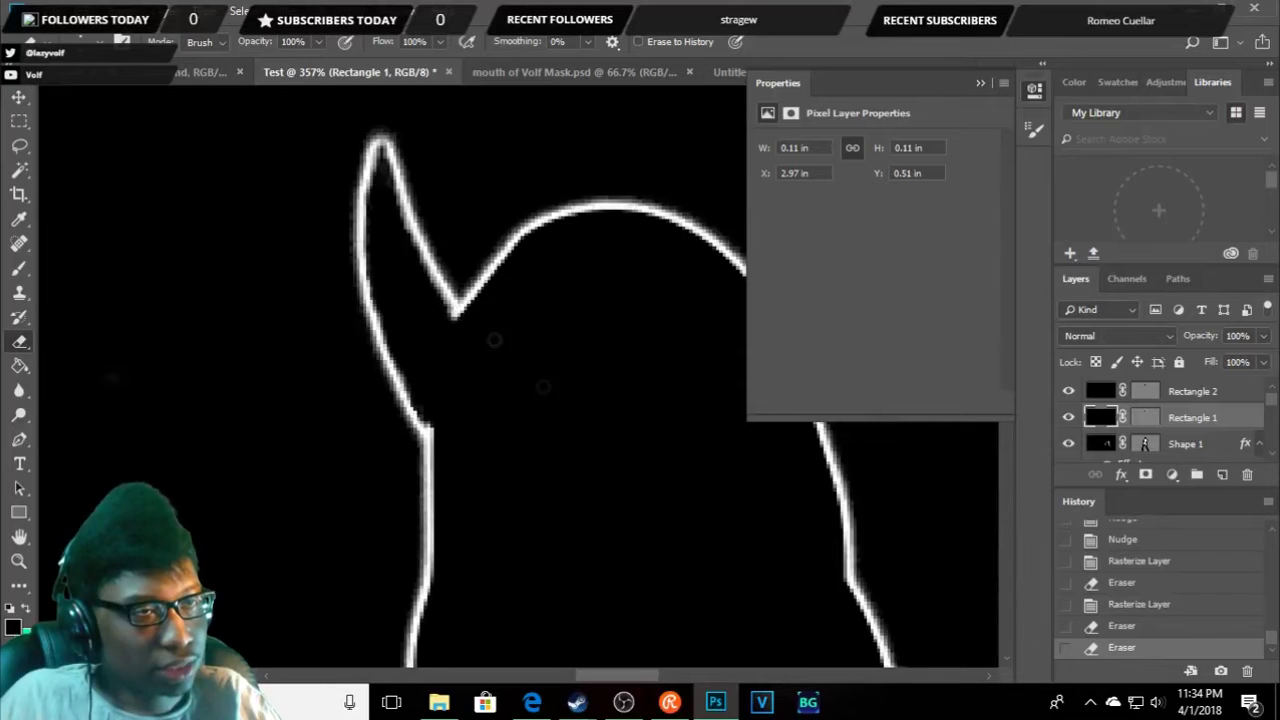
pyautogui.scroll(-3, 519, 392)
pyautogui.scroll(-2, 519, 392)
pyautogui.scroll(-1, 519, 392)
pyautogui.scroll(-1, 519, 392)
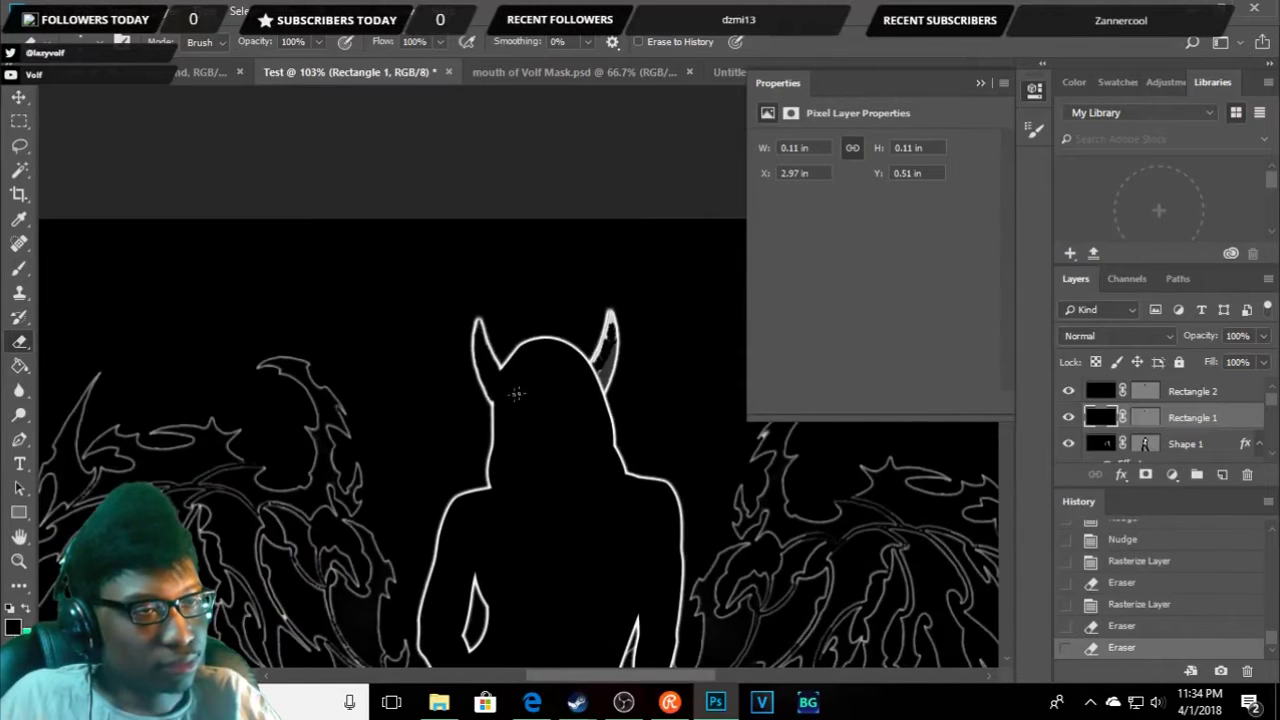
# - Nudge Rectangle 1 down two steps with the Move tool
pyautogui.scroll(5, 500, 402)
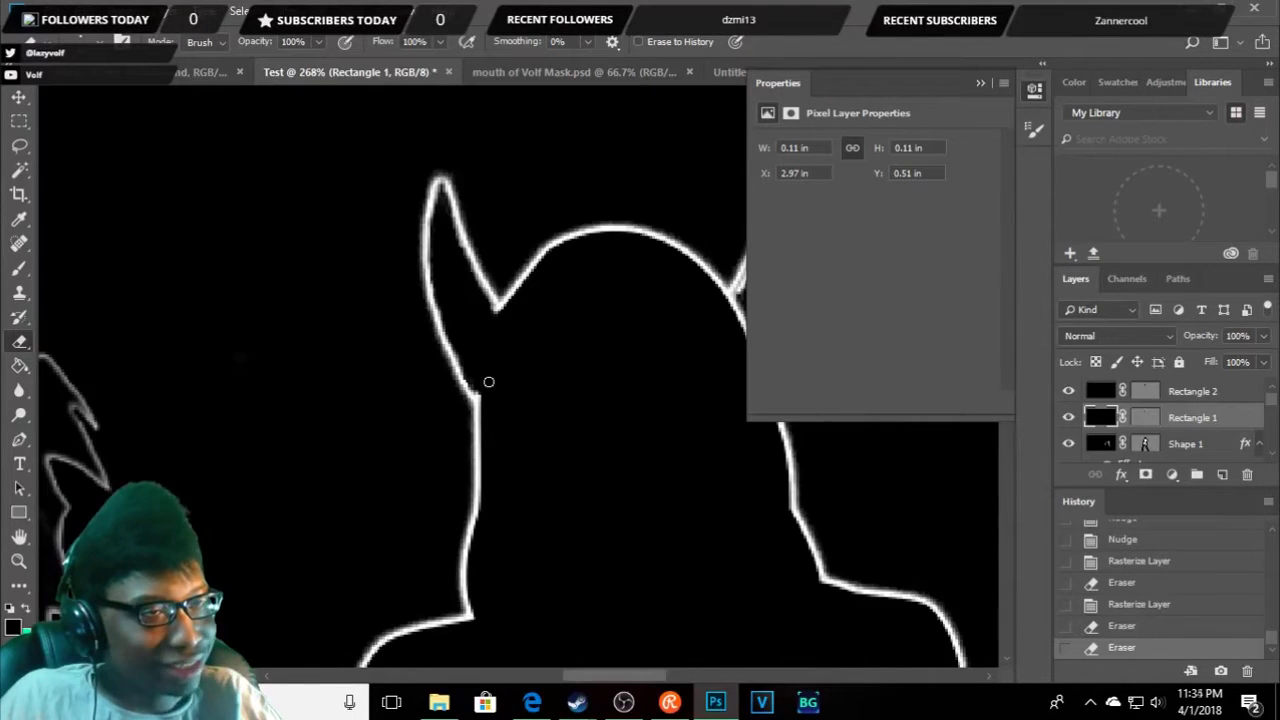
pyautogui.scroll(2, 488, 382)
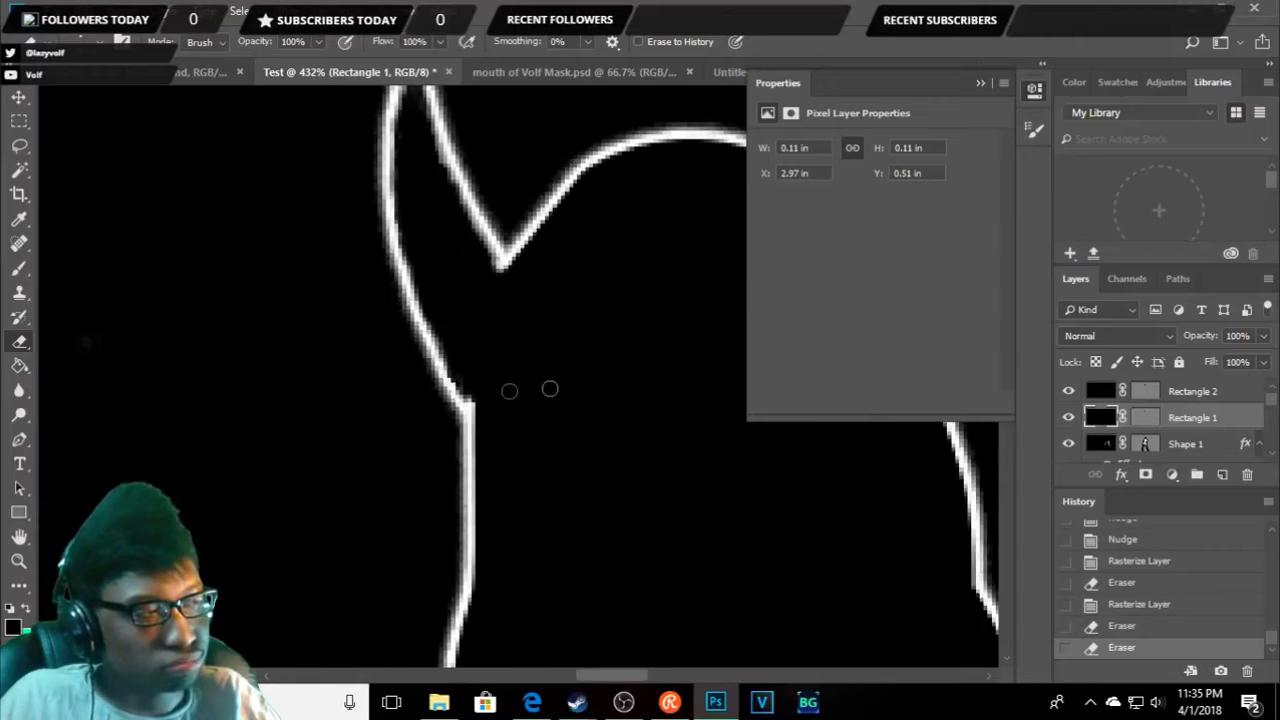
pyautogui.click(1146, 421)
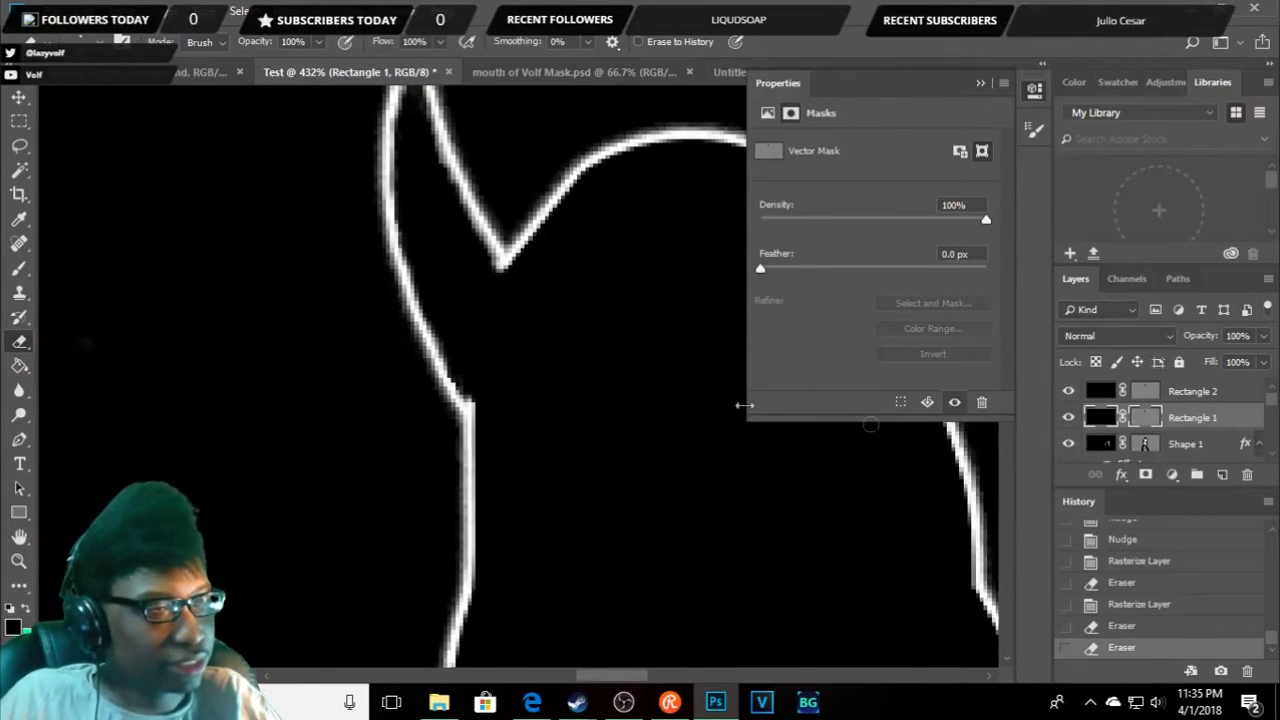
pyautogui.press('v')
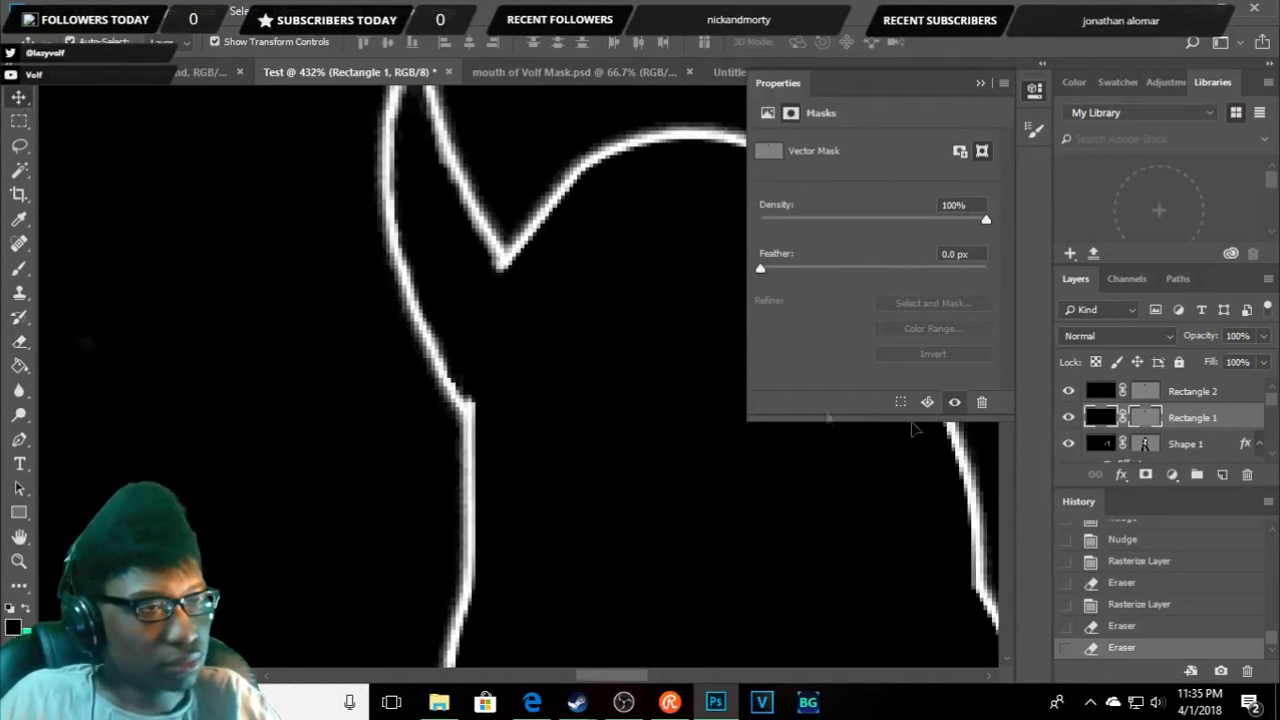
pyautogui.click(1180, 421)
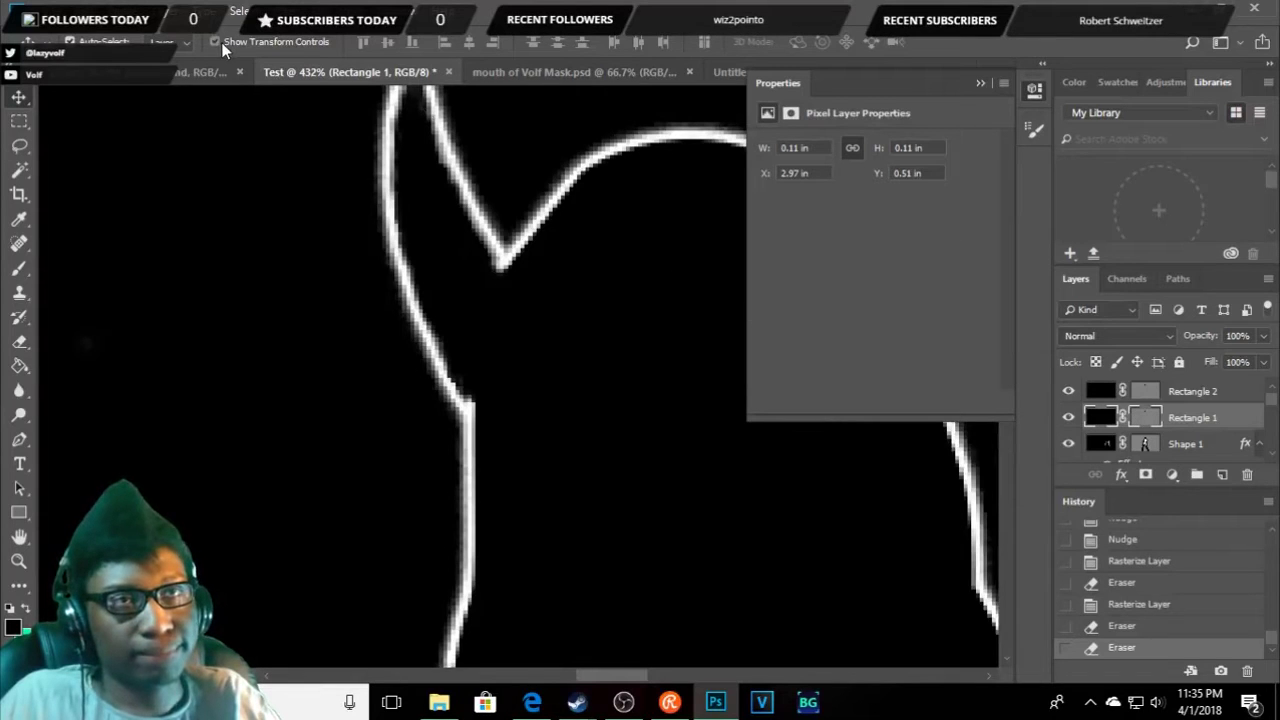
pyautogui.hotkey('alt', ']')
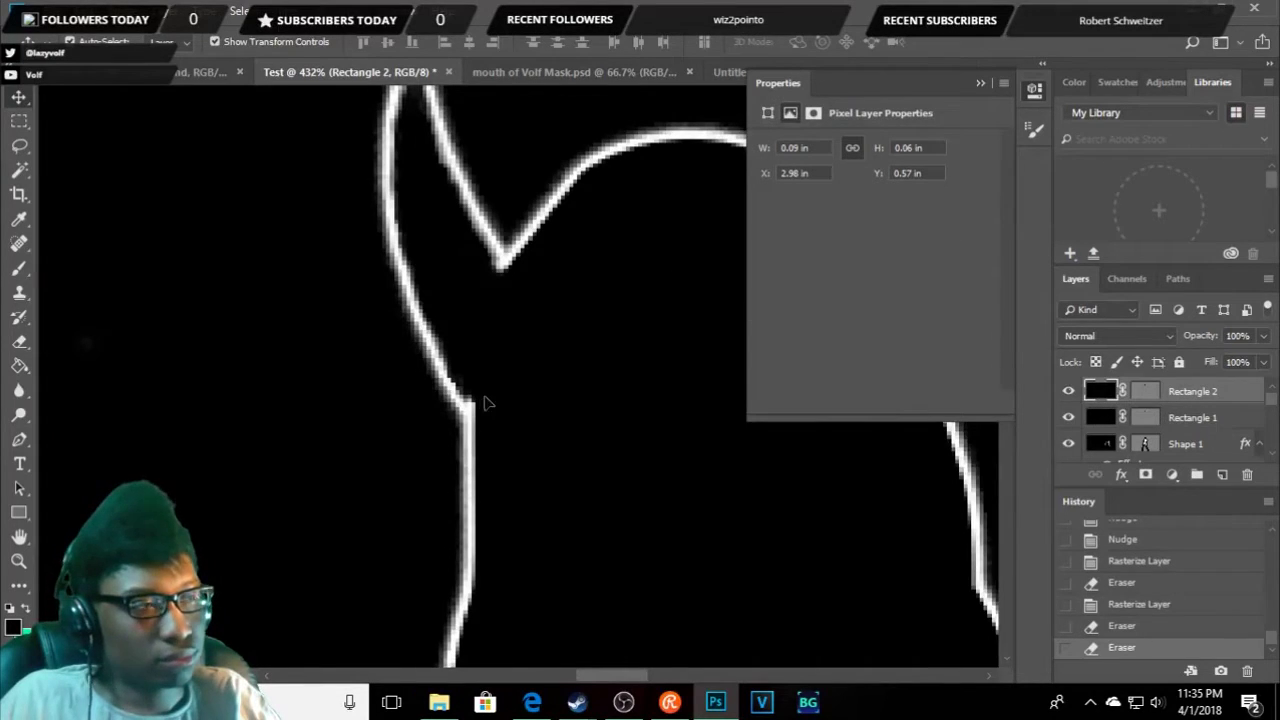
pyautogui.click(1192, 420)
pyautogui.press('Down')
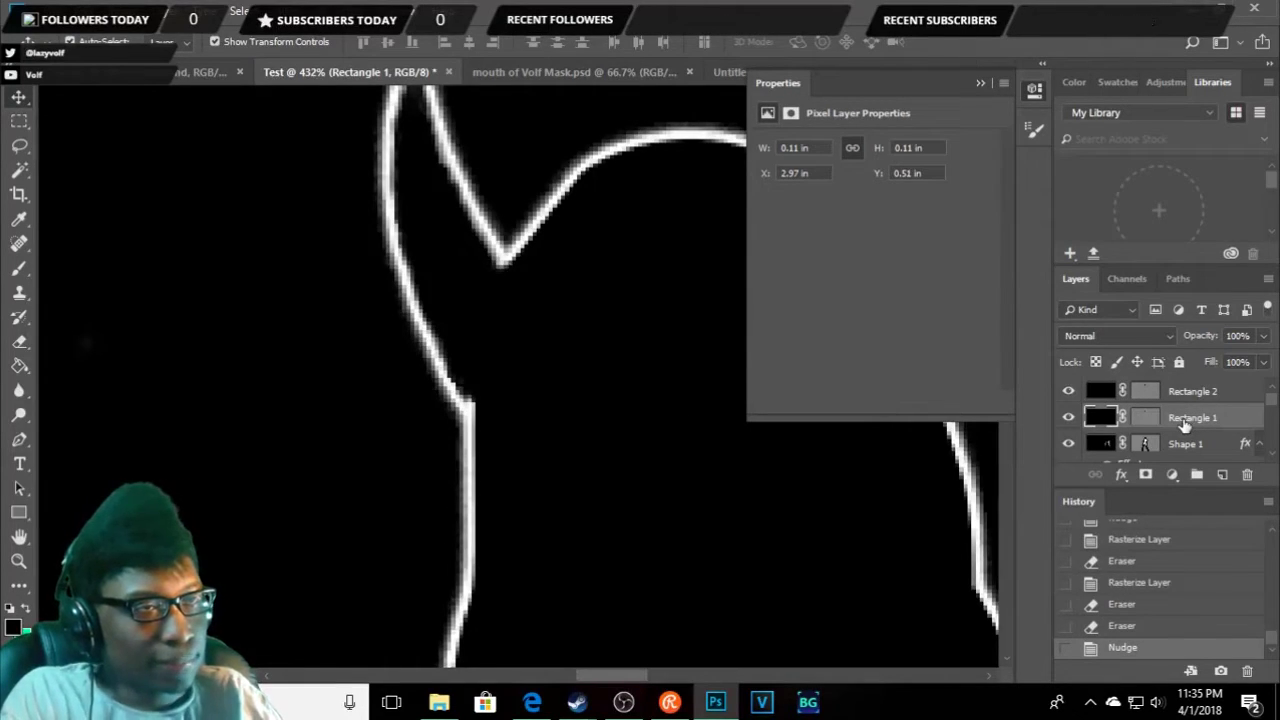
pyautogui.press('Down')
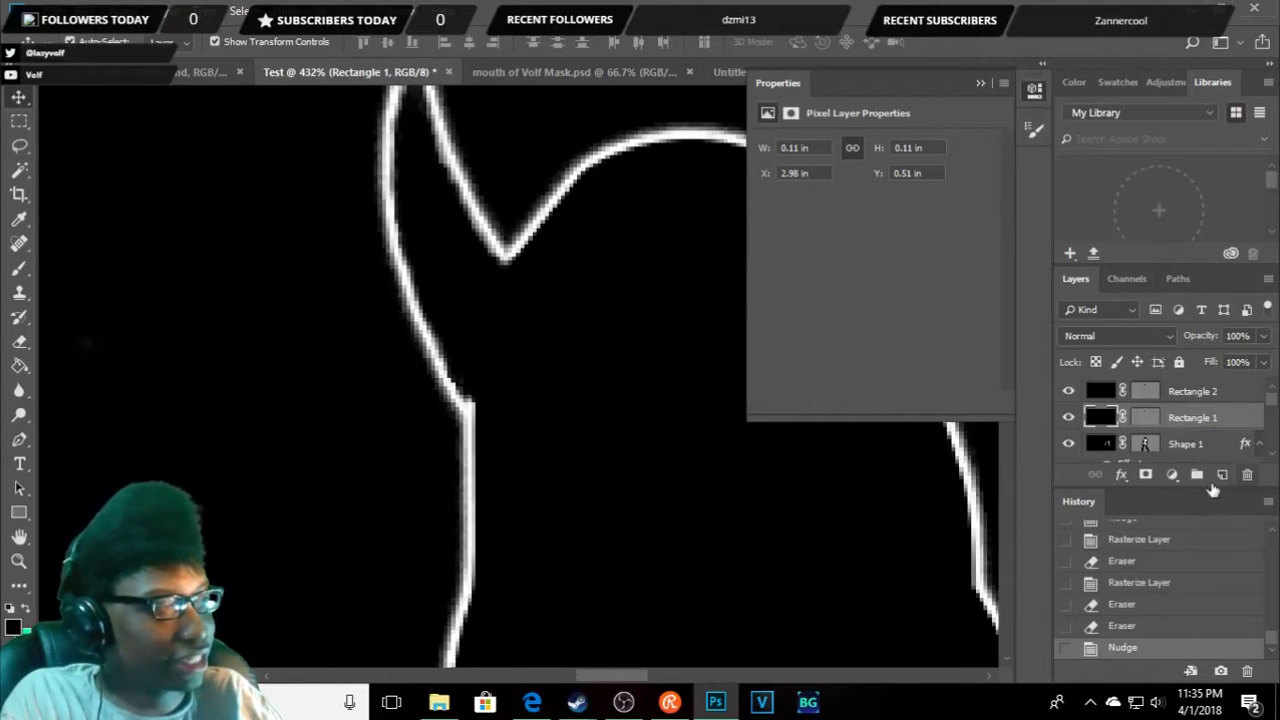
# - Nudge Rectangle 2 down one step into place
pyautogui.click(1188, 396)
pyautogui.press('Down')
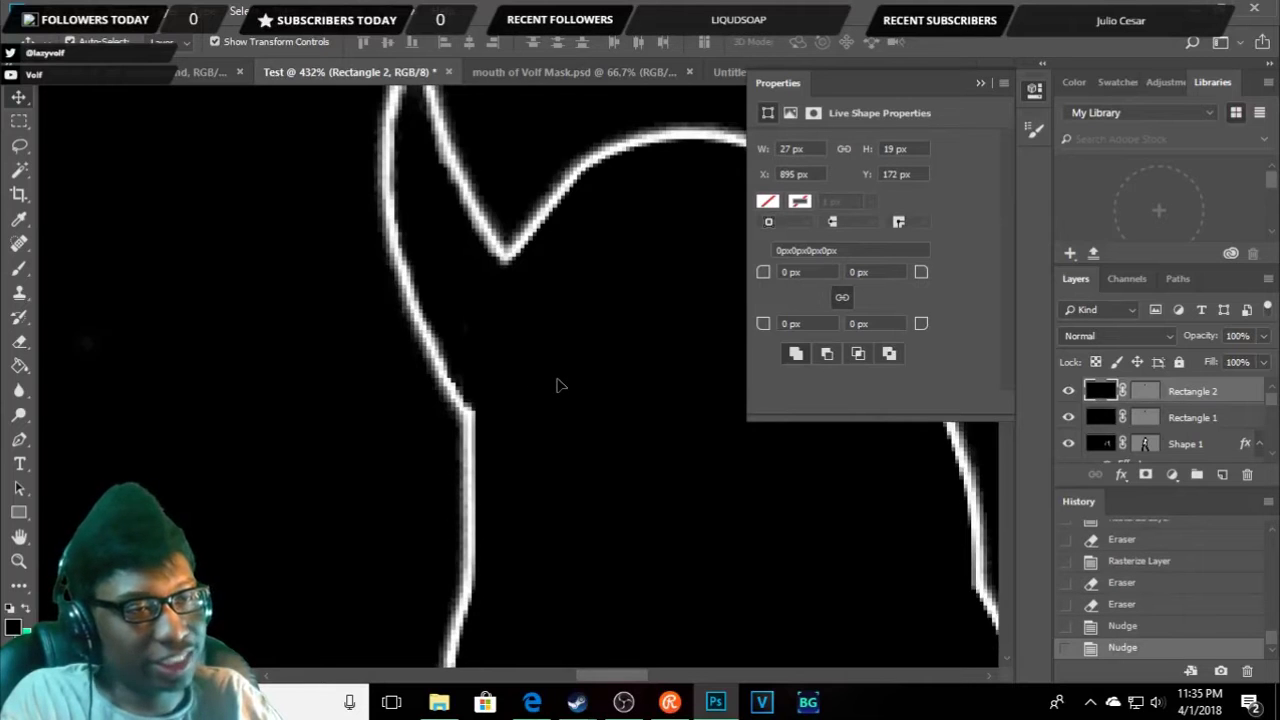
pyautogui.click(197, 358)
# - Zoom in and out to check the outline below the left horn, selecting the horn layer
pyautogui.scroll(-5, 291, 337)
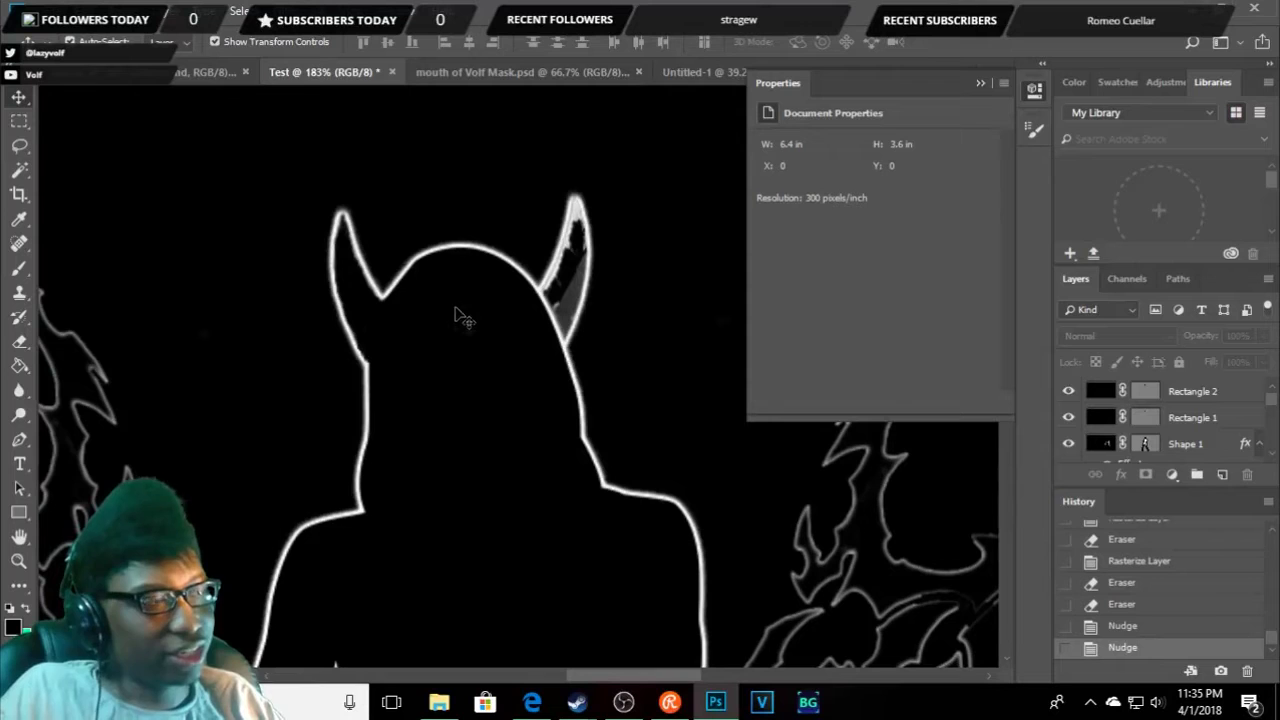
pyautogui.scroll(1, 628, 214)
pyautogui.scroll(2, 628, 214)
pyautogui.scroll(2, 628, 214)
pyautogui.scroll(1, 628, 214)
pyautogui.scroll(-2, 628, 214)
pyautogui.scroll(-1, 628, 214)
pyautogui.scroll(1, 628, 214)
pyautogui.scroll(2, 628, 214)
pyautogui.scroll(-2, 628, 214)
pyautogui.scroll(-1, 628, 214)
pyautogui.scroll(1, 628, 214)
pyautogui.scroll(2, 628, 214)
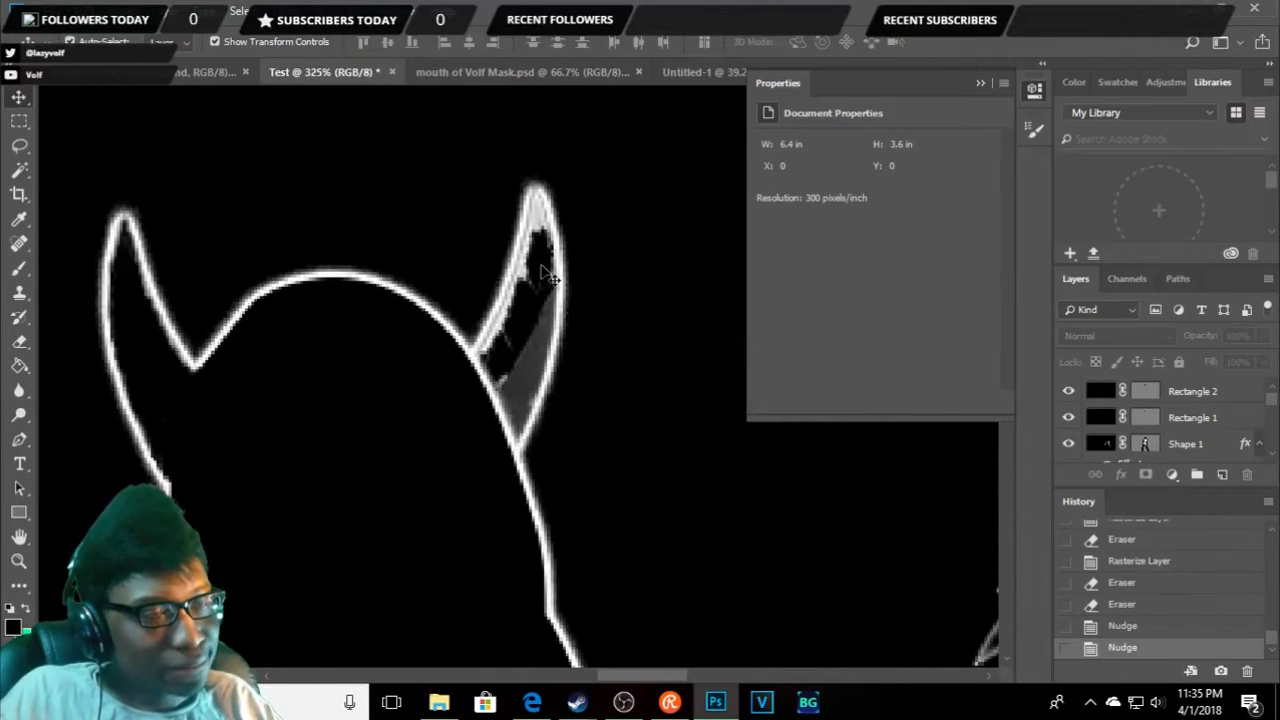
pyautogui.click(551, 276)
pyautogui.scroll(2, 1115, 400)
pyautogui.scroll(-2, 1120, 405)
pyautogui.scroll(2, 1130, 410)
pyautogui.scroll(-2, 1145, 418)
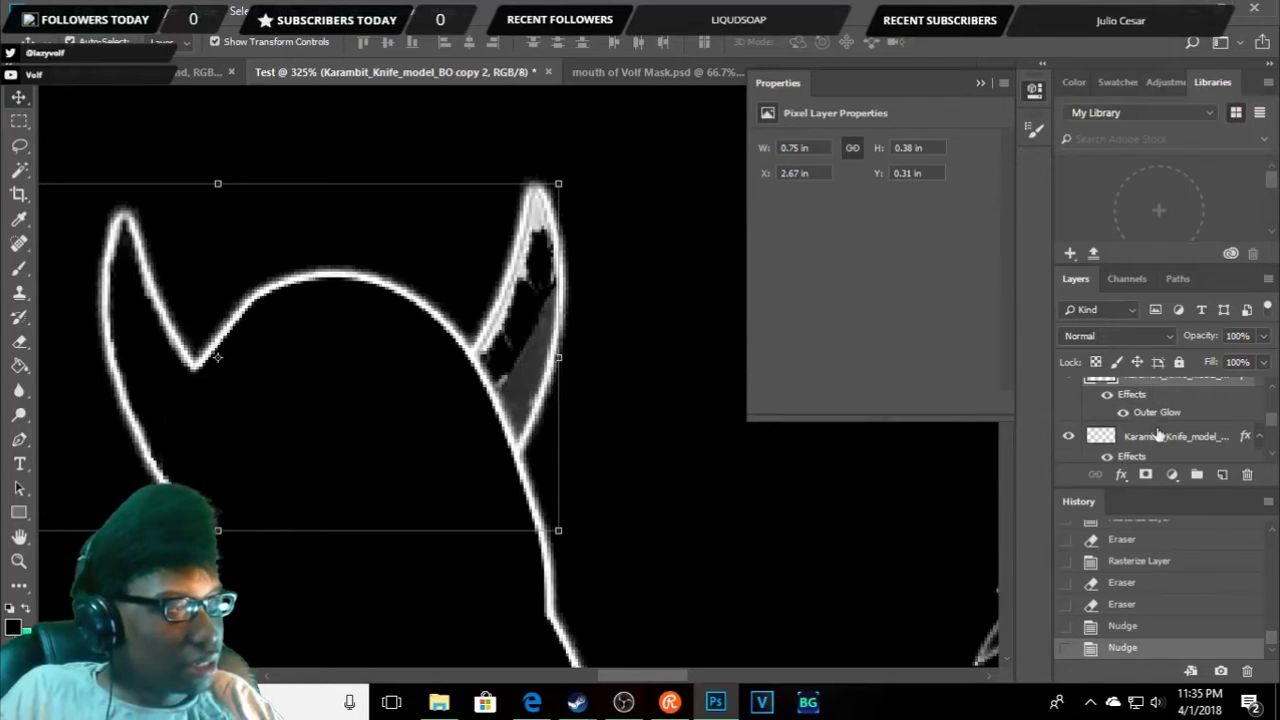
# - Duplicate the horn layer and delete the unwanted copy 2 horn layer
pyautogui.click(1158, 432)
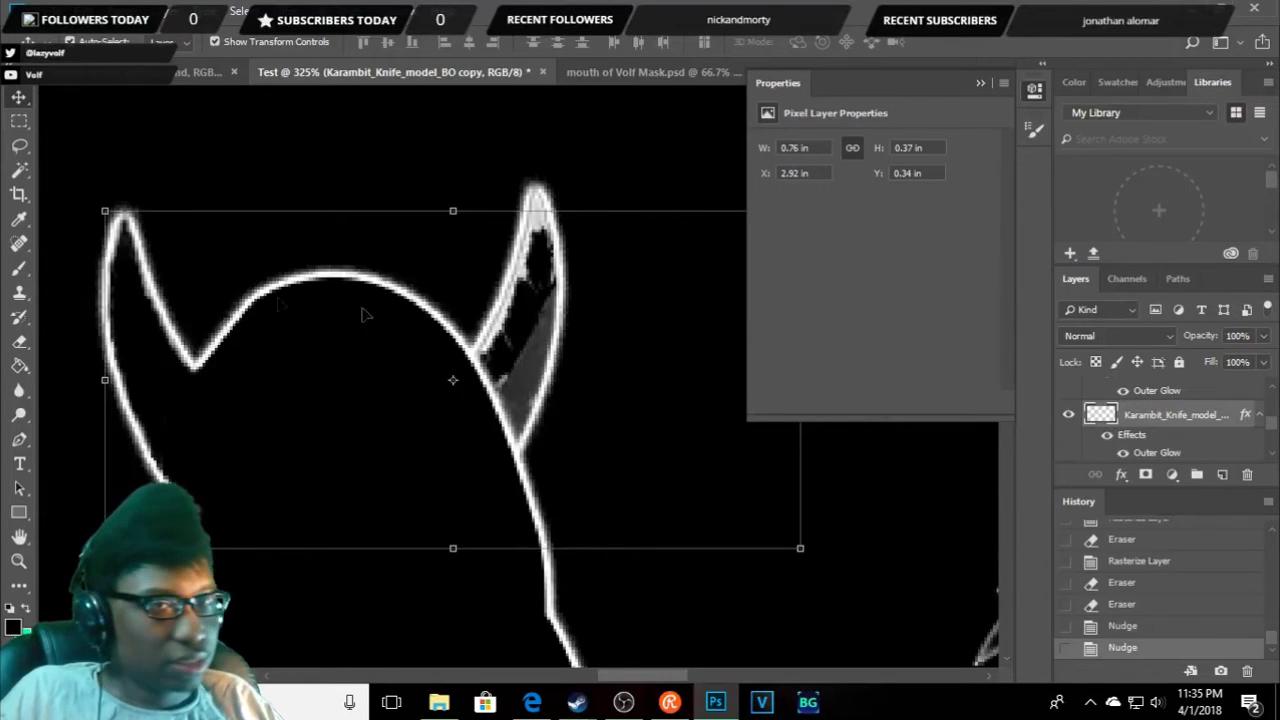
pyautogui.moveTo(145, 315); pyautogui.dragTo(133, 315)
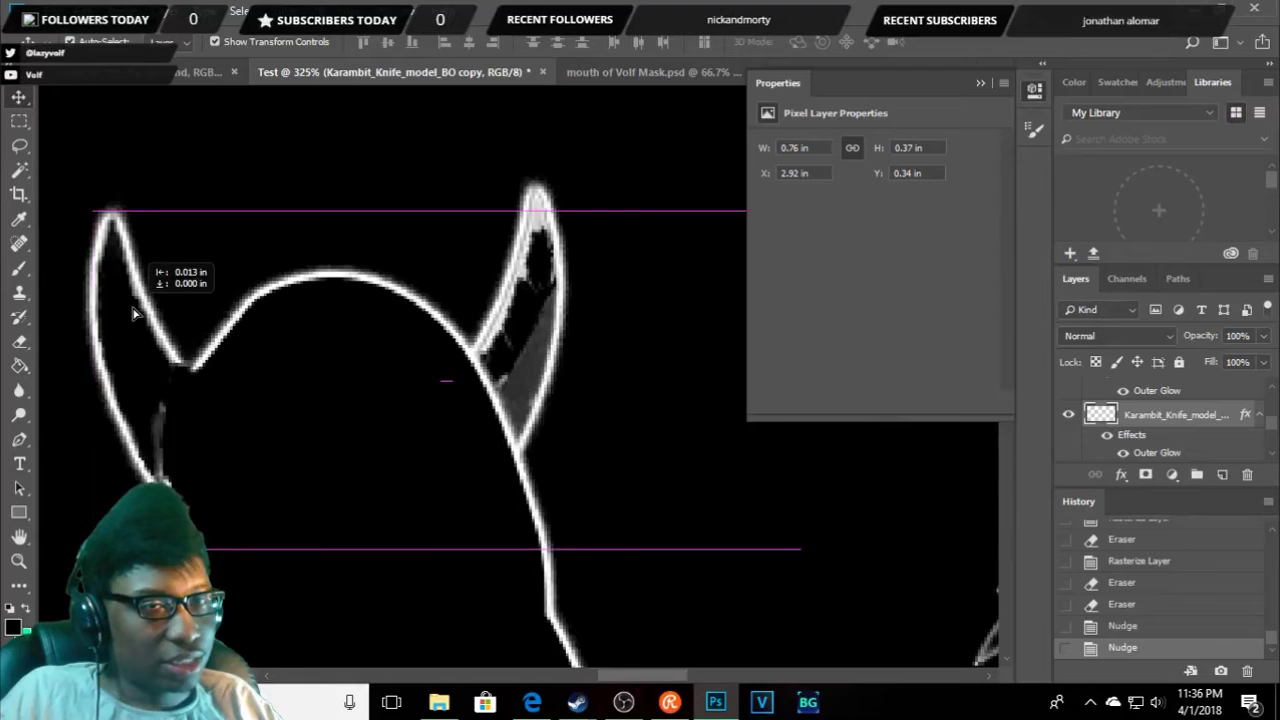
pyautogui.hotkey('ctrl', 'z')
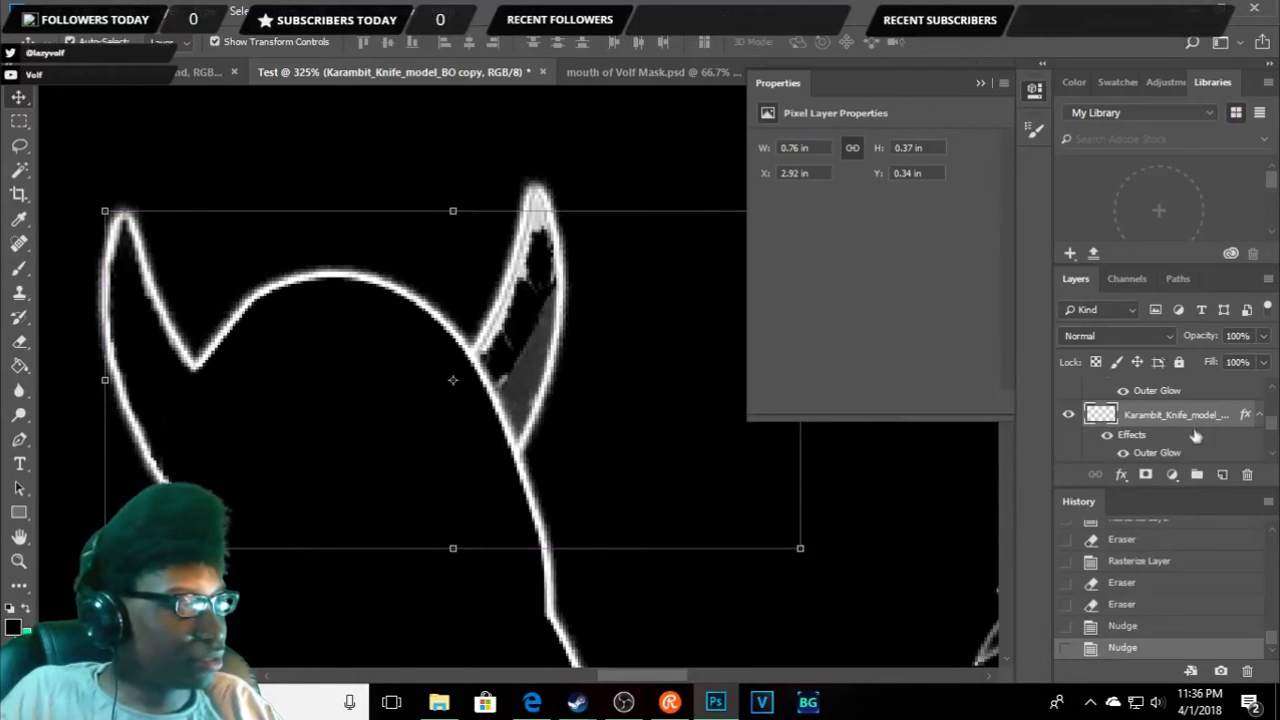
pyautogui.rightClick(1185, 423)
pyautogui.click(1030, 106)
pyautogui.click(794, 179)
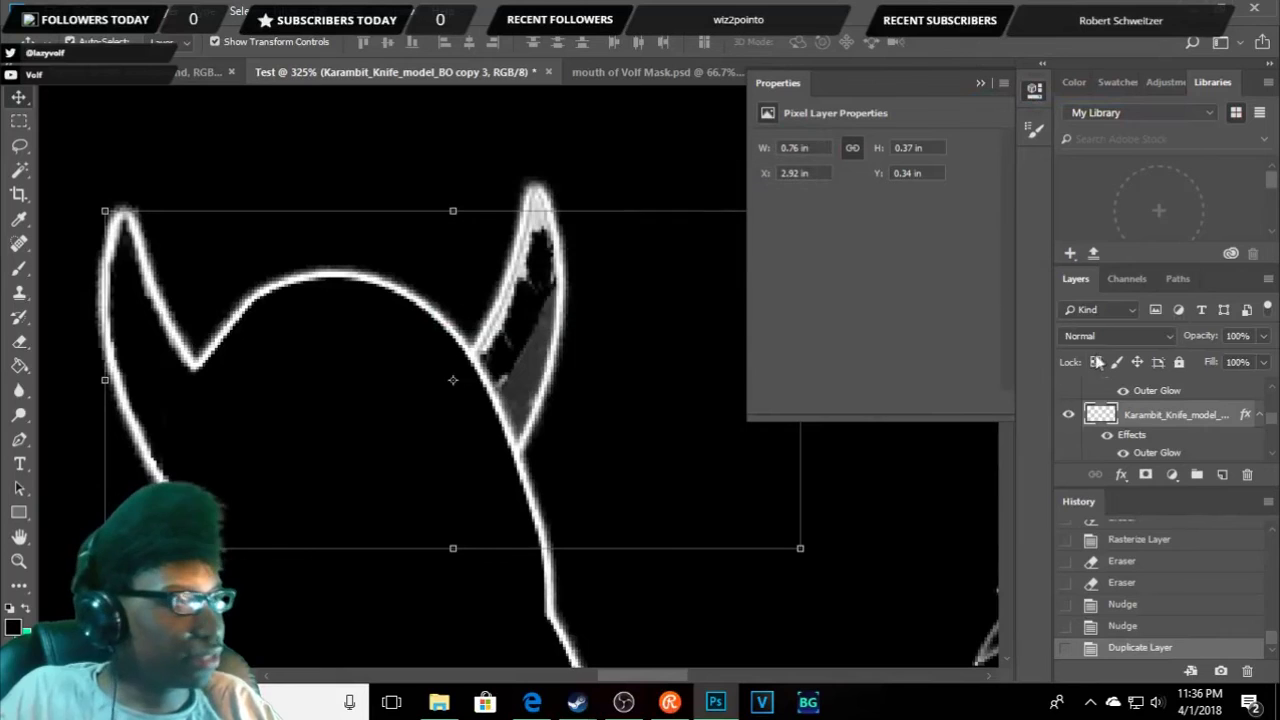
pyautogui.click(1141, 410)
pyautogui.press('Delete')
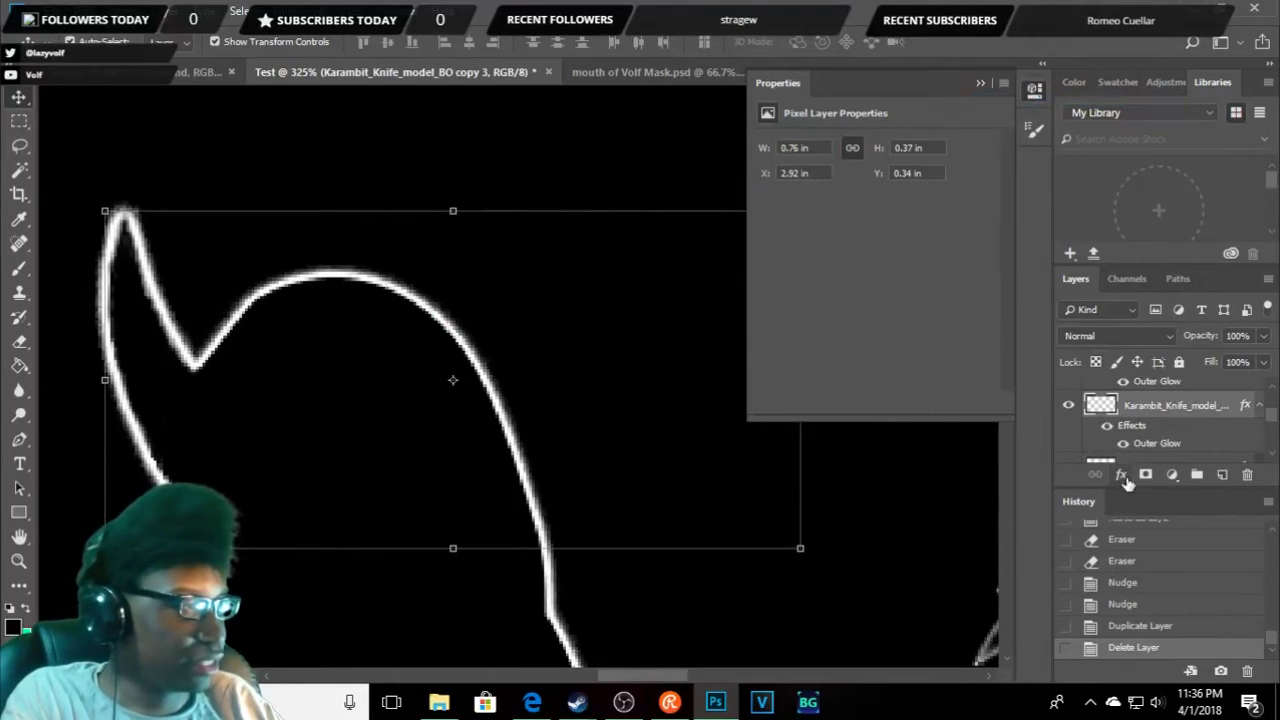
# - Mirror the copy 3 horn layer horizontally with Free Transform
pyautogui.rightClick(123, 306)
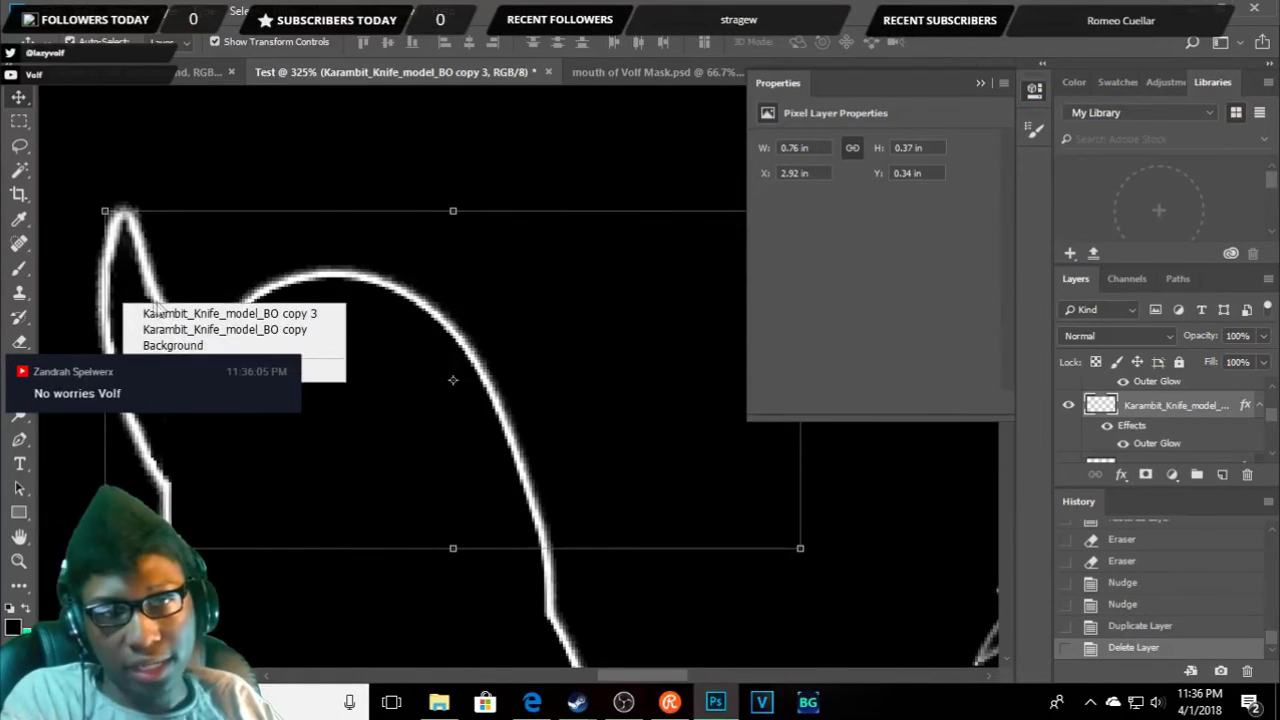
pyautogui.click(282, 203)
pyautogui.hotkey('ctrl', 't')
pyautogui.rightClick(284, 210)
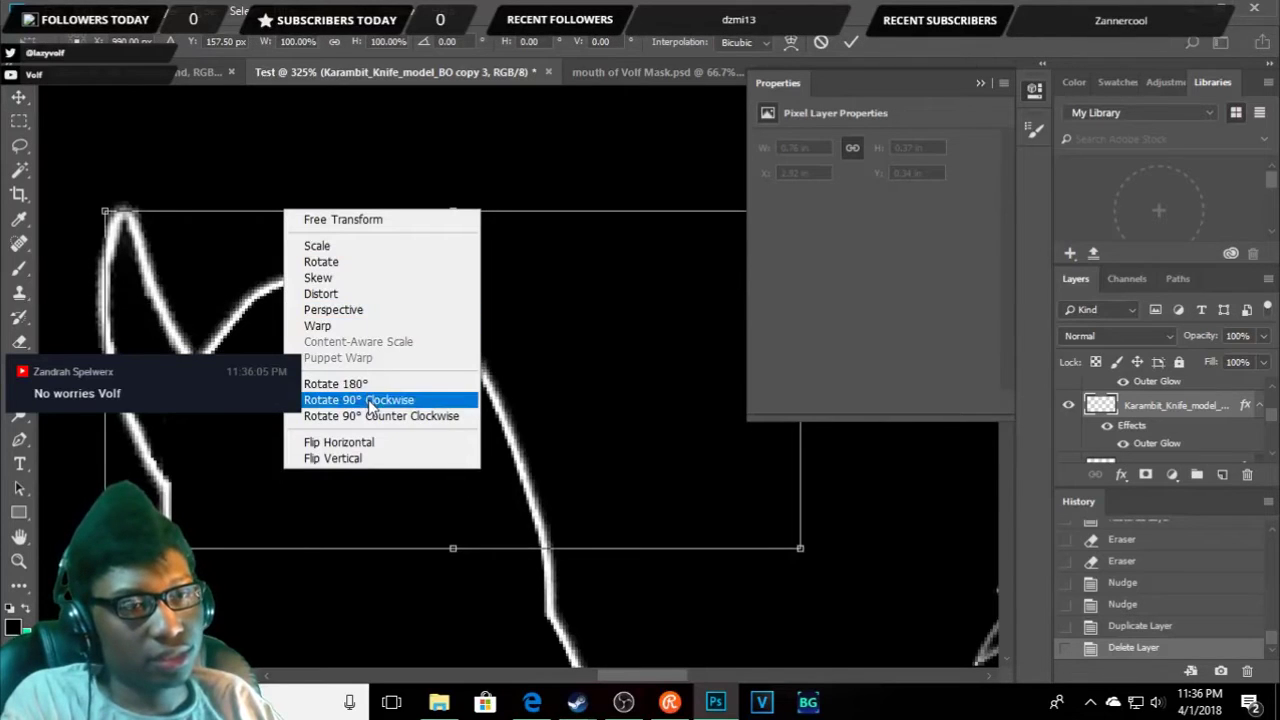
pyautogui.click(366, 456)
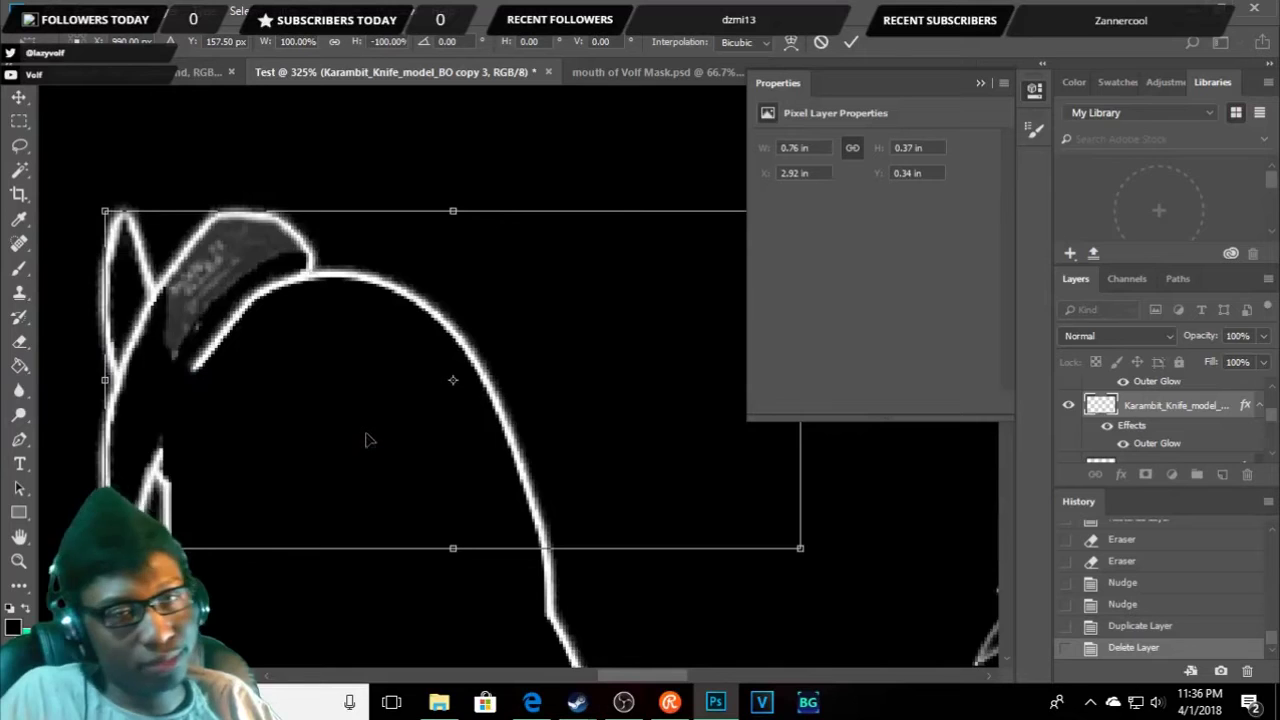
pyautogui.hotkey('ctrl', 'z')
pyautogui.rightClick(140, 345)
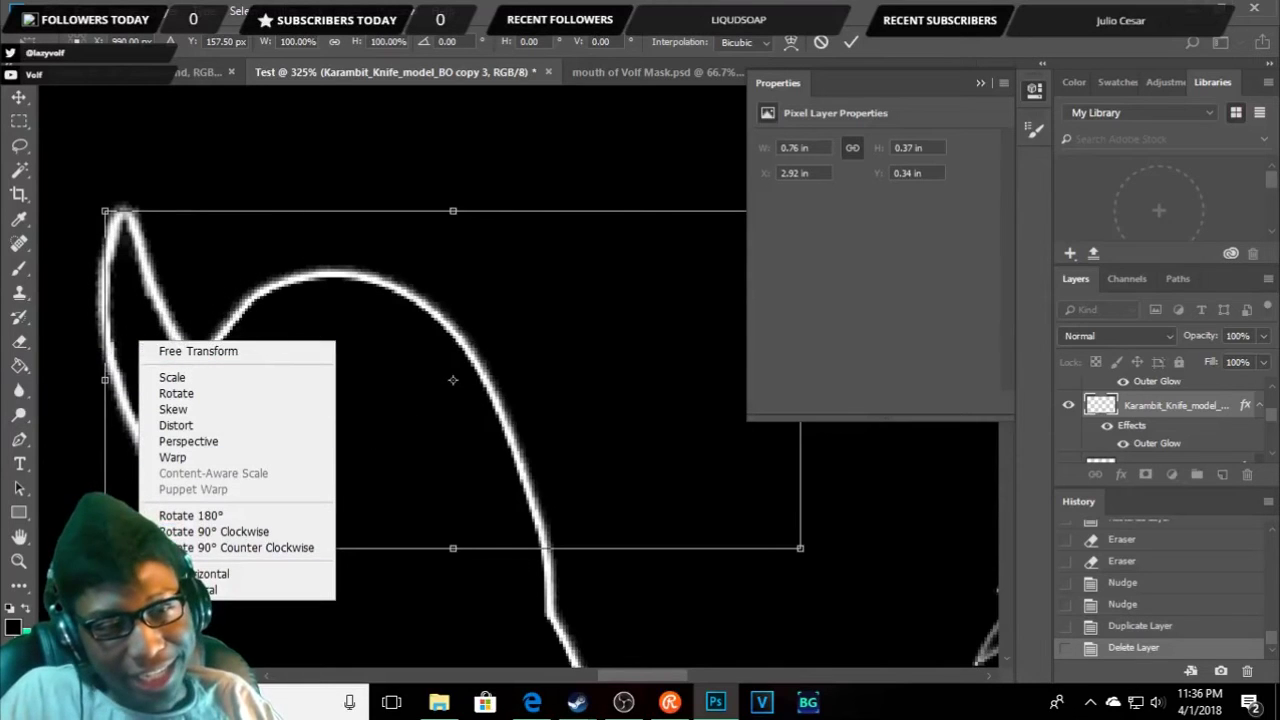
pyautogui.click(245, 574)
# - Move the mirrored horn onto the head's right side and apply the transform
pyautogui.moveTo(686, 482); pyautogui.dragTo(445, 457)
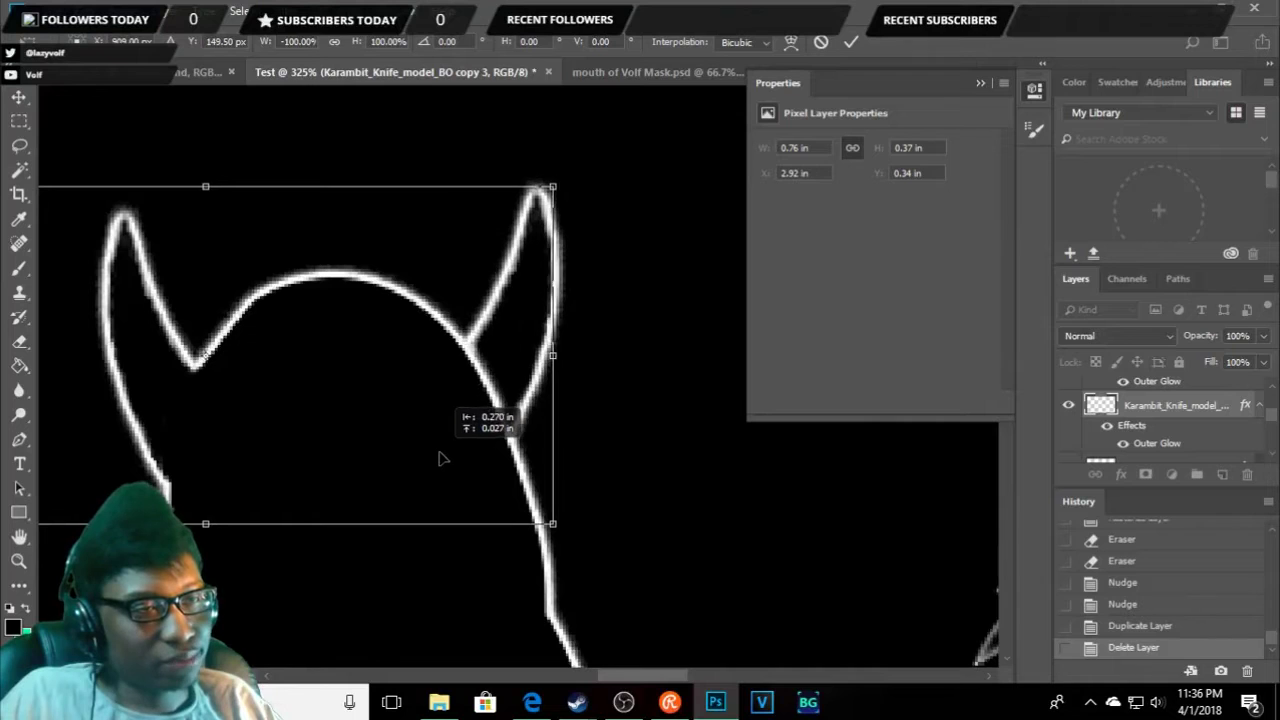
pyautogui.moveTo(445, 457); pyautogui.dragTo(447, 470)
pyautogui.scroll(-2, 470, 462)
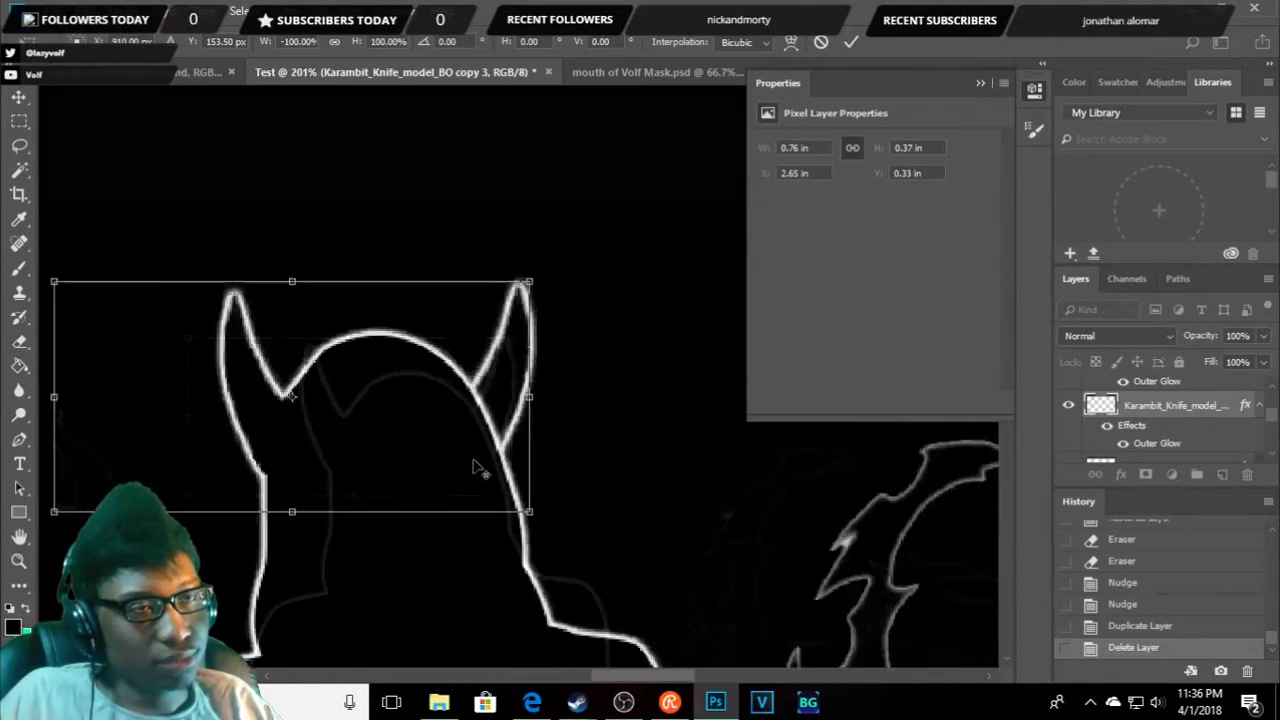
pyautogui.scroll(-2, 470, 462)
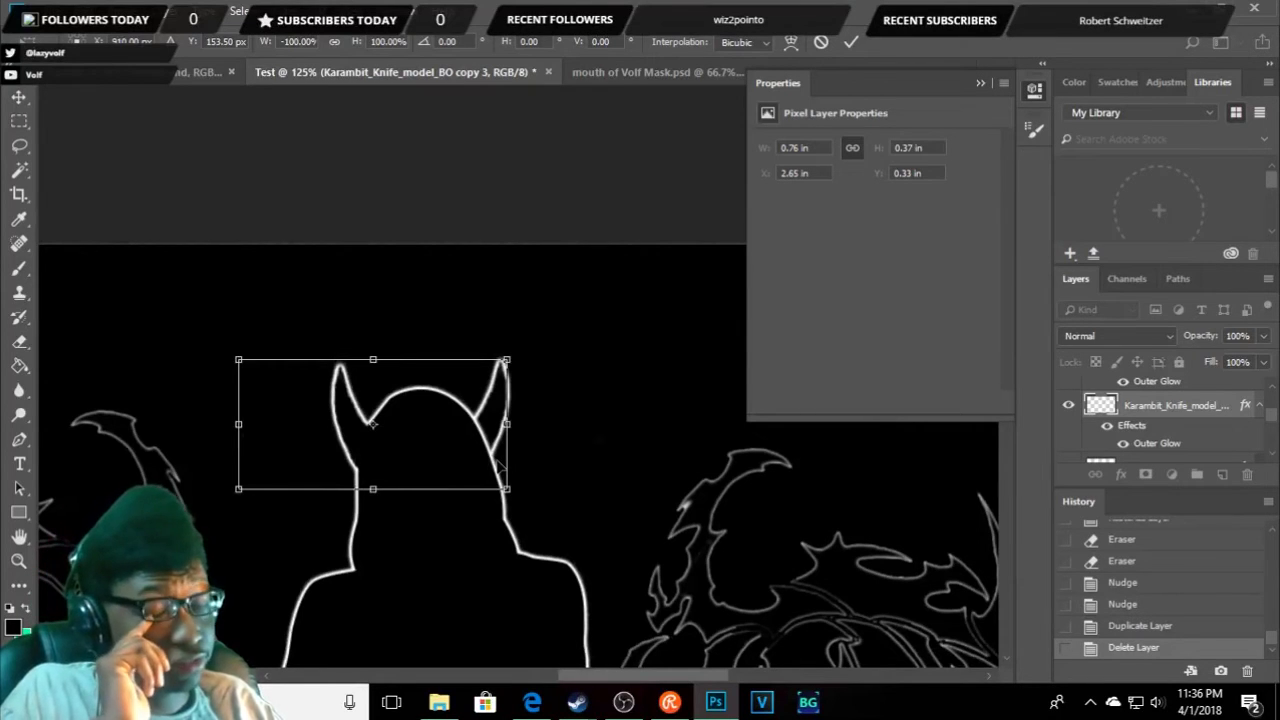
pyautogui.press('Return')
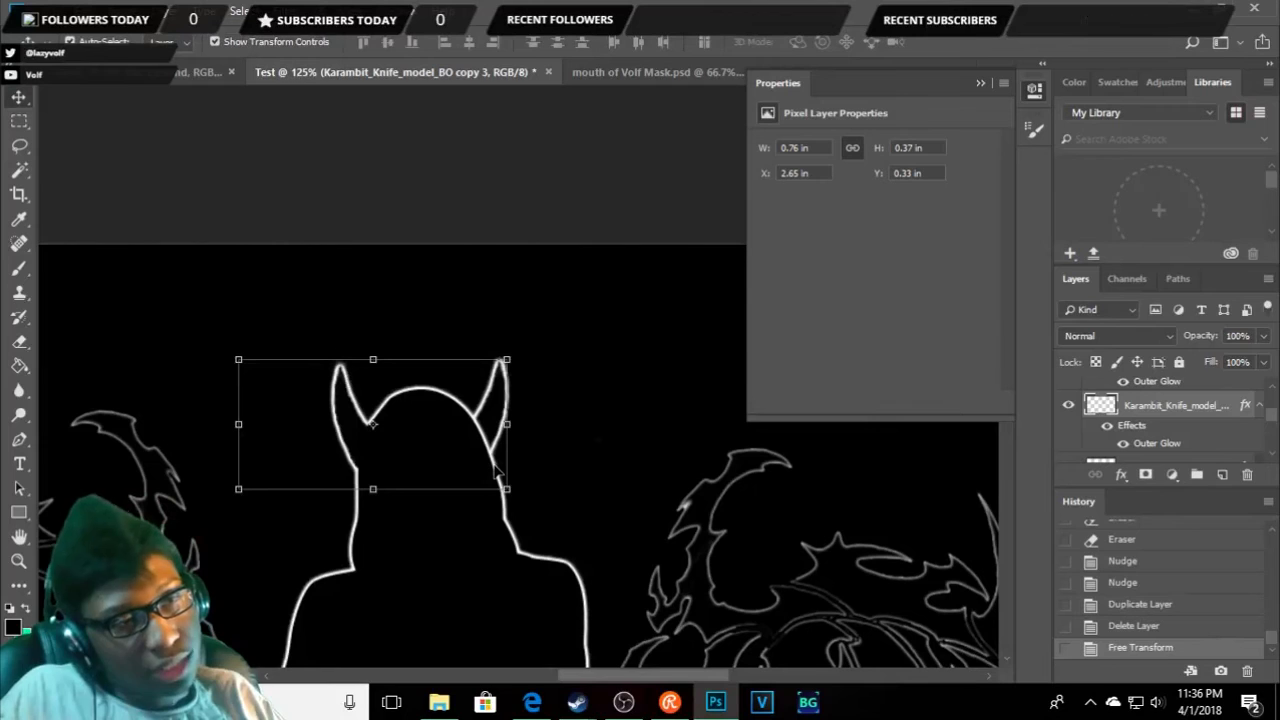
pyautogui.click(505, 325)
pyautogui.hotkey('ctrl', '0')
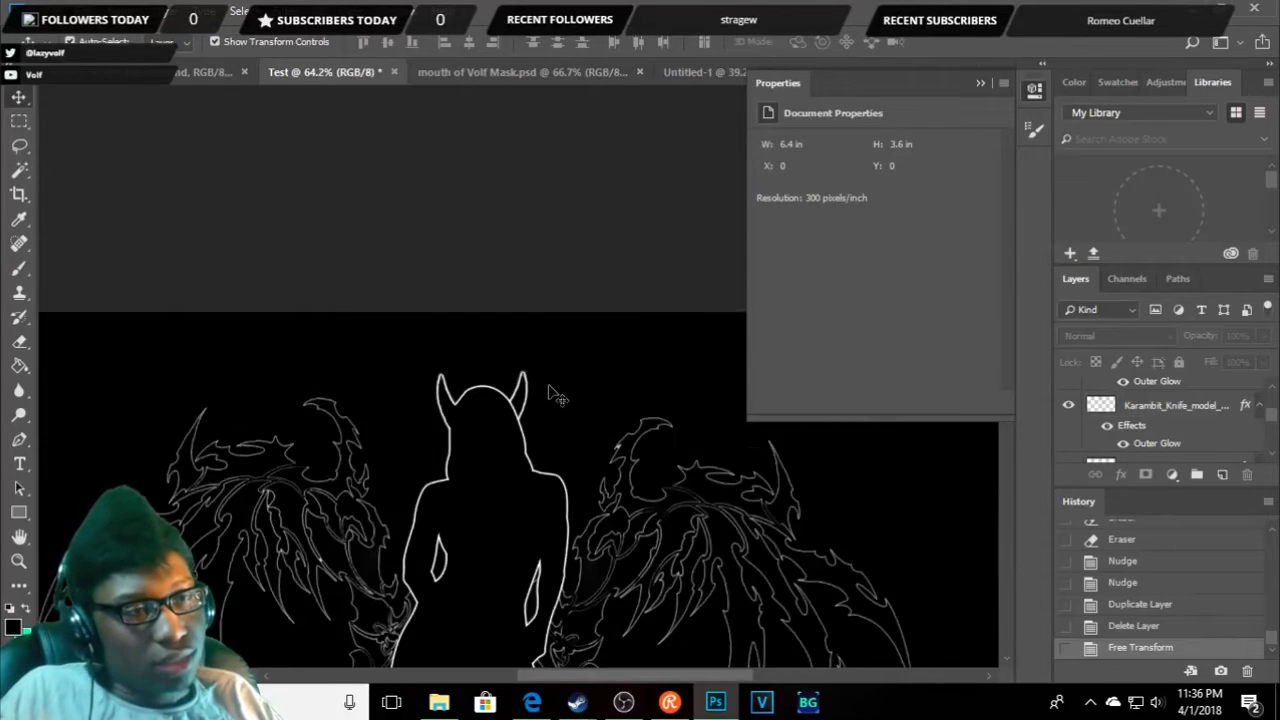
# - Draw black Rectangle 3 over the outline at the right horn's base and enlarge it slightly
pyautogui.scroll(3, 551, 392)
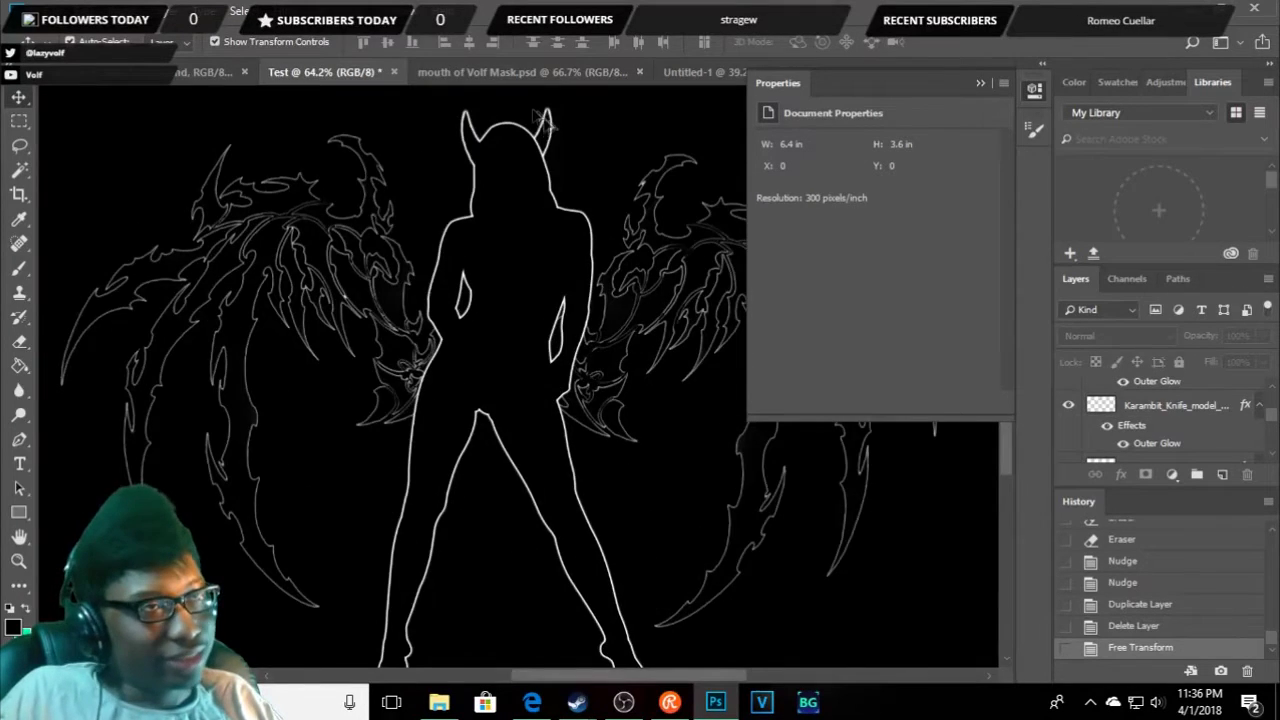
pyautogui.scroll(2, 548, 124)
pyautogui.scroll(3, 550, 160)
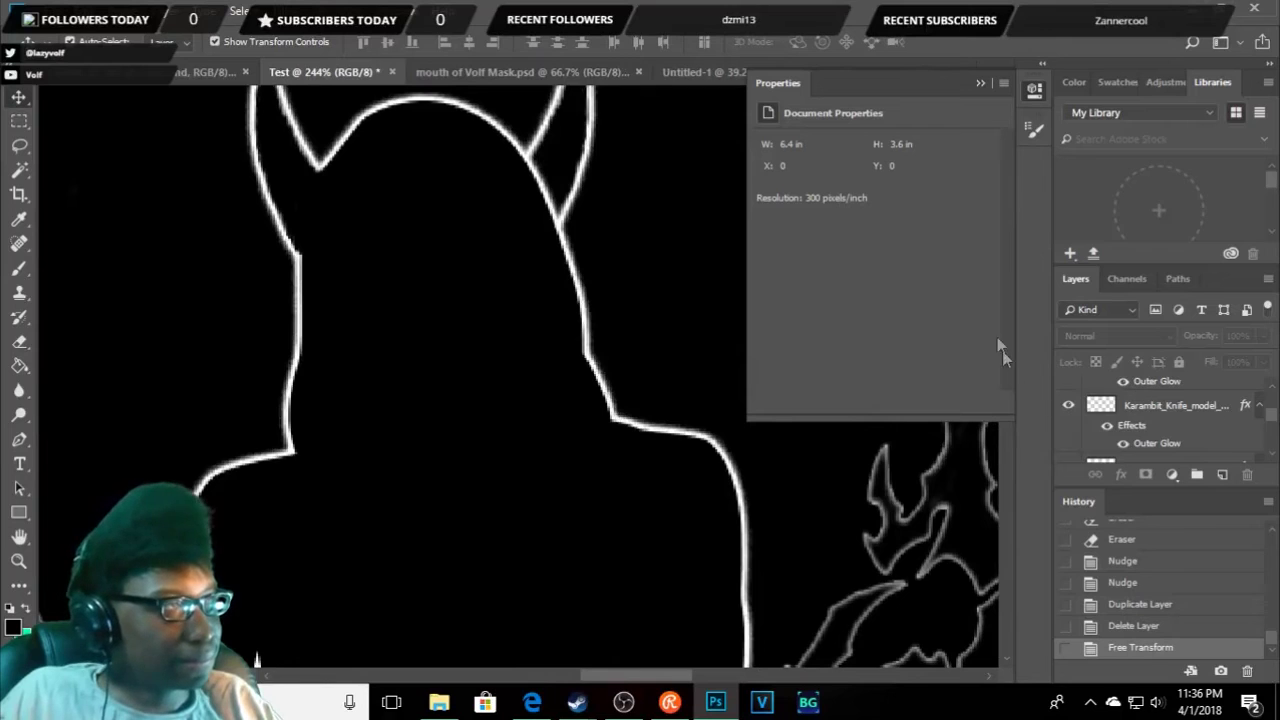
pyautogui.click(978, 84)
pyautogui.moveTo(1006, 243); pyautogui.dragTo(997, 186)
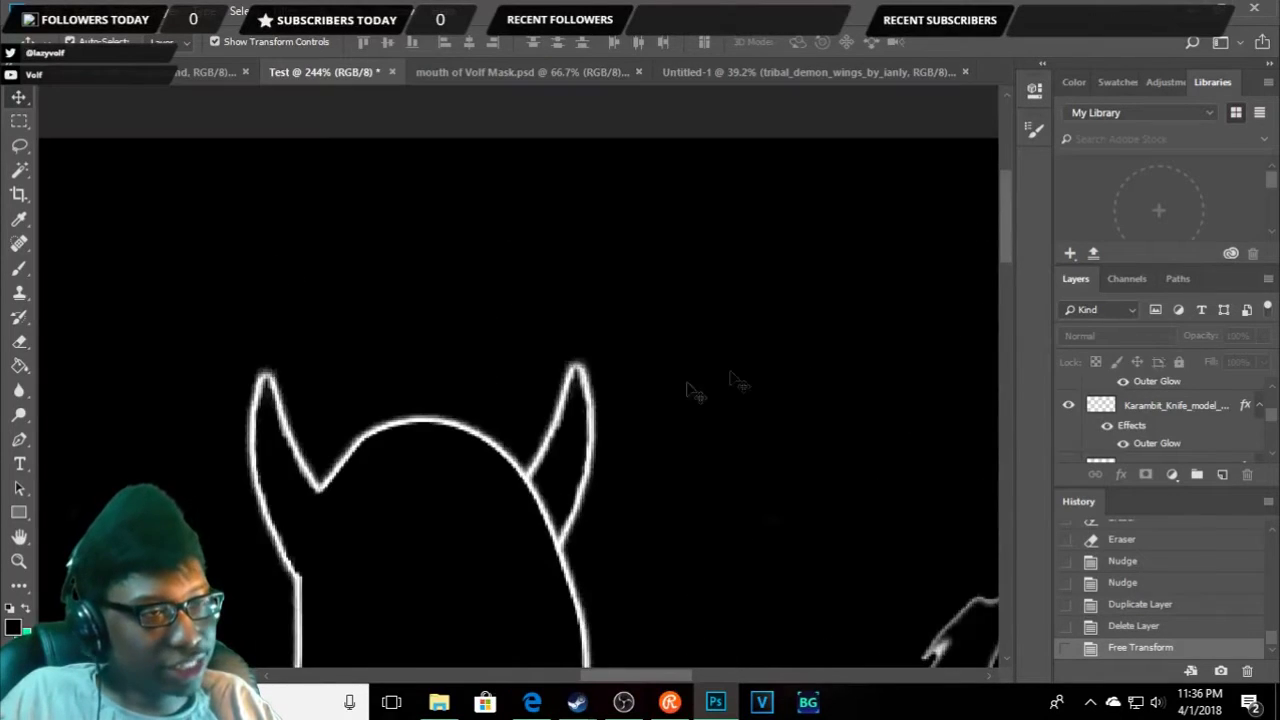
pyautogui.scroll(1, 690, 392)
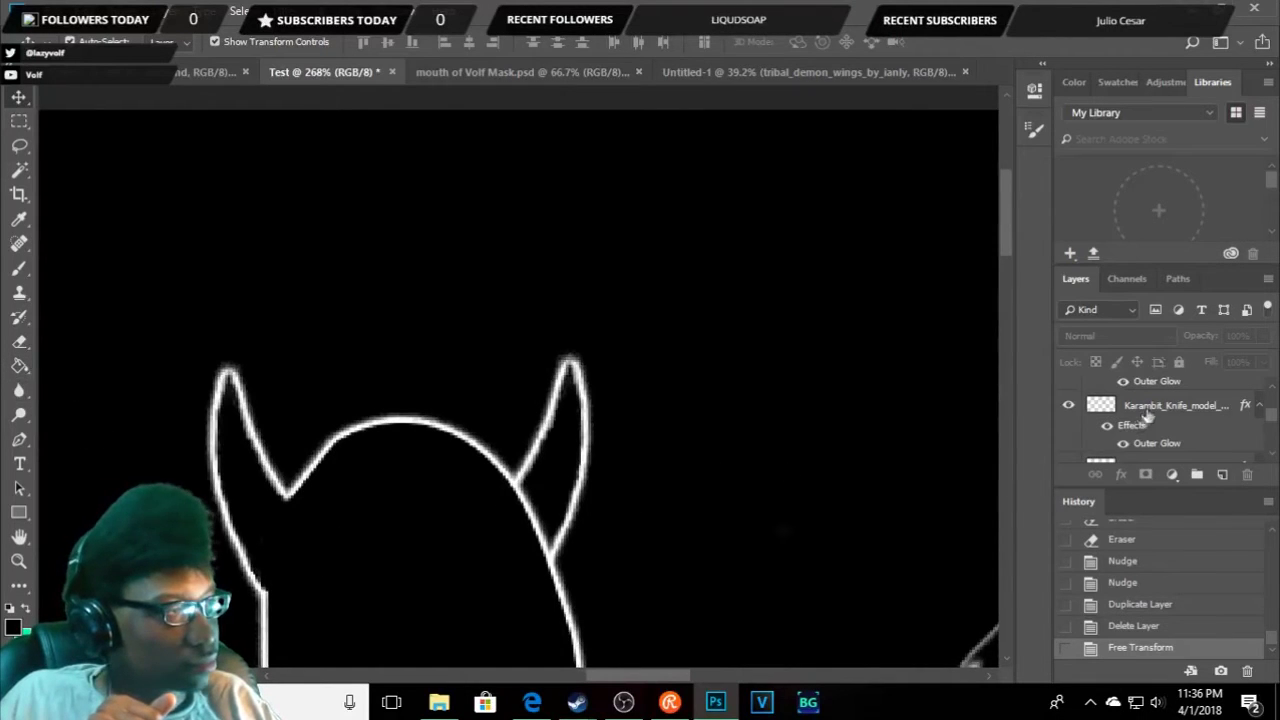
pyautogui.click(24, 513)
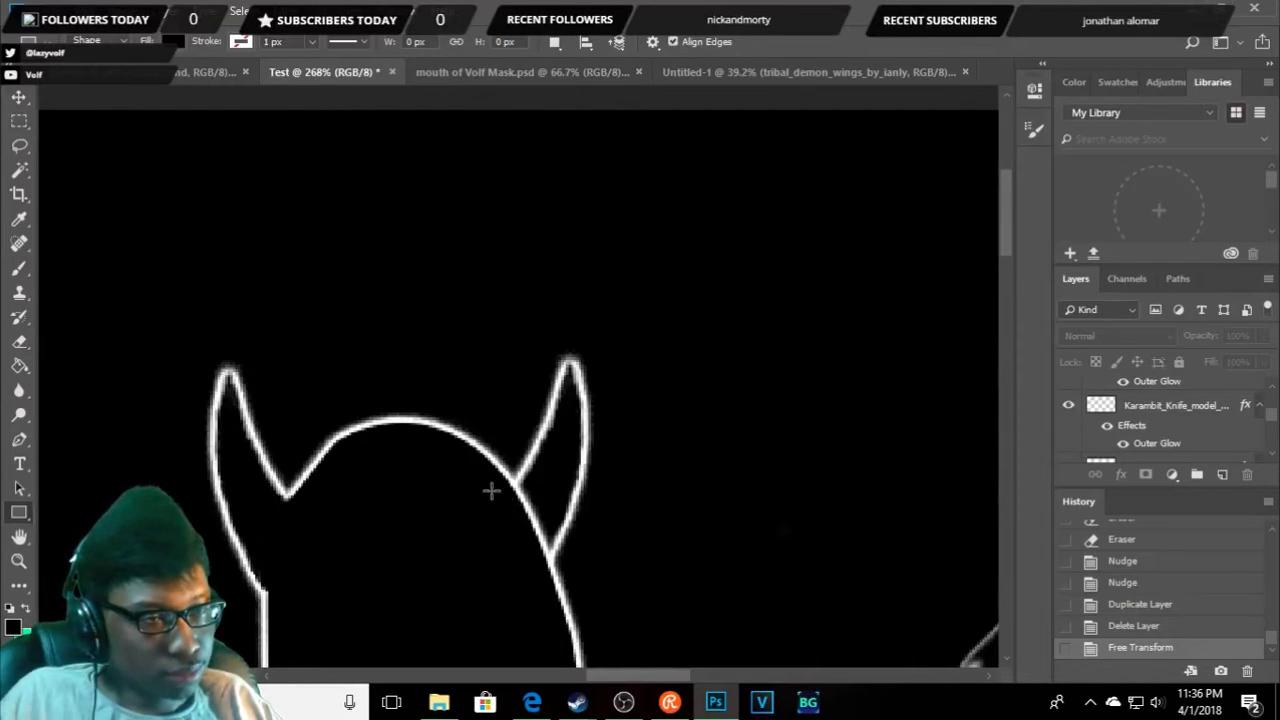
pyautogui.moveTo(498, 494); pyautogui.dragTo(548, 574)
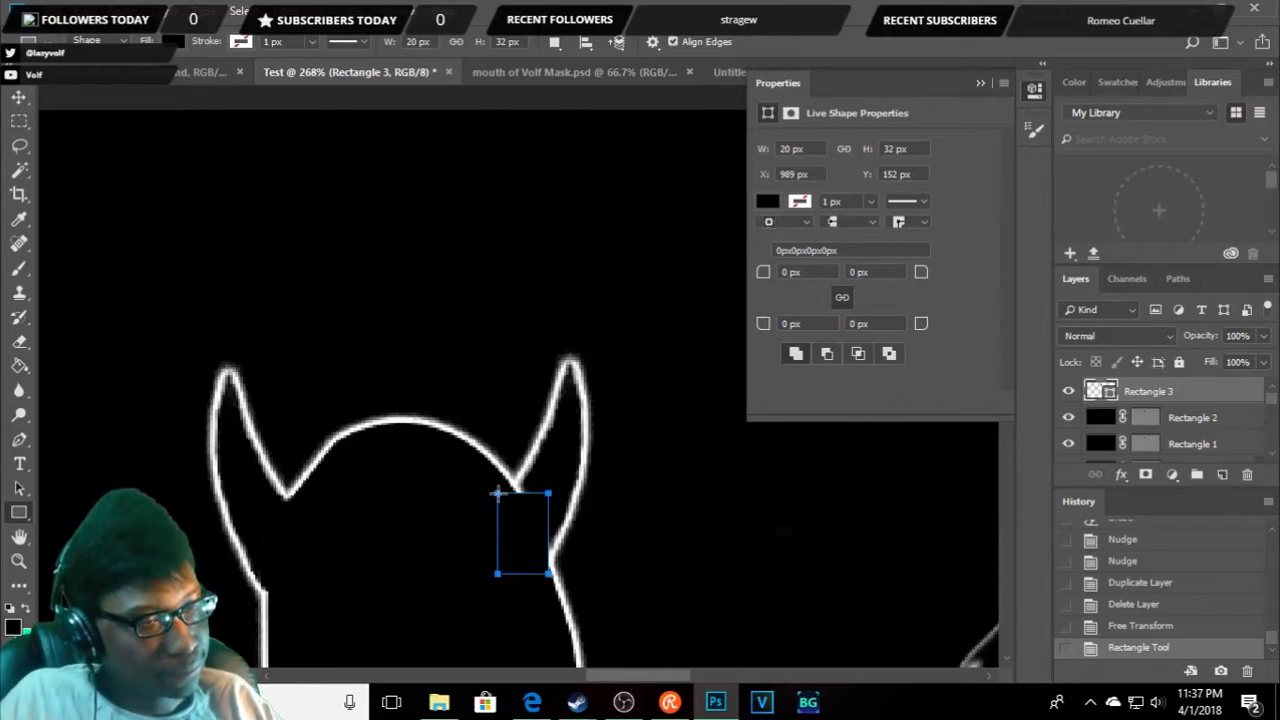
pyautogui.press('v')
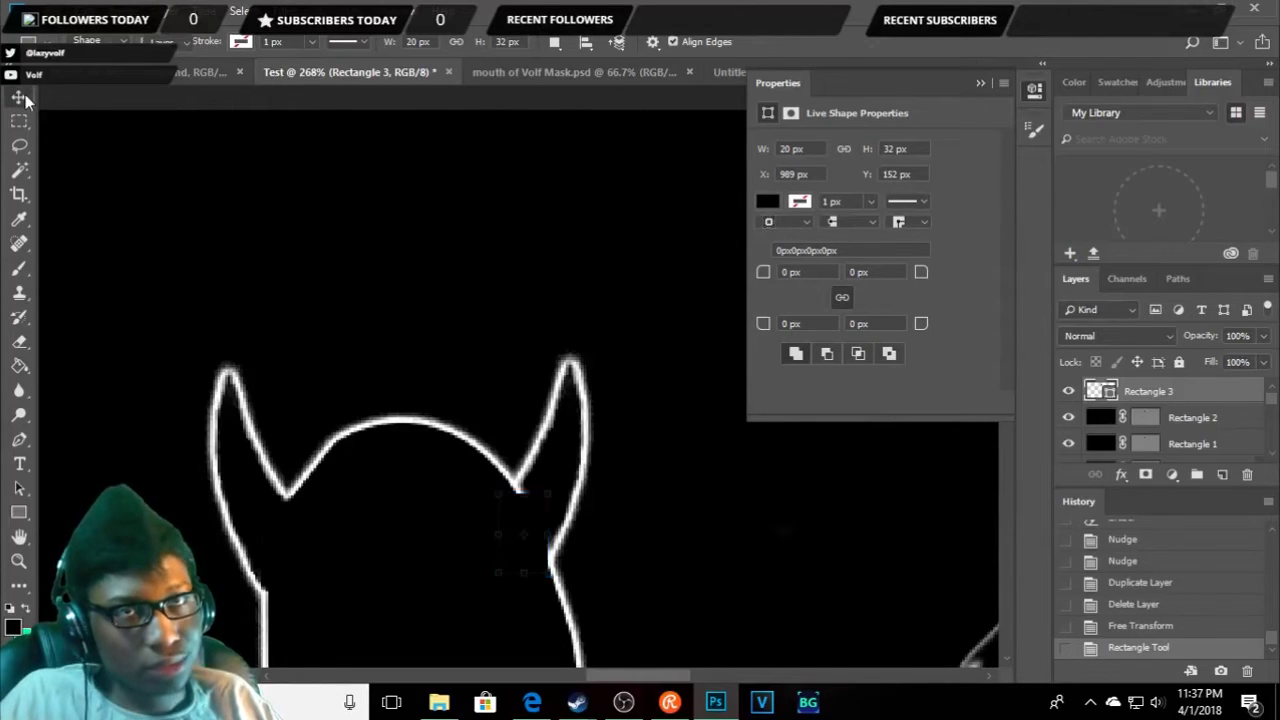
pyautogui.moveTo(497, 492); pyautogui.dragTo(485, 483)
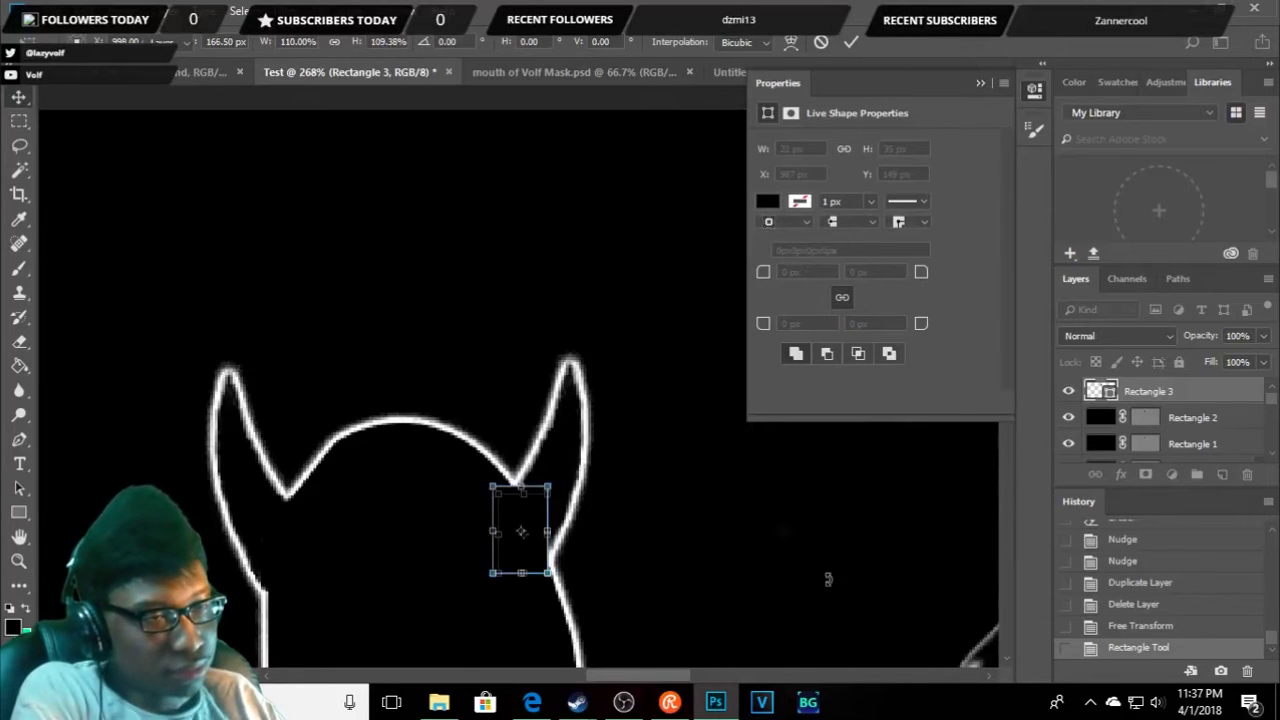
pyautogui.press('Return')
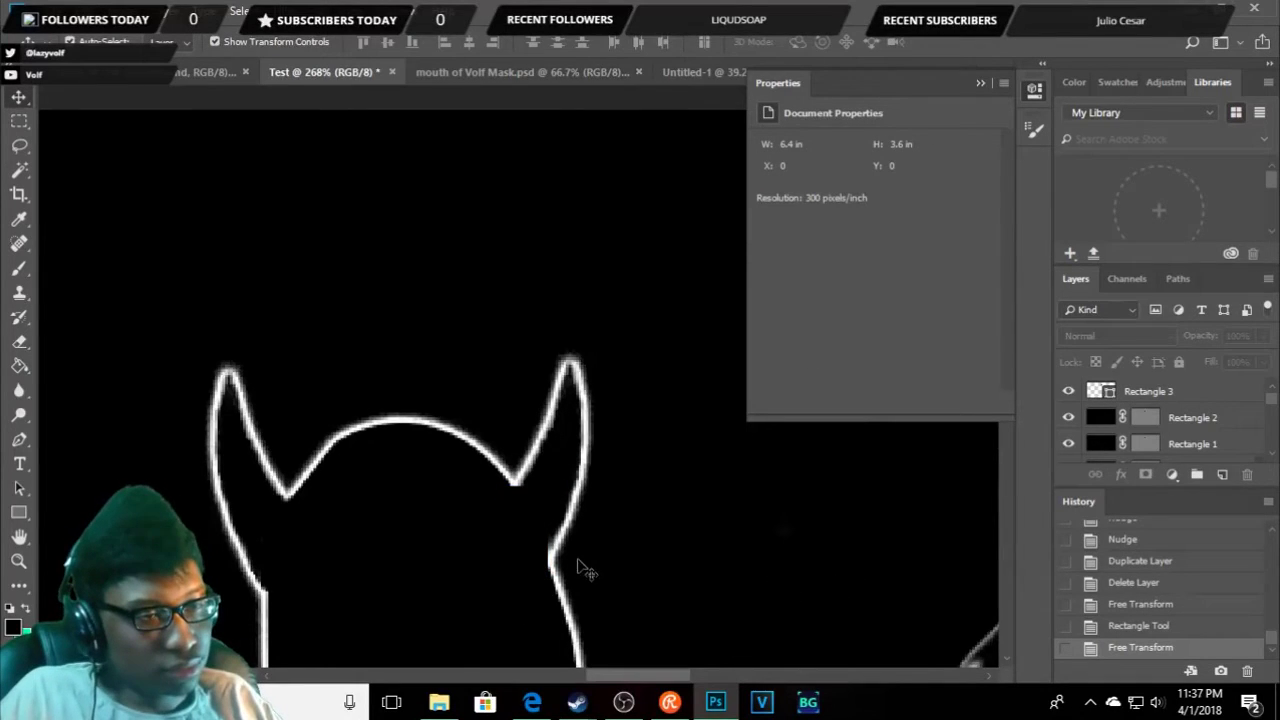
pyautogui.scroll(2, 585, 568)
pyautogui.scroll(1, 590, 572)
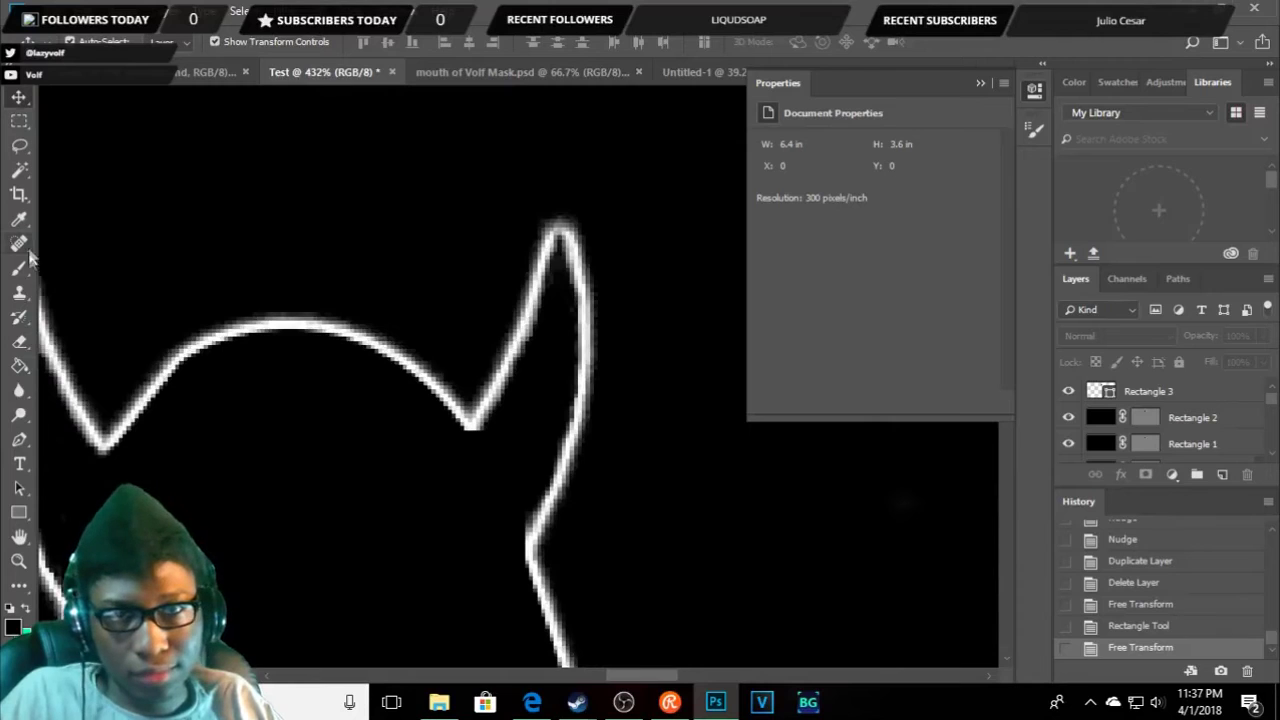
# - Rasterize Rectangle 3 and erase it near the line's tip at the right horn base
pyautogui.click(19, 342)
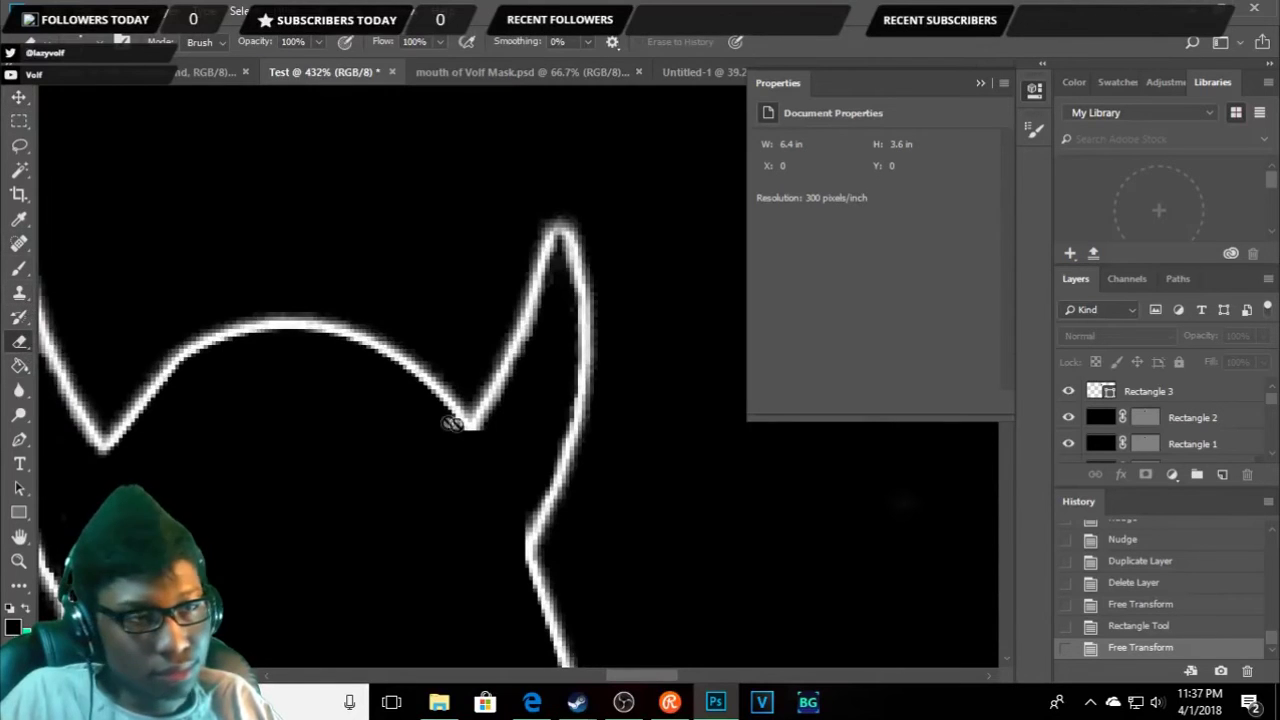
pyautogui.click(1148, 392)
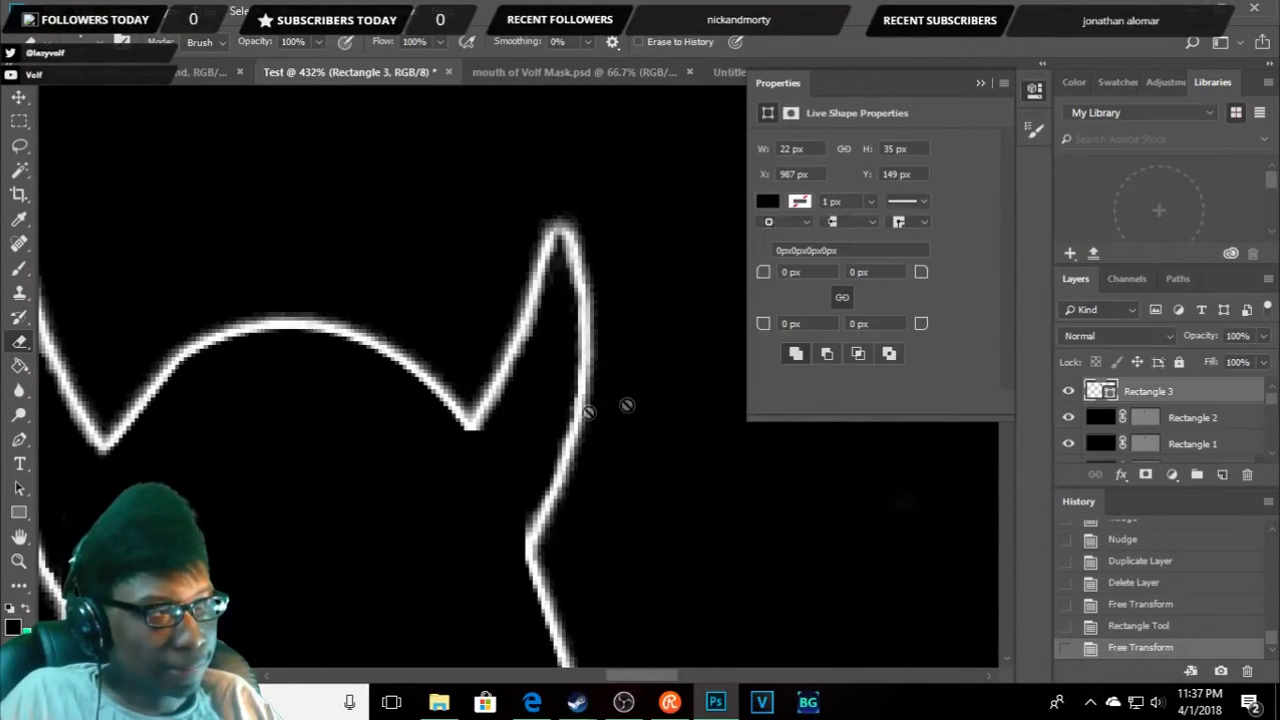
pyautogui.click(452, 436)
pyautogui.click(556, 276)
pyautogui.click(468, 428)
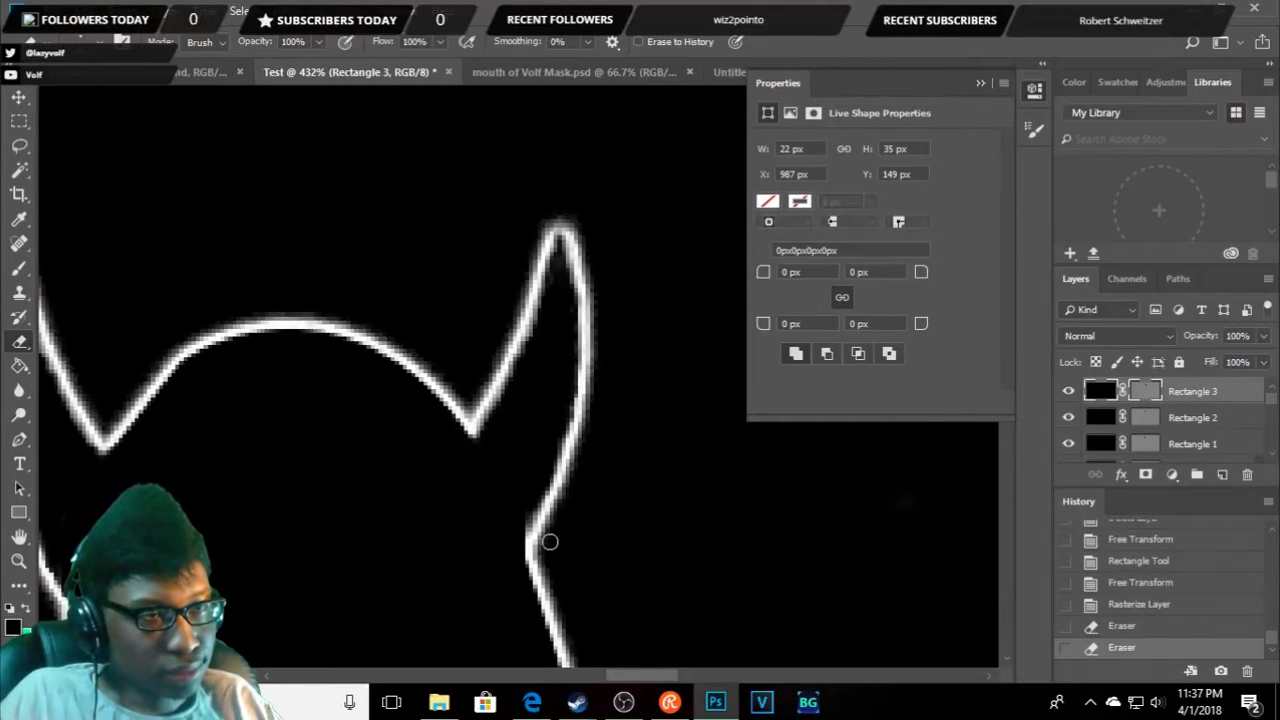
pyautogui.scroll(-5, 549, 541)
pyautogui.scroll(-3, 563, 464)
pyautogui.scroll(-3, 603, 493)
pyautogui.scroll(-2, 612, 493)
pyautogui.scroll(-3, 640, 493)
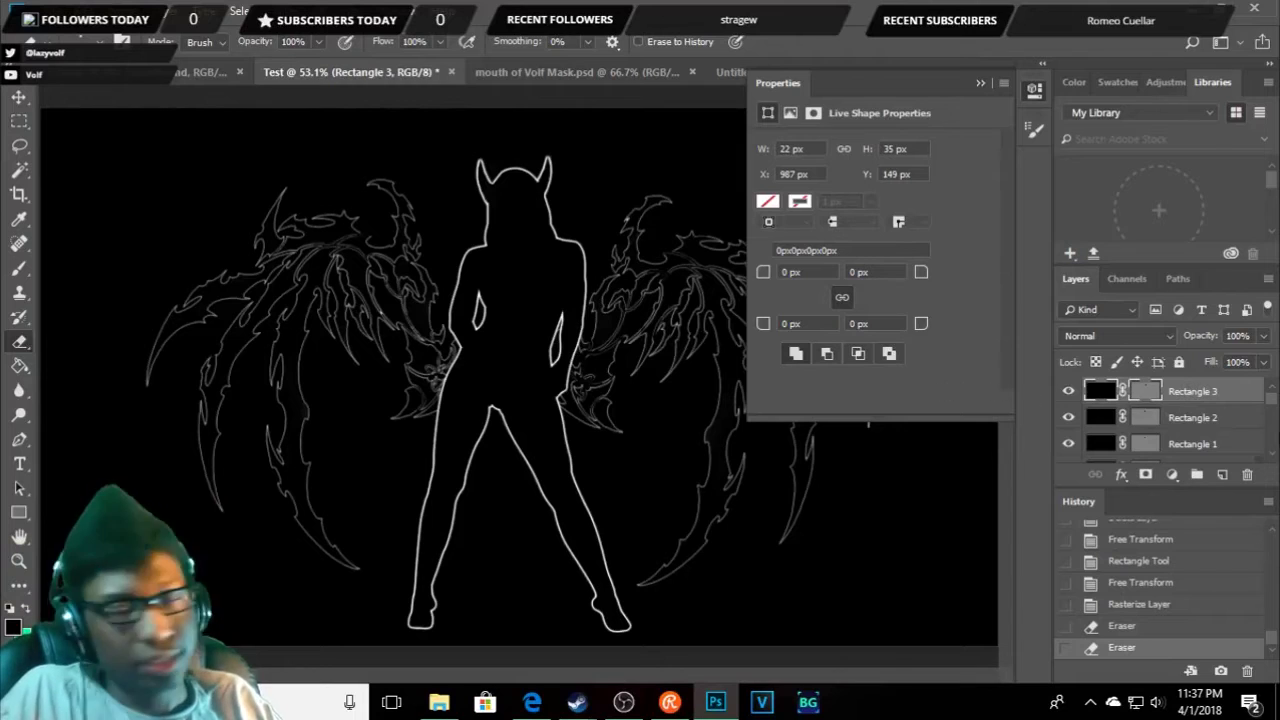
pyautogui.scroll(-2, 1186, 424)
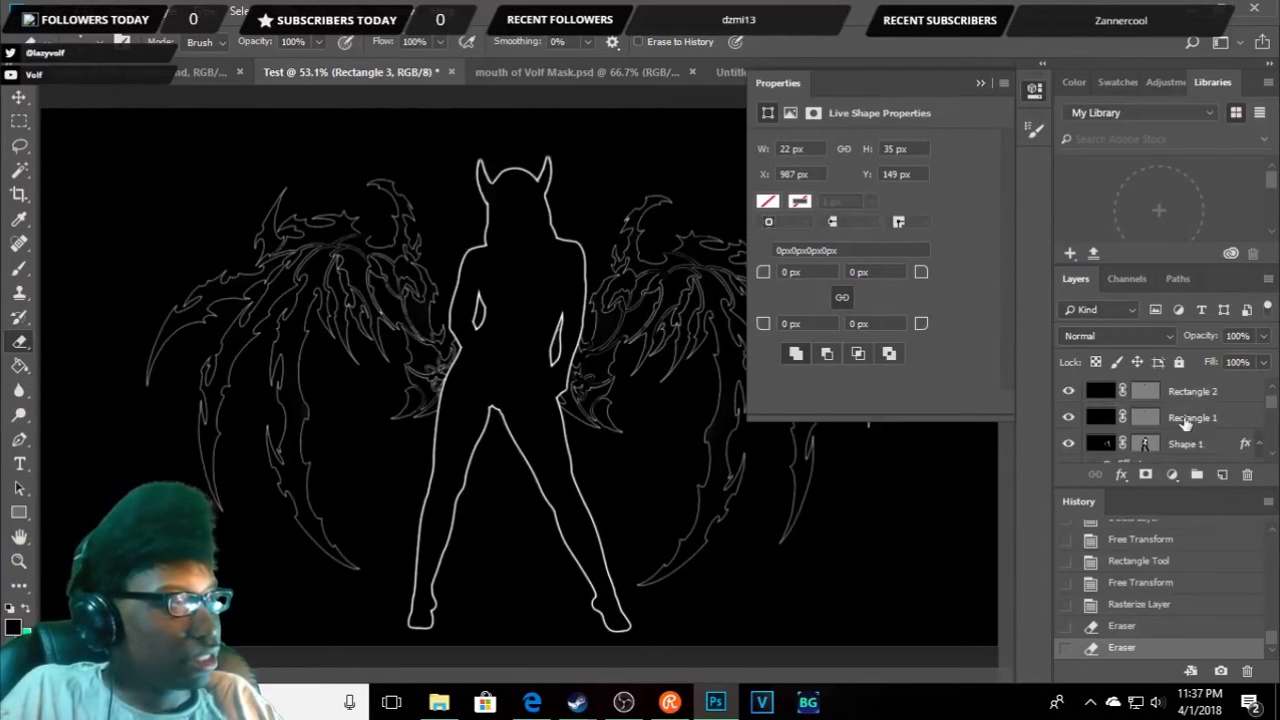
pyautogui.scroll(-3, 1186, 424)
pyautogui.scroll(1, 1186, 418)
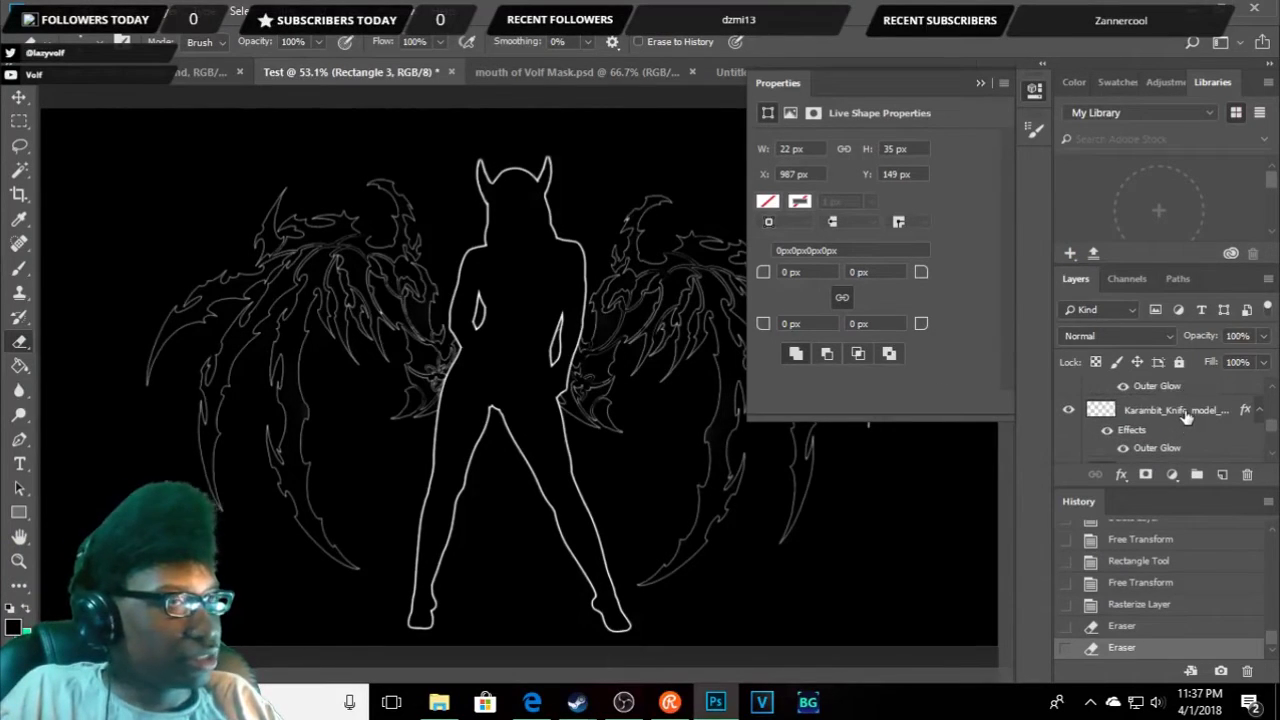
pyautogui.scroll(-3, 1190, 418)
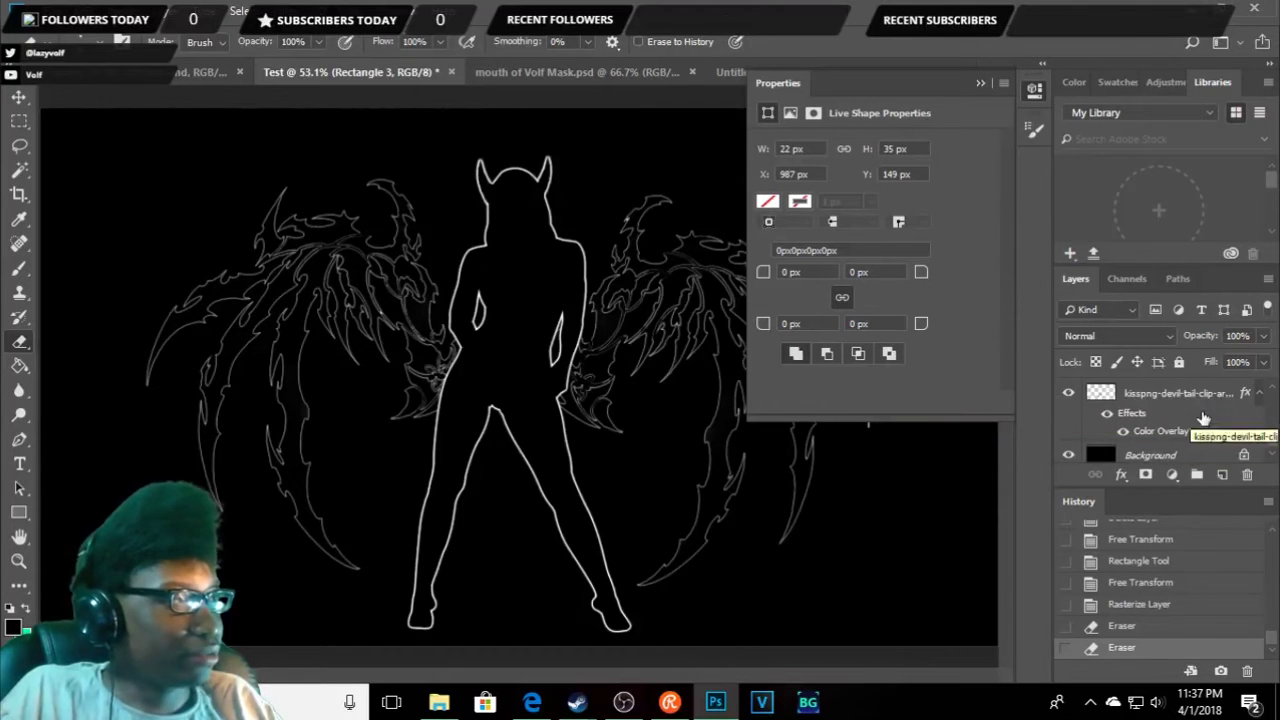
pyautogui.scroll(2, 1206, 417)
pyautogui.scroll(3, 1190, 410)
pyautogui.scroll(-2, 1175, 402)
pyautogui.scroll(1, 1166, 397)
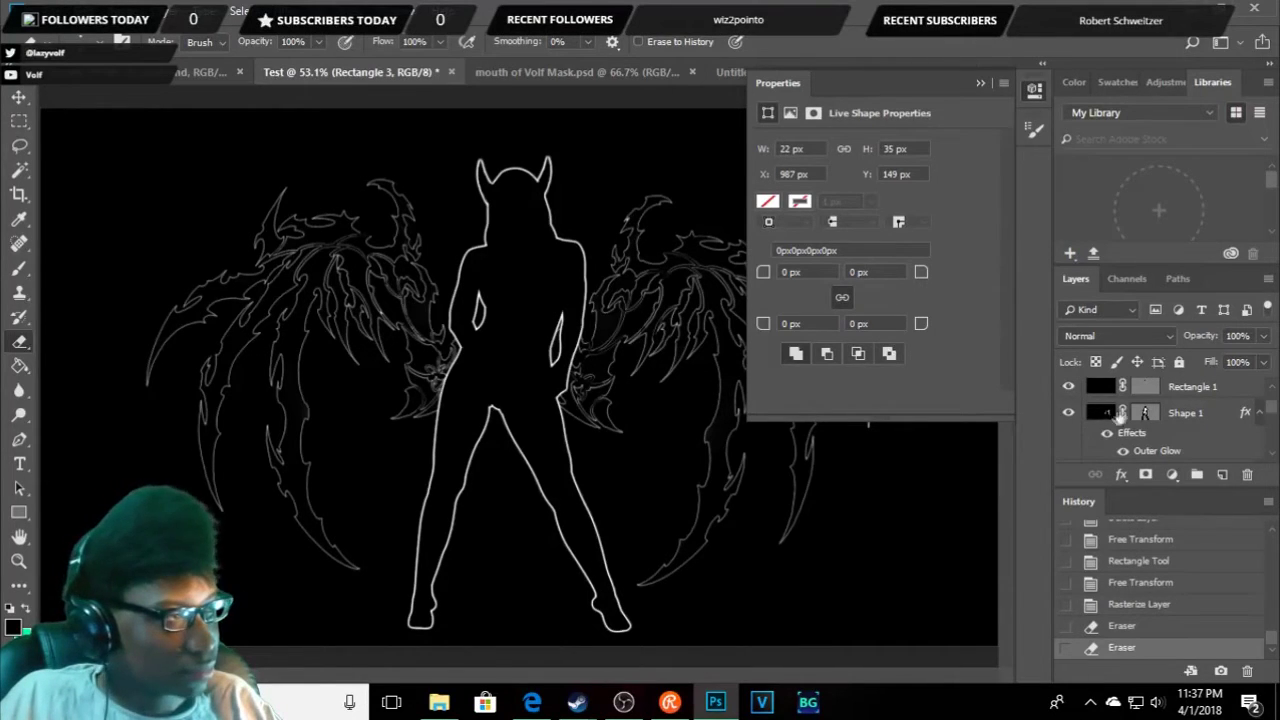
pyautogui.scroll(-3, 1124, 455)
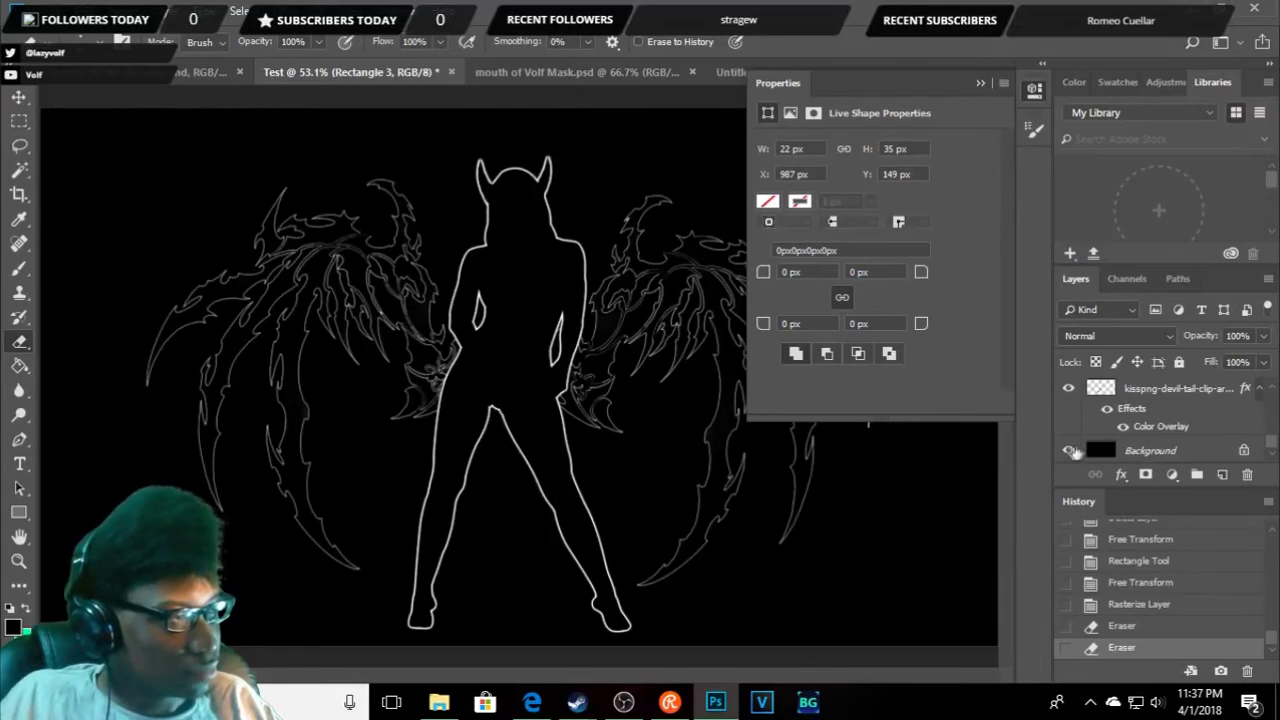
pyautogui.click(1069, 451)
pyautogui.click(1069, 452)
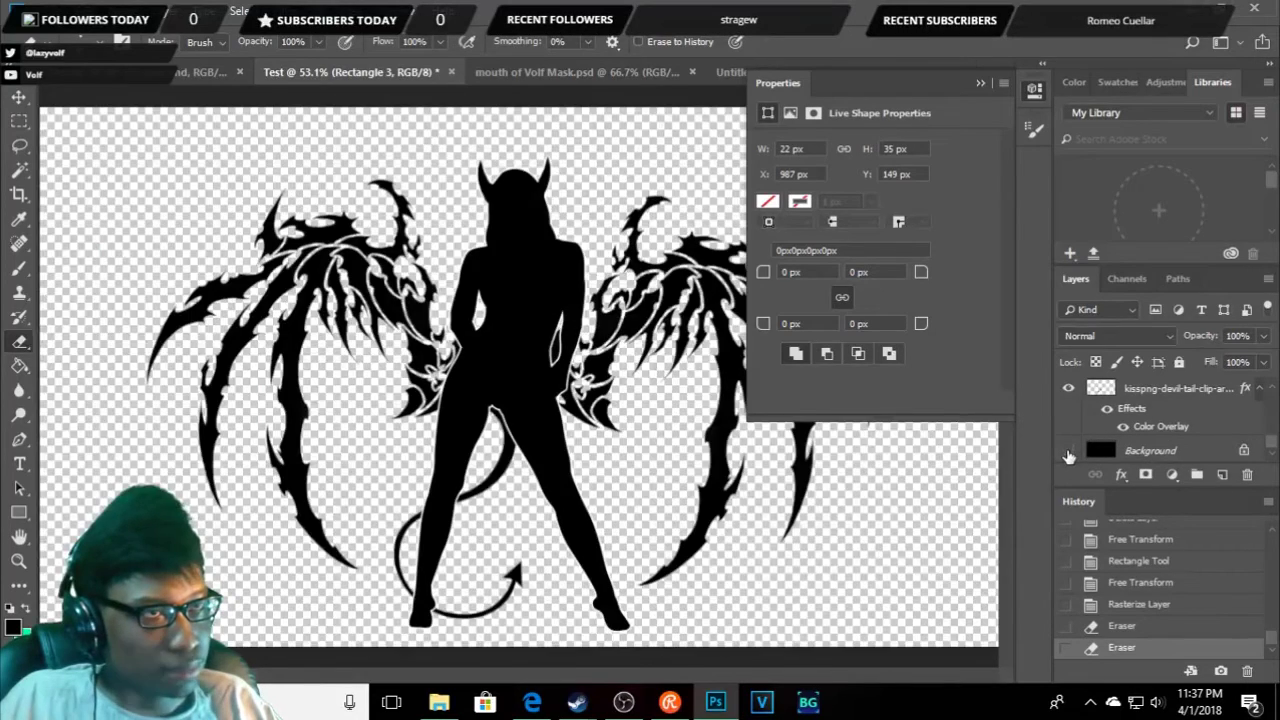
pyautogui.click(1069, 452)
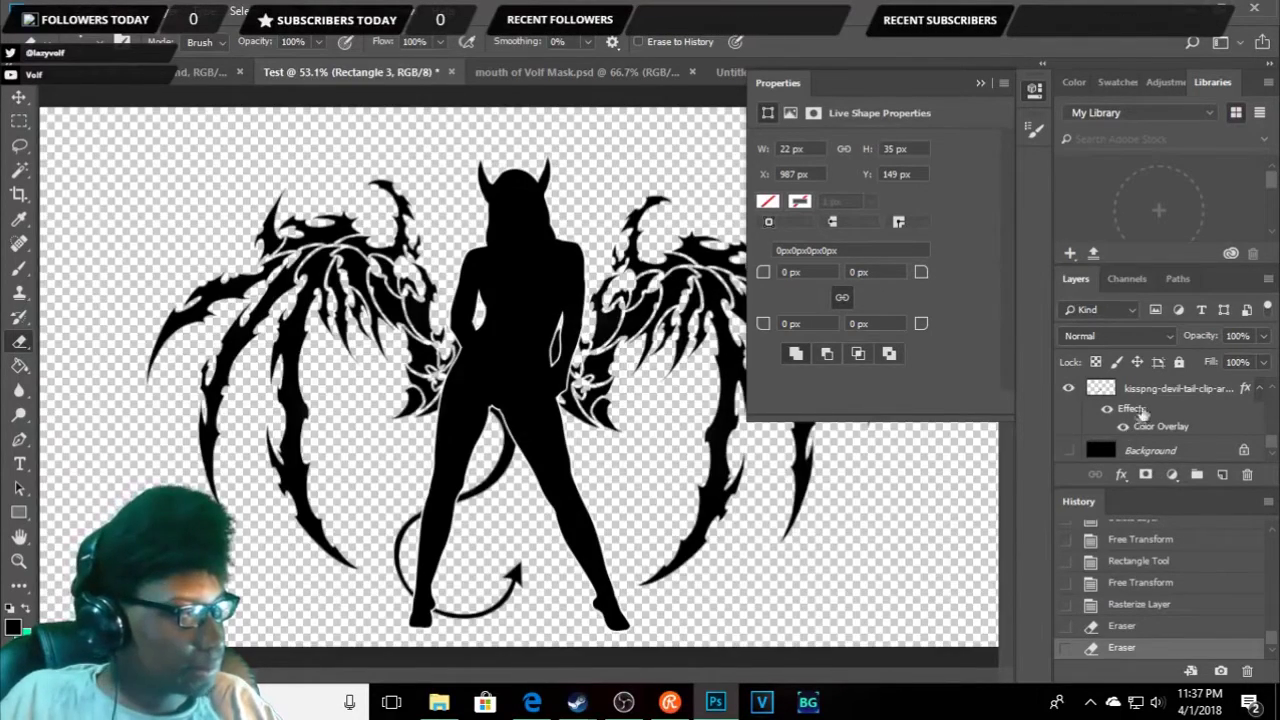
pyautogui.click(1069, 452)
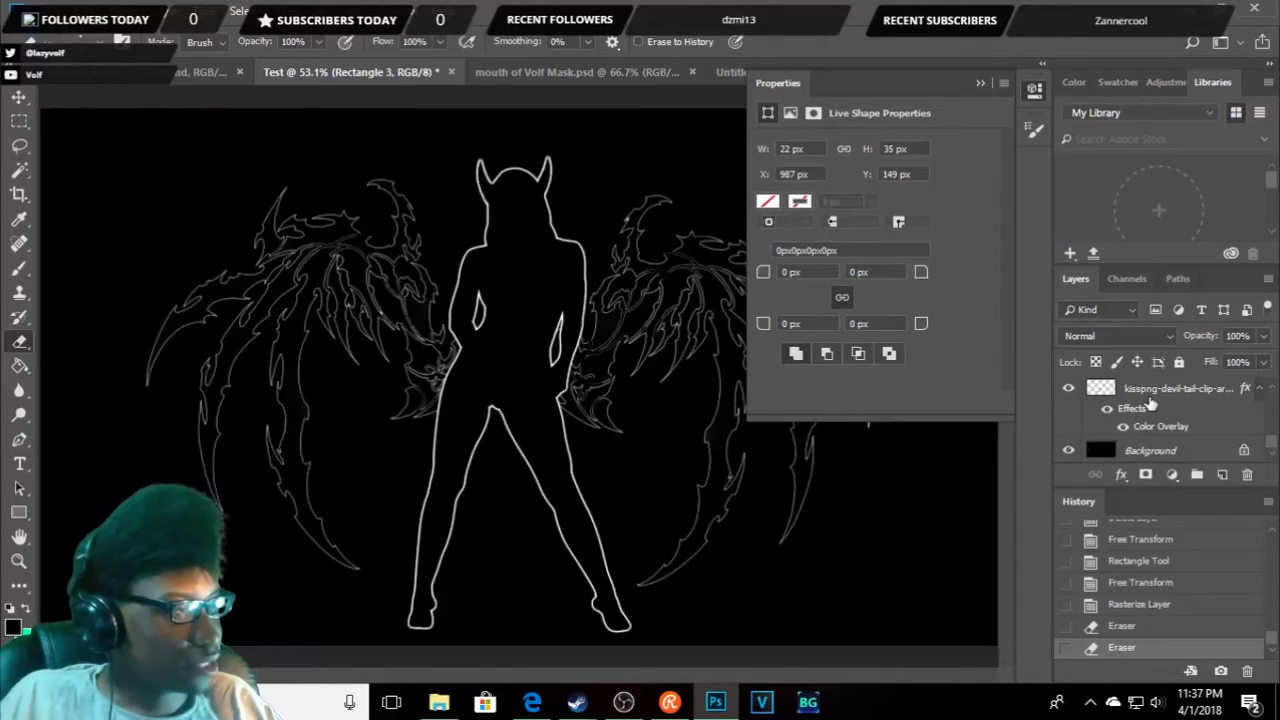
pyautogui.click(1160, 405)
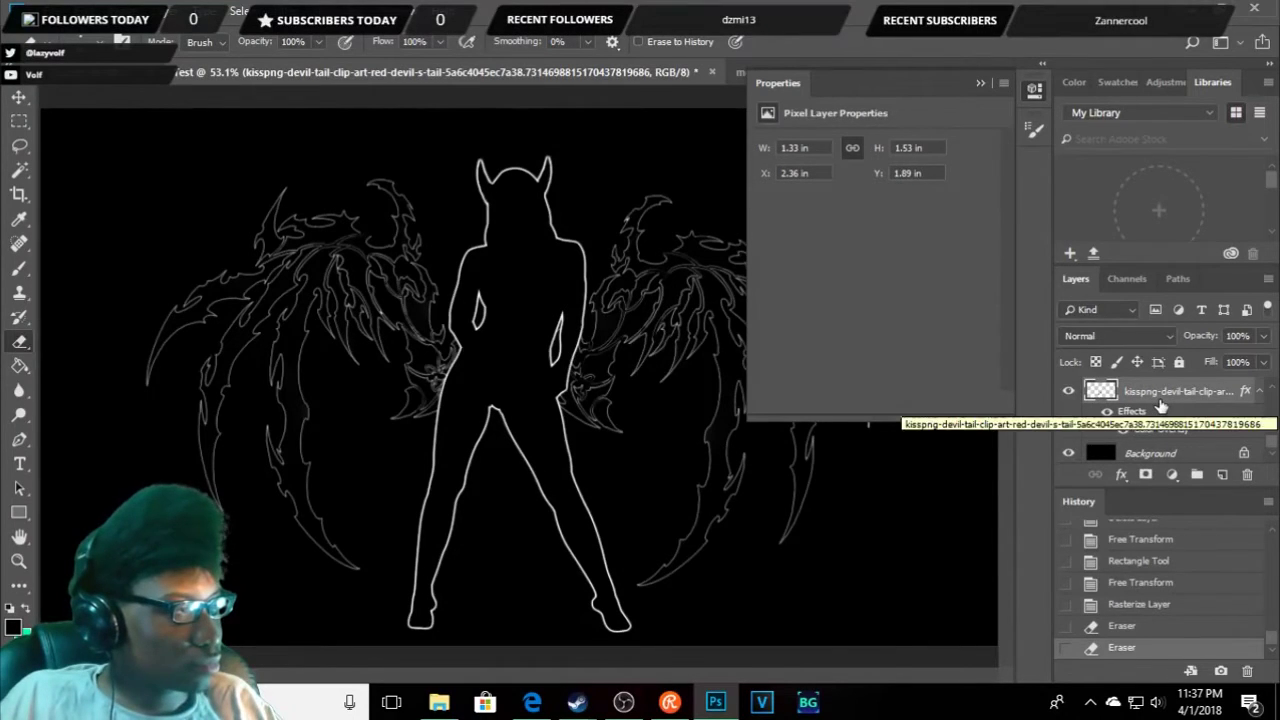
# - Give the devil tail layer a white Outer Glow: Precise technique, 100% opacity, 3 px size
pyautogui.rightClick(1160, 400)
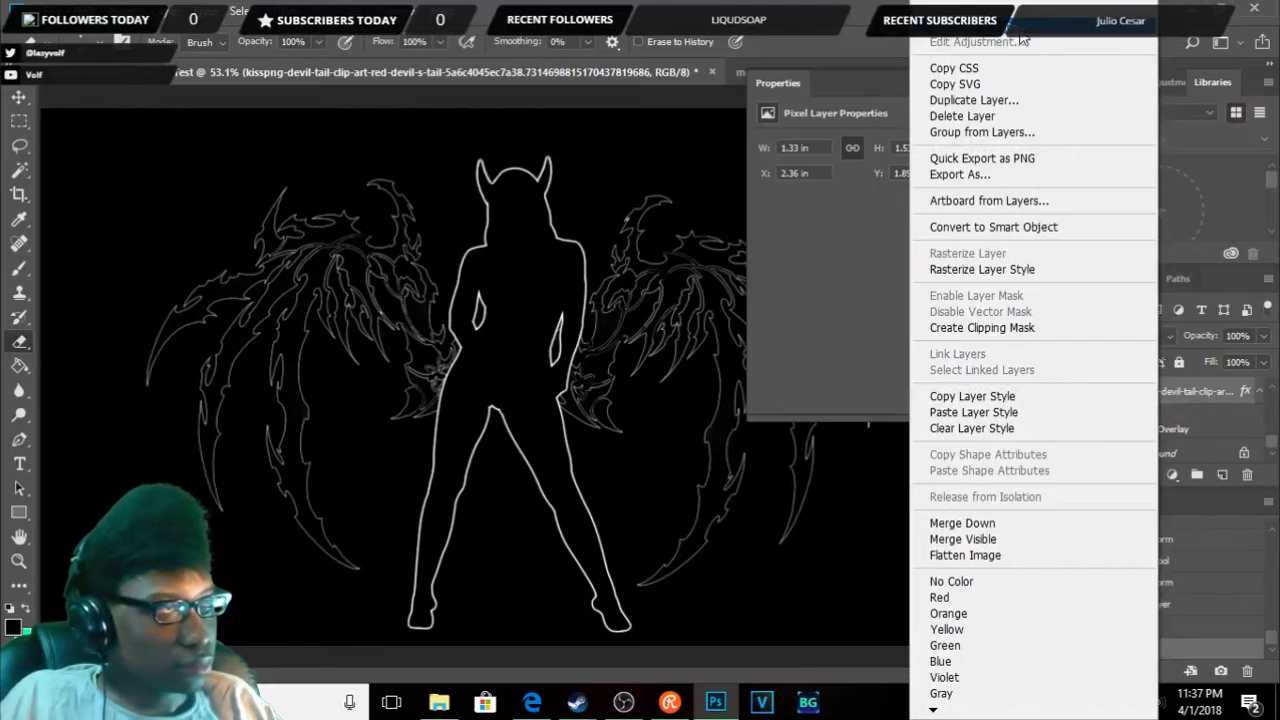
pyautogui.click(1024, 27)
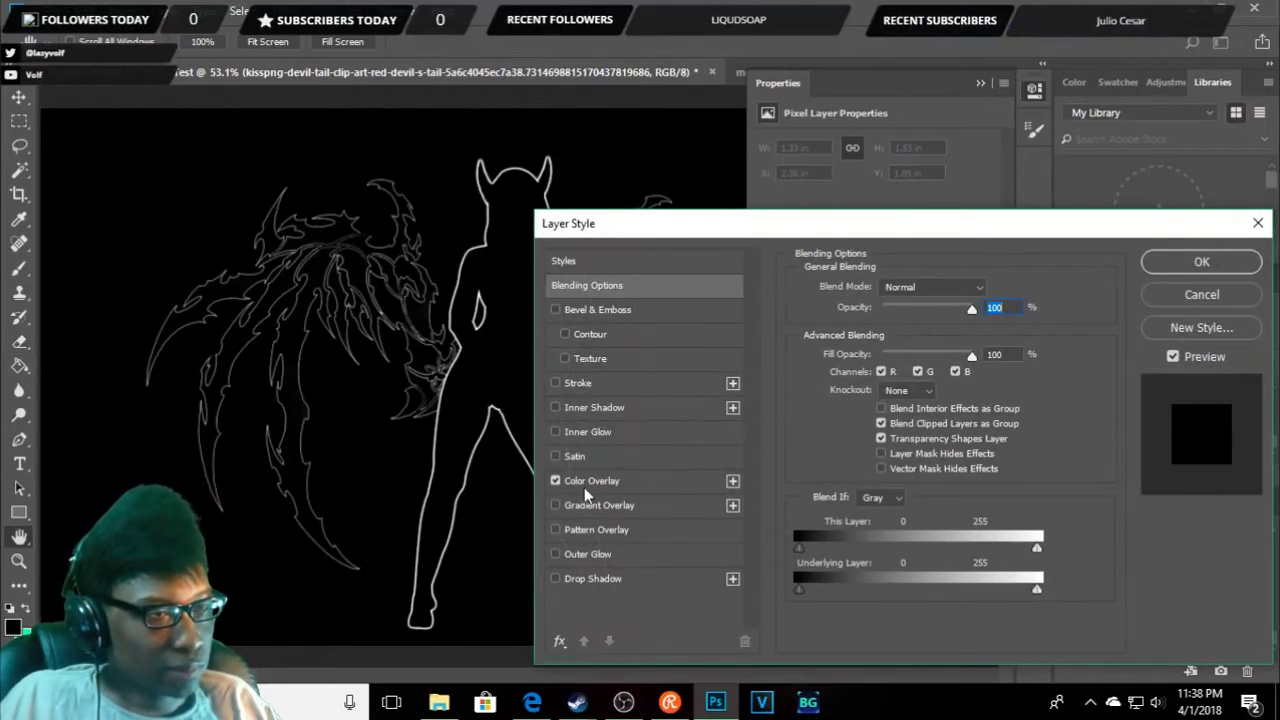
pyautogui.click(560, 552)
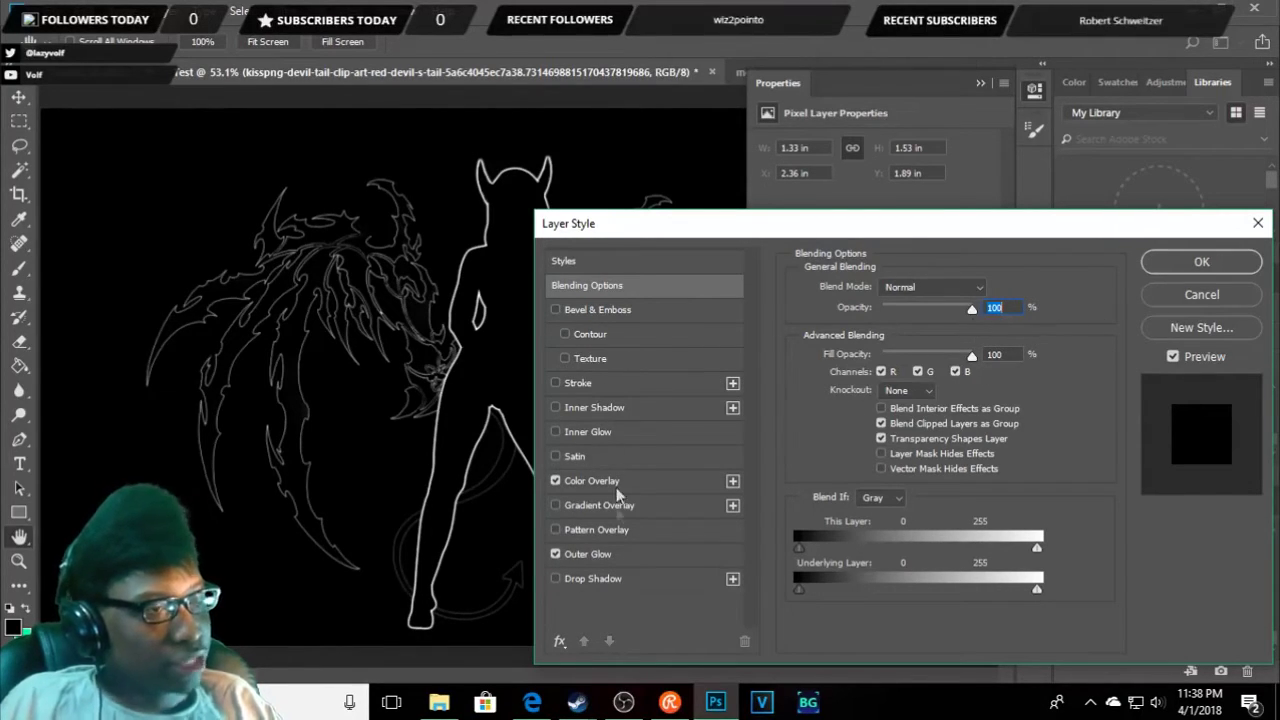
pyautogui.click(595, 553)
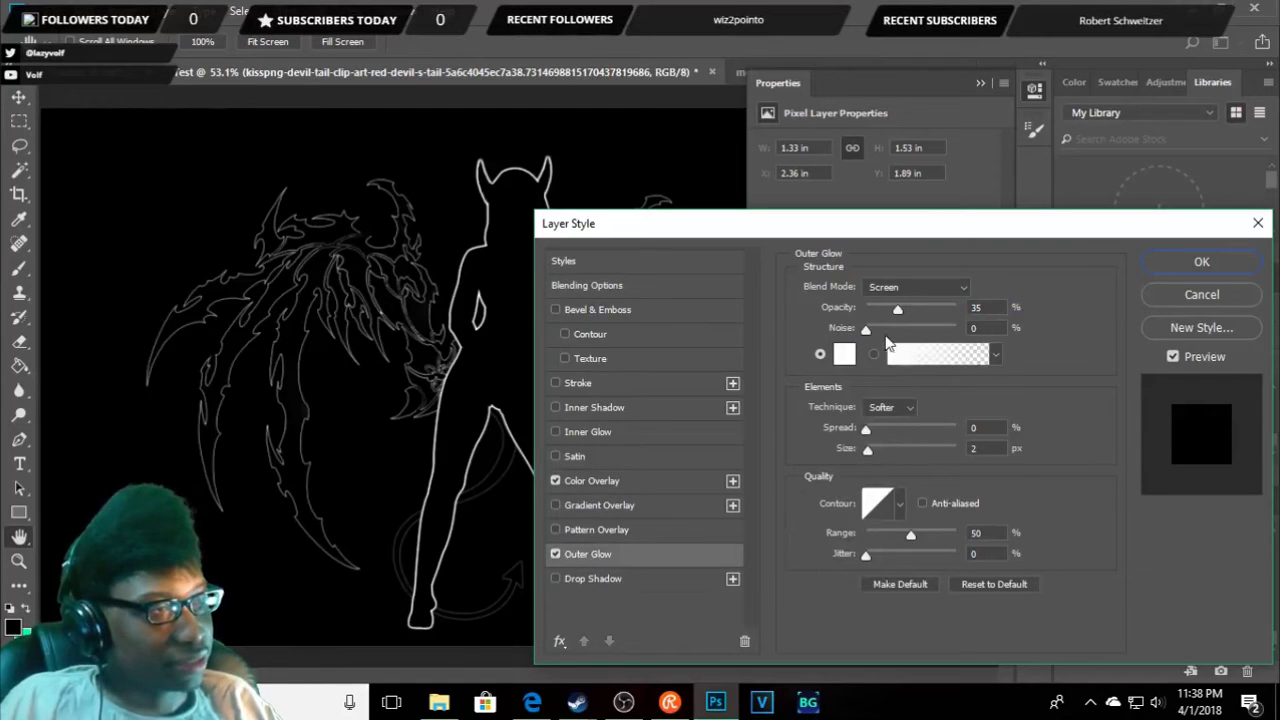
pyautogui.moveTo(874, 443); pyautogui.dragTo(873, 455)
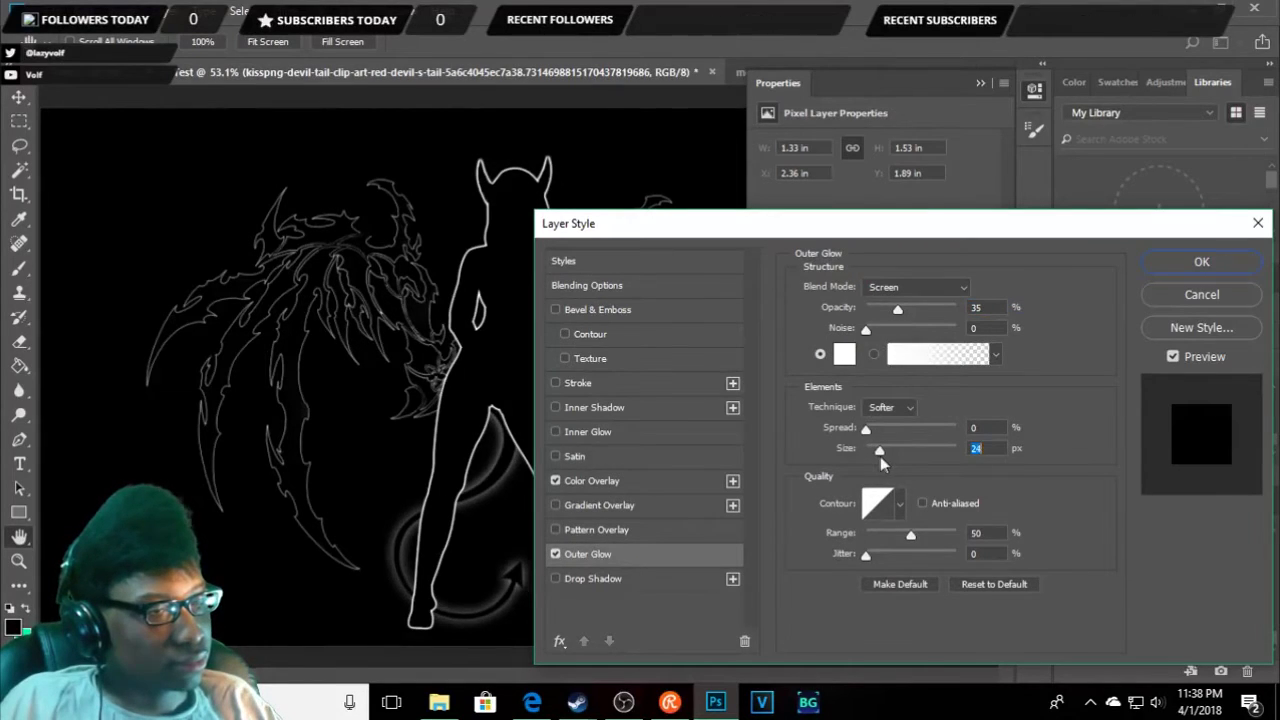
pyautogui.write('8')
pyautogui.click(890, 407)
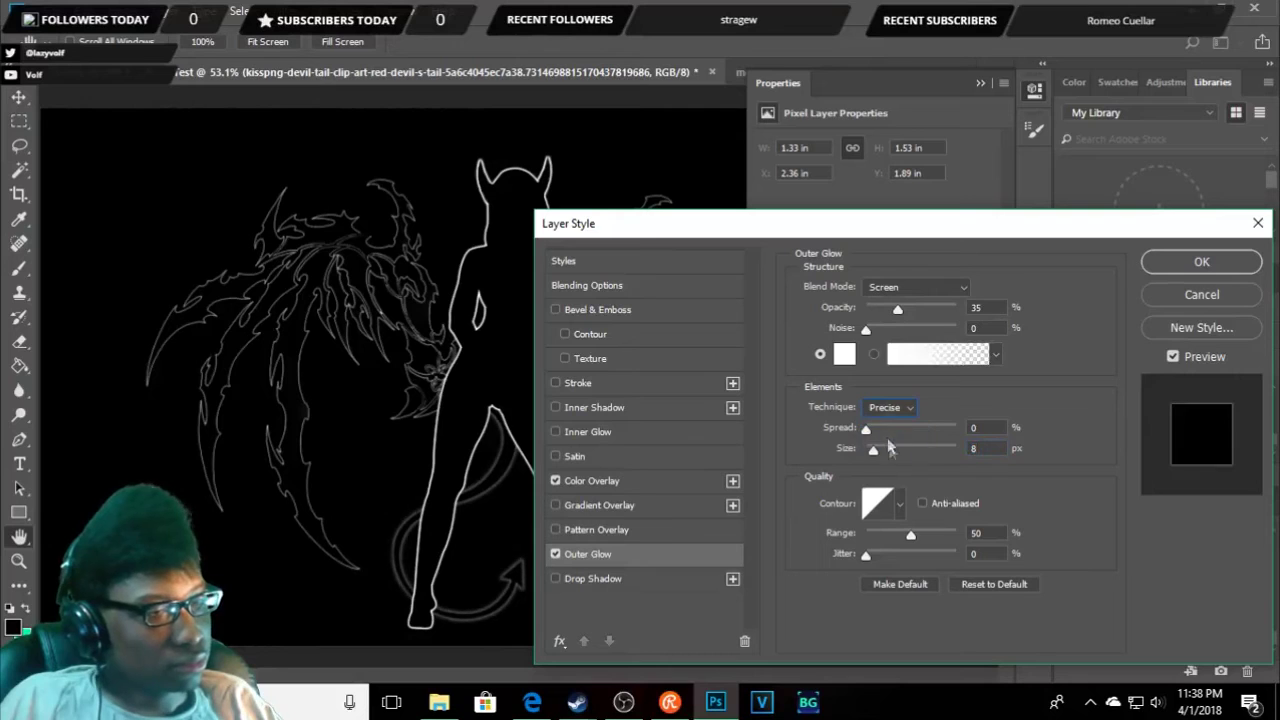
pyautogui.moveTo(899, 310); pyautogui.dragTo(1110, 320)
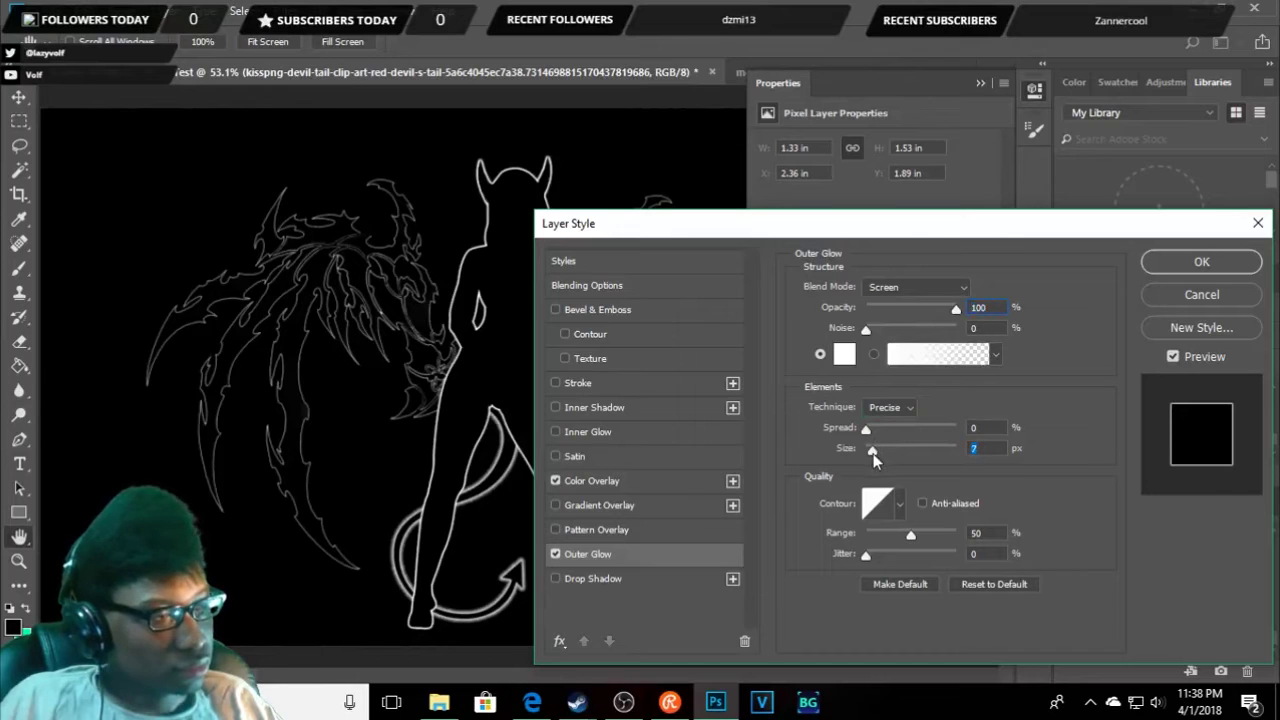
pyautogui.moveTo(873, 452); pyautogui.dragTo(869, 452)
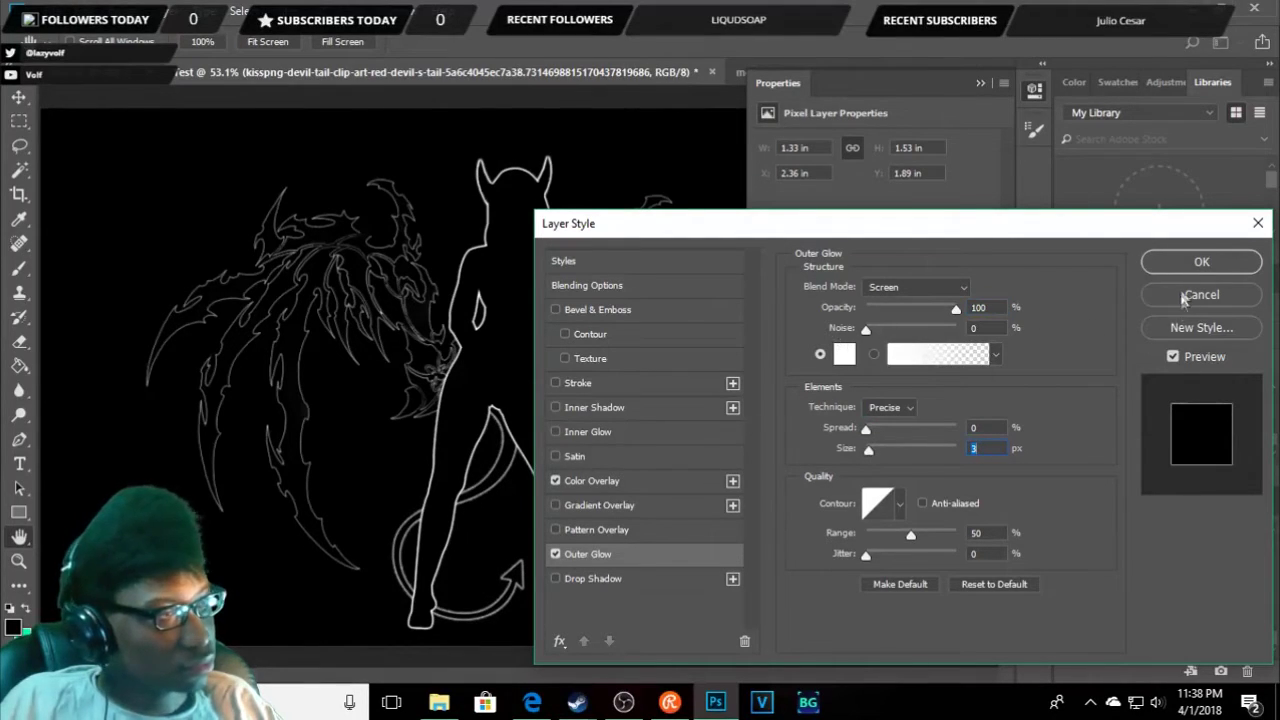
pyautogui.click(1201, 262)
# - Nudge the tail layer a pixel at a time right and up, undoing the last shift
pyautogui.press('v')
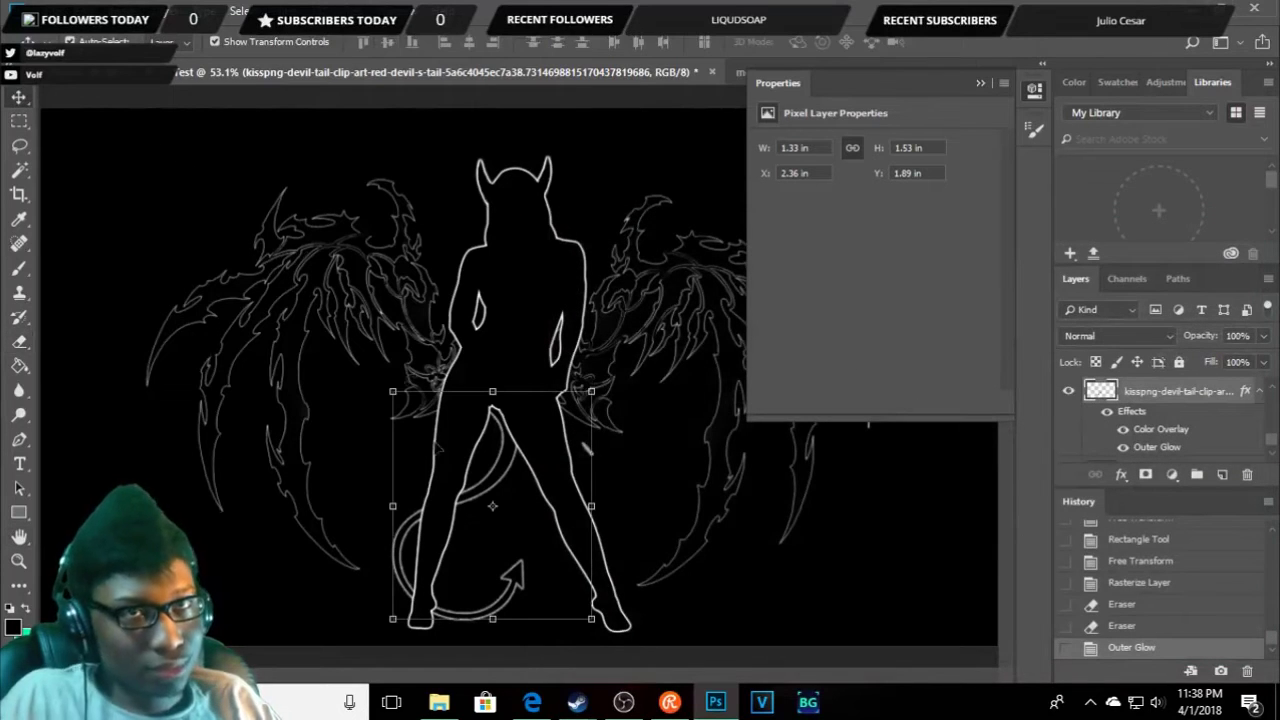
pyautogui.press('Right')
pyautogui.press('Right')
pyautogui.press('Right')
pyautogui.press('Right')
pyautogui.press('Right')
pyautogui.press('Right')
pyautogui.press('Right')
pyautogui.press('Right')
pyautogui.press('Right')
pyautogui.press('Left')
pyautogui.press('Left')
pyautogui.press('Left')
pyautogui.press('Left')
pyautogui.press('Left')
pyautogui.press('Left')
pyautogui.press('Left')
pyautogui.press('Left')
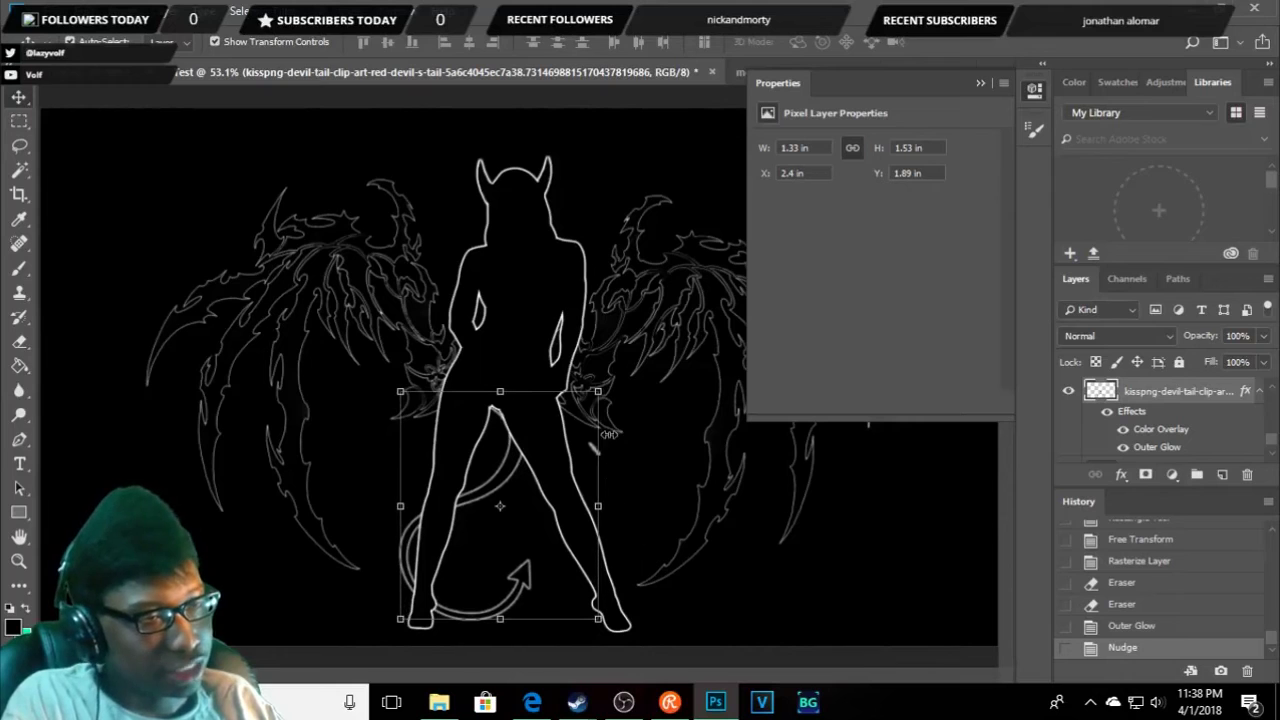
pyautogui.press('Up')
pyautogui.press('Right')
pyautogui.press('Up')
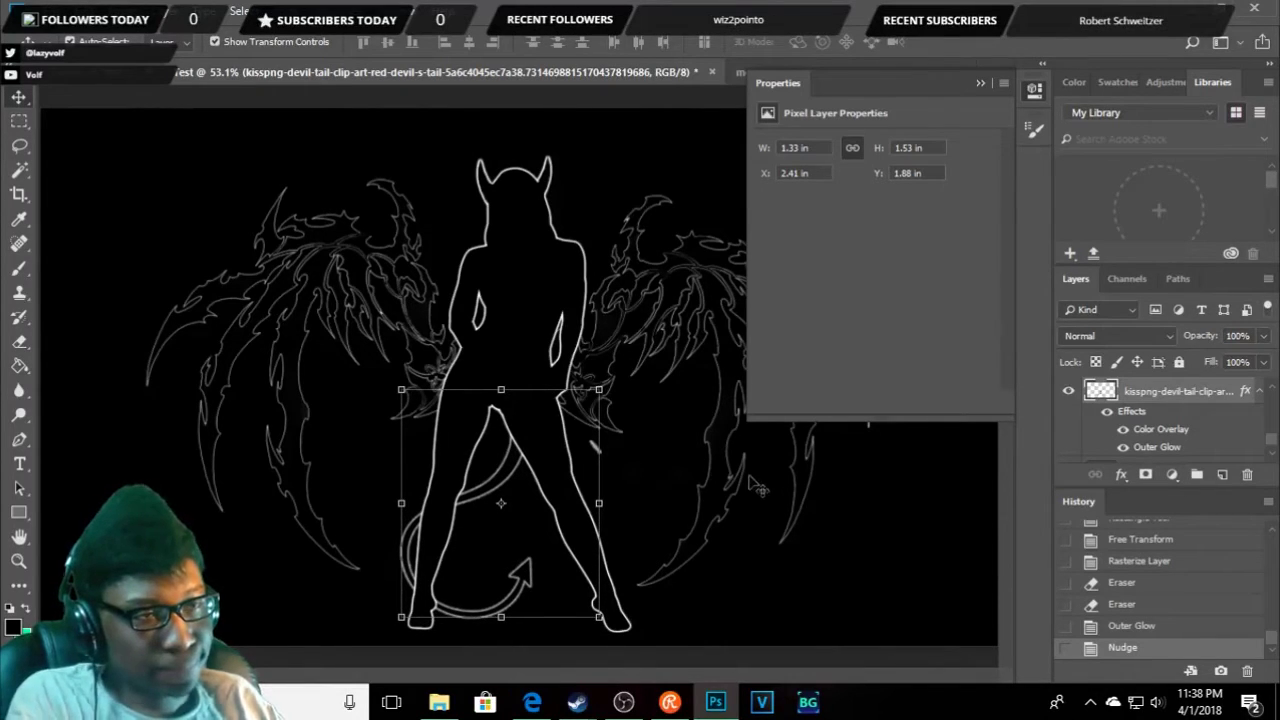
pyautogui.hotkey('ctrl', 'z')
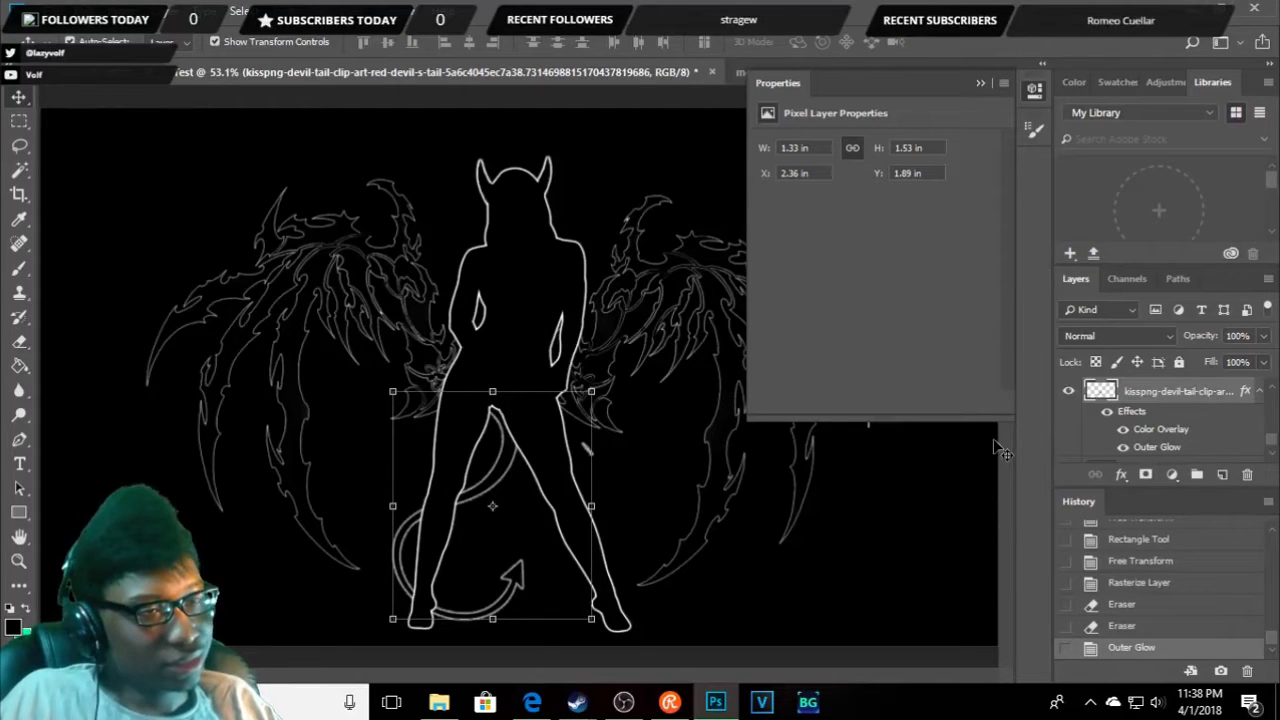
# - Fine-tune the tail against the legs until it sits at X 2.36 in, Y 1.89 in
pyautogui.press('Right')
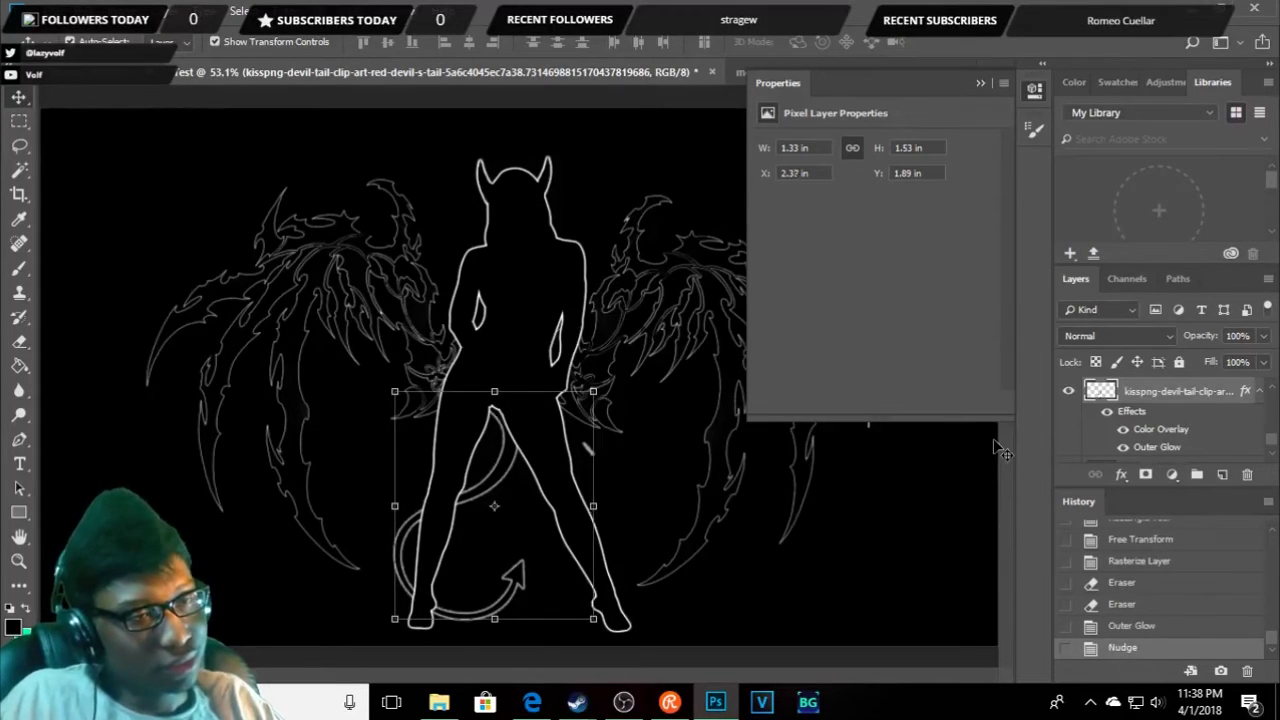
pyautogui.press('Right')
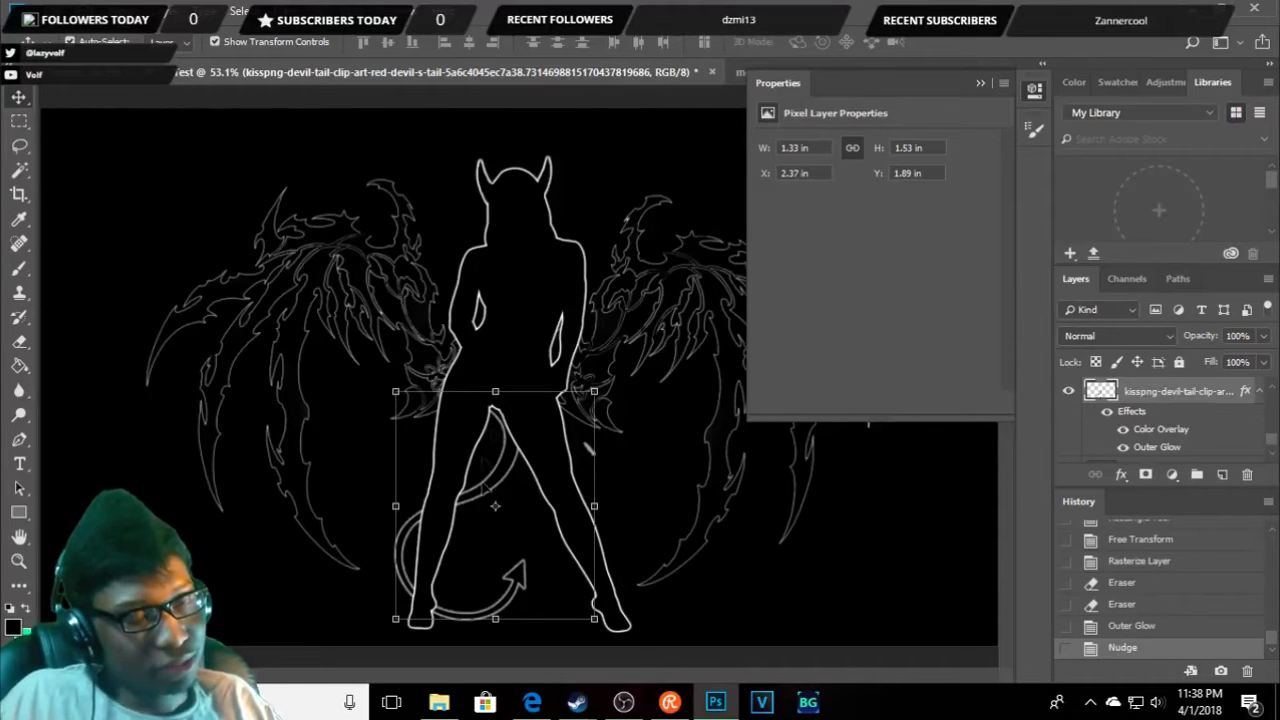
pyautogui.press('Up')
pyautogui.press('Up')
pyautogui.press('Up')
pyautogui.press('Up')
pyautogui.press('Up')
pyautogui.press('Up')
pyautogui.press('Up')
pyautogui.press('Up')
pyautogui.press('Up')
pyautogui.press('Up')
pyautogui.press('Up')
pyautogui.press('Up')
pyautogui.press('Down')
pyautogui.press('Down')
pyautogui.press('Down')
pyautogui.press('Down')
pyautogui.press('Down')
pyautogui.press('Down')
pyautogui.press('Down')
pyautogui.press('Down')
pyautogui.press('Down')
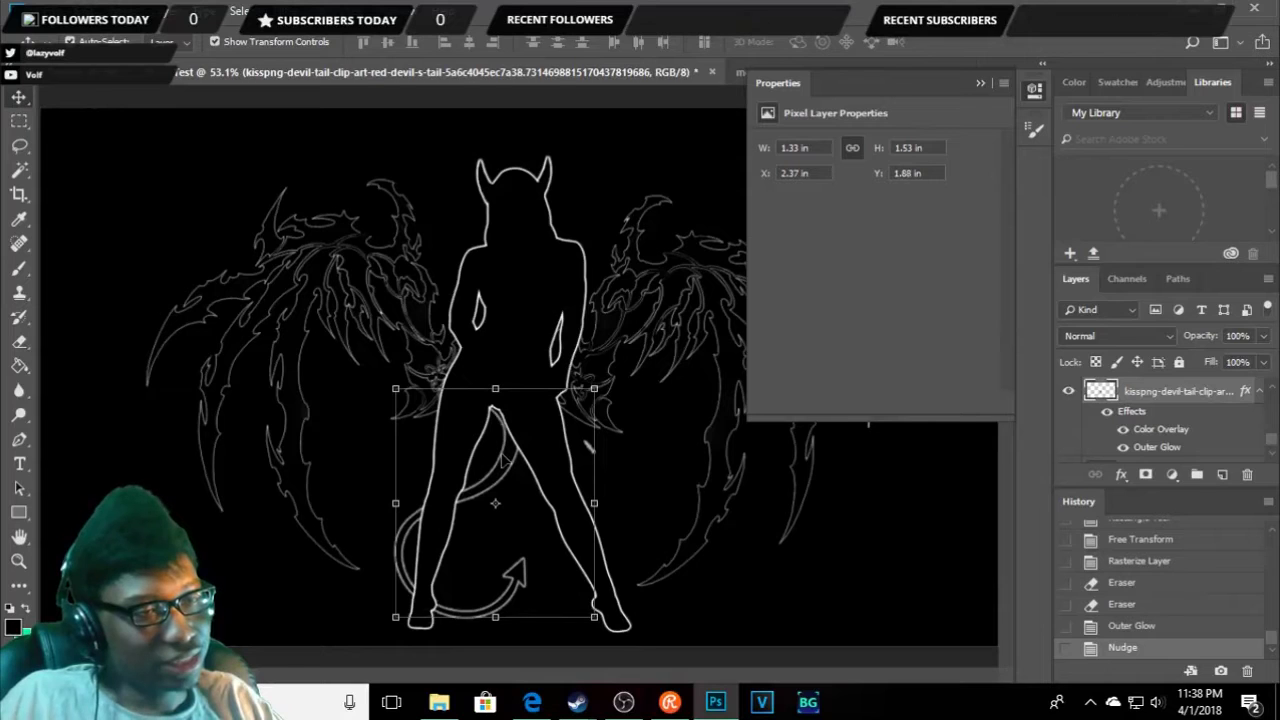
pyautogui.press('Left')
pyautogui.press('Down')
pyautogui.press('Down')
pyautogui.press('Right')
pyautogui.press('Up')
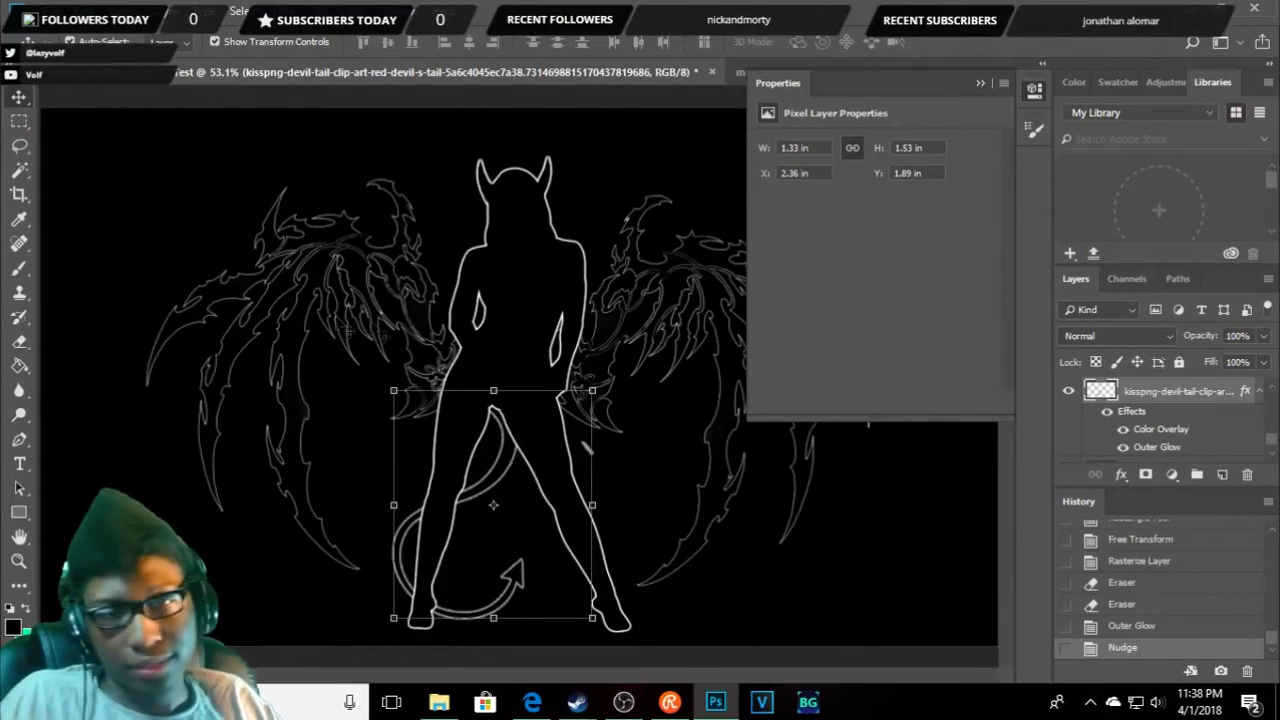
pyautogui.click(19, 341)
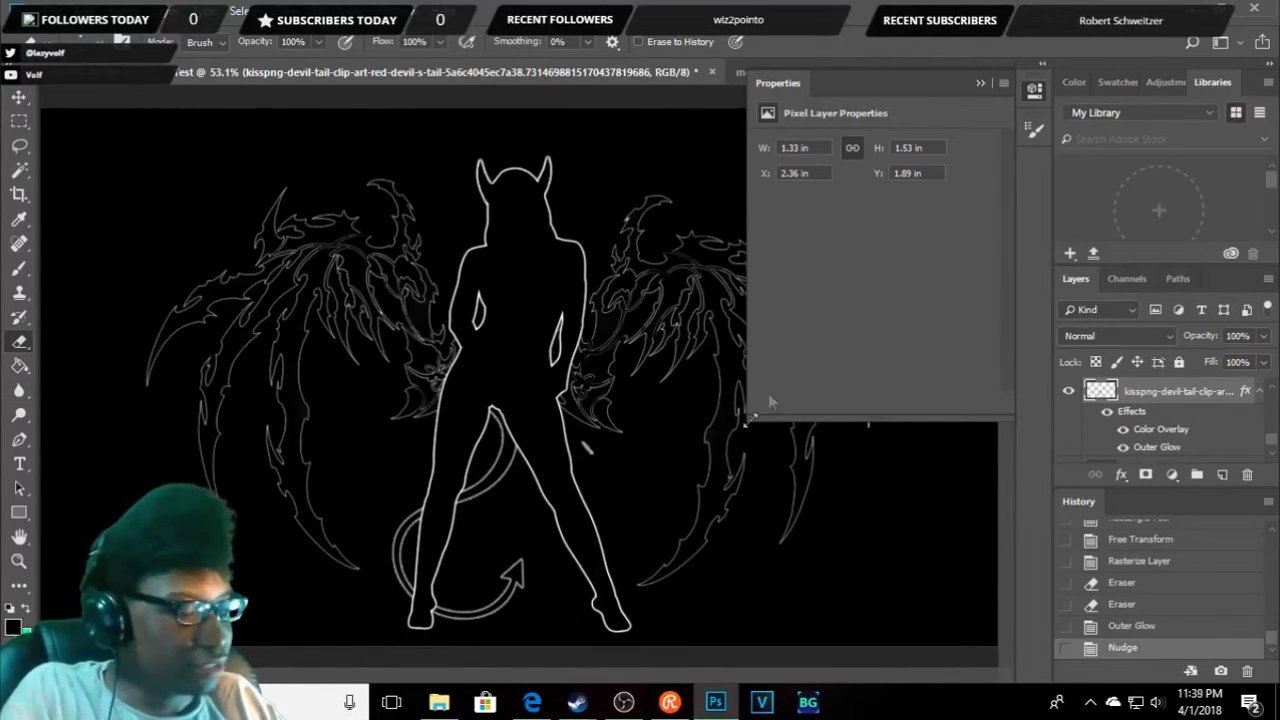
# - Erase the stray speck beside the tail, trimming the tail layer to 0.87 in wide
pyautogui.scroll(5, 585, 446)
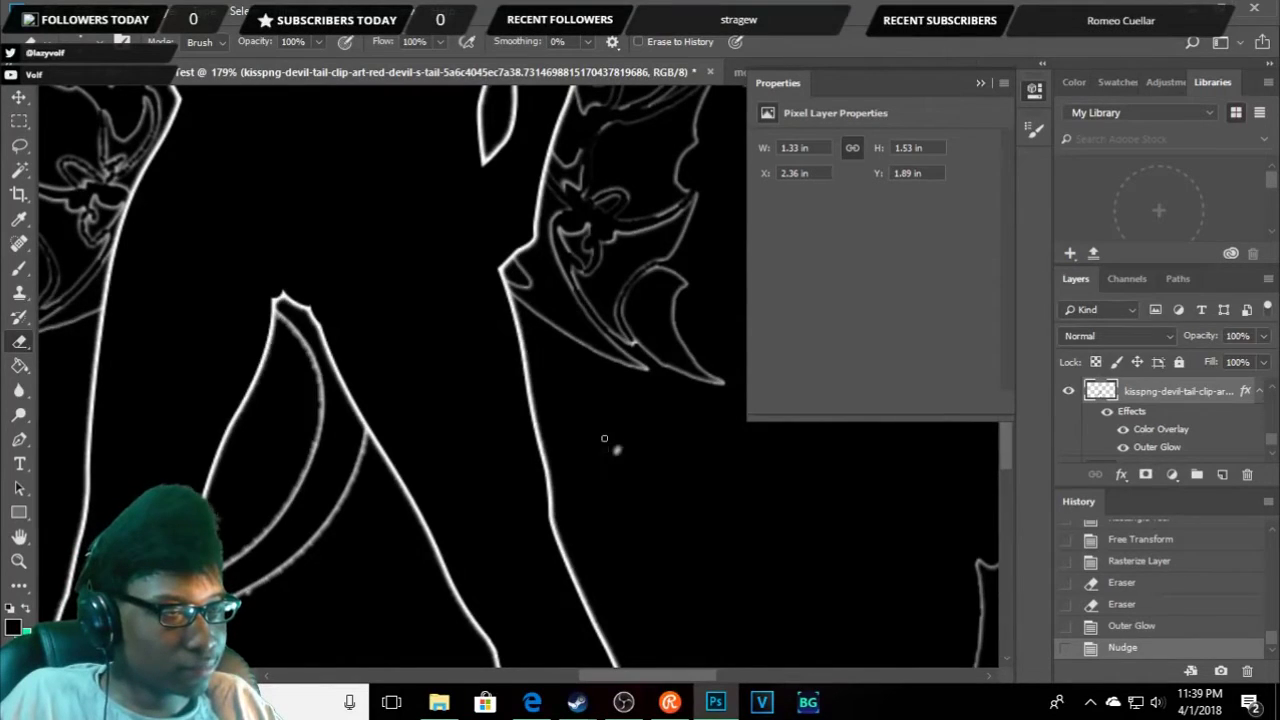
pyautogui.moveTo(602, 464); pyautogui.dragTo(633, 453)
pyautogui.scroll(-5, 694, 449)
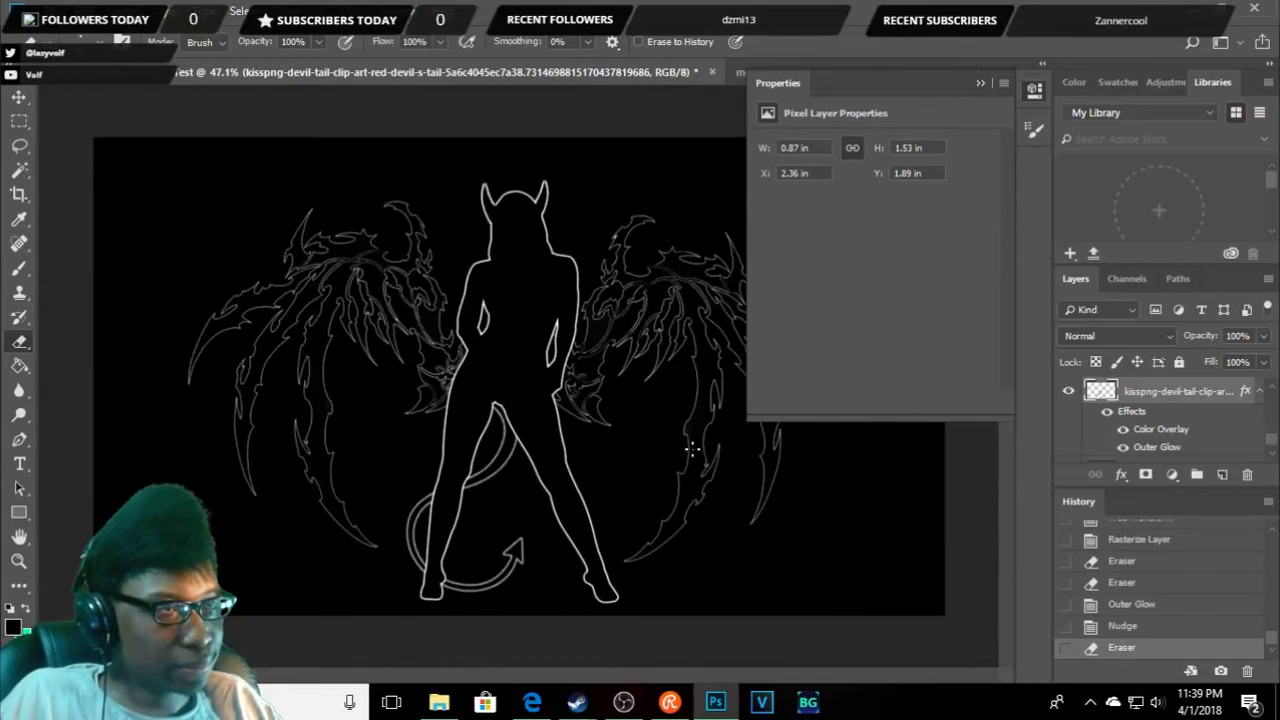
pyautogui.scroll(1, 657, 403)
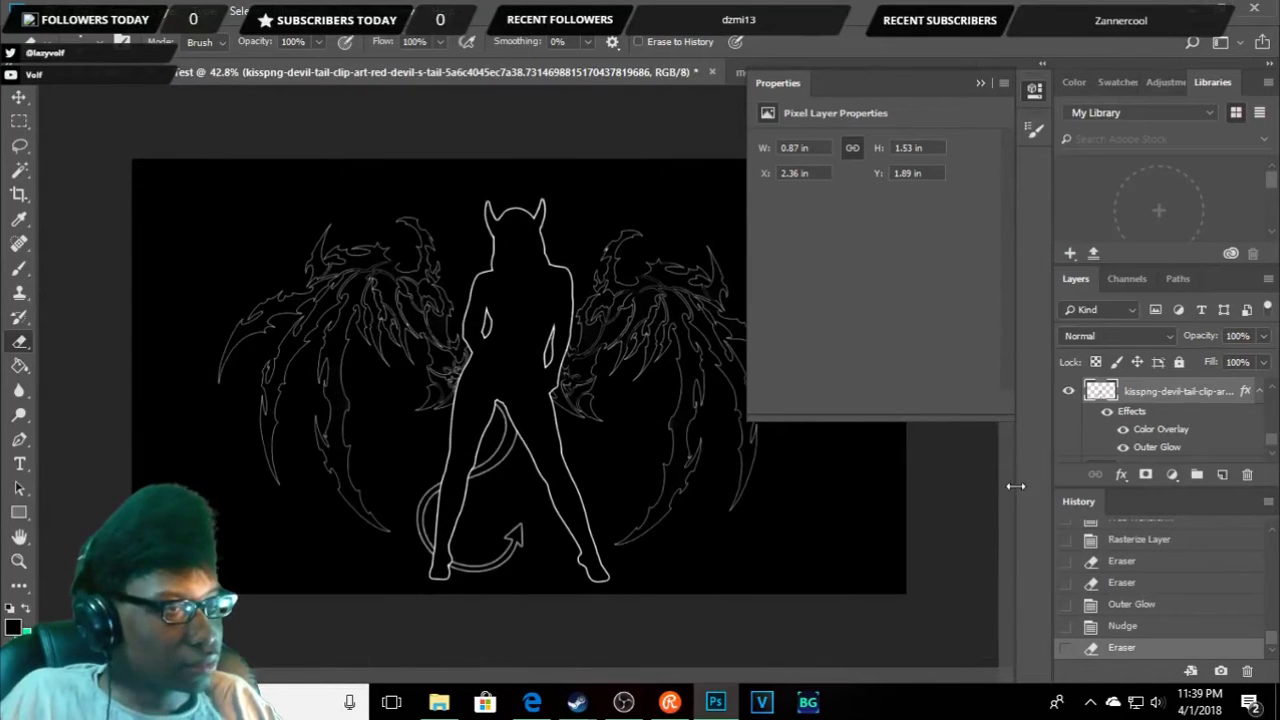
pyautogui.scroll(2, 1177, 444)
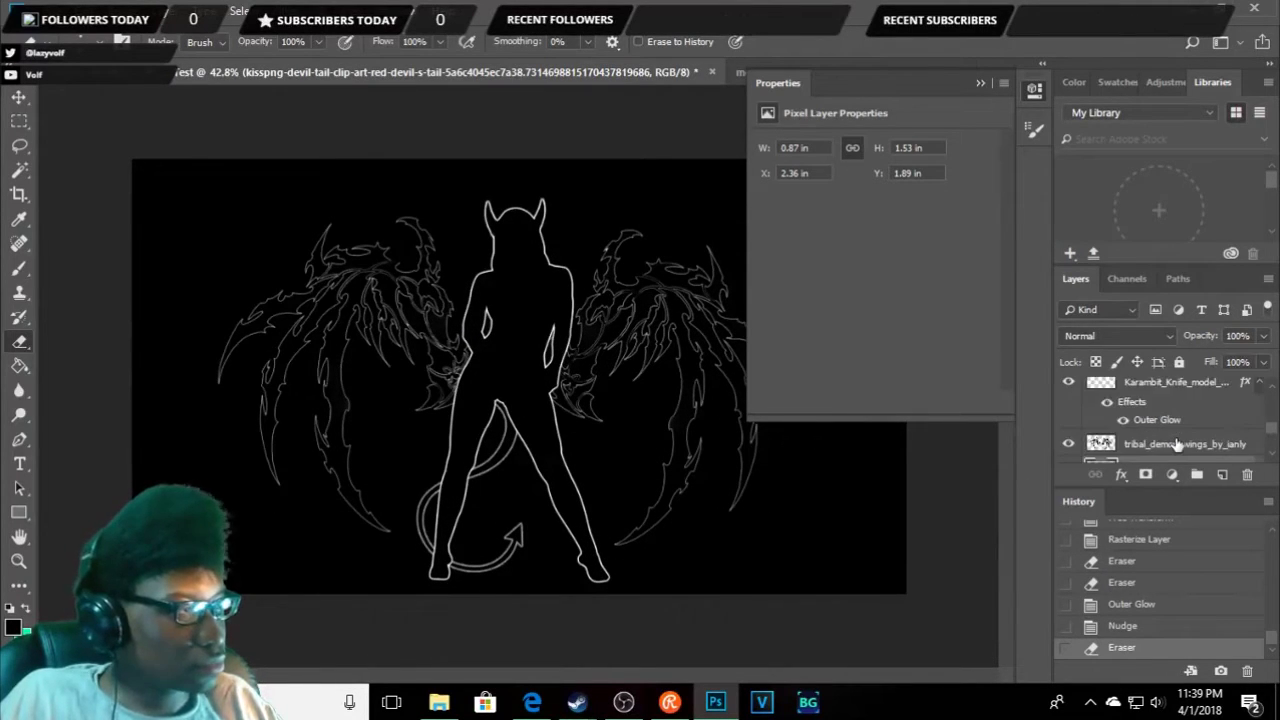
pyautogui.click(1170, 418)
# - Open Blending Options for the wings layer and dismiss it without changes
pyautogui.rightClick(1170, 426)
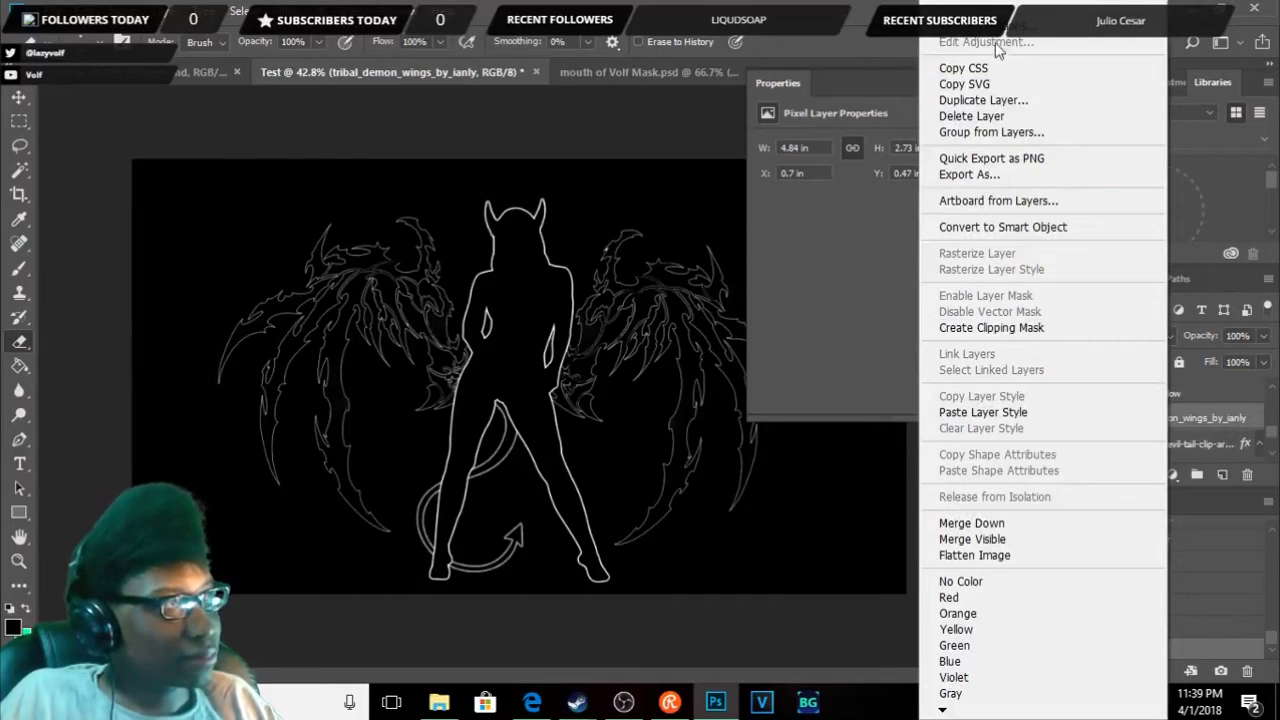
pyautogui.click(996, 41)
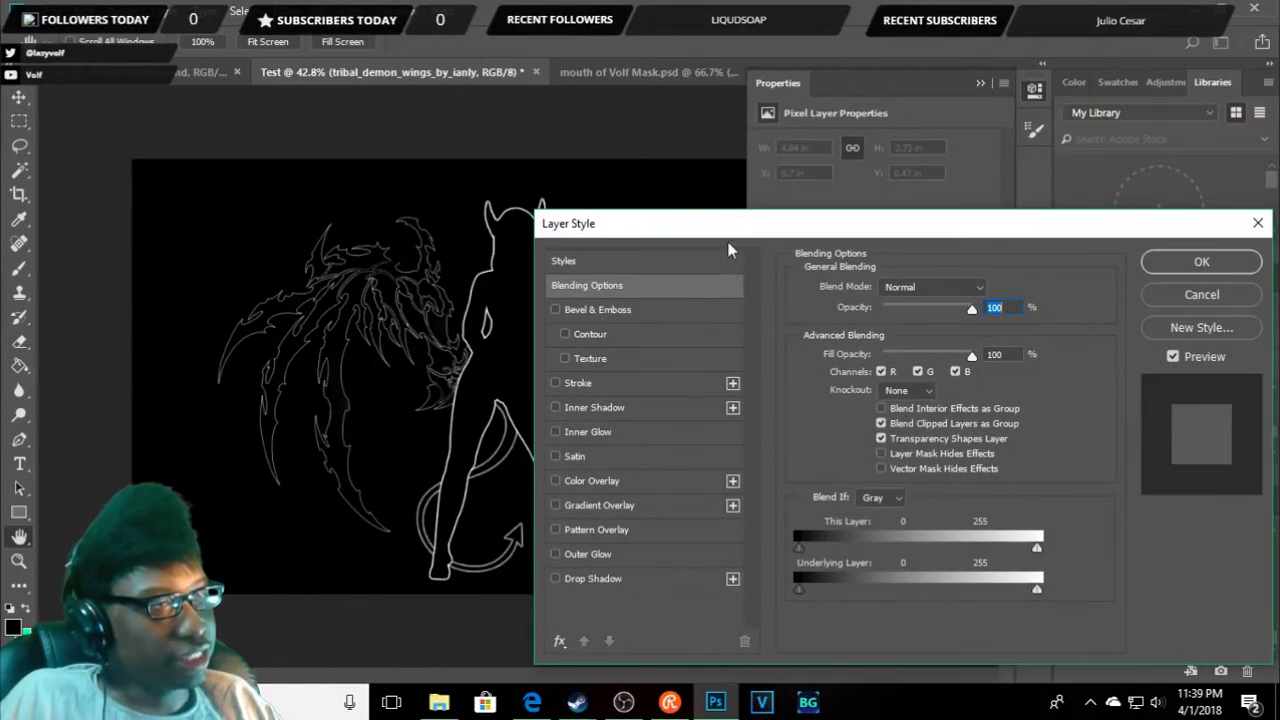
pyautogui.moveTo(753, 234)
pyautogui.mouseDown()
pyautogui.moveTo(853, 351)
pyautogui.moveTo(946, 313)
pyautogui.mouseUp()
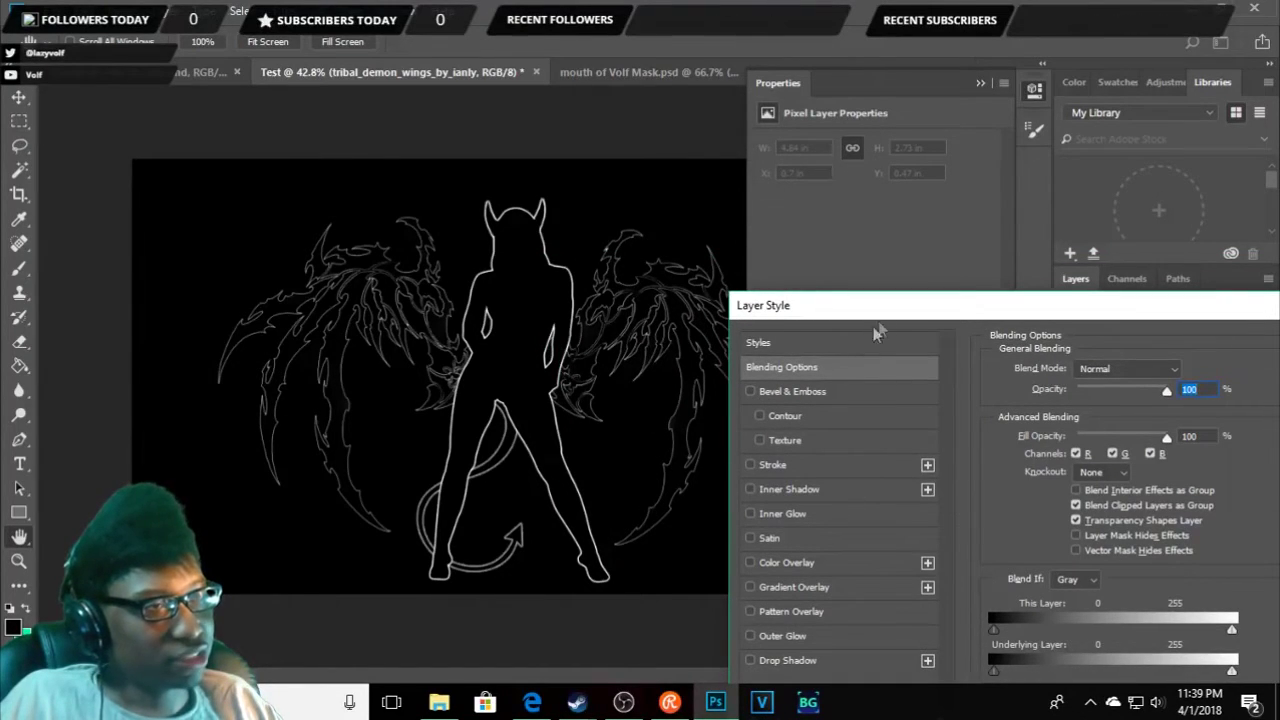
pyautogui.moveTo(851, 308); pyautogui.dragTo(484, 248)
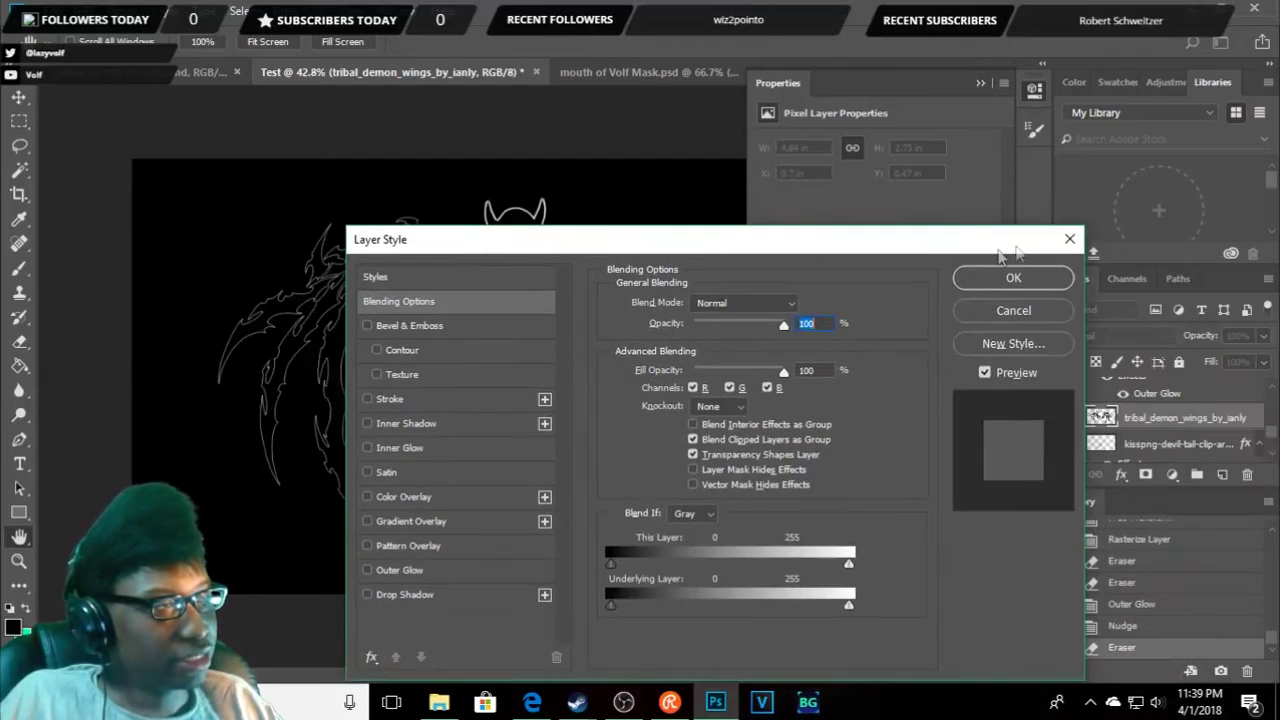
pyautogui.press('Return')
# - Erase stray pixels near the right wing's upper edge at high zoom
pyautogui.press('e')
pyautogui.scroll(2, 572, 254)
pyautogui.scroll(2, 572, 254)
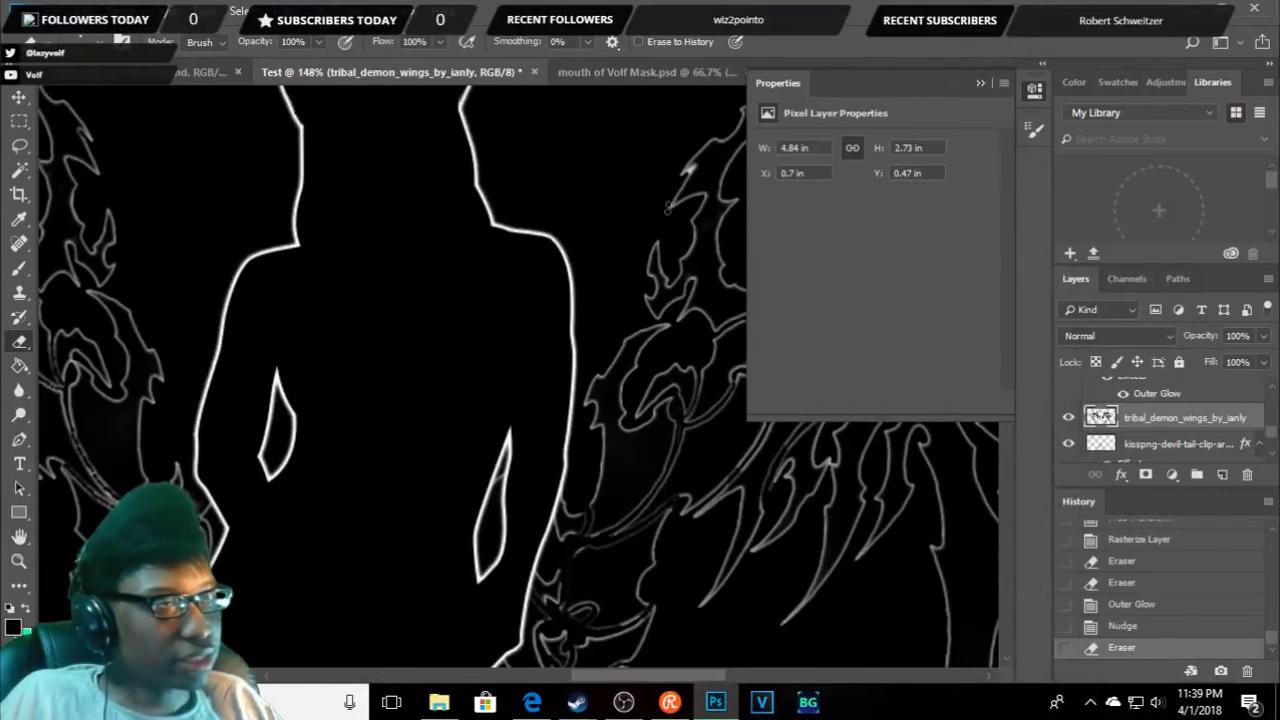
pyautogui.click(686, 172)
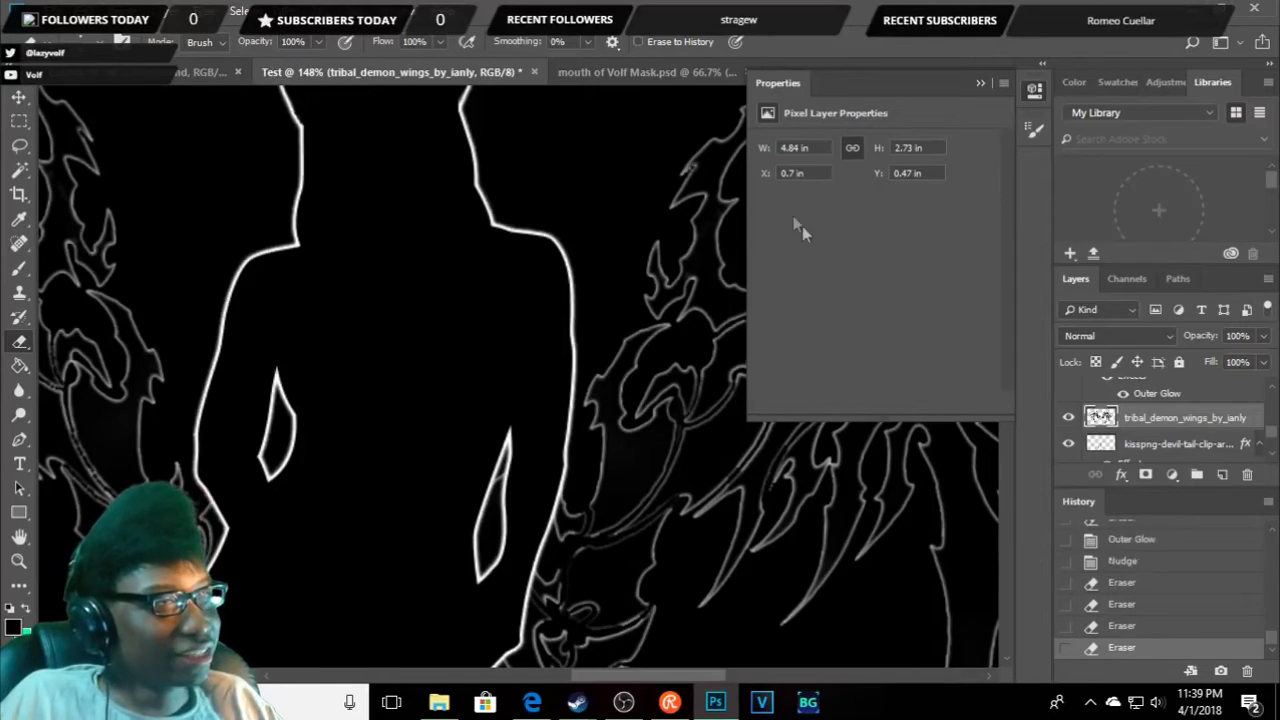
pyautogui.scroll(3, 696, 162)
pyautogui.scroll(2, 696, 162)
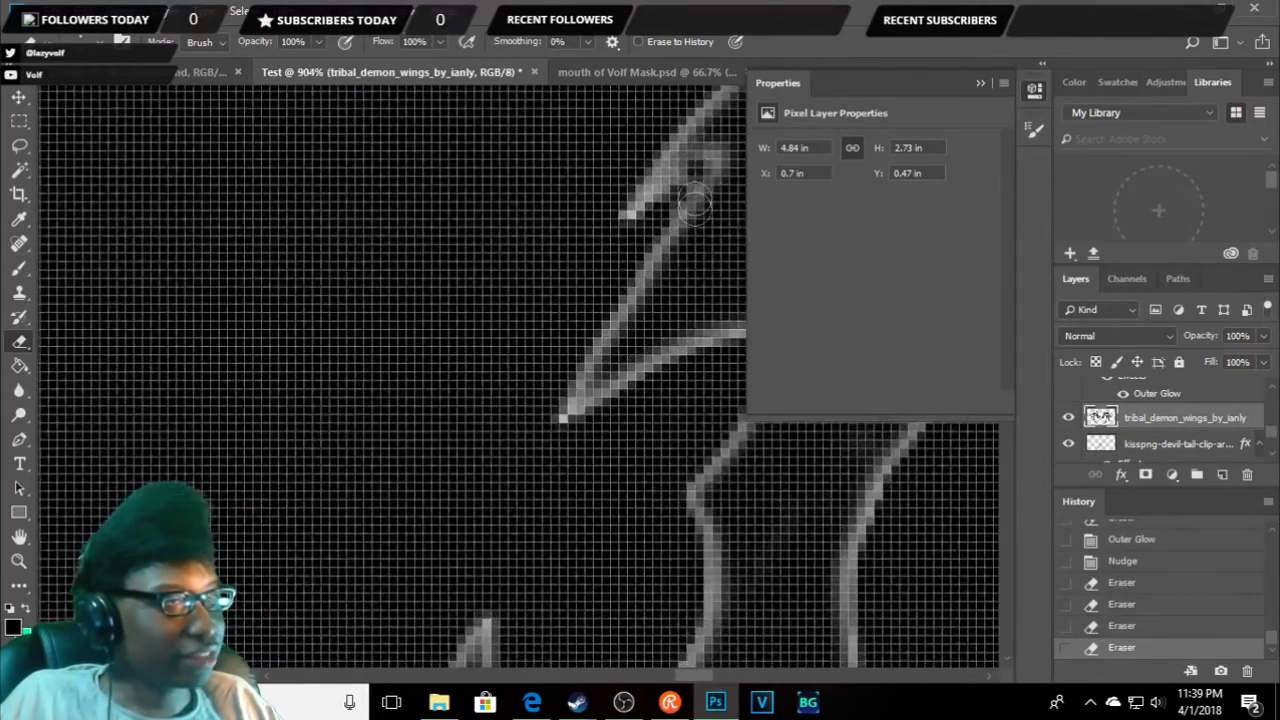
pyautogui.click(690, 181)
pyautogui.click(678, 197)
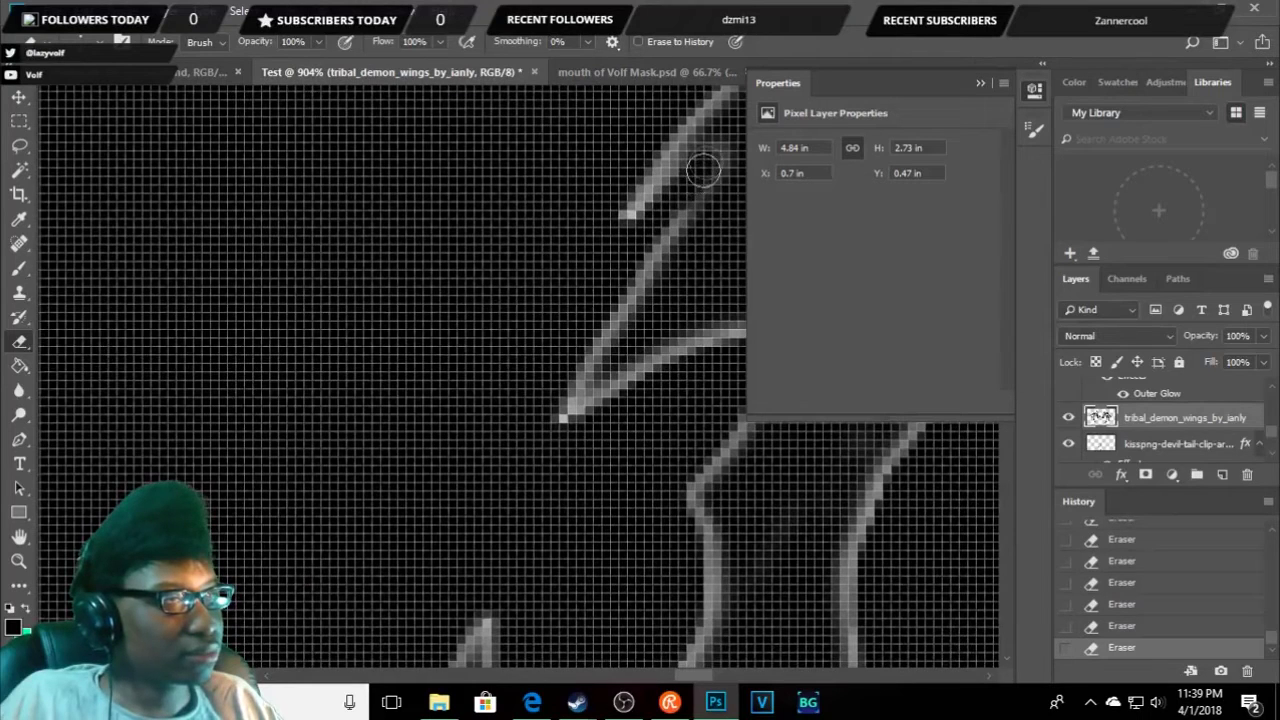
pyautogui.scroll(-2, 700, 175)
pyautogui.scroll(-2, 690, 182)
pyautogui.scroll(-3, 670, 195)
pyautogui.scroll(-1, 648, 207)
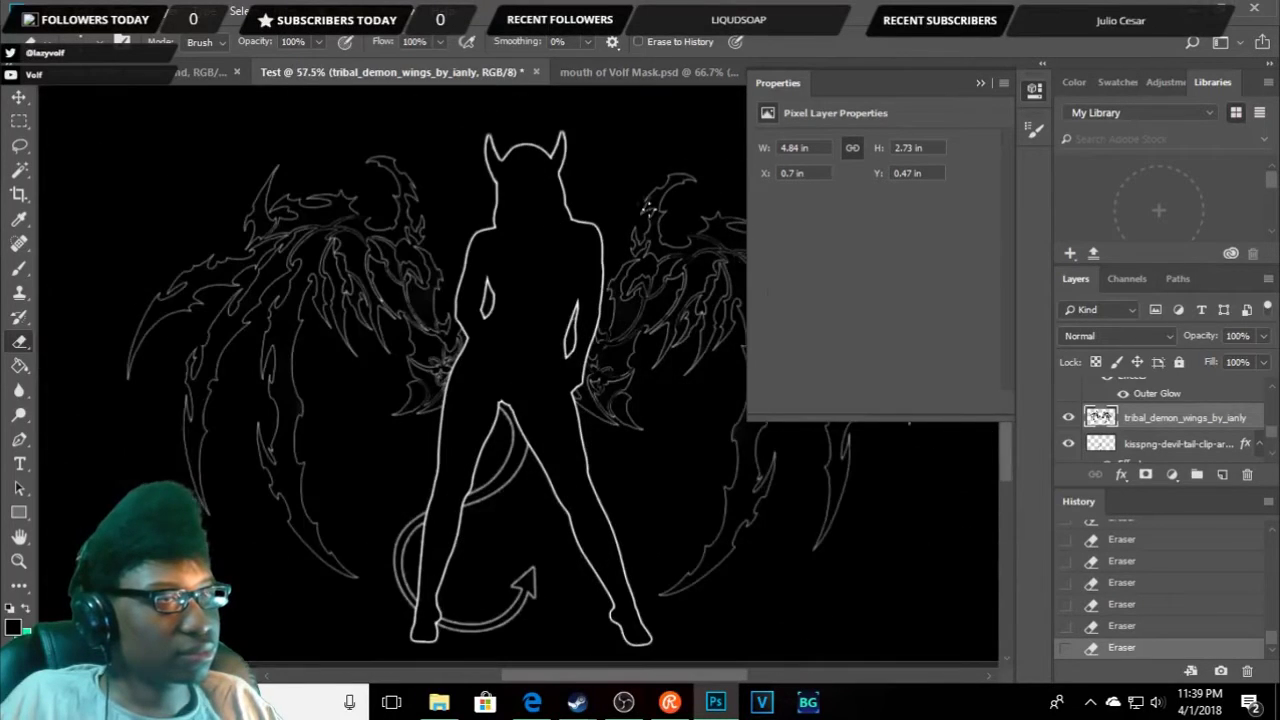
# - Apply a white Outer Glow (Screen, 100% opacity, Precise, size 1 px) to tribal_demon_wings_by_ianly
pyautogui.rightClick(1172, 421)
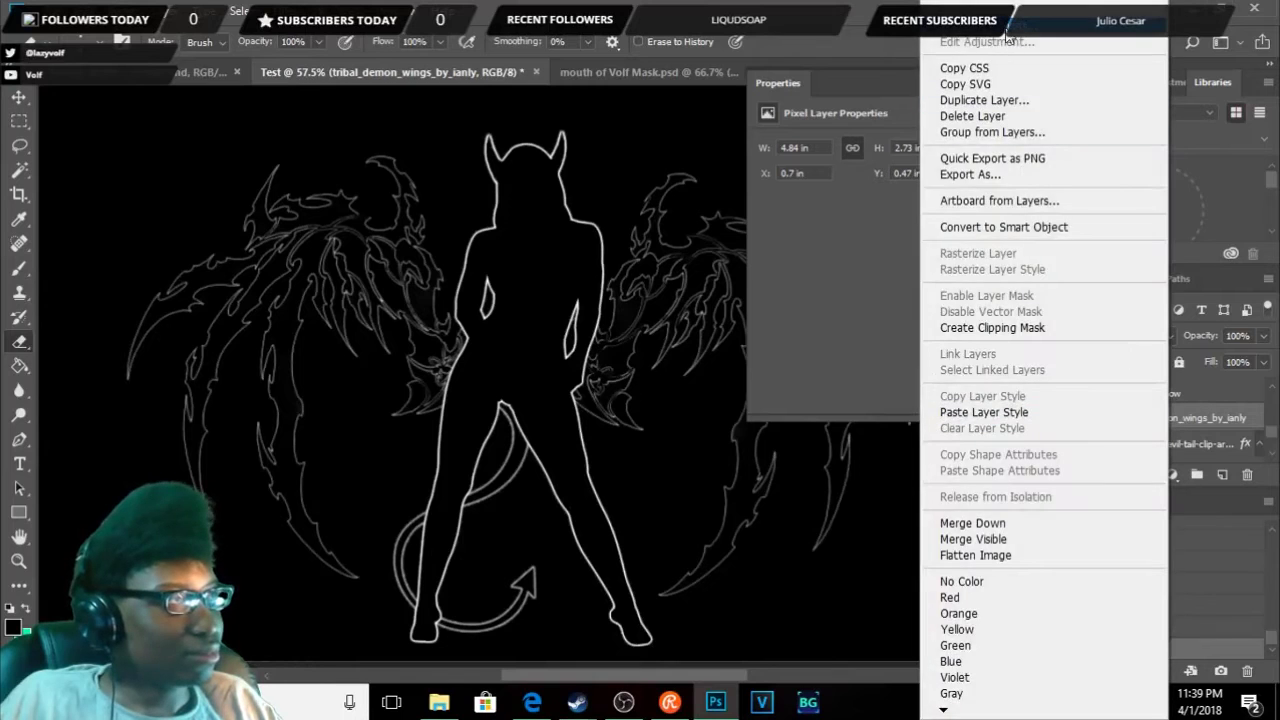
pyautogui.click(990, 12)
pyautogui.moveTo(490, 248); pyautogui.dragTo(809, 172)
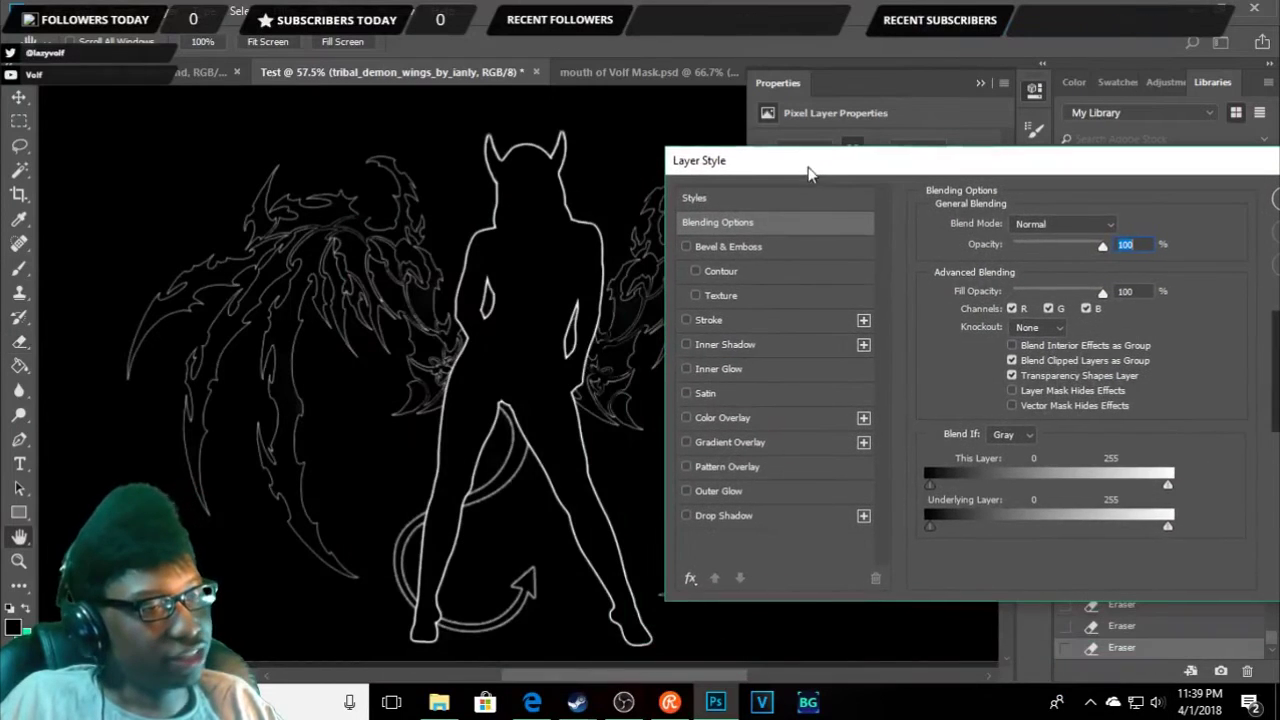
pyautogui.click(688, 490)
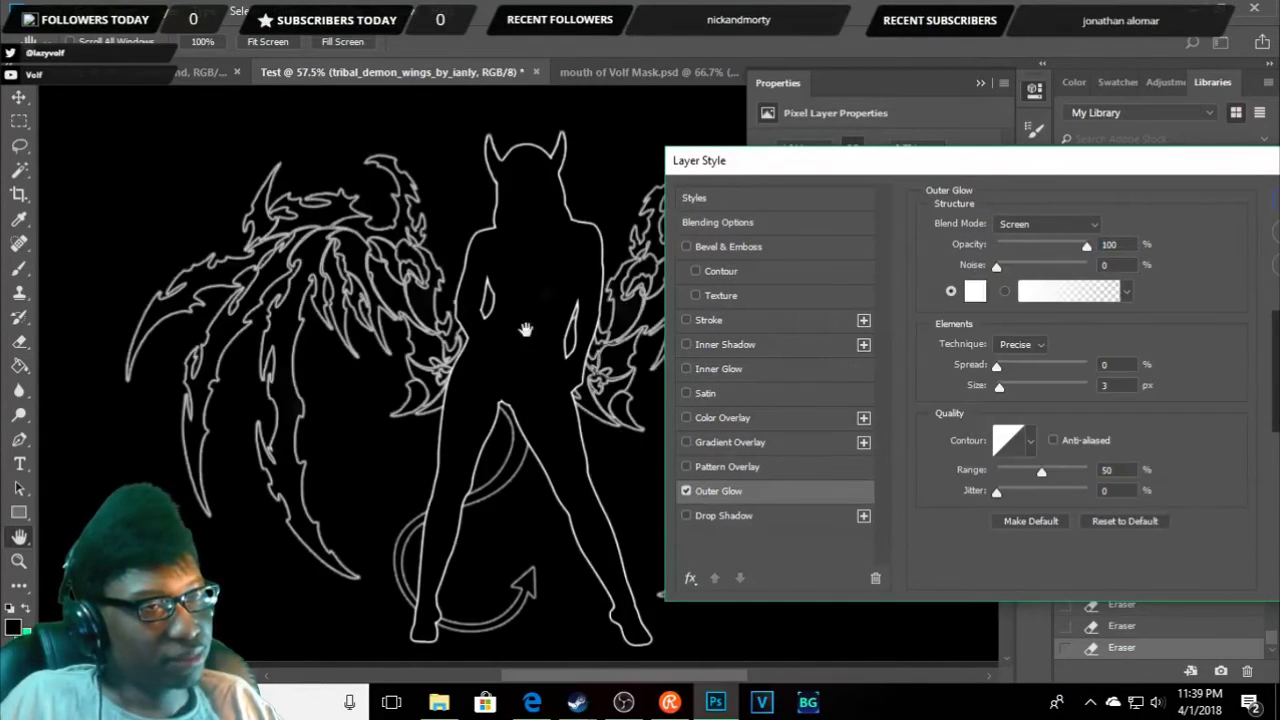
pyautogui.moveTo(771, 162); pyautogui.dragTo(868, 408)
pyautogui.scroll(-1, 571, 329)
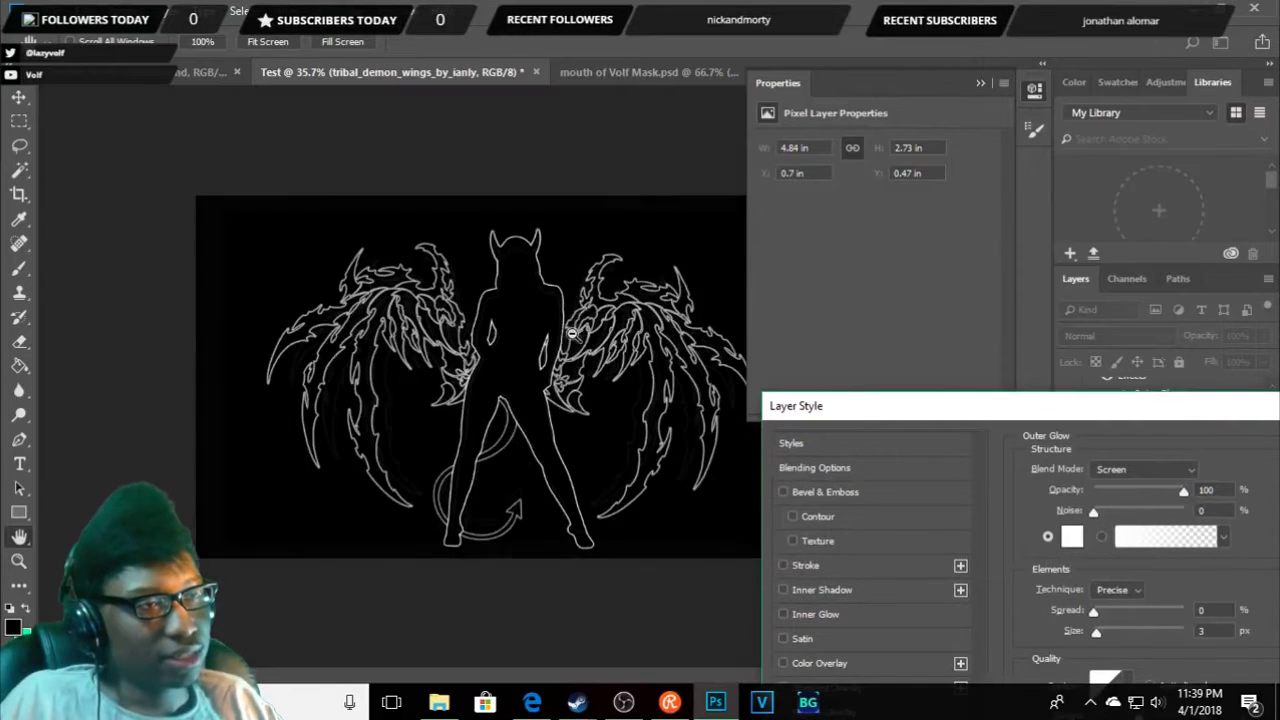
pyautogui.scroll(1, 647, 379)
pyautogui.scroll(1, 647, 379)
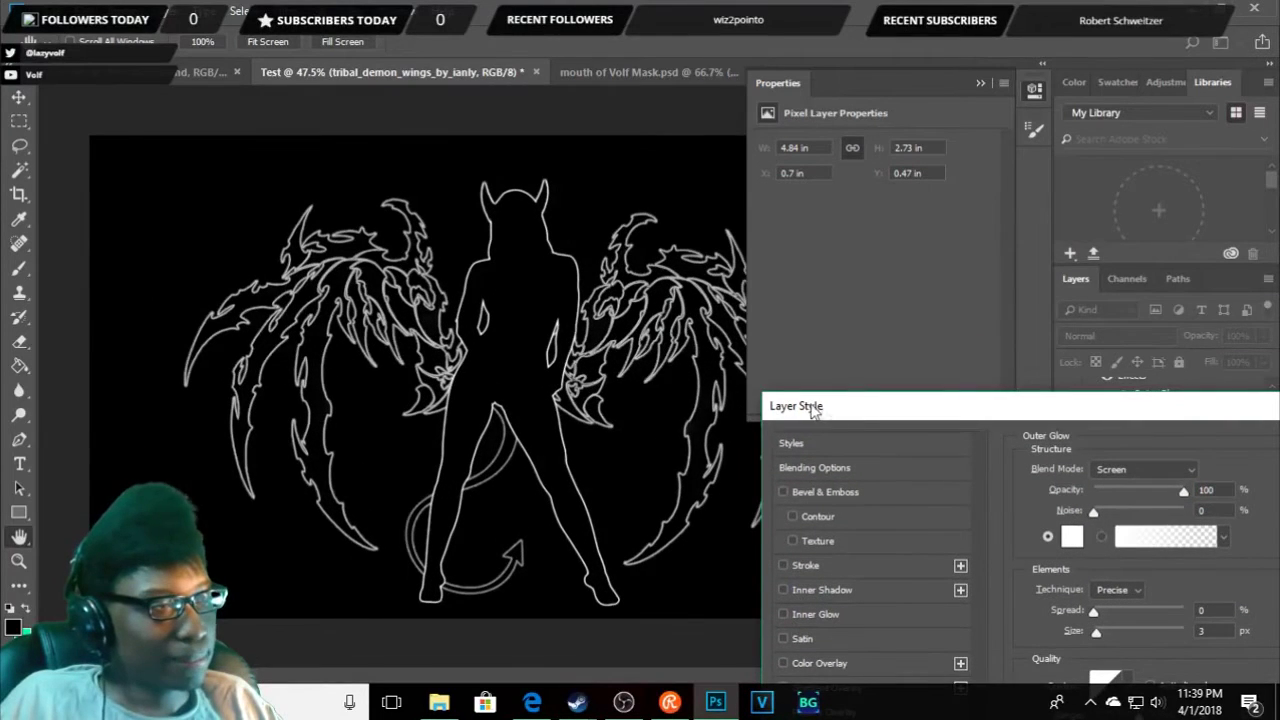
pyautogui.moveTo(812, 412); pyautogui.dragTo(754, 215)
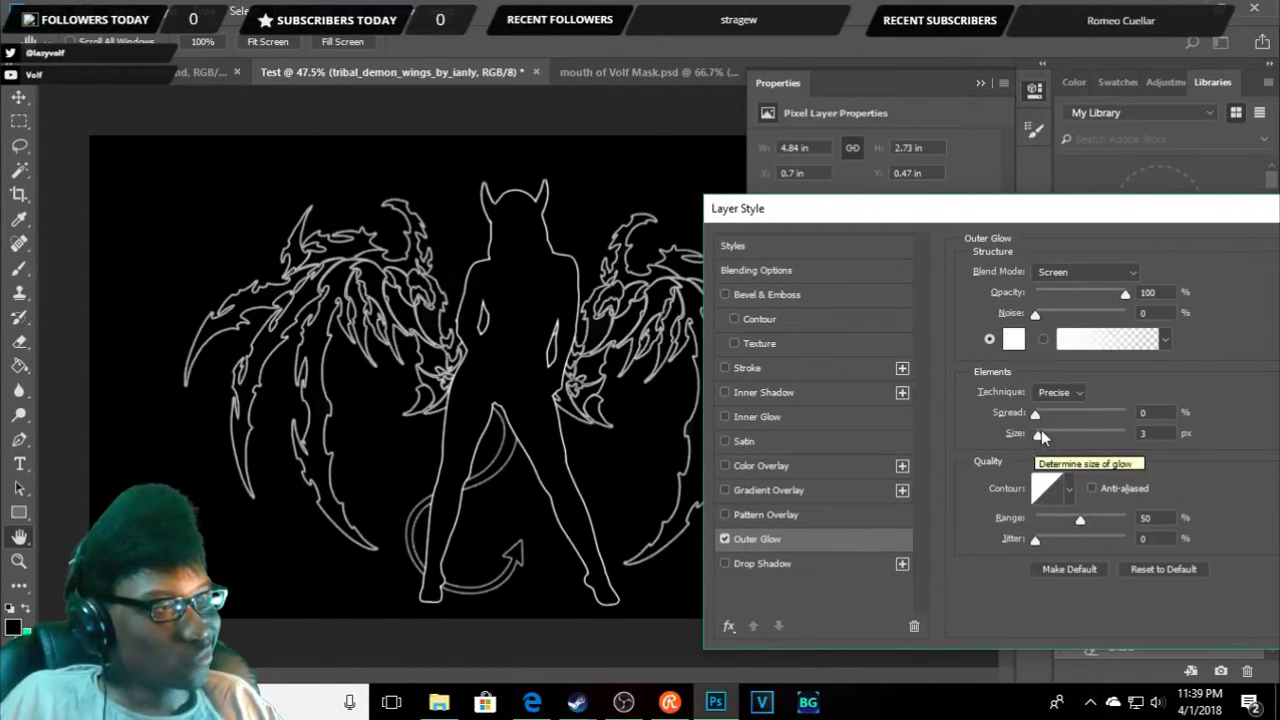
pyautogui.click(1158, 434)
pyautogui.press('Down')
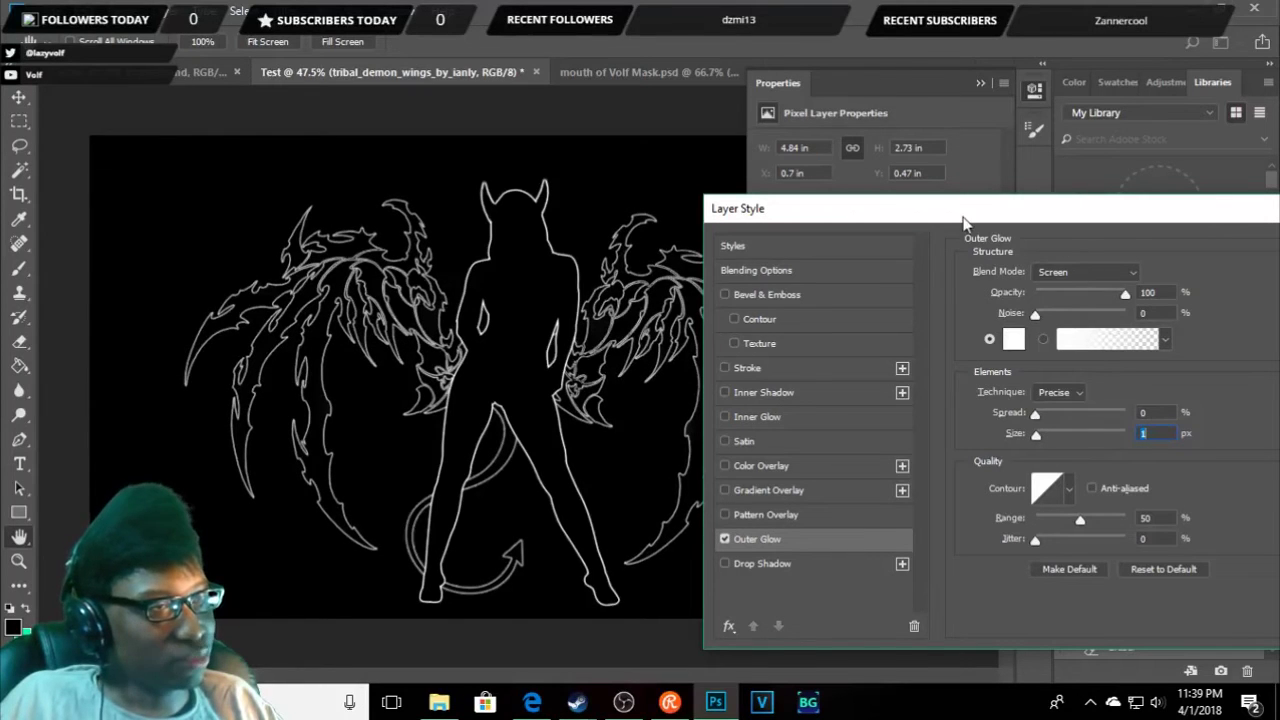
pyautogui.moveTo(975, 208); pyautogui.dragTo(967, 272)
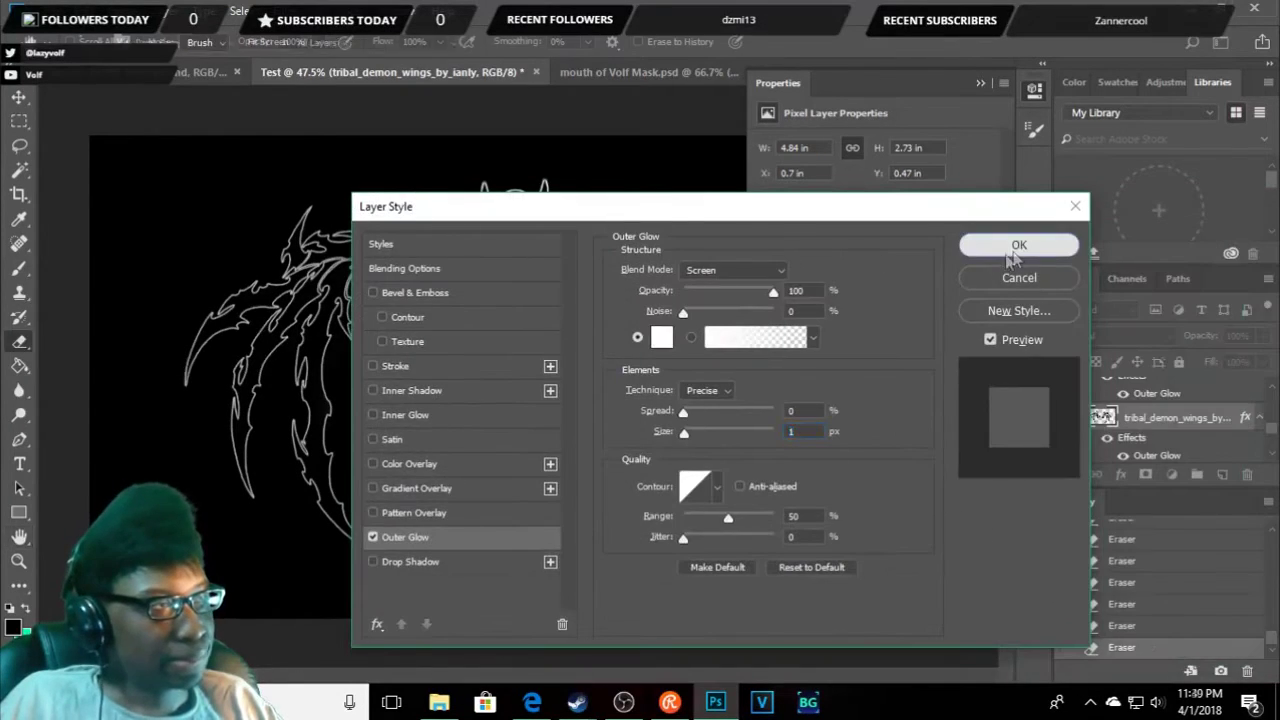
pyautogui.click(1018, 245)
pyautogui.click(980, 84)
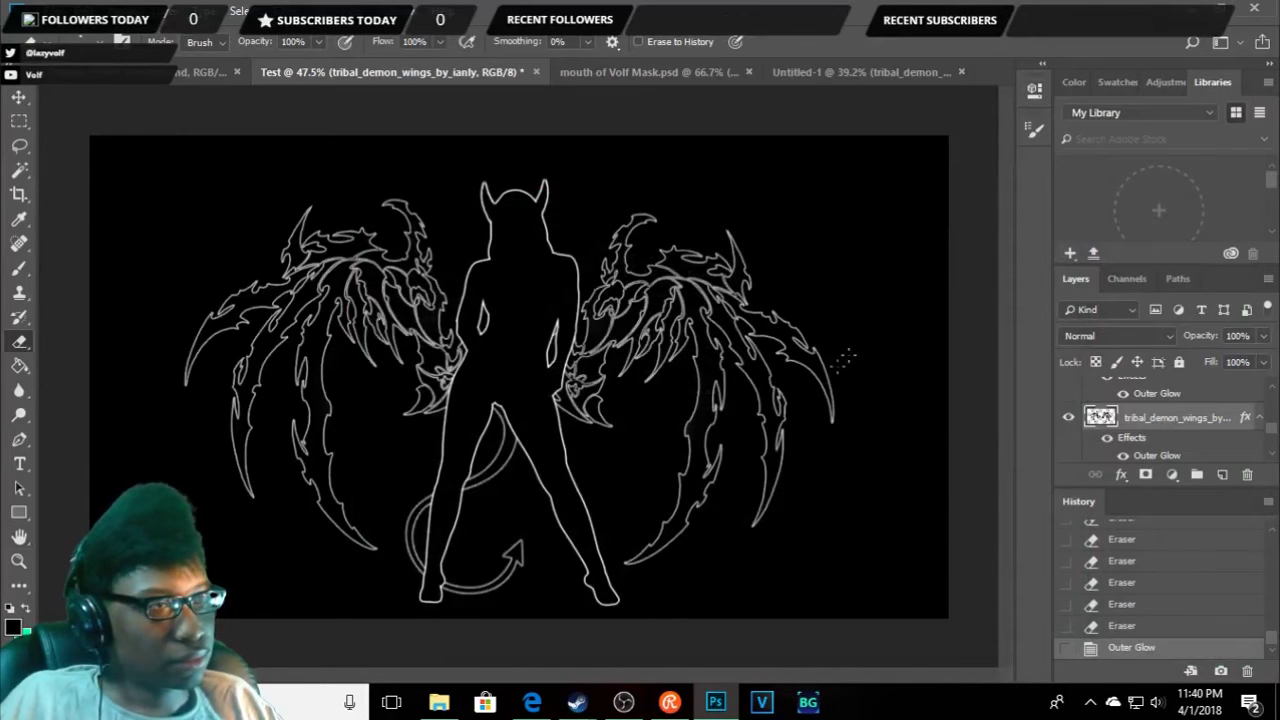
pyautogui.scroll(-1, 869, 317)
pyautogui.scroll(1, 872, 320)
pyautogui.scroll(1, 877, 323)
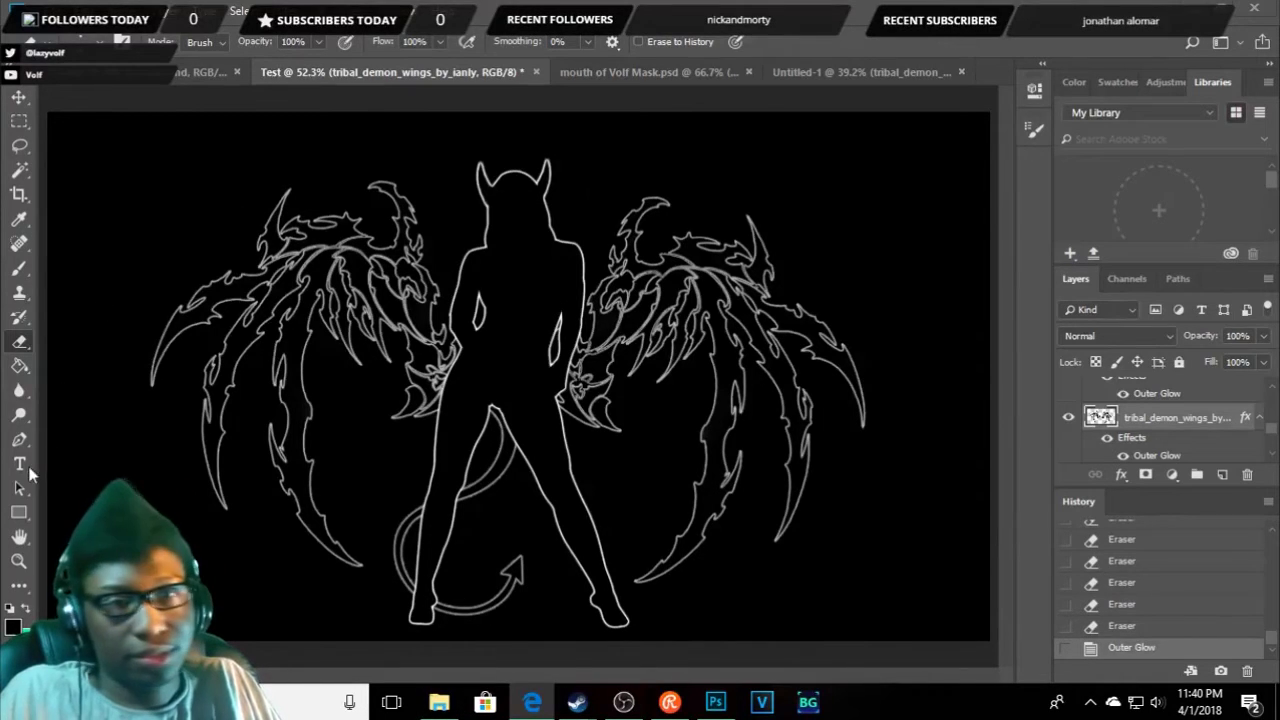
# - Browse the Custom Shape picker's shape list, then close it without drawing
pyautogui.click(577, 311)
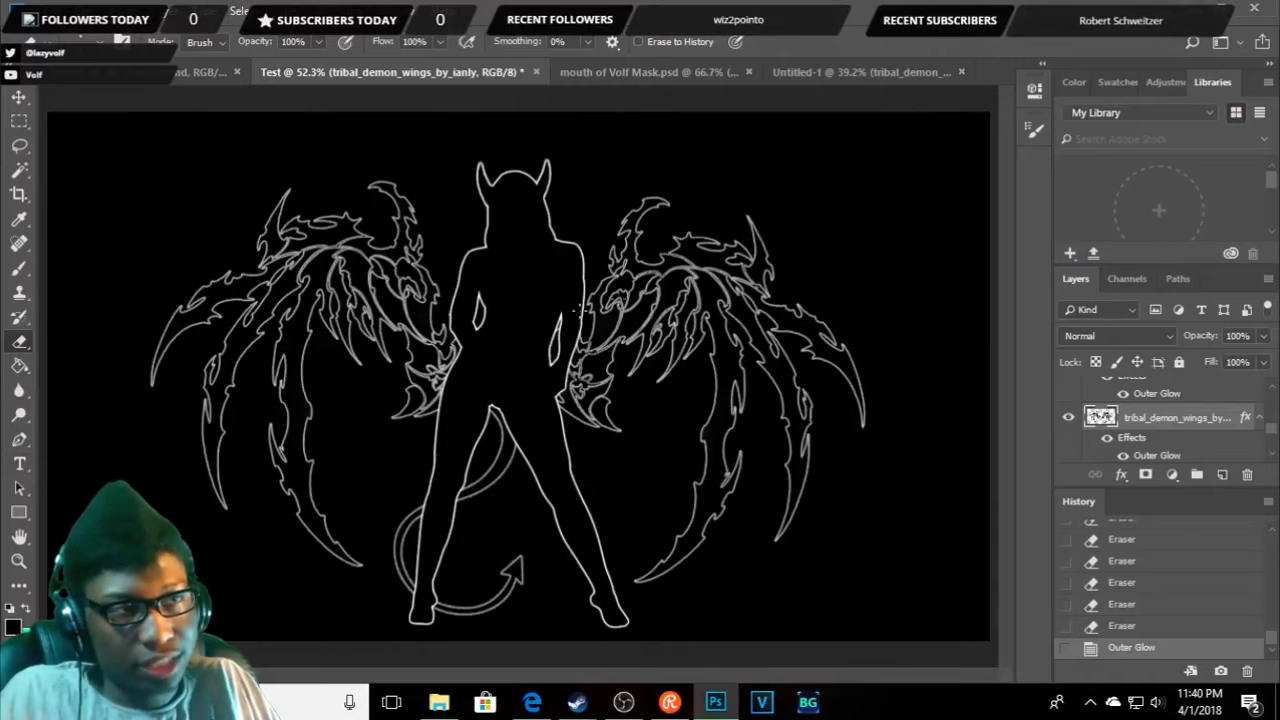
pyautogui.click(22, 465)
pyautogui.click(14, 513)
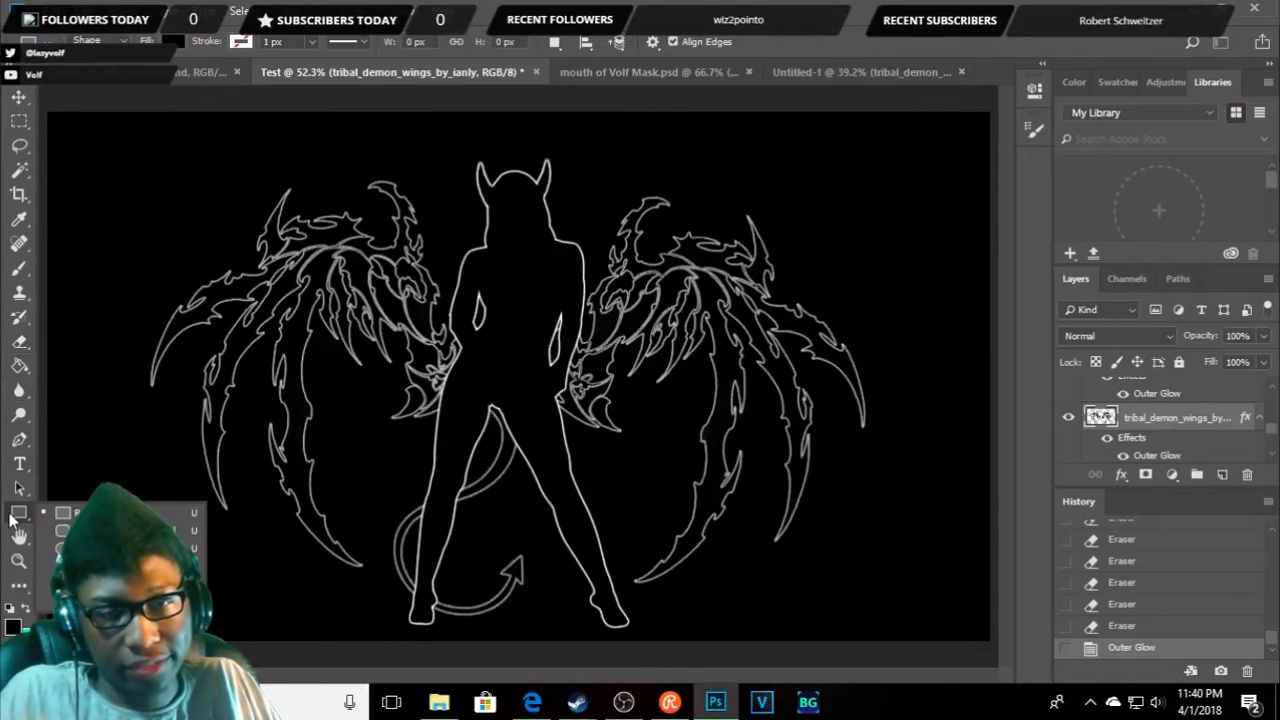
pyautogui.click(100, 602)
pyautogui.click(718, 41)
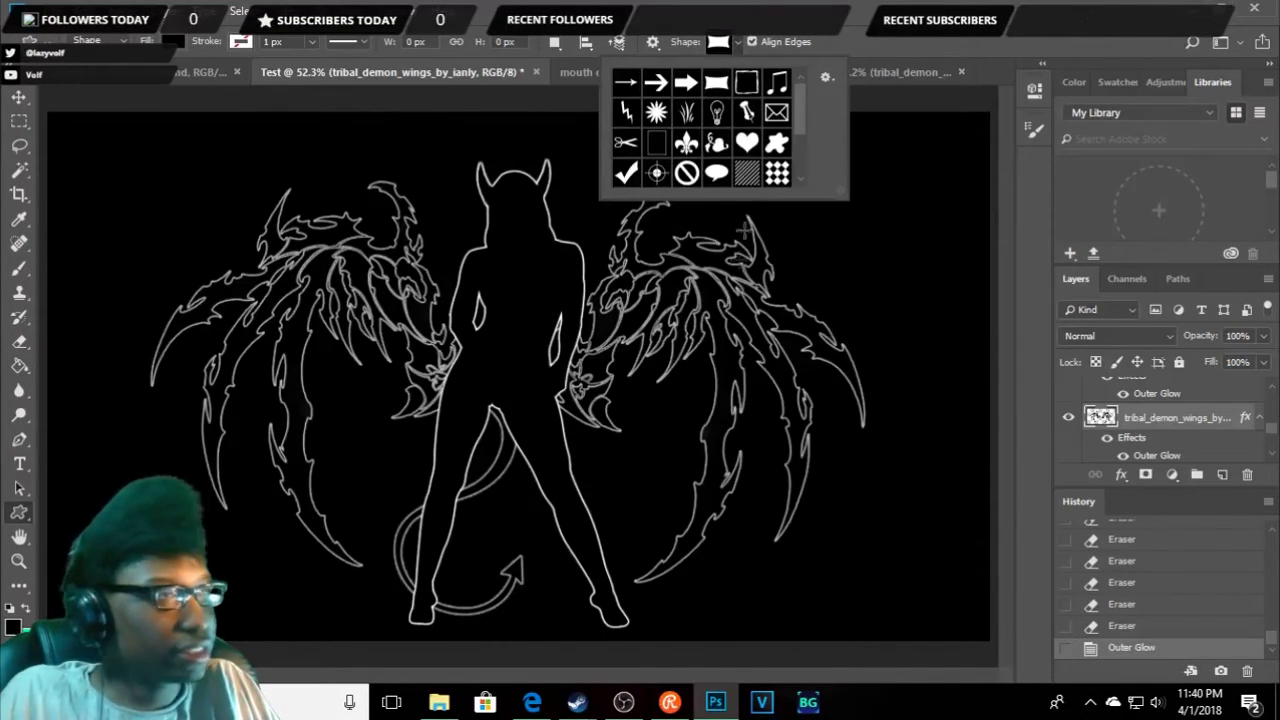
pyautogui.scroll(-3, 755, 167)
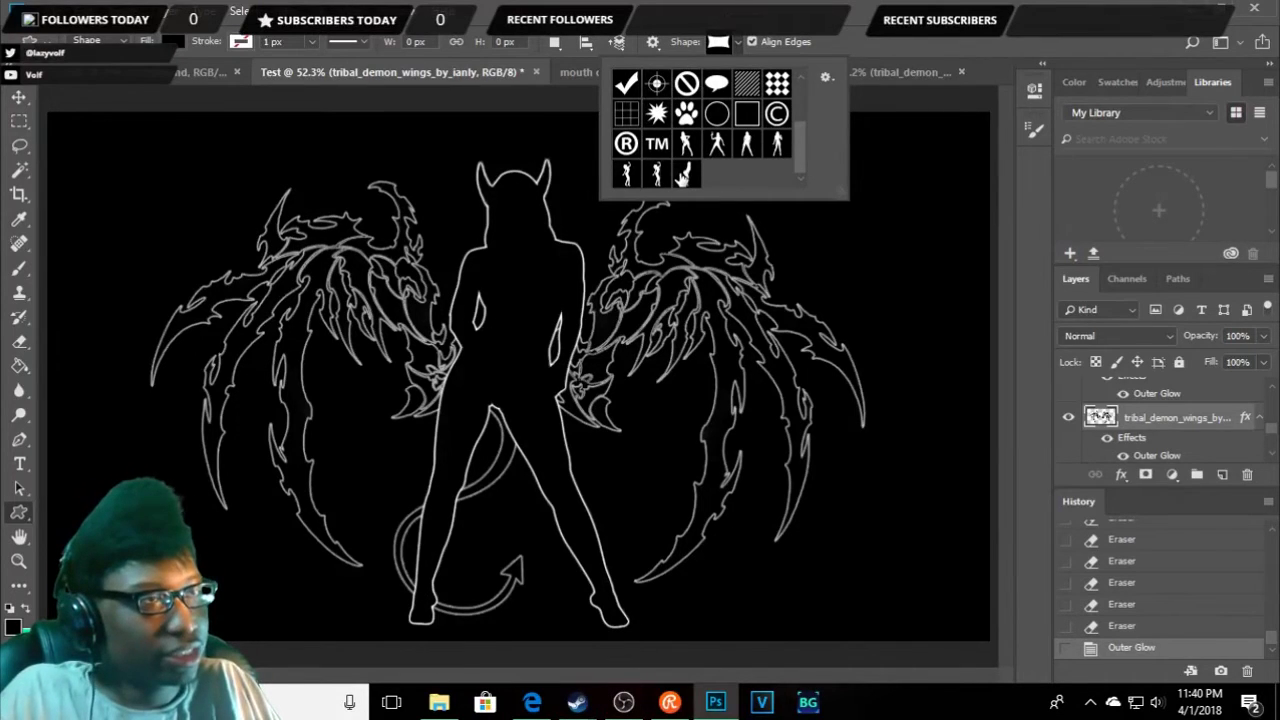
pyautogui.press('Escape')
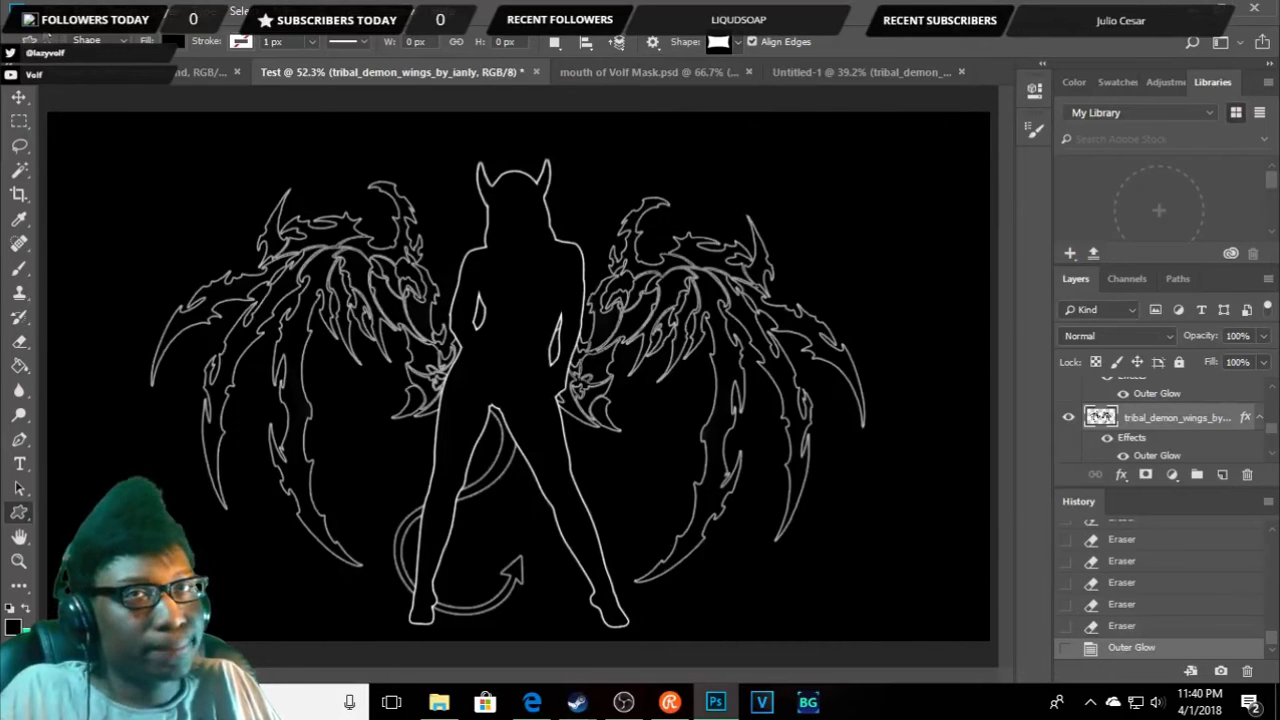
# - Create a new 1920×1080 px, 300 ppi document, then return to the Untitled-1 wings image
pyautogui.rightClick(162, 72)
pyautogui.hotkey('alt', 'f')
pyautogui.click(350, 288)
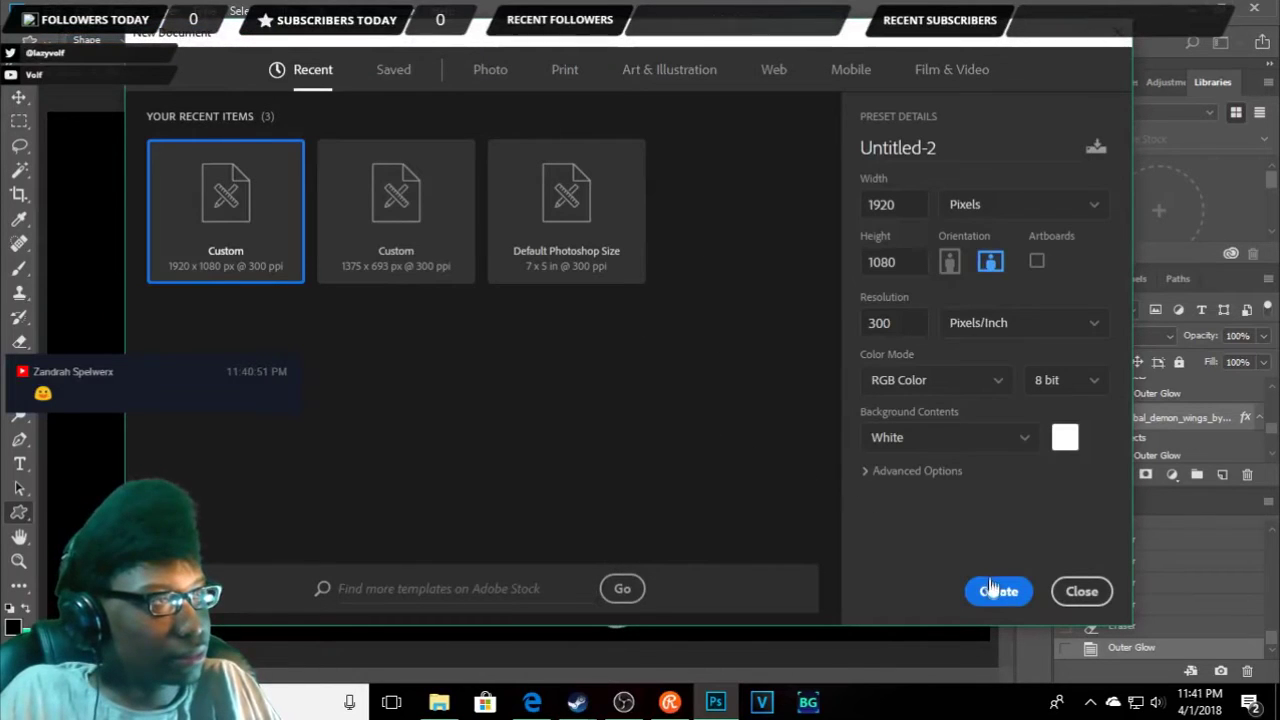
pyautogui.click(995, 590)
pyautogui.click(690, 75)
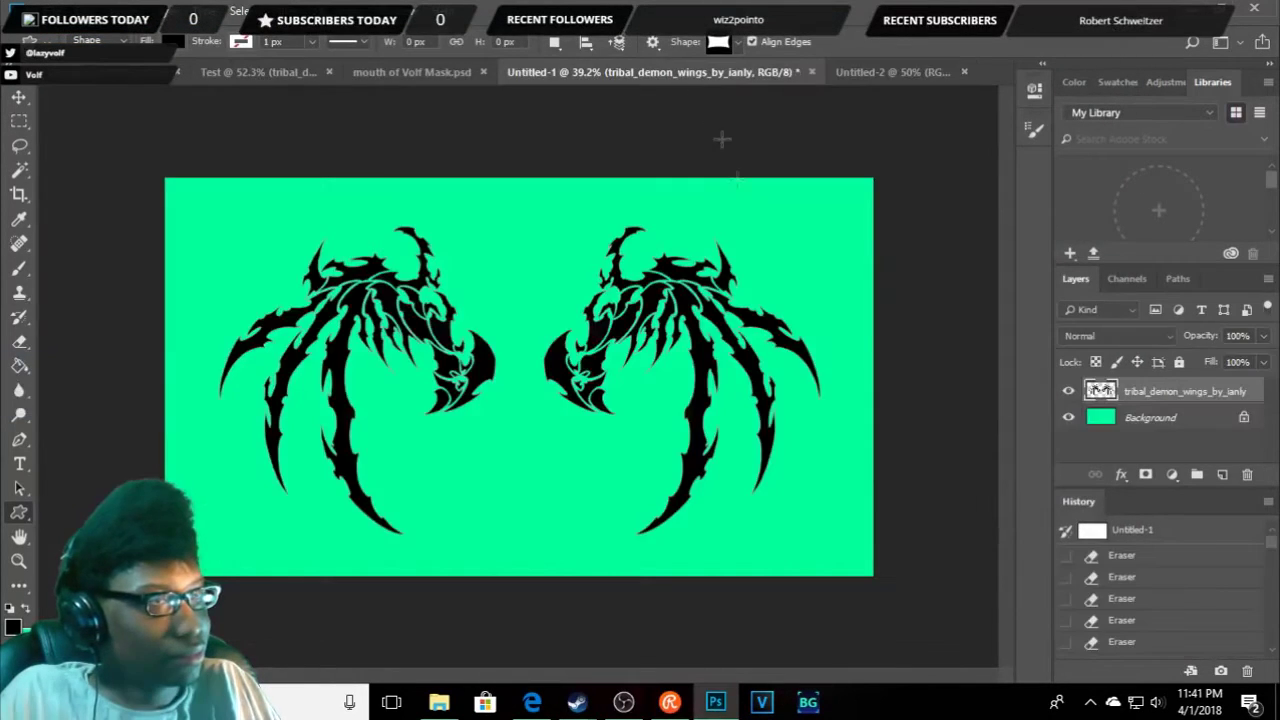
# - Switch to the Test document and hide its black Background layer
pyautogui.click(411, 72)
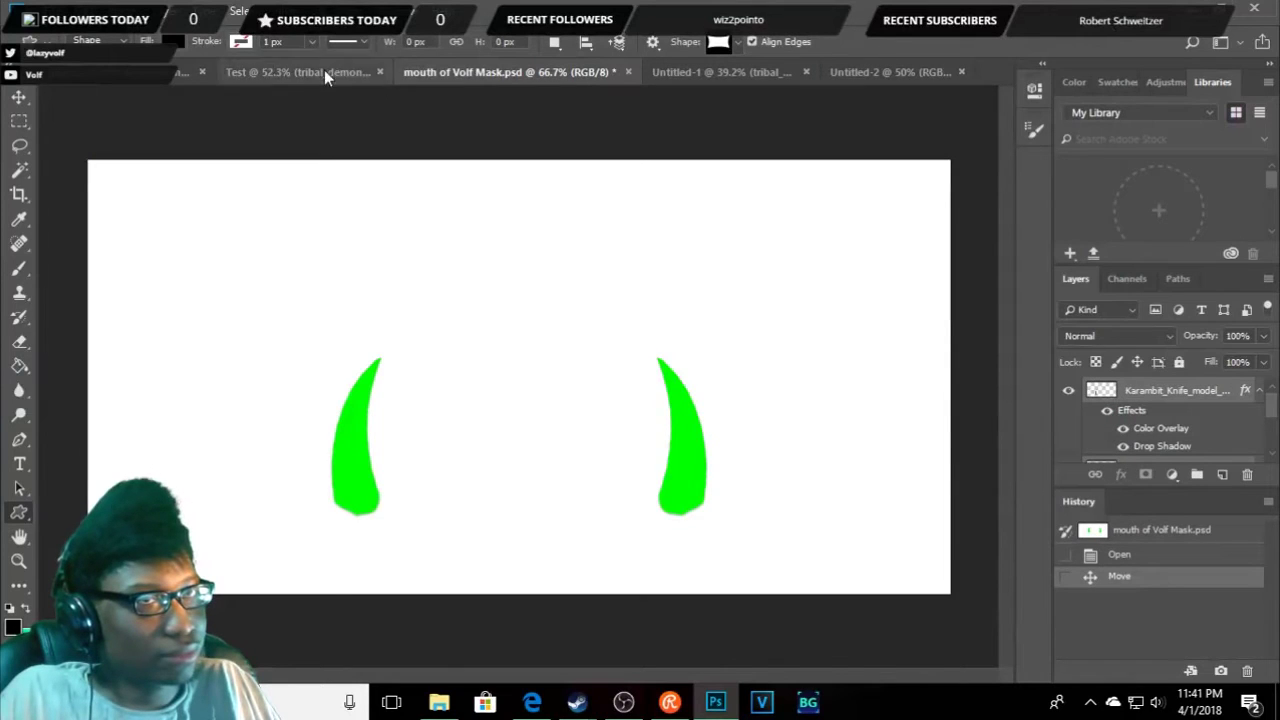
pyautogui.click(298, 72)
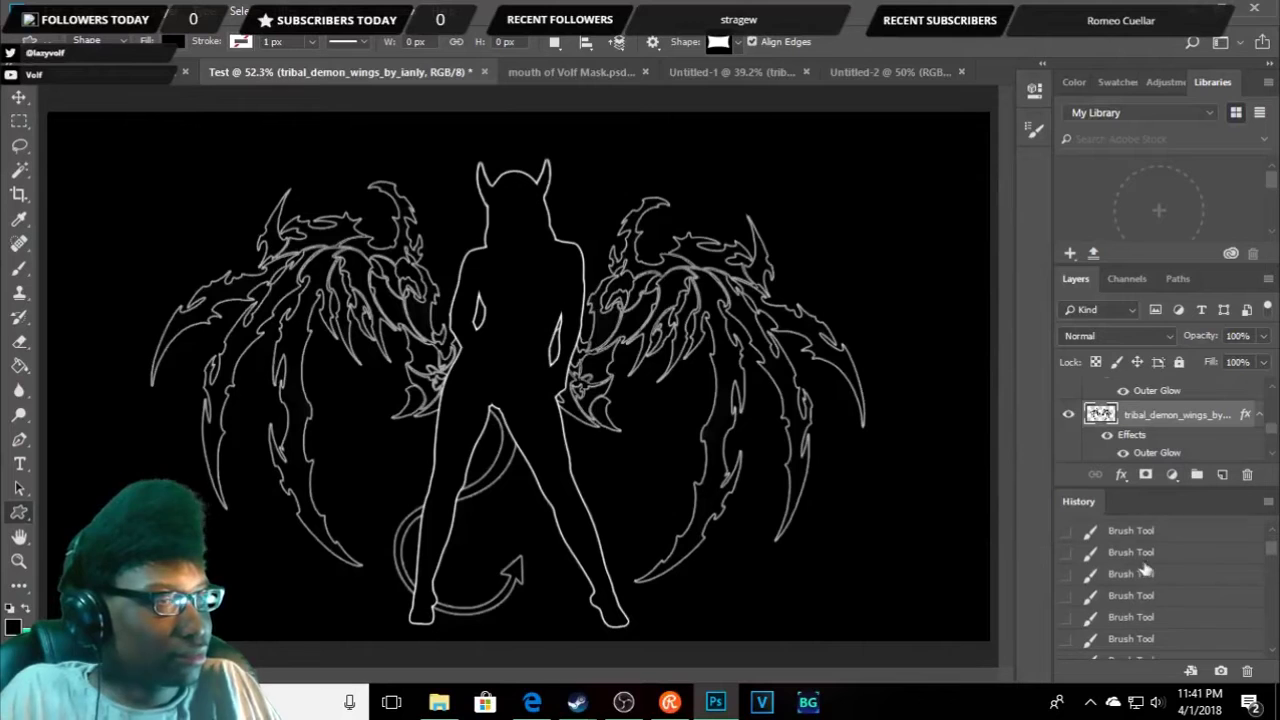
pyautogui.scroll(-5, 1140, 565)
pyautogui.scroll(-3, 1145, 563)
pyautogui.scroll(5, 1145, 563)
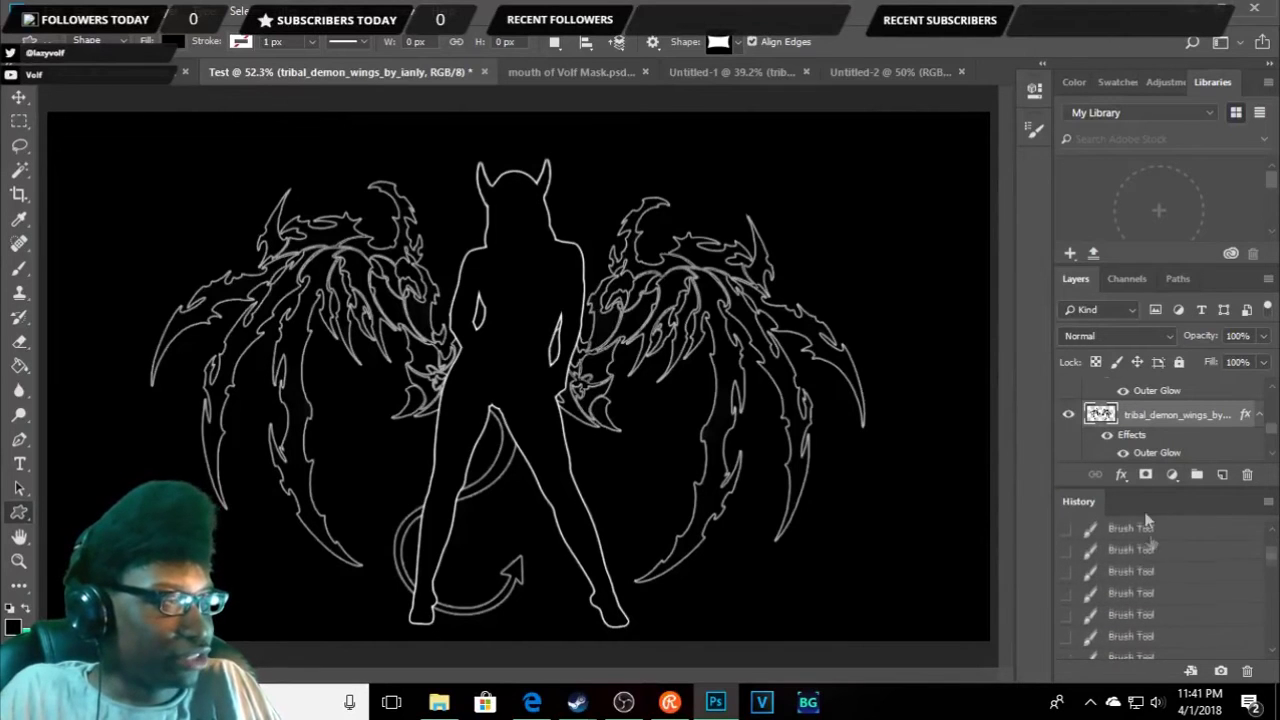
pyautogui.scroll(-2, 1105, 450)
pyautogui.click(1070, 450)
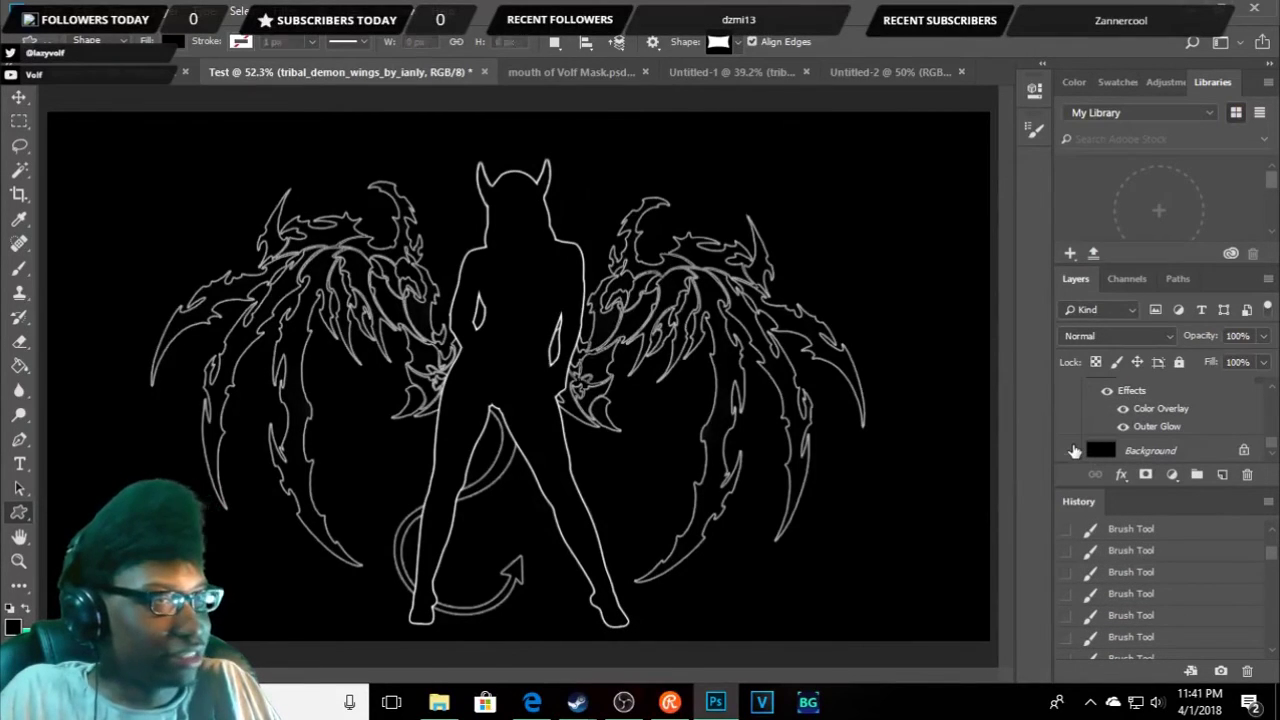
pyautogui.scroll(-4, 889, 412)
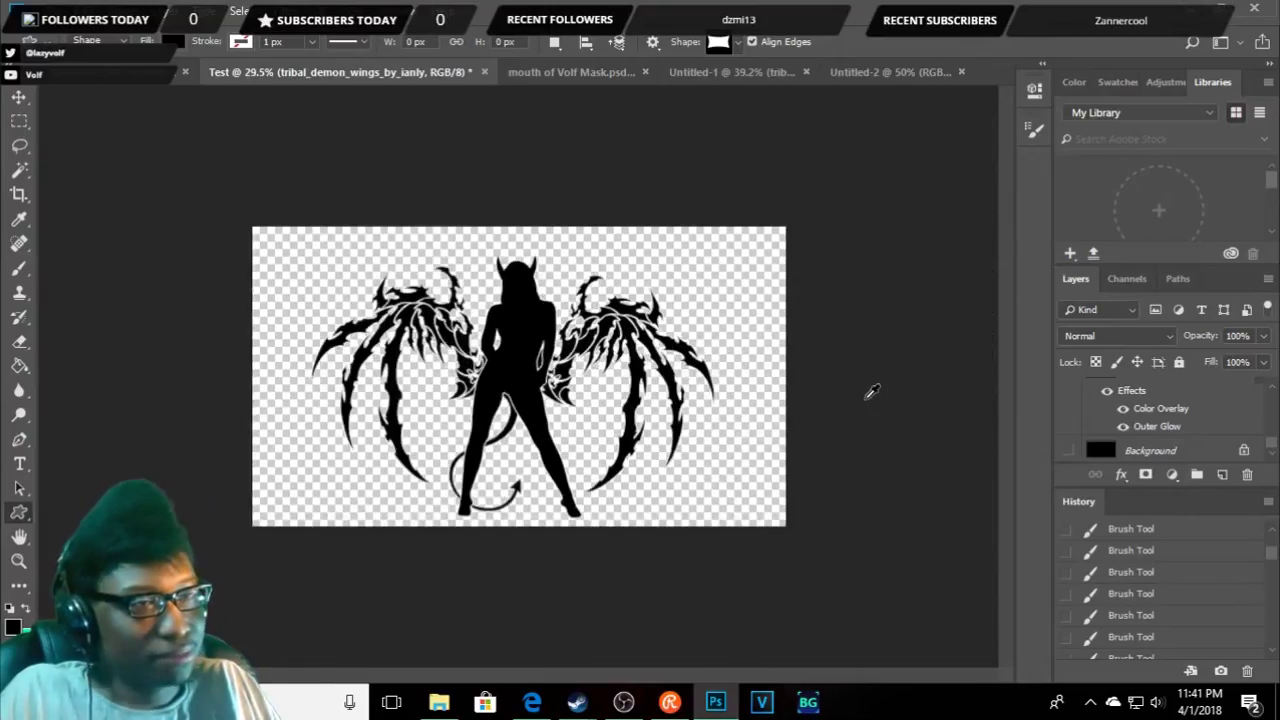
pyautogui.scroll(2, 869, 391)
pyautogui.scroll(2, 890, 380)
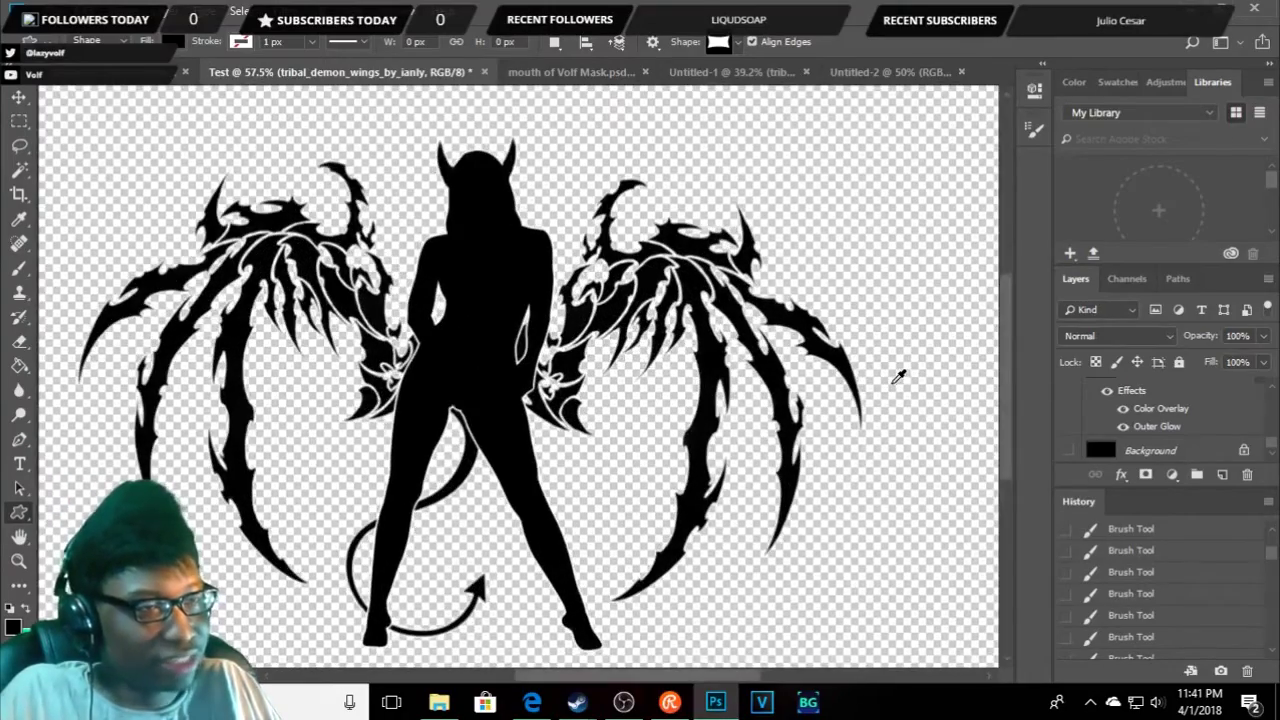
pyautogui.scroll(-2, 673, 332)
pyautogui.scroll(2, 663, 338)
pyautogui.scroll(2, 600, 330)
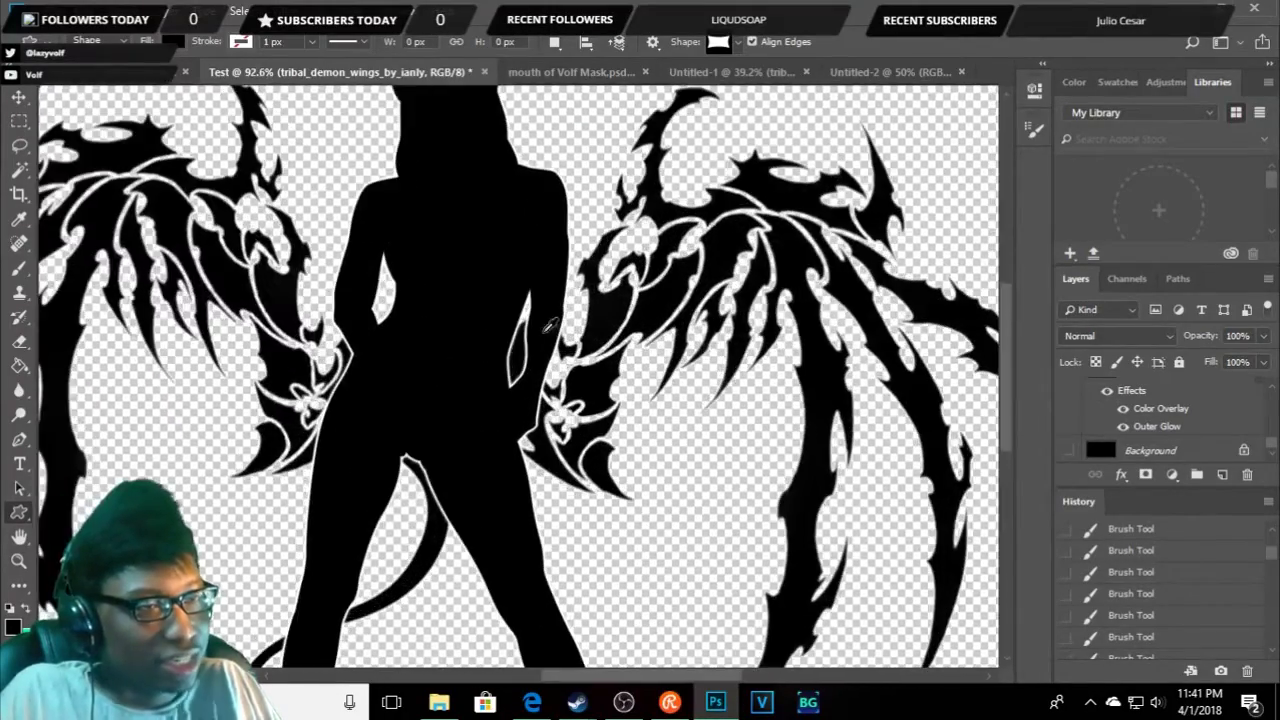
pyautogui.scroll(2, 523, 321)
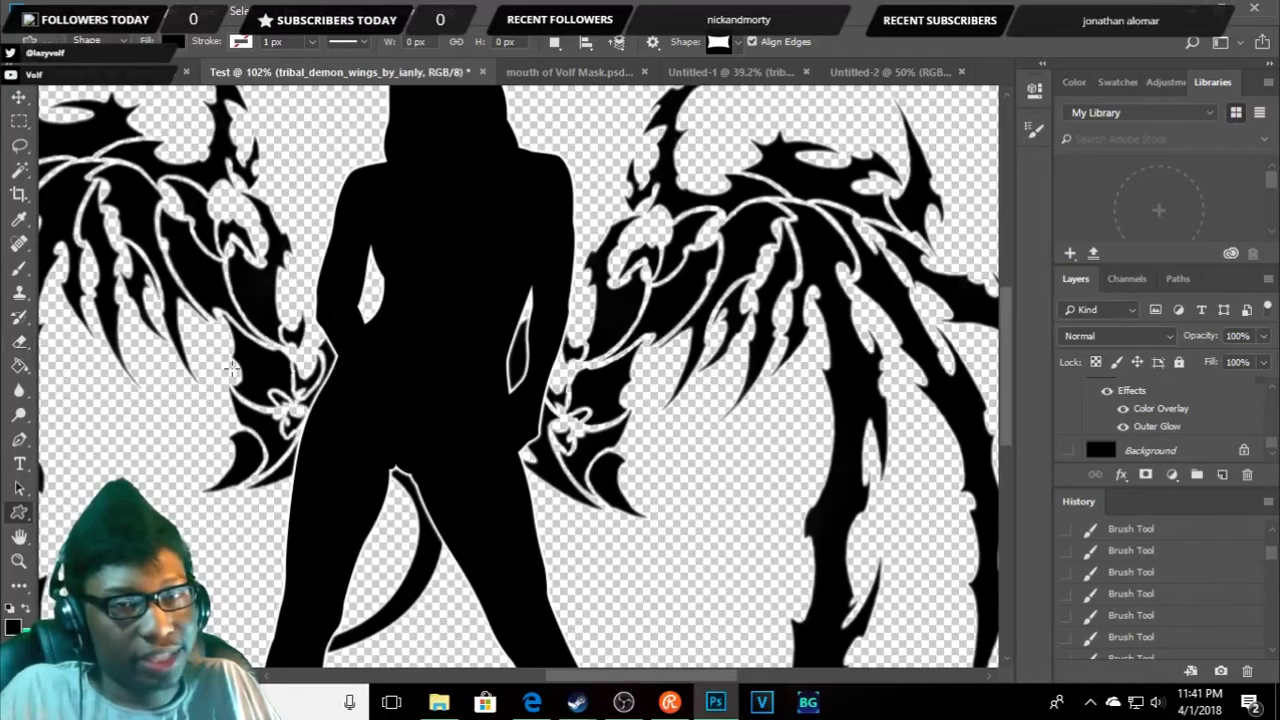
pyautogui.scroll(1, 507, 333)
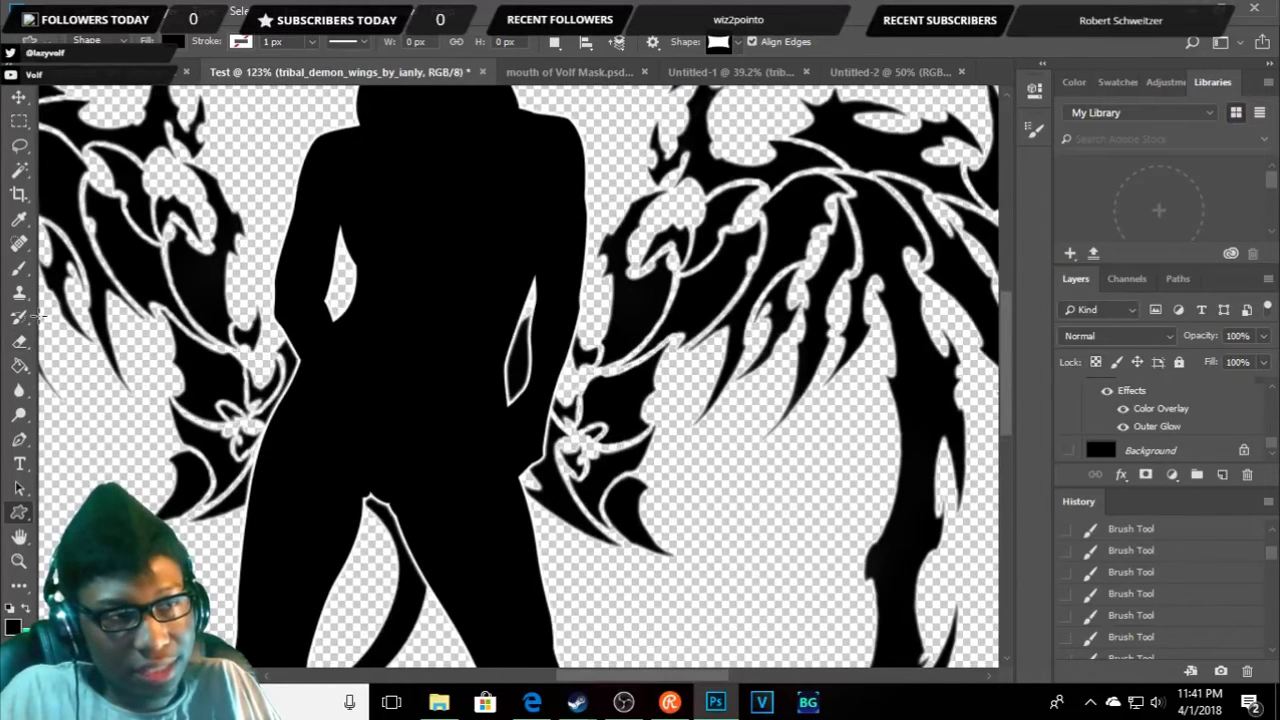
# - Try a Magic Wand selection between the arm and wing, then undo it
pyautogui.click(19, 174)
pyautogui.click(516, 360)
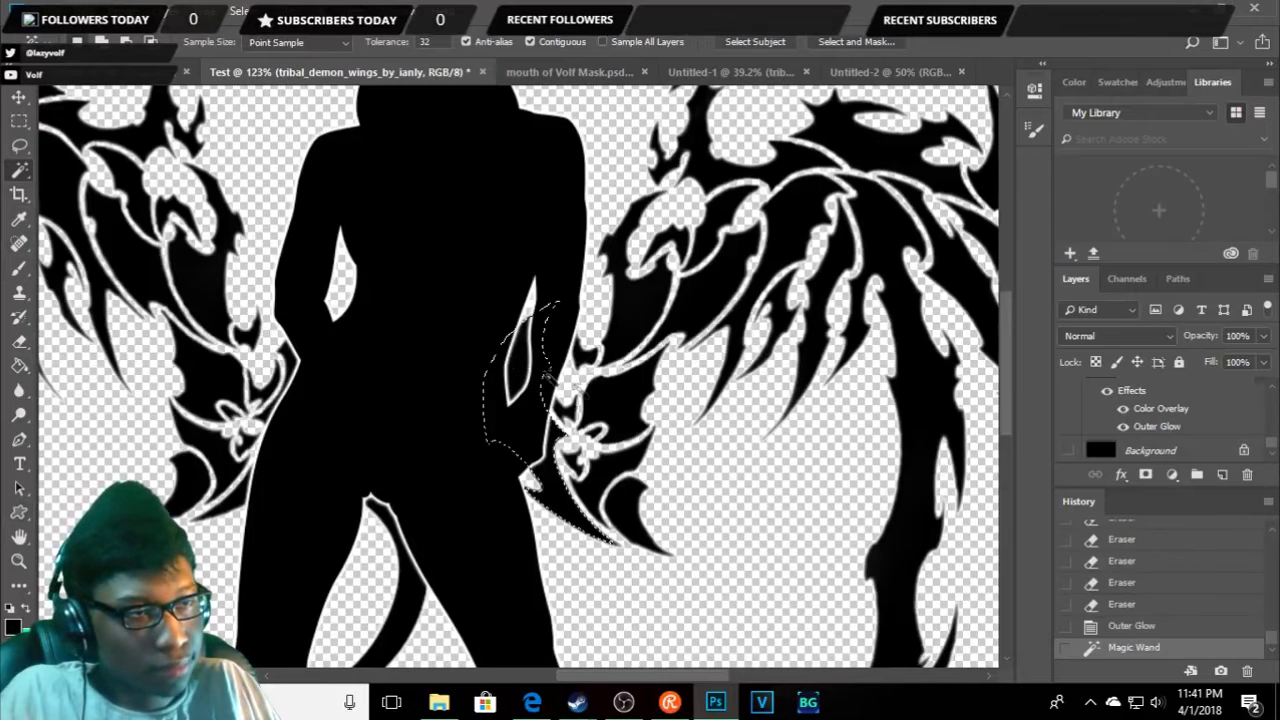
pyautogui.hotkey('ctrl', 'z')
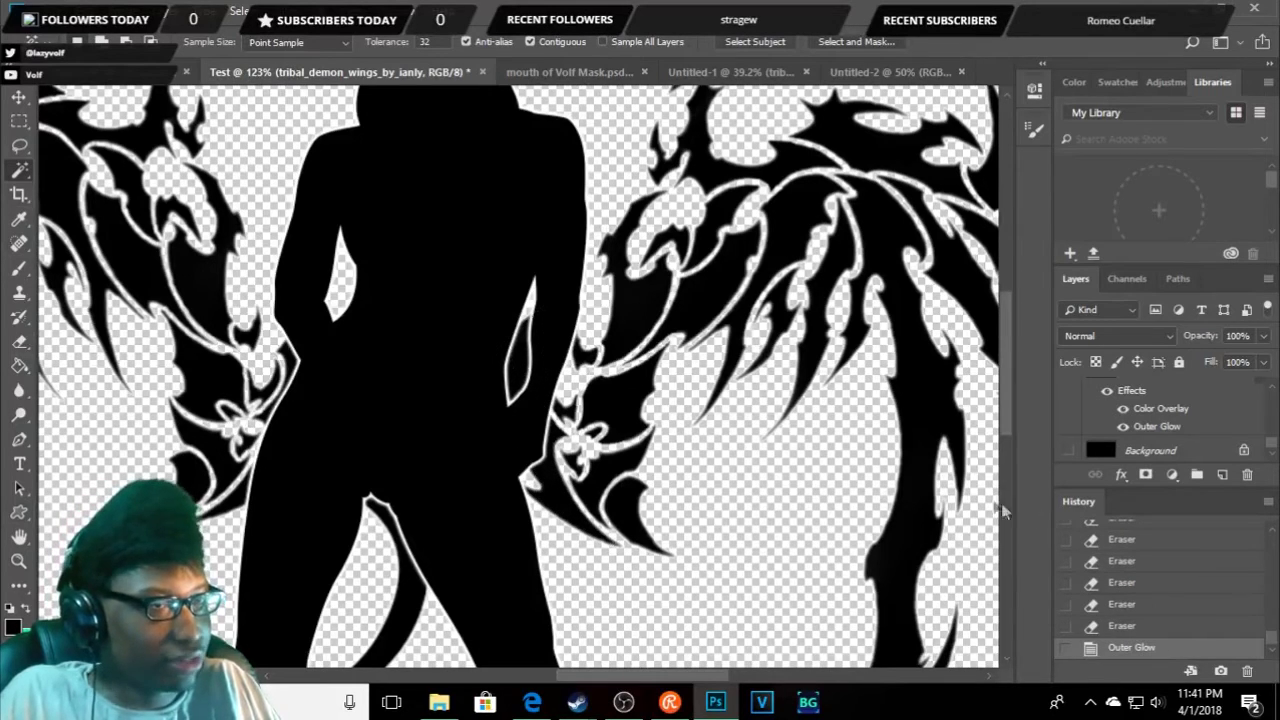
pyautogui.scroll(2, 1165, 420)
pyautogui.scroll(2, 1165, 415)
pyautogui.scroll(2, 1160, 404)
pyautogui.scroll(-1, 1160, 404)
pyautogui.scroll(-1, 1160, 410)
pyautogui.scroll(-1, 1161, 414)
pyautogui.scroll(-1, 1162, 418)
pyautogui.scroll(1, 1160, 418)
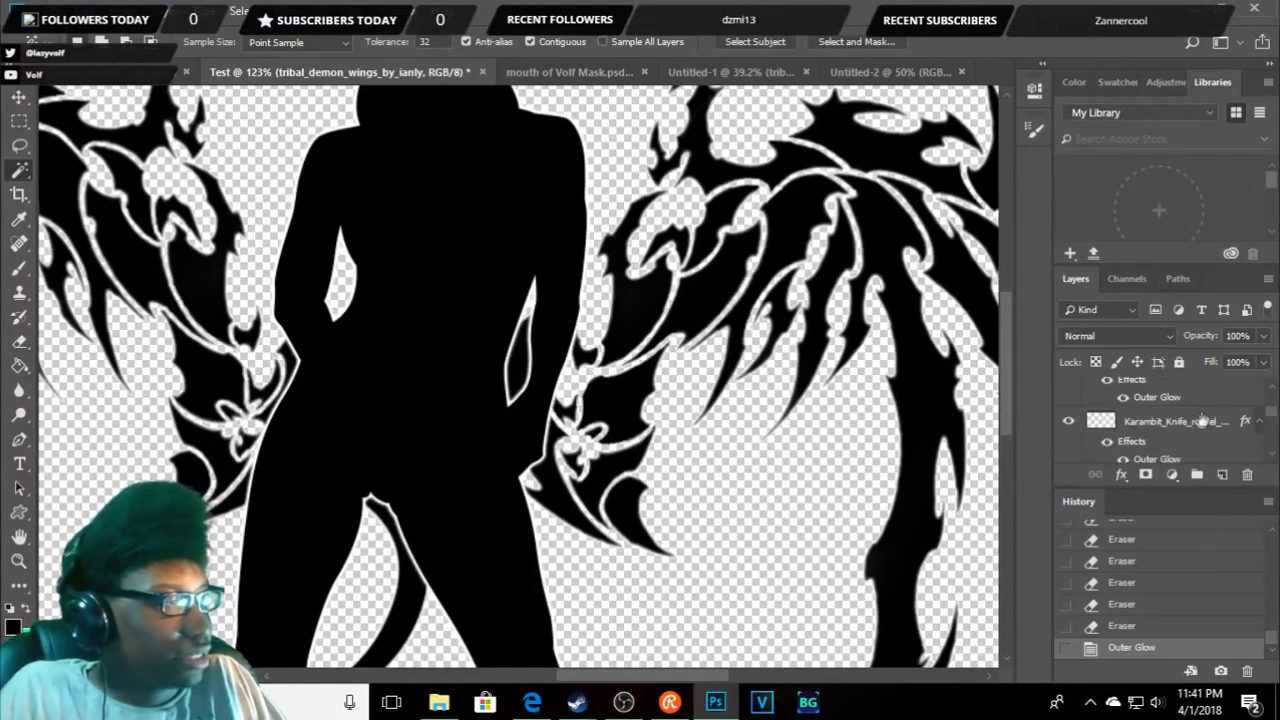
pyautogui.scroll(1, 1145, 430)
# - Toggle the Shape 1 vector mask off and on repeatedly, leaving it disabled
pyautogui.keyDown('shift'); pyautogui.click(1141, 413); pyautogui.keyUp('shift')
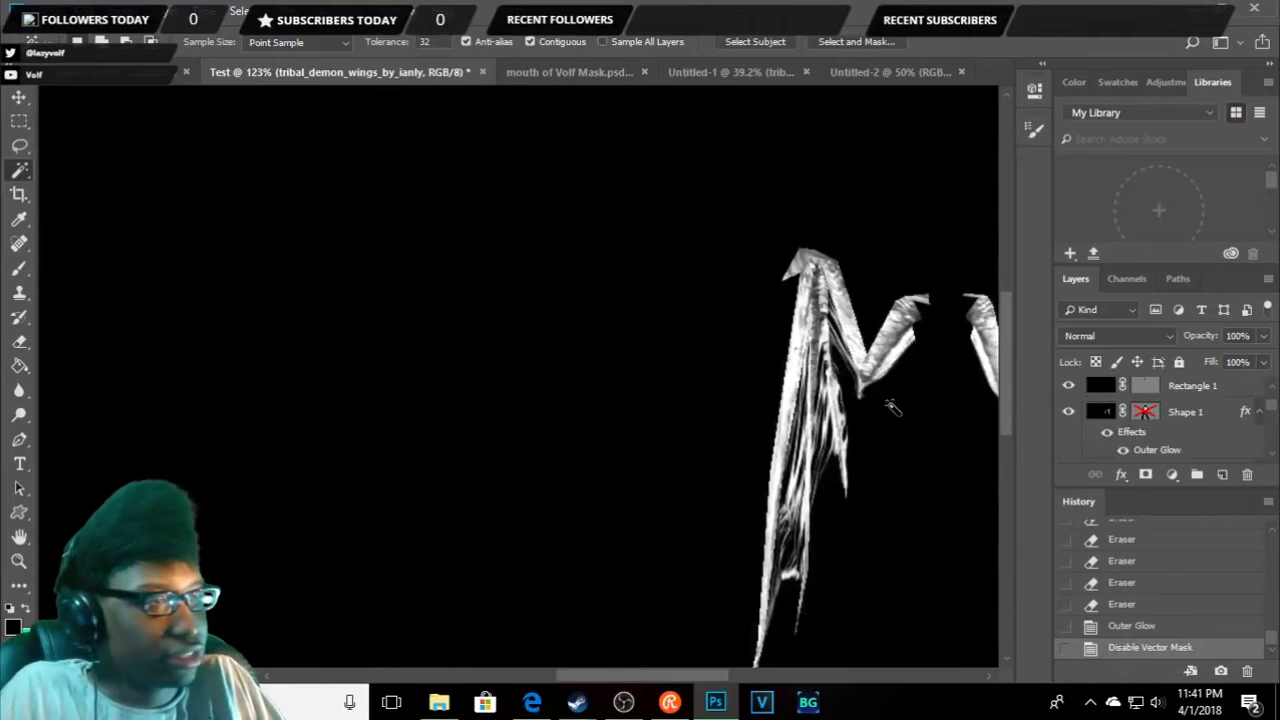
pyautogui.keyDown('shift'); pyautogui.click(1145, 413); pyautogui.keyUp('shift')
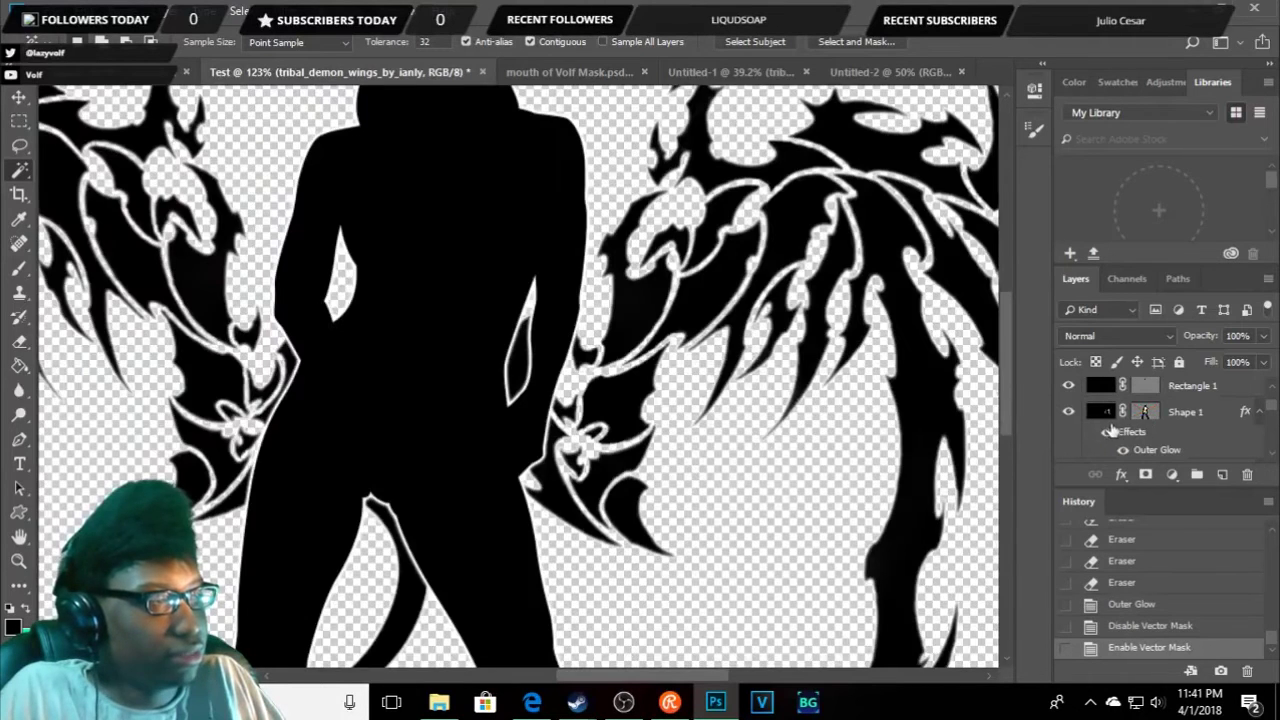
pyautogui.keyDown('shift'); pyautogui.click(1143, 416); pyautogui.keyUp('shift')
pyautogui.scroll(-3, 880, 385)
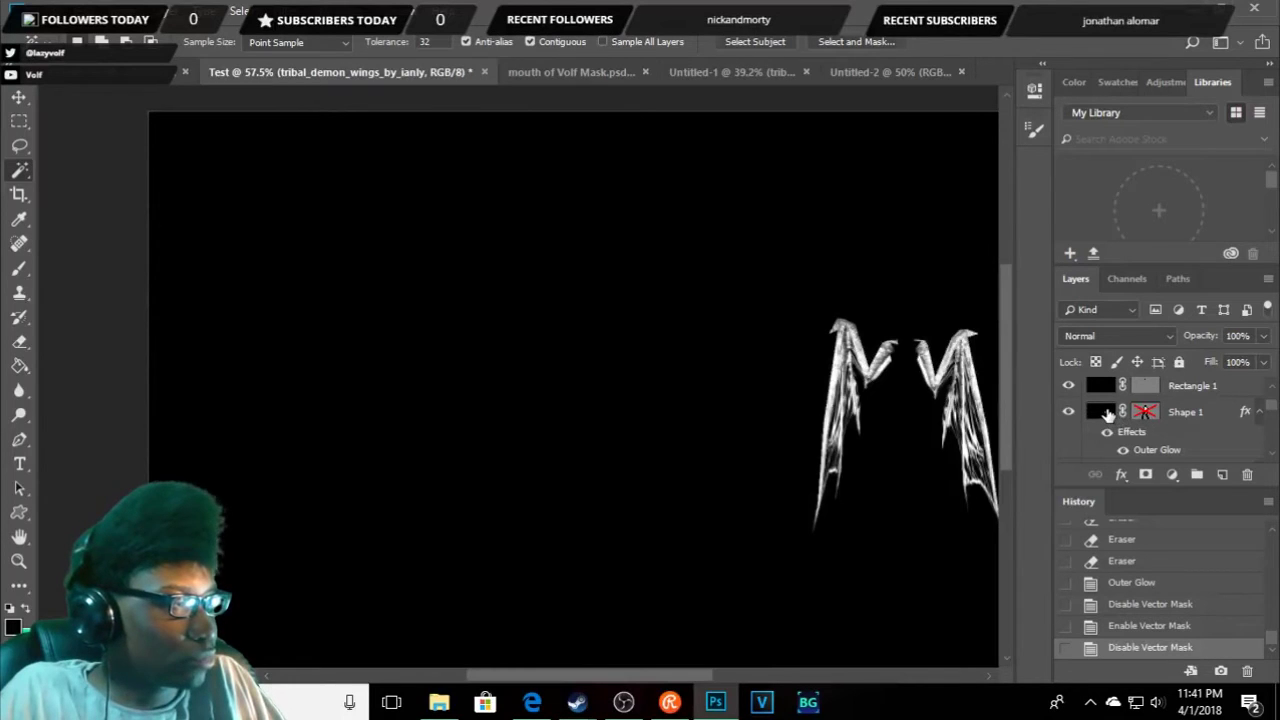
pyautogui.click(1108, 414)
pyautogui.keyDown('shift'); pyautogui.click(1150, 415); pyautogui.keyUp('shift')
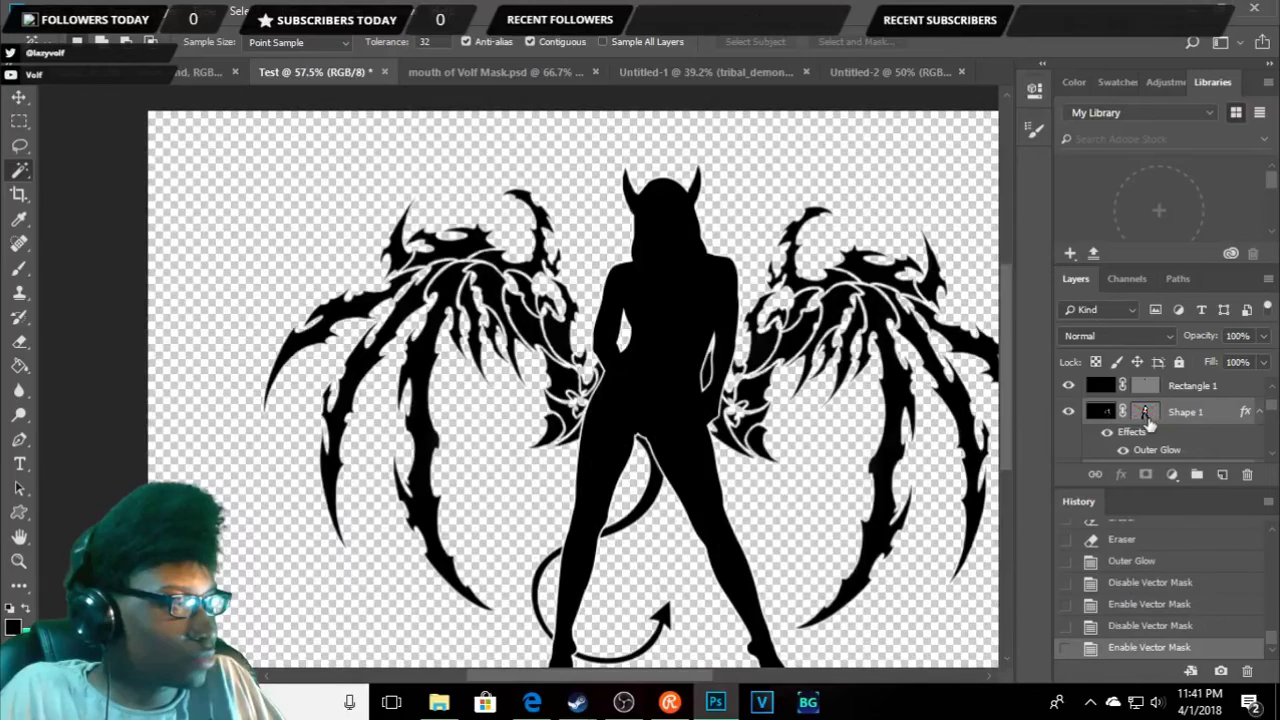
pyautogui.click(1106, 414)
pyautogui.keyDown('shift'); pyautogui.click(1150, 415); pyautogui.keyUp('shift')
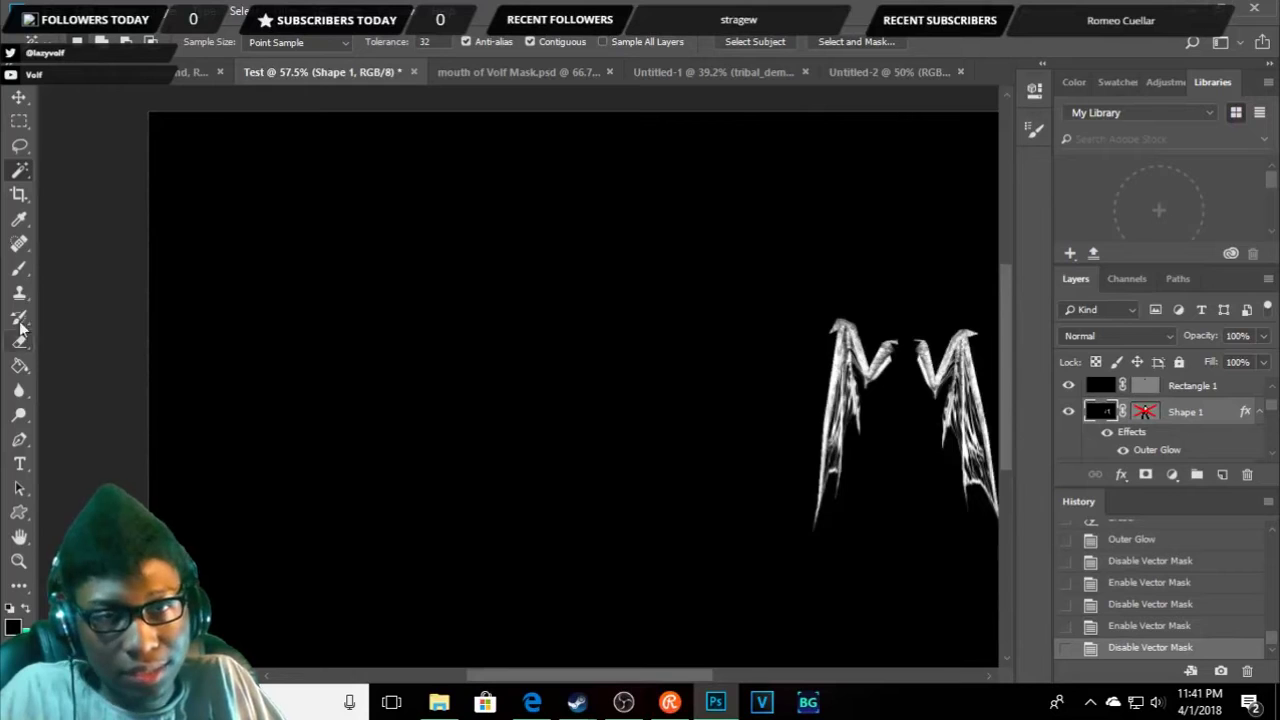
# - Test an eraser stroke on the left wing's tip, undo it, and load the silhouette selection
pyautogui.click(21, 342)
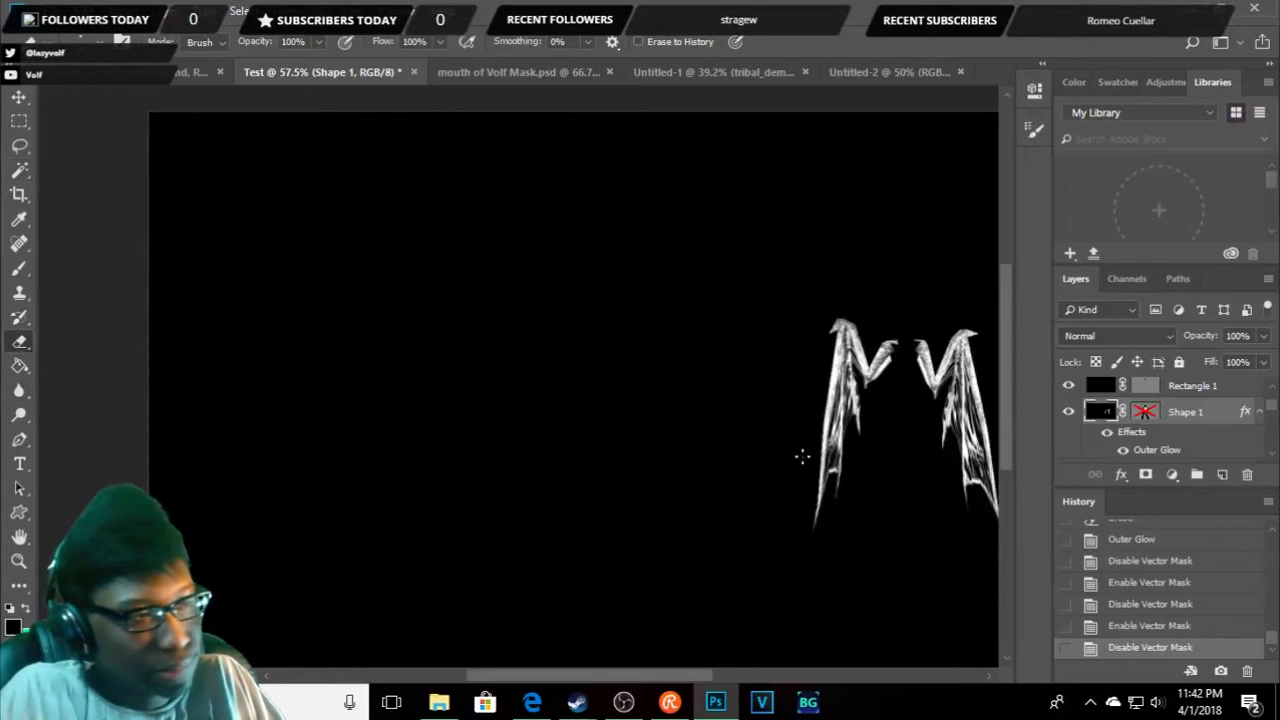
pyautogui.moveTo(811, 506); pyautogui.dragTo(826, 491)
pyautogui.hotkey('ctrl', 'z')
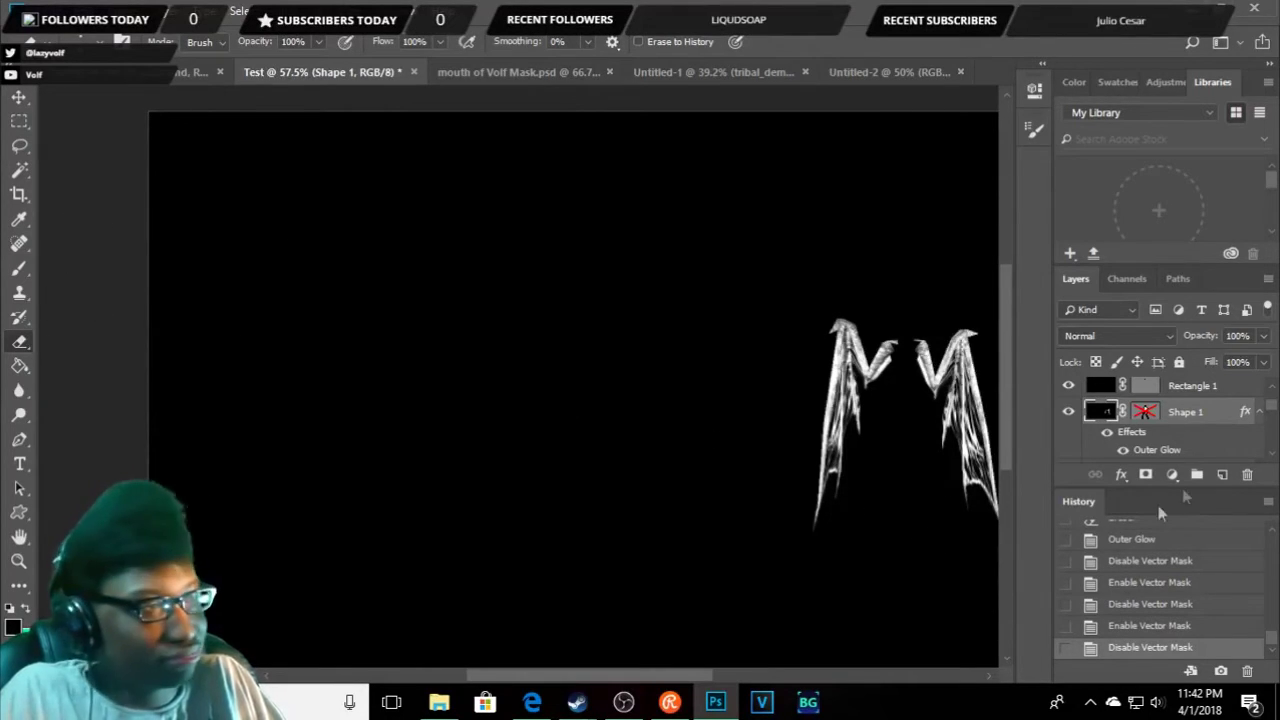
pyautogui.keyDown('ctrl'); pyautogui.click(1145, 411); pyautogui.keyUp('ctrl')
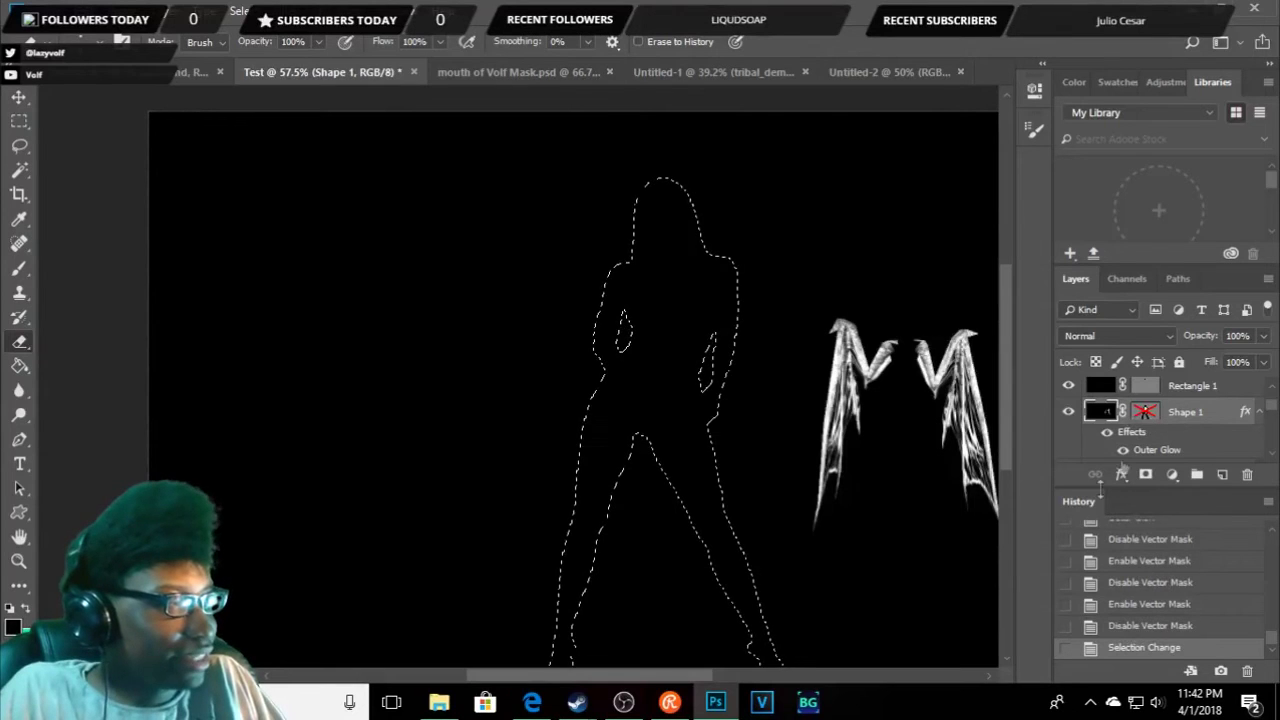
pyautogui.keyDown('ctrl'); pyautogui.click(1145, 413); pyautogui.keyUp('ctrl')
pyautogui.keyDown('ctrl'); pyautogui.click(1145, 415); pyautogui.keyUp('ctrl')
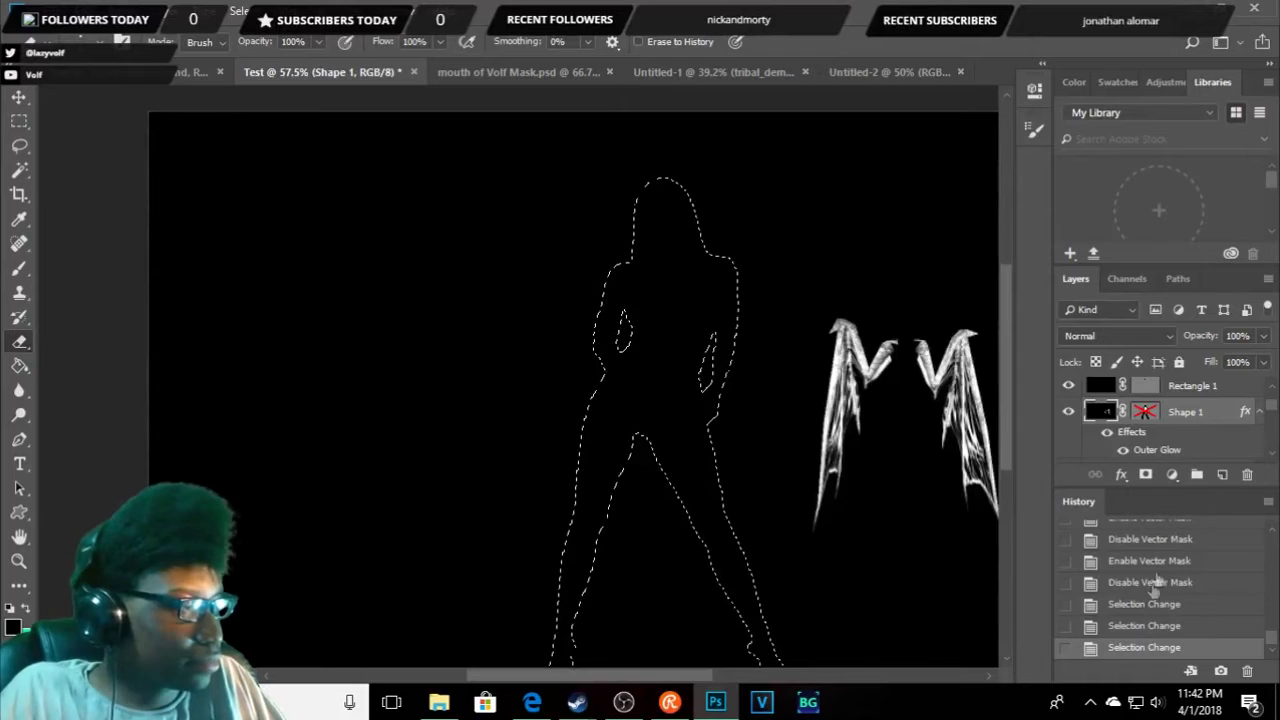
pyautogui.scroll(2, 1155, 590)
pyautogui.scroll(1, 1150, 588)
pyautogui.scroll(1, 1140, 587)
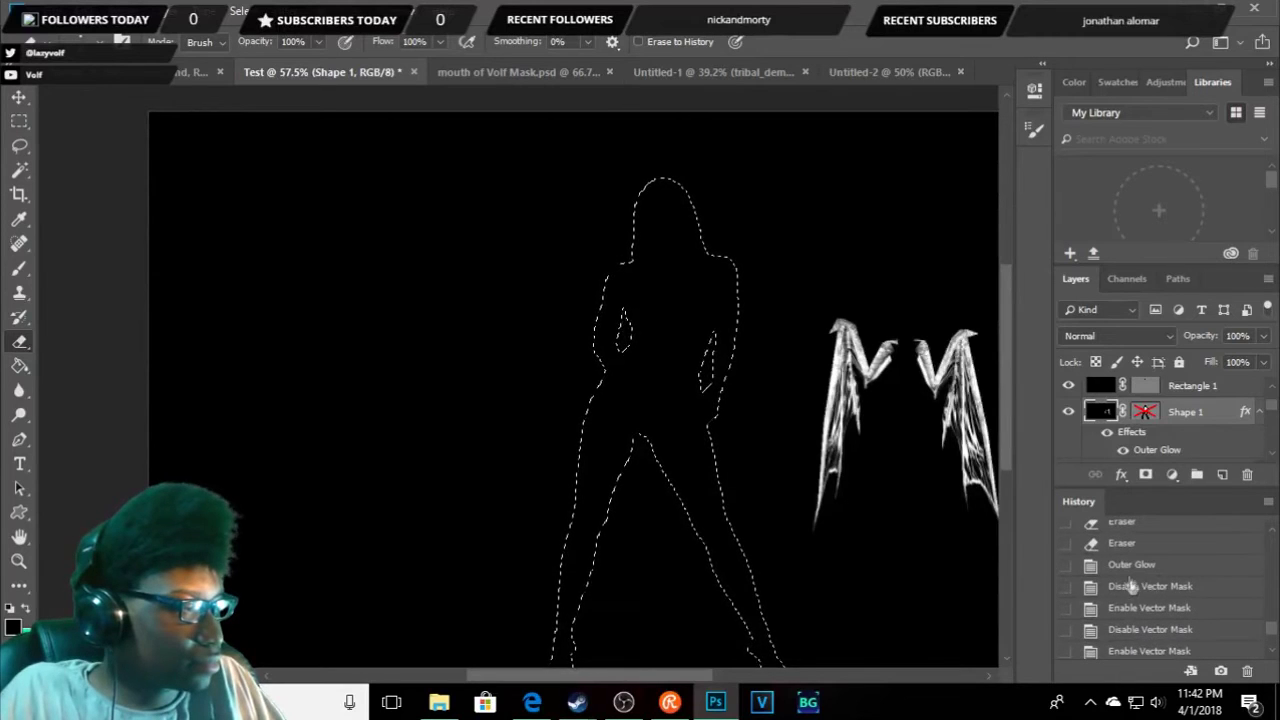
# - Delete history states from Disable Vector Mask onward, returning to the Outer Glow step
pyautogui.click(1130, 586)
pyautogui.rightClick(1130, 586)
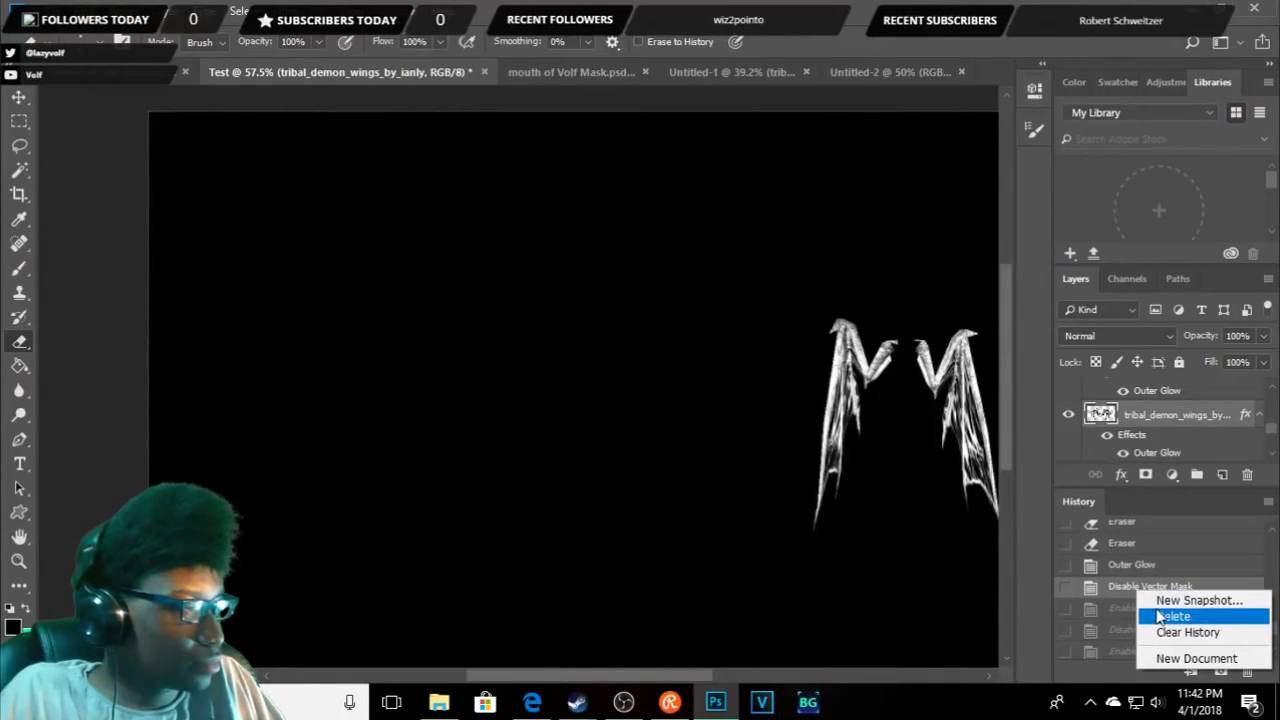
pyautogui.click(1160, 616)
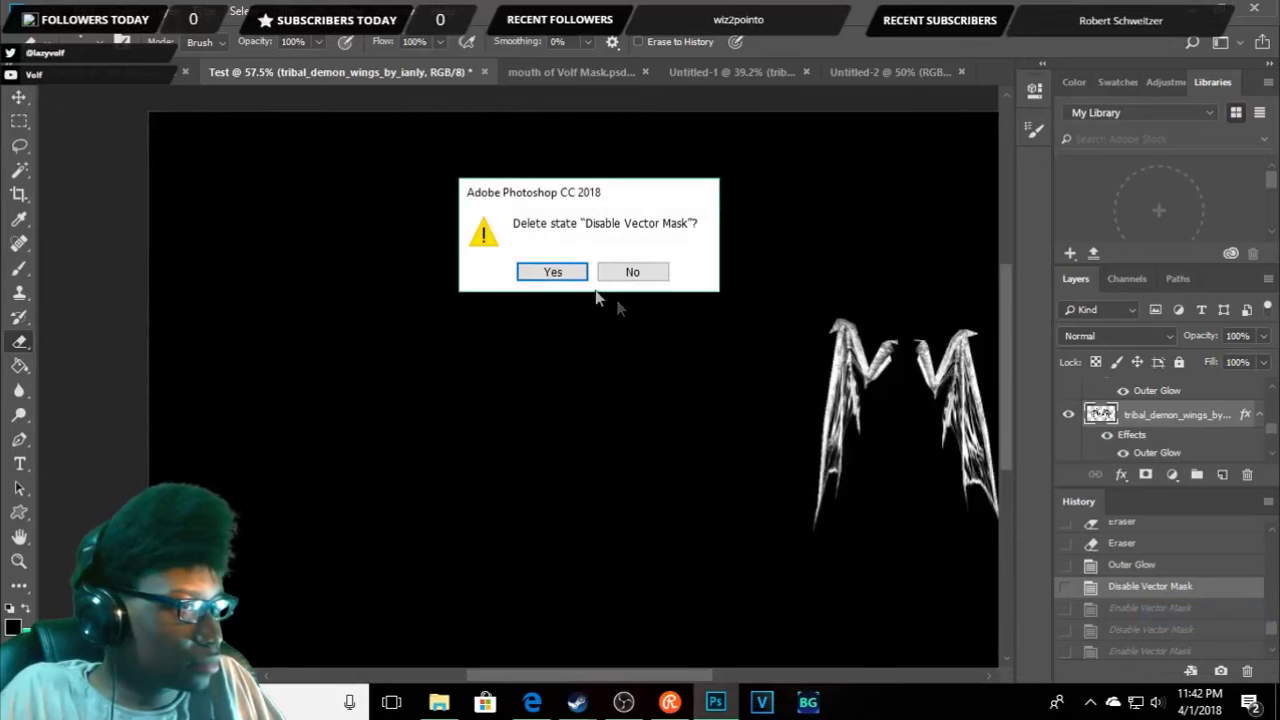
pyautogui.click(555, 273)
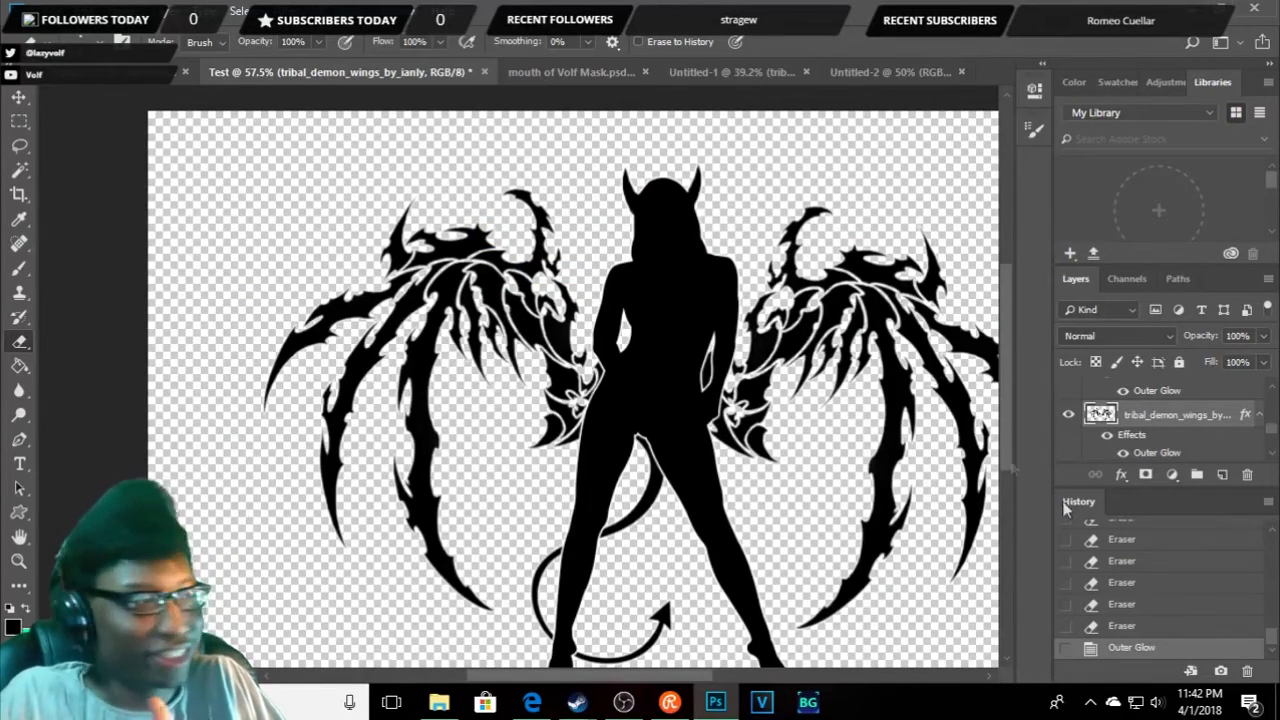
pyautogui.scroll(2, 1175, 443)
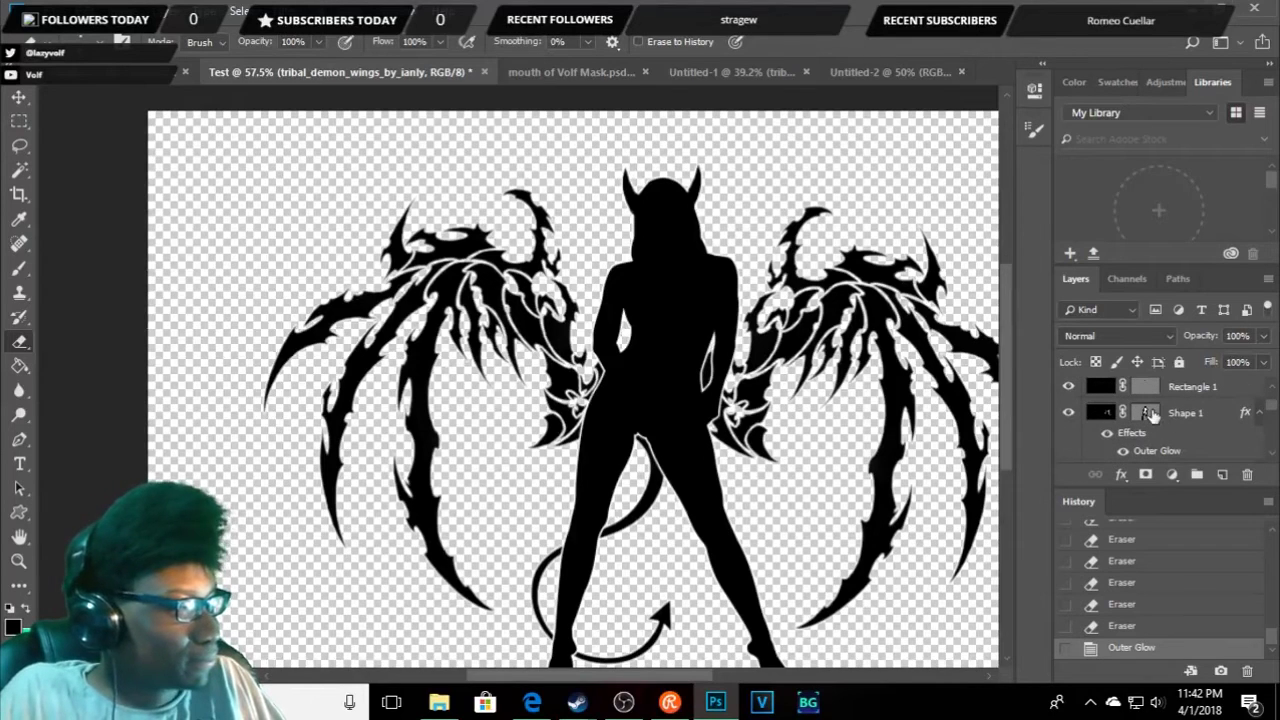
# - Select Shape 1, disable its vector mask, then undo the change
pyautogui.click(1150, 413)
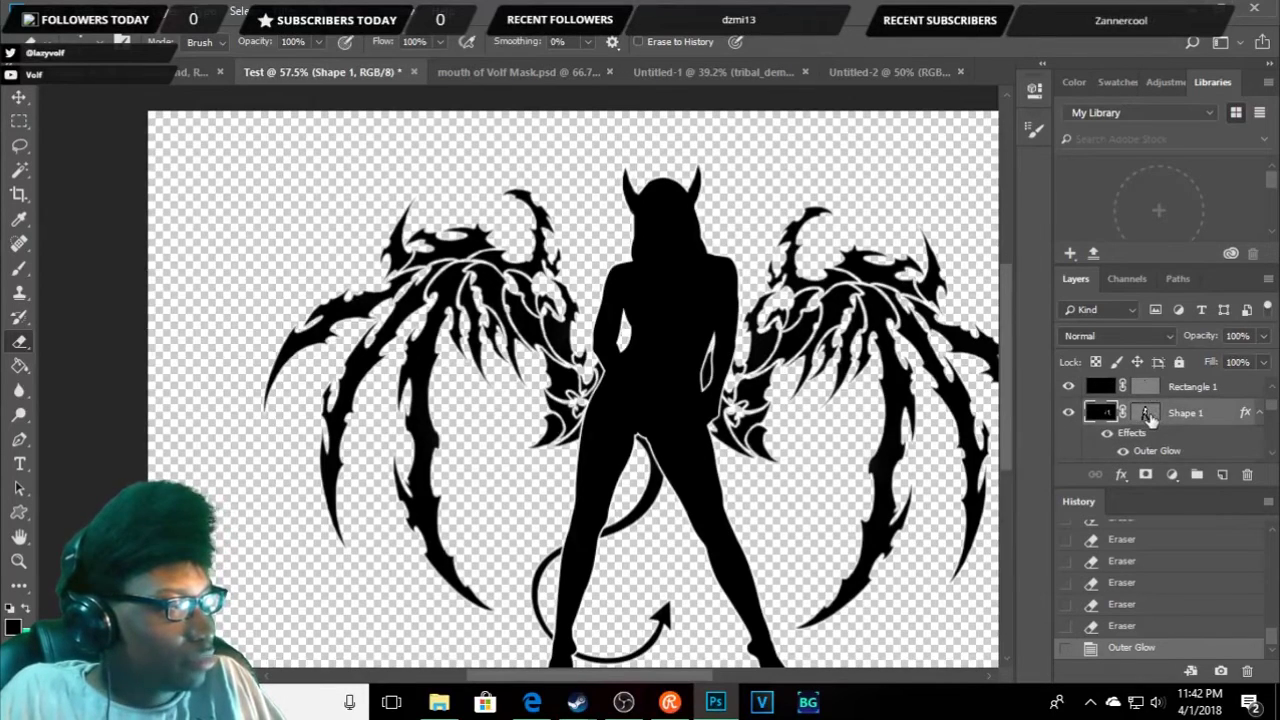
pyautogui.rightClick(1150, 418)
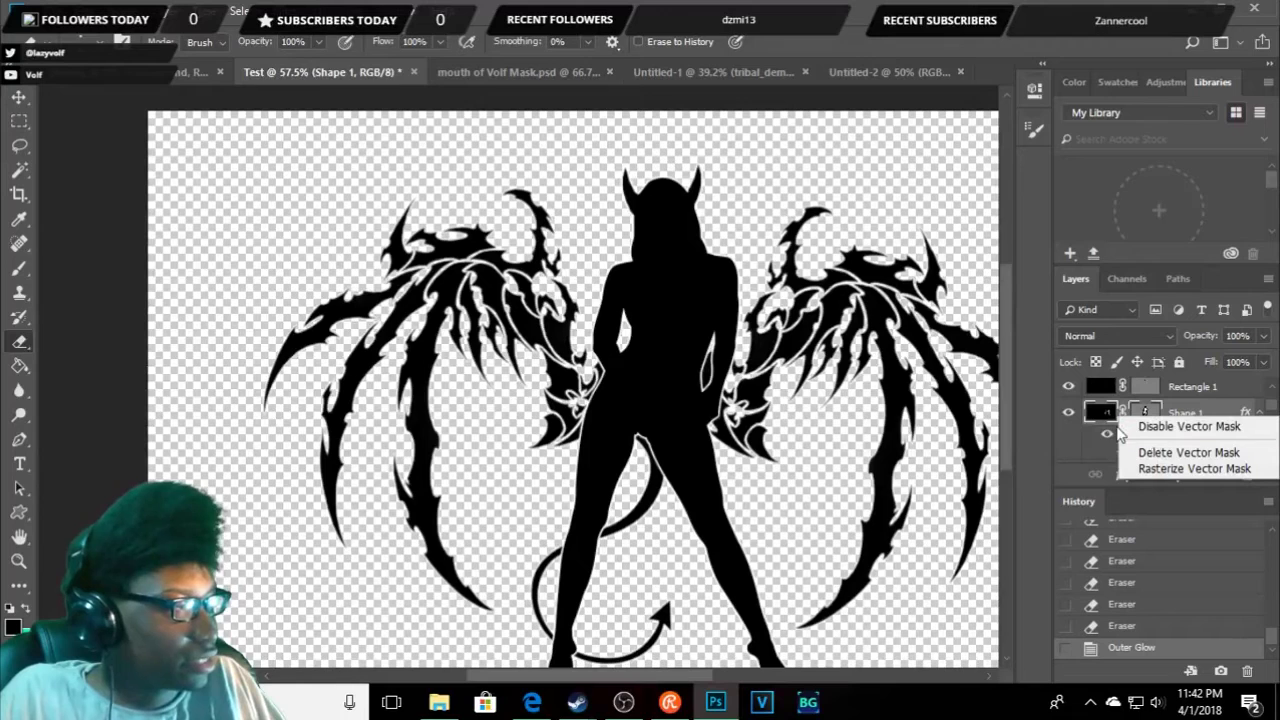
pyautogui.click(1100, 413)
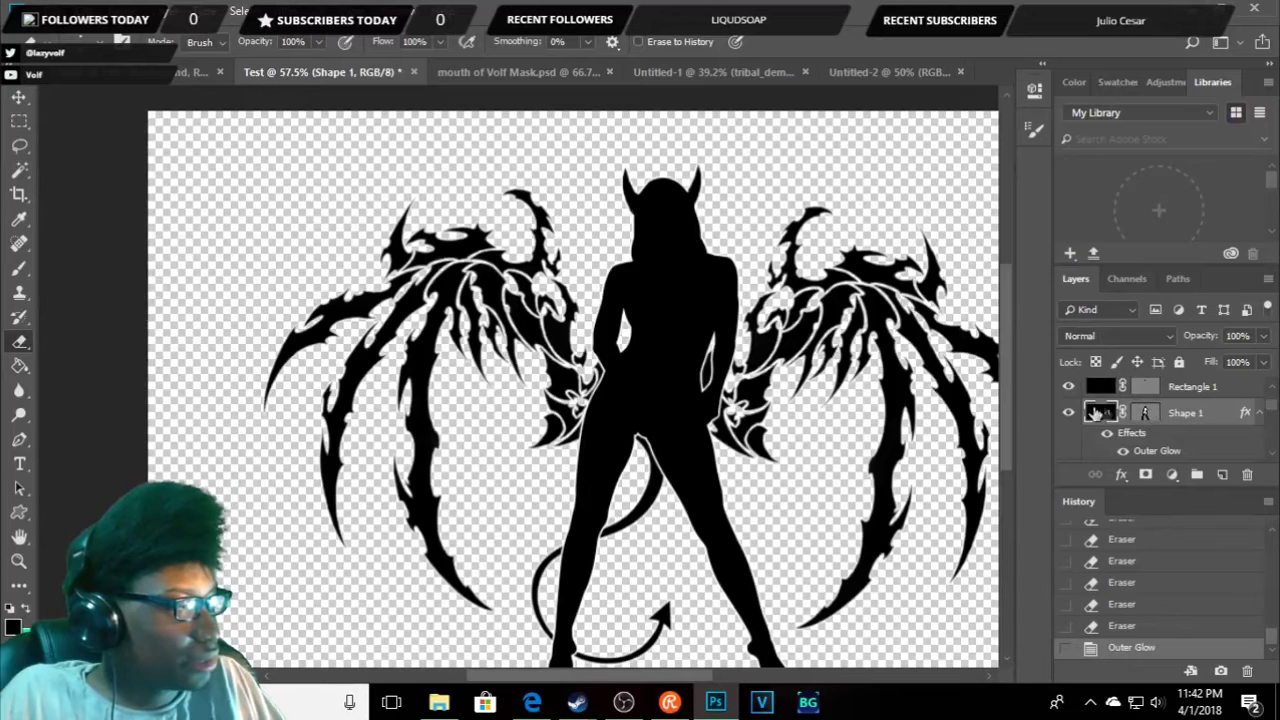
pyautogui.rightClick(1097, 413)
pyautogui.rightClick(1155, 420)
pyautogui.rightClick(1155, 427)
pyautogui.rightClick(1155, 413)
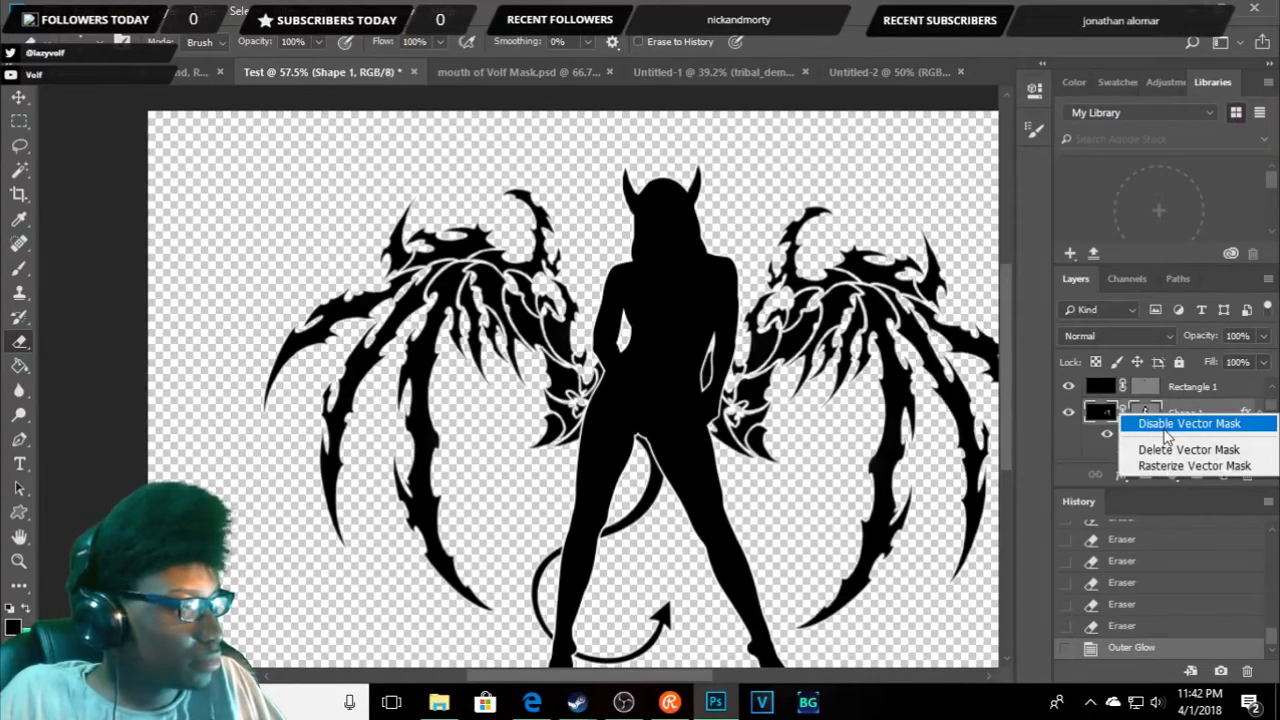
pyautogui.click(1166, 424)
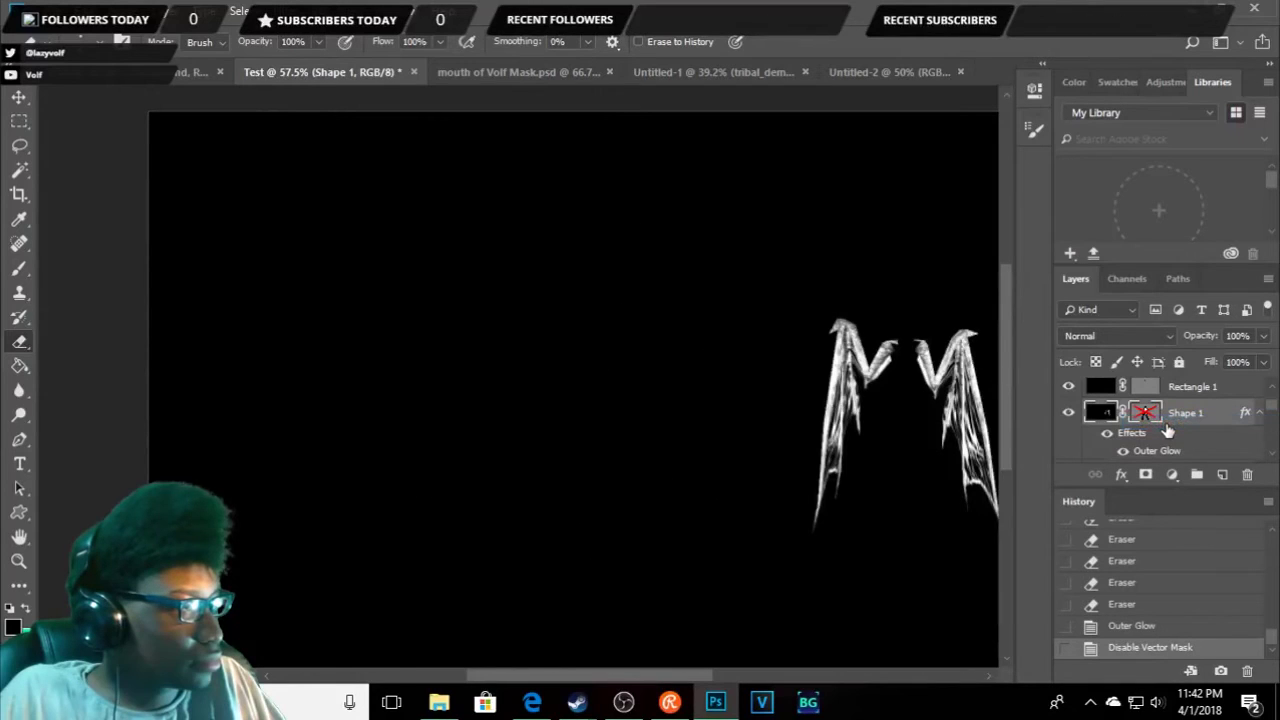
pyautogui.hotkey('ctrl', 'z')
# - Review Shape 1's layer and mask options, then unlink and relink its vector mask
pyautogui.rightClick(1165, 425)
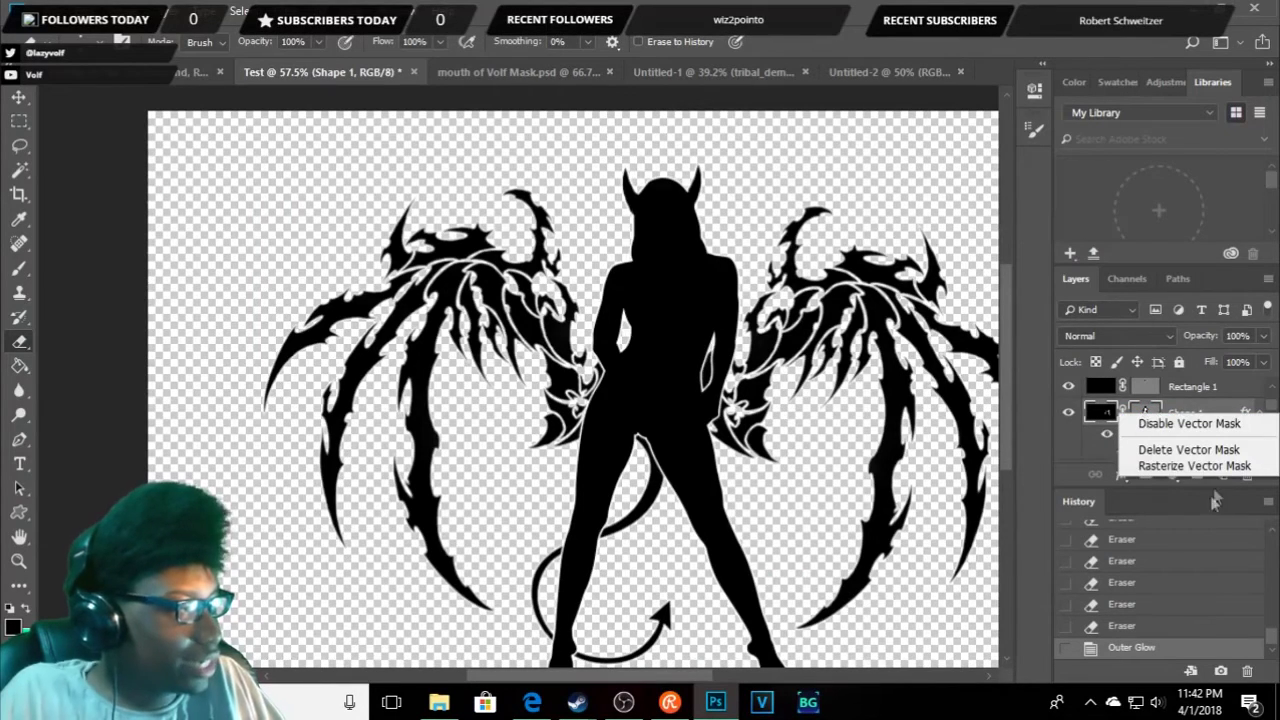
pyautogui.click(1216, 405)
pyautogui.rightClick(1218, 415)
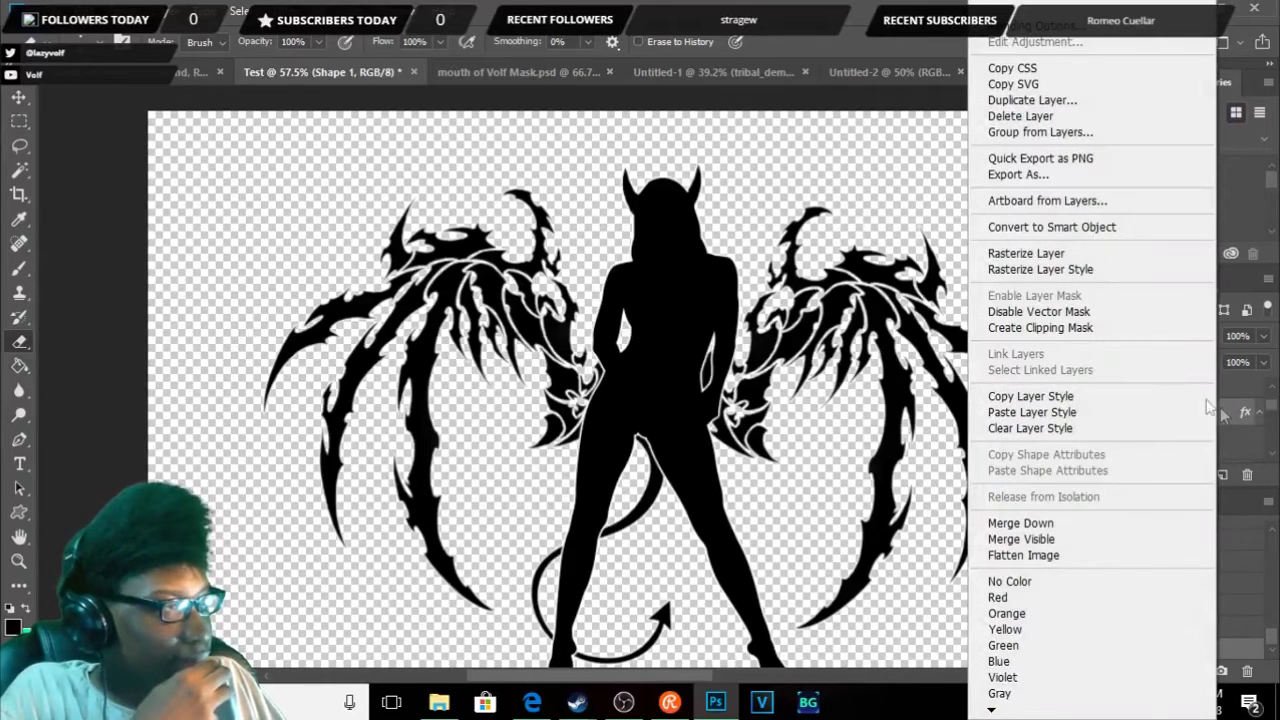
pyautogui.click(1054, 334)
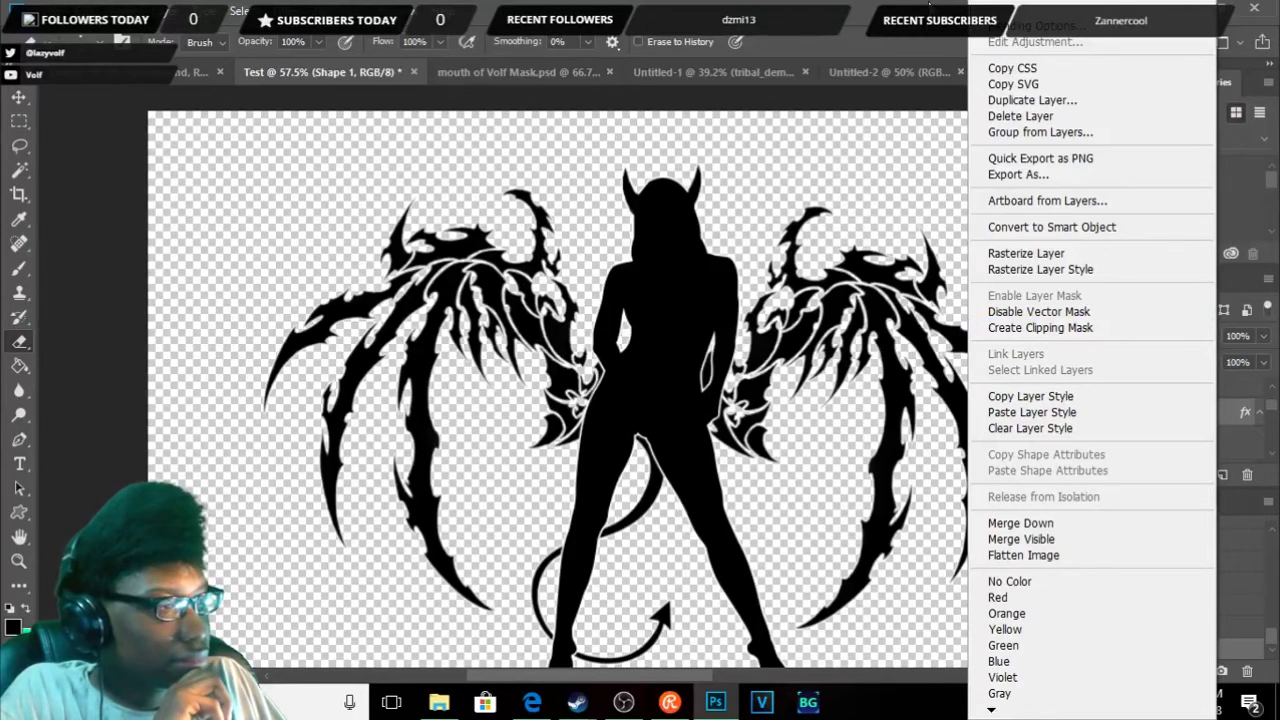
pyautogui.press('Escape')
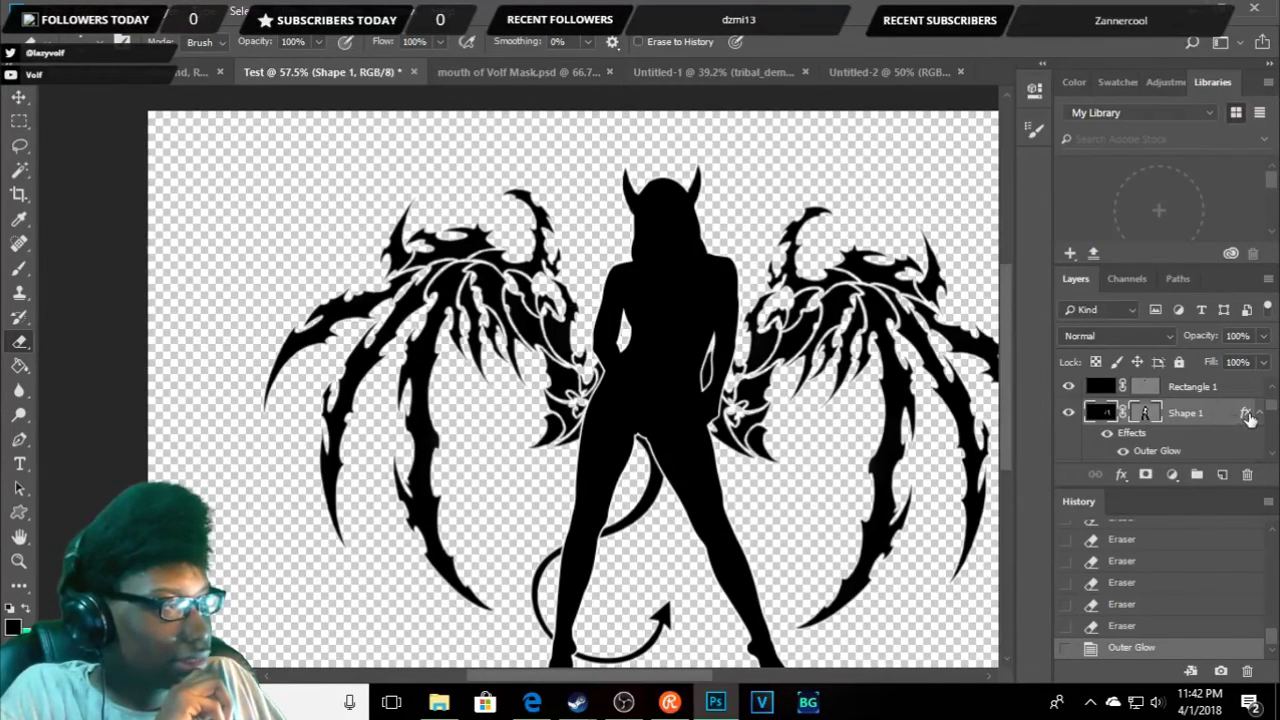
pyautogui.click(1258, 416)
pyautogui.click(1259, 418)
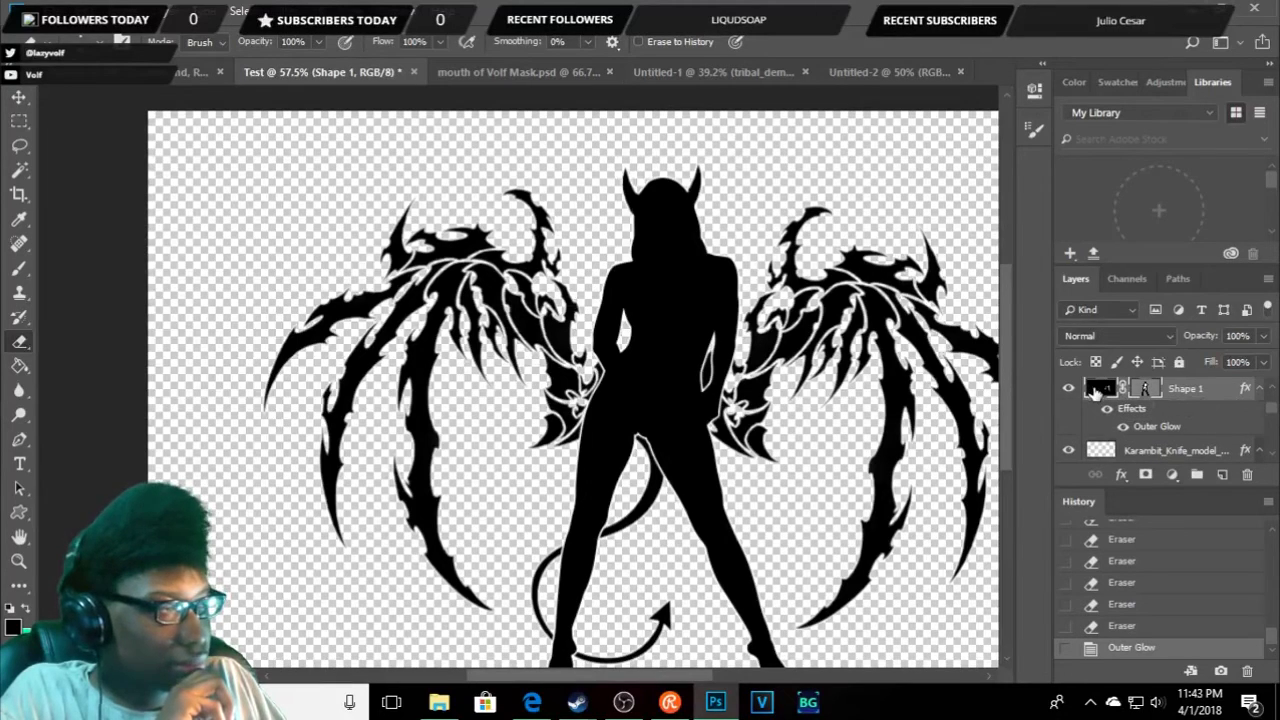
pyautogui.rightClick(1122, 388)
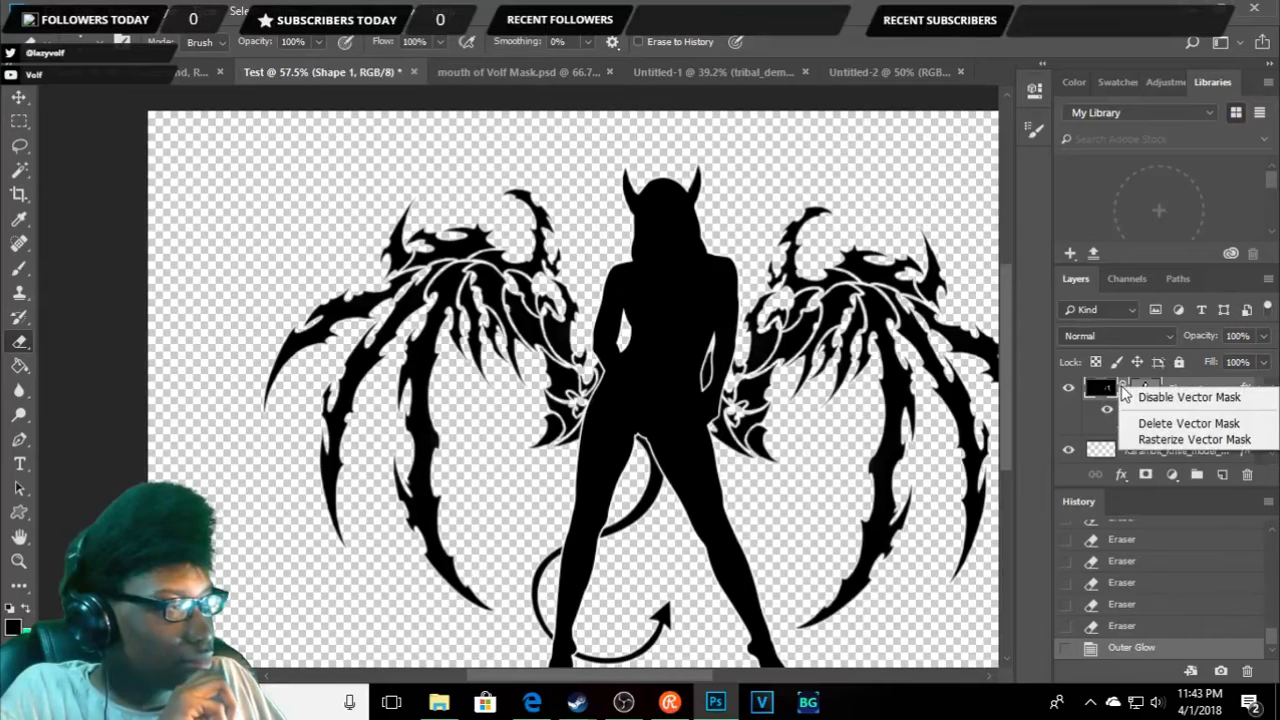
pyautogui.click(1118, 380)
pyautogui.doubleClick(1123, 388)
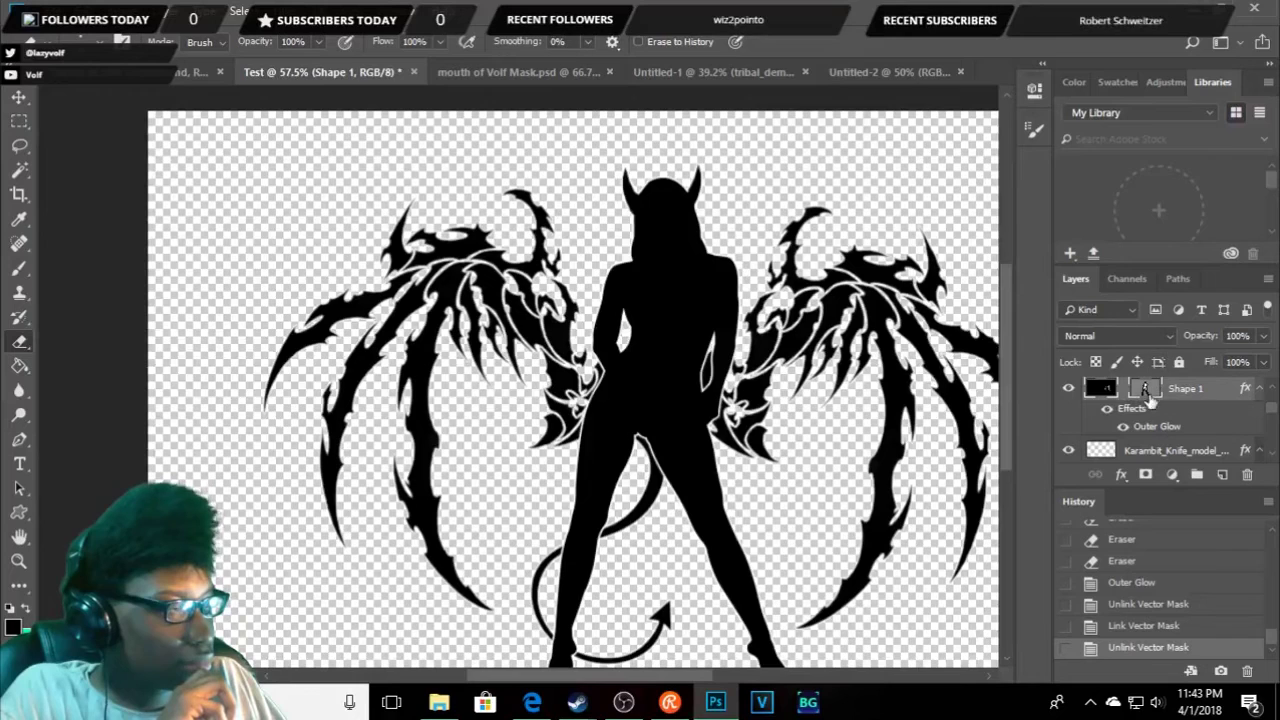
pyautogui.click(1123, 388)
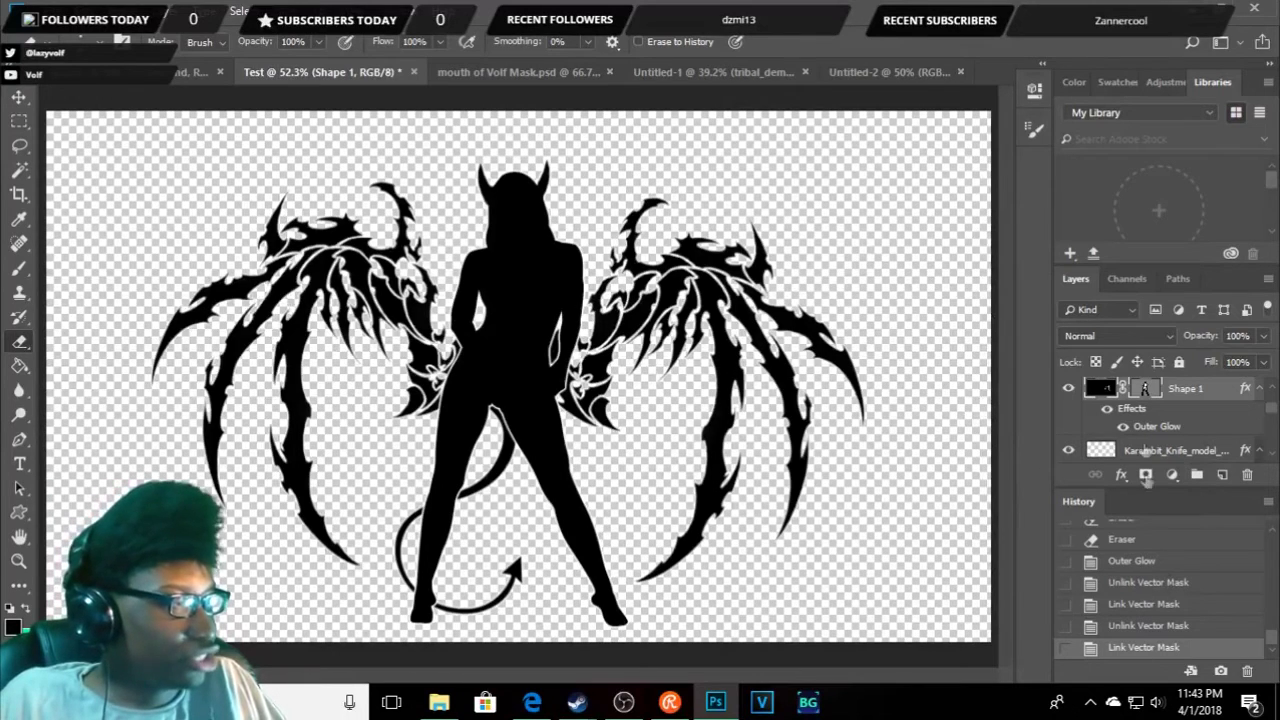
# - Show the black Background layer to preview the white outlines, then hide it again
pyautogui.scroll(-2, 1141, 437)
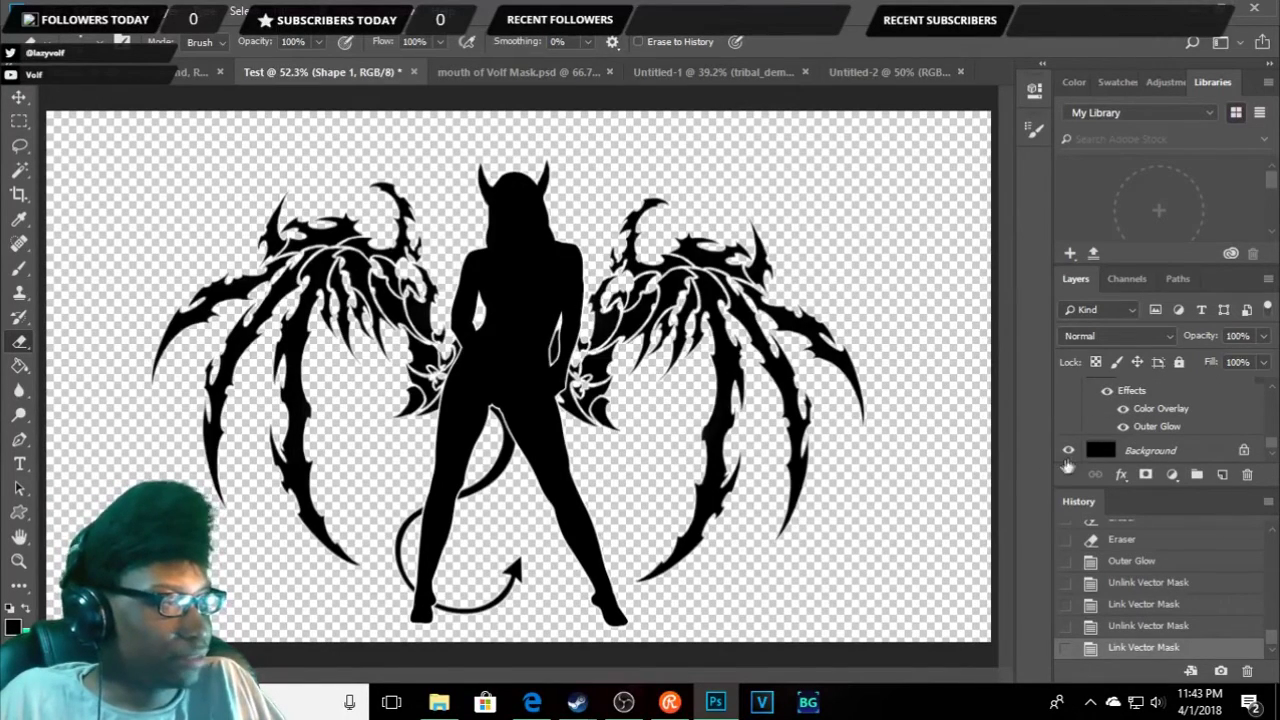
pyautogui.click(1068, 450)
pyautogui.scroll(-3, 763, 363)
pyautogui.scroll(2, 763, 363)
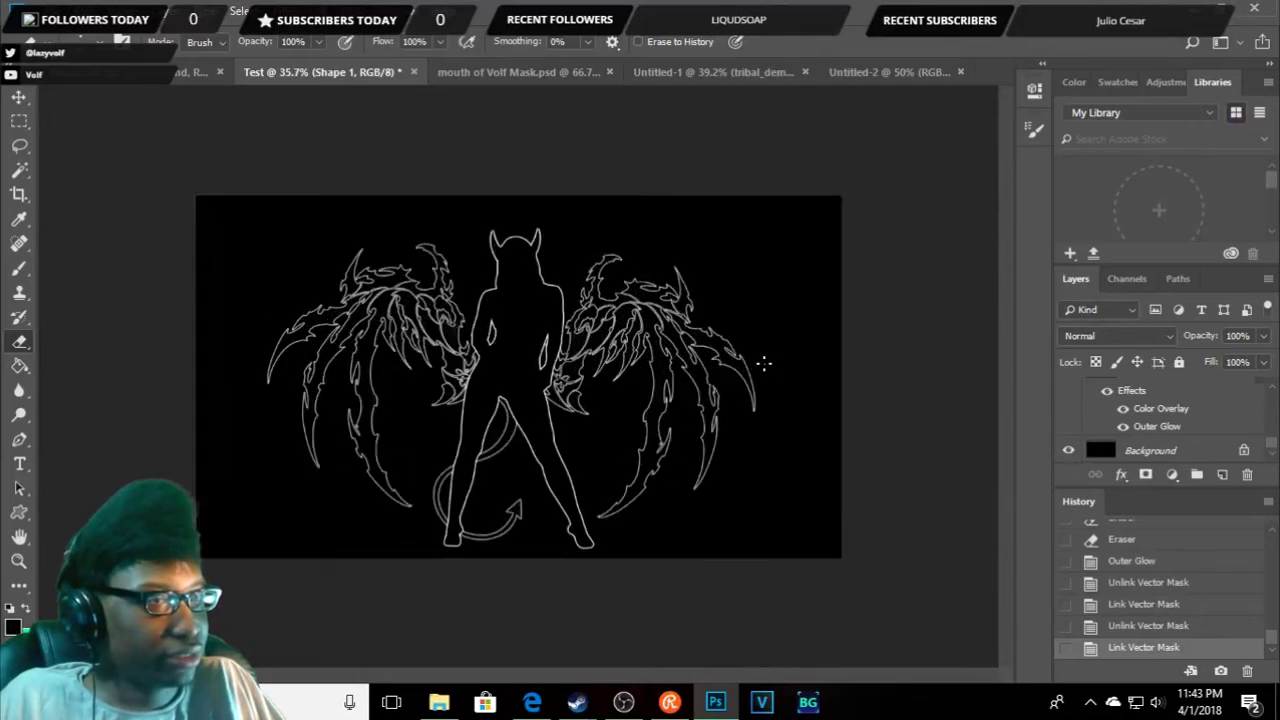
pyautogui.scroll(2, 763, 363)
pyautogui.scroll(2, 763, 363)
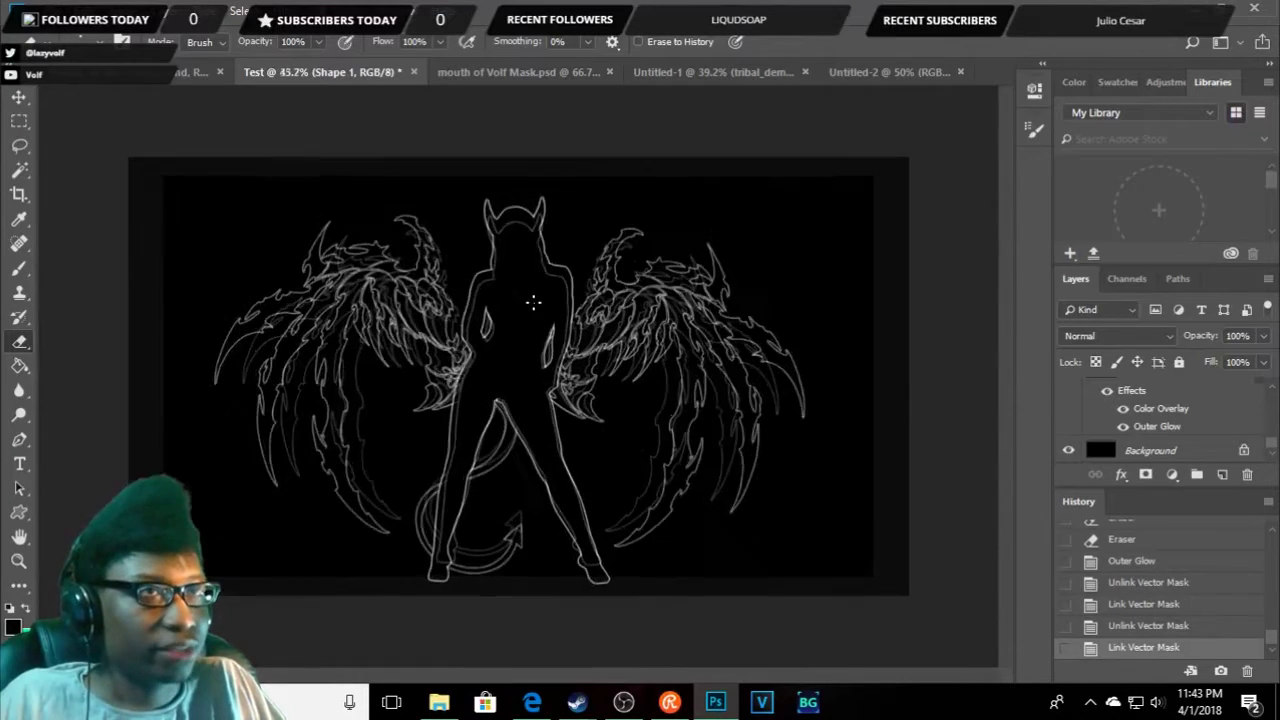
pyautogui.click(1068, 450)
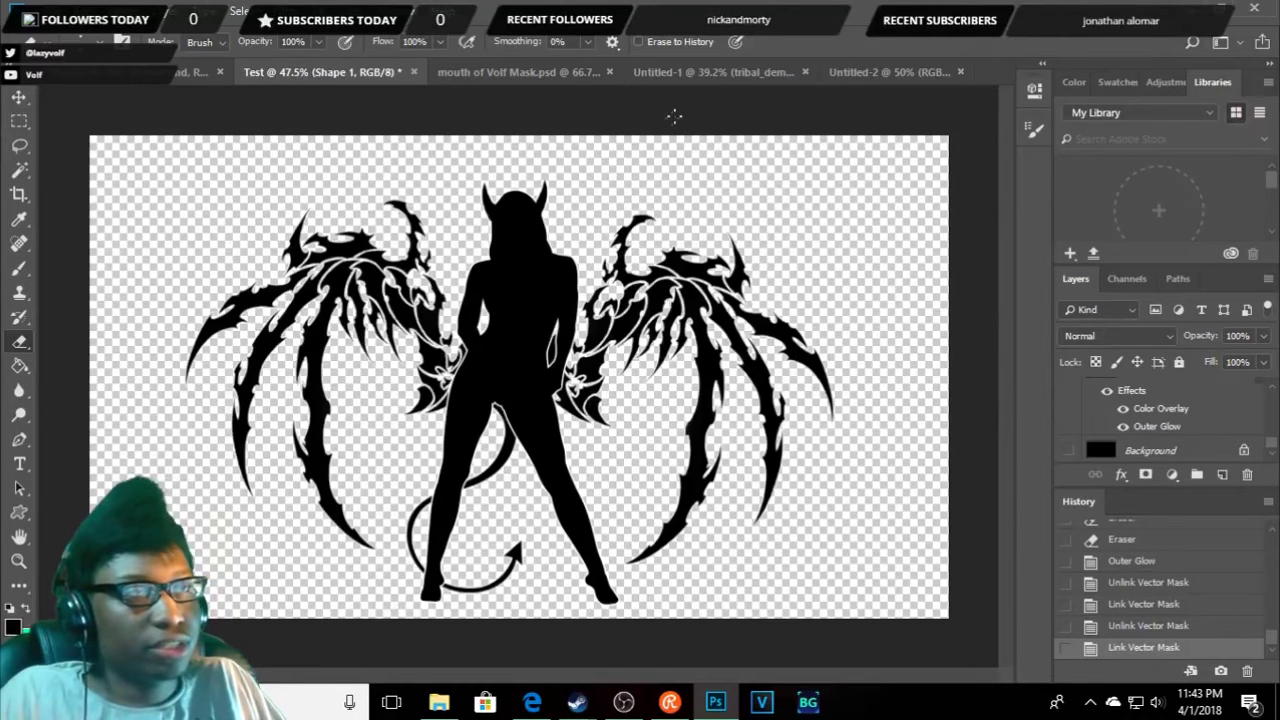
# - Start a Save As and move up to the Work Folder
pyautogui.hotkey('ctrl', 's')
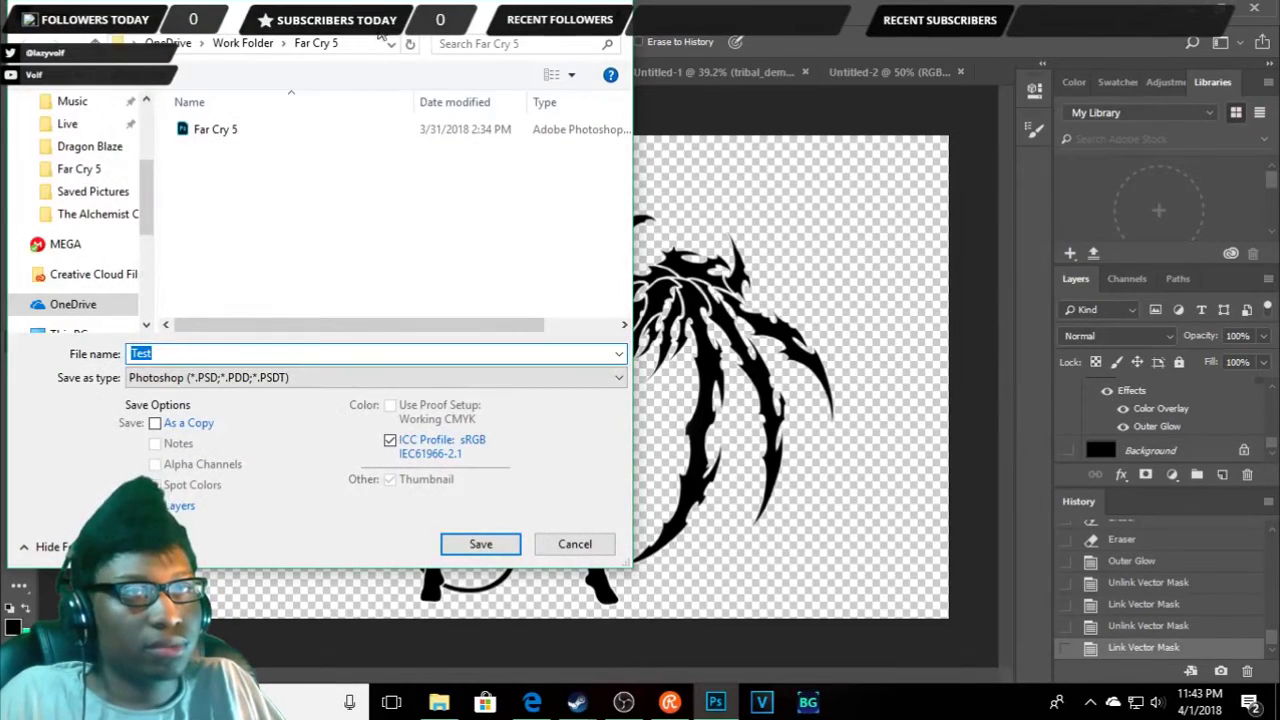
pyautogui.click(255, 60)
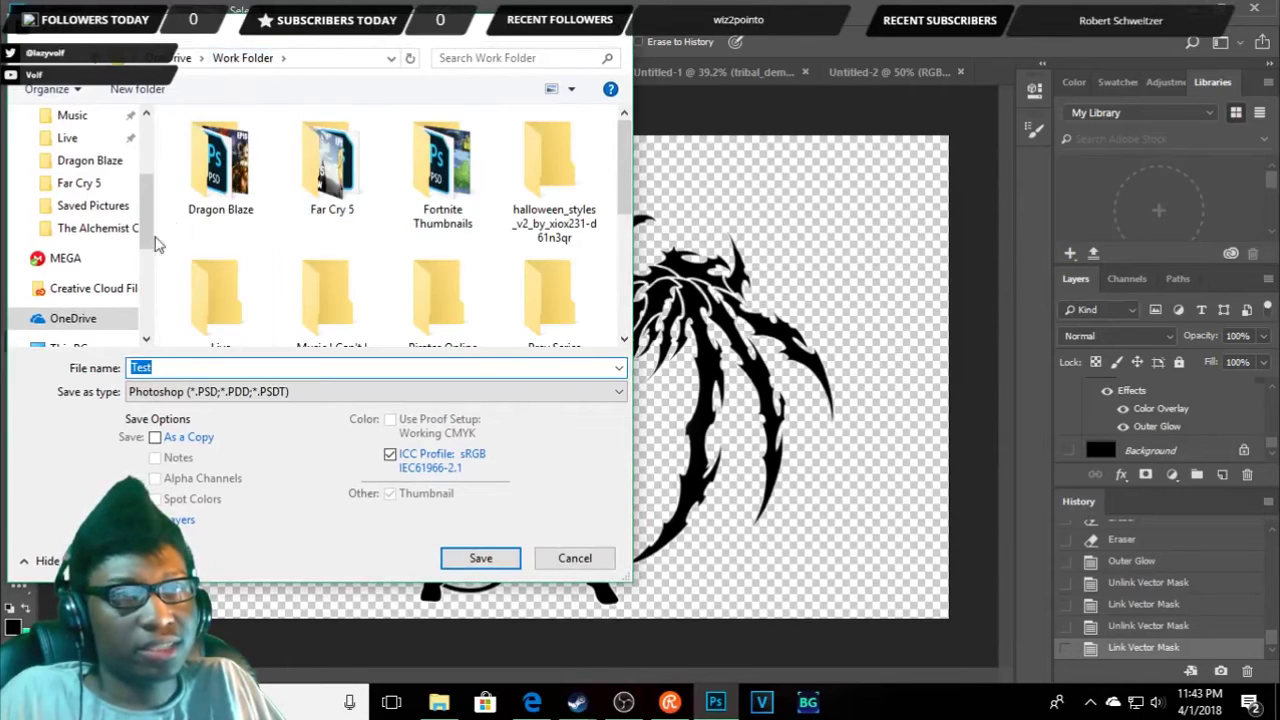
pyautogui.scroll(-3, 475, 280)
pyautogui.scroll(-2, 475, 280)
pyautogui.scroll(4, 490, 270)
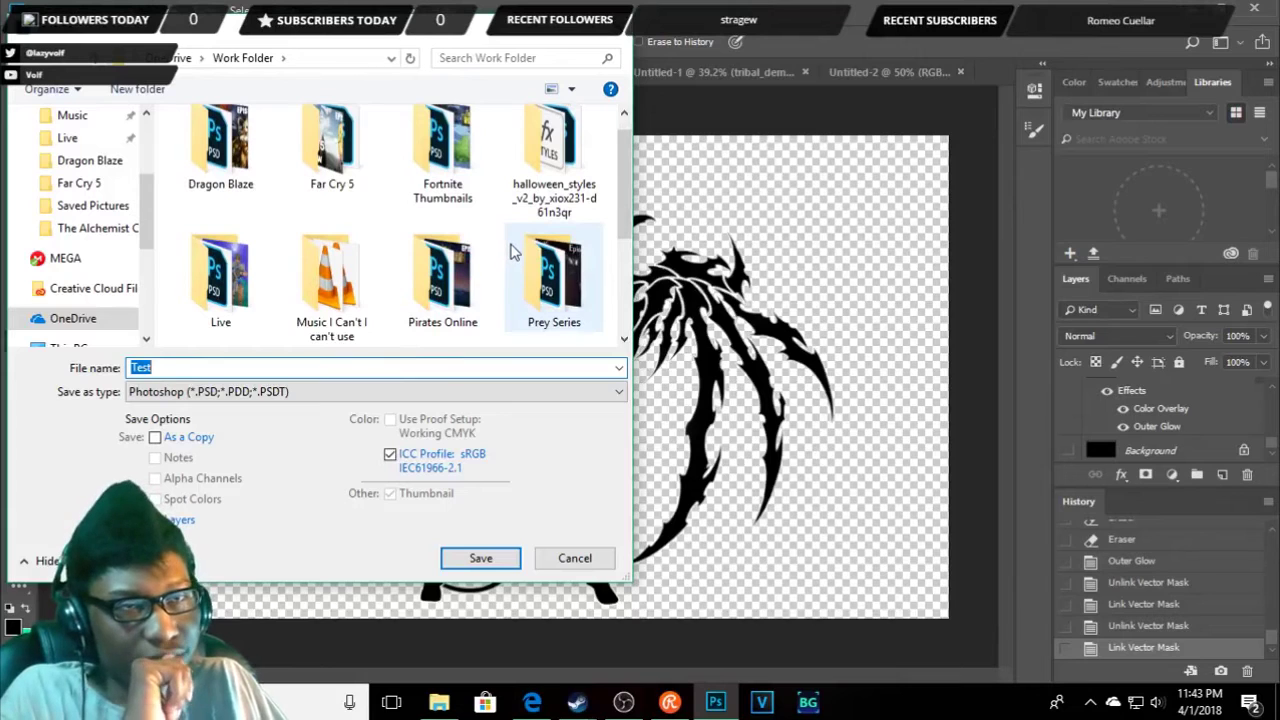
pyautogui.scroll(1, 510, 258)
pyautogui.scroll(-2, 510, 250)
pyautogui.scroll(-2, 514, 251)
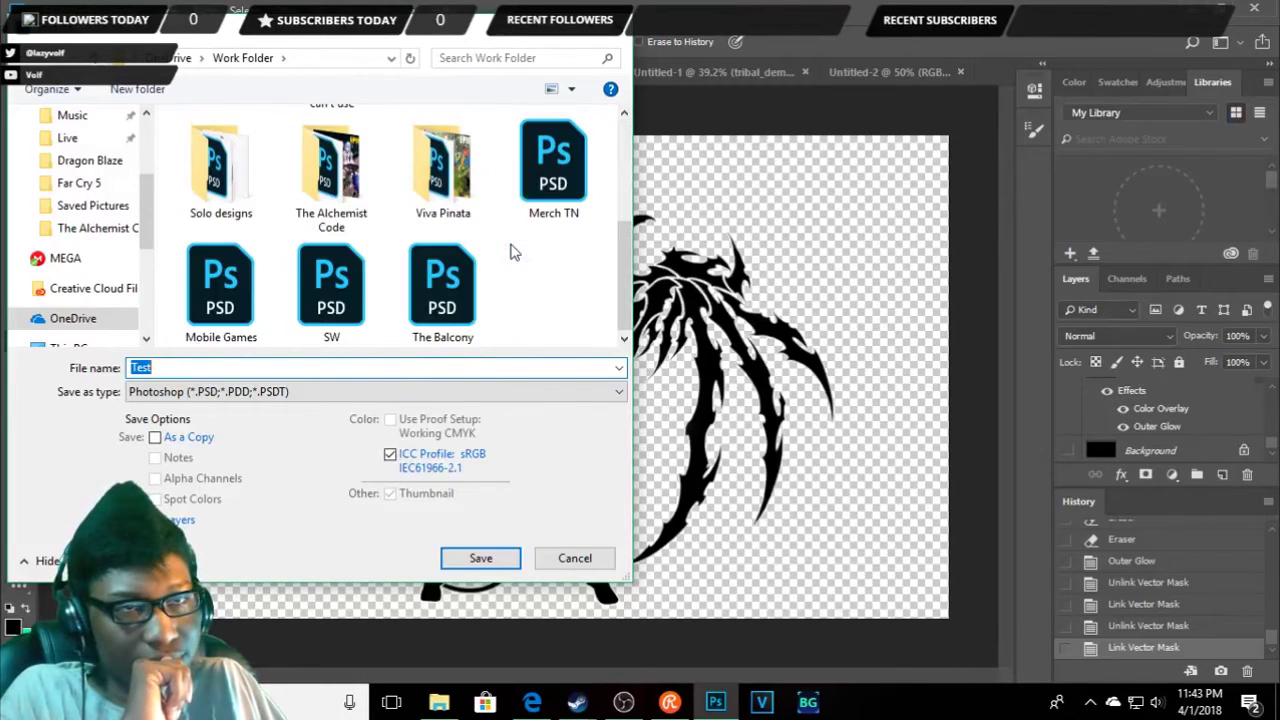
pyautogui.scroll(5, 530, 275)
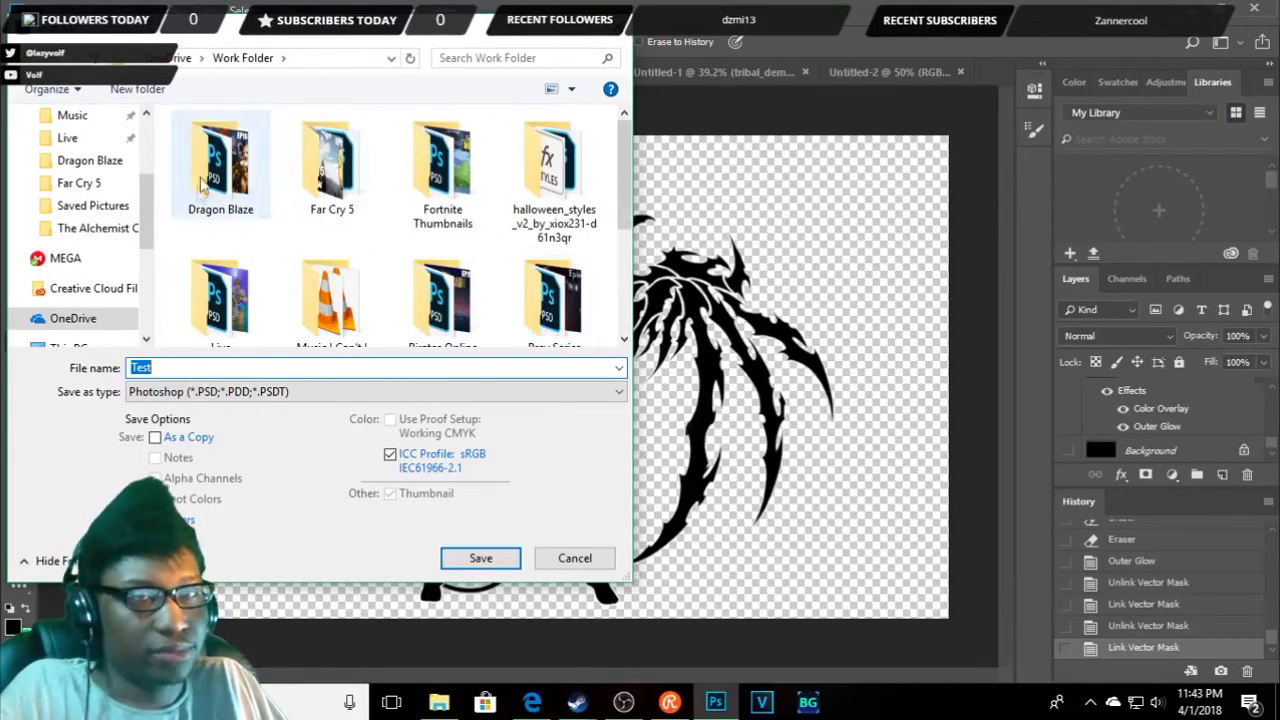
# - Create a new folder named 'Photoshop Stream Design' inside Work Folder
pyautogui.rightClick(174, 250)
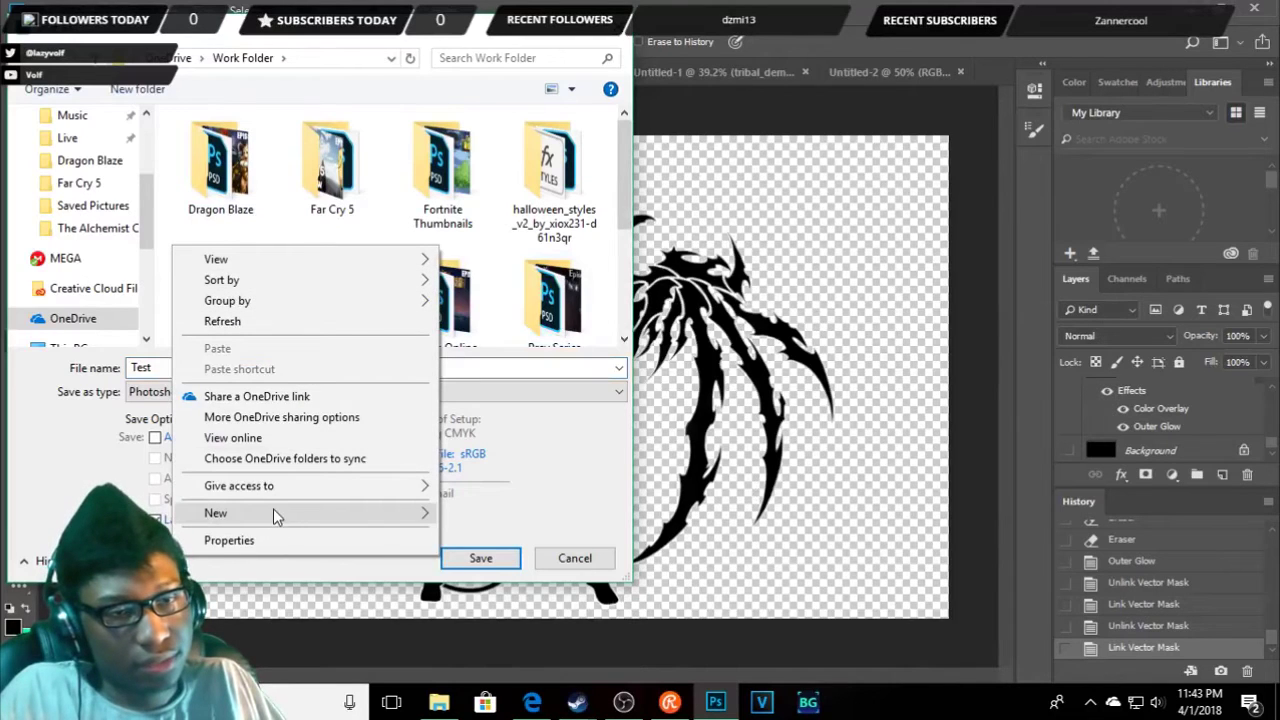
pyautogui.click(480, 515)
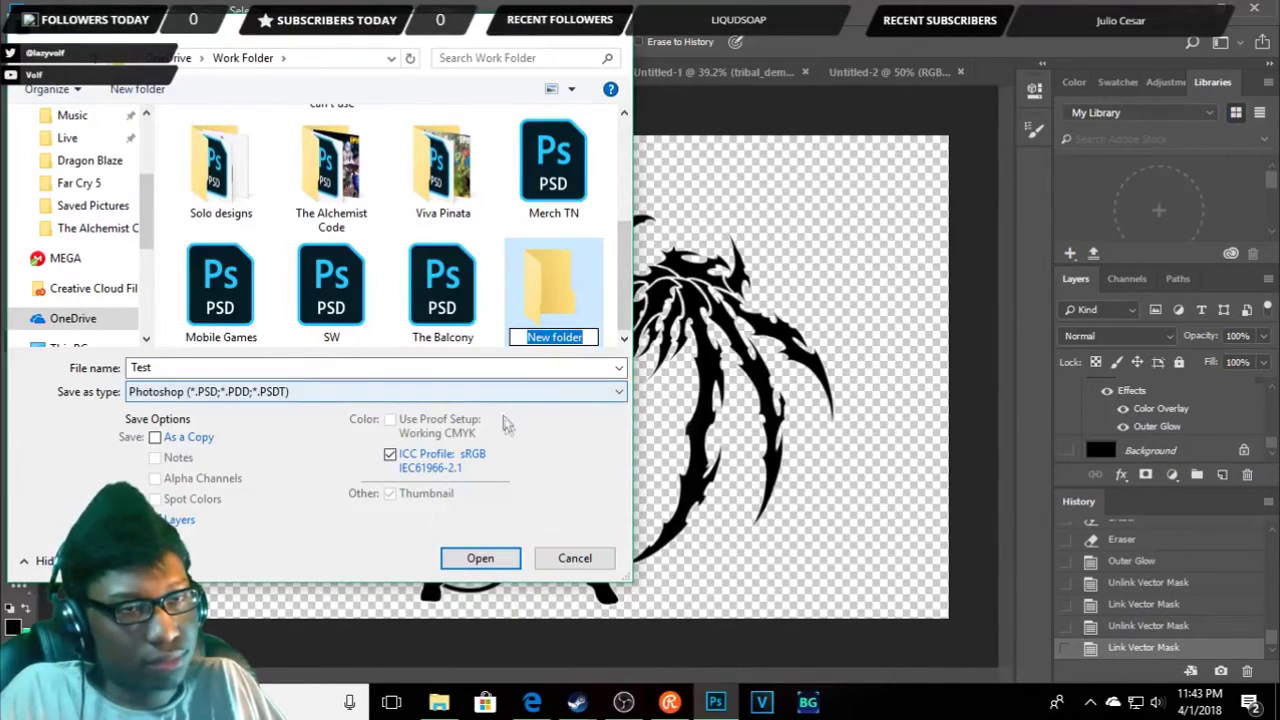
pyautogui.write('Final')
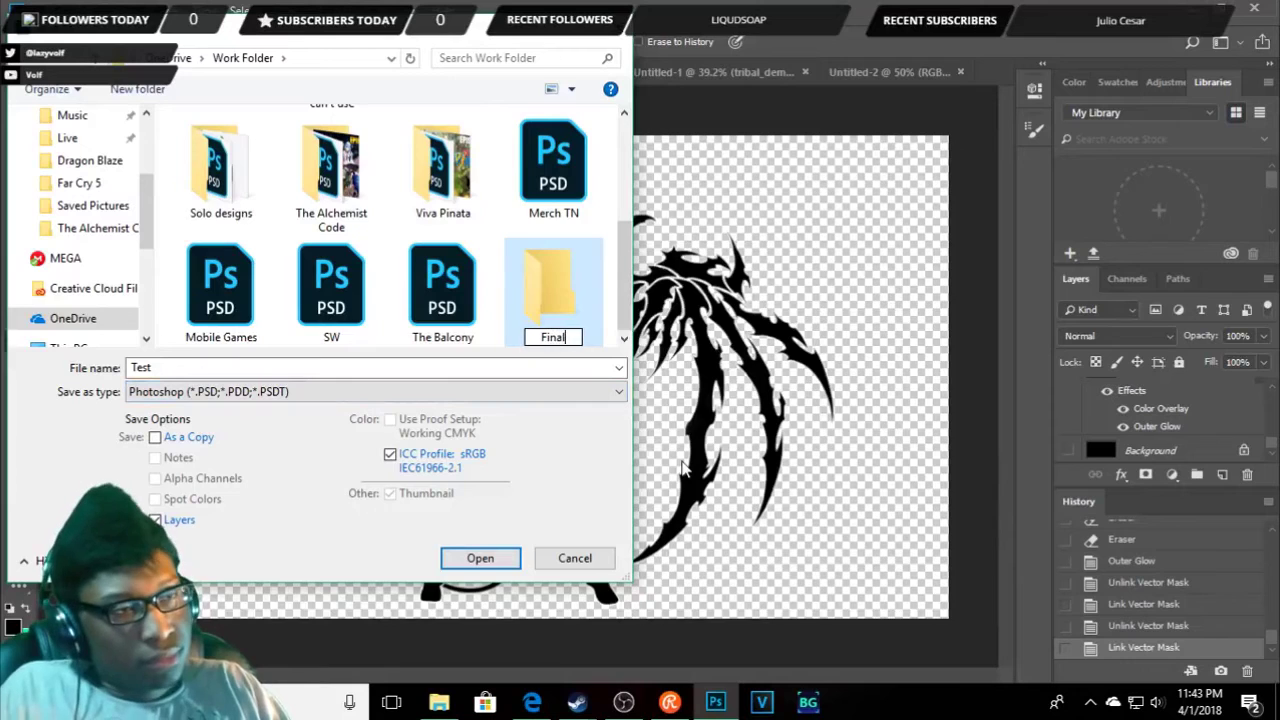
pyautogui.press('BackSpace')
pyautogui.press('BackSpace')
pyautogui.write('Photosh')
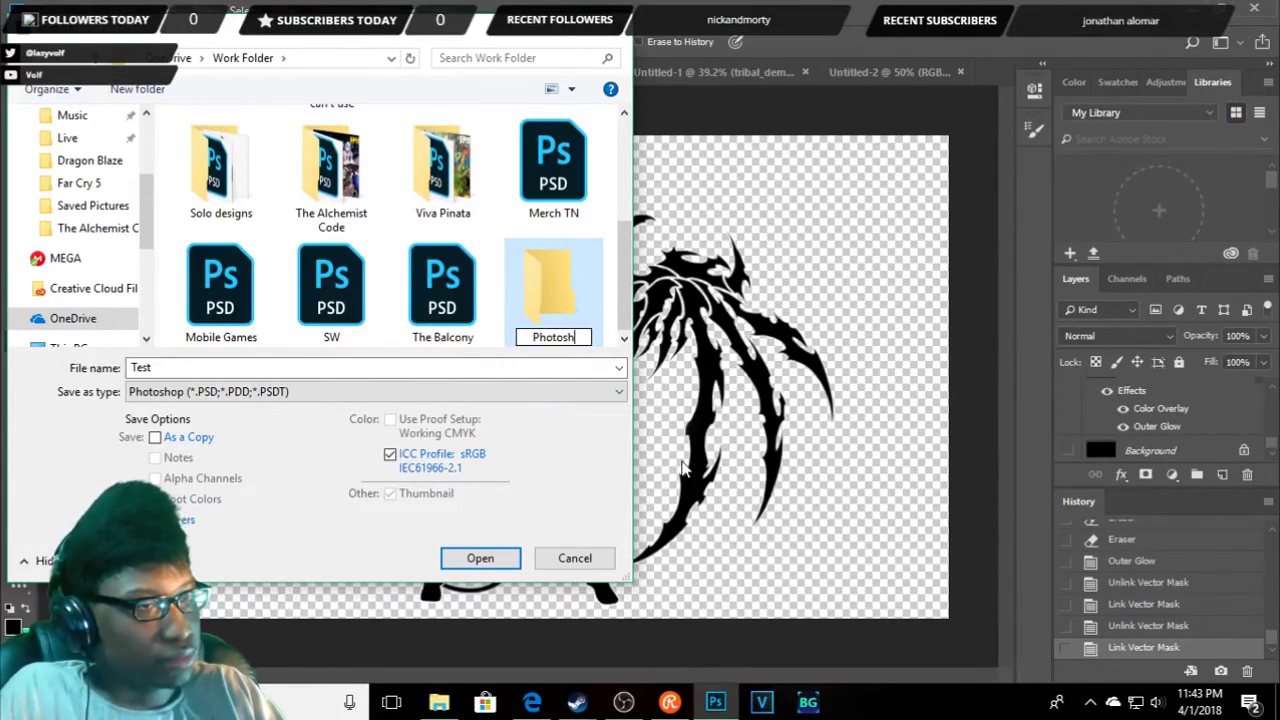
pyautogui.write('op Stream')
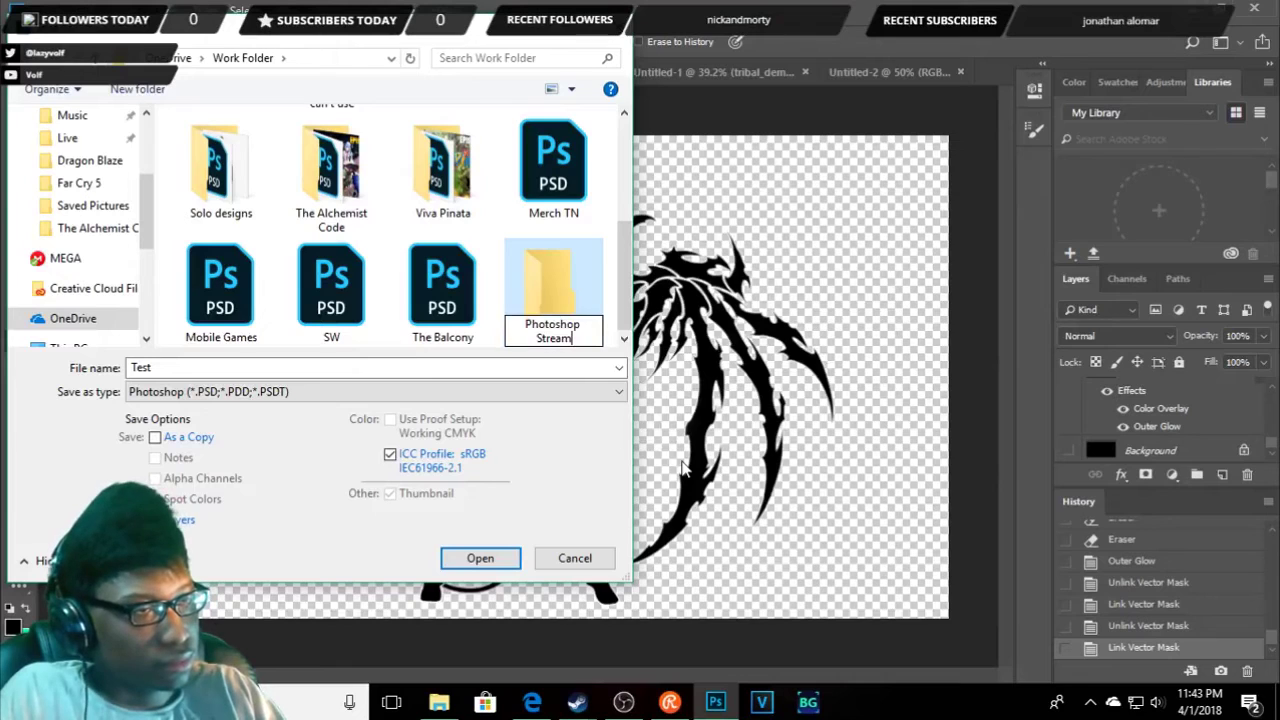
pyautogui.write(' Design')
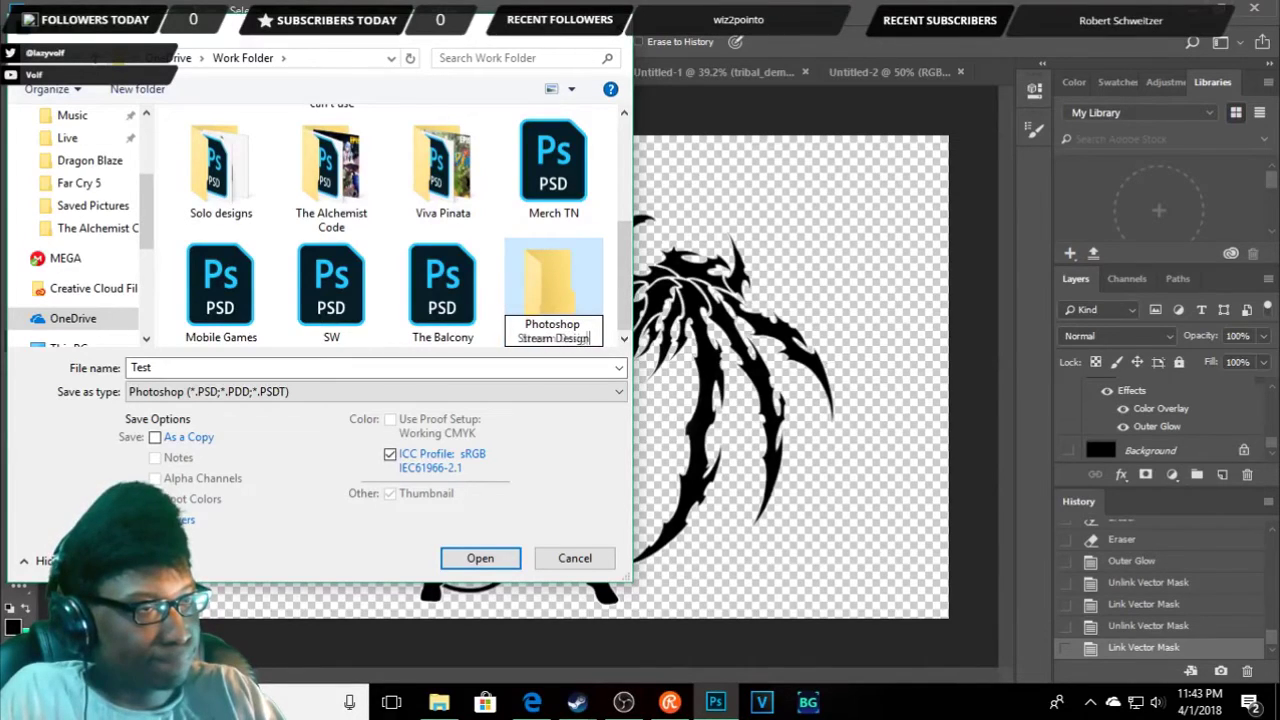
pyautogui.press('Return')
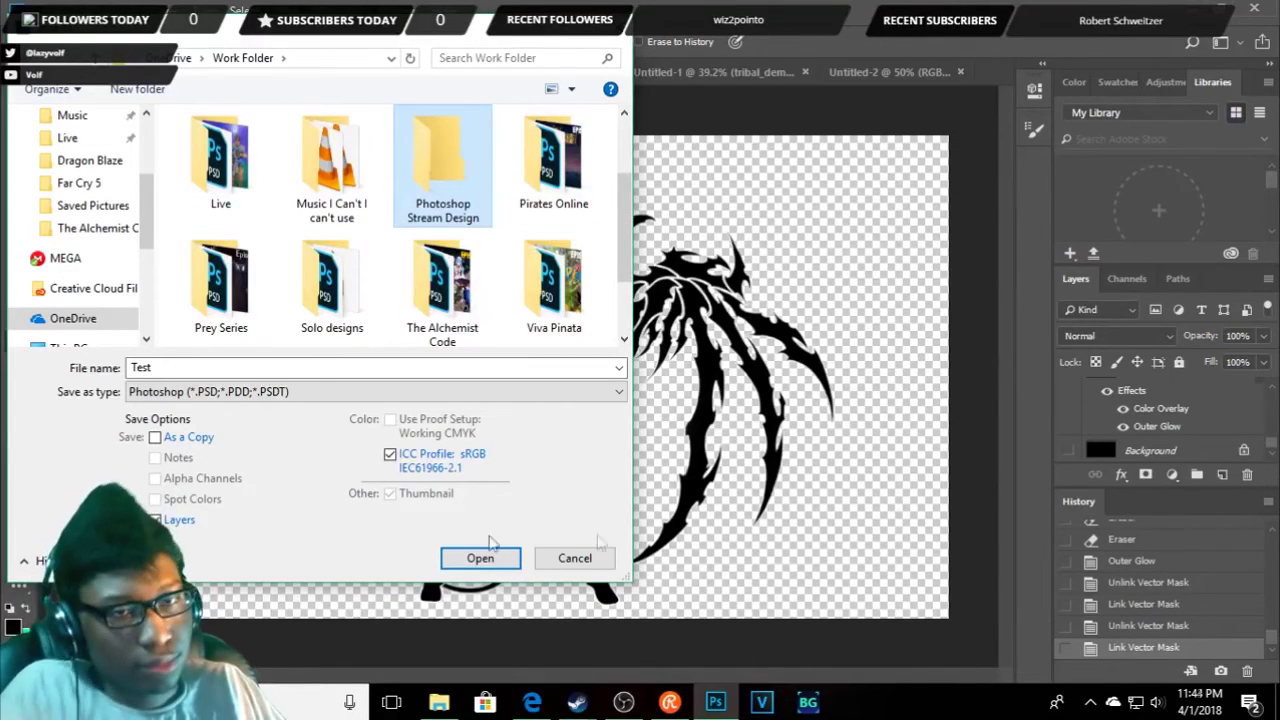
# - Start typing a file name, erase it, and cancel the save
pyautogui.press('Tab')
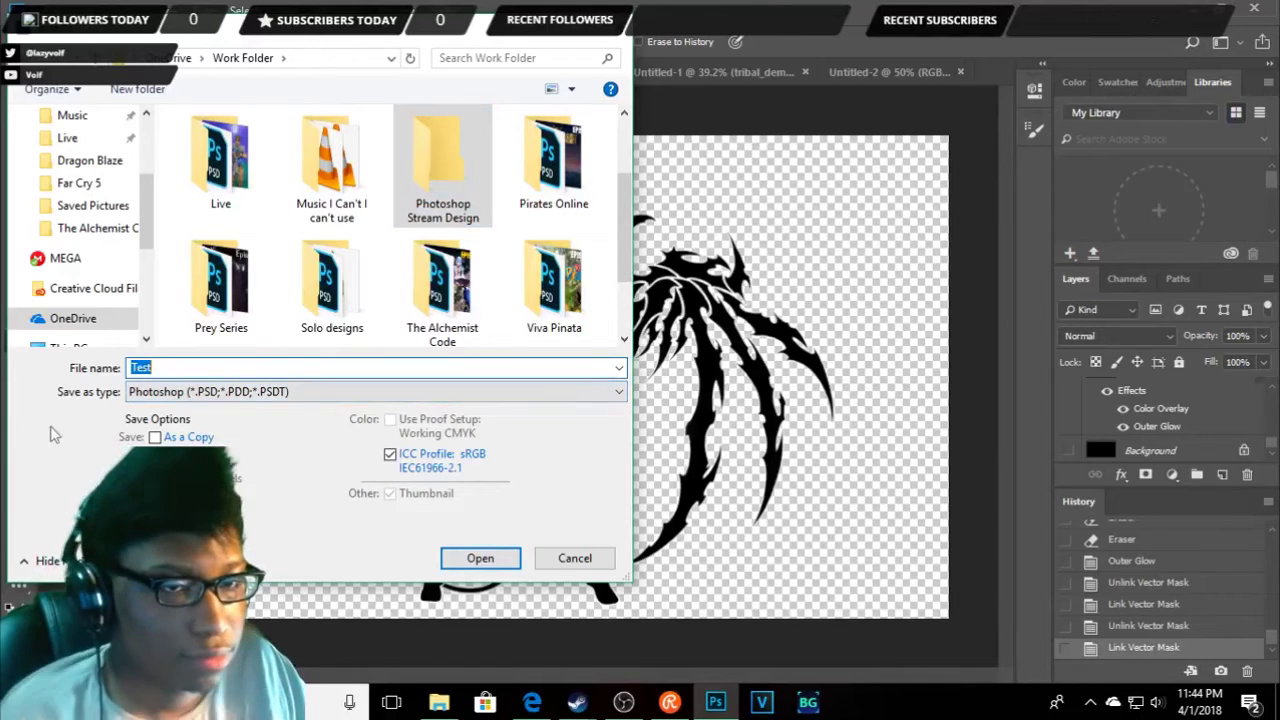
pyautogui.write('Subuccus')
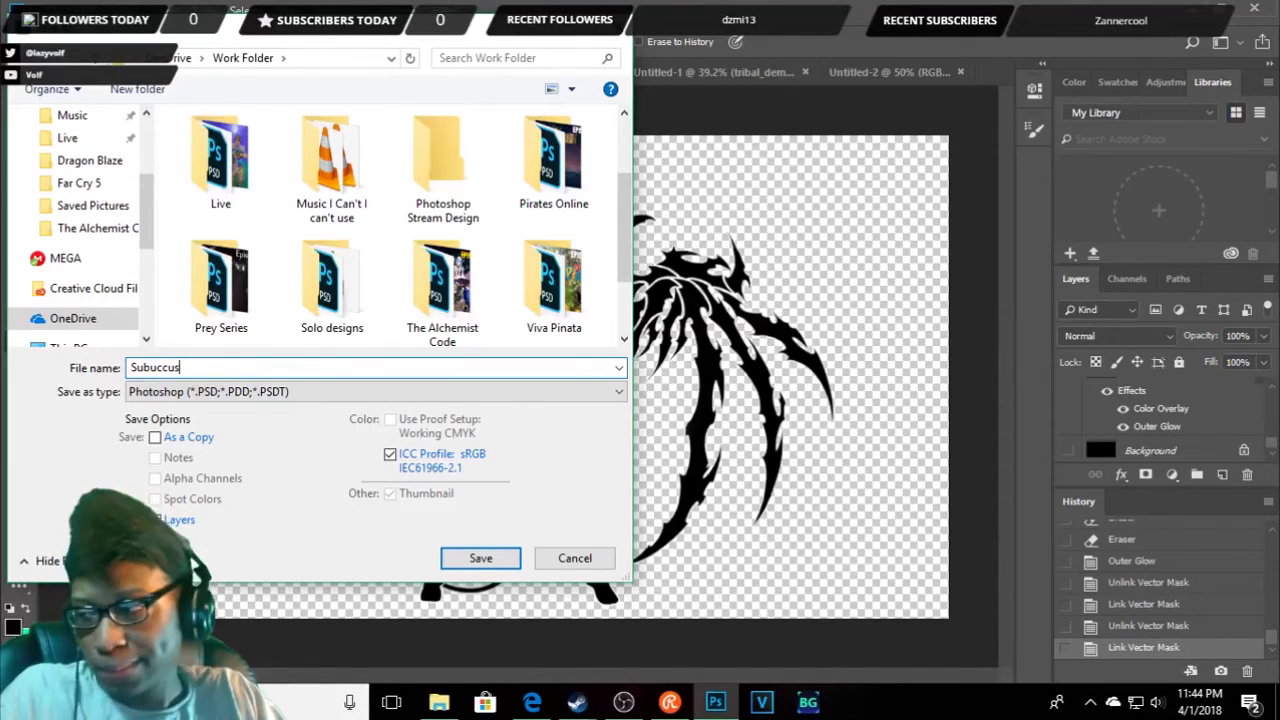
pyautogui.press('BackSpace')
pyautogui.press('BackSpace')
pyautogui.press('BackSpace')
pyautogui.press('BackSpace')
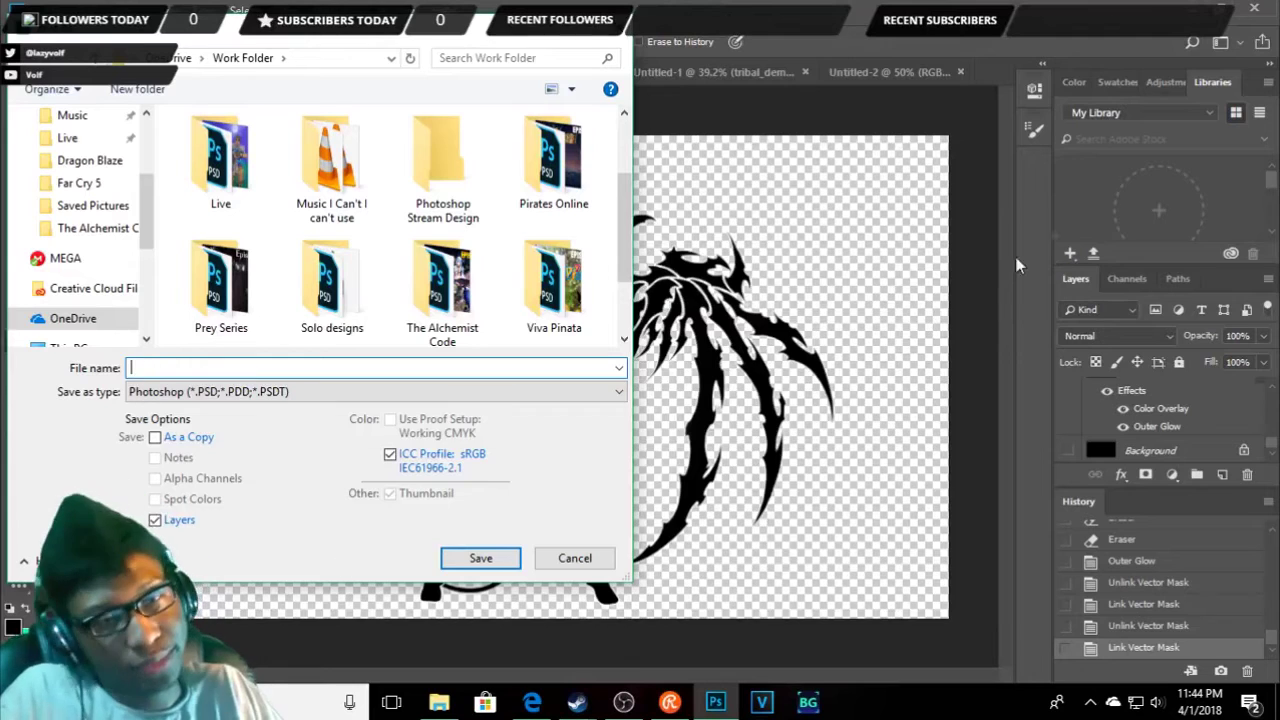
pyautogui.click(562, 570)
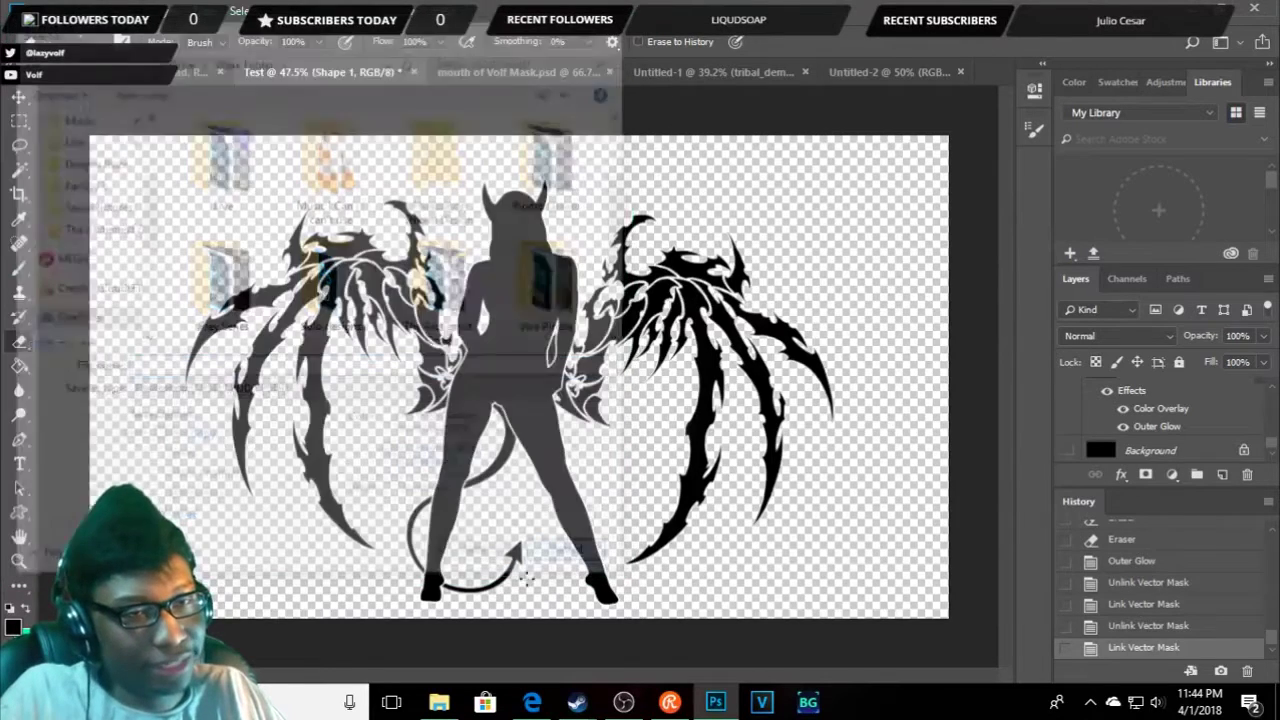
# - Check the other open documents, then hide the green Background in the Untitled-1 wings document
pyautogui.click(555, 71)
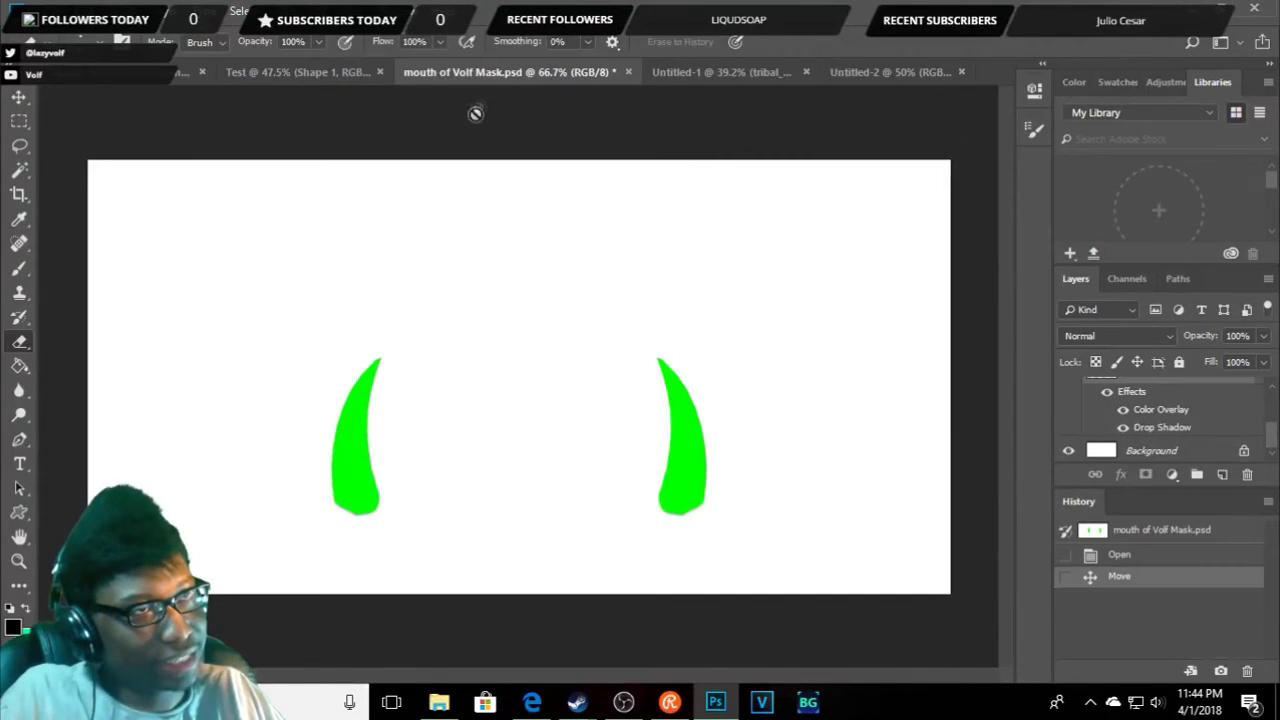
pyautogui.click(348, 71)
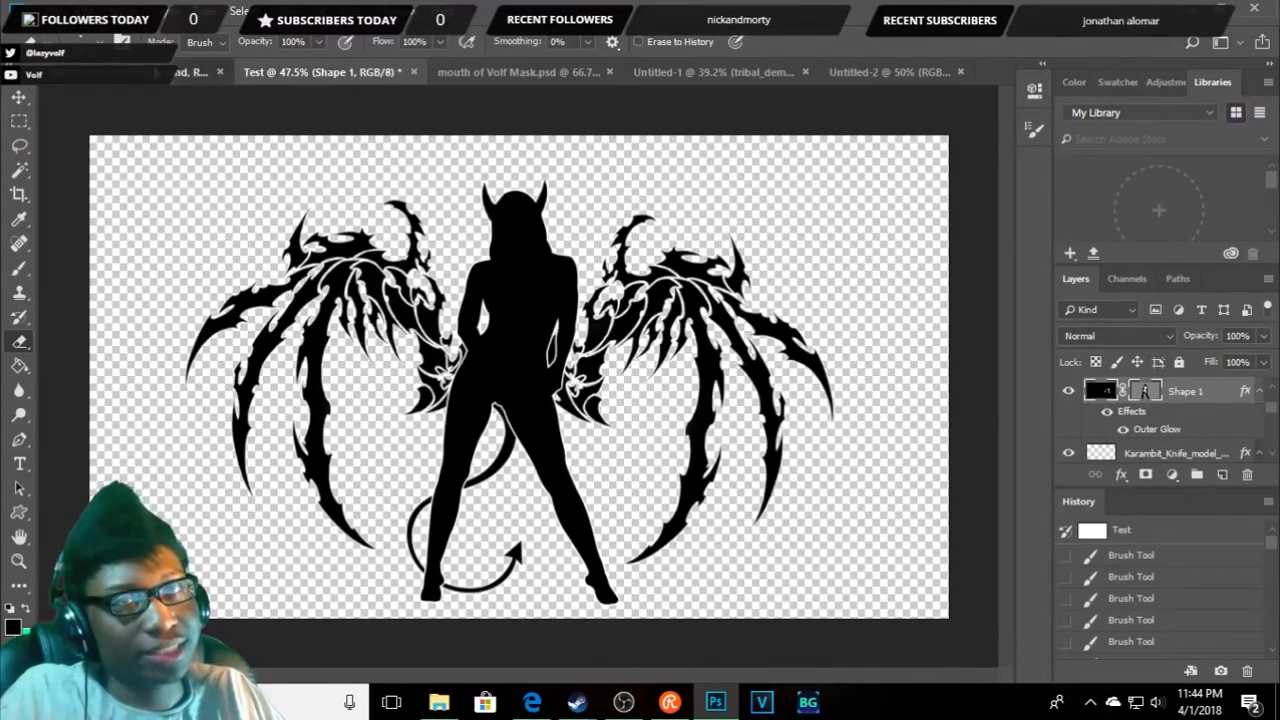
pyautogui.click(195, 71)
pyautogui.click(355, 71)
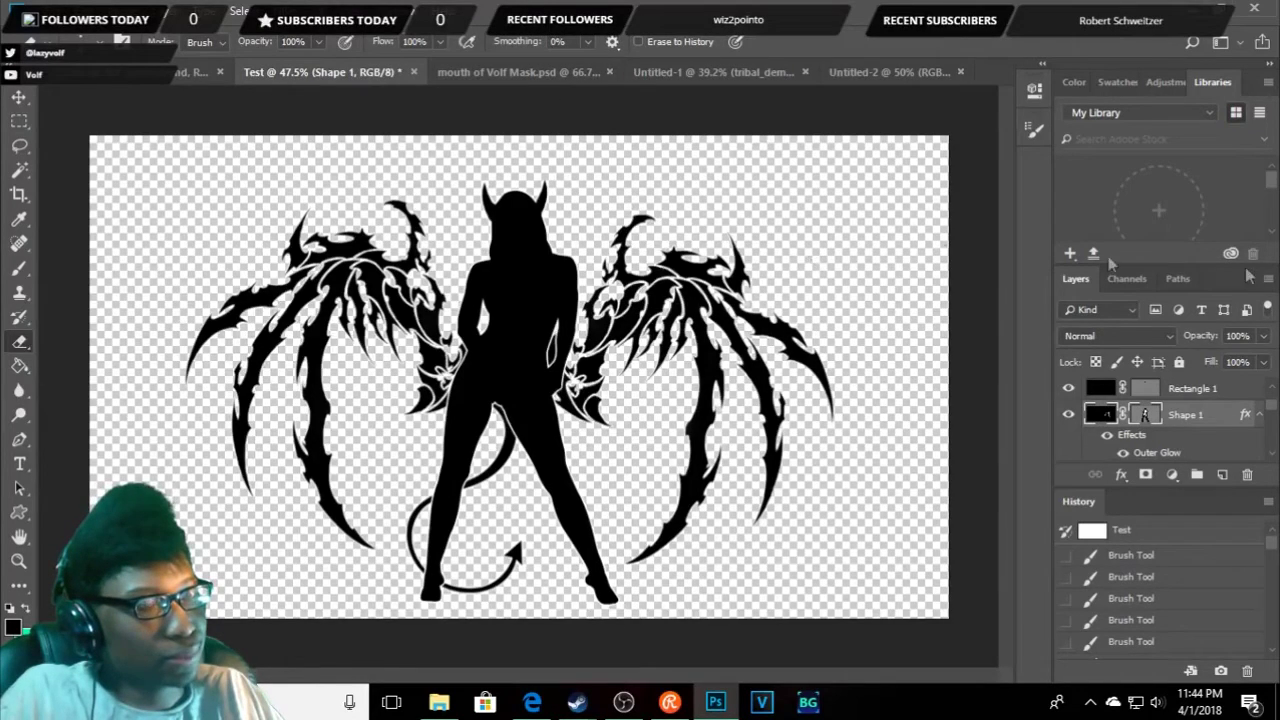
pyautogui.click(676, 70)
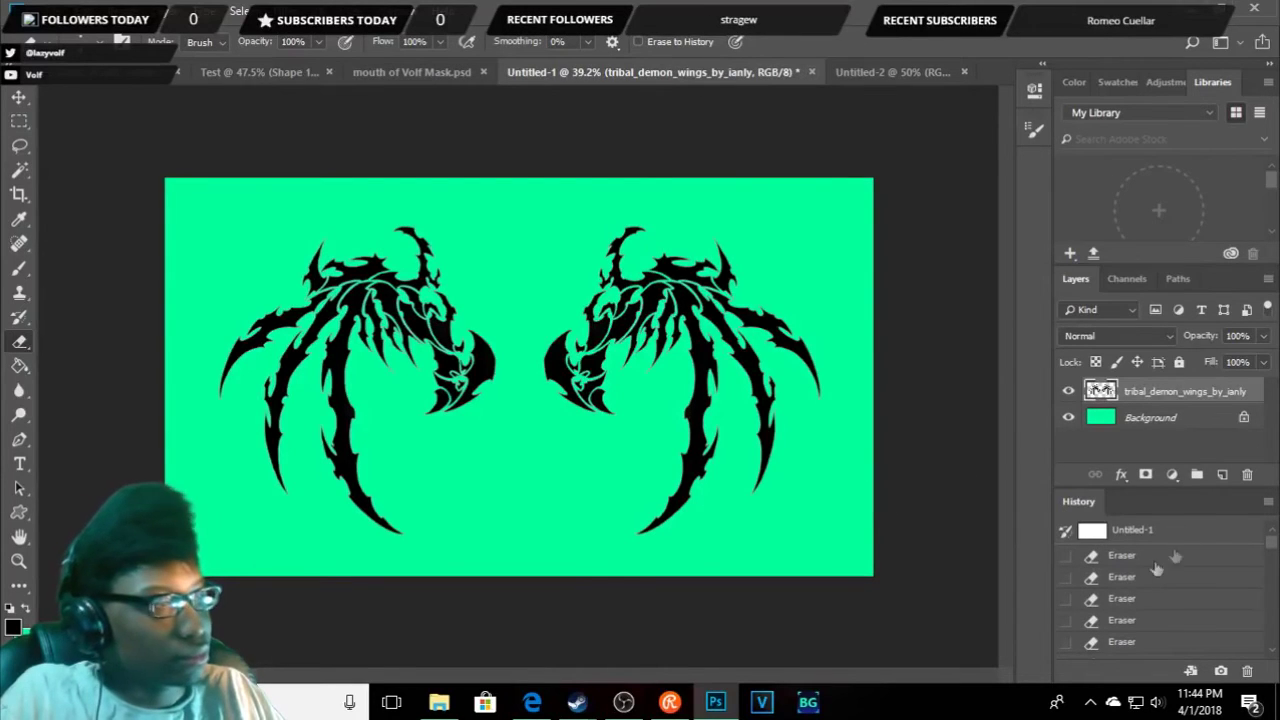
pyautogui.click(1070, 417)
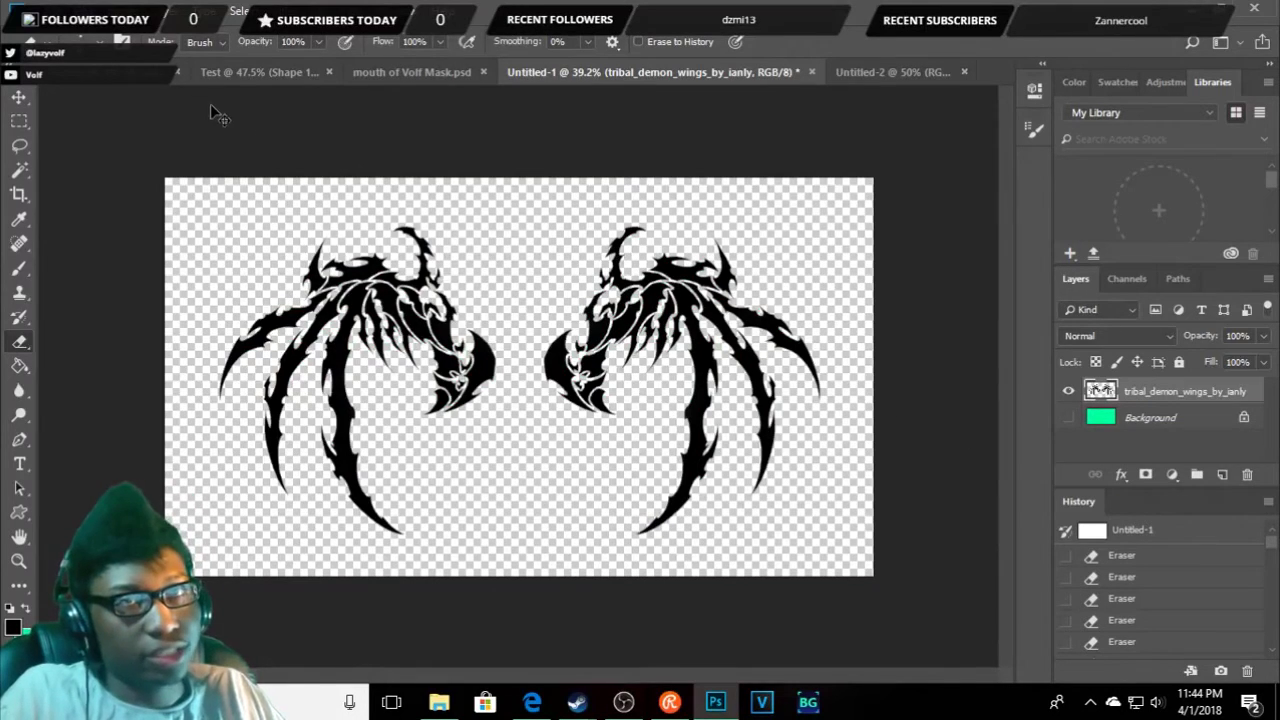
# - Save Untitled-1 as a PNG named 'Transparent Tribal Wings' in Saved Pictures
pyautogui.hotkey('ctrl', 's')
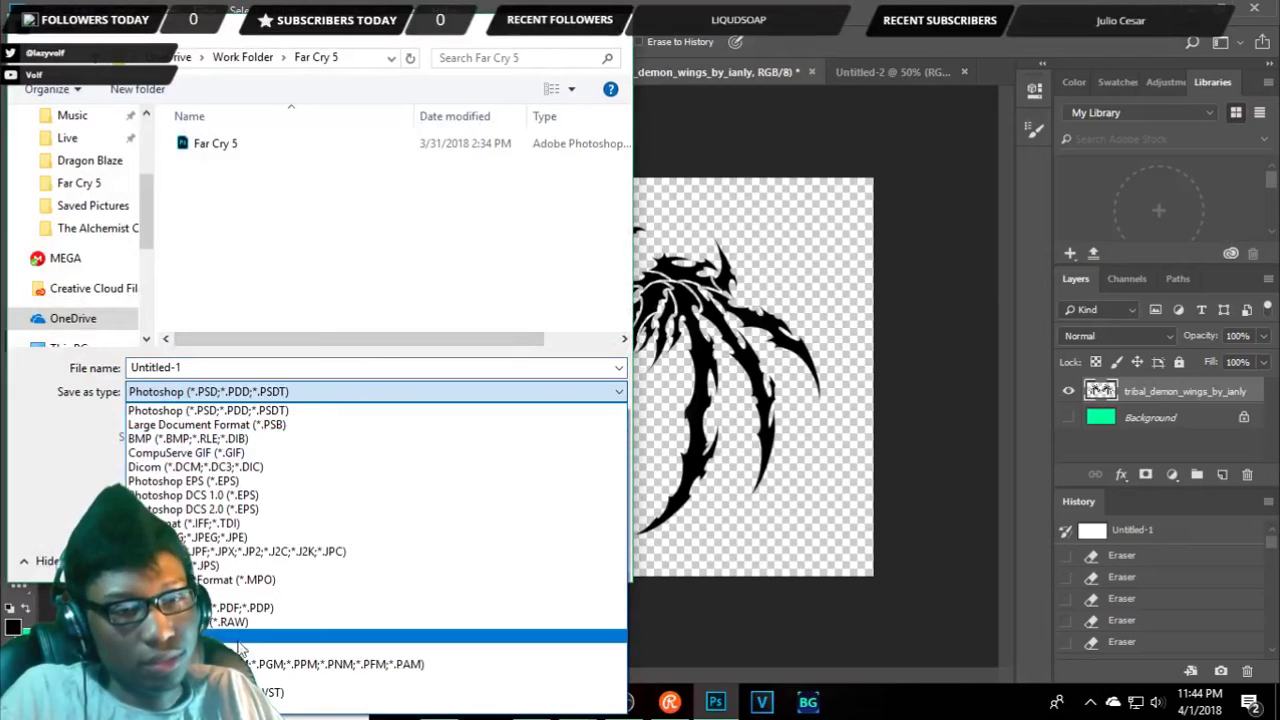
pyautogui.click(265, 650)
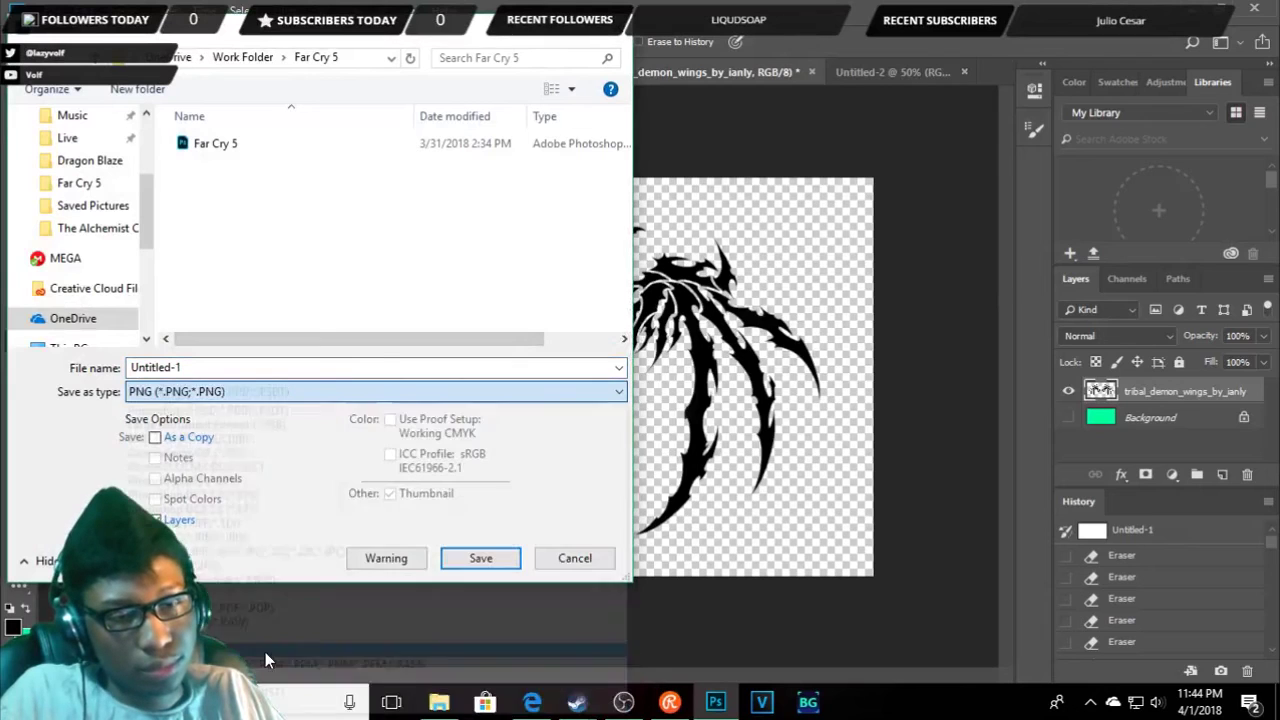
pyautogui.doubleClick(230, 367)
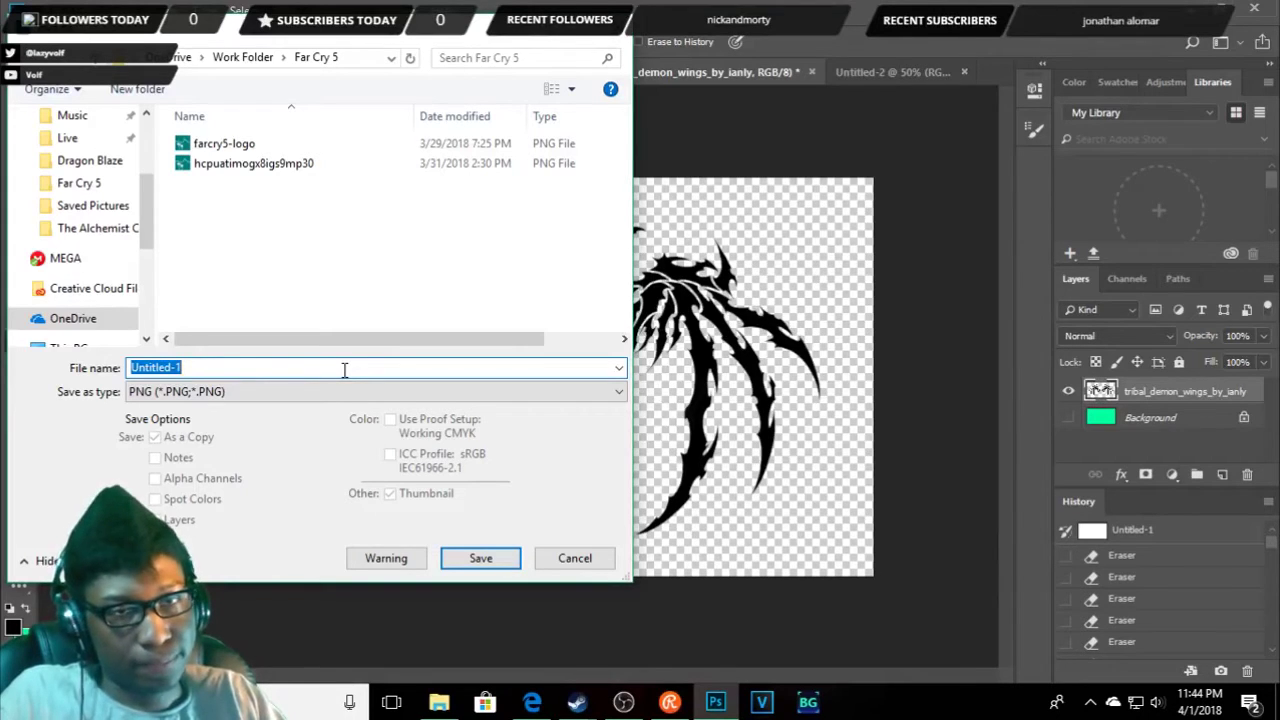
pyautogui.write('Transparent tri')
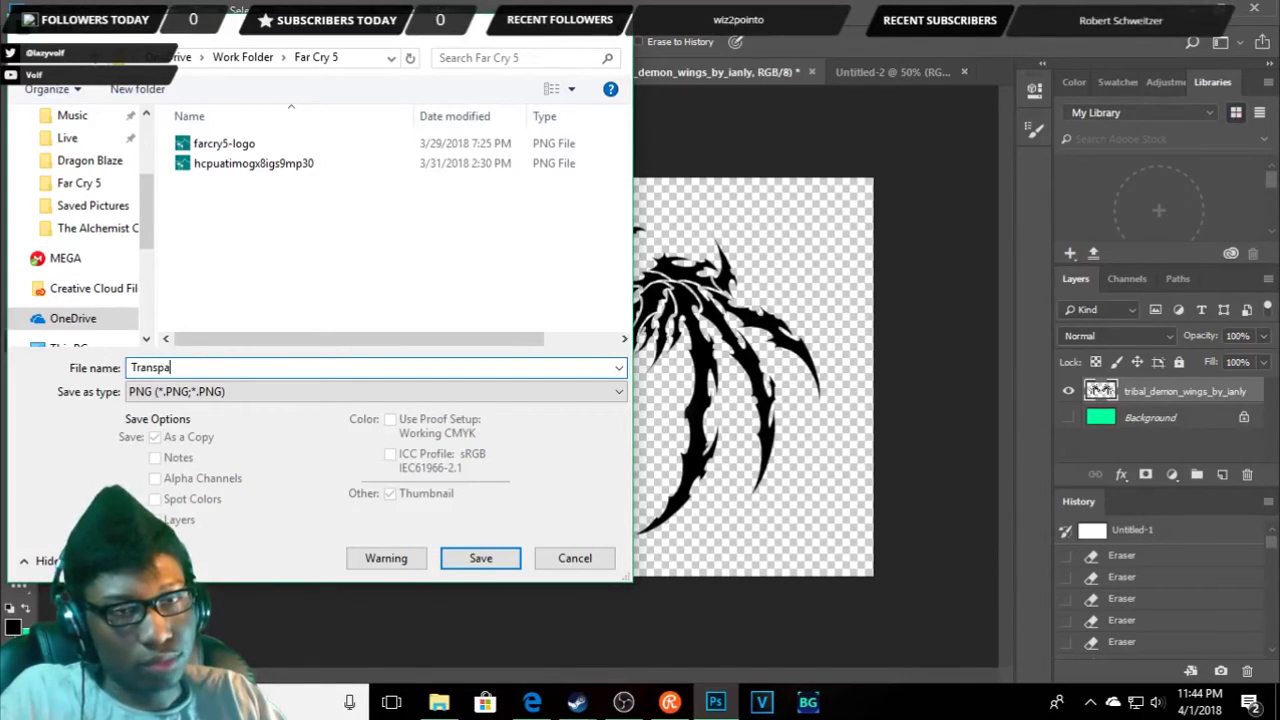
pyautogui.write('bal Wings')
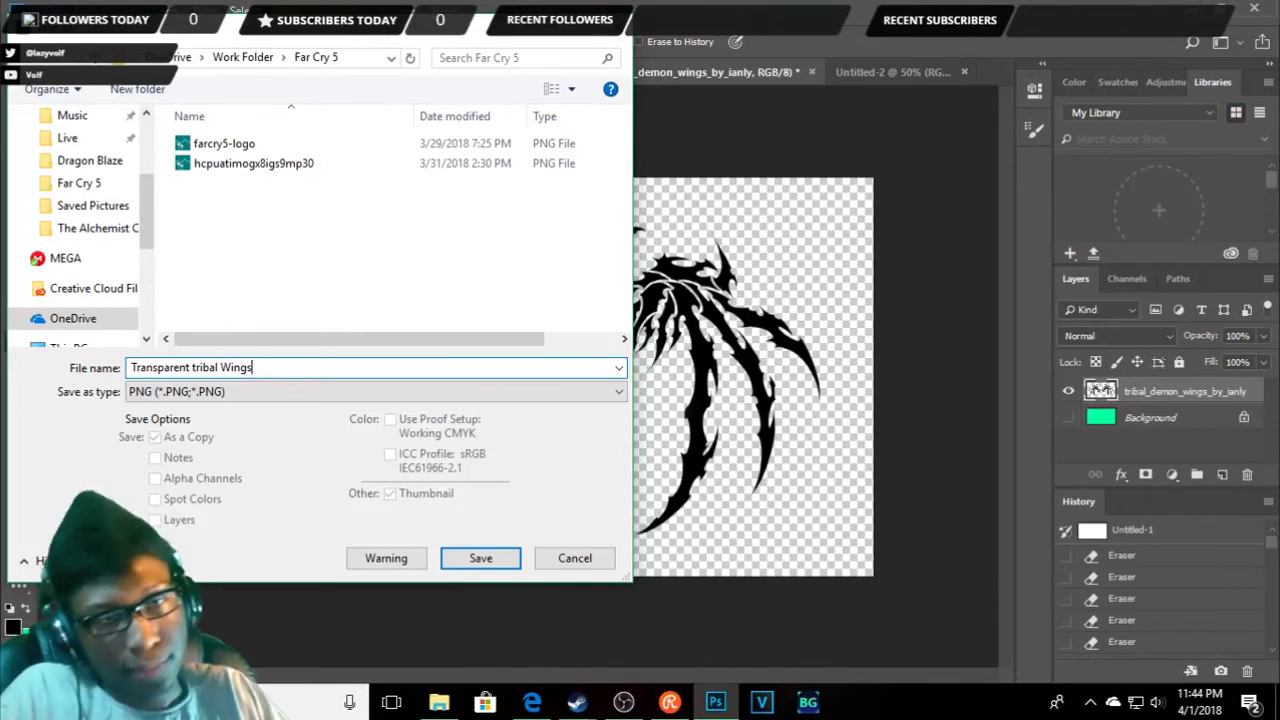
pyautogui.click(195, 367)
pyautogui.press('BackSpace')
pyautogui.write('T')
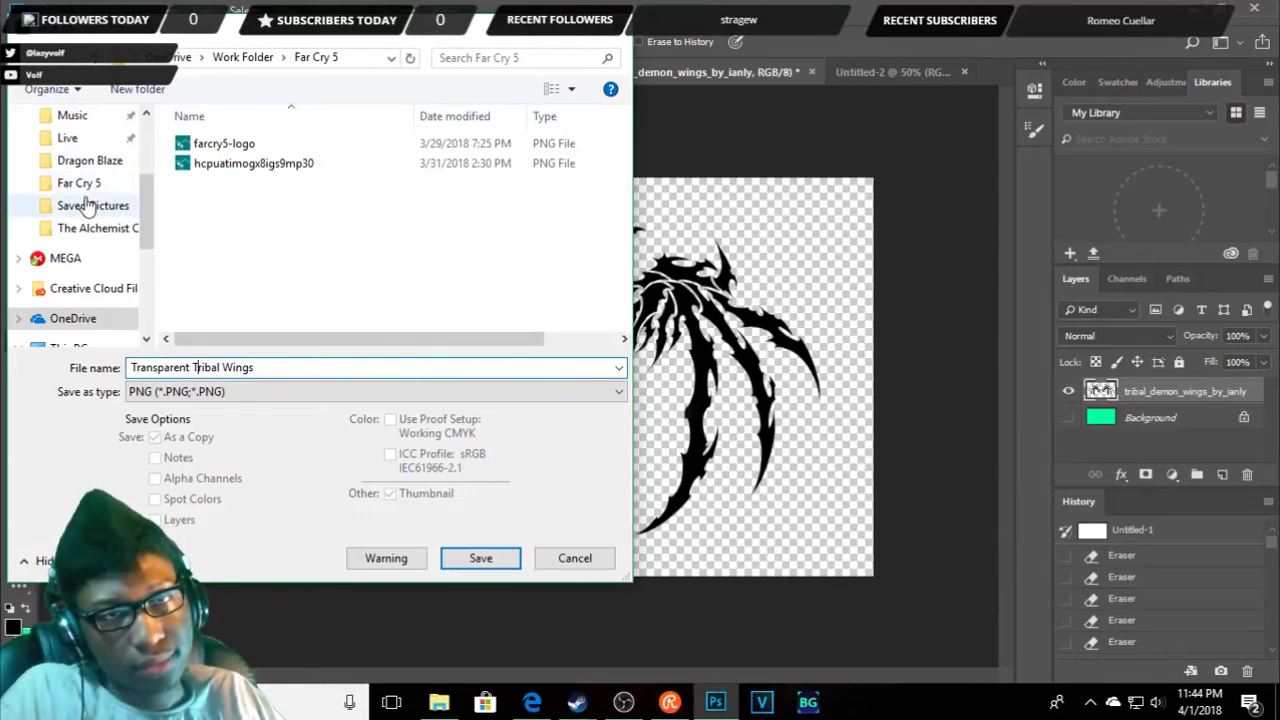
pyautogui.click(88, 205)
pyautogui.click(480, 558)
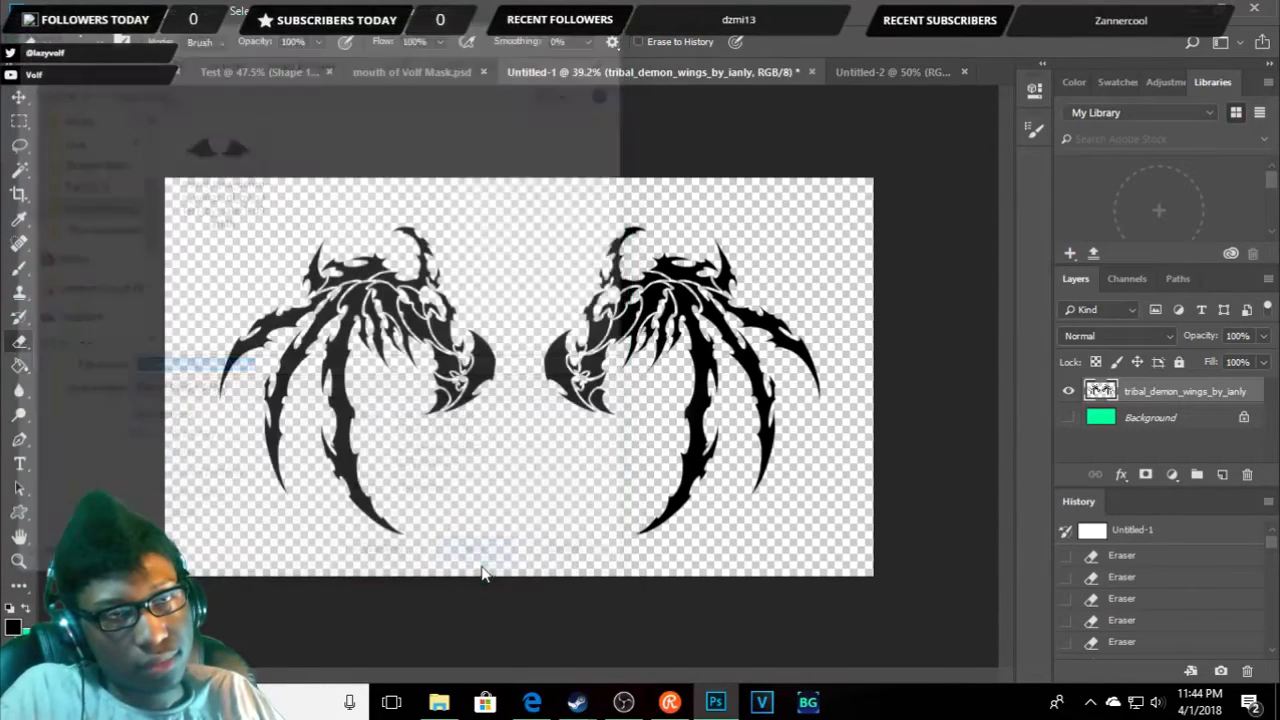
# - Accept the PNG options, then close Untitled-1 and Untitled-2 without saving
pyautogui.click(740, 198)
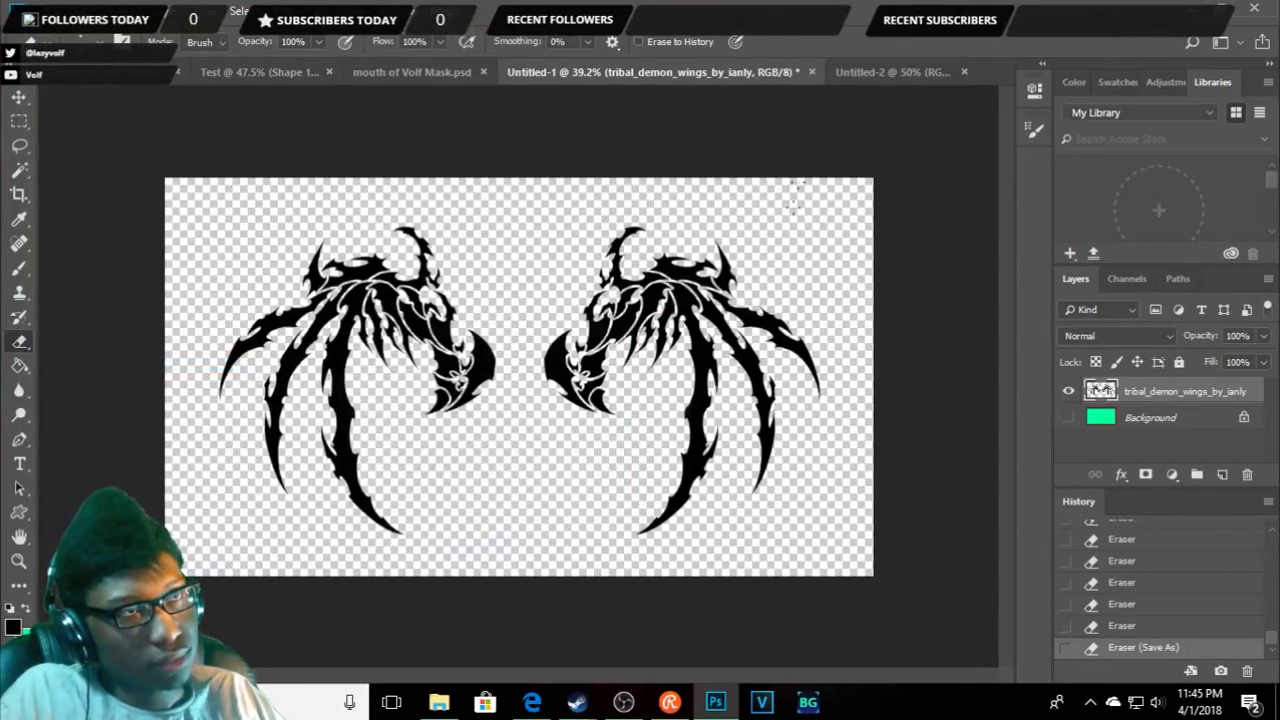
pyautogui.click(811, 72)
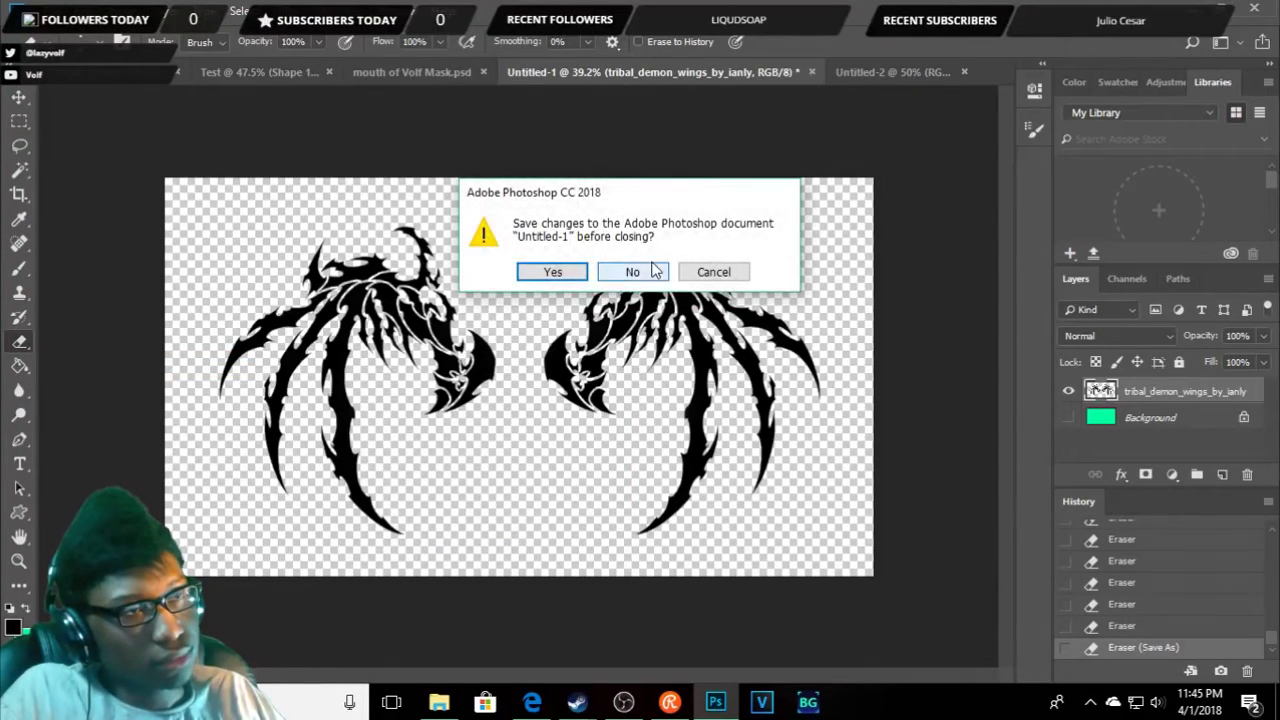
pyautogui.click(632, 272)
pyautogui.click(745, 72)
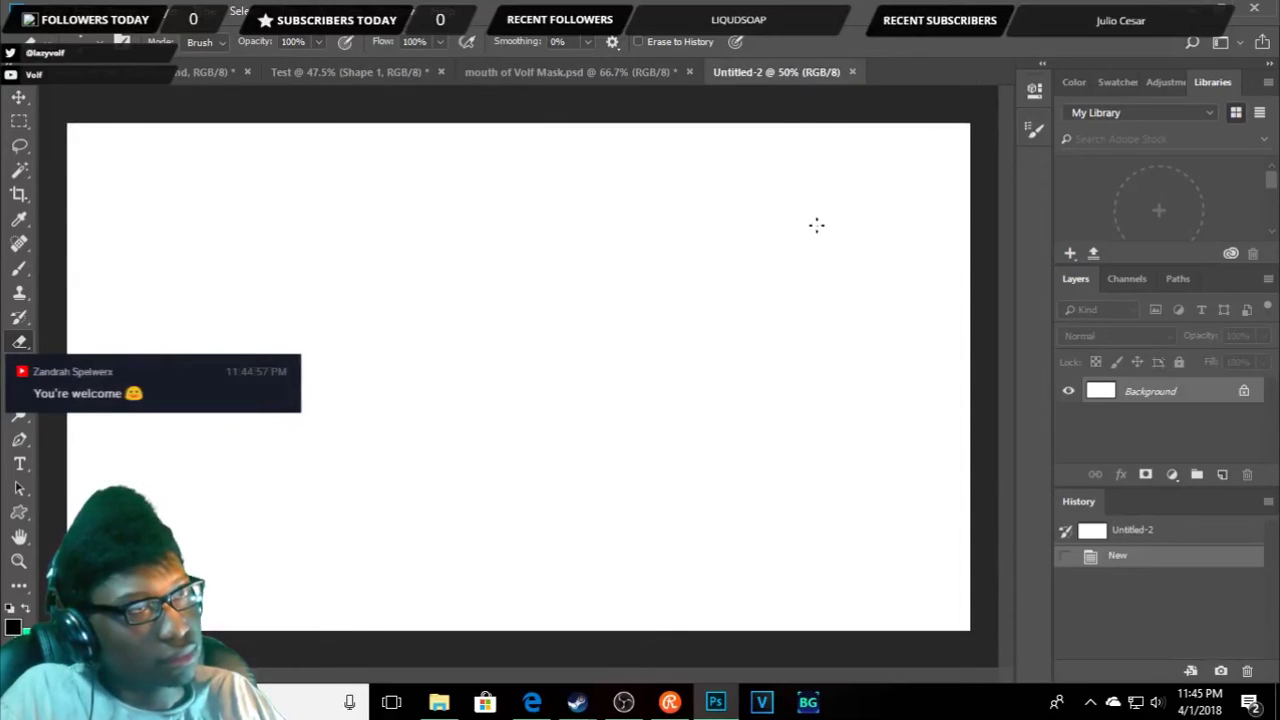
pyautogui.click(852, 72)
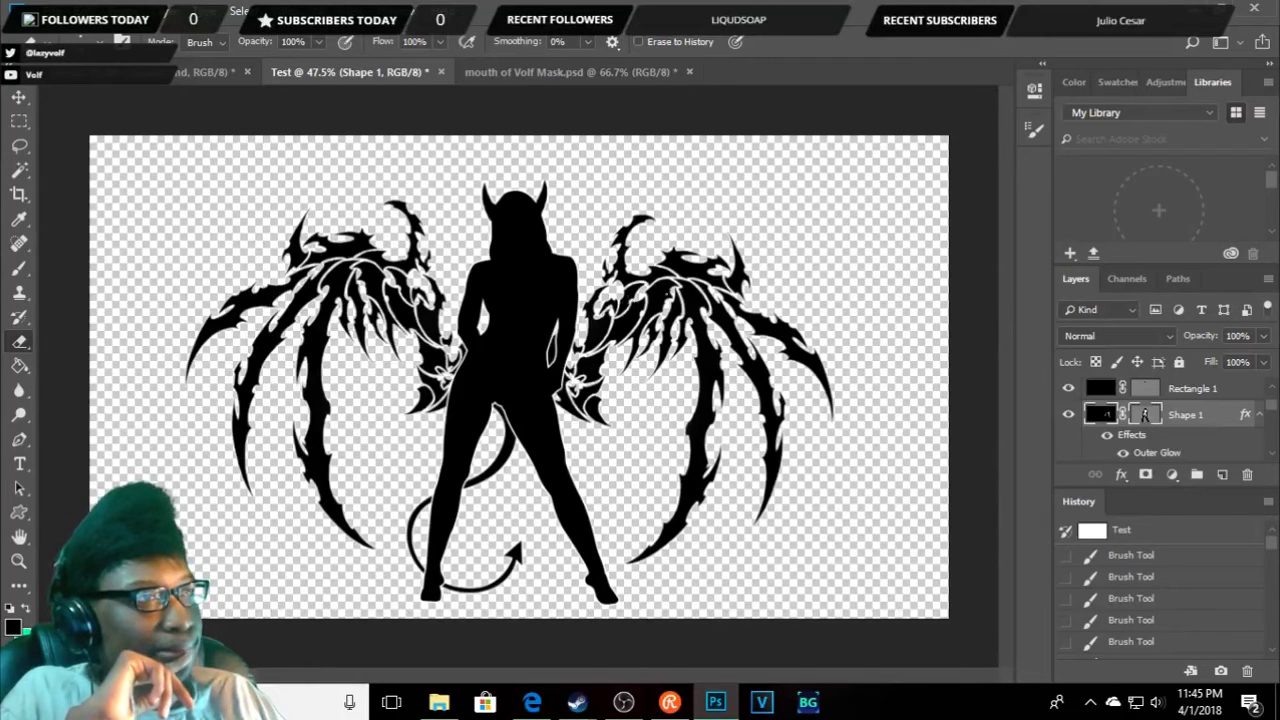
# - Dismiss the horns' transform box and close 'mouth of Volf Mask' without saving
pyautogui.click(633, 80)
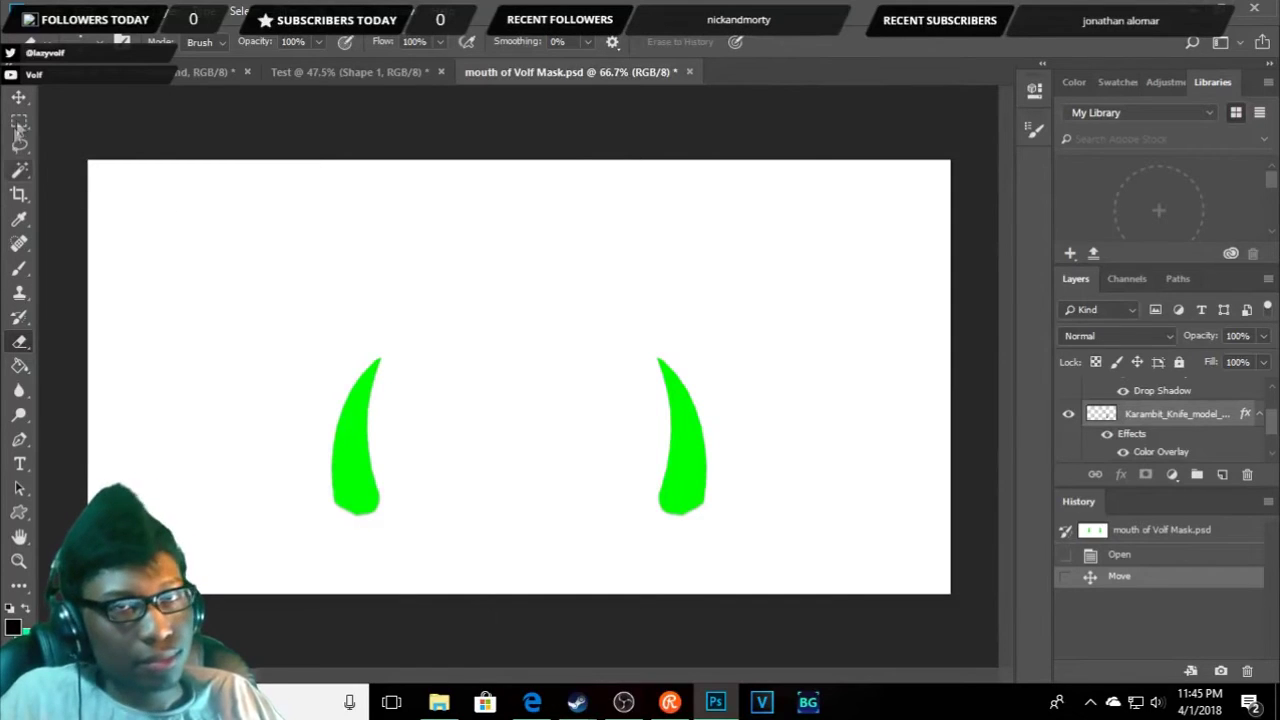
pyautogui.click(22, 100)
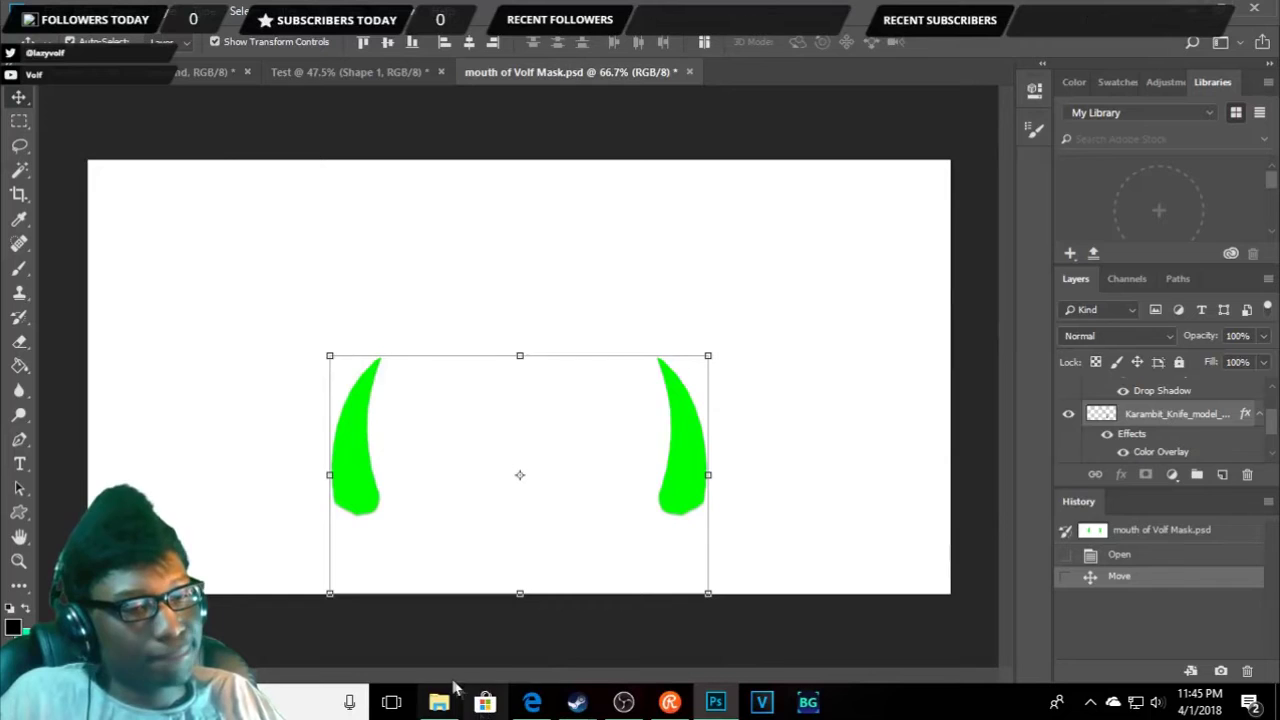
pyautogui.click(510, 525)
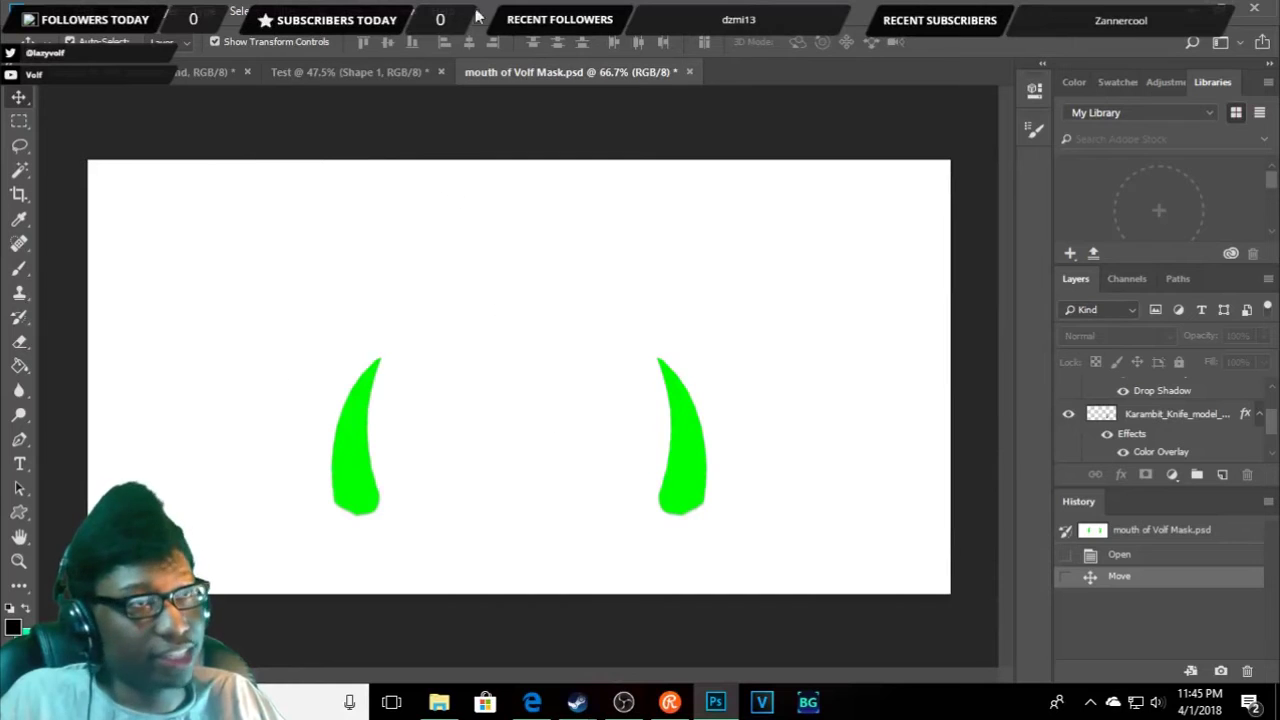
pyautogui.click(688, 73)
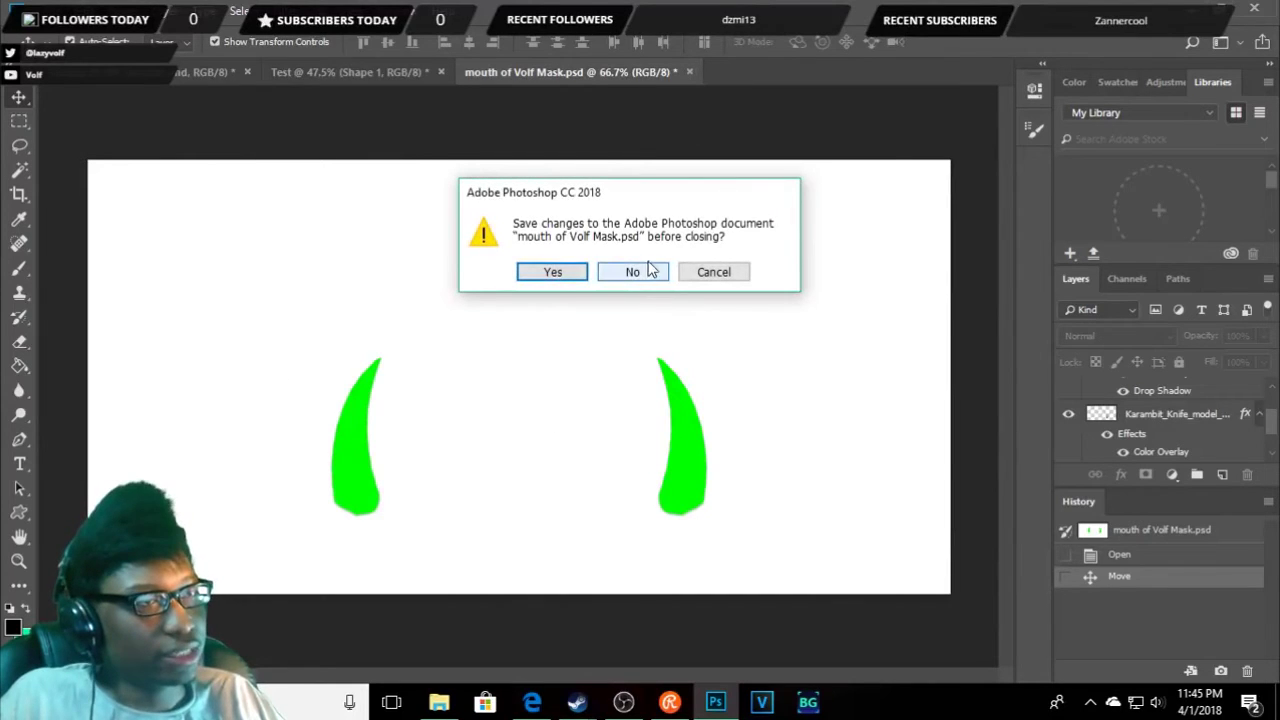
pyautogui.click(652, 272)
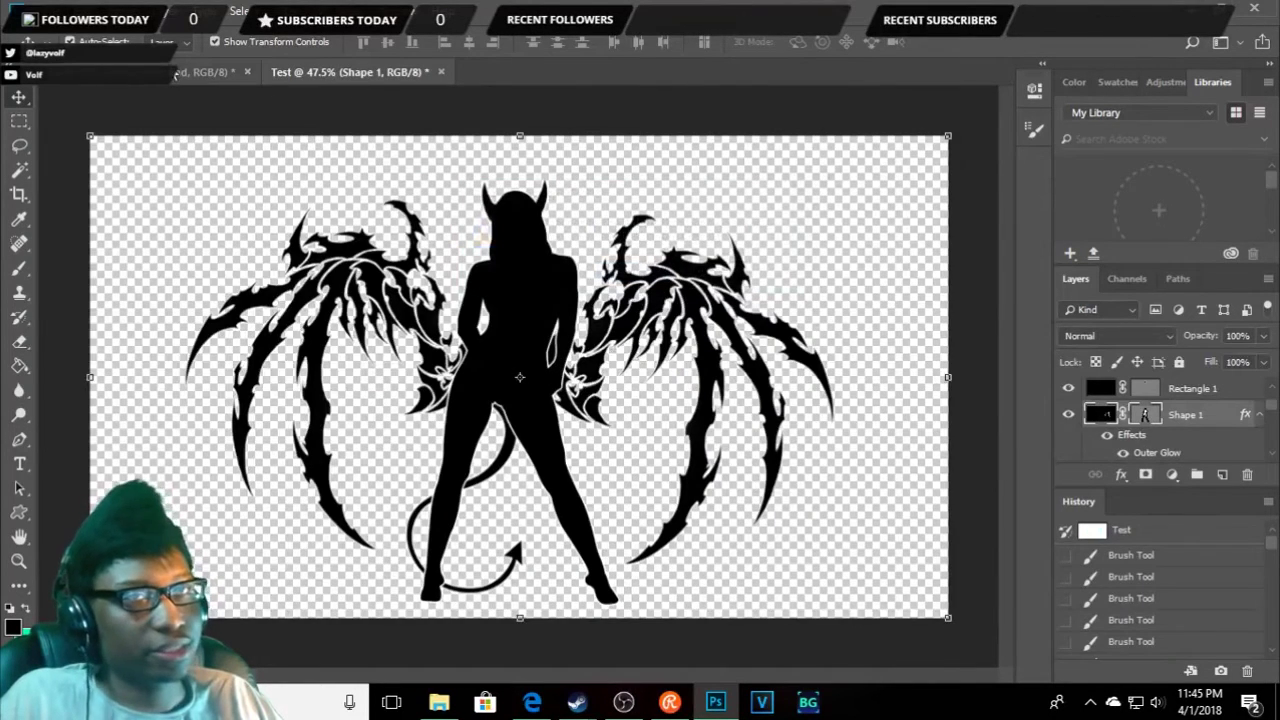
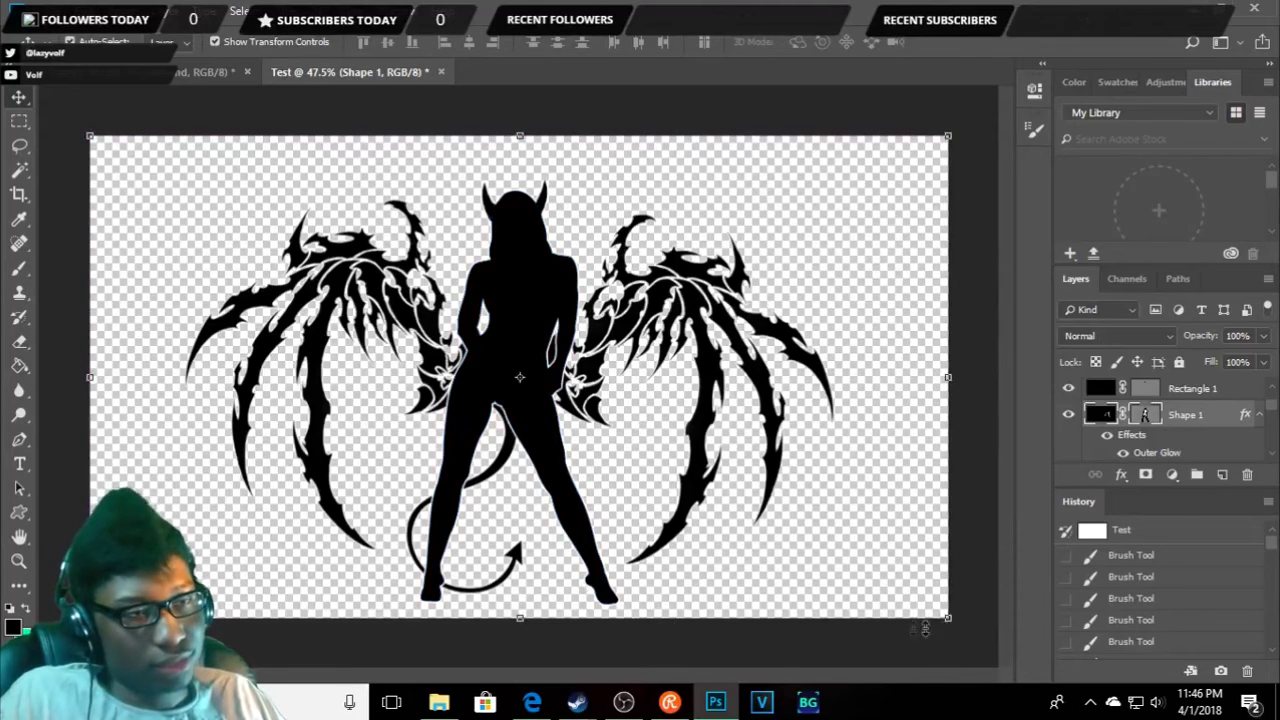
# - Select the whole canvas and browse the save dialog to Work Folder > Photoshop Stream Design
pyautogui.hotkey('ctrl', 'a')
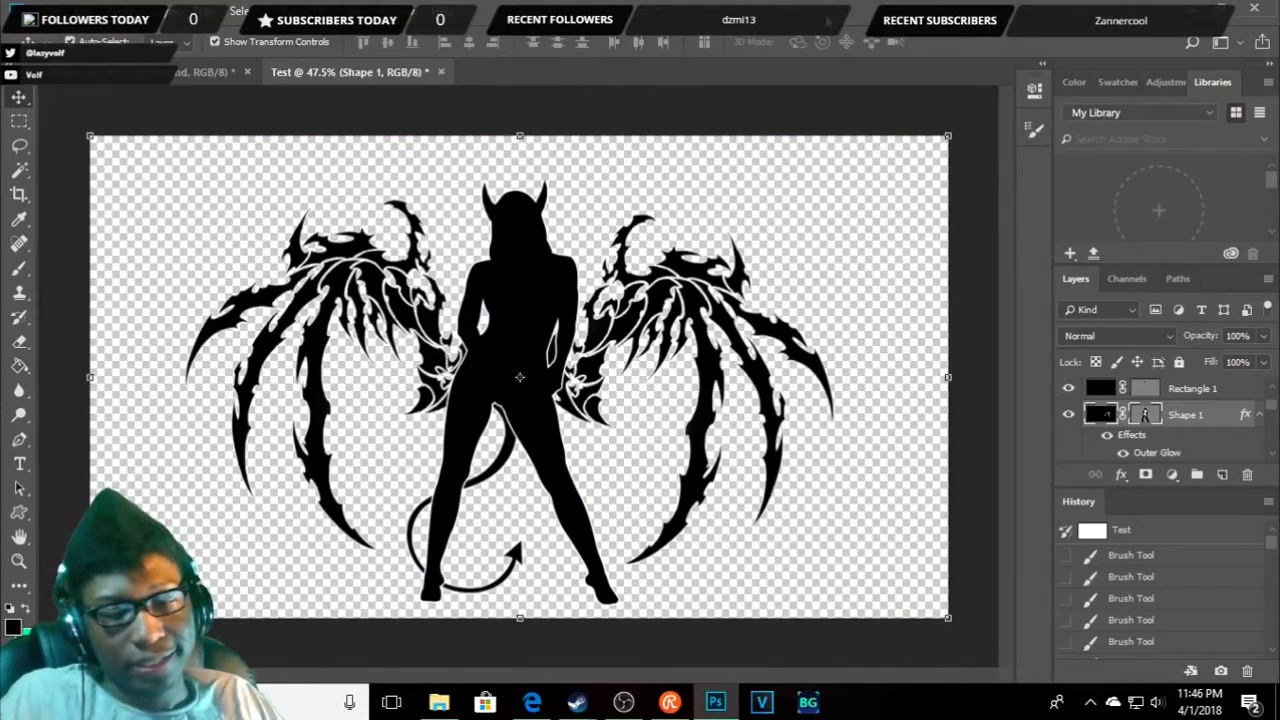
pyautogui.hotkey('ctrl', 's')
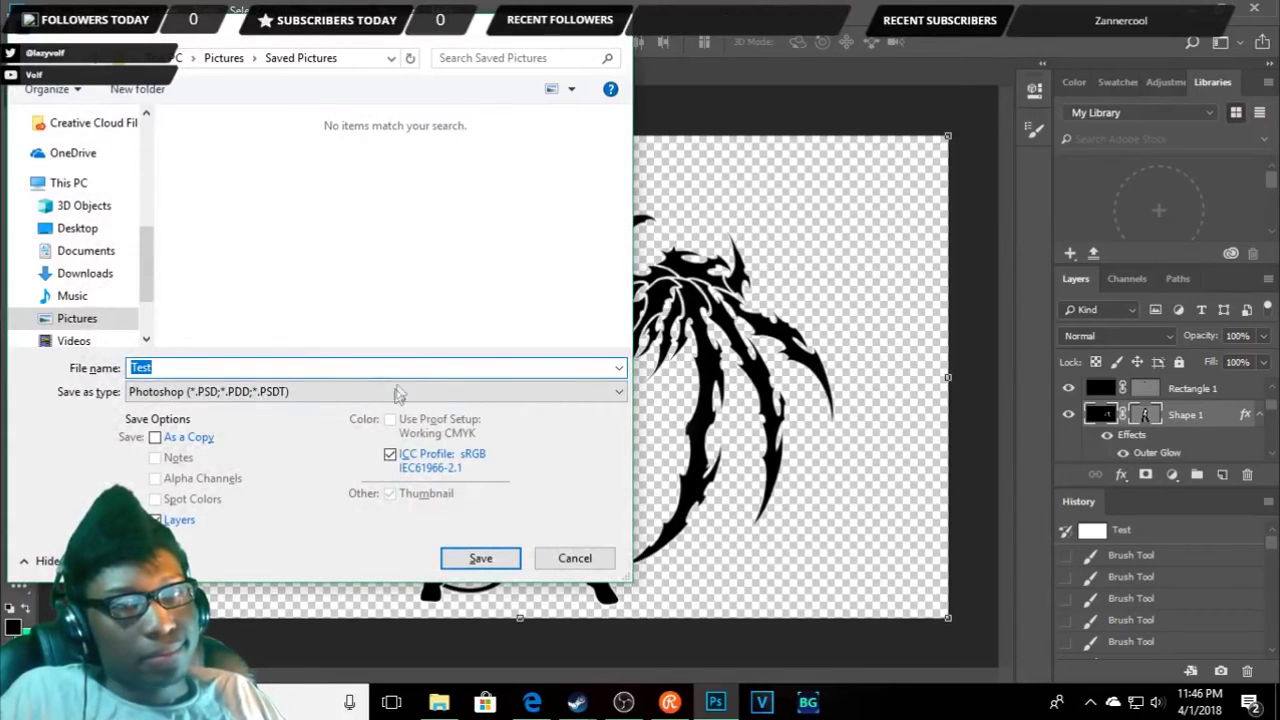
pyautogui.click(224, 58)
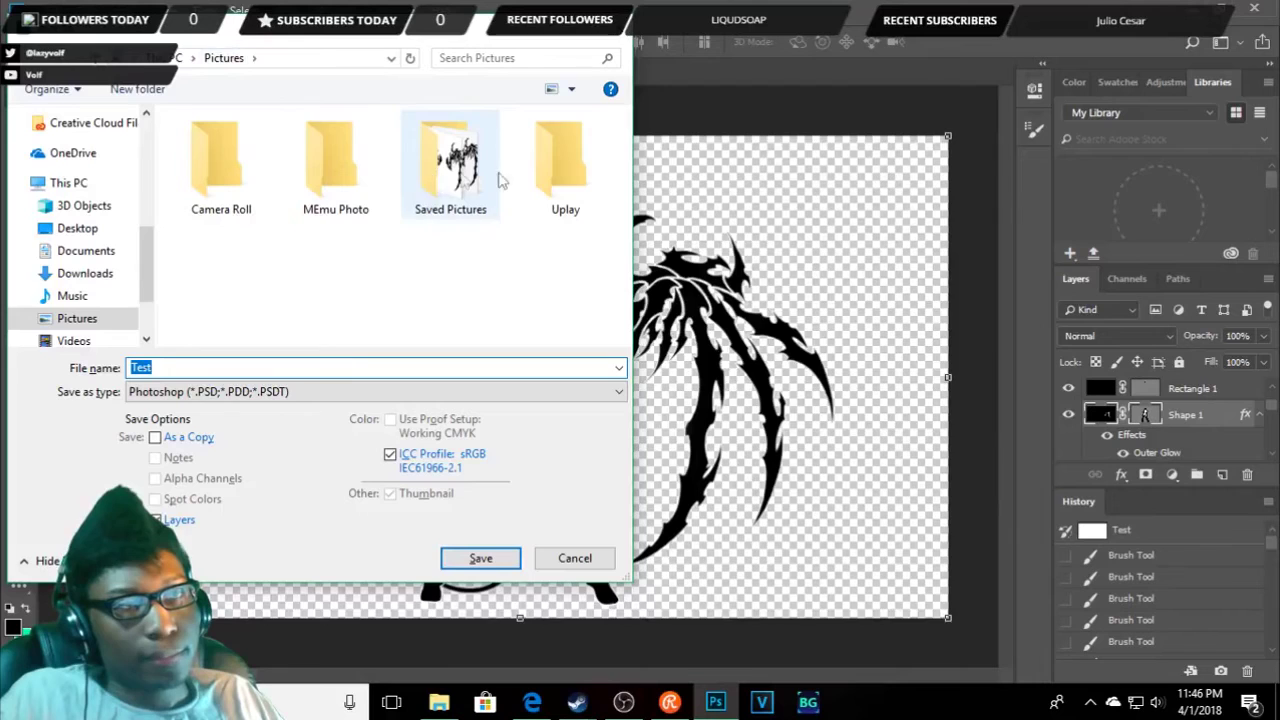
pyautogui.moveTo(80, 295)
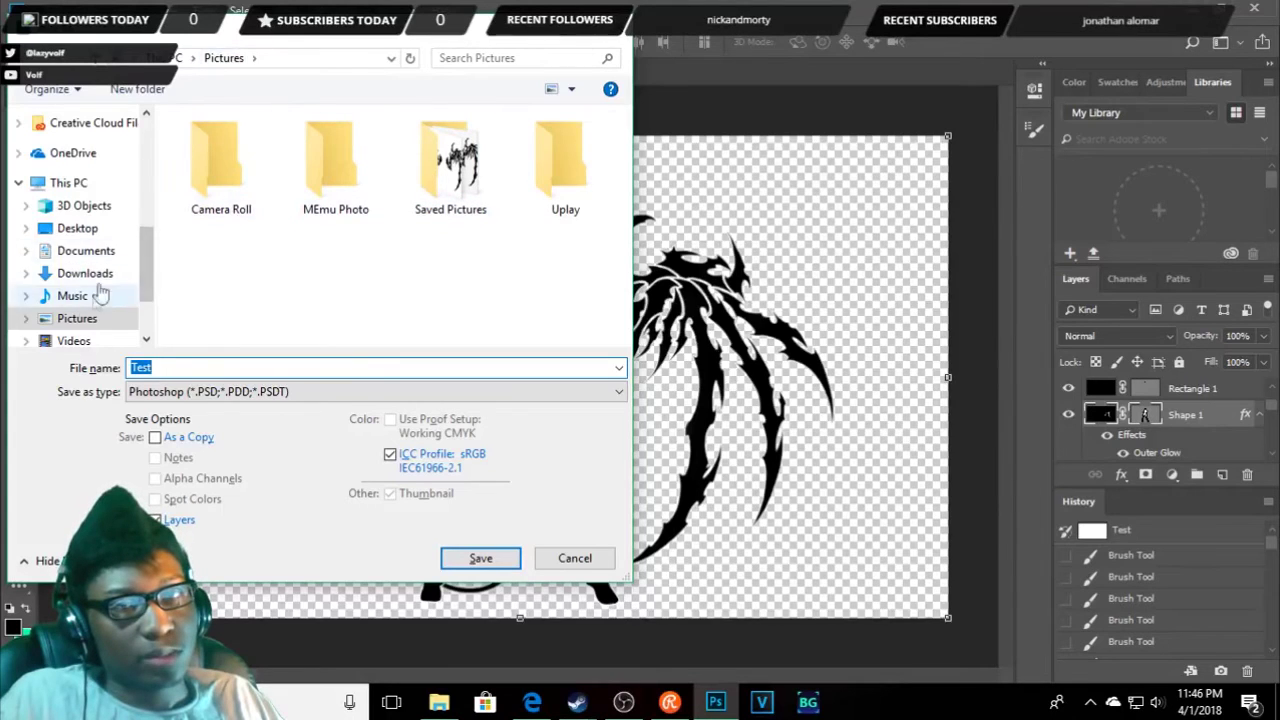
pyautogui.scroll(1, 104, 260)
pyautogui.scroll(1, 106, 240)
pyautogui.scroll(2, 108, 250)
pyautogui.scroll(3, 112, 270)
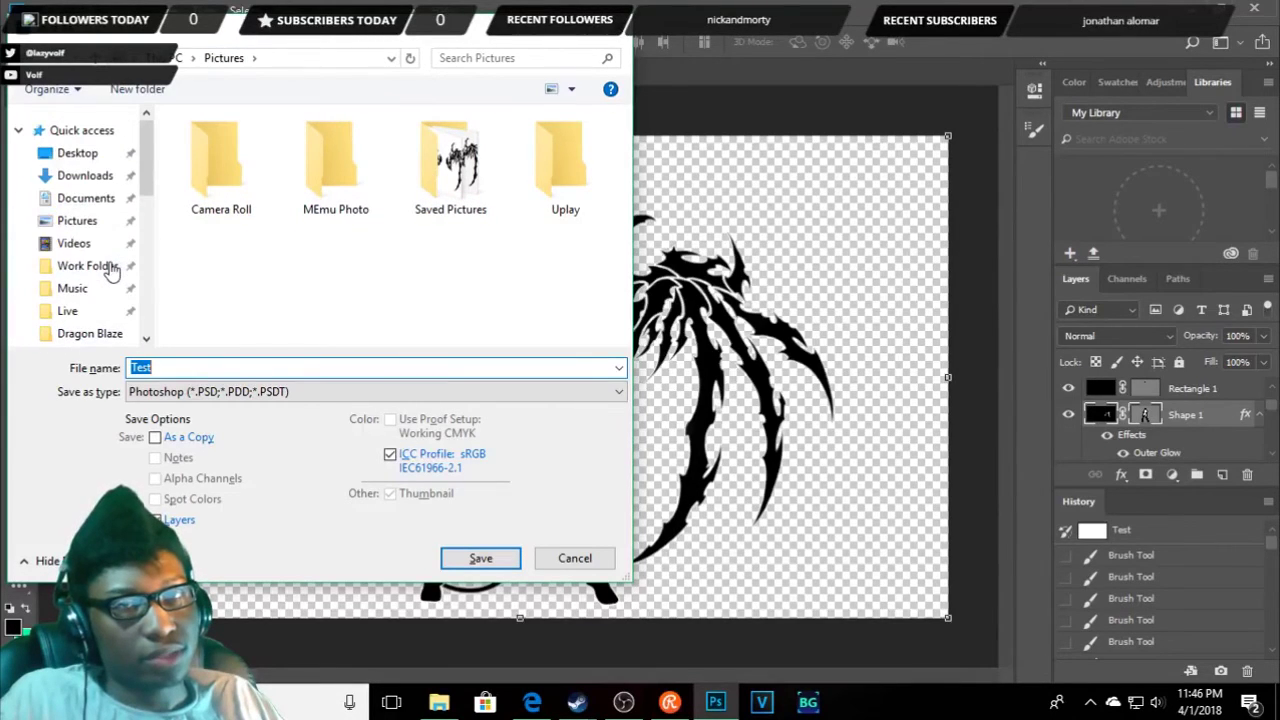
pyautogui.scroll(-2, 94, 296)
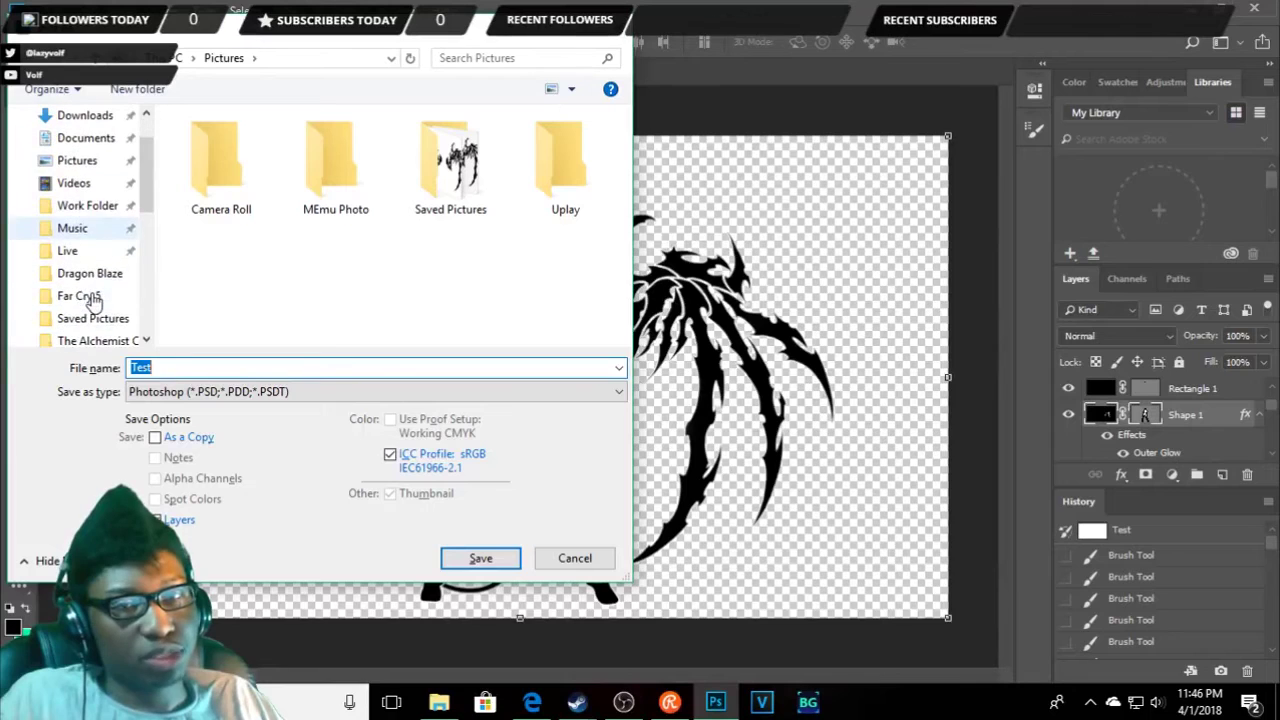
pyautogui.click(113, 214)
pyautogui.scroll(-3, 450, 195)
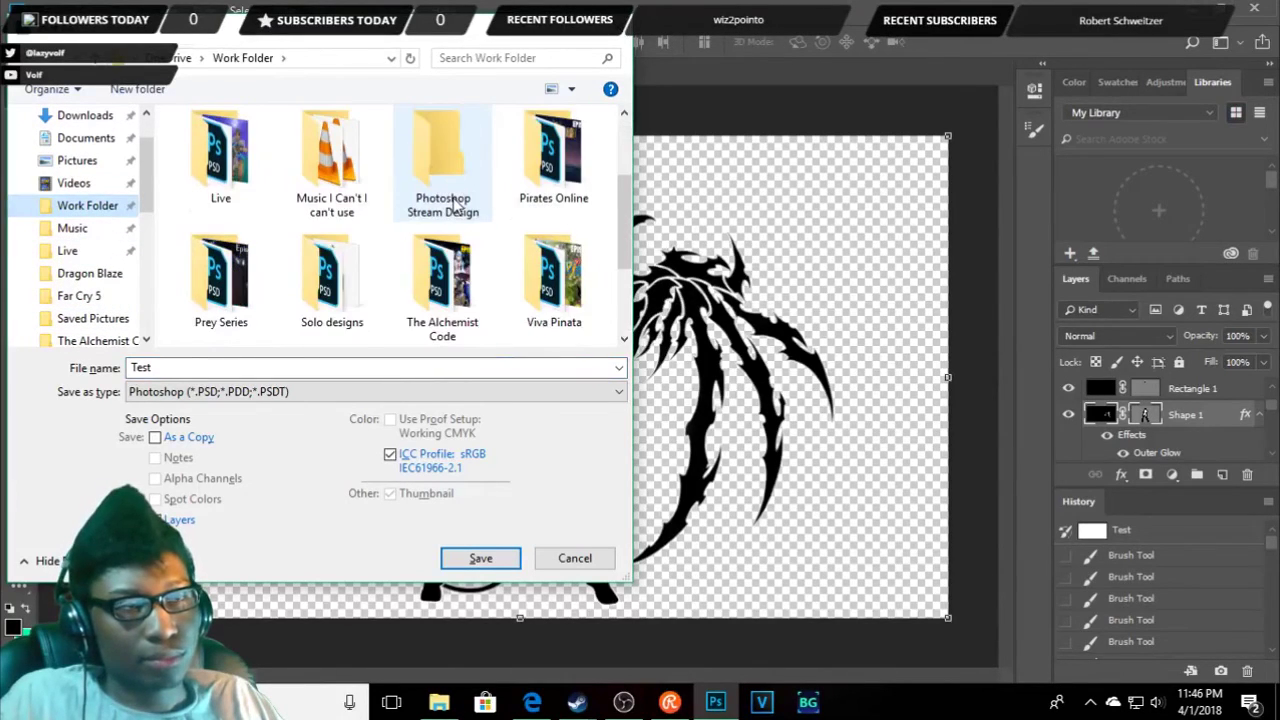
pyautogui.scroll(-1, 452, 205)
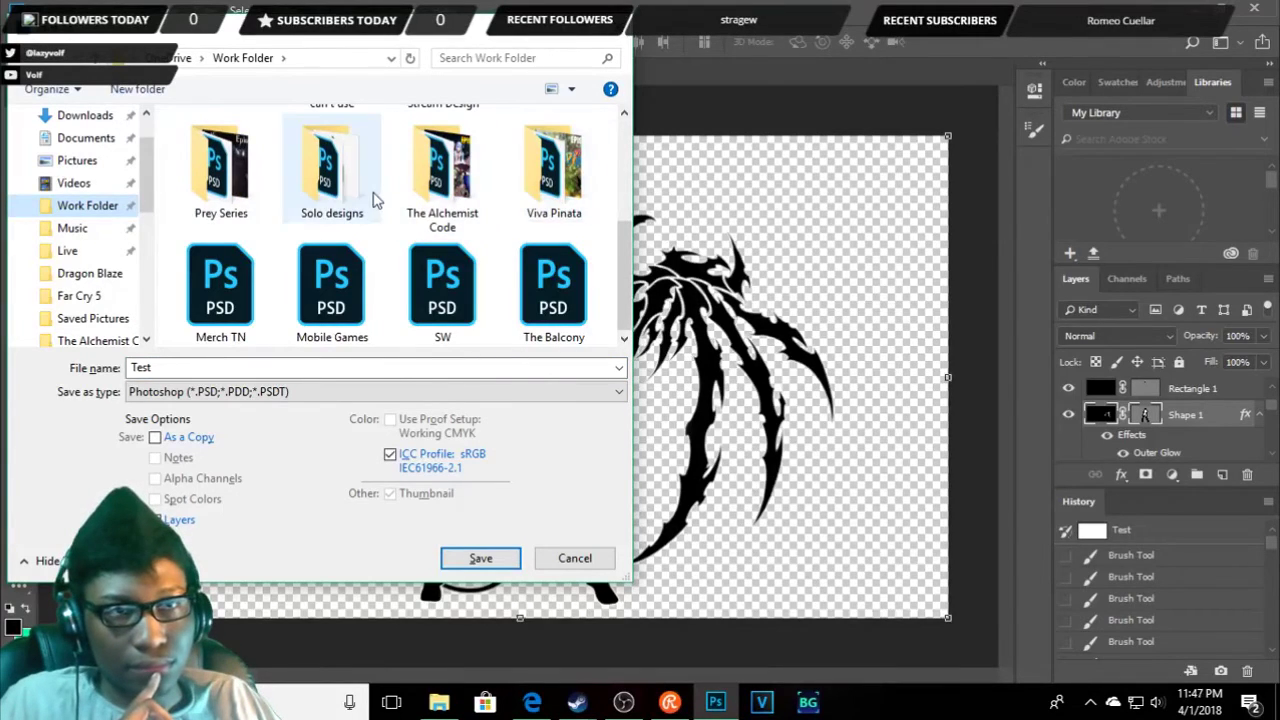
pyautogui.scroll(2, 424, 230)
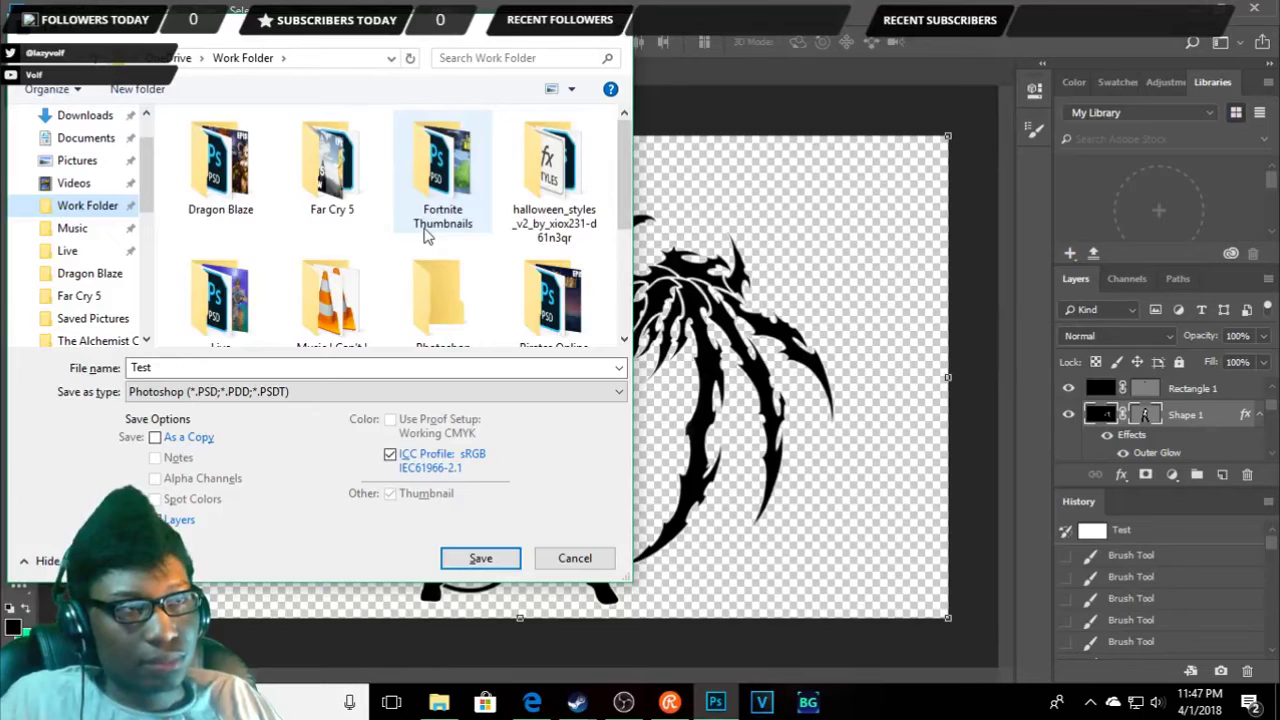
pyautogui.doubleClick(428, 258)
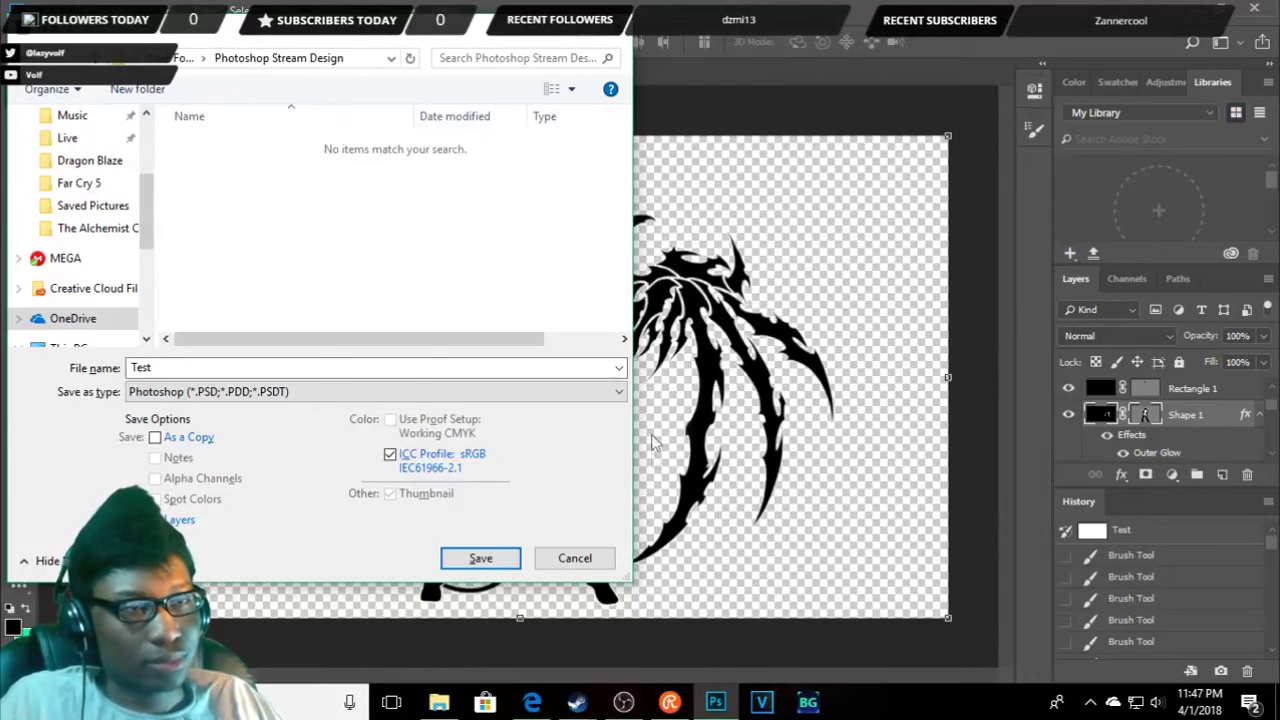
# - Save it as a PSD named Bloodbender Succubus, accepting Maximize Compatibility
pyautogui.doubleClick(243, 365)
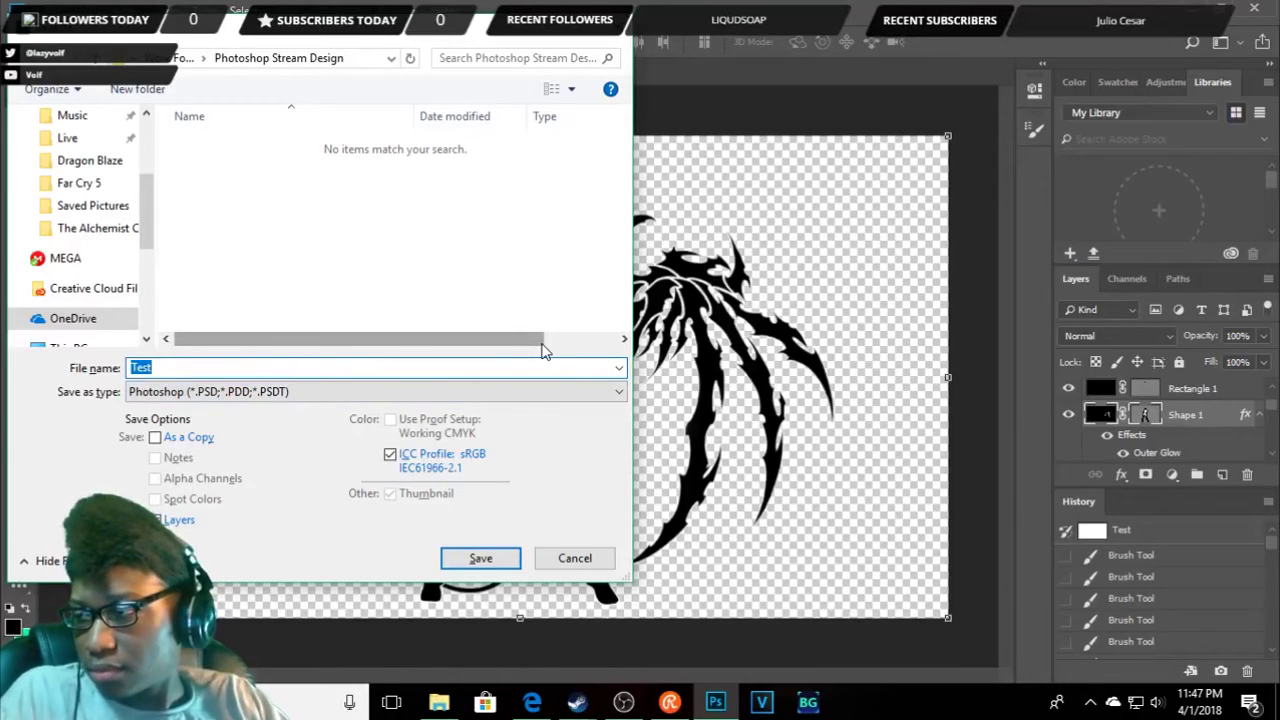
pyautogui.write('Bloodbender')
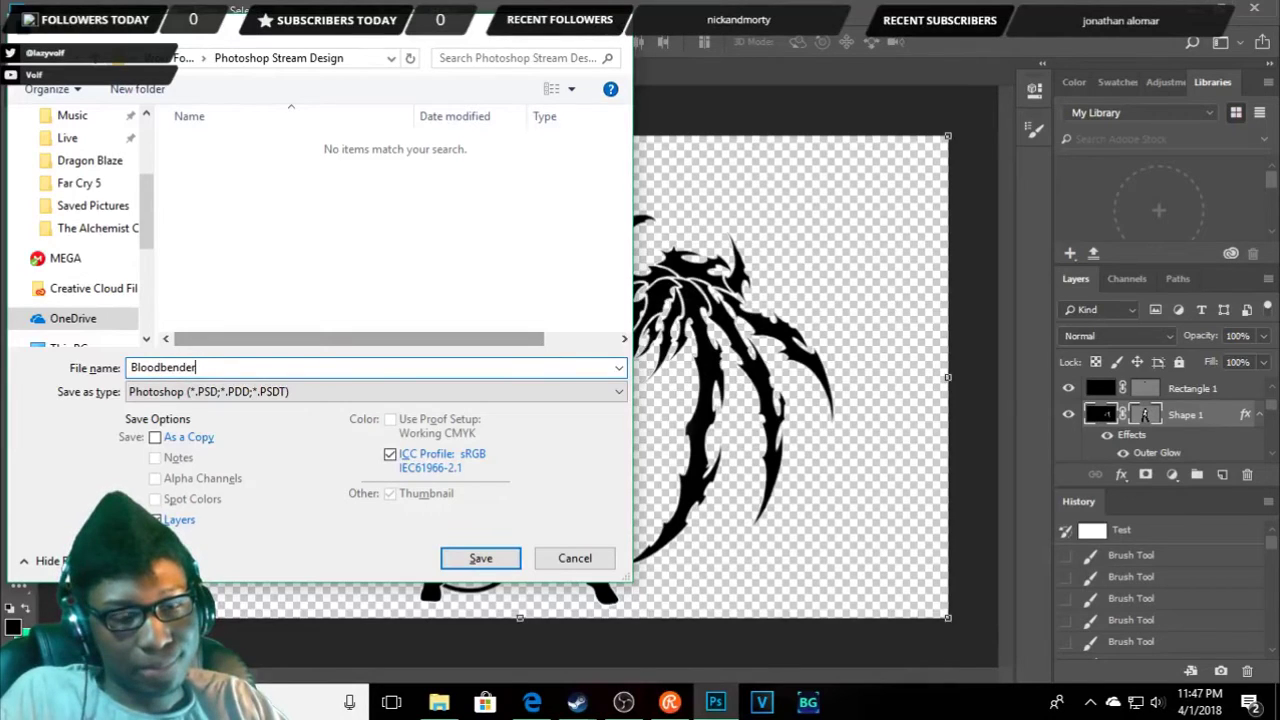
pyautogui.write(' Succubus')
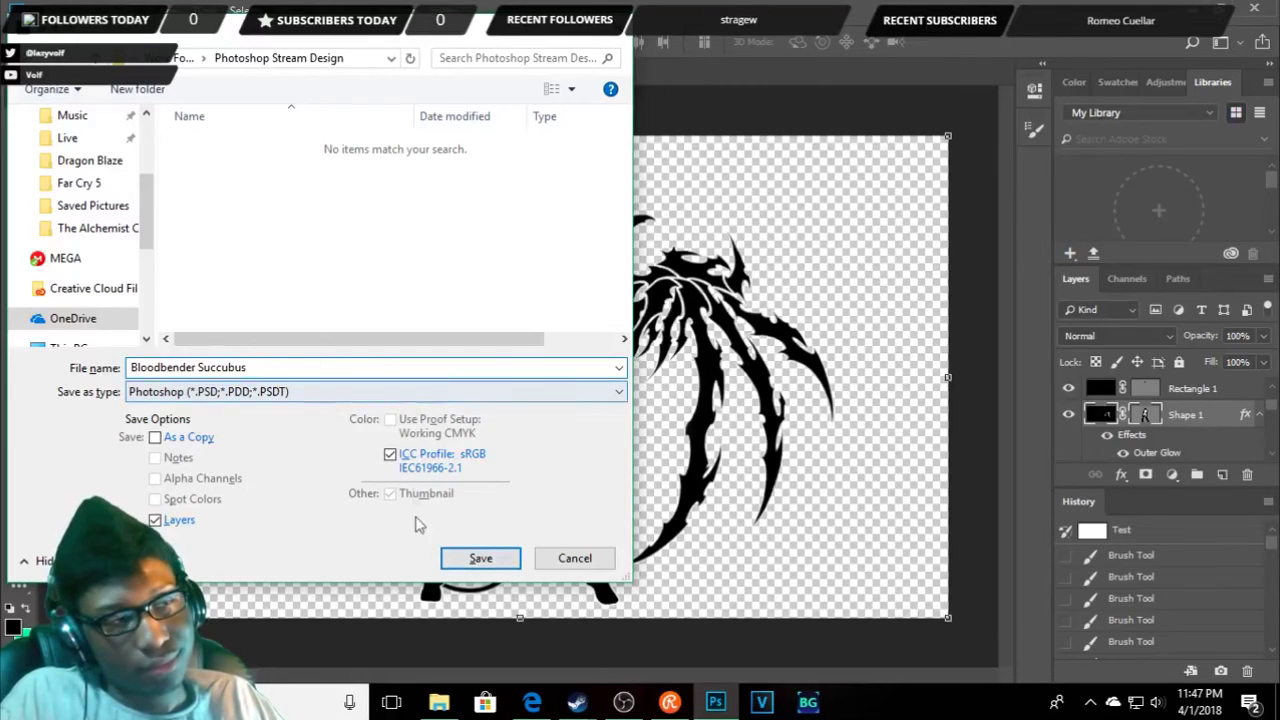
pyautogui.click(480, 558)
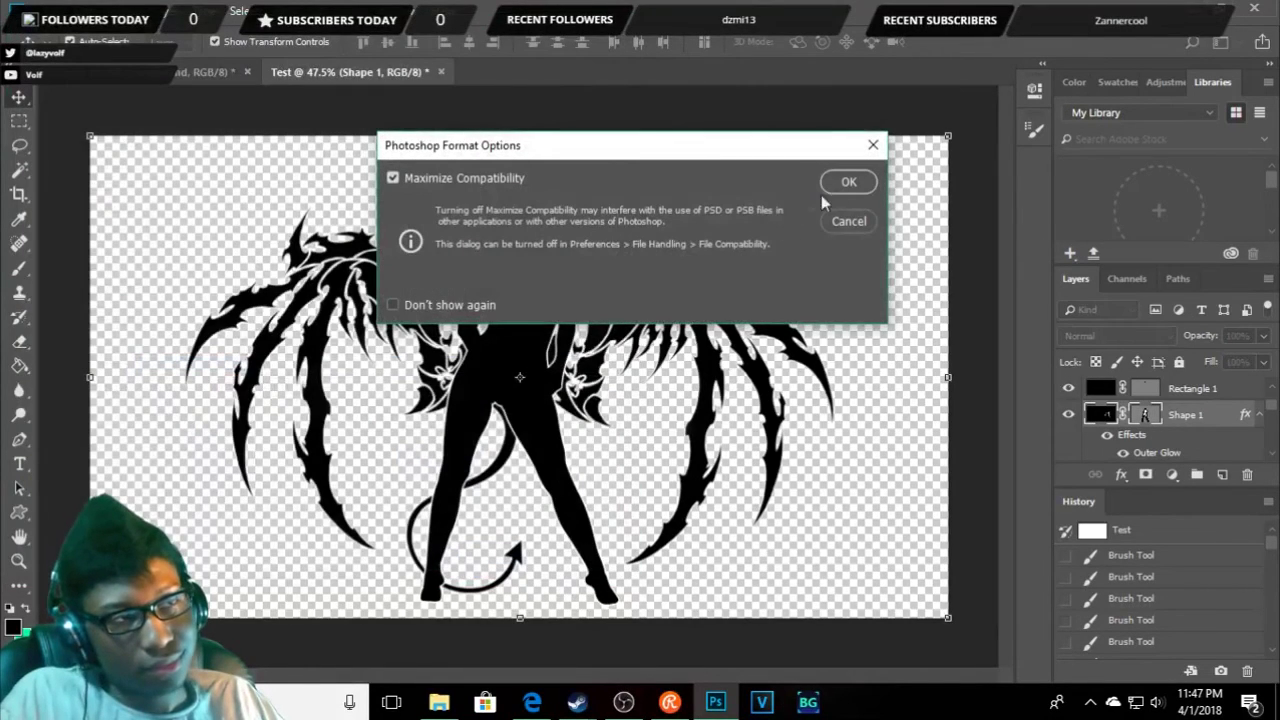
pyautogui.click(854, 183)
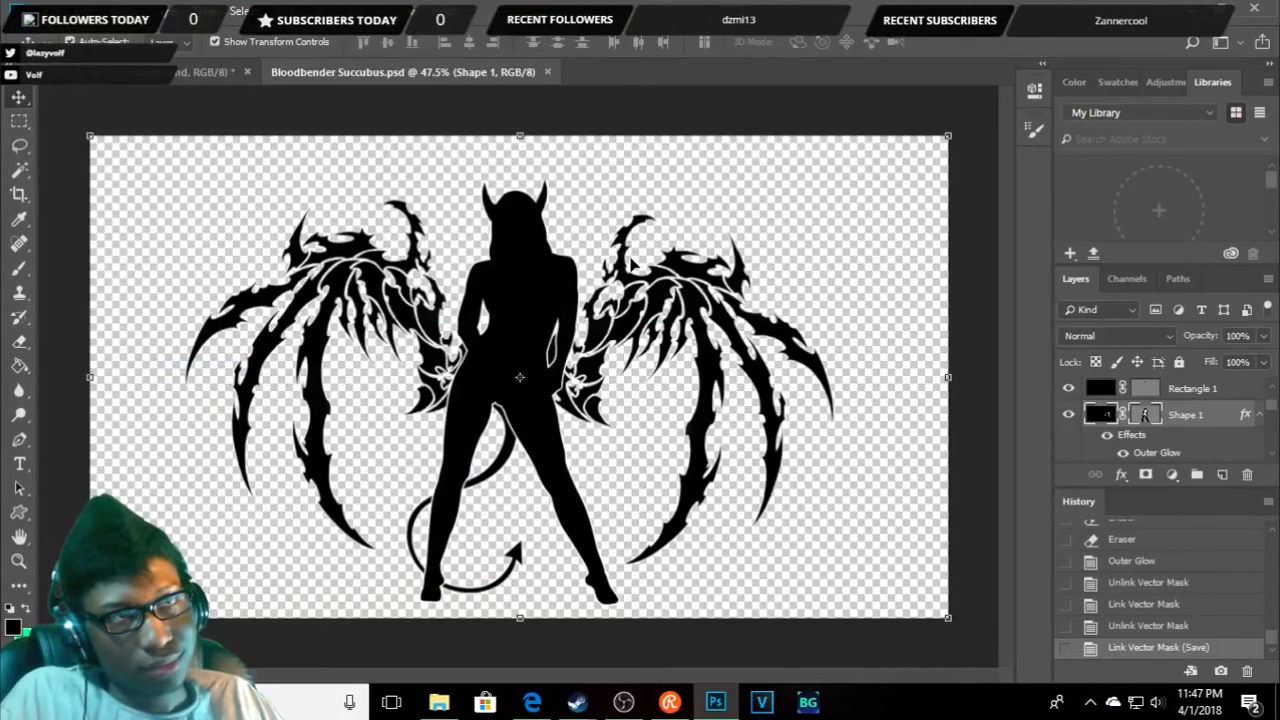
# - Save a JPEG copy of Bloodbender Succubus, accepting the default quality settings
pyautogui.hotkey('ctrl', 'shift', 's')
pyautogui.click(430, 392)
pyautogui.click(280, 537)
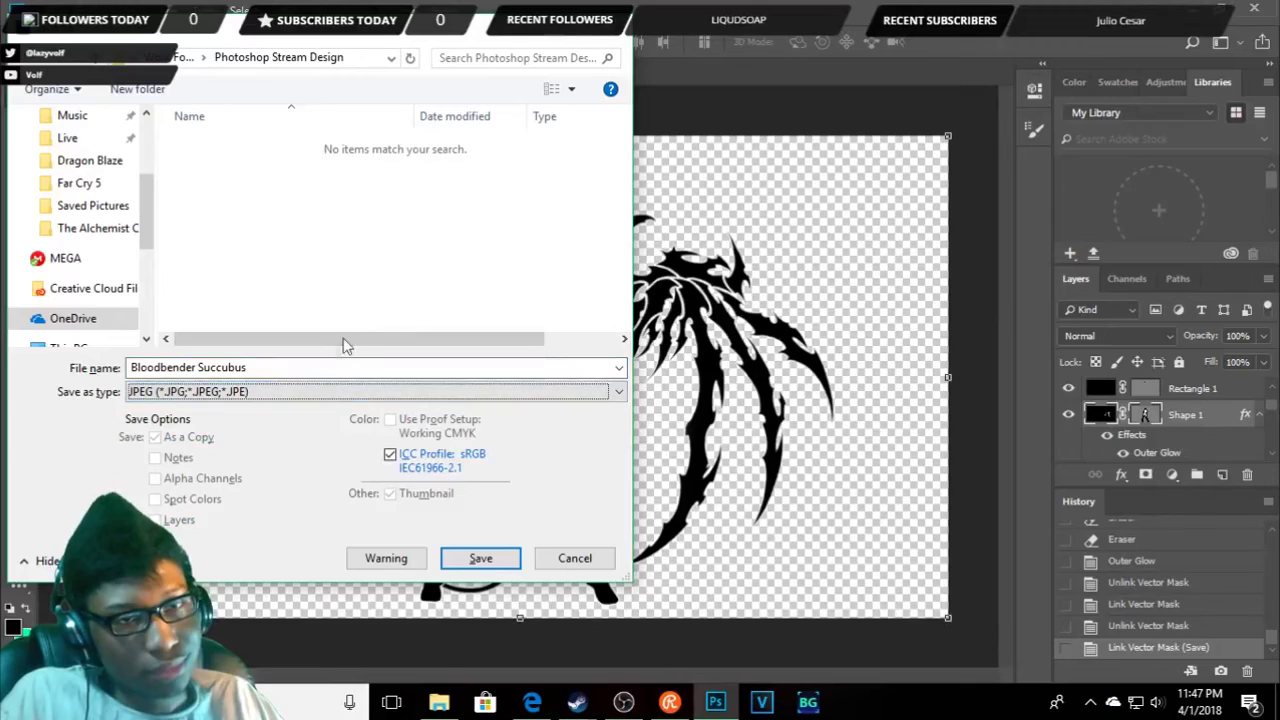
pyautogui.click(480, 558)
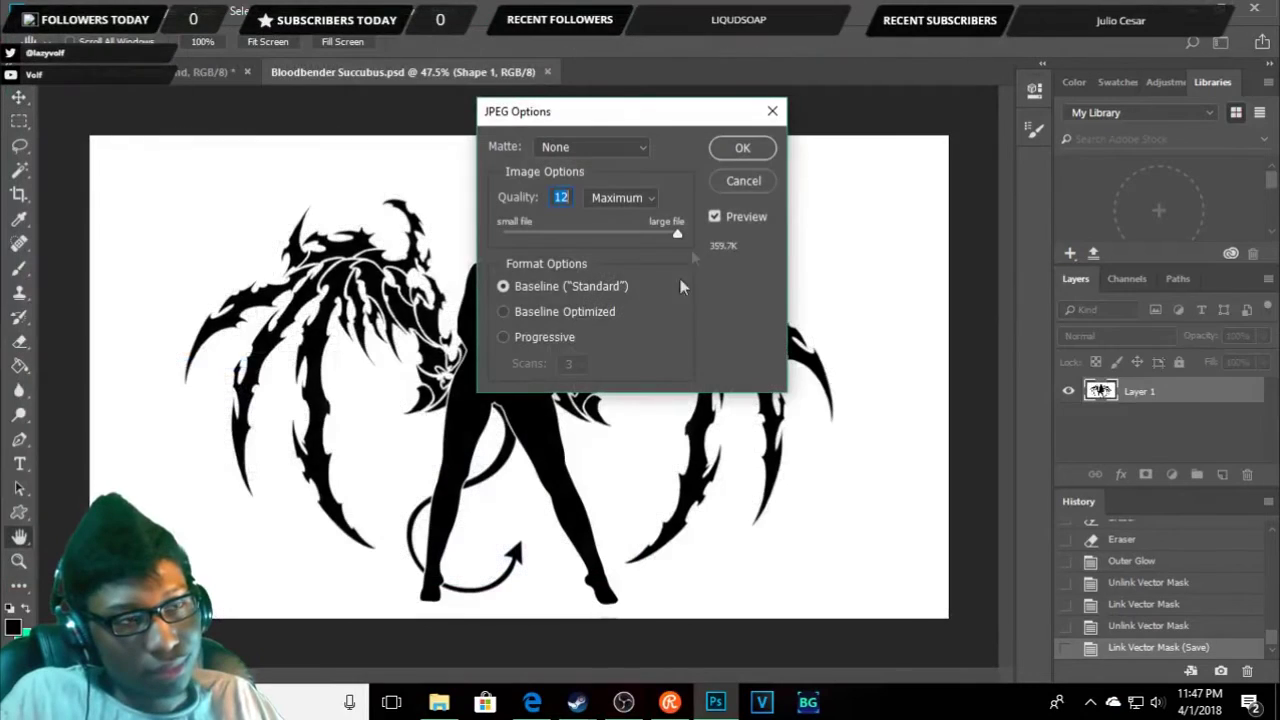
pyautogui.click(739, 152)
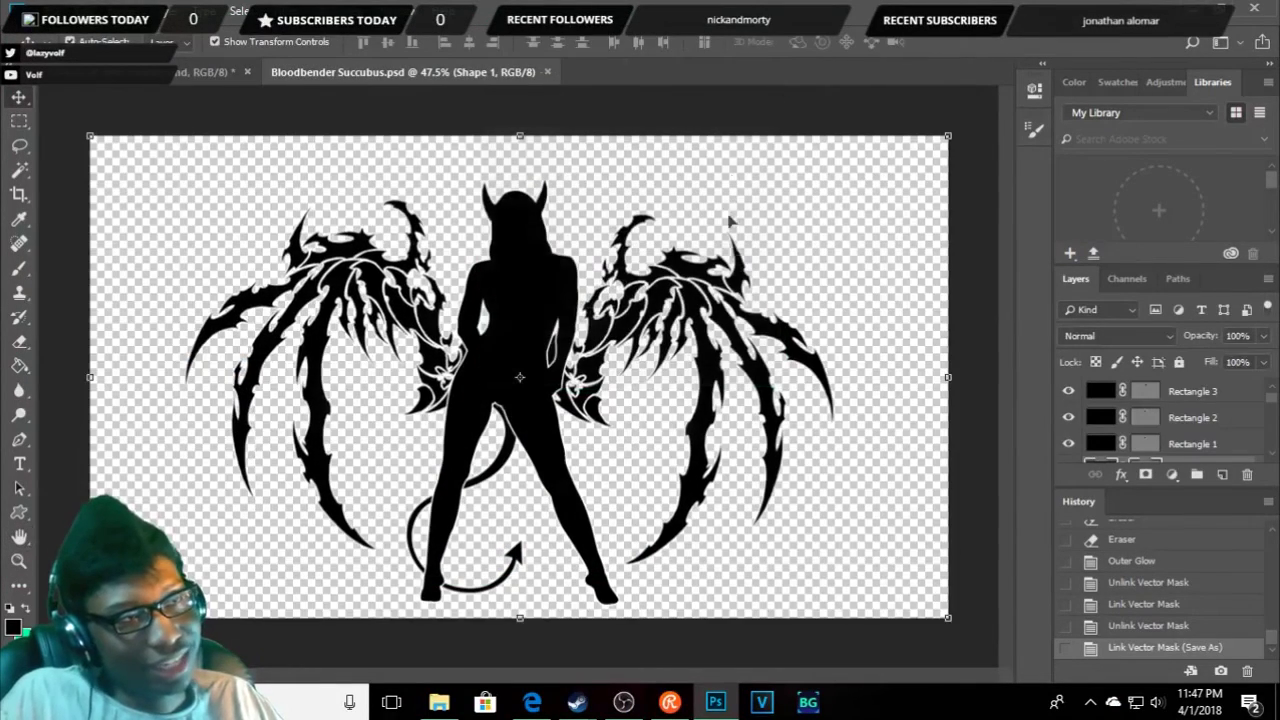
# - Save a PNG copy of Bloodbender Succubus with the Large file size option
pyautogui.hotkey('ctrl', 'shift', 's')
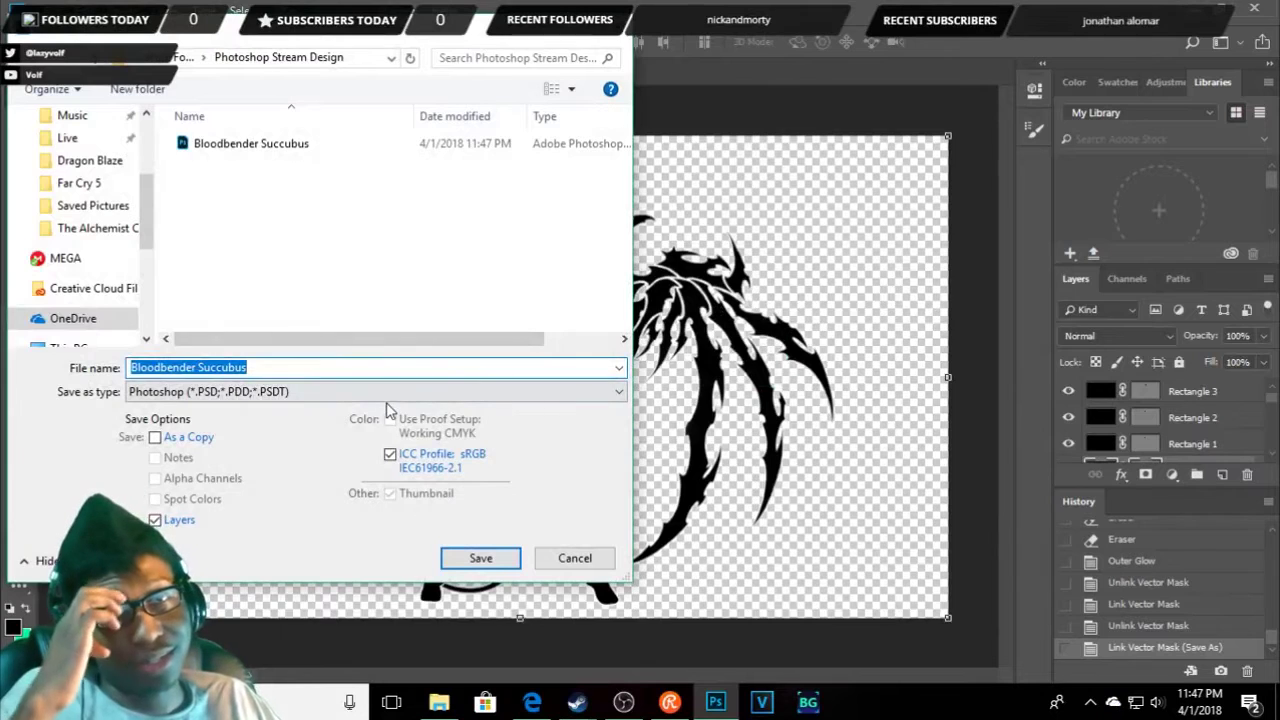
pyautogui.click(380, 392)
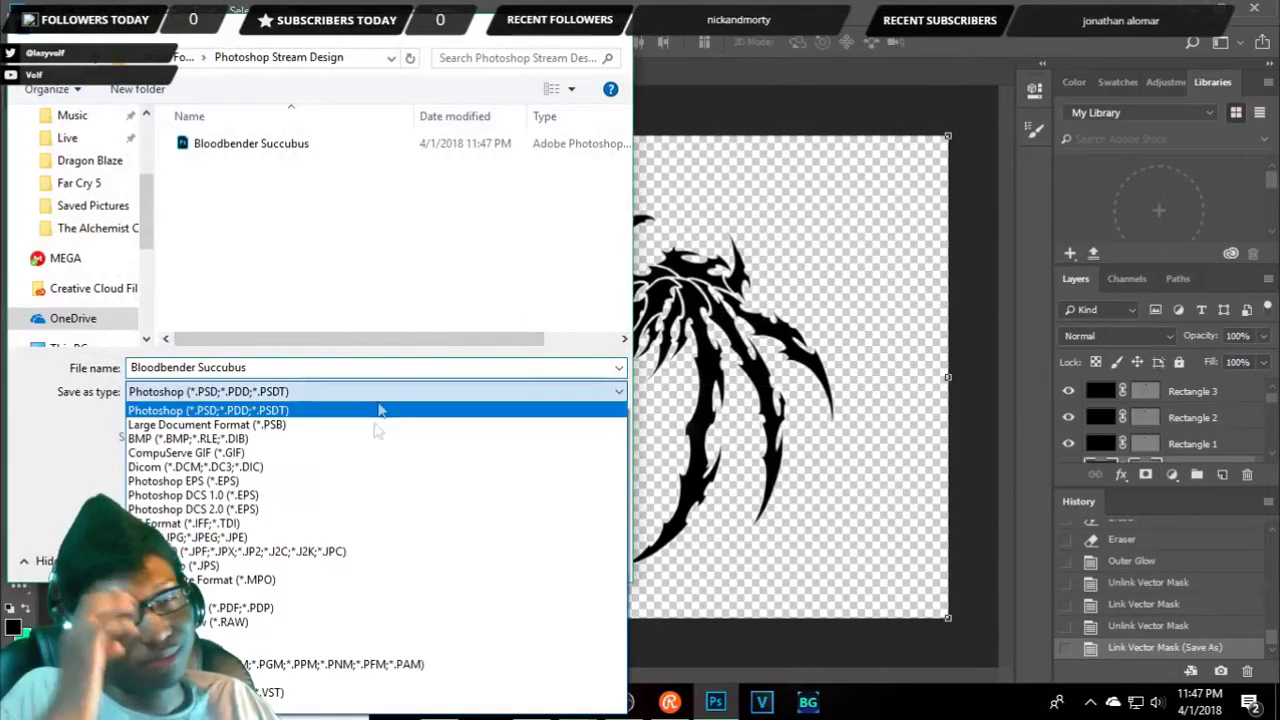
pyautogui.click(247, 652)
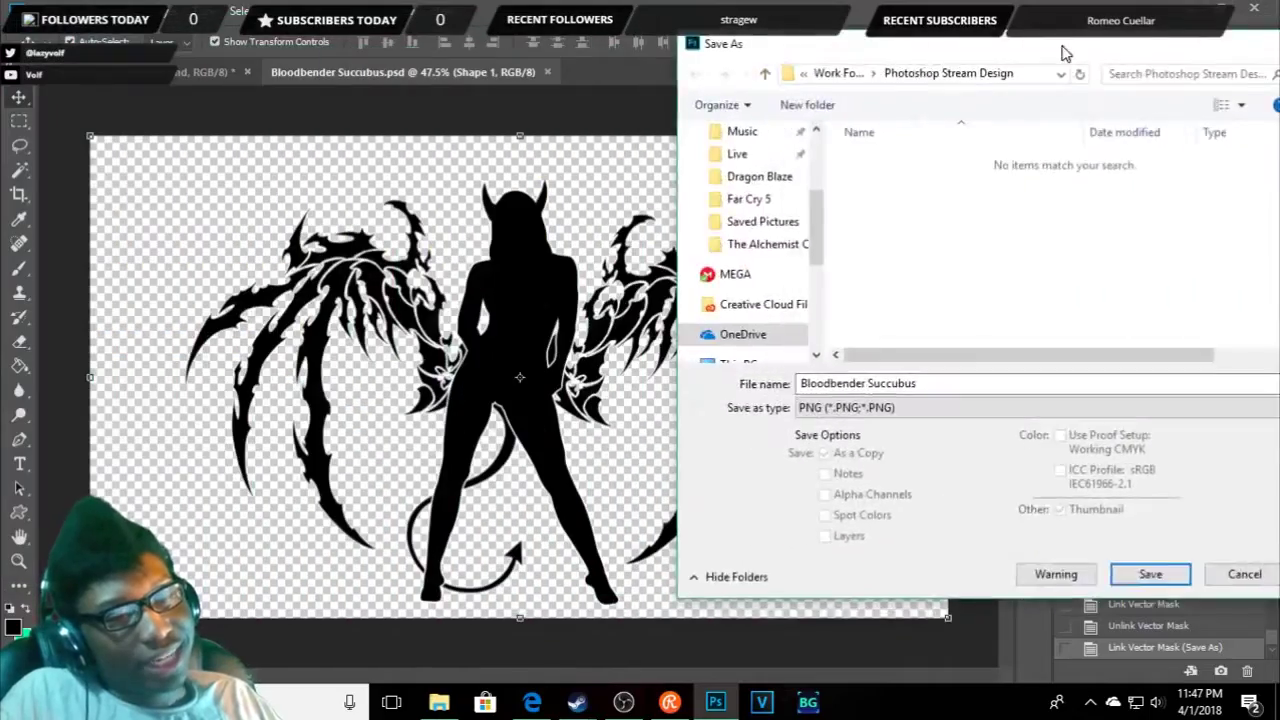
pyautogui.moveTo(640, 72)
pyautogui.mouseDown()
pyautogui.moveTo(1070, 96)
pyautogui.moveTo(617, 48)
pyautogui.mouseUp()
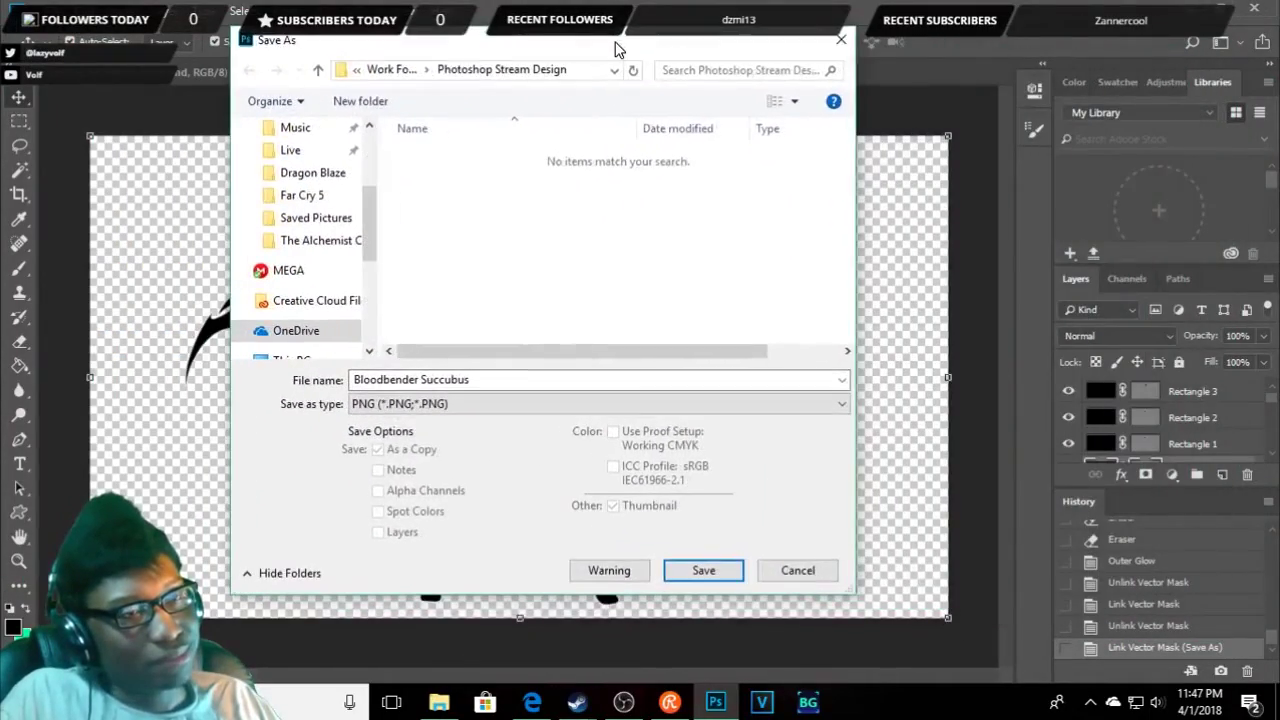
pyautogui.moveTo(617, 48); pyautogui.dragTo(445, 363)
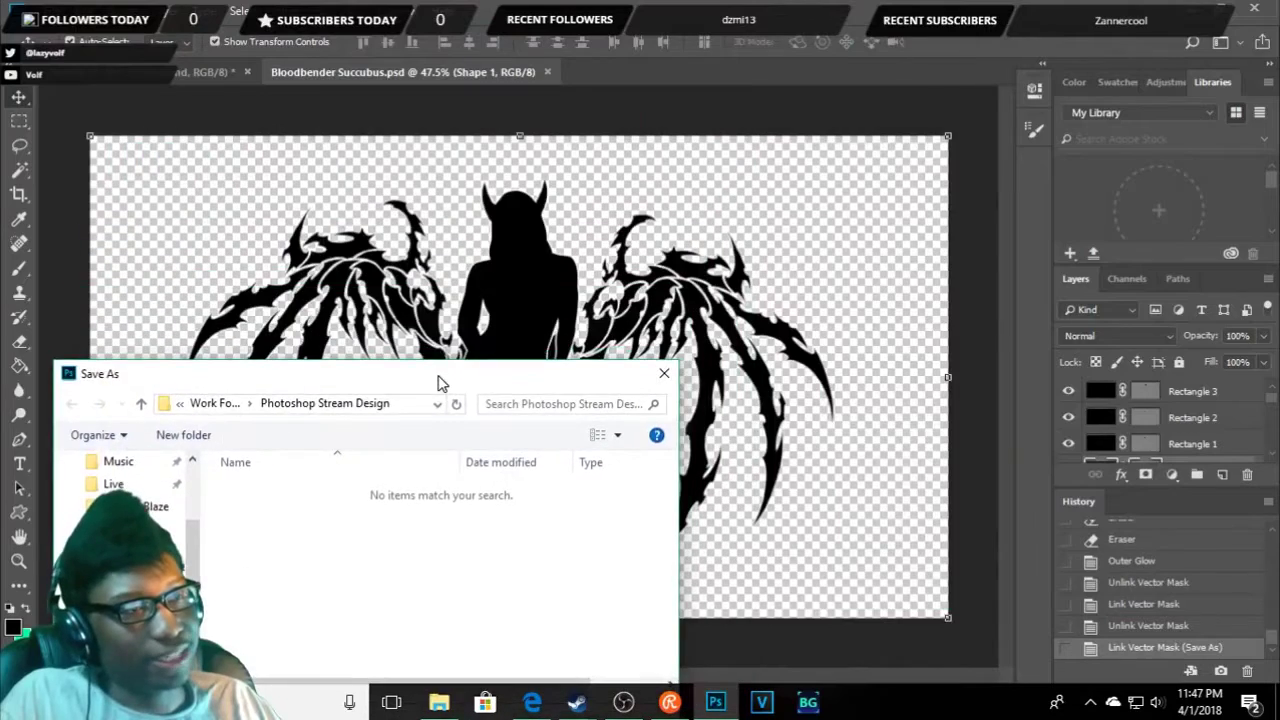
pyautogui.moveTo(474, 309); pyautogui.dragTo(545, 100)
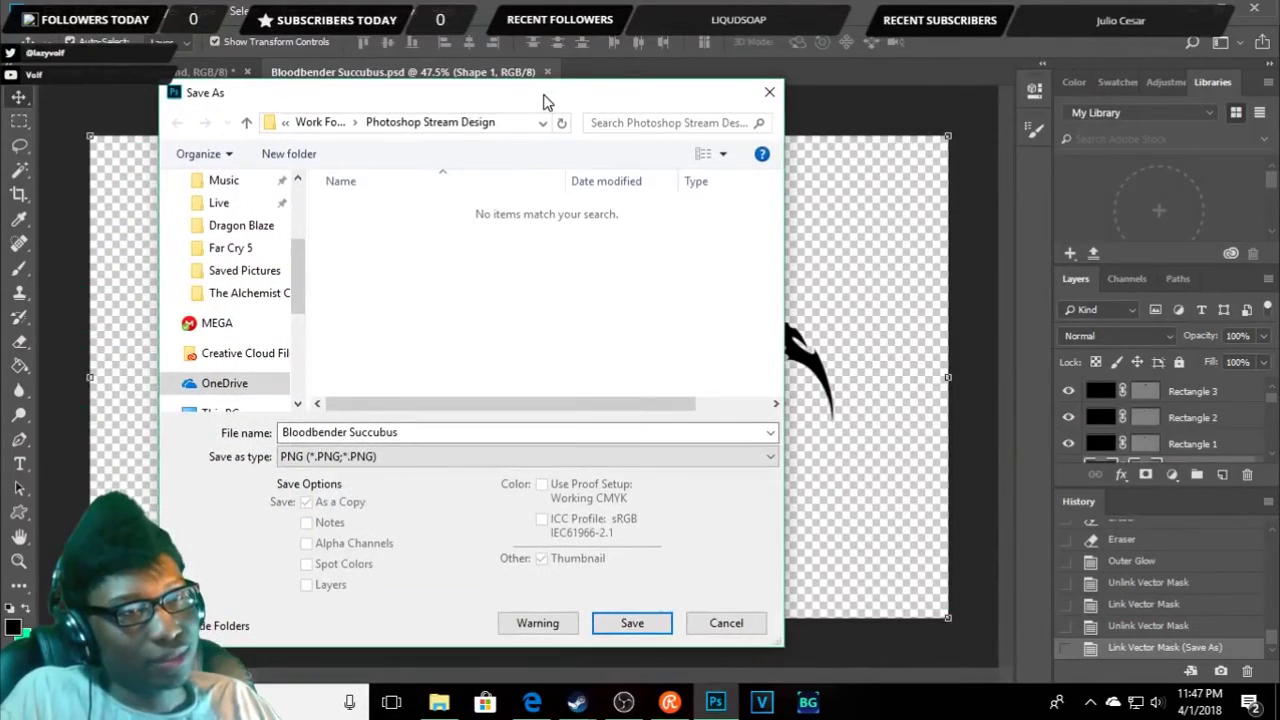
pyautogui.click(608, 624)
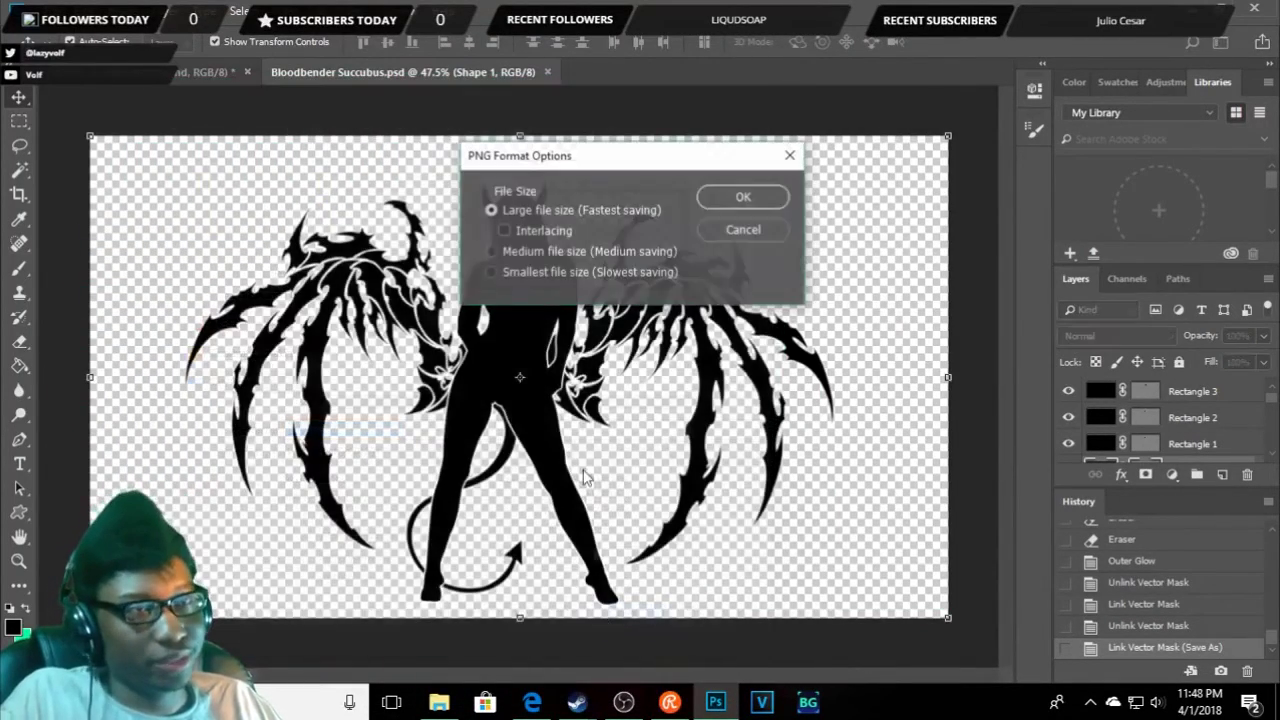
pyautogui.click(726, 197)
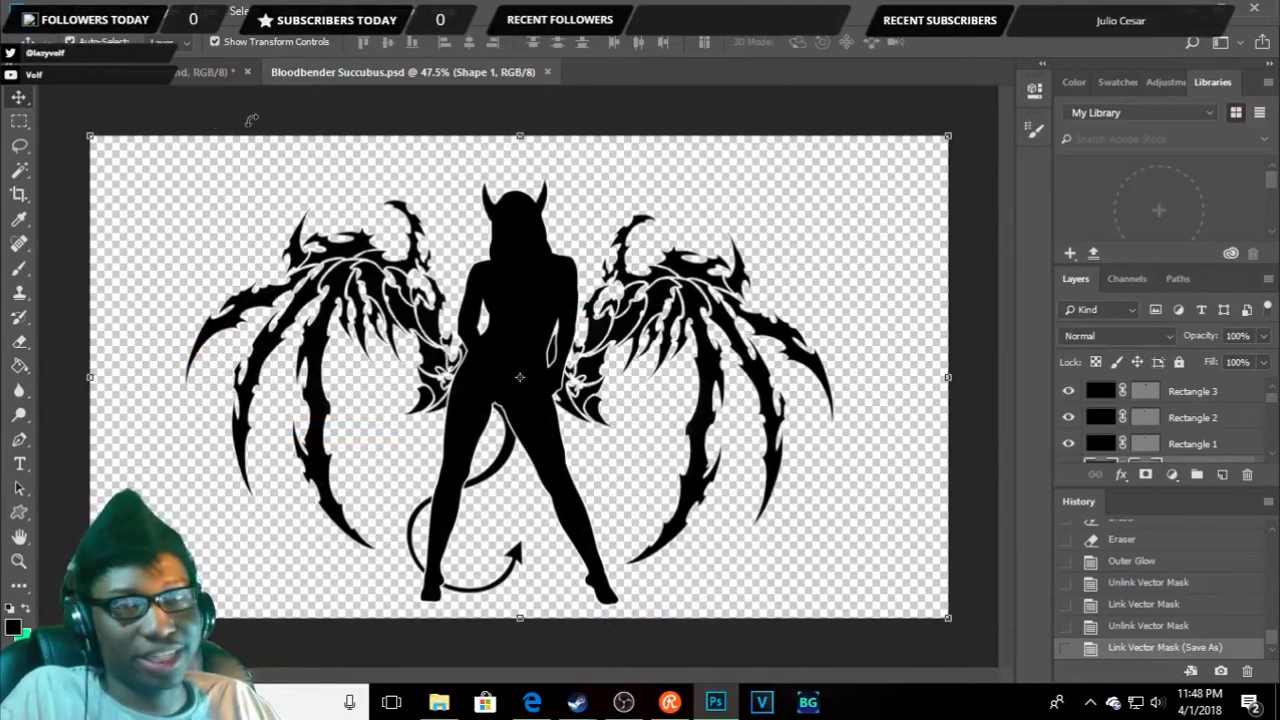
# - Close the Bloodbender Succubus document and place its image onto the overlay canvas at about half size
pyautogui.click(547, 72)
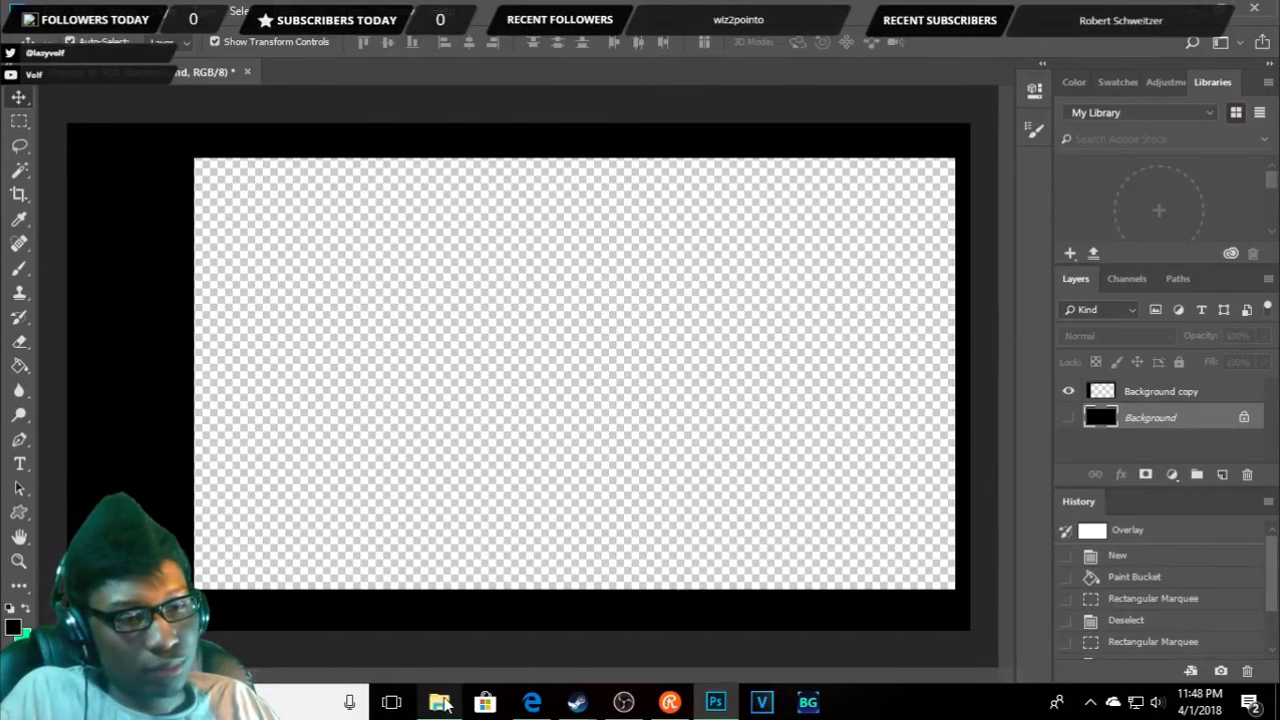
pyautogui.click(440, 702)
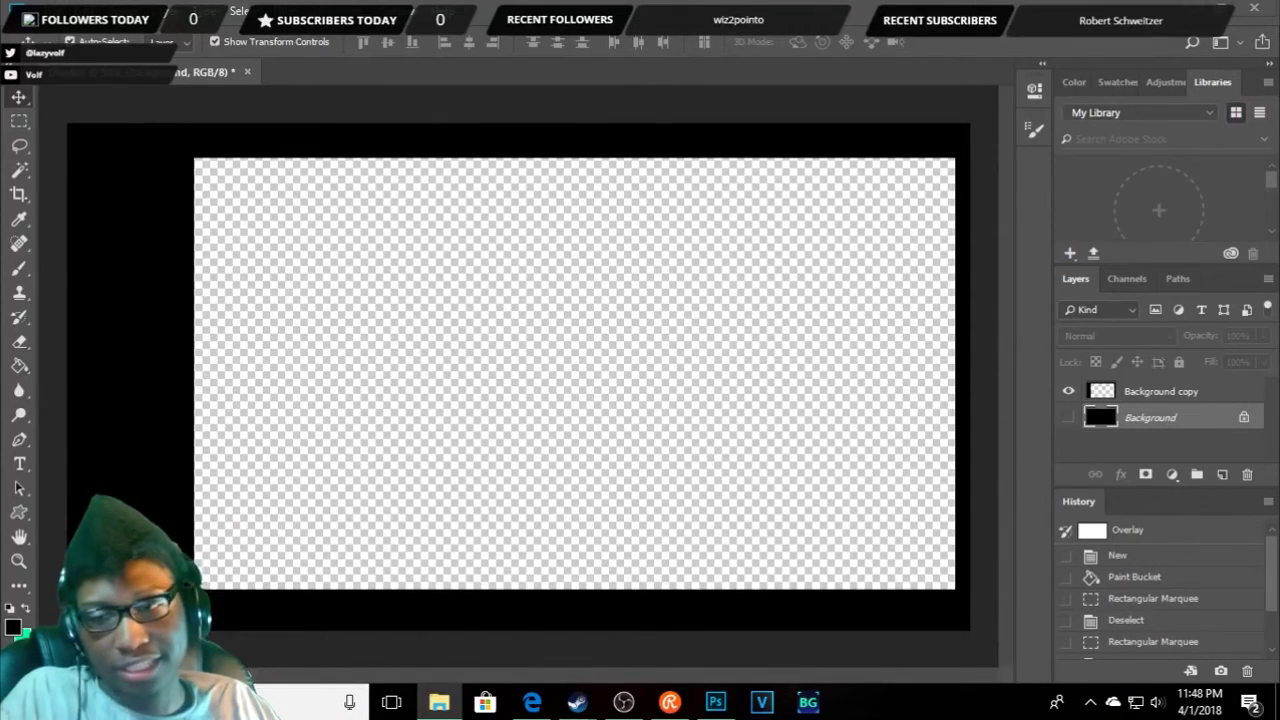
pyautogui.moveTo(155, 415); pyautogui.dragTo(252, 428)
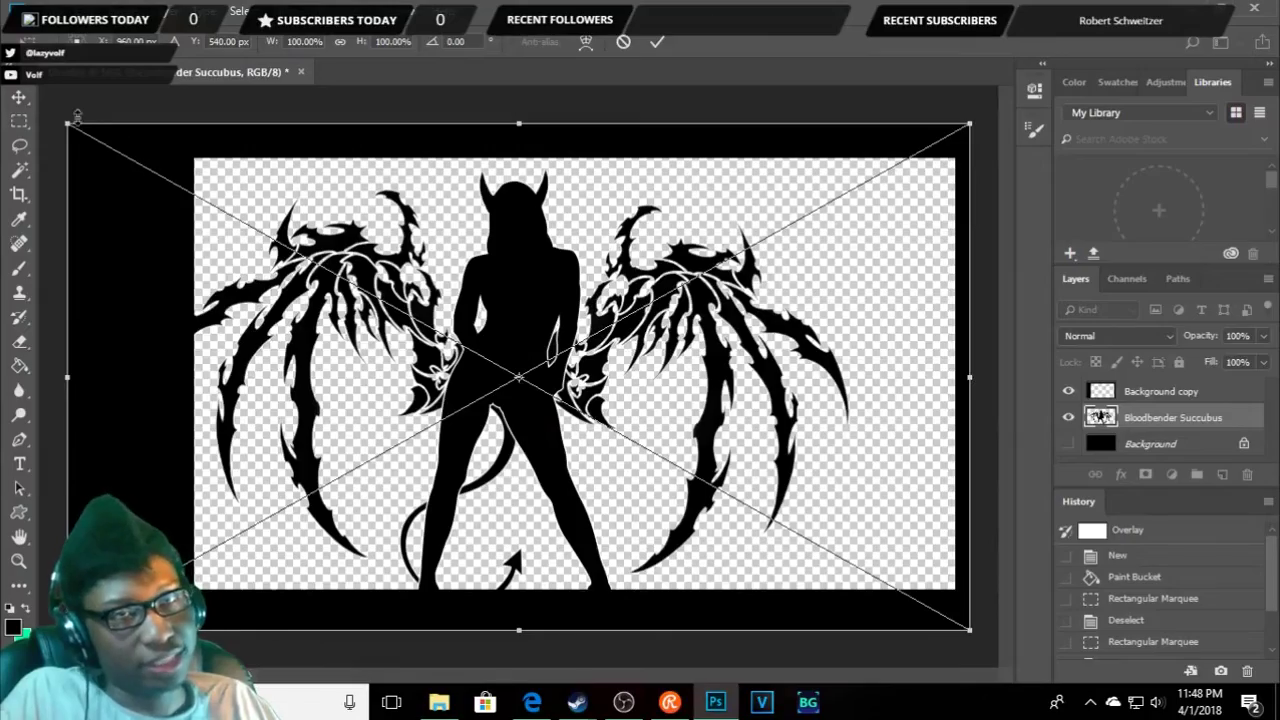
pyautogui.moveTo(67, 124); pyautogui.dragTo(517, 377)
pyautogui.moveTo(761, 440); pyautogui.dragTo(660, 408)
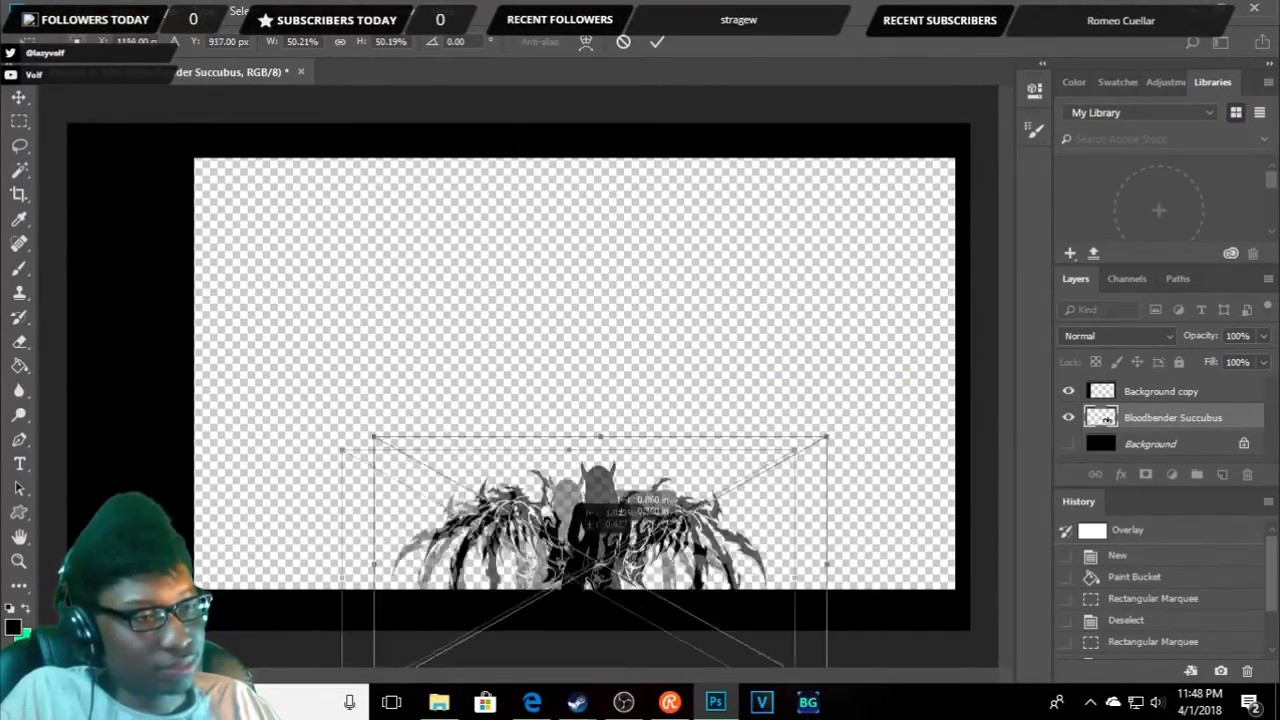
pyautogui.moveTo(638, 448); pyautogui.dragTo(379, 344)
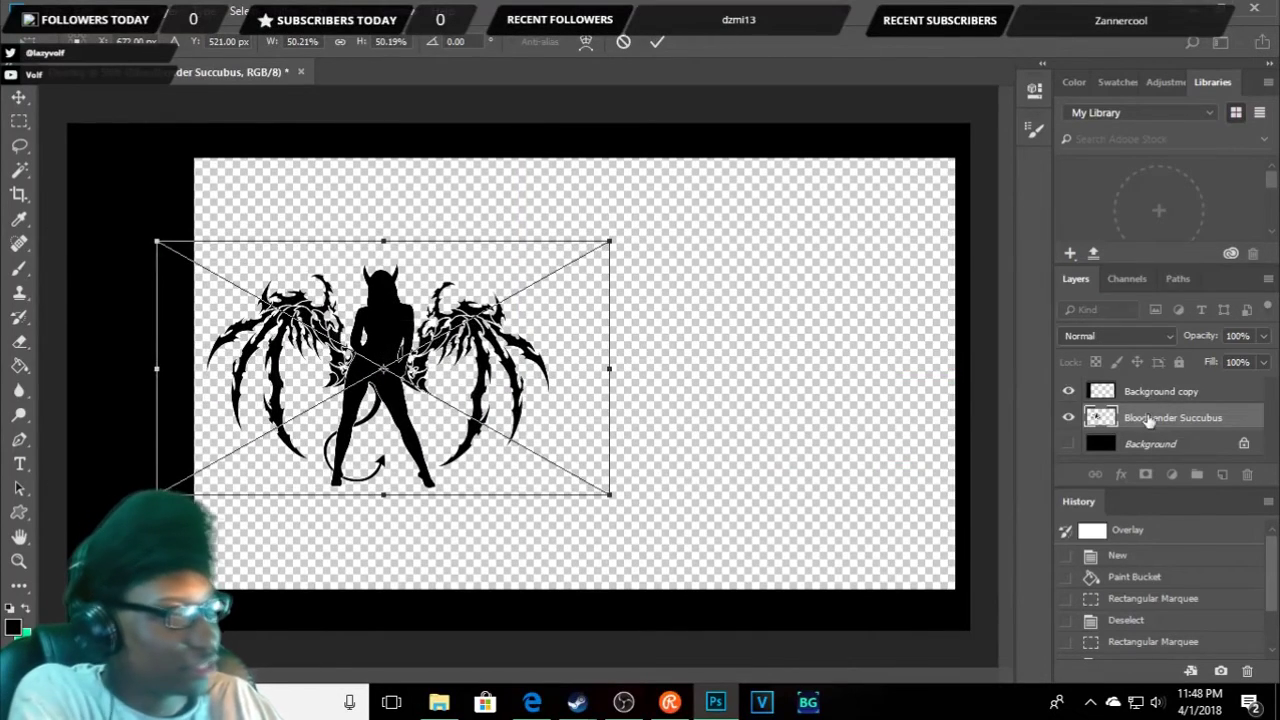
# - Raise the layer above Background copy, then scale it to about a quarter in the lower-left corner
pyautogui.moveTo(1160, 417); pyautogui.dragTo(1120, 386)
pyautogui.moveTo(396, 355); pyautogui.dragTo(165, 455)
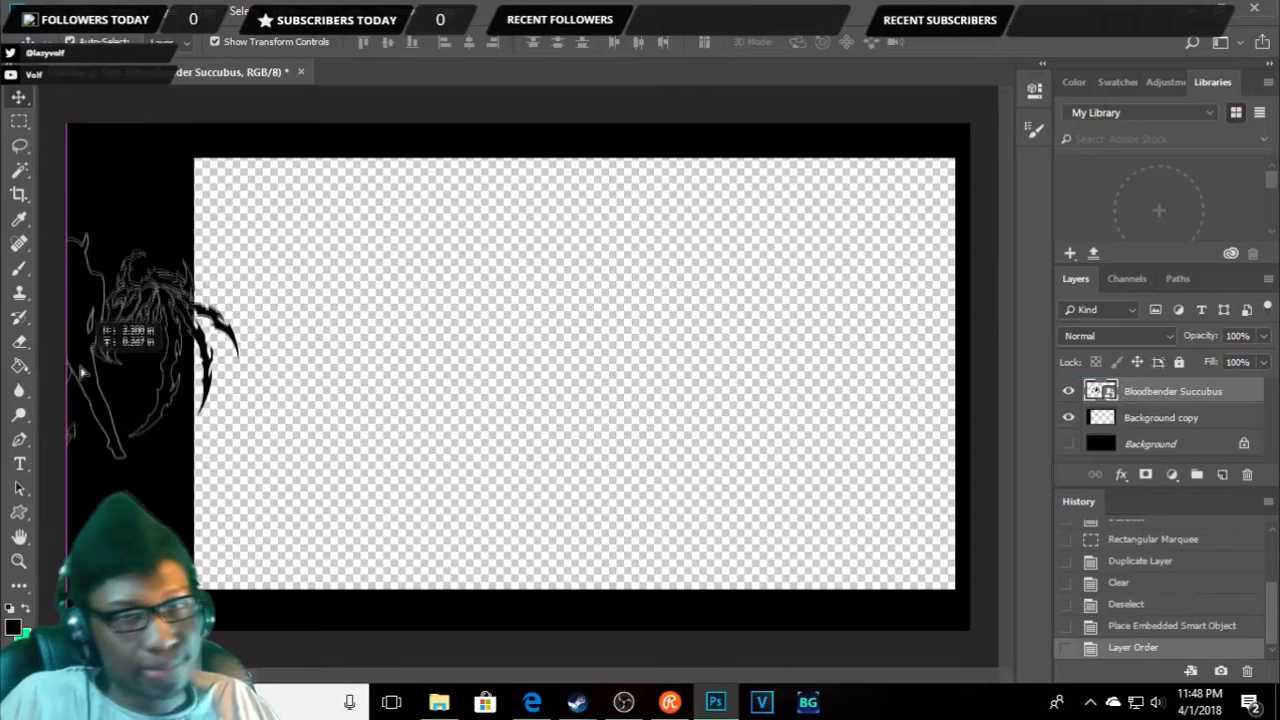
pyautogui.moveTo(157, 520); pyautogui.dragTo(215, 515)
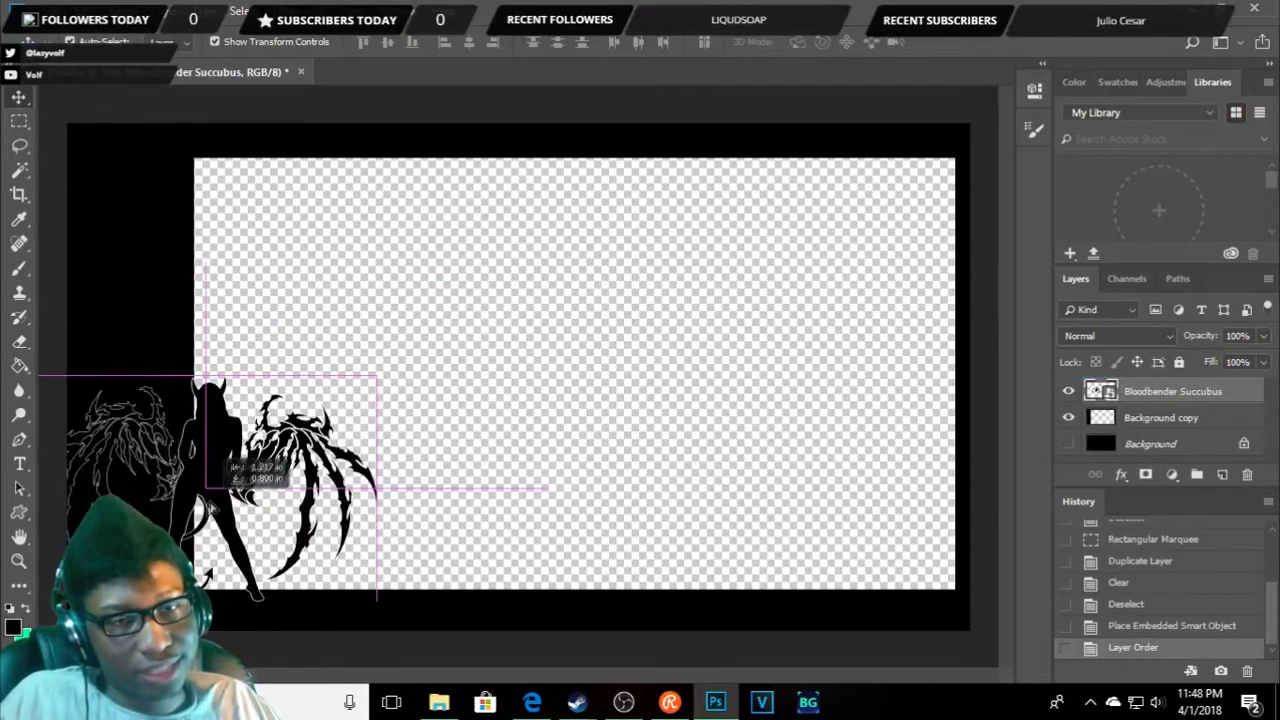
pyautogui.moveTo(215, 515); pyautogui.dragTo(145, 512)
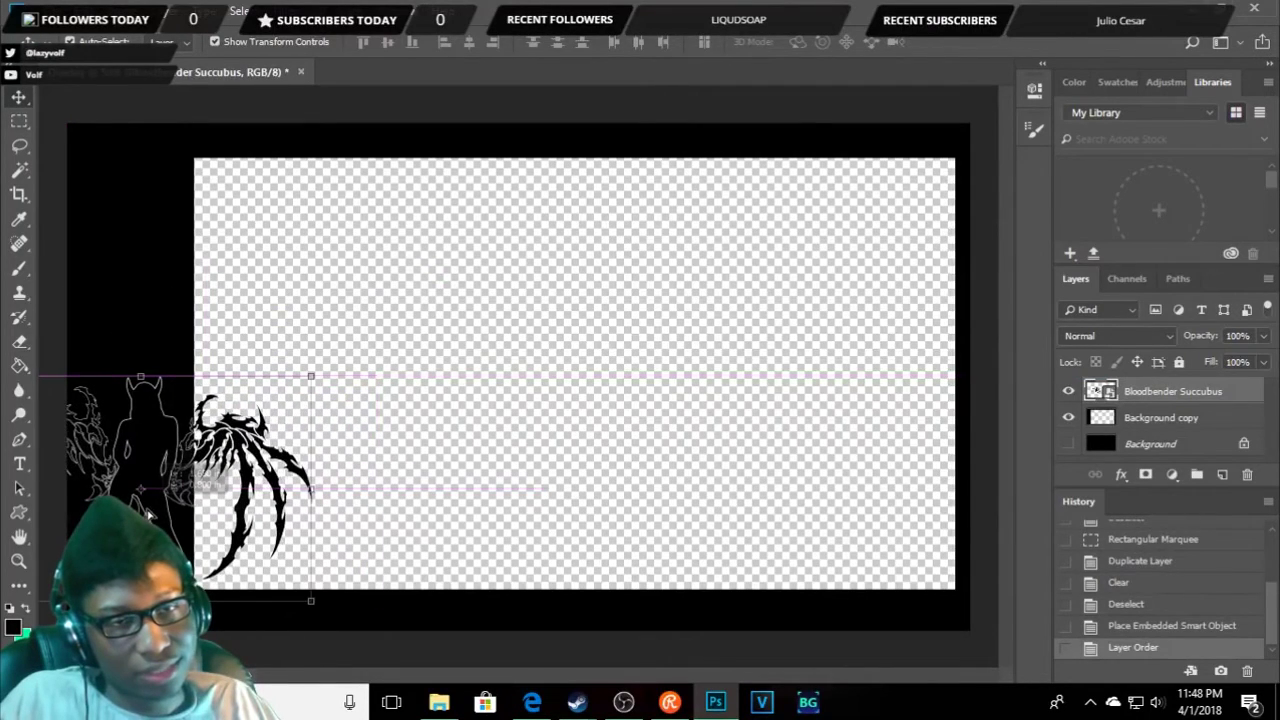
pyautogui.moveTo(312, 376); pyautogui.dragTo(385, 342)
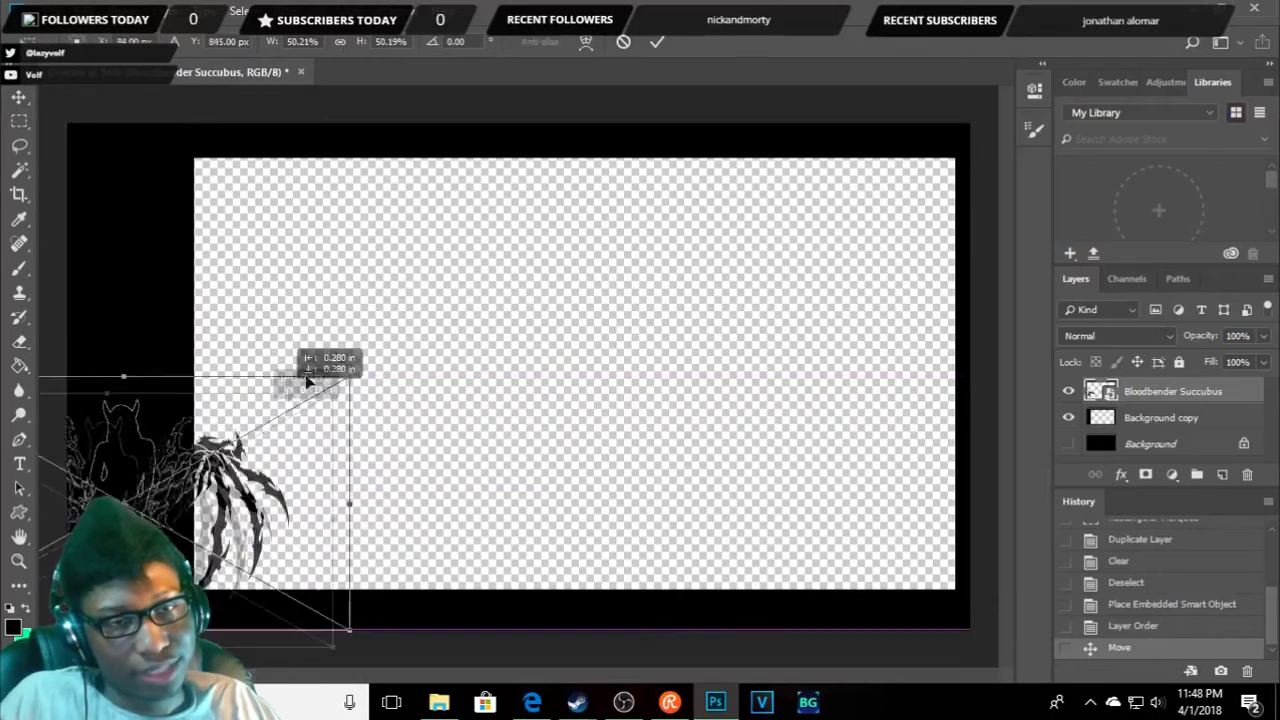
pyautogui.moveTo(388, 345)
pyautogui.mouseDown()
pyautogui.moveTo(171, 451)
pyautogui.moveTo(205, 525)
pyautogui.mouseUp()
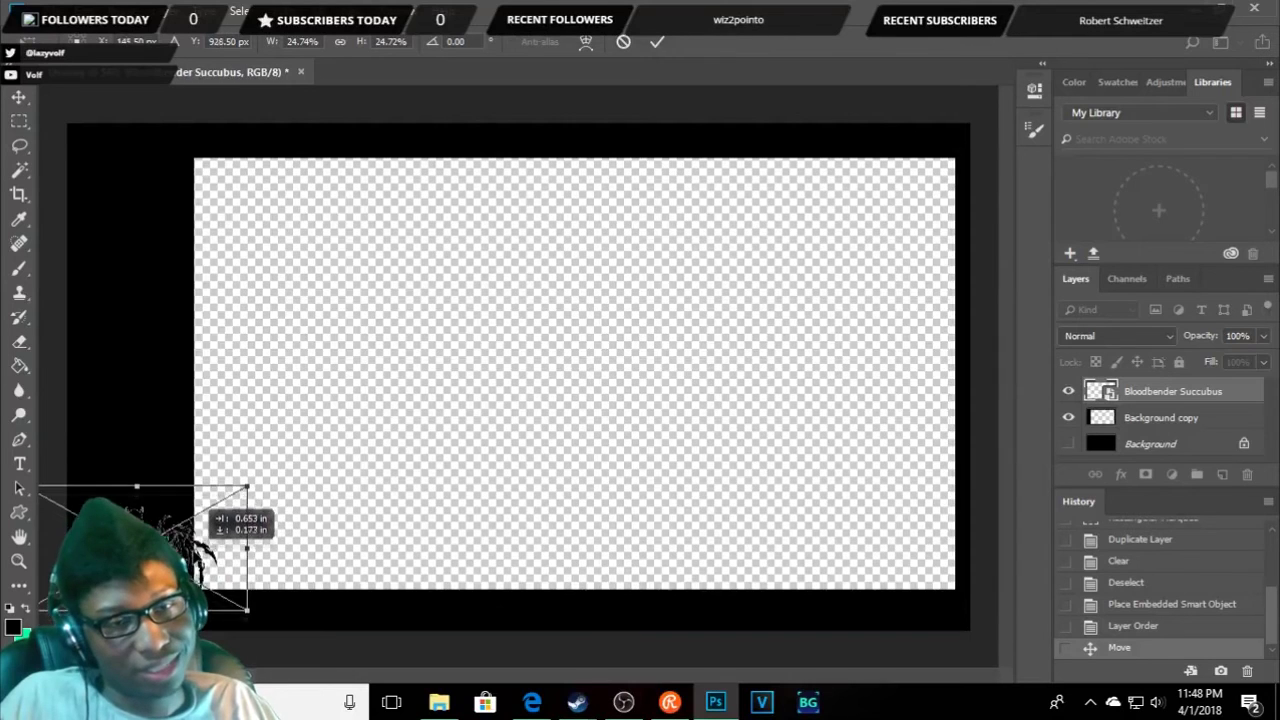
pyautogui.moveTo(196, 571)
pyautogui.mouseDown()
pyautogui.moveTo(553, 300)
pyautogui.moveTo(462, 492)
pyautogui.moveTo(392, 526)
pyautogui.mouseUp()
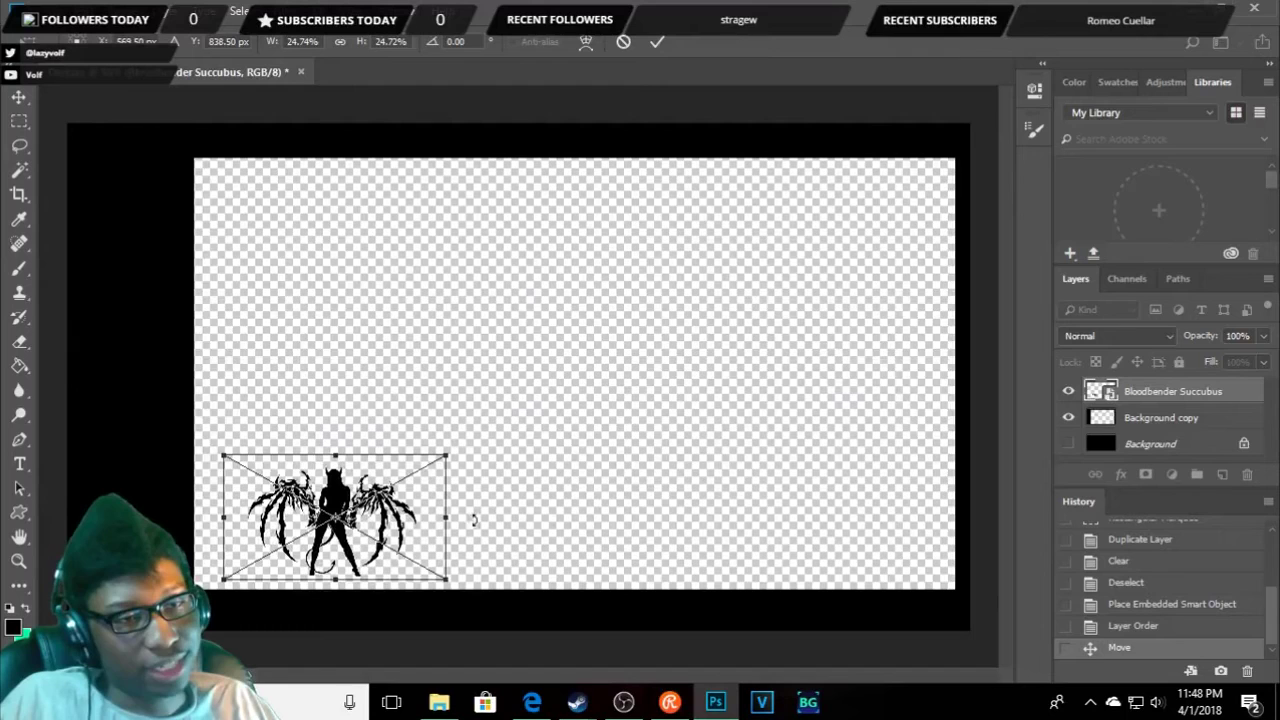
pyautogui.press('Return')
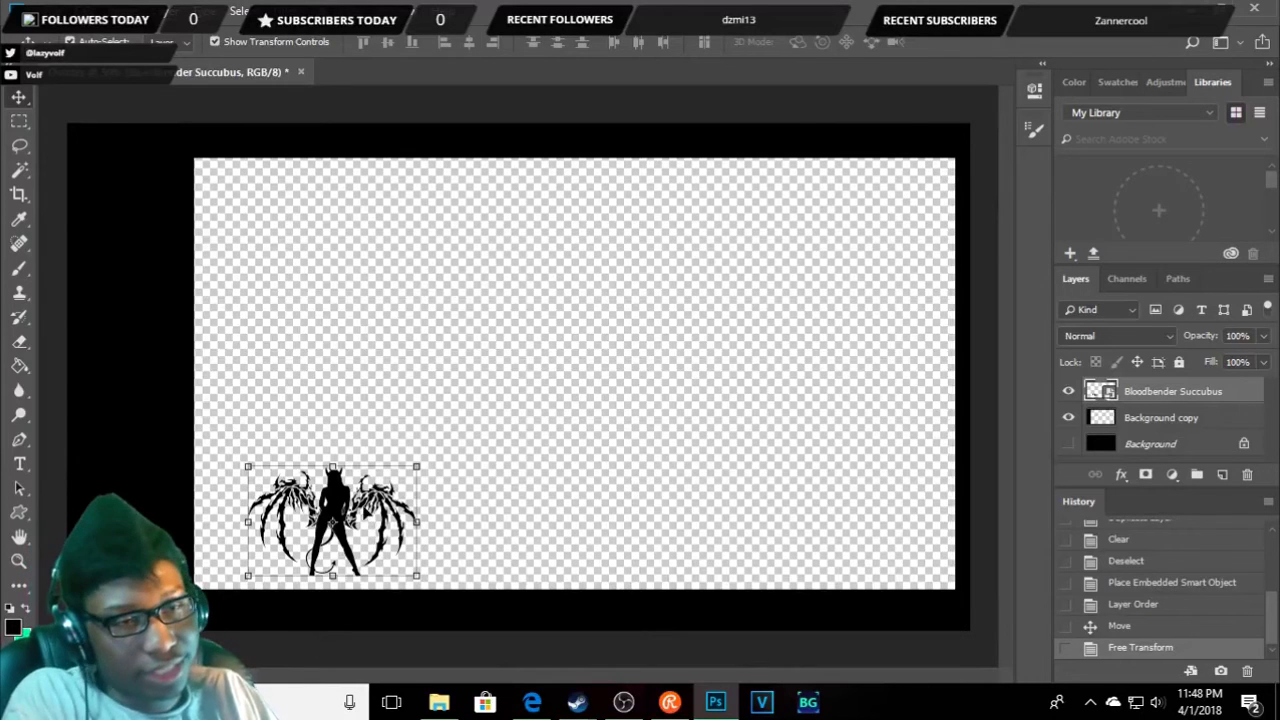
# - Delete the Bloodbender Succubus layer and switch to the Brush tool
pyautogui.press('Delete')
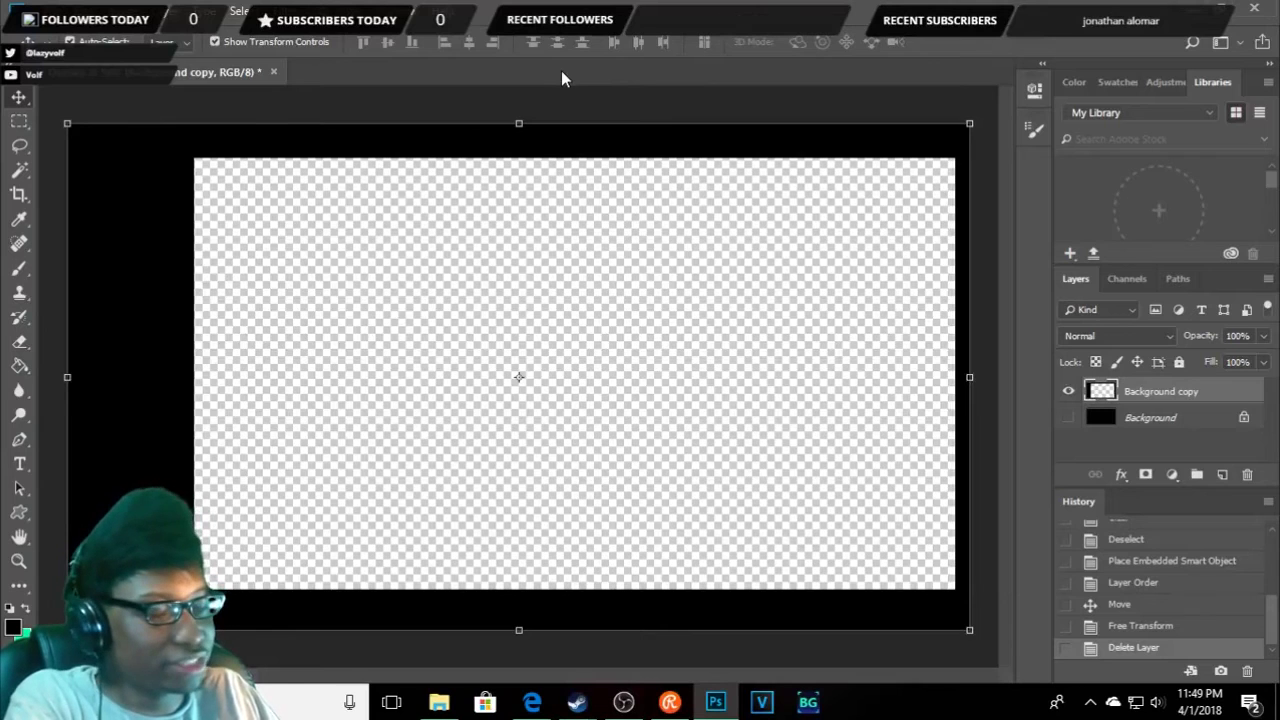
pyautogui.click(20, 268)
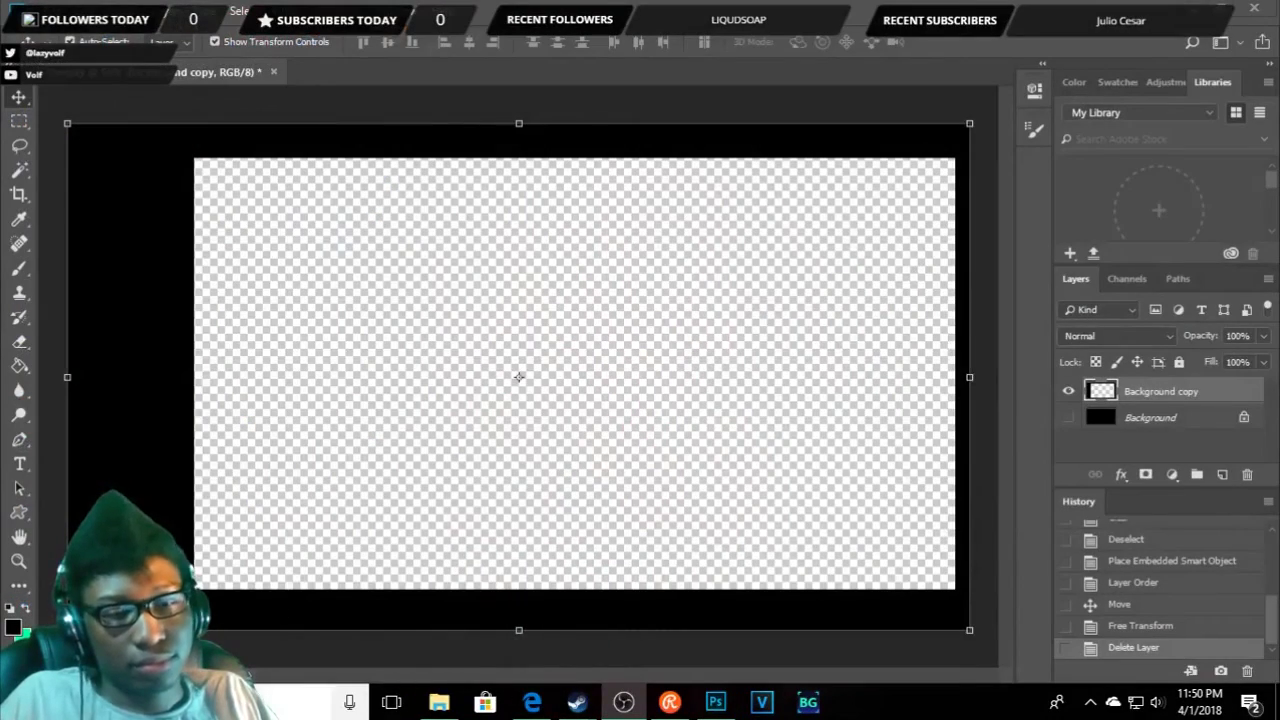
pyautogui.click(300, 701)
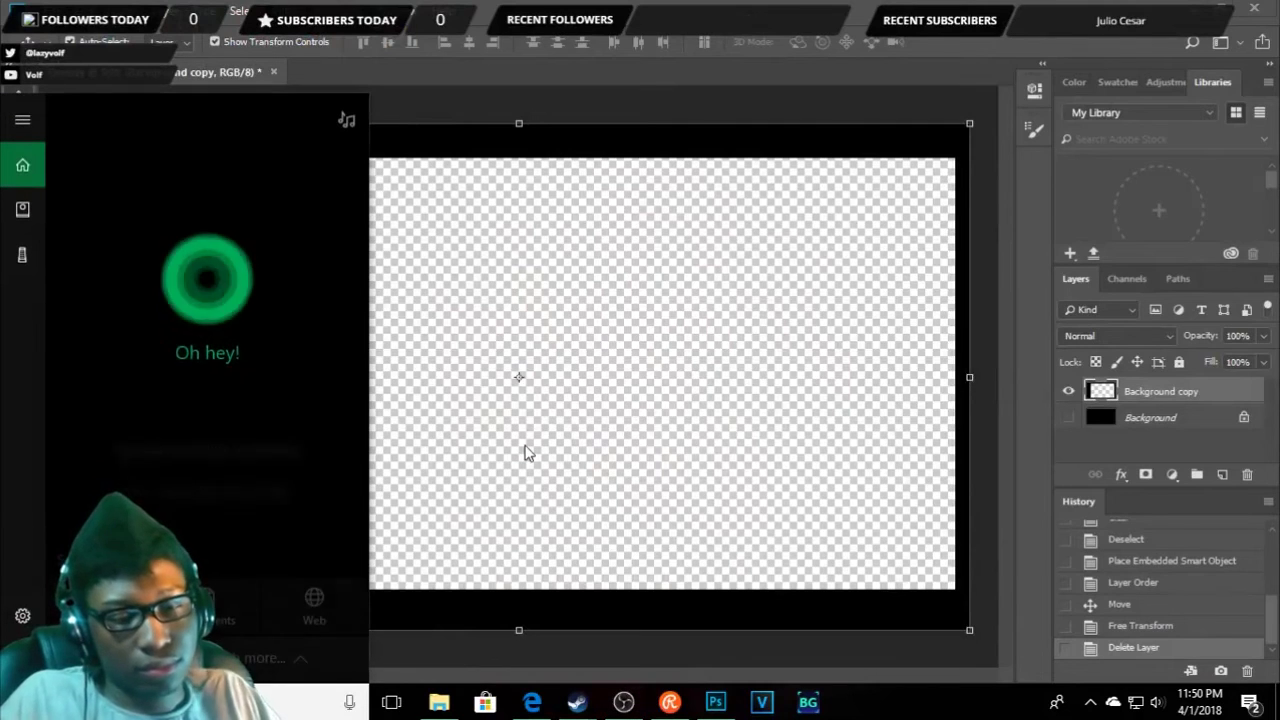
# - Launch the Epic Games Launcher by searching 'ep' and bring its window forward
pyautogui.write('ep')
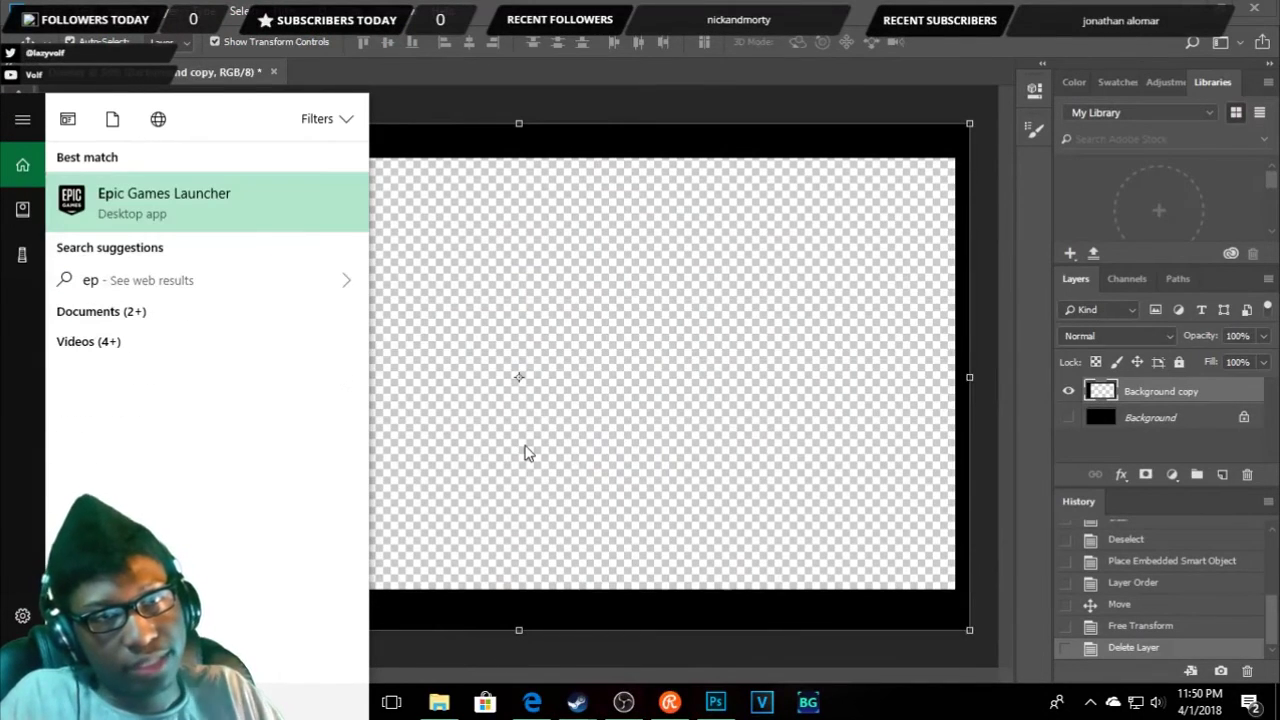
pyautogui.click(259, 190)
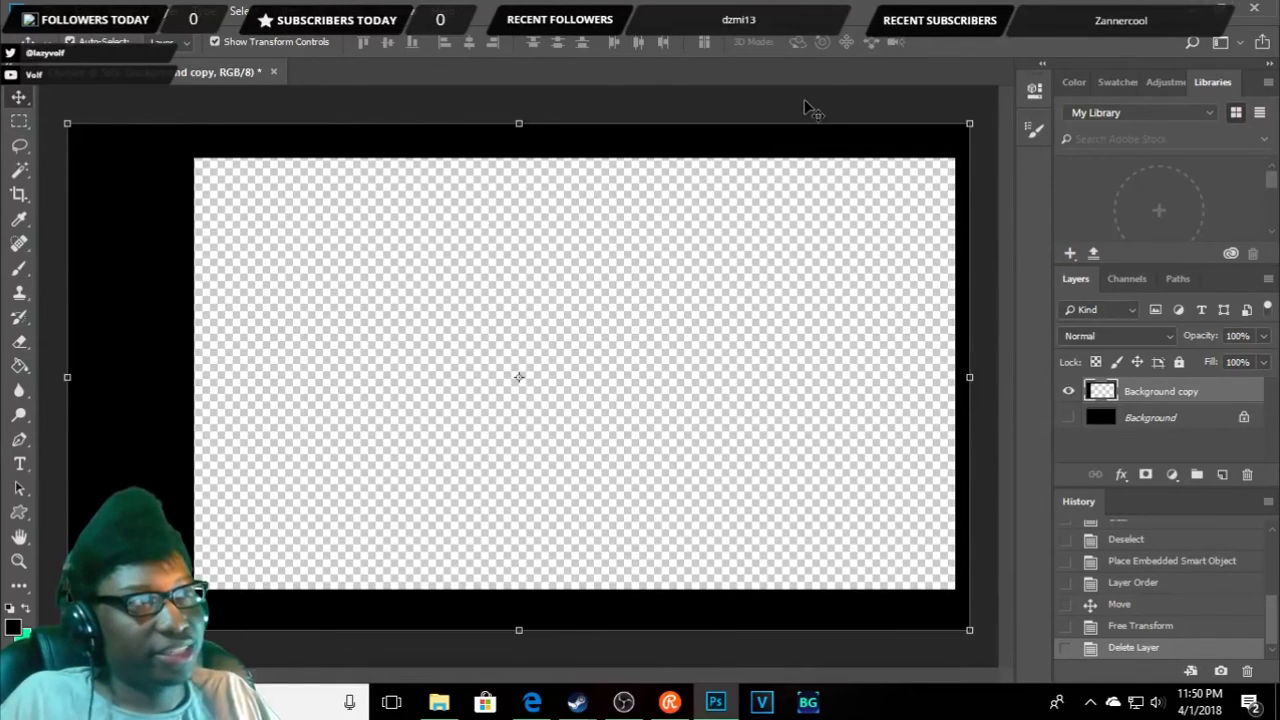
pyautogui.click(532, 115)
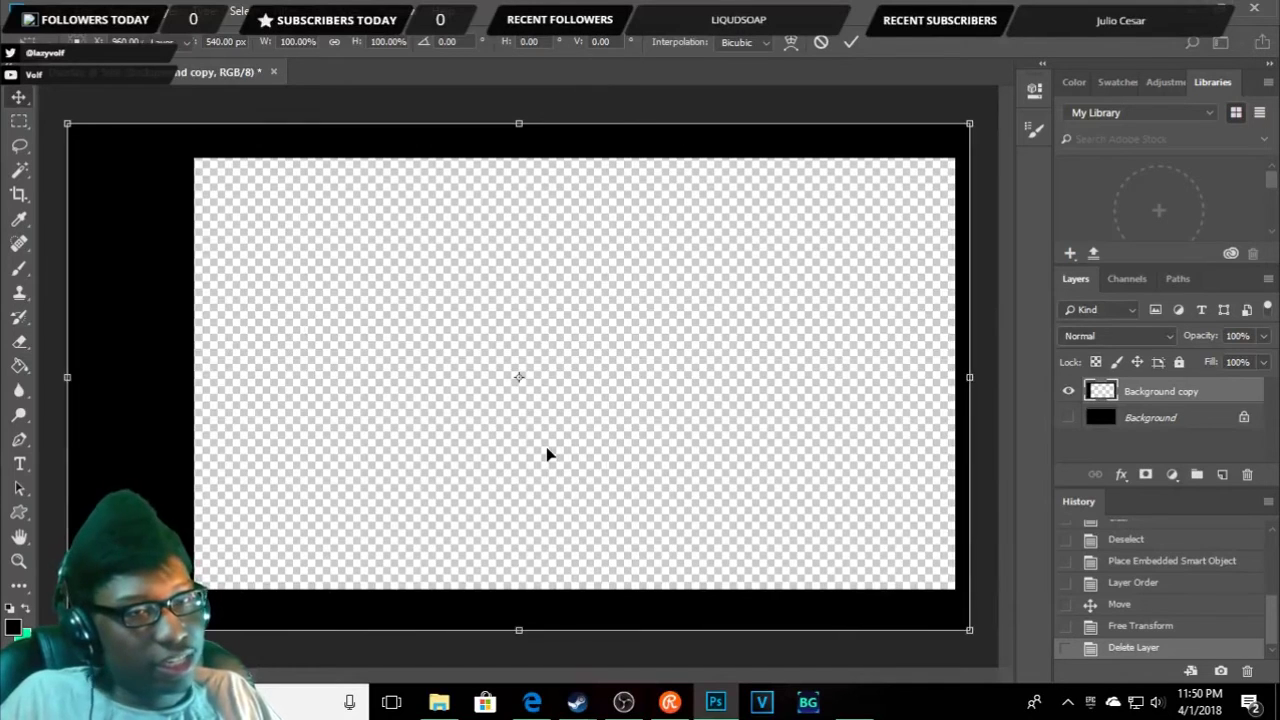
pyautogui.press('Return')
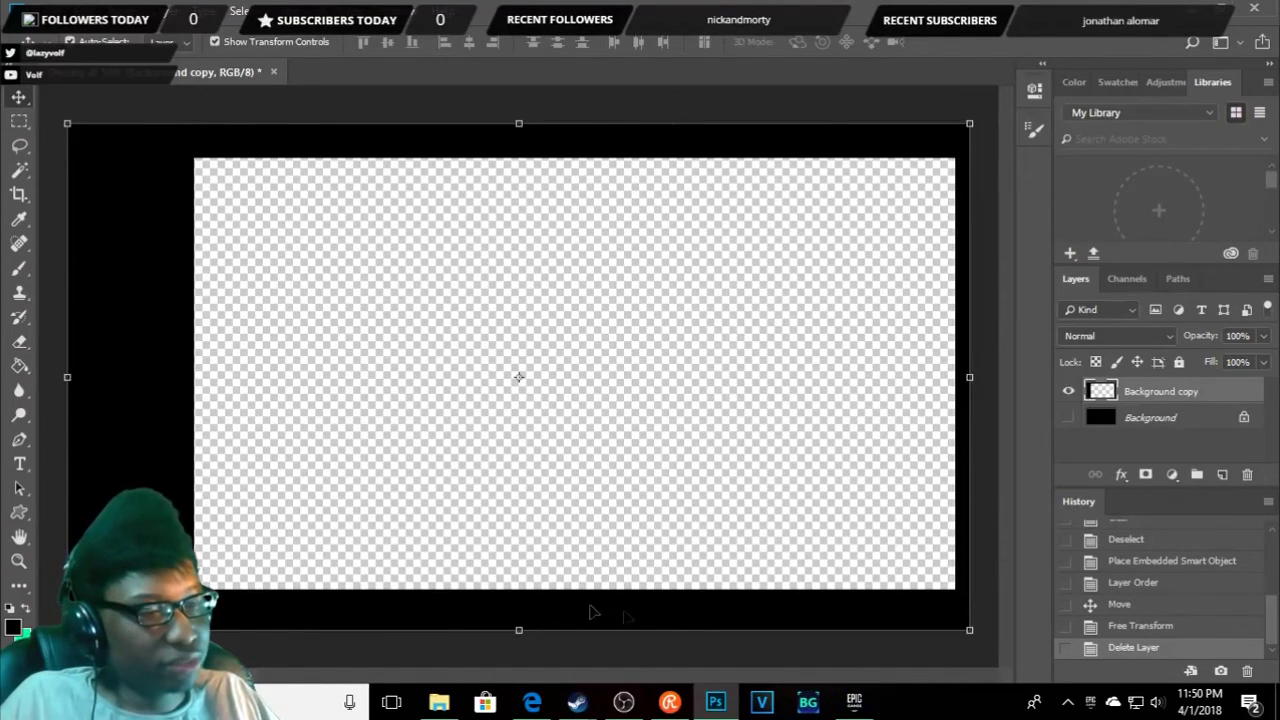
pyautogui.click(860, 702)
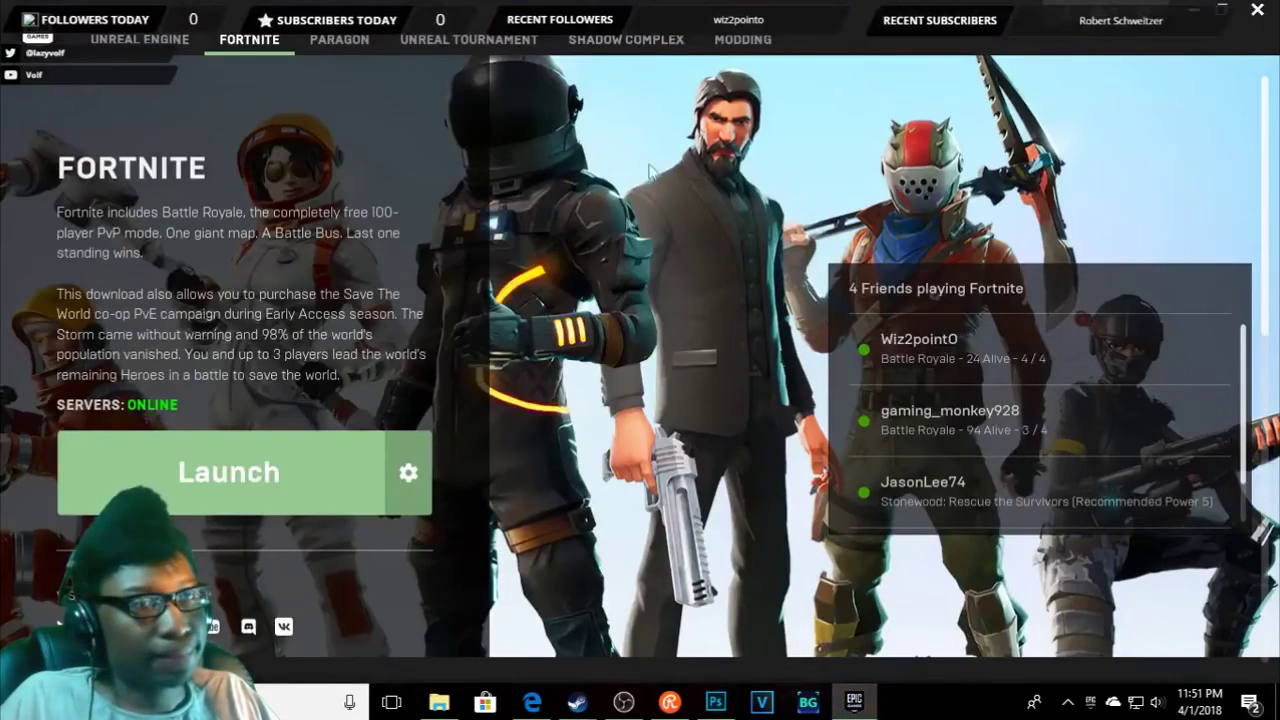
# - Launch Fortnite from the Epic Games Launcher, then switch back to Photoshop
pyautogui.click(289, 508)
pyautogui.scroll(-1, 957, 468)
pyautogui.scroll(-1, 957, 470)
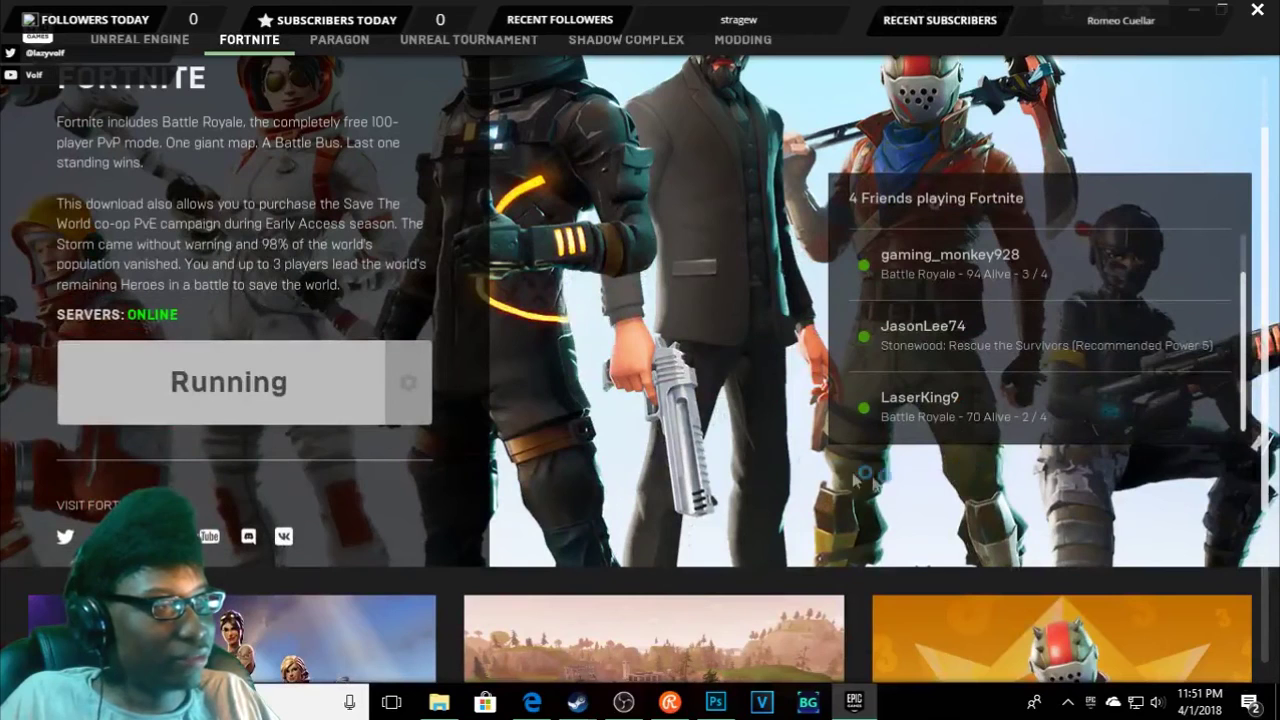
pyautogui.scroll(1, 768, 467)
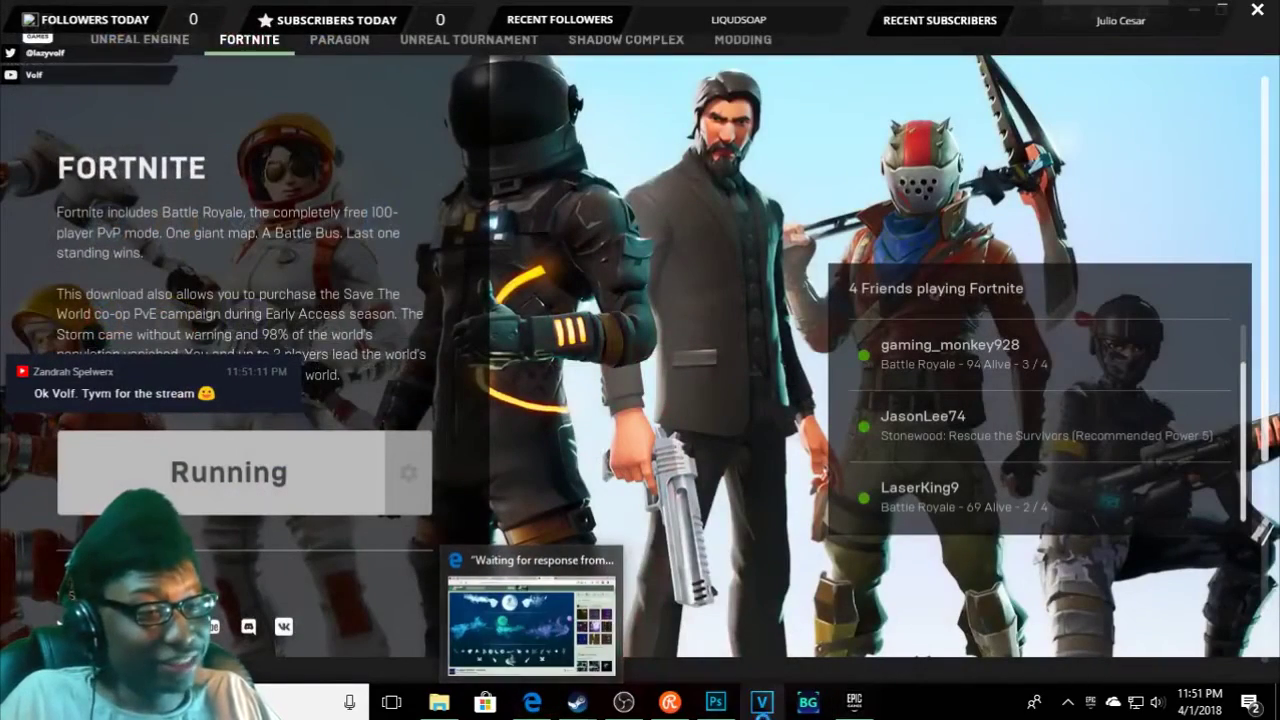
pyautogui.click(618, 706)
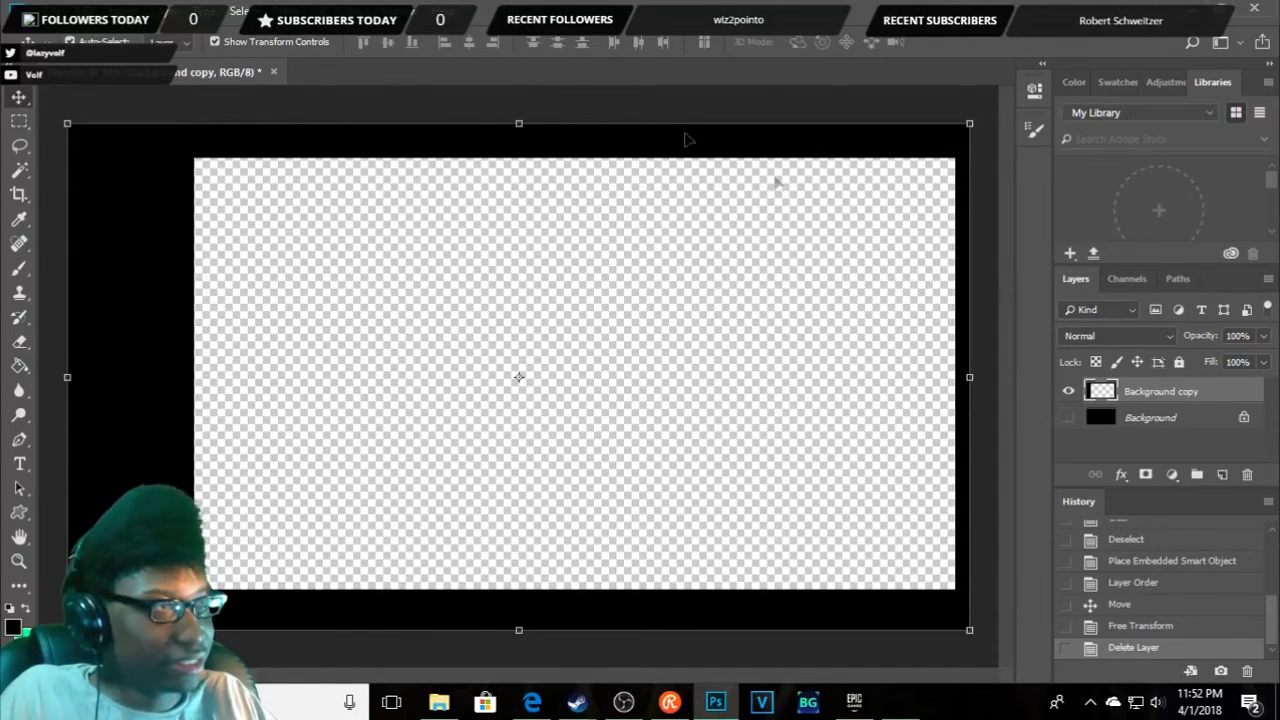
pyautogui.rightClick(168, 380)
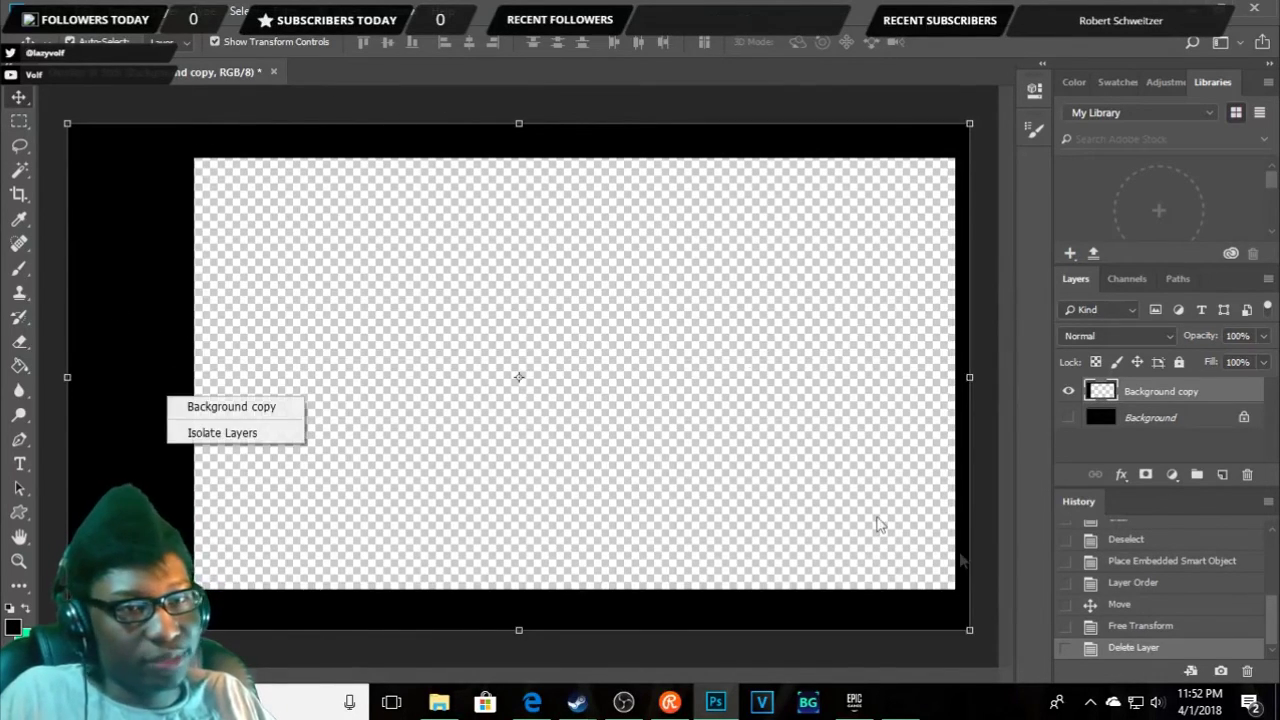
pyautogui.click(805, 113)
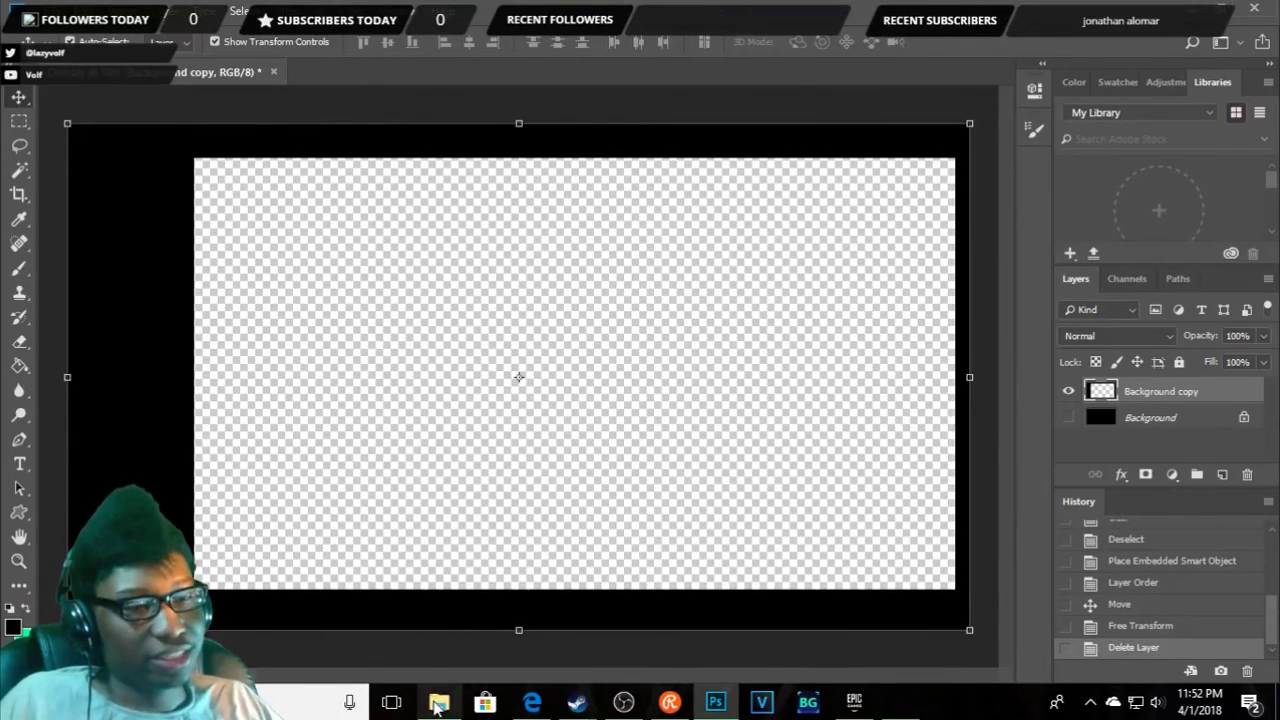
pyautogui.click(439, 700)
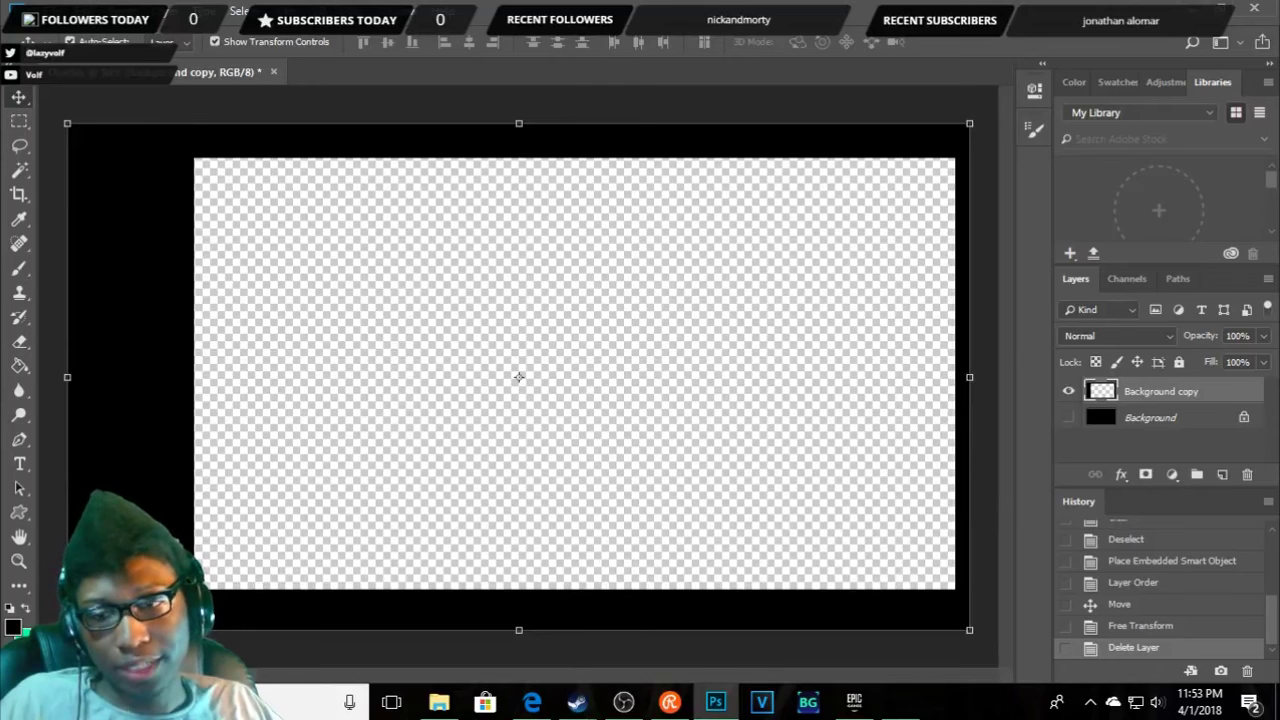
pyautogui.hotkey('ctrl', 't')
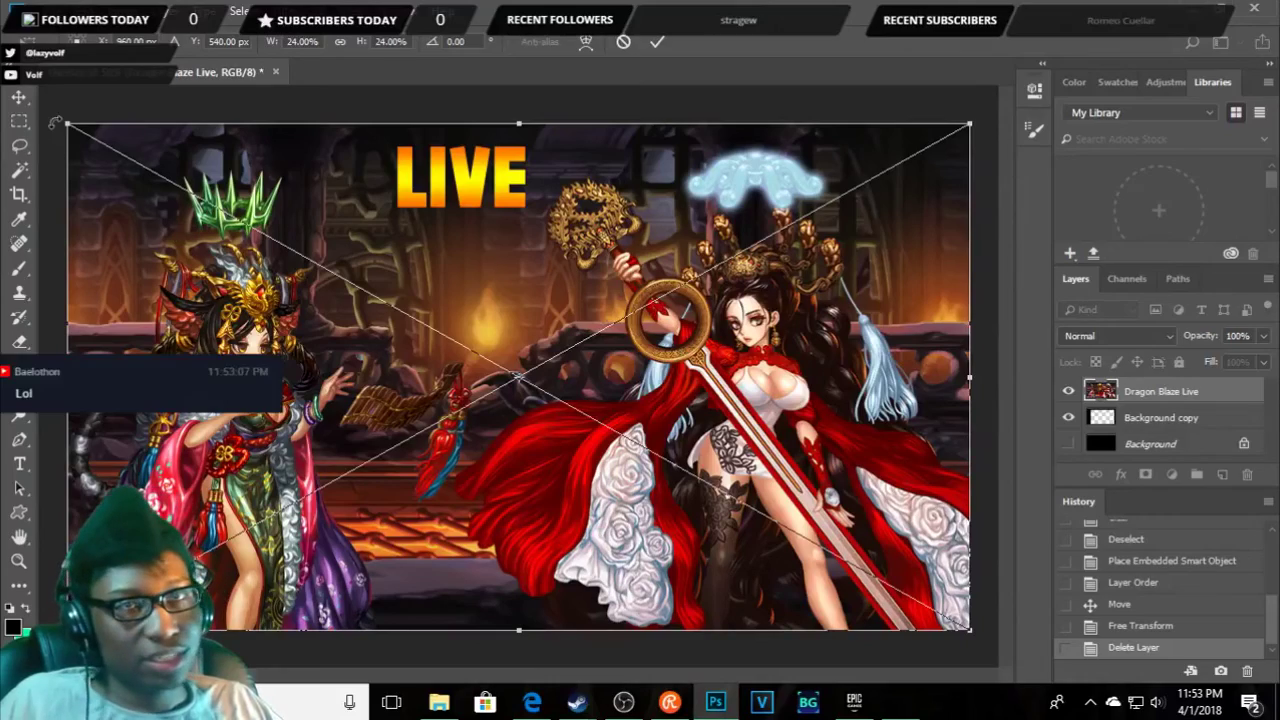
# - Place the Dragon Blaze Live image shrunk onto the canvas and move its layer below Background copy
pyautogui.moveTo(64, 120); pyautogui.dragTo(320, 266)
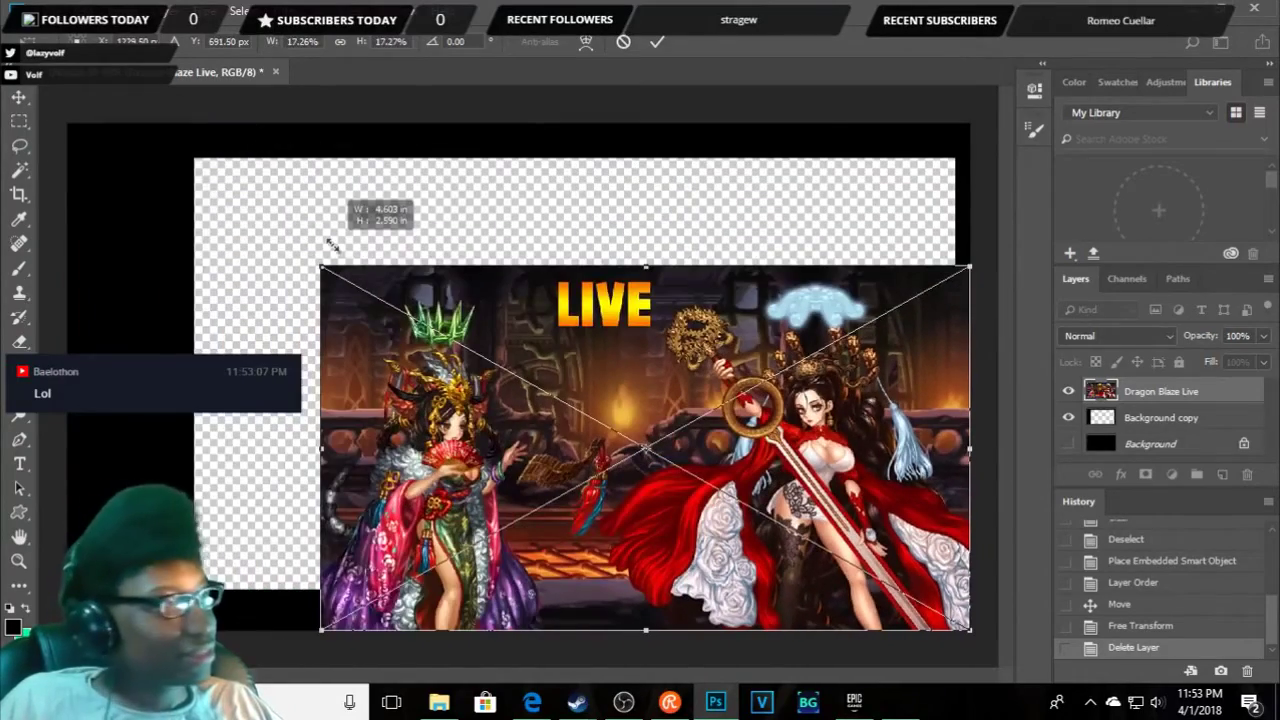
pyautogui.moveTo(573, 365); pyautogui.dragTo(520, 295)
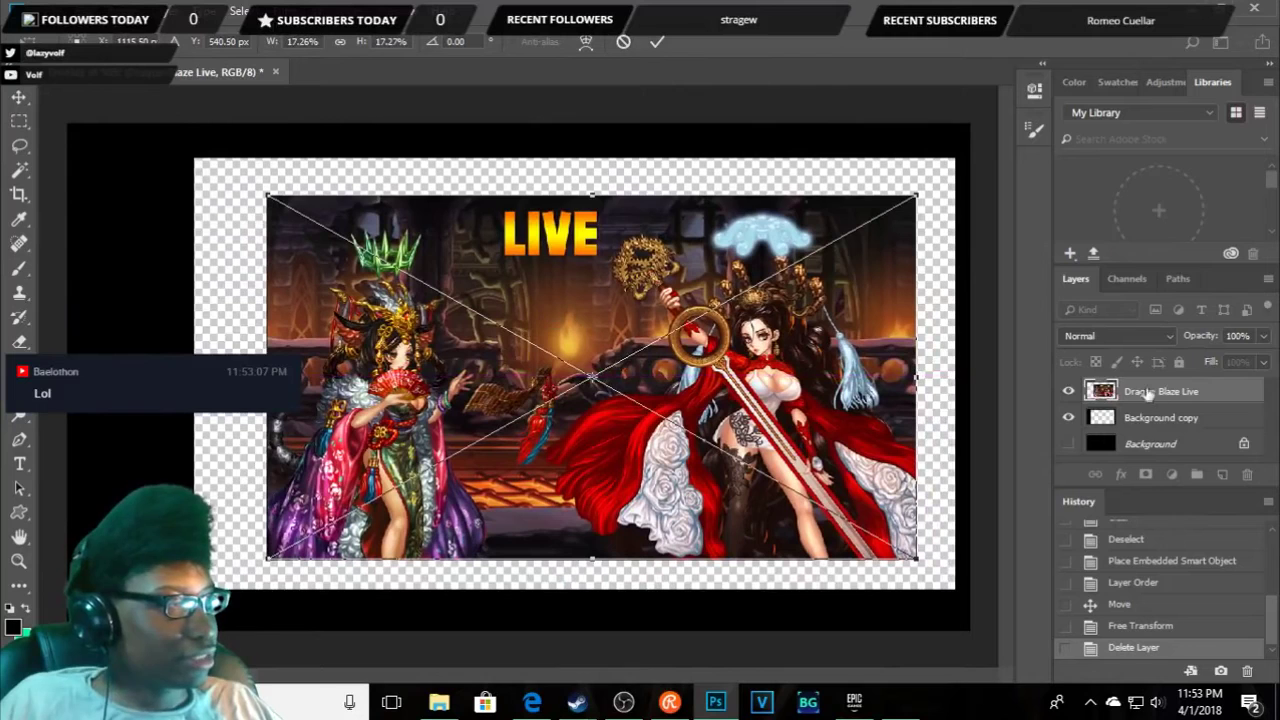
pyautogui.press('Return')
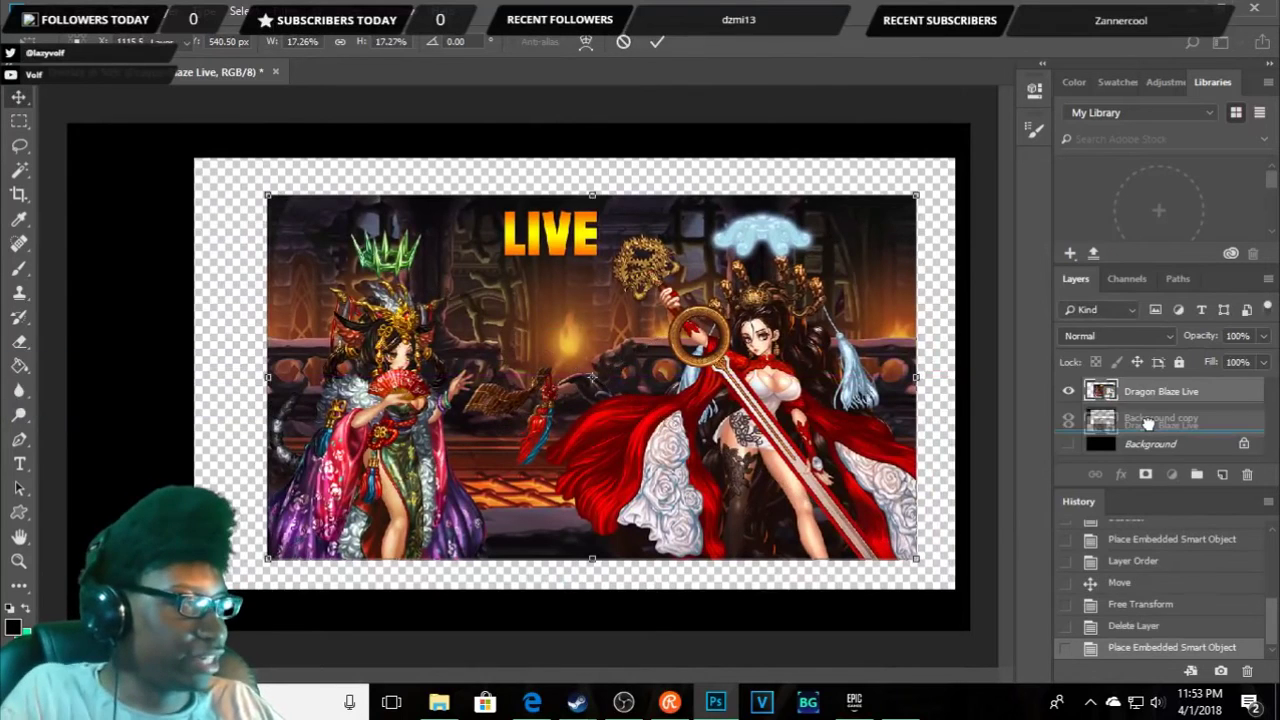
pyautogui.moveTo(1148, 422); pyautogui.dragTo(1150, 432)
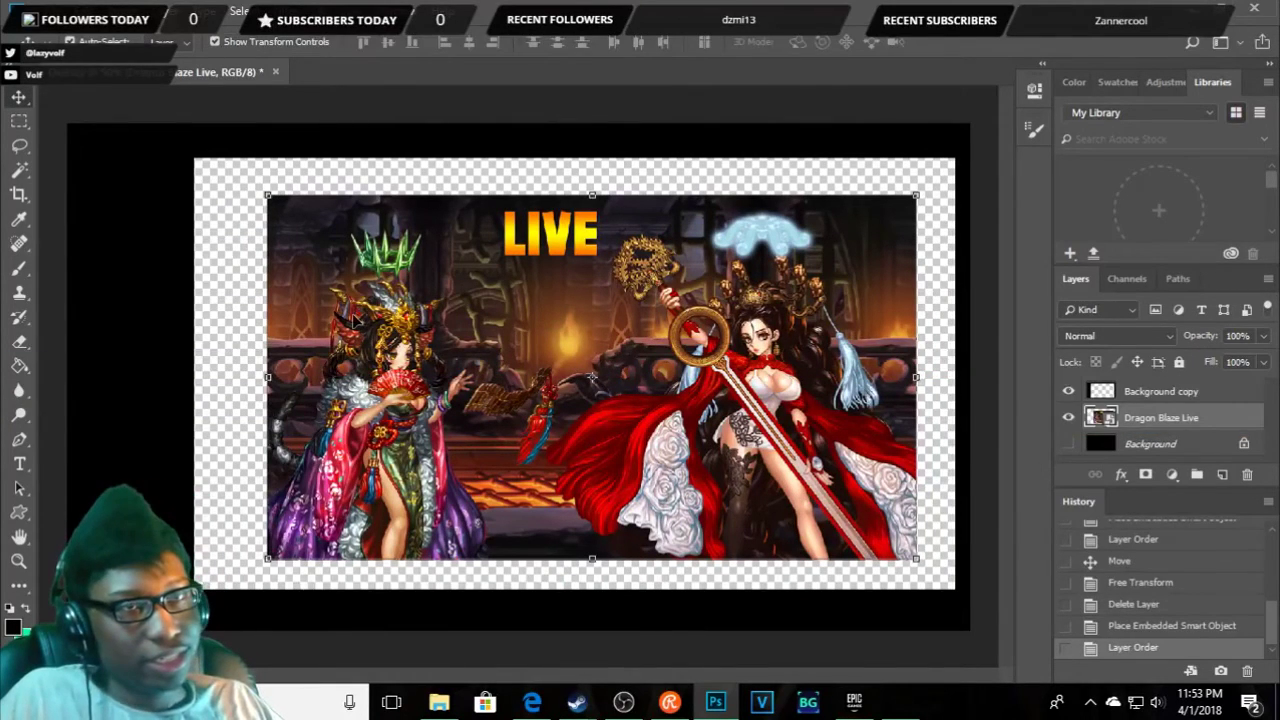
# - Enlarge the Dragon Blaze Live image to fill the canvas and stretch its bottom edge lower
pyautogui.moveTo(544, 348); pyautogui.dragTo(472, 348)
pyautogui.moveTo(556, 449); pyautogui.dragTo(538, 405)
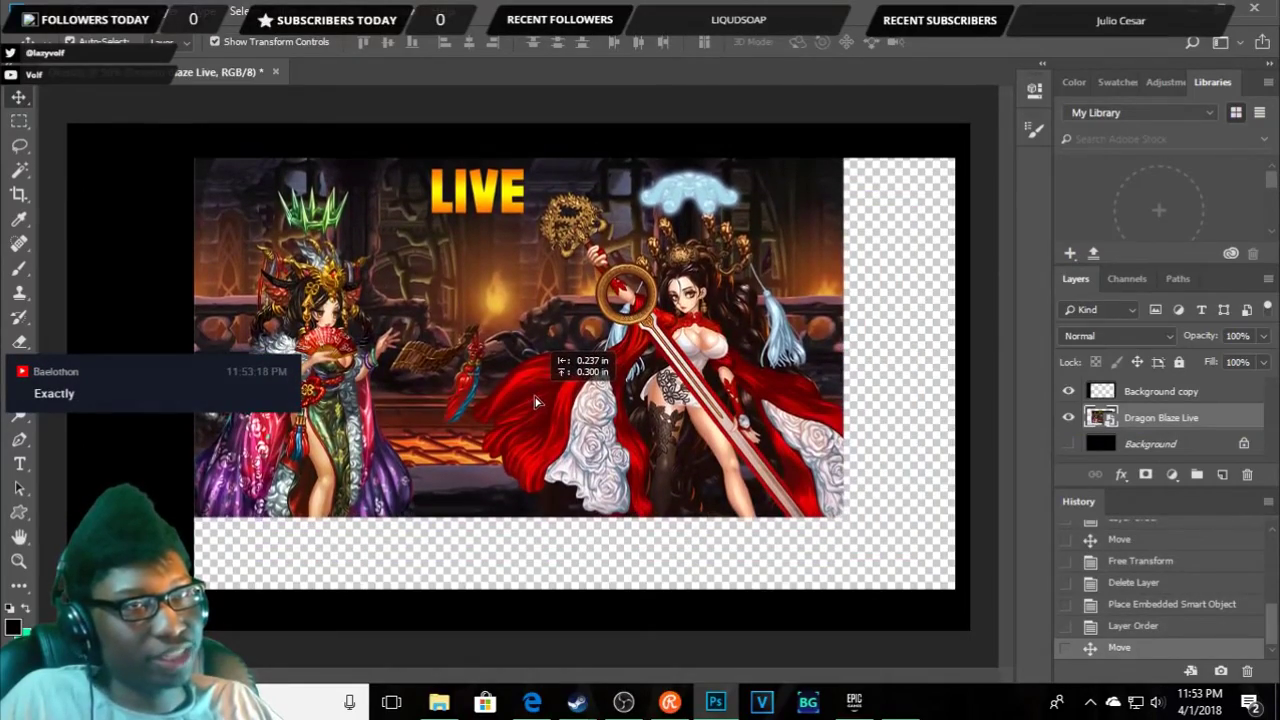
pyautogui.moveTo(843, 517); pyautogui.dragTo(950, 578)
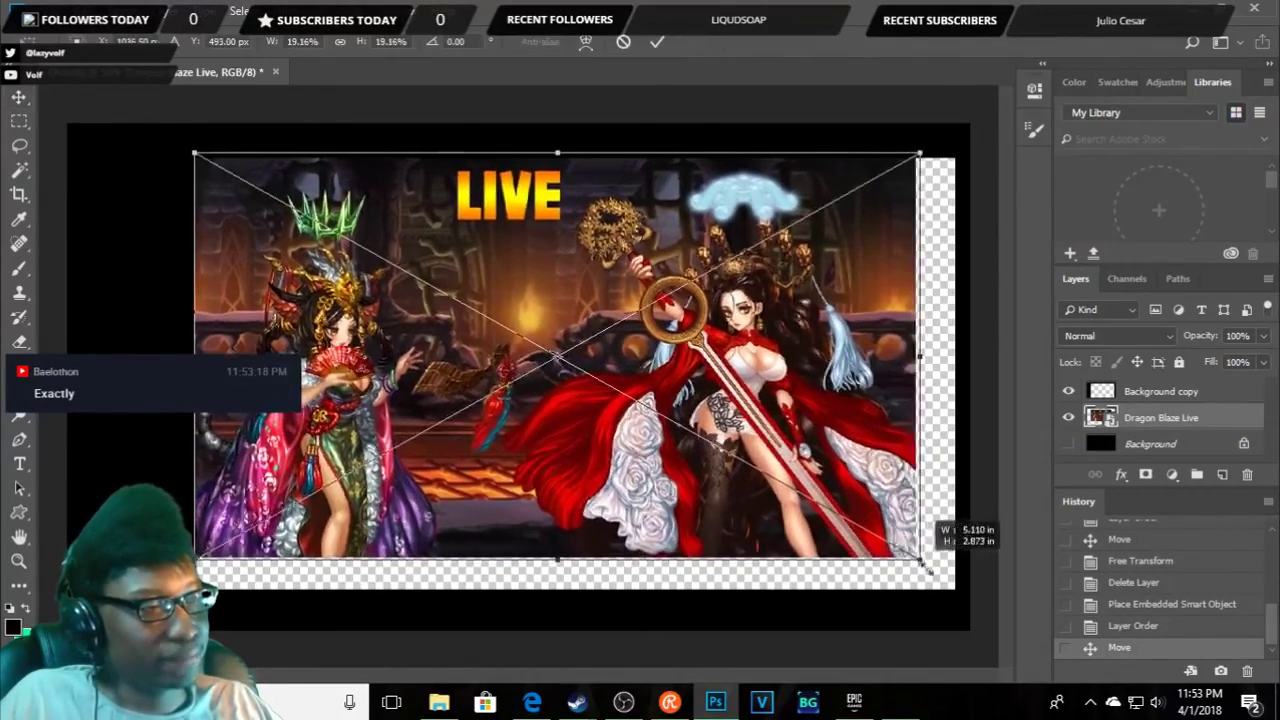
pyautogui.moveTo(950, 578); pyautogui.dragTo(960, 583)
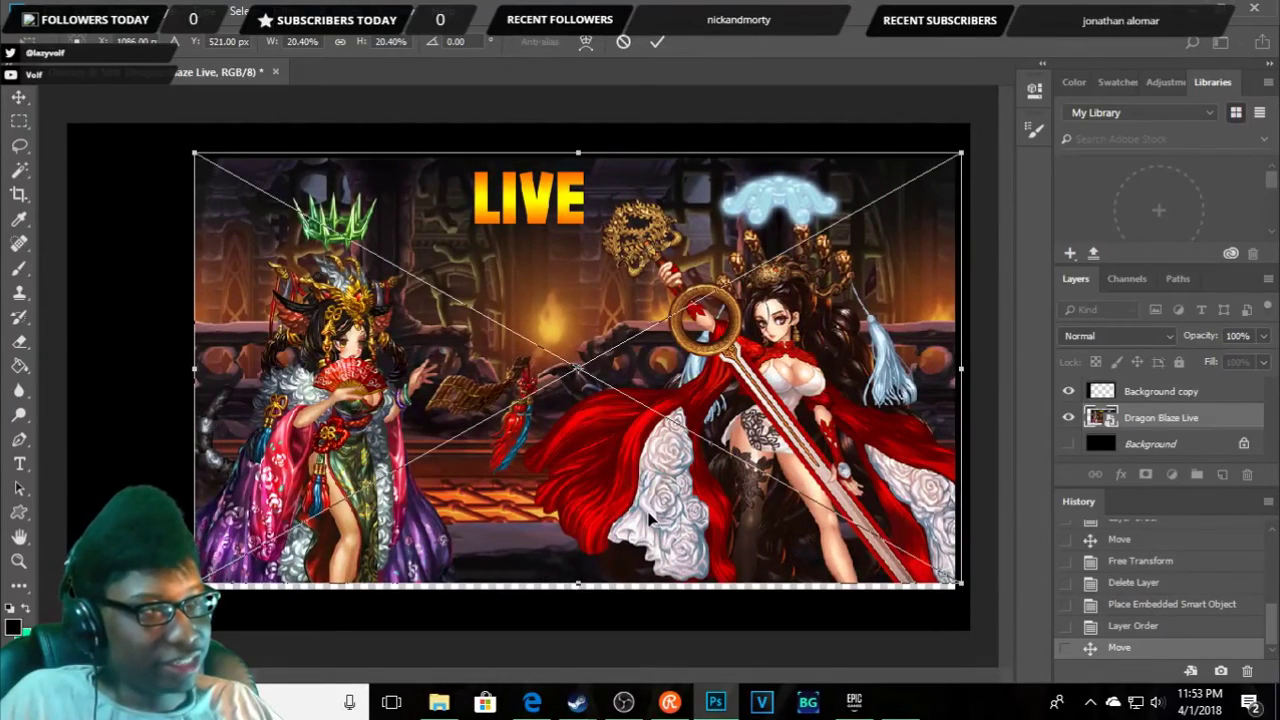
pyautogui.moveTo(651, 518); pyautogui.dragTo(643, 519)
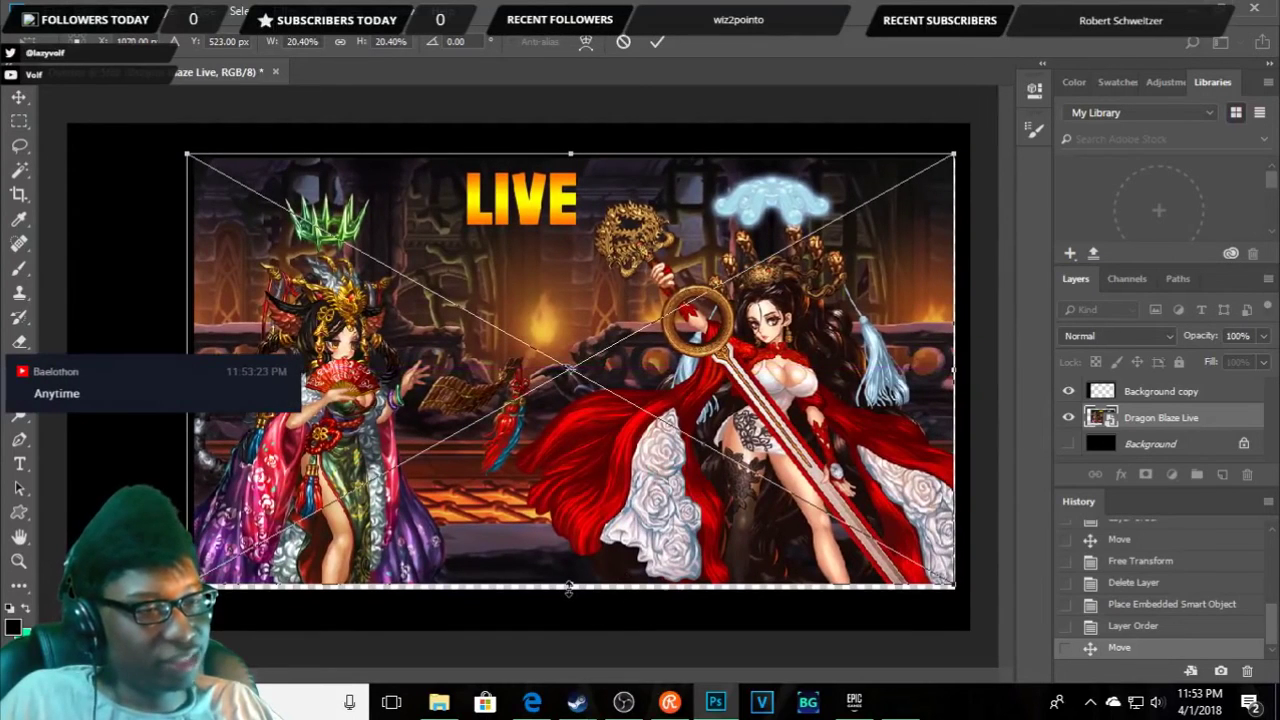
pyautogui.moveTo(571, 586); pyautogui.dragTo(582, 615)
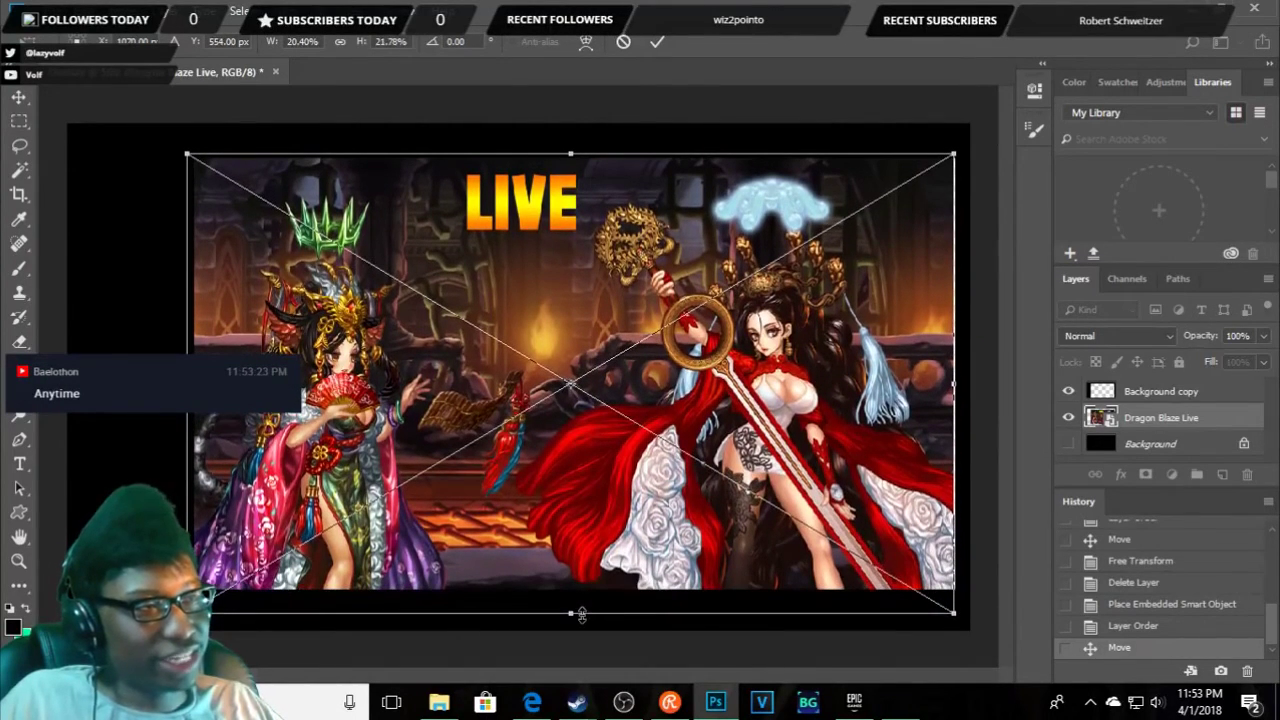
pyautogui.press('Return')
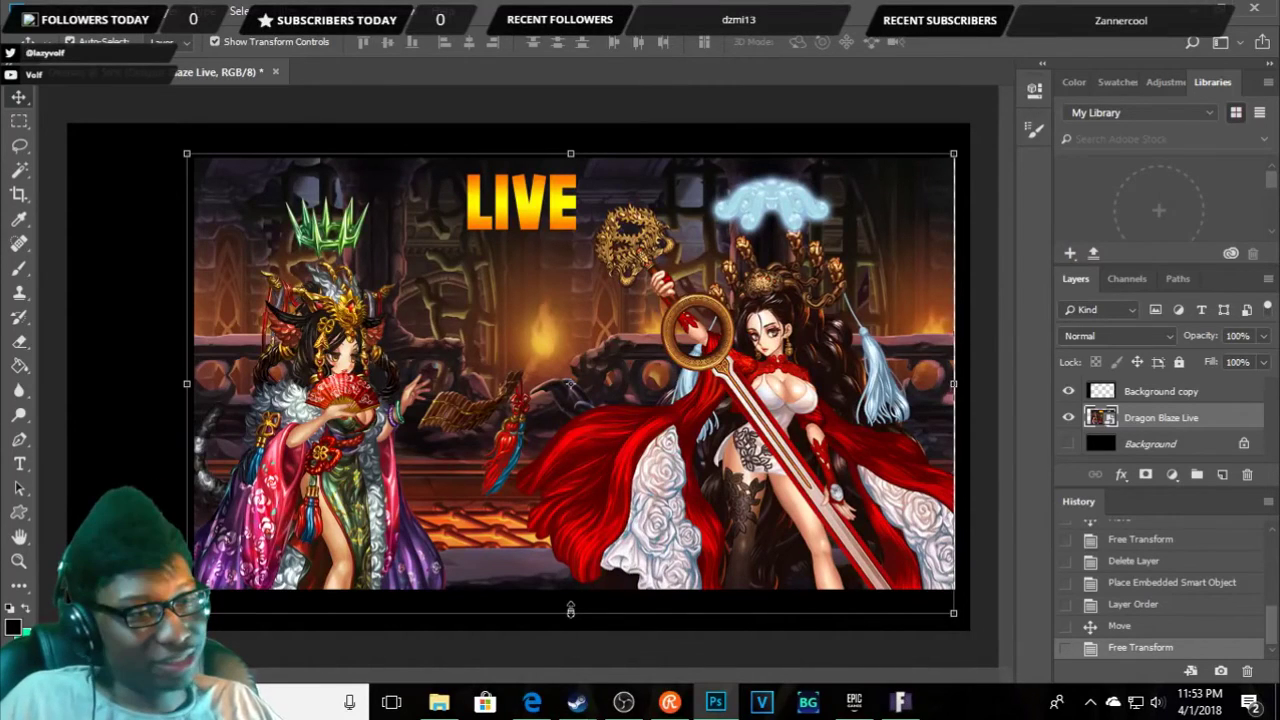
# - Stretch the Dragon Blaze Live image taller at top and bottom, then delete its layer
pyautogui.moveTo(570, 610); pyautogui.dragTo(570, 630)
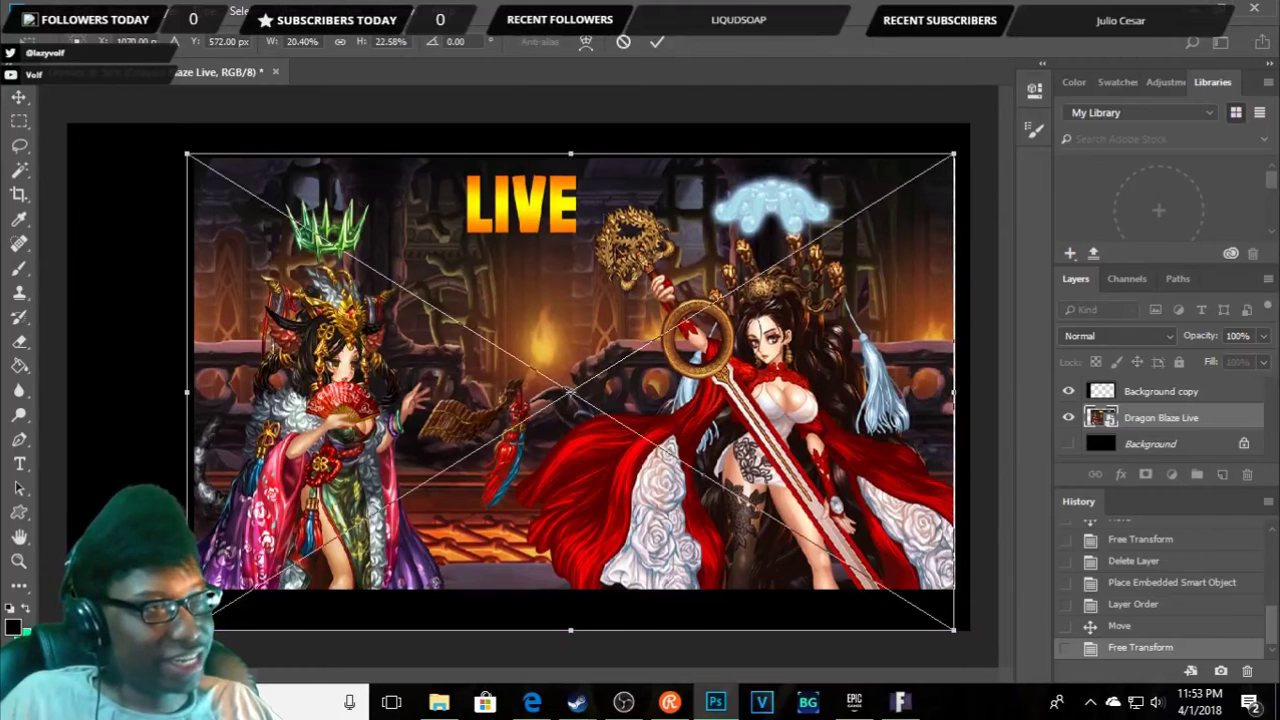
pyautogui.moveTo(582, 151); pyautogui.dragTo(570, 124)
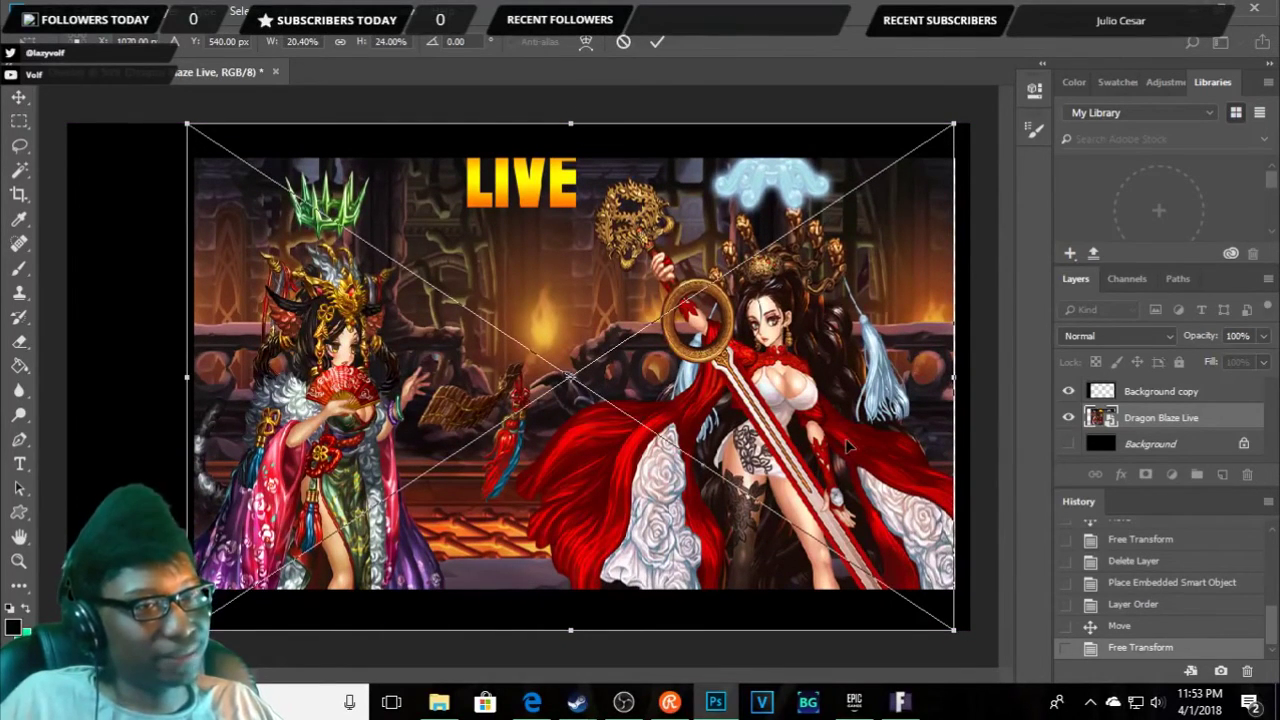
pyautogui.press('Return')
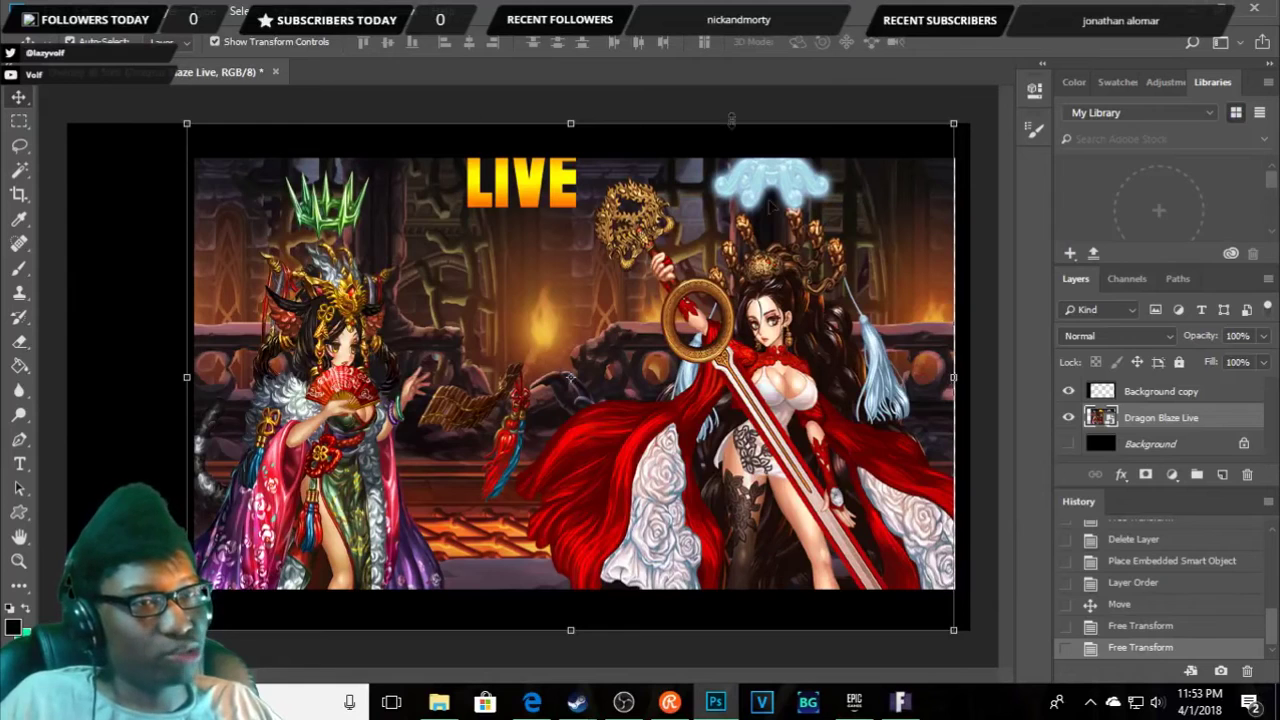
pyautogui.hotkey('ctrl', '-')
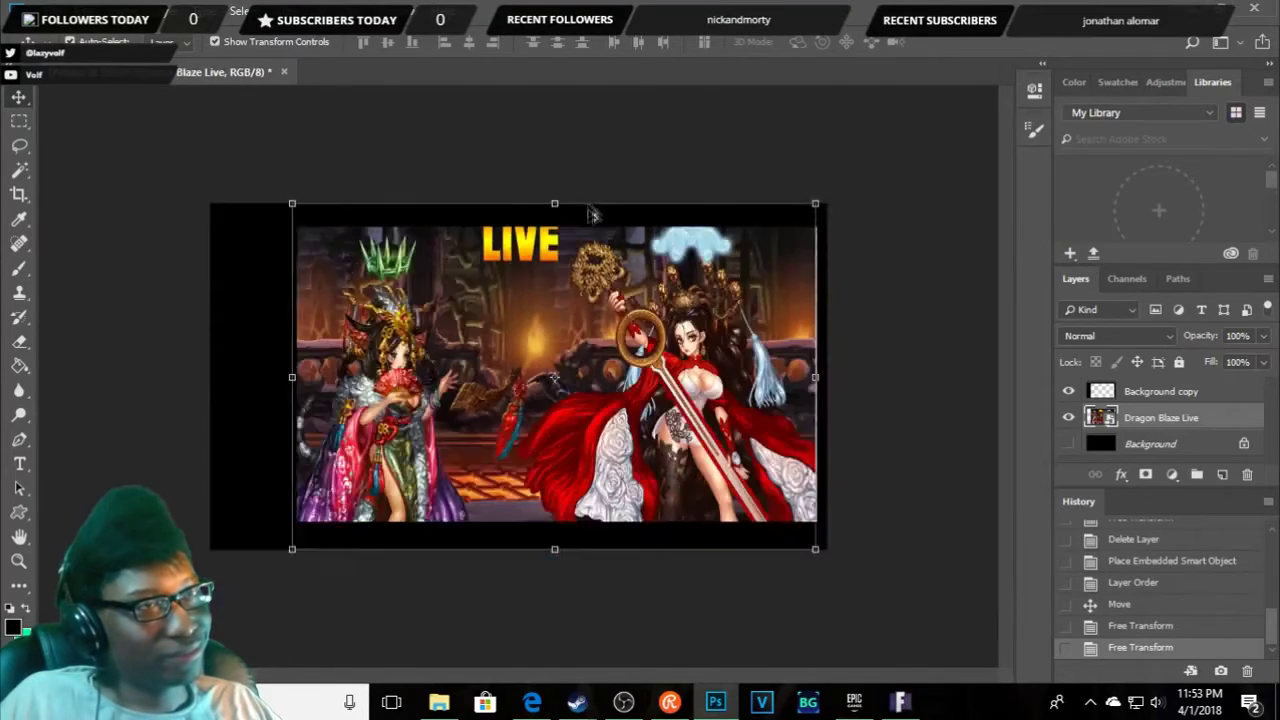
pyautogui.hotkey('ctrl', '-')
pyautogui.moveTo(543, 245); pyautogui.dragTo(546, 150)
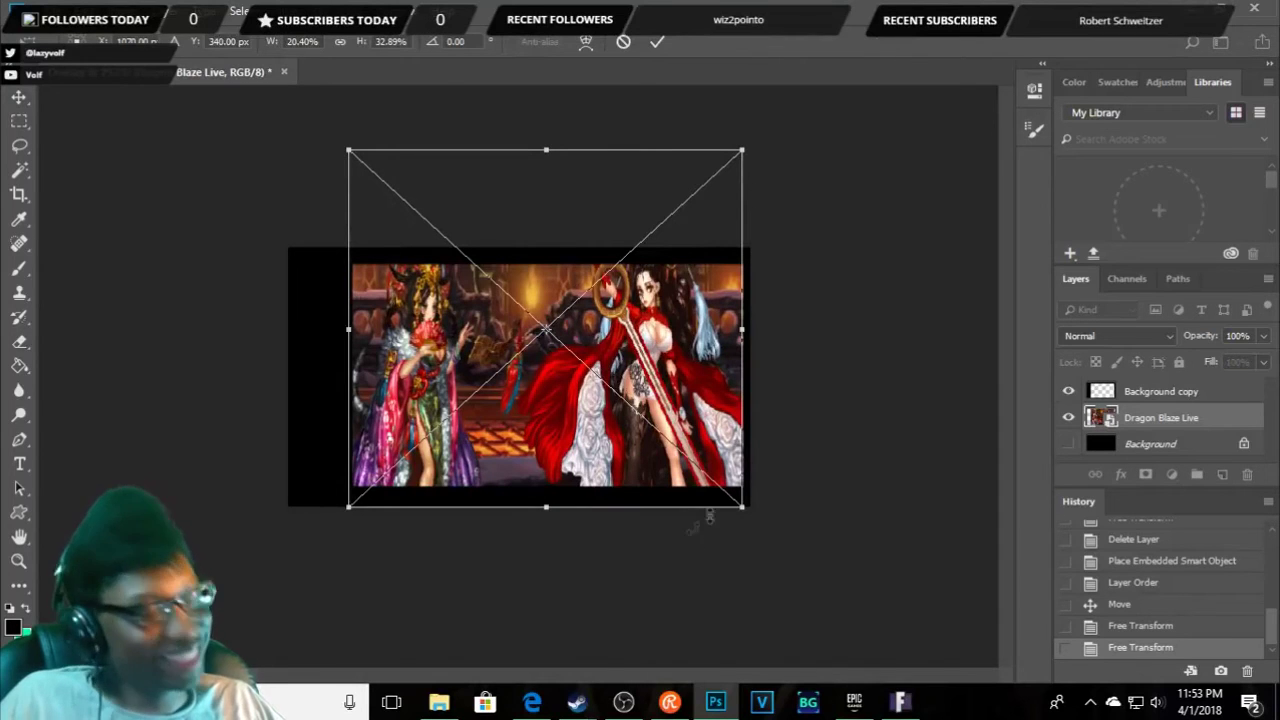
pyautogui.press('Return')
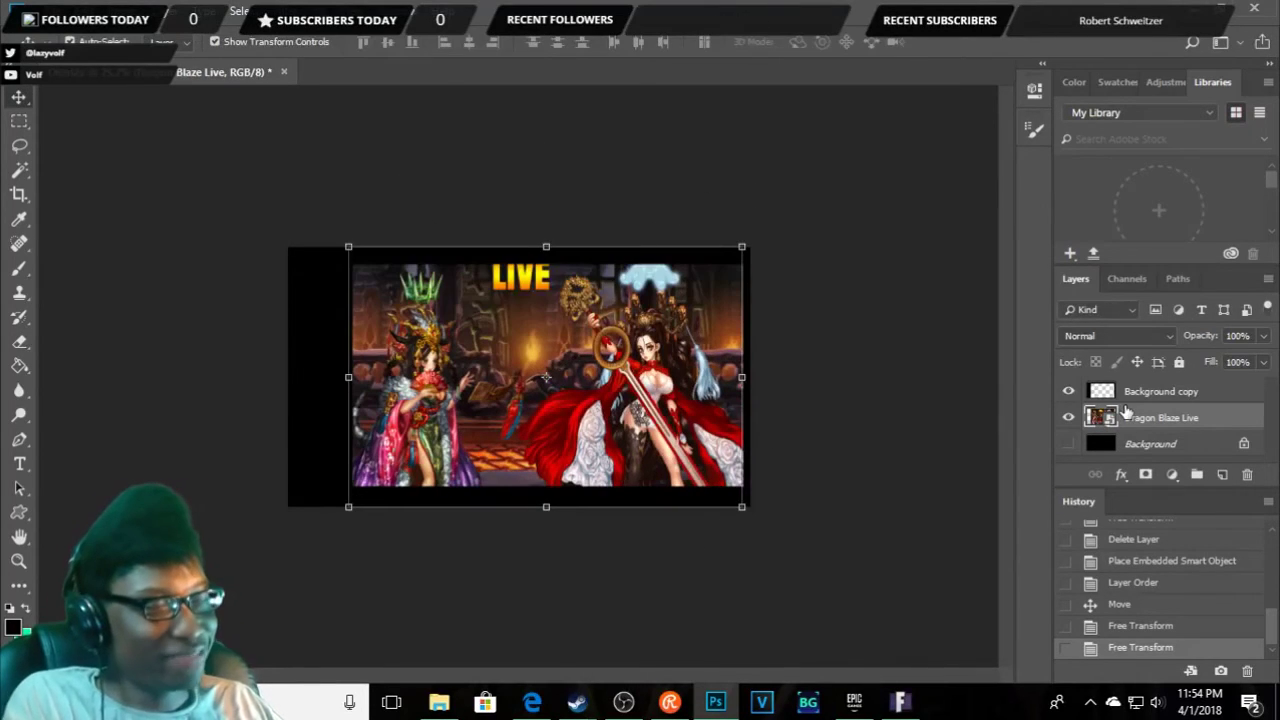
pyautogui.press('Delete')
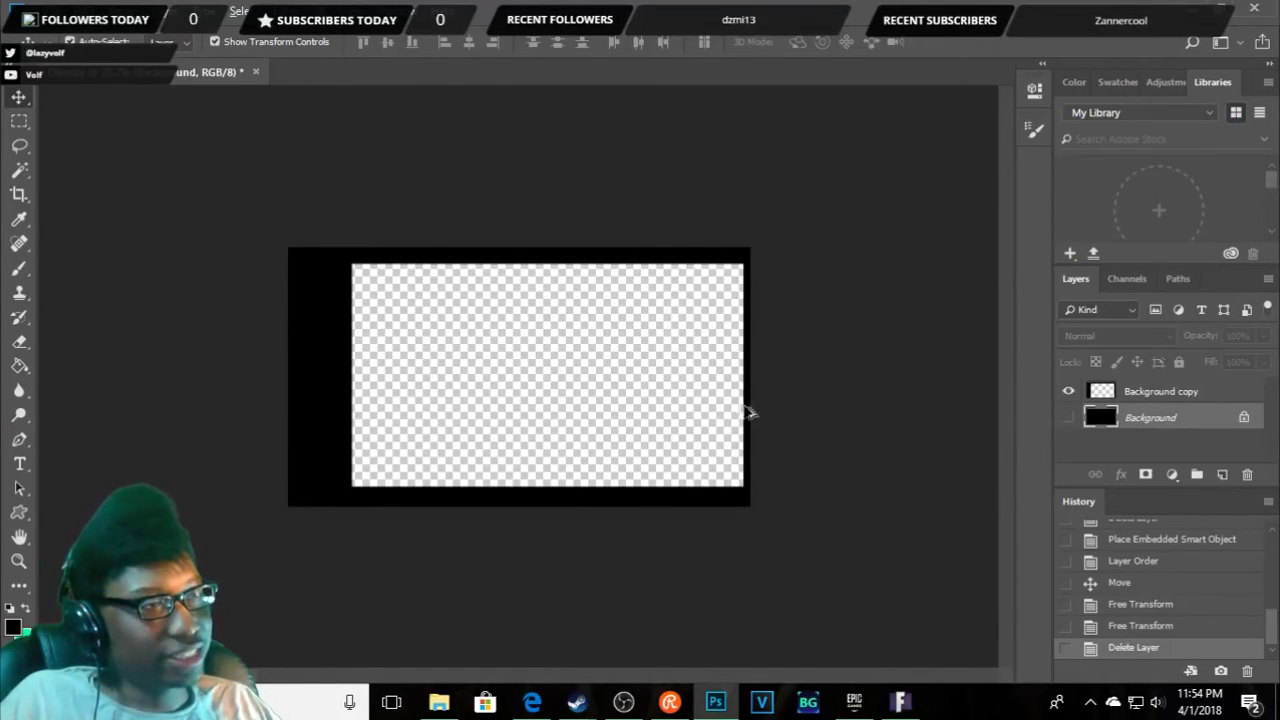
pyautogui.hotkey('ctrl', '+')
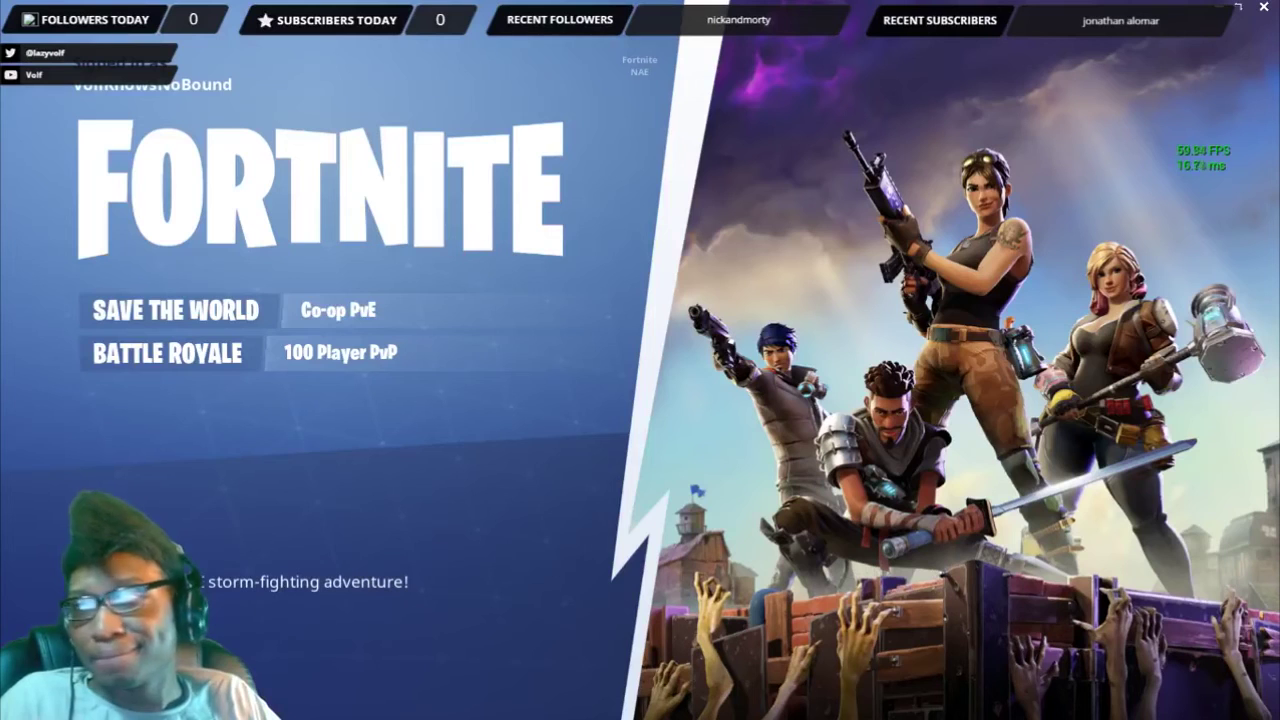
# - Start Fortnite's Save the World mode and switch to the browser on Player.me overlays
pyautogui.click(214, 313)
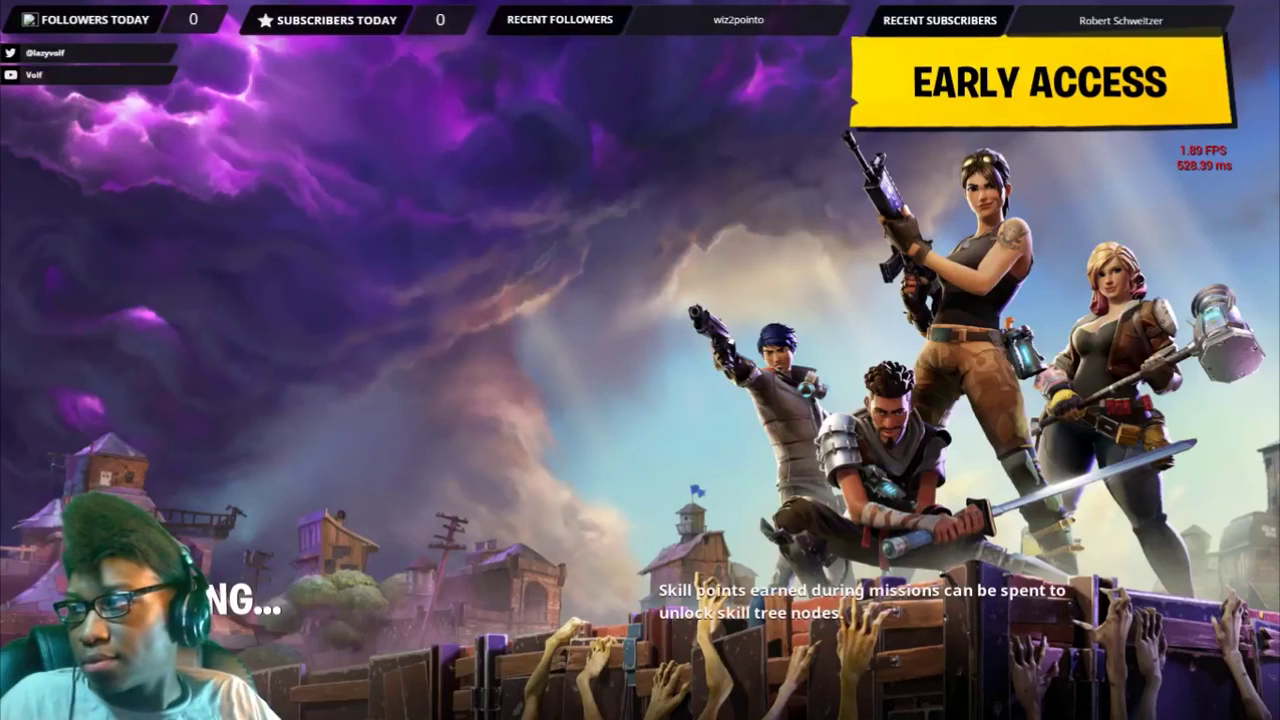
pyautogui.hotkey('alt', 'Tab')
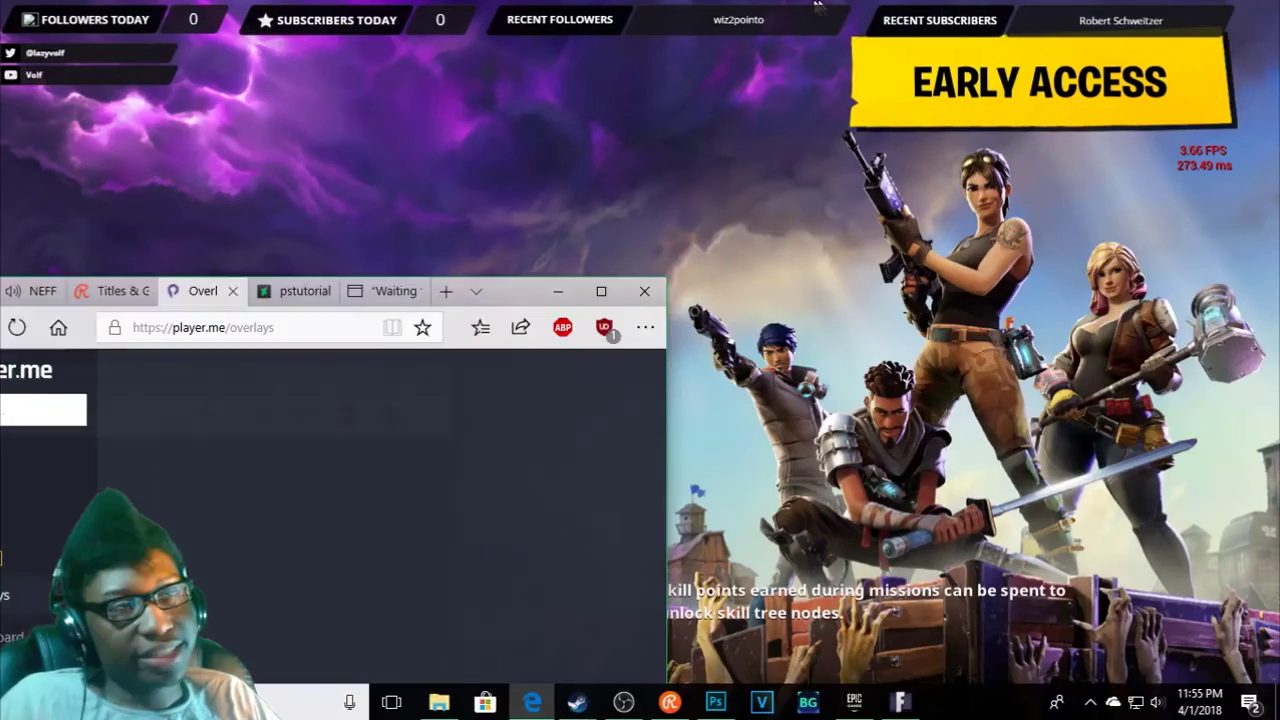
# - Maximize the browser and begin a new Custom overlay in Player.me
pyautogui.press('super+Up')
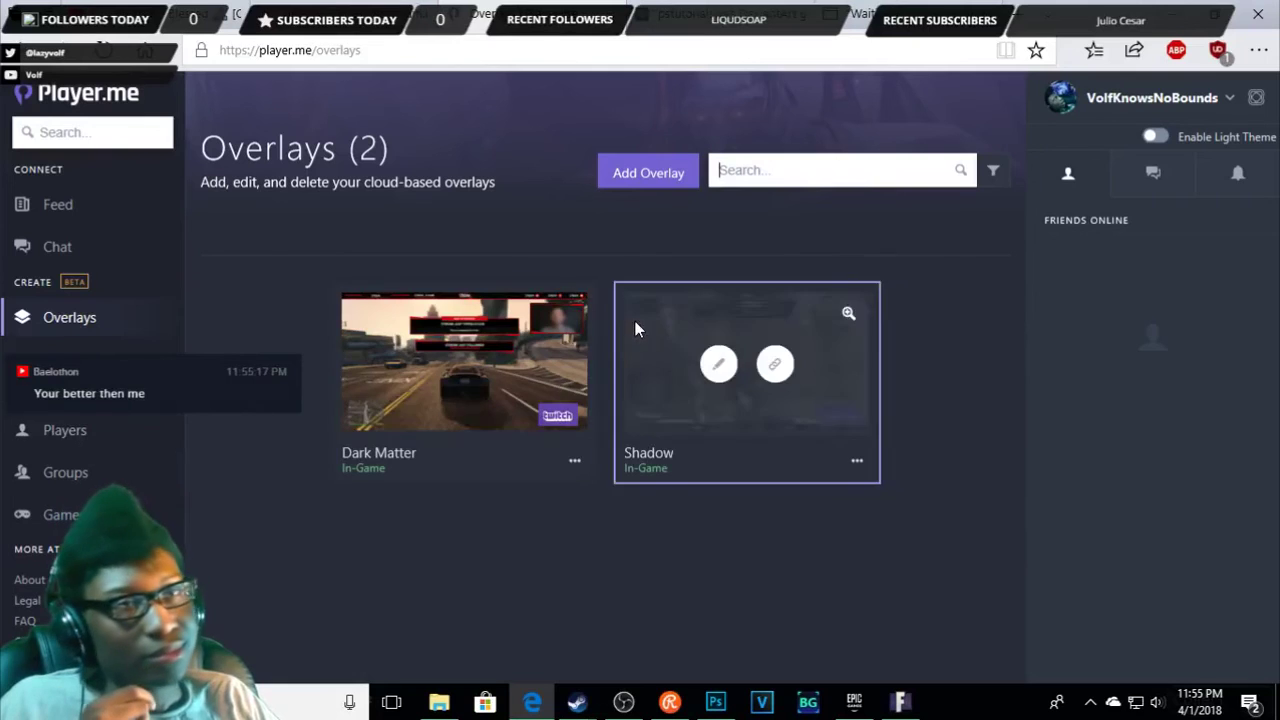
pyautogui.click(650, 176)
pyautogui.moveTo(525, 368)
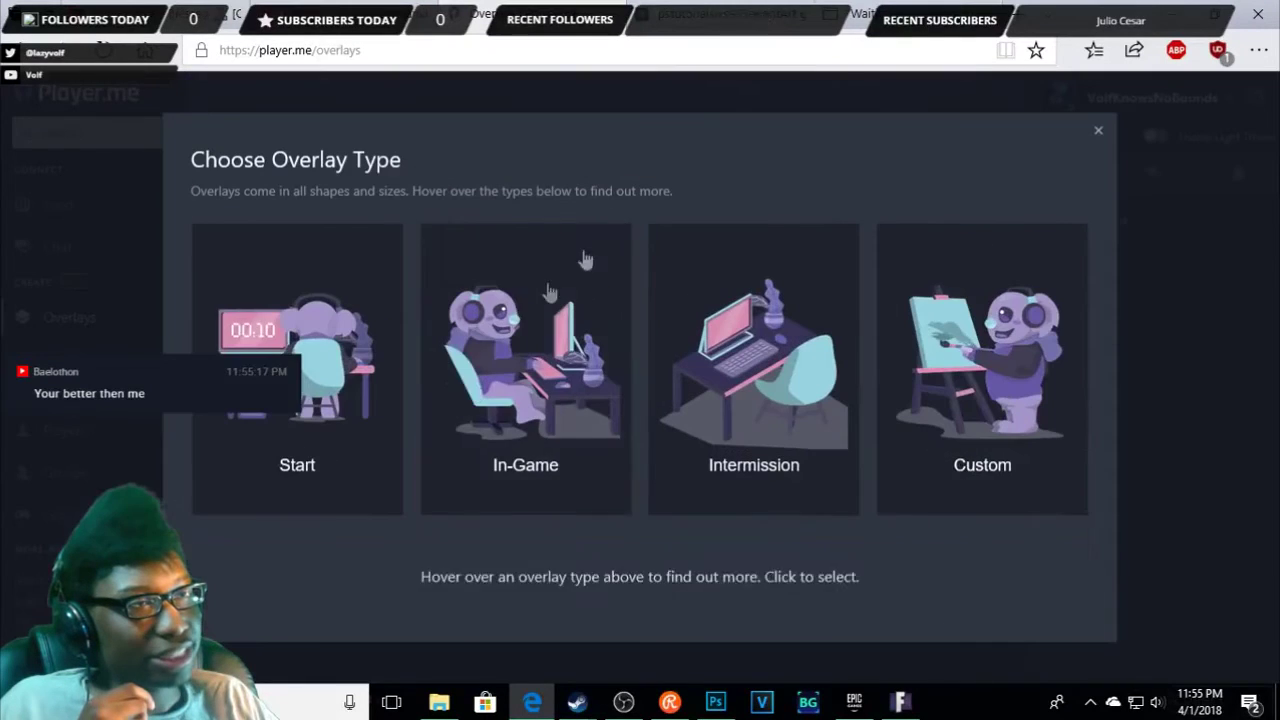
pyautogui.click(771, 403)
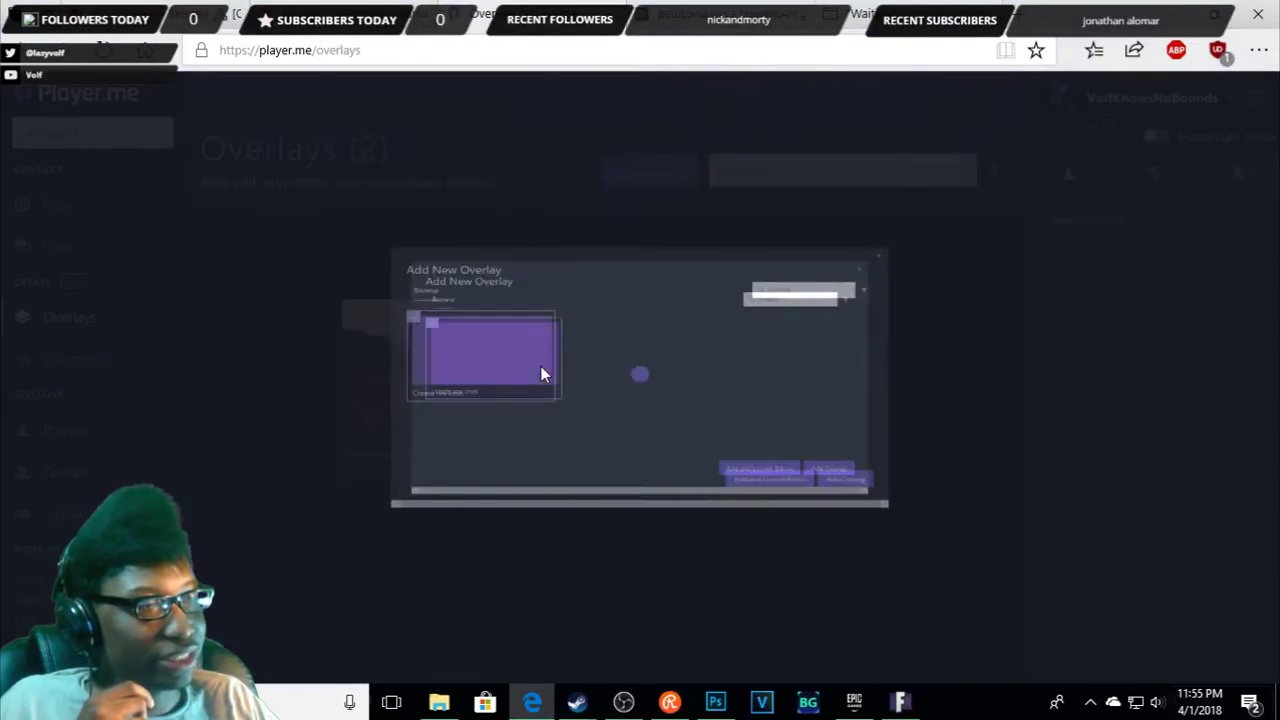
# - Browse the Add New Overlay template list, then close the dialog and return to Fortnite
pyautogui.scroll(-3, 675, 433)
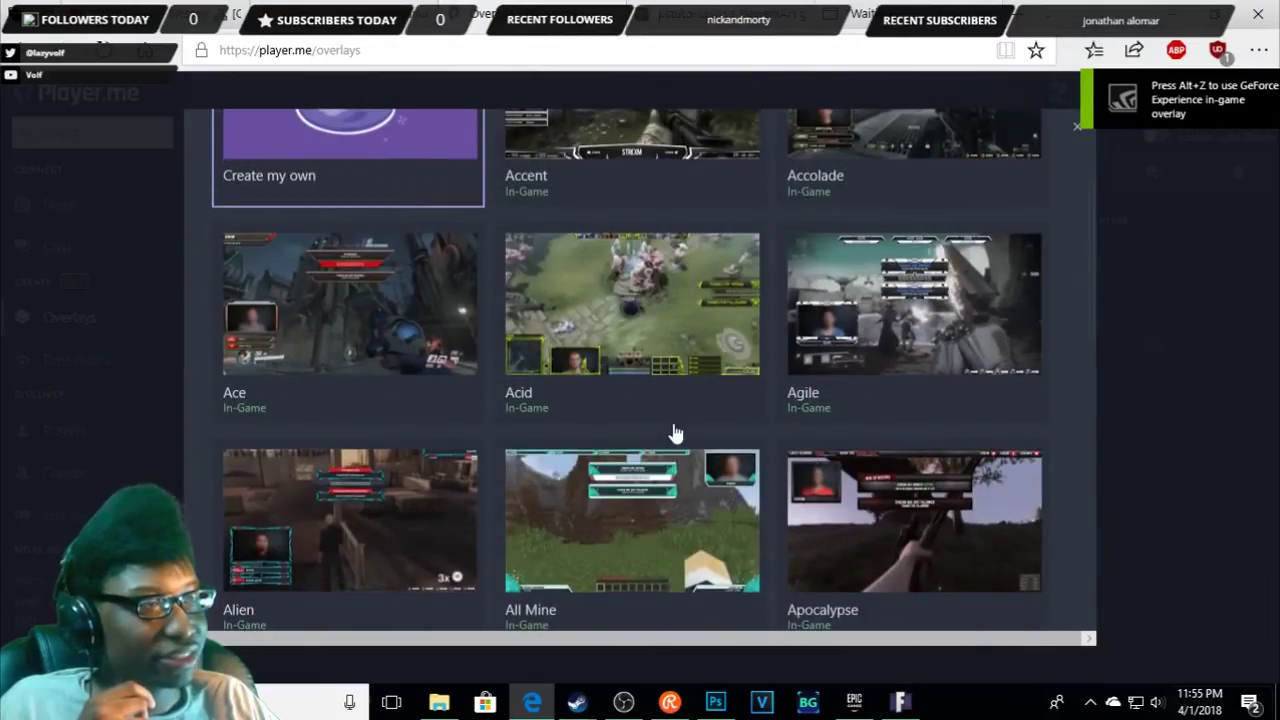
pyautogui.scroll(3, 675, 433)
pyautogui.scroll(-1, 675, 433)
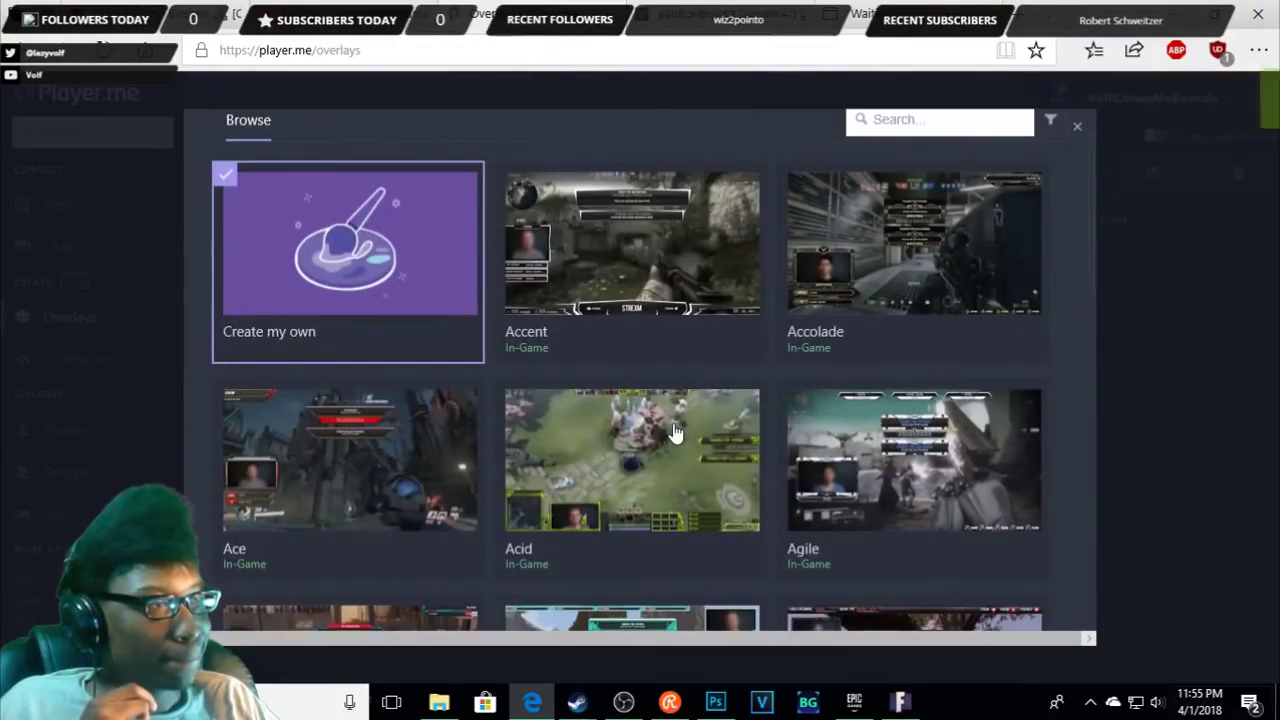
pyautogui.scroll(-3, 675, 433)
pyautogui.scroll(-1, 675, 433)
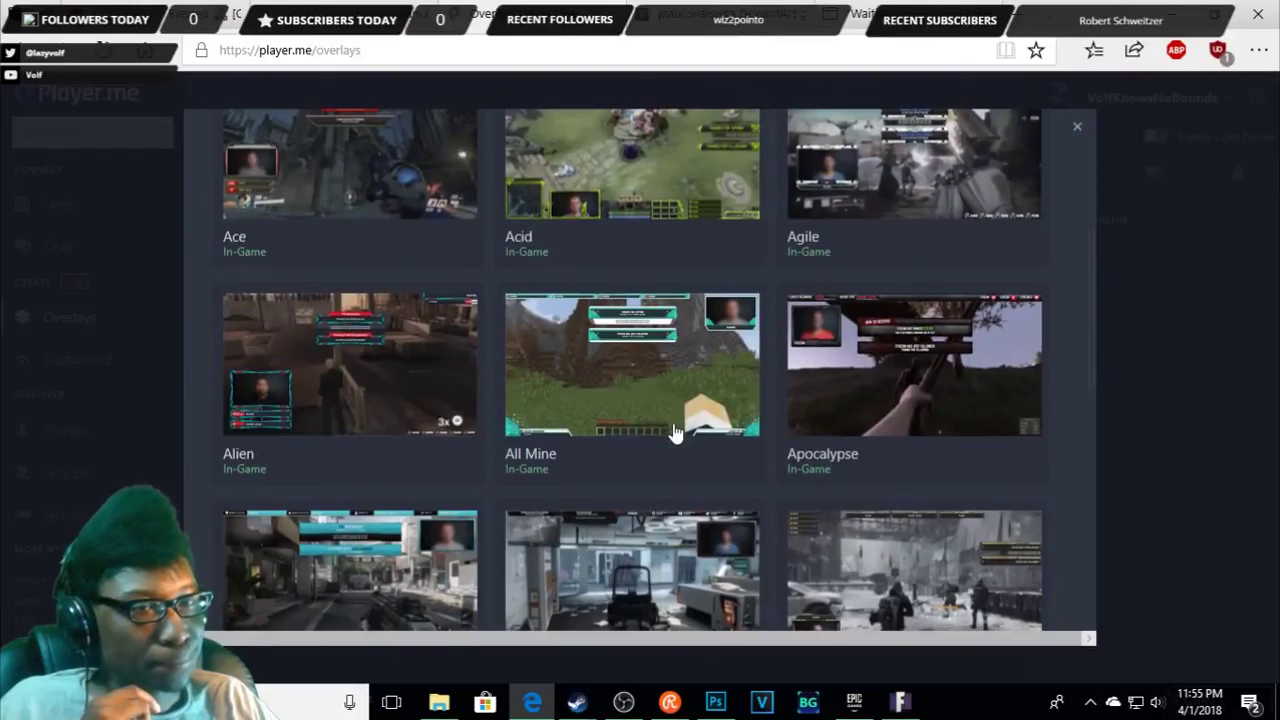
pyautogui.scroll(-5, 675, 433)
pyautogui.scroll(-3, 675, 433)
pyautogui.scroll(-2, 675, 433)
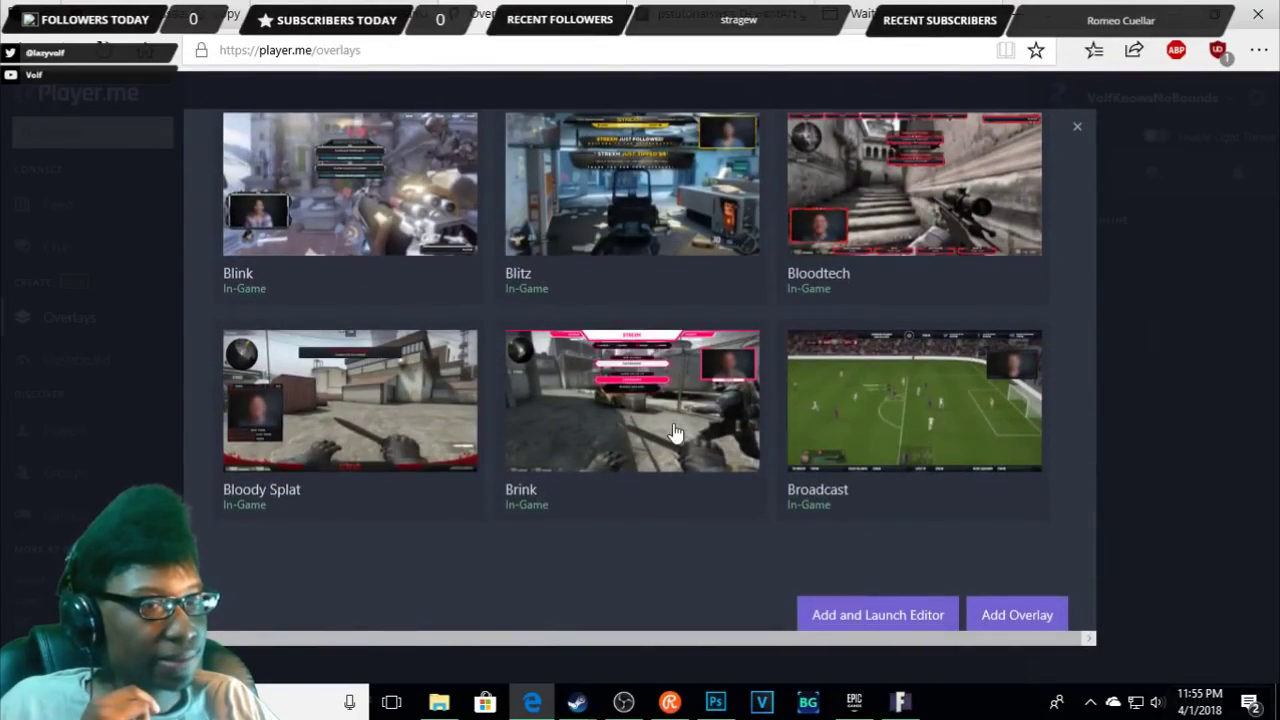
pyautogui.scroll(2, 675, 433)
pyautogui.scroll(1, 674, 432)
pyautogui.scroll(3, 673, 432)
pyautogui.scroll(3, 673, 431)
pyautogui.scroll(2, 673, 431)
pyautogui.scroll(-1, 673, 431)
pyautogui.scroll(-2, 673, 431)
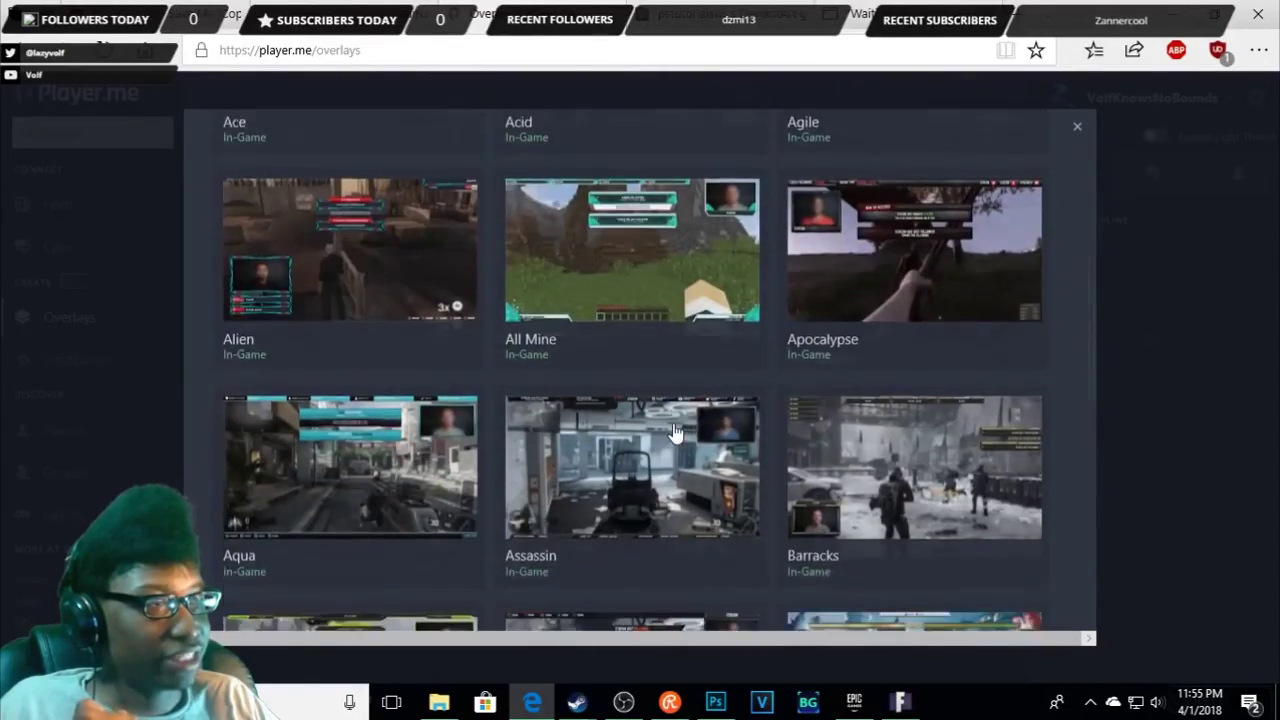
pyautogui.scroll(3, 674, 432)
pyautogui.scroll(1, 674, 432)
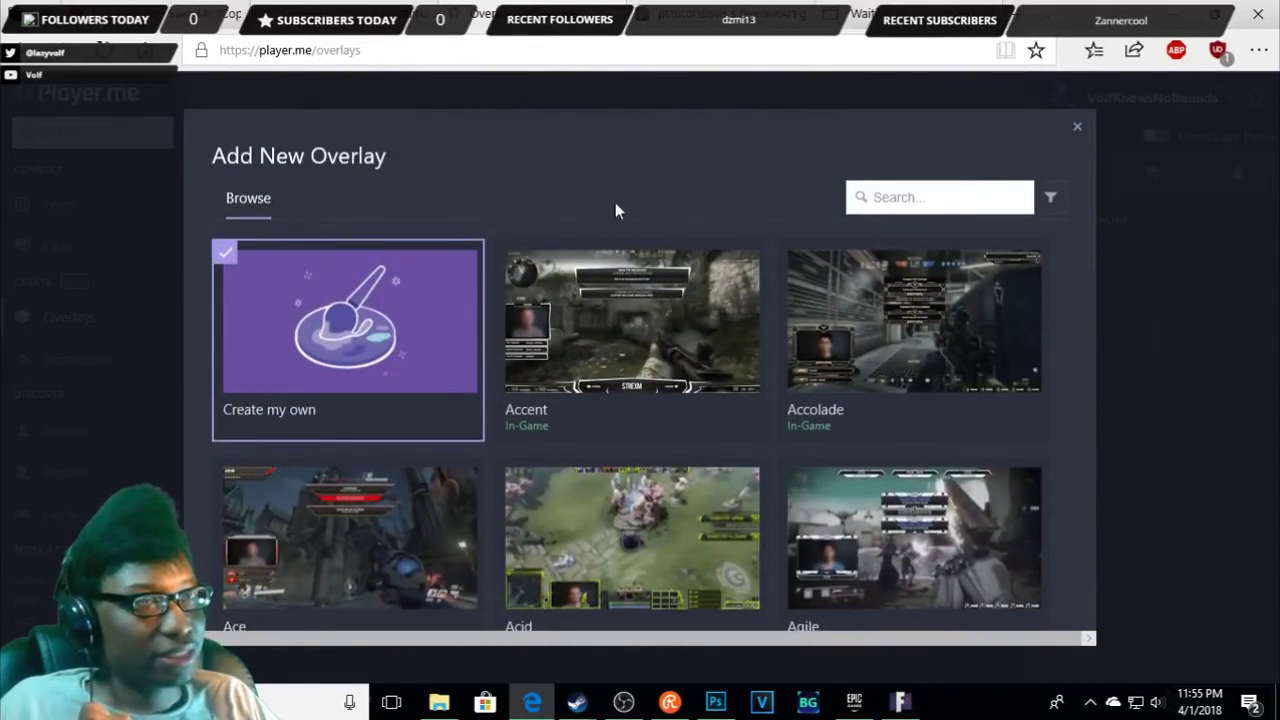
pyautogui.click(1076, 130)
pyautogui.hotkey('alt', 'Tab')
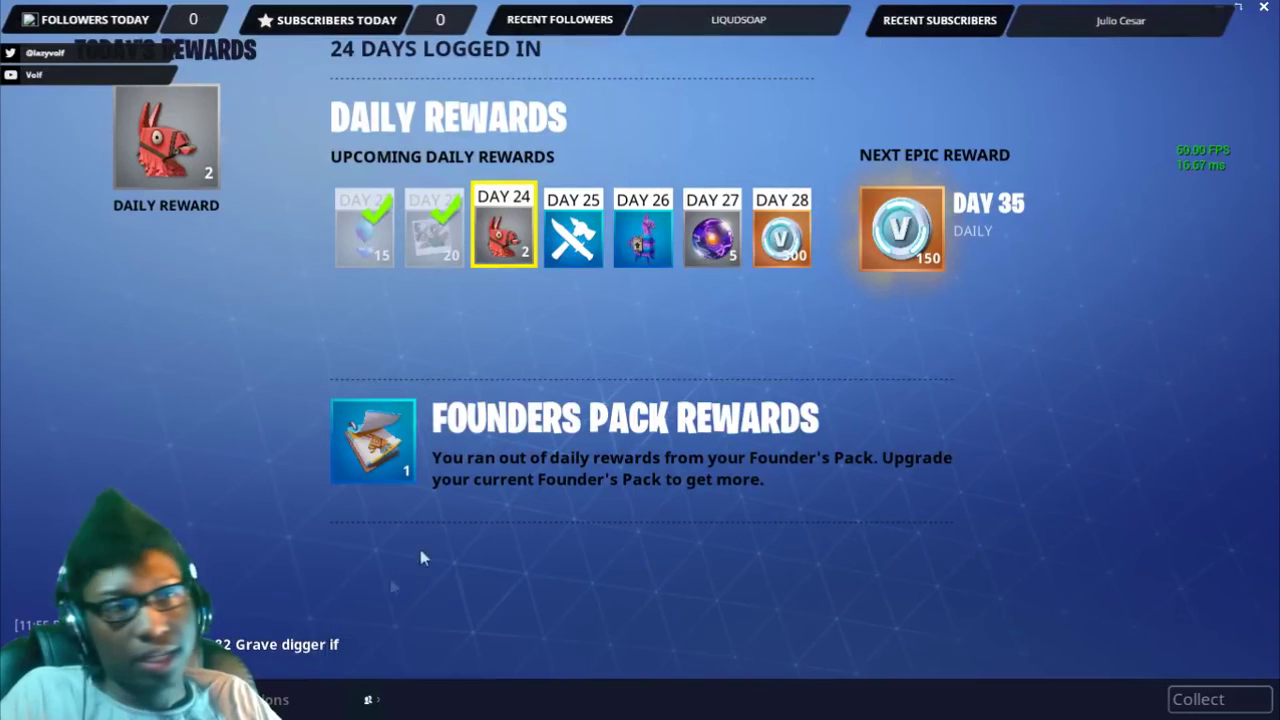
# - Collect the day 24 daily reward of 2 llamas, then dismiss the rewards screen
pyautogui.click(1218, 699)
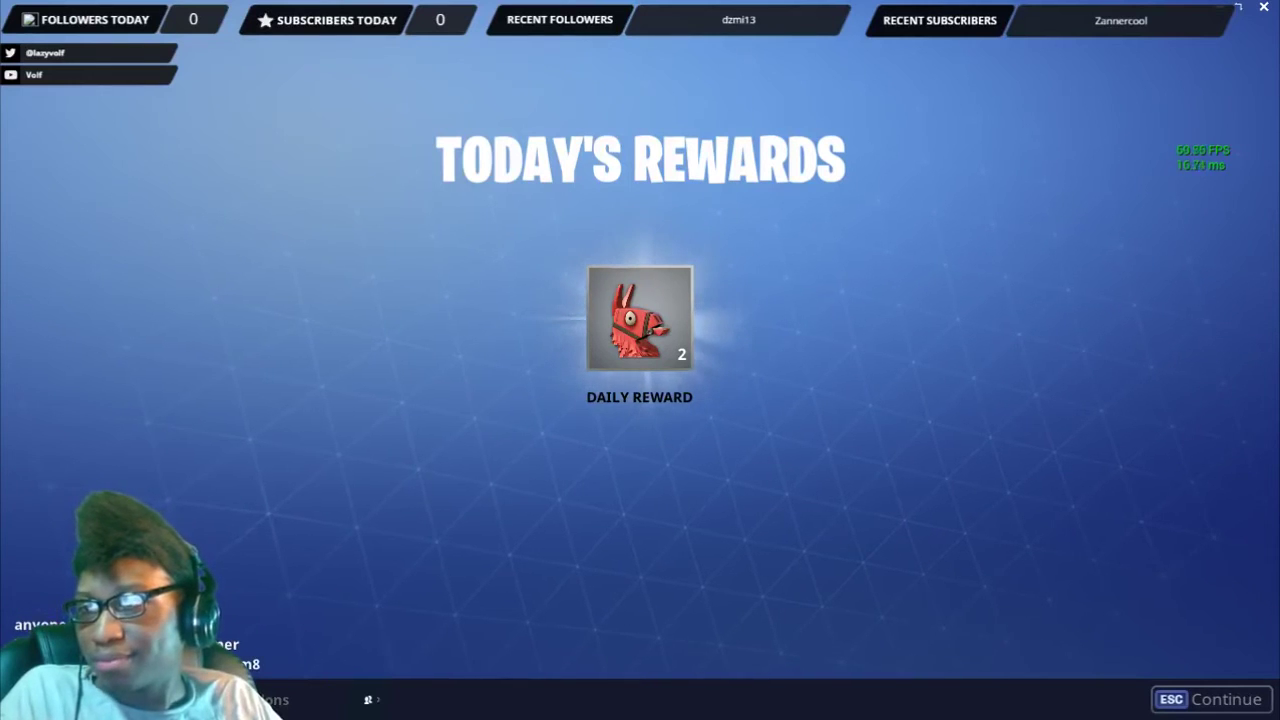
pyautogui.hotkey('alt', 'Tab')
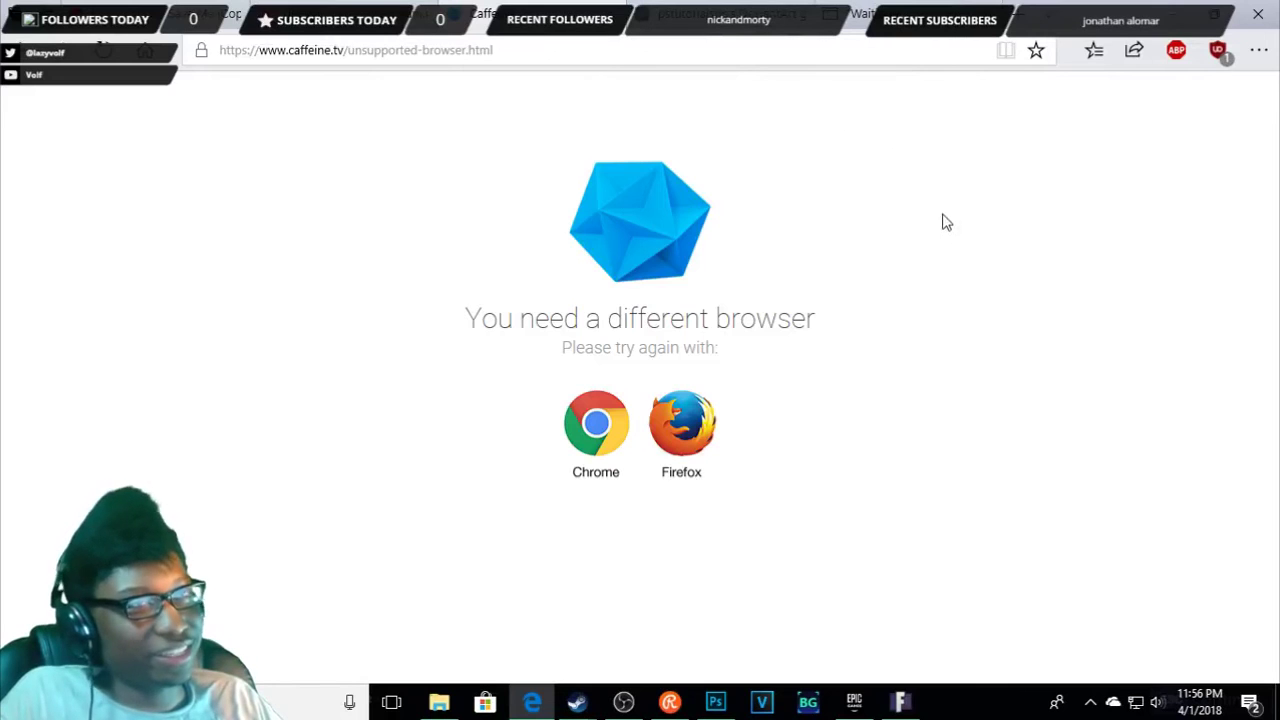
pyautogui.hotkey('alt', 'Tab')
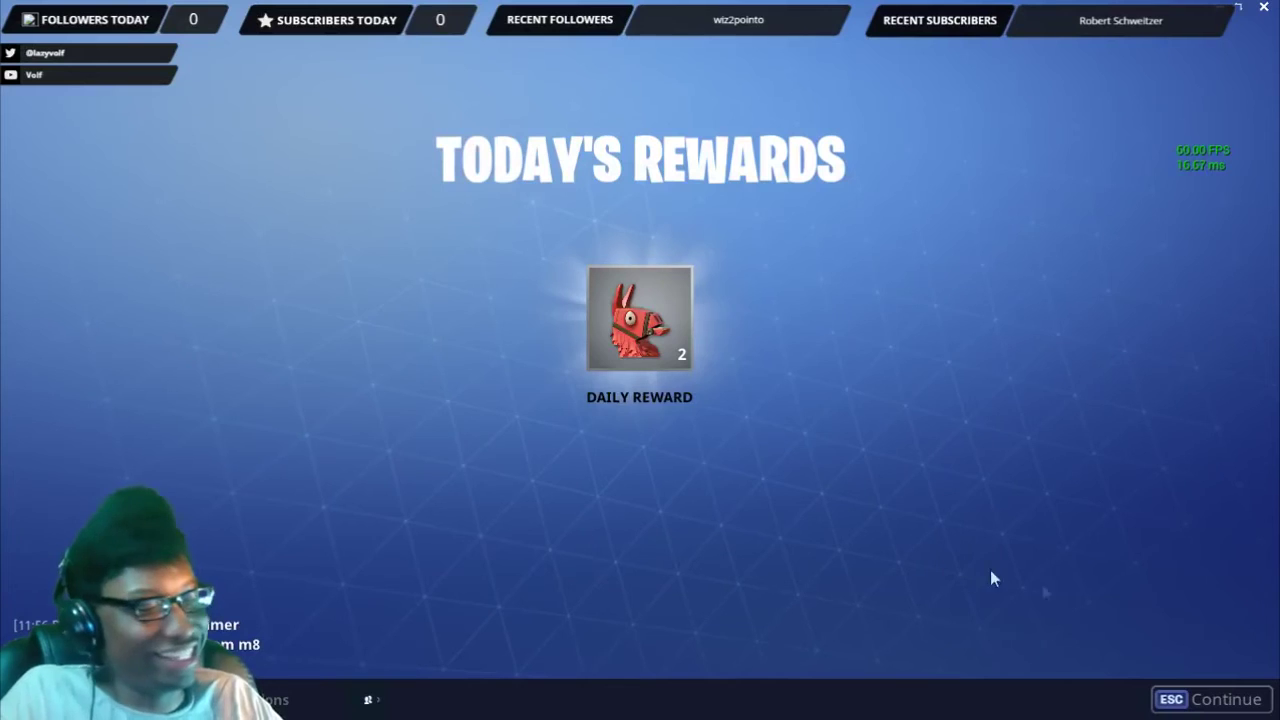
pyautogui.click(1215, 712)
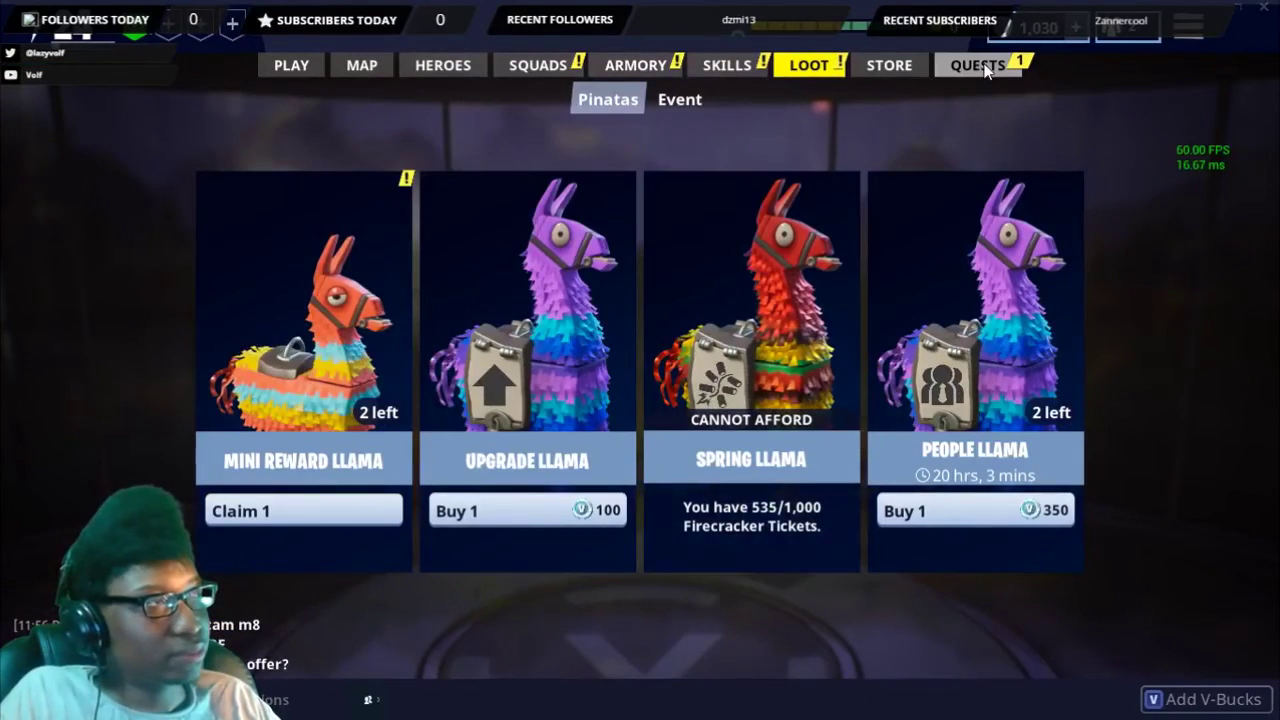
# - Check the Party of 25 daily quest and peek into the Research: Tier 2 tree
pyautogui.click(985, 65)
pyautogui.click(420, 293)
pyautogui.click(357, 328)
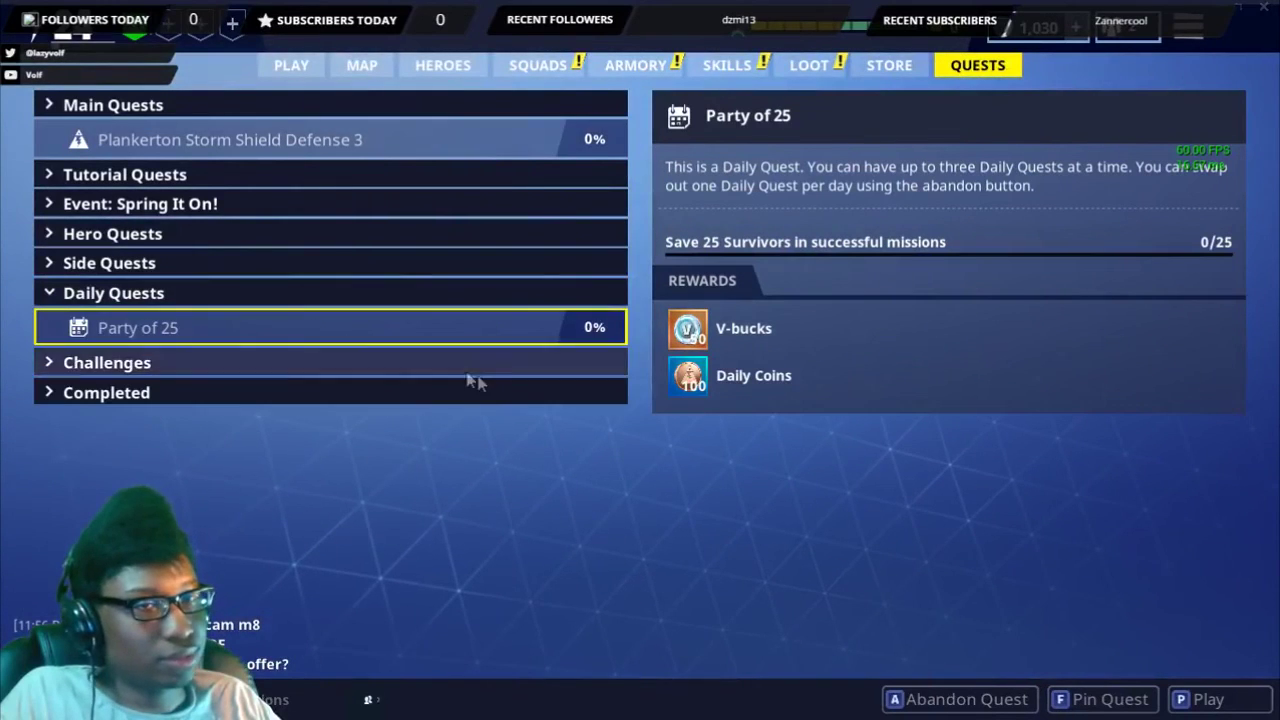
pyautogui.click(722, 66)
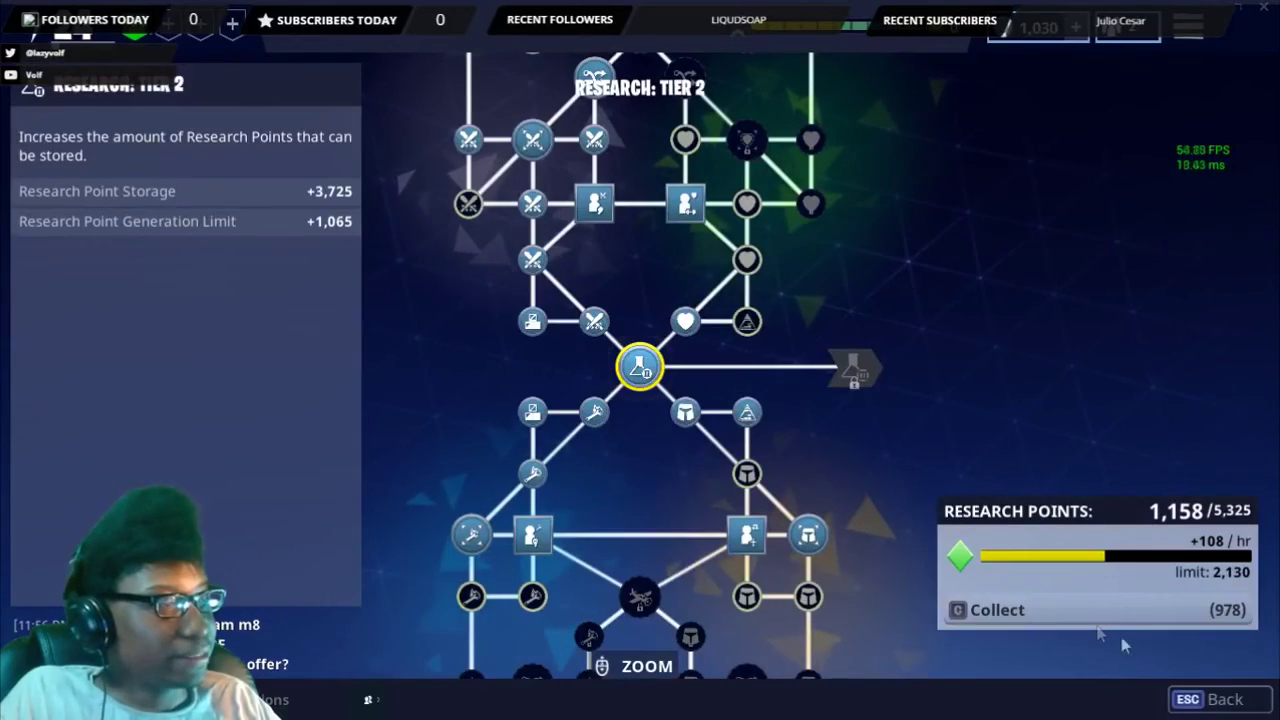
pyautogui.click(1205, 700)
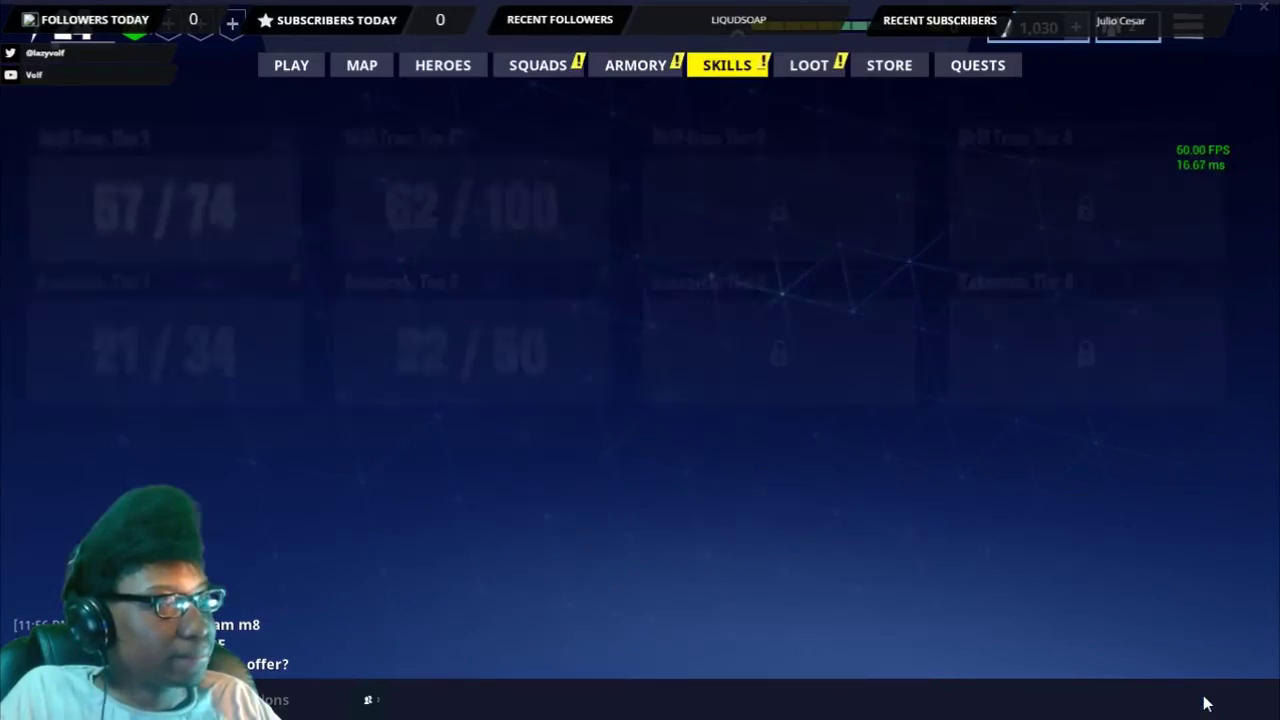
# - Browse through the Loot event items shop
pyautogui.click(805, 65)
pyautogui.click(680, 99)
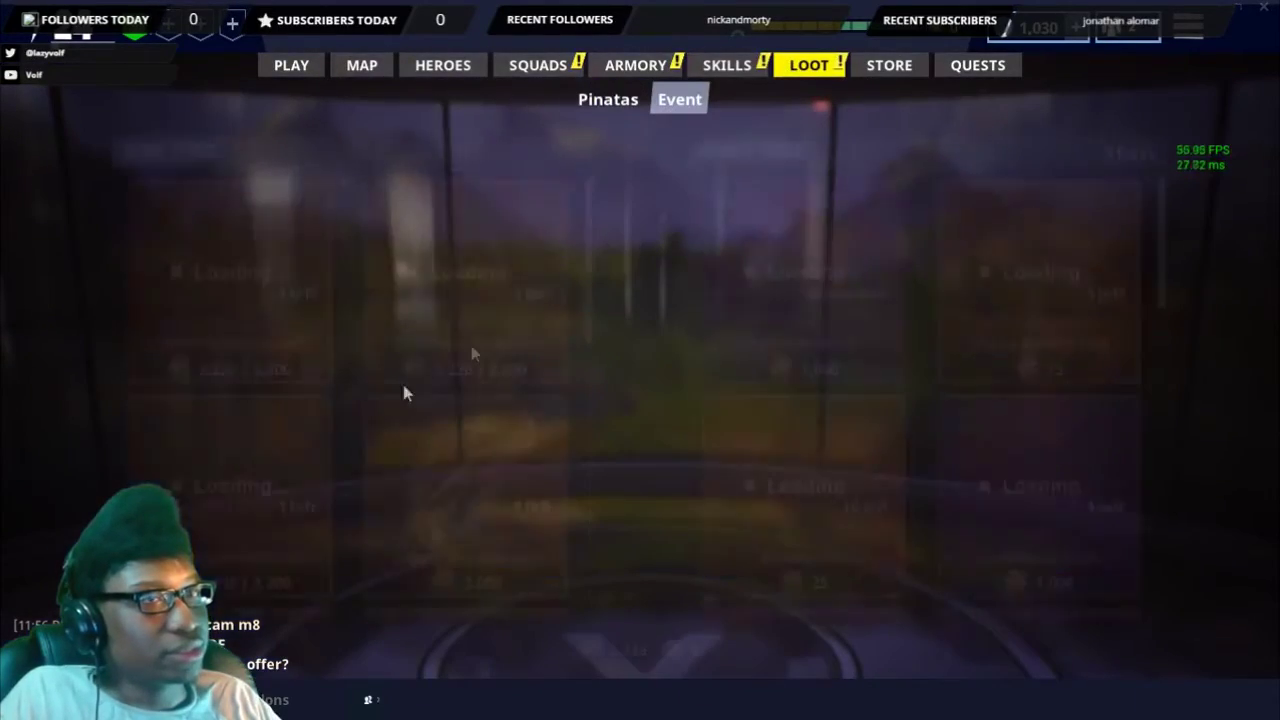
pyautogui.scroll(-1, 800, 450)
pyautogui.scroll(-2, 890, 425)
pyautogui.scroll(-3, 942, 406)
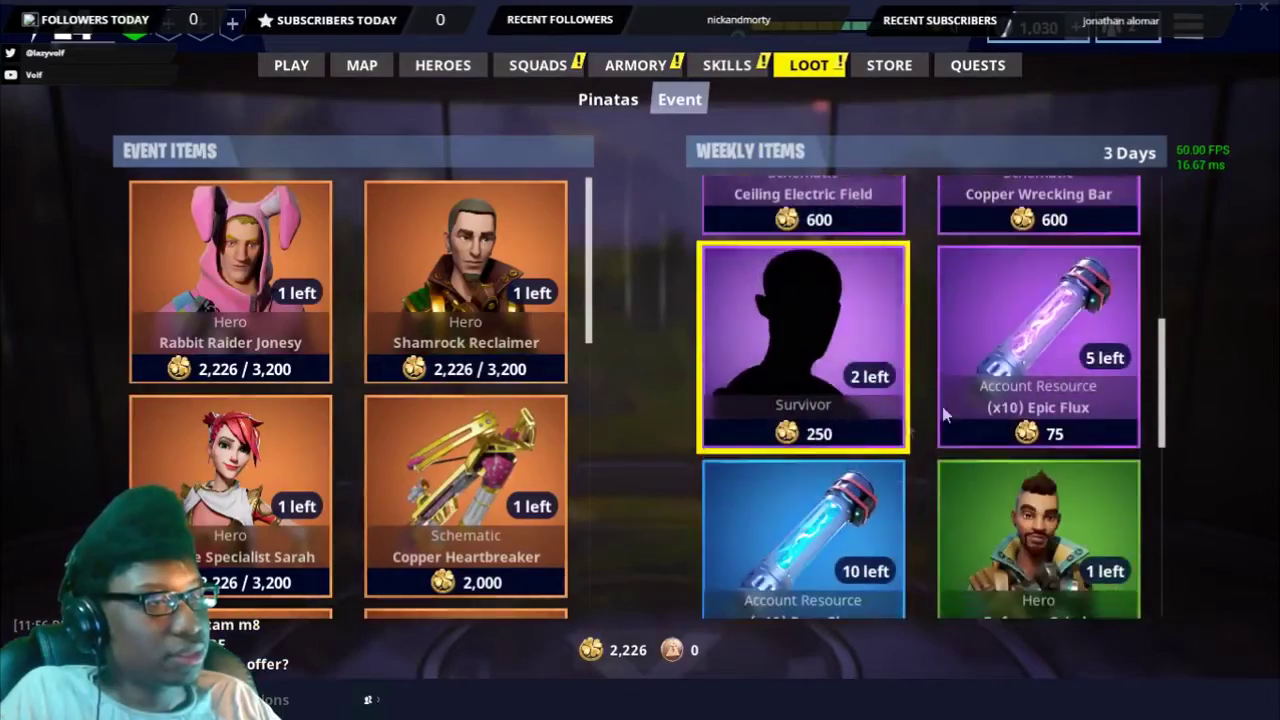
pyautogui.scroll(-2, 963, 427)
pyautogui.scroll(-2, 966, 427)
pyautogui.scroll(-2, 962, 437)
pyautogui.scroll(-2, 432, 342)
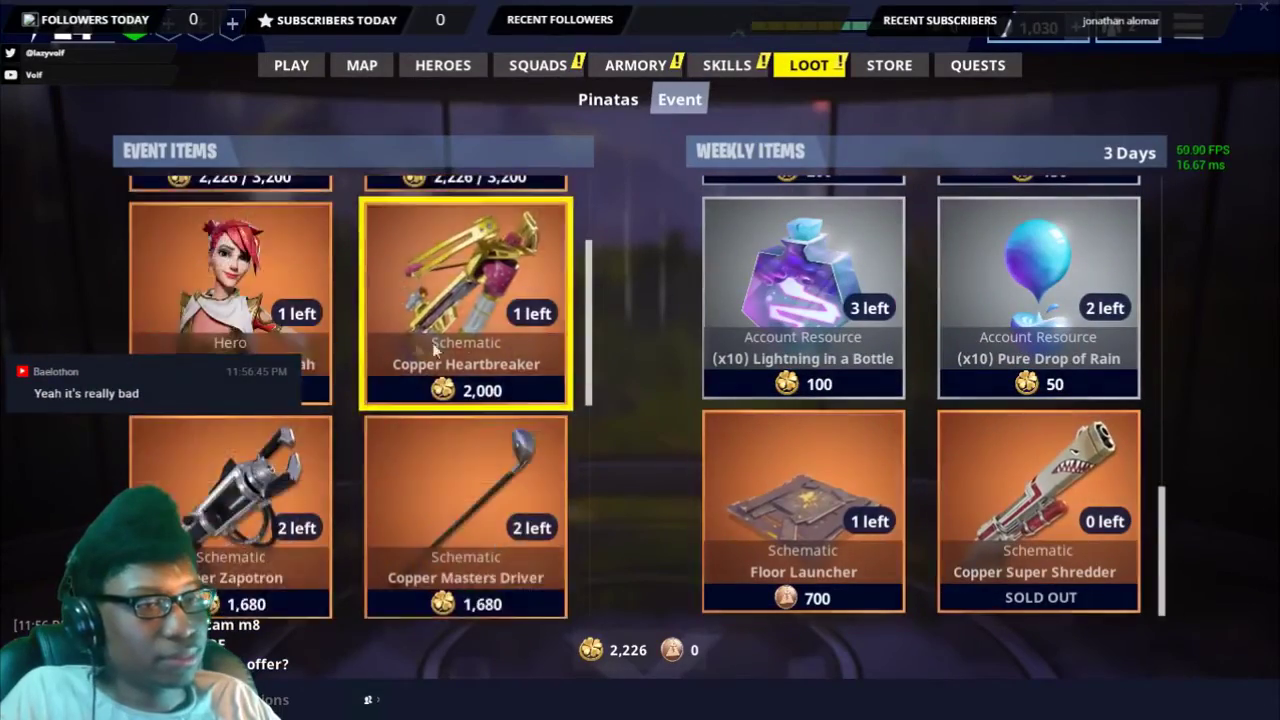
pyautogui.scroll(-3, 432, 342)
pyautogui.scroll(-2, 550, 267)
pyautogui.scroll(-2, 550, 267)
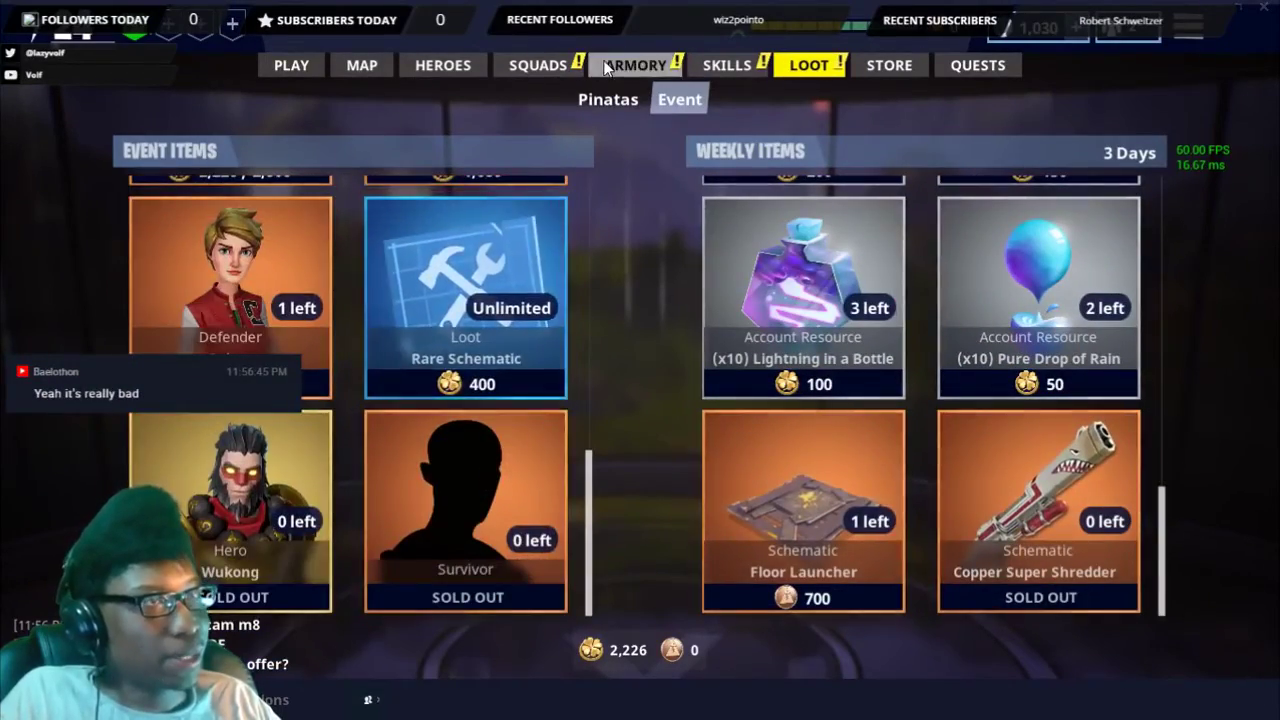
# - Show the Plankerton Storm Shield on the world map after glancing at Armory and Squads
pyautogui.click(605, 66)
pyautogui.click(538, 64)
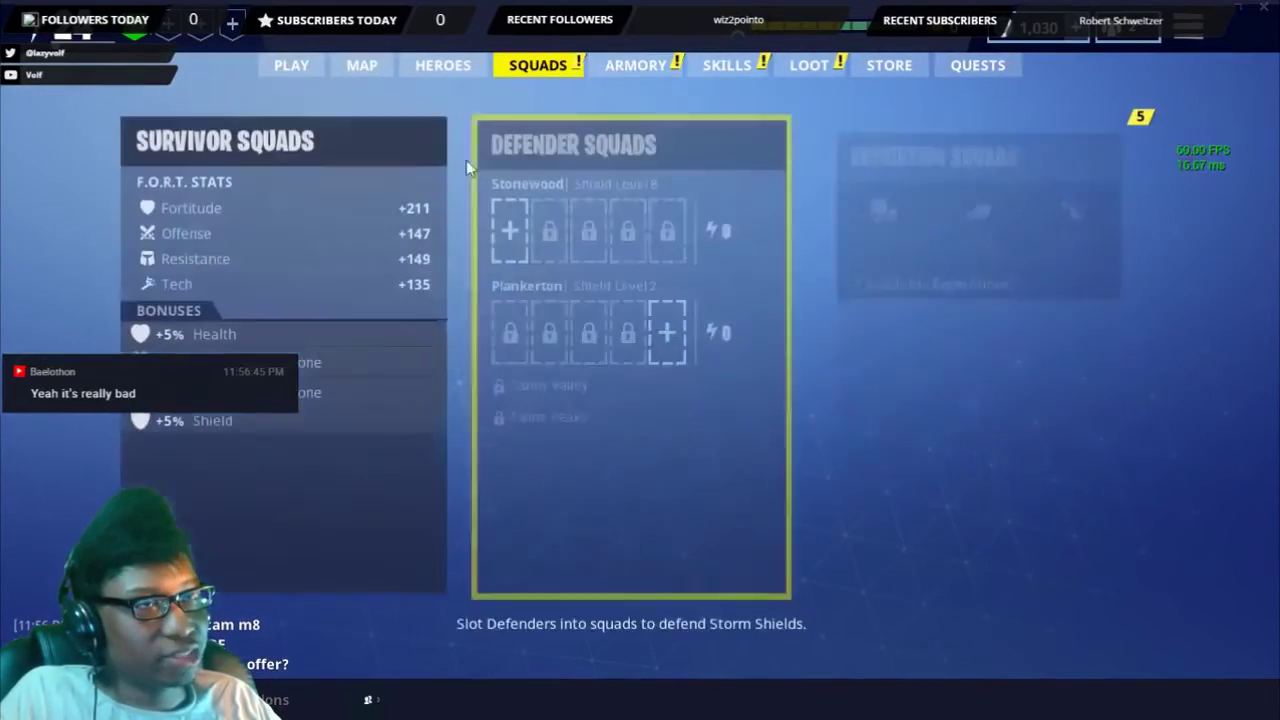
pyautogui.click(351, 68)
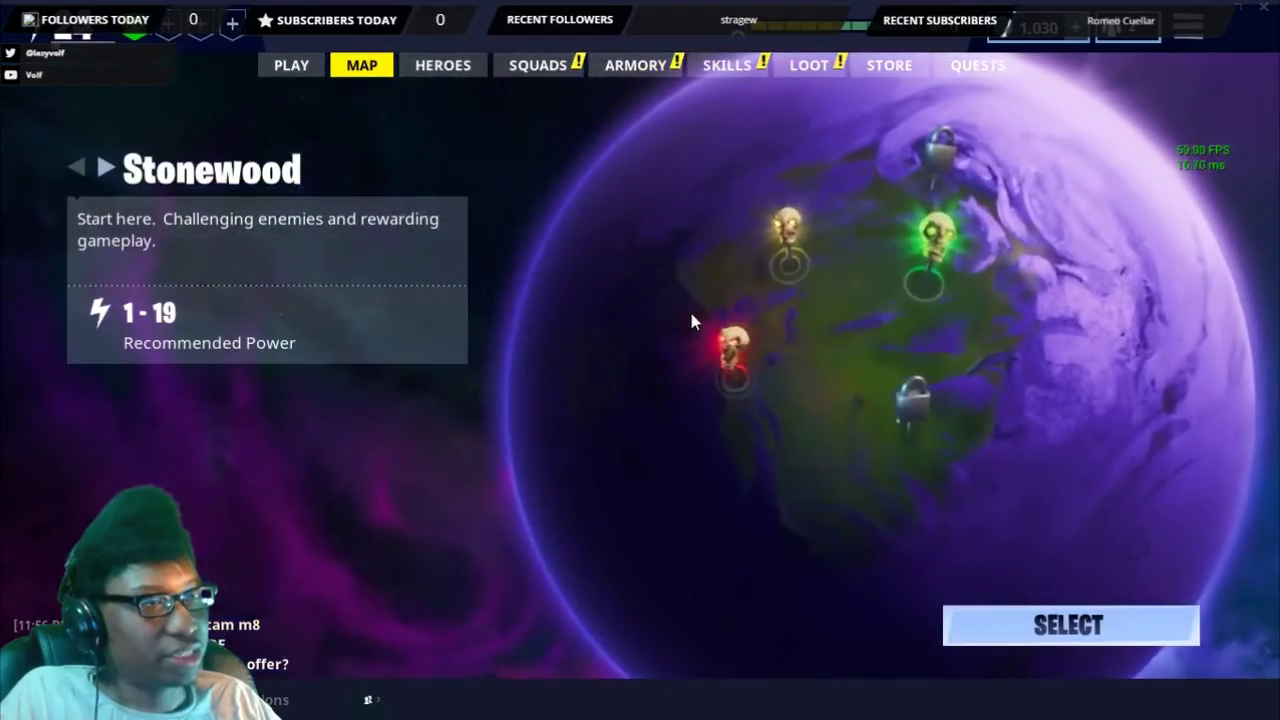
pyautogui.click(785, 228)
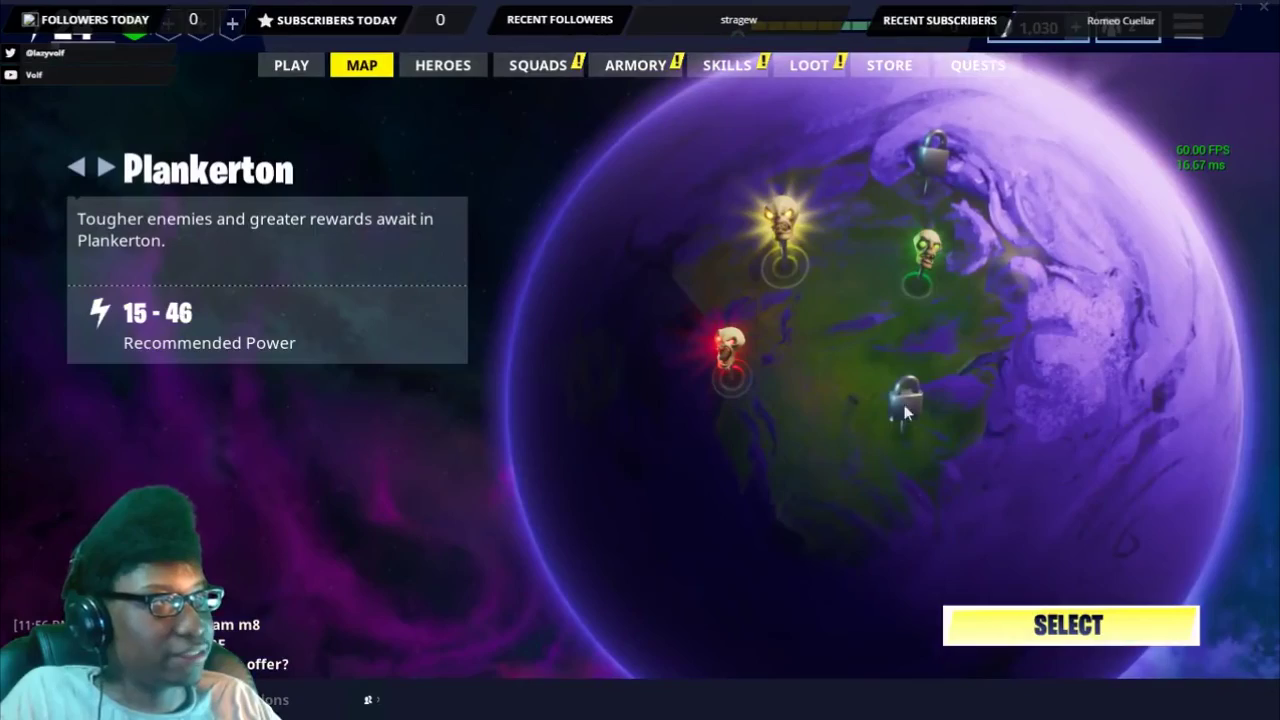
pyautogui.click(821, 262)
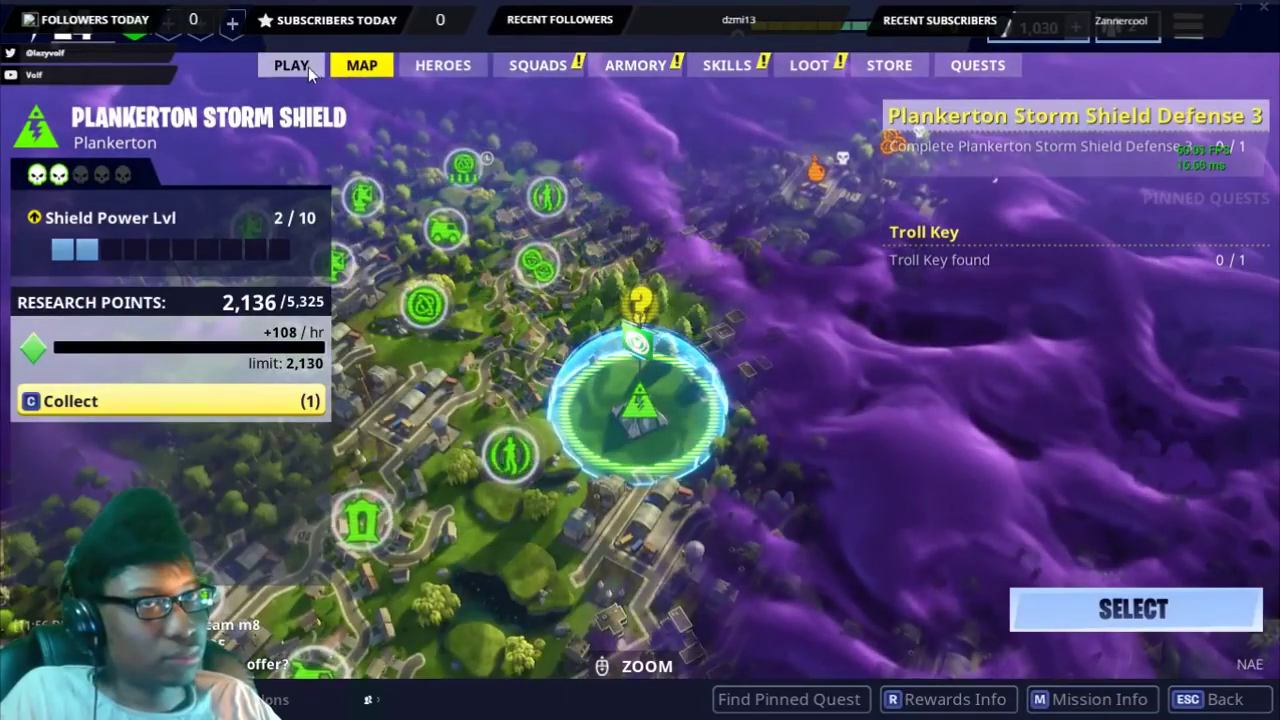
pyautogui.click(305, 66)
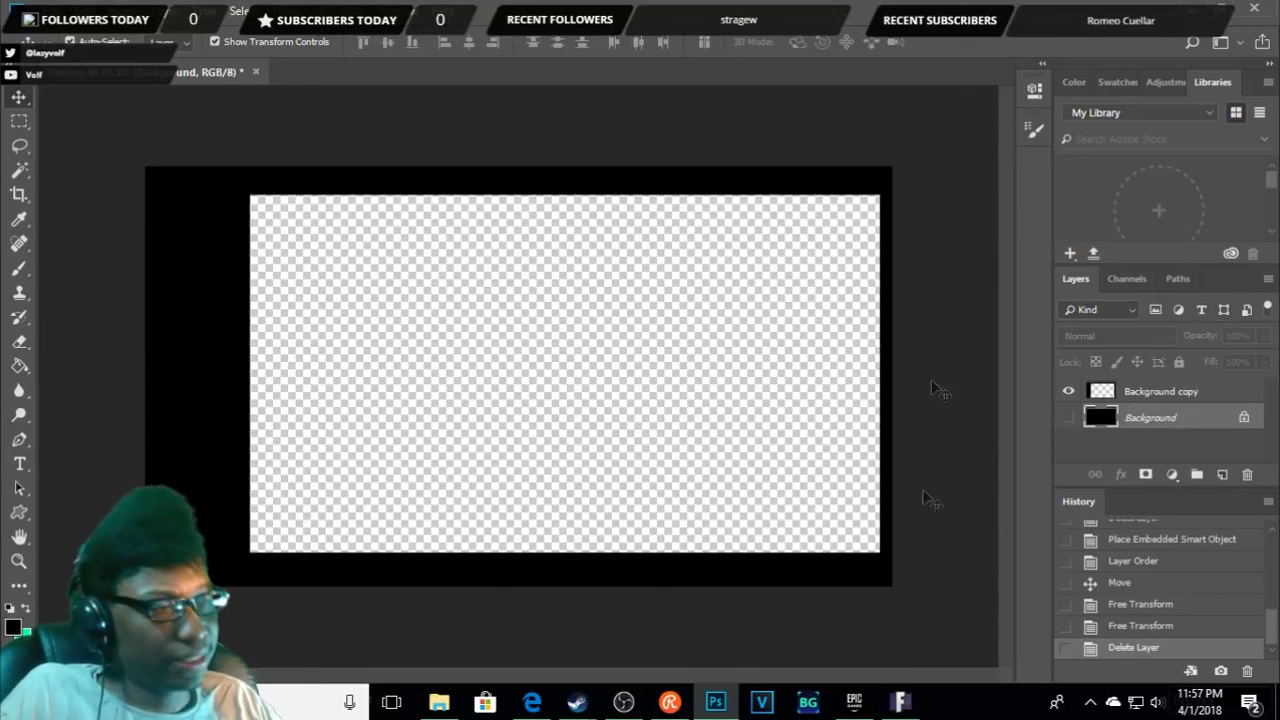
# - Return to Fortnite and bring up the Squads screen
pyautogui.click(899, 704)
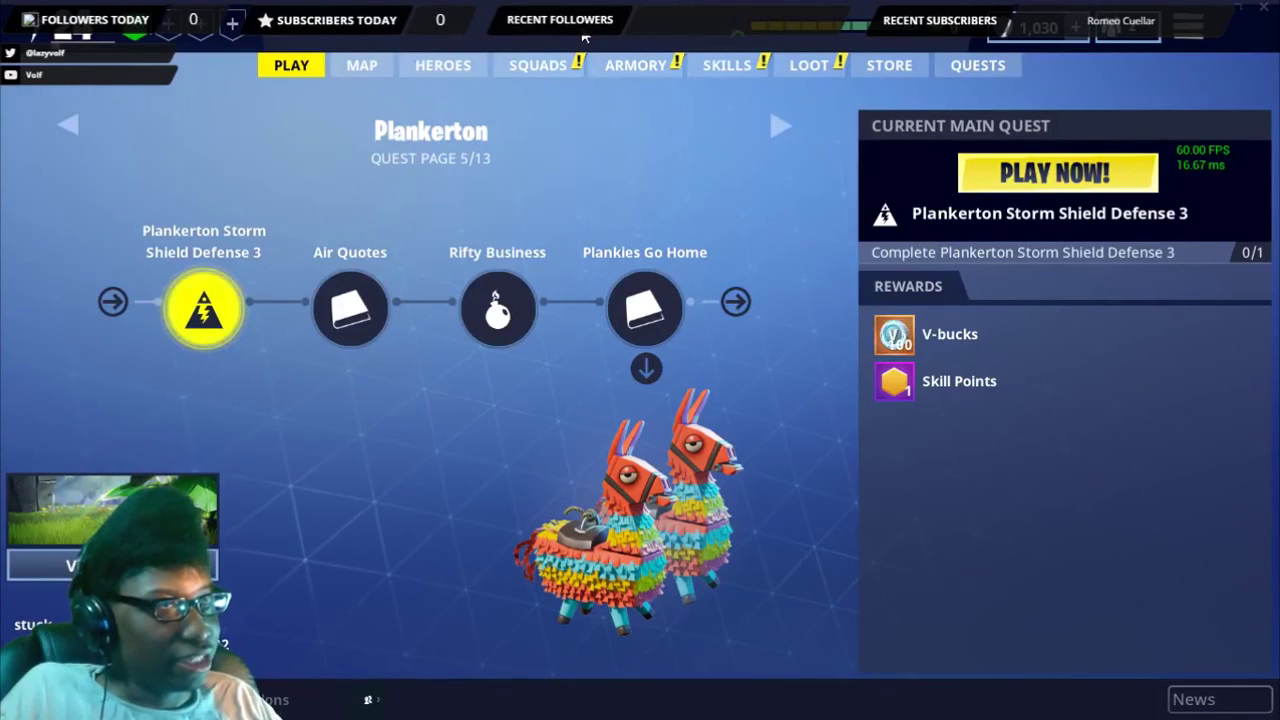
pyautogui.click(566, 74)
# - Look over the Expedition Squads list and the Armory resources
pyautogui.click(844, 307)
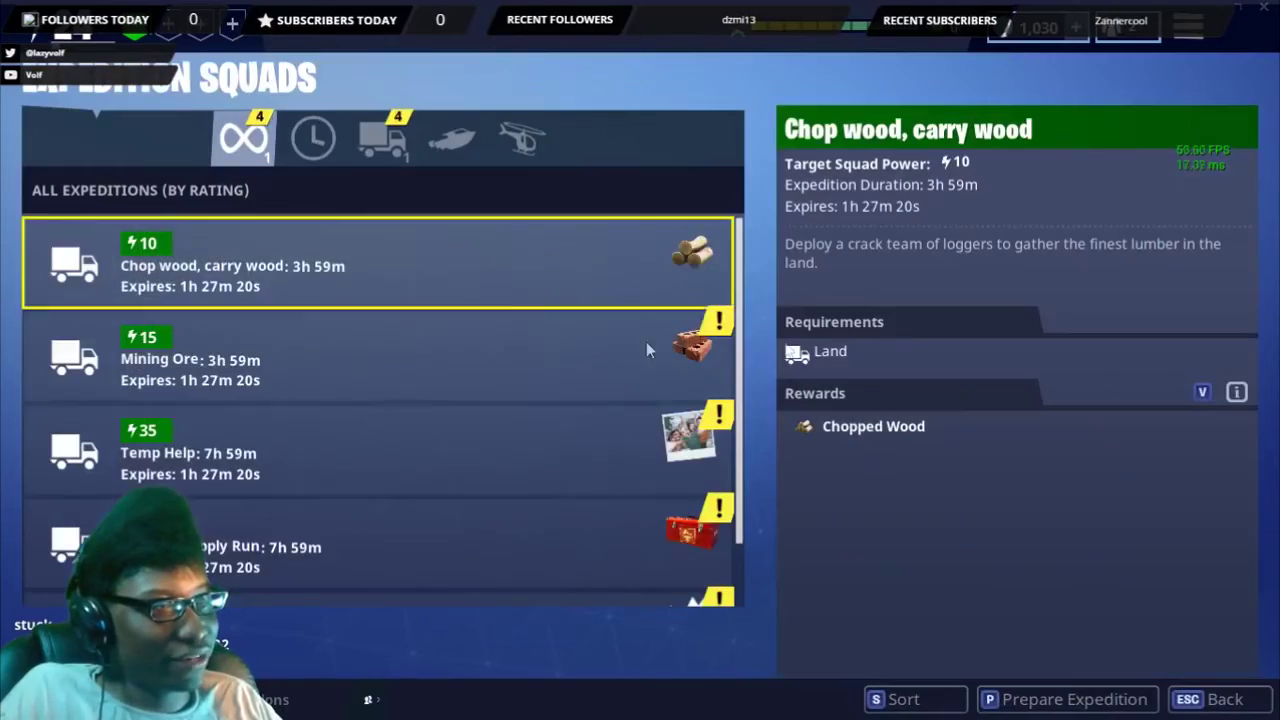
pyautogui.scroll(-2, 615, 561)
pyautogui.press('Escape')
pyautogui.click(640, 65)
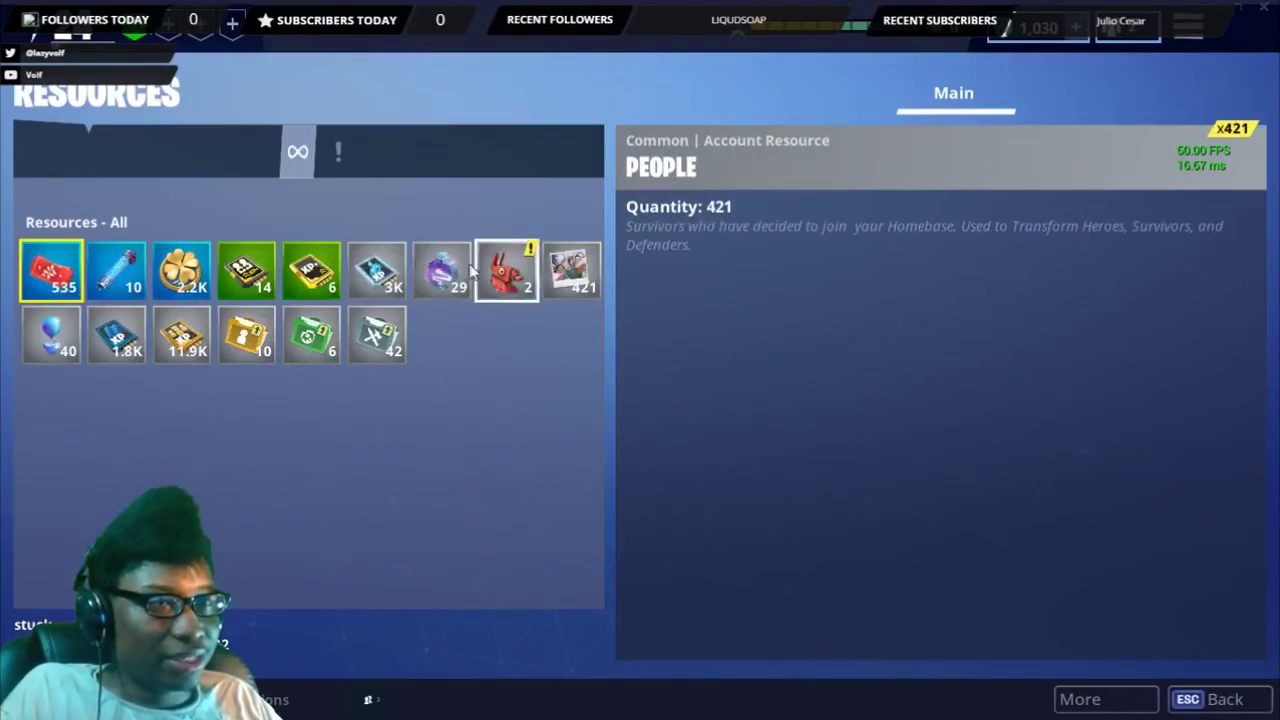
pyautogui.press('Escape')
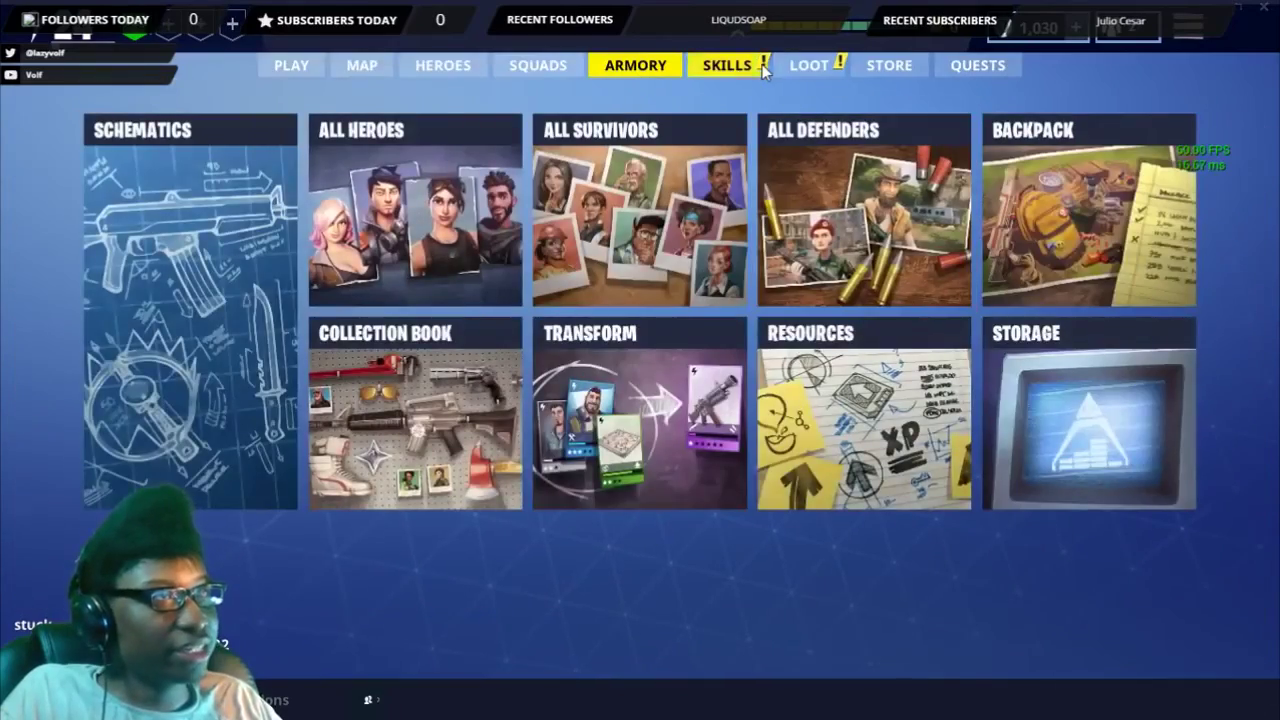
# - Buy the Upgrade Storm Shield Storage Vault research node, leaving 536 research points
pyautogui.click(760, 68)
pyautogui.click(520, 334)
pyautogui.moveTo(776, 415)
pyautogui.mouseDown()
pyautogui.moveTo(720, 106)
pyautogui.moveTo(808, 500)
pyautogui.moveTo(808, 457)
pyautogui.moveTo(583, 449)
pyautogui.moveTo(781, 517)
pyautogui.moveTo(802, 633)
pyautogui.moveTo(825, 582)
pyautogui.moveTo(829, 237)
pyautogui.moveTo(794, 502)
pyautogui.mouseUp()
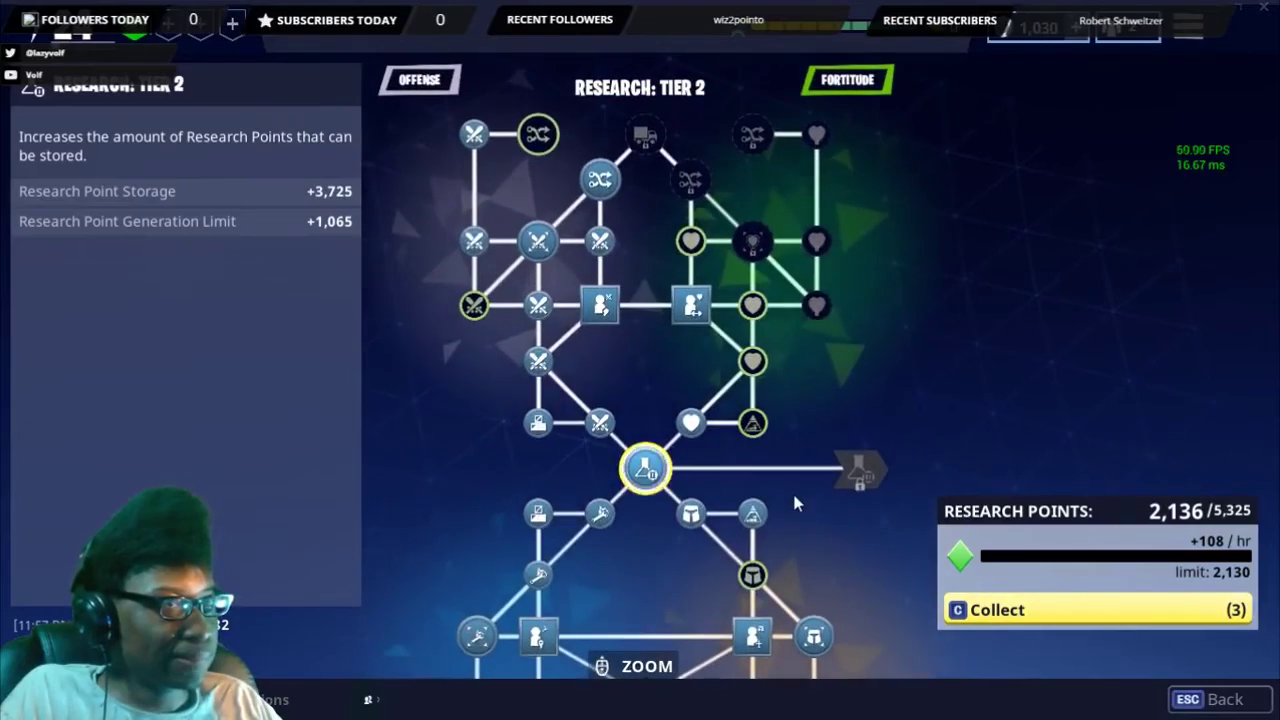
pyautogui.click(857, 465)
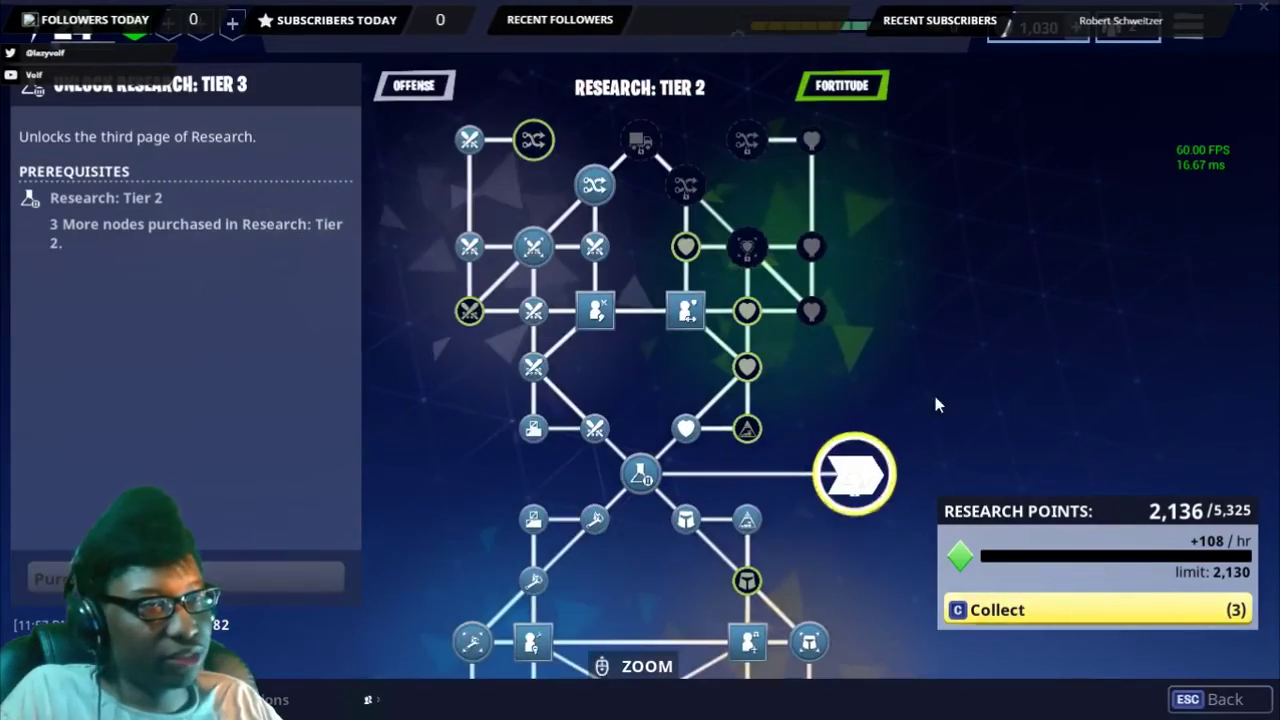
pyautogui.press('Left')
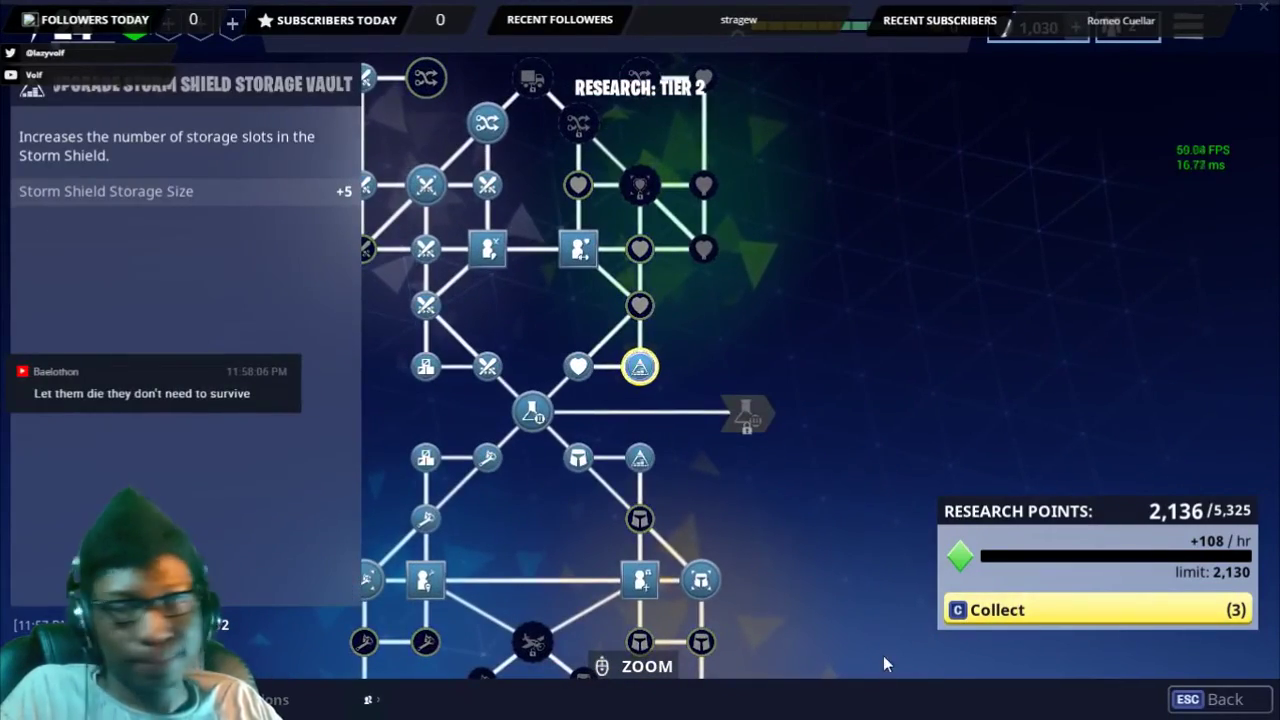
pyautogui.press('Return')
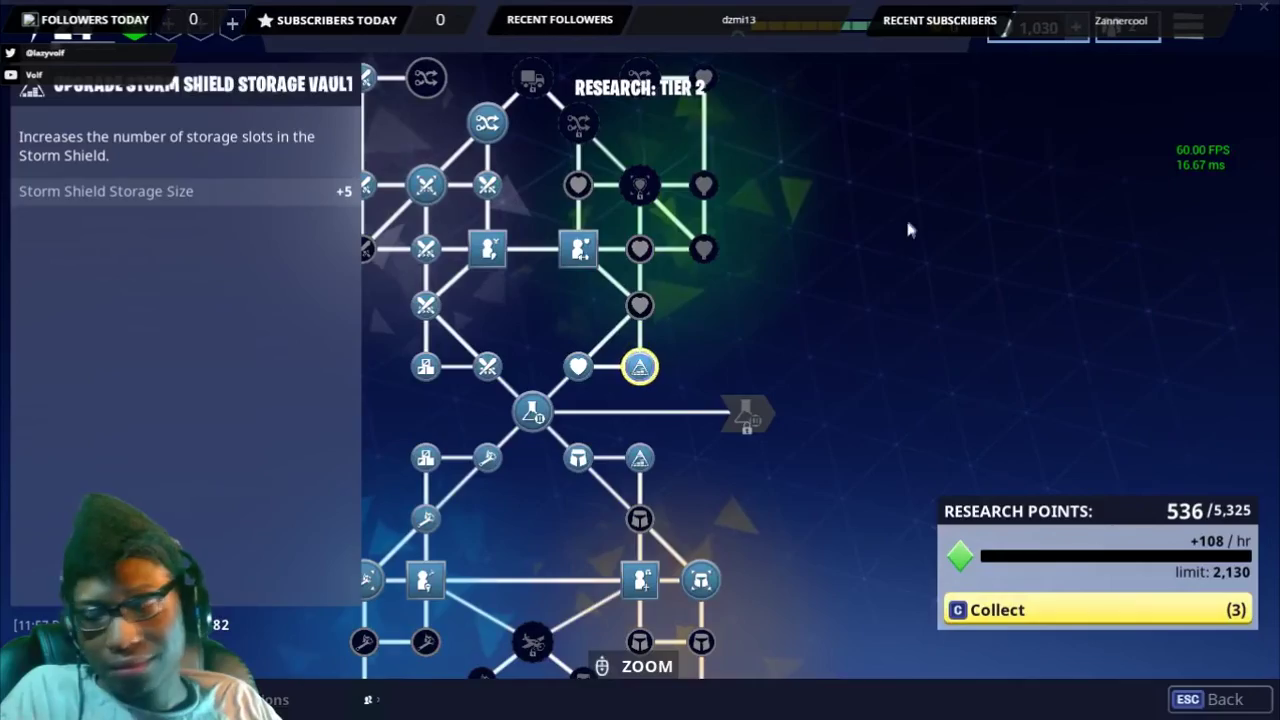
pyautogui.press('Escape')
pyautogui.click(810, 65)
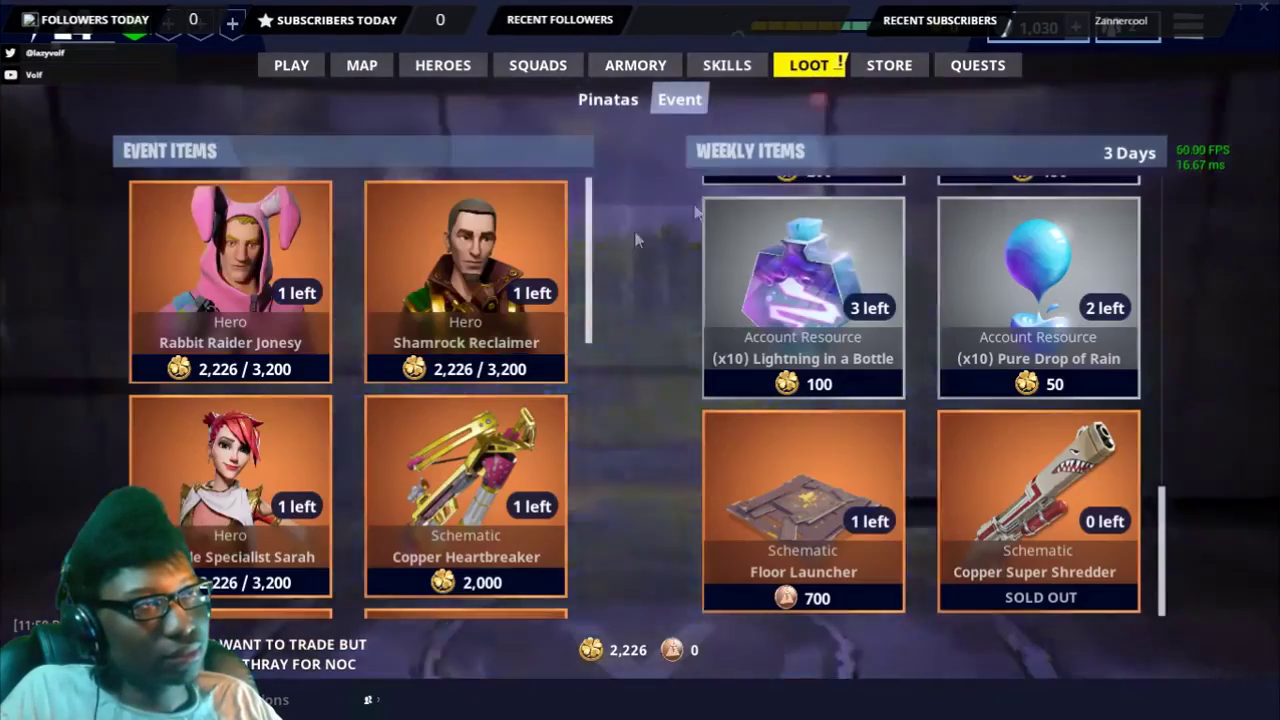
# - Claim and smash the first Mini Reward Llama from the Piñatas store
pyautogui.click(608, 99)
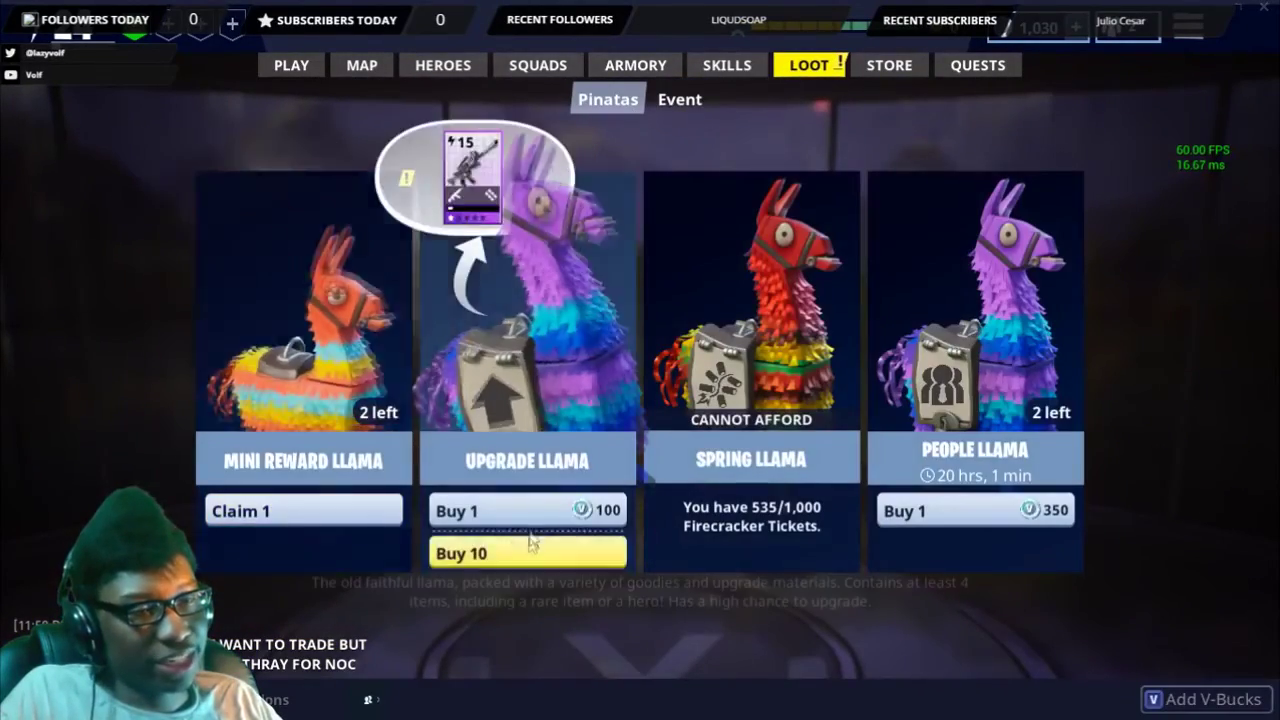
pyautogui.click(300, 511)
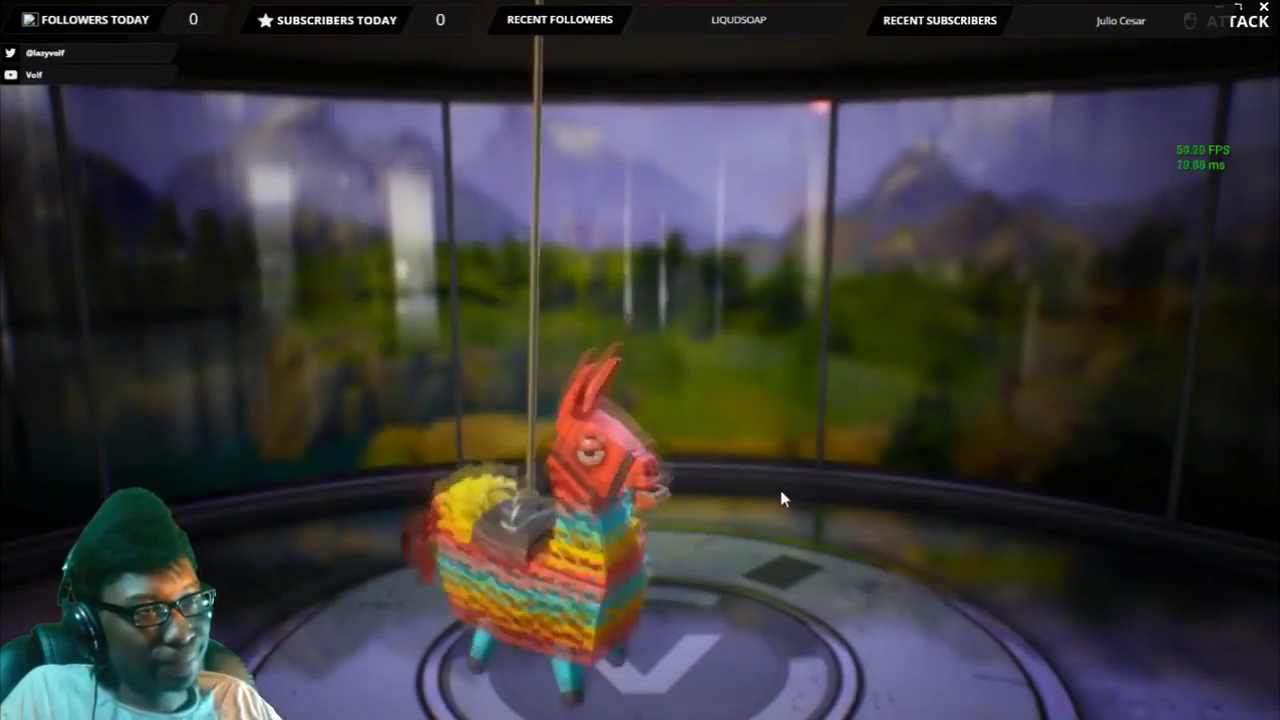
pyautogui.click(760, 440)
pyautogui.click(727, 360)
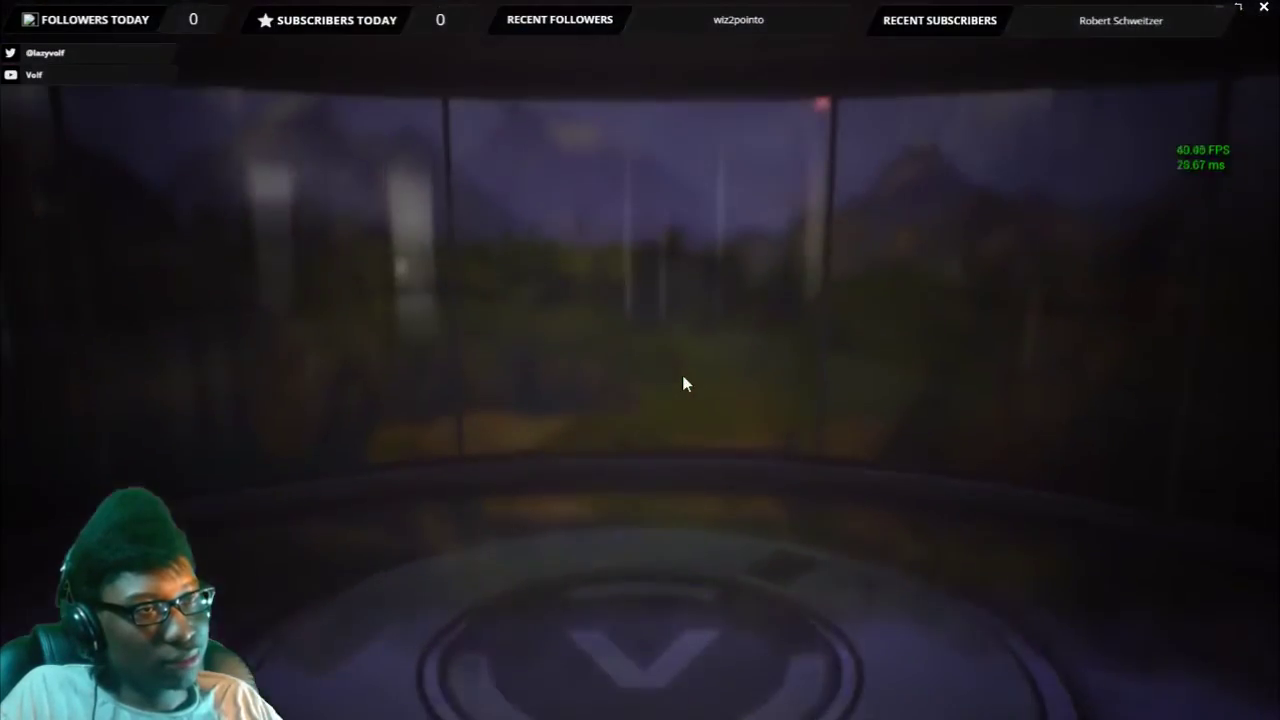
pyautogui.press('Escape')
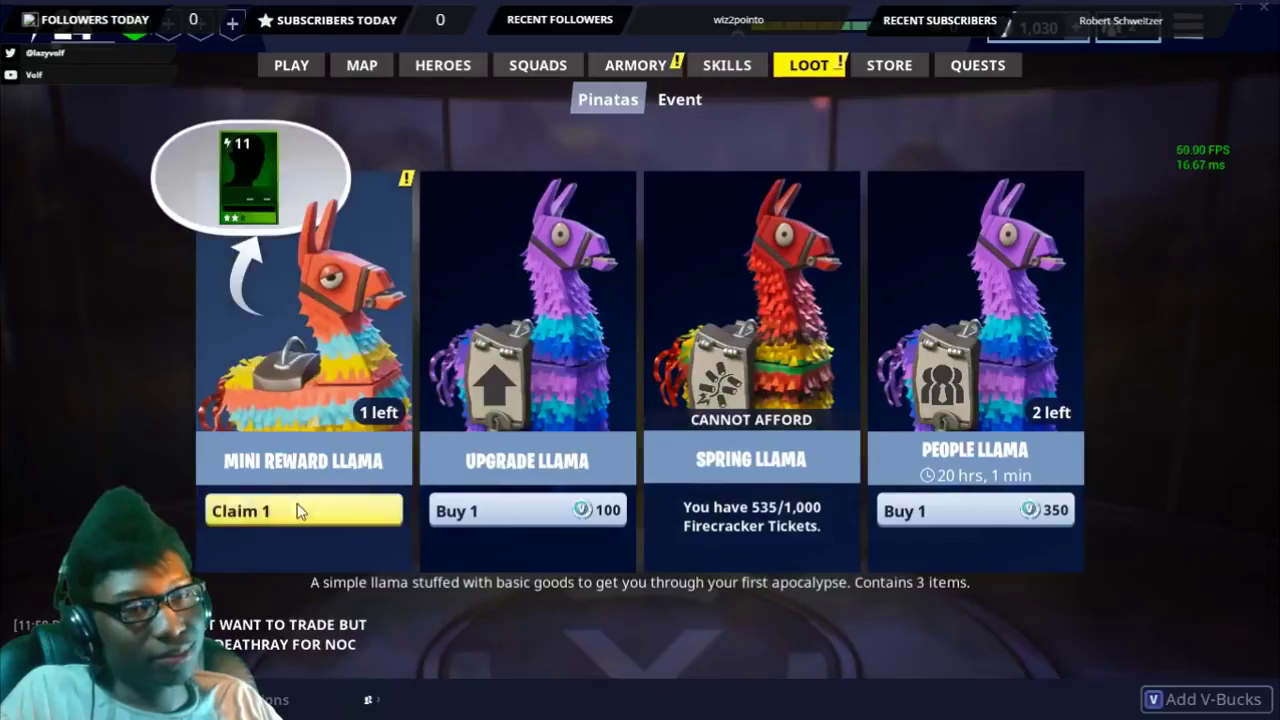
# - Claim and open the second Mini Reward Llama, revealing the Wall Dynamo schematic
pyautogui.click(297, 505)
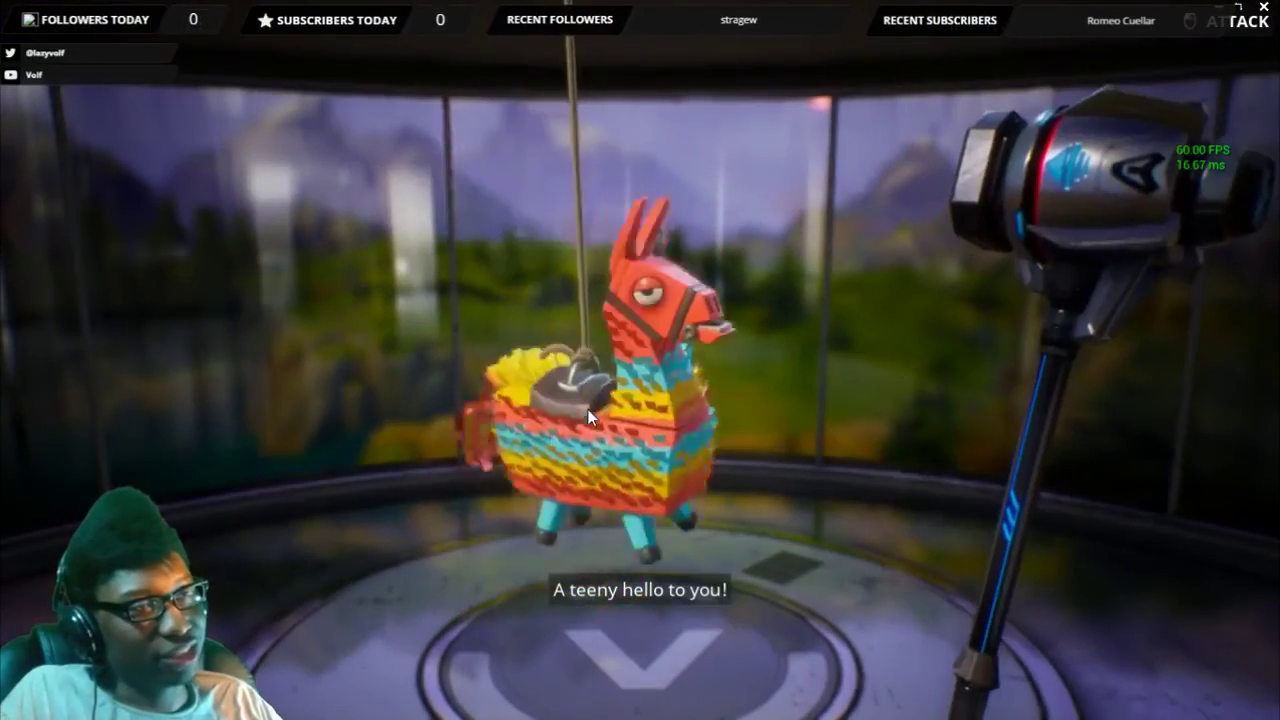
pyautogui.click(588, 412)
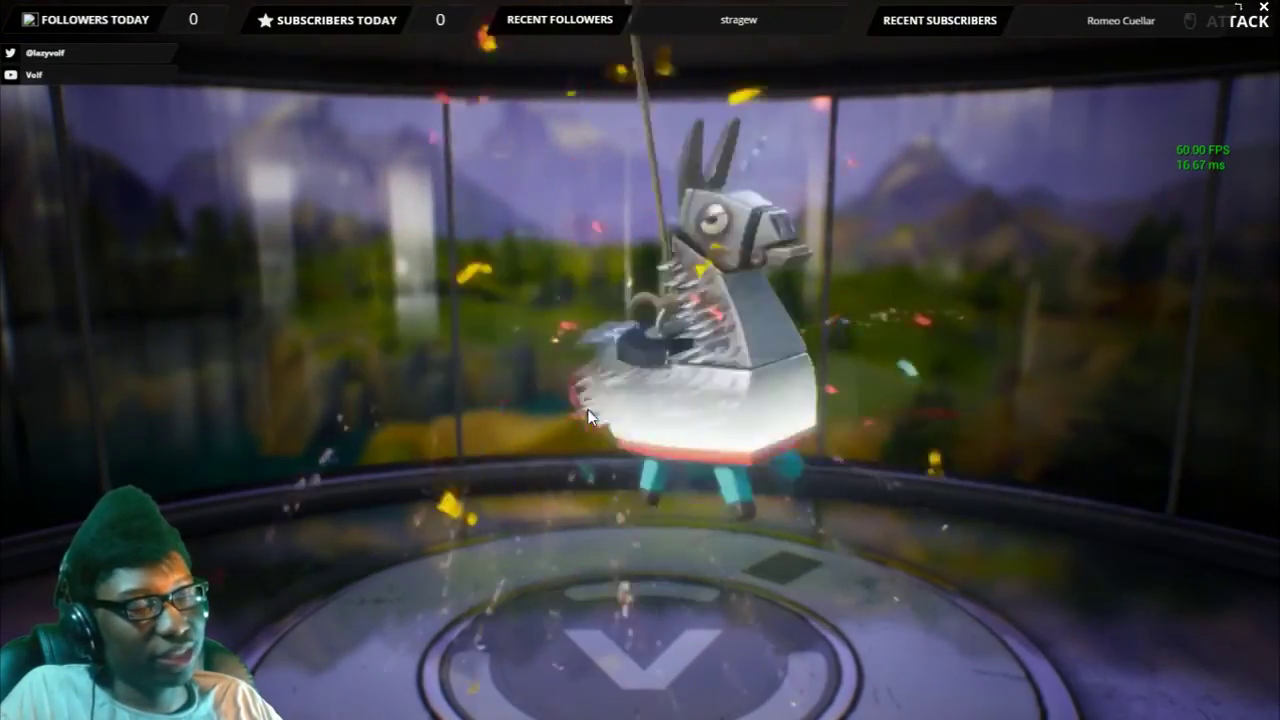
pyautogui.click(588, 414)
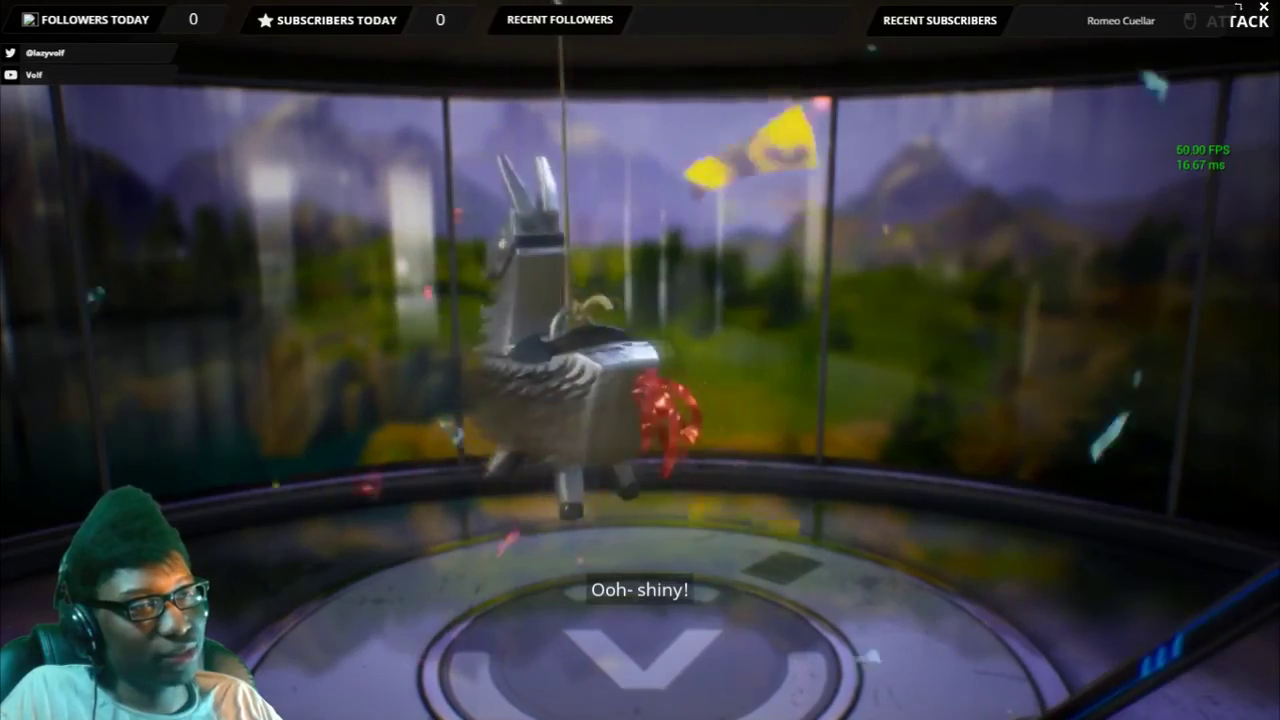
pyautogui.click(589, 417)
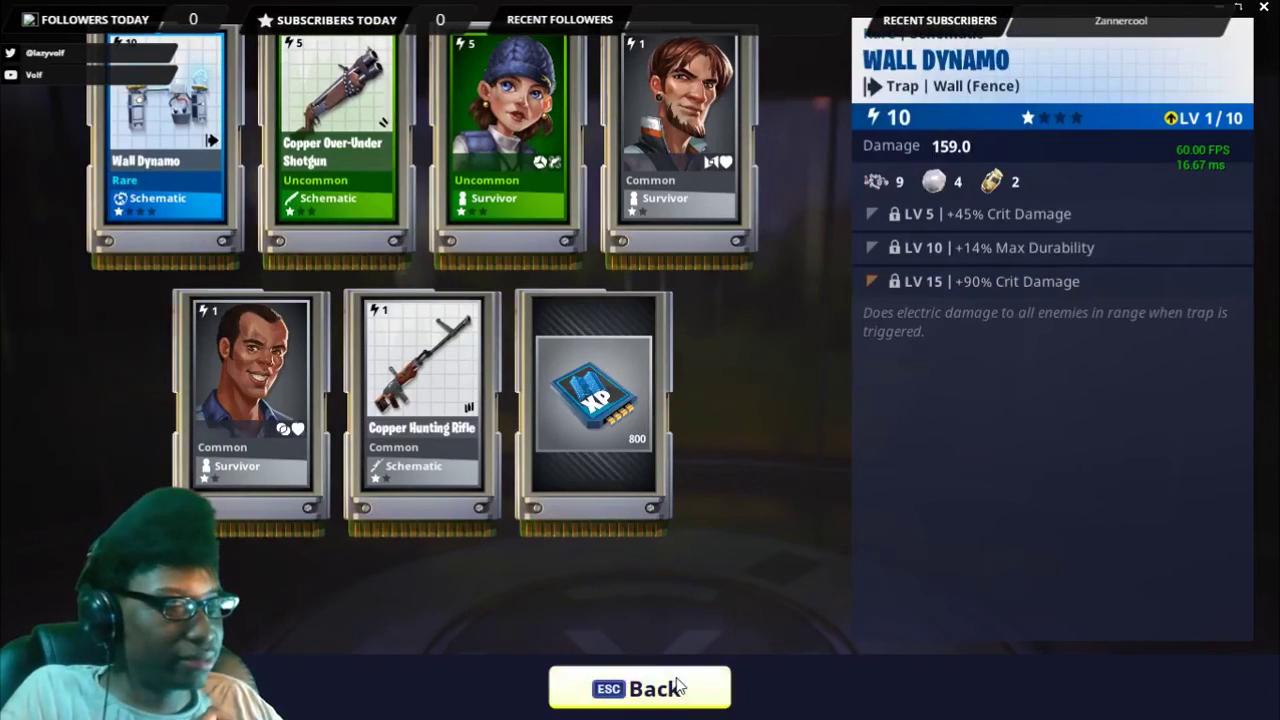
pyautogui.click(640, 688)
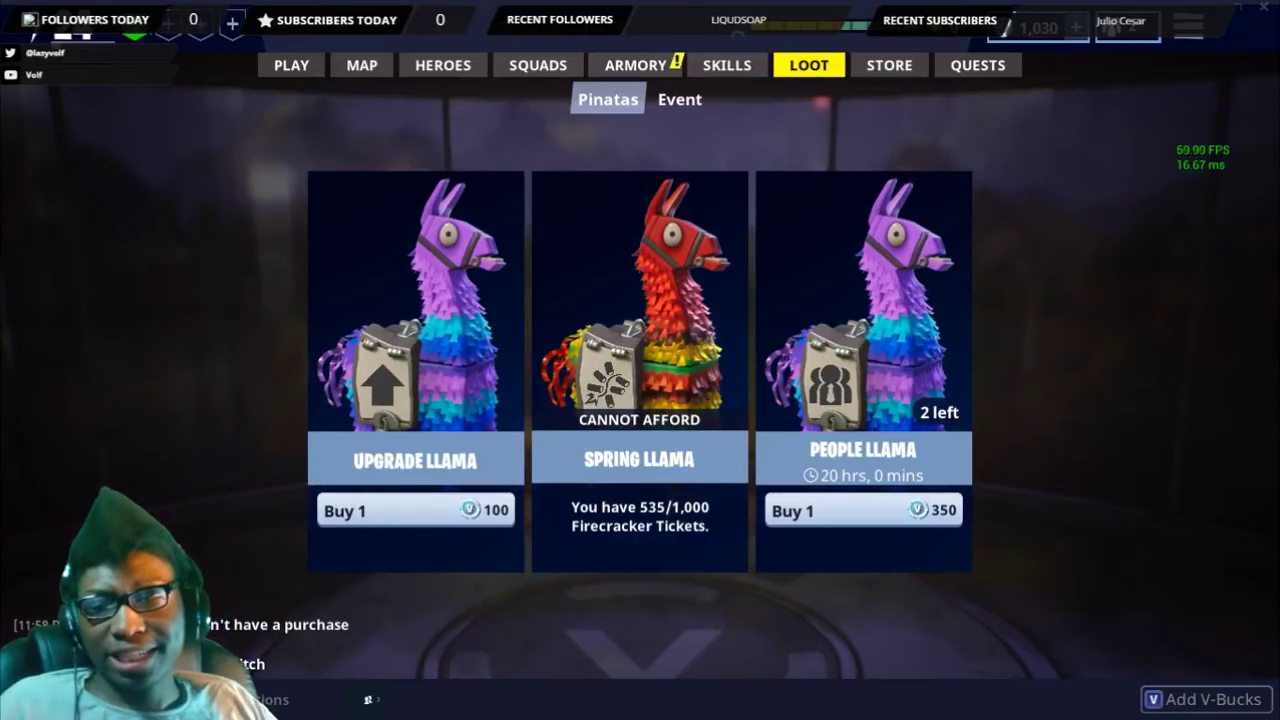